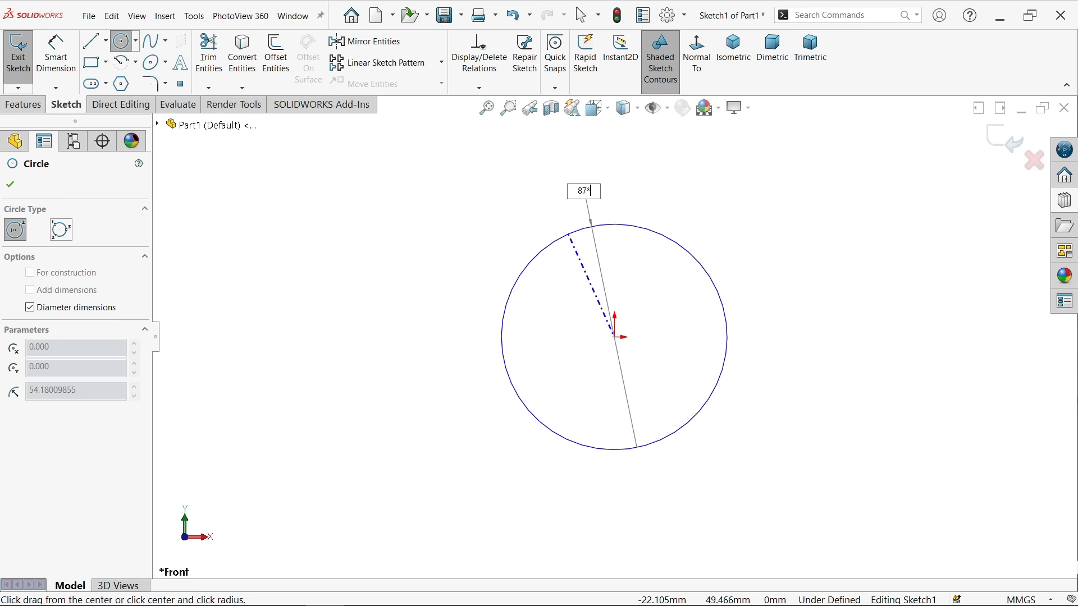
Finish the origin-centred circle at 174 mm diameter and sketch a 140 mm circle centred about 138 mm to its left
{"action": "key", "text": "Return"}
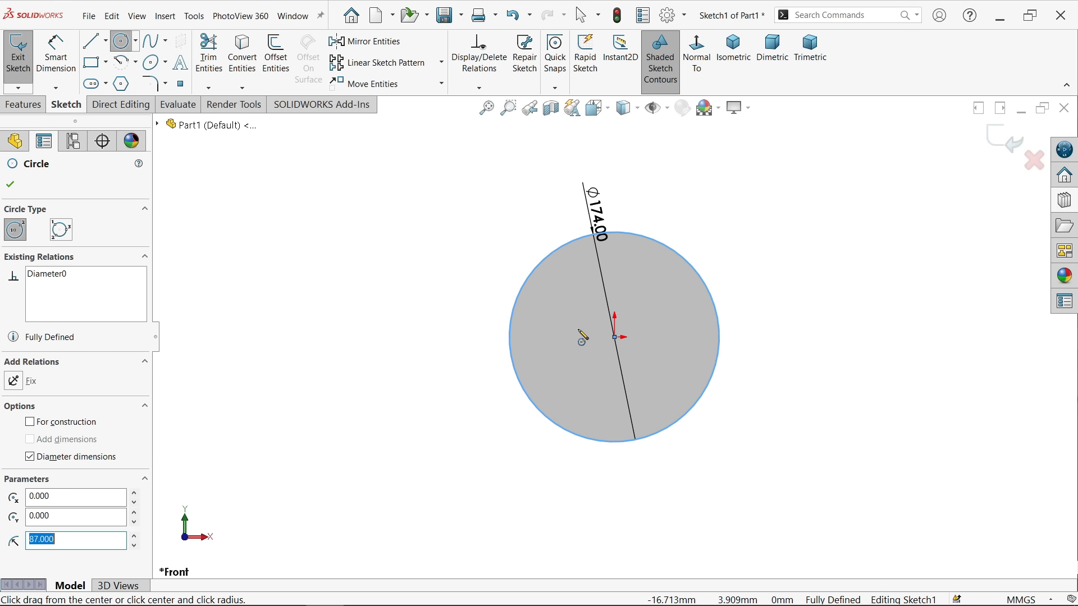
{"action": "left_click", "coordinate": [449, 338]}
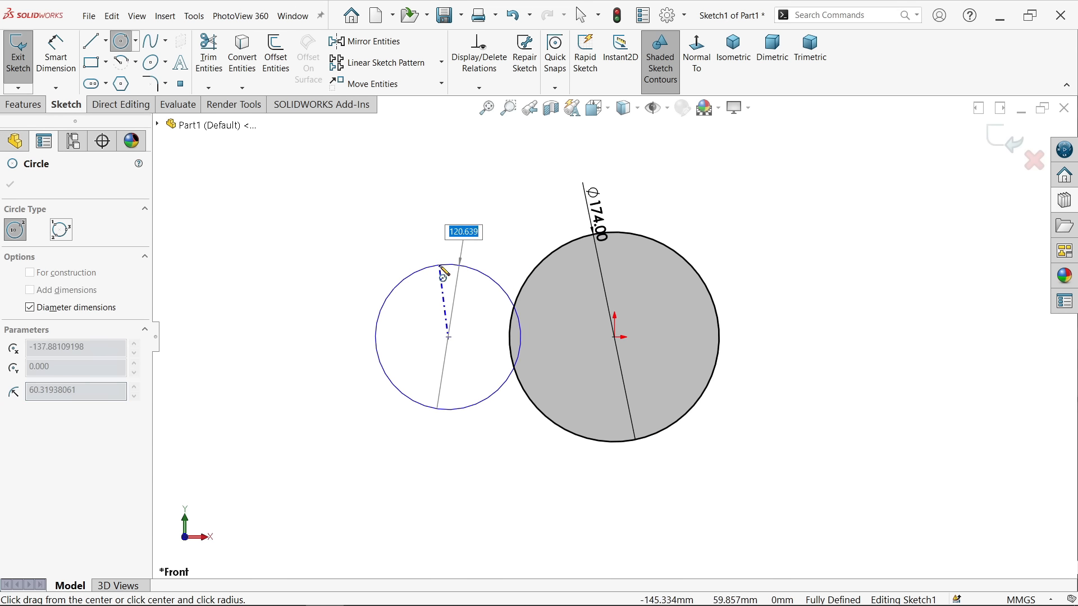
{"action": "type", "text": "70*2"}
{"action": "key", "text": "Return"}
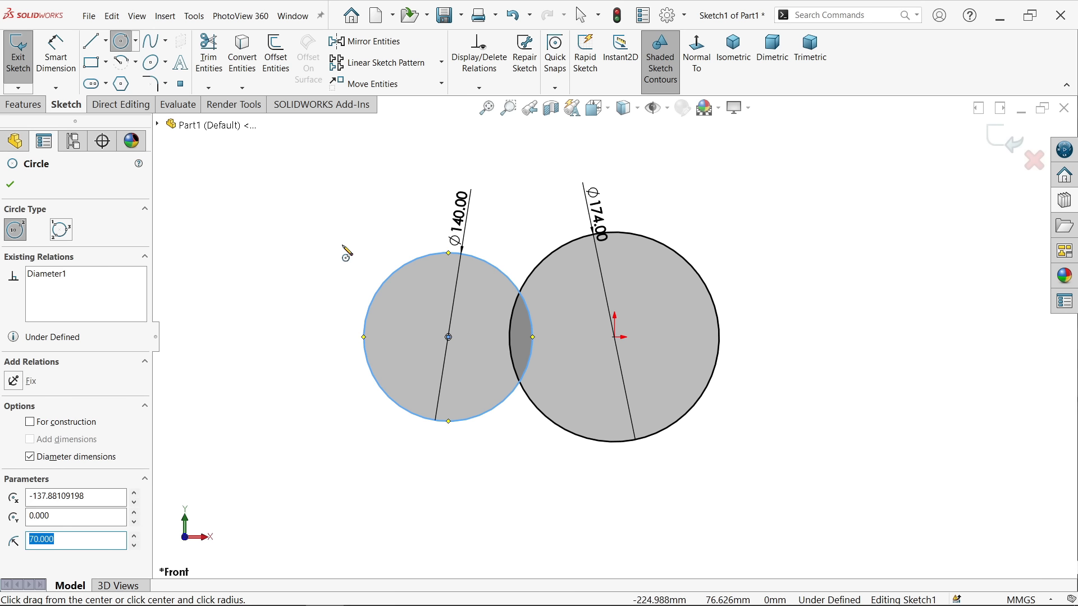
Sketch a 62 mm diameter circle to the upper left of the 140 mm circle
{"action": "left_click", "coordinate": [316, 289]}
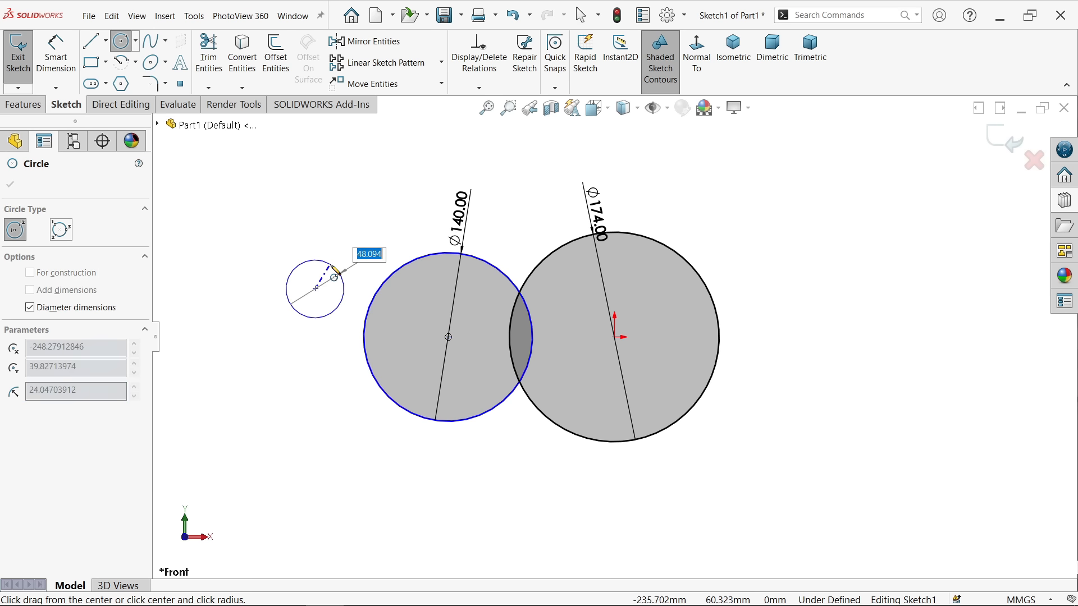
{"action": "type", "text": "31*2"}
{"action": "key", "text": "Return"}
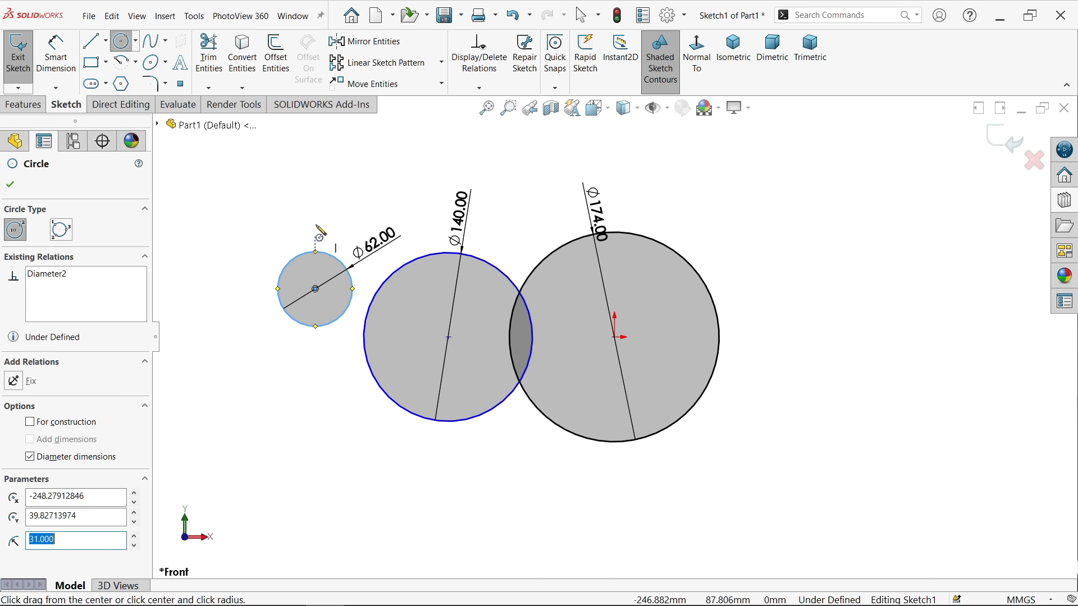
{"action": "right_click", "coordinate": [315, 253]}
{"action": "left_click", "coordinate": [351, 191]}
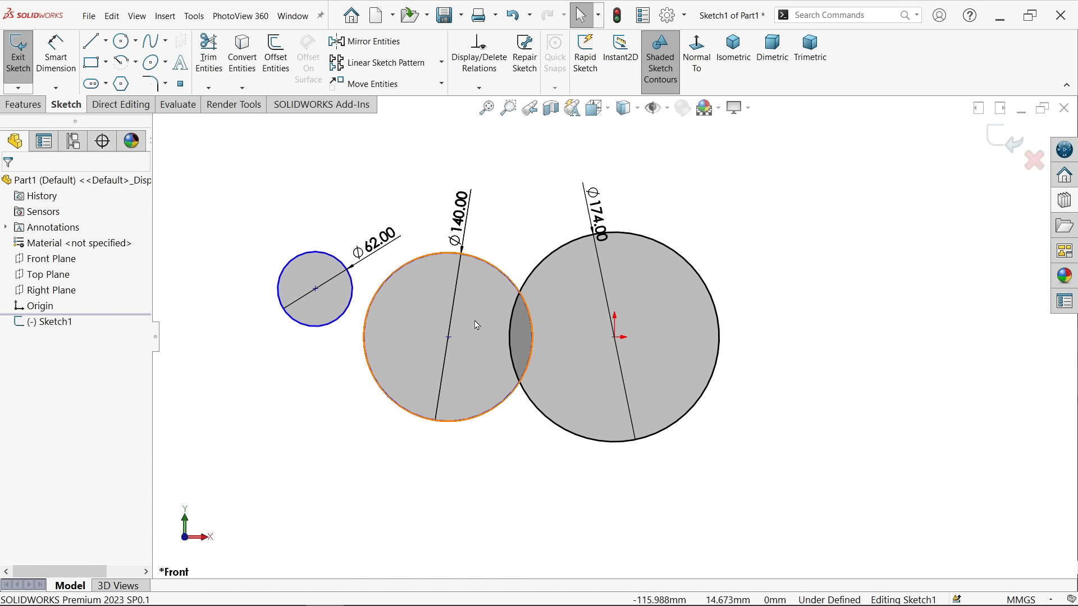
Add a horizontal relation between the 140 mm circle's centre and the origin
{"action": "left_click", "coordinate": [449, 338]}
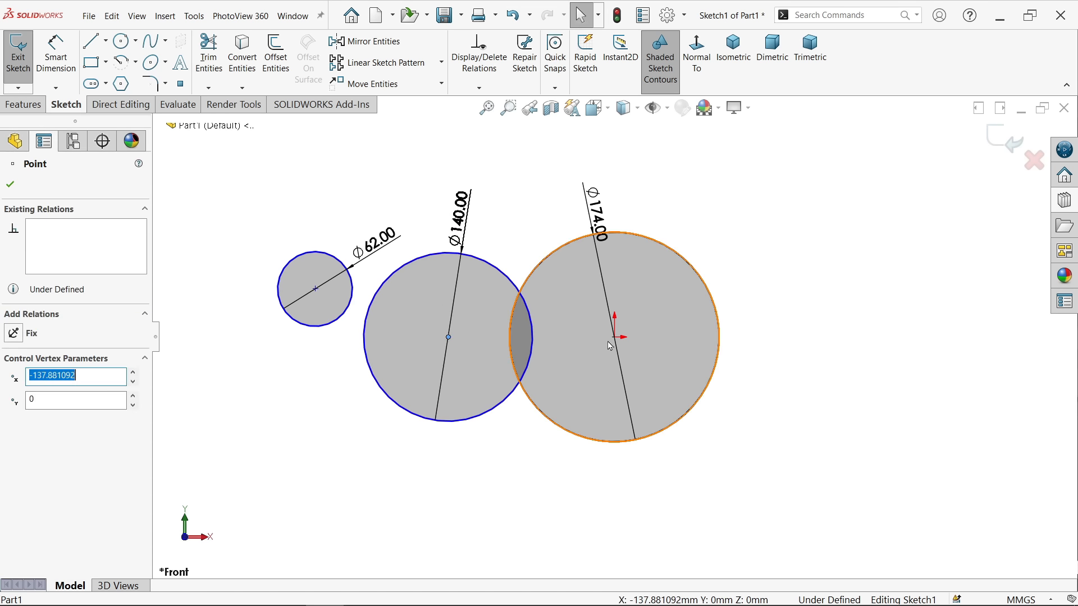
{"action": "left_click", "coordinate": [614, 337], "text": "ctrl"}
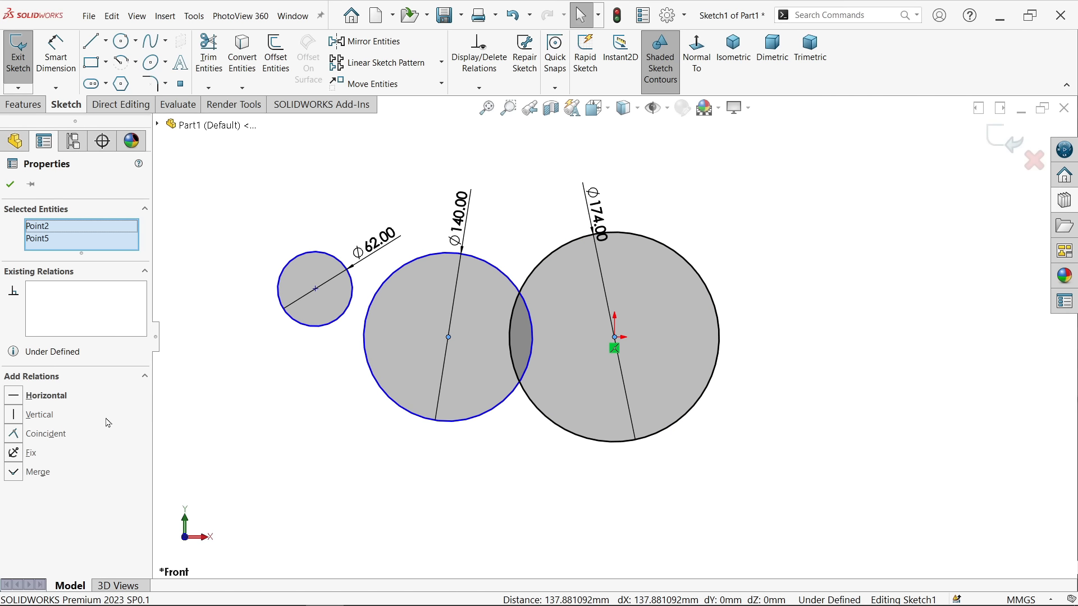
{"action": "left_click", "coordinate": [16, 395]}
Dimension the horizontal distance between the 140 mm circle's centre and the origin as 91 mm
{"action": "left_click", "coordinate": [56, 53]}
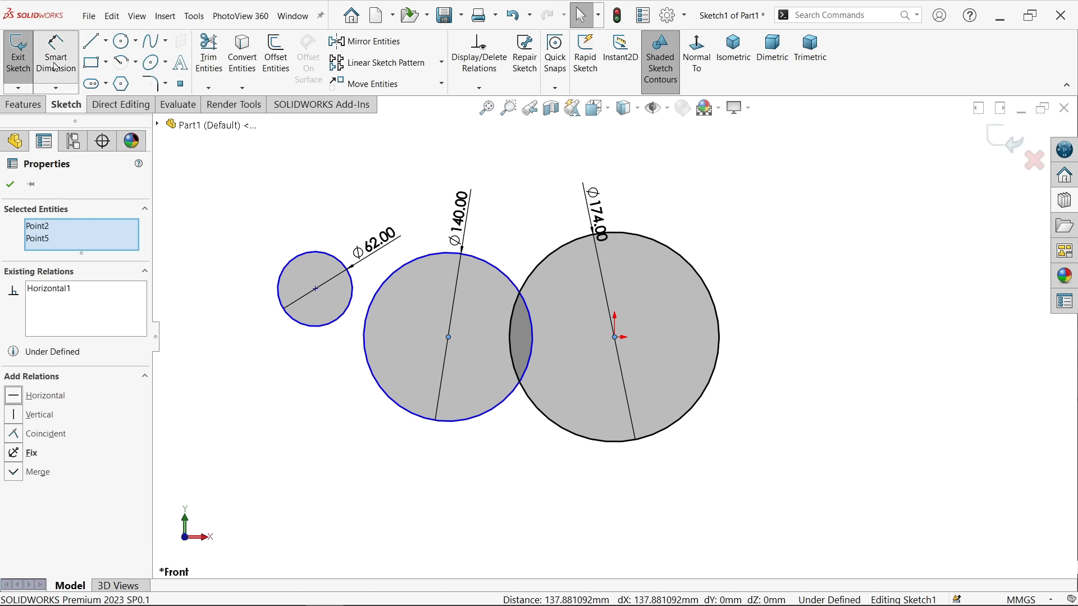
{"action": "left_click", "coordinate": [449, 337]}
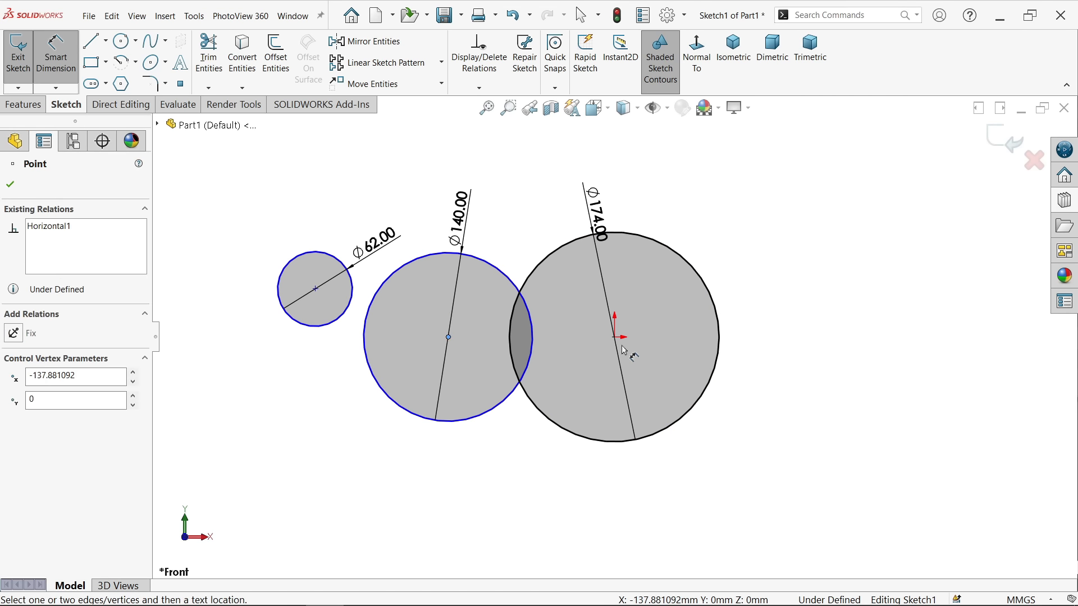
{"action": "left_click", "coordinate": [614, 337]}
{"action": "left_click", "coordinate": [525, 479]}
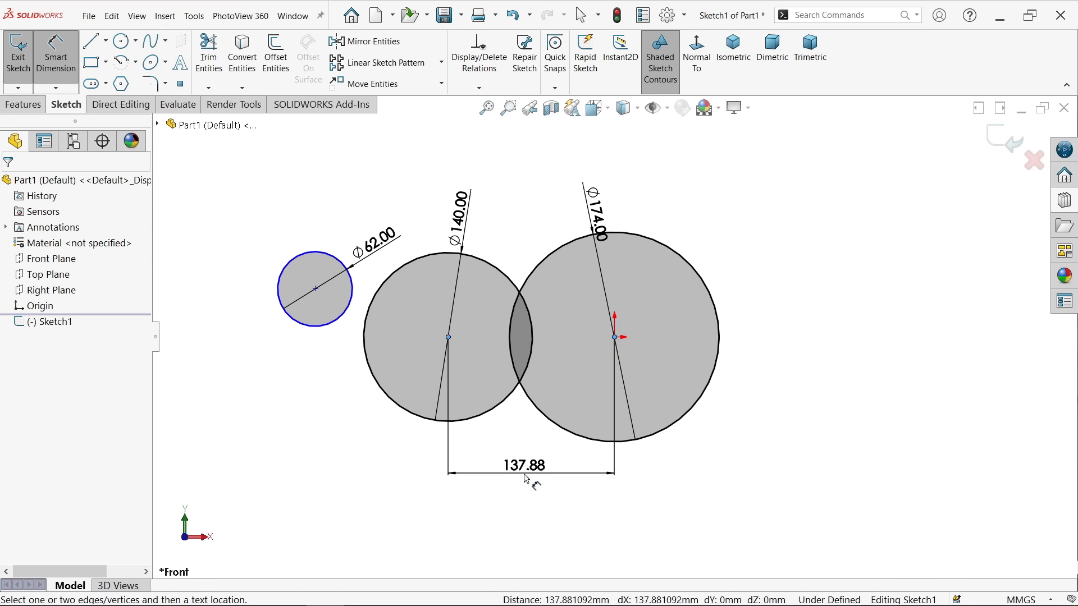
{"action": "type", "text": "91"}
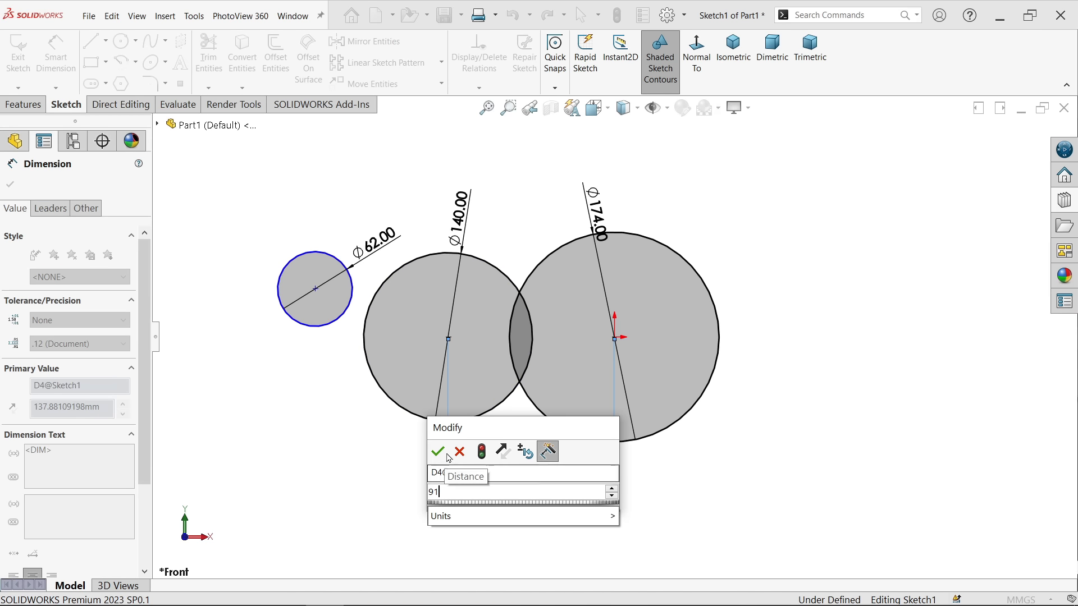
{"action": "key", "text": "Return"}
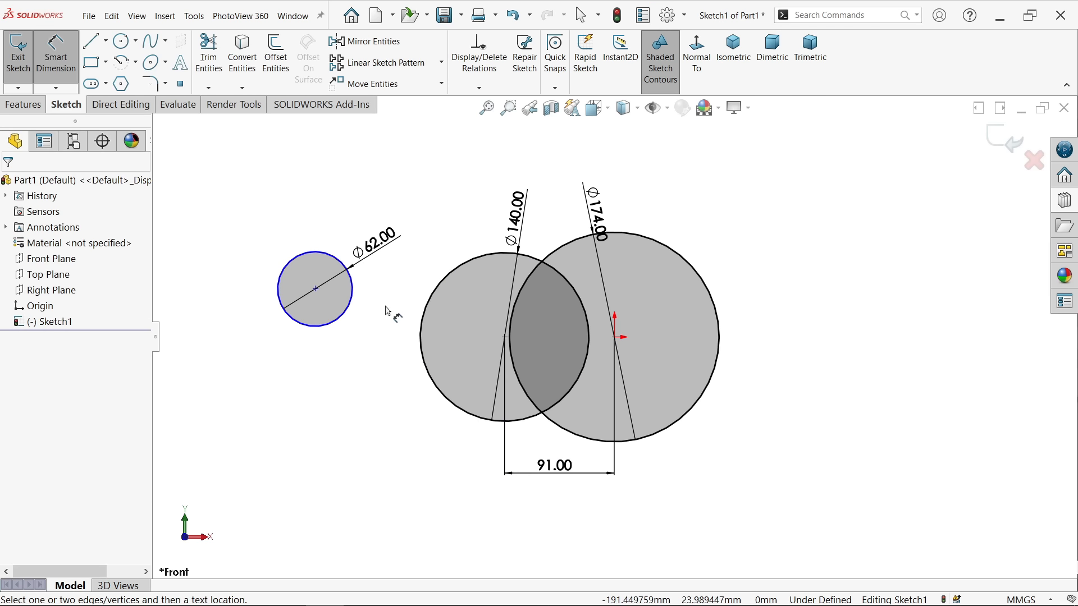
Dimension the vertical distance between the centres of the 62 mm and 140 mm circles as 39 mm
{"action": "scroll", "coordinate": [360, 314], "scroll_direction": "down", "scroll_amount": 3}
{"action": "left_click", "coordinate": [584, 362]}
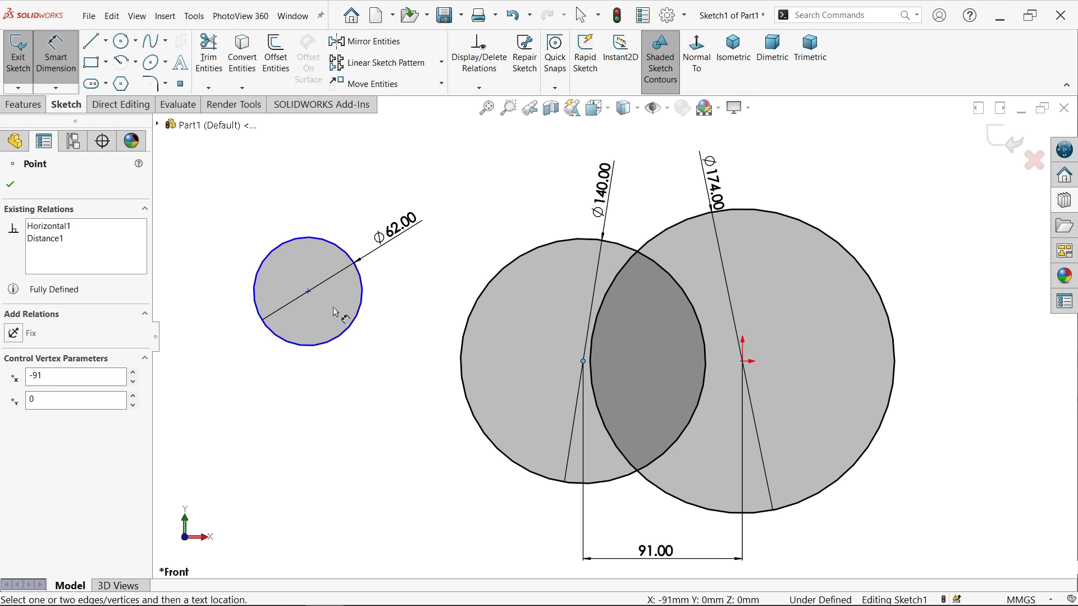
{"action": "left_click", "coordinate": [309, 292]}
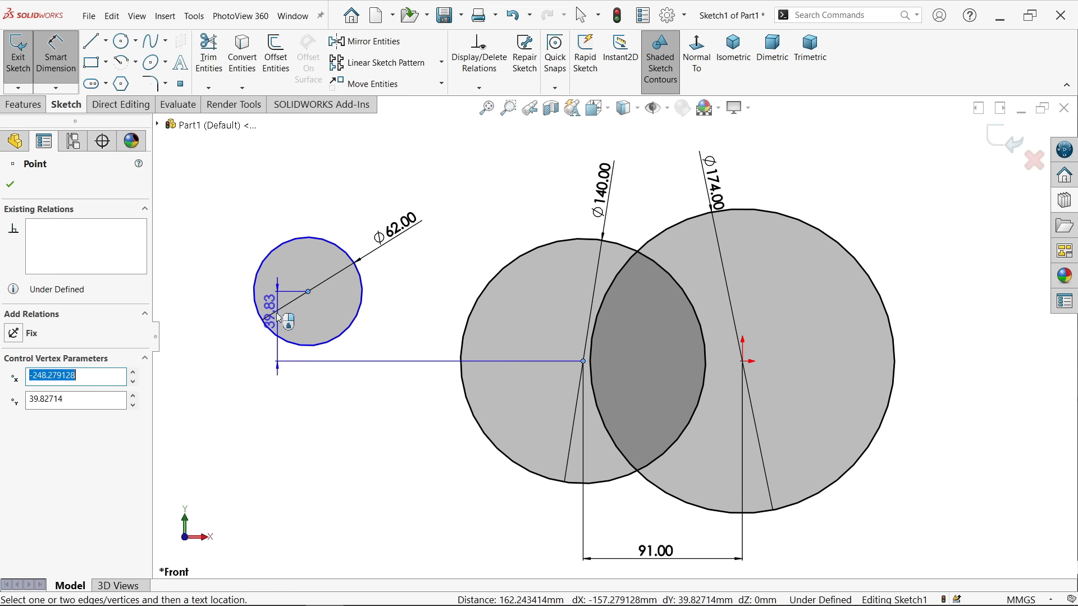
{"action": "left_click", "coordinate": [215, 324]}
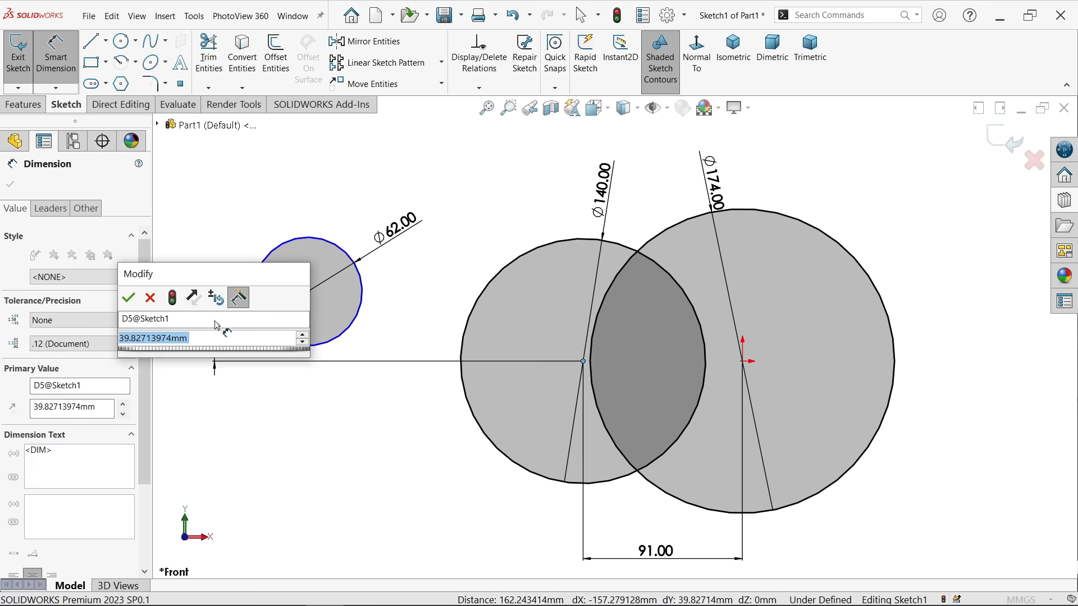
{"action": "type", "text": "38"}
{"action": "left_click", "coordinate": [131, 298]}
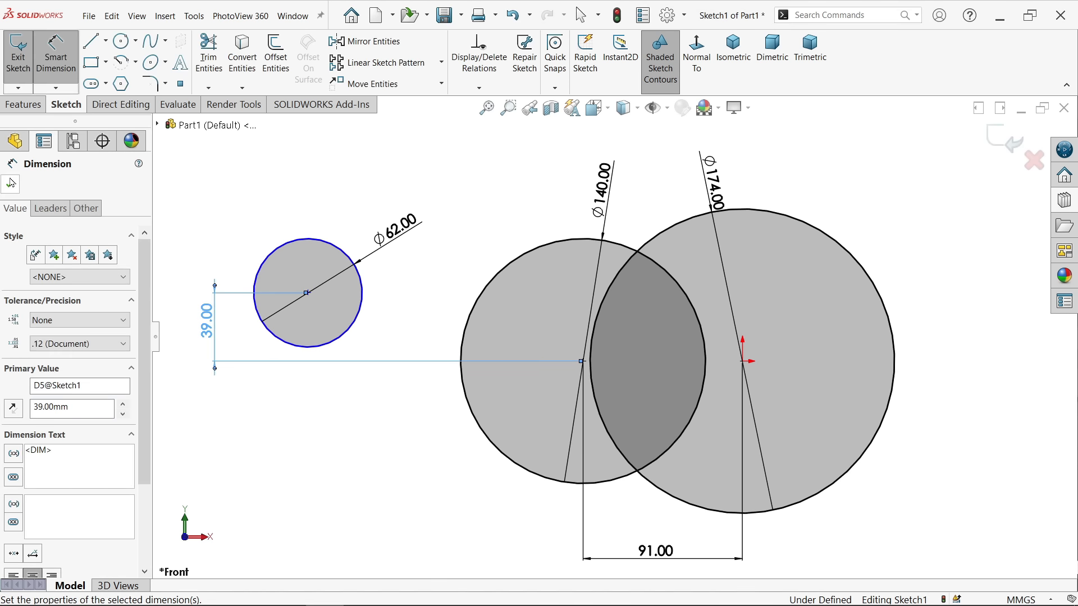
{"action": "key", "text": "Escape"}
Sketch a construction centerline from the uppermost point of the 62 mm circle to the uppermost point of the 140 mm circle
{"action": "left_click", "coordinate": [105, 40]}
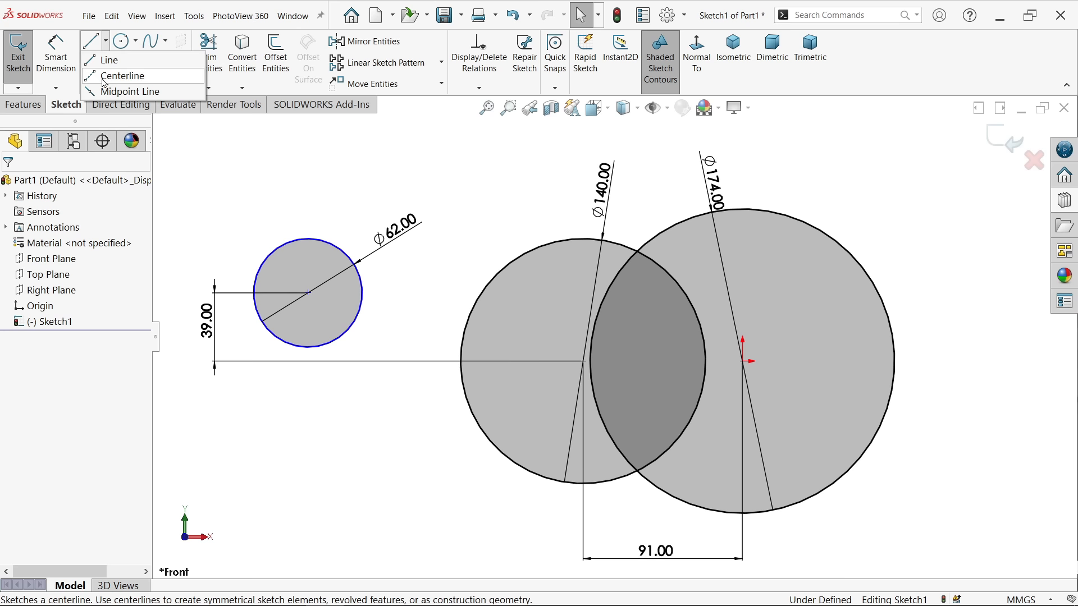
{"action": "left_click", "coordinate": [105, 82]}
{"action": "left_click", "coordinate": [308, 238]}
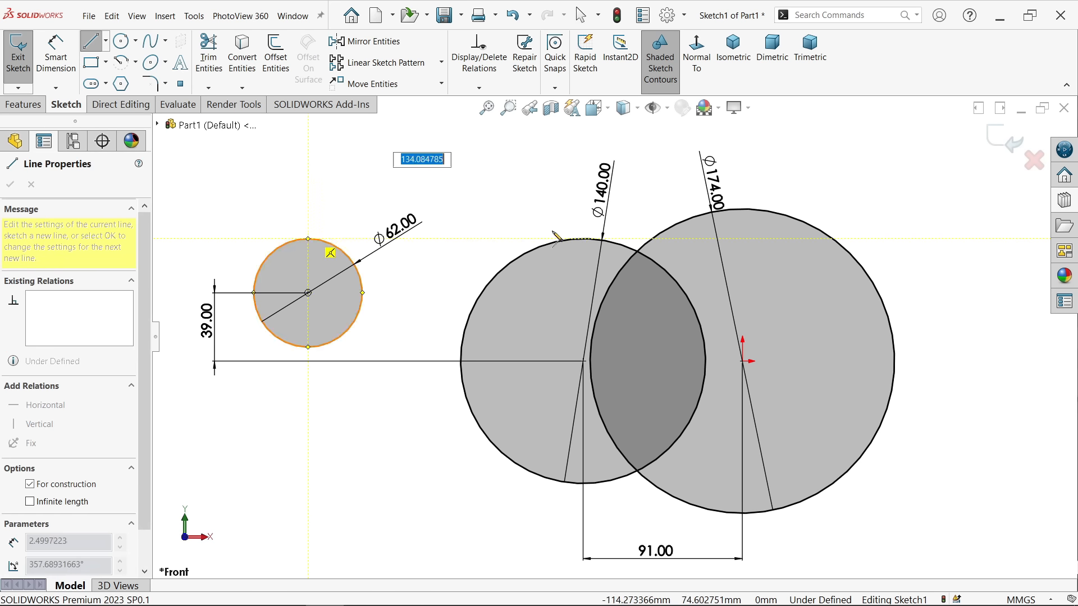
{"action": "left_click", "coordinate": [587, 239]}
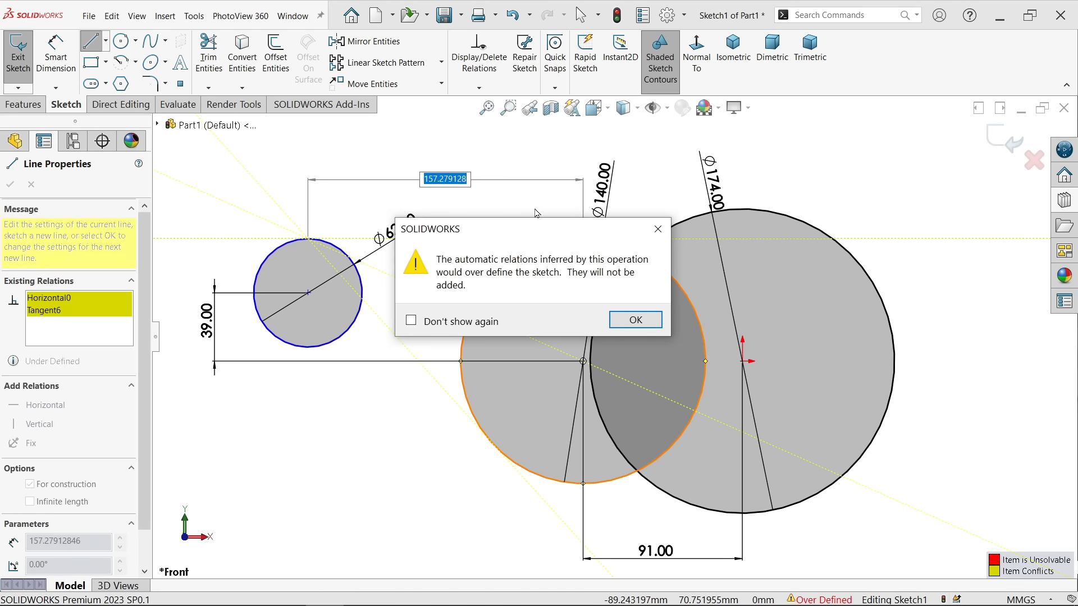
{"action": "left_click", "coordinate": [658, 228]}
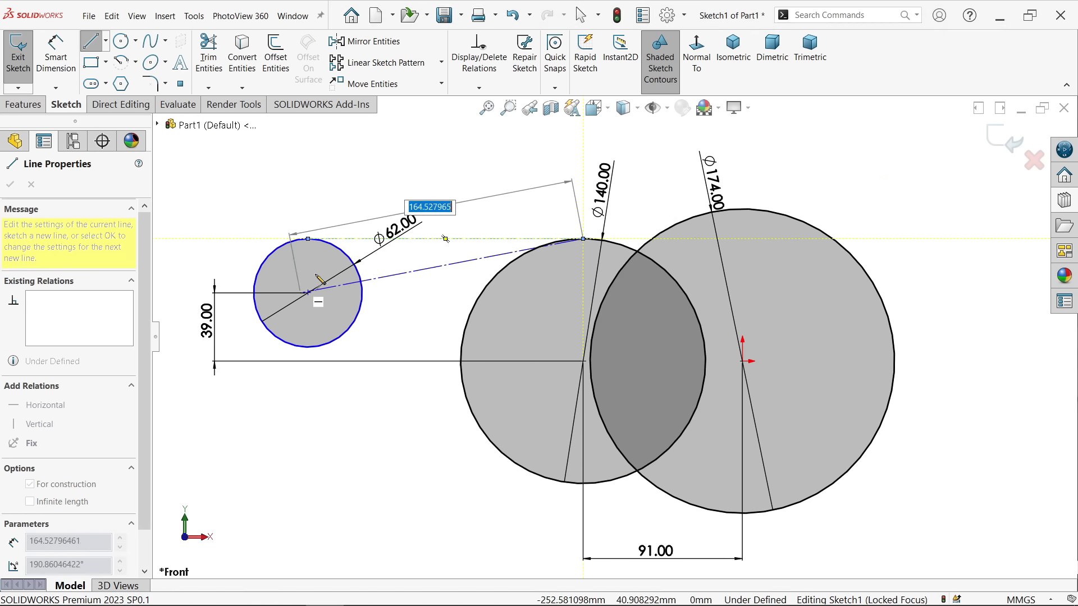
{"action": "left_click", "coordinate": [409, 166]}
{"action": "right_click", "coordinate": [410, 164]}
{"action": "left_click", "coordinate": [438, 179]}
Delete the stray sloping centerline segment and make the remaining centerline between the two circles horizontal
{"action": "scroll", "coordinate": [438, 194], "scroll_direction": "down", "scroll_amount": 2}
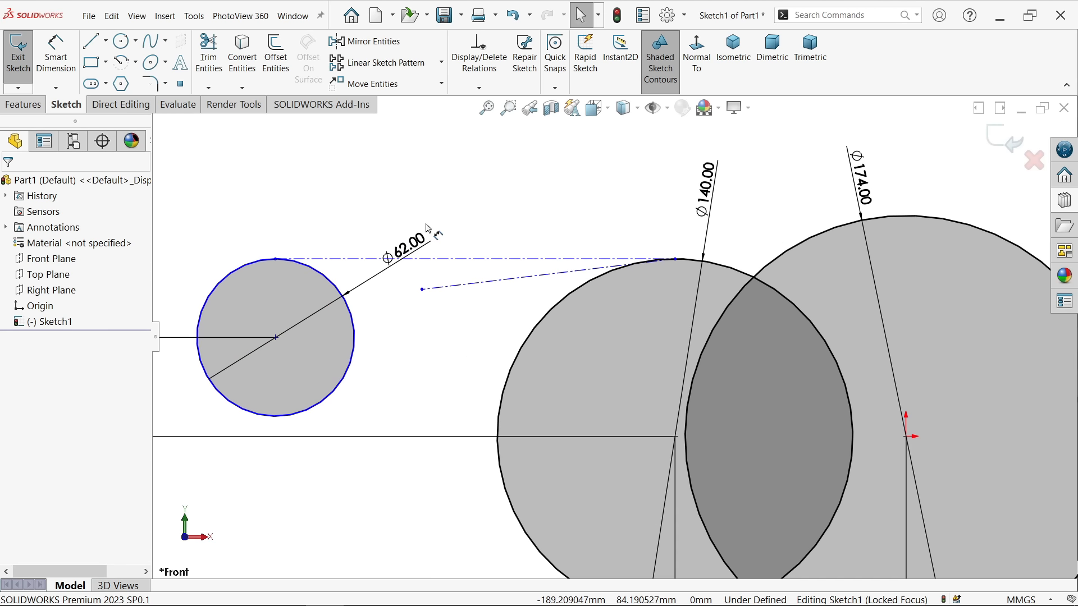
{"action": "left_click", "coordinate": [515, 279]}
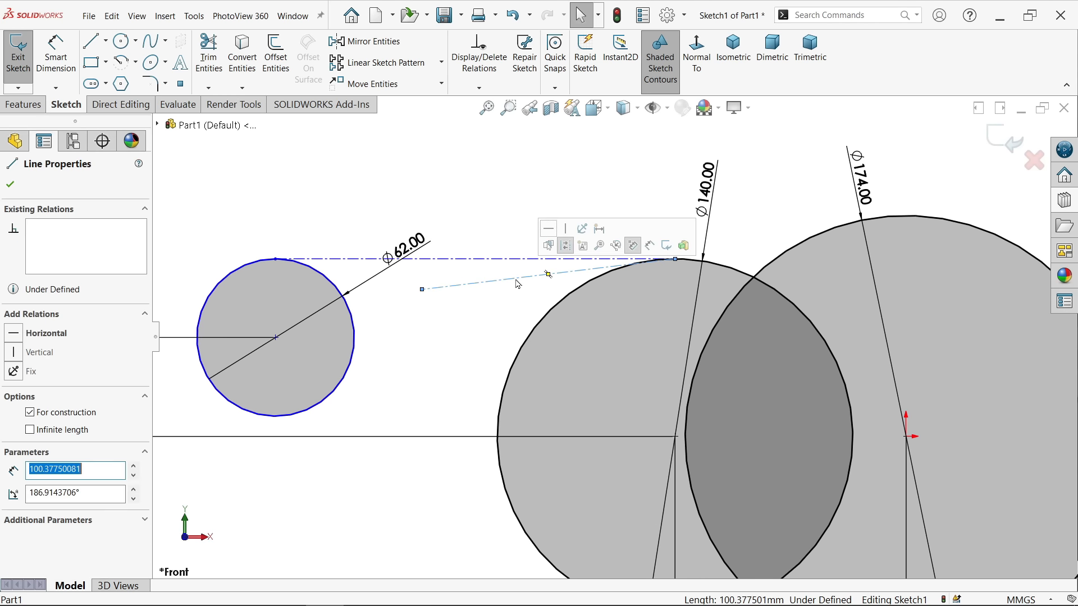
{"action": "key", "text": "Delete"}
{"action": "left_click", "coordinate": [494, 260]}
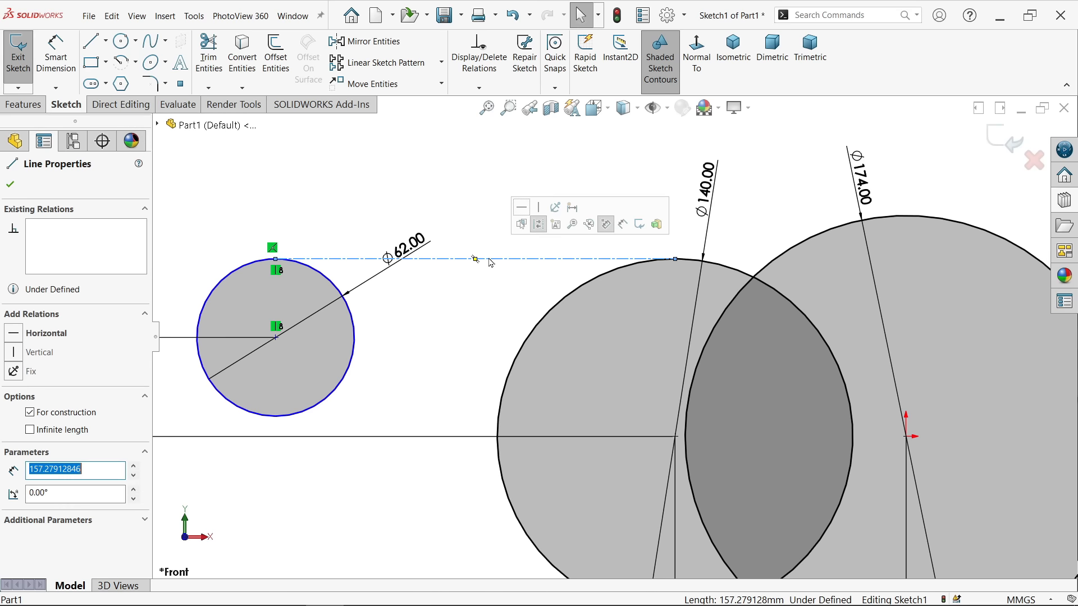
{"action": "left_click", "coordinate": [523, 210]}
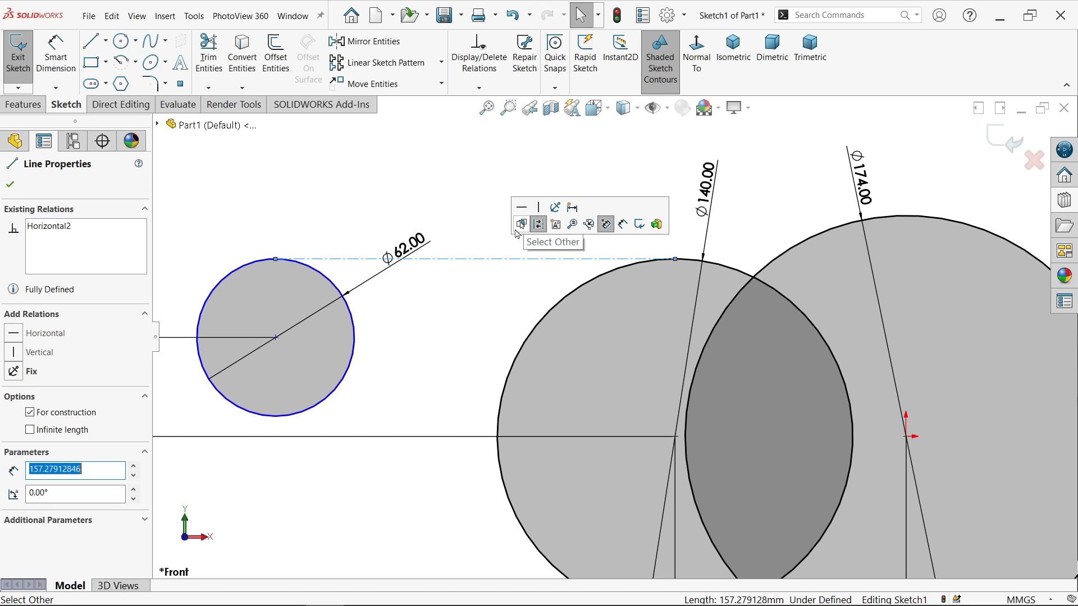
{"action": "left_click", "coordinate": [10, 184]}
Move the 62 mm circle horizontally toward the 140 mm circle, with its centre at about X -185 mm
{"action": "left_click_drag", "start_coordinate": [281, 344], "coordinate": [438, 355]}
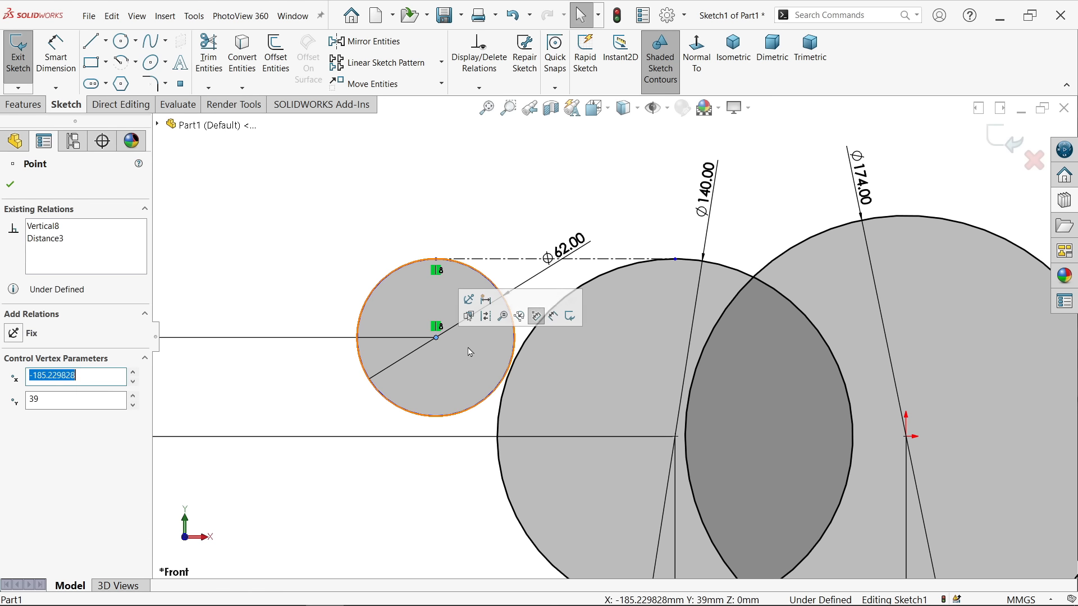
{"action": "key", "text": "f"}
Switch to the drawing image Two Stage Reduction Gearbox3.png and examine the housing outline, centre distances and section views
{"action": "key", "text": "alt+Tab"}
{"action": "scroll", "coordinate": [269, 236], "scroll_direction": "up", "scroll_amount": 3}
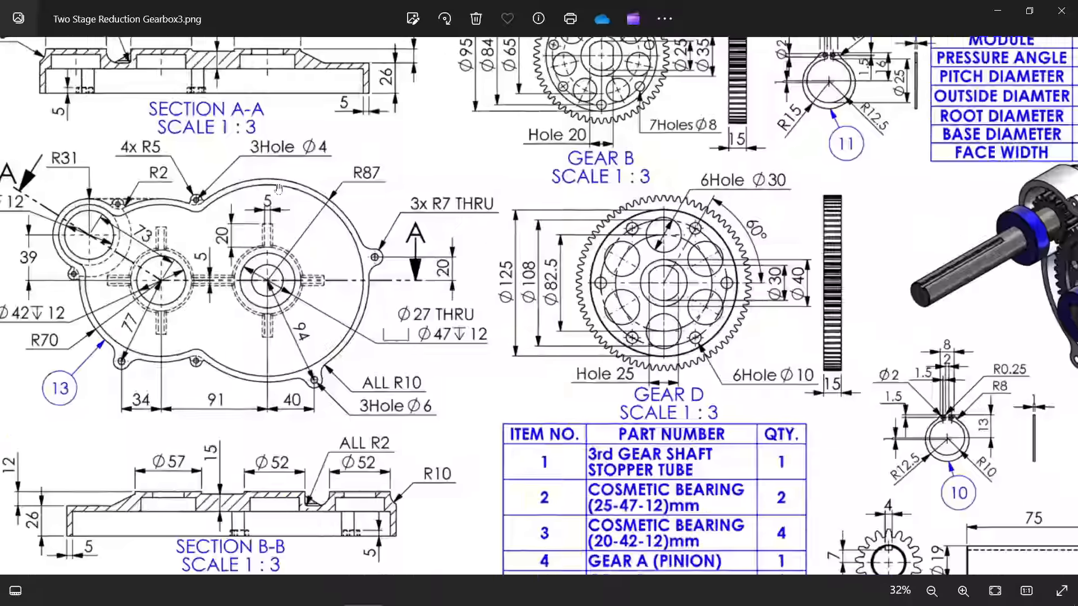
{"action": "left_click_drag", "start_coordinate": [286, 244], "coordinate": [447, 346]}
{"action": "scroll", "coordinate": [335, 385], "scroll_direction": "up", "scroll_amount": 1}
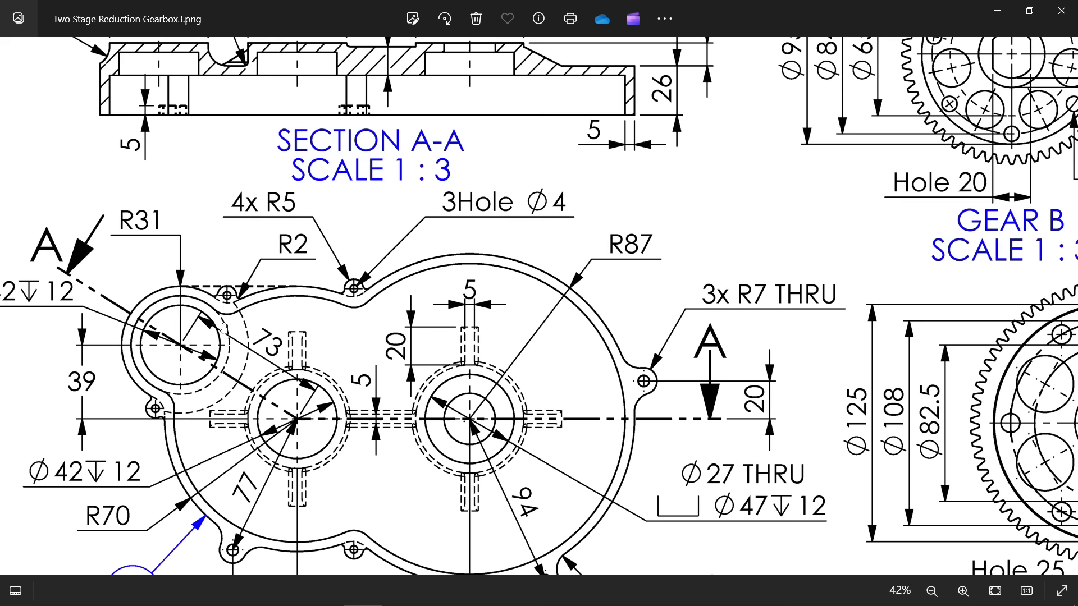
{"action": "scroll", "coordinate": [268, 344], "scroll_direction": "down", "scroll_amount": 3}
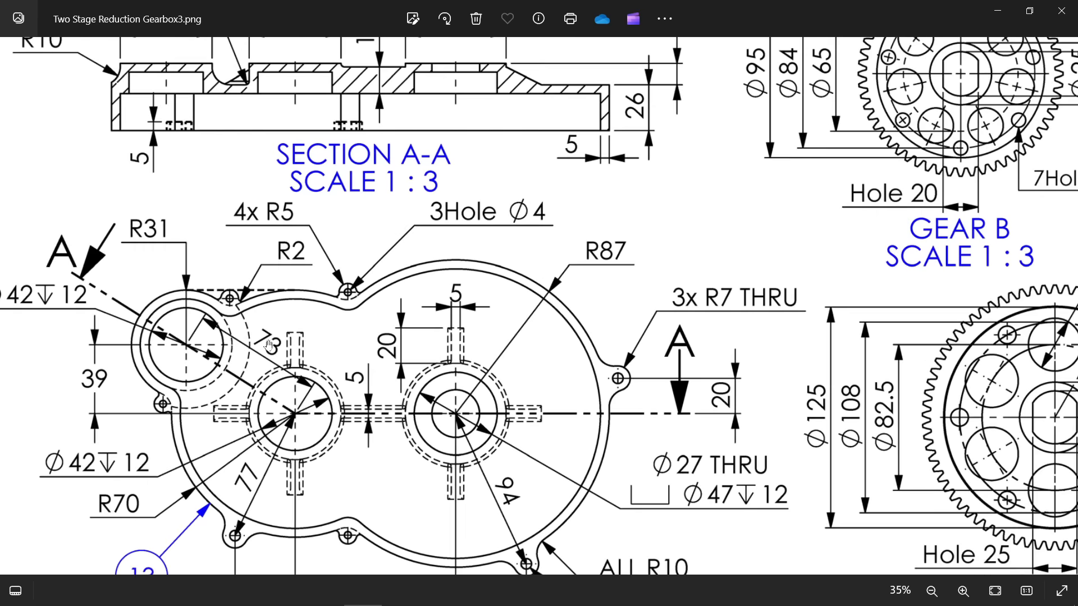
{"action": "left_click_drag", "start_coordinate": [397, 524], "coordinate": [406, 179]}
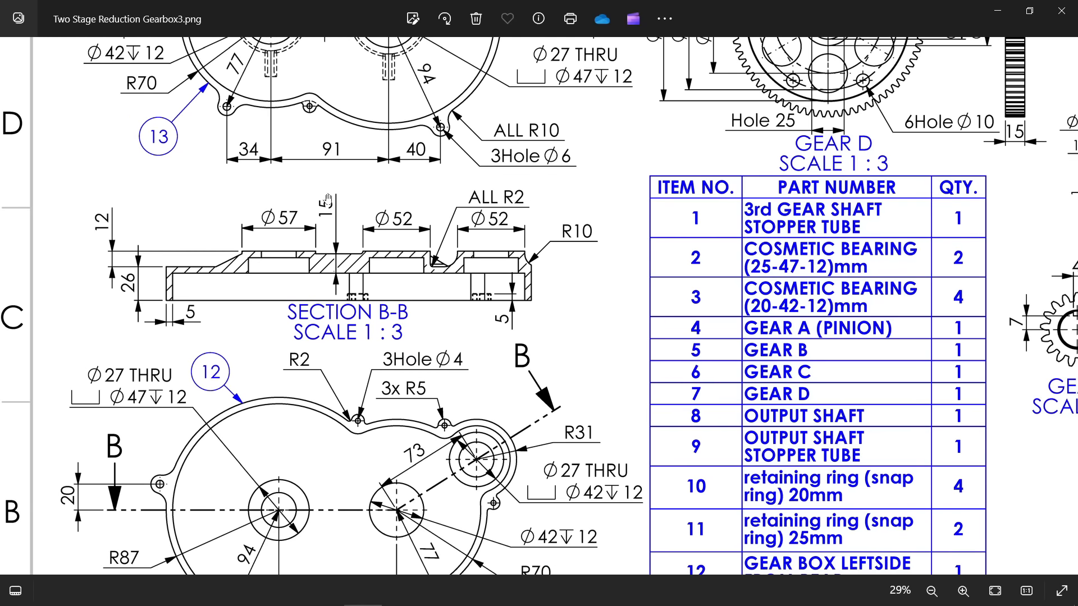
{"action": "left_click_drag", "start_coordinate": [327, 199], "coordinate": [324, 438]}
{"action": "left_click_drag", "start_coordinate": [292, 363], "coordinate": [308, 403]}
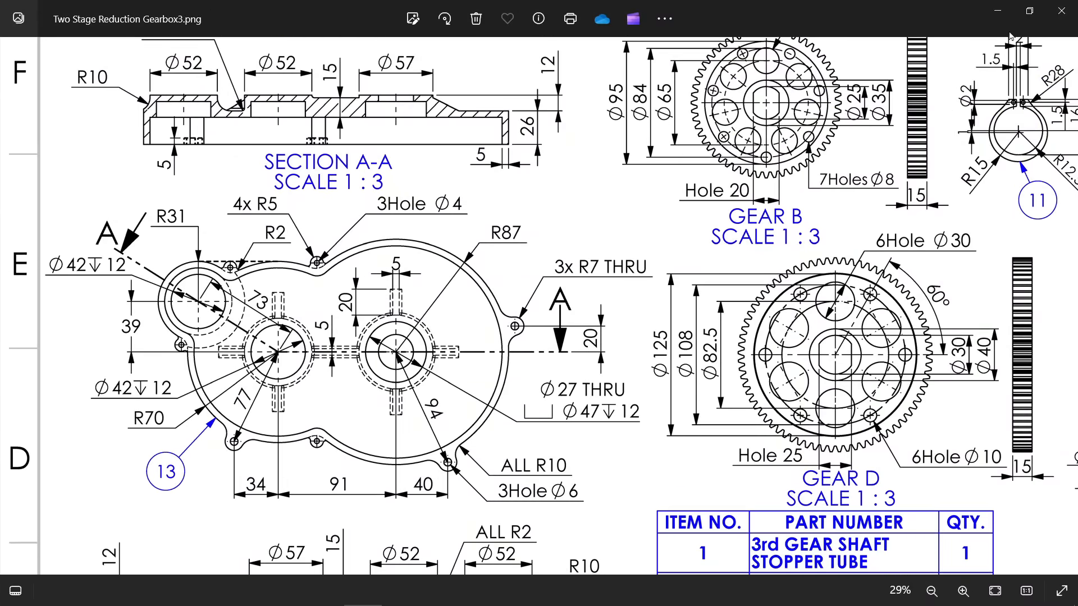
{"action": "left_click", "coordinate": [997, 11]}
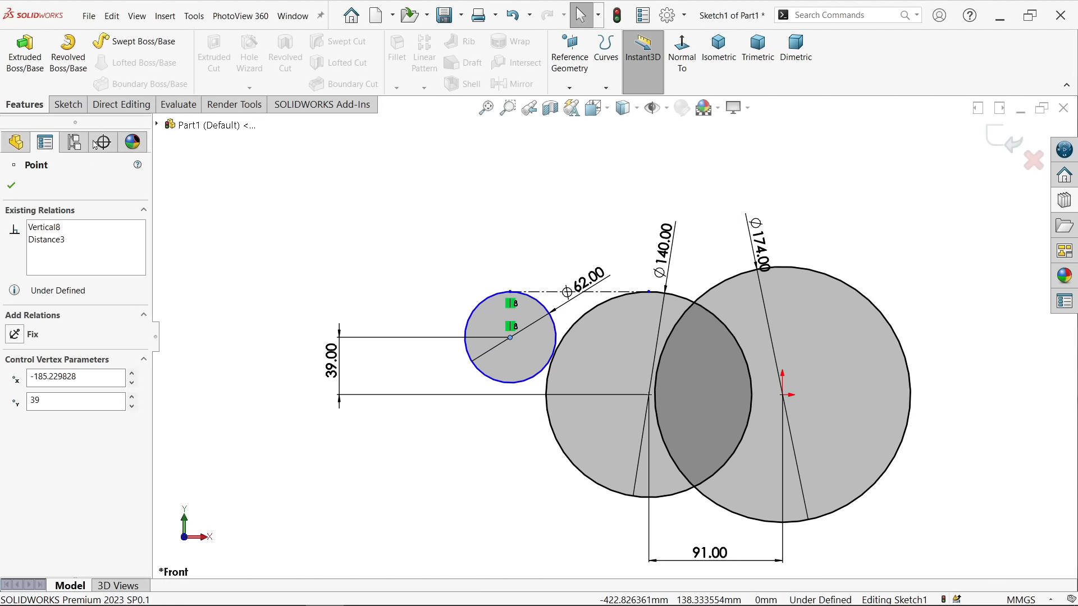
Dimension the distance between the centres of the 140 mm and 62 mm circles to 73 mm
{"action": "left_click", "coordinate": [68, 105]}
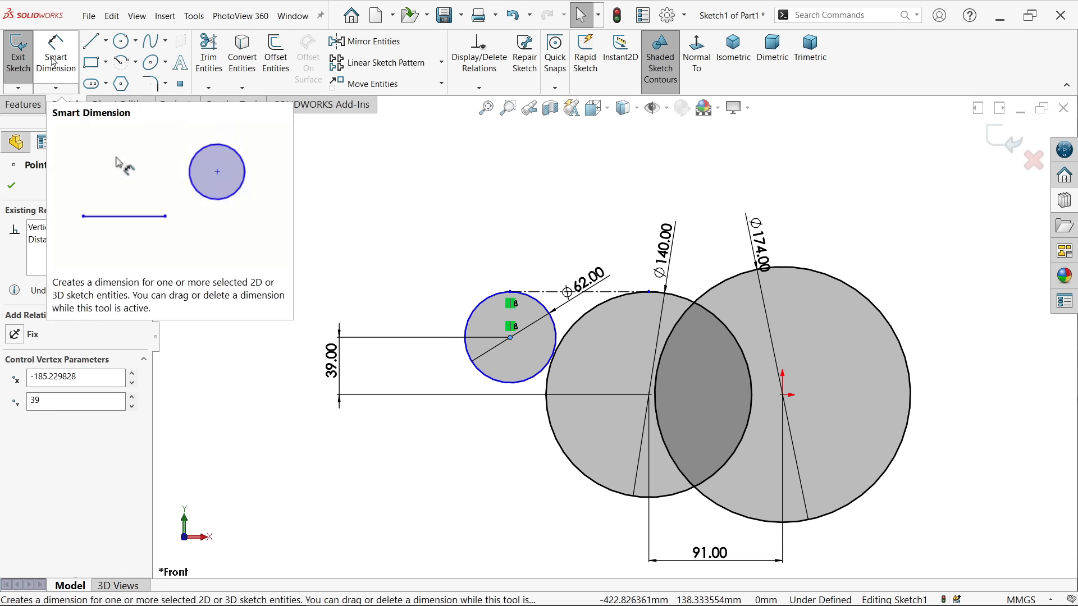
{"action": "left_click", "coordinate": [54, 61]}
{"action": "scroll", "coordinate": [666, 396], "scroll_direction": "down", "scroll_amount": 3}
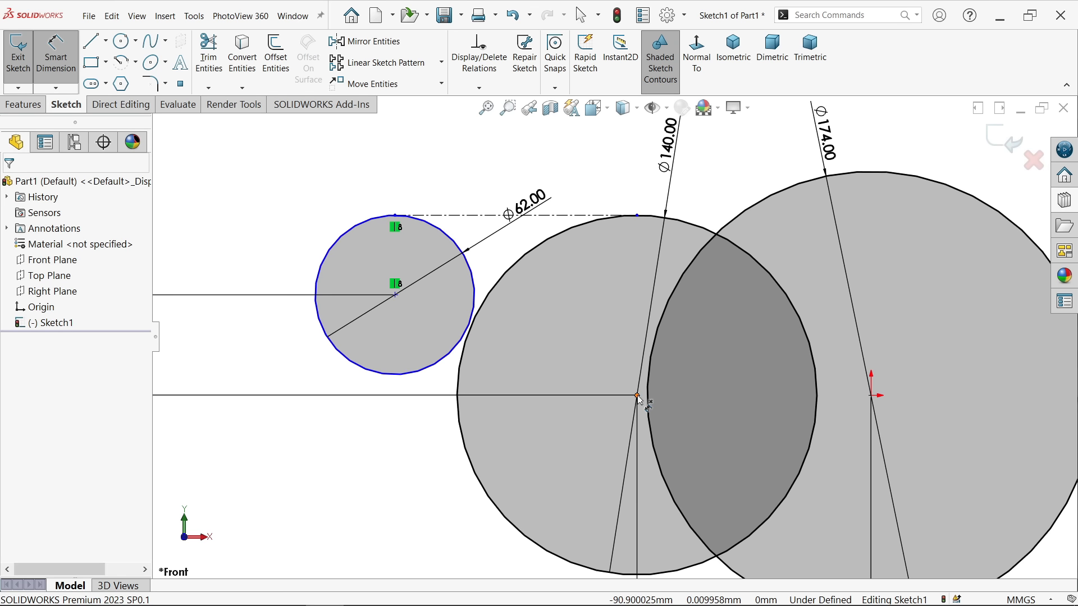
{"action": "left_click", "coordinate": [637, 396]}
{"action": "left_click", "coordinate": [395, 295]}
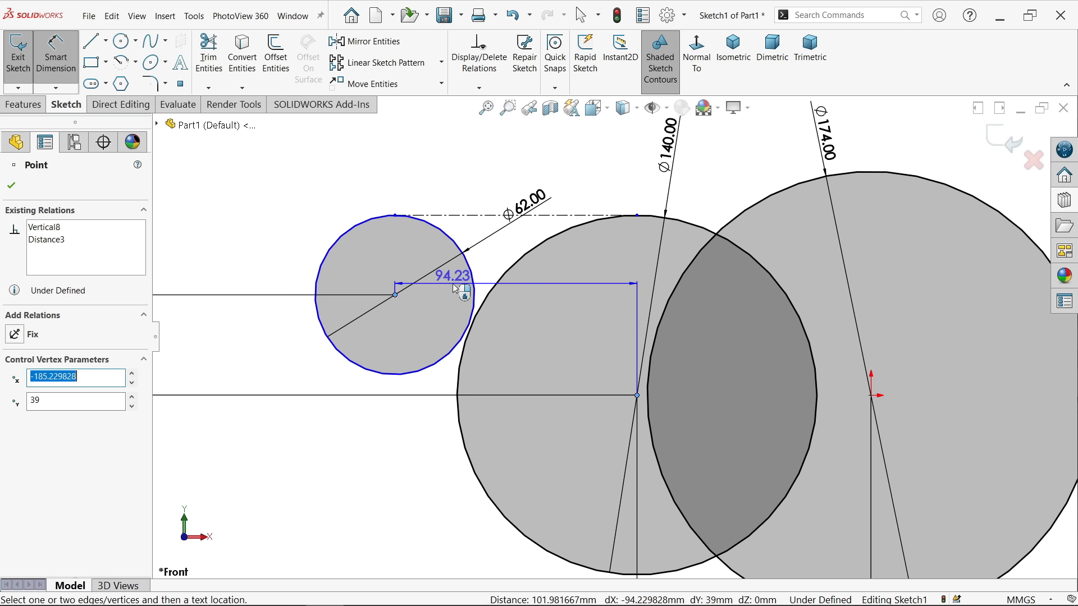
{"action": "left_click", "coordinate": [533, 326]}
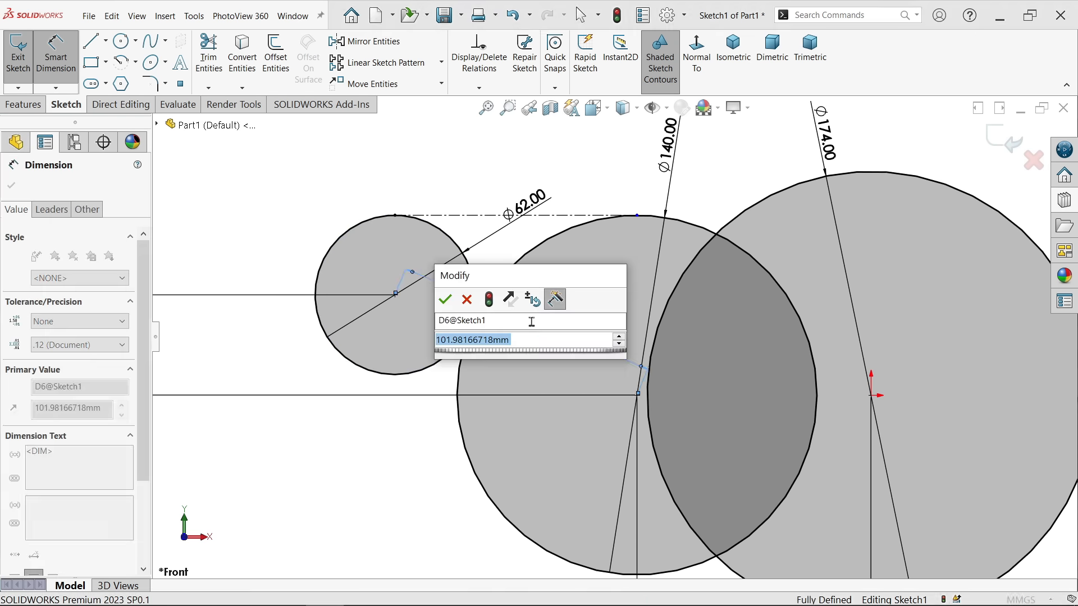
{"action": "type", "text": "73"}
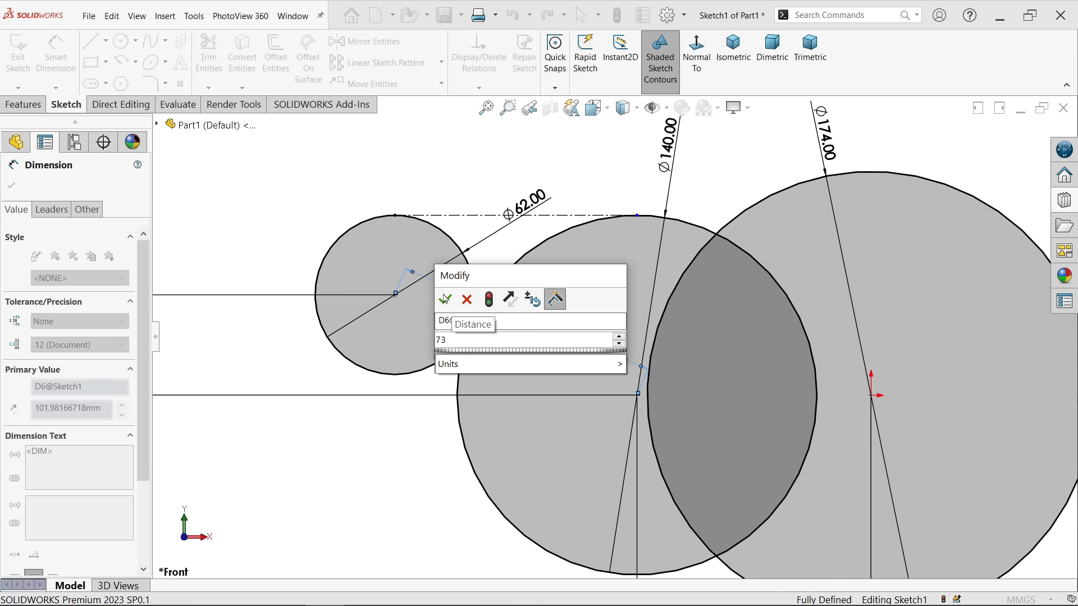
{"action": "key", "text": "Return"}
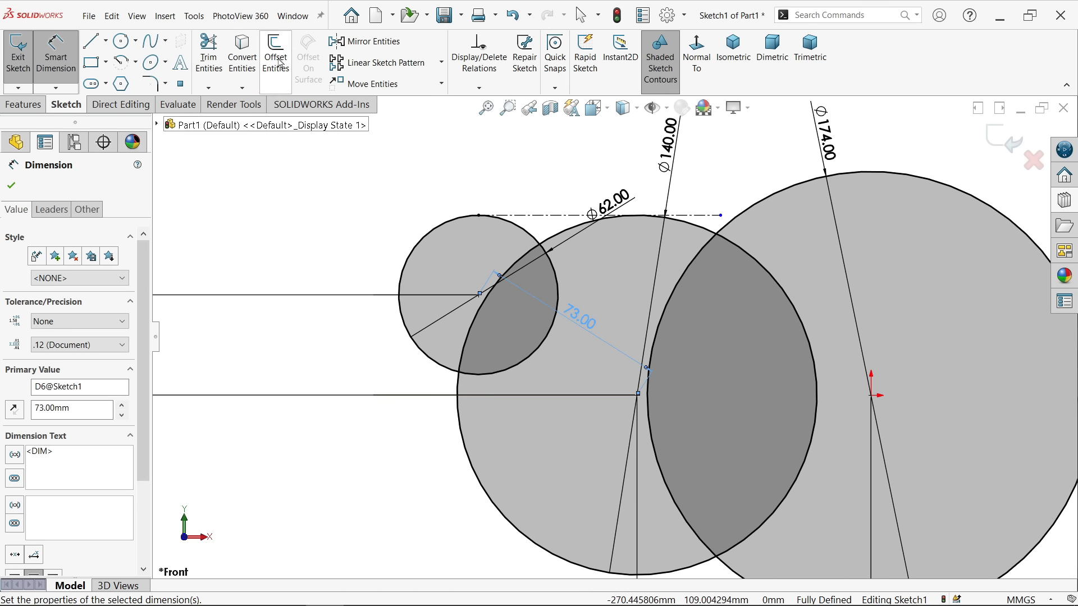
Trim away the overlapping inner arcs of the three circles, leaving a single outer housing contour
{"action": "left_click", "coordinate": [215, 75]}
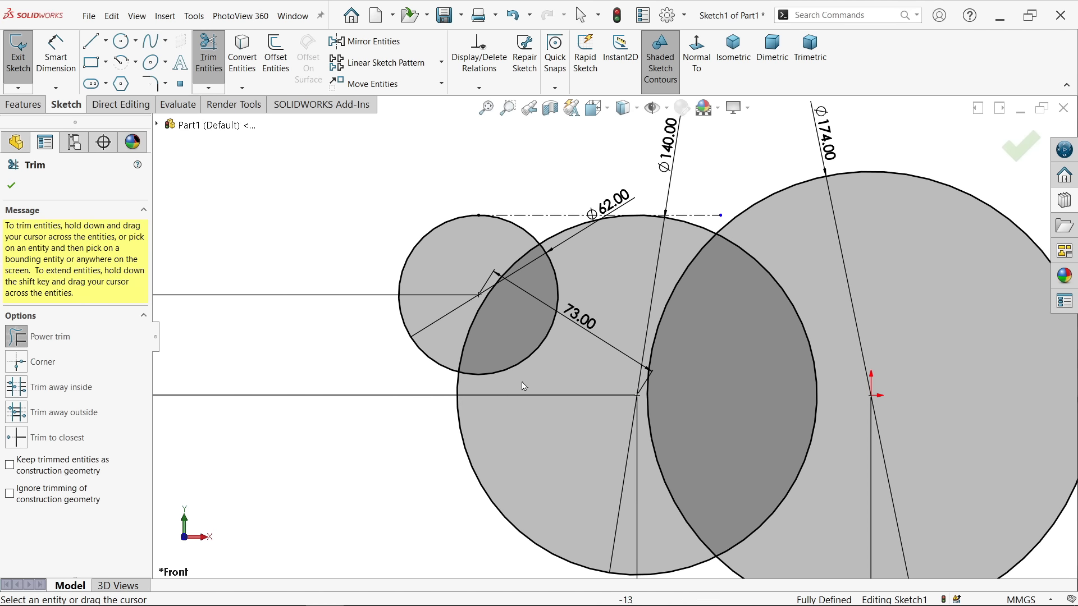
{"action": "mouse_move", "coordinate": [540, 375]}
{"action": "left_mouse_down"}
{"action": "mouse_move", "coordinate": [475, 328]}
{"action": "mouse_move", "coordinate": [525, 352]}
{"action": "left_mouse_up"}
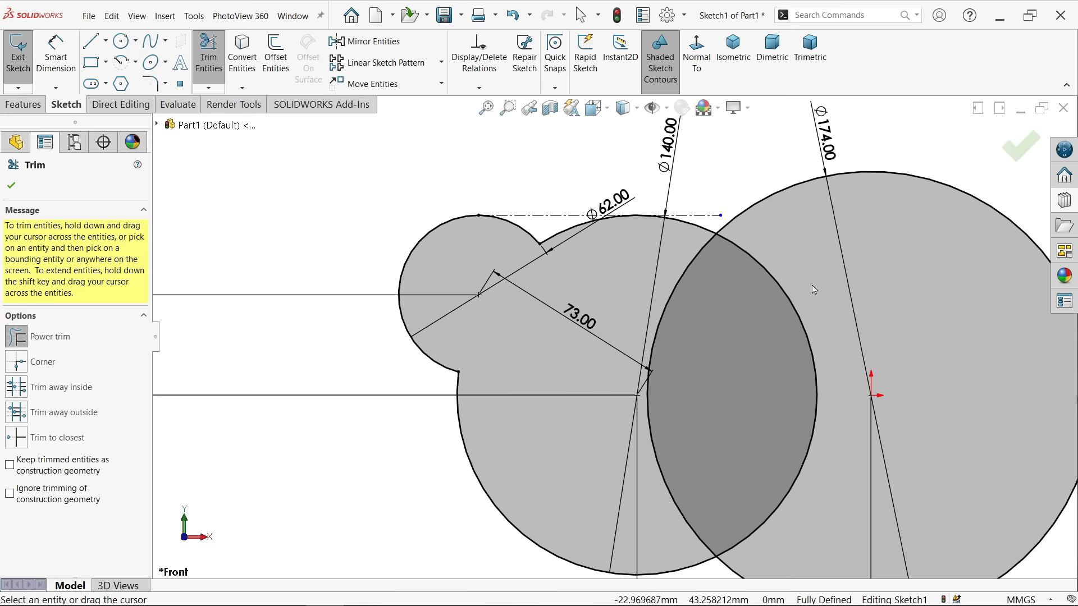
{"action": "mouse_move", "coordinate": [814, 288]}
{"action": "left_mouse_down"}
{"action": "mouse_move", "coordinate": [662, 301]}
{"action": "mouse_move", "coordinate": [715, 305]}
{"action": "left_mouse_up"}
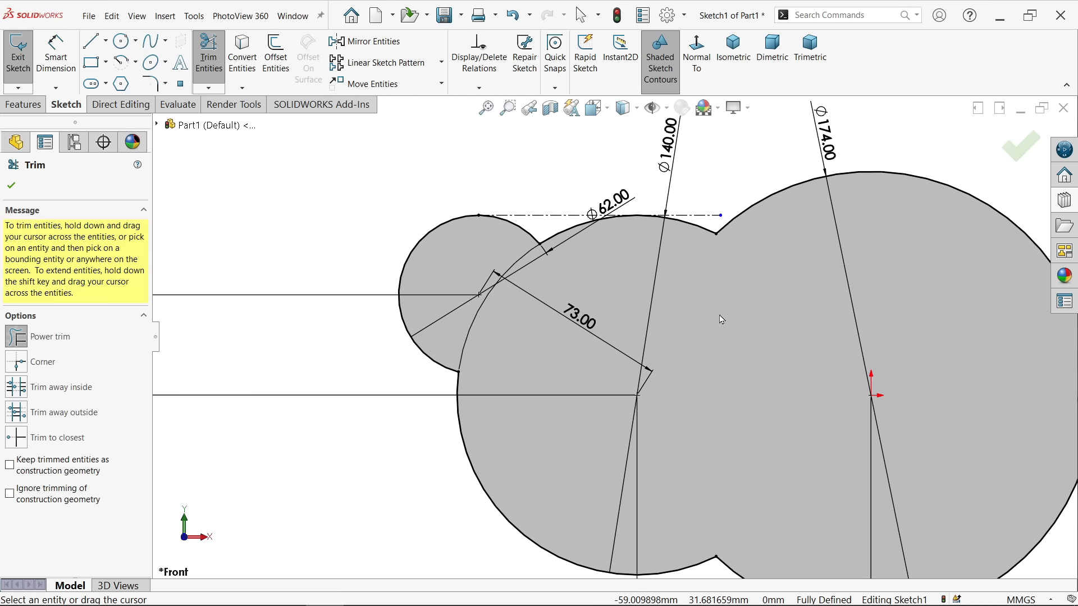
{"action": "scroll", "coordinate": [713, 328], "scroll_direction": "up", "scroll_amount": 3}
{"action": "scroll", "coordinate": [696, 346], "scroll_direction": "down", "scroll_amount": 1}
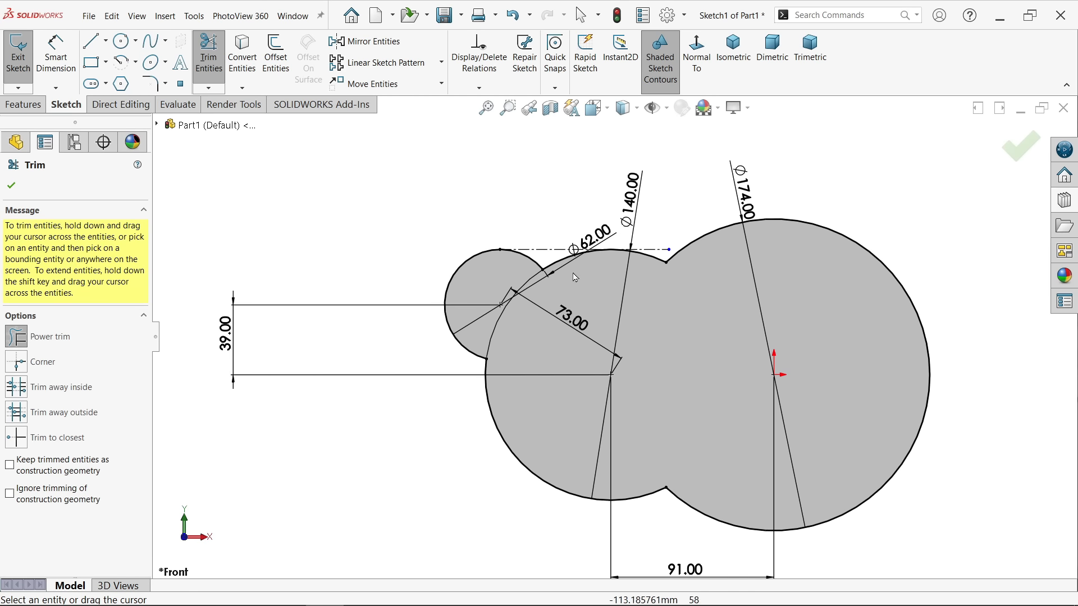
{"action": "left_click", "coordinate": [12, 186]}
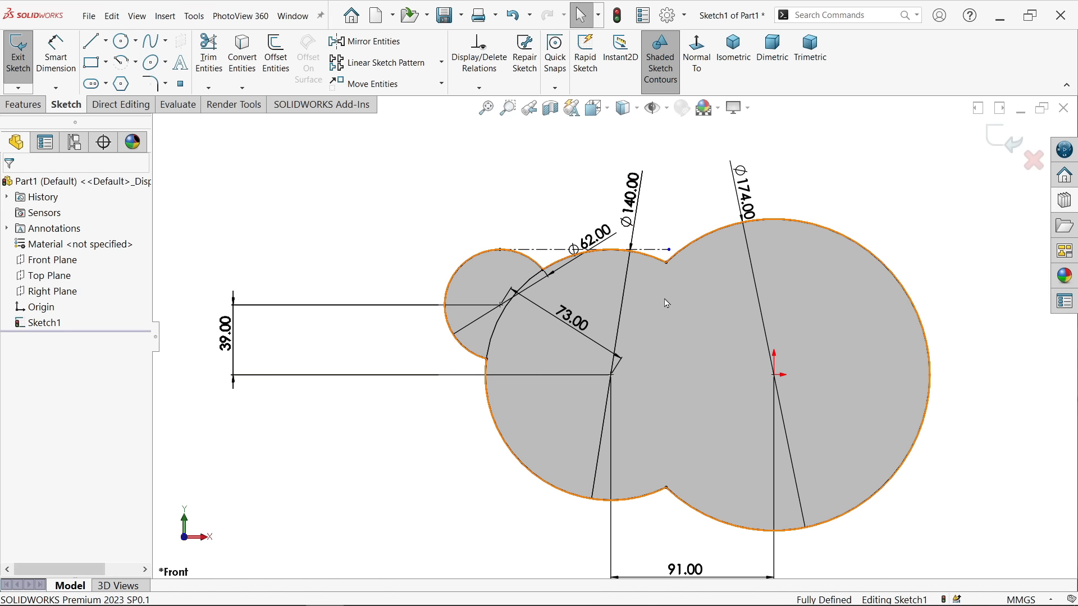
Check the corner radii in the drawing image and round the outline's four circle junctions with 10 mm sketch fillets
{"action": "scroll", "coordinate": [682, 280], "scroll_direction": "down", "scroll_amount": 2}
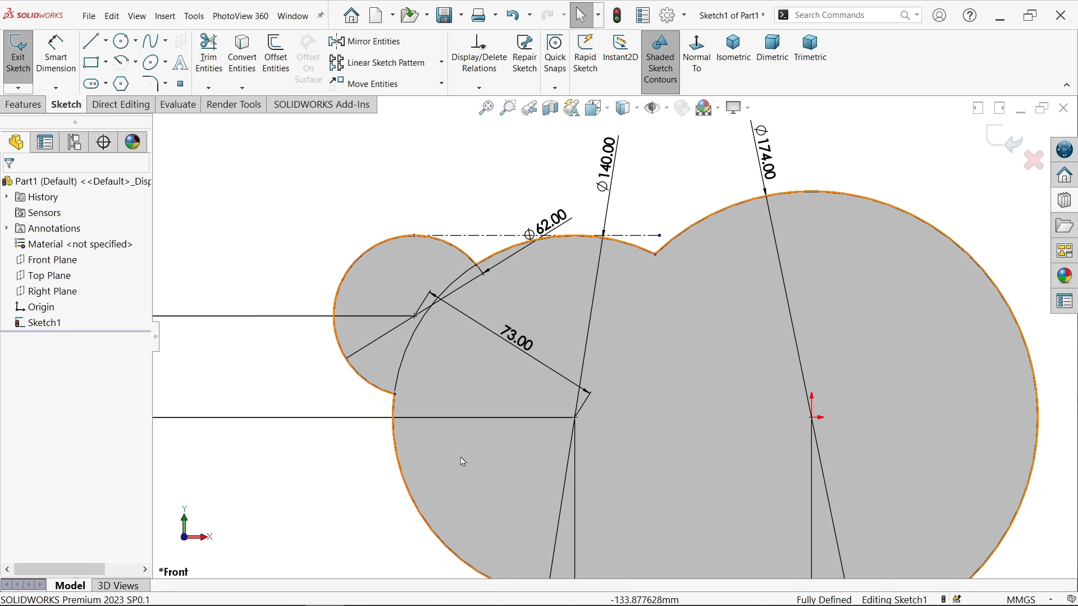
{"action": "key", "text": "alt+Tab"}
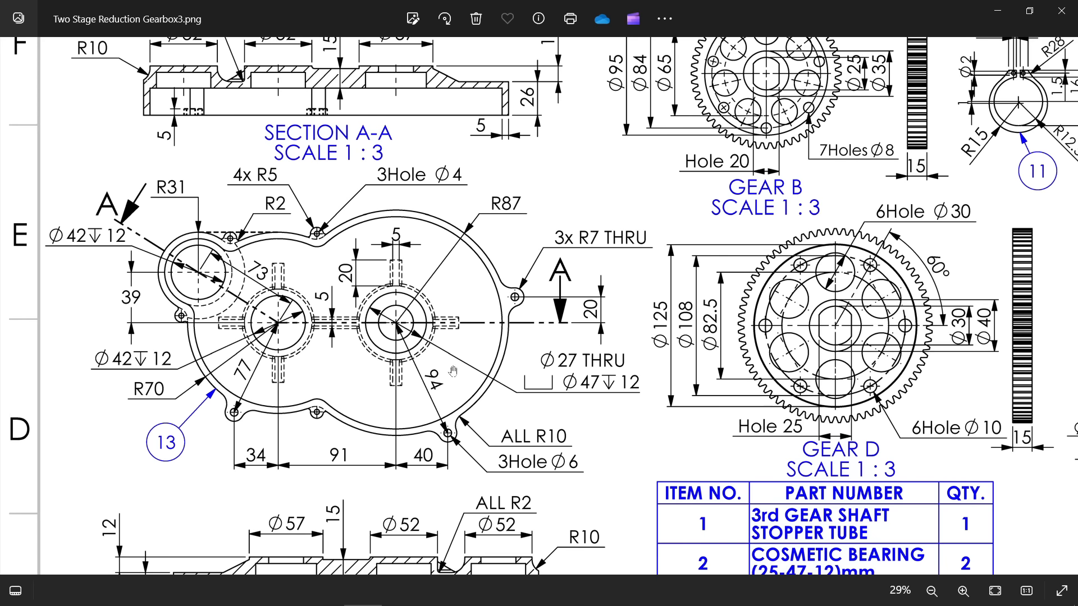
{"action": "left_click", "coordinate": [997, 10]}
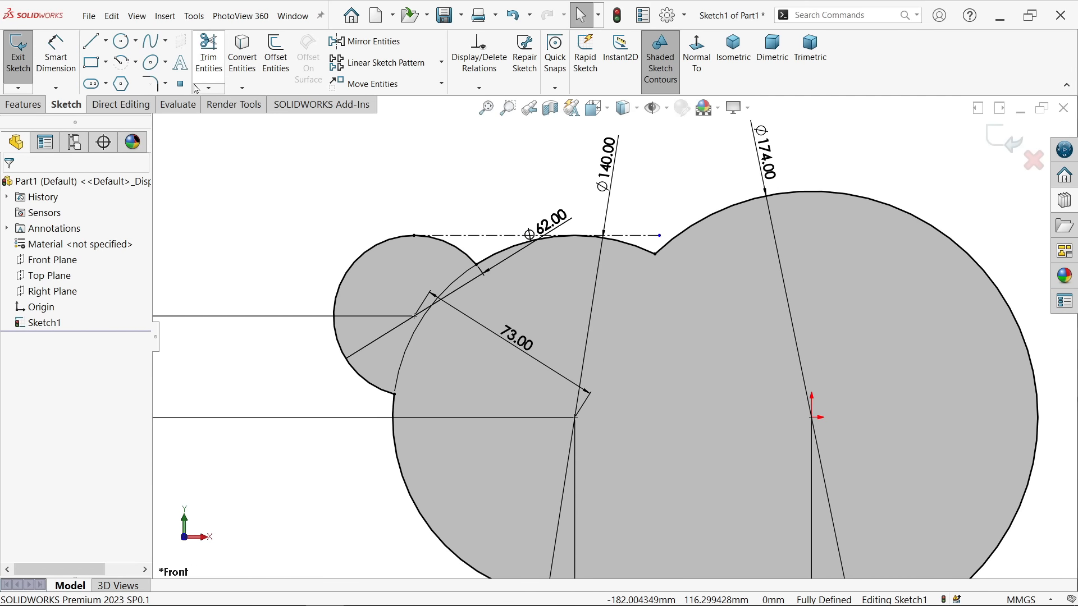
{"action": "left_click", "coordinate": [152, 86]}
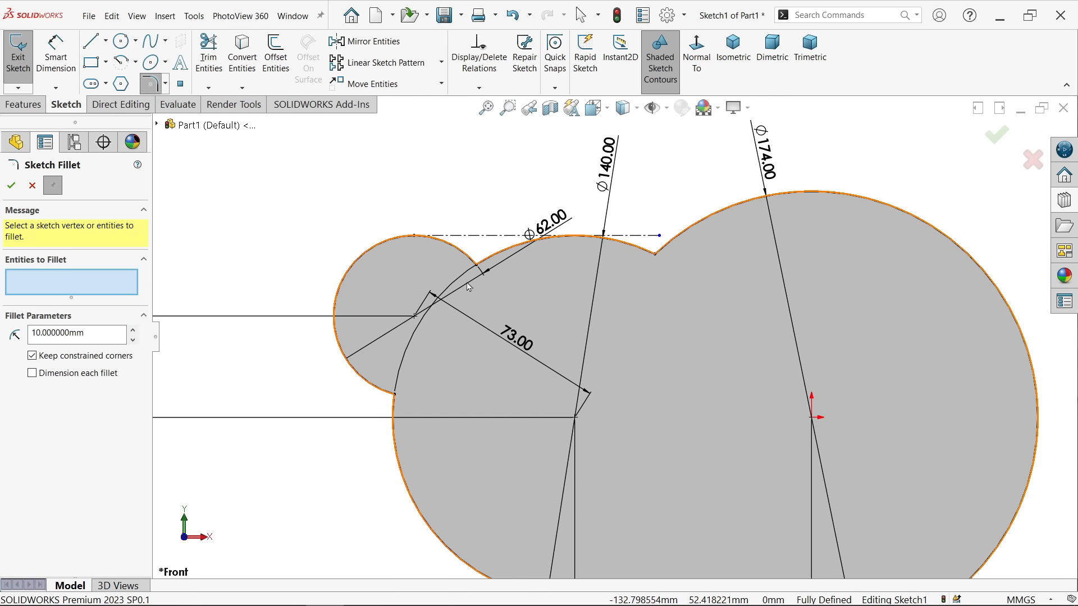
{"action": "left_click", "coordinate": [477, 265]}
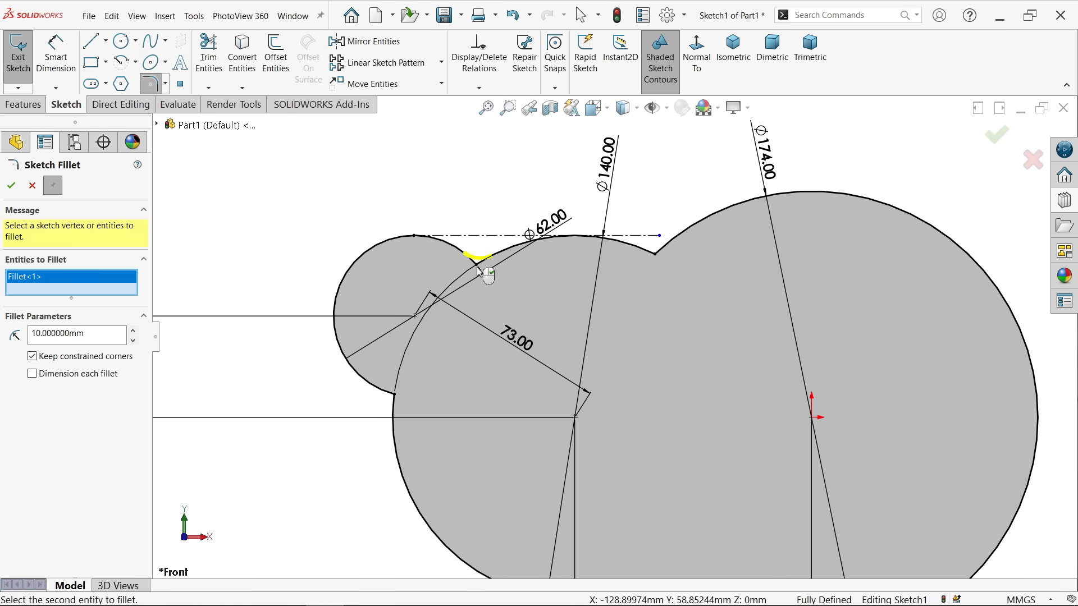
{"action": "left_click", "coordinate": [657, 257]}
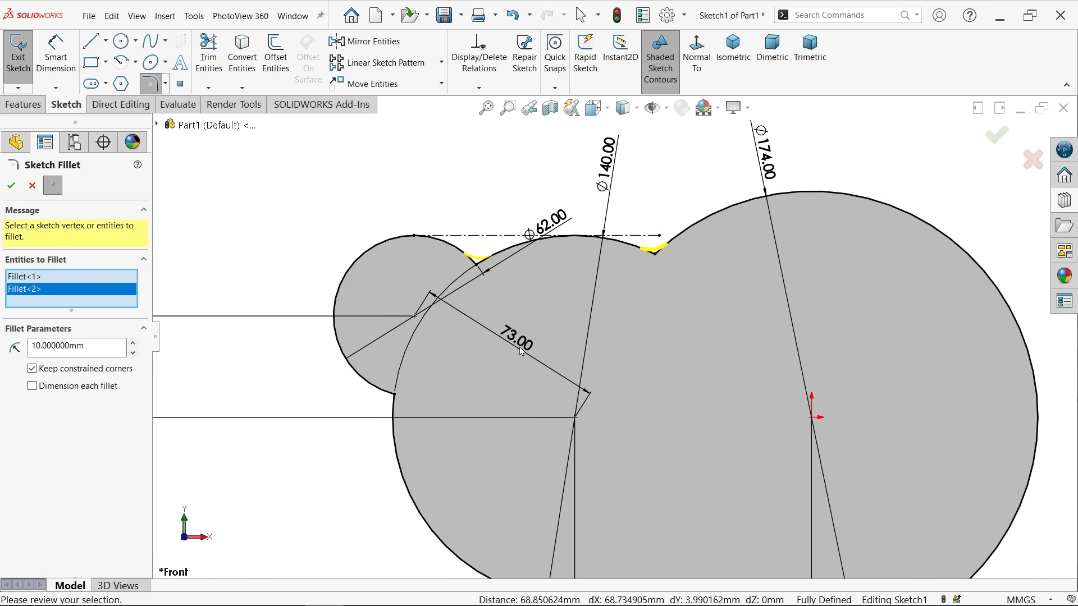
{"action": "left_click", "coordinate": [399, 400]}
{"action": "scroll", "coordinate": [589, 327], "scroll_direction": "up", "scroll_amount": 2}
{"action": "scroll", "coordinate": [589, 327], "scroll_direction": "up", "scroll_amount": 1}
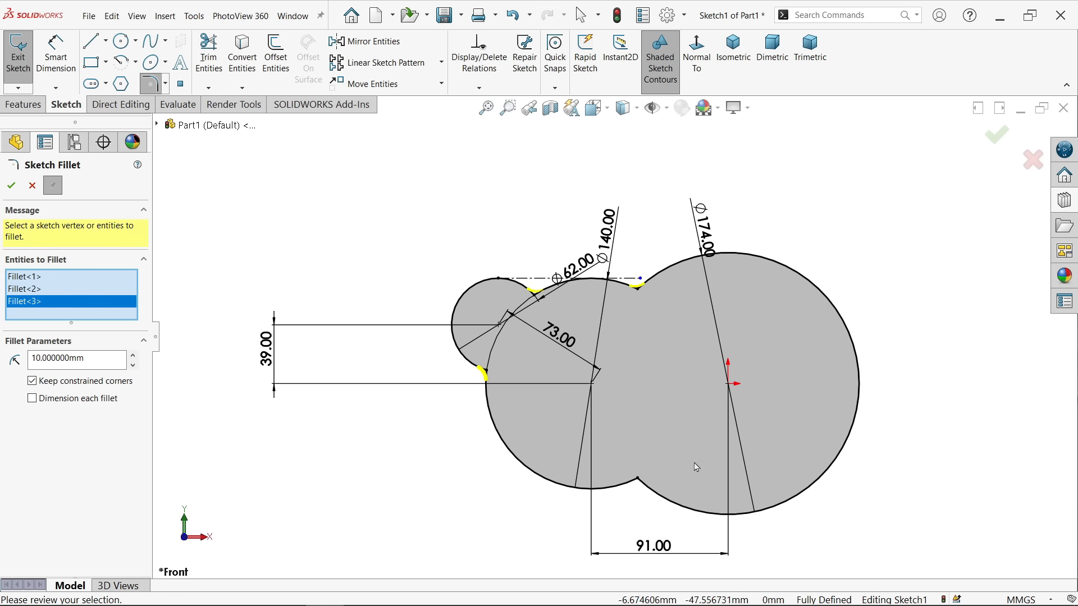
{"action": "left_click", "coordinate": [638, 481]}
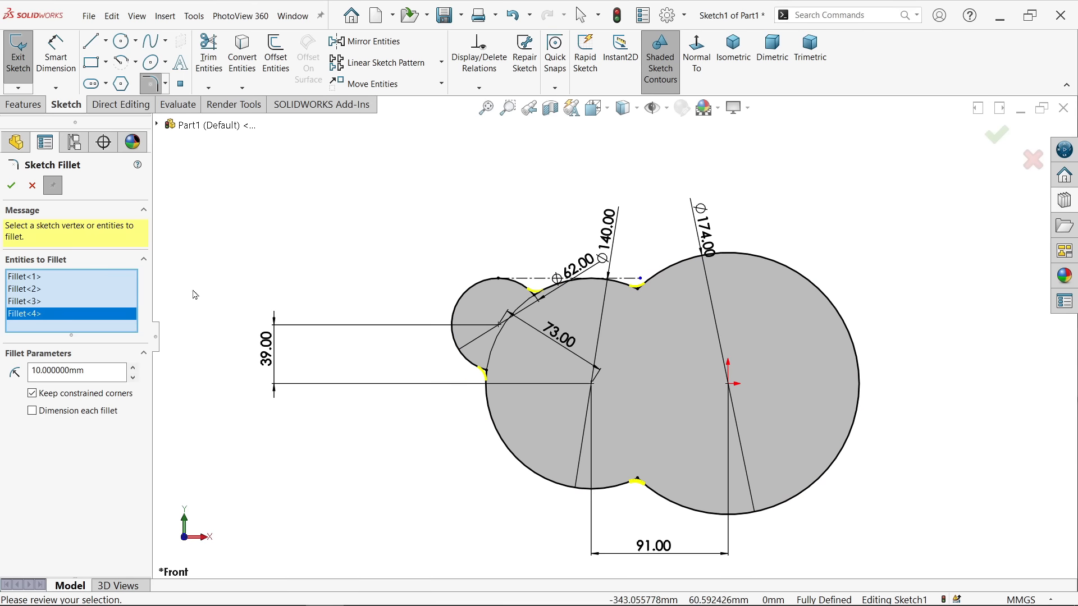
{"action": "left_click", "coordinate": [11, 185]}
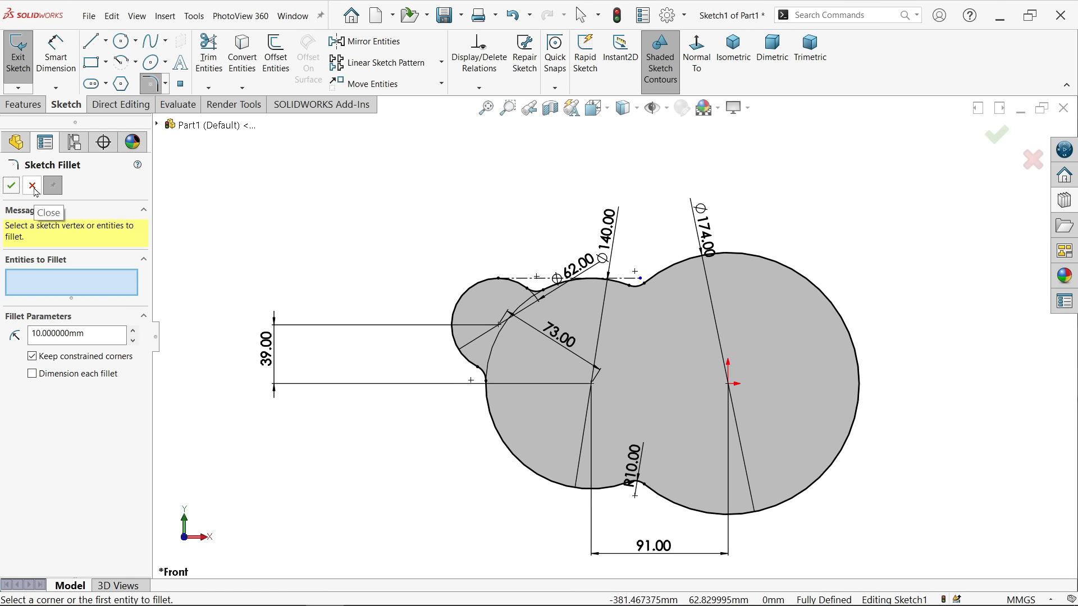
{"action": "left_click", "coordinate": [32, 185]}
Offset the complete housing outline inward by 5 mm as a chain
{"action": "key", "text": "f"}
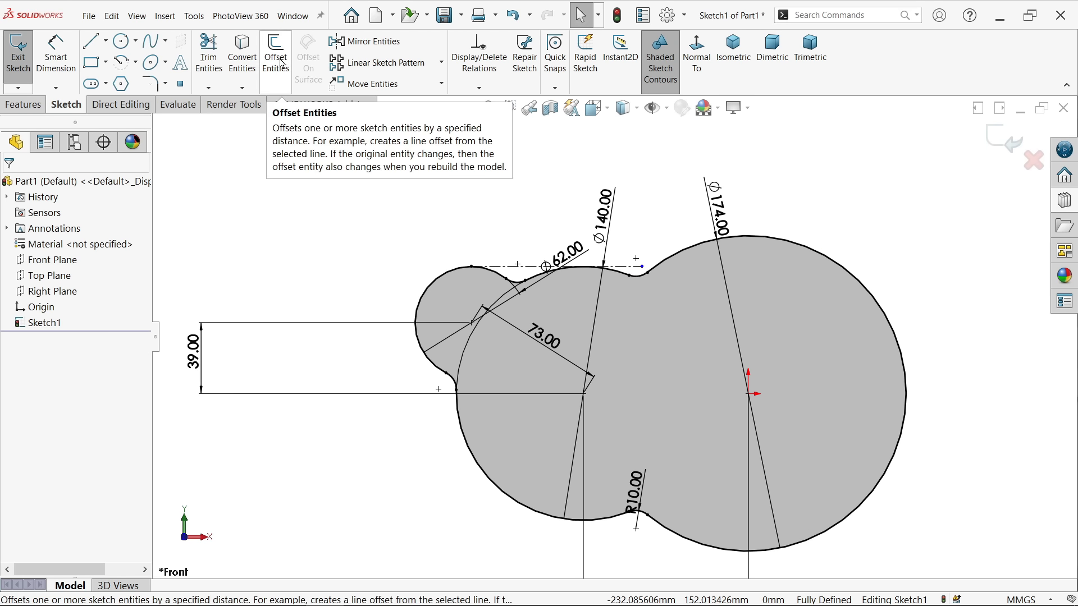
{"action": "left_click", "coordinate": [282, 63]}
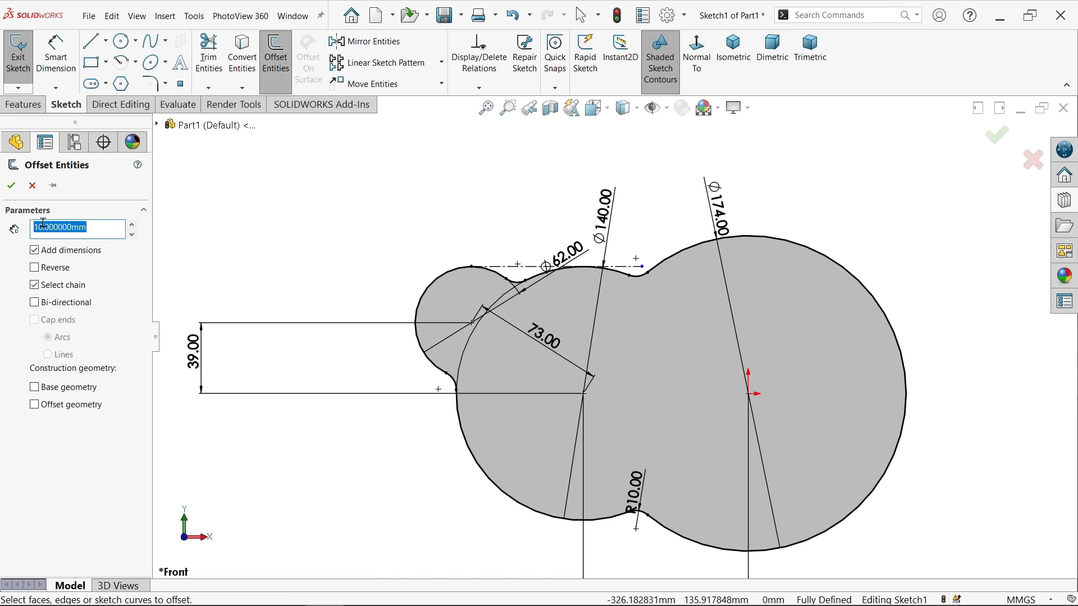
{"action": "type", "text": "5"}
{"action": "key", "text": "Return"}
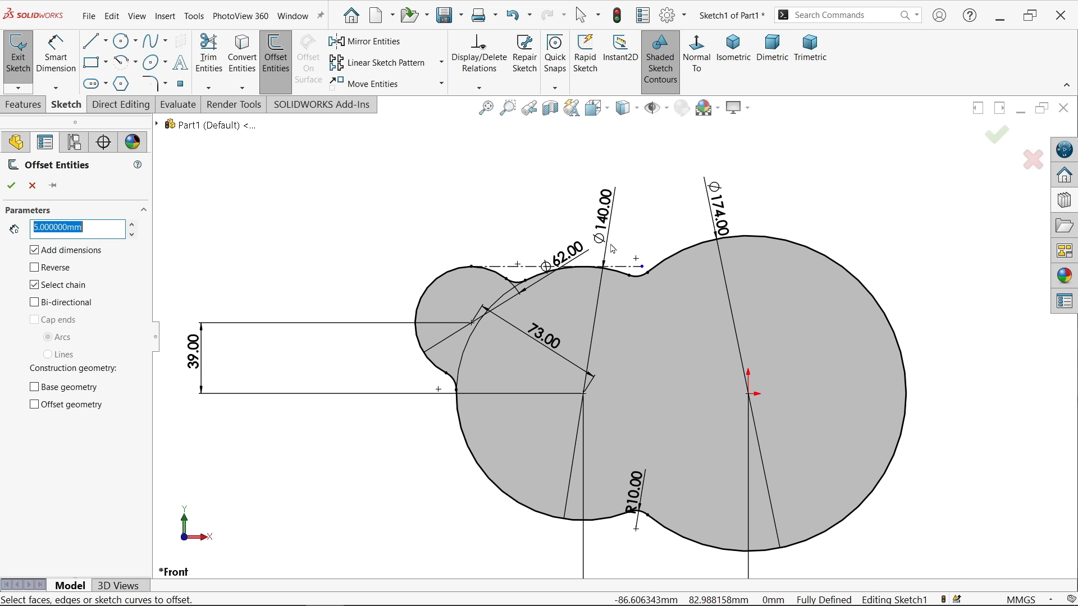
{"action": "left_click", "coordinate": [773, 244]}
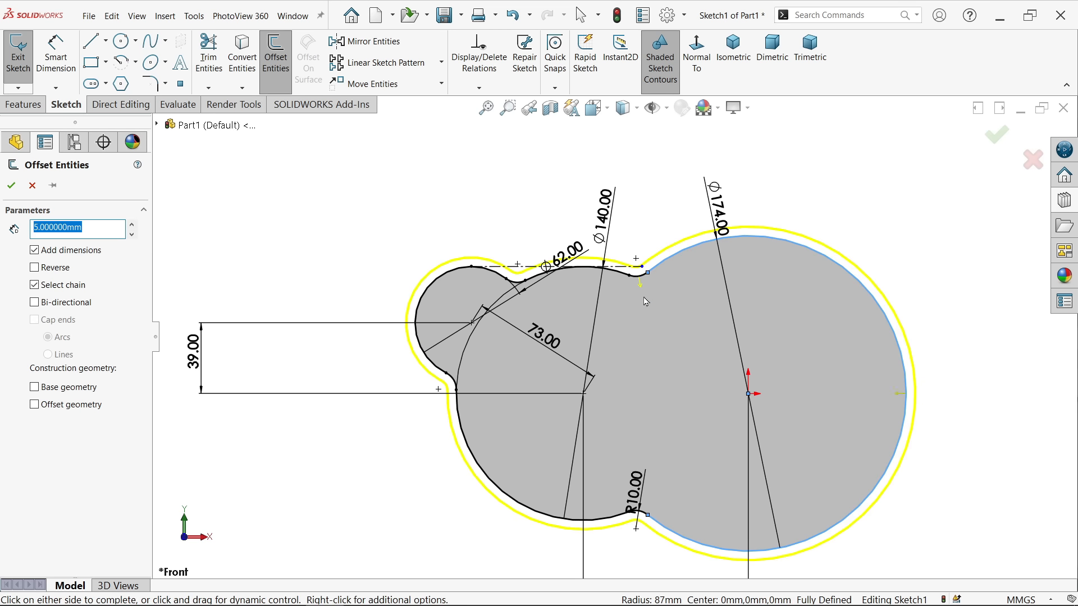
{"action": "scroll", "coordinate": [646, 301], "scroll_direction": "down", "scroll_amount": 2}
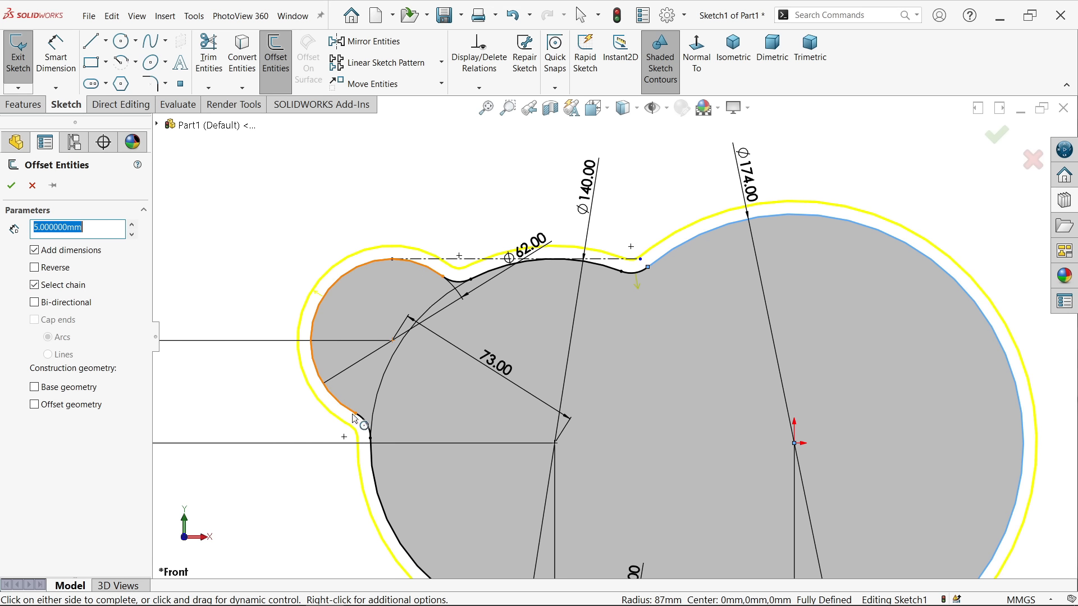
{"action": "left_click", "coordinate": [57, 268]}
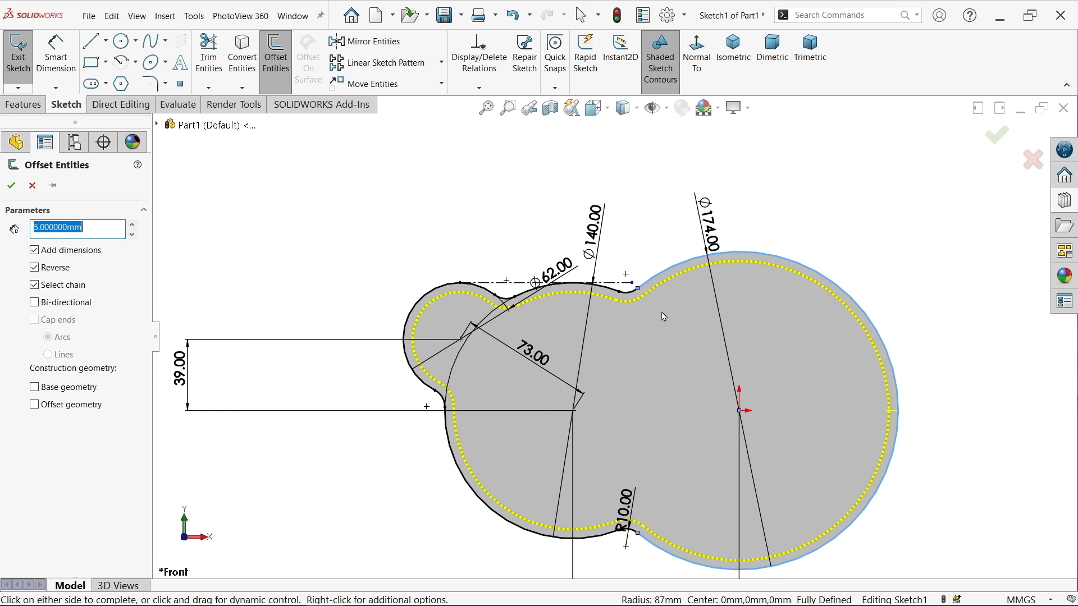
{"action": "left_click", "coordinate": [15, 187]}
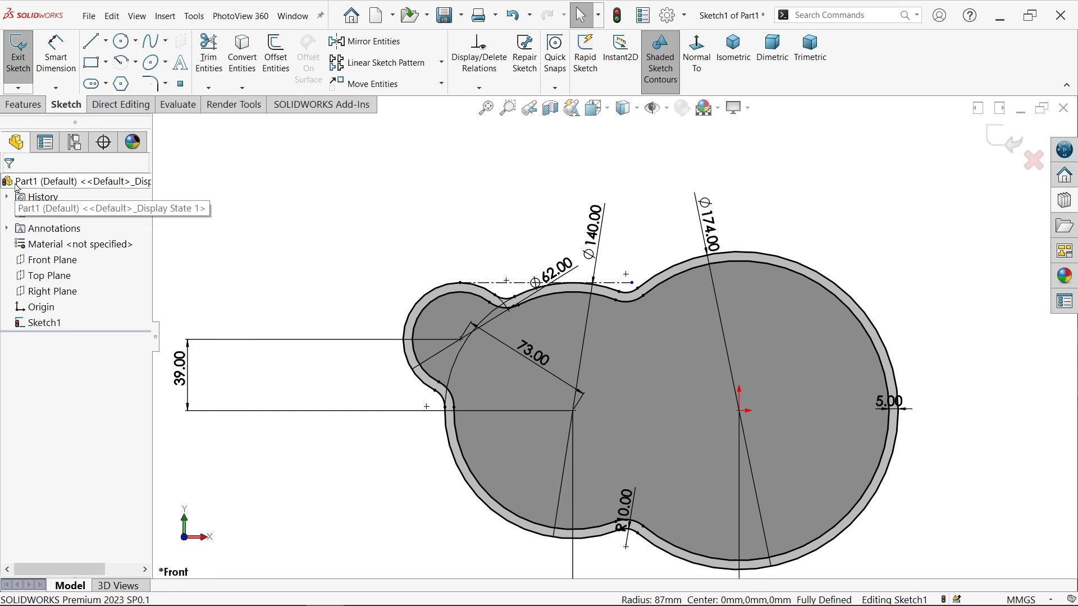
Extrude the wall profile between the two outlines blind to a depth of 26 mm and expand the extrusion's feature entry
{"action": "scroll", "coordinate": [381, 313], "scroll_direction": "up", "scroll_amount": 1}
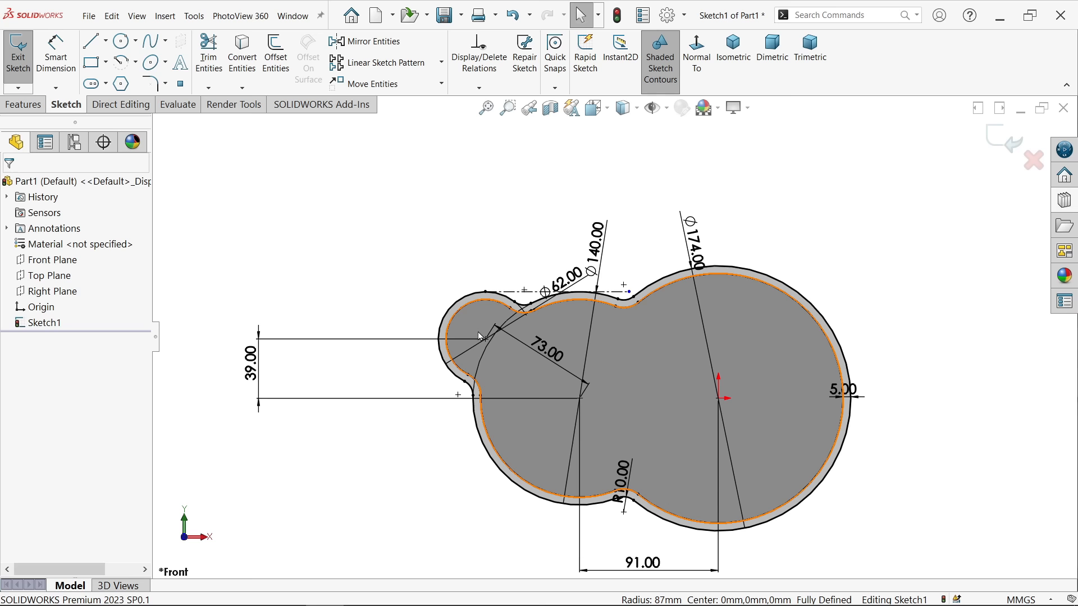
{"action": "scroll", "coordinate": [660, 382], "scroll_direction": "up", "scroll_amount": 1}
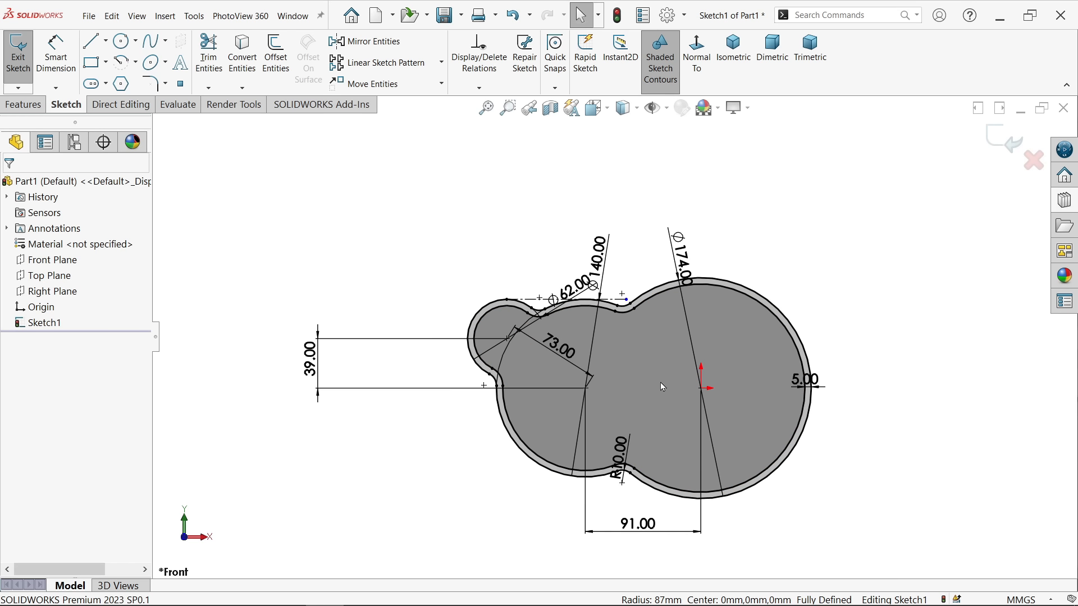
{"action": "scroll", "coordinate": [671, 411], "scroll_direction": "down", "scroll_amount": 1}
{"action": "scroll", "coordinate": [663, 390], "scroll_direction": "down", "scroll_amount": 1}
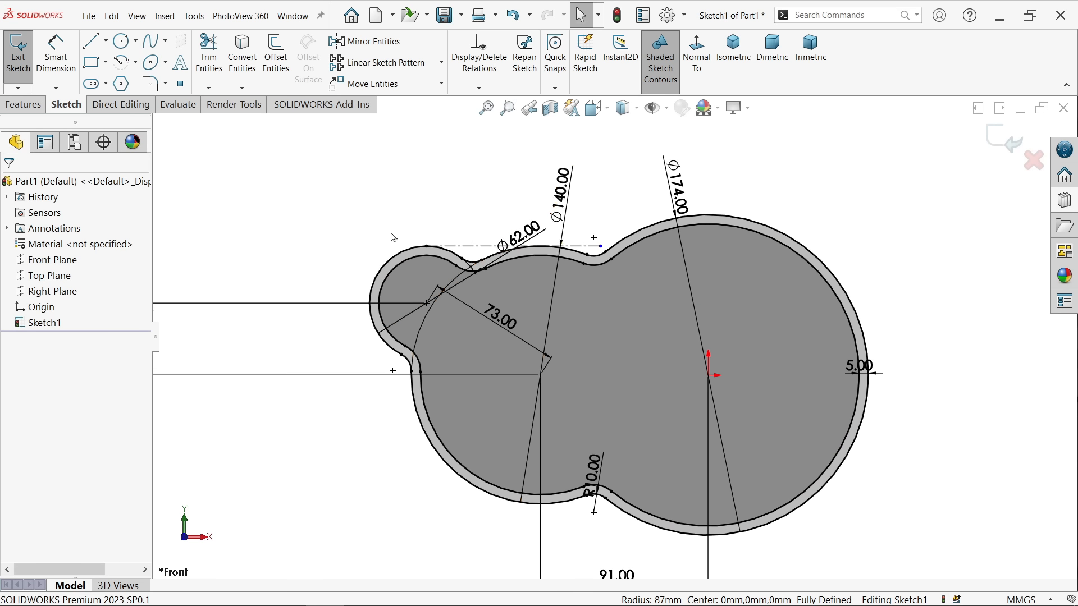
{"action": "left_click", "coordinate": [33, 105]}
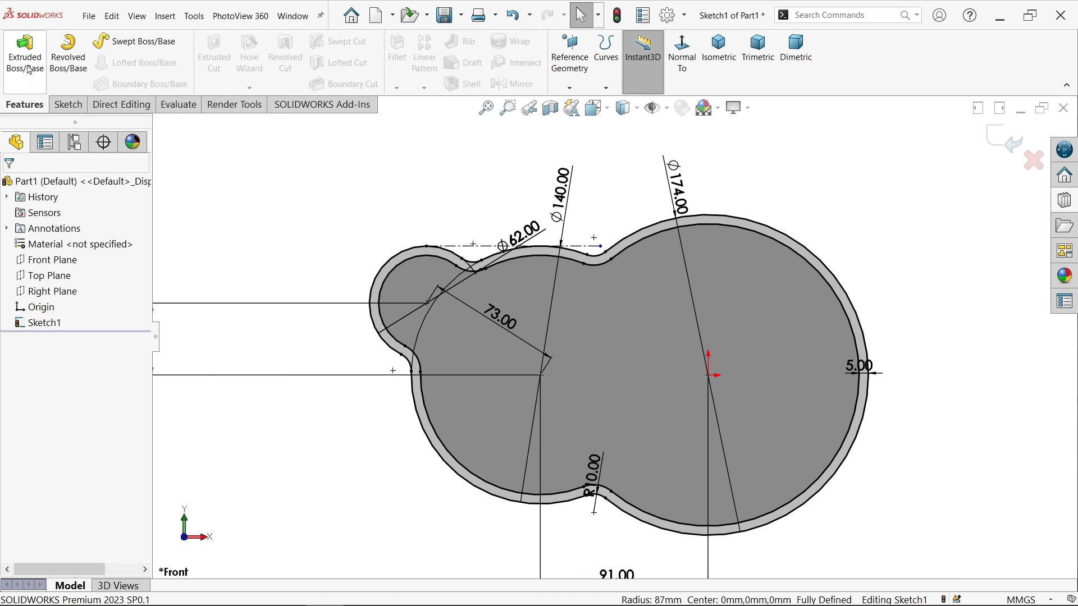
{"action": "left_click", "coordinate": [24, 57]}
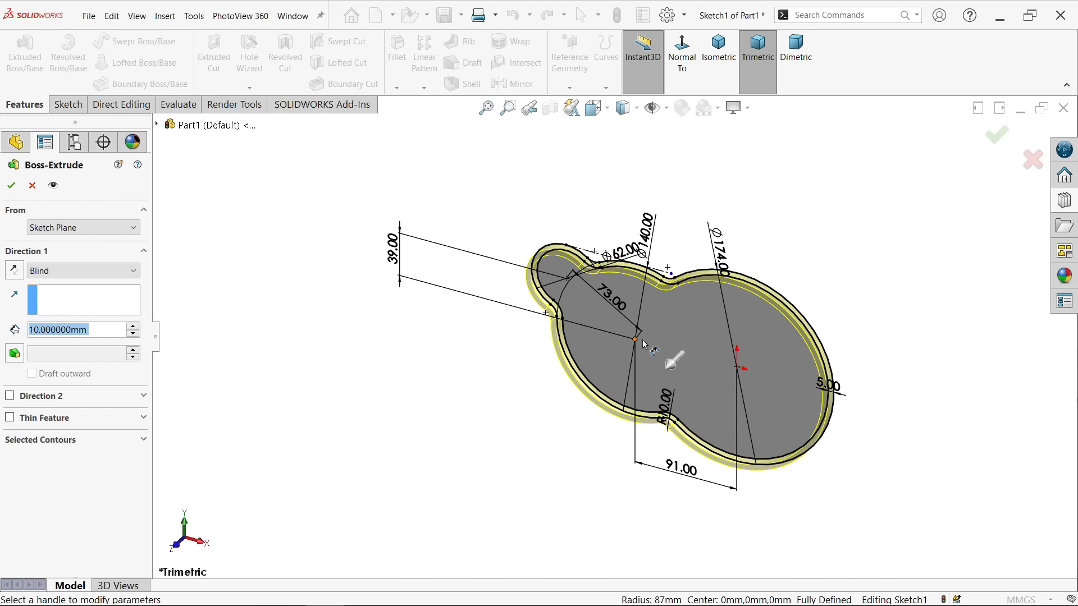
{"action": "type", "text": "2"}
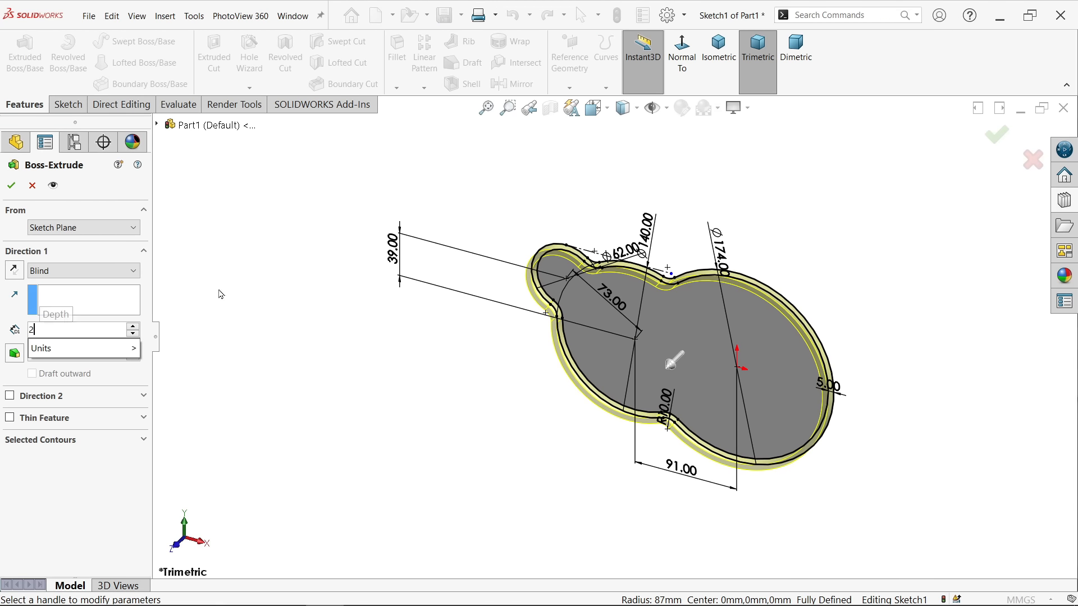
{"action": "type", "text": "6"}
{"action": "key", "text": "Return"}
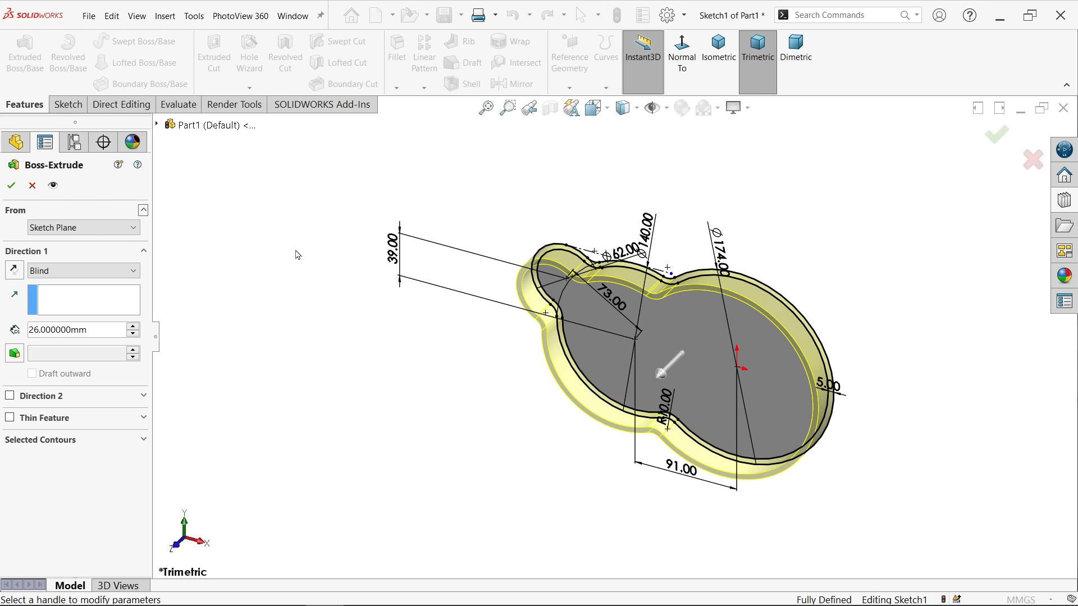
{"action": "left_click", "coordinate": [11, 189]}
{"action": "left_click", "coordinate": [8, 341]}
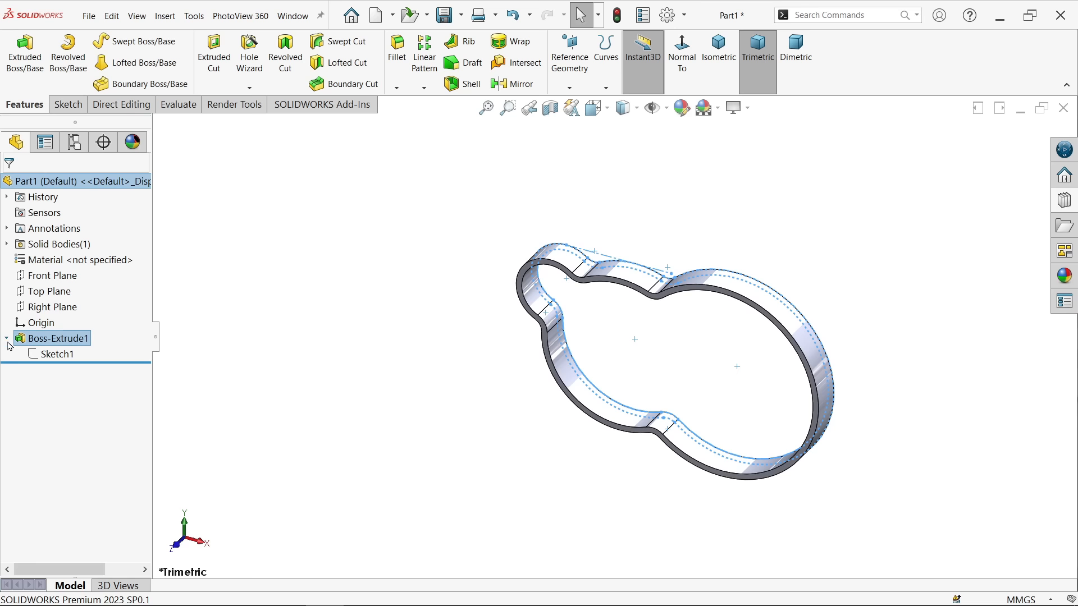
Extrude the outer contour of the housing outline sketch blind to 5 mm, merged with the wall, to close the housing floor
{"action": "left_click", "coordinate": [50, 359]}
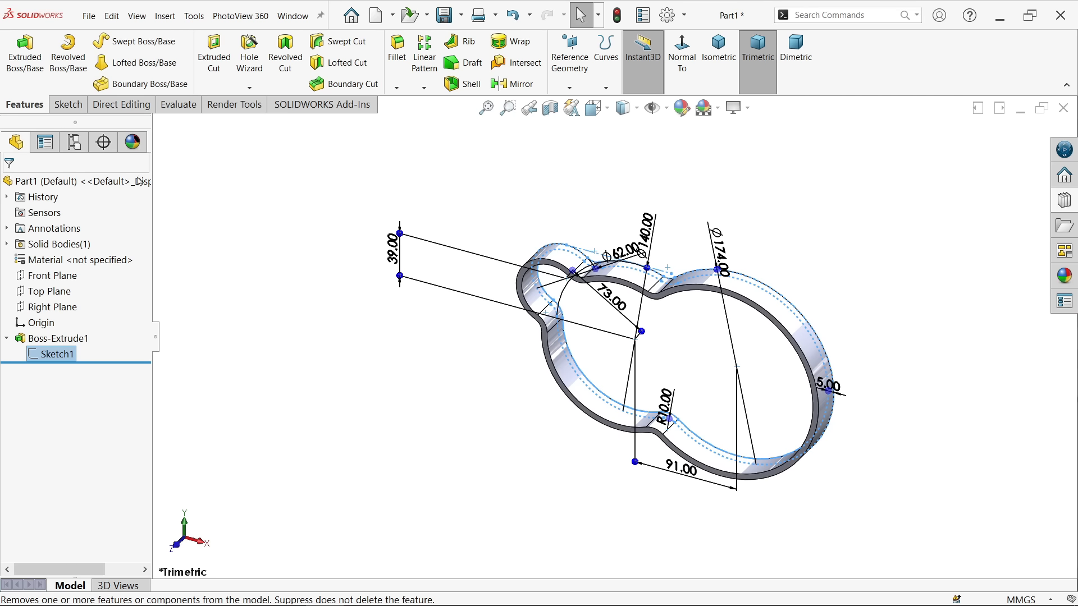
{"action": "left_click", "coordinate": [17, 55]}
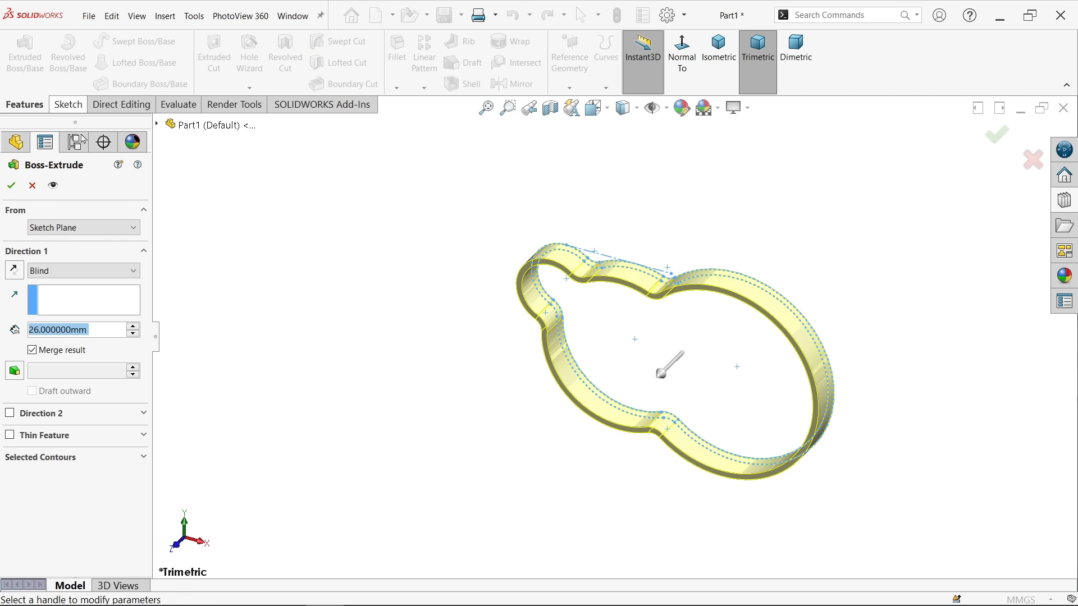
{"action": "left_click", "coordinate": [41, 458]}
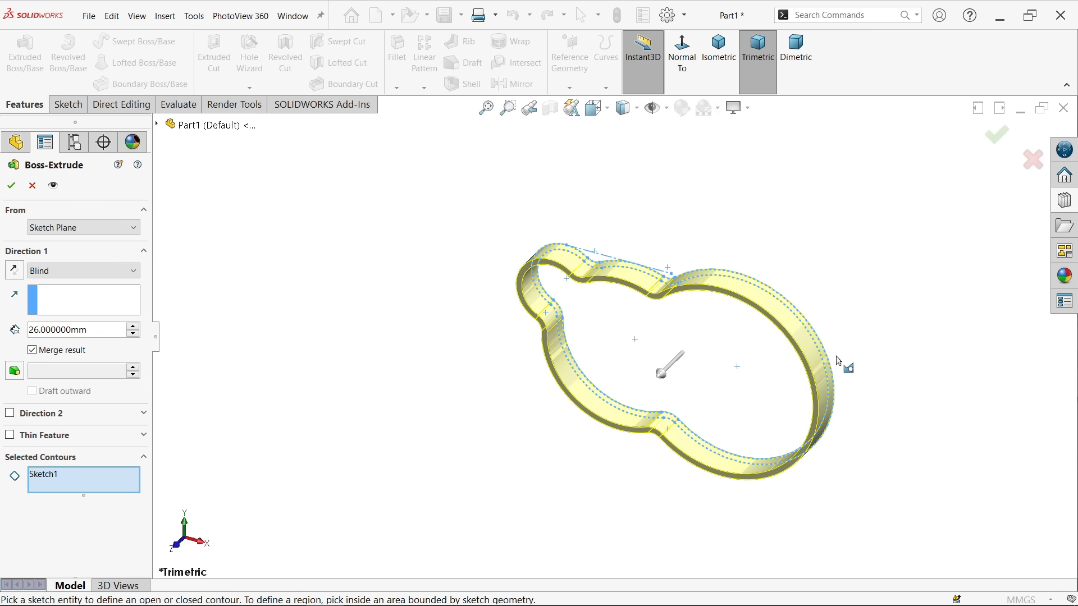
{"action": "scroll", "coordinate": [837, 359], "scroll_direction": "down", "scroll_amount": 5}
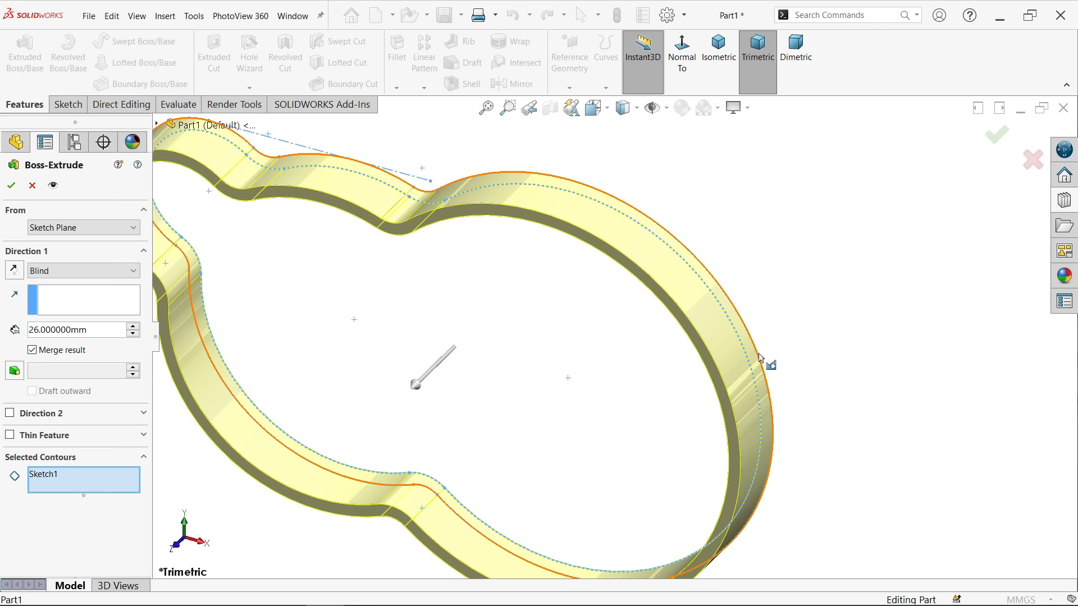
{"action": "left_click", "coordinate": [760, 357]}
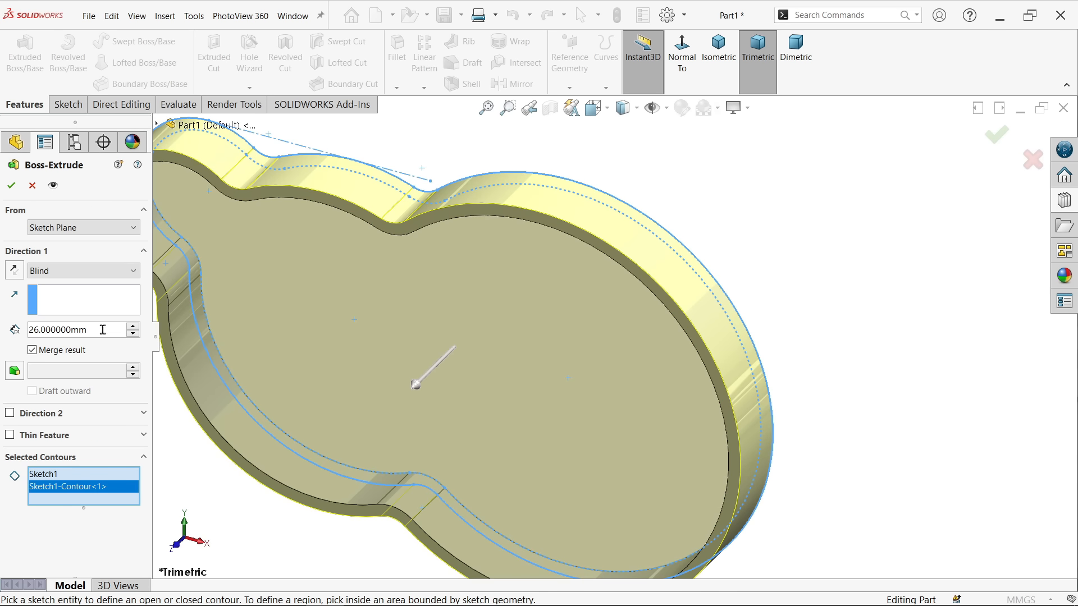
{"action": "type", "text": "5"}
{"action": "key", "text": "Return"}
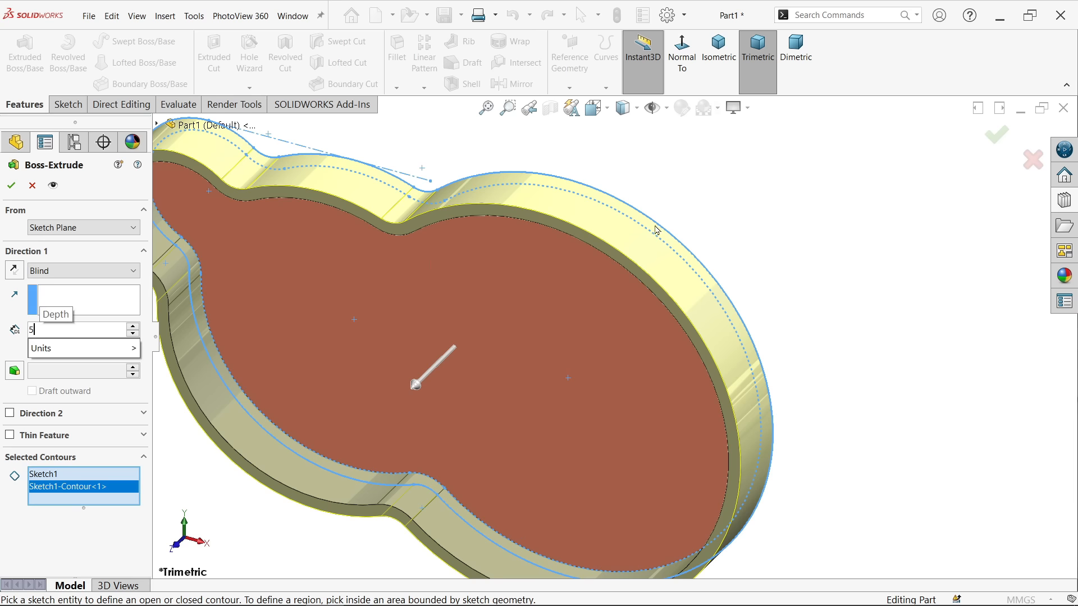
{"action": "key", "text": "f"}
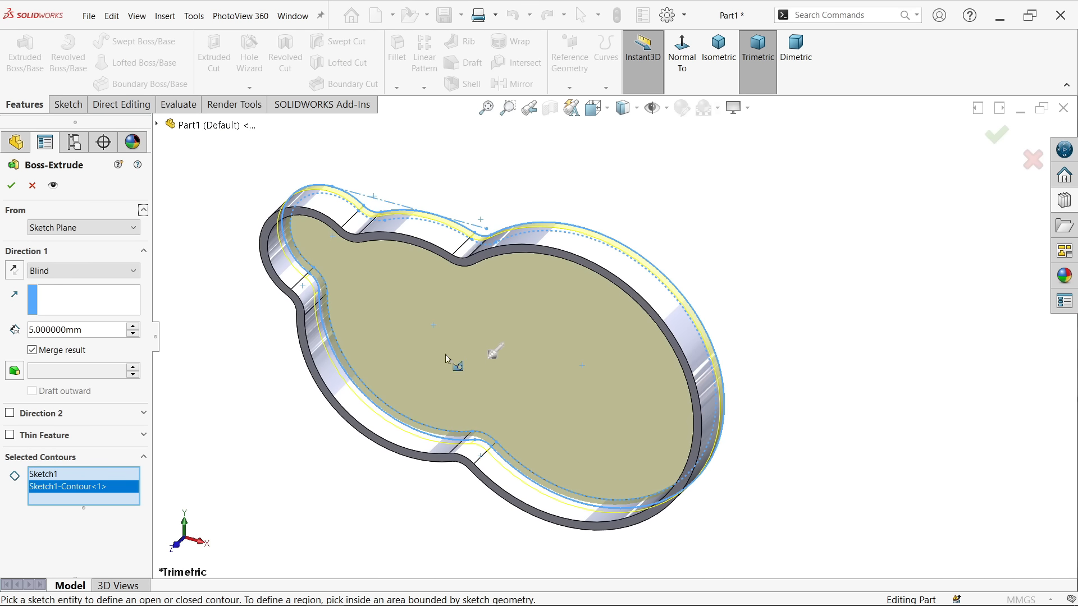
{"action": "scroll", "coordinate": [349, 354], "scroll_direction": "down", "scroll_amount": 2}
{"action": "left_click", "coordinate": [10, 186]}
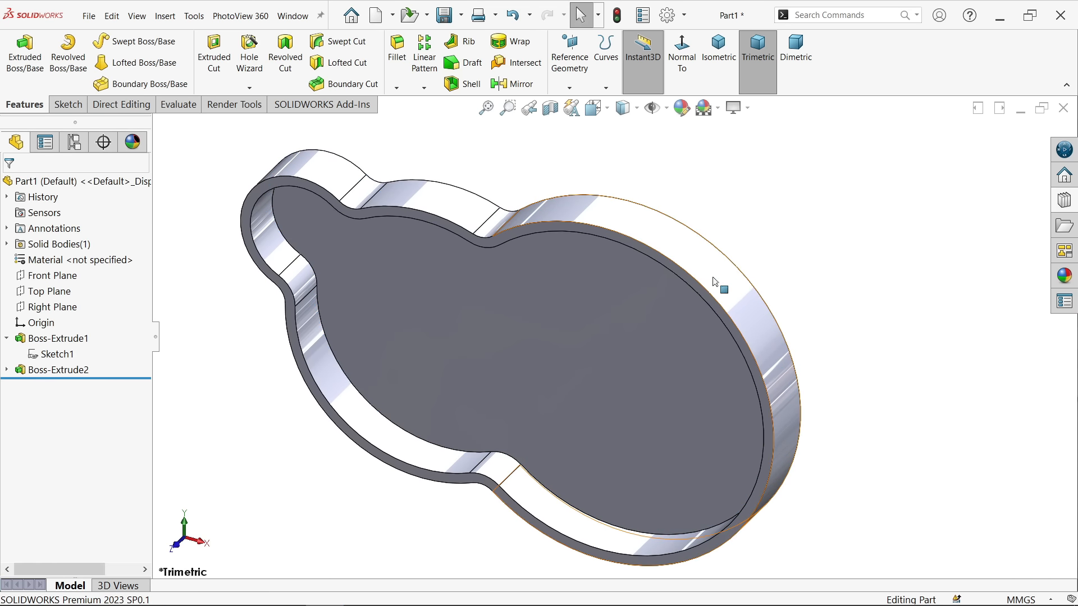
Start a sketch on the wall's rim face and draw a 14 mm diameter circle just below the large lobe, vertically in line with the origin
{"action": "scroll", "coordinate": [638, 371], "scroll_direction": "up", "scroll_amount": 2}
{"action": "scroll", "coordinate": [637, 410], "scroll_direction": "down", "scroll_amount": 2}
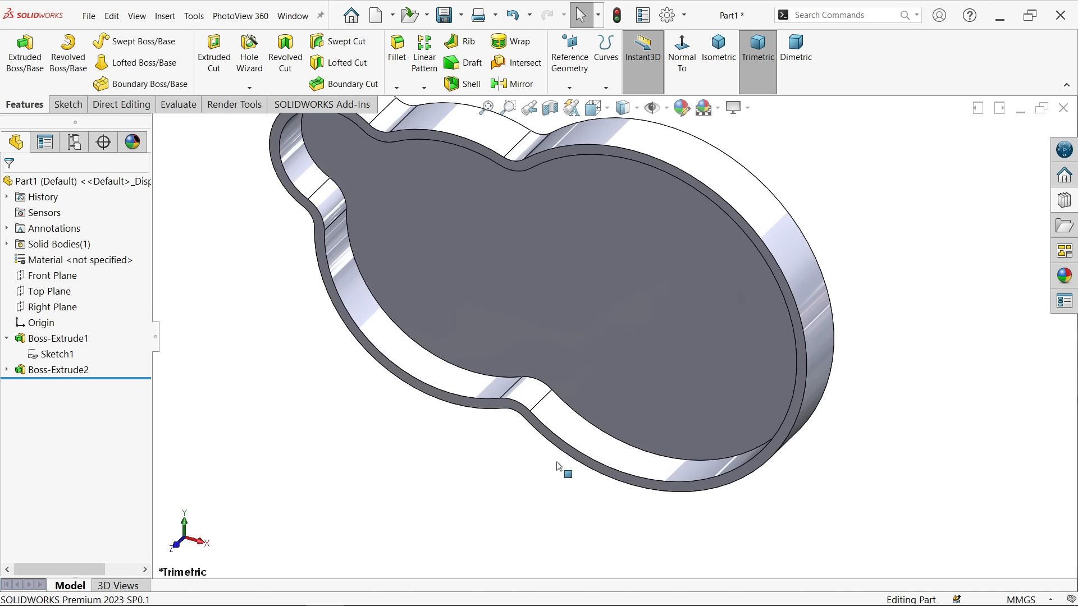
{"action": "left_click", "coordinate": [565, 451]}
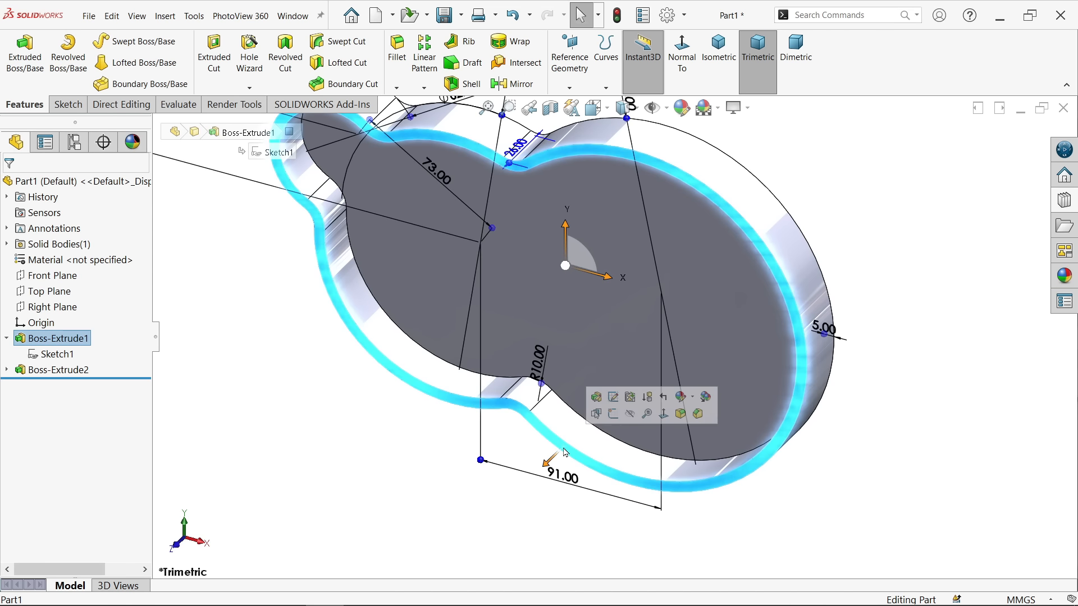
{"action": "left_click", "coordinate": [613, 414]}
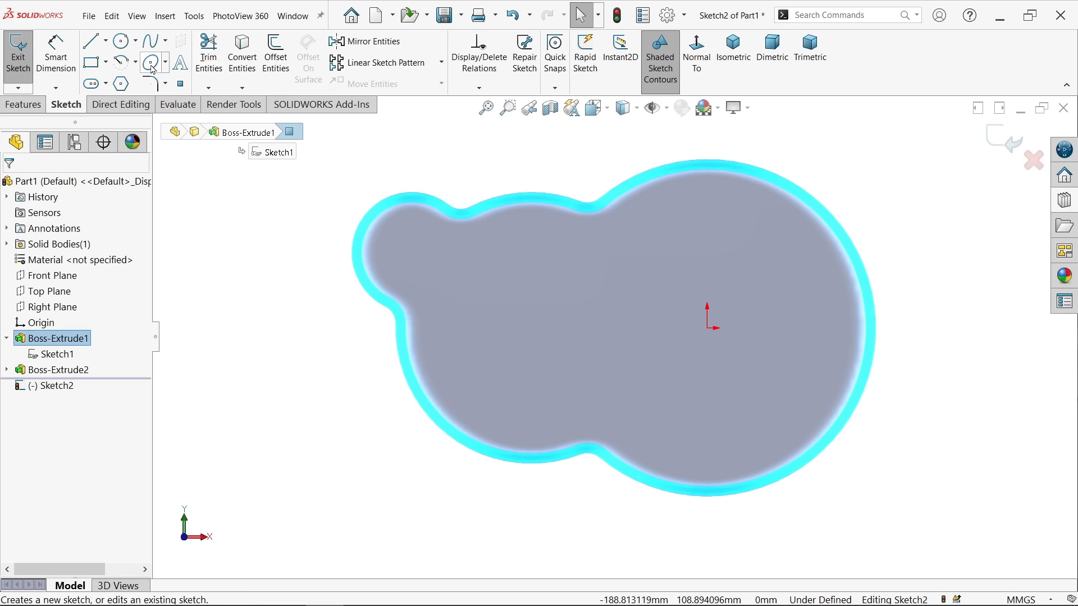
{"action": "left_click", "coordinate": [122, 42]}
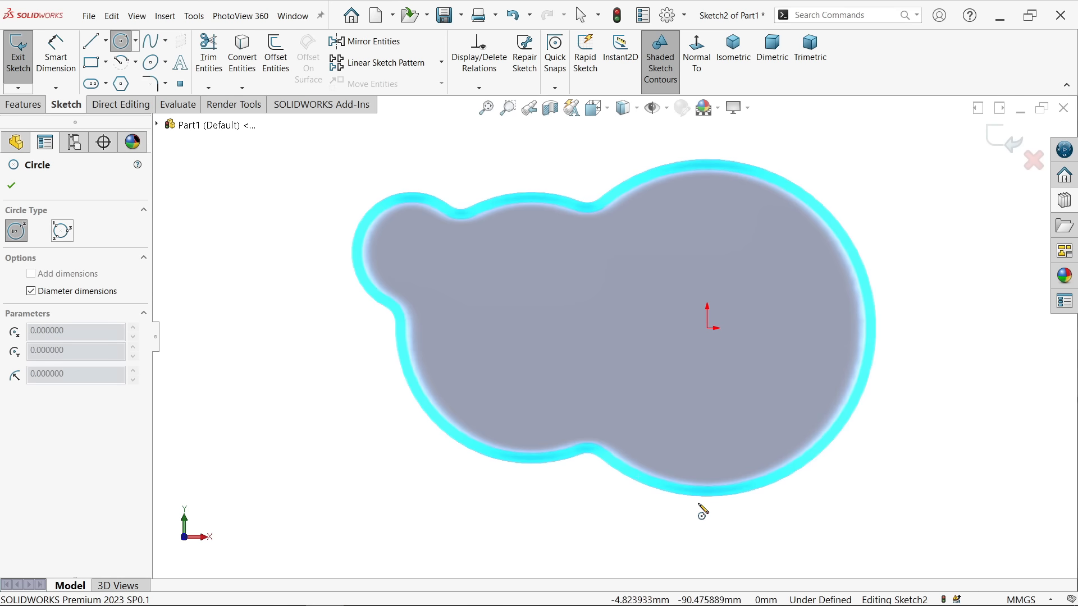
{"action": "scroll", "coordinate": [707, 491], "scroll_direction": "down", "scroll_amount": 4}
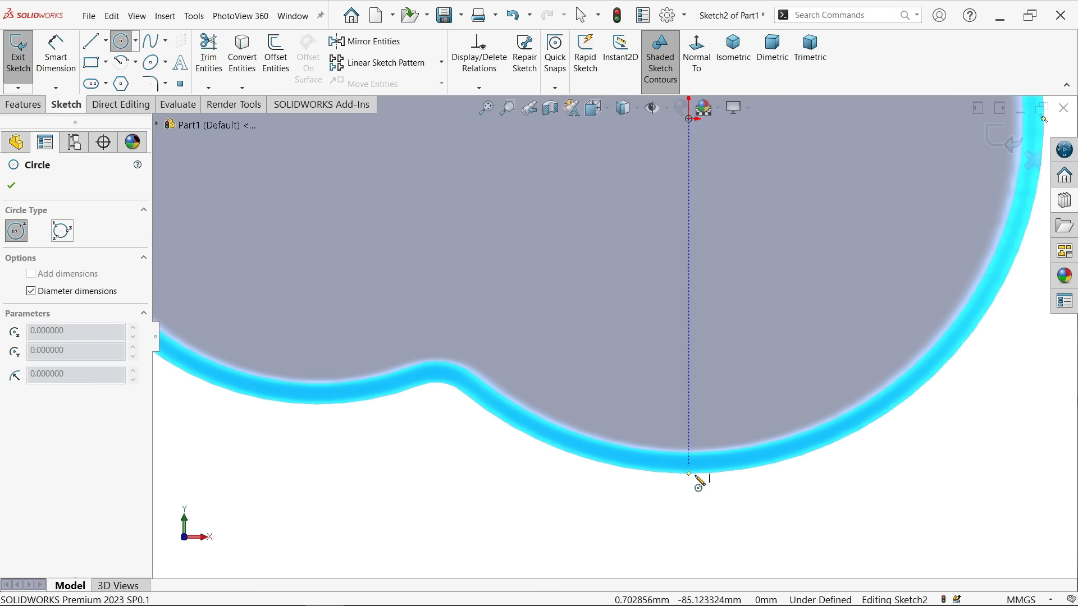
{"action": "left_click", "coordinate": [689, 495]}
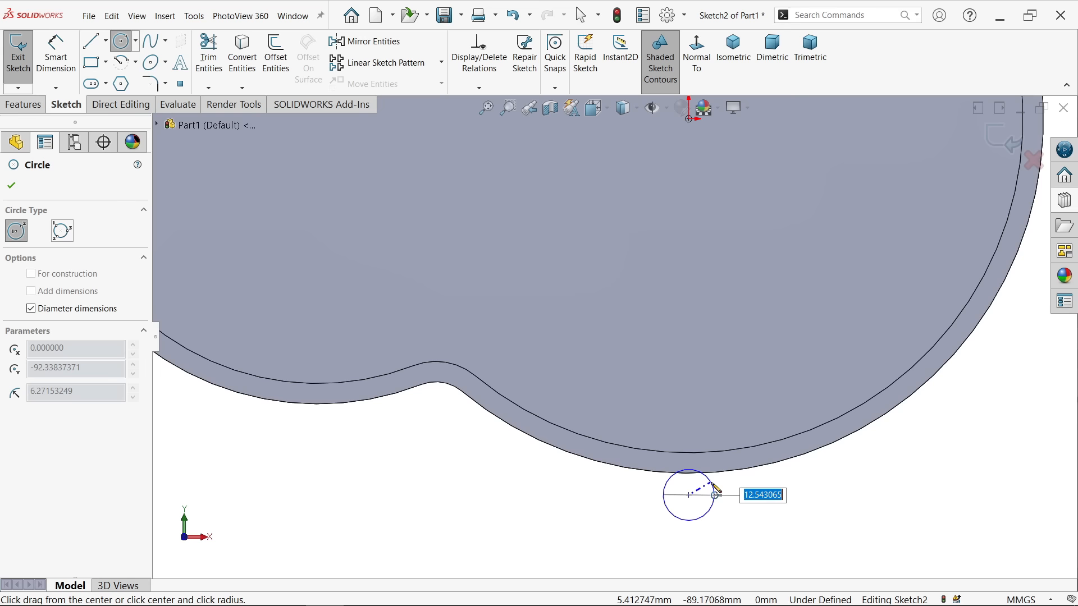
{"action": "key", "text": "Return"}
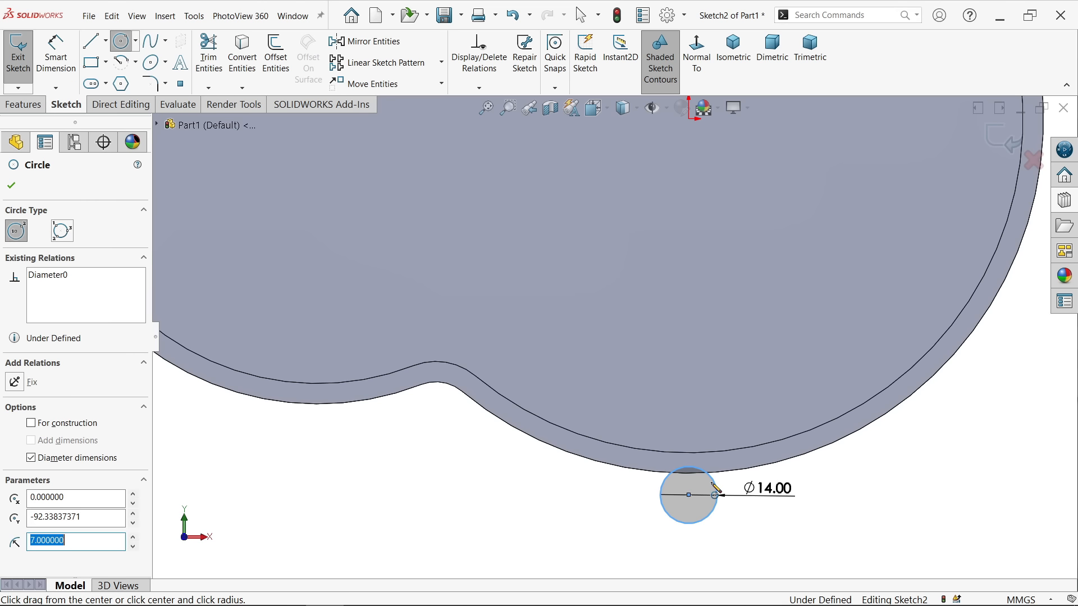
Draw two more 14 mm diameter circles overlapping the outer rim, one right of the large lobe and one at the middle lobe's lower left
{"action": "scroll", "coordinate": [796, 435], "scroll_direction": "up", "scroll_amount": 2}
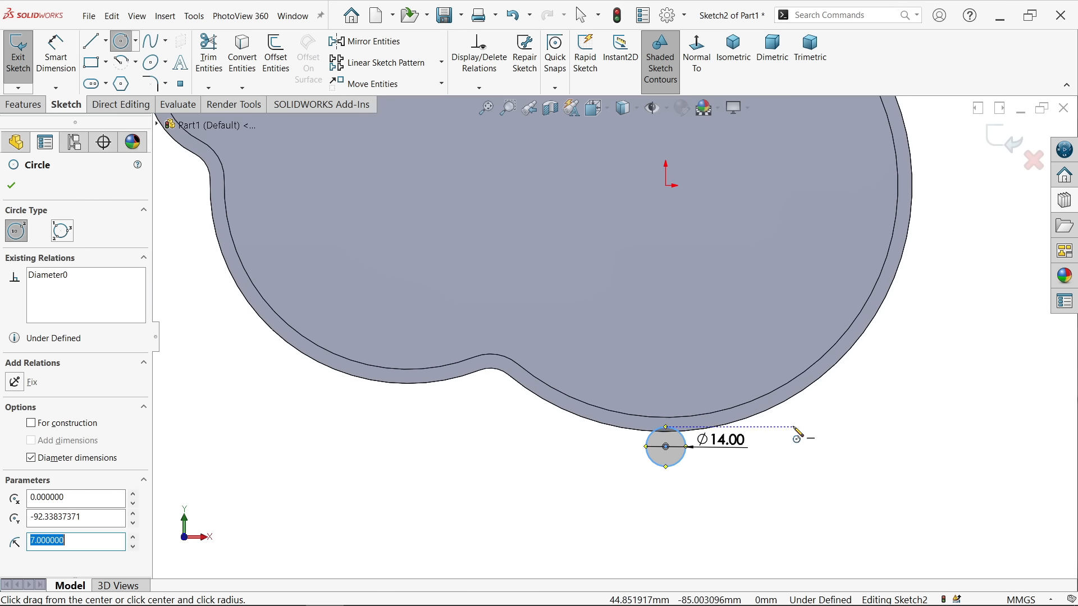
{"action": "scroll", "coordinate": [889, 288], "scroll_direction": "up", "scroll_amount": 3}
{"action": "scroll", "coordinate": [827, 231], "scroll_direction": "down", "scroll_amount": 3}
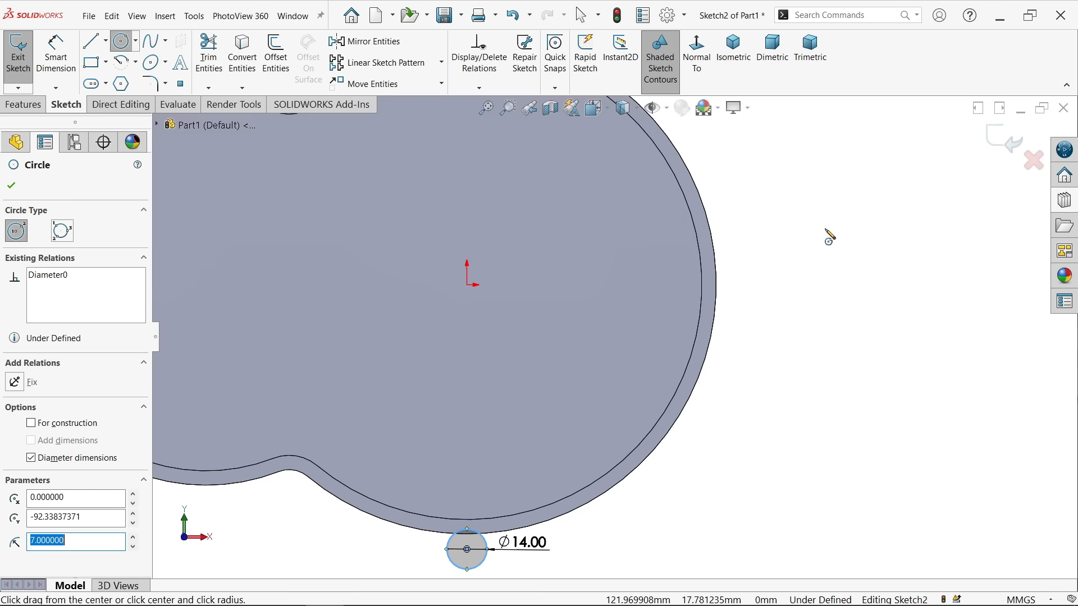
{"action": "left_click", "coordinate": [723, 236]}
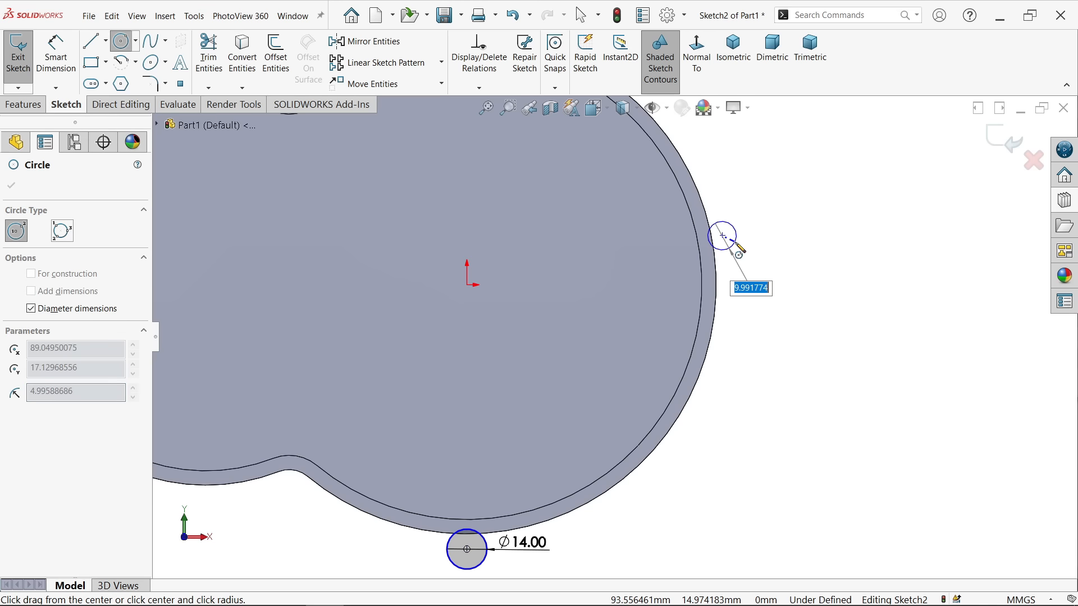
{"action": "key", "text": "Return"}
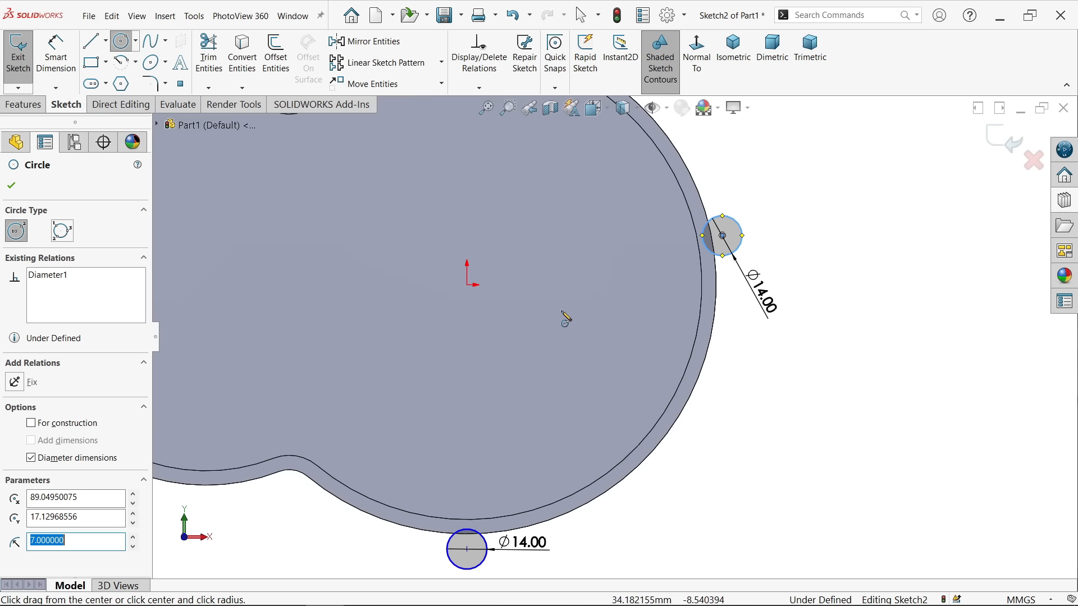
{"action": "scroll", "coordinate": [393, 388], "scroll_direction": "up", "scroll_amount": 3}
{"action": "scroll", "coordinate": [404, 404], "scroll_direction": "down", "scroll_amount": 3}
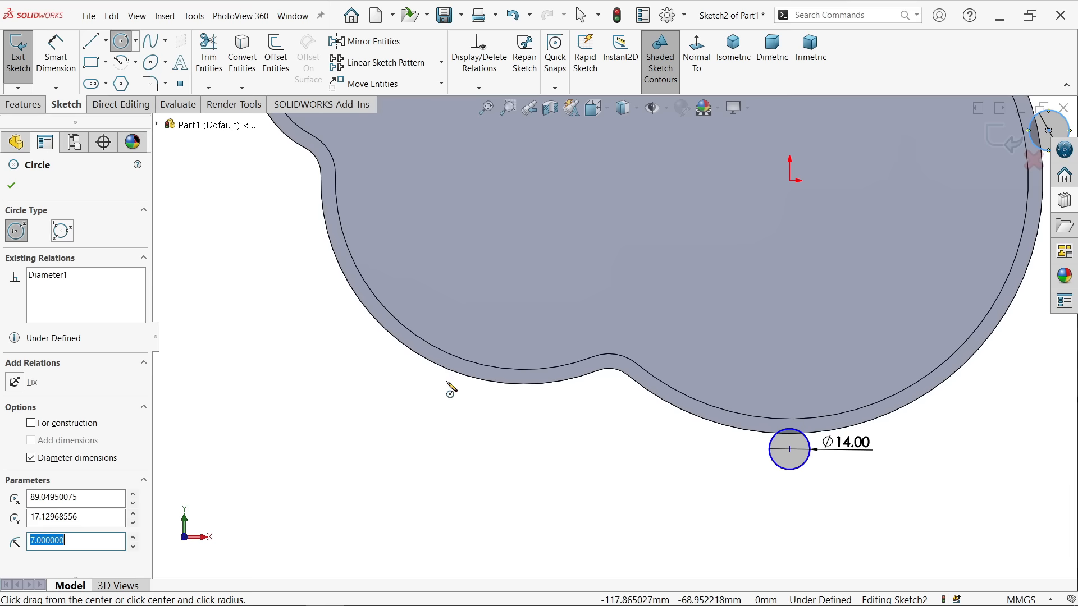
{"action": "left_click", "coordinate": [448, 383]}
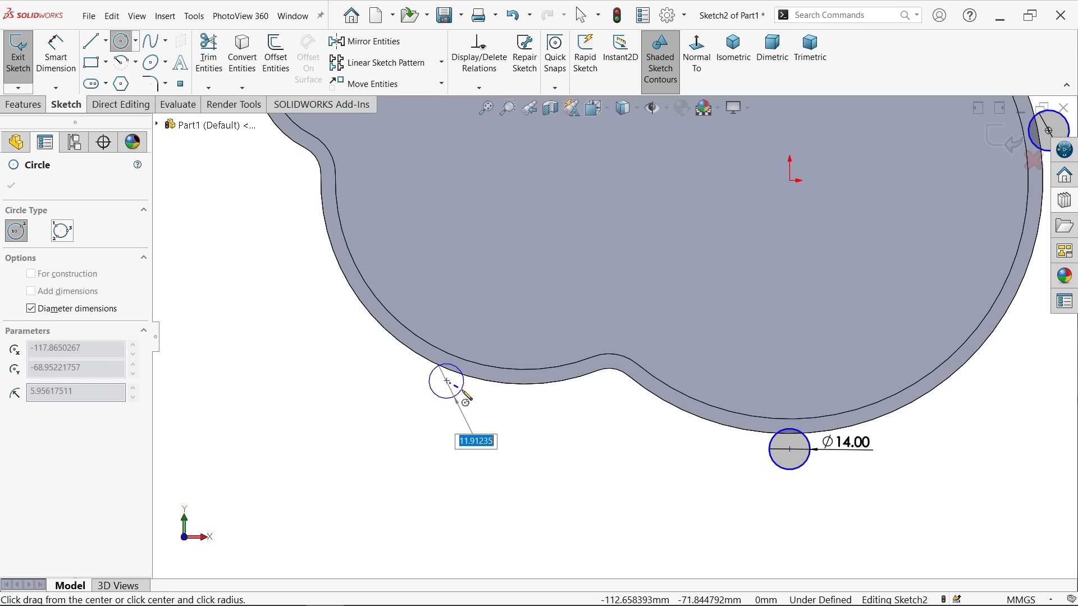
{"action": "type", "text": "14"}
{"action": "key", "text": "Return"}
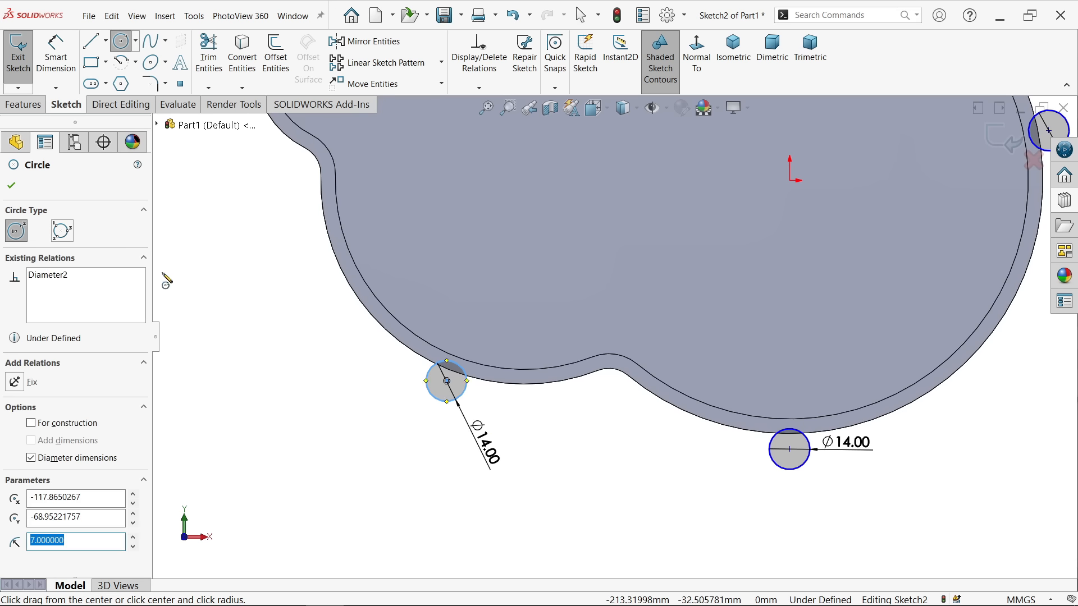
{"action": "left_click", "coordinate": [56, 53]}
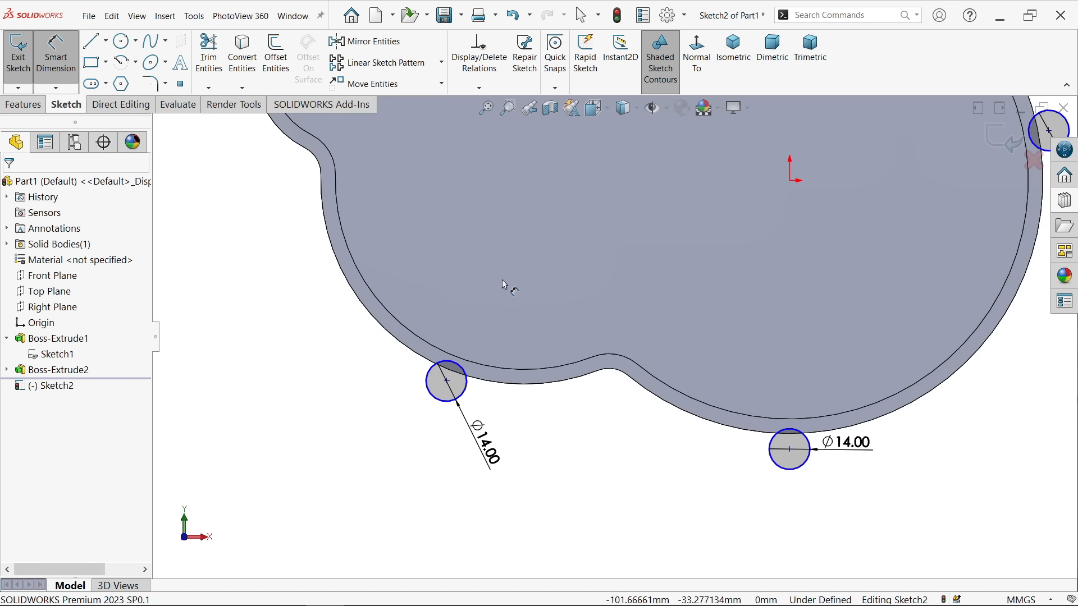
{"action": "scroll", "coordinate": [508, 286], "scroll_direction": "up", "scroll_amount": 2}
{"action": "scroll", "coordinate": [630, 331], "scroll_direction": "down", "scroll_amount": 1}
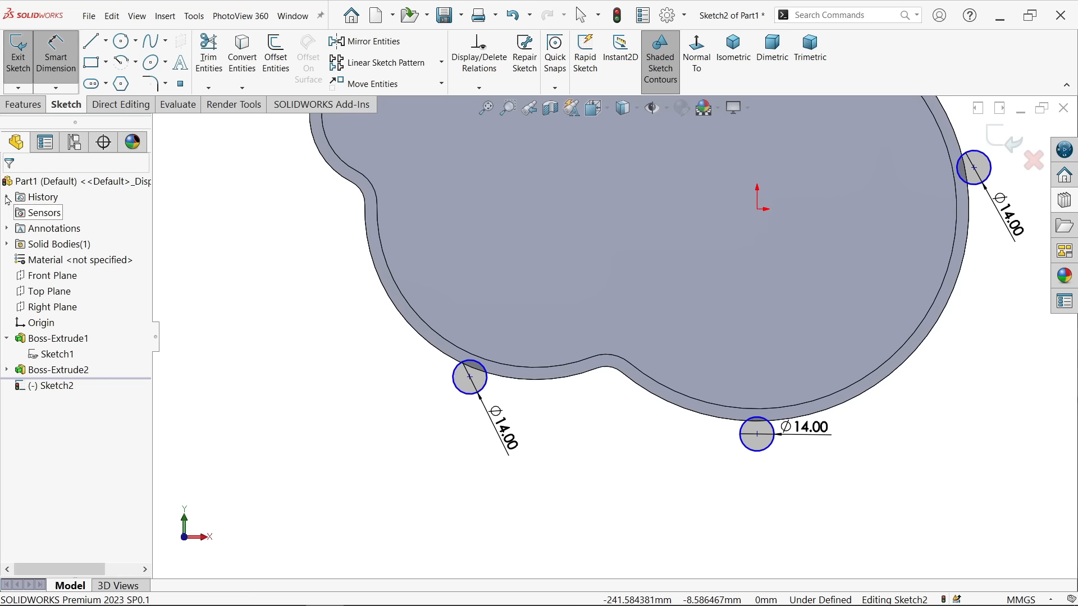
{"action": "key", "text": "Escape"}
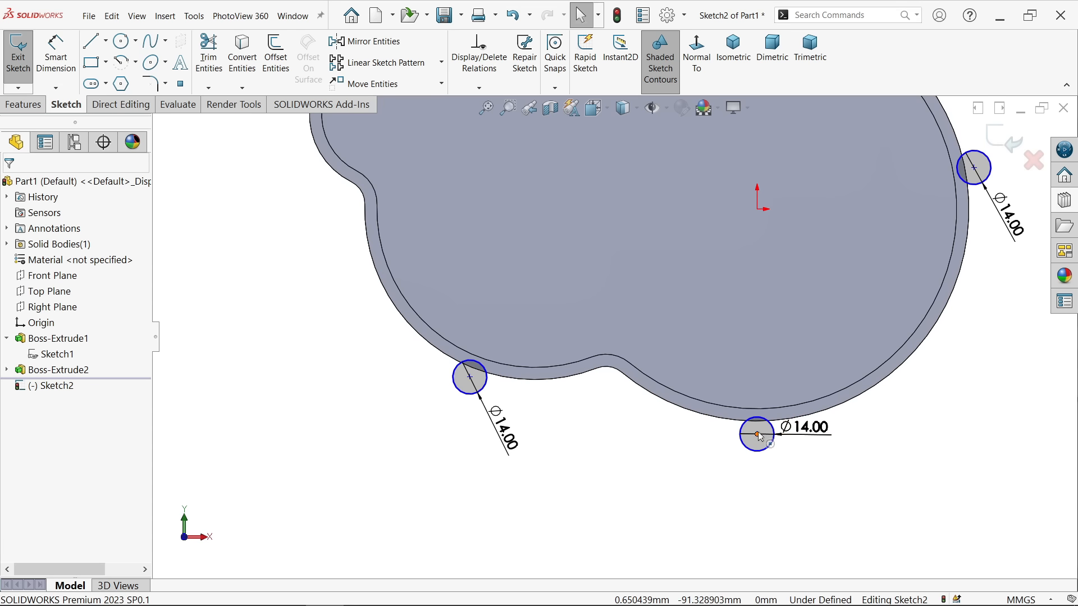
Move the circle below the large lobe to the right along the rim and set its centre's horizontal distance from the origin to 40 mm
{"action": "left_click_drag", "start_coordinate": [758, 440], "coordinate": [844, 416]}
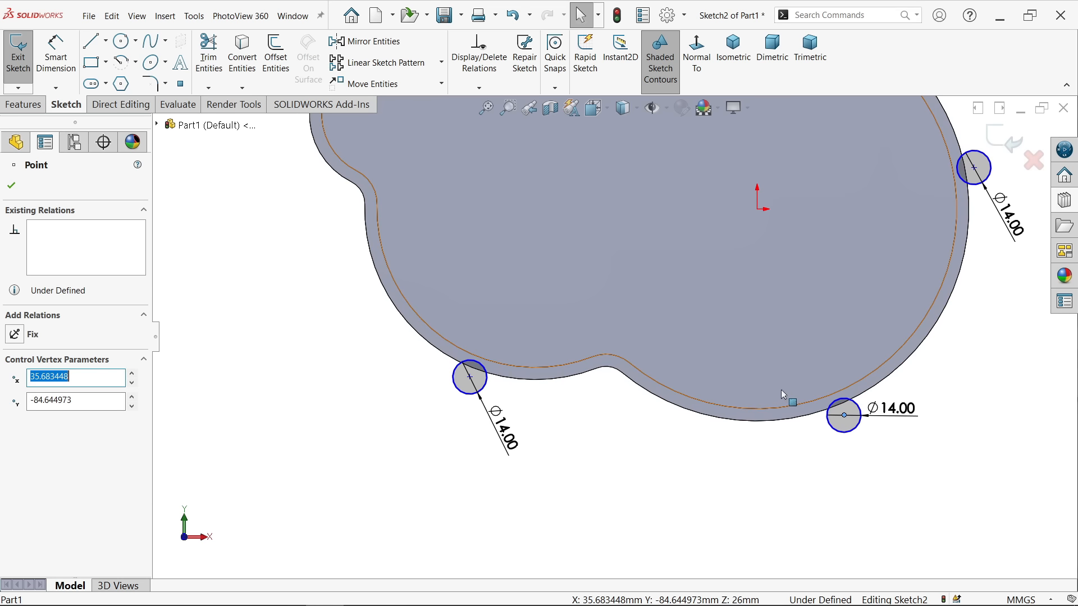
{"action": "left_click", "coordinate": [52, 64]}
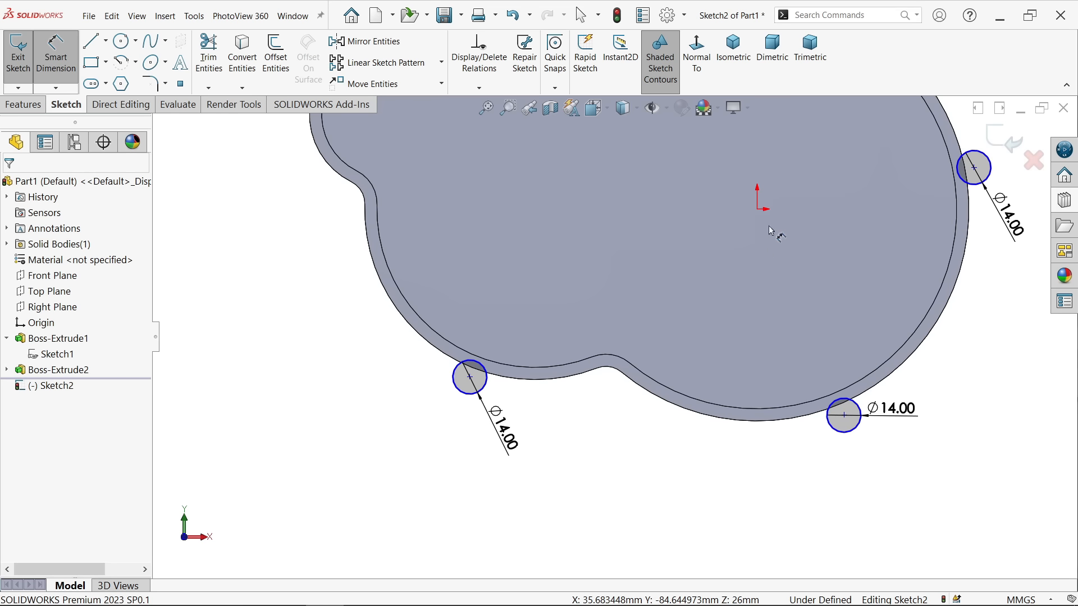
{"action": "left_click", "coordinate": [845, 416]}
{"action": "left_click", "coordinate": [806, 476]}
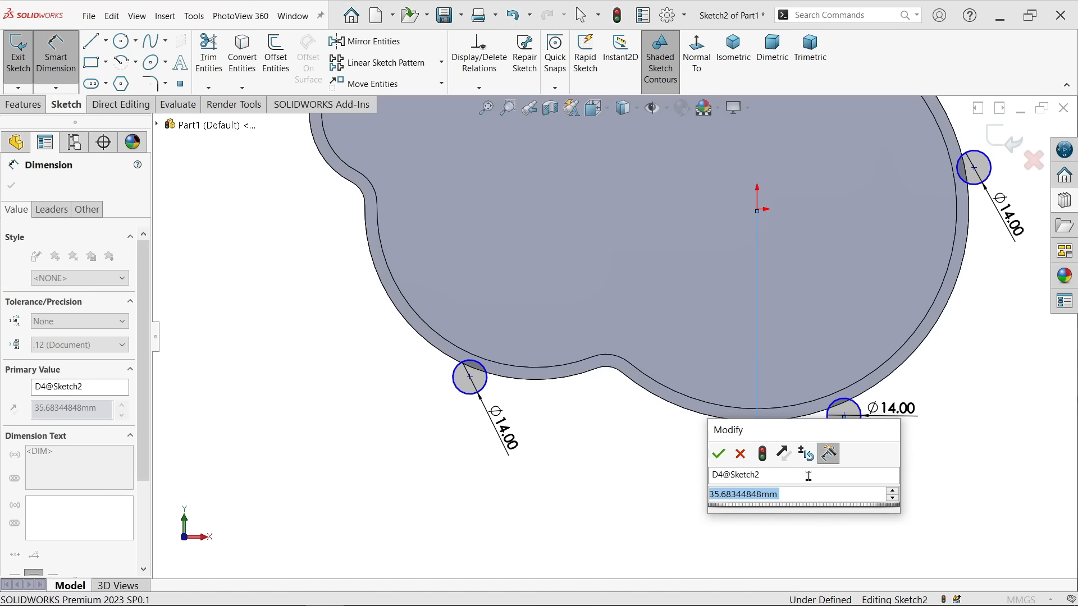
{"action": "type", "text": "40"}
{"action": "key", "text": "Return"}
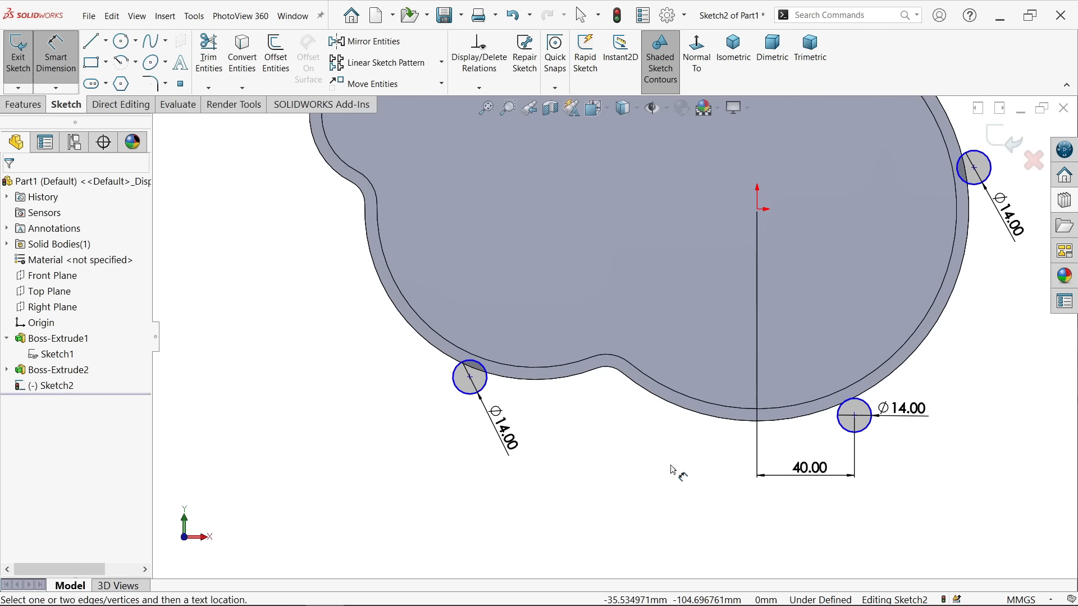
Dimension the lower-left circle's centre horizontally from the middle lobe's arc centre and set the distance to 34 mm
{"action": "scroll", "coordinate": [594, 359], "scroll_direction": "up", "scroll_amount": 3}
{"action": "scroll", "coordinate": [541, 284], "scroll_direction": "down", "scroll_amount": 3}
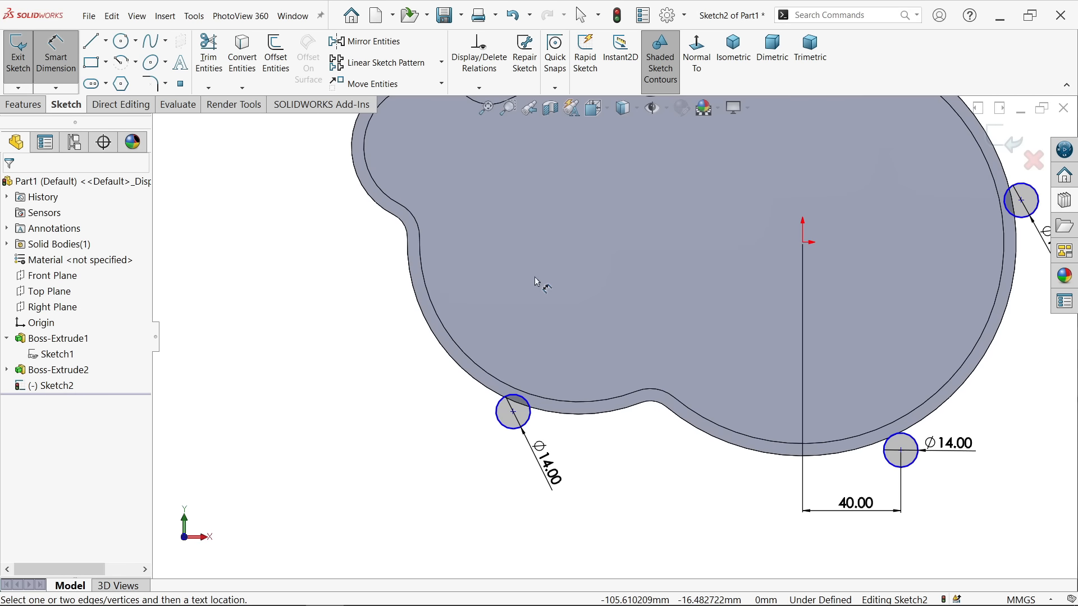
{"action": "left_click", "coordinate": [514, 413]}
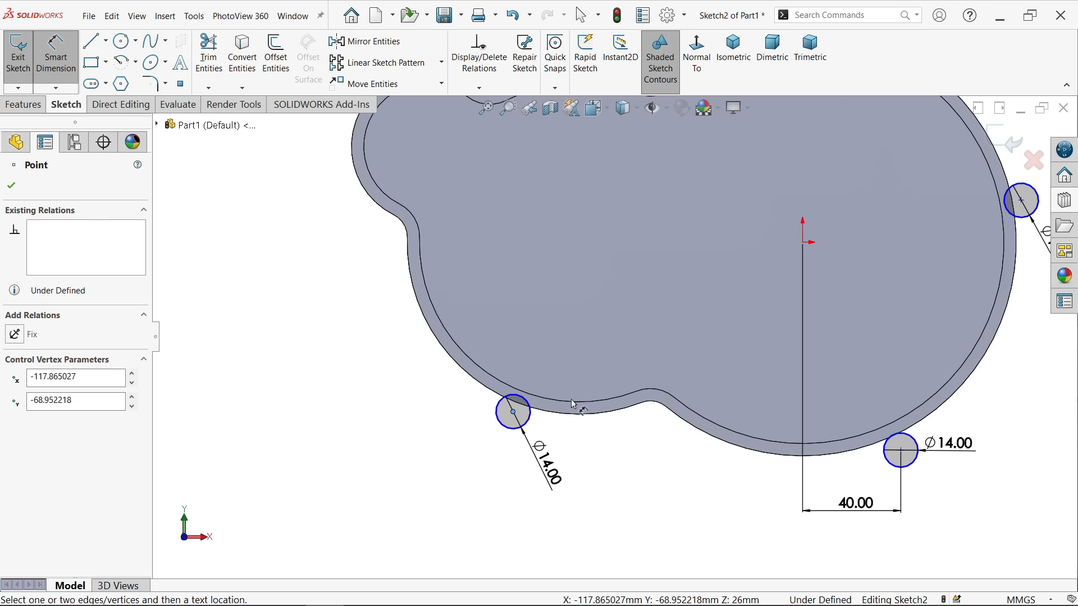
{"action": "left_click", "coordinate": [595, 415]}
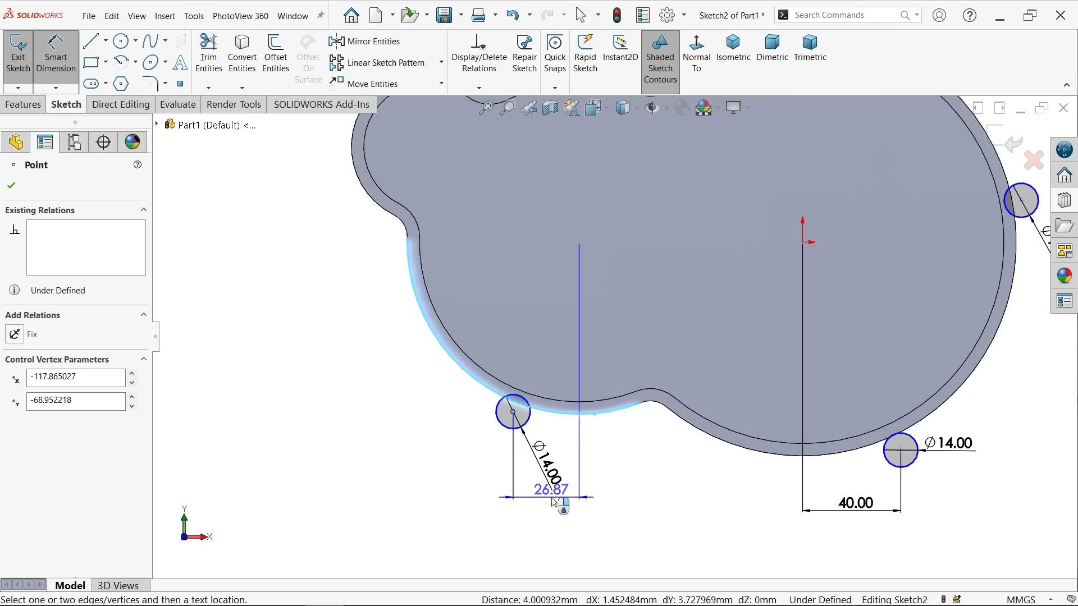
{"action": "left_click", "coordinate": [542, 528]}
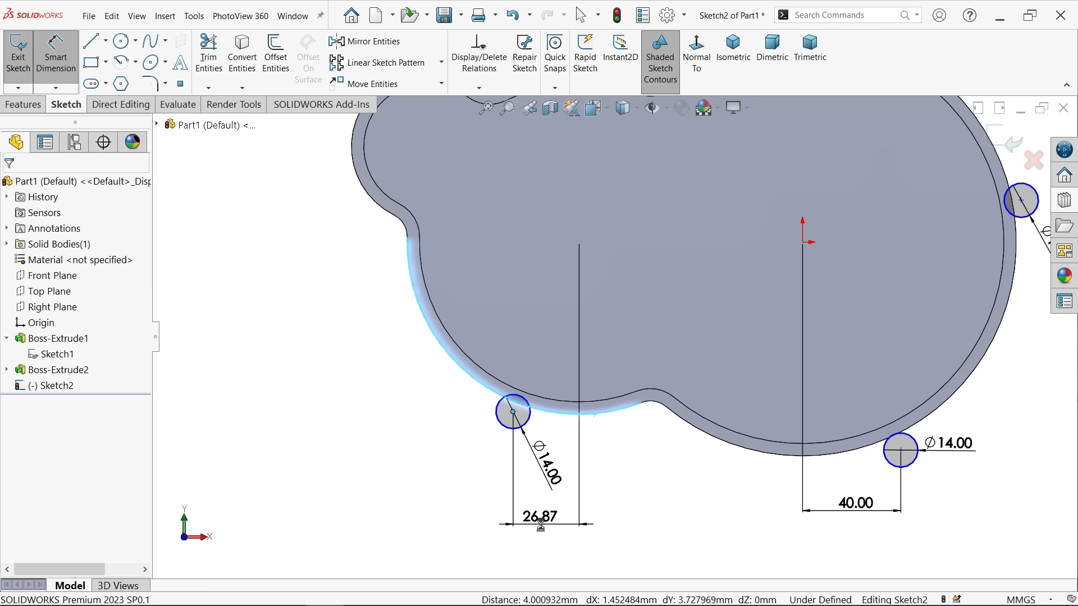
{"action": "type", "text": "34"}
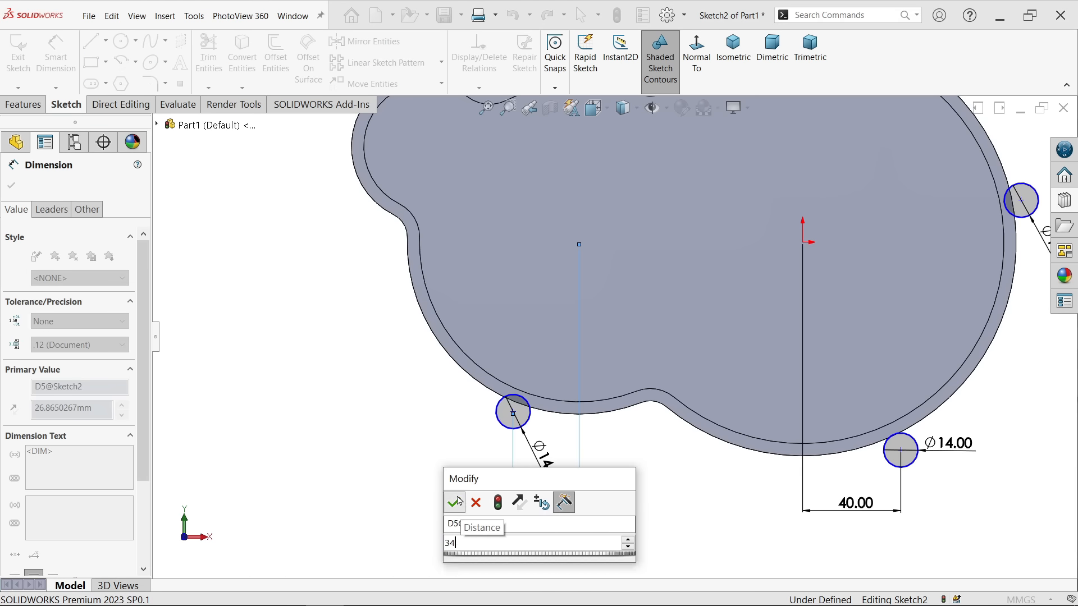
{"action": "key", "text": "Return"}
{"action": "scroll", "coordinate": [576, 429], "scroll_direction": "up", "scroll_amount": 2}
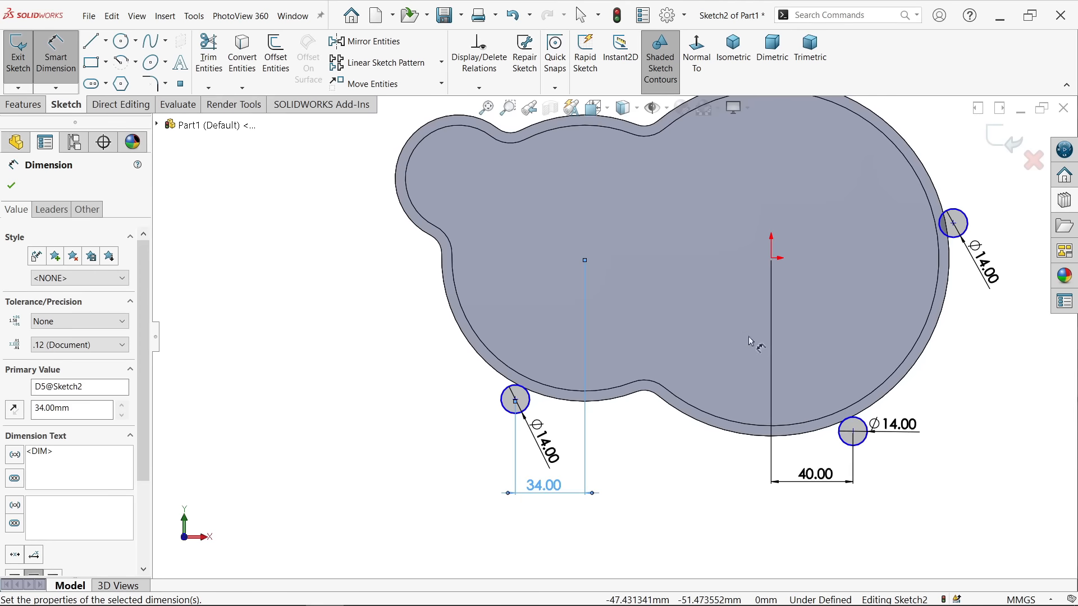
Dimension the centre of the circle beside the large lobe vertically from the origin and set the distance to 20 mm
{"action": "scroll", "coordinate": [820, 281], "scroll_direction": "down", "scroll_amount": 4}
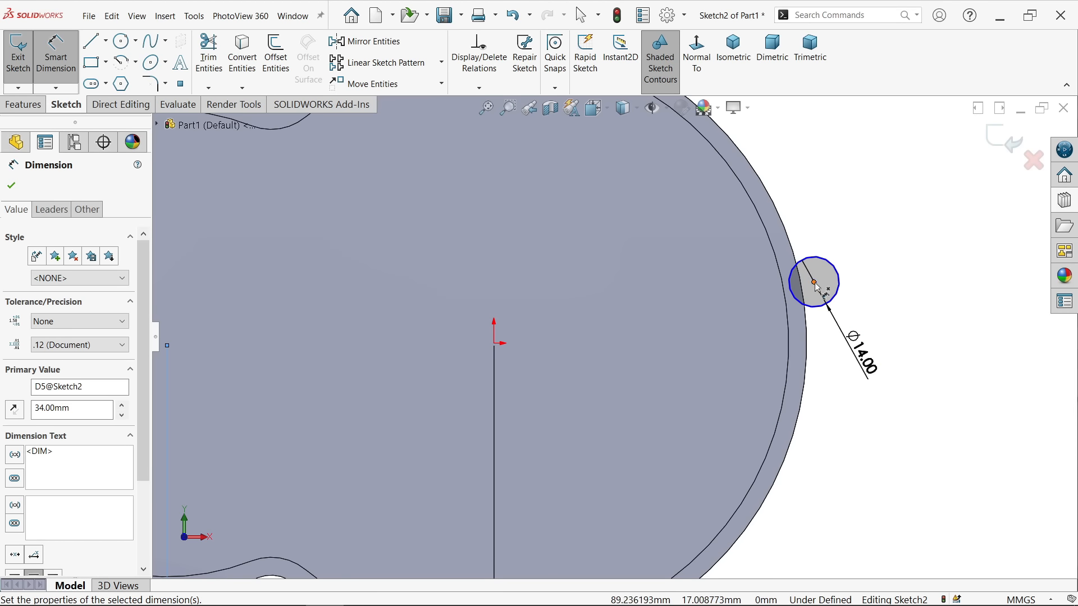
{"action": "left_click", "coordinate": [815, 283]}
{"action": "left_click", "coordinate": [495, 344]}
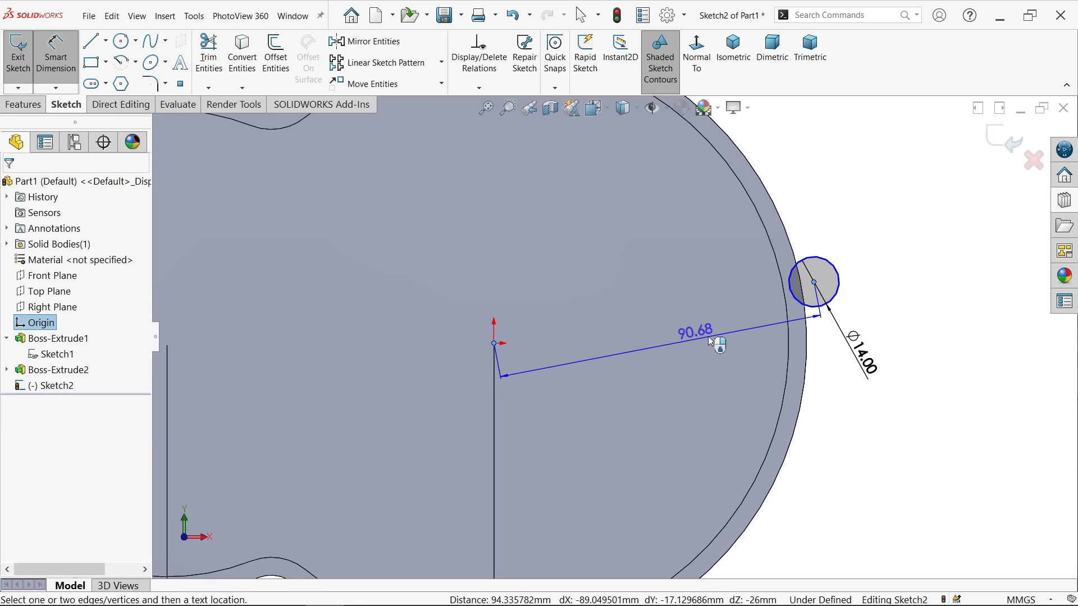
{"action": "left_click", "coordinate": [889, 314]}
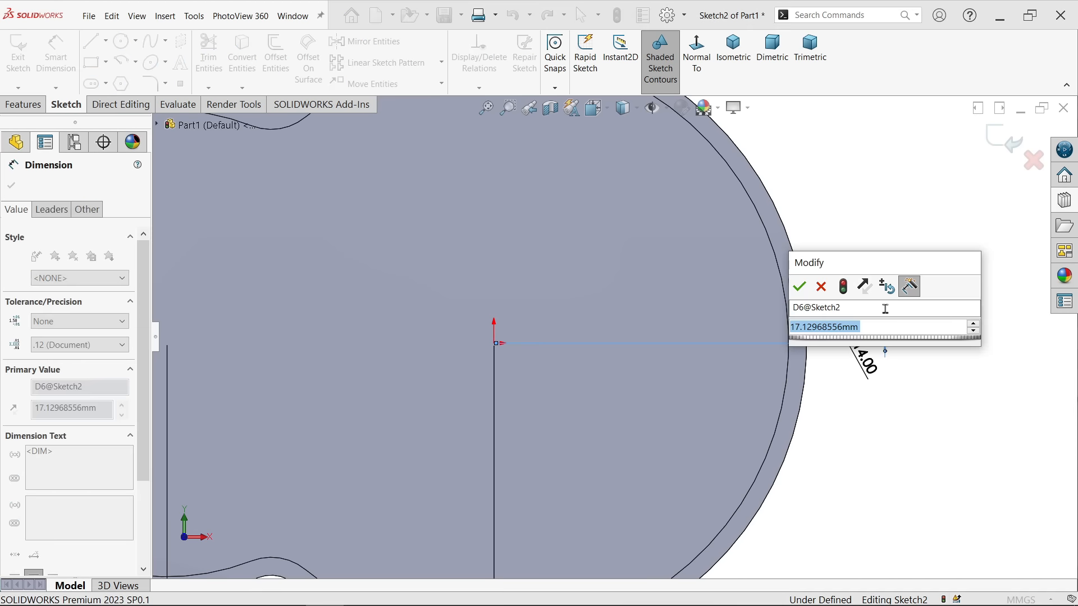
{"action": "type", "text": "20"}
{"action": "left_click", "coordinate": [800, 288]}
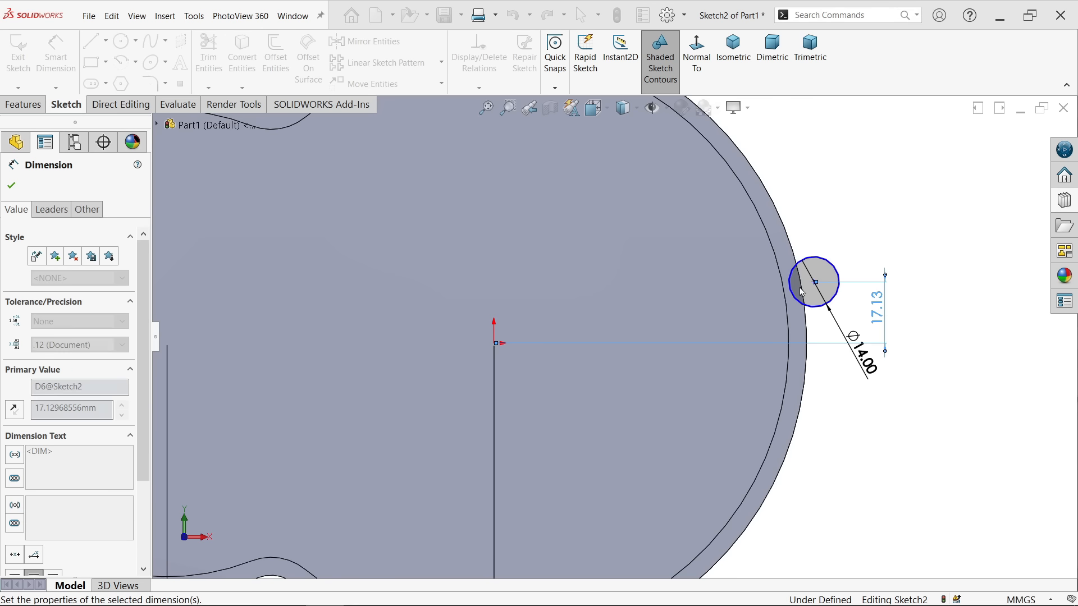
{"action": "left_click", "coordinate": [812, 146]}
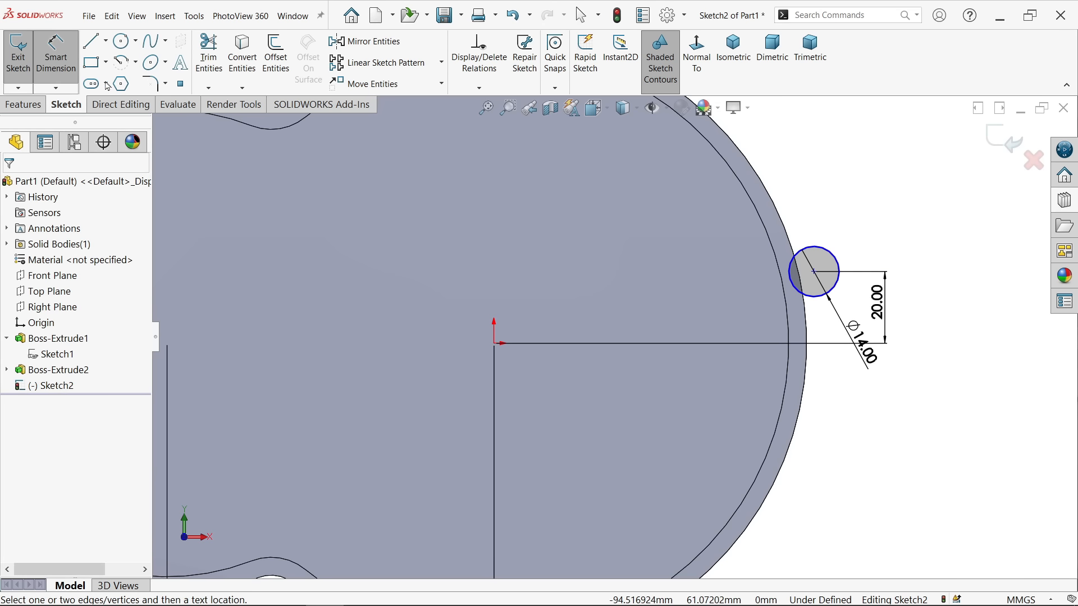
Add an aligned dimension from the origin to that circle's centre and set it to 94 mm
{"action": "left_click", "coordinate": [497, 347]}
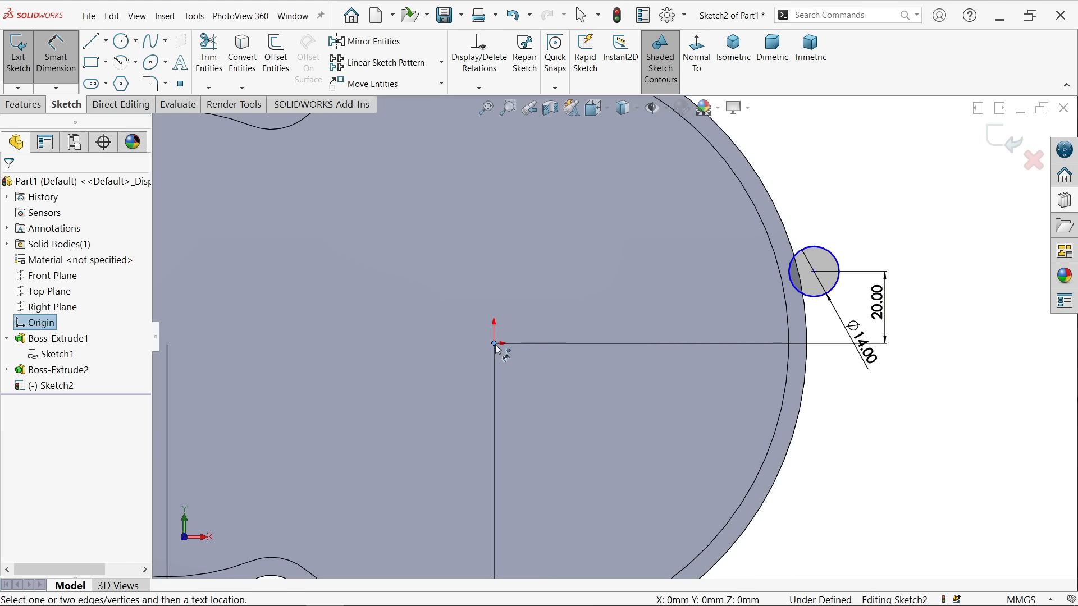
{"action": "left_click", "coordinate": [815, 273]}
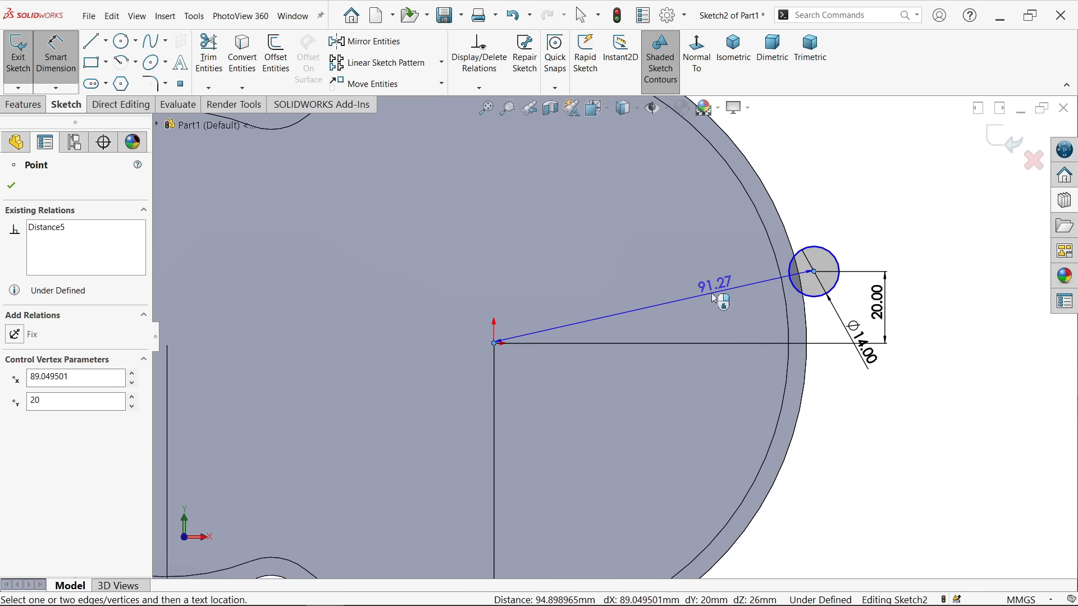
{"action": "left_click", "coordinate": [684, 305]}
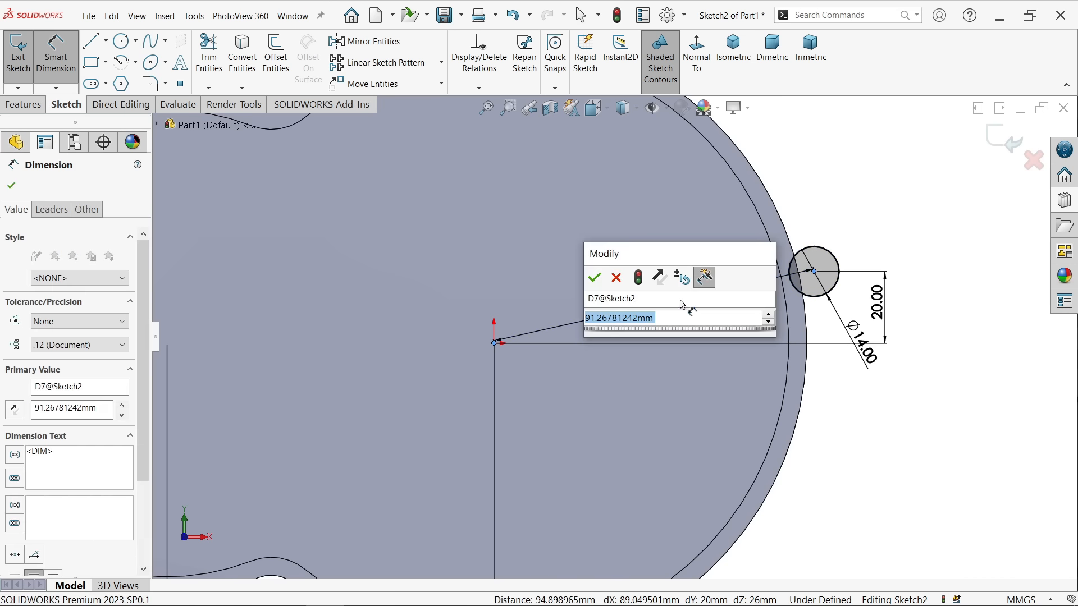
{"action": "type", "text": "94"}
{"action": "key", "text": "Return"}
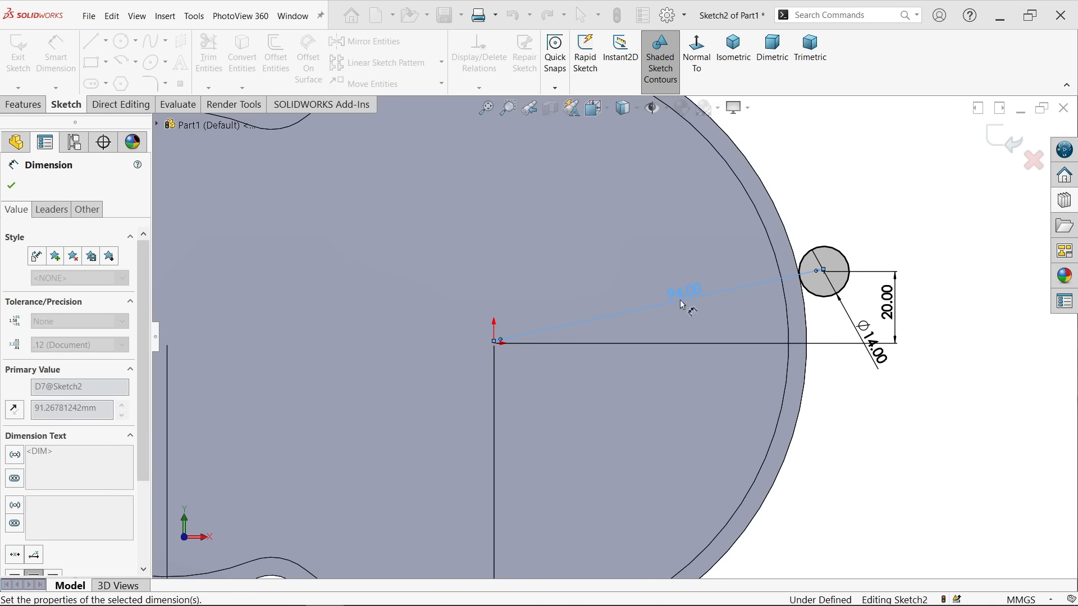
Dimension the direct distance from the circle below the large lobe to the origin and set it to 94 mm
{"action": "scroll", "coordinate": [616, 437], "scroll_direction": "up", "scroll_amount": 5}
{"action": "scroll", "coordinate": [617, 438], "scroll_direction": "down", "scroll_amount": 5}
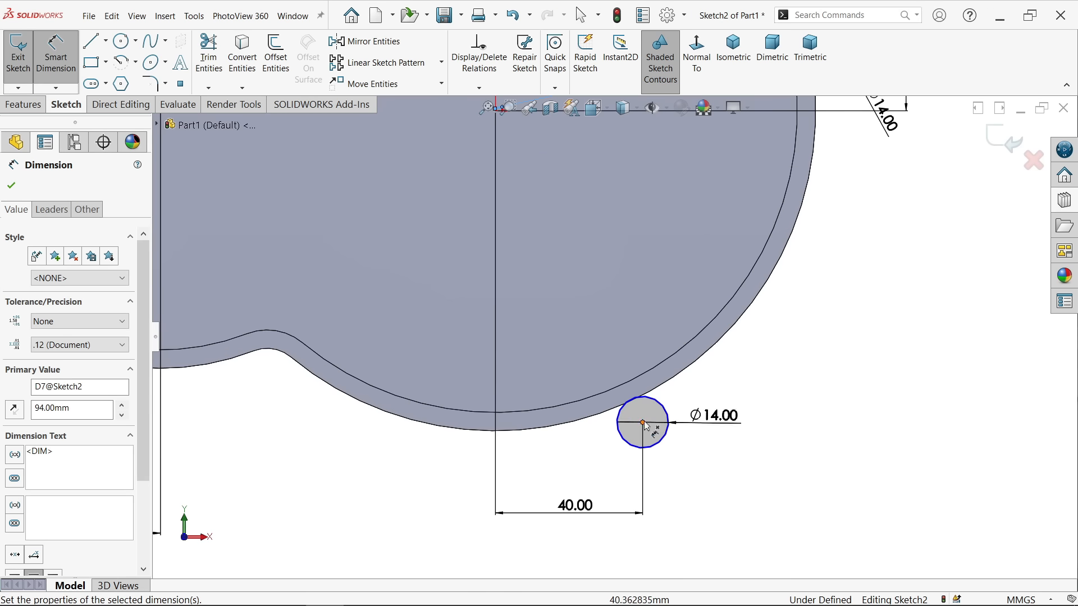
{"action": "left_click", "coordinate": [643, 422]}
{"action": "scroll", "coordinate": [593, 306], "scroll_direction": "up", "scroll_amount": 2}
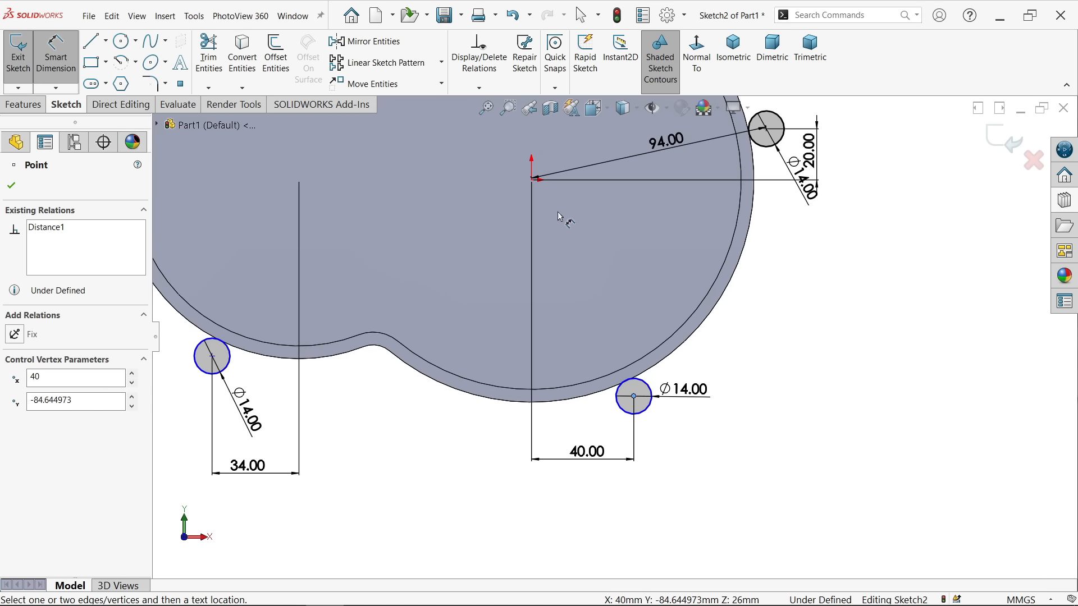
{"action": "left_click", "coordinate": [532, 180]}
{"action": "left_click", "coordinate": [568, 258]}
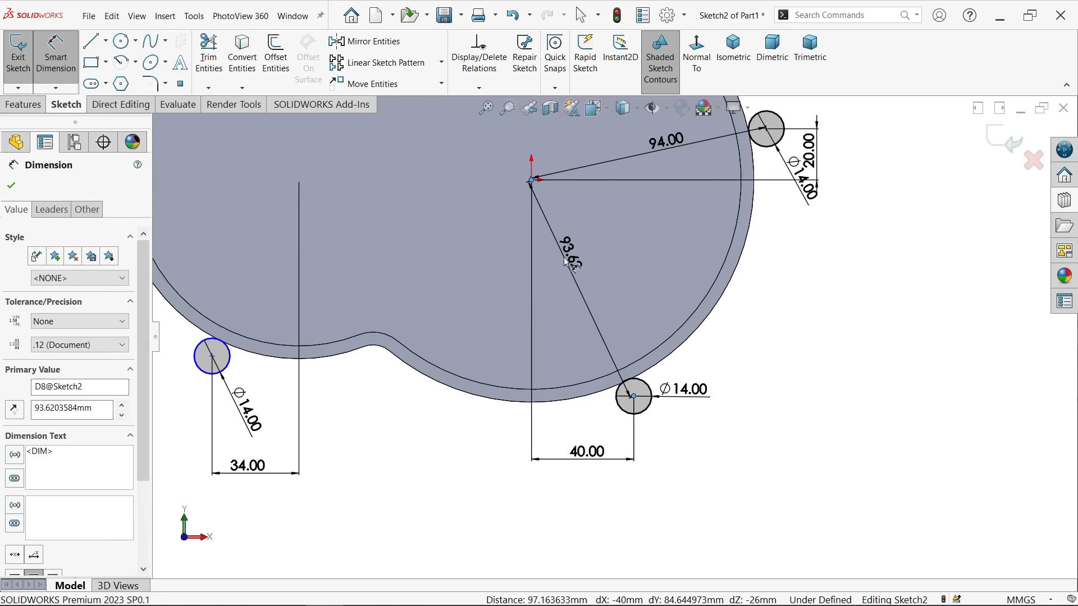
{"action": "type", "text": "94"}
{"action": "key", "text": "Return"}
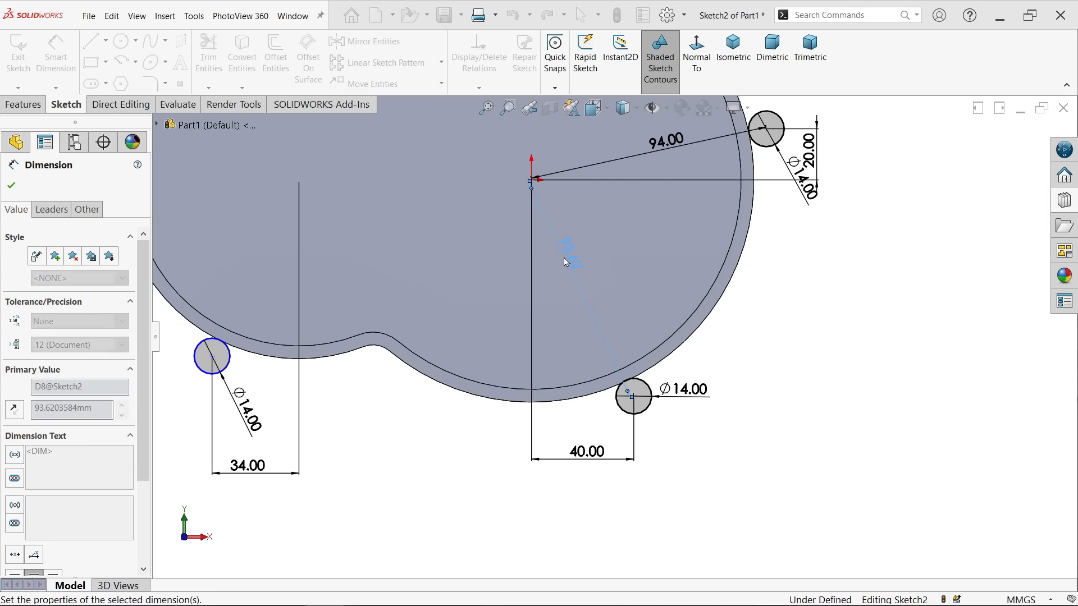
Dimension the lower-left circle's direct centre distance to the middle lobe's outer arc, set it to 77 mm, and finish dimensioning
{"action": "scroll", "coordinate": [368, 342], "scroll_direction": "up", "scroll_amount": 2}
{"action": "scroll", "coordinate": [362, 253], "scroll_direction": "down", "scroll_amount": 4}
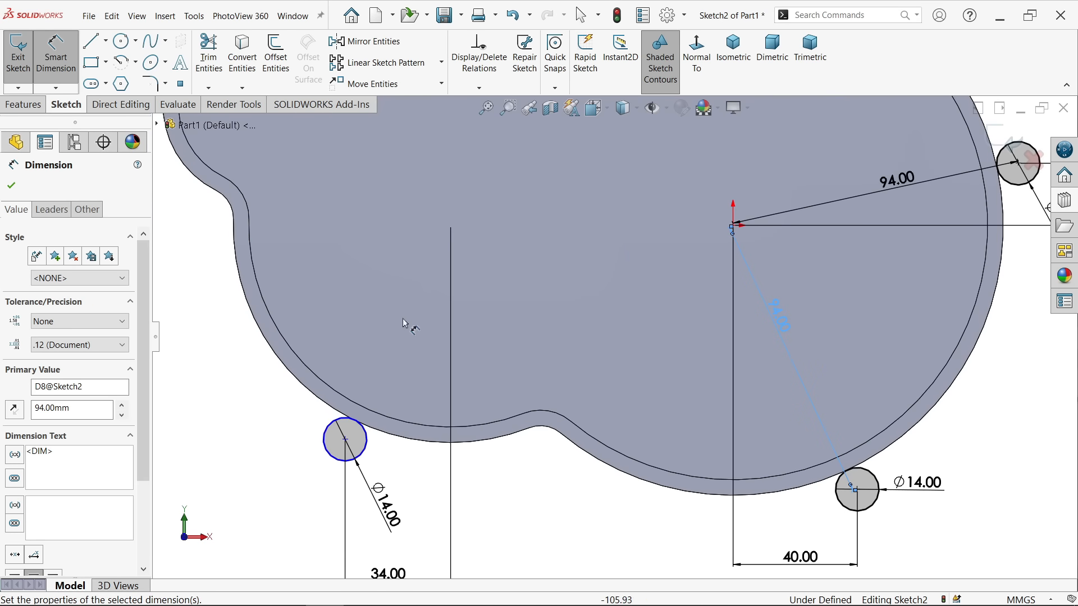
{"action": "left_click", "coordinate": [368, 439]}
{"action": "left_click", "coordinate": [366, 426]}
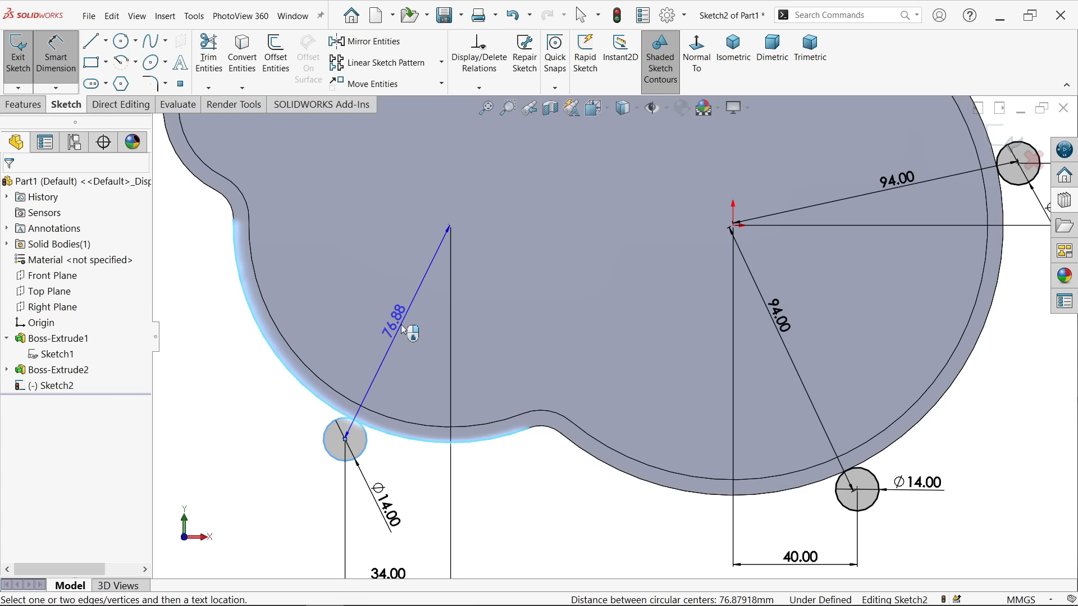
{"action": "left_click", "coordinate": [403, 330]}
{"action": "type", "text": "77"}
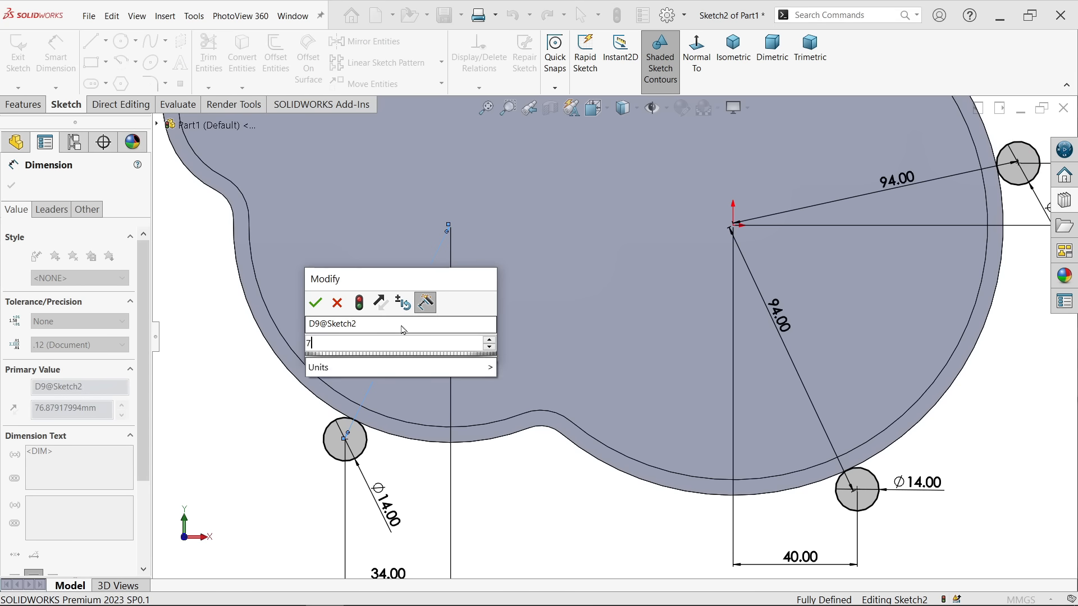
{"action": "left_click", "coordinate": [316, 303]}
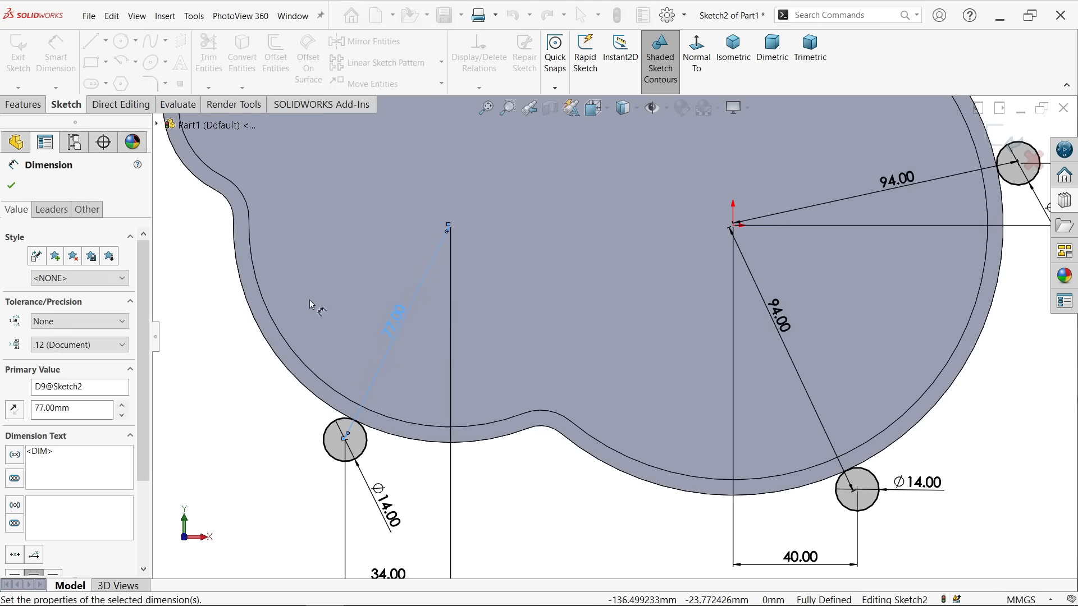
{"action": "left_click", "coordinate": [12, 185]}
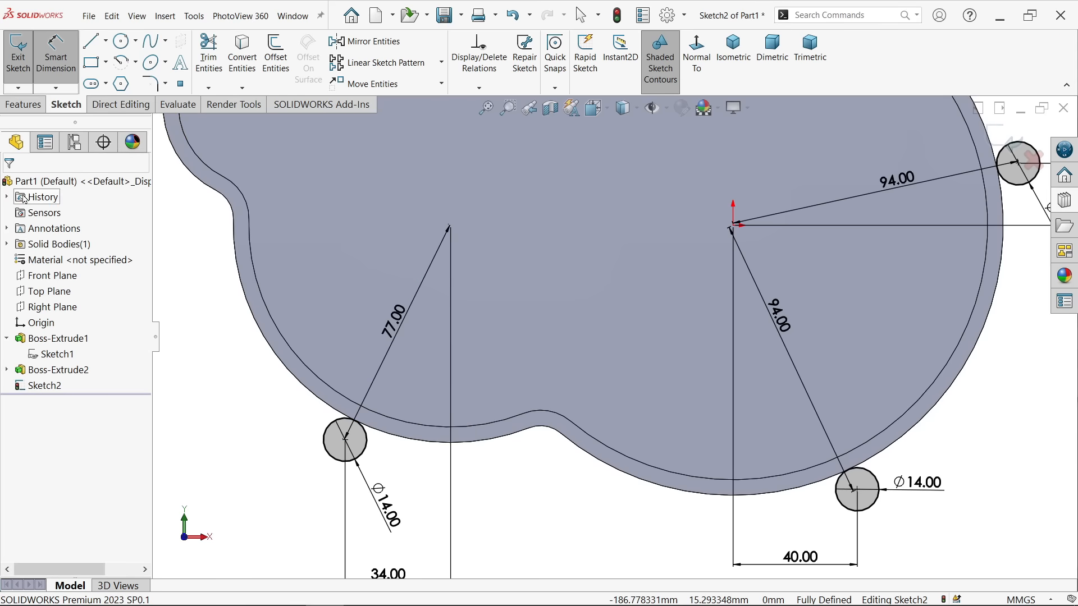
Draw a centerline about 77 mm long from the lower-left circle's centre to near the middle lobe's arc centre
{"action": "left_click", "coordinate": [106, 44]}
{"action": "left_click", "coordinate": [118, 77]}
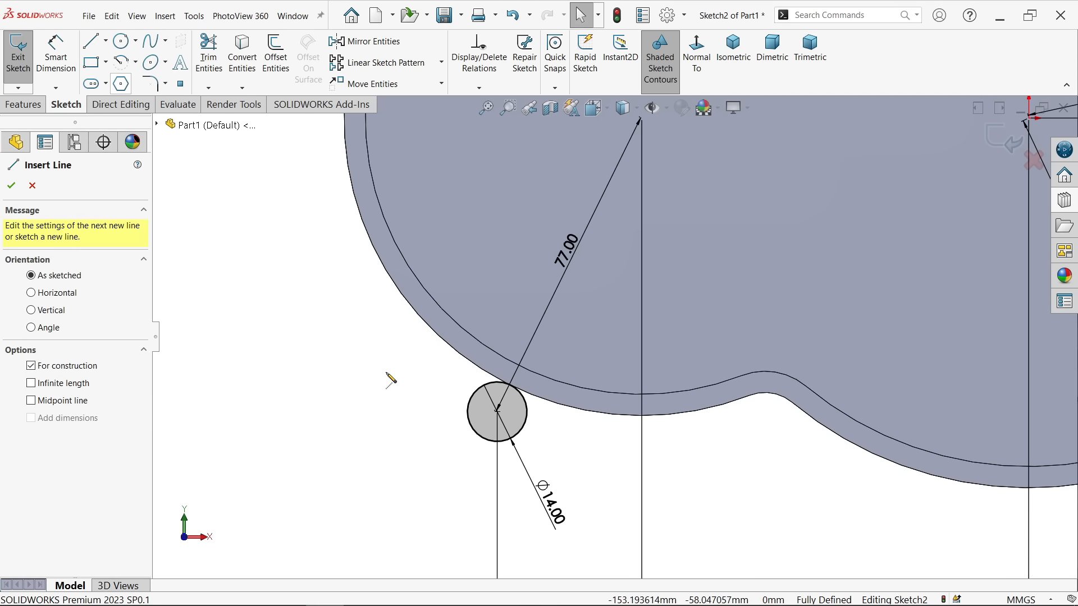
{"action": "left_click", "coordinate": [496, 413]}
{"action": "scroll", "coordinate": [590, 320], "scroll_direction": "up", "scroll_amount": 3}
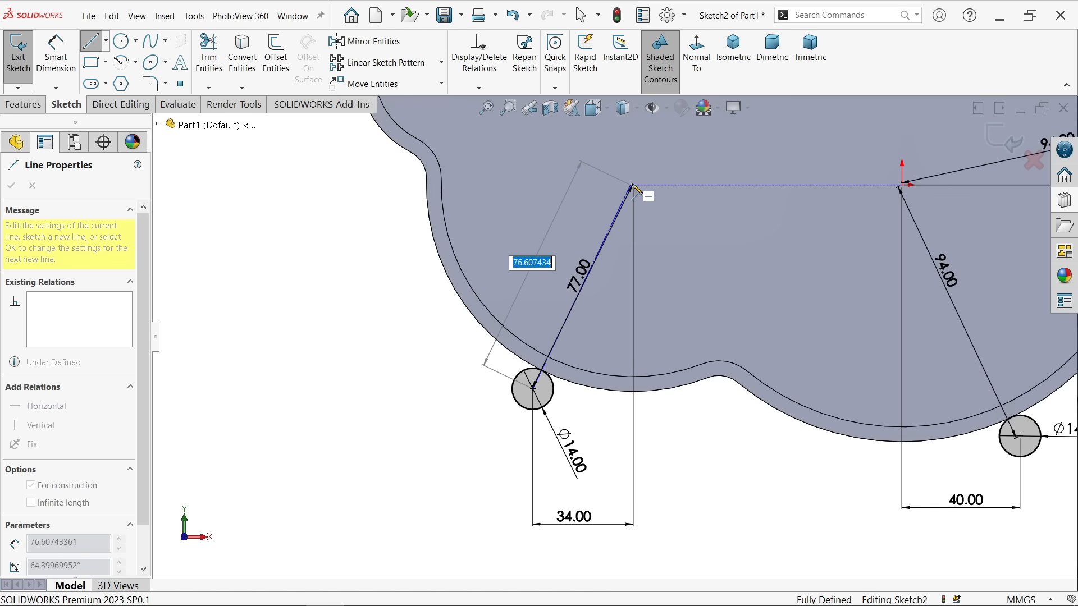
{"action": "left_click", "coordinate": [636, 185]}
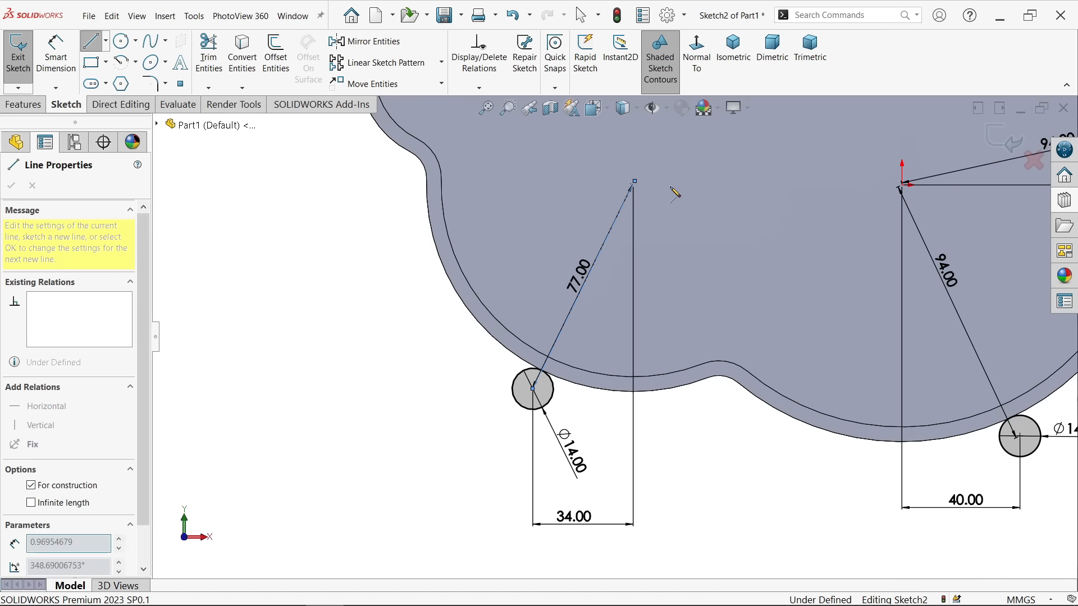
{"action": "right_click", "coordinate": [678, 190]}
{"action": "left_click", "coordinate": [696, 190]}
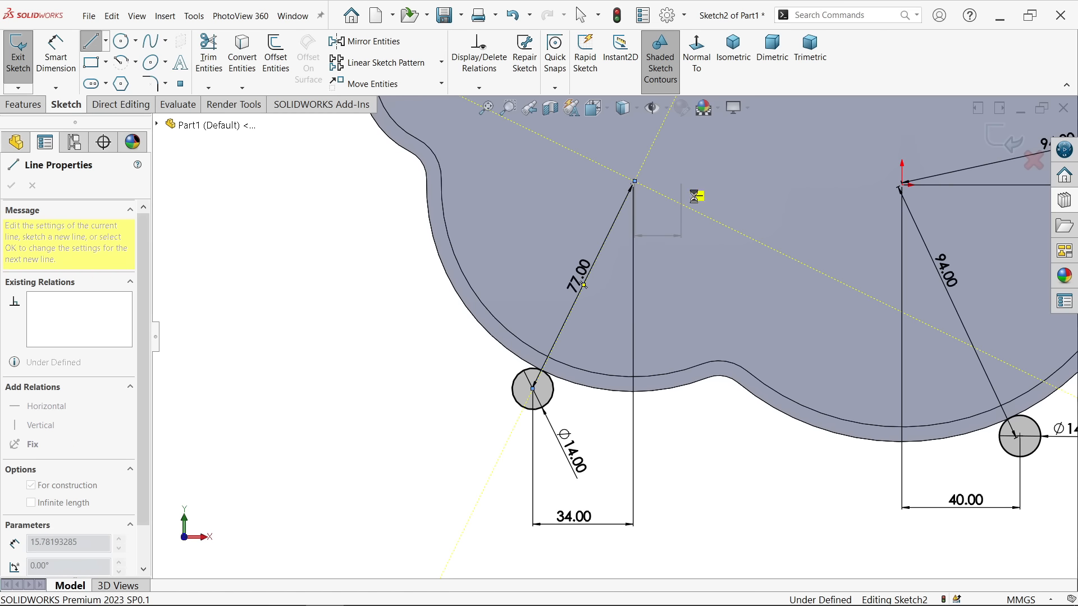
Make the centerline's upper endpoint concentric with the middle lobe's inner wall arc
{"action": "left_click", "coordinate": [564, 369]}
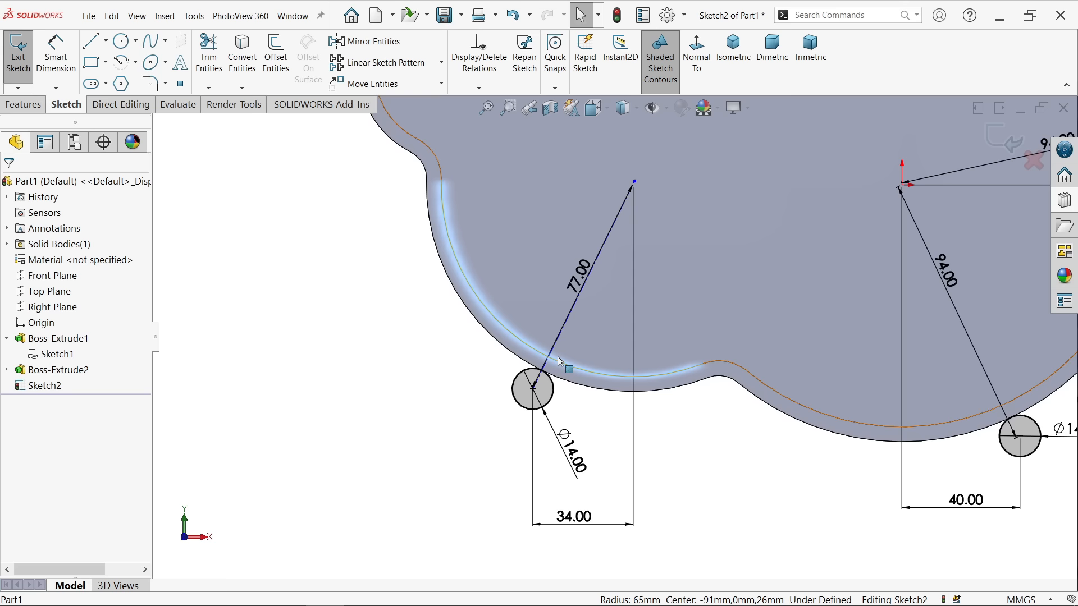
{"action": "left_click", "coordinate": [635, 183], "text": "ctrl"}
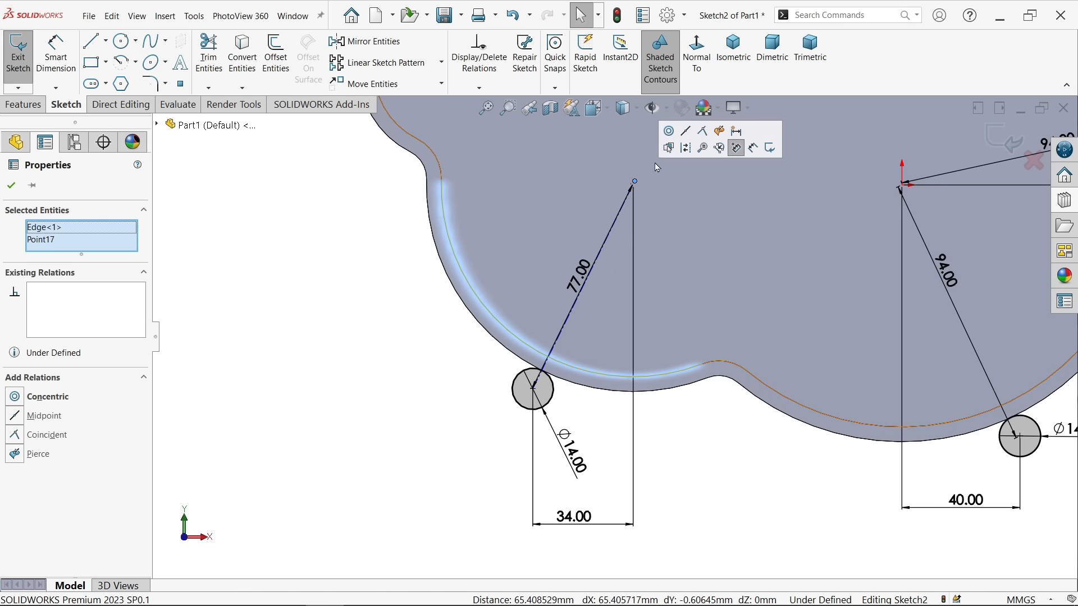
{"action": "left_click", "coordinate": [673, 133]}
{"action": "left_click", "coordinate": [441, 332]}
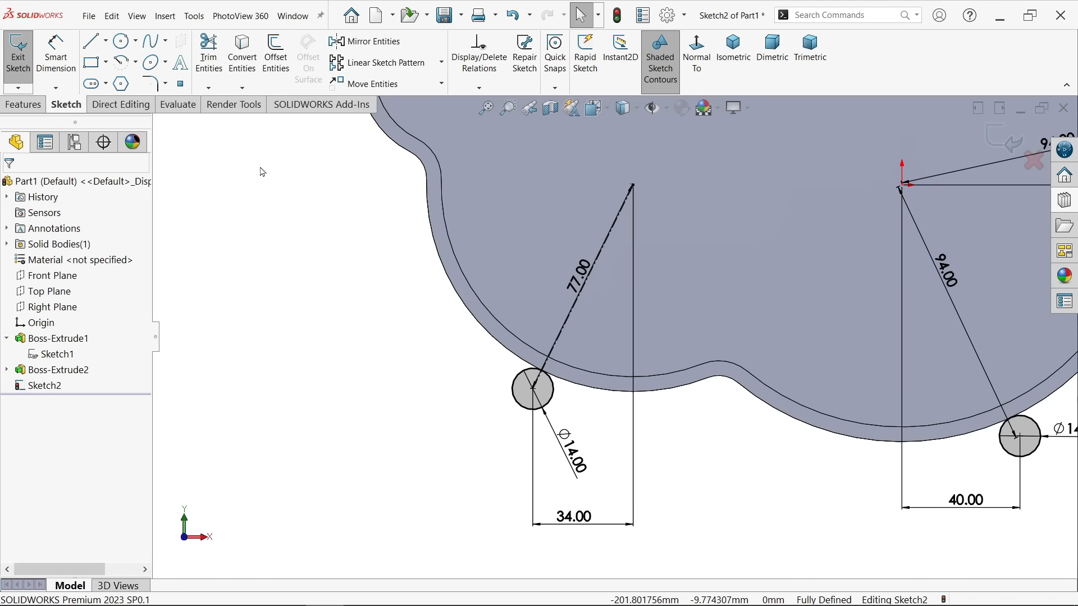
Sketch a three-line bracket from the lower-left circle's edge into the wall and back, with a tangent first side about 10 mm long and a perpendicular crossing line
{"action": "left_click", "coordinate": [92, 45]}
{"action": "scroll", "coordinate": [567, 393], "scroll_direction": "down", "scroll_amount": 5}
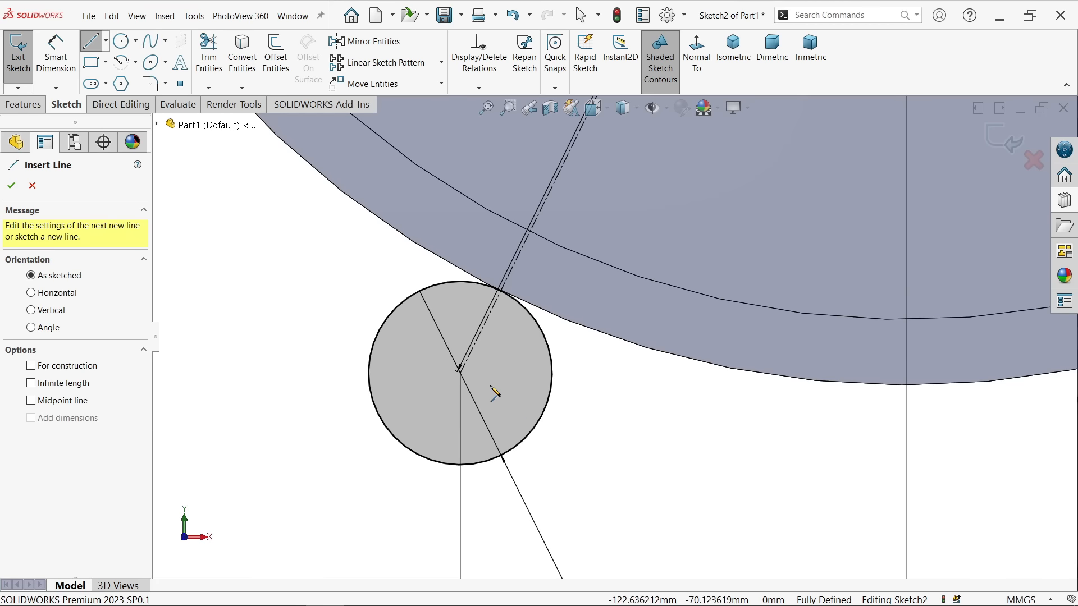
{"action": "scroll", "coordinate": [494, 393], "scroll_direction": "down", "scroll_amount": 3}
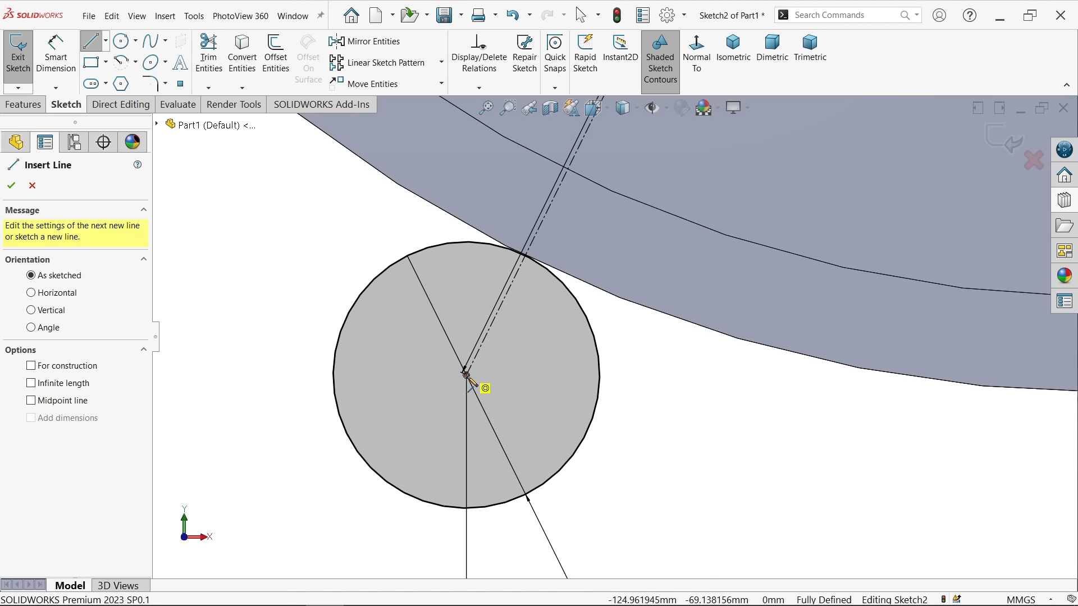
{"action": "left_click", "coordinate": [588, 430]}
{"action": "left_click", "coordinate": [668, 266]}
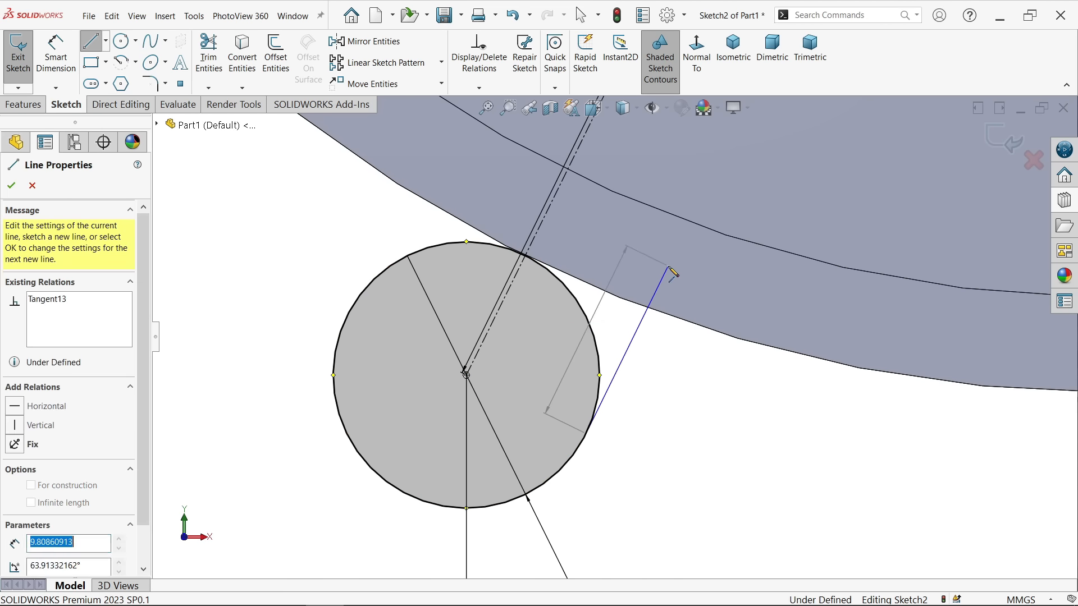
{"action": "left_click", "coordinate": [442, 155]}
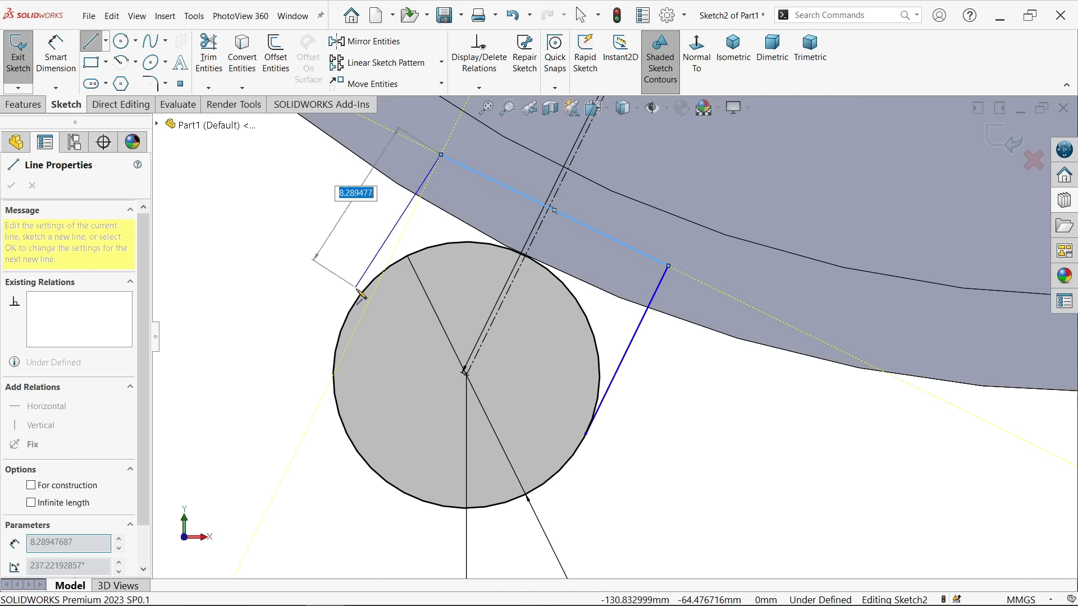
{"action": "right_click", "coordinate": [293, 289]}
{"action": "left_click", "coordinate": [312, 297]}
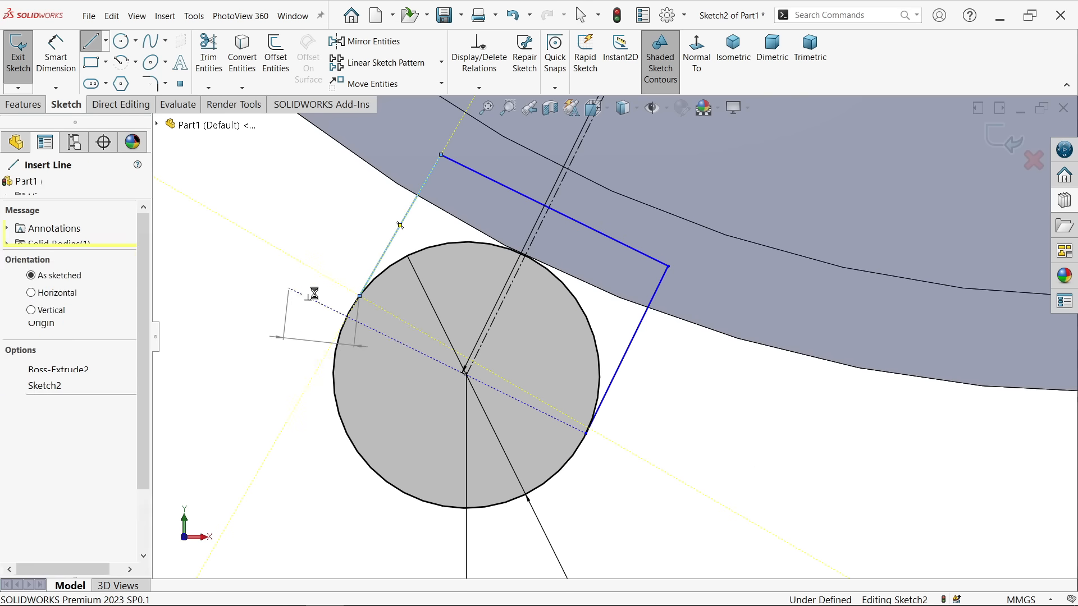
Make the bracket's two side lines symmetric about the centerline
{"action": "scroll", "coordinate": [409, 311], "scroll_direction": "up", "scroll_amount": 3}
{"action": "scroll", "coordinate": [566, 275], "scroll_direction": "down", "scroll_amount": 2}
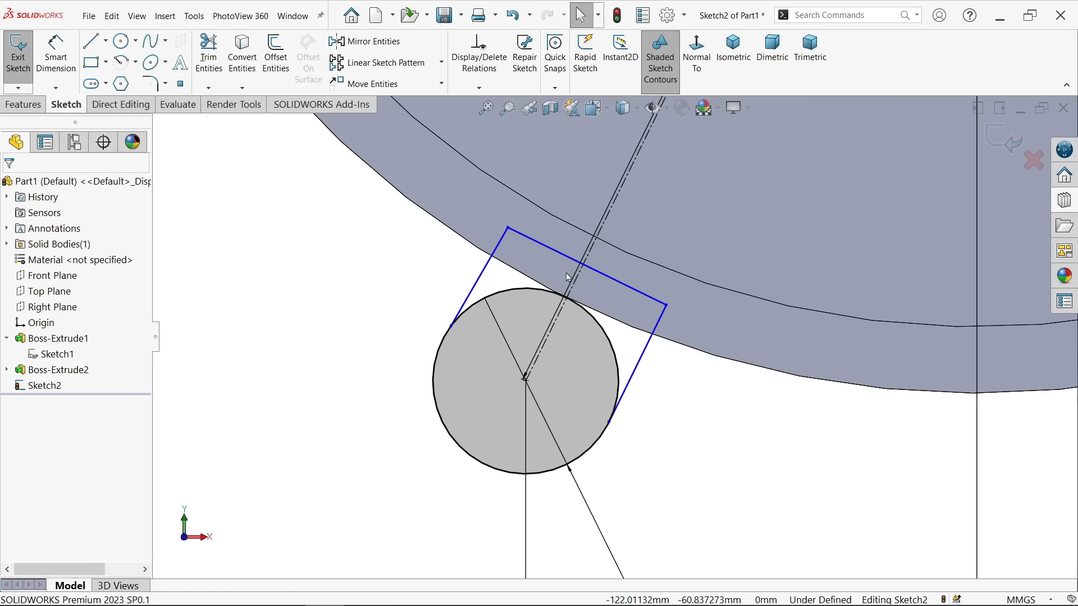
{"action": "left_click", "coordinate": [599, 250]}
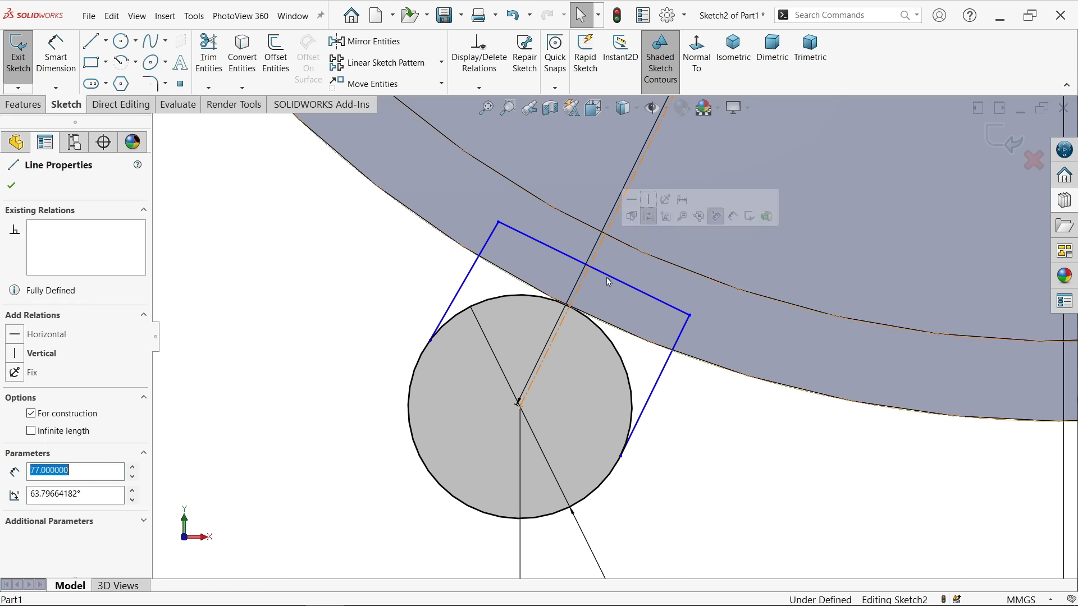
{"action": "left_click", "coordinate": [668, 359], "text": "ctrl"}
{"action": "left_click", "coordinate": [464, 293], "text": "ctrl"}
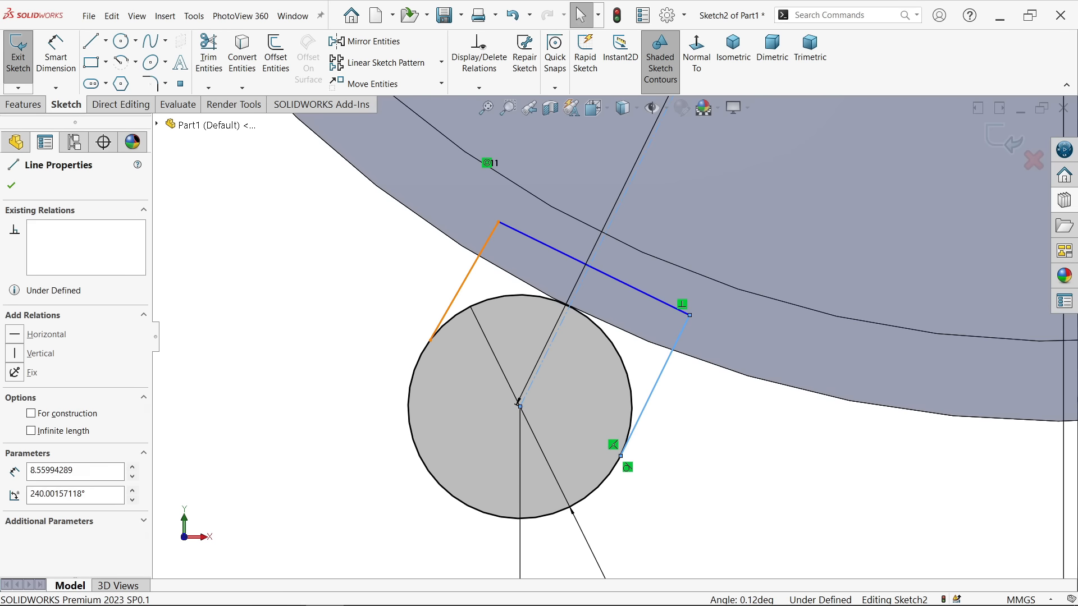
{"action": "left_click", "coordinate": [582, 239]}
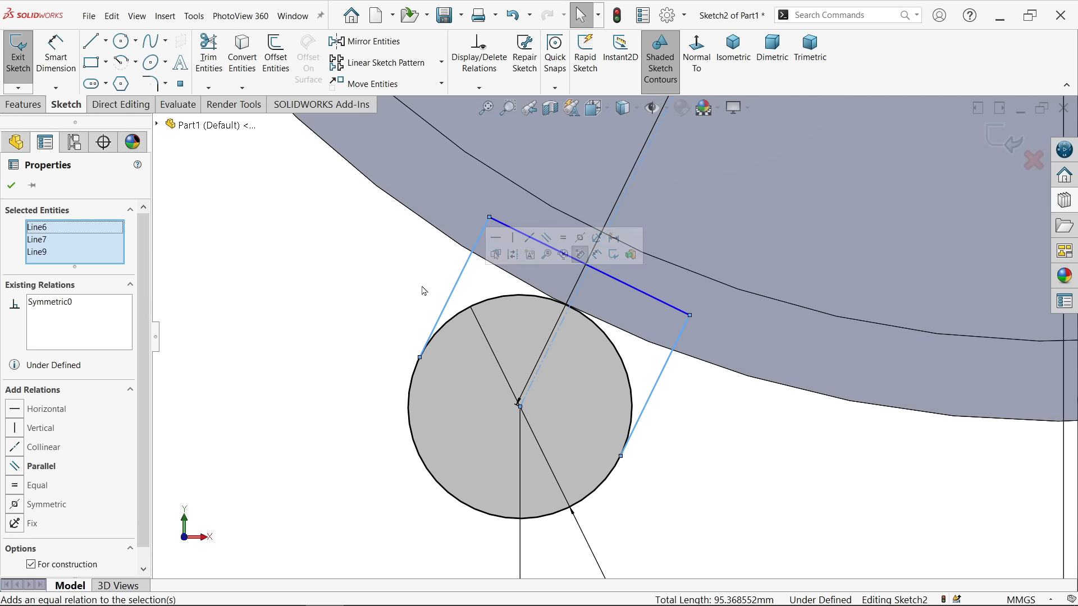
{"action": "left_click", "coordinate": [330, 281]}
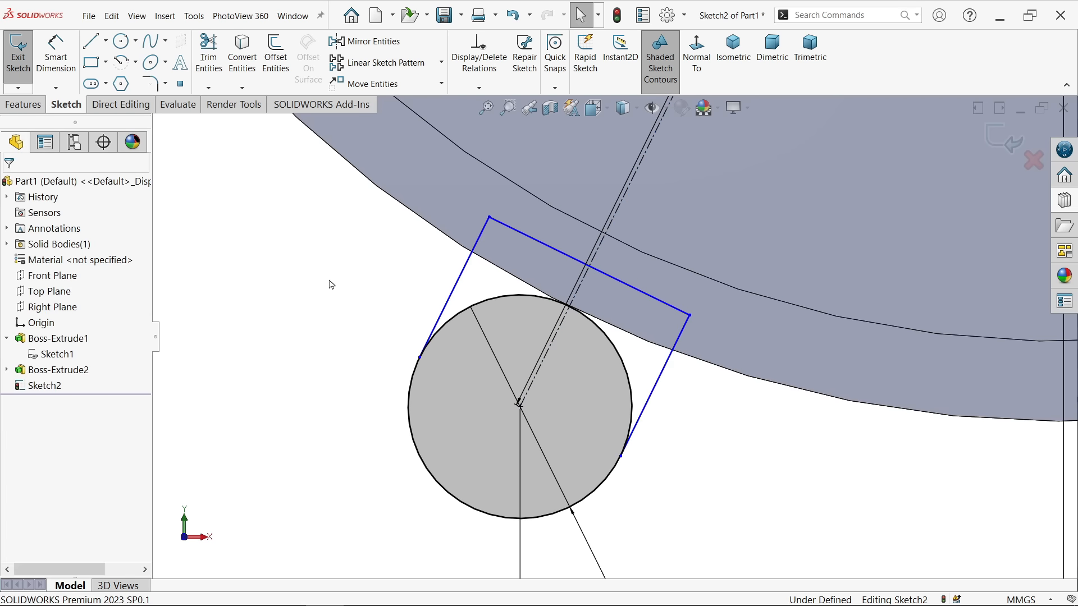
Make the lower-left bracket's crossing line tangent to the wall's inner edge
{"action": "left_click", "coordinate": [613, 245]}
{"action": "left_click", "coordinate": [605, 278], "text": "ctrl"}
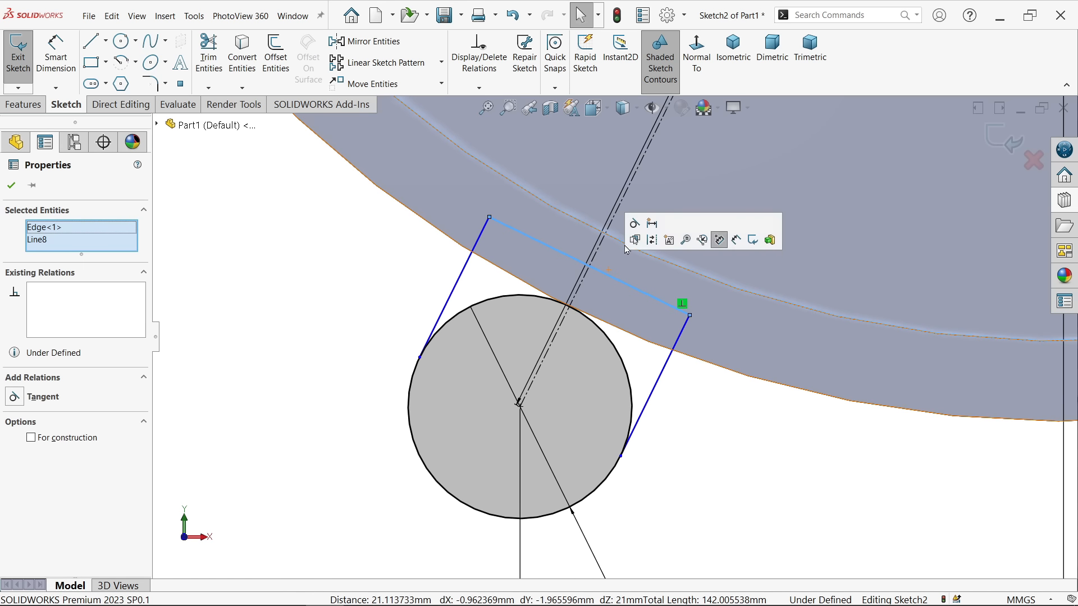
{"action": "left_click", "coordinate": [634, 224]}
{"action": "left_click", "coordinate": [379, 324]}
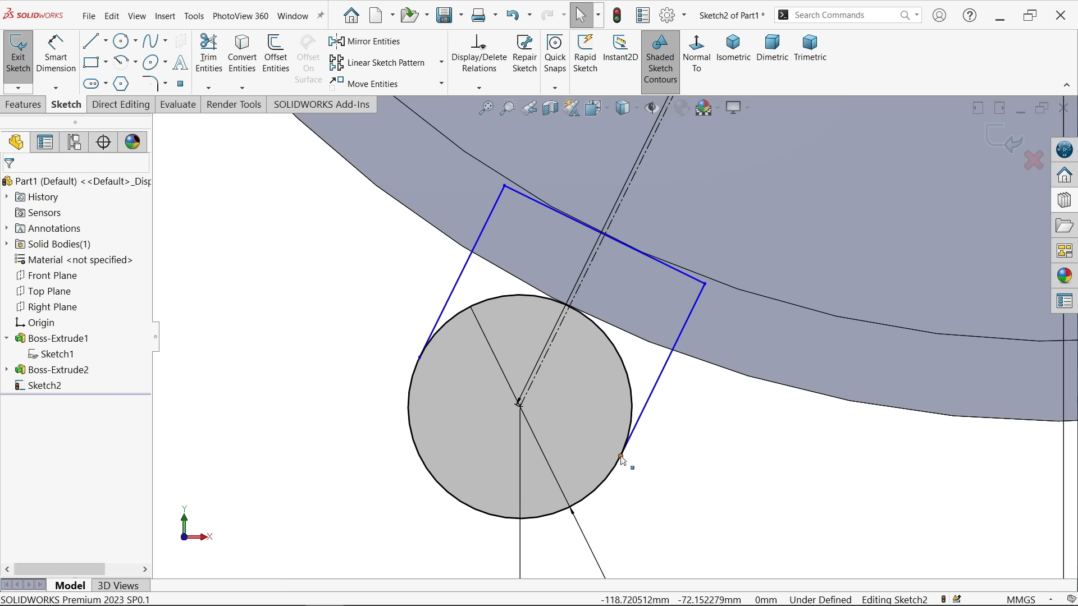
Shift the free end of the lower-left bracket's right side line along the circle to test its remaining freedom
{"action": "left_click", "coordinate": [640, 427]}
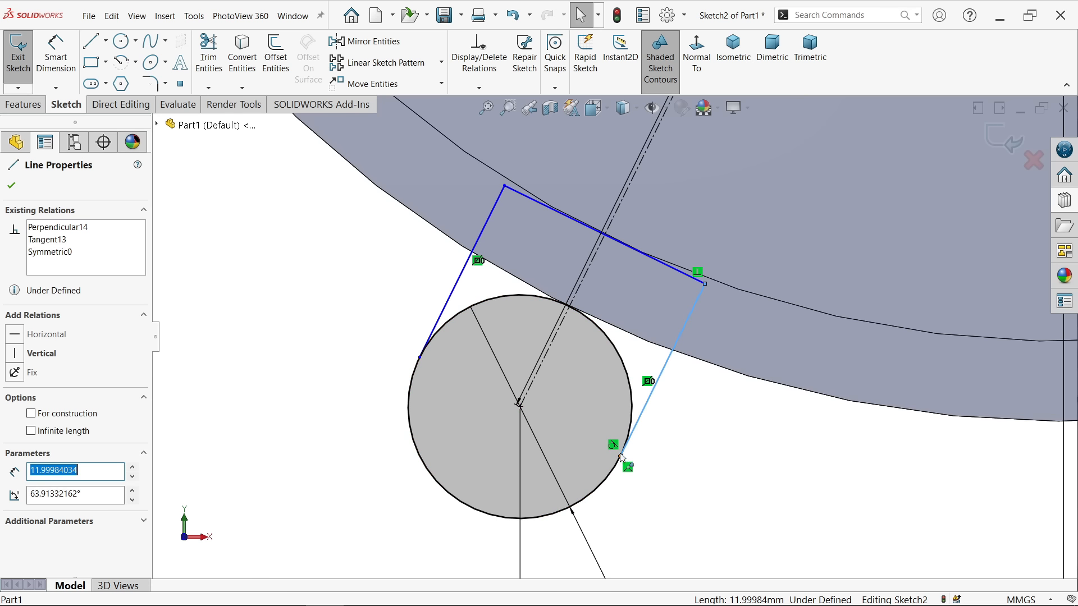
{"action": "left_click_drag", "start_coordinate": [621, 458], "coordinate": [620, 471]}
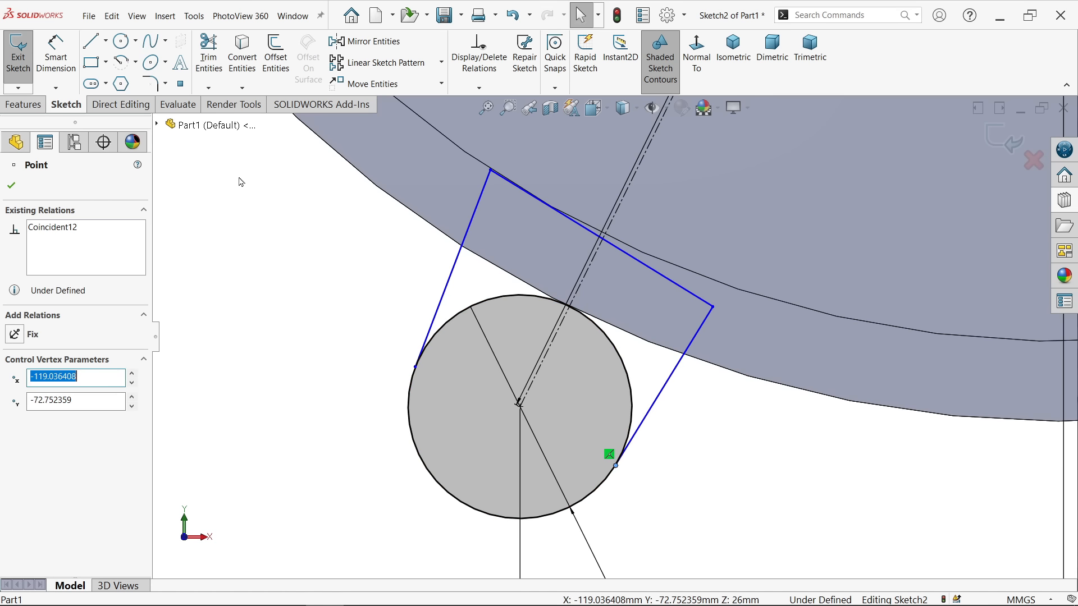
{"action": "left_click", "coordinate": [63, 72]}
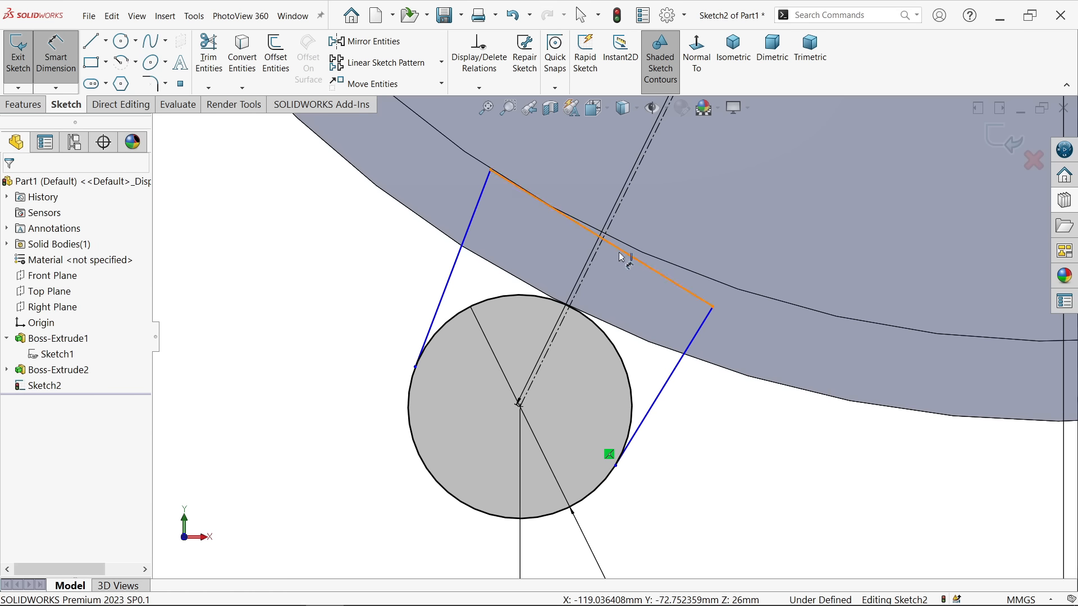
{"action": "key", "text": "Escape"}
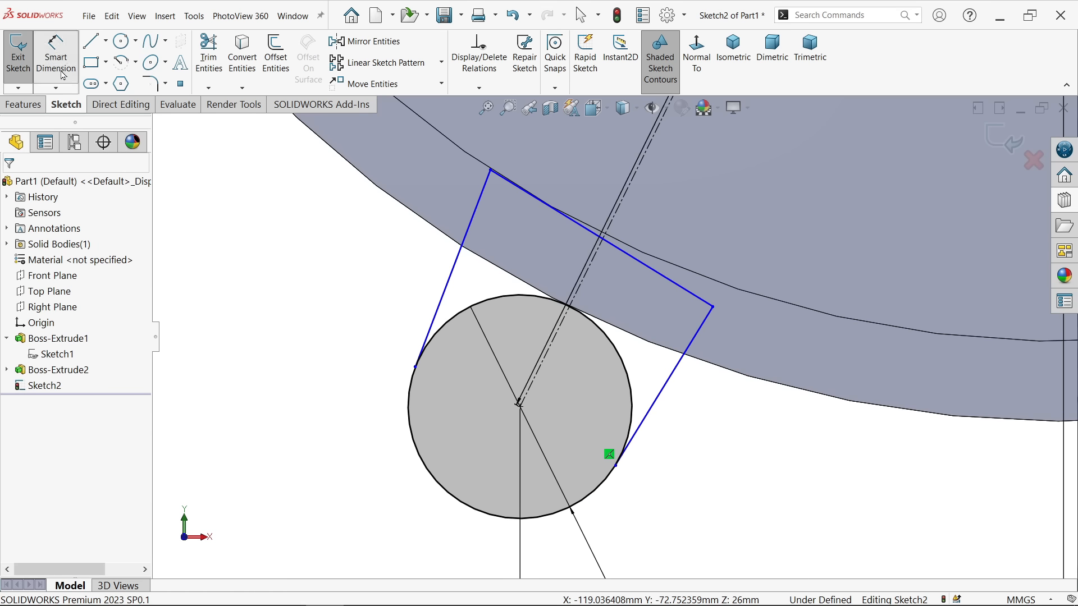
Make the right side line of the lower-left bracket parallel to the centerline
{"action": "left_click", "coordinate": [580, 288]}
{"action": "left_click", "coordinate": [678, 376], "text": "ctrl"}
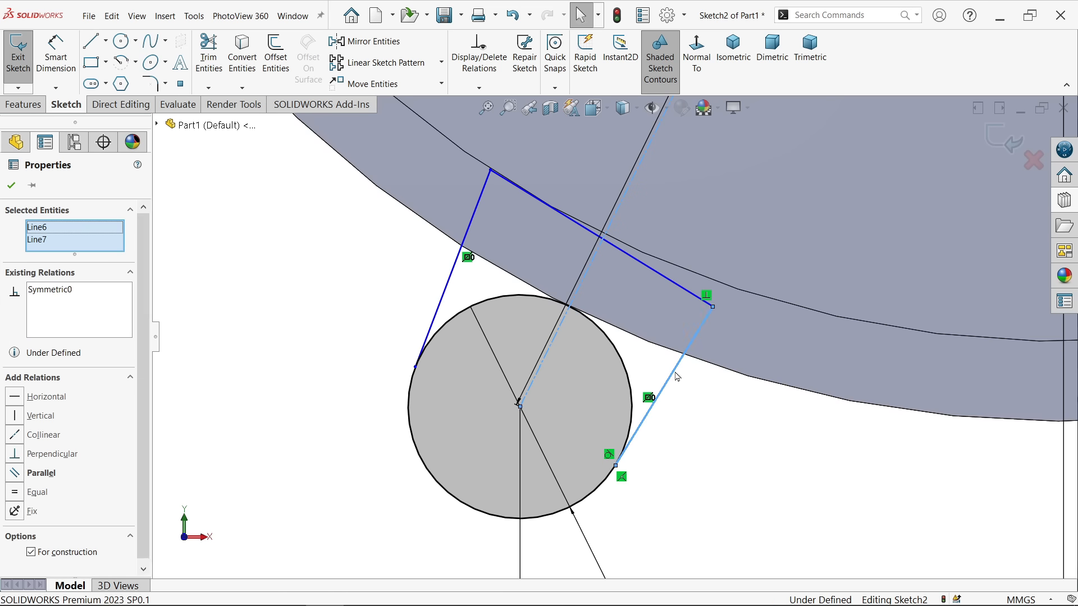
{"action": "left_click", "coordinate": [775, 329]}
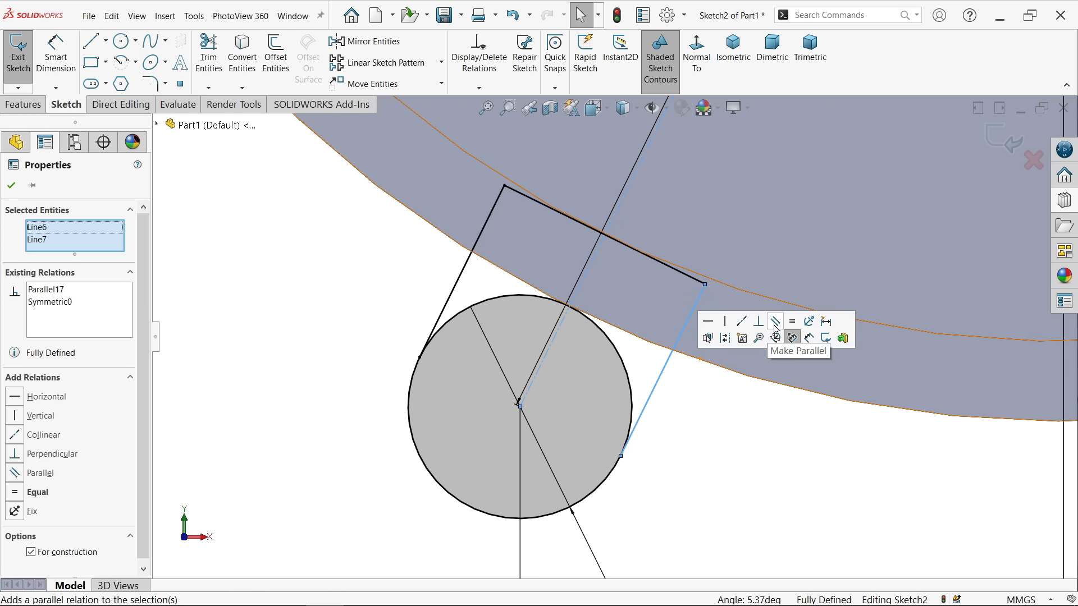
{"action": "left_click", "coordinate": [683, 414]}
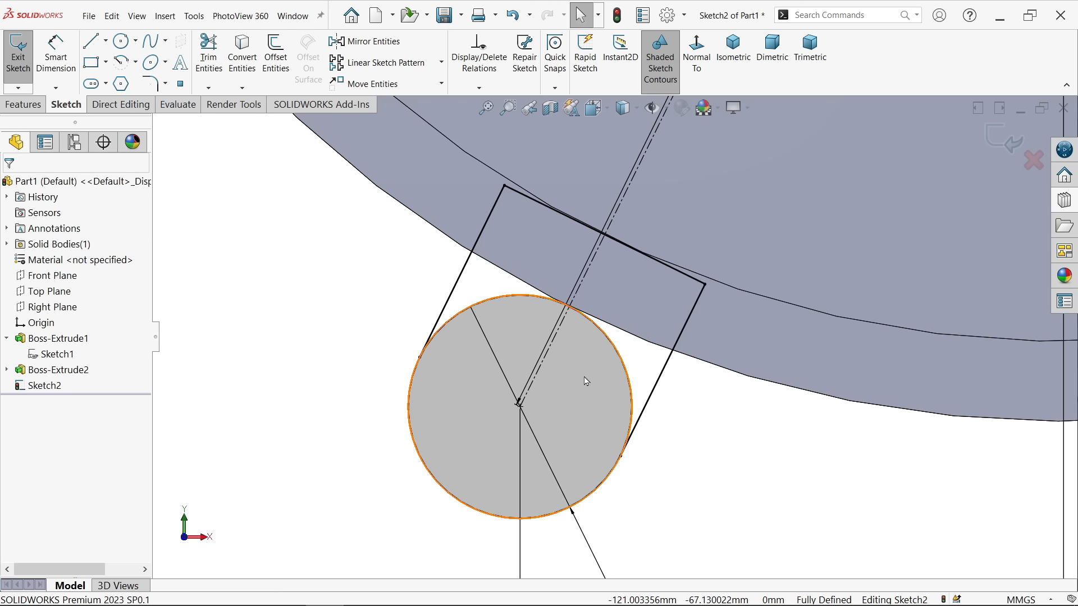
Draw a 94 mm centerline from the origin to the centre of the lower-right 14 mm circle
{"action": "scroll", "coordinate": [586, 380], "scroll_direction": "up", "scroll_amount": 5}
{"action": "scroll", "coordinate": [585, 381], "scroll_direction": "up", "scroll_amount": 8}
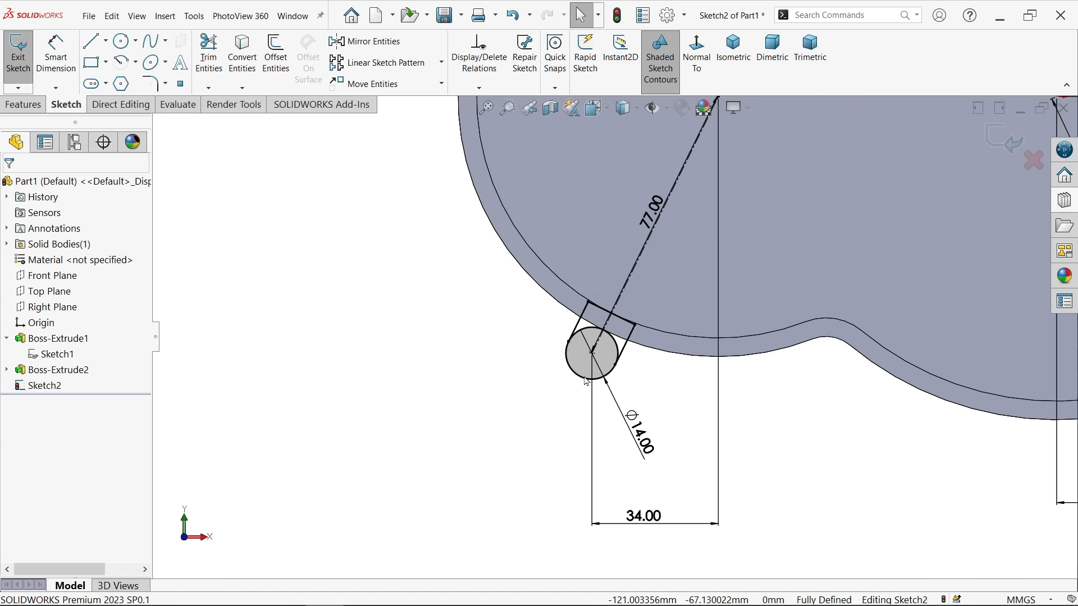
{"action": "scroll", "coordinate": [998, 354], "scroll_direction": "down", "scroll_amount": 3}
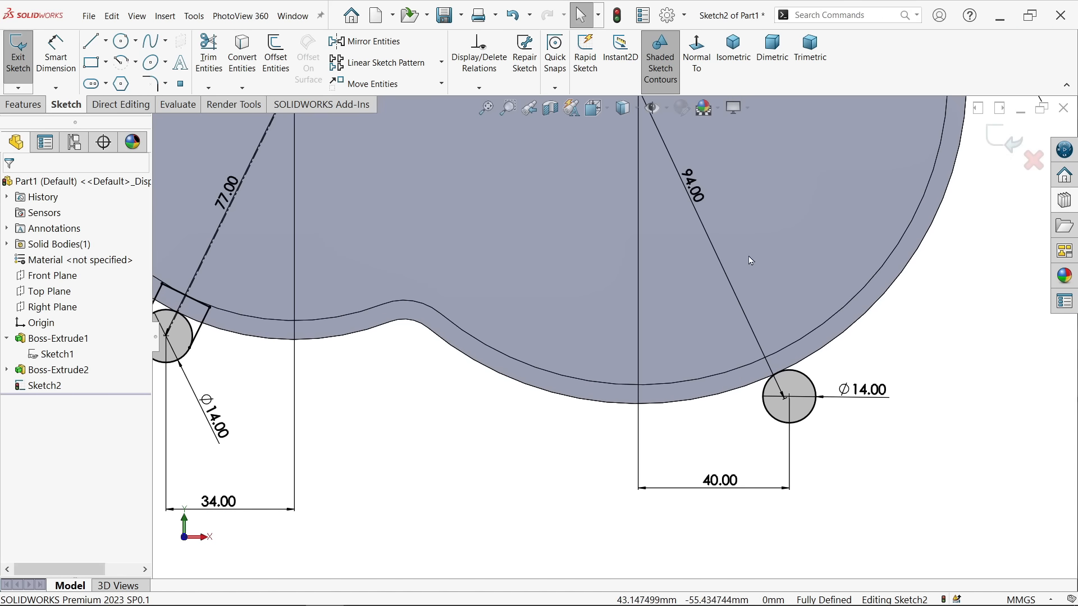
{"action": "left_click", "coordinate": [106, 46]}
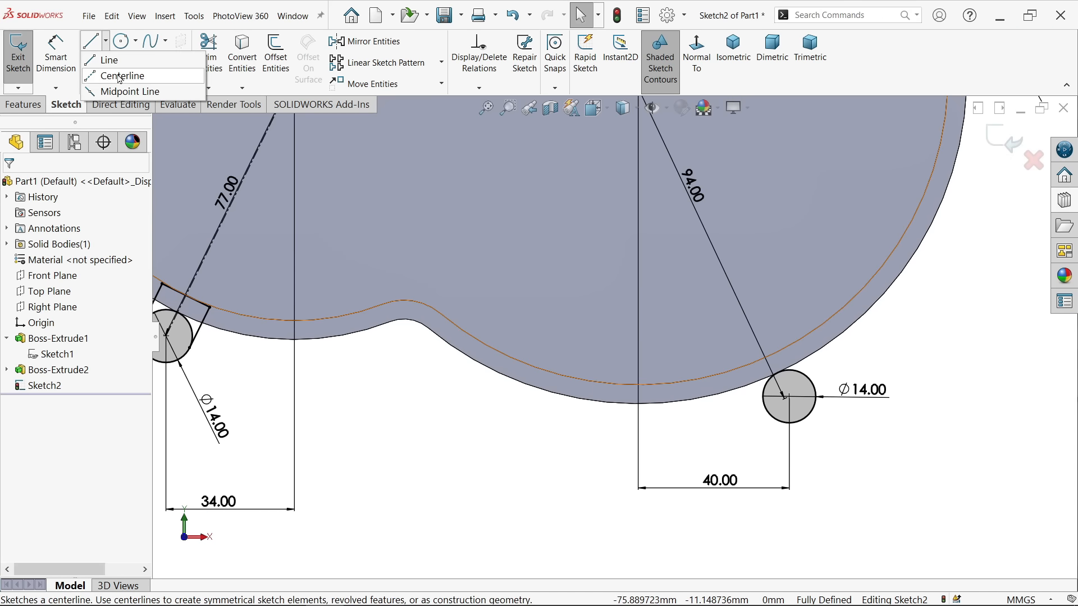
{"action": "left_click", "coordinate": [119, 74]}
{"action": "scroll", "coordinate": [754, 382], "scroll_direction": "down", "scroll_amount": 1}
{"action": "scroll", "coordinate": [754, 382], "scroll_direction": "up", "scroll_amount": 4}
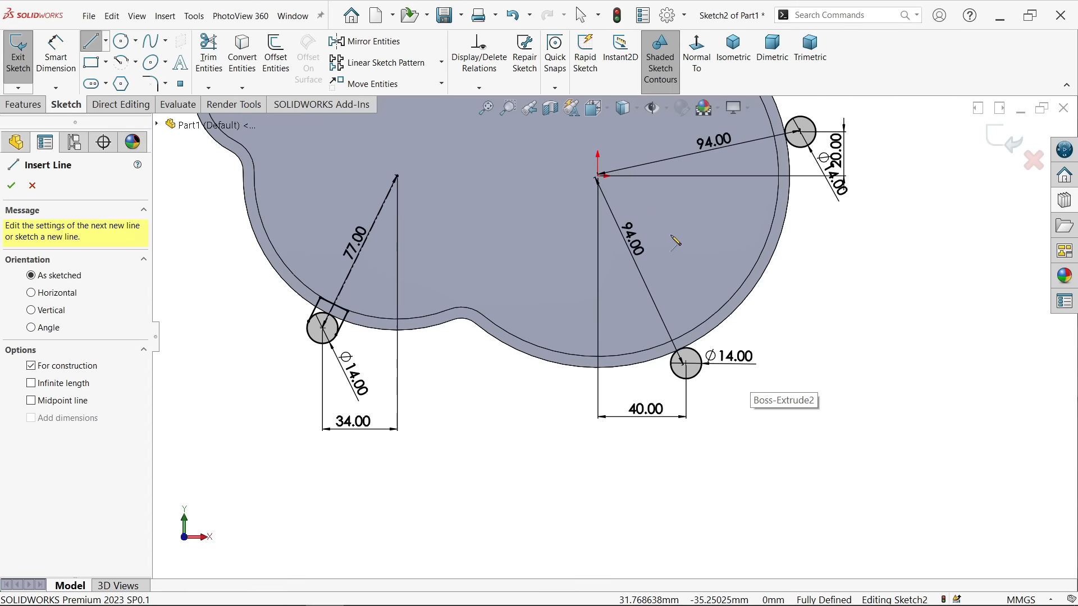
{"action": "left_click", "coordinate": [598, 177]}
{"action": "scroll", "coordinate": [685, 363], "scroll_direction": "down", "scroll_amount": 5}
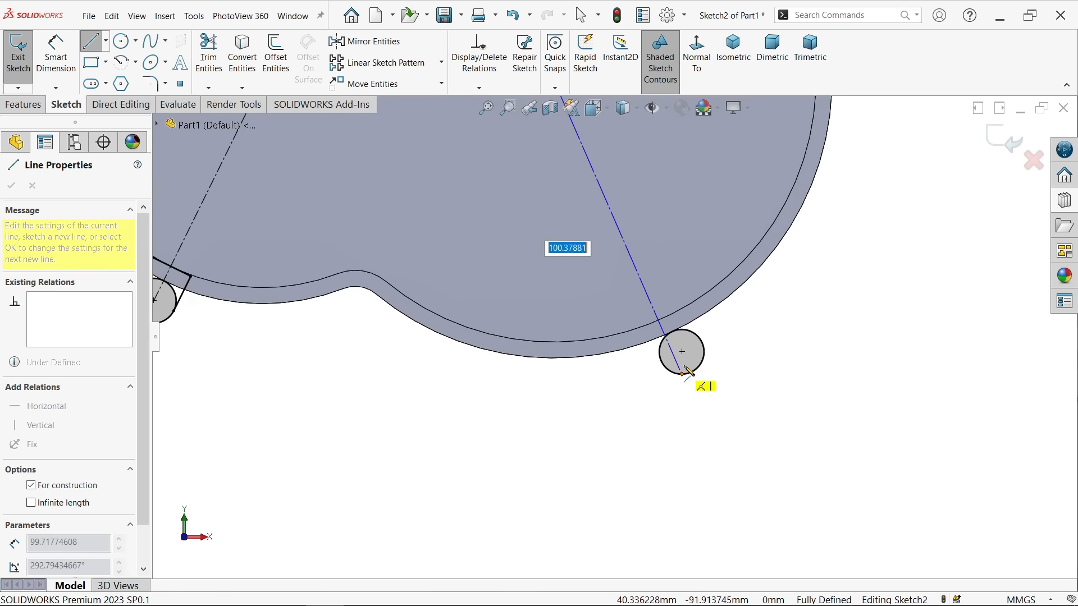
{"action": "left_click", "coordinate": [661, 327]}
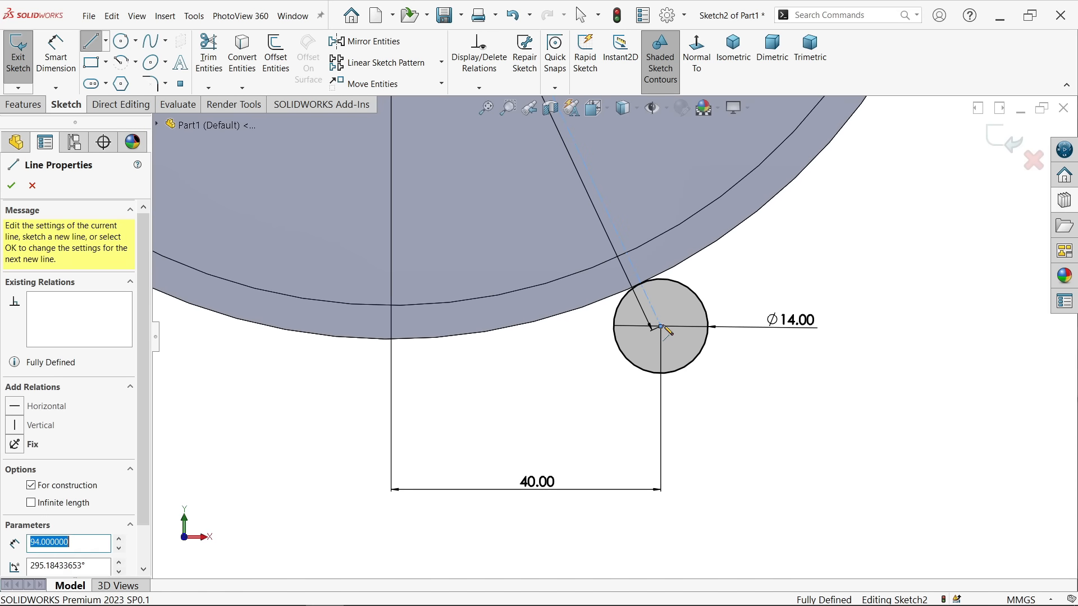
{"action": "right_click", "coordinate": [751, 294]}
{"action": "left_click", "coordinate": [770, 296]}
Sketch a three-line bracket from the lower-right circle into the wall and back, with a tangent first side about 11 mm long and a perpendicular crossing line
{"action": "scroll", "coordinate": [676, 244], "scroll_direction": "down", "scroll_amount": 3}
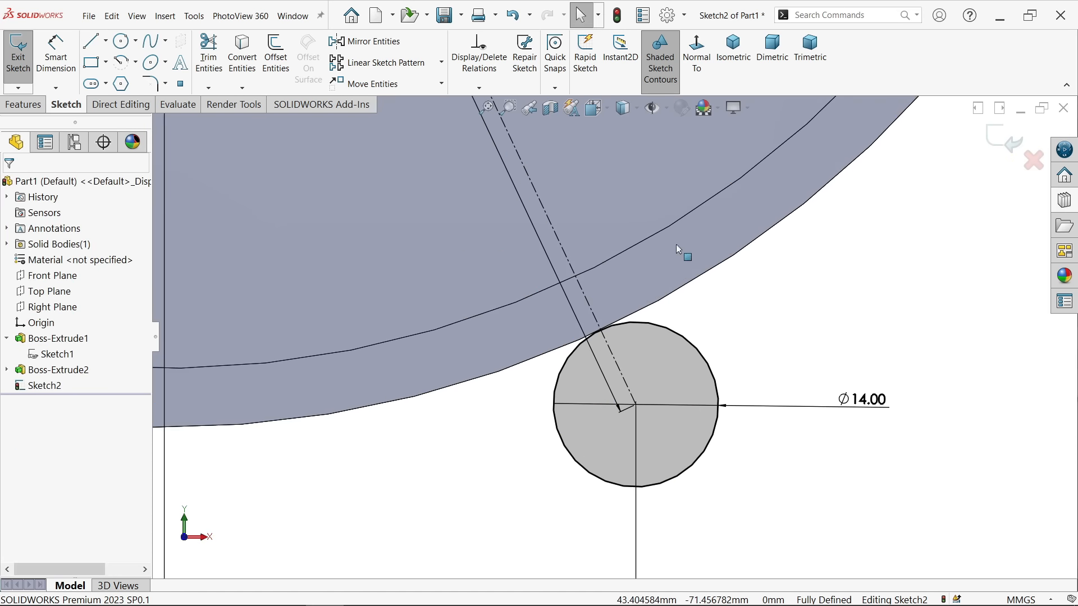
{"action": "key", "text": "l"}
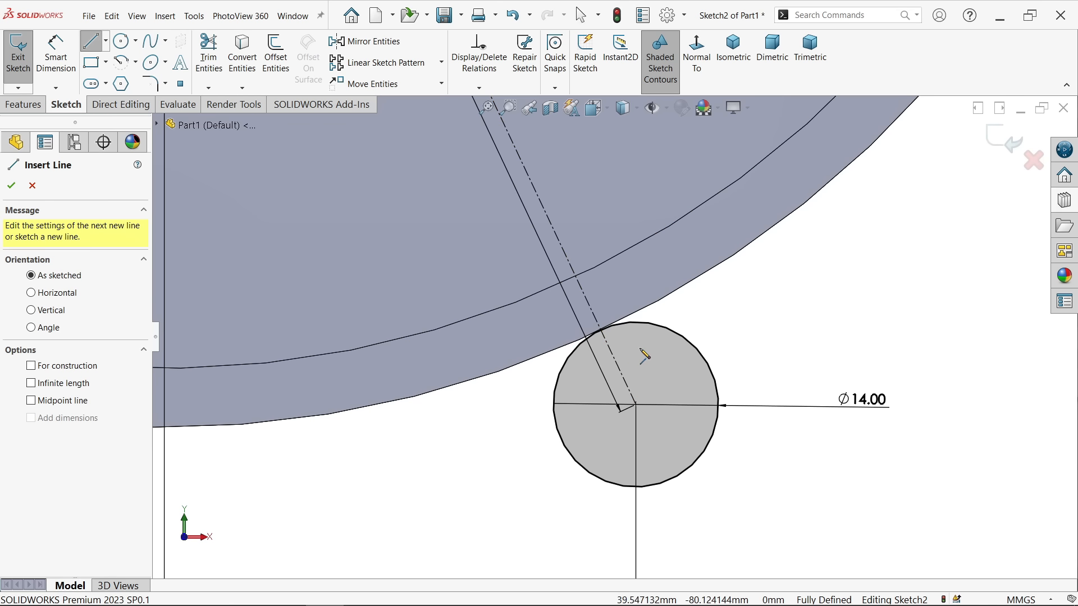
{"action": "left_click", "coordinate": [706, 361]}
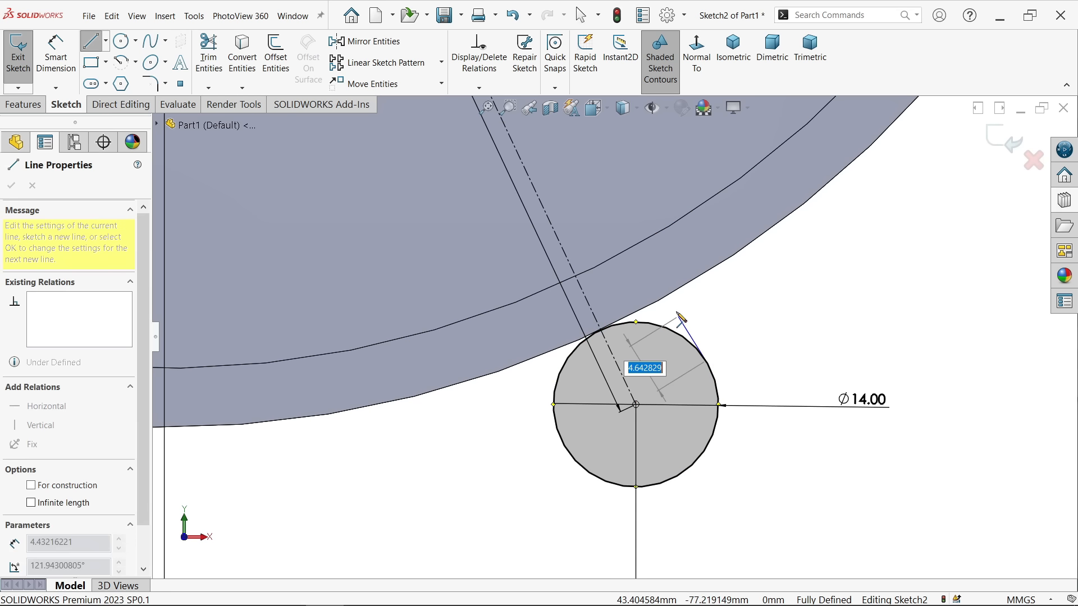
{"action": "left_click", "coordinate": [649, 253]}
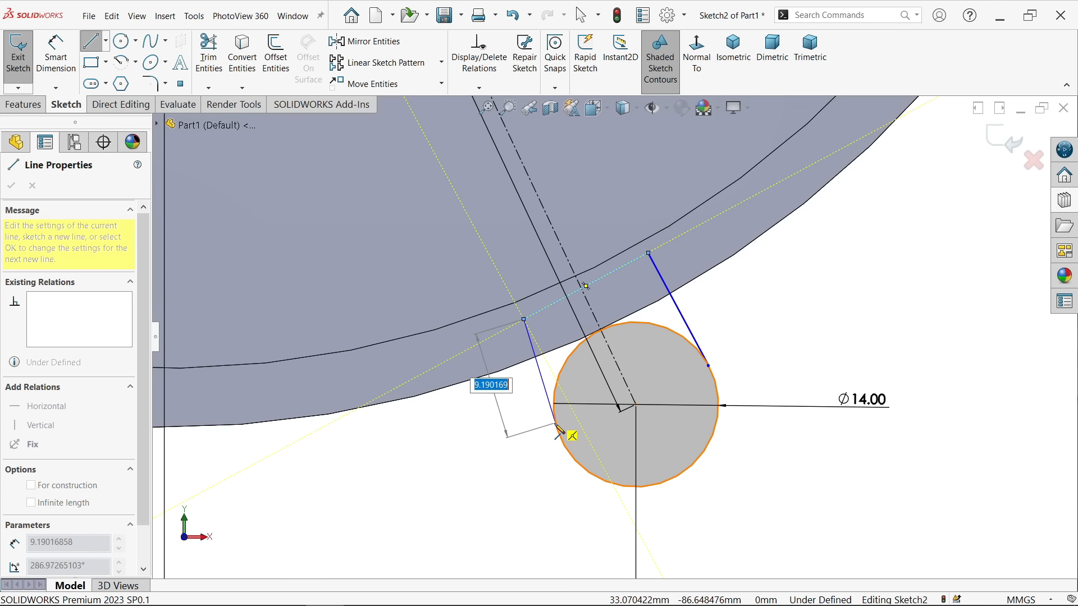
{"action": "left_click", "coordinate": [523, 319]}
{"action": "right_click", "coordinate": [540, 372]}
{"action": "left_click", "coordinate": [497, 441]}
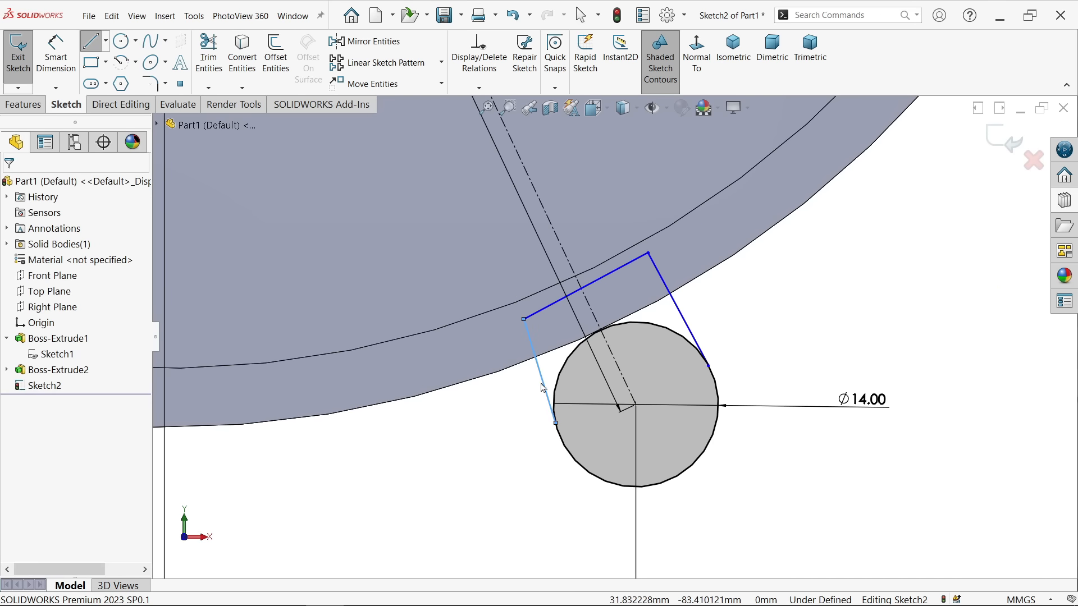
Make the lower-right bracket's two side lines symmetric about its centerline
{"action": "left_click", "coordinate": [670, 301]}
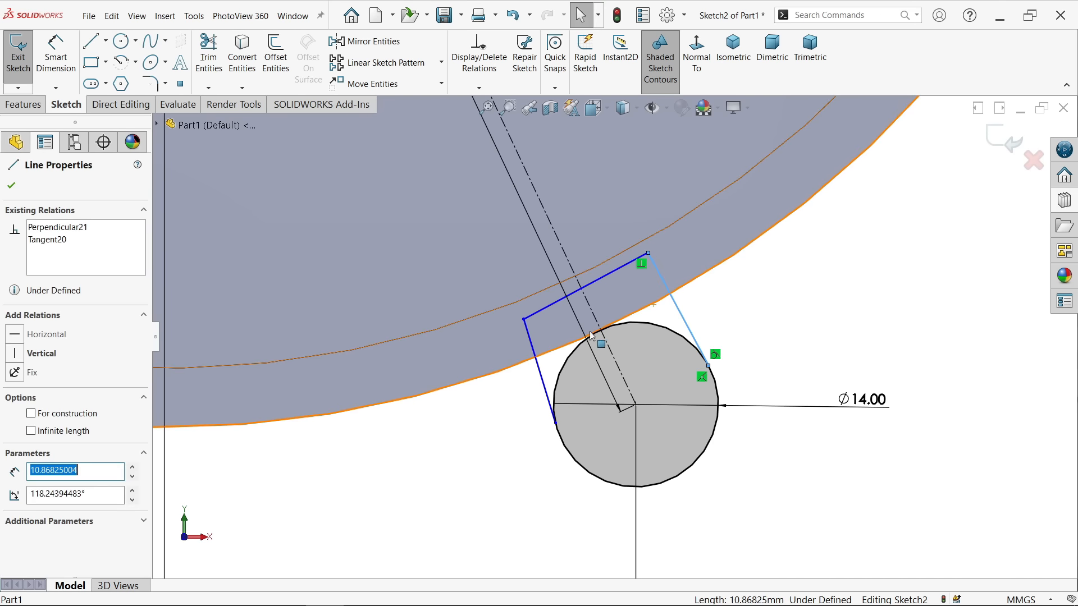
{"action": "left_click", "coordinate": [539, 372], "text": "ctrl"}
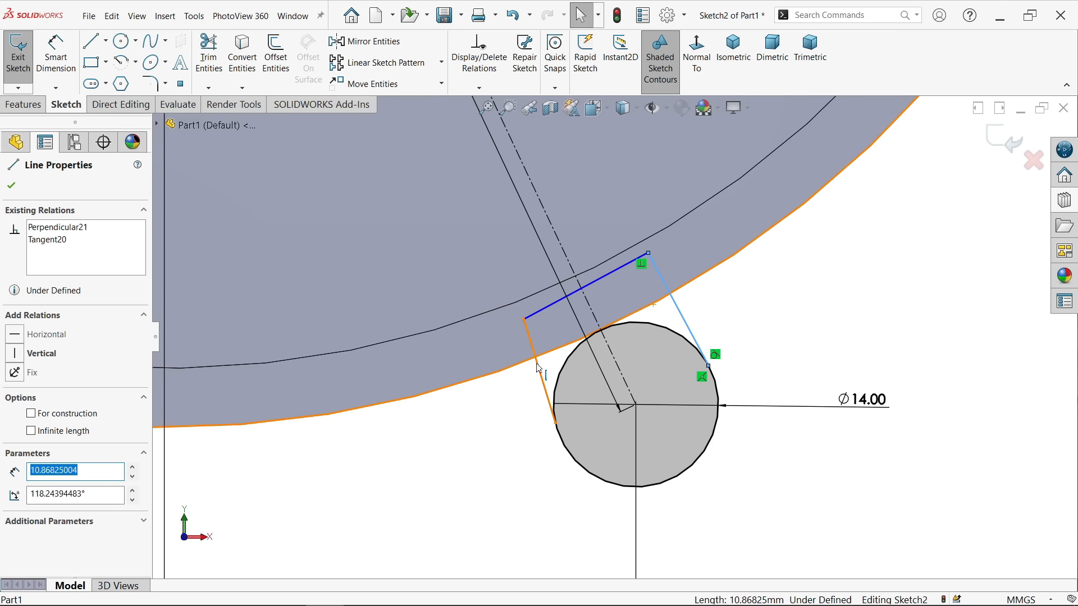
{"action": "left_click", "coordinate": [616, 368], "text": "ctrl"}
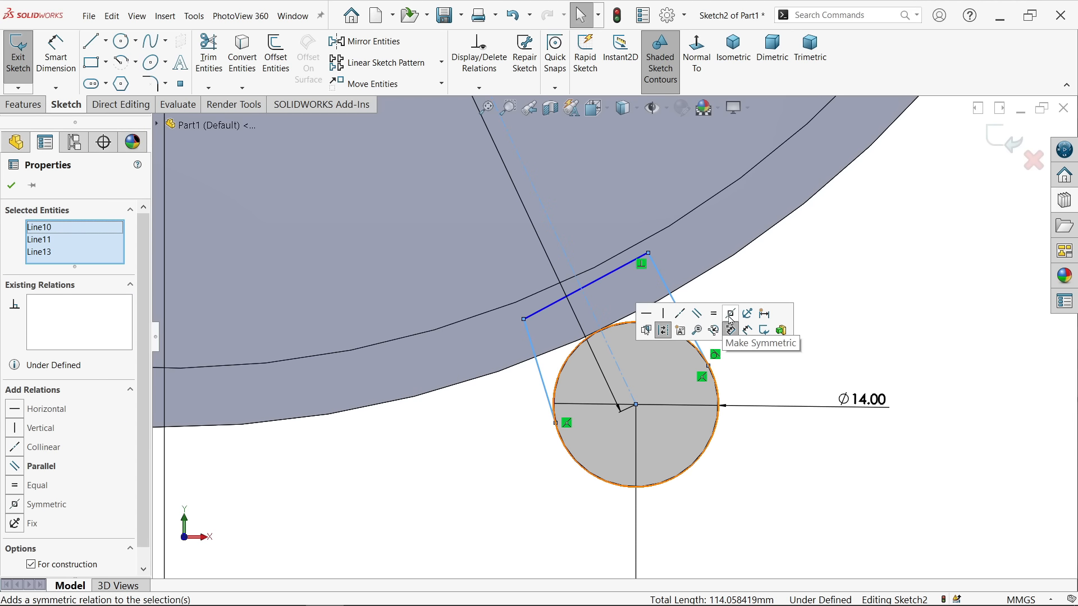
{"action": "left_click", "coordinate": [730, 329]}
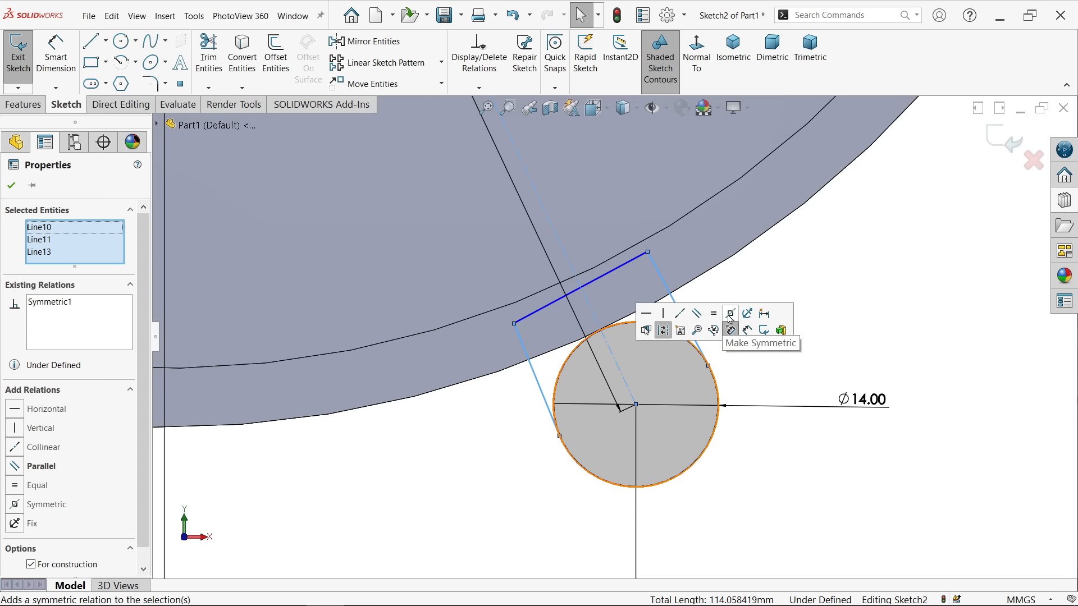
{"action": "left_click", "coordinate": [734, 366]}
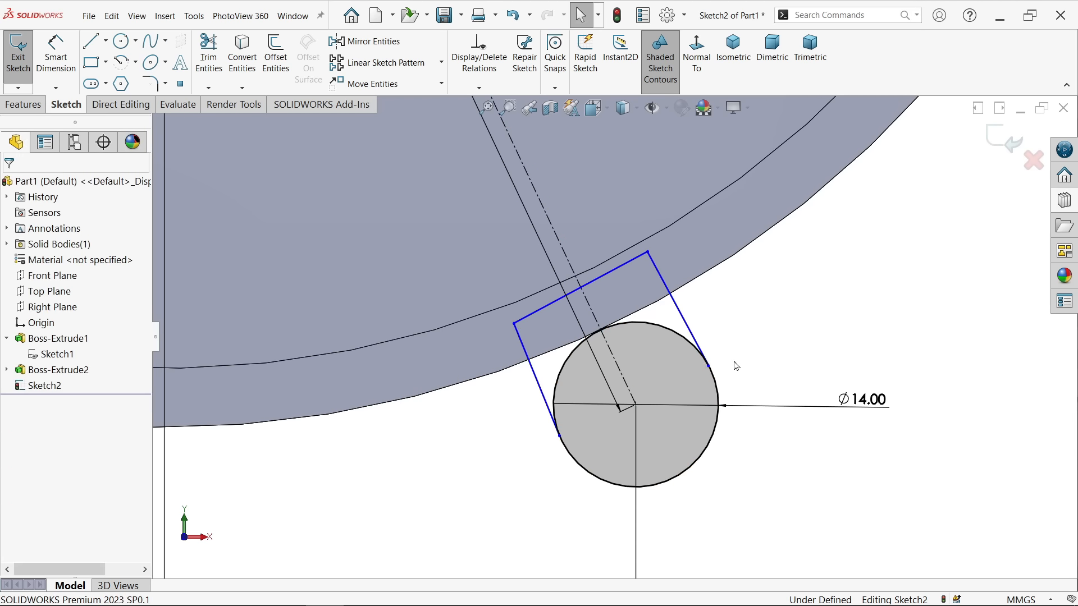
Make the lower-right bracket's right side line parallel to its centerline
{"action": "left_click", "coordinate": [609, 348]}
{"action": "left_click", "coordinate": [690, 328], "text": "ctrl"}
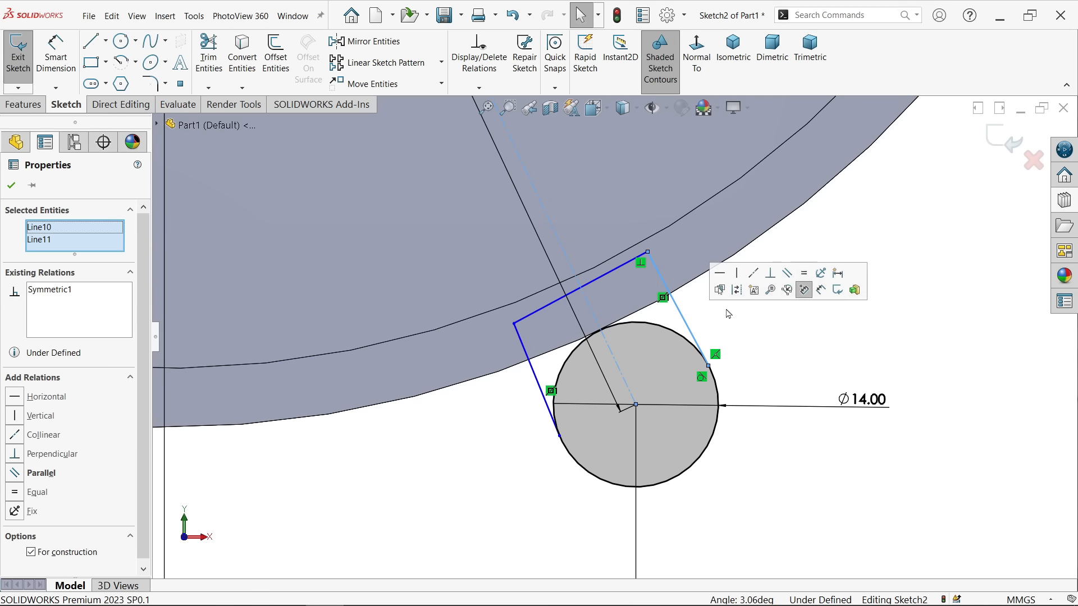
{"action": "left_click", "coordinate": [788, 279]}
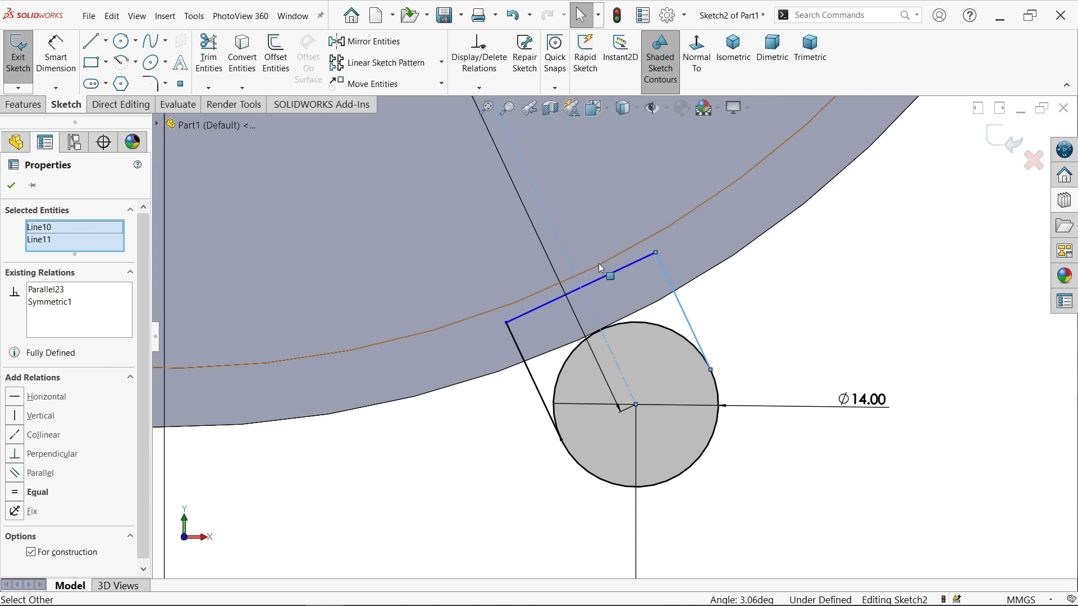
Make the lower-right bracket's crossing line tangent to the large lobe's inner wall edge
{"action": "left_click", "coordinate": [604, 270]}
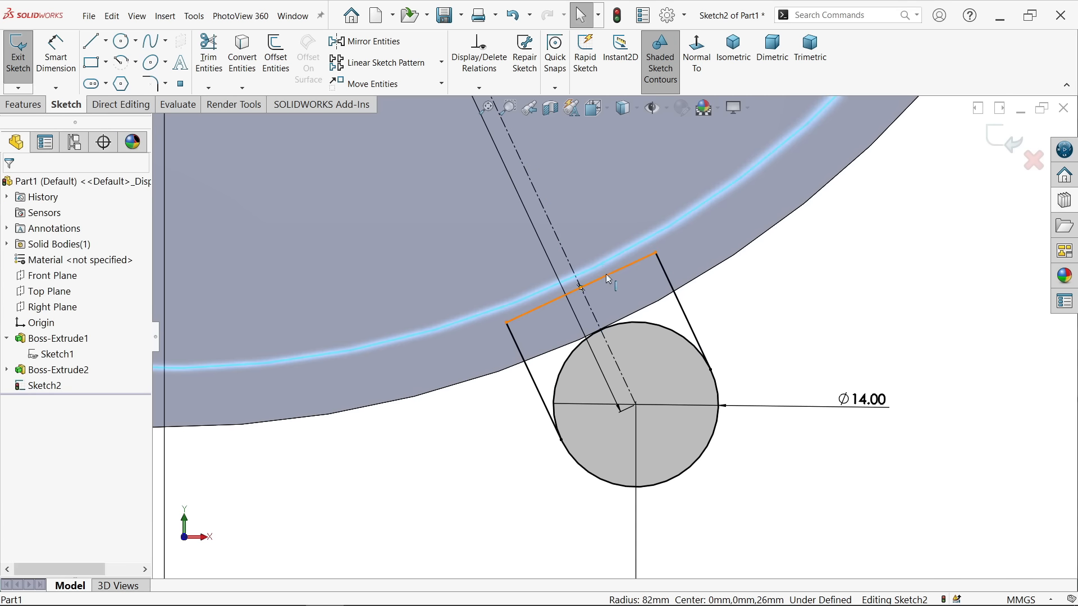
{"action": "left_click", "coordinate": [602, 278], "text": "ctrl"}
{"action": "left_click", "coordinate": [635, 229]}
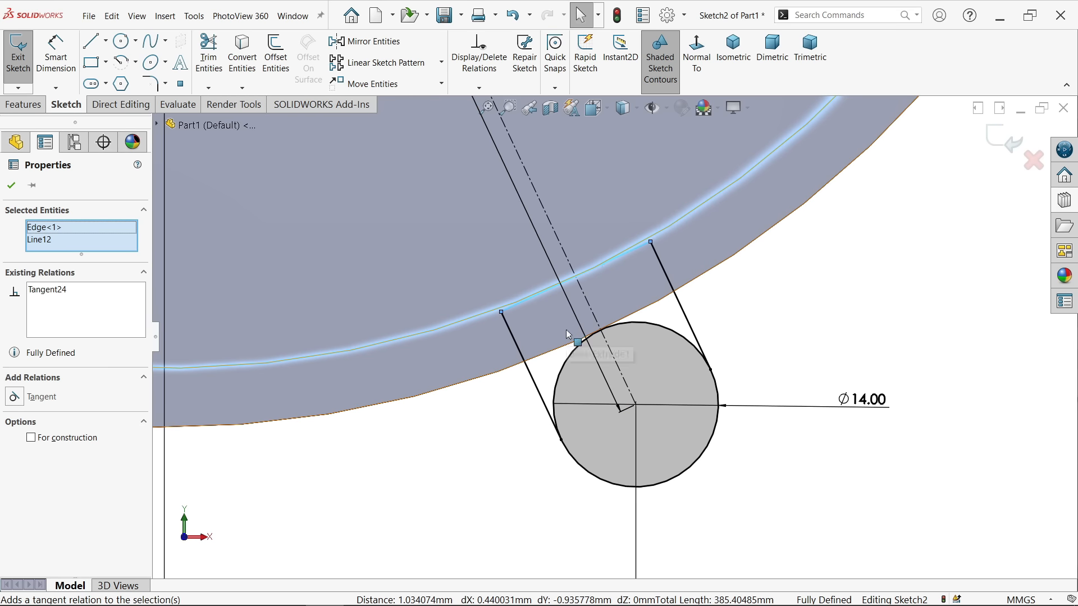
Draw a 94 mm centerline from the centre of the 14 mm circle dimensioned 20 mm above the origin to the origin
{"action": "scroll", "coordinate": [572, 331], "scroll_direction": "up", "scroll_amount": 8}
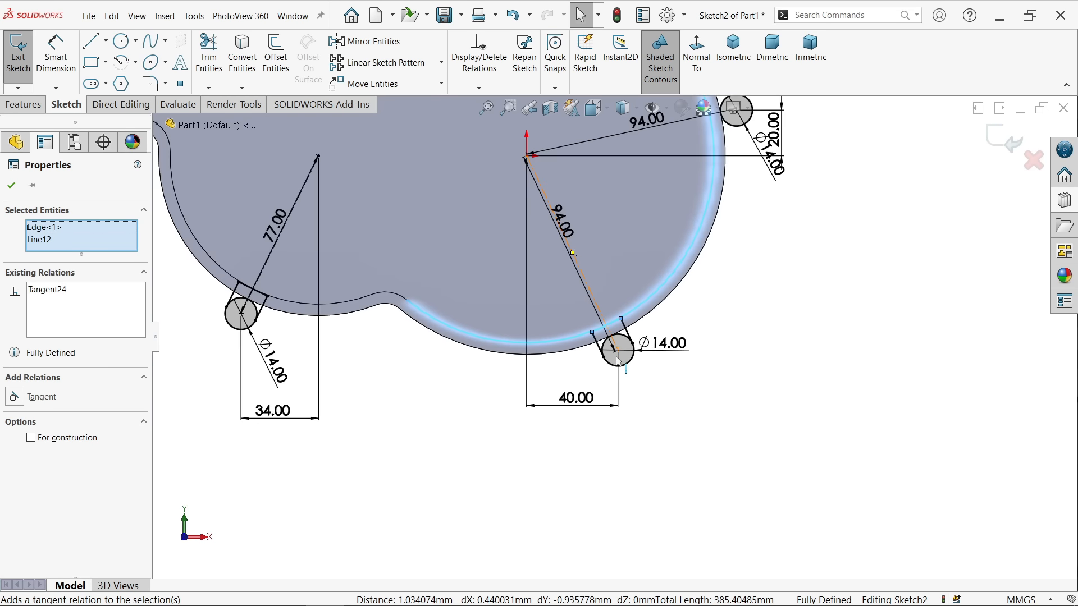
{"action": "scroll", "coordinate": [699, 196], "scroll_direction": "down", "scroll_amount": 5}
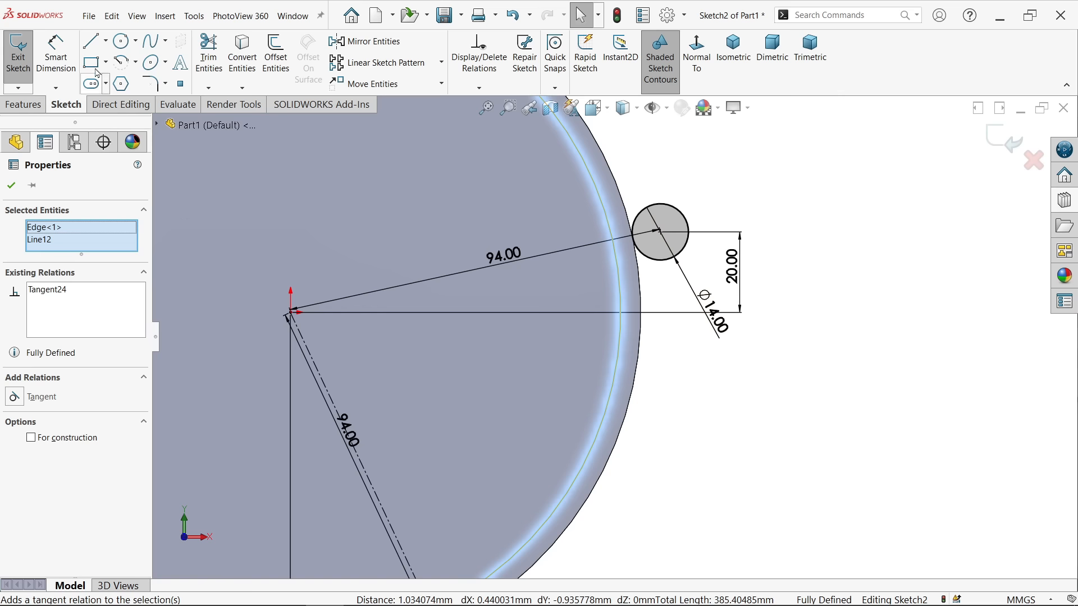
{"action": "left_click", "coordinate": [106, 41]}
{"action": "left_click", "coordinate": [118, 74]}
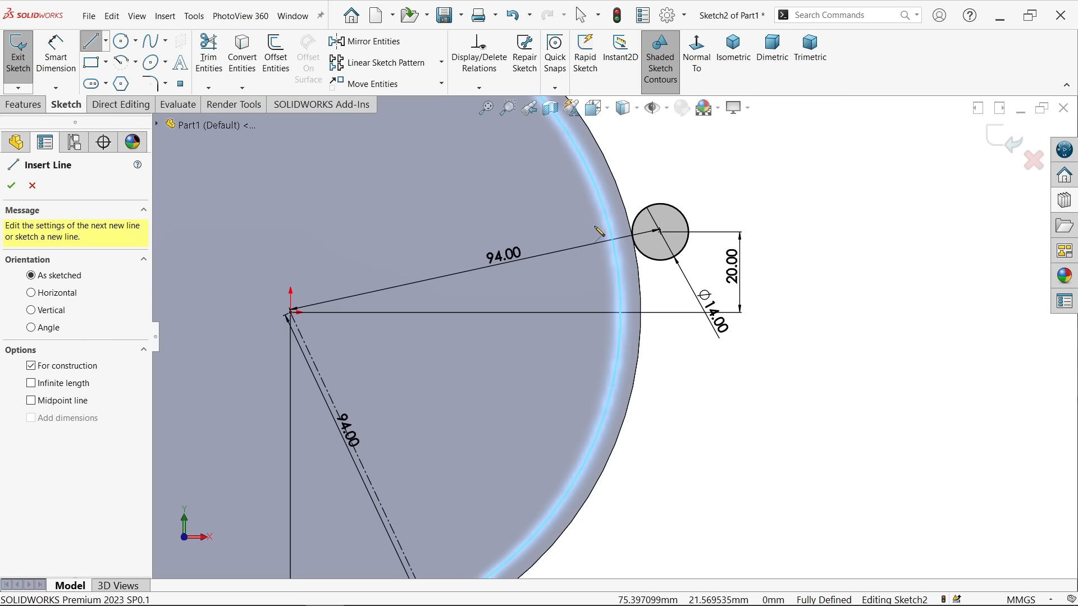
{"action": "left_click", "coordinate": [661, 232]}
{"action": "left_click", "coordinate": [290, 312]}
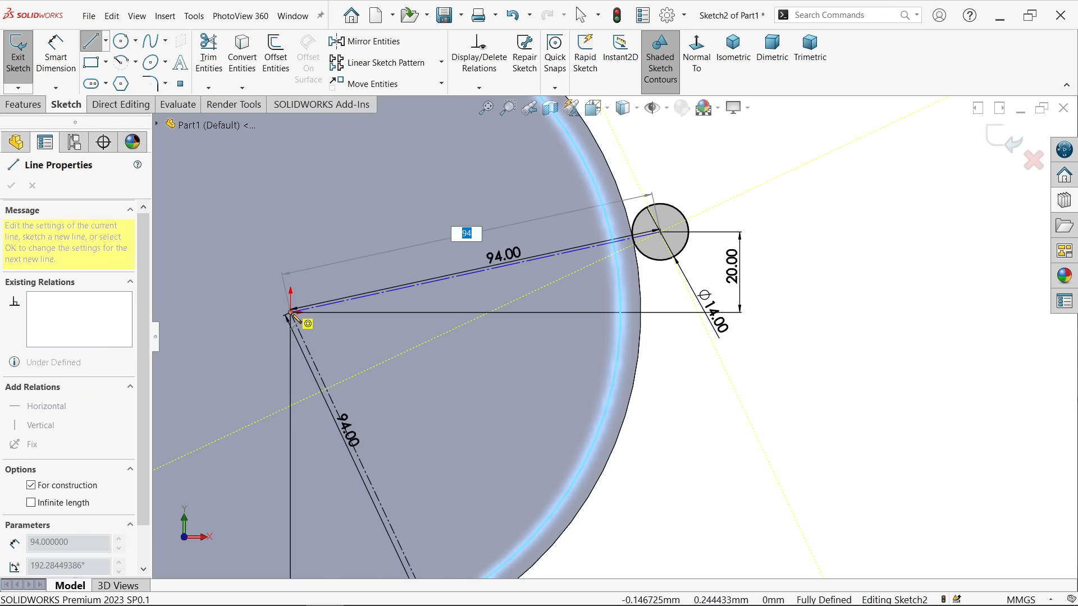
{"action": "right_click", "coordinate": [364, 226]}
{"action": "left_click", "coordinate": [390, 232]}
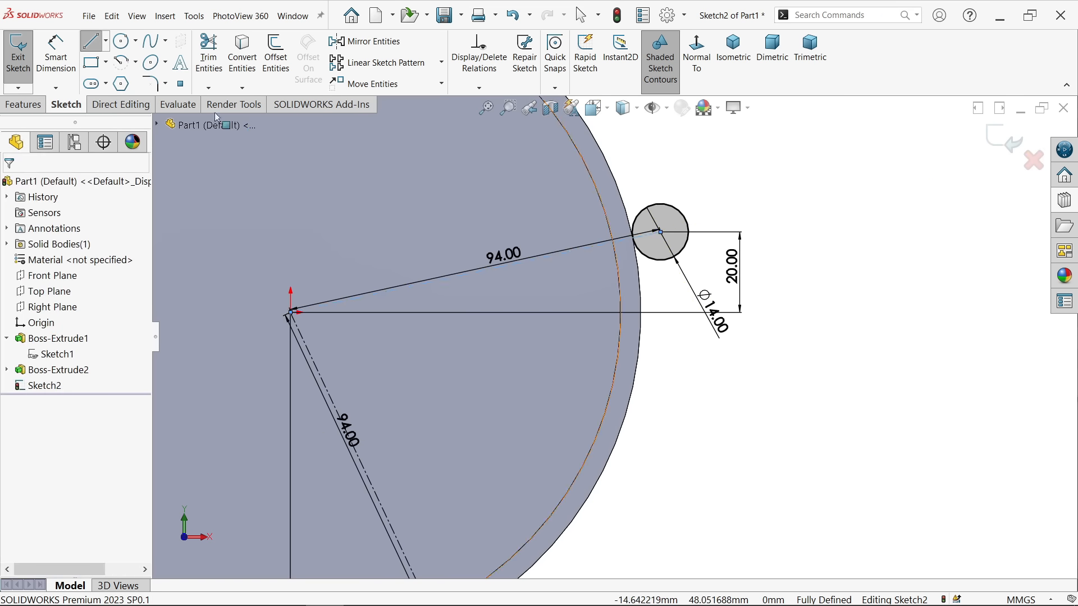
Draw a three-line bracket from the right 14 mm circle into the large lobe's wall, with side lines about 10 mm long
{"action": "key", "text": "l"}
{"action": "scroll", "coordinate": [621, 182], "scroll_direction": "down", "scroll_amount": 5}
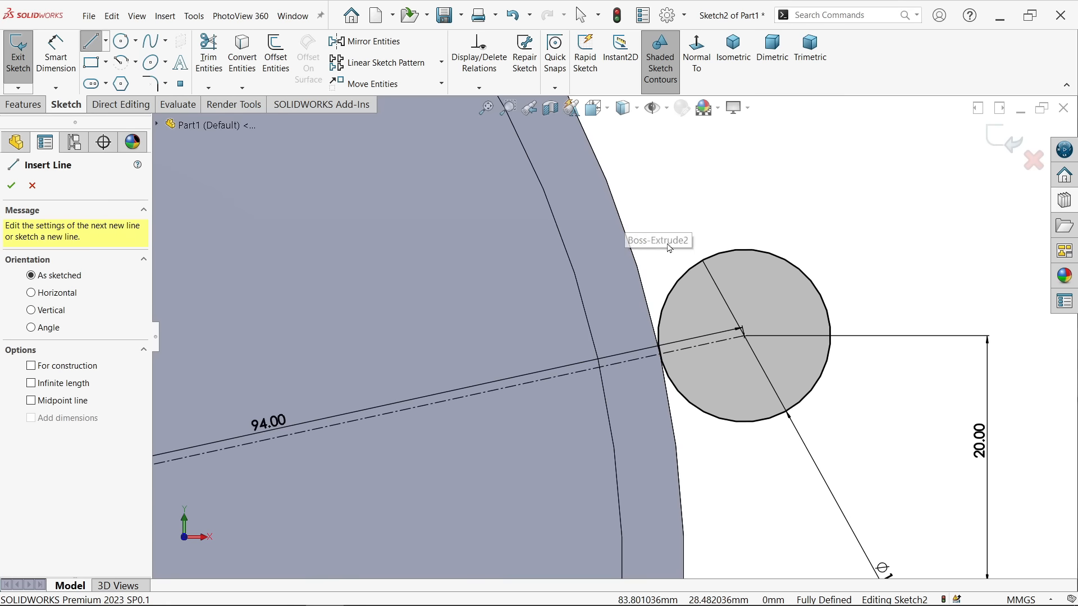
{"action": "left_click", "coordinate": [721, 252]}
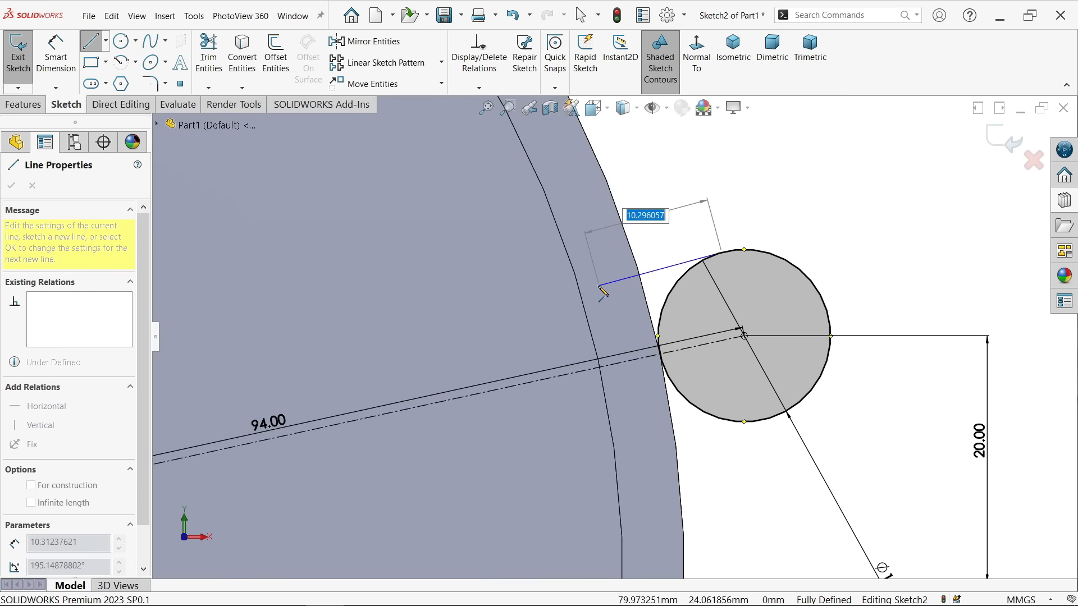
{"action": "left_click", "coordinate": [598, 286]}
{"action": "left_click", "coordinate": [625, 430]}
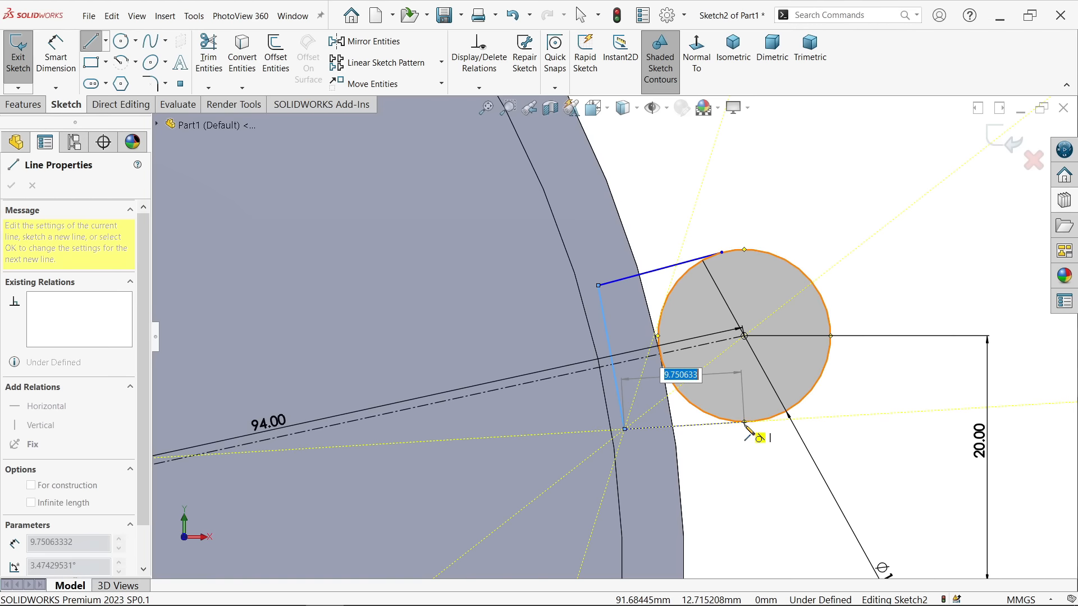
{"action": "left_click", "coordinate": [736, 423]}
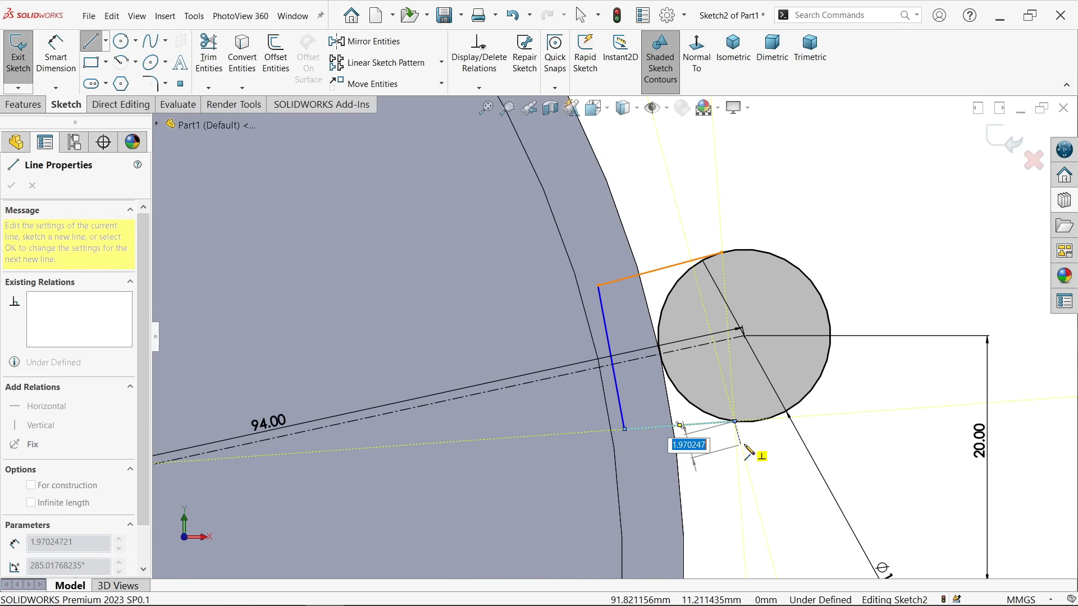
{"action": "right_click", "coordinate": [748, 406]}
{"action": "left_click", "coordinate": [776, 450]}
Make the right bracket's two side lines symmetric about its centerline
{"action": "left_click", "coordinate": [640, 359]}
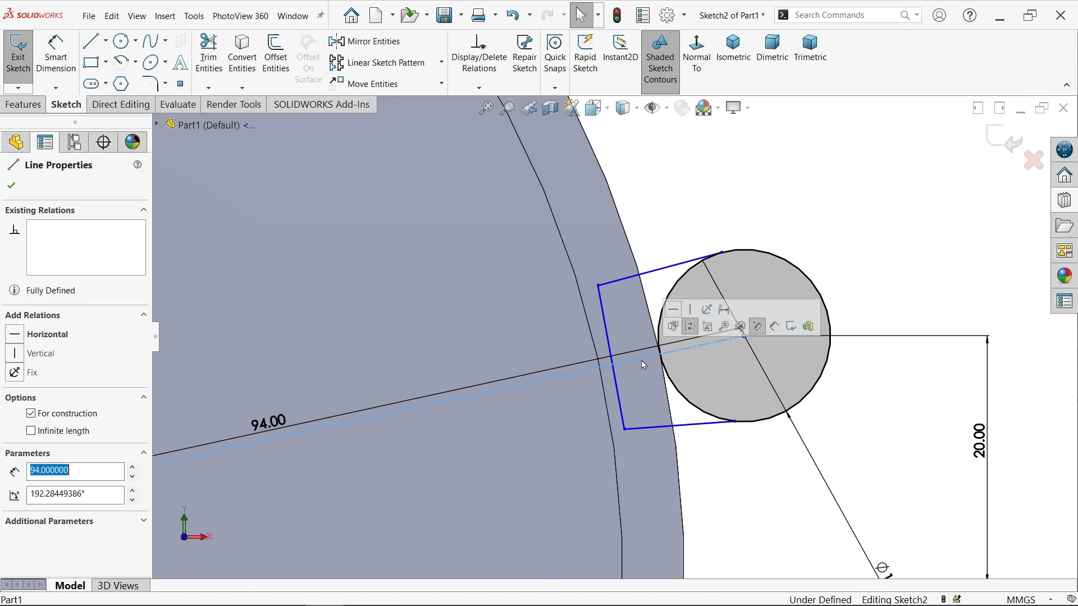
{"action": "left_click", "coordinate": [650, 280], "text": "ctrl"}
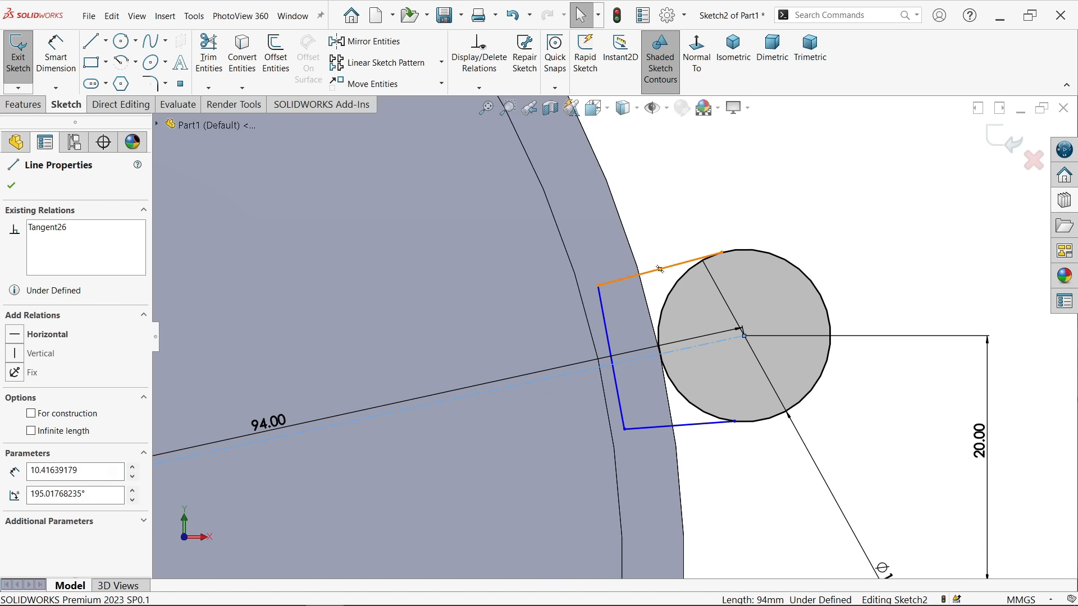
{"action": "left_click", "coordinate": [695, 429], "text": "ctrl"}
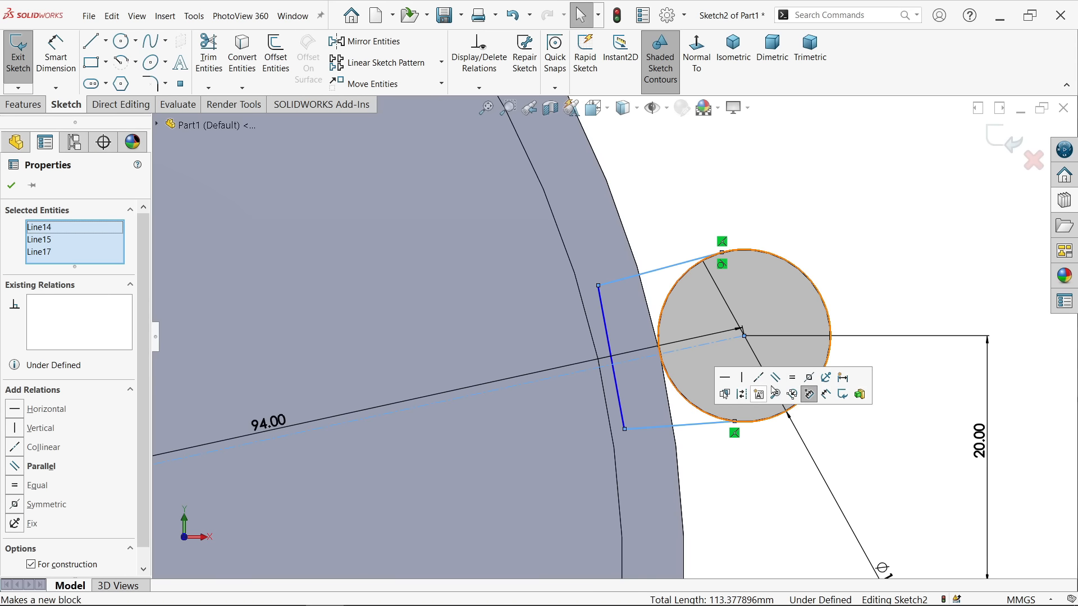
{"action": "left_click", "coordinate": [811, 381]}
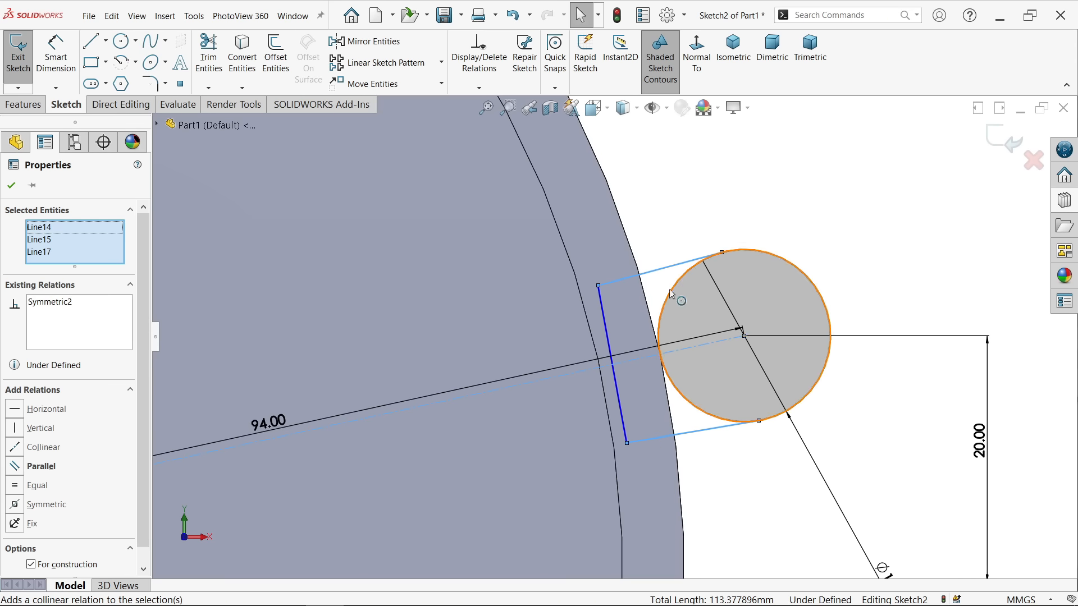
Make the right bracket's upper side line parallel to its centerline
{"action": "left_click", "coordinate": [674, 279]}
{"action": "left_click", "coordinate": [662, 274]}
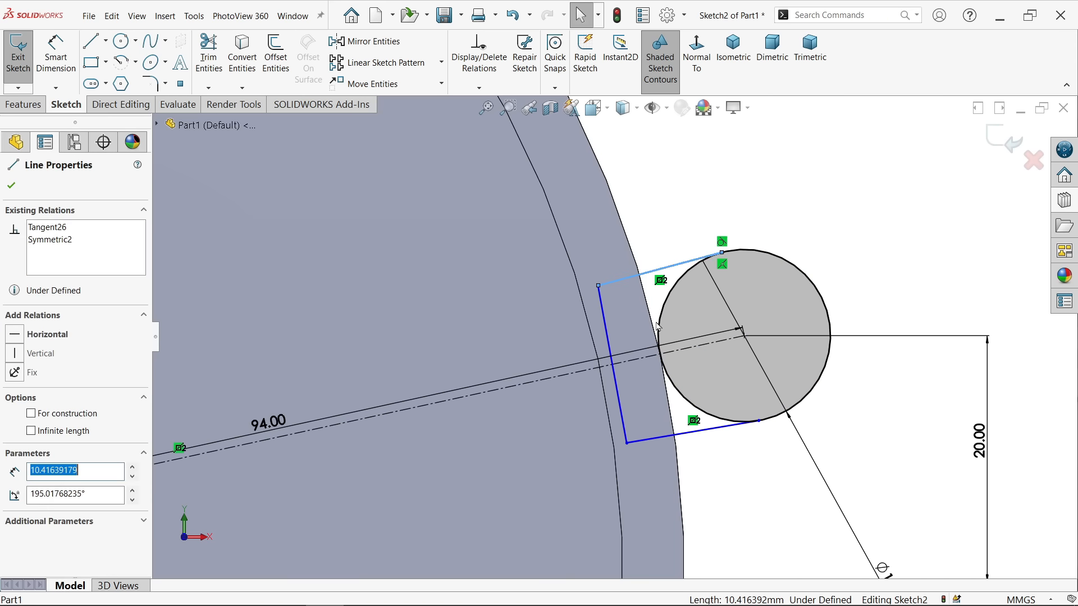
{"action": "left_click", "coordinate": [697, 346], "text": "ctrl"}
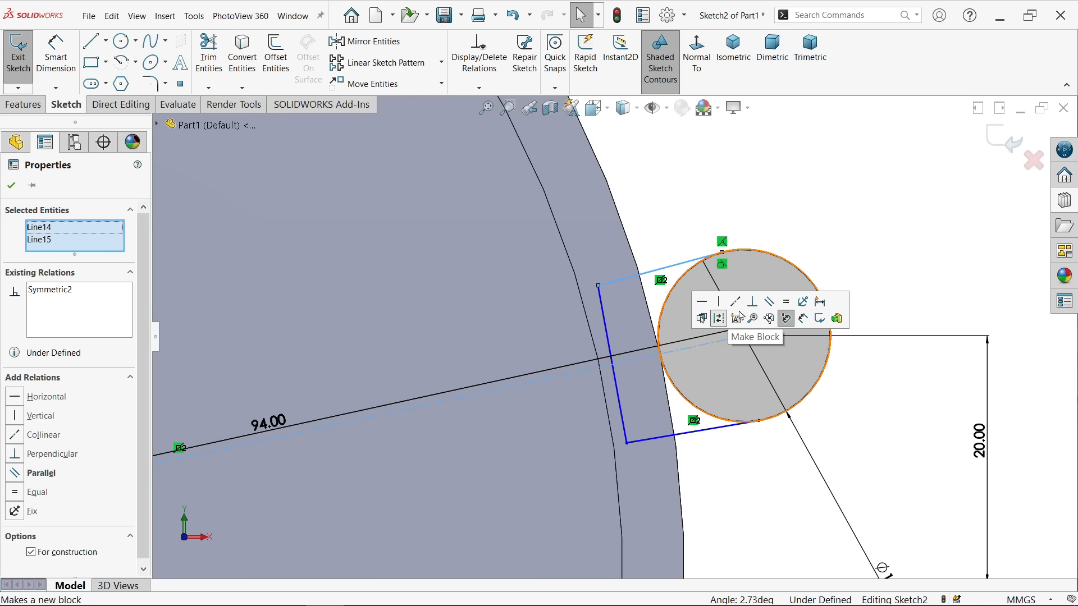
{"action": "left_click", "coordinate": [770, 304]}
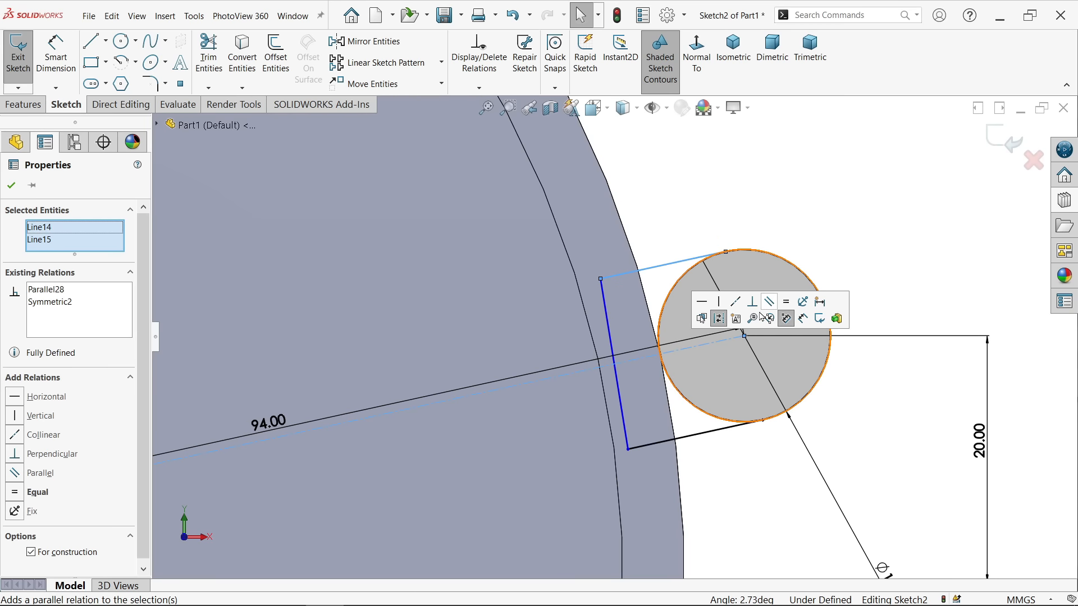
Make the right bracket's crossing line tangent to the large lobe's inner wall edge
{"action": "left_click", "coordinate": [604, 387]}
{"action": "left_click", "coordinate": [621, 398], "text": "ctrl"}
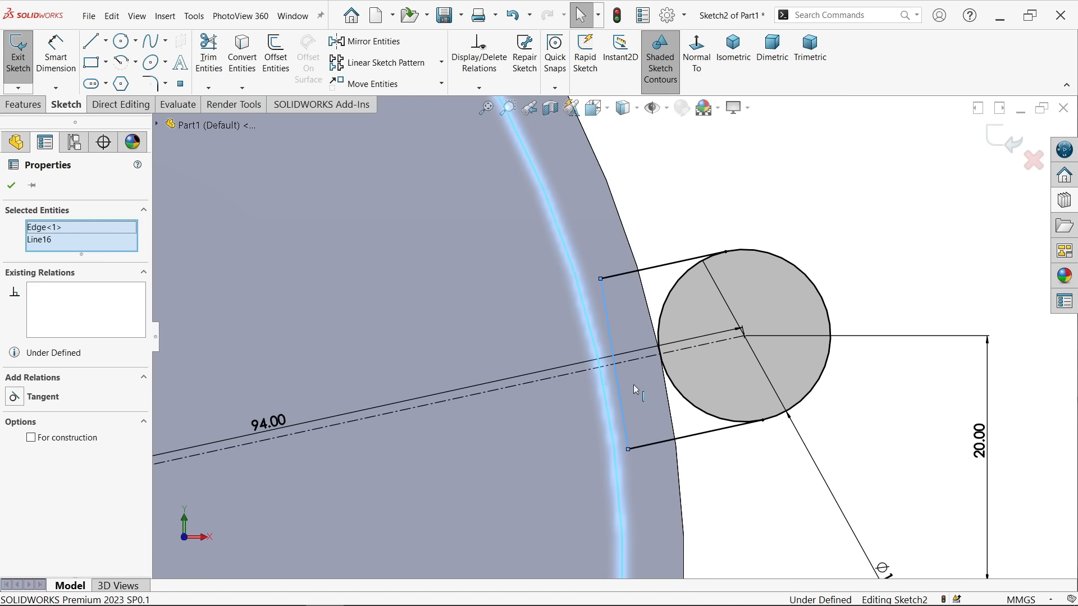
{"action": "left_click", "coordinate": [736, 359]}
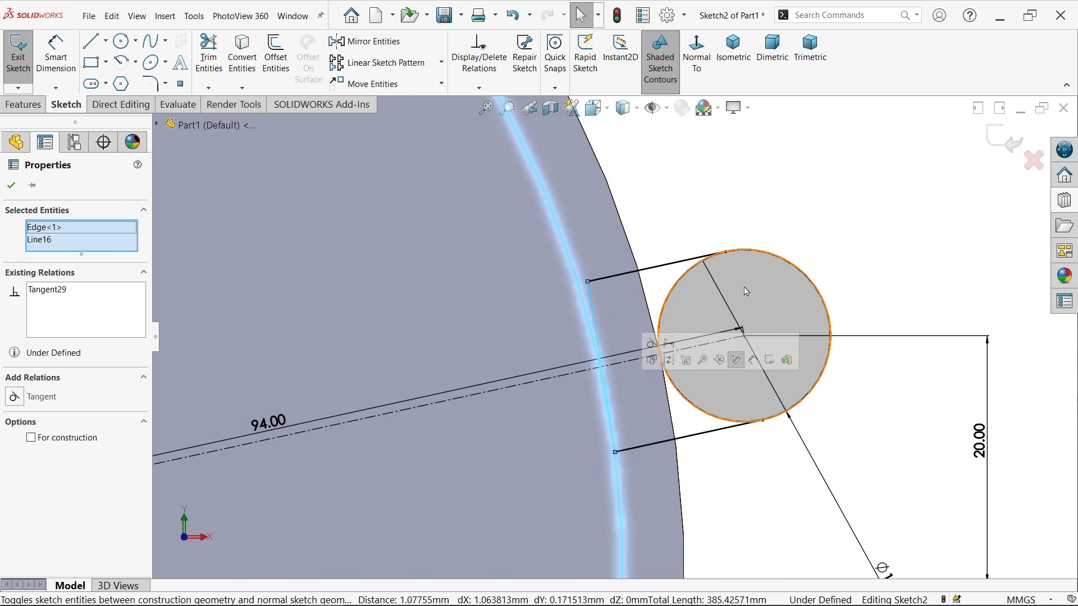
{"action": "left_click", "coordinate": [820, 207]}
Move the right bracket's upper inner corner and try to reapply the crossing line's tangency to the inner wall edge
{"action": "scroll", "coordinate": [724, 275], "scroll_direction": "up", "scroll_amount": 5}
{"action": "scroll", "coordinate": [634, 332], "scroll_direction": "down", "scroll_amount": 2}
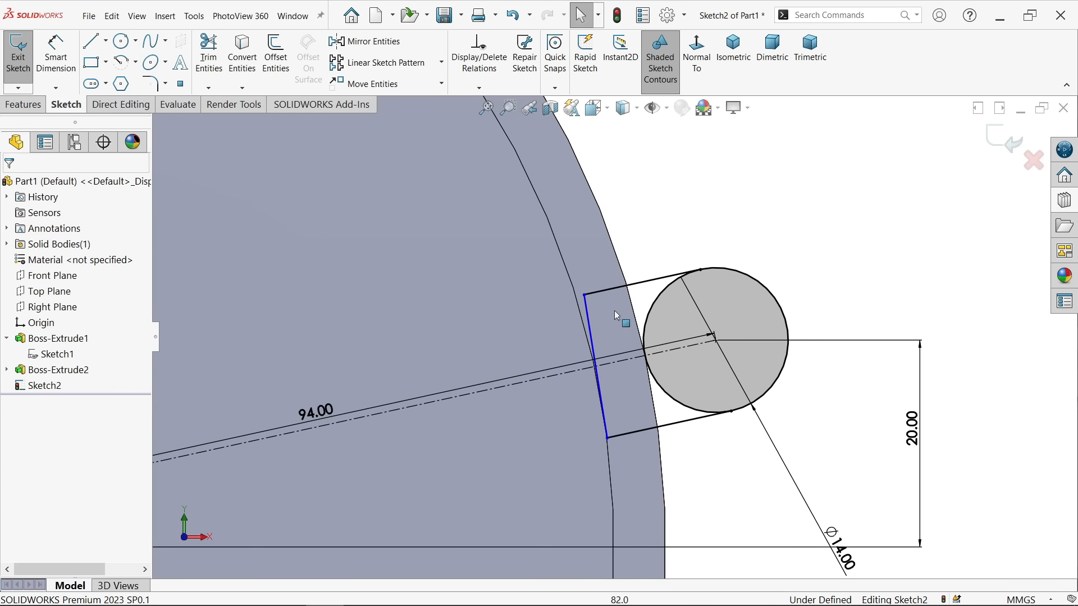
{"action": "mouse_move", "coordinate": [585, 295]}
{"action": "left_mouse_down"}
{"action": "mouse_move", "coordinate": [567, 319]}
{"action": "mouse_move", "coordinate": [635, 318]}
{"action": "mouse_move", "coordinate": [617, 328]}
{"action": "left_mouse_up"}
{"action": "left_click", "coordinate": [592, 347]}
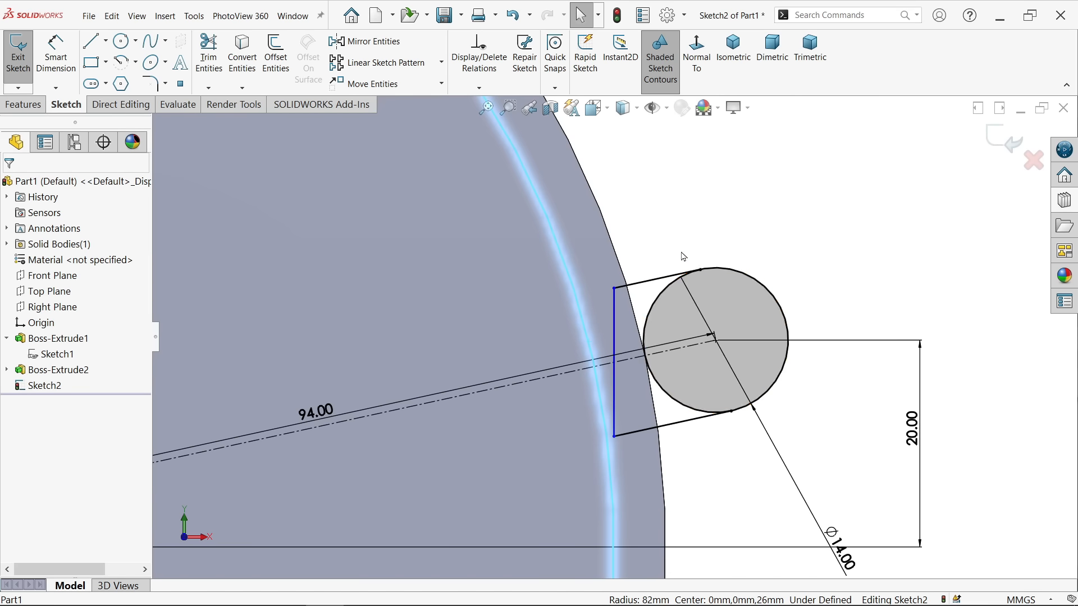
{"action": "left_click", "coordinate": [614, 322]}
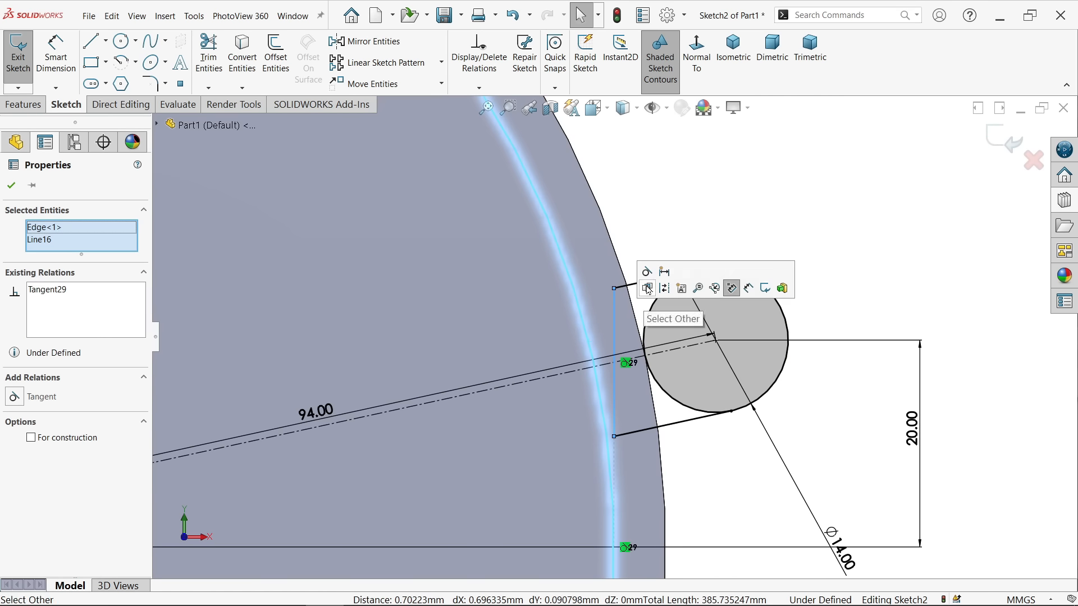
{"action": "left_click", "coordinate": [647, 273]}
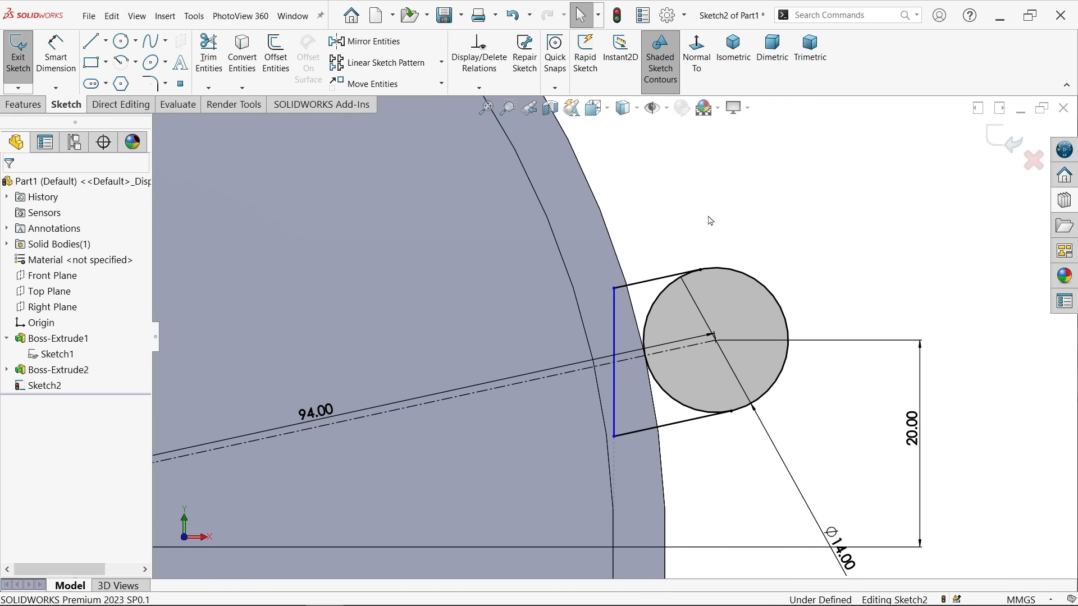
Make the right bracket's two side lines equal in length
{"action": "left_click", "coordinate": [654, 286]}
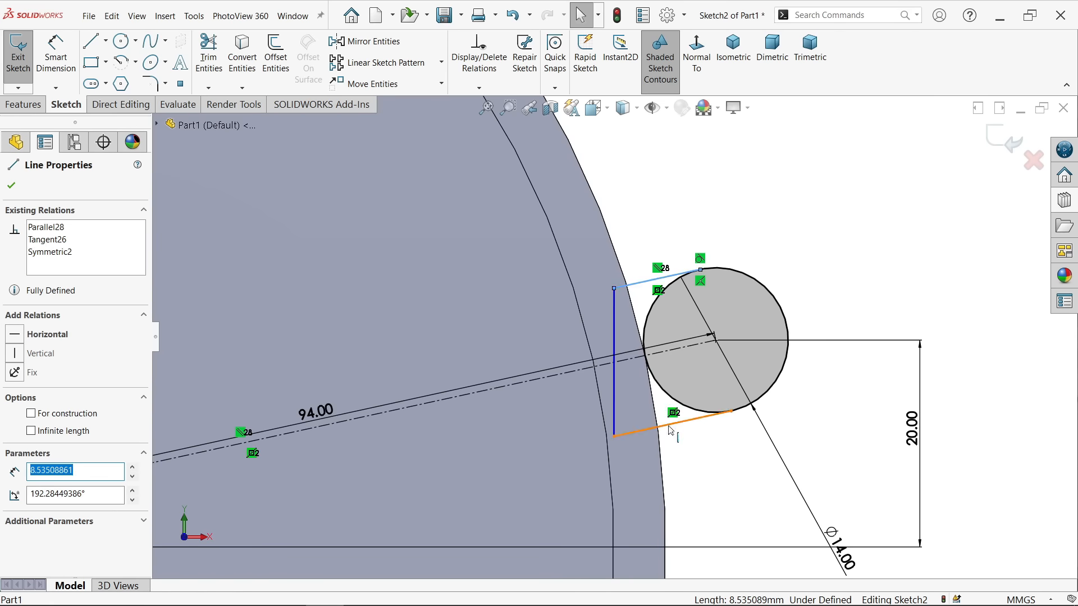
{"action": "left_click", "coordinate": [671, 425], "text": "ctrl"}
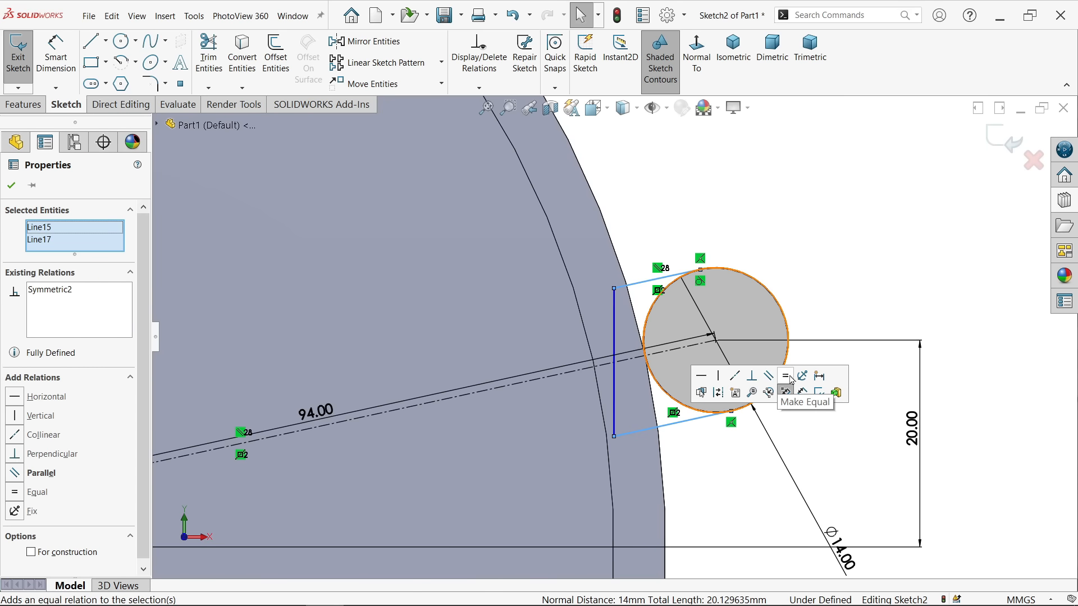
{"action": "left_click", "coordinate": [785, 375]}
{"action": "left_click", "coordinate": [784, 232]}
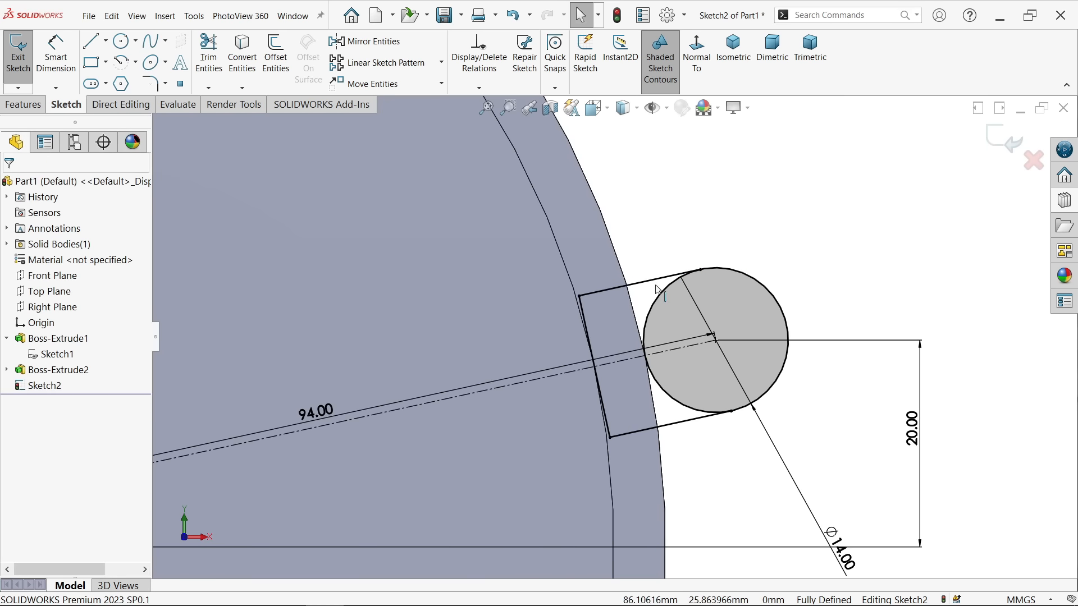
Start a boss extrusion of the sketch and select the lower-left boss circle and its bracket regions as contours
{"action": "scroll", "coordinate": [601, 319], "scroll_direction": "up", "scroll_amount": 8}
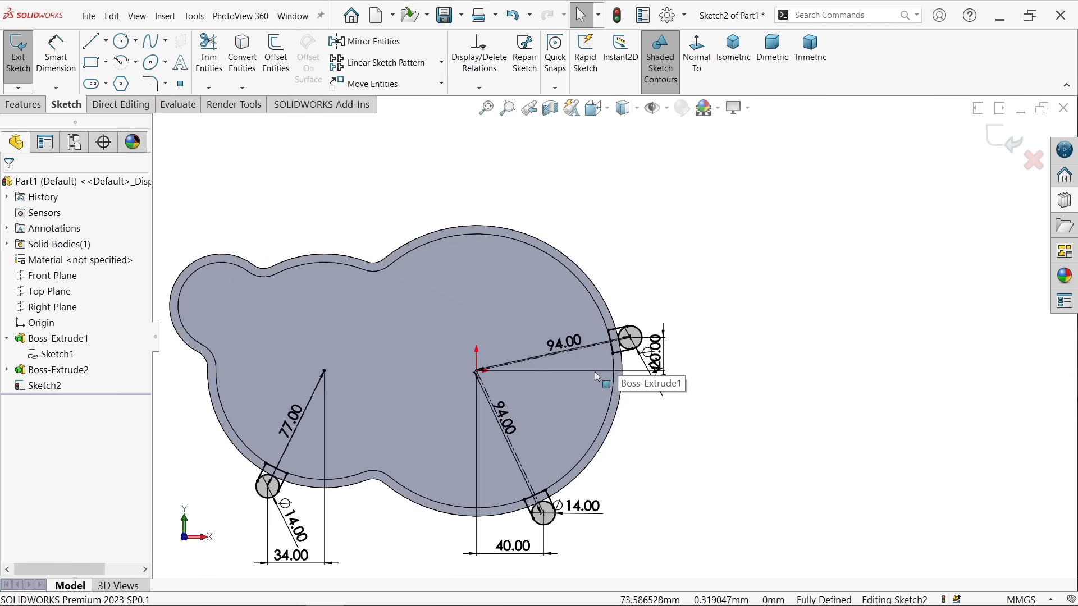
{"action": "scroll", "coordinate": [423, 409], "scroll_direction": "down", "scroll_amount": 3}
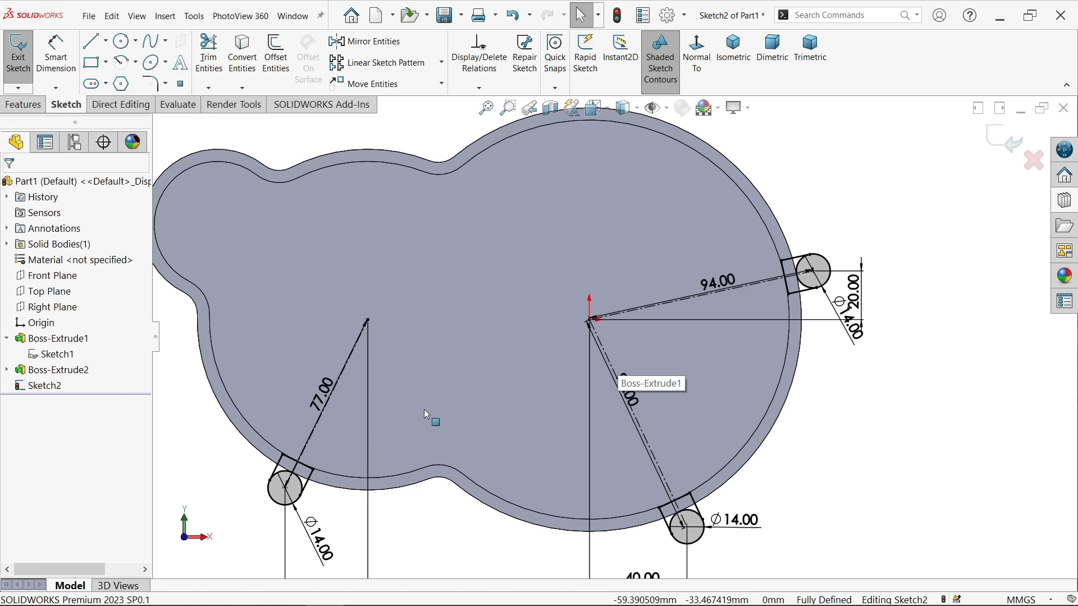
{"action": "left_click", "coordinate": [23, 105]}
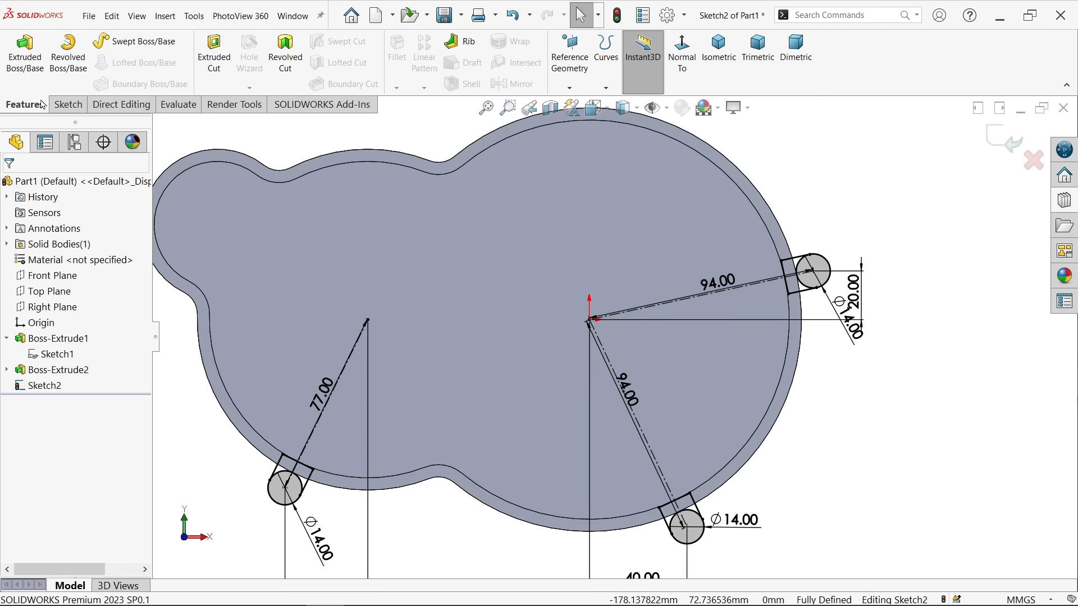
{"action": "left_click", "coordinate": [21, 72]}
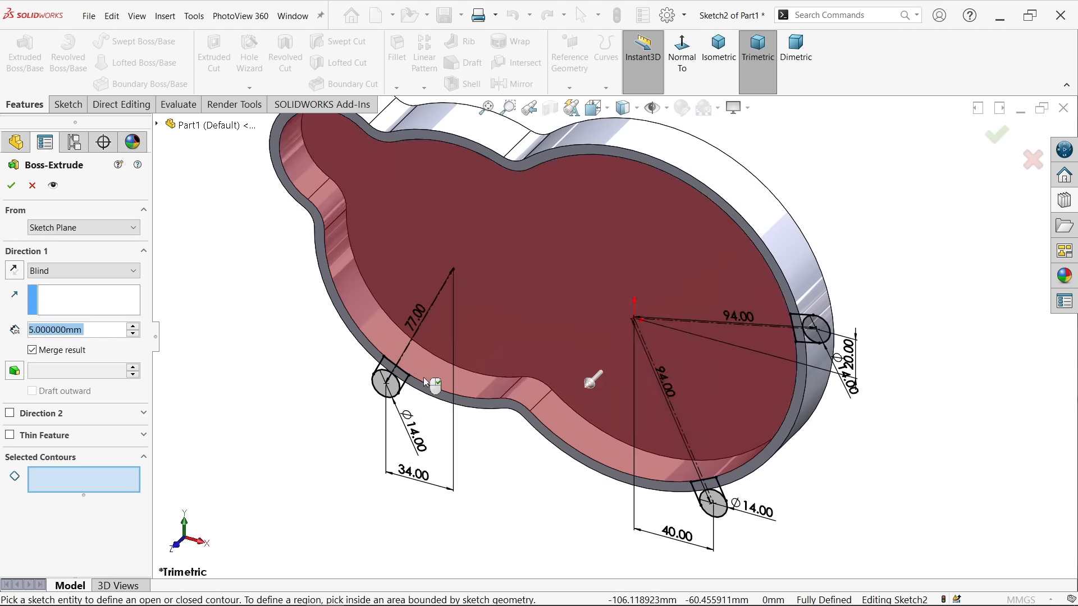
{"action": "scroll", "coordinate": [426, 382], "scroll_direction": "down", "scroll_amount": 8}
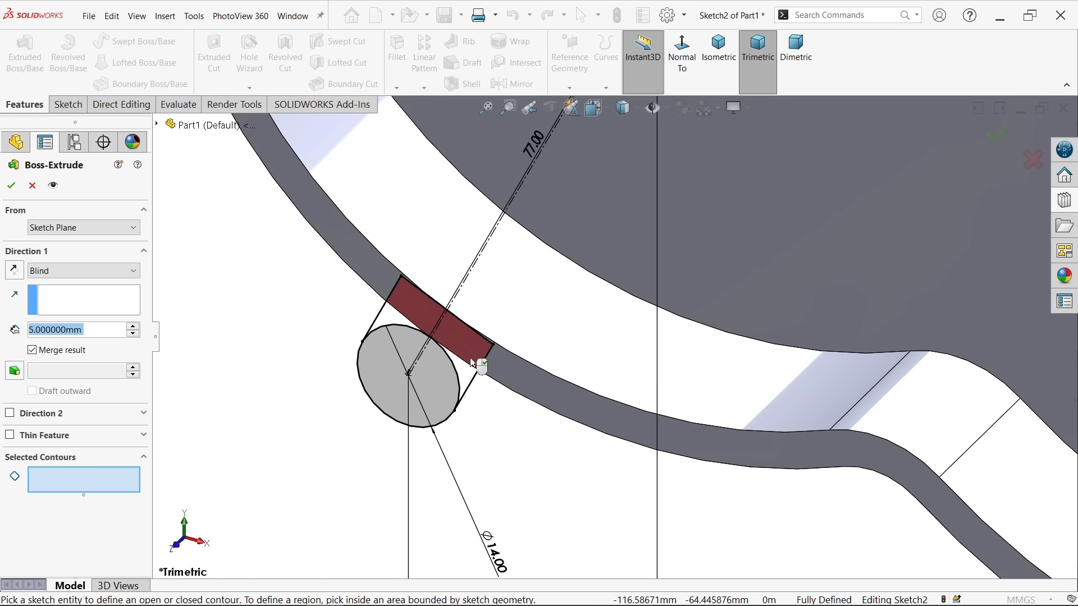
{"action": "scroll", "coordinate": [393, 336], "scroll_direction": "down", "scroll_amount": 3}
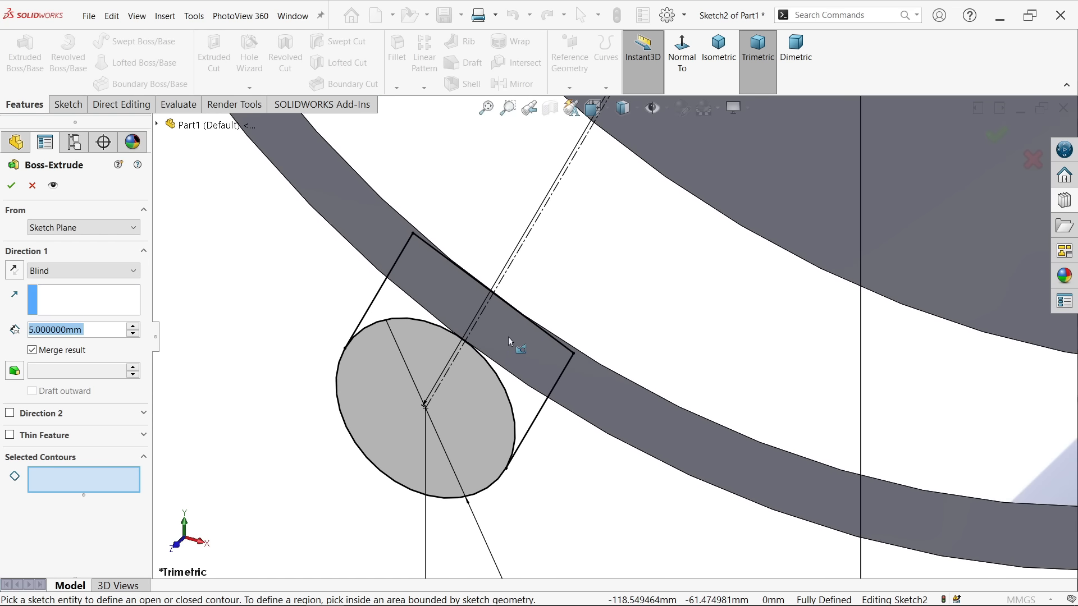
{"action": "left_click", "coordinate": [496, 411]}
{"action": "left_click", "coordinate": [525, 407]}
{"action": "left_click", "coordinate": [533, 370]}
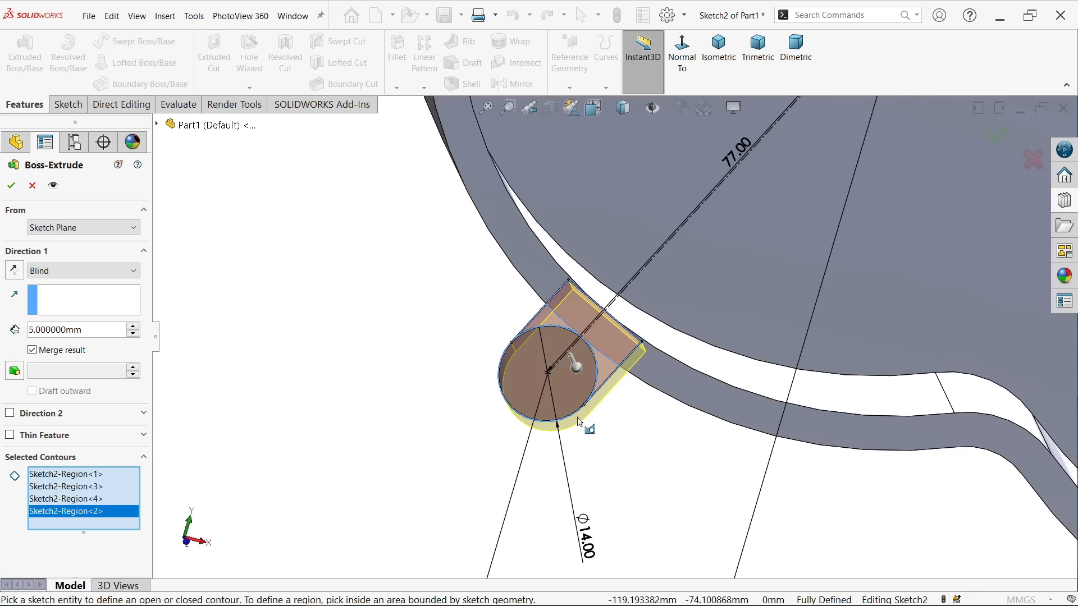
Add the lower-right boss circle and its bracket regions to the extrusion's contours
{"action": "middle_click_drag", "start_coordinate": [580, 422], "coordinate": [515, 356]}
{"action": "scroll", "coordinate": [620, 400], "scroll_direction": "up", "scroll_amount": 6}
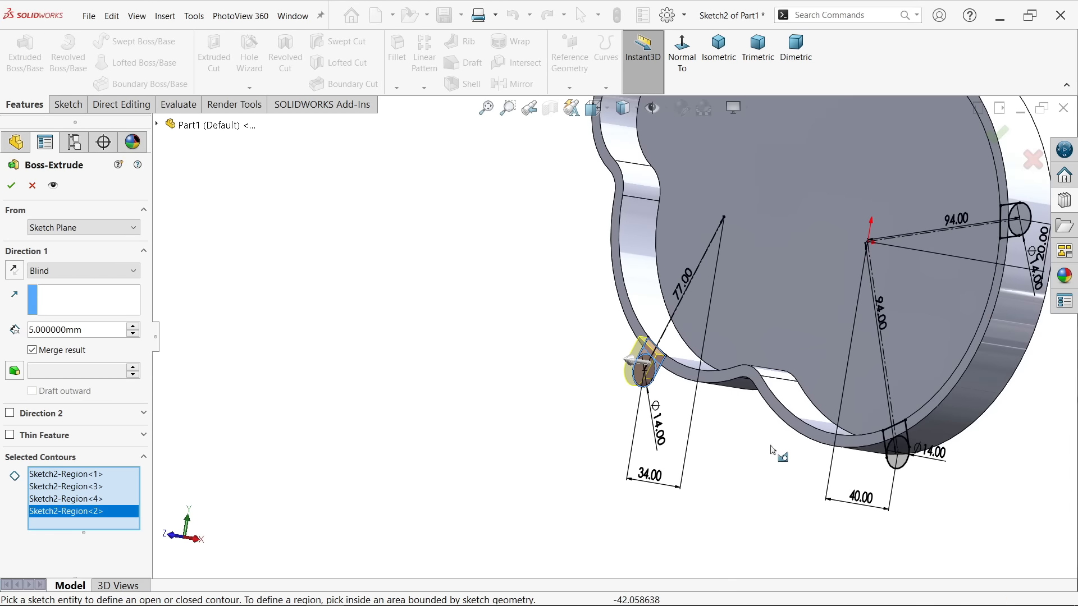
{"action": "scroll", "coordinate": [949, 464], "scroll_direction": "down", "scroll_amount": 13}
{"action": "left_click", "coordinate": [670, 284]}
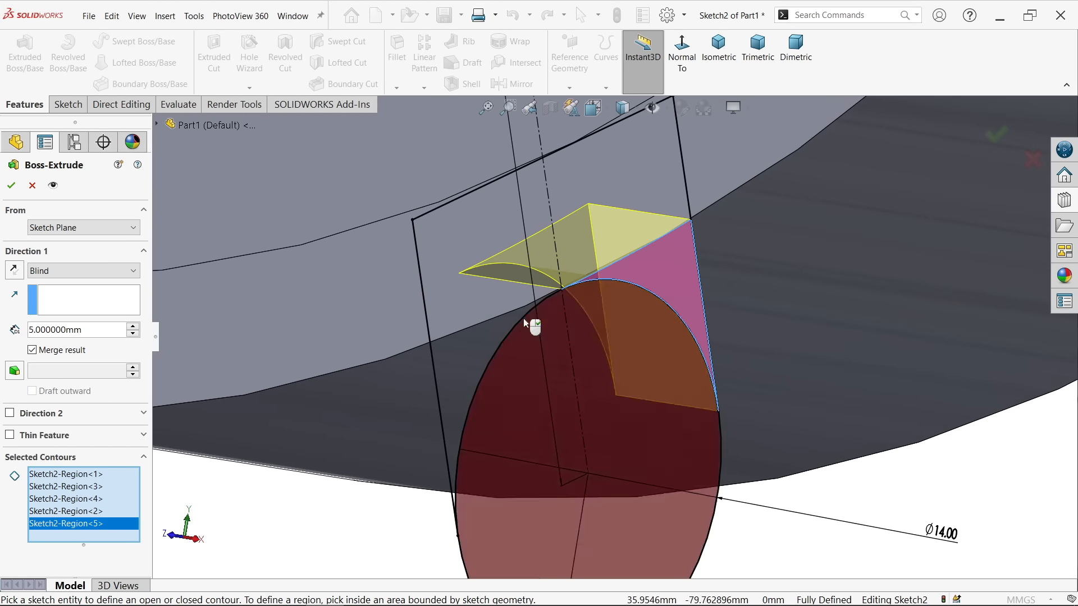
{"action": "left_click", "coordinate": [471, 348]}
{"action": "left_click", "coordinate": [456, 259]}
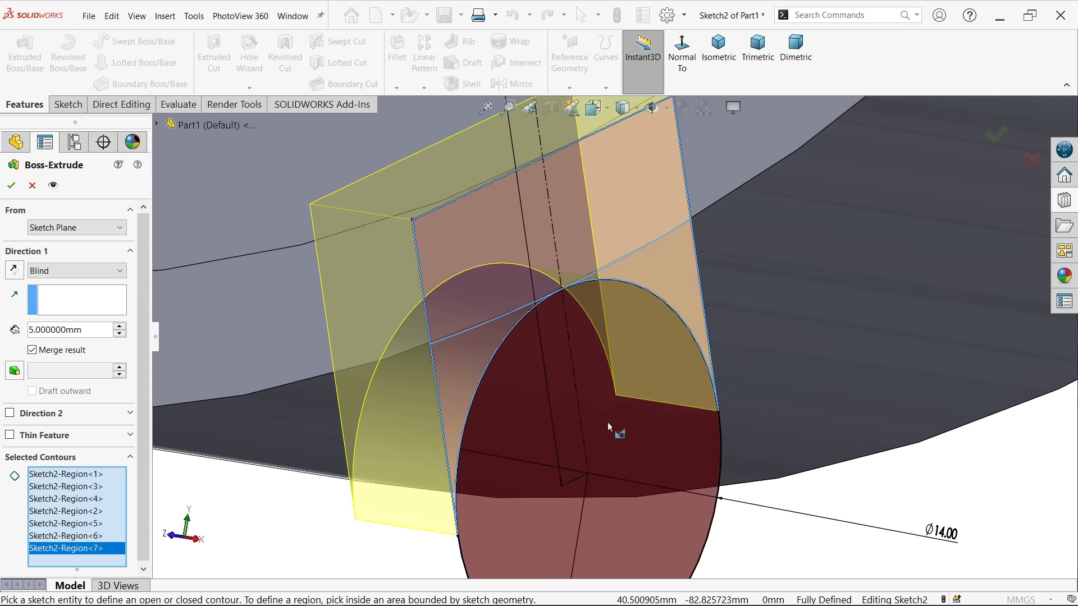
{"action": "left_click", "coordinate": [623, 462]}
Add the right-hand boss circle and its bracket regions to the extrusion's selected contours
{"action": "scroll", "coordinate": [657, 448], "scroll_direction": "up", "scroll_amount": 10}
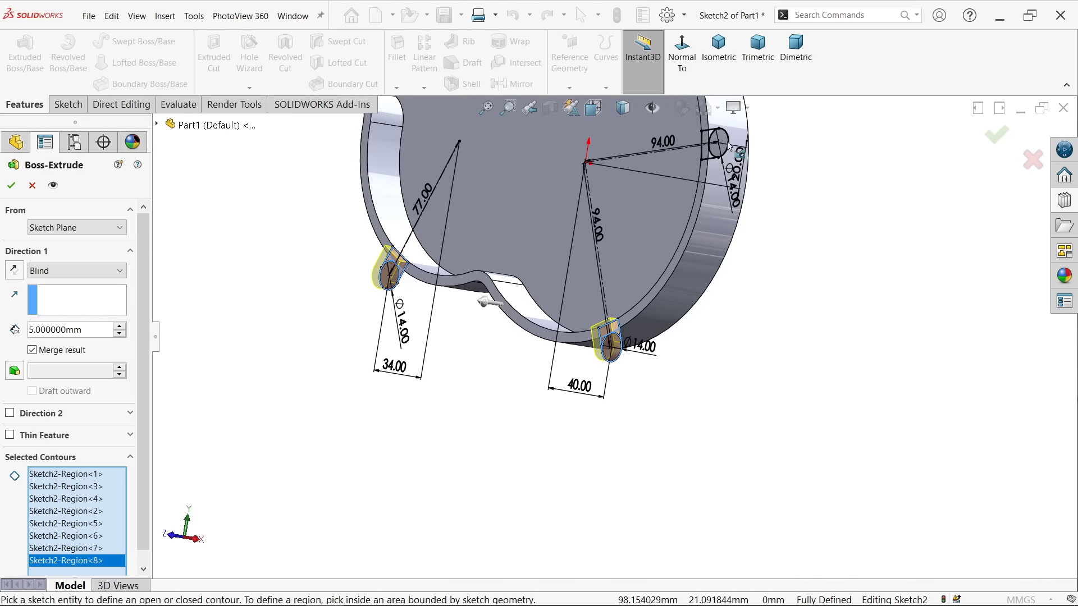
{"action": "scroll", "coordinate": [578, 337], "scroll_direction": "down", "scroll_amount": 10}
{"action": "left_click", "coordinate": [504, 349]}
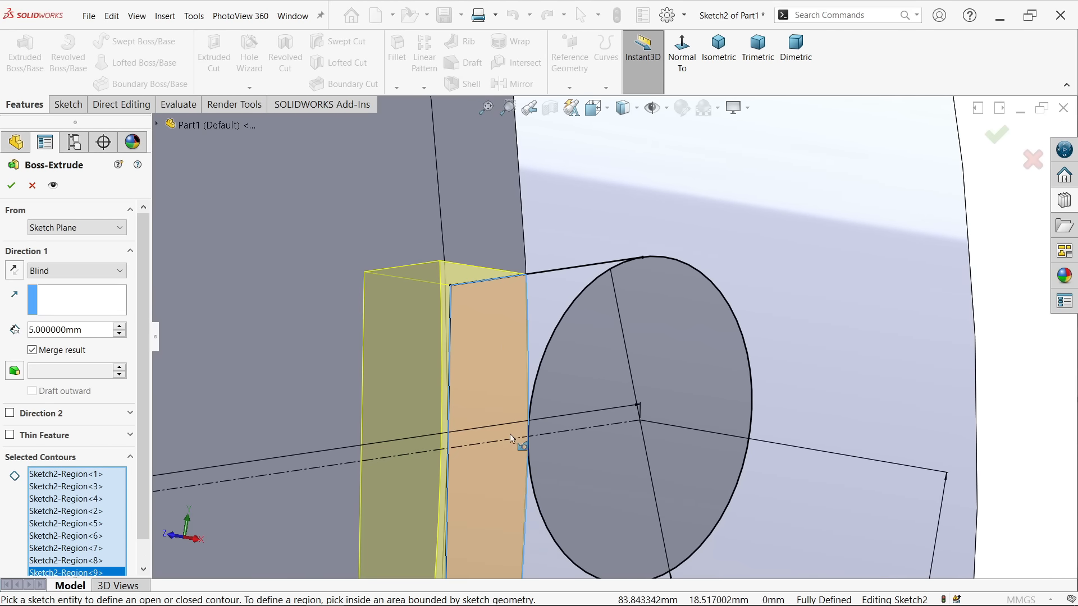
{"action": "scroll", "coordinate": [542, 371], "scroll_direction": "up", "scroll_amount": 2}
{"action": "left_click", "coordinate": [563, 319]}
{"action": "left_click", "coordinate": [555, 516]}
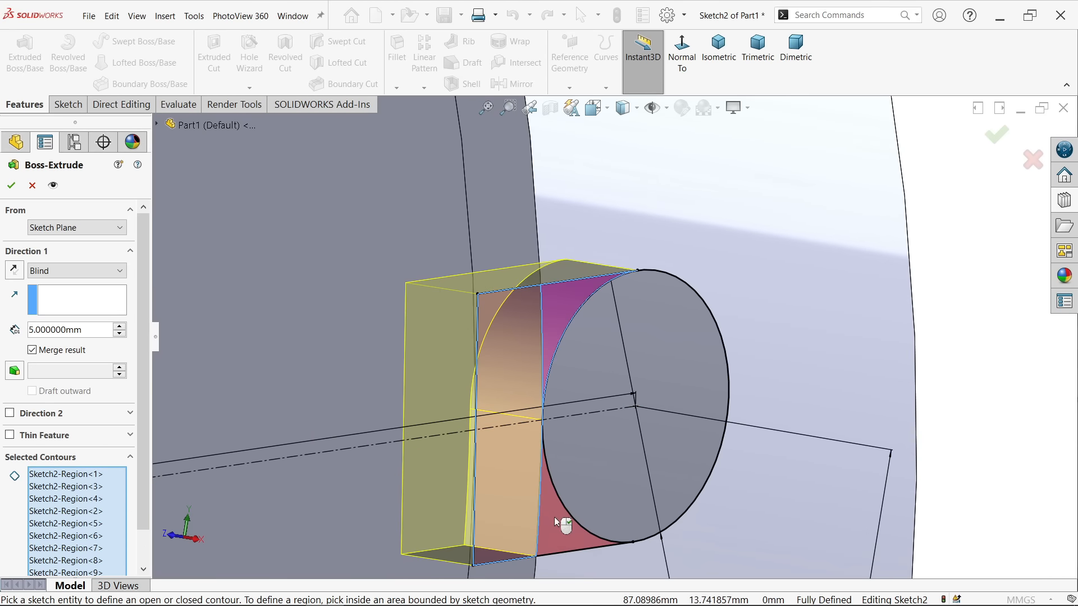
{"action": "left_click", "coordinate": [602, 465]}
{"action": "scroll", "coordinate": [596, 459], "scroll_direction": "up", "scroll_amount": 6}
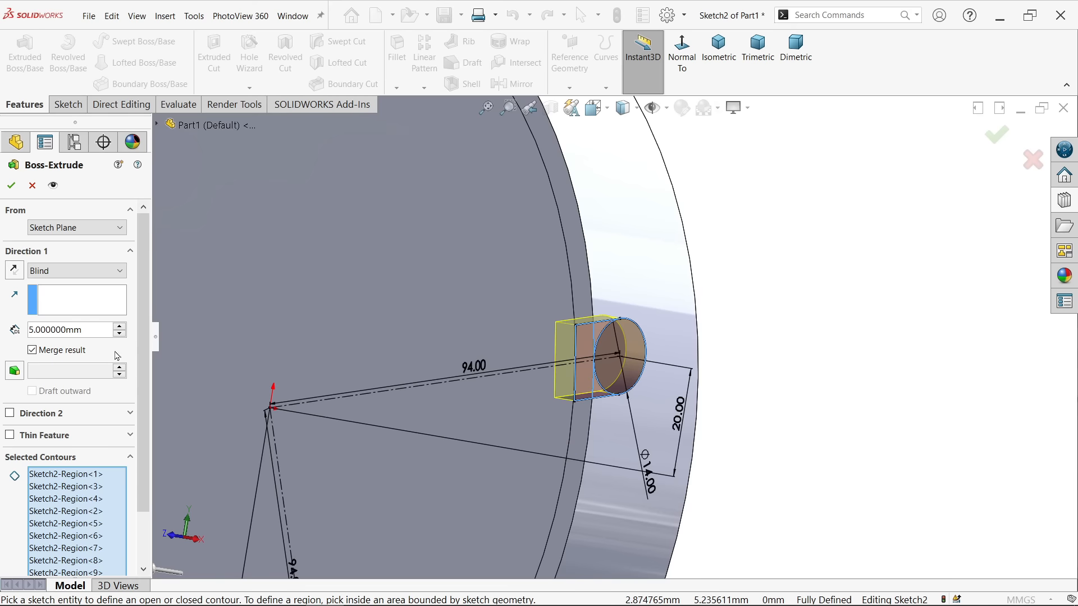
Set the boss extrusion depth to 26 mm, reverse its direction along the housing wall and finish the feature
{"action": "type", "text": "26"}
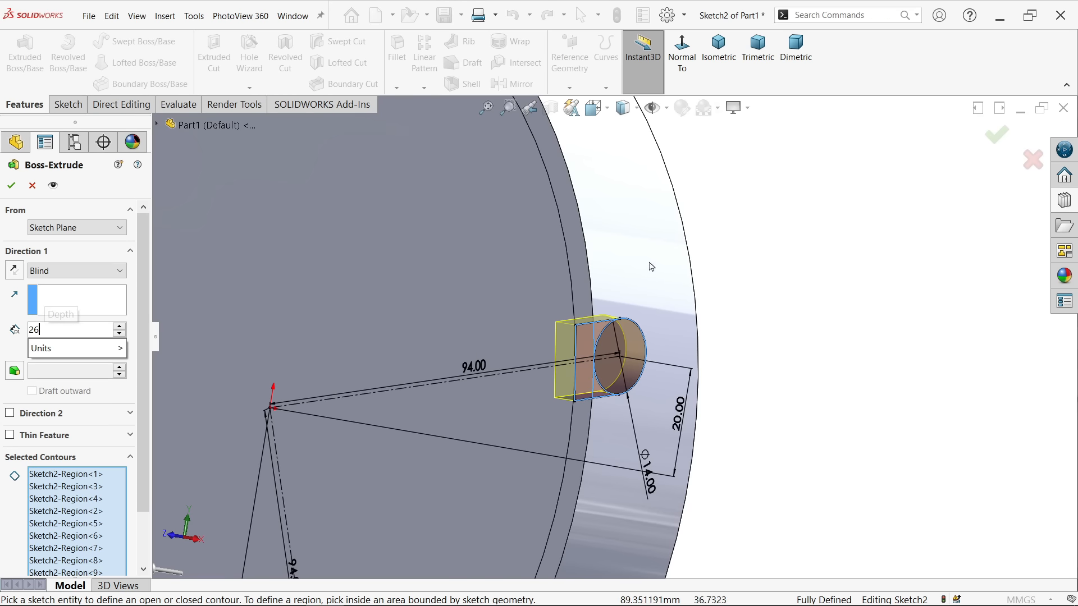
{"action": "key", "text": "Return"}
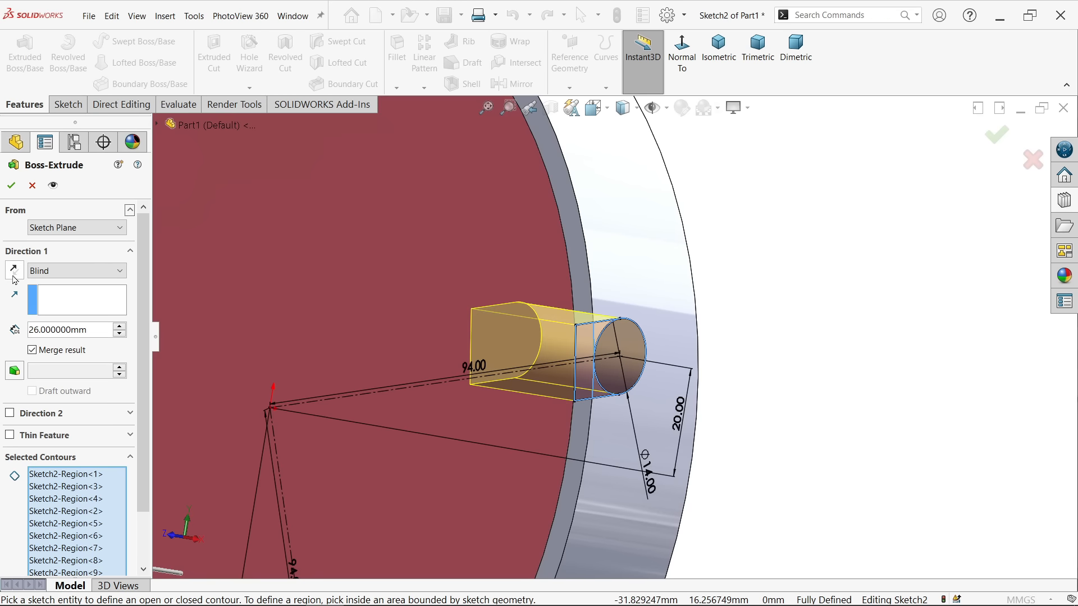
{"action": "left_click", "coordinate": [15, 273]}
{"action": "middle_click_drag", "start_coordinate": [873, 306], "coordinate": [523, 472]}
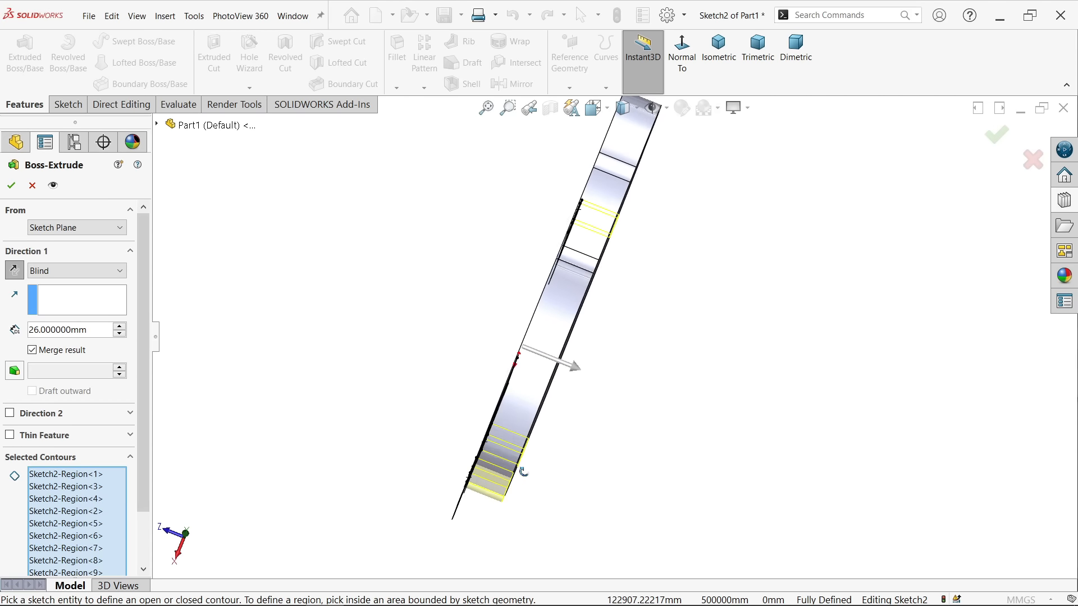
{"action": "left_click", "coordinate": [6, 185]}
{"action": "mouse_move", "coordinate": [358, 391]}
{"action": "middle_mouse_down"}
{"action": "mouse_move", "coordinate": [344, 306]}
{"action": "mouse_move", "coordinate": [307, 275]}
{"action": "mouse_move", "coordinate": [345, 282]}
{"action": "middle_mouse_up"}
Check the reference drawing for the small screw bosses around the housing rim
{"action": "key", "text": "alt+Tab"}
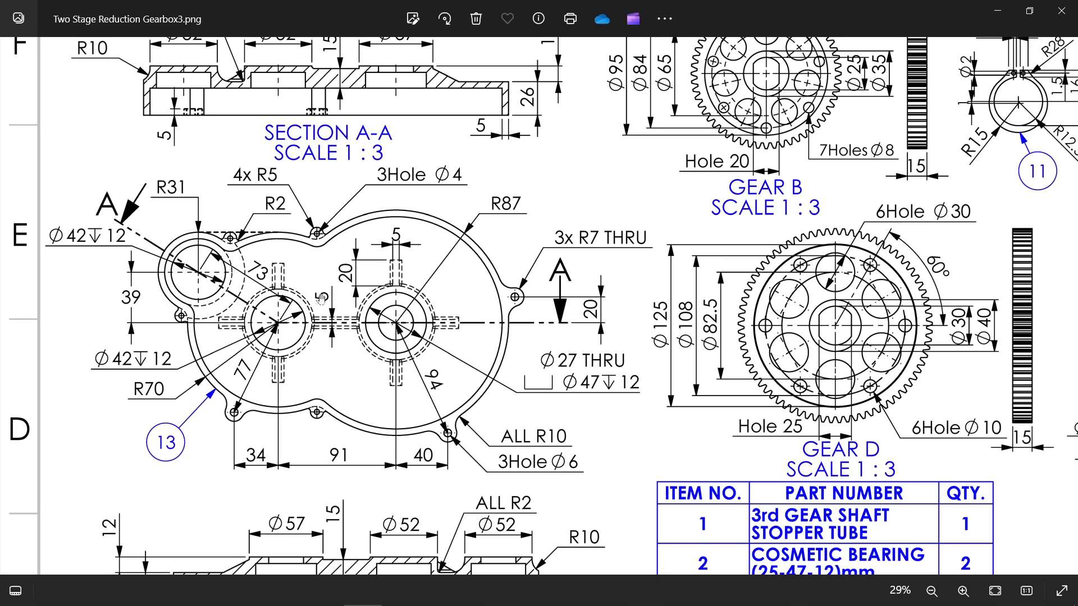
{"action": "left_click", "coordinate": [998, 12]}
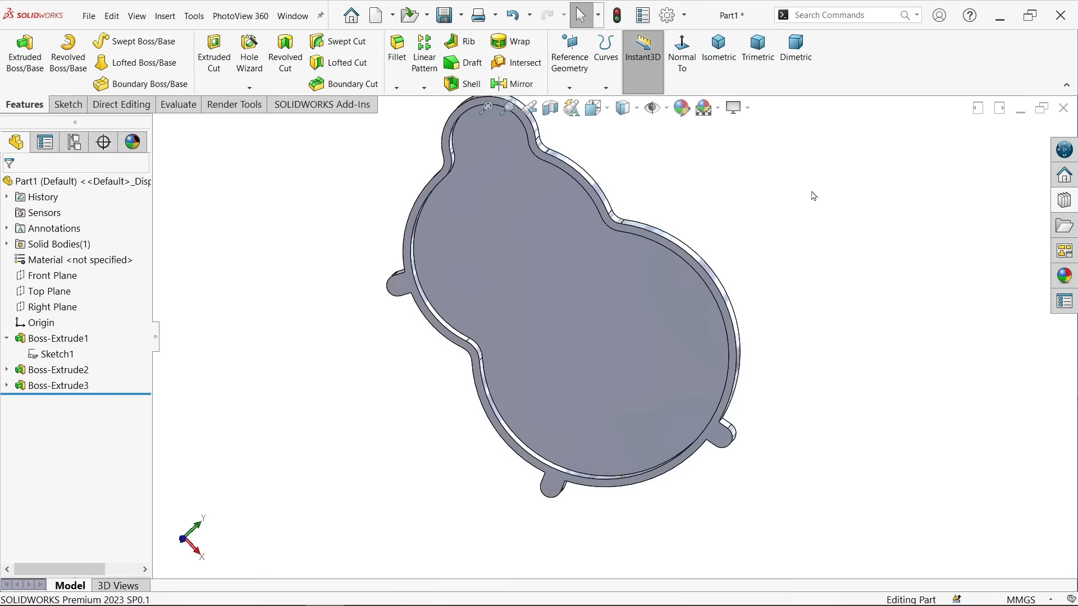
{"action": "scroll", "coordinate": [638, 233], "scroll_direction": "down", "scroll_amount": 3}
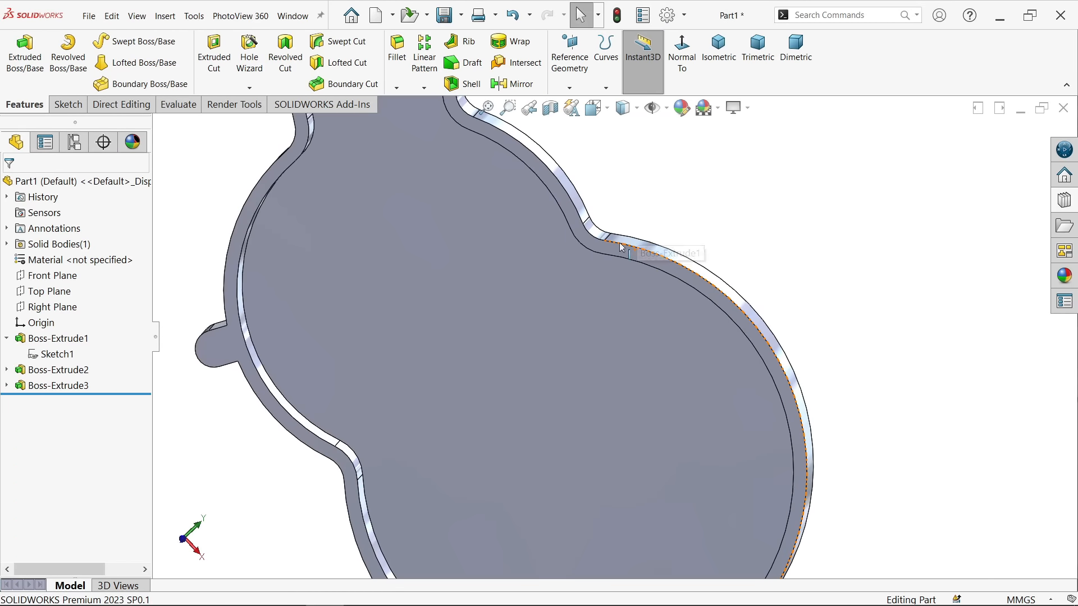
{"action": "left_click", "coordinate": [230, 343]}
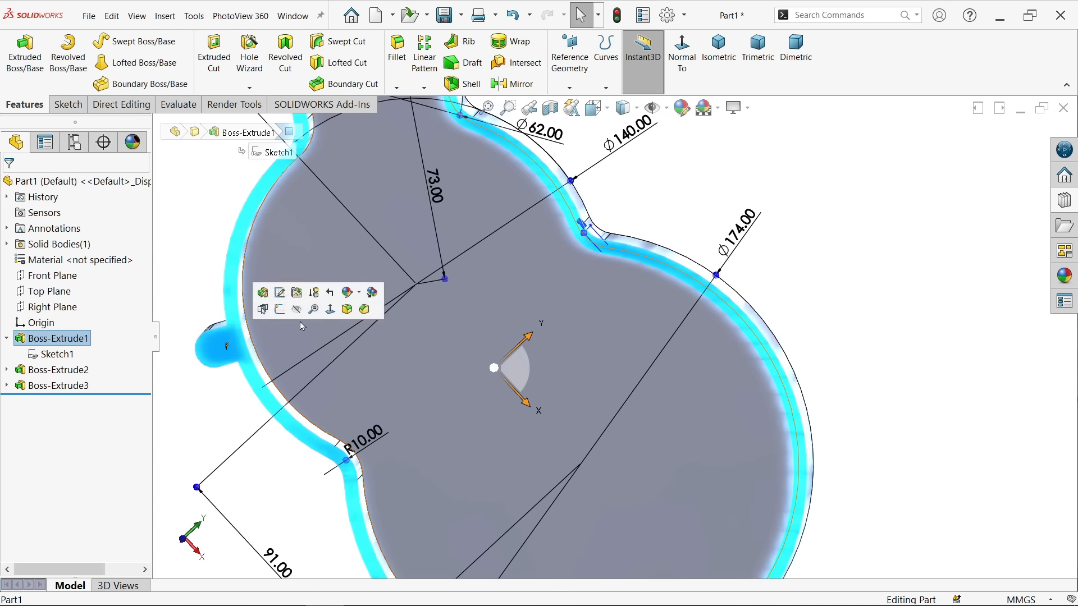
{"action": "left_click", "coordinate": [298, 314]}
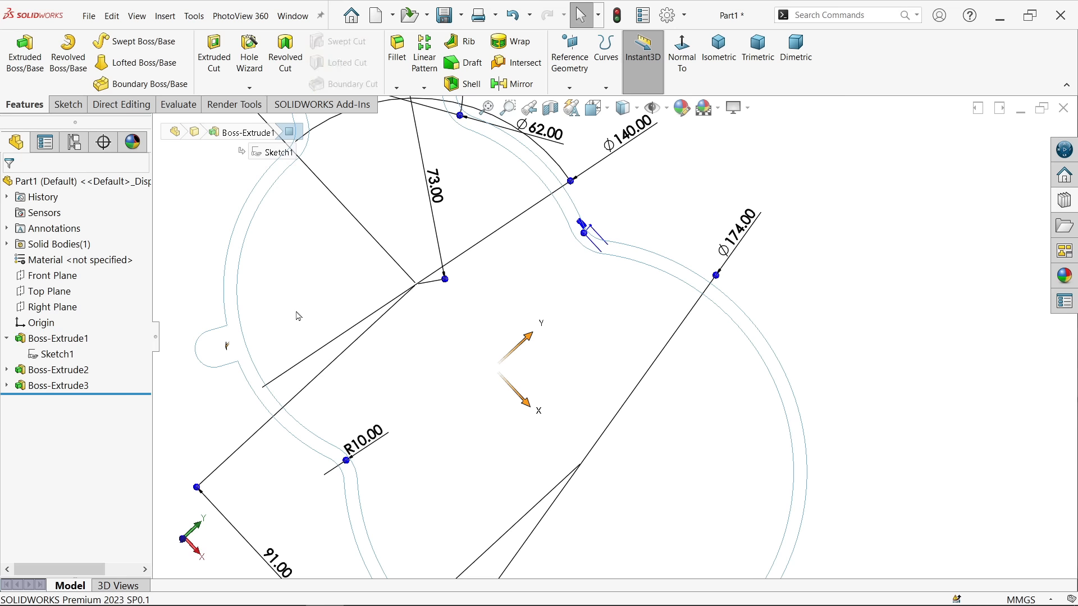
{"action": "left_click", "coordinate": [514, 20]}
Start a sketch on the housing rim face and draw a 10 mm diameter circle in the lower notch between the two large lobes
{"action": "left_click", "coordinate": [227, 341]}
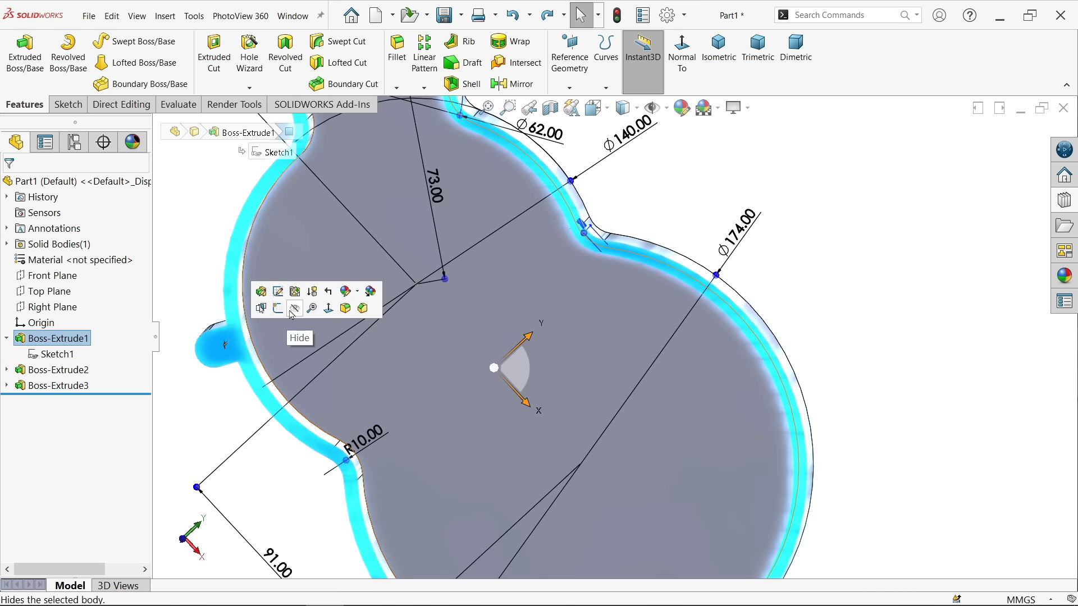
{"action": "left_click", "coordinate": [277, 308]}
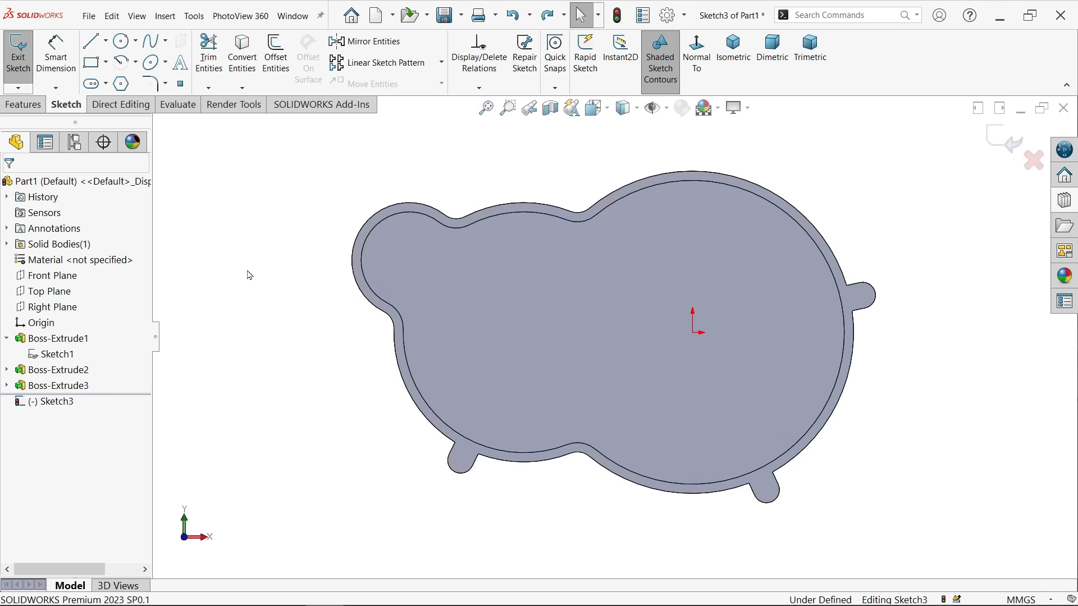
{"action": "left_click", "coordinate": [123, 42]}
{"action": "scroll", "coordinate": [584, 466], "scroll_direction": "down", "scroll_amount": 5}
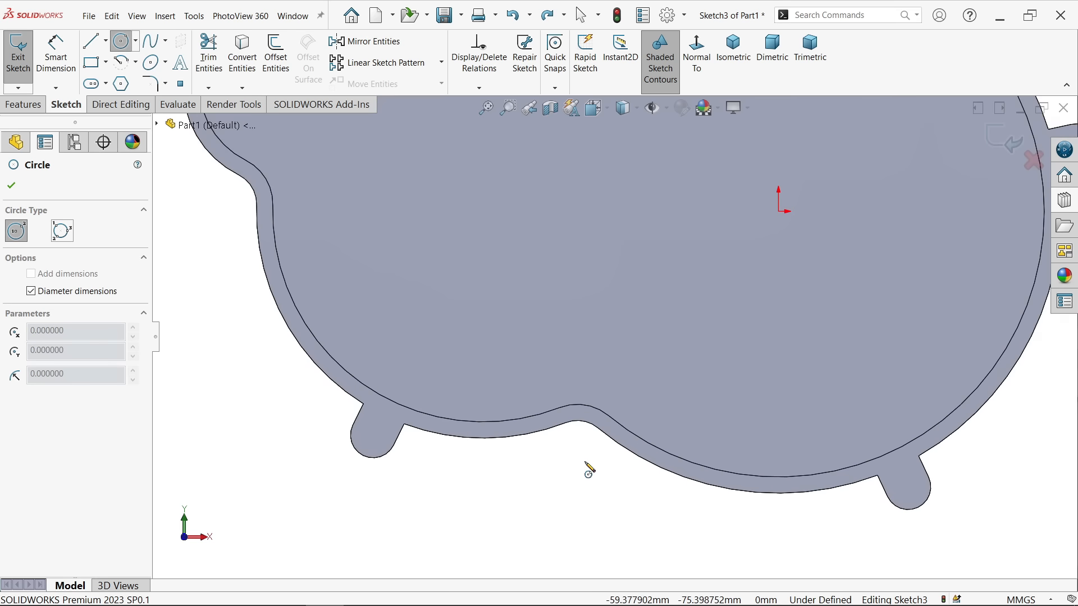
{"action": "left_click", "coordinate": [585, 400]}
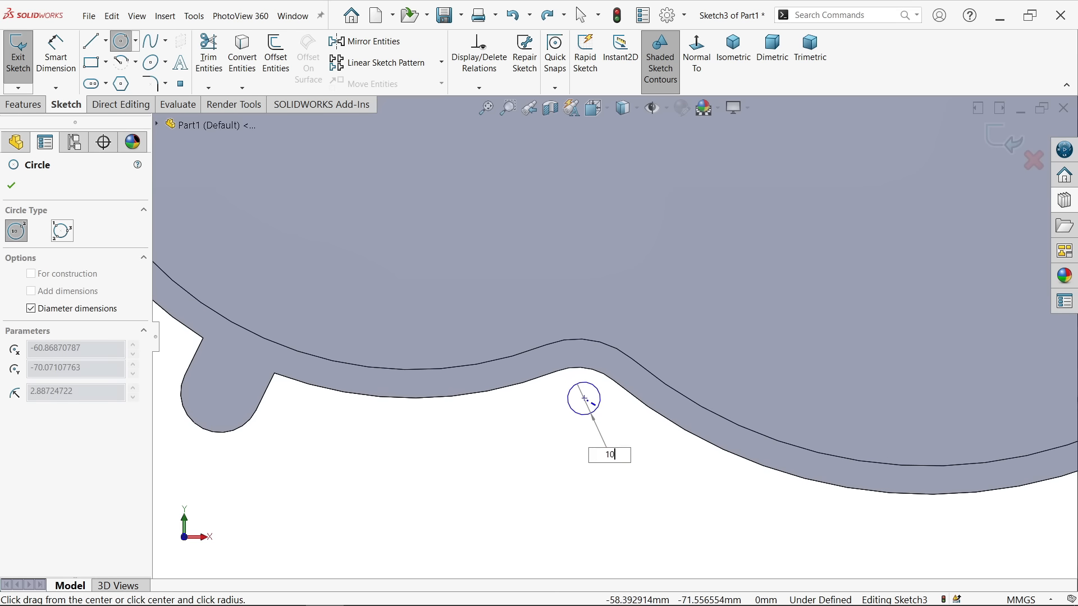
{"action": "type", "text": "10"}
{"action": "key", "text": "Return"}
{"action": "scroll", "coordinate": [537, 433], "scroll_direction": "up", "scroll_amount": 5}
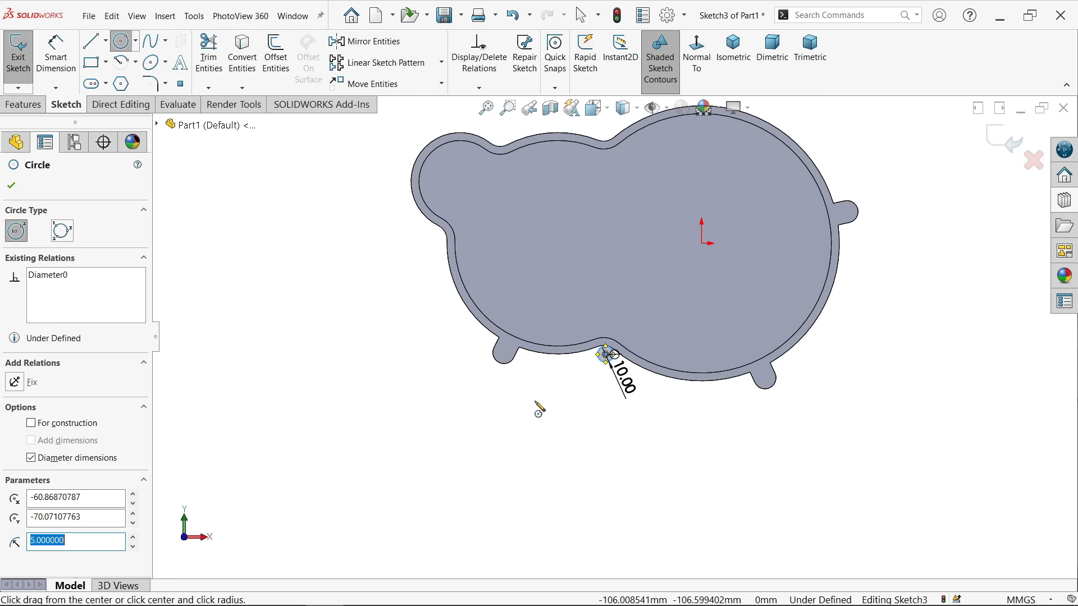
Draw a 10 mm diameter circle outside each of the two upper notches of the housing outline
{"action": "scroll", "coordinate": [618, 158], "scroll_direction": "down", "scroll_amount": 5}
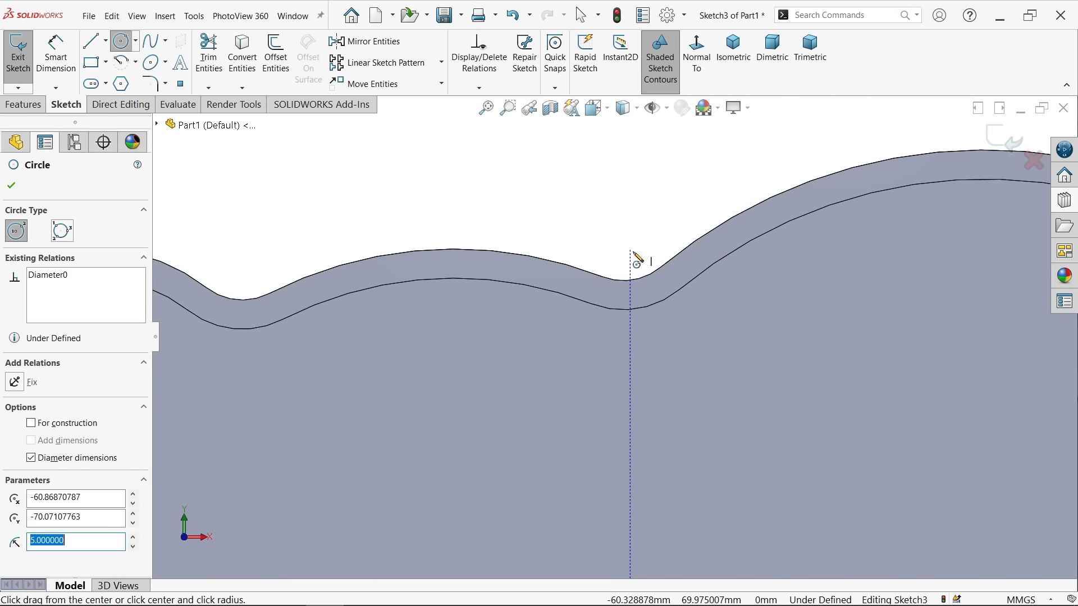
{"action": "left_click", "coordinate": [615, 242]}
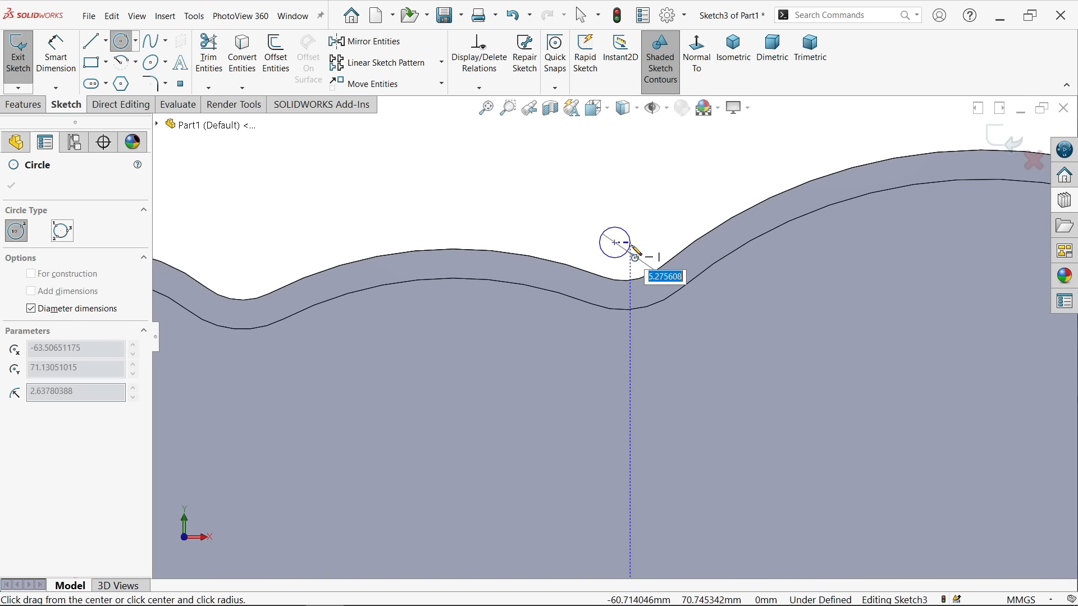
{"action": "key", "text": "Return"}
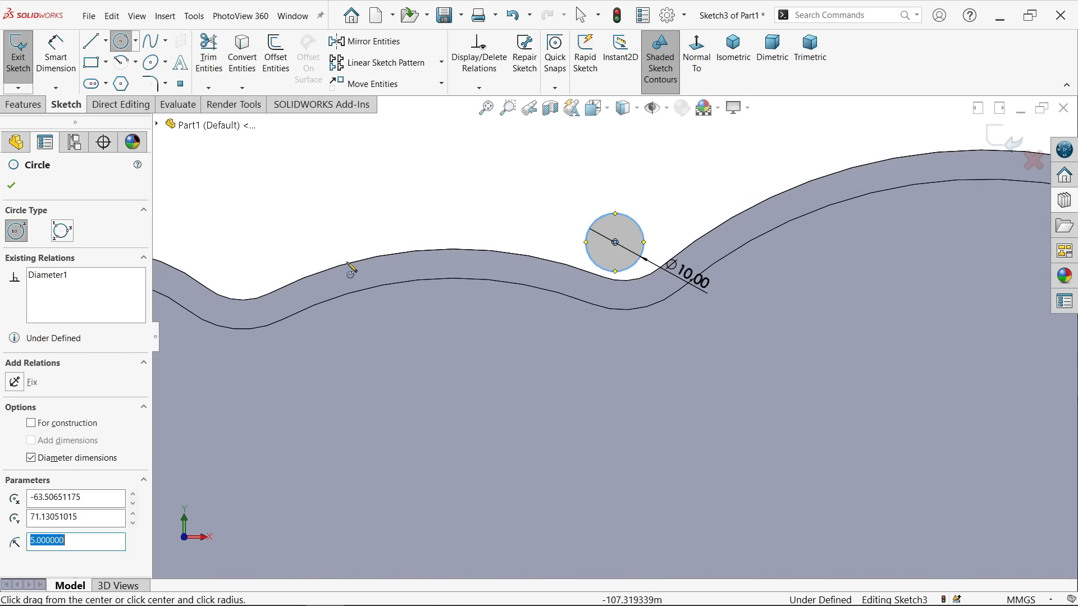
{"action": "left_click", "coordinate": [235, 258]}
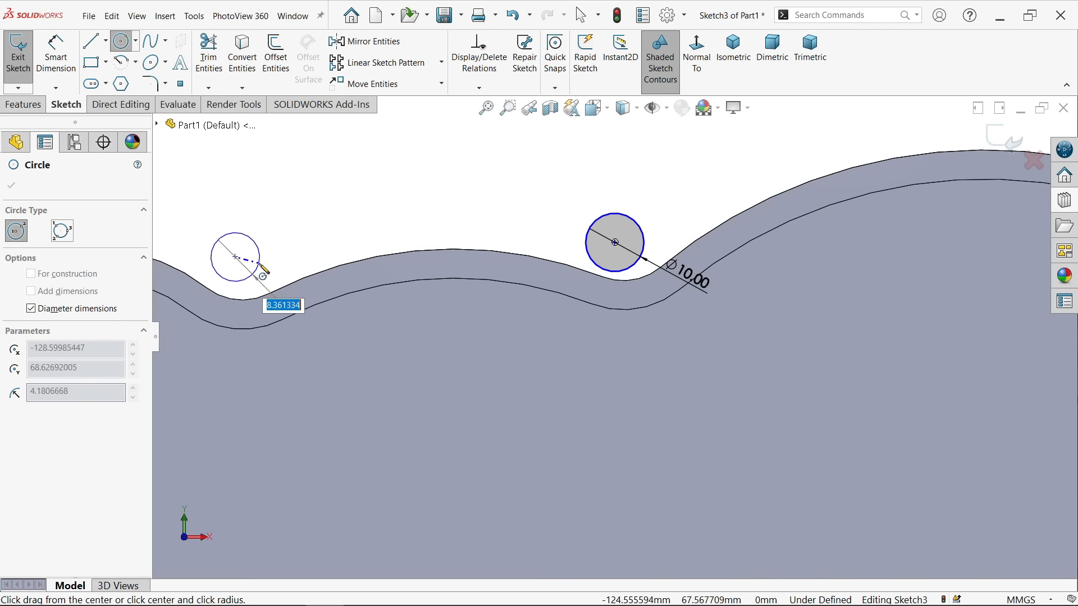
{"action": "type", "text": "10"}
{"action": "key", "text": "Return"}
Draw a 10 mm diameter circle outside the left notch below the small lobe and finish the circle command
{"action": "scroll", "coordinate": [315, 469], "scroll_direction": "up", "scroll_amount": 3}
{"action": "scroll", "coordinate": [404, 440], "scroll_direction": "down", "scroll_amount": 5}
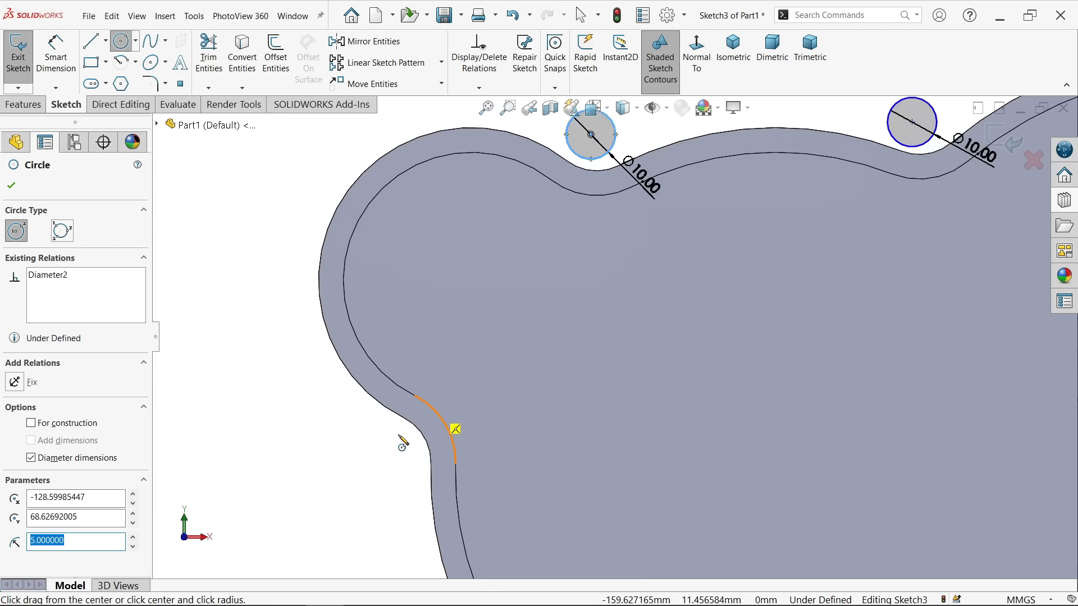
{"action": "left_click", "coordinate": [454, 443]}
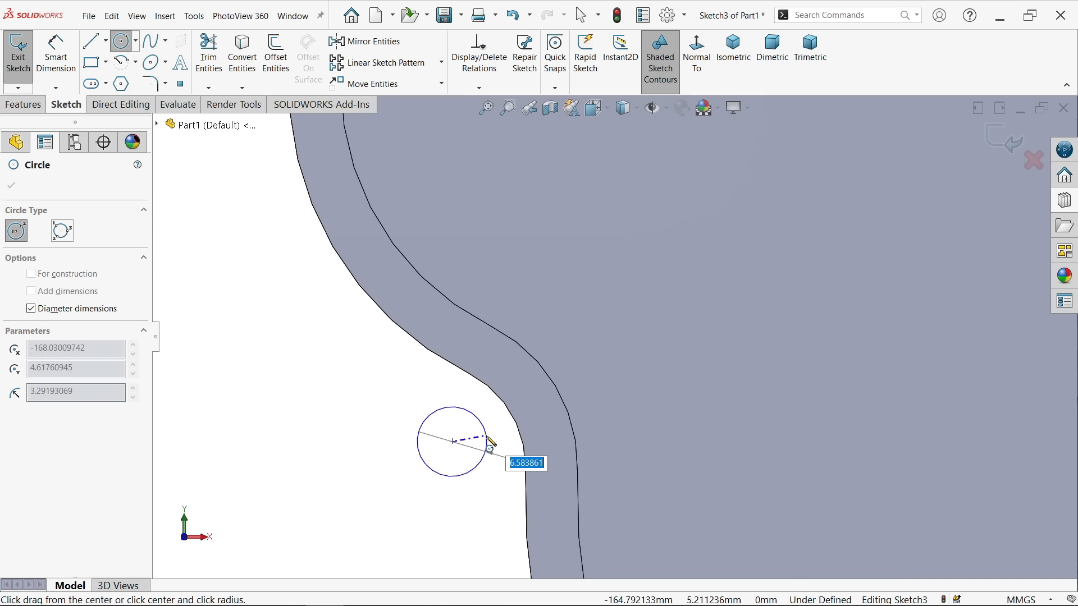
{"action": "type", "text": "10"}
{"action": "key", "text": "Return"}
{"action": "right_click", "coordinate": [306, 396]}
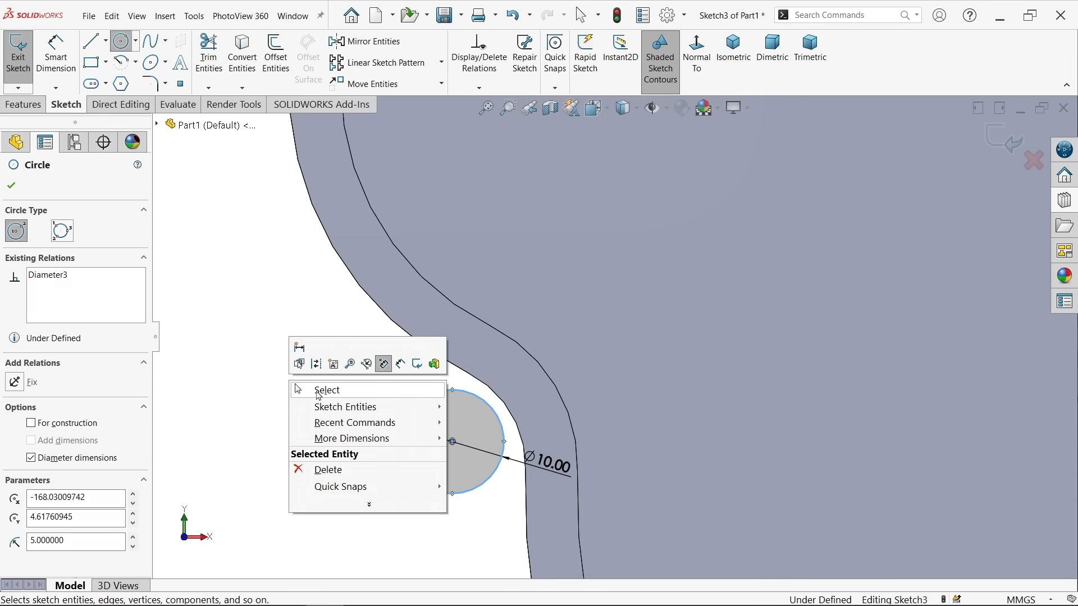
{"action": "left_click", "coordinate": [318, 396]}
Make the left notch's circle tangent to the outer wall arcs of the small lobe and the middle lobe
{"action": "scroll", "coordinate": [479, 392], "scroll_direction": "down", "scroll_amount": 2}
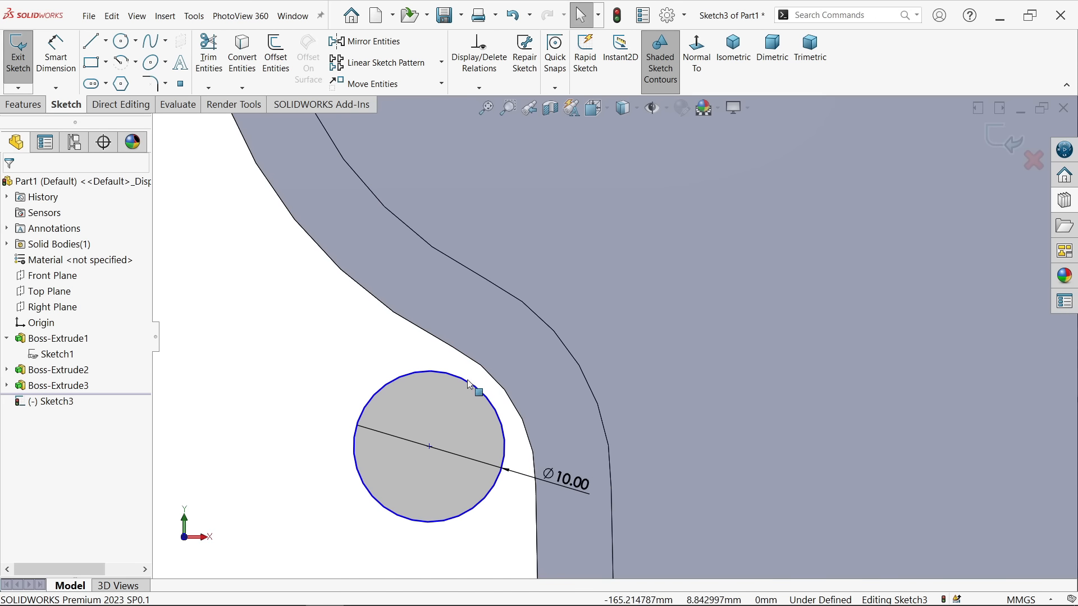
{"action": "left_click", "coordinate": [427, 377]}
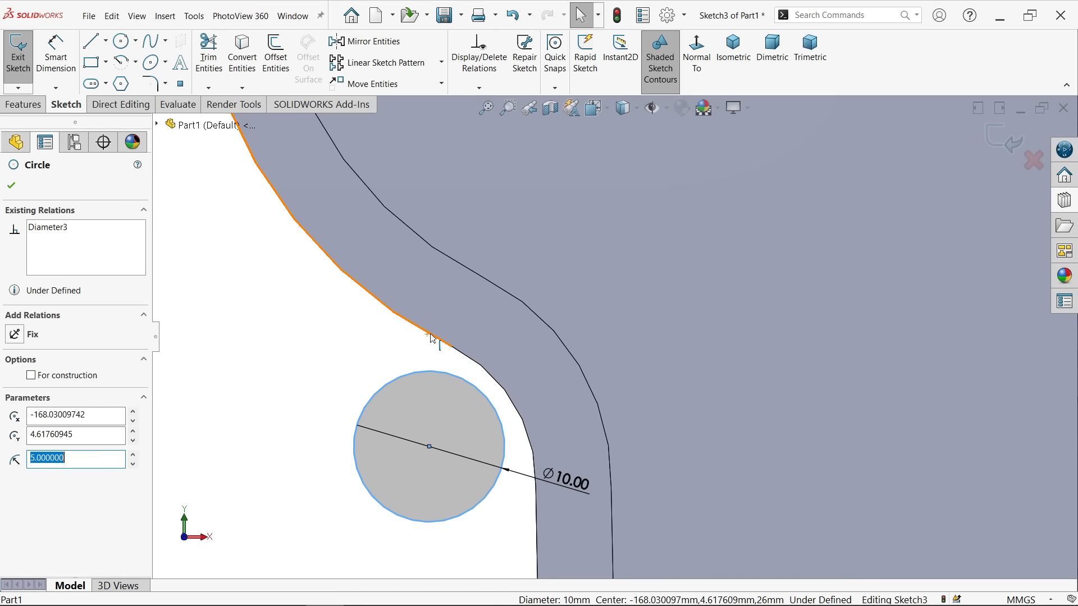
{"action": "left_click", "coordinate": [431, 338], "text": "ctrl"}
{"action": "left_click", "coordinate": [480, 284]}
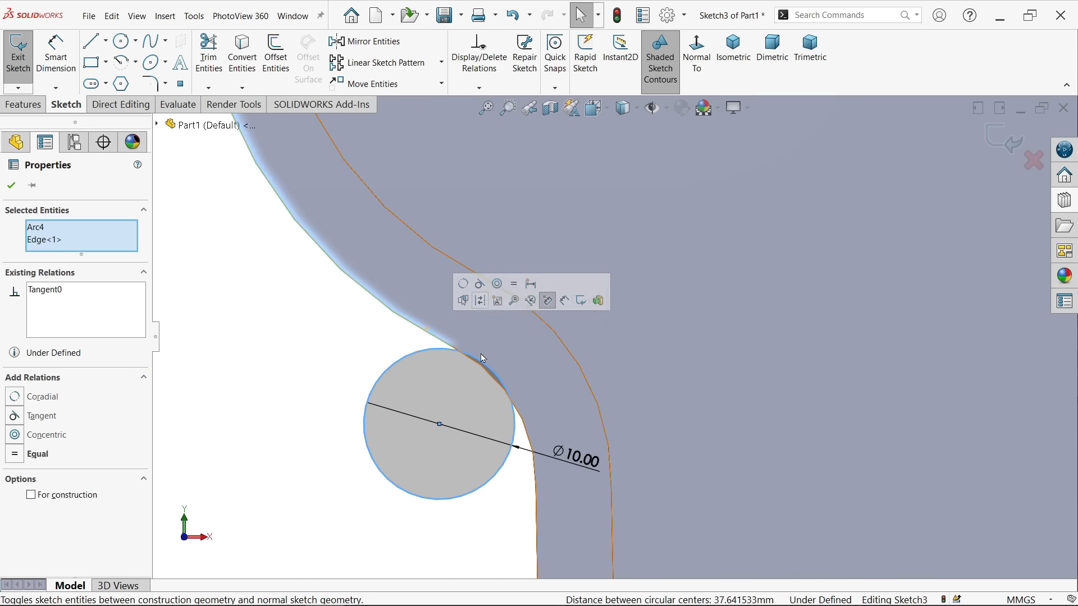
{"action": "key", "text": "Escape"}
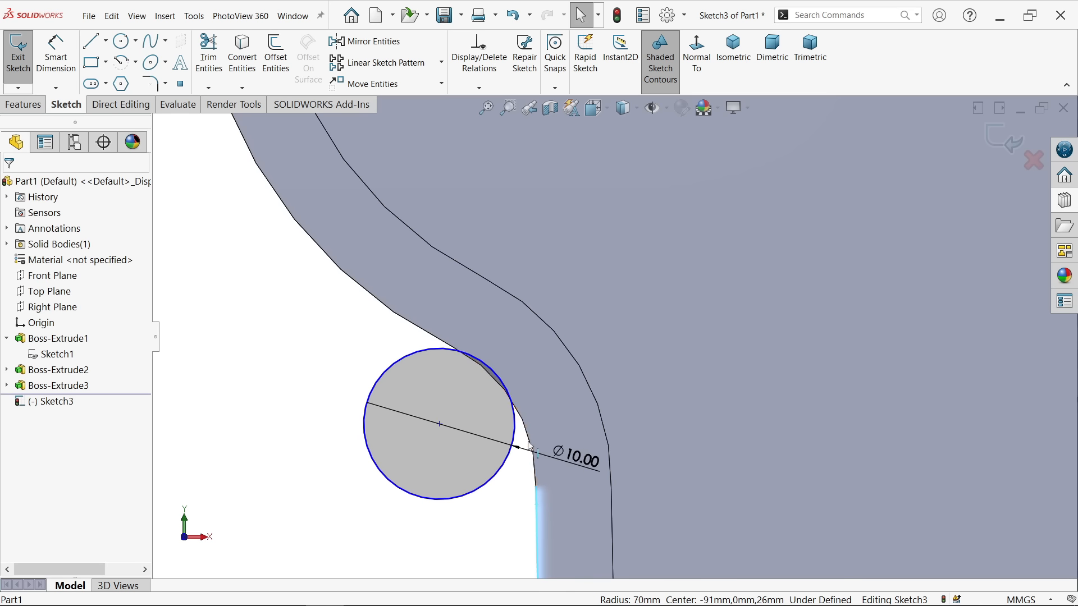
{"action": "left_click", "coordinate": [498, 482]}
{"action": "left_click", "coordinate": [525, 435], "text": "ctrl"}
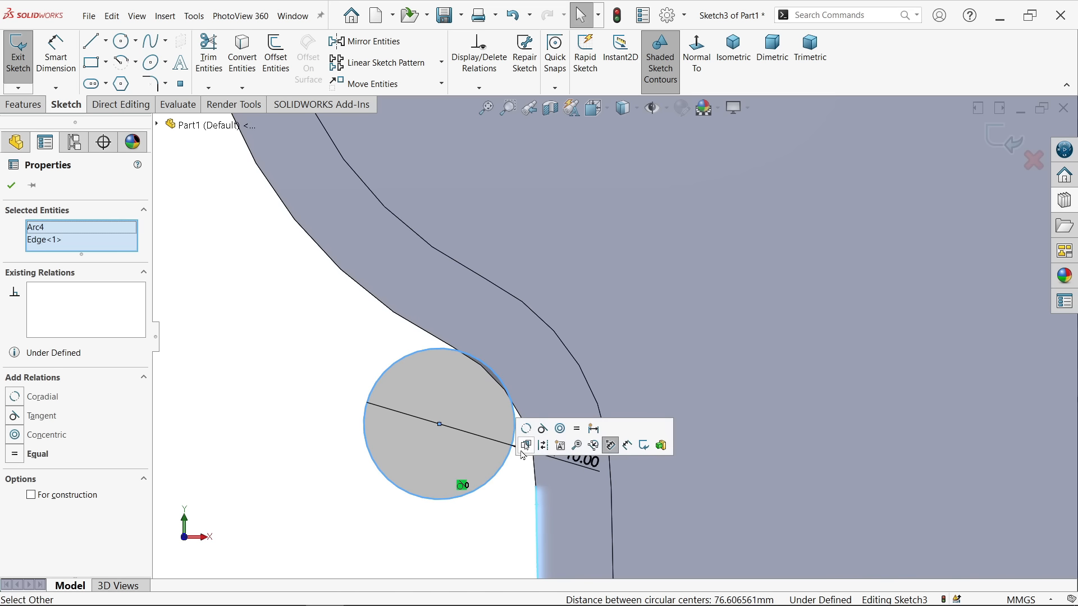
{"action": "left_click", "coordinate": [547, 431]}
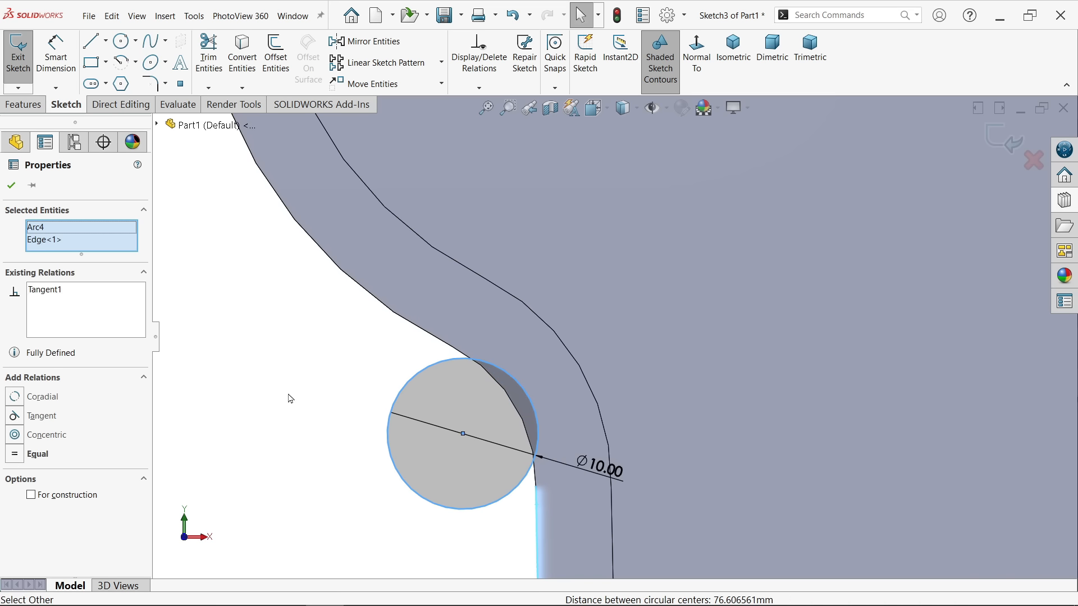
{"action": "key", "text": "Escape"}
Make the 10 mm circle in the upper notch between the small and middle lobes tangent to both lobes' outer wall arcs
{"action": "scroll", "coordinate": [517, 440], "scroll_direction": "up", "scroll_amount": 5}
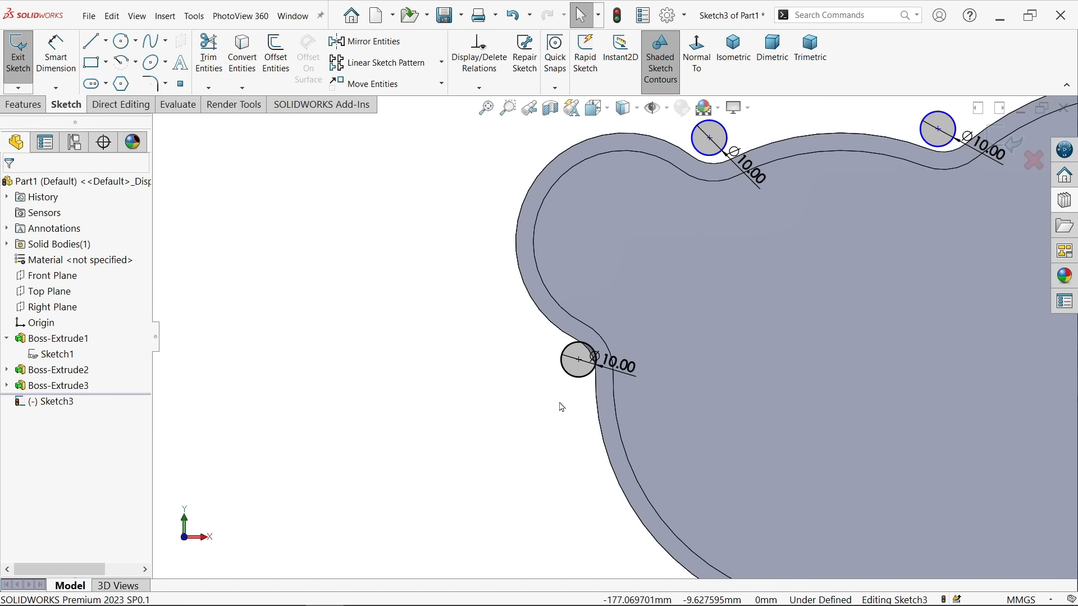
{"action": "scroll", "coordinate": [724, 139], "scroll_direction": "down", "scroll_amount": 5}
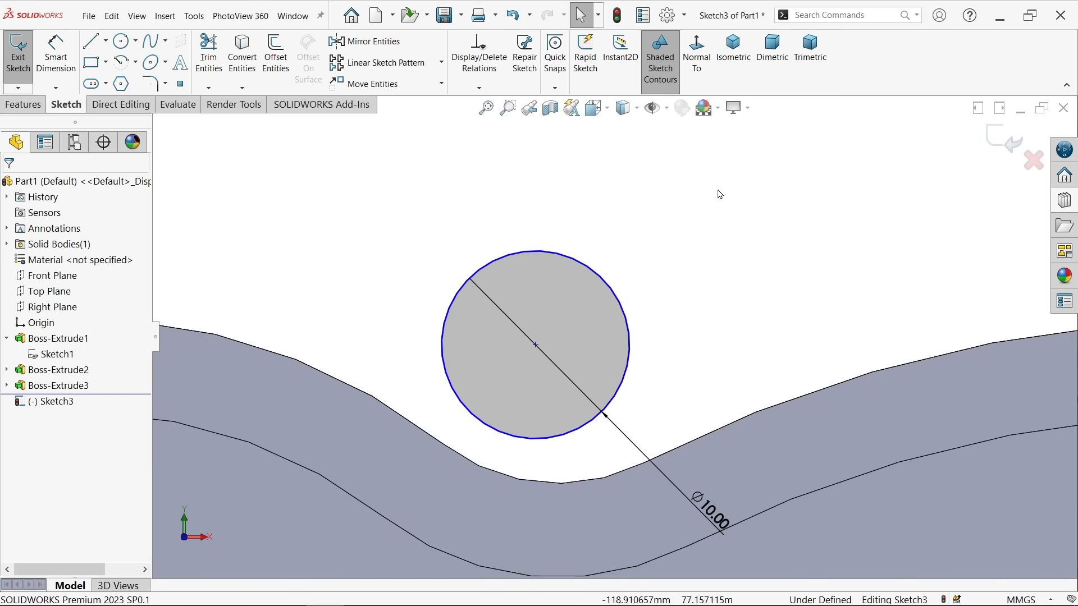
{"action": "left_click", "coordinate": [719, 432]}
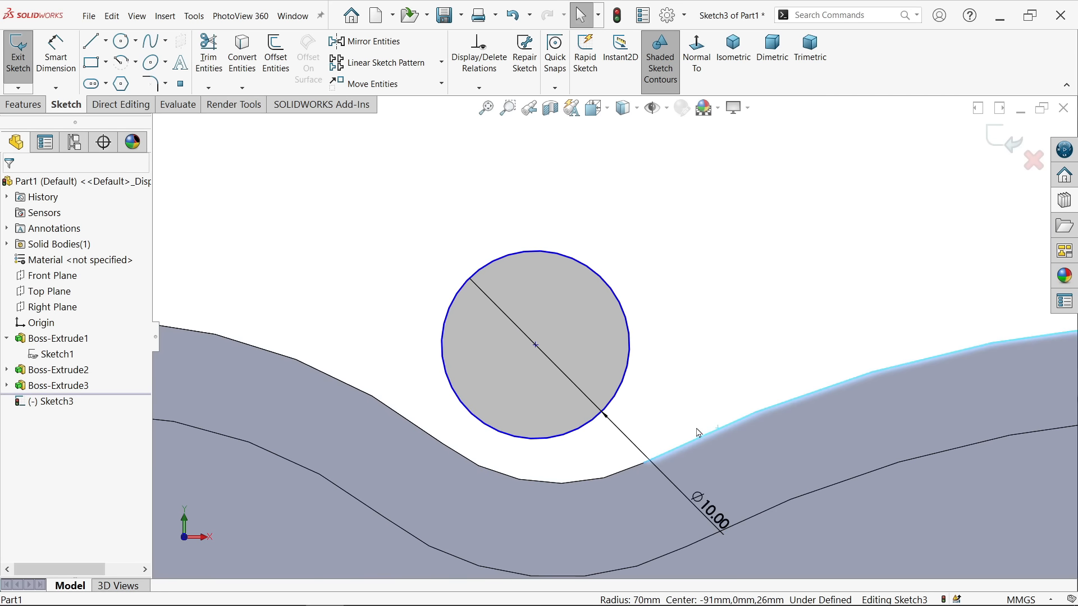
{"action": "left_click", "coordinate": [627, 394], "text": "ctrl"}
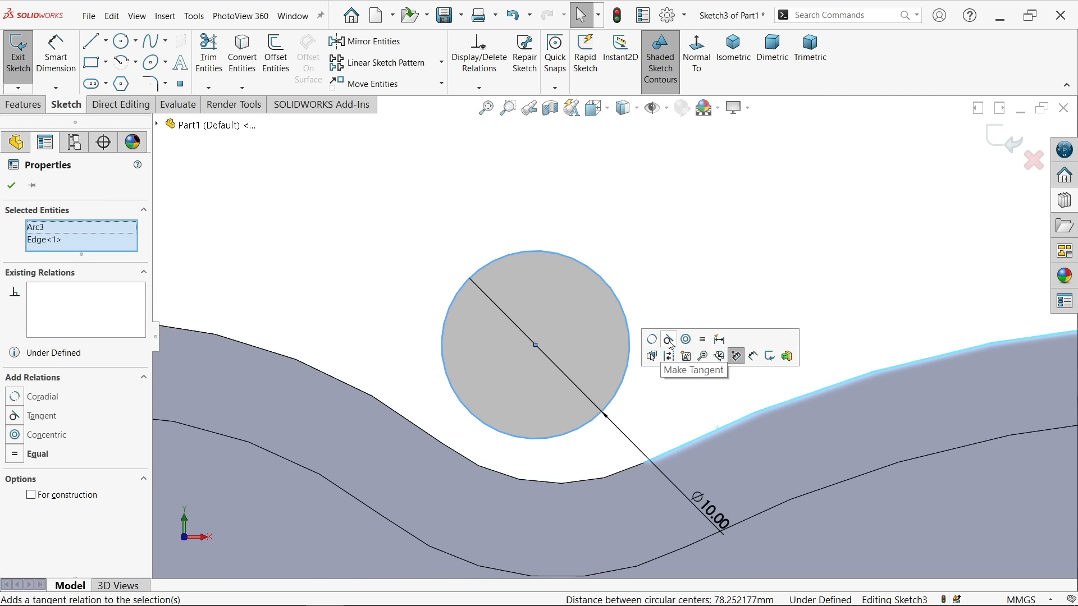
{"action": "left_click", "coordinate": [668, 341]}
{"action": "left_click", "coordinate": [426, 435]}
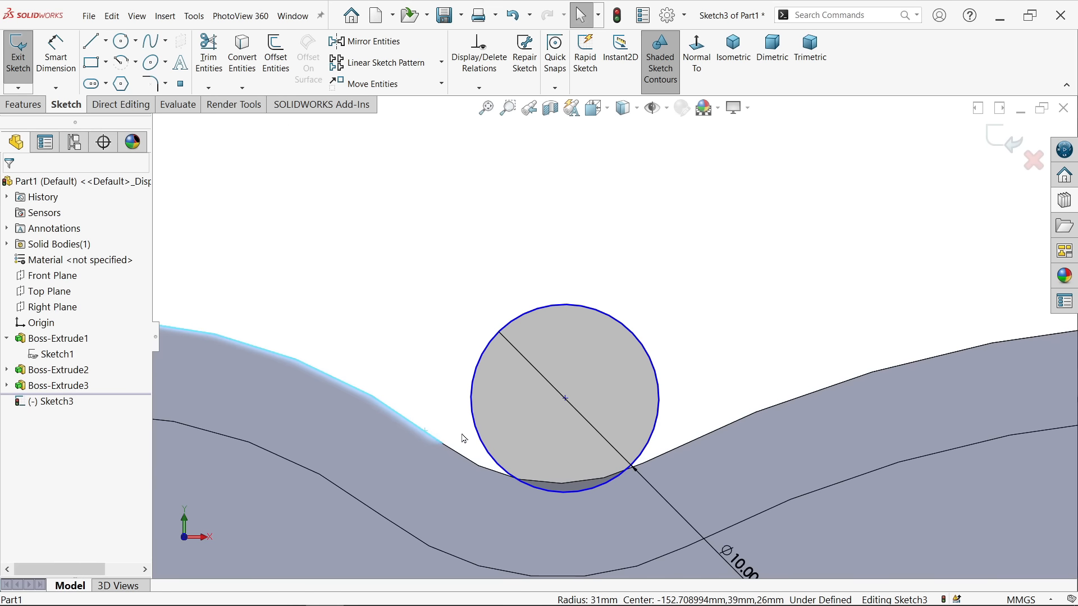
{"action": "left_click", "coordinate": [478, 441], "text": "ctrl"}
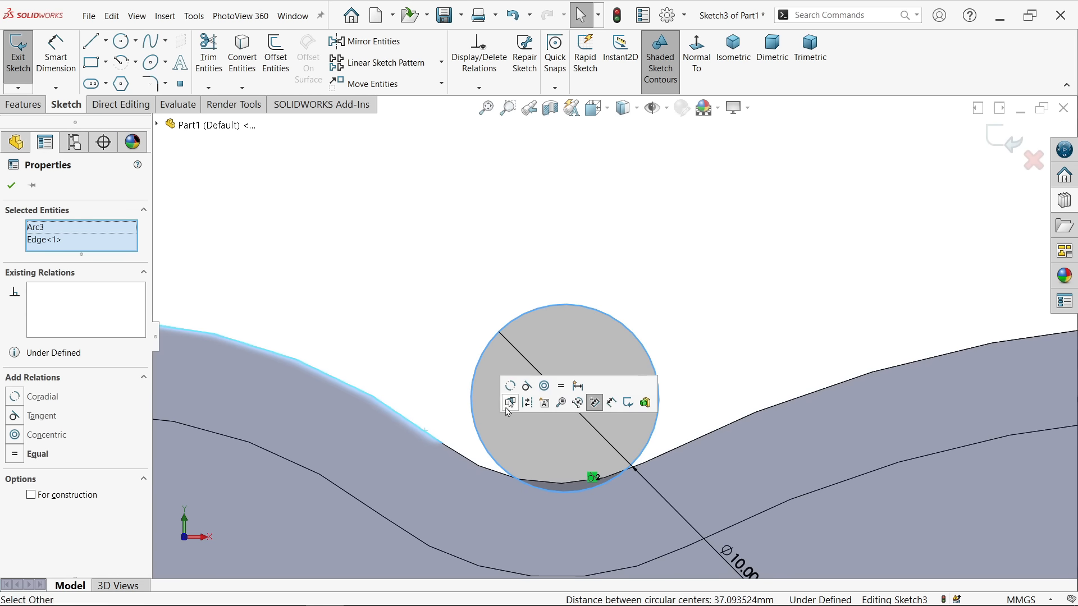
{"action": "left_click", "coordinate": [525, 391]}
{"action": "left_click", "coordinate": [726, 305]}
Make the 10 mm circle in the upper notch between the middle and large lobes tangent to both lobes' outer wall arcs
{"action": "scroll", "coordinate": [758, 354], "scroll_direction": "up", "scroll_amount": 7}
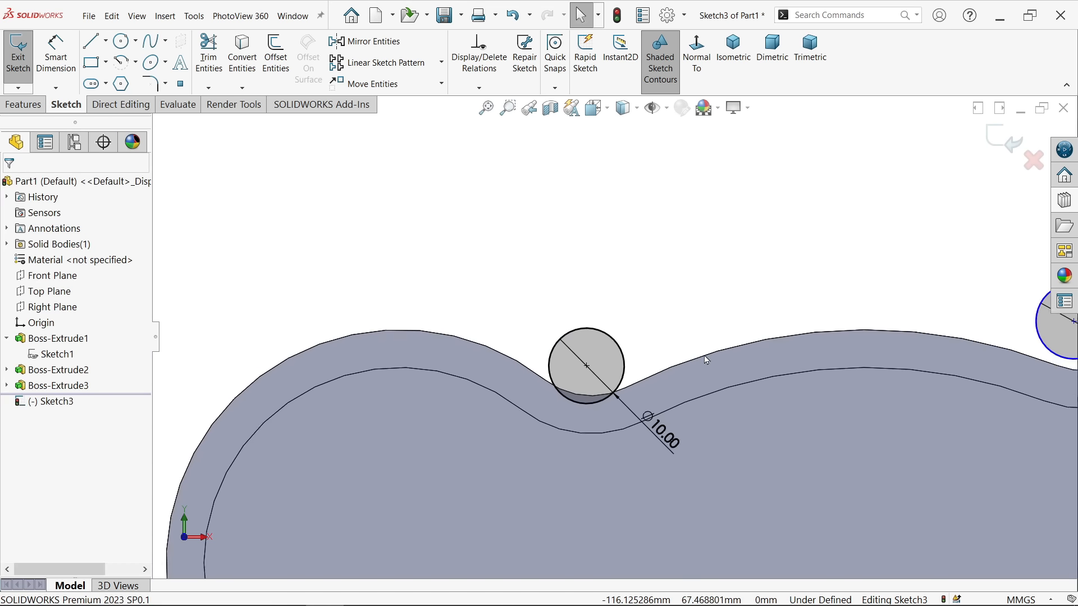
{"action": "scroll", "coordinate": [951, 352], "scroll_direction": "down", "scroll_amount": 6}
{"action": "scroll", "coordinate": [776, 349], "scroll_direction": "down", "scroll_amount": 2}
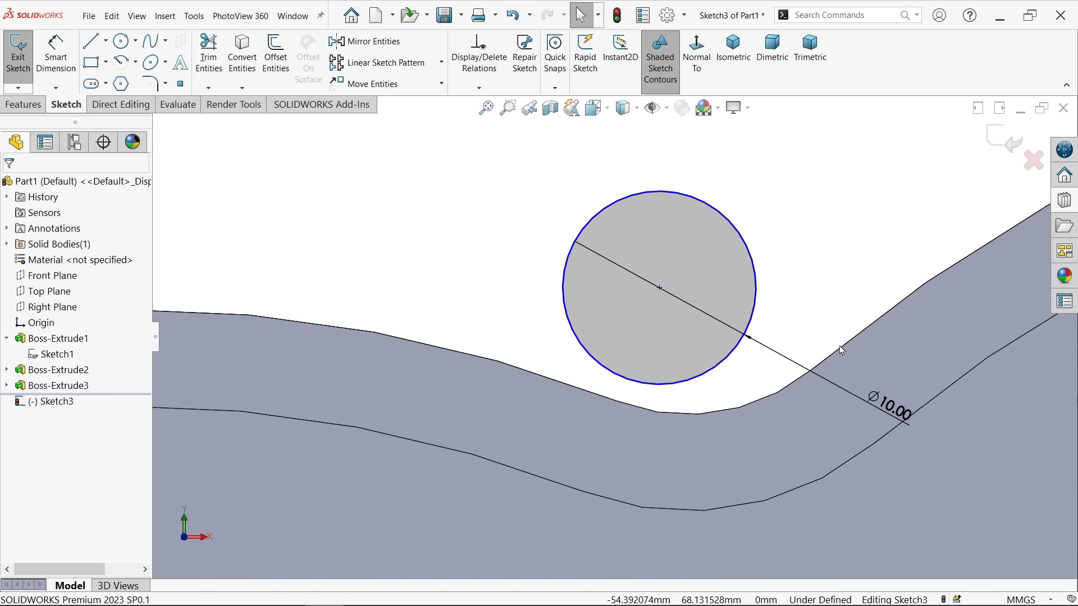
{"action": "left_click", "coordinate": [846, 343]}
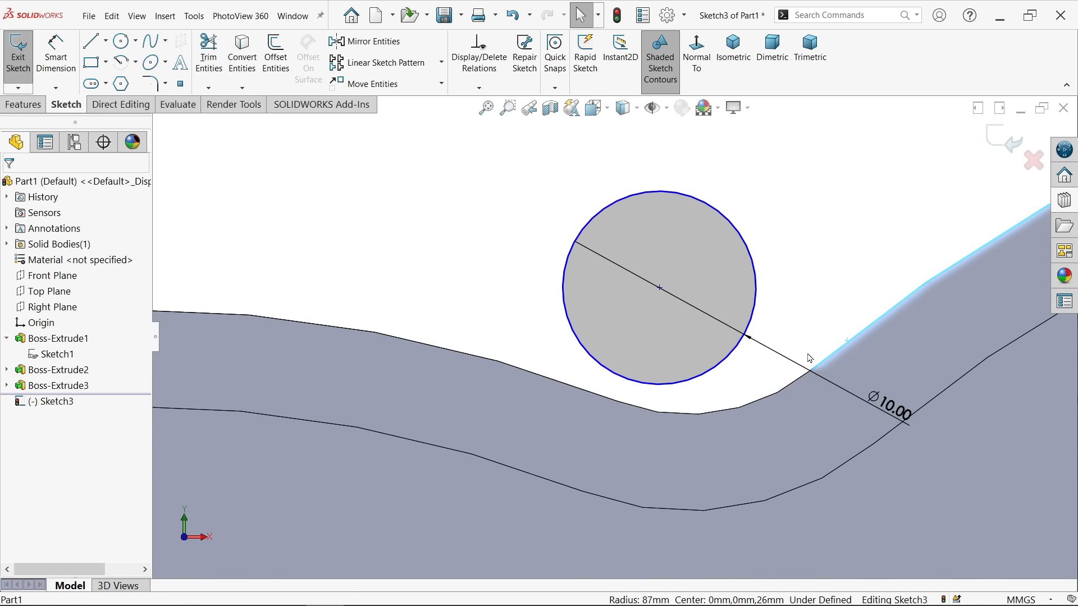
{"action": "left_click", "coordinate": [758, 331], "text": "ctrl"}
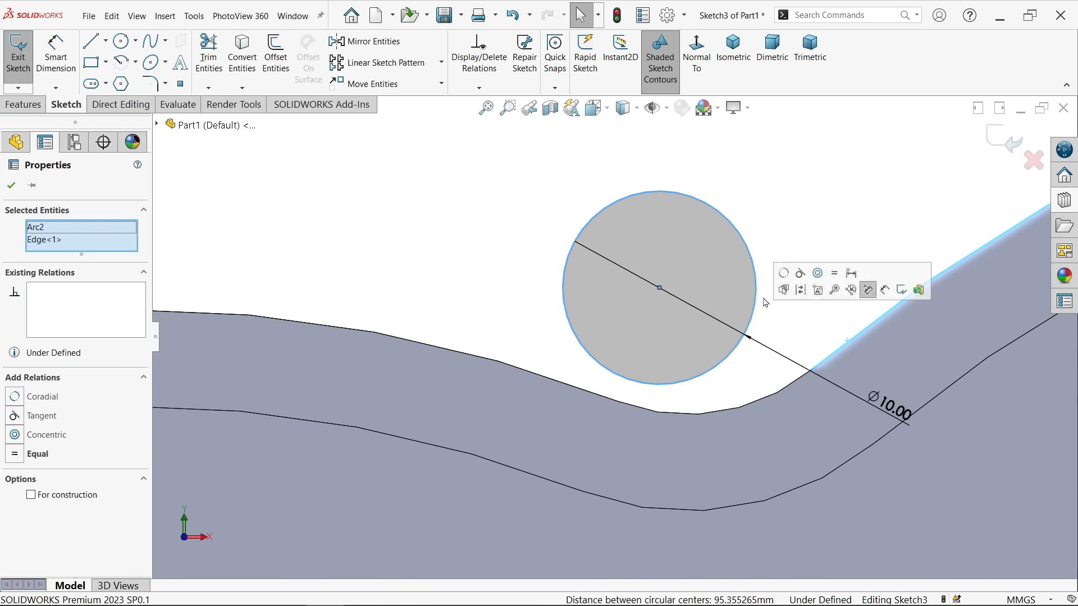
{"action": "left_click", "coordinate": [801, 273]}
{"action": "left_click", "coordinate": [602, 401]}
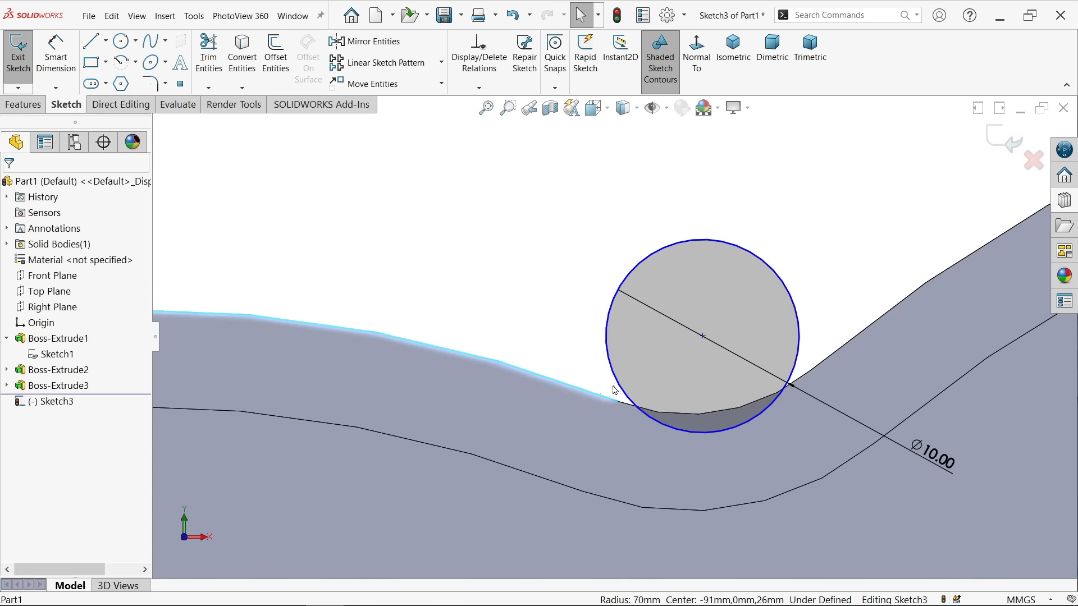
{"action": "left_click", "coordinate": [623, 393], "text": "ctrl"}
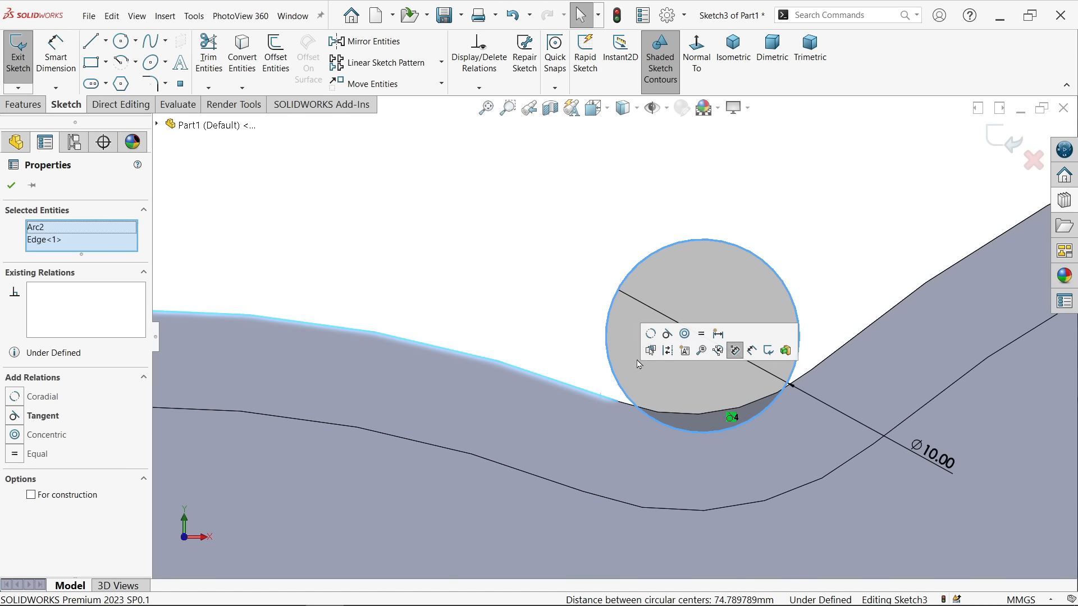
{"action": "left_click", "coordinate": [667, 334]}
Make the lower notch's 10 mm circle tangent to the outer wall arcs of the middle lobe and the large lobe
{"action": "scroll", "coordinate": [621, 505], "scroll_direction": "up", "scroll_amount": 6}
{"action": "scroll", "coordinate": [621, 516], "scroll_direction": "down", "scroll_amount": 3}
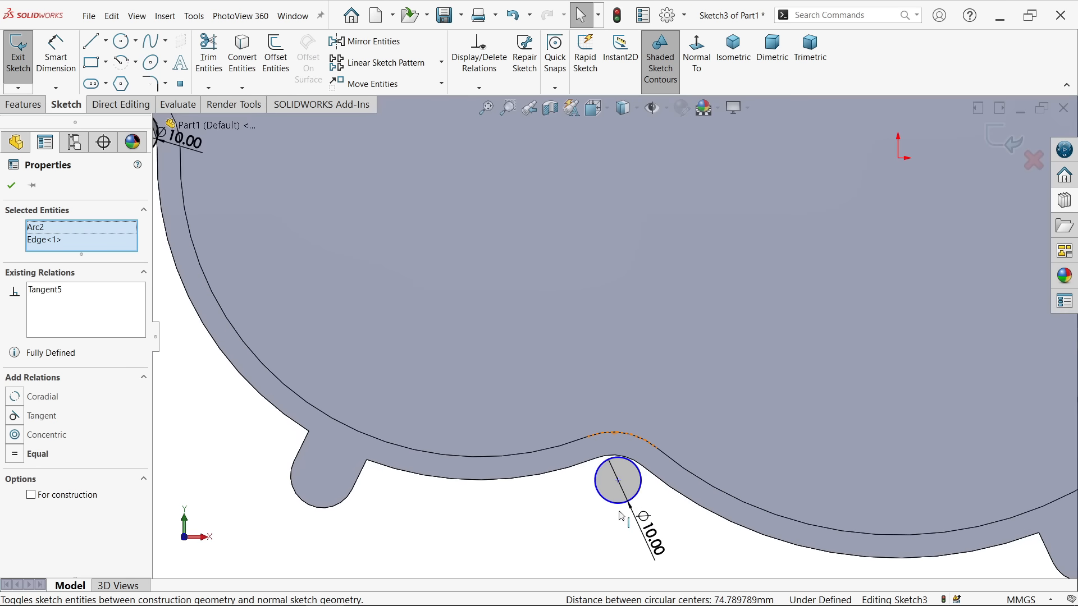
{"action": "scroll", "coordinate": [617, 494], "scroll_direction": "down", "scroll_amount": 3}
{"action": "left_click", "coordinate": [516, 409]}
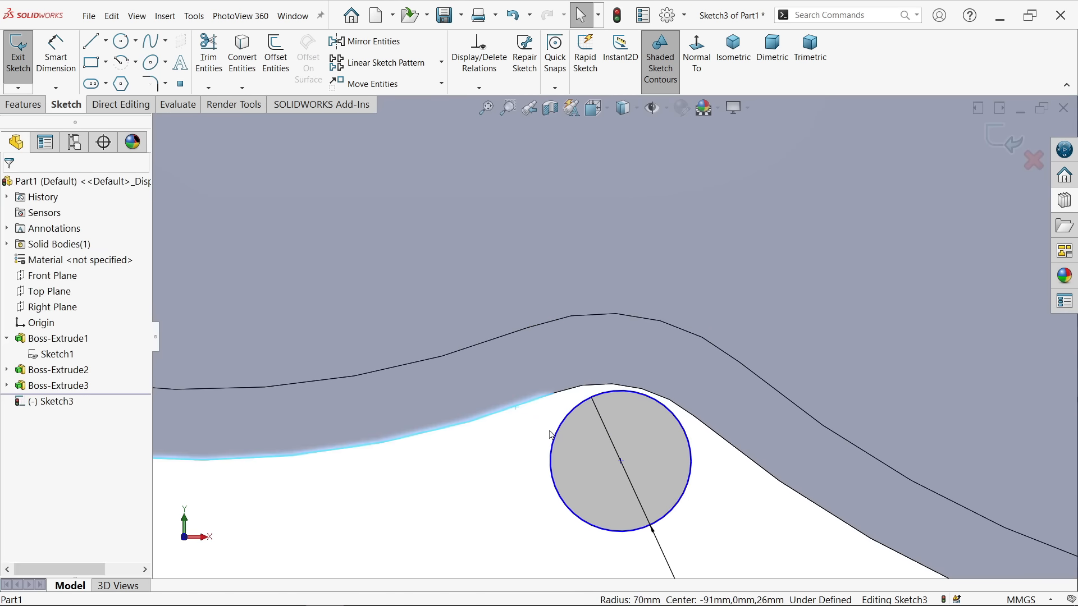
{"action": "left_click", "coordinate": [555, 439], "text": "ctrl"}
{"action": "left_click", "coordinate": [604, 388]}
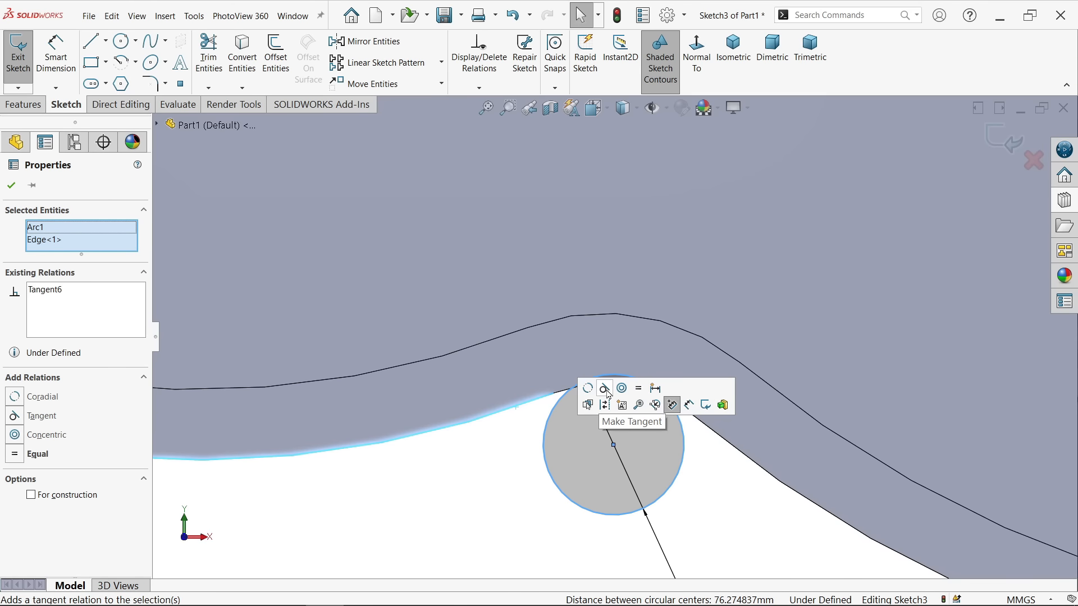
{"action": "left_click", "coordinate": [716, 438]}
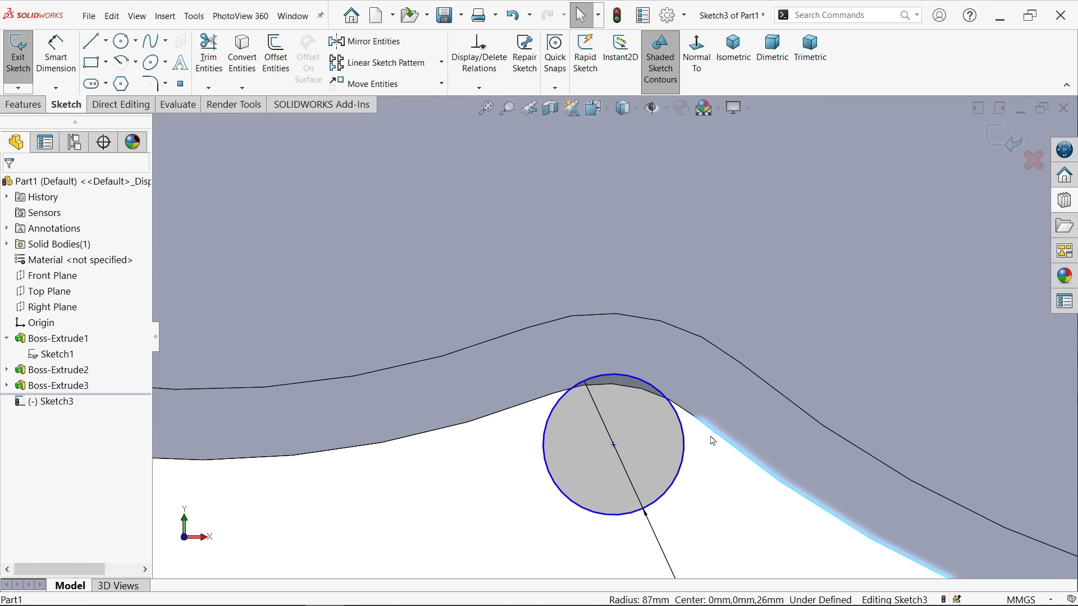
{"action": "left_click", "coordinate": [688, 456], "text": "ctrl"}
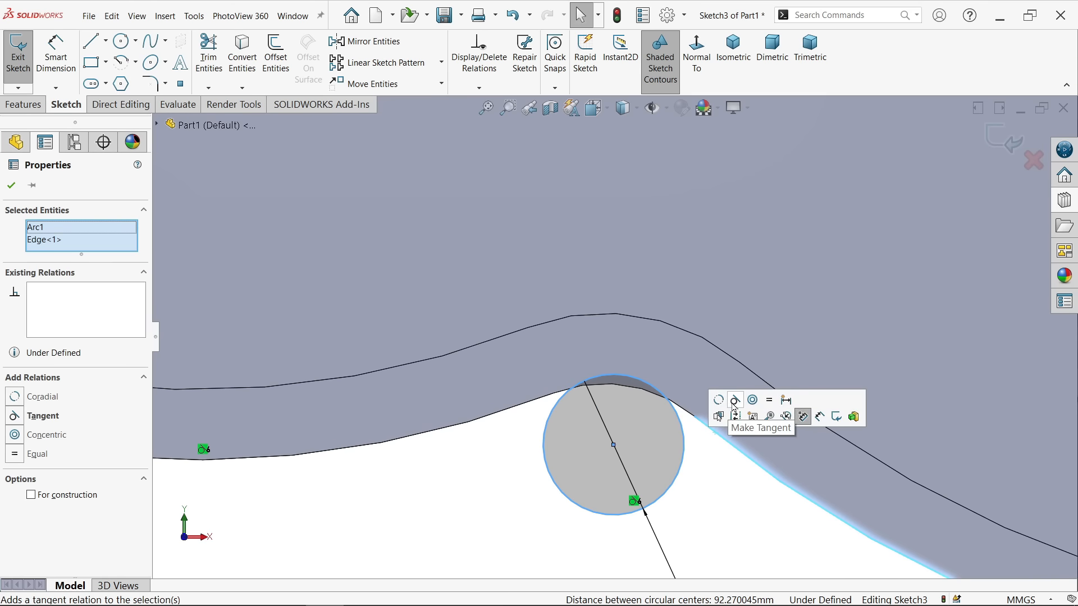
{"action": "left_click", "coordinate": [735, 401]}
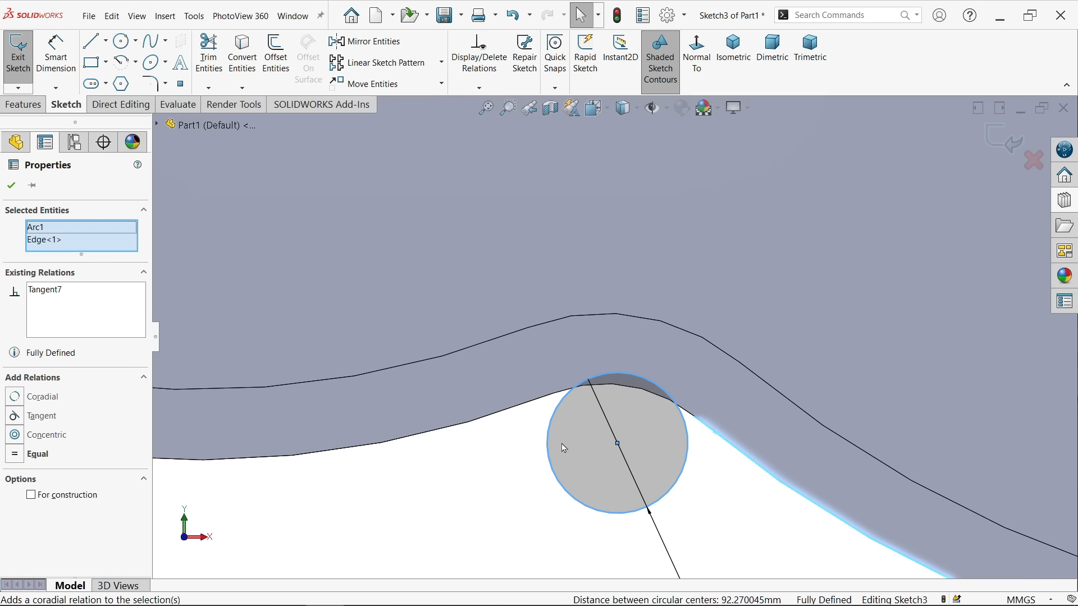
{"action": "left_click", "coordinate": [501, 458]}
Start a boss extrusion of the four notch circles with a blind depth of 5 mm
{"action": "scroll", "coordinate": [505, 436], "scroll_direction": "up", "scroll_amount": 5}
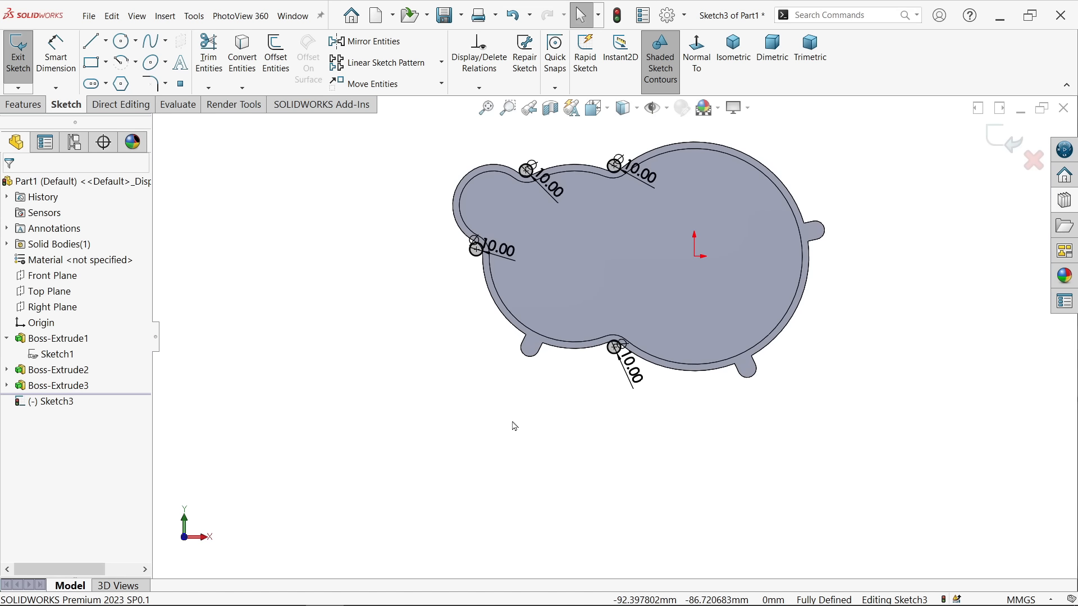
{"action": "scroll", "coordinate": [618, 235], "scroll_direction": "down", "scroll_amount": 5}
{"action": "scroll", "coordinate": [589, 221], "scroll_direction": "up", "scroll_amount": 3}
{"action": "scroll", "coordinate": [566, 247], "scroll_direction": "down", "scroll_amount": 3}
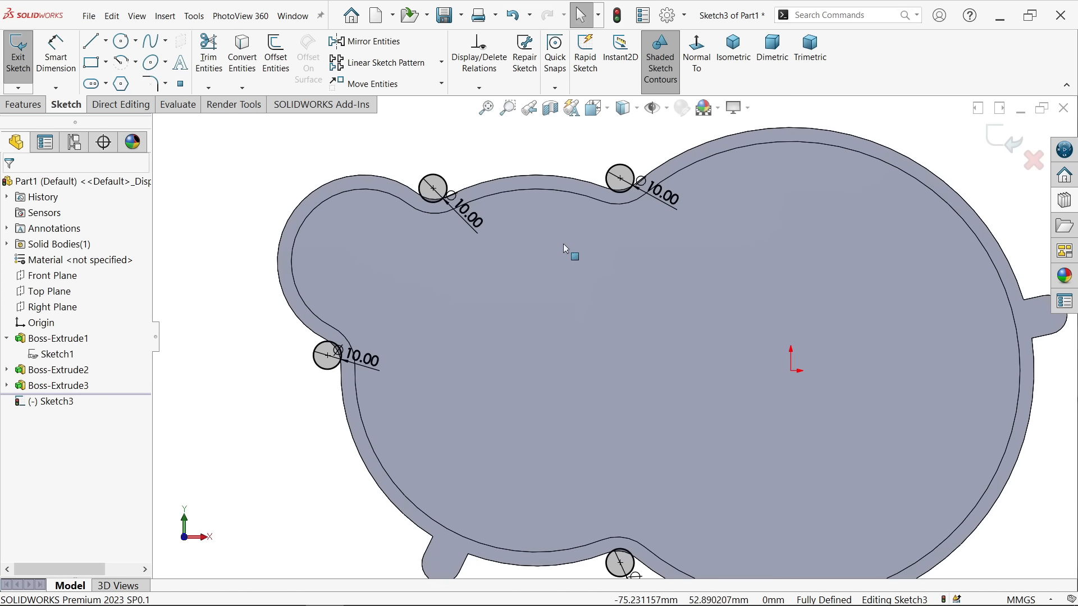
{"action": "left_click", "coordinate": [21, 106]}
{"action": "left_click", "coordinate": [24, 56]}
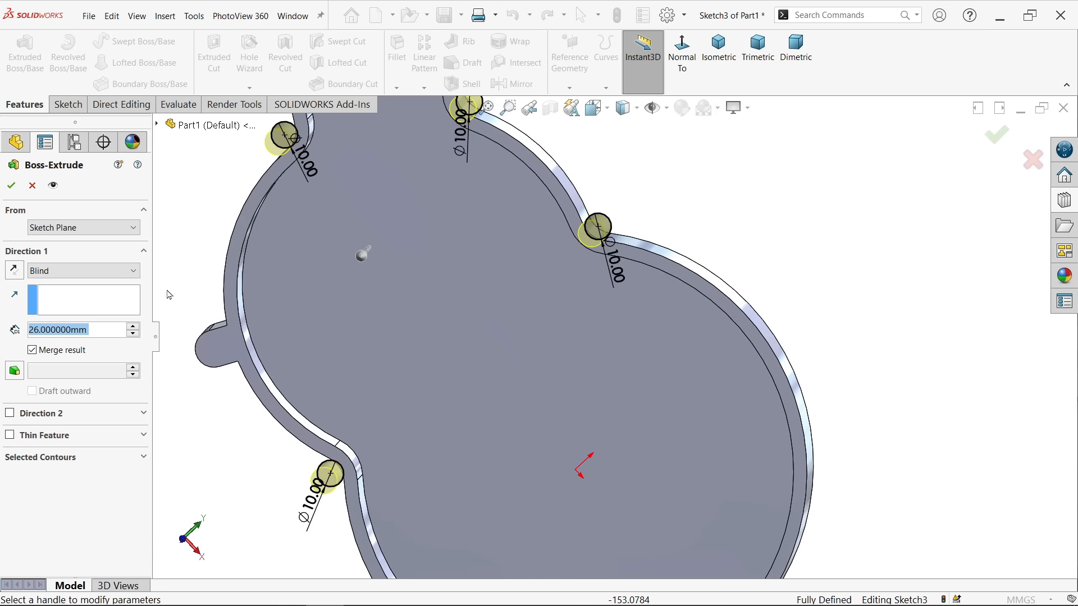
{"action": "type", "text": "5"}
{"action": "key", "text": "Return"}
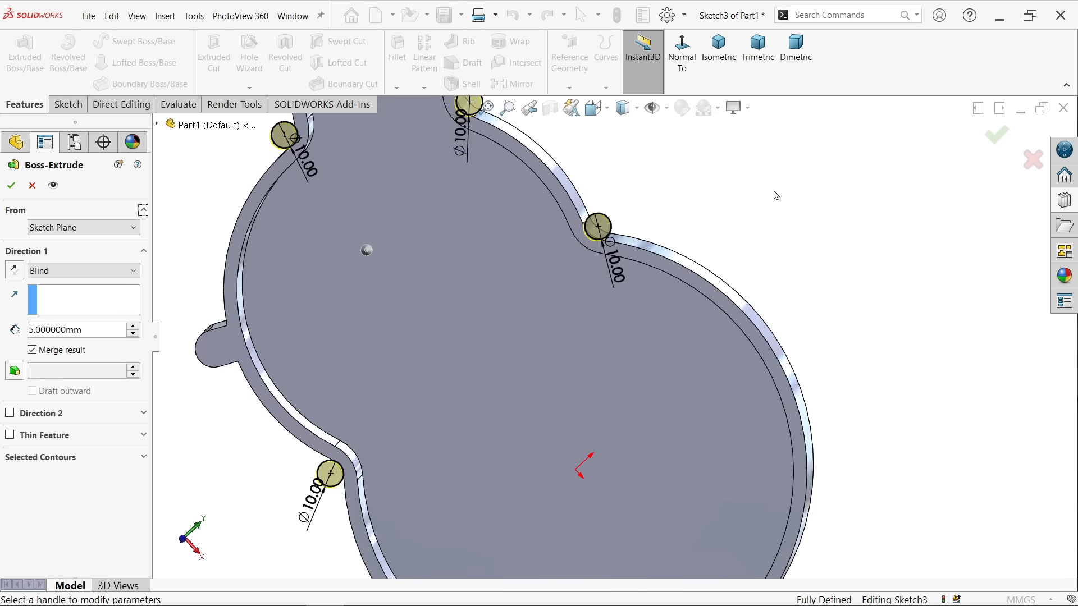
Reverse the extrusion direction so the four bosses run back from the rim along the outer wall, and finish the feature
{"action": "middle_click_drag", "start_coordinate": [725, 224], "coordinate": [712, 252]}
{"action": "scroll", "coordinate": [649, 224], "scroll_direction": "down", "scroll_amount": 9}
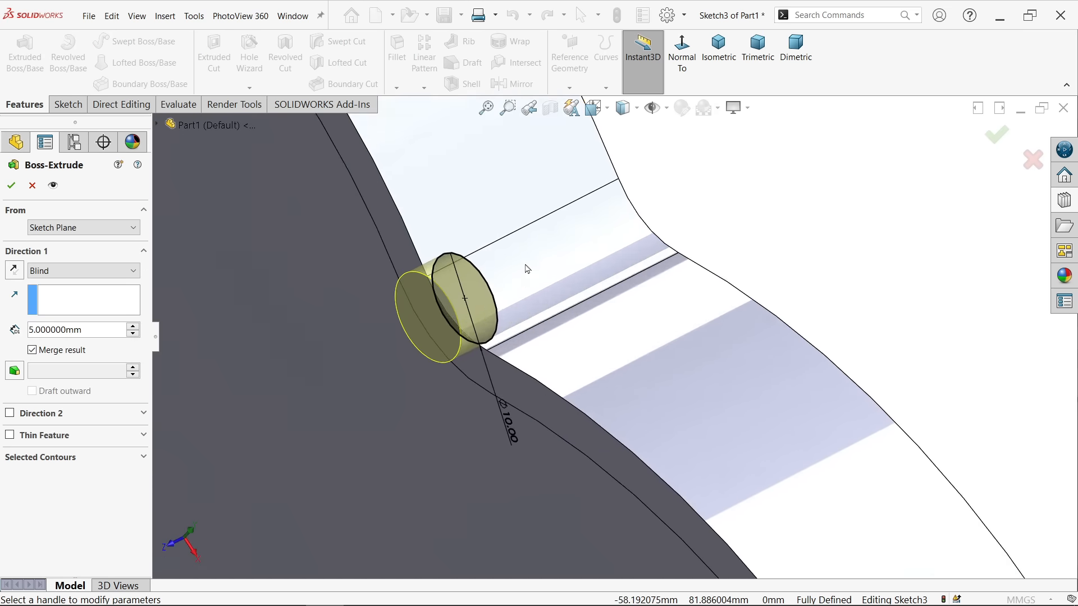
{"action": "left_click", "coordinate": [14, 272]}
{"action": "scroll", "coordinate": [348, 331], "scroll_direction": "up", "scroll_amount": 3}
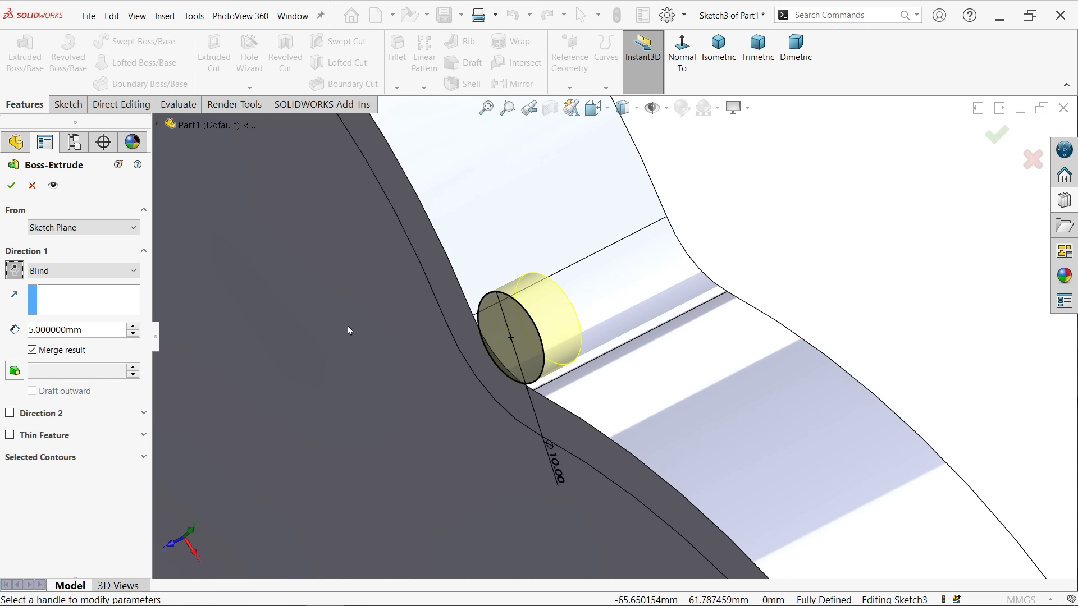
{"action": "left_click", "coordinate": [14, 188]}
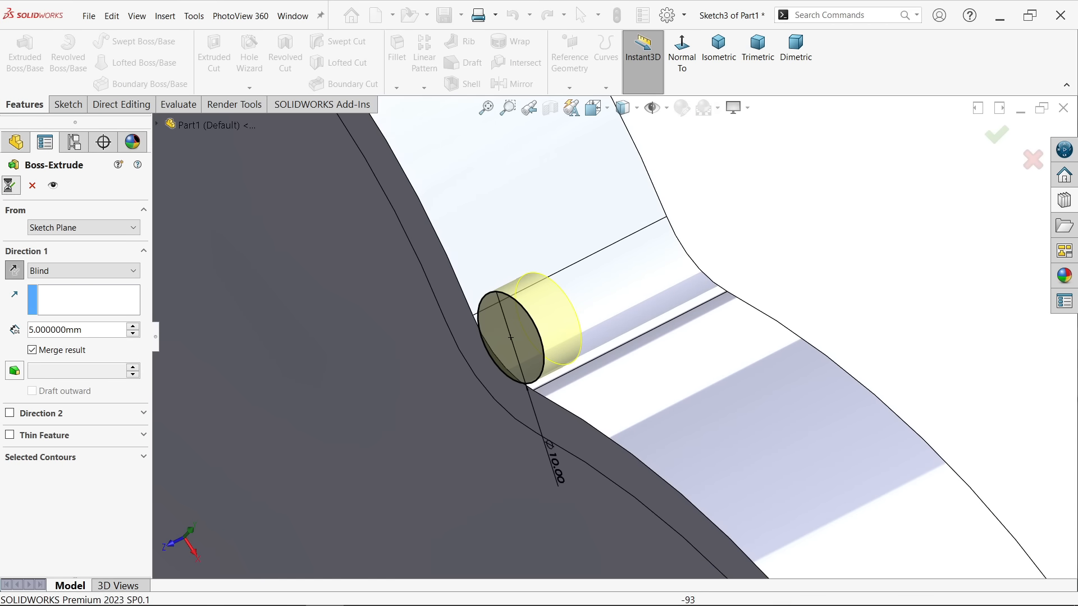
{"action": "scroll", "coordinate": [492, 306], "scroll_direction": "up", "scroll_amount": 3}
{"action": "scroll", "coordinate": [492, 306], "scroll_direction": "up", "scroll_amount": 2}
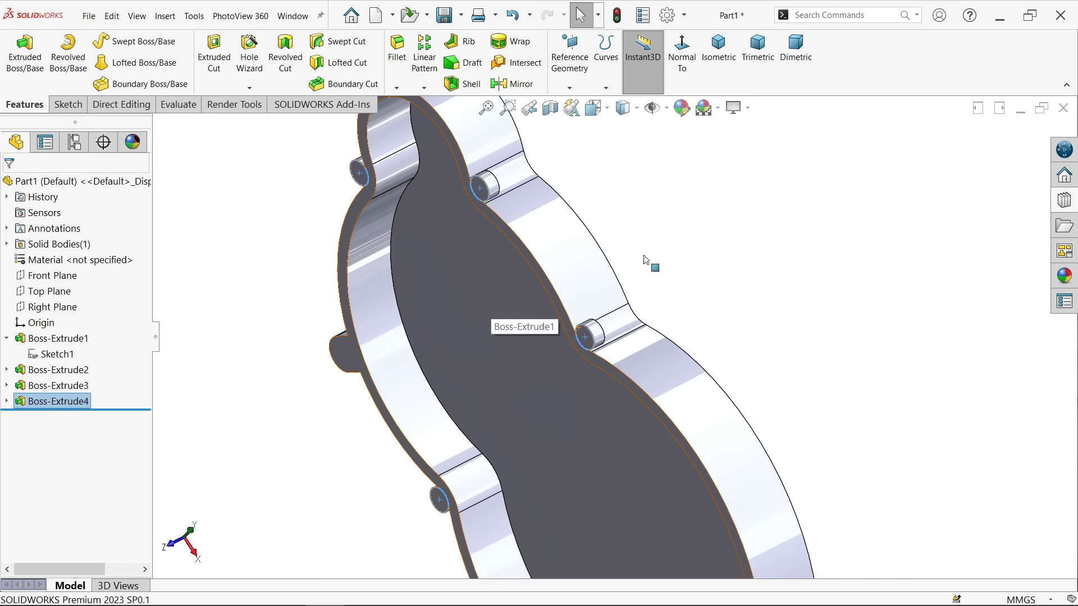
Start a constant-size fillet and select the upper corner edge where the large lobe's right-hand tab meets the outer wall
{"action": "left_click", "coordinate": [682, 257]}
{"action": "middle_click_drag", "start_coordinate": [734, 315], "coordinate": [776, 259]}
{"action": "scroll", "coordinate": [686, 304], "scroll_direction": "up", "scroll_amount": 4}
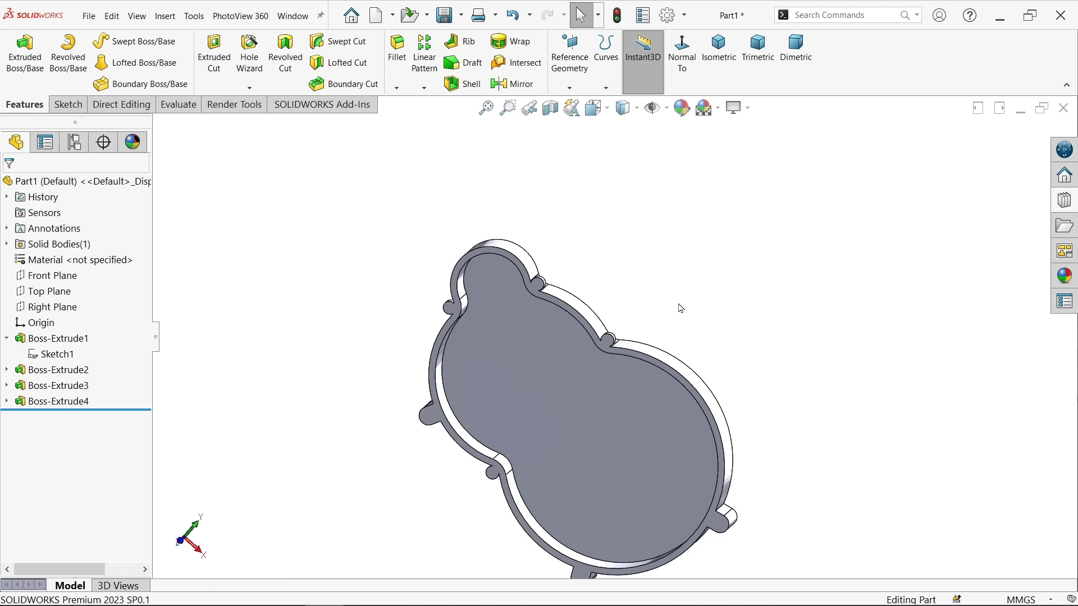
{"action": "scroll", "coordinate": [588, 397], "scroll_direction": "up", "scroll_amount": 1}
{"action": "scroll", "coordinate": [588, 396], "scroll_direction": "down", "scroll_amount": 2}
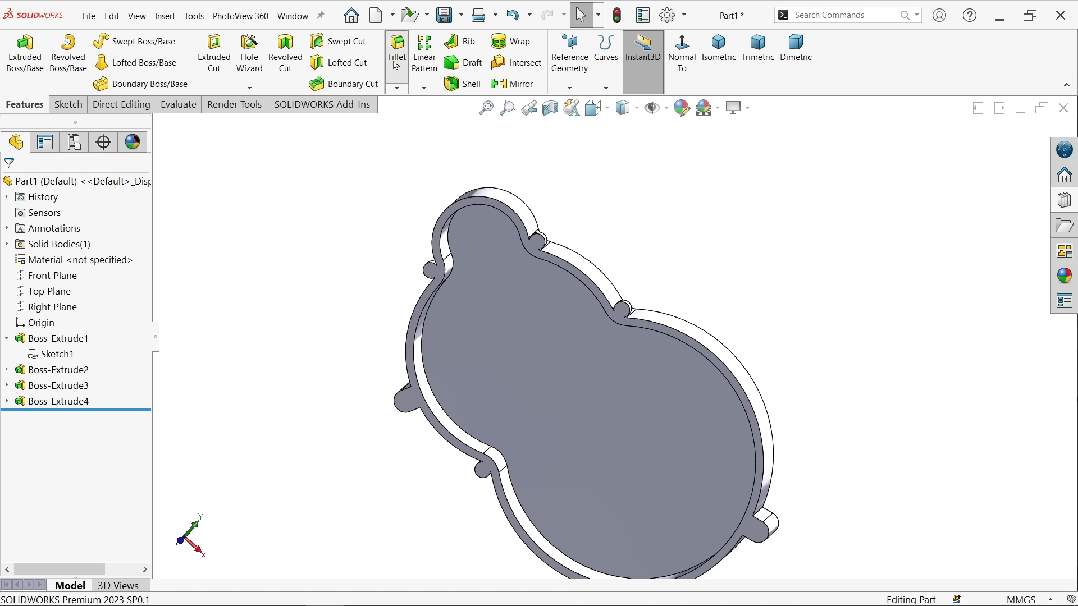
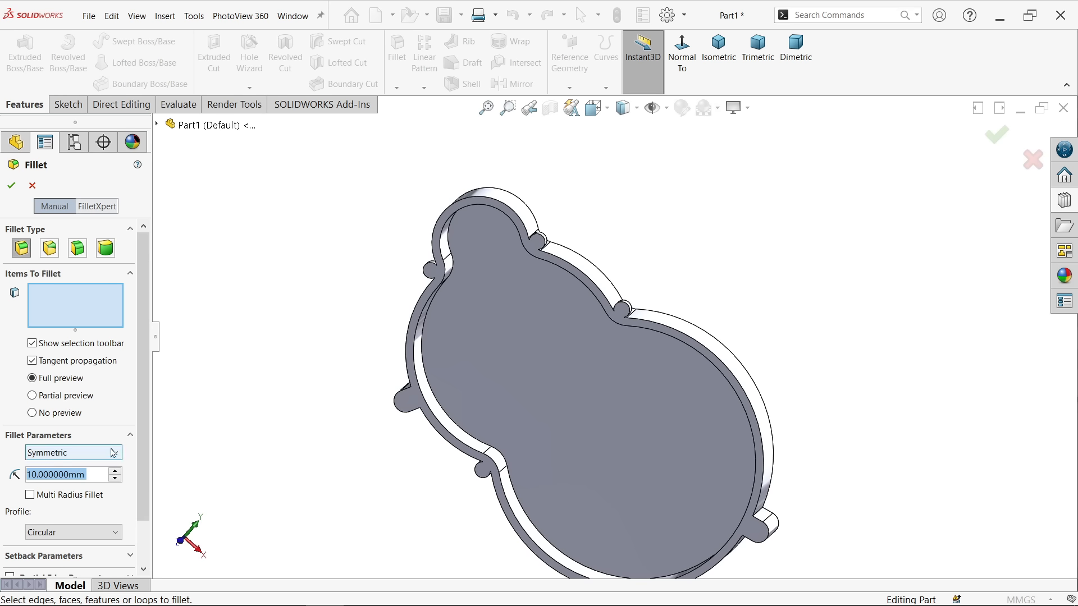
{"action": "scroll", "coordinate": [741, 490], "scroll_direction": "down", "scroll_amount": 5}
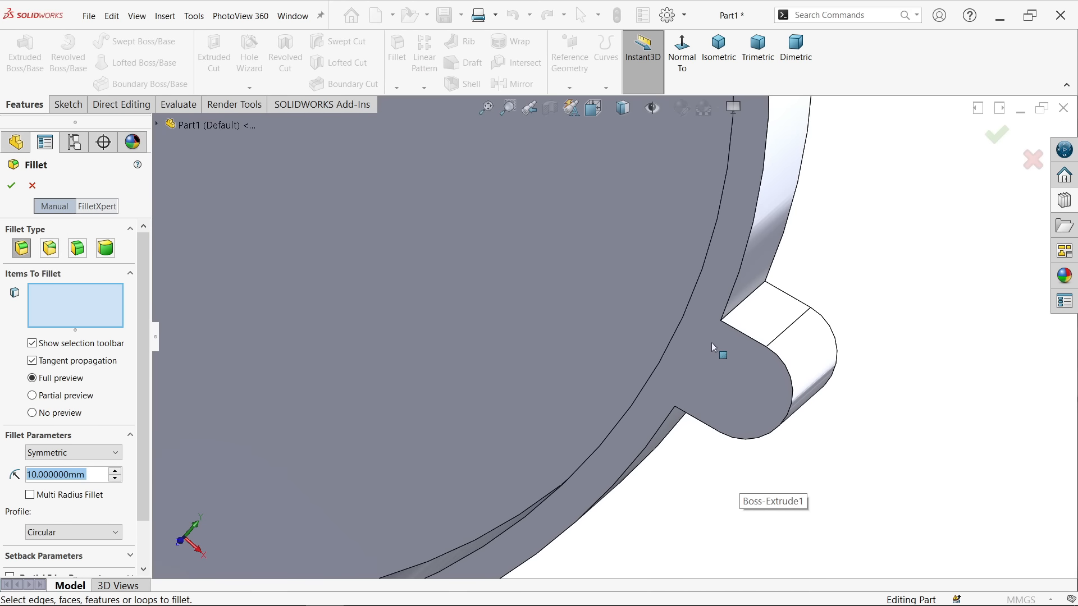
{"action": "left_click", "coordinate": [737, 314]}
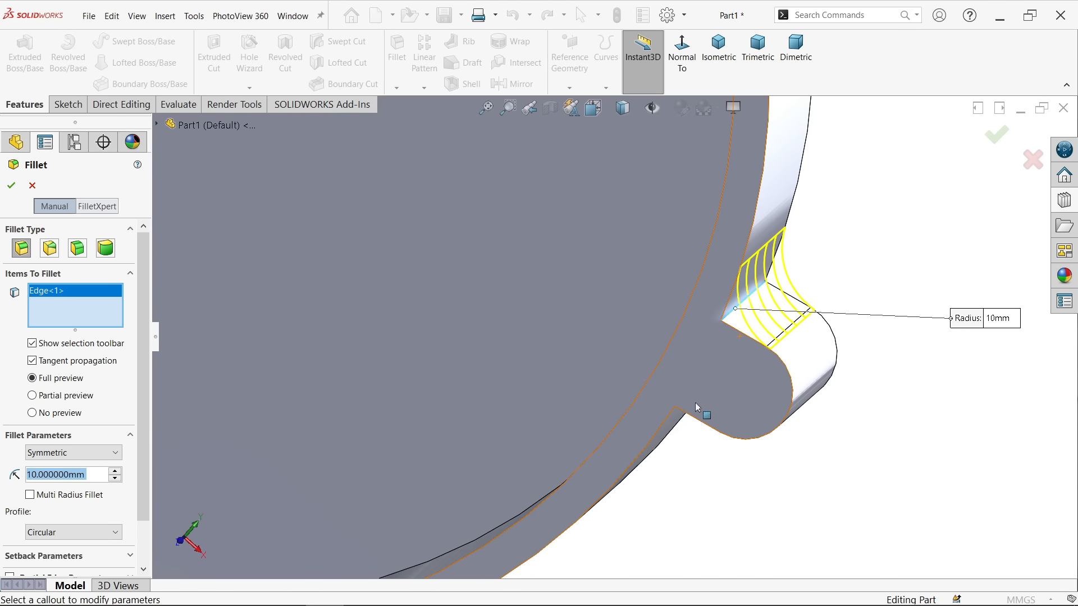
{"action": "scroll", "coordinate": [733, 385], "scroll_direction": "up", "scroll_amount": 3}
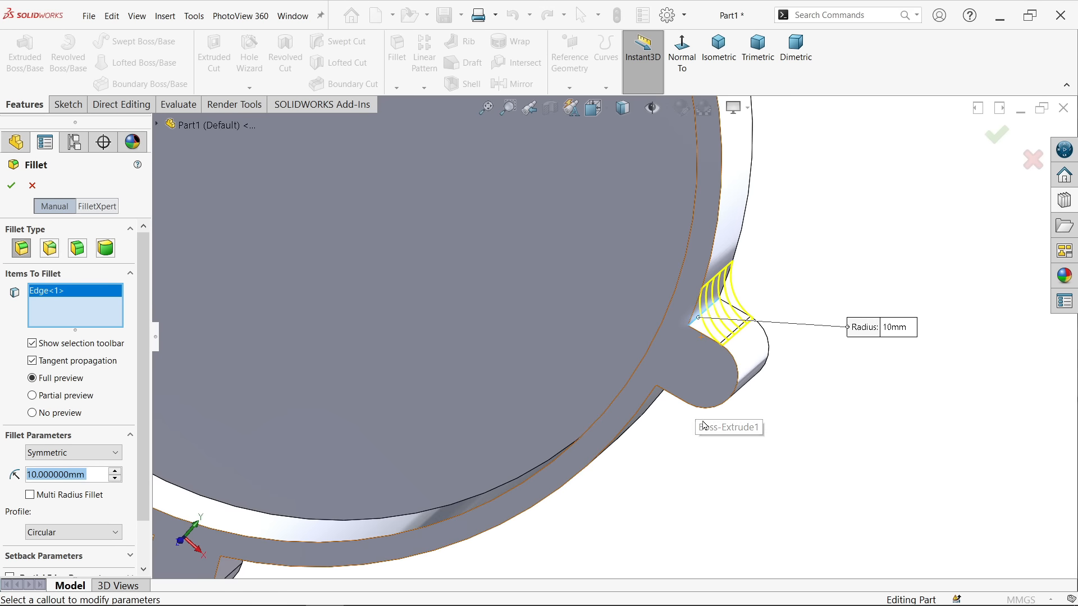
{"action": "middle_click_drag", "start_coordinate": [693, 467], "coordinate": [719, 329]}
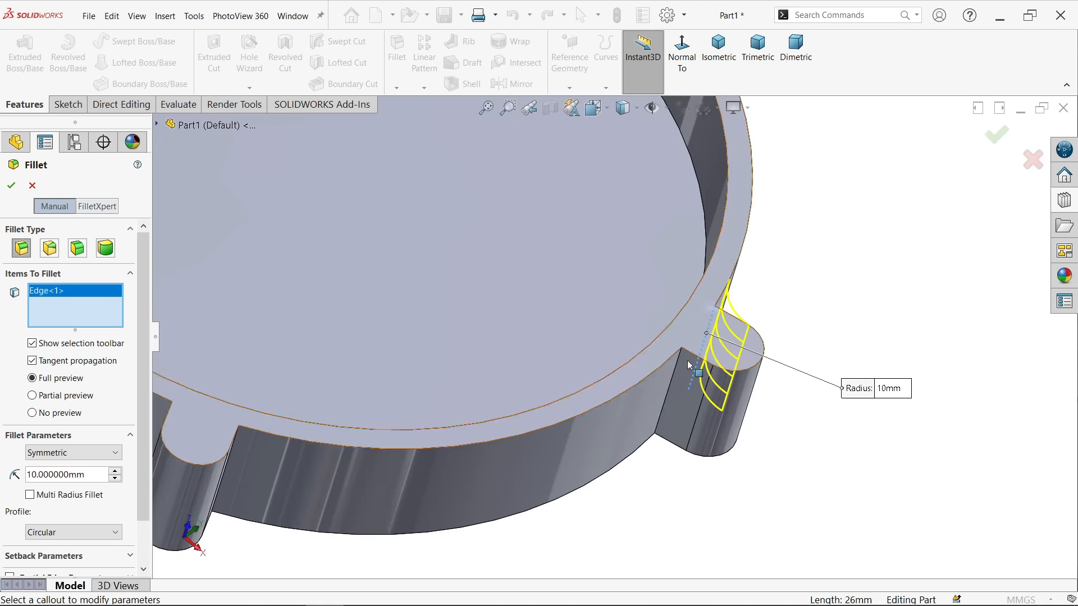
{"action": "left_click", "coordinate": [664, 399]}
{"action": "scroll", "coordinate": [515, 444], "scroll_direction": "up", "scroll_amount": 4}
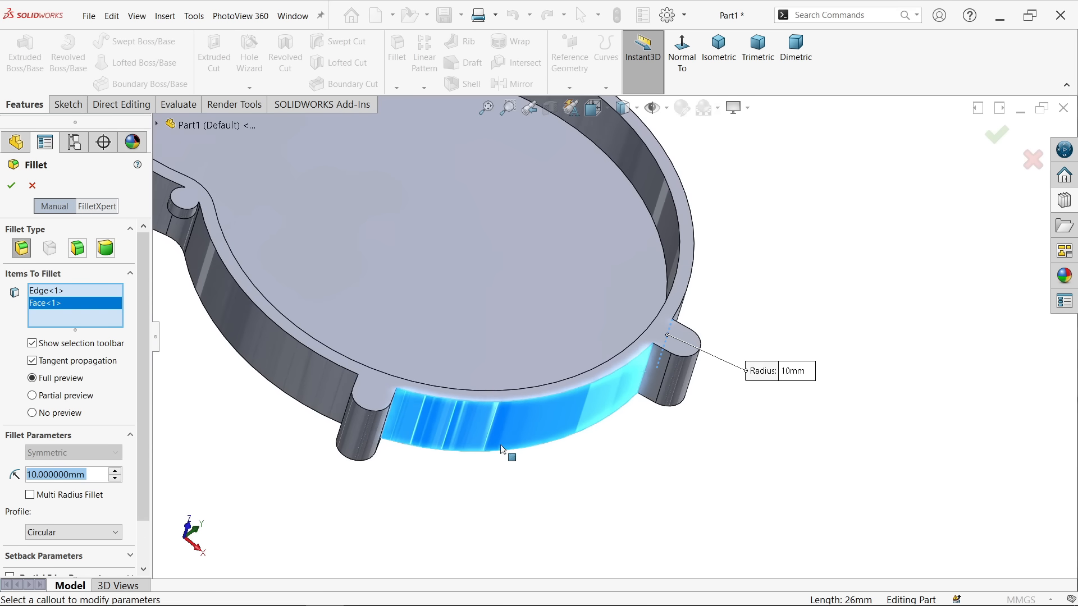
{"action": "right_click", "coordinate": [90, 311]}
{"action": "left_click", "coordinate": [119, 330]}
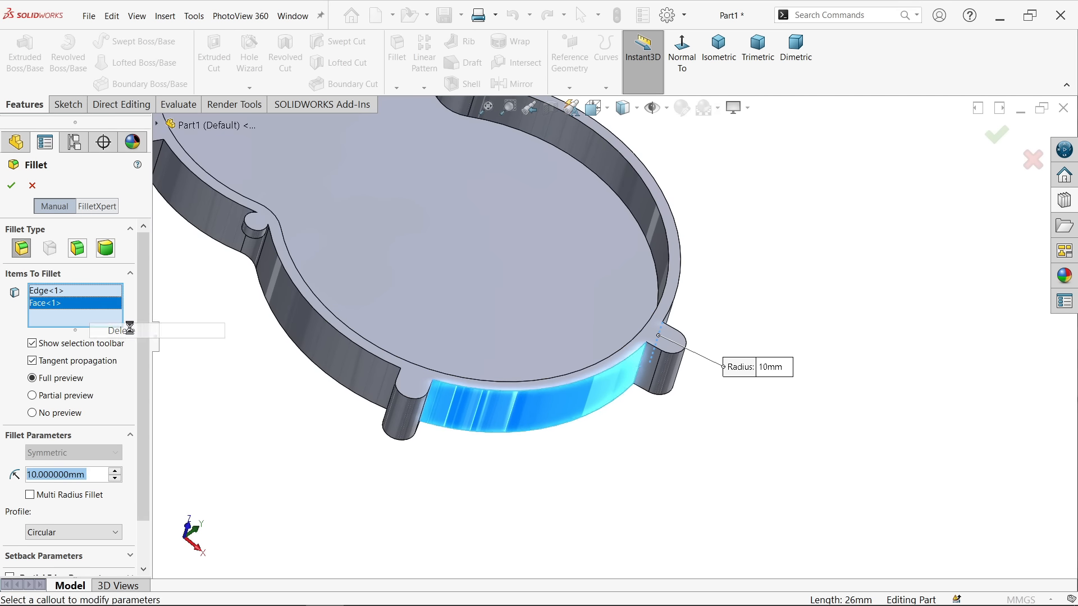
Add the right-hand tab's other corner edge and both corner edges of the large lobe's lower tab to the 10 mm fillet
{"action": "left_click", "coordinate": [643, 367]}
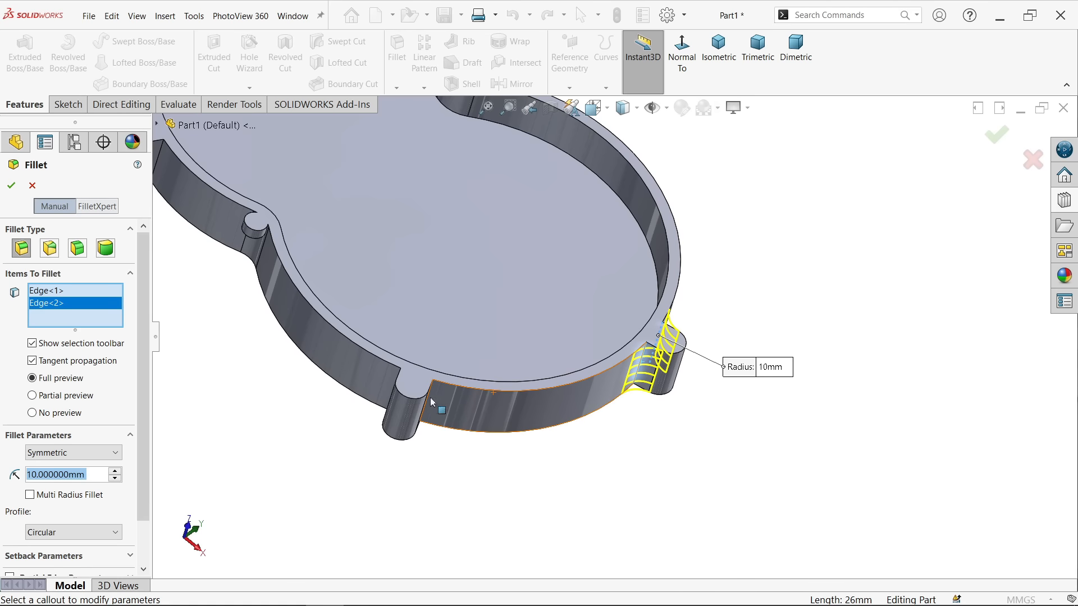
{"action": "middle_click_drag", "start_coordinate": [433, 403], "coordinate": [473, 414]}
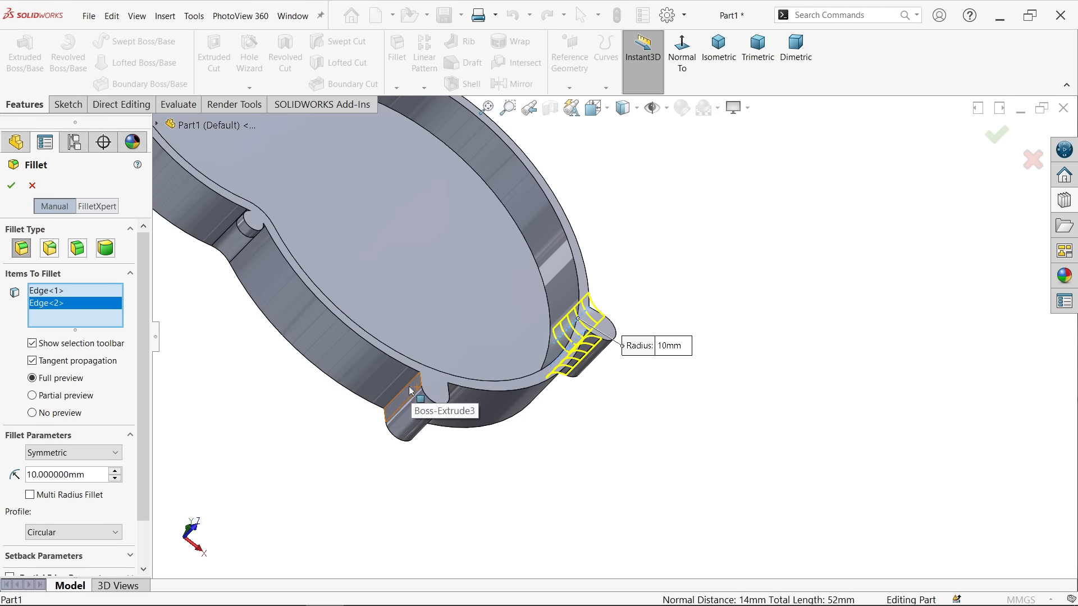
{"action": "left_click", "coordinate": [414, 392]}
{"action": "mouse_move", "coordinate": [415, 392]}
{"action": "middle_mouse_down"}
{"action": "mouse_move", "coordinate": [400, 395]}
{"action": "mouse_move", "coordinate": [412, 397]}
{"action": "middle_mouse_up"}
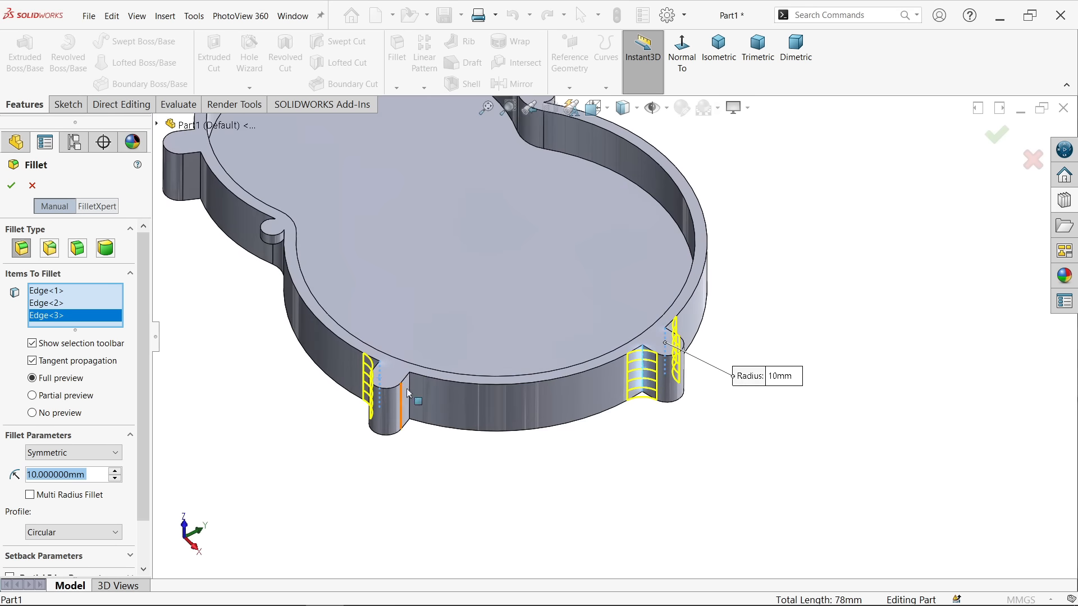
{"action": "left_click", "coordinate": [413, 397]}
{"action": "scroll", "coordinate": [396, 361], "scroll_direction": "up", "scroll_amount": 2}
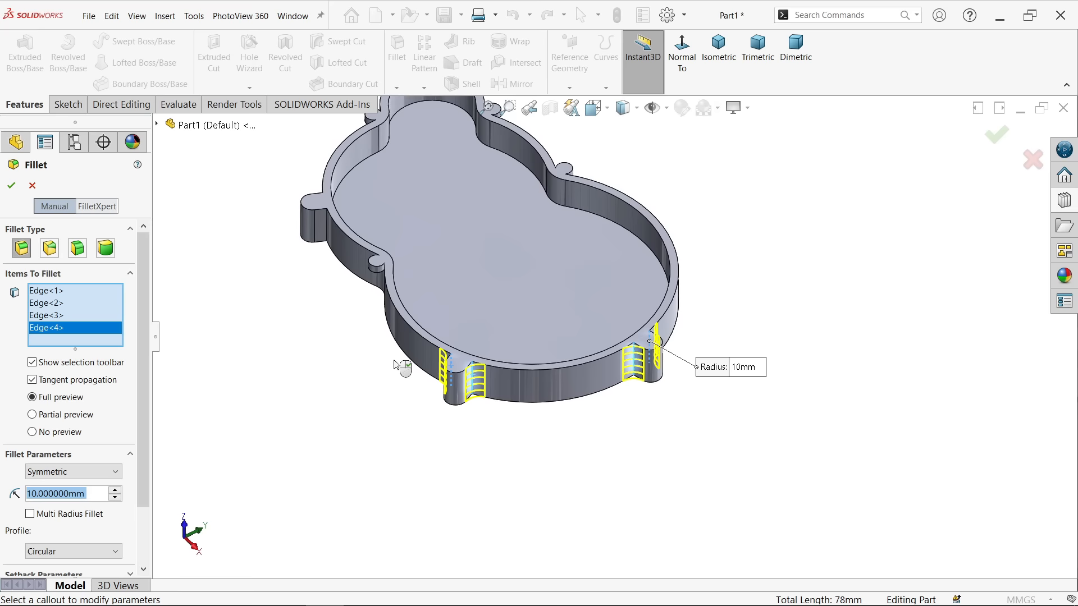
Add both corner edges of the middle lobe's mounting tab to the selection and finish the 10 mm fillet
{"action": "scroll", "coordinate": [349, 241], "scroll_direction": "down", "scroll_amount": 5}
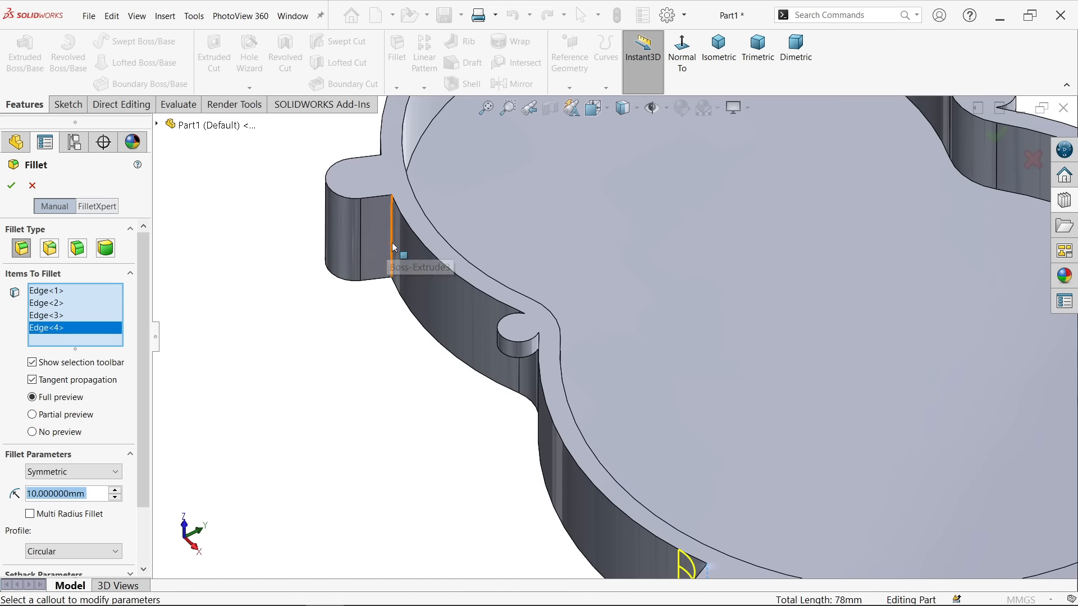
{"action": "left_click", "coordinate": [393, 248]}
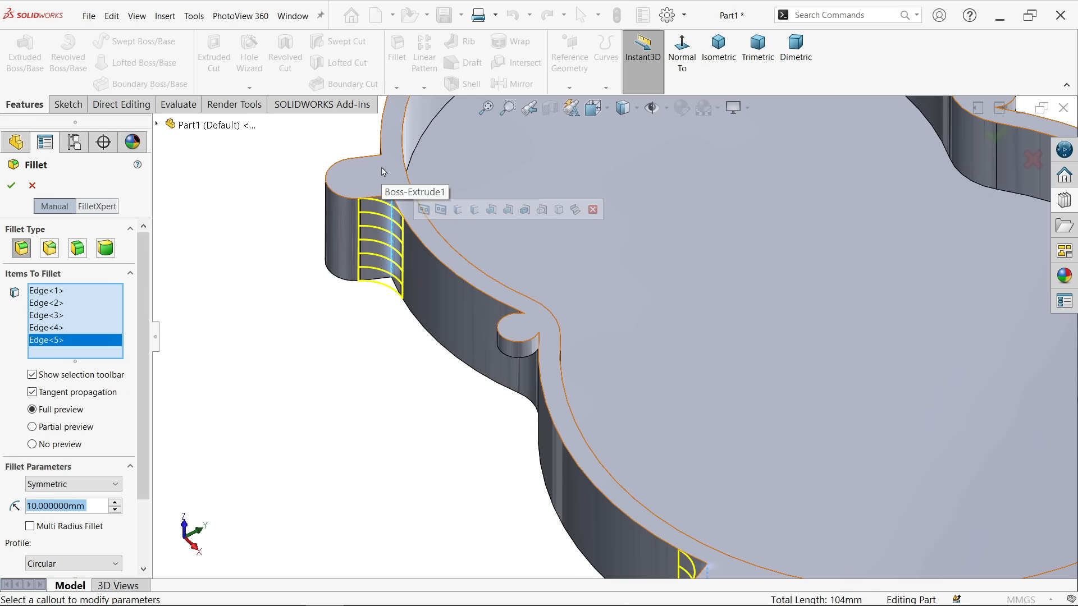
{"action": "middle_click_drag", "start_coordinate": [392, 174], "coordinate": [463, 357]}
{"action": "left_click", "coordinate": [366, 168]}
{"action": "scroll", "coordinate": [506, 345], "scroll_direction": "up", "scroll_amount": 3}
{"action": "scroll", "coordinate": [637, 249], "scroll_direction": "down", "scroll_amount": 3}
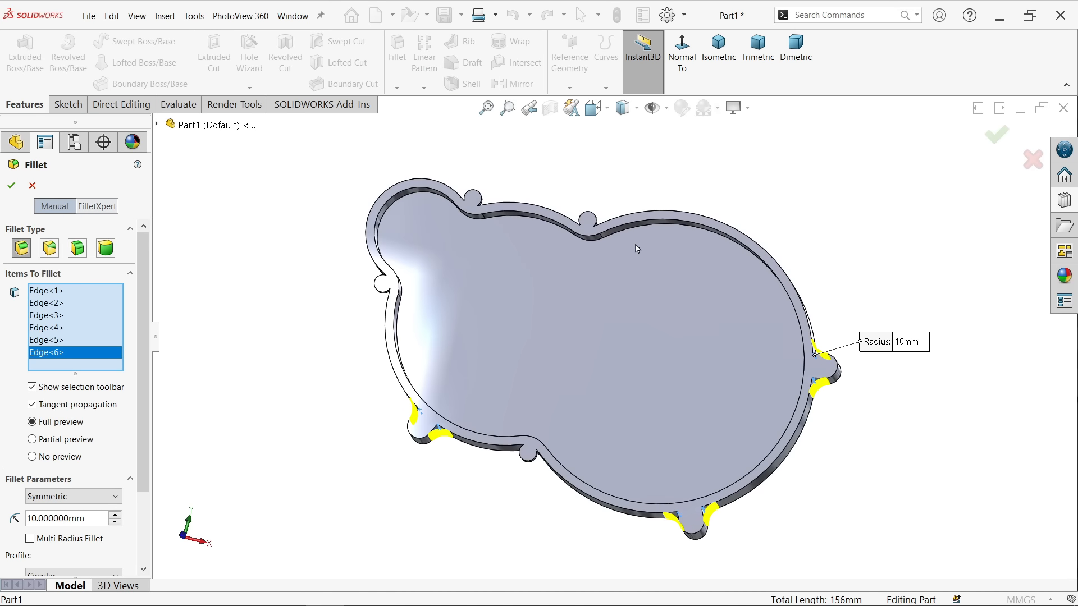
{"action": "left_click", "coordinate": [12, 189]}
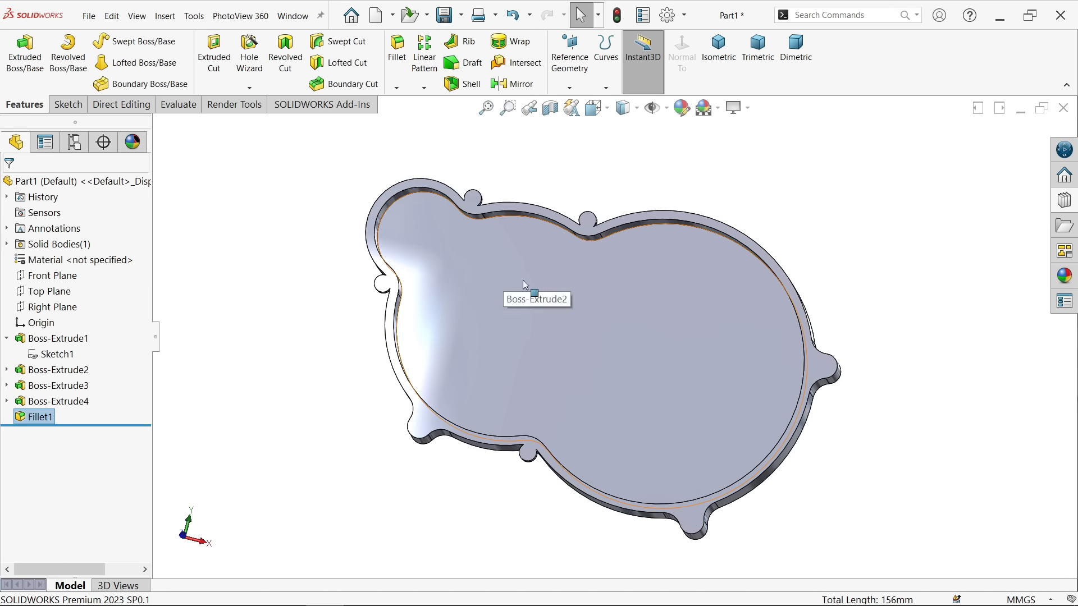
Switch to the reference drawing and examine the housing's front view for the notch boss fillet radius and the hole callouts
{"action": "key", "text": "alt+Tab"}
{"action": "scroll", "coordinate": [325, 347], "scroll_direction": "up", "scroll_amount": 1}
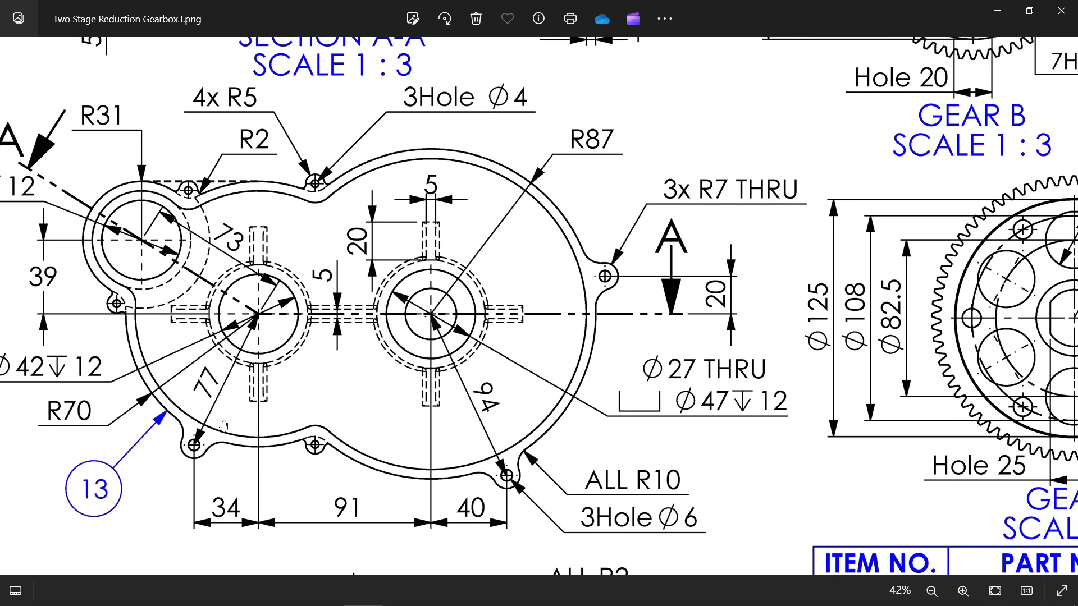
{"action": "left_click_drag", "start_coordinate": [336, 199], "coordinate": [354, 284]}
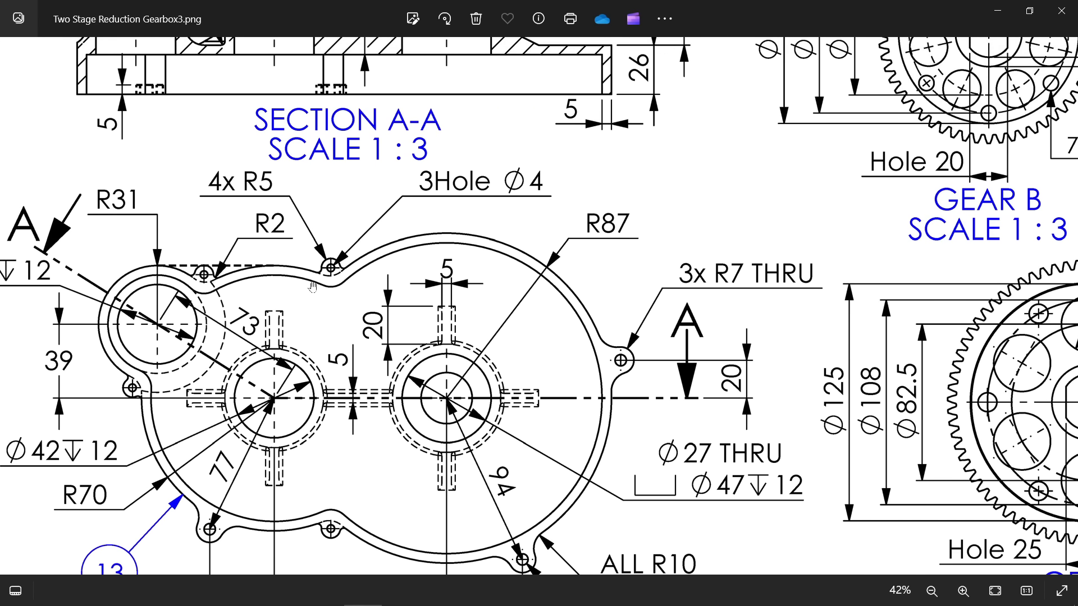
{"action": "scroll", "coordinate": [280, 272], "scroll_direction": "up", "scroll_amount": 4}
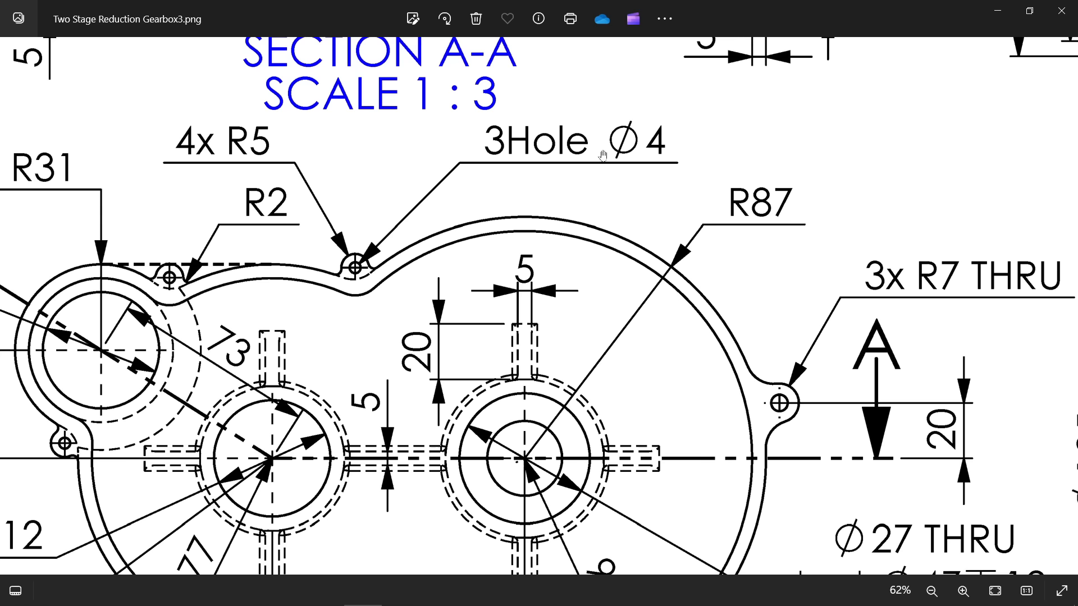
{"action": "left_click_drag", "start_coordinate": [589, 338], "coordinate": [558, 205]}
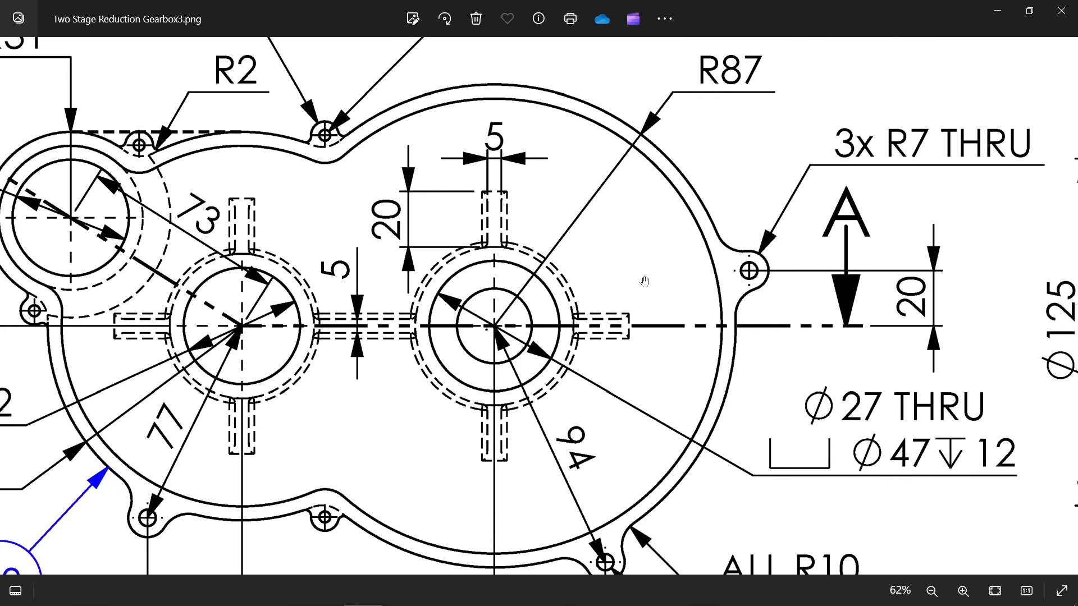
{"action": "left_click_drag", "start_coordinate": [636, 361], "coordinate": [656, 211]}
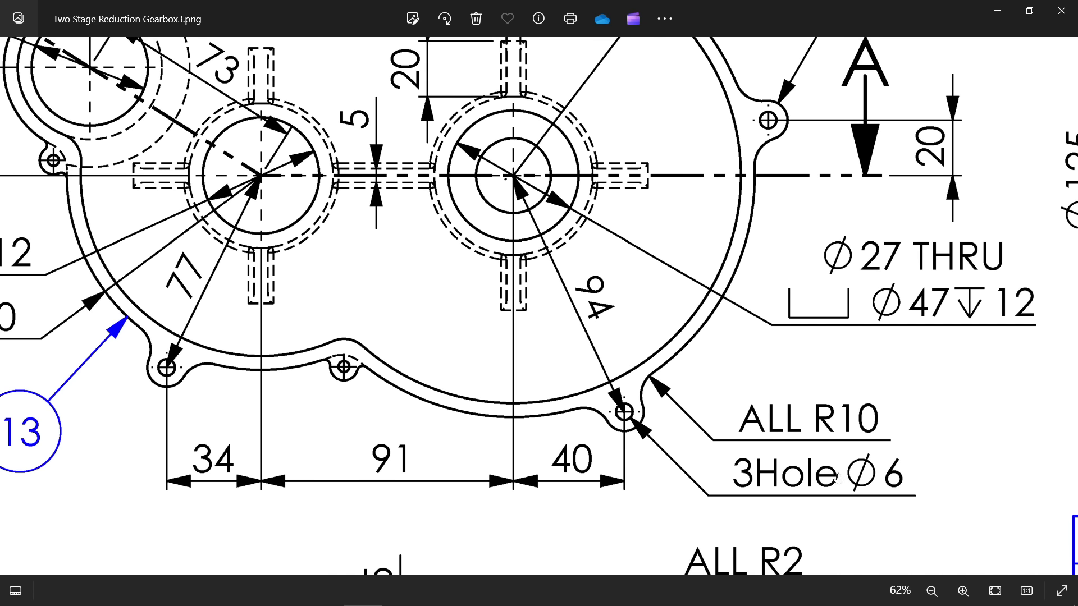
{"action": "left_click_drag", "start_coordinate": [368, 282], "coordinate": [474, 384]}
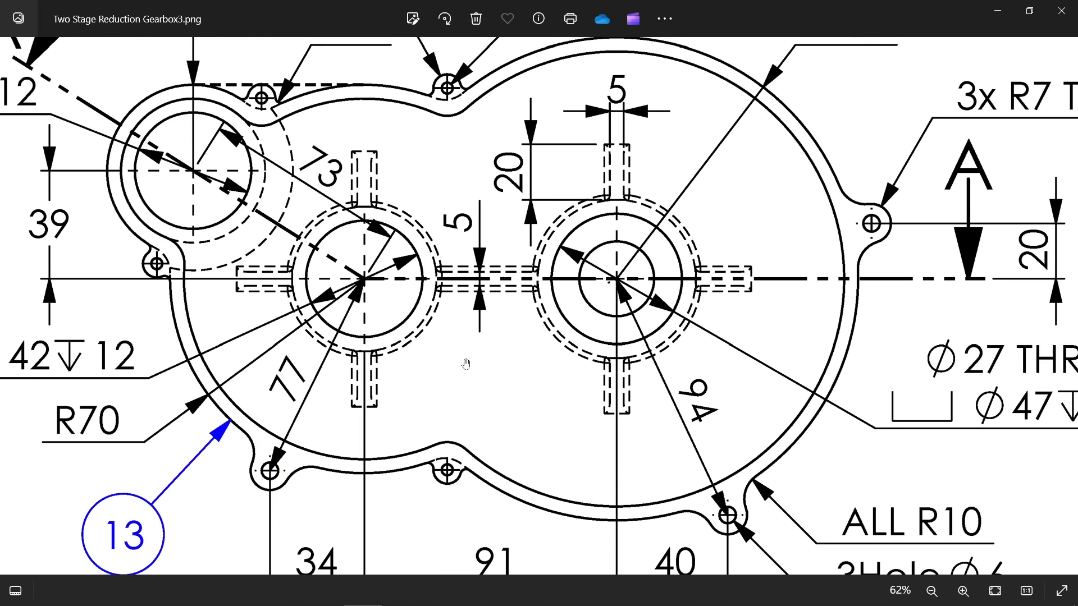
{"action": "left_click", "coordinate": [999, 10]}
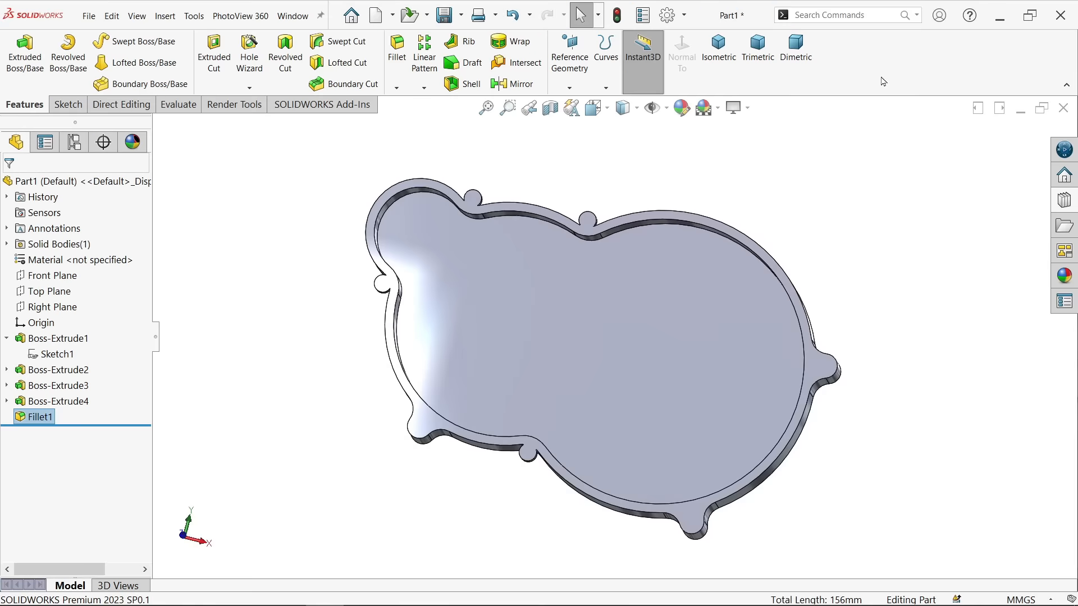
Start a 2 mm constant-size fillet in SOLIDWORKS and select the large-lobe-side corner edge of the upper boss between the middle and large lobes
{"action": "middle_click_drag", "start_coordinate": [505, 207], "coordinate": [469, 168]}
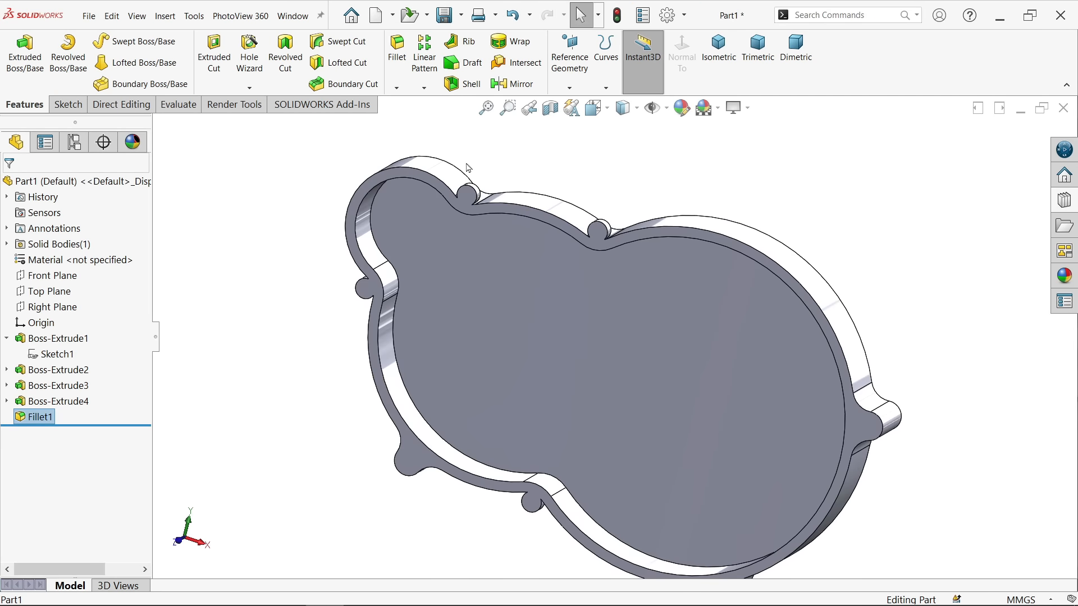
{"action": "left_click", "coordinate": [397, 62]}
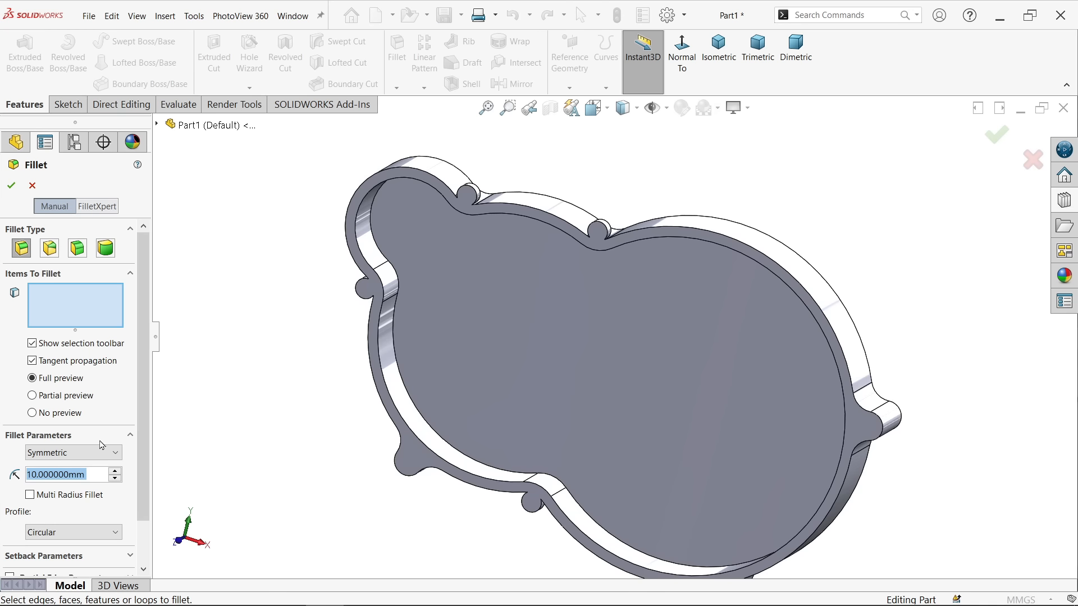
{"action": "type", "text": "2"}
{"action": "key", "text": "Return"}
{"action": "scroll", "coordinate": [588, 252], "scroll_direction": "down", "scroll_amount": 5}
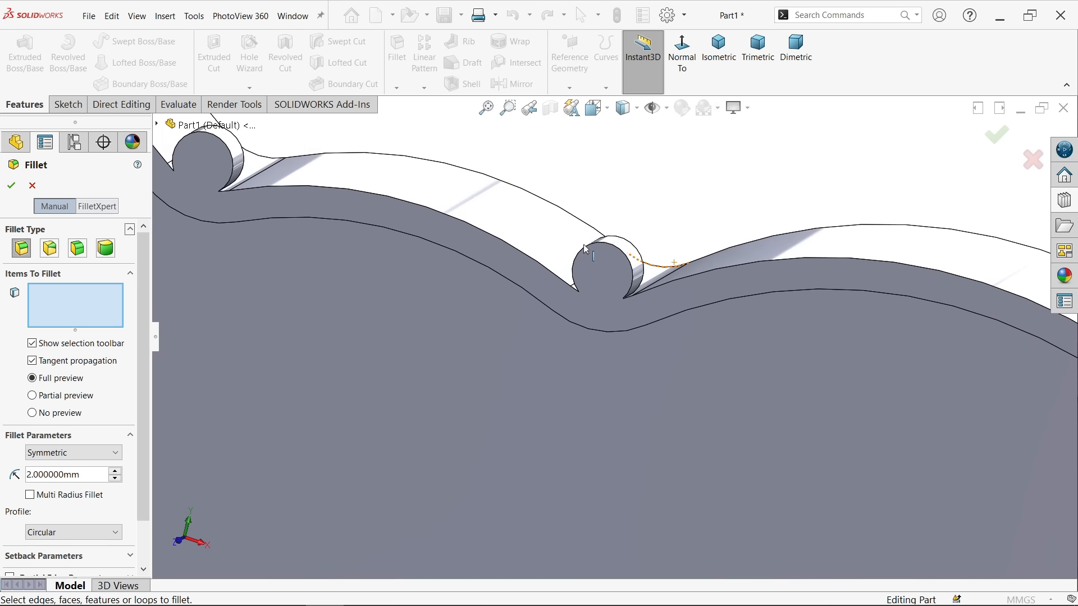
{"action": "scroll", "coordinate": [584, 248], "scroll_direction": "down", "scroll_amount": 1}
{"action": "scroll", "coordinate": [416, 309], "scroll_direction": "down", "scroll_amount": 1}
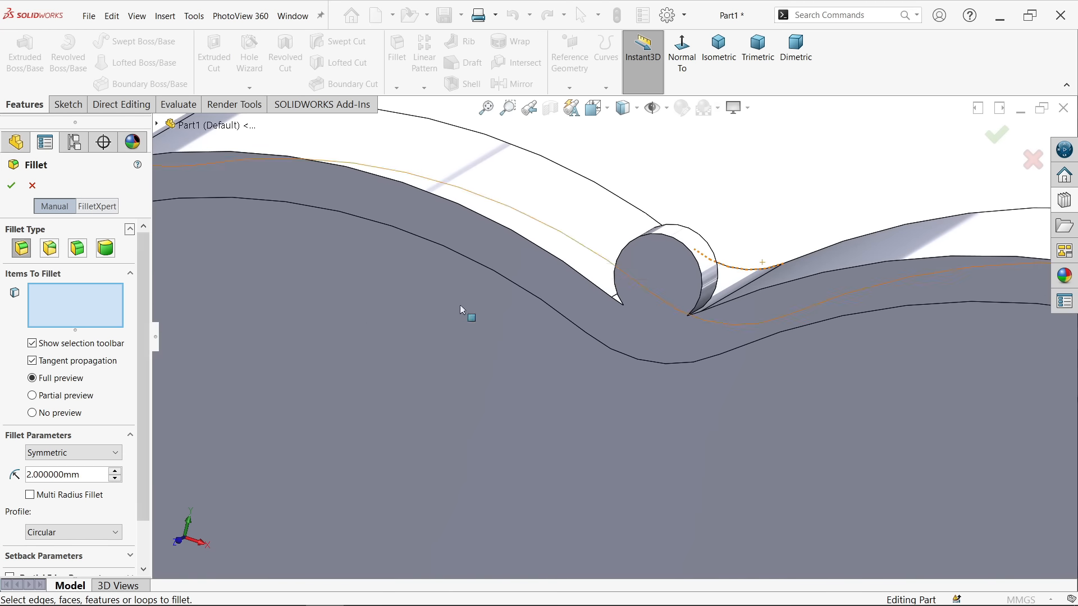
{"action": "scroll", "coordinate": [678, 308], "scroll_direction": "down", "scroll_amount": 4}
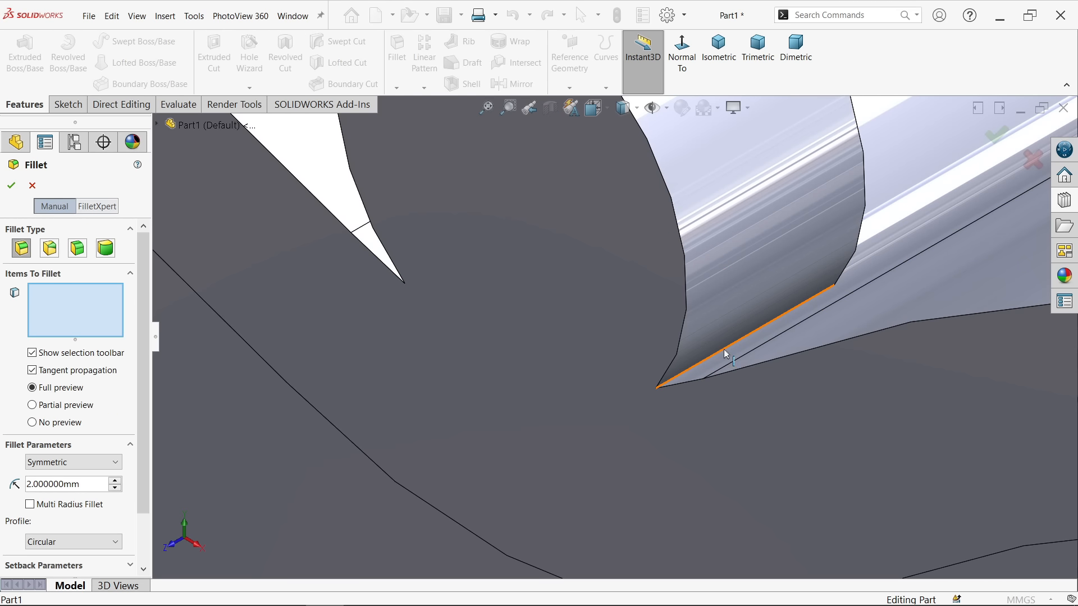
{"action": "left_click", "coordinate": [726, 355]}
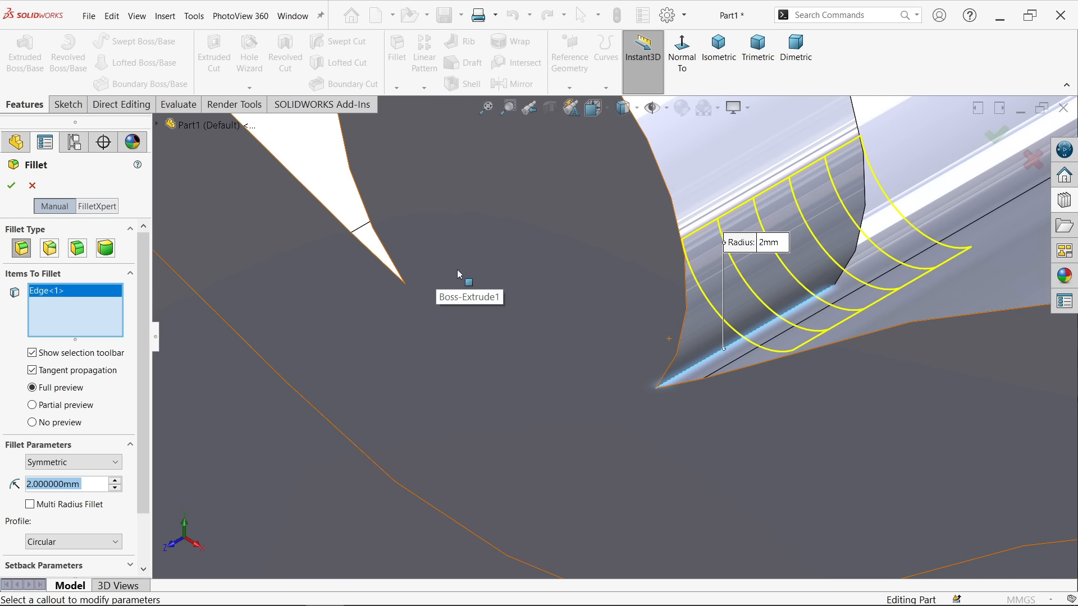
Add the middle-lobe-side corner edge of the same notch boss to the 2 mm fillet
{"action": "scroll", "coordinate": [493, 269], "scroll_direction": "up", "scroll_amount": 4}
{"action": "middle_click_drag", "start_coordinate": [496, 266], "coordinate": [575, 326]}
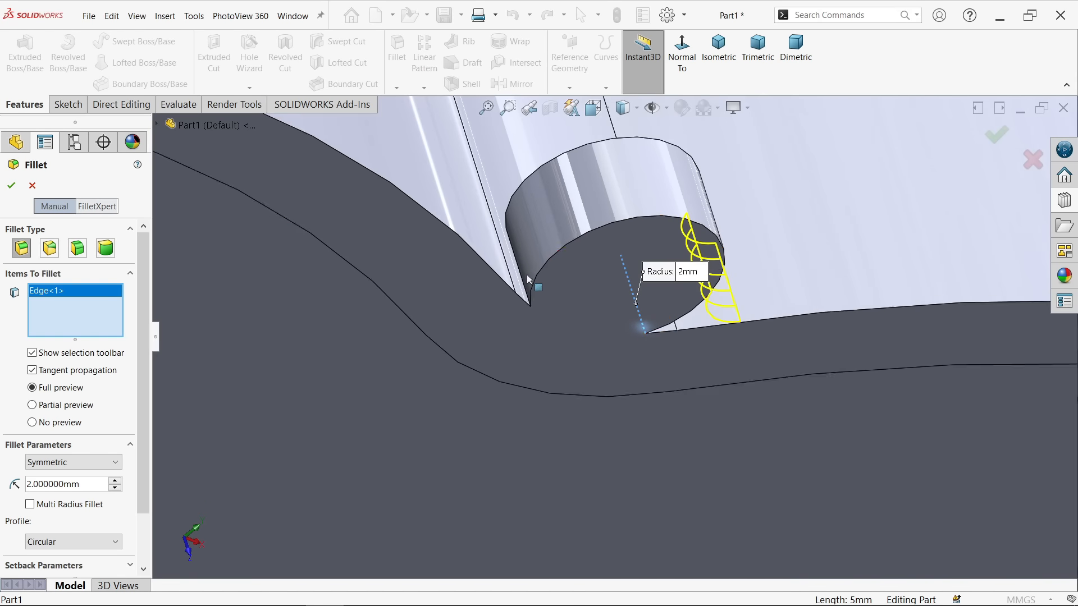
{"action": "scroll", "coordinate": [528, 279], "scroll_direction": "down", "scroll_amount": 2}
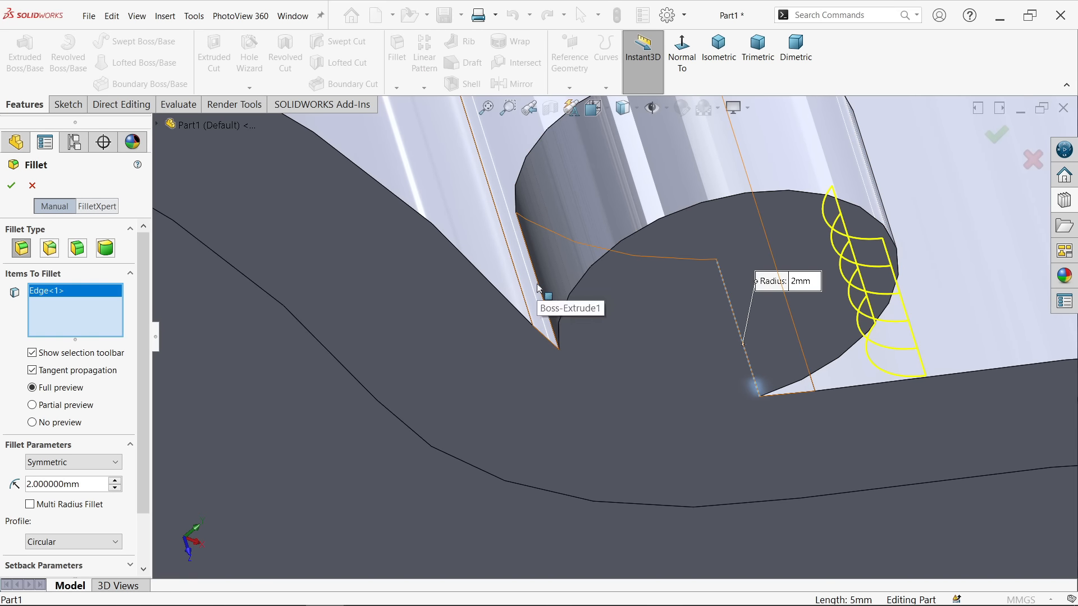
{"action": "left_click", "coordinate": [538, 289]}
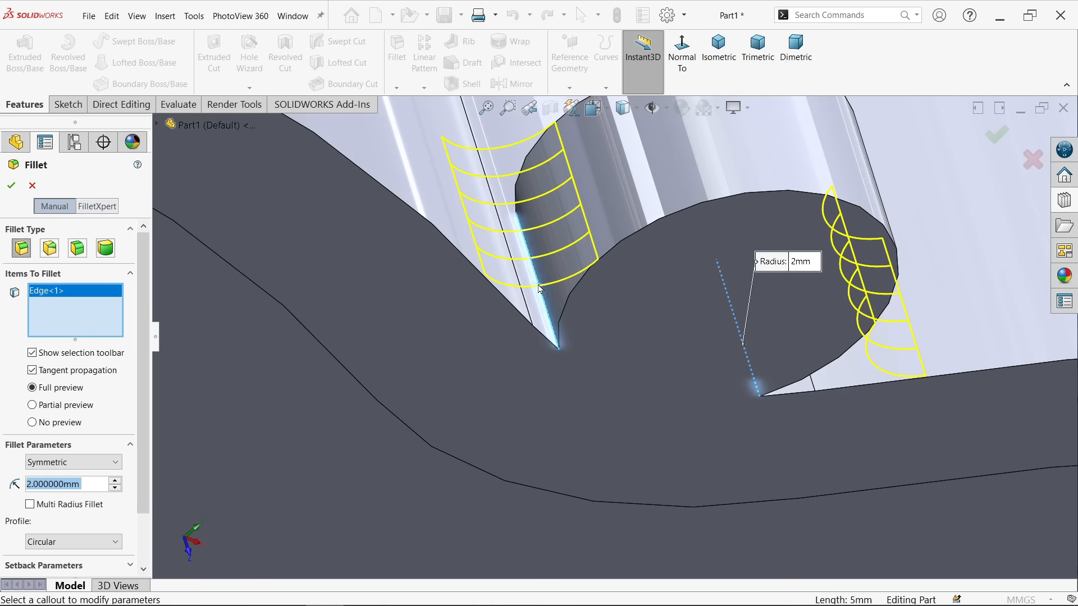
Add both corner edges of the upper boss between the small and middle lobes to the 2 mm fillet
{"action": "scroll", "coordinate": [528, 303], "scroll_direction": "up", "scroll_amount": 3}
{"action": "scroll", "coordinate": [278, 225], "scroll_direction": "down", "scroll_amount": 6}
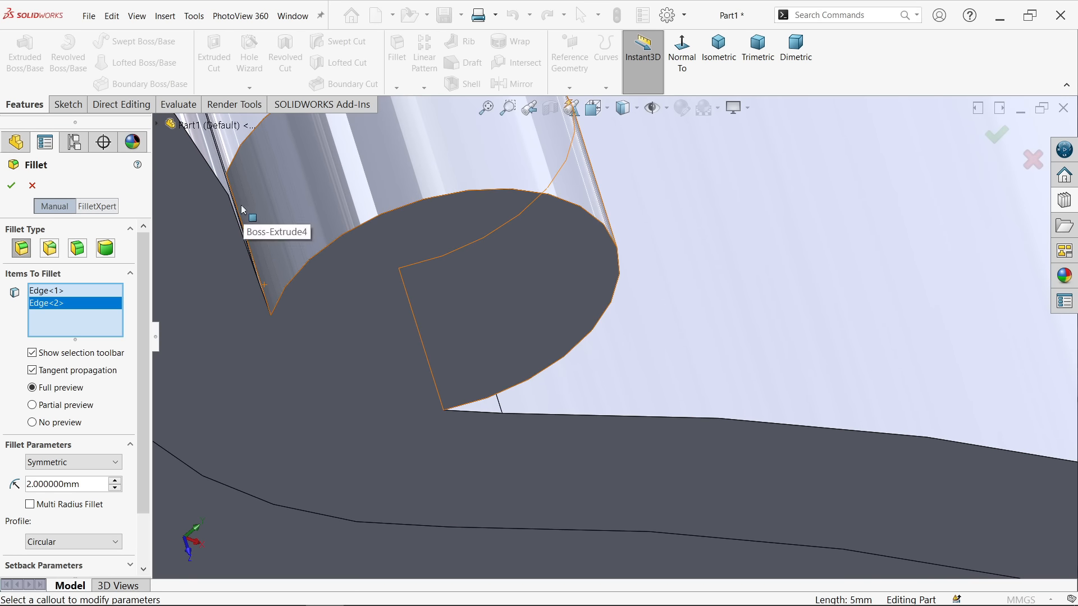
{"action": "scroll", "coordinate": [238, 211], "scroll_direction": "up", "scroll_amount": 3}
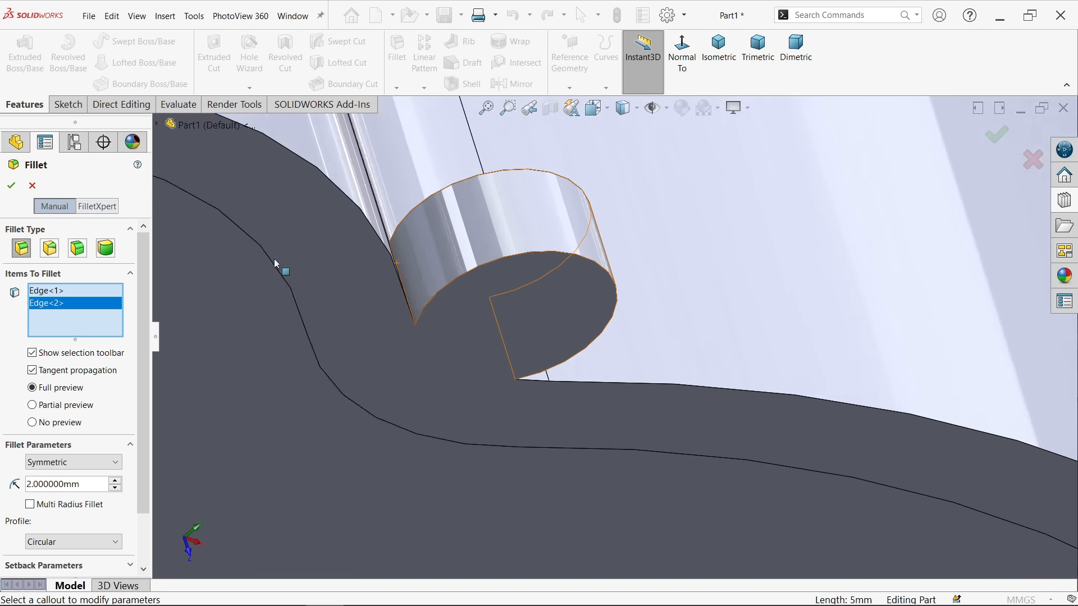
{"action": "middle_click_drag", "start_coordinate": [274, 262], "coordinate": [355, 325]}
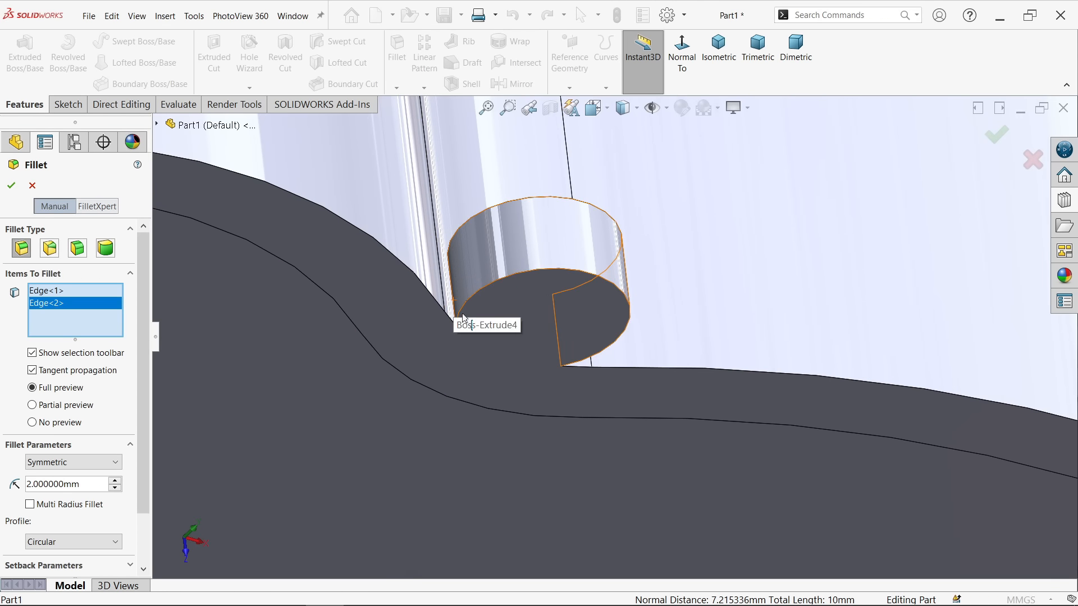
{"action": "scroll", "coordinate": [464, 318], "scroll_direction": "down", "scroll_amount": 10}
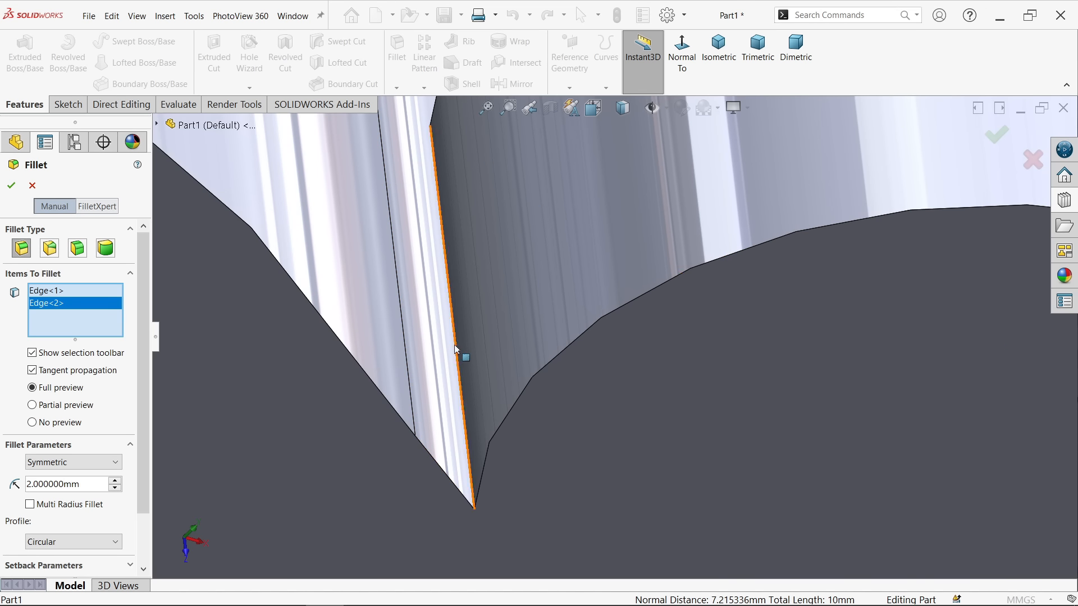
{"action": "left_click", "coordinate": [457, 355]}
{"action": "scroll", "coordinate": [548, 377], "scroll_direction": "up", "scroll_amount": 8}
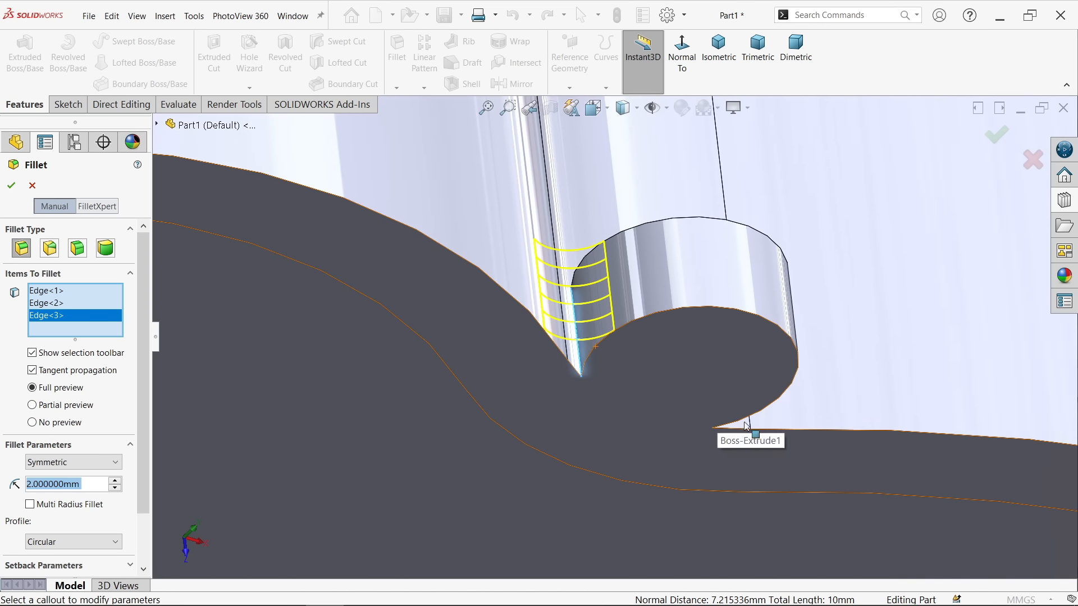
{"action": "middle_click_drag", "start_coordinate": [746, 426], "coordinate": [732, 402]}
{"action": "scroll", "coordinate": [701, 387], "scroll_direction": "down", "scroll_amount": 8}
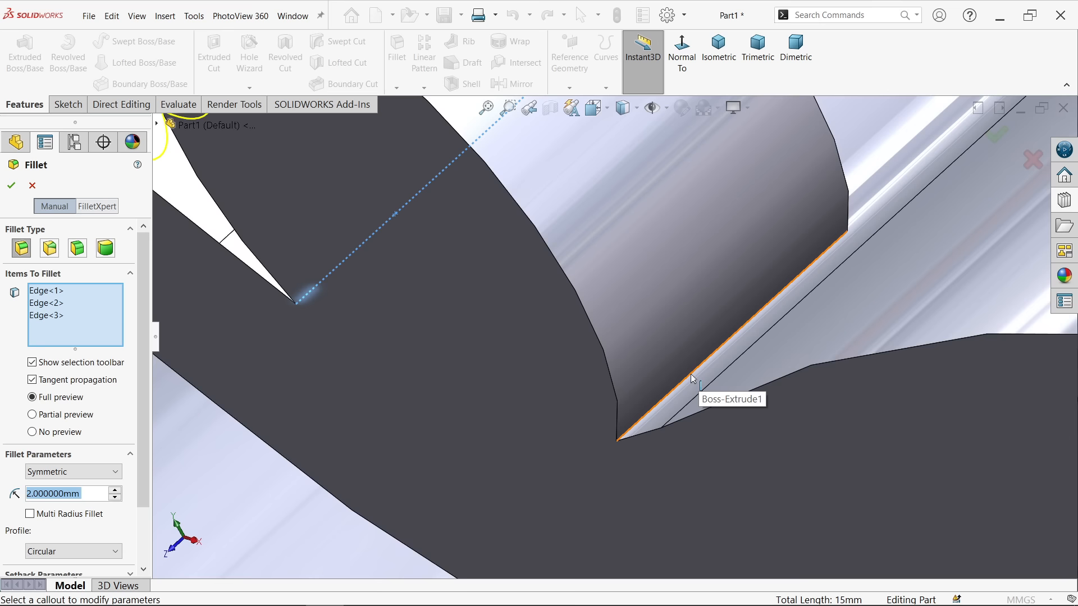
{"action": "left_click", "coordinate": [693, 379]}
{"action": "scroll", "coordinate": [620, 385], "scroll_direction": "up", "scroll_amount": 8}
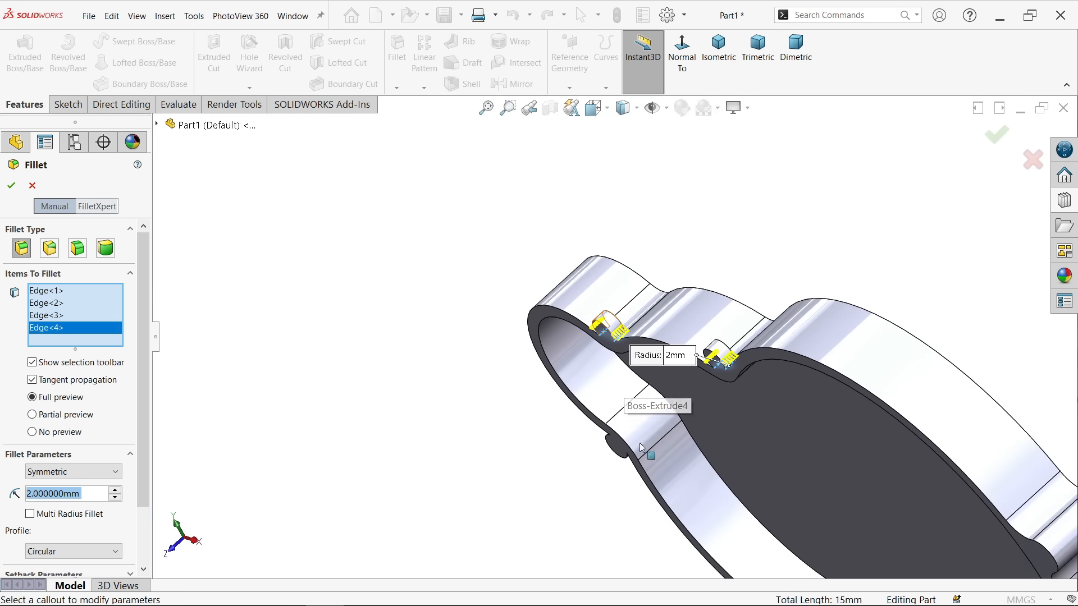
Add both corner edges of the lower boss between the small and middle lobes to the 2 mm fillet
{"action": "scroll", "coordinate": [635, 435], "scroll_direction": "down", "scroll_amount": 10}
{"action": "middle_click_drag", "start_coordinate": [660, 388], "coordinate": [645, 337]}
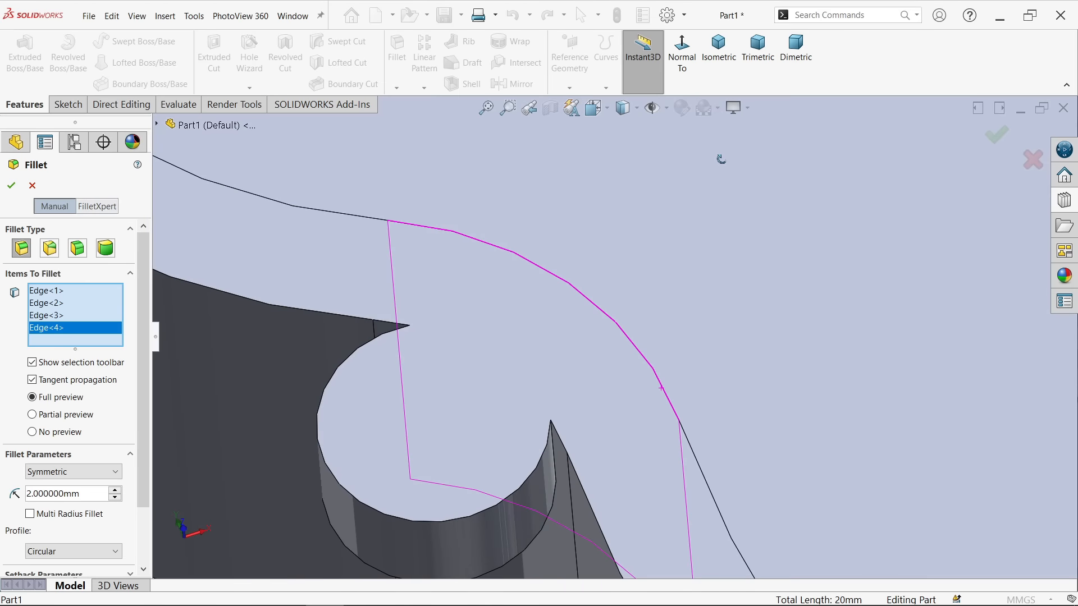
{"action": "left_click", "coordinate": [552, 443]}
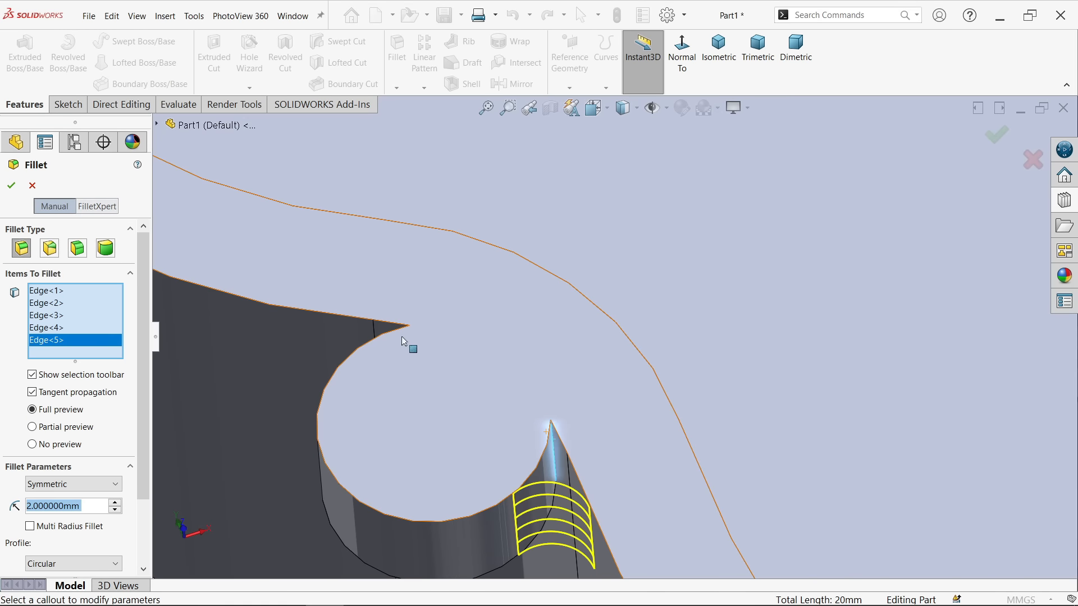
{"action": "middle_click_drag", "start_coordinate": [438, 366], "coordinate": [430, 344]}
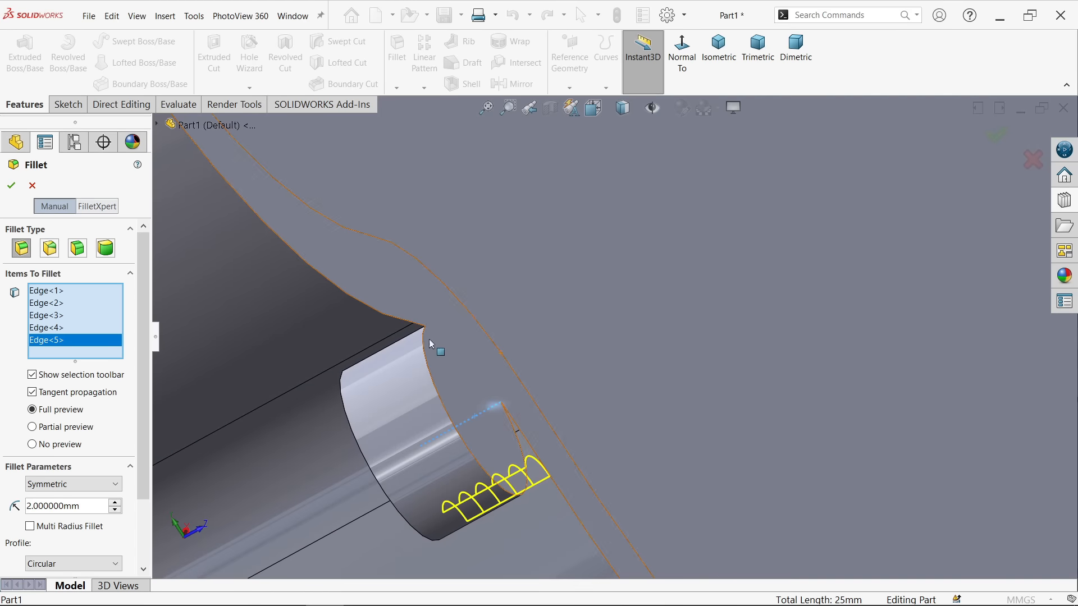
{"action": "scroll", "coordinate": [431, 343], "scroll_direction": "down", "scroll_amount": 5}
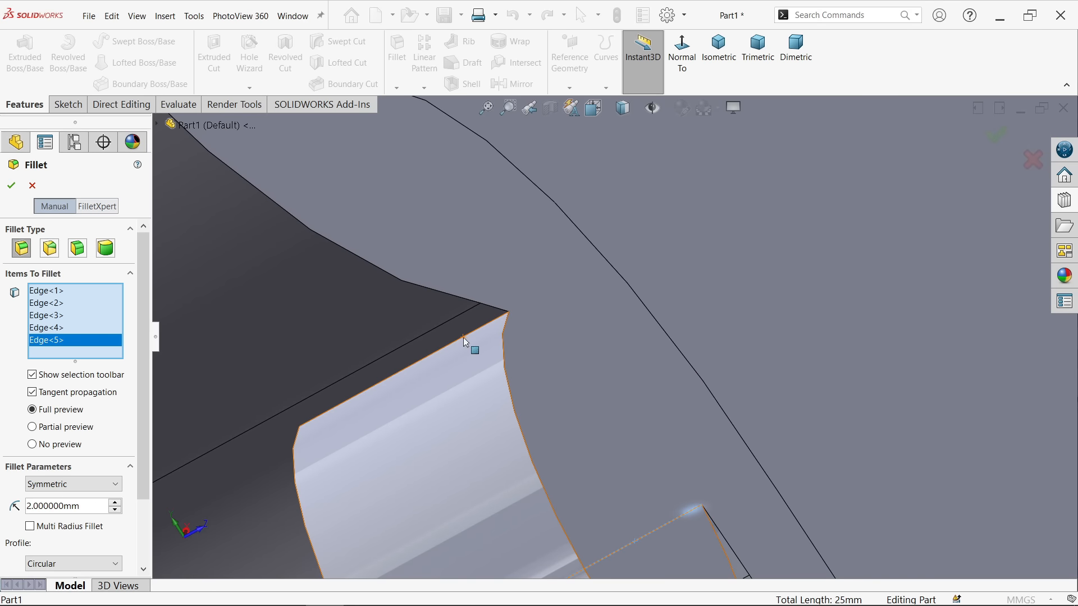
{"action": "left_click", "coordinate": [466, 343]}
{"action": "scroll", "coordinate": [481, 366], "scroll_direction": "up", "scroll_amount": 5}
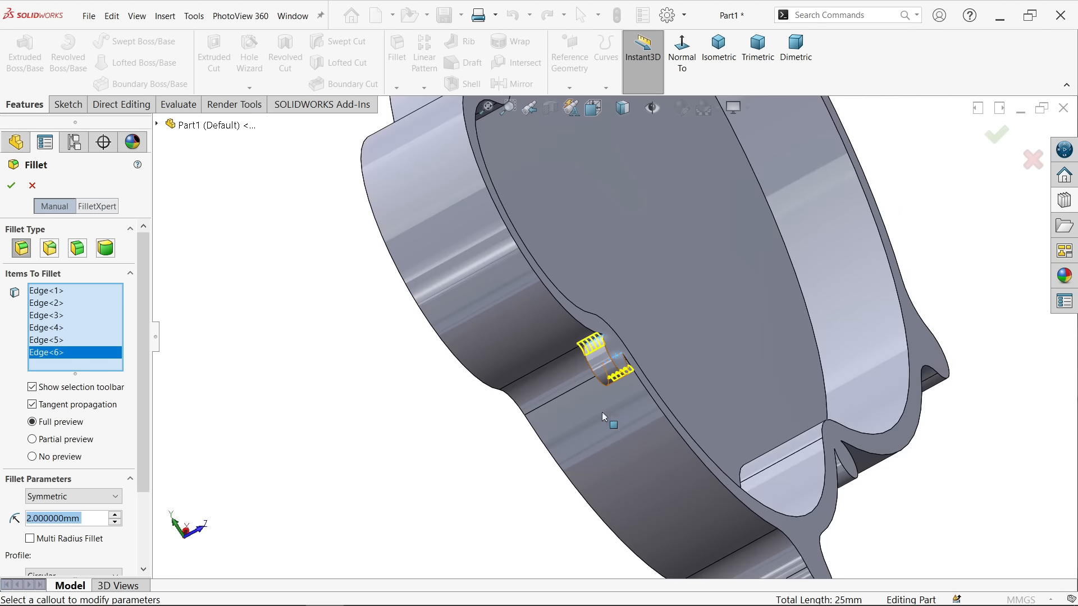
Add both corner edges of the lower boss between the middle and large lobes and apply the 2 mm fillet
{"action": "middle_click_drag", "start_coordinate": [604, 417], "coordinate": [663, 427]}
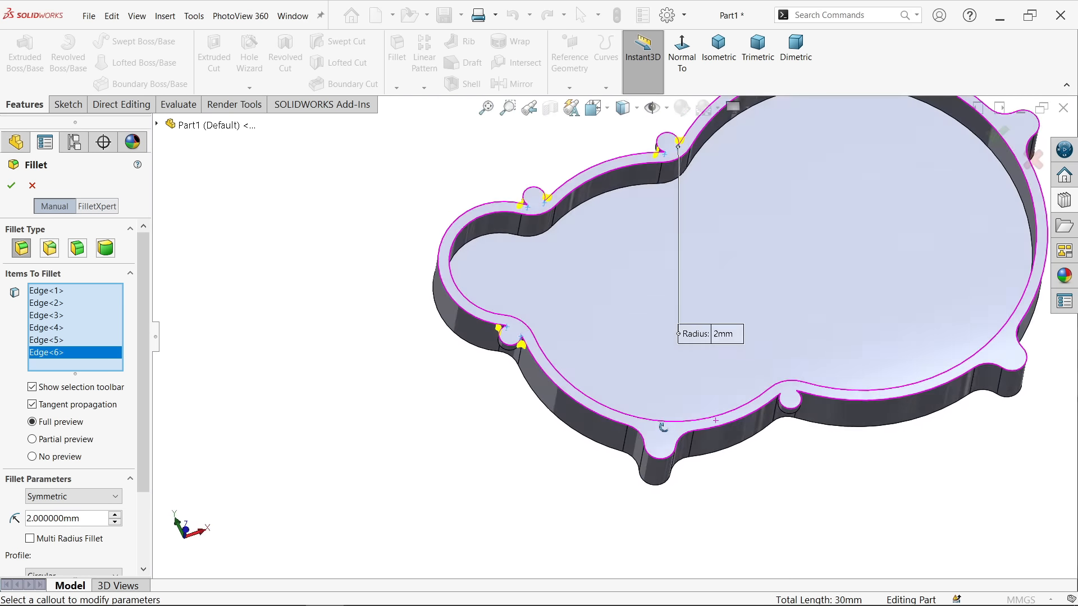
{"action": "scroll", "coordinate": [657, 409], "scroll_direction": "down", "scroll_amount": 15}
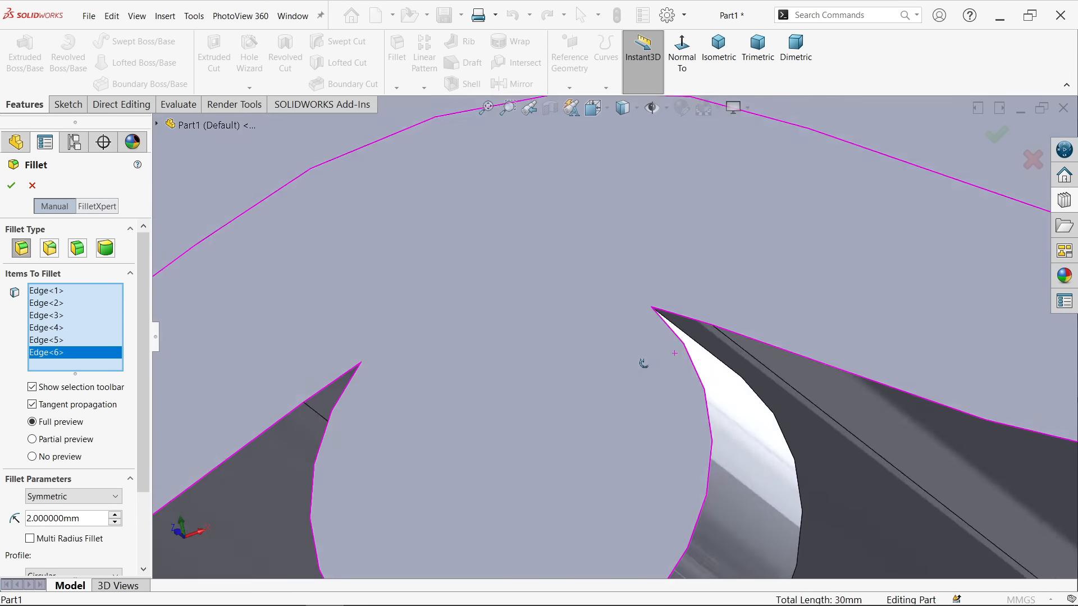
{"action": "middle_click_drag", "start_coordinate": [643, 363], "coordinate": [628, 354]}
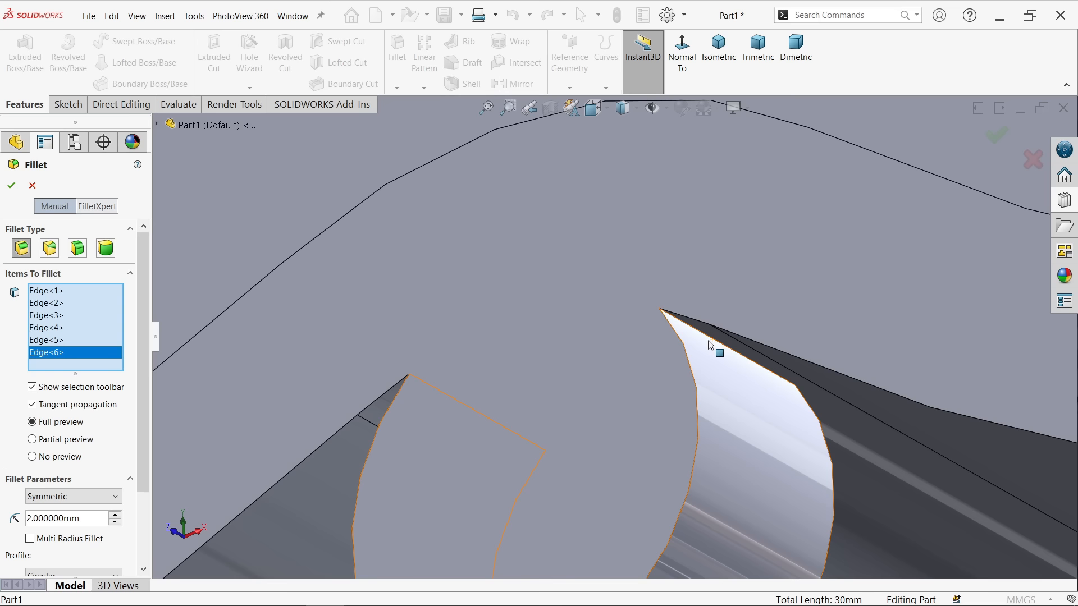
{"action": "left_click", "coordinate": [714, 343]}
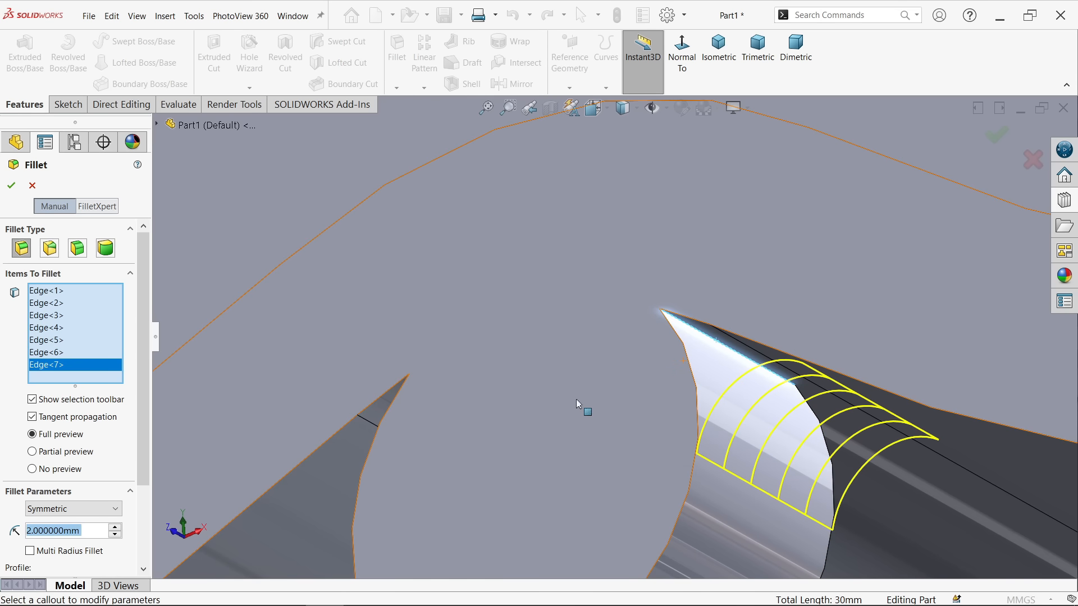
{"action": "scroll", "coordinate": [556, 407], "scroll_direction": "up", "scroll_amount": 5}
{"action": "middle_click_drag", "start_coordinate": [539, 414], "coordinate": [629, 280]}
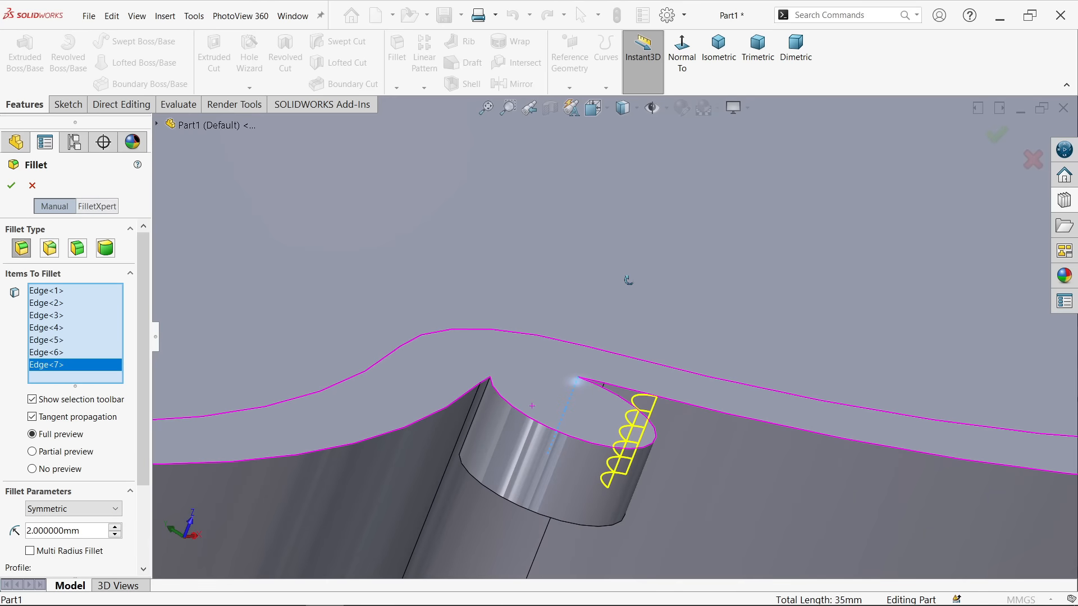
{"action": "left_click", "coordinate": [480, 412]}
{"action": "scroll", "coordinate": [483, 399], "scroll_direction": "up", "scroll_amount": 8}
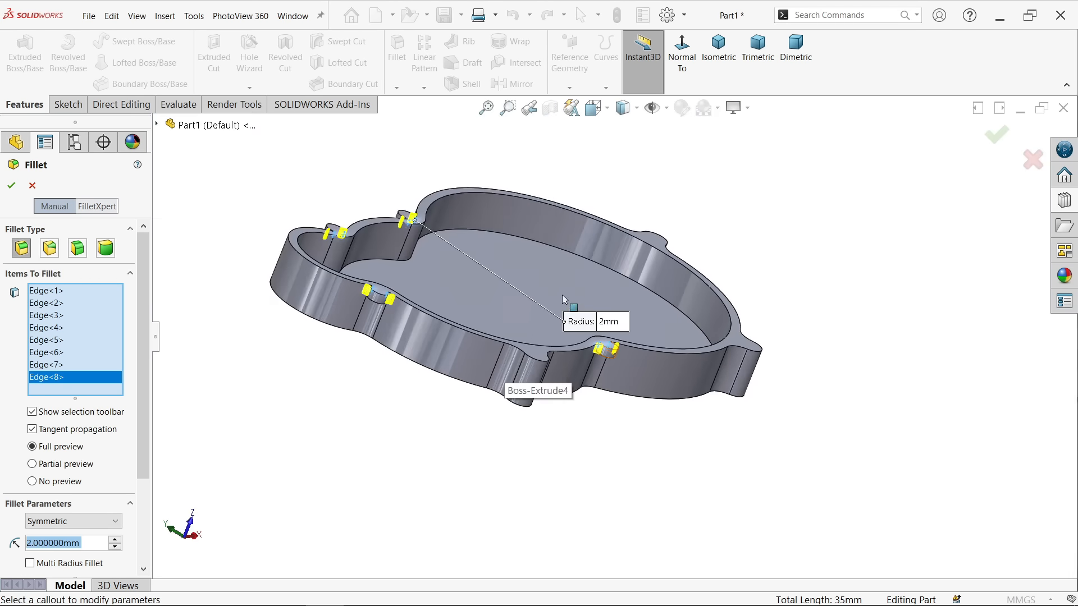
{"action": "middle_click_drag", "start_coordinate": [564, 299], "coordinate": [532, 378]}
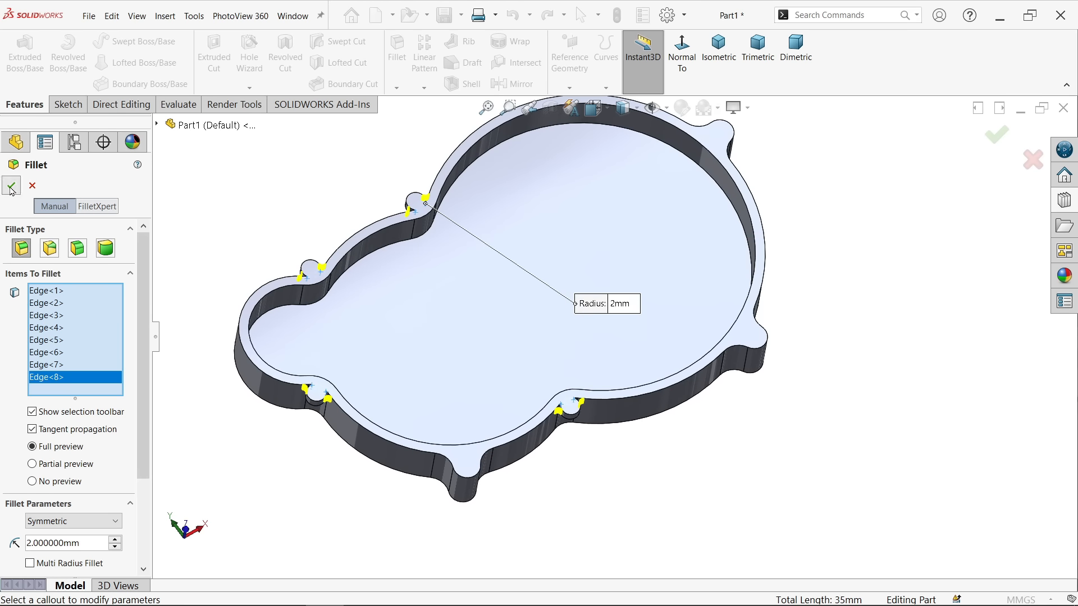
{"action": "left_click", "coordinate": [12, 187]}
{"action": "scroll", "coordinate": [501, 312], "scroll_direction": "up", "scroll_amount": 4}
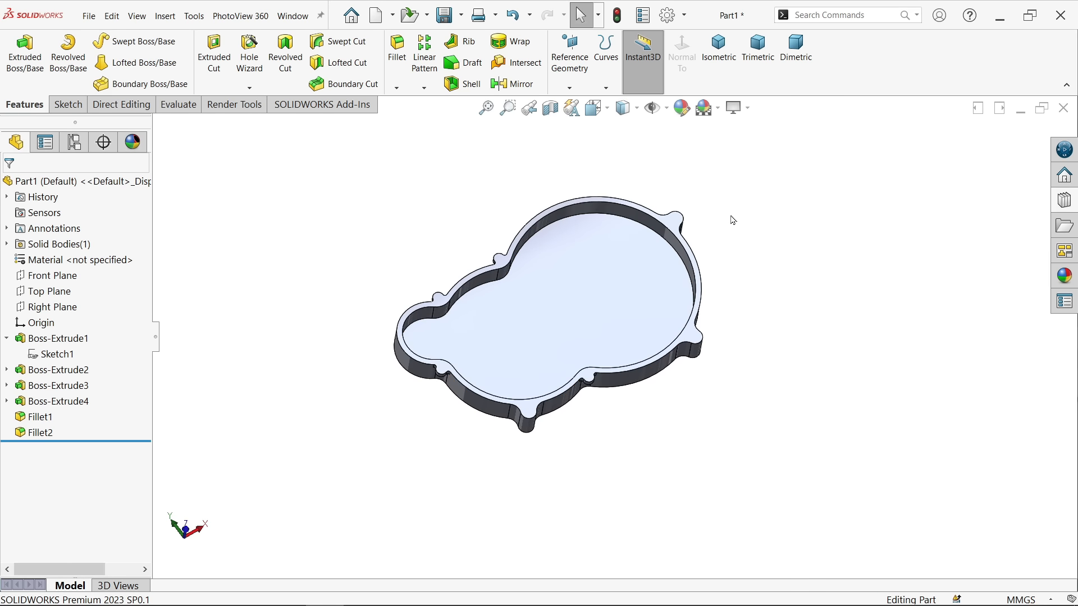
Start a Hole Wizard feature for a plain hole with the ISO standard and the Drill sizes type
{"action": "middle_click_drag", "start_coordinate": [631, 242], "coordinate": [609, 310]}
{"action": "scroll", "coordinate": [561, 259], "scroll_direction": "down", "scroll_amount": 3}
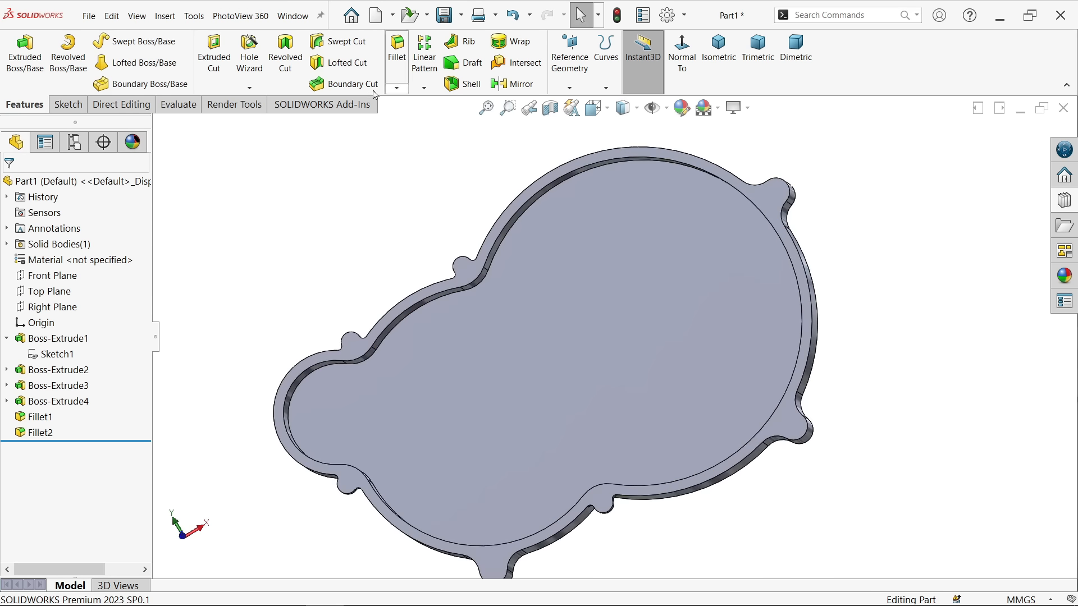
{"action": "left_click", "coordinate": [249, 56]}
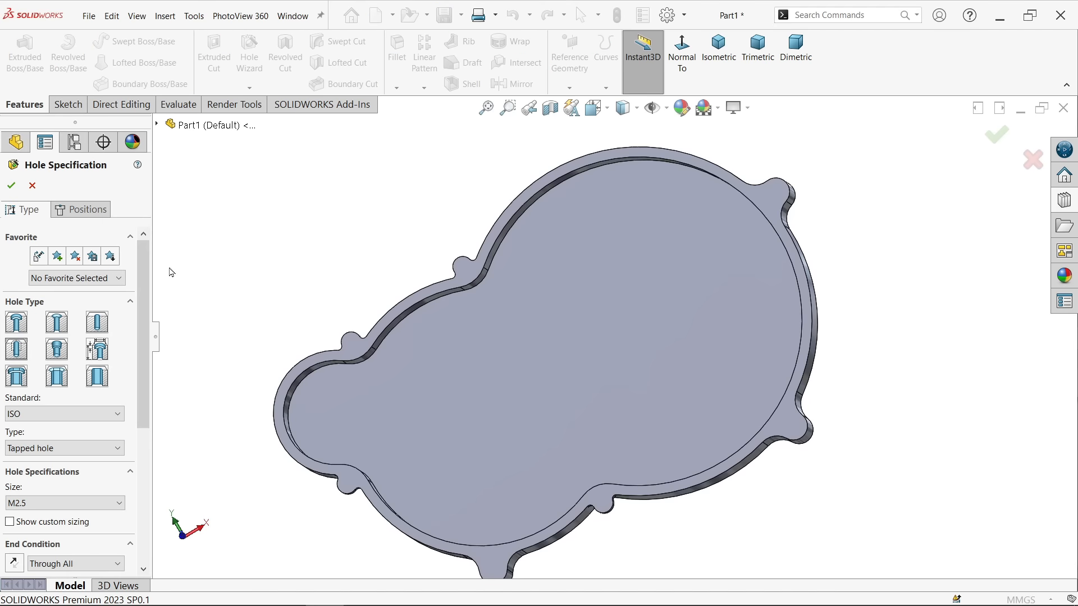
{"action": "left_click", "coordinate": [106, 324]}
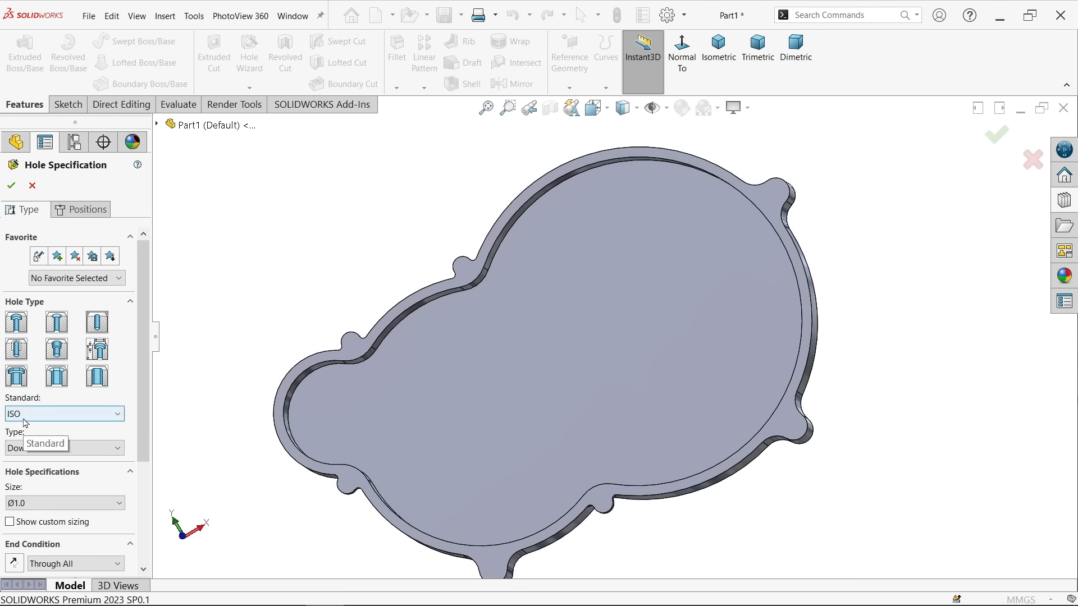
{"action": "left_click", "coordinate": [26, 421]}
{"action": "left_click", "coordinate": [31, 458]}
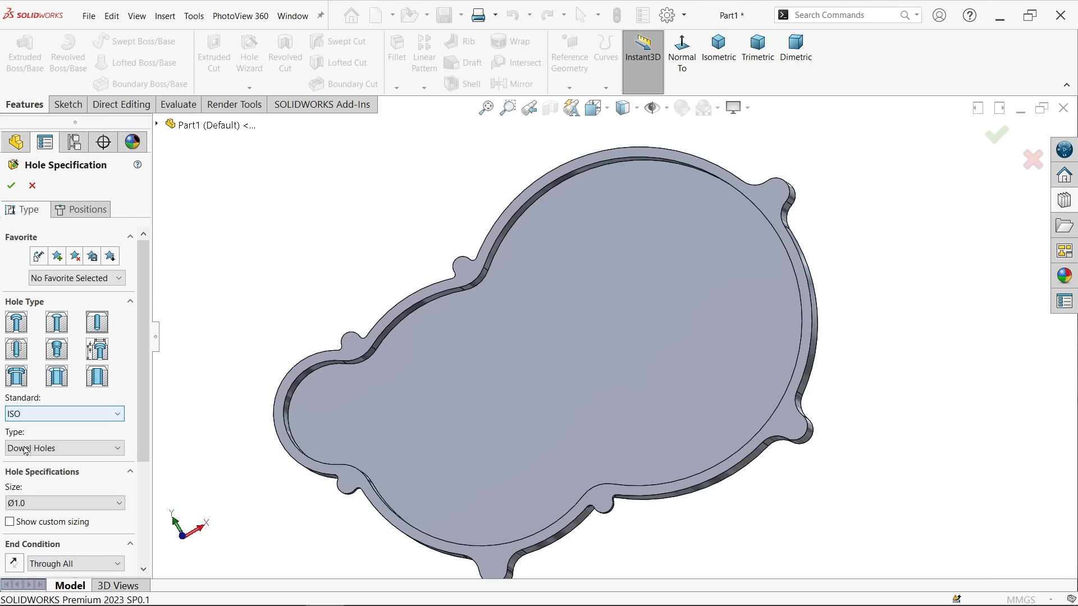
{"action": "left_click", "coordinate": [44, 448]}
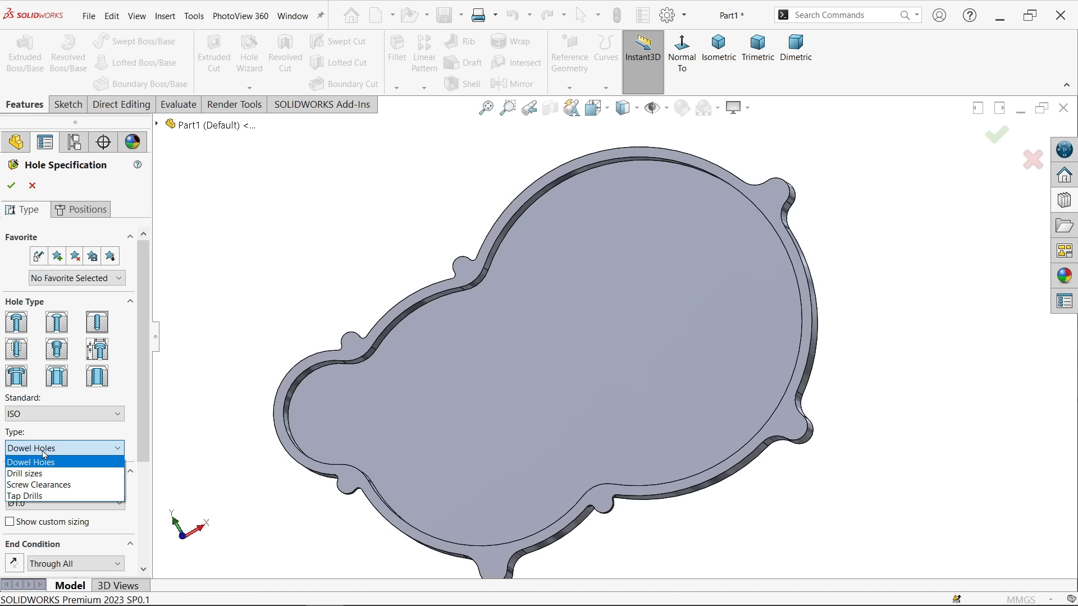
{"action": "left_click", "coordinate": [31, 473]}
Set the drill hole size to Ø4.0 with an Up To Next end condition
{"action": "scroll", "coordinate": [135, 486], "scroll_direction": "down", "scroll_amount": 4}
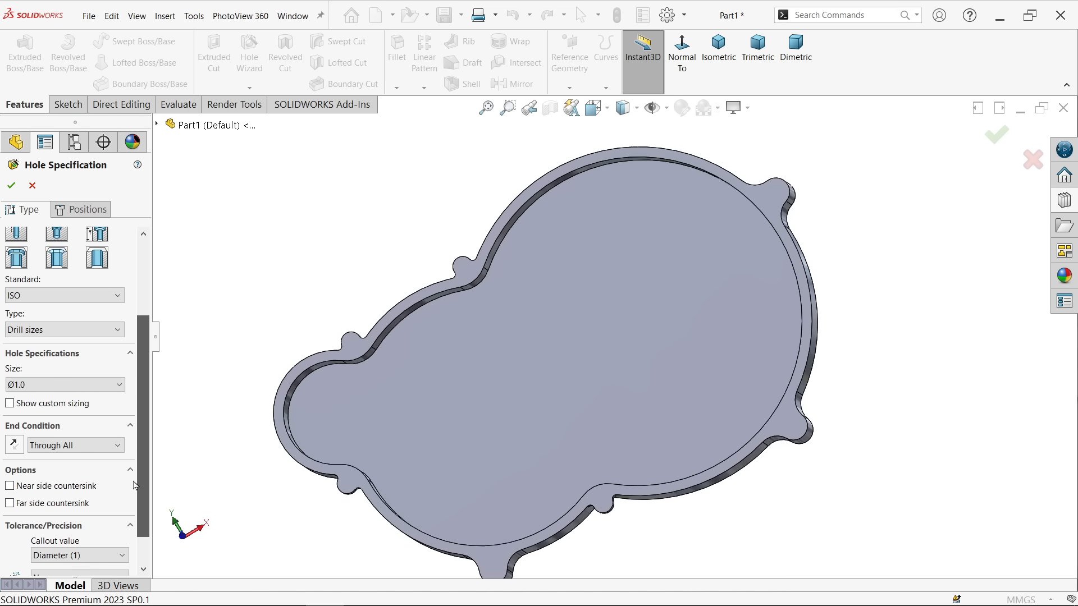
{"action": "left_click", "coordinate": [73, 387]}
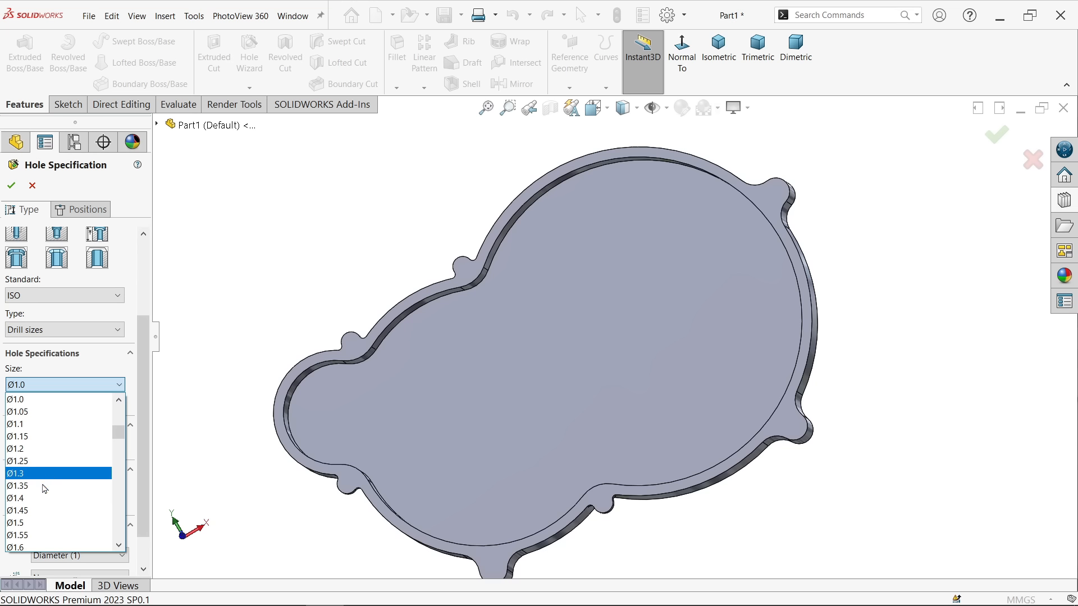
{"action": "scroll", "coordinate": [67, 491], "scroll_direction": "down", "scroll_amount": 5}
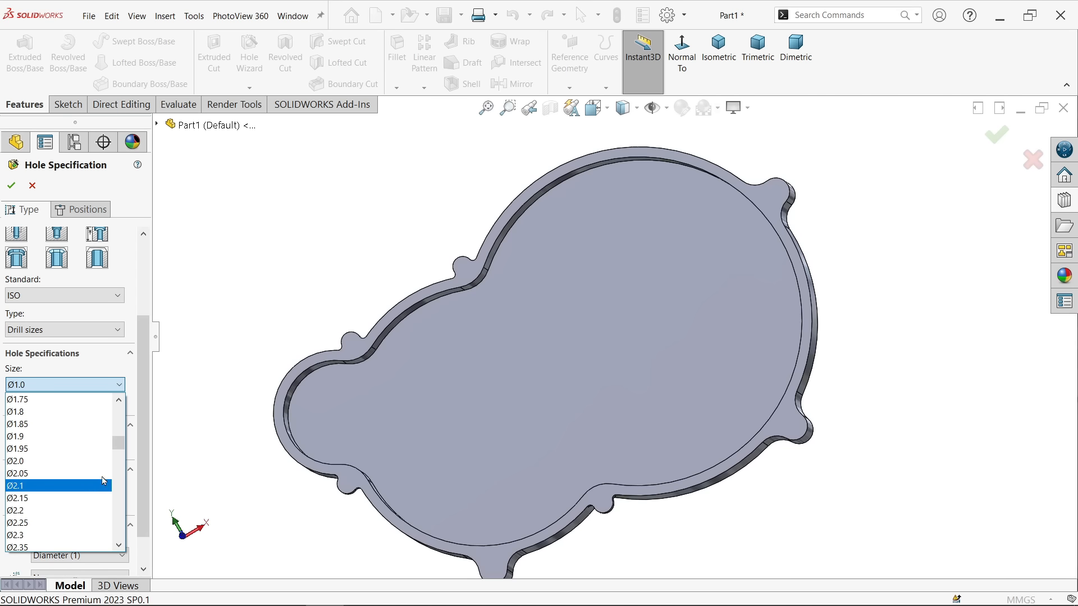
{"action": "left_click_drag", "start_coordinate": [118, 443], "coordinate": [118, 477]}
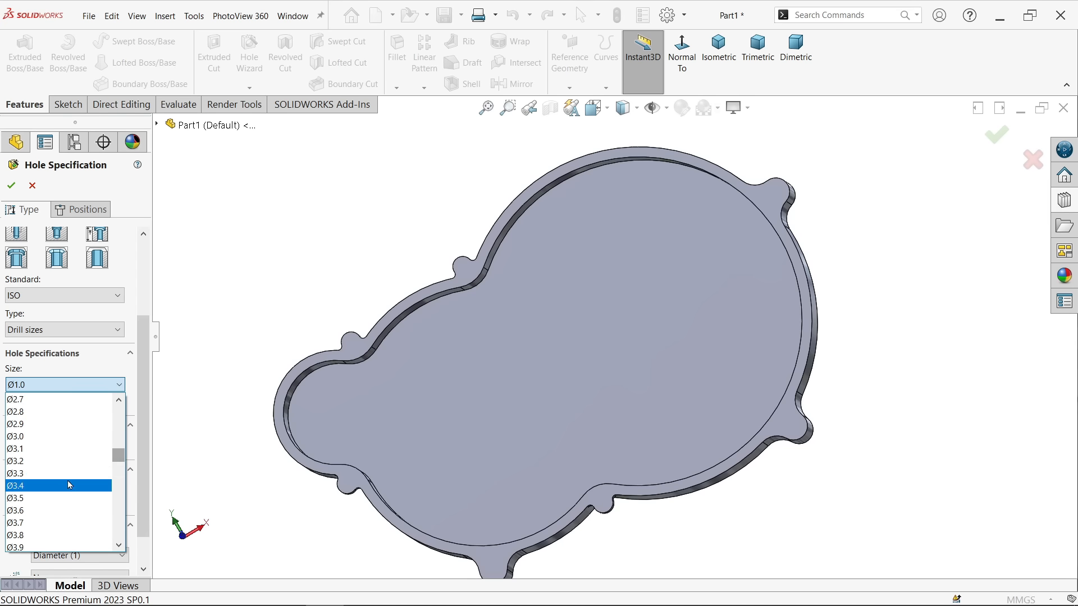
{"action": "scroll", "coordinate": [66, 486], "scroll_direction": "down", "scroll_amount": 1}
{"action": "left_click", "coordinate": [25, 525]}
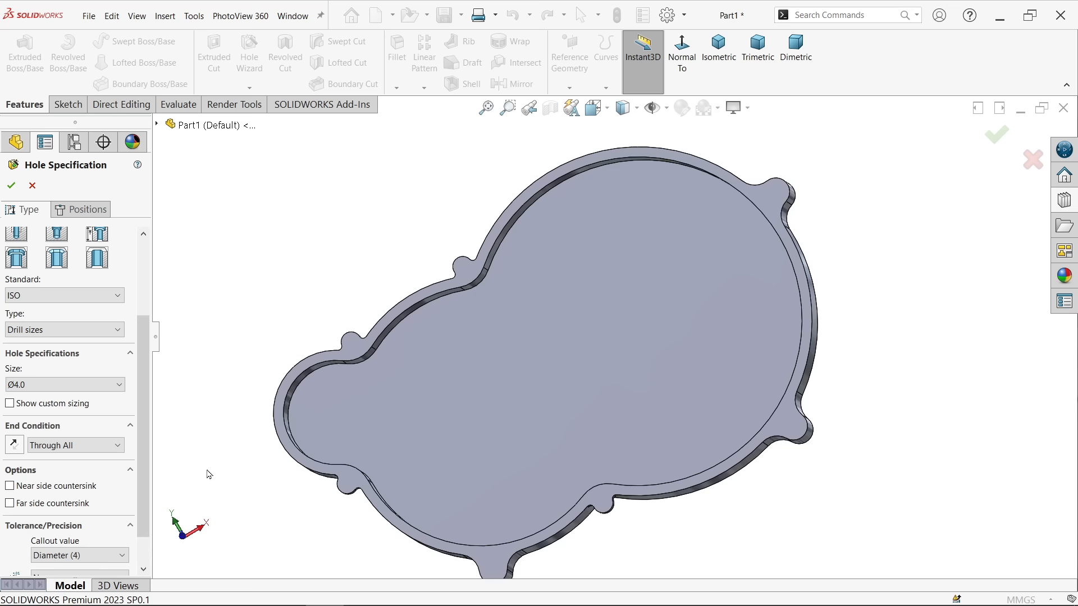
{"action": "scroll", "coordinate": [414, 351], "scroll_direction": "down", "scroll_amount": 6}
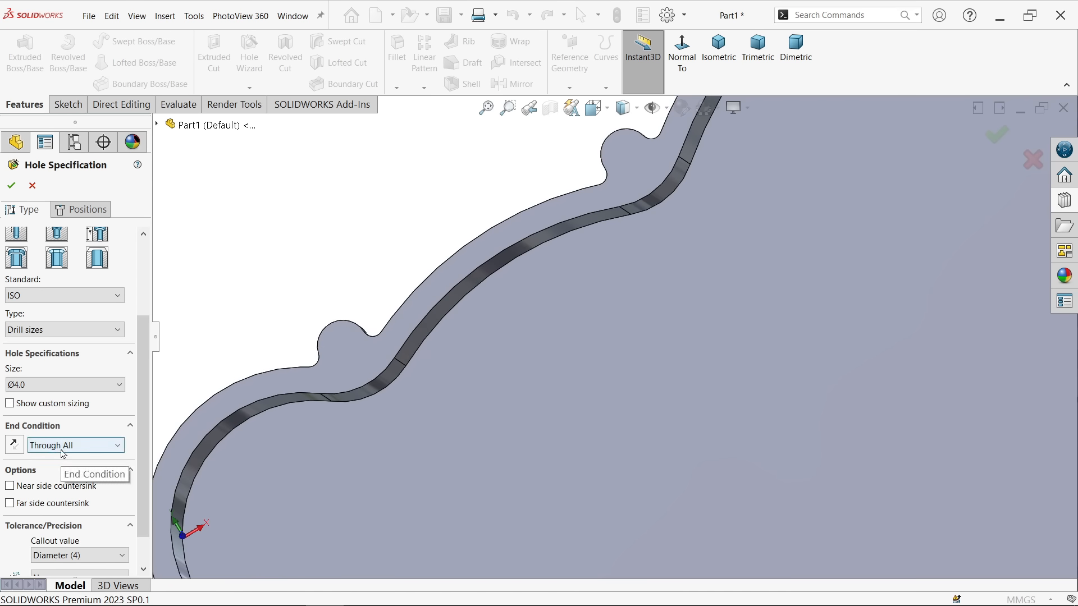
{"action": "left_click", "coordinate": [64, 446]}
{"action": "left_click", "coordinate": [59, 483]}
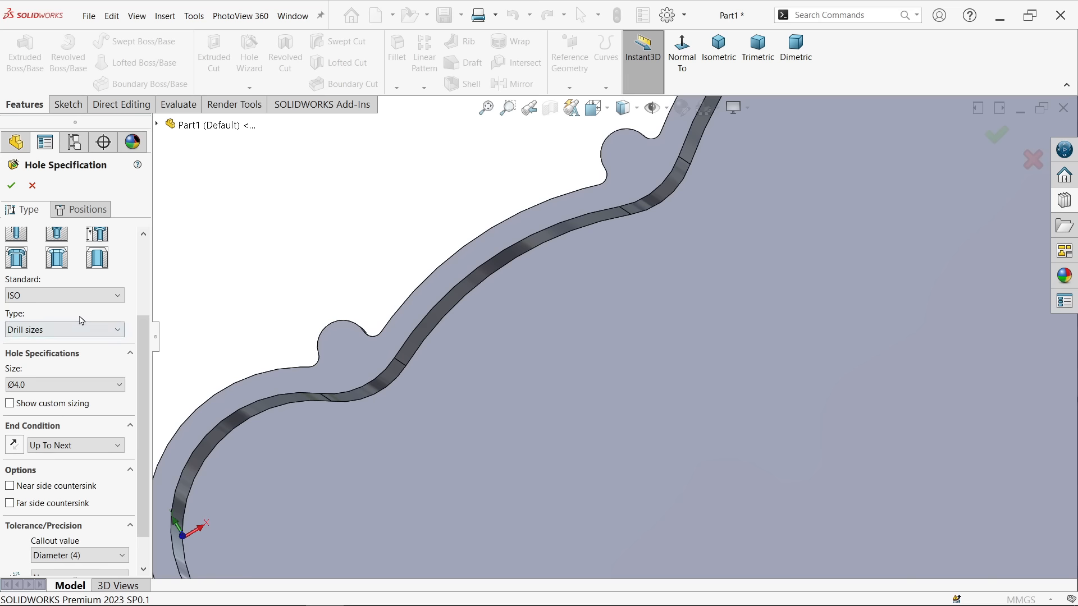
Position holes on the housing's rim face at the centres of the two upper notch bosses
{"action": "left_click", "coordinate": [92, 214]}
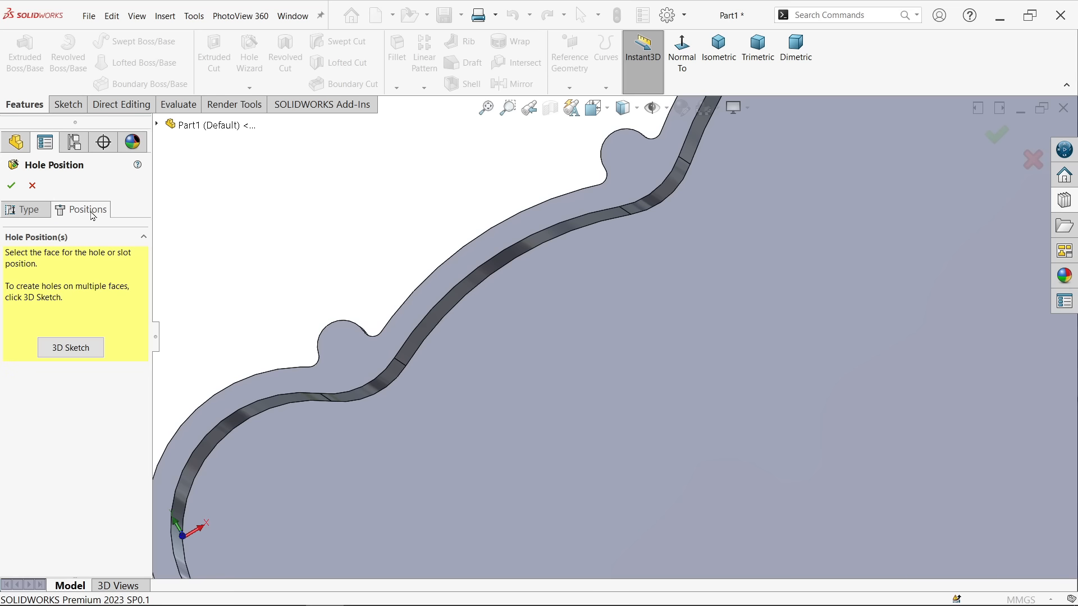
{"action": "left_click", "coordinate": [356, 366]}
{"action": "scroll", "coordinate": [480, 219], "scroll_direction": "down", "scroll_amount": 6}
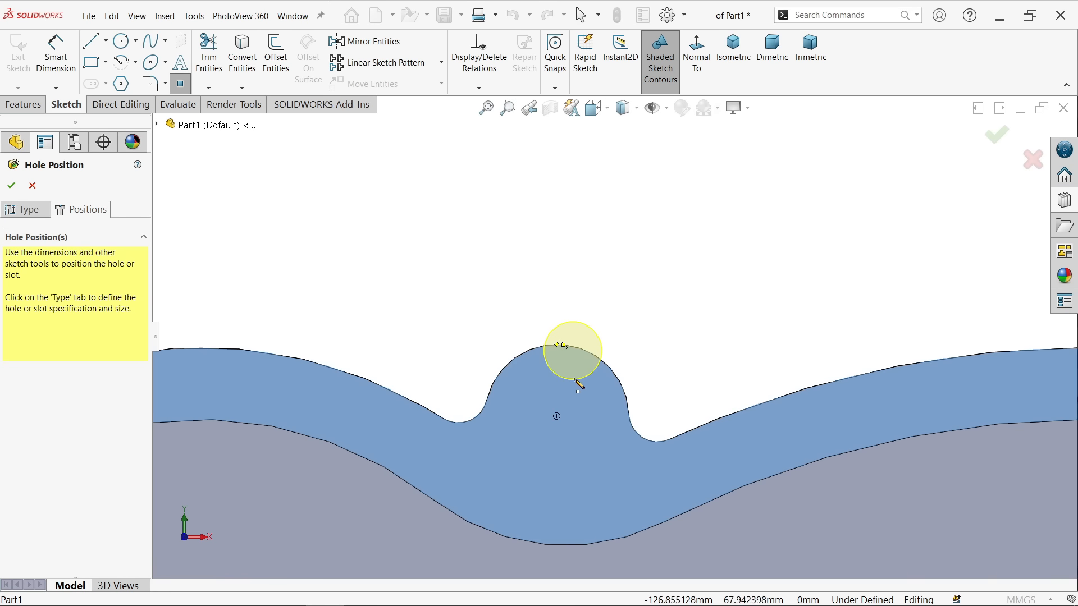
{"action": "left_click", "coordinate": [557, 417]}
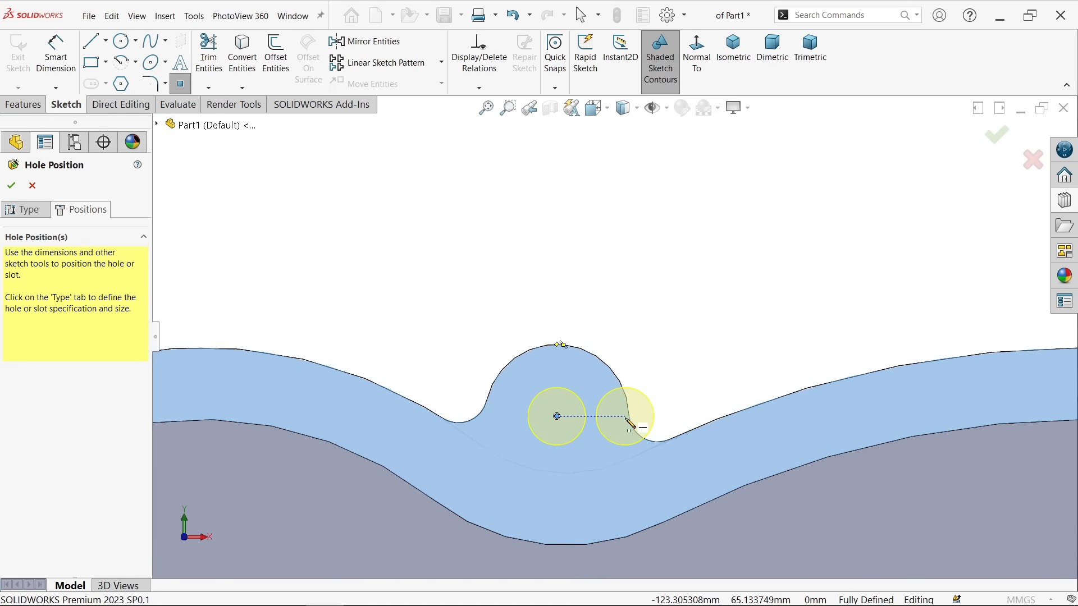
{"action": "scroll", "coordinate": [635, 423], "scroll_direction": "up", "scroll_amount": 5}
{"action": "scroll", "coordinate": [884, 335], "scroll_direction": "down", "scroll_amount": 5}
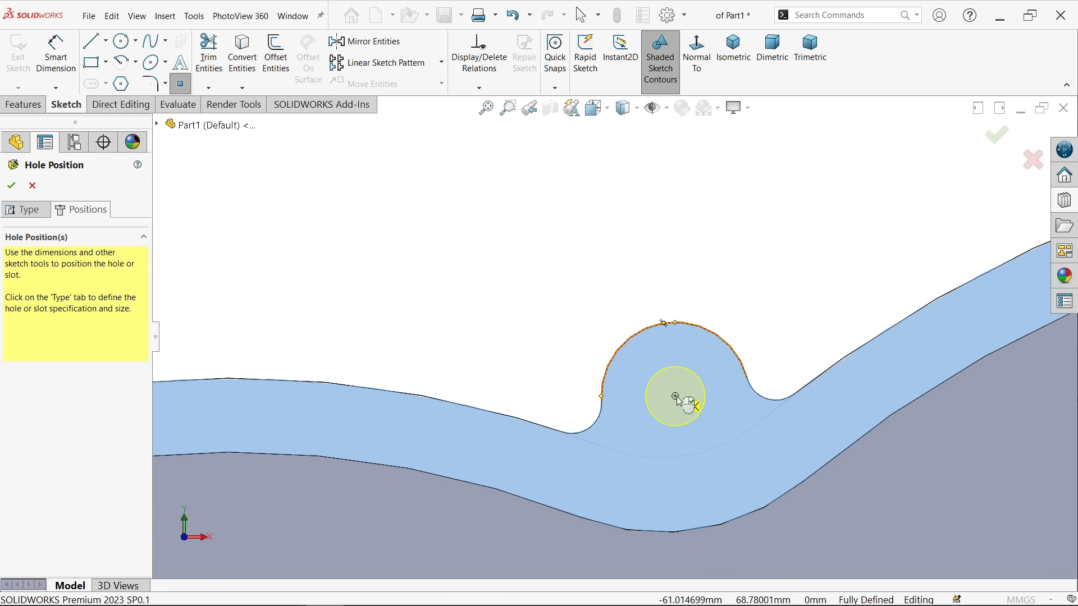
{"action": "left_click", "coordinate": [675, 397]}
Position two more holes at the centres of the two lower notch bosses and end point placement
{"action": "scroll", "coordinate": [585, 400], "scroll_direction": "up", "scroll_amount": 6}
{"action": "scroll", "coordinate": [517, 444], "scroll_direction": "down", "scroll_amount": 8}
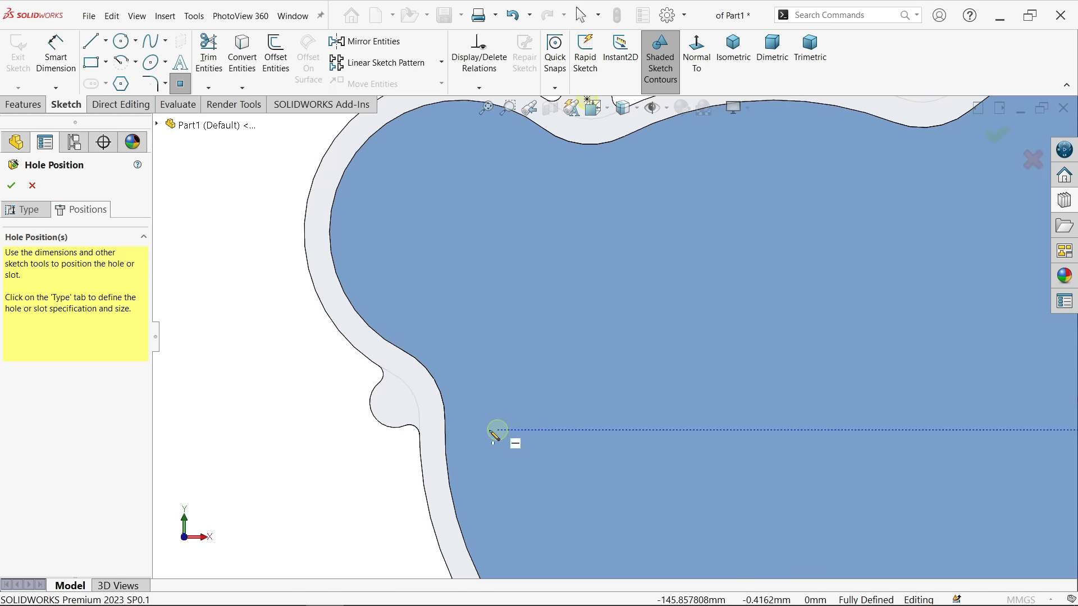
{"action": "scroll", "coordinate": [428, 414], "scroll_direction": "down", "scroll_amount": 4}
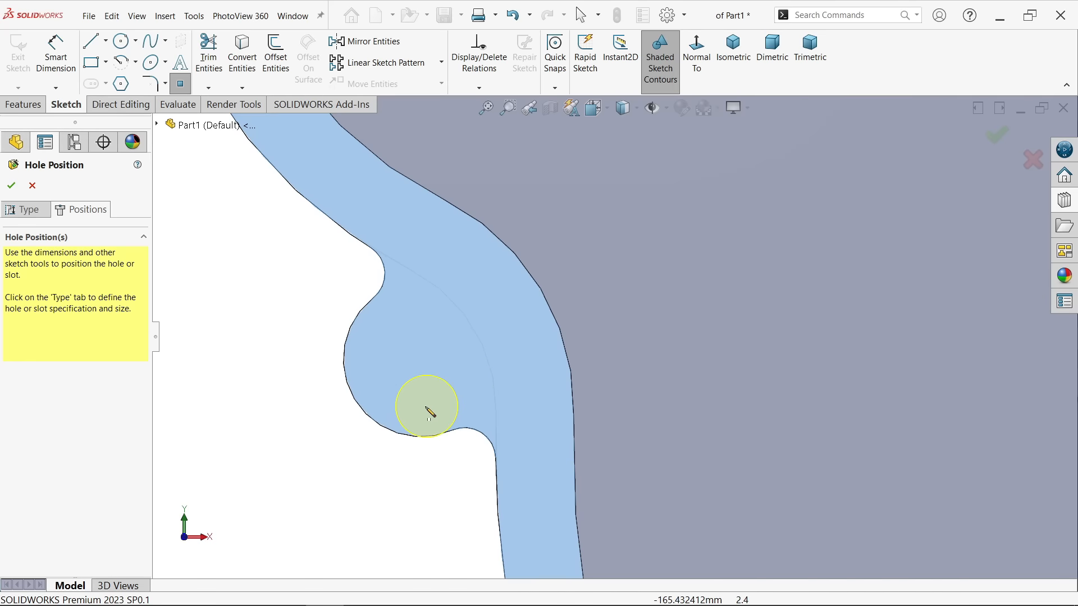
{"action": "left_click", "coordinate": [421, 360]}
{"action": "scroll", "coordinate": [625, 359], "scroll_direction": "up", "scroll_amount": 3}
{"action": "scroll", "coordinate": [627, 388], "scroll_direction": "up", "scroll_amount": 5}
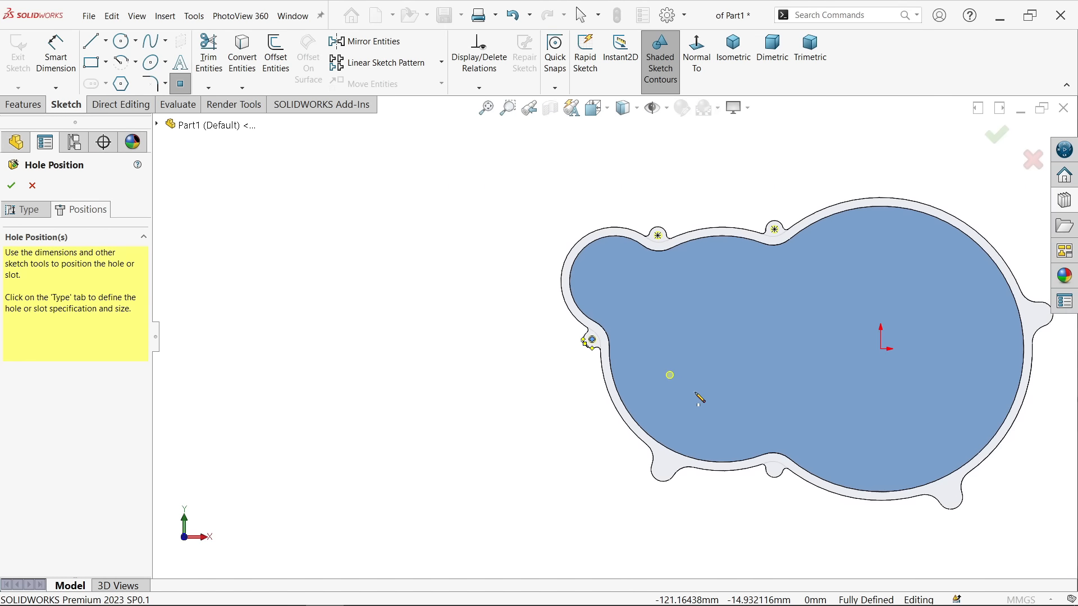
{"action": "scroll", "coordinate": [724, 472], "scroll_direction": "down", "scroll_amount": 5}
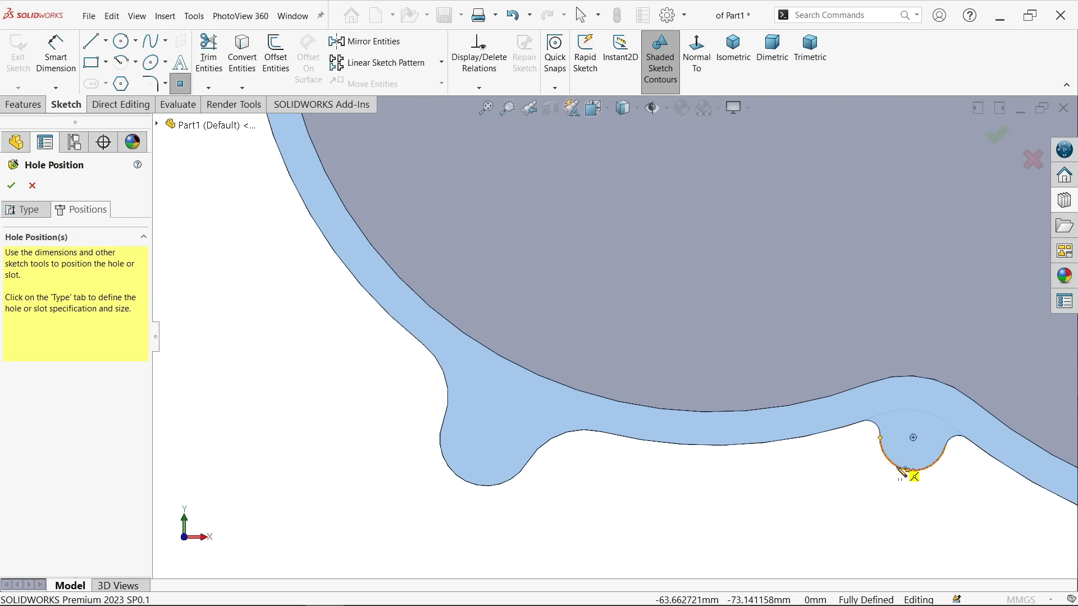
{"action": "left_click", "coordinate": [914, 438]}
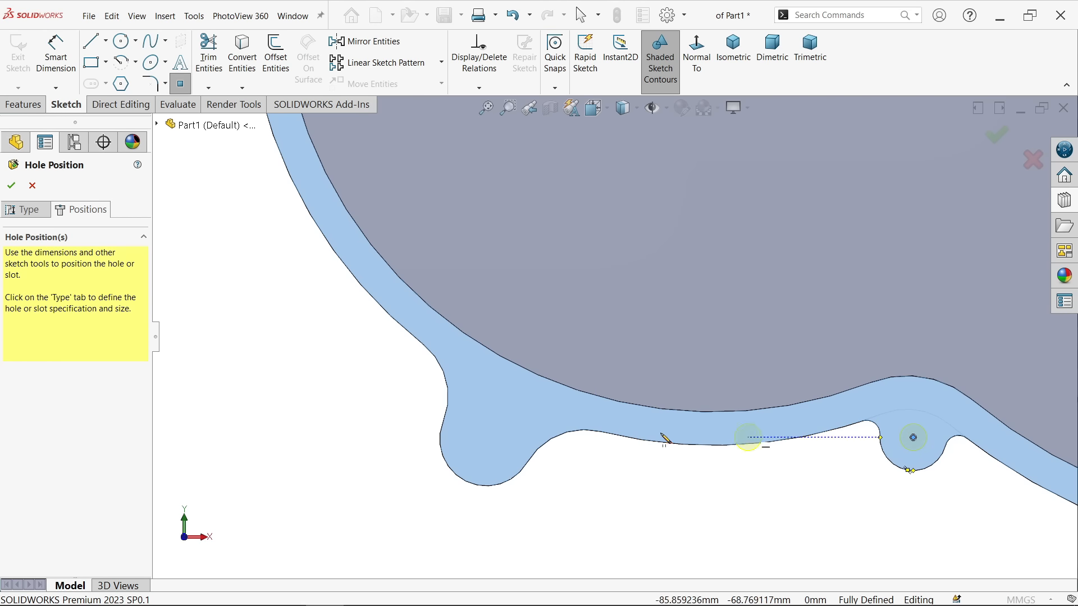
{"action": "right_click", "coordinate": [594, 464]}
{"action": "left_click", "coordinate": [620, 467]}
{"action": "scroll", "coordinate": [617, 464], "scroll_direction": "up", "scroll_amount": 5}
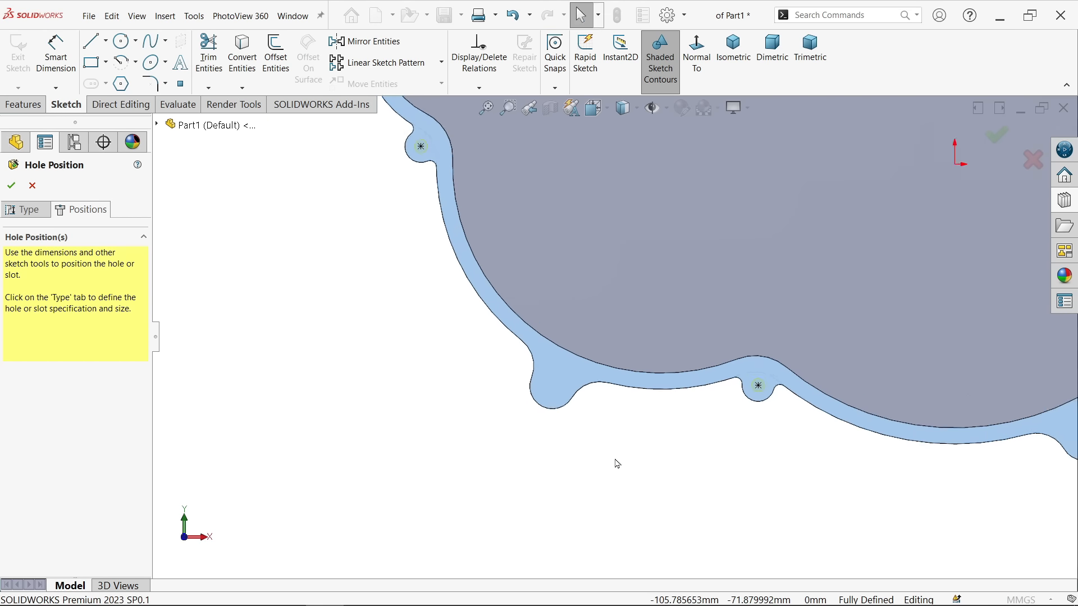
Accept the Ø4.0 hole feature with its four positions in the notch bosses on the housing rim
{"action": "scroll", "coordinate": [753, 263], "scroll_direction": "up", "scroll_amount": 2}
{"action": "scroll", "coordinate": [739, 207], "scroll_direction": "down", "scroll_amount": 2}
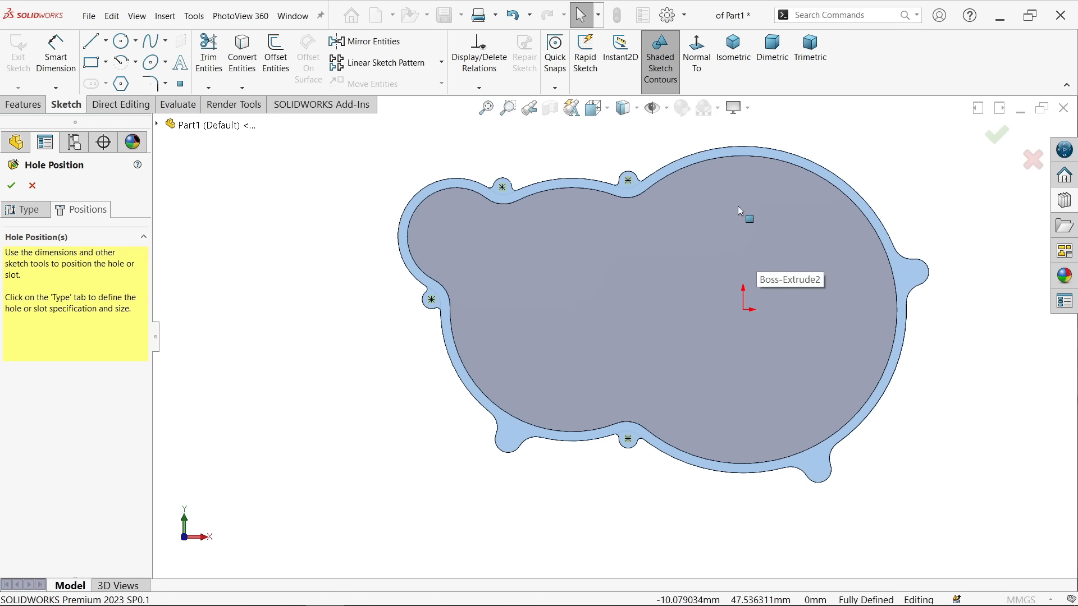
{"action": "middle_click_drag", "start_coordinate": [536, 198], "coordinate": [535, 270]}
{"action": "left_click", "coordinate": [12, 185]}
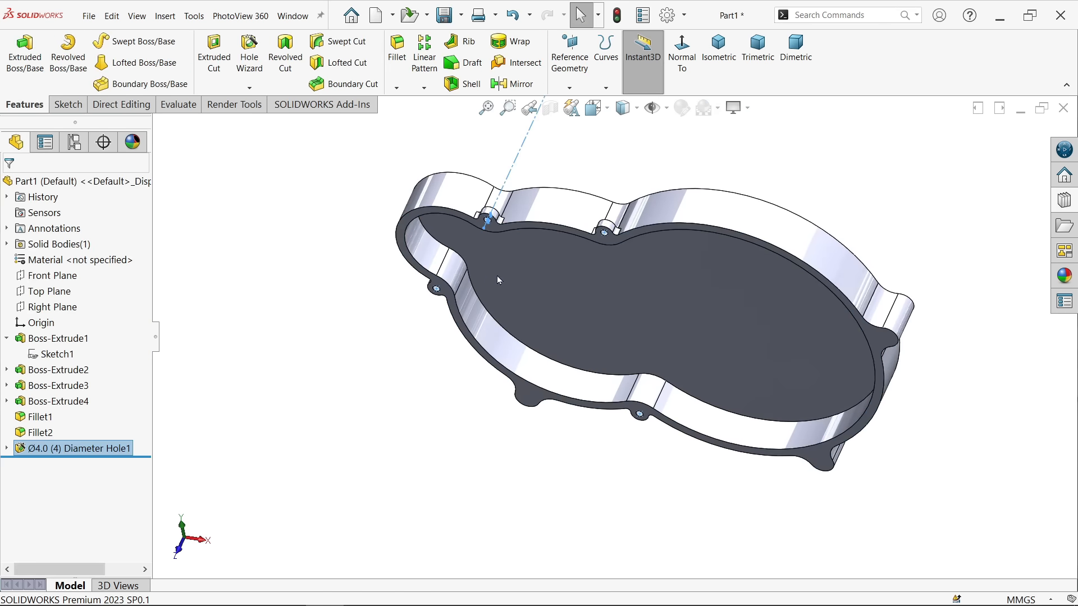
{"action": "middle_click_drag", "start_coordinate": [619, 230], "coordinate": [494, 164]}
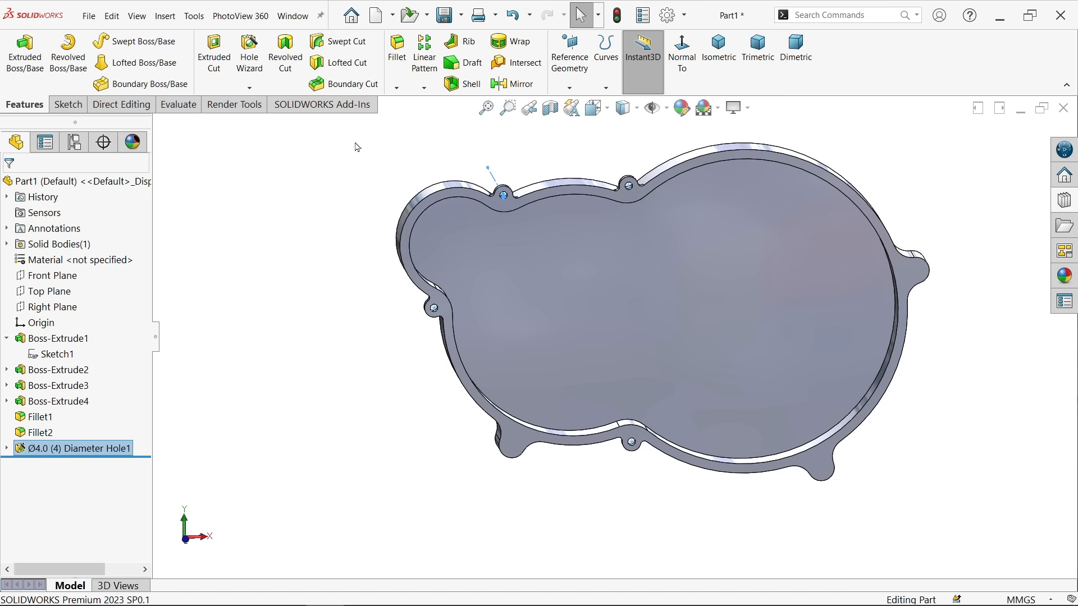
Start another Hole Wizard feature and set the drill size to Ø6.0
{"action": "left_click", "coordinate": [255, 63]}
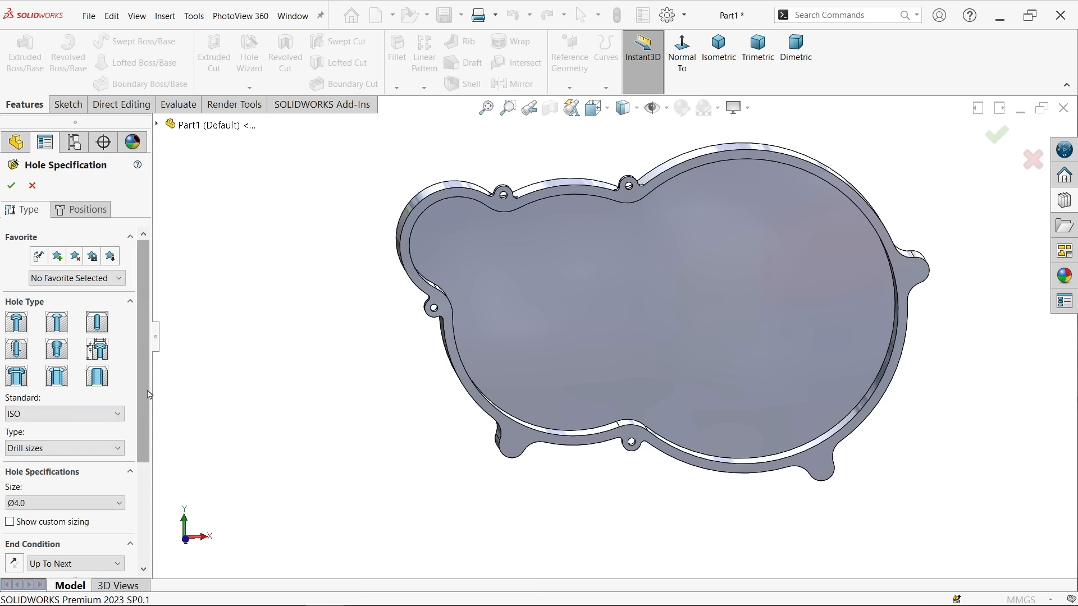
{"action": "scroll", "coordinate": [116, 362], "scroll_direction": "down", "scroll_amount": 4}
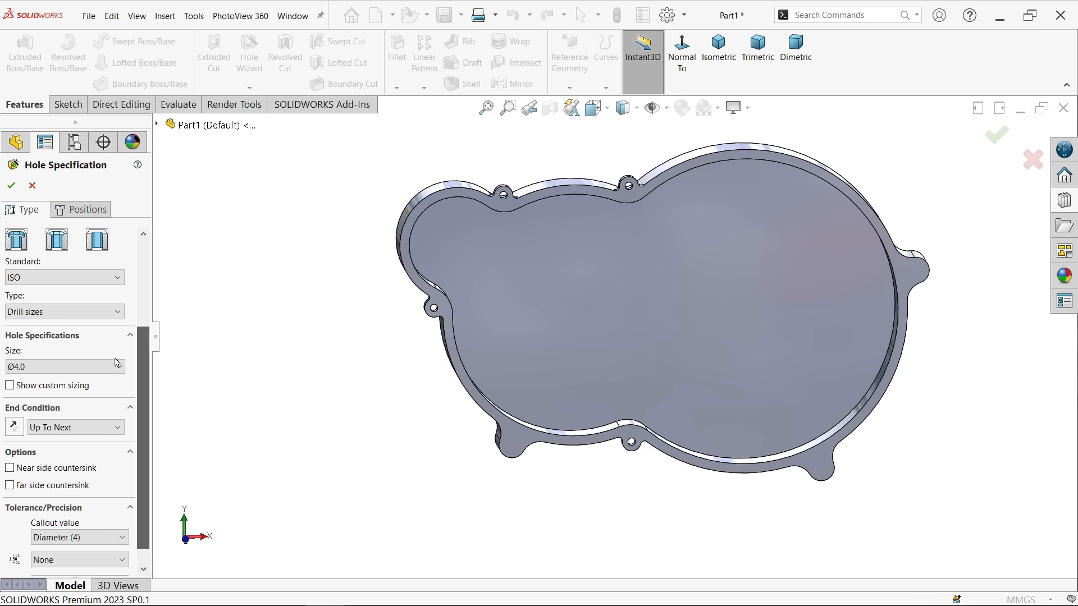
{"action": "left_click", "coordinate": [86, 367]}
{"action": "scroll", "coordinate": [62, 457], "scroll_direction": "down", "scroll_amount": 4}
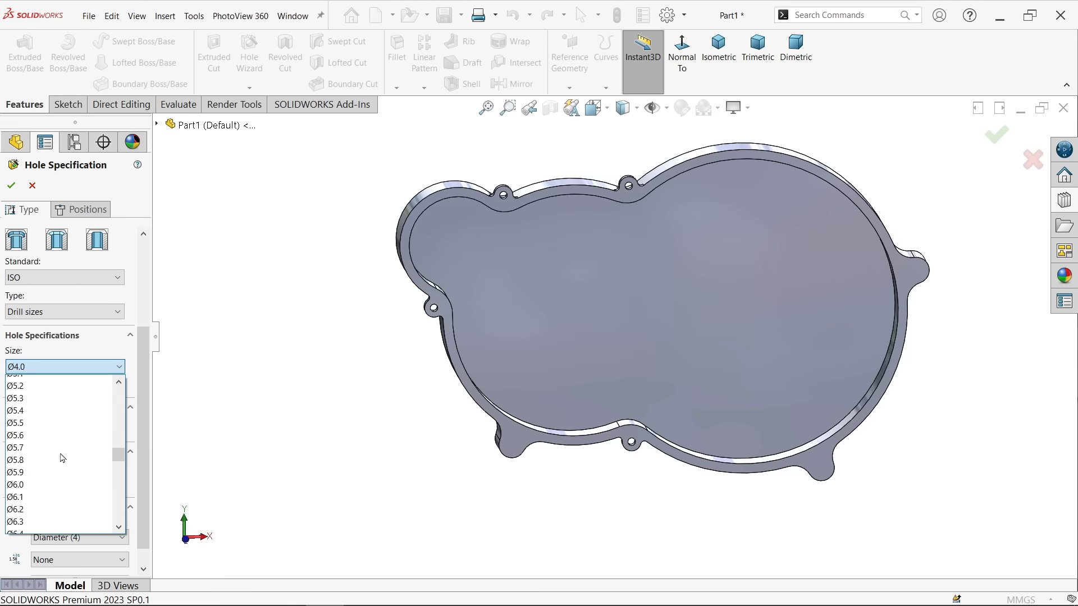
{"action": "left_click", "coordinate": [41, 481]}
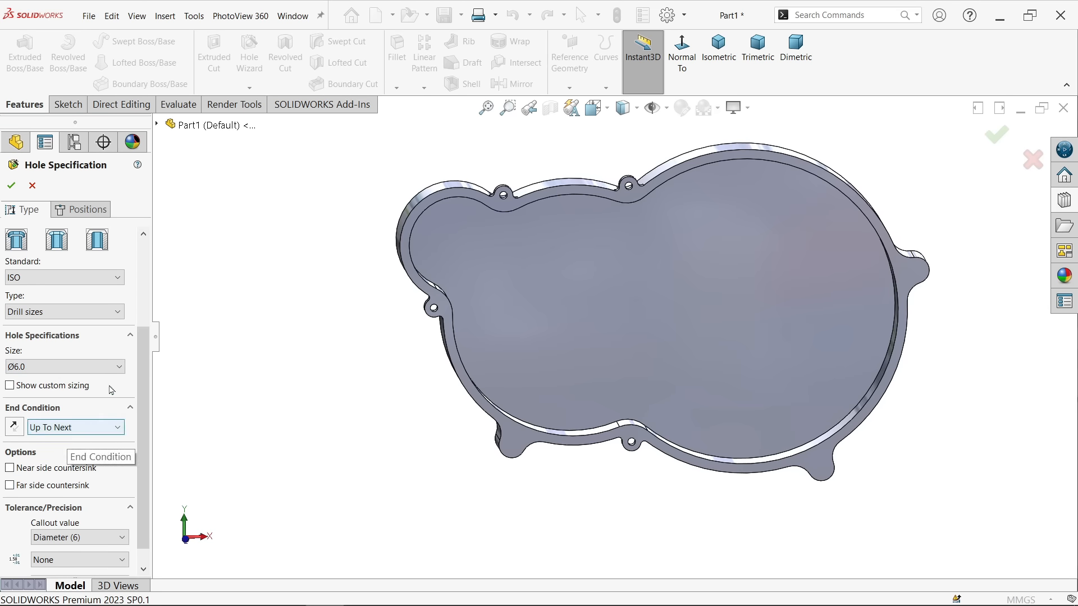
Position a Ø6.0 hole on the housing's rim face at the centre of the lower-left mounting lug
{"action": "left_click", "coordinate": [101, 213]}
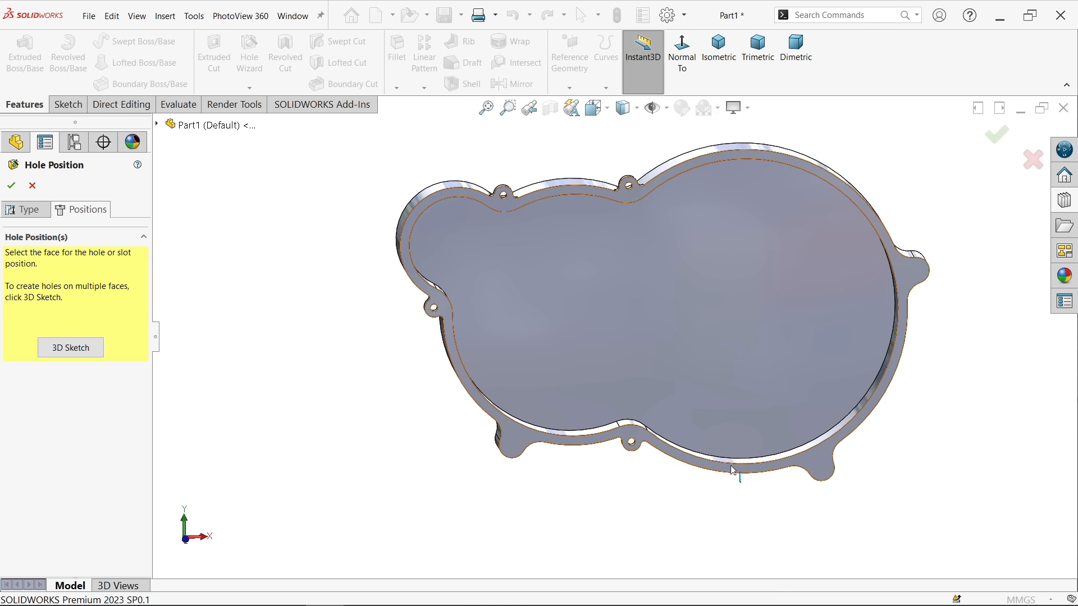
{"action": "scroll", "coordinate": [733, 472], "scroll_direction": "down", "scroll_amount": 3}
{"action": "left_click", "coordinate": [880, 422]}
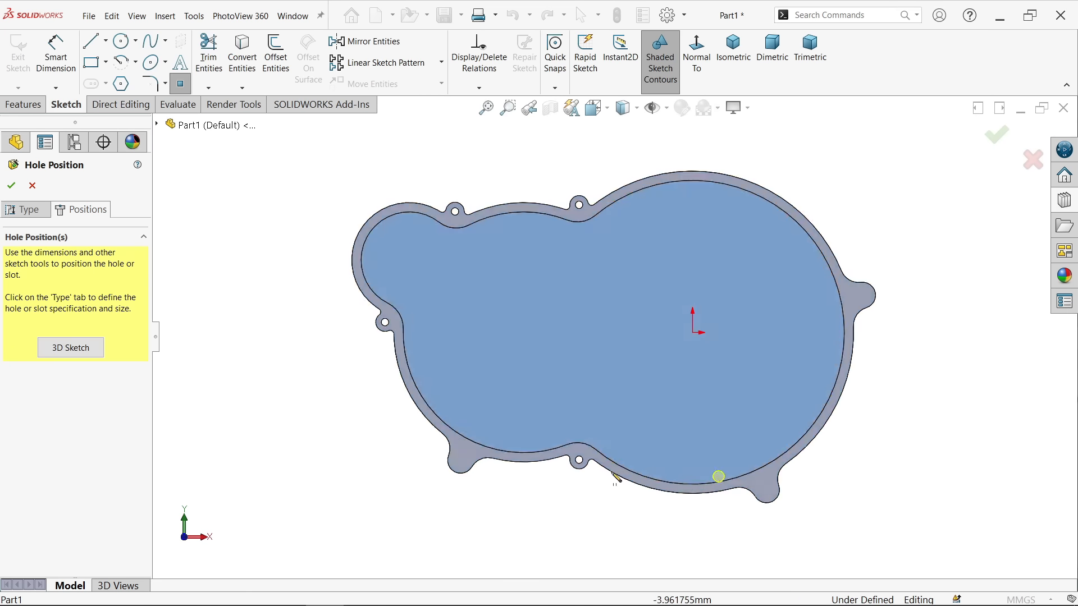
{"action": "scroll", "coordinate": [478, 458], "scroll_direction": "down", "scroll_amount": 6}
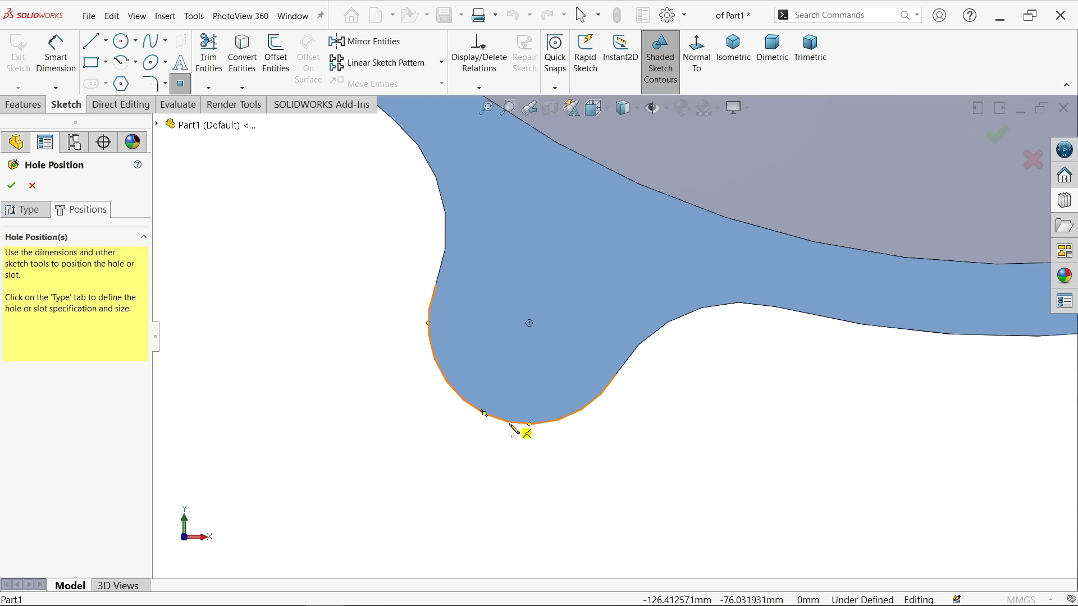
{"action": "left_click", "coordinate": [514, 391]}
{"action": "scroll", "coordinate": [533, 359], "scroll_direction": "up", "scroll_amount": 3}
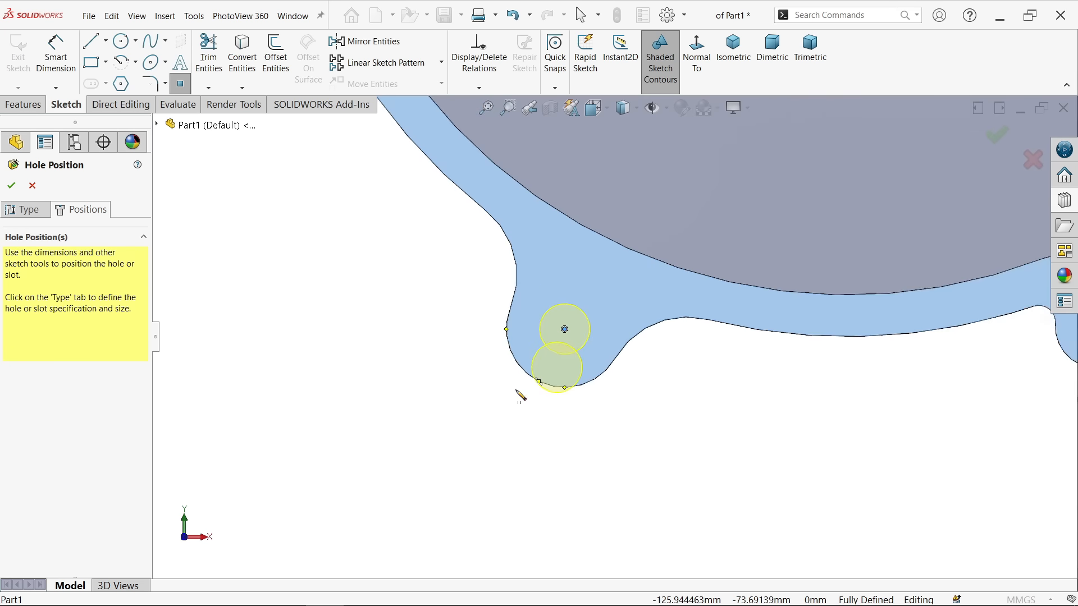
Position two more Ø6.0 holes at the centres of the right and lower-right mounting lugs and end point placement
{"action": "scroll", "coordinate": [729, 409], "scroll_direction": "up", "scroll_amount": 6}
{"action": "scroll", "coordinate": [801, 284], "scroll_direction": "down", "scroll_amount": 5}
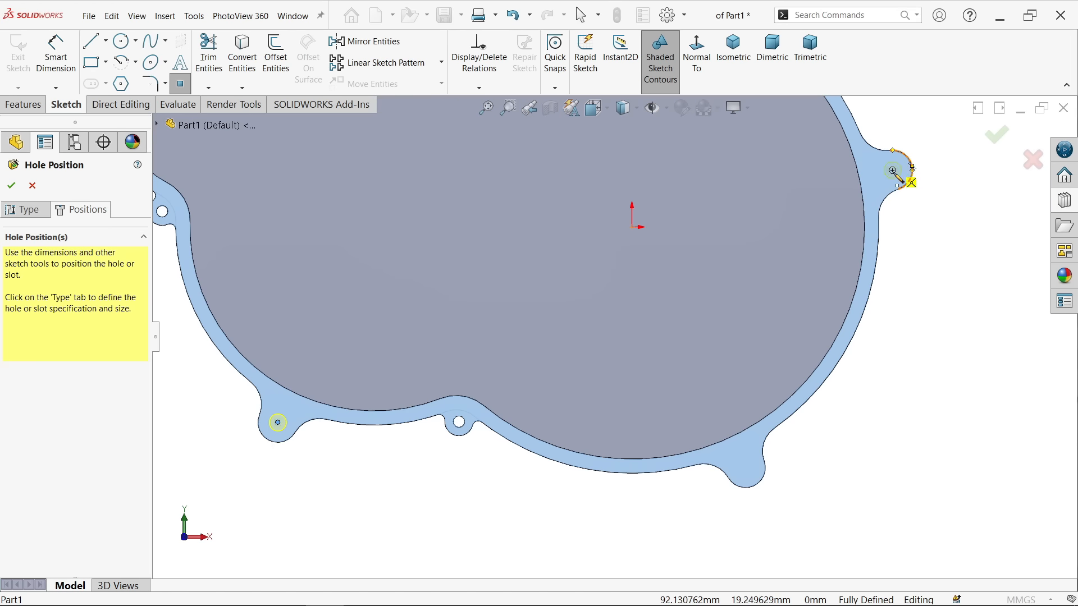
{"action": "left_click", "coordinate": [893, 171]}
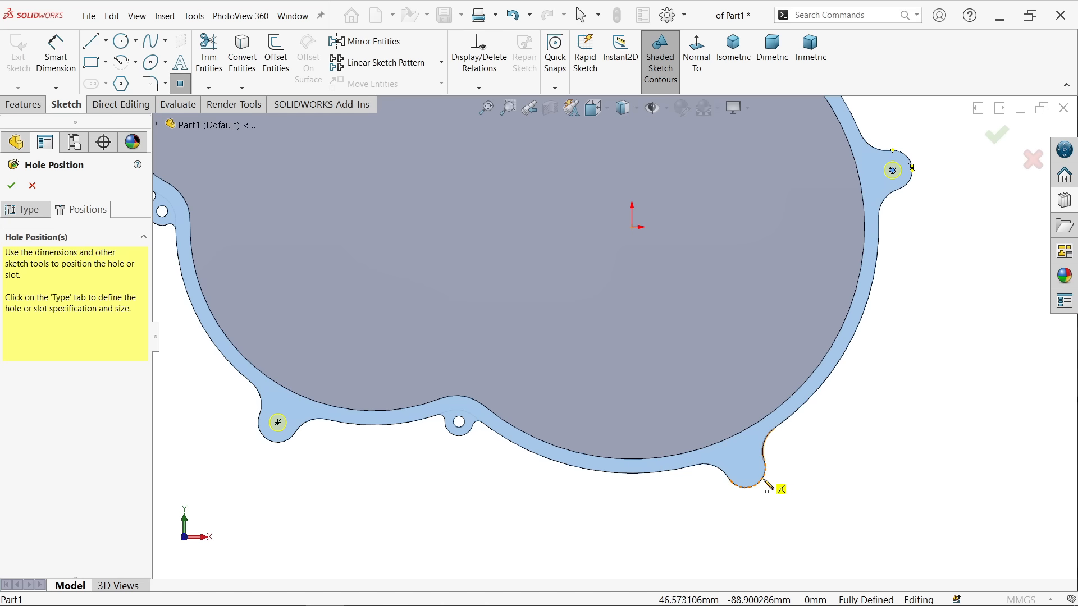
{"action": "left_click", "coordinate": [749, 470]}
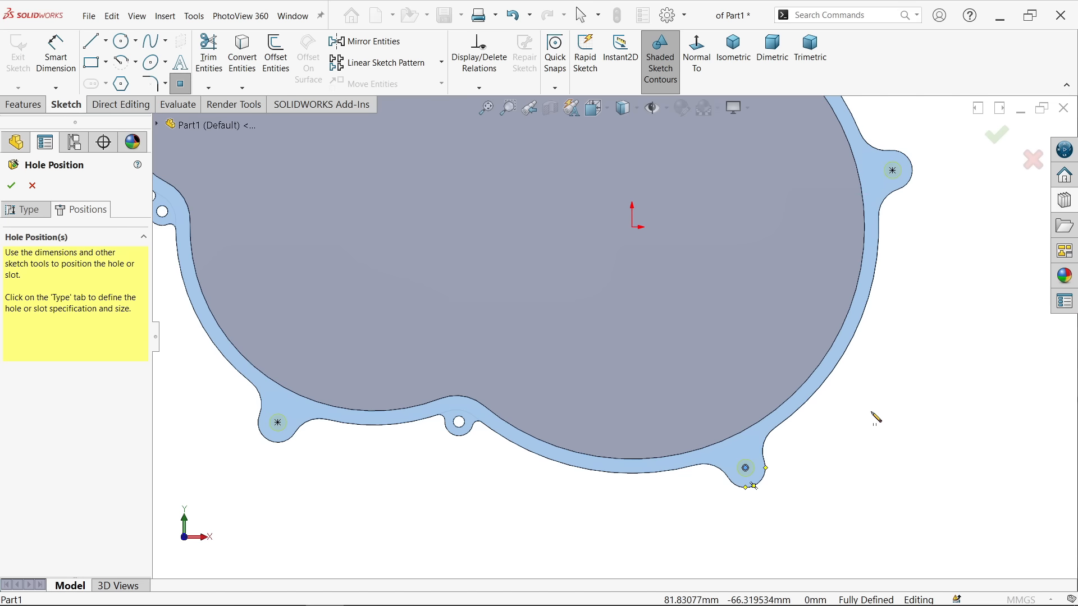
{"action": "right_click", "coordinate": [880, 383]}
{"action": "left_click", "coordinate": [898, 414]}
Check the hole preview through the lower-right lug, accept the Ø6.0 hole feature, and show the housing in isometric view
{"action": "key", "text": "f"}
{"action": "mouse_move", "coordinate": [852, 397]}
{"action": "middle_mouse_down"}
{"action": "mouse_move", "coordinate": [773, 377]}
{"action": "mouse_move", "coordinate": [673, 393]}
{"action": "middle_mouse_up"}
{"action": "scroll", "coordinate": [622, 401], "scroll_direction": "down", "scroll_amount": 5}
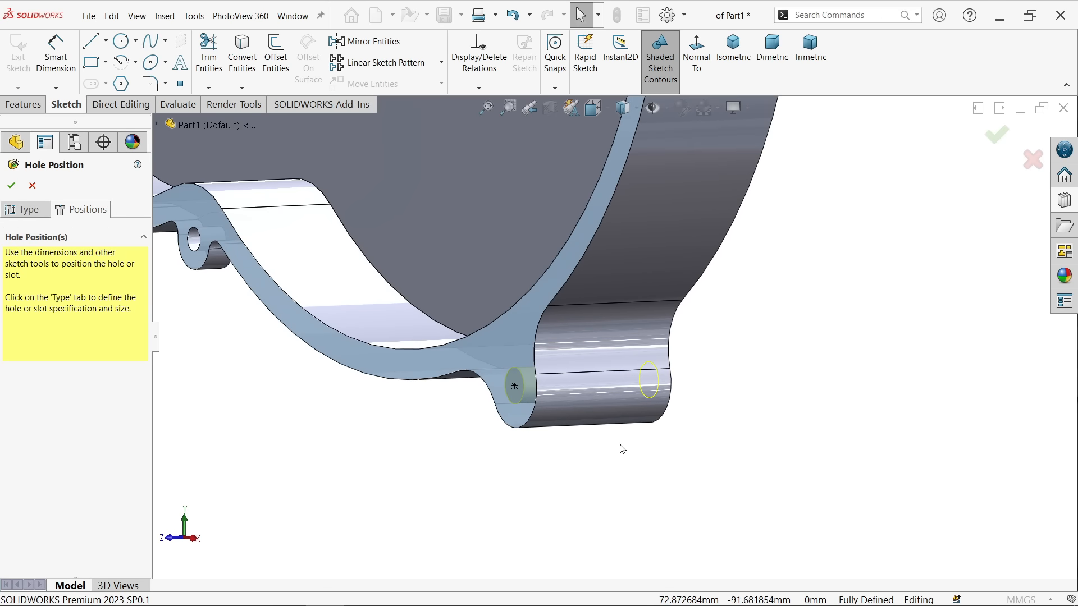
{"action": "left_click", "coordinate": [12, 185]}
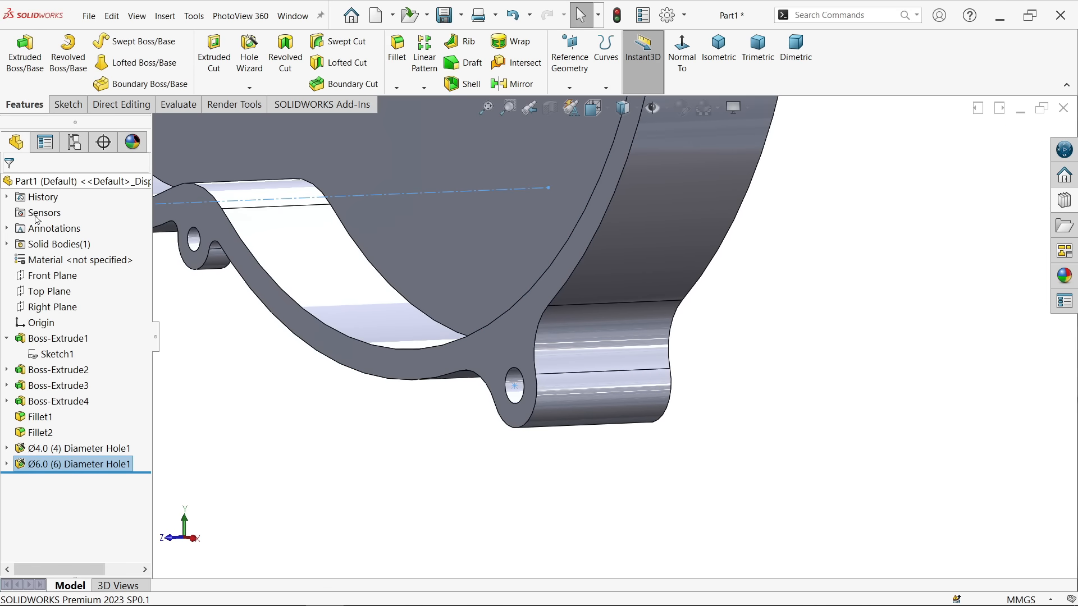
{"action": "middle_click_drag", "start_coordinate": [663, 225], "coordinate": [715, 215]}
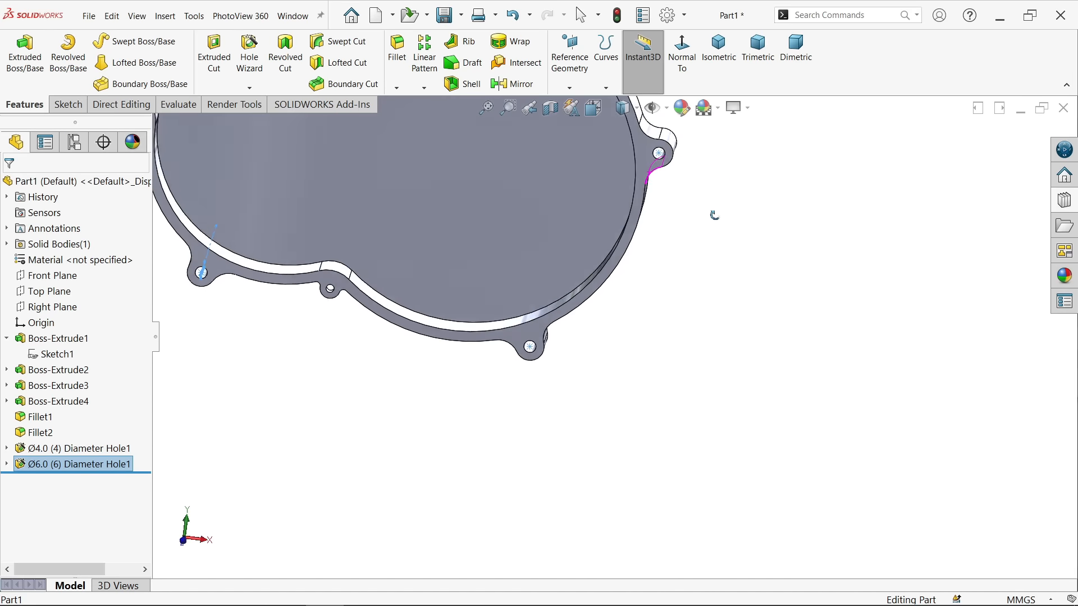
{"action": "left_click", "coordinate": [719, 50]}
Switch to the reference drawing in the image viewer and examine Section A-A and the bearing boss dimensions in the housing's plan view
{"action": "left_click", "coordinate": [364, 593]}
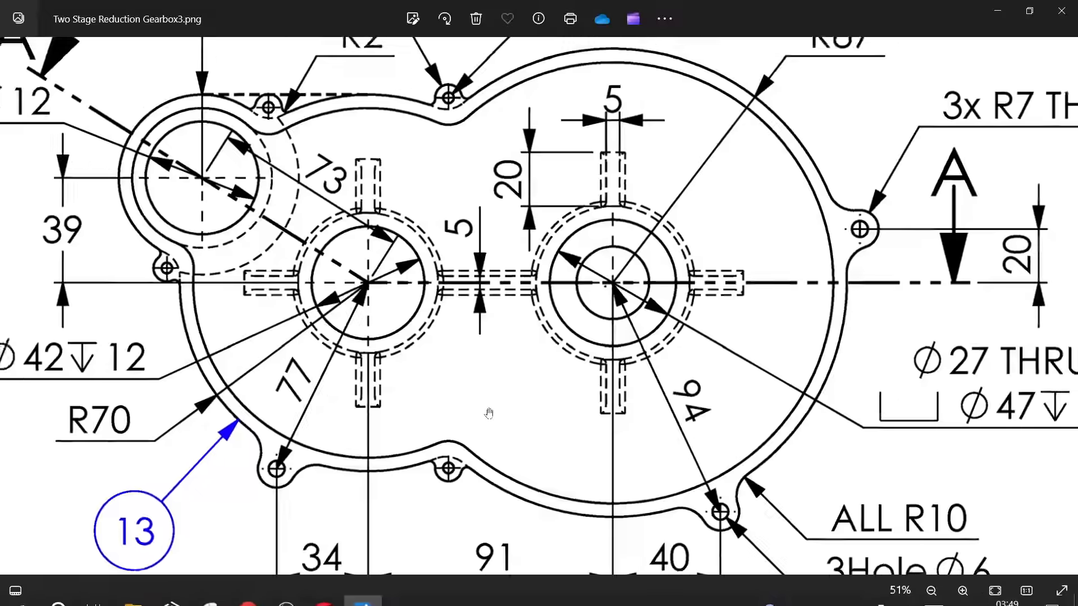
{"action": "scroll", "coordinate": [488, 411], "scroll_direction": "down", "scroll_amount": 4}
{"action": "scroll", "coordinate": [443, 358], "scroll_direction": "down", "scroll_amount": 3}
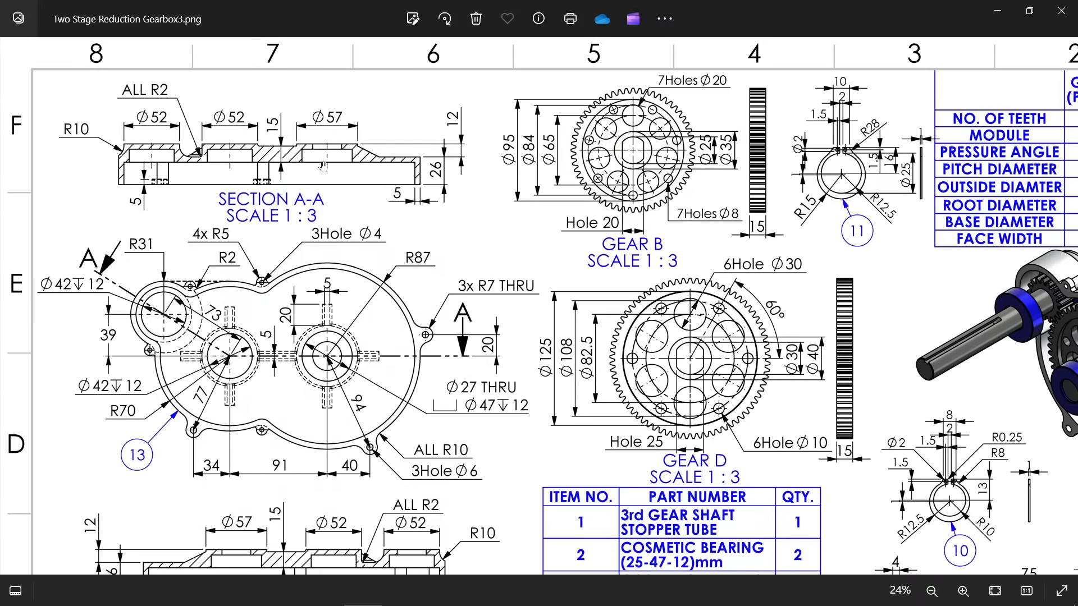
{"action": "scroll", "coordinate": [323, 166], "scroll_direction": "up", "scroll_amount": 2}
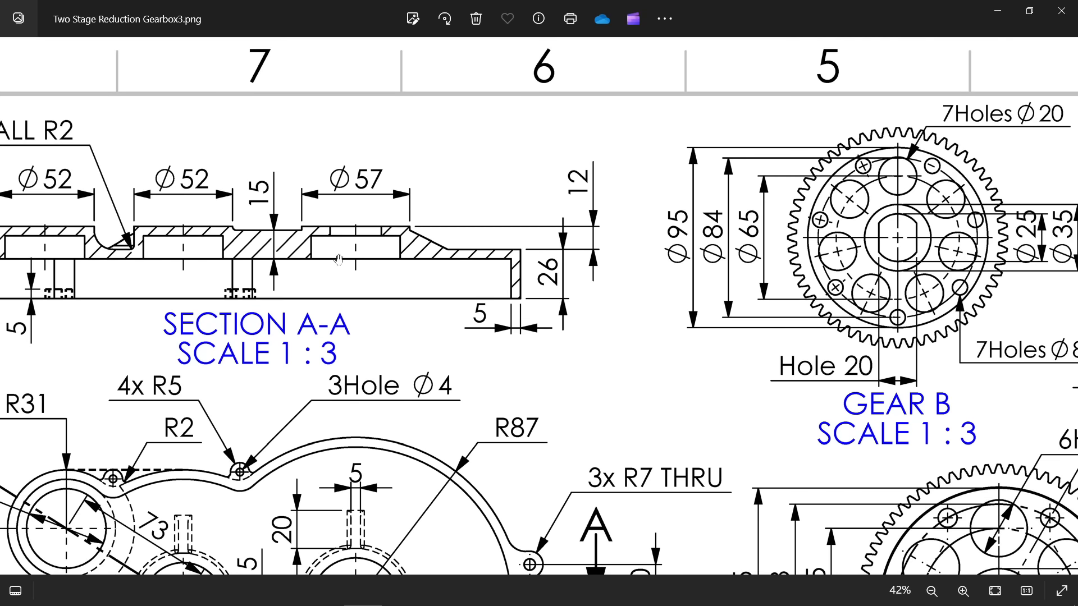
{"action": "left_click_drag", "start_coordinate": [339, 259], "coordinate": [506, 236]}
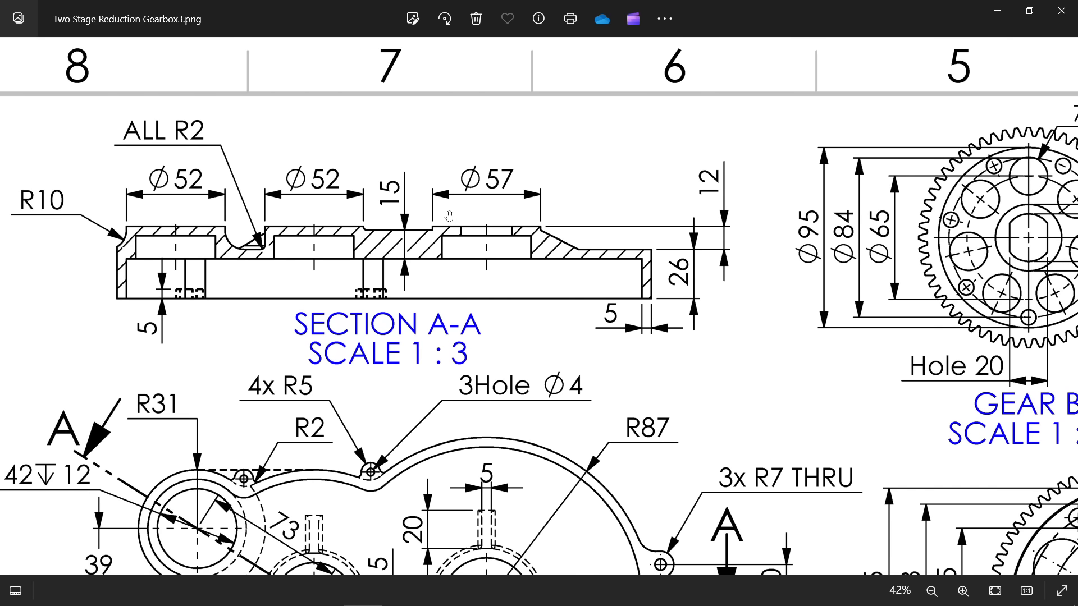
{"action": "left_click_drag", "start_coordinate": [504, 322], "coordinate": [517, 198]}
{"action": "left_click_drag", "start_coordinate": [468, 347], "coordinate": [500, 253]}
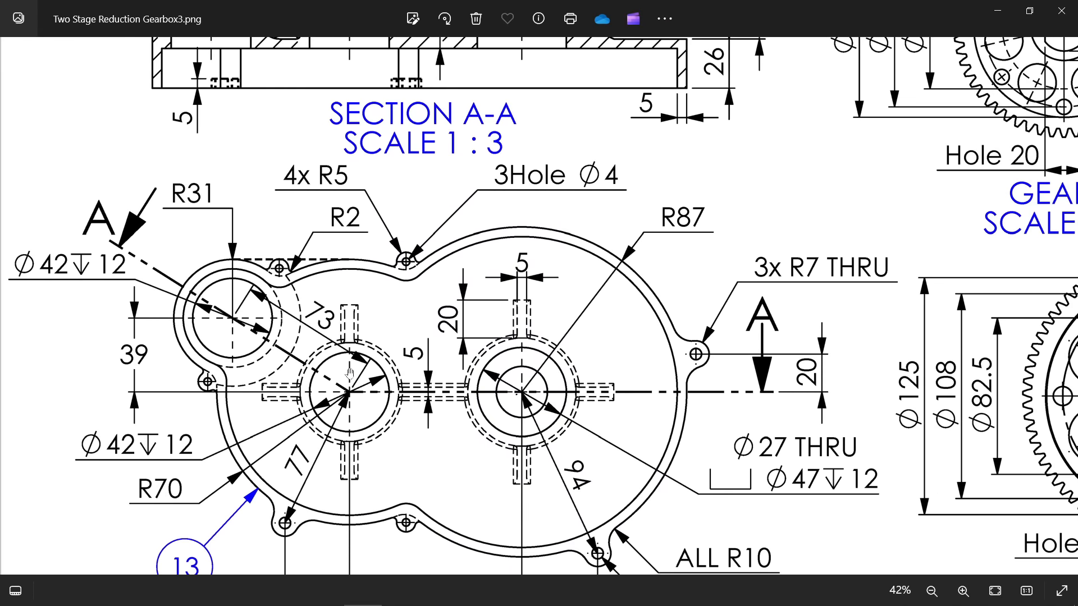
Examine the section A-A and plan view dimensions of the housing in the gearbox drawing
{"action": "left_click_drag", "start_coordinate": [460, 289], "coordinate": [462, 492]}
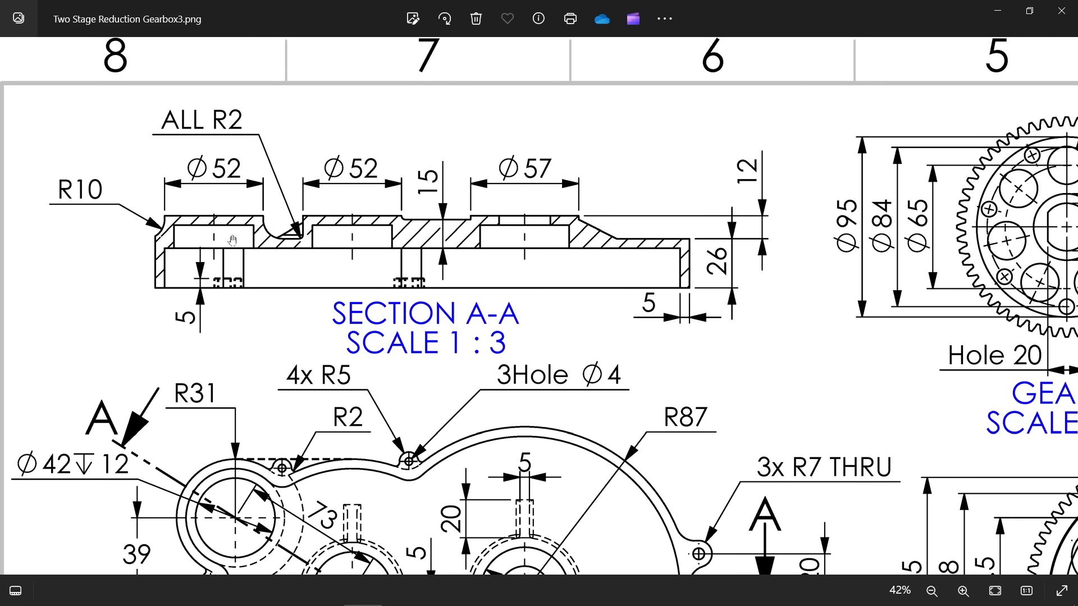
{"action": "left_click_drag", "start_coordinate": [313, 443], "coordinate": [318, 337]}
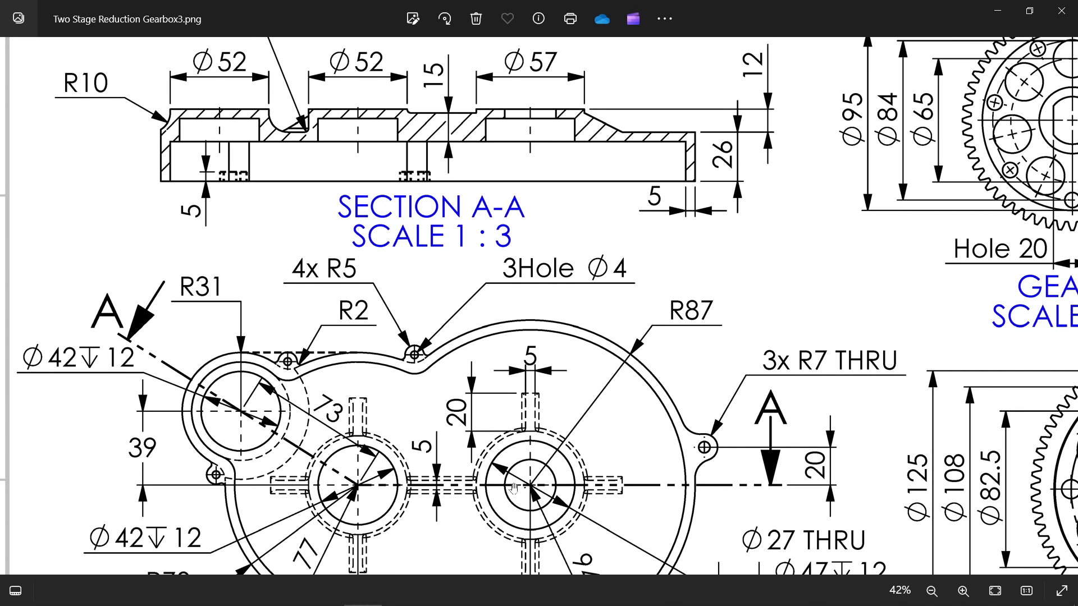
{"action": "left_click_drag", "start_coordinate": [563, 152], "coordinate": [570, 251]}
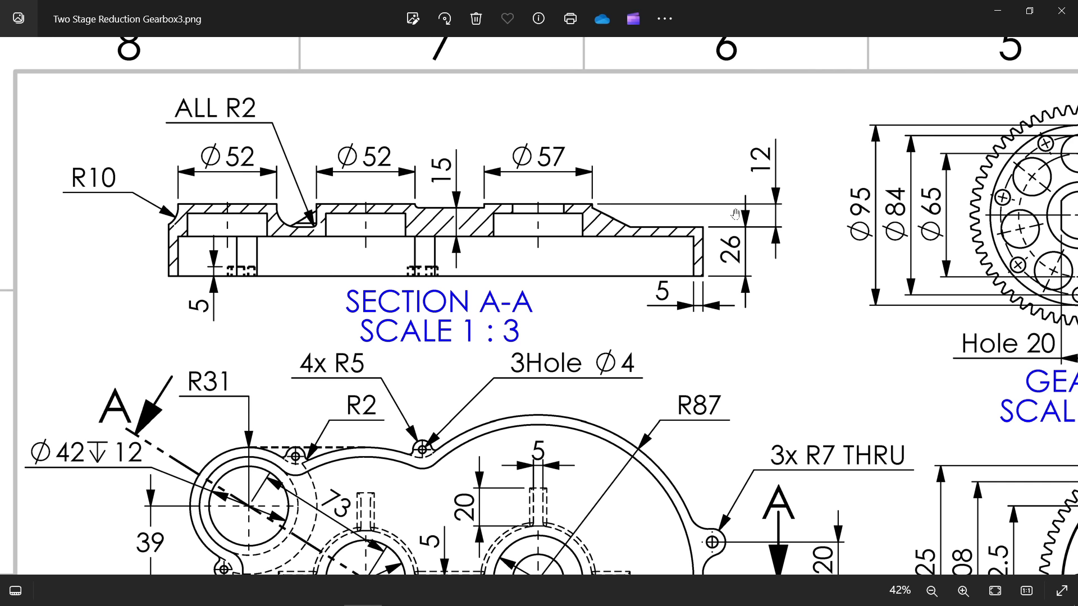
{"action": "left_click_drag", "start_coordinate": [492, 440], "coordinate": [521, 265]}
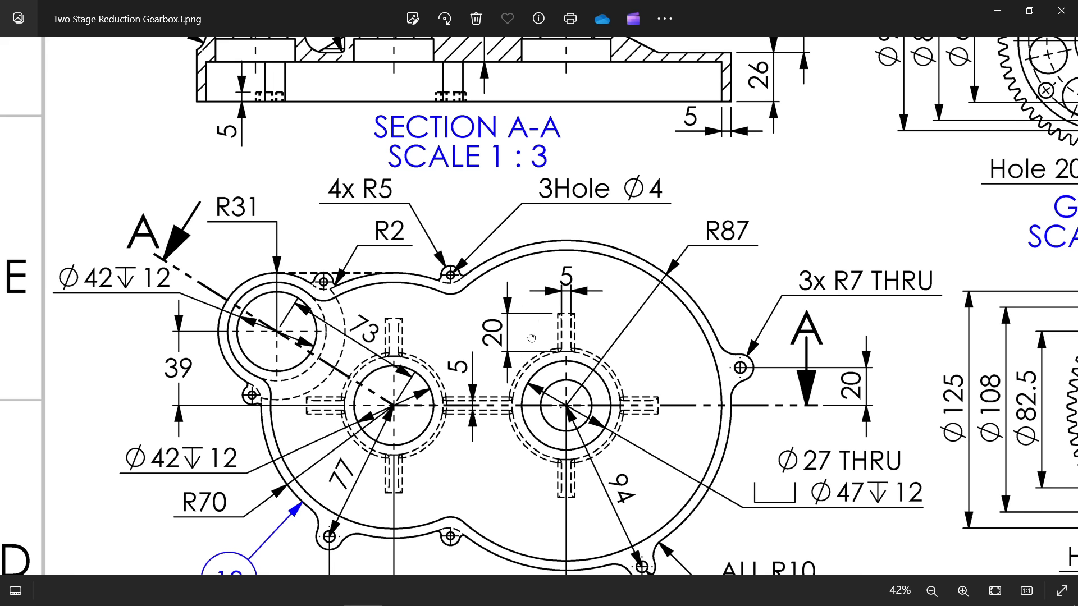
{"action": "left_click_drag", "start_coordinate": [531, 337], "coordinate": [530, 524]}
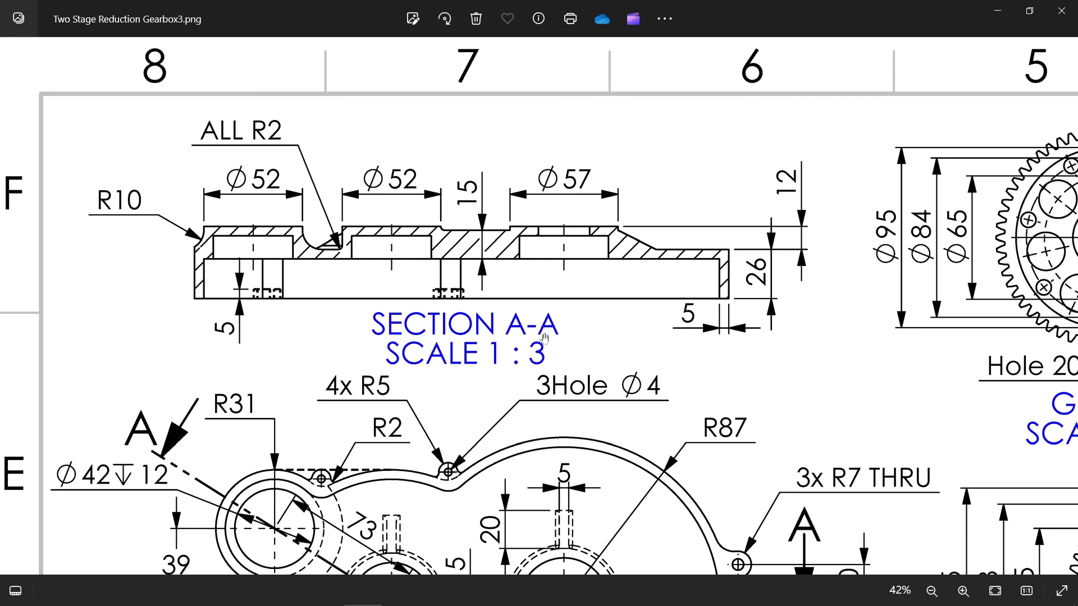
{"action": "scroll", "coordinate": [544, 338], "scroll_direction": "down", "scroll_amount": 3}
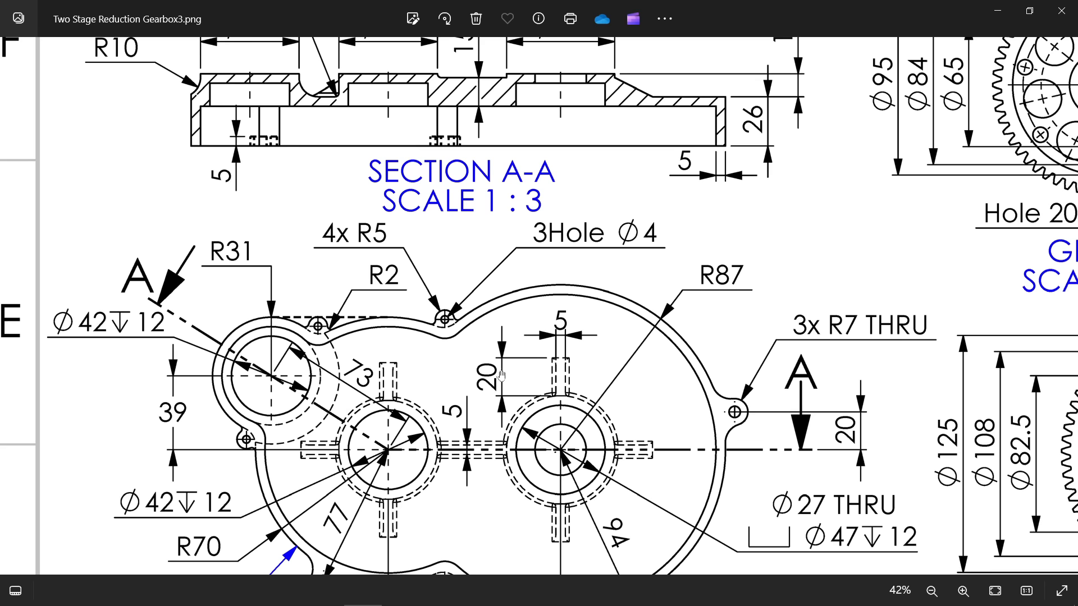
{"action": "left_click_drag", "start_coordinate": [535, 336], "coordinate": [534, 377]}
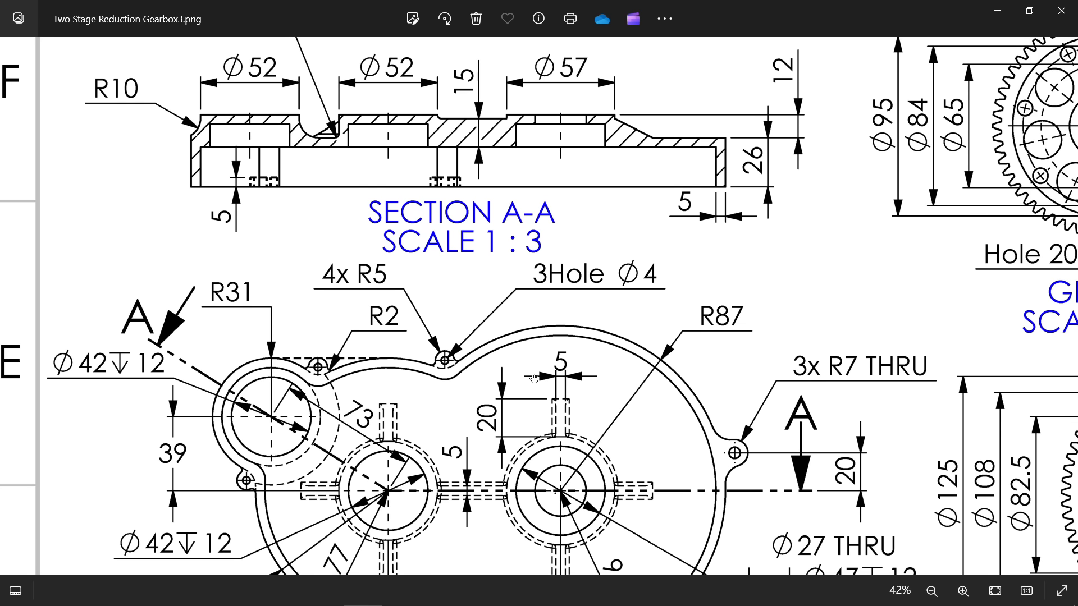
Switch to SOLIDWORKS, start a sketch on the housing's flat outer face and show the model with hidden lines visible
{"action": "left_click", "coordinate": [997, 11]}
{"action": "mouse_move", "coordinate": [709, 349]}
{"action": "middle_mouse_down"}
{"action": "mouse_move", "coordinate": [599, 354]}
{"action": "mouse_move", "coordinate": [589, 344]}
{"action": "middle_mouse_up"}
{"action": "left_click", "coordinate": [589, 344]}
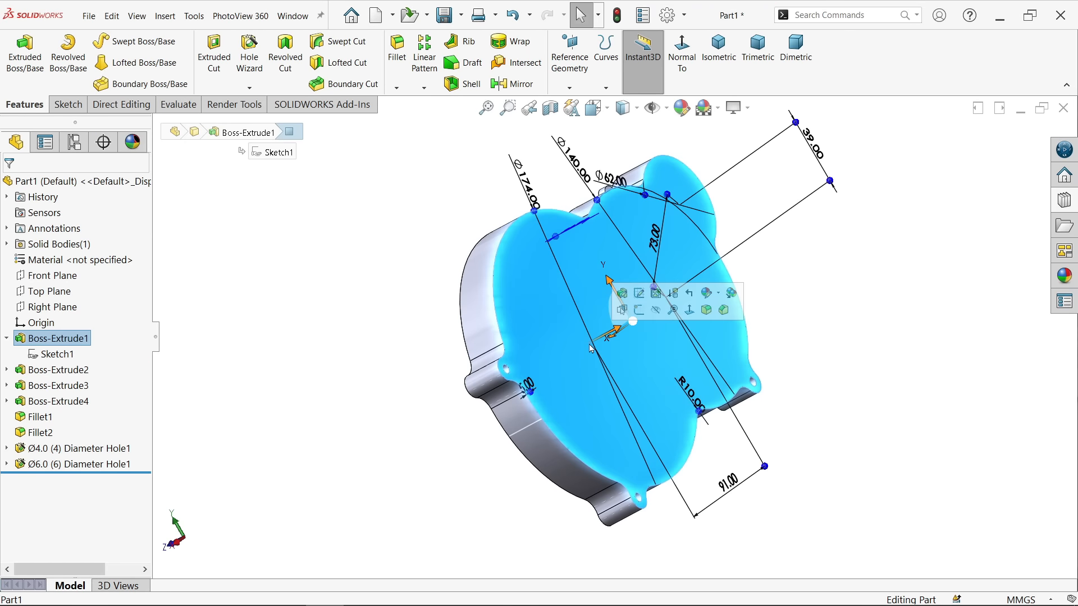
{"action": "left_click", "coordinate": [640, 311]}
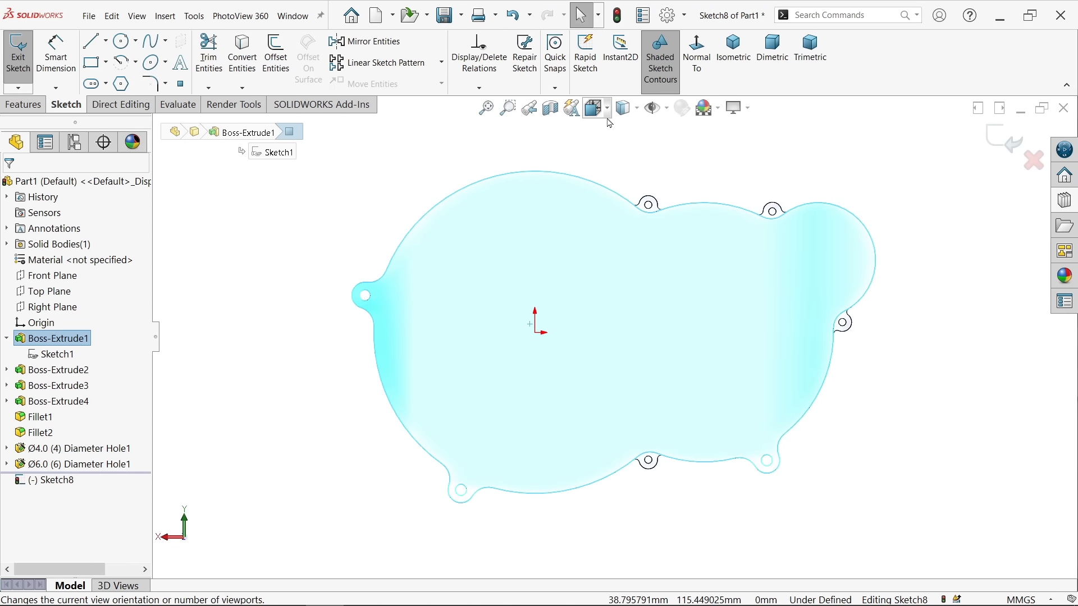
{"action": "left_click", "coordinate": [637, 109]}
{"action": "left_click", "coordinate": [625, 199]}
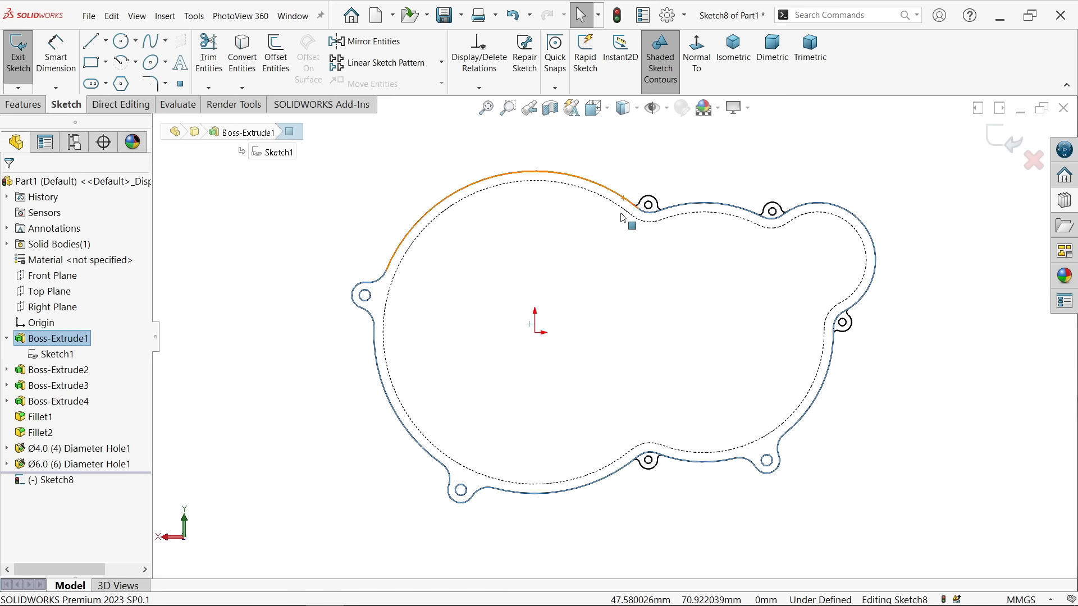
Sketch a 57 mm diameter circle centred on the origin
{"action": "left_click", "coordinate": [122, 42]}
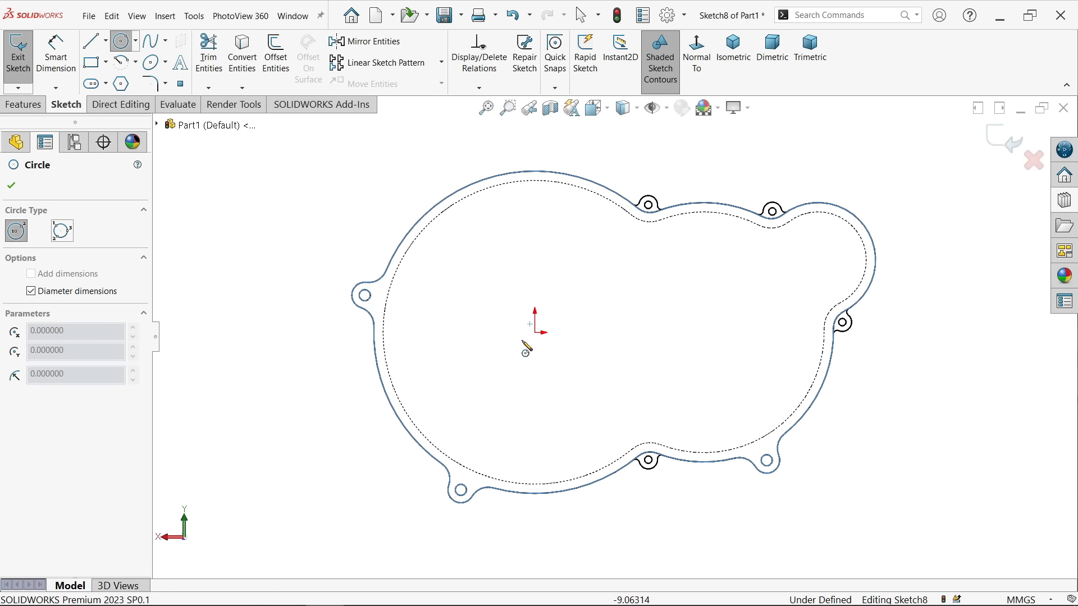
{"action": "left_click", "coordinate": [535, 332]}
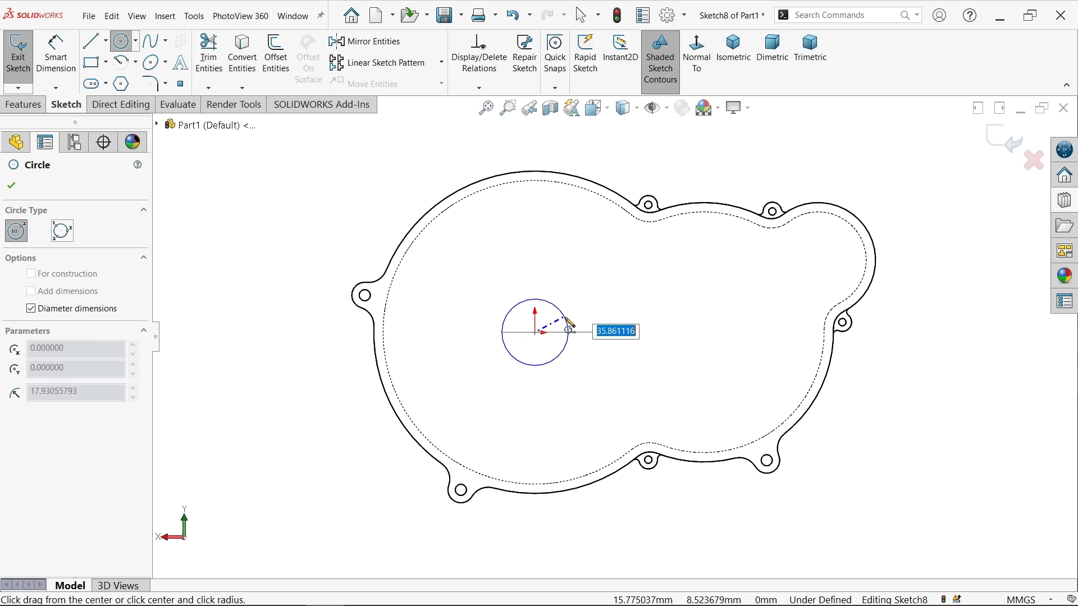
{"action": "type", "text": "57"}
{"action": "key", "text": "Return"}
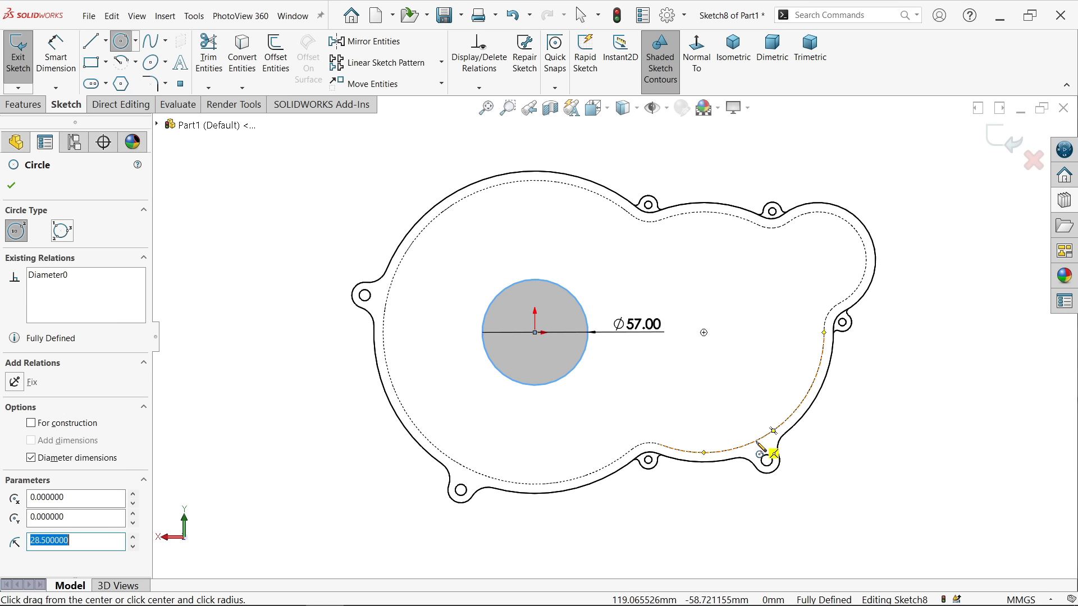
Sketch two 52 mm diameter circles, centred on the arcs of the middle lobe and the small end lobe
{"action": "left_click", "coordinate": [710, 334]}
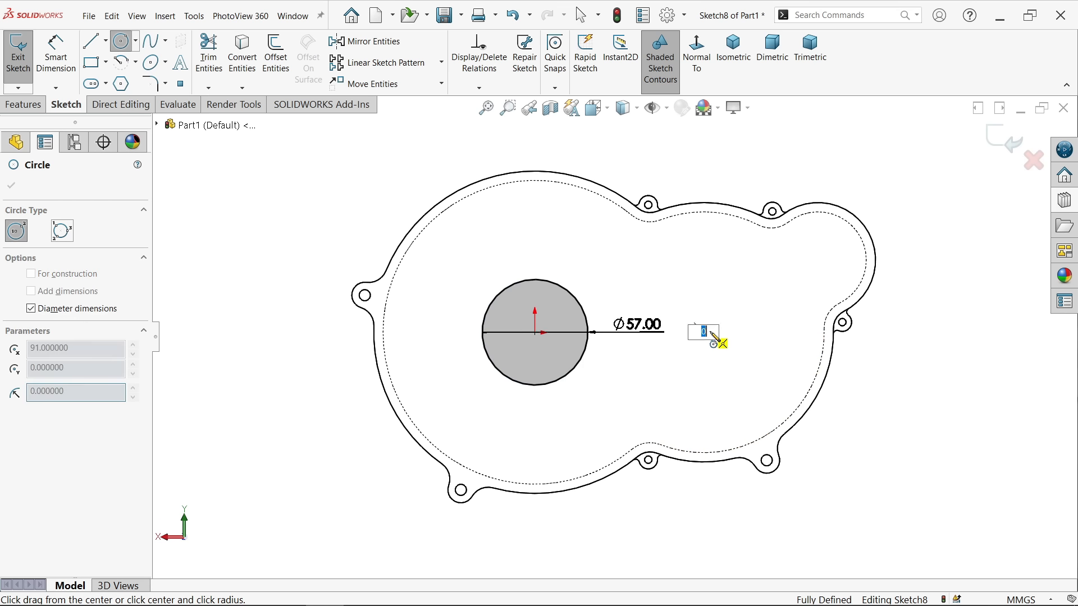
{"action": "type", "text": "52"}
{"action": "key", "text": "Return"}
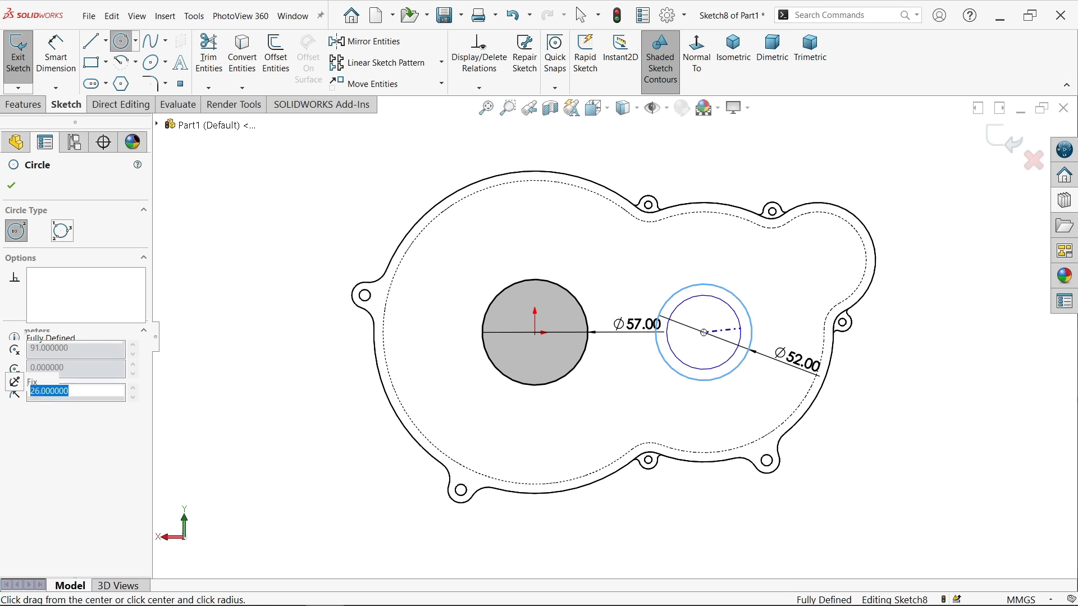
{"action": "scroll", "coordinate": [869, 256], "scroll_direction": "down", "scroll_amount": 2}
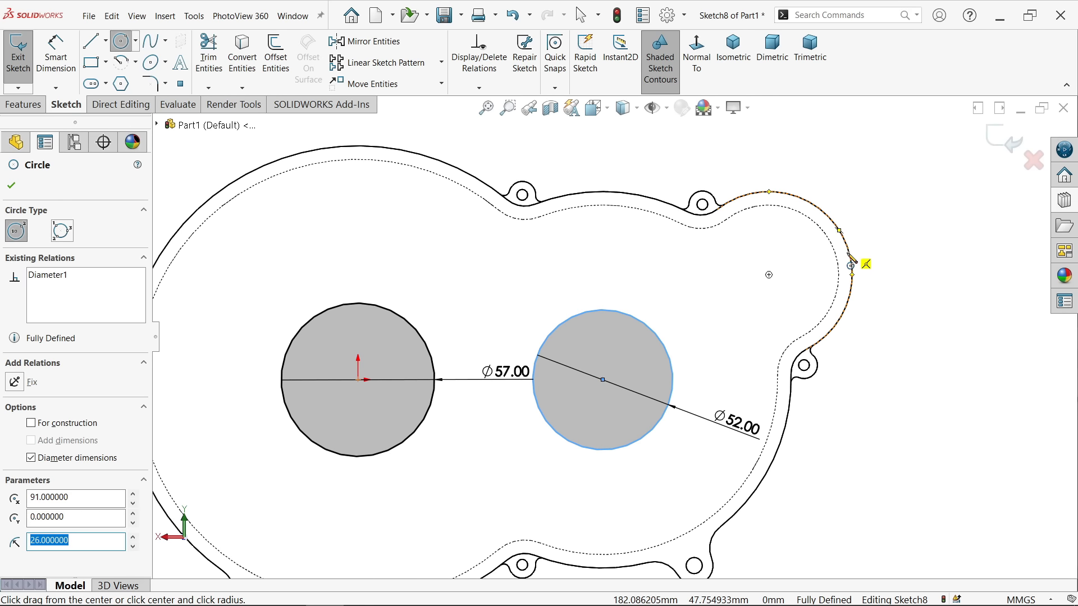
{"action": "left_click", "coordinate": [768, 275]}
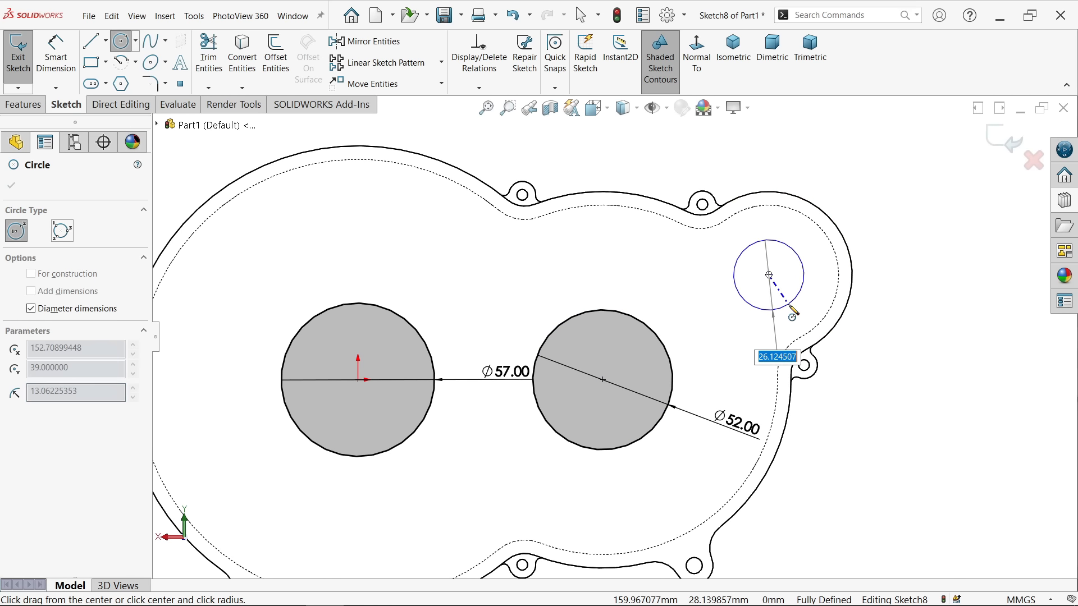
{"action": "type", "text": "52"}
{"action": "key", "text": "Return"}
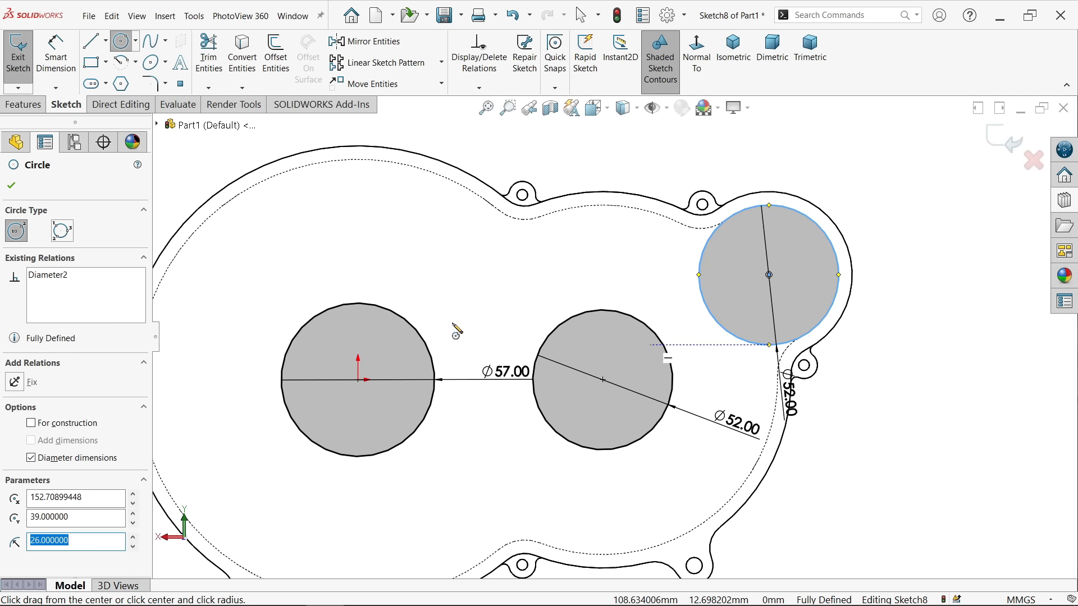
{"action": "left_click", "coordinate": [12, 186]}
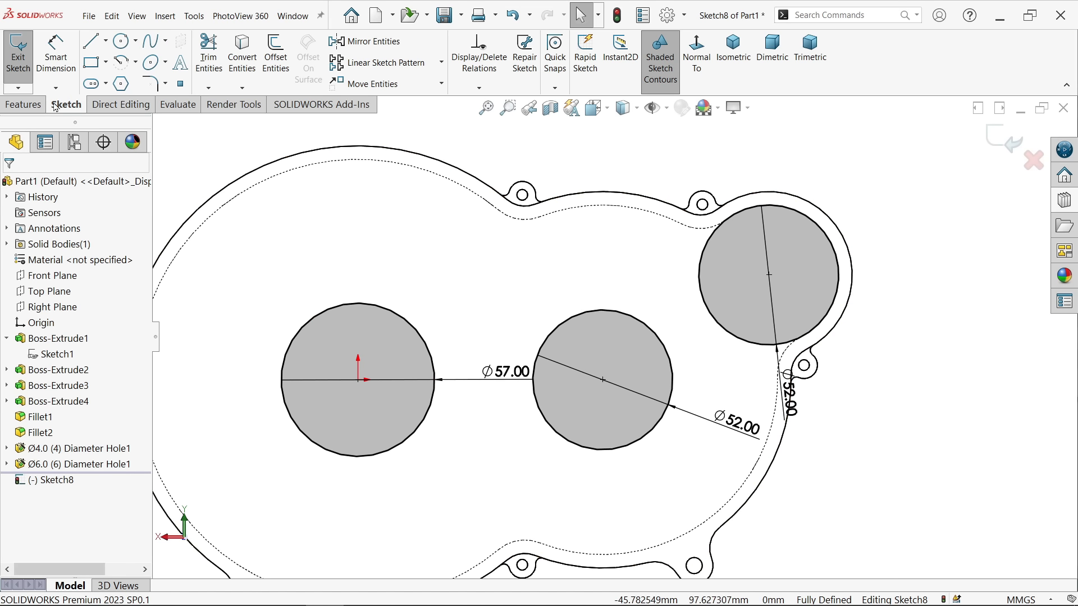
Extrude the three circles 12 mm as merged bosses and return the model to a shaded display
{"action": "left_click", "coordinate": [23, 104]}
{"action": "left_click", "coordinate": [30, 71]}
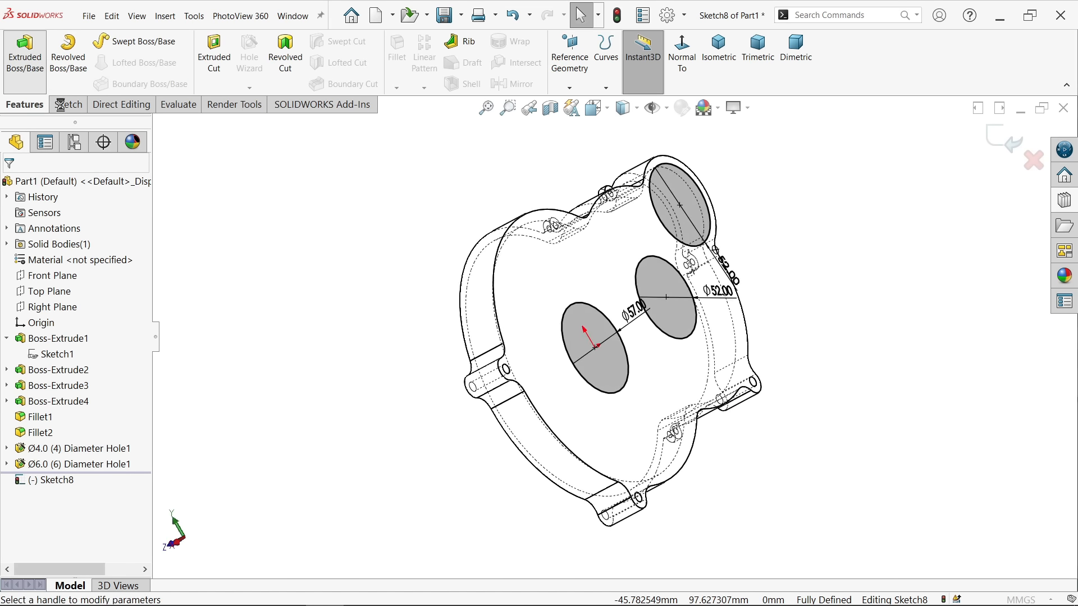
{"action": "type", "text": "12"}
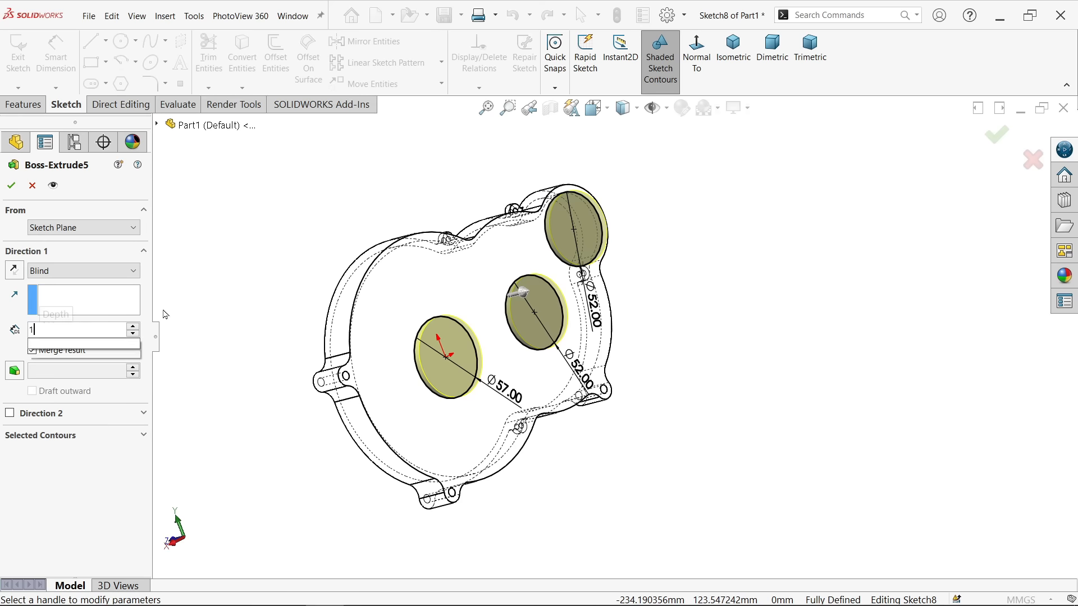
{"action": "key", "text": "Return"}
{"action": "left_click", "coordinate": [638, 108]}
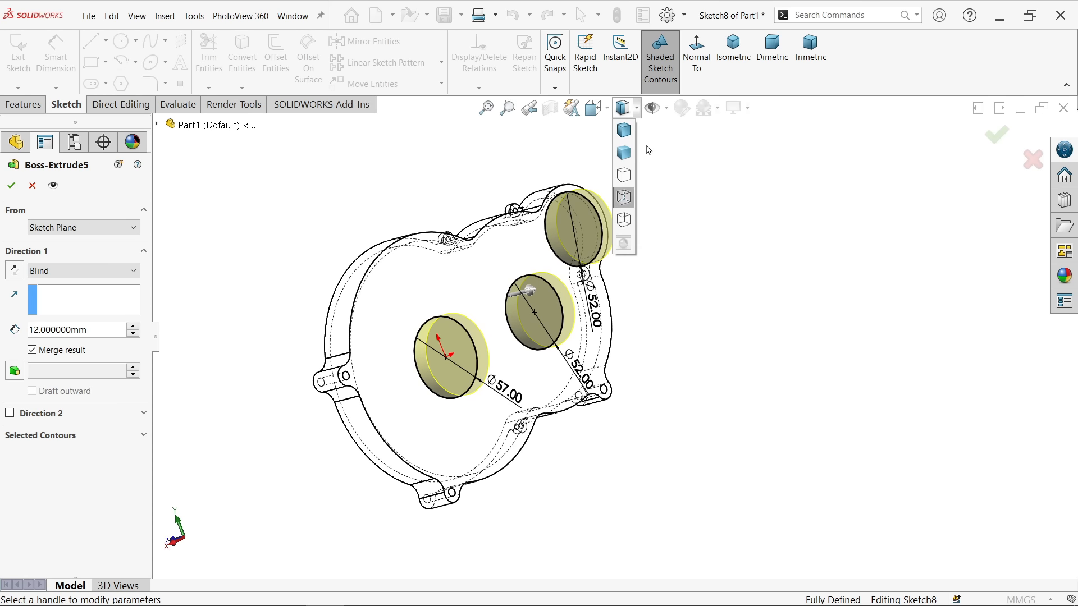
{"action": "left_click", "coordinate": [623, 151]}
{"action": "scroll", "coordinate": [528, 326], "scroll_direction": "down", "scroll_amount": 2}
{"action": "middle_click_drag", "start_coordinate": [525, 329], "coordinate": [490, 327]}
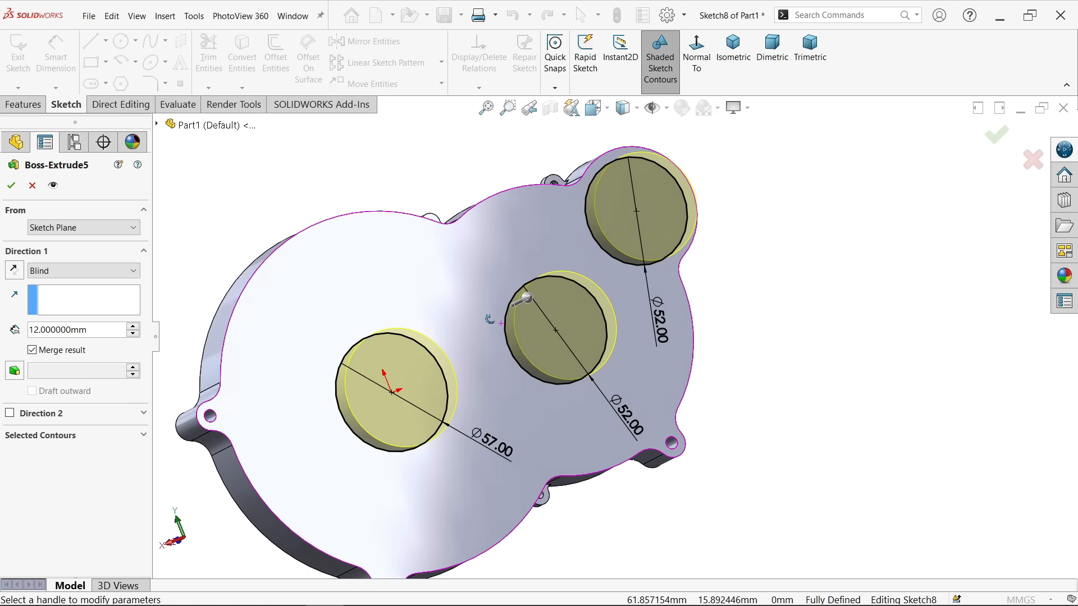
{"action": "left_click", "coordinate": [13, 192]}
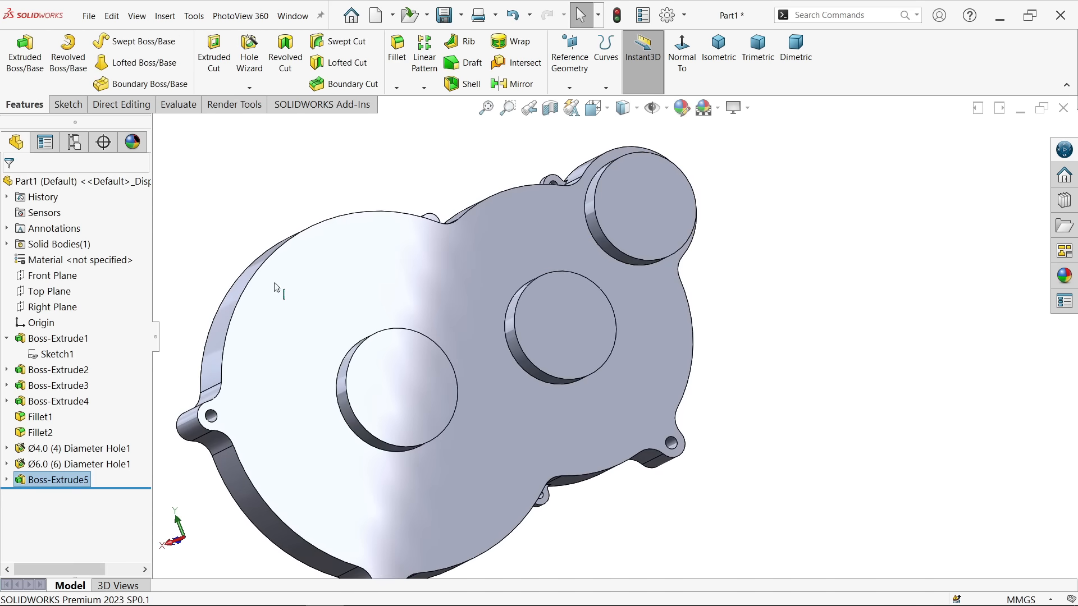
Start a new sketch on the Right Plane
{"action": "scroll", "coordinate": [511, 247], "scroll_direction": "up", "scroll_amount": 2}
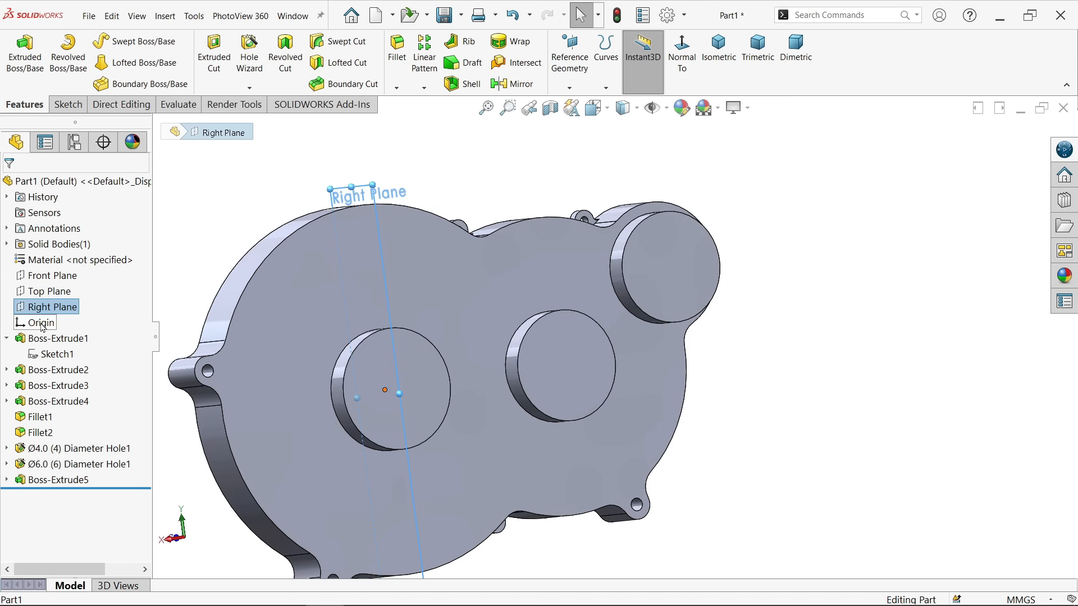
{"action": "left_click", "coordinate": [68, 105]}
{"action": "left_click", "coordinate": [18, 53]}
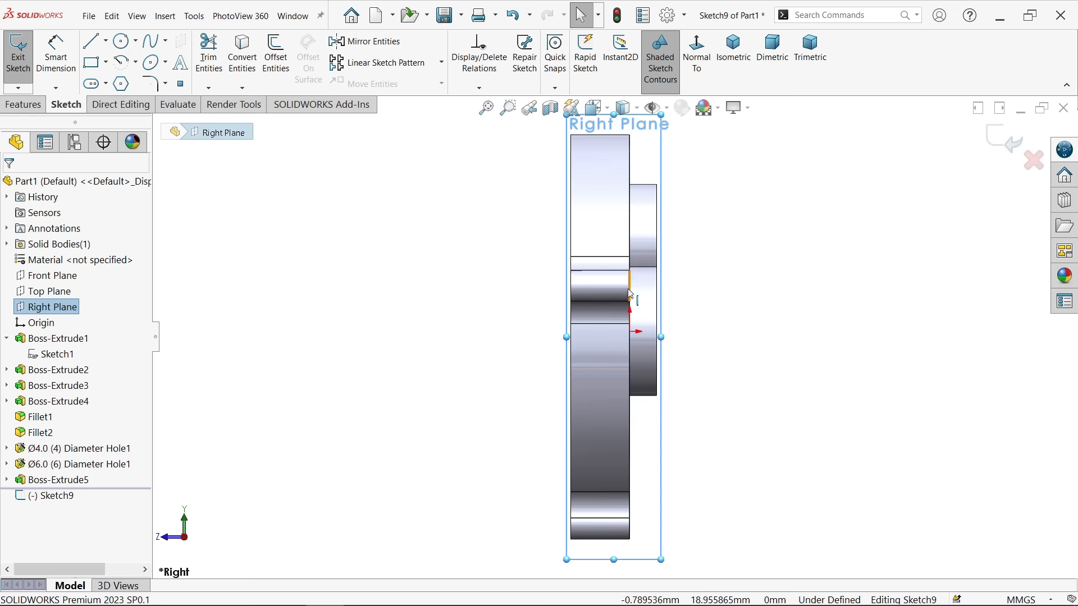
{"action": "scroll", "coordinate": [668, 298], "scroll_direction": "down", "scroll_amount": 3}
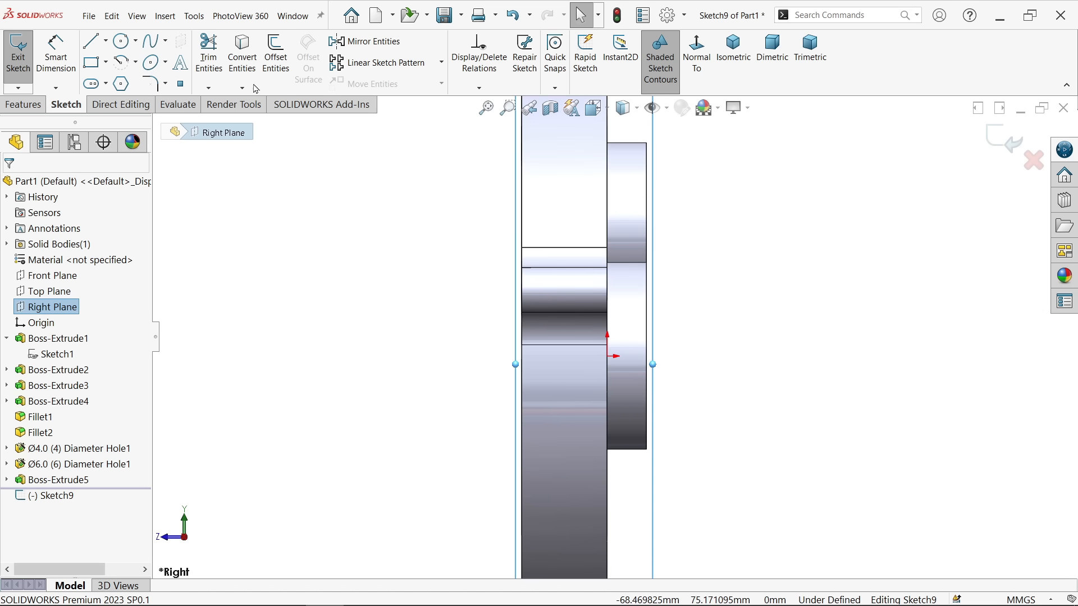
Sketch a slanted line about 26 mm long from the housing face to the 57 mm boss's lower edge, continued by a vertical line about 1.9 mm long
{"action": "left_click", "coordinate": [94, 50]}
{"action": "scroll", "coordinate": [622, 471], "scroll_direction": "down", "scroll_amount": 3}
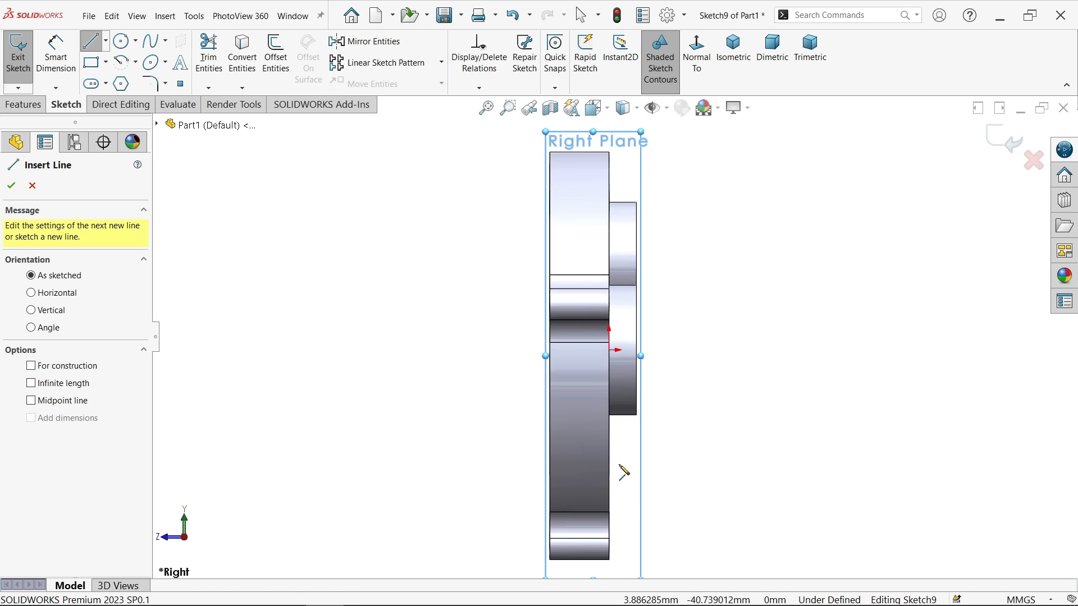
{"action": "left_click", "coordinate": [593, 432]}
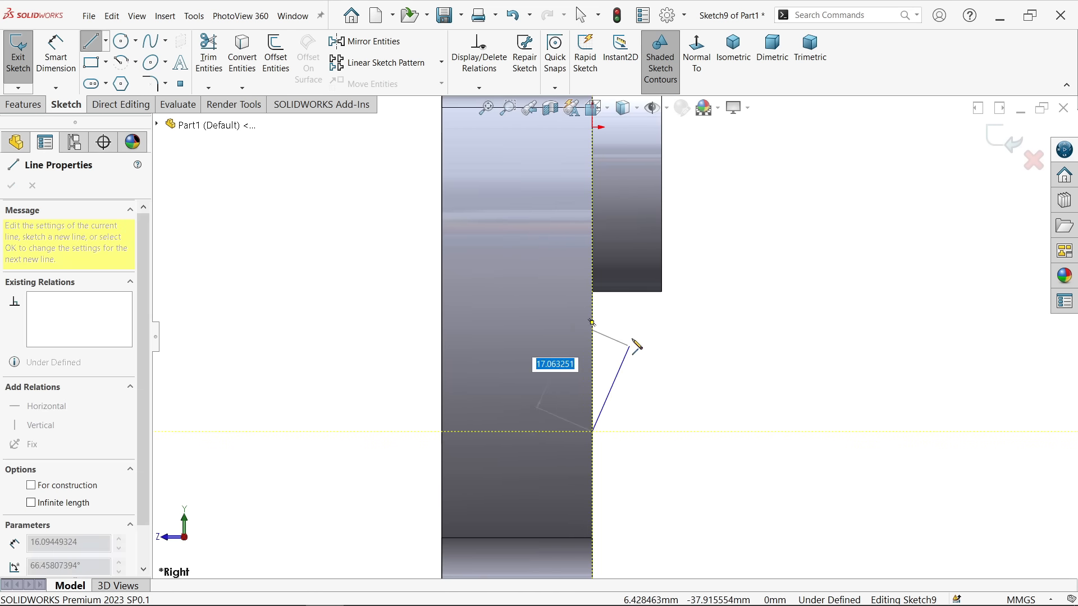
{"action": "scroll", "coordinate": [654, 293], "scroll_direction": "down", "scroll_amount": 3}
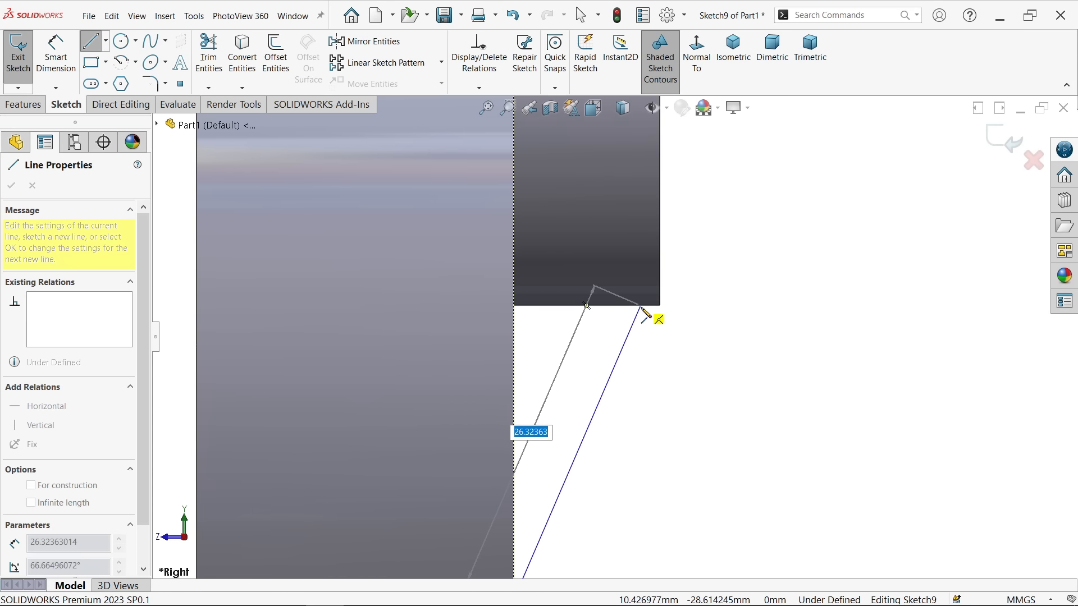
{"action": "left_click", "coordinate": [641, 306]}
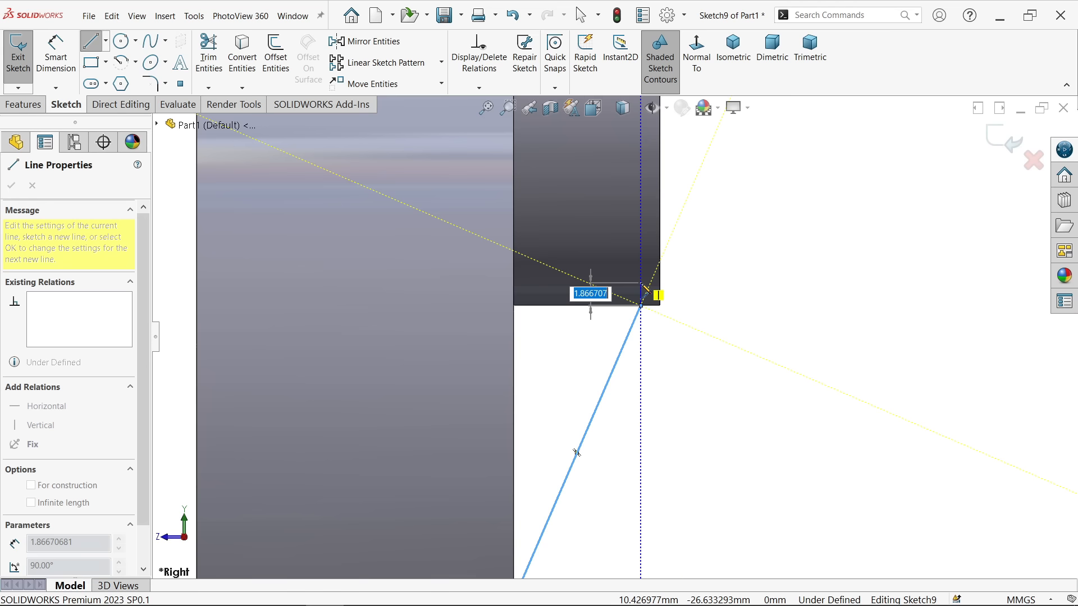
{"action": "right_click", "coordinate": [693, 292]}
{"action": "left_click", "coordinate": [722, 298]}
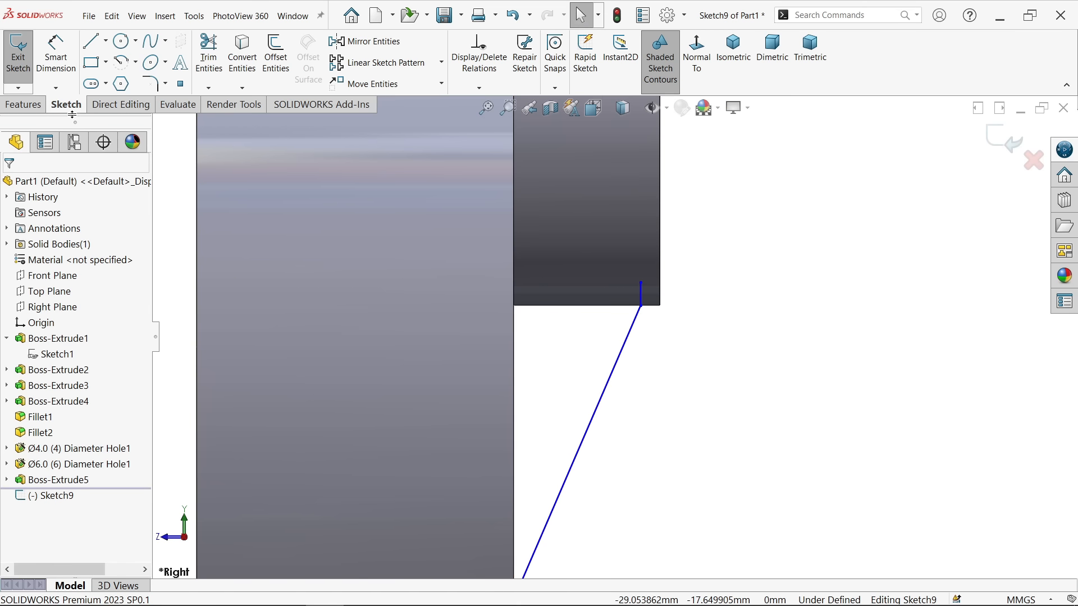
Dimension the short vertical line 10 mm away from the housing's flat face
{"action": "left_click", "coordinate": [56, 56]}
{"action": "left_click", "coordinate": [641, 298]}
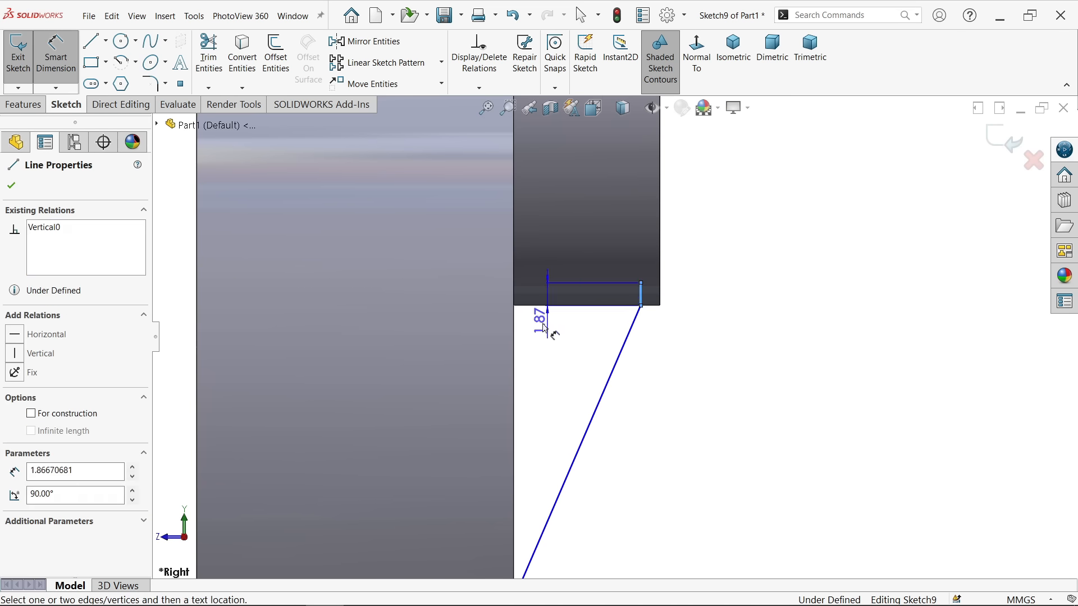
{"action": "left_click", "coordinate": [513, 340]}
{"action": "left_click", "coordinate": [559, 338]}
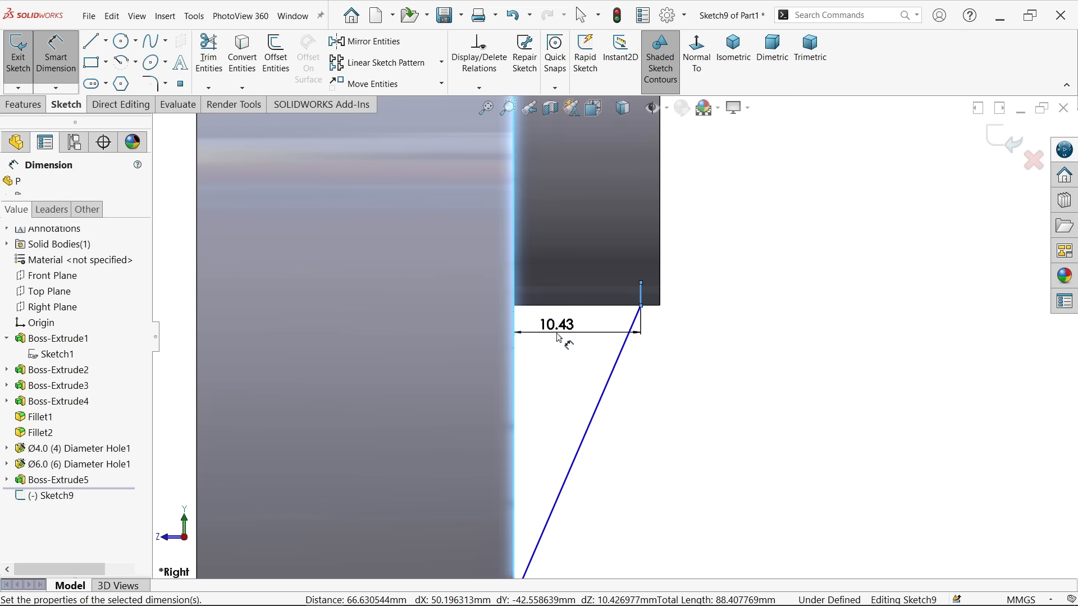
{"action": "type", "text": "10"}
{"action": "key", "text": "Return"}
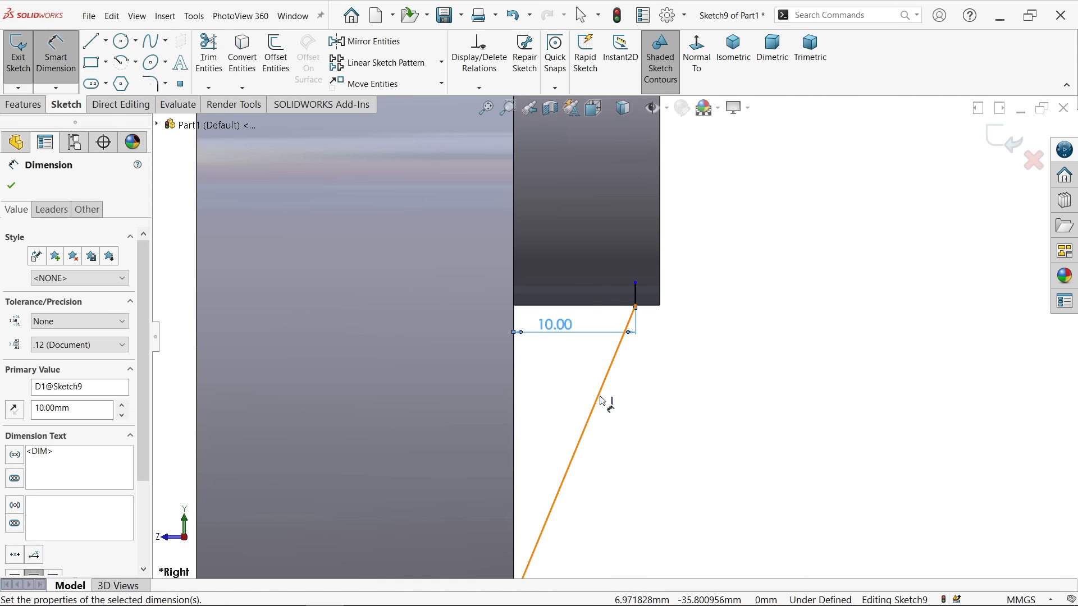
Dimension the slanted line's vertical height as 20 mm
{"action": "left_click", "coordinate": [598, 395]}
{"action": "left_click", "coordinate": [724, 407]}
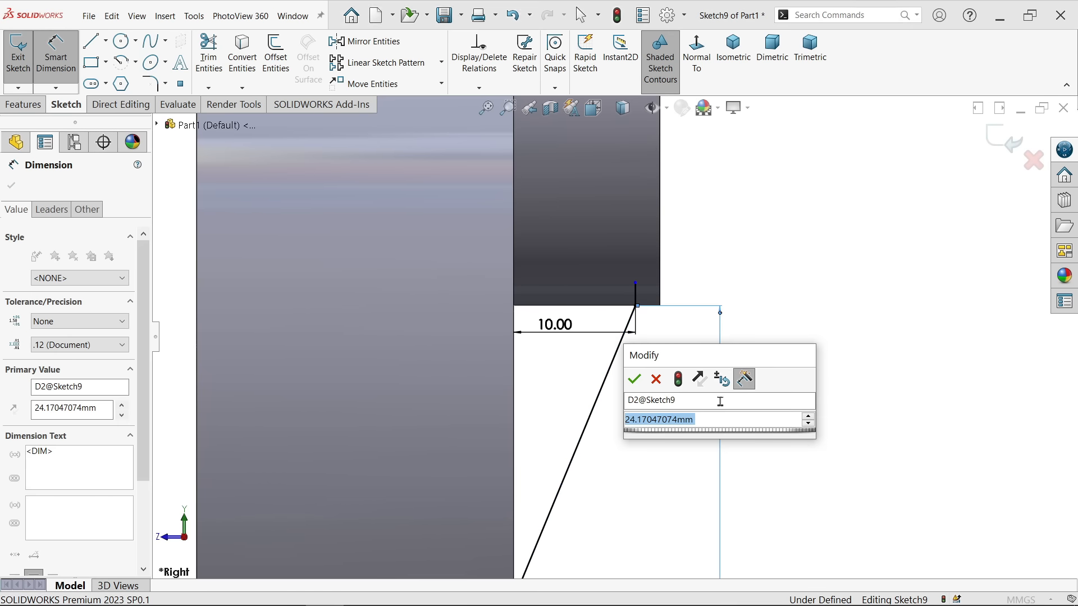
{"action": "type", "text": "20"}
{"action": "key", "text": "Return"}
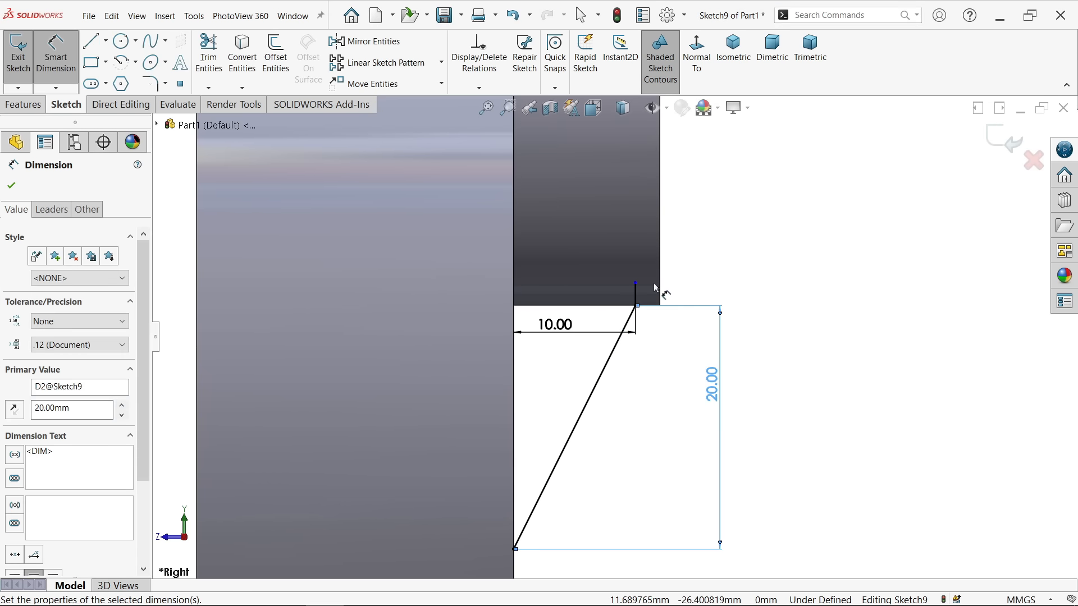
Set the length of the short vertical line at the slanted line's upper end to 2 mm
{"action": "scroll", "coordinate": [654, 282], "scroll_direction": "down", "scroll_amount": 5}
{"action": "left_click", "coordinate": [602, 331]}
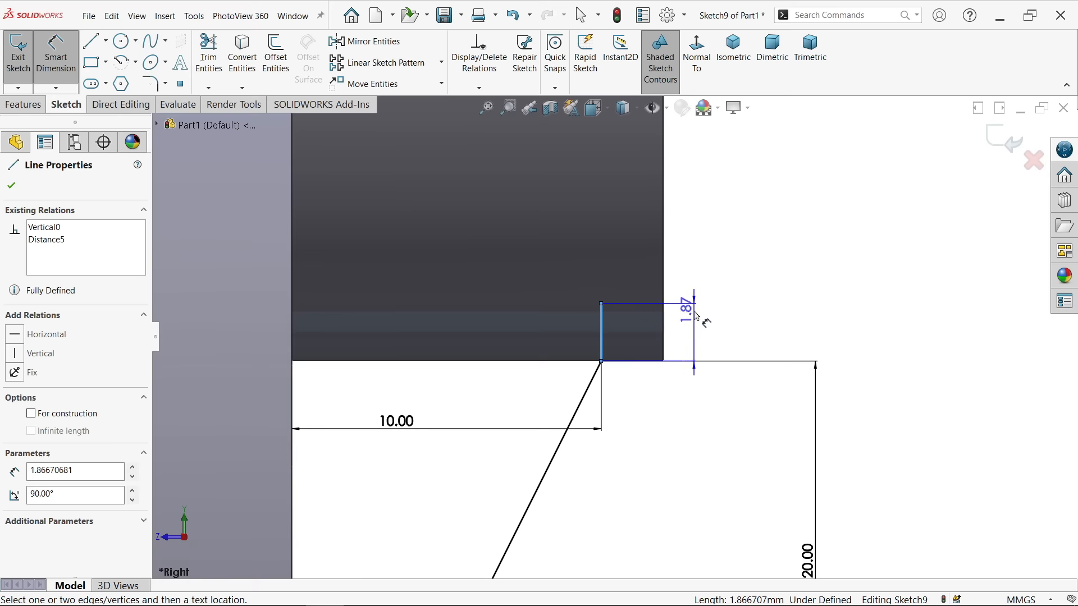
{"action": "left_click", "coordinate": [697, 316]}
{"action": "type", "text": "2"}
{"action": "key", "text": "Return"}
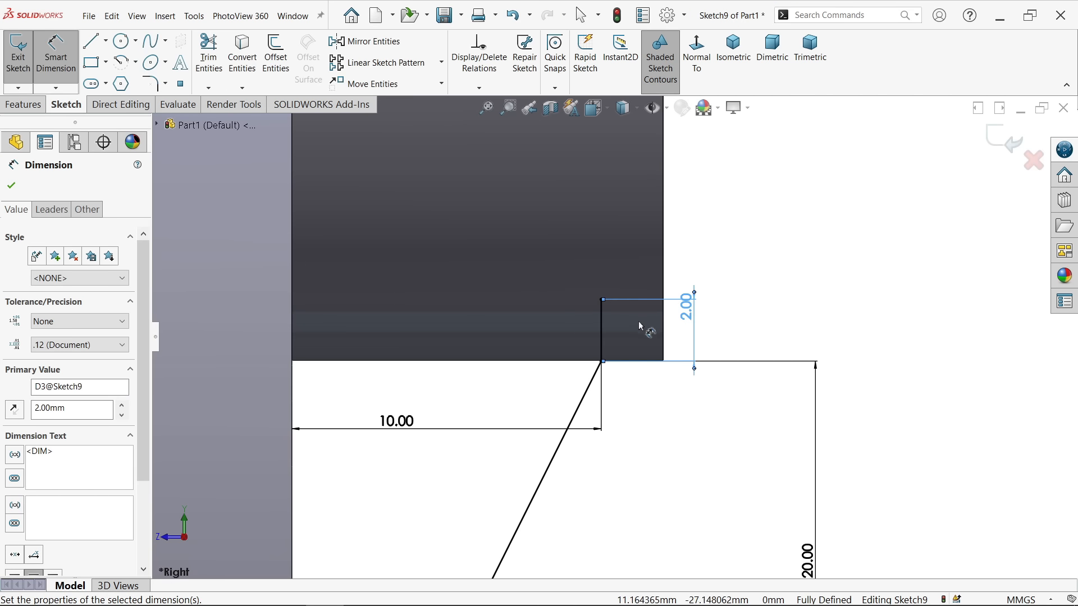
Create a rib from the sketch, 5 mm thick on both sides, with the material side flipped toward the housing and boss
{"action": "scroll", "coordinate": [635, 348], "scroll_direction": "up", "scroll_amount": 8}
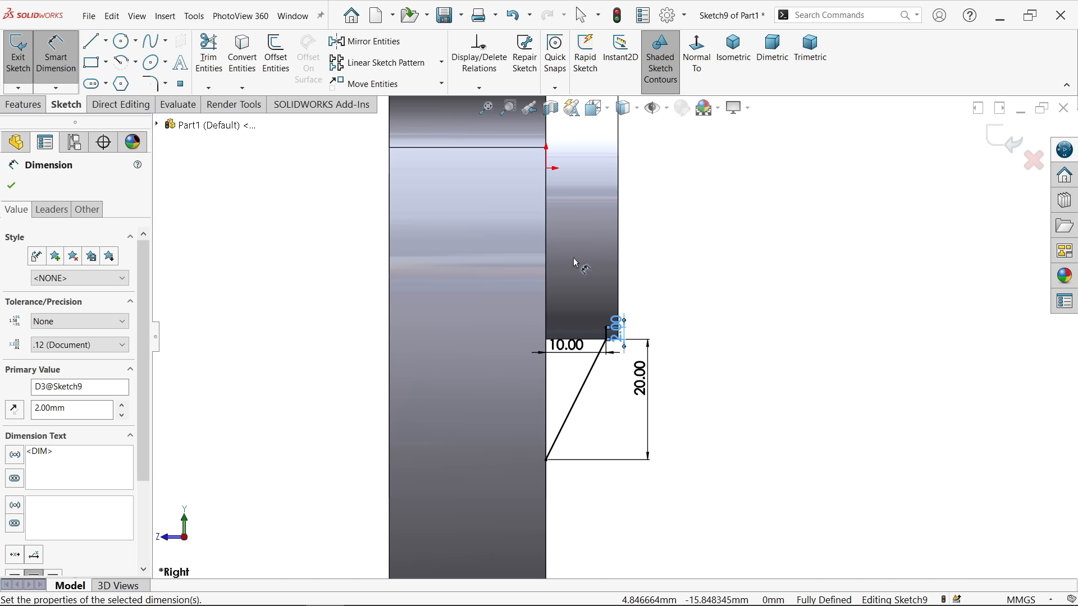
{"action": "scroll", "coordinate": [617, 353], "scroll_direction": "up", "scroll_amount": 4}
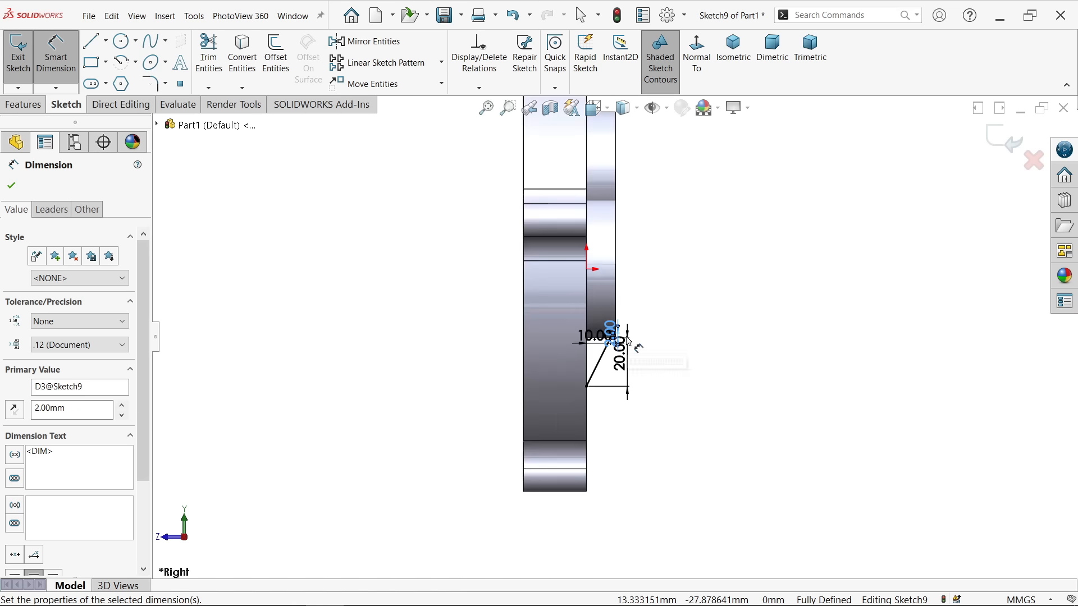
{"action": "middle_click_drag", "start_coordinate": [643, 284], "coordinate": [617, 285]}
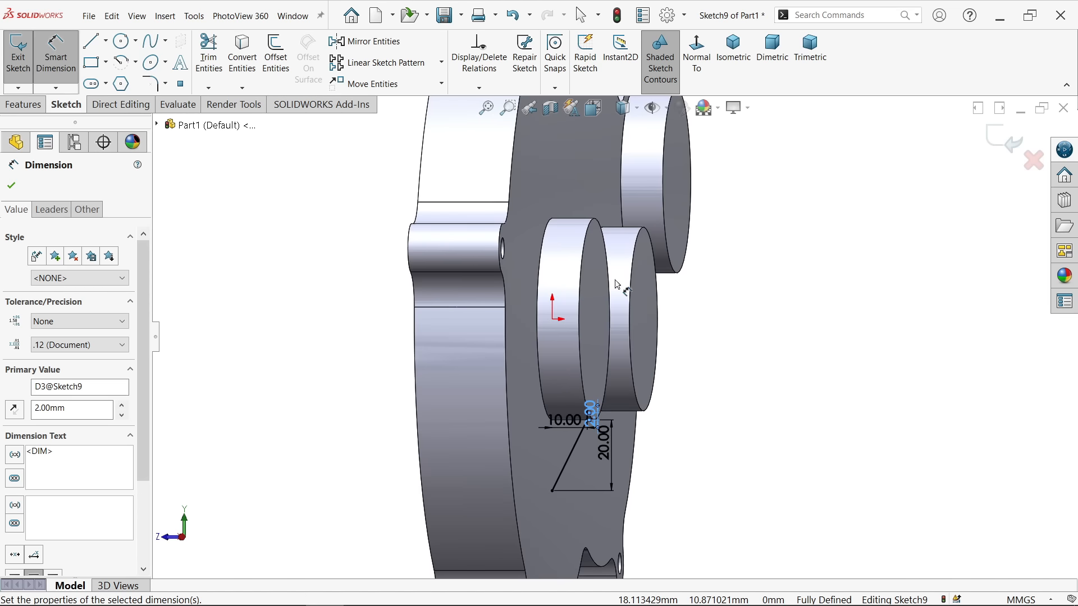
{"action": "left_click", "coordinate": [703, 65]}
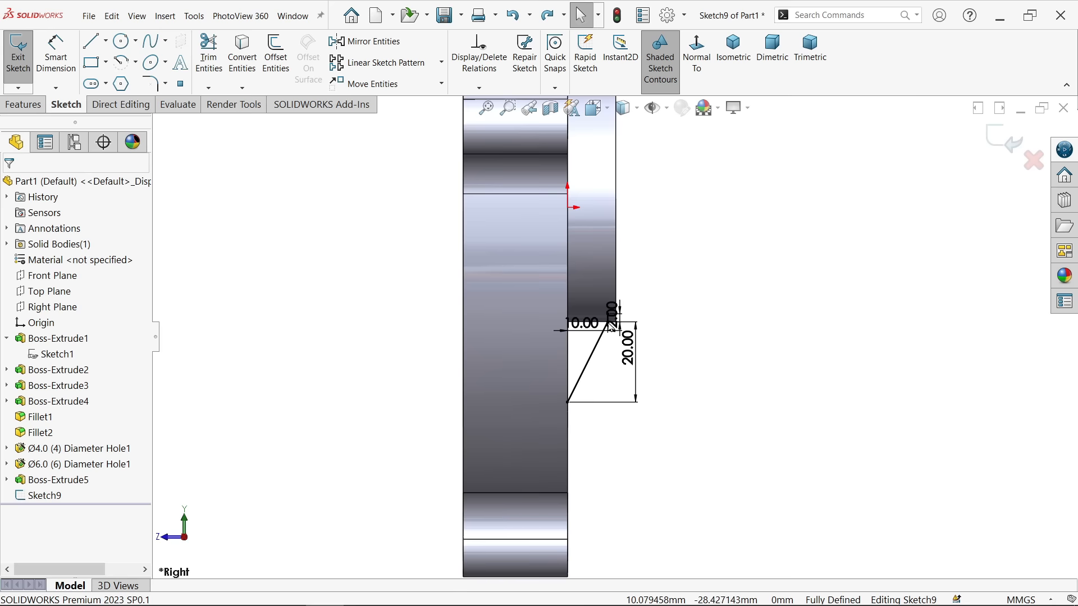
{"action": "scroll", "coordinate": [598, 320], "scroll_direction": "up", "scroll_amount": 4}
{"action": "scroll", "coordinate": [602, 325], "scroll_direction": "down", "scroll_amount": 4}
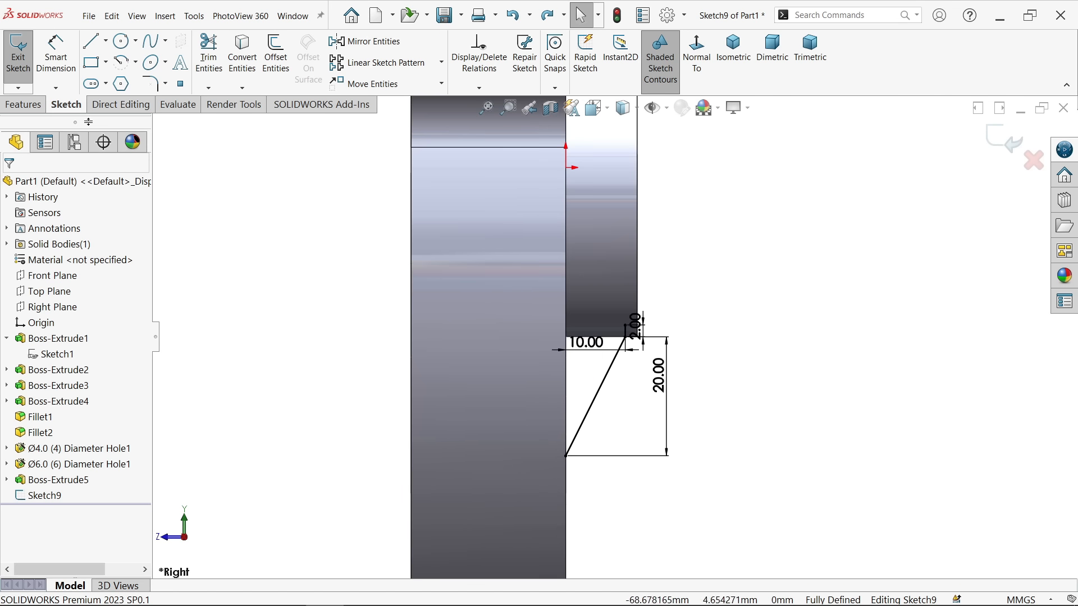
{"action": "left_click", "coordinate": [23, 104]}
{"action": "left_click", "coordinate": [460, 40]}
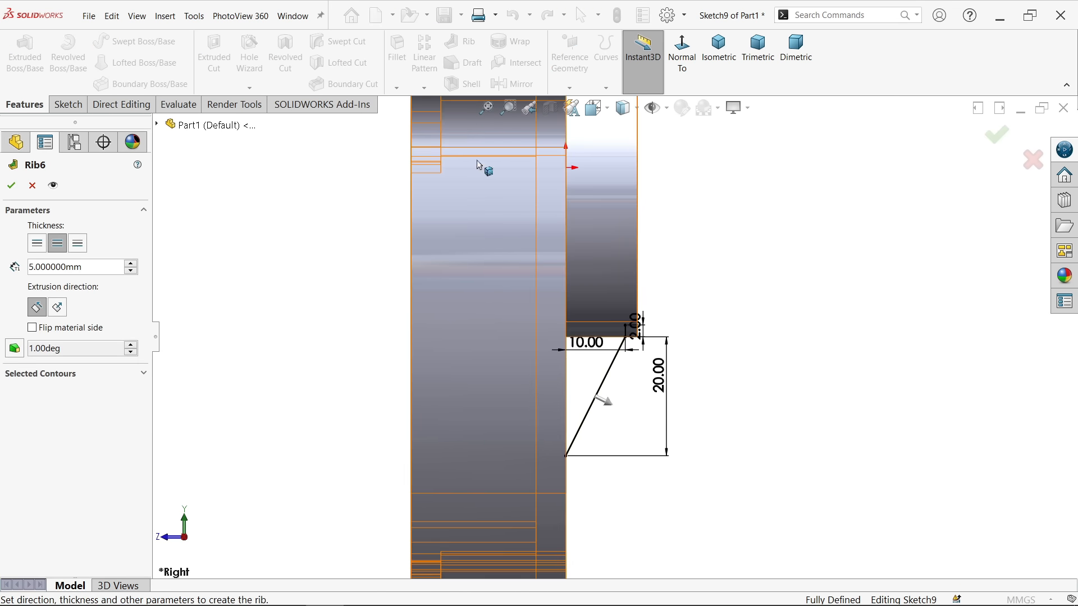
{"action": "scroll", "coordinate": [611, 418], "scroll_direction": "down", "scroll_amount": 4}
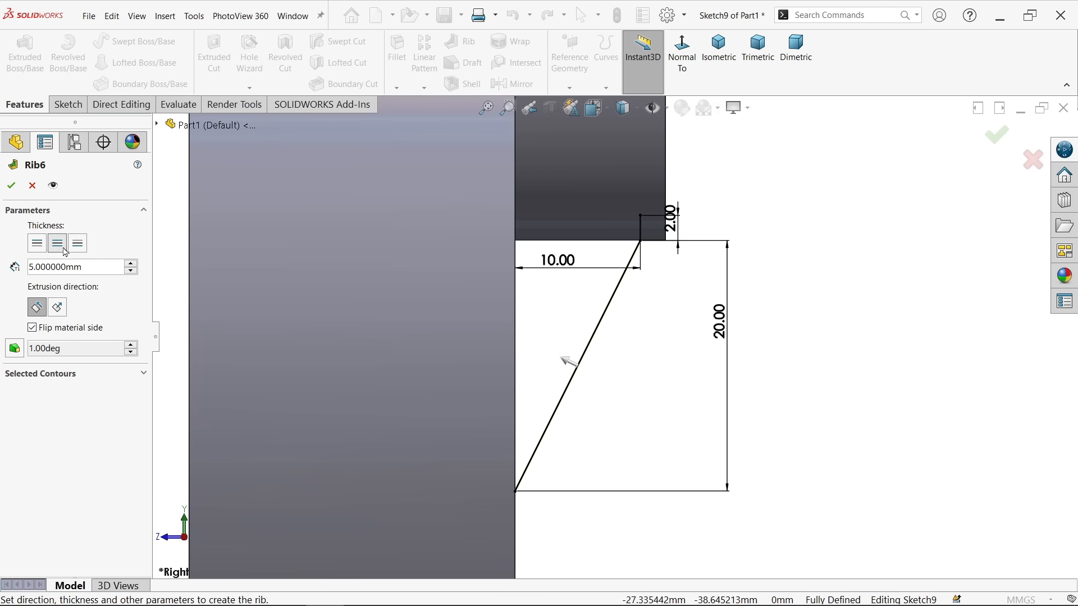
{"action": "double_click", "coordinate": [92, 268]}
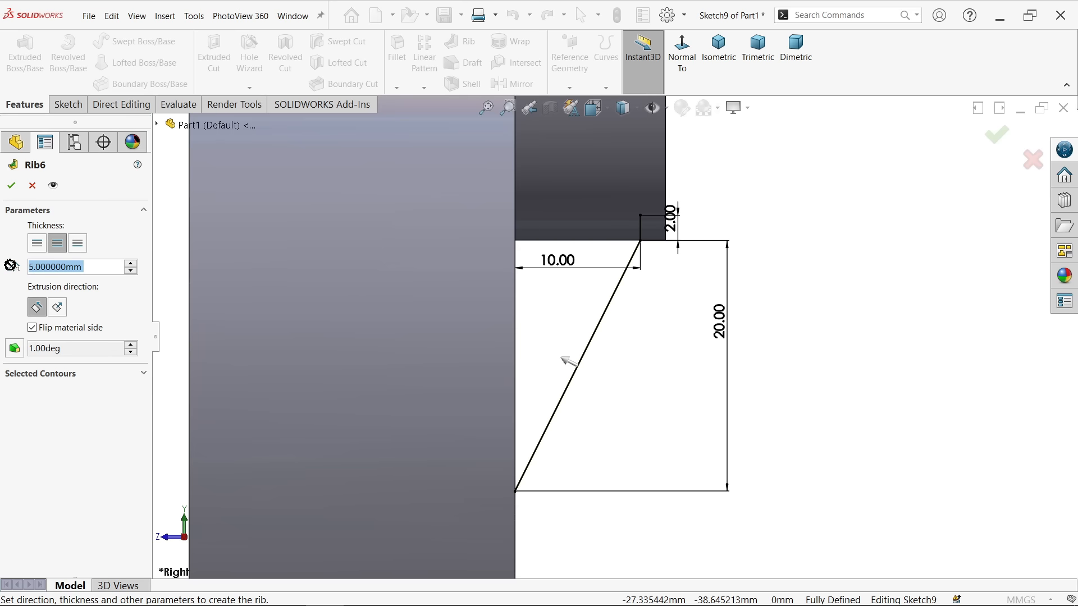
{"action": "scroll", "coordinate": [631, 320], "scroll_direction": "up", "scroll_amount": 5}
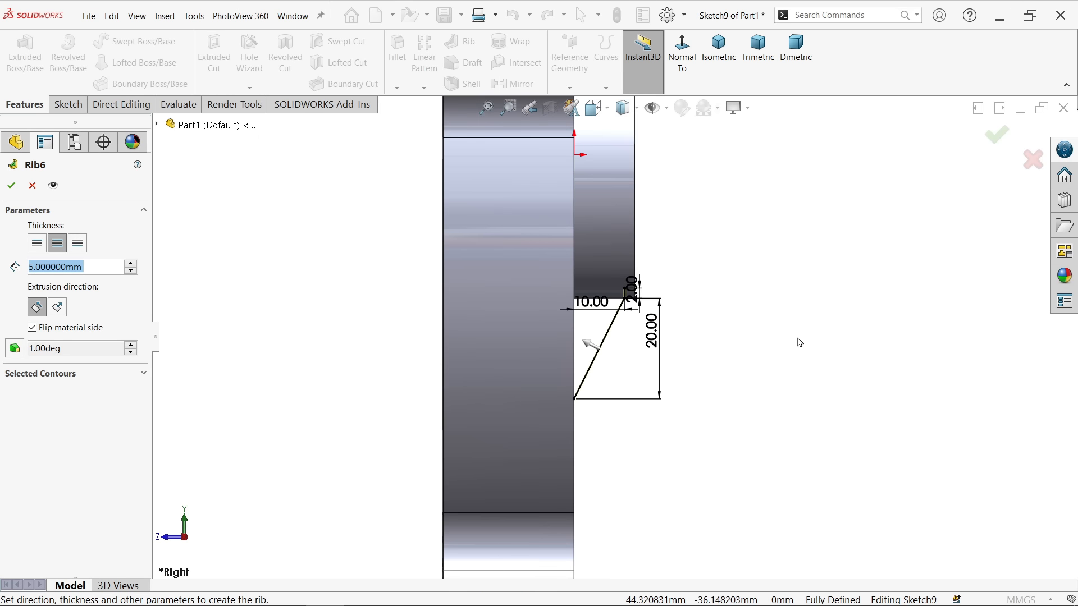
{"action": "middle_click_drag", "start_coordinate": [794, 344], "coordinate": [766, 336]}
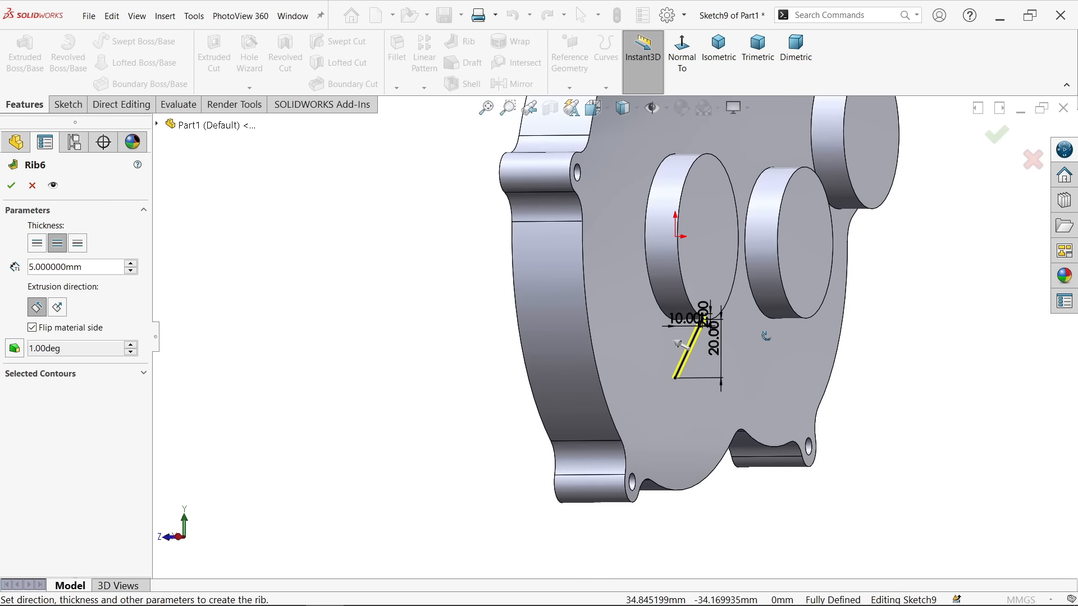
{"action": "left_click", "coordinate": [12, 186]}
Circular-pattern the rib around the 57 mm boss's cylindrical face with 3 instances at 90-degree instance spacing
{"action": "scroll", "coordinate": [733, 337], "scroll_direction": "up", "scroll_amount": 3}
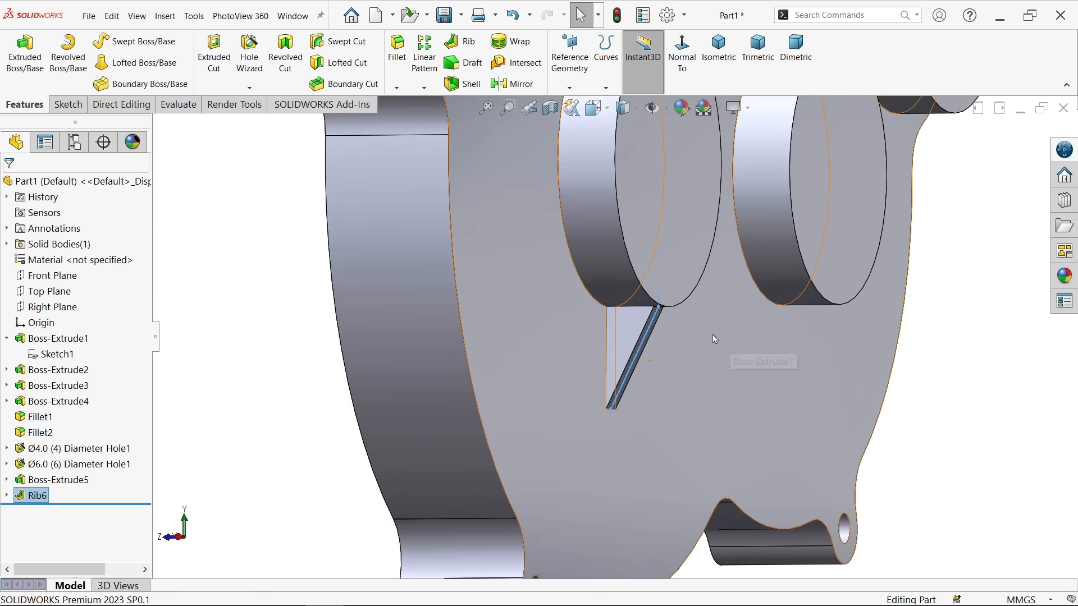
{"action": "middle_click_drag", "start_coordinate": [732, 337], "coordinate": [651, 320]}
{"action": "scroll", "coordinate": [522, 318], "scroll_direction": "up", "scroll_amount": 6}
{"action": "scroll", "coordinate": [614, 261], "scroll_direction": "down", "scroll_amount": 4}
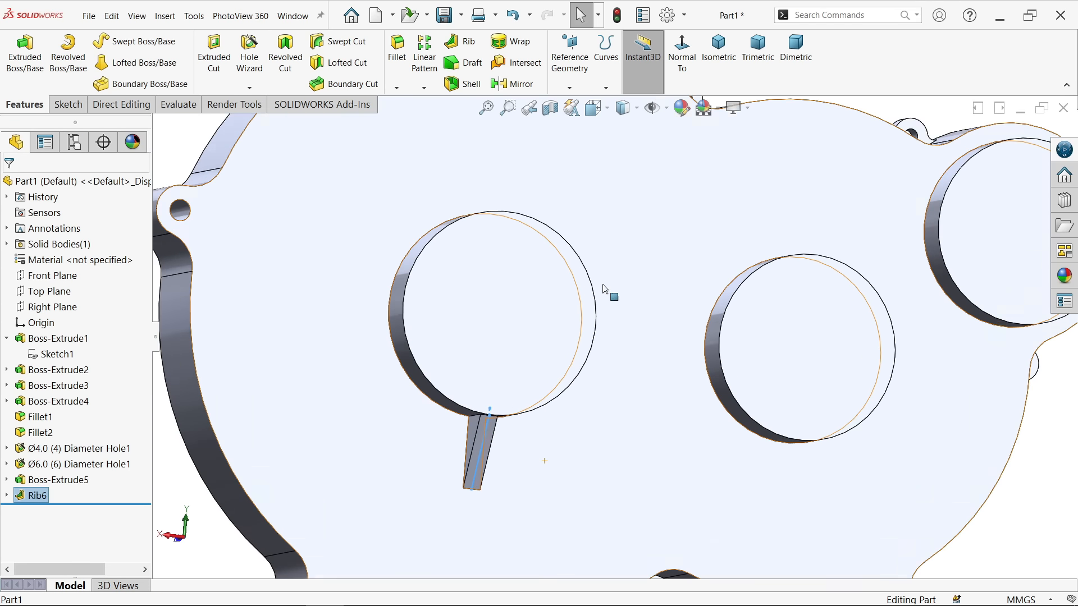
{"action": "scroll", "coordinate": [197, 447], "scroll_direction": "up", "scroll_amount": 2}
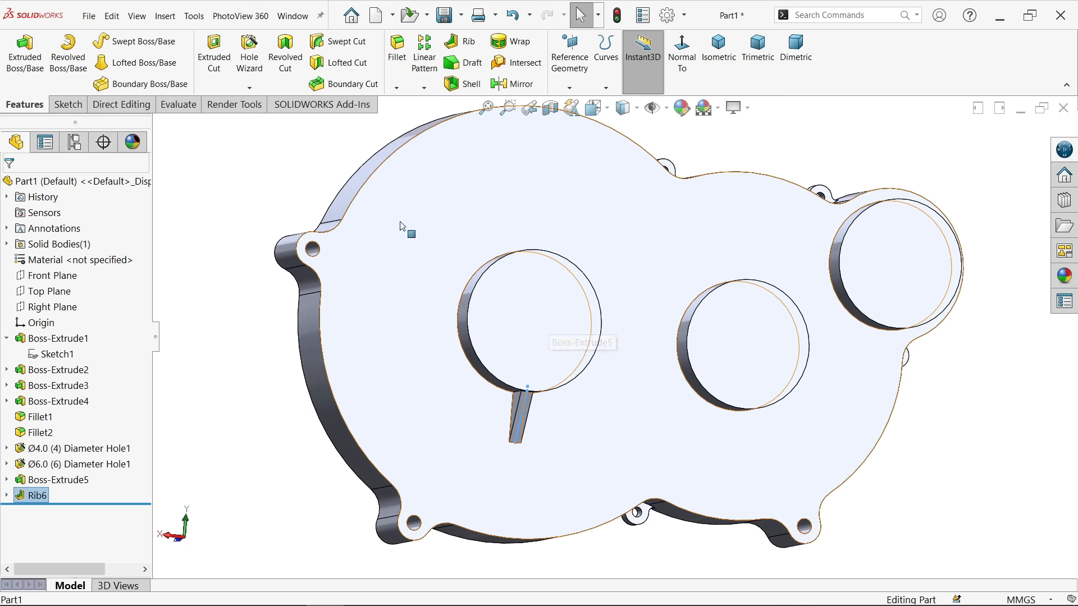
{"action": "left_click", "coordinate": [424, 89]}
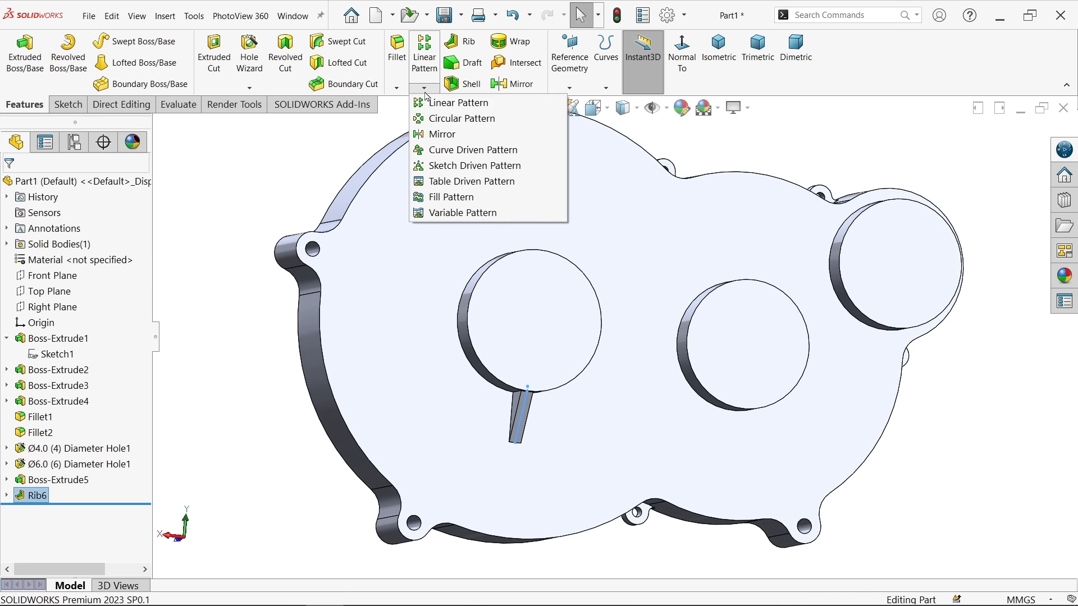
{"action": "left_click", "coordinate": [443, 119]}
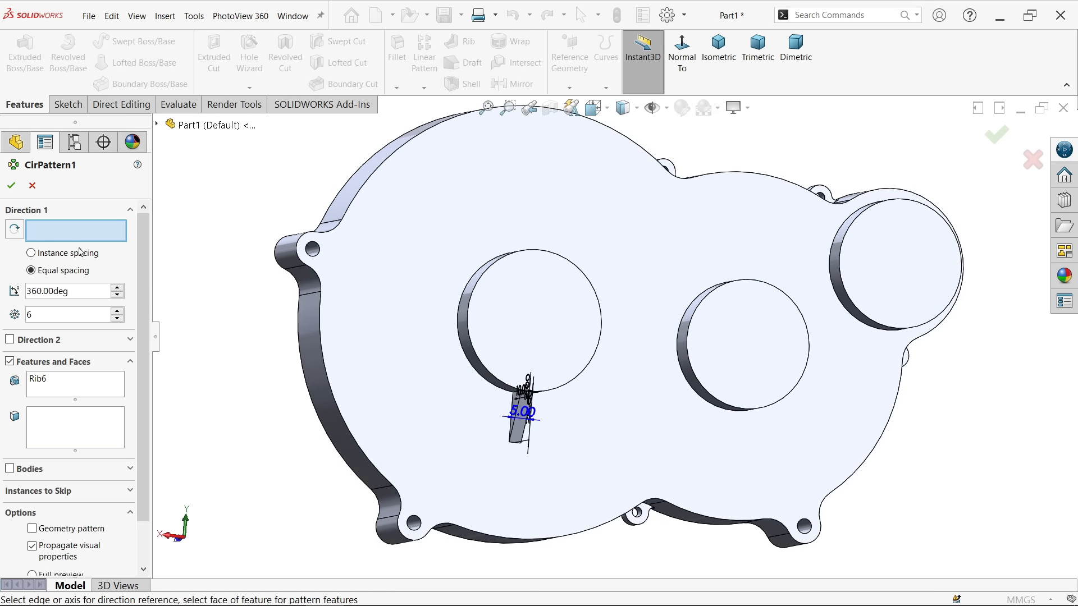
{"action": "left_click", "coordinate": [464, 322]}
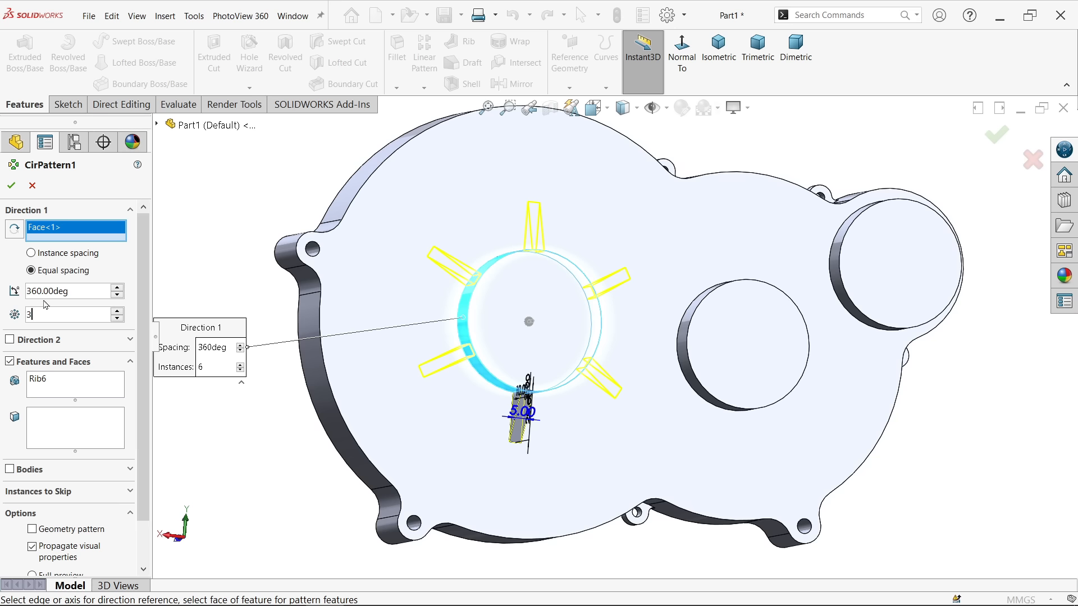
{"action": "left_click", "coordinate": [48, 254]}
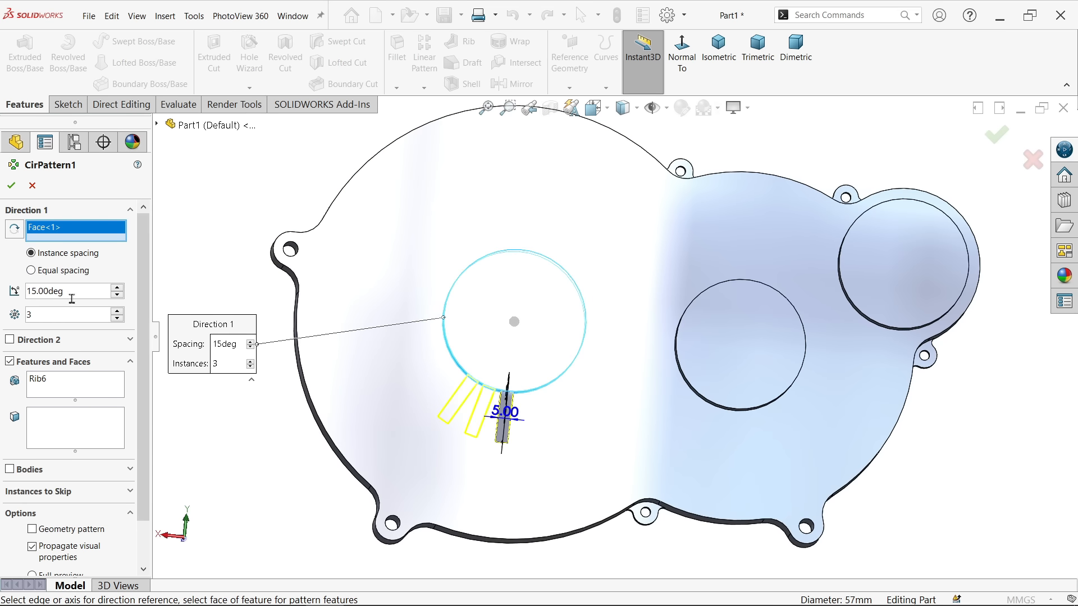
{"action": "double_click", "coordinate": [71, 291]}
{"action": "type", "text": "90"}
{"action": "key", "text": "Return"}
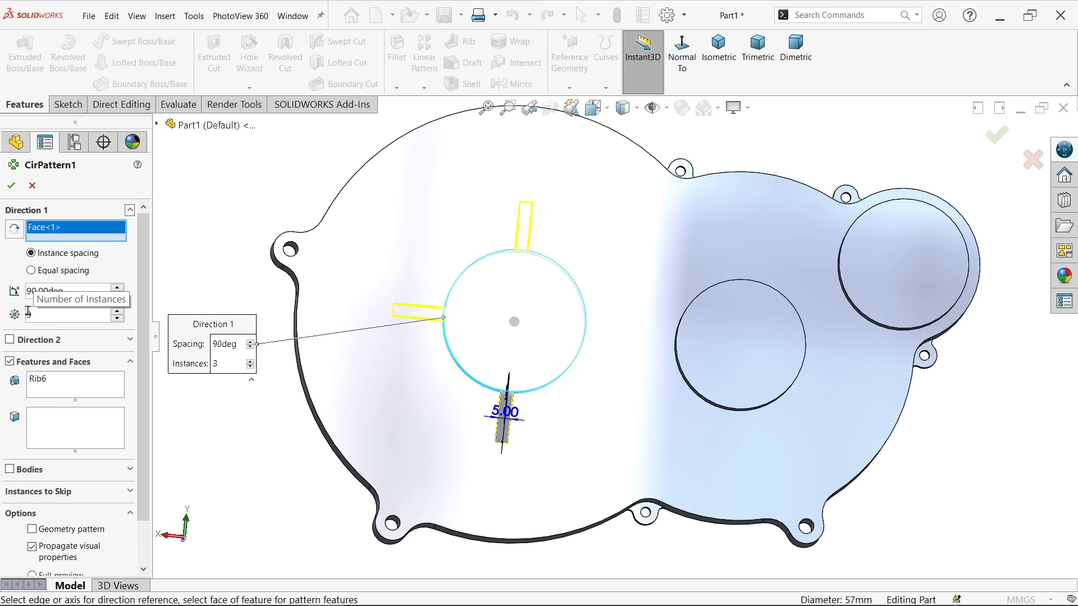
{"action": "left_click", "coordinate": [13, 188]}
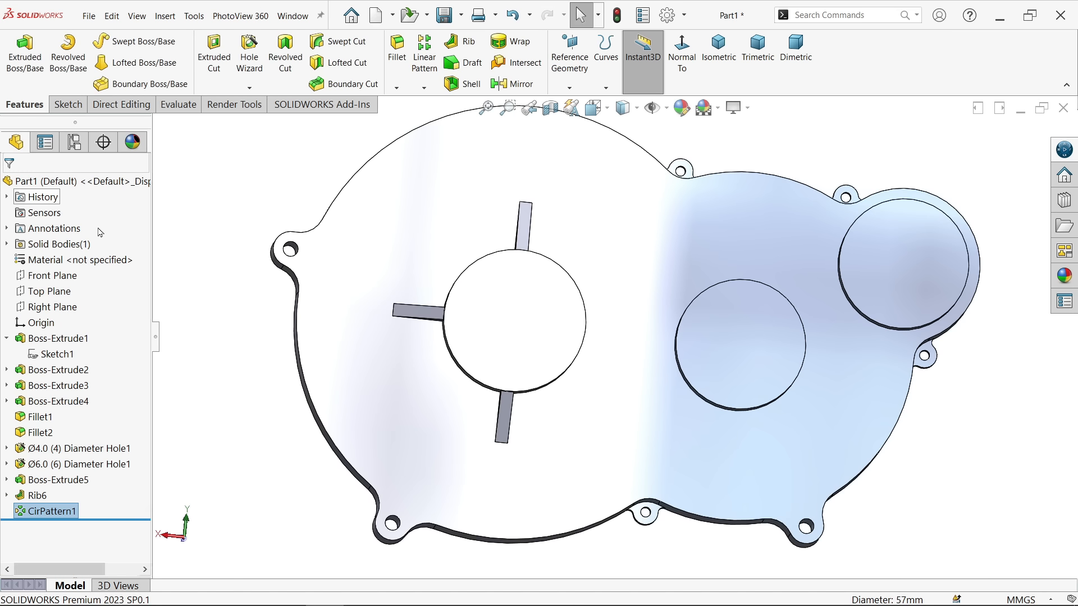
Create a reference plane offset 91 mm from the Right Plane, flipped toward the middle boss
{"action": "middle_click_drag", "start_coordinate": [356, 287], "coordinate": [353, 230]}
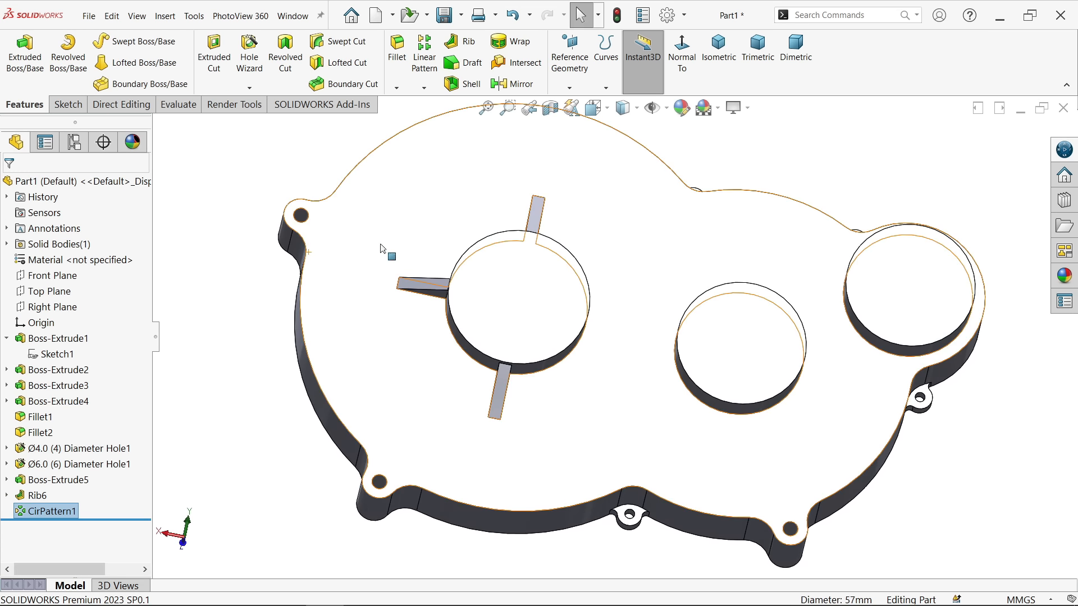
{"action": "scroll", "coordinate": [654, 309], "scroll_direction": "up", "scroll_amount": 3}
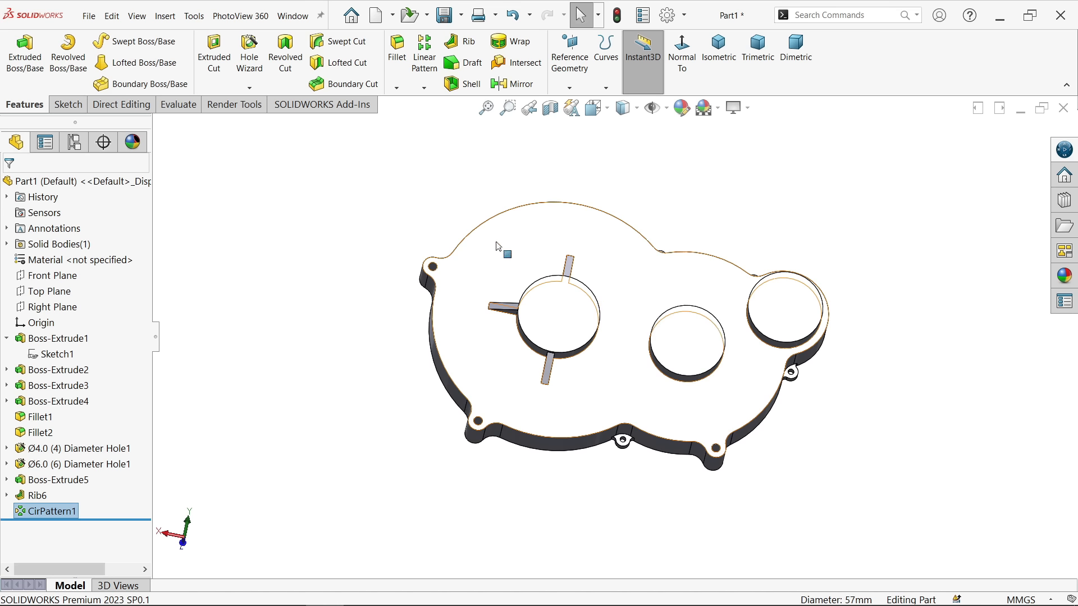
{"action": "left_click", "coordinate": [571, 90]}
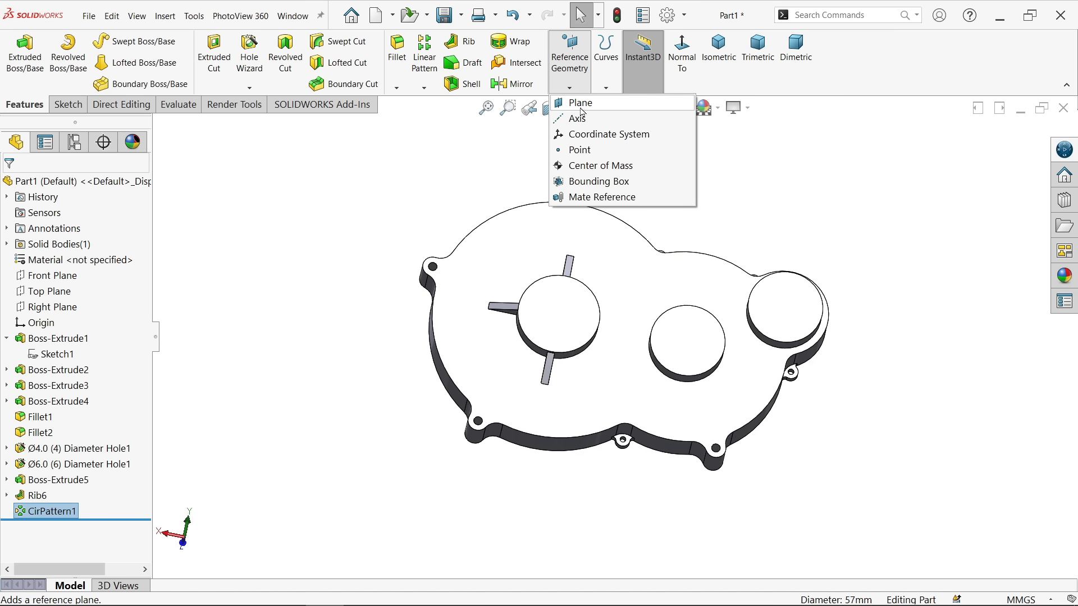
{"action": "left_click", "coordinate": [581, 104]}
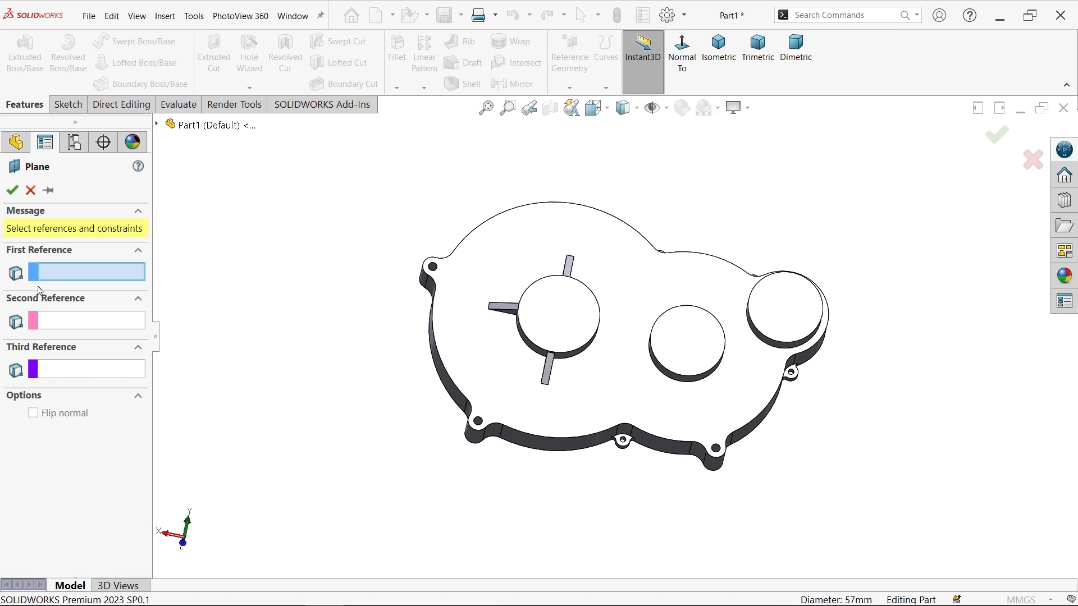
{"action": "left_click", "coordinate": [158, 124]}
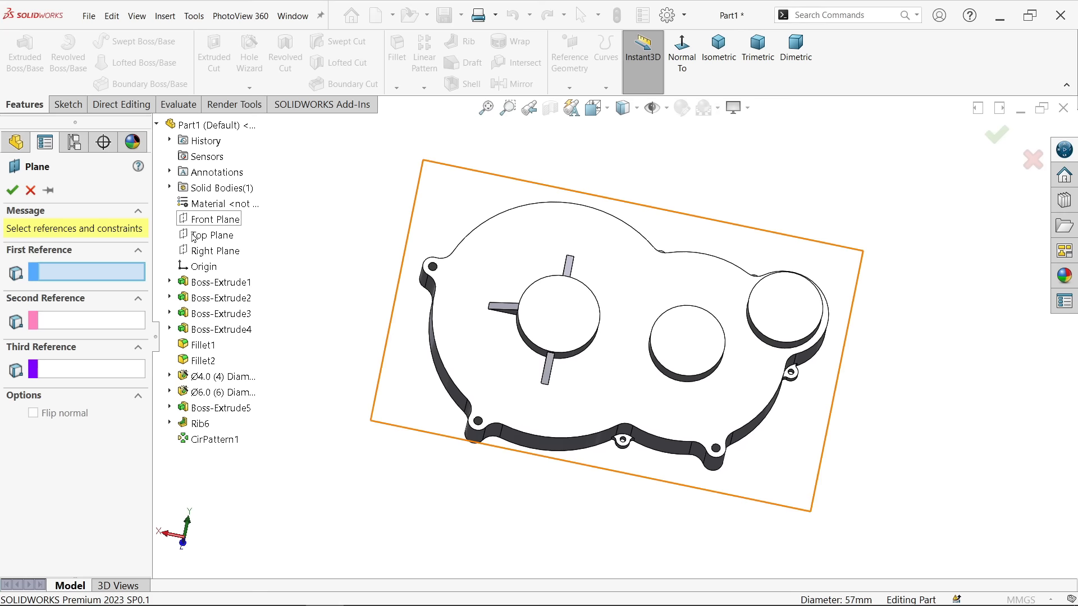
{"action": "left_click", "coordinate": [215, 251]}
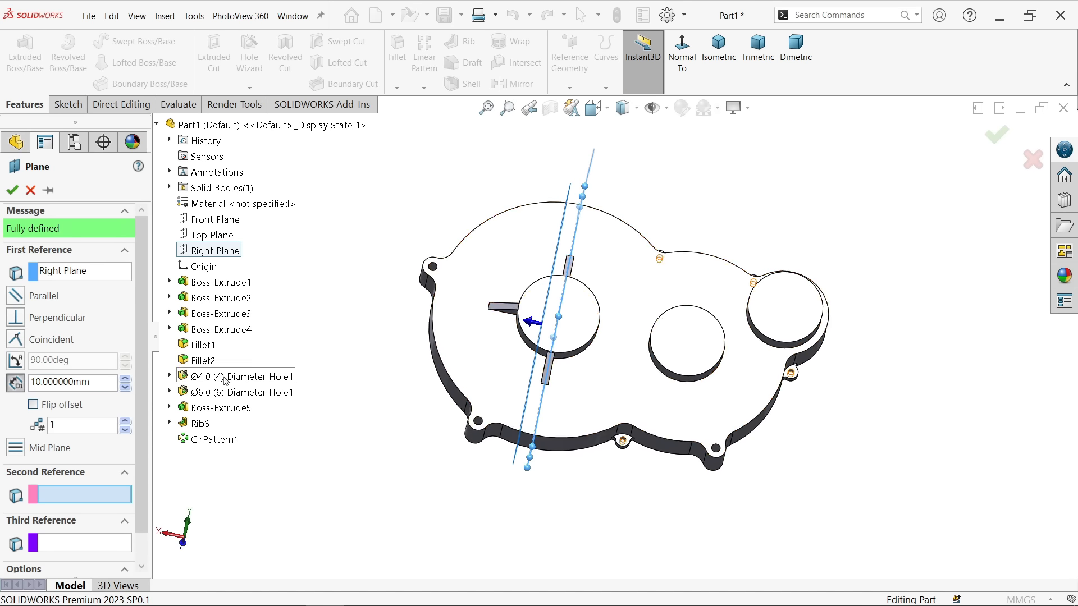
{"action": "left_click_drag", "start_coordinate": [103, 381], "coordinate": [20, 375]}
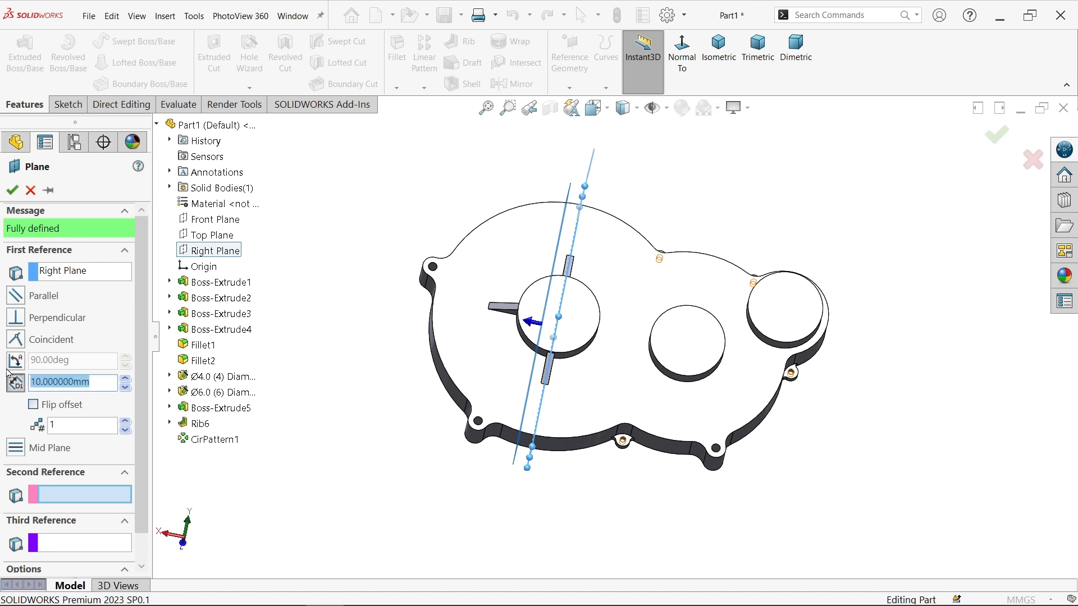
{"action": "type", "text": "91"}
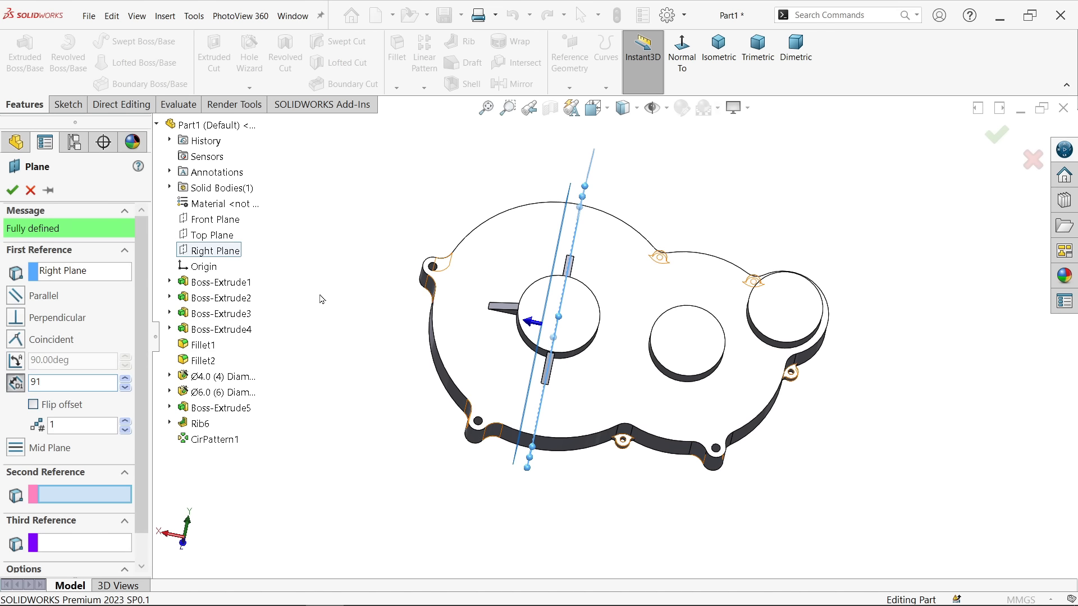
{"action": "key", "text": "Return"}
{"action": "left_click", "coordinate": [44, 405]}
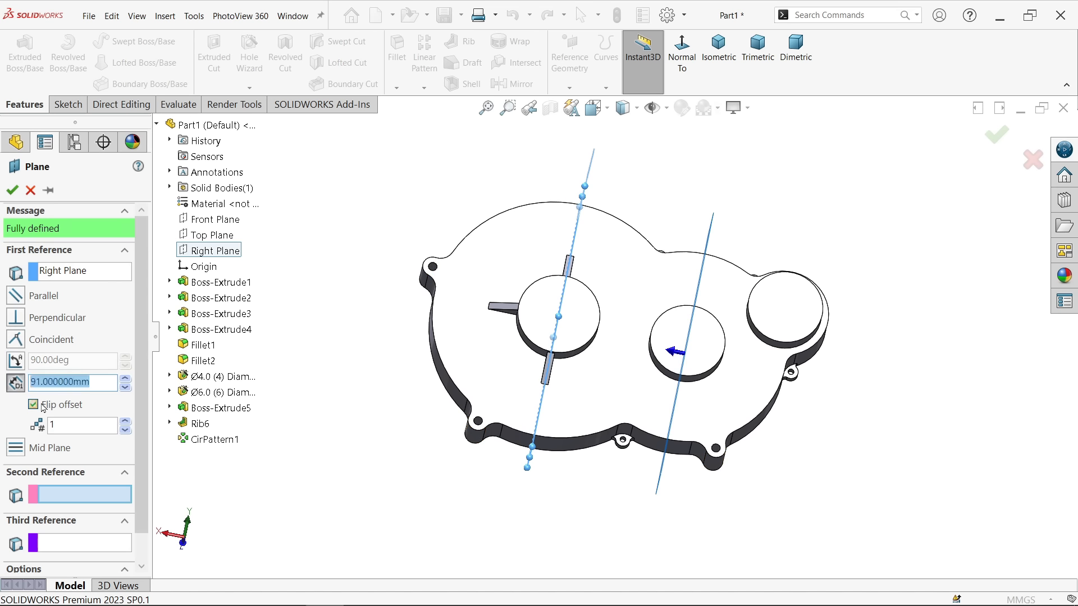
{"action": "left_click", "coordinate": [12, 191]}
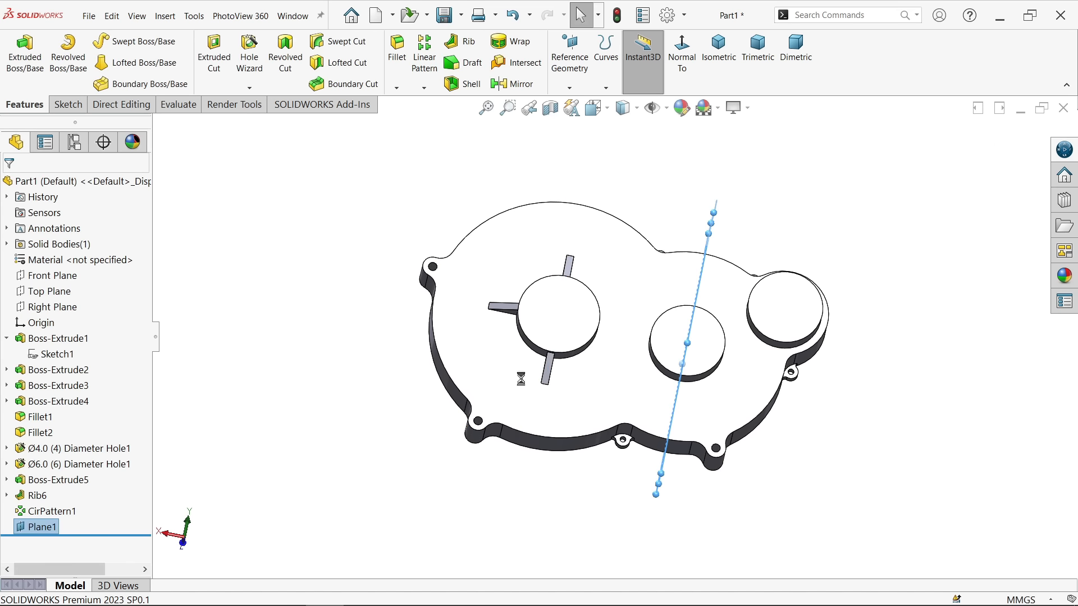
Start a sketch on the new offset reference plane at the middle boss, viewed normal to the plane
{"action": "scroll", "coordinate": [702, 388], "scroll_direction": "down", "scroll_amount": 4}
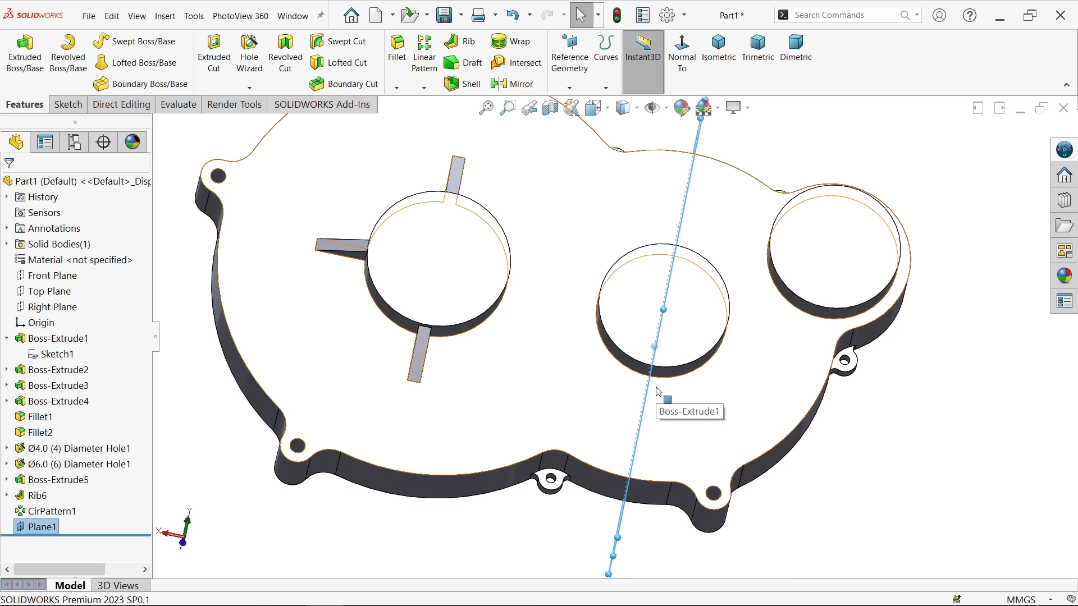
{"action": "left_click", "coordinate": [77, 108]}
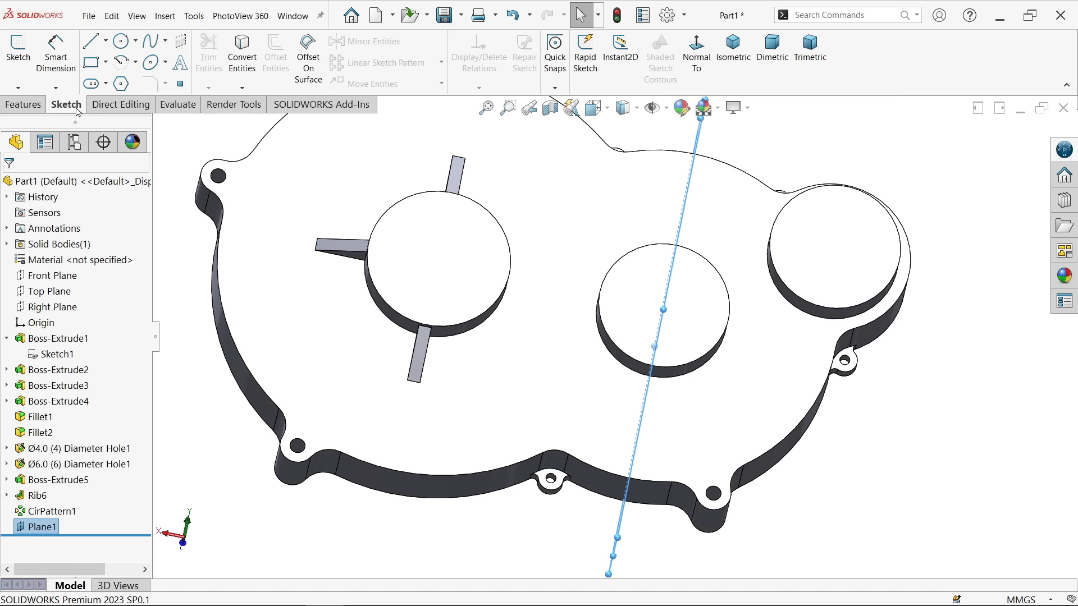
{"action": "left_click", "coordinate": [18, 61]}
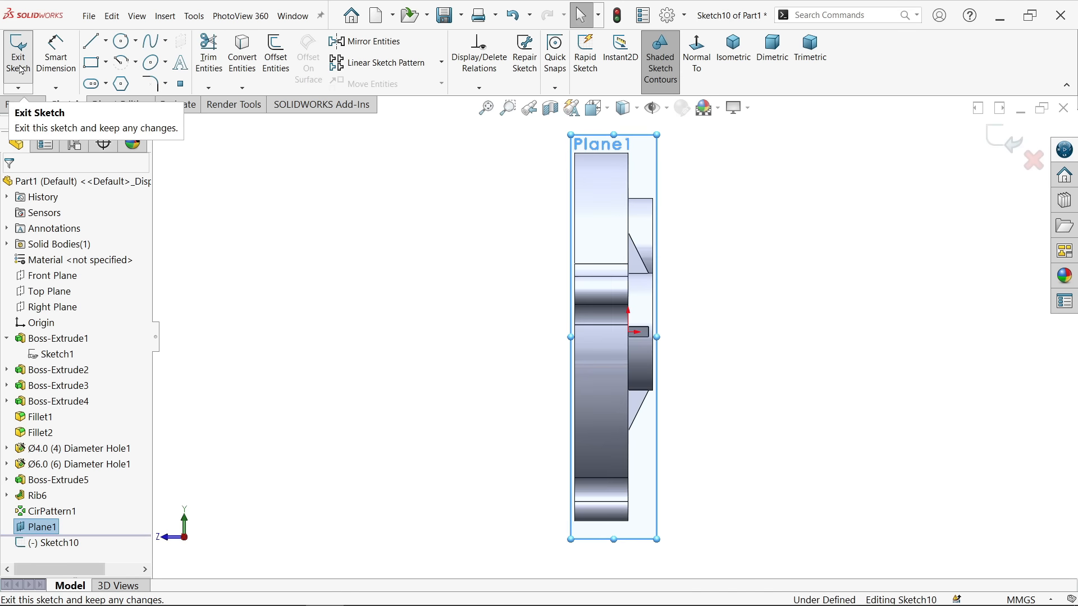
{"action": "left_click", "coordinate": [696, 55]}
{"action": "scroll", "coordinate": [592, 390], "scroll_direction": "down", "scroll_amount": 3}
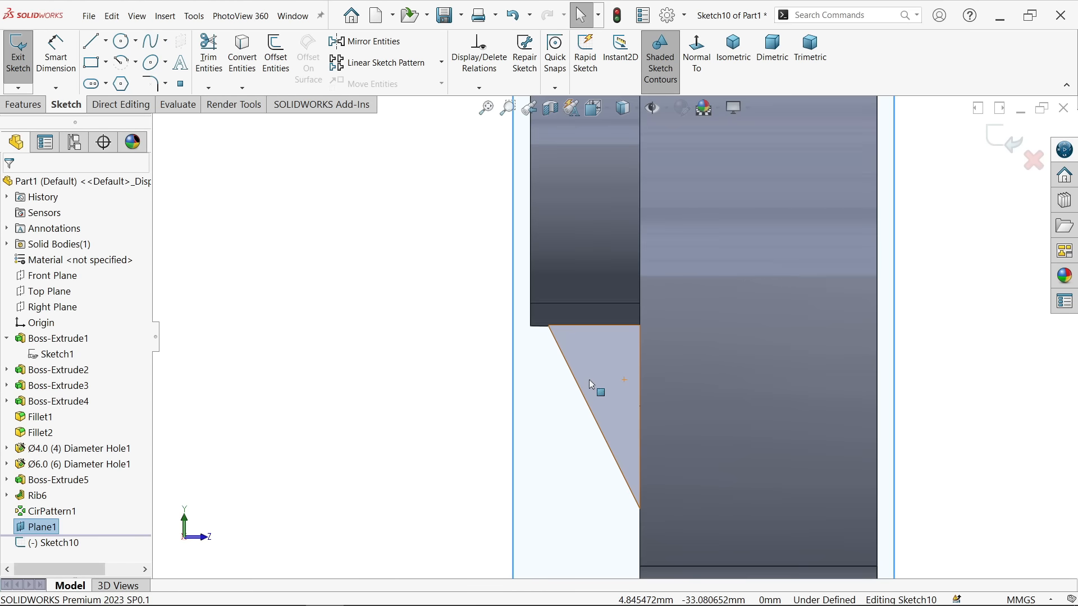
{"action": "scroll", "coordinate": [595, 390], "scroll_direction": "down", "scroll_amount": 2}
Sketch a vertical line about 1.6 mm long ending at the middle boss's lower edge, continued by a slanted line about 22 mm high to the housing face
{"action": "left_click", "coordinate": [92, 40]}
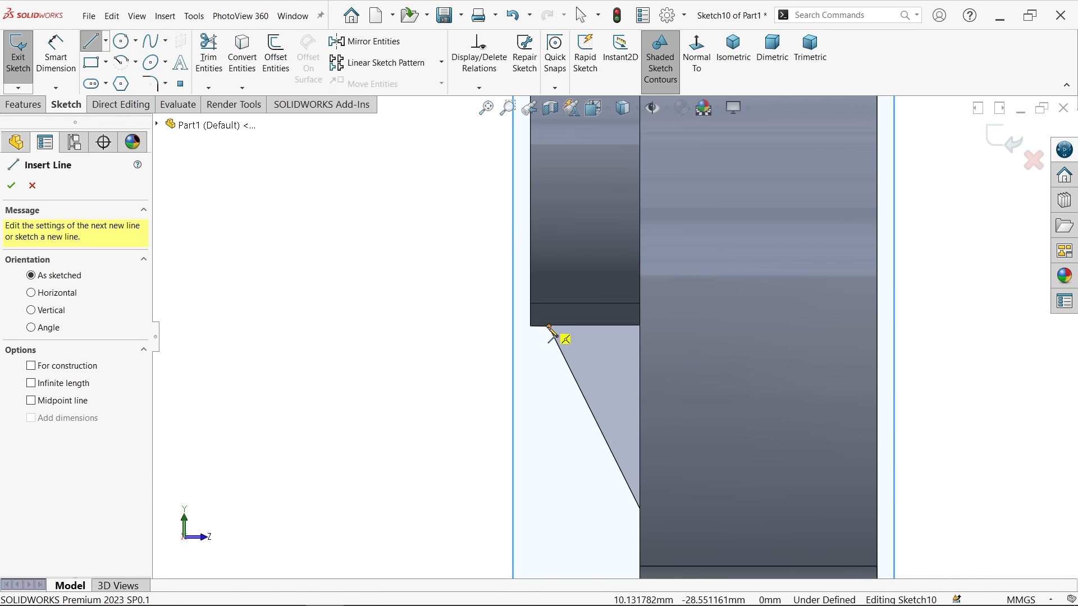
{"action": "scroll", "coordinate": [552, 334], "scroll_direction": "down", "scroll_amount": 2}
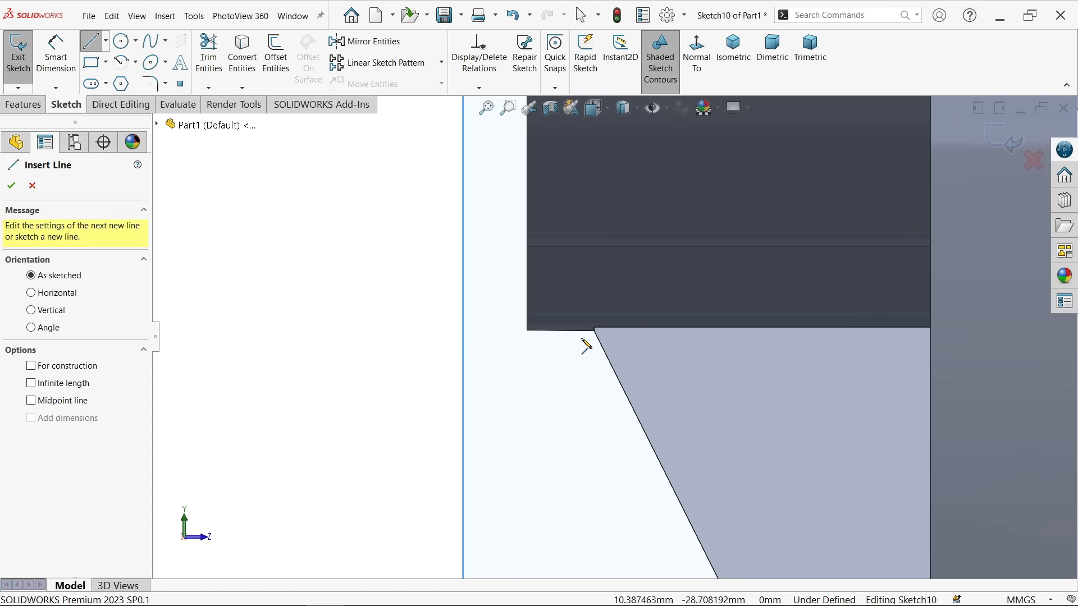
{"action": "left_click", "coordinate": [571, 277]}
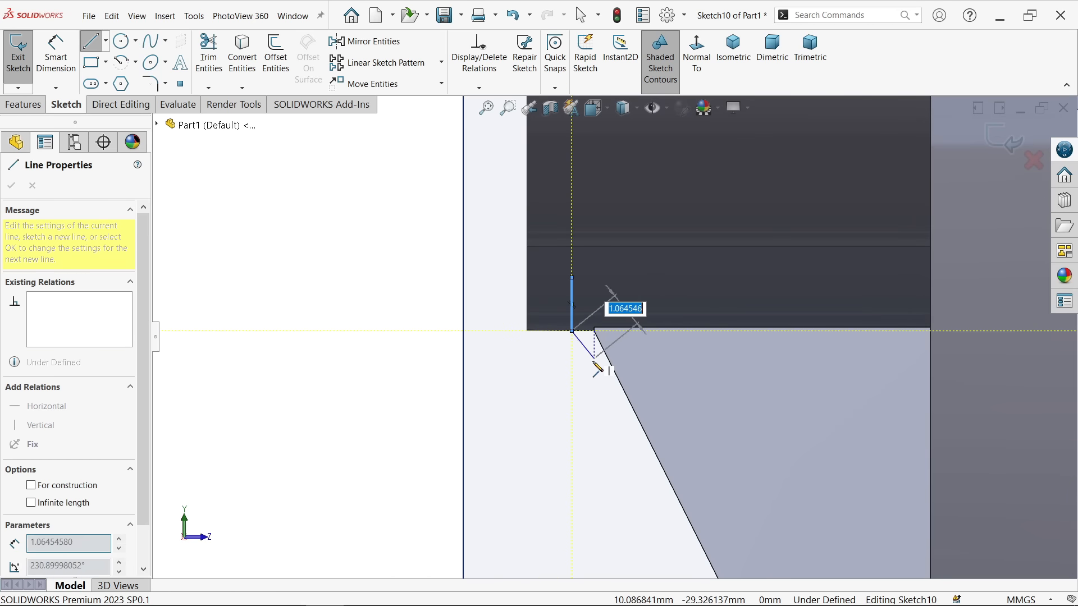
{"action": "scroll", "coordinate": [590, 337], "scroll_direction": "up", "scroll_amount": 5}
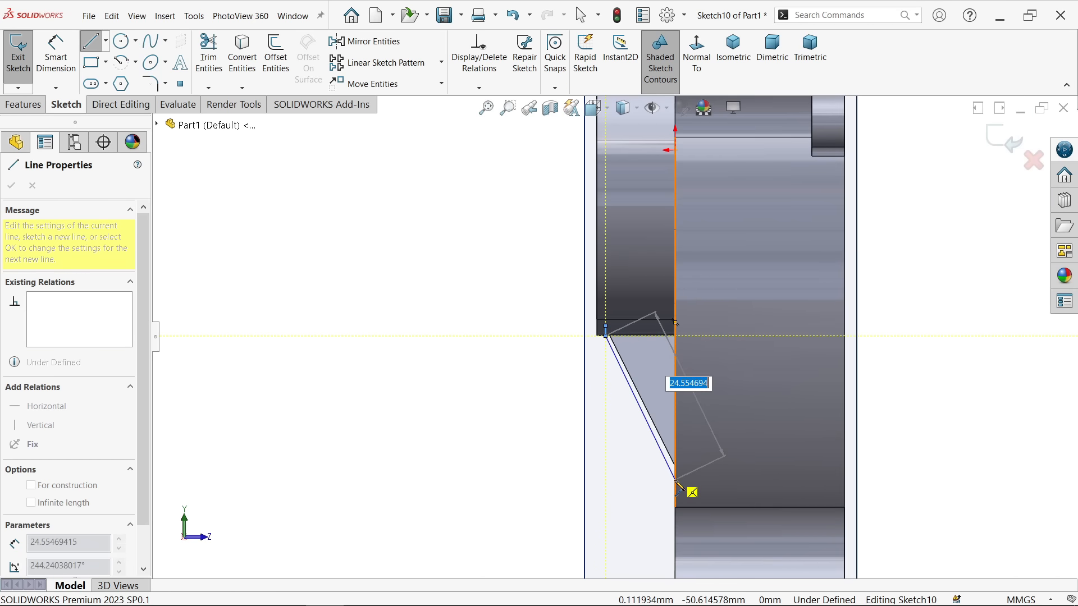
{"action": "left_click", "coordinate": [677, 487]}
{"action": "right_click", "coordinate": [633, 471]}
{"action": "left_click", "coordinate": [662, 450]}
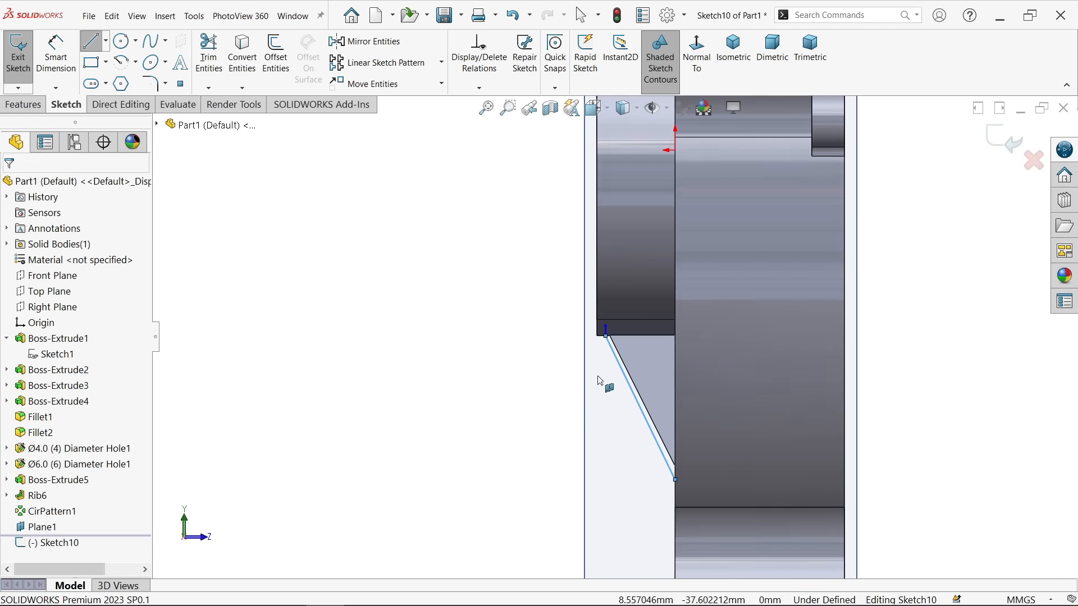
Set the vertical height of the slanted line to 20 mm
{"action": "left_click", "coordinate": [56, 52]}
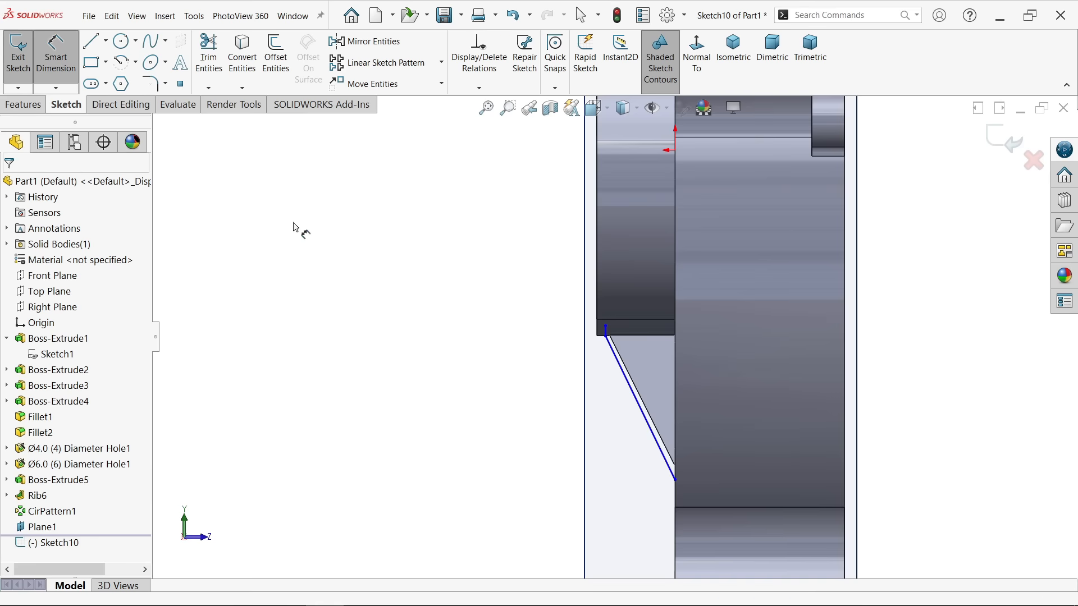
{"action": "left_click", "coordinate": [618, 388]}
{"action": "left_click", "coordinate": [517, 379]}
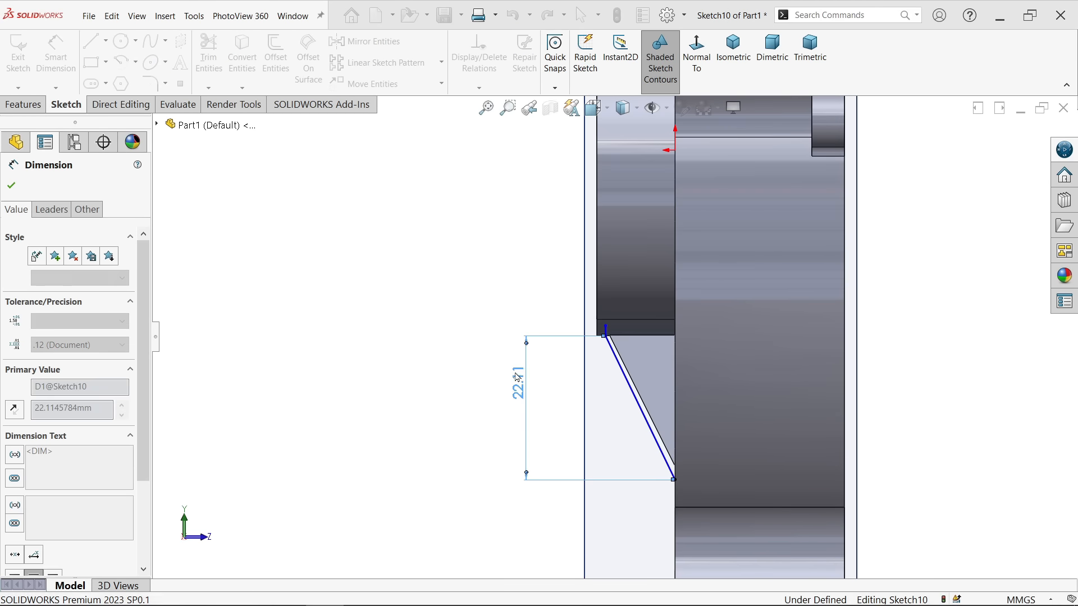
{"action": "type", "text": "20"}
{"action": "key", "text": "Return"}
Set the length of the short vertical line inside the middle boss to 2 mm
{"action": "scroll", "coordinate": [618, 340], "scroll_direction": "down", "scroll_amount": 6}
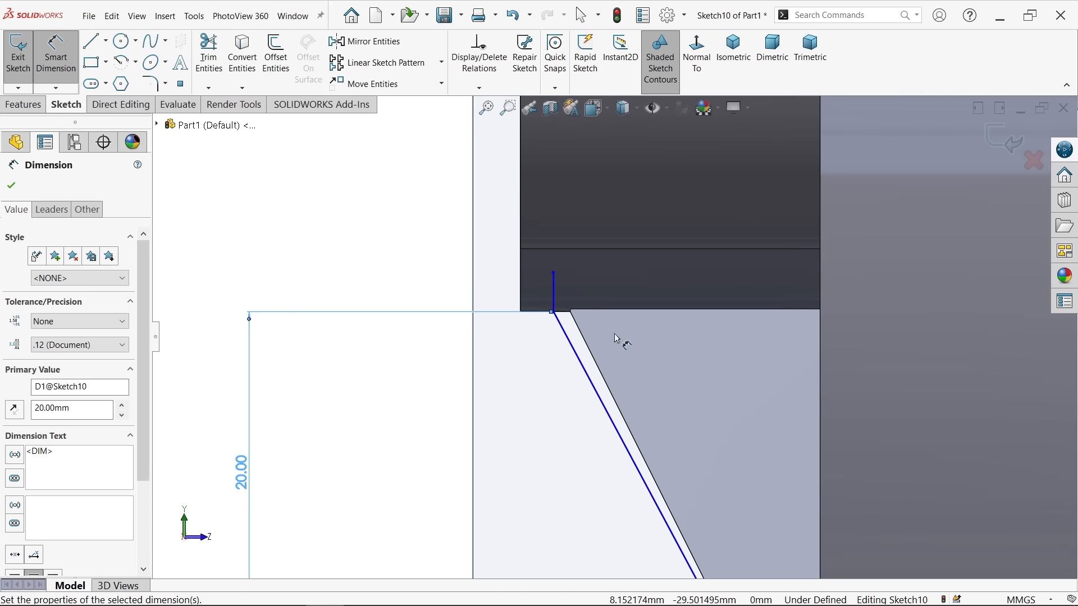
{"action": "left_click", "coordinate": [553, 290]}
{"action": "left_click", "coordinate": [501, 284]}
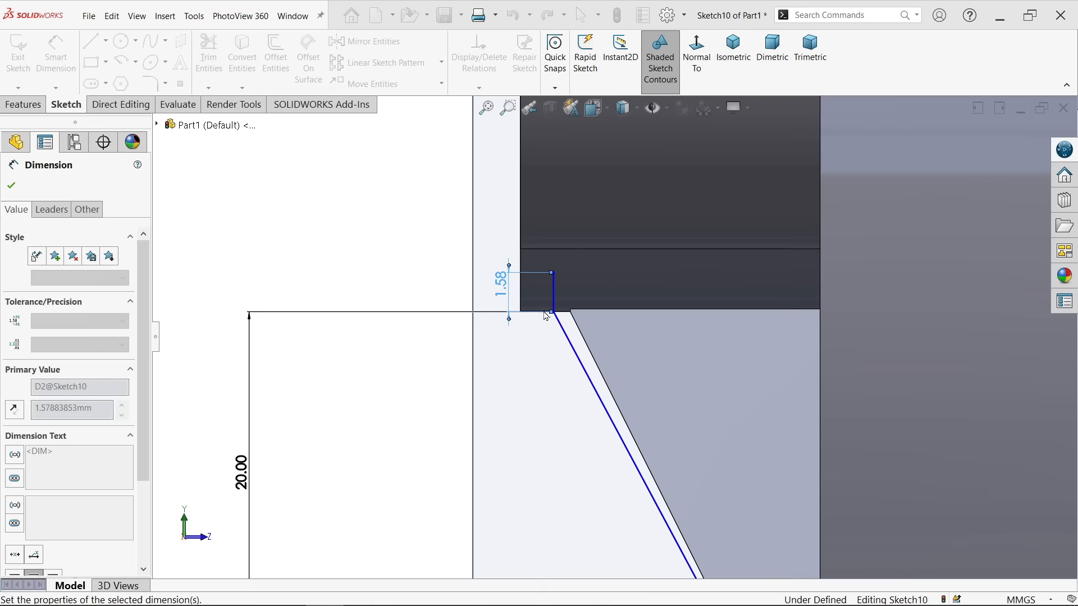
{"action": "type", "text": "2"}
{"action": "key", "text": "Return"}
Set the horizontal extent of the slanted line to 10 mm
{"action": "scroll", "coordinate": [593, 337], "scroll_direction": "up", "scroll_amount": 1}
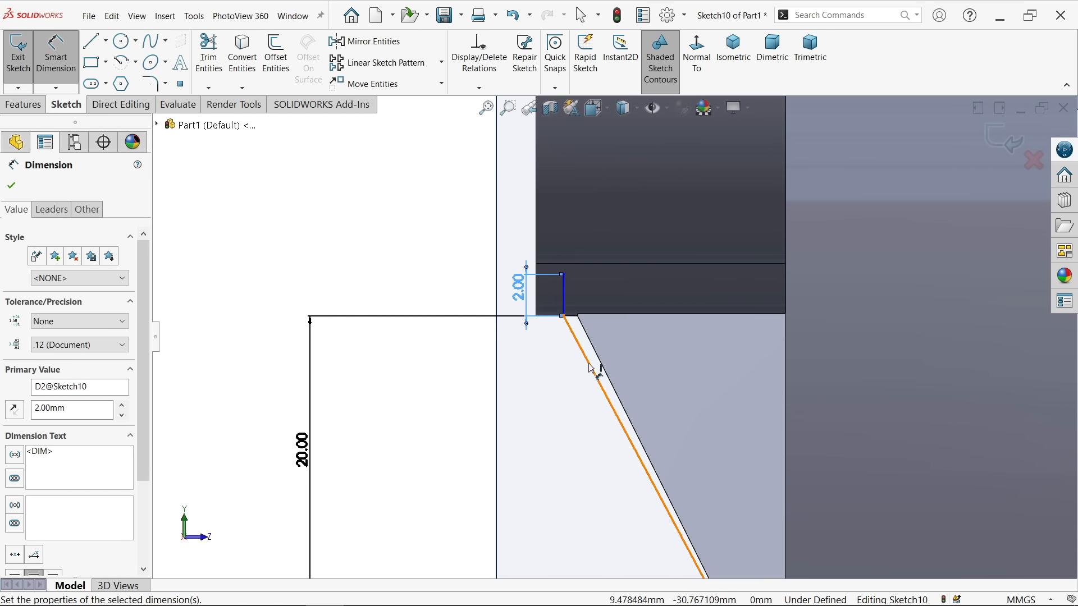
{"action": "left_click", "coordinate": [590, 369]}
{"action": "scroll", "coordinate": [612, 404], "scroll_direction": "up", "scroll_amount": 3}
{"action": "left_click", "coordinate": [628, 504]}
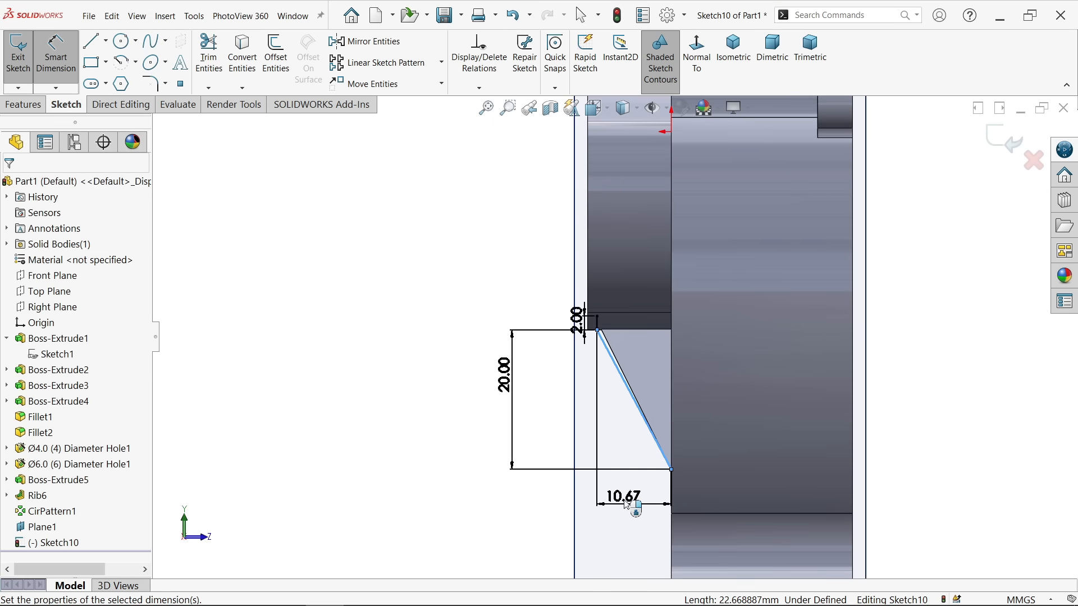
{"action": "type", "text": "10"}
{"action": "key", "text": "Return"}
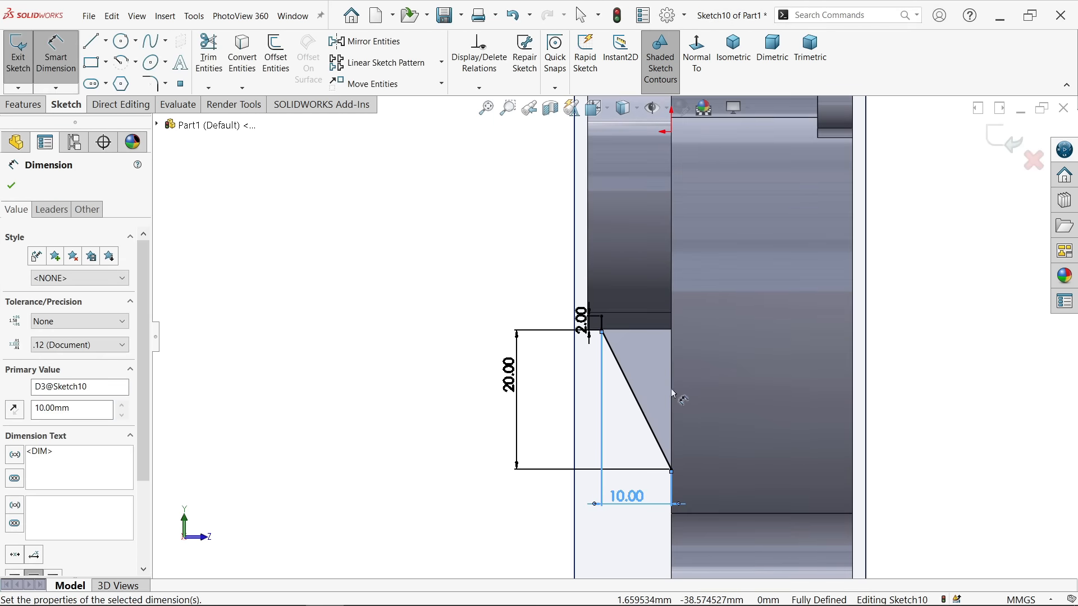
Create a rib below the middle boss from the sketch, 5 mm thick on both sides, and hide the offset reference plane
{"action": "scroll", "coordinate": [674, 395], "scroll_direction": "up", "scroll_amount": 5}
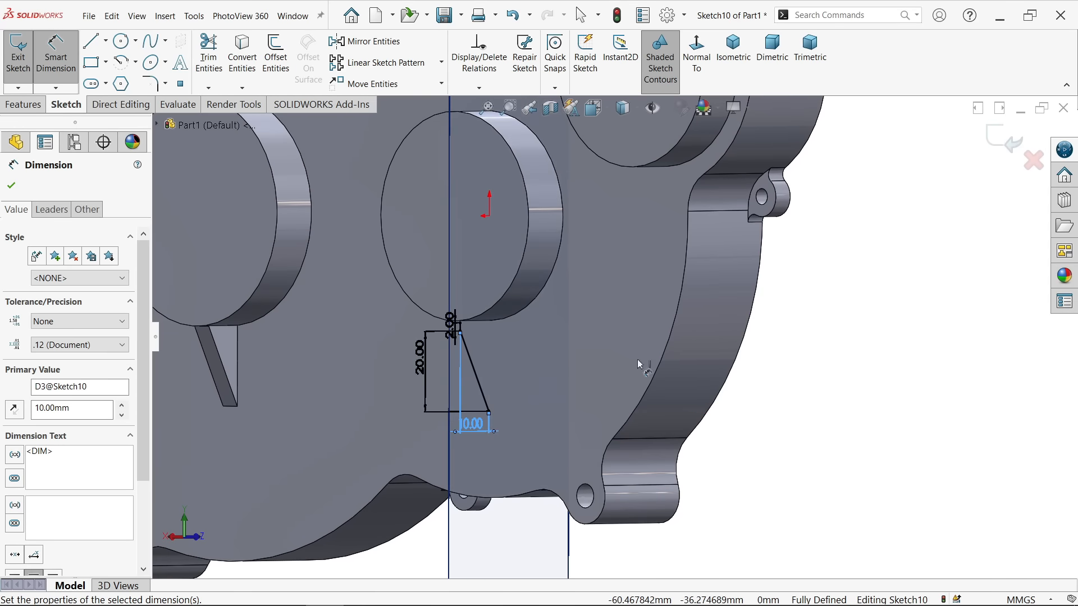
{"action": "scroll", "coordinate": [639, 364], "scroll_direction": "up", "scroll_amount": 3}
{"action": "scroll", "coordinate": [578, 337], "scroll_direction": "down", "scroll_amount": 6}
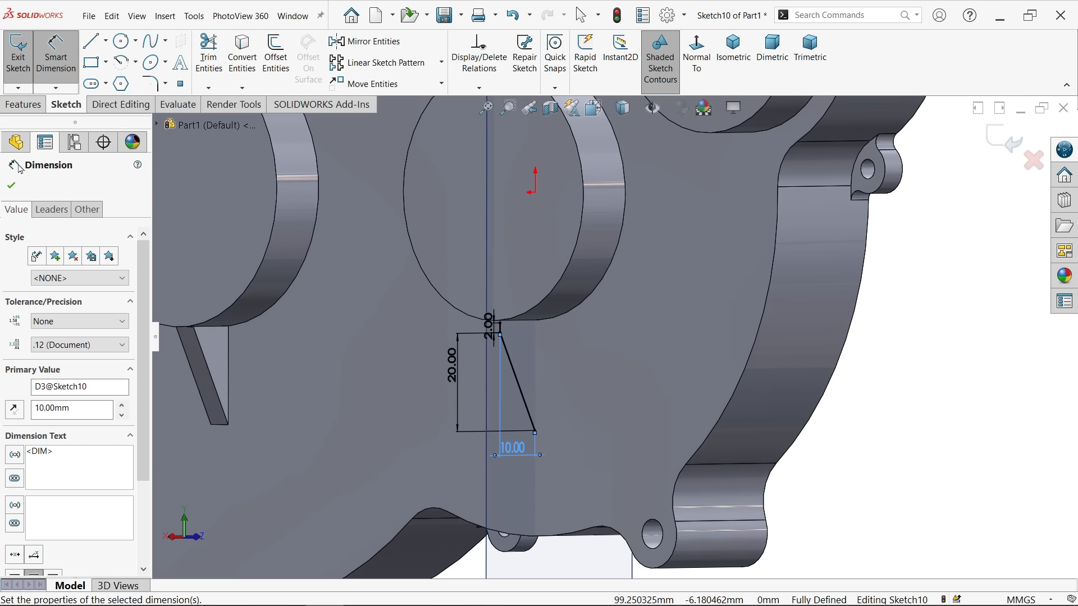
{"action": "left_click", "coordinate": [23, 105]}
{"action": "left_click", "coordinate": [458, 42]}
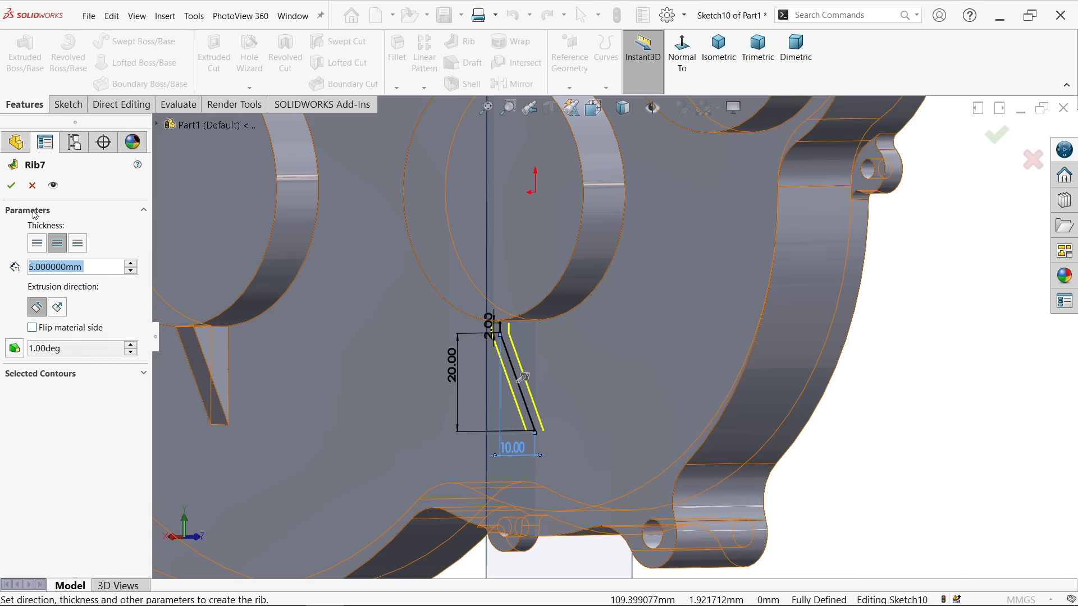
{"action": "left_click", "coordinate": [12, 186]}
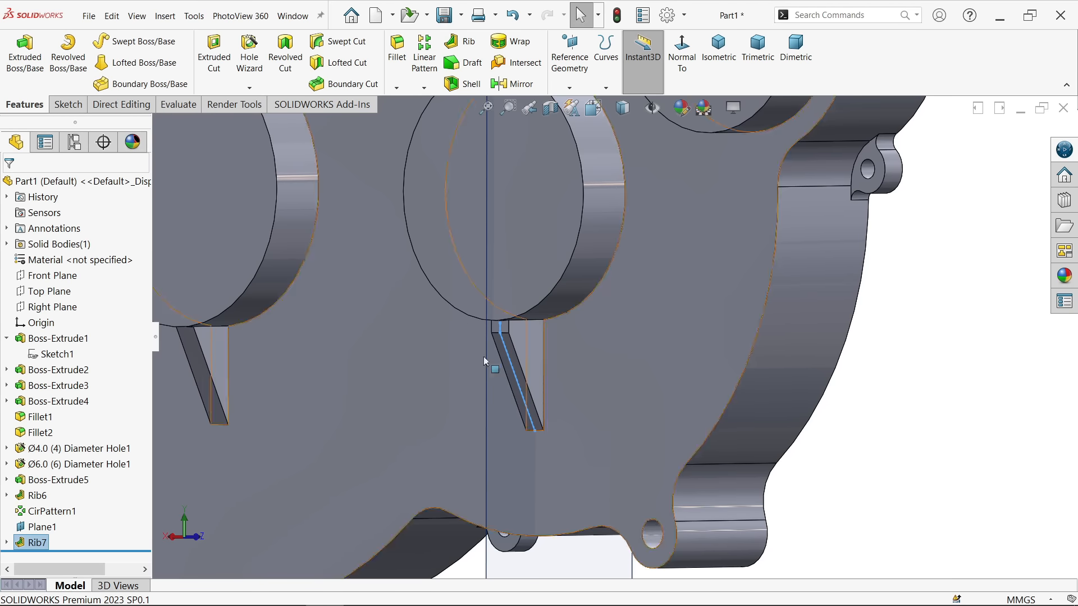
{"action": "left_click", "coordinate": [573, 458]}
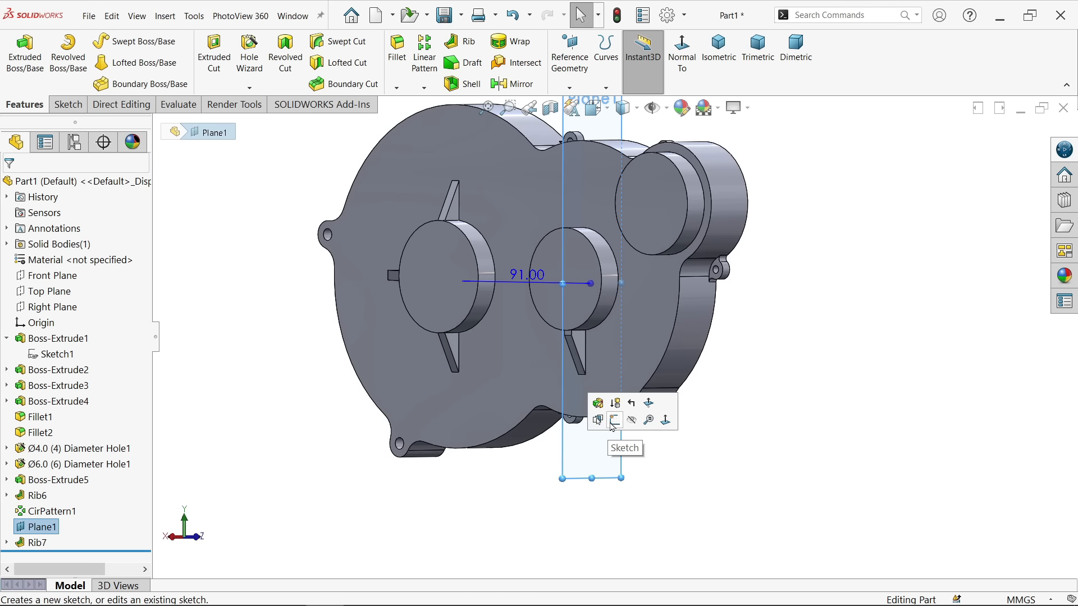
{"action": "left_click", "coordinate": [632, 424]}
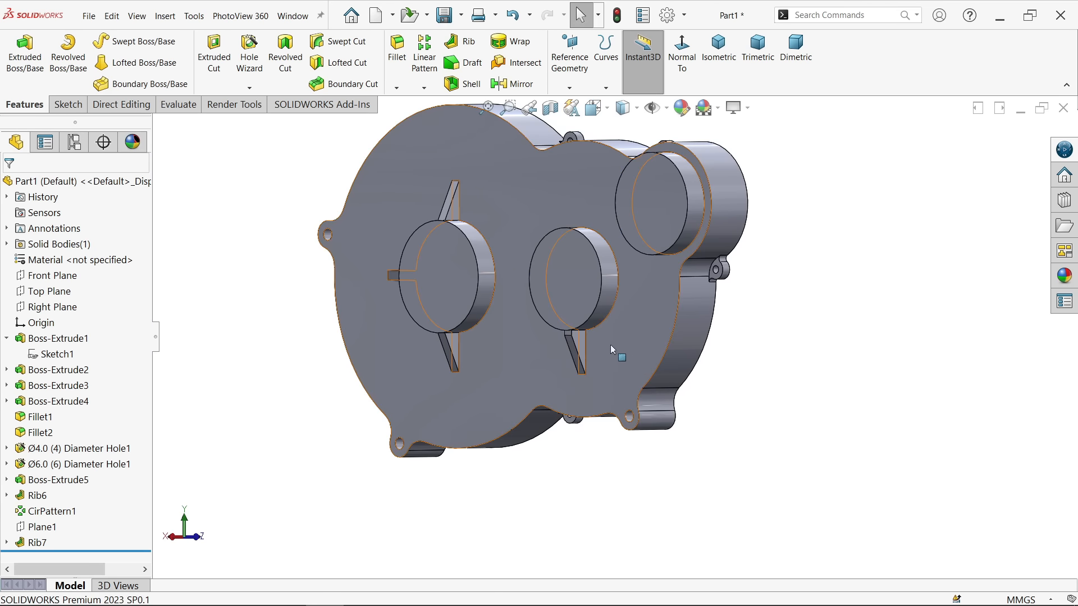
Open the sketch of the middle boss's rib for editing
{"action": "scroll", "coordinate": [572, 324], "scroll_direction": "down", "scroll_amount": 4}
{"action": "scroll", "coordinate": [566, 372], "scroll_direction": "down", "scroll_amount": 3}
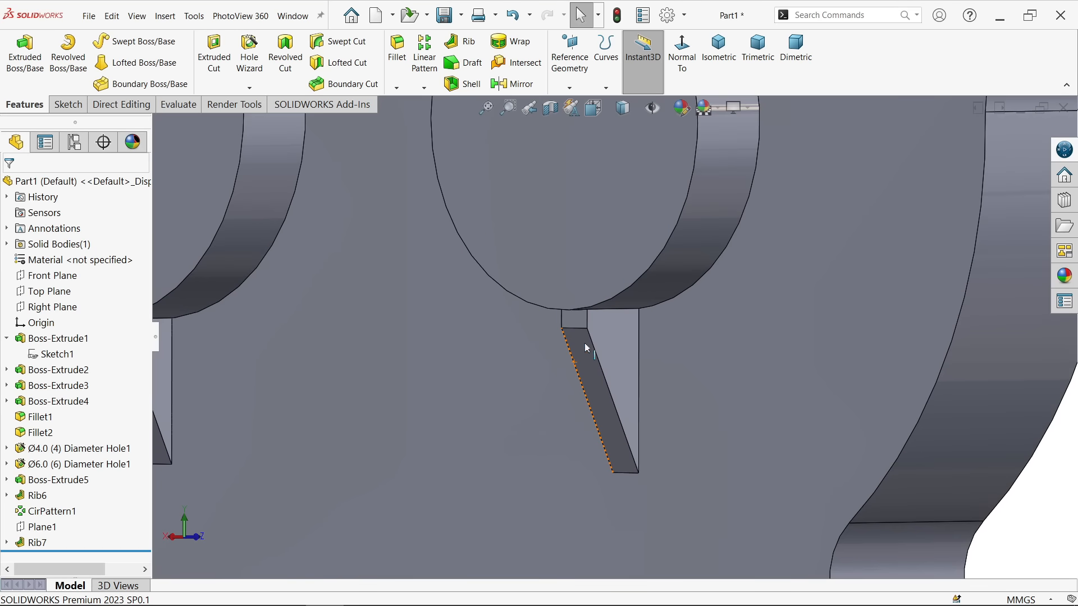
{"action": "middle_click_drag", "start_coordinate": [621, 314], "coordinate": [514, 318]}
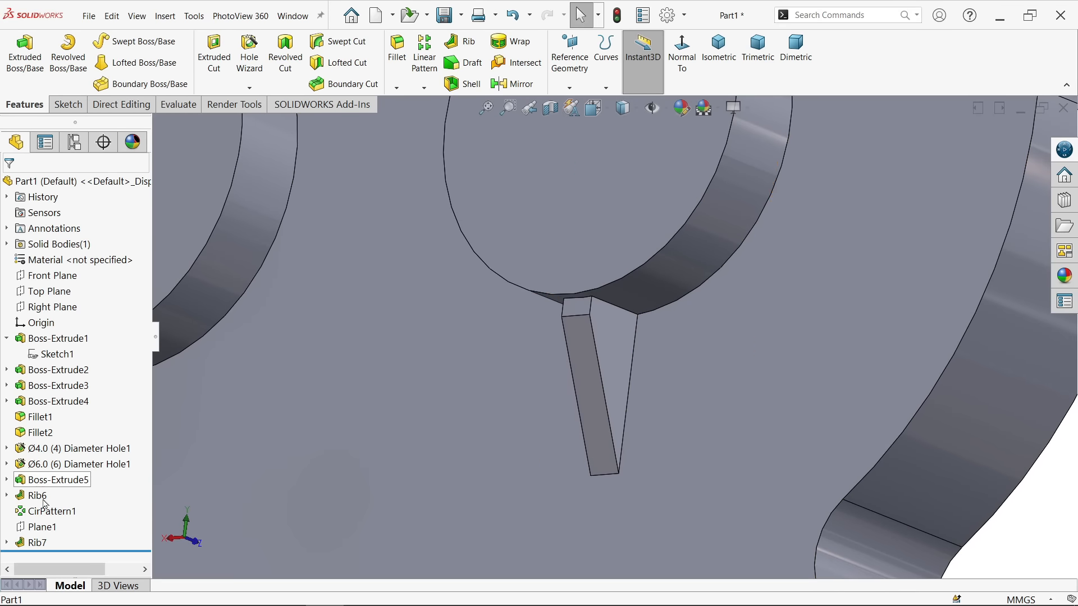
{"action": "left_click", "coordinate": [7, 543]}
{"action": "left_click", "coordinate": [48, 544]}
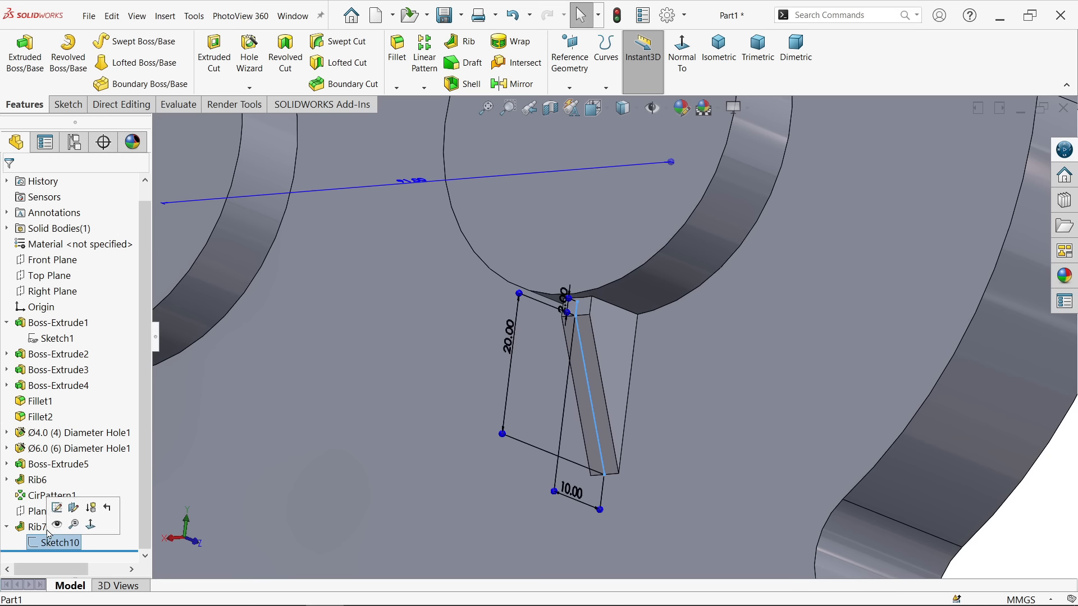
{"action": "left_click", "coordinate": [58, 509]}
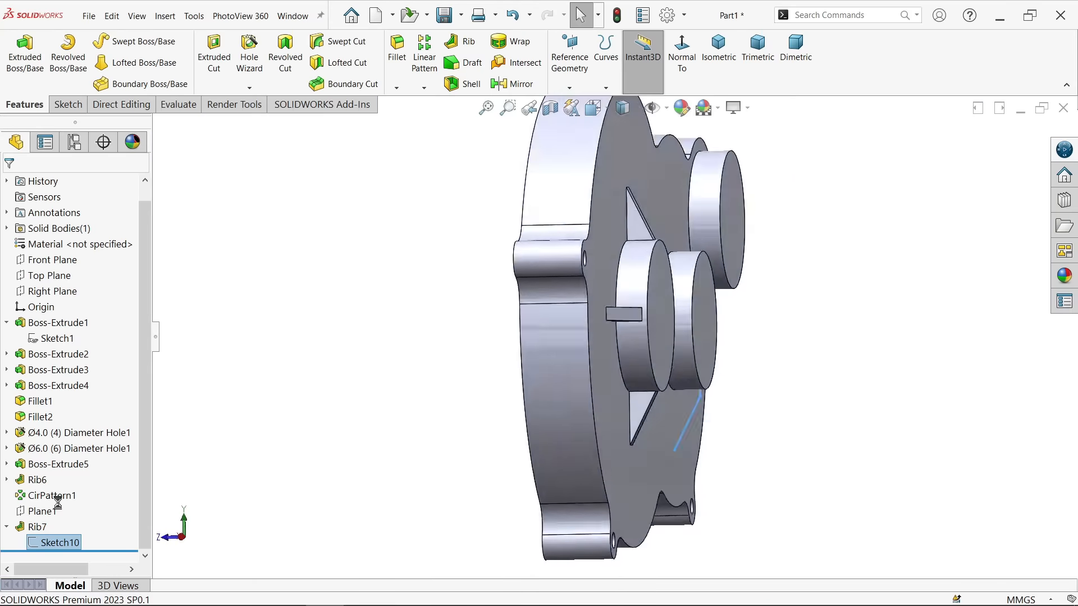
Remove the coincident relation at the slanted line's upper endpoint and attach that endpoint to the middle boss's lower silhouette edge
{"action": "scroll", "coordinate": [668, 398], "scroll_direction": "down", "scroll_amount": 3}
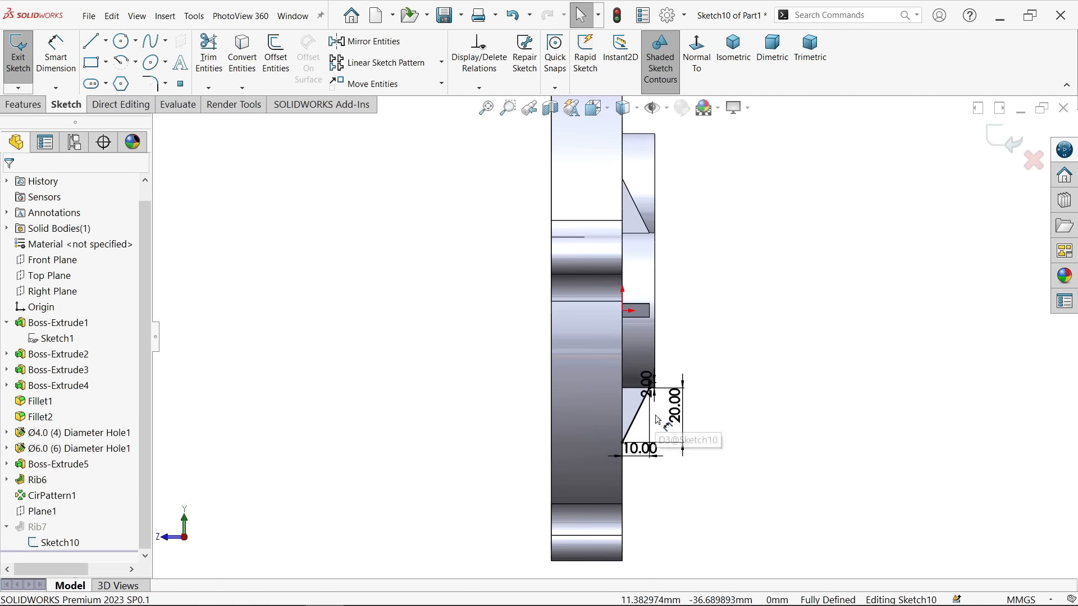
{"action": "middle_click_drag", "start_coordinate": [668, 399], "coordinate": [655, 383]}
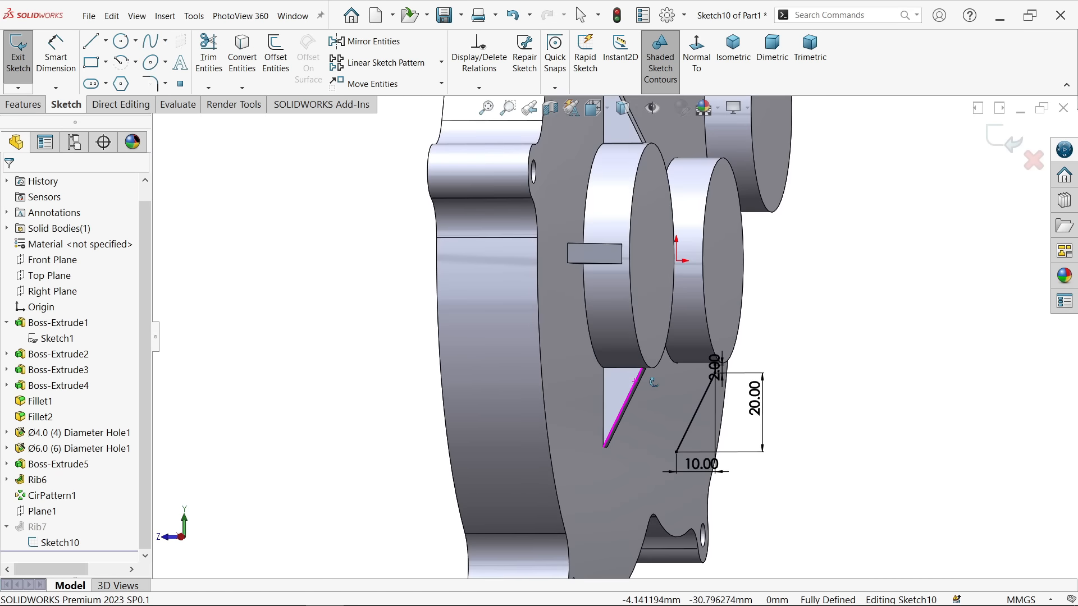
{"action": "left_click", "coordinate": [696, 67]}
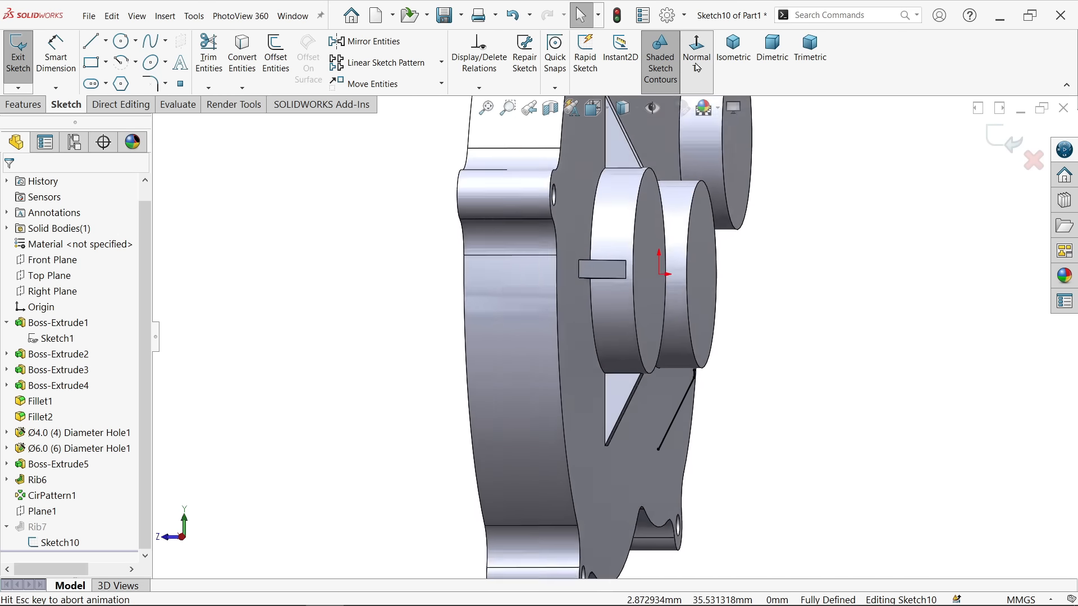
{"action": "left_click", "coordinate": [696, 67]}
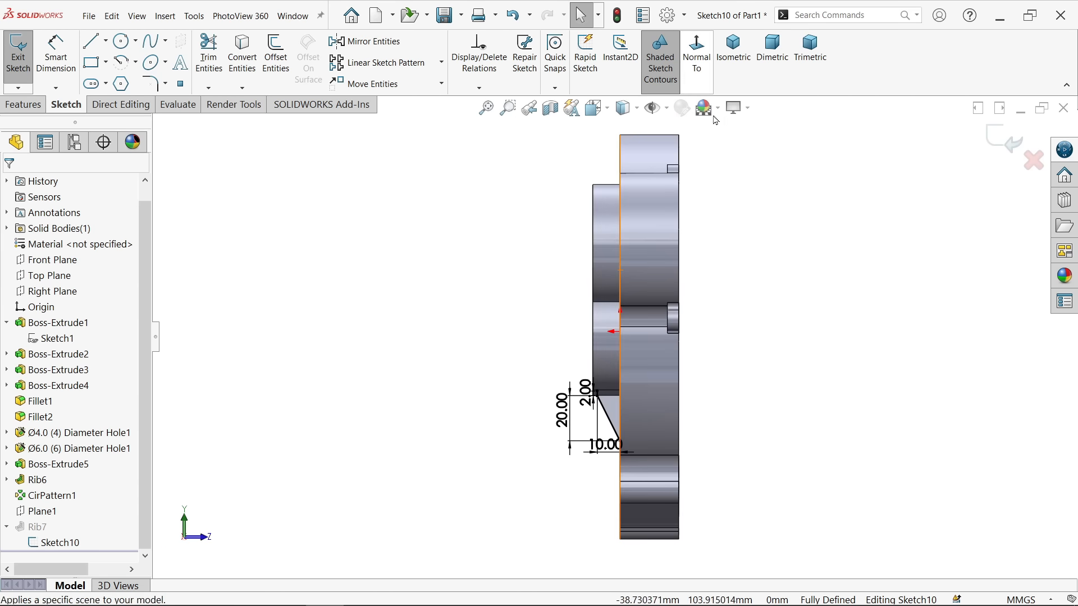
{"action": "scroll", "coordinate": [573, 409], "scroll_direction": "down", "scroll_amount": 3}
{"action": "scroll", "coordinate": [573, 410], "scroll_direction": "down", "scroll_amount": 4}
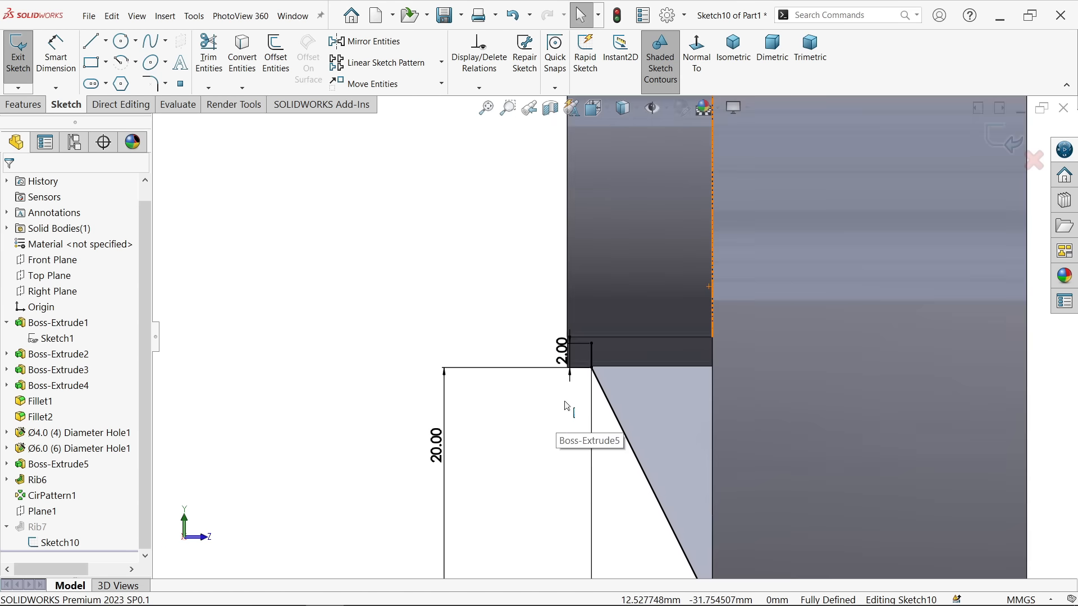
{"action": "scroll", "coordinate": [612, 316], "scroll_direction": "up", "scroll_amount": 1}
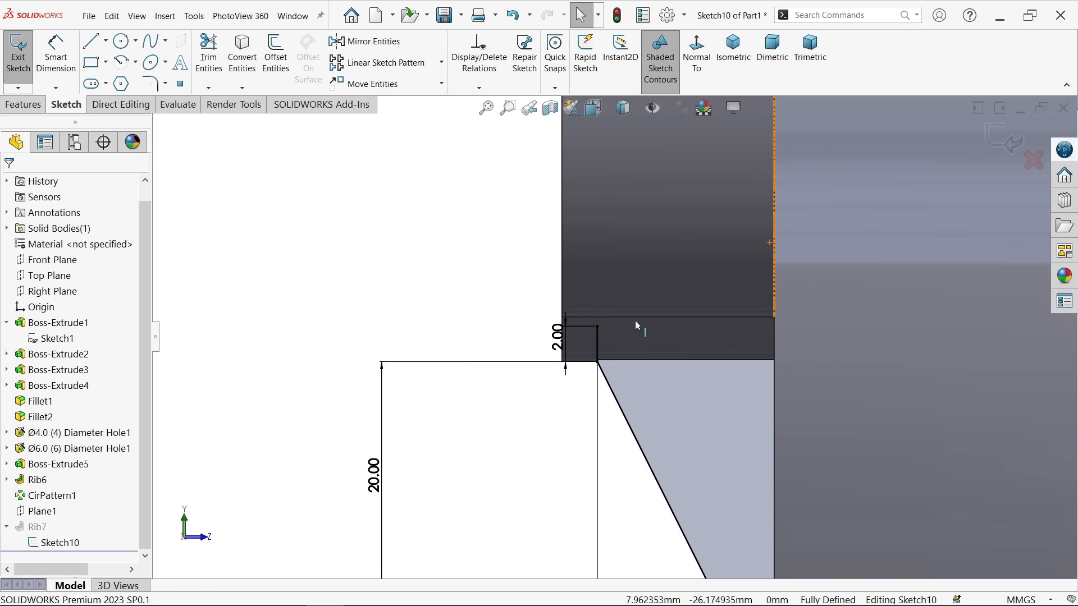
{"action": "middle_click_drag", "start_coordinate": [634, 321], "coordinate": [631, 307]}
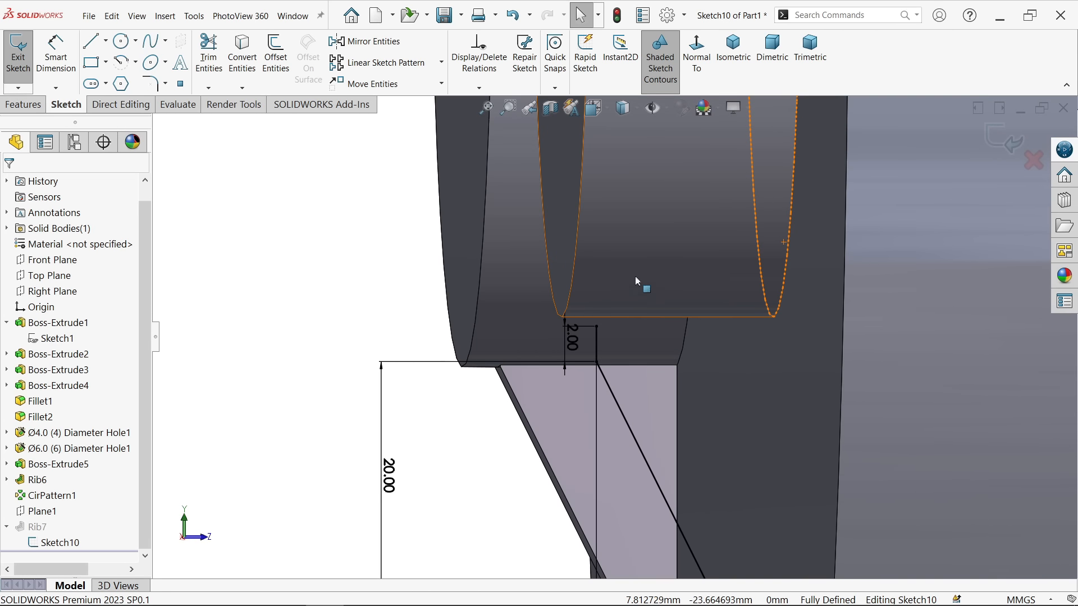
{"action": "left_click", "coordinate": [695, 67]}
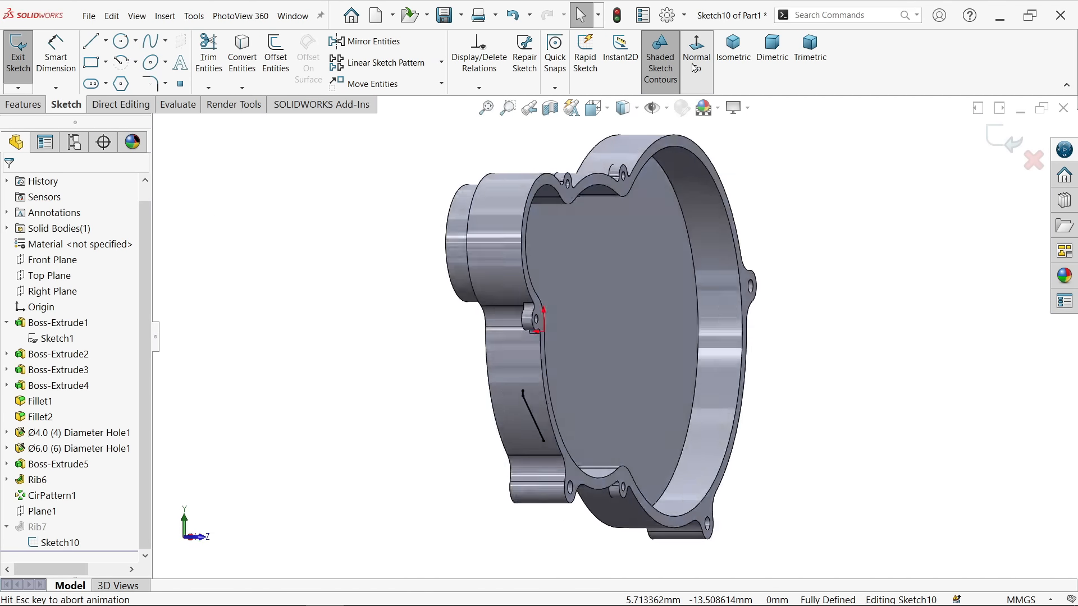
{"action": "scroll", "coordinate": [628, 351], "scroll_direction": "down", "scroll_amount": 10}
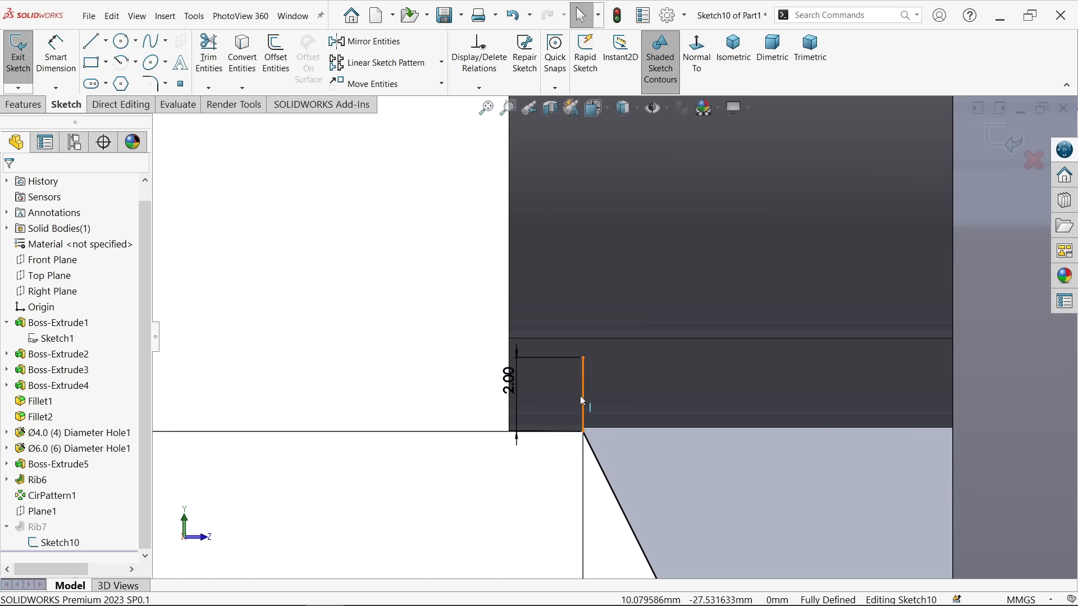
{"action": "left_click", "coordinate": [582, 398]}
{"action": "left_click", "coordinate": [584, 424]}
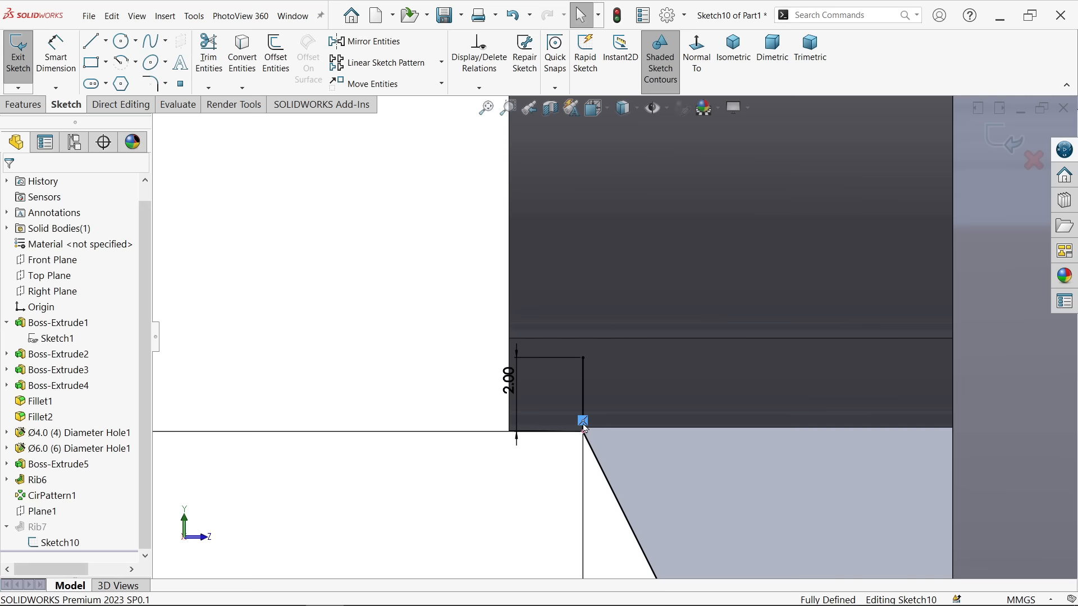
{"action": "left_click_drag", "start_coordinate": [584, 433], "coordinate": [594, 343]}
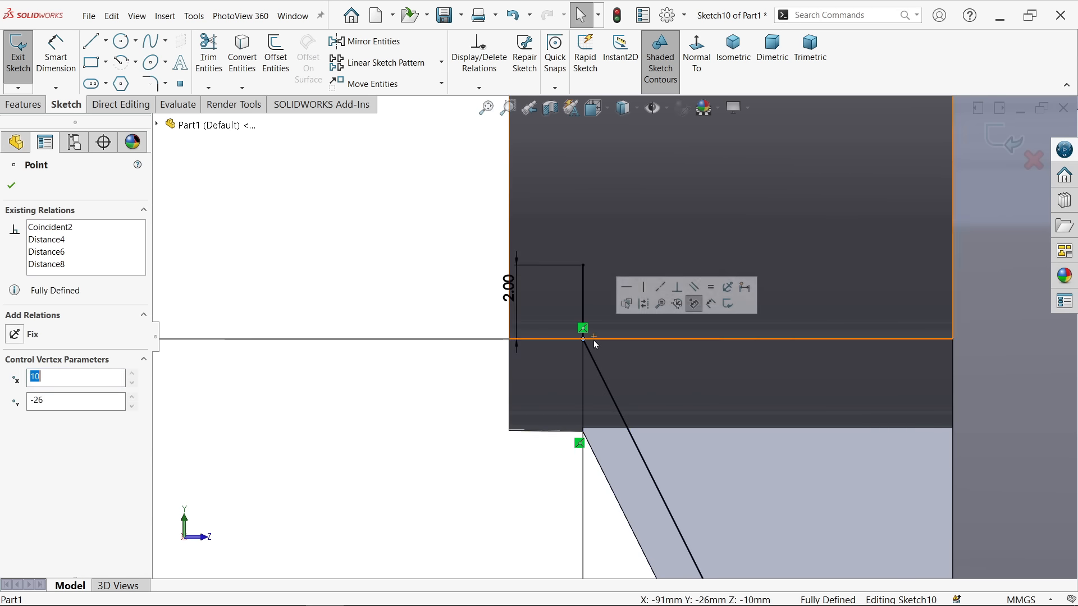
Check the moved rib profile against the middle boss and exit the sketch to rebuild the rib
{"action": "scroll", "coordinate": [560, 393], "scroll_direction": "up", "scroll_amount": 5}
{"action": "scroll", "coordinate": [557, 394], "scroll_direction": "up", "scroll_amount": 2}
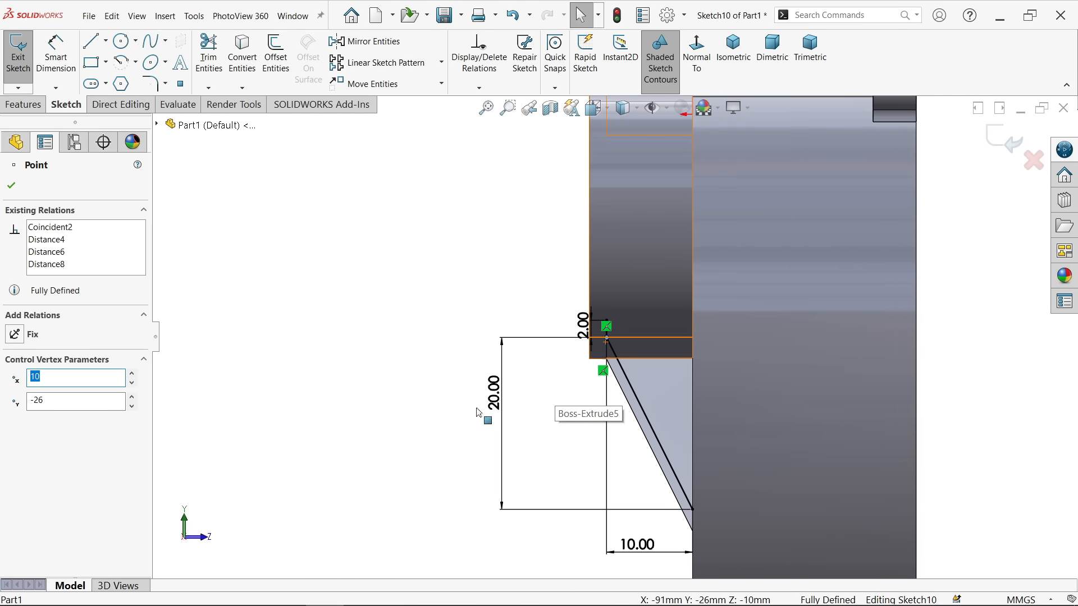
{"action": "left_click", "coordinate": [421, 410]}
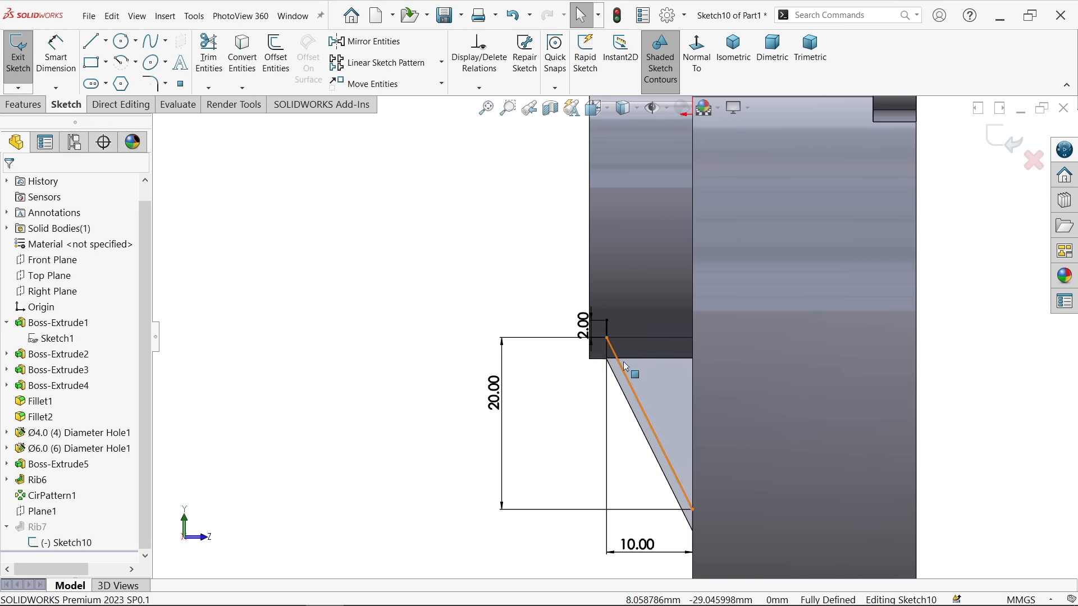
{"action": "scroll", "coordinate": [627, 344], "scroll_direction": "down", "scroll_amount": 4}
{"action": "scroll", "coordinate": [628, 349], "scroll_direction": "up", "scroll_amount": 4}
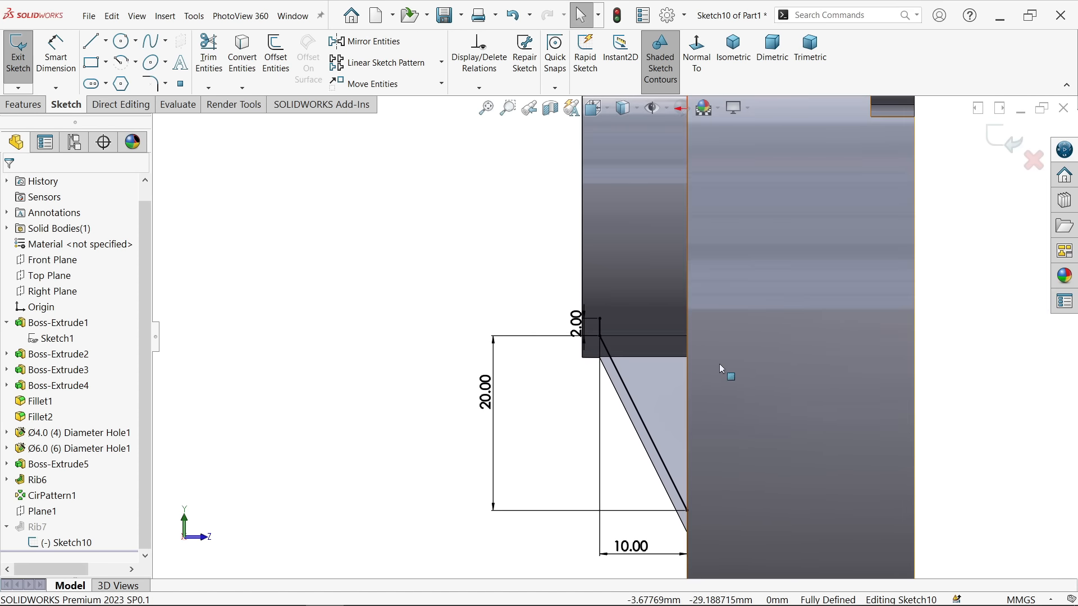
{"action": "middle_click_drag", "start_coordinate": [425, 288], "coordinate": [461, 286]}
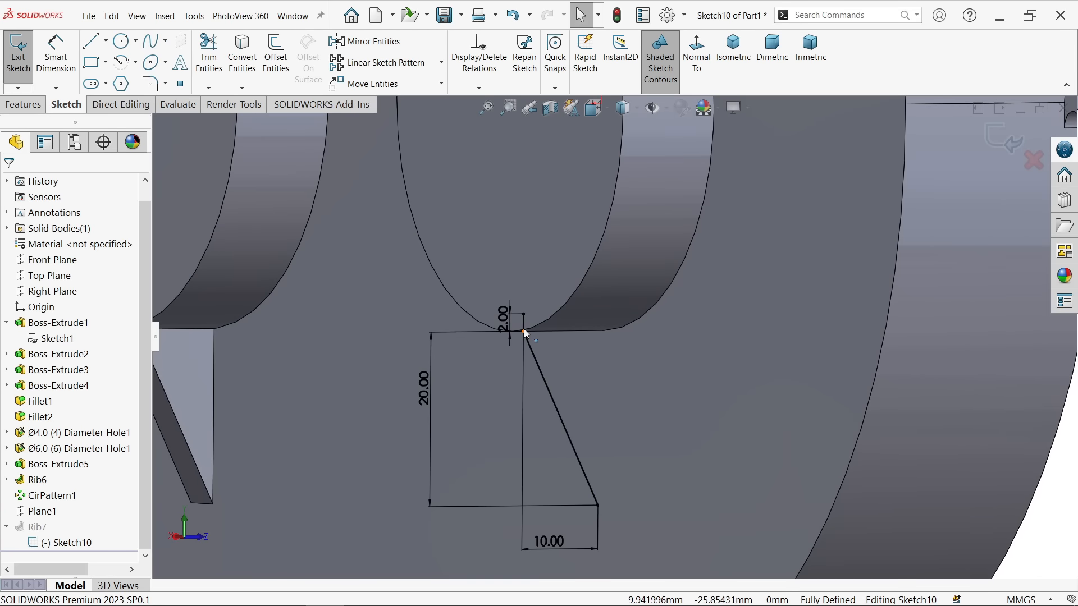
{"action": "key", "text": "f"}
{"action": "left_click", "coordinate": [1002, 141]}
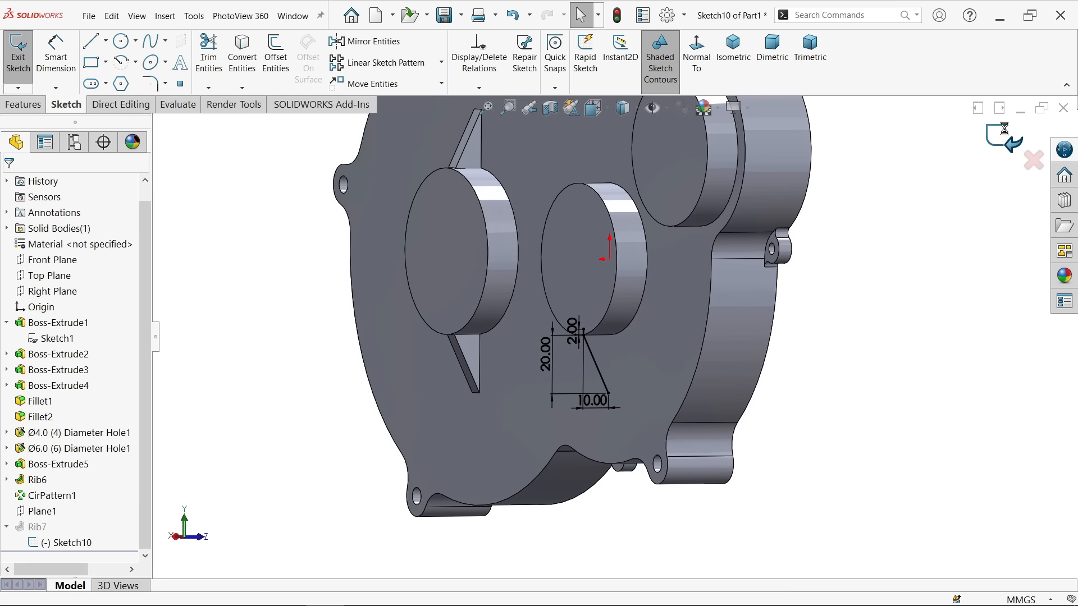
{"action": "scroll", "coordinate": [592, 335], "scroll_direction": "down", "scroll_amount": 3}
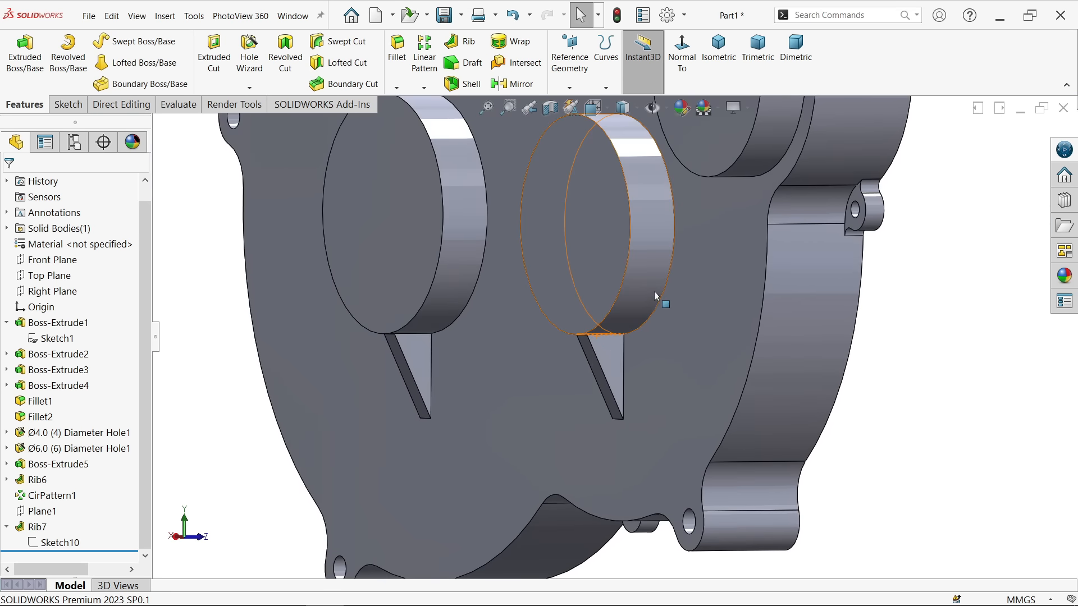
Start a circular pattern with the middle boss's cylindrical face as its rotation reference
{"action": "scroll", "coordinate": [654, 298], "scroll_direction": "up", "scroll_amount": 4}
{"action": "middle_click_drag", "start_coordinate": [632, 261], "coordinate": [688, 269]}
{"action": "scroll", "coordinate": [682, 297], "scroll_direction": "down", "scroll_amount": 3}
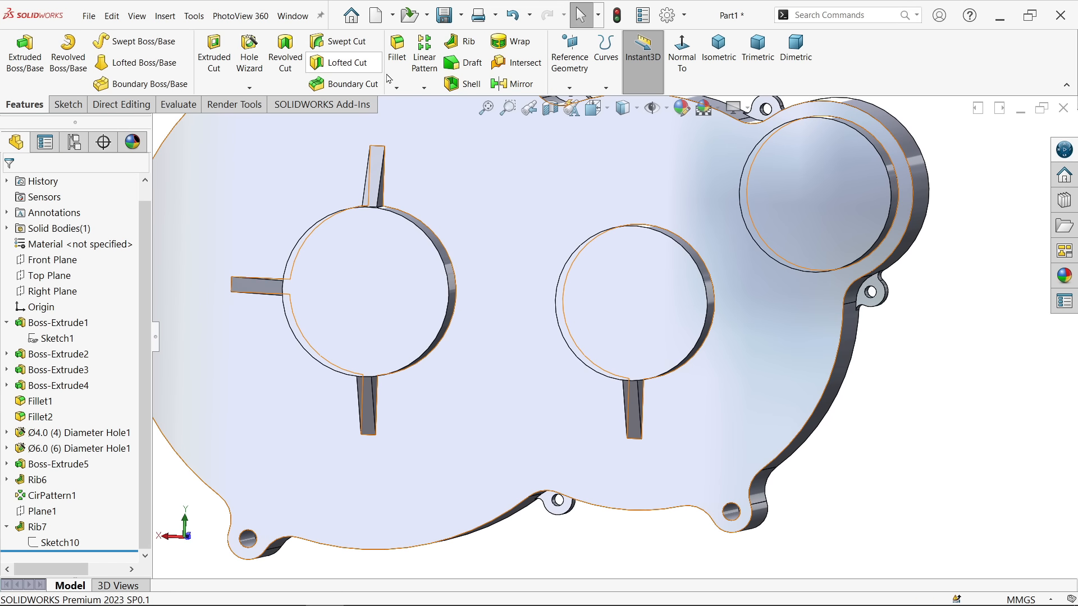
{"action": "left_click", "coordinate": [424, 87]}
{"action": "left_click", "coordinate": [447, 118]}
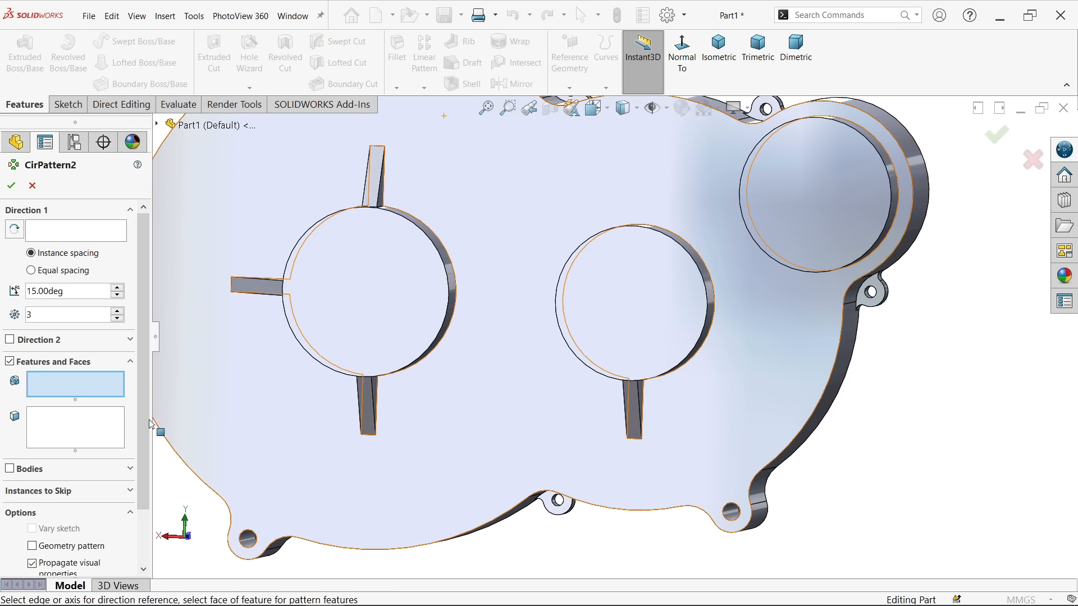
{"action": "middle_click_drag", "start_coordinate": [741, 349], "coordinate": [719, 323]}
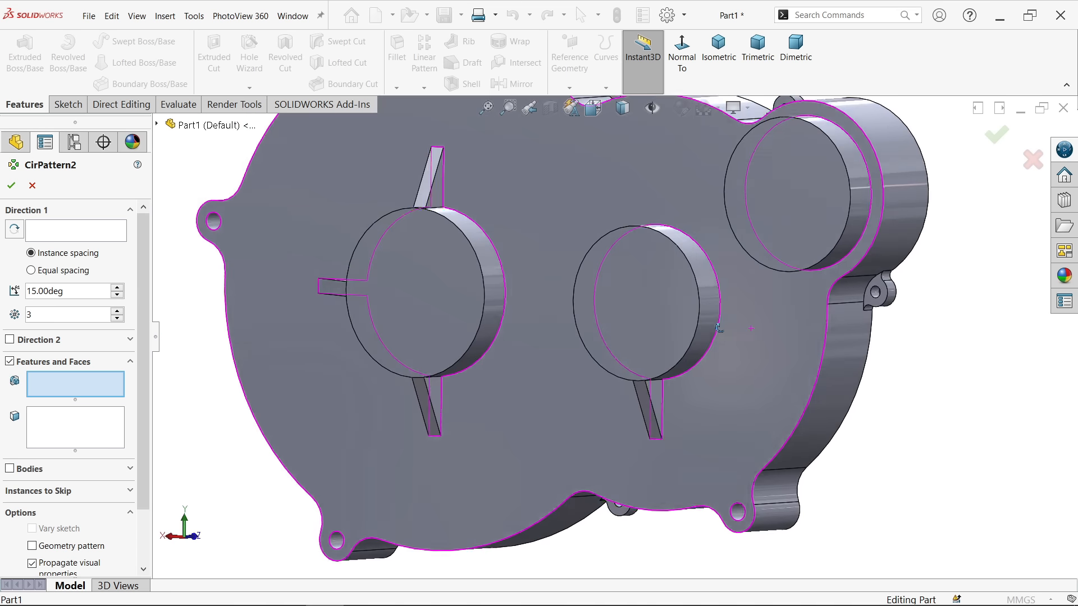
{"action": "left_click", "coordinate": [704, 262]}
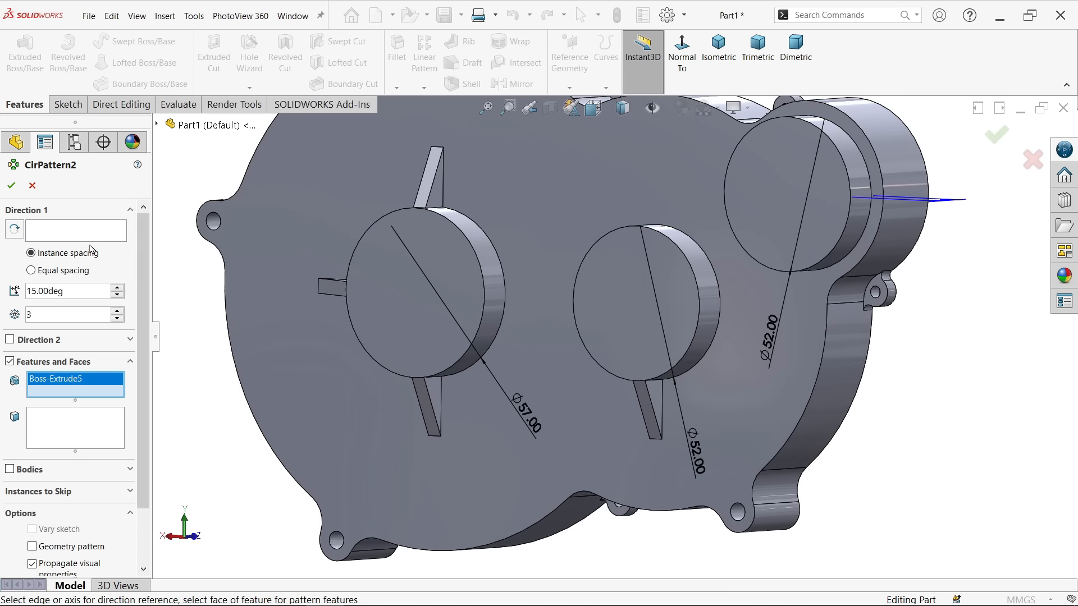
{"action": "left_click", "coordinate": [710, 299]}
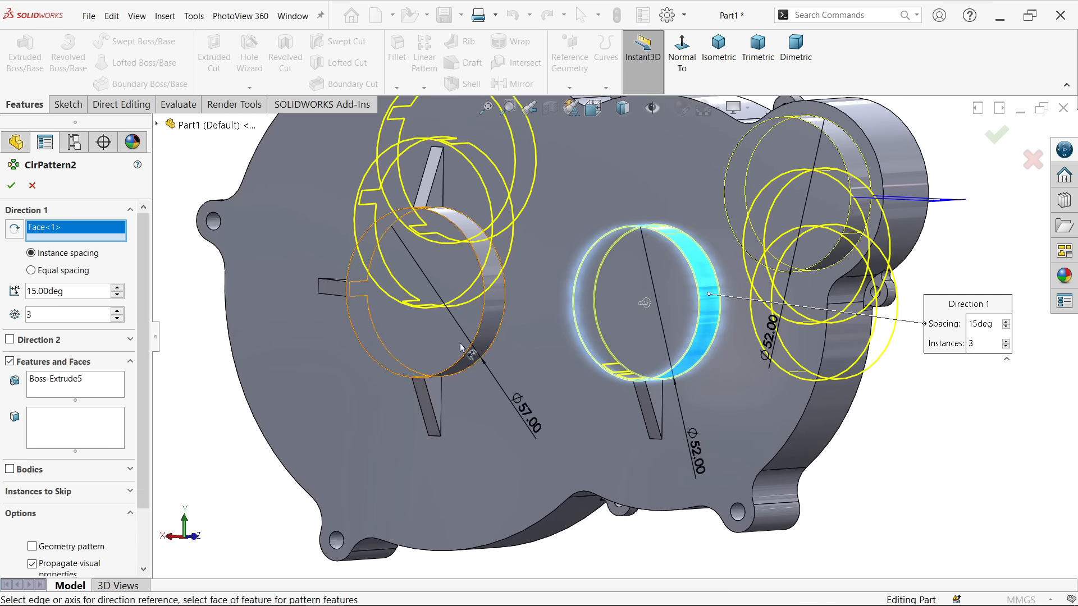
Clear the wrongly selected boss feature and choose the rib below the middle boss as the feature to pattern
{"action": "left_click", "coordinate": [68, 380]}
{"action": "right_click", "coordinate": [68, 380]}
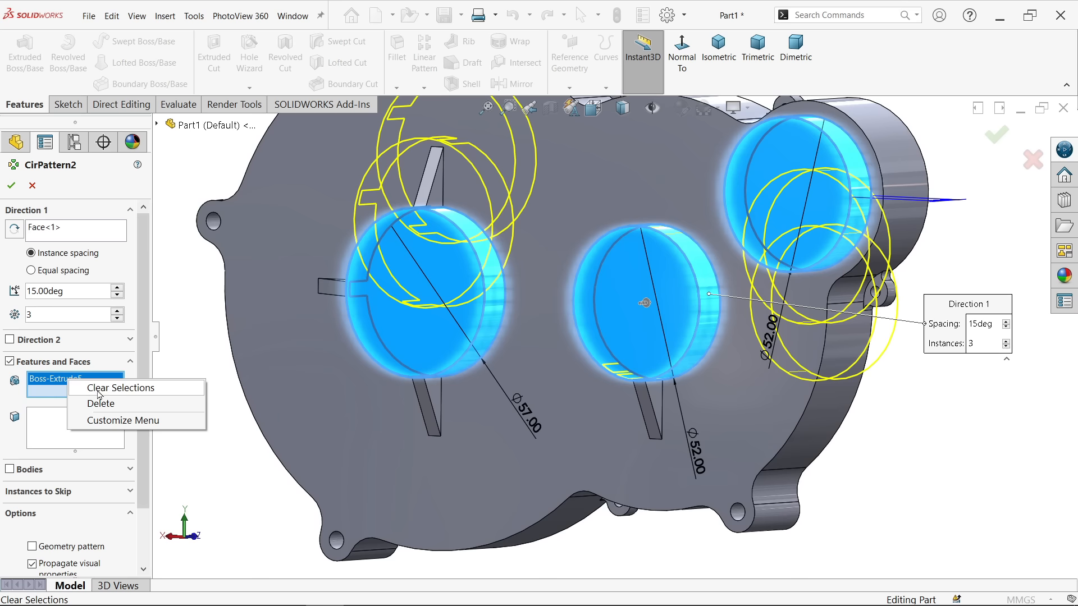
{"action": "left_click", "coordinate": [99, 388]}
{"action": "scroll", "coordinate": [696, 422], "scroll_direction": "down", "scroll_amount": 5}
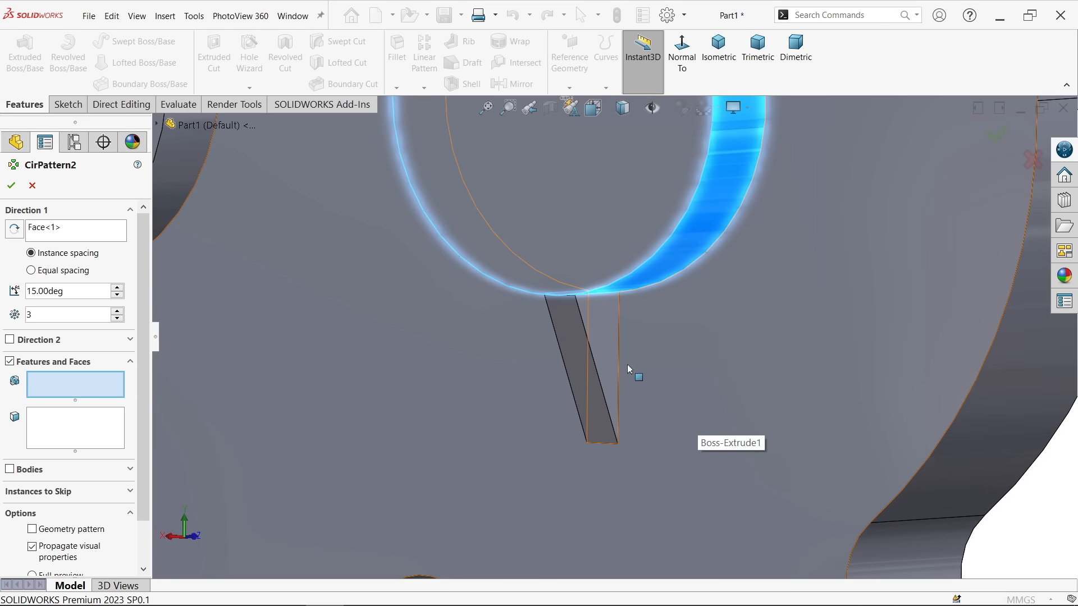
{"action": "left_click", "coordinate": [604, 348]}
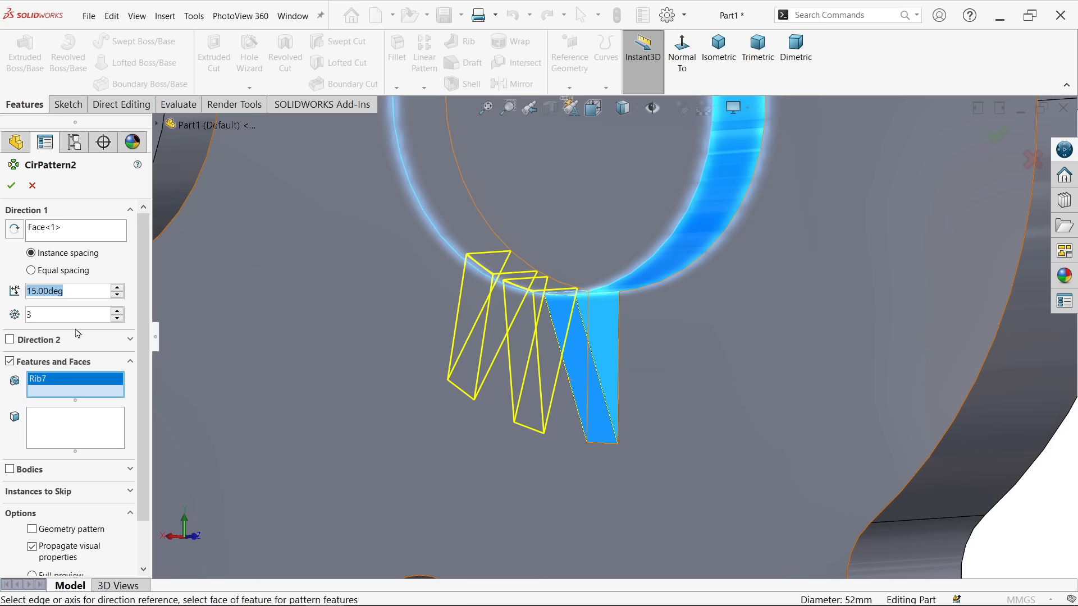
Create the circular pattern of three rib instances at 90° instance spacing, with the rotation direction reversed
{"action": "type", "text": "90"}
{"action": "scroll", "coordinate": [617, 343], "scroll_direction": "up", "scroll_amount": 5}
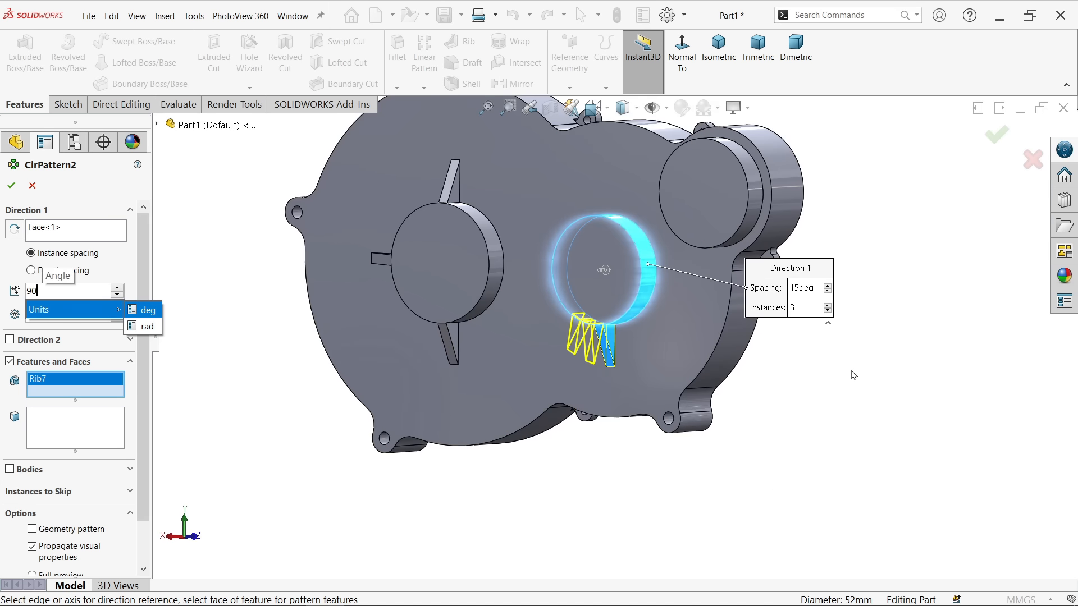
{"action": "key", "text": "Return"}
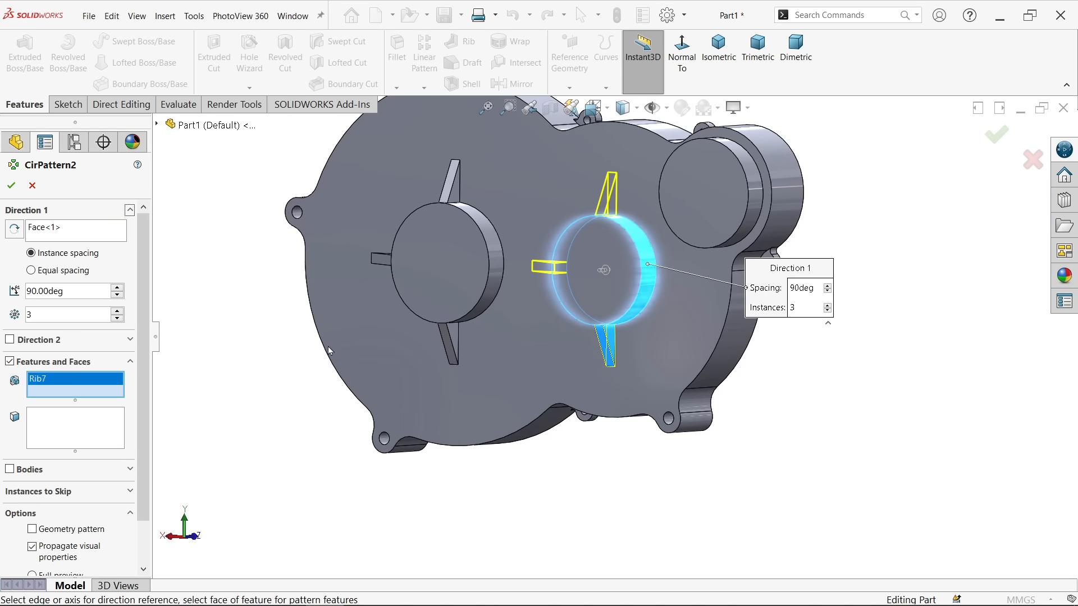
{"action": "scroll", "coordinate": [325, 337], "scroll_direction": "down", "scroll_amount": 3}
{"action": "scroll", "coordinate": [317, 306], "scroll_direction": "up", "scroll_amount": 2}
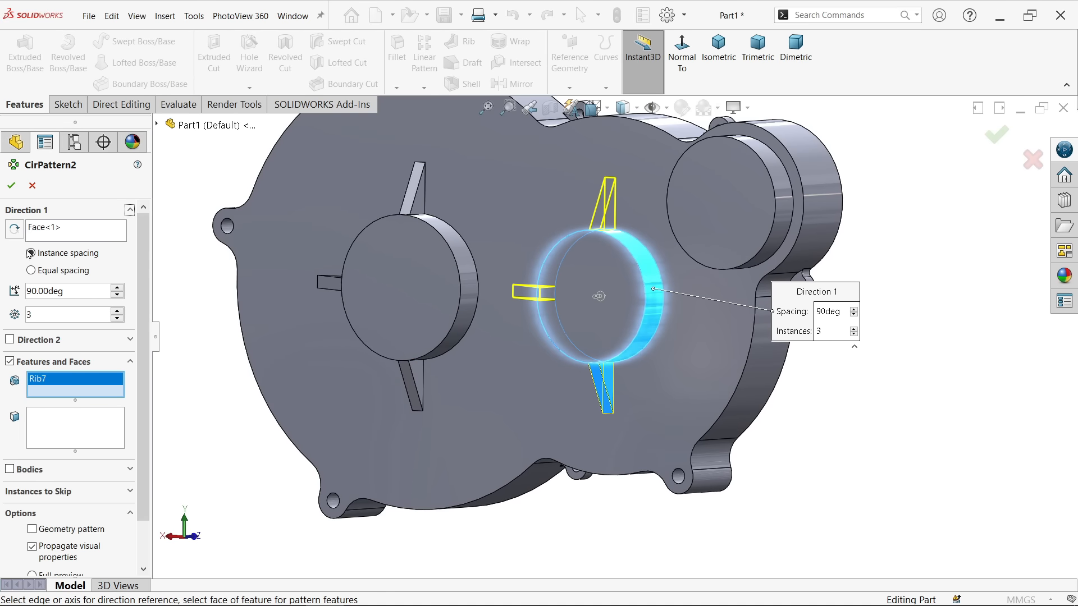
{"action": "left_click", "coordinate": [14, 231]}
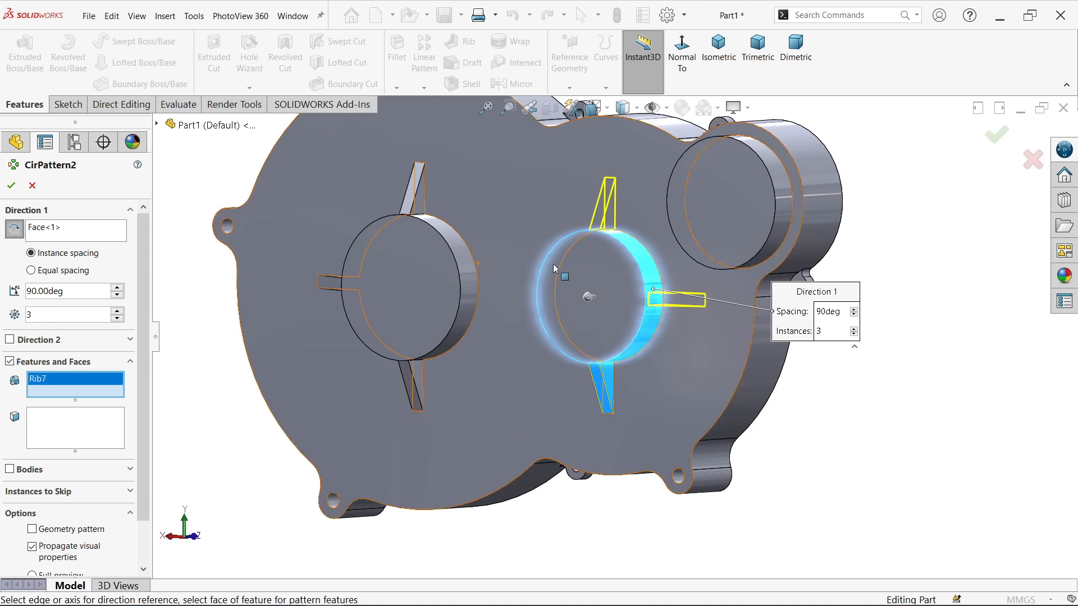
{"action": "scroll", "coordinate": [561, 273], "scroll_direction": "down", "scroll_amount": 1}
{"action": "middle_click_drag", "start_coordinate": [599, 279], "coordinate": [618, 263]}
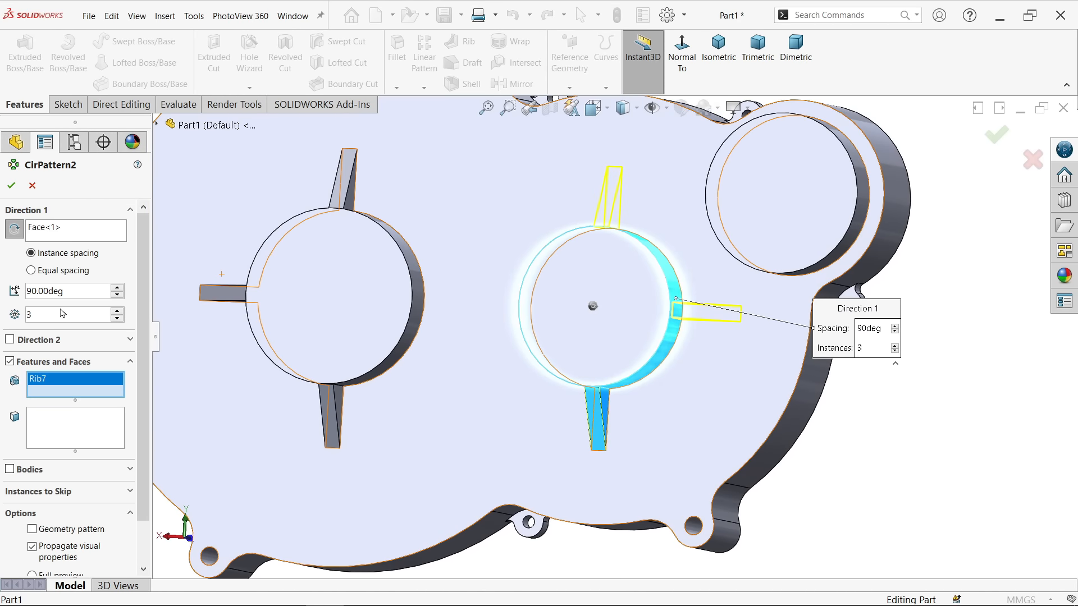
{"action": "left_click", "coordinate": [13, 186]}
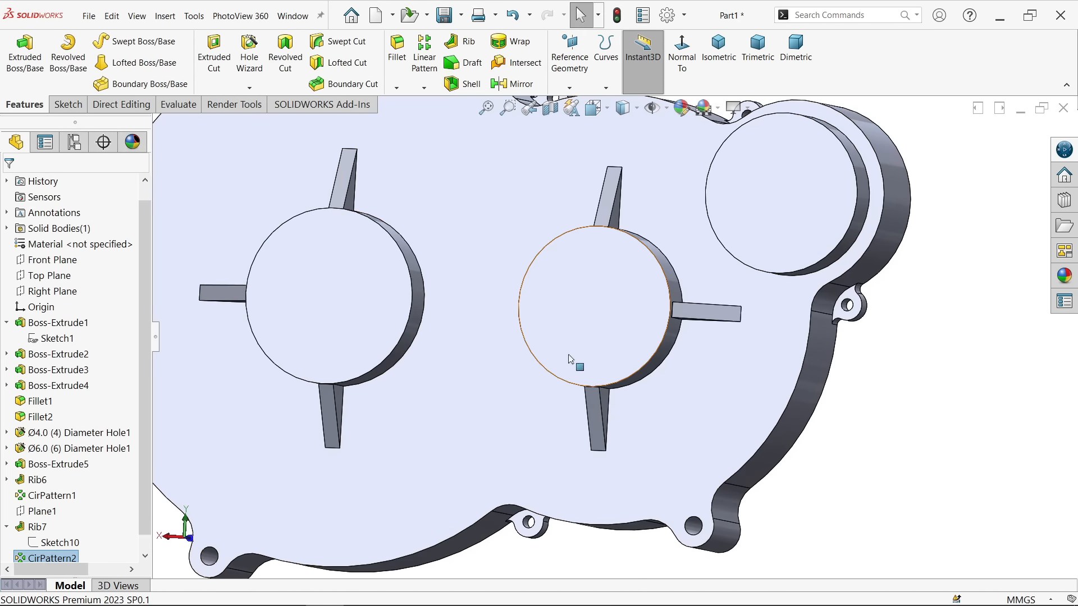
Start a new sketch on the Top Plane
{"action": "middle_click_drag", "start_coordinate": [572, 361], "coordinate": [588, 296]}
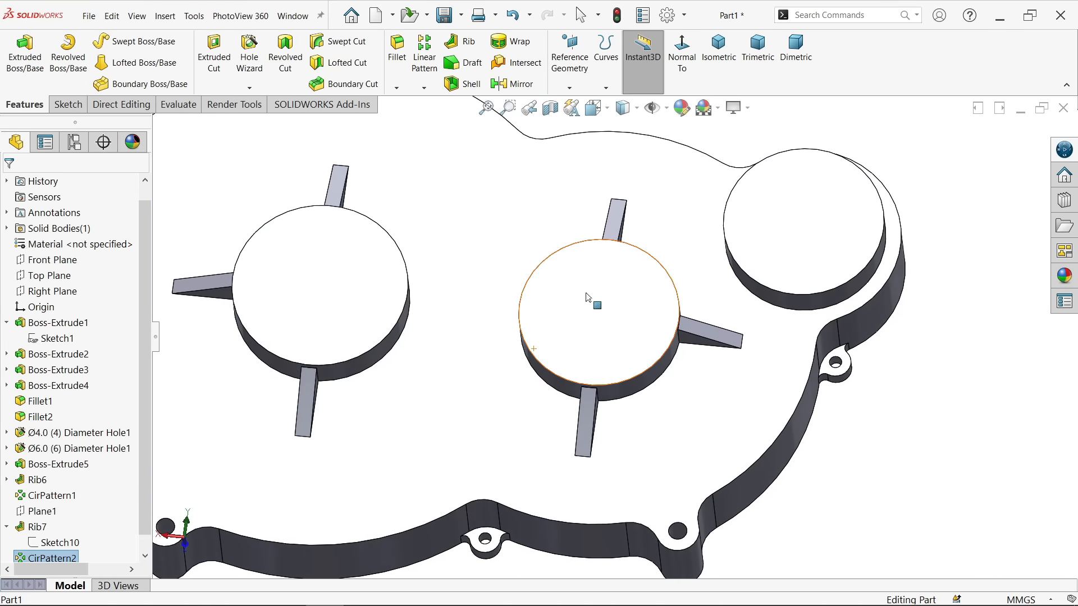
{"action": "scroll", "coordinate": [436, 335], "scroll_direction": "up", "scroll_amount": 3}
{"action": "left_click", "coordinate": [64, 278]}
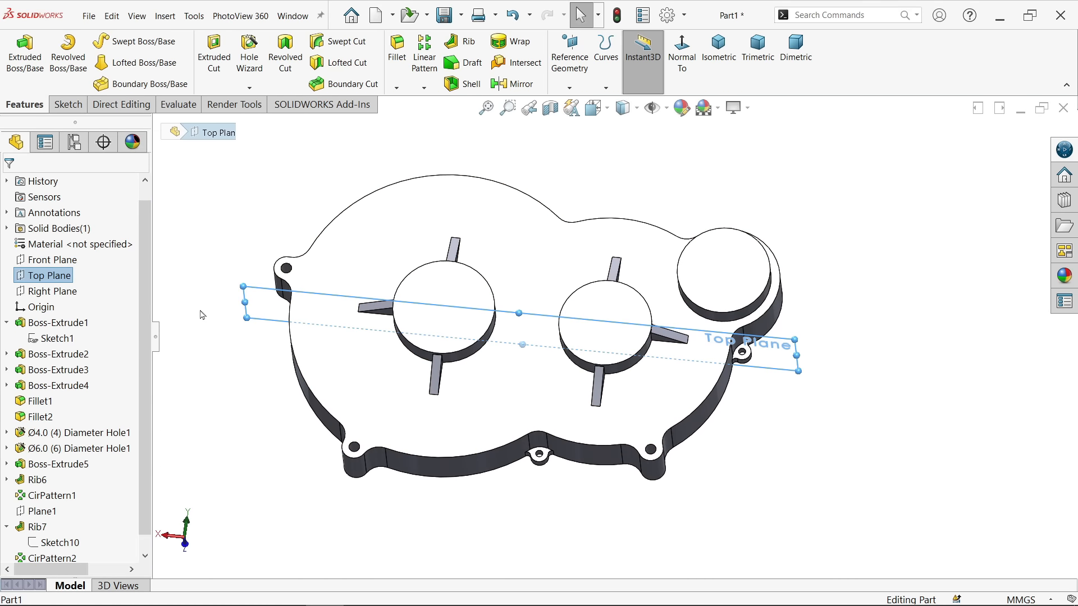
{"action": "middle_click_drag", "start_coordinate": [347, 292], "coordinate": [358, 141]}
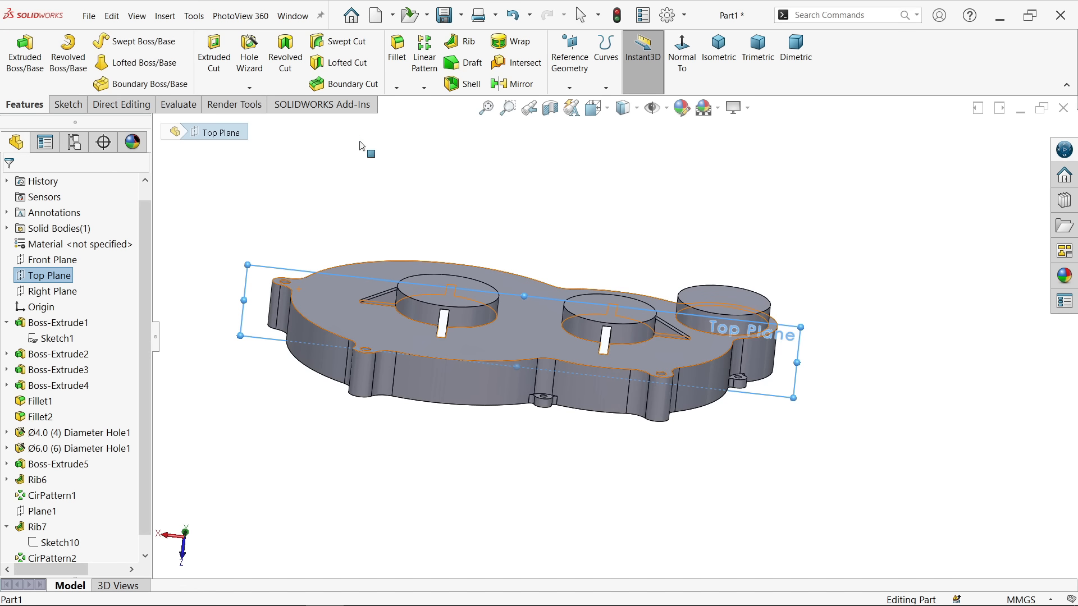
{"action": "left_click", "coordinate": [63, 103]}
{"action": "left_click", "coordinate": [16, 56]}
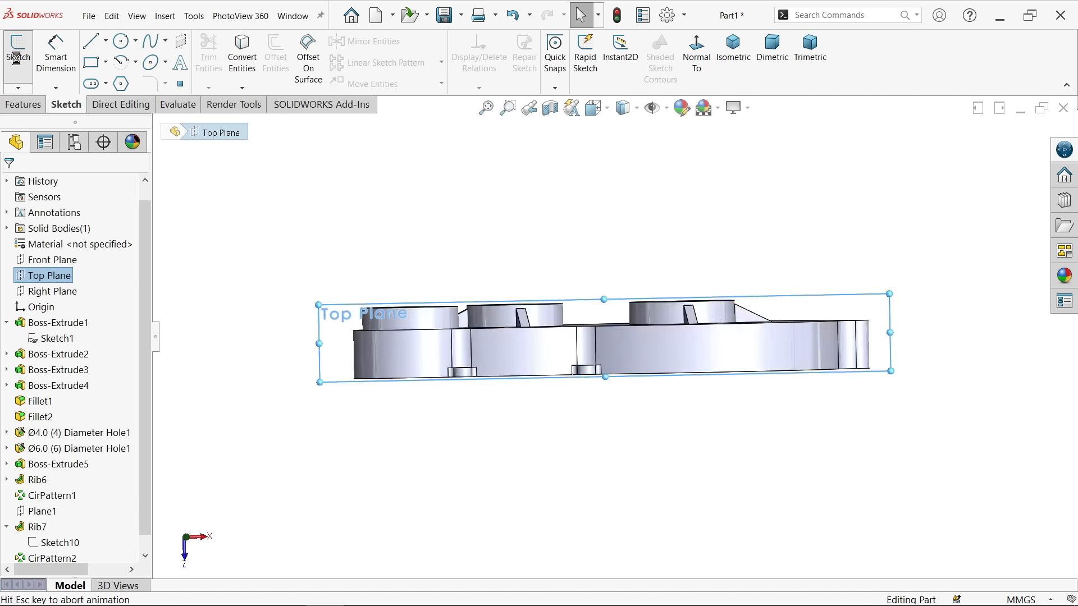
Sketch a line about 42 mm long spanning the gap between the middle and right bosses and make it horizontal
{"action": "left_click", "coordinate": [93, 41]}
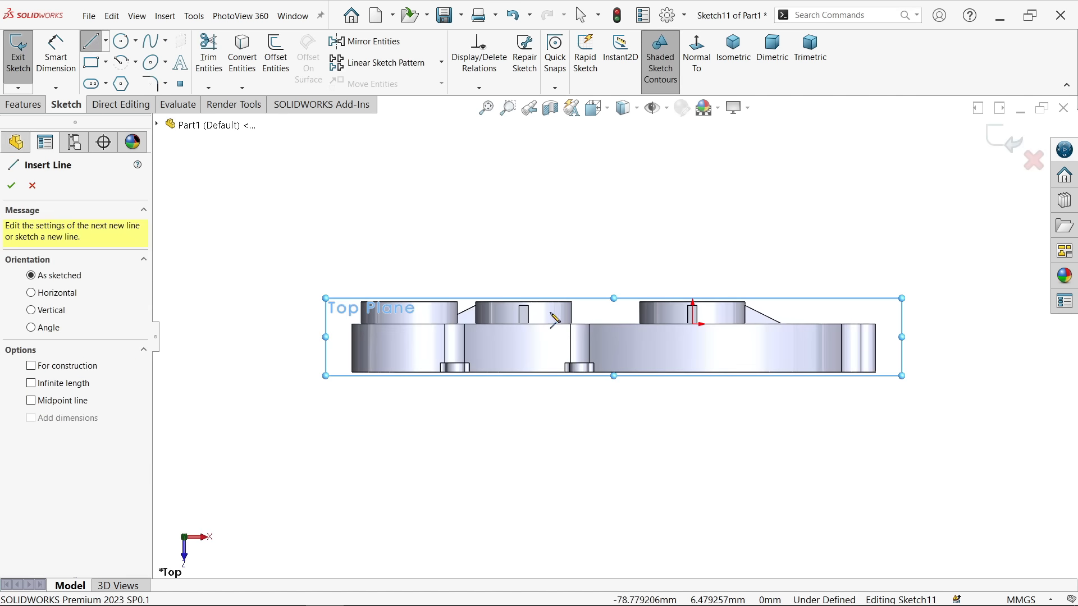
{"action": "scroll", "coordinate": [625, 318], "scroll_direction": "down", "scroll_amount": 8}
{"action": "mouse_move", "coordinate": [783, 324]}
{"action": "left_mouse_down"}
{"action": "mouse_move", "coordinate": [385, 337]}
{"action": "mouse_move", "coordinate": [365, 327]}
{"action": "left_mouse_up"}
{"action": "right_click", "coordinate": [444, 253]}
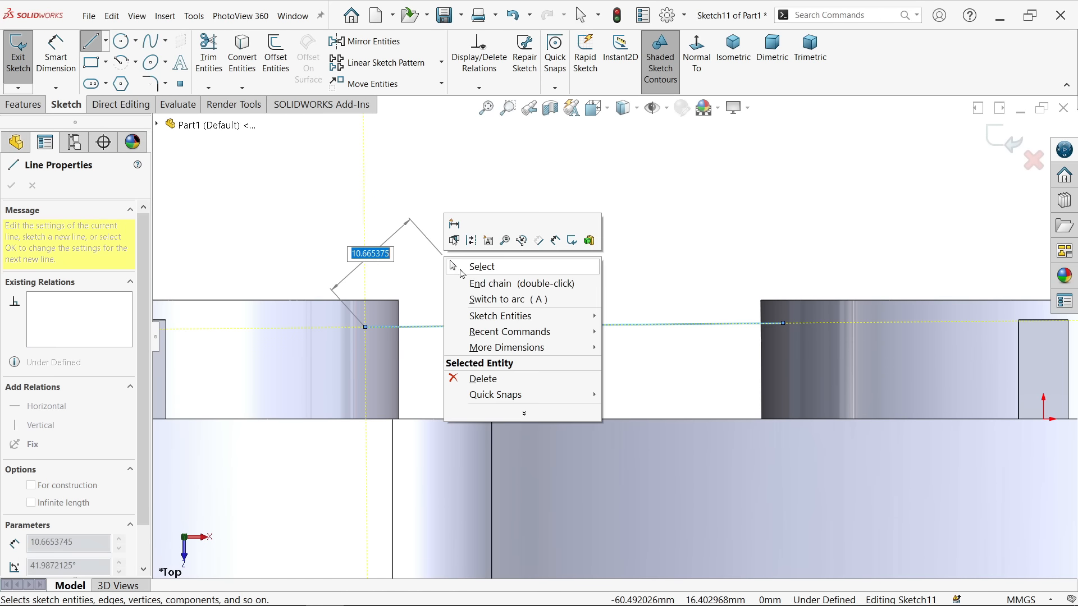
{"action": "left_click", "coordinate": [472, 281]}
{"action": "key", "text": "Escape"}
{"action": "left_click", "coordinate": [575, 328]}
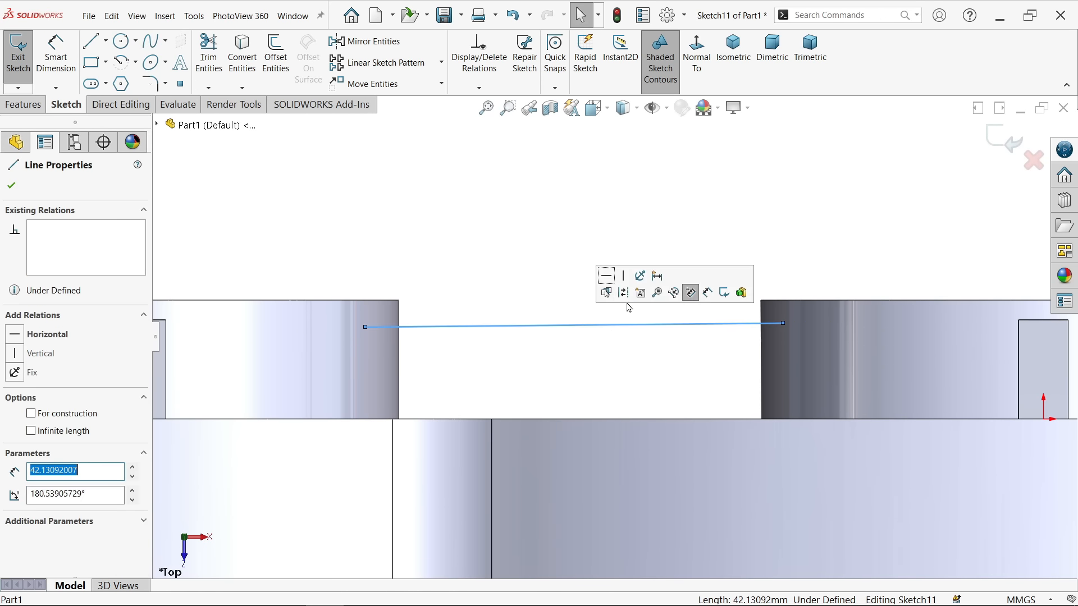
{"action": "left_click", "coordinate": [609, 278]}
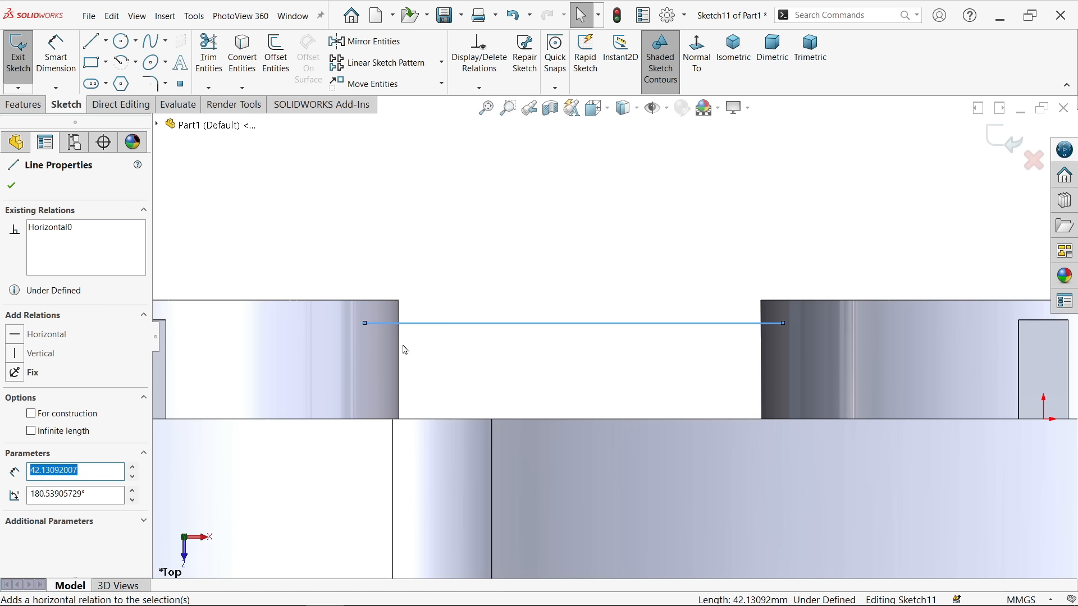
Dimension the line 10 mm above the housing's flat face
{"action": "left_click", "coordinate": [56, 54]}
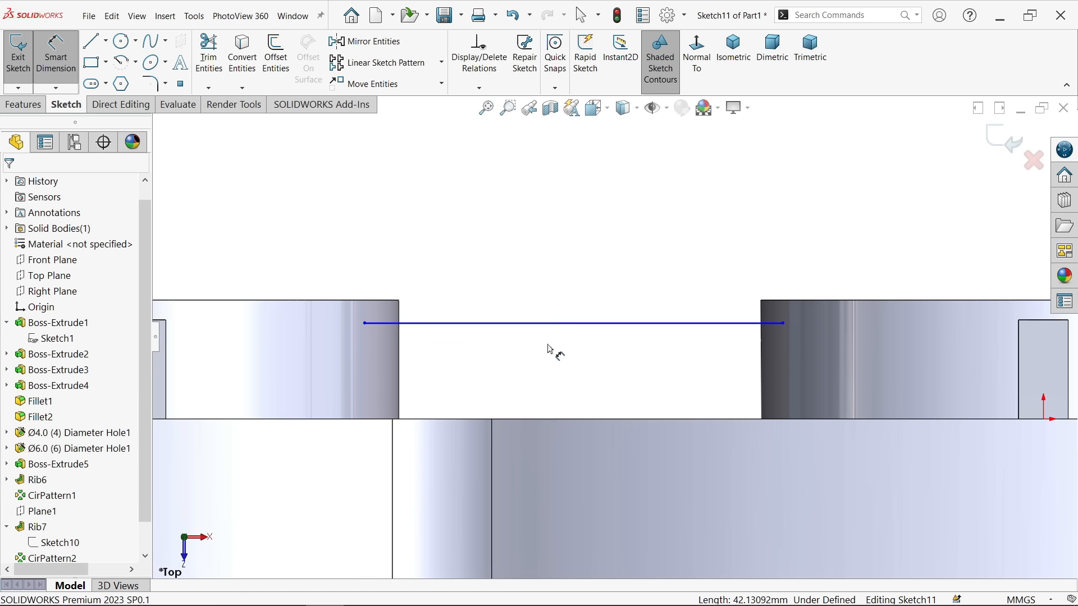
{"action": "left_click", "coordinate": [577, 324]}
{"action": "left_click", "coordinate": [577, 418]}
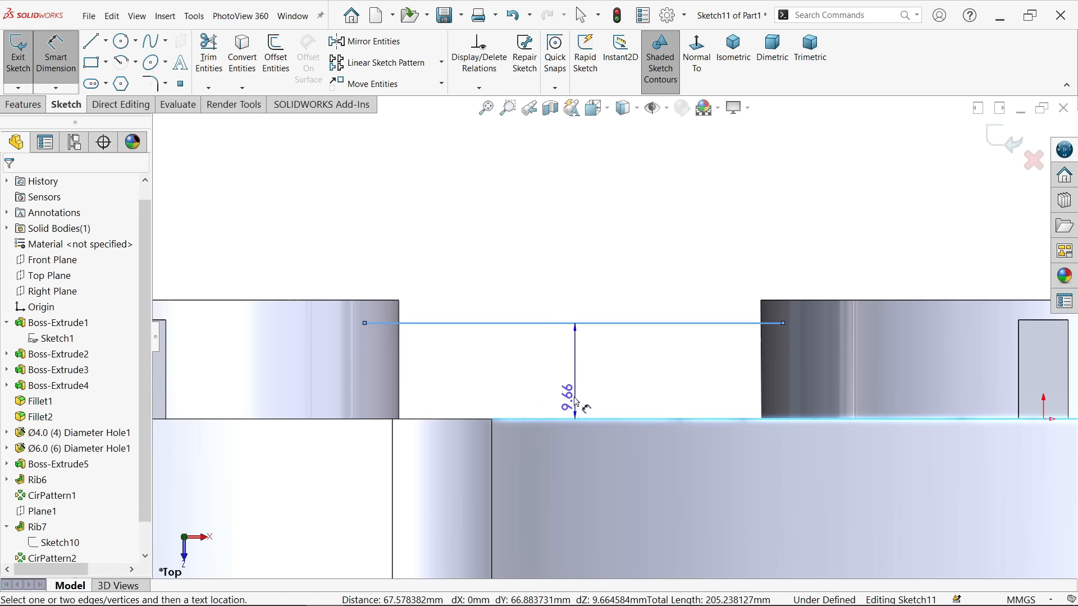
{"action": "left_click", "coordinate": [565, 383]}
{"action": "type", "text": "10"}
{"action": "key", "text": "Return"}
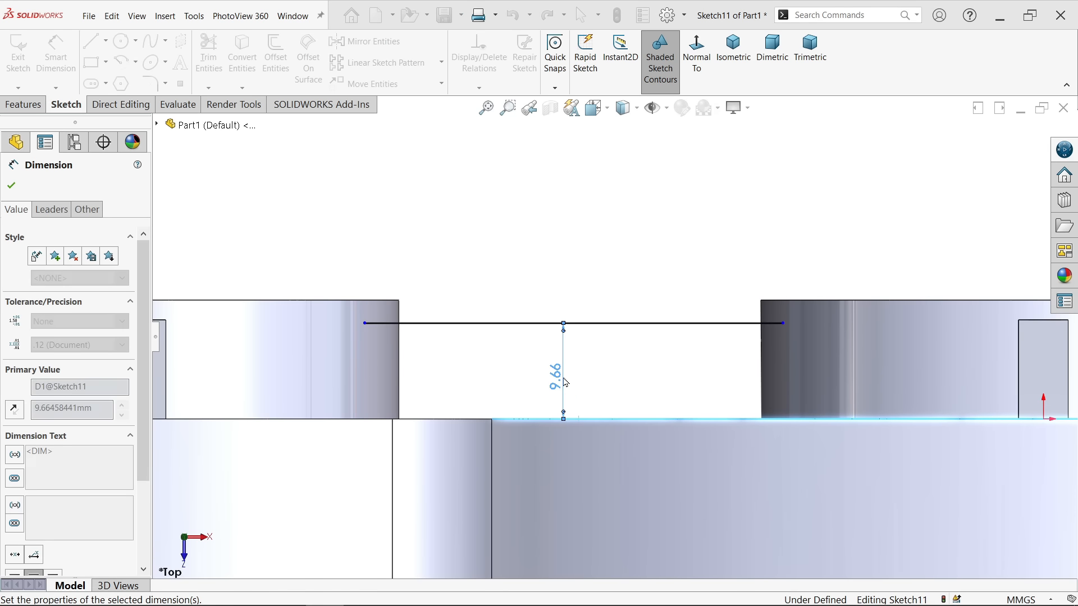
Dimension the line's right endpoint 2 mm inside the edge of the right boss
{"action": "scroll", "coordinate": [658, 337], "scroll_direction": "down", "scroll_amount": 4}
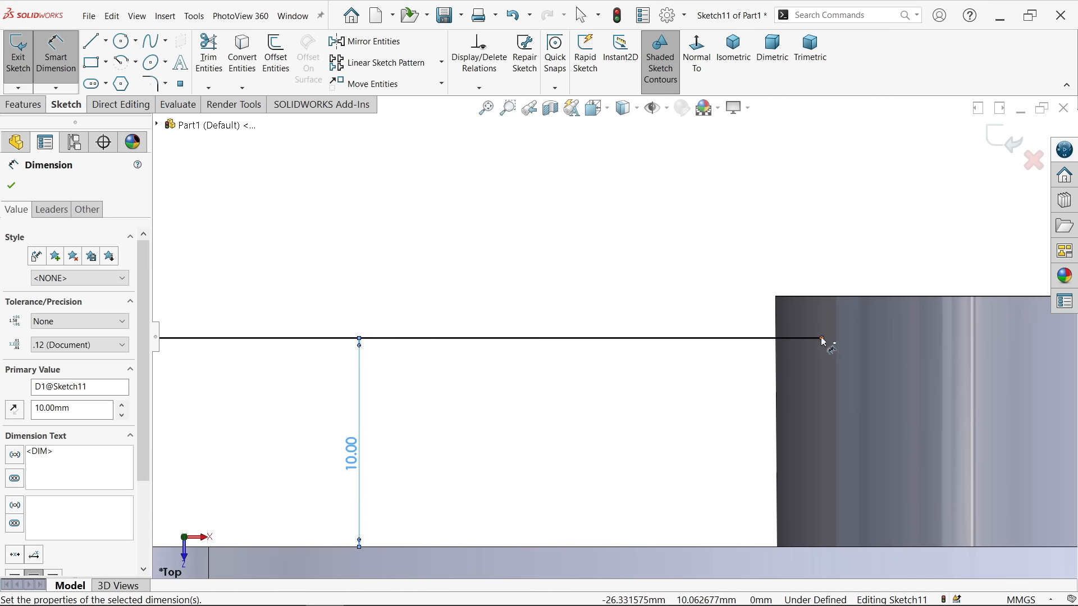
{"action": "left_click", "coordinate": [822, 339]}
{"action": "left_click", "coordinate": [778, 322]}
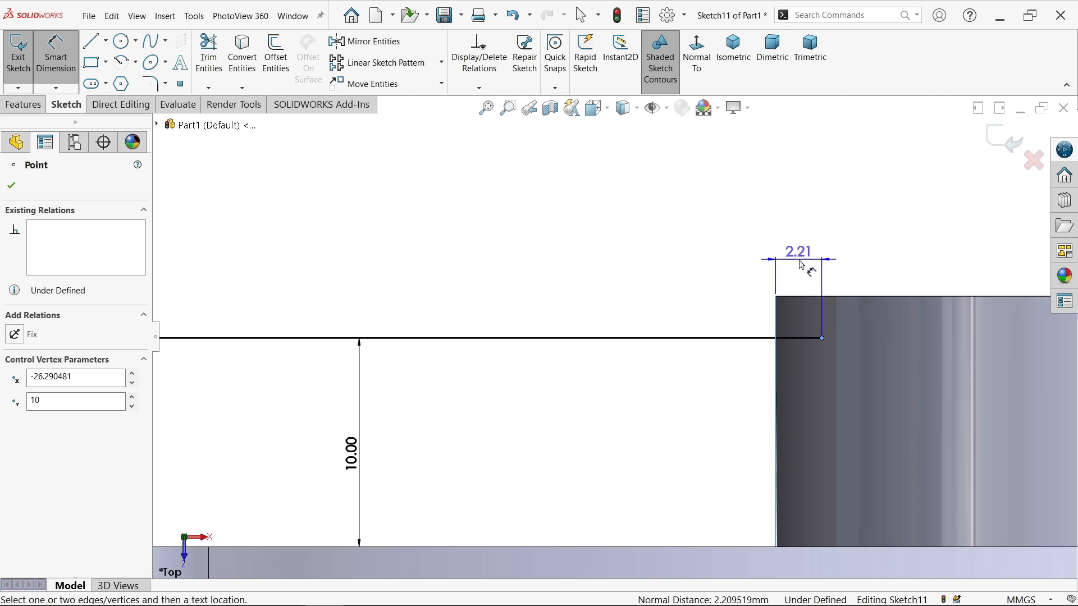
{"action": "left_click", "coordinate": [796, 251]}
{"action": "type", "text": "2"}
{"action": "key", "text": "Return"}
Dimension the line's left endpoint 2 mm inside the edge of the middle boss
{"action": "scroll", "coordinate": [616, 320], "scroll_direction": "up", "scroll_amount": 3}
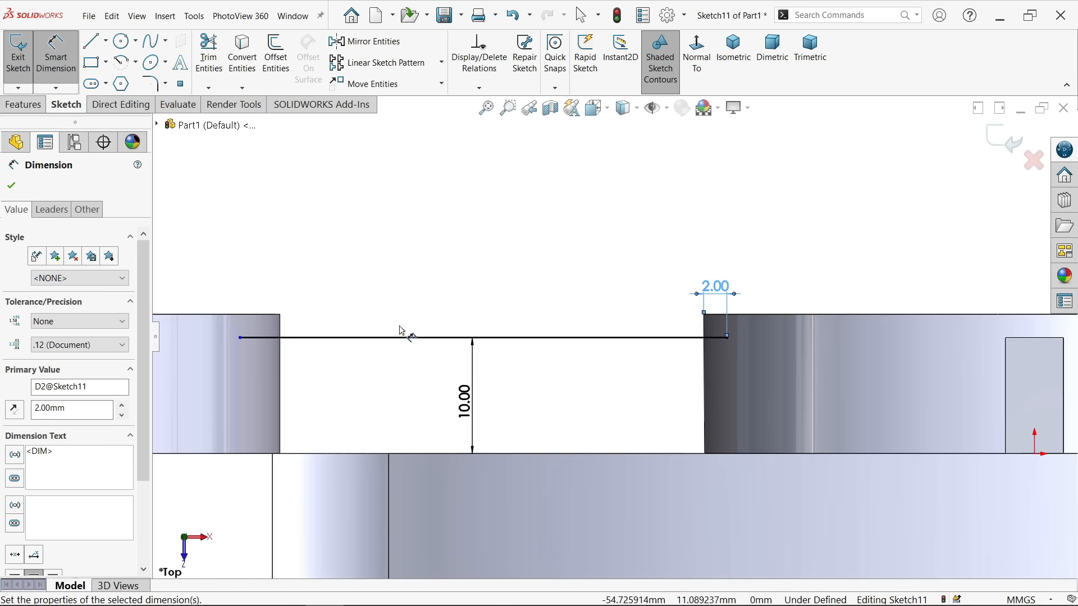
{"action": "scroll", "coordinate": [247, 330], "scroll_direction": "down", "scroll_amount": 5}
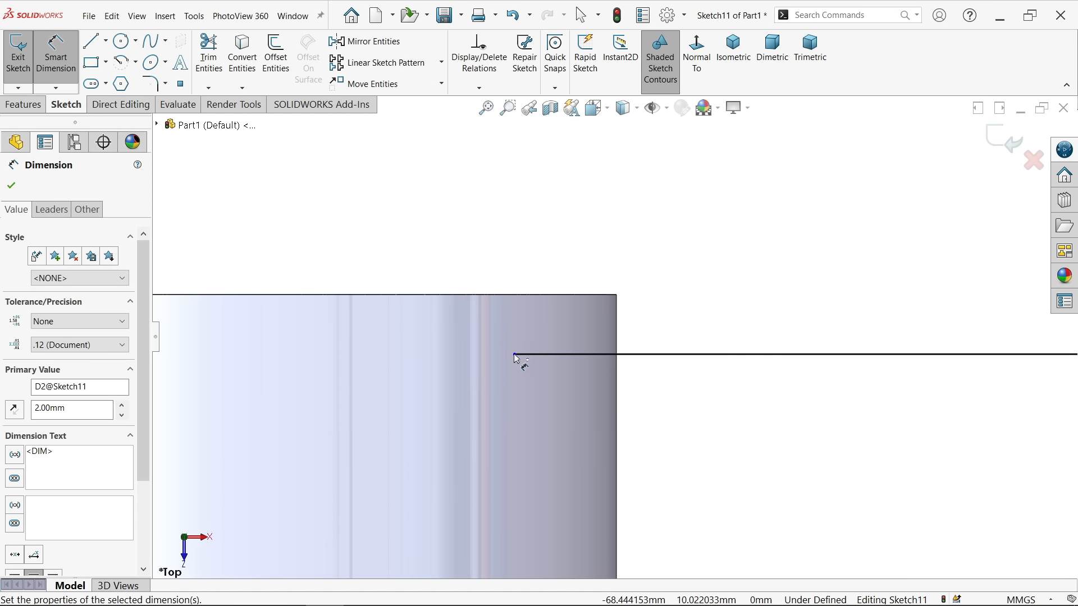
{"action": "left_click", "coordinate": [515, 354]}
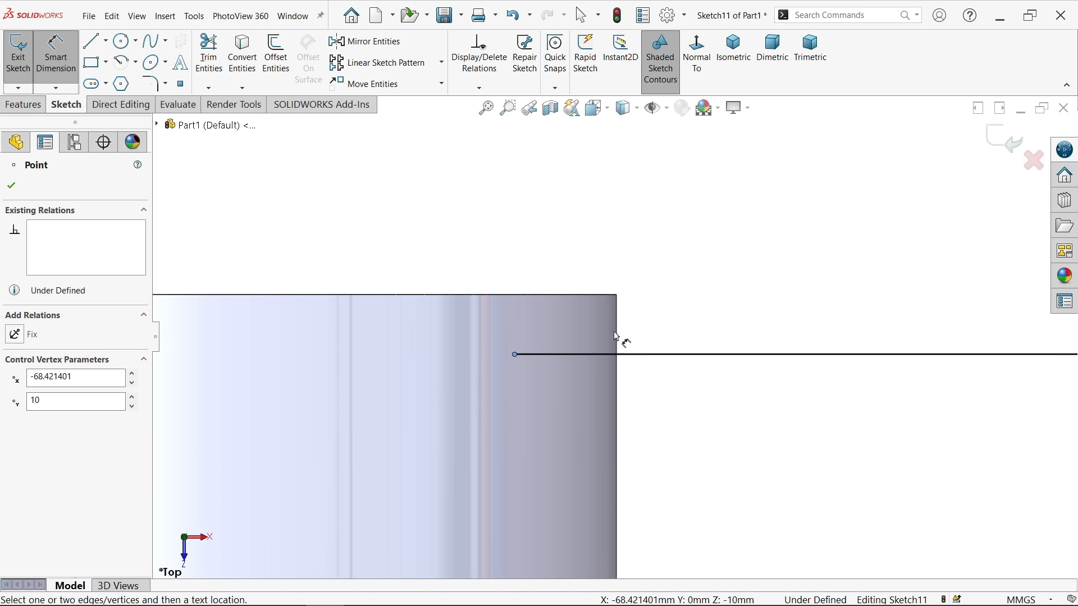
{"action": "left_click", "coordinate": [618, 339]}
{"action": "left_click", "coordinate": [571, 253]}
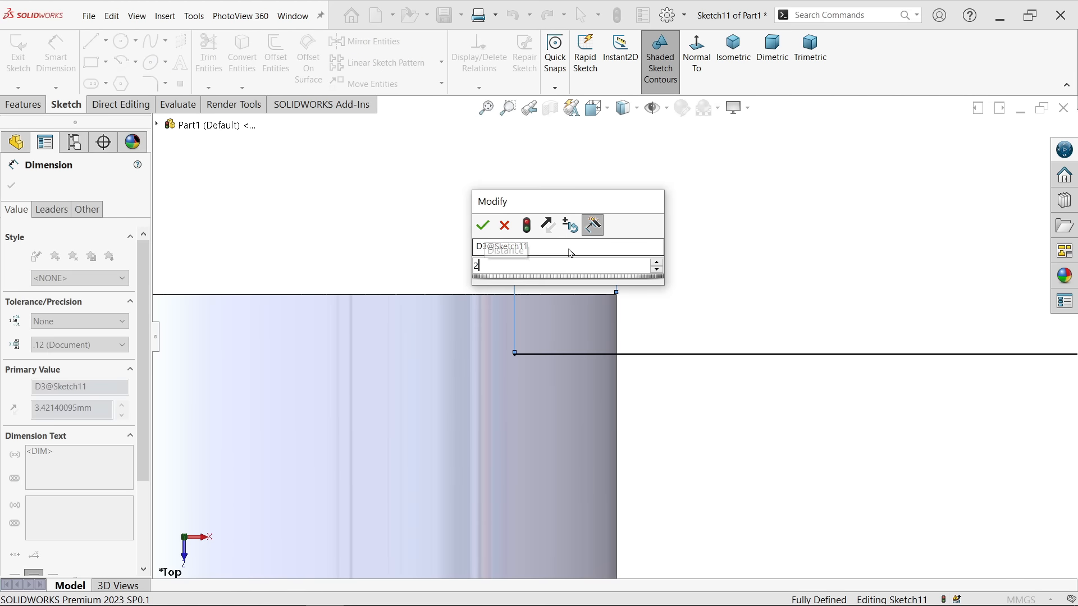
{"action": "type", "text": "2"}
{"action": "key", "text": "Return"}
Create a 5 mm thick rib from the line, centred on the sketch, with the material side flipped toward the housing face
{"action": "left_click", "coordinate": [25, 104]}
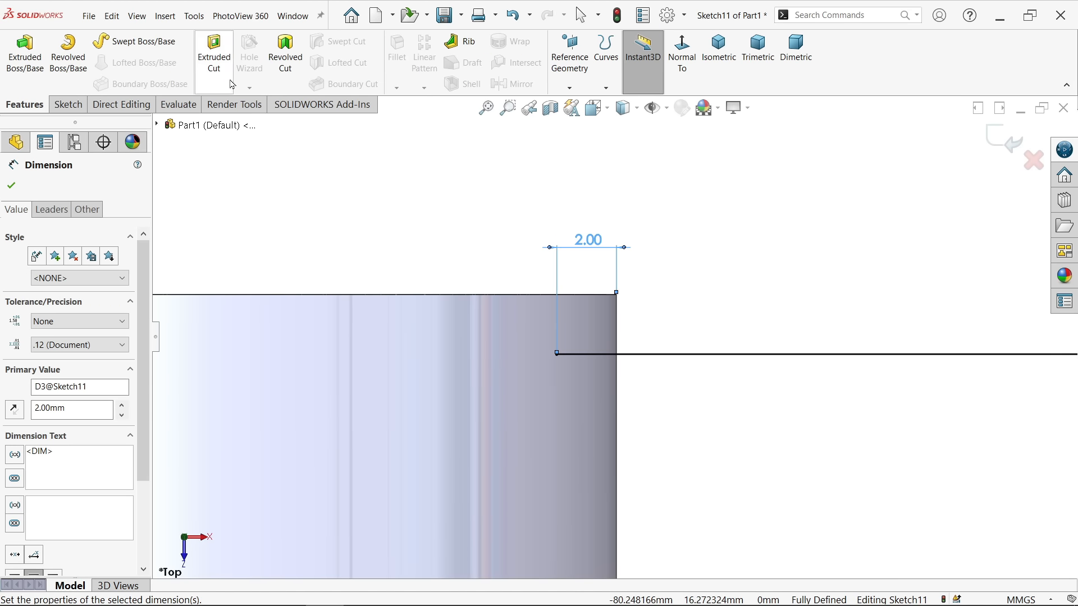
{"action": "left_click", "coordinate": [449, 39]}
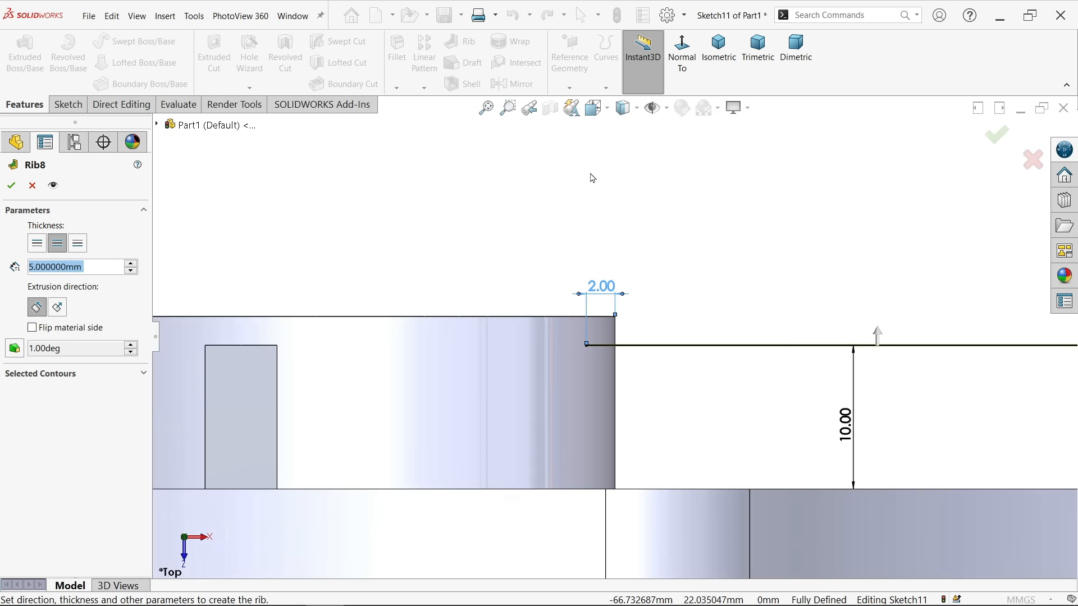
{"action": "scroll", "coordinate": [757, 265], "scroll_direction": "down", "scroll_amount": 3}
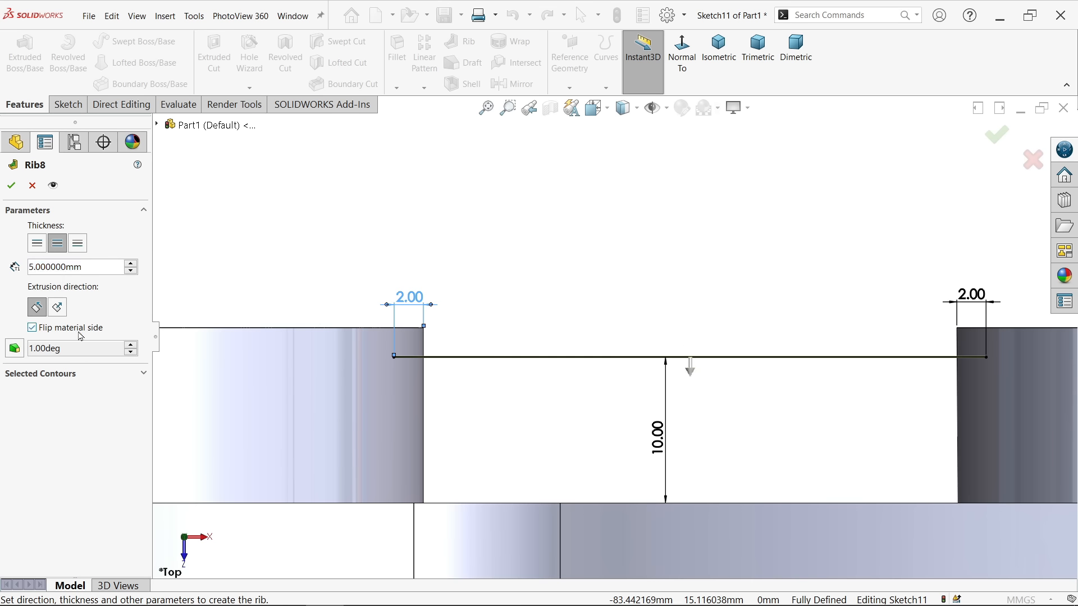
{"action": "left_click", "coordinate": [12, 186]}
{"action": "scroll", "coordinate": [636, 329], "scroll_direction": "up", "scroll_amount": 2}
{"action": "middle_click_drag", "start_coordinate": [636, 330], "coordinate": [648, 403]}
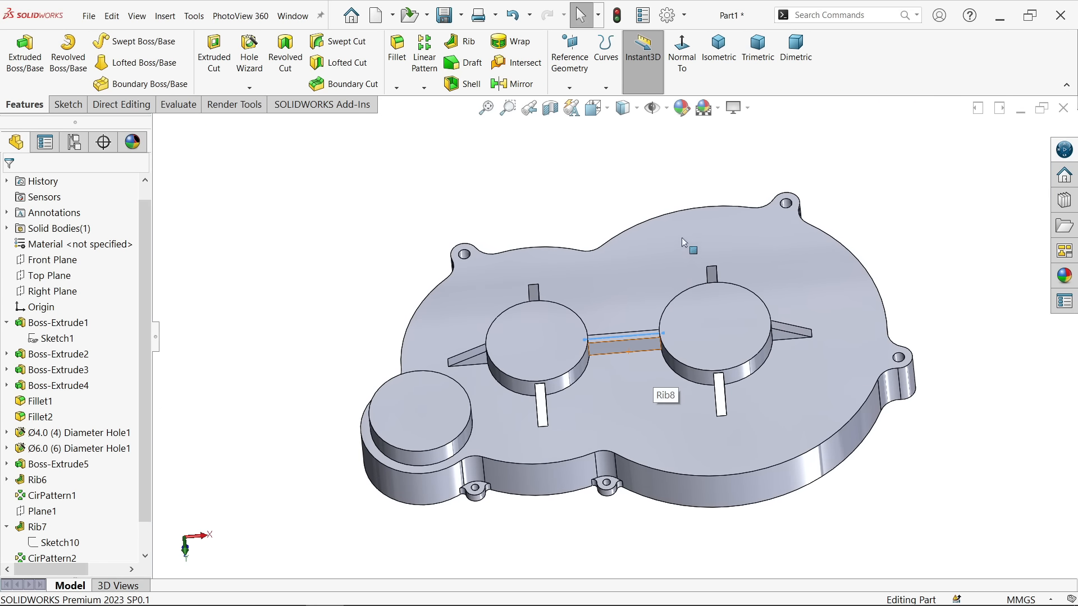
{"action": "scroll", "coordinate": [646, 370], "scroll_direction": "down", "scroll_amount": 3}
{"action": "scroll", "coordinate": [636, 395], "scroll_direction": "up", "scroll_amount": 5}
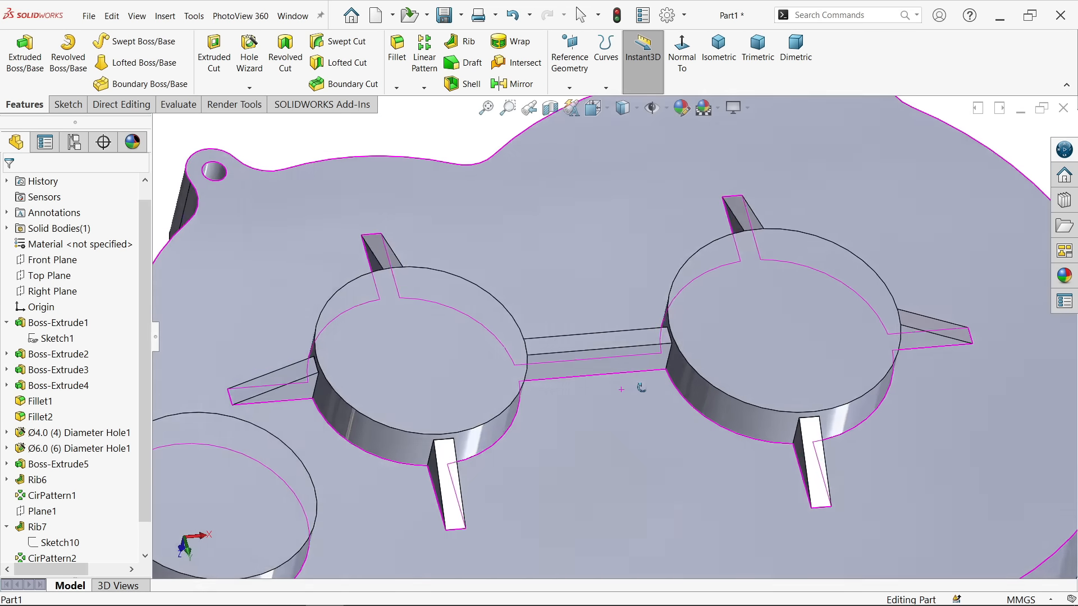
{"action": "scroll", "coordinate": [573, 431], "scroll_direction": "up", "scroll_amount": 2}
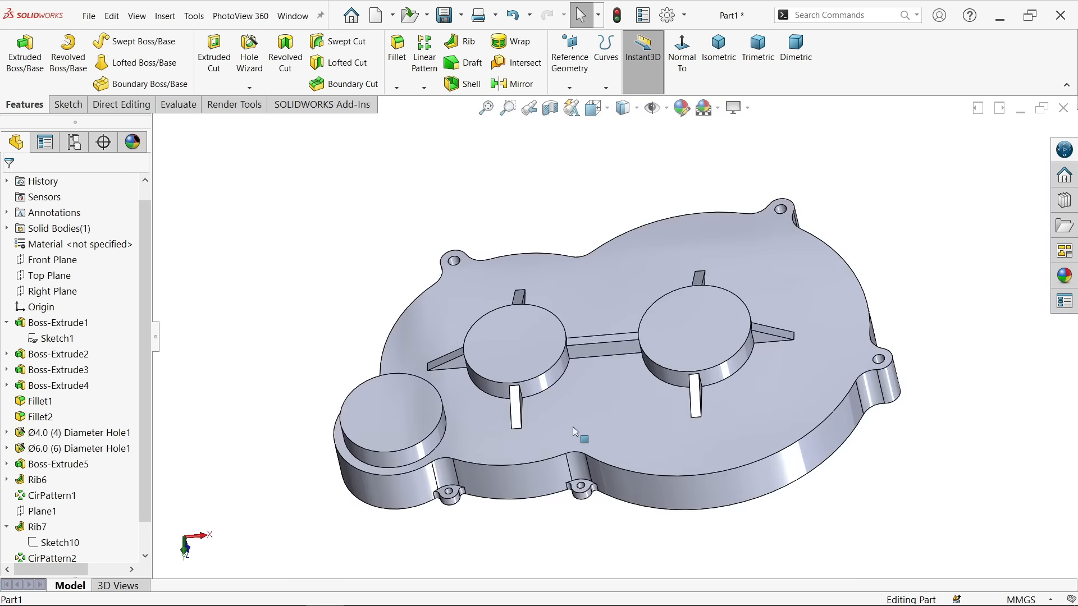
Switch to the gearbox drawing image and examine Section A-A and the ribs around the bosses
{"action": "key", "text": "alt+Tab"}
{"action": "mouse_move", "coordinate": [346, 251]}
{"action": "left_mouse_down"}
{"action": "mouse_move", "coordinate": [382, 264]}
{"action": "mouse_move", "coordinate": [398, 306]}
{"action": "left_mouse_up"}
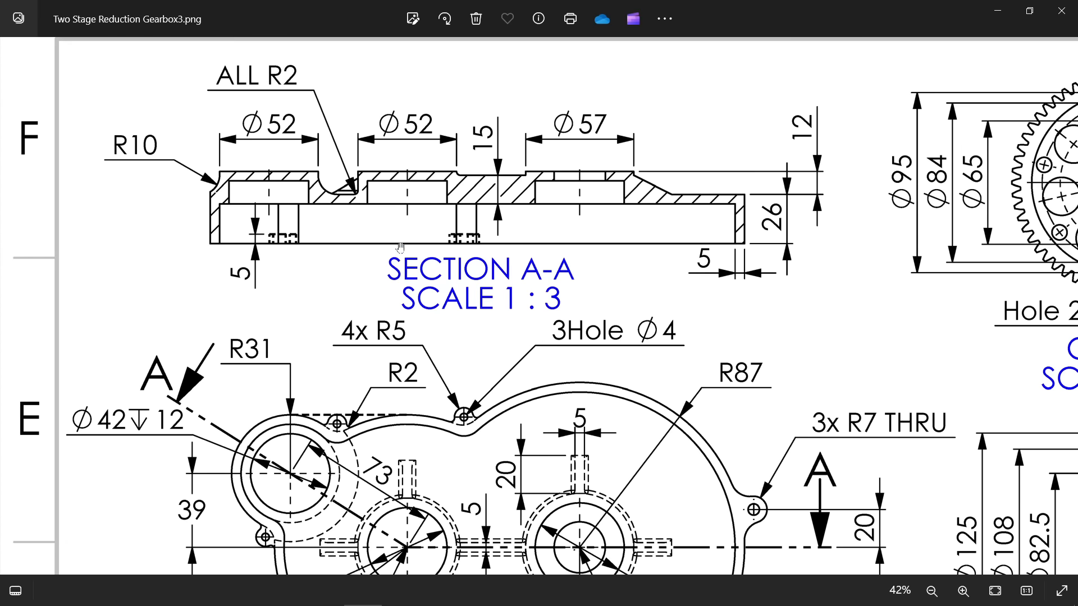
{"action": "scroll", "coordinate": [395, 195], "scroll_direction": "up", "scroll_amount": 2}
{"action": "left_click_drag", "start_coordinate": [332, 180], "coordinate": [362, 256]}
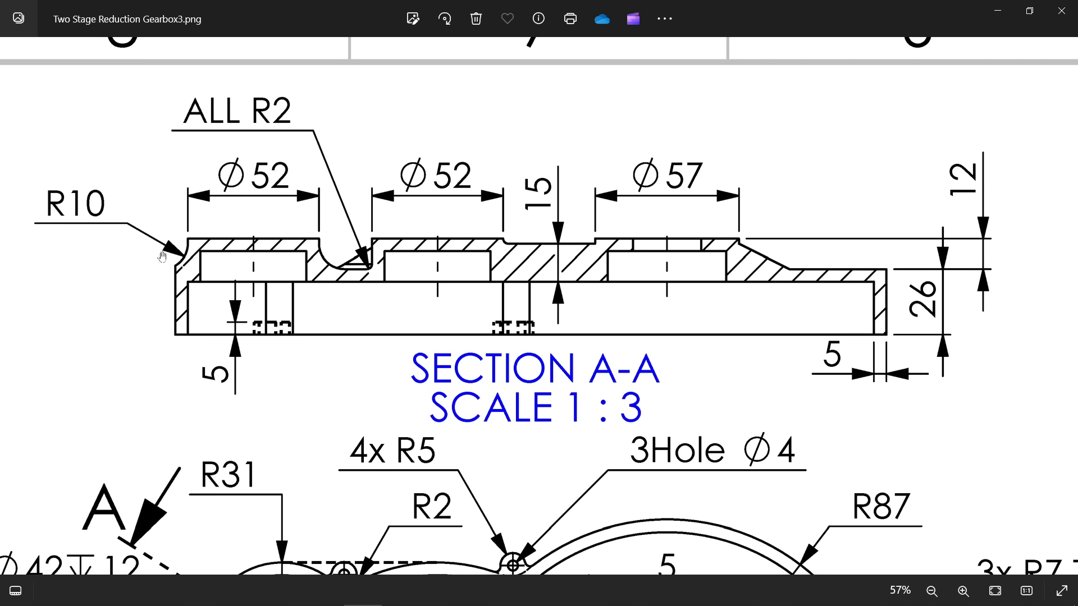
{"action": "left_click_drag", "start_coordinate": [421, 423], "coordinate": [357, 211]}
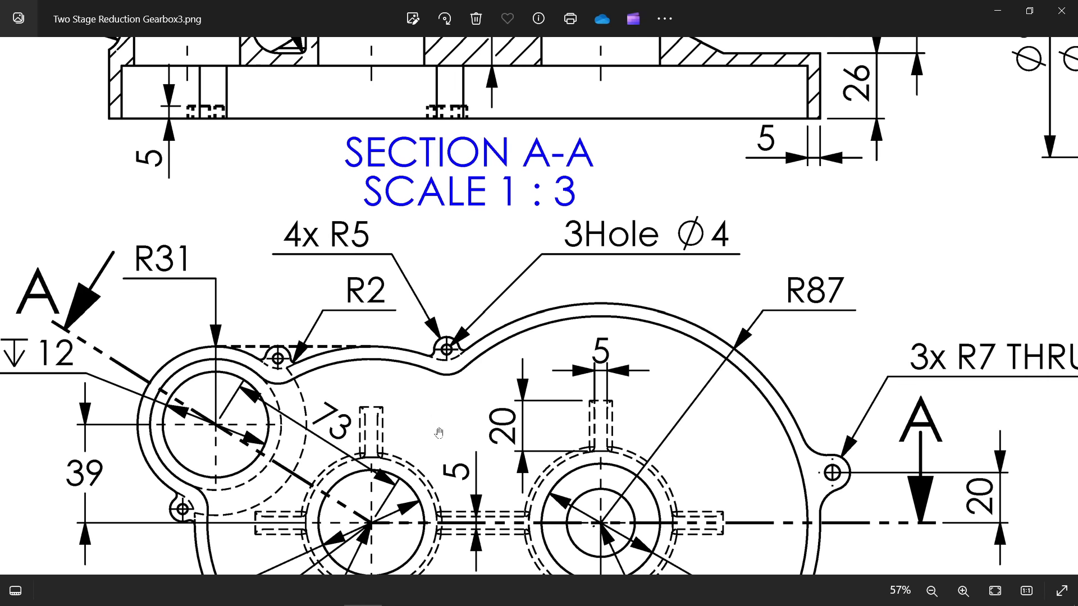
{"action": "left_click_drag", "start_coordinate": [442, 489], "coordinate": [445, 336]}
{"action": "scroll", "coordinate": [381, 448], "scroll_direction": "up", "scroll_amount": 2}
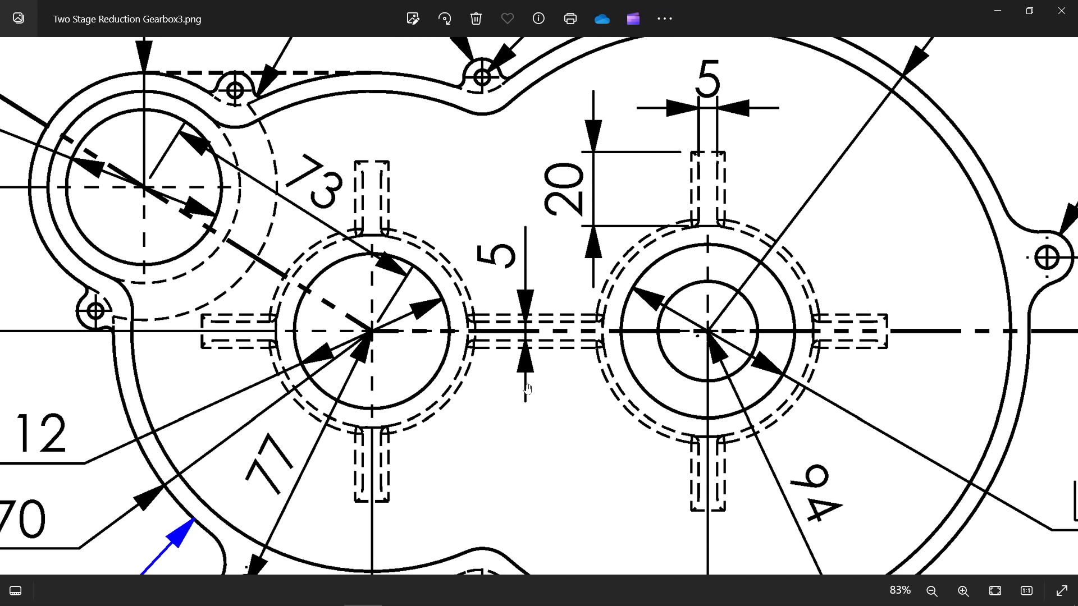
Examine the housing's plan view in the drawing for the bore and counterbore callouts at the three bosses
{"action": "scroll", "coordinate": [527, 388], "scroll_direction": "down", "scroll_amount": 4}
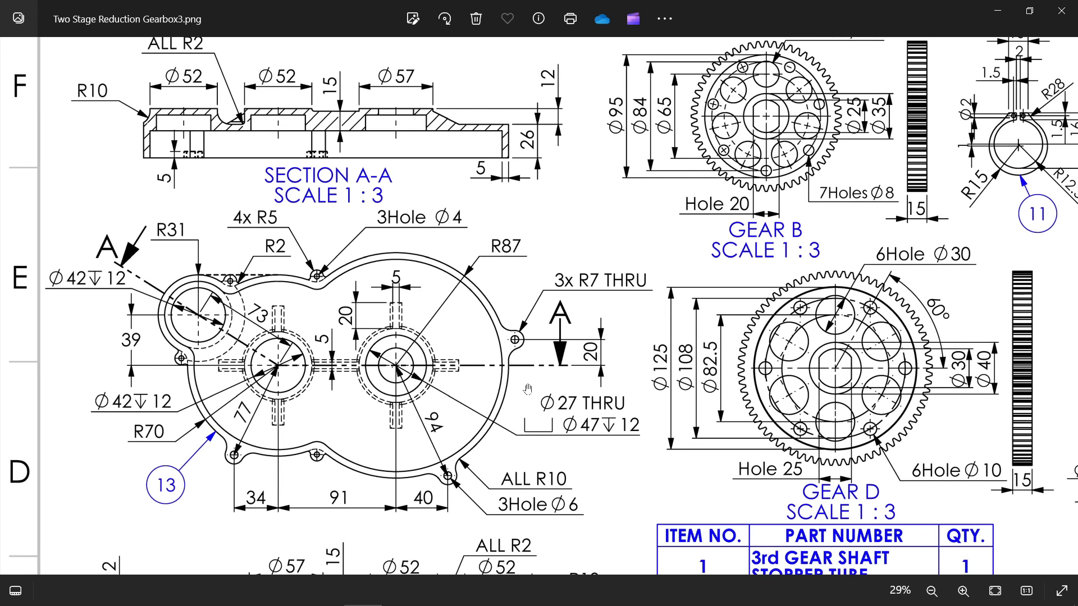
{"action": "scroll", "coordinate": [441, 368], "scroll_direction": "up", "scroll_amount": 3}
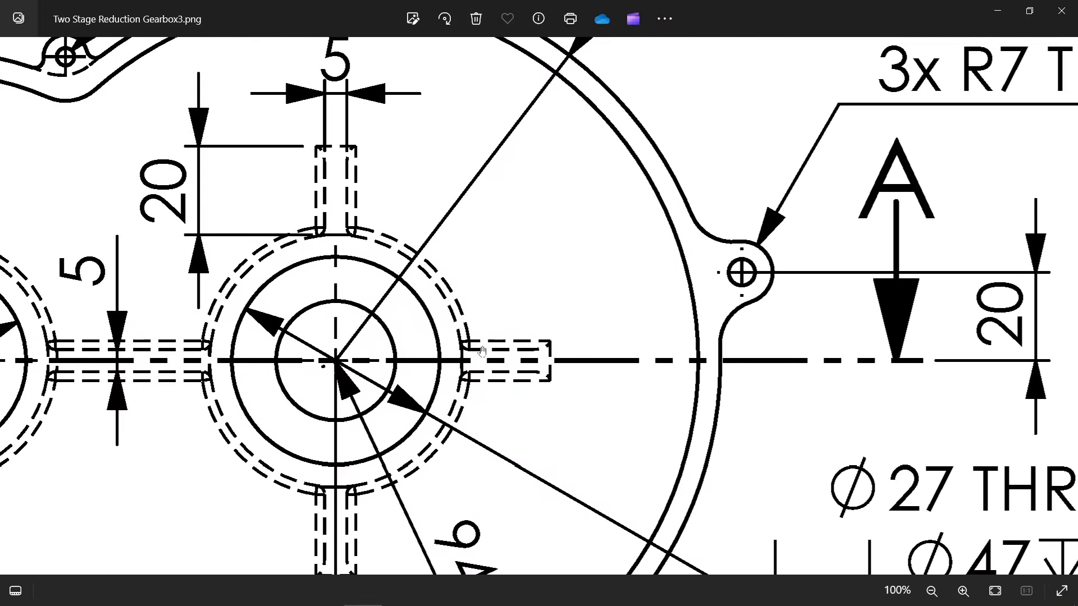
{"action": "scroll", "coordinate": [284, 371], "scroll_direction": "down", "scroll_amount": 3}
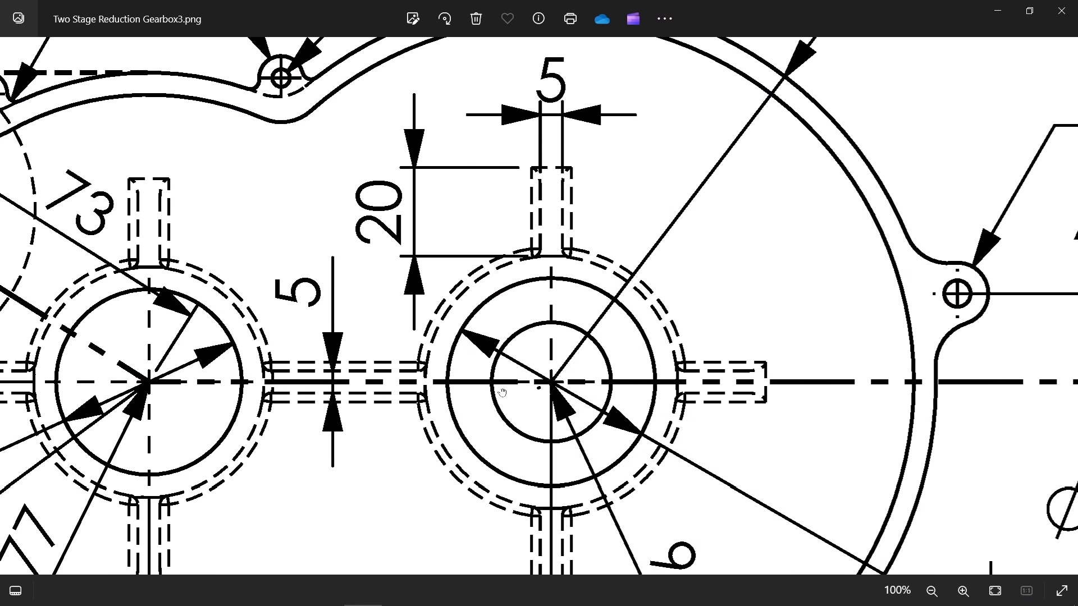
{"action": "scroll", "coordinate": [459, 404], "scroll_direction": "down", "scroll_amount": 3}
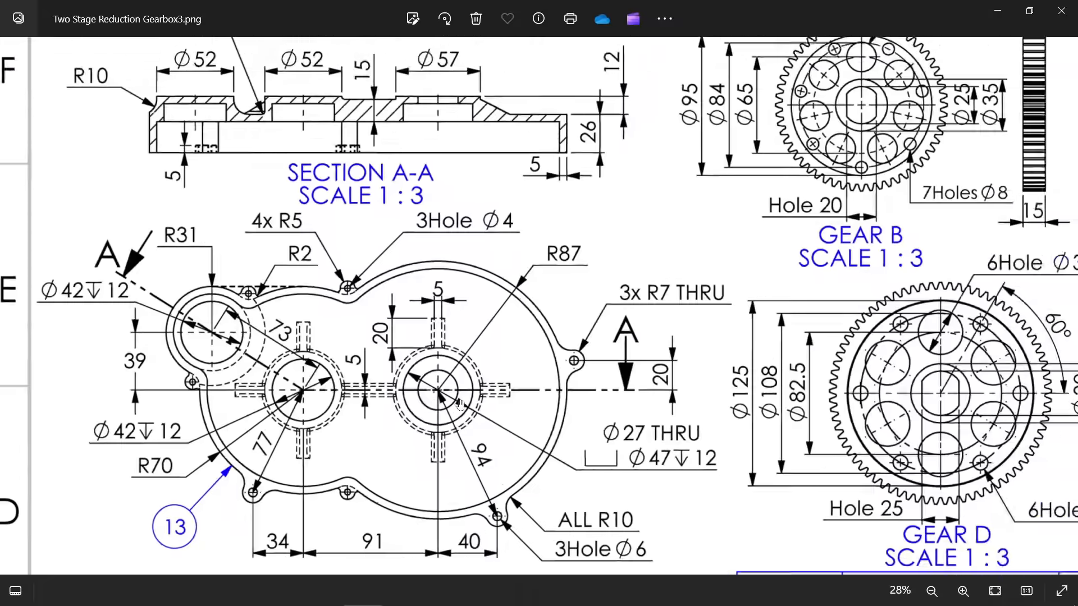
{"action": "scroll", "coordinate": [308, 385], "scroll_direction": "up", "scroll_amount": 2}
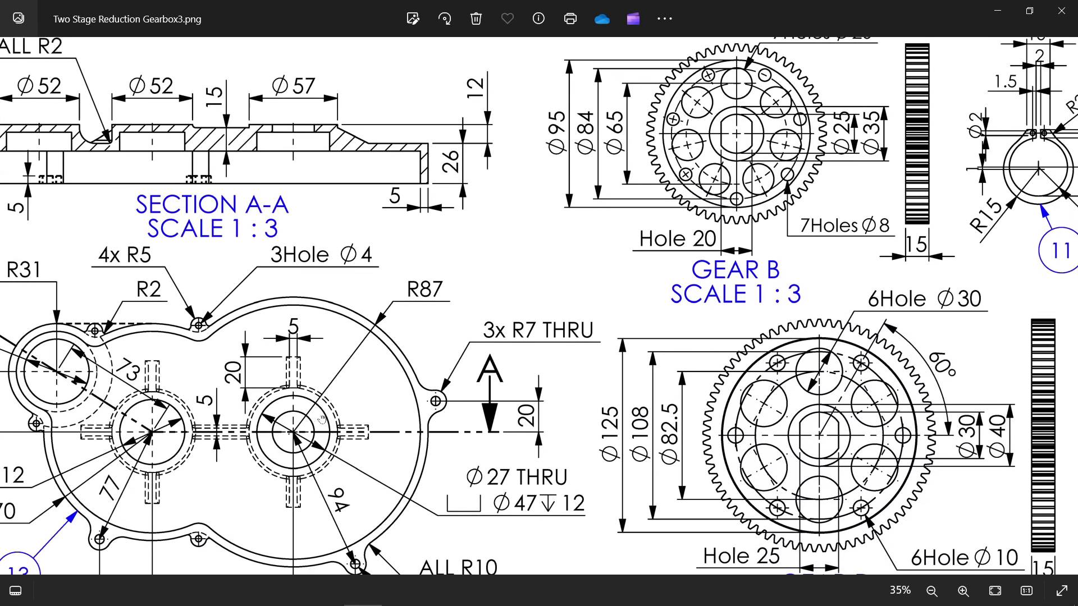
{"action": "left_click_drag", "start_coordinate": [331, 239], "coordinate": [356, 199]}
{"action": "left_click_drag", "start_coordinate": [403, 409], "coordinate": [409, 359]}
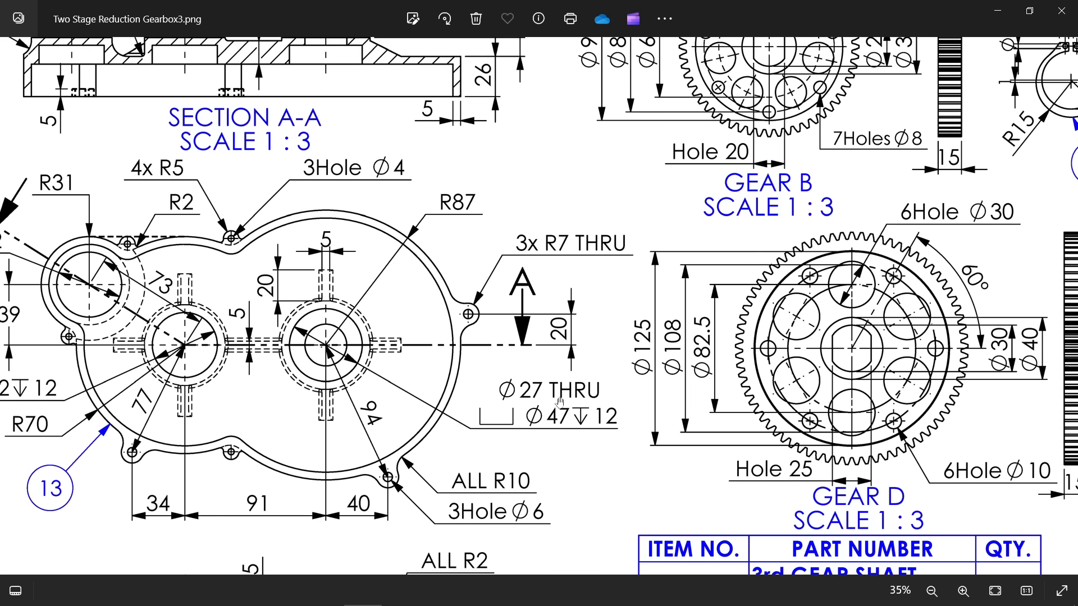
{"action": "left_click_drag", "start_coordinate": [377, 395], "coordinate": [515, 406]}
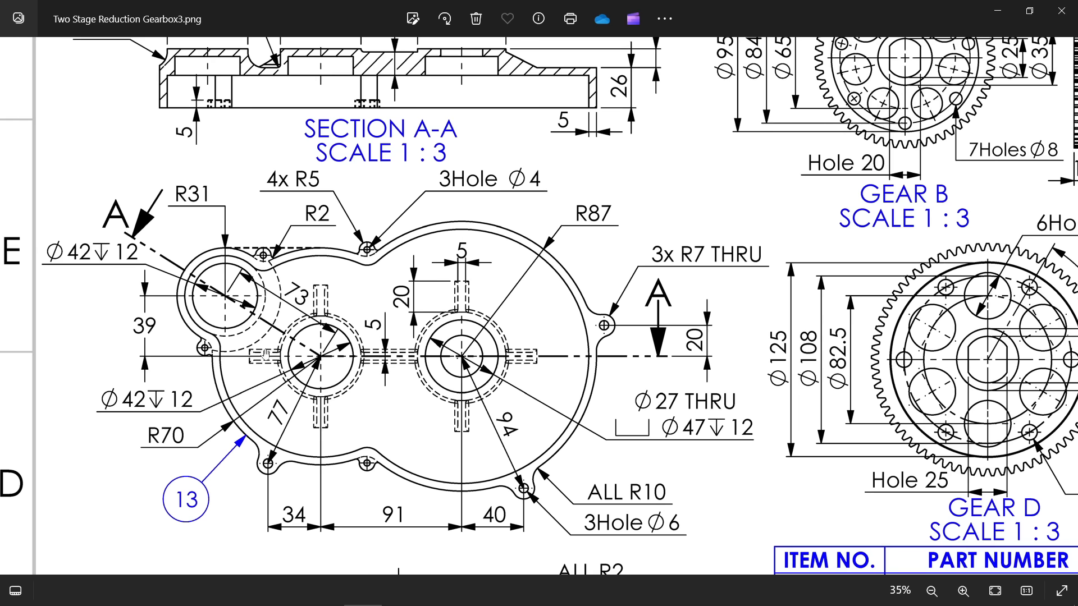
{"action": "left_click_drag", "start_coordinate": [210, 316], "coordinate": [244, 320]}
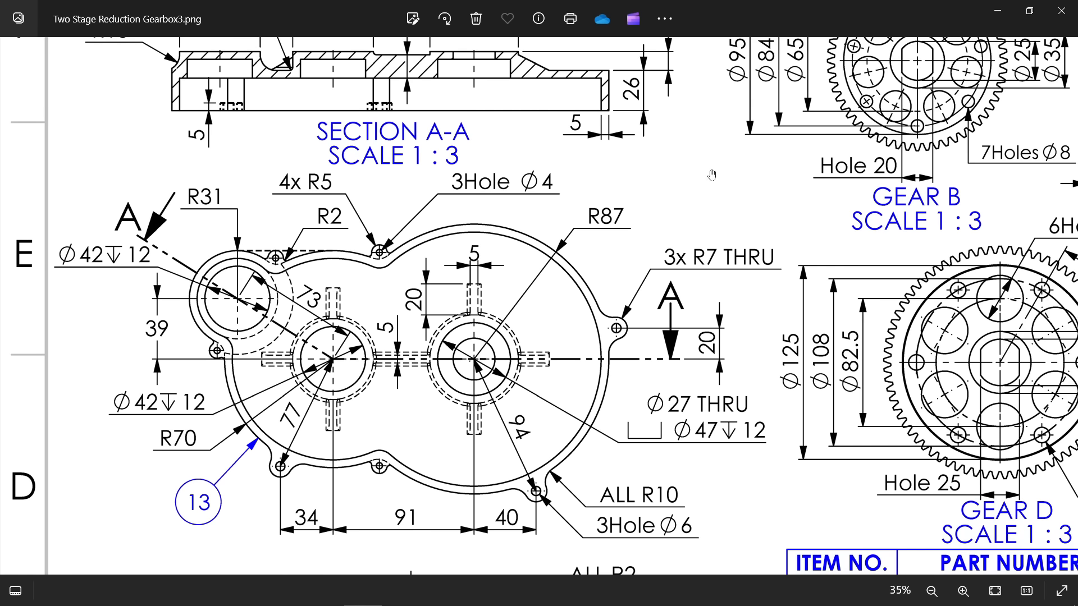
Switch back to SOLIDWORKS and start a Hole Wizard legacy hole of the Counterbored type for the housing
{"action": "left_click", "coordinate": [998, 13]}
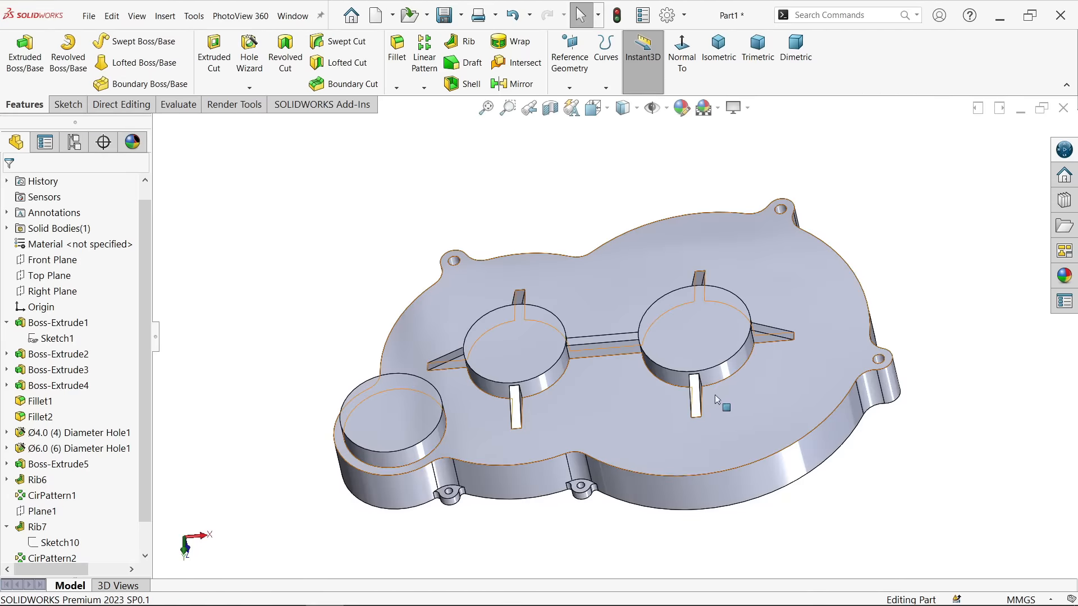
{"action": "left_click", "coordinate": [726, 62]}
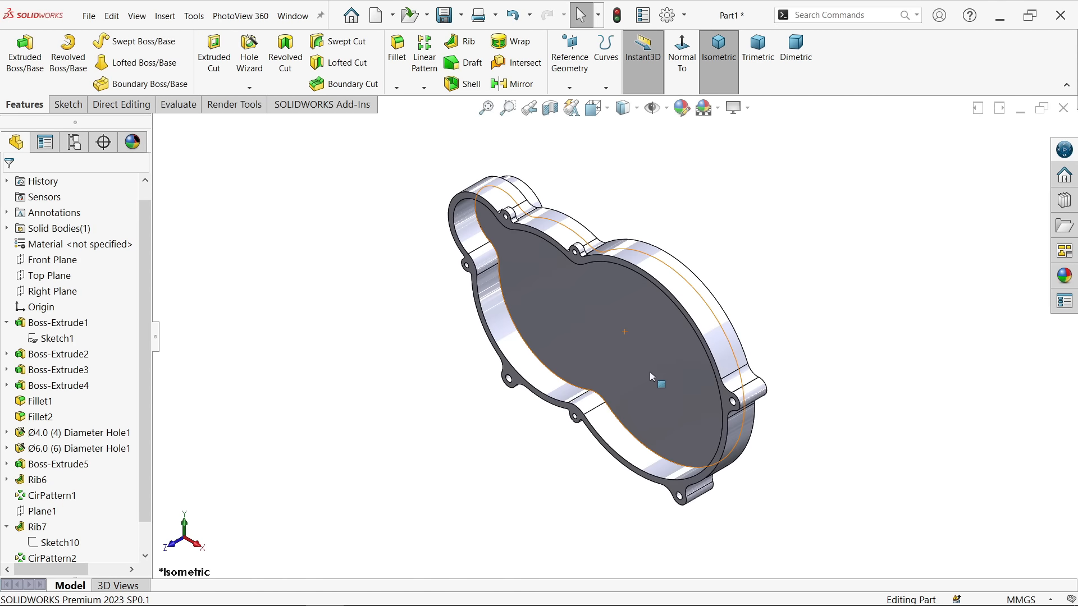
{"action": "left_click", "coordinate": [805, 61]}
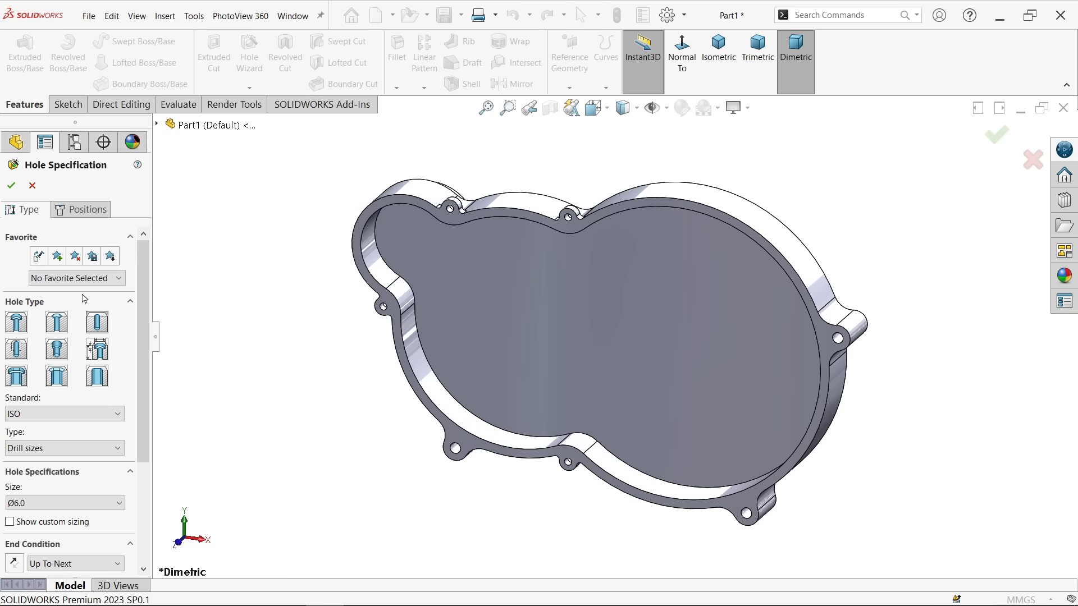
{"action": "left_click", "coordinate": [99, 351]}
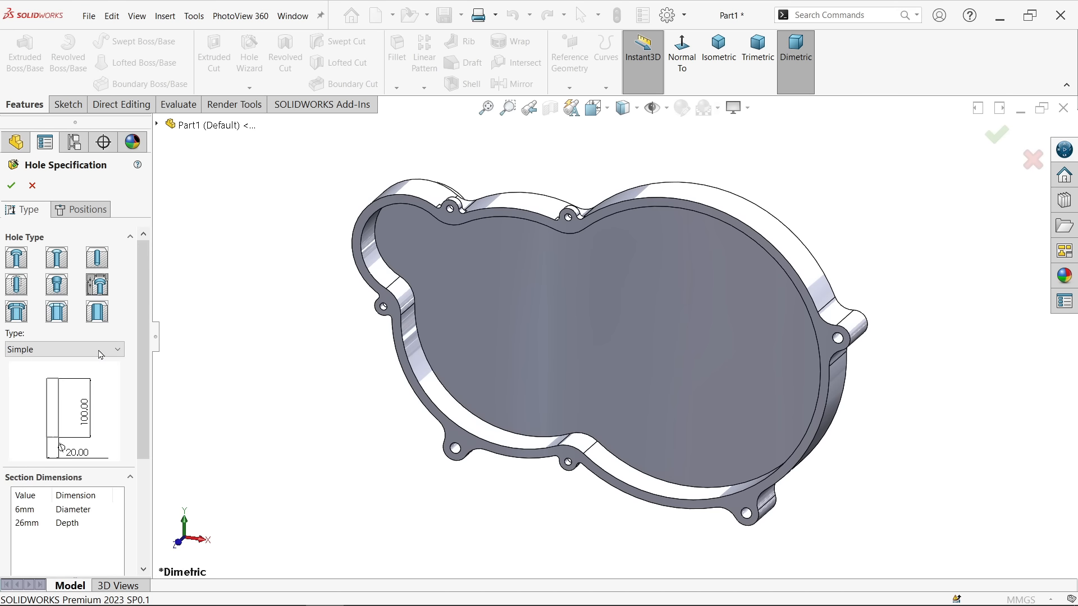
{"action": "left_click", "coordinate": [85, 349]}
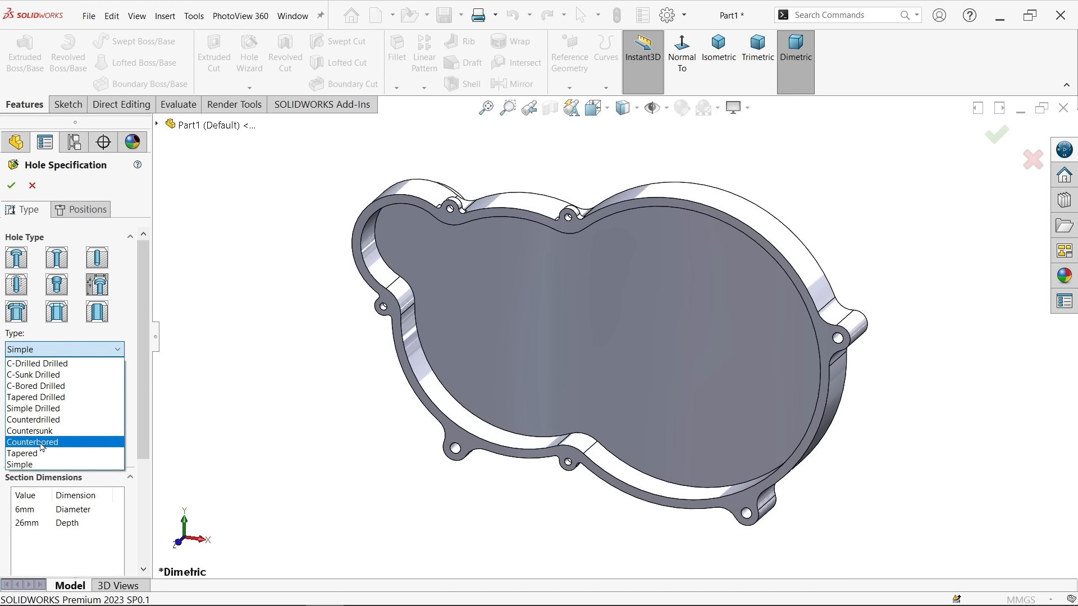
{"action": "left_click", "coordinate": [45, 442]}
{"action": "scroll", "coordinate": [137, 456], "scroll_direction": "down", "scroll_amount": 3}
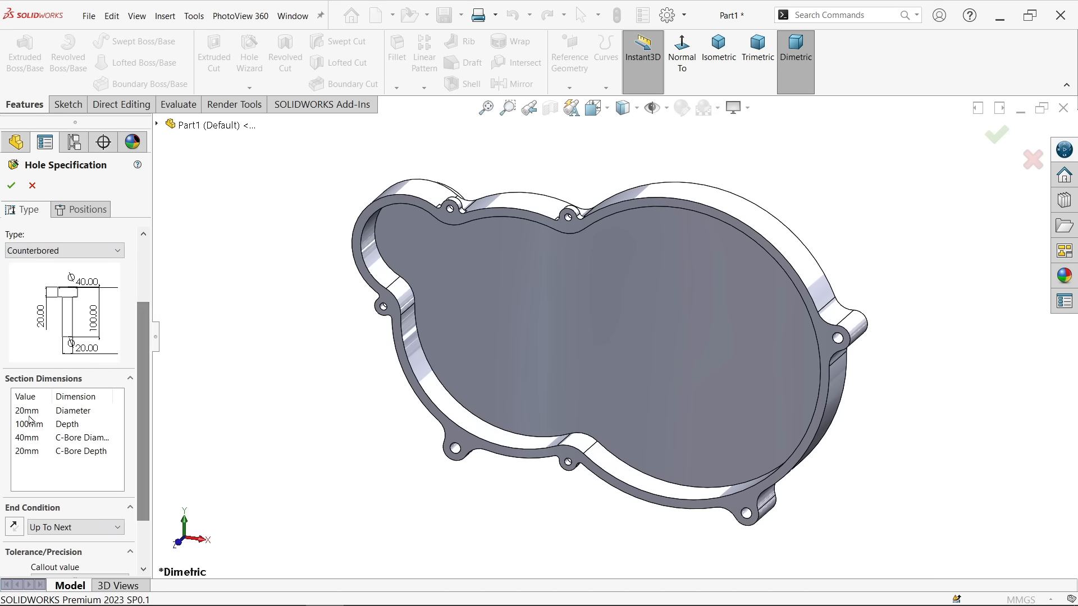
Set the counterbored hole's diameter to 27 mm and its end condition to Through All
{"action": "left_click", "coordinate": [23, 414]}
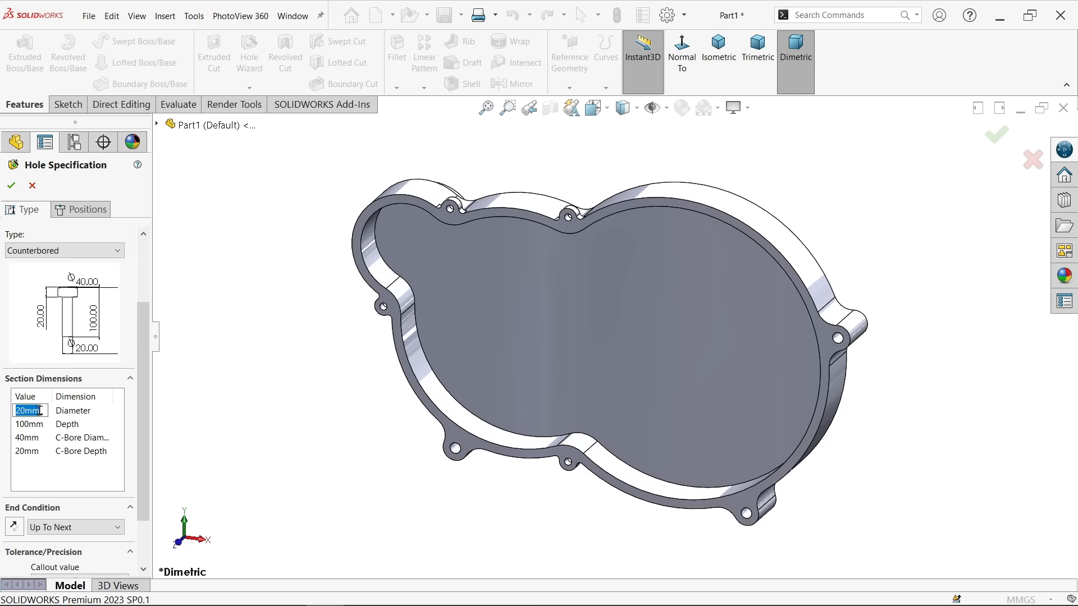
{"action": "type", "text": "27"}
{"action": "left_click", "coordinate": [31, 425]}
{"action": "left_click", "coordinate": [635, 313]}
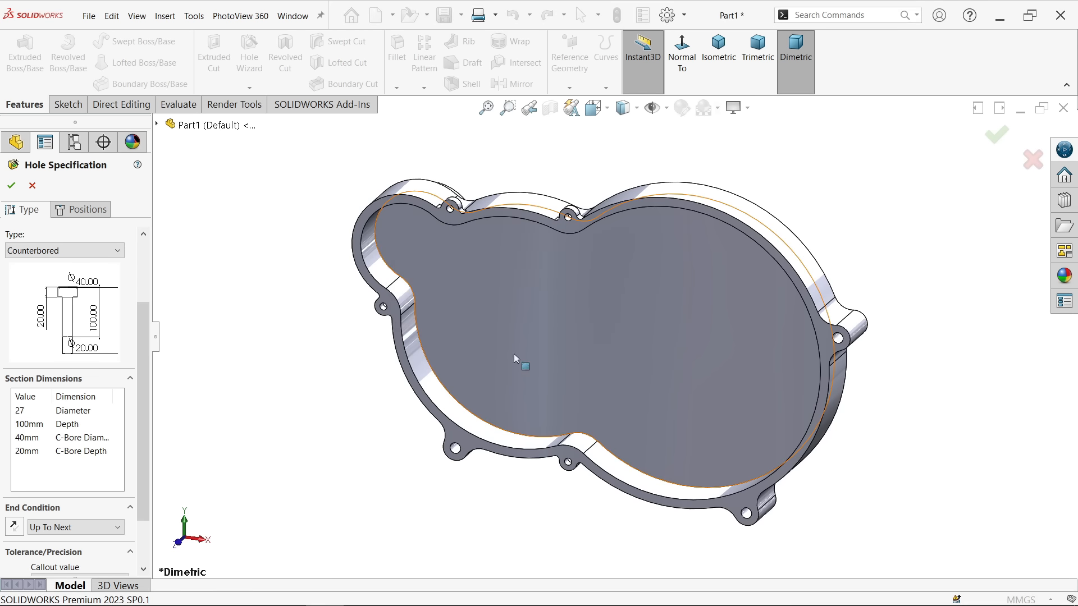
{"action": "left_click", "coordinate": [61, 528]}
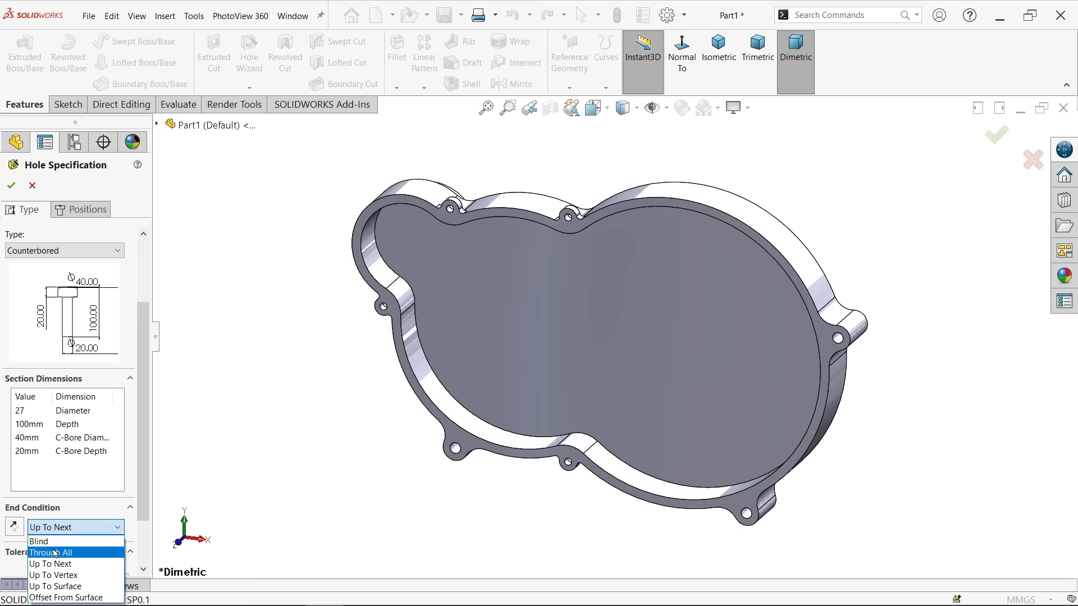
{"action": "left_click", "coordinate": [55, 552]}
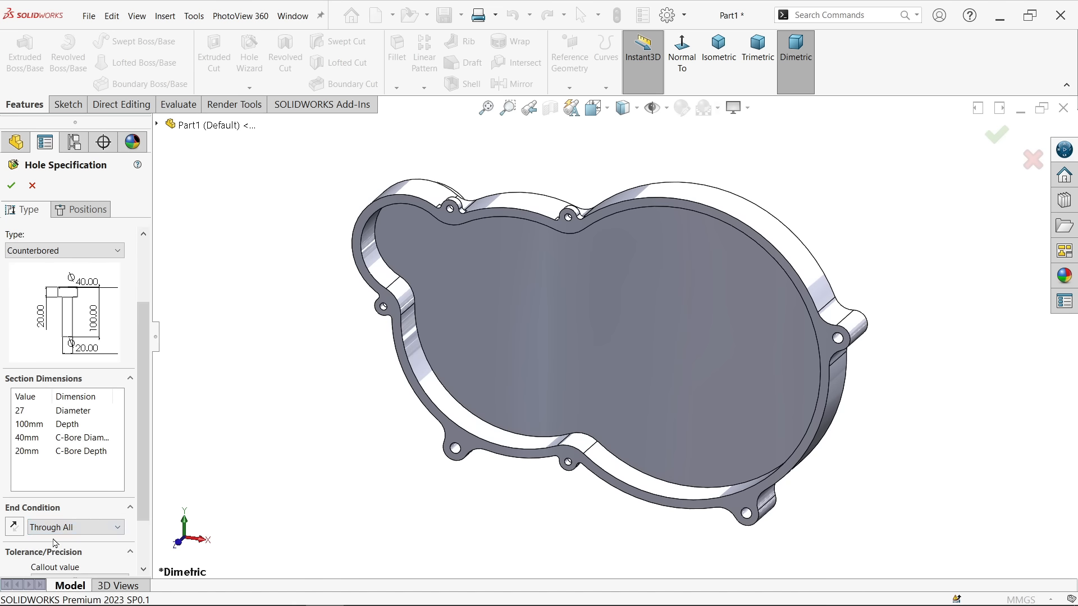
Set the counterbore diameter to 47 mm and the counterbore depth to 12 mm
{"action": "left_click", "coordinate": [26, 439]}
{"action": "type", "text": "47"}
{"action": "left_click", "coordinate": [21, 453]}
{"action": "left_click", "coordinate": [39, 454]}
{"action": "type", "text": "12"}
{"action": "left_click", "coordinate": [179, 420]}
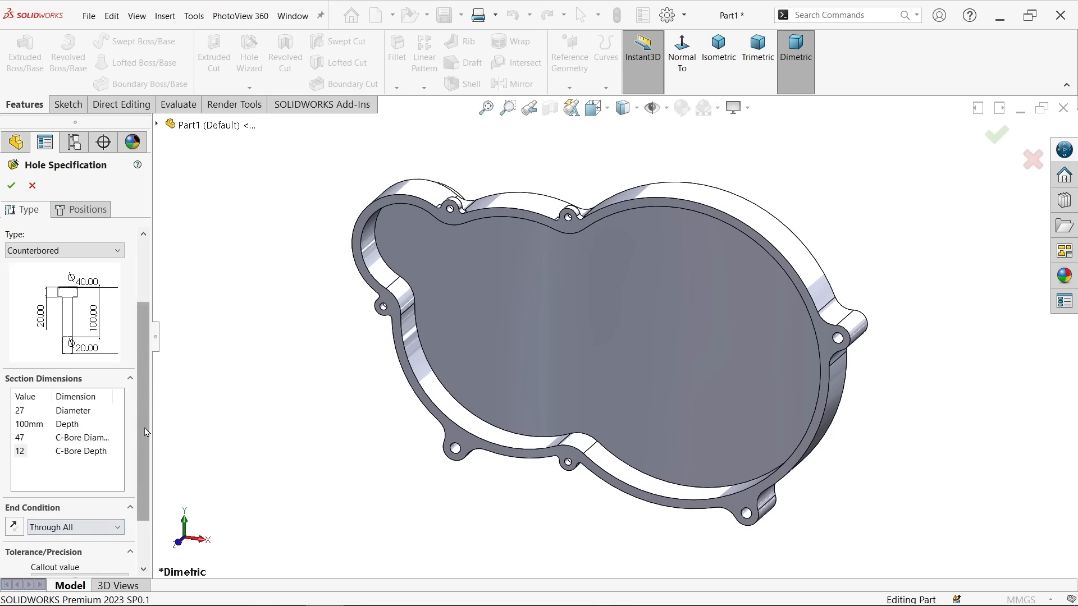
Place the counterbored hole at the origin on the housing's inner floor face and create it
{"action": "scroll", "coordinate": [131, 297], "scroll_direction": "up", "scroll_amount": 3}
{"action": "left_click", "coordinate": [81, 209]}
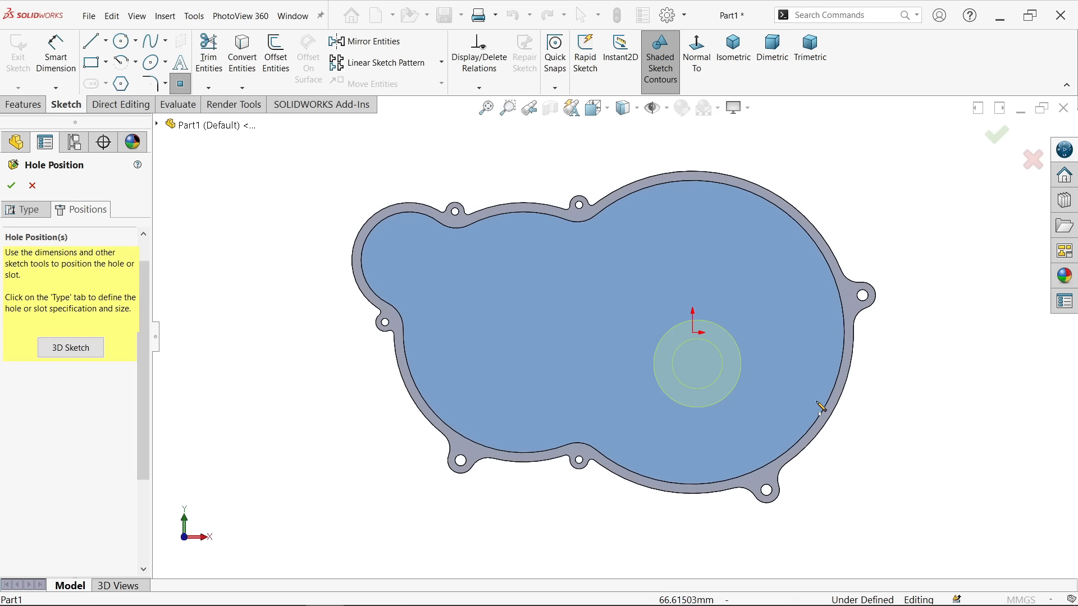
{"action": "left_click", "coordinate": [694, 333]}
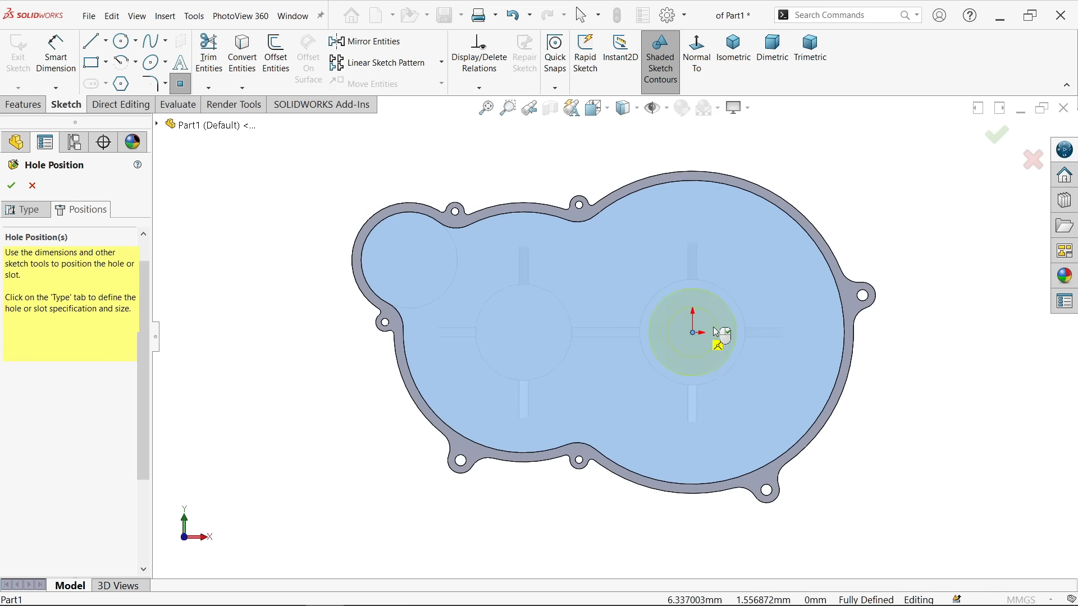
{"action": "right_click", "coordinate": [753, 296]}
{"action": "left_click", "coordinate": [789, 303]}
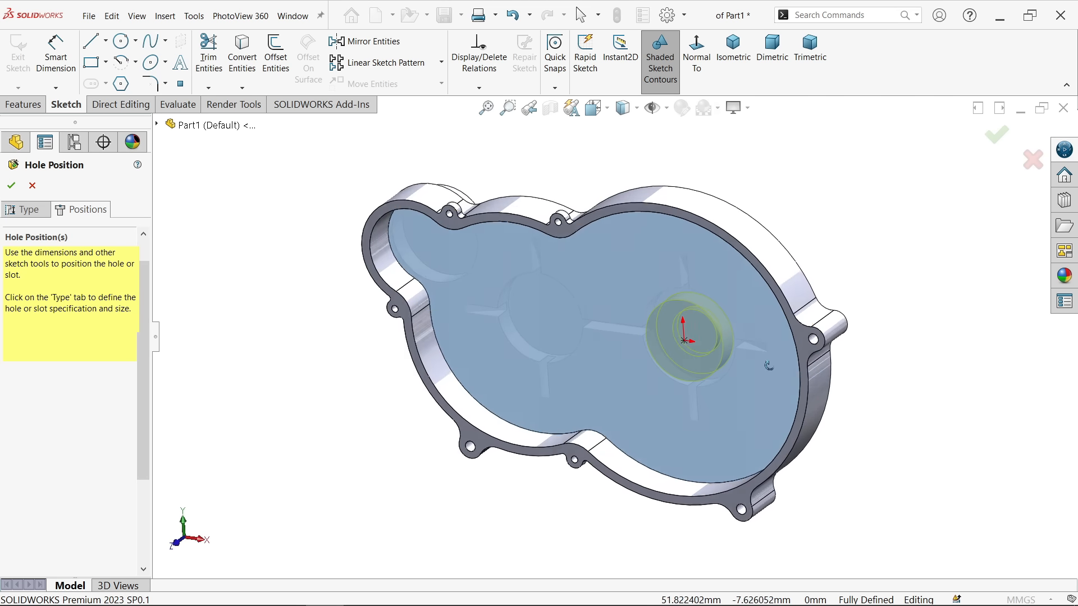
{"action": "left_click", "coordinate": [11, 186]}
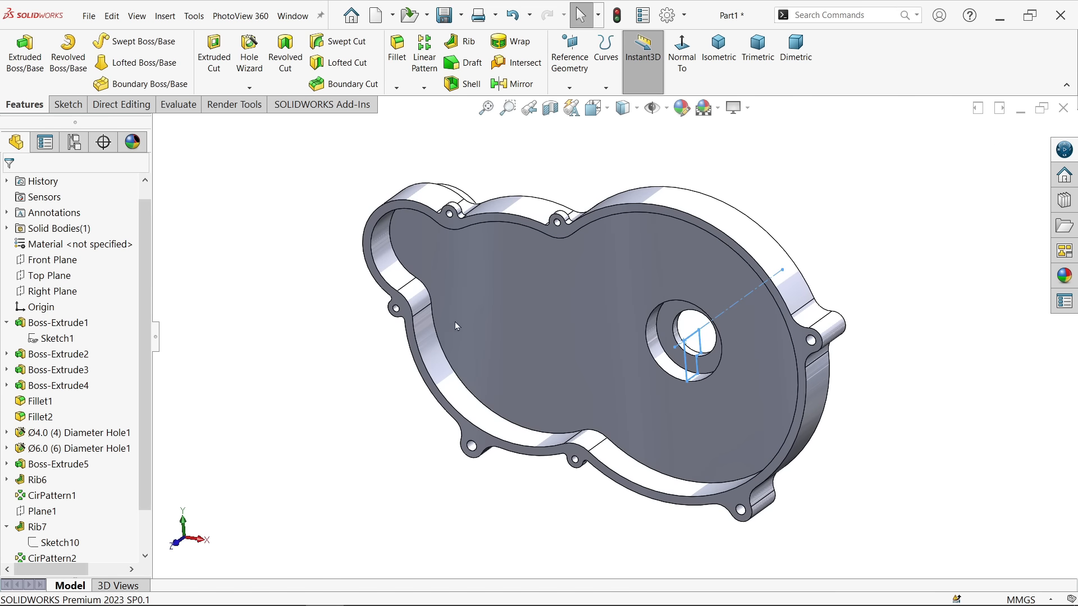
{"action": "middle_click_drag", "start_coordinate": [455, 322], "coordinate": [707, 340]}
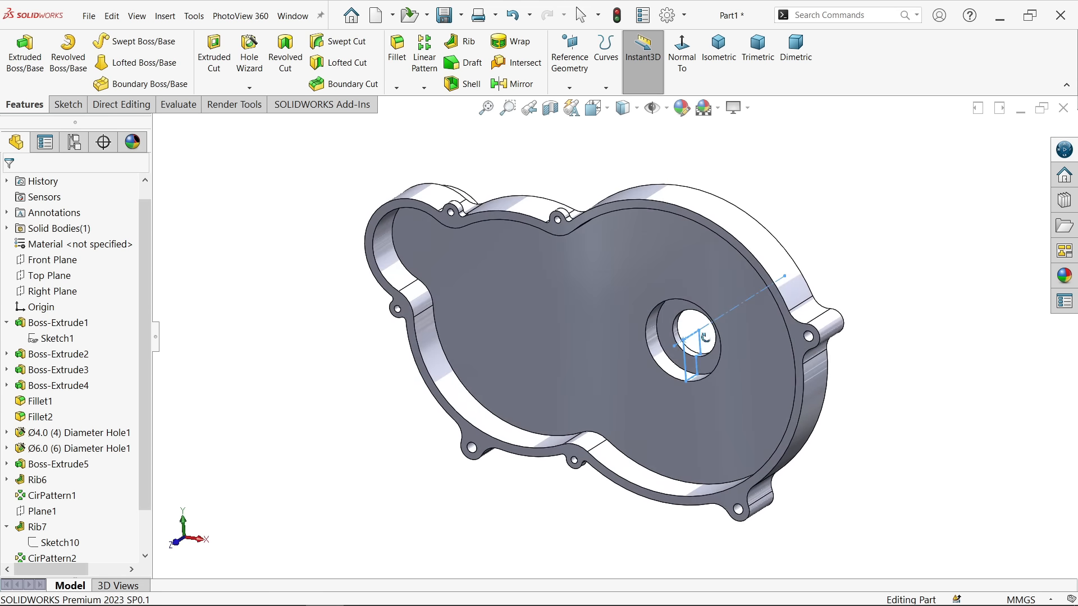
Start a second Hole Wizard legacy hole of the Simple type with a 42 mm diameter
{"action": "left_click", "coordinate": [247, 59]}
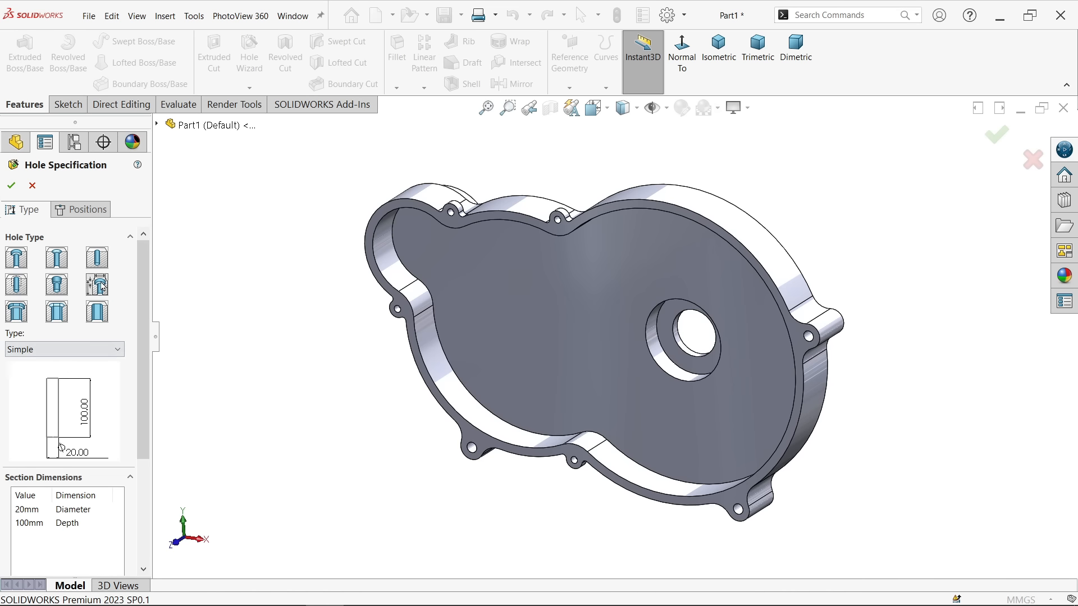
{"action": "left_click", "coordinate": [84, 352]}
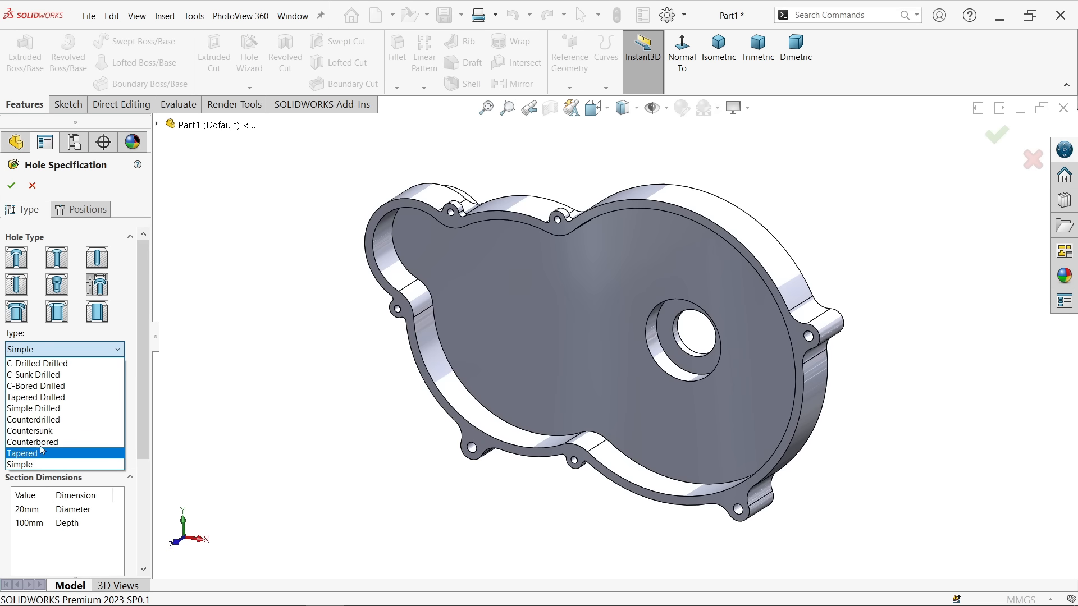
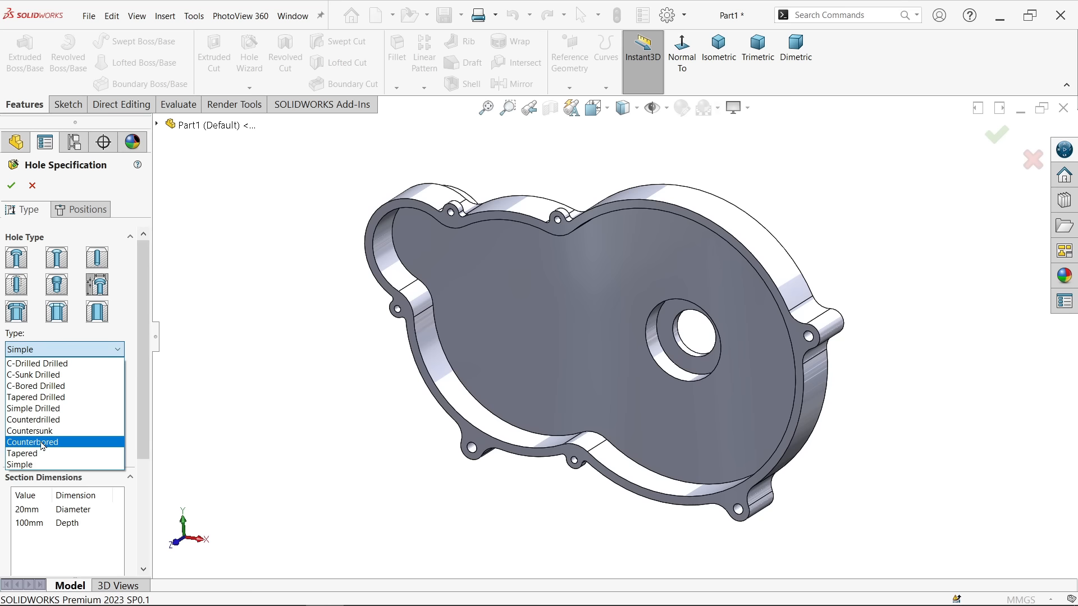
{"action": "left_click", "coordinate": [20, 466]}
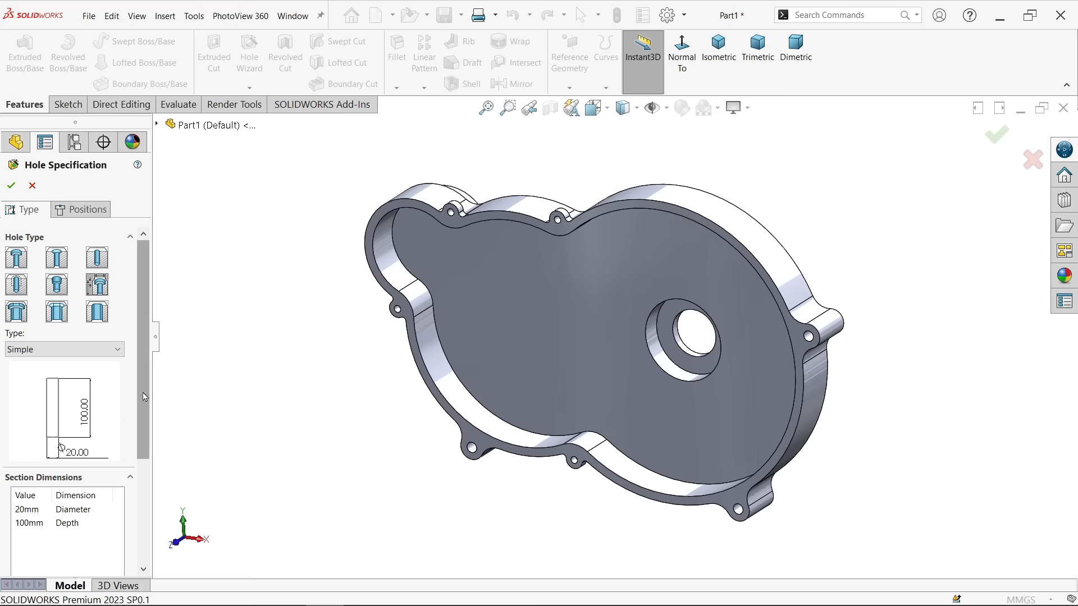
{"action": "scroll", "coordinate": [28, 436], "scroll_direction": "down", "scroll_amount": 3}
{"action": "double_click", "coordinate": [28, 432]}
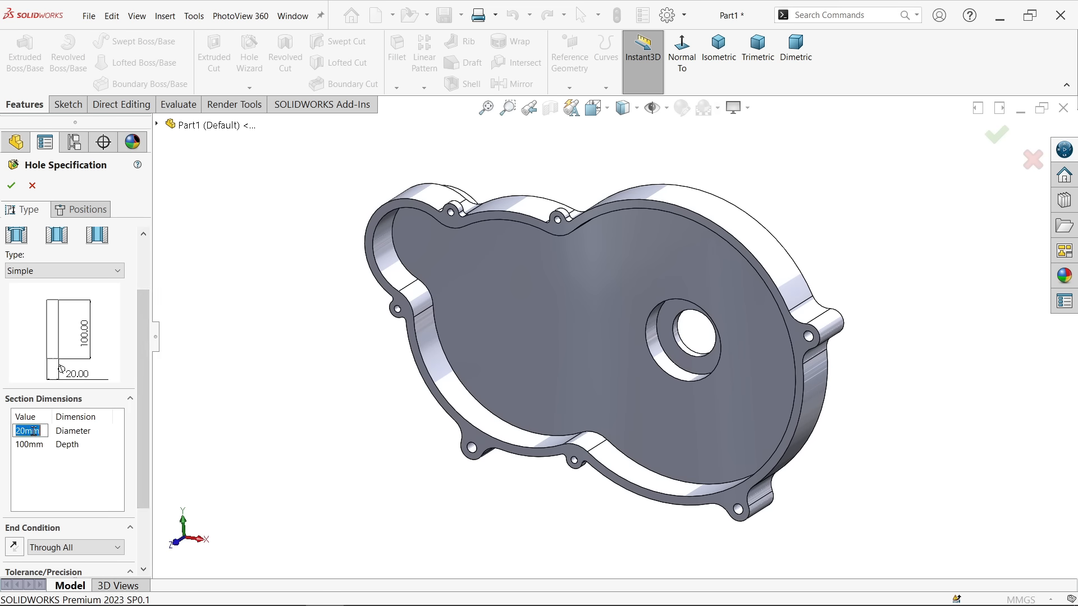
{"action": "type", "text": "42"}
Set the simple hole's end condition to Blind with a depth of 12 mm
{"action": "double_click", "coordinate": [27, 447]}
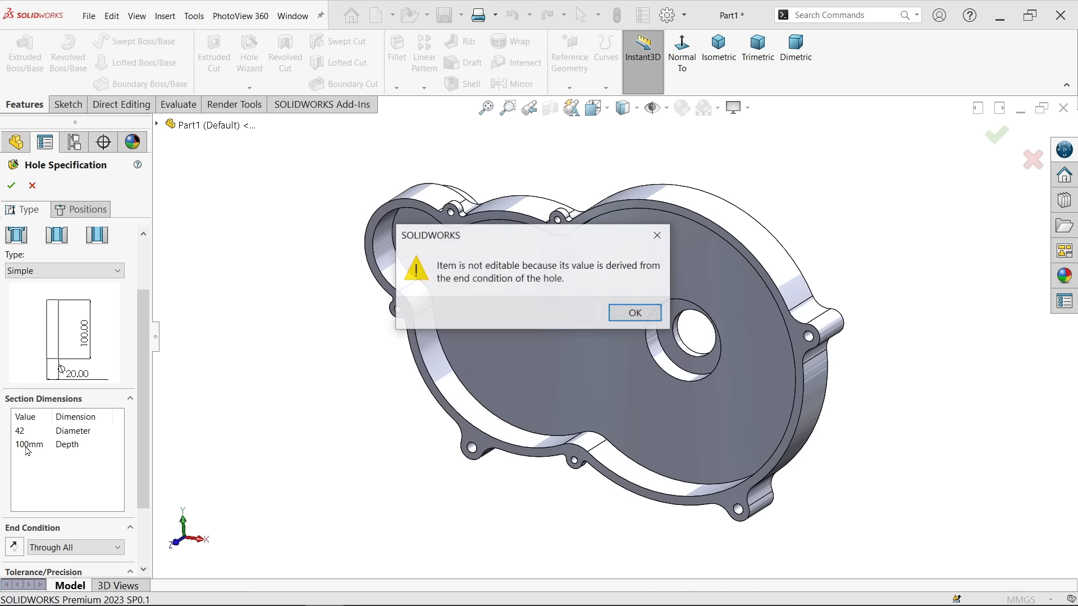
{"action": "left_click", "coordinate": [635, 313]}
{"action": "left_click", "coordinate": [56, 549]}
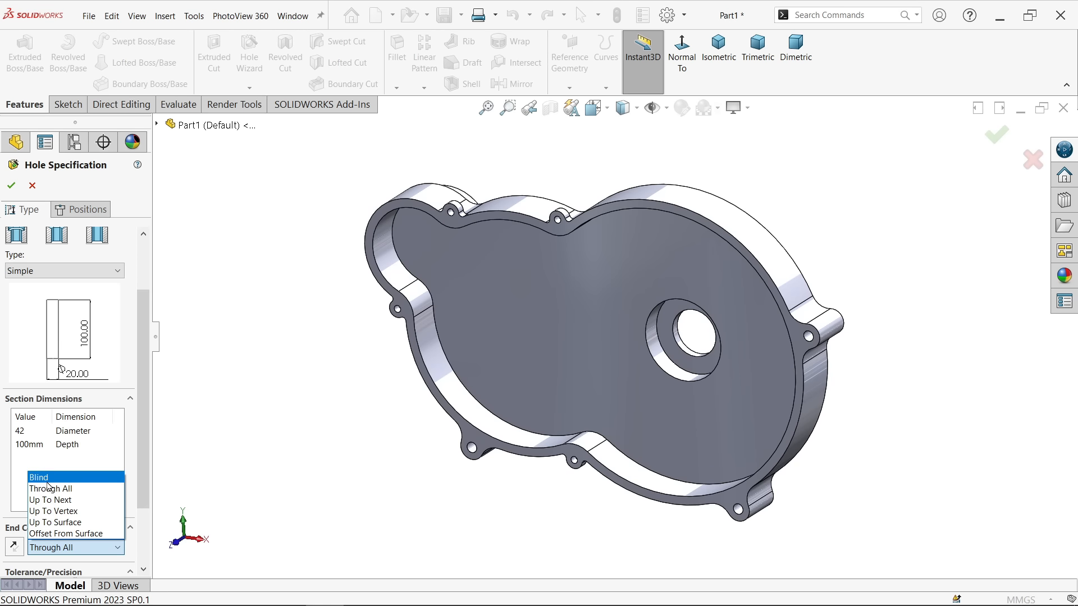
{"action": "left_click", "coordinate": [72, 478]}
{"action": "double_click", "coordinate": [31, 446]}
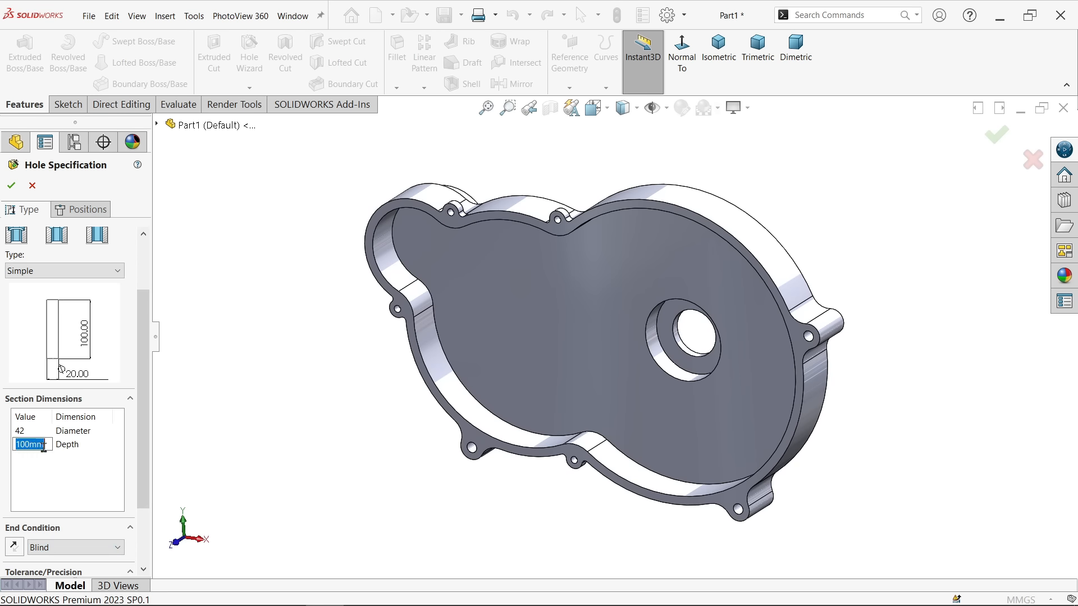
{"action": "type", "text": "12"}
{"action": "key", "text": "Return"}
Place the 42 mm blind hole on the inner floor face at the centre of the middle lobe's arc and create it
{"action": "scroll", "coordinate": [521, 343], "scroll_direction": "down", "scroll_amount": 3}
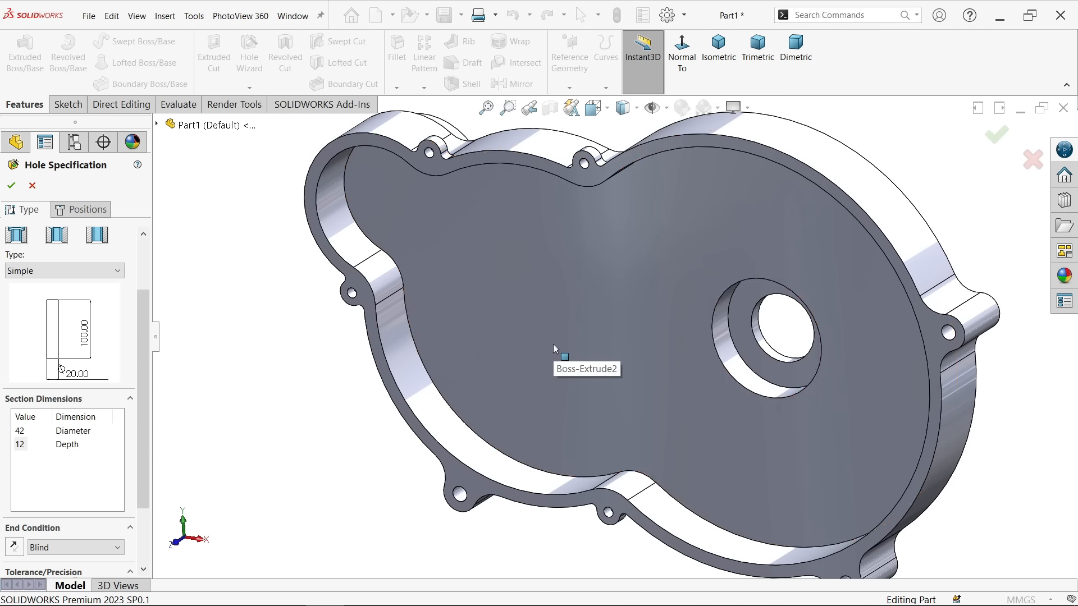
{"action": "left_click", "coordinate": [85, 214]}
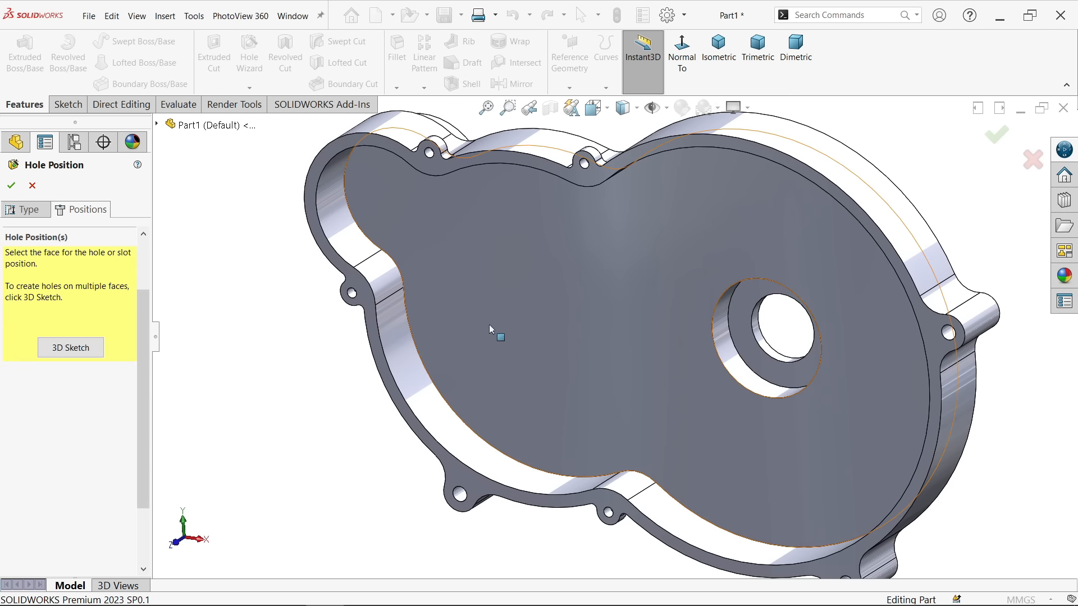
{"action": "left_click", "coordinate": [543, 337]}
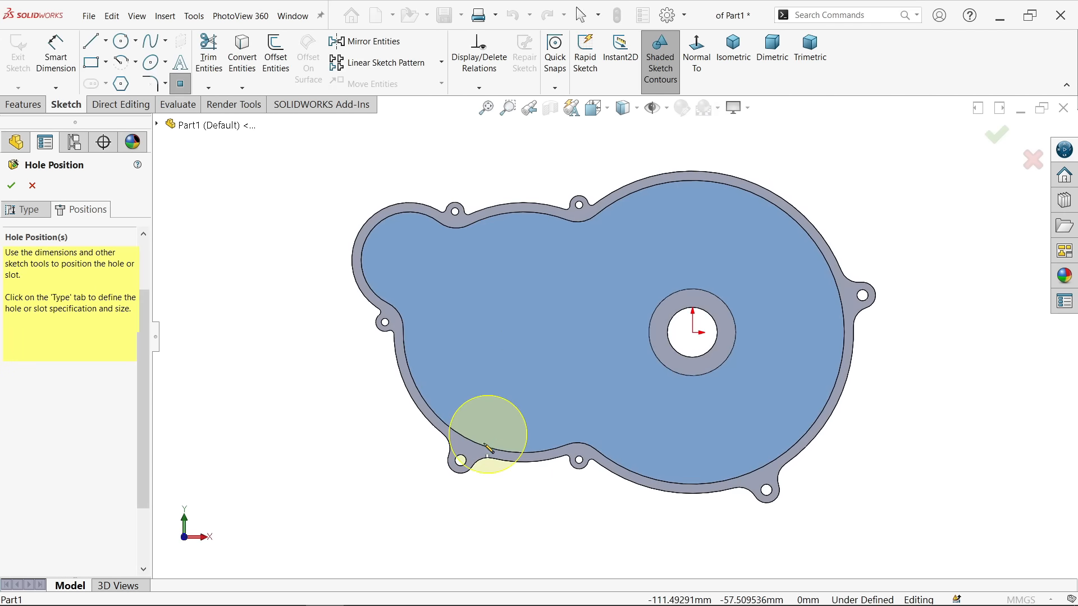
{"action": "left_click", "coordinate": [524, 333]}
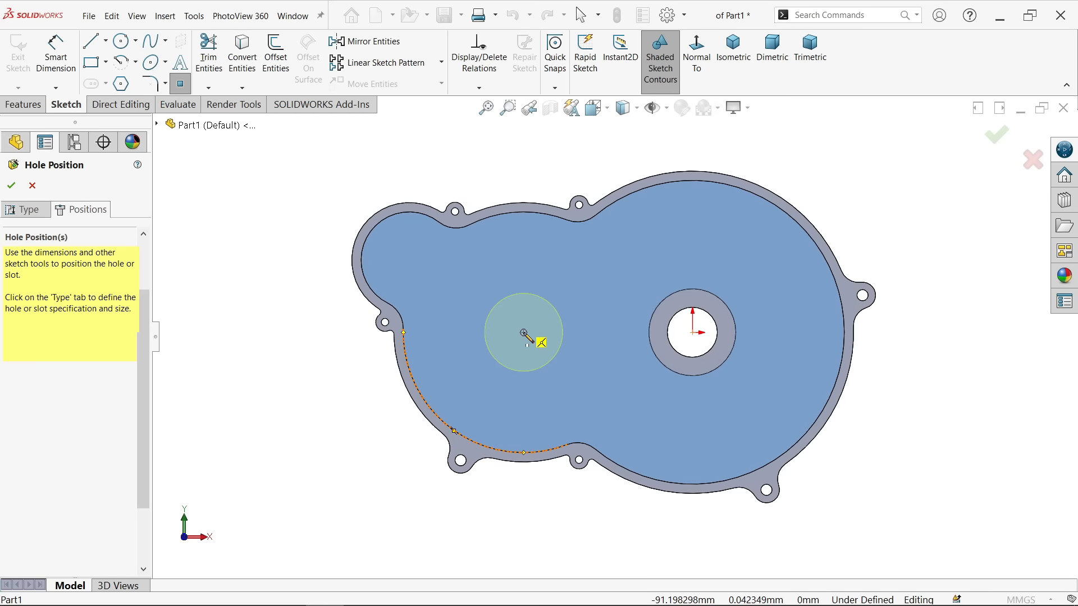
{"action": "right_click", "coordinate": [613, 297]}
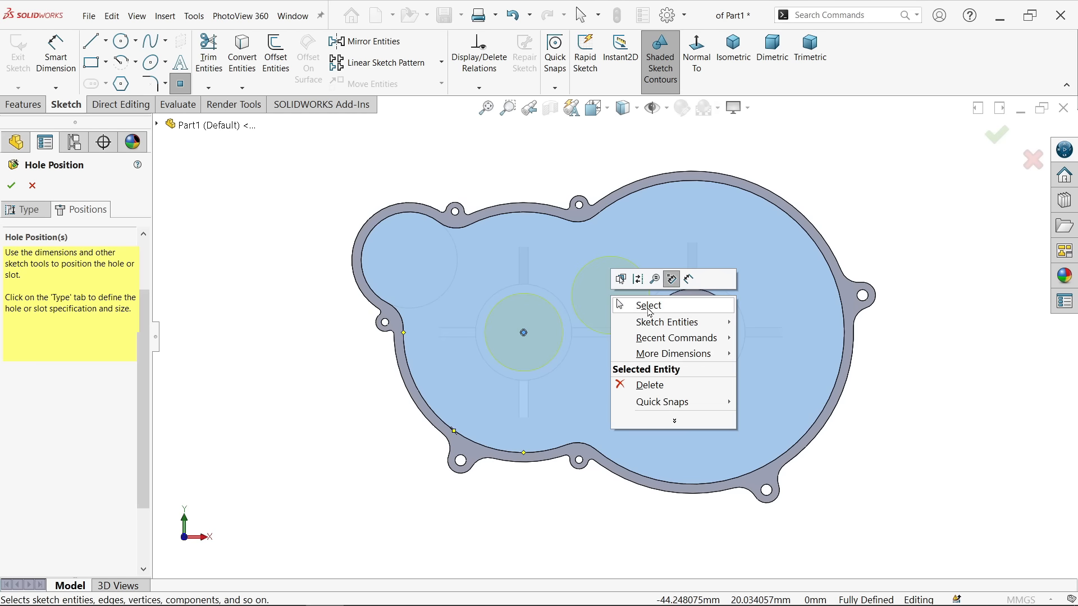
{"action": "left_click", "coordinate": [646, 308]}
{"action": "middle_click_drag", "start_coordinate": [622, 297], "coordinate": [588, 347]}
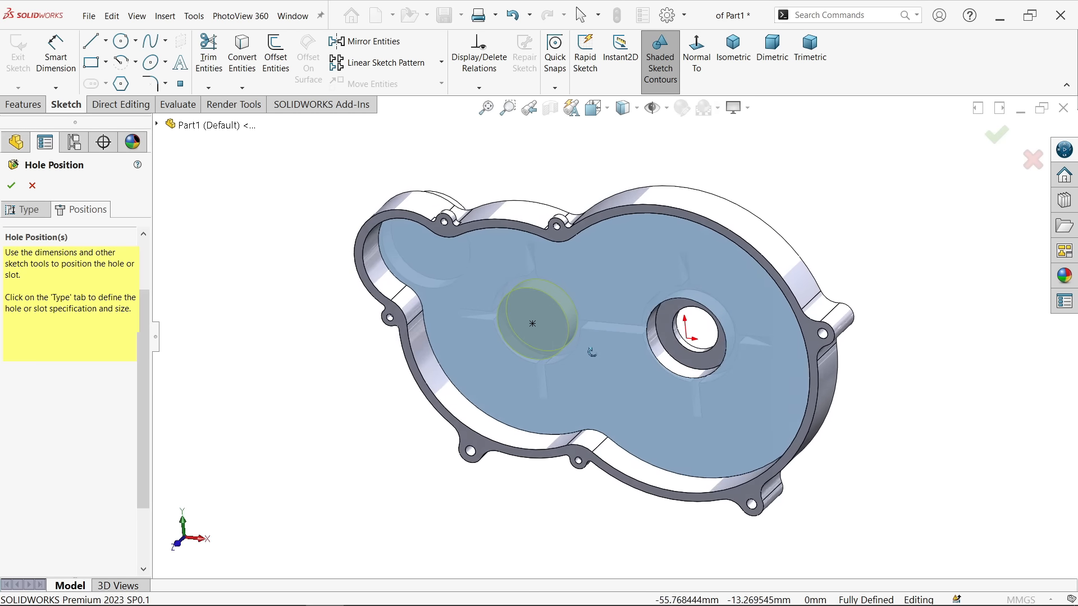
{"action": "left_click", "coordinate": [11, 186]}
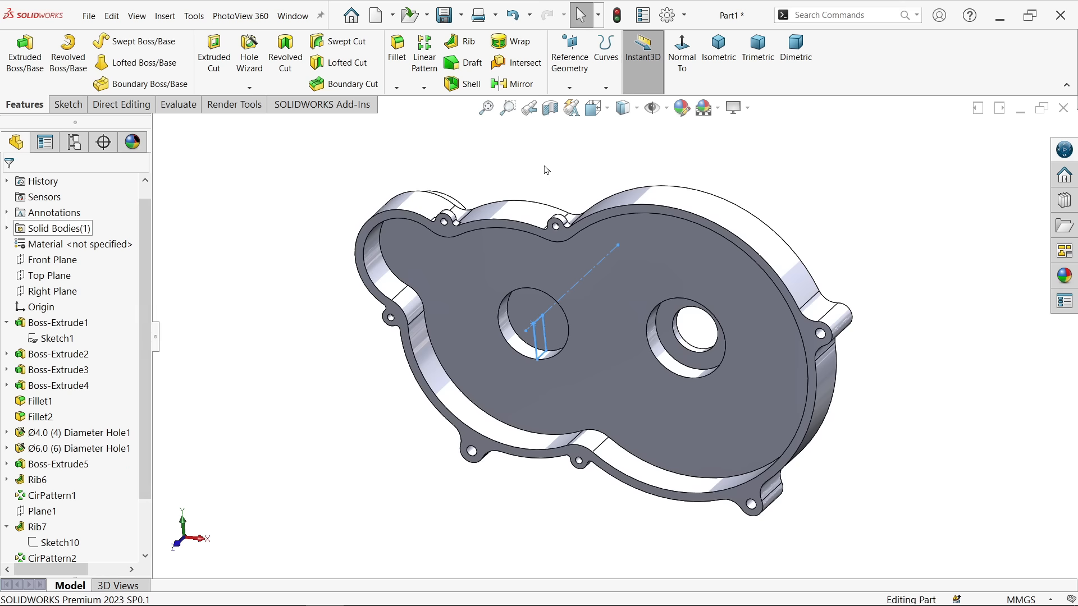
{"action": "left_click", "coordinate": [546, 170]}
{"action": "mouse_move", "coordinate": [587, 276]}
{"action": "middle_mouse_down"}
{"action": "mouse_move", "coordinate": [611, 247]}
{"action": "mouse_move", "coordinate": [598, 278]}
{"action": "middle_mouse_up"}
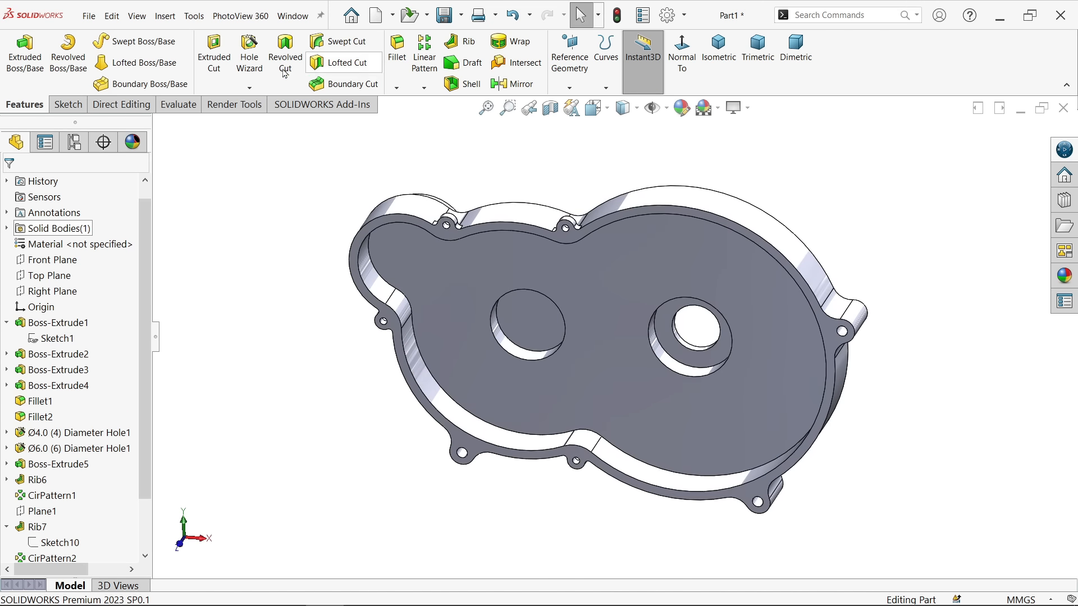
Start a third simple Hole Wizard hole, 42 mm diameter and 12 mm blind, on the housing's inner floor face
{"action": "left_click", "coordinate": [249, 62]}
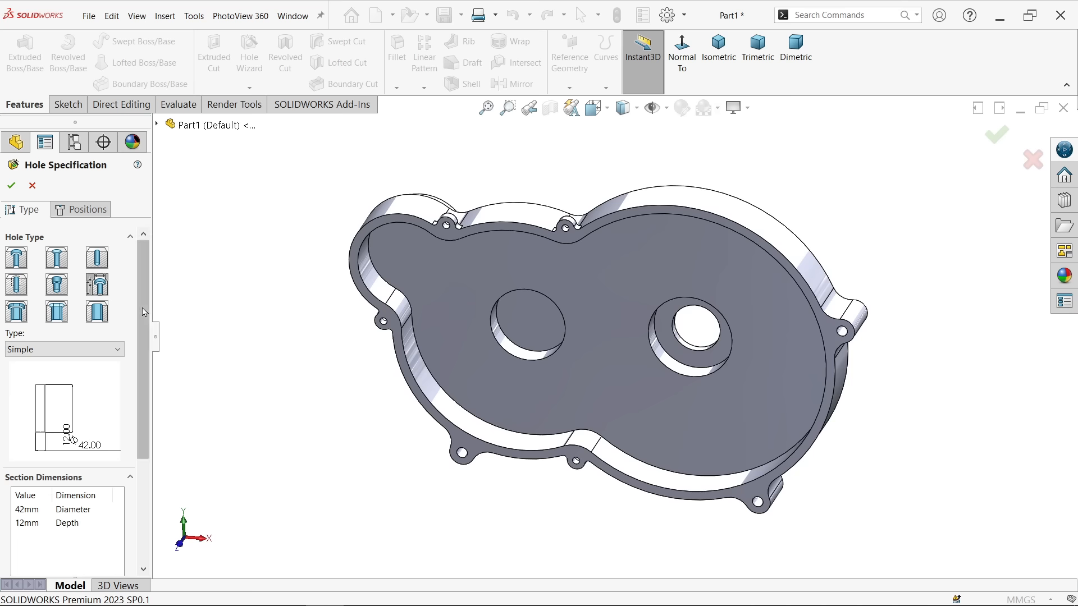
{"action": "scroll", "coordinate": [138, 427], "scroll_direction": "down", "scroll_amount": 3}
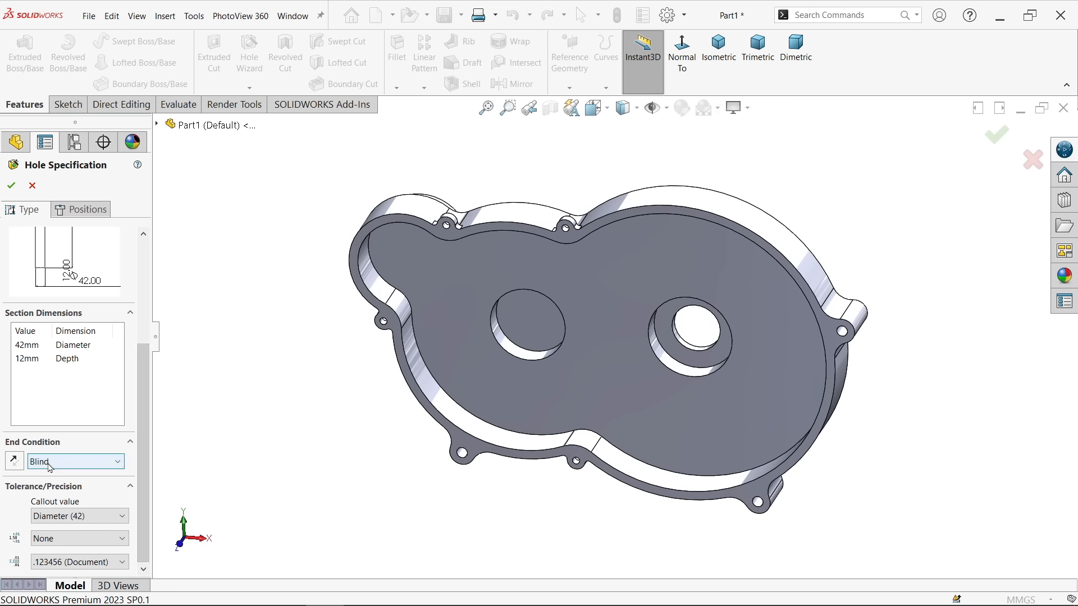
{"action": "left_click", "coordinate": [83, 209]}
{"action": "left_click", "coordinate": [464, 254]}
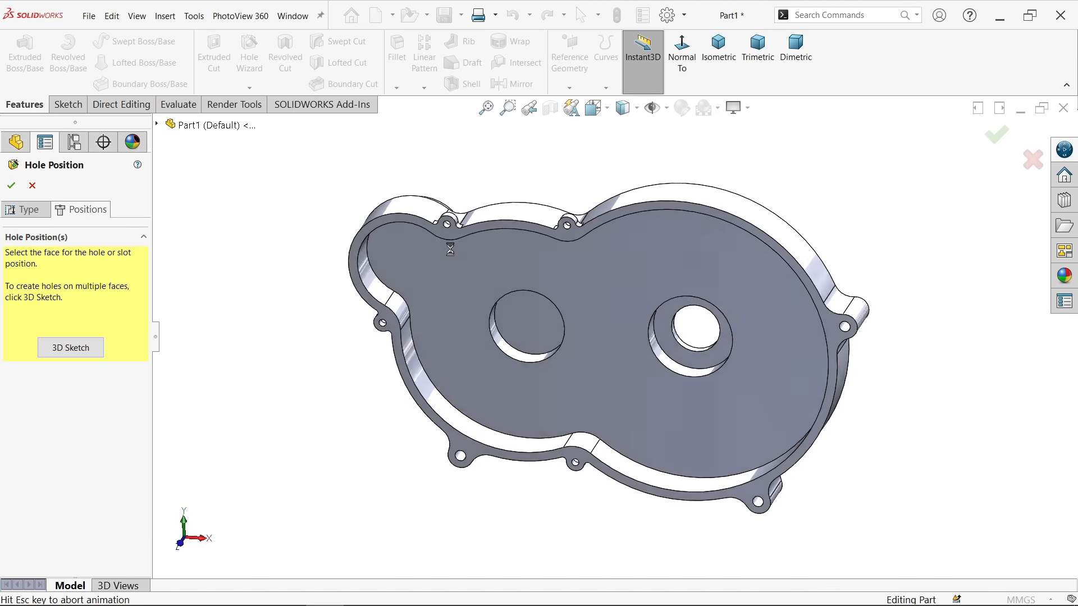
{"action": "scroll", "coordinate": [449, 247], "scroll_direction": "down", "scroll_amount": 5}
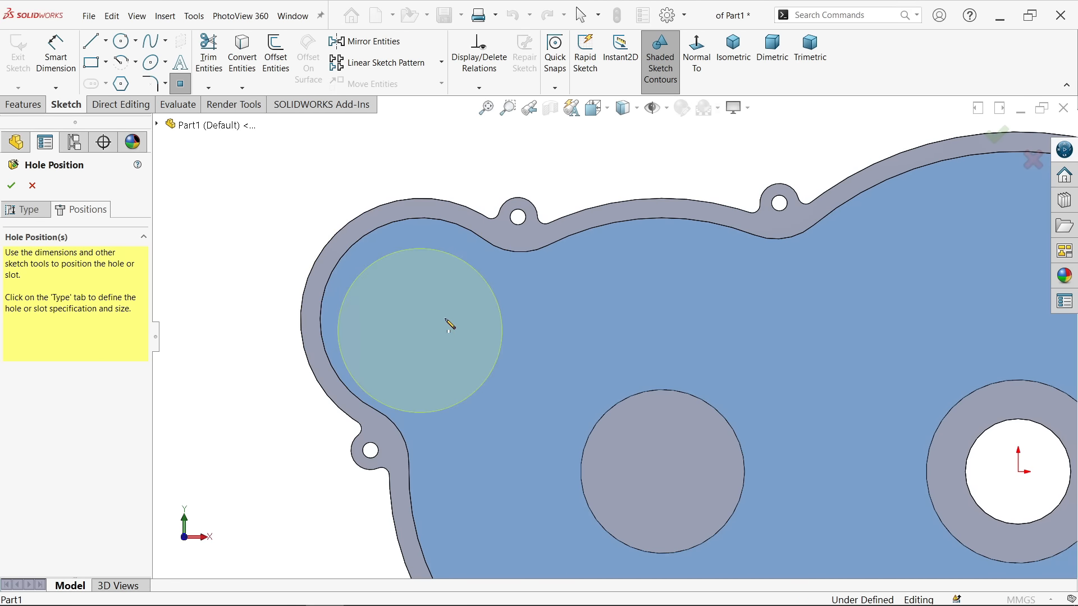
Place the hole at the centre of the small end lobe's arc and create it
{"action": "mouse_move", "coordinate": [326, 288]}
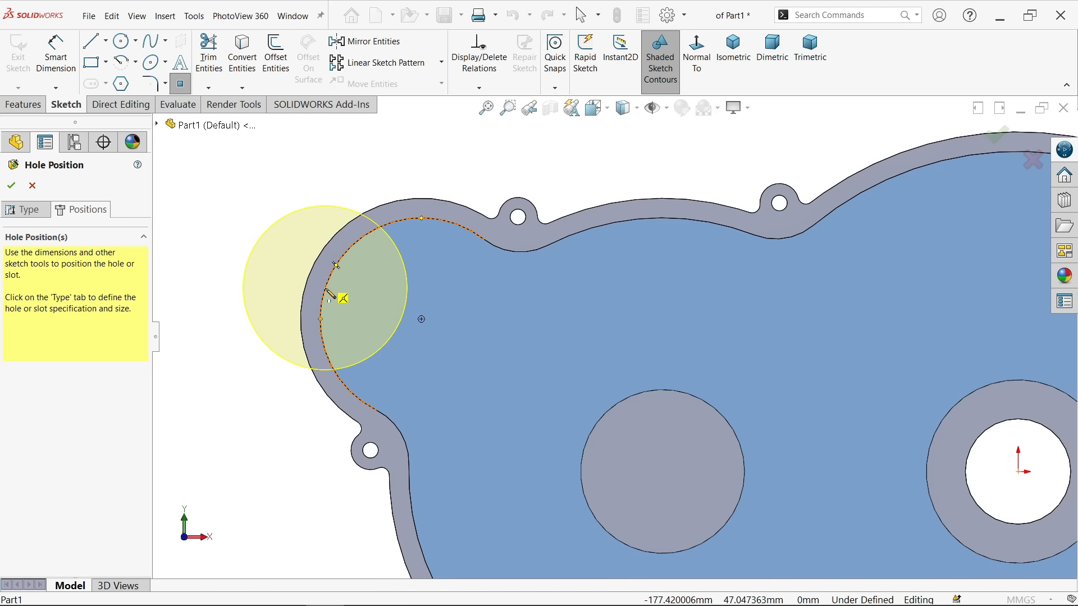
{"action": "left_click", "coordinate": [422, 319]}
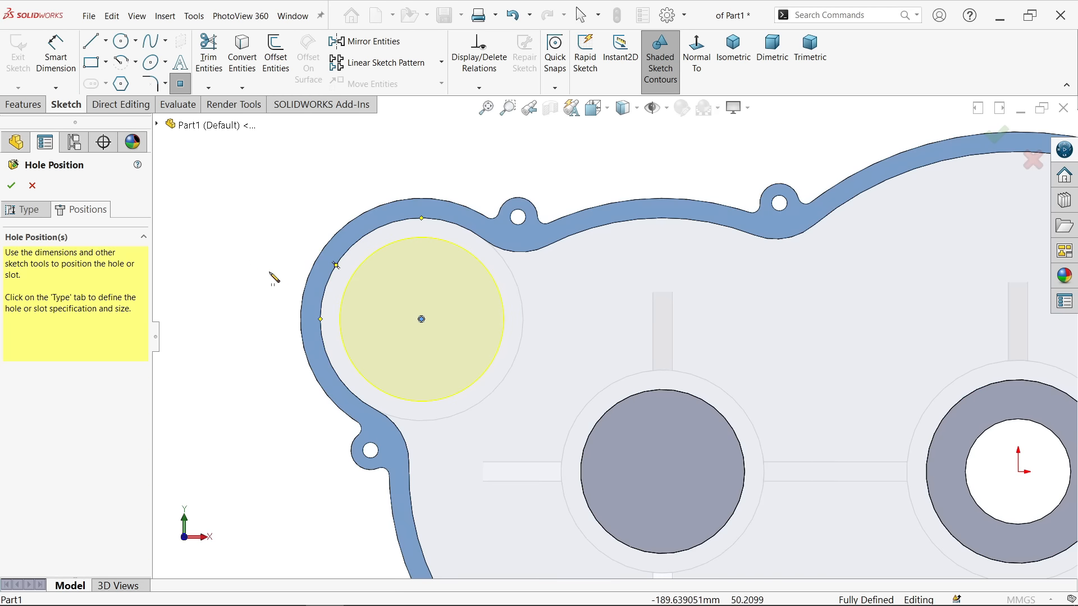
{"action": "right_click", "coordinate": [248, 258]}
{"action": "left_click", "coordinate": [282, 272]}
{"action": "middle_click_drag", "start_coordinate": [329, 247], "coordinate": [298, 288]}
{"action": "left_click", "coordinate": [12, 186]}
{"action": "left_click", "coordinate": [271, 249]}
{"action": "scroll", "coordinate": [365, 326], "scroll_direction": "up", "scroll_amount": 4}
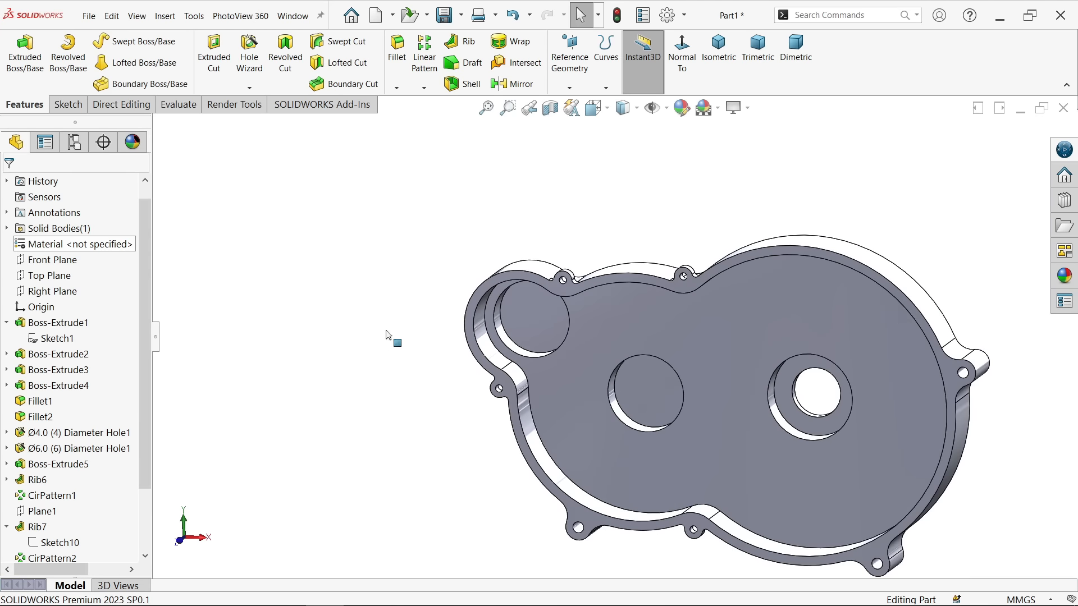
Fillet the outer base edge of the small end lobe's round boss with a 10 mm radius
{"action": "scroll", "coordinate": [564, 366], "scroll_direction": "up", "scroll_amount": 3}
{"action": "scroll", "coordinate": [718, 339], "scroll_direction": "down", "scroll_amount": 2}
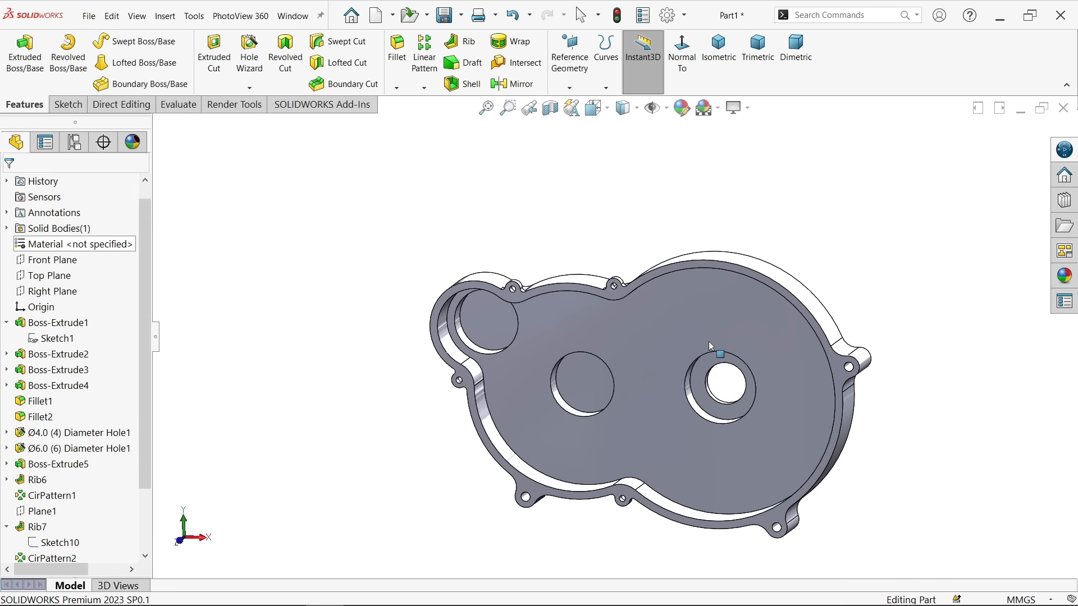
{"action": "middle_click_drag", "start_coordinate": [710, 342], "coordinate": [598, 467]}
{"action": "scroll", "coordinate": [550, 311], "scroll_direction": "down", "scroll_amount": 3}
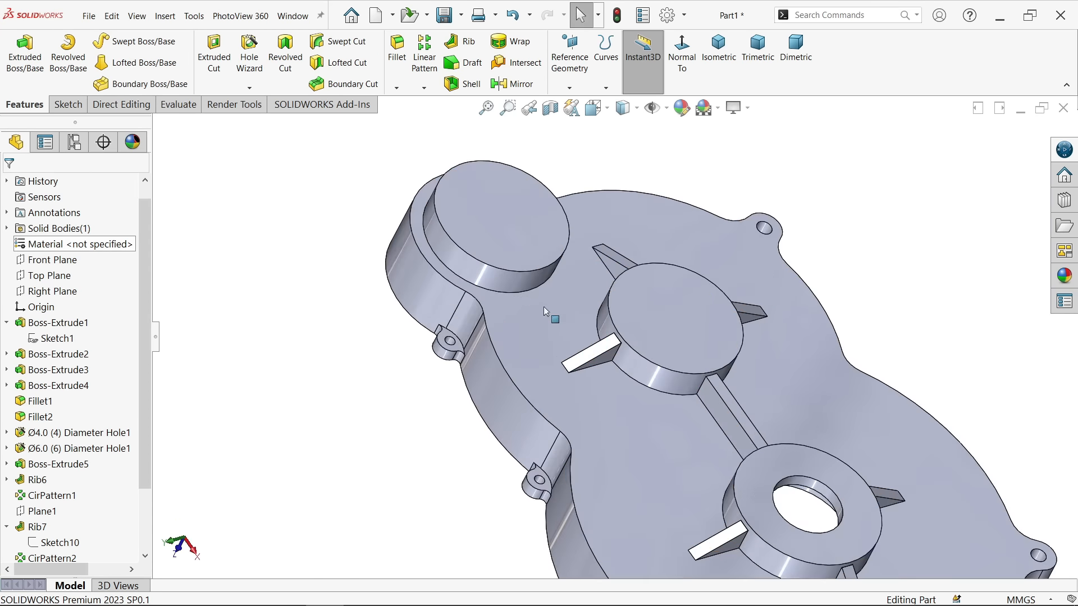
{"action": "left_click", "coordinate": [397, 56]}
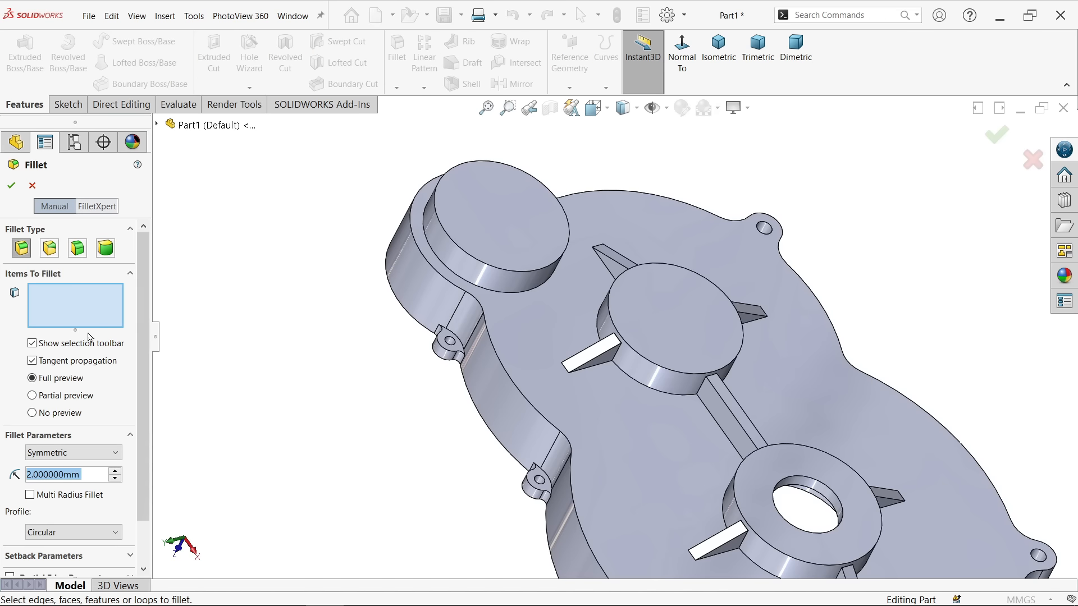
{"action": "type", "text": "10"}
{"action": "key", "text": "Return"}
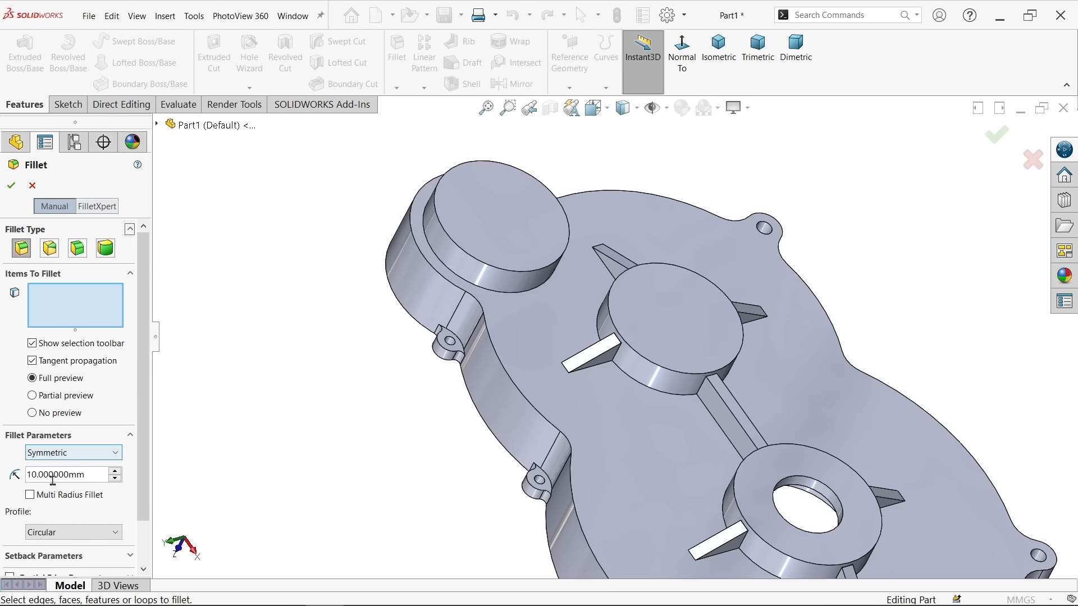
{"action": "left_click", "coordinate": [531, 292]}
{"action": "left_click", "coordinate": [531, 292]}
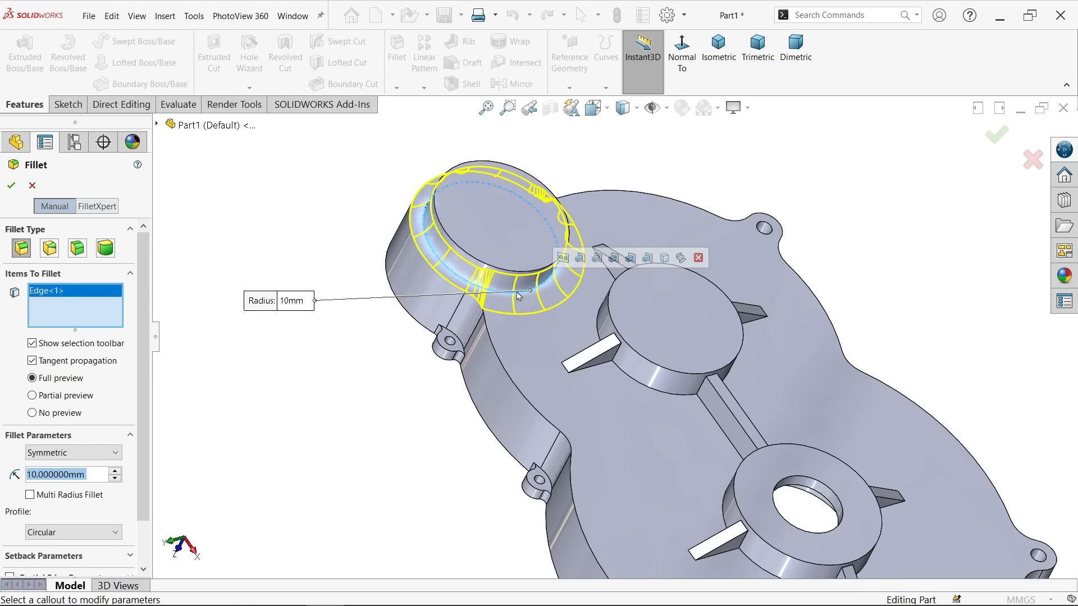
{"action": "left_click", "coordinate": [12, 187]}
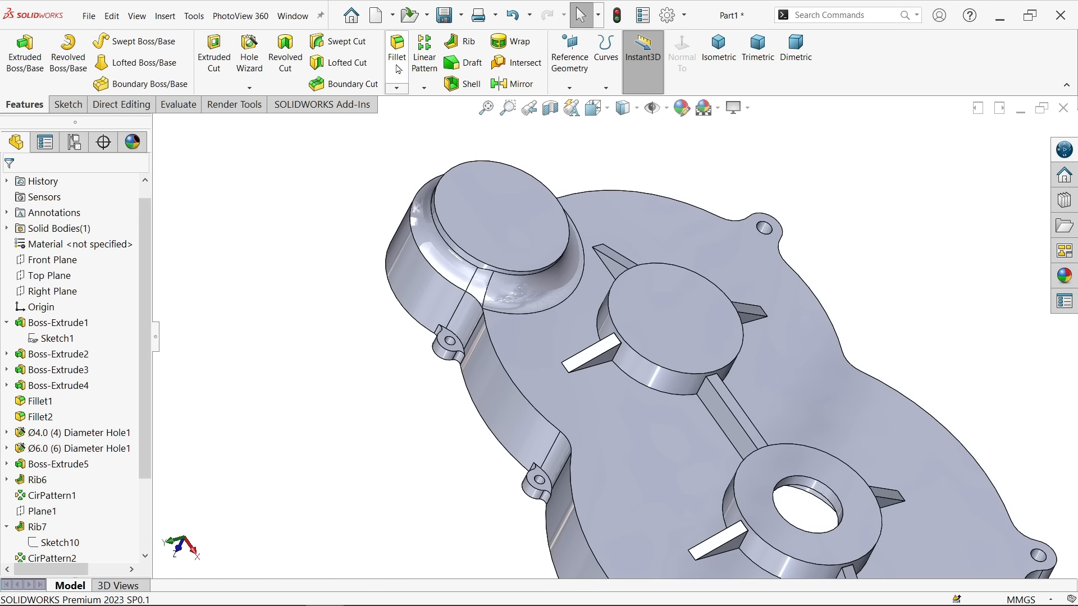
Start a 2 mm symmetric fillet and select two vertical edges where ribs meet the middle boss
{"action": "left_click", "coordinate": [398, 70]}
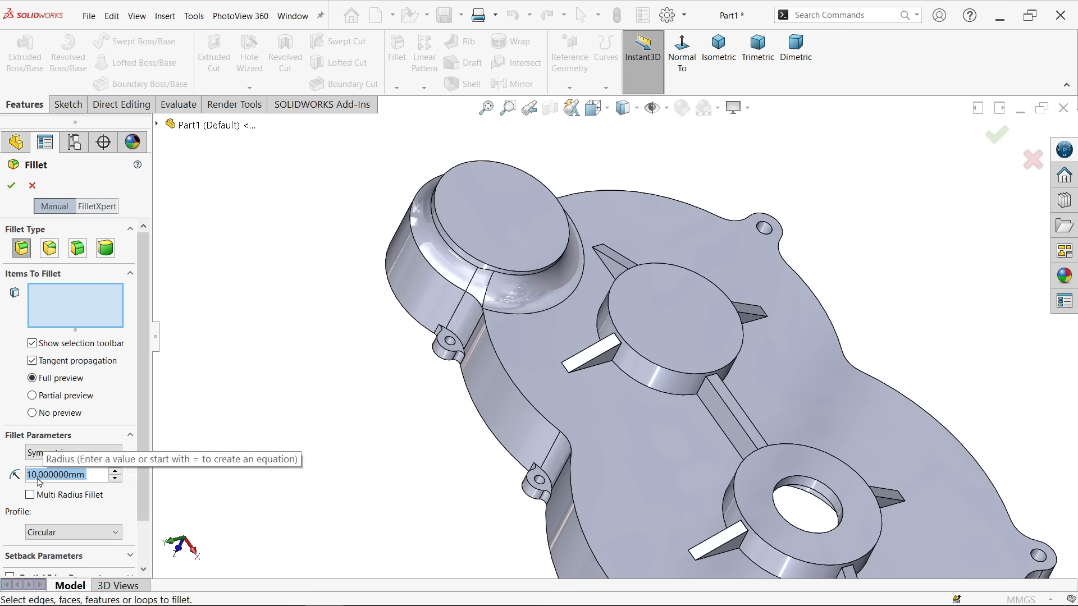
{"action": "type", "text": "2"}
{"action": "key", "text": "Return"}
{"action": "scroll", "coordinate": [699, 389], "scroll_direction": "down", "scroll_amount": 2}
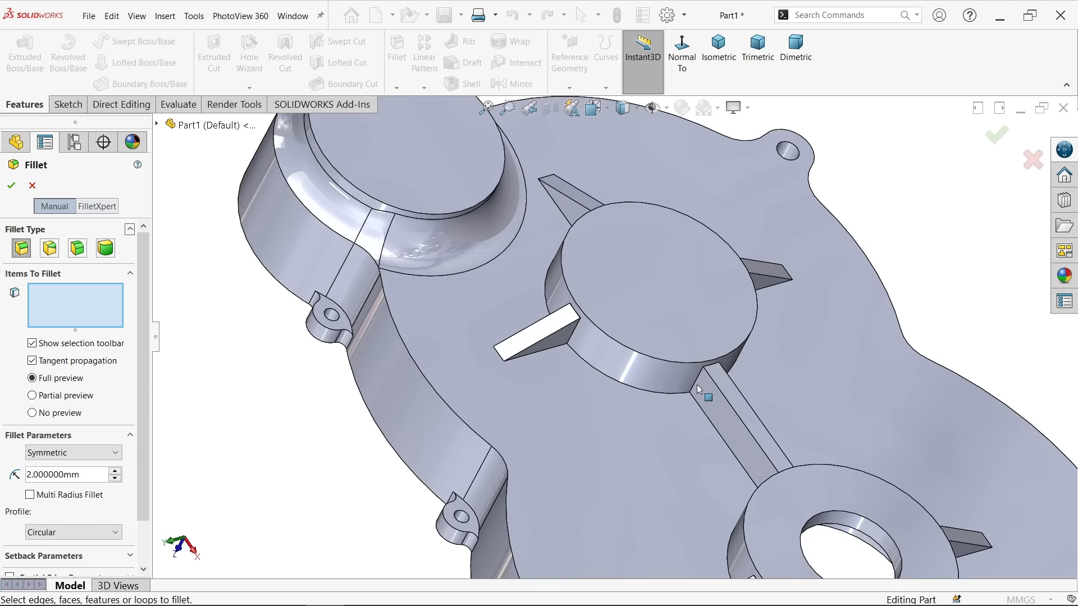
{"action": "scroll", "coordinate": [699, 389], "scroll_direction": "down", "scroll_amount": 3}
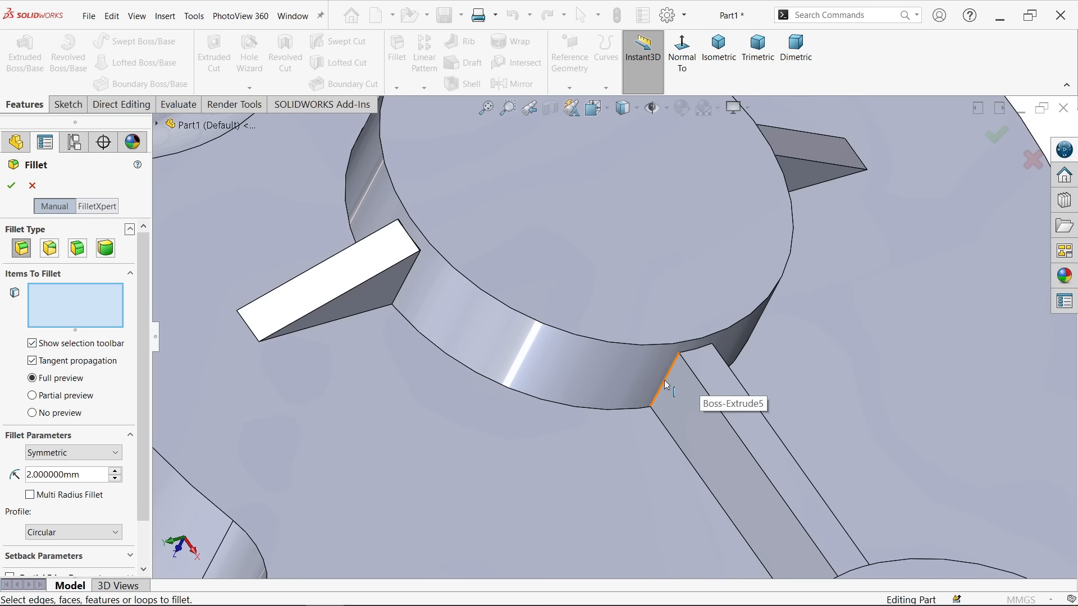
{"action": "left_click", "coordinate": [665, 383]}
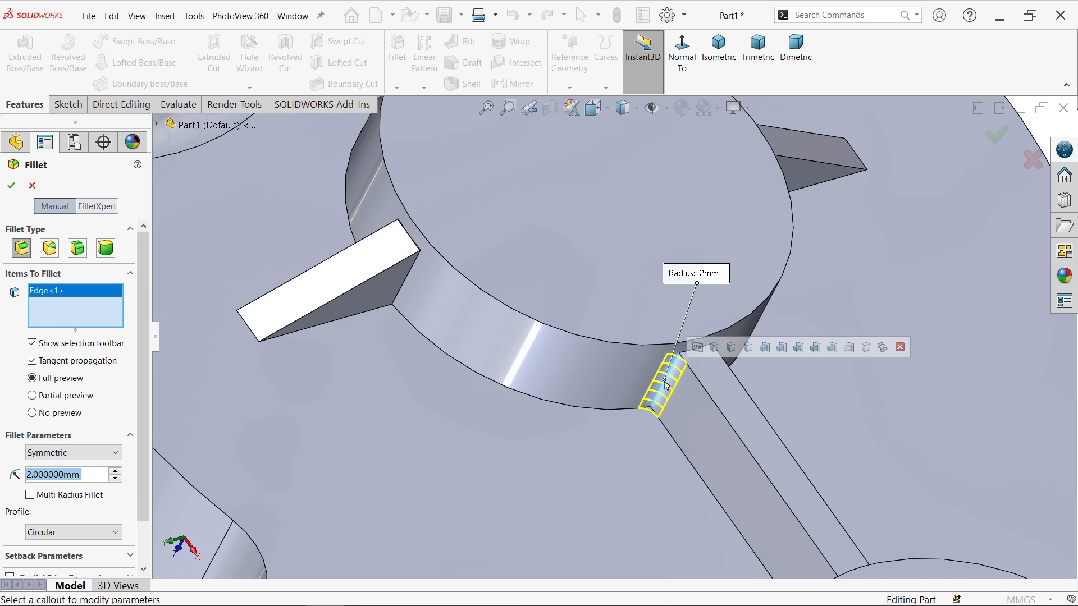
{"action": "left_click", "coordinate": [405, 289]}
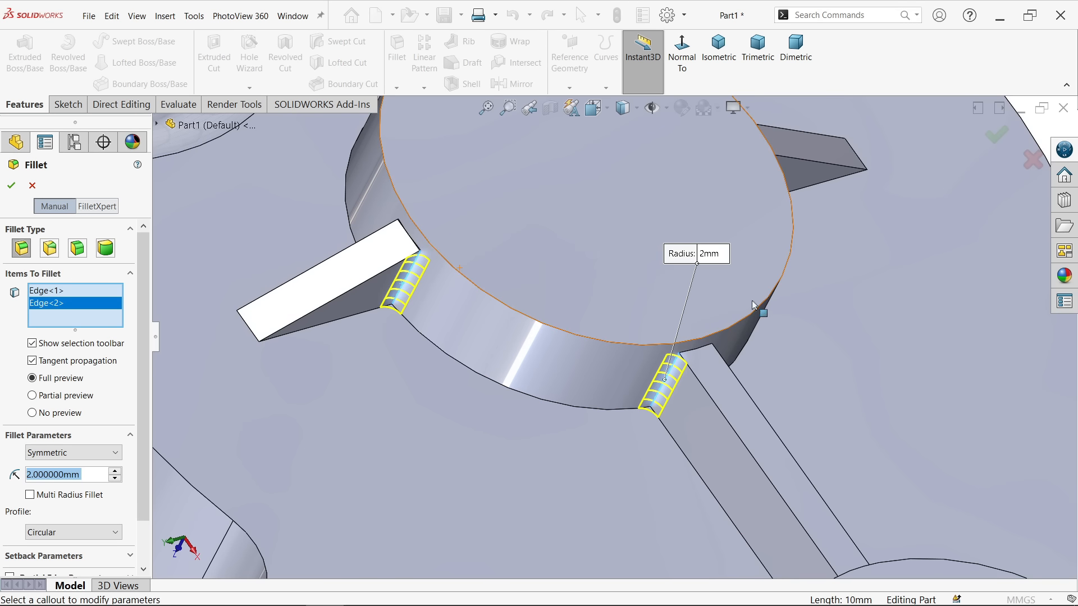
Add four vertical edges where the ribs meet the large bored boss to the 2 mm fillet
{"action": "scroll", "coordinate": [758, 298], "scroll_direction": "up", "scroll_amount": 4}
{"action": "scroll", "coordinate": [637, 298], "scroll_direction": "up", "scroll_amount": 3}
{"action": "scroll", "coordinate": [674, 427], "scroll_direction": "down", "scroll_amount": 6}
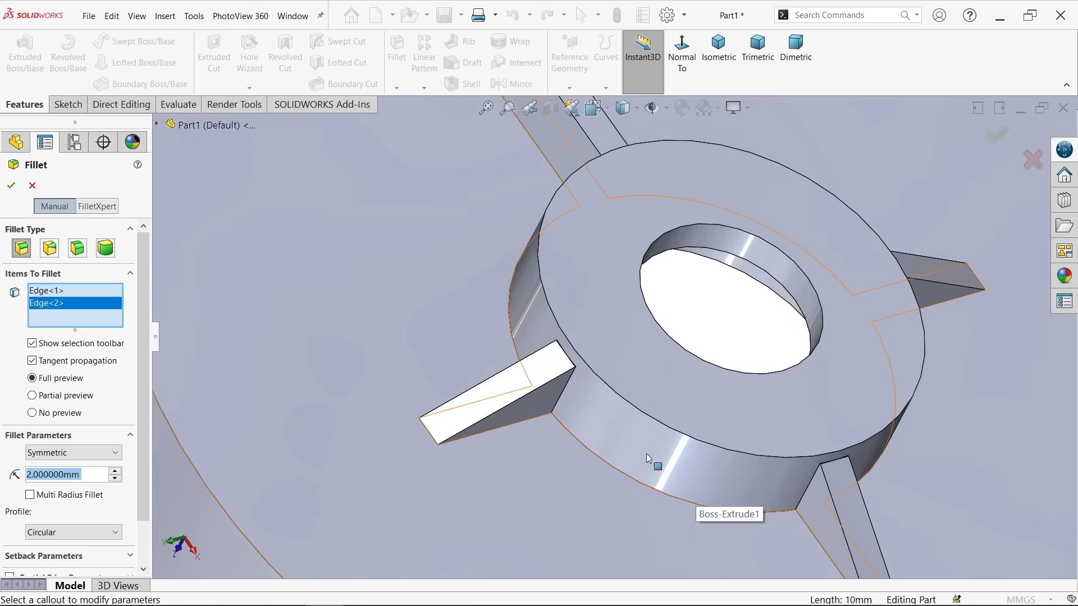
{"action": "left_click", "coordinate": [566, 397]}
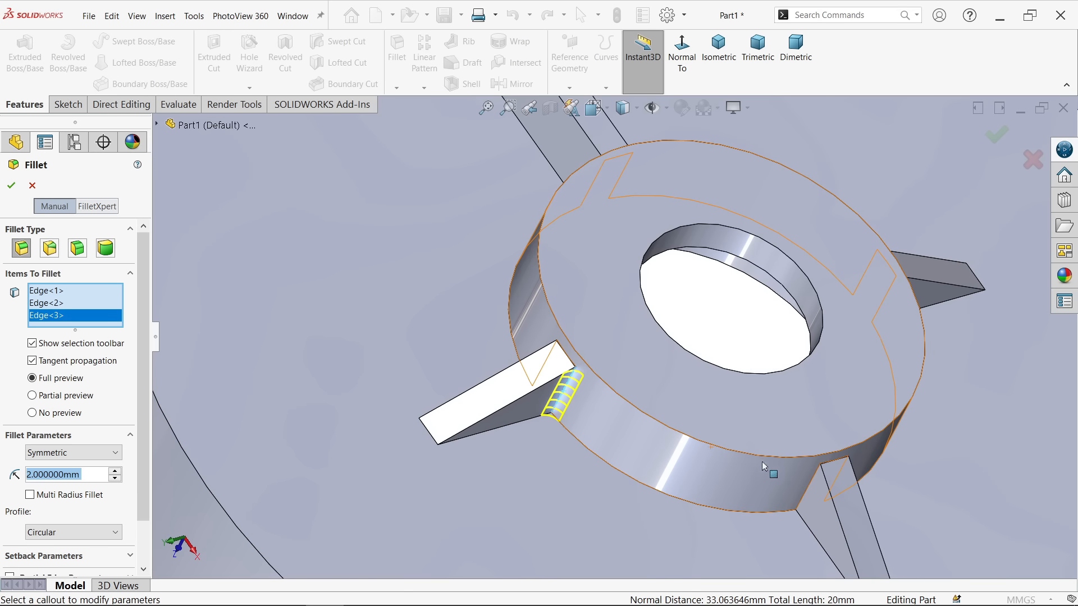
{"action": "left_click", "coordinate": [812, 484]}
{"action": "scroll", "coordinate": [729, 415], "scroll_direction": "up", "scroll_amount": 5}
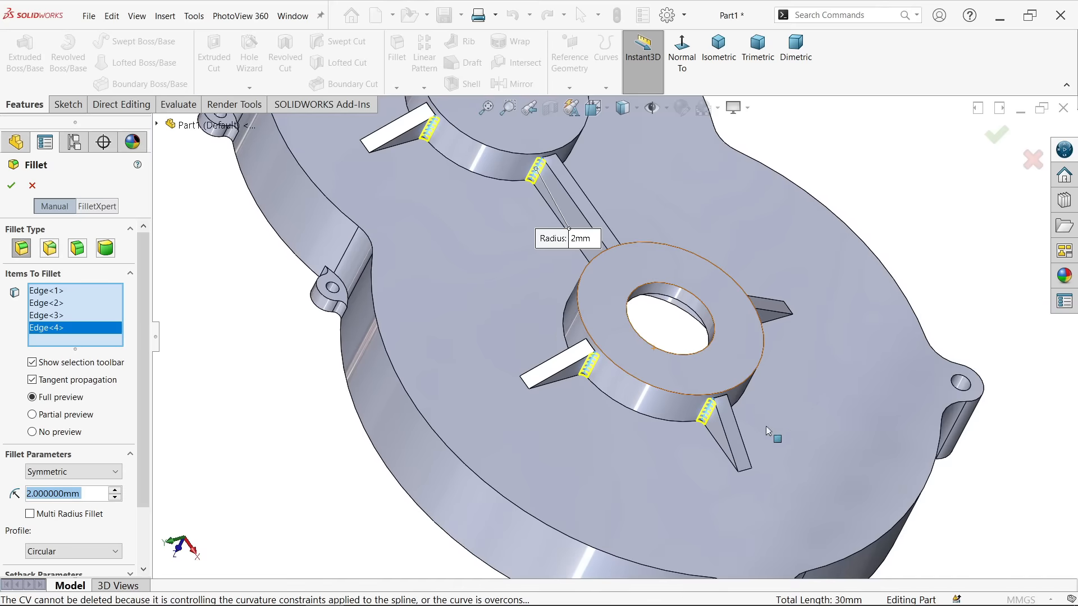
{"action": "middle_click_drag", "start_coordinate": [806, 444], "coordinate": [674, 433]}
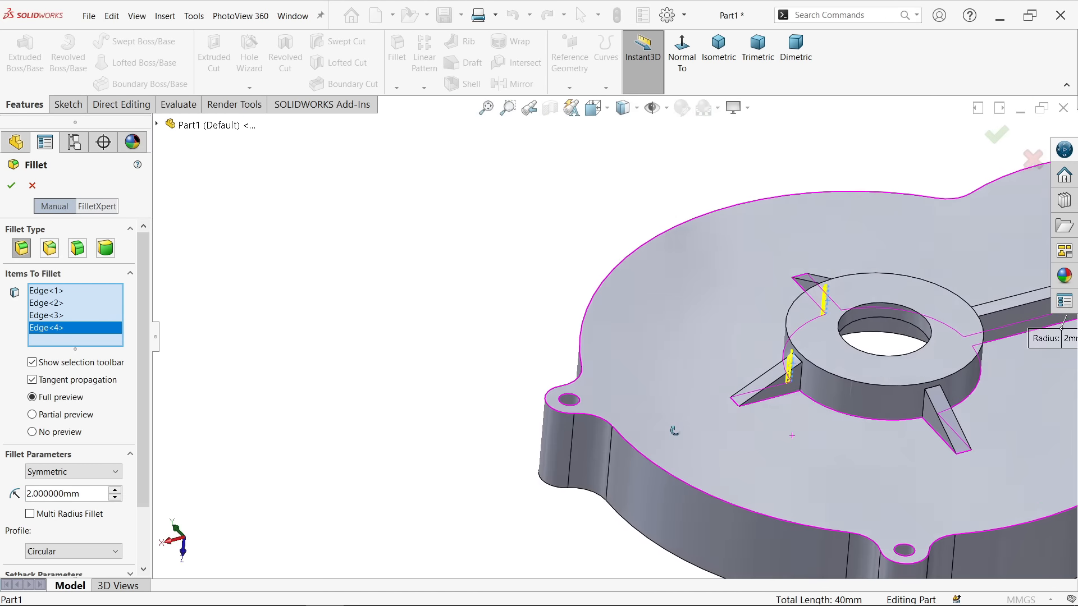
{"action": "left_click", "coordinate": [804, 381]}
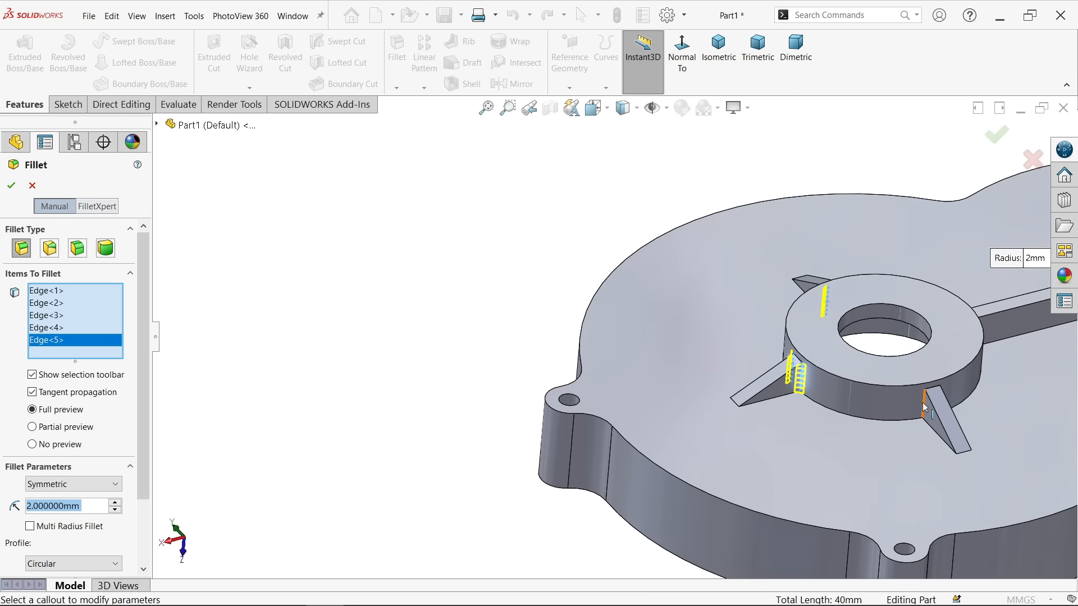
{"action": "left_click", "coordinate": [924, 410]}
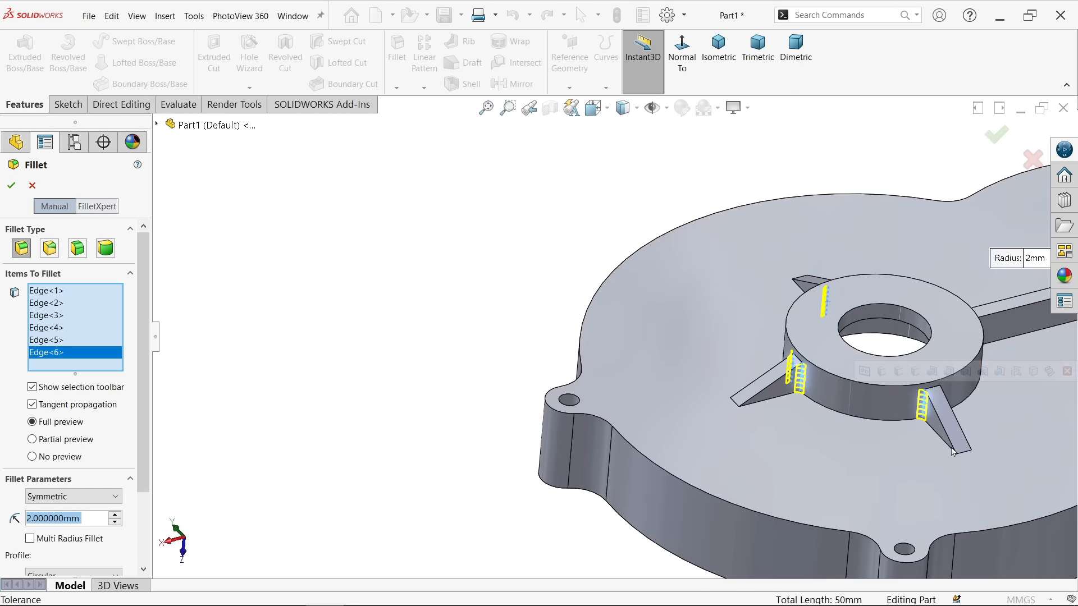
Add four more vertical rib-junction edges around the middle boss to the 2 mm fillet
{"action": "scroll", "coordinate": [894, 438], "scroll_direction": "up", "scroll_amount": 3}
{"action": "scroll", "coordinate": [898, 337], "scroll_direction": "down", "scroll_amount": 4}
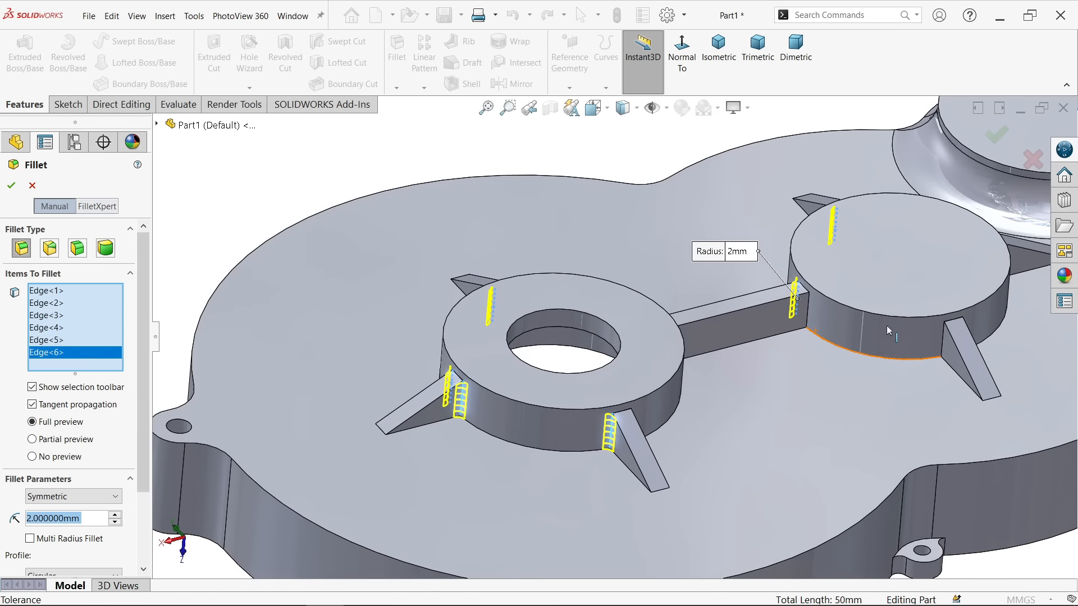
{"action": "left_click", "coordinate": [808, 314]}
{"action": "left_click", "coordinate": [943, 346]}
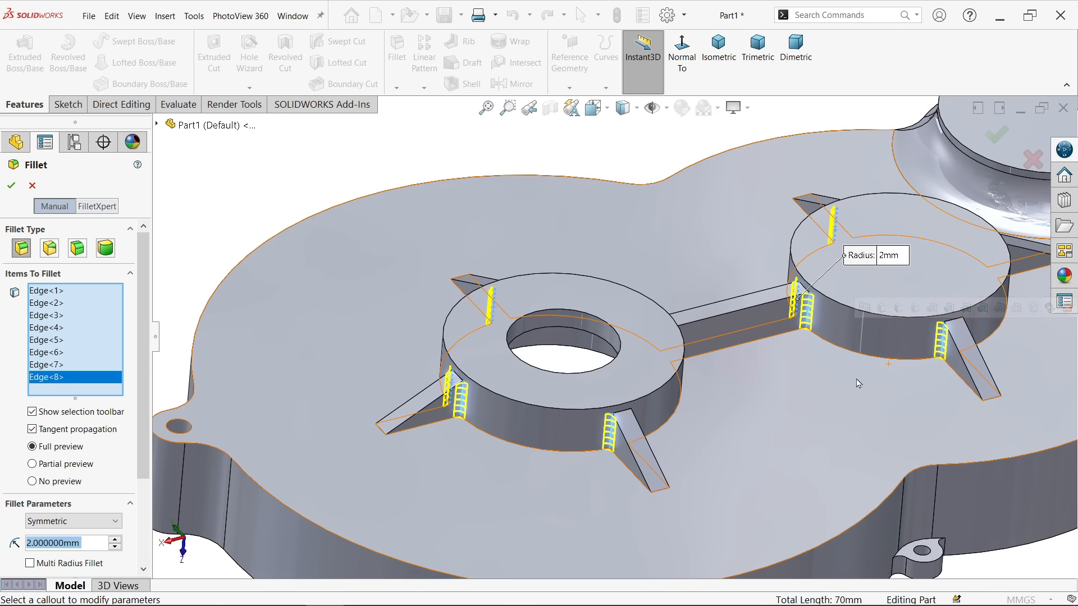
{"action": "scroll", "coordinate": [782, 402], "scroll_direction": "up", "scroll_amount": 4}
{"action": "middle_click_drag", "start_coordinate": [782, 402], "coordinate": [731, 408]}
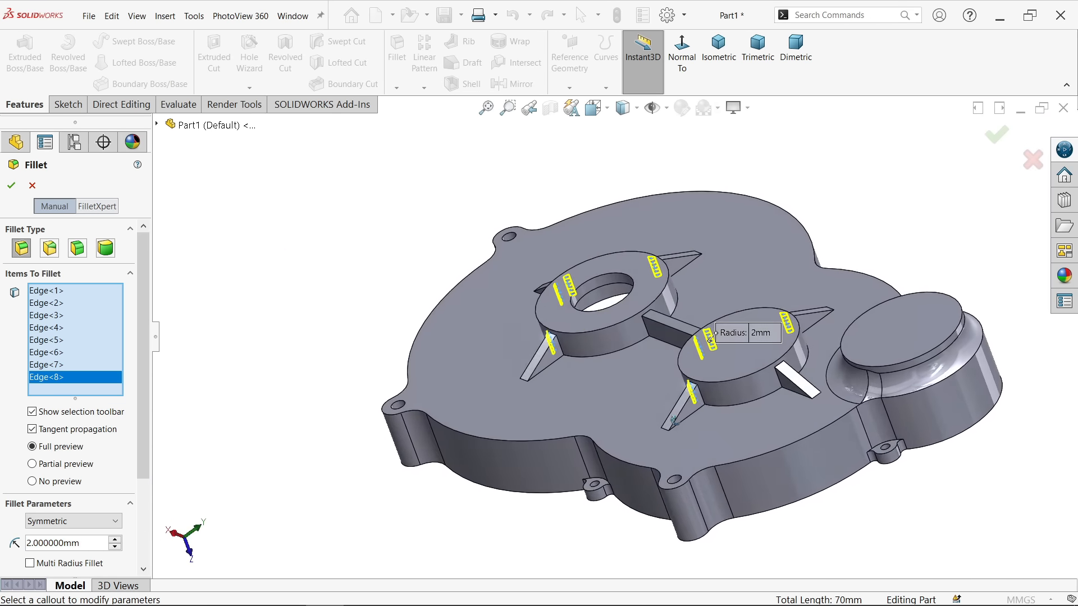
{"action": "scroll", "coordinate": [738, 394], "scroll_direction": "down", "scroll_amount": 4}
{"action": "left_click", "coordinate": [634, 391]}
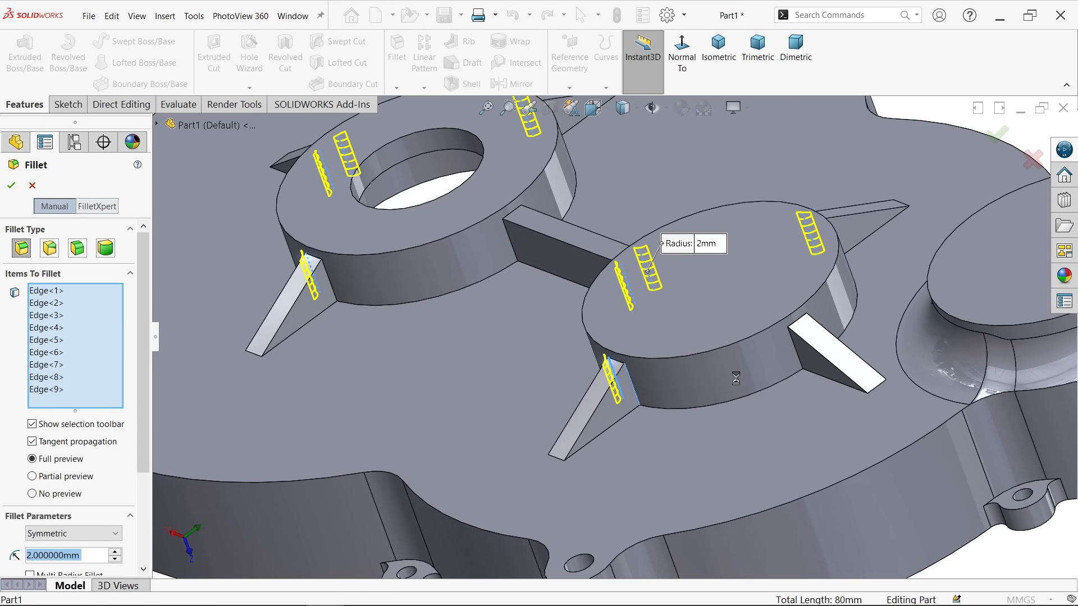
{"action": "left_click", "coordinate": [803, 369]}
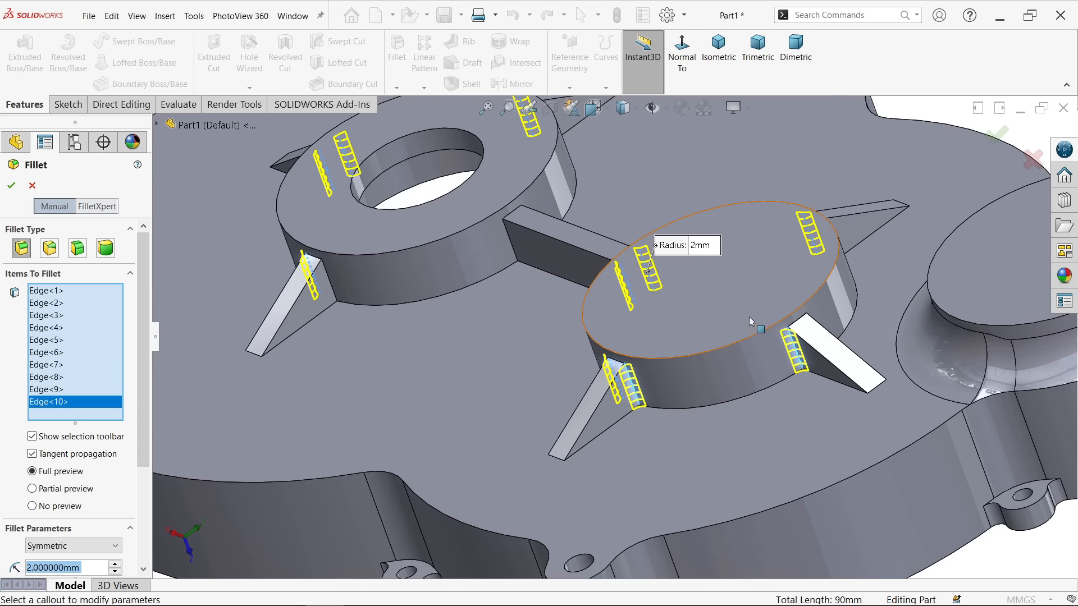
Add the bored boss's edge at the connecting rib and one edge at its neighbouring rib to the fillet
{"action": "left_click", "coordinate": [515, 253]}
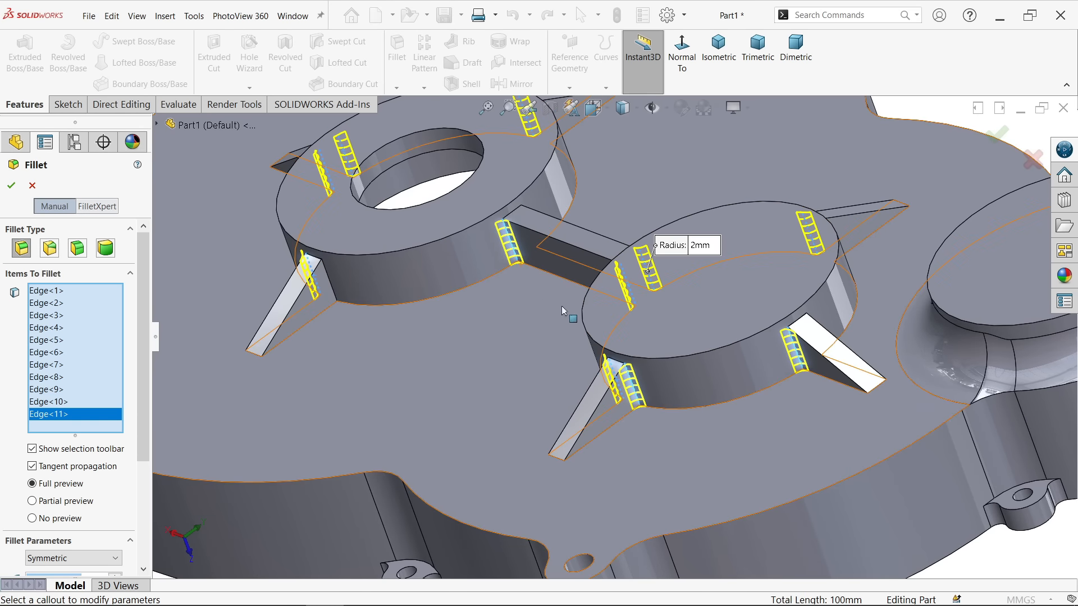
{"action": "scroll", "coordinate": [561, 305], "scroll_direction": "up", "scroll_amount": 5}
{"action": "left_click", "coordinate": [449, 309]}
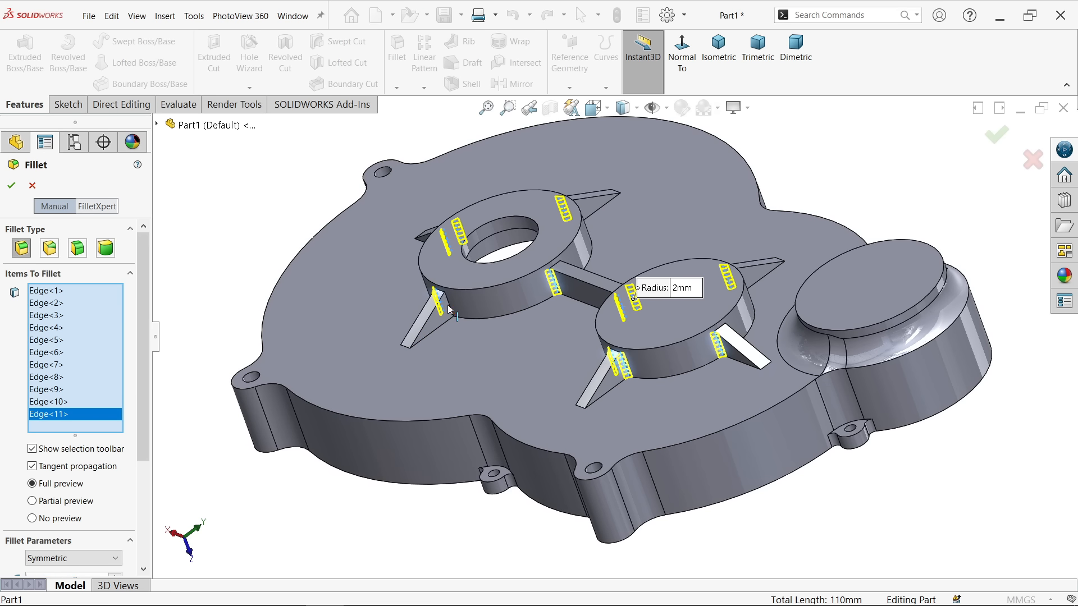
Add the remaining vertical edges where the ribs meet the middle and bored bosses to the 2 mm fillet and apply it
{"action": "middle_click_drag", "start_coordinate": [674, 337], "coordinate": [550, 427]}
{"action": "scroll", "coordinate": [466, 388], "scroll_direction": "down", "scroll_amount": 4}
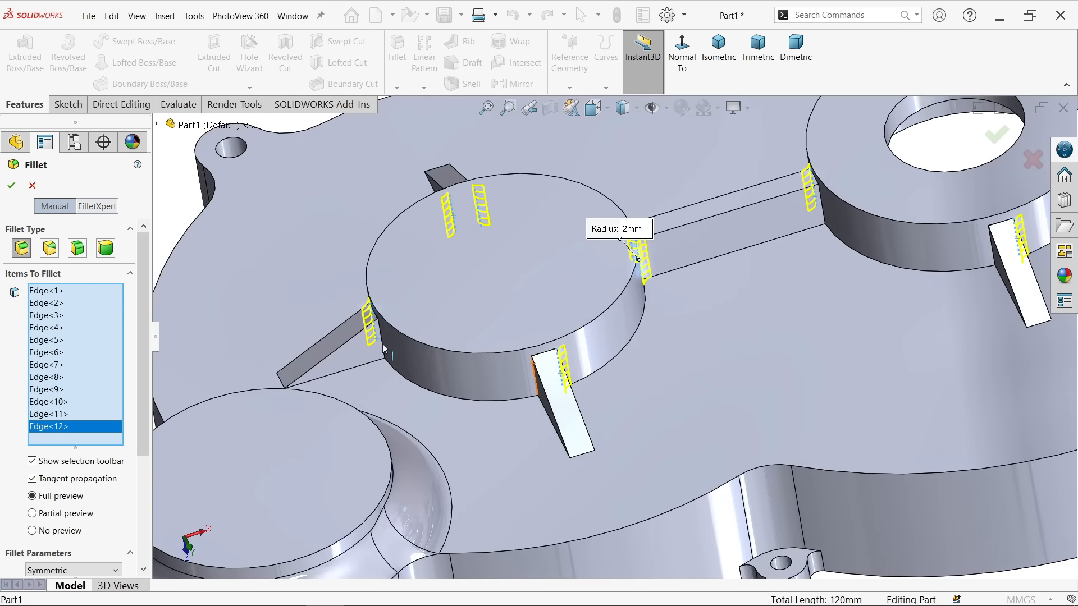
{"action": "left_click", "coordinate": [384, 349]}
{"action": "left_click", "coordinate": [538, 386]}
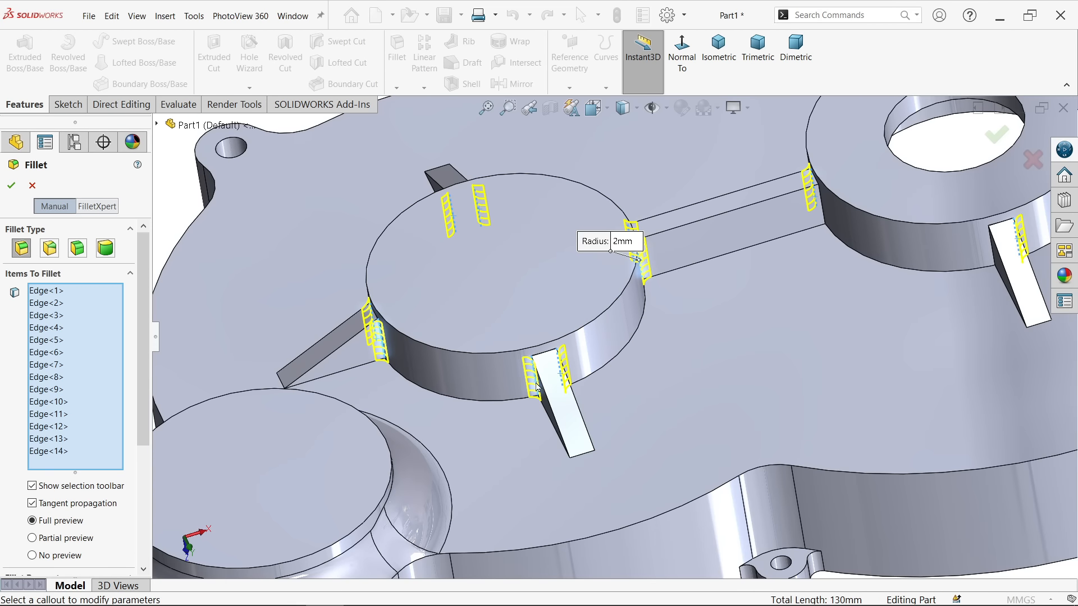
{"action": "left_click", "coordinate": [824, 213]}
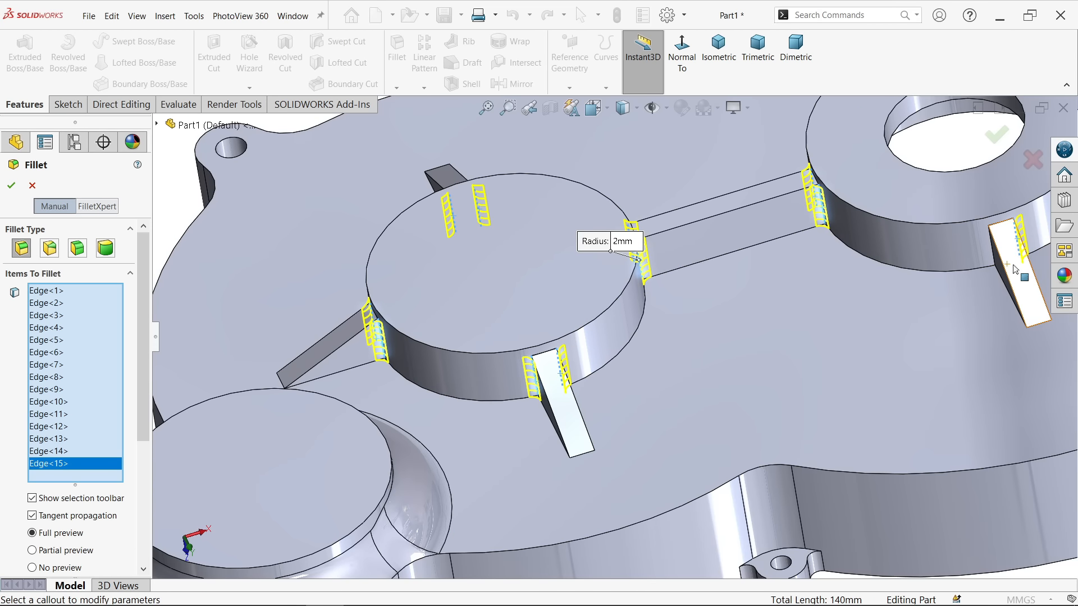
{"action": "left_click", "coordinate": [994, 257]}
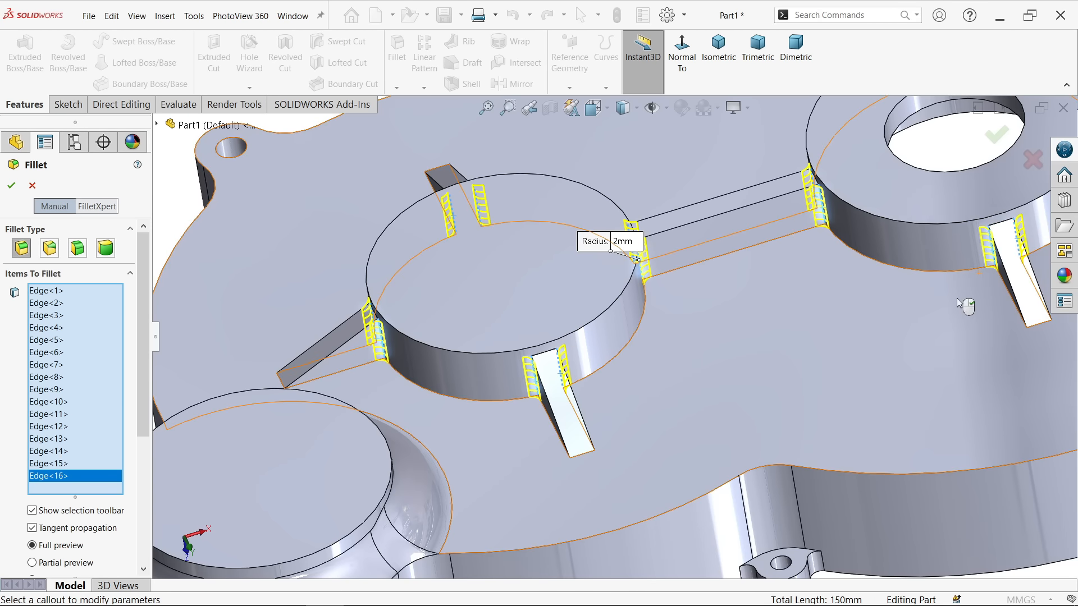
{"action": "scroll", "coordinate": [934, 337], "scroll_direction": "up", "scroll_amount": 3}
{"action": "middle_click_drag", "start_coordinate": [846, 336], "coordinate": [802, 270]}
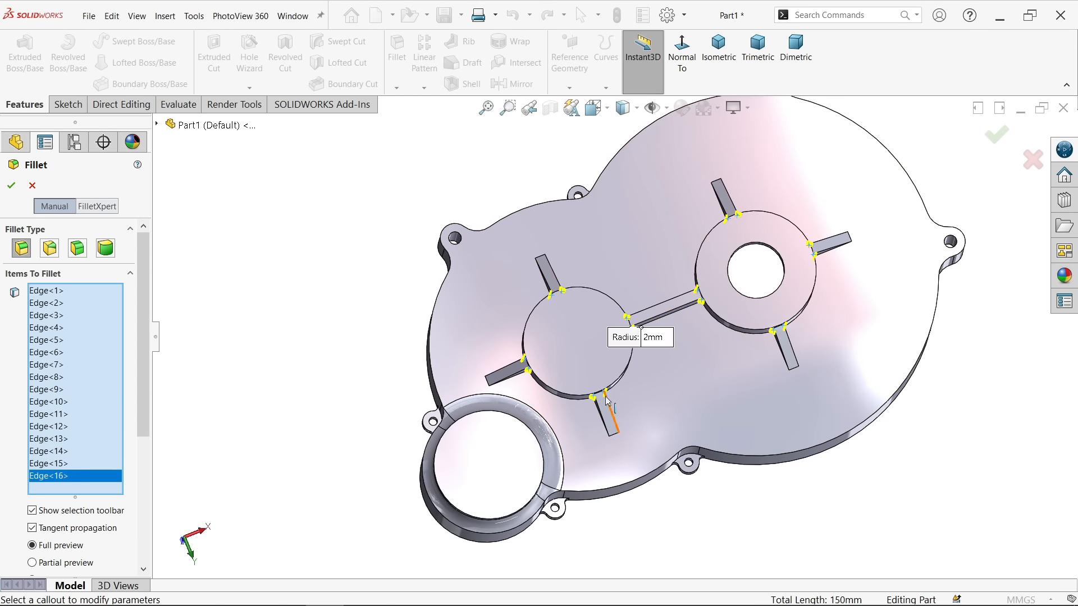
{"action": "middle_click_drag", "start_coordinate": [584, 390], "coordinate": [581, 297]}
{"action": "scroll", "coordinate": [530, 400], "scroll_direction": "down", "scroll_amount": 5}
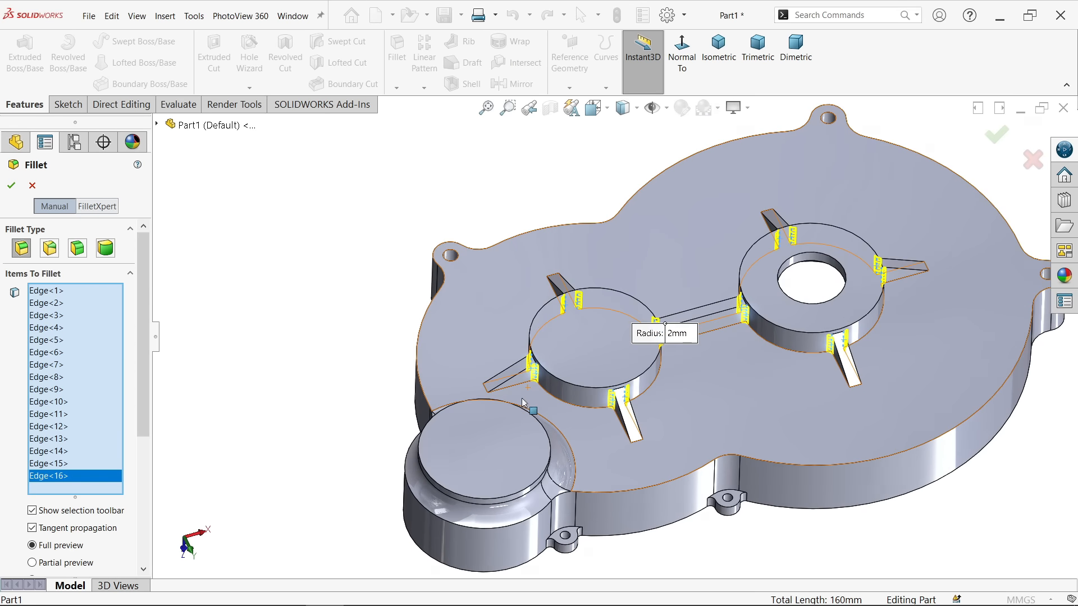
{"action": "scroll", "coordinate": [530, 400], "scroll_direction": "down", "scroll_amount": 2}
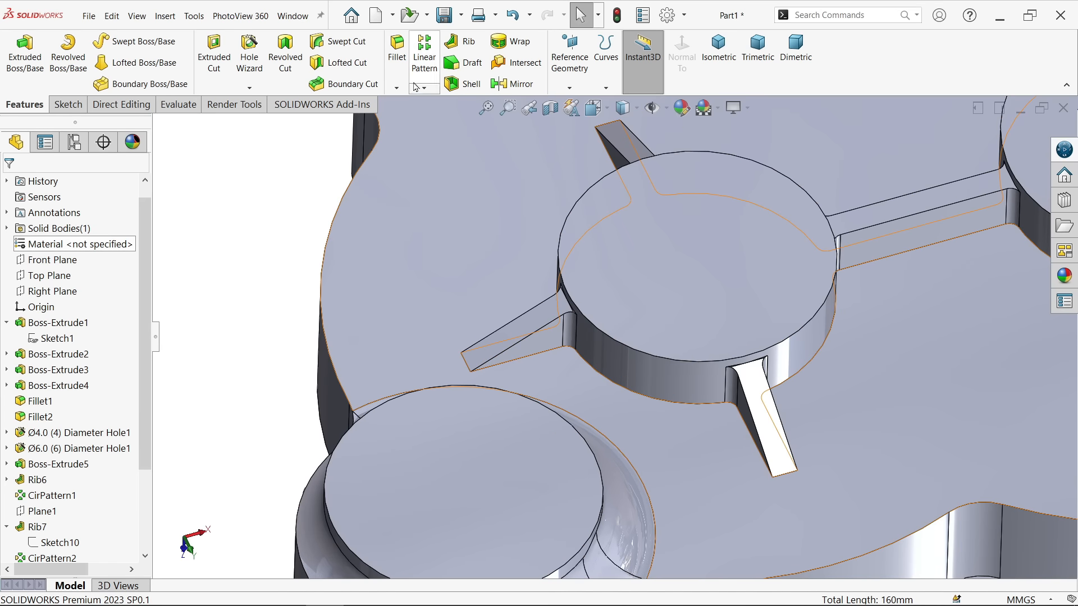
Start a 2 mm symmetric fillet and select three base edges where the middle and bored bosses meet the housing's outer face
{"action": "left_click", "coordinate": [397, 57]}
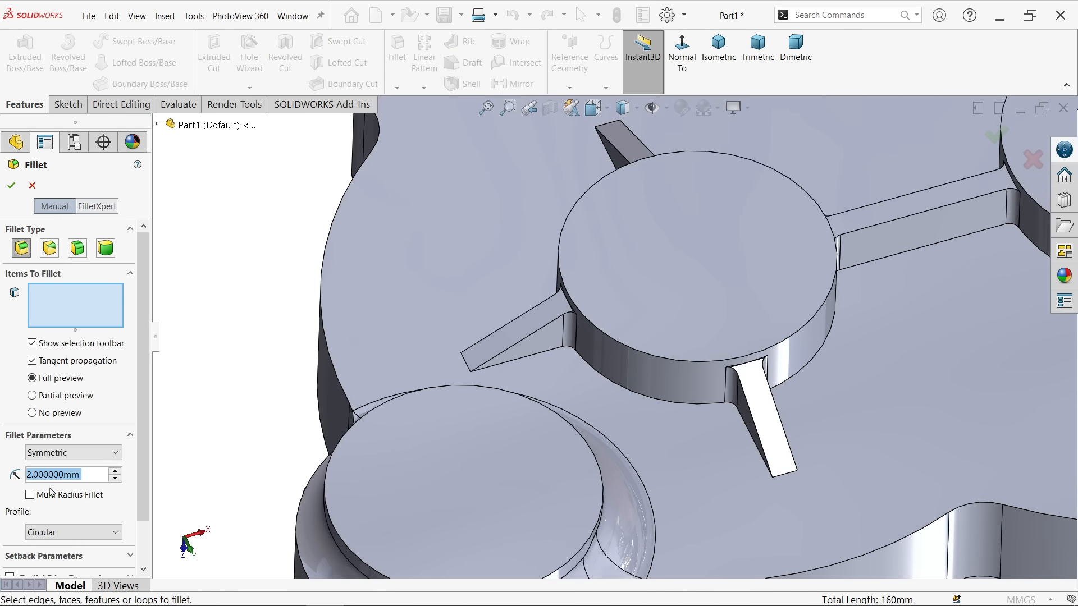
{"action": "left_click", "coordinate": [678, 404]}
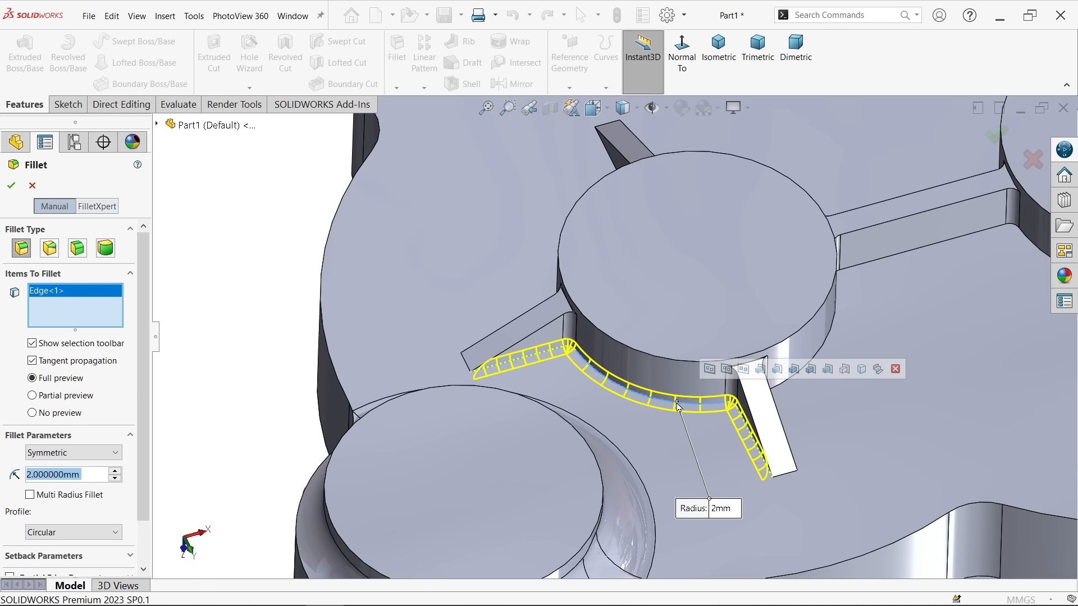
{"action": "left_click", "coordinate": [842, 333]}
{"action": "scroll", "coordinate": [842, 332], "scroll_direction": "up", "scroll_amount": 5}
{"action": "scroll", "coordinate": [915, 337], "scroll_direction": "down", "scroll_amount": 6}
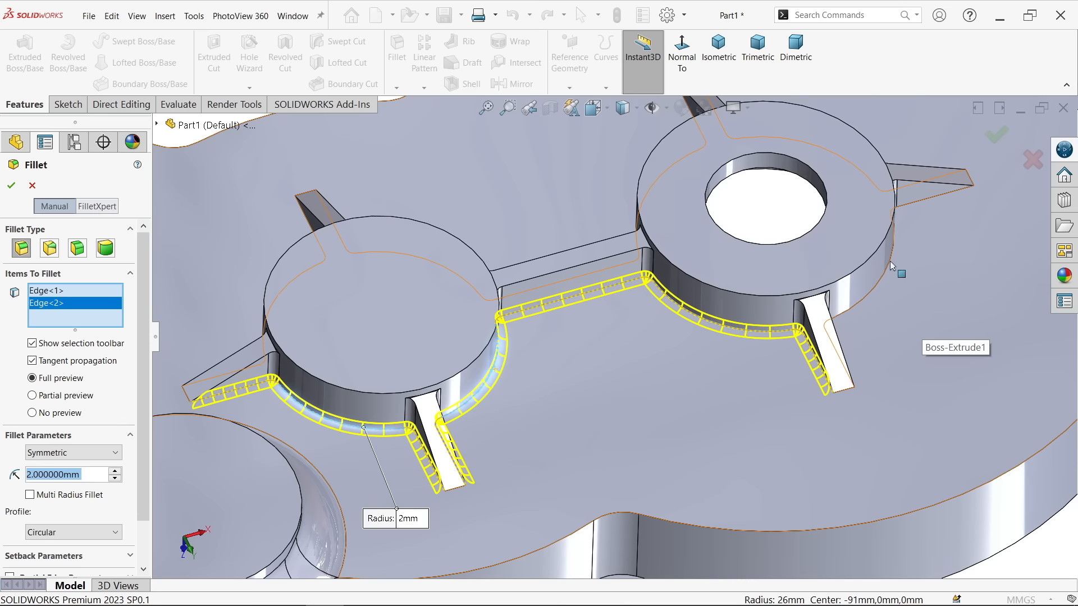
{"action": "left_click", "coordinate": [892, 270]}
{"action": "scroll", "coordinate": [891, 270], "scroll_direction": "up", "scroll_amount": 2}
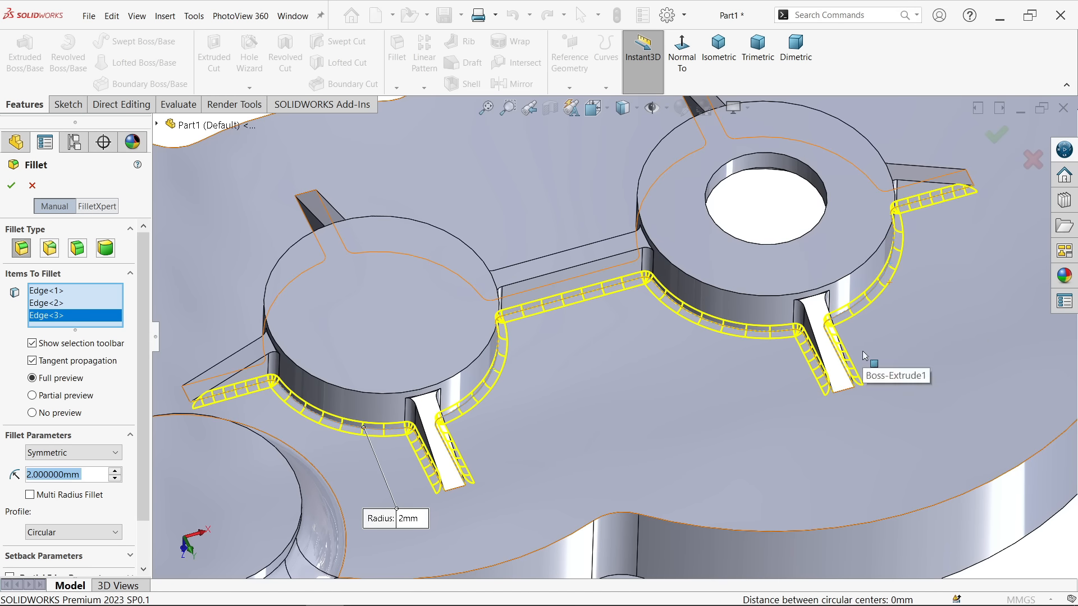
Add the remaining three base edges around the bored and middle bosses to the 2 mm fillet and apply it
{"action": "scroll", "coordinate": [864, 342], "scroll_direction": "up", "scroll_amount": 2}
{"action": "middle_click_drag", "start_coordinate": [864, 343], "coordinate": [704, 271]}
{"action": "scroll", "coordinate": [730, 225], "scroll_direction": "down", "scroll_amount": 3}
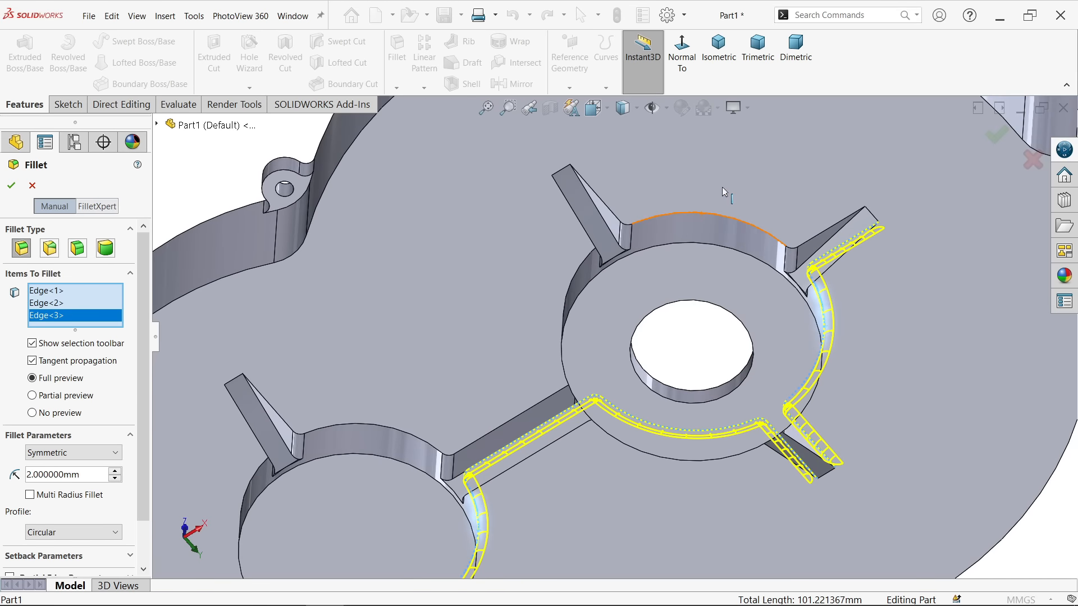
{"action": "left_click", "coordinate": [733, 222]}
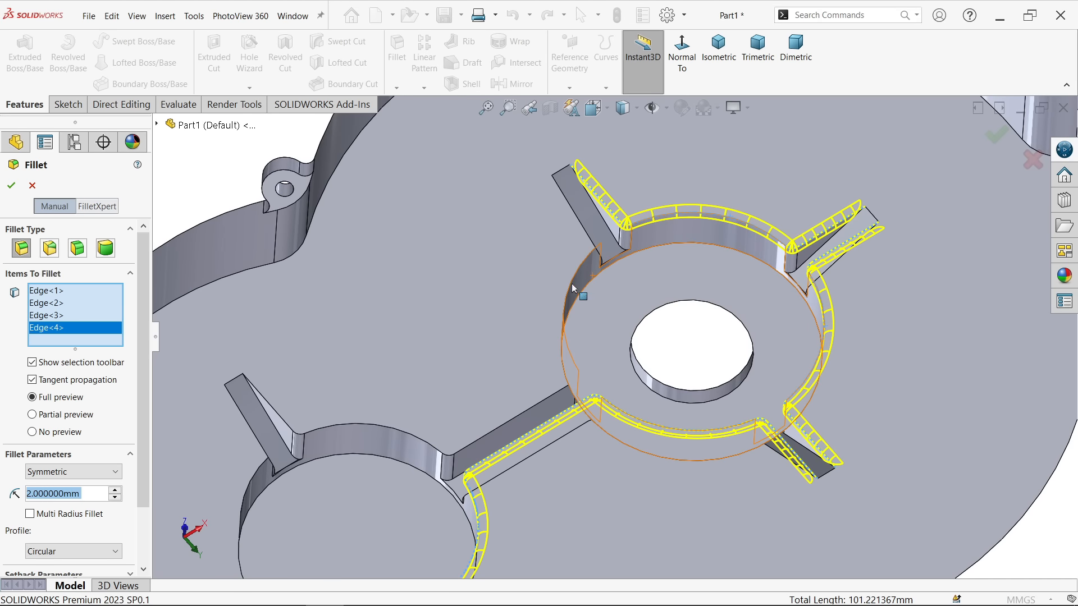
{"action": "left_click", "coordinate": [570, 288]}
{"action": "scroll", "coordinate": [461, 414], "scroll_direction": "up", "scroll_amount": 3}
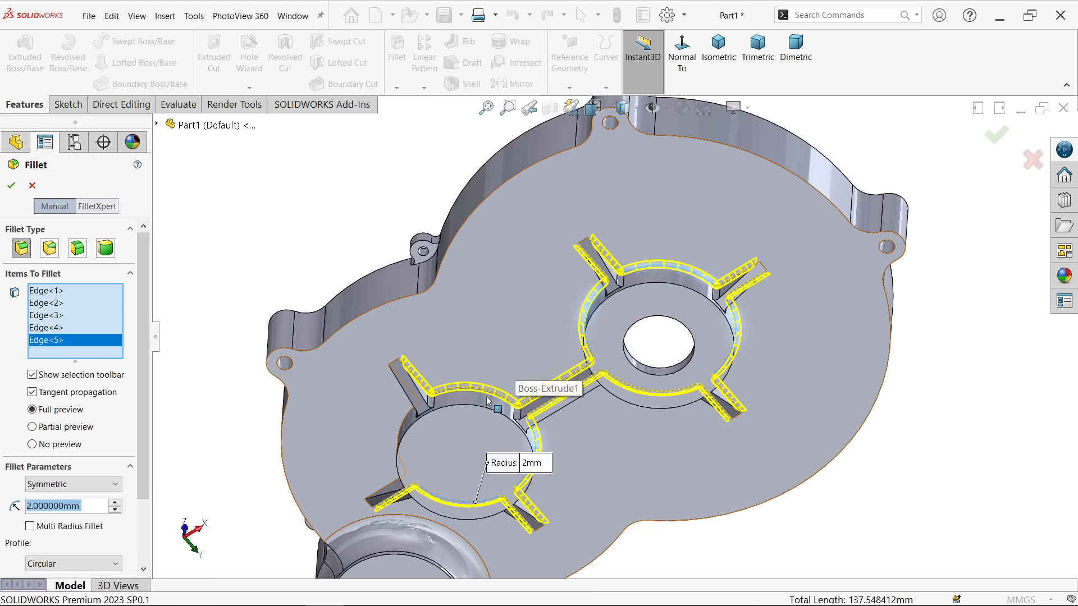
{"action": "scroll", "coordinate": [435, 429], "scroll_direction": "down", "scroll_amount": 3}
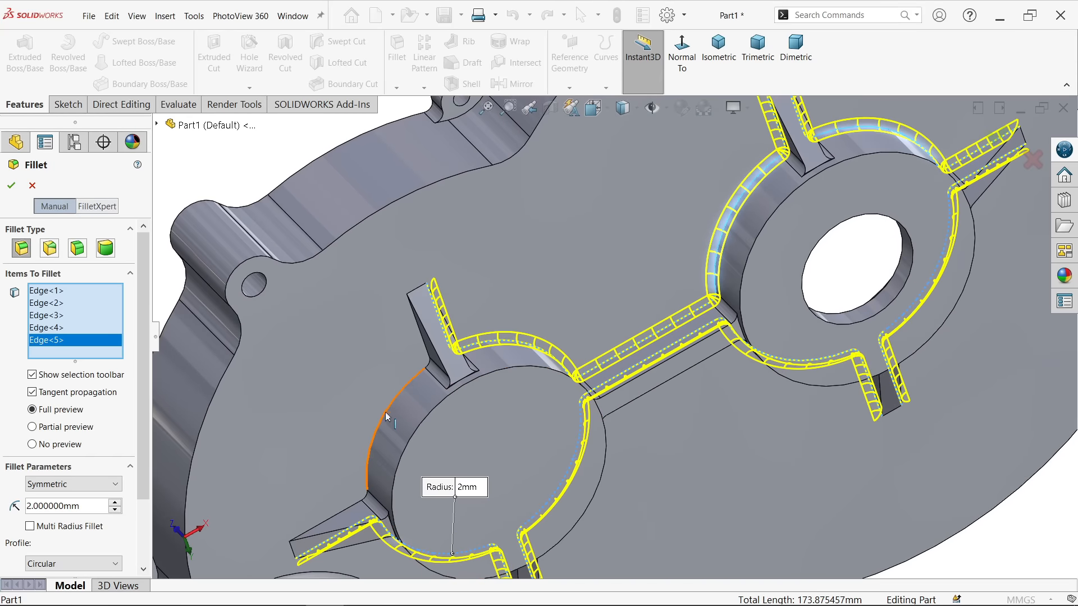
{"action": "left_click", "coordinate": [385, 415]}
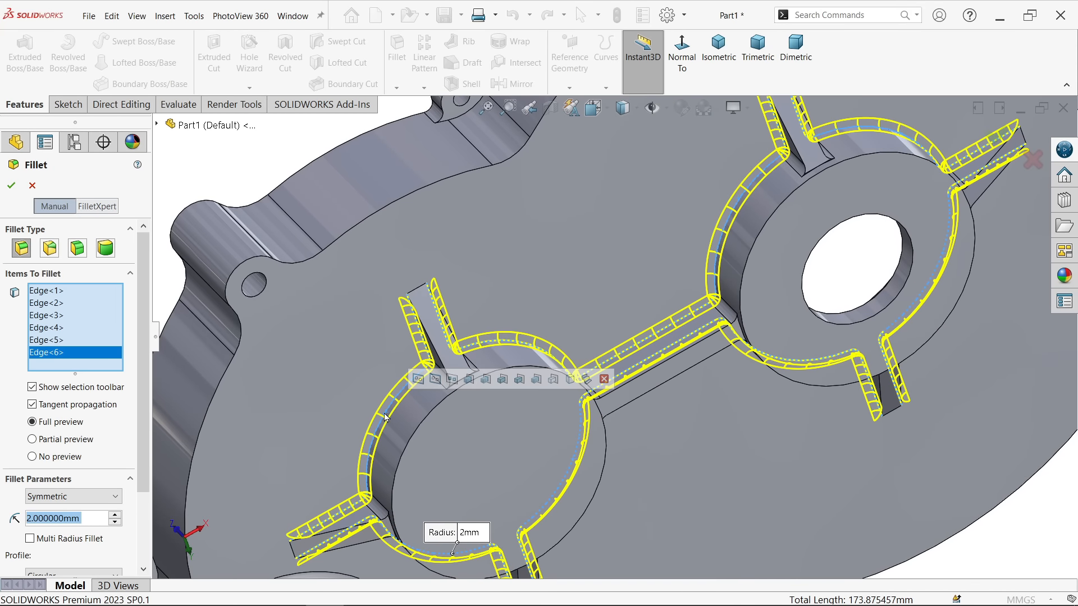
{"action": "left_click", "coordinate": [11, 187]}
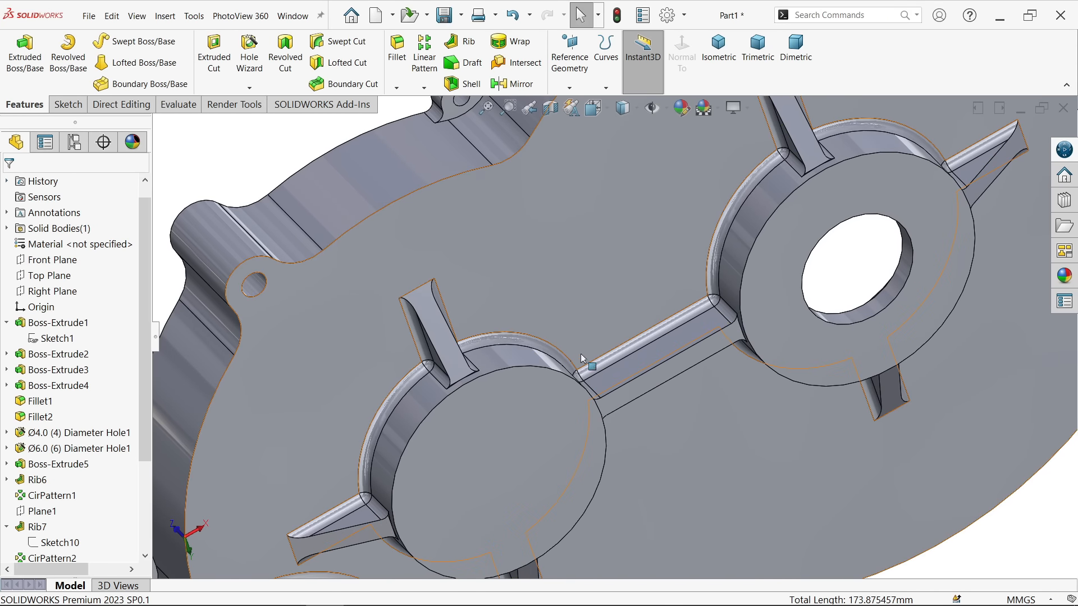
Switch to the trimetric view and assign Alloy Steel as the part's material
{"action": "scroll", "coordinate": [595, 368], "scroll_direction": "up", "scroll_amount": 3}
{"action": "middle_click_drag", "start_coordinate": [610, 373], "coordinate": [570, 221]}
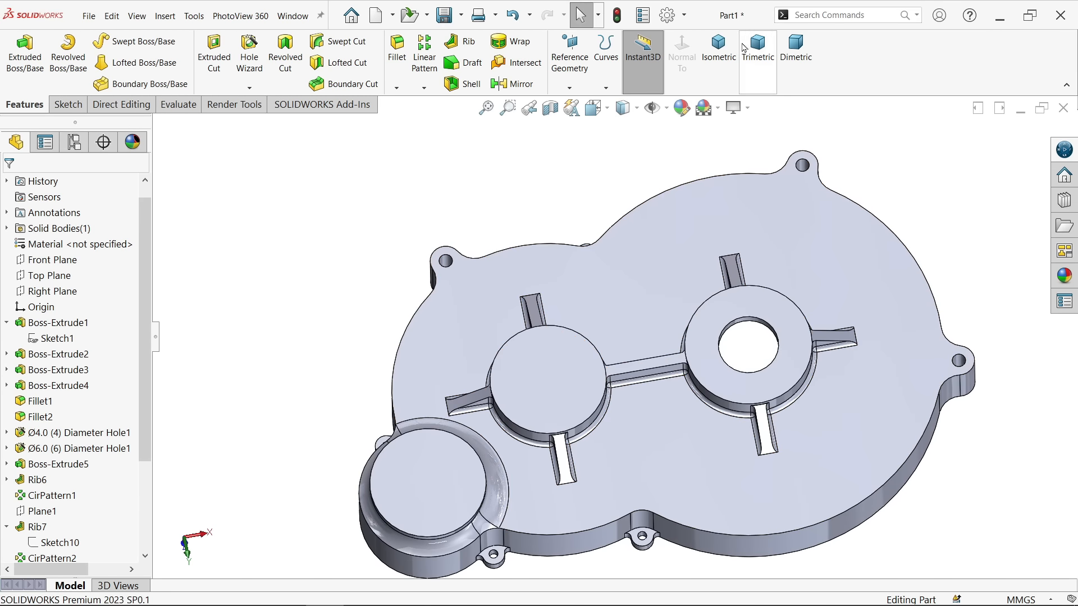
{"action": "left_click", "coordinate": [765, 63]}
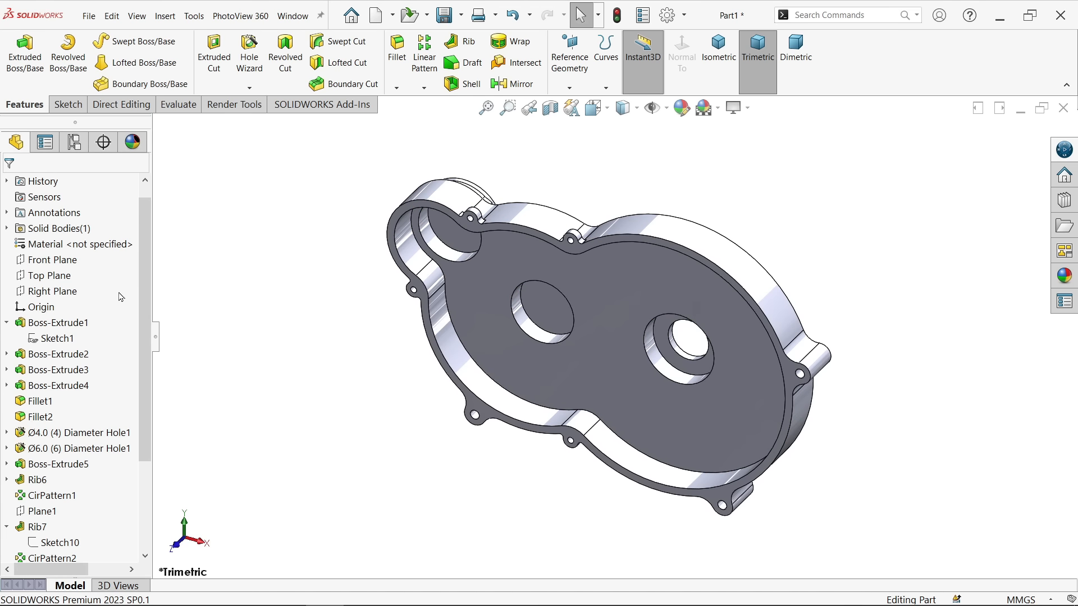
{"action": "scroll", "coordinate": [124, 300], "scroll_direction": "up", "scroll_amount": 1}
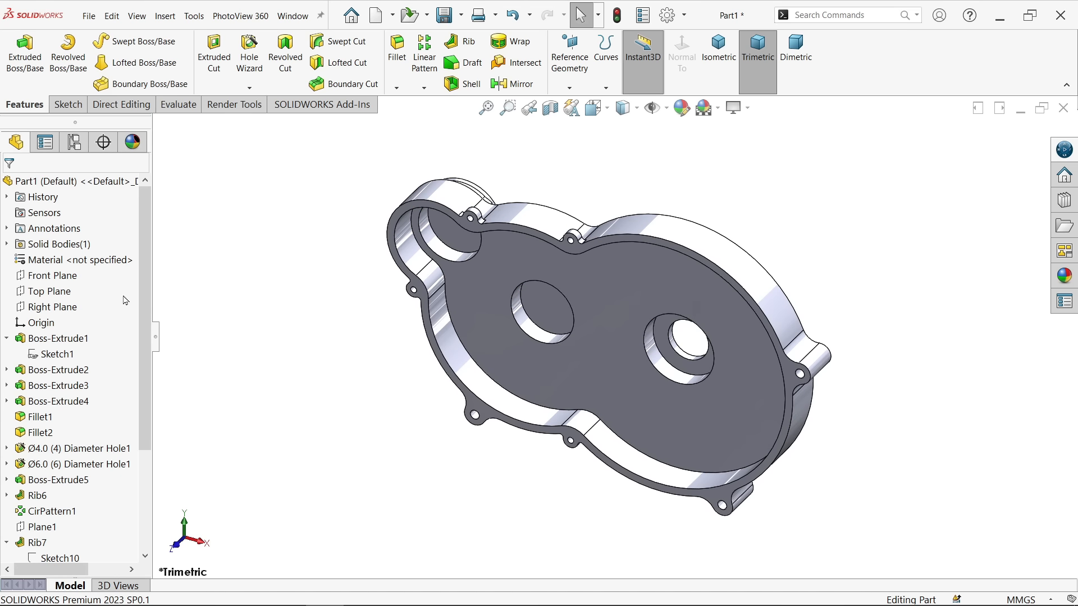
{"action": "right_click", "coordinate": [72, 262]}
{"action": "left_click", "coordinate": [114, 271]}
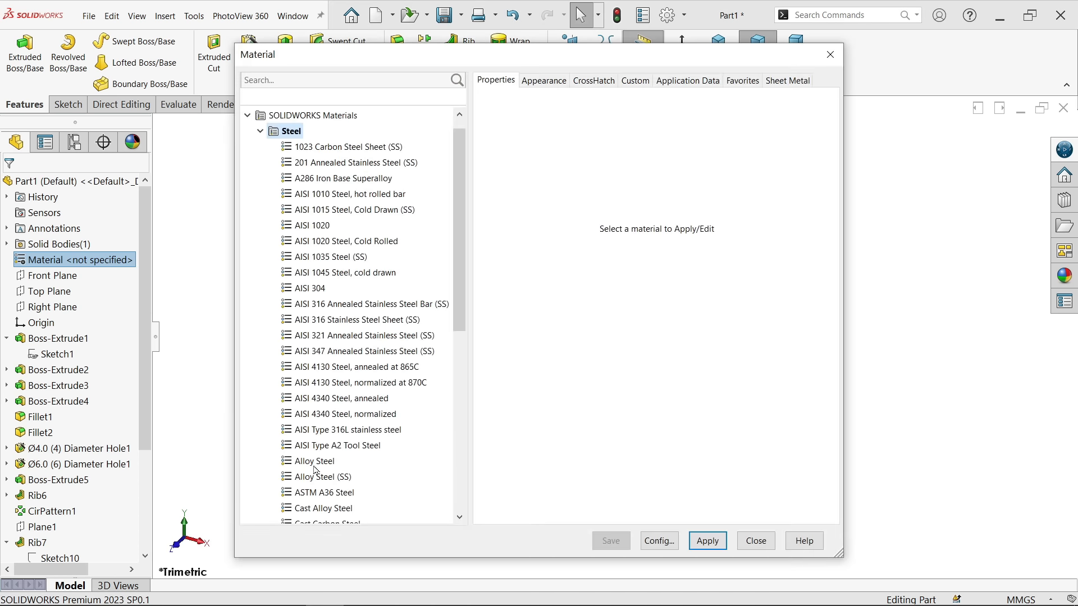
{"action": "left_click", "coordinate": [314, 463]}
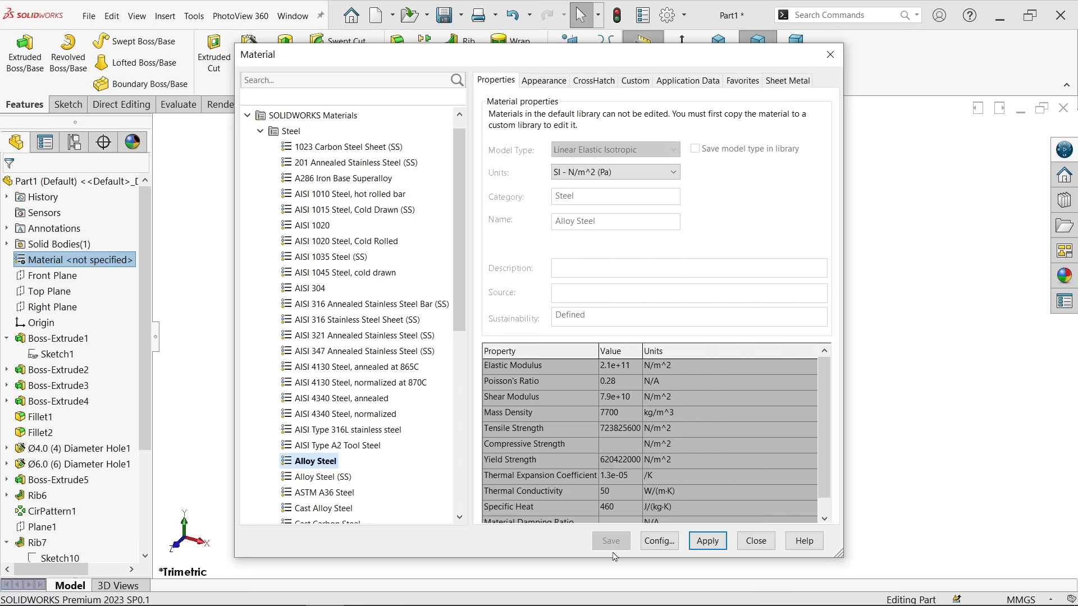
{"action": "left_click", "coordinate": [756, 541]}
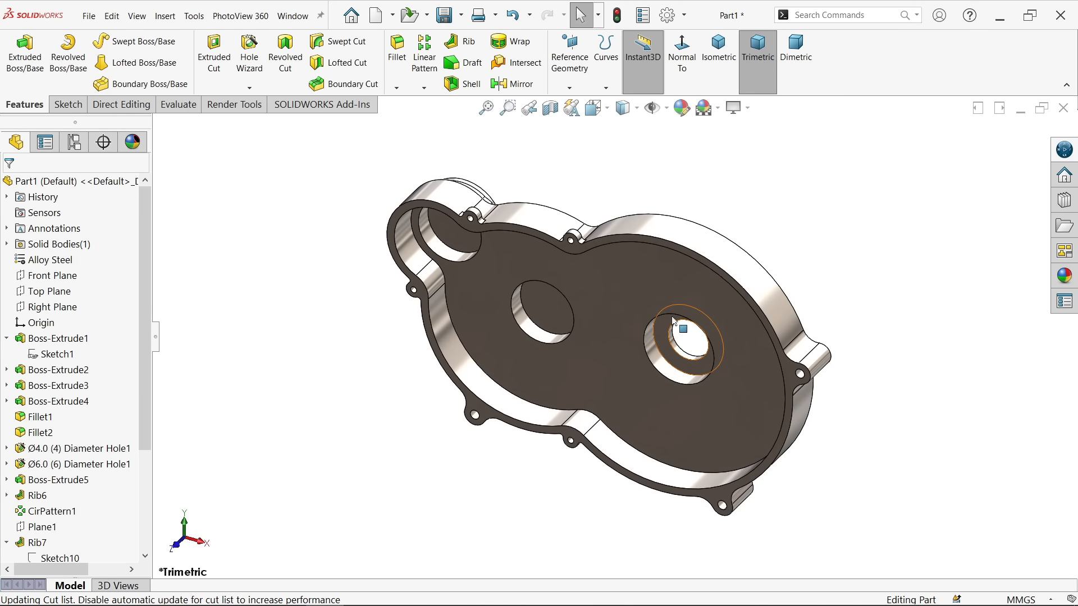
Give the whole part a color appearance in light gray from the standard palette
{"action": "scroll", "coordinate": [673, 321], "scroll_direction": "up", "scroll_amount": 1}
{"action": "scroll", "coordinate": [674, 321], "scroll_direction": "down", "scroll_amount": 1}
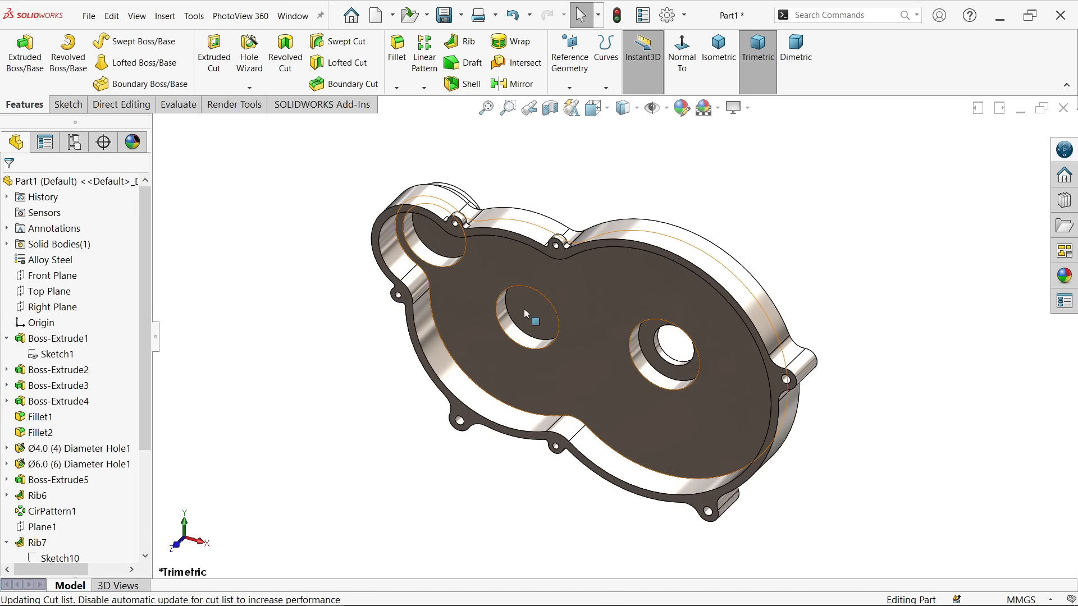
{"action": "left_click", "coordinate": [1065, 276]}
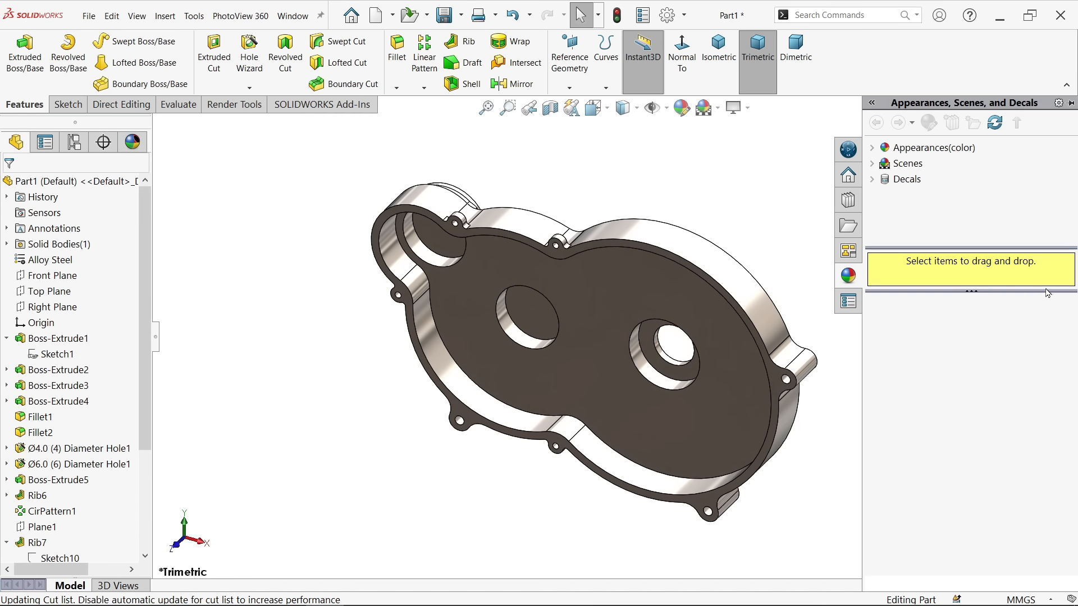
{"action": "left_click", "coordinate": [933, 147]}
{"action": "double_click", "coordinate": [923, 347]}
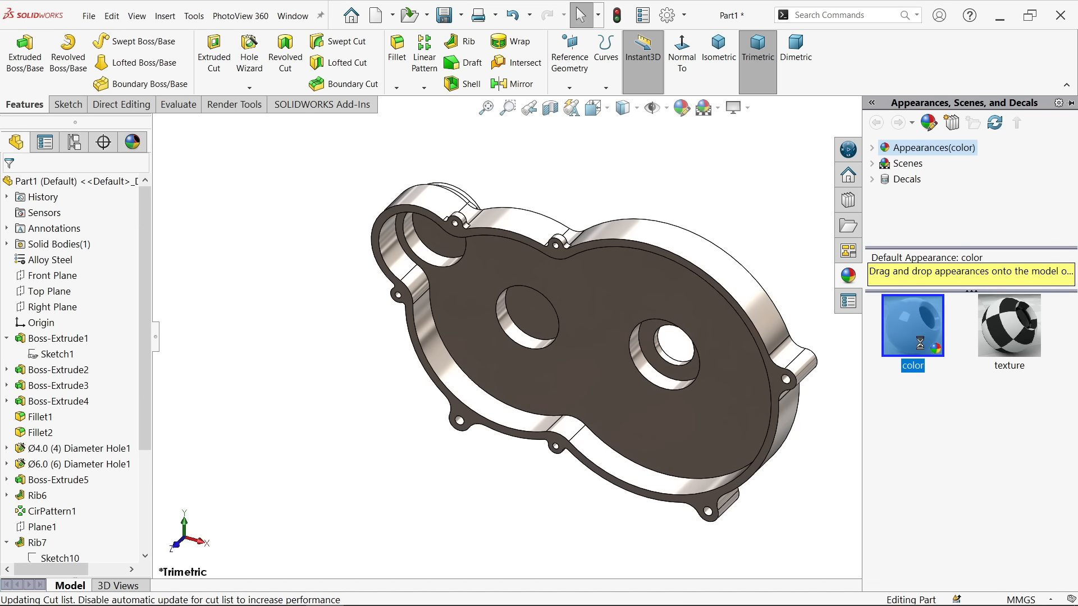
{"action": "left_click", "coordinate": [685, 114]}
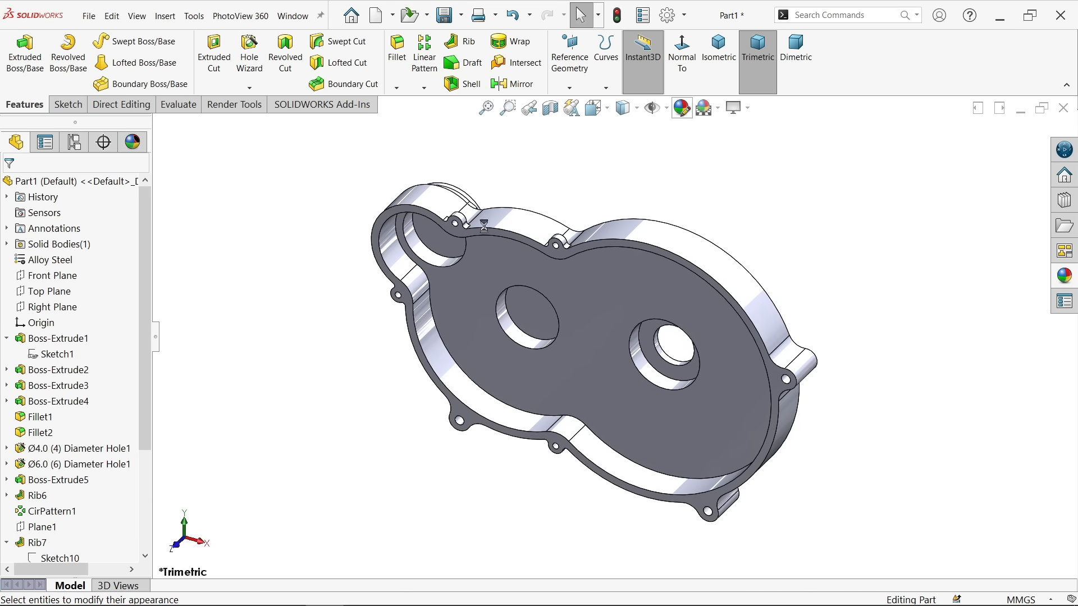
{"action": "left_click", "coordinate": [109, 502]}
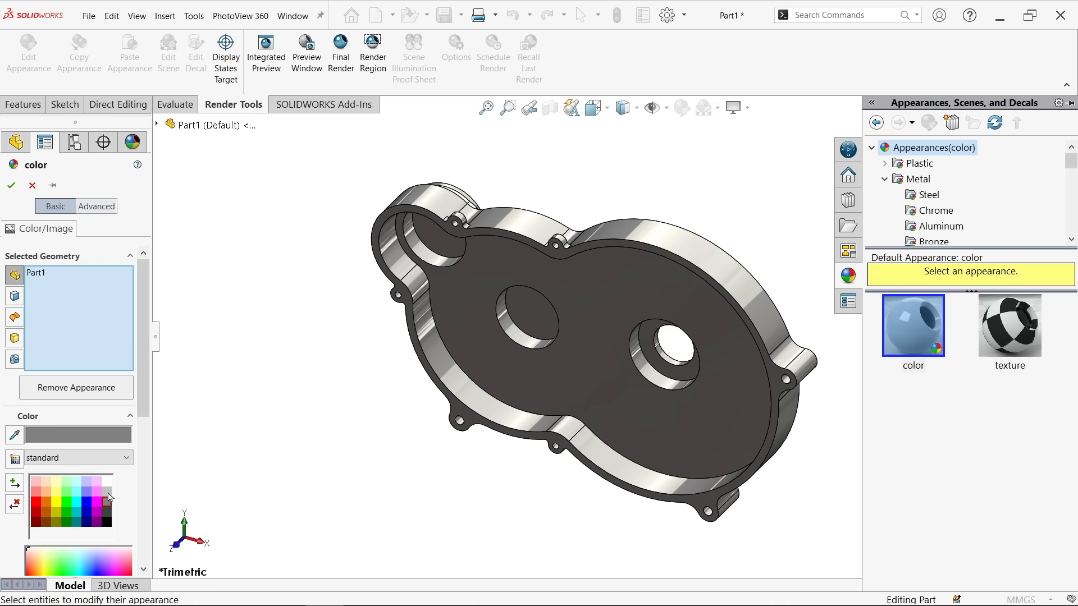
{"action": "left_click", "coordinate": [108, 494]}
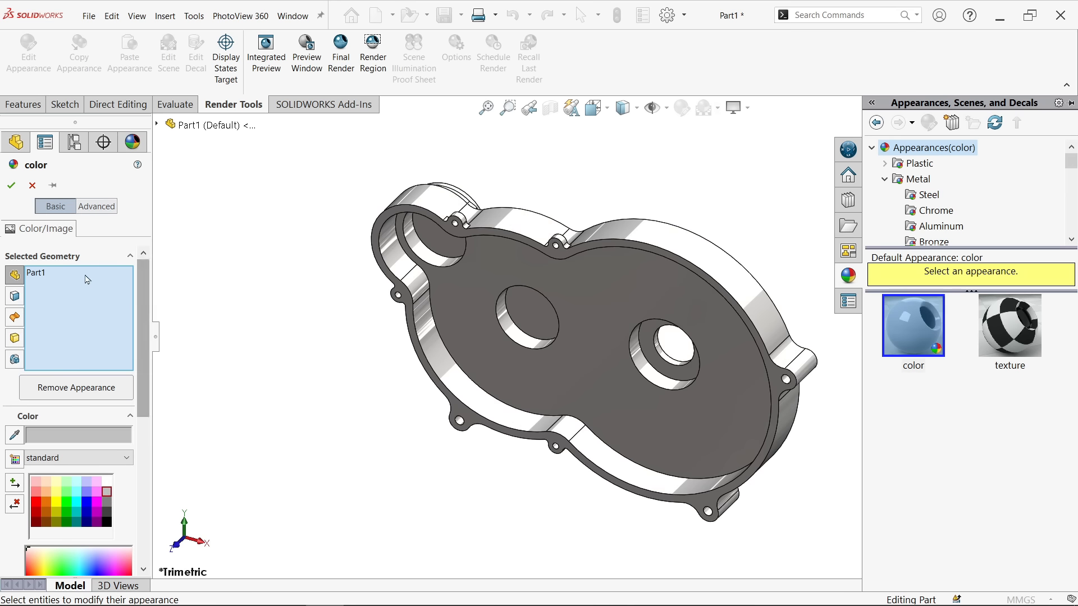
{"action": "left_click", "coordinate": [11, 186]}
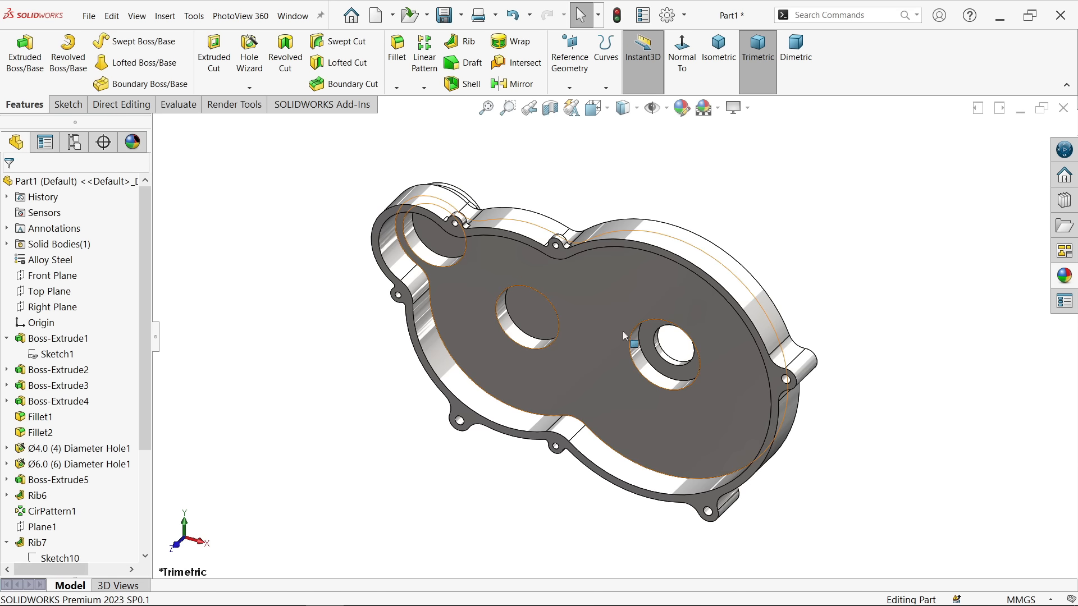
Start saving the housing part and create a Desktop folder named Two Stage Reduction Gearbox for it
{"action": "left_click", "coordinate": [444, 11]}
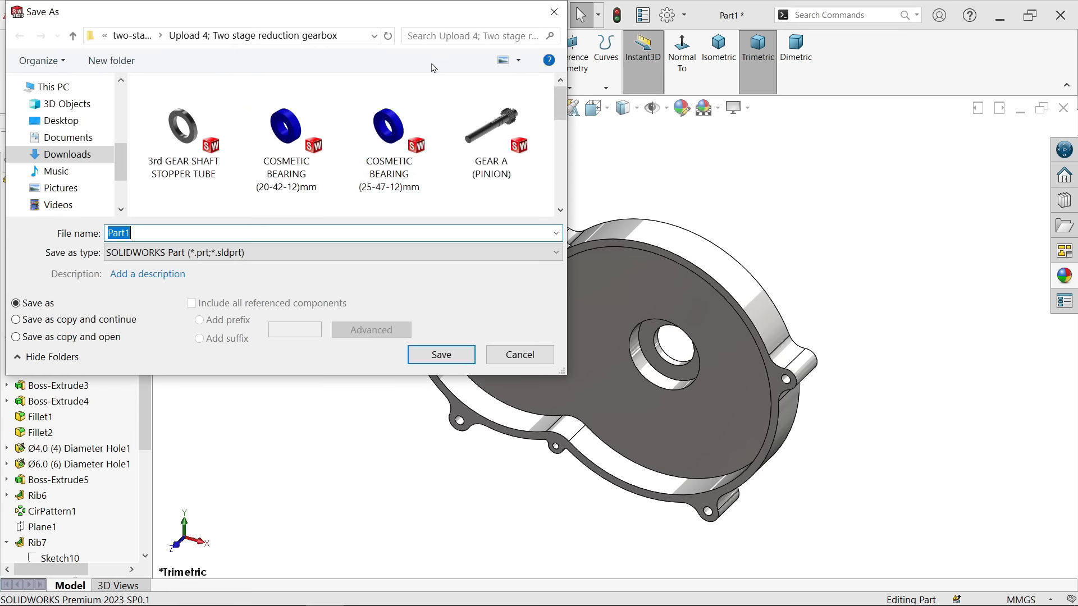
{"action": "left_click", "coordinate": [78, 125]}
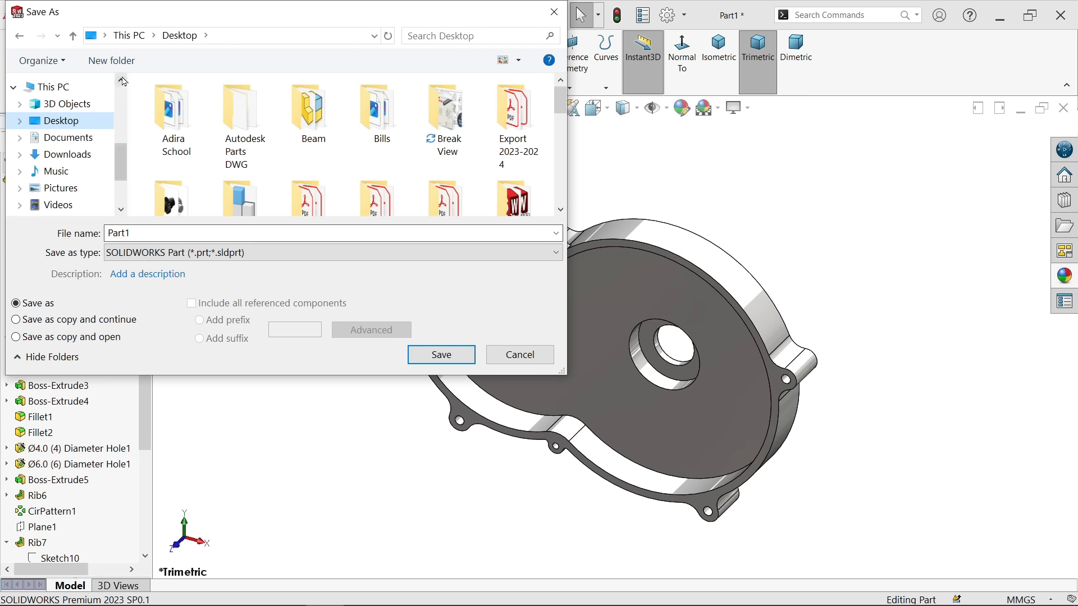
{"action": "left_click", "coordinate": [123, 65]}
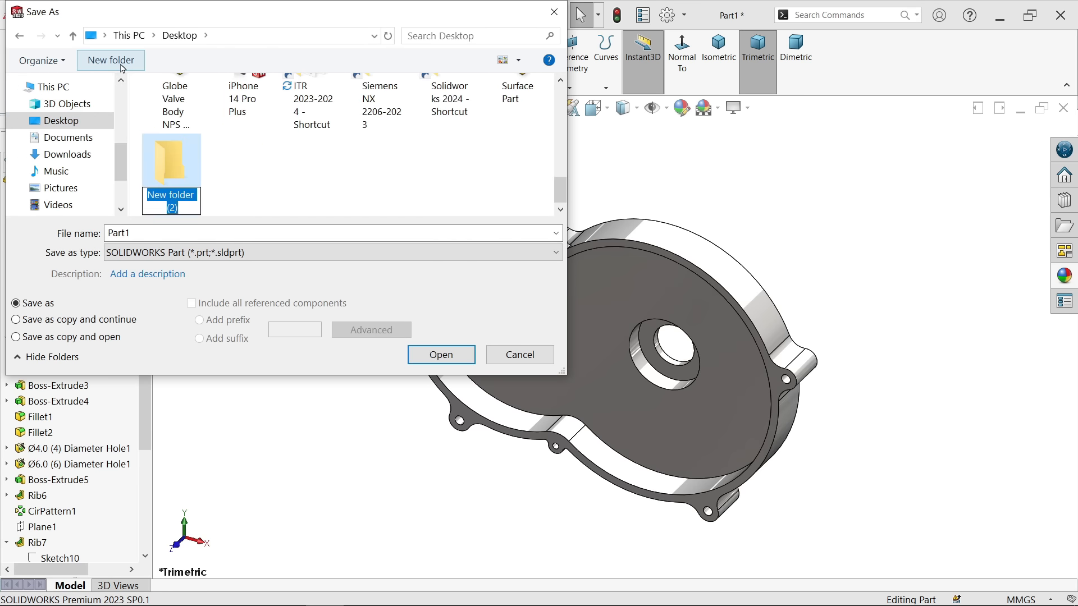
{"action": "type", "text": "Two Stage"}
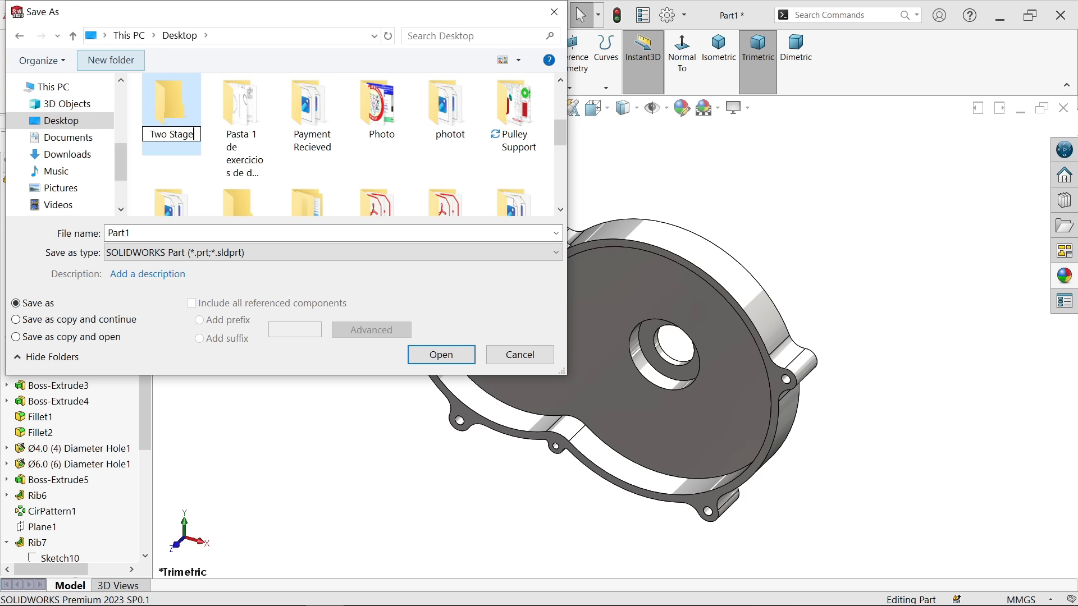
{"action": "type", "text": " Red"}
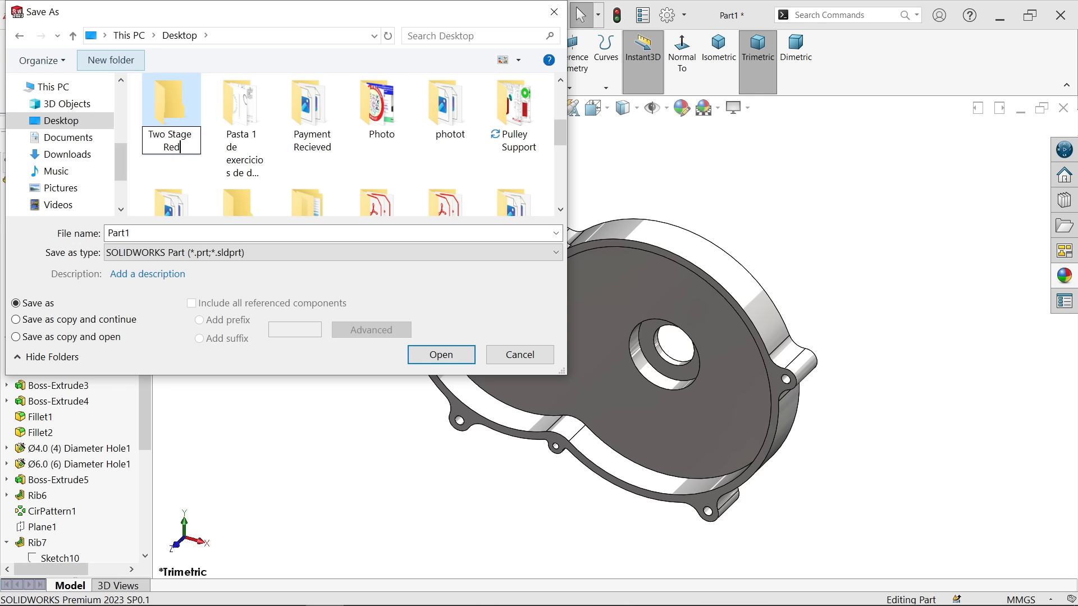
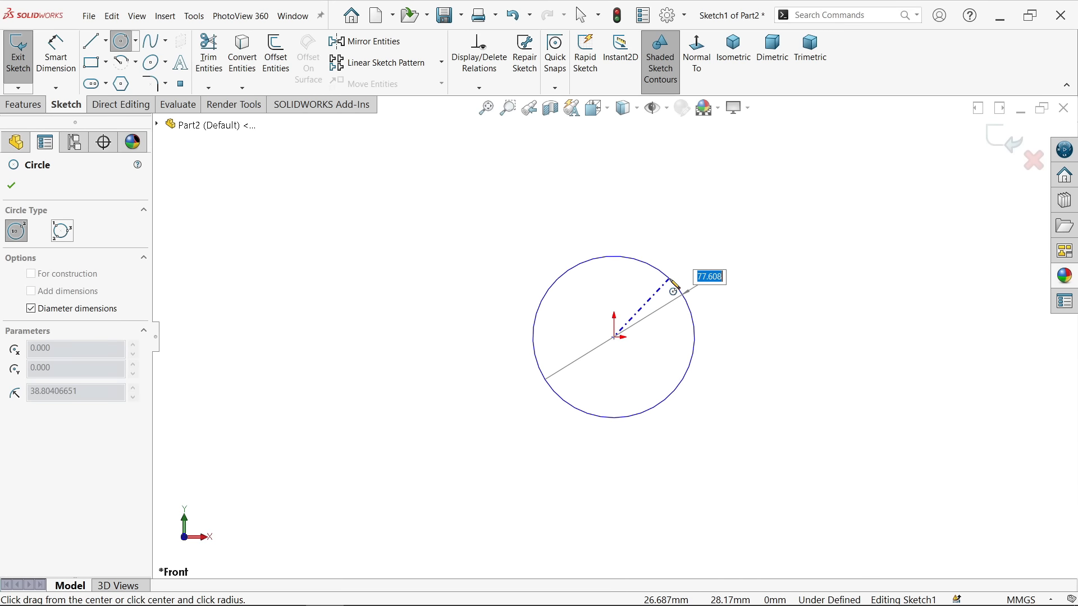
Set the diameter of the circle centred on the origin to 30 mm and finish the circle
{"action": "type", "text": "30"}
{"action": "key", "text": "Return"}
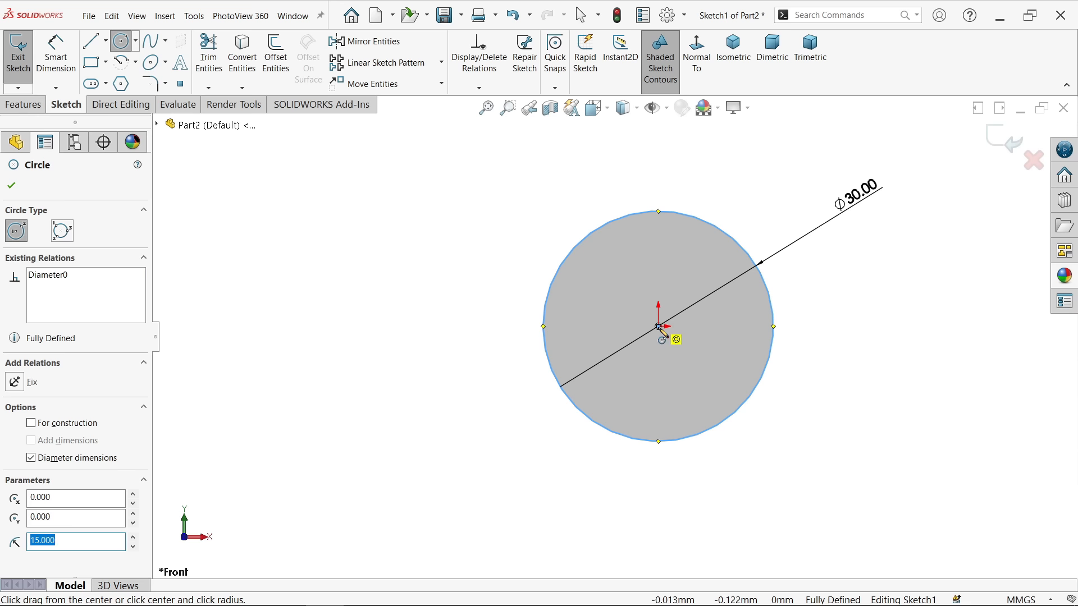
{"action": "left_click", "coordinate": [661, 336]}
{"action": "key", "text": "Escape"}
{"action": "key", "text": "Escape"}
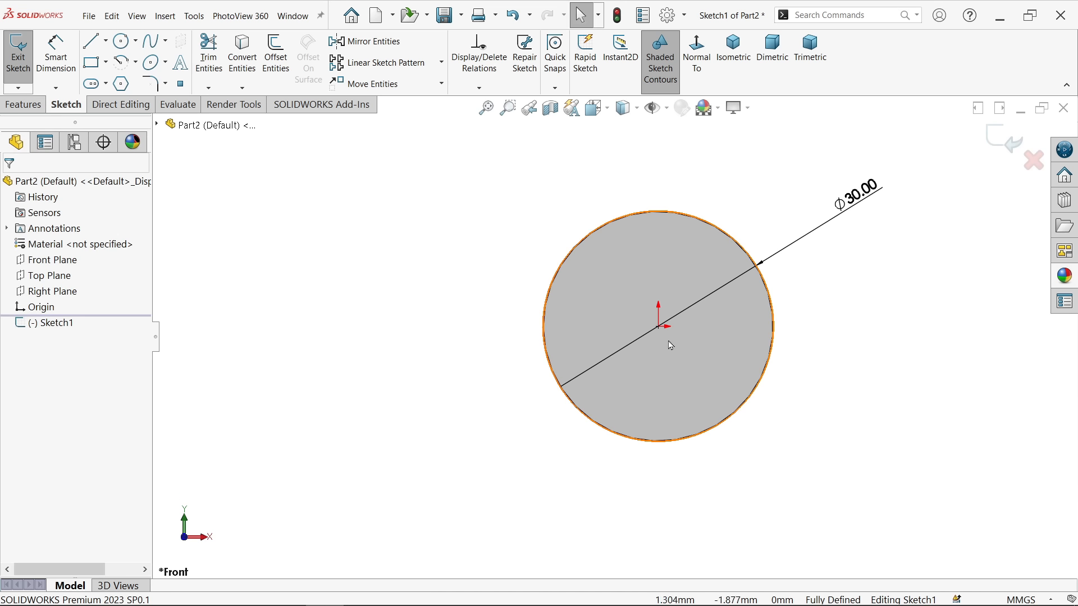
Draw a concentric circle of 20 mm diameter at the origin inside the outer circle
{"action": "left_click", "coordinate": [121, 41]}
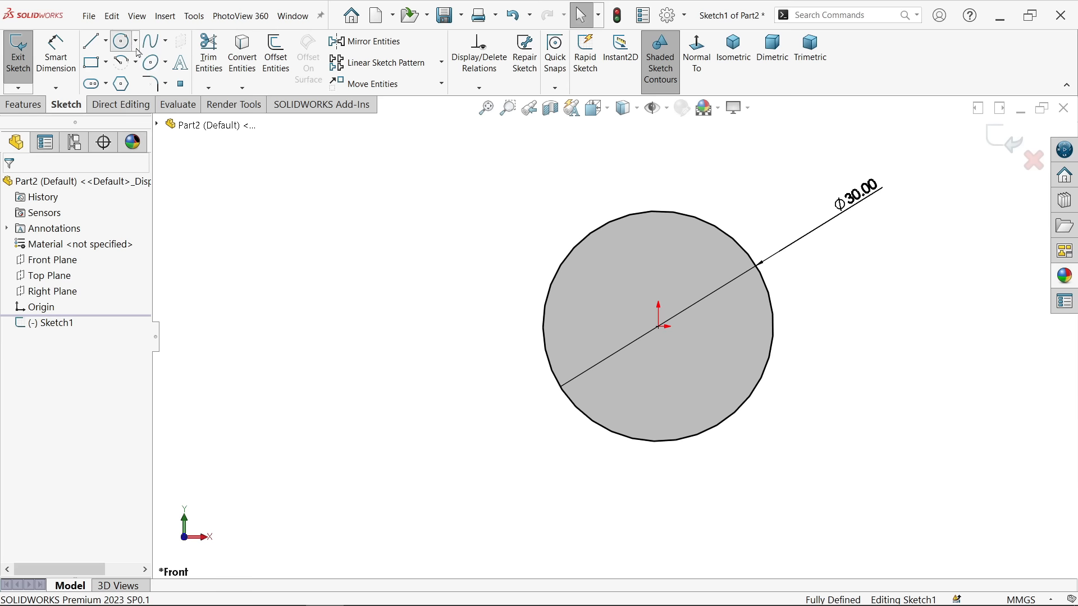
{"action": "left_click", "coordinate": [658, 326]}
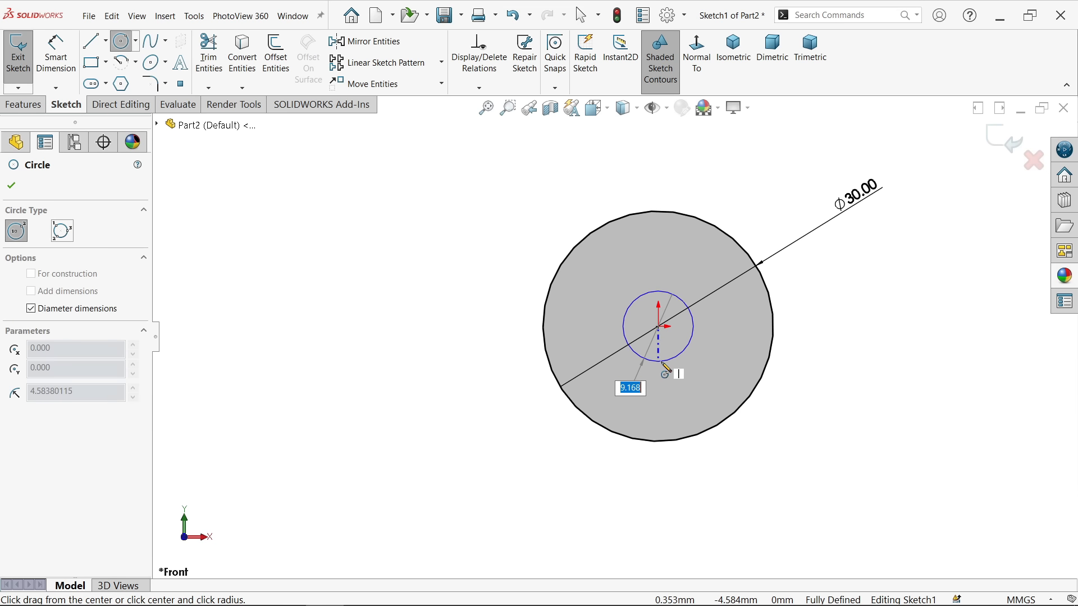
{"action": "type", "text": "20"}
{"action": "key", "text": "Return"}
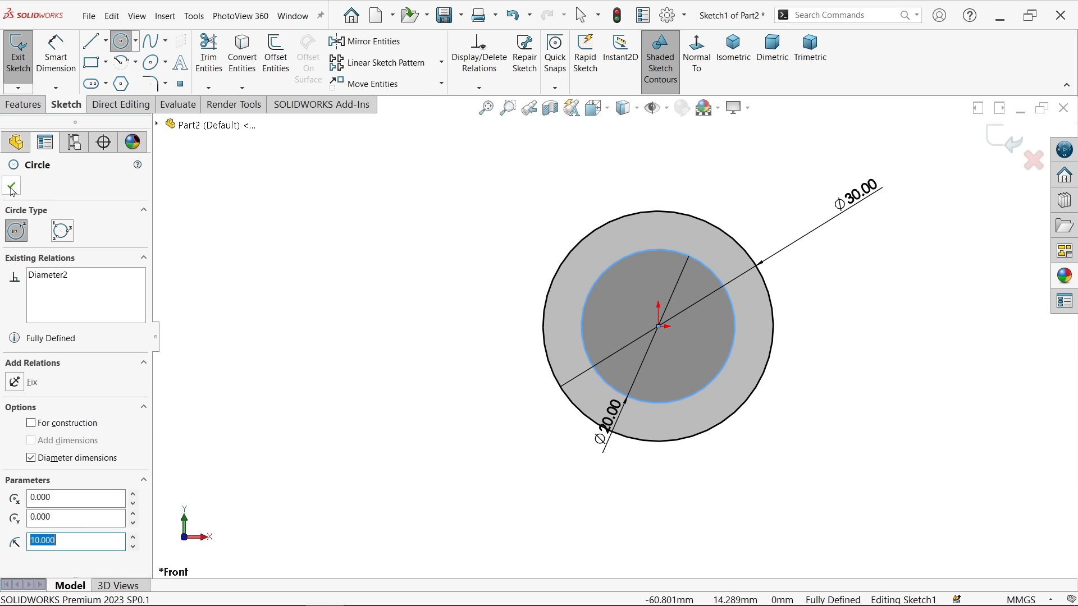
{"action": "left_click", "coordinate": [12, 189]}
Extrude the ring profile between the two circles to a blind depth of 4 mm
{"action": "left_click", "coordinate": [23, 105]}
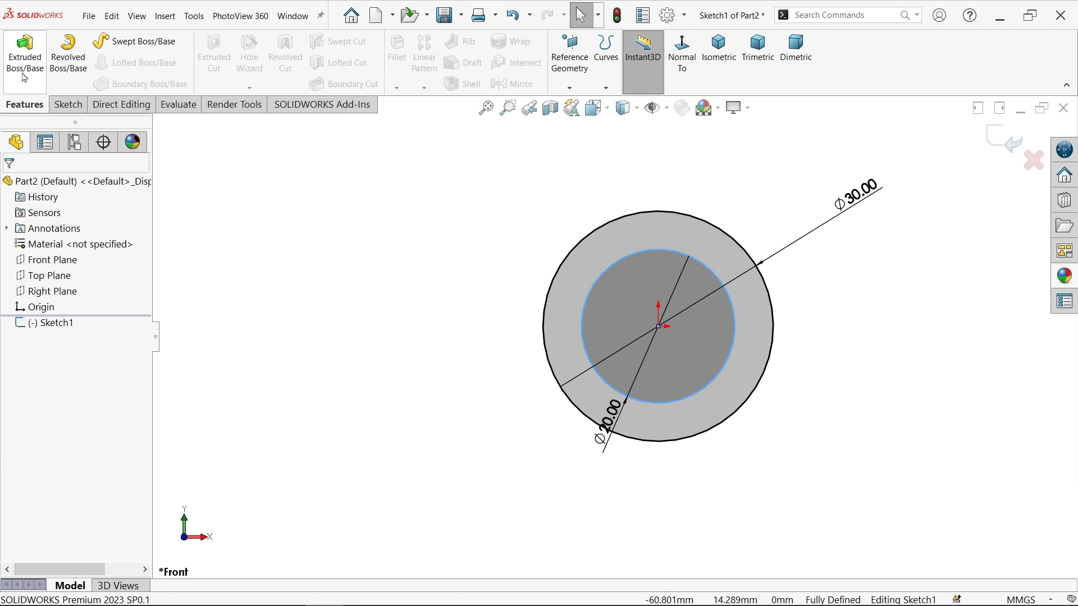
{"action": "left_click", "coordinate": [24, 63]}
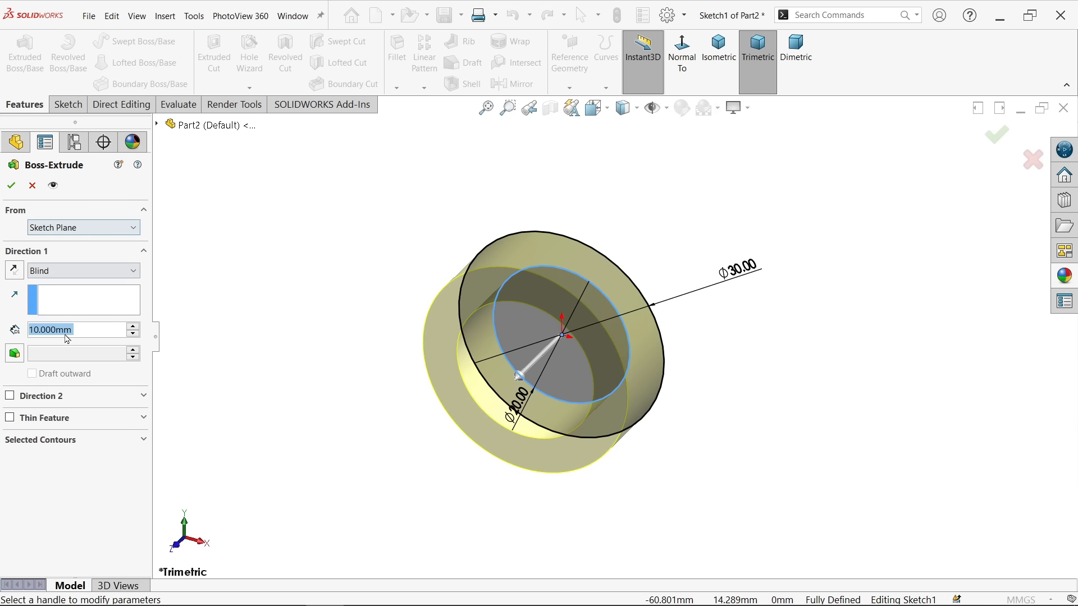
{"action": "type", "text": "4"}
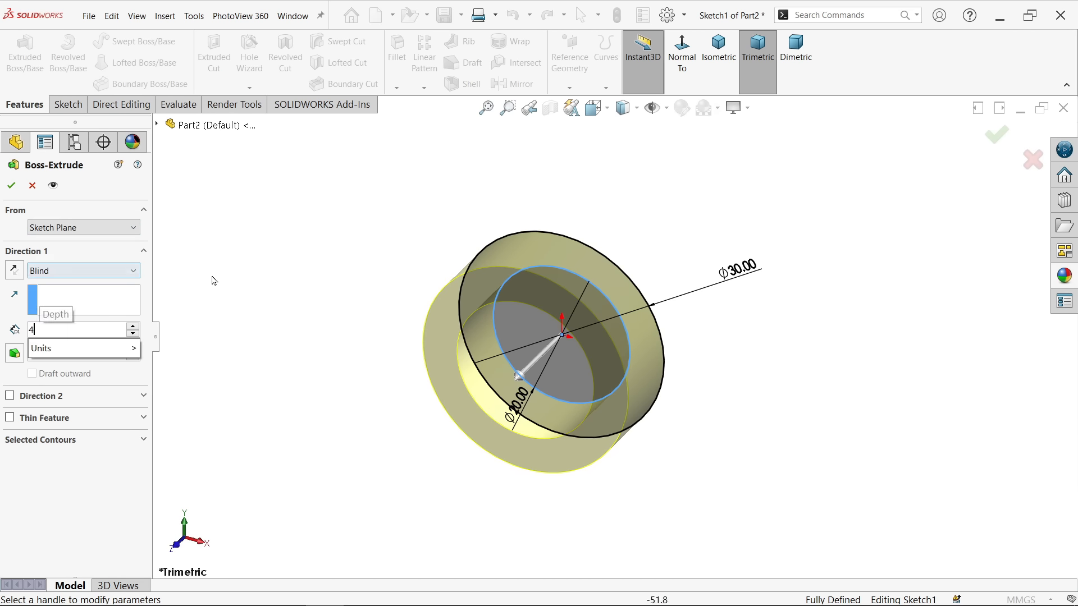
{"action": "key", "text": "Return"}
{"action": "left_click", "coordinate": [11, 185]}
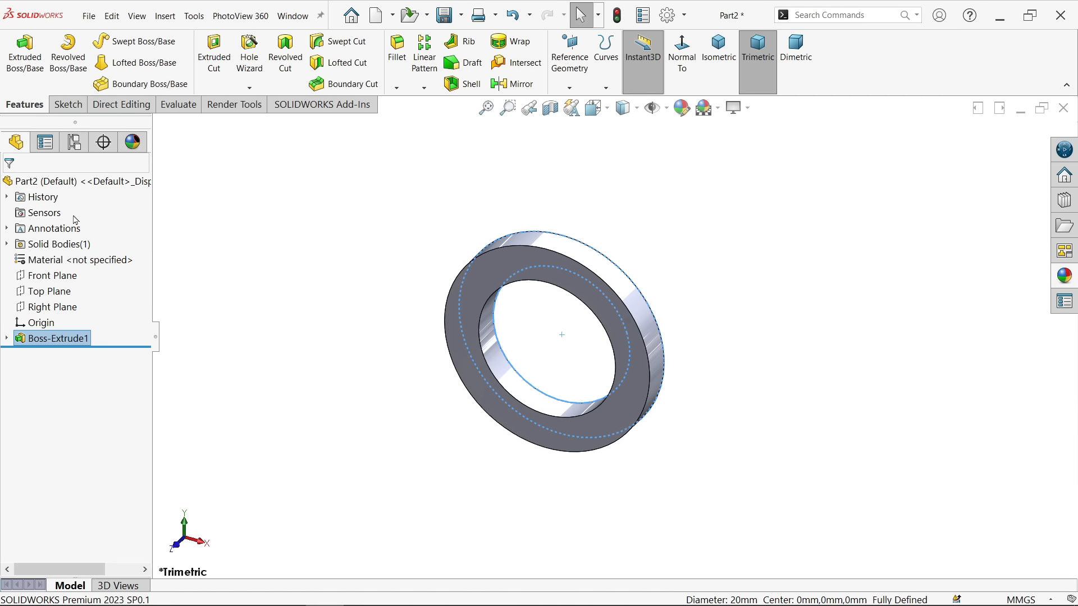
{"action": "left_click", "coordinate": [223, 287]}
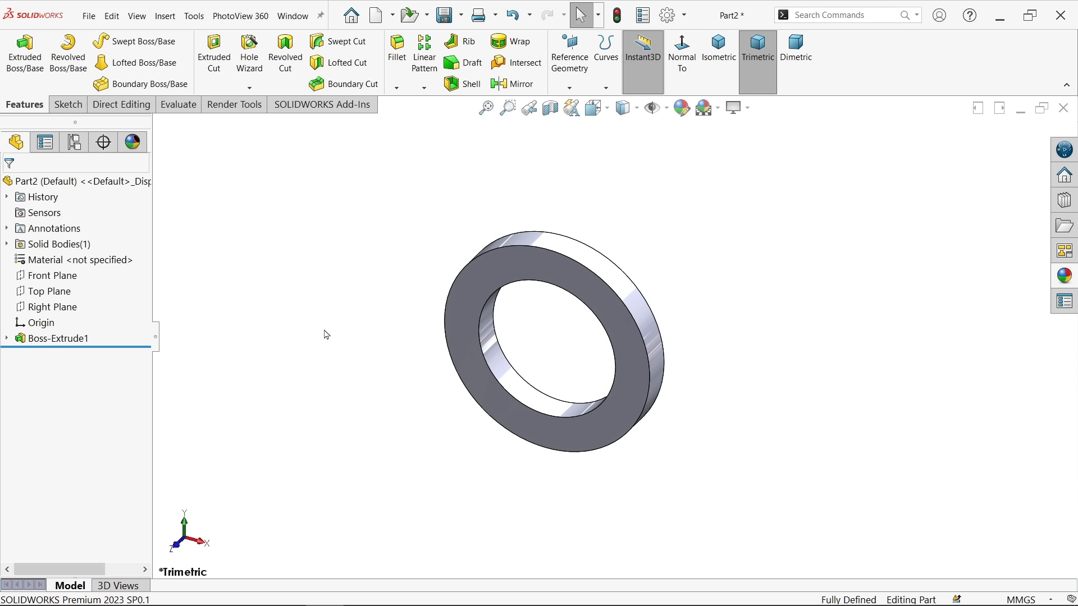
Assign Alloy Steel (SS) from the Steel materials to the ring part
{"action": "left_click", "coordinate": [87, 261]}
{"action": "right_click", "coordinate": [87, 263]}
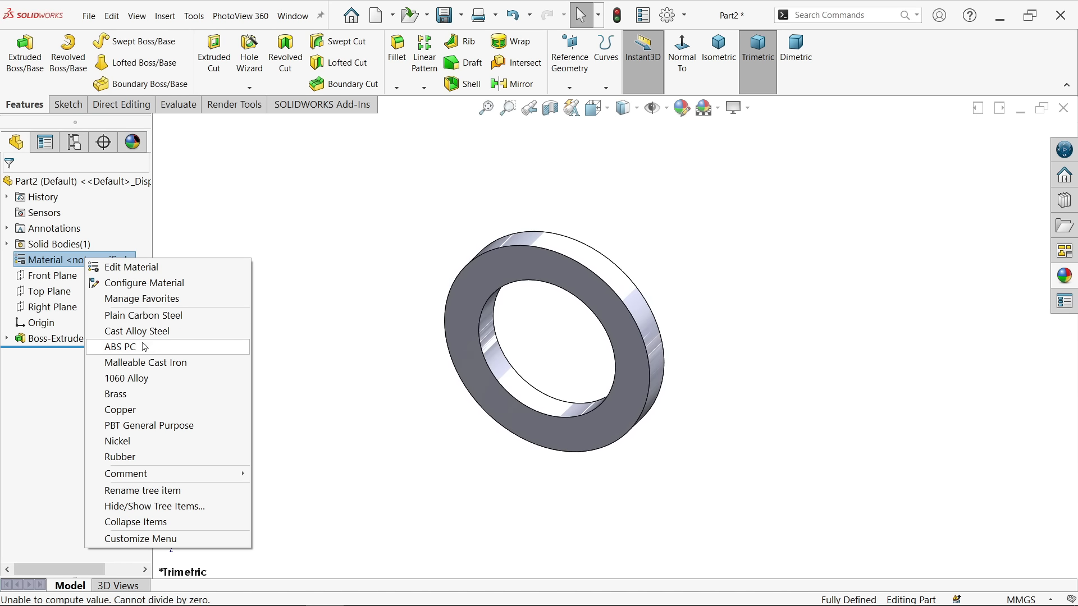
{"action": "left_click", "coordinate": [148, 274]}
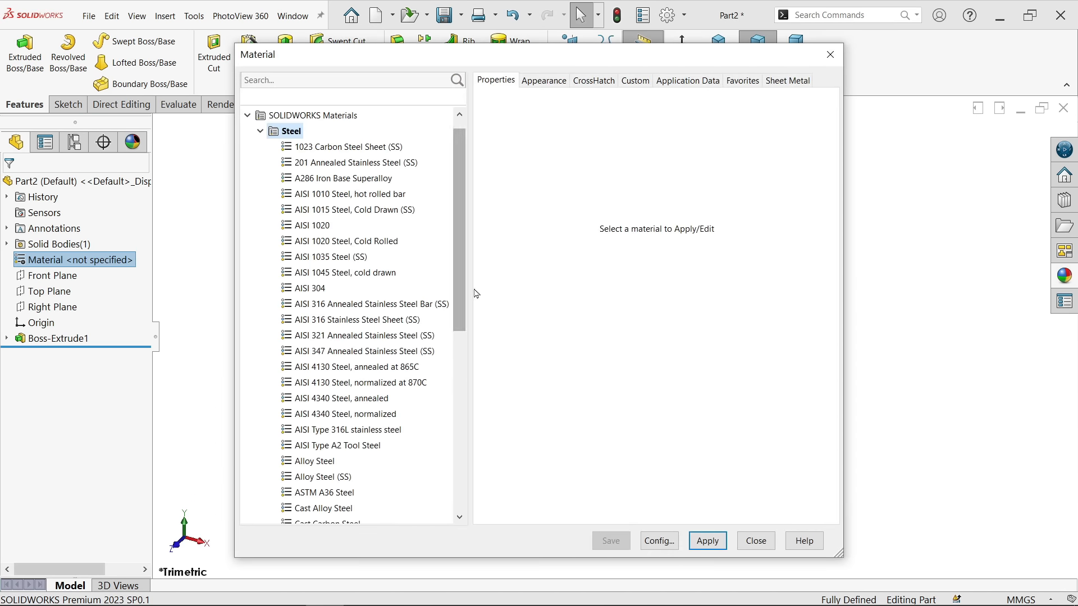
{"action": "left_click", "coordinate": [326, 477]}
{"action": "left_click", "coordinate": [708, 541]}
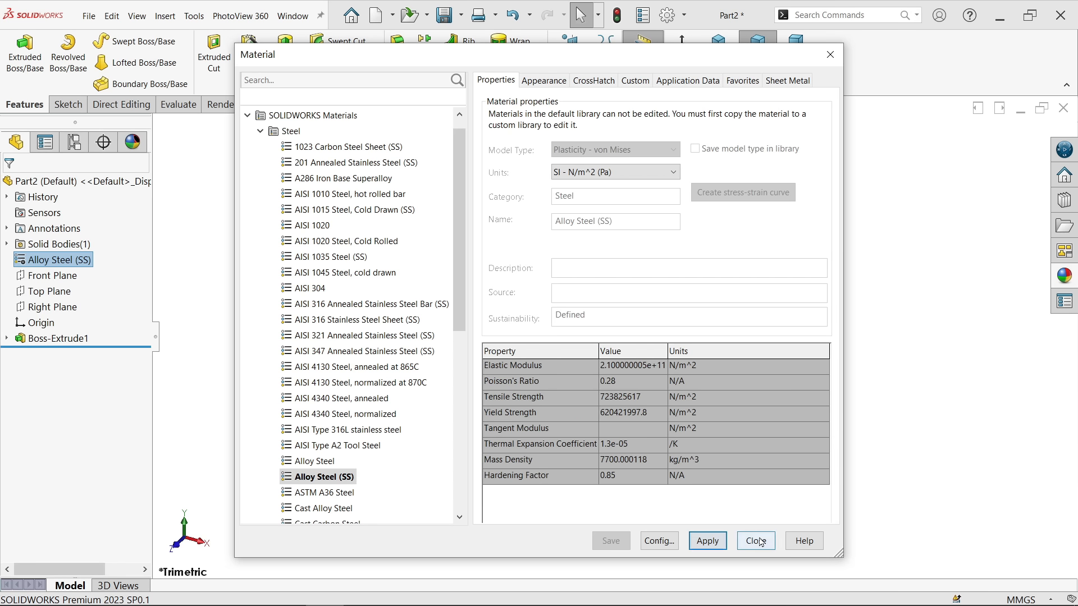
{"action": "left_click", "coordinate": [757, 540]}
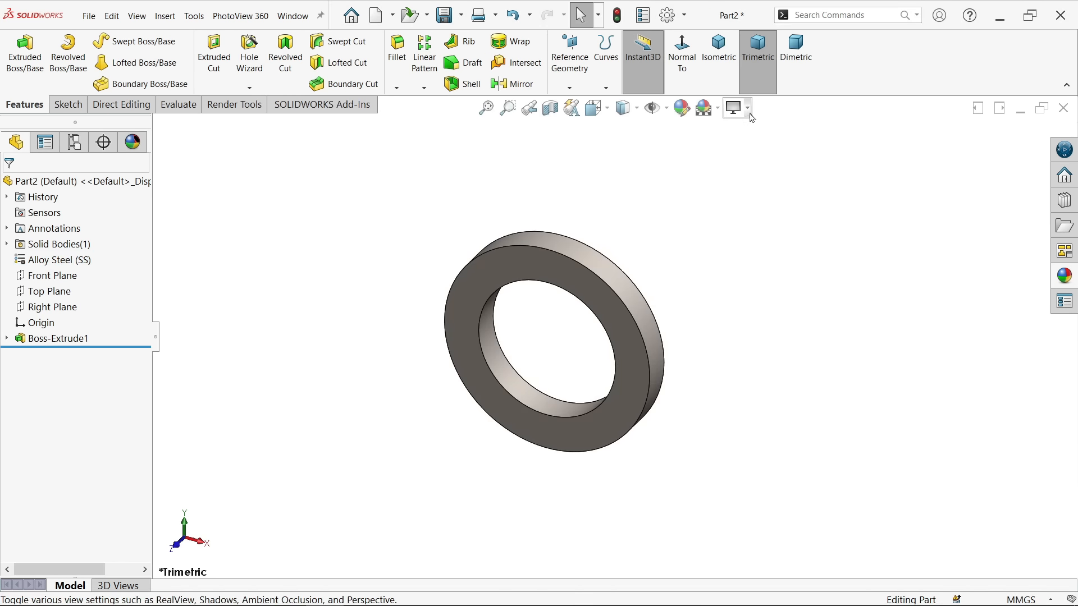
Apply the polished steel appearance from the Steel appearances to the ring
{"action": "left_click", "coordinate": [749, 110]}
{"action": "mouse_move", "coordinate": [656, 301]}
{"action": "middle_mouse_down"}
{"action": "mouse_move", "coordinate": [645, 298]}
{"action": "mouse_move", "coordinate": [661, 297]}
{"action": "middle_mouse_up"}
{"action": "left_click", "coordinate": [1064, 276]}
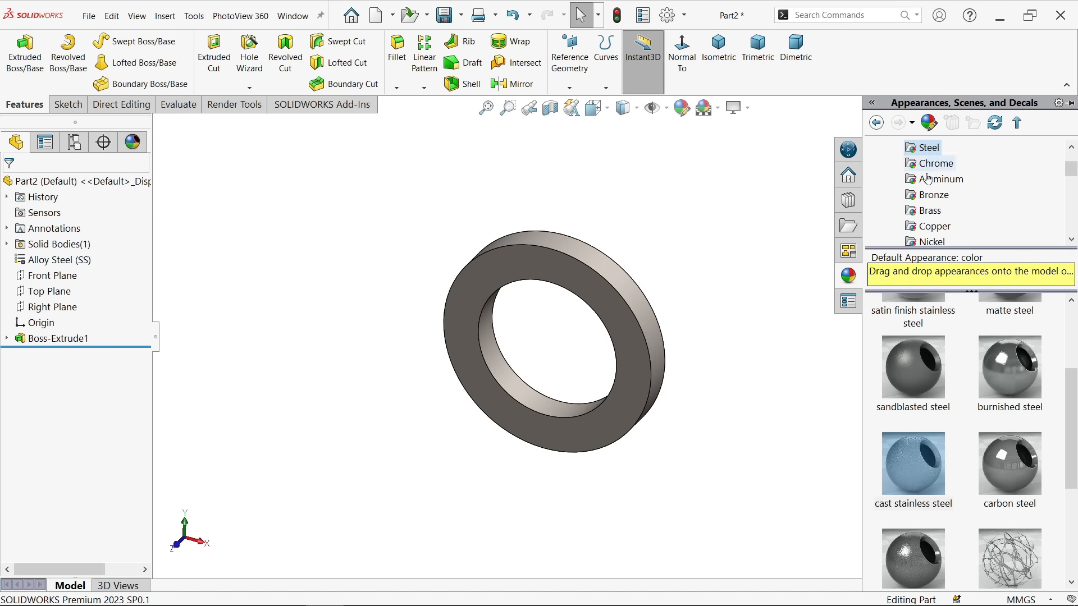
{"action": "scroll", "coordinate": [923, 331], "scroll_direction": "up", "scroll_amount": 2}
{"action": "double_click", "coordinate": [925, 339]}
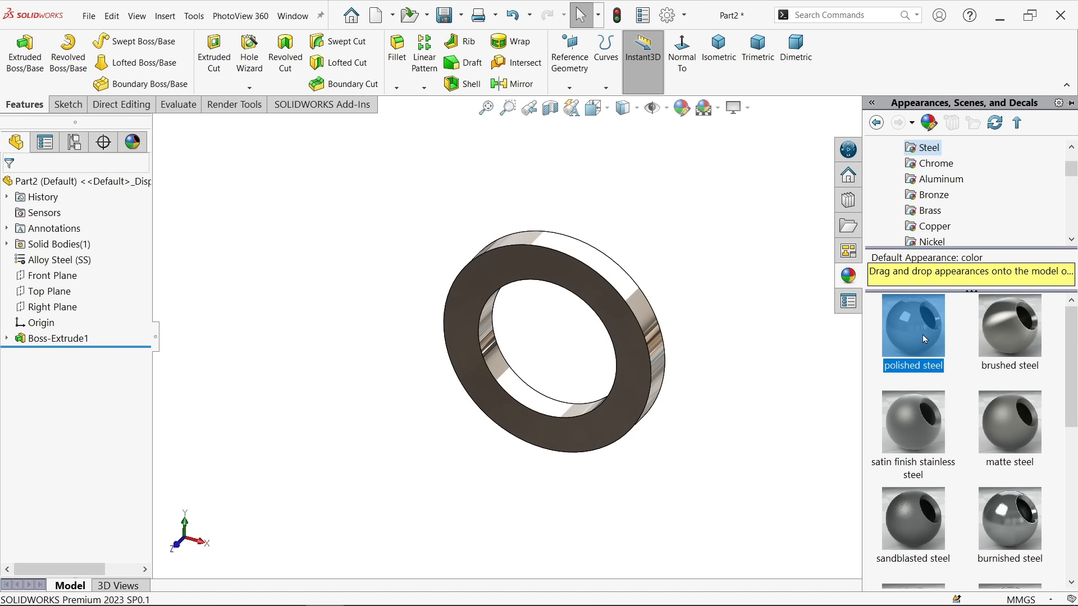
{"action": "scroll", "coordinate": [643, 294], "scroll_direction": "down", "scroll_amount": 1}
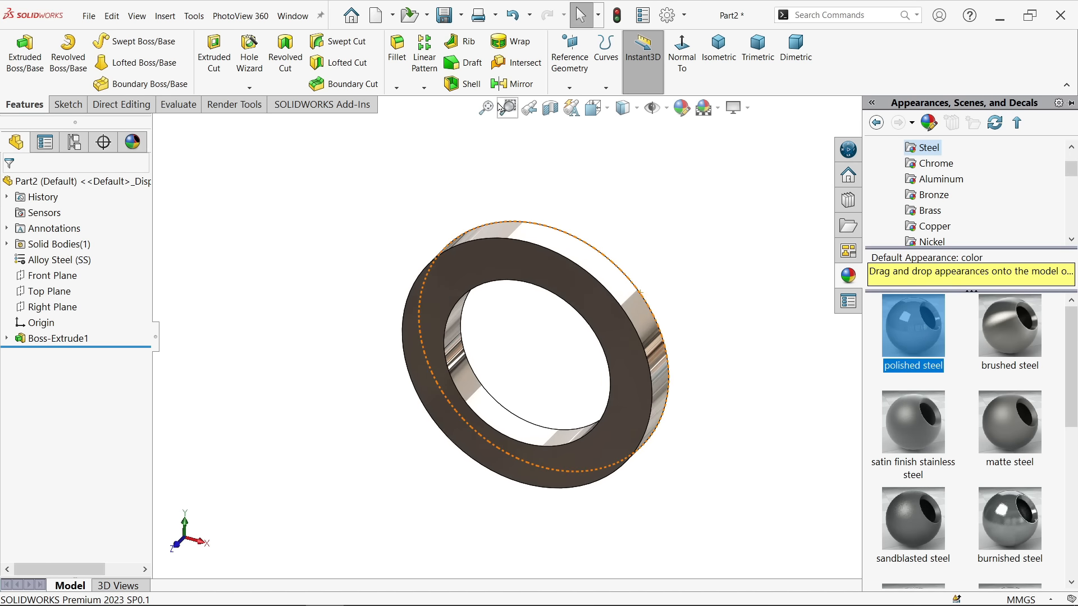
Save the ring as "3.3rd Gear Shaft Stopper tube" in the Desktop folder Two Stage Reduction Gearbox
{"action": "left_click", "coordinate": [444, 16]}
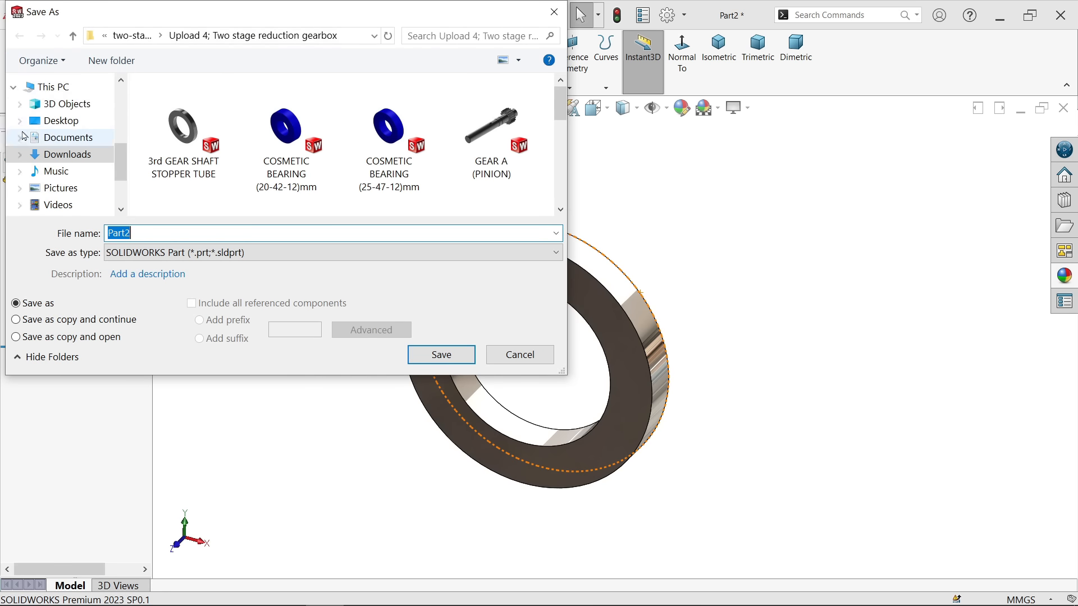
{"action": "left_click", "coordinate": [74, 123]}
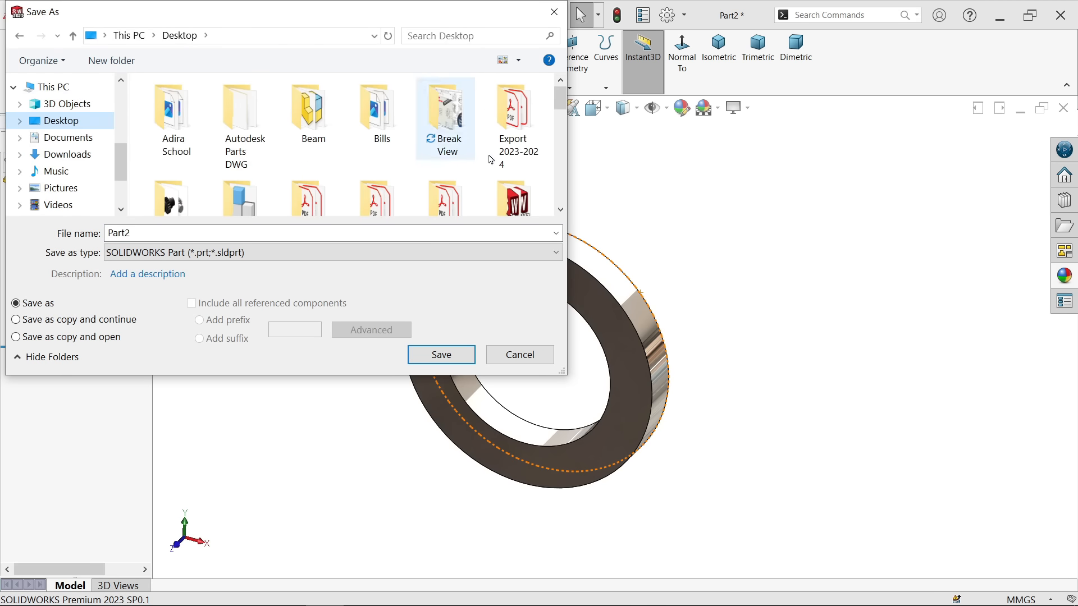
{"action": "scroll", "coordinate": [565, 103], "scroll_direction": "down", "scroll_amount": 5}
{"action": "double_click", "coordinate": [306, 115]}
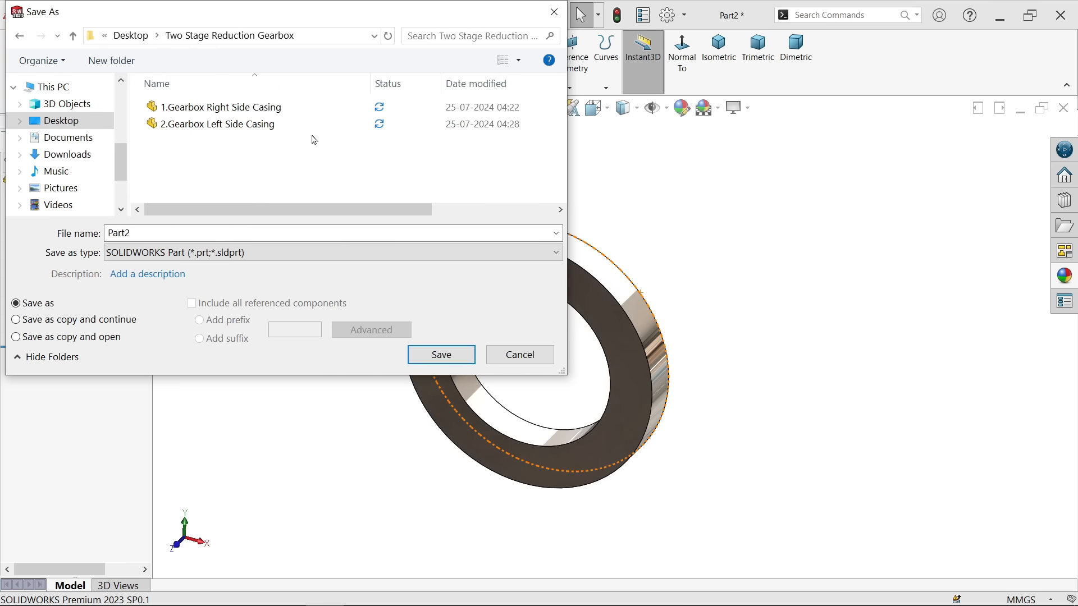
{"action": "double_click", "coordinate": [158, 234]}
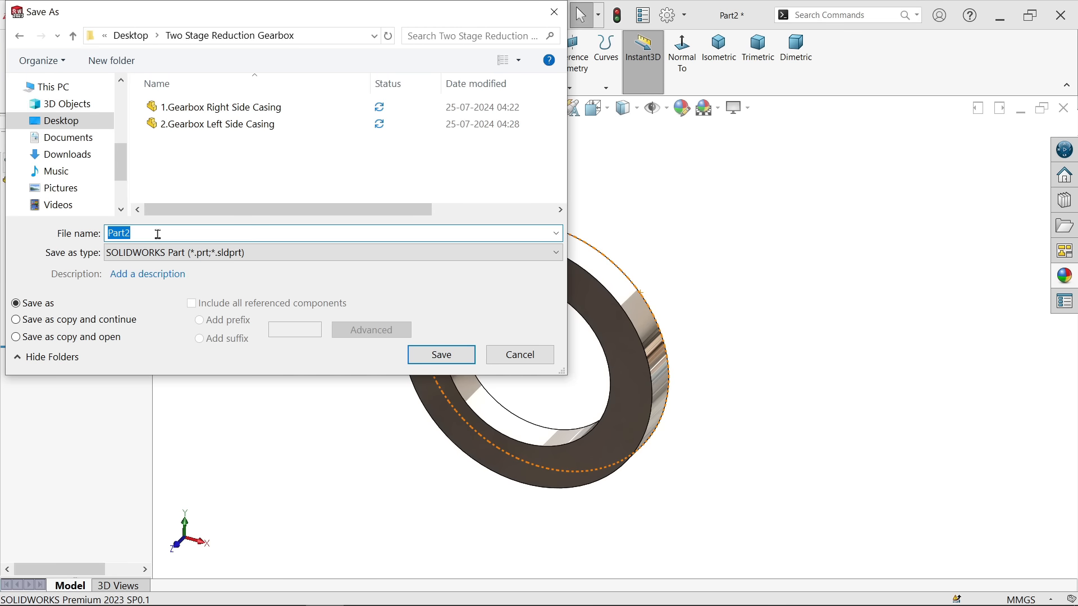
{"action": "type", "text": "3.3rd Gear Shaft Stopper tube"}
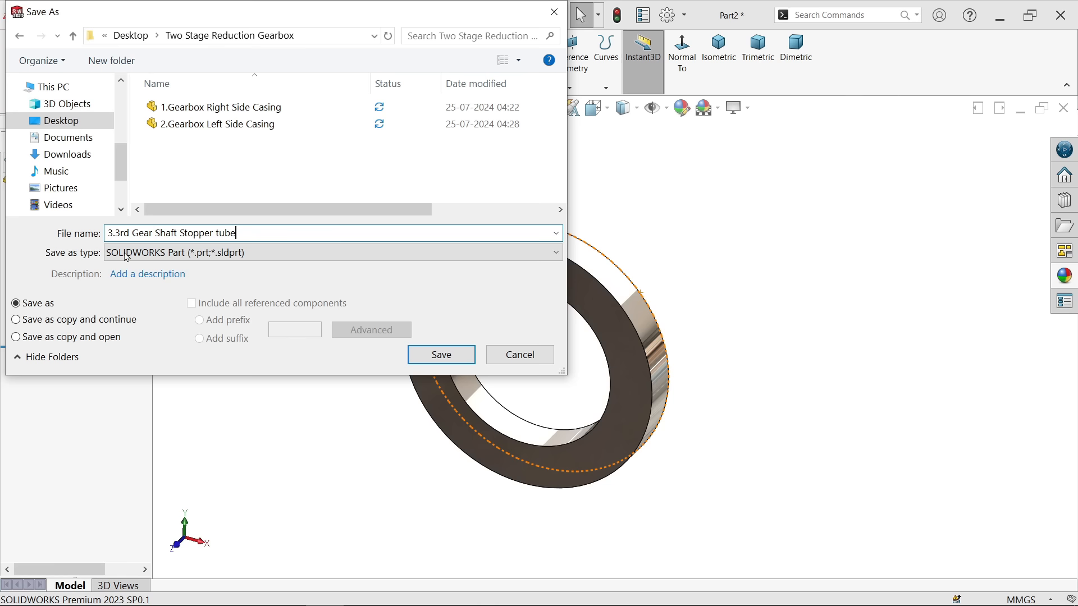
{"action": "left_click", "coordinate": [441, 355]}
Create a new part and sketch a 47 mm diameter circle centred on the origin of the Front Plane
{"action": "key", "text": "ctrl+n"}
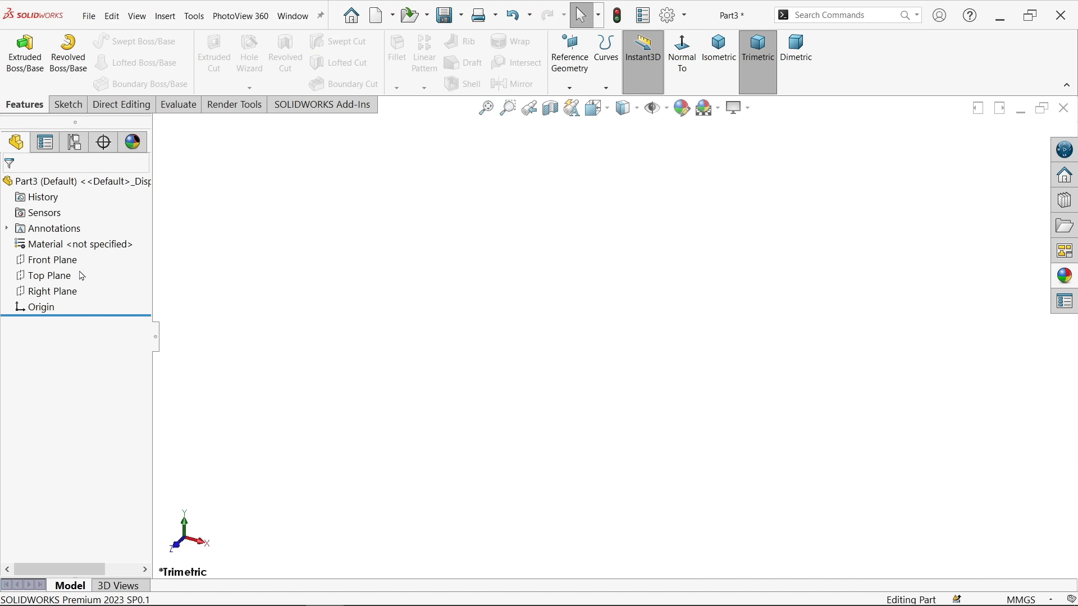
{"action": "left_click", "coordinate": [50, 260]}
{"action": "left_click", "coordinate": [76, 243]}
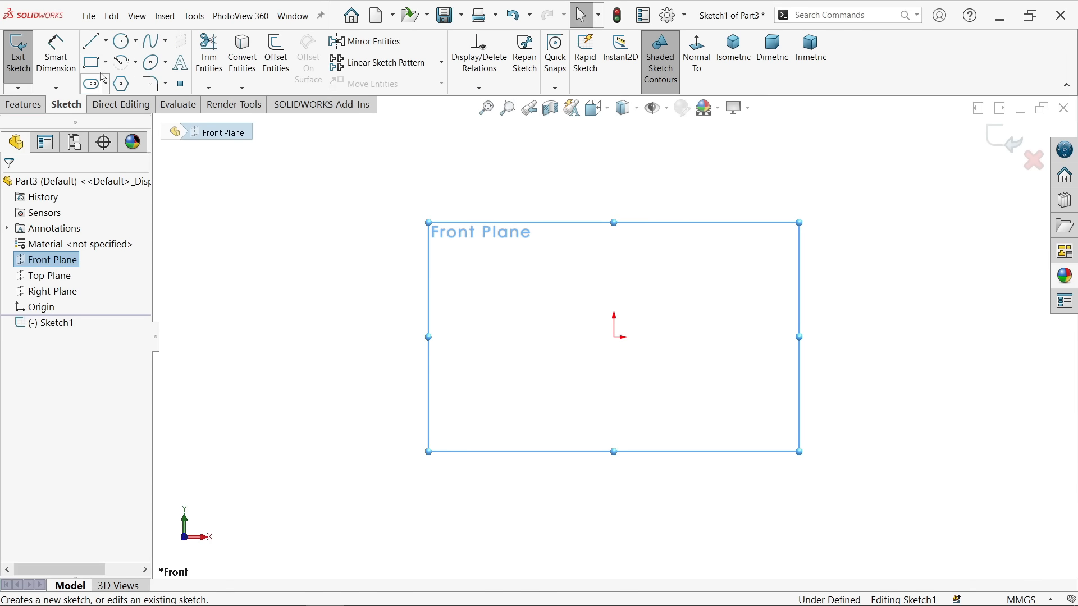
{"action": "left_click", "coordinate": [120, 40]}
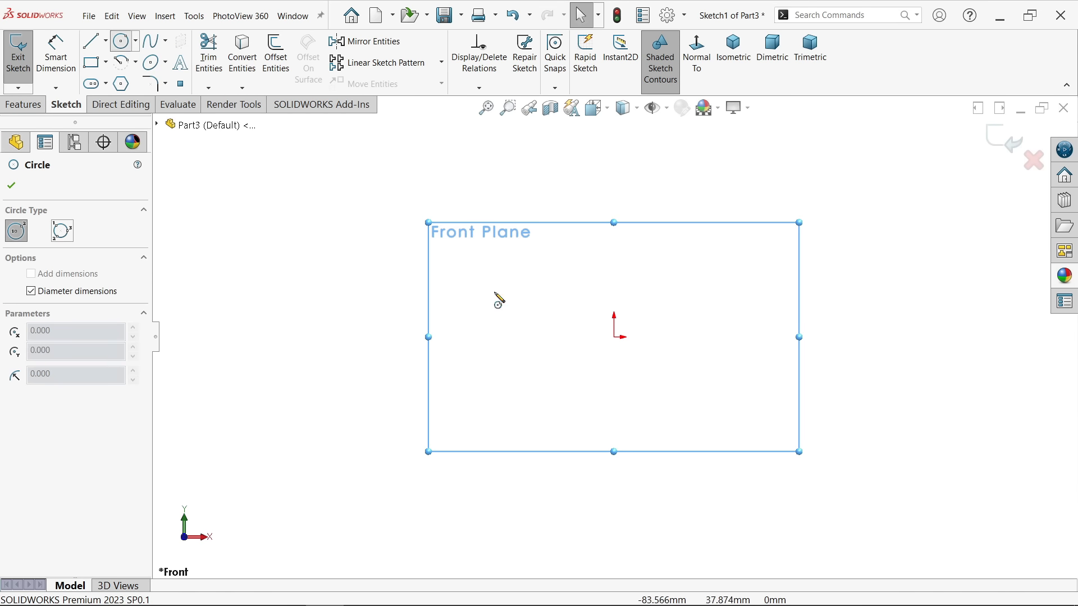
{"action": "left_click", "coordinate": [624, 338]}
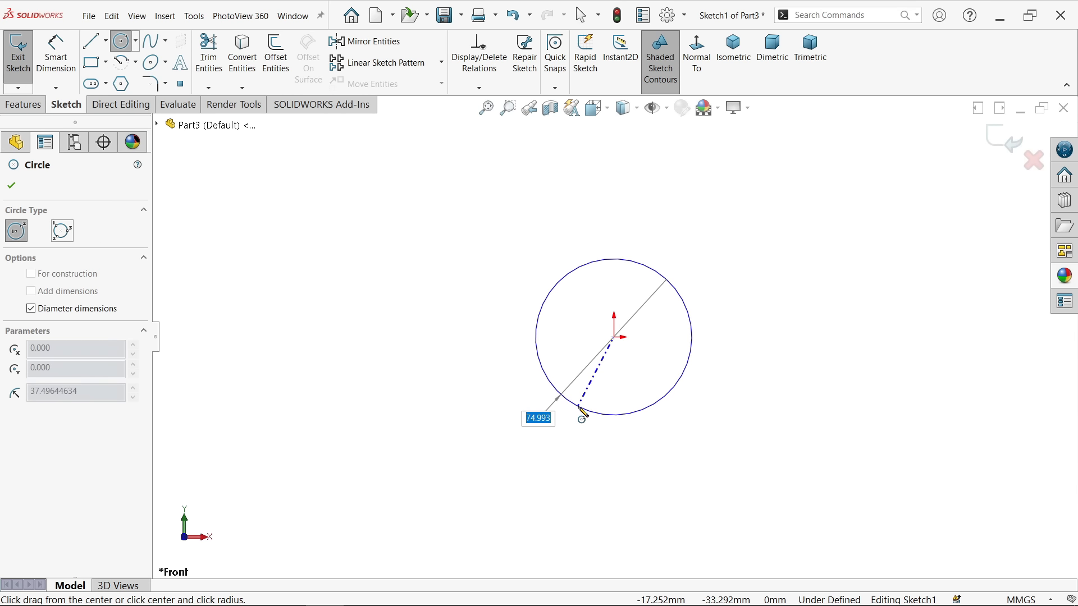
{"action": "type", "text": "47"}
{"action": "key", "text": "Return"}
{"action": "key", "text": "f"}
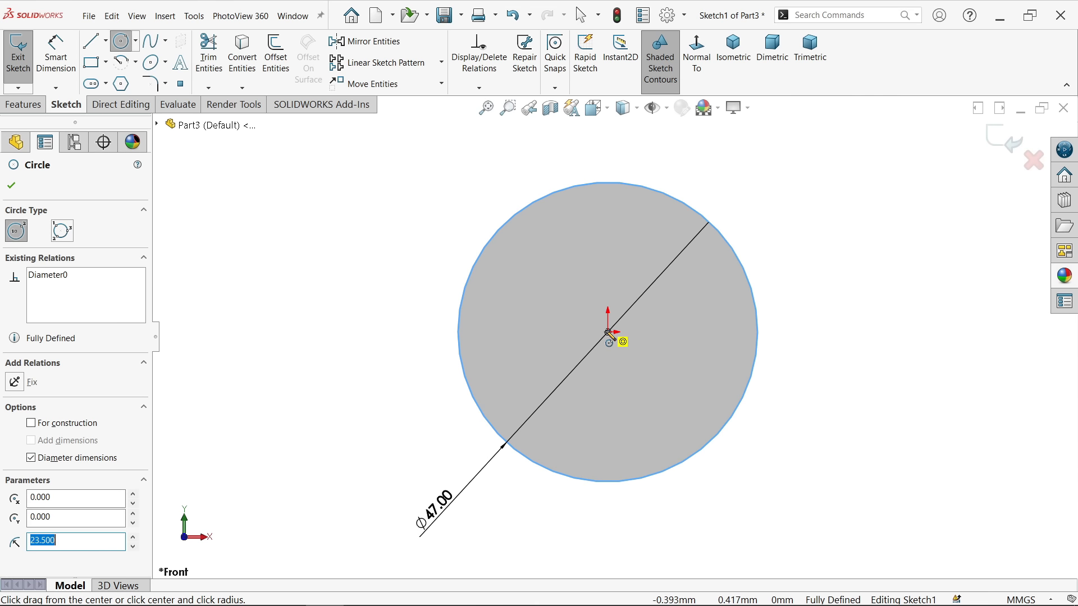
Add a concentric circle of 25 mm diameter at the origin inside the 47 mm circle
{"action": "left_click", "coordinate": [608, 333]}
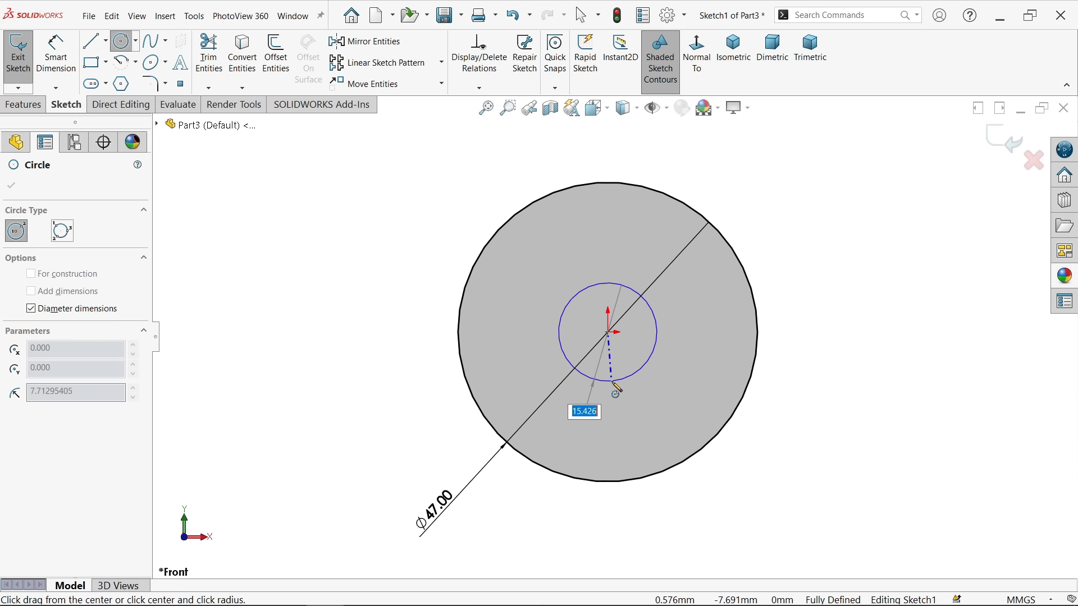
{"action": "type", "text": "25"}
{"action": "key", "text": "Return"}
{"action": "right_click", "coordinate": [276, 229]}
{"action": "left_click", "coordinate": [317, 234]}
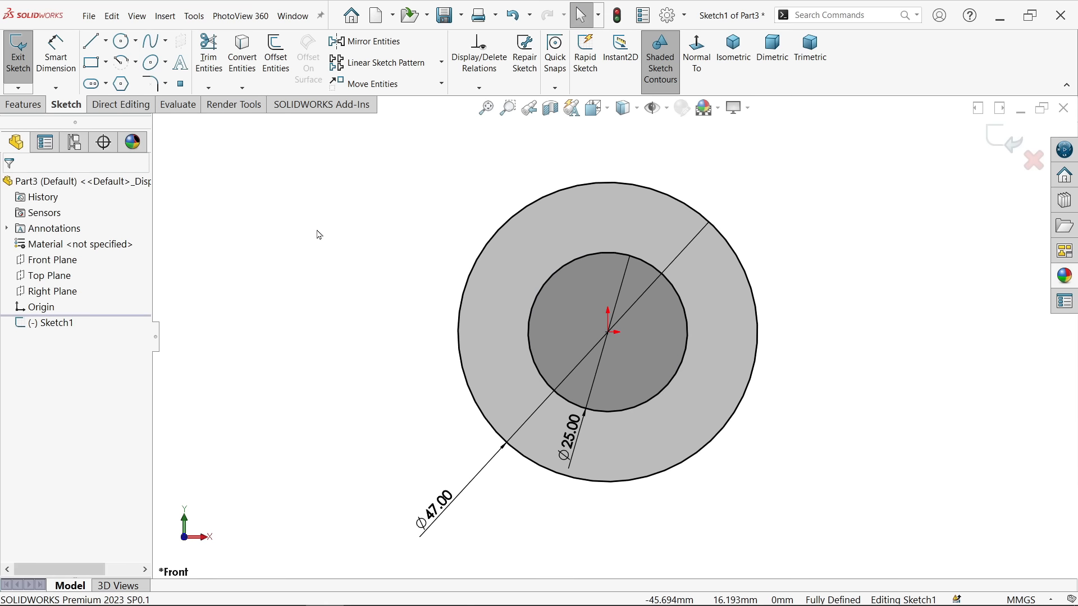
Extrude the ring profile between the 47 mm and 25 mm circles to a blind depth of 12 mm
{"action": "left_click", "coordinate": [23, 104]}
{"action": "left_click", "coordinate": [24, 62]}
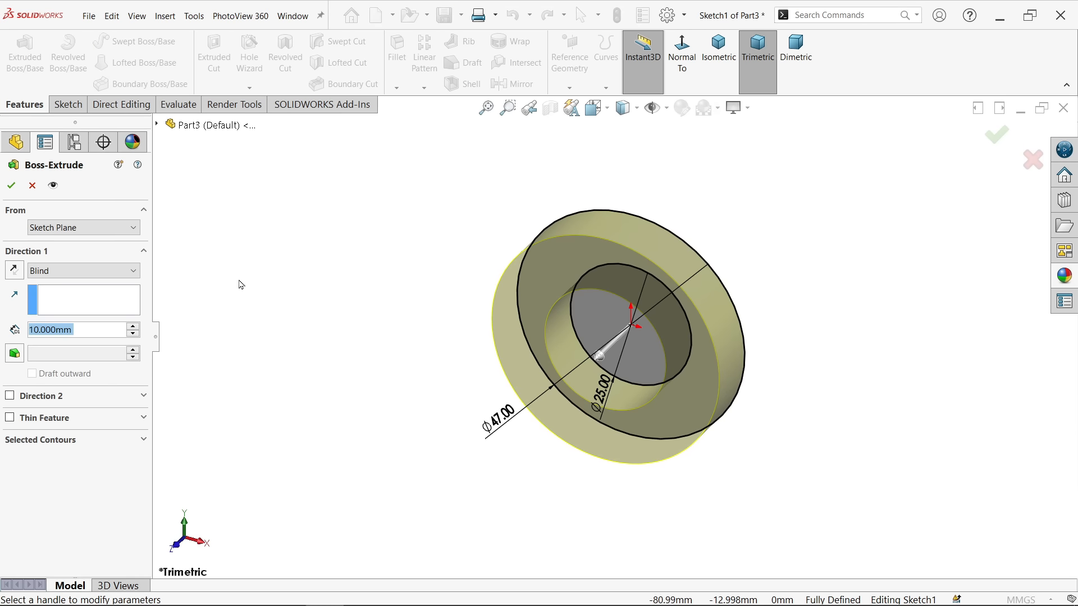
{"action": "type", "text": "12"}
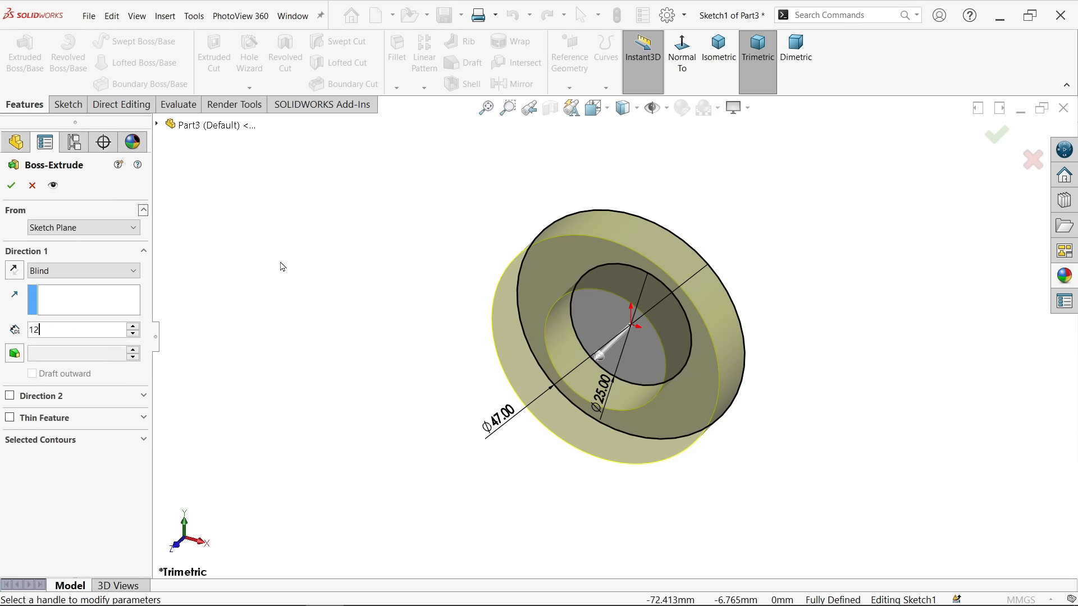
{"action": "key", "text": "Return"}
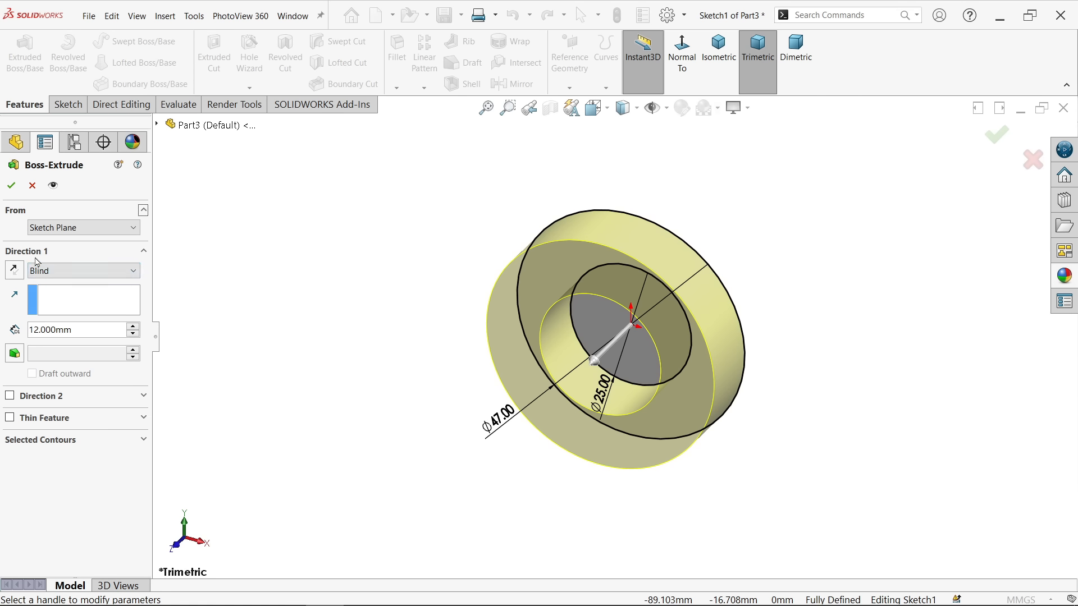
{"action": "left_click", "coordinate": [11, 185]}
{"action": "scroll", "coordinate": [596, 292], "scroll_direction": "down", "scroll_amount": 2}
{"action": "left_click", "coordinate": [339, 186]}
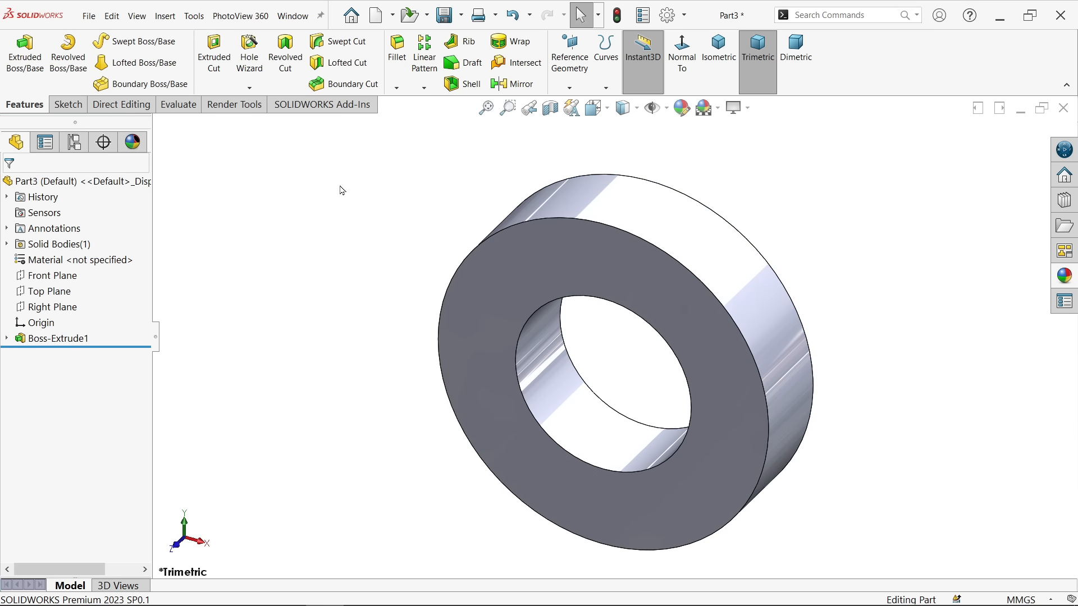
Fillet the edges of the ring's outer cylindrical face with a symmetric 0.5 mm radius
{"action": "left_click", "coordinate": [397, 59]}
{"action": "type", "text": "0.5"}
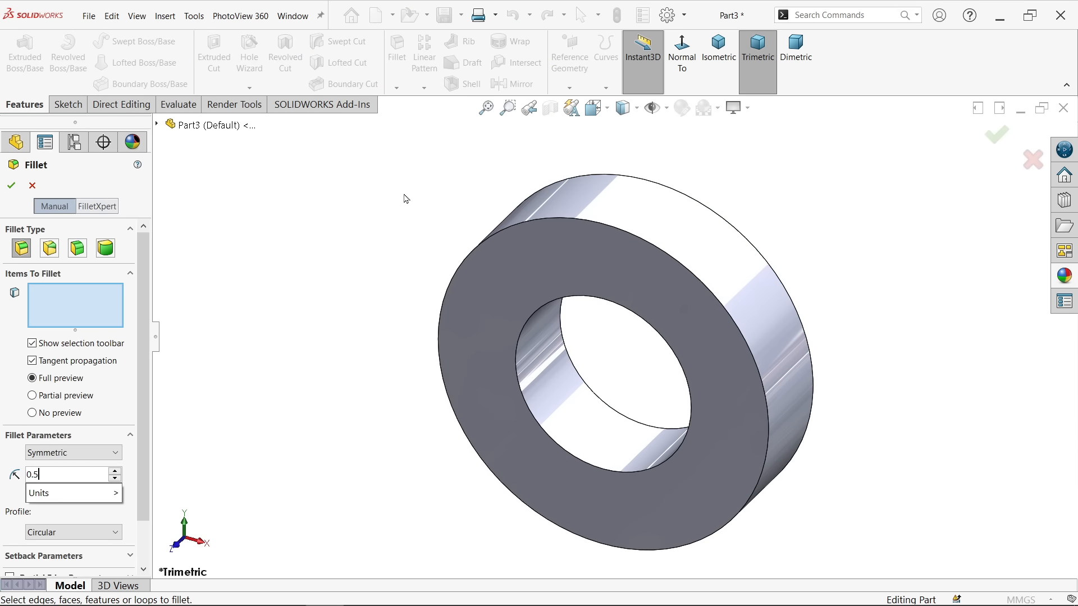
{"action": "key", "text": "Return"}
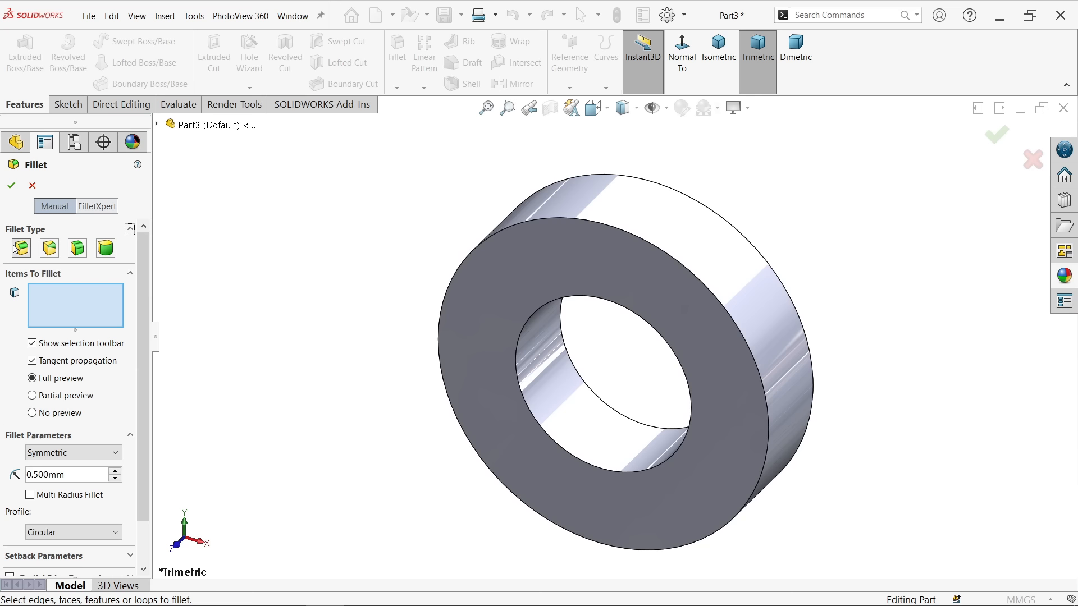
{"action": "left_click", "coordinate": [51, 454]}
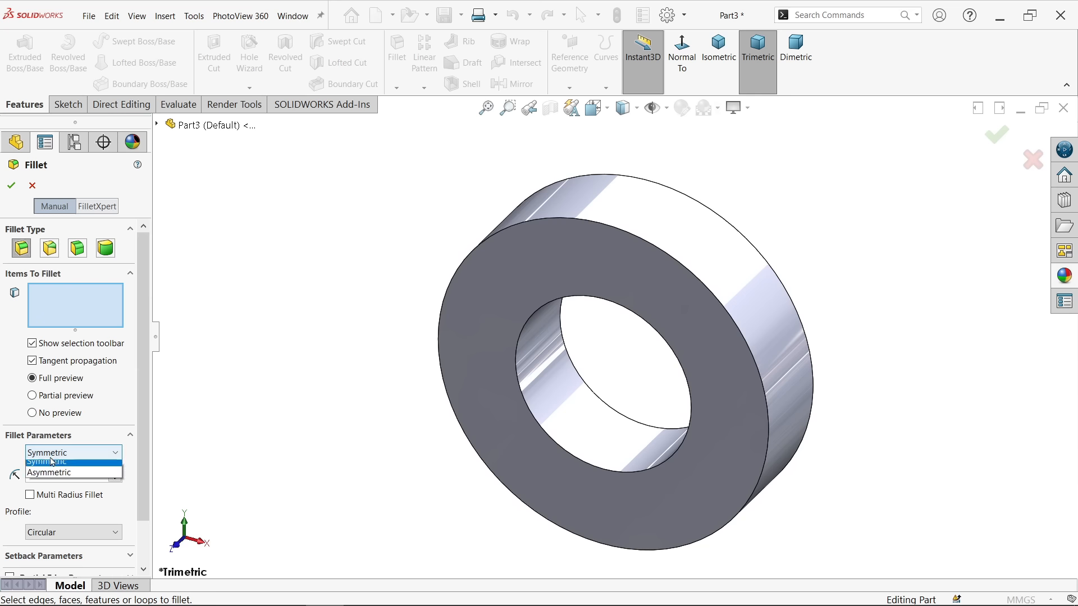
{"action": "left_click", "coordinate": [50, 458]}
{"action": "left_click", "coordinate": [685, 226]}
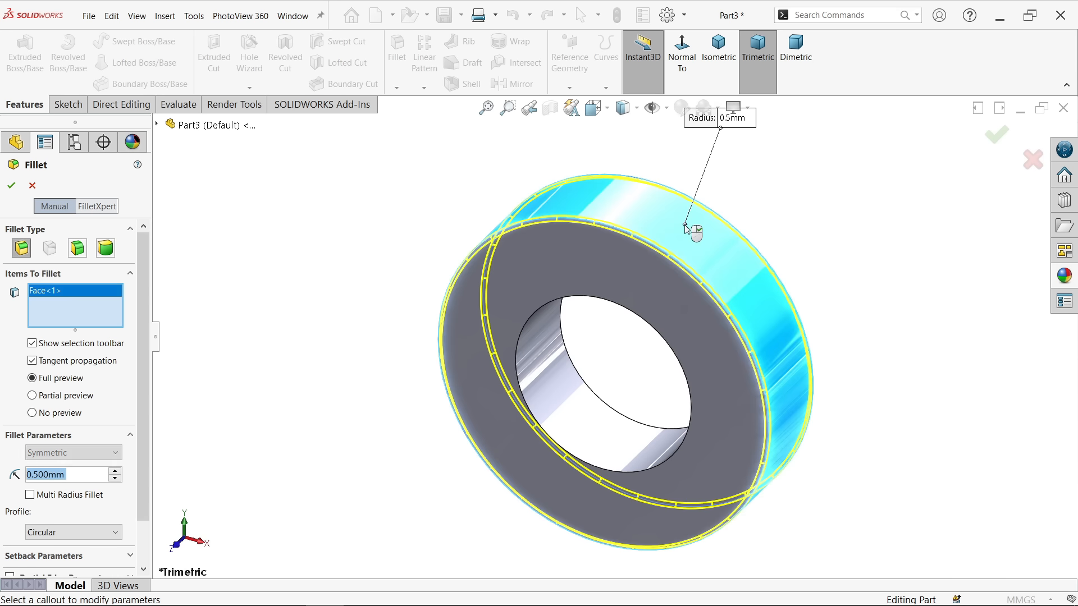
{"action": "left_click", "coordinate": [11, 186]}
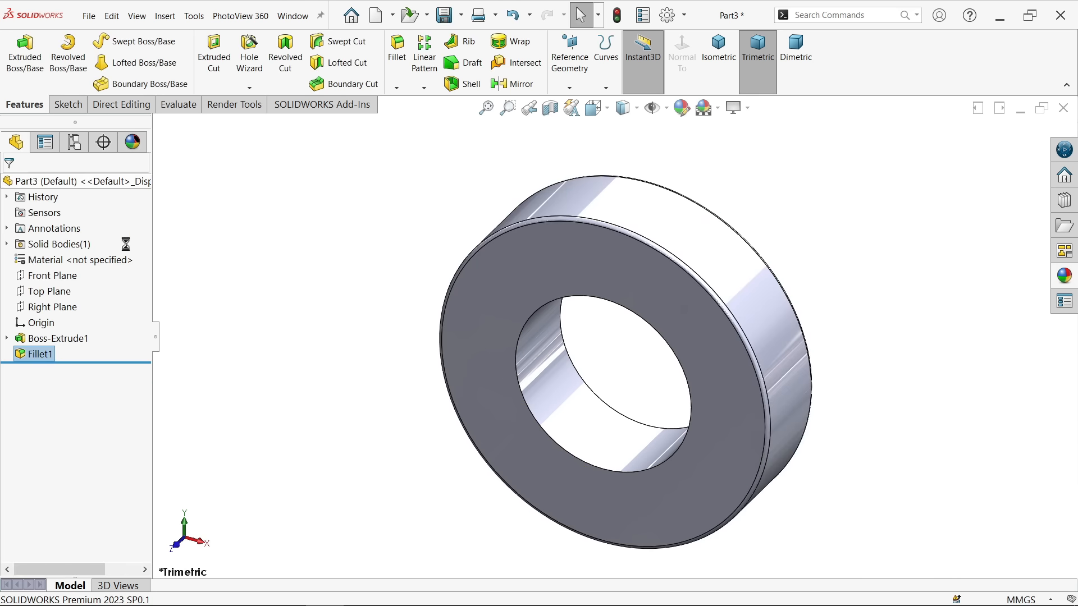
Assign the Alloy Steel material from the SOLIDWORKS Steel category to the part
{"action": "left_click", "coordinate": [77, 265]}
{"action": "right_click", "coordinate": [77, 268]}
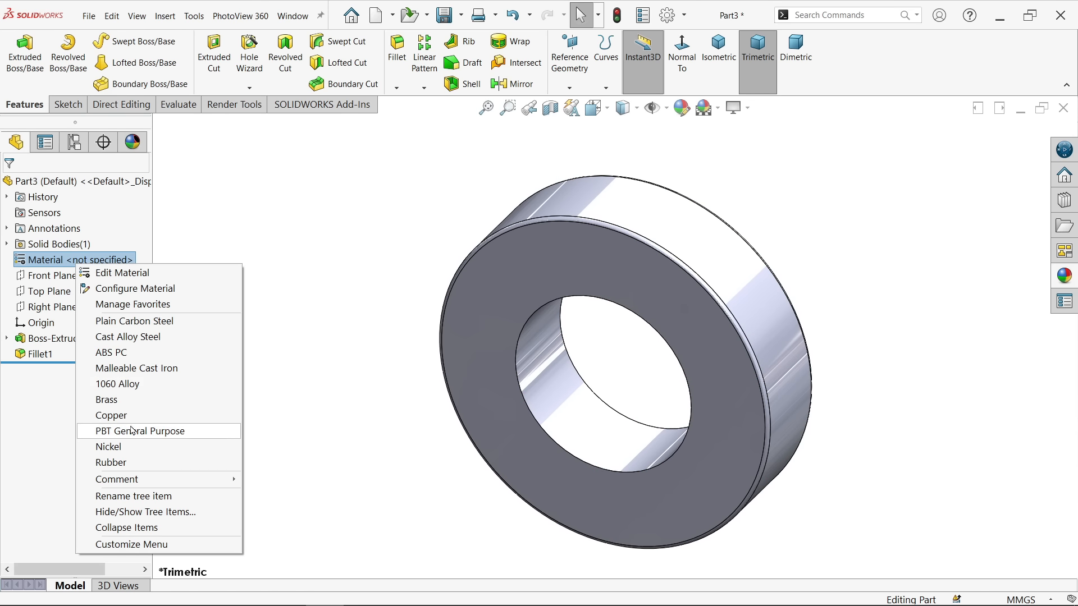
{"action": "left_click", "coordinate": [120, 272]}
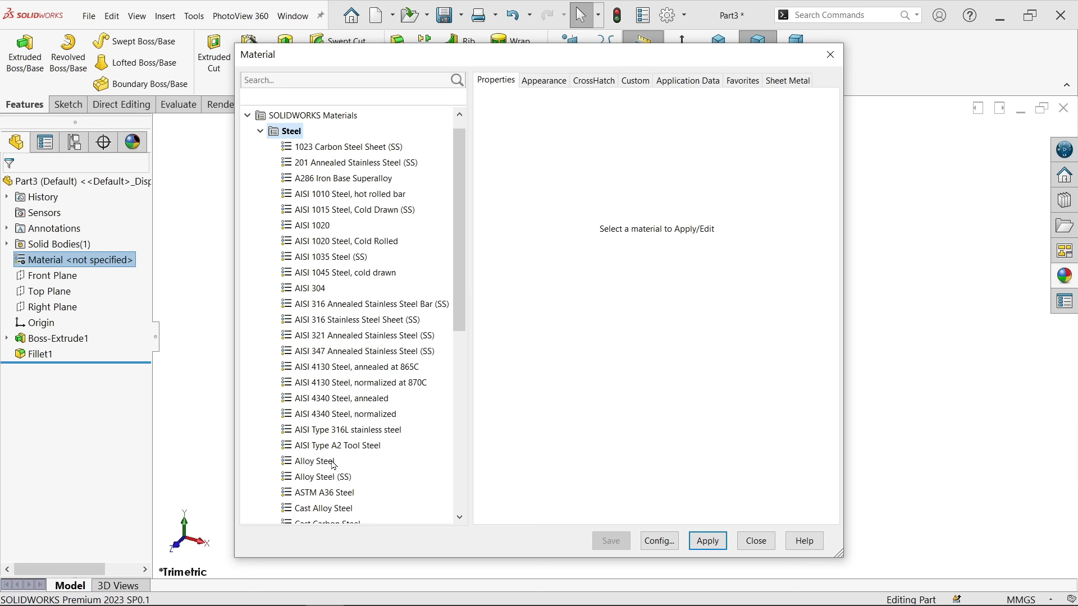
{"action": "left_click", "coordinate": [333, 461]}
{"action": "left_click", "coordinate": [707, 541]}
{"action": "left_click", "coordinate": [756, 540]}
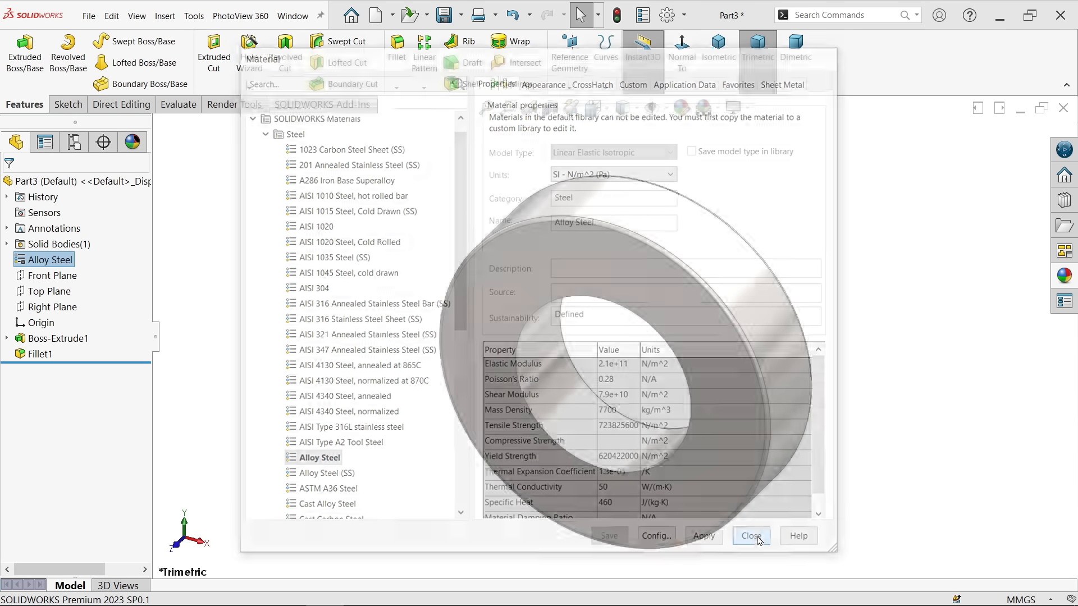
Apply the plain color appearance to the whole part and set it to the standard pure blue
{"action": "left_click", "coordinate": [1067, 278]}
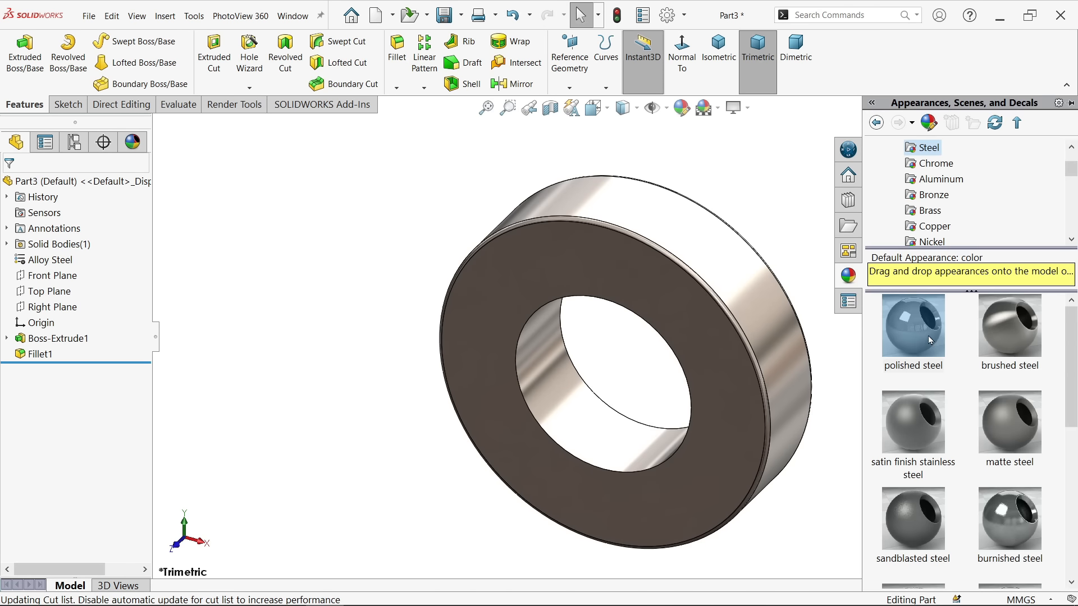
{"action": "scroll", "coordinate": [896, 169], "scroll_direction": "up", "scroll_amount": 1}
{"action": "left_click", "coordinate": [910, 148]}
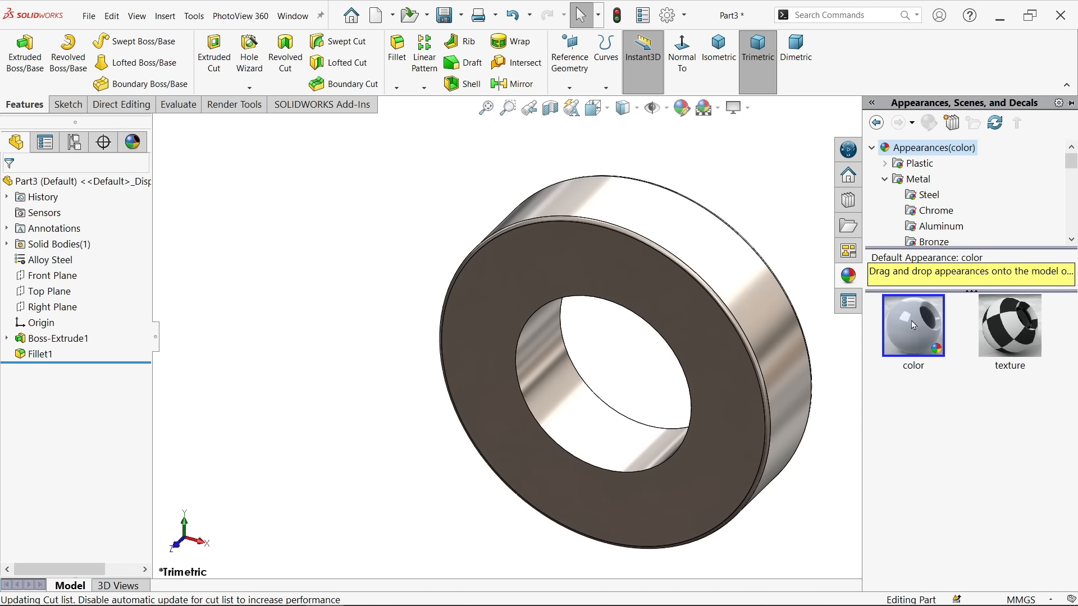
{"action": "double_click", "coordinate": [911, 323]}
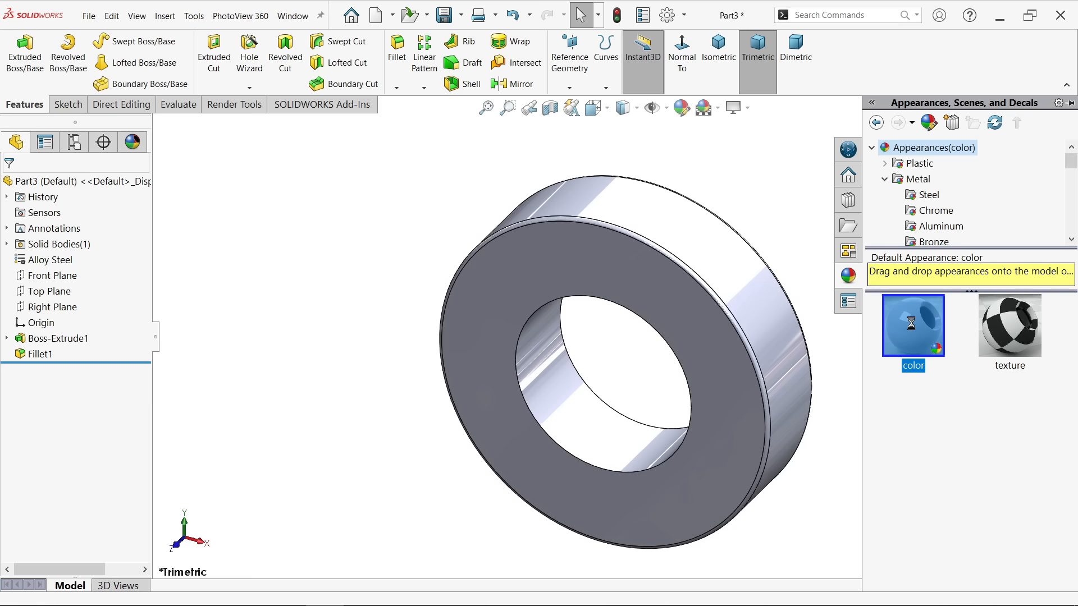
{"action": "left_click", "coordinate": [681, 107]}
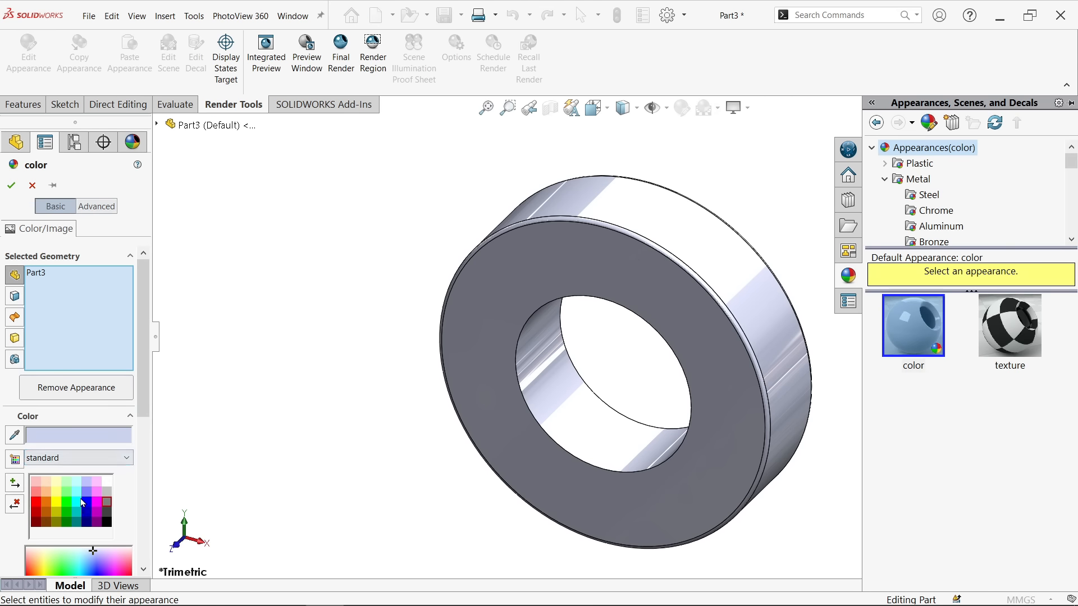
{"action": "left_click", "coordinate": [87, 500]}
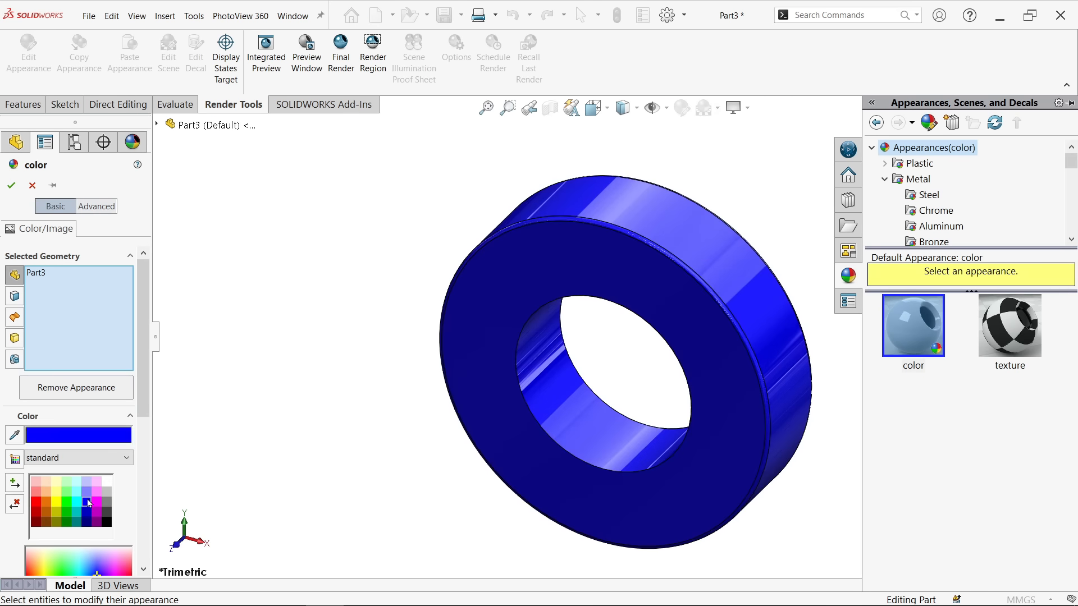
{"action": "scroll", "coordinate": [413, 436], "scroll_direction": "up", "scroll_amount": 3}
{"action": "scroll", "coordinate": [708, 378], "scroll_direction": "down", "scroll_amount": 2}
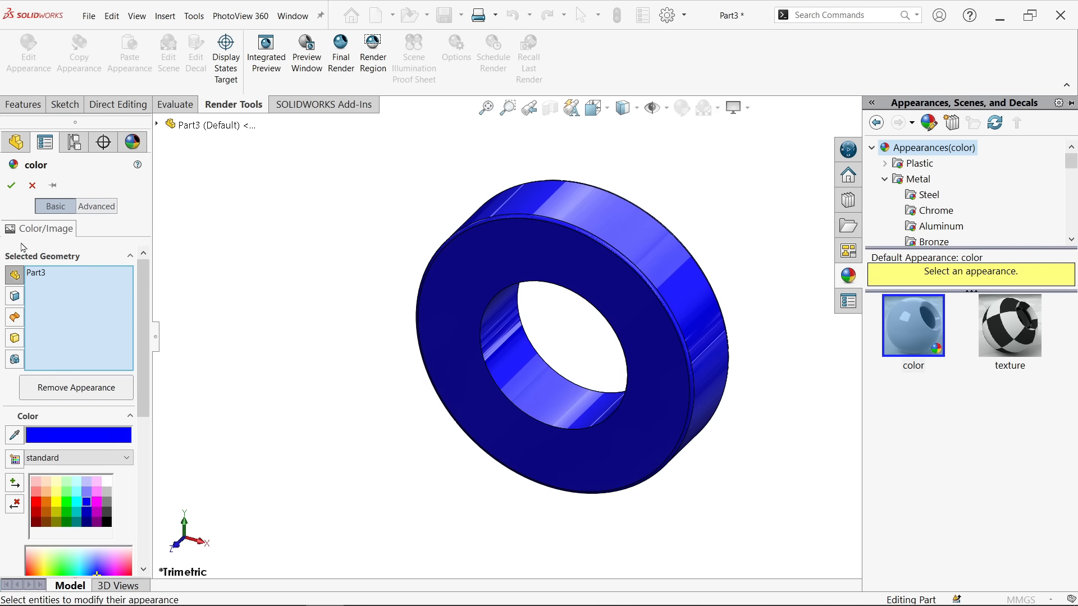
{"action": "left_click", "coordinate": [10, 185]}
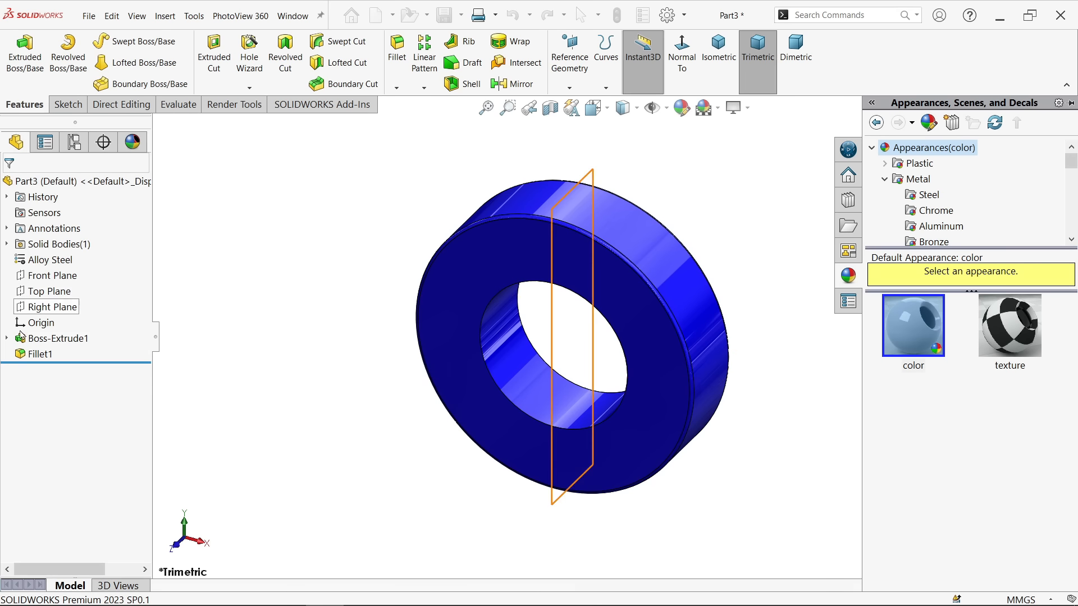
Edit the existing fillet to include the ring's inner bore face
{"action": "left_click", "coordinate": [36, 354]}
{"action": "left_click", "coordinate": [41, 322]}
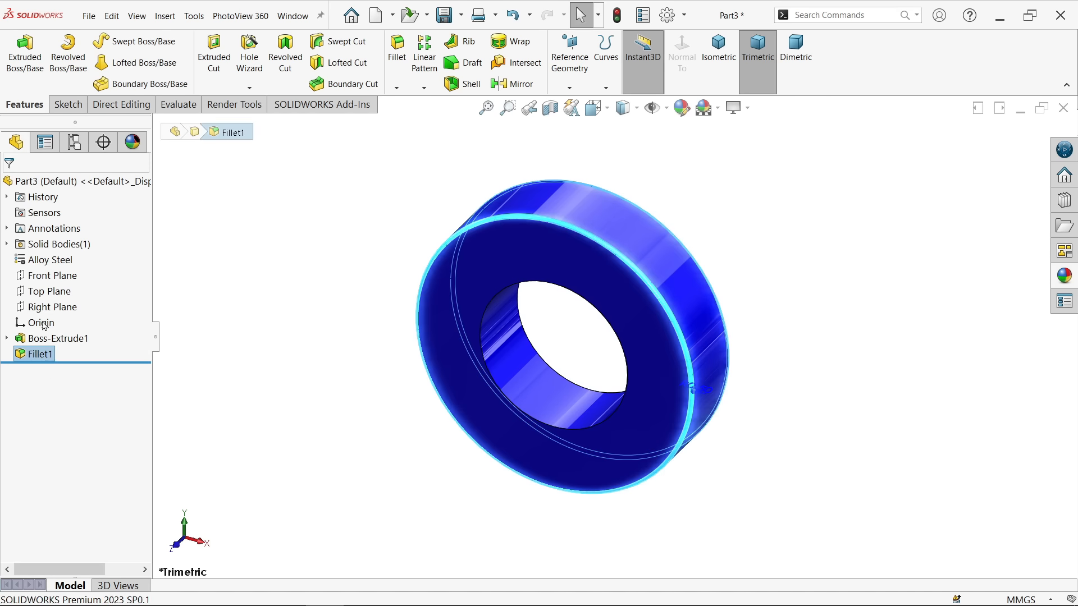
{"action": "left_click", "coordinate": [511, 363]}
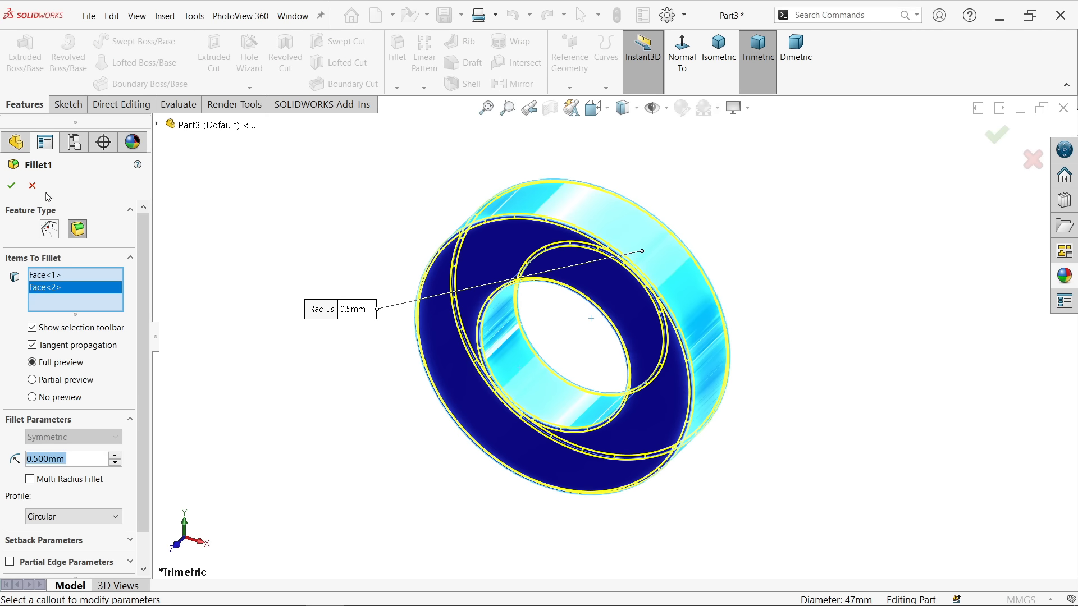
{"action": "left_click", "coordinate": [10, 185]}
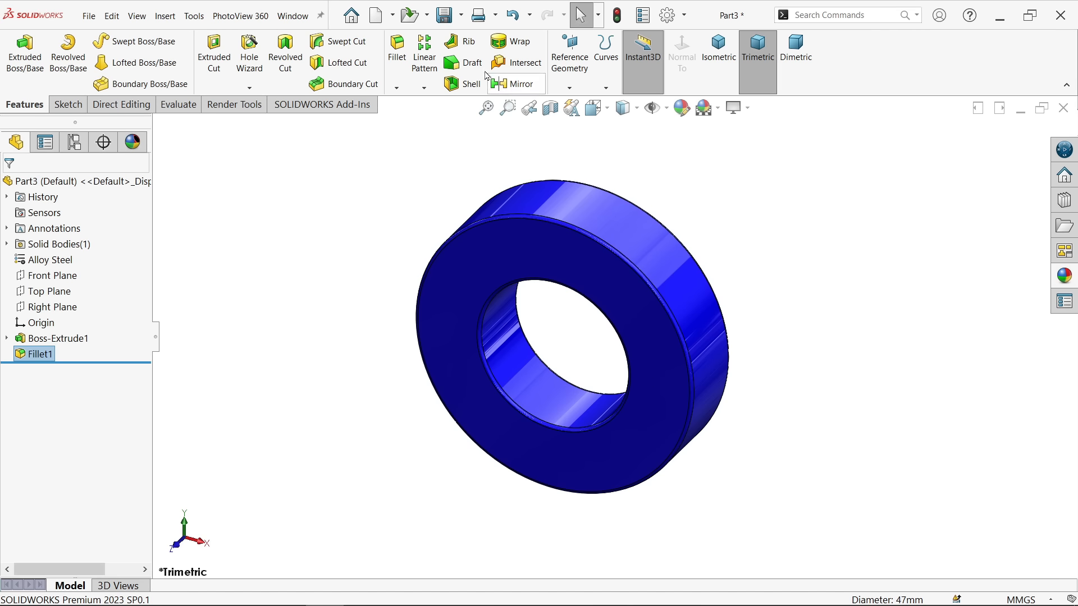
Save the part as "4.Cosmetic Bearing 25-47-12mm" in the Two Stage Reduction Gearbox folder
{"action": "left_click", "coordinate": [444, 15]}
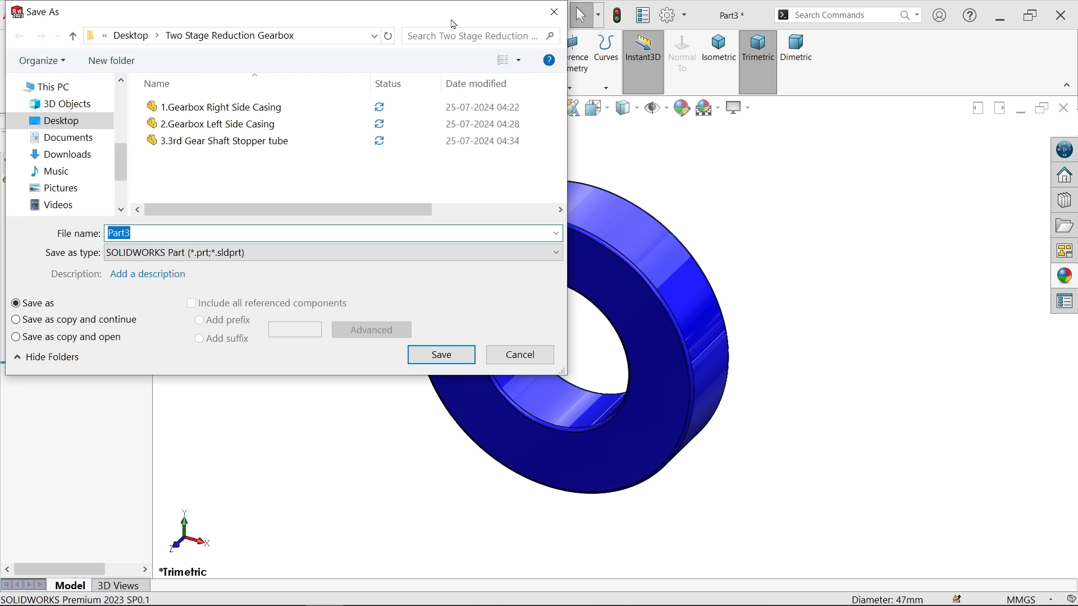
{"action": "type", "text": "4.Cosmetic Bearing"}
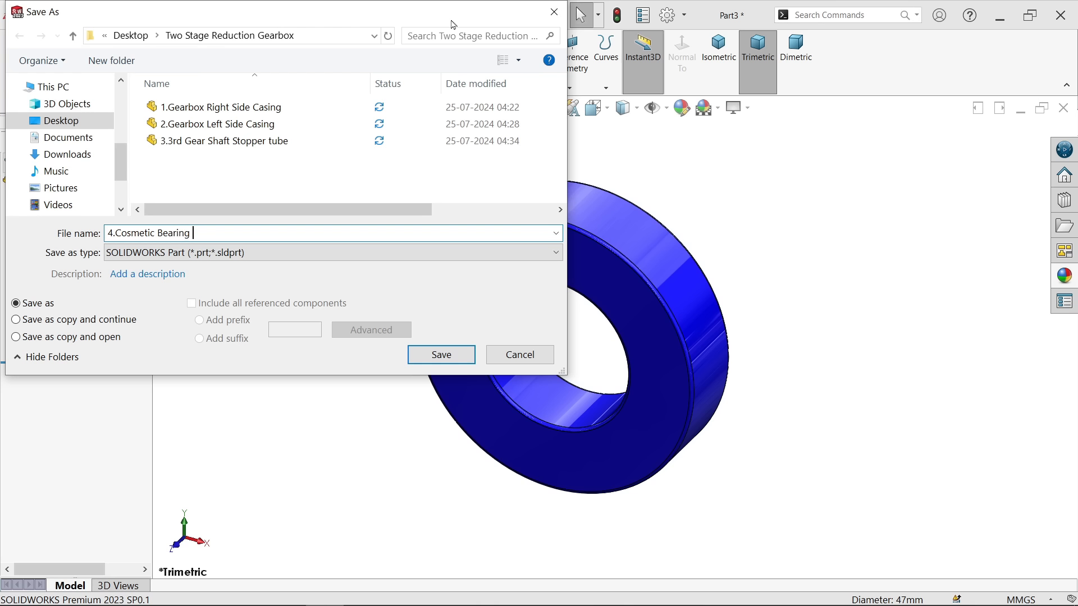
{"action": "type", "text": " 25-47-12mm"}
{"action": "left_click", "coordinate": [442, 355]}
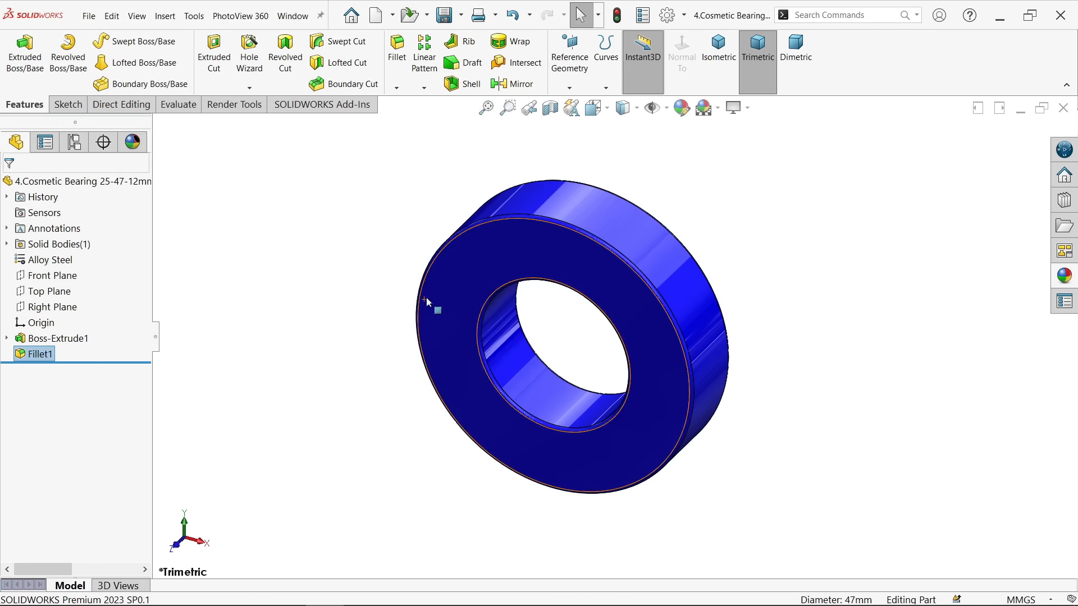
Set the bearing sketch's outer diameter to 42 mm and its inner diameter to 20 mm
{"action": "left_click", "coordinate": [7, 338]}
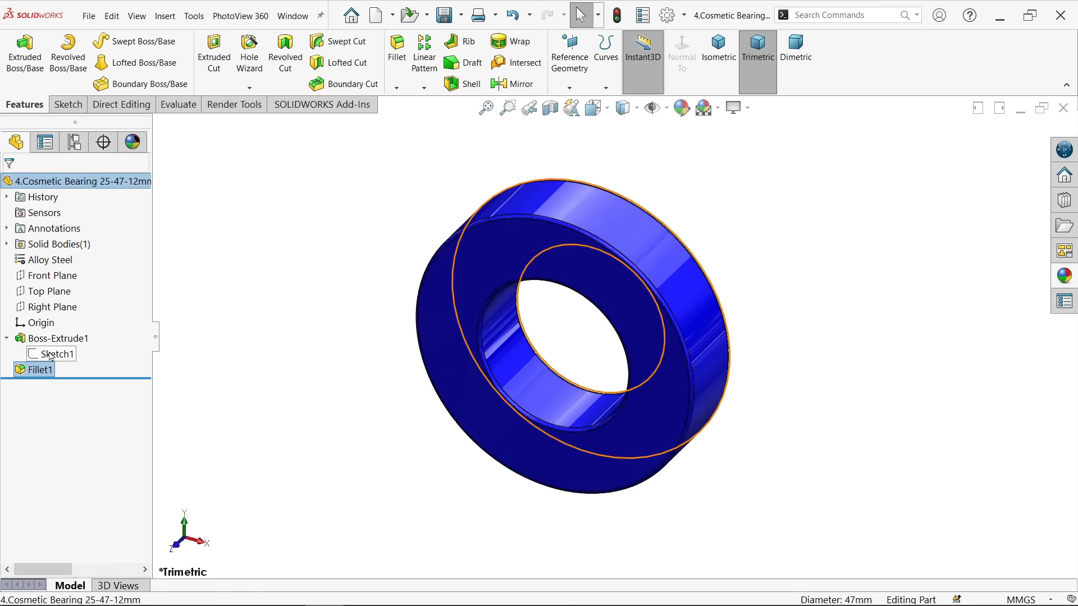
{"action": "left_click", "coordinate": [56, 354]}
{"action": "left_click", "coordinate": [430, 437]}
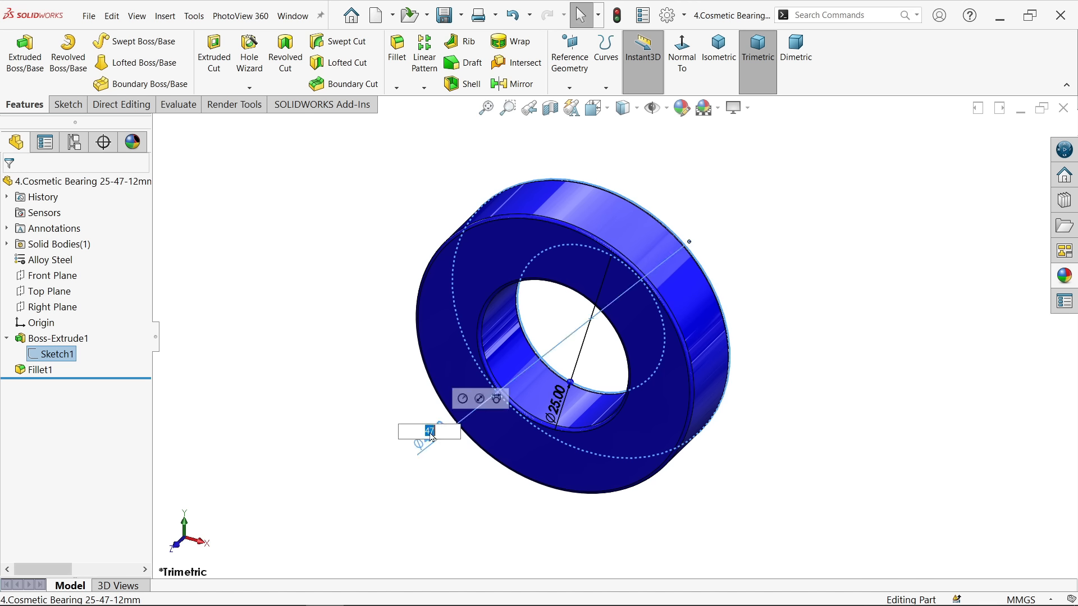
{"action": "type", "text": "2"}
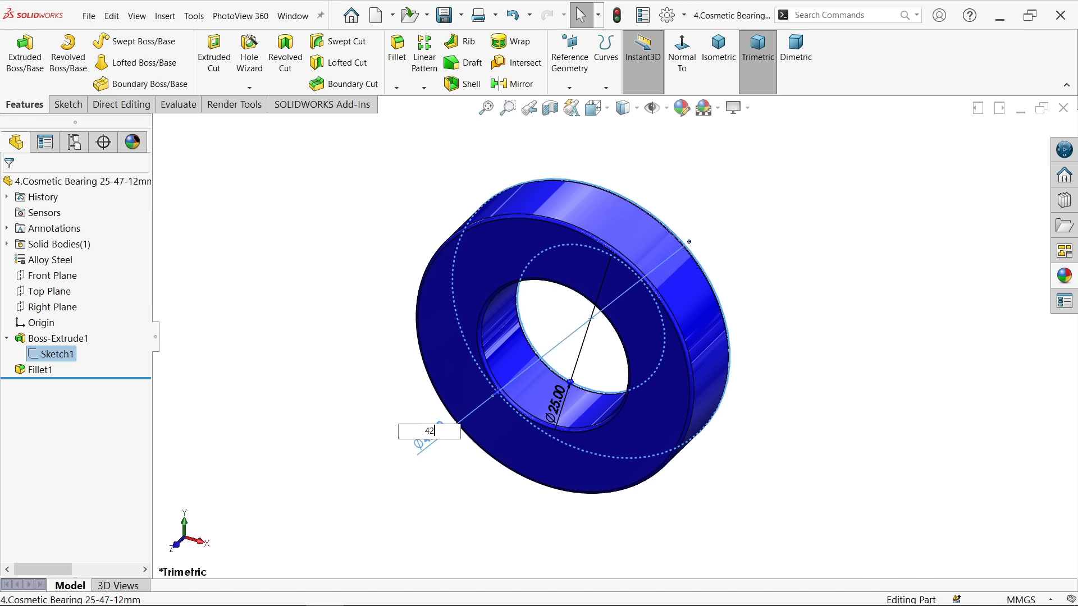
{"action": "key", "text": "Return"}
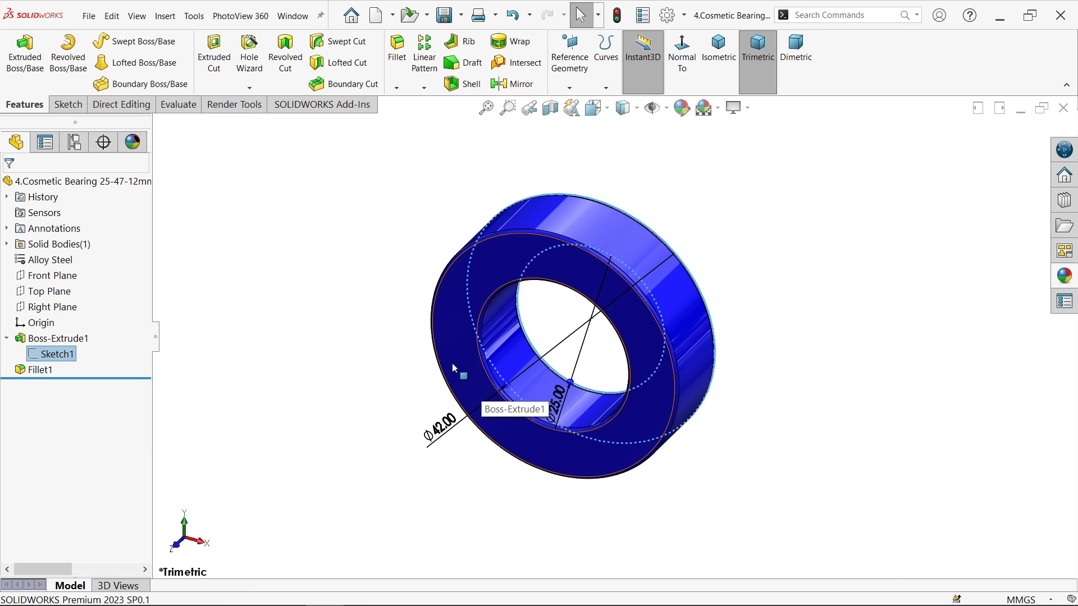
{"action": "double_click", "coordinate": [557, 403]}
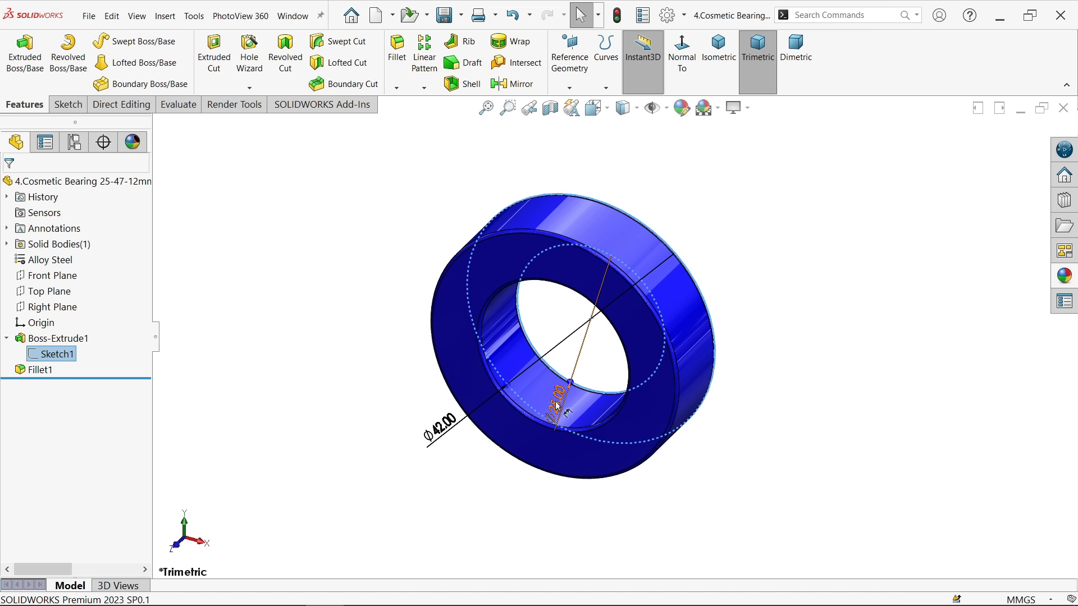
{"action": "type", "text": "20"}
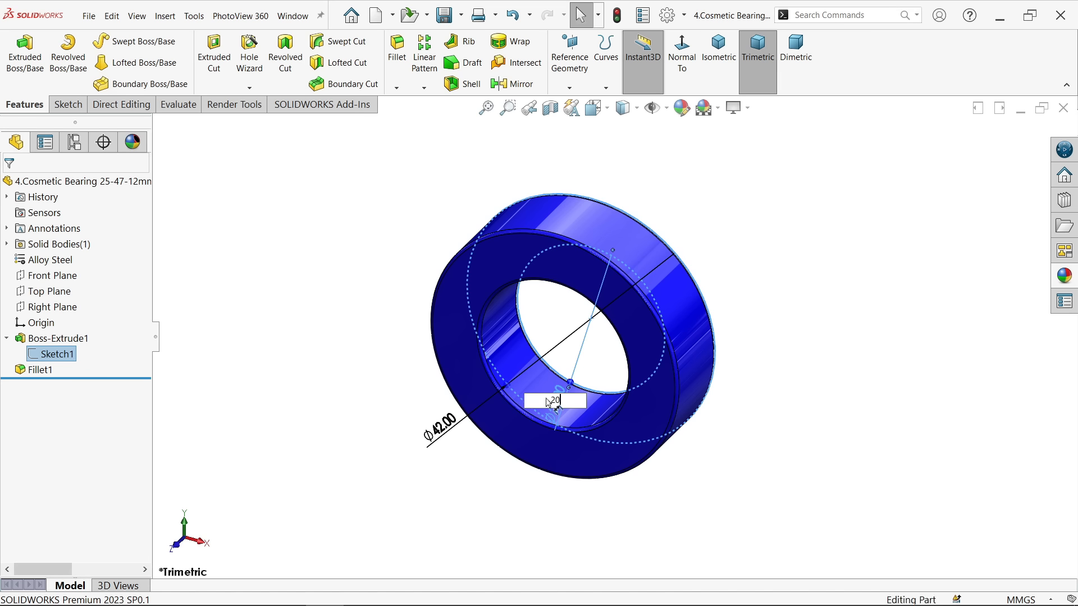
{"action": "key", "text": "Return"}
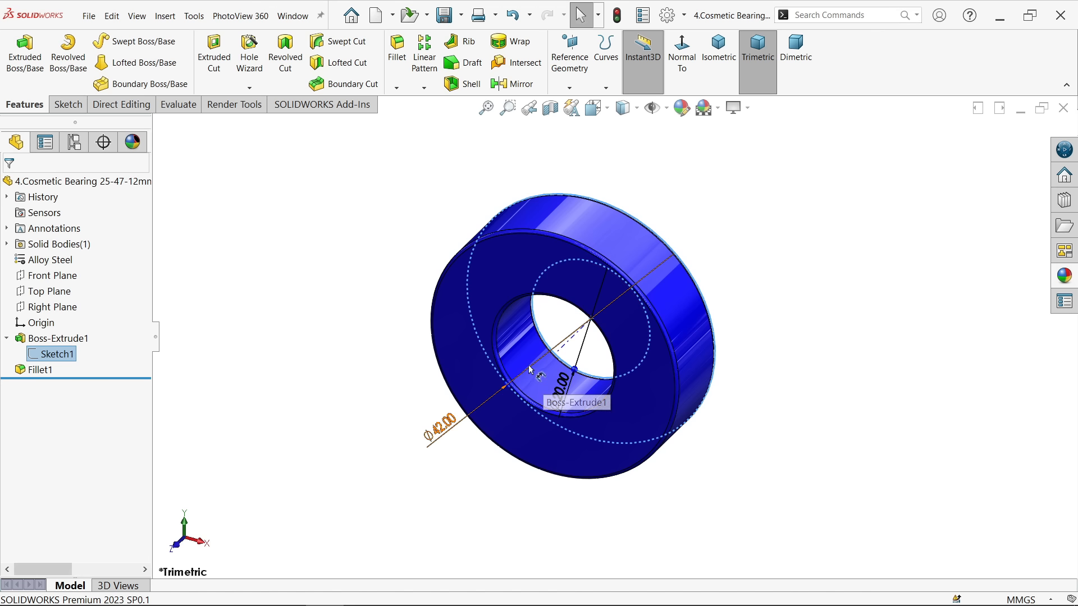
Save the resized bearing as a new part named "5.Cosmetic Bearing 20-42-12mm" in the Two Stage Reduction Gearbox folder
{"action": "left_click", "coordinate": [461, 16]}
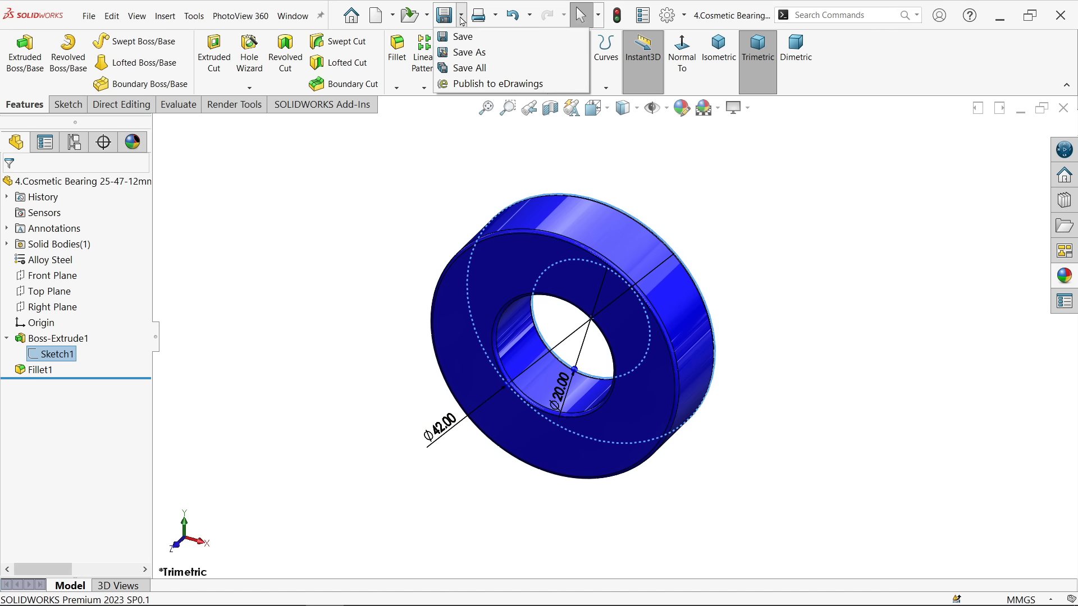
{"action": "left_click", "coordinate": [467, 54]}
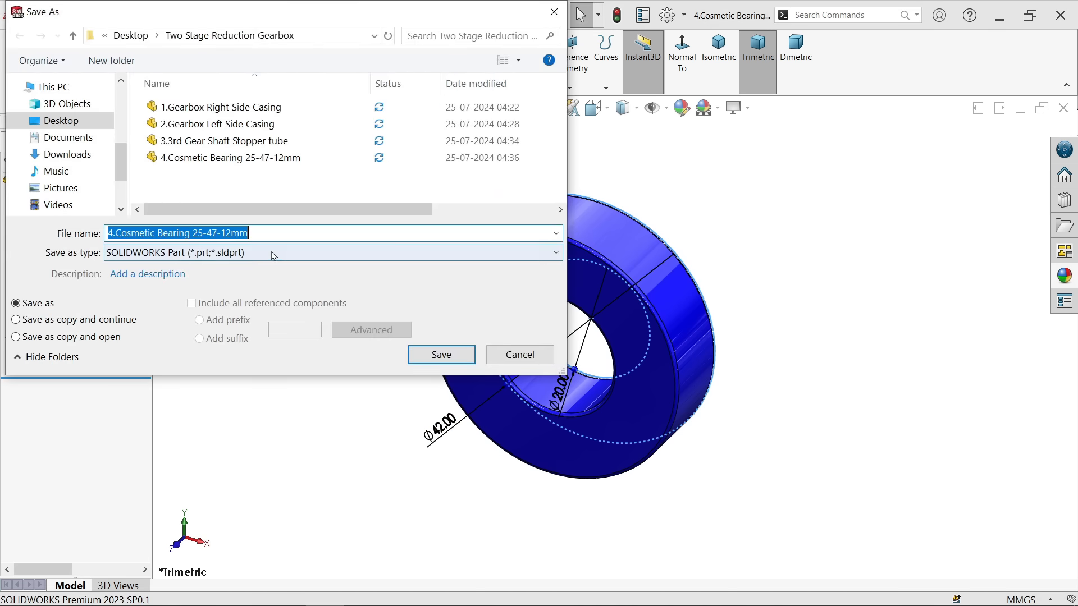
{"action": "left_click", "coordinate": [273, 230]}
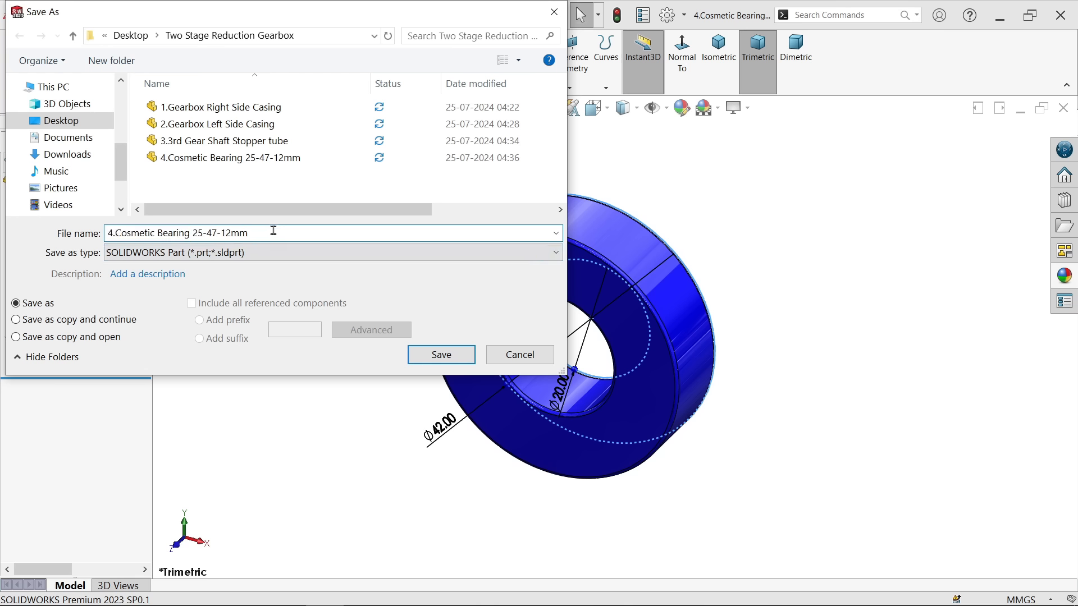
{"action": "left_click", "coordinate": [216, 232]}
{"action": "key", "text": "BackSpace"}
{"action": "key", "text": "BackSpace"}
{"action": "key", "text": "BackSpace"}
{"action": "key", "text": "BackSpace"}
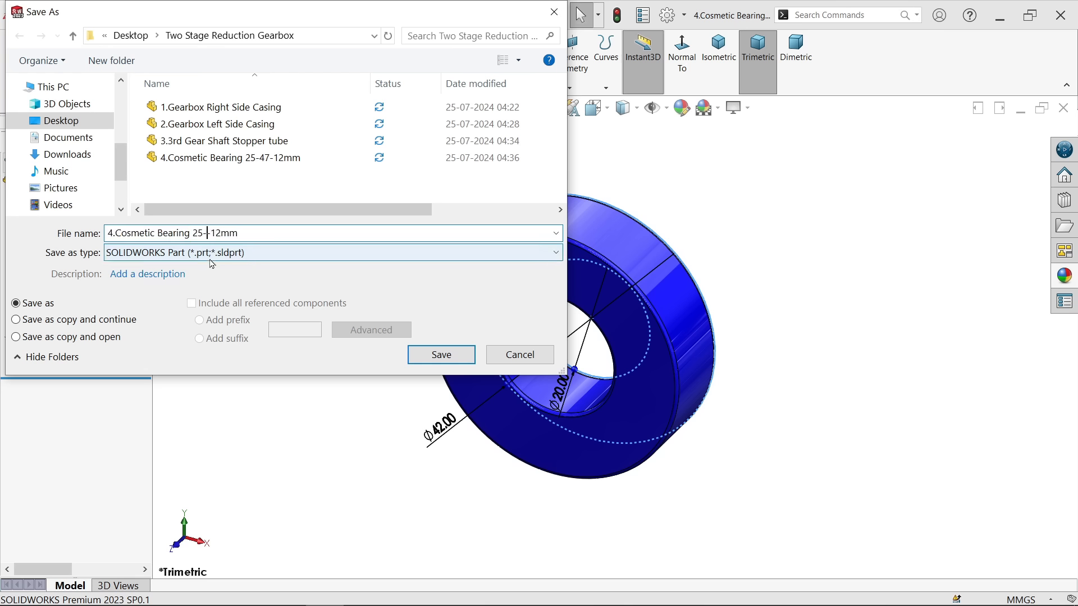
{"action": "type", "text": "0-42"}
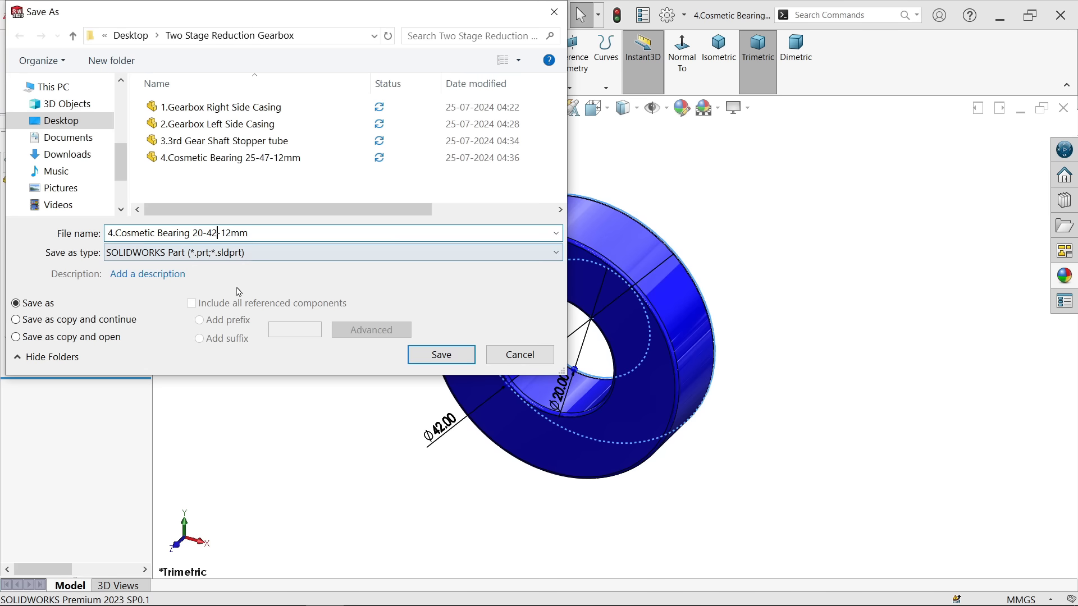
{"action": "left_click", "coordinate": [224, 233]}
{"action": "key", "text": "BackSpace"}
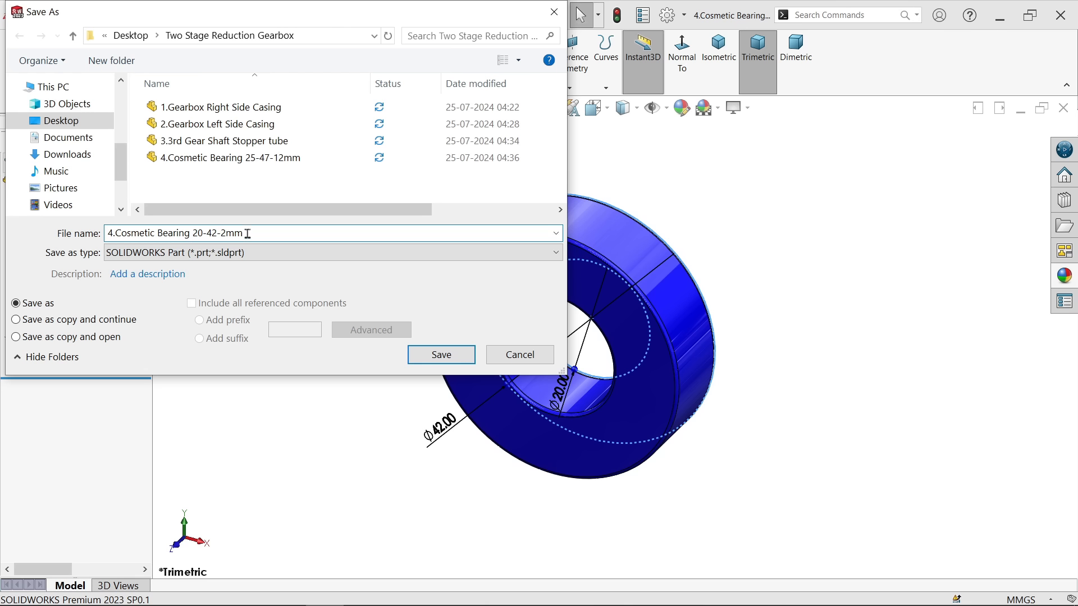
{"action": "type", "text": "1"}
{"action": "type", "text": "5"}
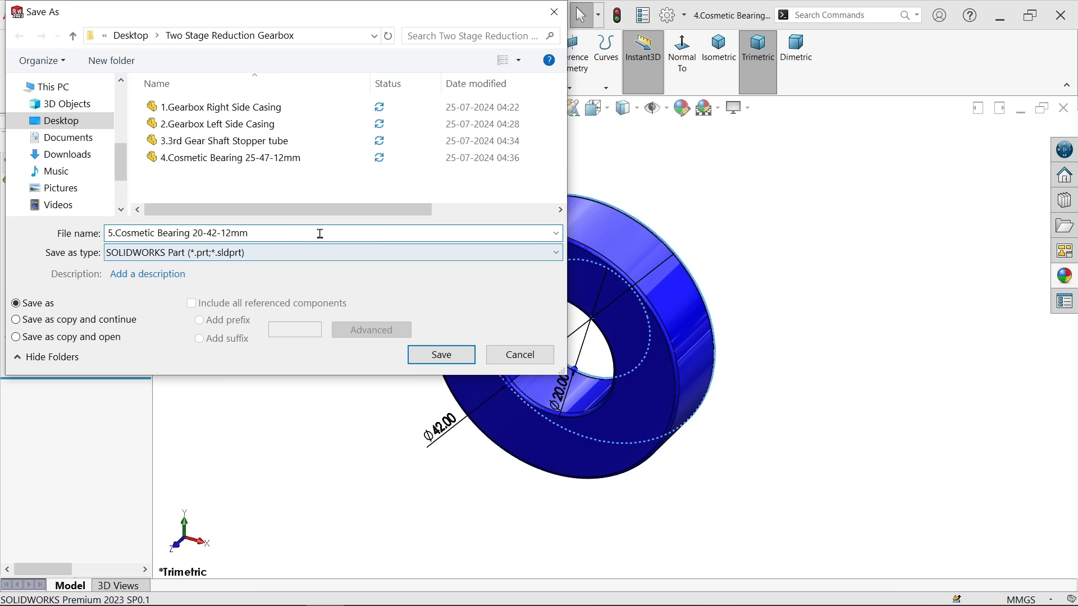
{"action": "left_click", "coordinate": [444, 354]}
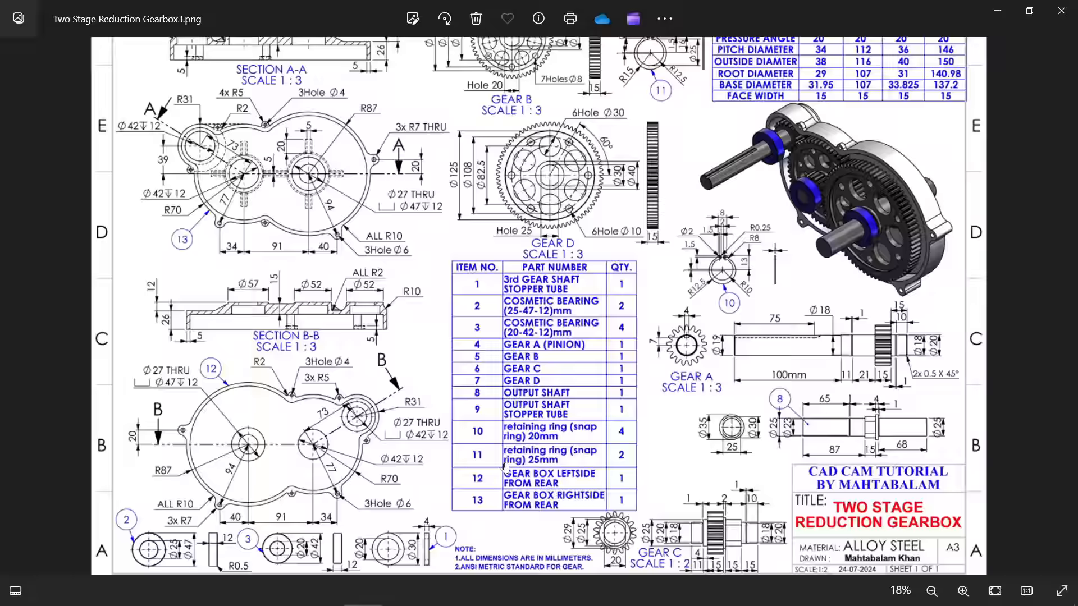
Switch to the gearbox drawing image and examine the parts list and the dimensions of the output shaft, item 8
{"action": "scroll", "coordinate": [509, 297], "scroll_direction": "up", "scroll_amount": 5}
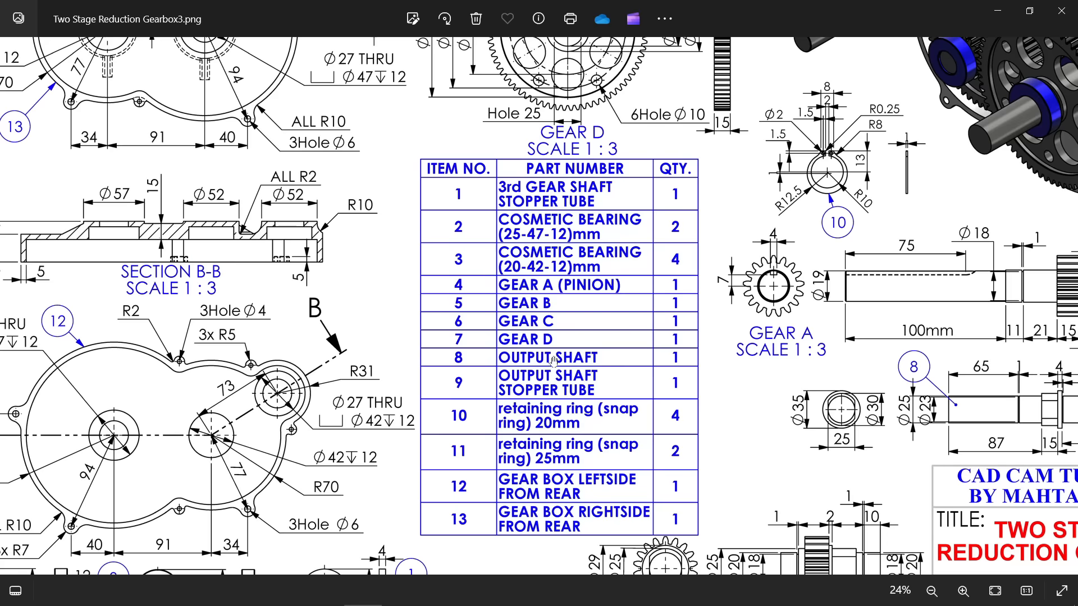
{"action": "left_click_drag", "start_coordinate": [613, 361], "coordinate": [371, 298]}
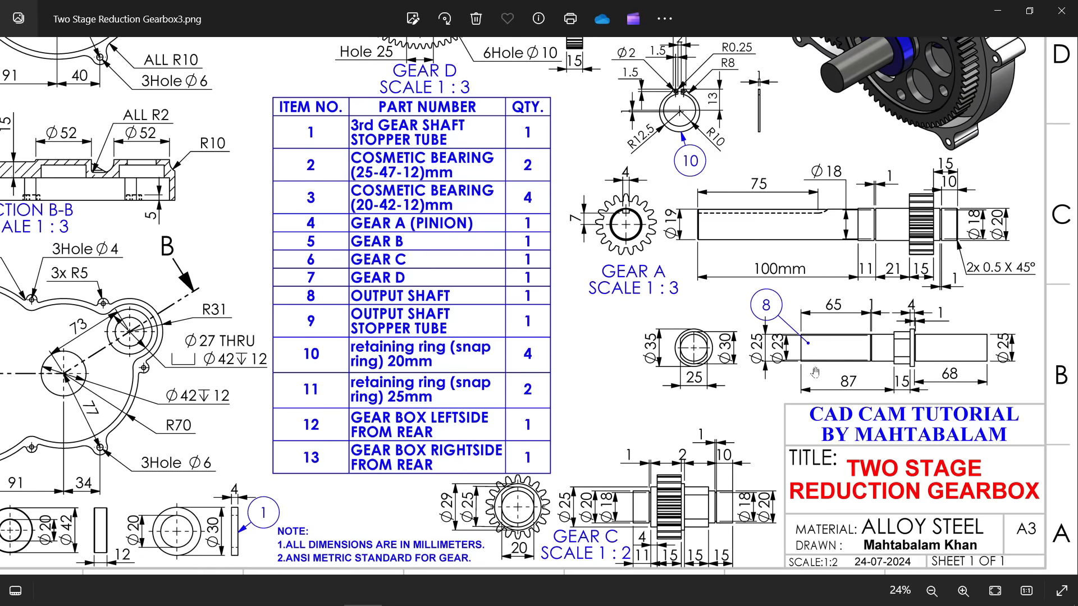
{"action": "scroll", "coordinate": [913, 349], "scroll_direction": "up", "scroll_amount": 3}
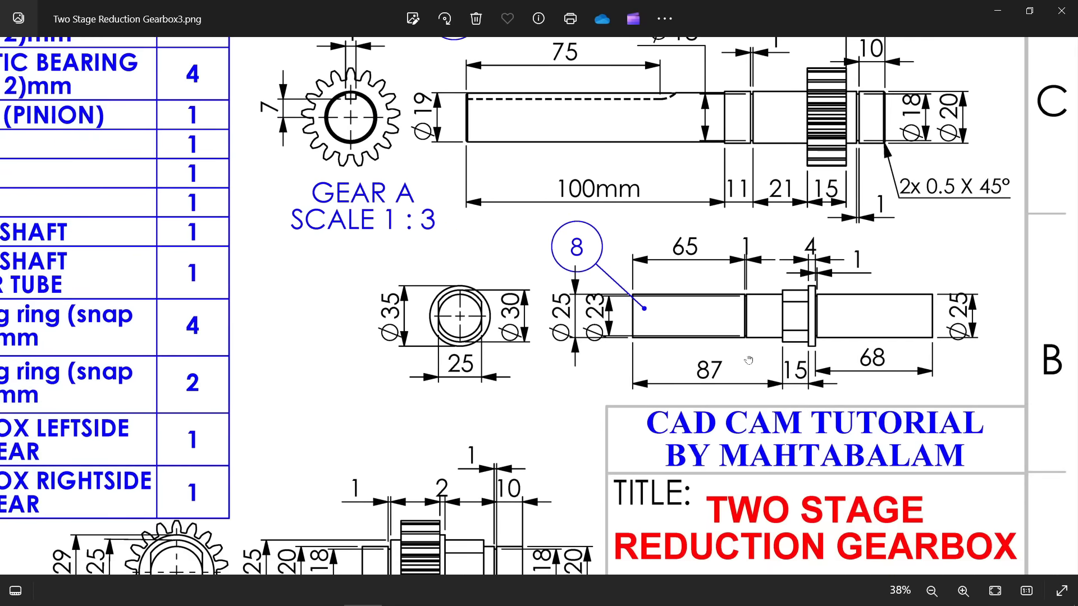
{"action": "scroll", "coordinate": [808, 330], "scroll_direction": "up", "scroll_amount": 2}
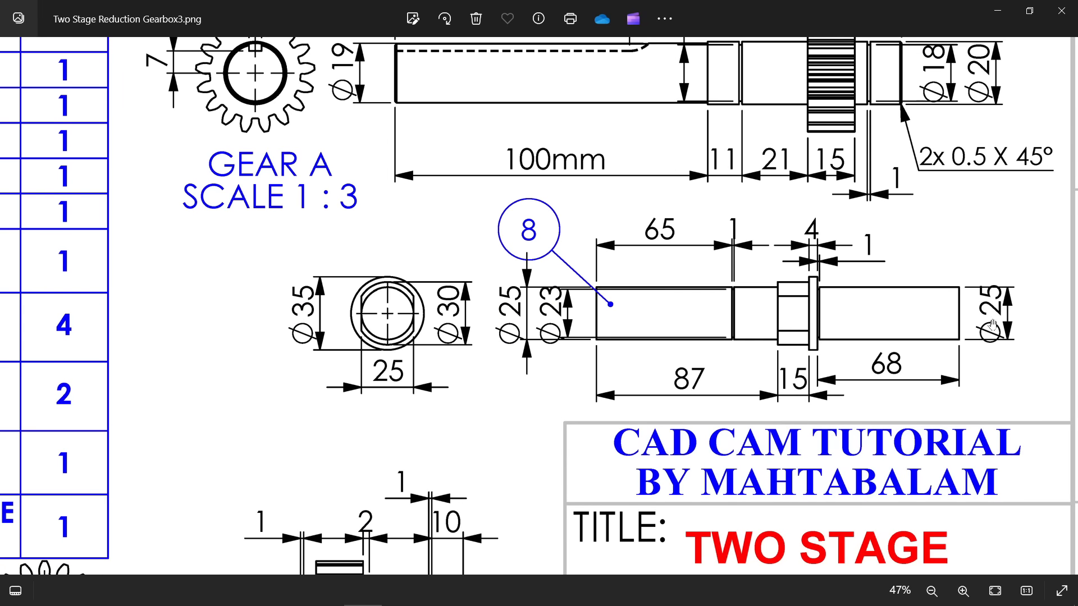
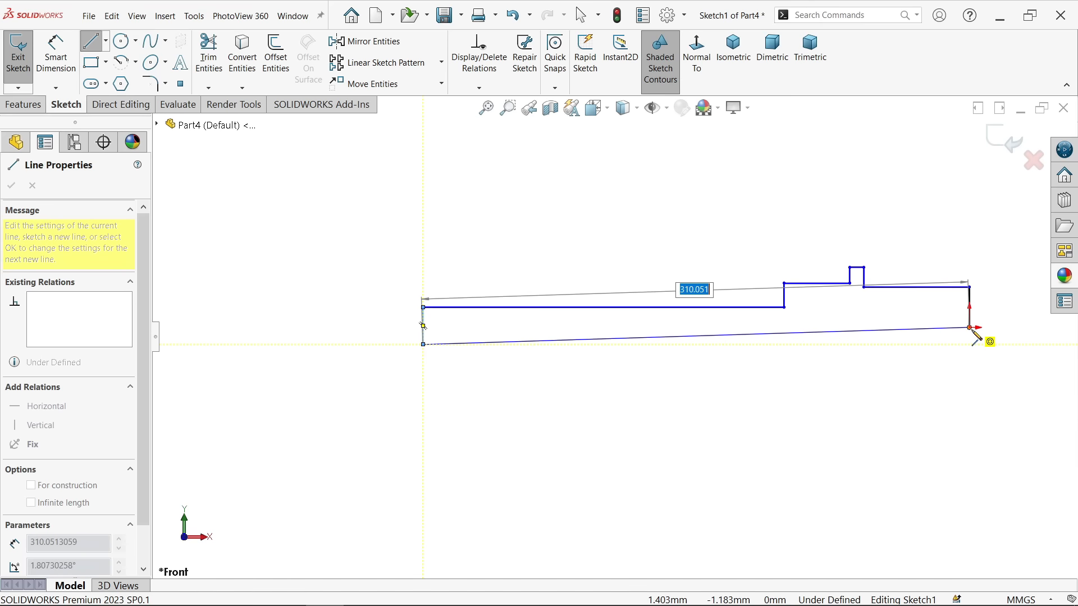
Close the stepped shaft half-profile at the origin, then make its closing line a horizontal construction centerline
{"action": "left_click", "coordinate": [970, 327]}
{"action": "right_click", "coordinate": [843, 345]}
{"action": "left_click", "coordinate": [883, 398]}
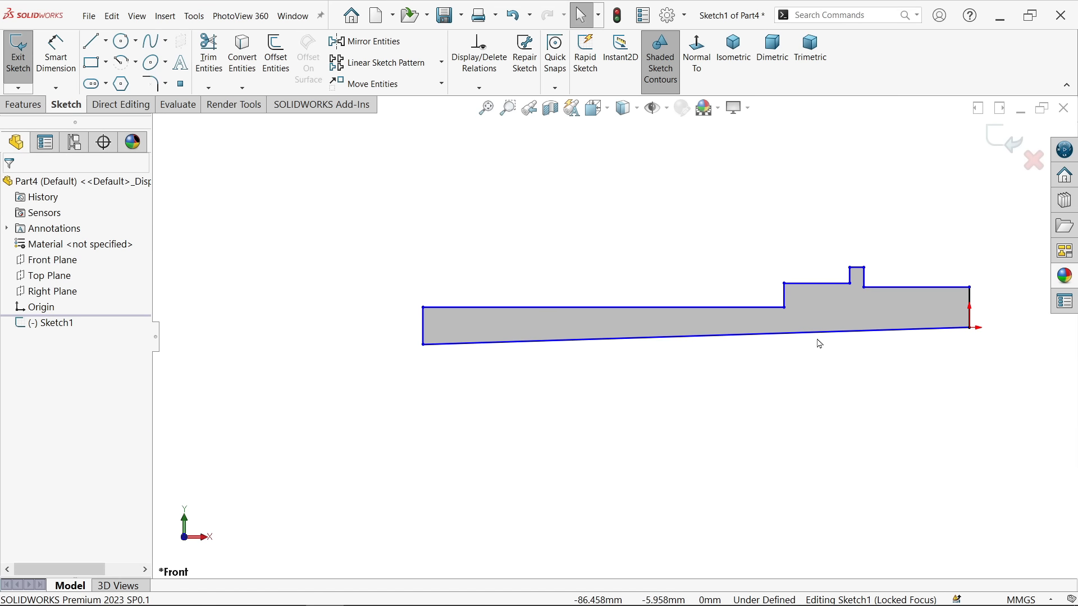
{"action": "left_click", "coordinate": [818, 333]}
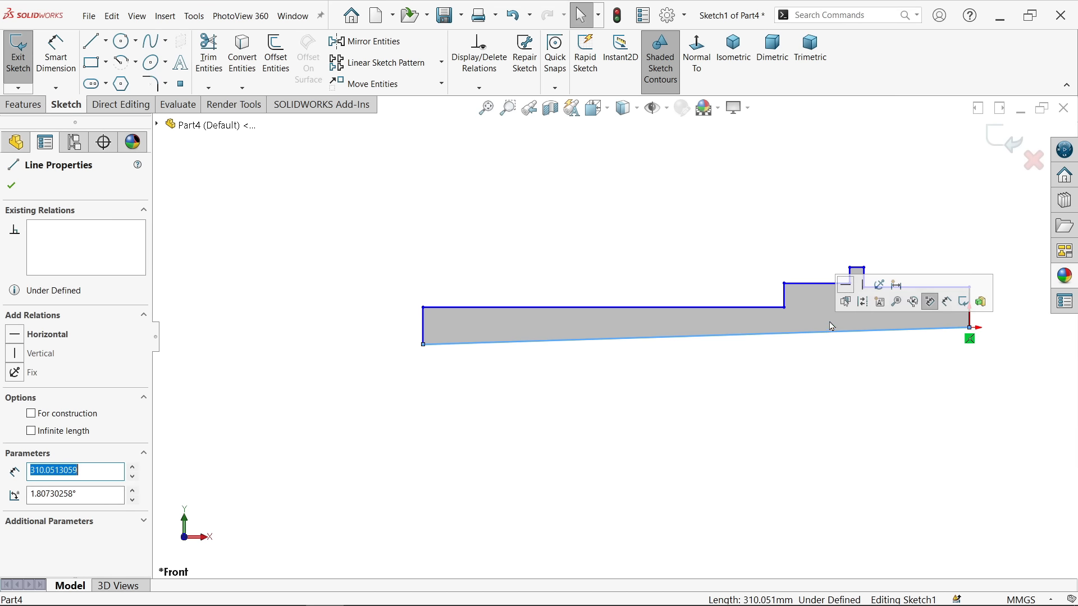
{"action": "left_click", "coordinate": [864, 303]}
{"action": "left_click", "coordinate": [794, 336]}
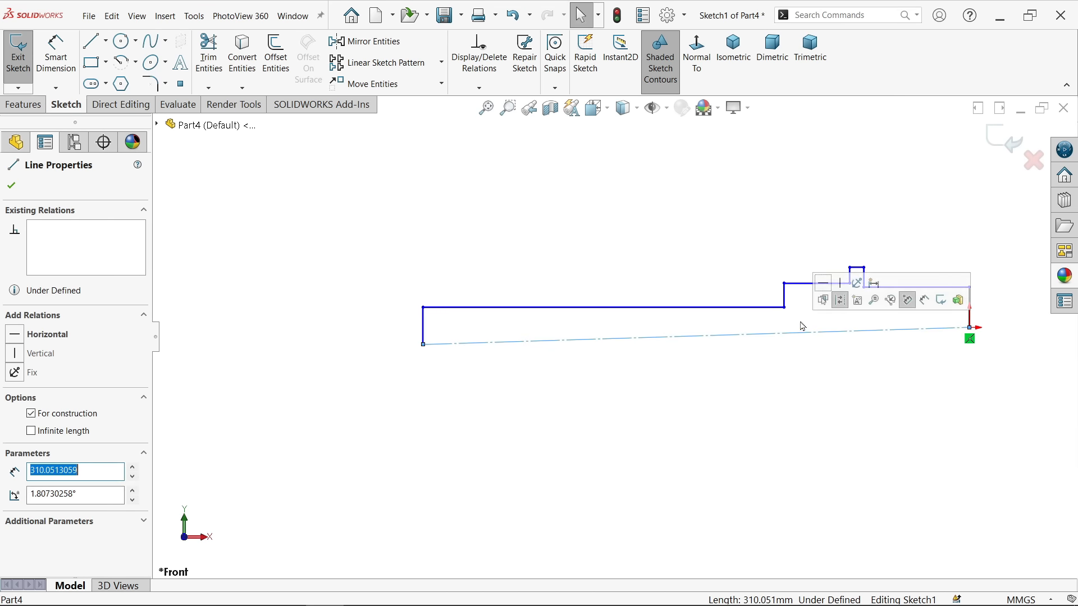
{"action": "left_click", "coordinate": [824, 284]}
{"action": "left_click", "coordinate": [769, 388]}
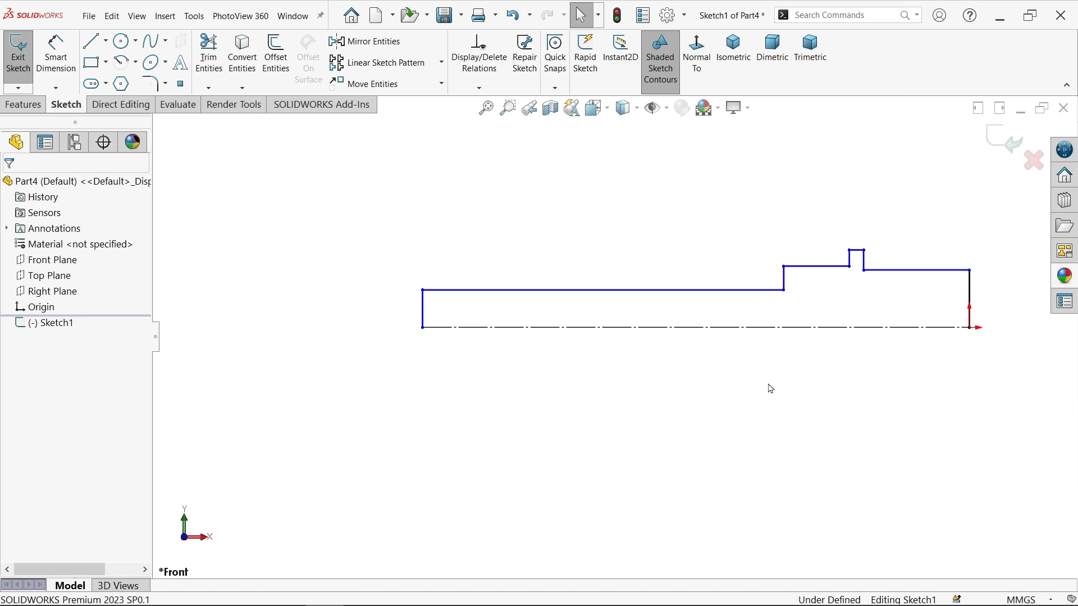
Dimension the diameter of the short shaft section beside the origin across the centerline as 25 mm
{"action": "left_click", "coordinate": [56, 56]}
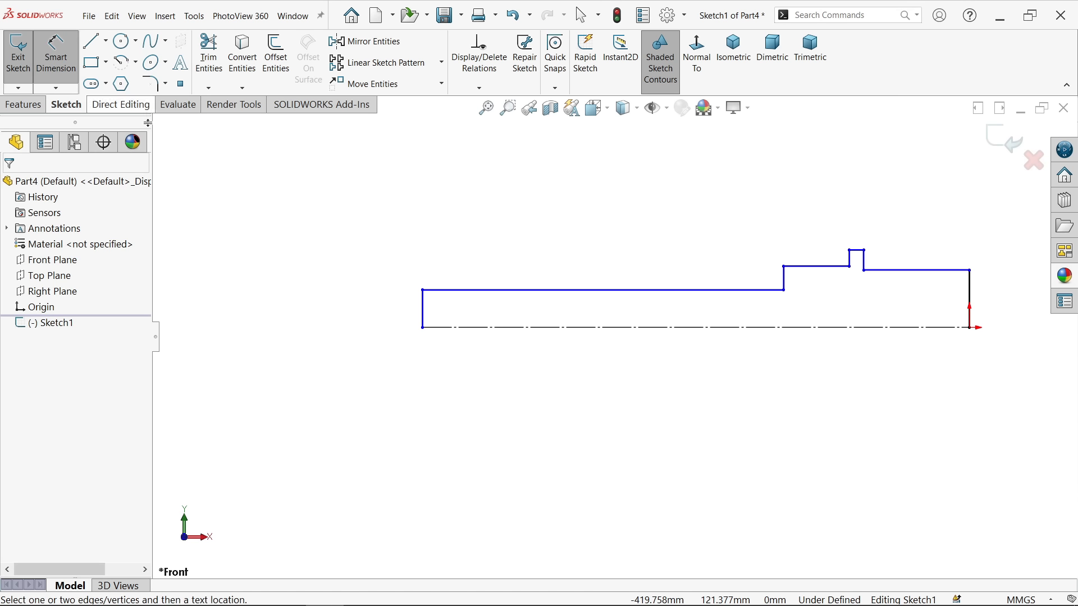
{"action": "key", "text": "f"}
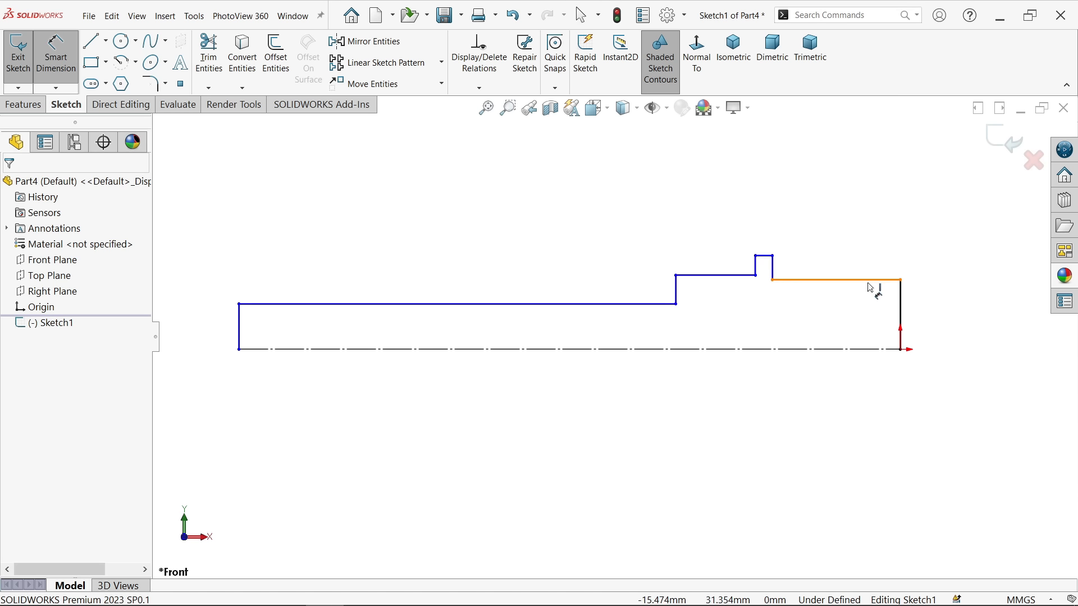
{"action": "left_click", "coordinate": [871, 281]}
{"action": "left_click", "coordinate": [890, 349]}
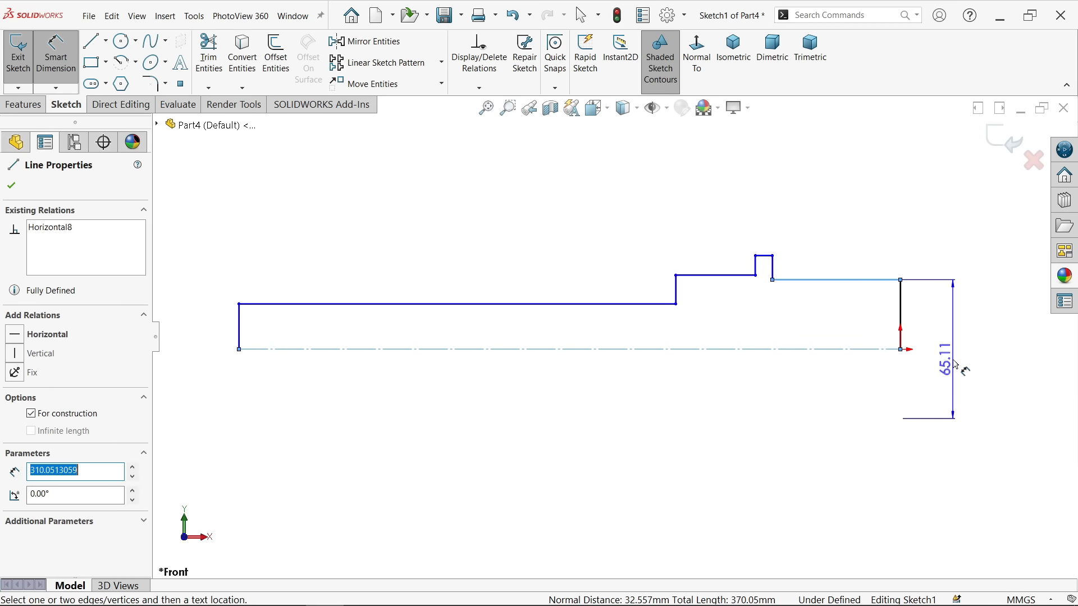
{"action": "left_click", "coordinate": [956, 365]}
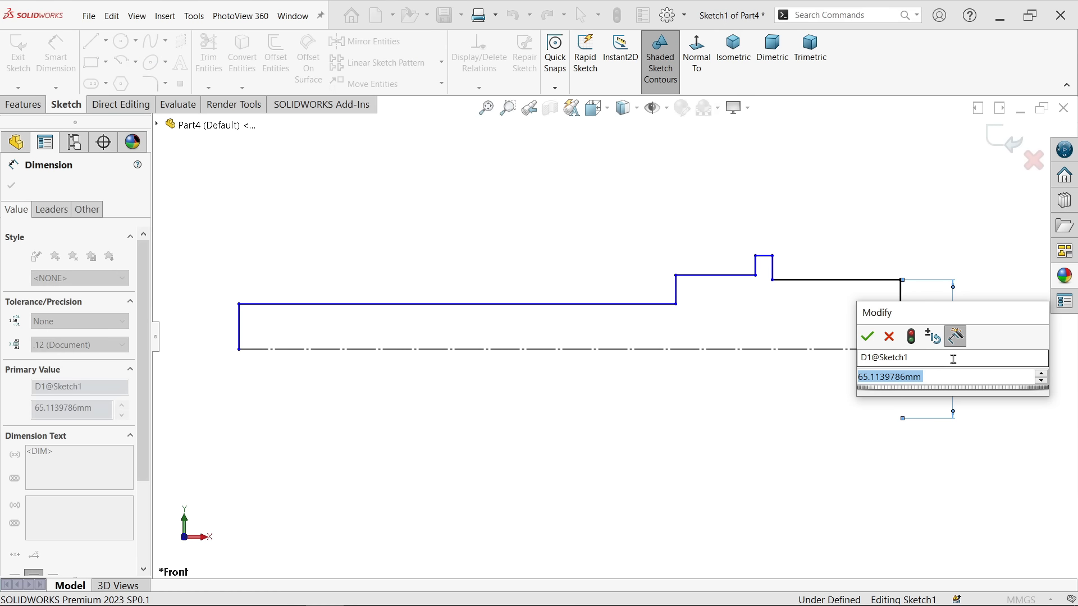
{"action": "type", "text": "25"}
{"action": "key", "text": "Return"}
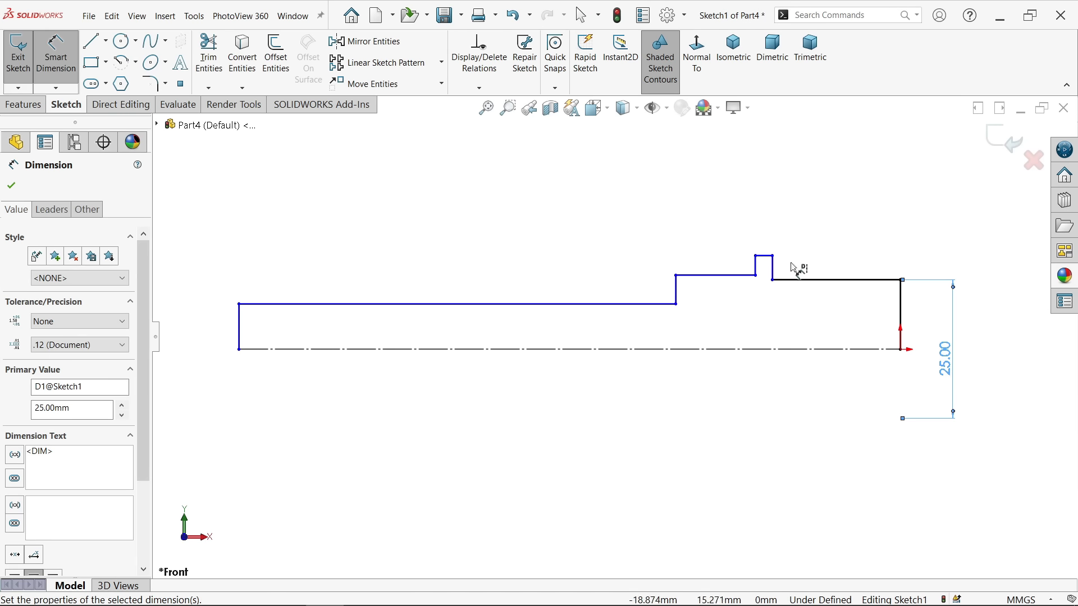
Dimension the narrow collar's diameter as 35 mm and the adjacent shoulder section's diameter as 30 mm
{"action": "left_click", "coordinate": [767, 258]}
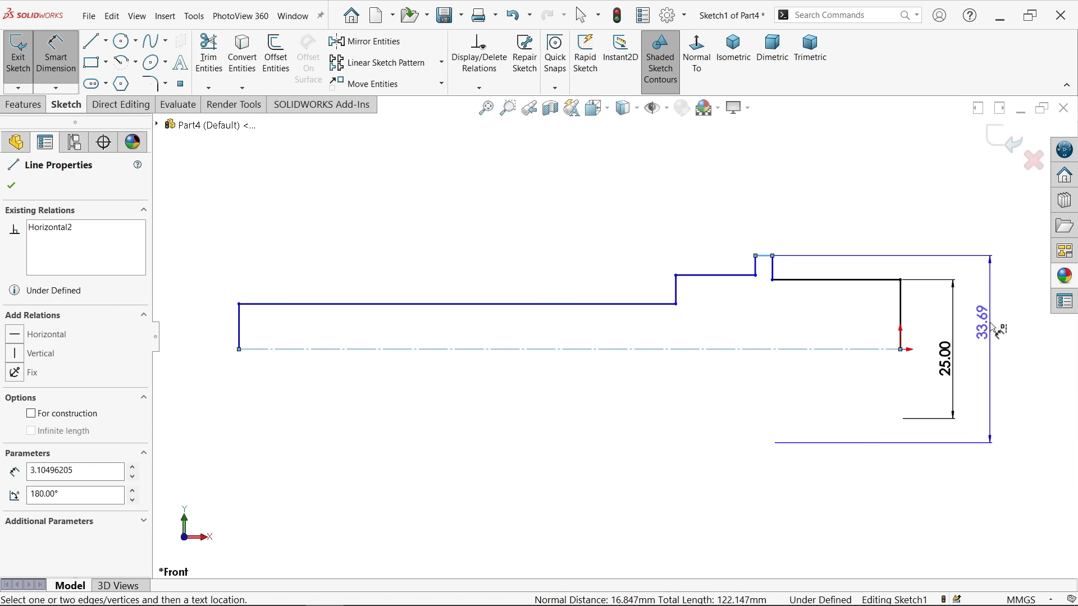
{"action": "left_click", "coordinate": [996, 330]}
{"action": "type", "text": "35"}
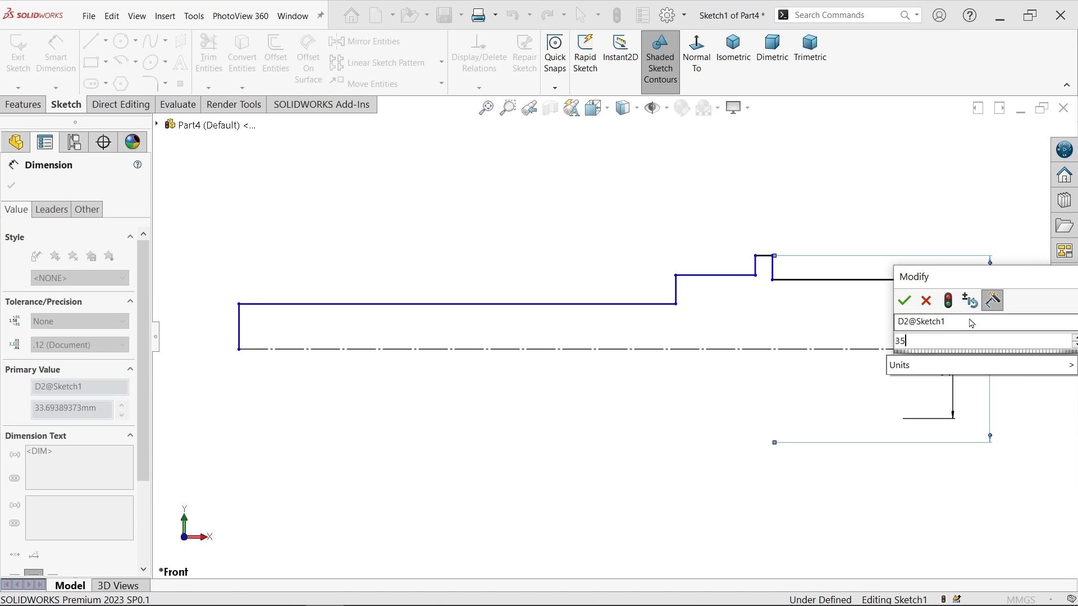
{"action": "left_click", "coordinate": [904, 301]}
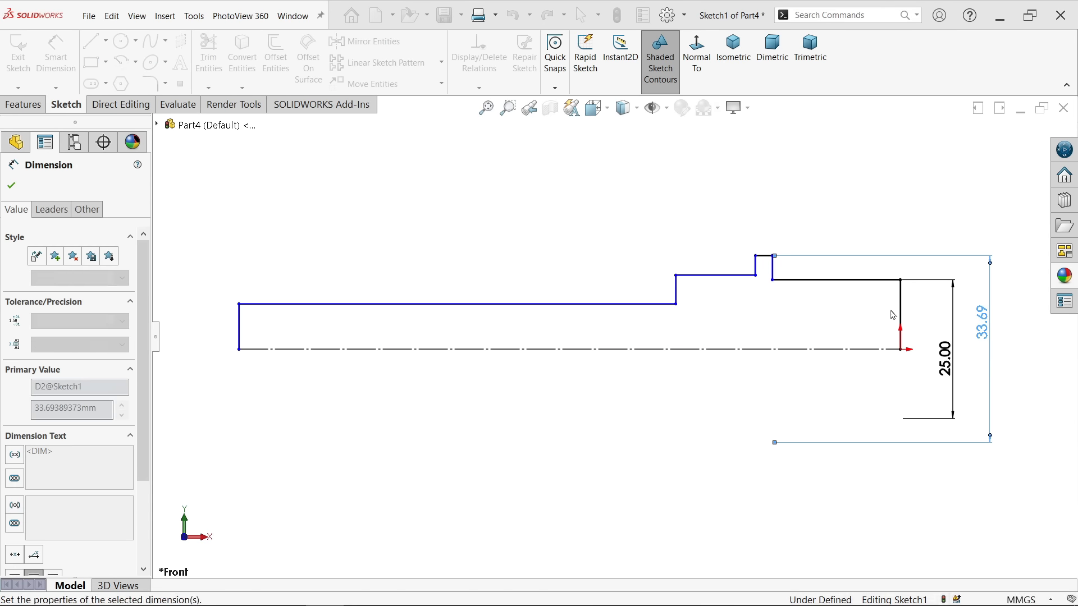
{"action": "left_click", "coordinate": [733, 279]}
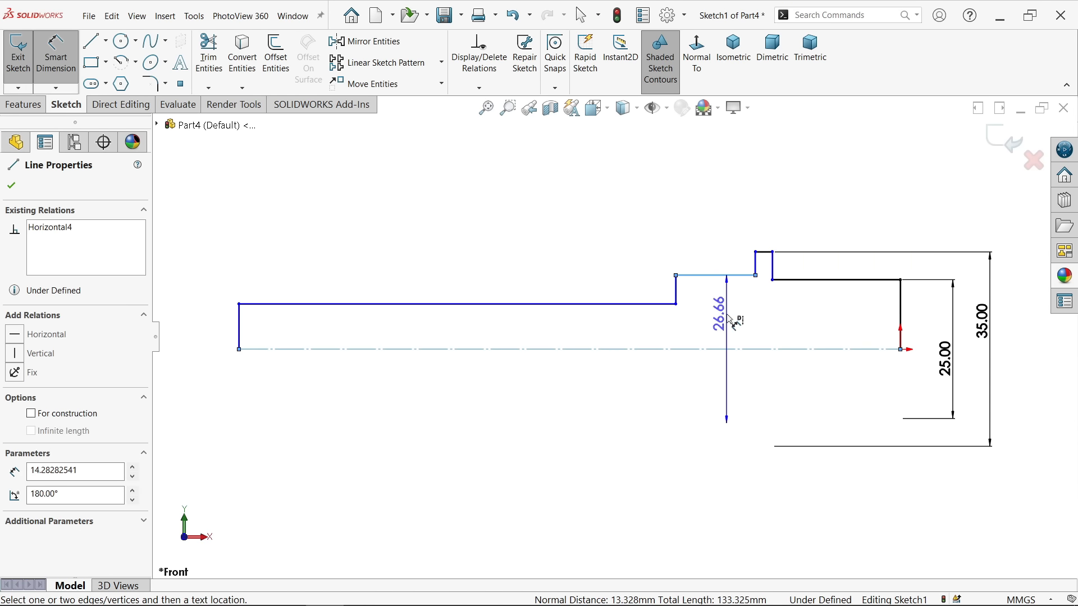
{"action": "left_click", "coordinate": [730, 320]}
{"action": "type", "text": "30"}
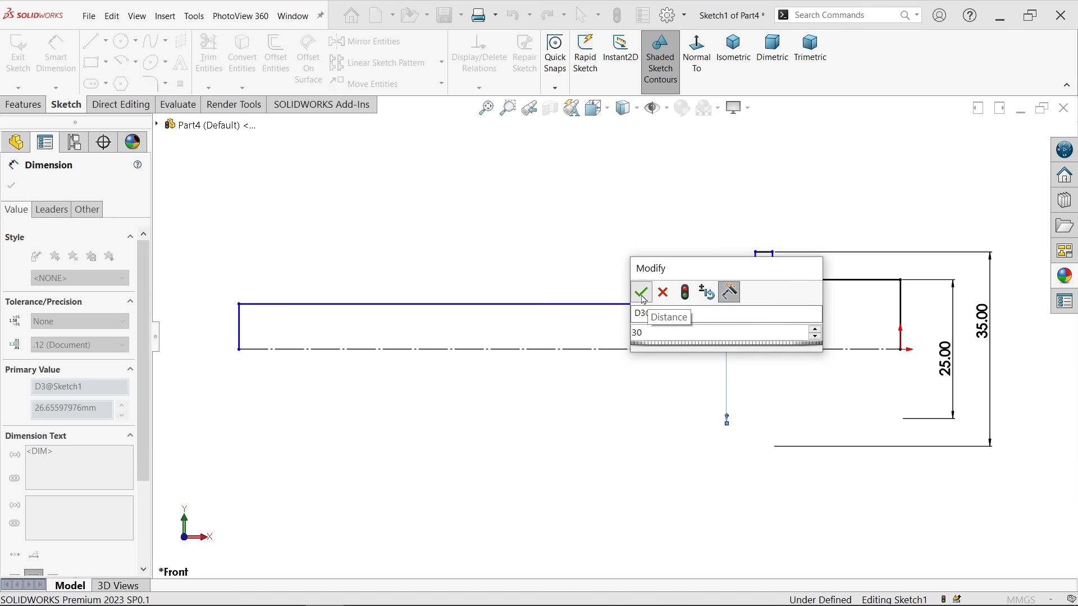
{"action": "left_click", "coordinate": [642, 292]}
Dimension the diameter of the long shaft section across the centerline as 25 mm
{"action": "left_click", "coordinate": [631, 304]}
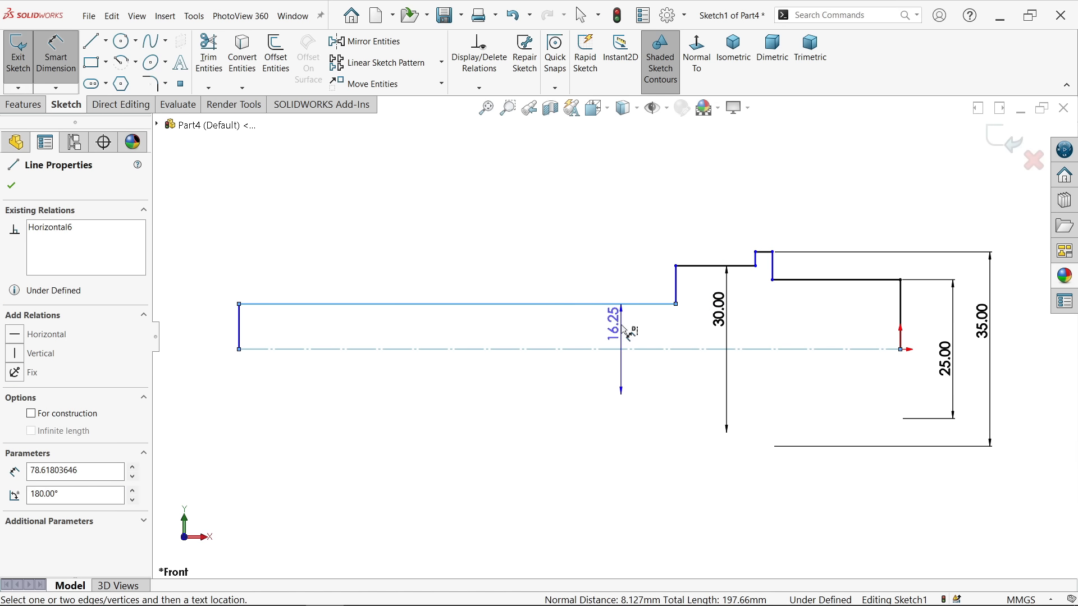
{"action": "left_click", "coordinate": [627, 332]}
{"action": "type", "text": "25"}
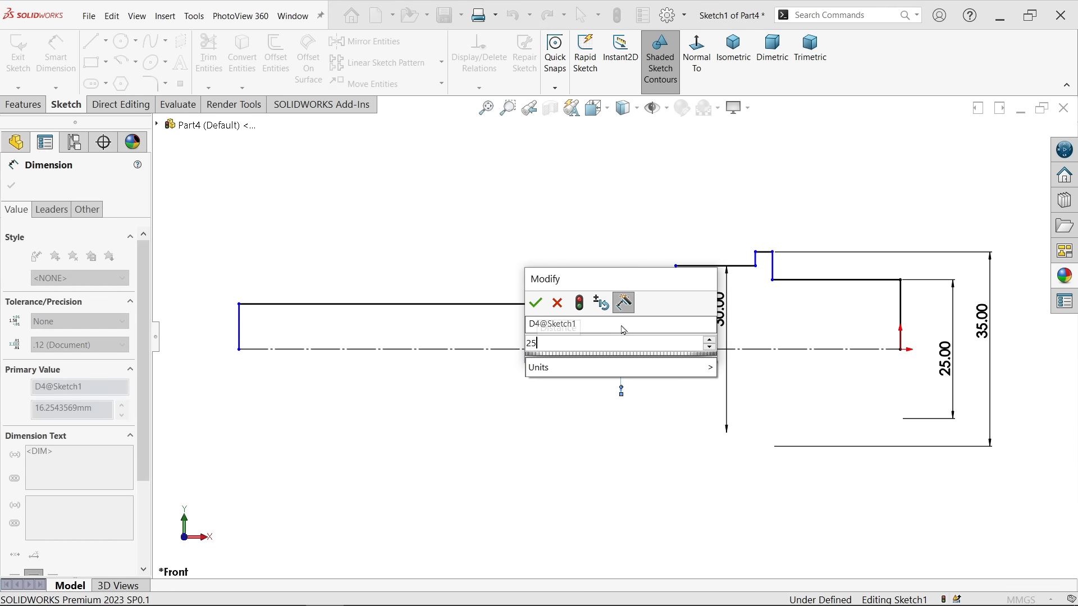
{"action": "left_click", "coordinate": [536, 303]}
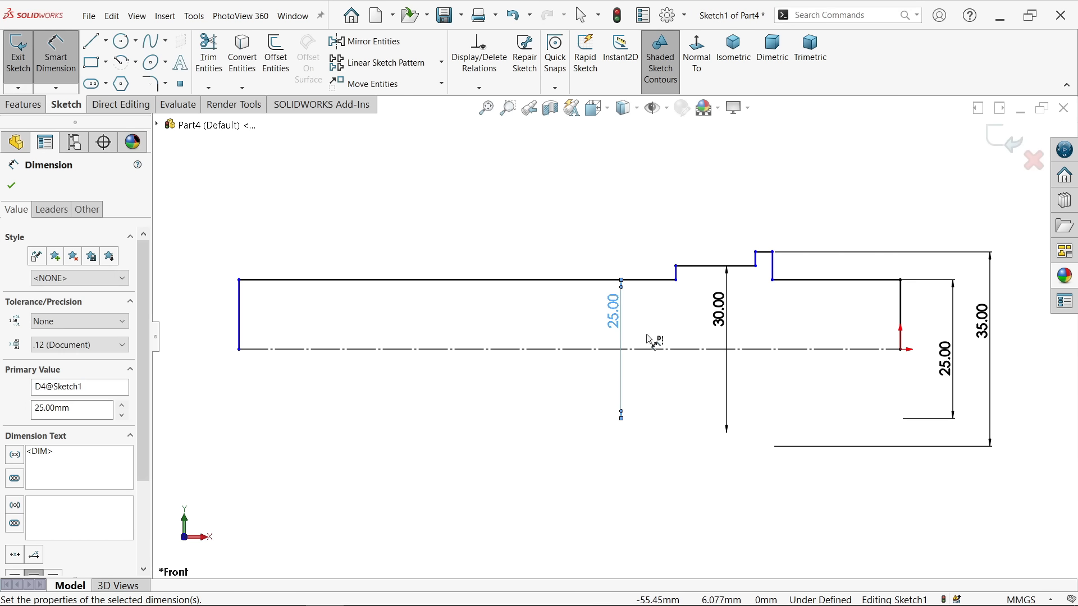
Start a length dimension on the long shaft section's horizontal edge, placed above the profile
{"action": "scroll", "coordinate": [611, 361], "scroll_direction": "up", "scroll_amount": 1}
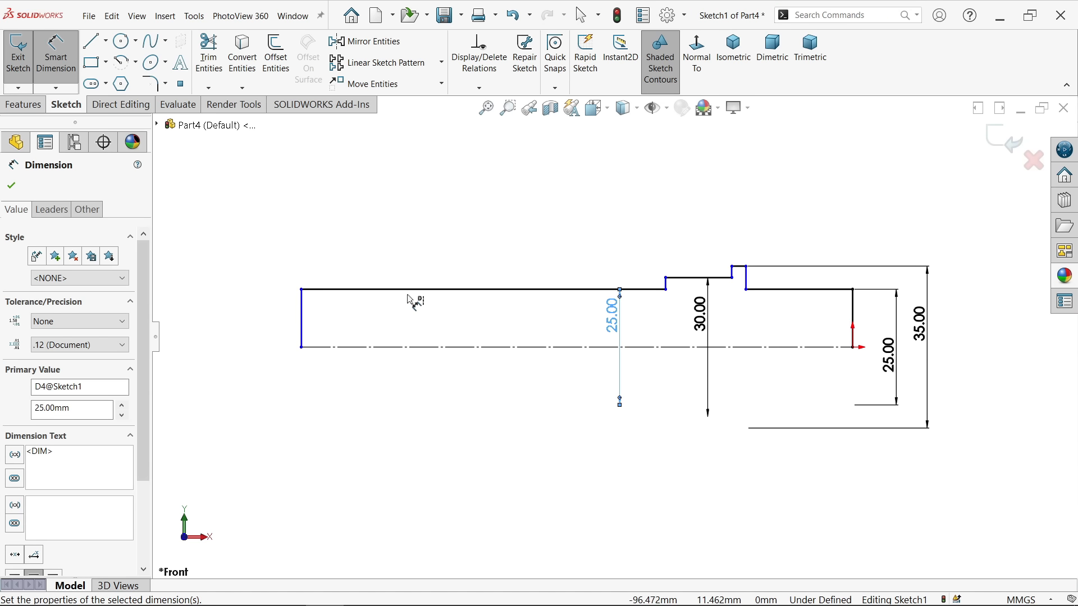
{"action": "left_click", "coordinate": [432, 291]}
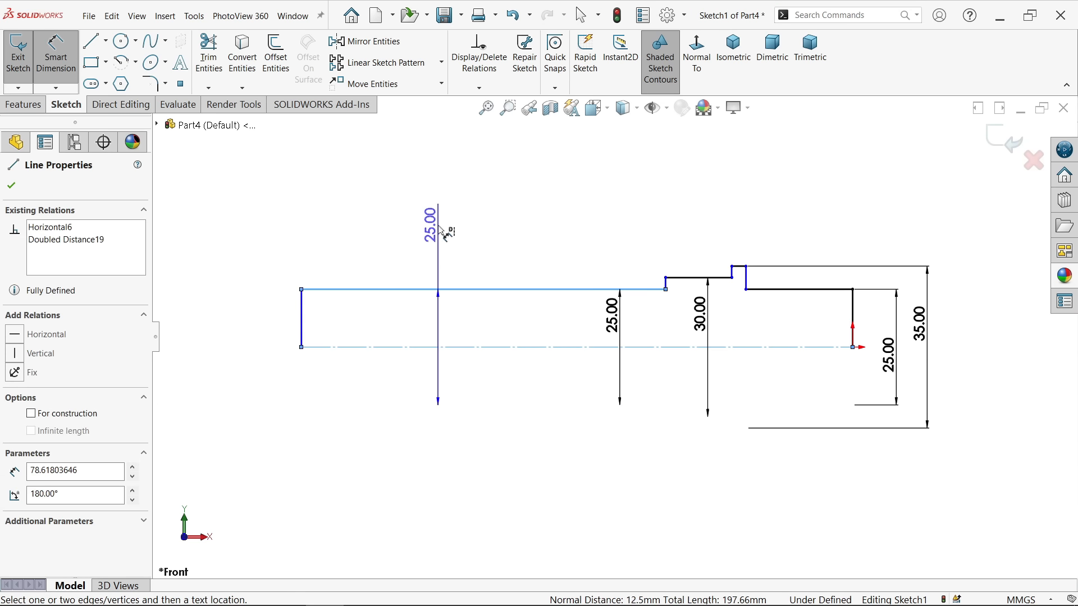
{"action": "key", "text": "Escape"}
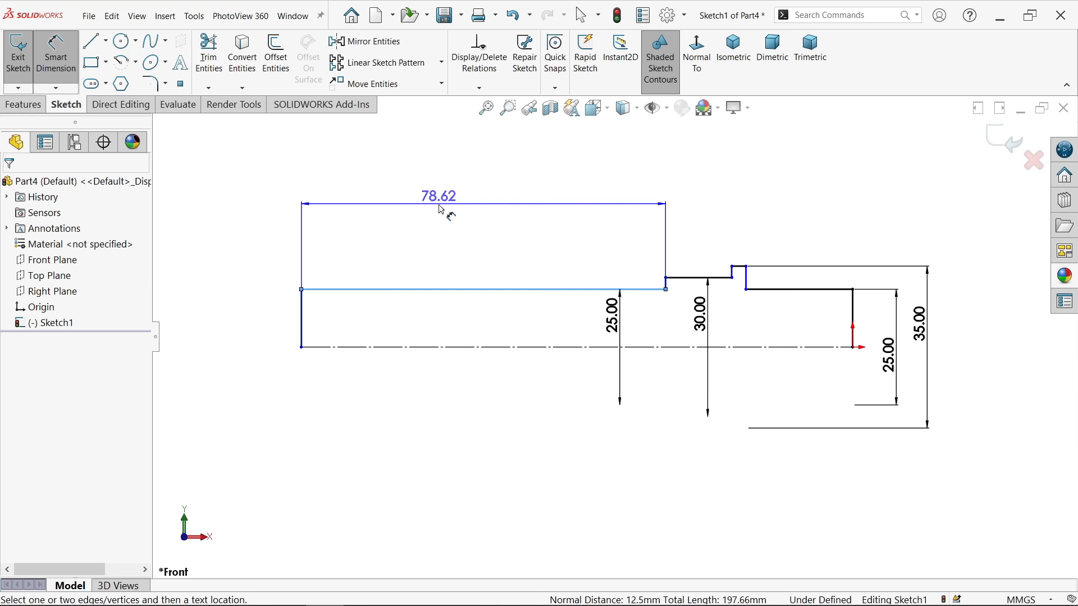
Place the length dimension of the long 25 mm diameter section farthest from the origin and set it to 87 mm
{"action": "left_click", "coordinate": [441, 208]}
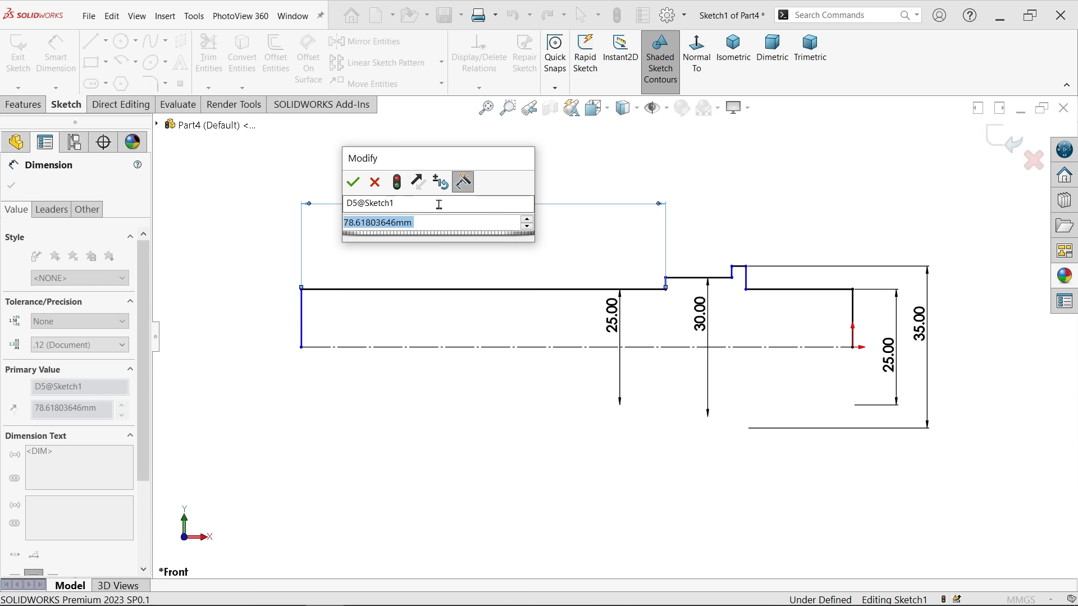
{"action": "type", "text": "87"}
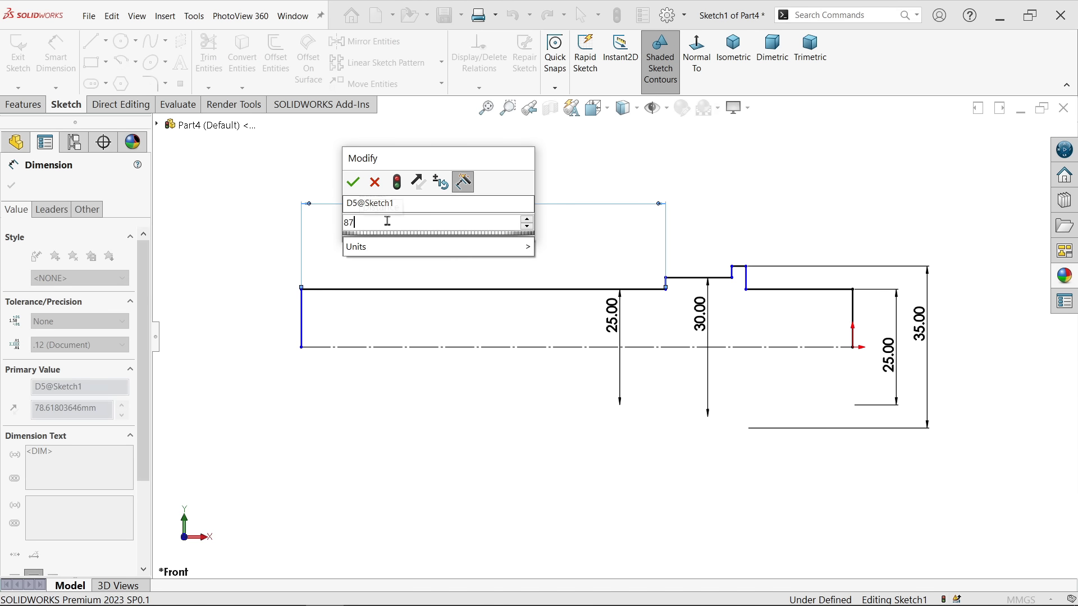
{"action": "left_click", "coordinate": [353, 181]}
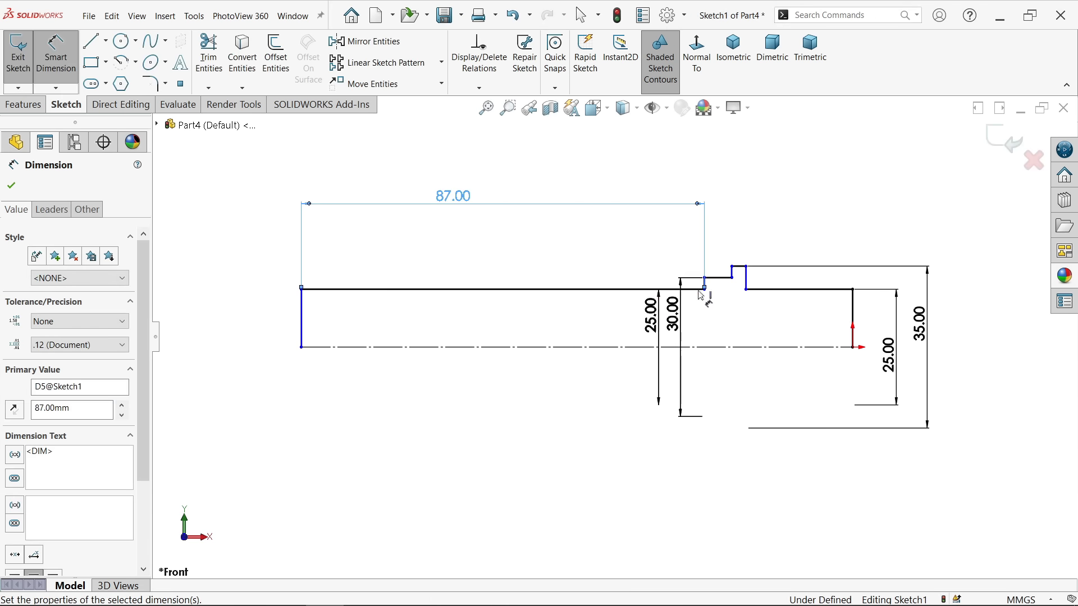
Dimension the width of the 35 mm diameter collar in the profile and set it to 4 mm
{"action": "scroll", "coordinate": [879, 294], "scroll_direction": "down", "scroll_amount": 2}
{"action": "scroll", "coordinate": [716, 277], "scroll_direction": "down", "scroll_amount": 2}
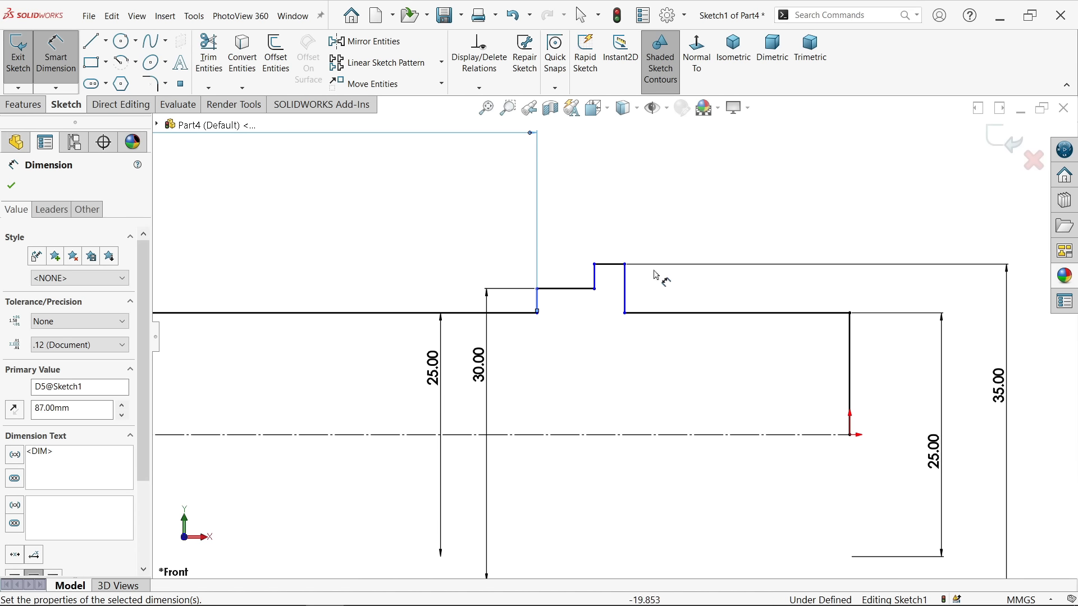
{"action": "scroll", "coordinate": [625, 277], "scroll_direction": "down", "scroll_amount": 1}
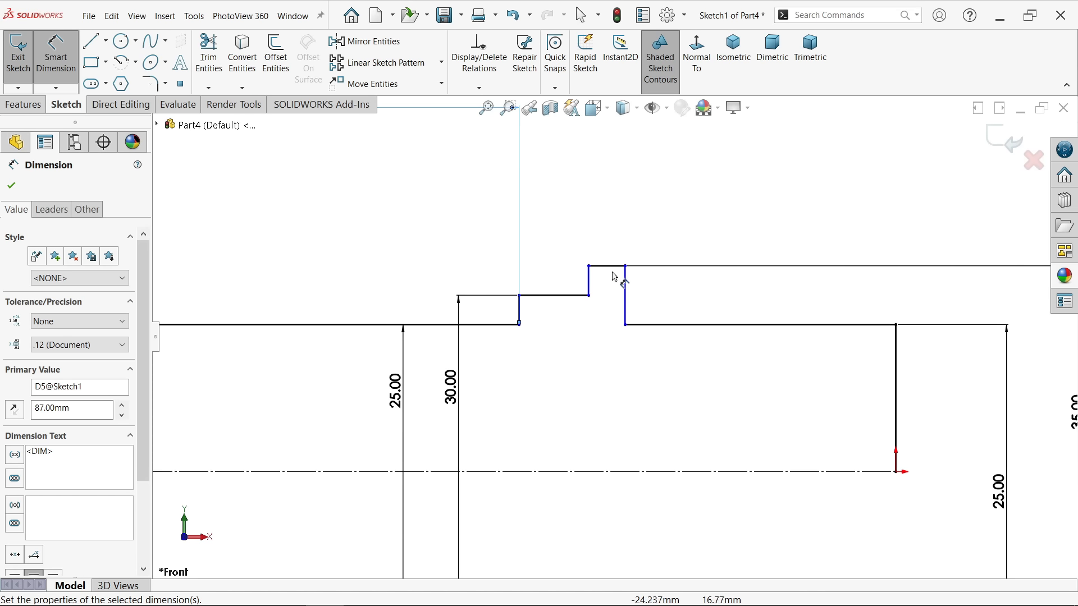
{"action": "left_click", "coordinate": [608, 264]}
{"action": "left_click", "coordinate": [607, 194]}
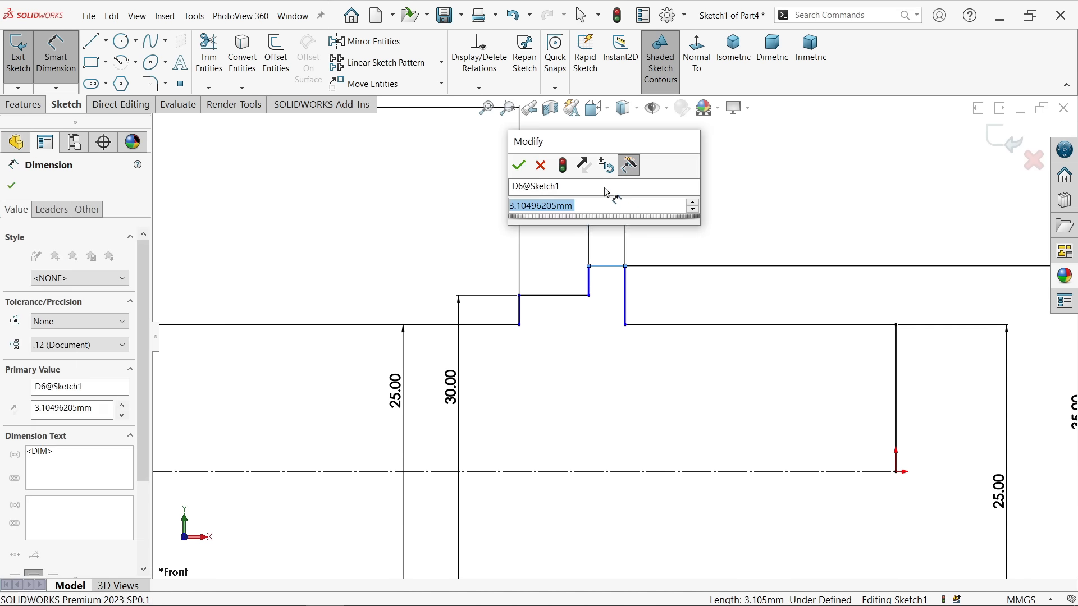
{"action": "type", "text": "4"}
{"action": "left_click", "coordinate": [519, 166]}
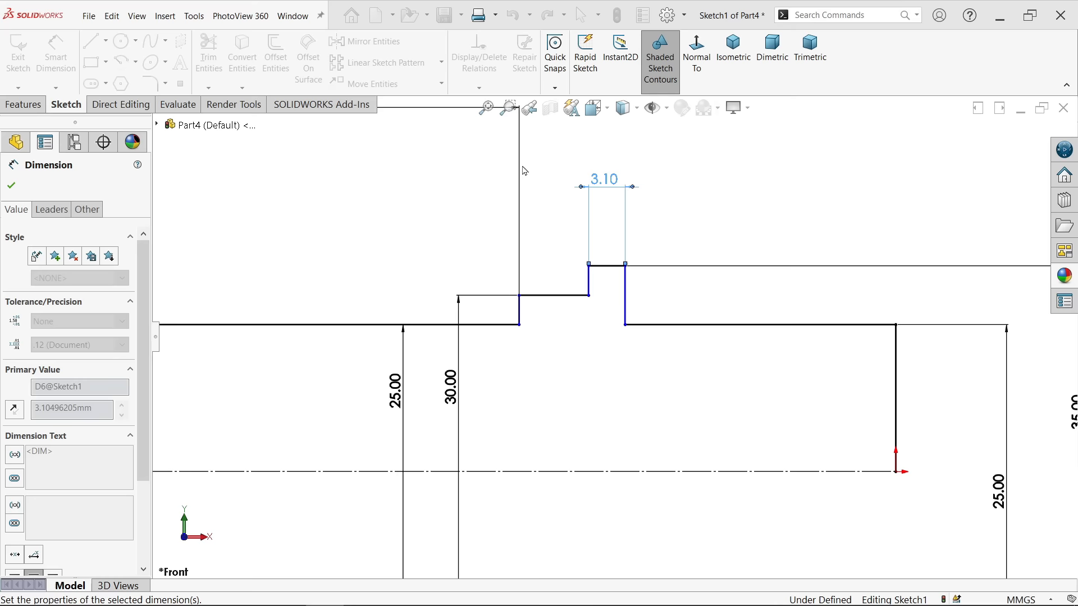
Dimension the length of the 30 mm diameter shoulder beside the collar and set it to 15 mm
{"action": "left_click", "coordinate": [569, 297]}
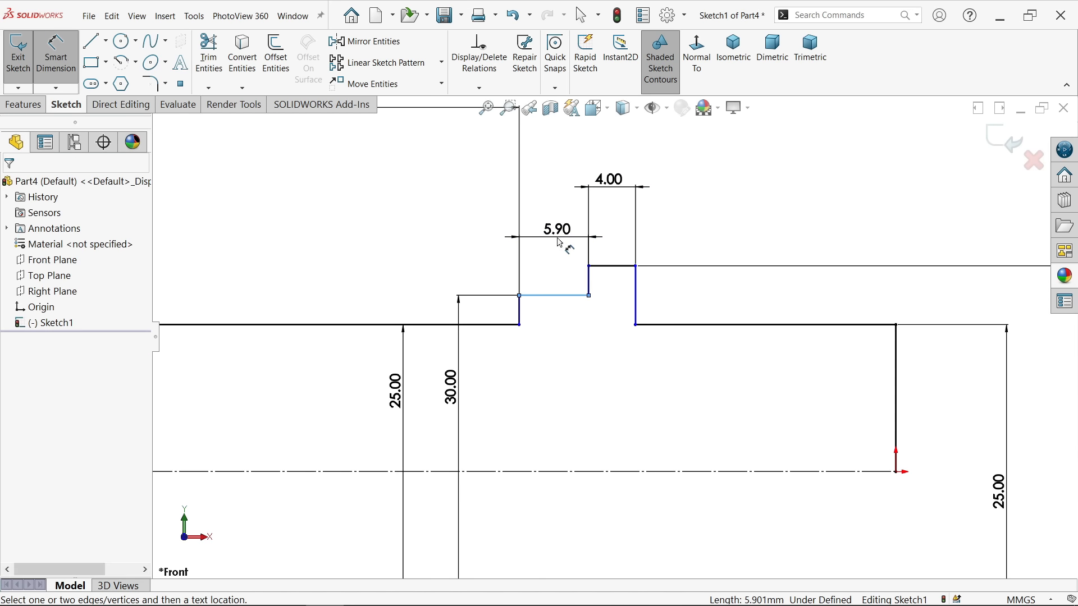
{"action": "left_click", "coordinate": [561, 242]}
{"action": "type", "text": "15"}
{"action": "left_click", "coordinate": [471, 214]}
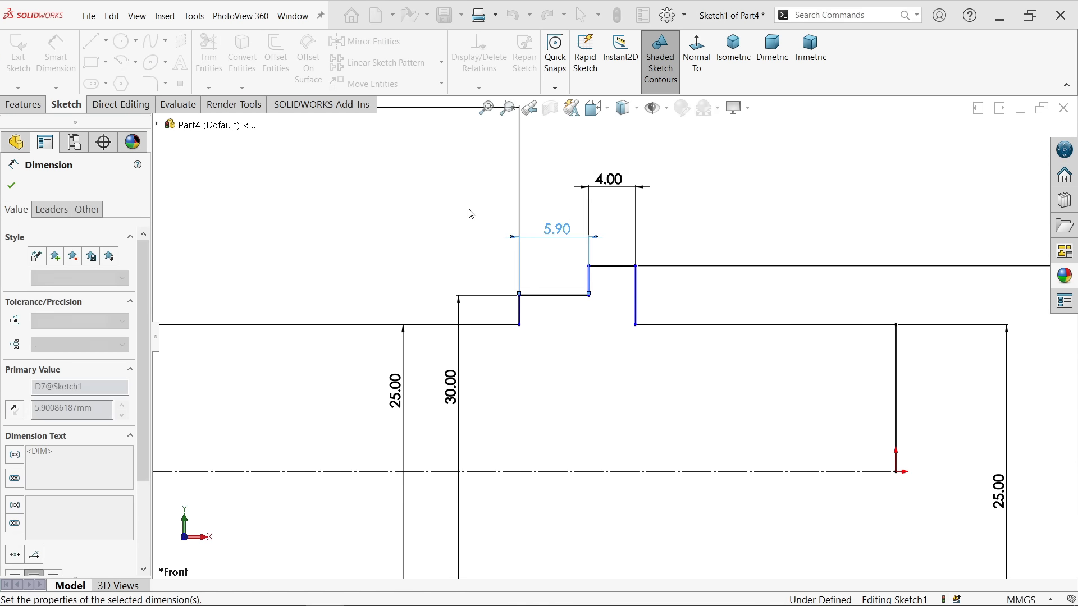
Dimension the length of the 25 mm diameter section between the collar and the origin end and set it to 68 mm
{"action": "scroll", "coordinate": [868, 382], "scroll_direction": "up", "scroll_amount": 3}
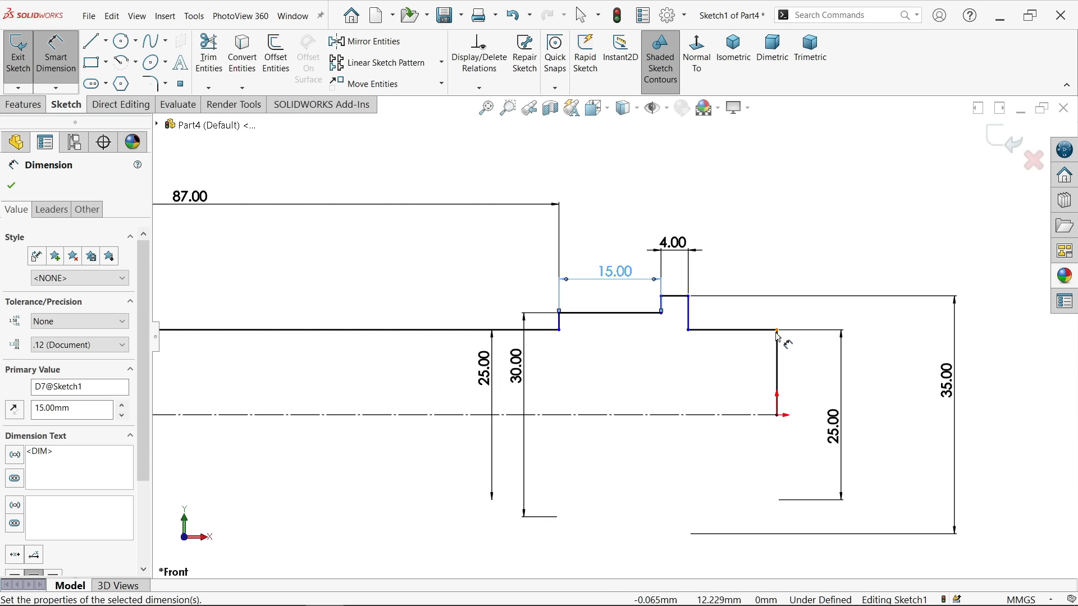
{"action": "left_click", "coordinate": [754, 331]}
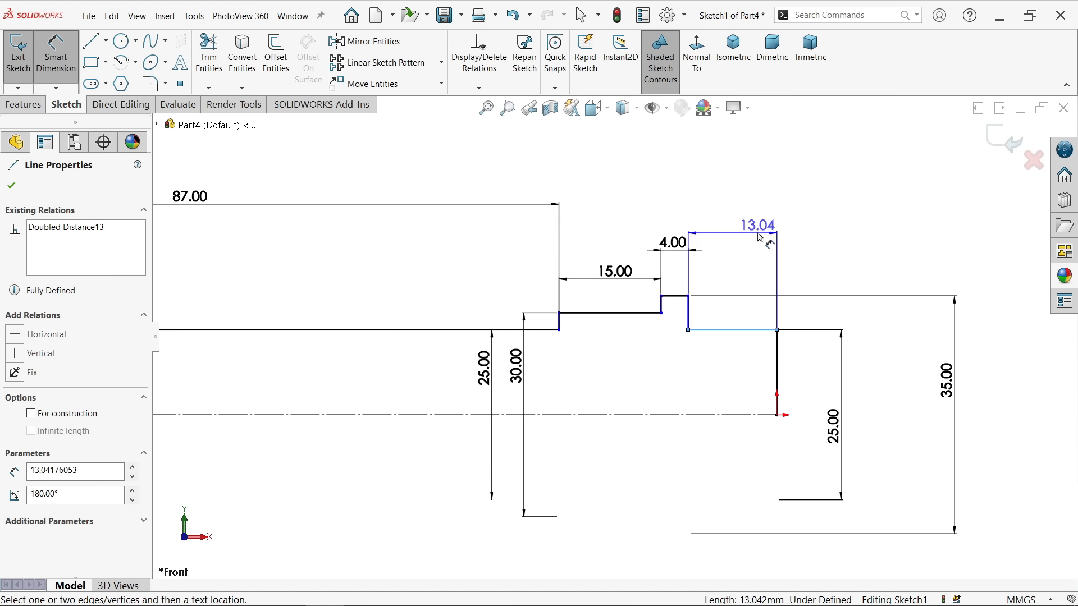
{"action": "left_click", "coordinate": [745, 224]}
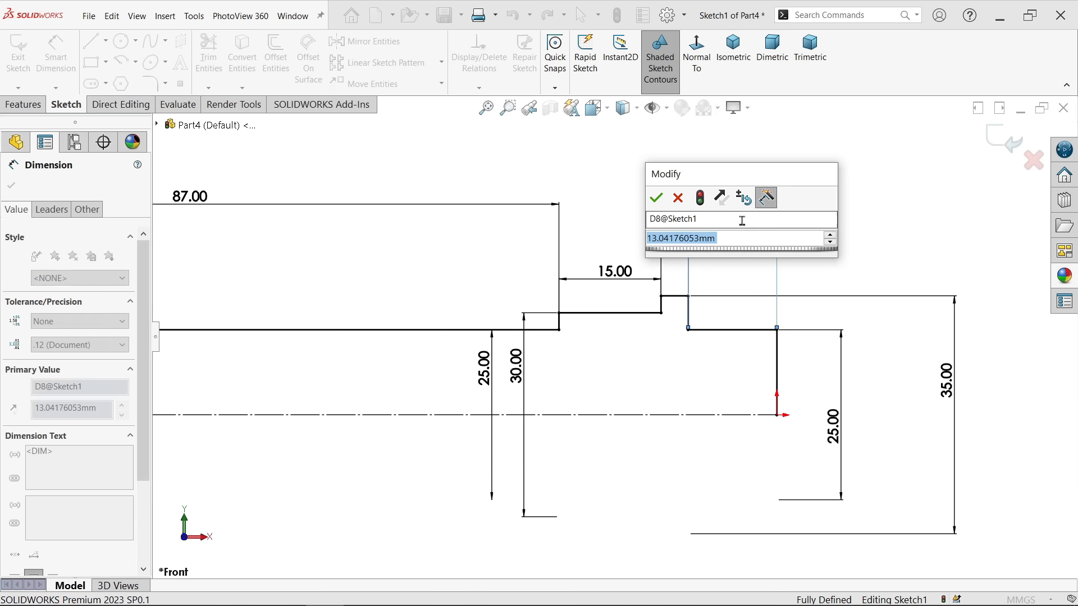
{"action": "type", "text": "68"}
{"action": "left_click", "coordinate": [657, 198]}
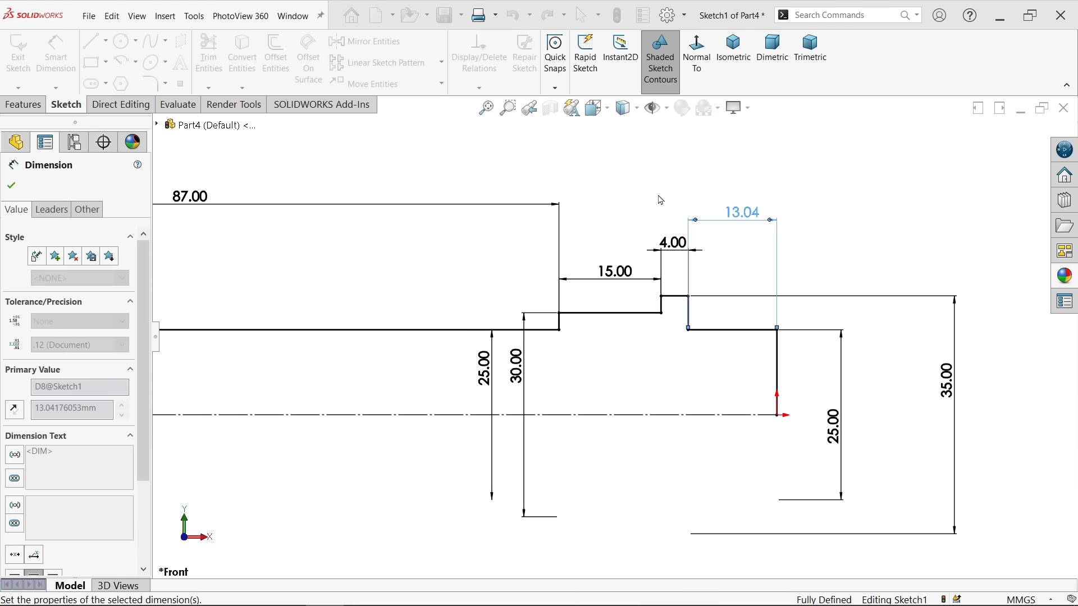
Create a Revolved Boss/Base of the profile, closing the sketch automatically, as a Blind 360° revolve about the centerline
{"action": "scroll", "coordinate": [613, 336], "scroll_direction": "up", "scroll_amount": 3}
{"action": "scroll", "coordinate": [440, 352], "scroll_direction": "down", "scroll_amount": 2}
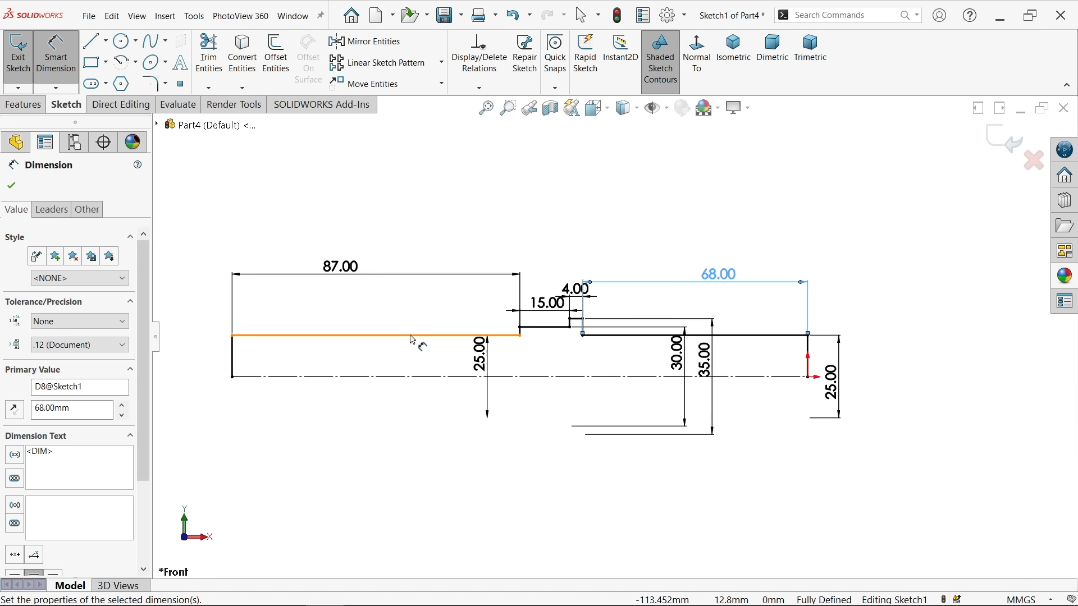
{"action": "scroll", "coordinate": [566, 342], "scroll_direction": "down", "scroll_amount": 1}
{"action": "scroll", "coordinate": [566, 342], "scroll_direction": "up", "scroll_amount": 1}
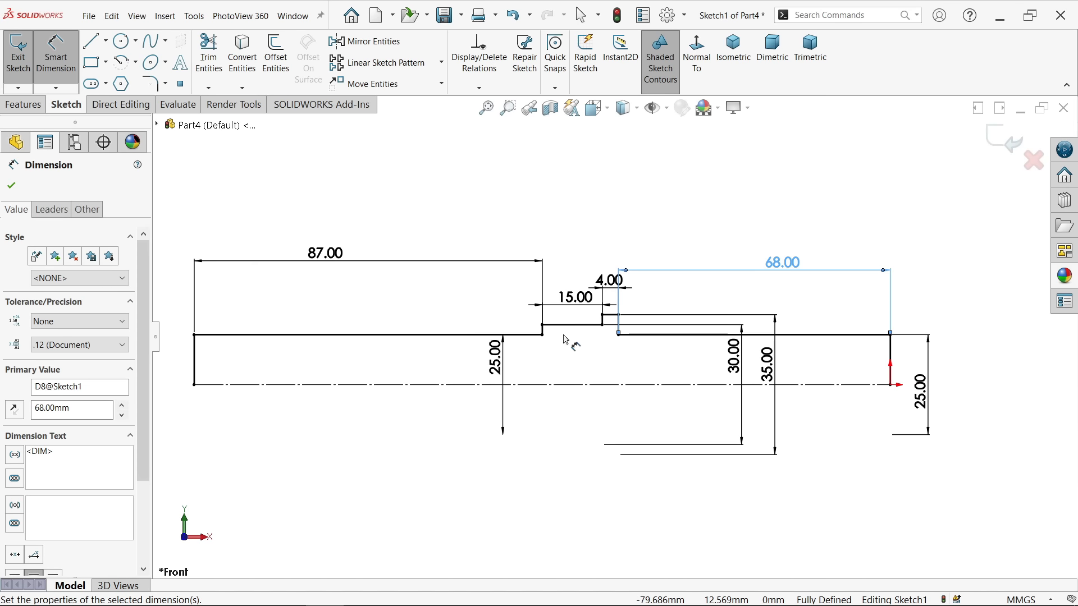
{"action": "left_click", "coordinate": [23, 104]}
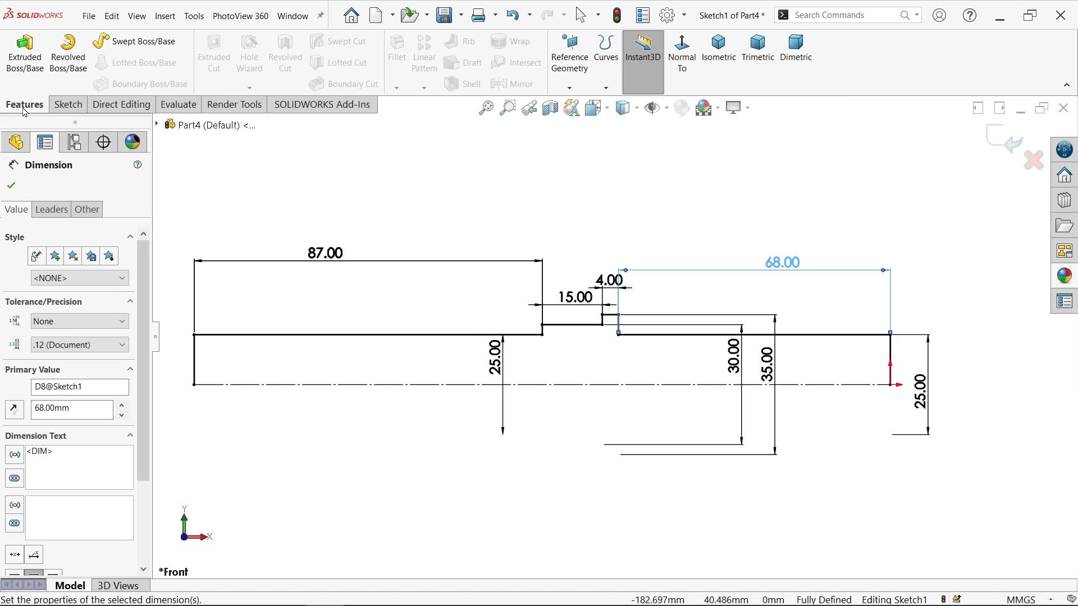
{"action": "left_click", "coordinate": [68, 57]}
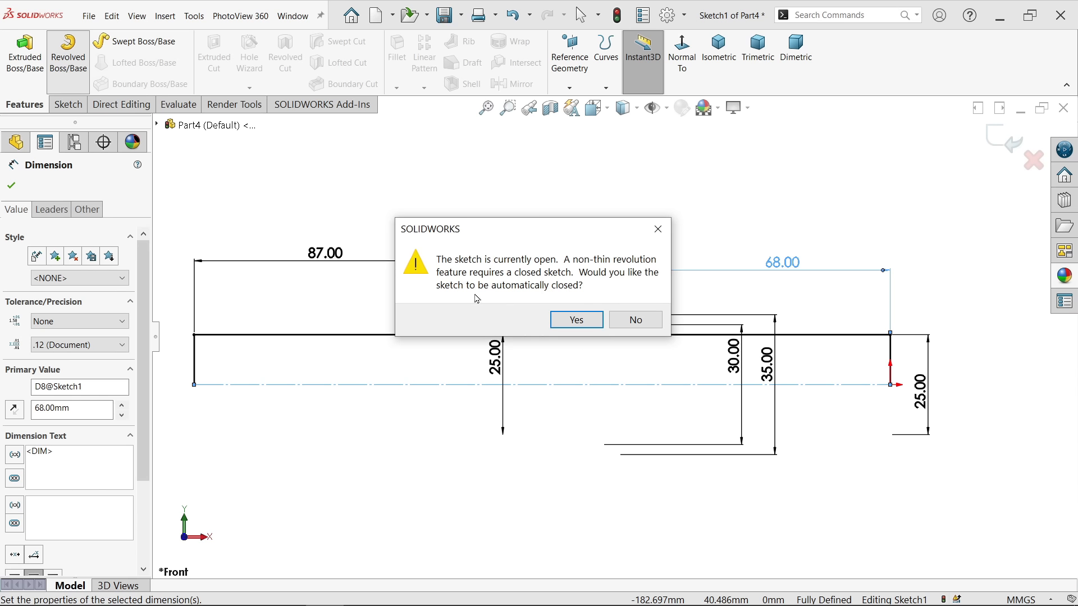
{"action": "left_click", "coordinate": [577, 319]}
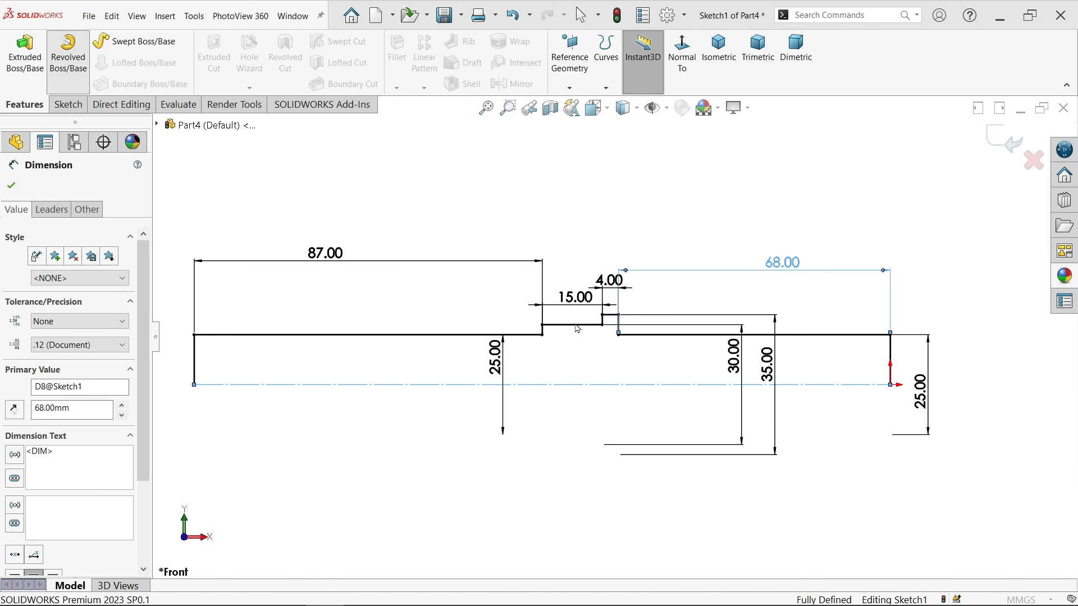
{"action": "scroll", "coordinate": [645, 378], "scroll_direction": "down", "scroll_amount": 2}
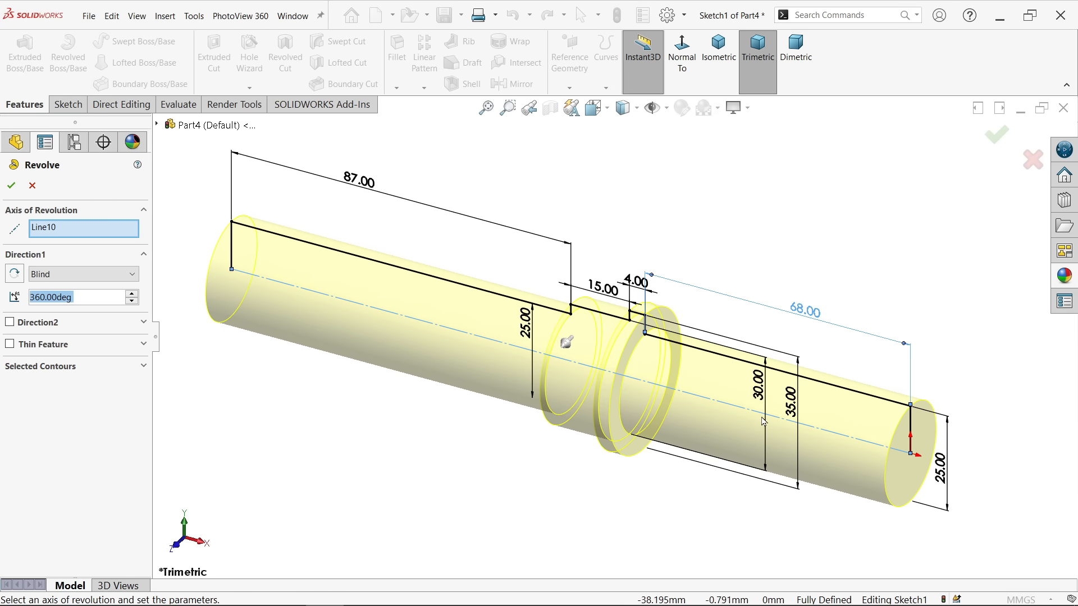
{"action": "left_click", "coordinate": [57, 229]}
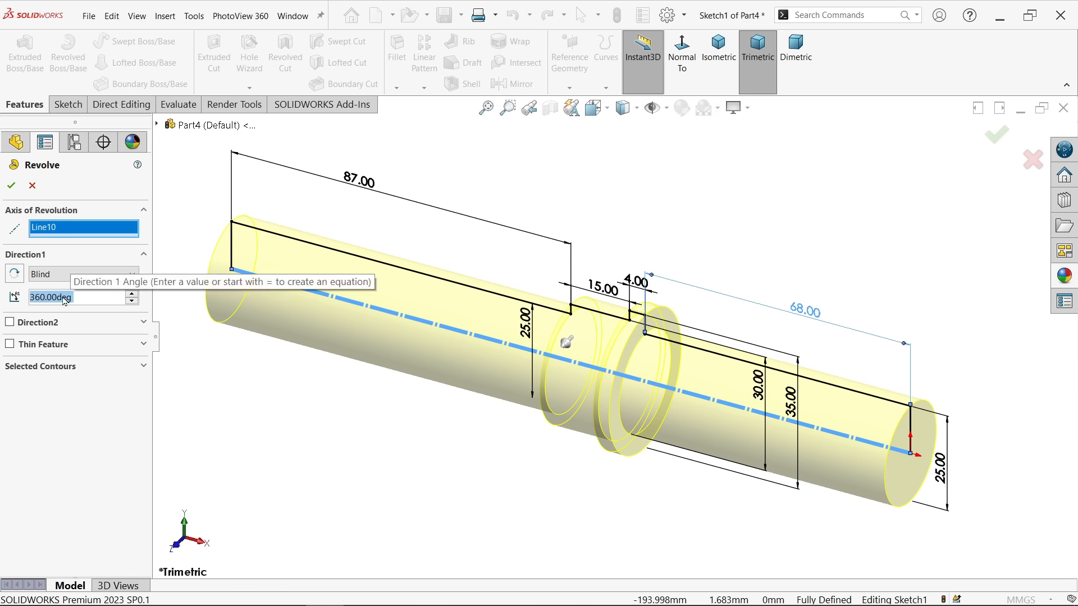
{"action": "left_click", "coordinate": [50, 274]}
{"action": "left_click", "coordinate": [50, 275]}
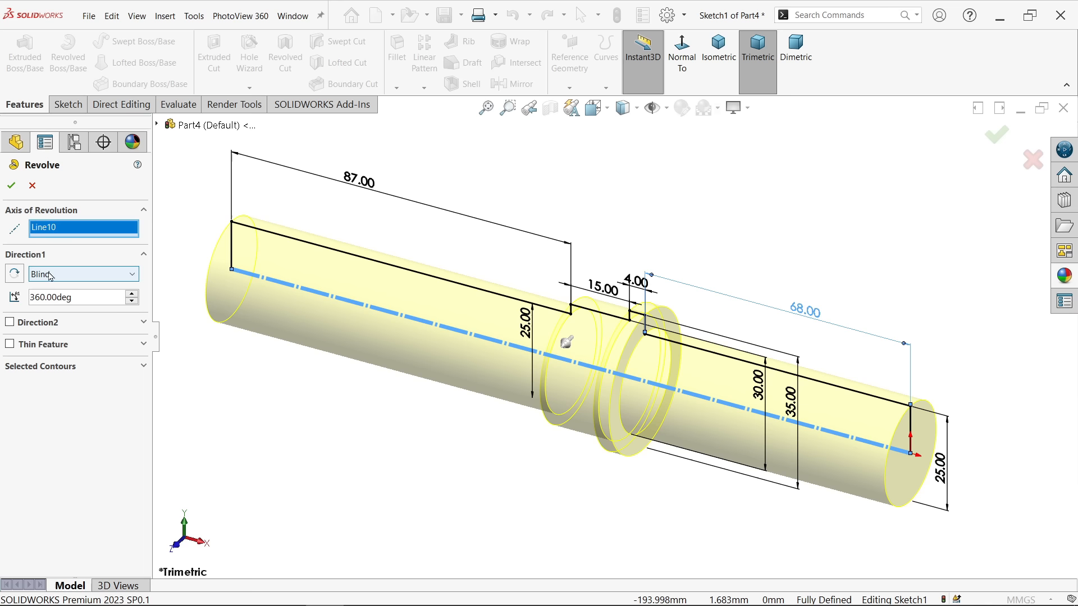
{"action": "left_click", "coordinate": [15, 273]}
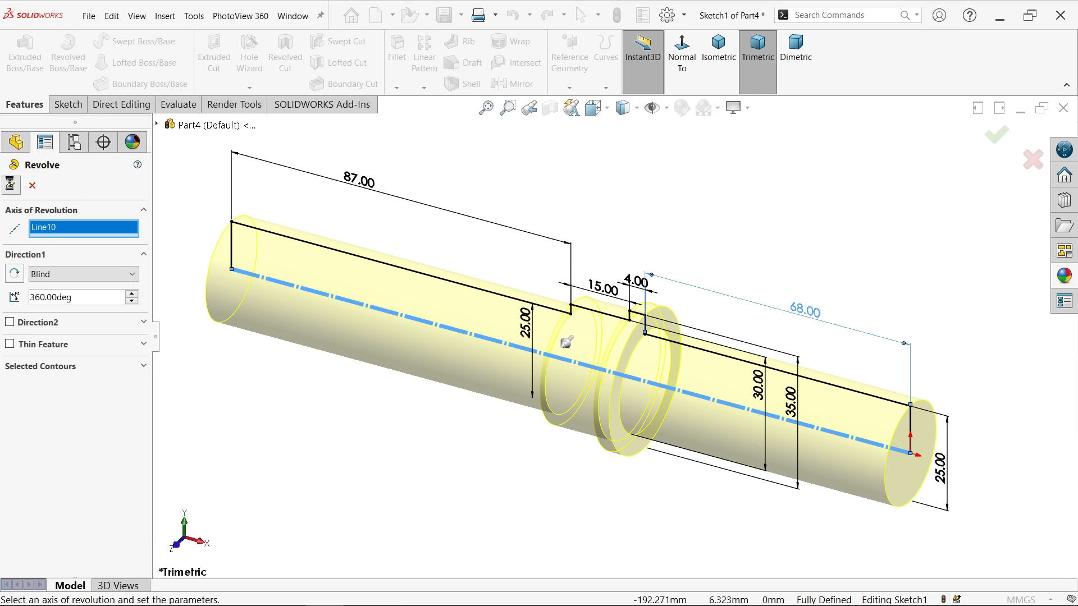
{"action": "right_click", "coordinate": [566, 341]}
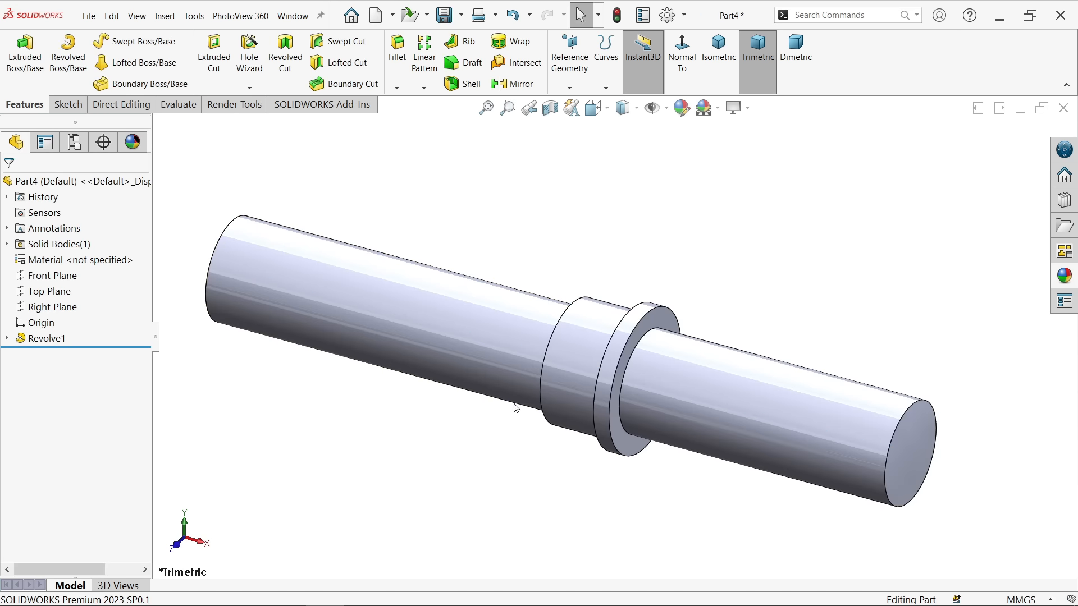
On the Front Plane, sketch a line rectangle about 2.19 by 1.55 mm inside the shaft, starting where its upper edge meets the collar's origin-side face
{"action": "left_click", "coordinate": [60, 281]}
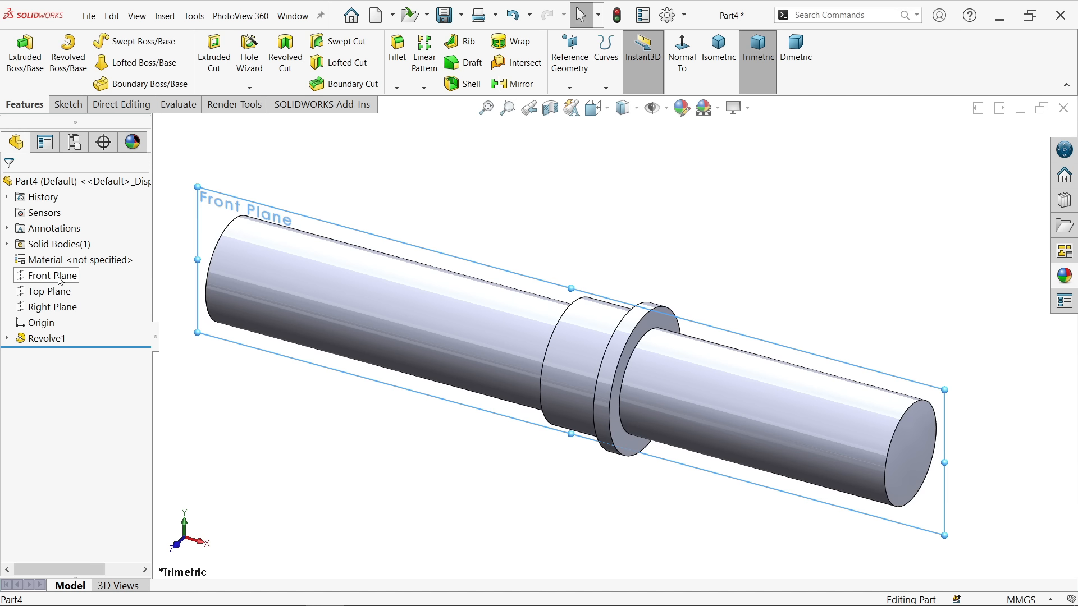
{"action": "left_click", "coordinate": [68, 260]}
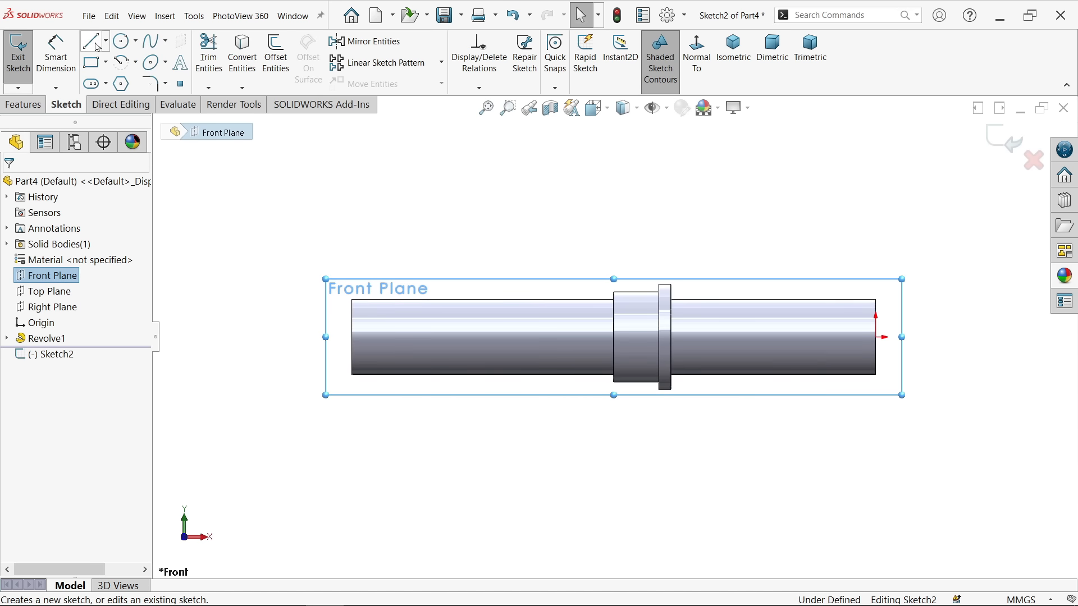
{"action": "left_click", "coordinate": [94, 47]}
{"action": "scroll", "coordinate": [530, 303], "scroll_direction": "down", "scroll_amount": 10}
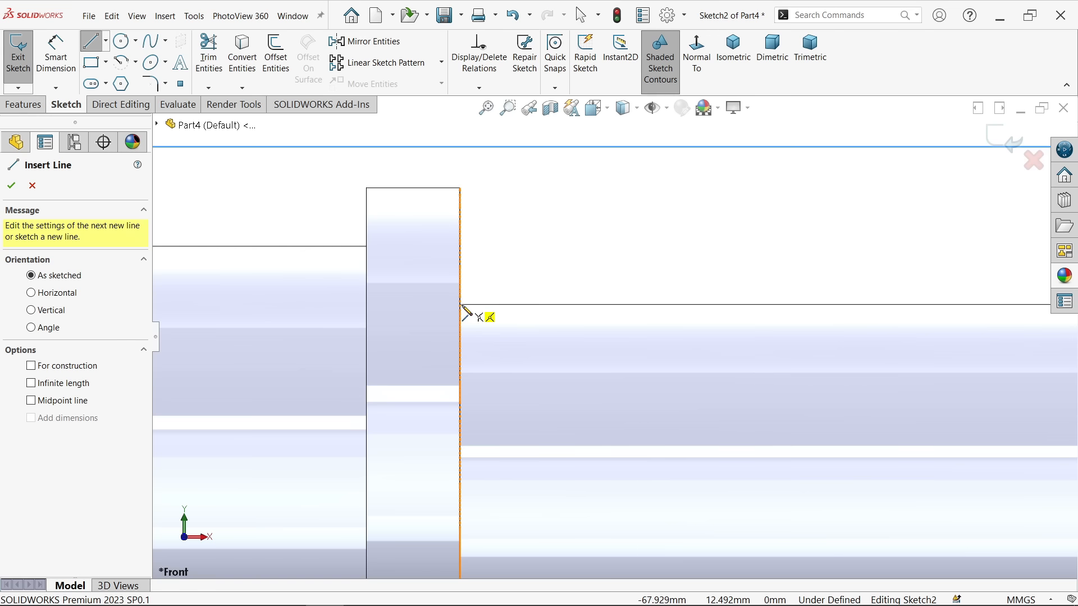
{"action": "left_click", "coordinate": [460, 305]}
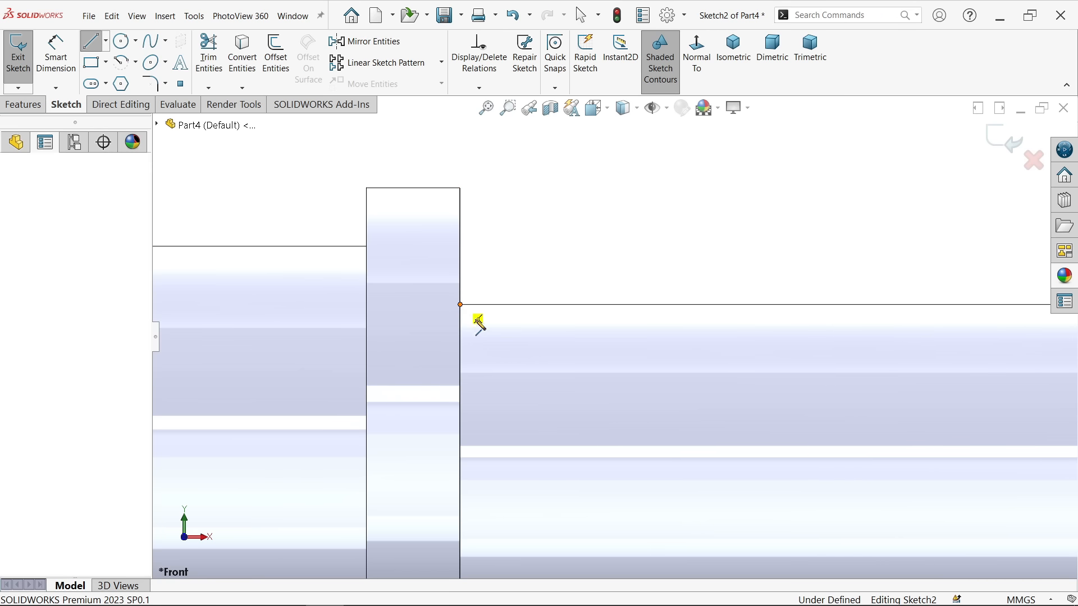
{"action": "left_click", "coordinate": [511, 305]}
{"action": "left_click", "coordinate": [511, 341]}
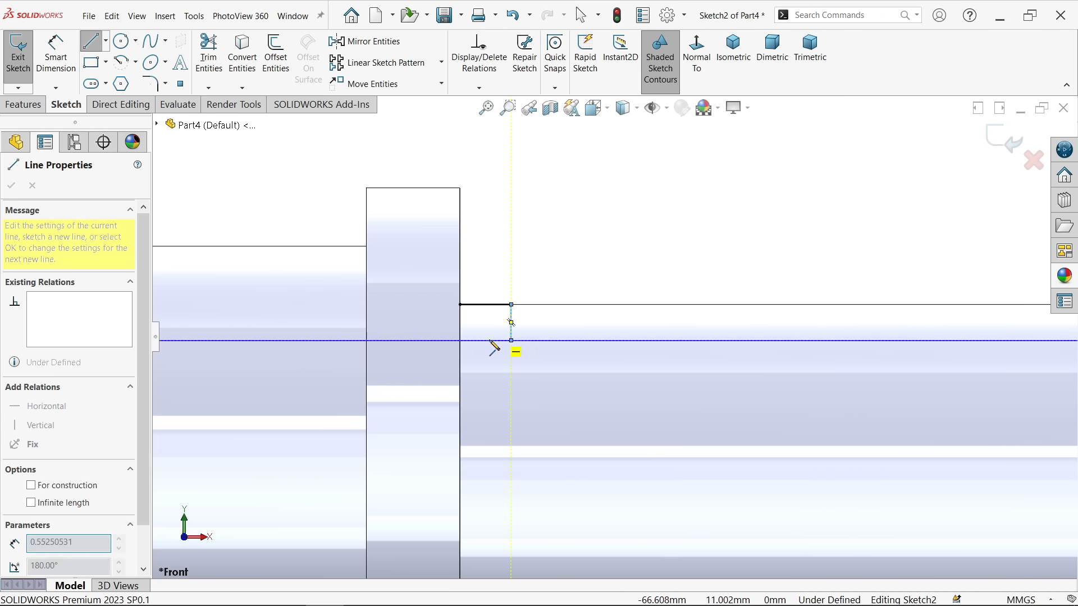
{"action": "left_click", "coordinate": [461, 340]}
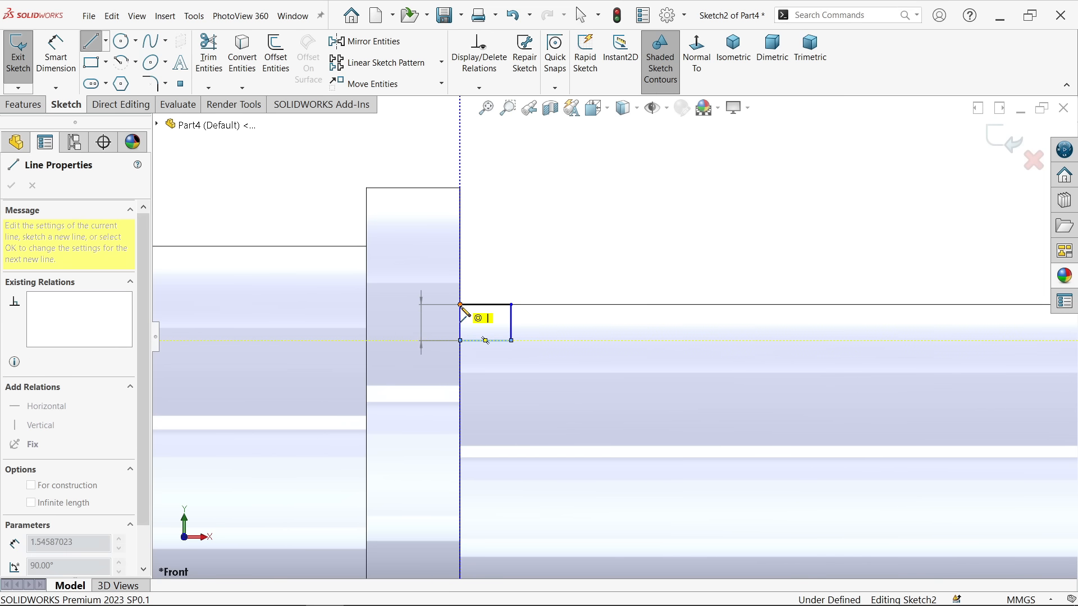
{"action": "left_click", "coordinate": [460, 305]}
Dimension the width of the small rectangle beside the collar and set it to 1 mm
{"action": "left_click", "coordinate": [54, 59]}
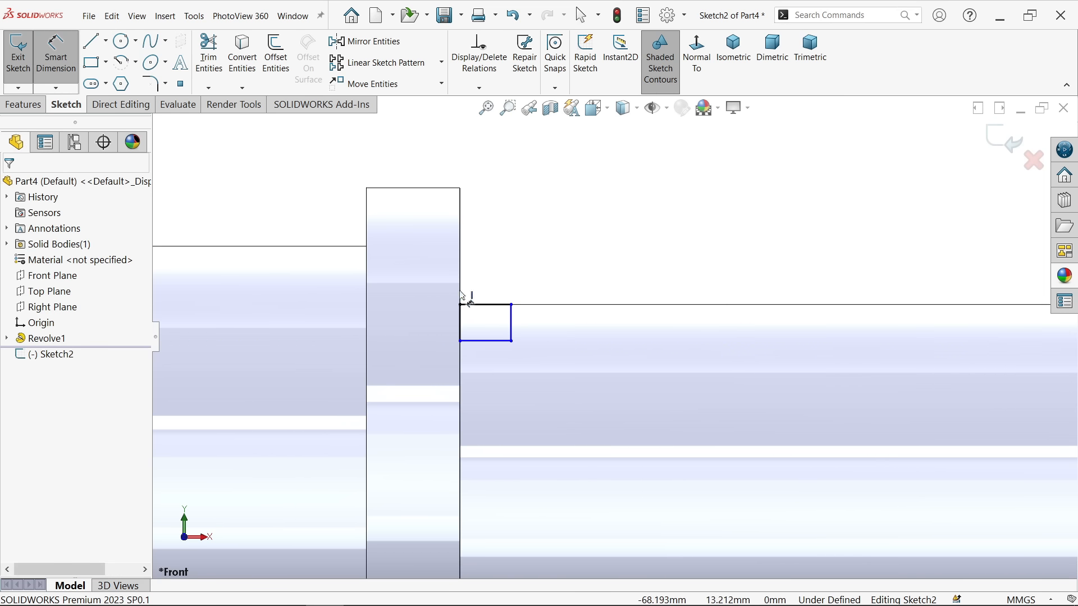
{"action": "left_click", "coordinate": [481, 305]}
{"action": "left_click", "coordinate": [483, 249]}
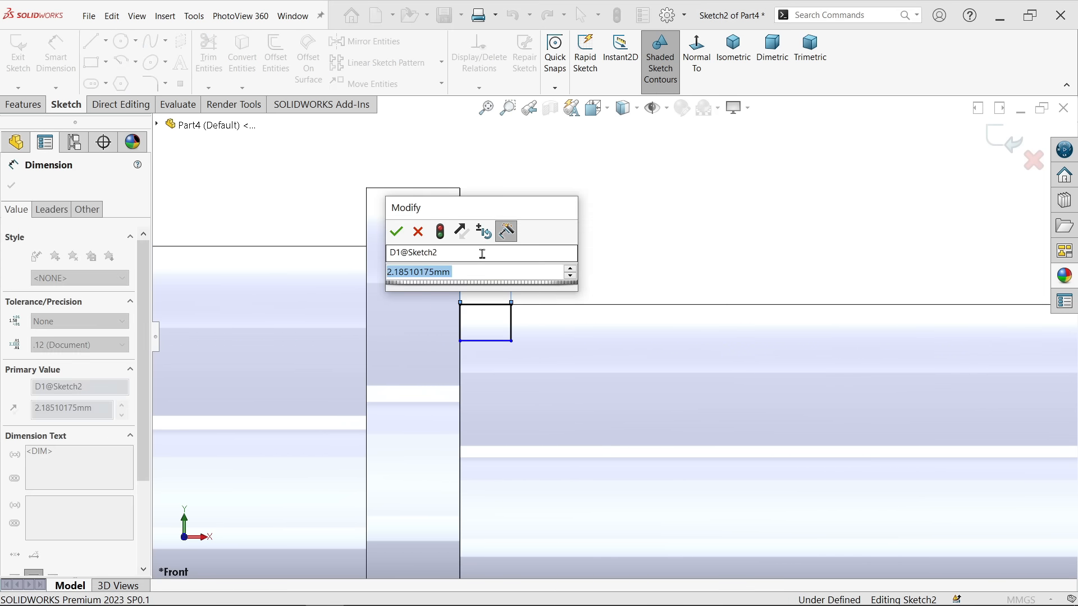
{"action": "type", "text": "1"}
{"action": "key", "text": "Return"}
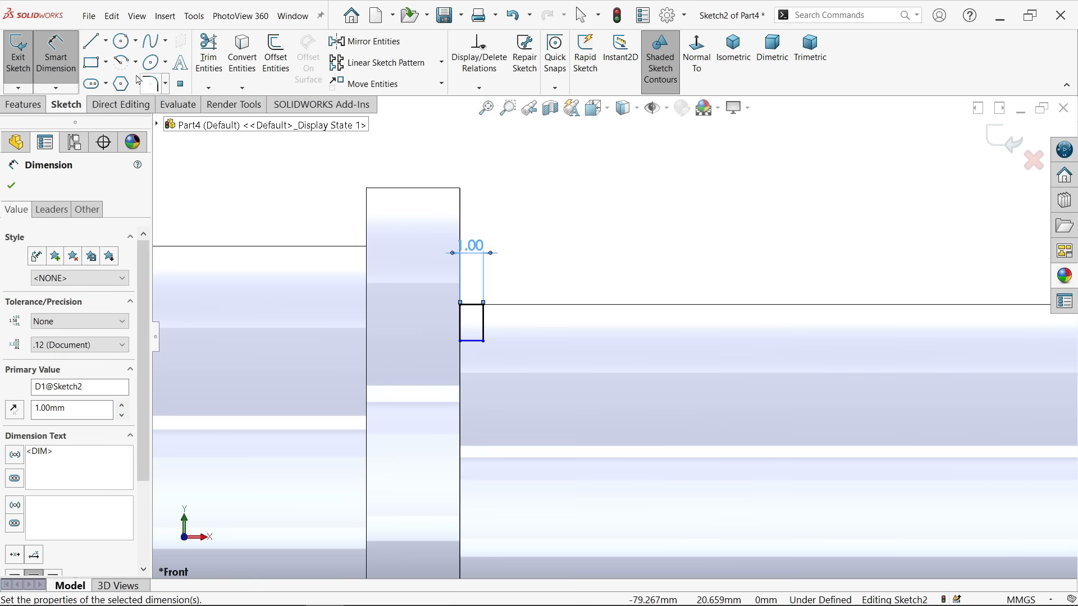
Draw a horizontal centerline from the origin along the shaft's axis, ending beyond the collar in the long section
{"action": "left_click", "coordinate": [106, 40]}
{"action": "left_click", "coordinate": [115, 74]}
{"action": "scroll", "coordinate": [404, 247], "scroll_direction": "up", "scroll_amount": 5}
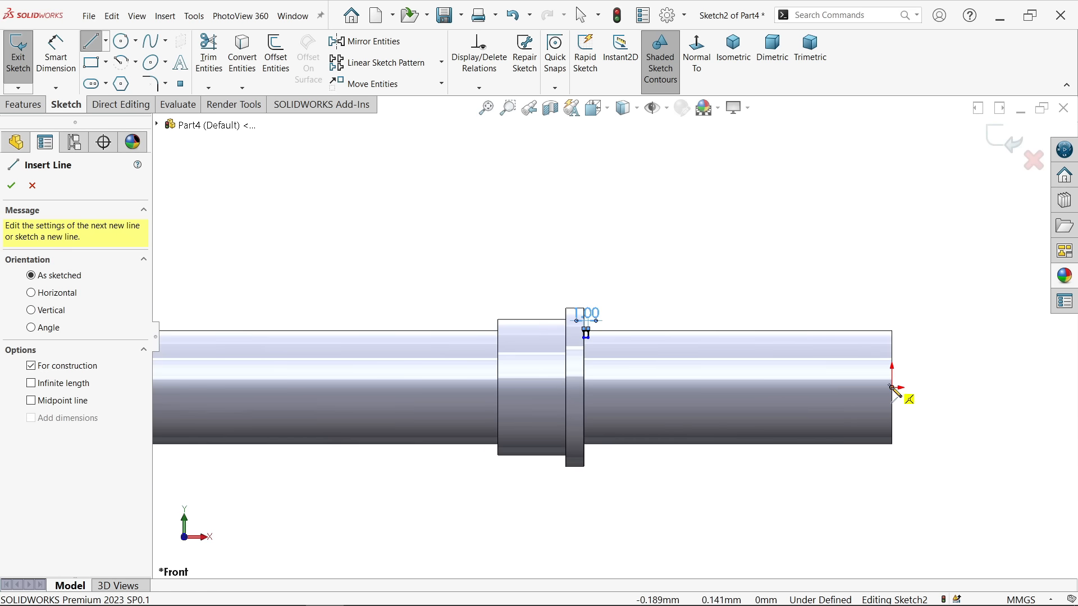
{"action": "left_click", "coordinate": [892, 388]}
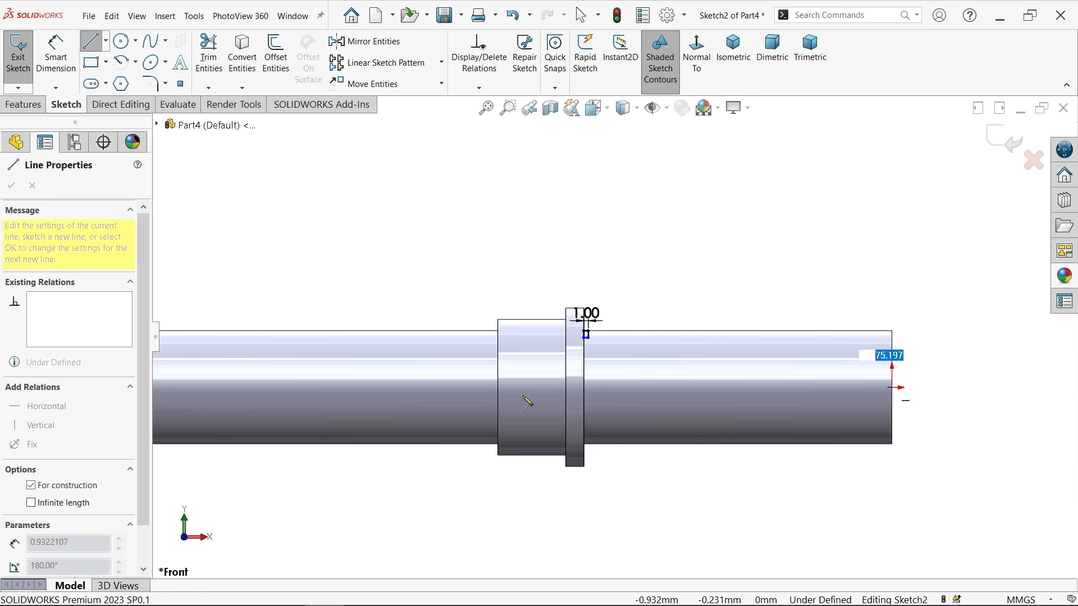
{"action": "left_click", "coordinate": [334, 388]}
{"action": "right_click", "coordinate": [351, 311]}
{"action": "left_click", "coordinate": [372, 308]}
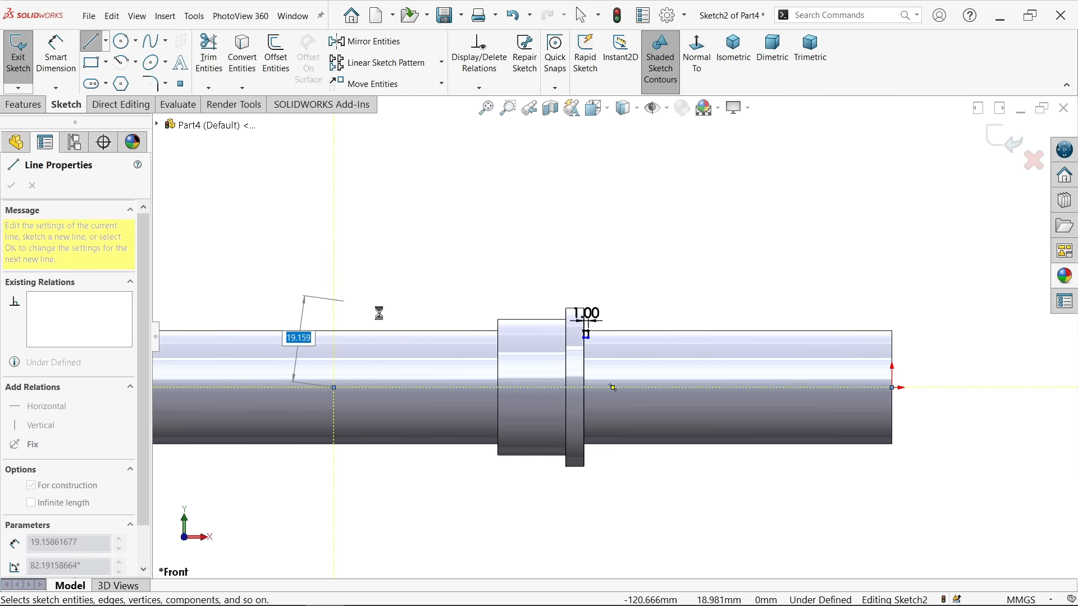
Draw a second corner rectangle about 2.55 mm wide inside the long shaft section, with its upper side on the shaft's upper edge
{"action": "scroll", "coordinate": [491, 330], "scroll_direction": "down", "scroll_amount": 2}
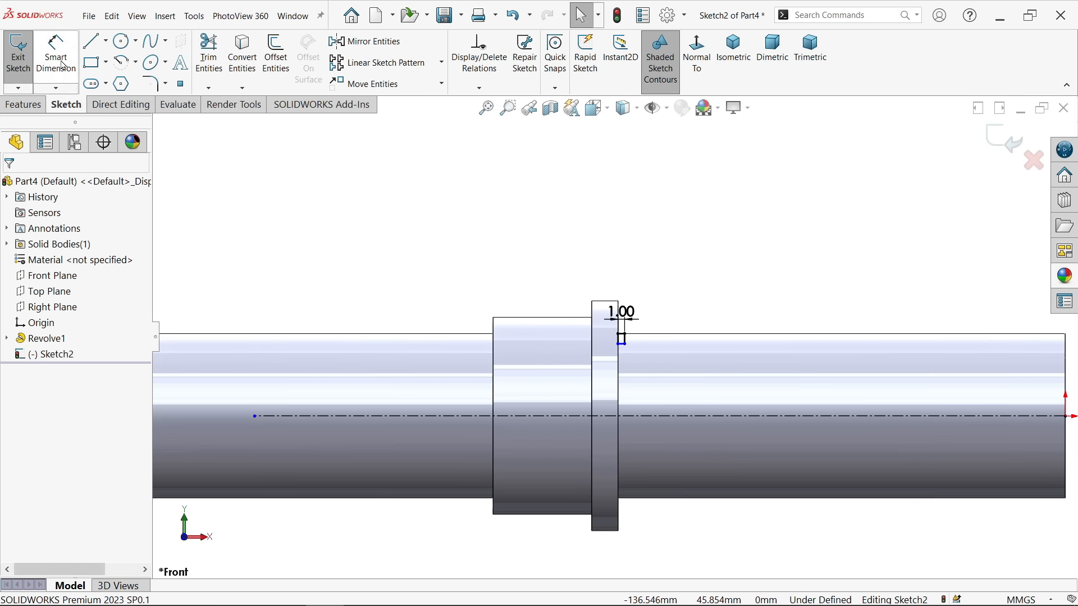
{"action": "scroll", "coordinate": [337, 348], "scroll_direction": "down", "scroll_amount": 3}
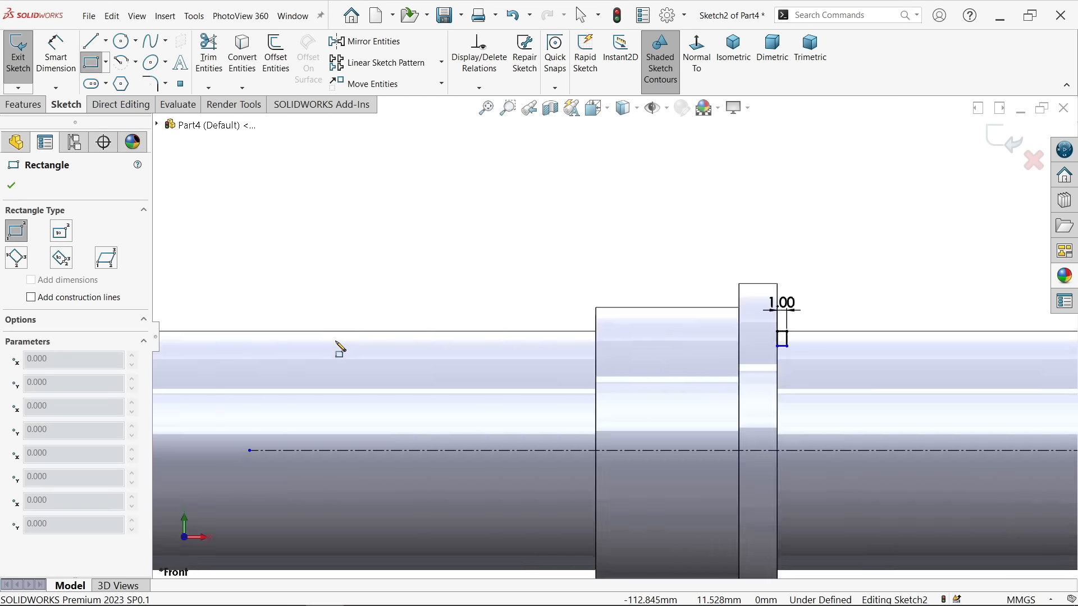
{"action": "left_click", "coordinate": [409, 326]}
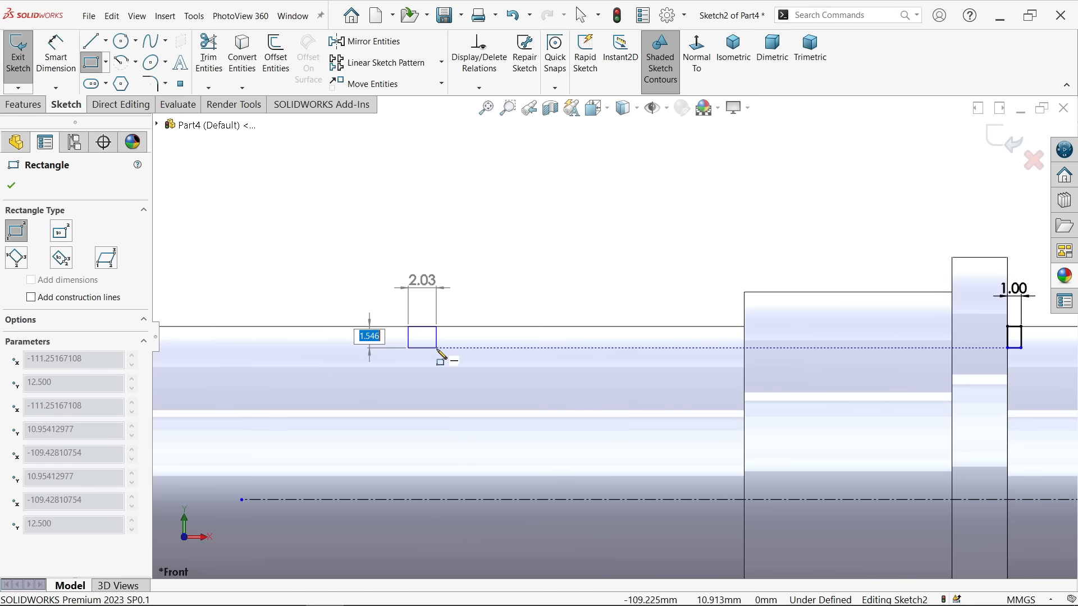
{"action": "left_click", "coordinate": [444, 352]}
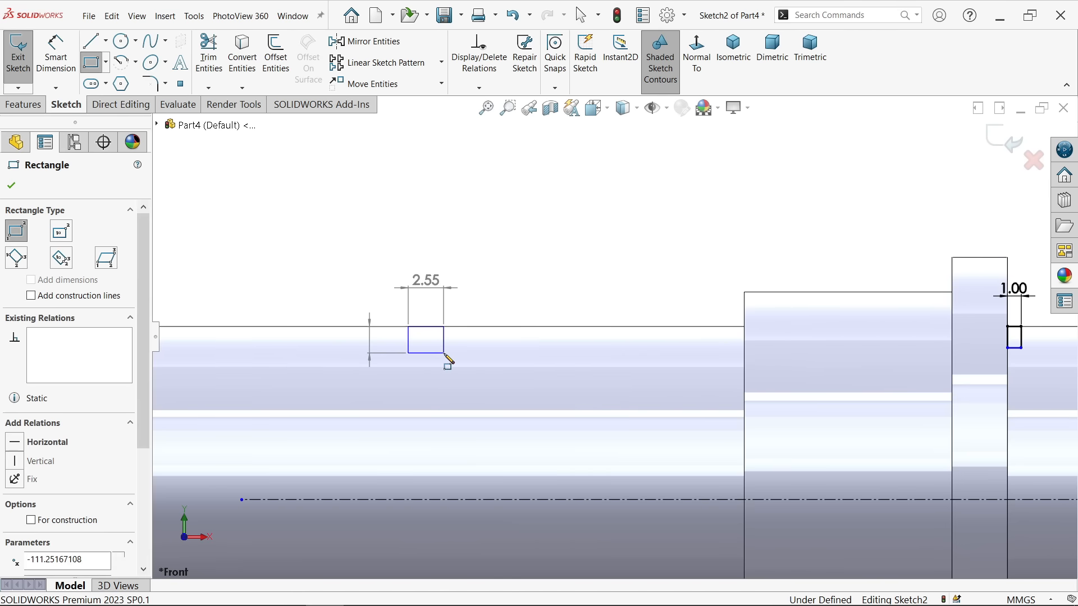
Dimension the width of the rectangle in the long section and set it to 1 mm
{"action": "left_click", "coordinate": [56, 51]}
{"action": "left_click", "coordinate": [435, 330]}
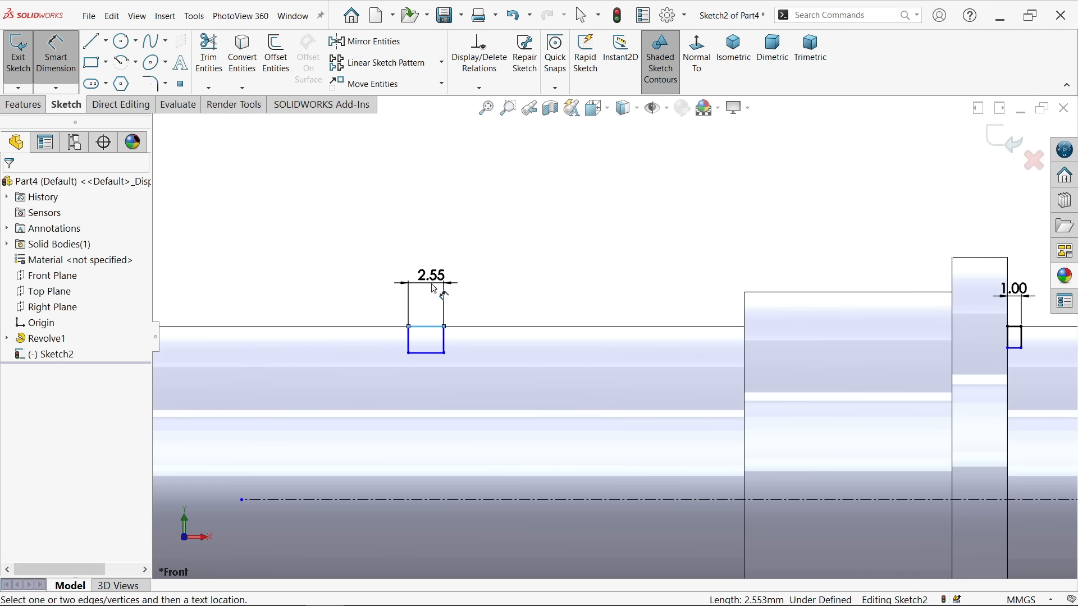
{"action": "left_click", "coordinate": [436, 288]}
{"action": "type", "text": "1"}
{"action": "key", "text": "Return"}
Dimension the long-section rectangle's lower edge as a diameter about the centerline and set it to 23 mm
{"action": "key", "text": "z"}
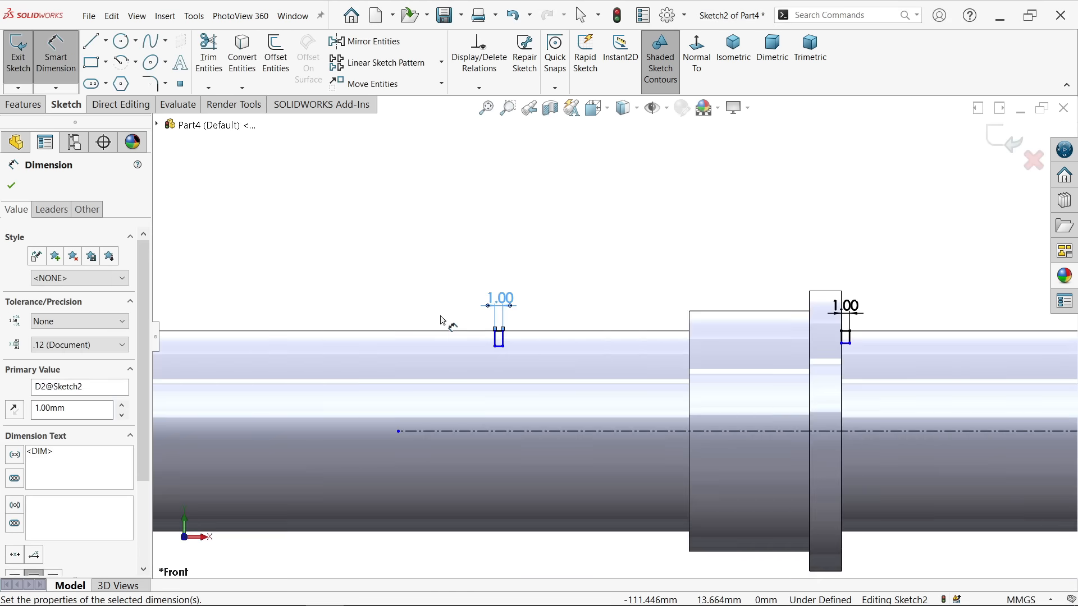
{"action": "scroll", "coordinate": [457, 369], "scroll_direction": "down", "scroll_amount": 4}
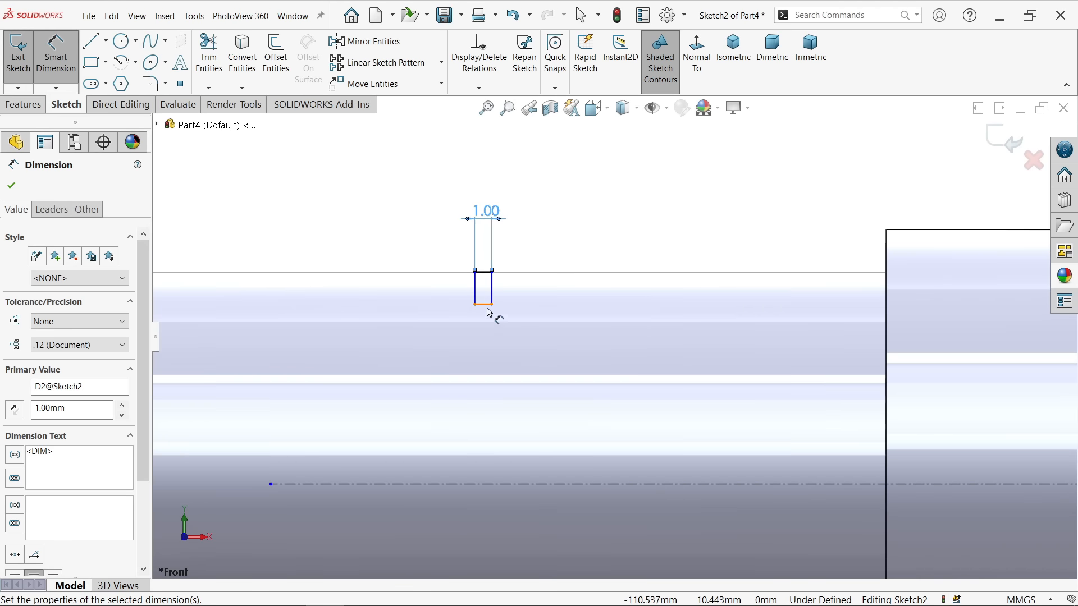
{"action": "left_click", "coordinate": [486, 305]}
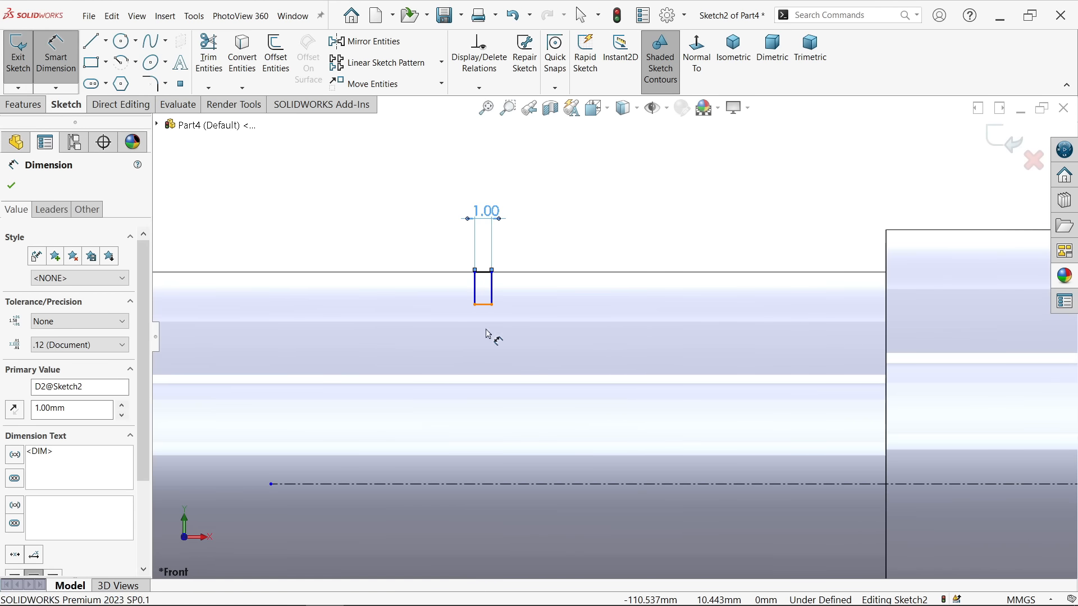
{"action": "left_click", "coordinate": [482, 485]}
{"action": "key", "text": "z"}
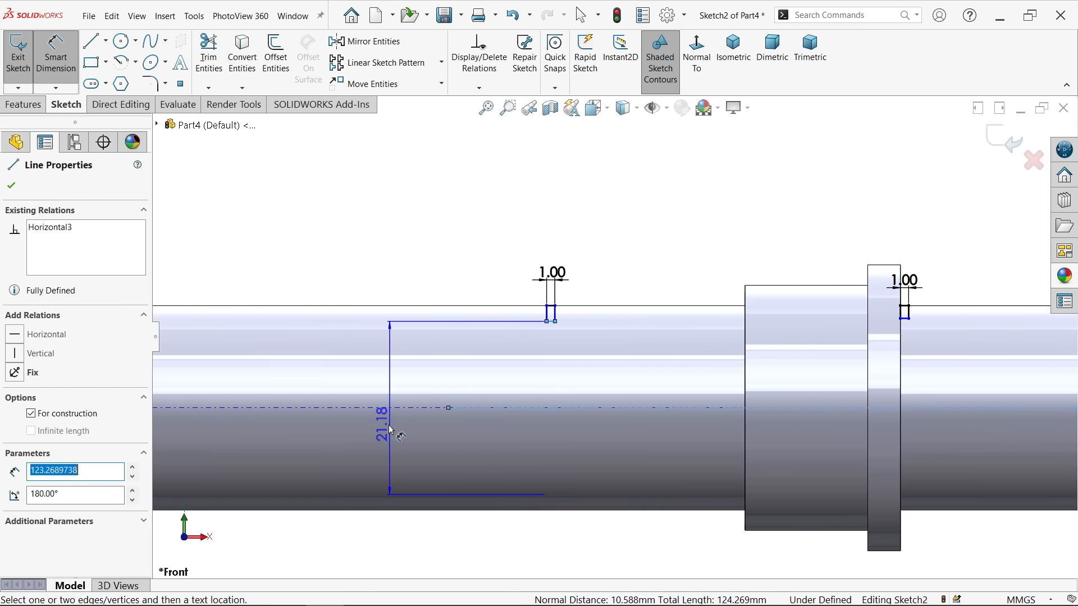
{"action": "left_click", "coordinate": [391, 430]}
{"action": "left_click", "coordinate": [306, 405]}
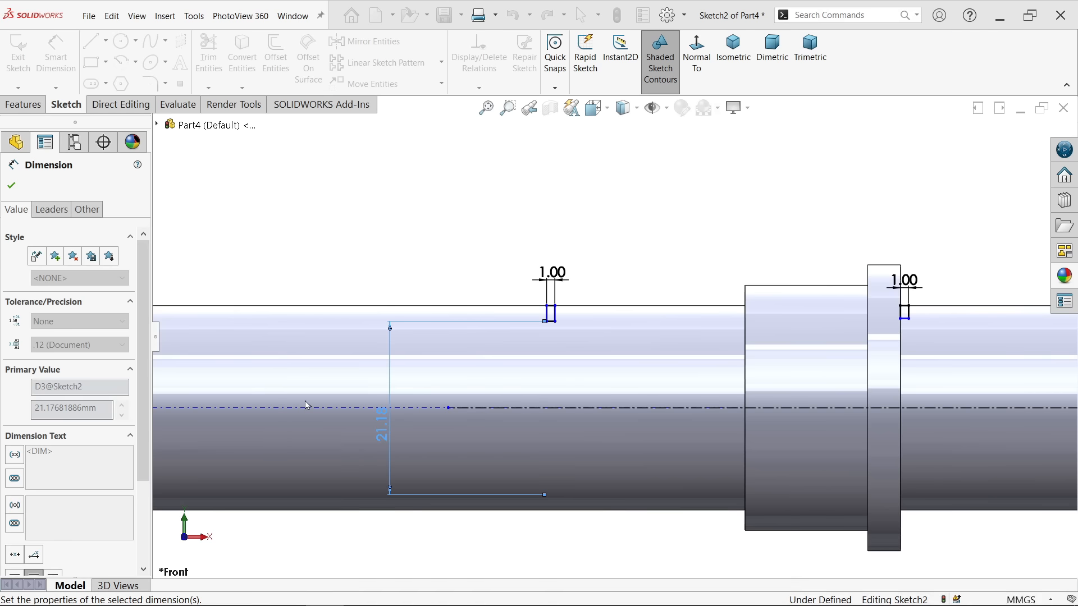
Add a diameter dimension of 23 mm from the centerline to the lower edge of the rectangle beside the collar
{"action": "left_click", "coordinate": [906, 324]}
{"action": "left_click", "coordinate": [942, 372]}
{"action": "type", "text": "23"}
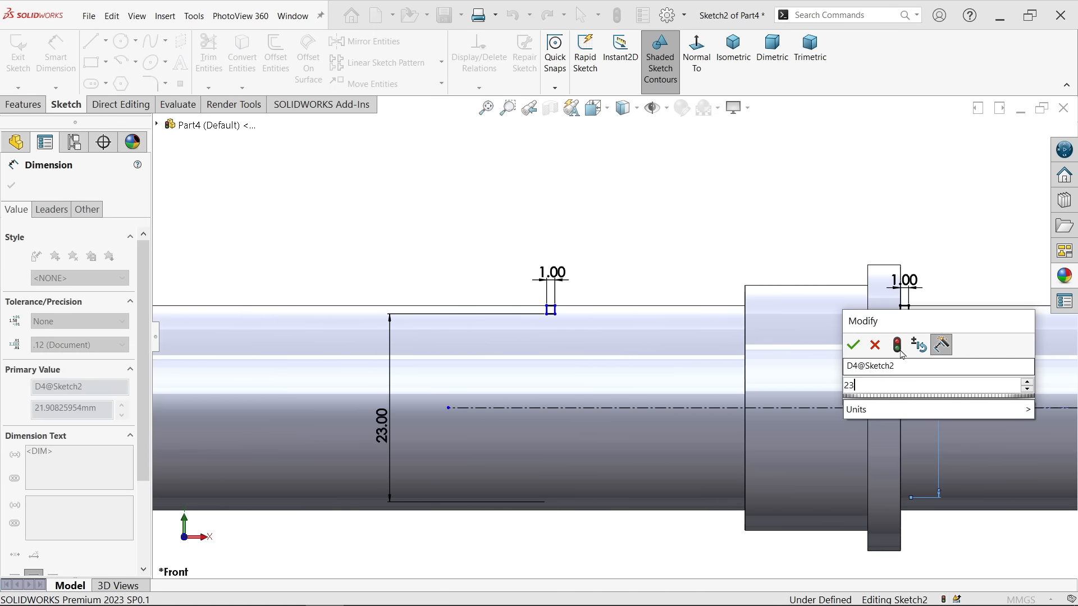
{"action": "left_click", "coordinate": [853, 345]}
Dimension the distance from the long section's end face to the nearer side of its rectangle and set it to 65 mm
{"action": "scroll", "coordinate": [747, 356], "scroll_direction": "up", "scroll_amount": 2}
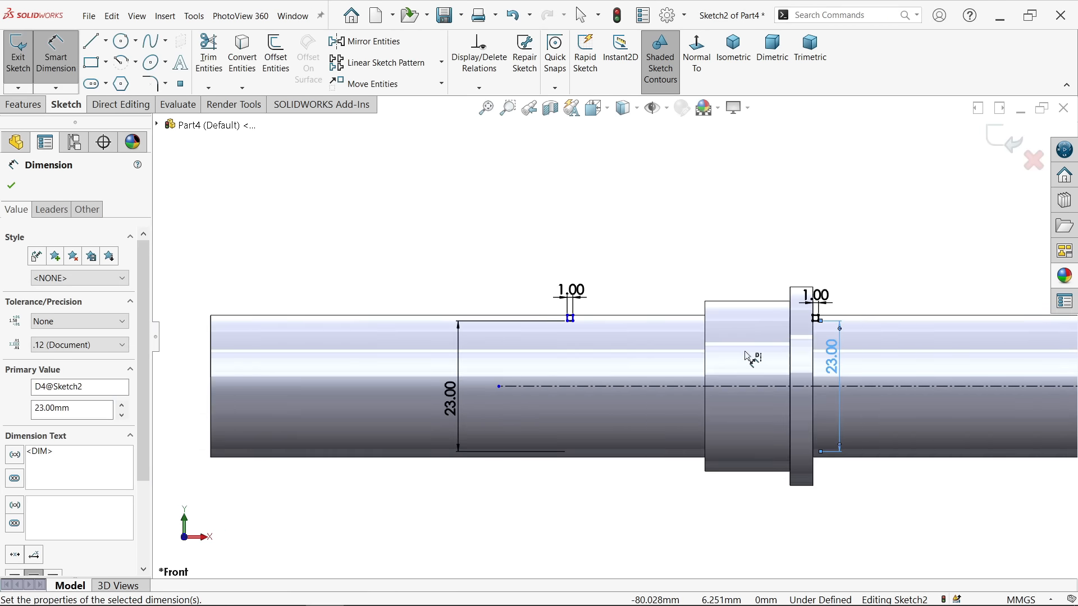
{"action": "scroll", "coordinate": [598, 334], "scroll_direction": "down", "scroll_amount": 2}
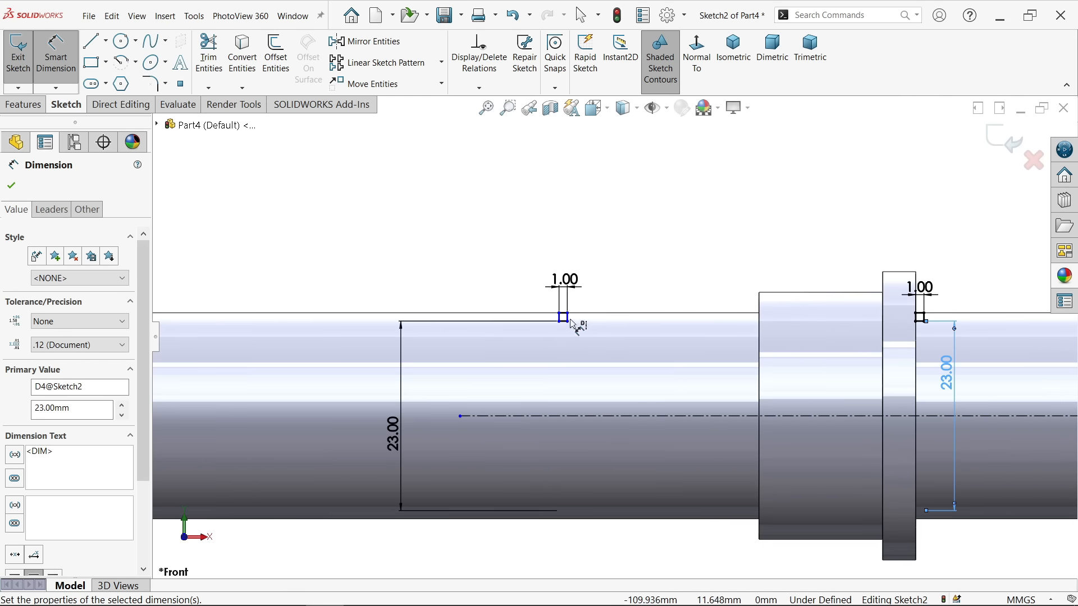
{"action": "scroll", "coordinate": [584, 329], "scroll_direction": "up", "scroll_amount": 3}
{"action": "scroll", "coordinate": [470, 321], "scroll_direction": "down", "scroll_amount": 1}
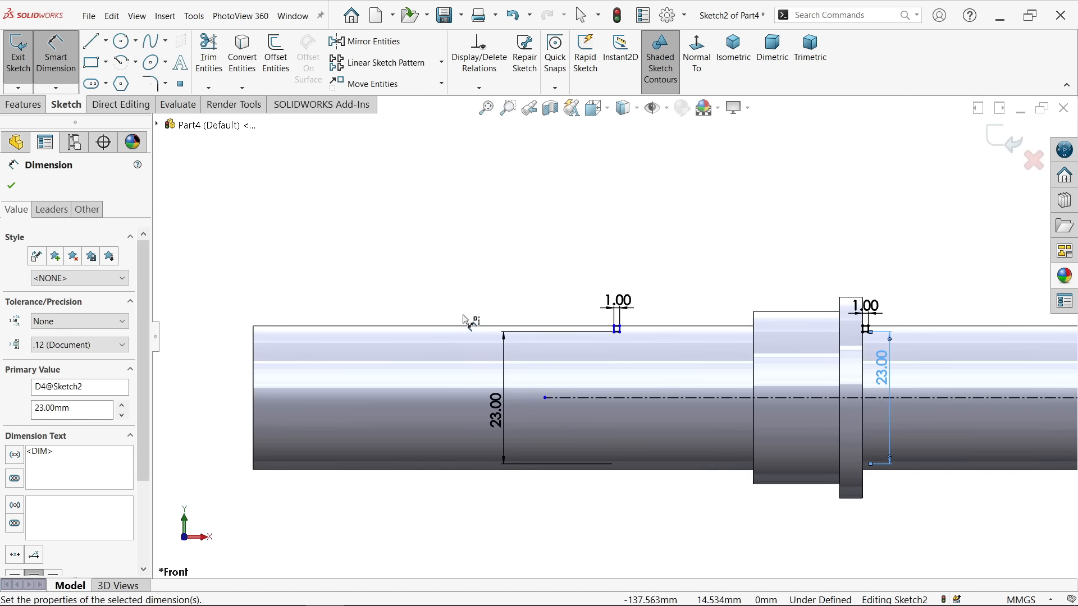
{"action": "scroll", "coordinate": [465, 317], "scroll_direction": "down", "scroll_amount": 1}
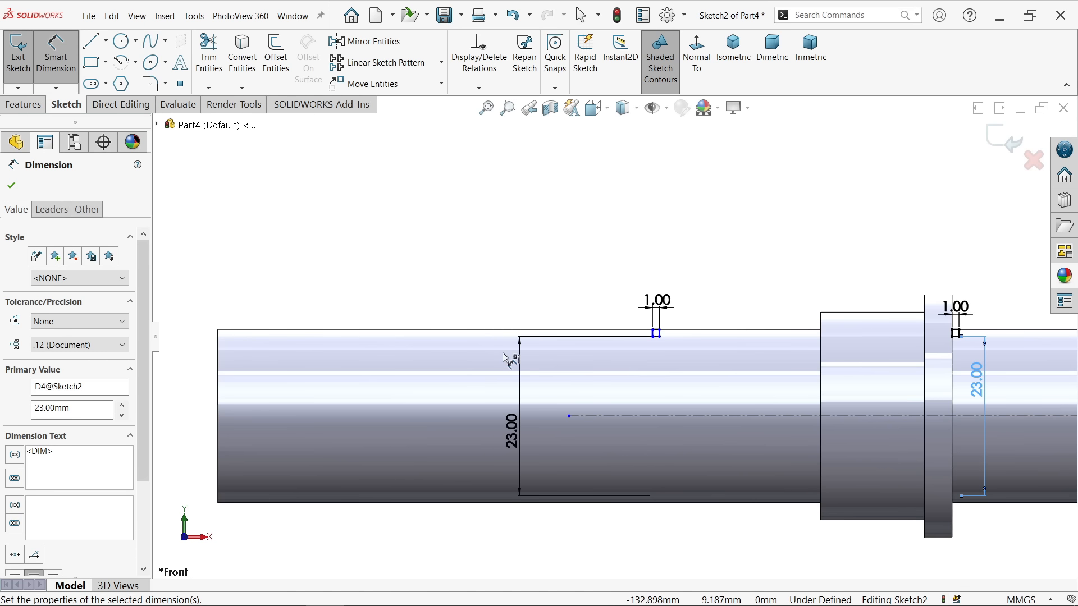
{"action": "scroll", "coordinate": [618, 331], "scroll_direction": "down", "scroll_amount": 3}
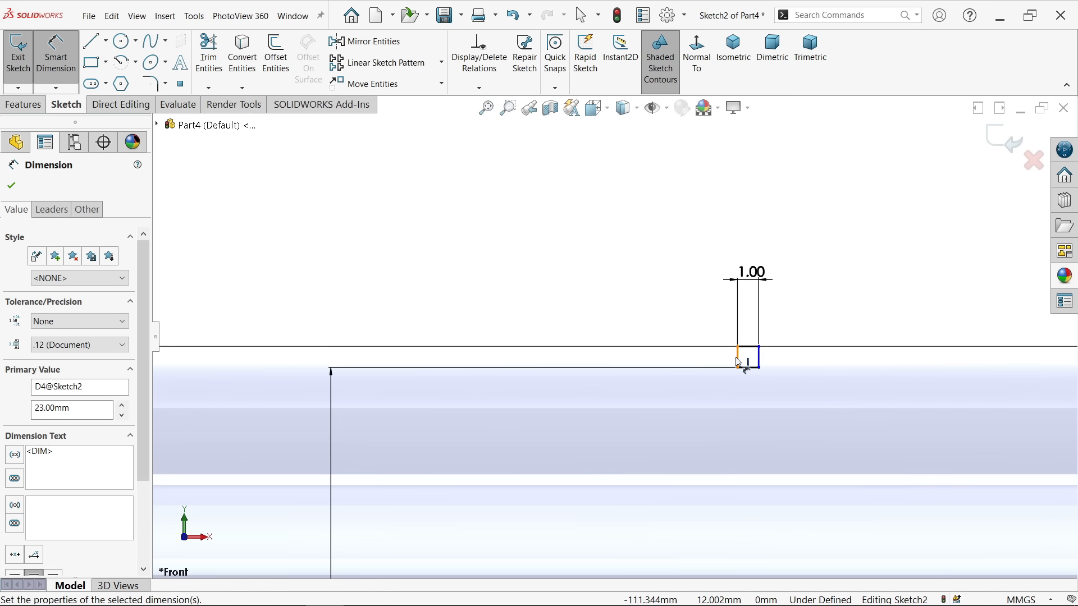
{"action": "left_click", "coordinate": [738, 360]}
{"action": "scroll", "coordinate": [644, 356], "scroll_direction": "up", "scroll_amount": 5}
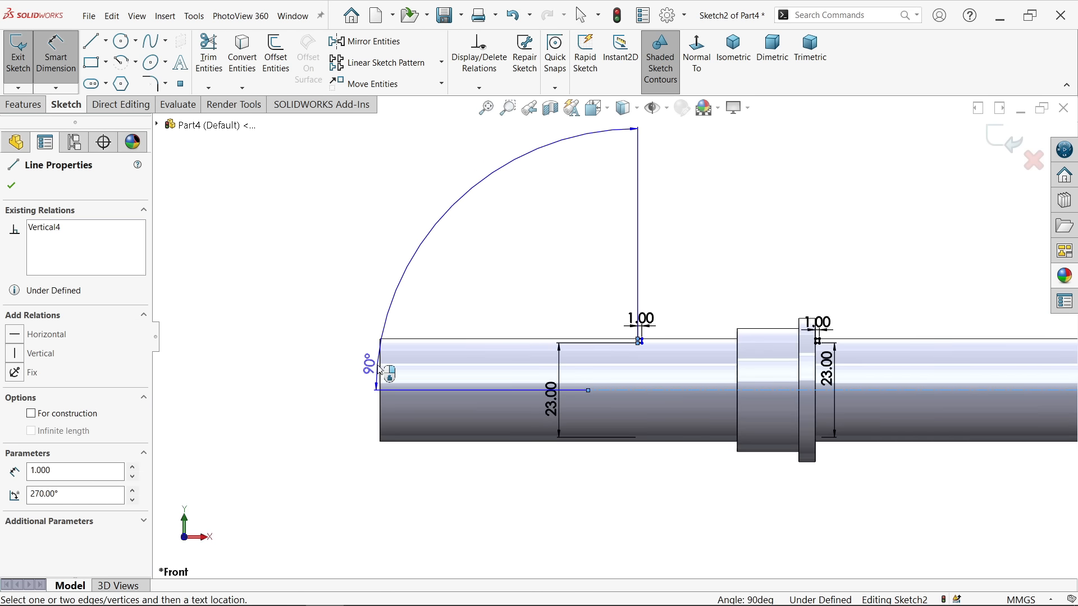
{"action": "left_click", "coordinate": [381, 367]}
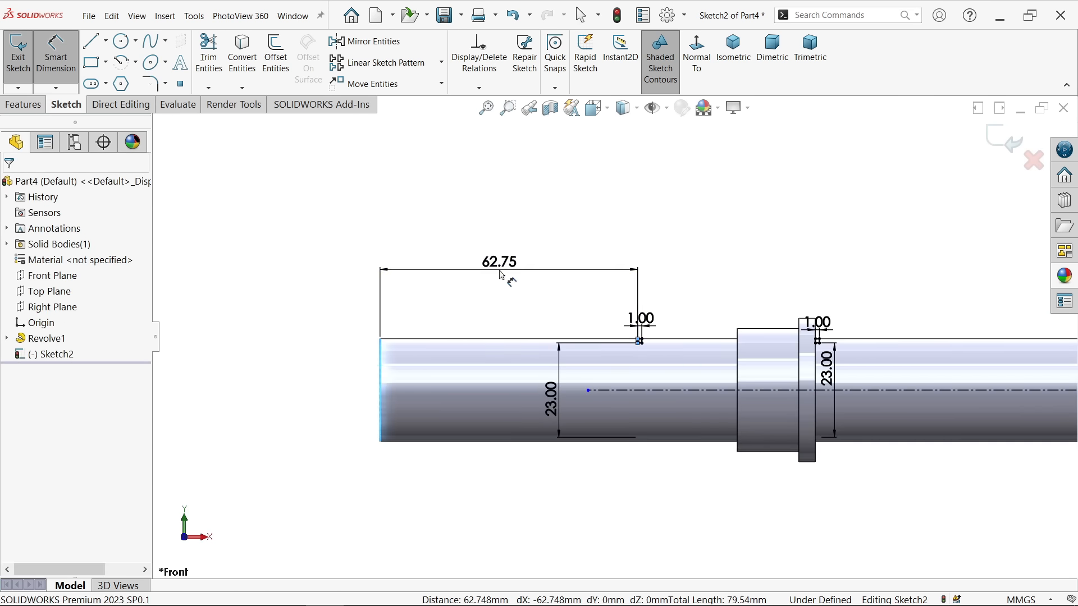
{"action": "left_click", "coordinate": [501, 275]}
{"action": "type", "text": "65"}
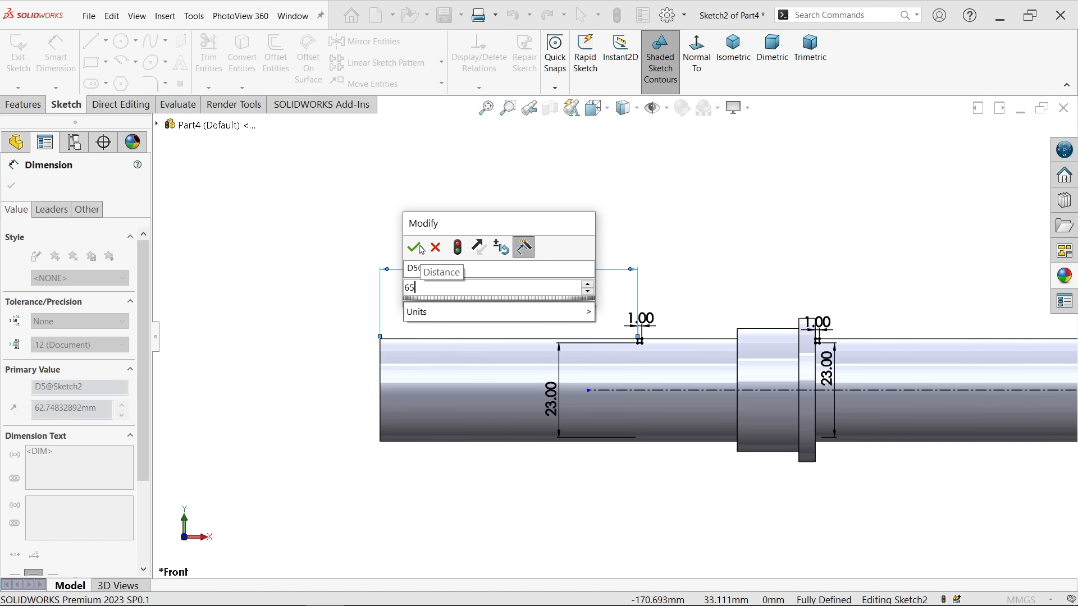
{"action": "left_click", "coordinate": [414, 248]}
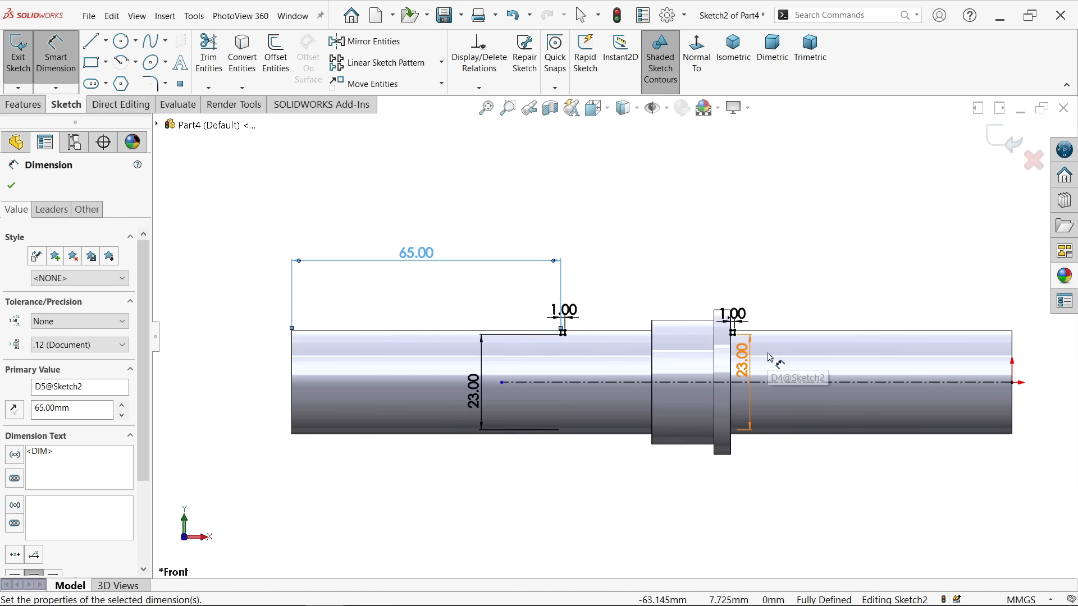
Cut both grooves with a Revolved Cut of the two rectangles, Blind through 360° about the sketched centerline
{"action": "scroll", "coordinate": [770, 358], "scroll_direction": "down", "scroll_amount": 2}
{"action": "left_click", "coordinate": [25, 110]}
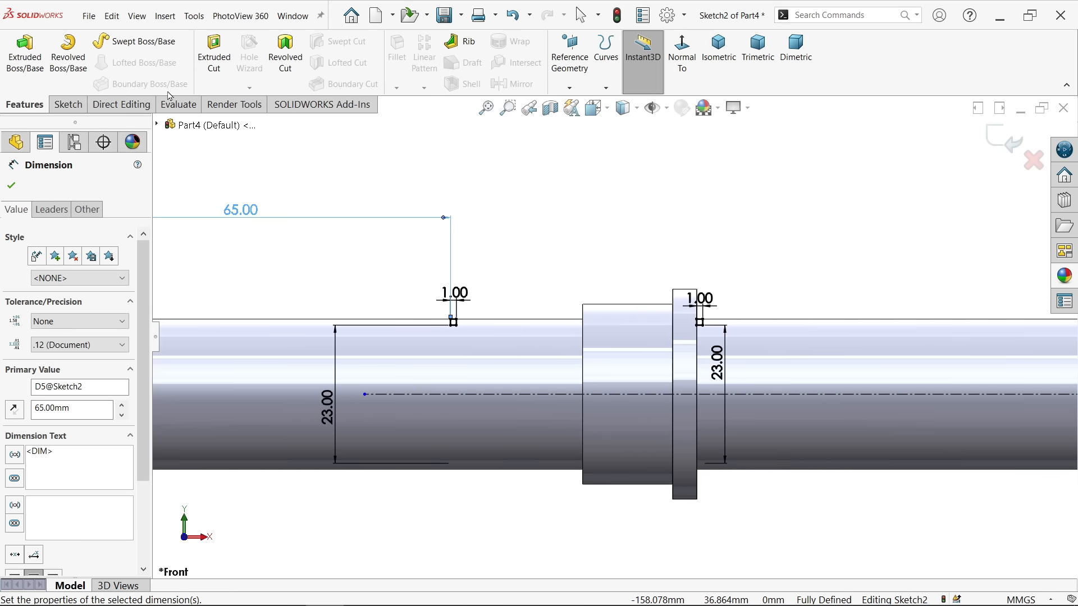
{"action": "left_click", "coordinate": [291, 67]}
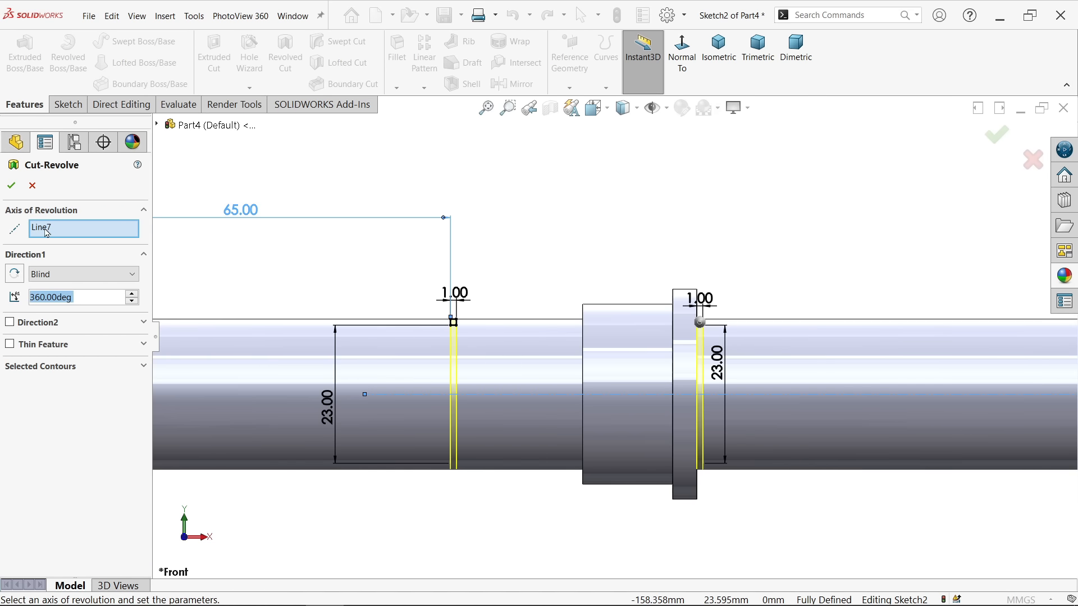
{"action": "left_click", "coordinate": [48, 230]}
{"action": "scroll", "coordinate": [659, 414], "scroll_direction": "up", "scroll_amount": 1}
{"action": "scroll", "coordinate": [749, 390], "scroll_direction": "down", "scroll_amount": 2}
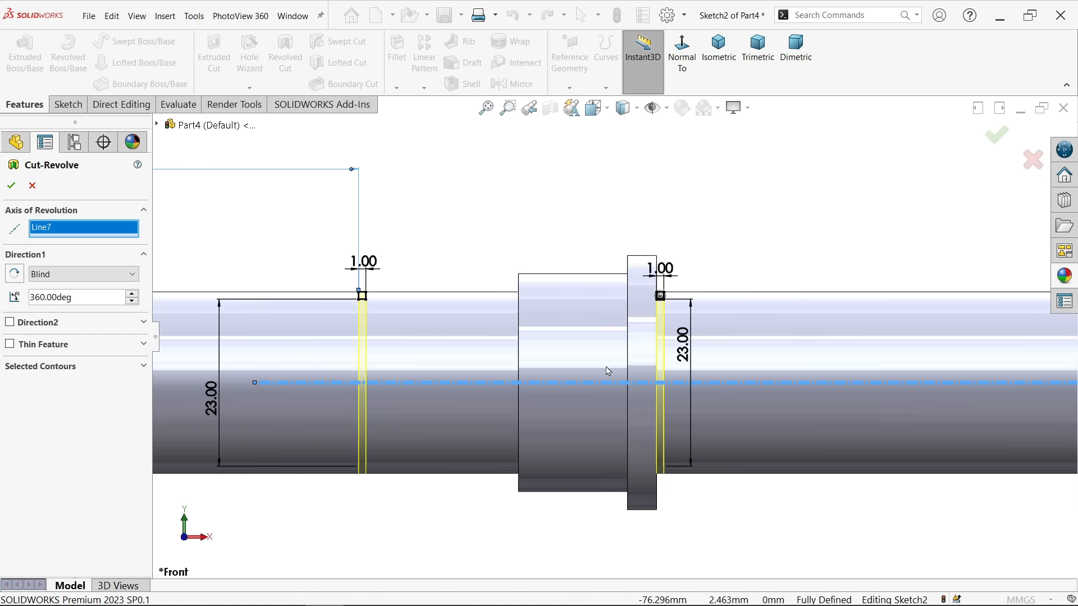
{"action": "middle_click_drag", "start_coordinate": [738, 356], "coordinate": [682, 378]}
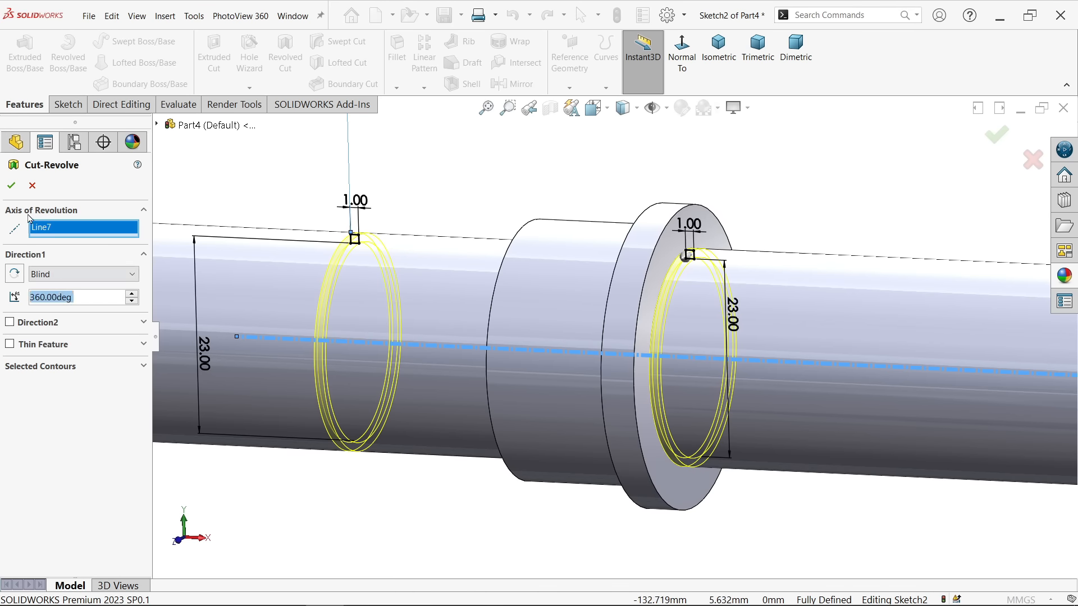
{"action": "left_click", "coordinate": [13, 187]}
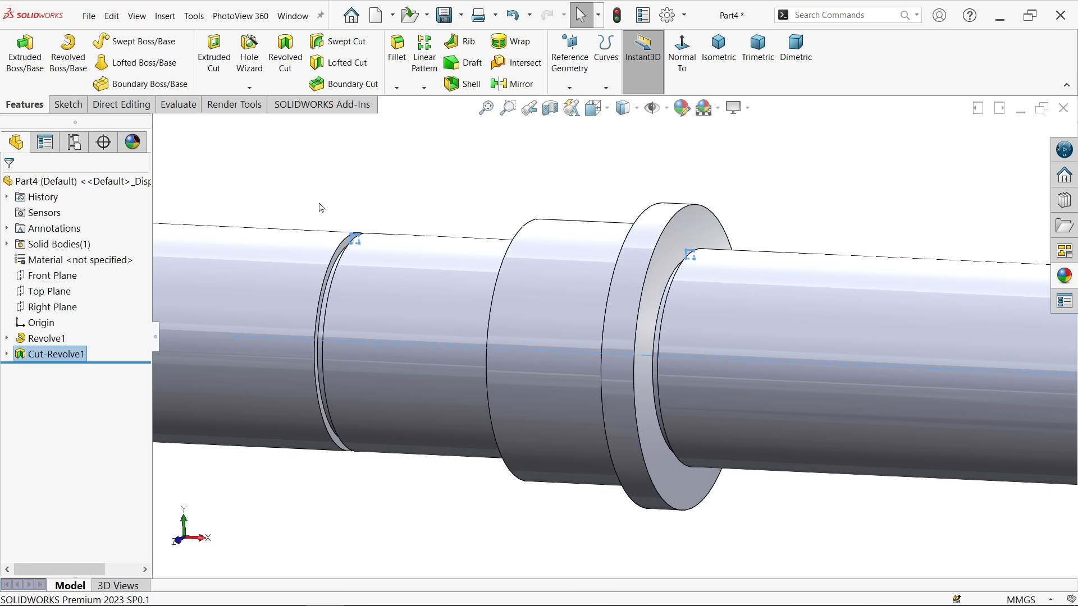
Start a sketch on the annular shoulder face toward the long section and draw a vertical line from the origin down to the inner circle
{"action": "middle_click_drag", "start_coordinate": [464, 175], "coordinate": [511, 193]}
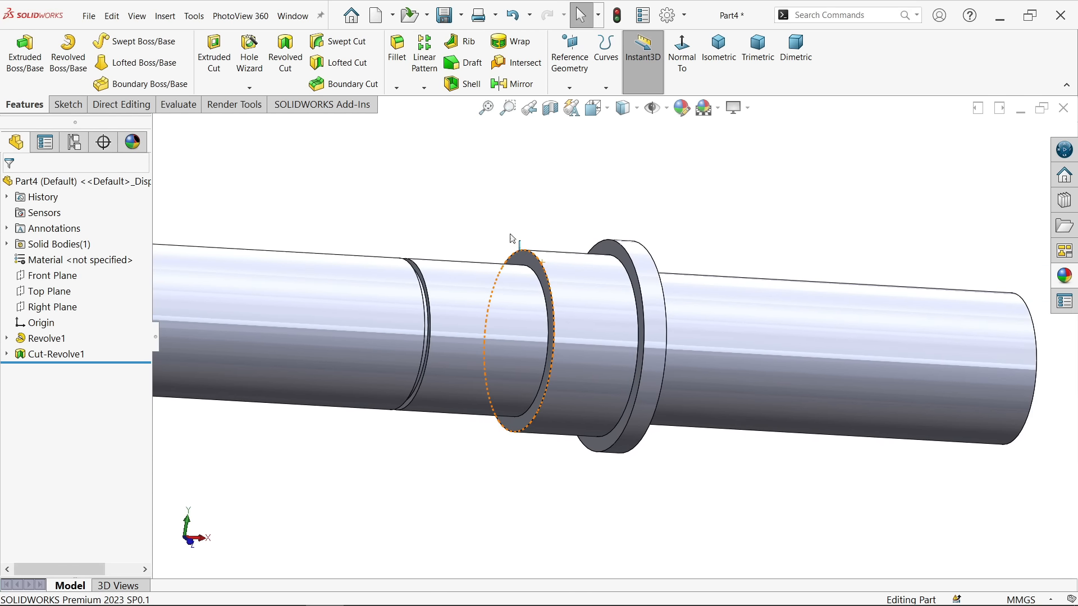
{"action": "left_click", "coordinate": [528, 265]}
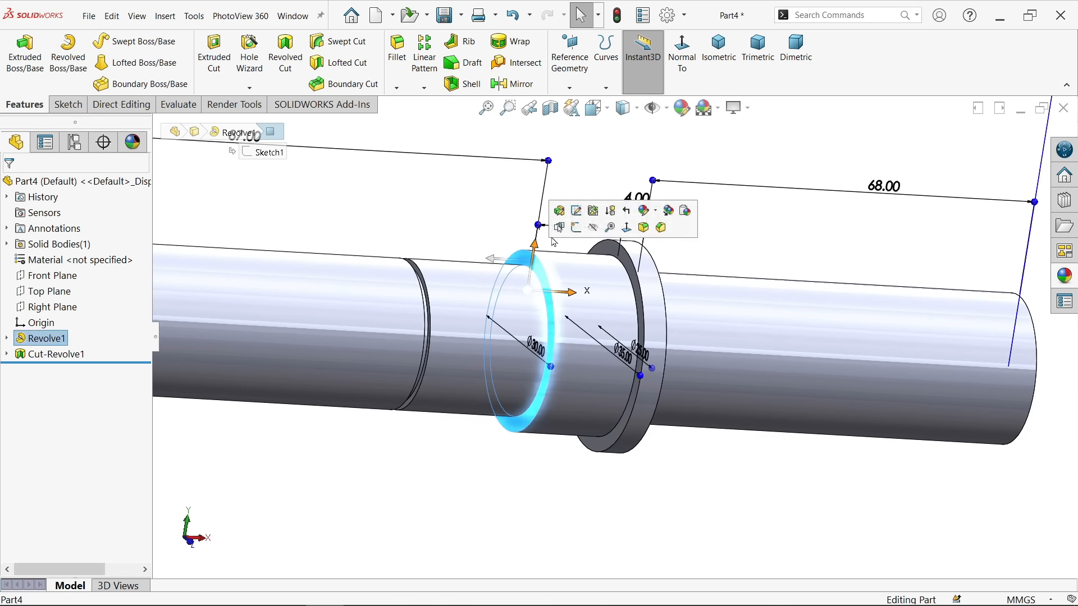
{"action": "left_click", "coordinate": [577, 229]}
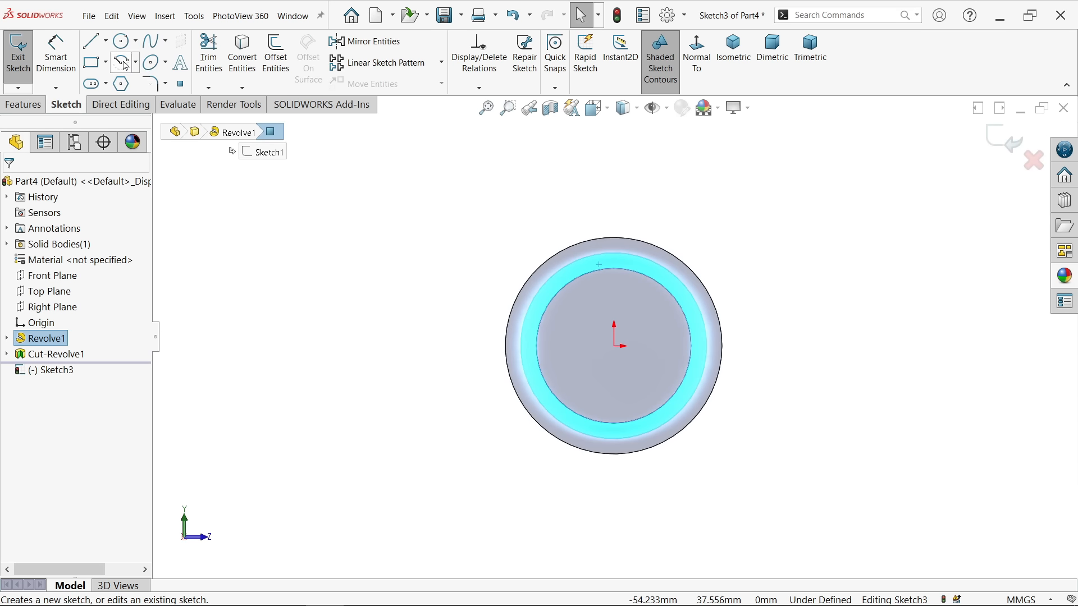
{"action": "left_click", "coordinate": [92, 43]}
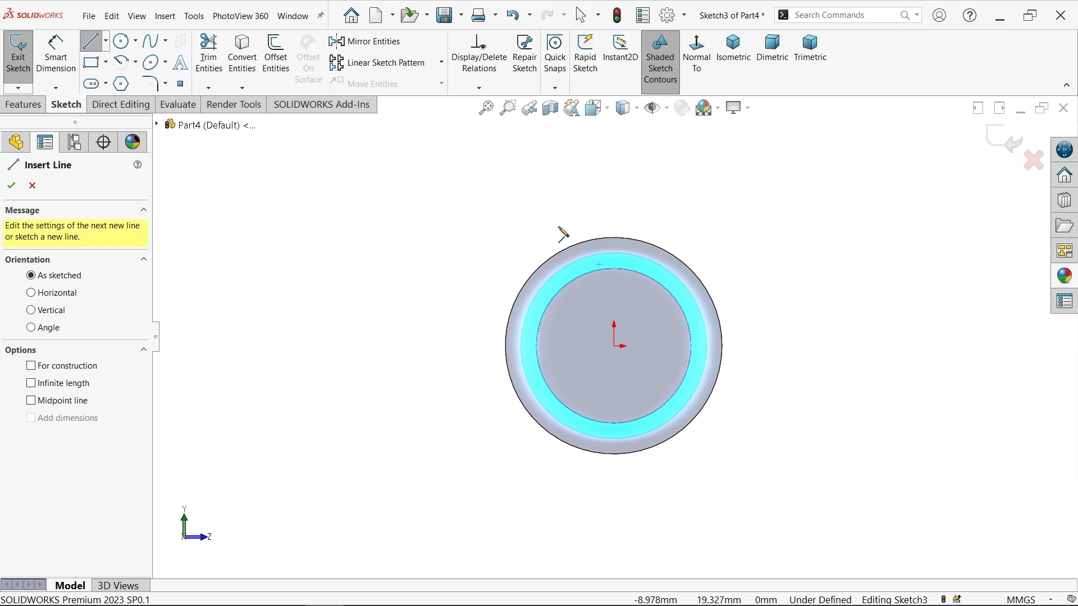
{"action": "left_click", "coordinate": [614, 346]}
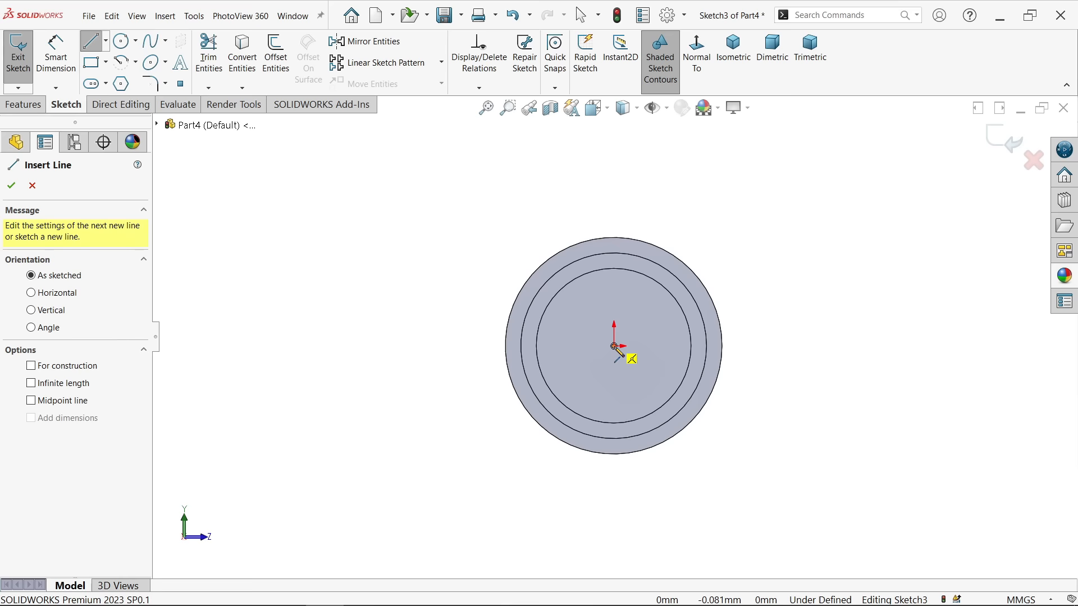
{"action": "left_click", "coordinate": [615, 422]}
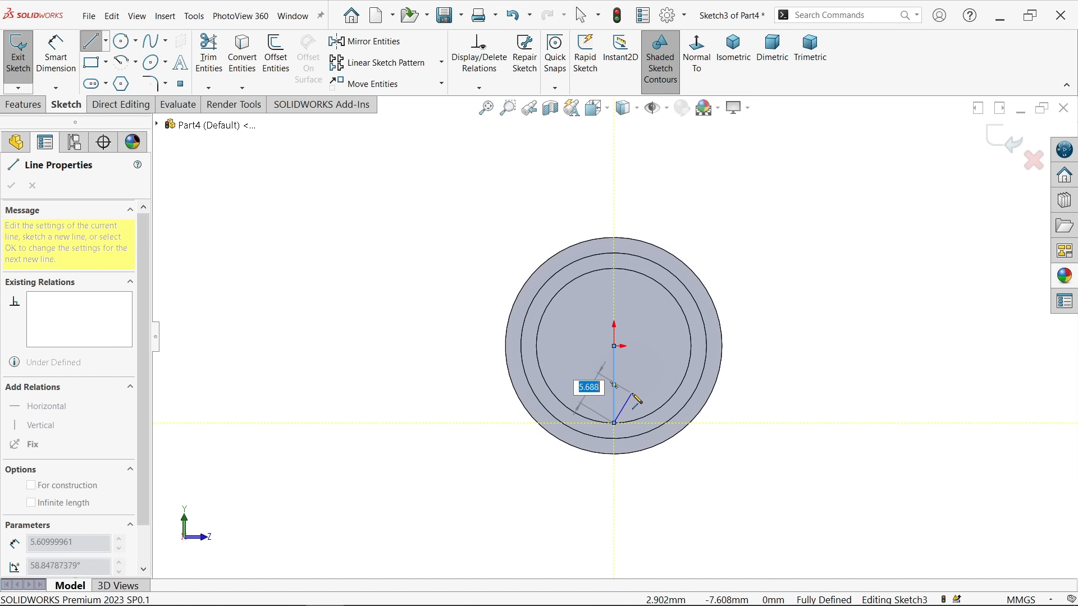
{"action": "key", "text": "Escape"}
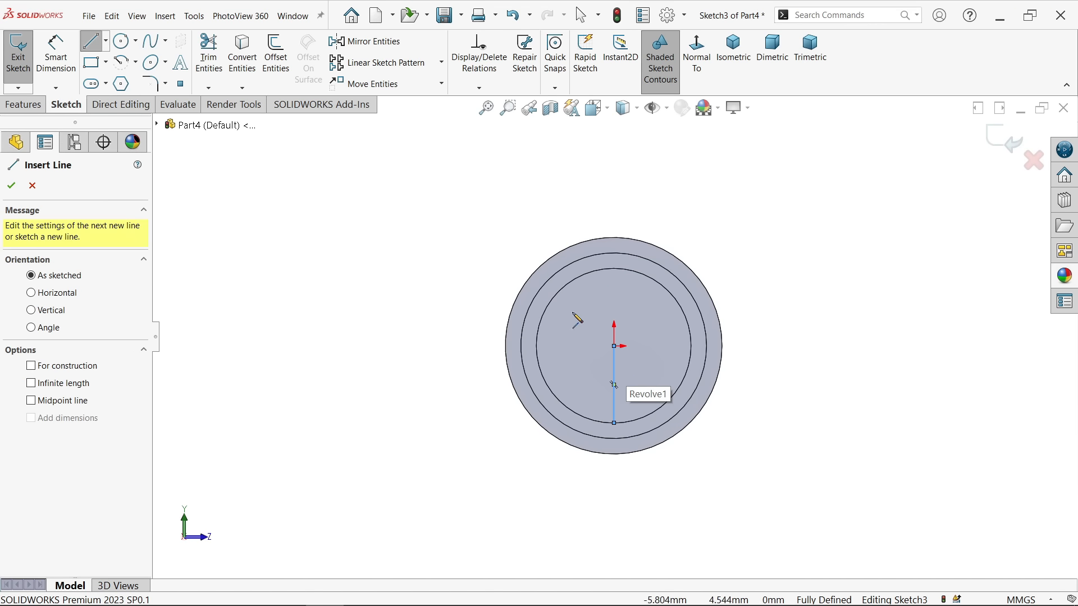
Draw a vertical line about 7.6 mm left of the origin, extending past the shaft's outer circle above and below
{"action": "left_click", "coordinate": [566, 222]}
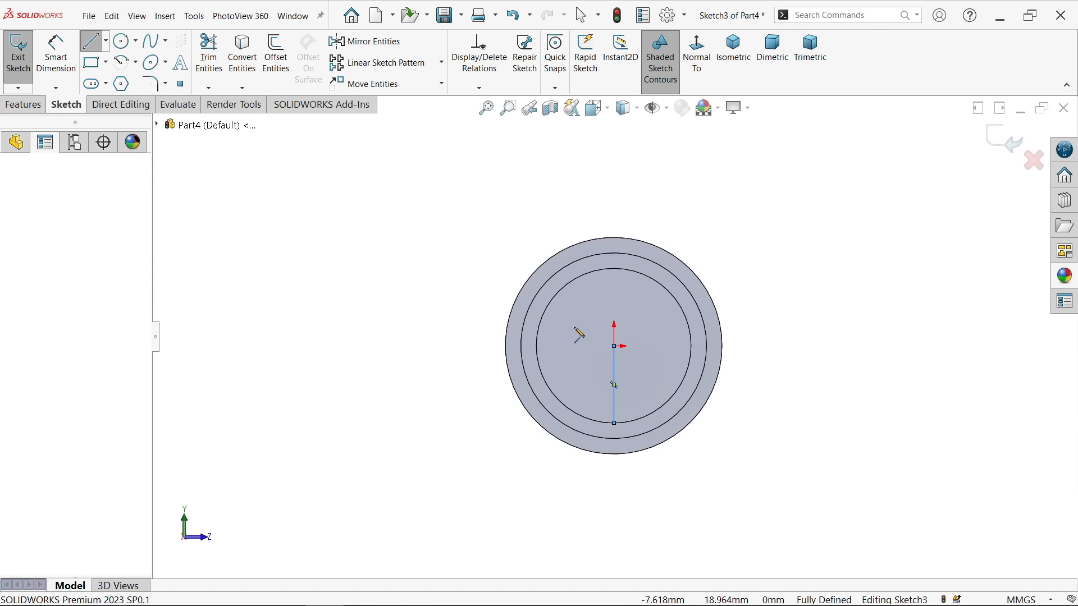
{"action": "left_click", "coordinate": [566, 471]}
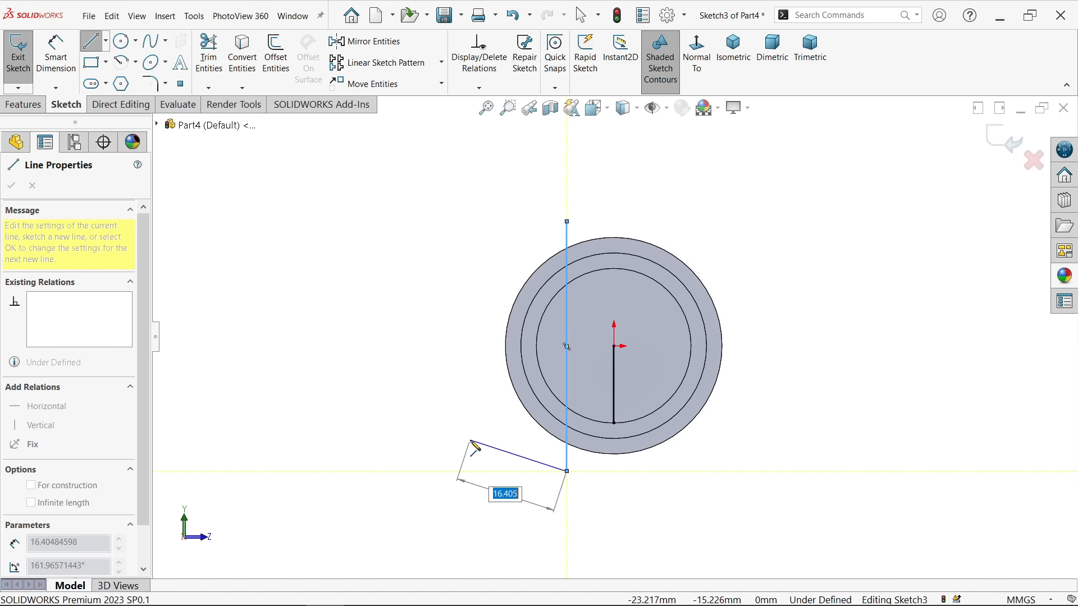
{"action": "key", "text": "Escape"}
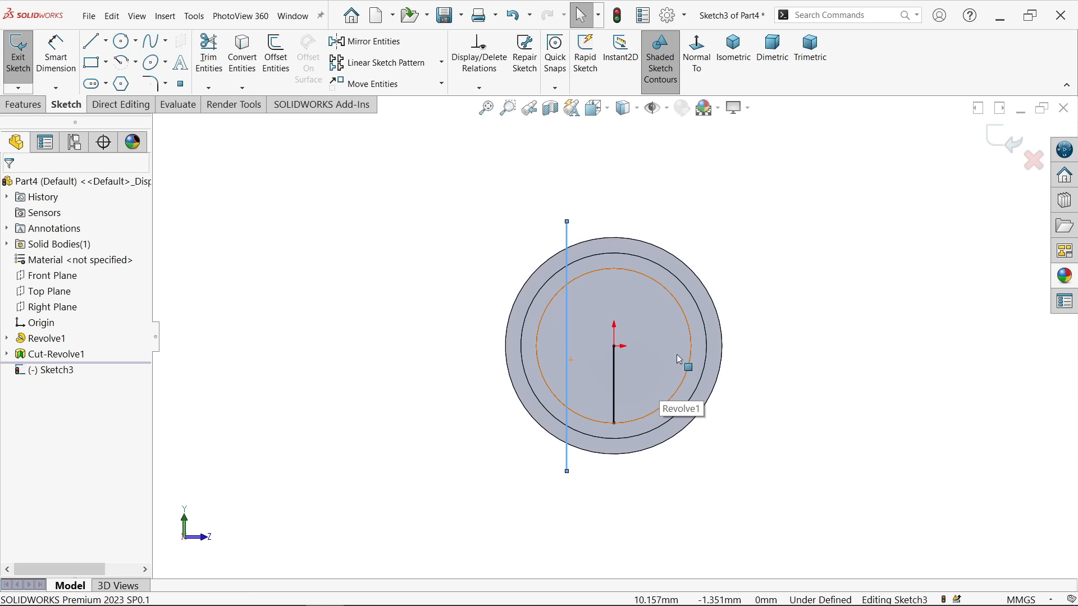
Draw a 30 mm diameter circle centered on the origin
{"action": "left_click", "coordinate": [123, 42]}
{"action": "scroll", "coordinate": [623, 348], "scroll_direction": "down", "scroll_amount": 5}
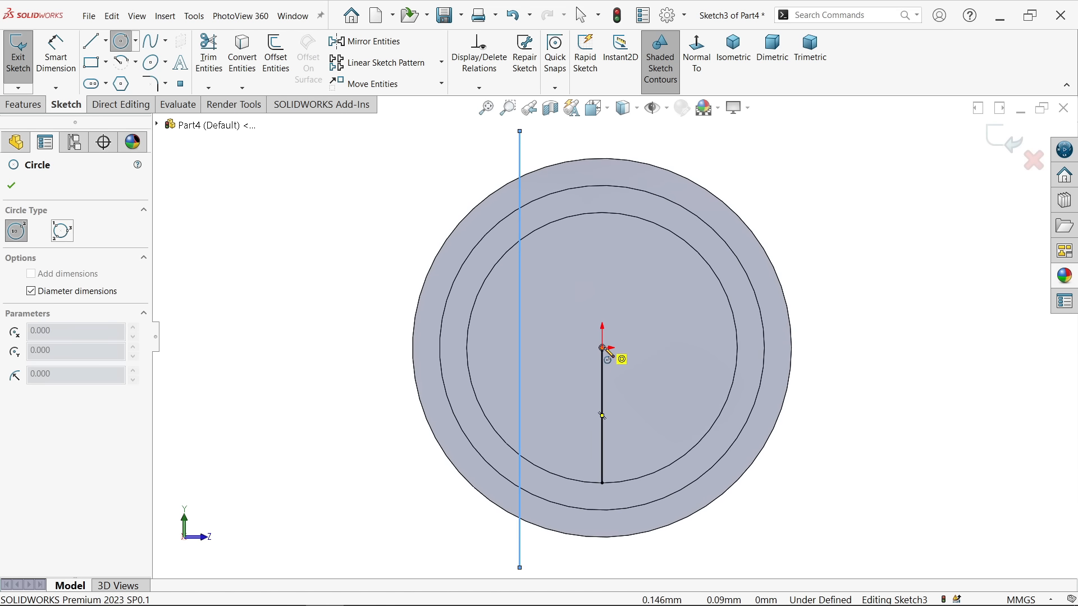
{"action": "left_click", "coordinate": [603, 350]}
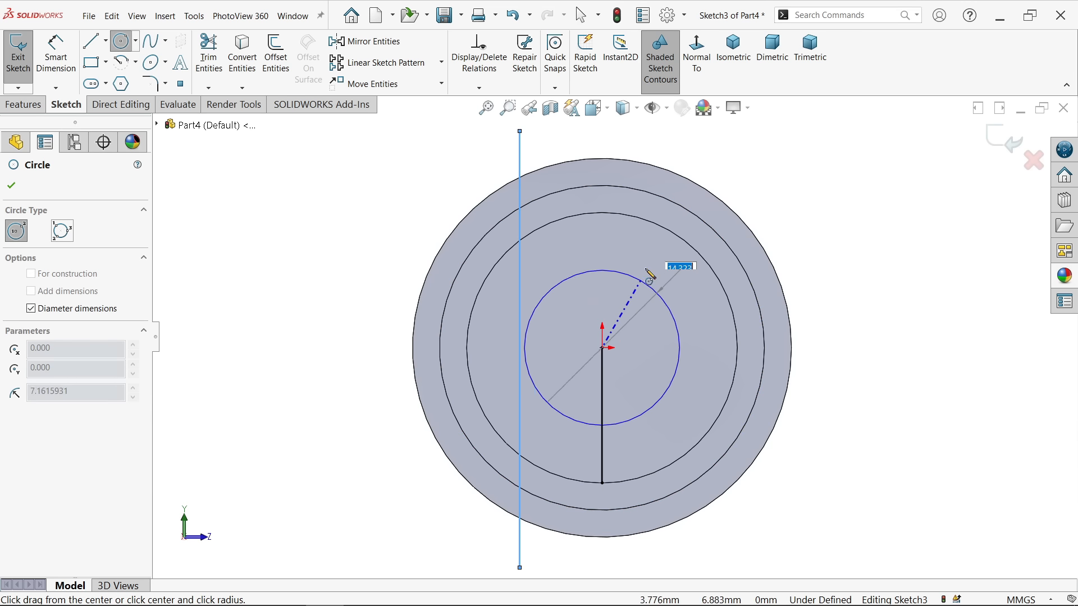
{"action": "type", "text": "30"}
{"action": "key", "text": "Return"}
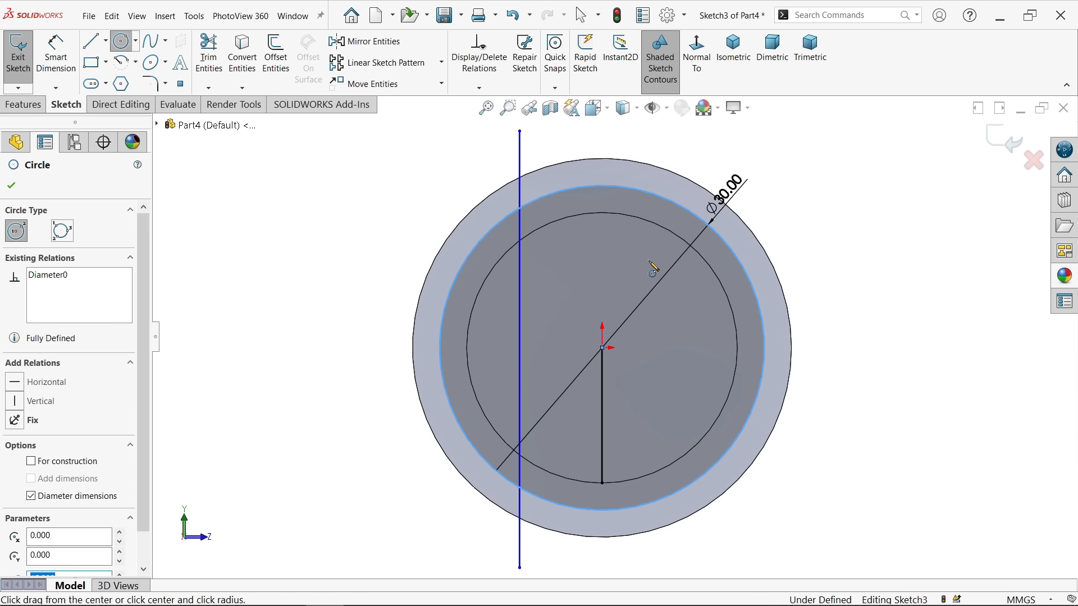
{"action": "left_click", "coordinate": [12, 186]}
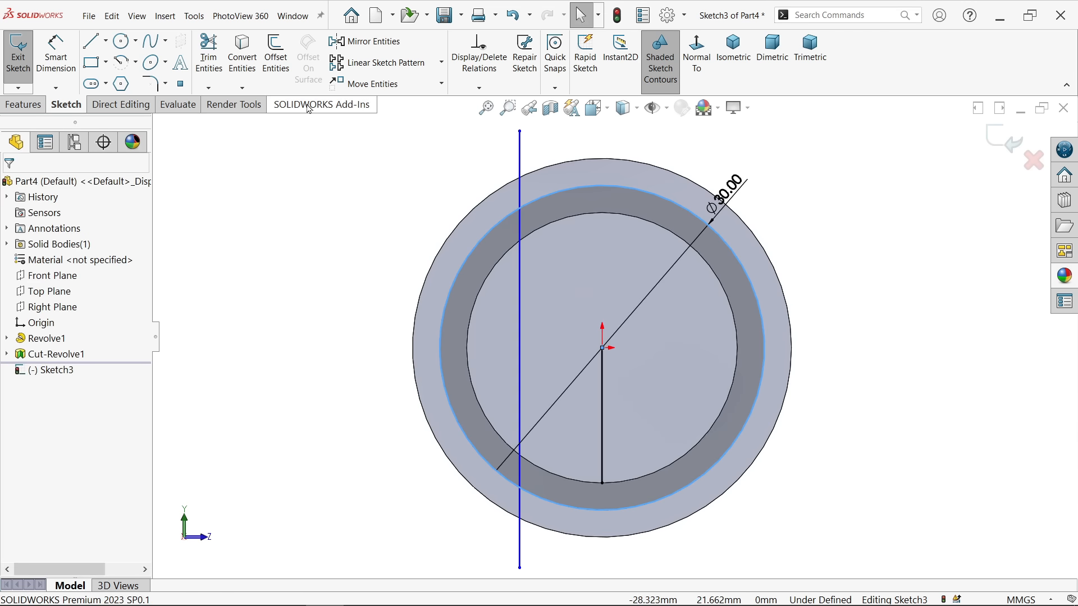
Mirror the long vertical line about the short vertical line from the origin, and convert that short line to construction geometry
{"action": "left_click", "coordinate": [364, 40]}
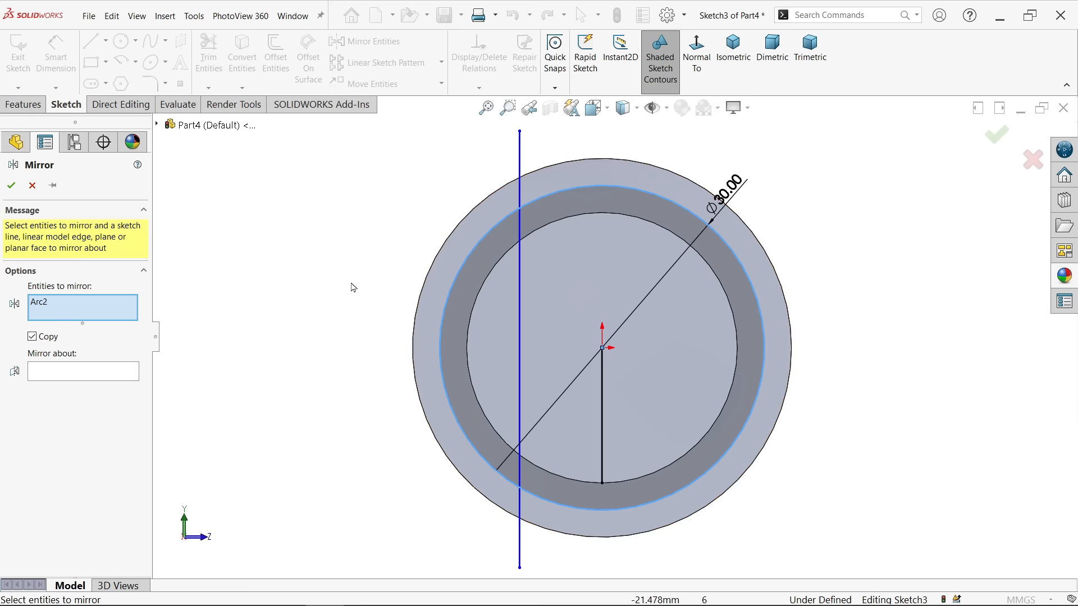
{"action": "right_click", "coordinate": [79, 310]}
{"action": "left_click", "coordinate": [116, 316]}
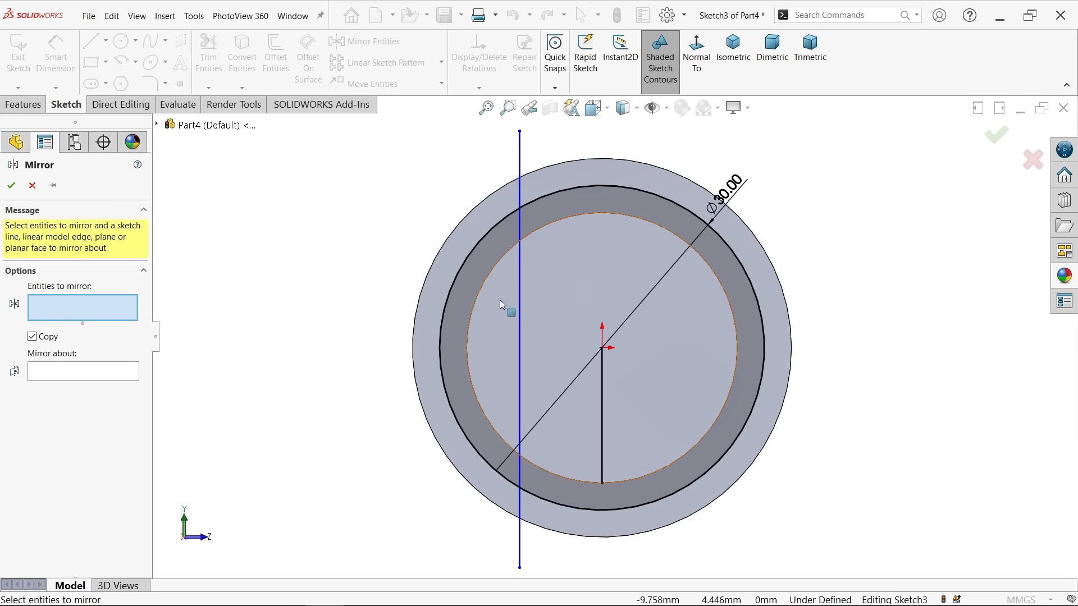
{"action": "left_click", "coordinate": [521, 312]}
{"action": "left_click", "coordinate": [114, 380]}
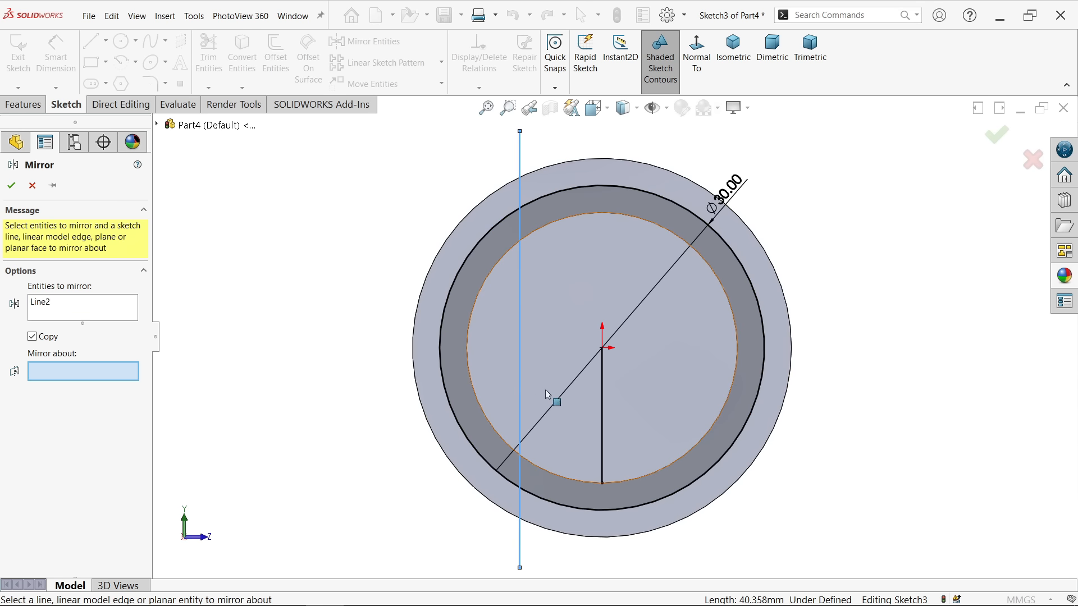
{"action": "left_click", "coordinate": [603, 408]}
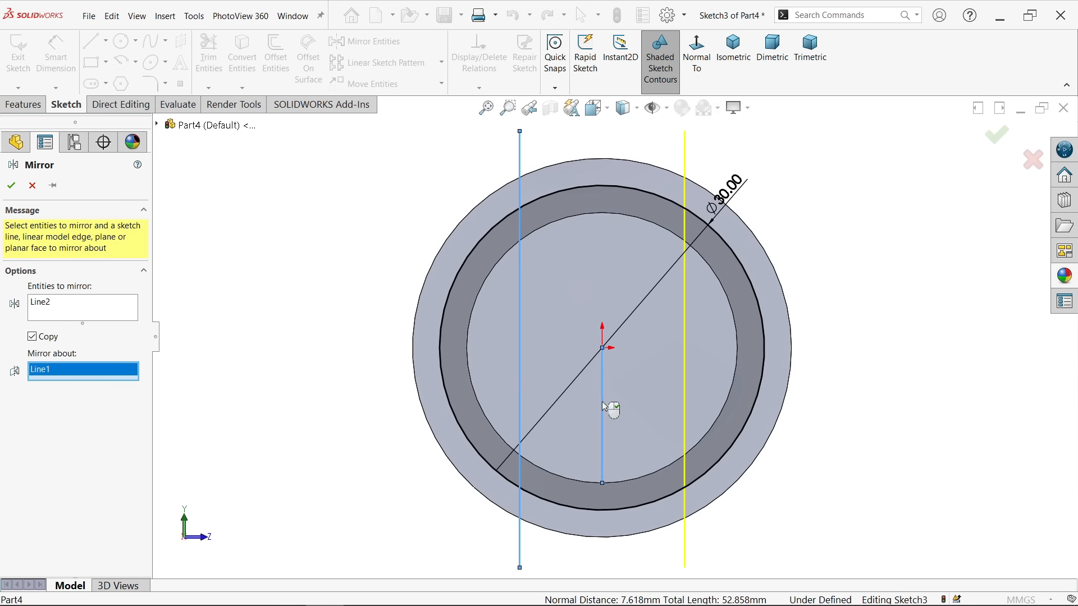
{"action": "left_click", "coordinate": [11, 186]}
{"action": "left_click", "coordinate": [602, 444]}
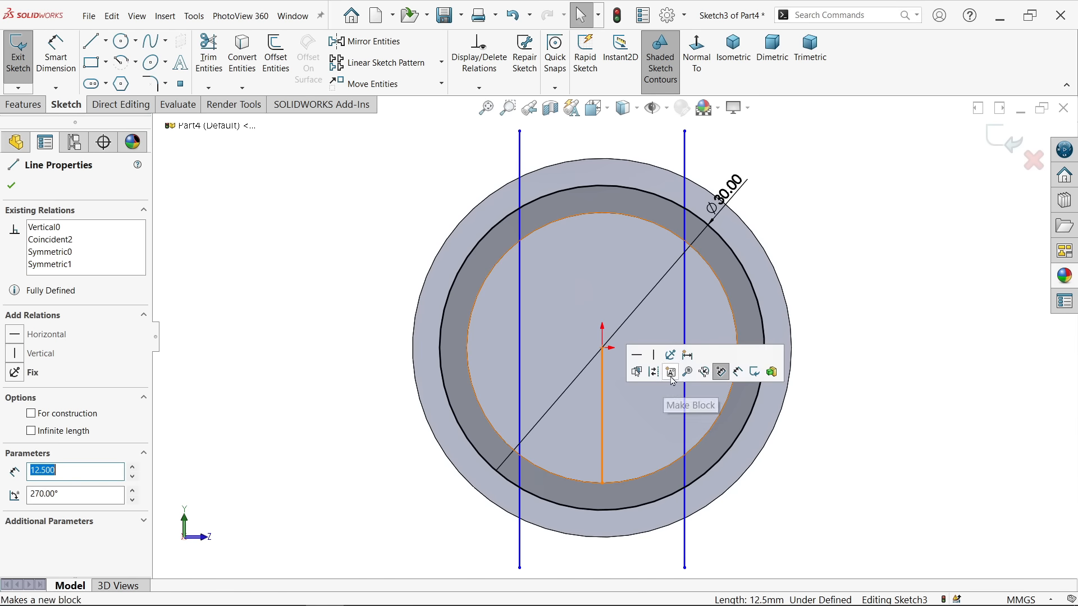
{"action": "left_click", "coordinate": [653, 372]}
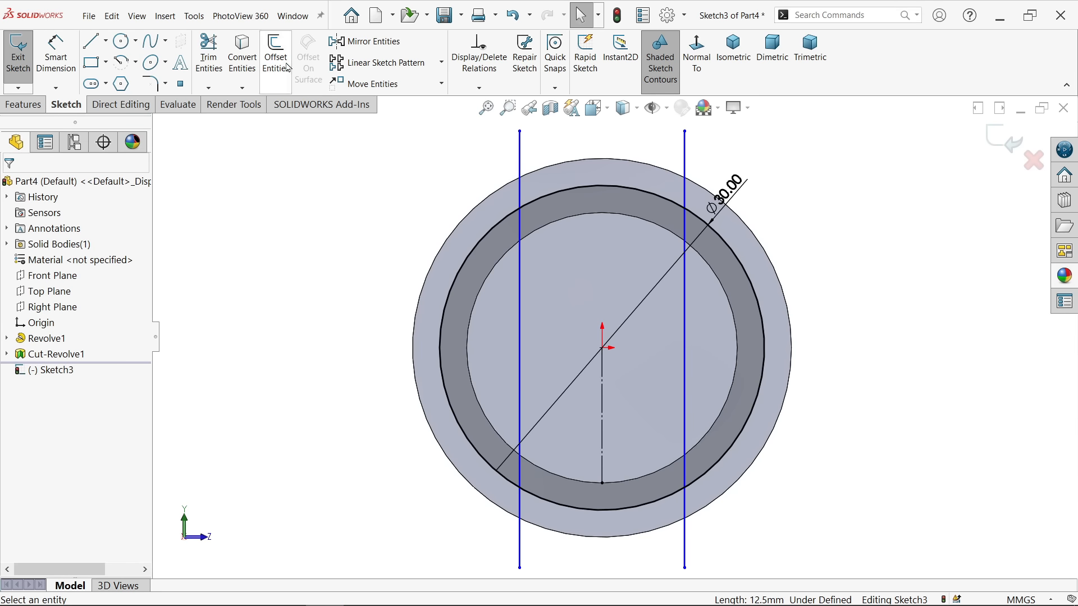
Trim the vertical lines' ends outside the 30 mm circle and the circle's side arcs, leaving a closed profile with two flats
{"action": "left_click", "coordinate": [208, 57]}
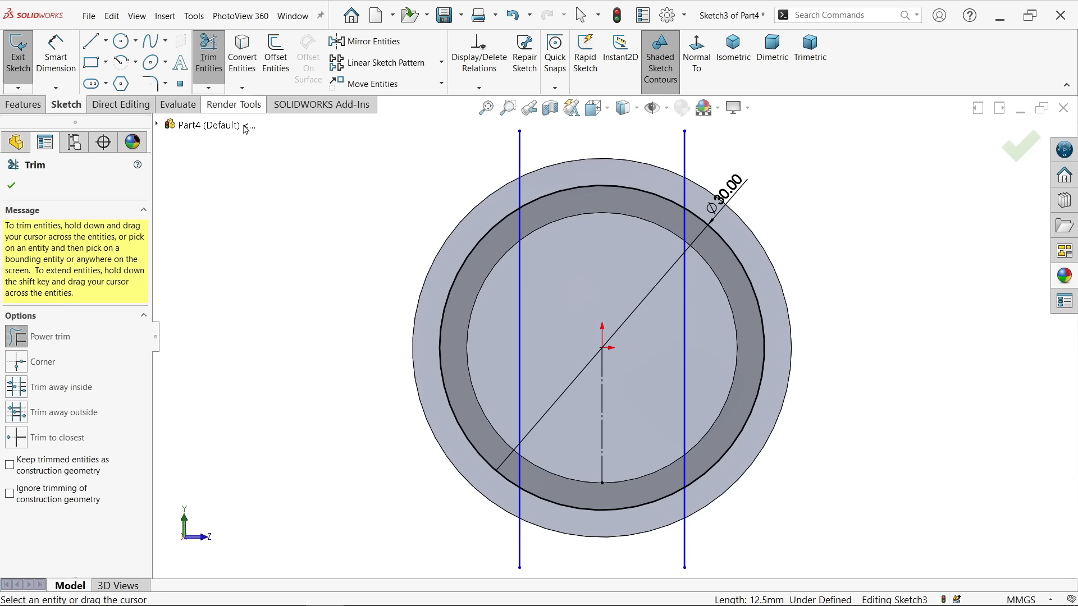
{"action": "left_click_drag", "start_coordinate": [370, 213], "coordinate": [493, 181]}
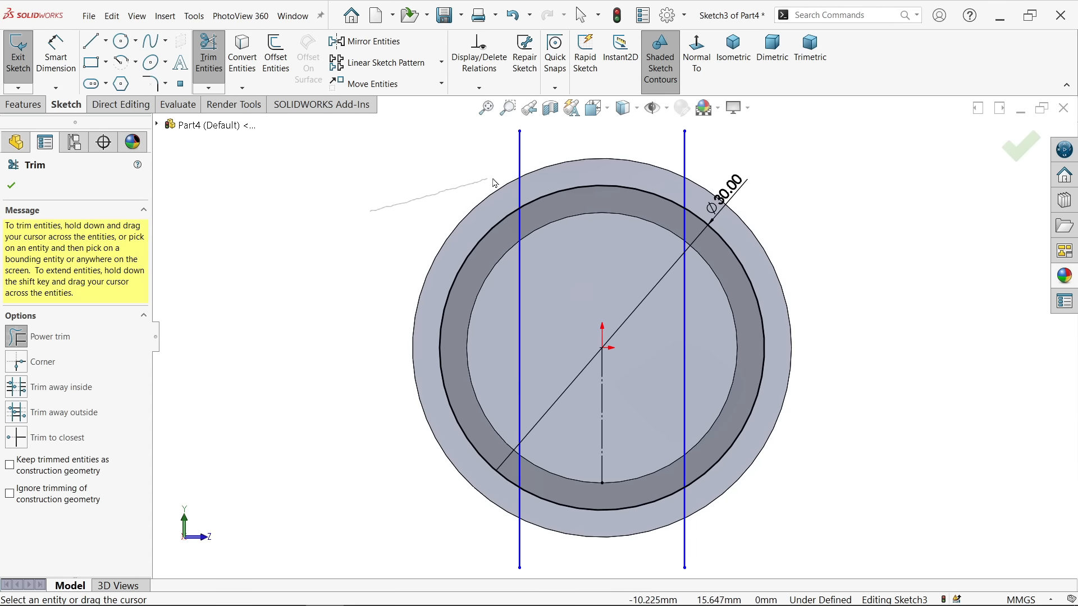
{"action": "mouse_move", "coordinate": [741, 188]}
{"action": "left_mouse_down"}
{"action": "mouse_move", "coordinate": [751, 356]}
{"action": "mouse_move", "coordinate": [738, 432]}
{"action": "mouse_move", "coordinate": [686, 515]}
{"action": "mouse_move", "coordinate": [457, 483]}
{"action": "mouse_move", "coordinate": [457, 433]}
{"action": "left_mouse_up"}
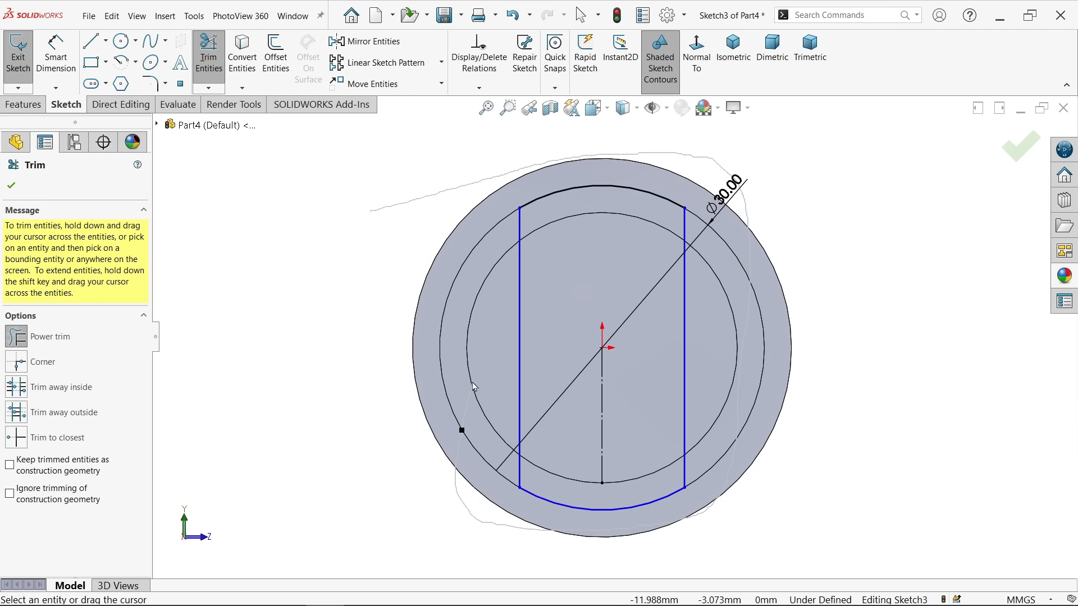
{"action": "left_click", "coordinate": [12, 186]}
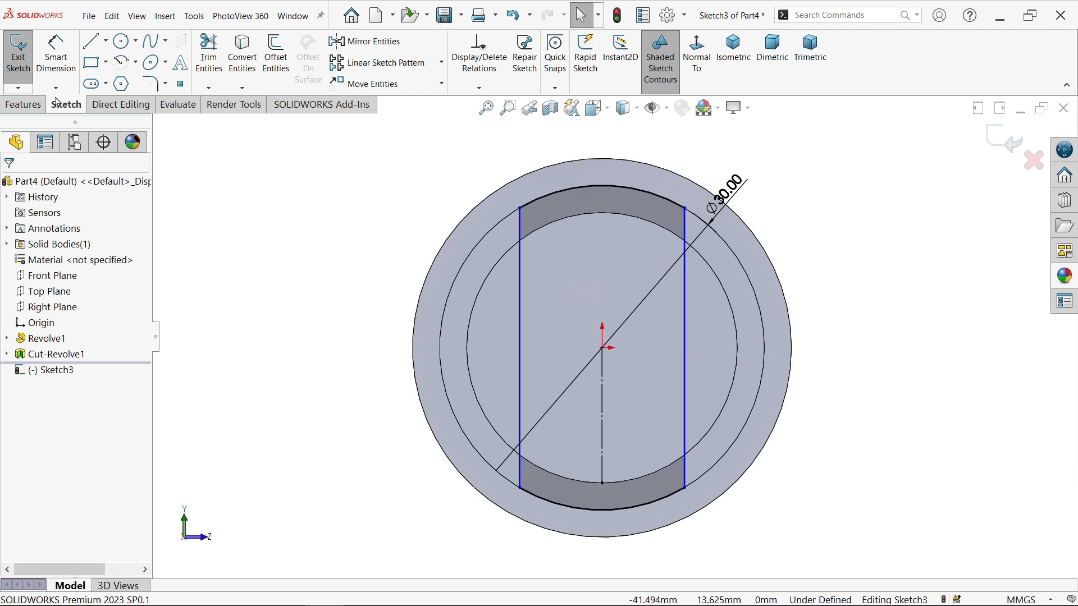
Dimension the distance between the two vertical flats and set it to 25 mm
{"action": "left_click", "coordinate": [56, 53]}
{"action": "left_click", "coordinate": [519, 309]}
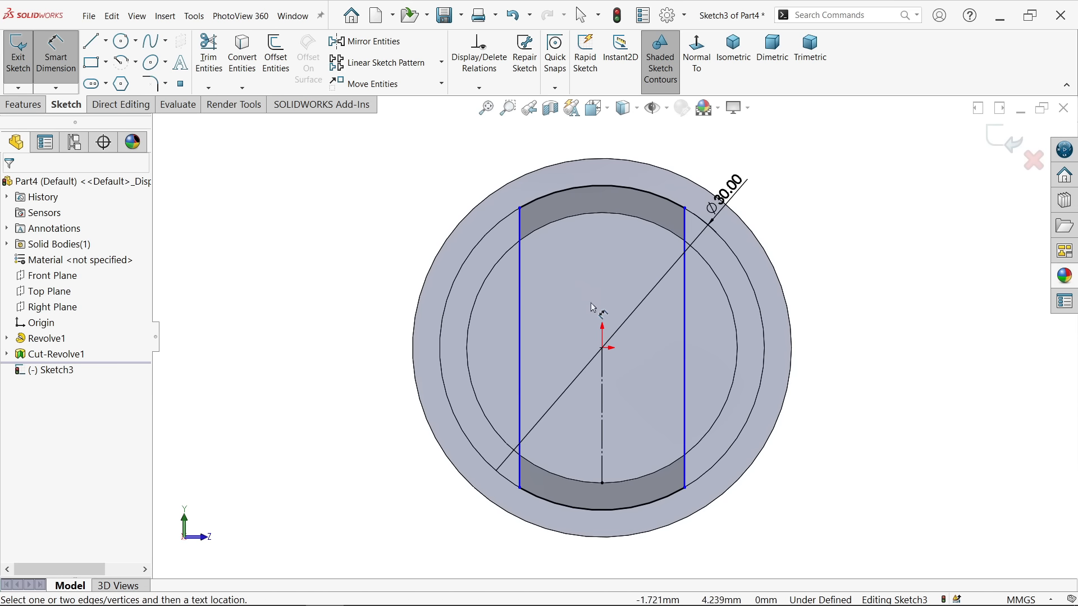
{"action": "left_click", "coordinate": [520, 297]}
{"action": "left_click", "coordinate": [595, 149]}
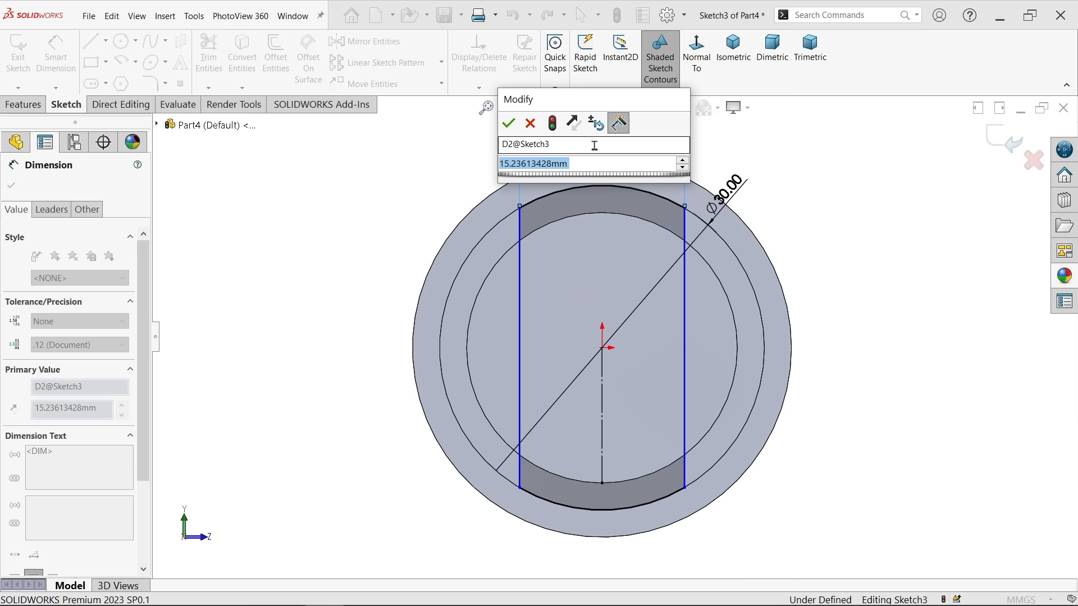
{"action": "type", "text": "25"}
{"action": "left_click", "coordinate": [509, 123]}
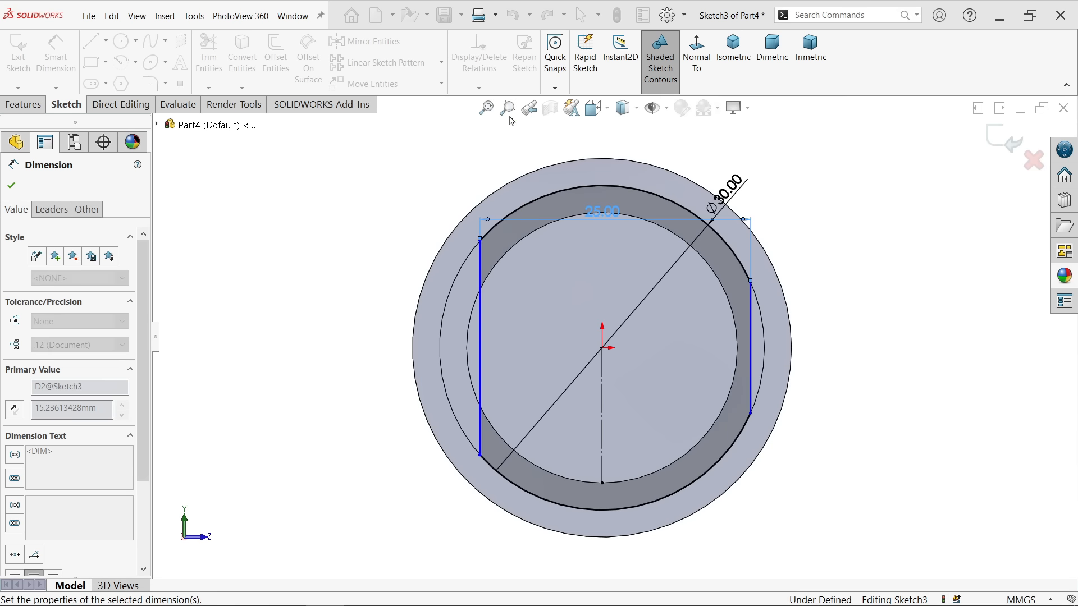
{"action": "left_click", "coordinate": [274, 272]}
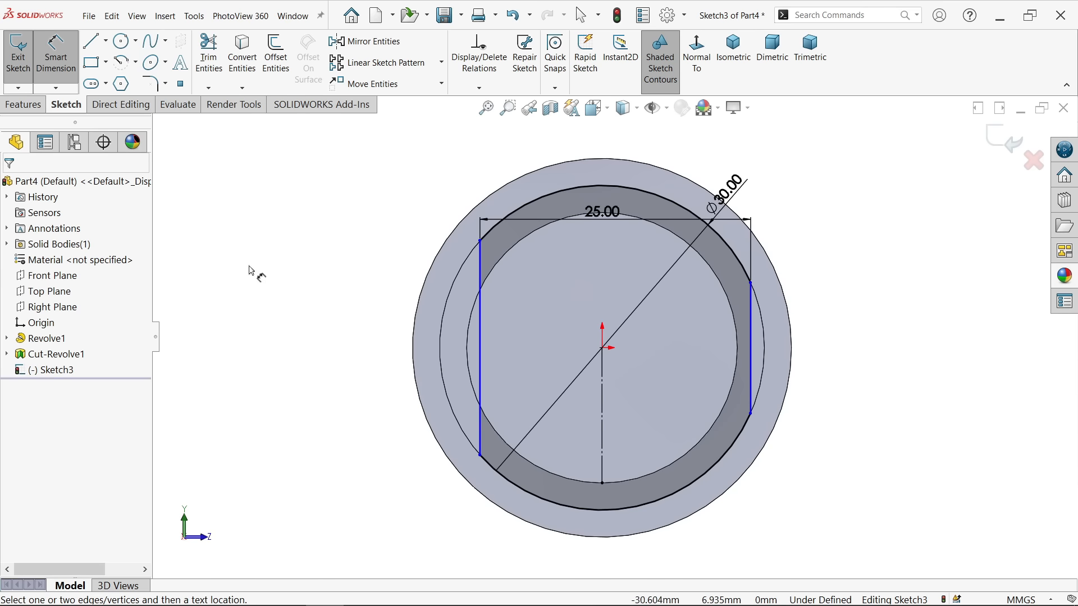
{"action": "key", "text": "Escape"}
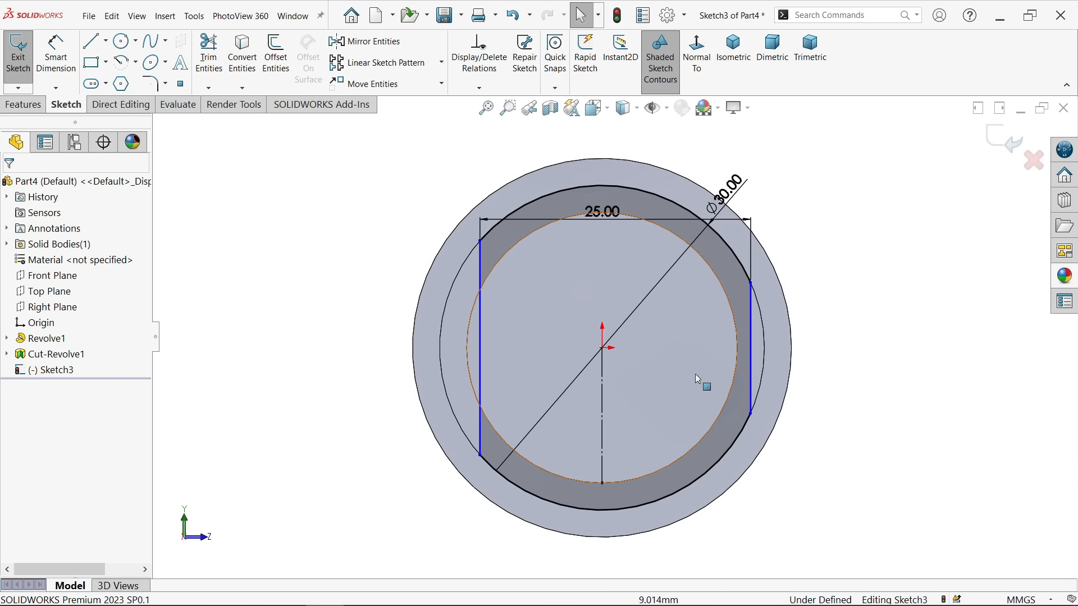
Make the two vertical flats symmetric about the construction centerline
{"action": "left_click", "coordinate": [603, 390]}
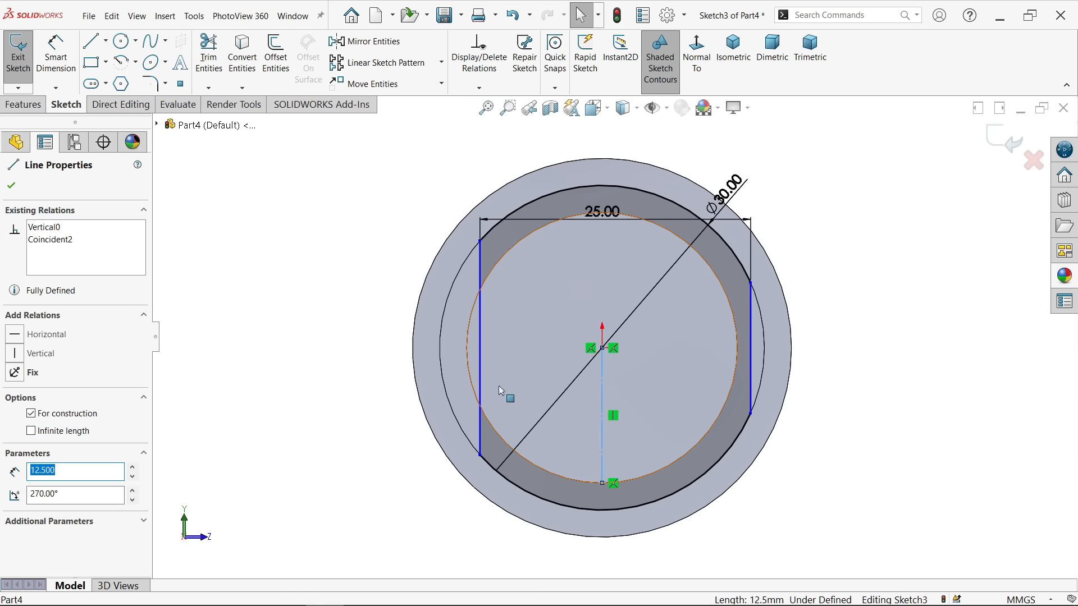
{"action": "left_click", "coordinate": [480, 396], "text": "ctrl"}
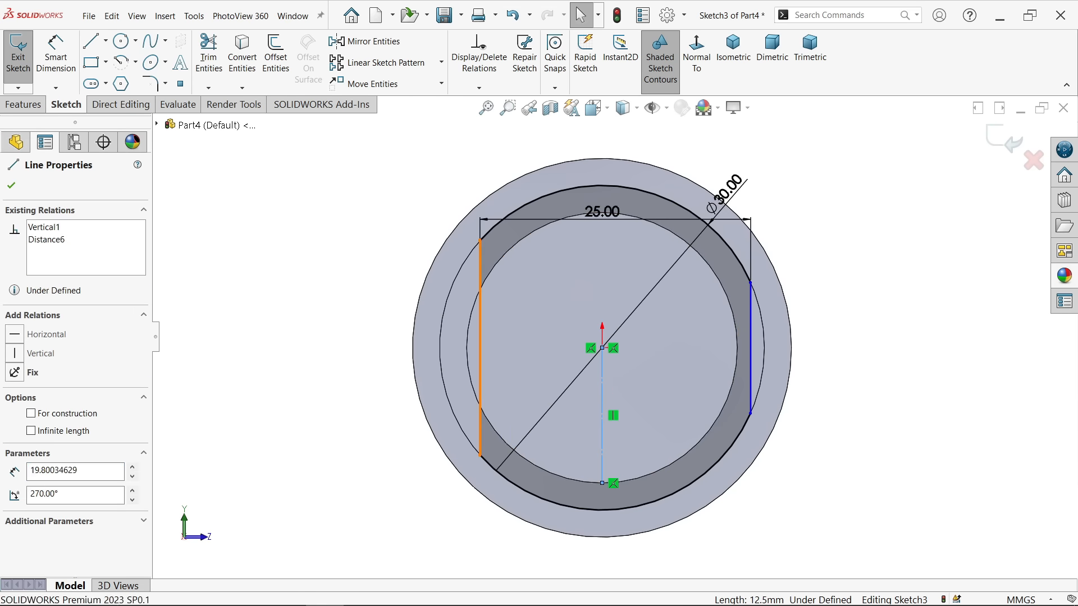
{"action": "left_click", "coordinate": [754, 381], "text": "ctrl"}
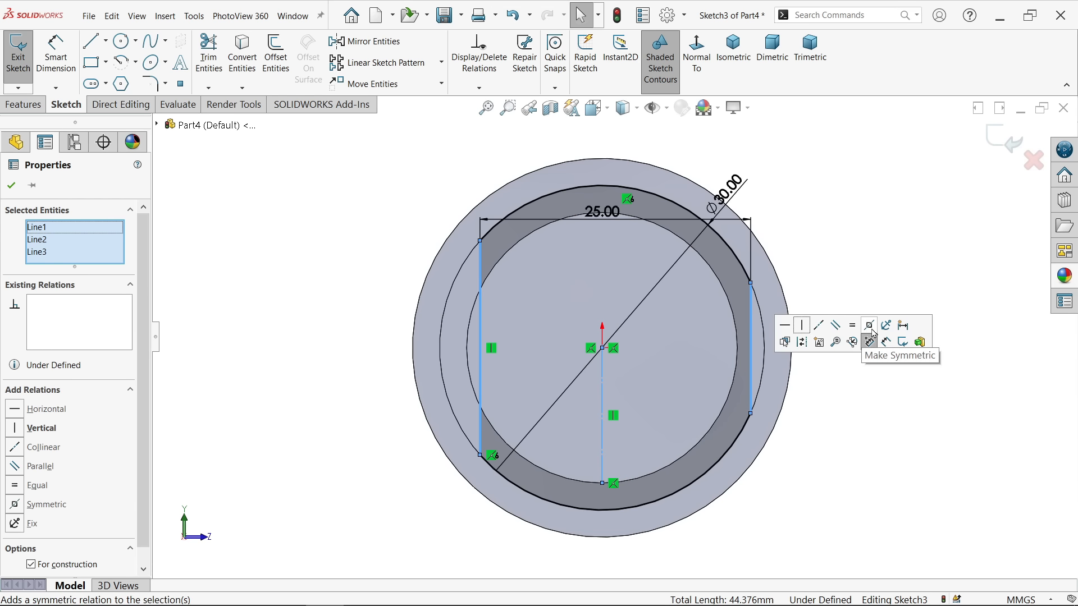
{"action": "left_click", "coordinate": [872, 332]}
{"action": "left_click", "coordinate": [860, 290]}
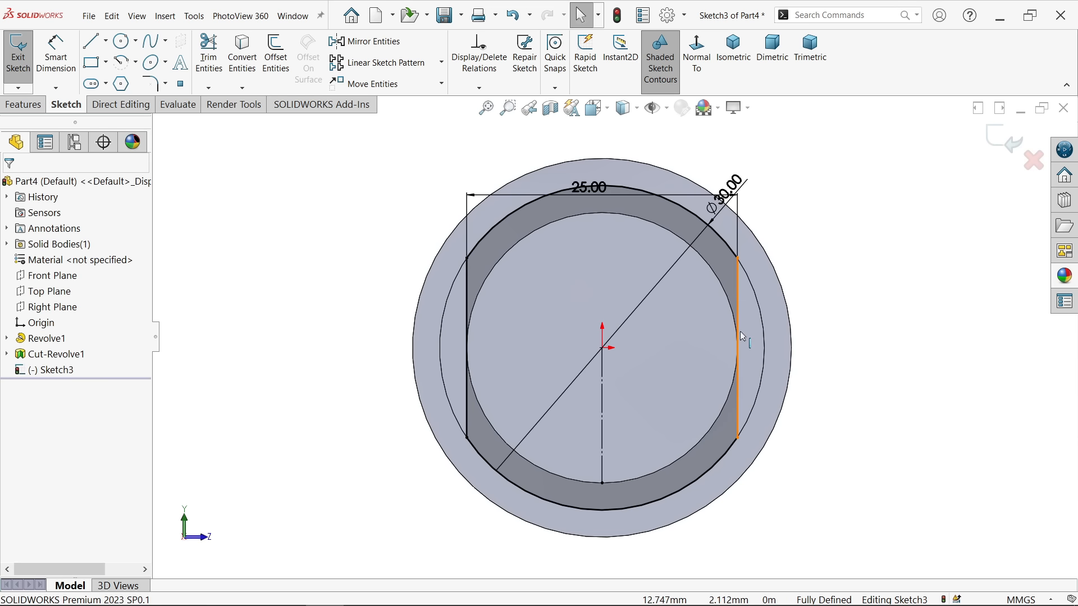
Cut away the material outside the two-flat profile with an Extruded Cut, flipped side to cut, Up To Surface at the collar's facing side
{"action": "scroll", "coordinate": [797, 274], "scroll_direction": "up", "scroll_amount": 2}
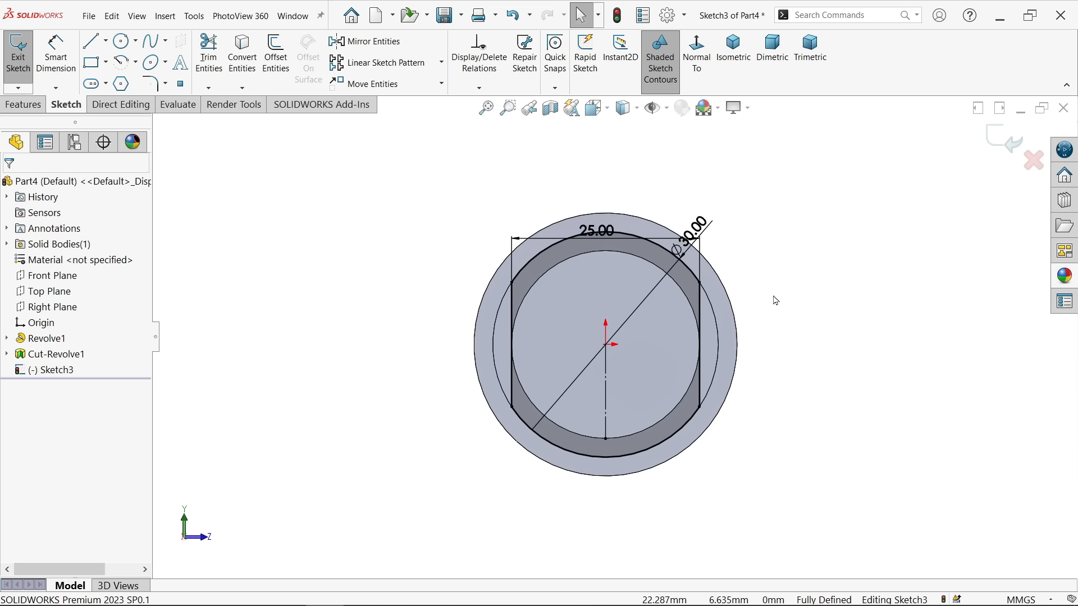
{"action": "middle_click_drag", "start_coordinate": [770, 293], "coordinate": [744, 331]}
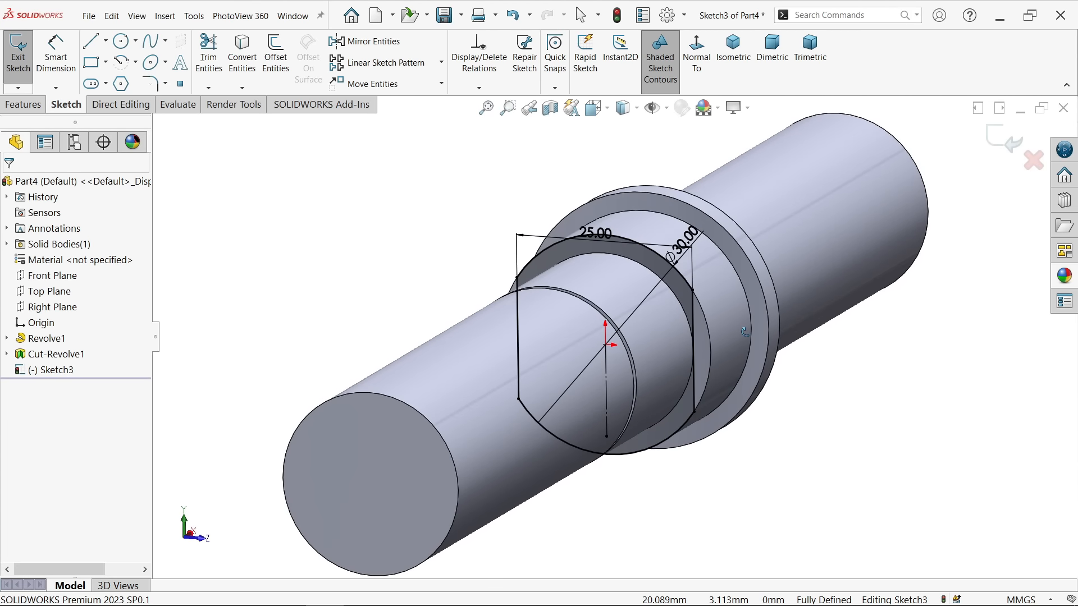
{"action": "left_click", "coordinate": [24, 104]}
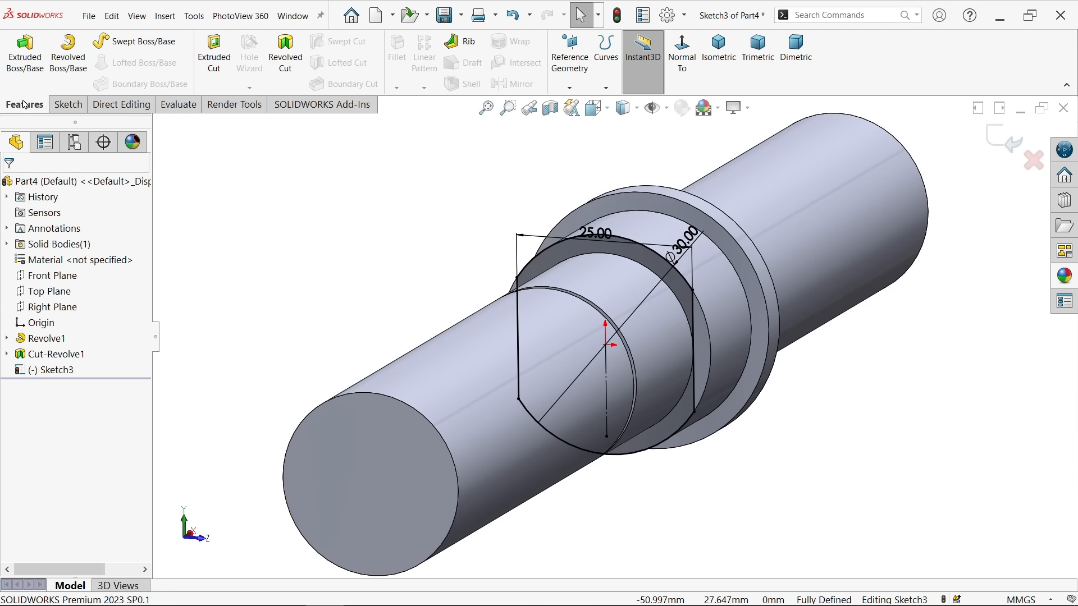
{"action": "left_click", "coordinate": [213, 56]}
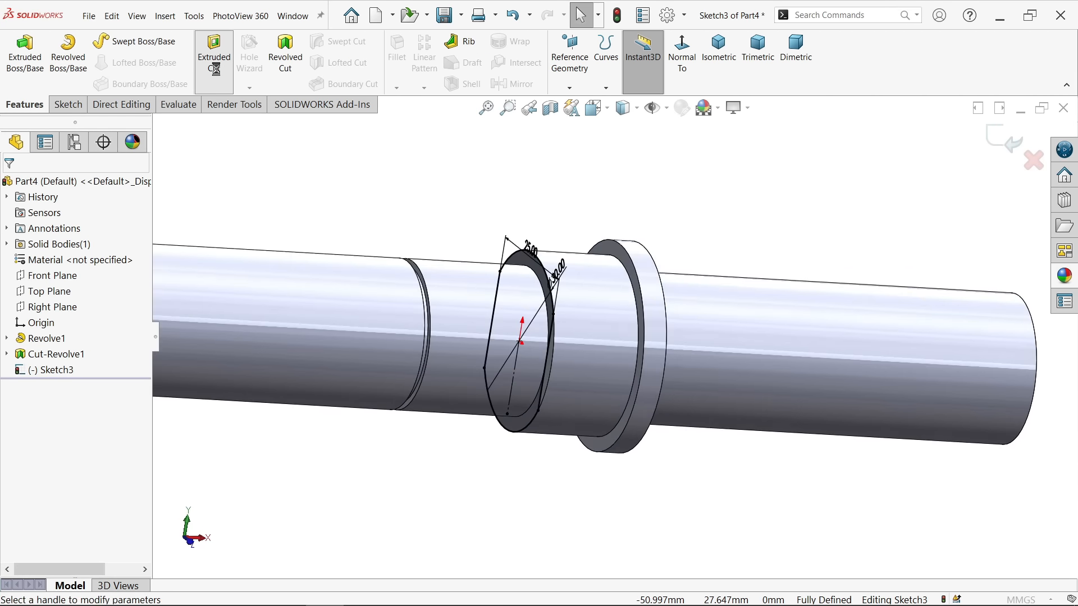
{"action": "middle_click_drag", "start_coordinate": [404, 234], "coordinate": [437, 279]}
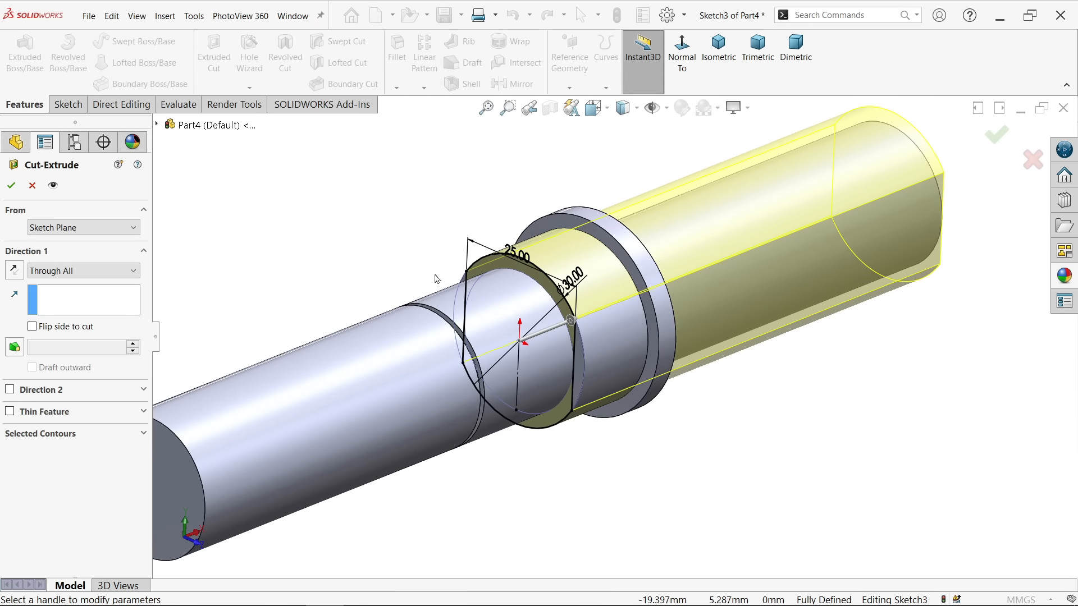
{"action": "left_click", "coordinate": [49, 272]}
{"action": "left_click", "coordinate": [59, 319]}
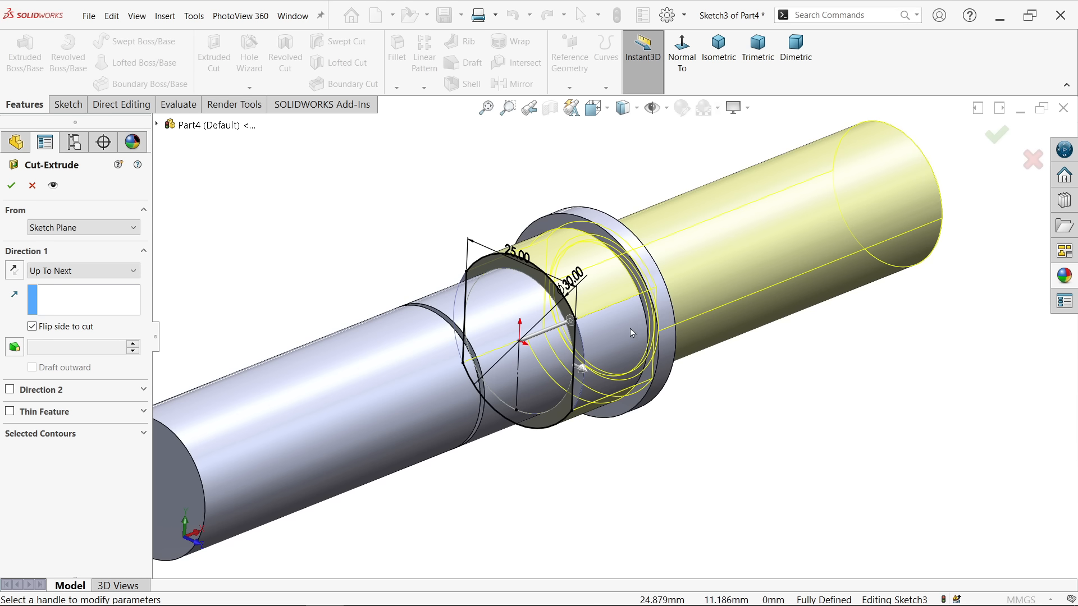
{"action": "scroll", "coordinate": [630, 328], "scroll_direction": "down", "scroll_amount": 1}
{"action": "left_click", "coordinate": [73, 271]}
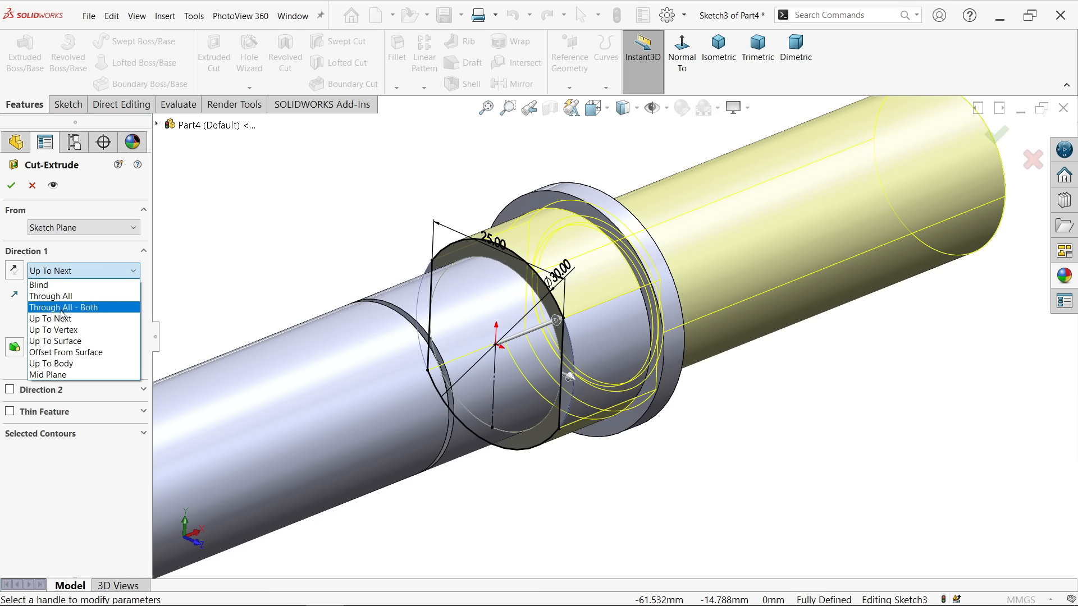
{"action": "left_click", "coordinate": [62, 342]}
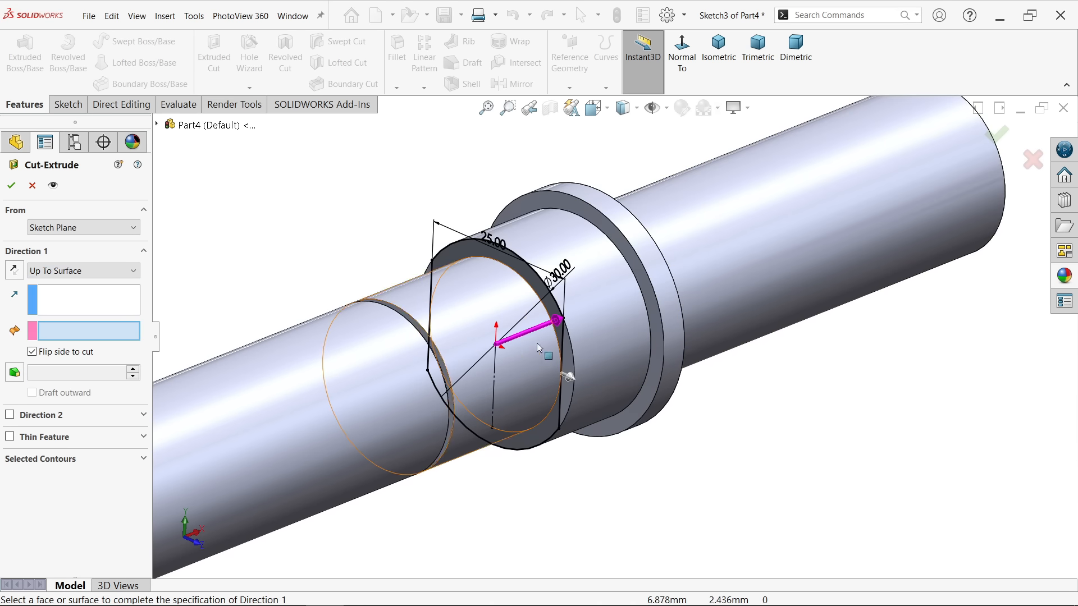
{"action": "left_click", "coordinate": [655, 313]}
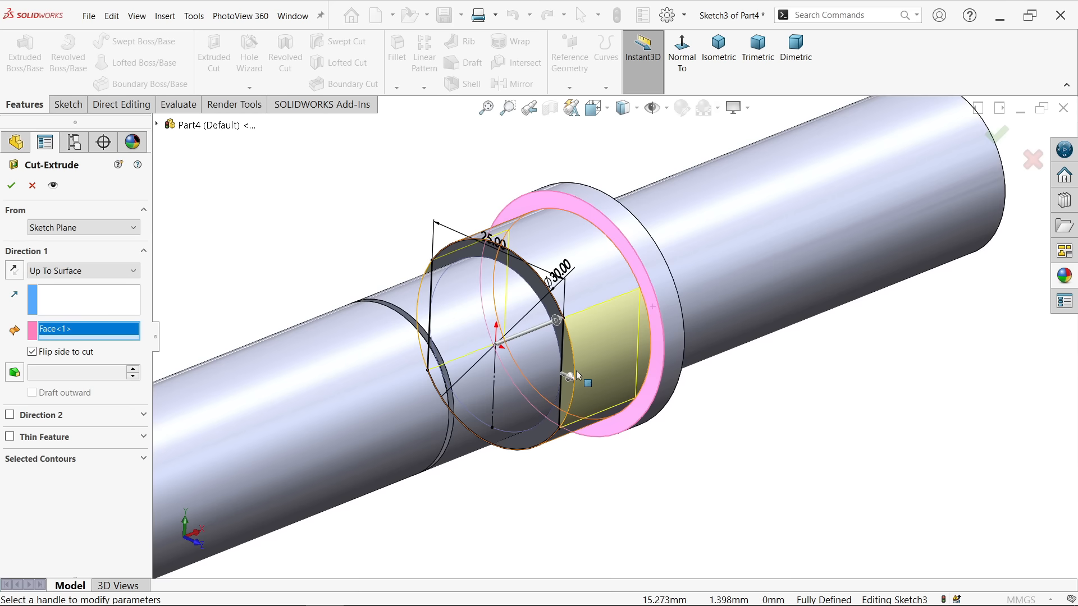
{"action": "scroll", "coordinate": [556, 382], "scroll_direction": "down", "scroll_amount": 1}
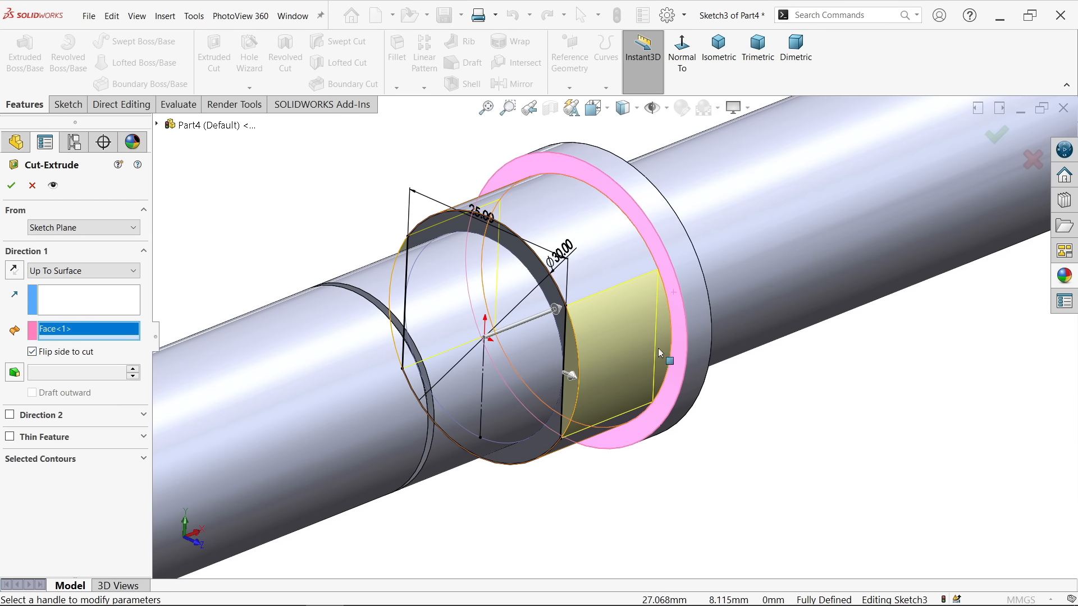
{"action": "left_click", "coordinate": [12, 190]}
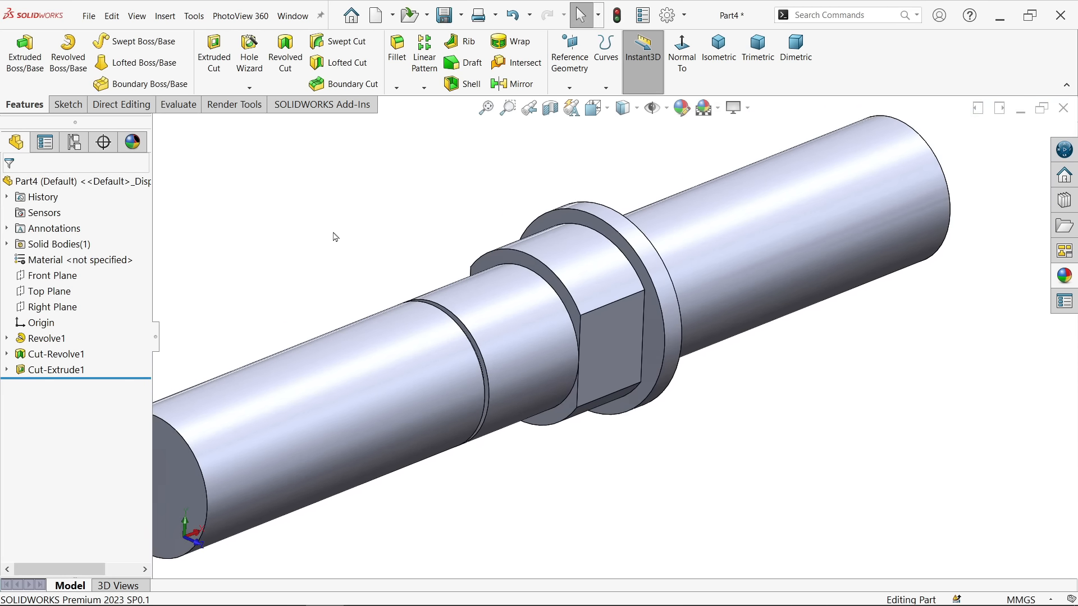
{"action": "mouse_move", "coordinate": [335, 237]}
{"action": "middle_mouse_down"}
{"action": "mouse_move", "coordinate": [444, 250]}
{"action": "mouse_move", "coordinate": [322, 243]}
{"action": "middle_mouse_up"}
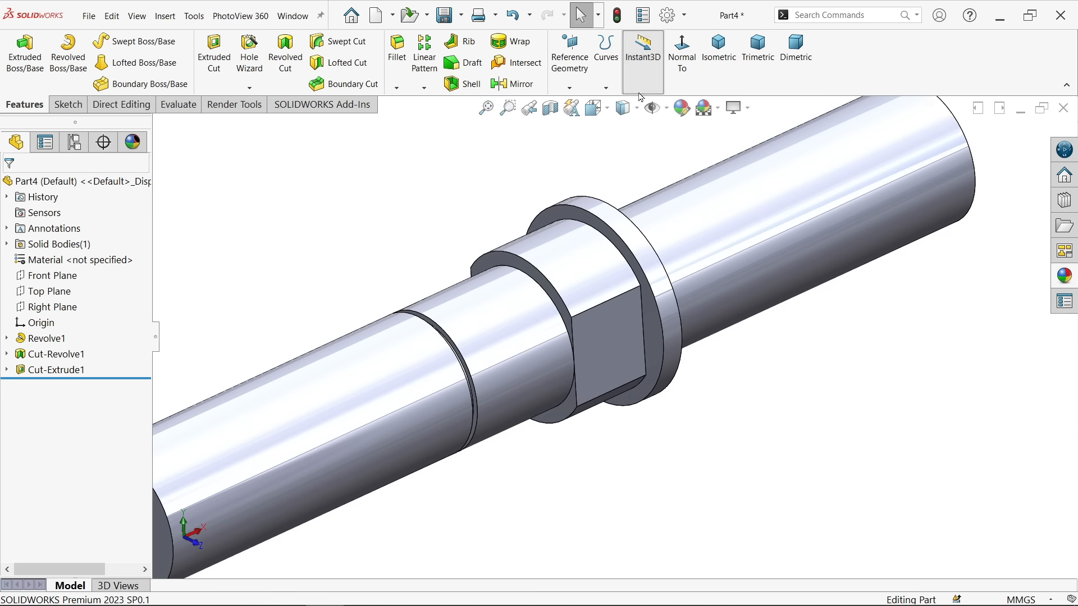
Assign the Alloy Steel material from the SOLIDWORKS Steel library to the stepped shaft part
{"action": "left_click", "coordinate": [727, 73]}
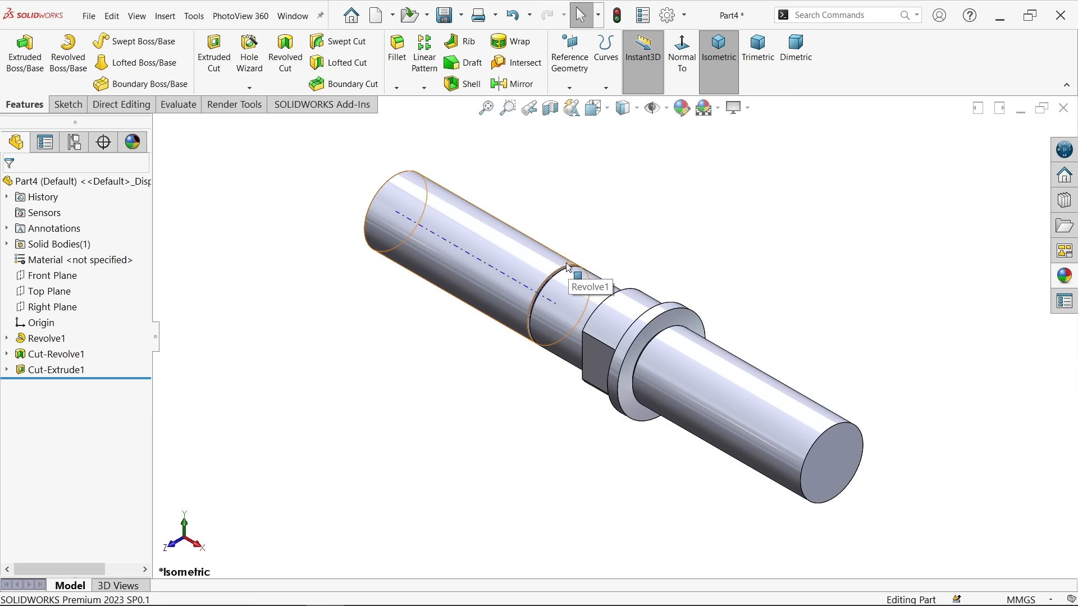
{"action": "left_click", "coordinate": [57, 247]}
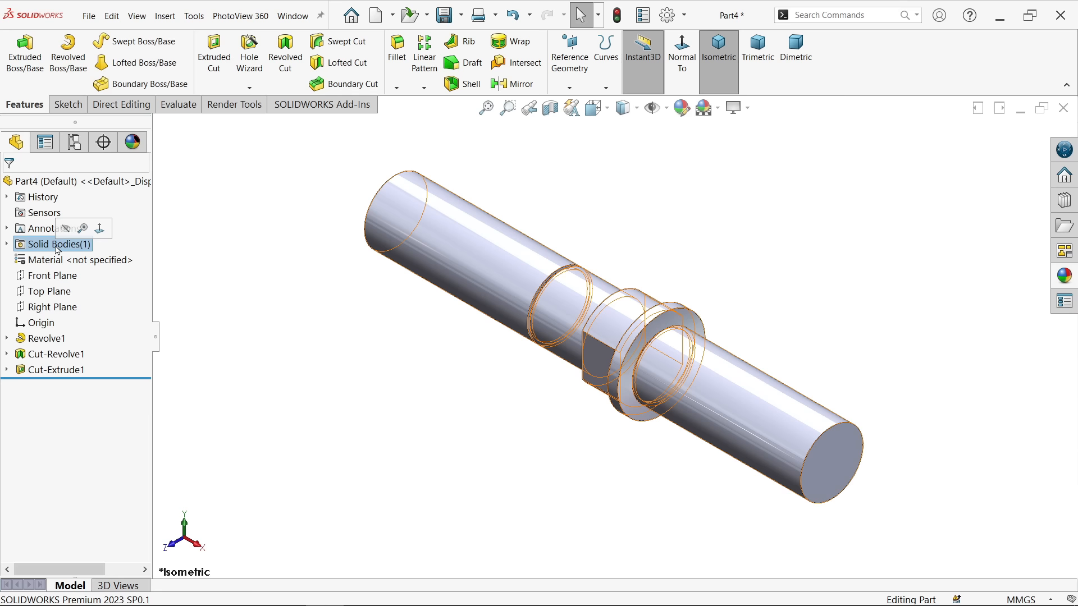
{"action": "right_click", "coordinate": [58, 250]}
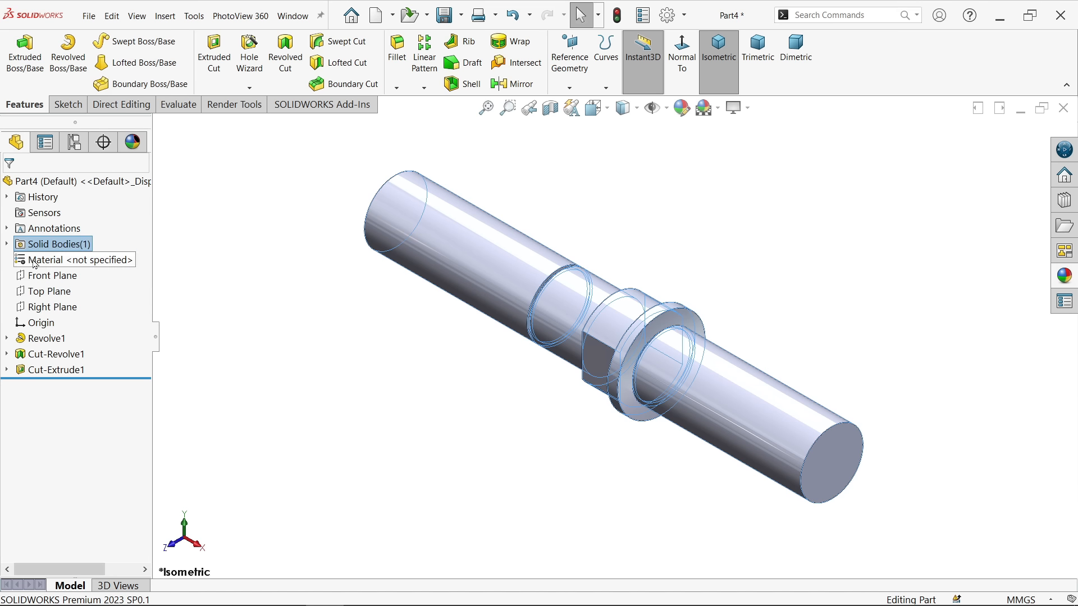
{"action": "right_click", "coordinate": [46, 262]}
{"action": "left_click", "coordinate": [70, 274]}
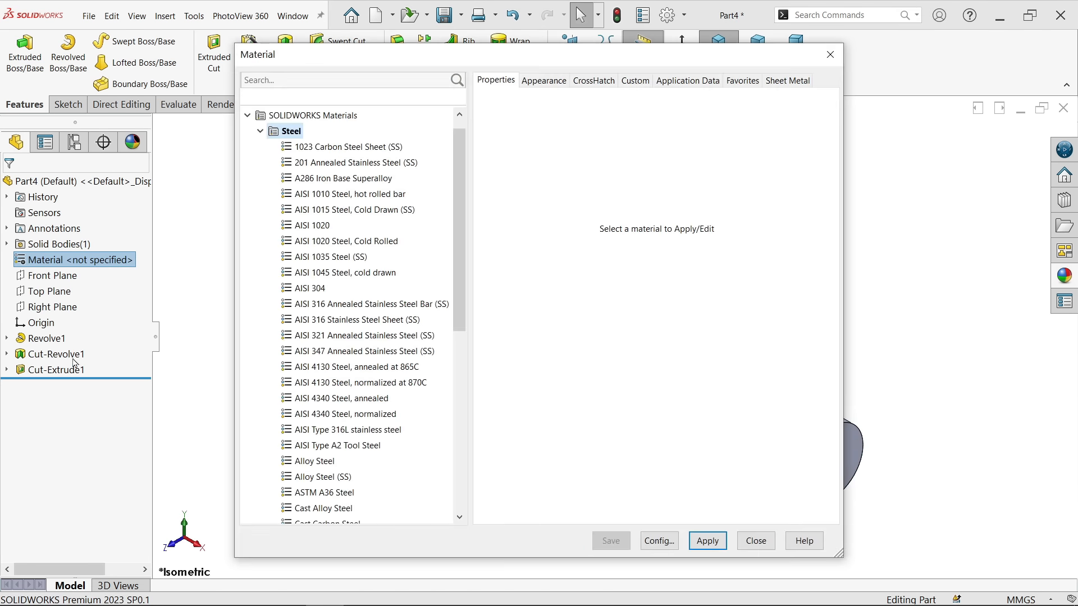
{"action": "left_click", "coordinate": [329, 463]}
{"action": "left_click", "coordinate": [707, 540]}
{"action": "left_click", "coordinate": [756, 541]}
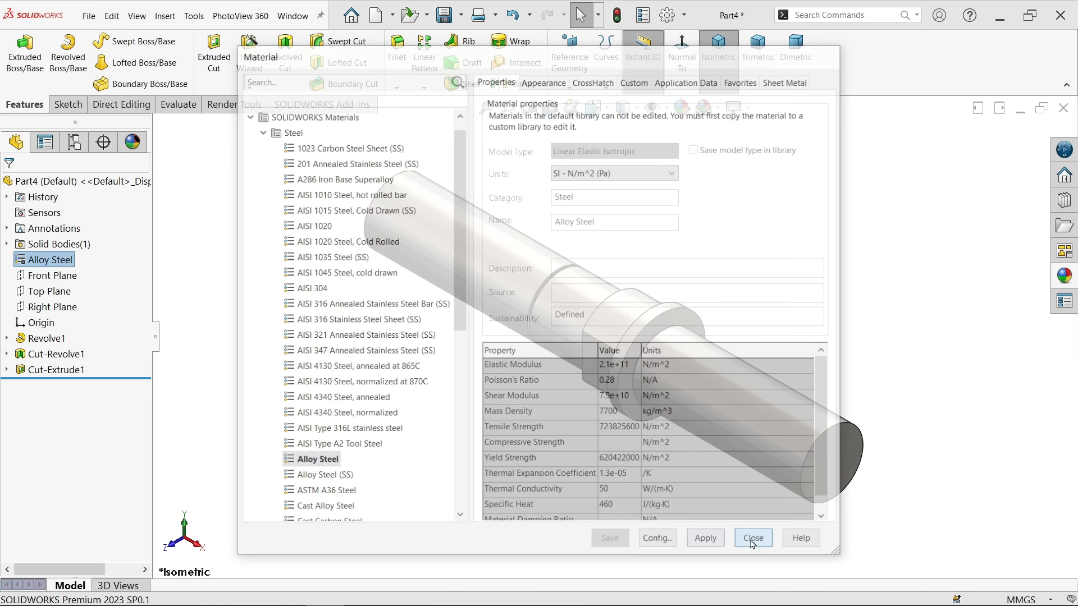
Apply the polished silver metal appearance to the whole shaft
{"action": "left_click", "coordinate": [1065, 277]}
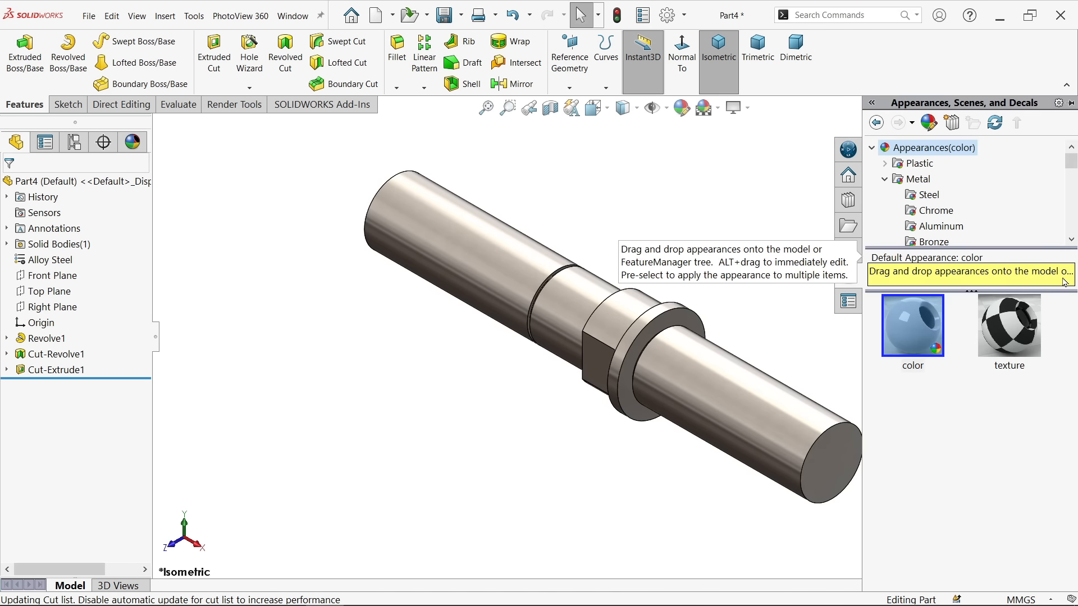
{"action": "left_click", "coordinate": [886, 181]}
{"action": "scroll", "coordinate": [913, 196], "scroll_direction": "down", "scroll_amount": 1}
{"action": "scroll", "coordinate": [913, 196], "scroll_direction": "up", "scroll_amount": 1}
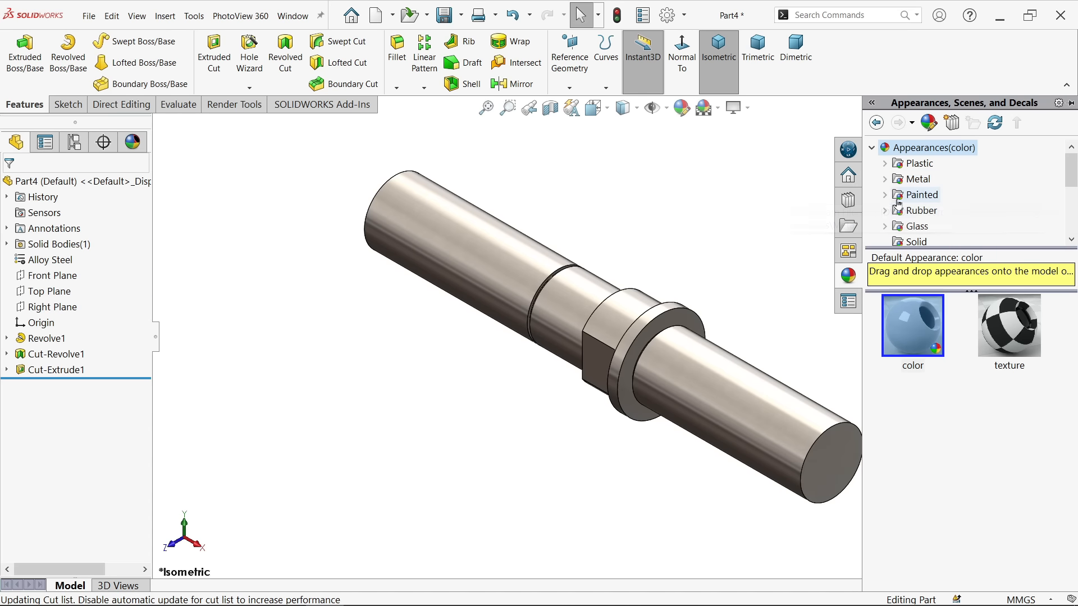
{"action": "left_click", "coordinate": [886, 180]}
{"action": "scroll", "coordinate": [927, 218], "scroll_direction": "down", "scroll_amount": 1}
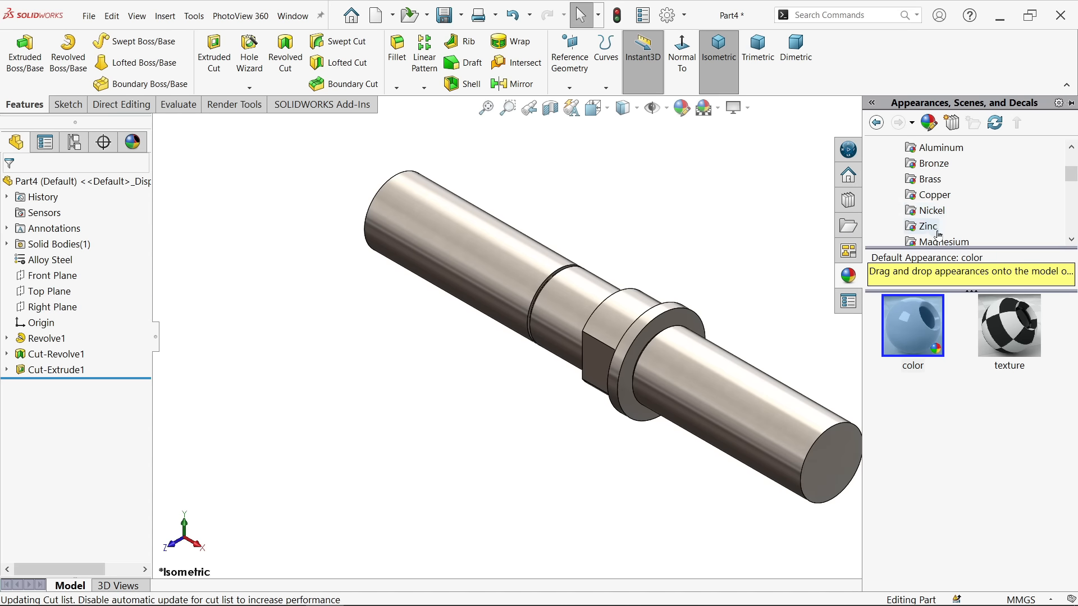
{"action": "scroll", "coordinate": [946, 230], "scroll_direction": "down", "scroll_amount": 2}
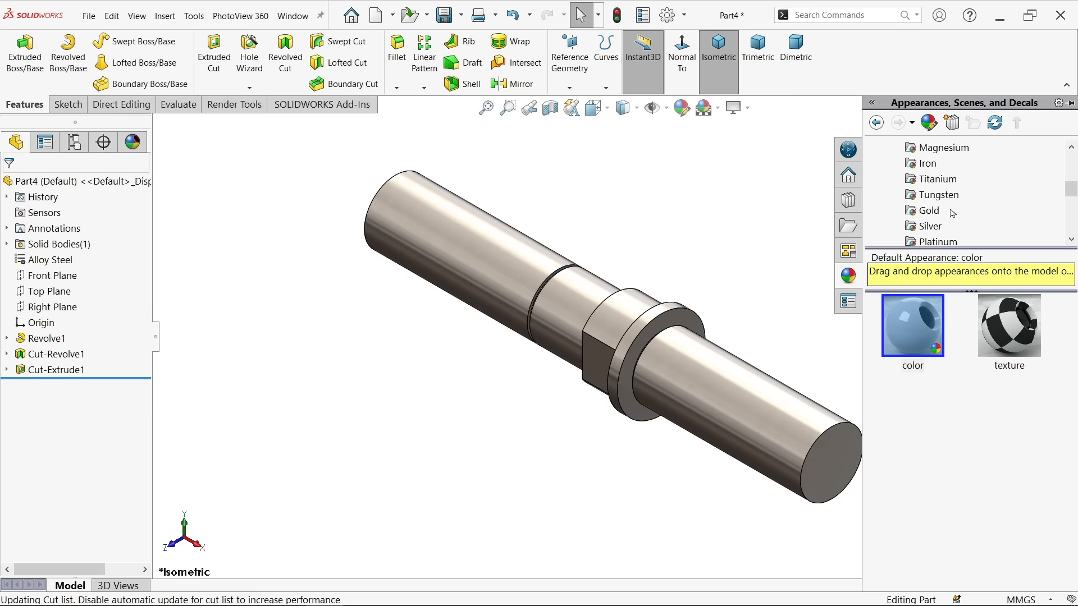
{"action": "left_click", "coordinate": [942, 233]}
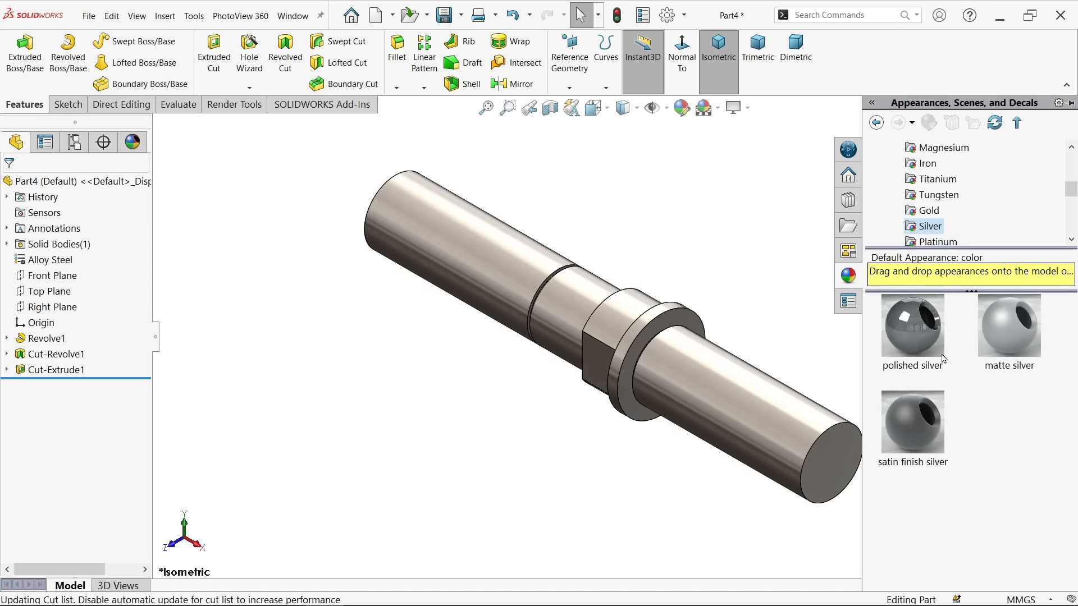
{"action": "double_click", "coordinate": [929, 331]}
{"action": "scroll", "coordinate": [713, 311], "scroll_direction": "up", "scroll_amount": 2}
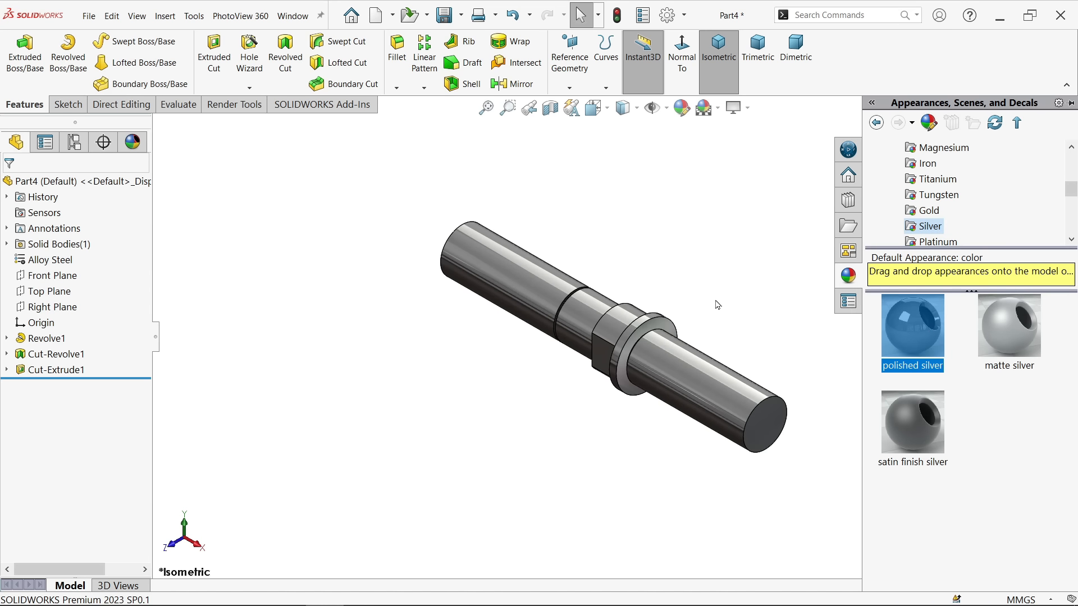
{"action": "left_click", "coordinate": [718, 305]}
Open the Save As dialog for the finished shaft part
{"action": "scroll", "coordinate": [657, 329], "scroll_direction": "down", "scroll_amount": 1}
{"action": "scroll", "coordinate": [650, 306], "scroll_direction": "down", "scroll_amount": 2}
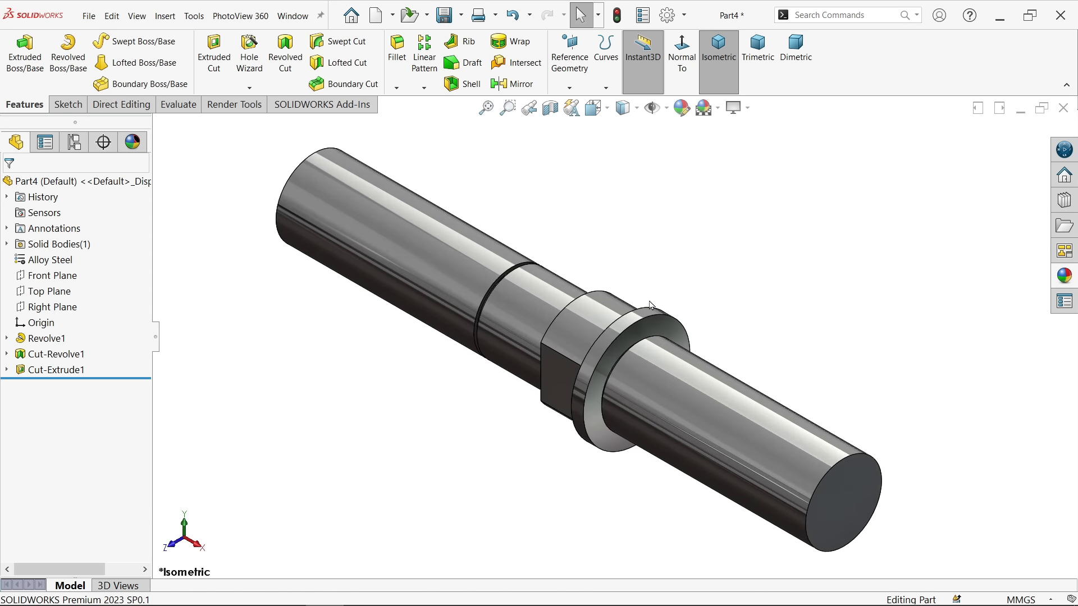
{"action": "middle_click_drag", "start_coordinate": [623, 281], "coordinate": [627, 242]}
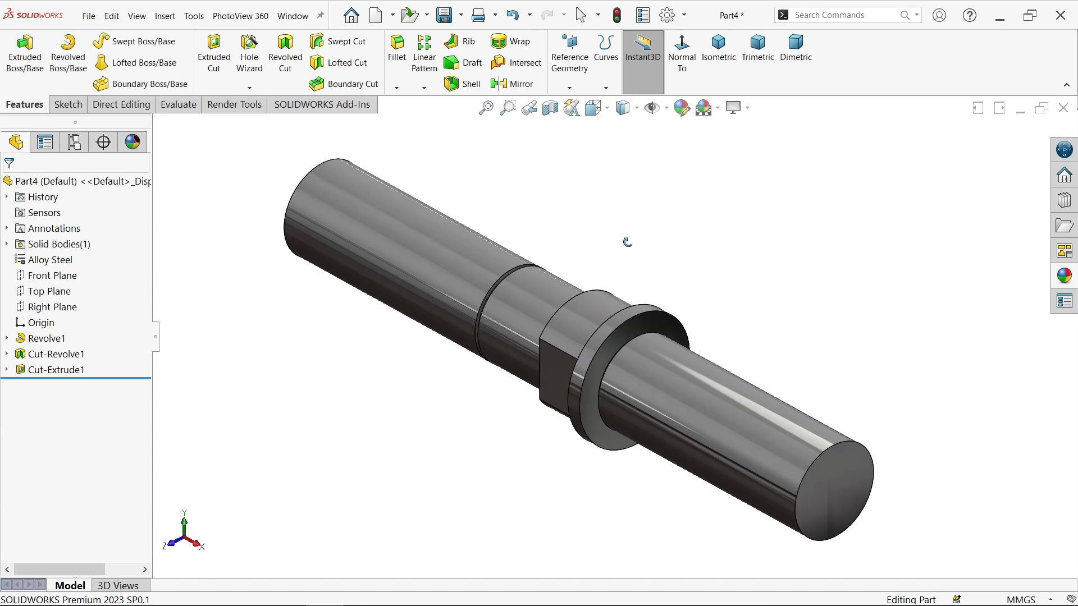
{"action": "left_click", "coordinate": [445, 16]}
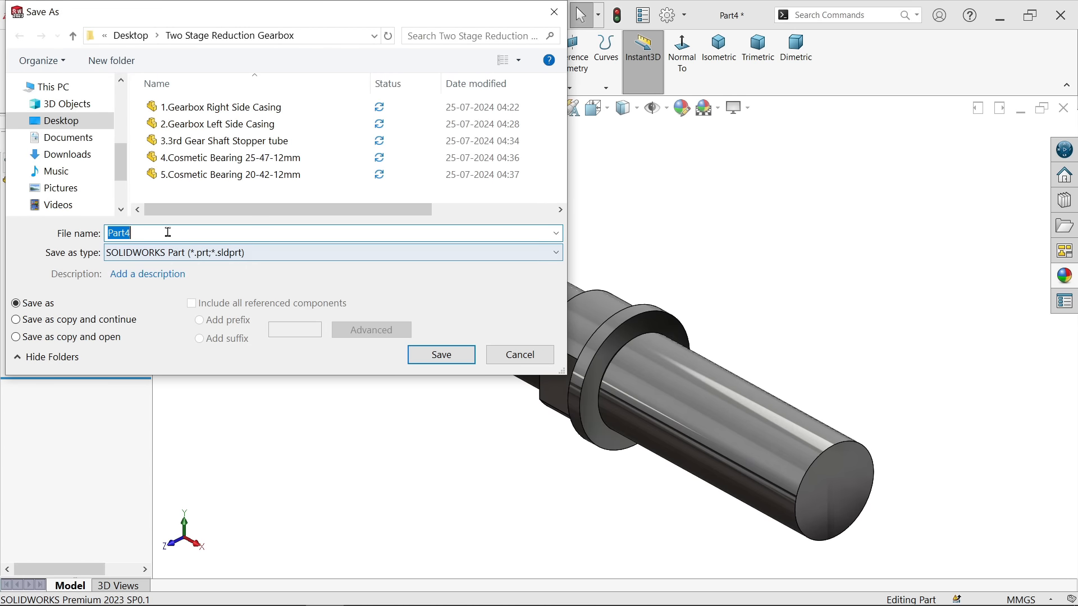
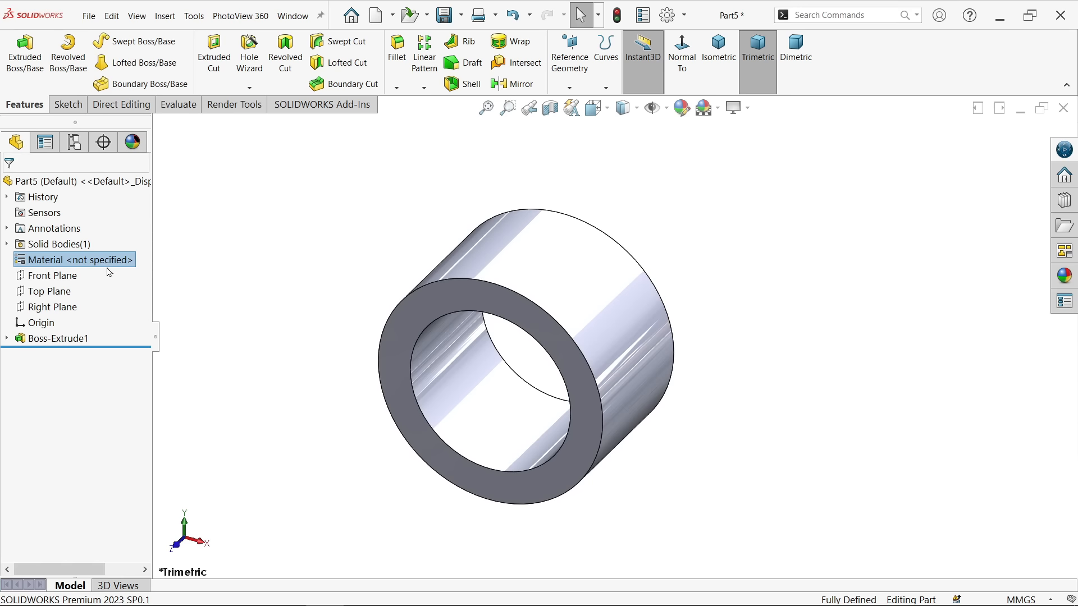
Assign the Alloy Steel material to the hollow tube part
{"action": "left_click", "coordinate": [331, 462]}
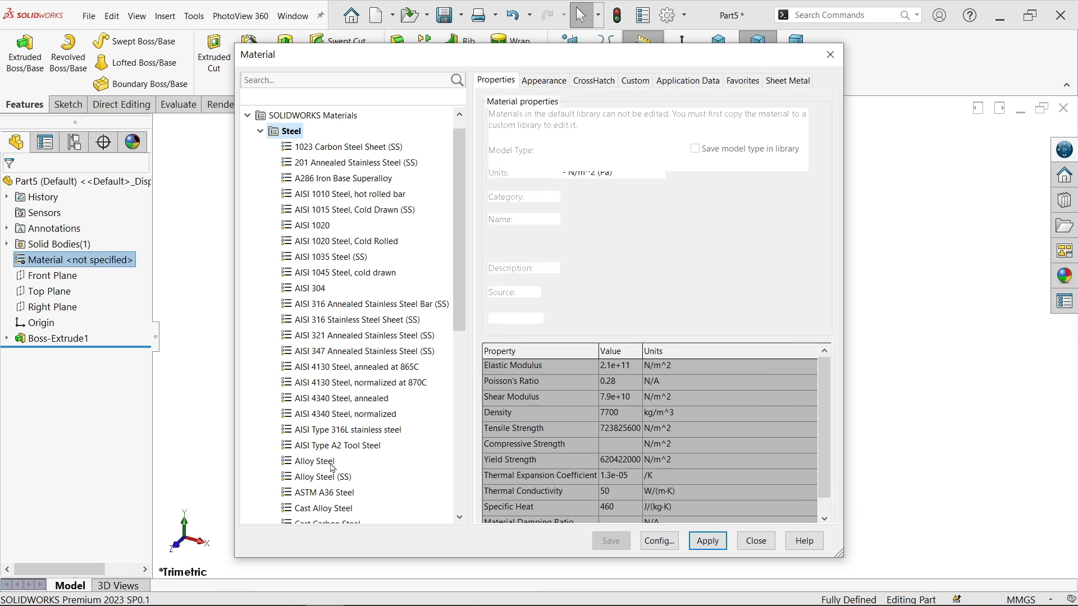
{"action": "left_click", "coordinate": [708, 541]}
{"action": "left_click", "coordinate": [768, 541]}
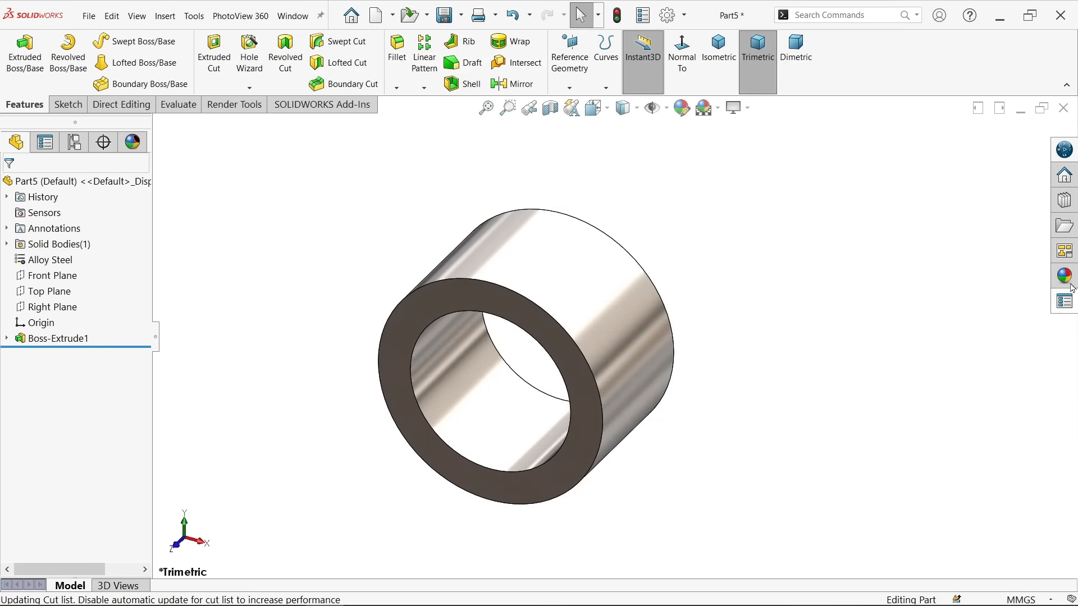
Apply the polished steel metal appearance to the tube
{"action": "left_click", "coordinate": [1064, 275]}
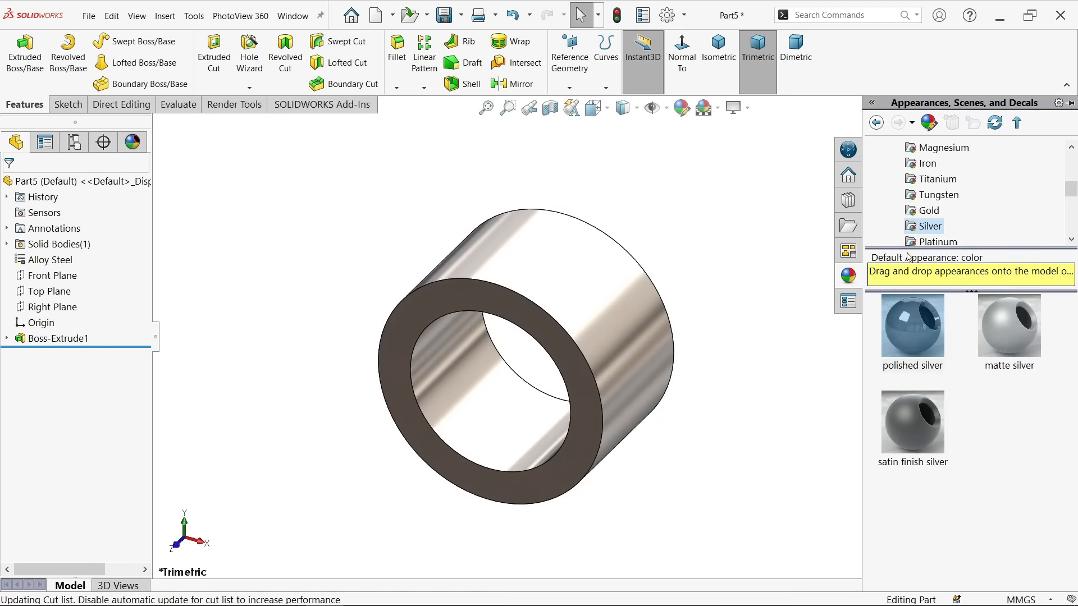
{"action": "scroll", "coordinate": [915, 224], "scroll_direction": "up", "scroll_amount": 4}
{"action": "left_click", "coordinate": [927, 195]}
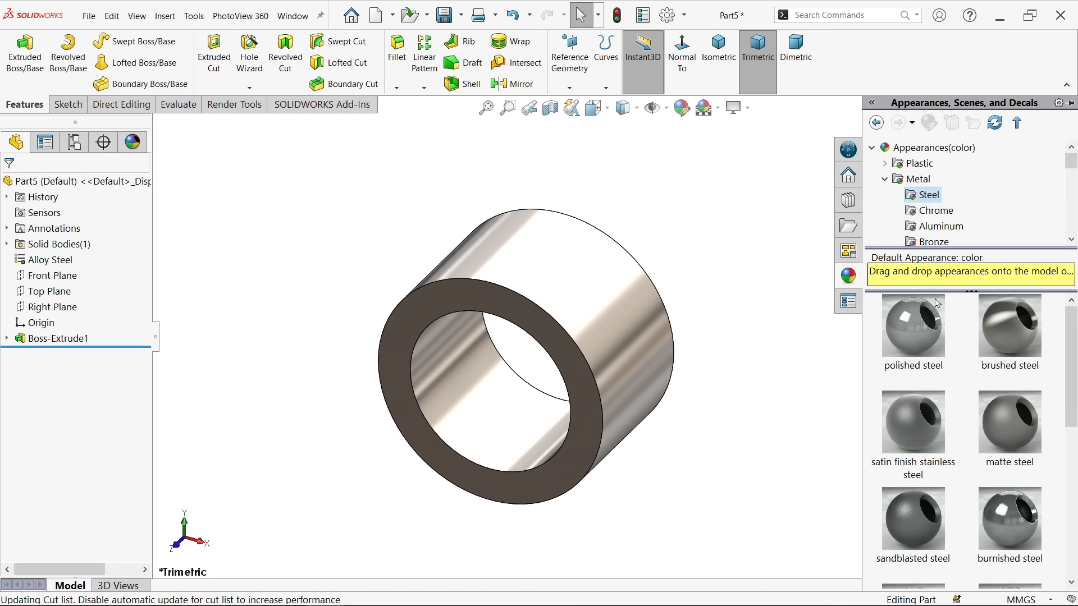
{"action": "double_click", "coordinate": [925, 337]}
{"action": "left_click", "coordinate": [673, 273]}
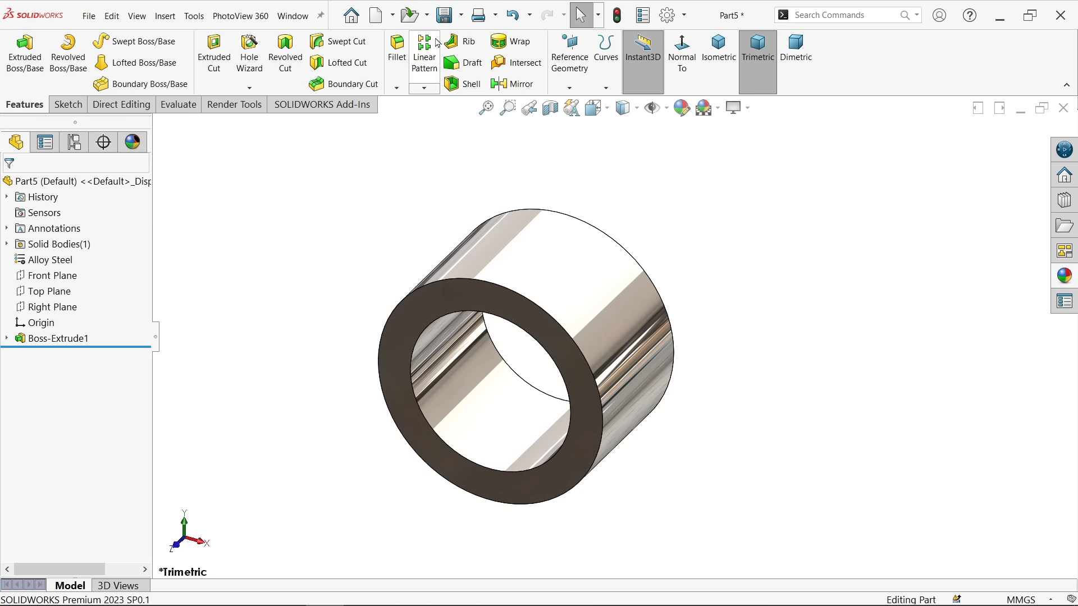
Save the tube part as "7.Output shaft Stopper Tube" in the Two Stage Reduction Gearbox folder on the Desktop
{"action": "left_click", "coordinate": [449, 25]}
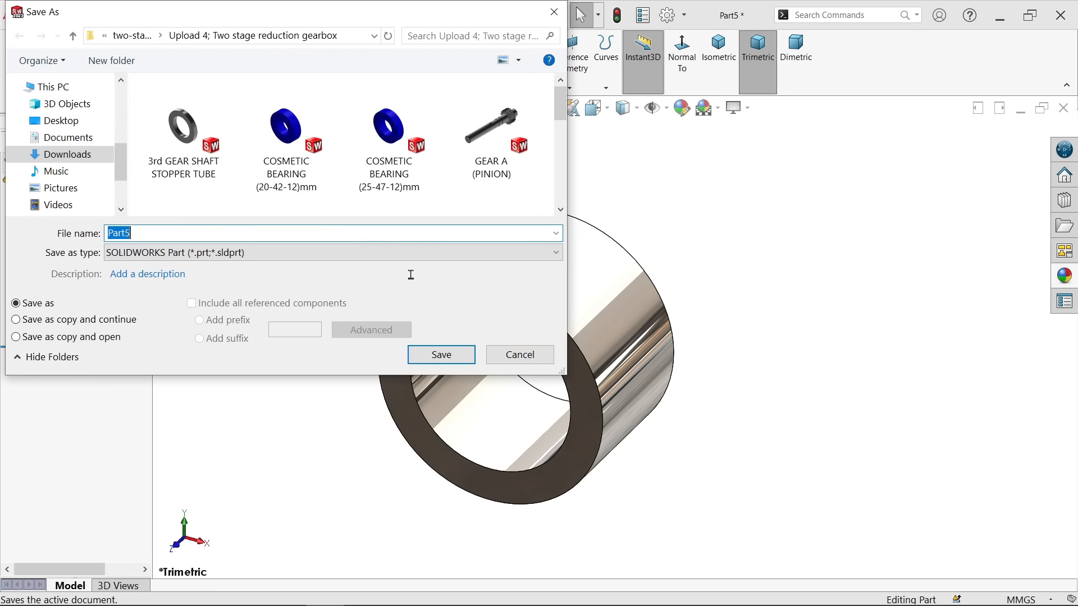
{"action": "left_click", "coordinate": [72, 123]}
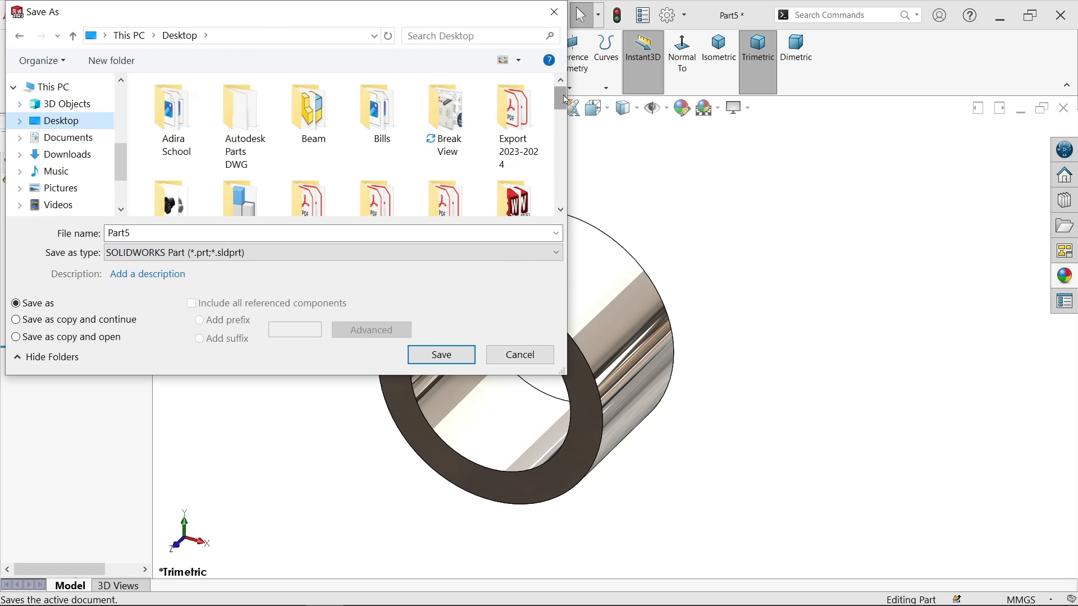
{"action": "left_click_drag", "start_coordinate": [566, 97], "coordinate": [566, 131]}
{"action": "scroll", "coordinate": [566, 131], "scroll_direction": "down", "scroll_amount": 2}
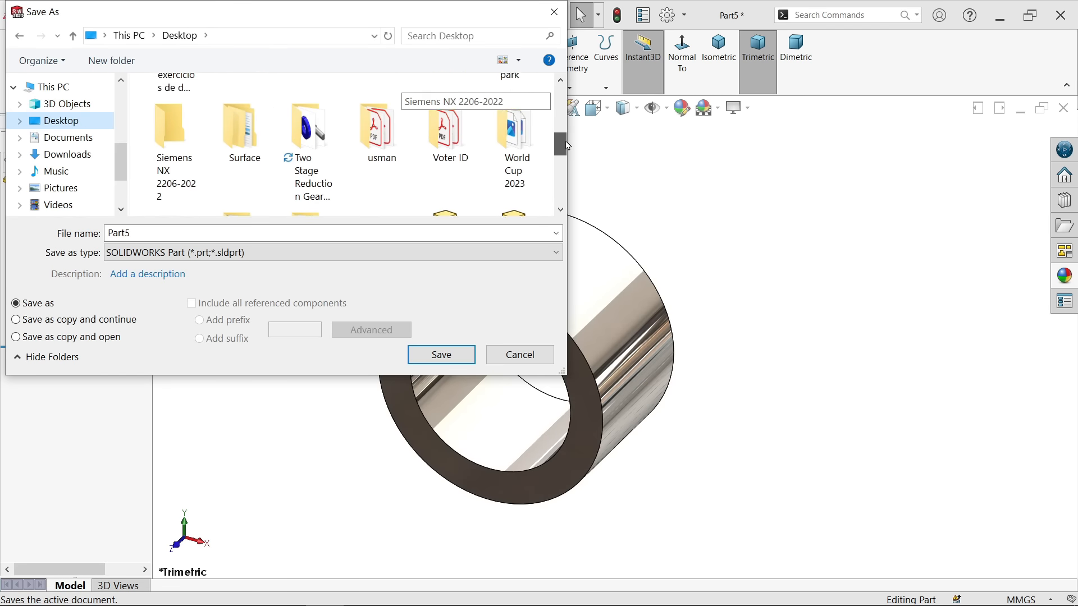
{"action": "double_click", "coordinate": [308, 120]}
{"action": "scroll", "coordinate": [224, 174], "scroll_direction": "right", "scroll_amount": 1}
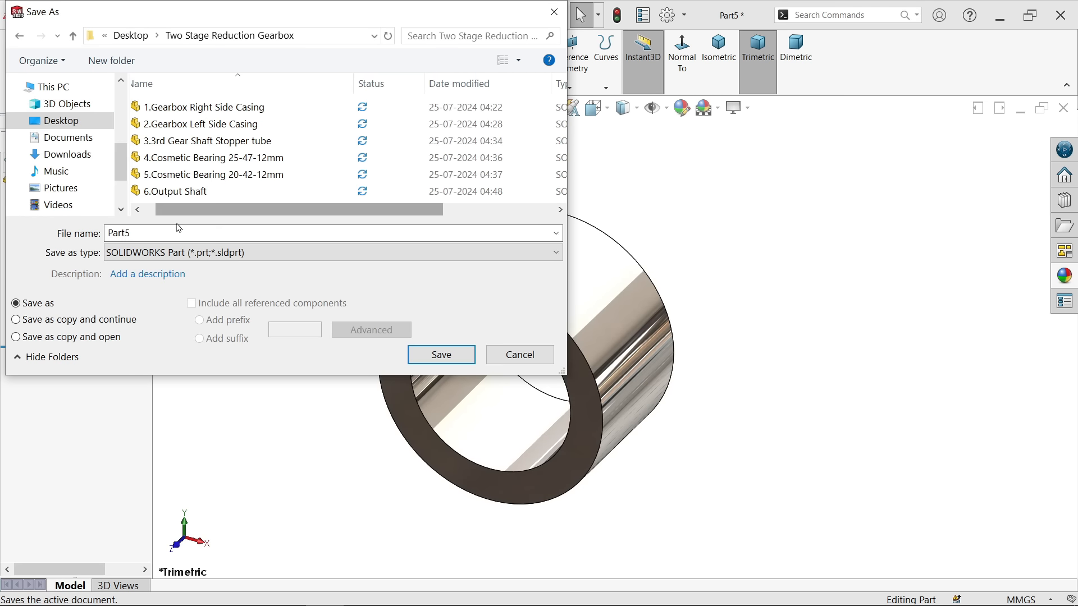
{"action": "double_click", "coordinate": [155, 233]}
{"action": "type", "text": "7.Output shaft Stopper Tube"}
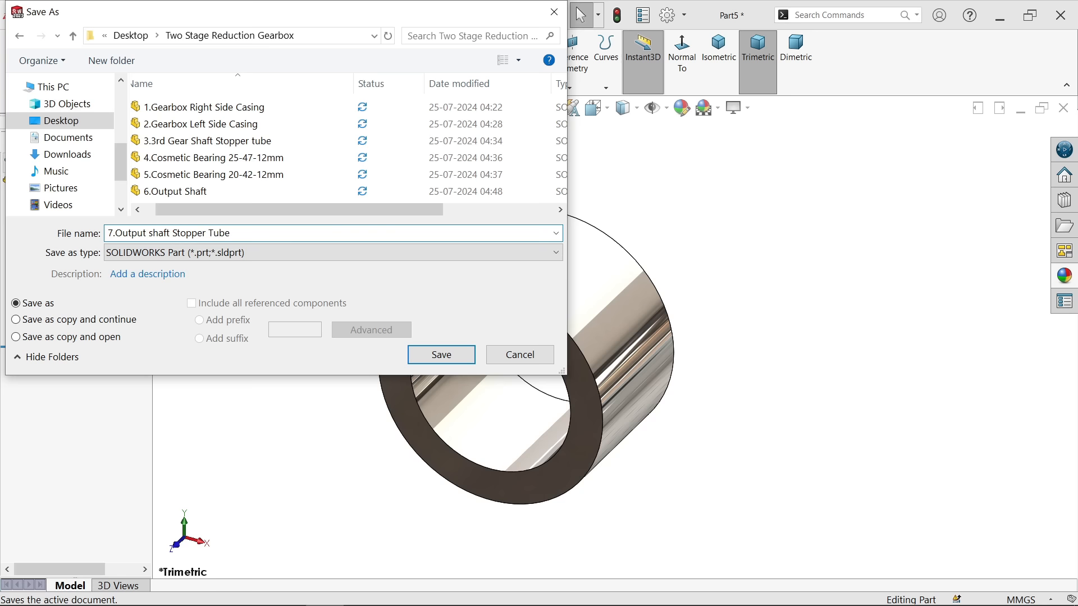
{"action": "left_click", "coordinate": [437, 357]}
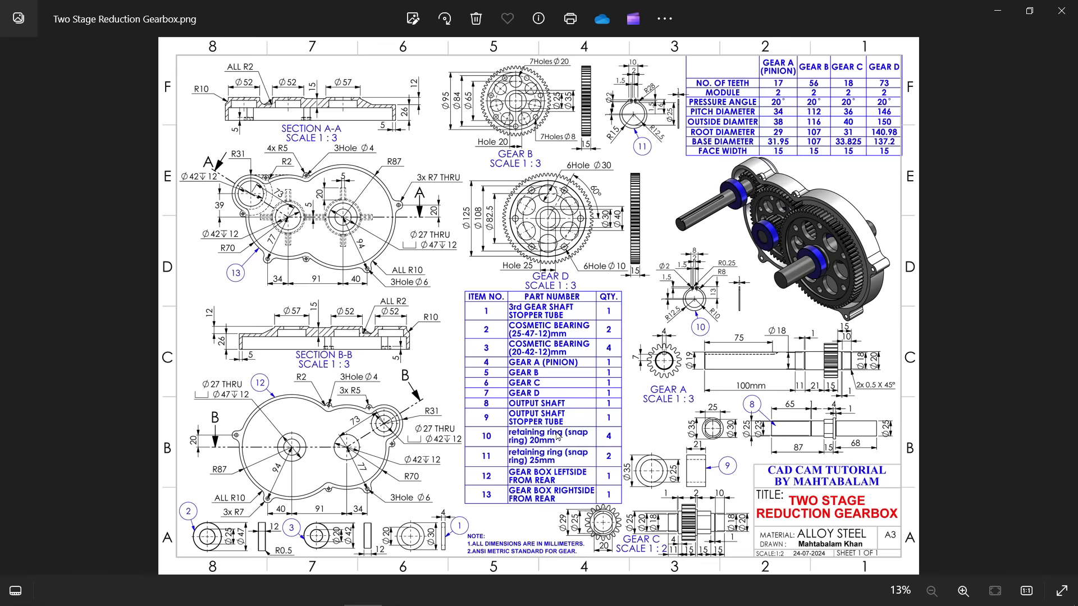
Examine the dimensions of the 20 mm retaining ring, item 10, in the Two Stage Reduction Gearbox drawing
{"action": "scroll", "coordinate": [531, 427], "scroll_direction": "up", "scroll_amount": 5}
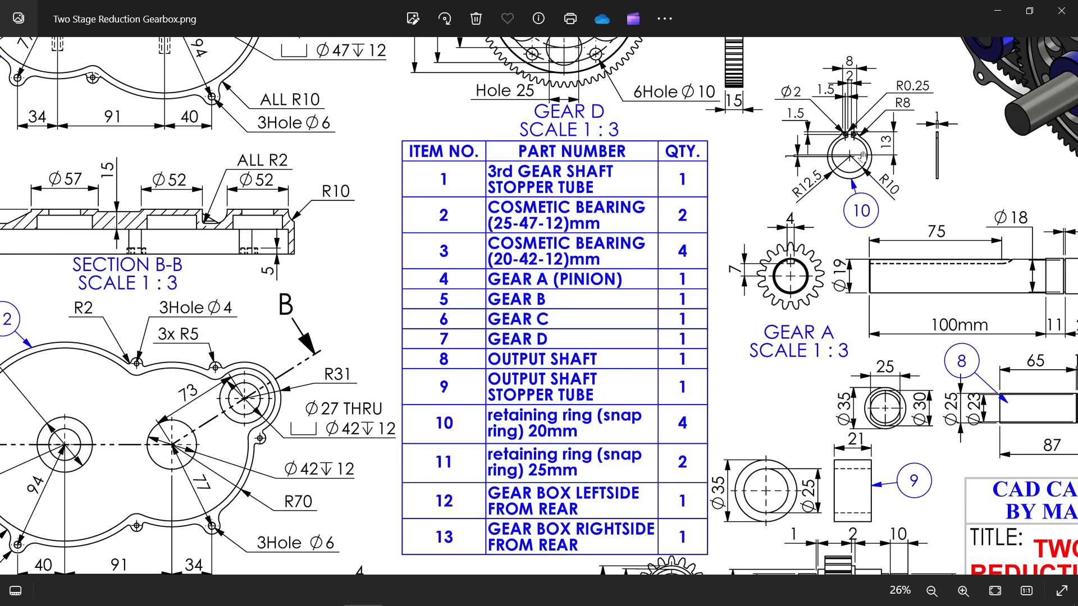
{"action": "scroll", "coordinate": [862, 159], "scroll_direction": "up", "scroll_amount": 5}
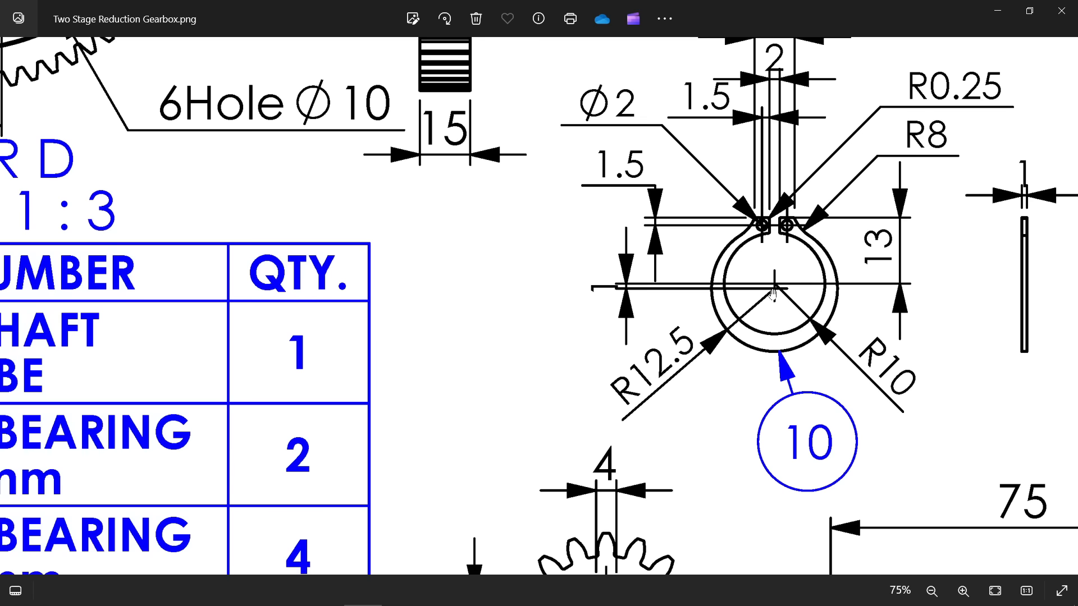
{"action": "scroll", "coordinate": [773, 293], "scroll_direction": "up", "scroll_amount": 1}
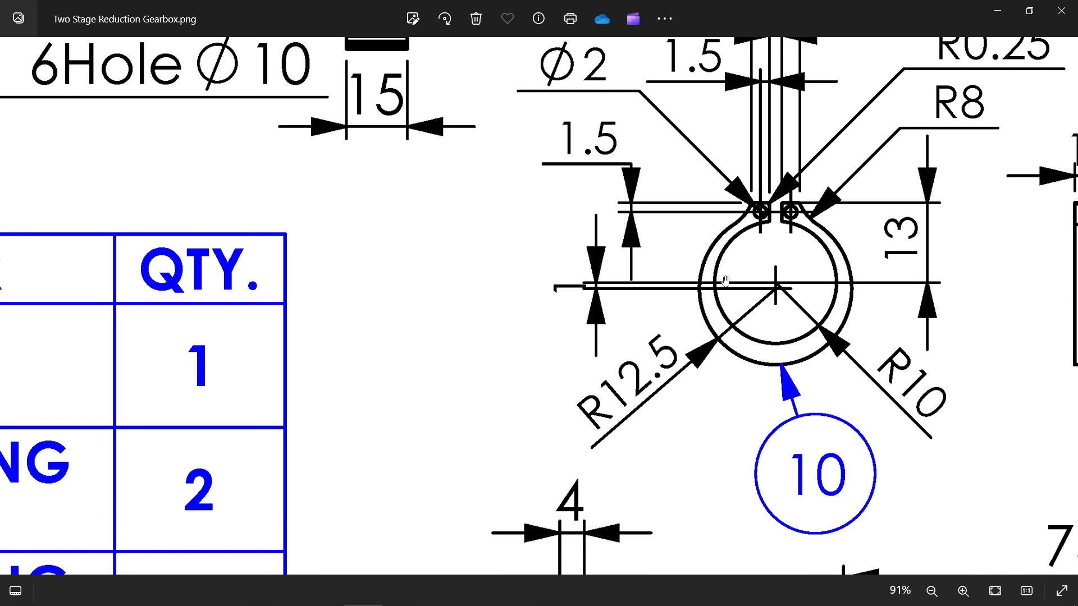
{"action": "left_click_drag", "start_coordinate": [737, 260], "coordinate": [739, 384]}
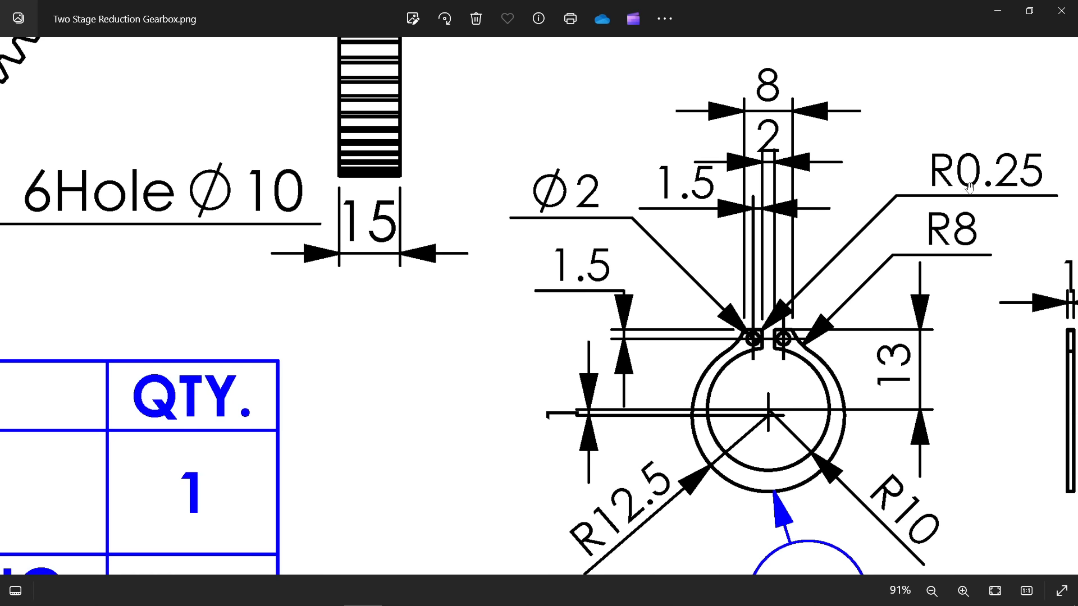
{"action": "mouse_move", "coordinate": [856, 354]}
{"action": "left_mouse_down"}
{"action": "mouse_move", "coordinate": [748, 325]}
{"action": "mouse_move", "coordinate": [823, 343]}
{"action": "left_mouse_up"}
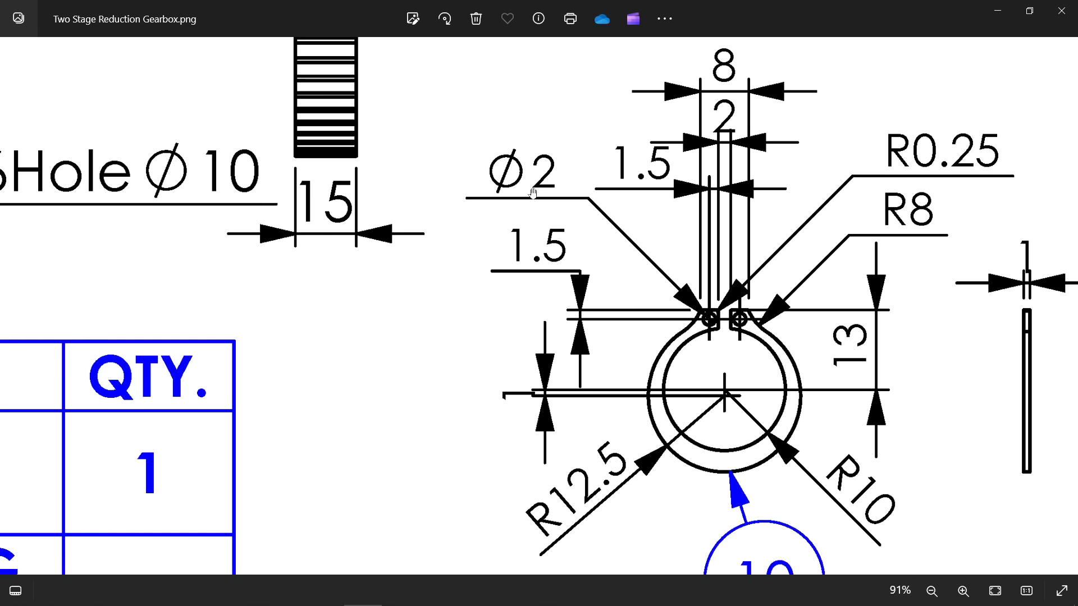
{"action": "left_click", "coordinate": [1000, 11]}
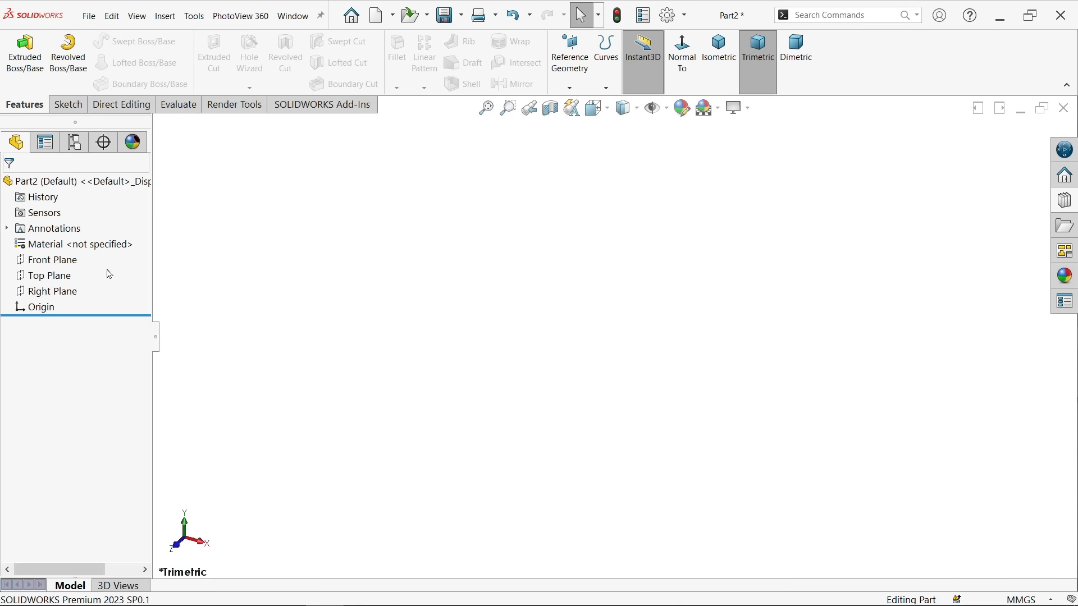
Start a sketch on the Front Plane and draw a 25 mm diameter circle centred on the origin
{"action": "left_click", "coordinate": [66, 261]}
{"action": "left_click", "coordinate": [78, 247]}
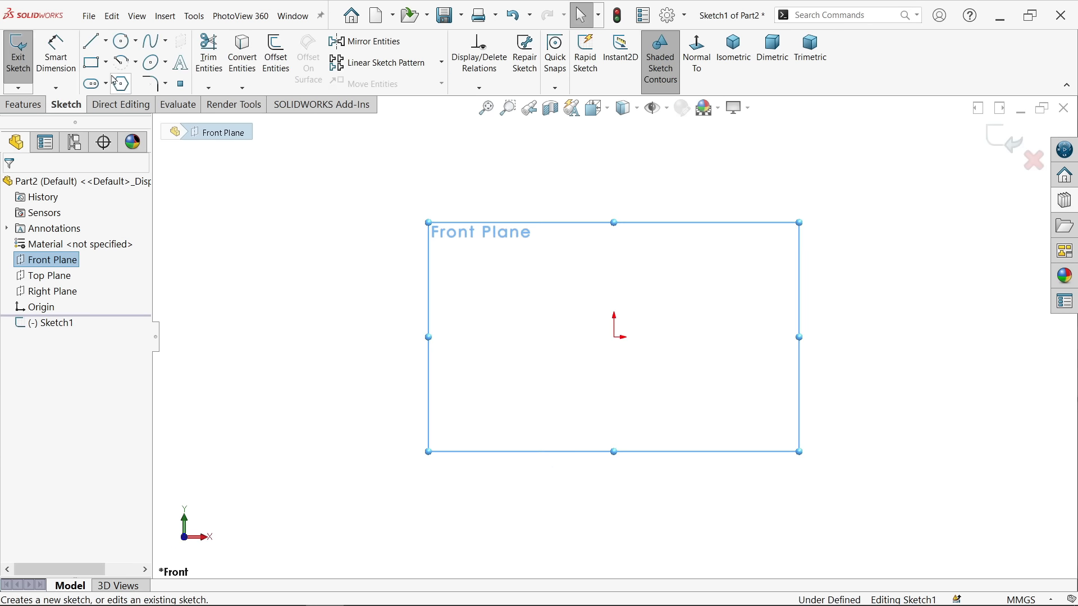
{"action": "left_click", "coordinate": [124, 44]}
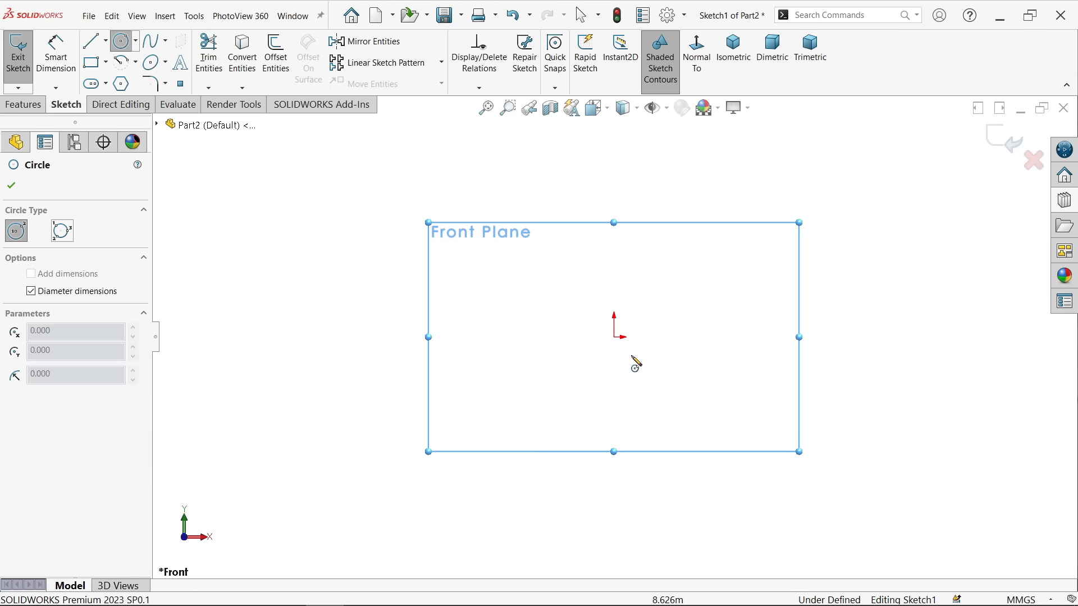
{"action": "left_click", "coordinate": [615, 337]}
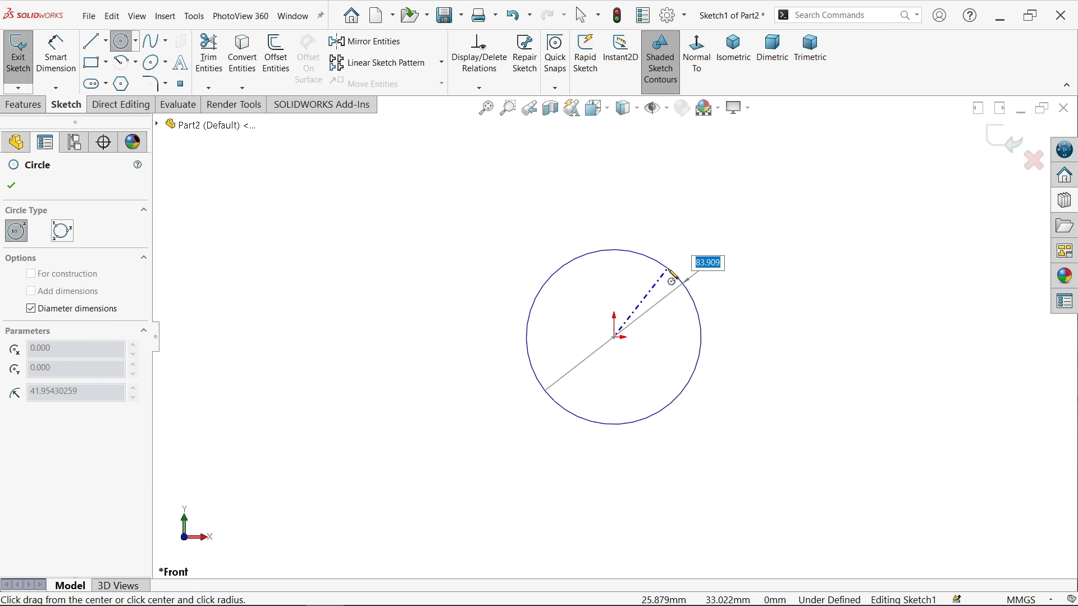
{"action": "type", "text": "25"}
{"action": "key", "text": "Return"}
{"action": "scroll", "coordinate": [603, 387], "scroll_direction": "down", "scroll_amount": 5}
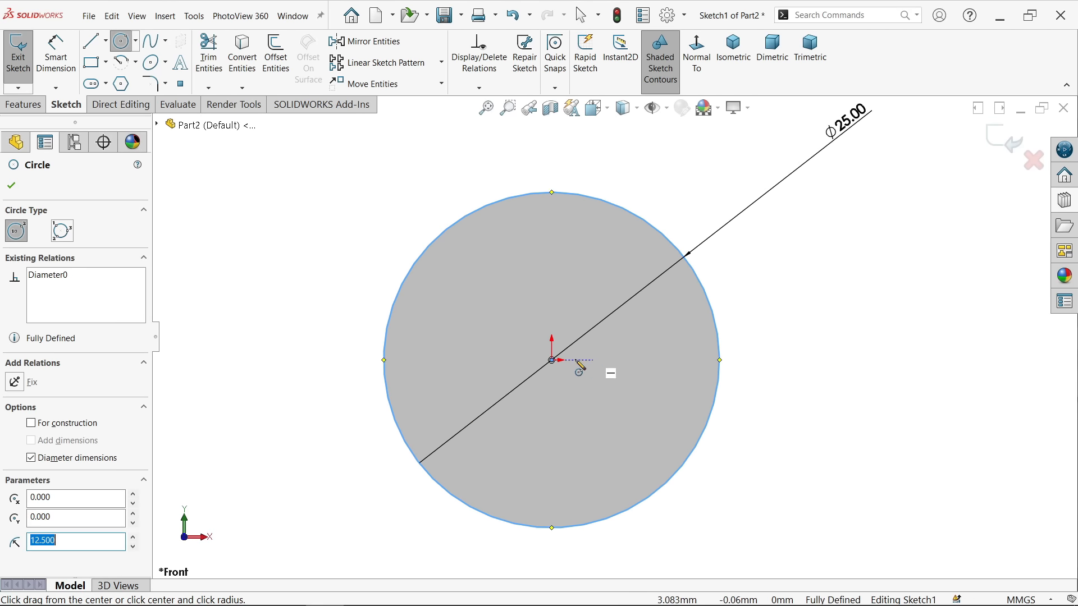
Draw a 20 mm diameter circle inside the first, centred about 1.6 mm above the origin
{"action": "scroll", "coordinate": [562, 343], "scroll_direction": "down", "scroll_amount": 3}
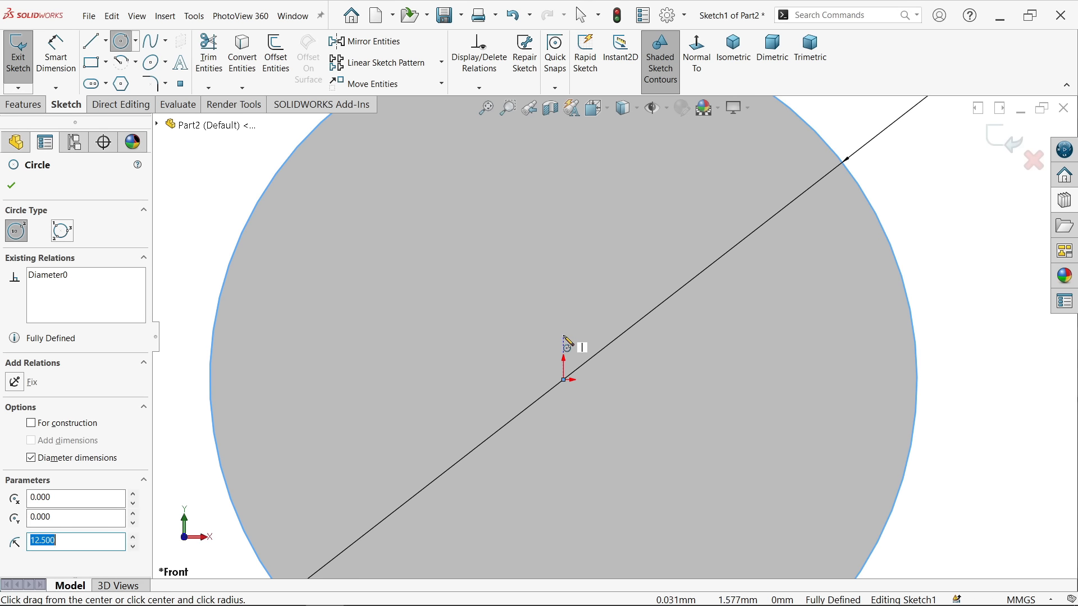
{"action": "left_click", "coordinate": [564, 335]}
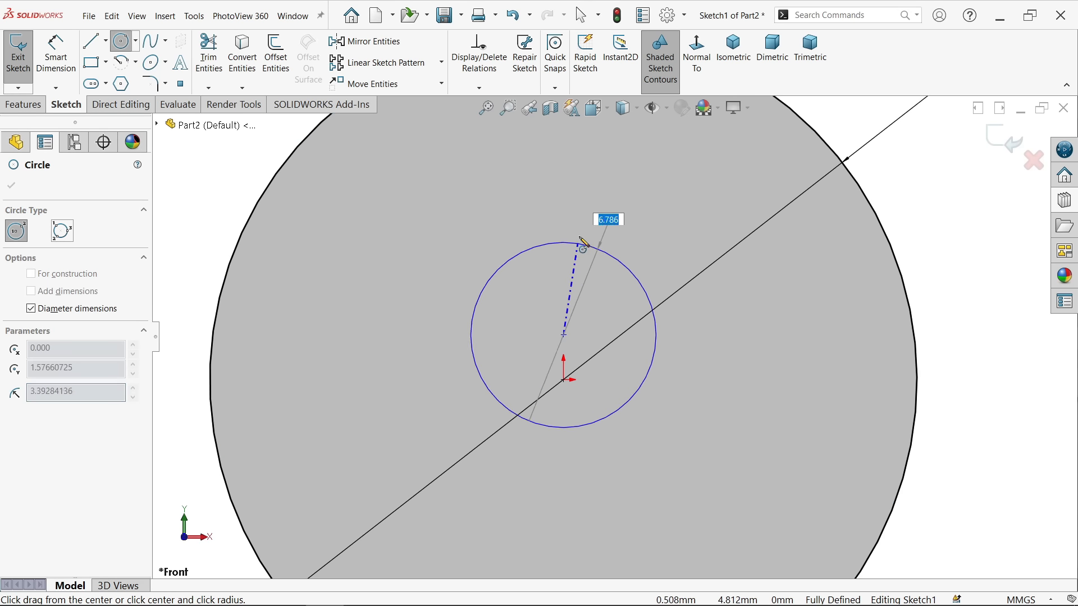
{"action": "type", "text": "20"}
{"action": "key", "text": "Return"}
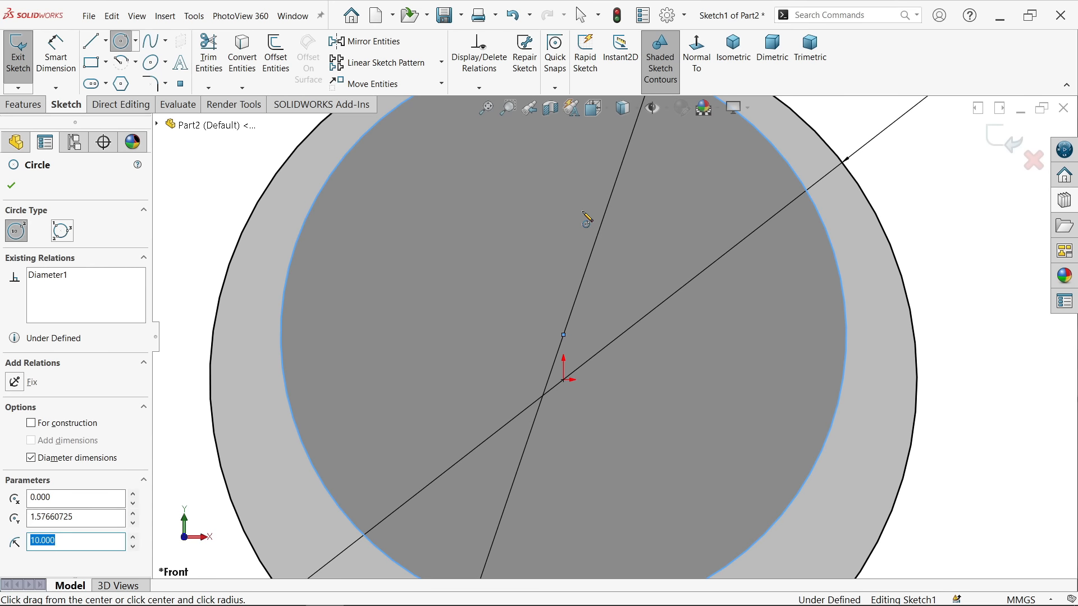
{"action": "key", "text": "Escape"}
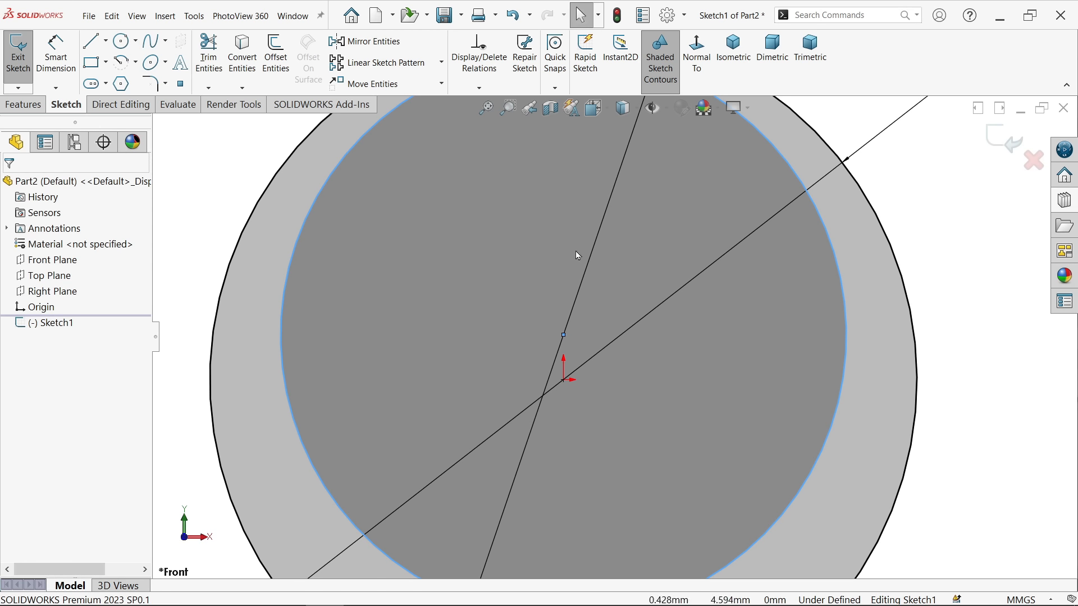
Dimension the vertical distance between the inner circle's centre and the origin as 1 mm
{"action": "left_click", "coordinate": [56, 57]}
{"action": "left_click", "coordinate": [563, 336]}
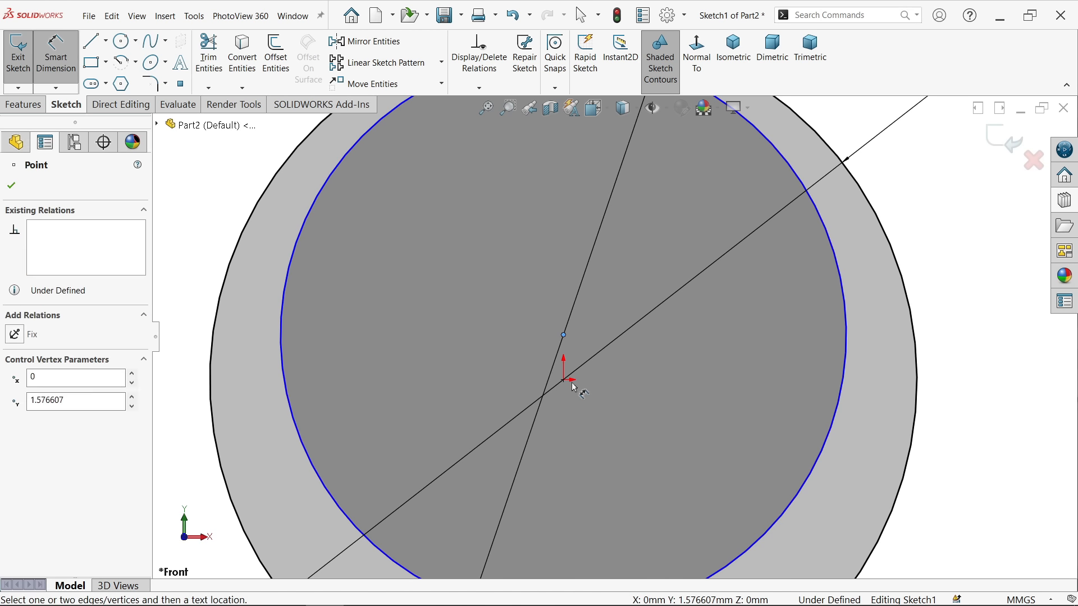
{"action": "left_click", "coordinate": [565, 381]}
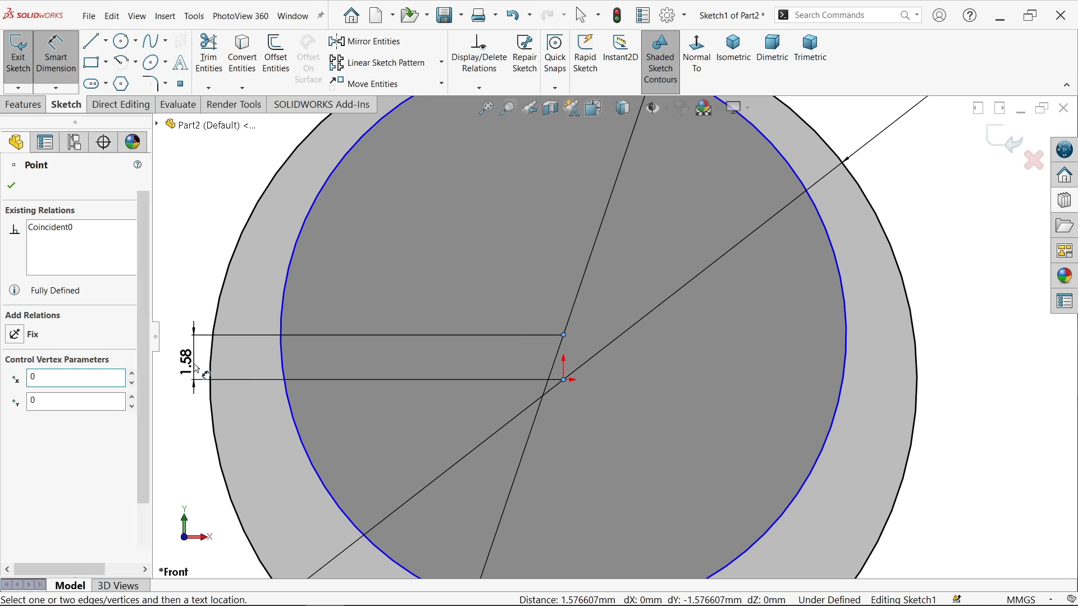
{"action": "left_click", "coordinate": [197, 369]}
{"action": "type", "text": "1"}
{"action": "key", "text": "Return"}
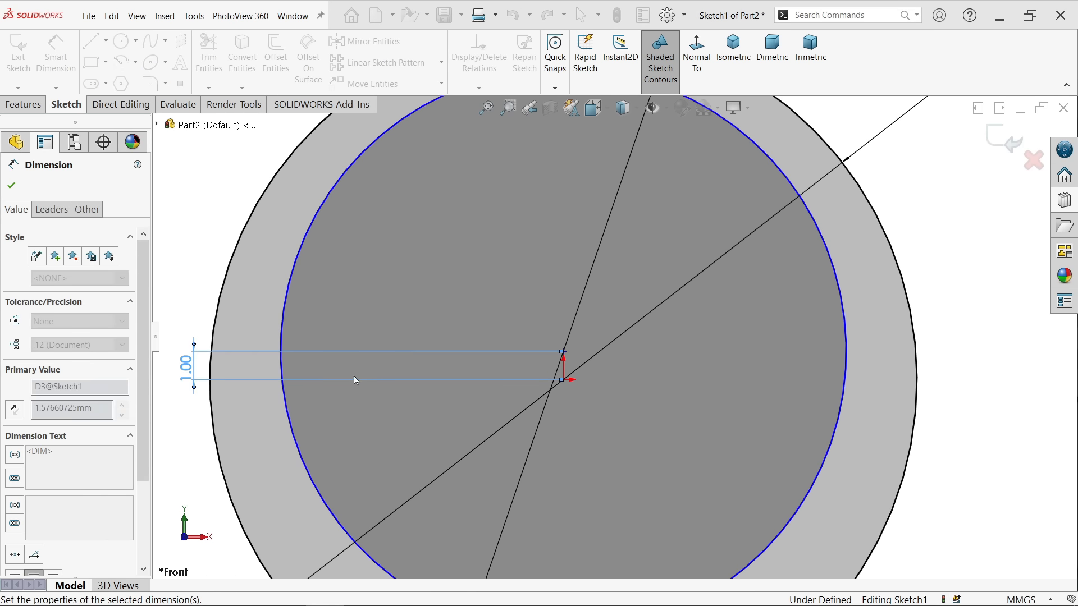
{"action": "left_click", "coordinate": [341, 278]}
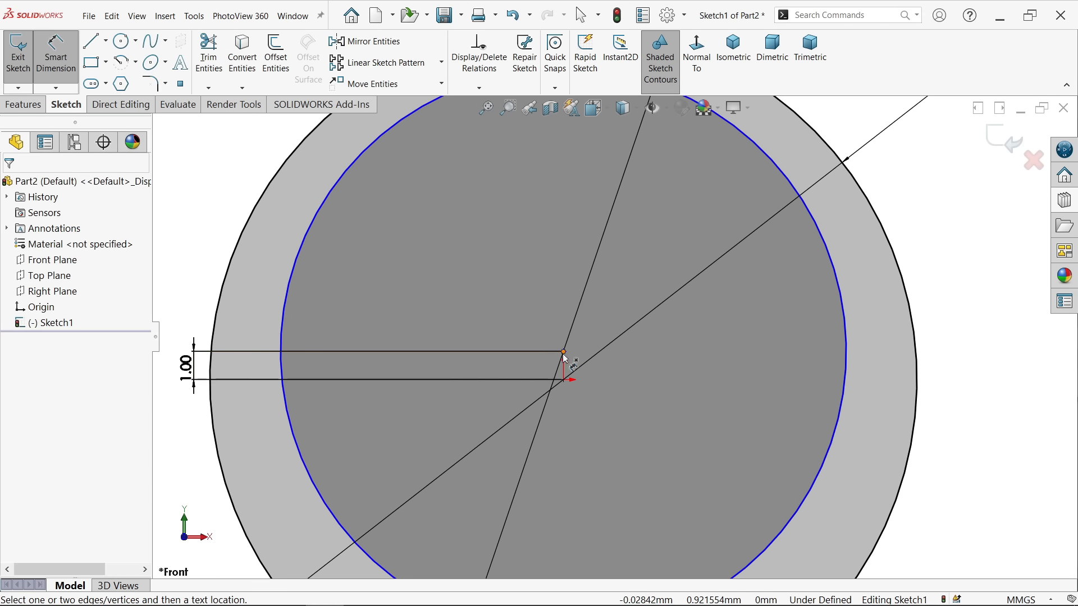
{"action": "key", "text": "Escape"}
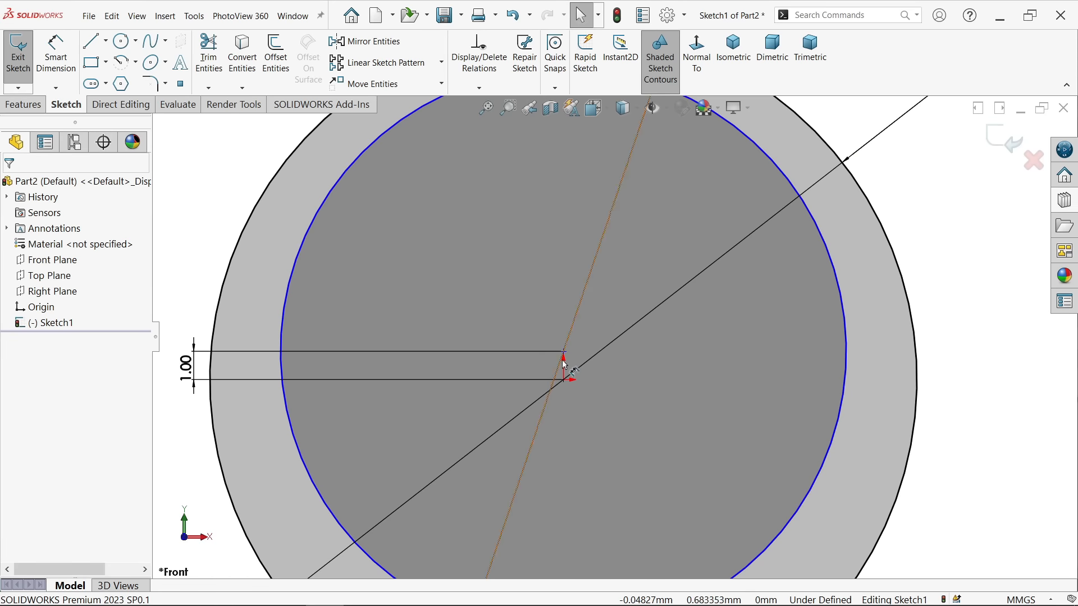
Add a vertical relation between the inner circle's centre and the origin
{"action": "left_click", "coordinate": [564, 352]}
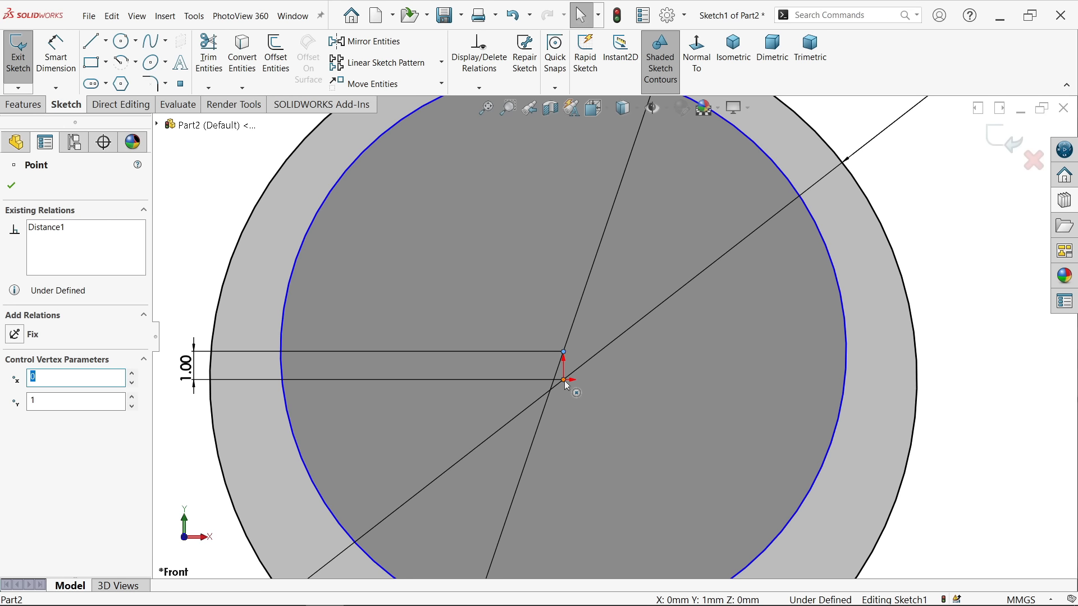
{"action": "left_click", "coordinate": [564, 380], "text": "ctrl"}
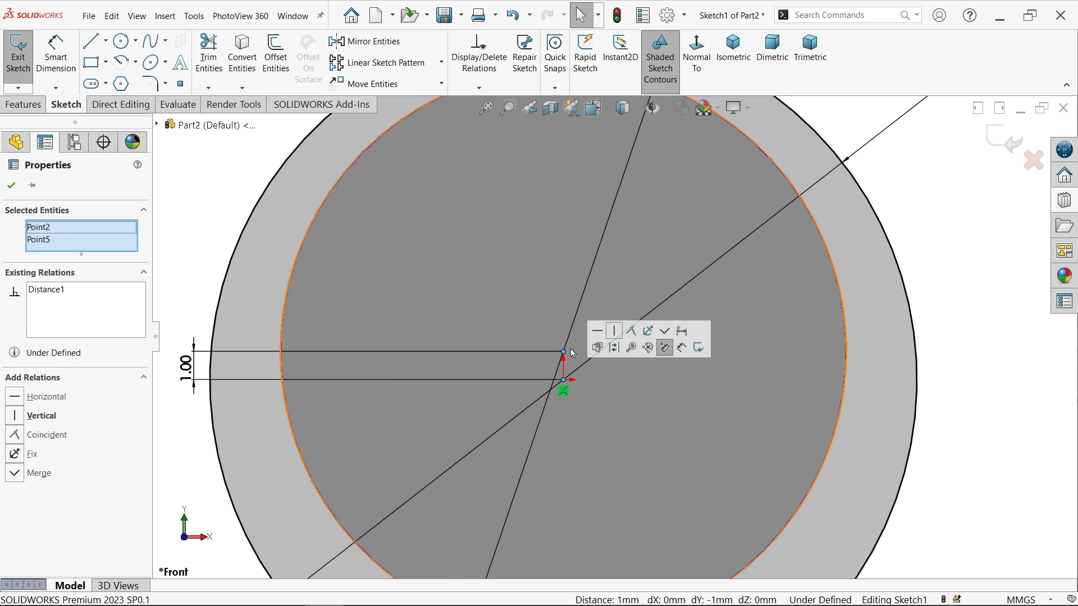
{"action": "left_click", "coordinate": [616, 332]}
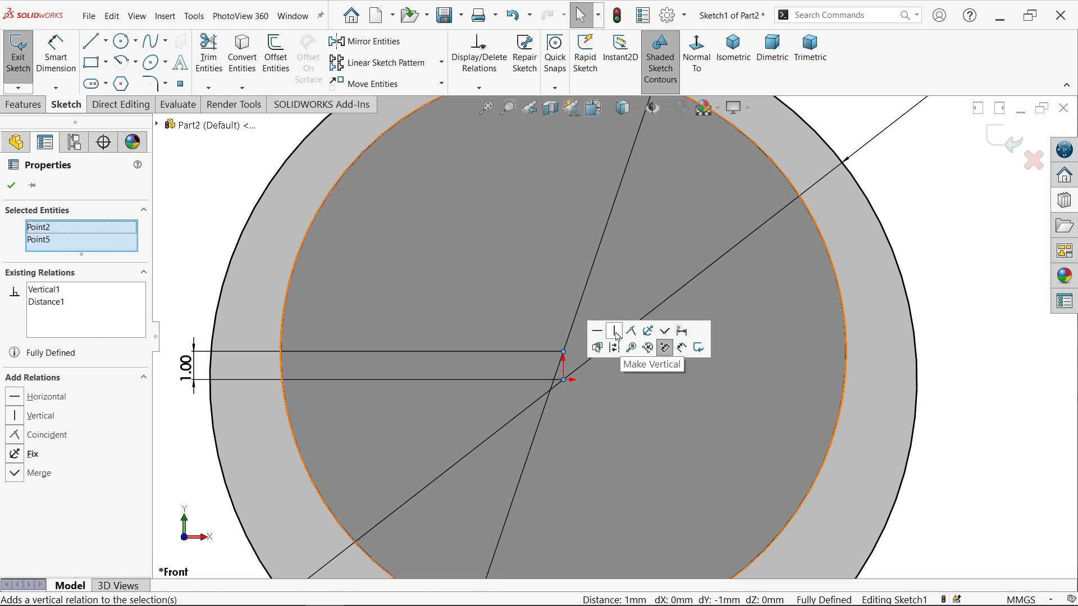
{"action": "left_click", "coordinate": [239, 188]}
Draw a vertical centerline from the origin up to just inside the top of the 20 mm circle
{"action": "left_click", "coordinate": [106, 42]}
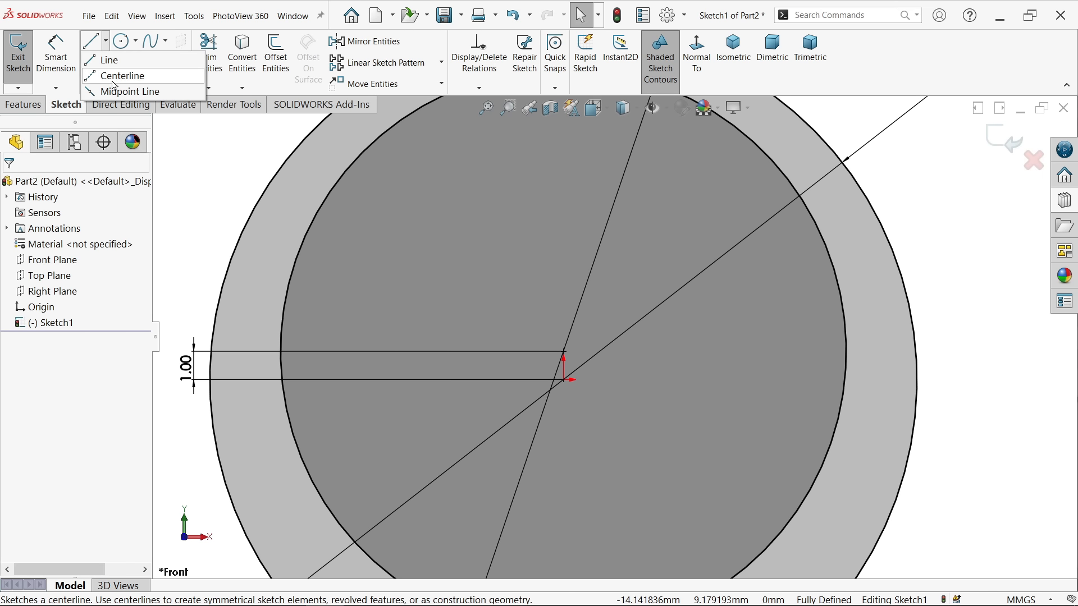
{"action": "left_click", "coordinate": [114, 82]}
{"action": "left_click", "coordinate": [564, 379]}
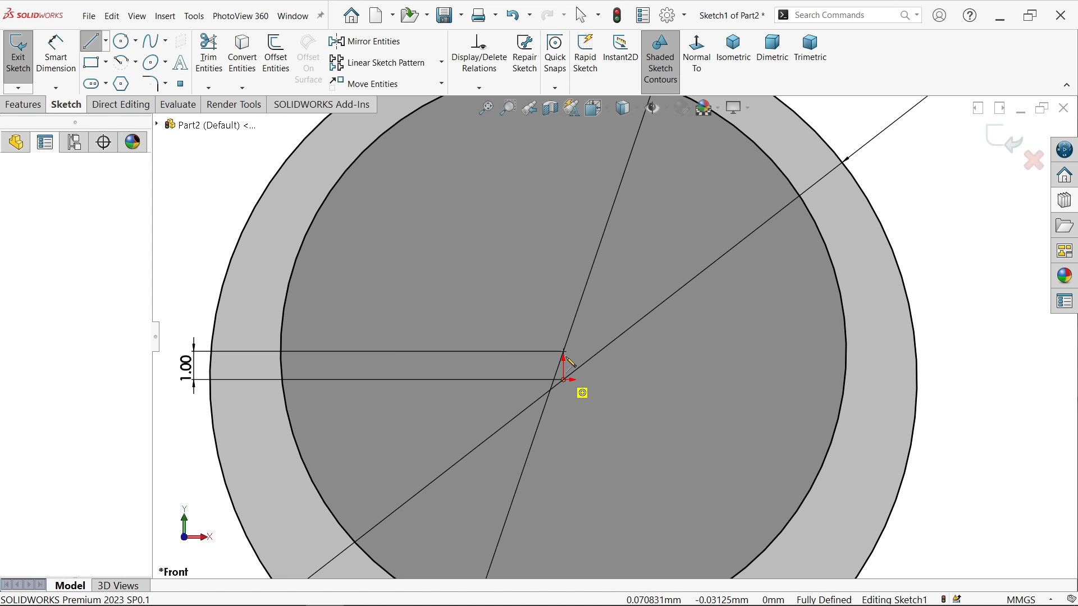
{"action": "scroll", "coordinate": [566, 358], "scroll_direction": "up", "scroll_amount": 4}
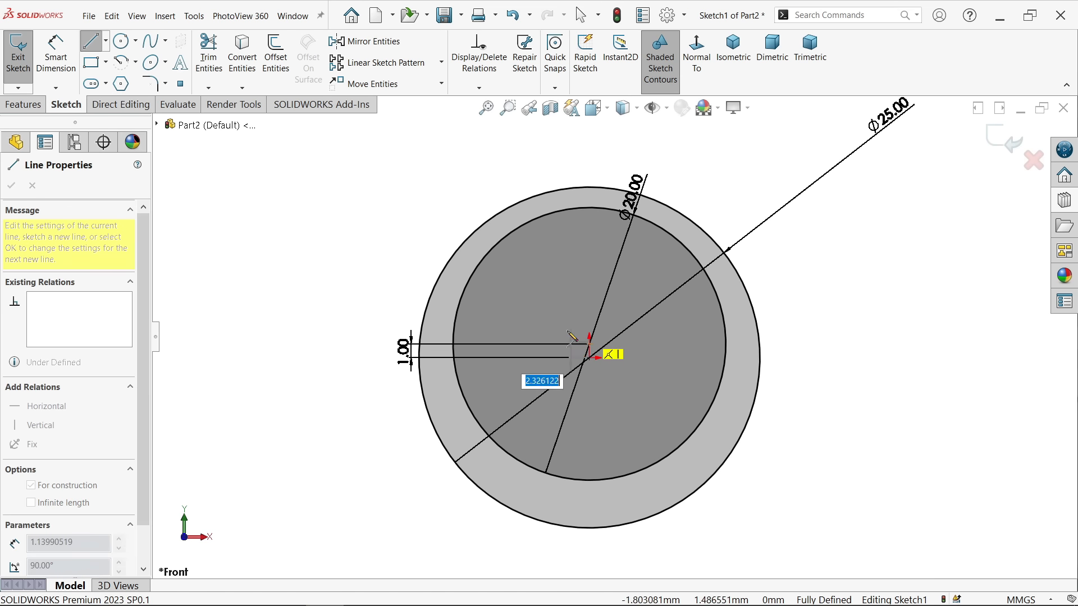
{"action": "left_click", "coordinate": [589, 214]}
{"action": "right_click", "coordinate": [612, 206]}
{"action": "left_click", "coordinate": [626, 242]}
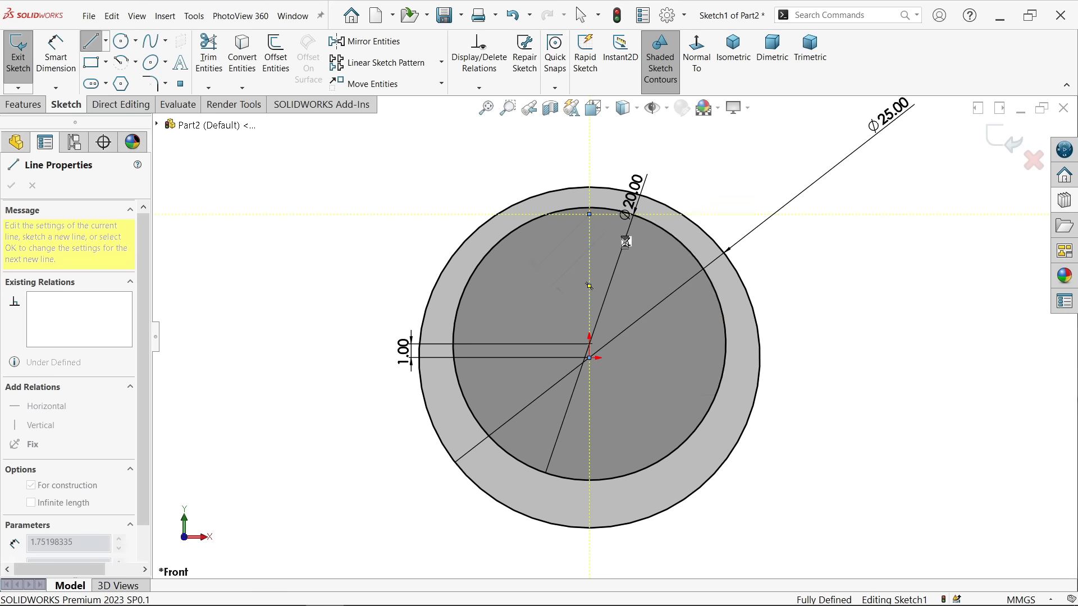
Sketch a horizontal line about 3.3 mm long above the ring's left half and a vertical line about 3.2 mm down to the inner circle
{"action": "scroll", "coordinate": [600, 238], "scroll_direction": "down", "scroll_amount": 2}
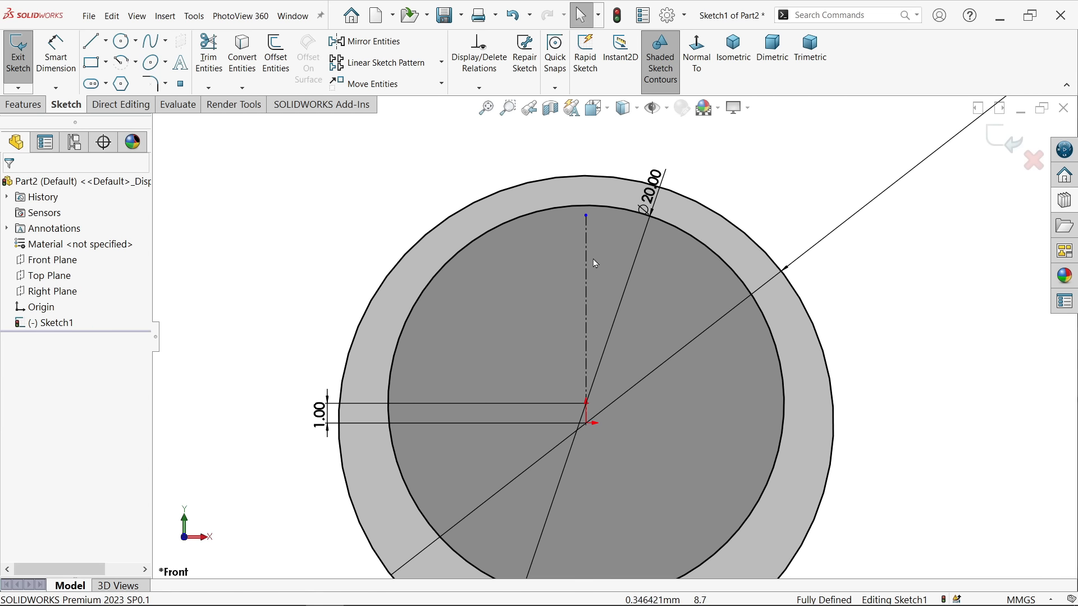
{"action": "left_click", "coordinate": [96, 47]}
{"action": "key", "text": "f"}
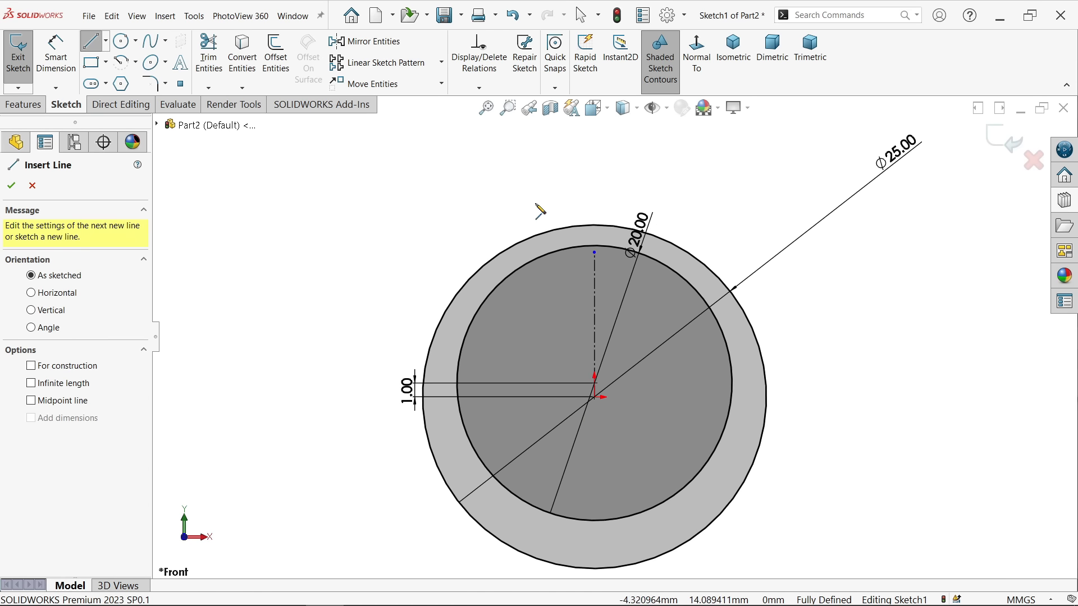
{"action": "left_click", "coordinate": [533, 203]}
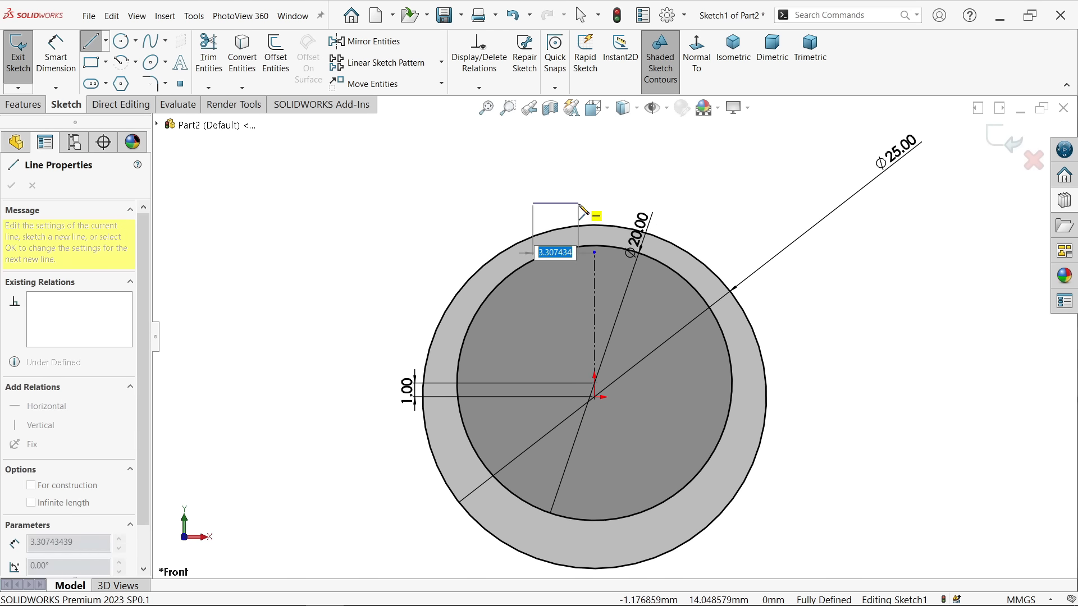
{"action": "scroll", "coordinate": [566, 221], "scroll_direction": "down", "scroll_amount": 3}
{"action": "left_click", "coordinate": [587, 190]}
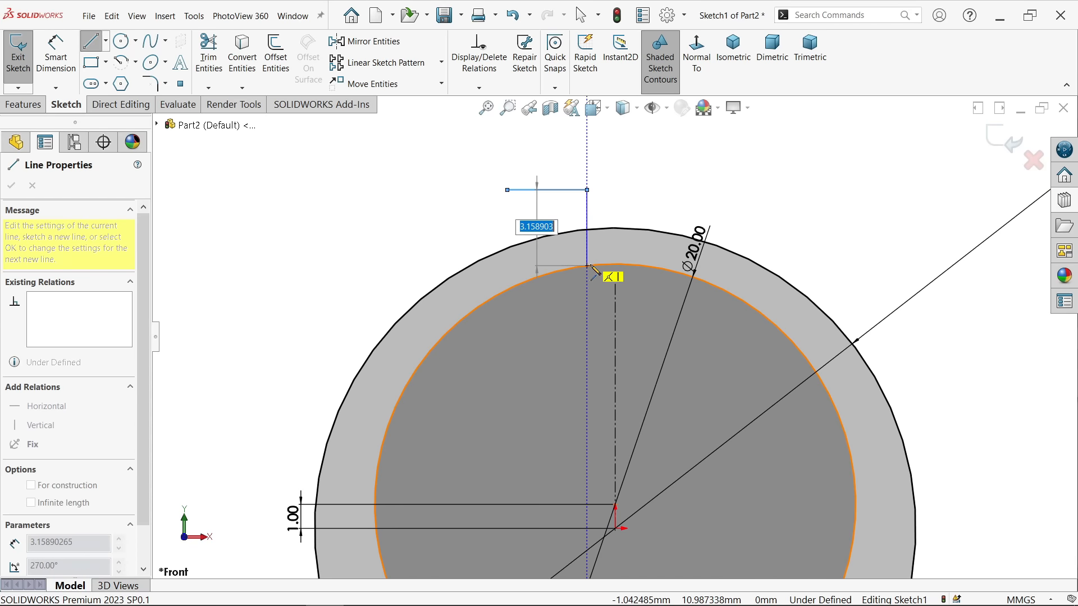
{"action": "left_click", "coordinate": [588, 266]}
{"action": "right_click", "coordinate": [623, 203]}
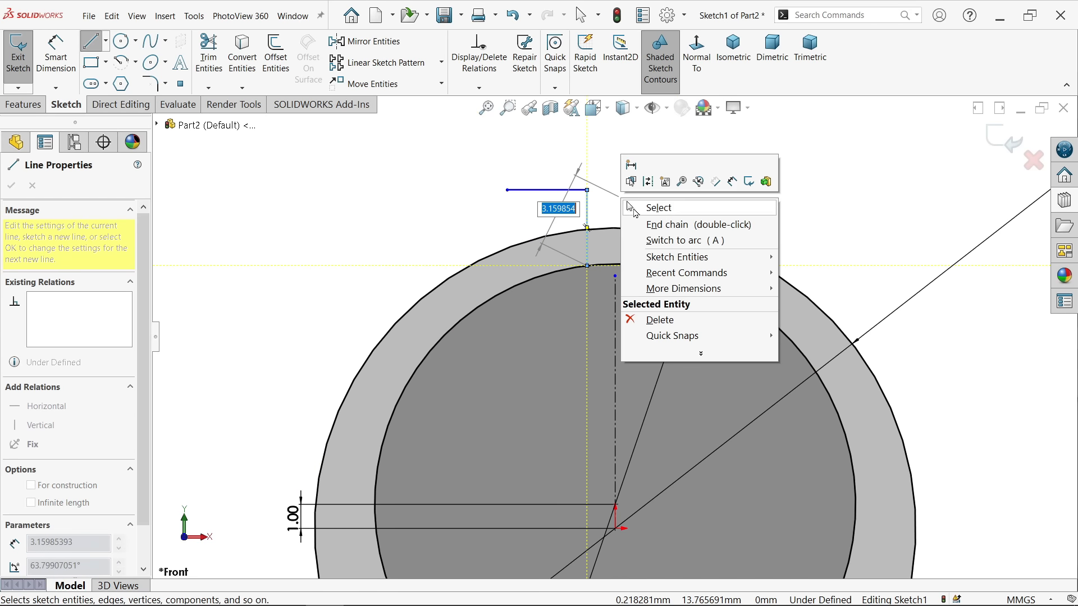
{"action": "left_click", "coordinate": [658, 207]}
Mirror the horizontal and vertical lines about the vertical centerline
{"action": "left_click", "coordinate": [366, 41]}
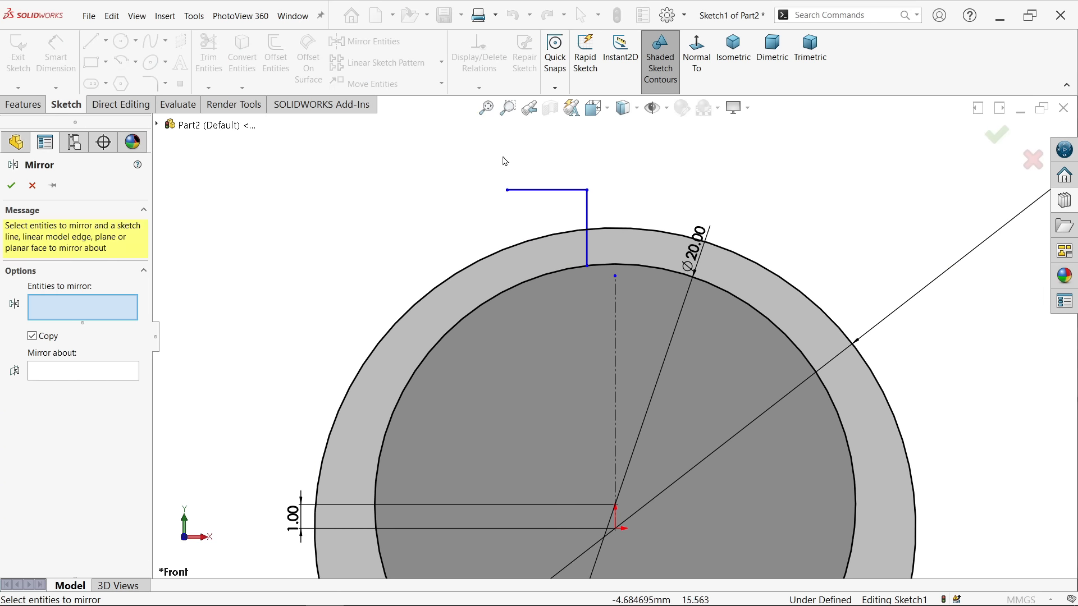
{"action": "left_click", "coordinate": [559, 190]}
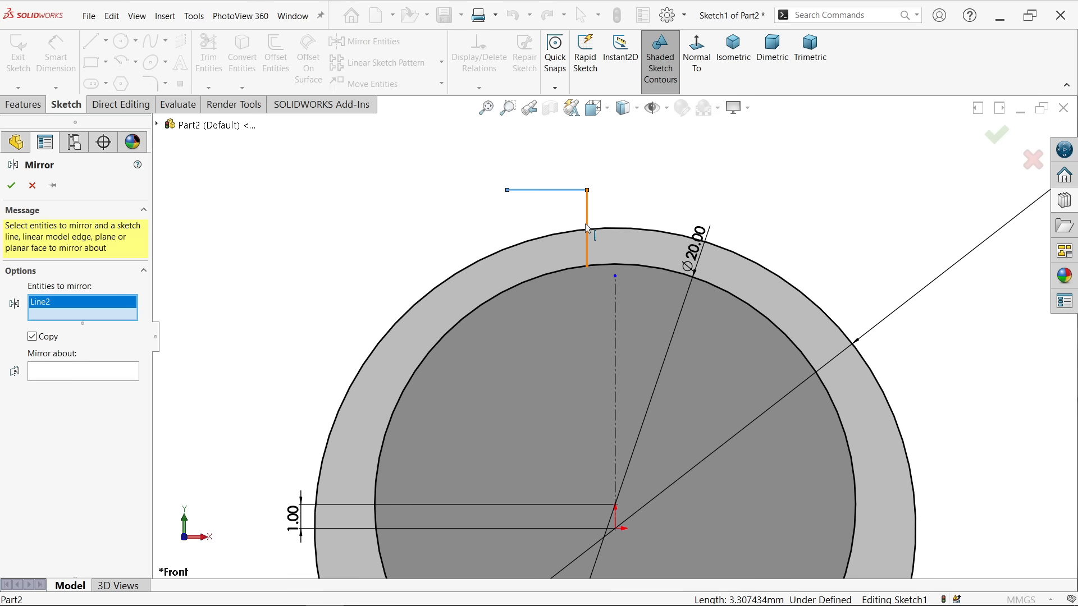
{"action": "left_click", "coordinate": [588, 228]}
{"action": "left_click", "coordinate": [87, 389]}
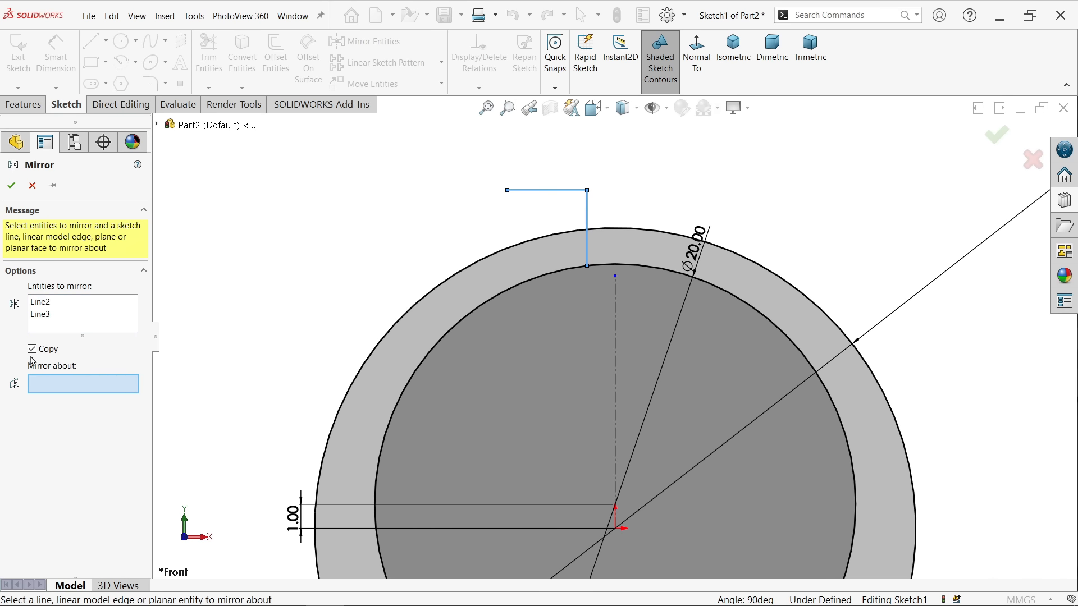
{"action": "left_click", "coordinate": [616, 343]}
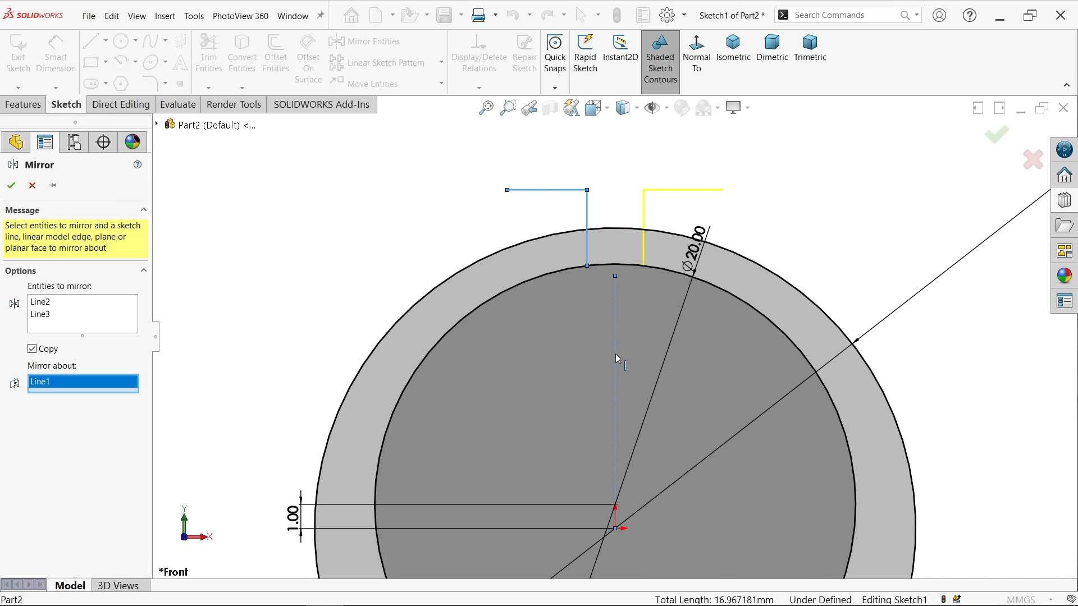
{"action": "left_click", "coordinate": [10, 185]}
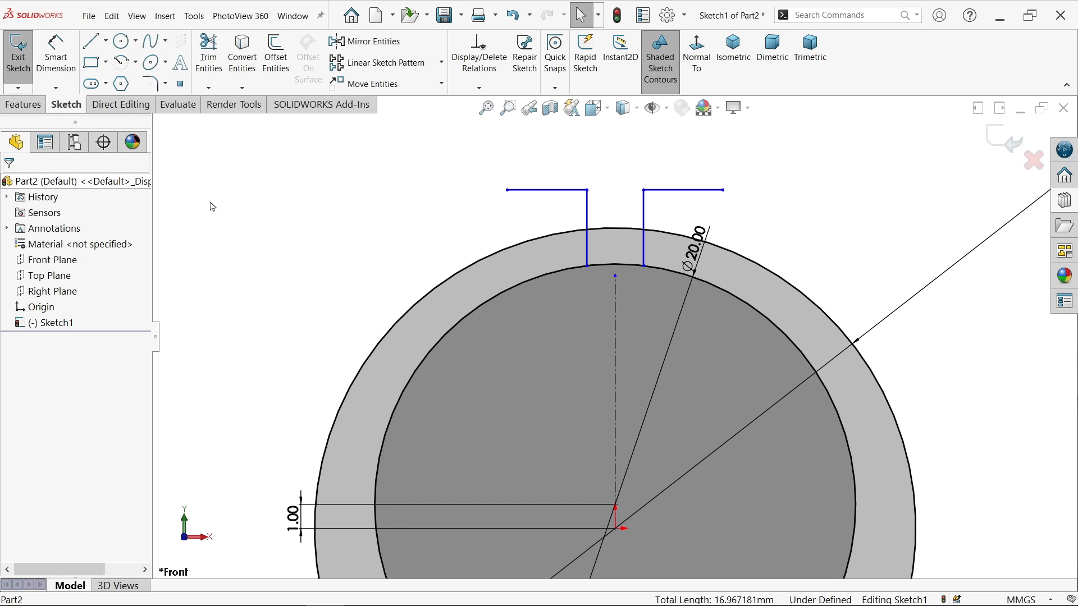
Draw a concave 3 Point Arc from the left horizontal line's free end down to the 25 mm outer circle
{"action": "left_click", "coordinate": [135, 62]}
{"action": "left_click", "coordinate": [148, 113]}
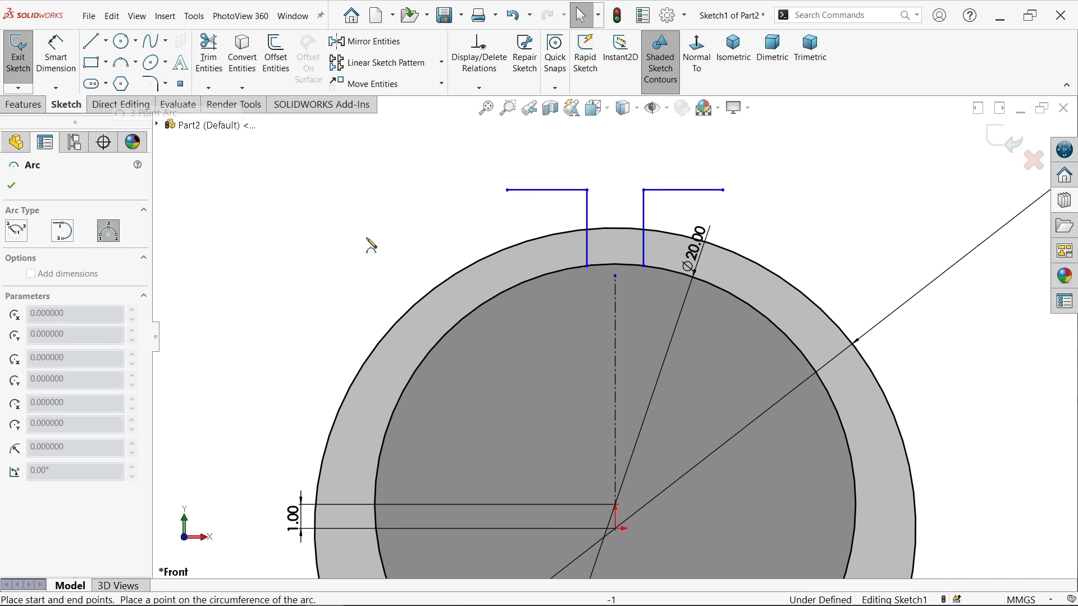
{"action": "scroll", "coordinate": [457, 228], "scroll_direction": "down", "scroll_amount": 4}
{"action": "left_click_drag", "start_coordinate": [615, 184], "coordinate": [517, 356]}
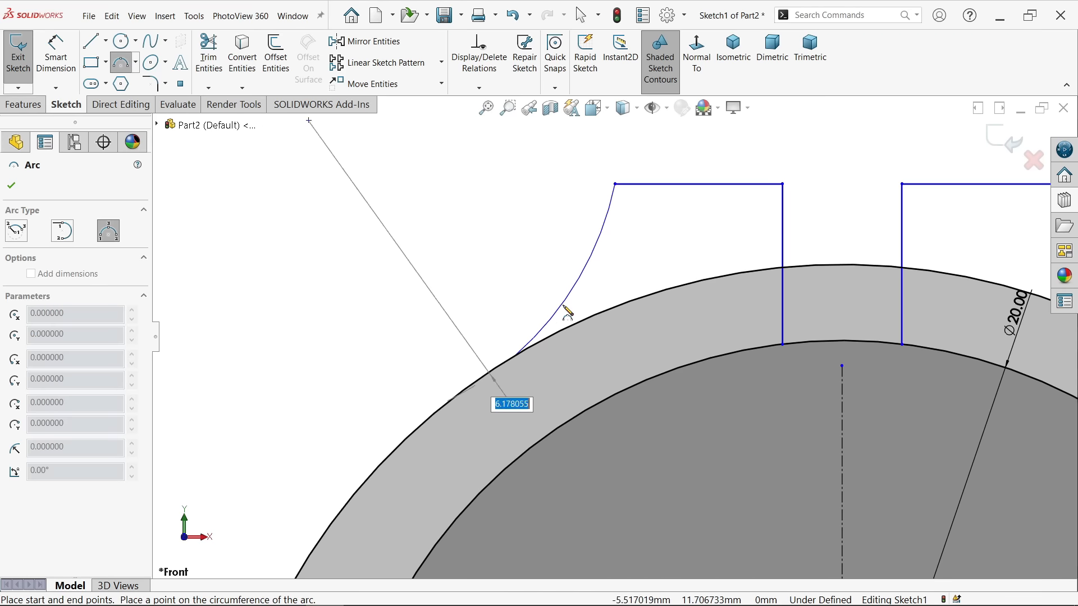
{"action": "left_click", "coordinate": [585, 281]}
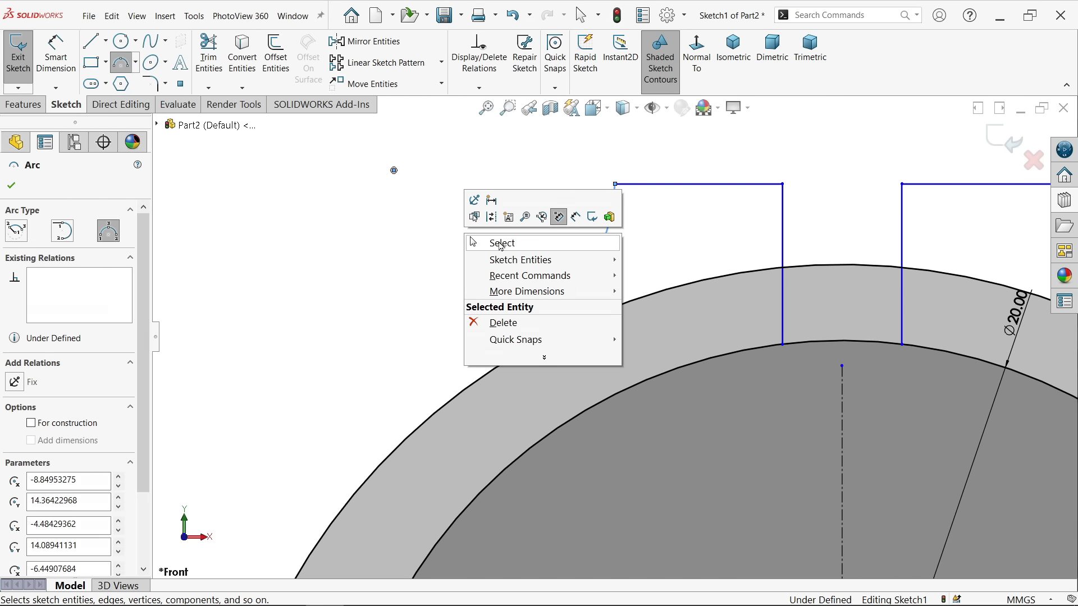
{"action": "left_click", "coordinate": [501, 243]}
Make the concave lug arc tangent to the 25 mm outer circle
{"action": "left_click", "coordinate": [563, 330]}
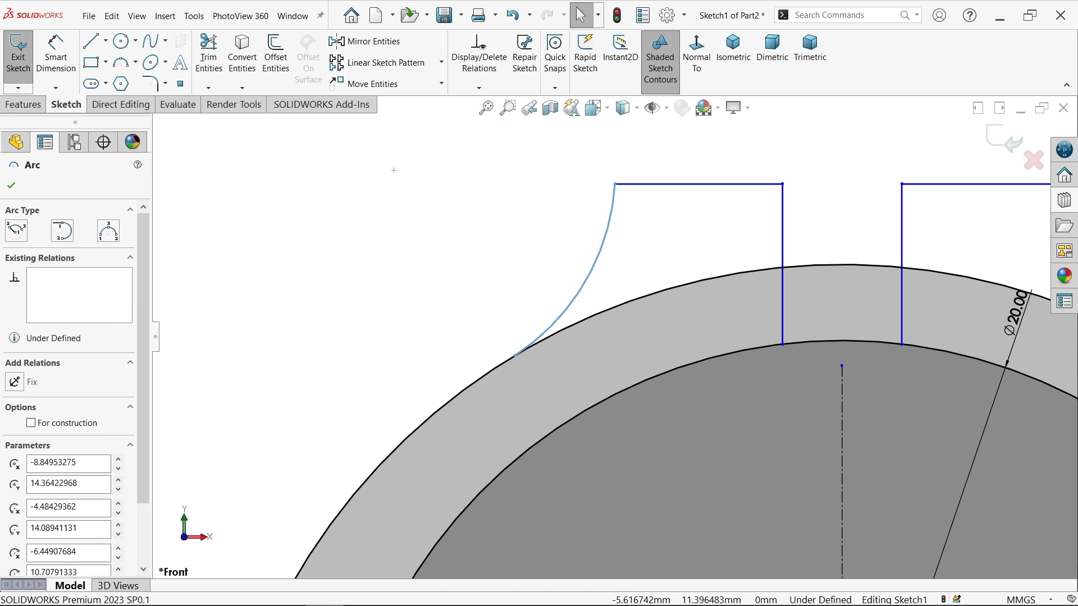
{"action": "left_click", "coordinate": [578, 327], "text": "ctrl"}
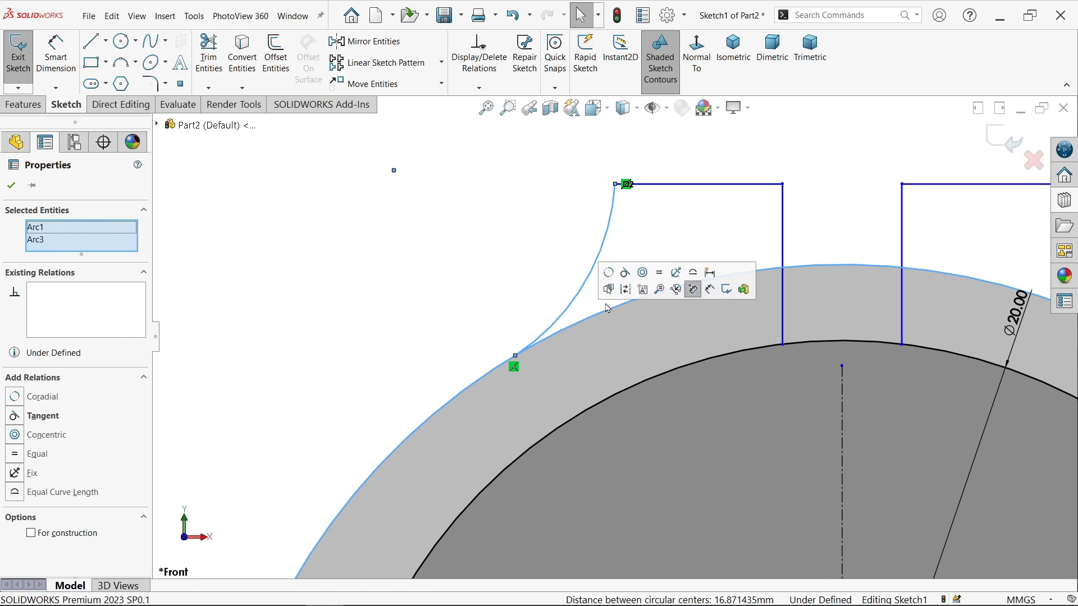
{"action": "left_click", "coordinate": [625, 273]}
{"action": "left_click", "coordinate": [511, 245]}
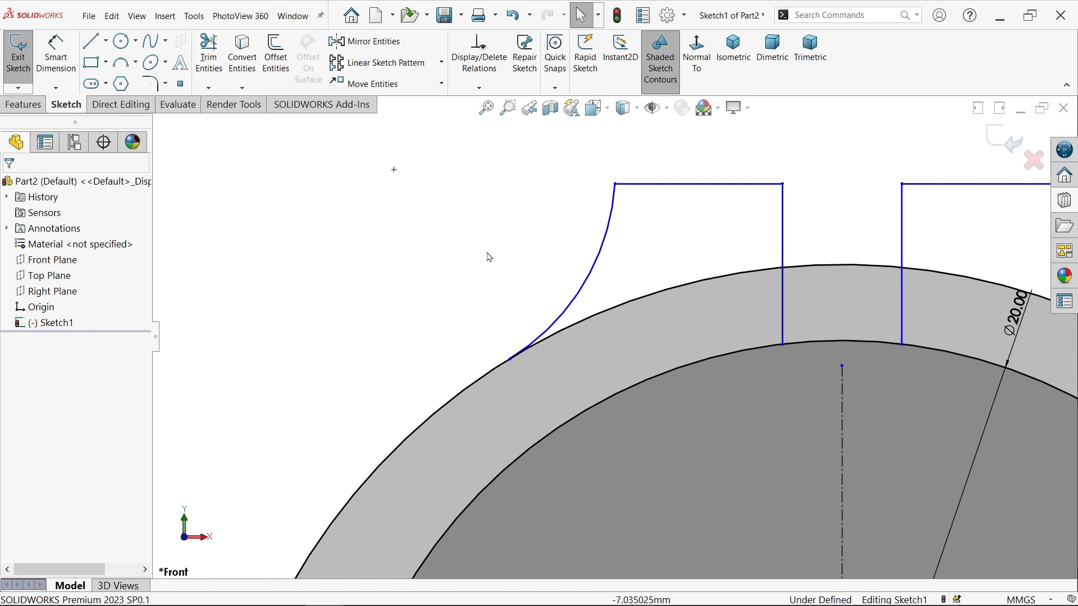
Dimension the concave lug arc with a radius of 8 mm
{"action": "key", "text": "z"}
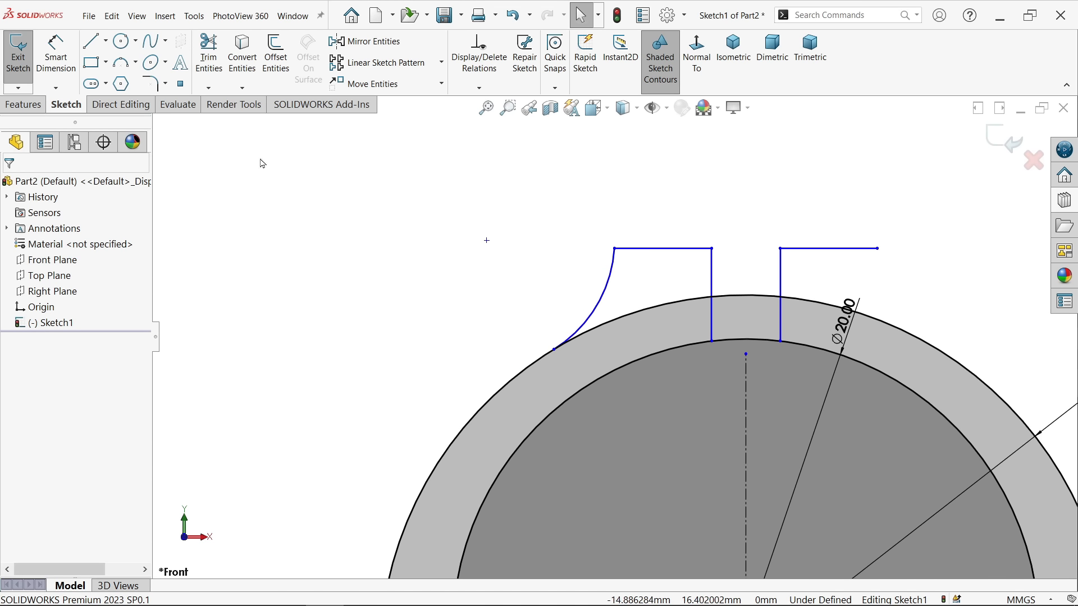
{"action": "left_click", "coordinate": [55, 53]}
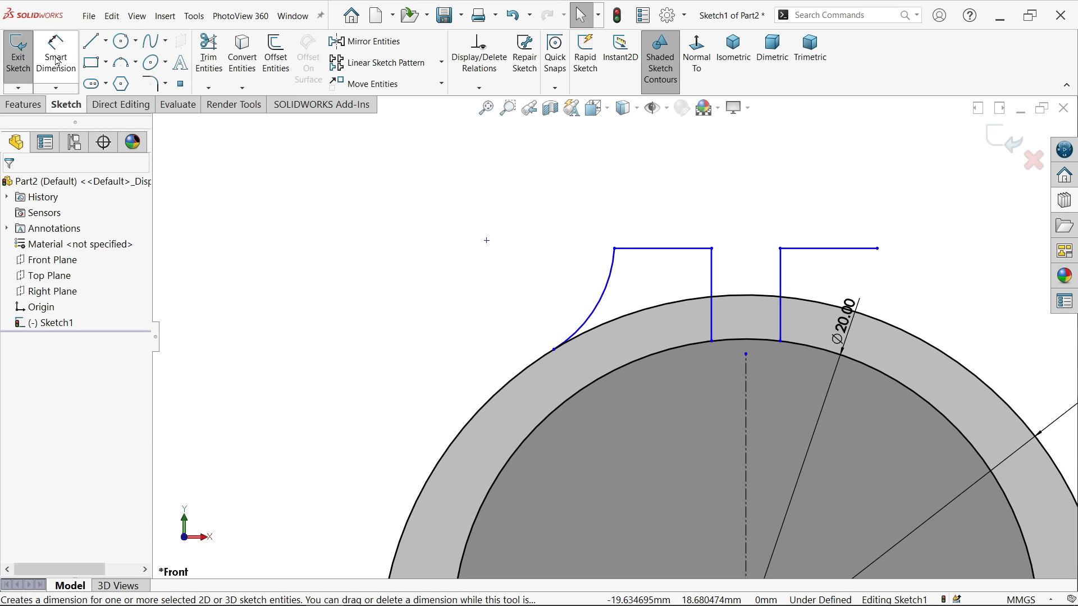
{"action": "left_click", "coordinate": [605, 293]}
{"action": "left_click", "coordinate": [502, 260]}
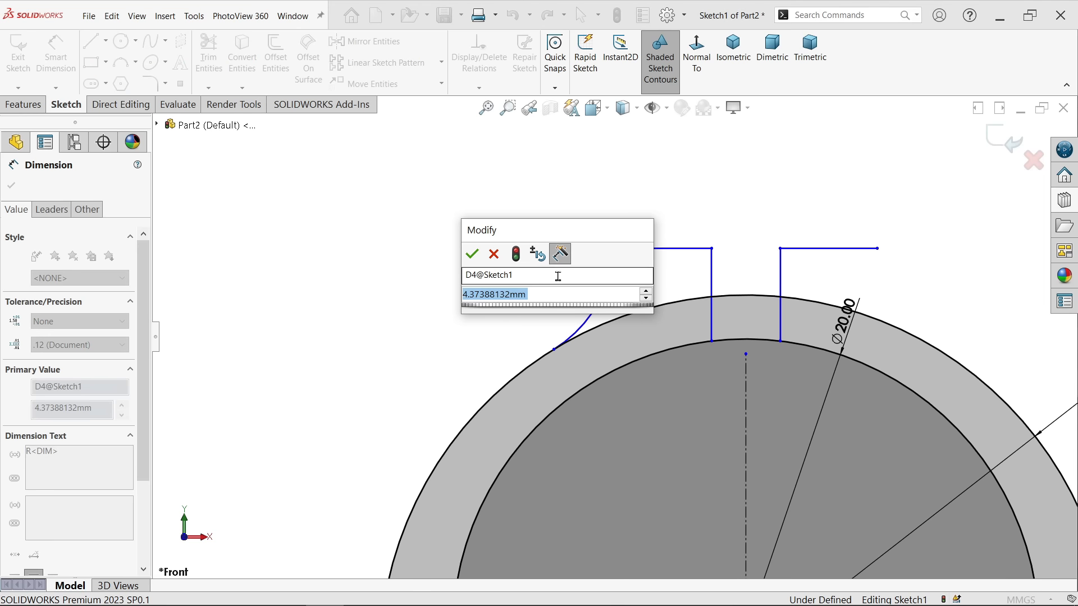
{"action": "type", "text": "8"}
{"action": "left_click", "coordinate": [473, 254]}
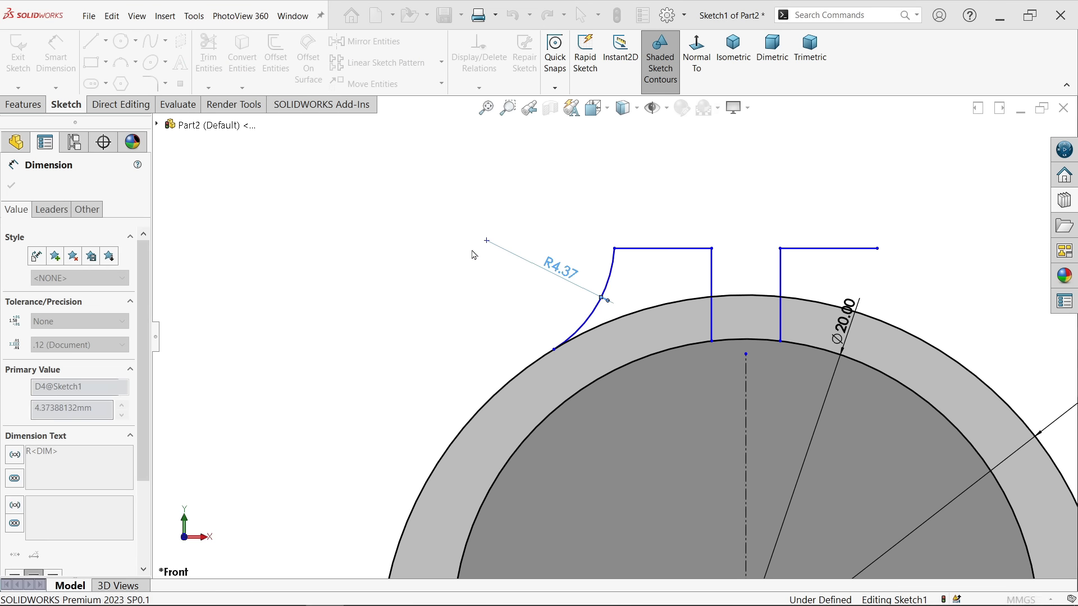
Mirror the 8 mm radius arc about the vertical centerline
{"action": "key", "text": "z"}
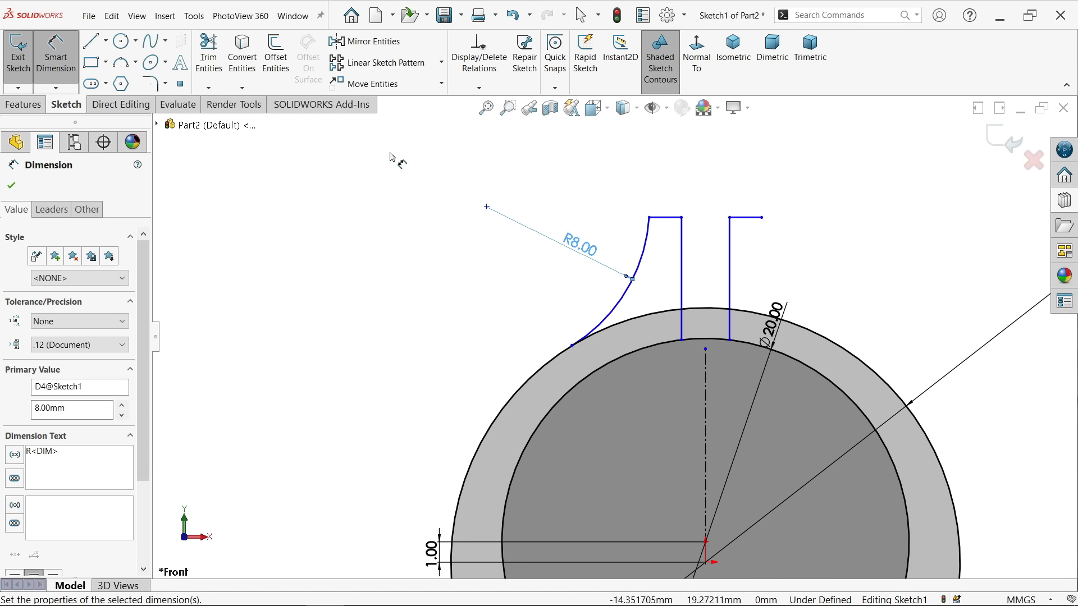
{"action": "left_click", "coordinate": [374, 41]}
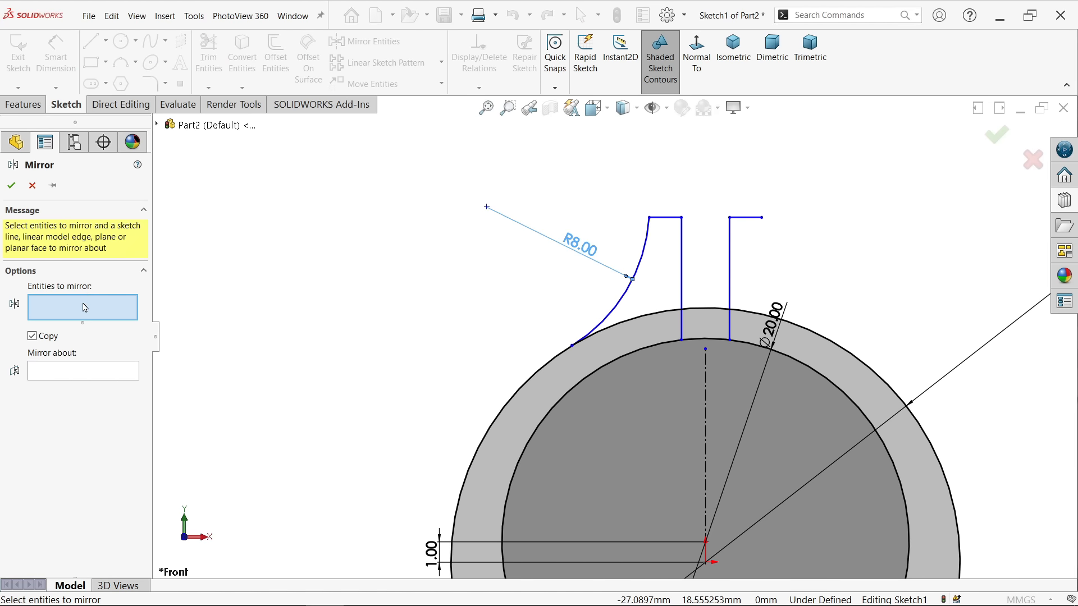
{"action": "left_click", "coordinate": [646, 267]}
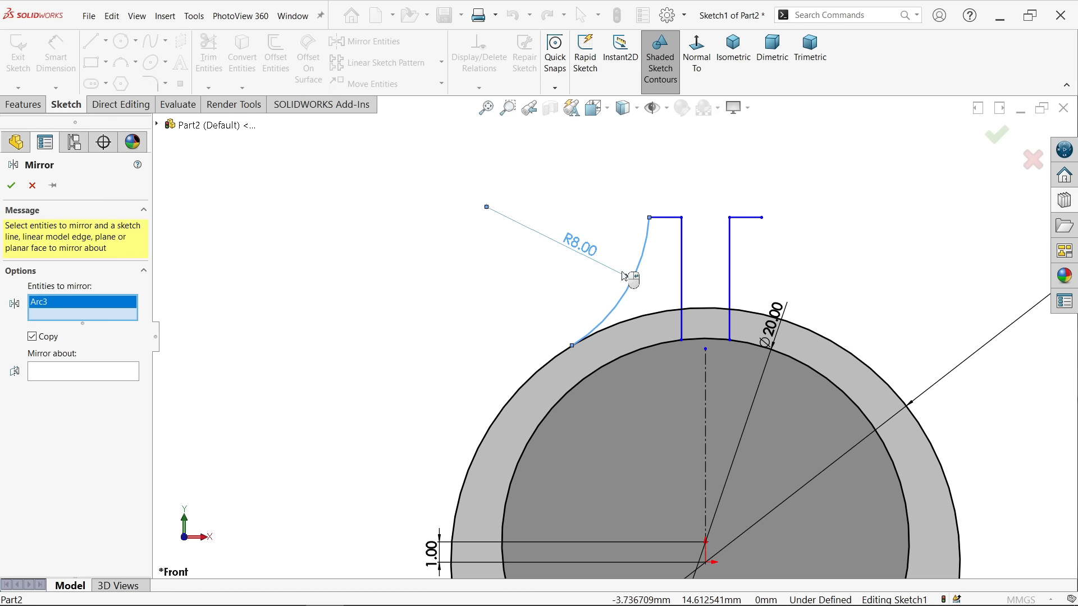
{"action": "left_click", "coordinate": [99, 373]}
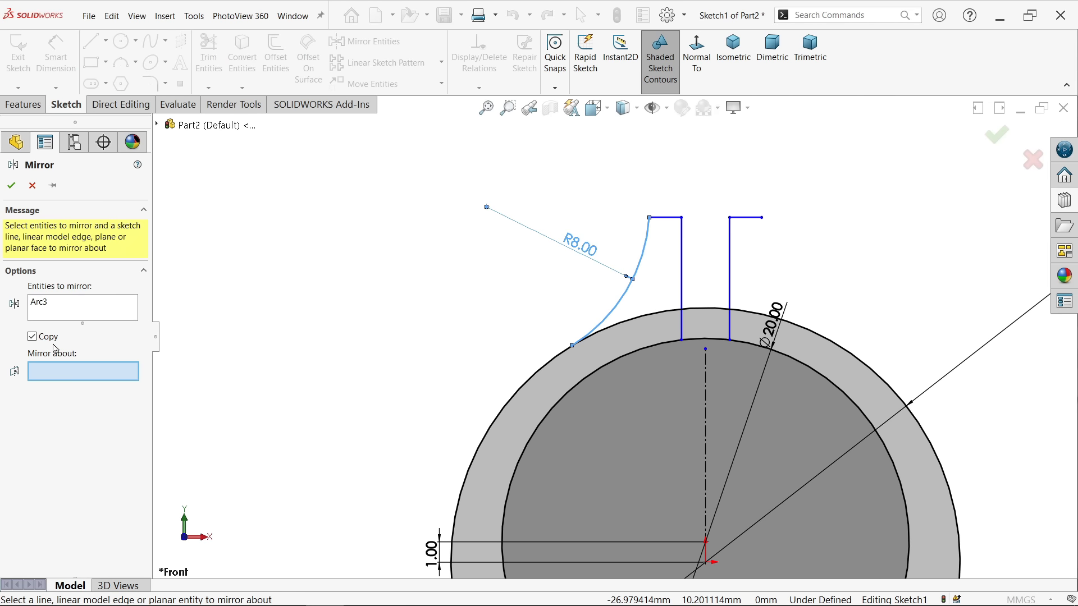
{"action": "left_click", "coordinate": [705, 377]}
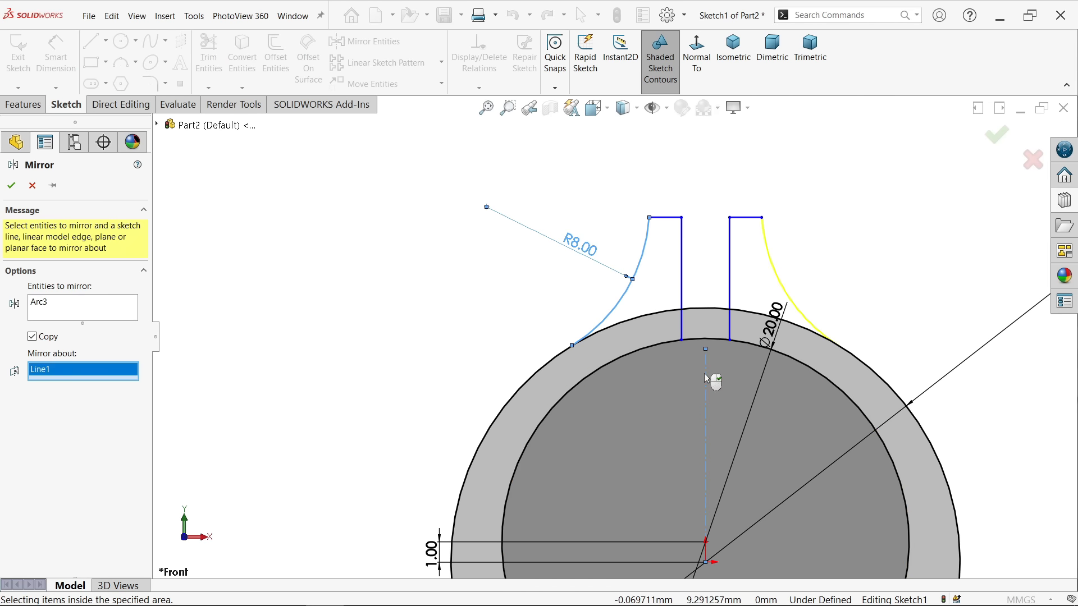
{"action": "left_click", "coordinate": [16, 190]}
Dimension the vertical distance from the 20 mm circle's center to the left lug's top line as 13 mm
{"action": "left_click", "coordinate": [55, 53]}
{"action": "scroll", "coordinate": [621, 344], "scroll_direction": "up", "scroll_amount": 2}
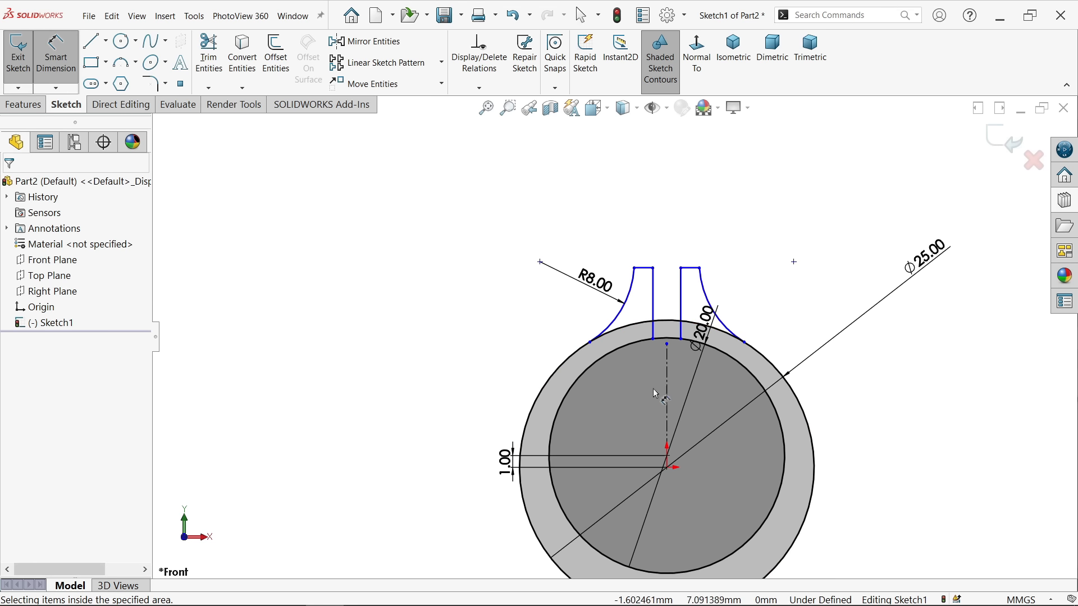
{"action": "scroll", "coordinate": [655, 391], "scroll_direction": "down", "scroll_amount": 2}
{"action": "left_click", "coordinate": [666, 476]}
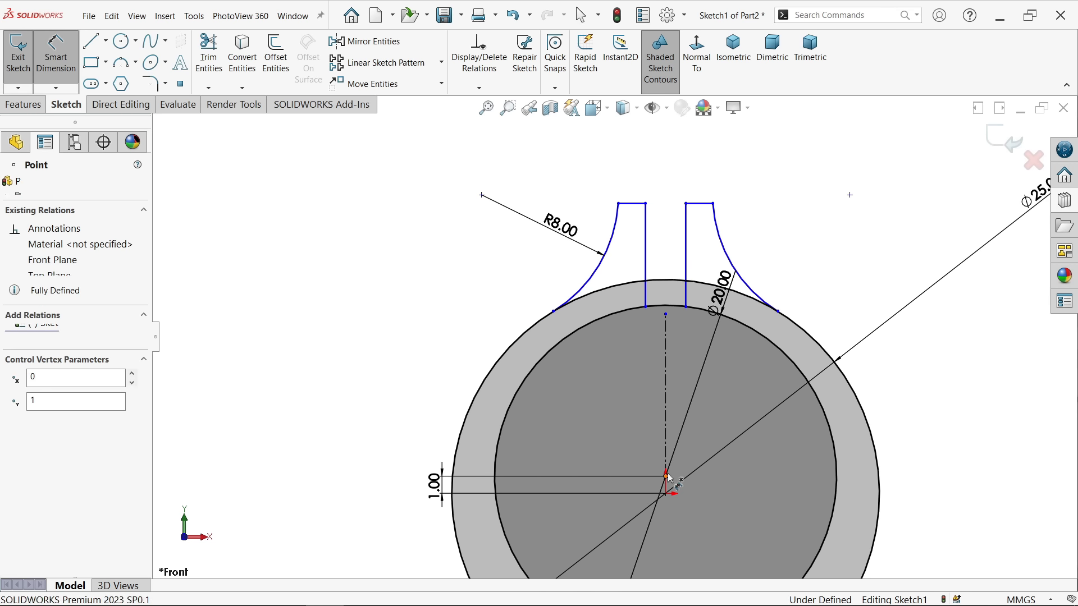
{"action": "left_click", "coordinate": [632, 203]}
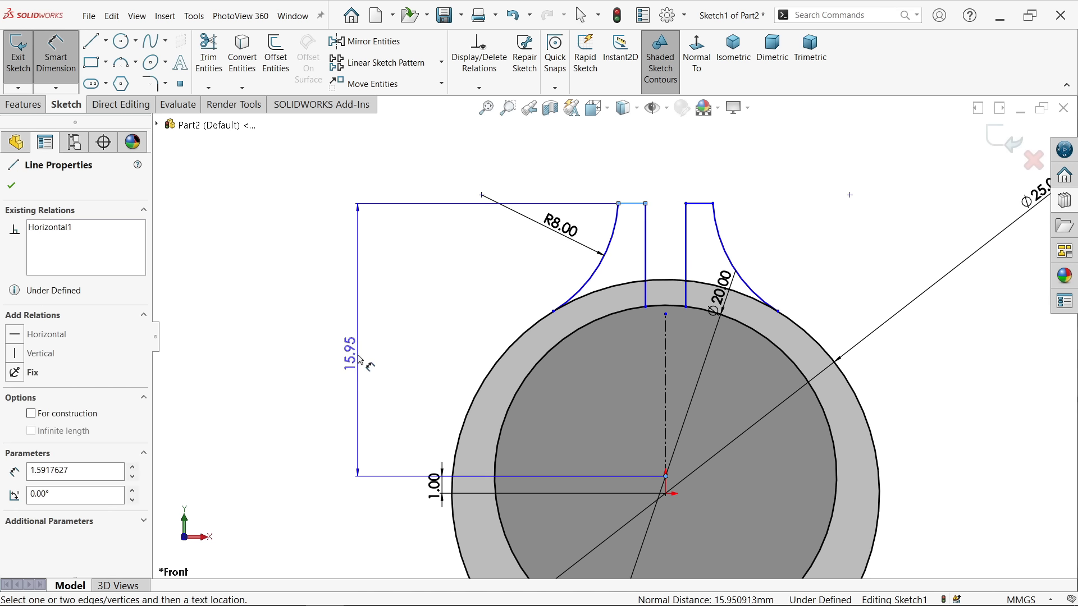
{"action": "left_click", "coordinate": [360, 360]}
{"action": "type", "text": "13"}
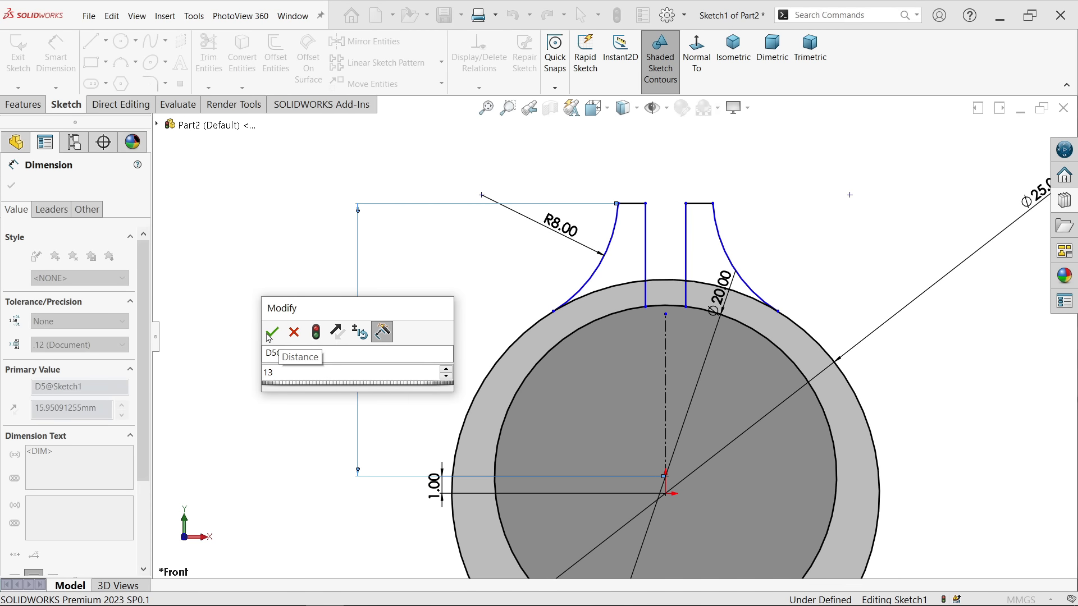
{"action": "left_click", "coordinate": [272, 332]}
Dimension the overall width between the outer top corners of both lugs as 8 mm
{"action": "scroll", "coordinate": [638, 258], "scroll_direction": "down", "scroll_amount": 4}
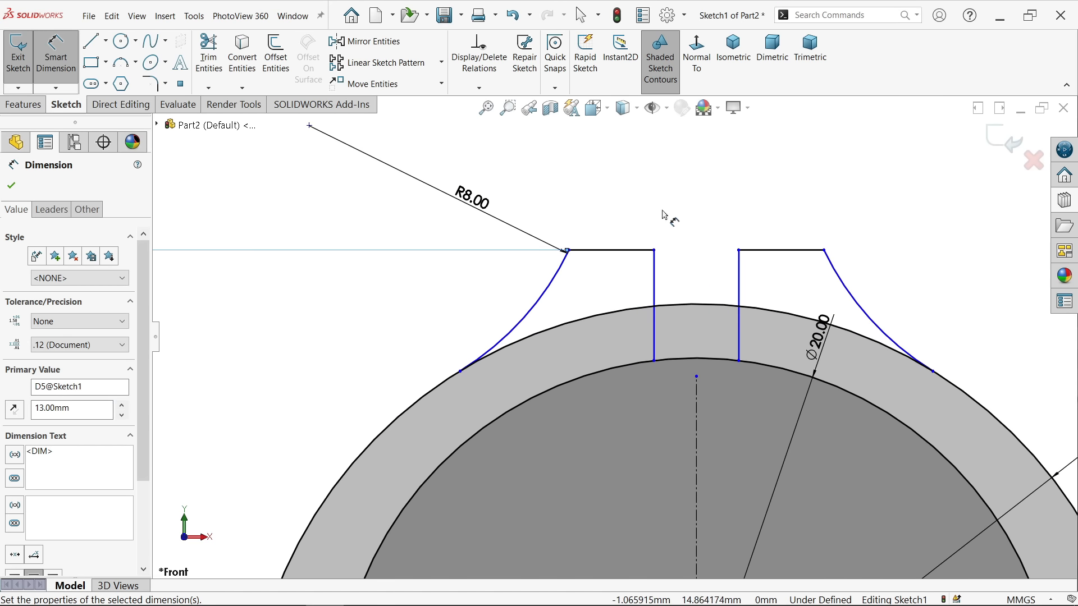
{"action": "left_click", "coordinate": [659, 217]}
{"action": "left_click", "coordinate": [569, 251]}
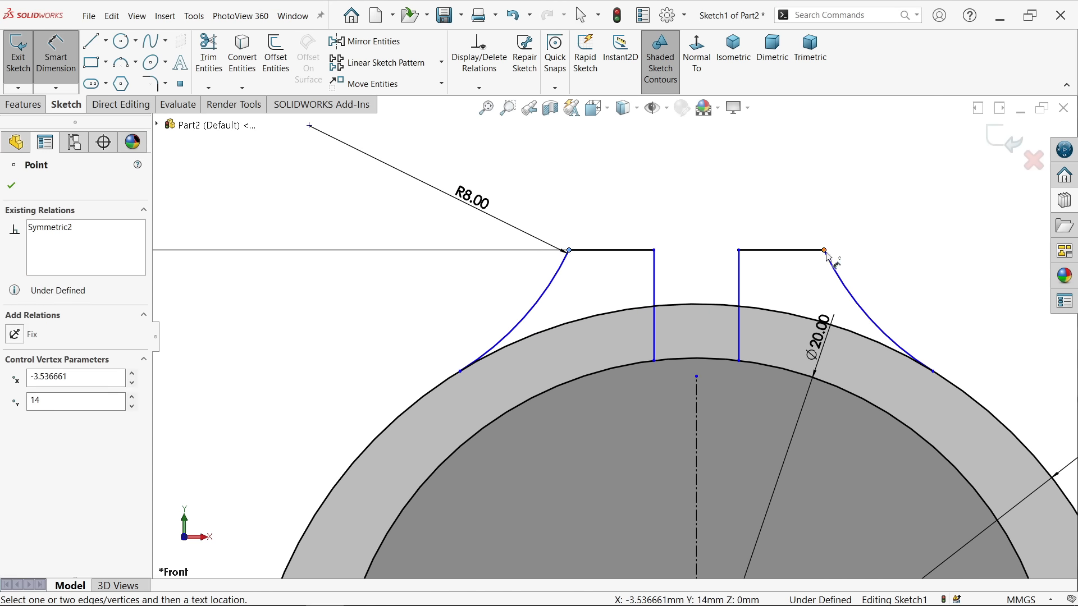
{"action": "left_click", "coordinate": [824, 251]}
{"action": "scroll", "coordinate": [775, 247], "scroll_direction": "up", "scroll_amount": 3}
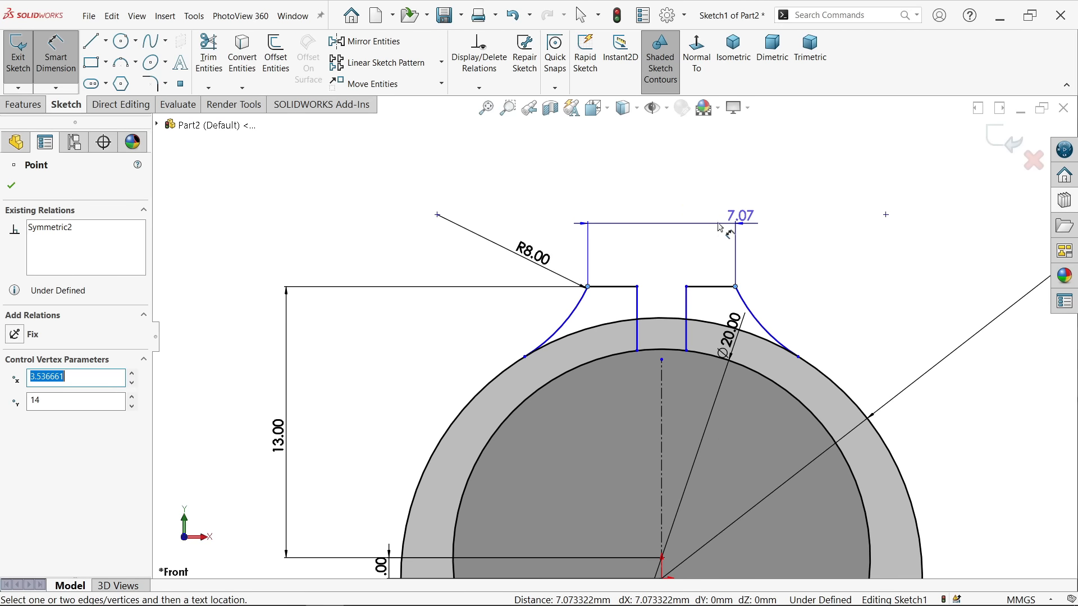
{"action": "left_click", "coordinate": [678, 210]}
{"action": "type", "text": "8"}
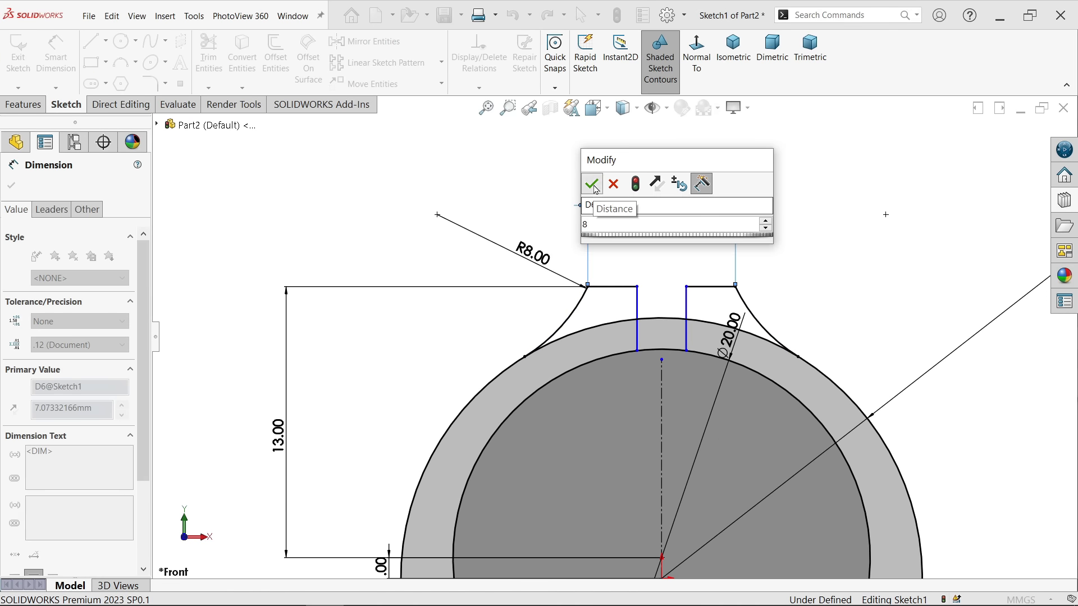
{"action": "left_click", "coordinate": [590, 183]}
Dimension the gap between the two vertical lug lines as 2 mm
{"action": "scroll", "coordinate": [673, 305], "scroll_direction": "down", "scroll_amount": 2}
{"action": "left_click", "coordinate": [689, 312]}
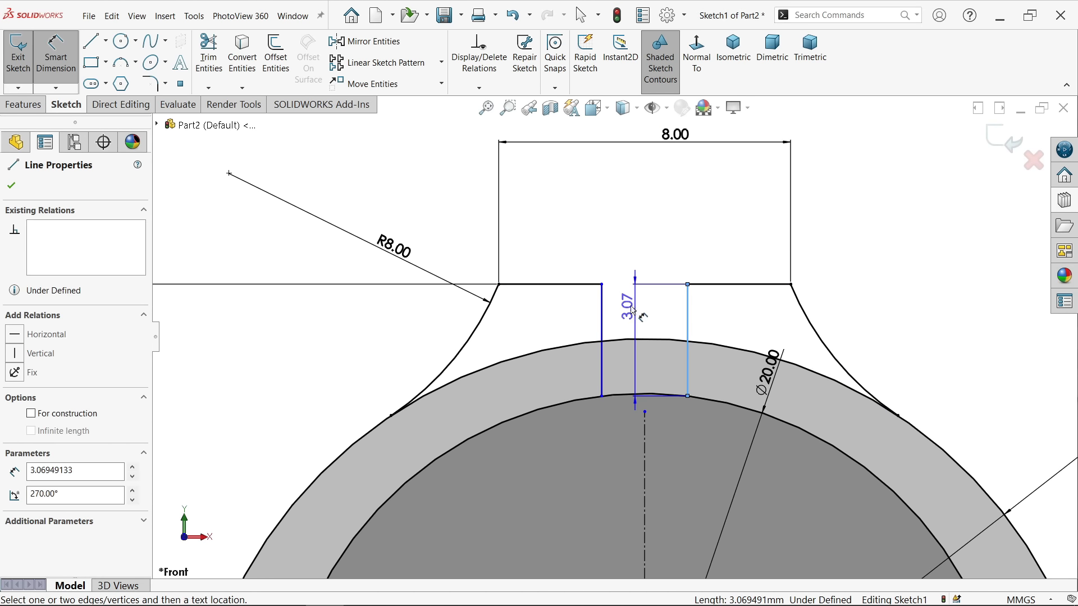
{"action": "left_click", "coordinate": [602, 309]}
{"action": "left_click", "coordinate": [637, 199]}
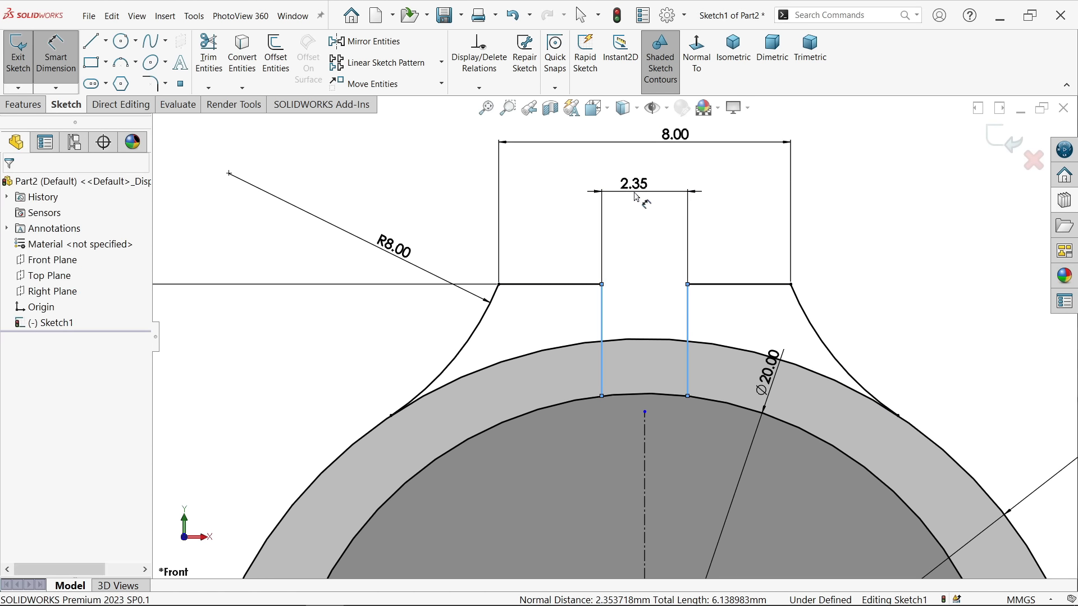
{"action": "key", "text": "Return"}
Power trim both circles across the gap and the outer circle's segments inside the two lugs
{"action": "scroll", "coordinate": [632, 242], "scroll_direction": "up", "scroll_amount": 2}
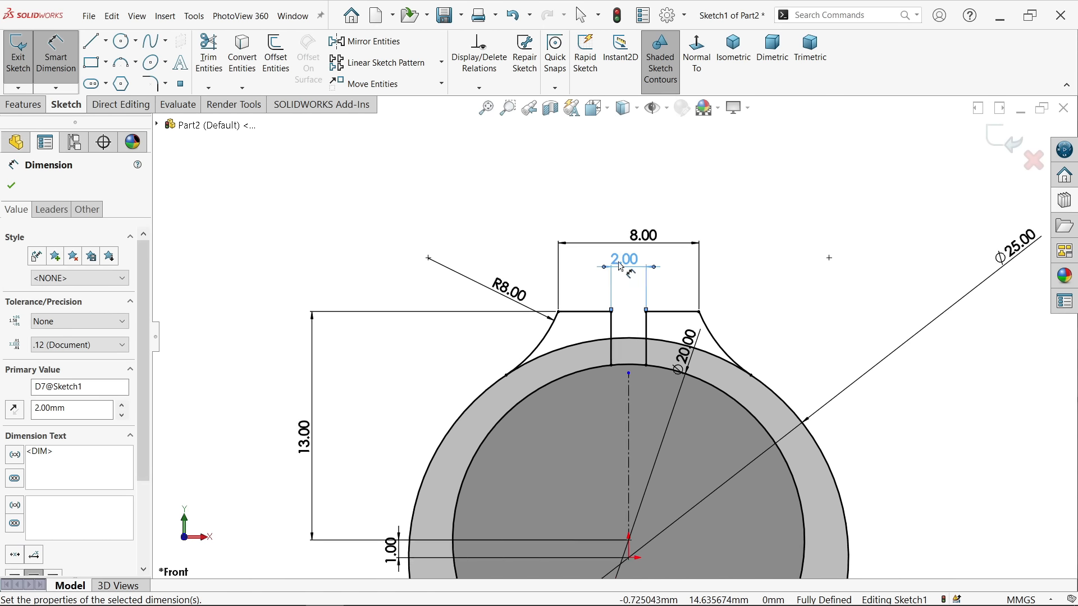
{"action": "scroll", "coordinate": [612, 395], "scroll_direction": "down", "scroll_amount": 1}
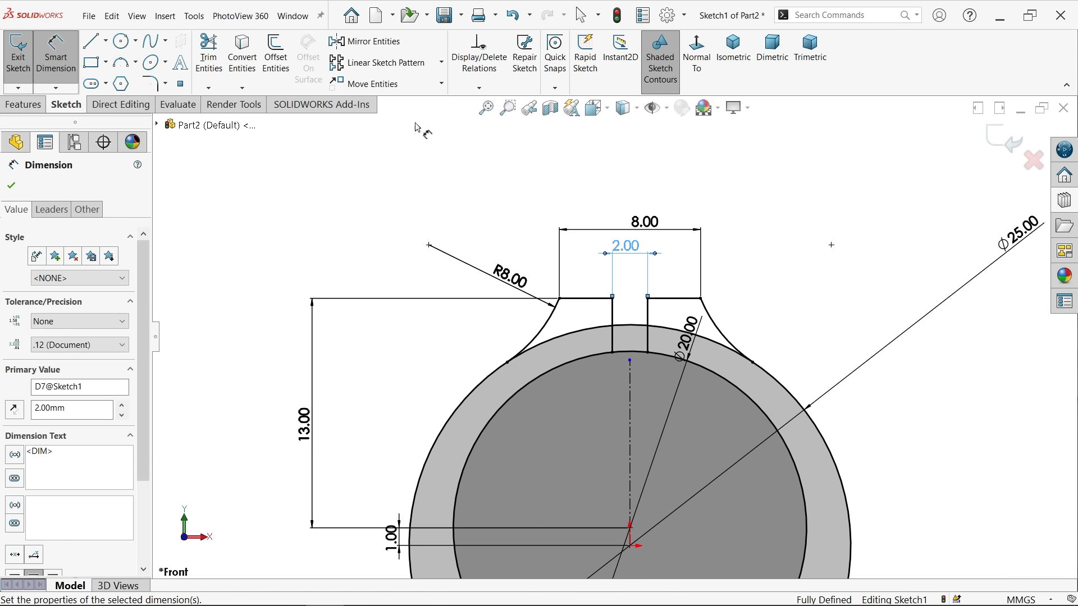
{"action": "left_click", "coordinate": [209, 53]}
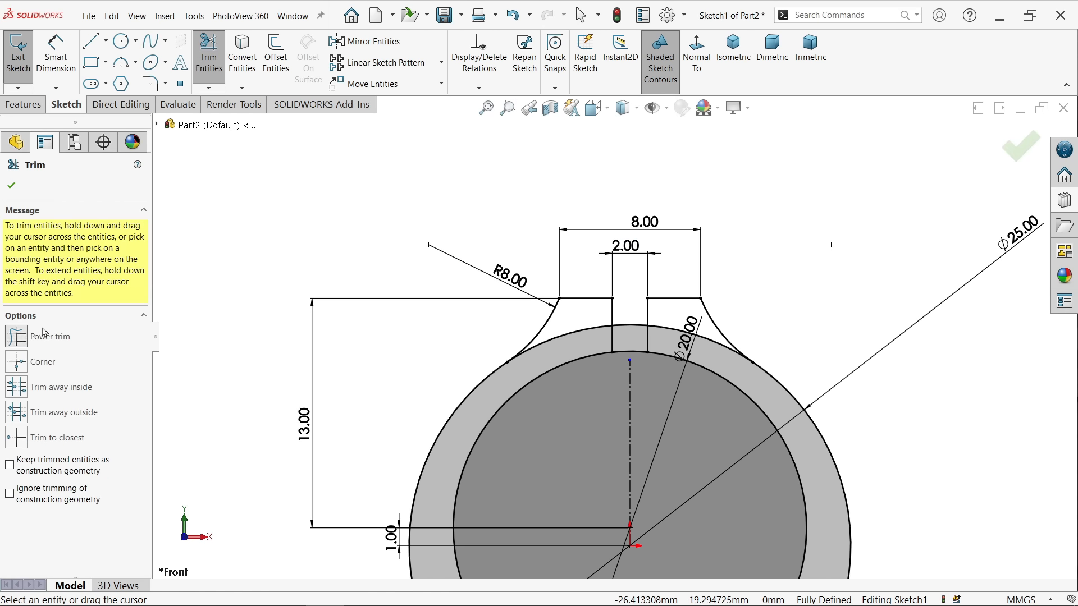
{"action": "scroll", "coordinate": [617, 365], "scroll_direction": "down", "scroll_amount": 5}
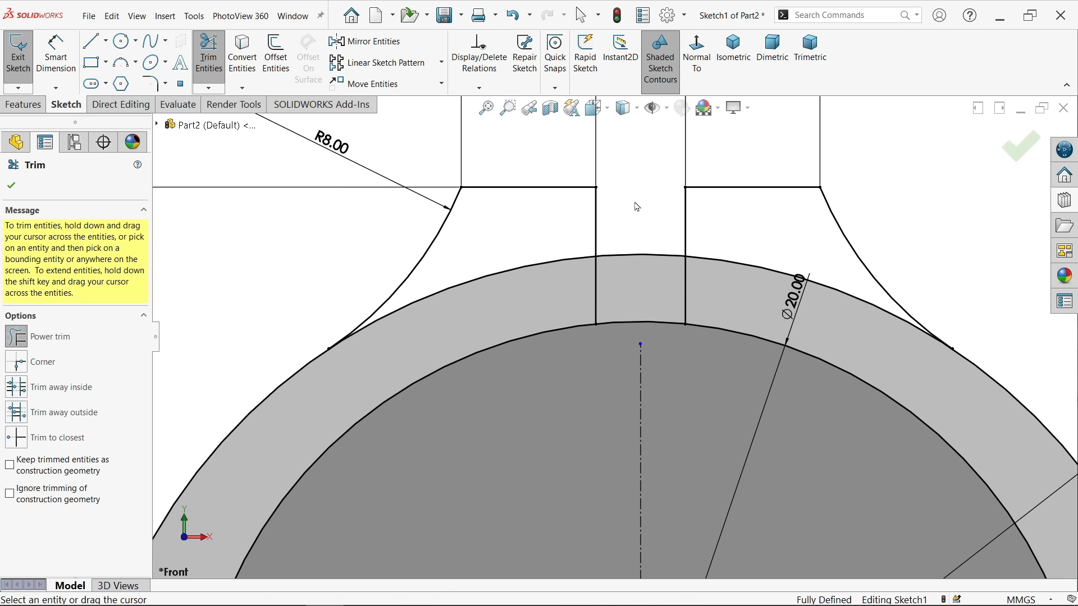
{"action": "left_click_drag", "start_coordinate": [626, 253], "coordinate": [617, 347]}
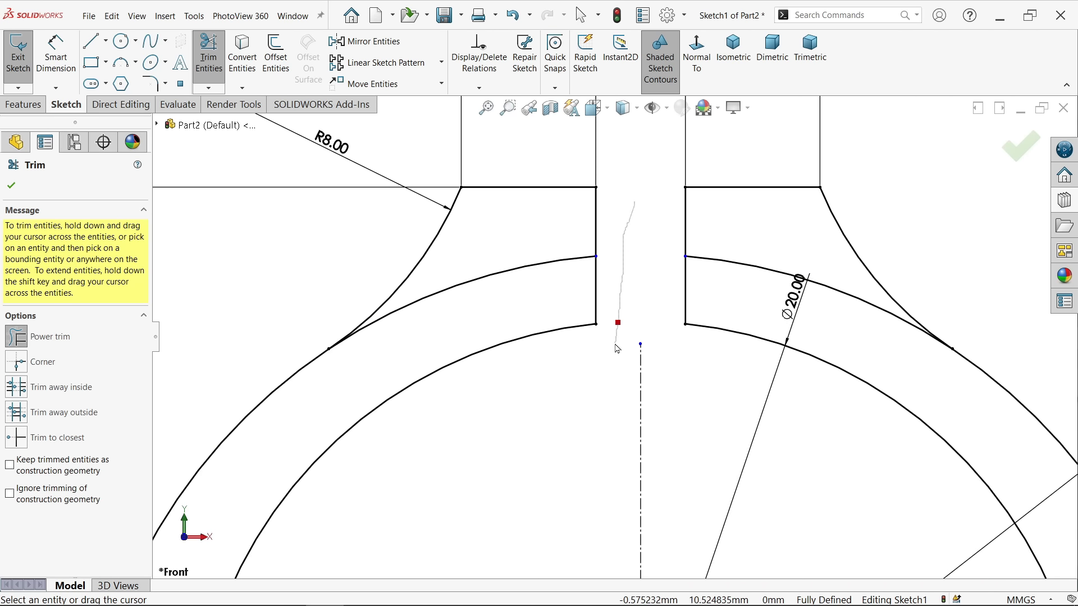
{"action": "left_click_drag", "start_coordinate": [524, 242], "coordinate": [519, 294]}
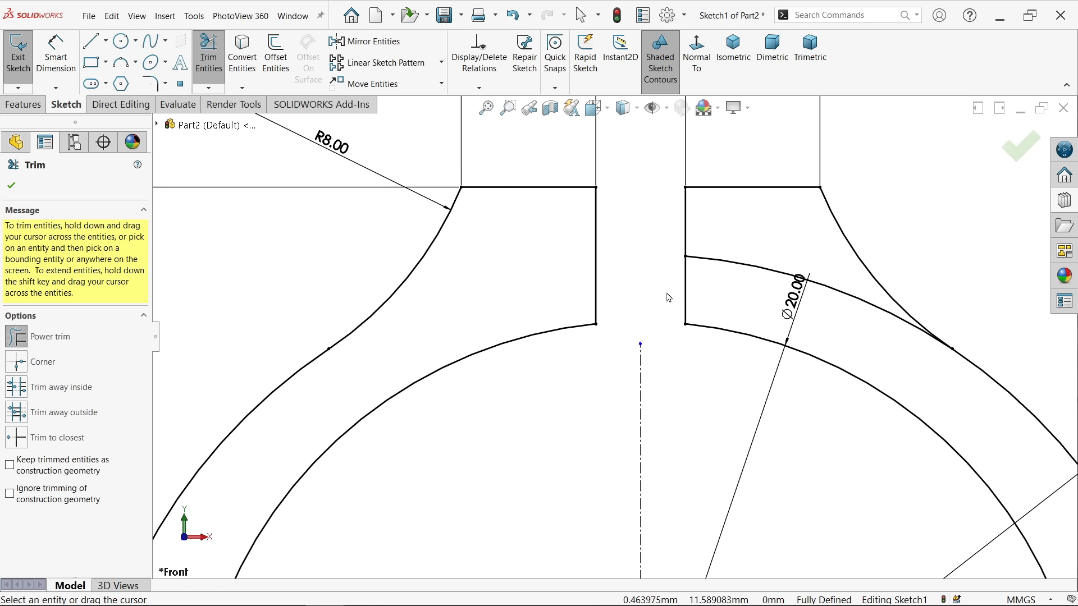
{"action": "left_click_drag", "start_coordinate": [732, 244], "coordinate": [721, 303]}
{"action": "scroll", "coordinate": [627, 308], "scroll_direction": "up", "scroll_amount": 8}
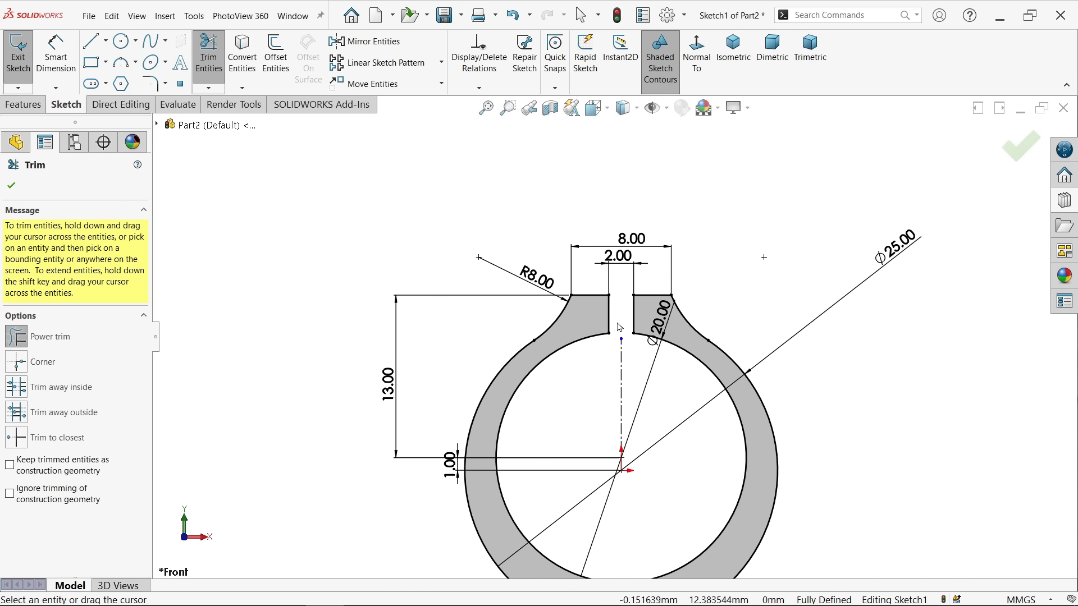
{"action": "scroll", "coordinate": [625, 372], "scroll_direction": "down", "scroll_amount": 4}
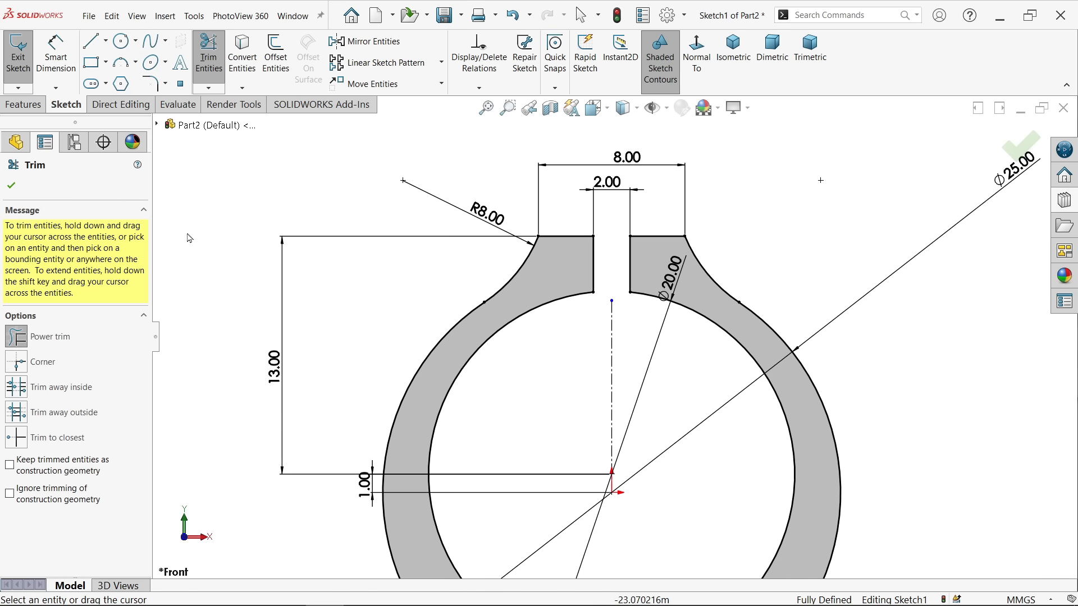
{"action": "left_click", "coordinate": [14, 185]}
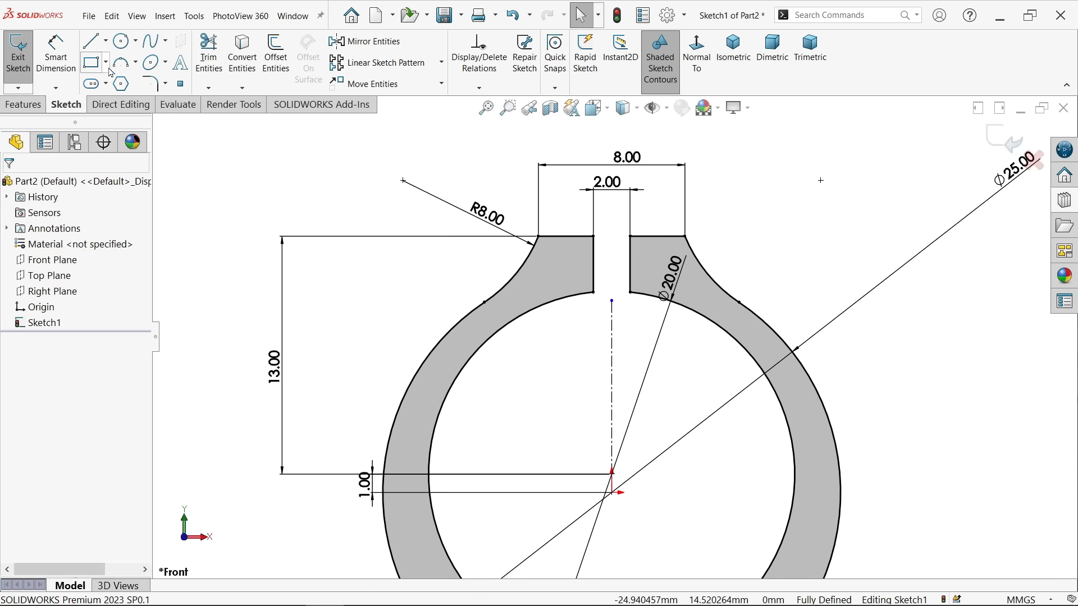
Draw a 2 mm diameter circle inside the left lug
{"action": "left_click", "coordinate": [122, 41]}
{"action": "scroll", "coordinate": [592, 238], "scroll_direction": "down", "scroll_amount": 4}
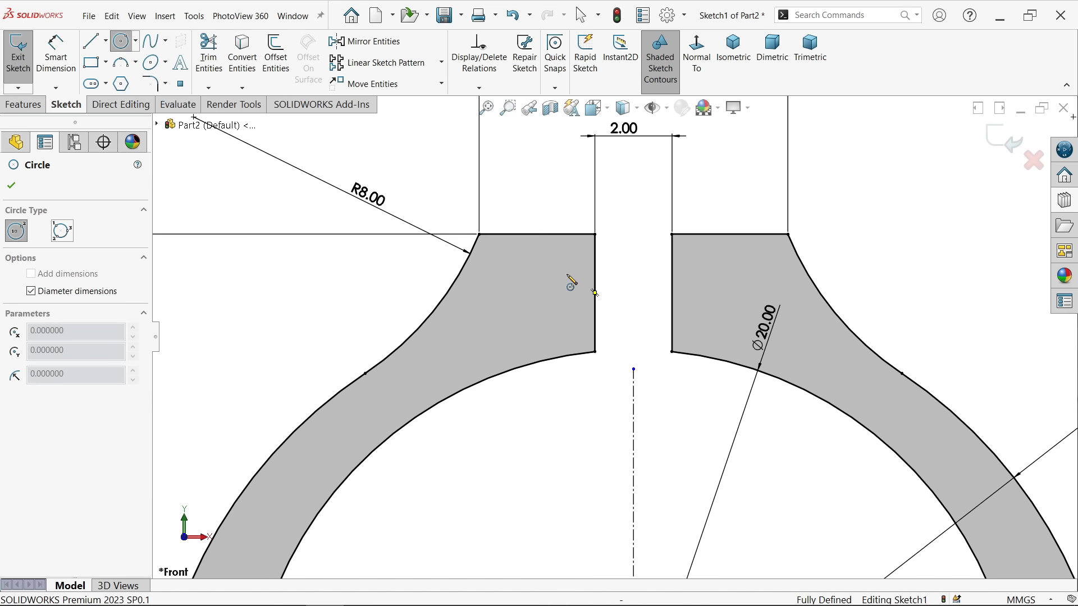
{"action": "left_click", "coordinate": [538, 287]}
{"action": "type", "text": "2"}
{"action": "key", "text": "Return"}
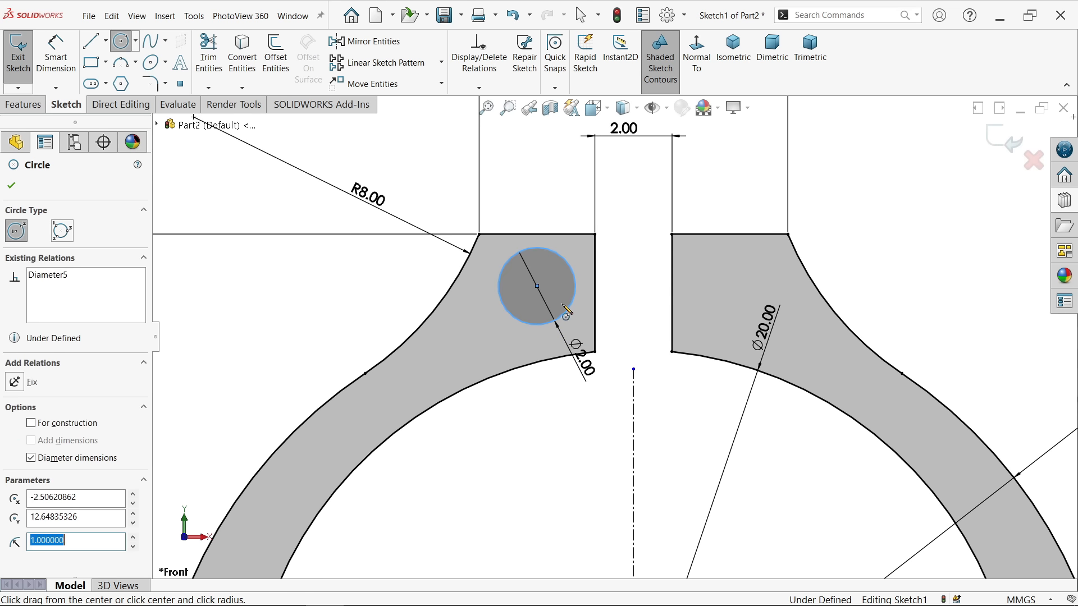
{"action": "right_click", "coordinate": [222, 197]}
{"action": "left_click", "coordinate": [252, 203]}
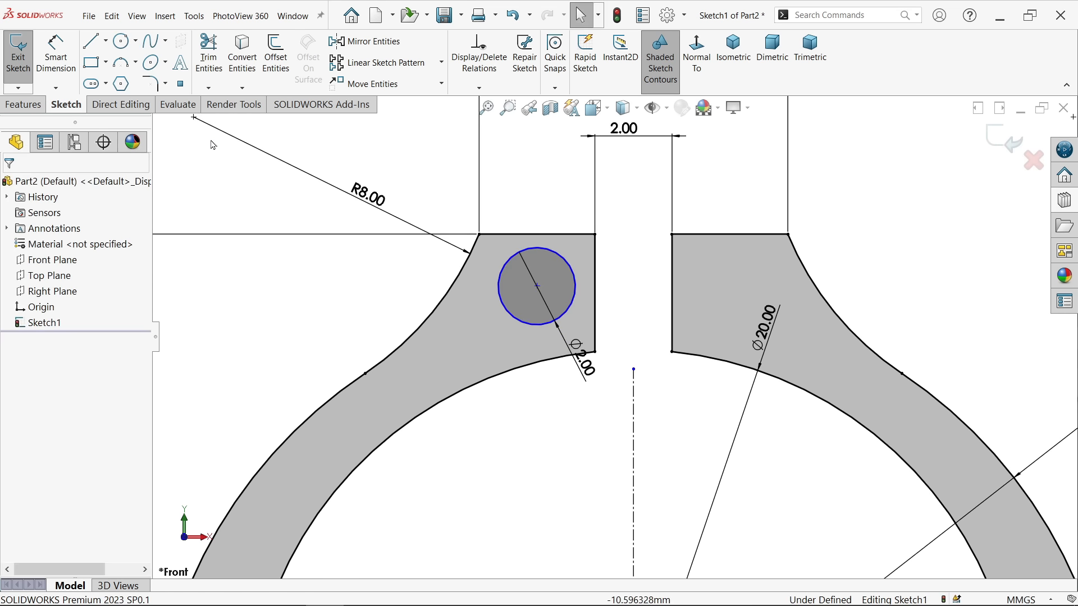
Dimension the distance from the left lug circle's centre to the lug's inner vertical edge as 1.5 mm
{"action": "left_click", "coordinate": [56, 55]}
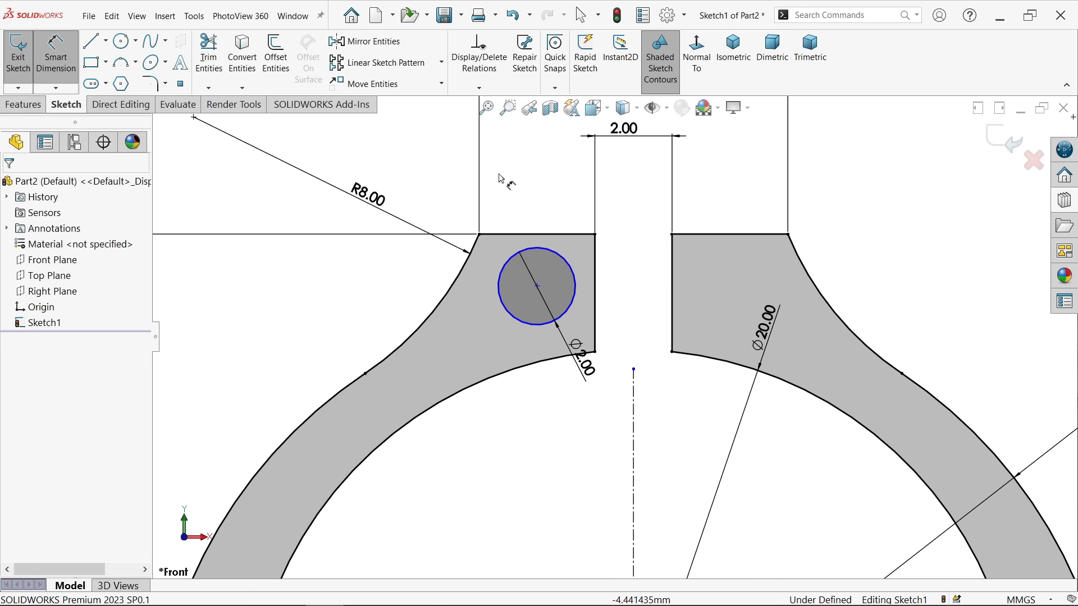
{"action": "left_click", "coordinate": [537, 286]}
{"action": "left_click", "coordinate": [595, 306]}
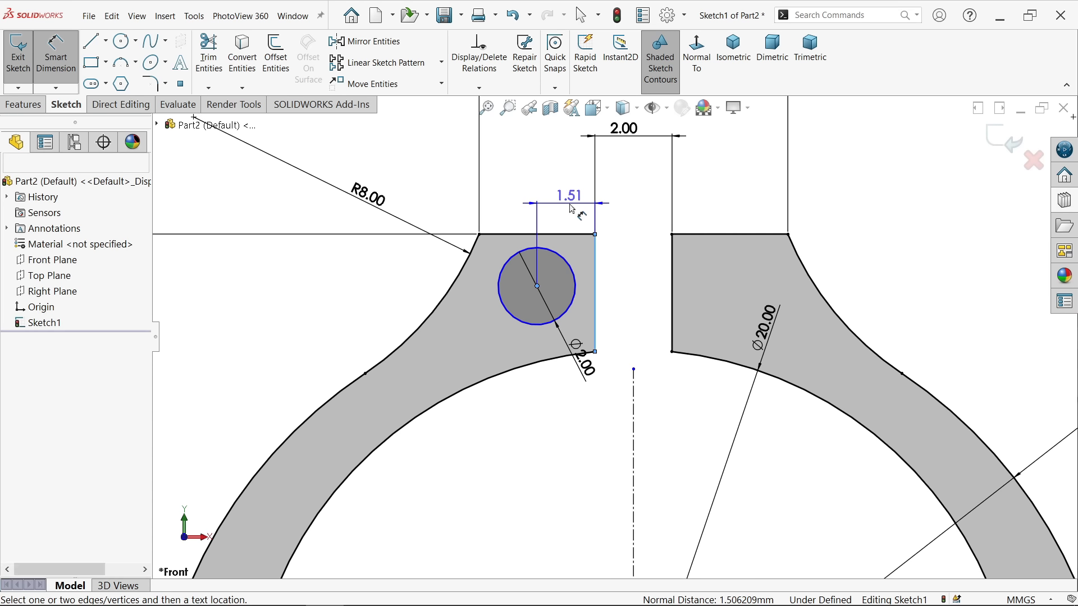
{"action": "left_click", "coordinate": [569, 202]}
{"action": "type", "text": "1.5"}
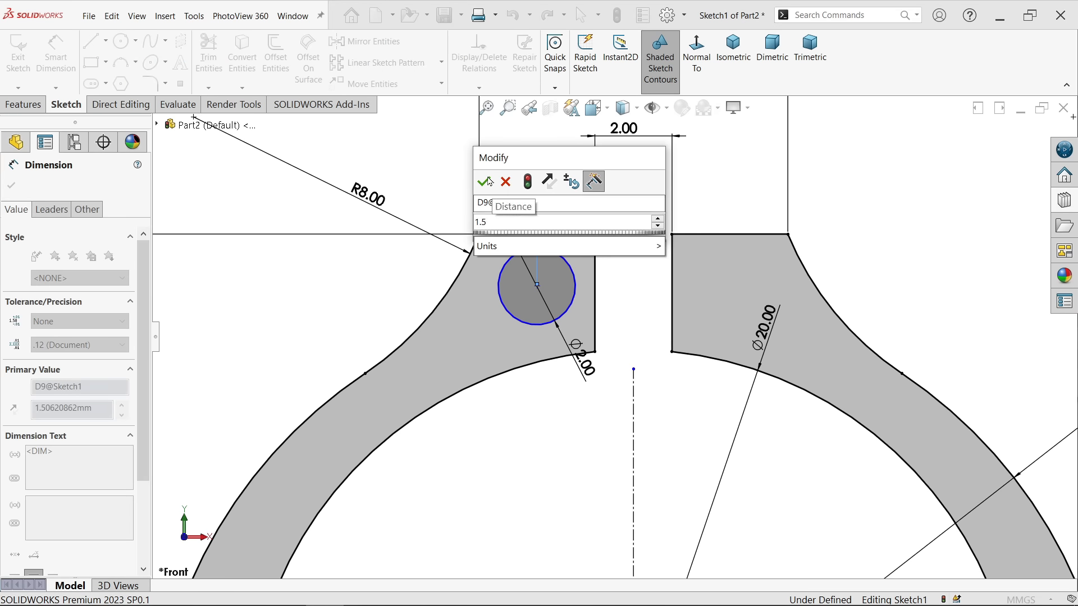
{"action": "key", "text": "Return"}
Dimension the distance from the lug circle's centre to the left lug's top edge as 1.5 mm
{"action": "left_click", "coordinate": [578, 234]}
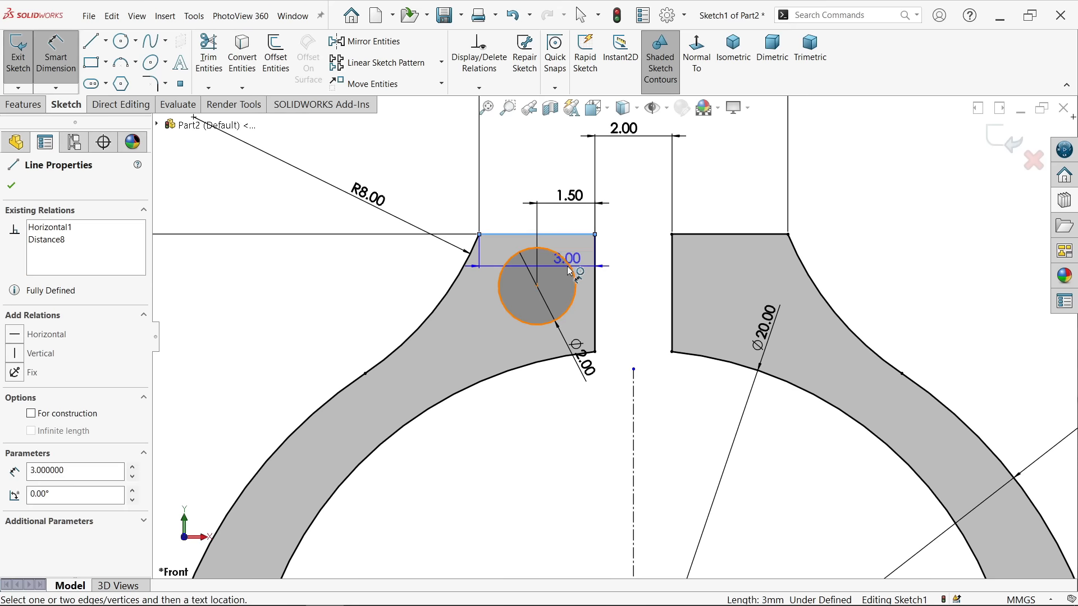
{"action": "left_click", "coordinate": [566, 260]}
{"action": "left_click", "coordinate": [627, 261]}
{"action": "type", "text": "1.5"}
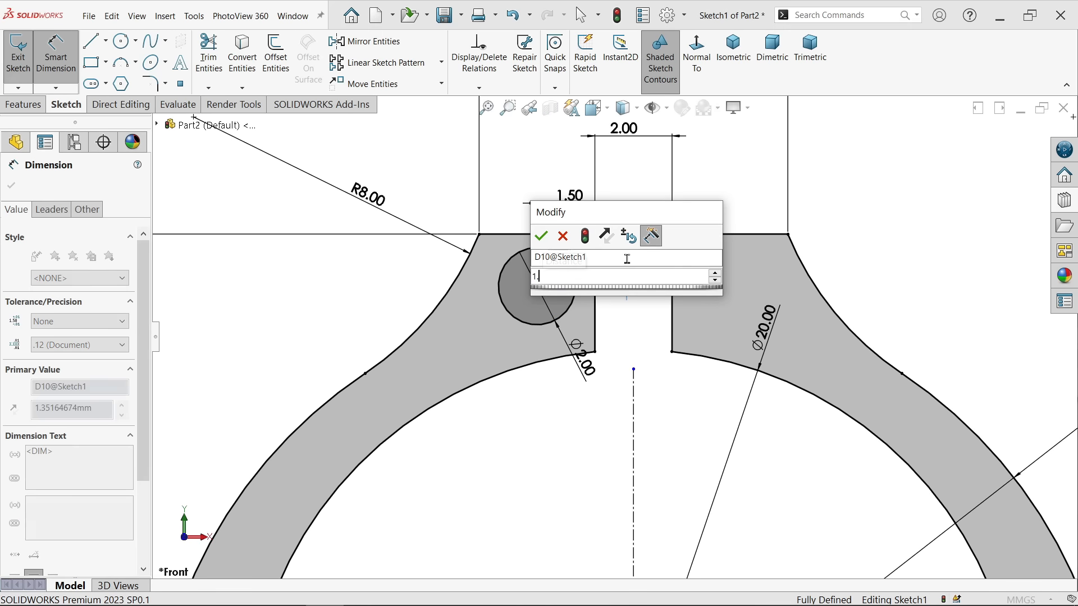
{"action": "left_click", "coordinate": [546, 237]}
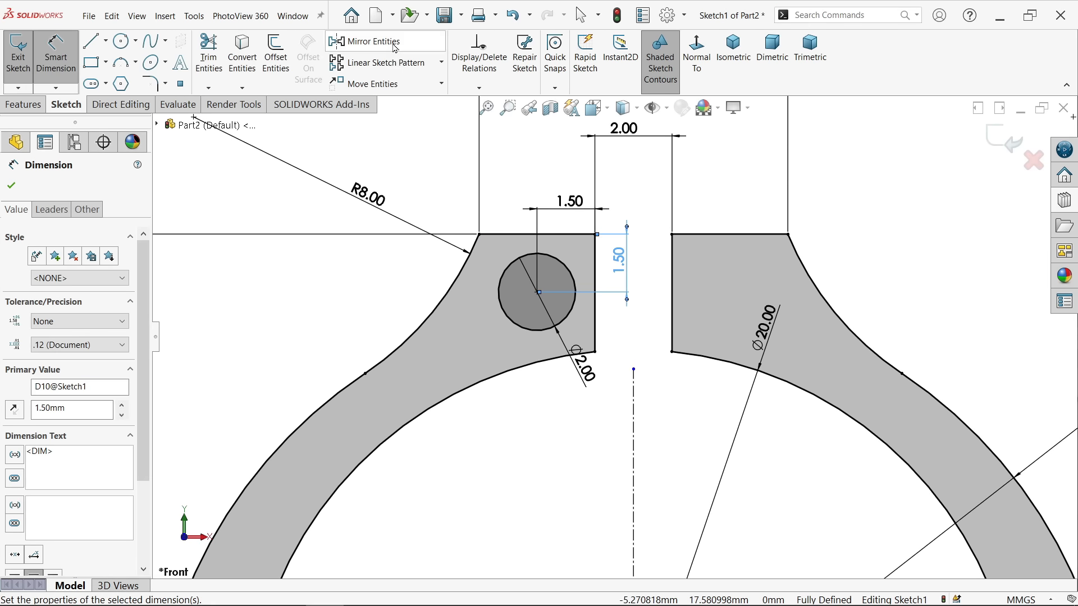
Mirror the left lug's hole circle about the vertical centerline onto the right lug
{"action": "left_click", "coordinate": [365, 41]}
{"action": "left_click", "coordinate": [569, 273]}
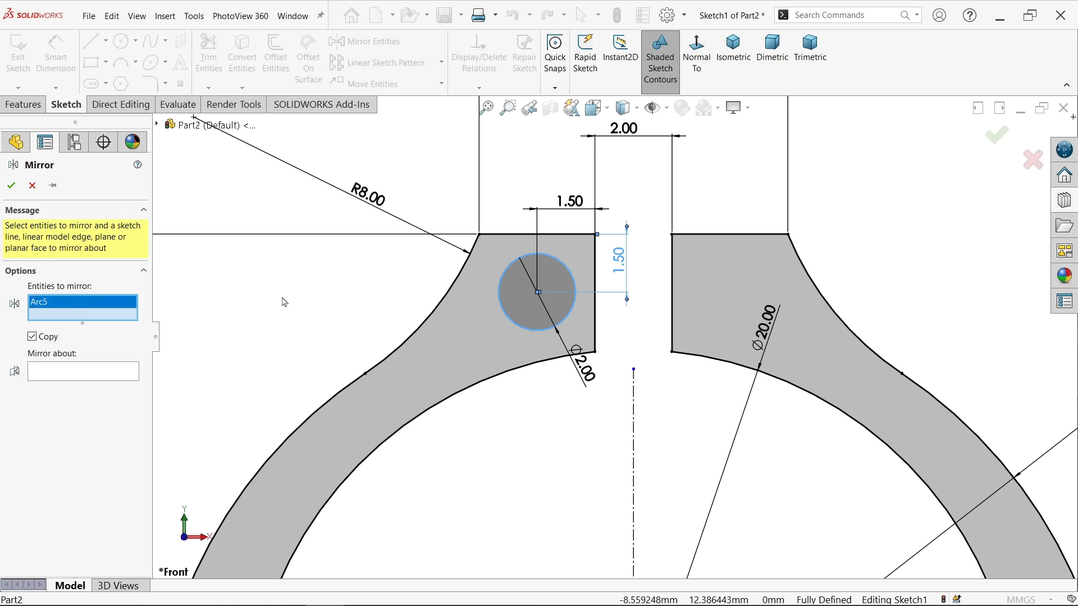
{"action": "left_click", "coordinate": [77, 371]}
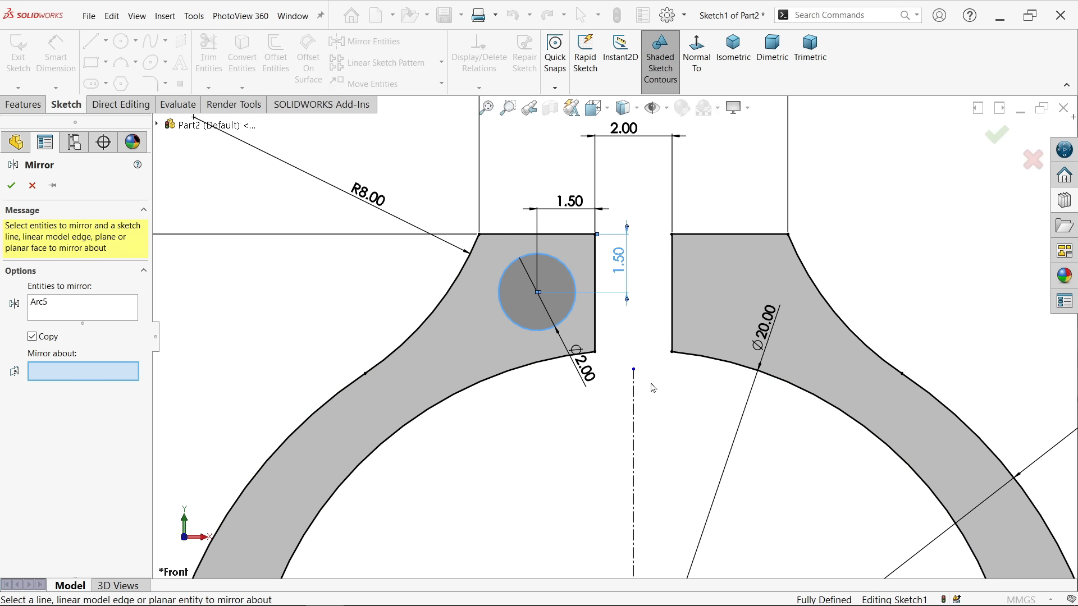
{"action": "left_click", "coordinate": [634, 395]}
{"action": "key", "text": "Return"}
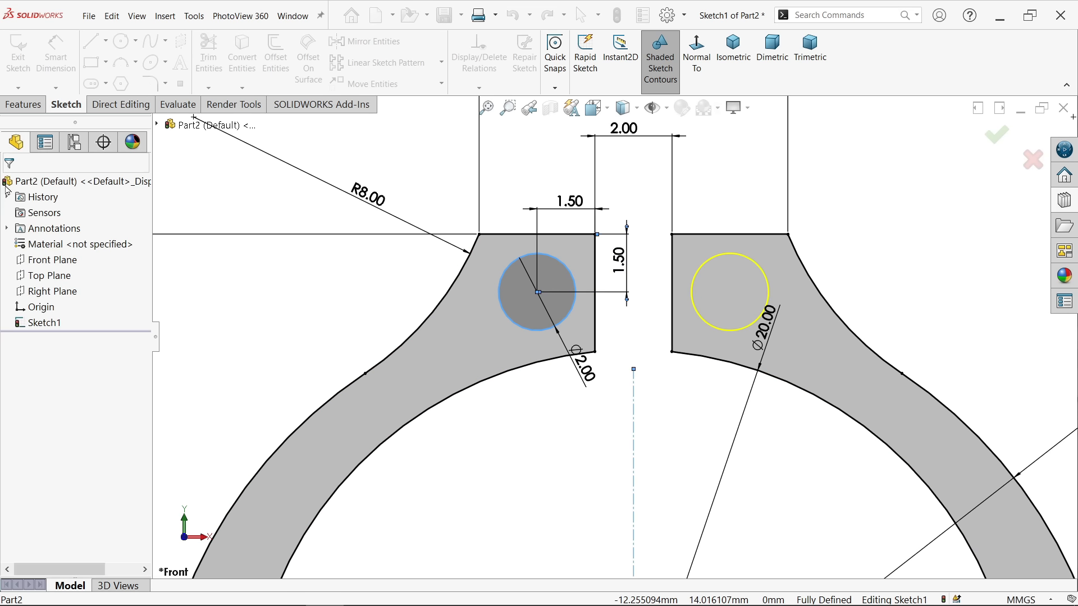
Extrude the retaining ring profile as a blind boss 1 mm thick
{"action": "scroll", "coordinate": [480, 265], "scroll_direction": "up", "scroll_amount": 4}
{"action": "scroll", "coordinate": [664, 319], "scroll_direction": "down", "scroll_amount": 3}
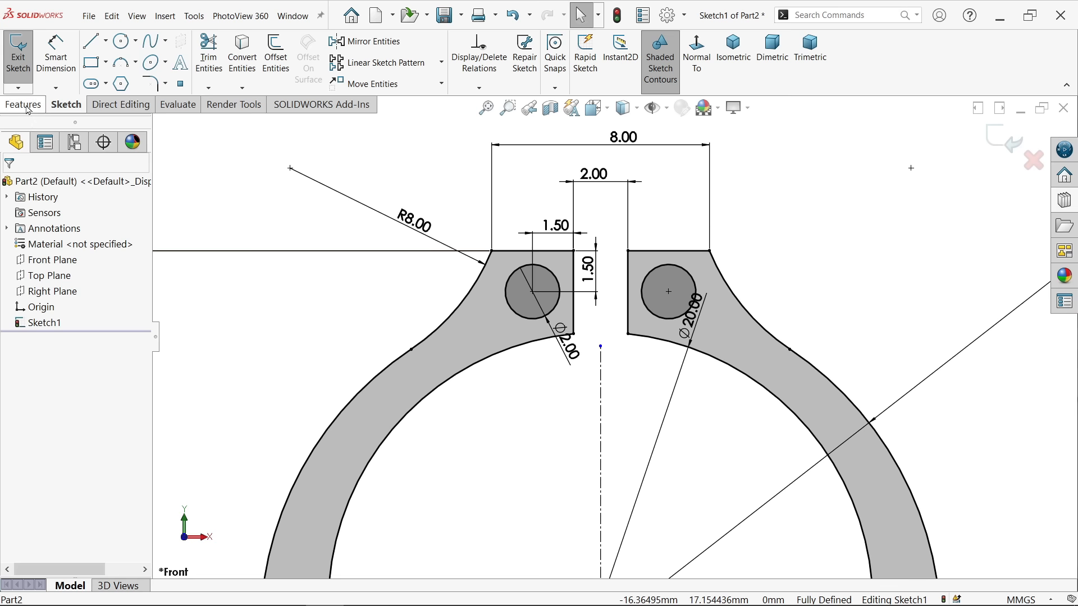
{"action": "scroll", "coordinate": [617, 317], "scroll_direction": "up", "scroll_amount": 5}
{"action": "scroll", "coordinate": [640, 394], "scroll_direction": "down", "scroll_amount": 3}
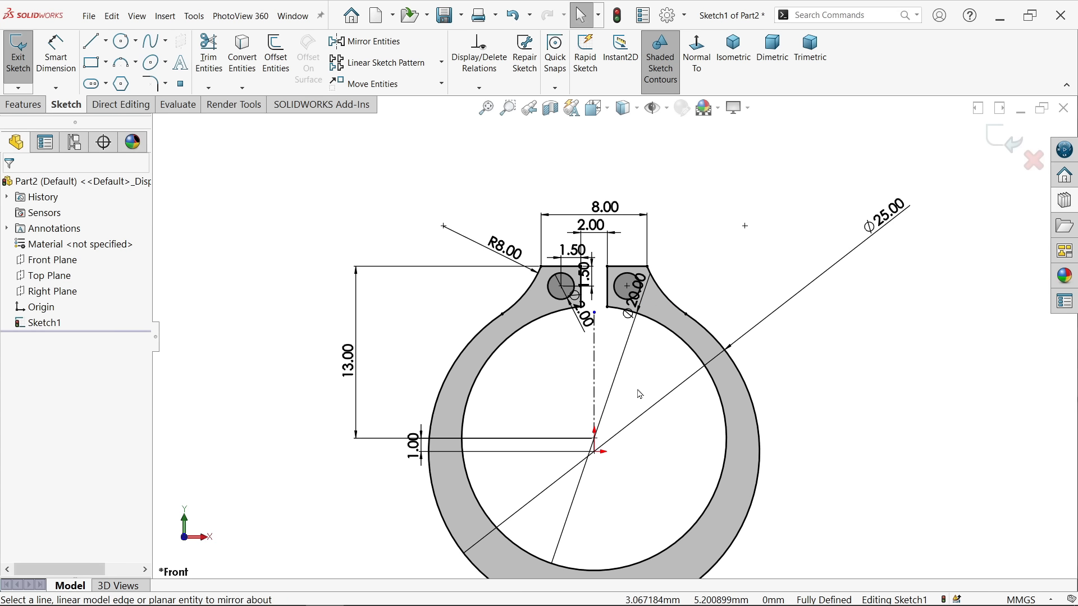
{"action": "scroll", "coordinate": [640, 394], "scroll_direction": "down", "scroll_amount": 1}
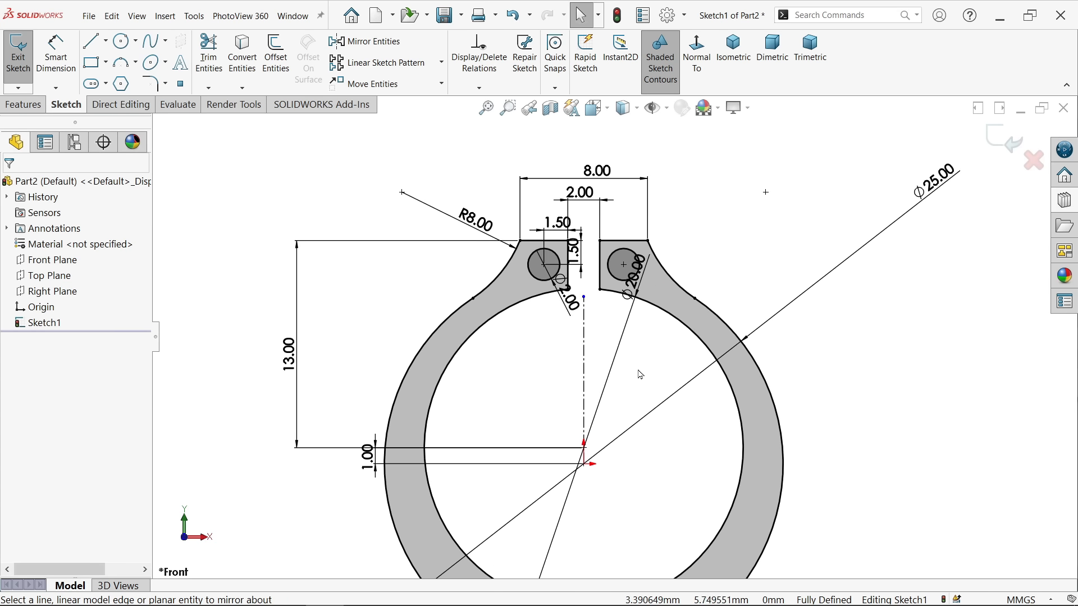
{"action": "left_click", "coordinate": [26, 105]}
{"action": "left_click", "coordinate": [33, 66]}
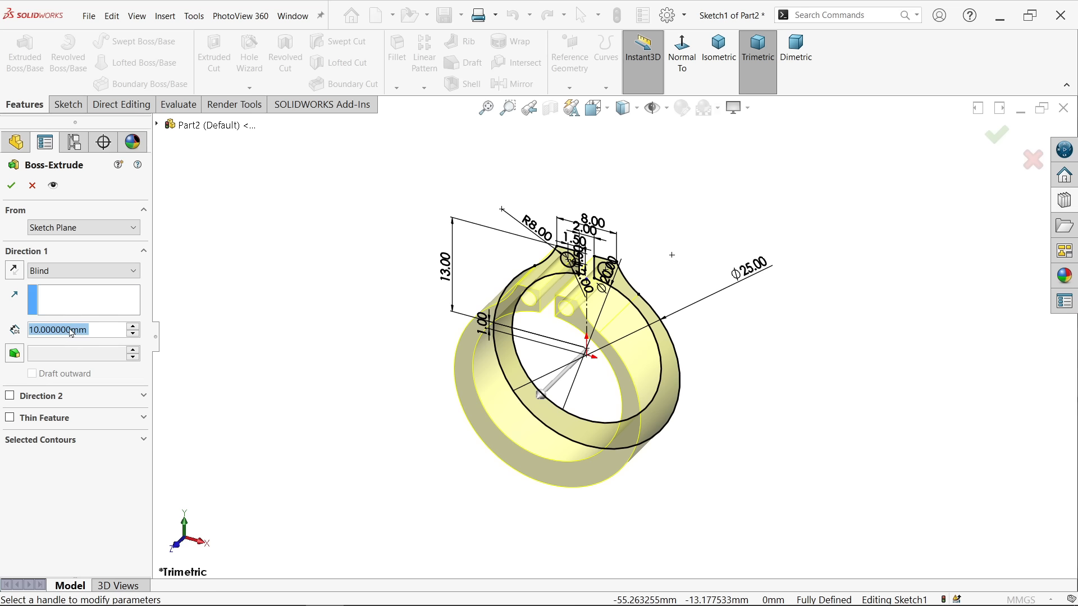
{"action": "type", "text": "1"}
{"action": "key", "text": "Return"}
{"action": "scroll", "coordinate": [477, 314], "scroll_direction": "down", "scroll_amount": 3}
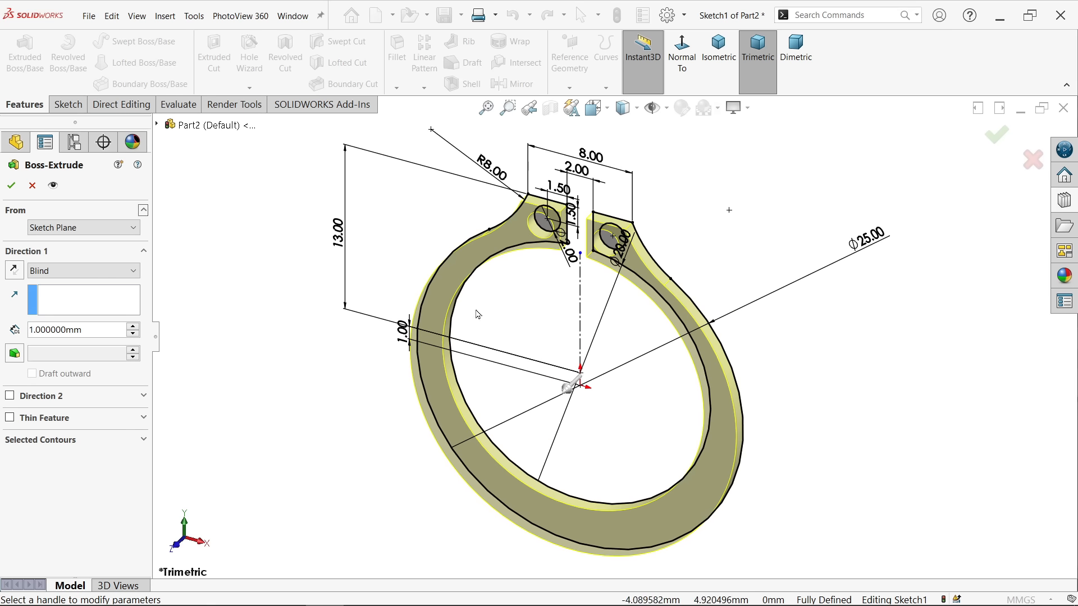
{"action": "left_click", "coordinate": [10, 185]}
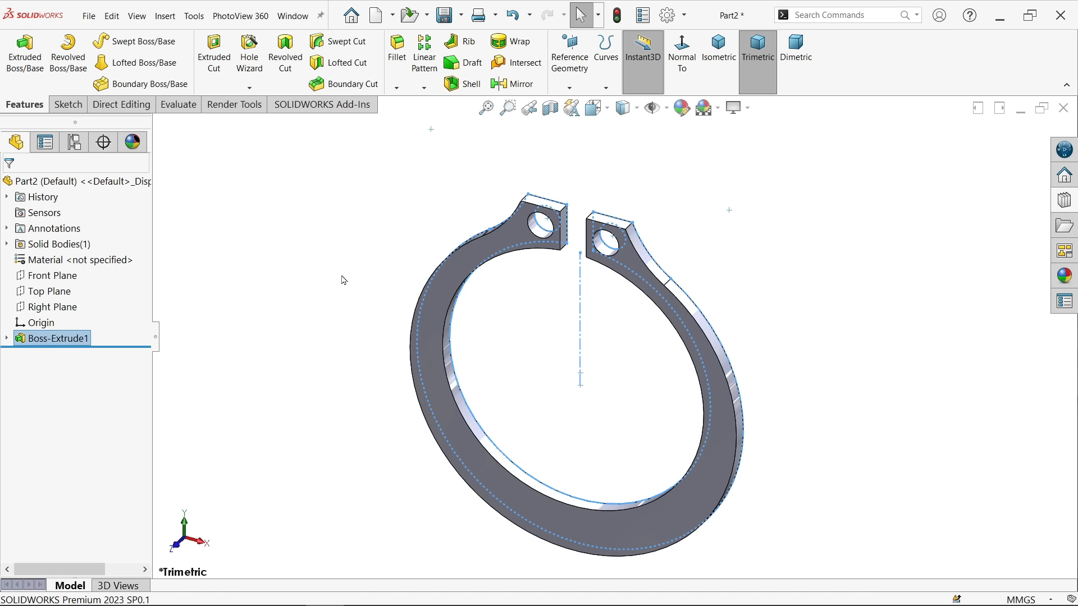
{"action": "left_click", "coordinate": [393, 196]}
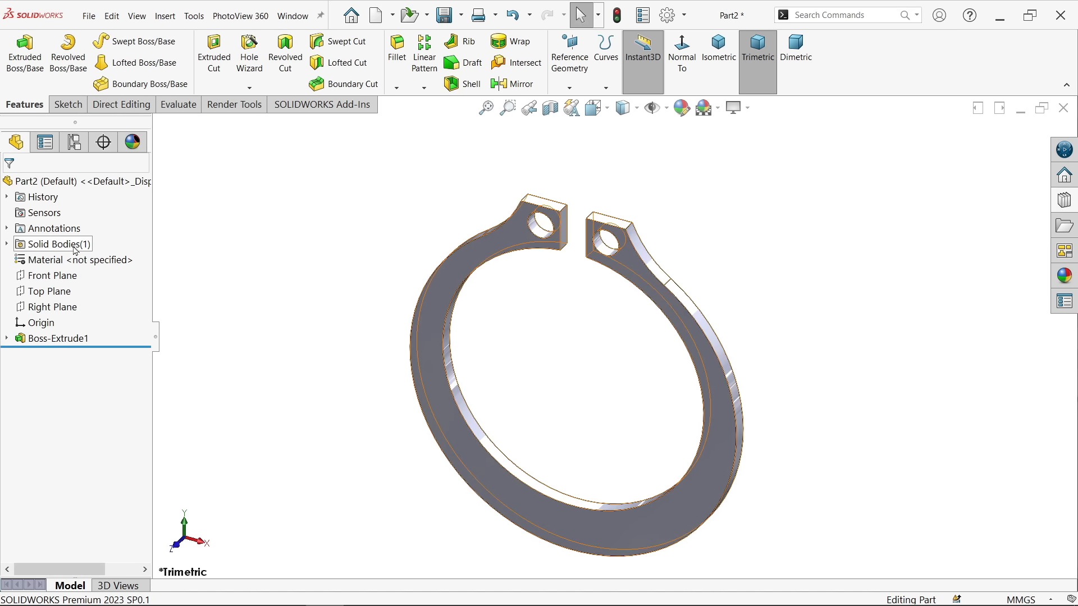
Assign the Alloy Steel material to the retaining ring part
{"action": "right_click", "coordinate": [71, 264]}
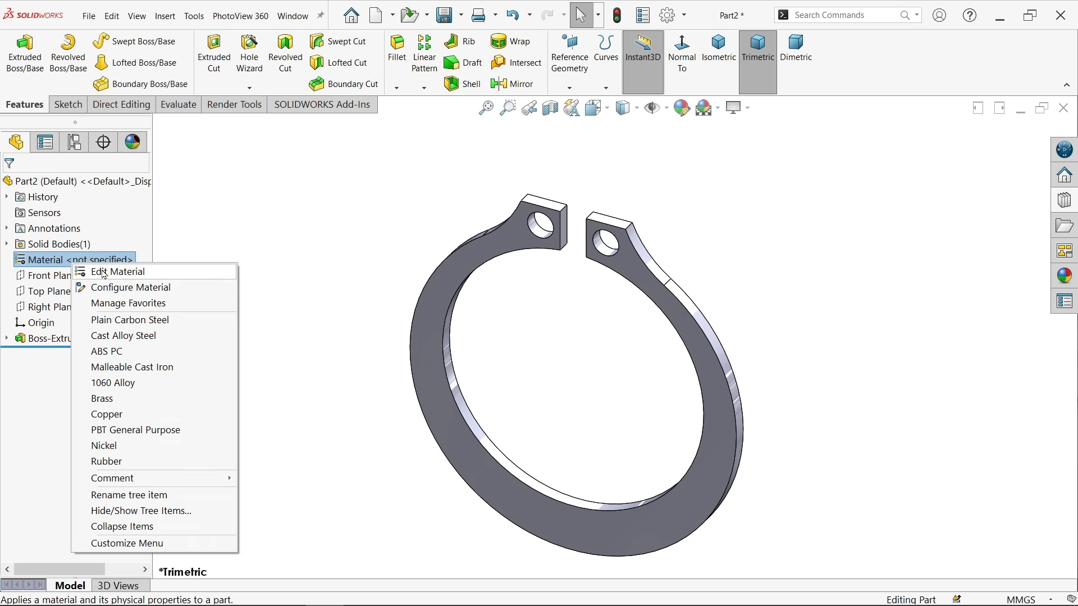
{"action": "left_click", "coordinate": [98, 270]}
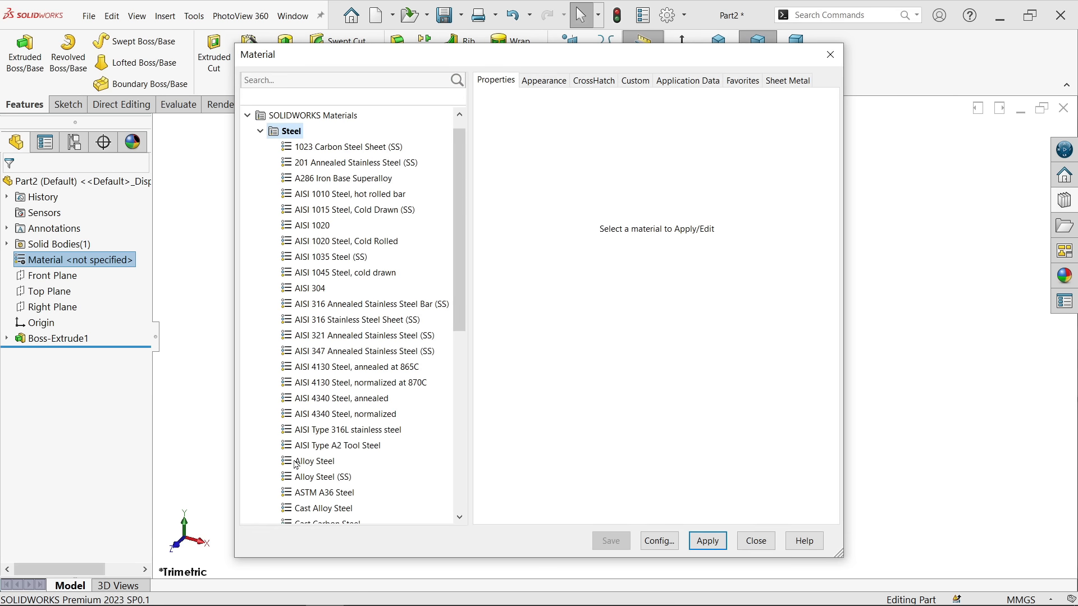
{"action": "left_click", "coordinate": [311, 462]}
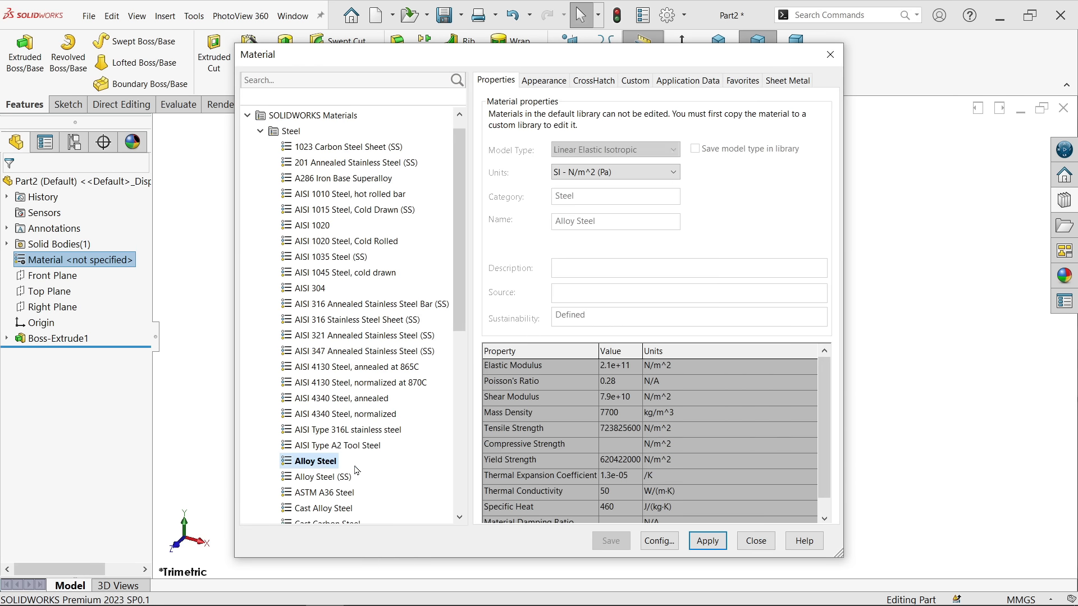
{"action": "left_click", "coordinate": [707, 541]}
{"action": "left_click", "coordinate": [756, 541]}
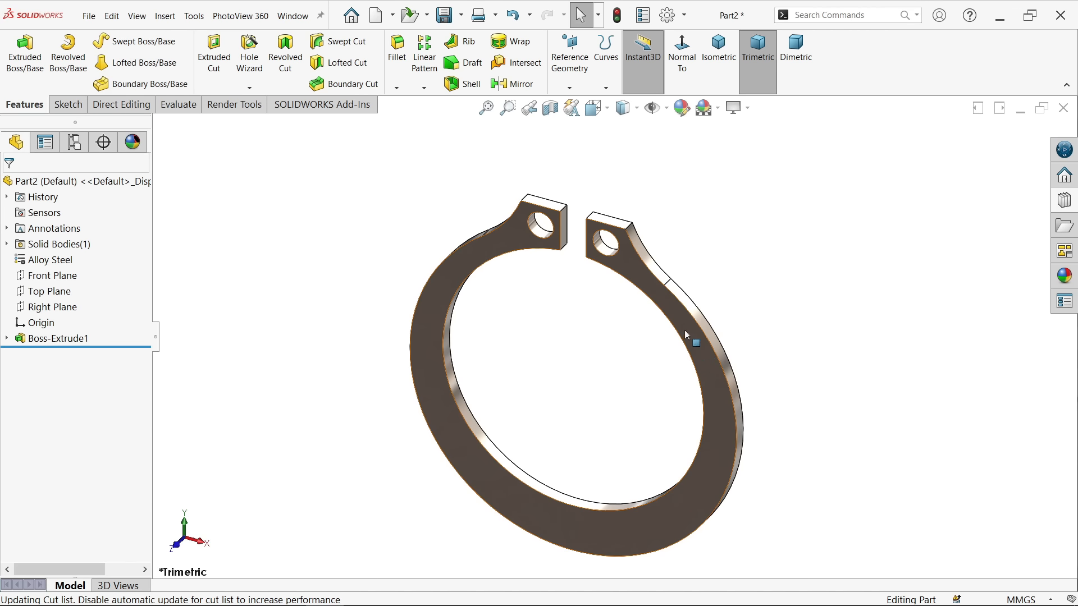
Give the whole retaining ring a bright green colour from the standard swatches and start saving the part
{"action": "left_click", "coordinate": [682, 108]}
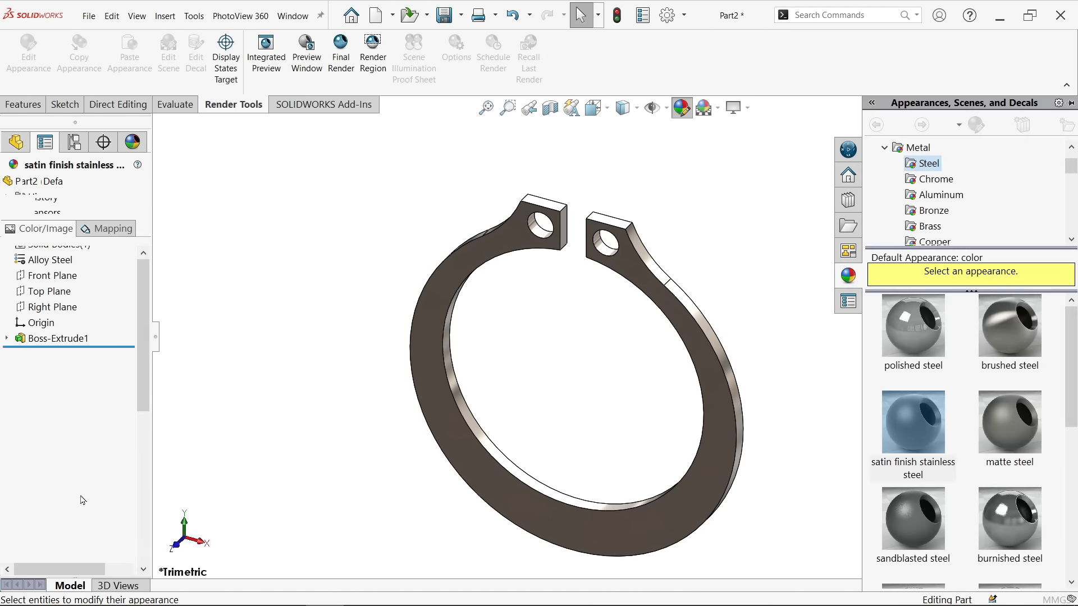
{"action": "left_click", "coordinate": [67, 527]}
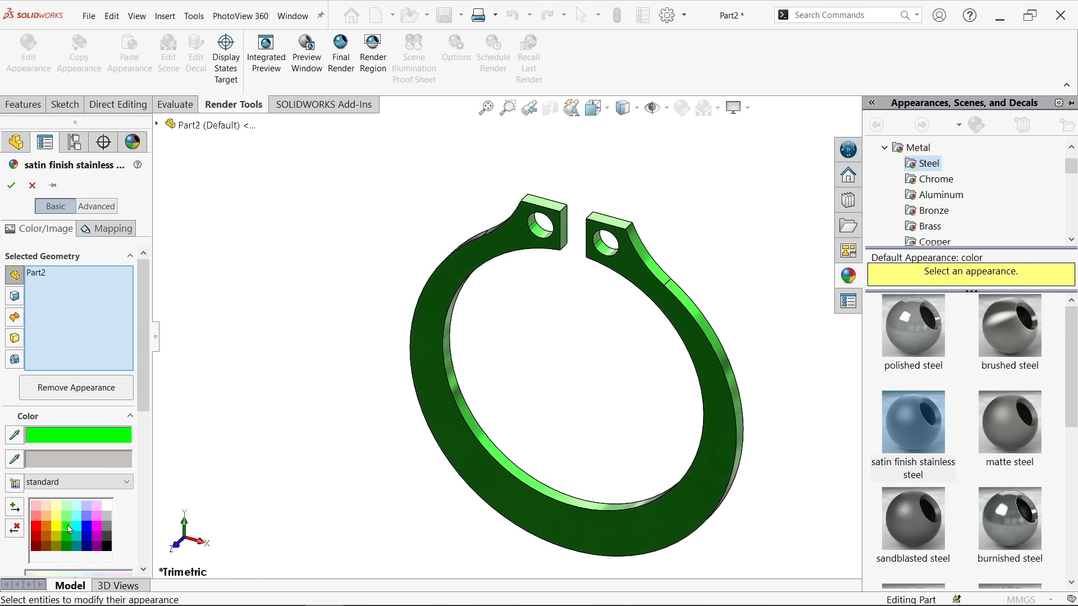
{"action": "left_click", "coordinate": [11, 185]}
{"action": "left_click", "coordinate": [572, 344]}
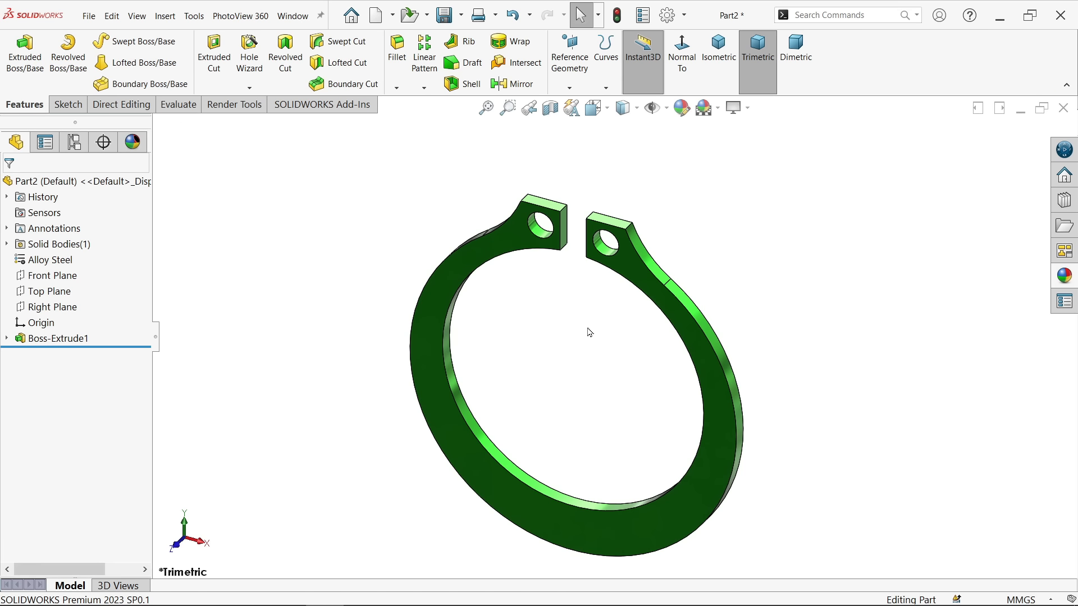
{"action": "left_click", "coordinate": [444, 14]}
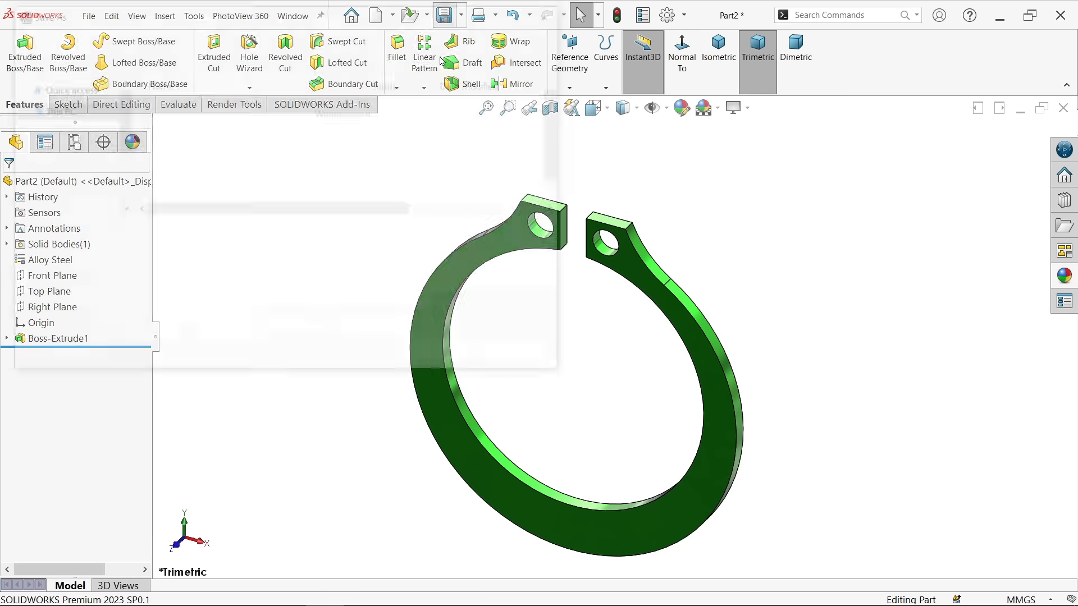
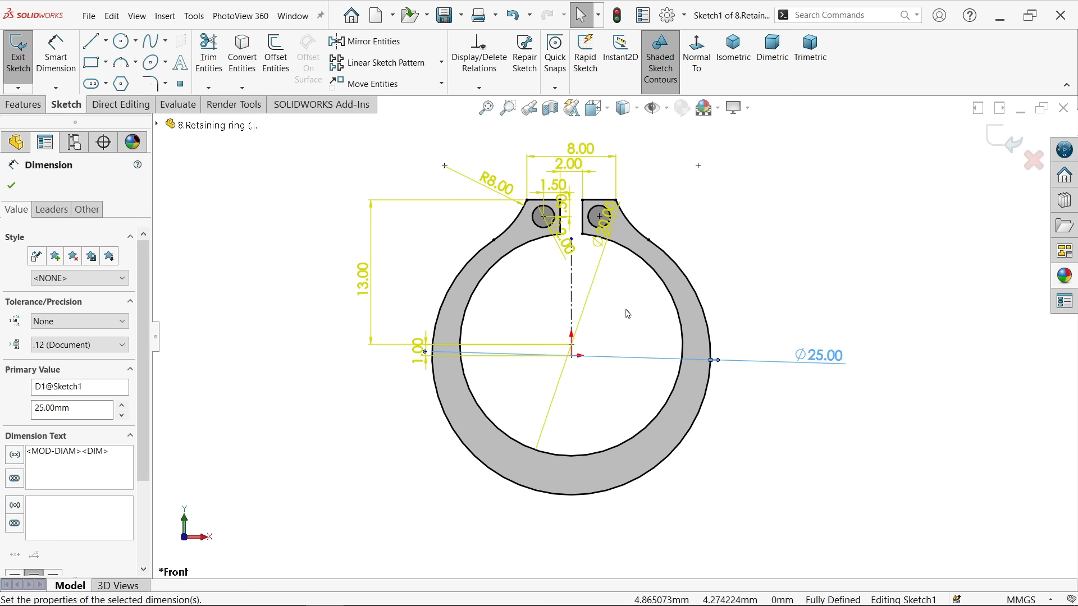
In the ring sketch, set the height from the inner circle's centre to the lug tops to 16 mm
{"action": "scroll", "coordinate": [462, 308], "scroll_direction": "down", "scroll_amount": 2}
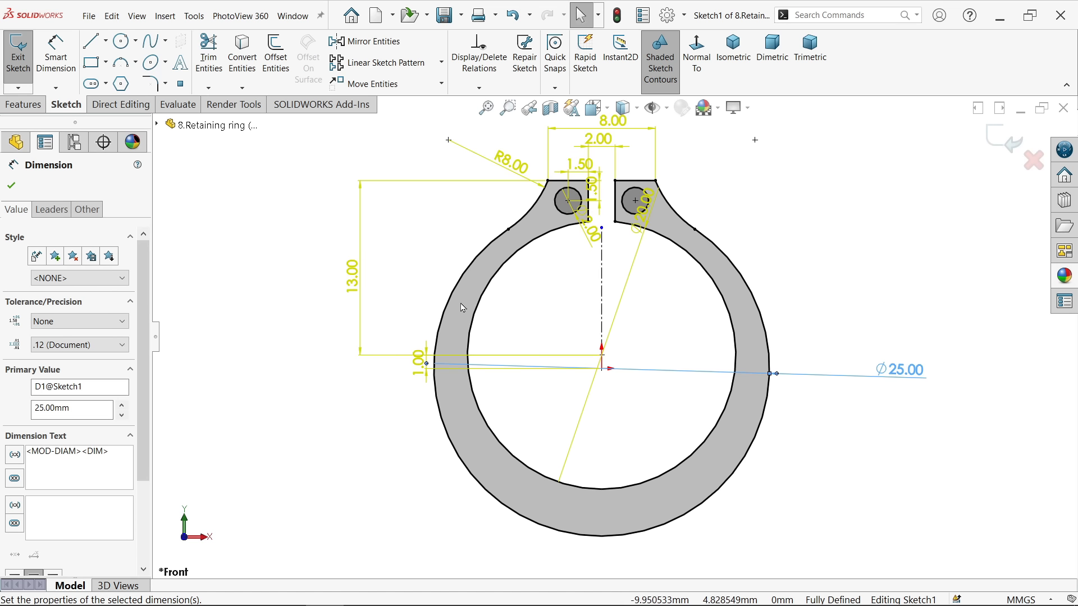
{"action": "double_click", "coordinate": [352, 275]}
{"action": "type", "text": "16"}
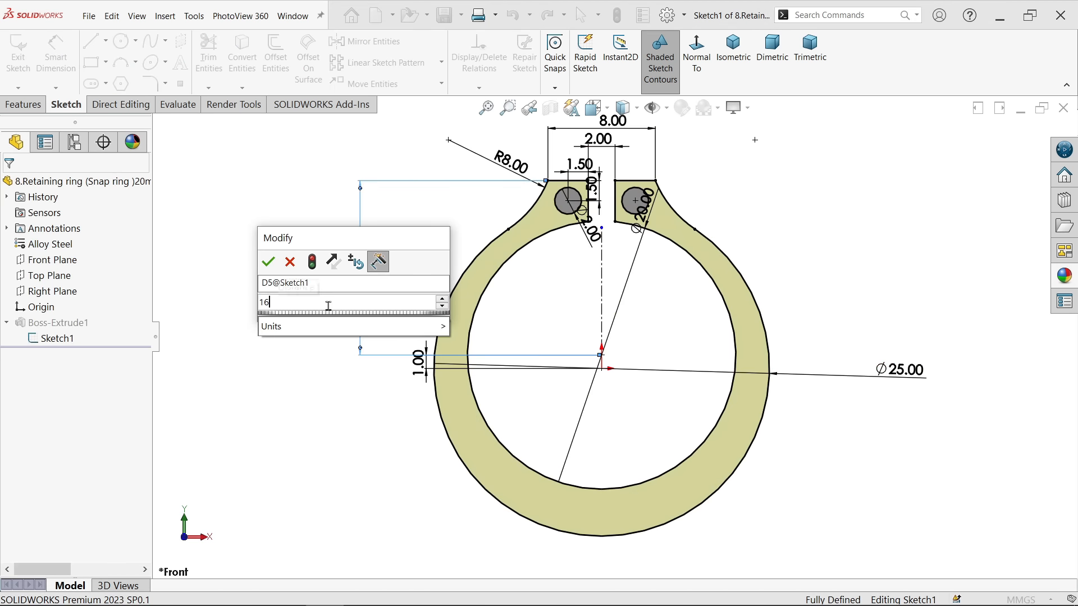
{"action": "left_click", "coordinate": [275, 265]}
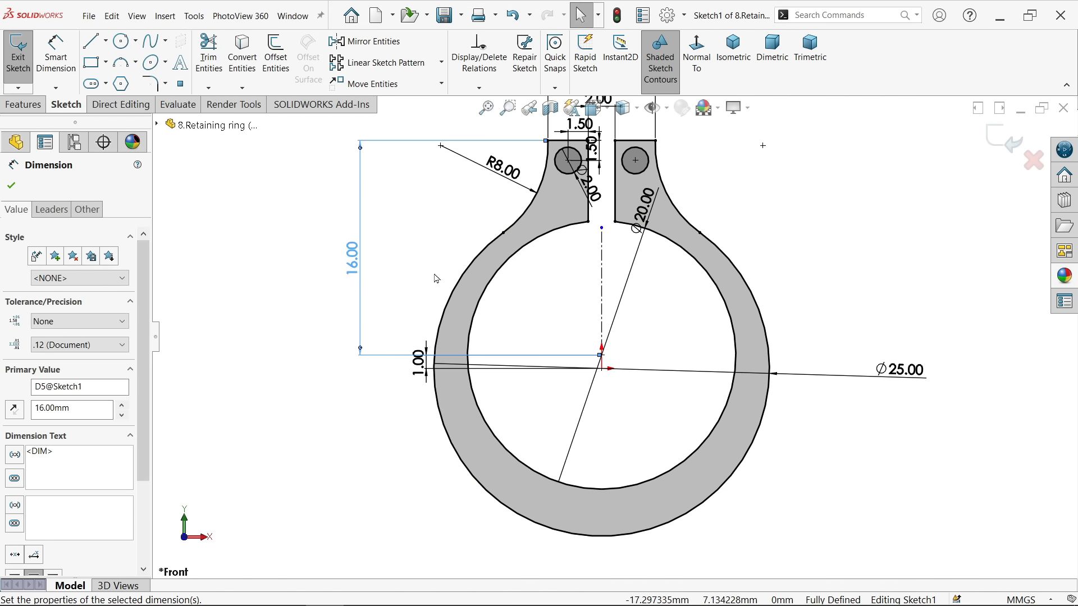
Set the radius of the arc blending the left lug into the ring to 28 mm
{"action": "scroll", "coordinate": [565, 285], "scroll_direction": "up", "scroll_amount": 1}
{"action": "scroll", "coordinate": [564, 185], "scroll_direction": "down", "scroll_amount": 2}
{"action": "double_click", "coordinate": [509, 219]}
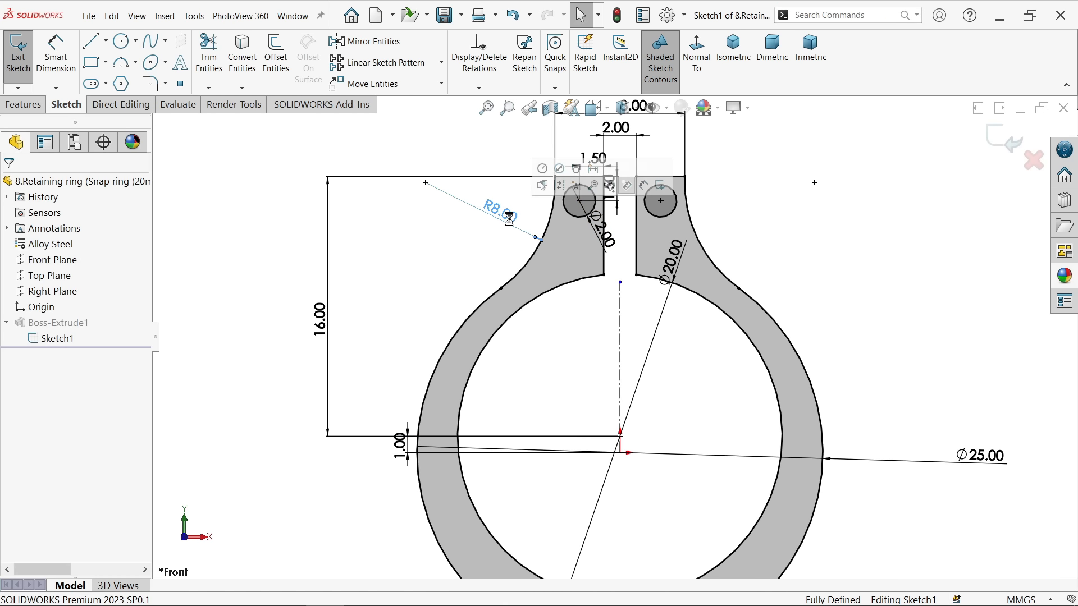
{"action": "type", "text": "8"}
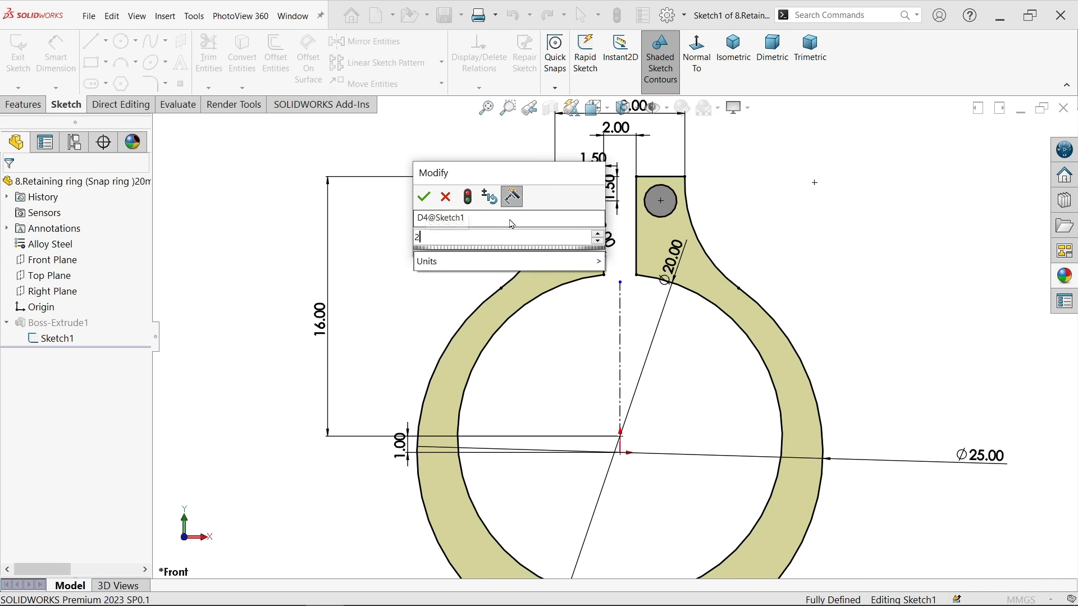
{"action": "left_click", "coordinate": [424, 197]}
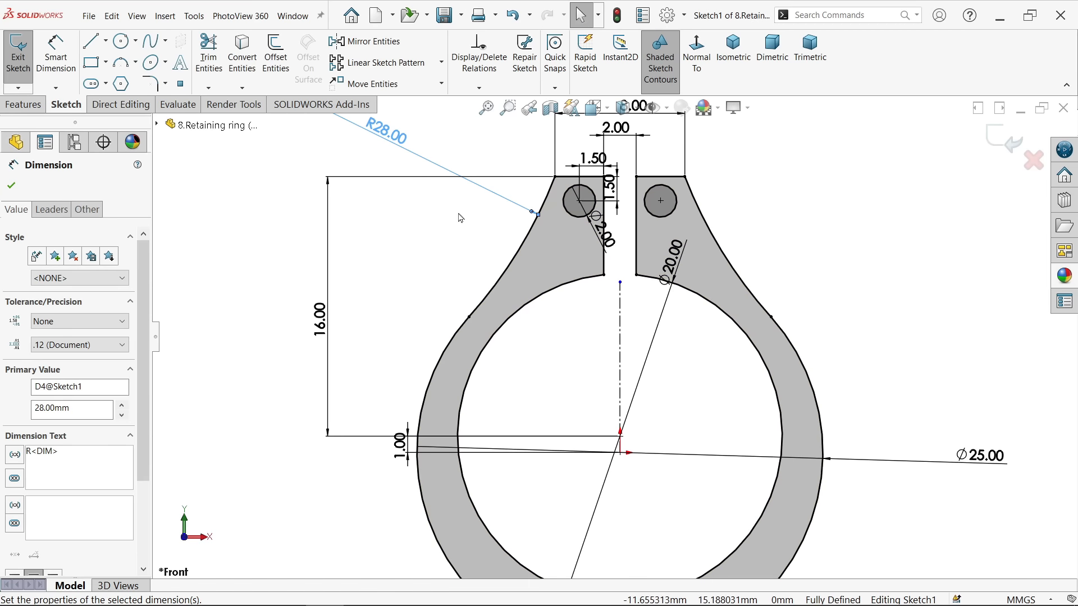
Set the overall width across both lugs' outer top corners to 10 mm
{"action": "scroll", "coordinate": [616, 216], "scroll_direction": "up", "scroll_amount": 1}
{"action": "double_click", "coordinate": [633, 145]}
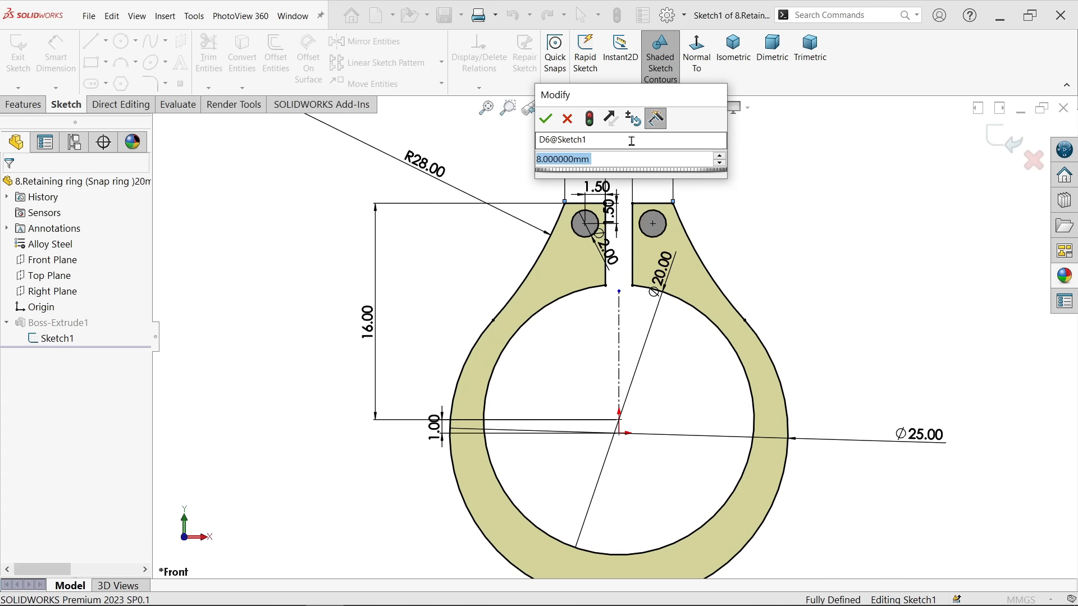
{"action": "type", "text": "10"}
{"action": "left_click", "coordinate": [547, 121]}
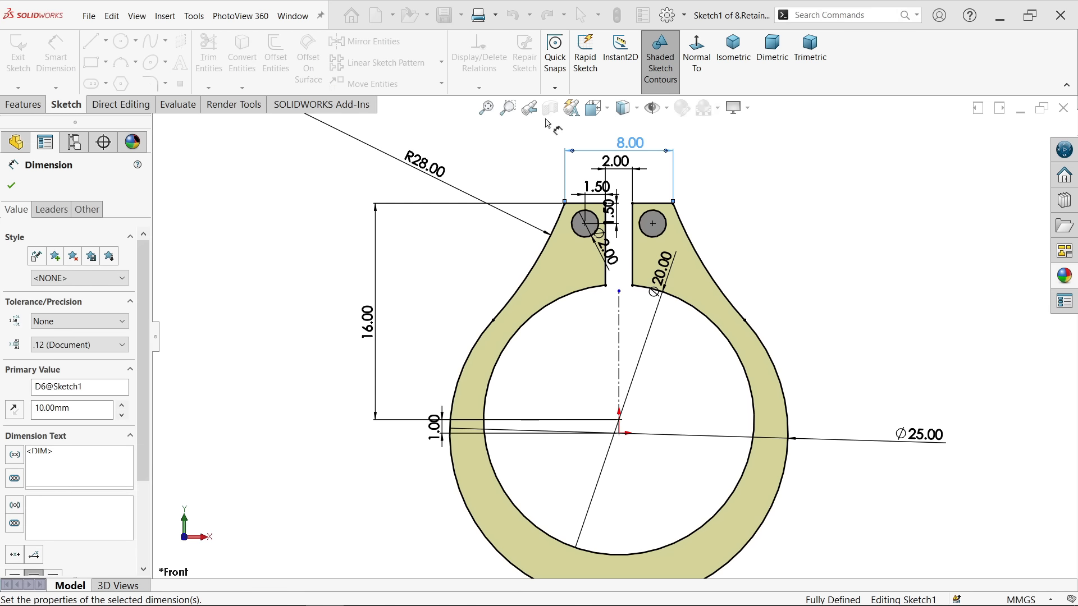
In the ring sketch, set the inner circle's diameter to 25 mm
{"action": "double_click", "coordinate": [652, 279]}
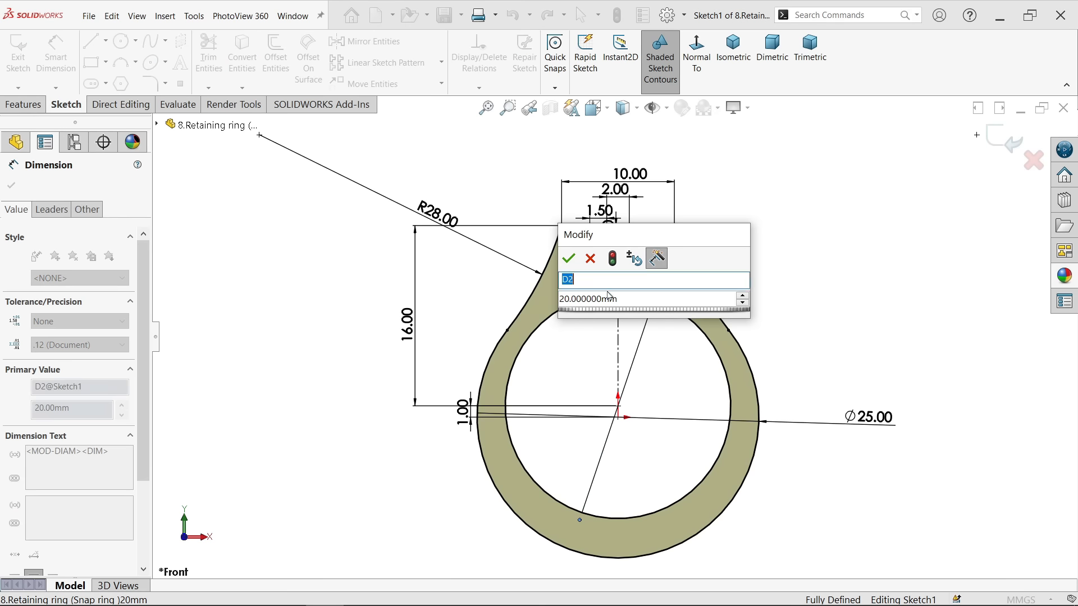
{"action": "left_click", "coordinate": [629, 306]}
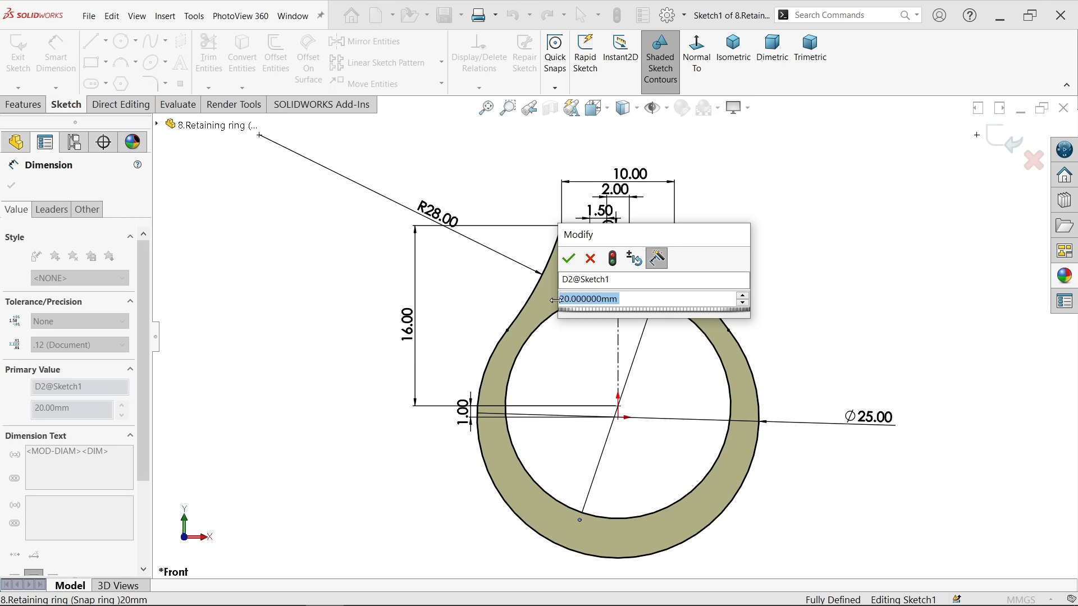
{"action": "type", "text": "25"}
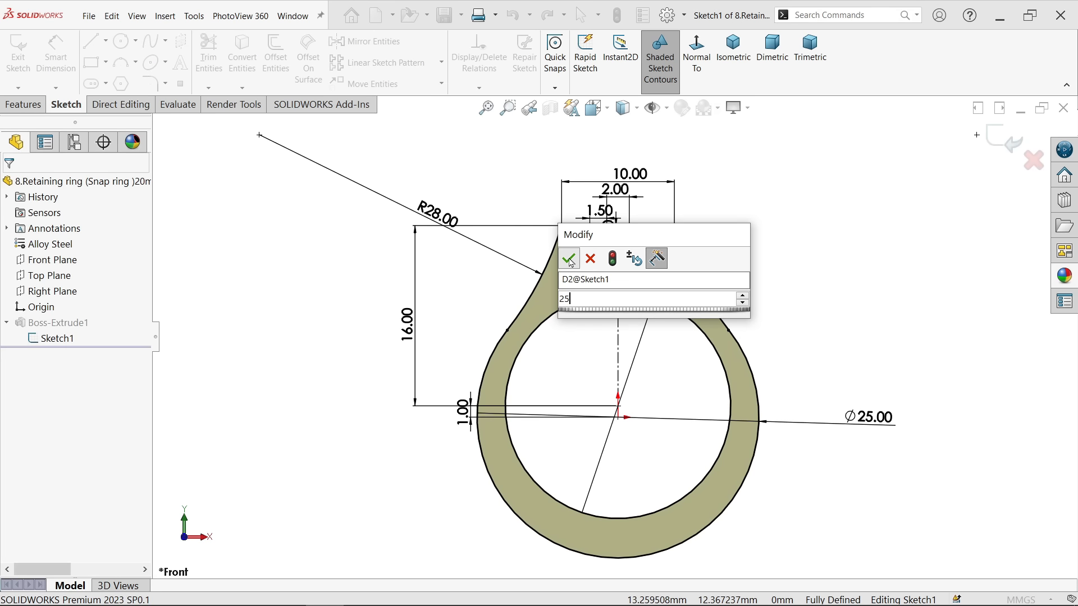
{"action": "left_click", "coordinate": [569, 259]}
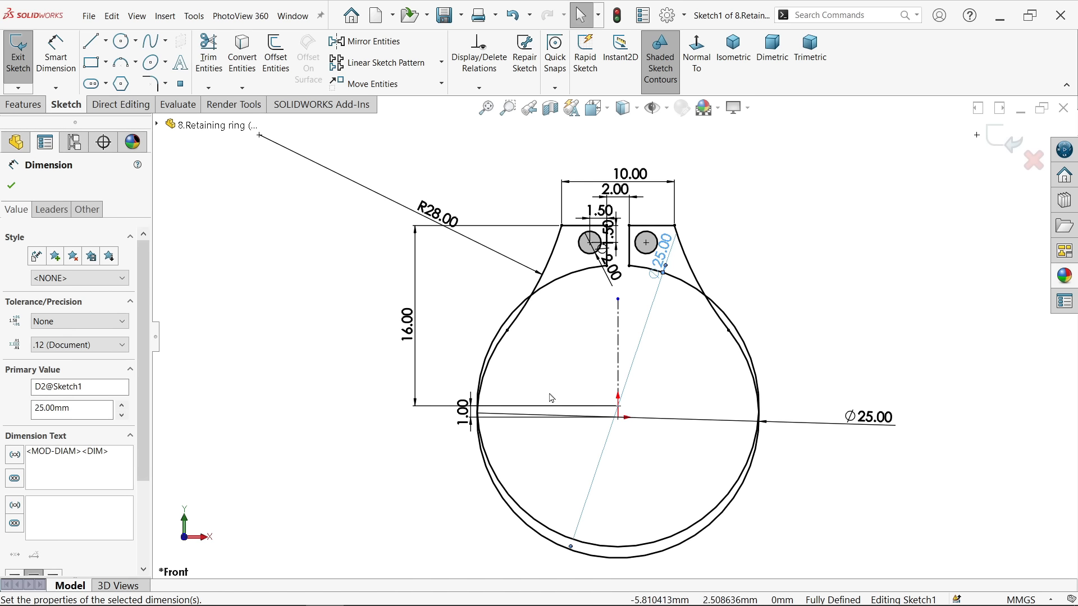
{"action": "scroll", "coordinate": [613, 279], "scroll_direction": "up", "scroll_amount": 3}
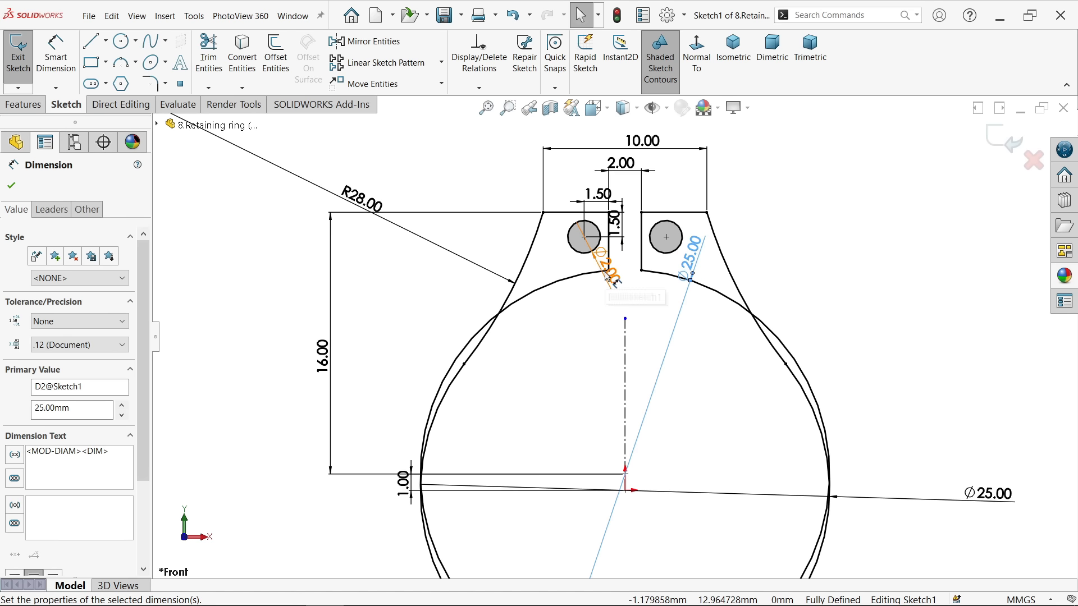
{"action": "scroll", "coordinate": [504, 351], "scroll_direction": "down", "scroll_amount": 2}
{"action": "scroll", "coordinate": [503, 351], "scroll_direction": "down", "scroll_amount": 1}
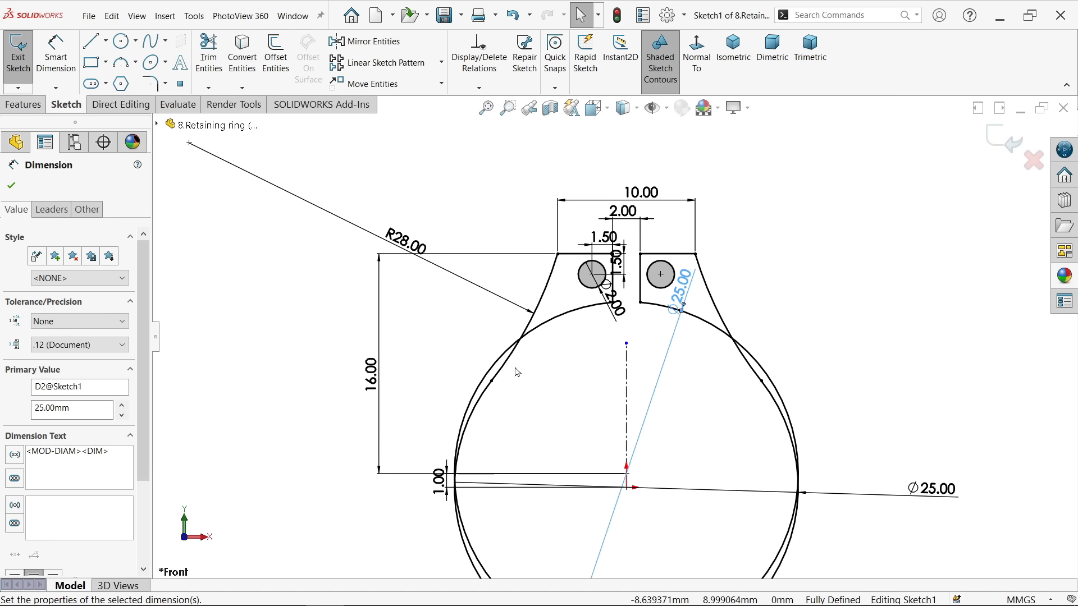
{"action": "scroll", "coordinate": [573, 387], "scroll_direction": "down", "scroll_amount": 2}
{"action": "scroll", "coordinate": [589, 416], "scroll_direction": "up", "scroll_amount": 1}
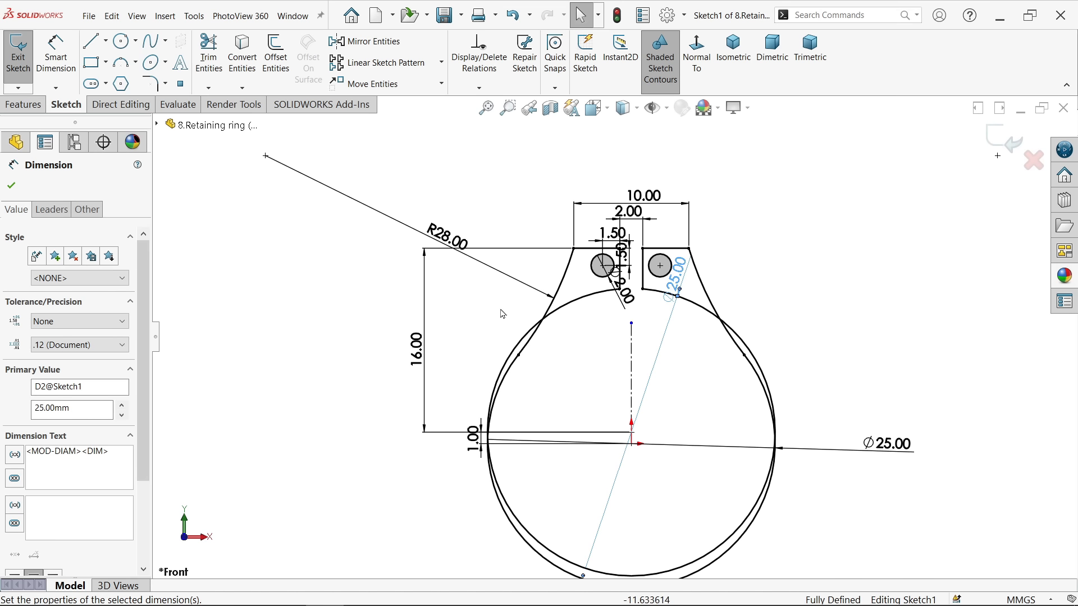
Set the ring's outer circle diameter to 30 mm and exit the sketch to rebuild the part
{"action": "double_click", "coordinate": [888, 444]}
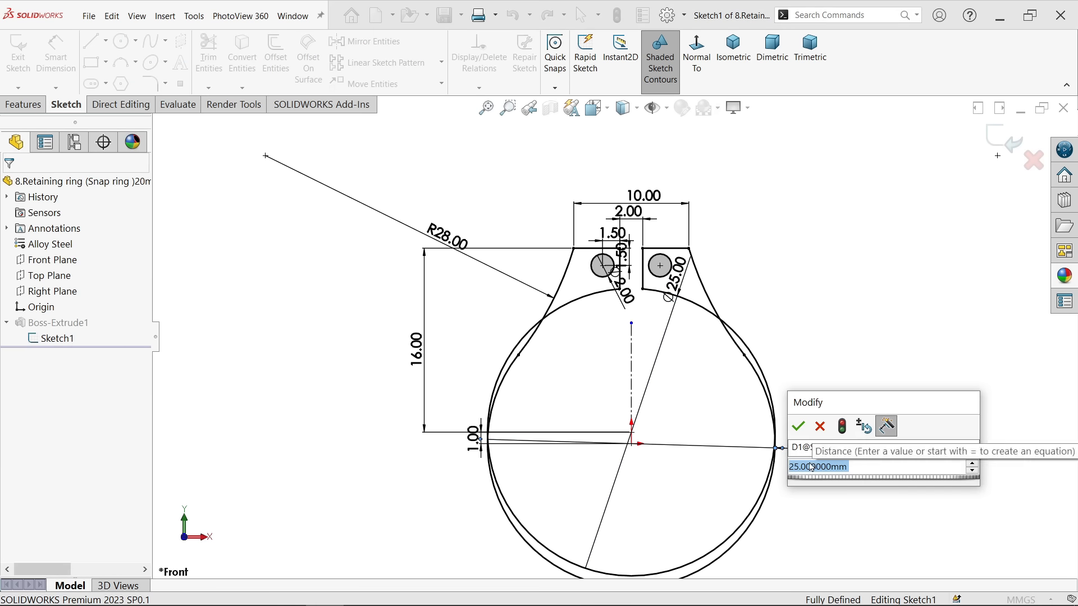
{"action": "type", "text": "30"}
{"action": "left_click", "coordinate": [799, 427]}
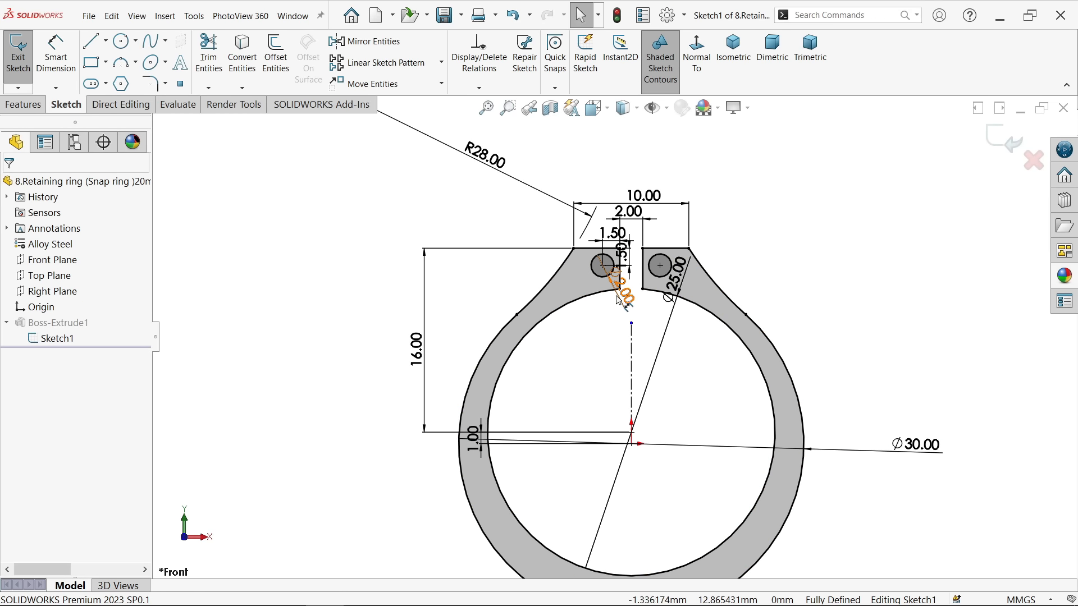
{"action": "scroll", "coordinate": [613, 245], "scroll_direction": "down", "scroll_amount": 4}
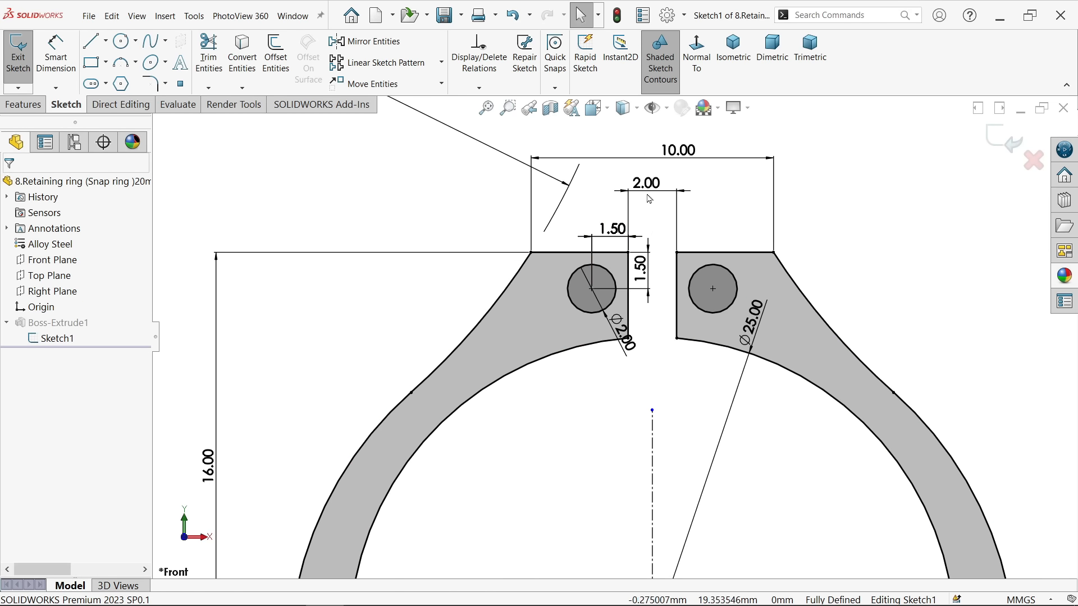
{"action": "scroll", "coordinate": [614, 236], "scroll_direction": "up", "scroll_amount": 3}
{"action": "scroll", "coordinate": [584, 348], "scroll_direction": "up", "scroll_amount": 3}
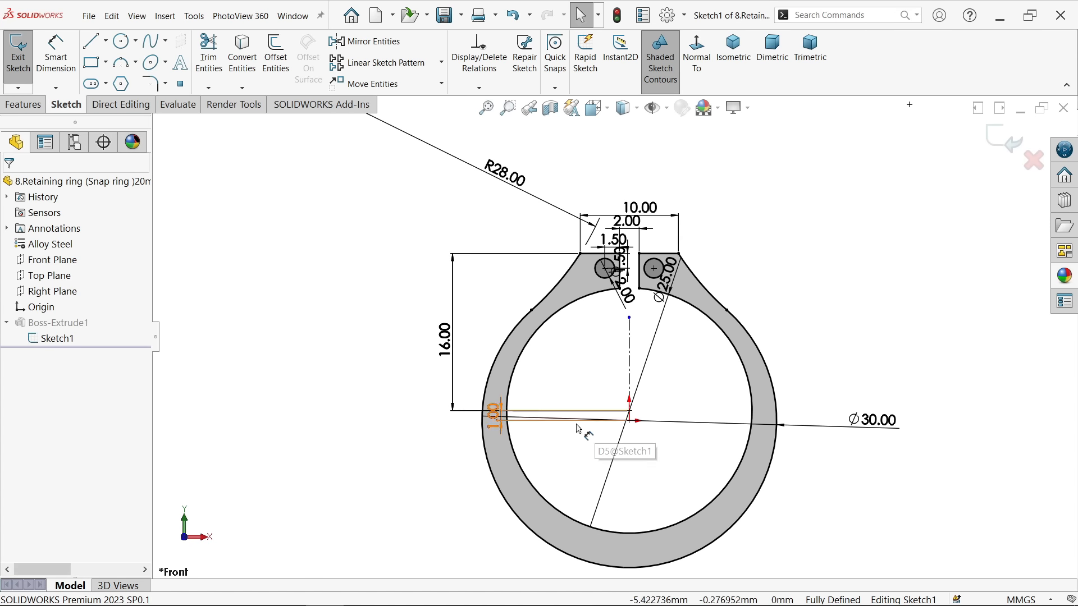
{"action": "left_click", "coordinate": [1003, 141]}
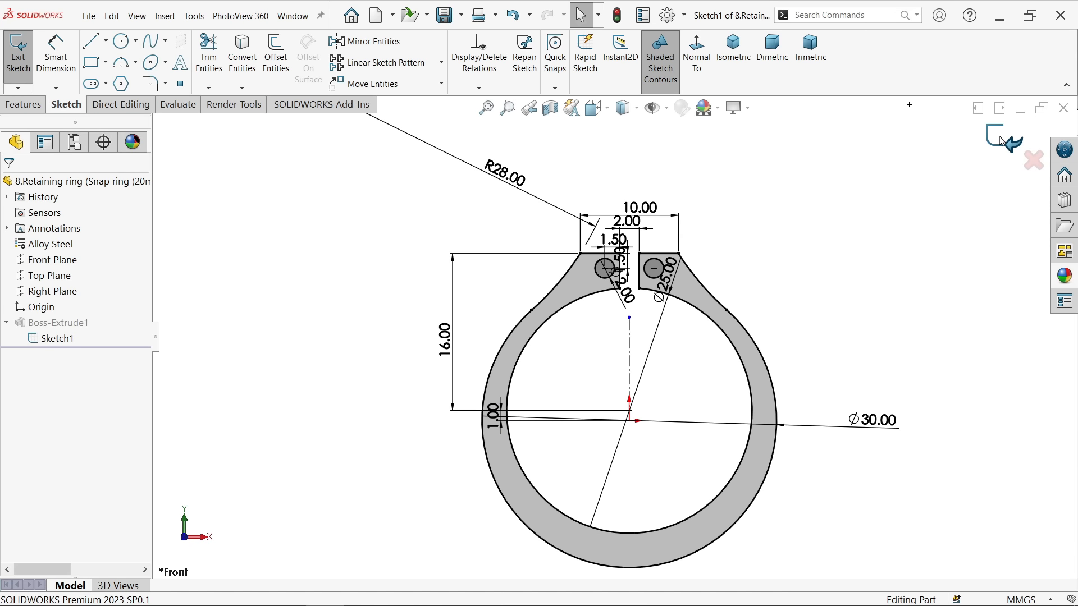
Save the resized ring as a separate part named "9.Retaining ring (Snap ring ) 25mm" and show it in isometric view
{"action": "mouse_move", "coordinate": [807, 243]}
{"action": "middle_mouse_down"}
{"action": "mouse_move", "coordinate": [760, 311]}
{"action": "mouse_move", "coordinate": [714, 325]}
{"action": "mouse_move", "coordinate": [801, 317]}
{"action": "middle_mouse_up"}
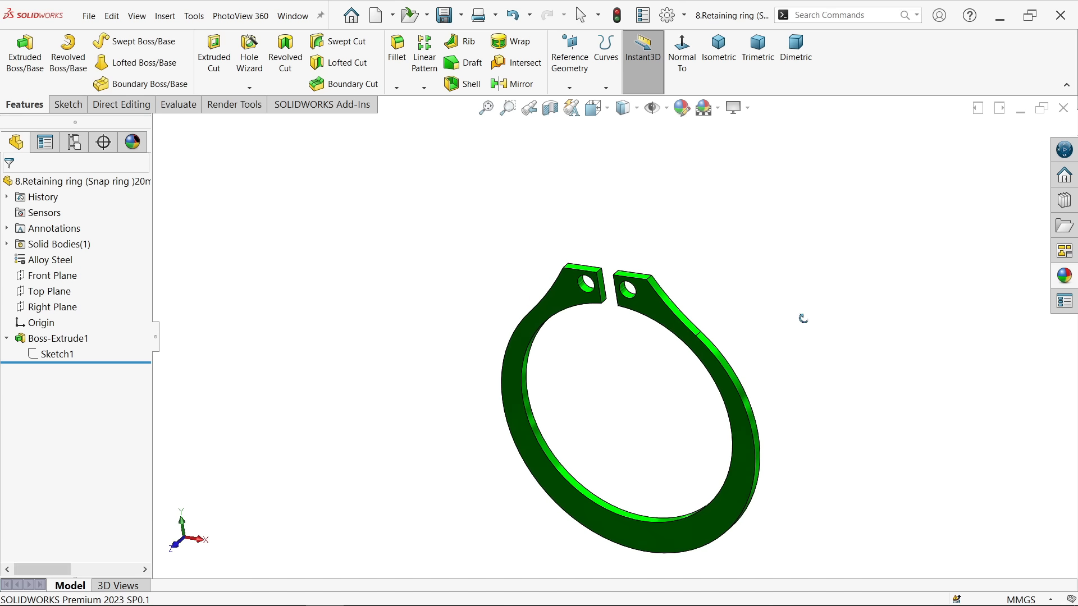
{"action": "left_click", "coordinate": [460, 15]}
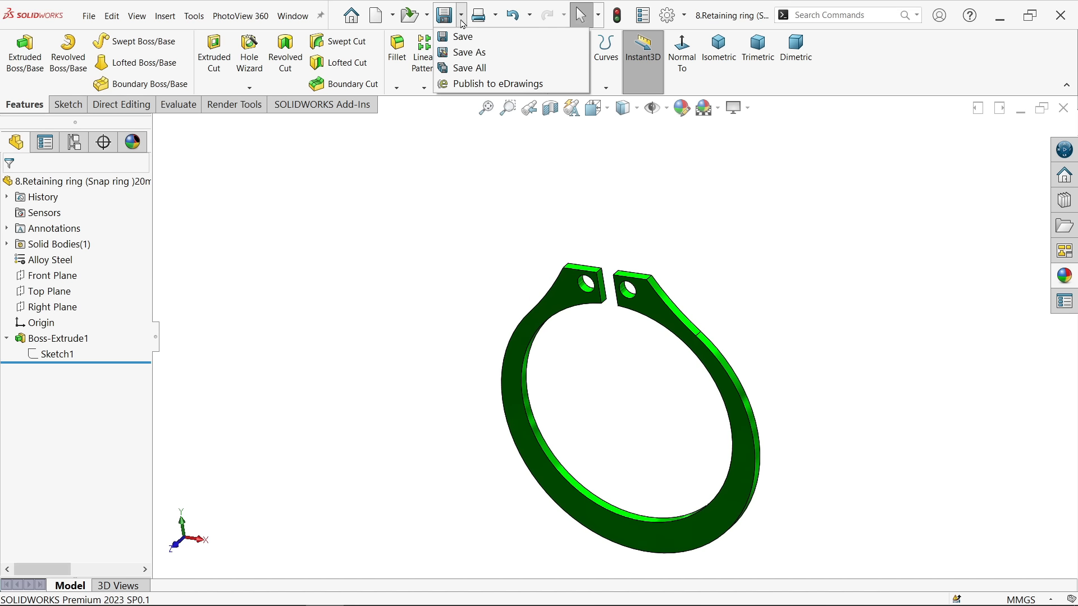
{"action": "left_click", "coordinate": [474, 51]}
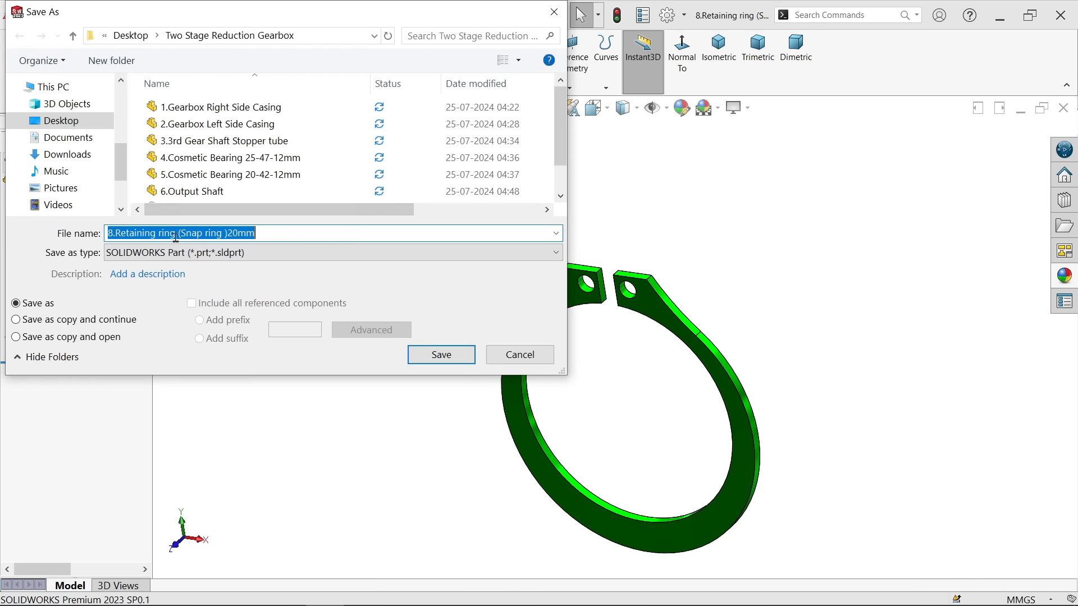
{"action": "left_click", "coordinate": [112, 233]}
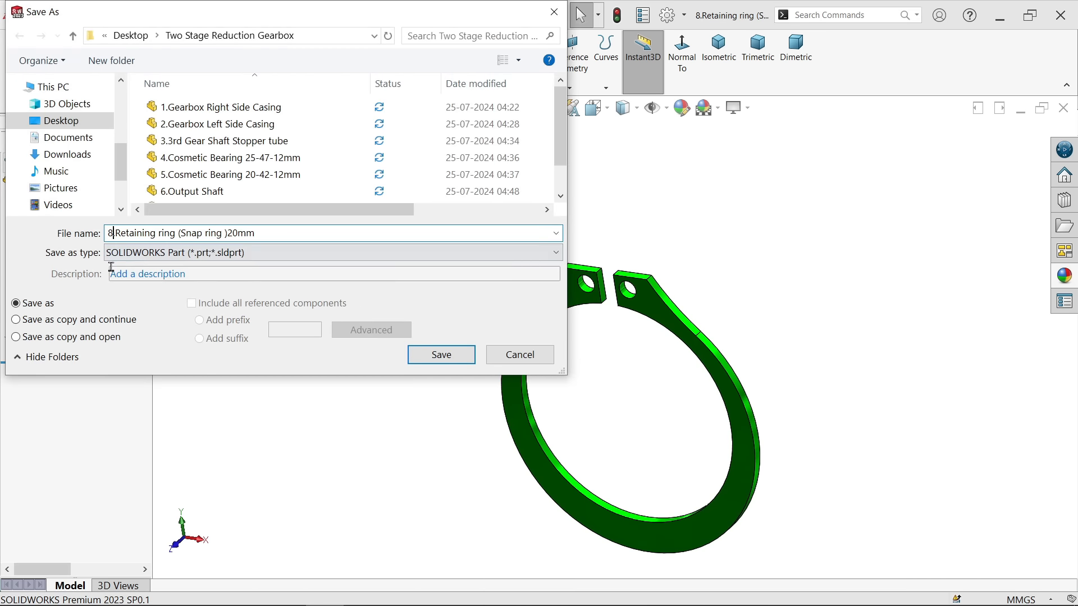
{"action": "key", "text": "BackSpace"}
{"action": "key", "text": "BackSpace"}
{"action": "type", "text": "9"}
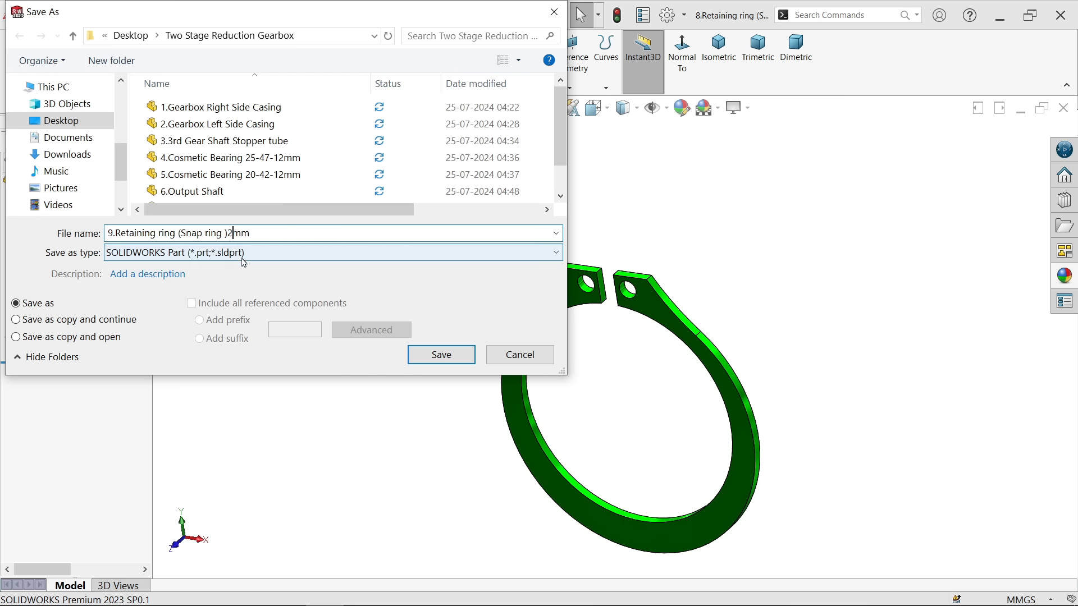
{"action": "left_click", "coordinate": [228, 232]}
{"action": "left_click", "coordinate": [438, 355]}
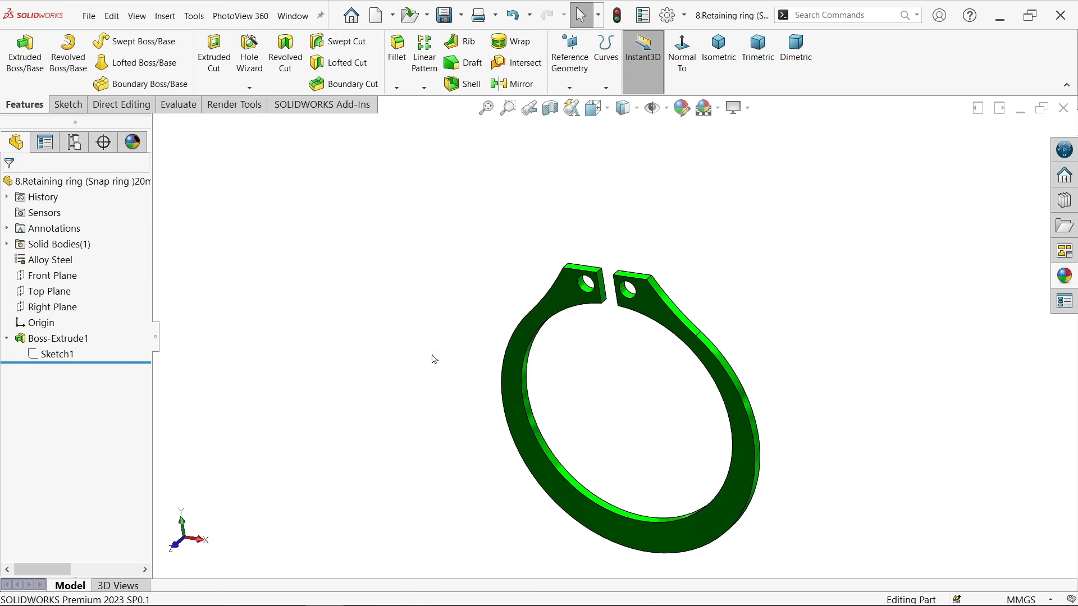
{"action": "left_click", "coordinate": [719, 48]}
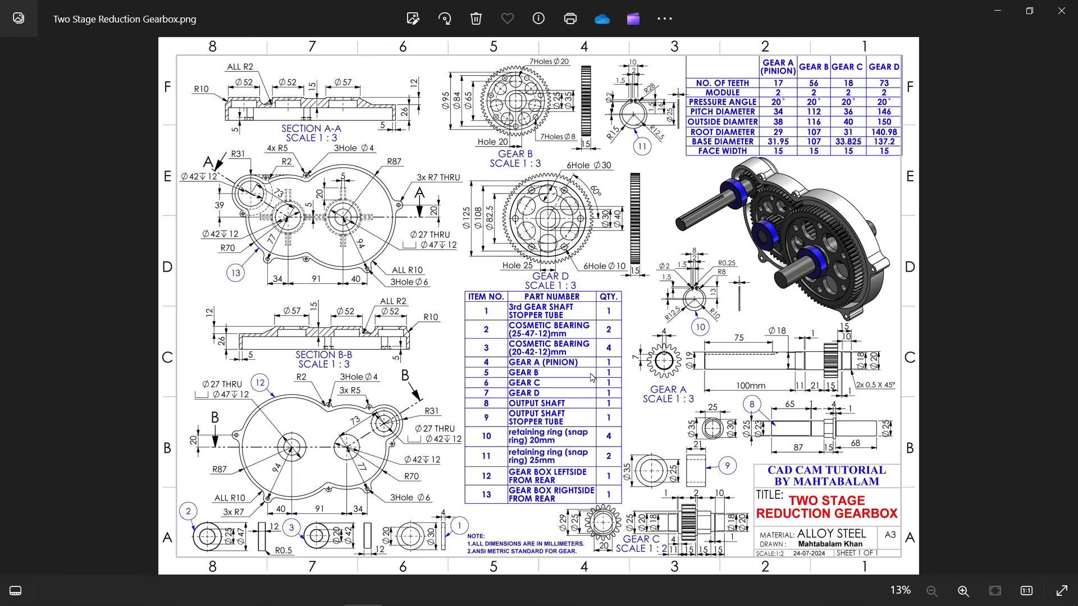
Examine the Two Stage Reduction Gearbox.png drawing for the gears, shafts, retaining rings, assembled view and parts list
{"action": "scroll", "coordinate": [566, 415], "scroll_direction": "up", "scroll_amount": 1}
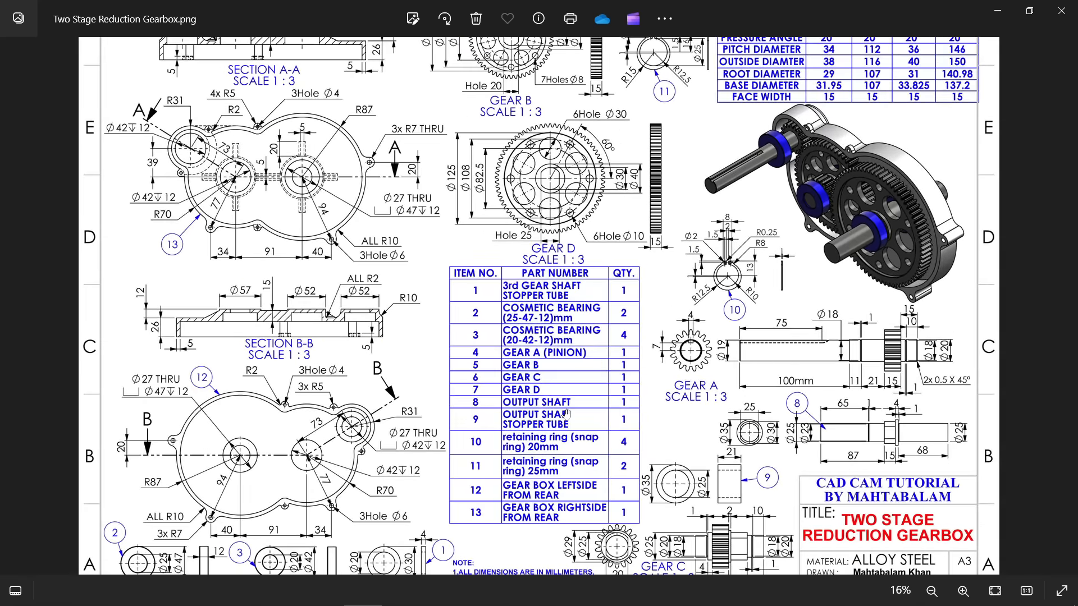
{"action": "scroll", "coordinate": [566, 415], "scroll_direction": "up", "scroll_amount": 1}
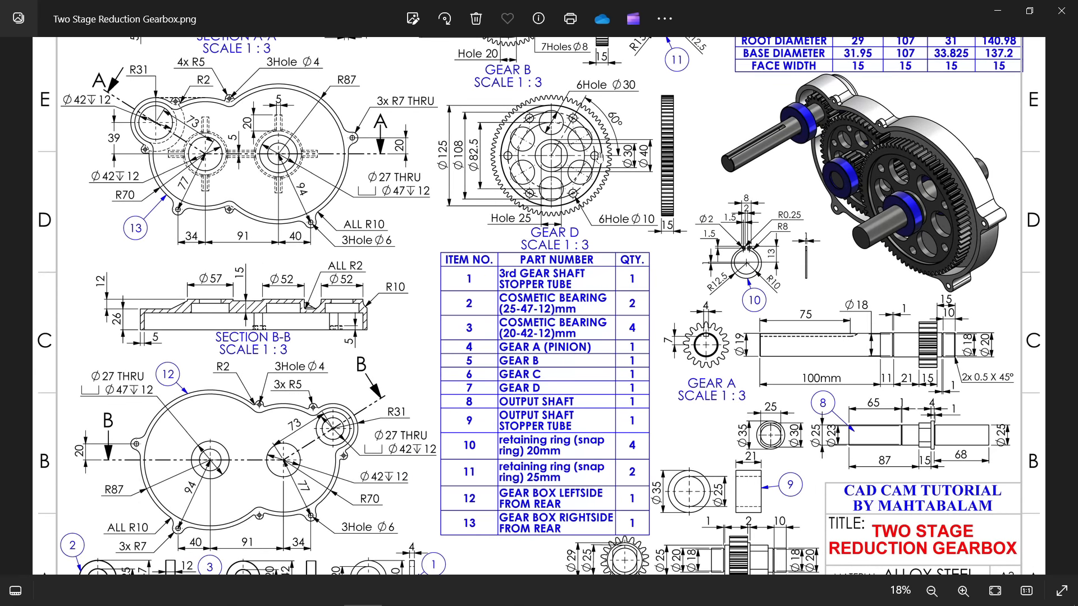
{"action": "left_click_drag", "start_coordinate": [606, 213], "coordinate": [599, 320]}
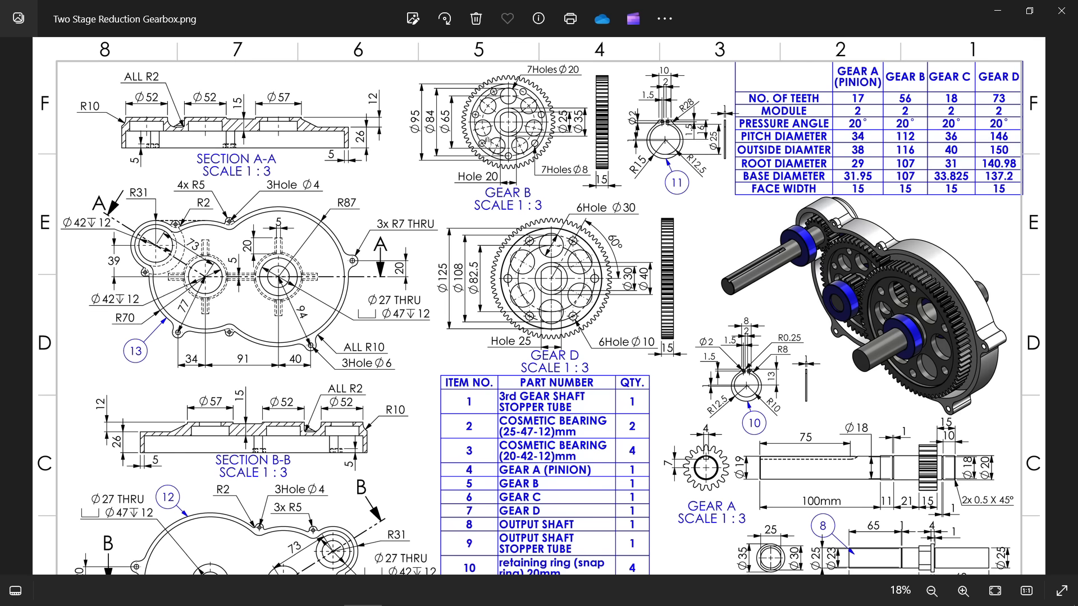
{"action": "scroll", "coordinate": [817, 382], "scroll_direction": "up", "scroll_amount": 3}
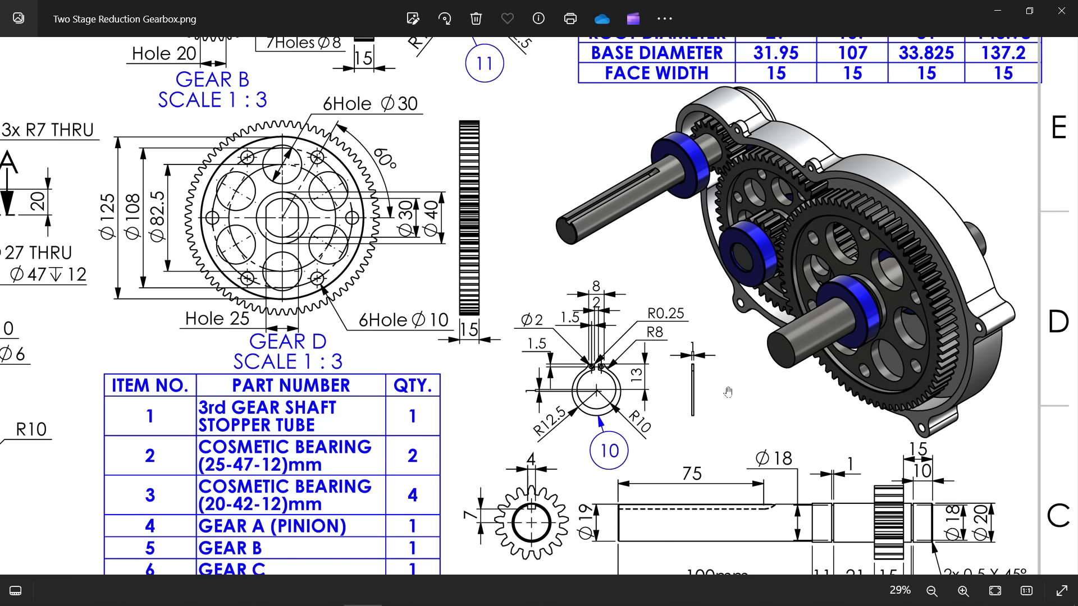
{"action": "left_click_drag", "start_coordinate": [727, 344], "coordinate": [746, 284]}
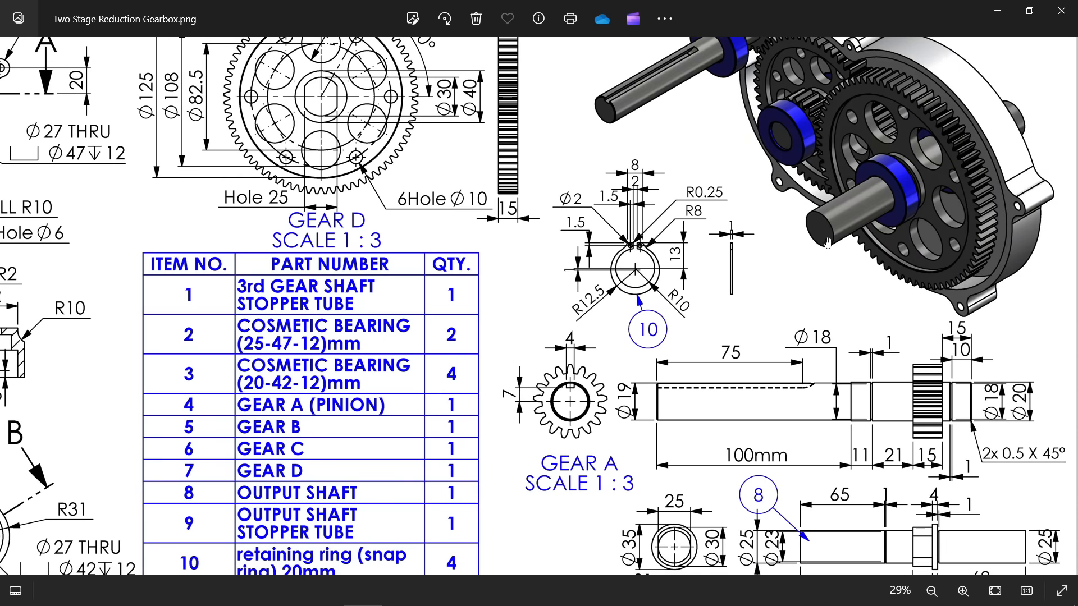
{"action": "left_click_drag", "start_coordinate": [826, 243], "coordinate": [688, 316]}
{"action": "scroll", "coordinate": [753, 335], "scroll_direction": "down", "scroll_amount": 2}
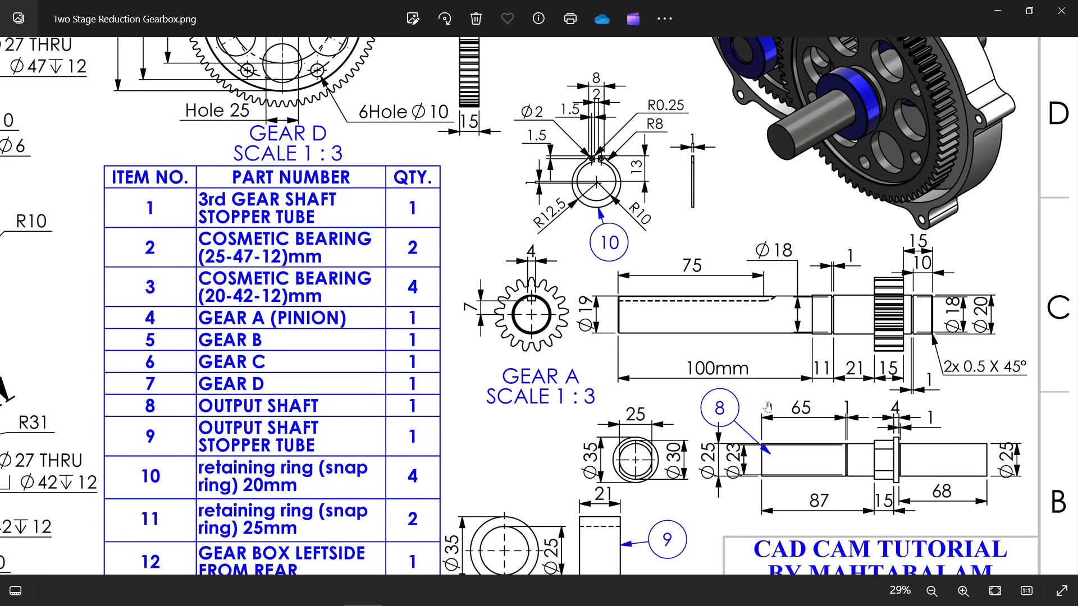
{"action": "scroll", "coordinate": [736, 374], "scroll_direction": "up", "scroll_amount": 3}
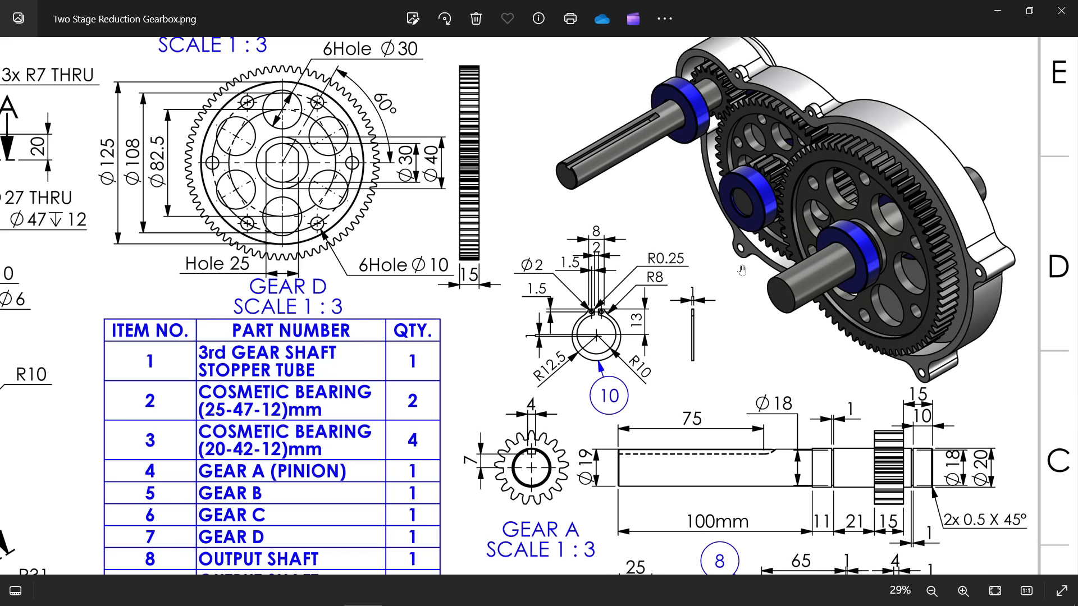
{"action": "scroll", "coordinate": [698, 277], "scroll_direction": "down", "scroll_amount": 5}
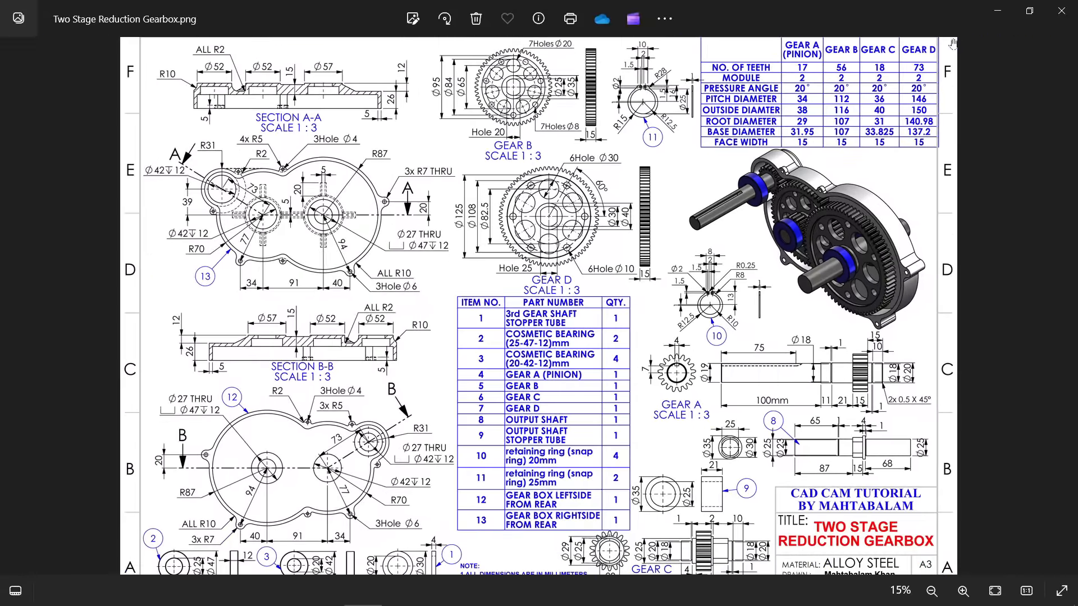
{"action": "left_click", "coordinate": [998, 11]}
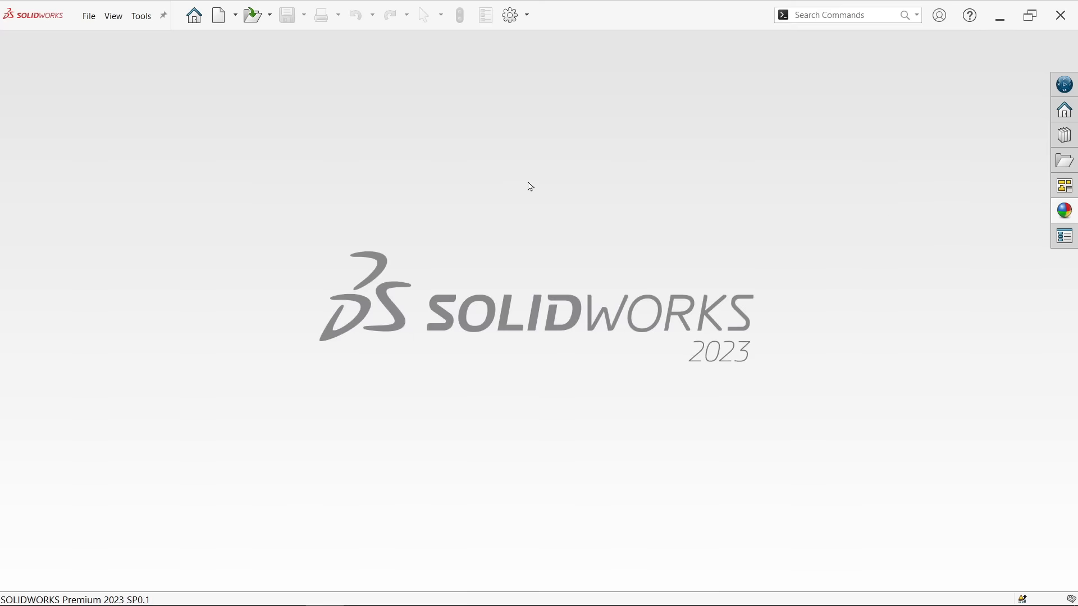
Create a new assembly document
{"action": "left_click", "coordinate": [88, 16]}
{"action": "left_click", "coordinate": [105, 39]}
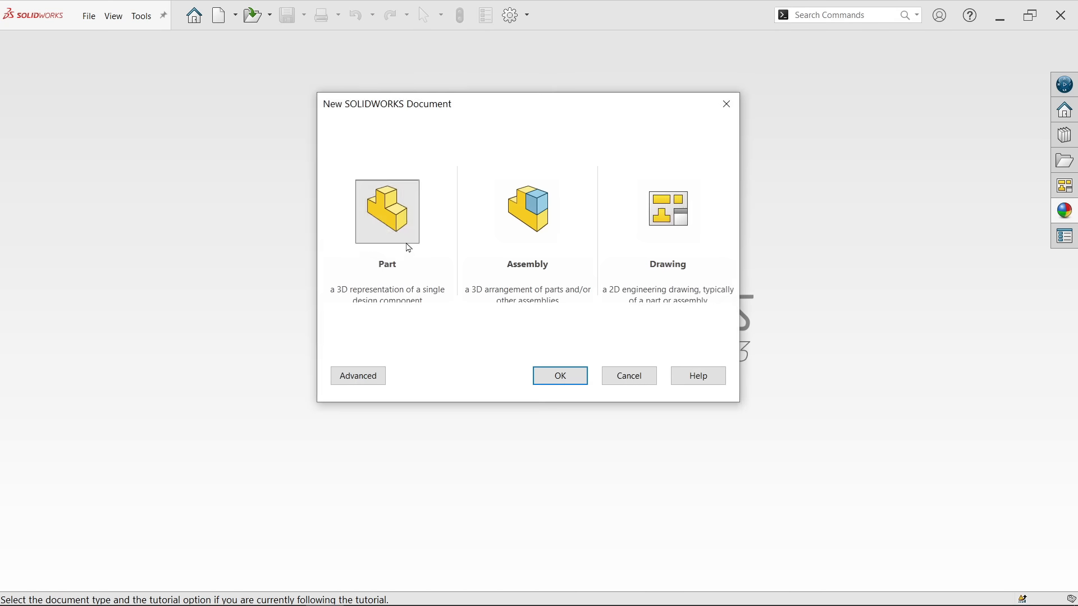
{"action": "left_click", "coordinate": [525, 212]}
{"action": "left_click", "coordinate": [548, 377]}
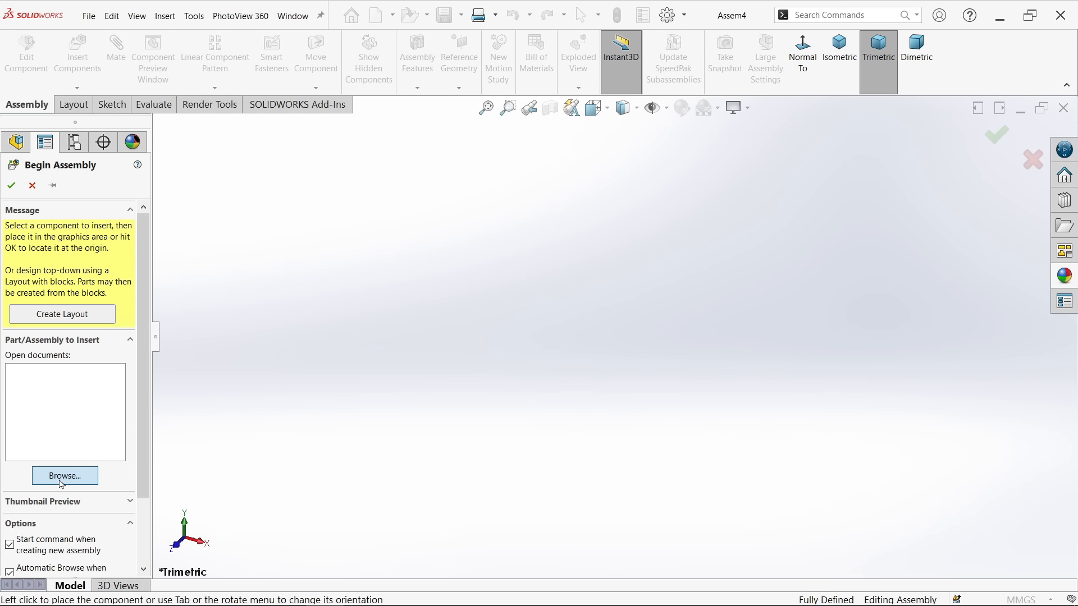
Load the "1.Gearbox Right Side Casing" part from the Two Stage Reduction Gearbox folder as the first component
{"action": "left_click", "coordinate": [62, 482]}
{"action": "left_click", "coordinate": [131, 301]}
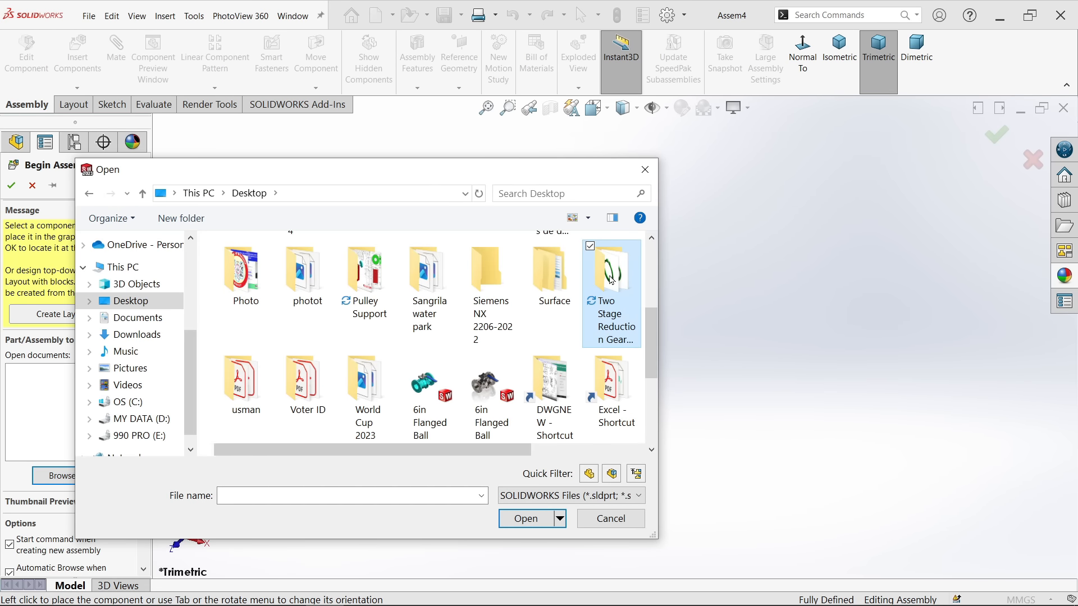
{"action": "double_click", "coordinate": [611, 279]}
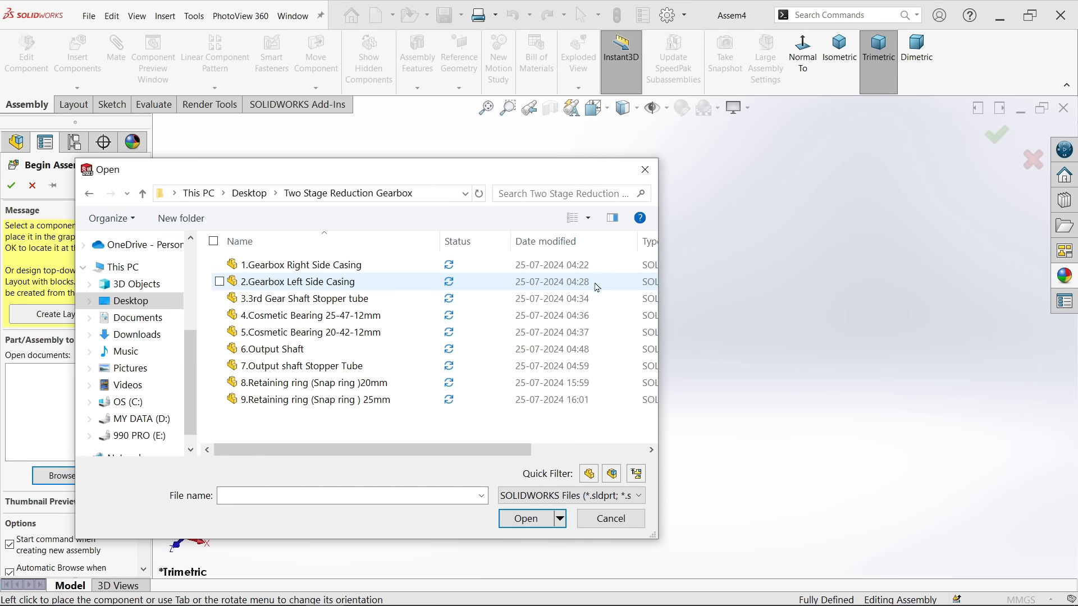
{"action": "left_click", "coordinate": [588, 219]}
{"action": "left_click", "coordinate": [635, 115]}
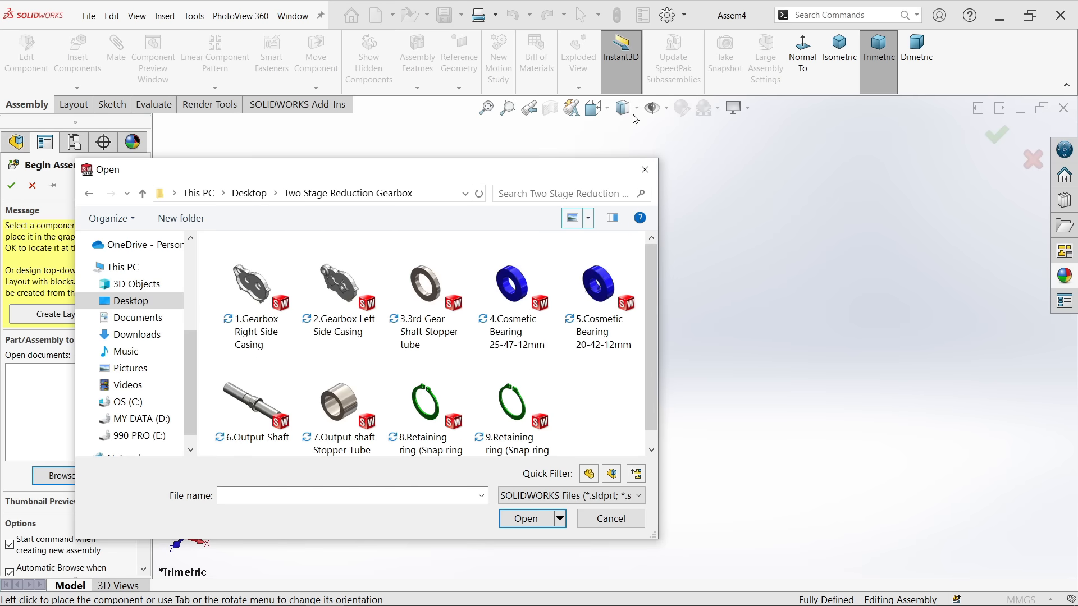
{"action": "left_click", "coordinate": [261, 293]}
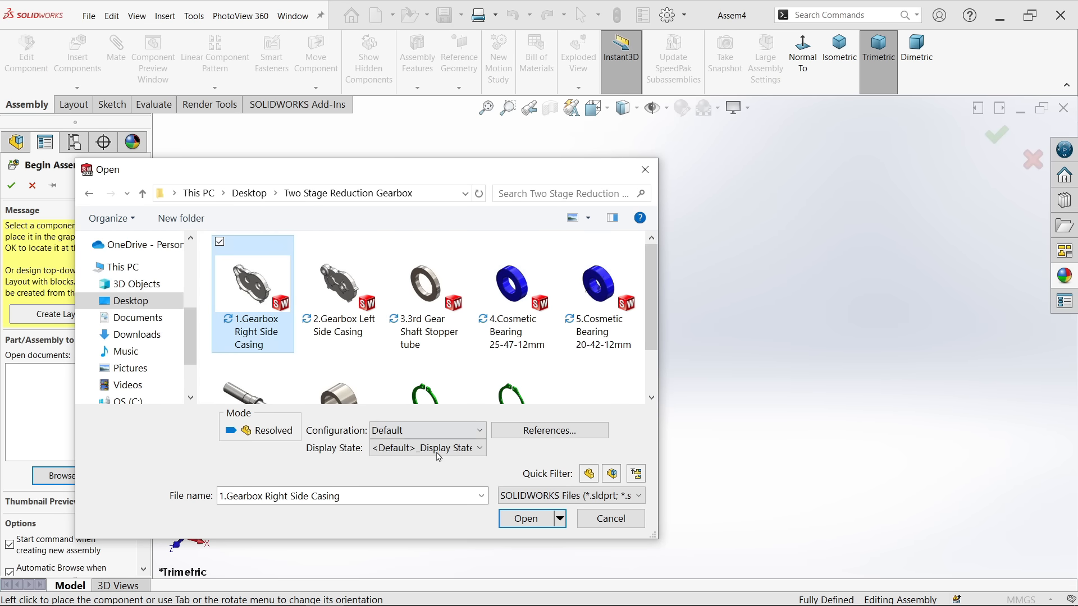
{"action": "left_click", "coordinate": [525, 519]}
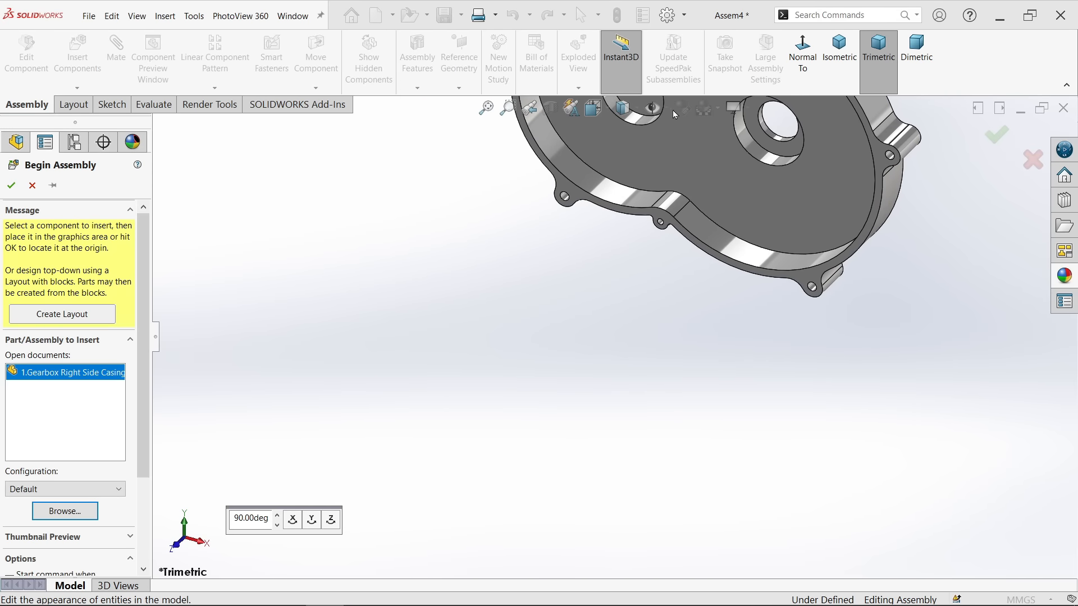
Show the origins and place the right side casing at the assembly origin
{"action": "left_click", "coordinate": [668, 109]}
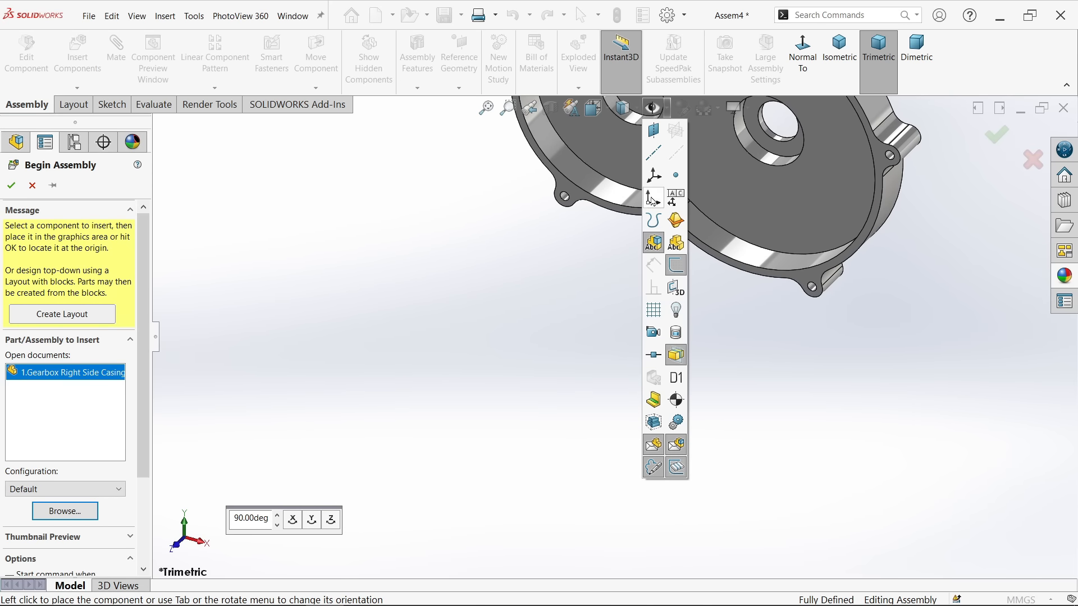
{"action": "left_click", "coordinate": [653, 199]}
{"action": "left_click", "coordinate": [667, 110]}
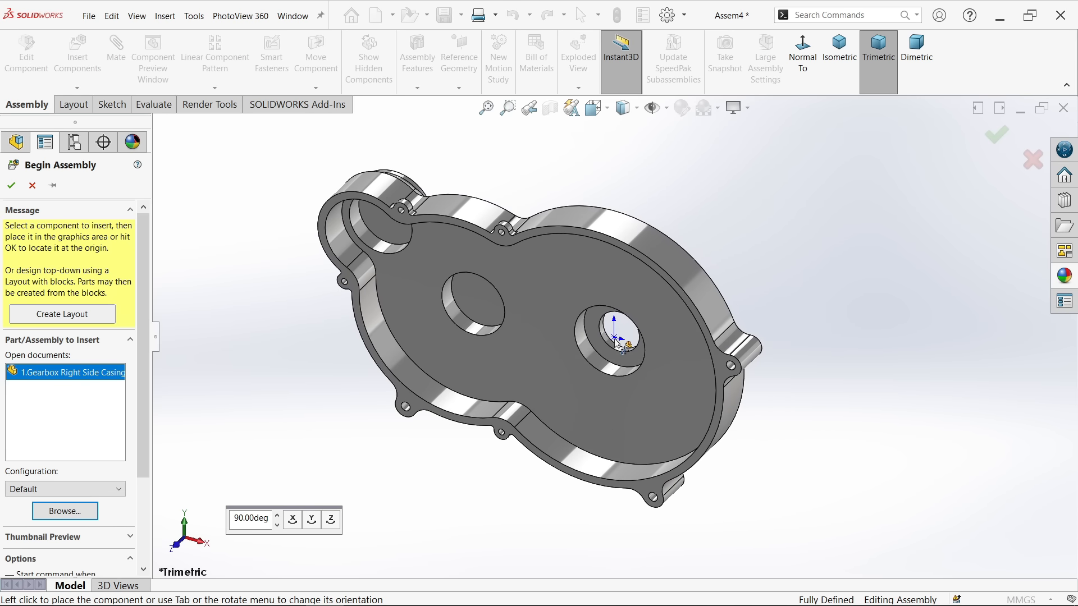
{"action": "left_click", "coordinate": [687, 349]}
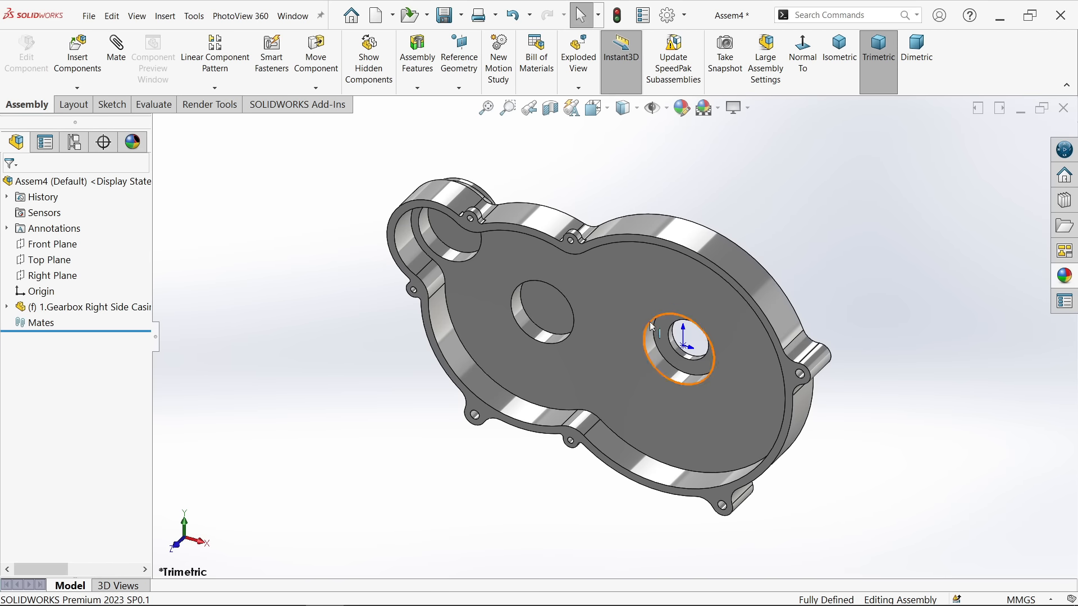
Hide the origins in the graphics area and apply the Plain White scene
{"action": "left_click", "coordinate": [660, 112]}
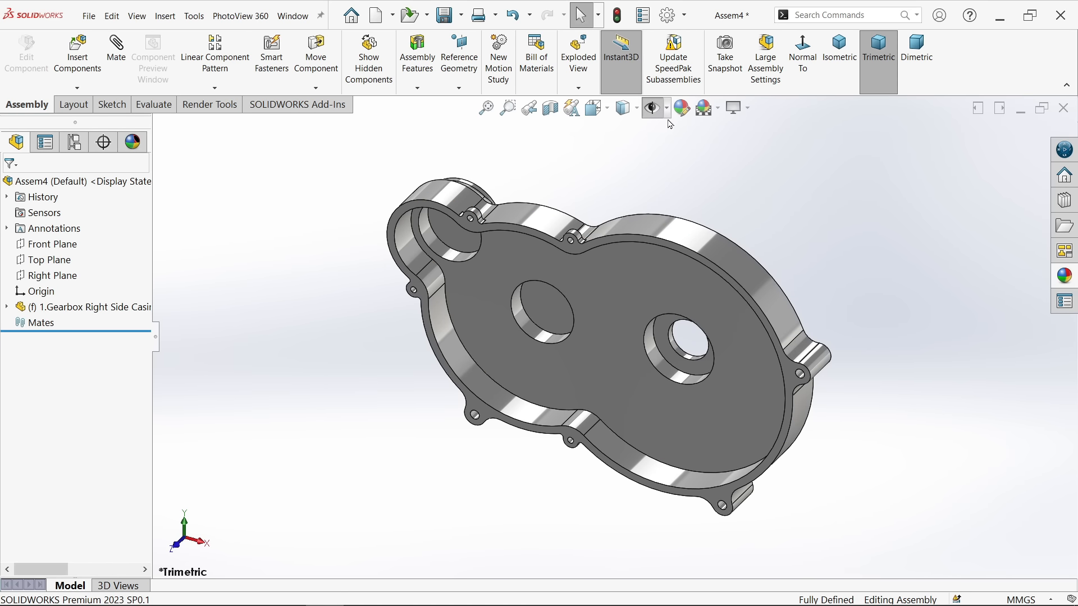
{"action": "left_click", "coordinate": [667, 108]}
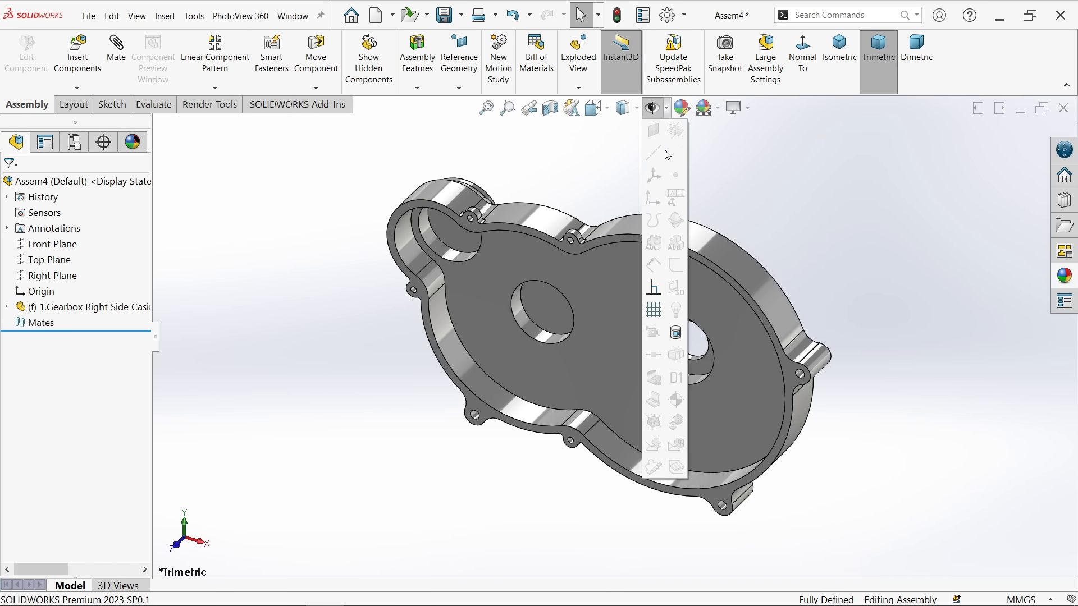
{"action": "left_click", "coordinate": [658, 114]}
{"action": "left_click", "coordinate": [656, 112]}
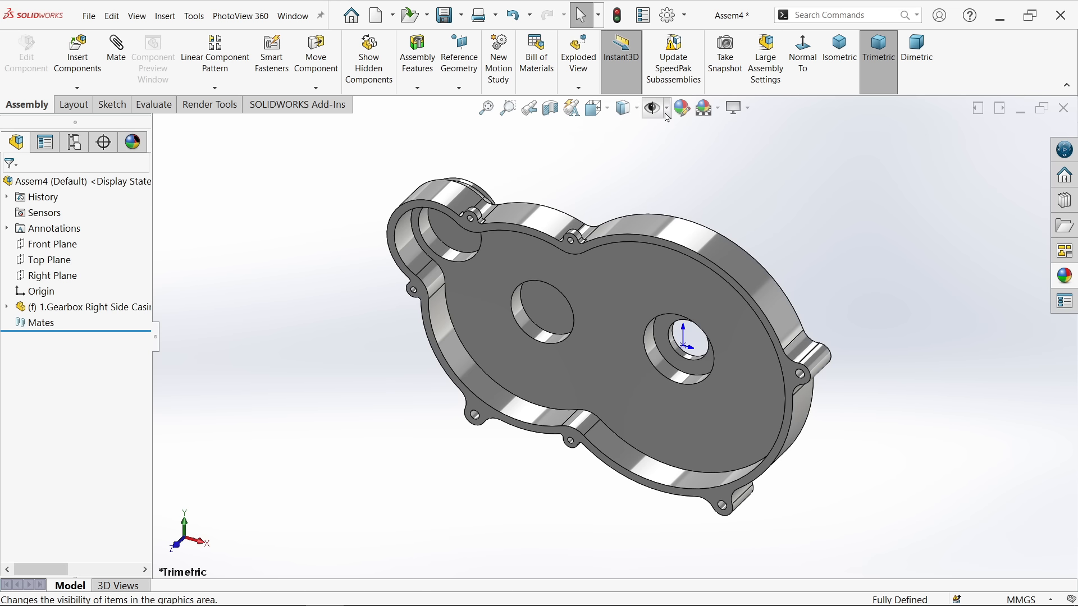
{"action": "left_click", "coordinate": [667, 112]}
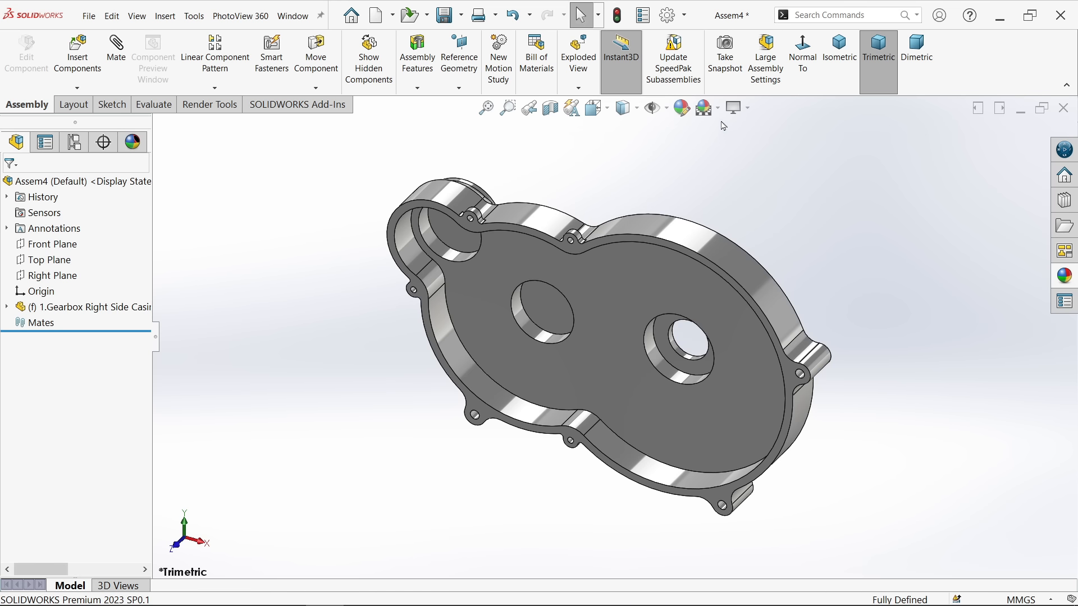
{"action": "left_click", "coordinate": [707, 108]}
{"action": "left_click", "coordinate": [736, 144]}
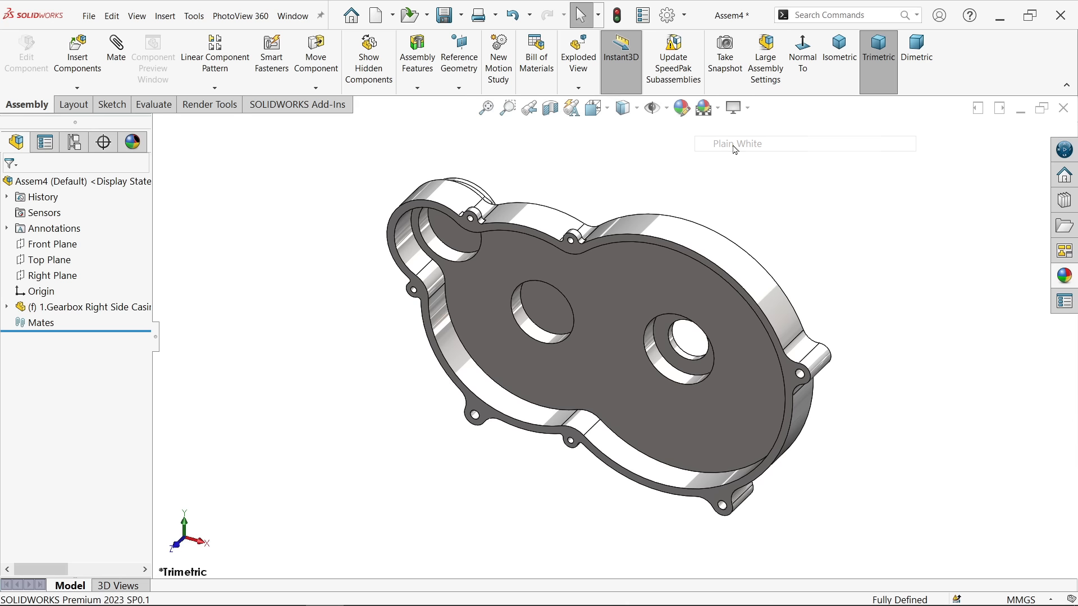
Raise the document's wireframe and high quality HLR/HLV resolution close to High in the image quality settings
{"action": "left_click", "coordinate": [667, 15]}
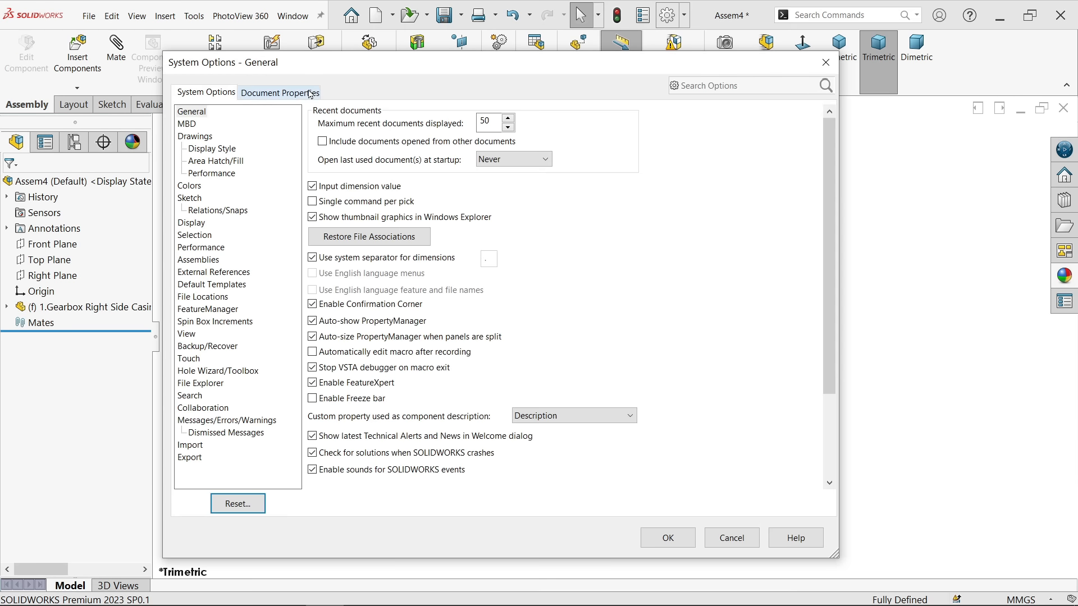
{"action": "left_click", "coordinate": [307, 92]}
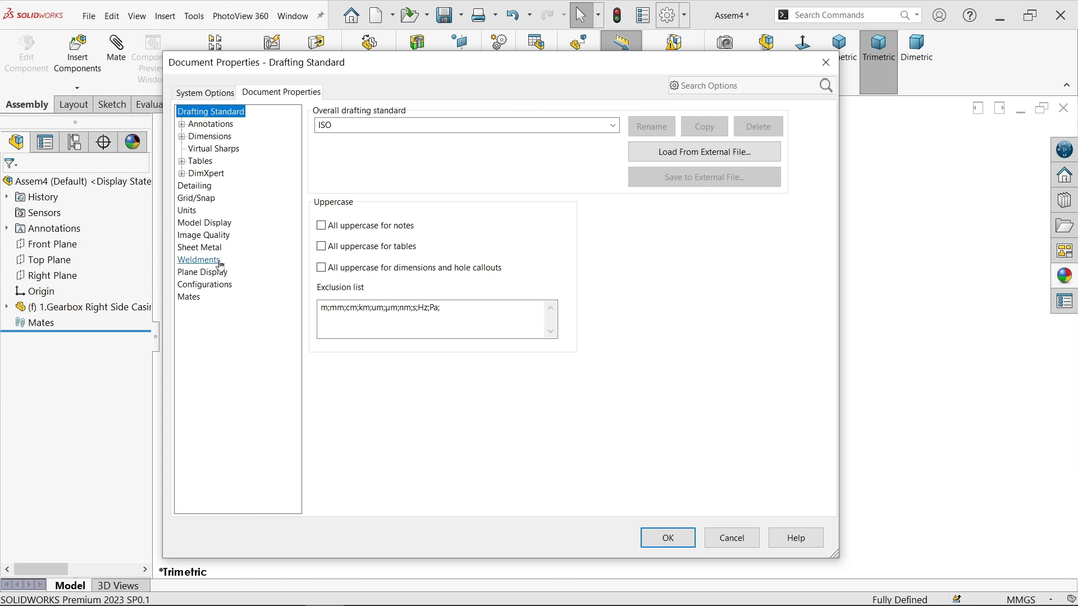
{"action": "left_click", "coordinate": [215, 236]}
{"action": "left_click_drag", "start_coordinate": [453, 310], "coordinate": [590, 336]}
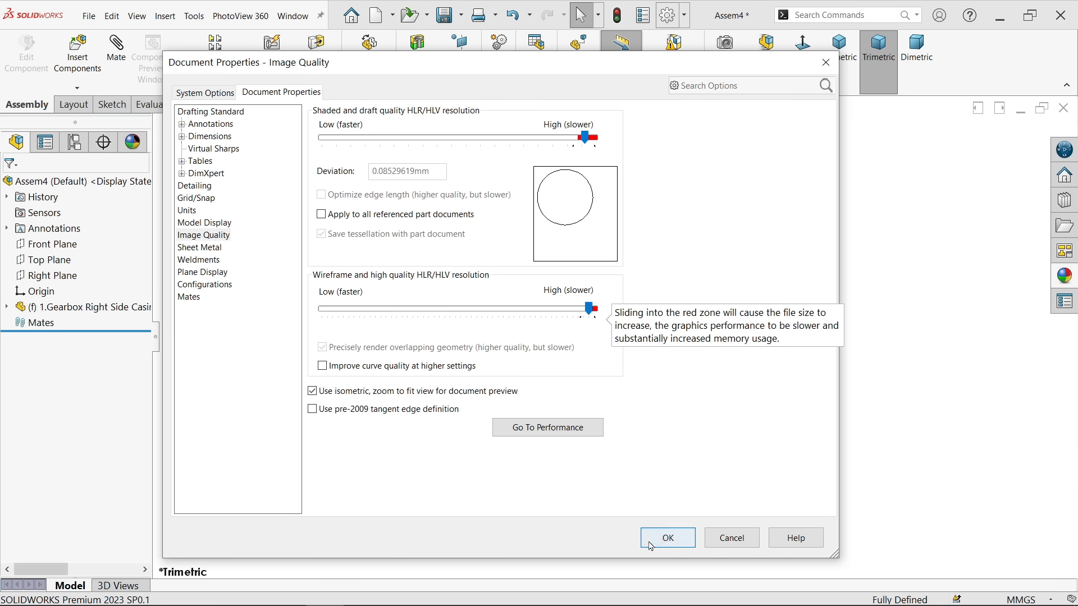
{"action": "left_click", "coordinate": [667, 538]}
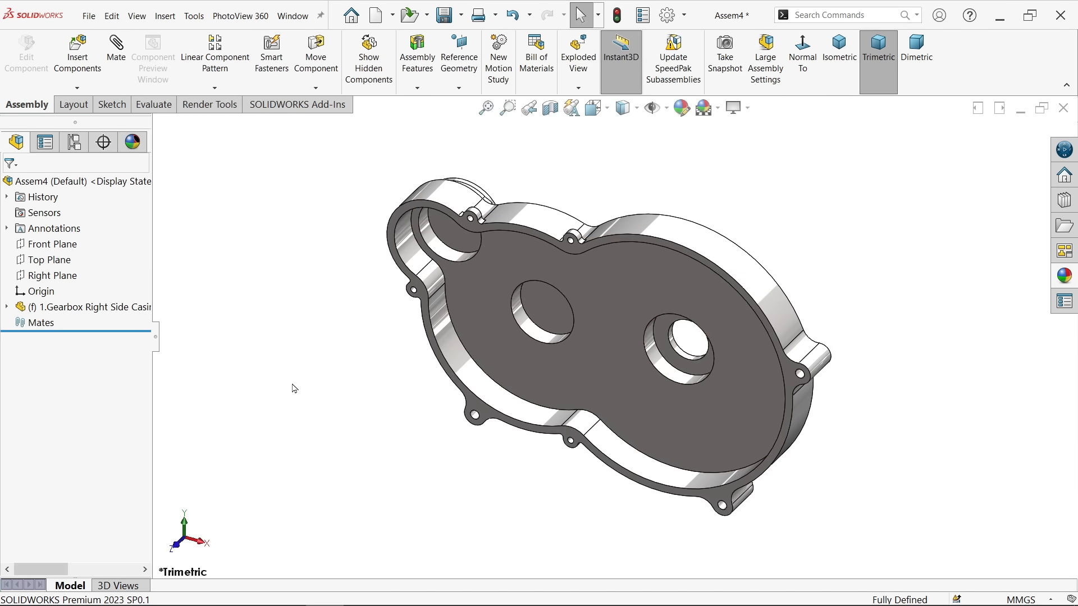
Insert the parts "4.Cosmetic Bearing 25-47-12mm" and "5.Cosmetic Bearing 20-42-12mm" and place them beside the casing
{"action": "left_click", "coordinate": [86, 68]}
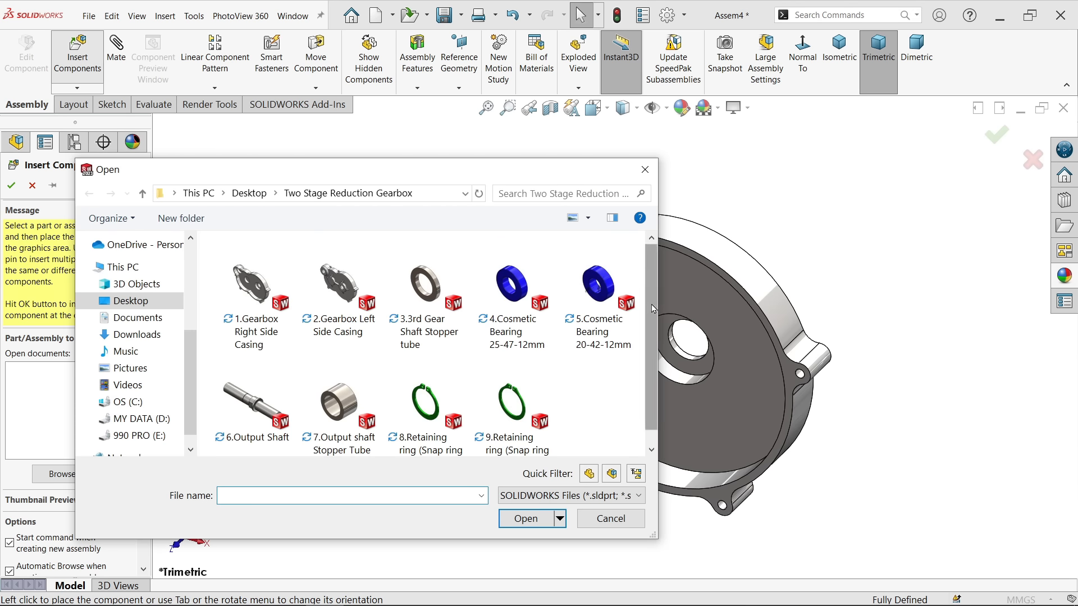
{"action": "left_click", "coordinate": [531, 298]}
{"action": "left_click", "coordinate": [612, 309], "text": "ctrl"}
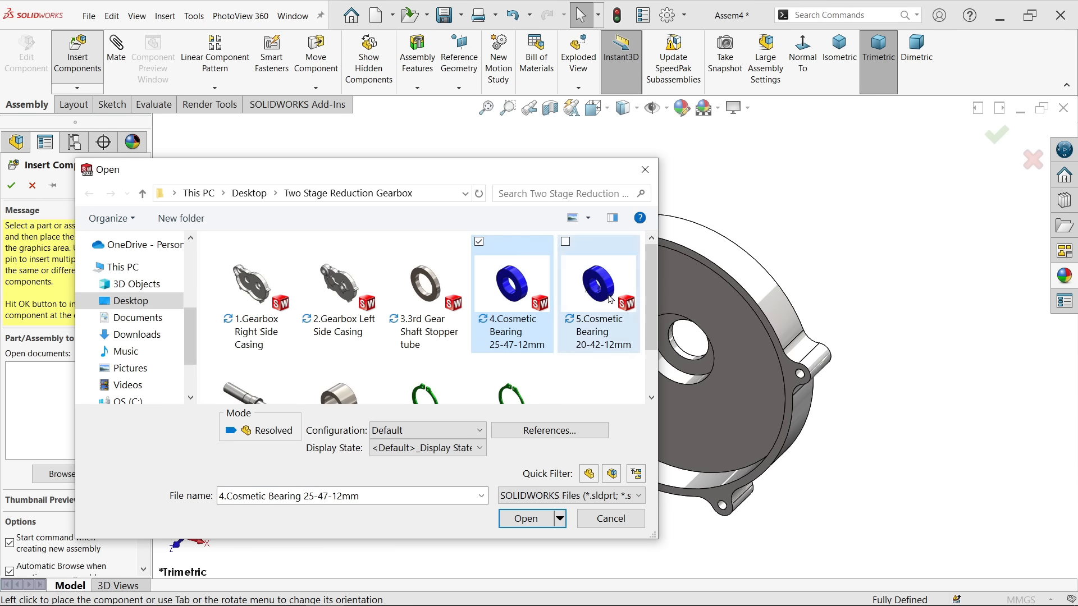
{"action": "left_click", "coordinate": [526, 519]}
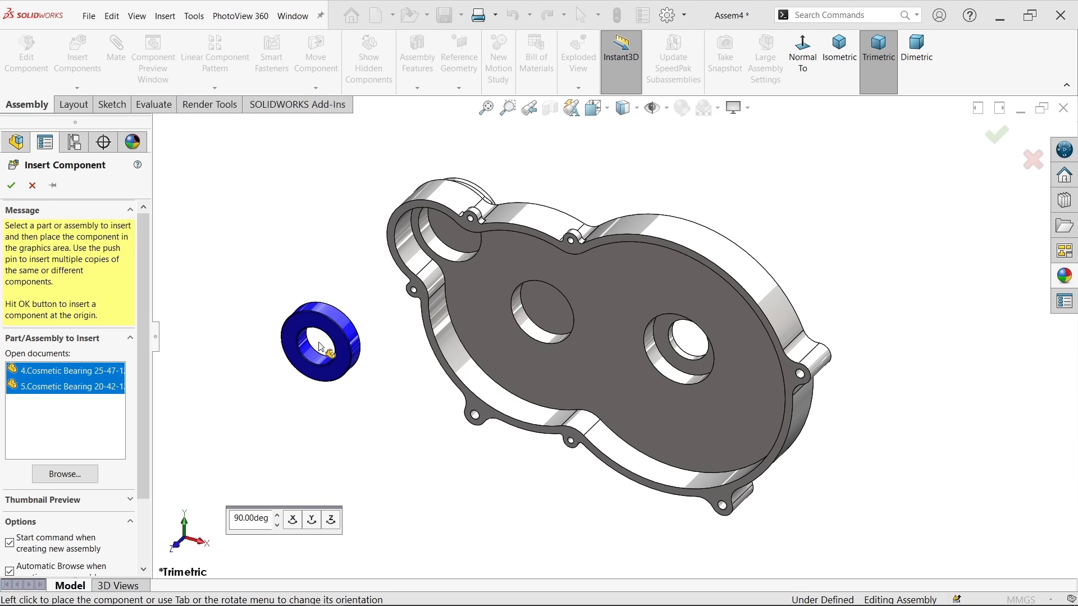
{"action": "left_click", "coordinate": [307, 344]}
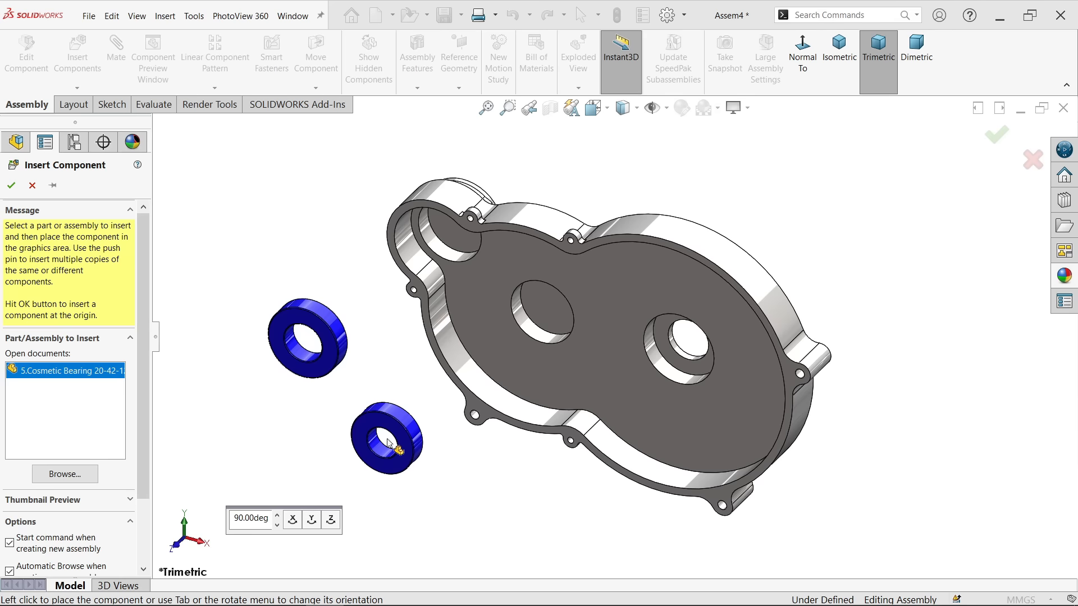
{"action": "left_click", "coordinate": [388, 444]}
Move the 25-47-12mm bearing to the casing's lower edge, beside the 20-42-12mm bearing
{"action": "scroll", "coordinate": [618, 373], "scroll_direction": "down", "scroll_amount": 2}
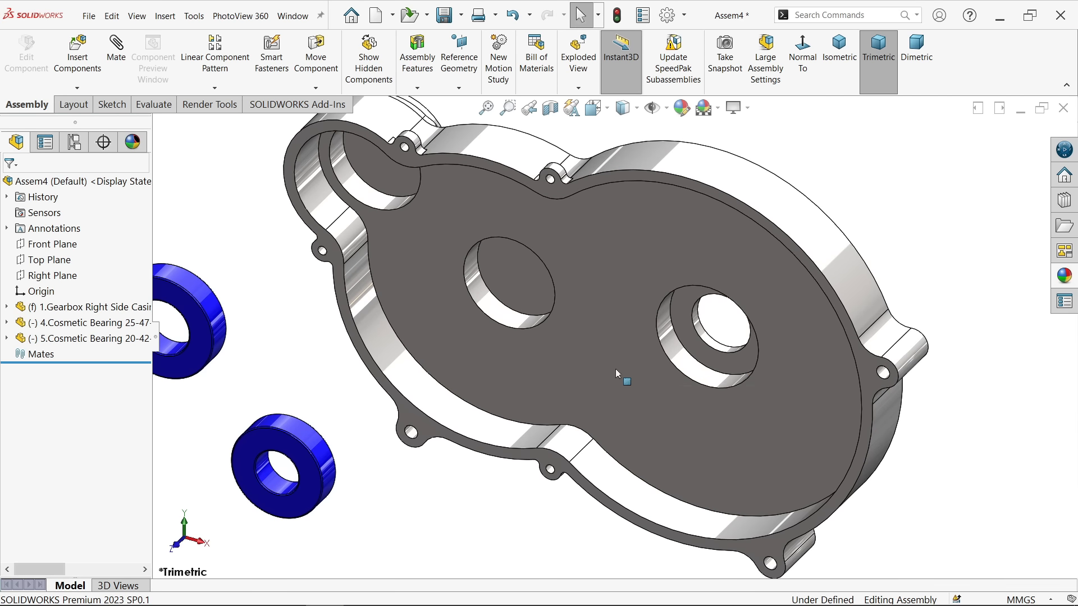
{"action": "scroll", "coordinate": [688, 355], "scroll_direction": "up", "scroll_amount": 2}
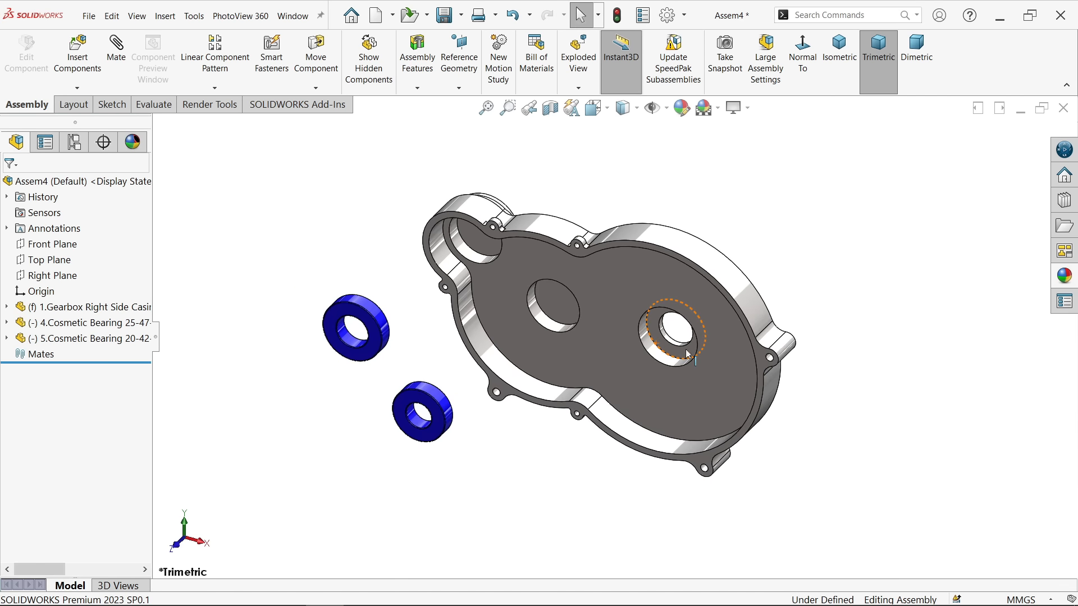
{"action": "scroll", "coordinate": [629, 345], "scroll_direction": "down", "scroll_amount": 3}
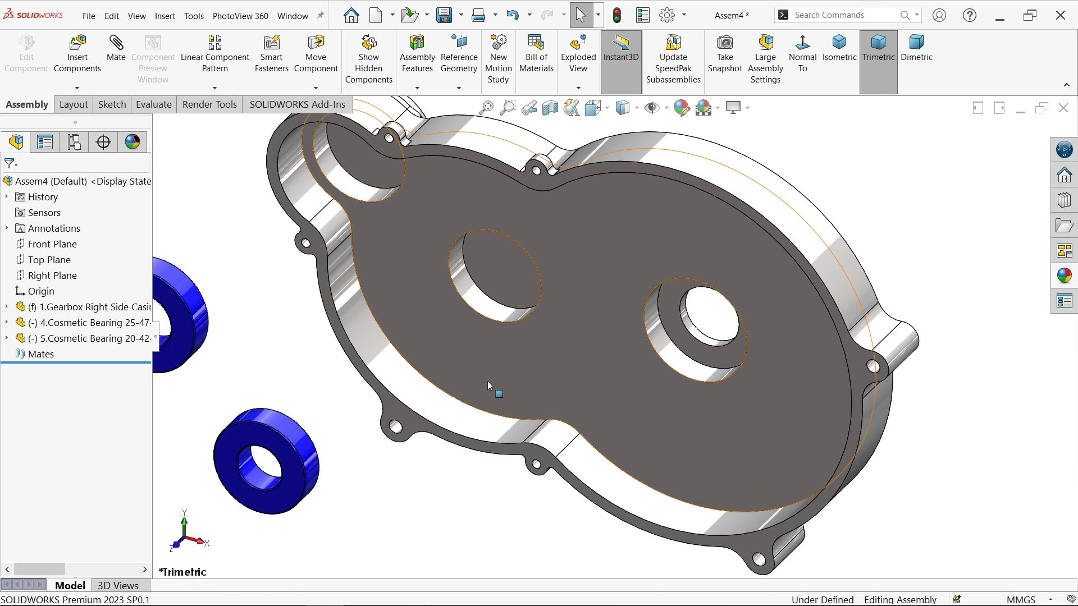
{"action": "scroll", "coordinate": [487, 386], "scroll_direction": "up", "scroll_amount": 3}
{"action": "scroll", "coordinate": [381, 339], "scroll_direction": "down", "scroll_amount": 3}
{"action": "left_click", "coordinate": [375, 316]}
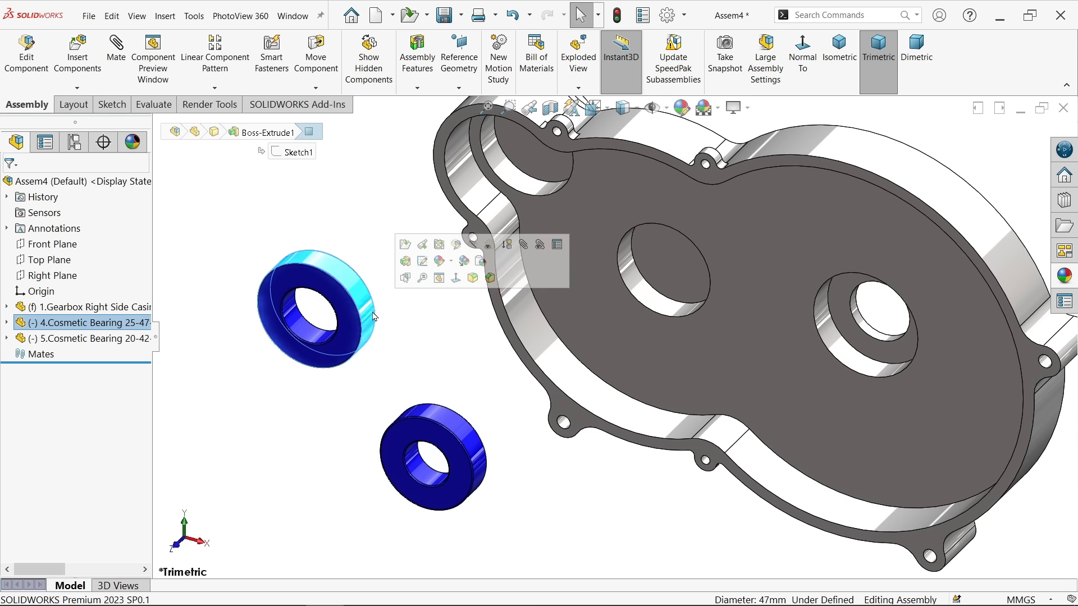
{"action": "left_click_drag", "start_coordinate": [375, 316], "coordinate": [672, 470]}
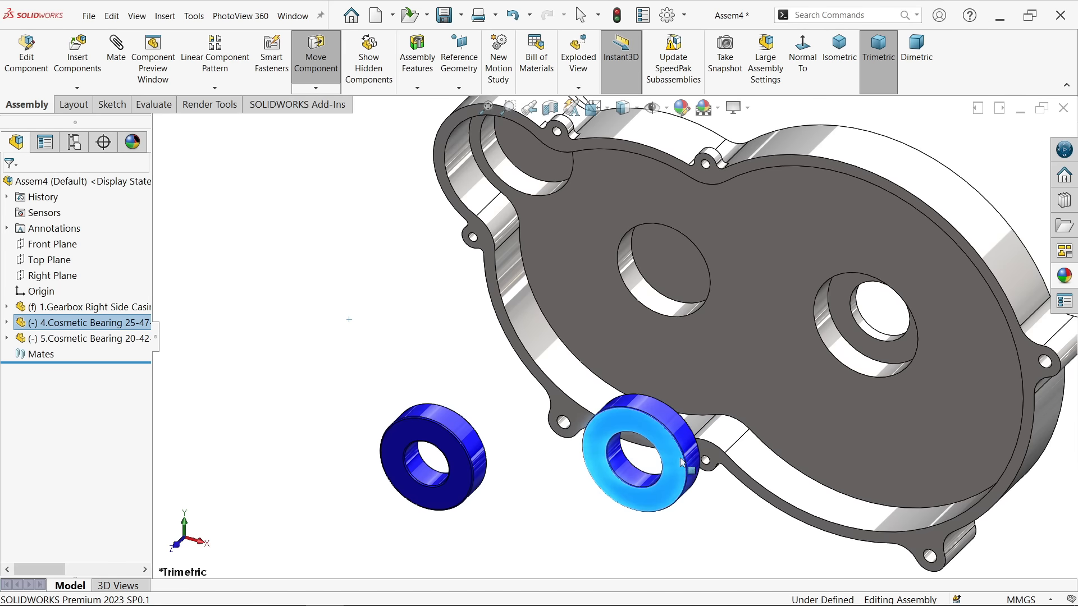
{"action": "left_click", "coordinate": [553, 515]}
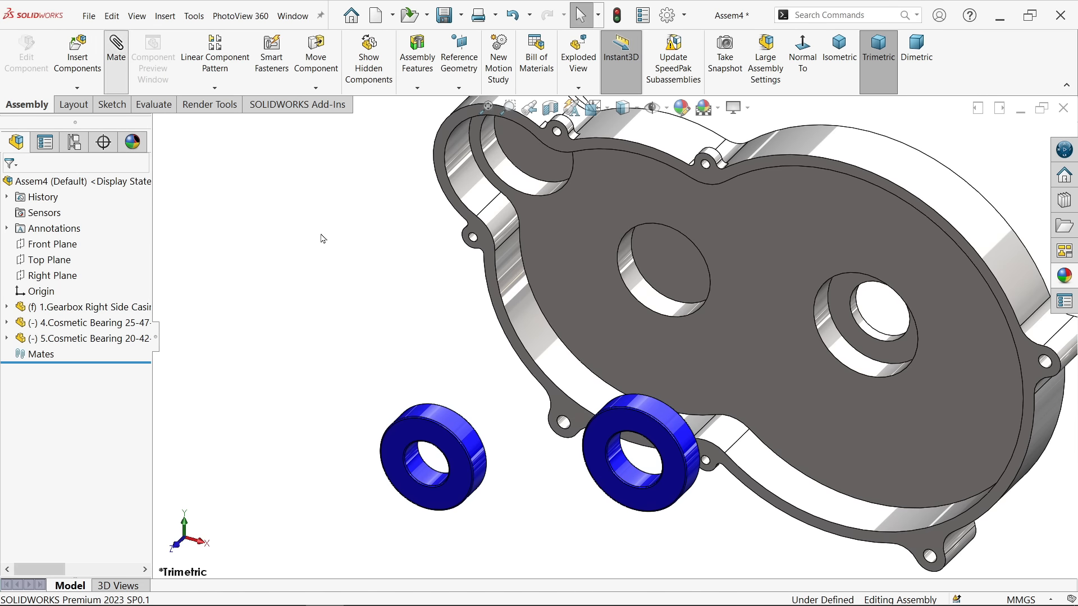
Add a concentric mate between the casing's stepped through-bore and the outer face of the 25-47-12mm bearing
{"action": "scroll", "coordinate": [673, 420], "scroll_direction": "down", "scroll_amount": 3}
{"action": "scroll", "coordinate": [672, 420], "scroll_direction": "up", "scroll_amount": 3}
{"action": "scroll", "coordinate": [779, 398], "scroll_direction": "down", "scroll_amount": 3}
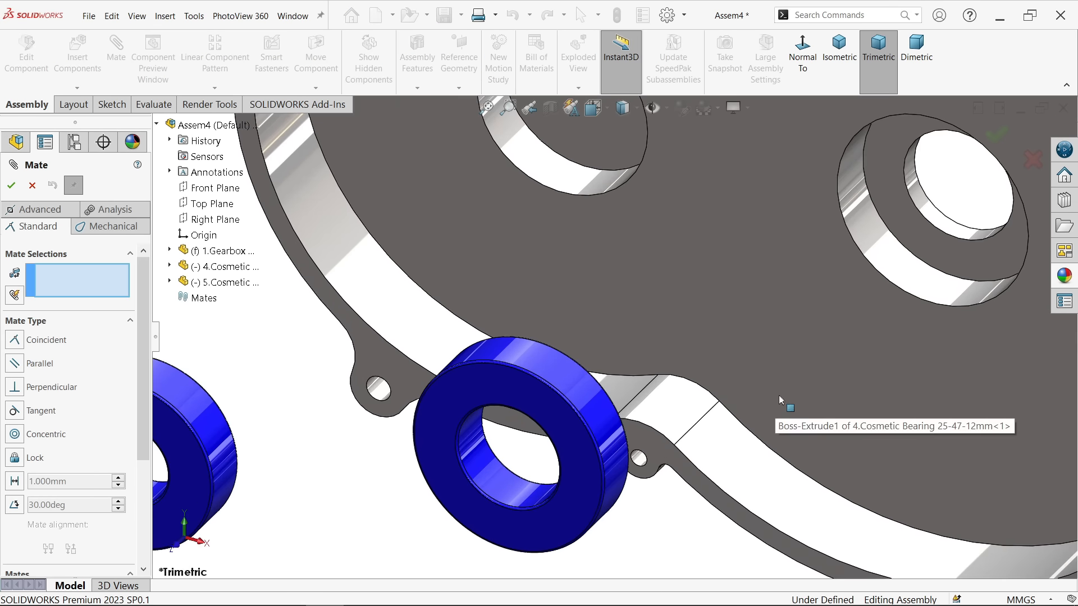
{"action": "left_click", "coordinate": [894, 259]}
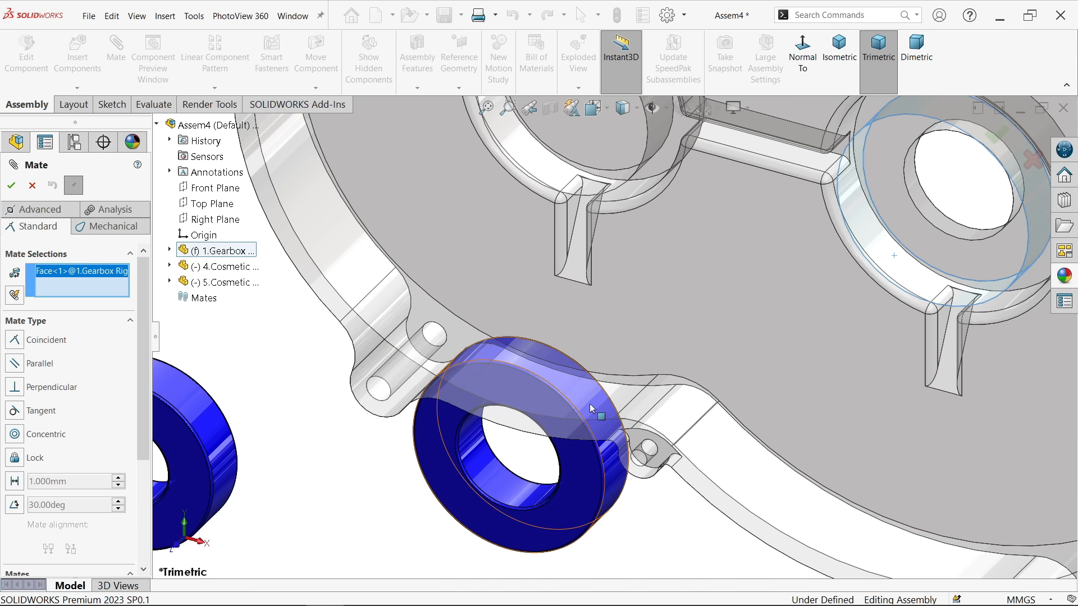
{"action": "left_click", "coordinate": [621, 495]}
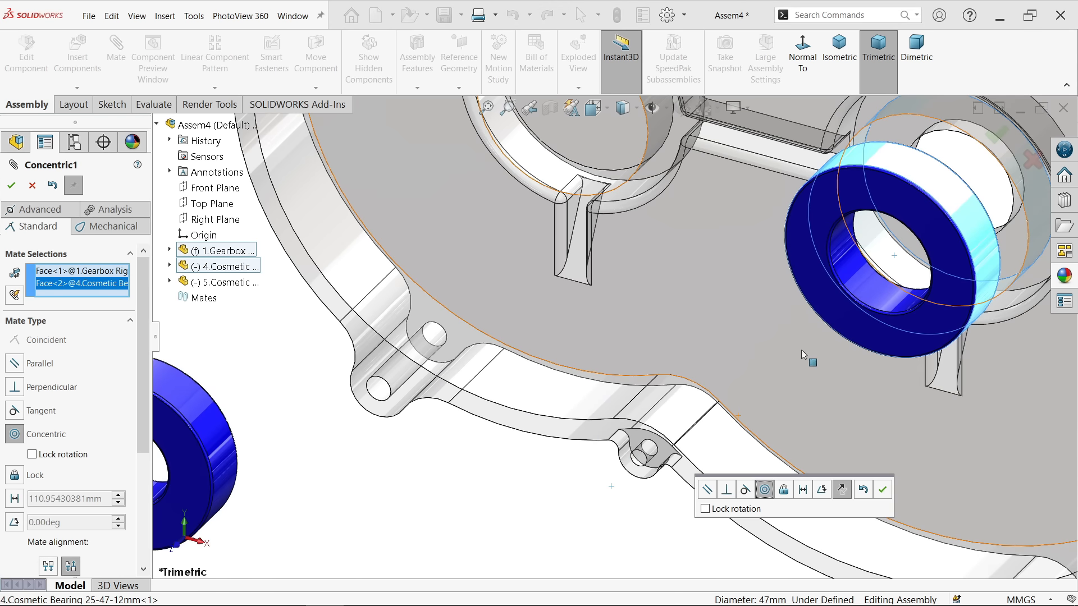
{"action": "left_click", "coordinate": [882, 492]}
Slide the 25-47-12mm bearing out of its bore and add a coincident mate between its rear face and the bore's stepped floor
{"action": "scroll", "coordinate": [889, 264], "scroll_direction": "up", "scroll_amount": 3}
{"action": "scroll", "coordinate": [881, 289], "scroll_direction": "down", "scroll_amount": 5}
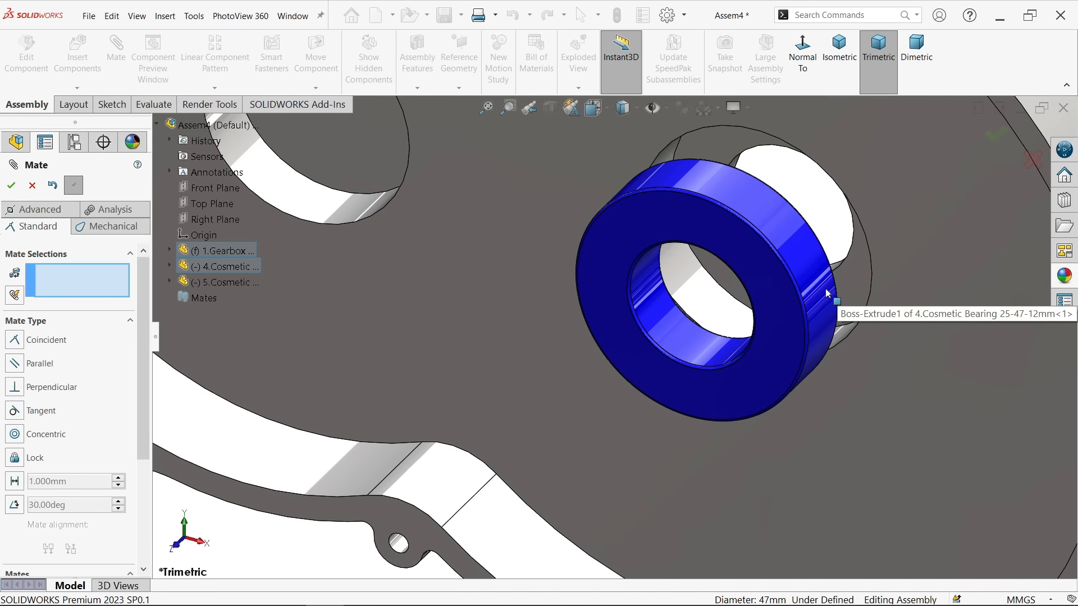
{"action": "left_click_drag", "start_coordinate": [831, 287], "coordinate": [785, 366]}
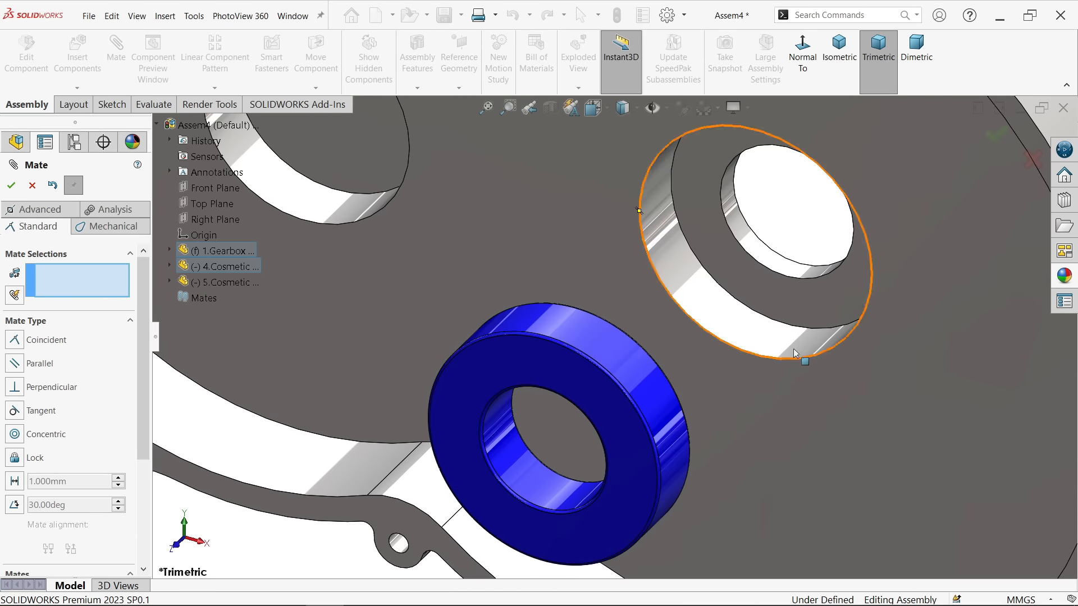
{"action": "left_click", "coordinate": [845, 287]}
{"action": "scroll", "coordinate": [774, 298], "scroll_direction": "up", "scroll_amount": 3}
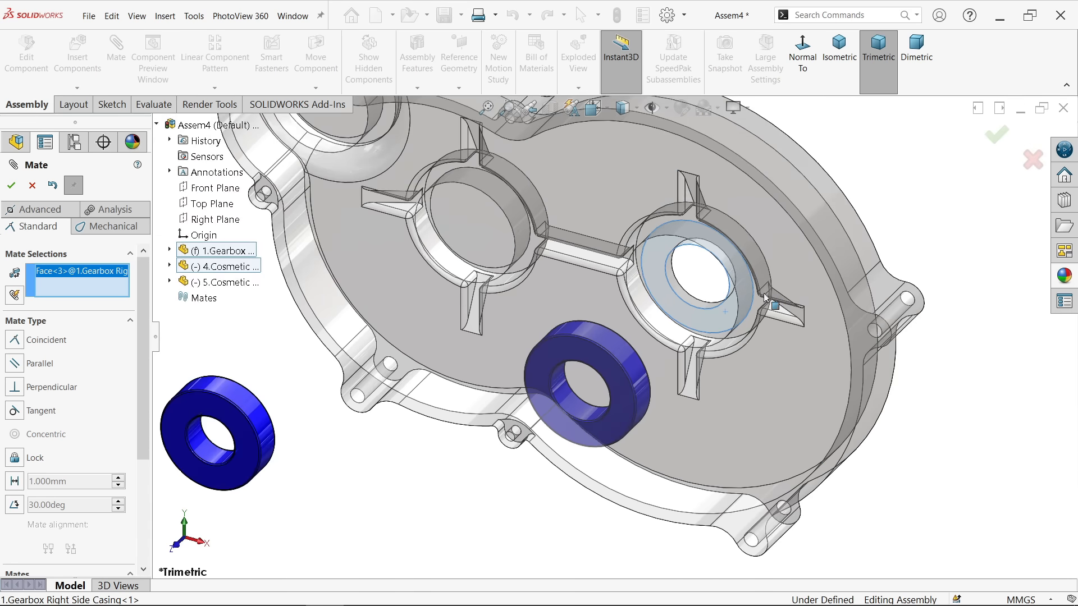
{"action": "middle_click_drag", "start_coordinate": [766, 297], "coordinate": [614, 422]}
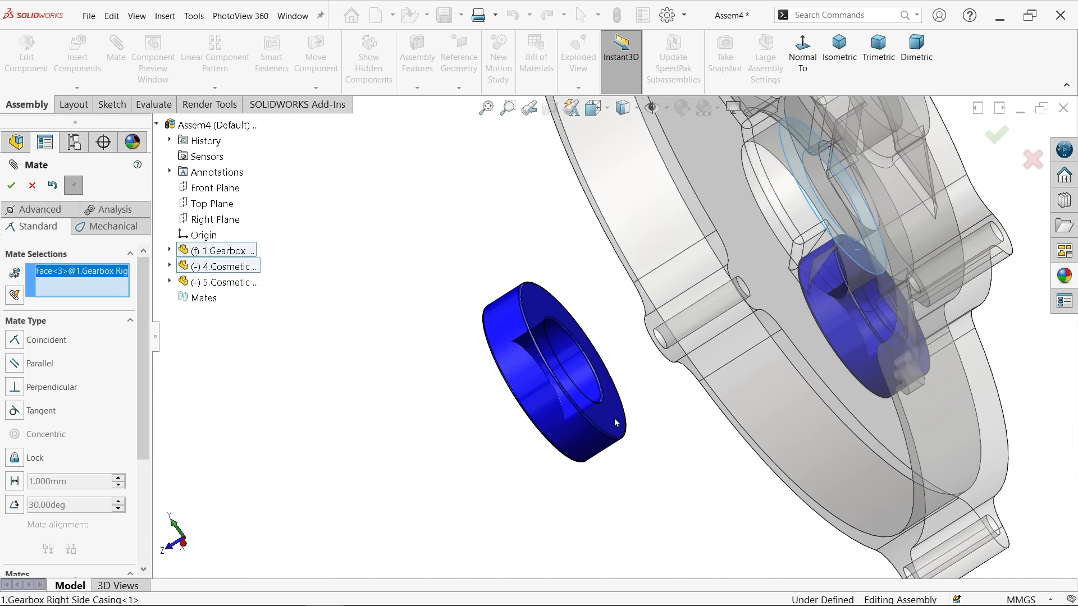
{"action": "left_click", "coordinate": [614, 419]}
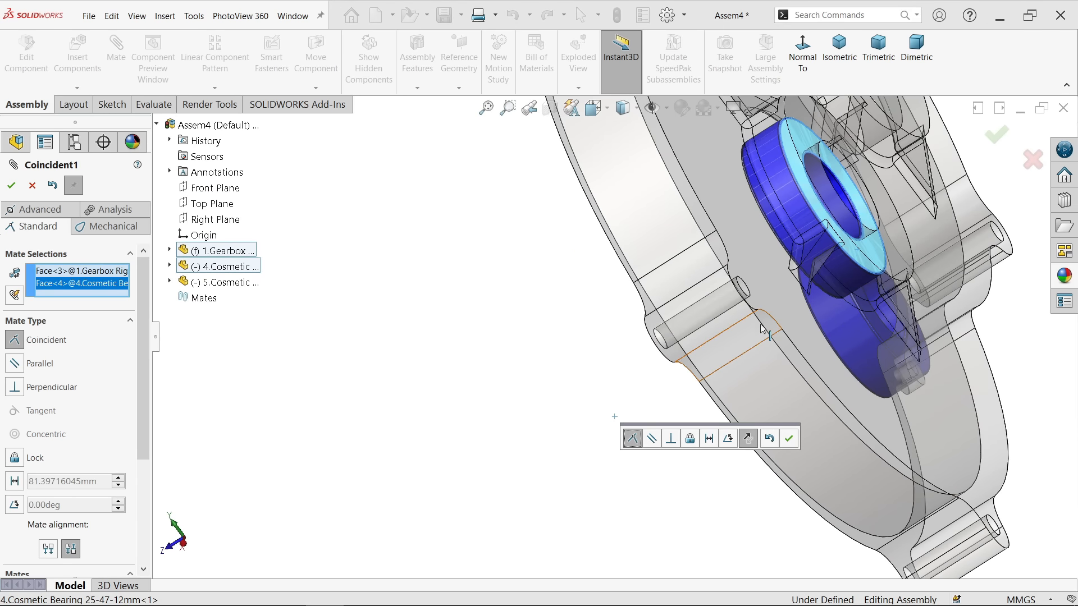
{"action": "left_click", "coordinate": [791, 440]}
Add a concentric mate between the 20-42-12mm bearing's outer face and the casing's middle bearing bore
{"action": "middle_click_drag", "start_coordinate": [791, 440], "coordinate": [896, 279]}
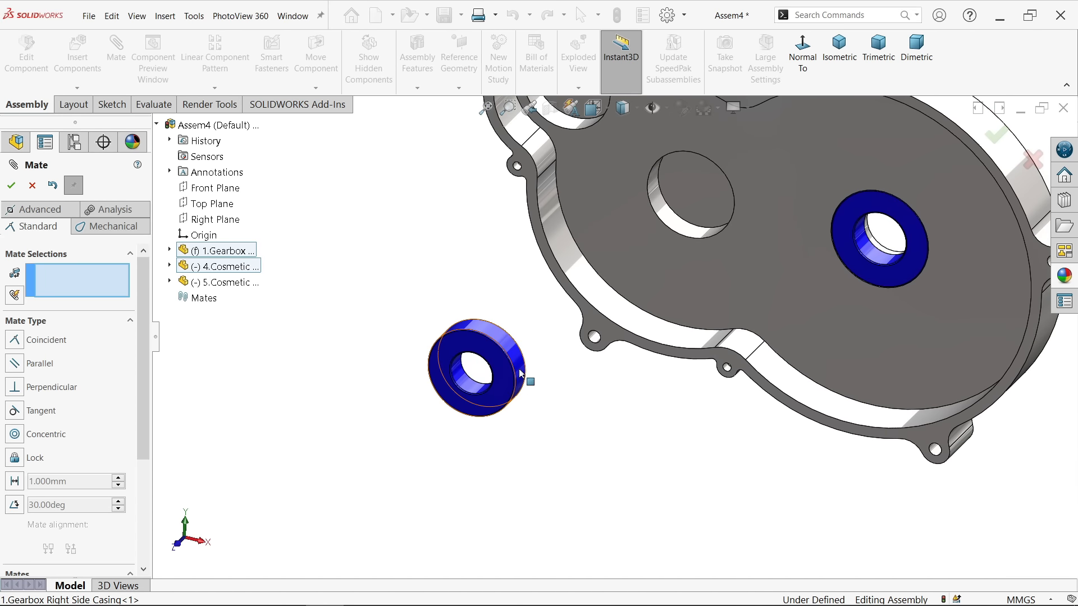
{"action": "left_click", "coordinate": [521, 374]}
{"action": "scroll", "coordinate": [681, 243], "scroll_direction": "down", "scroll_amount": 2}
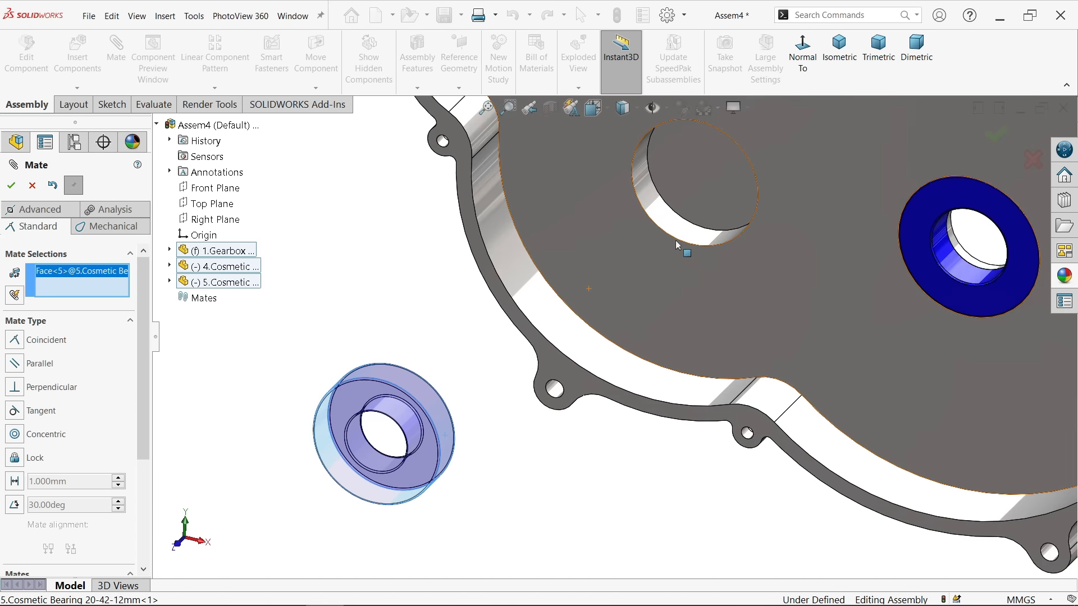
{"action": "left_click", "coordinate": [687, 233]}
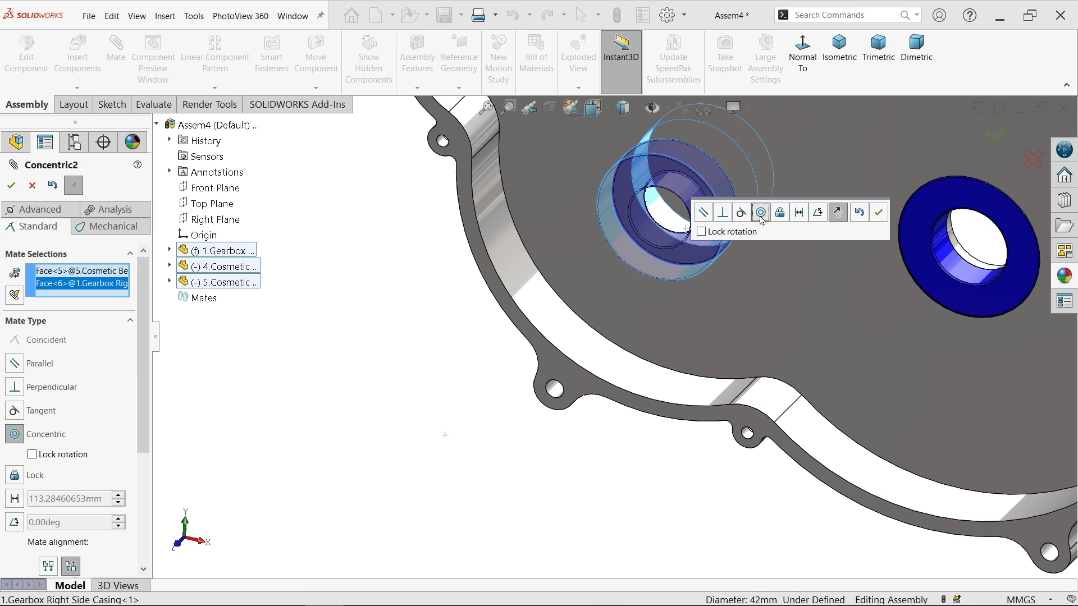
{"action": "left_click", "coordinate": [879, 215]}
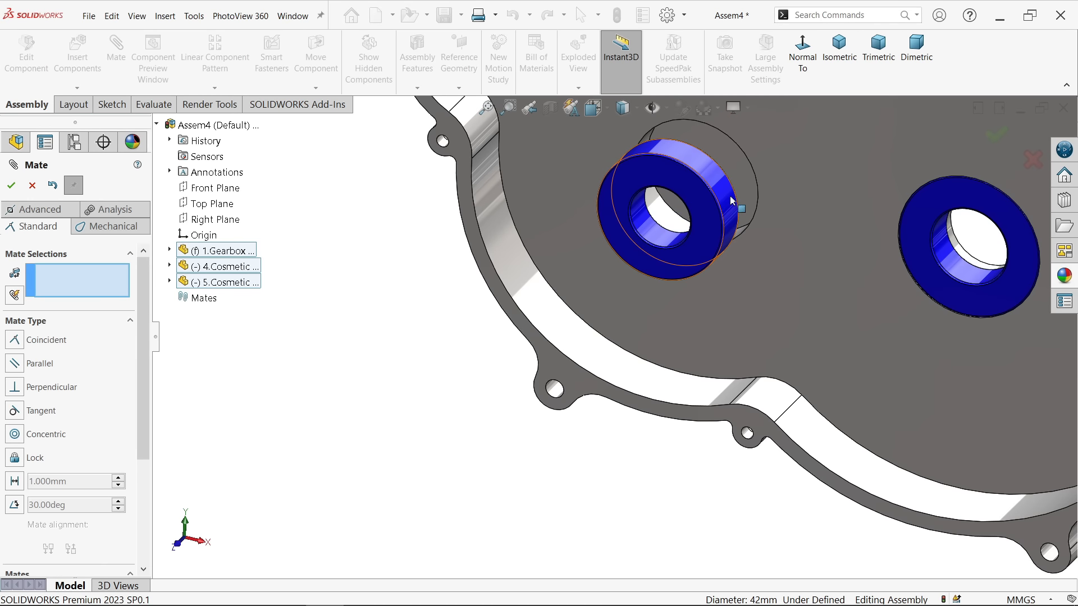
Slide the 20-42-12mm bearing out of the middle bore and add a coincident mate between its rear face and the bore's floor
{"action": "left_click_drag", "start_coordinate": [732, 203], "coordinate": [568, 364]}
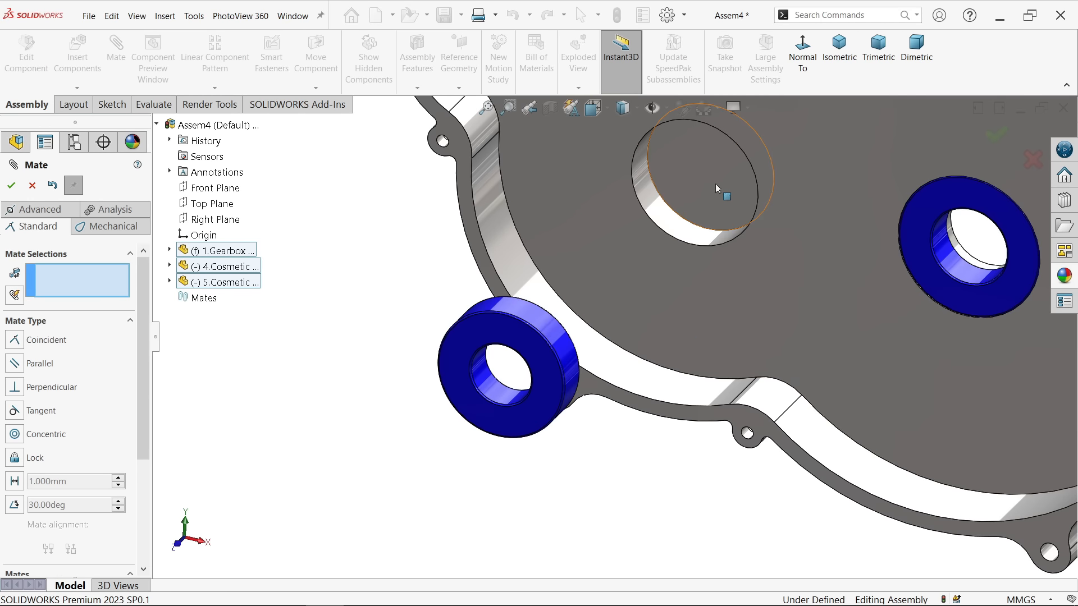
{"action": "middle_click_drag", "start_coordinate": [628, 314], "coordinate": [365, 370]}
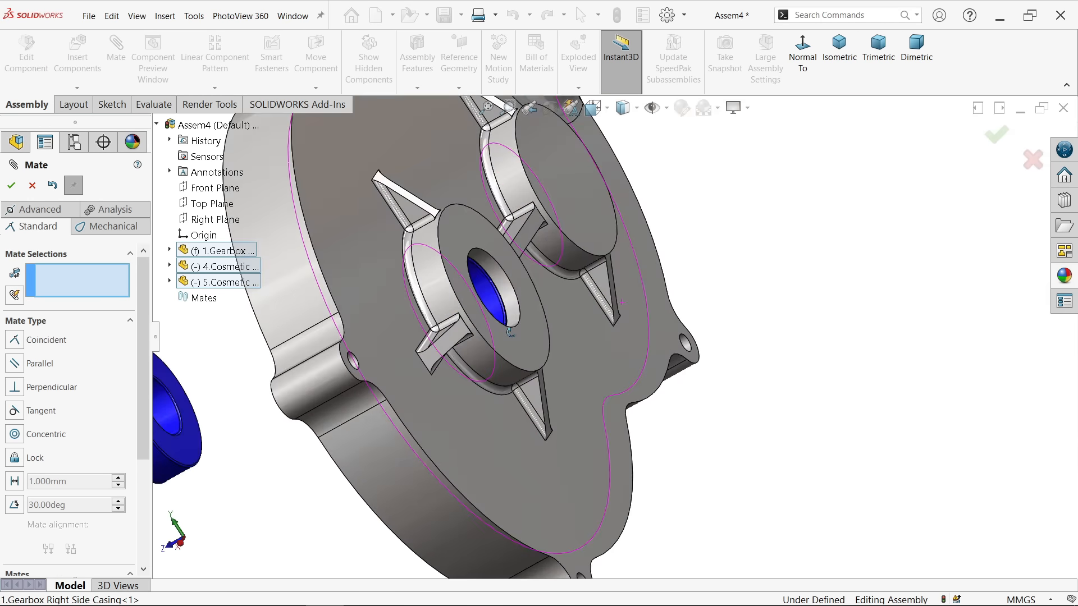
{"action": "left_click", "coordinate": [196, 447]}
{"action": "scroll", "coordinate": [349, 424], "scroll_direction": "up", "scroll_amount": 3}
{"action": "scroll", "coordinate": [382, 420], "scroll_direction": "down", "scroll_amount": 4}
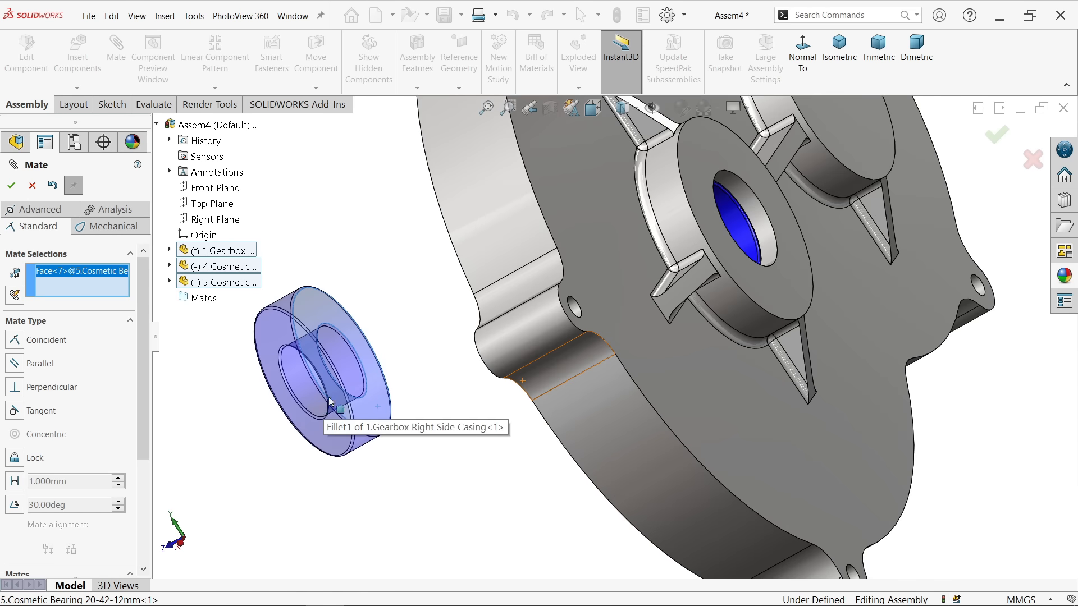
{"action": "scroll", "coordinate": [525, 368], "scroll_direction": "up", "scroll_amount": 2}
{"action": "middle_click_drag", "start_coordinate": [522, 383], "coordinate": [618, 372]}
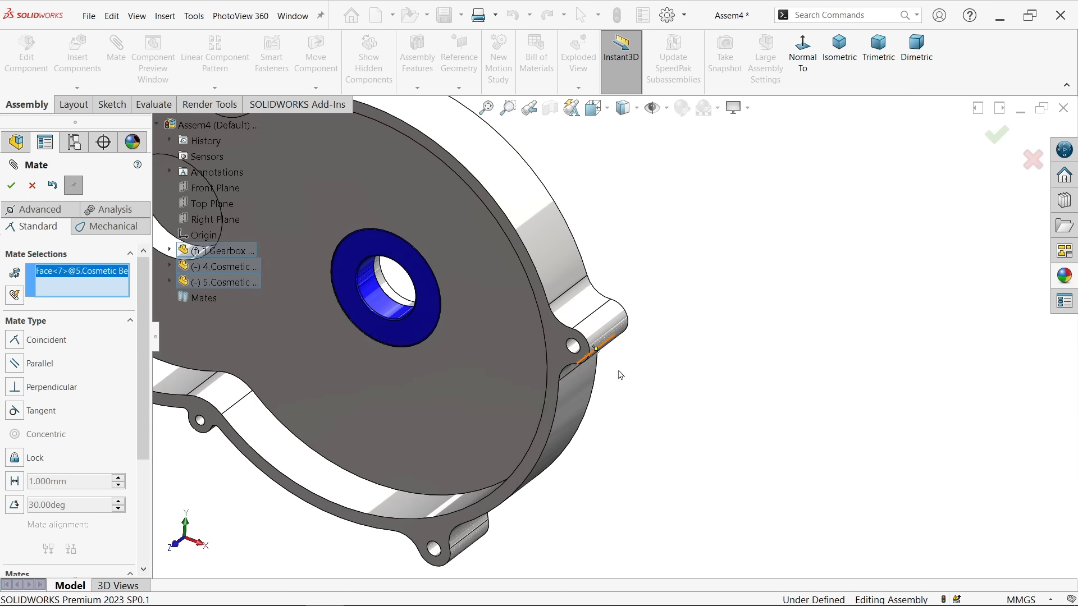
{"action": "scroll", "coordinate": [583, 359], "scroll_direction": "up", "scroll_amount": 3}
{"action": "scroll", "coordinate": [482, 306], "scroll_direction": "down", "scroll_amount": 3}
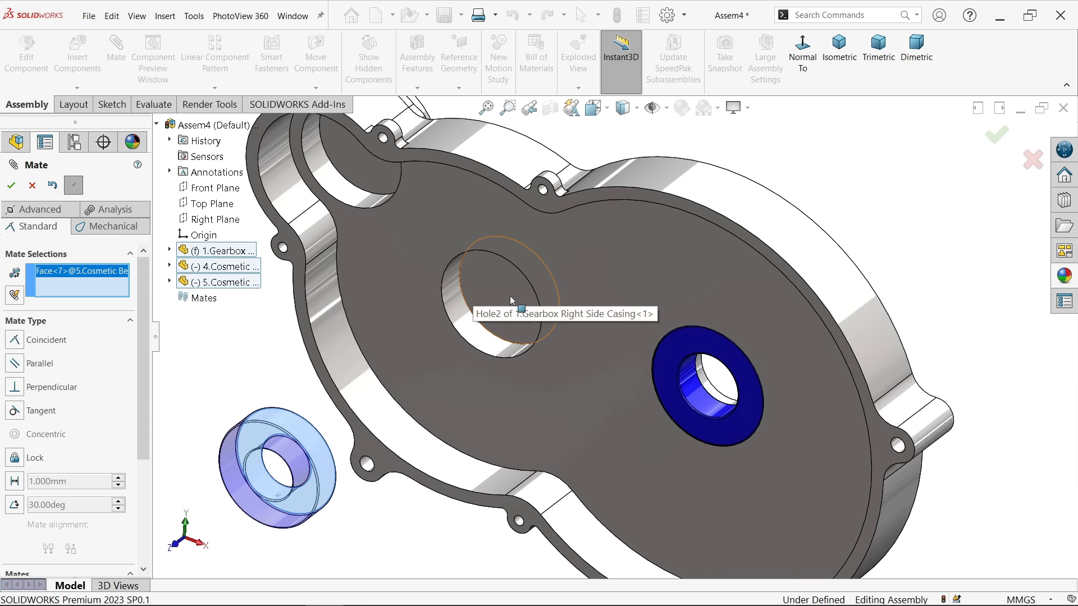
{"action": "left_click", "coordinate": [512, 298]}
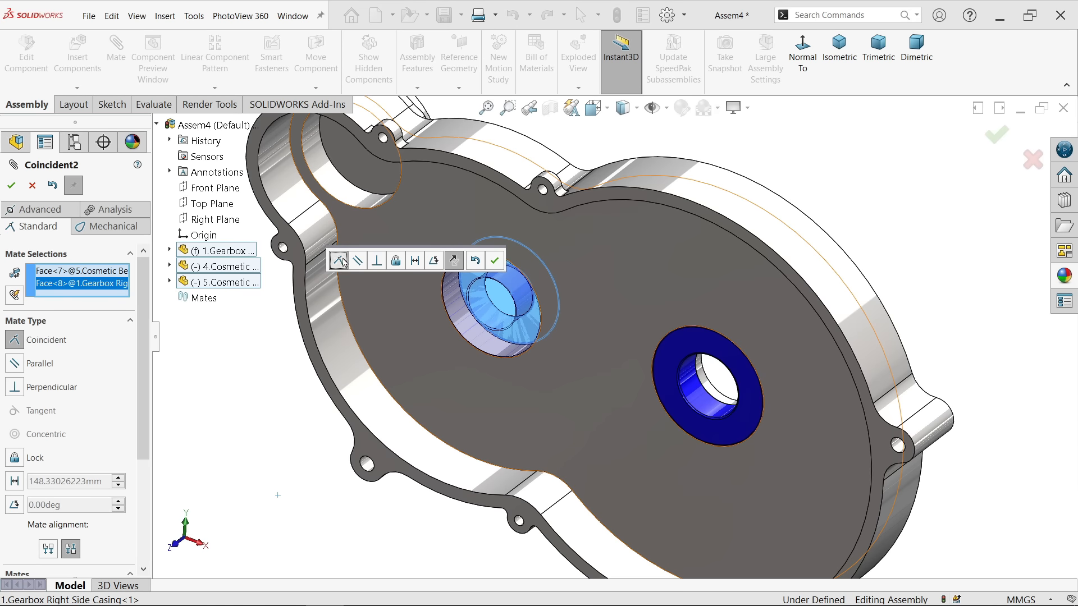
{"action": "left_click", "coordinate": [499, 263]}
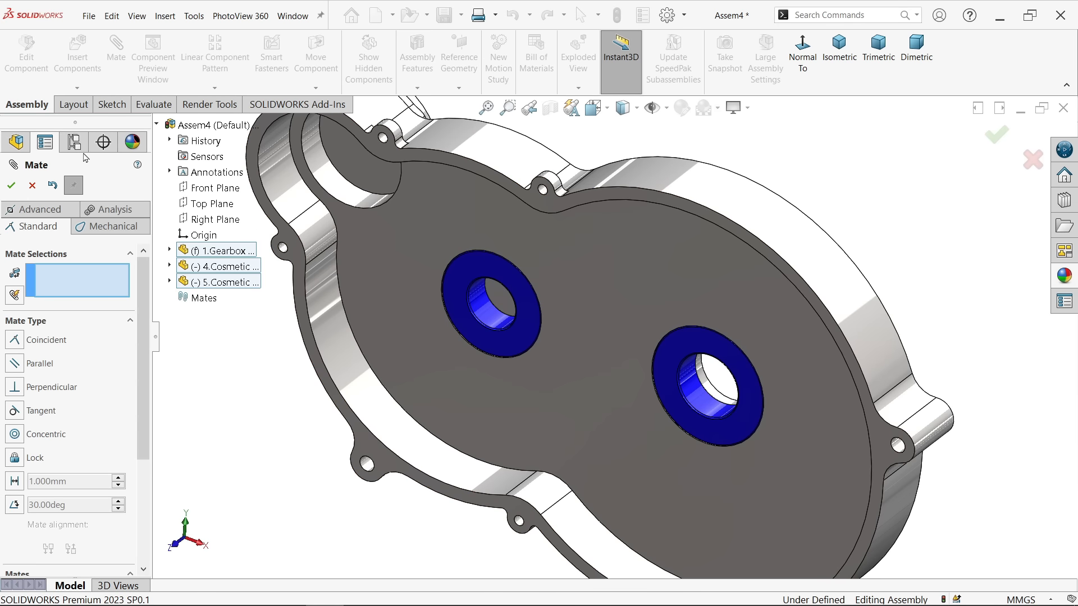
{"action": "scroll", "coordinate": [620, 342], "scroll_direction": "up", "scroll_amount": 2}
{"action": "scroll", "coordinate": [620, 342], "scroll_direction": "down", "scroll_amount": 1}
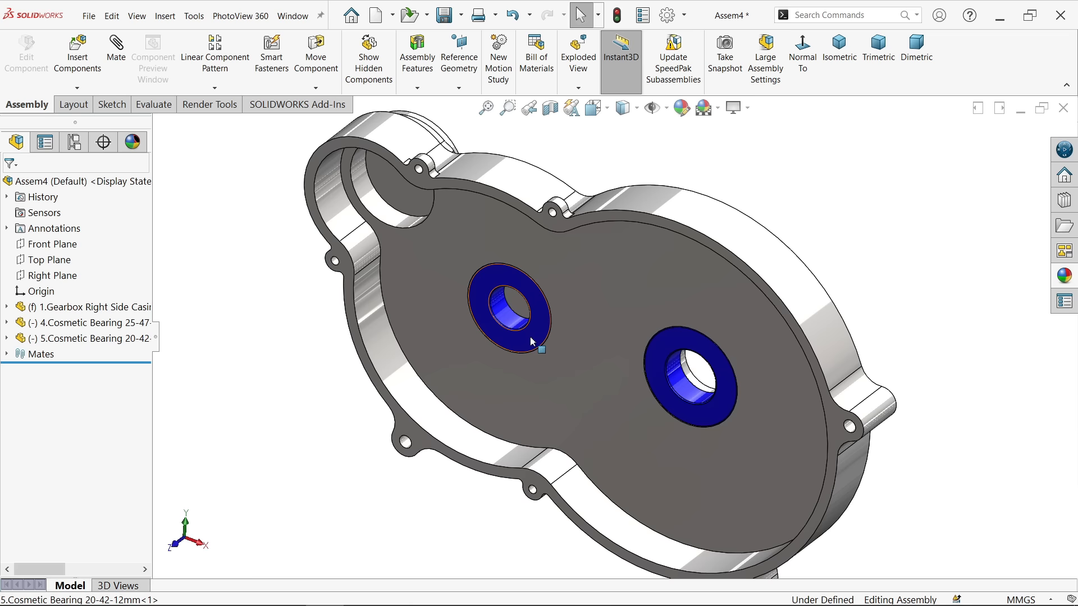
Duplicate the 20-42-12mm bearing beside the casing and mate the copy's outer face concentric with the bore in the casing's small end lobe
{"action": "left_click_drag", "start_coordinate": [532, 341], "coordinate": [296, 423]}
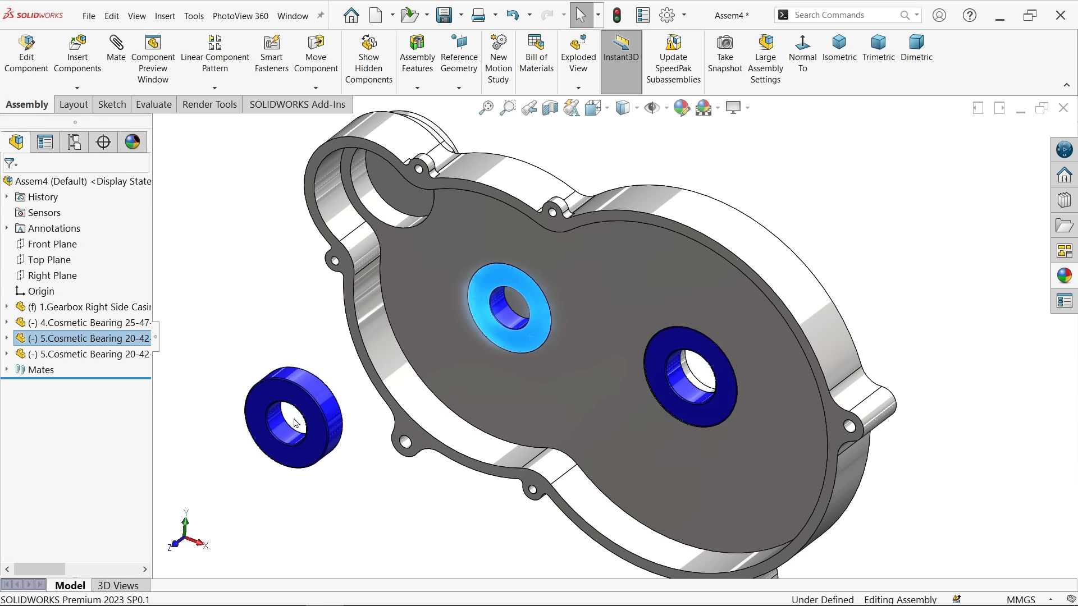
{"action": "left_click", "coordinate": [332, 342]}
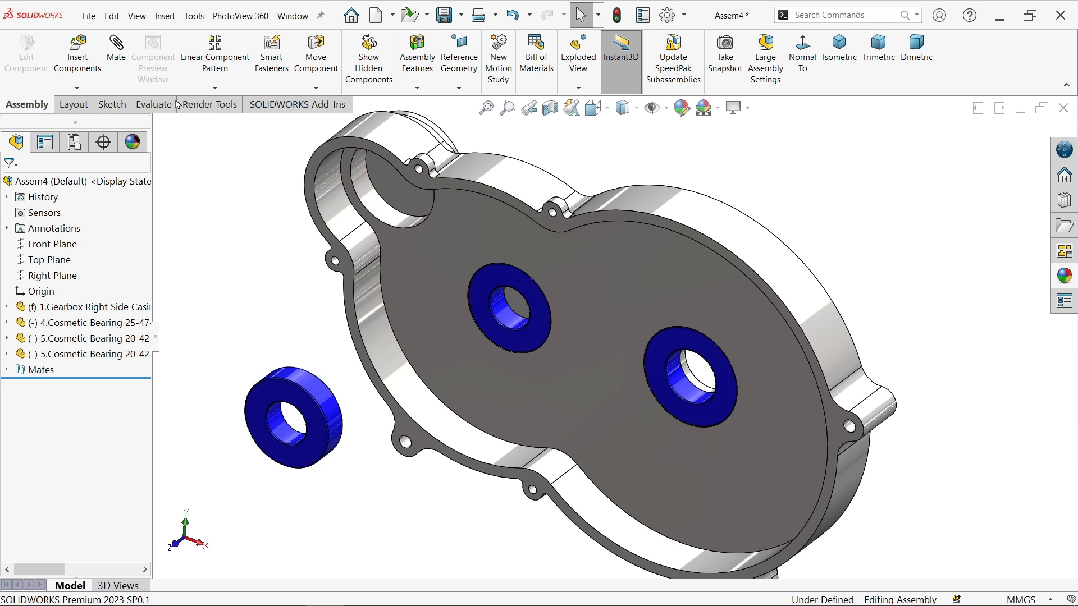
{"action": "left_click", "coordinate": [321, 395]}
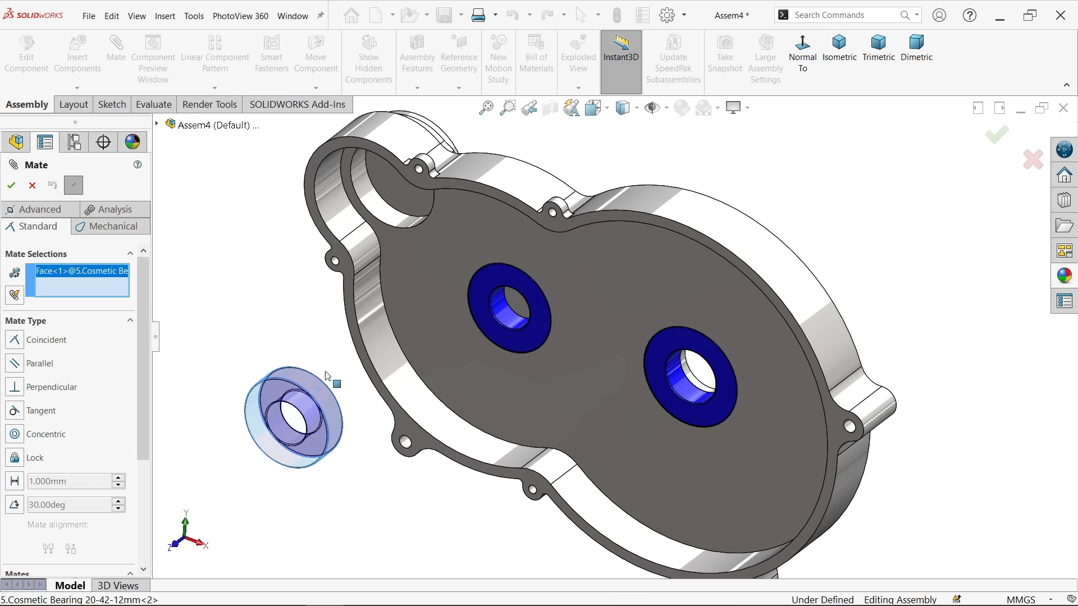
{"action": "left_click", "coordinate": [393, 218]}
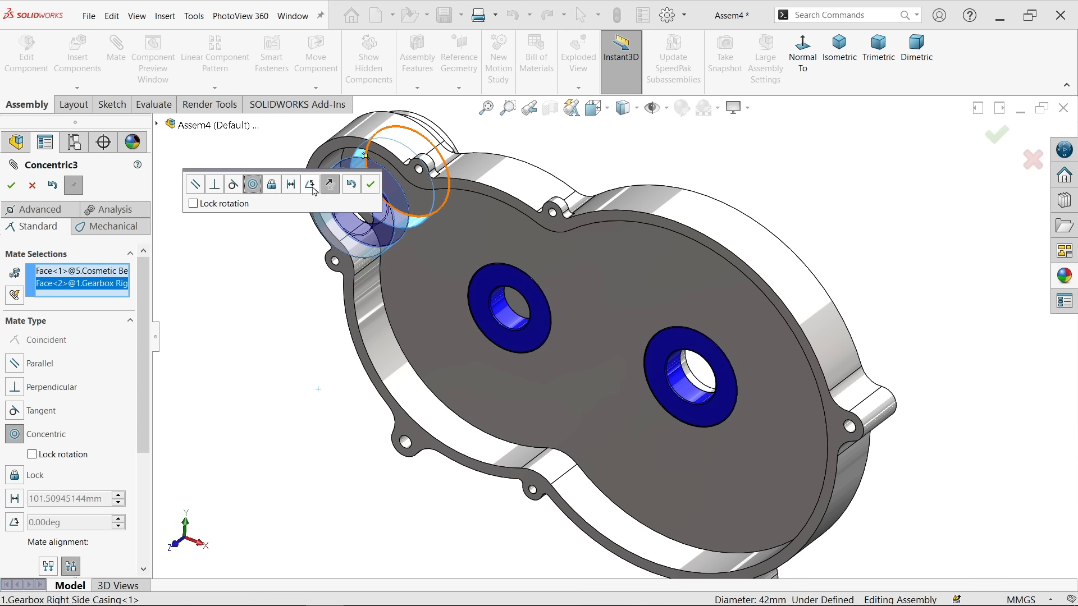
{"action": "left_click", "coordinate": [370, 184]}
Slide the copied bearing out and add a coincident mate between its rear face and the floor of the small end lobe's bore
{"action": "scroll", "coordinate": [417, 254], "scroll_direction": "down", "scroll_amount": 5}
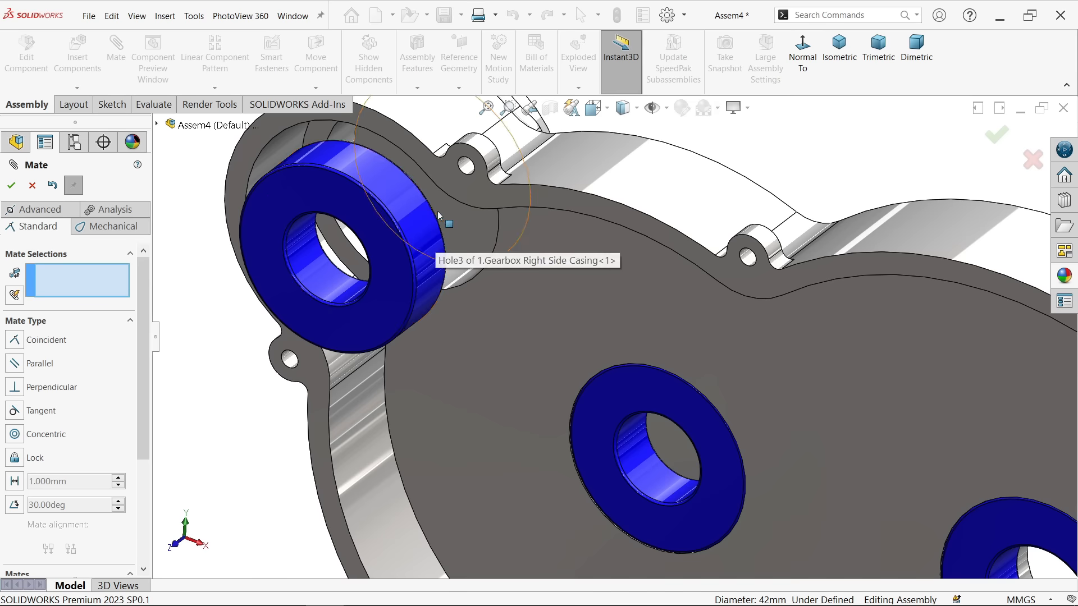
{"action": "scroll", "coordinate": [417, 254], "scroll_direction": "up", "scroll_amount": 6}
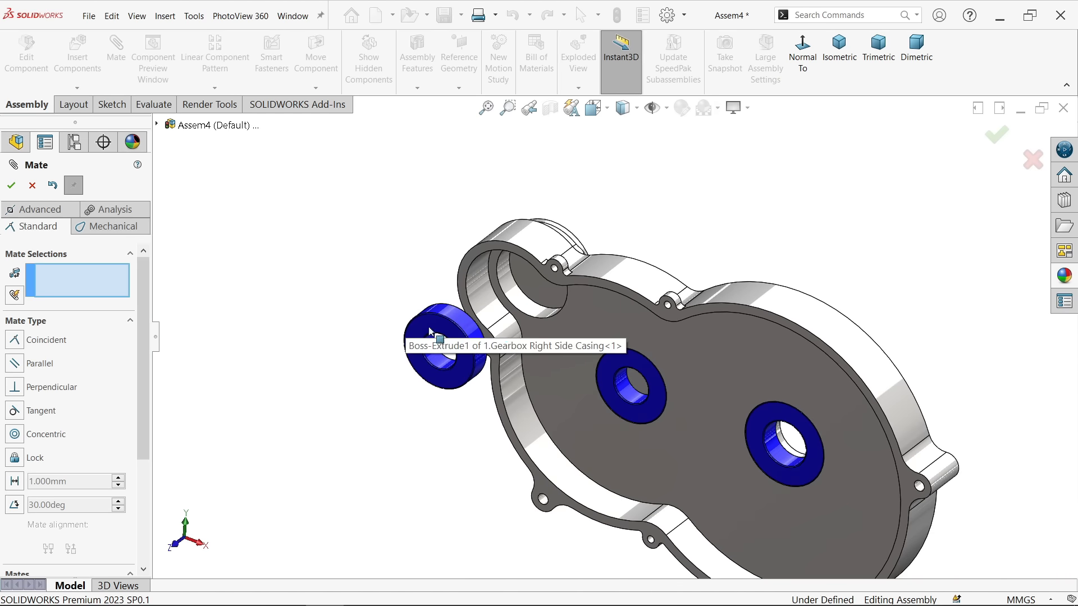
{"action": "middle_click_drag", "start_coordinate": [537, 293], "coordinate": [432, 290]}
{"action": "scroll", "coordinate": [686, 366], "scroll_direction": "down", "scroll_amount": 3}
{"action": "left_click", "coordinate": [668, 344]}
{"action": "scroll", "coordinate": [670, 347], "scroll_direction": "up", "scroll_amount": 4}
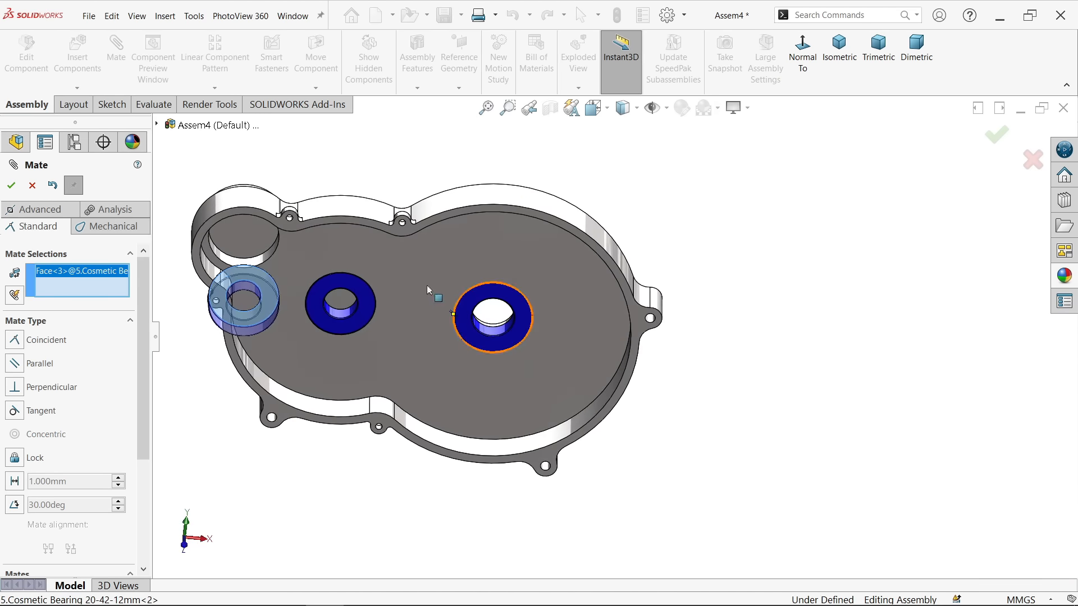
{"action": "scroll", "coordinate": [324, 259], "scroll_direction": "down", "scroll_amount": 4}
{"action": "left_click", "coordinate": [247, 251]}
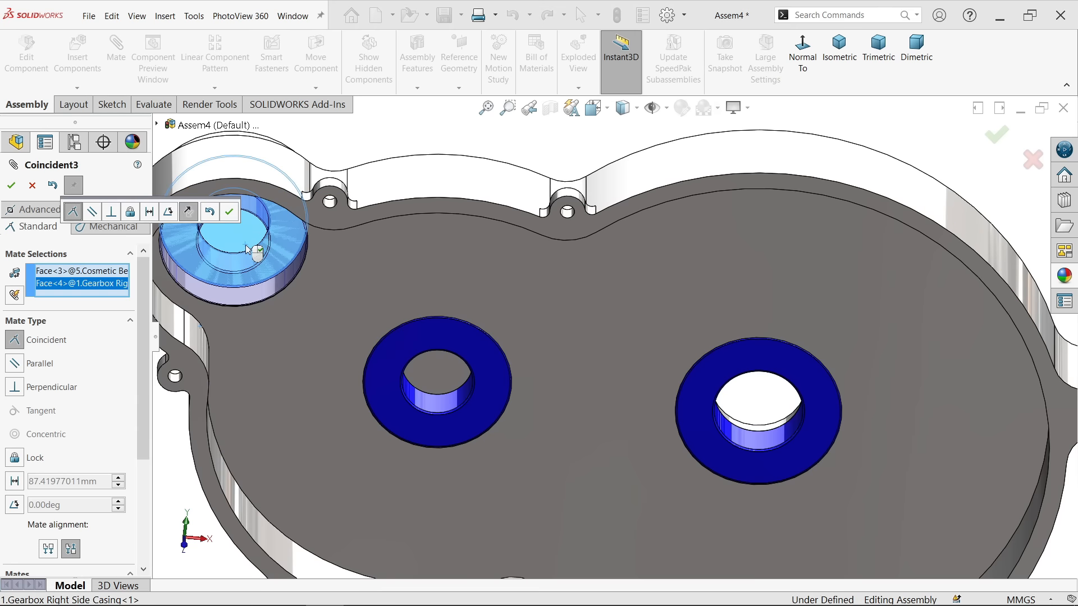
{"action": "left_click", "coordinate": [230, 212]}
{"action": "scroll", "coordinate": [386, 264], "scroll_direction": "up", "scroll_amount": 5}
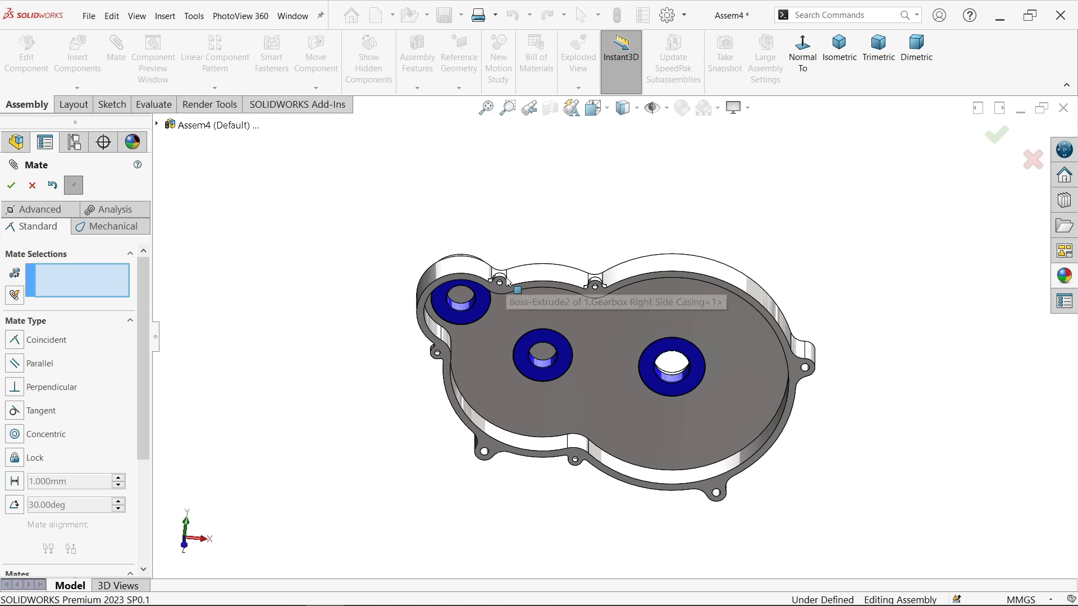
{"action": "middle_click_drag", "start_coordinate": [506, 292], "coordinate": [623, 385]}
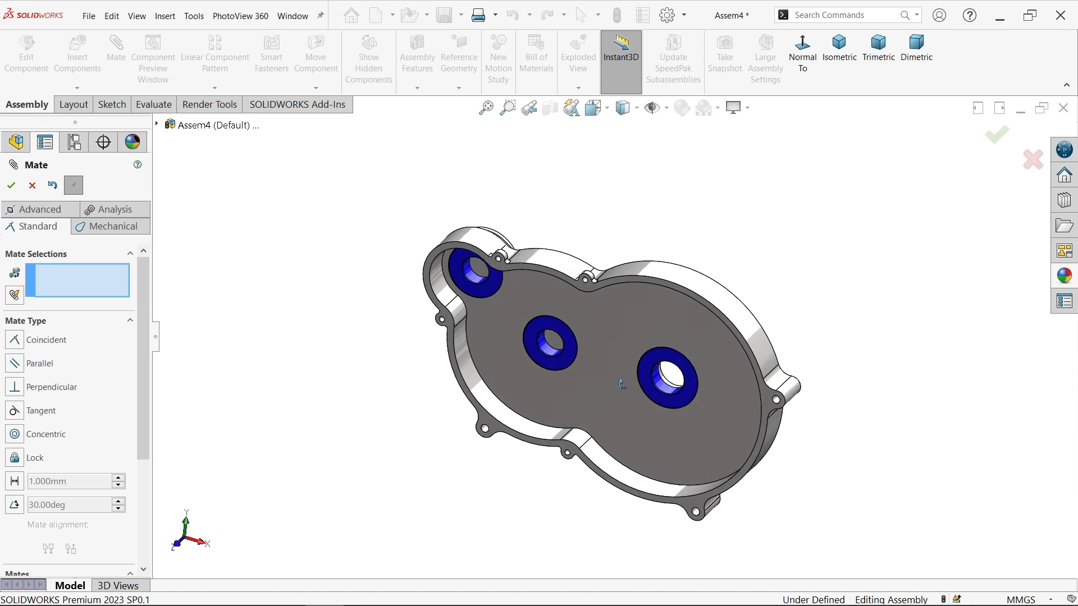
{"action": "left_click", "coordinate": [33, 187]}
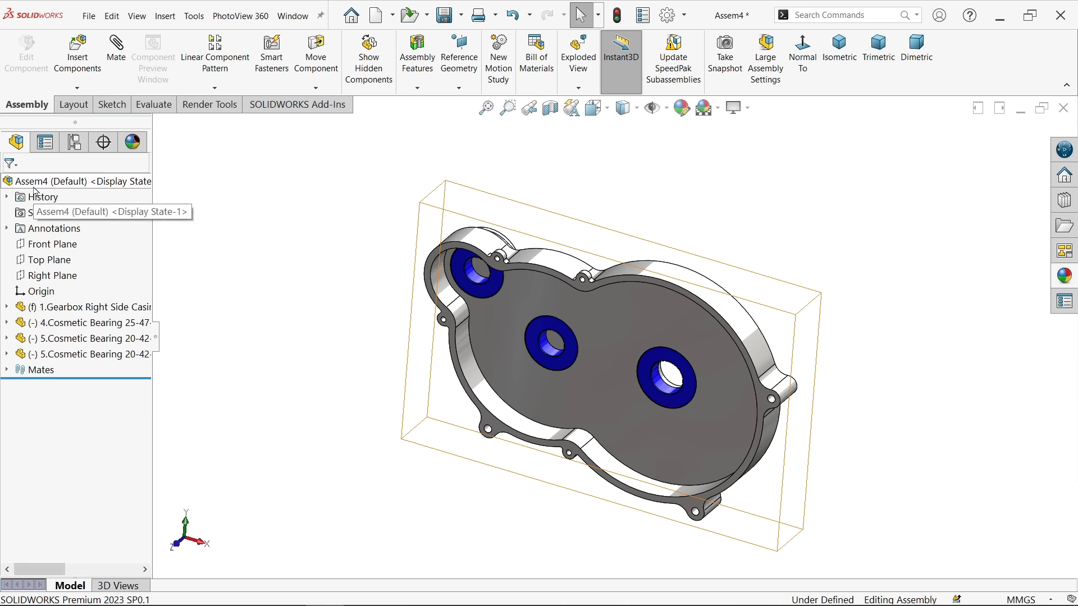
Insert the 6.Output Shaft, 7.Output shaft Stopper Tube and 9.Retaining ring (Snap ring ) 25mm parts and place them beside the casing
{"action": "left_click", "coordinate": [78, 80]}
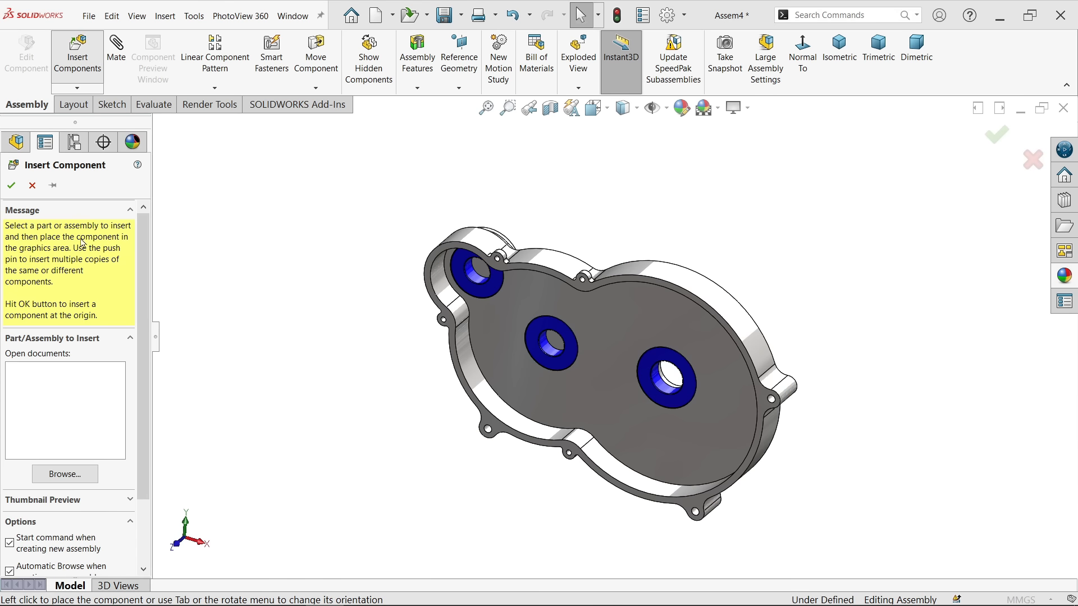
{"action": "scroll", "coordinate": [644, 316], "scroll_direction": "down", "scroll_amount": 1}
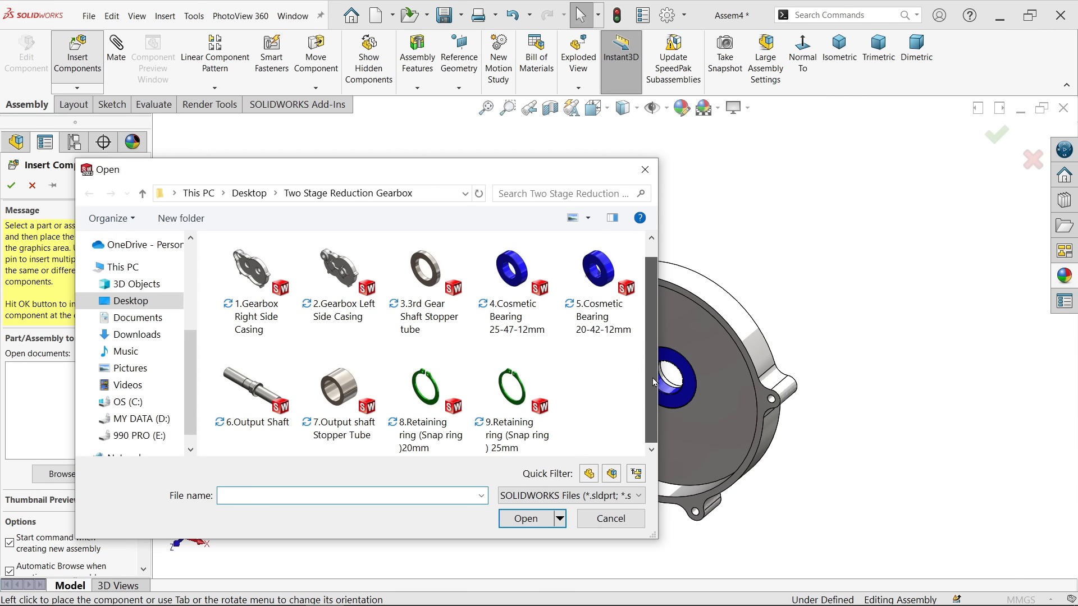
{"action": "left_click", "coordinate": [515, 395]}
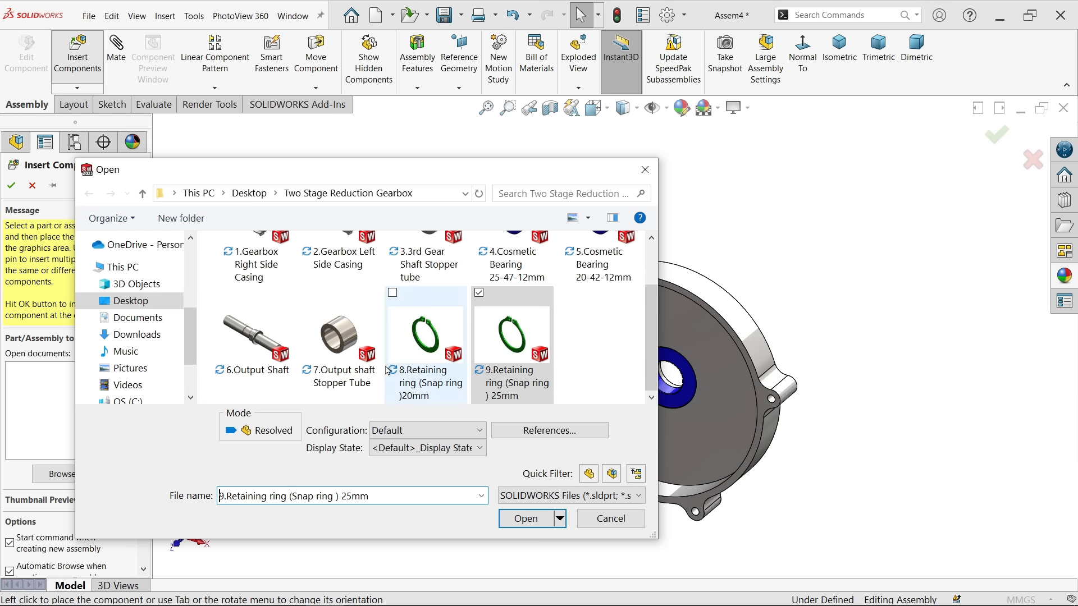
{"action": "left_click", "coordinate": [256, 344], "text": "ctrl"}
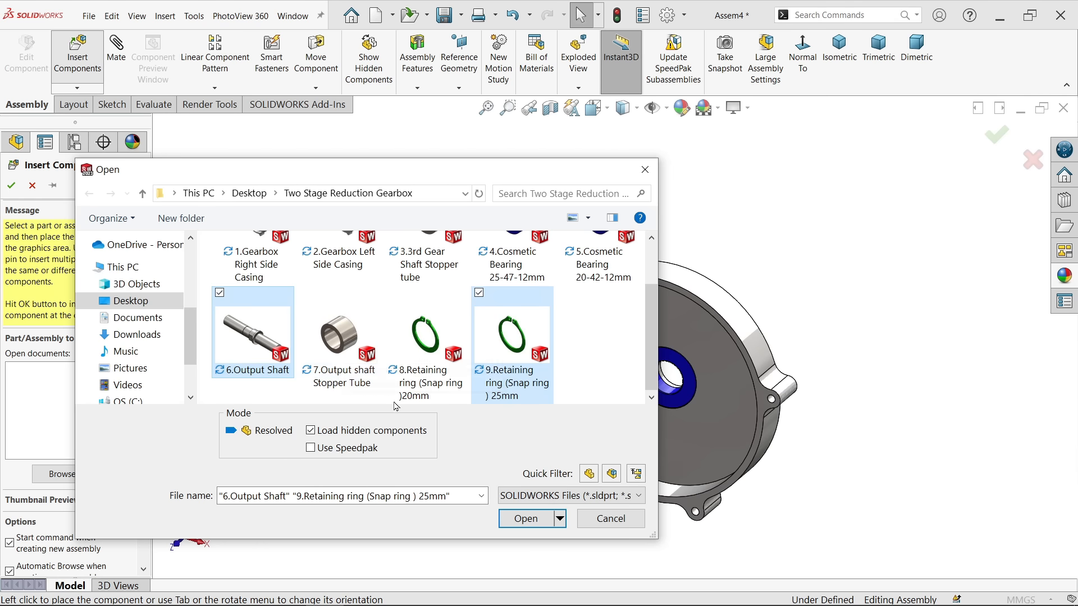
{"action": "left_click", "coordinate": [335, 346], "text": "ctrl"}
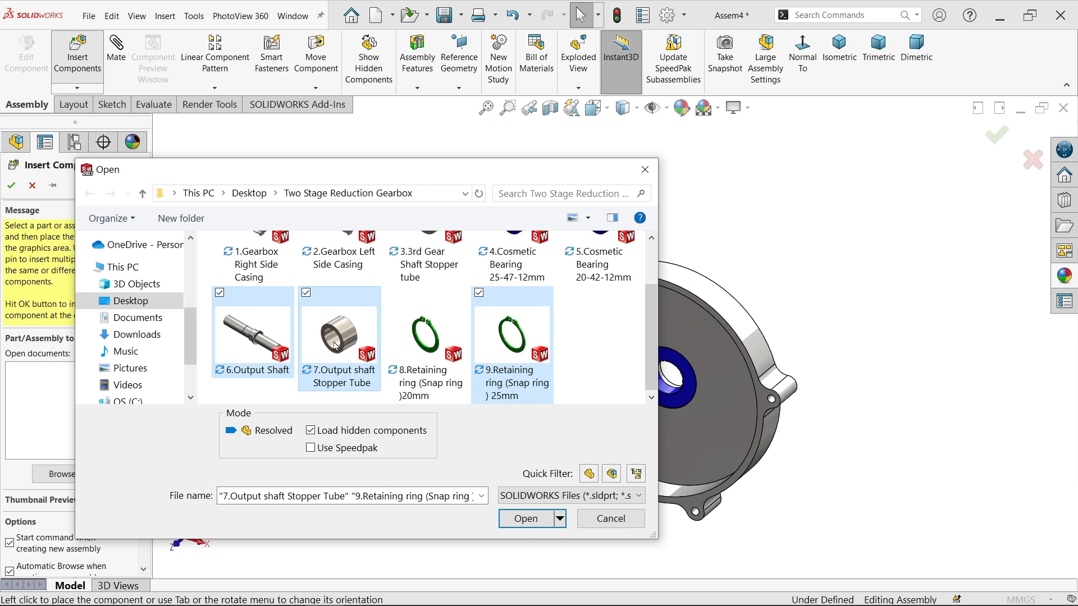
{"action": "left_click", "coordinate": [517, 519]}
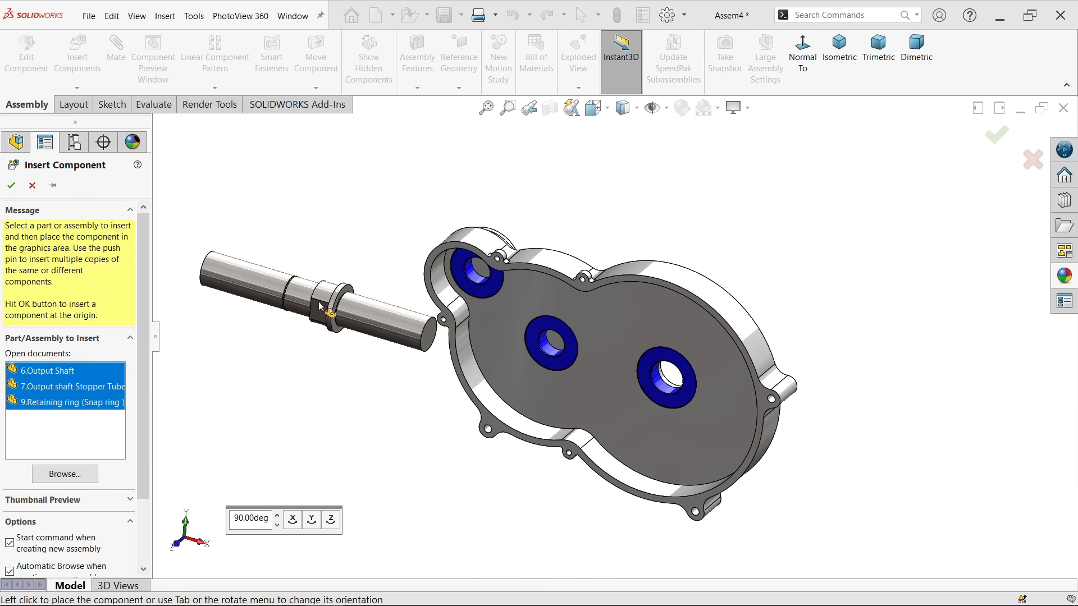
{"action": "left_click", "coordinate": [320, 306]}
{"action": "left_click", "coordinate": [271, 388]}
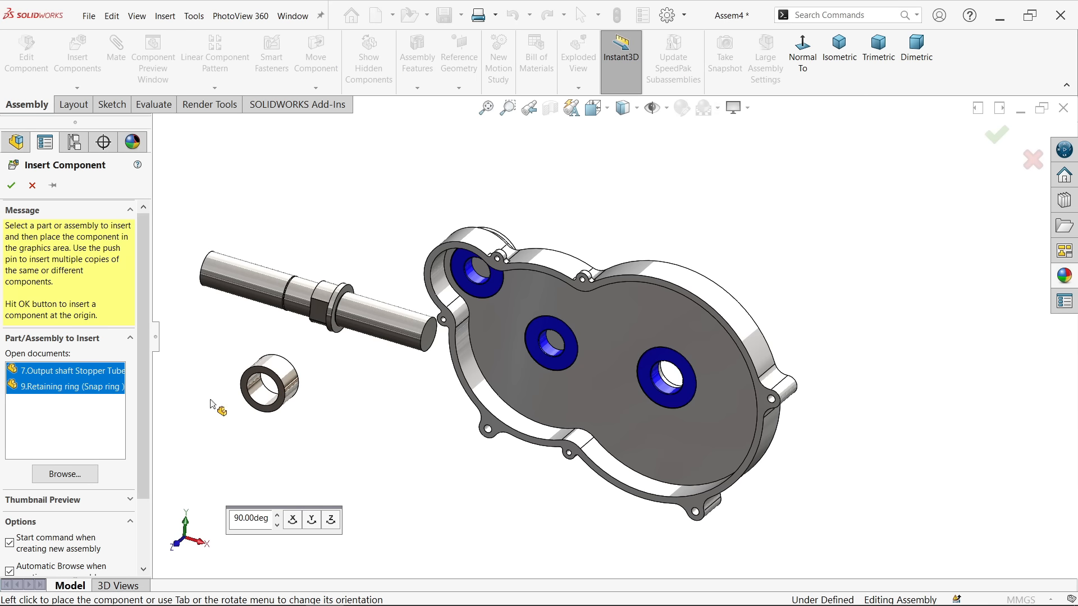
{"action": "left_click", "coordinate": [205, 382]}
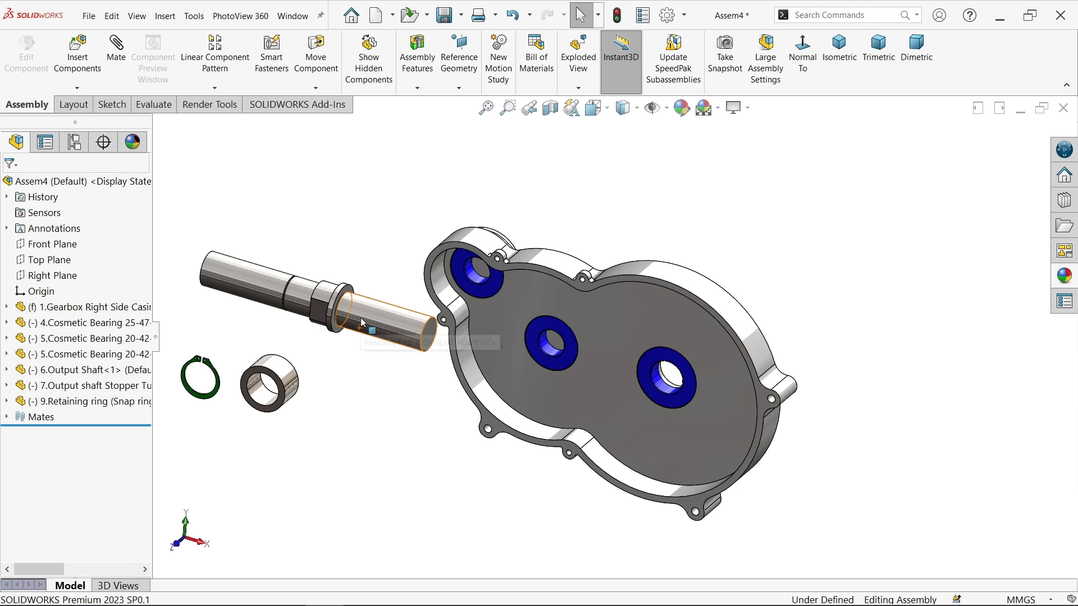
Rotate the output shaft freely so the end nearest its snap ring groove points towards the casing
{"action": "left_click", "coordinate": [315, 88]}
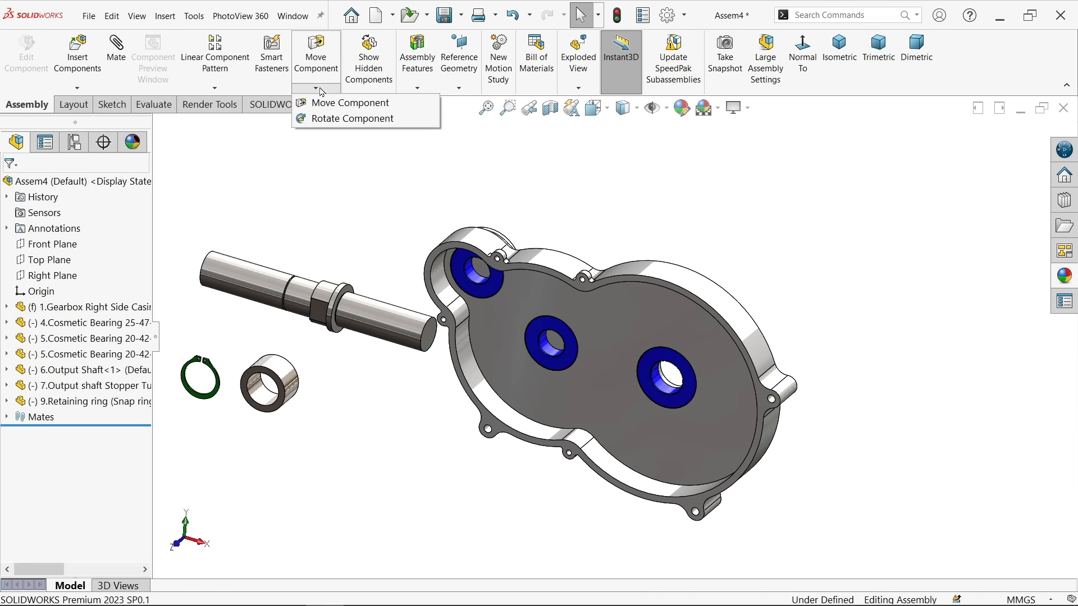
{"action": "left_click", "coordinate": [334, 129]}
{"action": "left_click_drag", "start_coordinate": [237, 278], "coordinate": [506, 420]}
{"action": "scroll", "coordinate": [392, 267], "scroll_direction": "down", "scroll_amount": 3}
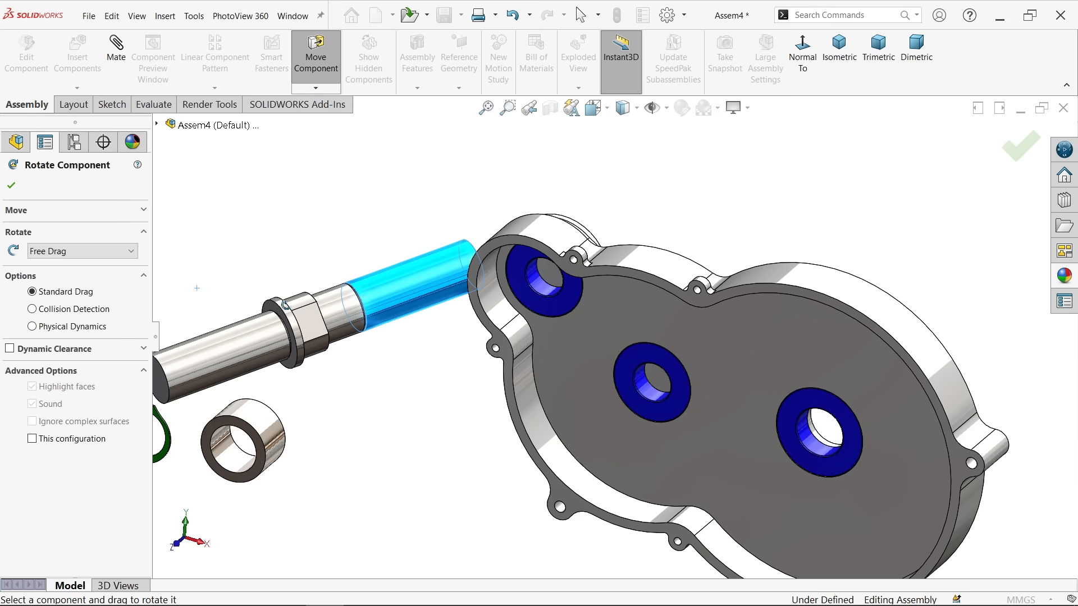
{"action": "left_click", "coordinate": [11, 186]}
{"action": "scroll", "coordinate": [615, 340], "scroll_direction": "up", "scroll_amount": 3}
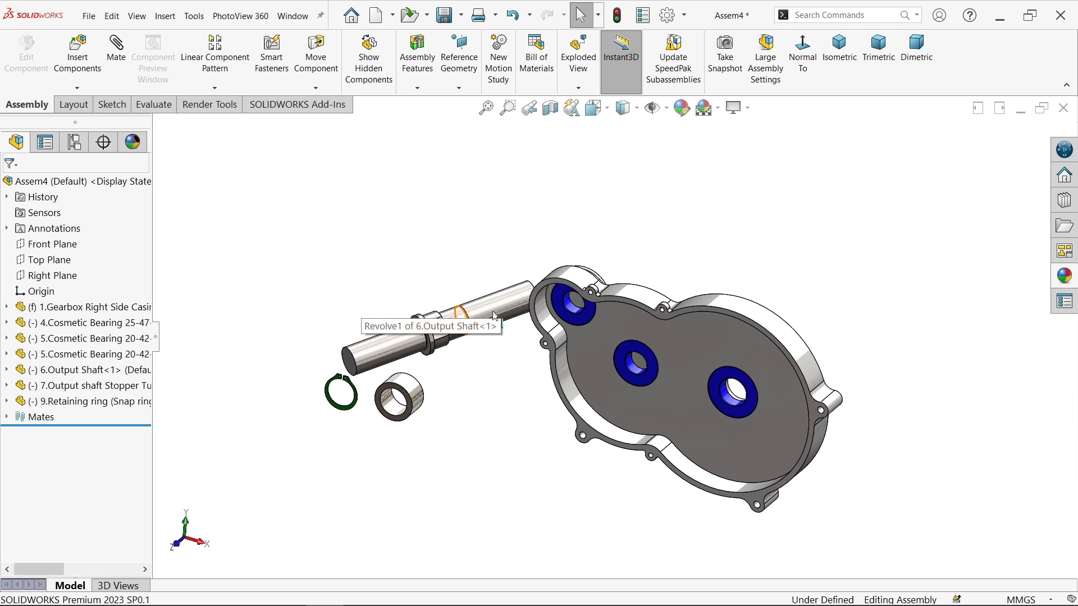
Add a concentric mate between the output shaft's grooved end cylinder and the inner face of the 25-47-12mm bearing
{"action": "scroll", "coordinate": [494, 316], "scroll_direction": "down", "scroll_amount": 2}
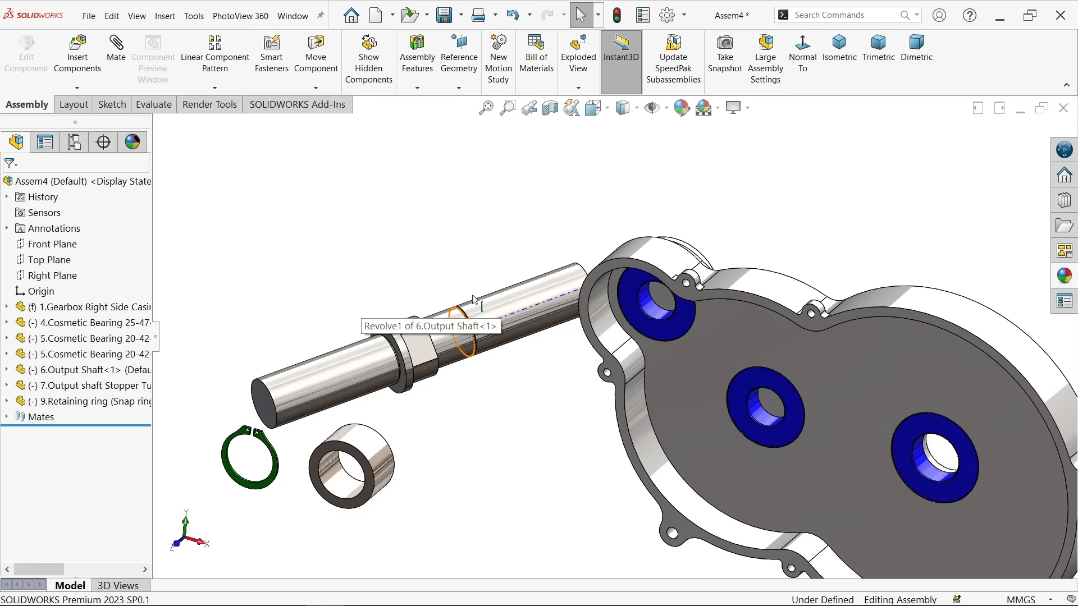
{"action": "left_click", "coordinate": [121, 59]}
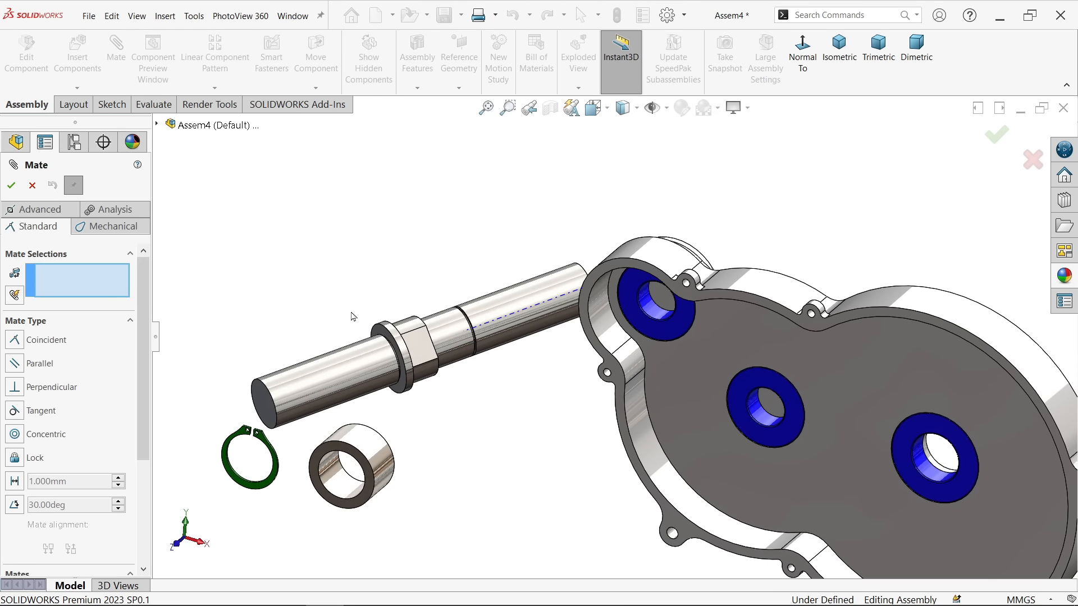
{"action": "left_click", "coordinate": [507, 311]}
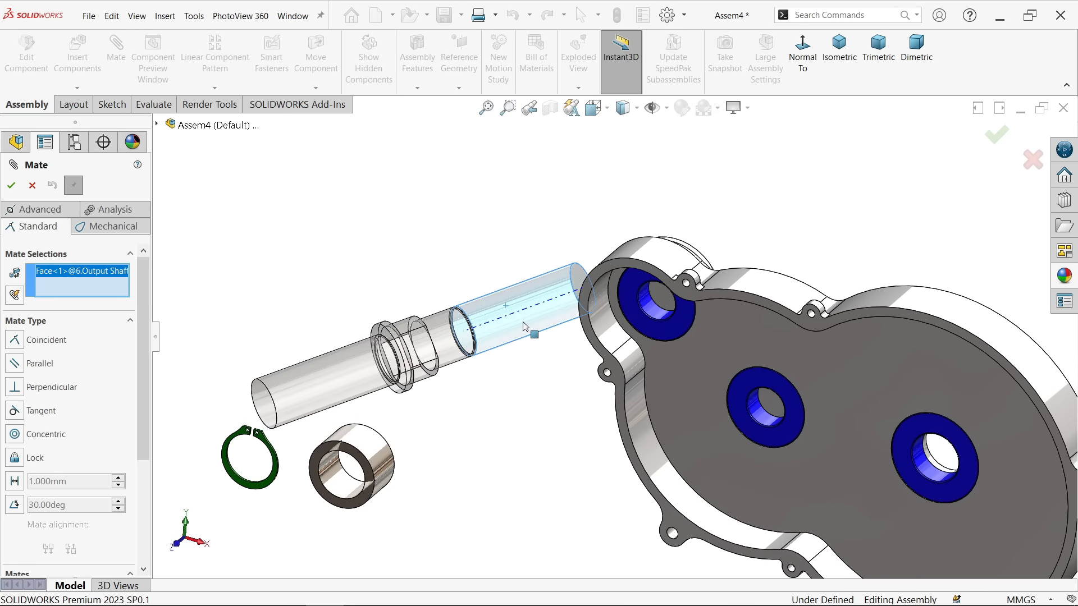
{"action": "scroll", "coordinate": [735, 416], "scroll_direction": "down", "scroll_amount": 4}
{"action": "left_click", "coordinate": [710, 377]}
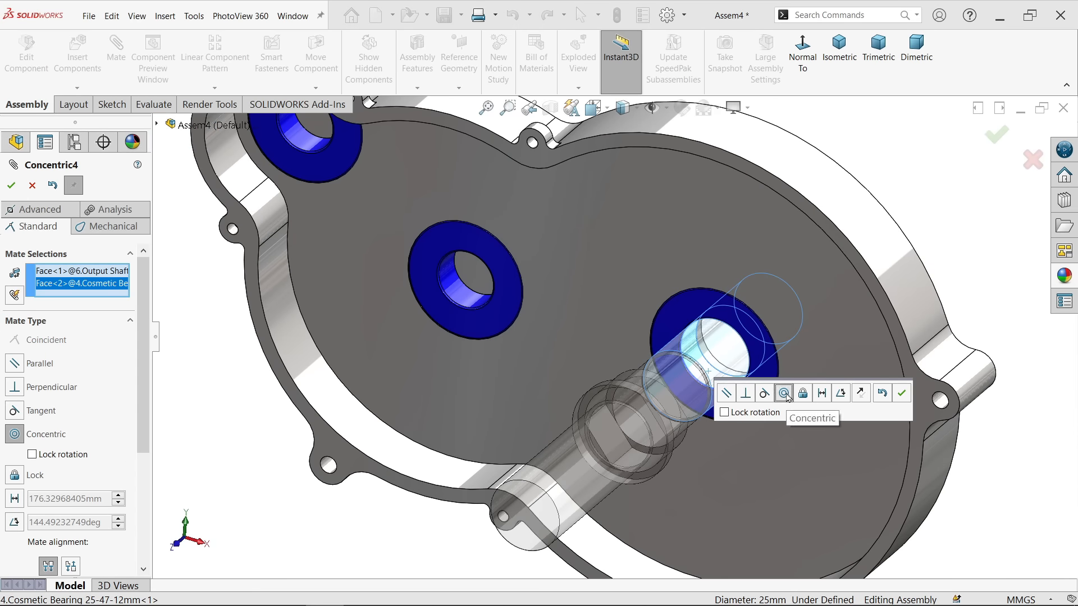
{"action": "left_click", "coordinate": [901, 396]}
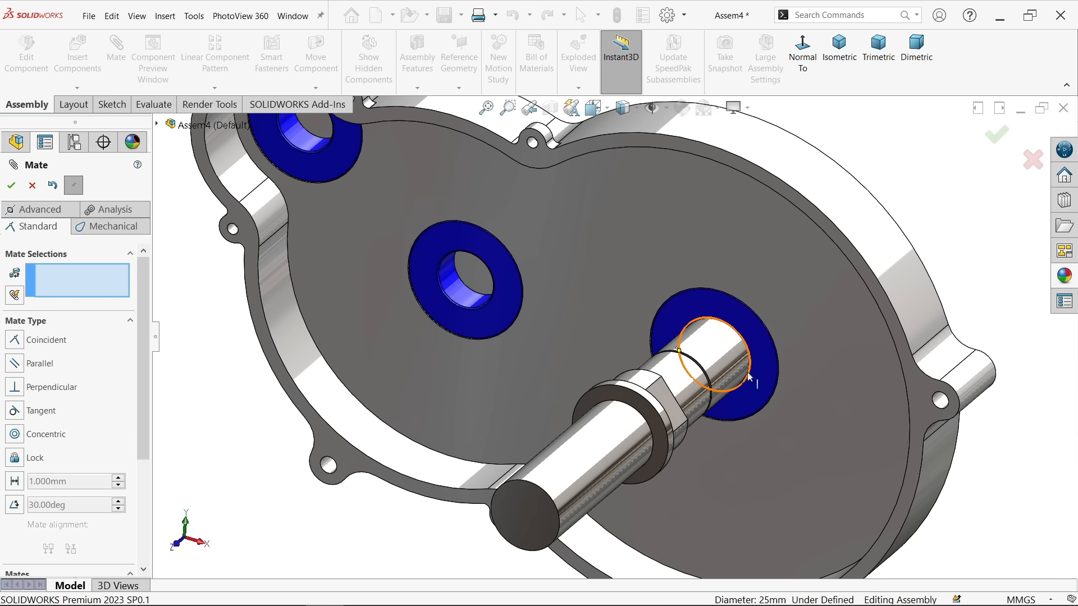
Add a concentric mate between the cylindrical floor of the output shaft's groove and the inner face of the 25mm retaining ring
{"action": "middle_click_drag", "start_coordinate": [750, 375], "coordinate": [713, 376]}
{"action": "scroll", "coordinate": [695, 392], "scroll_direction": "down", "scroll_amount": 8}
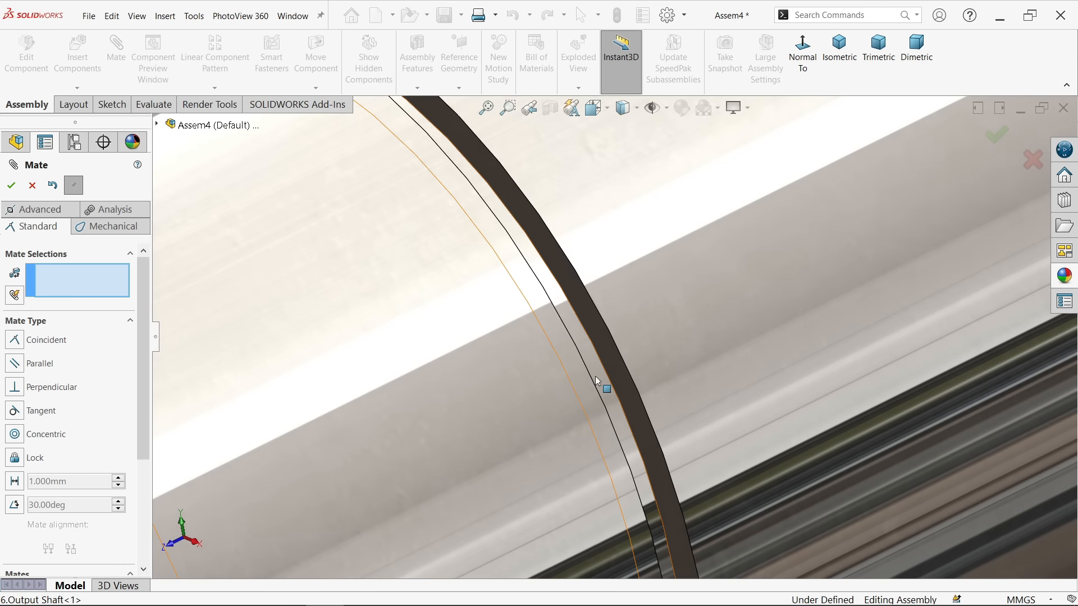
{"action": "left_click", "coordinate": [598, 382]}
{"action": "scroll", "coordinate": [584, 379], "scroll_direction": "up", "scroll_amount": 8}
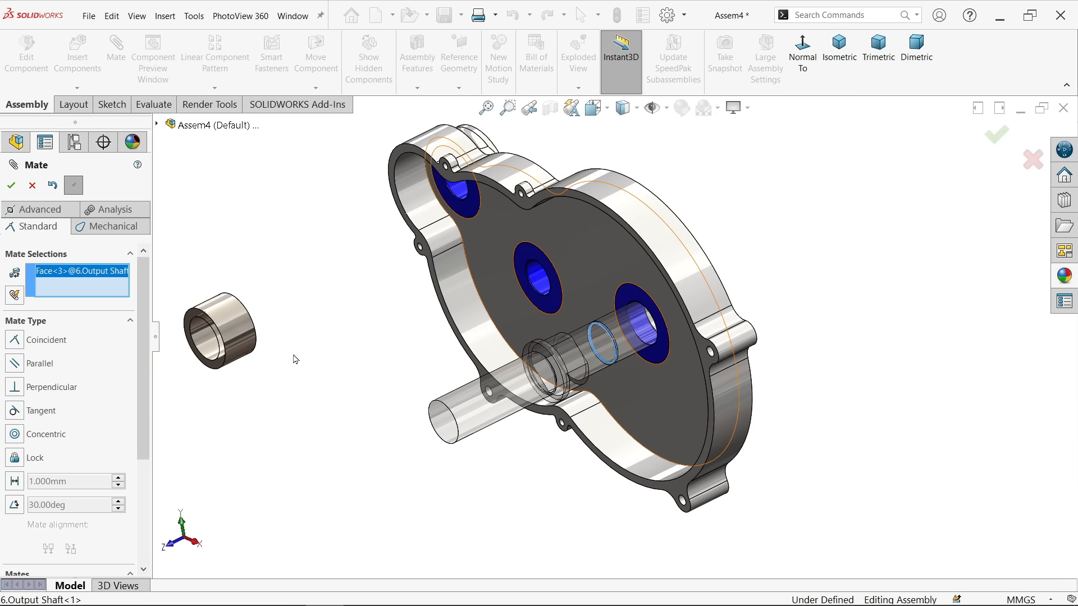
{"action": "scroll", "coordinate": [292, 351], "scroll_direction": "up", "scroll_amount": 3}
{"action": "scroll", "coordinate": [357, 360], "scroll_direction": "down", "scroll_amount": 10}
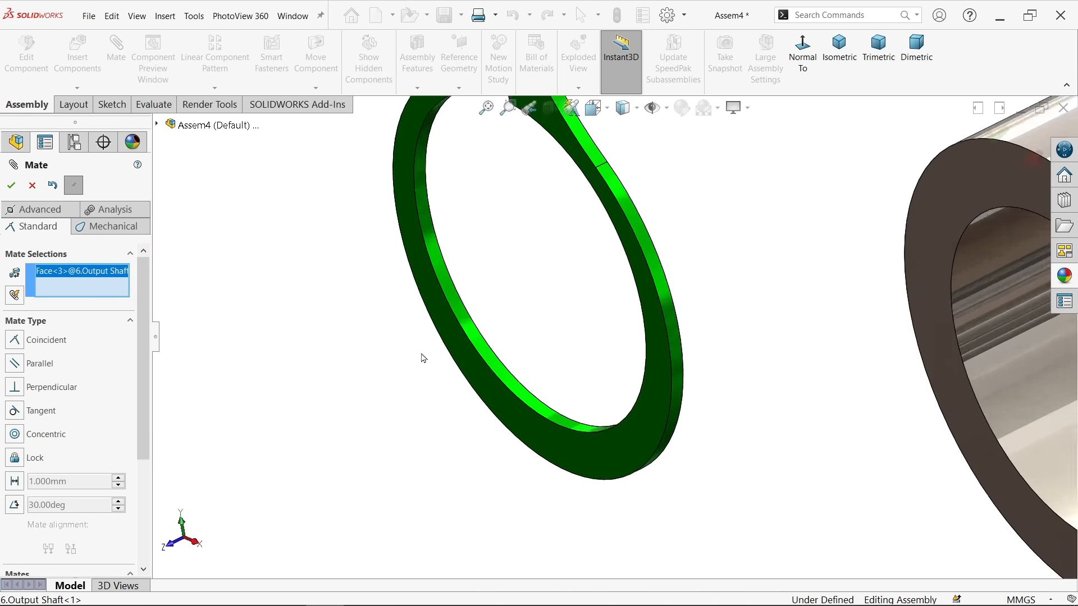
{"action": "left_click", "coordinate": [547, 355]}
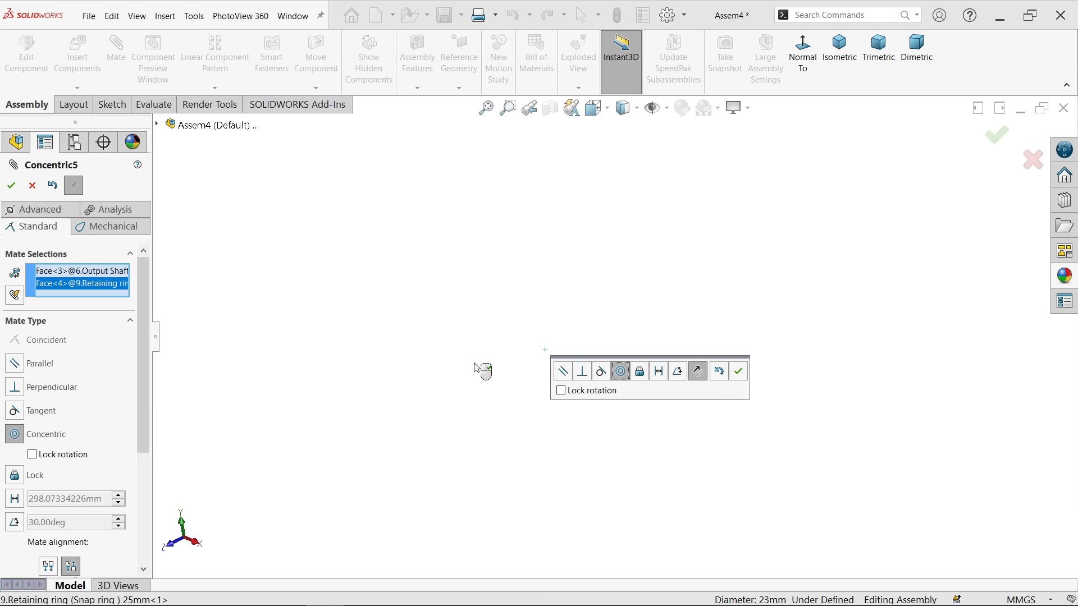
{"action": "scroll", "coordinate": [870, 307], "scroll_direction": "up", "scroll_amount": 6}
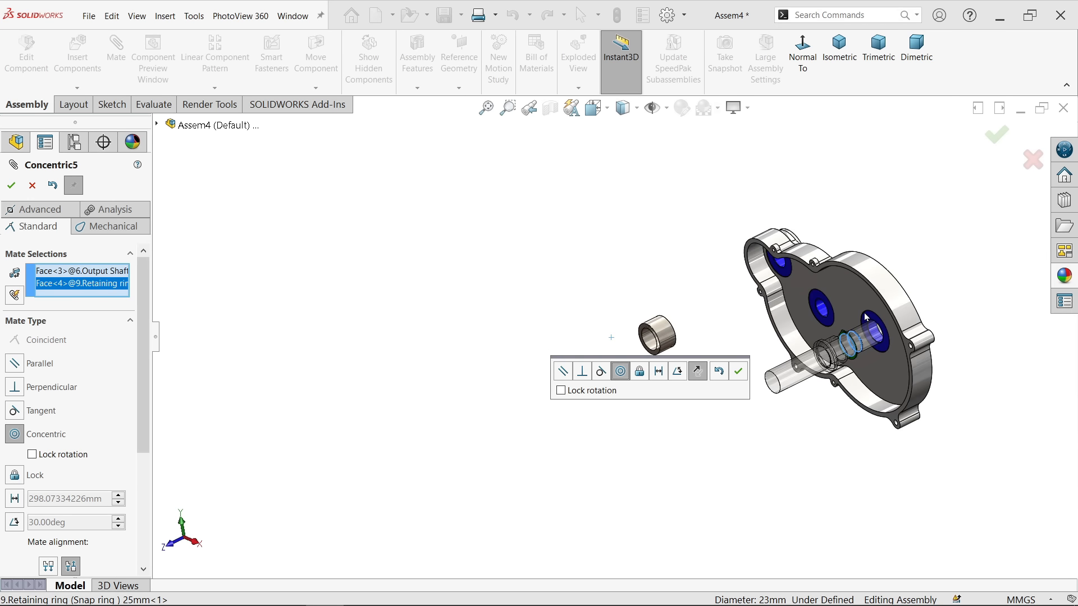
{"action": "scroll", "coordinate": [758, 349], "scroll_direction": "down", "scroll_amount": 2}
{"action": "scroll", "coordinate": [758, 349], "scroll_direction": "down", "scroll_amount": 2}
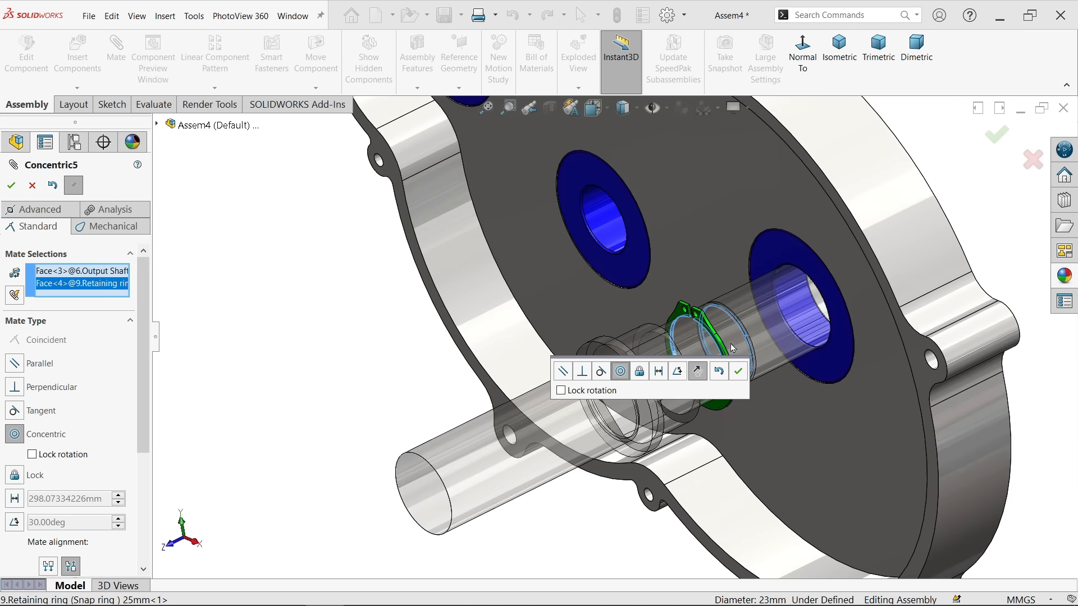
{"action": "left_click", "coordinate": [738, 375]}
Seat the 25mm retaining ring in the shaft groove with a coincident mate between its casing-side face and the groove's side wall
{"action": "scroll", "coordinate": [710, 334], "scroll_direction": "down", "scroll_amount": 4}
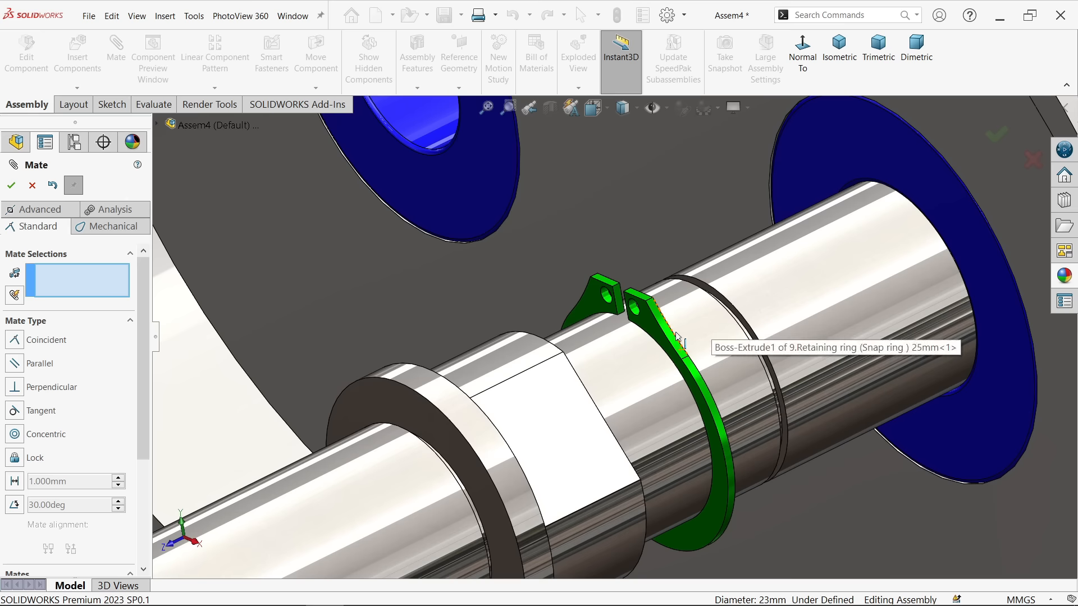
{"action": "left_click_drag", "start_coordinate": [655, 335], "coordinate": [651, 343]}
{"action": "scroll", "coordinate": [651, 344], "scroll_direction": "down", "scroll_amount": 4}
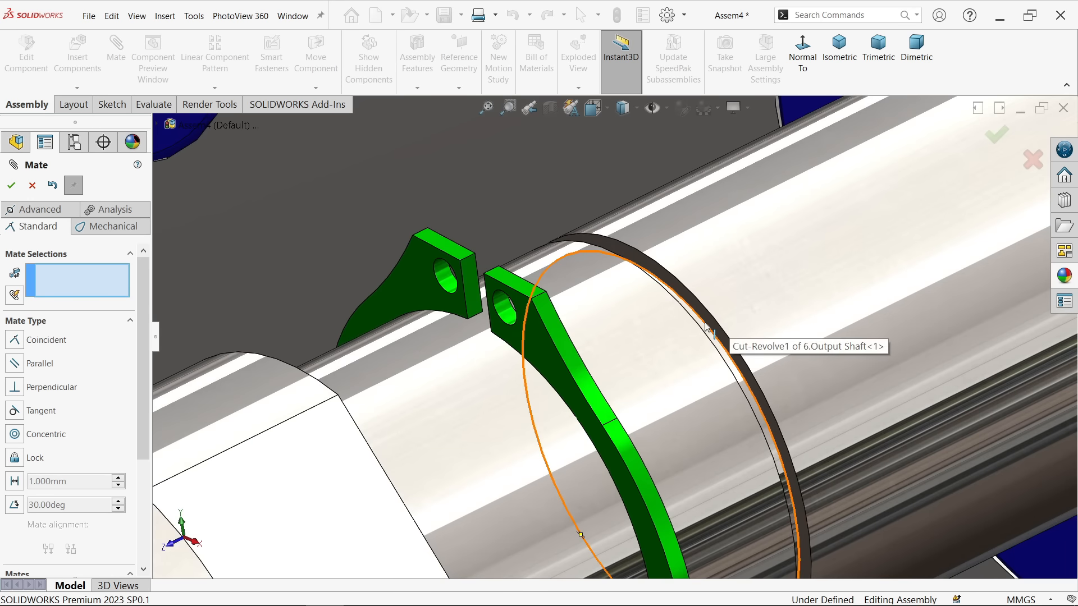
{"action": "scroll", "coordinate": [708, 322], "scroll_direction": "down", "scroll_amount": 1}
{"action": "middle_click_drag", "start_coordinate": [650, 320], "coordinate": [567, 335]}
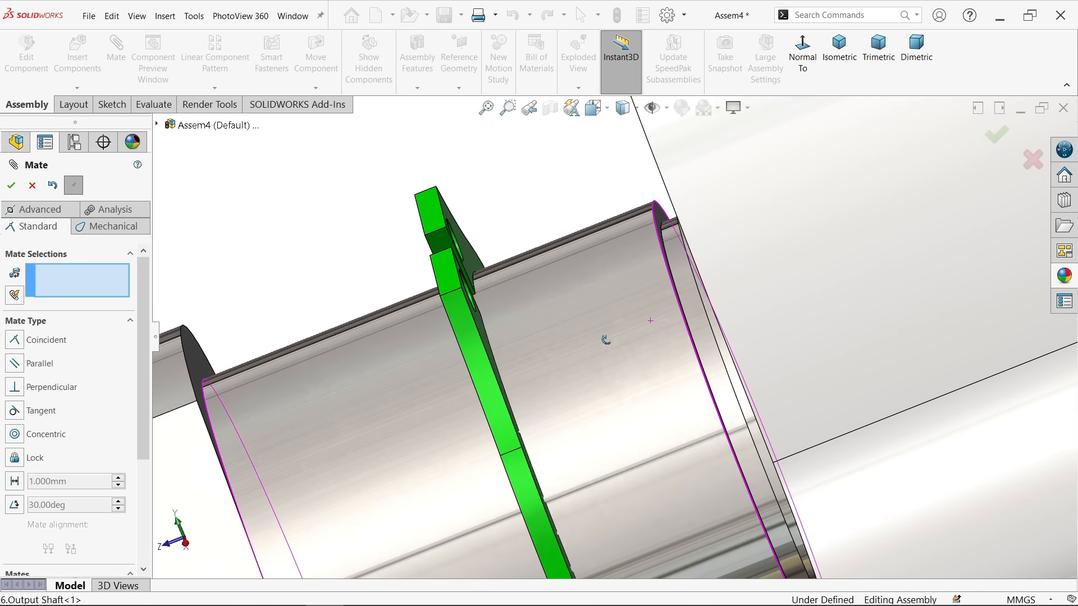
{"action": "left_click", "coordinate": [479, 321]}
{"action": "scroll", "coordinate": [631, 325], "scroll_direction": "up", "scroll_amount": 3}
{"action": "middle_click_drag", "start_coordinate": [630, 325], "coordinate": [657, 318]}
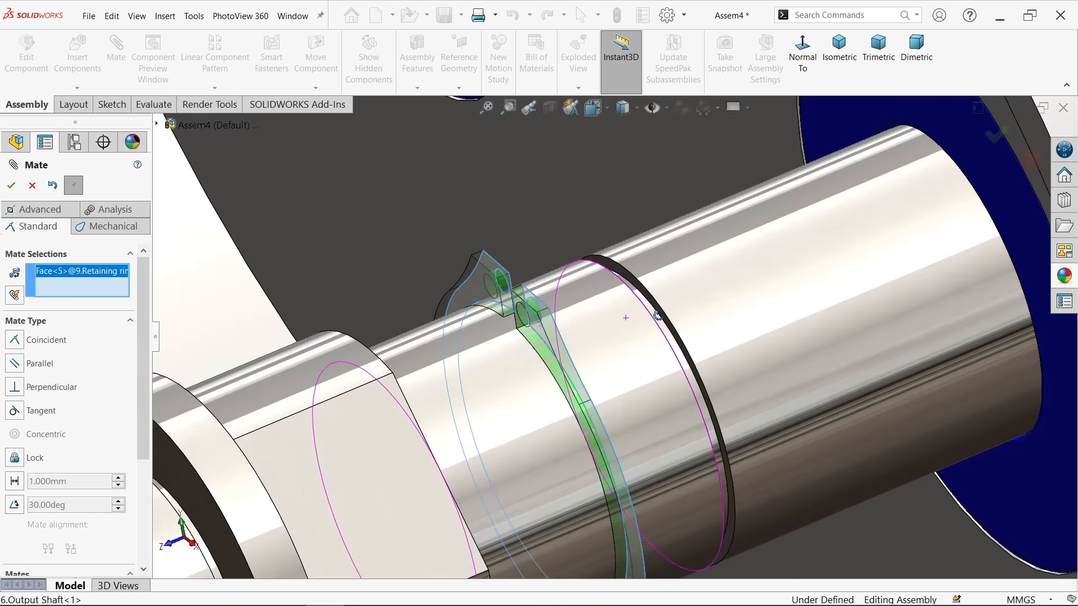
{"action": "scroll", "coordinate": [659, 319], "scroll_direction": "down", "scroll_amount": 1}
{"action": "scroll", "coordinate": [660, 319], "scroll_direction": "down", "scroll_amount": 1}
{"action": "left_click", "coordinate": [651, 318]}
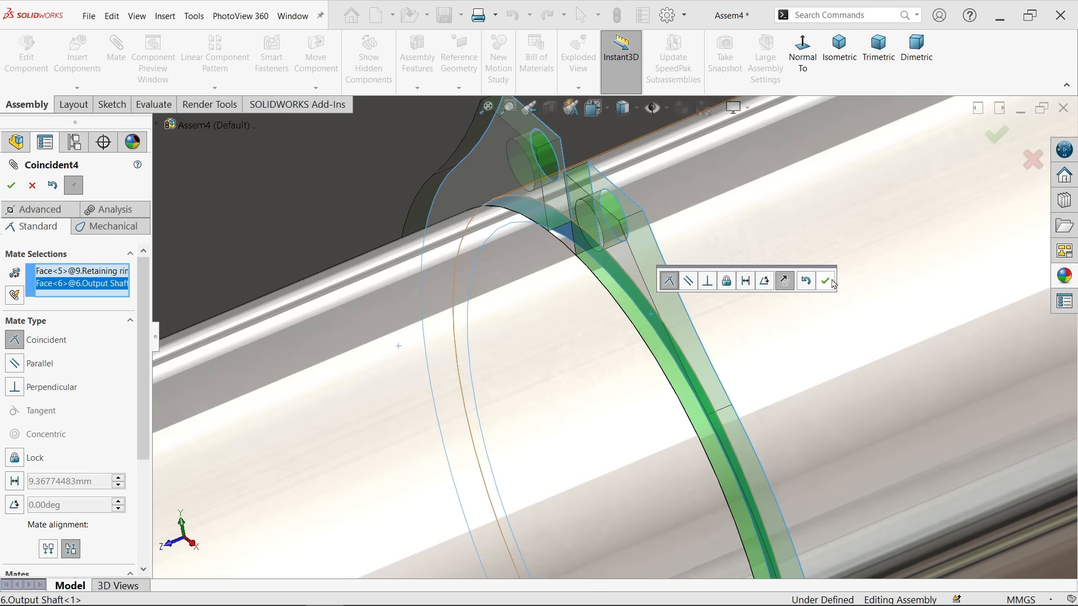
{"action": "left_click", "coordinate": [832, 283]}
{"action": "scroll", "coordinate": [725, 293], "scroll_direction": "up", "scroll_amount": 5}
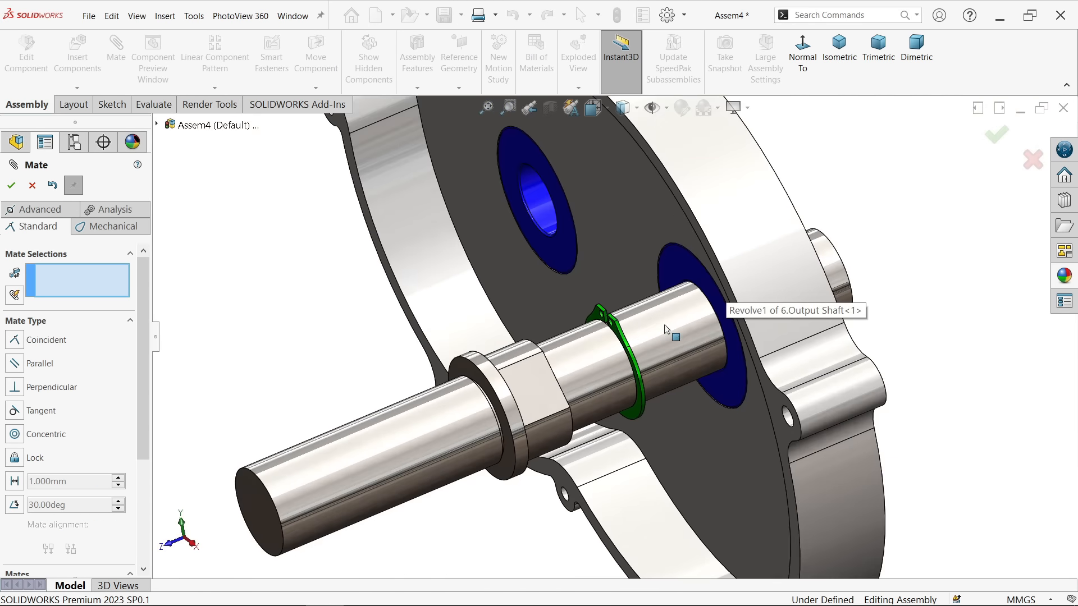
Mate the 25 mm retaining ring's rear flat face coincident with the face of the 25-47-12 mm bearing on the output shaft
{"action": "scroll", "coordinate": [664, 331], "scroll_direction": "up", "scroll_amount": 2}
{"action": "middle_click_drag", "start_coordinate": [654, 351], "coordinate": [675, 368]}
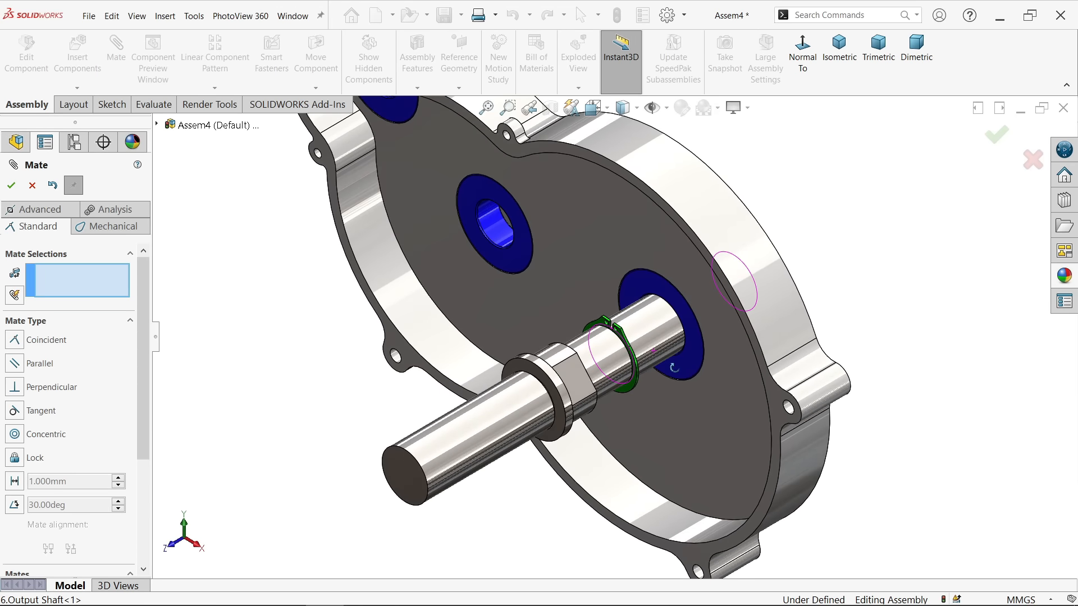
{"action": "scroll", "coordinate": [650, 333], "scroll_direction": "down", "scroll_amount": 2}
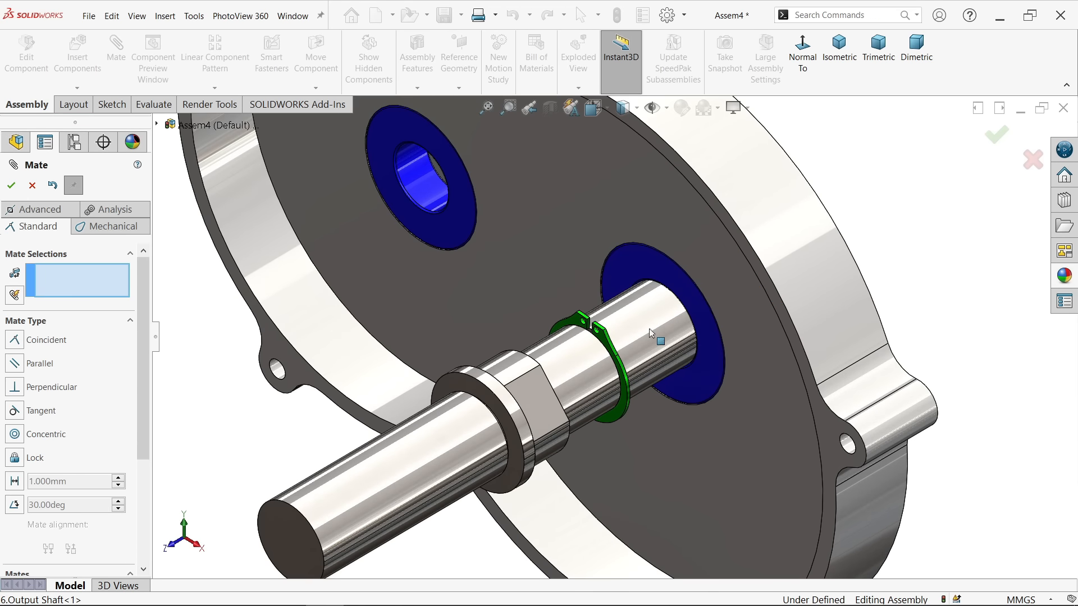
{"action": "scroll", "coordinate": [631, 337], "scroll_direction": "down", "scroll_amount": 1}
{"action": "mouse_move", "coordinate": [617, 338]}
{"action": "middle_mouse_down"}
{"action": "mouse_move", "coordinate": [578, 331]}
{"action": "mouse_move", "coordinate": [556, 350]}
{"action": "mouse_move", "coordinate": [612, 344]}
{"action": "middle_mouse_up"}
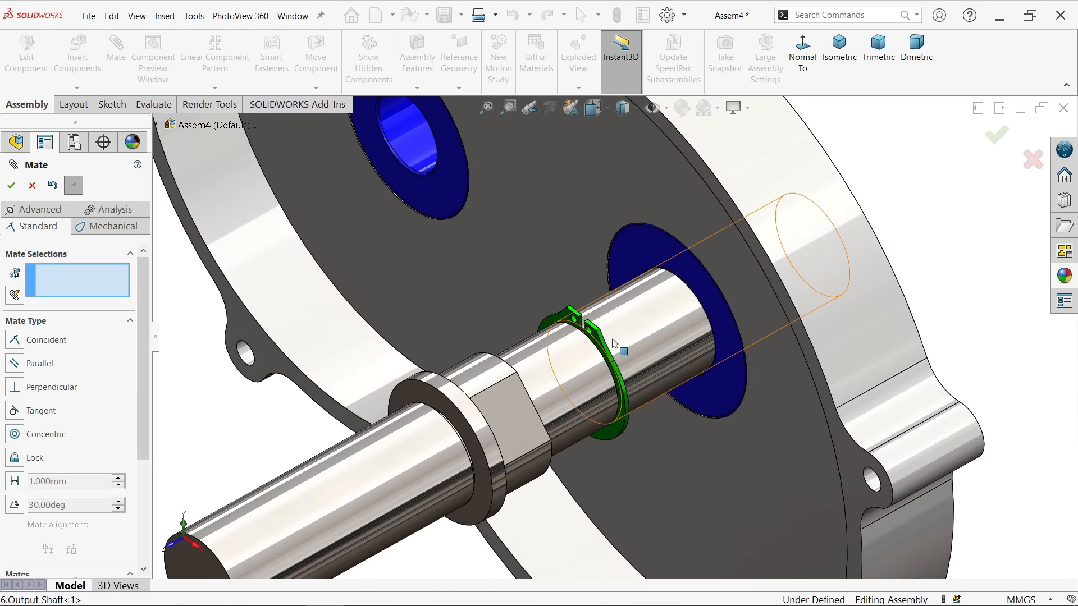
{"action": "middle_click_drag", "start_coordinate": [655, 308], "coordinate": [607, 315]}
{"action": "left_click_drag", "start_coordinate": [555, 374], "coordinate": [363, 446]}
{"action": "middle_click_drag", "start_coordinate": [494, 352], "coordinate": [453, 352]}
{"action": "scroll", "coordinate": [281, 450], "scroll_direction": "down", "scroll_amount": 4}
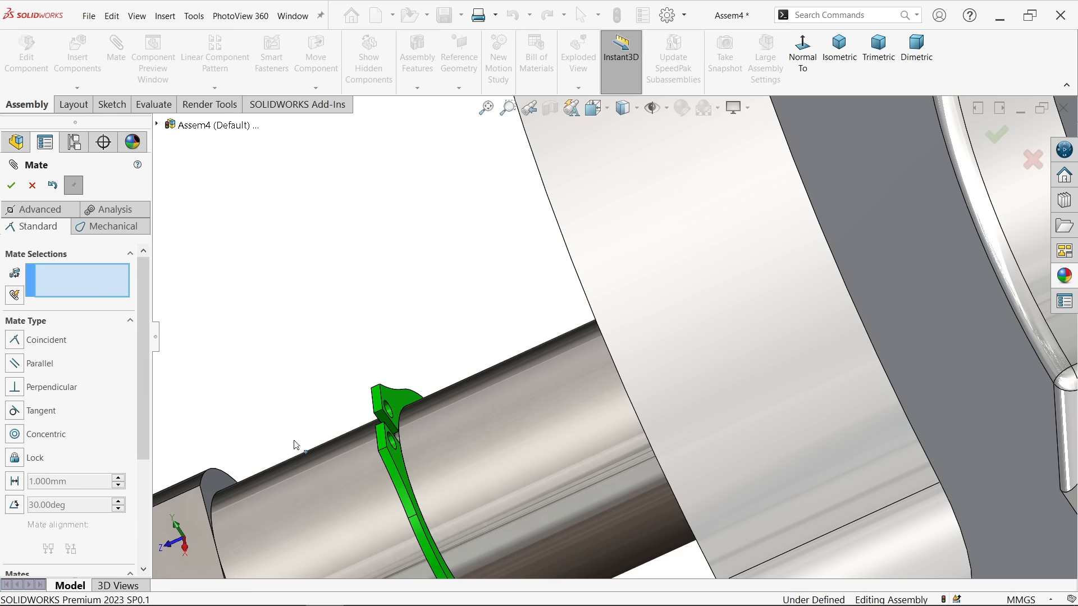
{"action": "left_click", "coordinate": [403, 410]}
{"action": "middle_click_drag", "start_coordinate": [494, 373], "coordinate": [583, 298]}
{"action": "scroll", "coordinate": [640, 301], "scroll_direction": "up", "scroll_amount": 2}
{"action": "scroll", "coordinate": [820, 259], "scroll_direction": "down", "scroll_amount": 2}
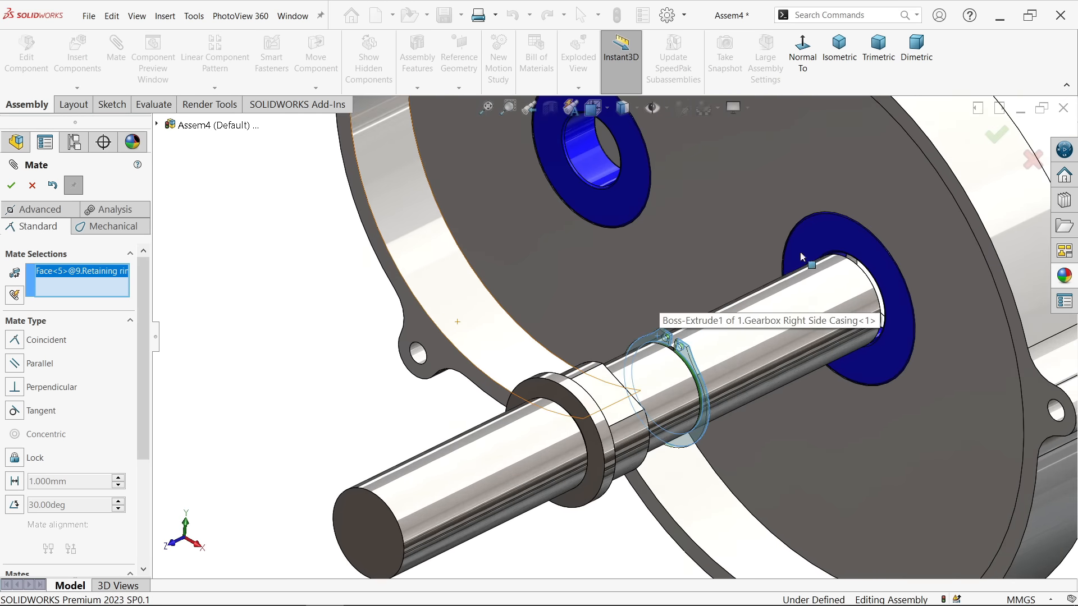
{"action": "left_click", "coordinate": [802, 257]}
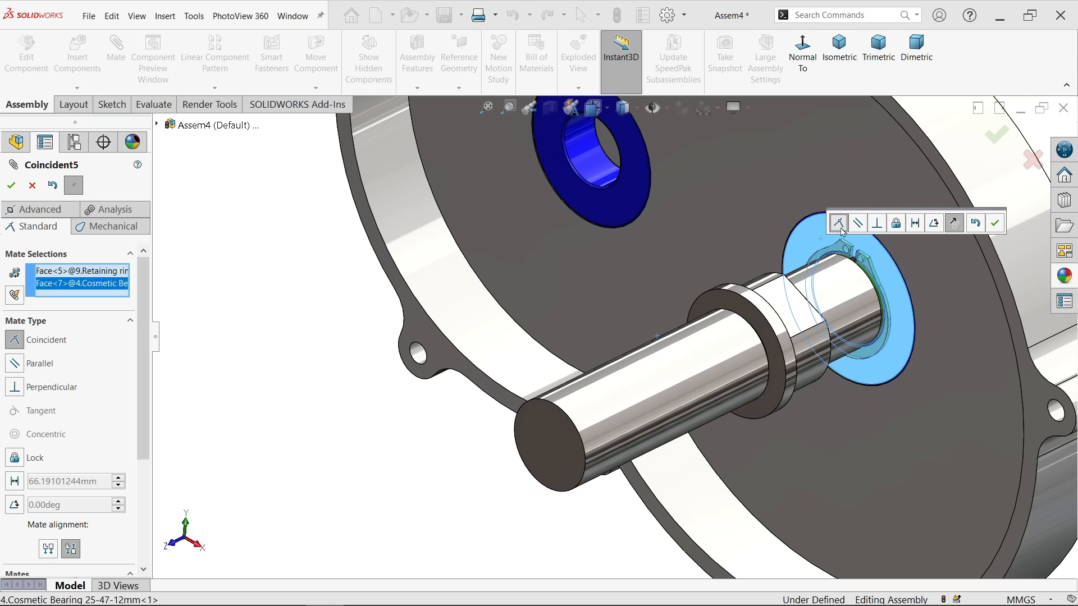
{"action": "left_click", "coordinate": [995, 224]}
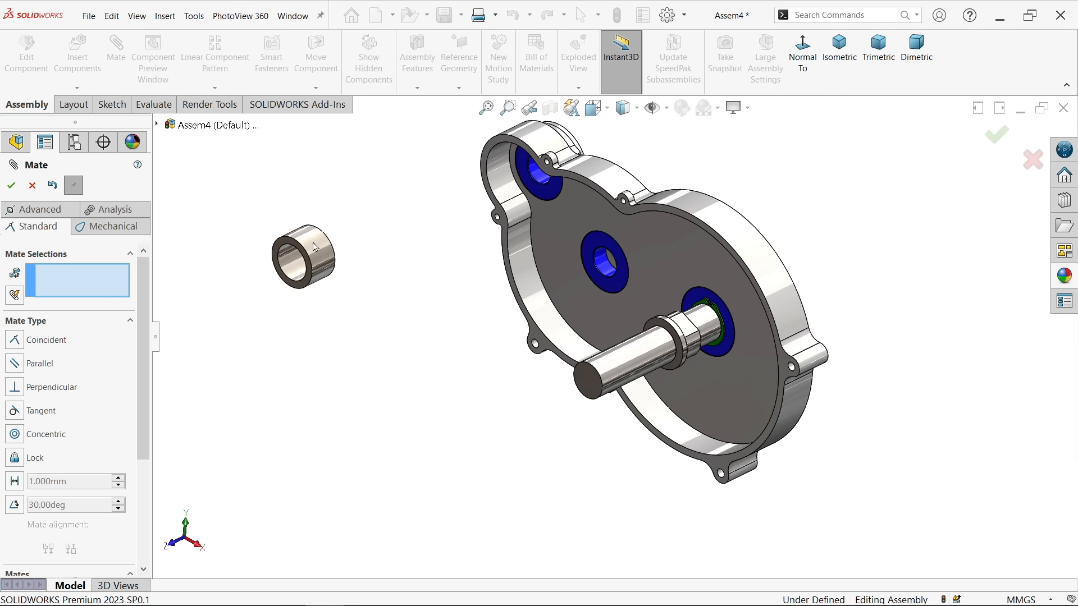
Mate the stopper tube's inner cylindrical face concentric with the output shaft's cylindrical face near the retaining ring
{"action": "scroll", "coordinate": [244, 235], "scroll_direction": "down", "scroll_amount": 3}
{"action": "left_click", "coordinate": [378, 330]}
{"action": "scroll", "coordinate": [387, 333], "scroll_direction": "up", "scroll_amount": 3}
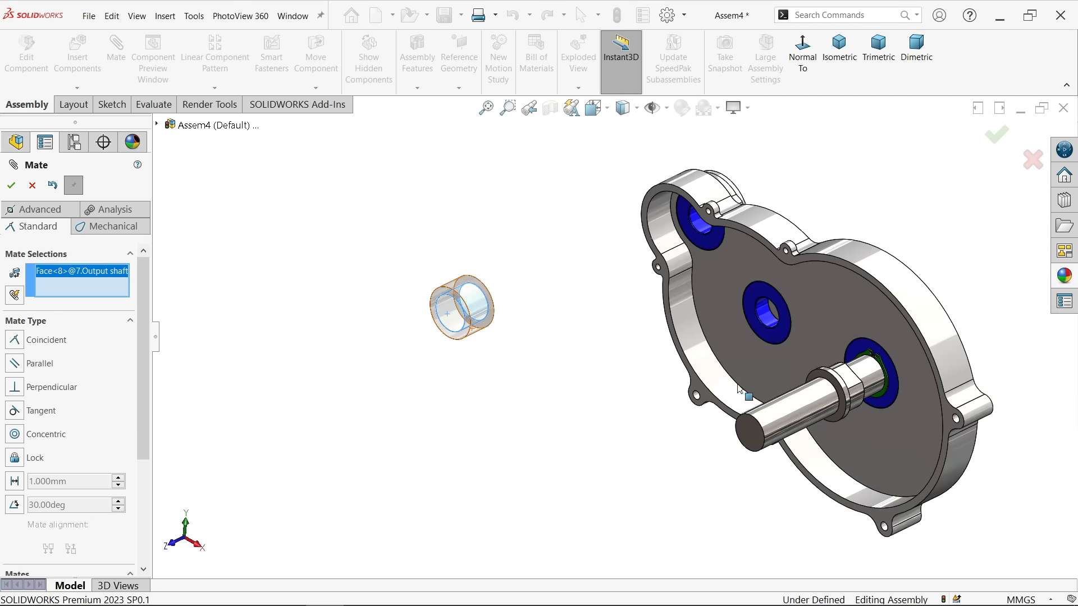
{"action": "scroll", "coordinate": [880, 375], "scroll_direction": "down", "scroll_amount": 4}
{"action": "left_click", "coordinate": [613, 346]}
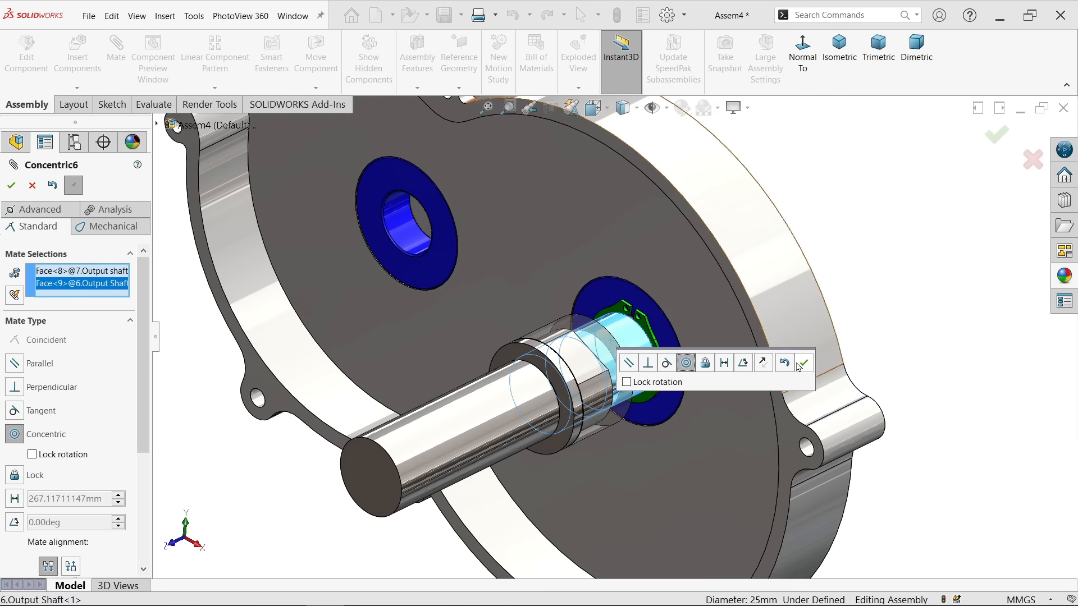
{"action": "left_click", "coordinate": [805, 363]}
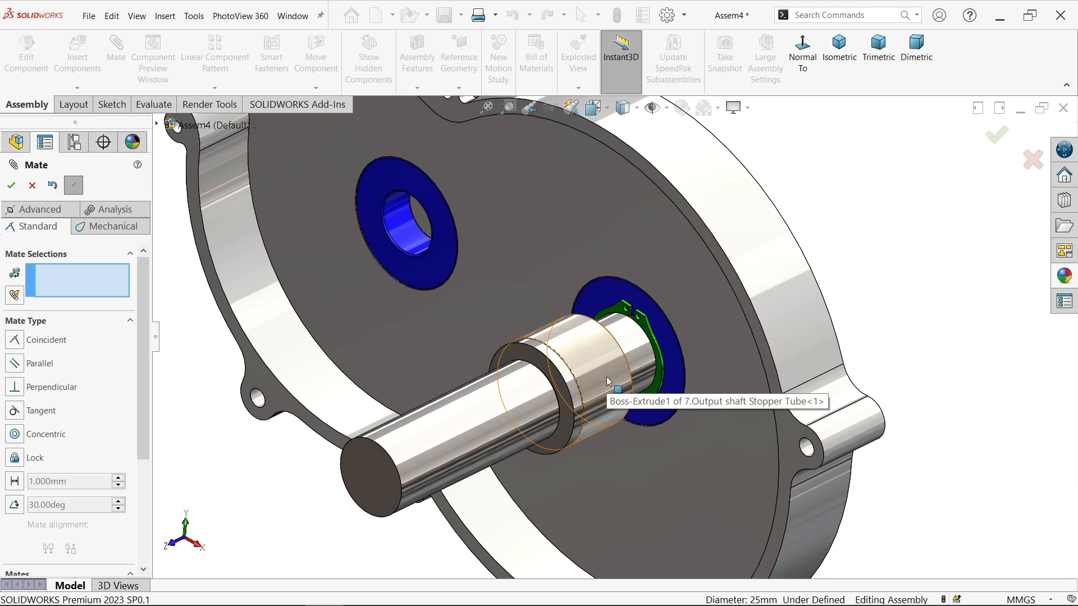
Mate the stopper tube's casing-side end face coincident with the retaining ring's outer face and finish mating
{"action": "left_click_drag", "start_coordinate": [608, 382], "coordinate": [325, 506]}
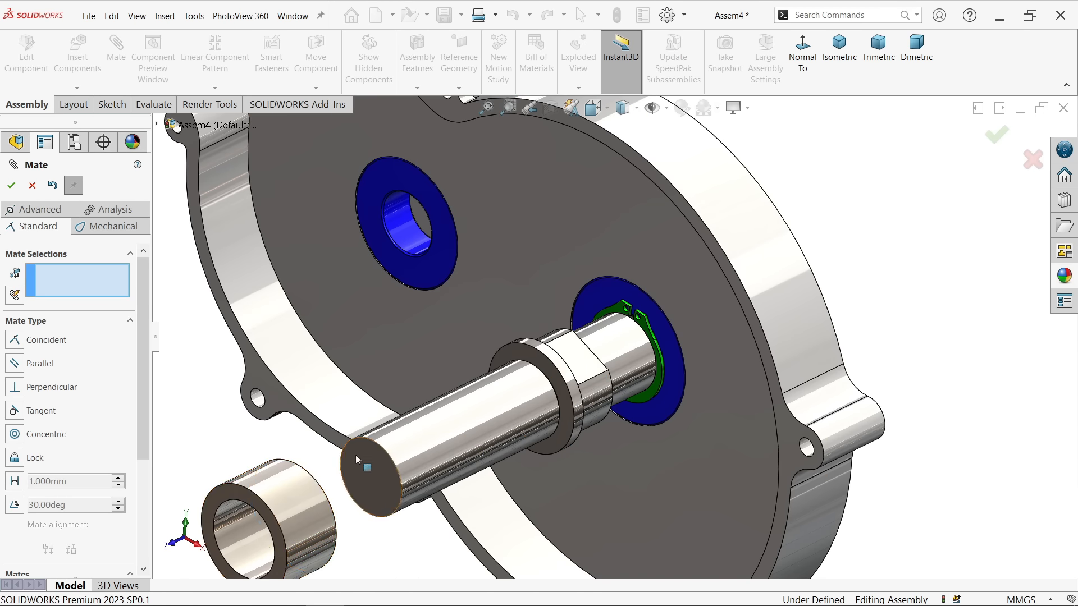
{"action": "scroll", "coordinate": [371, 454], "scroll_direction": "up", "scroll_amount": 3}
{"action": "middle_click_drag", "start_coordinate": [484, 447], "coordinate": [397, 457]}
{"action": "scroll", "coordinate": [415, 443], "scroll_direction": "down", "scroll_amount": 3}
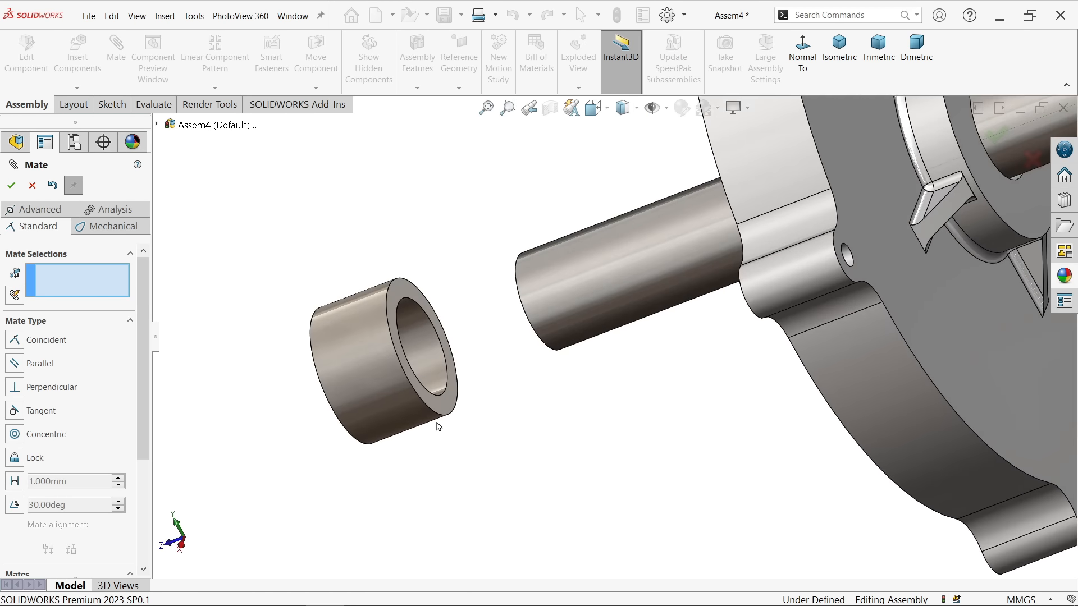
{"action": "left_click", "coordinate": [454, 402]}
{"action": "middle_click_drag", "start_coordinate": [482, 409], "coordinate": [698, 376]}
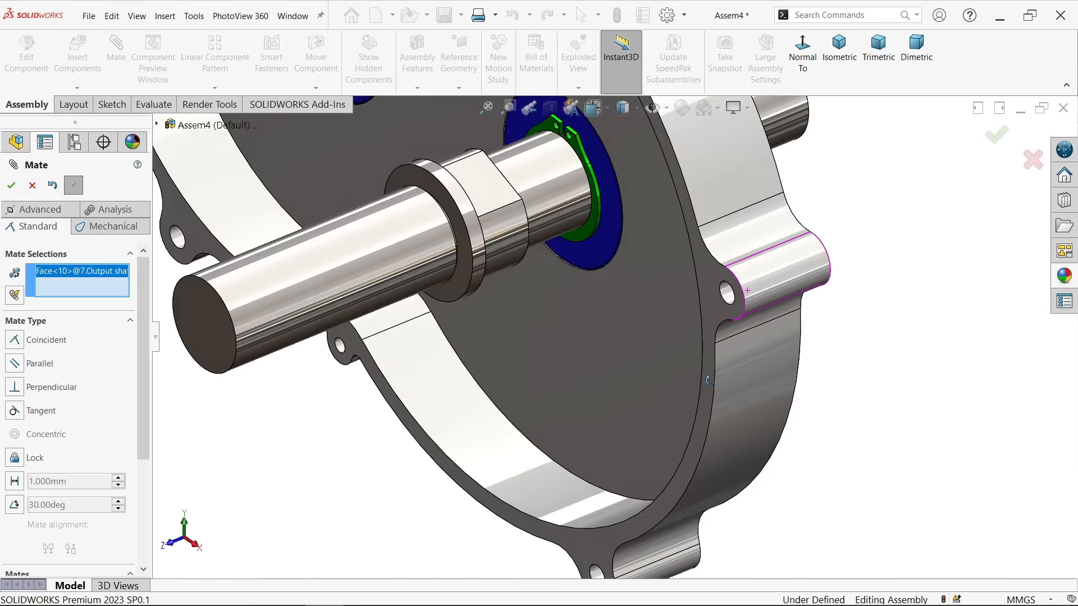
{"action": "scroll", "coordinate": [699, 375], "scroll_direction": "up", "scroll_amount": 1}
{"action": "scroll", "coordinate": [587, 224], "scroll_direction": "down", "scroll_amount": 3}
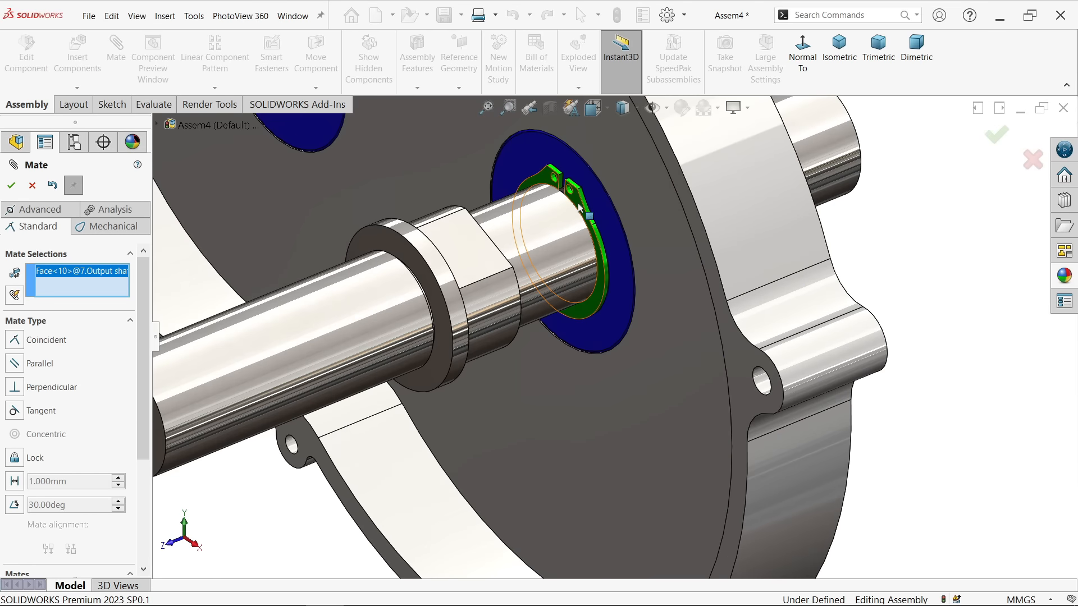
{"action": "left_click", "coordinate": [580, 208]}
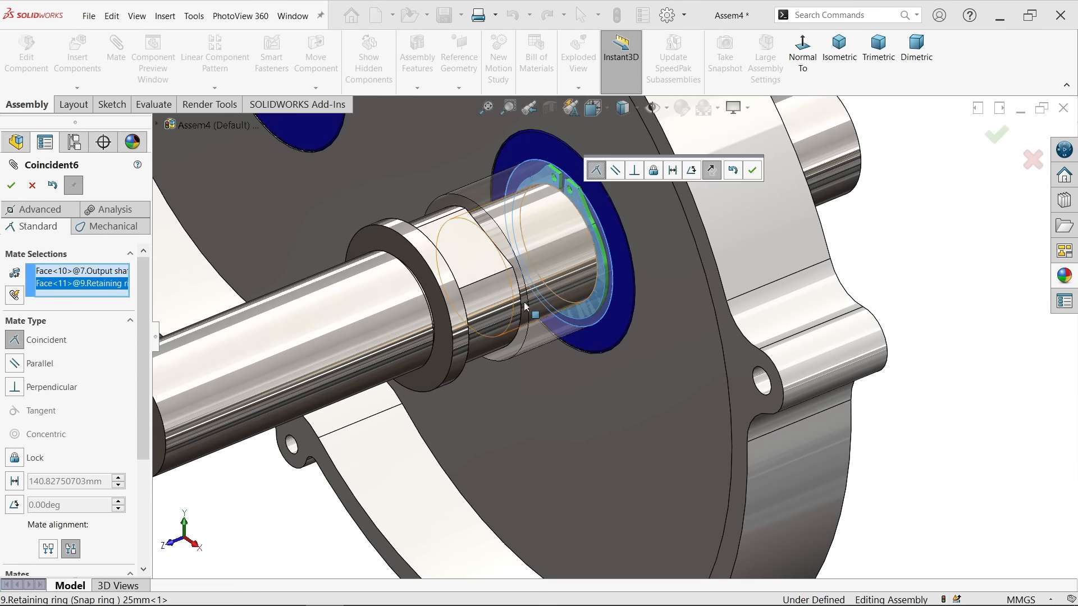
{"action": "mouse_move", "coordinate": [536, 316]}
{"action": "middle_mouse_down"}
{"action": "mouse_move", "coordinate": [477, 296]}
{"action": "mouse_move", "coordinate": [513, 313]}
{"action": "mouse_move", "coordinate": [538, 298]}
{"action": "middle_mouse_up"}
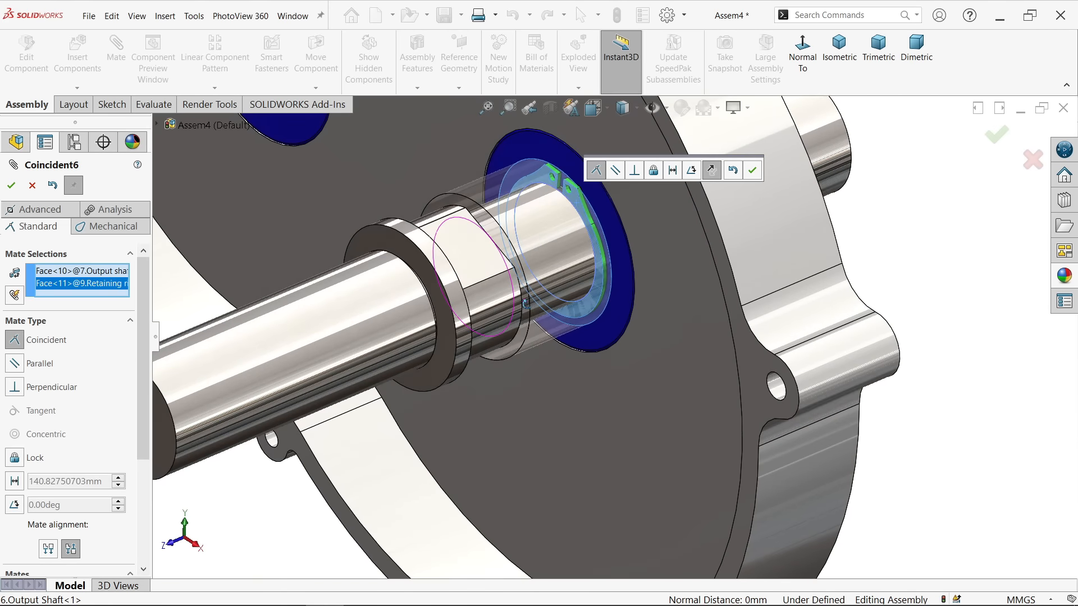
{"action": "left_click", "coordinate": [753, 169]}
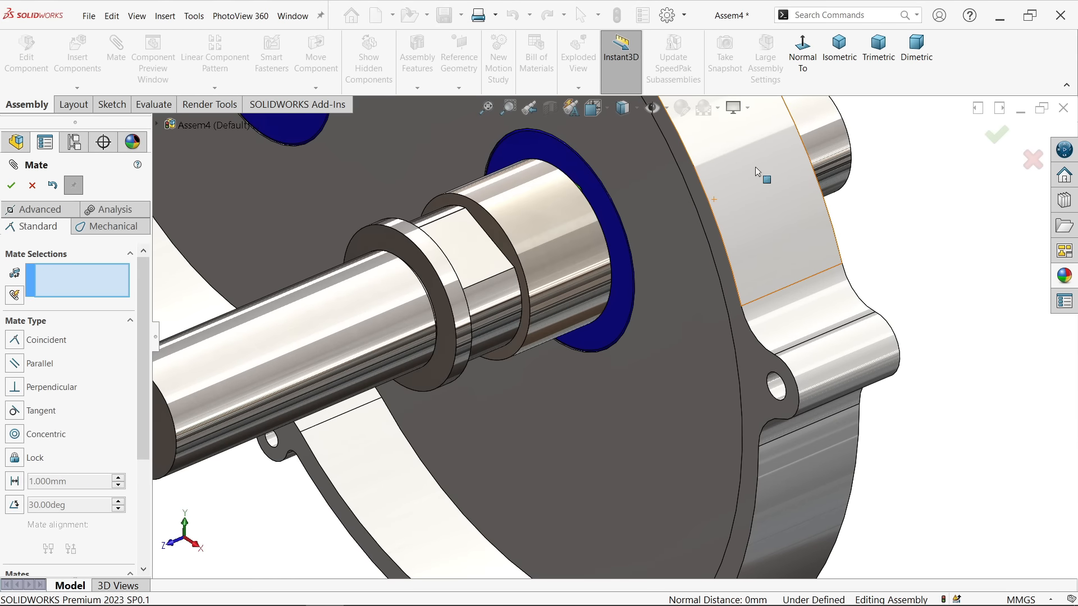
{"action": "left_click", "coordinate": [8, 189]}
Turn the output shaft about its axis to check how it moves in the bearing and stopper tube
{"action": "middle_click_drag", "start_coordinate": [449, 245], "coordinate": [507, 296]}
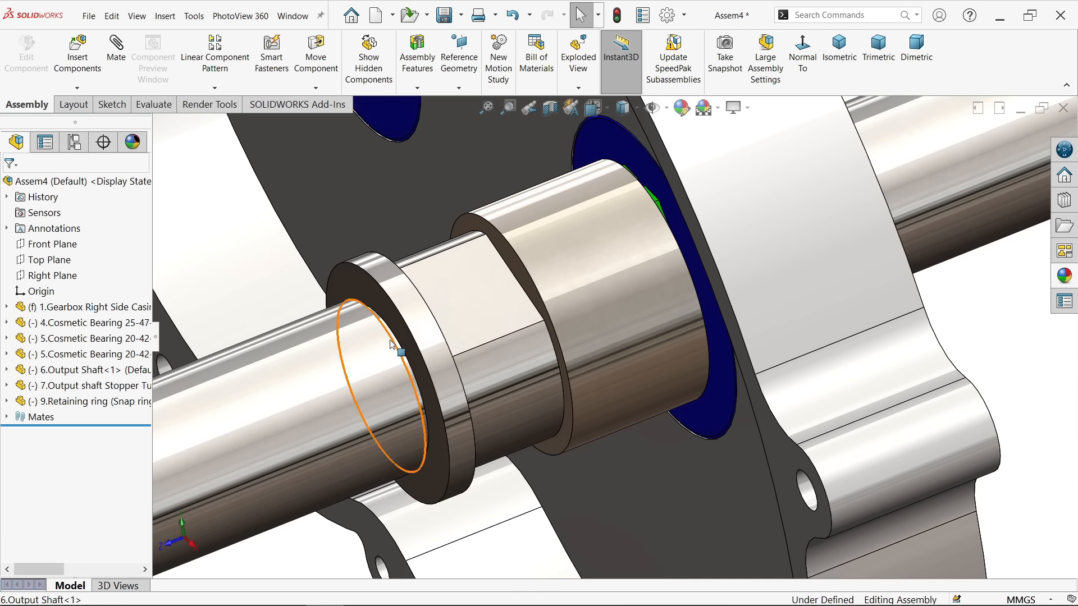
{"action": "scroll", "coordinate": [438, 360], "scroll_direction": "up", "scroll_amount": 4}
{"action": "mouse_move", "coordinate": [455, 355]}
{"action": "left_mouse_down"}
{"action": "mouse_move", "coordinate": [457, 392]}
{"action": "mouse_move", "coordinate": [438, 384]}
{"action": "mouse_move", "coordinate": [446, 353]}
{"action": "left_mouse_up"}
{"action": "left_click", "coordinate": [324, 301]}
{"action": "mouse_move", "coordinate": [521, 336]}
{"action": "middle_mouse_down"}
{"action": "mouse_move", "coordinate": [521, 284]}
{"action": "mouse_move", "coordinate": [532, 314]}
{"action": "middle_mouse_up"}
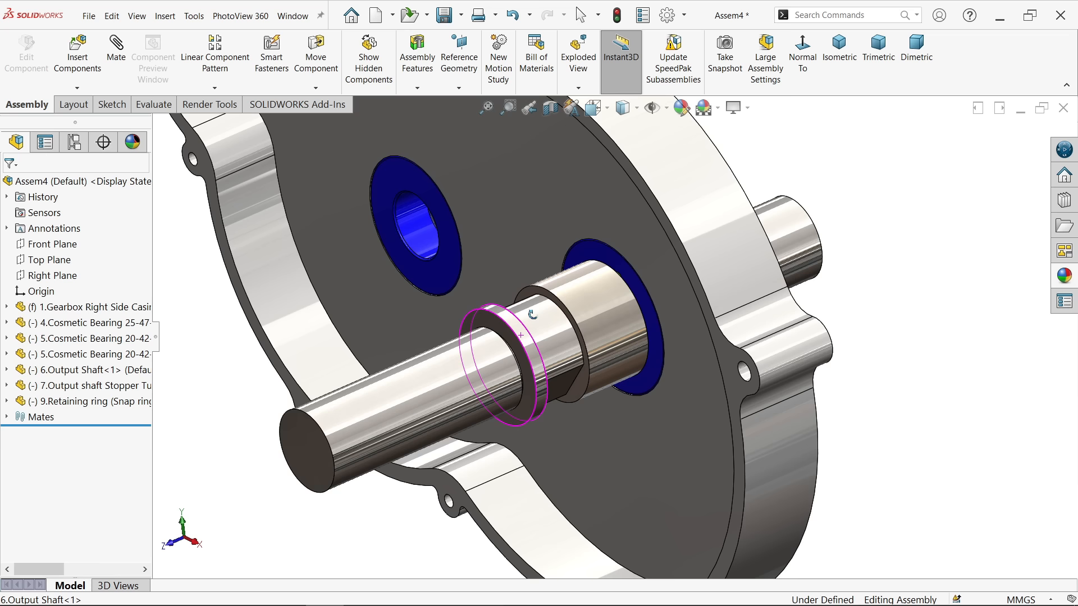
{"action": "scroll", "coordinate": [483, 234], "scroll_direction": "up", "scroll_amount": 1}
{"action": "scroll", "coordinate": [458, 233], "scroll_direction": "down", "scroll_amount": 1}
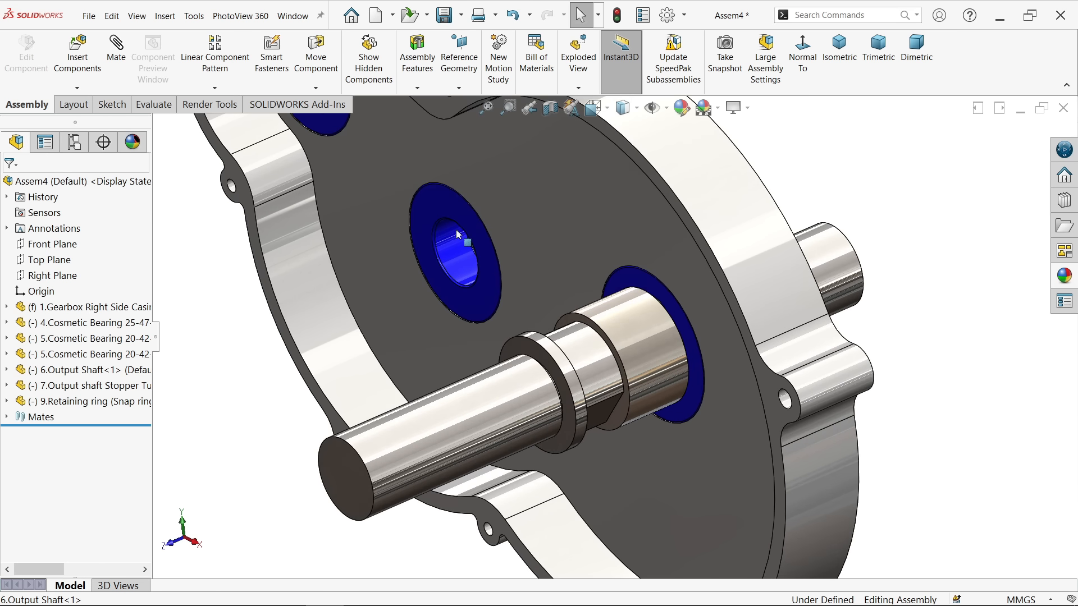
Insert the 3.3rd Gear Shaft Stopper tube and 8.Retaining ring (Snap ring) 20mm parts and place them beside the casing
{"action": "left_click", "coordinate": [78, 56]}
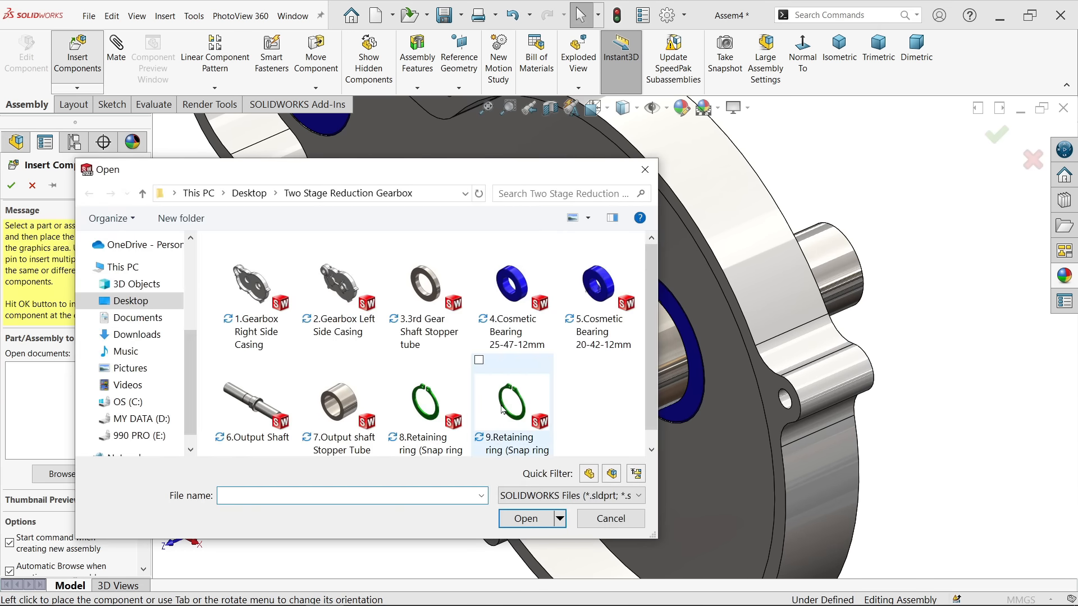
{"action": "left_click", "coordinate": [436, 412]}
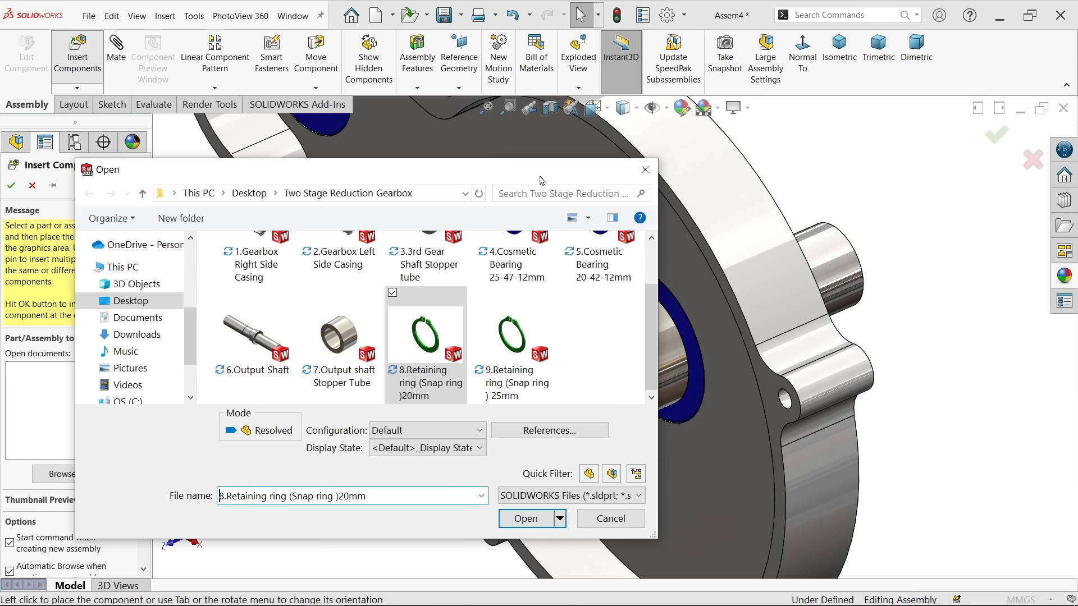
{"action": "left_click_drag", "start_coordinate": [653, 335], "coordinate": [657, 295]}
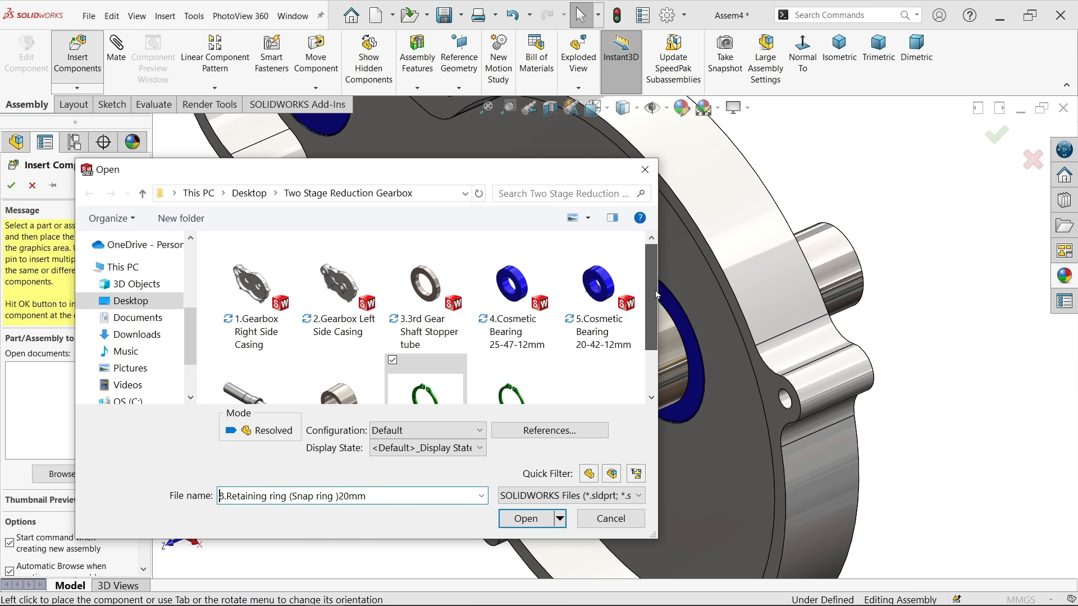
{"action": "left_click", "coordinate": [443, 314], "text": "ctrl"}
{"action": "left_click_drag", "start_coordinate": [655, 280], "coordinate": [655, 343]}
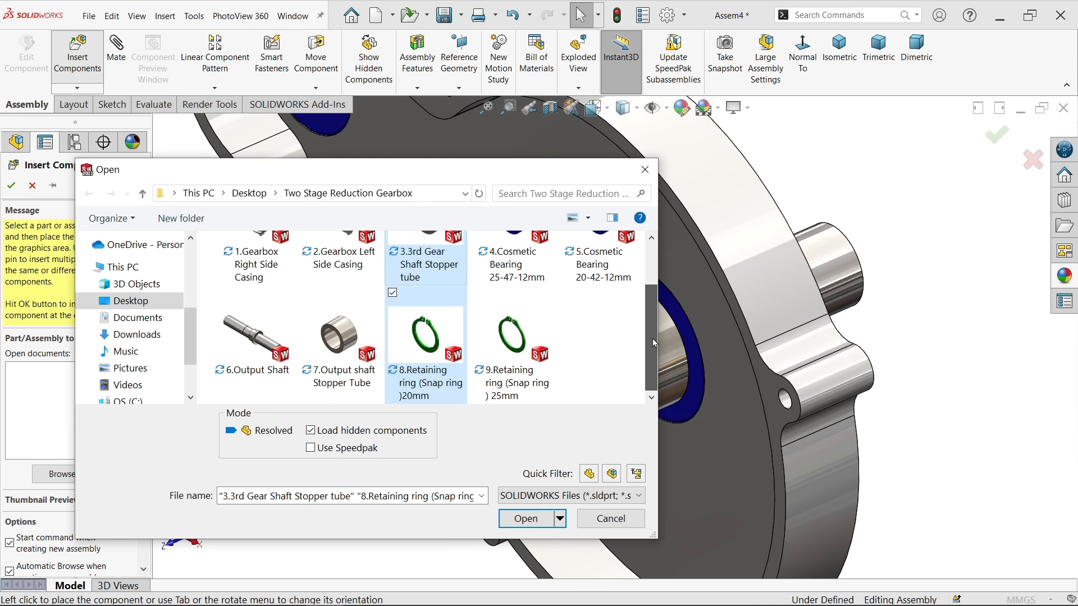
{"action": "left_click", "coordinate": [526, 519]}
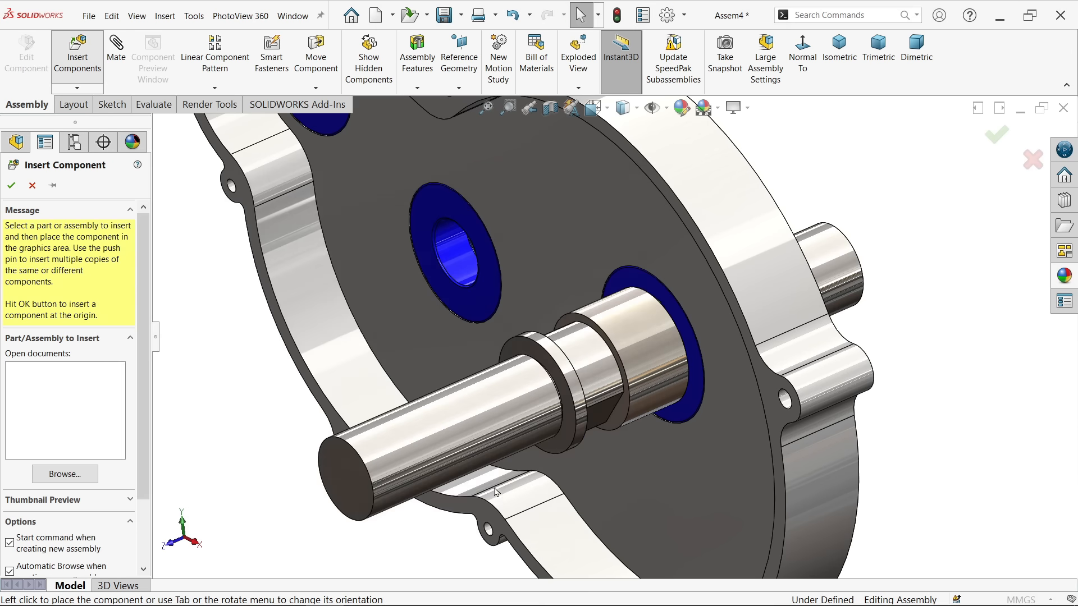
{"action": "scroll", "coordinate": [281, 340], "scroll_direction": "up", "scroll_amount": 2}
{"action": "left_click", "coordinate": [281, 344]}
{"action": "left_click", "coordinate": [344, 379]}
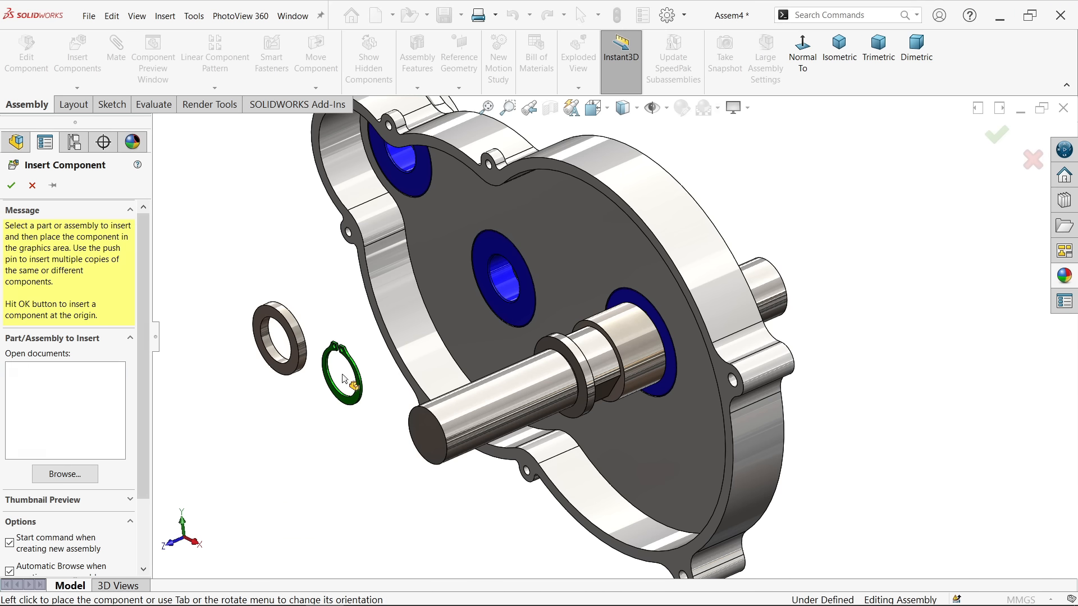
{"action": "scroll", "coordinate": [429, 368], "scroll_direction": "down", "scroll_amount": 2}
{"action": "scroll", "coordinate": [814, 405], "scroll_direction": "up", "scroll_amount": 2}
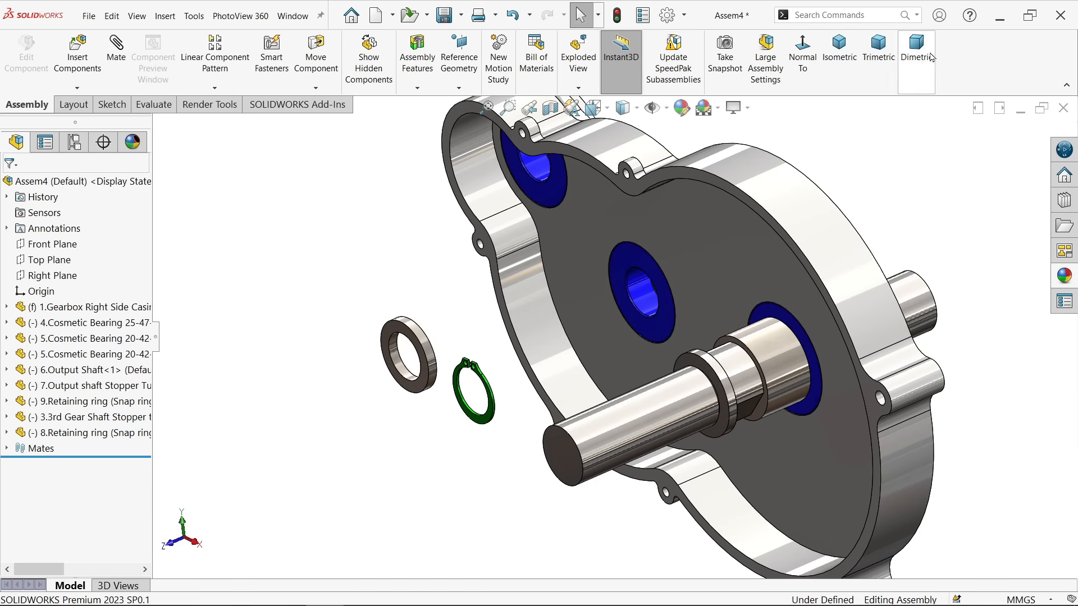
Save the assembly as Two Stage Reduction gearbox Assembly in the Two Stage Reduction Gearbox folder
{"action": "left_click", "coordinate": [444, 16]}
{"action": "left_click", "coordinate": [456, 253]}
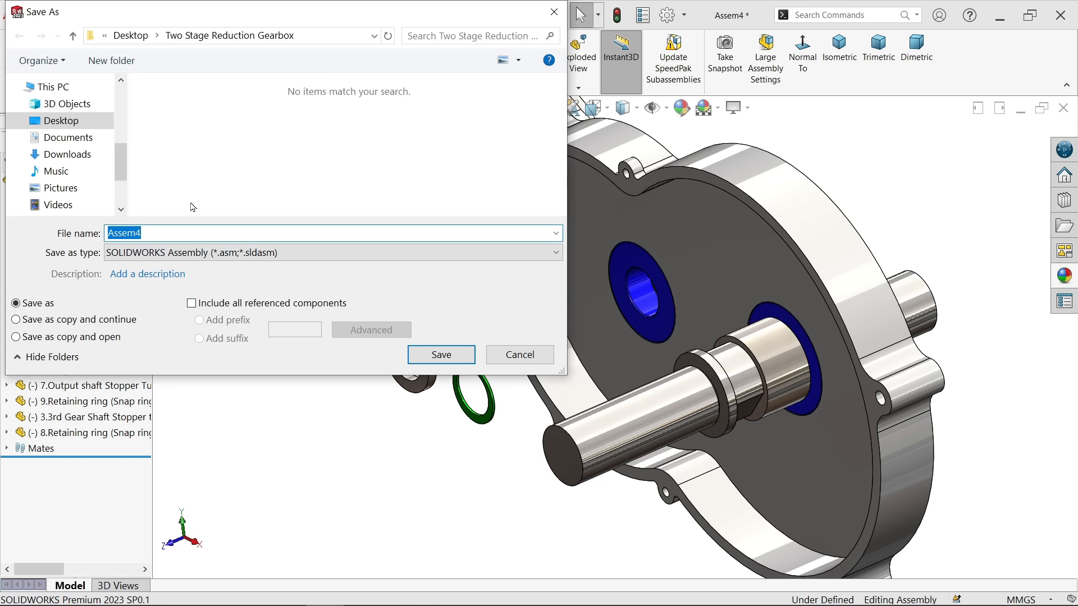
{"action": "type", "text": "Two Stage Reduction gearbox"}
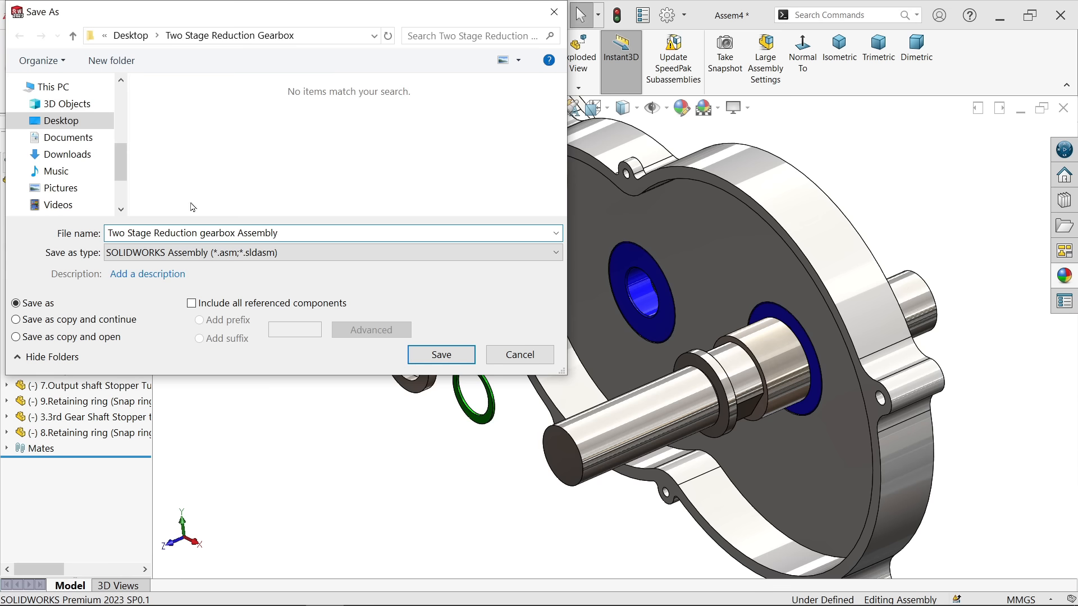
{"action": "left_click", "coordinate": [435, 355]}
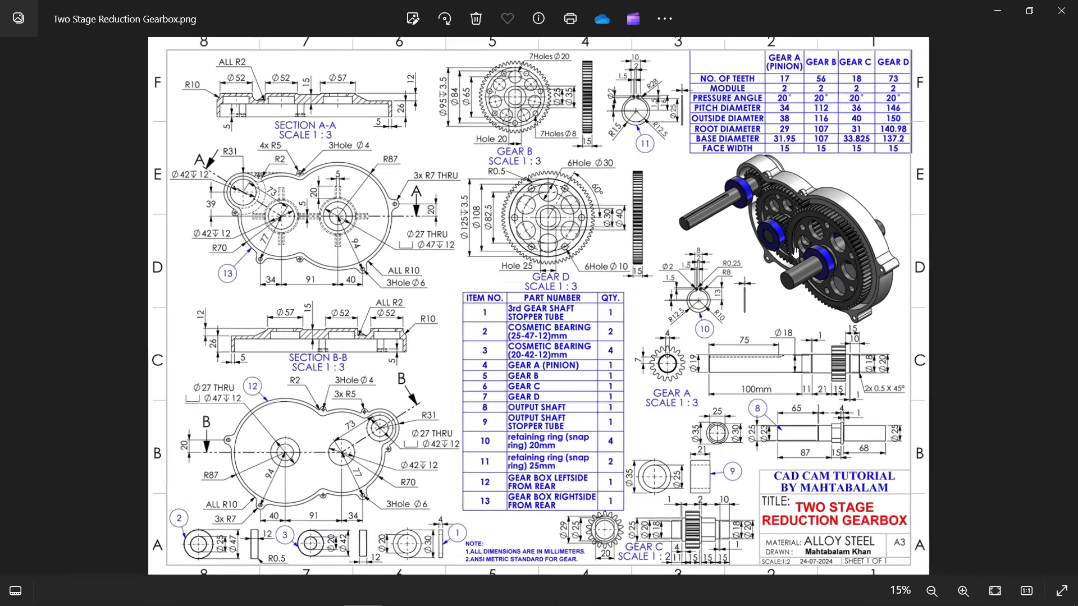
Switch to the Two Stage Reduction Gearbox.png drawing and examine Gear D's dimensions and the gear data table
{"action": "scroll", "coordinate": [674, 247], "scroll_direction": "up", "scroll_amount": 4}
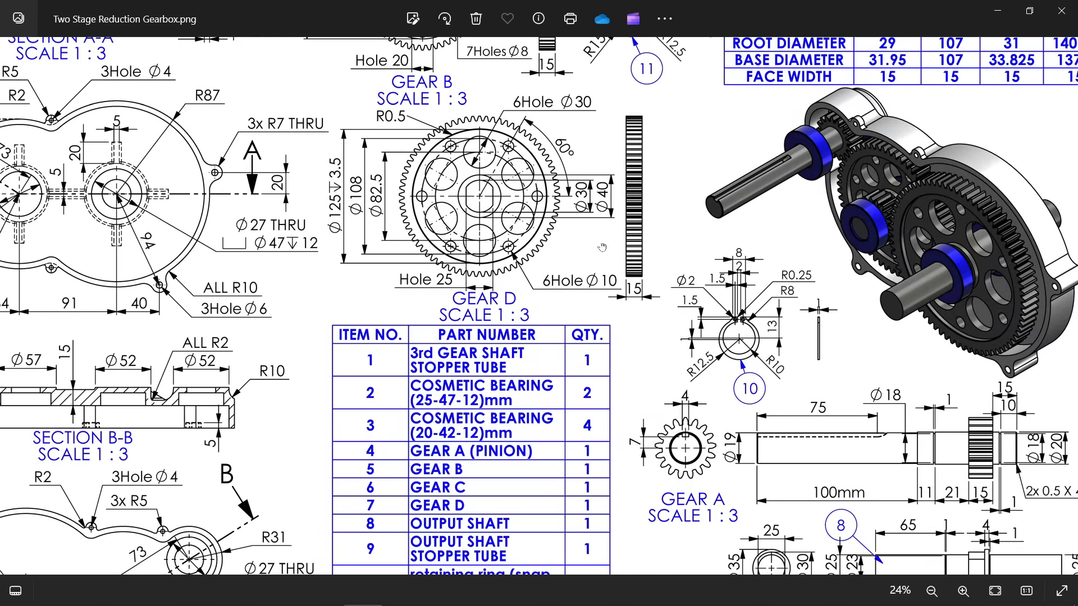
{"action": "scroll", "coordinate": [833, 292], "scroll_direction": "up", "scroll_amount": 2}
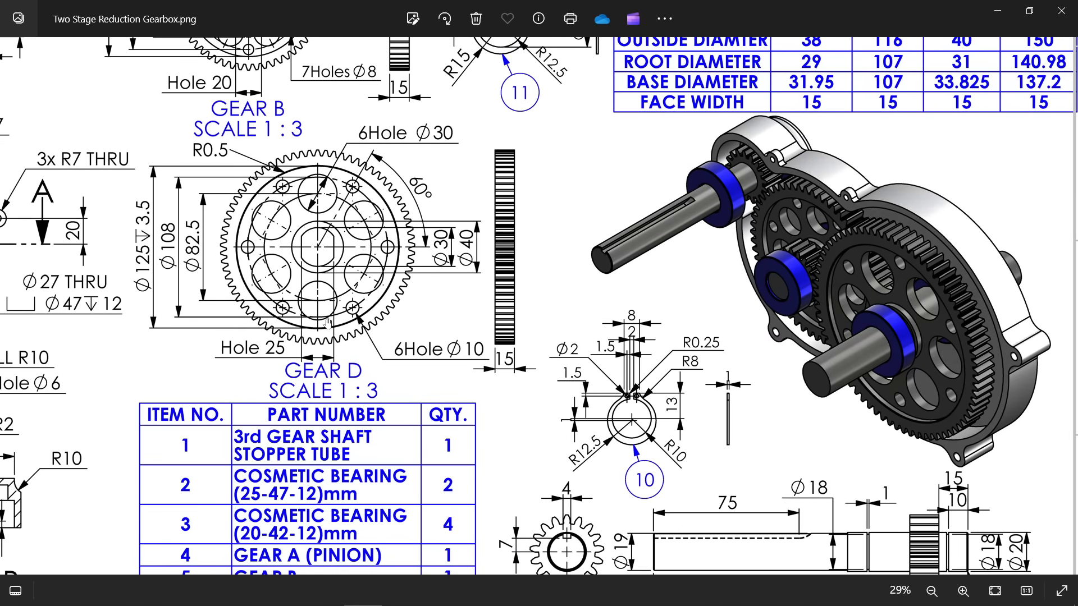
{"action": "scroll", "coordinate": [295, 247], "scroll_direction": "up", "scroll_amount": 2}
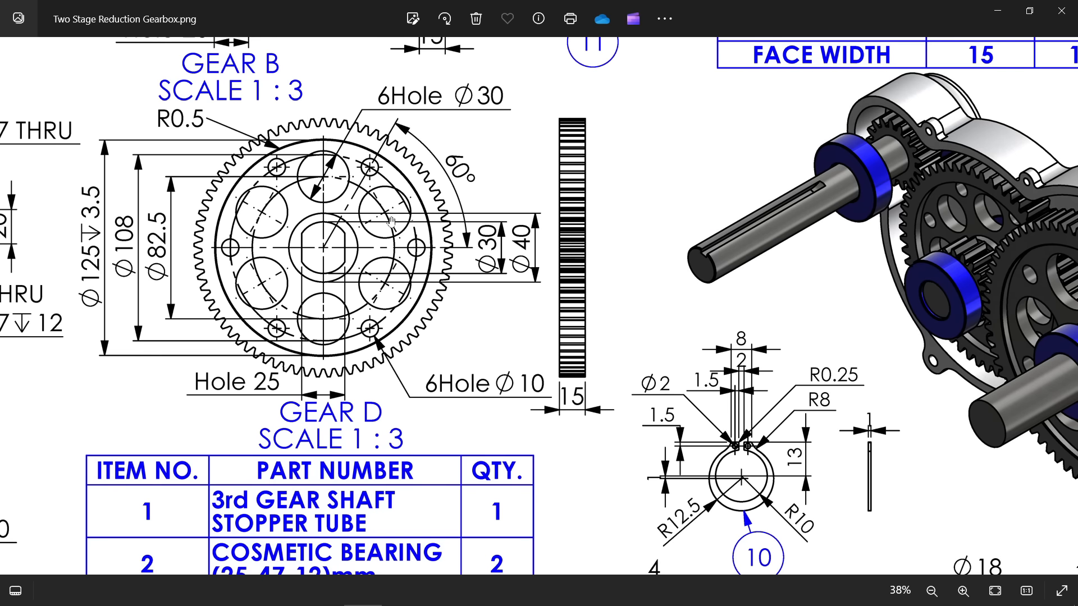
{"action": "left_click_drag", "start_coordinate": [376, 256], "coordinate": [453, 266]}
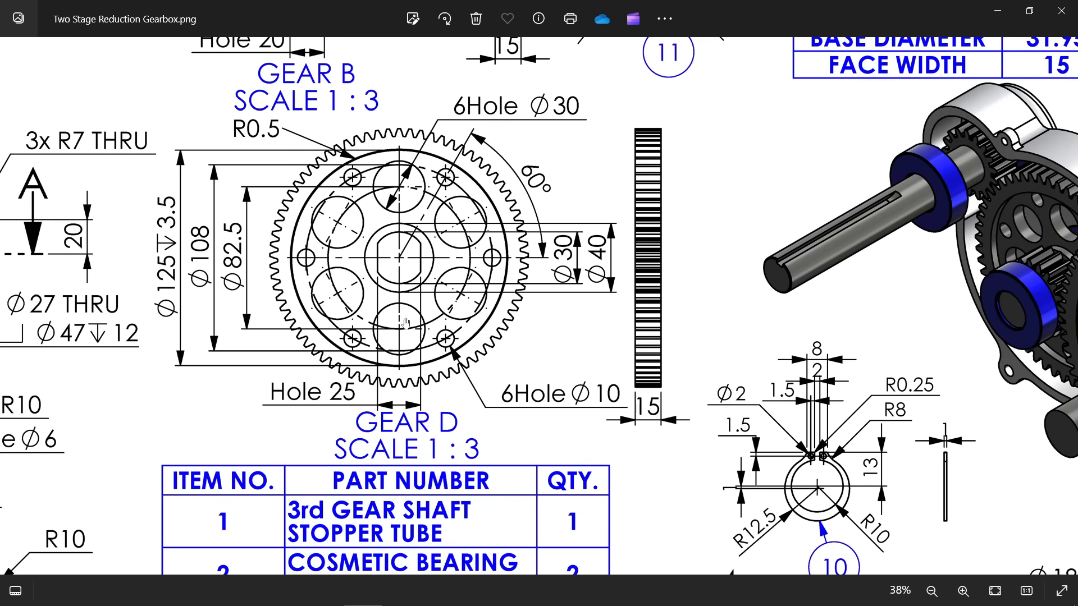
{"action": "mouse_move", "coordinate": [741, 106]}
{"action": "left_mouse_down"}
{"action": "mouse_move", "coordinate": [481, 392]}
{"action": "mouse_move", "coordinate": [383, 414]}
{"action": "mouse_move", "coordinate": [318, 398]}
{"action": "left_mouse_up"}
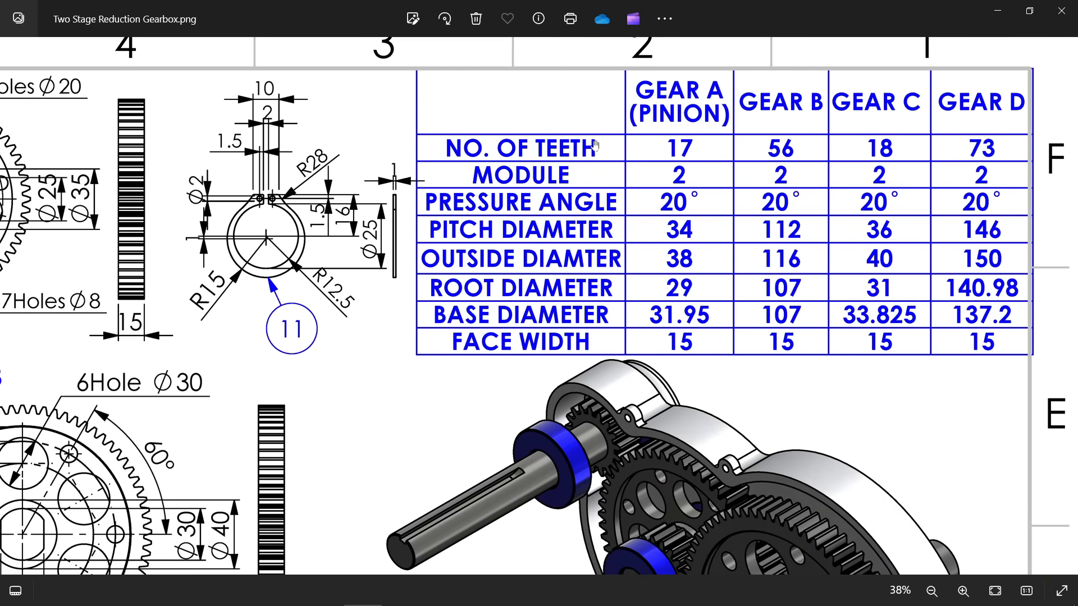
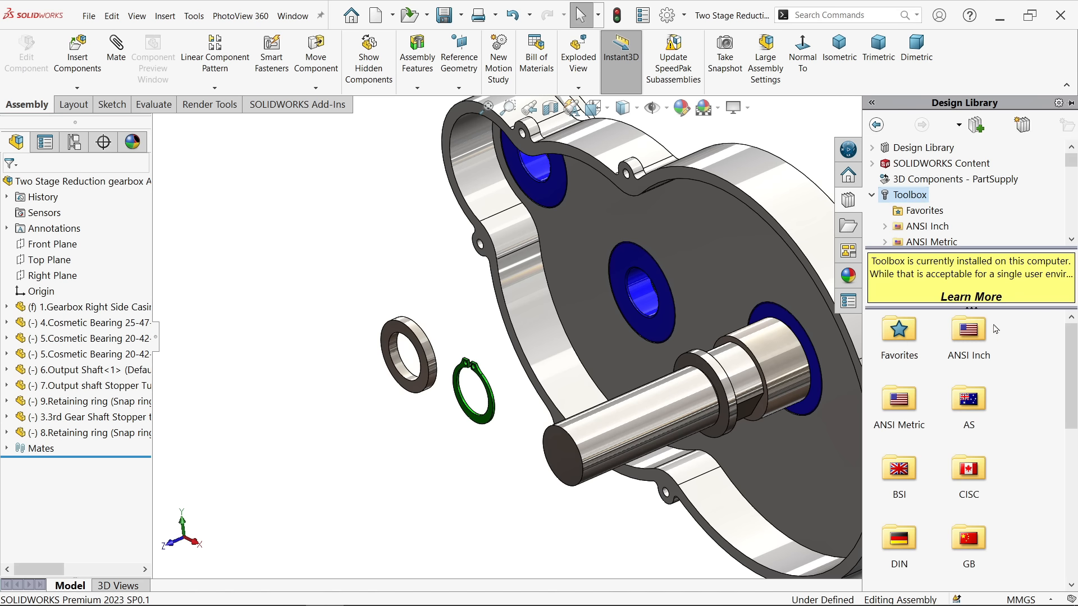
Add a Spur Gear from the Toolbox's ANSI Metric power transmission gears to the assembly beside the casing parts
{"action": "double_click", "coordinate": [908, 402]}
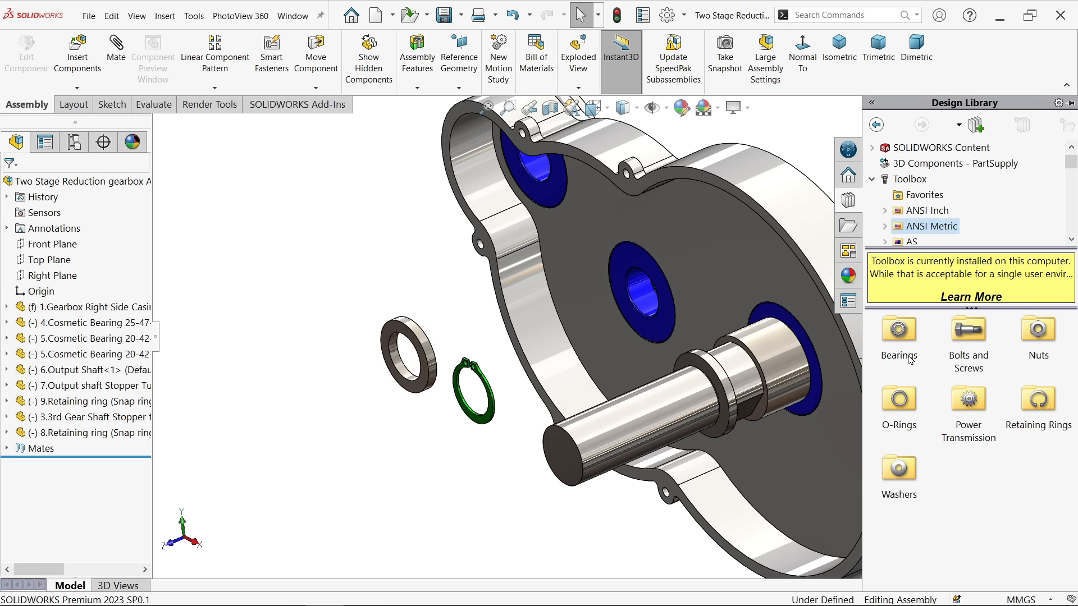
{"action": "double_click", "coordinate": [982, 408]}
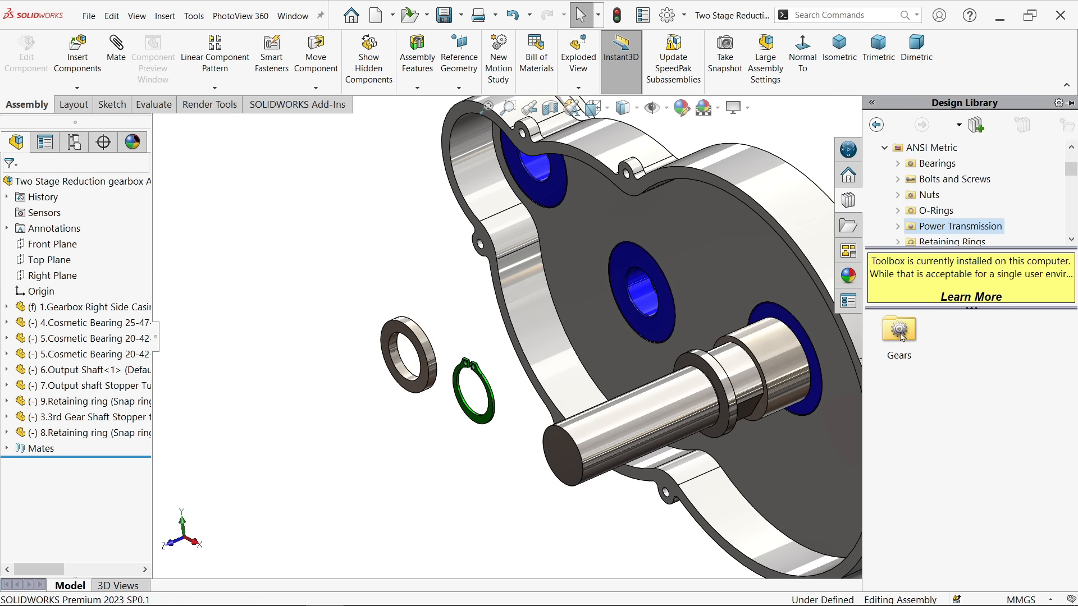
{"action": "double_click", "coordinate": [900, 332]}
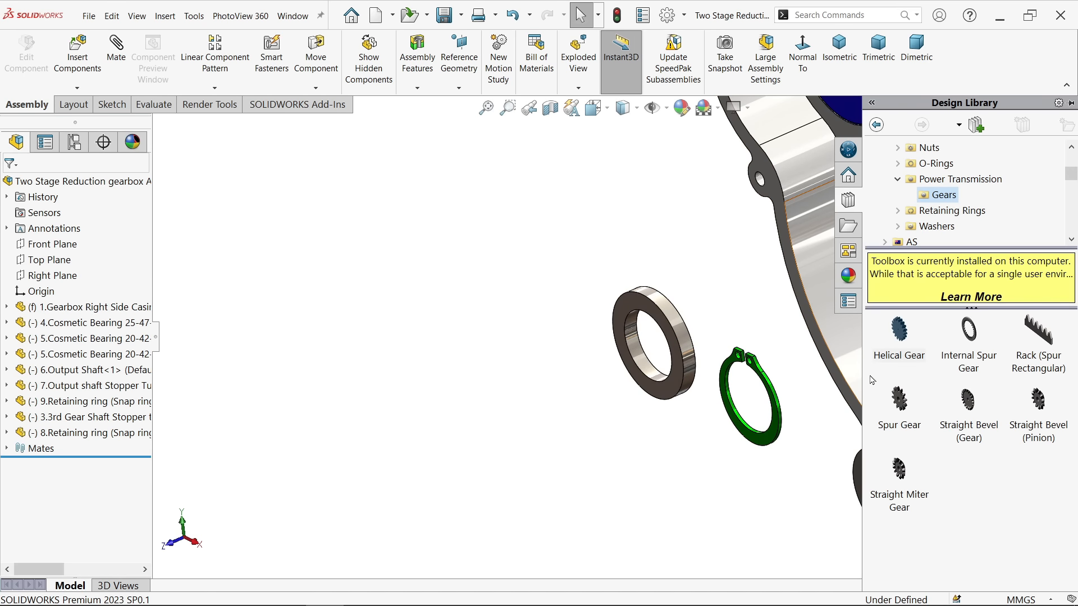
{"action": "mouse_move", "coordinate": [906, 337]}
{"action": "mouse_move", "coordinate": [906, 410]}
{"action": "left_click_drag", "start_coordinate": [906, 410], "coordinate": [507, 326]}
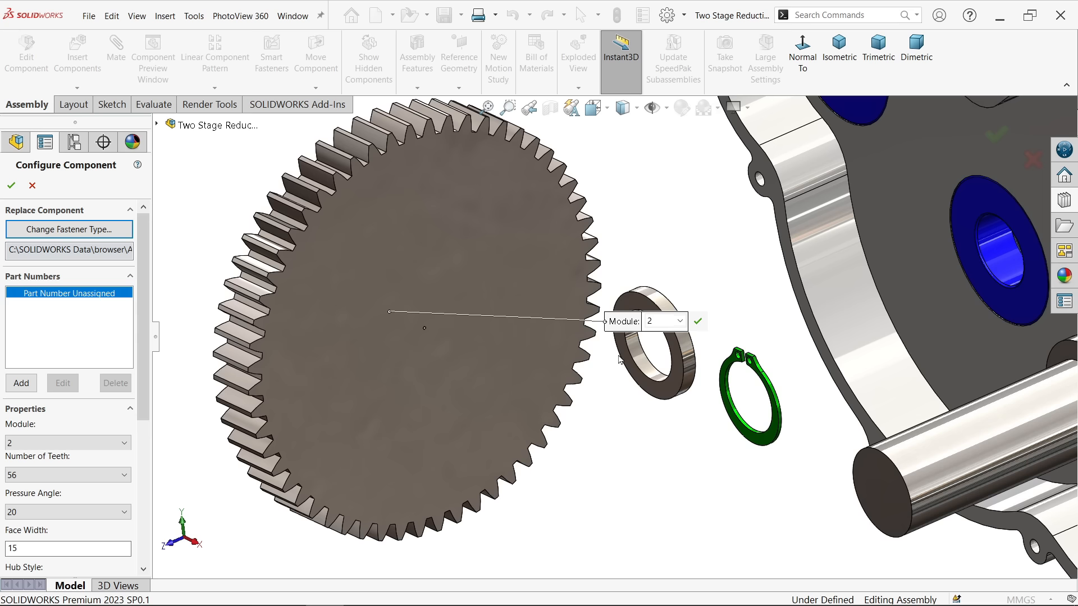
Configure the spur gear with module 2 and 73 teeth
{"action": "left_click", "coordinate": [33, 447]}
{"action": "left_click", "coordinate": [34, 442]}
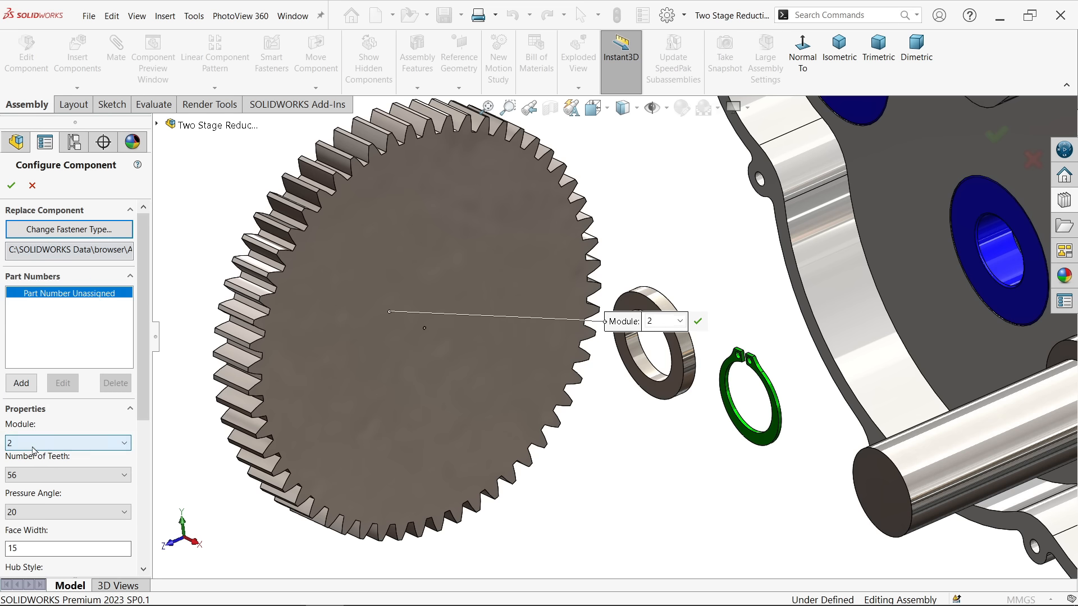
{"action": "left_click", "coordinate": [33, 479]}
{"action": "scroll", "coordinate": [31, 415], "scroll_direction": "down", "scroll_amount": 10}
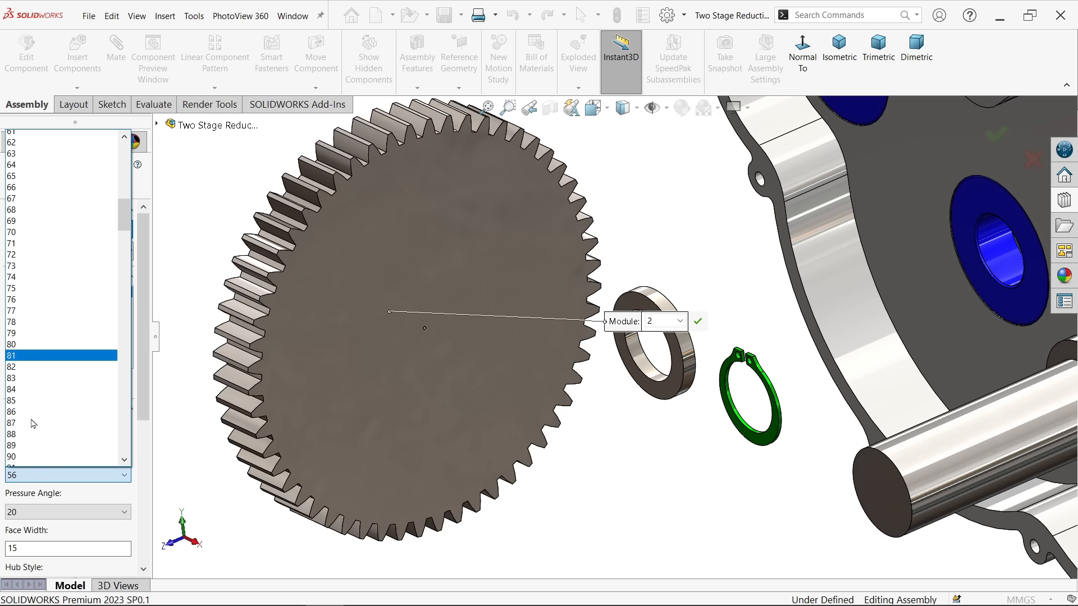
{"action": "left_click", "coordinate": [43, 260]}
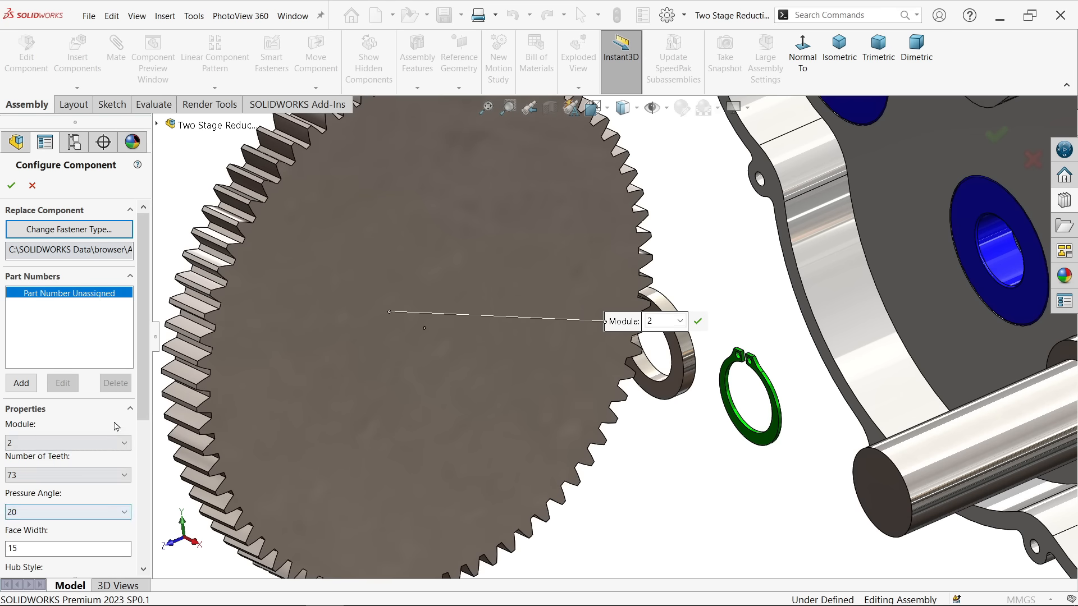
Keep the gear's hub style at None, accept the configuration and finish inserting with a single copy placed
{"action": "scroll", "coordinate": [62, 416], "scroll_direction": "down", "scroll_amount": 5}
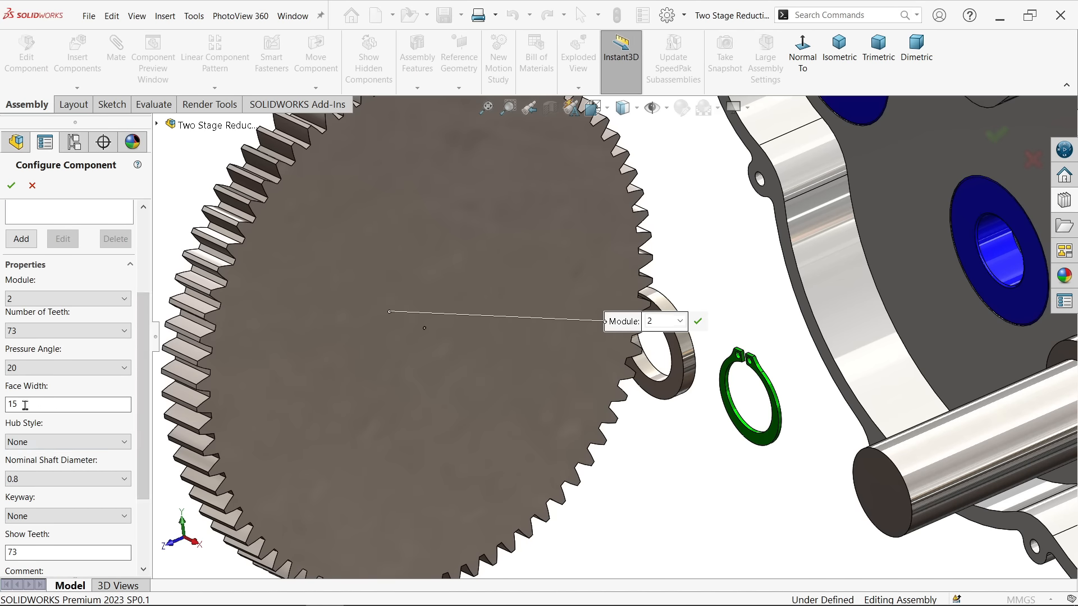
{"action": "left_click", "coordinate": [39, 443]}
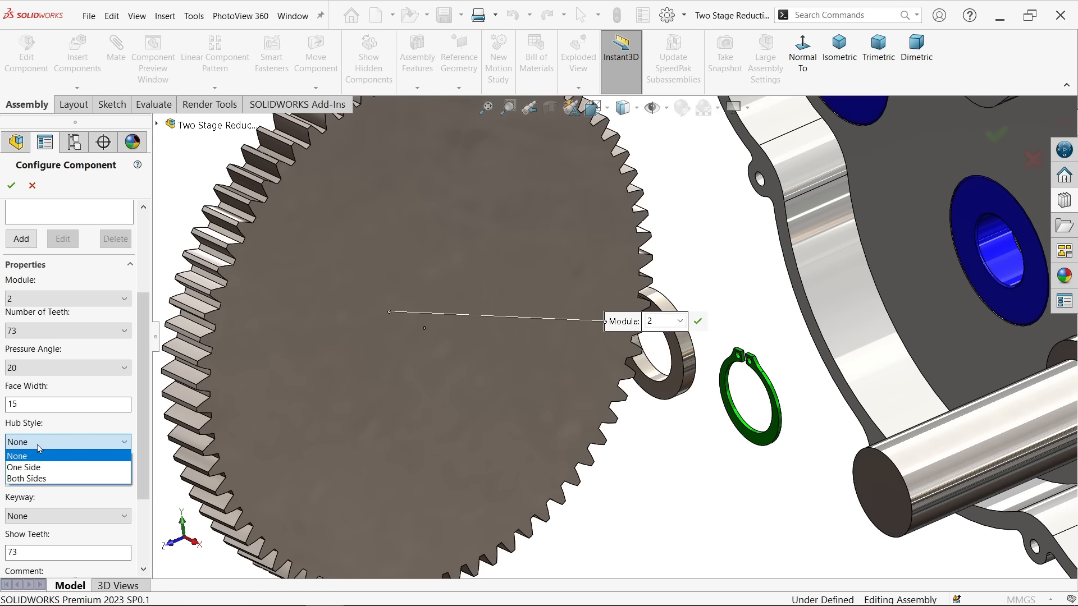
{"action": "left_click", "coordinate": [40, 448]}
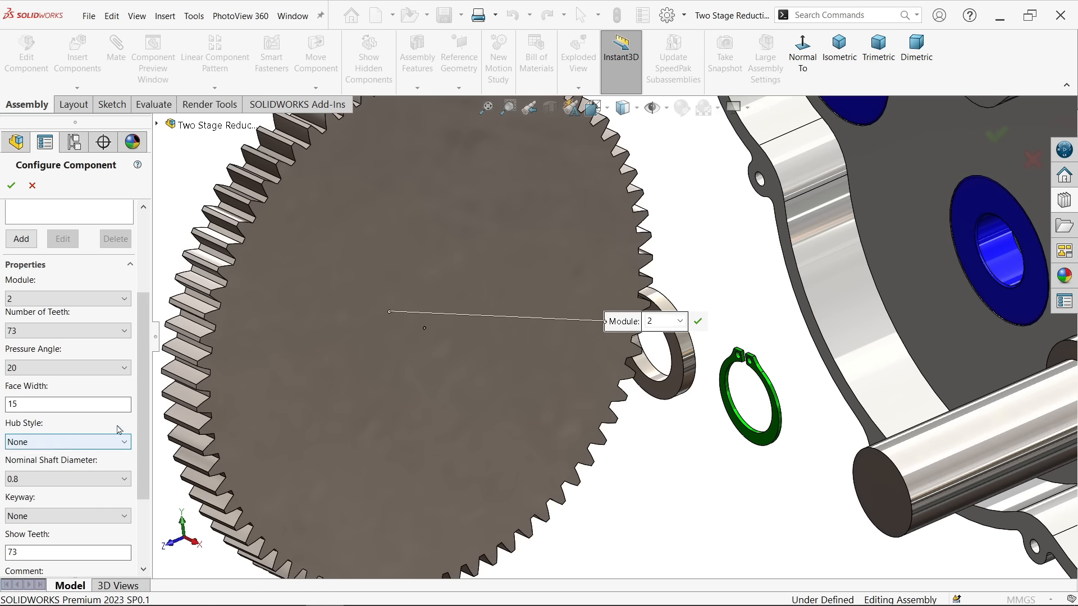
{"action": "left_click", "coordinate": [37, 443]}
{"action": "left_click", "coordinate": [37, 458]}
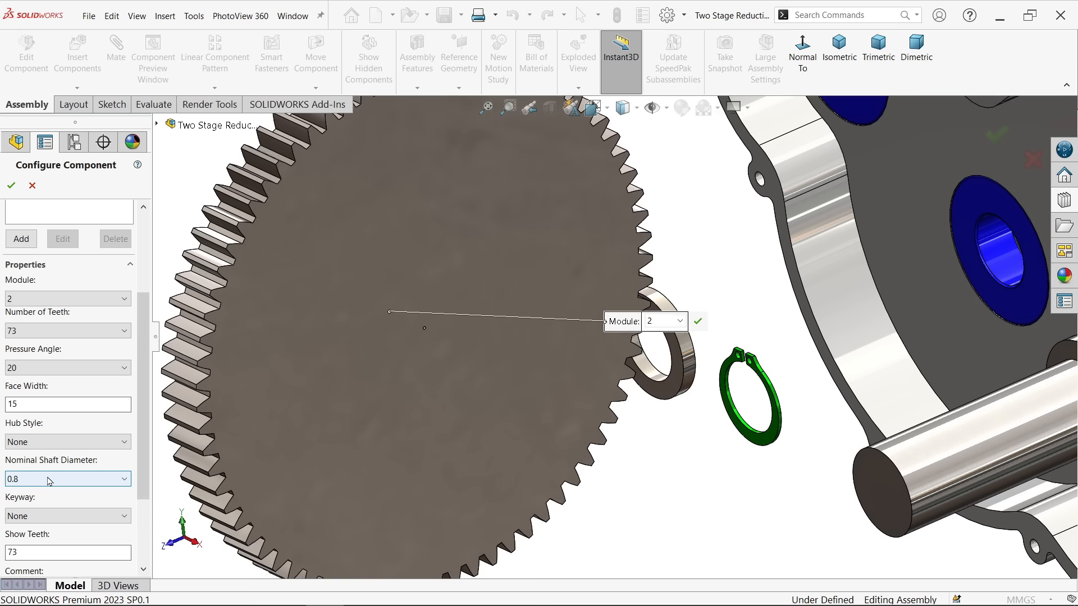
{"action": "scroll", "coordinate": [116, 416], "scroll_direction": "down", "scroll_amount": 3}
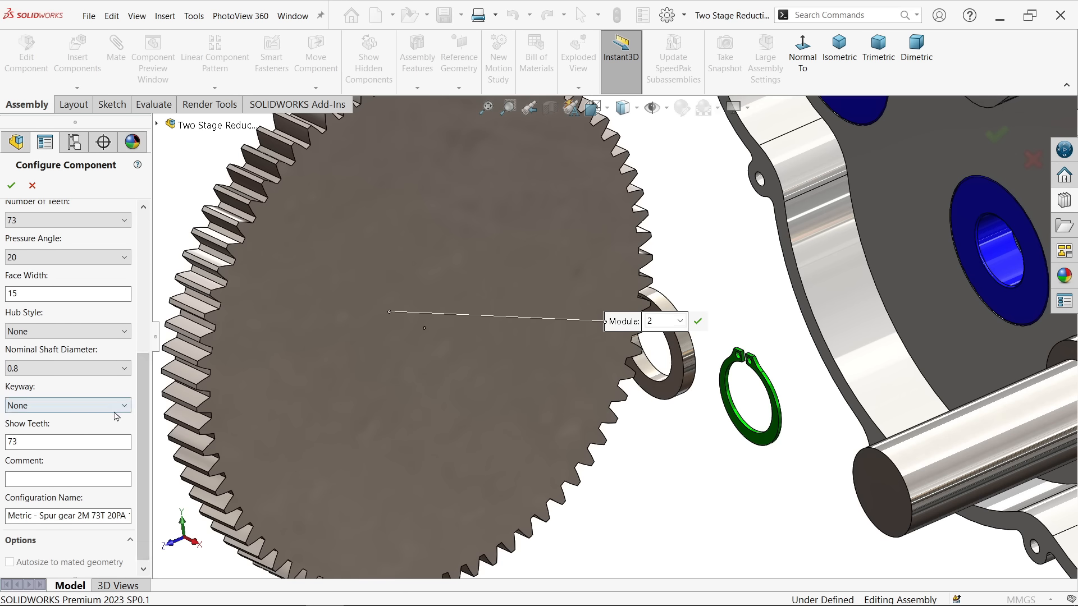
{"action": "left_click", "coordinate": [17, 185]}
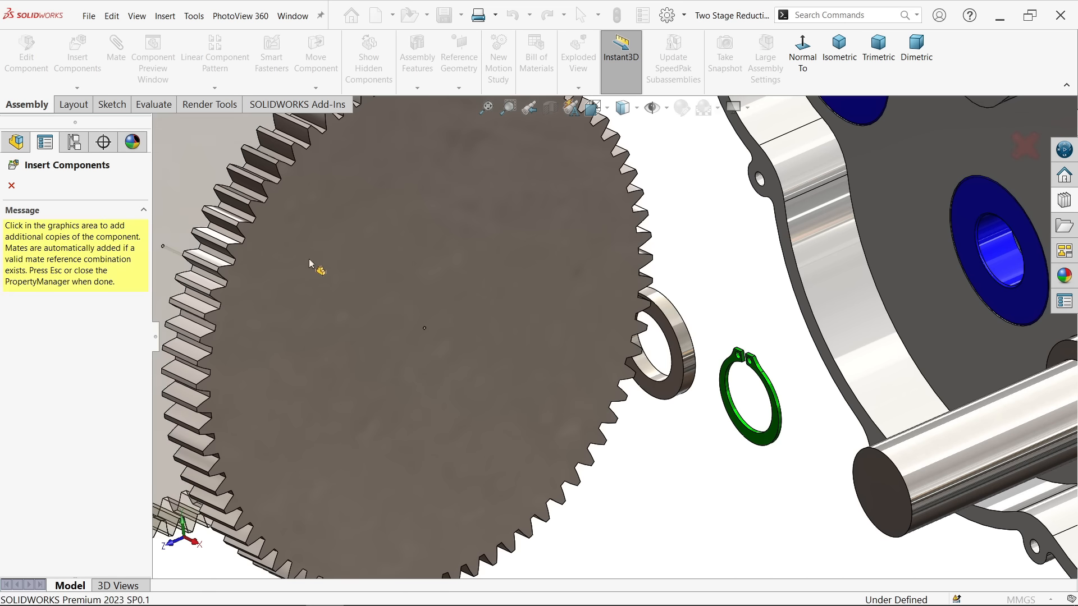
{"action": "scroll", "coordinate": [510, 292], "scroll_direction": "up", "scroll_amount": 5}
{"action": "left_click", "coordinate": [191, 237]}
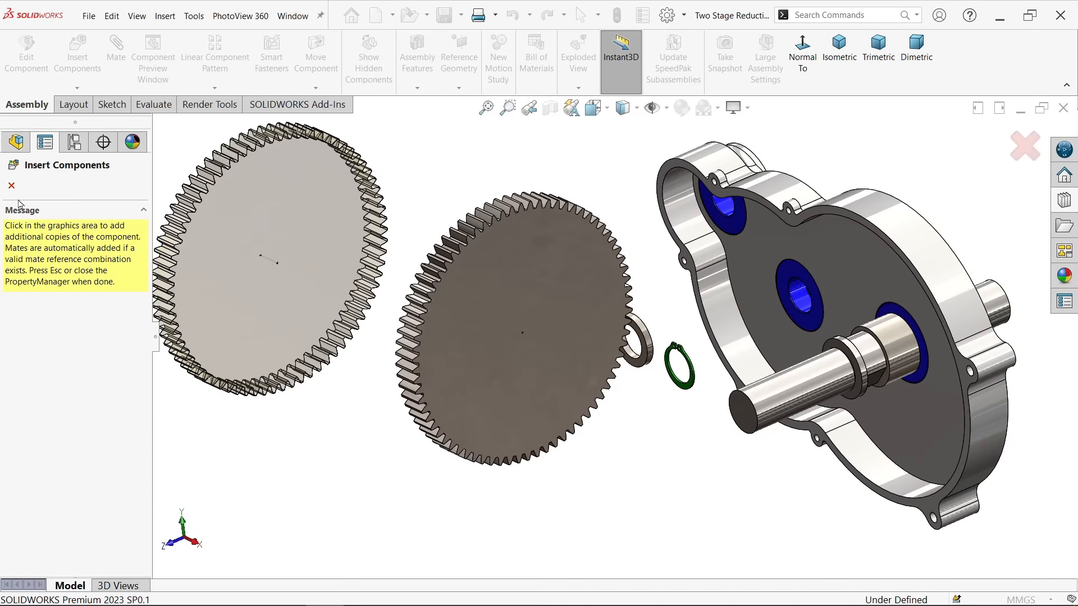
{"action": "left_click", "coordinate": [11, 186]}
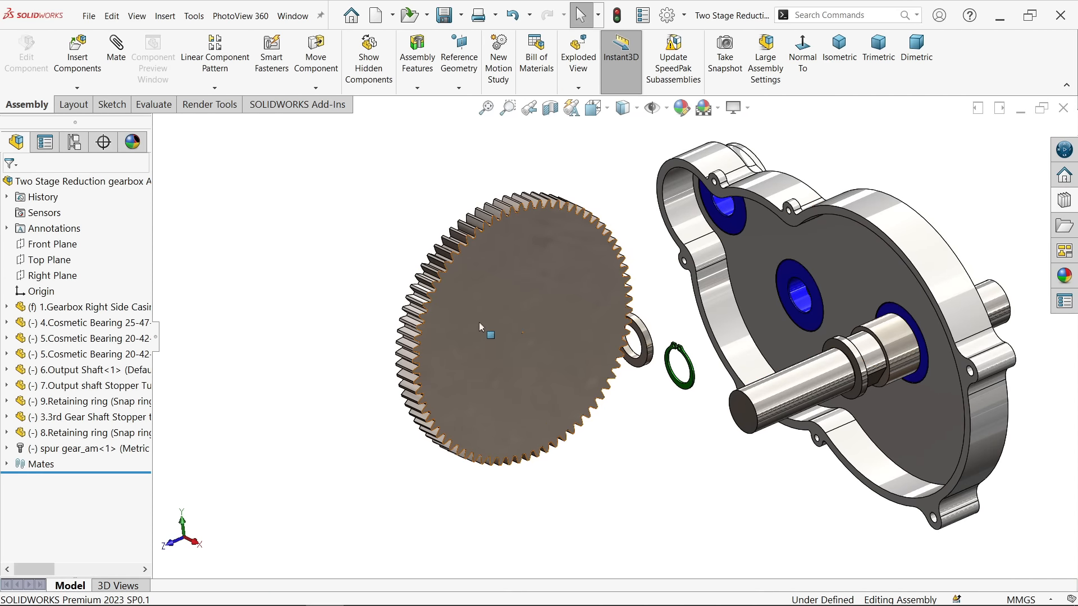
Open the spur gear part in its own window, accepting the read-only notice, and give it a plain white background scene
{"action": "mouse_move", "coordinate": [479, 323]}
{"action": "middle_mouse_down"}
{"action": "mouse_move", "coordinate": [520, 325]}
{"action": "mouse_move", "coordinate": [486, 315]}
{"action": "middle_mouse_up"}
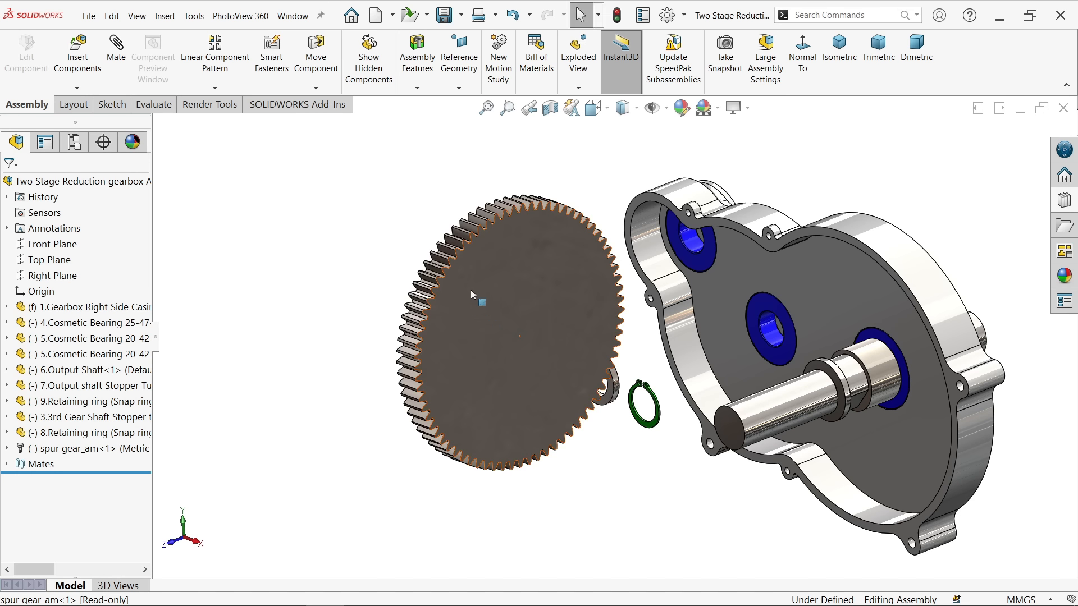
{"action": "left_click", "coordinate": [471, 290]}
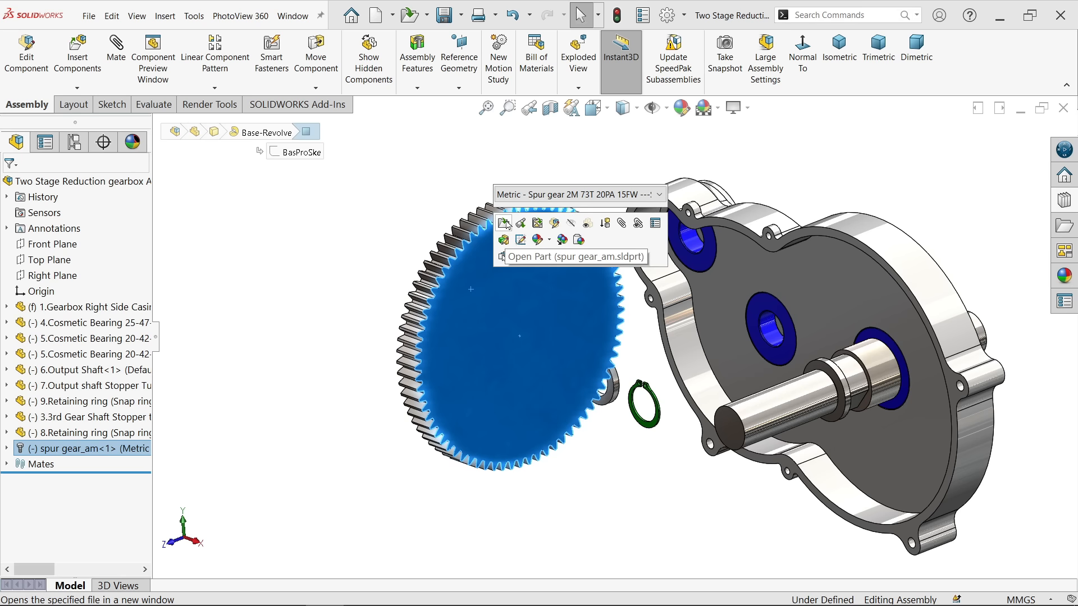
{"action": "left_click", "coordinate": [505, 223]}
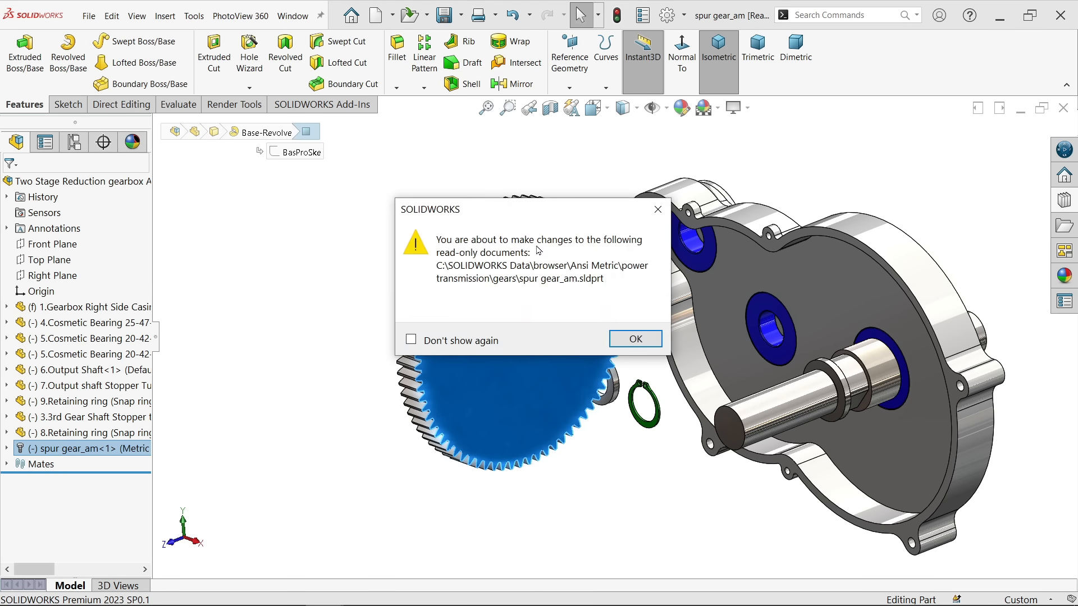
{"action": "left_click", "coordinate": [635, 338]}
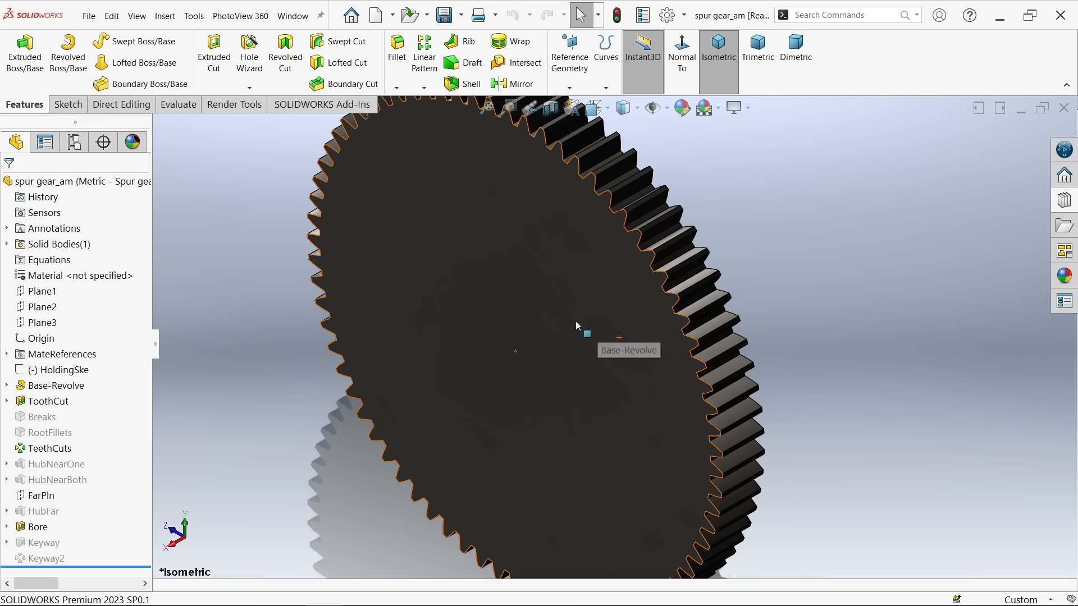
{"action": "left_click", "coordinate": [719, 112]}
{"action": "left_click", "coordinate": [738, 144]}
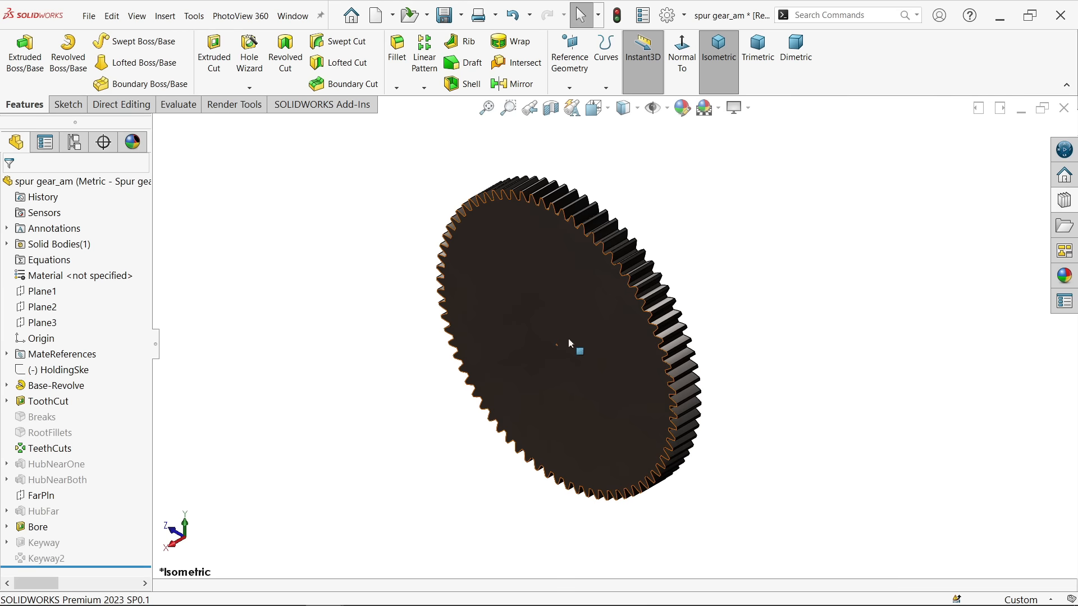
Sketch a 125 mm diameter circle at the centre of the gear's flat front face
{"action": "middle_click_drag", "start_coordinate": [574, 328], "coordinate": [578, 292]}
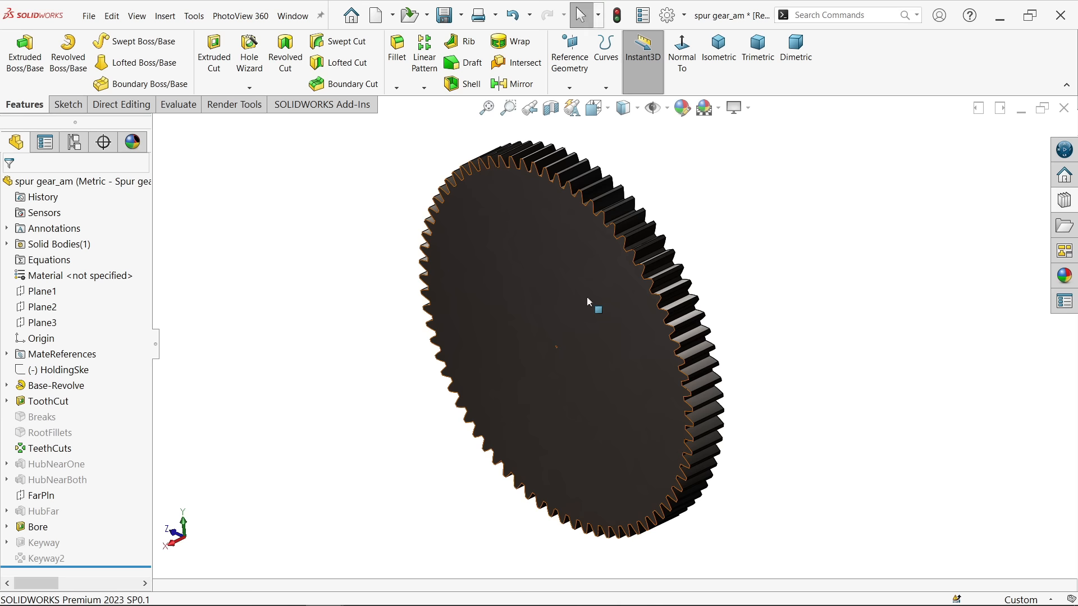
{"action": "left_click", "coordinate": [587, 299]}
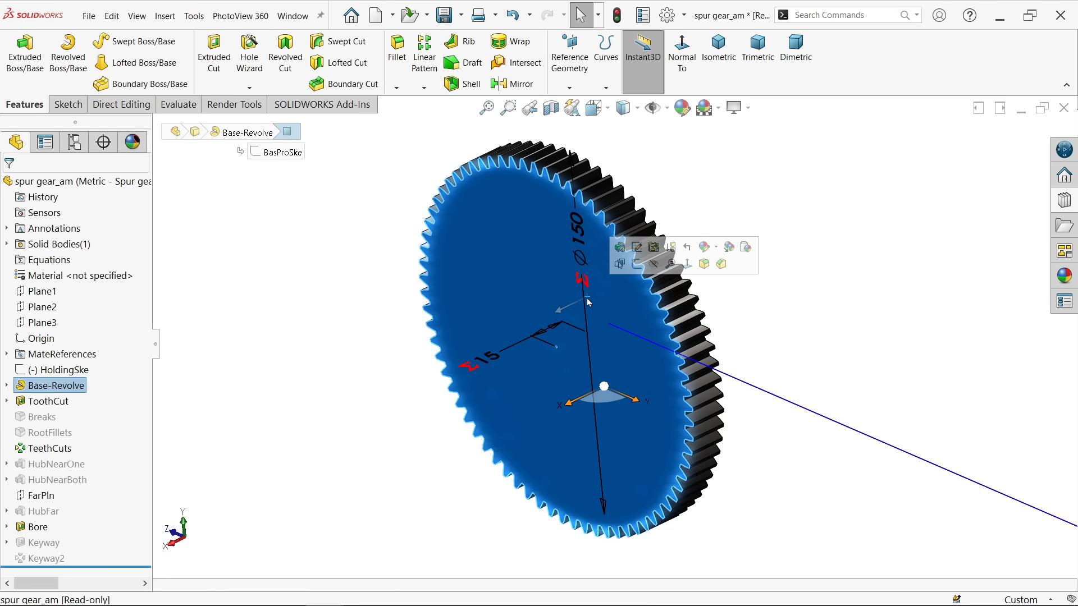
{"action": "left_click", "coordinate": [637, 265]}
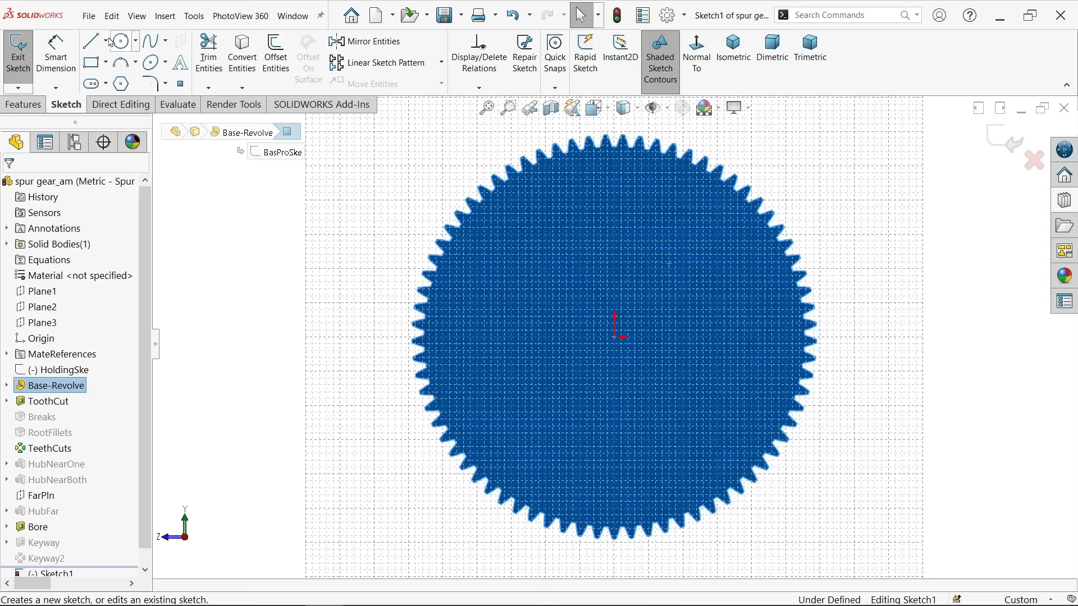
{"action": "left_click", "coordinate": [123, 41]}
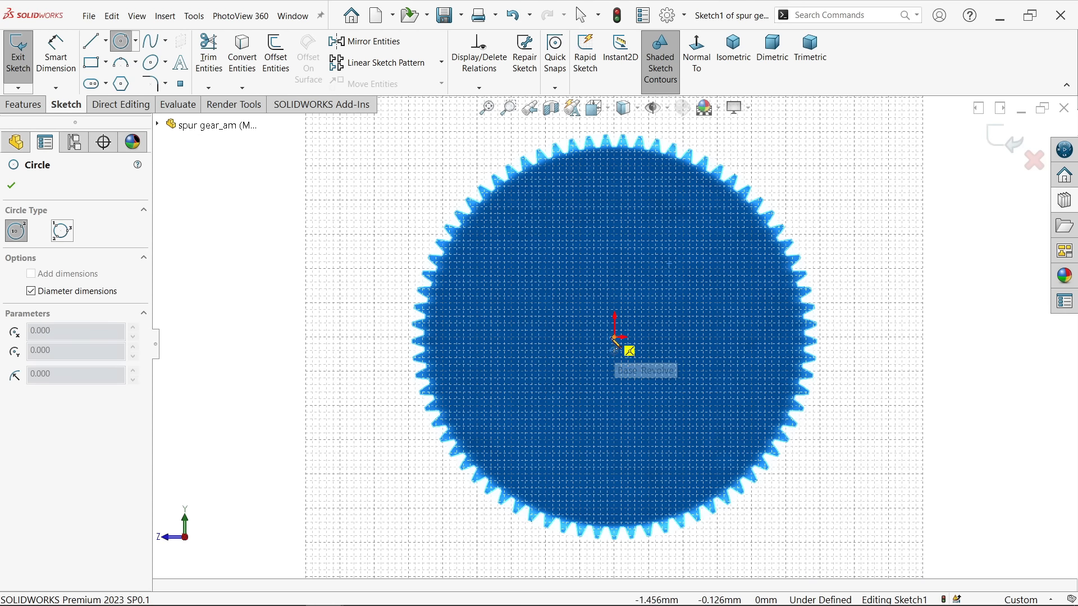
{"action": "left_click", "coordinate": [615, 337]}
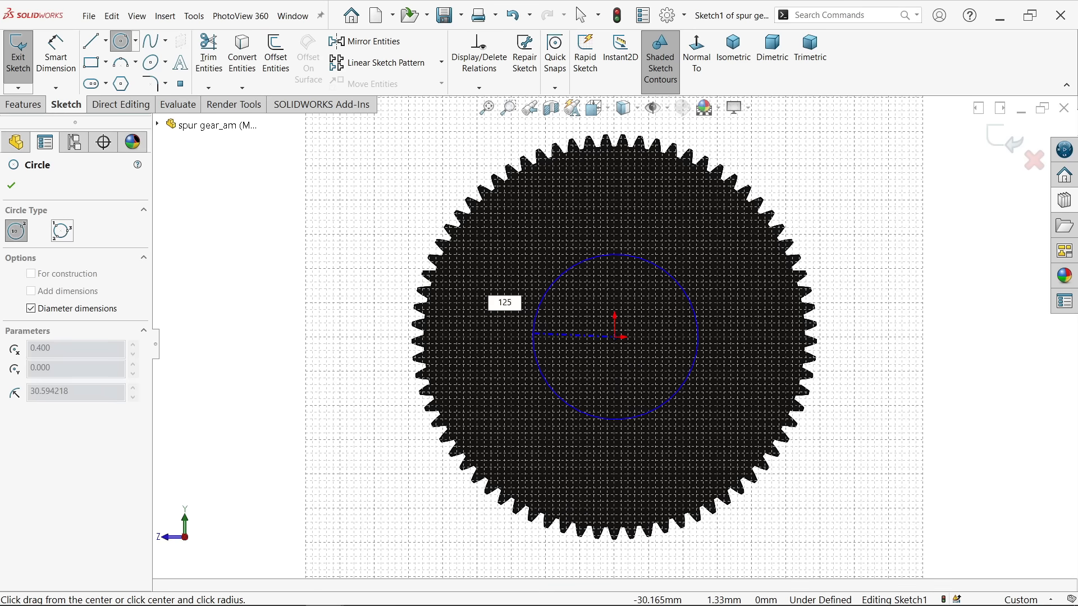
{"action": "key", "text": "Return"}
Cut-extrude the circle into the gear face to a blind depth of 3.5 mm
{"action": "left_click", "coordinate": [43, 99]}
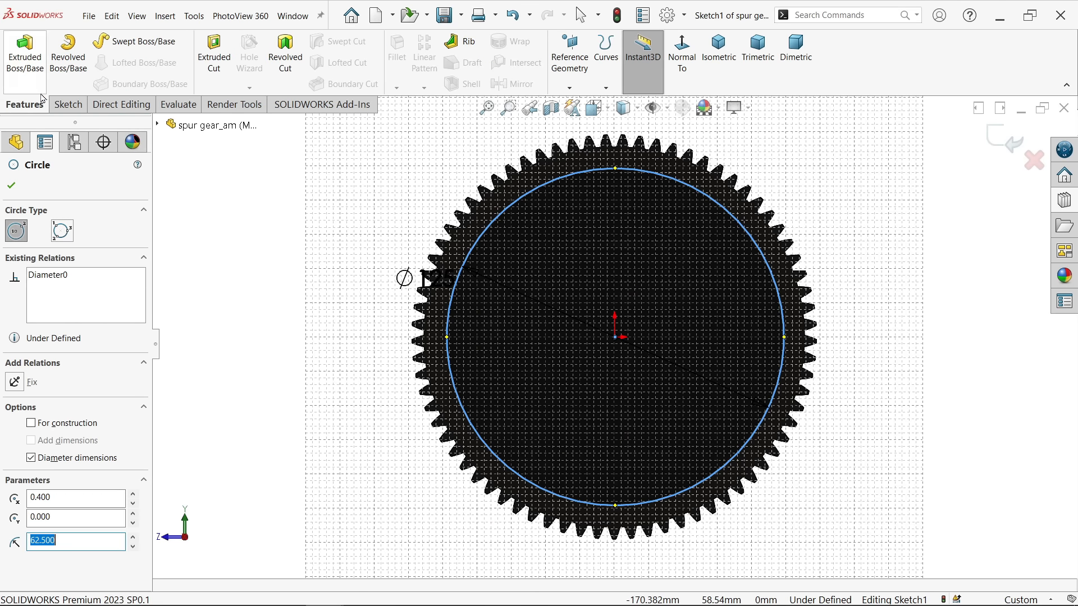
{"action": "left_click", "coordinate": [214, 55]}
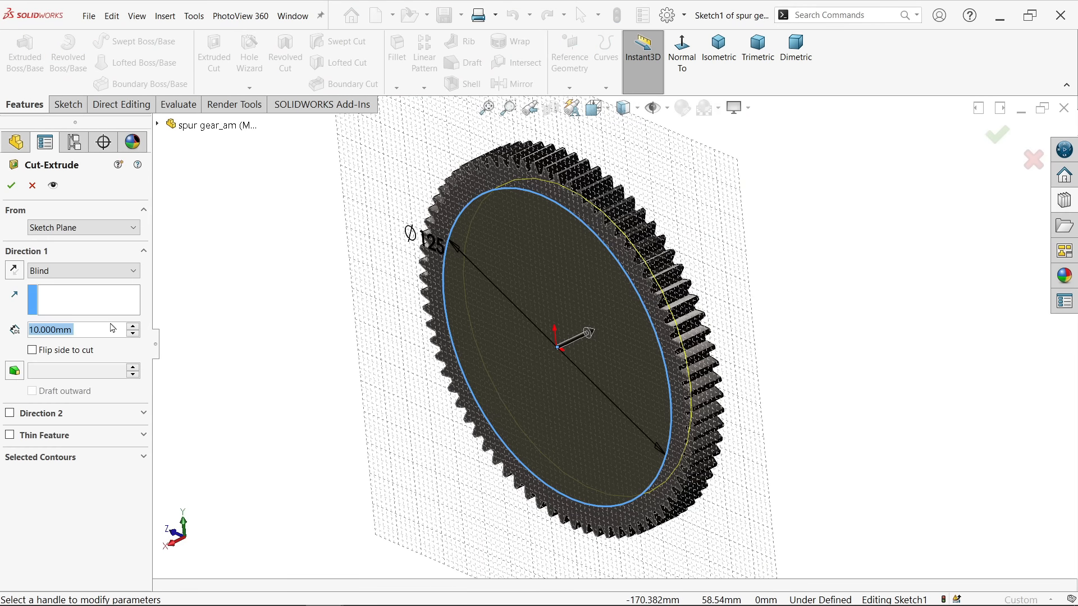
{"action": "type", "text": "3.5"}
{"action": "key", "text": "Return"}
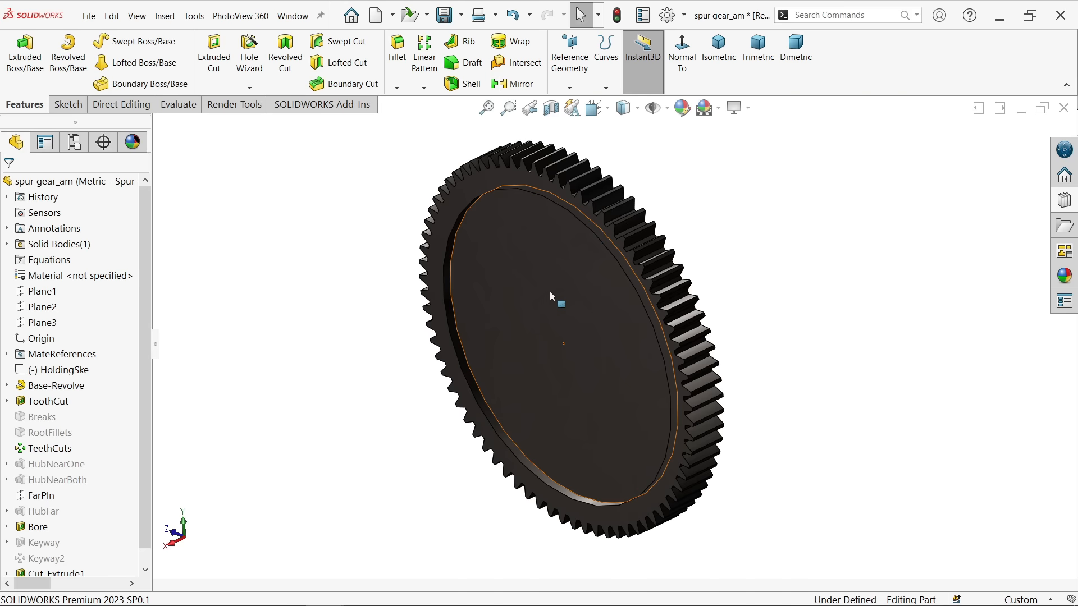
Raise the part's image quality, setting the shaded resolution close to High and the wireframe resolution to its highest level
{"action": "middle_click_drag", "start_coordinate": [551, 293], "coordinate": [585, 259]}
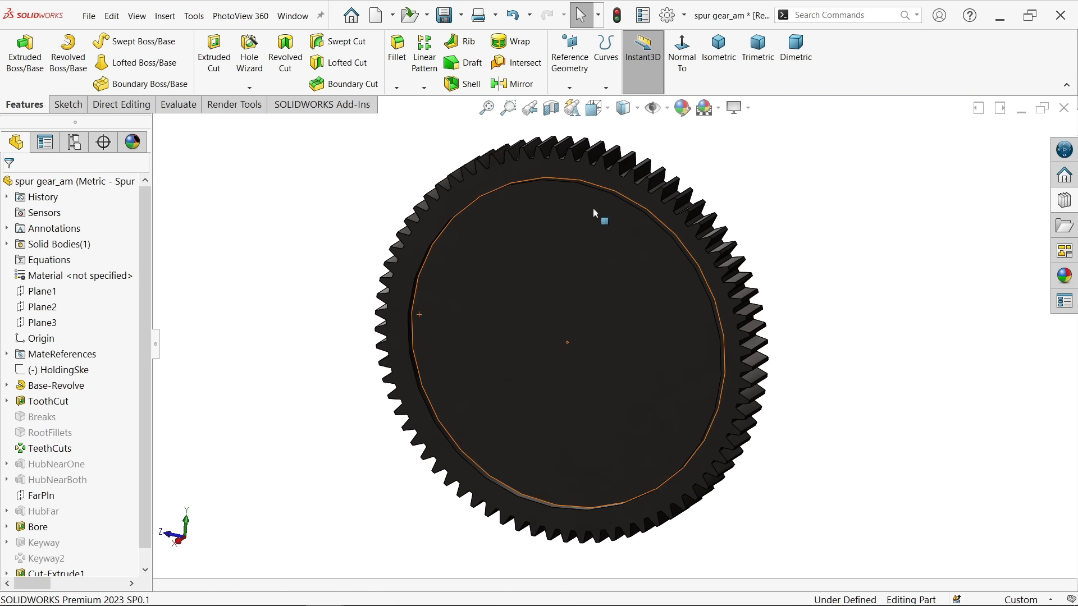
{"action": "left_click", "coordinate": [667, 15]}
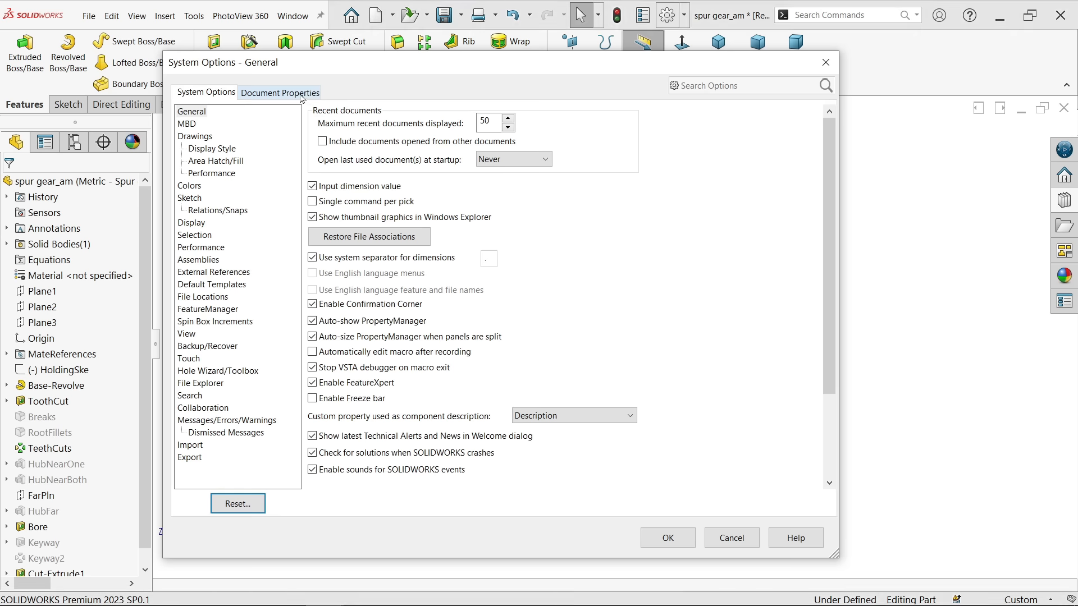
{"action": "left_click", "coordinate": [282, 92]}
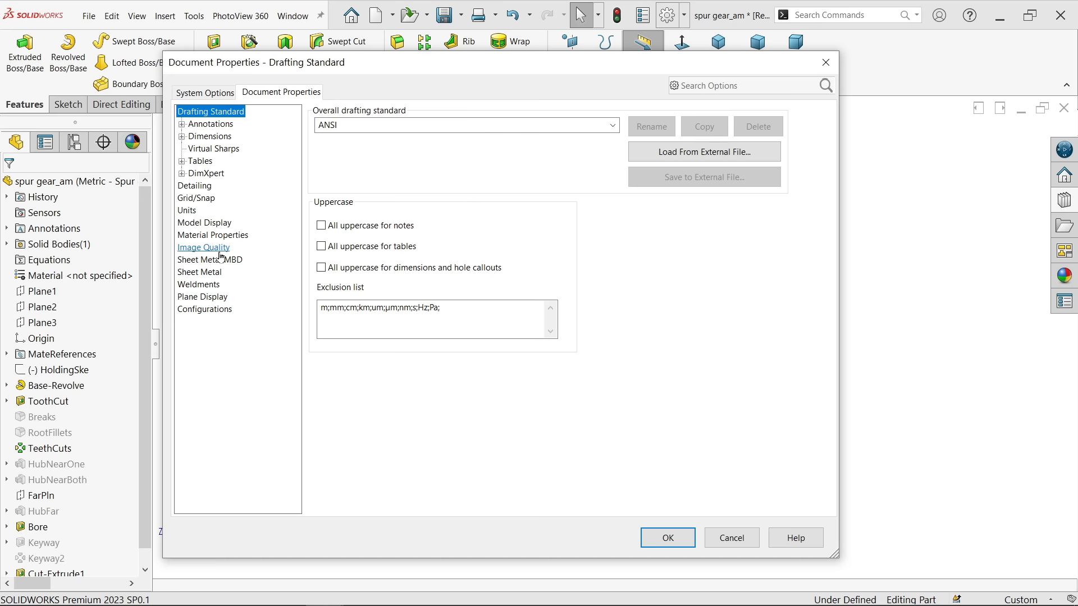
{"action": "left_click", "coordinate": [204, 247]}
{"action": "left_click_drag", "start_coordinate": [354, 137], "coordinate": [589, 137]}
{"action": "left_click_drag", "start_coordinate": [385, 308], "coordinate": [606, 352]}
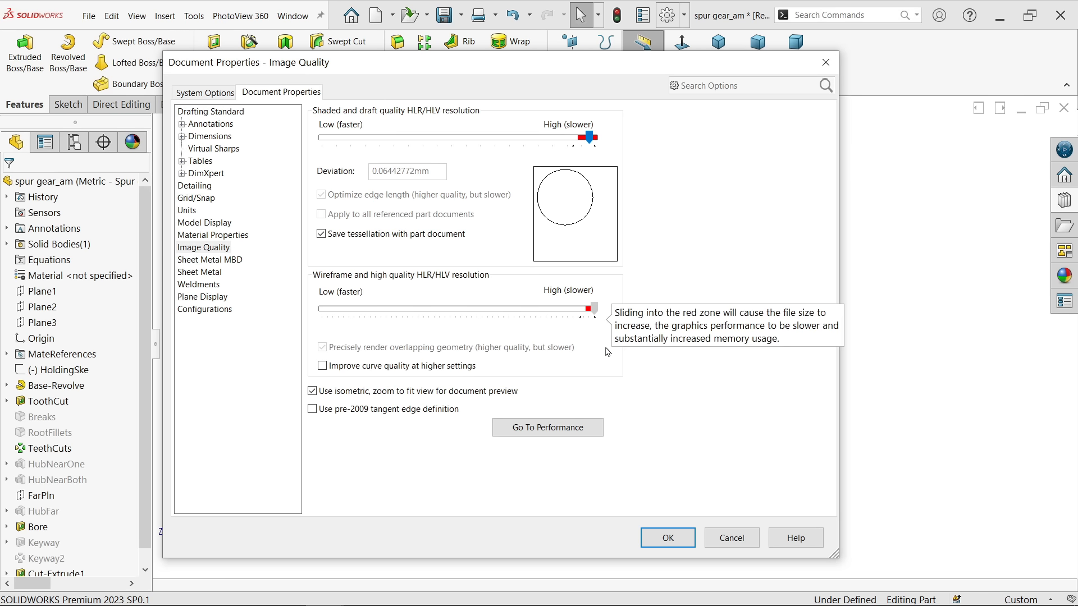
{"action": "left_click", "coordinate": [670, 536]}
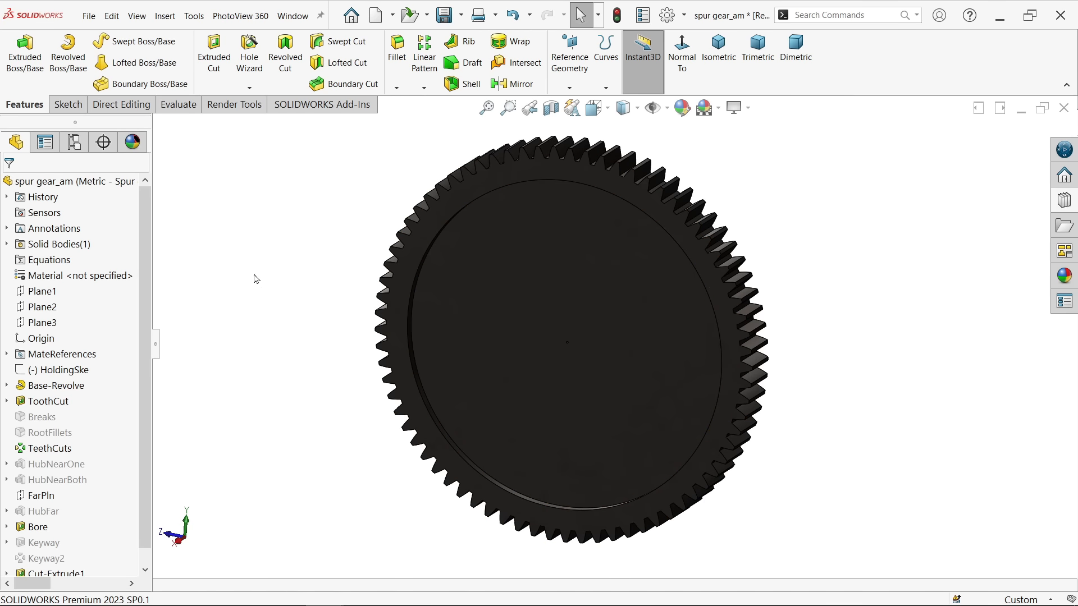
{"action": "scroll", "coordinate": [135, 491], "scroll_direction": "down", "scroll_amount": 1}
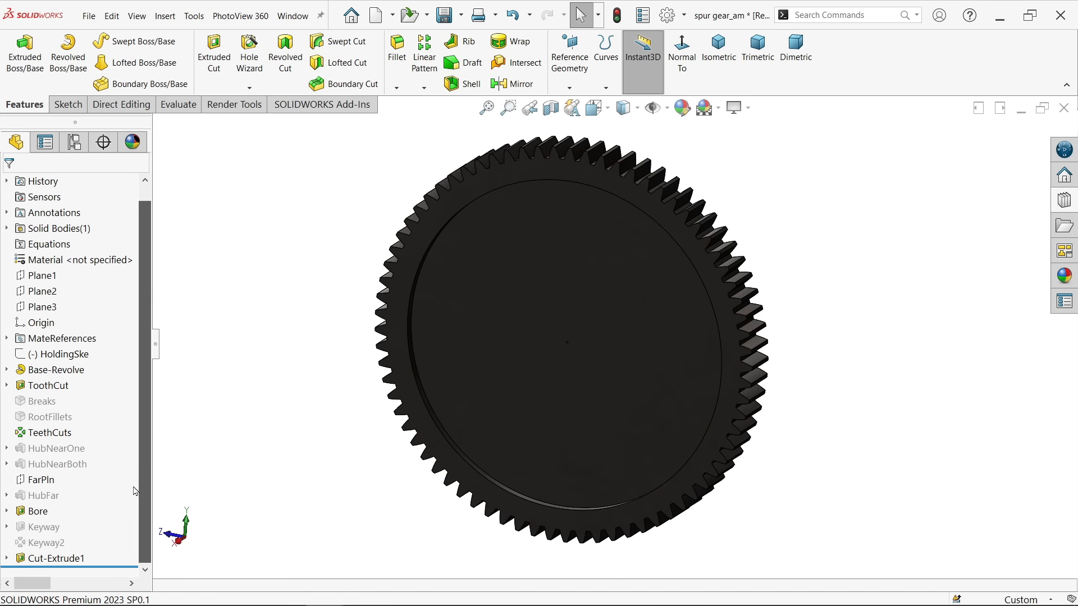
Reuse the 125 mm circle sketch to cut the gear's opposite face, starting from that face, 3.5 mm blind with the direction reversed into the gear
{"action": "left_click", "coordinate": [6, 558]}
{"action": "left_click", "coordinate": [47, 559]}
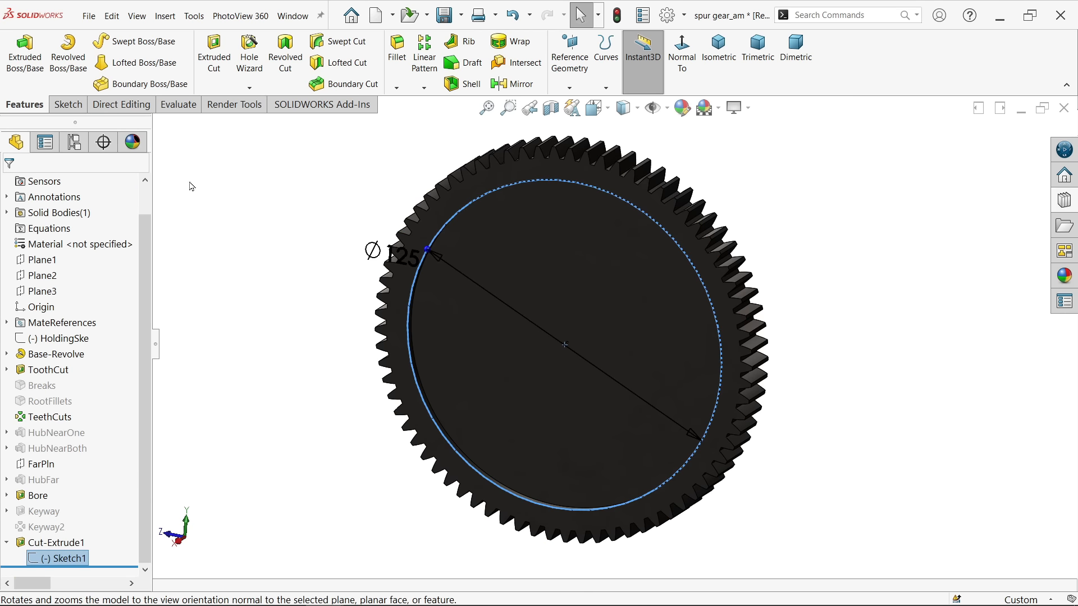
{"action": "left_click", "coordinate": [214, 56]}
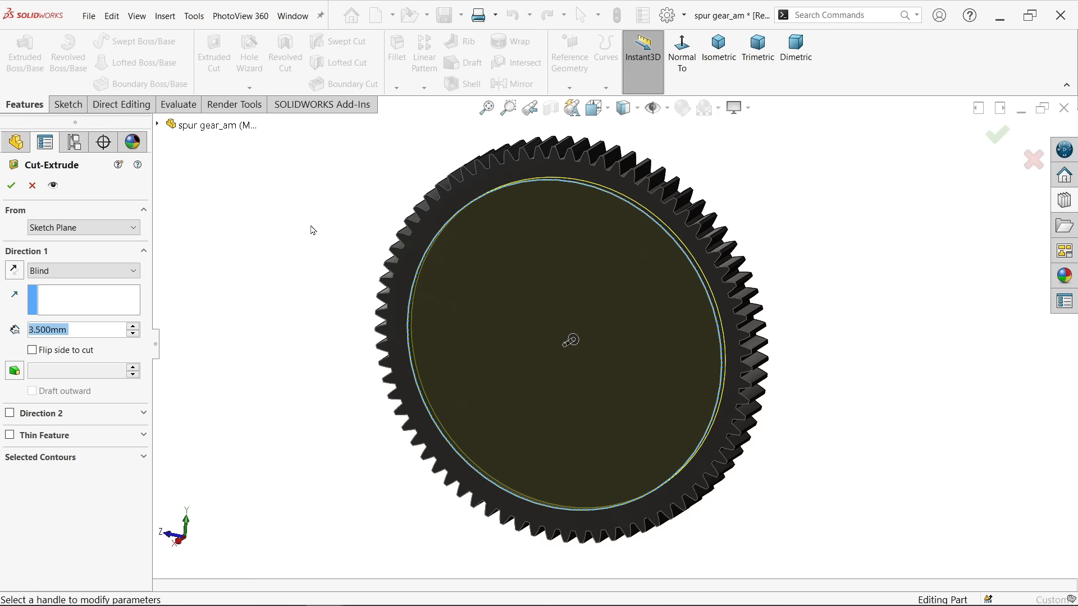
{"action": "left_click", "coordinate": [79, 229]}
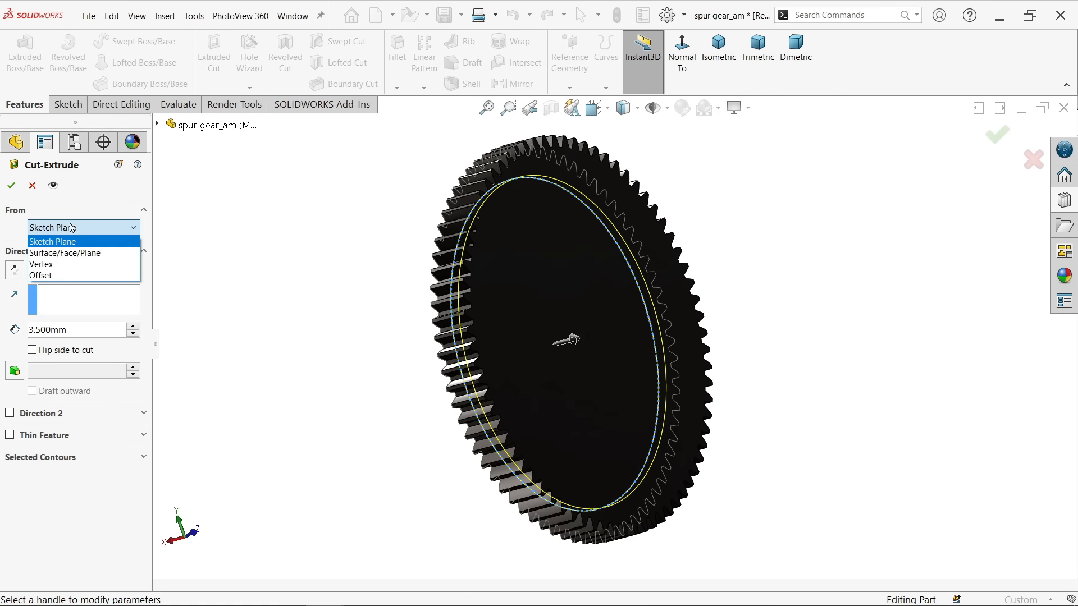
{"action": "left_click", "coordinate": [65, 254]}
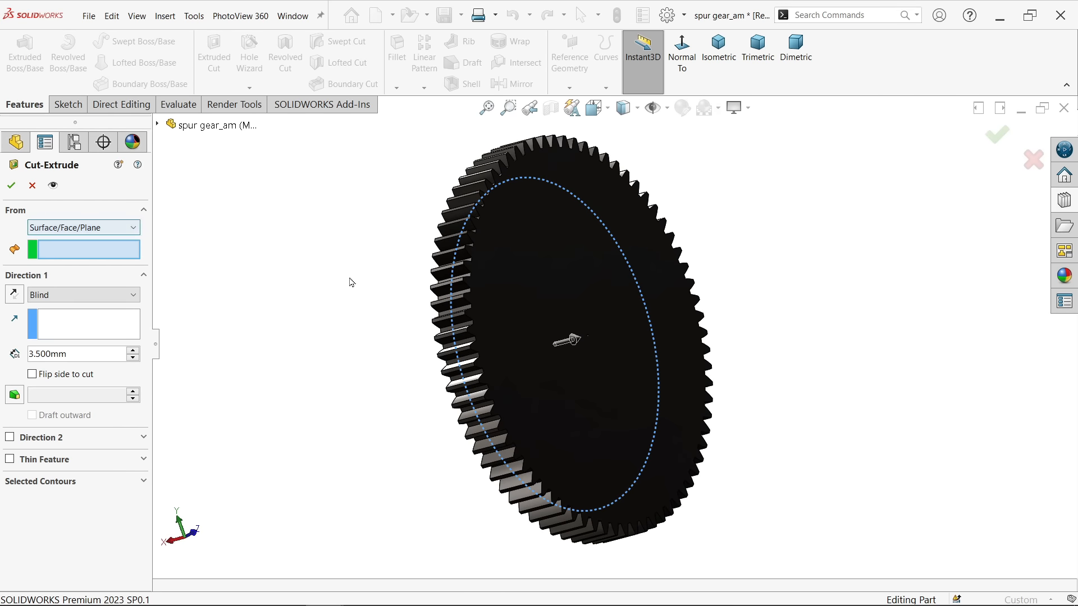
{"action": "left_click", "coordinate": [525, 261]}
{"action": "scroll", "coordinate": [553, 321], "scroll_direction": "down", "scroll_amount": 3}
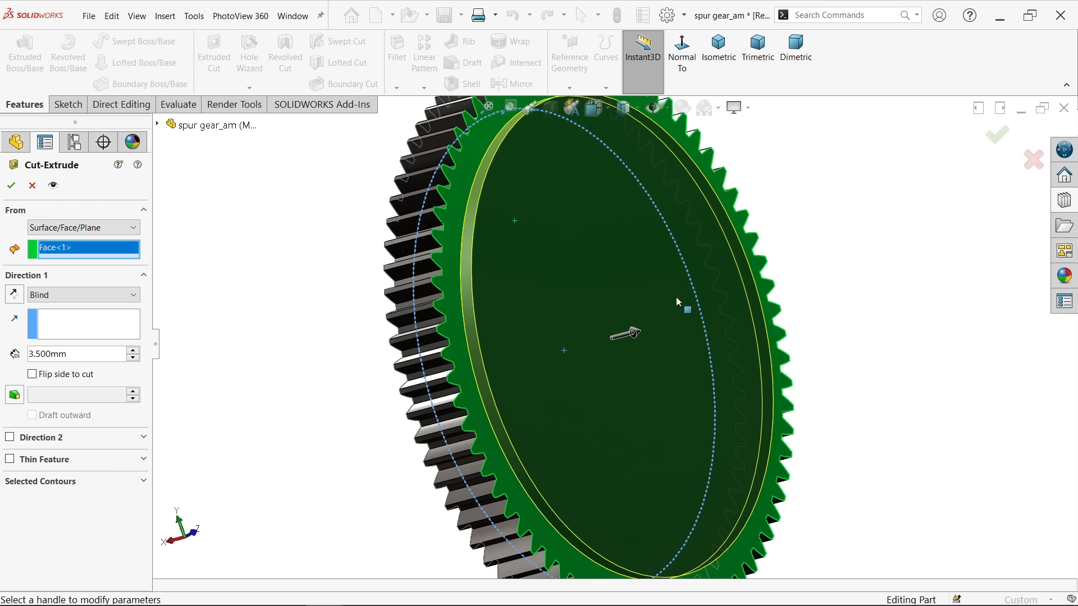
{"action": "middle_click_drag", "start_coordinate": [678, 302], "coordinate": [720, 303]}
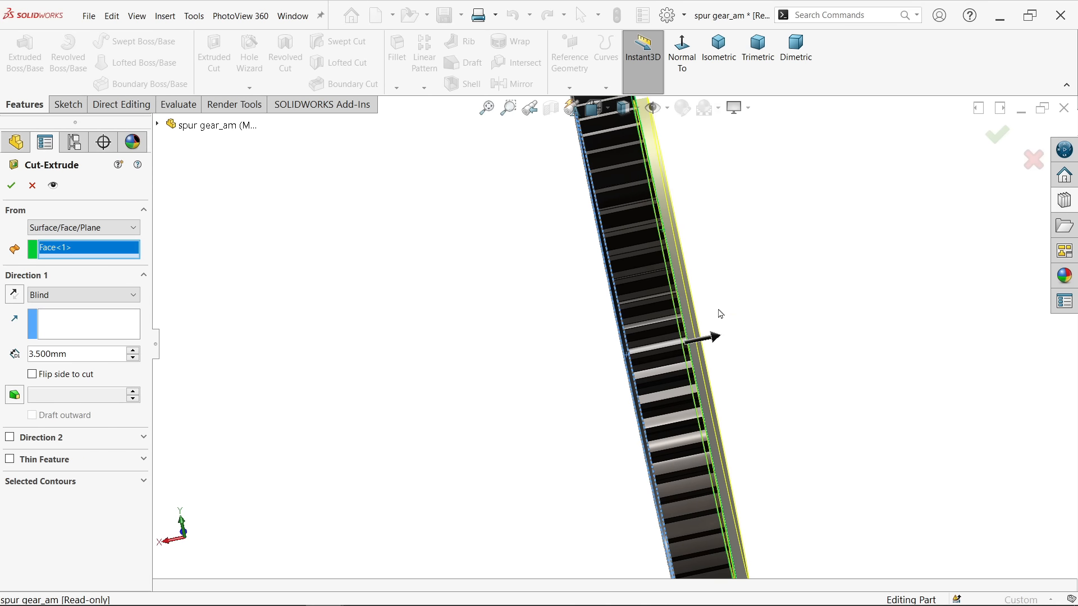
{"action": "left_click", "coordinate": [15, 295]}
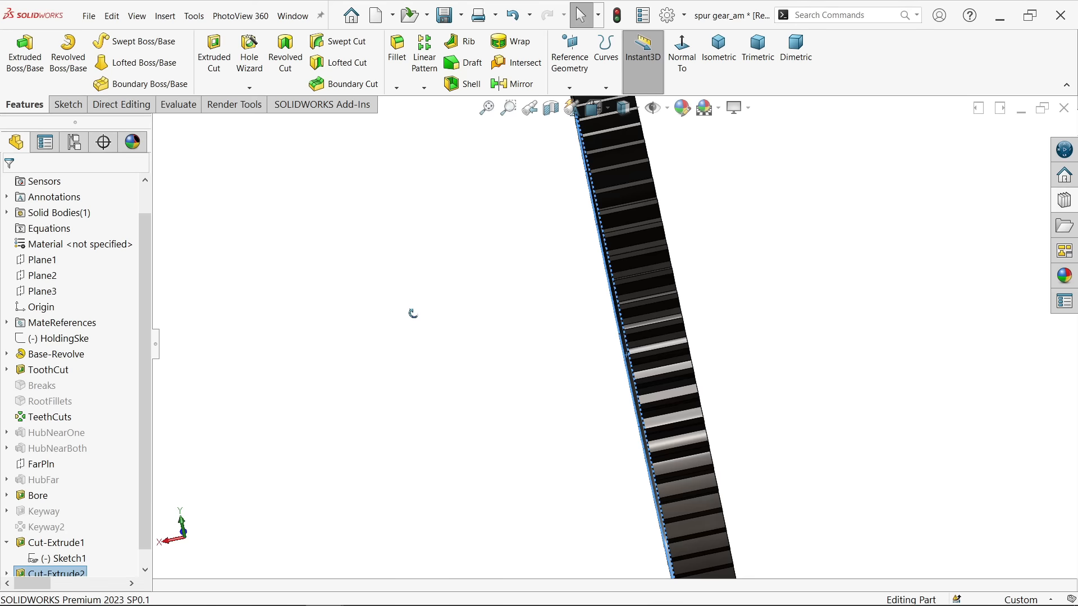
{"action": "middle_click_drag", "start_coordinate": [414, 312], "coordinate": [438, 317]}
{"action": "left_click", "coordinate": [347, 317]}
{"action": "scroll", "coordinate": [447, 321], "scroll_direction": "up", "scroll_amount": 1}
{"action": "scroll", "coordinate": [451, 319], "scroll_direction": "down", "scroll_amount": 1}
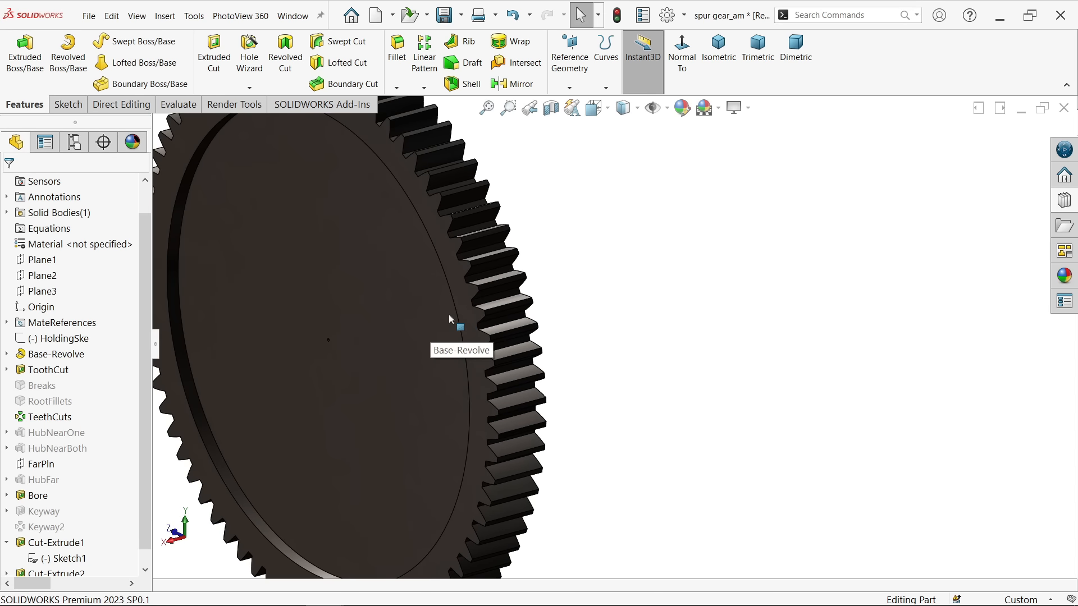
Fillet the outer circular edges of the recesses on both gear faces with a 0.5 mm radius
{"action": "left_click", "coordinate": [460, 322]}
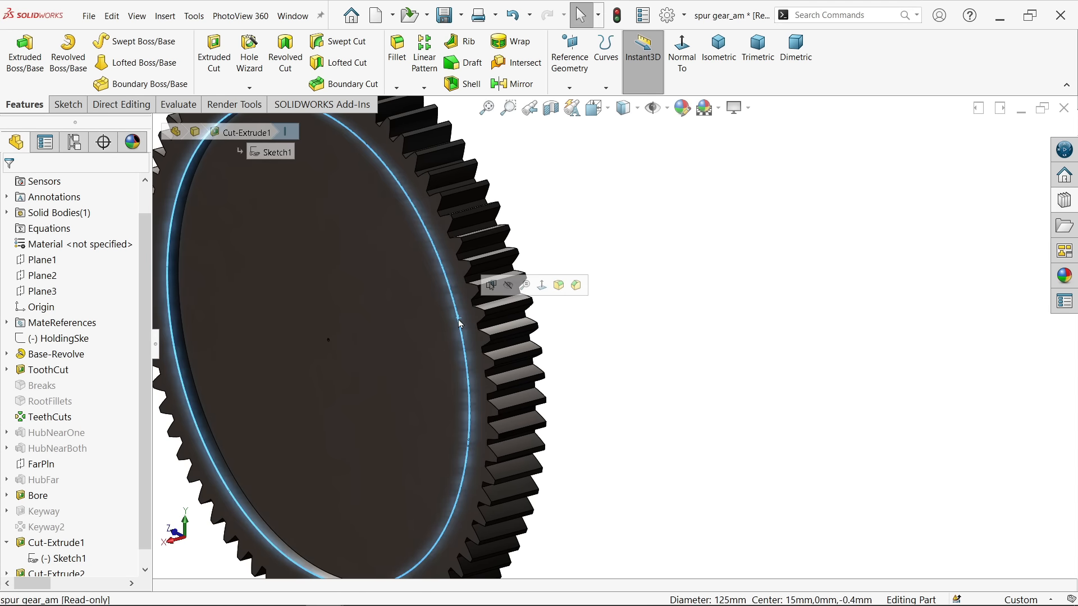
{"action": "left_click", "coordinate": [565, 294]}
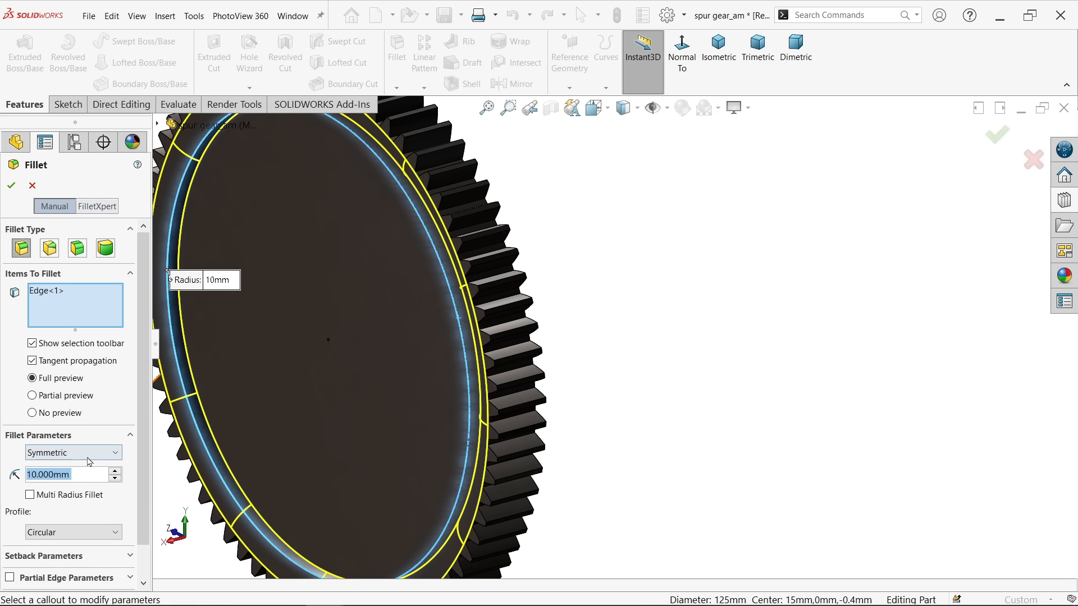
{"action": "type", "text": "0.5"}
{"action": "key", "text": "Return"}
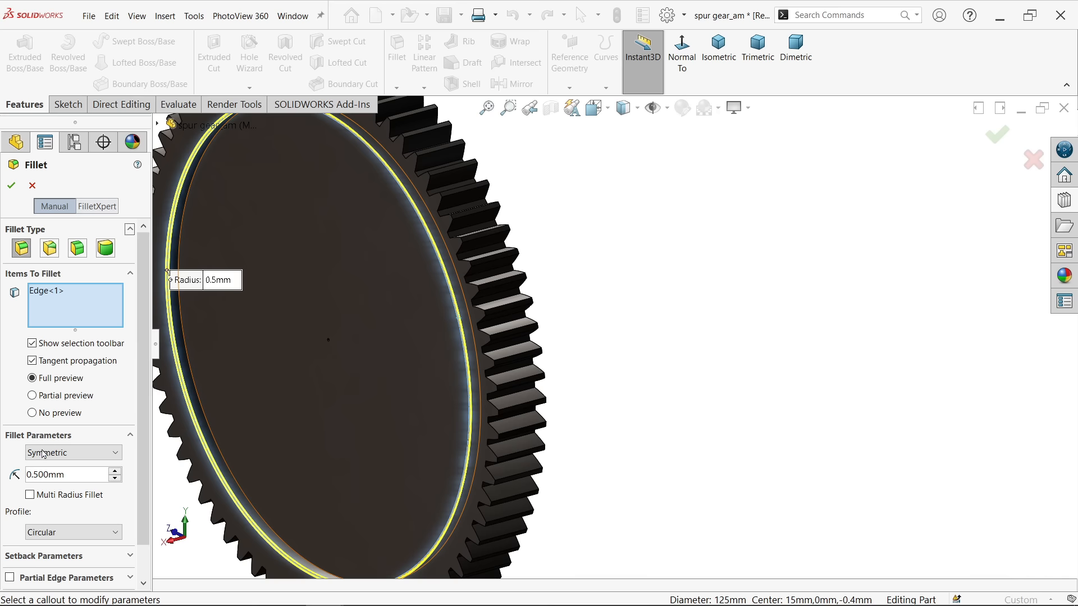
{"action": "scroll", "coordinate": [431, 317], "scroll_direction": "up", "scroll_amount": 3}
{"action": "middle_click_drag", "start_coordinate": [565, 309], "coordinate": [470, 294]}
{"action": "scroll", "coordinate": [518, 341], "scroll_direction": "down", "scroll_amount": 3}
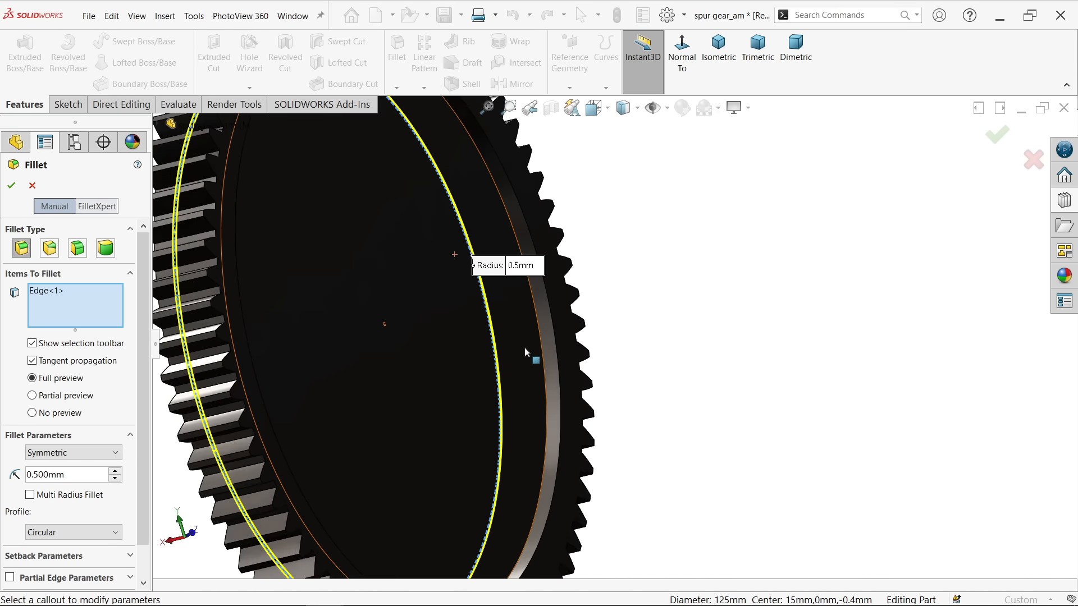
{"action": "left_click", "coordinate": [575, 382]}
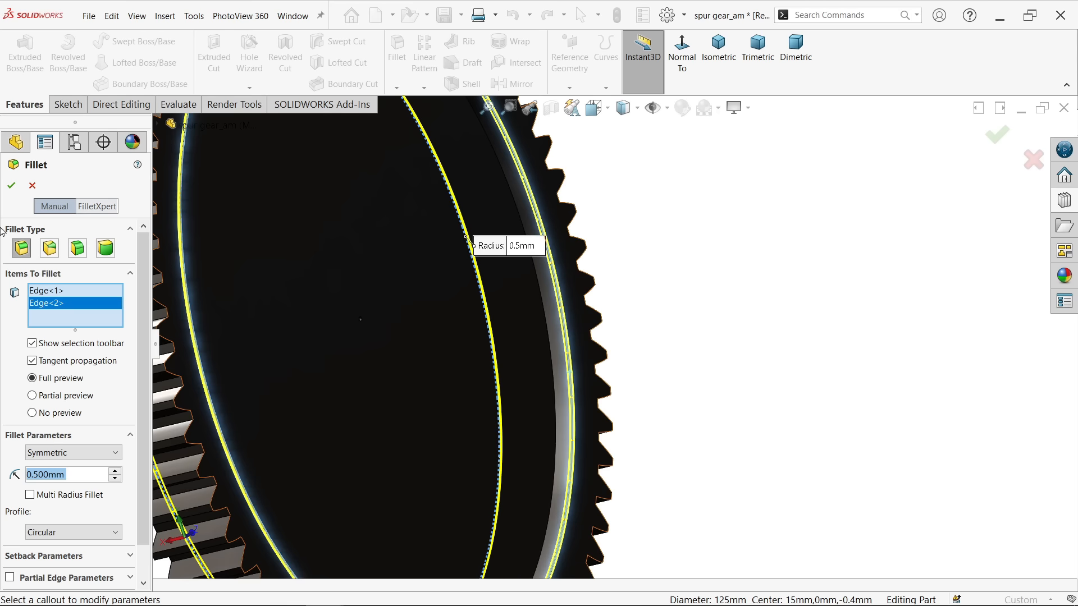
{"action": "left_click", "coordinate": [10, 185]}
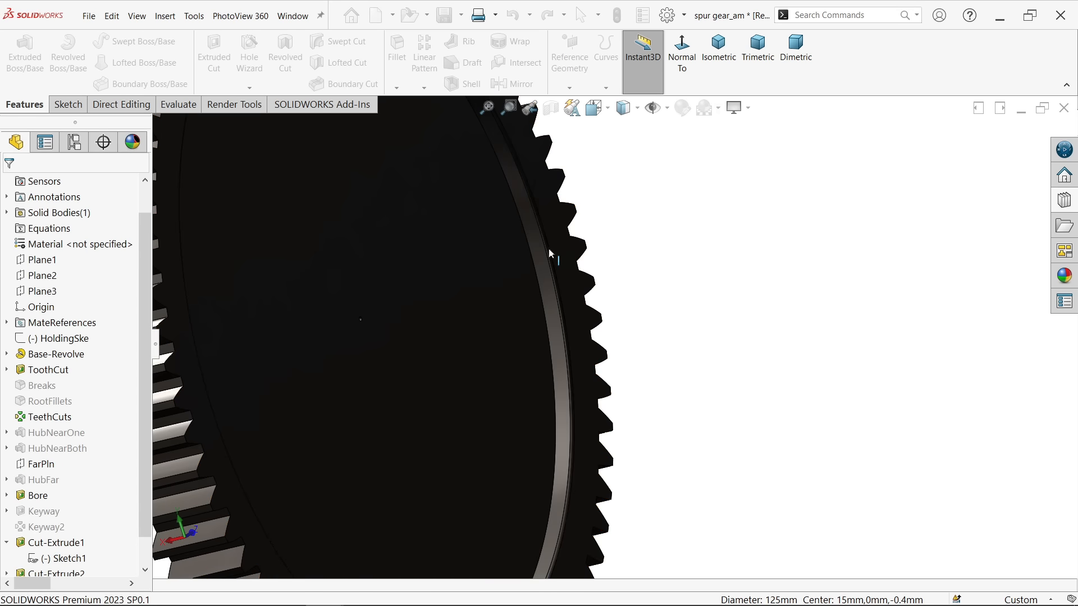
{"action": "left_click", "coordinate": [684, 258]}
Sketch a 40 mm diameter circle centred on the origin on the floor of the first recess
{"action": "scroll", "coordinate": [672, 269], "scroll_direction": "up", "scroll_amount": 3}
{"action": "mouse_move", "coordinate": [598, 341]}
{"action": "middle_mouse_down"}
{"action": "mouse_move", "coordinate": [751, 277]}
{"action": "mouse_move", "coordinate": [782, 276]}
{"action": "mouse_move", "coordinate": [768, 347]}
{"action": "middle_mouse_up"}
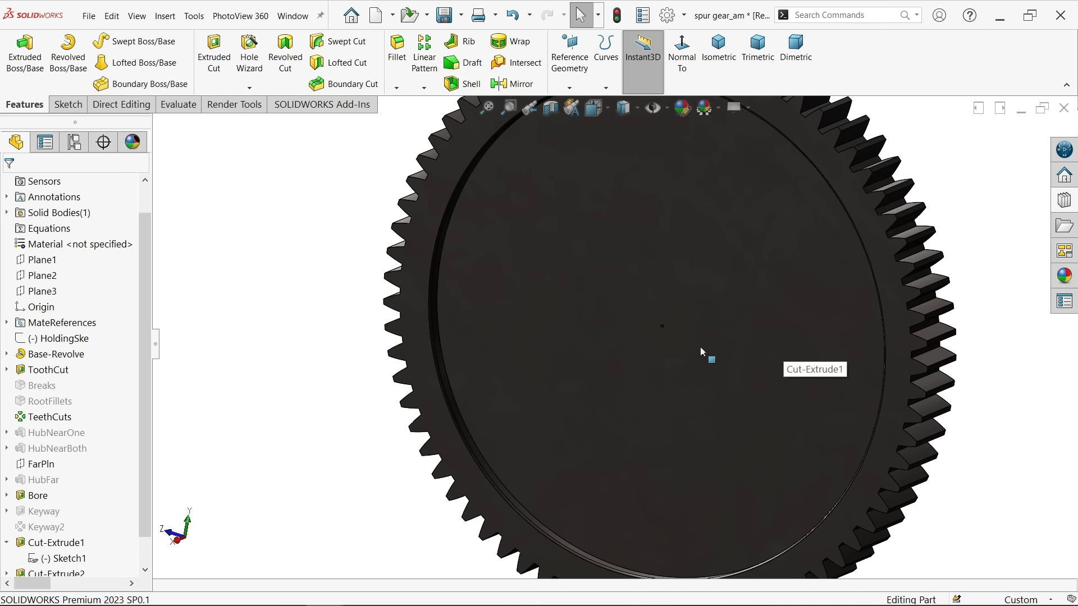
{"action": "left_click", "coordinate": [702, 352]}
{"action": "left_click", "coordinate": [751, 318]}
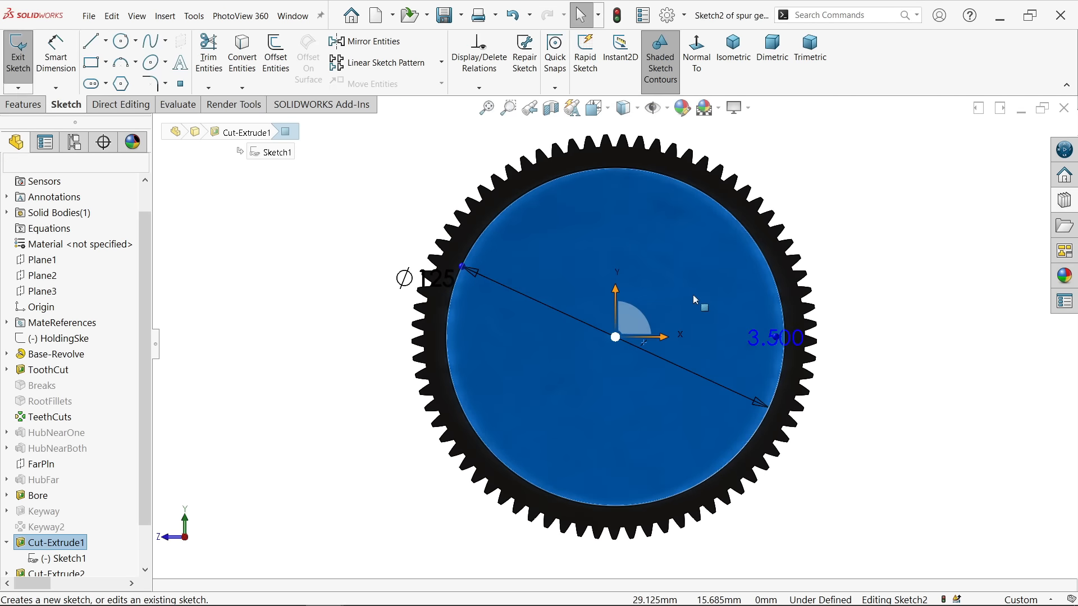
{"action": "left_click", "coordinate": [121, 42]}
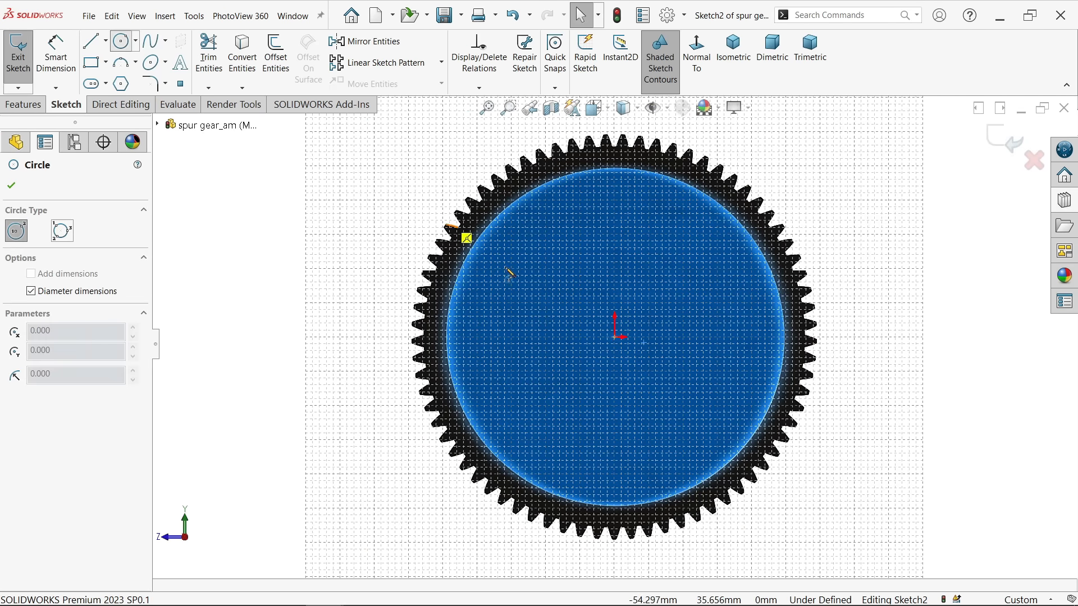
{"action": "scroll", "coordinate": [623, 328], "scroll_direction": "down", "scroll_amount": 10}
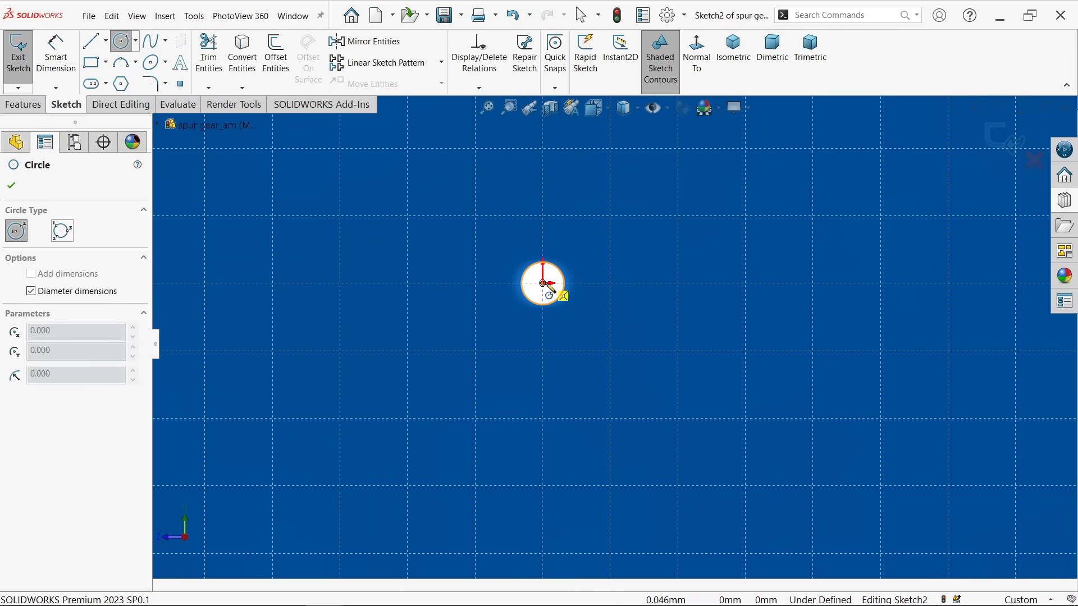
{"action": "left_click", "coordinate": [543, 283]}
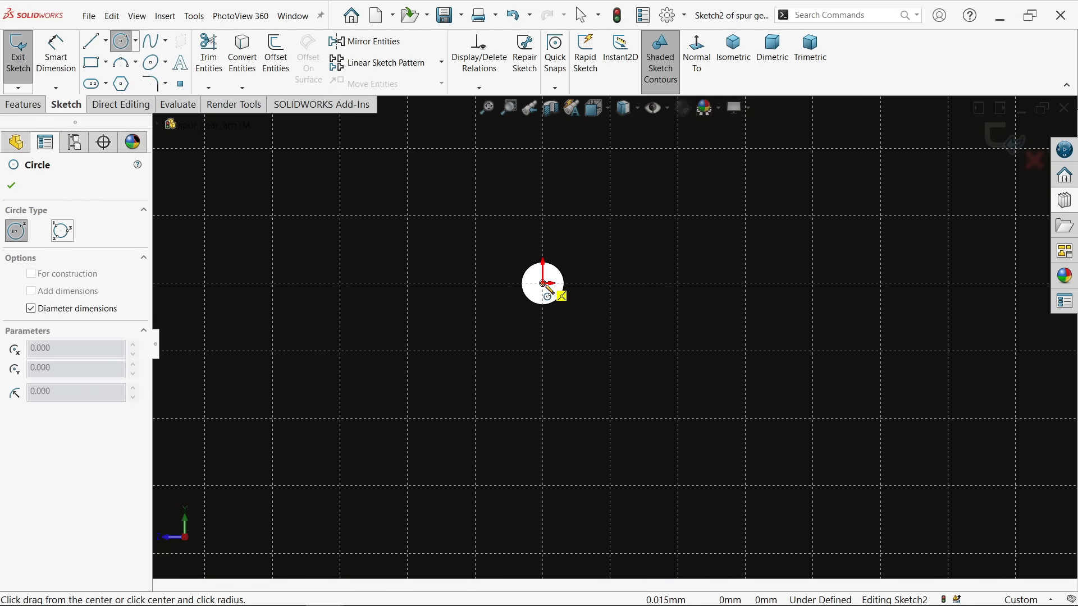
{"action": "scroll", "coordinate": [601, 323], "scroll_direction": "up", "scroll_amount": 4}
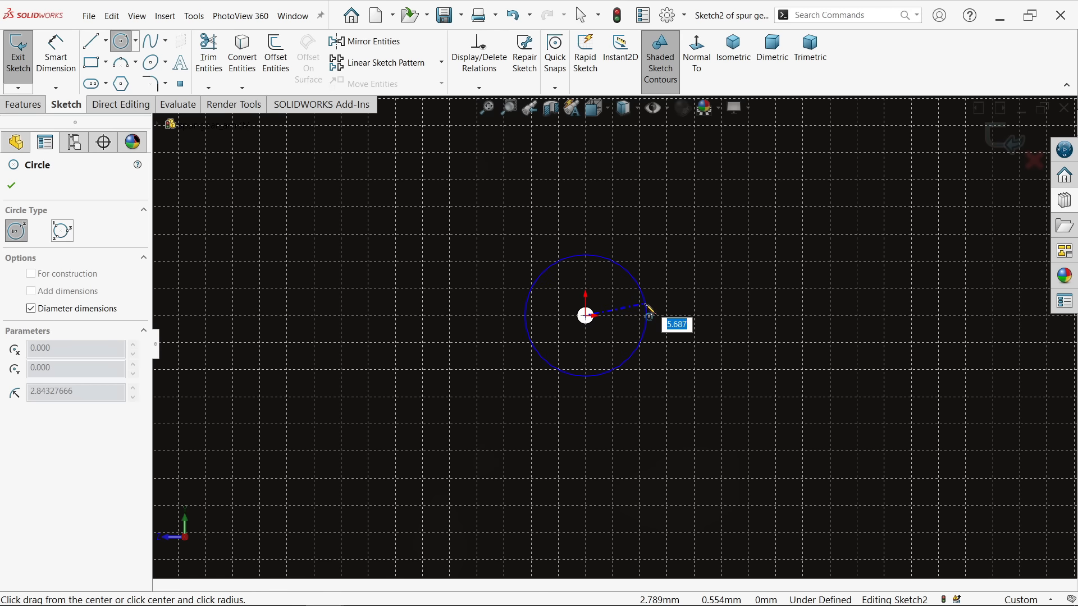
{"action": "type", "text": "40"}
{"action": "key", "text": "Return"}
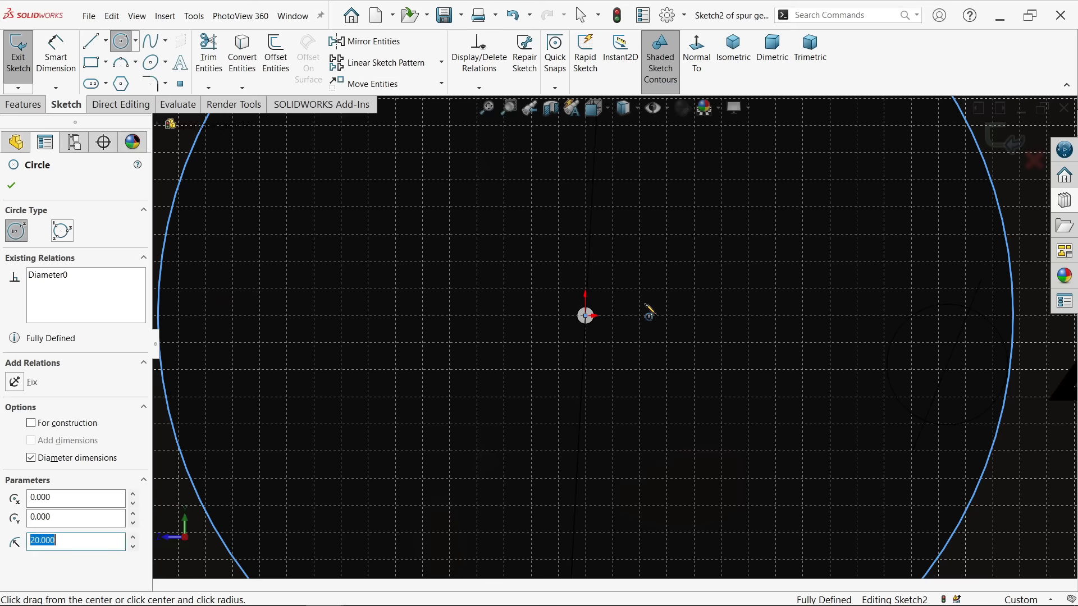
{"action": "scroll", "coordinate": [609, 313], "scroll_direction": "up", "scroll_amount": 5}
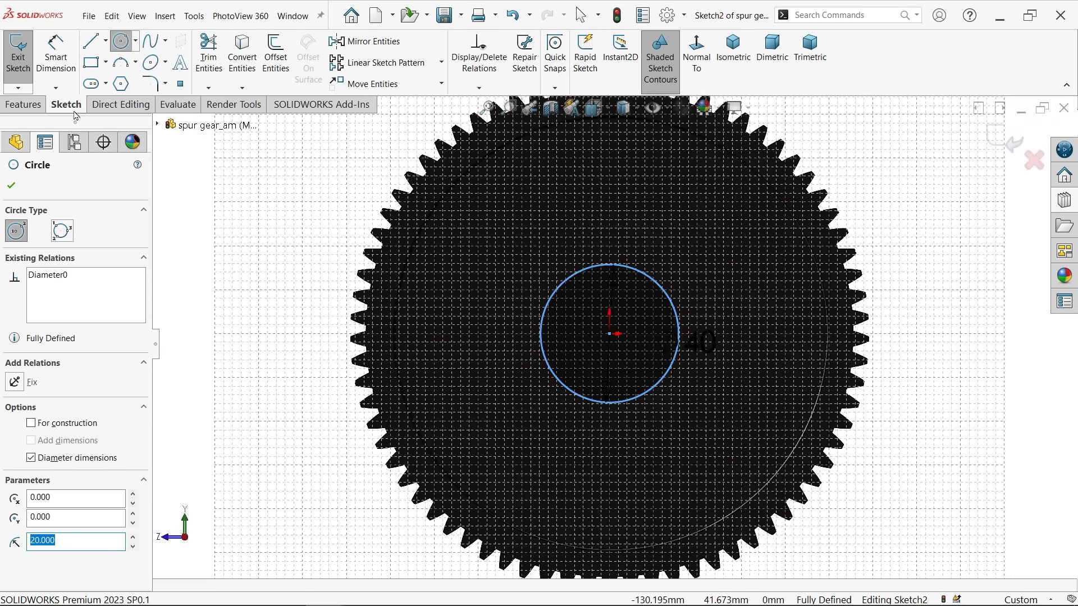
Boss-extrude the 40 mm circle outward from the recess floor to a blind depth of 3.5 mm, merging the result
{"action": "left_click", "coordinate": [23, 105]}
{"action": "left_click", "coordinate": [35, 79]}
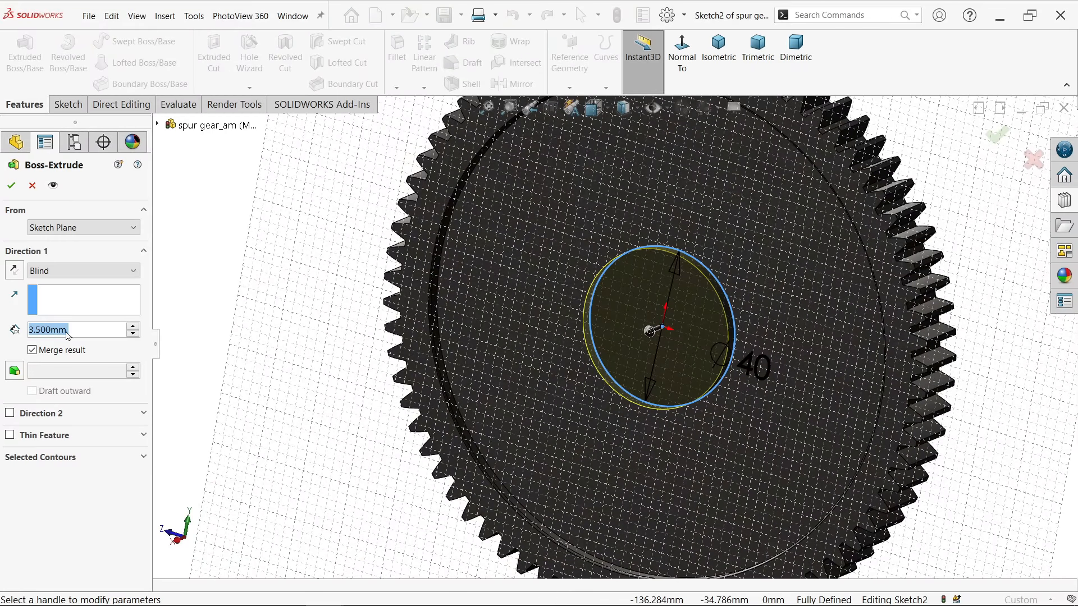
{"action": "left_click", "coordinate": [11, 187]}
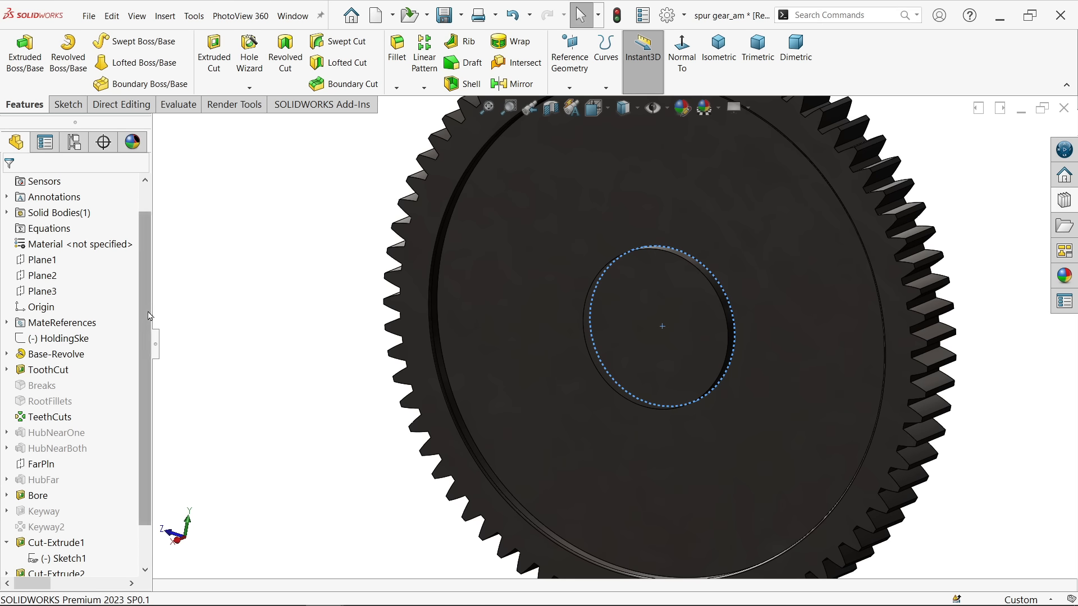
{"action": "scroll", "coordinate": [145, 310], "scroll_direction": "down", "scroll_amount": 1}
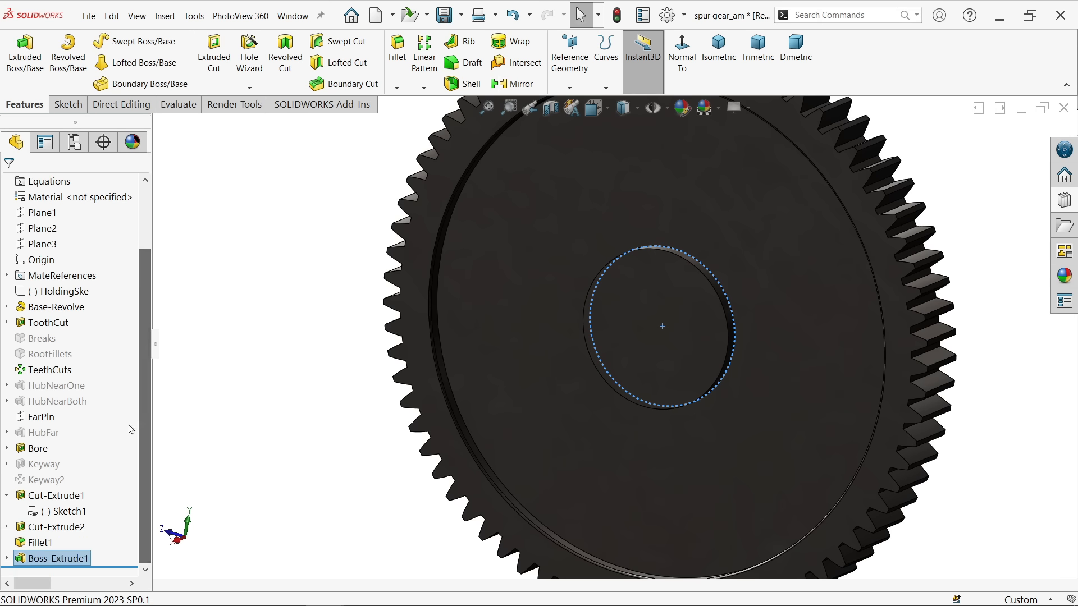
{"action": "left_click", "coordinate": [6, 558]}
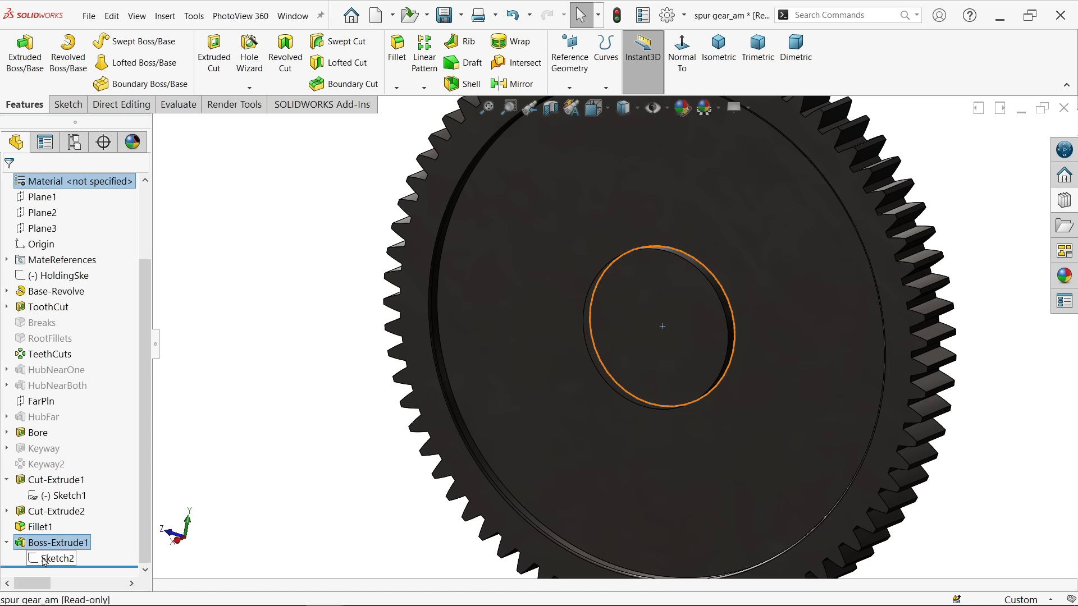
{"action": "left_click", "coordinate": [44, 558]}
{"action": "left_click", "coordinate": [25, 54]}
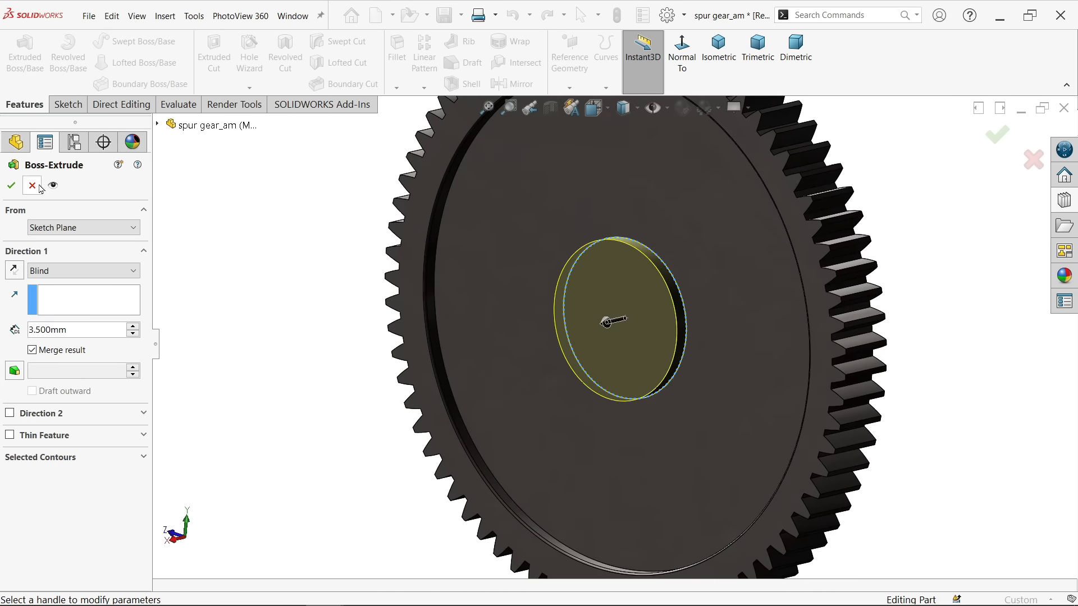
{"action": "left_click", "coordinate": [40, 187]}
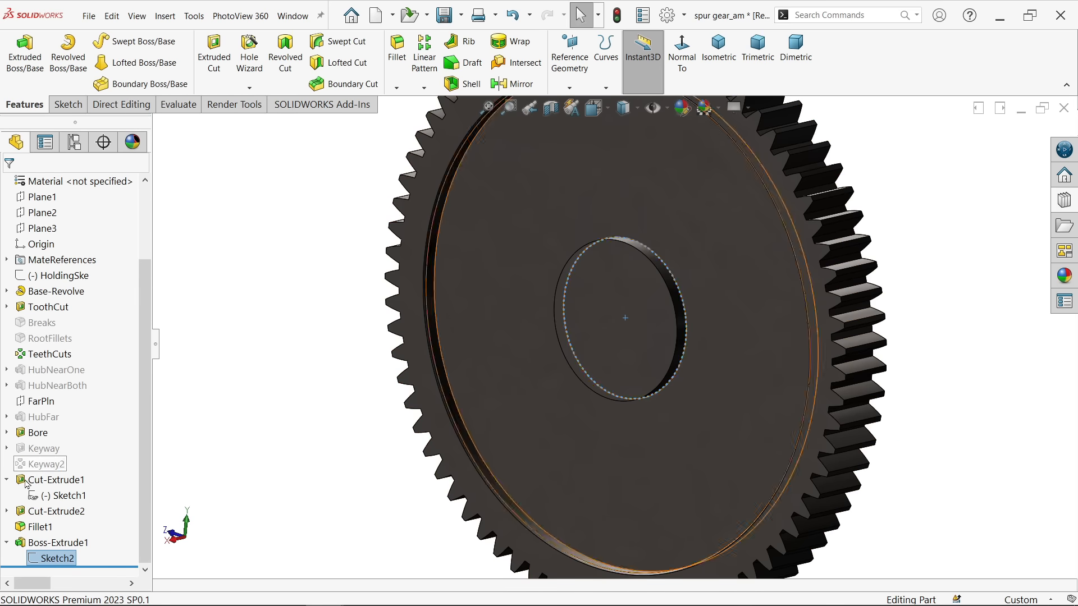
Edit the 40 mm hub extrusion to add a second blind direction with a depth of 15-7 mm plus 3.5 mm
{"action": "left_click", "coordinate": [32, 543]}
{"action": "left_click", "coordinate": [58, 512]}
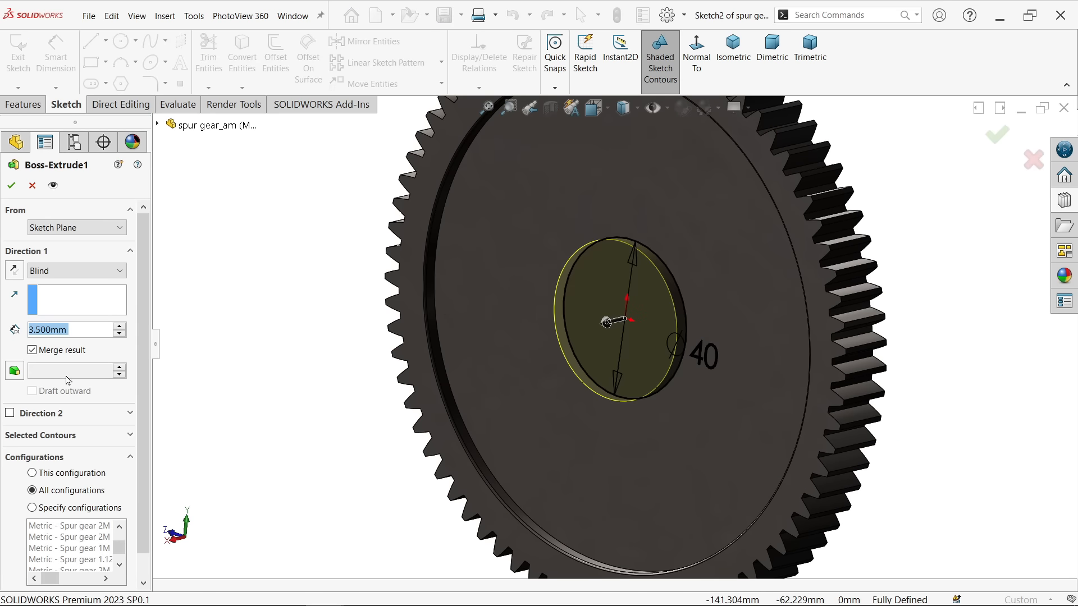
{"action": "left_click", "coordinate": [10, 414]}
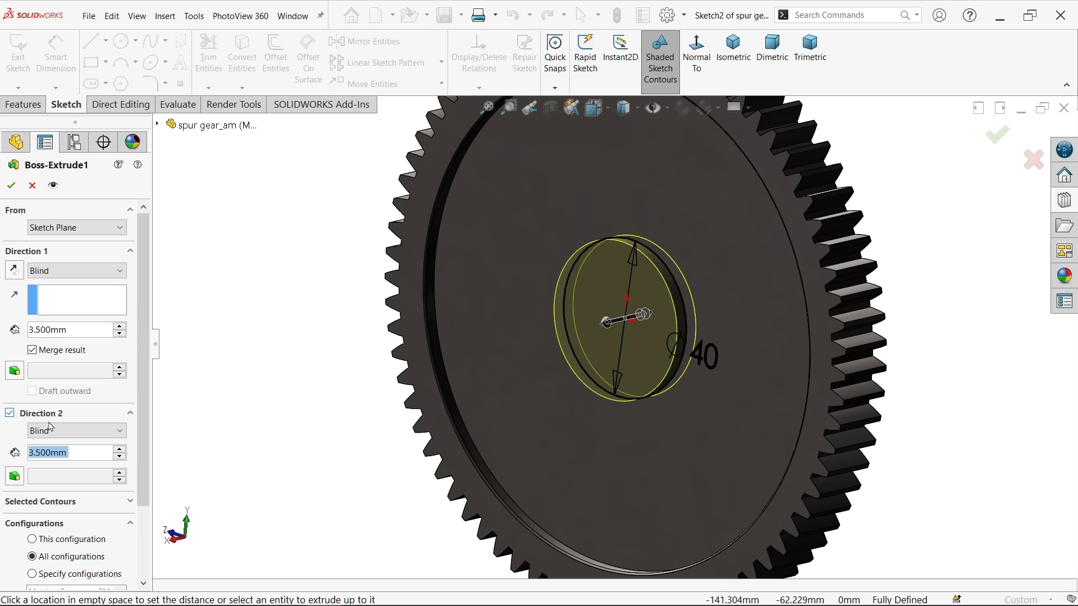
{"action": "scroll", "coordinate": [606, 387], "scroll_direction": "up", "scroll_amount": 2}
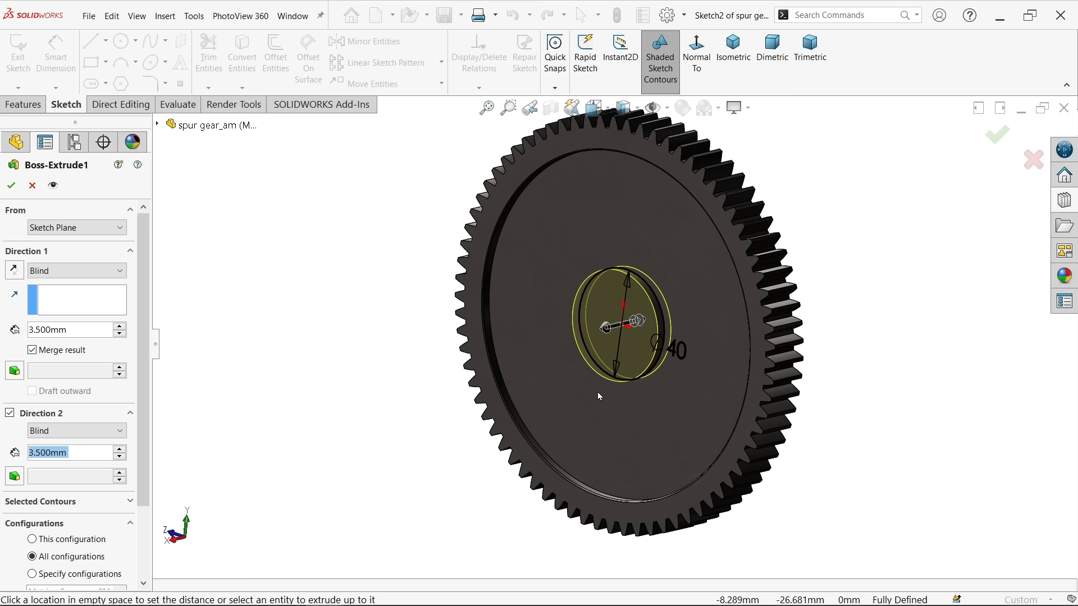
{"action": "type", "text": "15-7"}
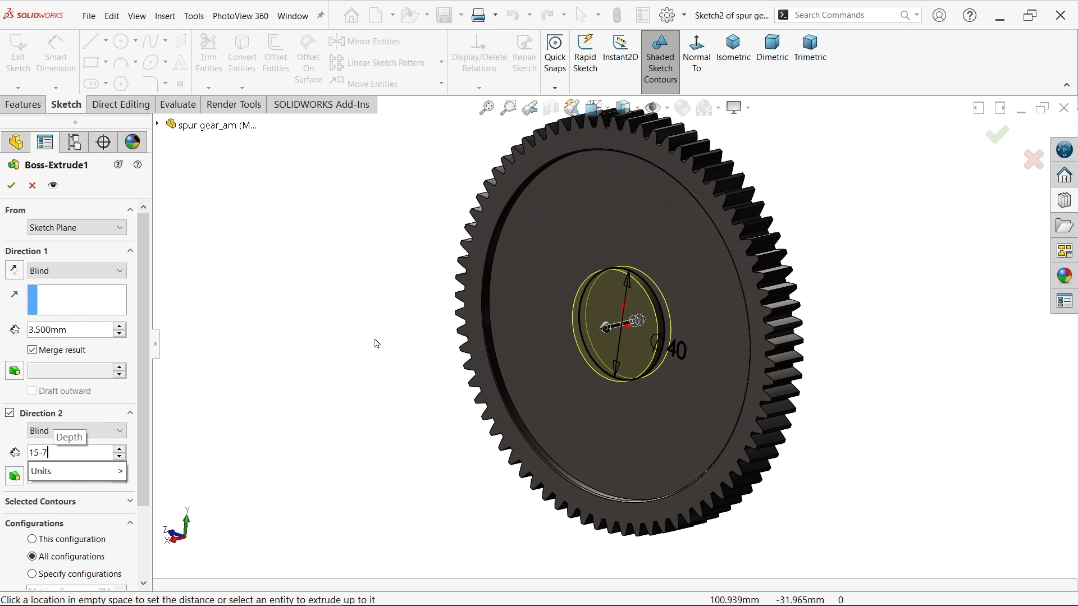
{"action": "key", "text": "Return"}
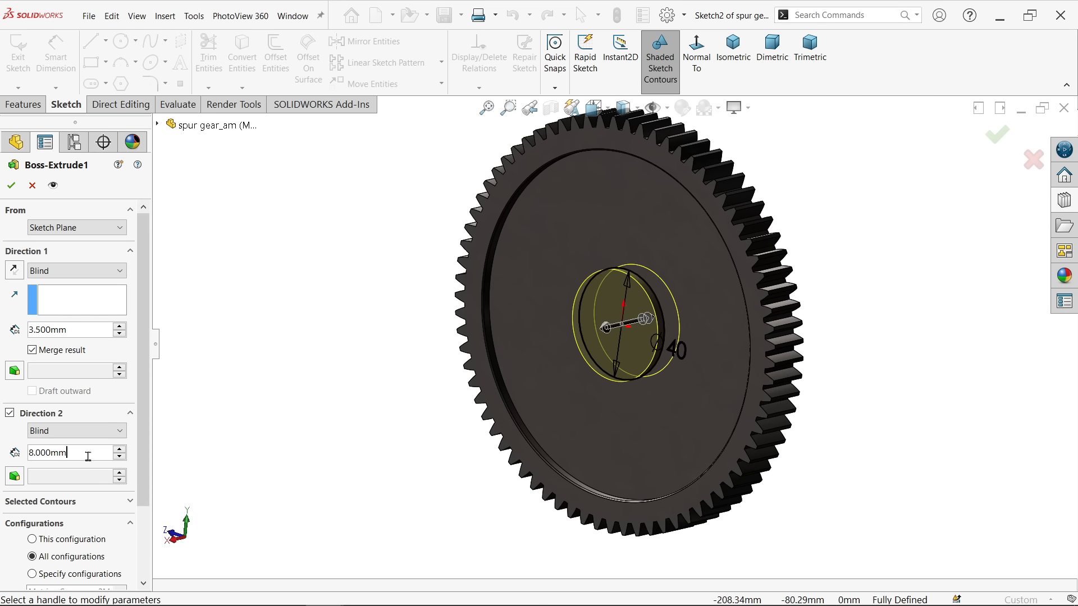
{"action": "type", "text": ".5"}
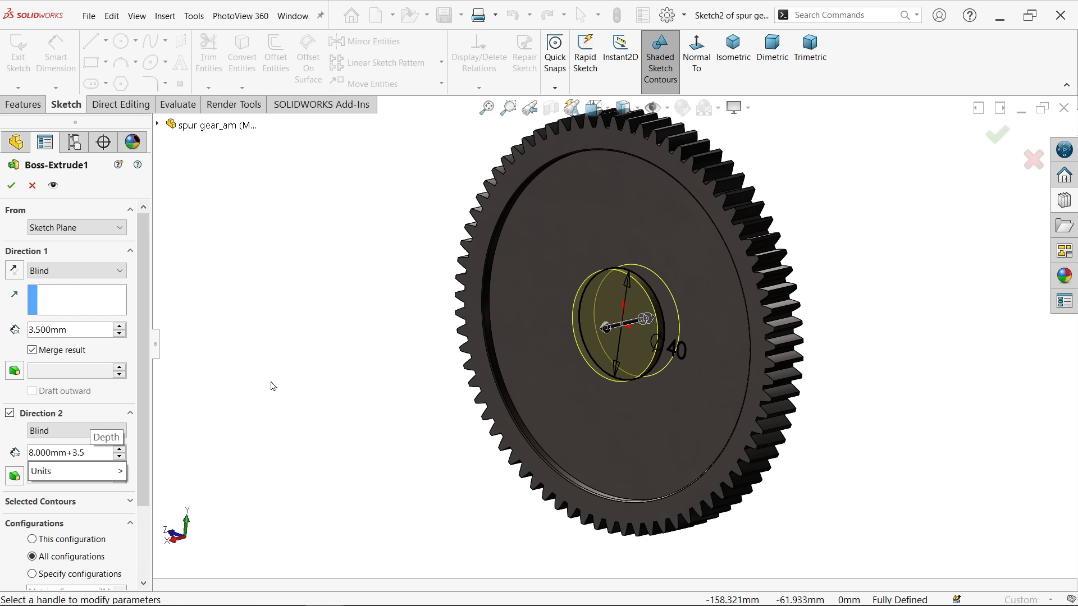
{"action": "key", "text": "Return"}
{"action": "middle_click_drag", "start_coordinate": [315, 366], "coordinate": [253, 340]}
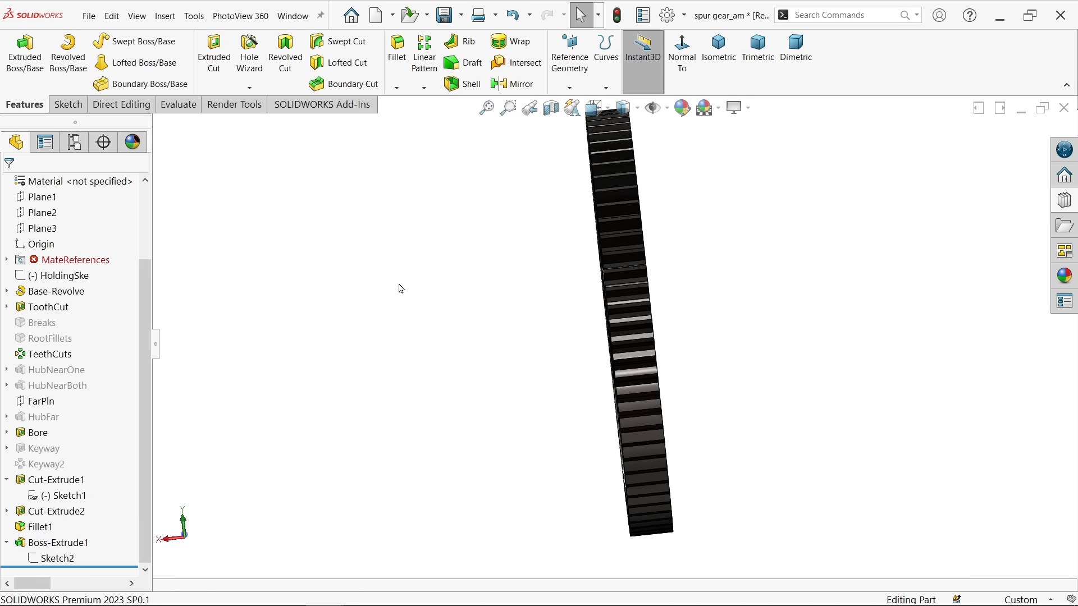
Sketch a 30 mm diameter circle centred on the origin on the end face of the 40 mm hub
{"action": "middle_click_drag", "start_coordinate": [399, 286], "coordinate": [469, 292]}
{"action": "left_click", "coordinate": [631, 325]}
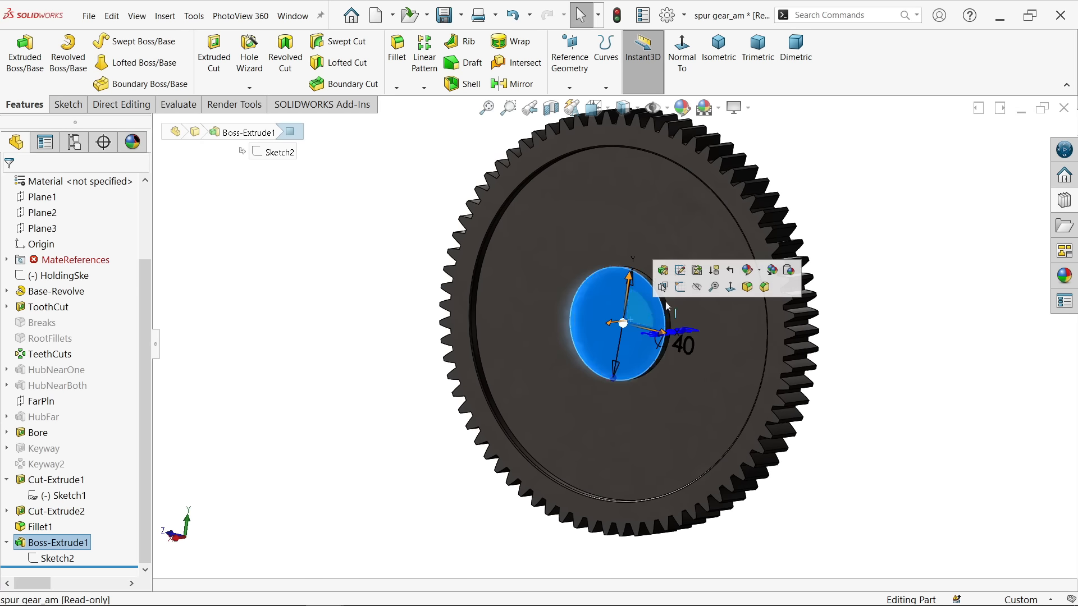
{"action": "left_click", "coordinate": [684, 292]}
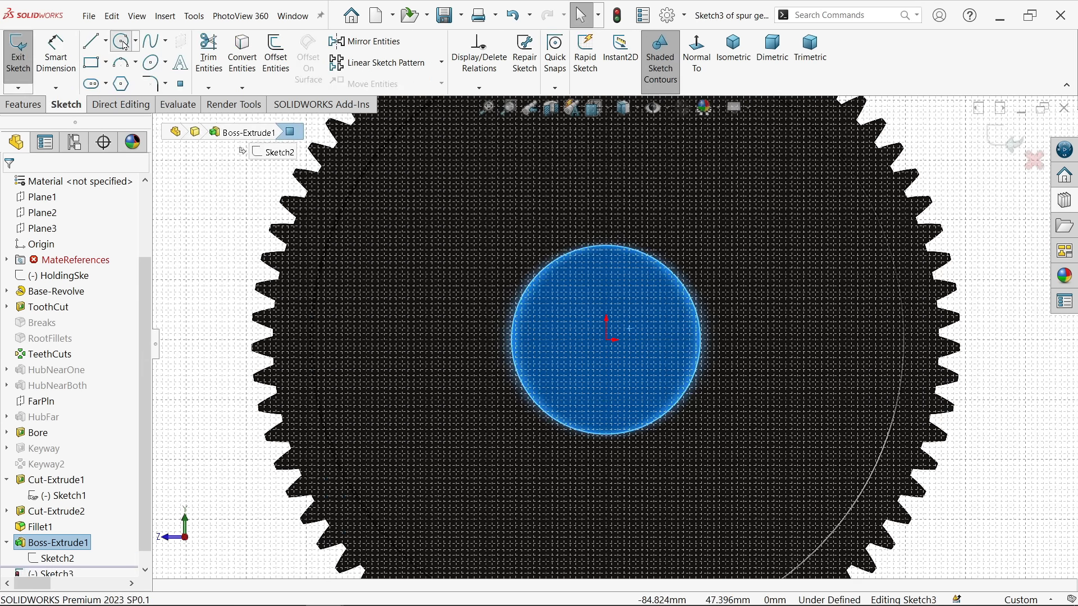
{"action": "left_click", "coordinate": [122, 42]}
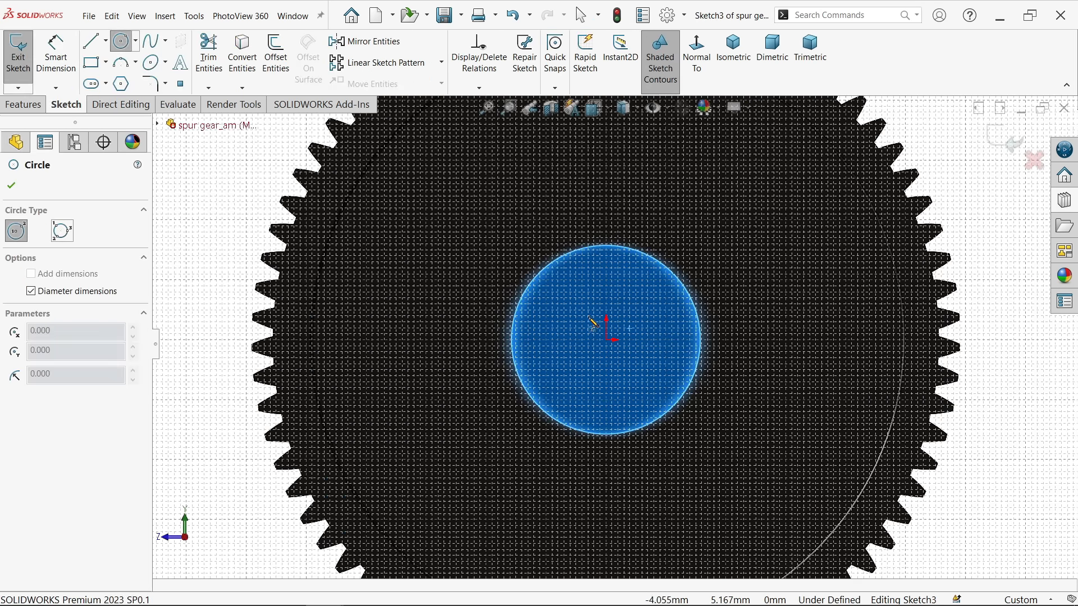
{"action": "scroll", "coordinate": [624, 350], "scroll_direction": "down", "scroll_amount": 3}
{"action": "left_click", "coordinate": [622, 351]}
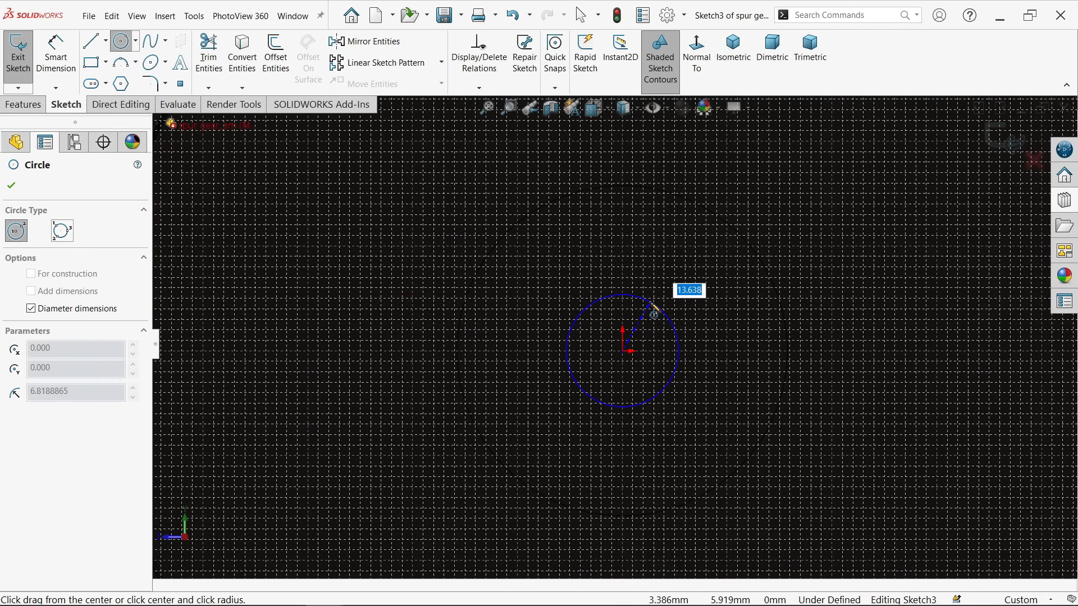
{"action": "key", "text": "Return"}
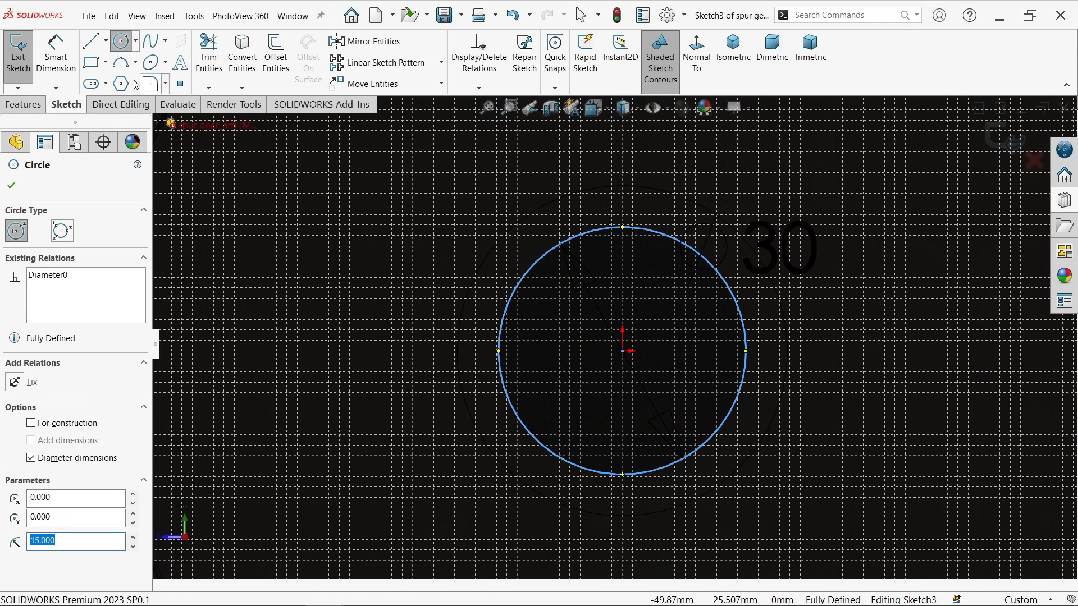
Draw two separate upright lines on opposite sides of the 30 mm circle, about 33 mm and 36 mm long
{"action": "left_click", "coordinate": [94, 41]}
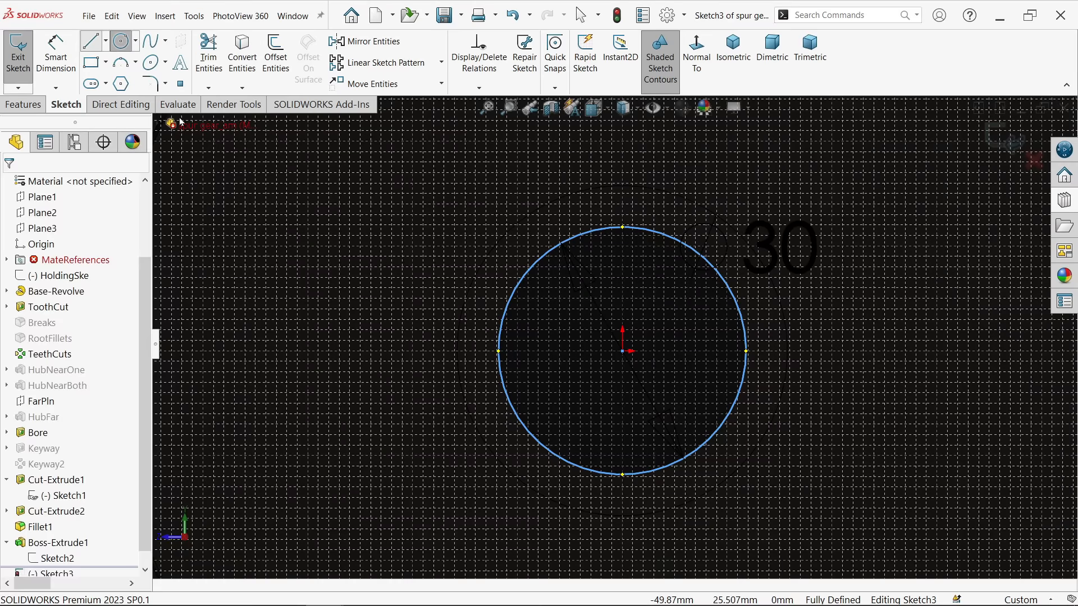
{"action": "left_click", "coordinate": [547, 213]}
{"action": "left_click", "coordinate": [548, 484]}
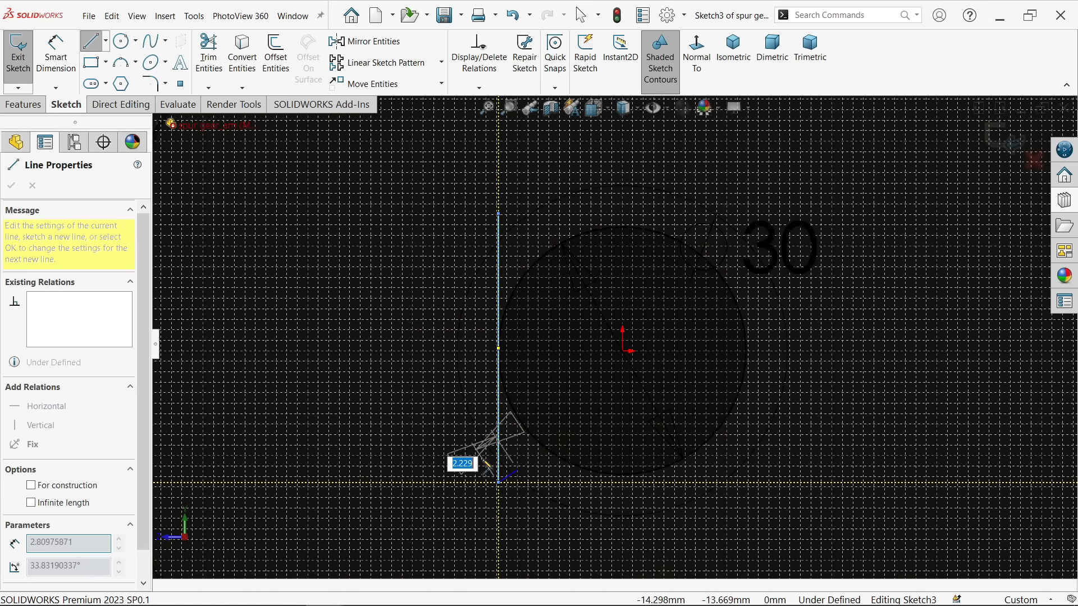
{"action": "right_click", "coordinate": [465, 442]}
{"action": "left_click", "coordinate": [475, 452]}
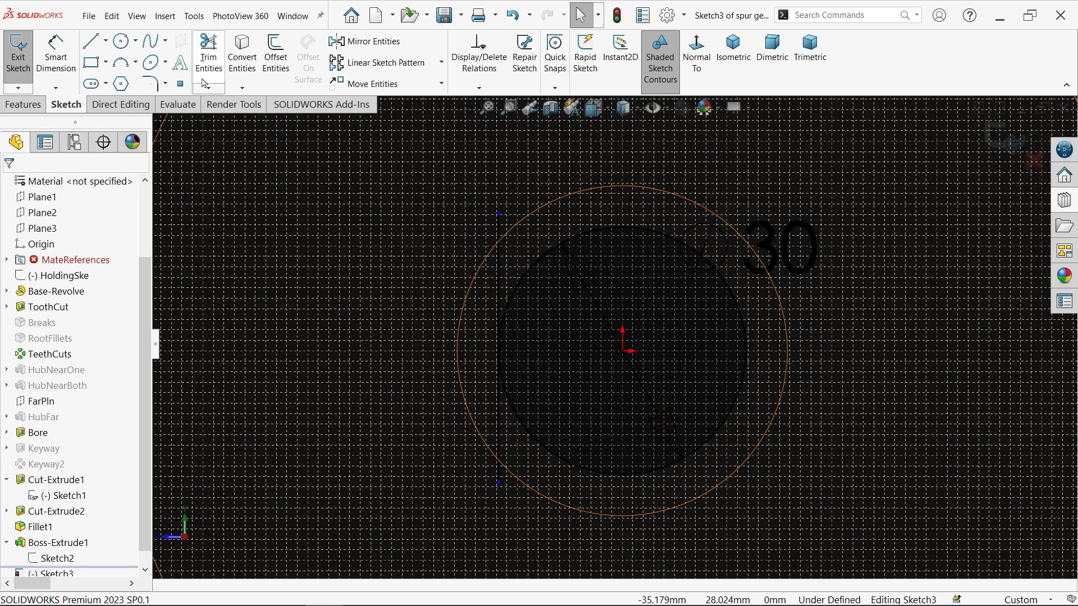
{"action": "left_click", "coordinate": [97, 46]}
{"action": "left_click", "coordinate": [712, 185]}
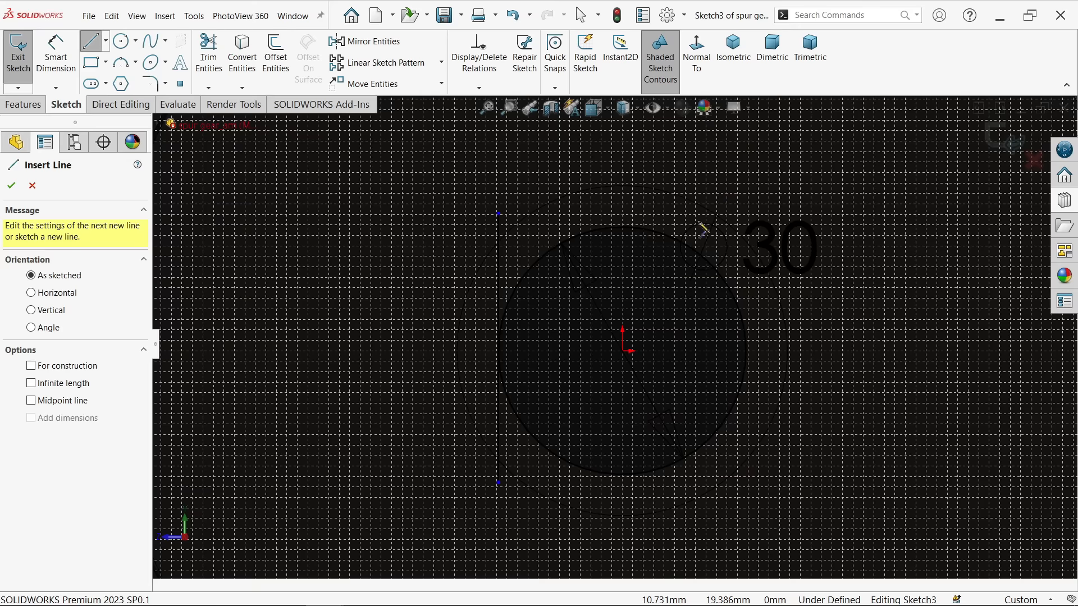
{"action": "left_click", "coordinate": [706, 486]}
{"action": "right_click", "coordinate": [757, 447]}
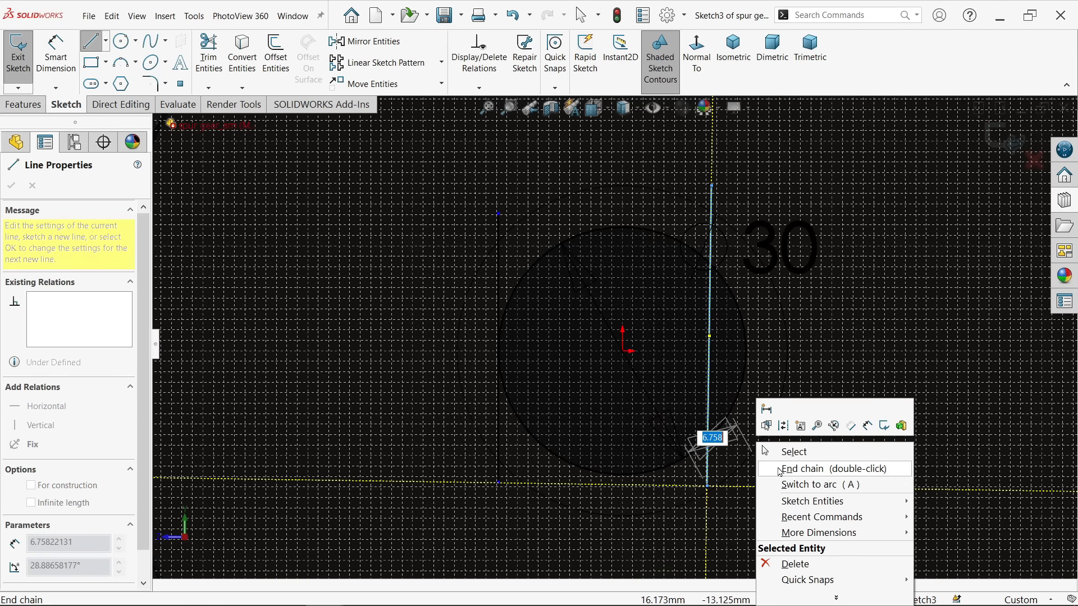
{"action": "left_click", "coordinate": [799, 460]}
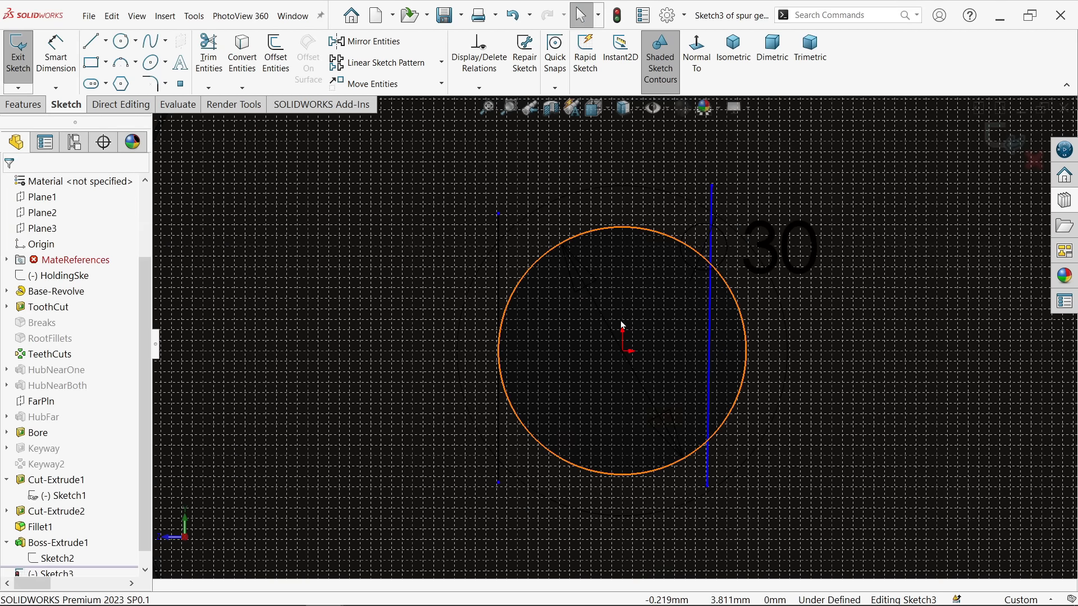
Move the line tangent to the 30 mm circle inward so that it crosses the circle
{"action": "scroll", "coordinate": [620, 321], "scroll_direction": "up", "scroll_amount": 5}
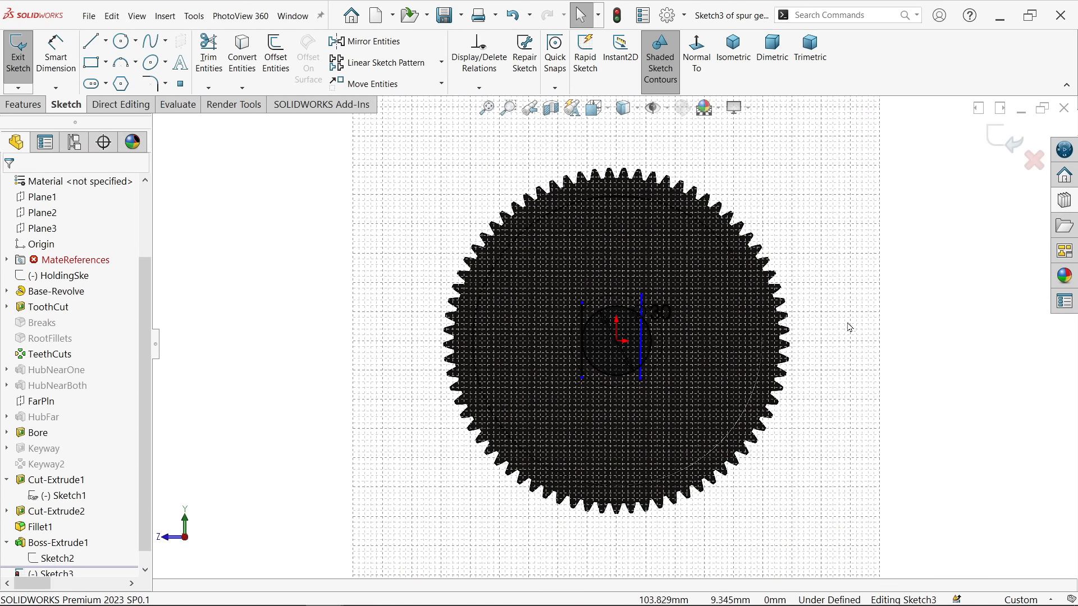
{"action": "scroll", "coordinate": [611, 342], "scroll_direction": "down", "scroll_amount": 4}
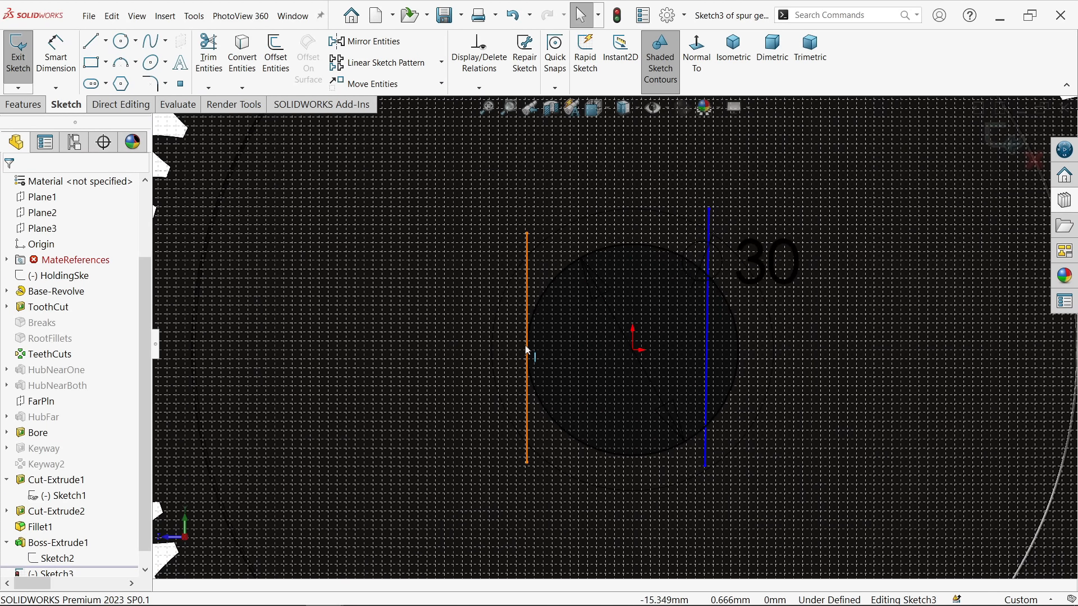
{"action": "left_click", "coordinate": [529, 351]}
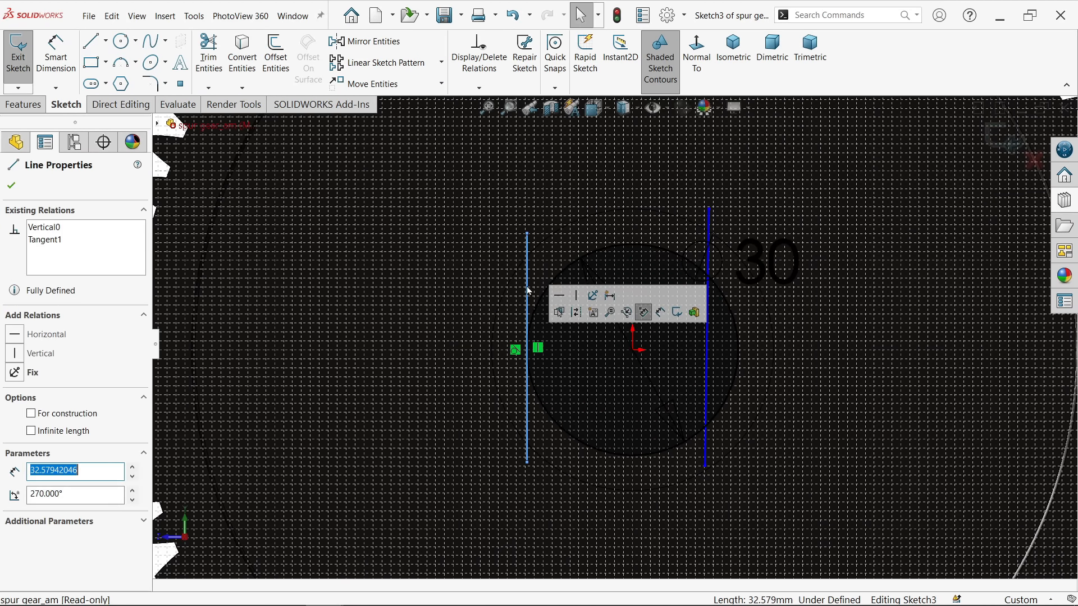
{"action": "key", "text": "Escape"}
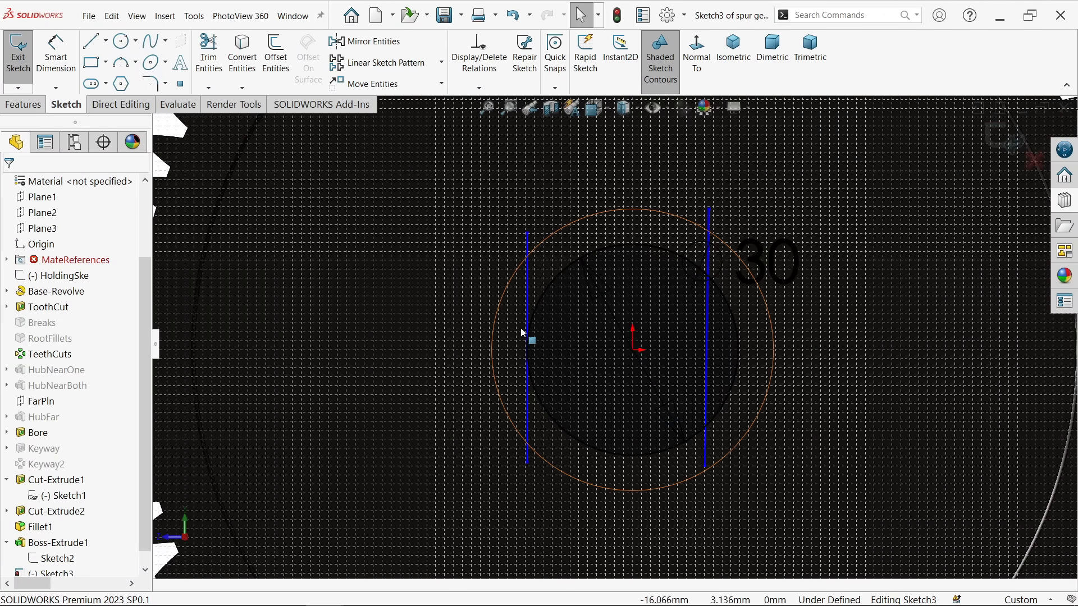
{"action": "left_click_drag", "start_coordinate": [529, 308], "coordinate": [570, 313]}
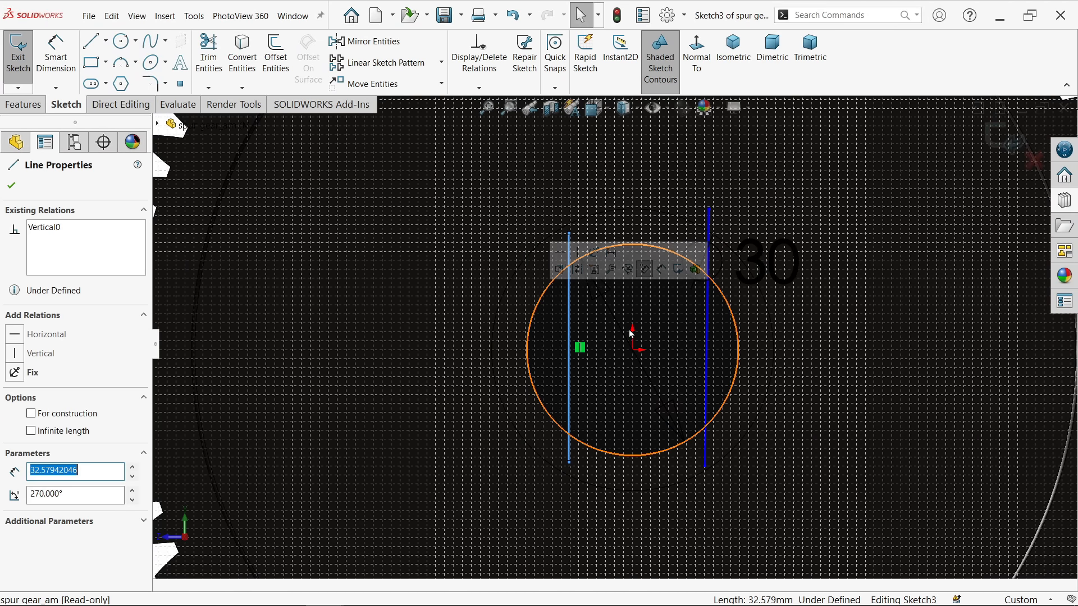
Draw a short vertical centerline, about 8 mm long, upward from the origin
{"action": "left_click", "coordinate": [106, 41]}
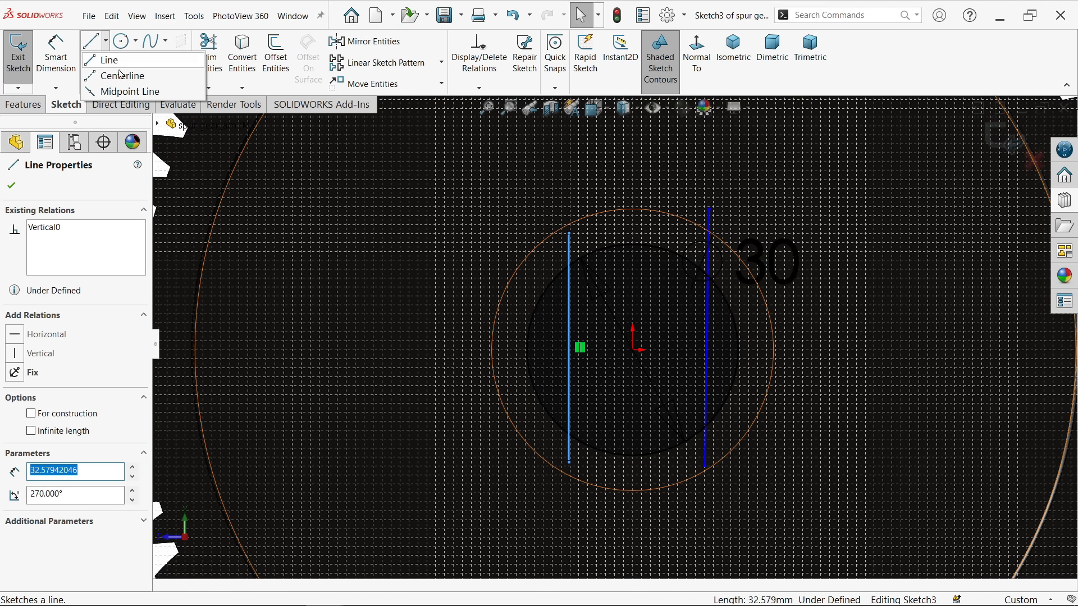
{"action": "left_click", "coordinate": [118, 74]}
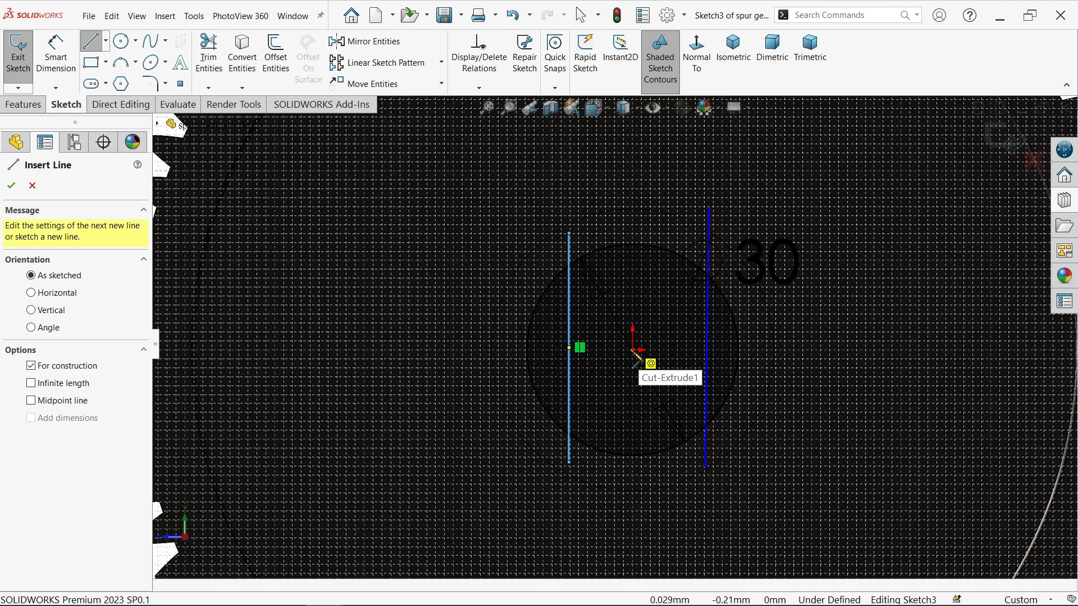
{"action": "left_click", "coordinate": [633, 295]}
{"action": "right_click", "coordinate": [669, 293]}
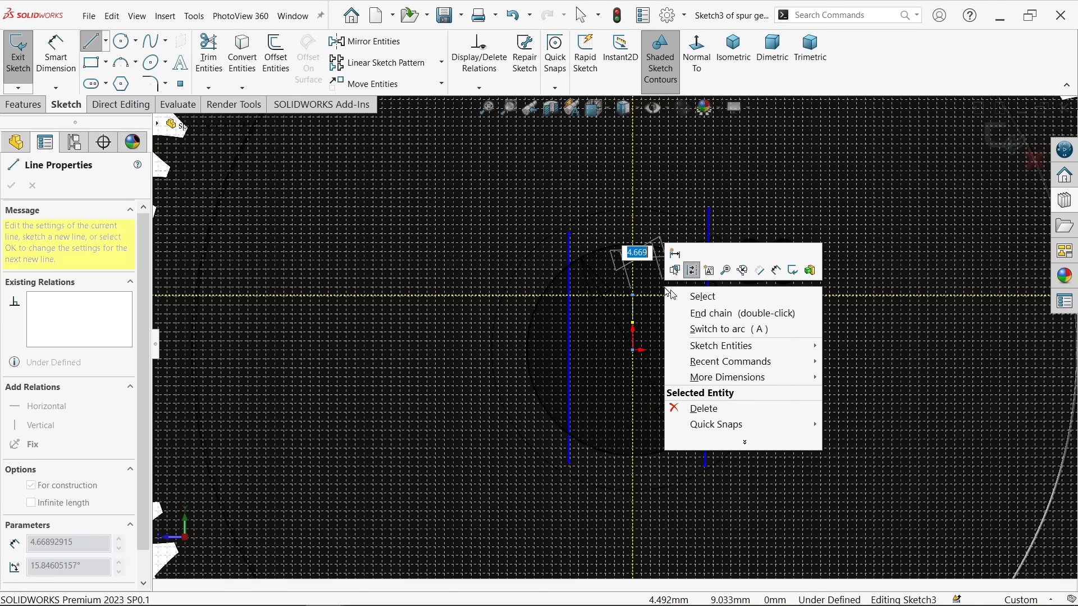
{"action": "left_click", "coordinate": [689, 294]}
Make the two upright lines symmetric about the vertical centerline
{"action": "scroll", "coordinate": [654, 304], "scroll_direction": "down", "scroll_amount": 4}
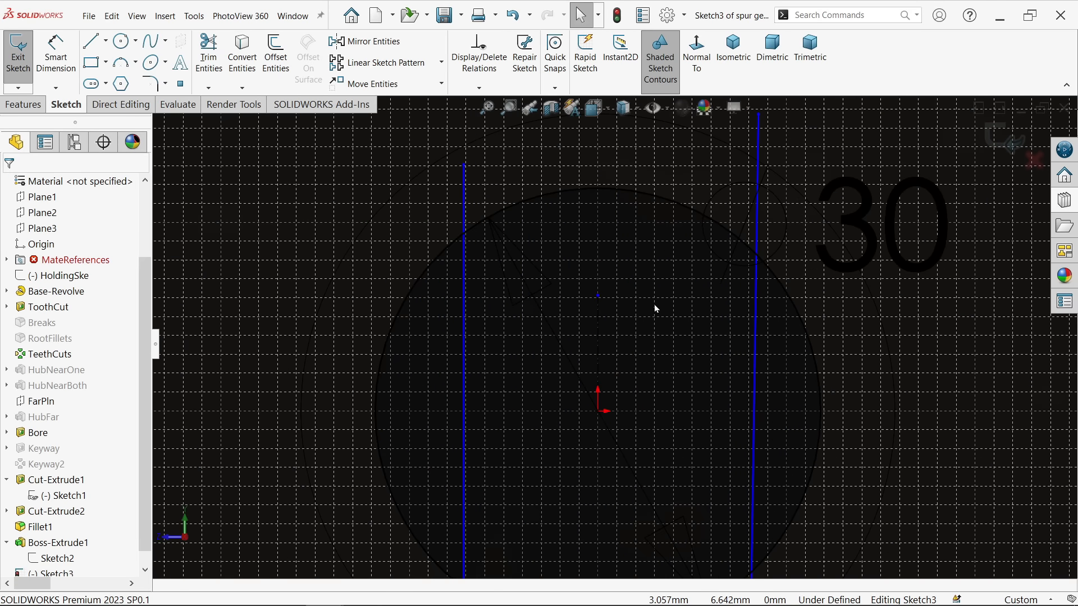
{"action": "left_click", "coordinate": [755, 337]}
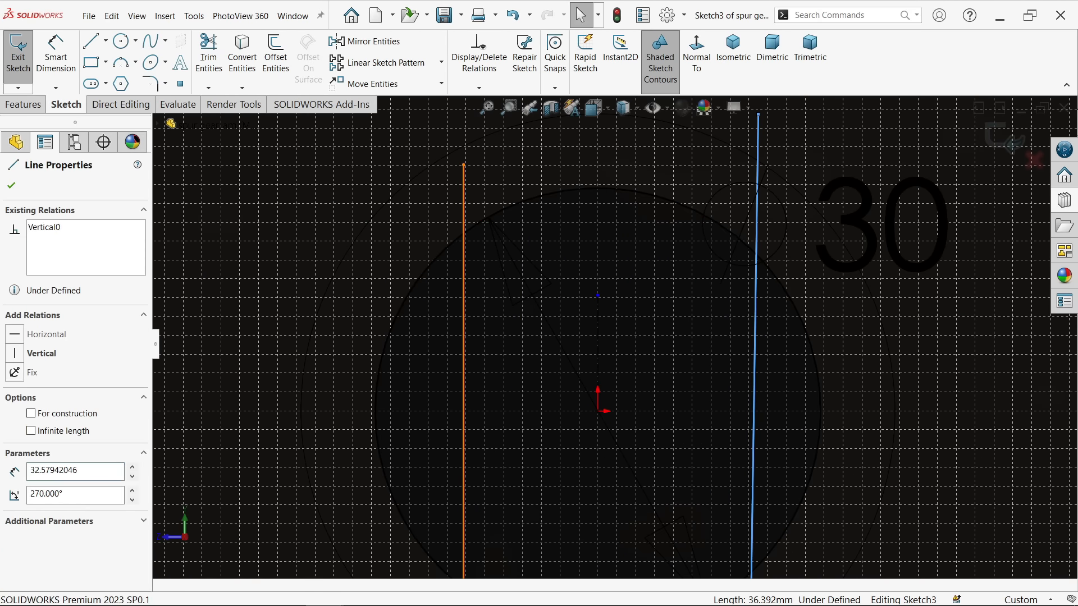
{"action": "left_click", "coordinate": [465, 353], "text": "ctrl"}
{"action": "left_click", "coordinate": [599, 349], "text": "ctrl"}
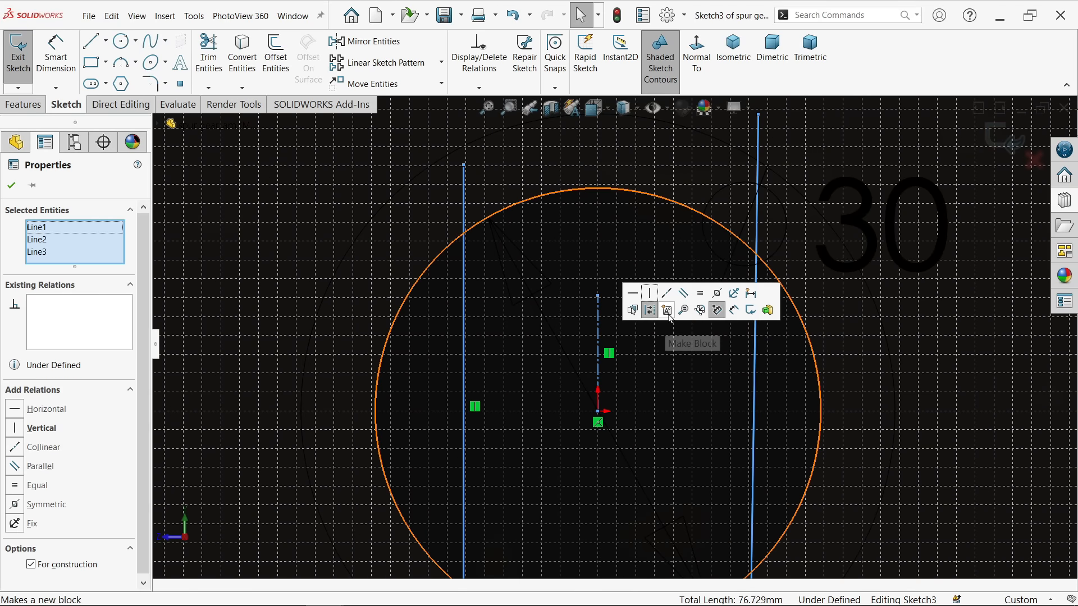
{"action": "left_click", "coordinate": [716, 310]}
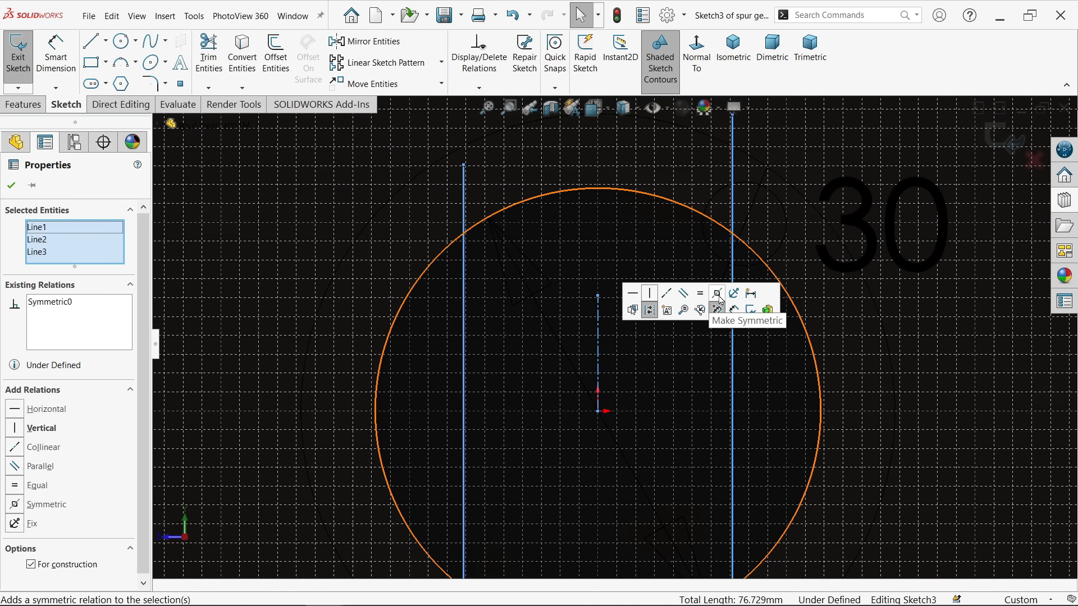
Trim the line ends outside the circle and the arcs outside the lines, leaving a closed double-flat profile
{"action": "left_click", "coordinate": [213, 75]}
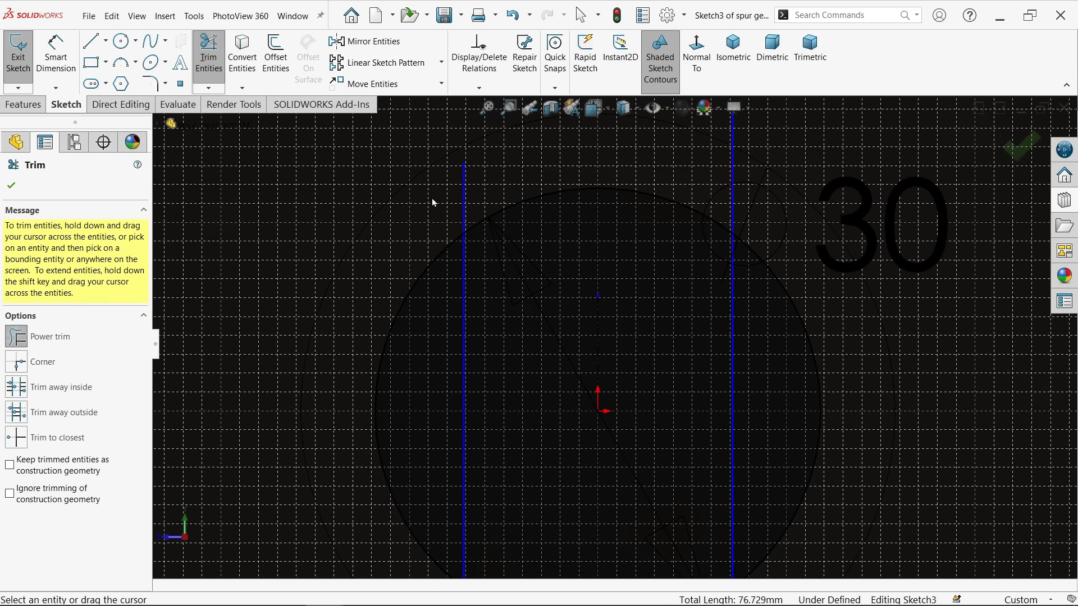
{"action": "left_click_drag", "start_coordinate": [434, 198], "coordinate": [477, 197]}
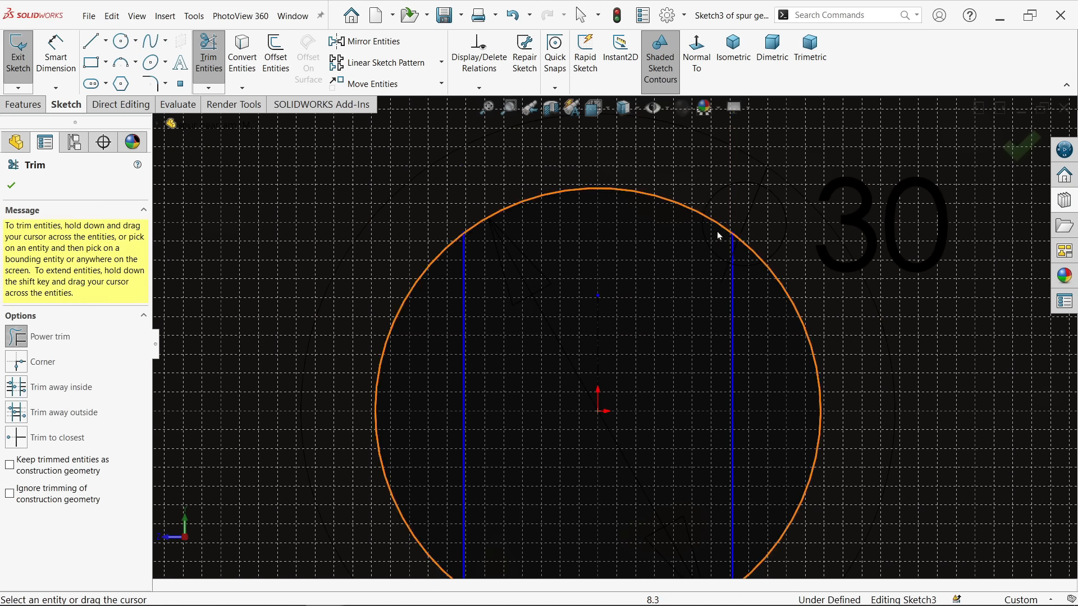
{"action": "scroll", "coordinate": [669, 411], "scroll_direction": "up", "scroll_amount": 3}
{"action": "left_click_drag", "start_coordinate": [767, 378], "coordinate": [711, 448]}
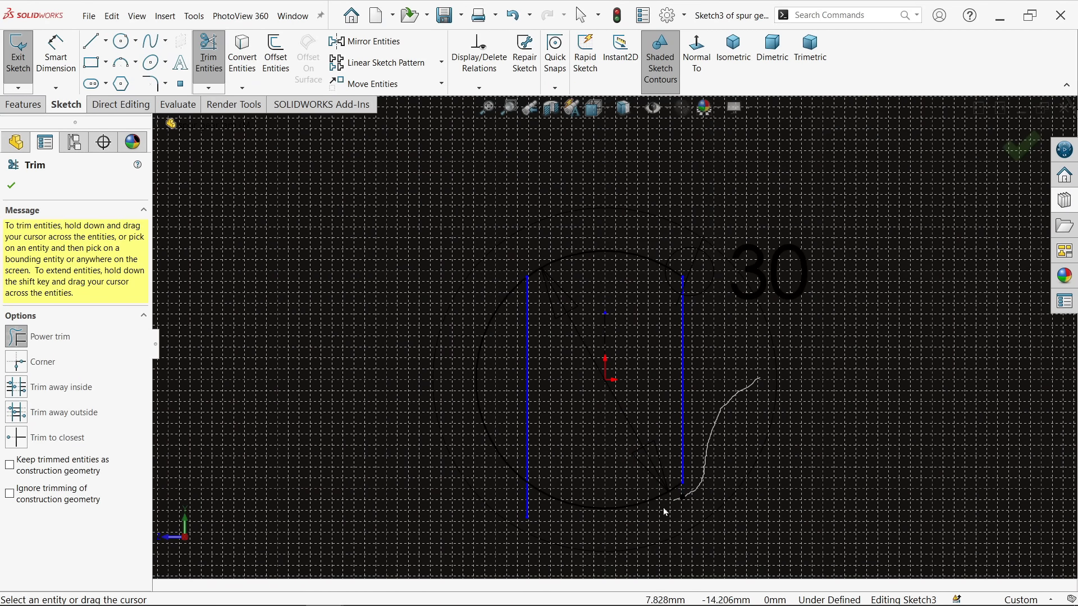
{"action": "mouse_move", "coordinate": [501, 474]}
{"action": "left_mouse_down"}
{"action": "mouse_move", "coordinate": [493, 433]}
{"action": "mouse_move", "coordinate": [447, 376]}
{"action": "left_mouse_up"}
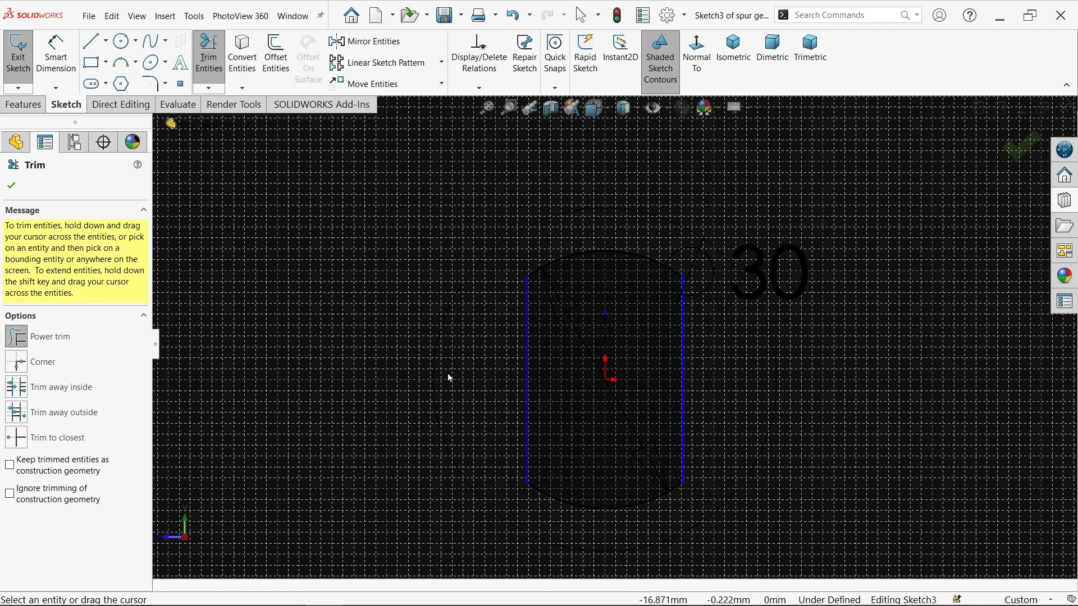
{"action": "left_click", "coordinate": [12, 189]}
Dimension the distance between the two parallel flats and set it to 25 mm
{"action": "left_click", "coordinate": [55, 53]}
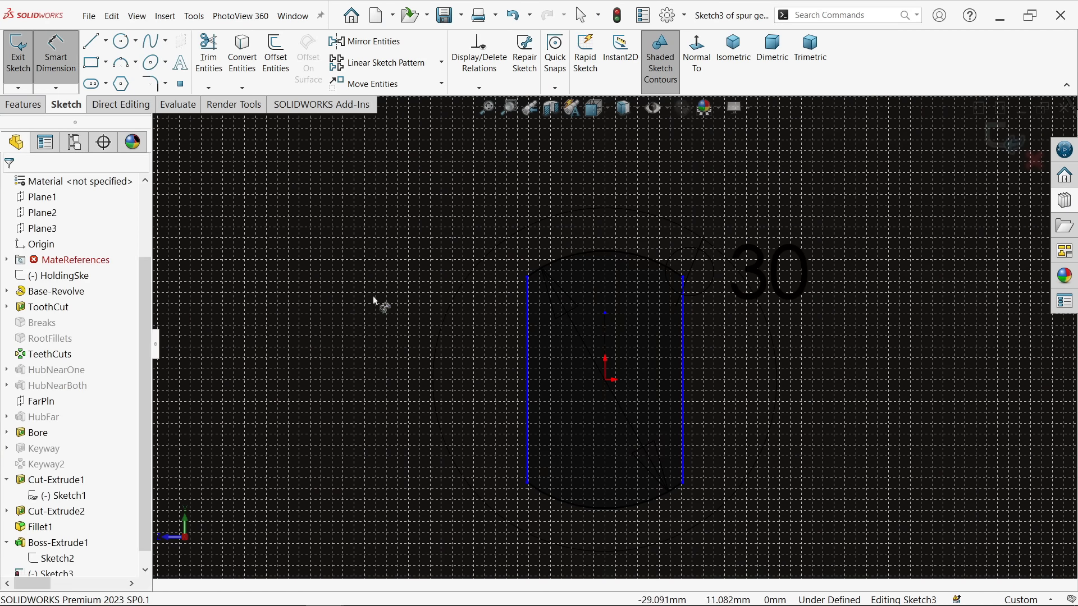
{"action": "left_click", "coordinate": [528, 387]}
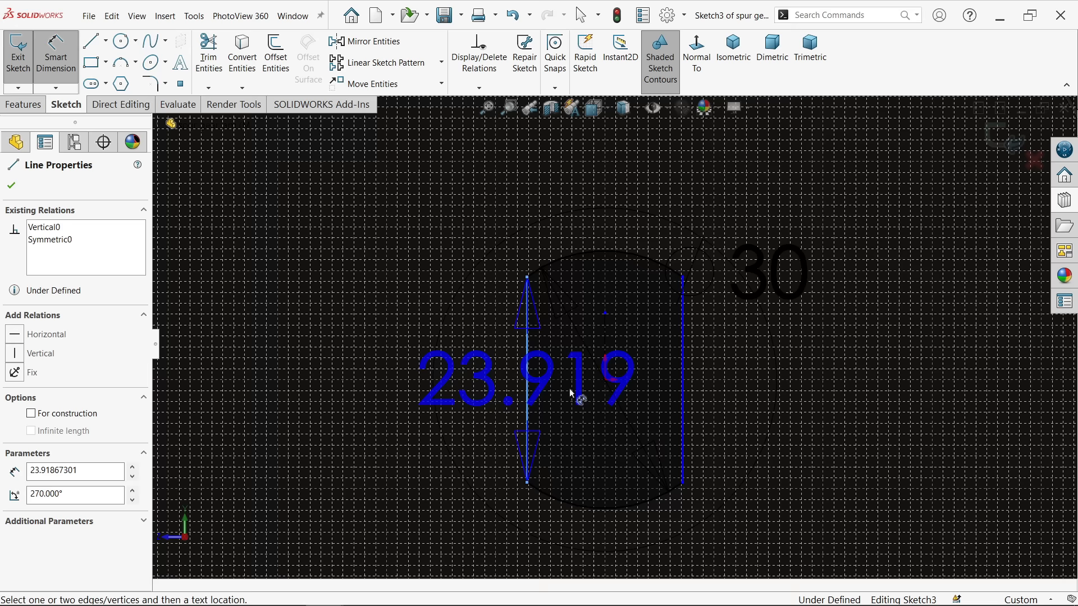
{"action": "left_click", "coordinate": [683, 409]}
{"action": "left_click", "coordinate": [626, 190]}
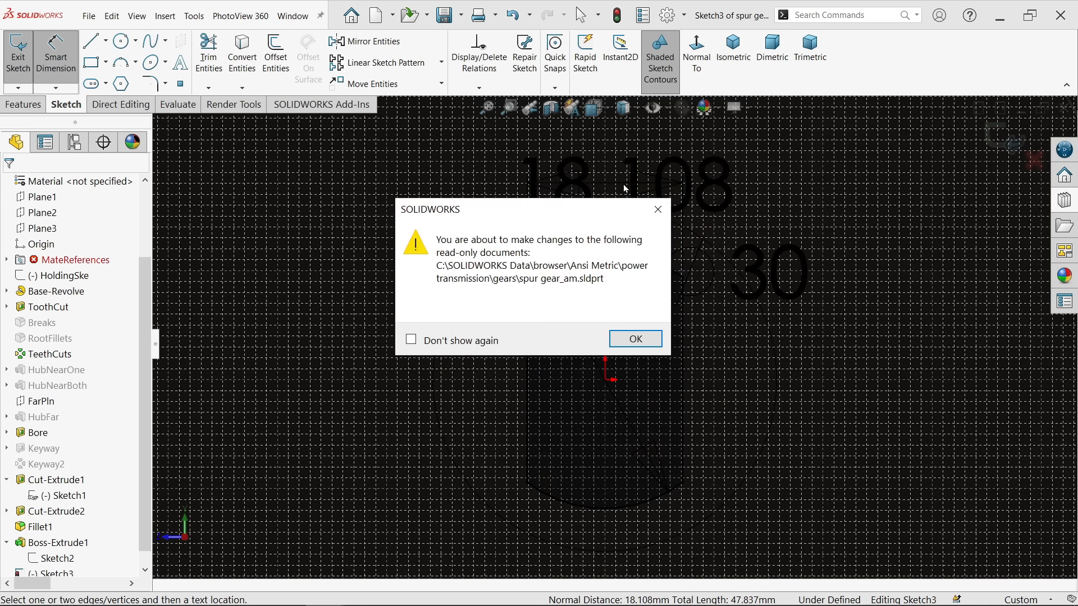
{"action": "left_click", "coordinate": [633, 339]}
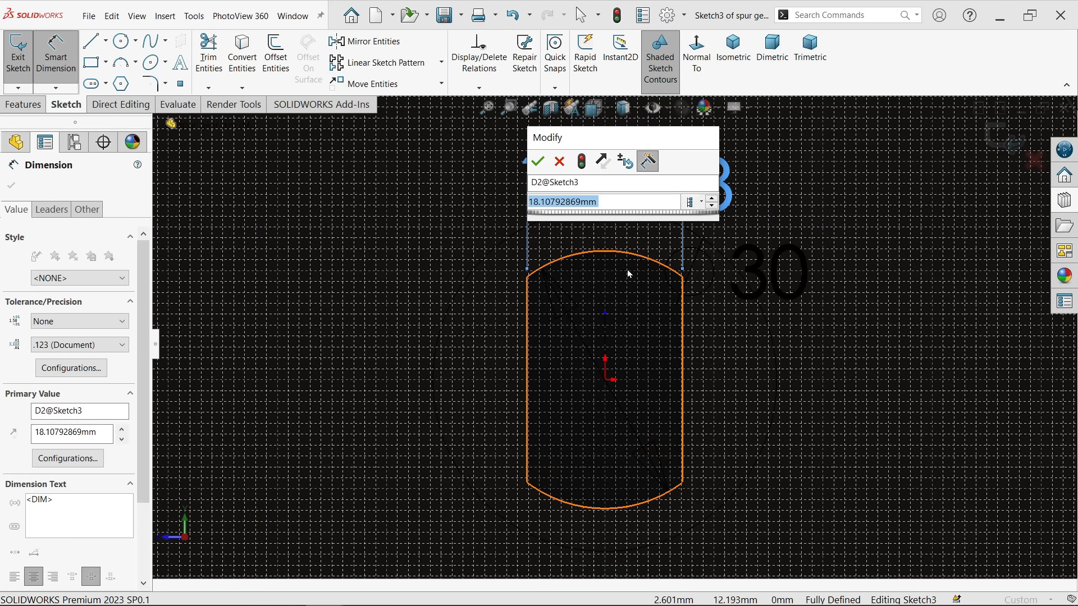
{"action": "type", "text": "25"}
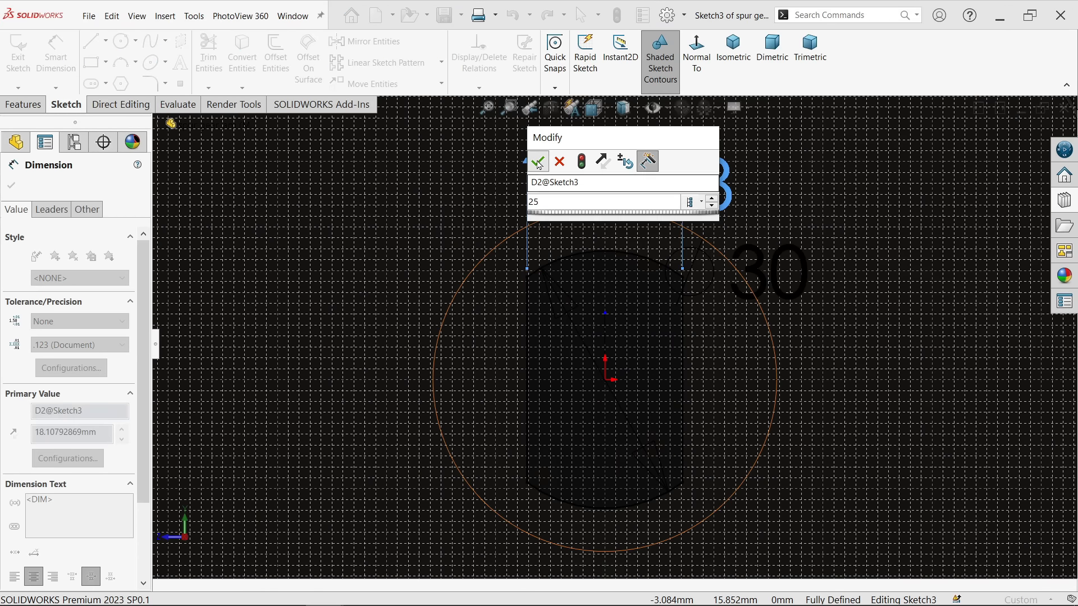
{"action": "left_click", "coordinate": [538, 162]}
{"action": "scroll", "coordinate": [537, 274], "scroll_direction": "up", "scroll_amount": 5}
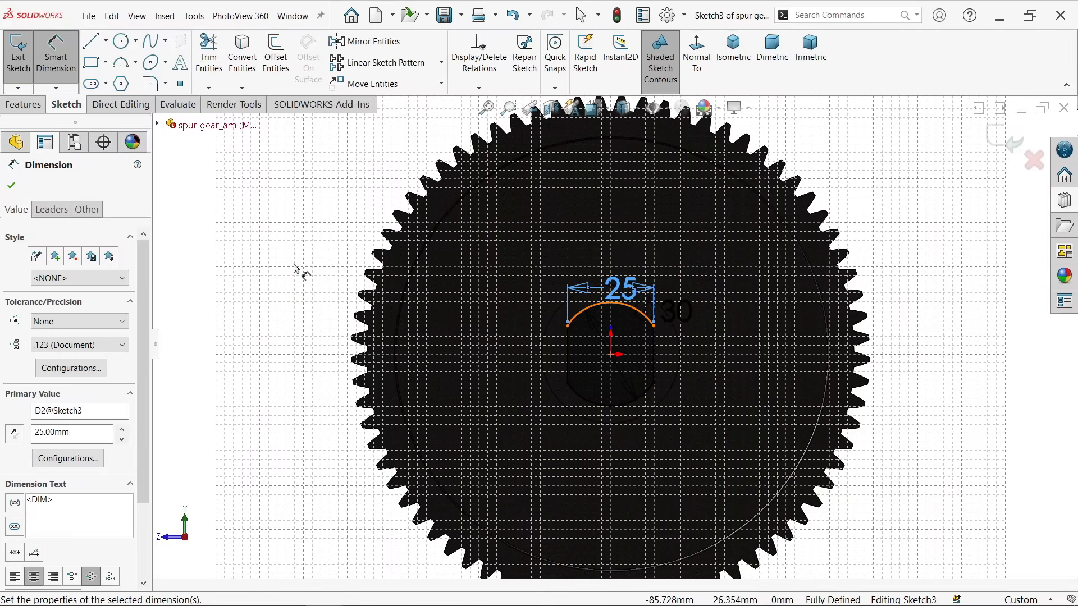
{"action": "left_click", "coordinate": [12, 185]}
Cut the double-flat bore profile through the gear with an Extruded Cut set to Up To Next
{"action": "left_click", "coordinate": [23, 105]}
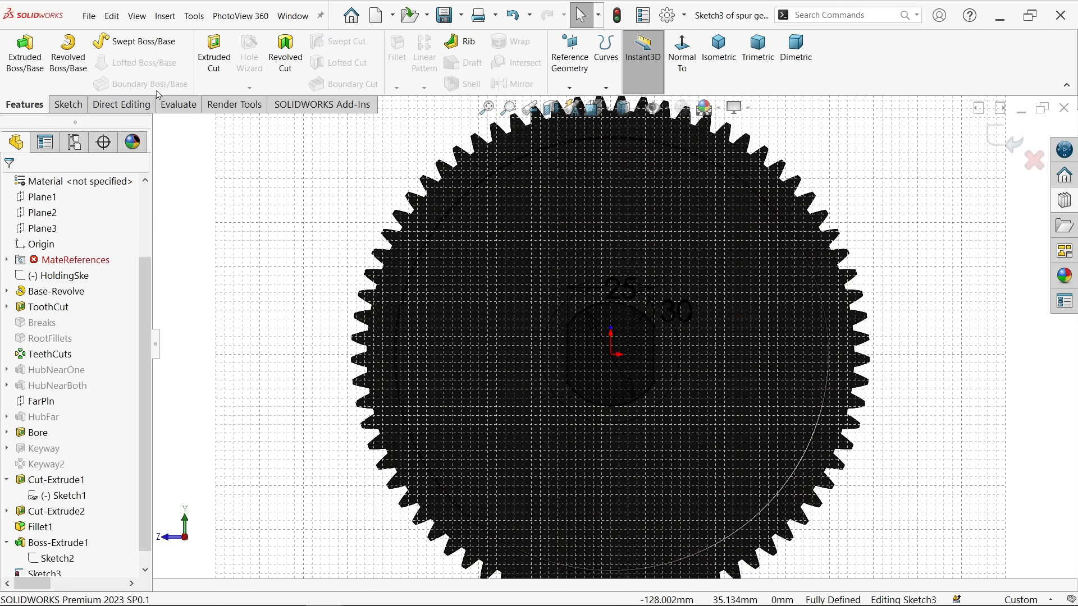
{"action": "left_click", "coordinate": [226, 72]}
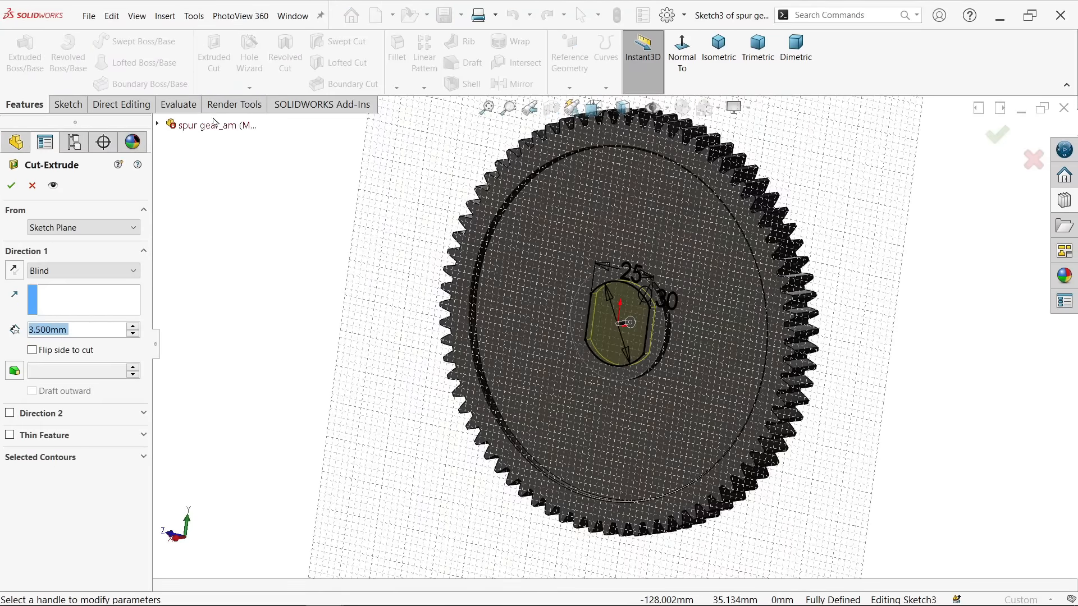
{"action": "left_click", "coordinate": [87, 272]}
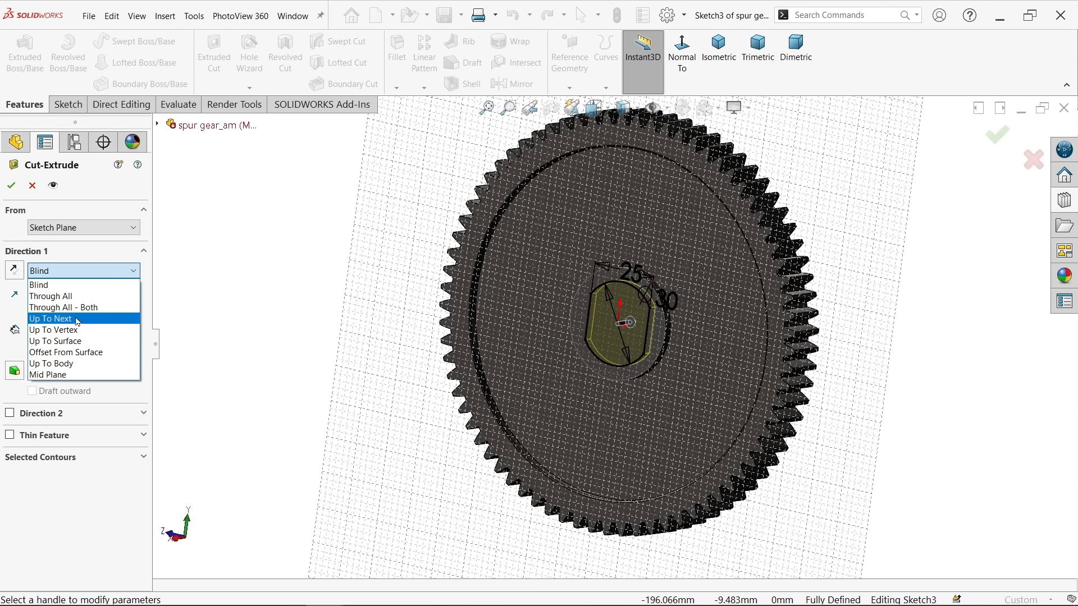
{"action": "left_click", "coordinate": [77, 315]}
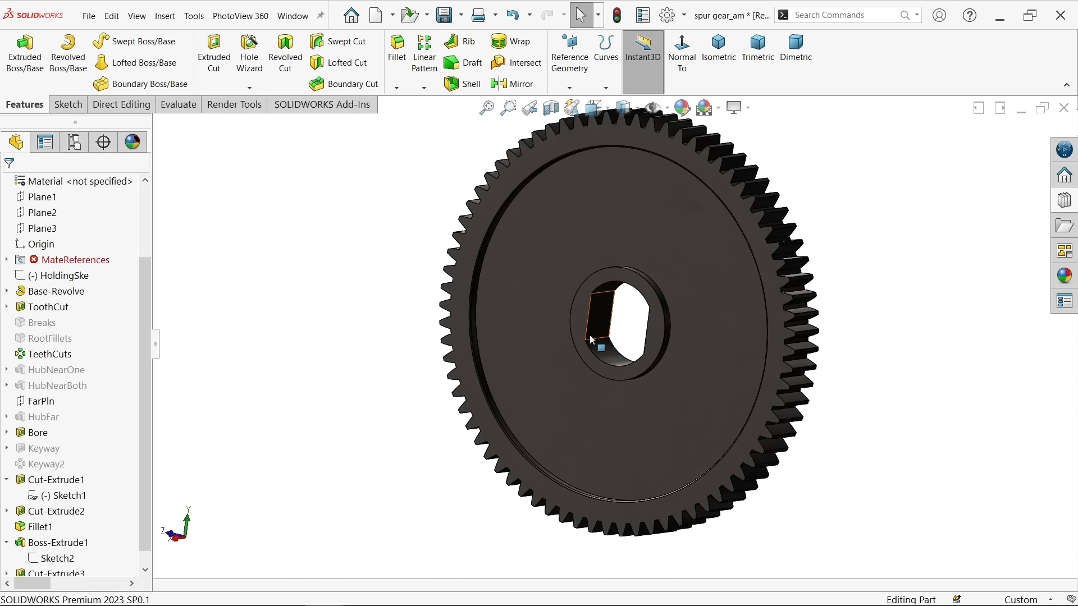
Start a sketch on the gear's recessed web face and draw an 82.5 mm diameter construction circle centred on the origin
{"action": "mouse_move", "coordinate": [591, 340]}
{"action": "middle_mouse_down"}
{"action": "mouse_move", "coordinate": [469, 308]}
{"action": "mouse_move", "coordinate": [503, 308]}
{"action": "mouse_move", "coordinate": [598, 357]}
{"action": "middle_mouse_up"}
{"action": "left_click", "coordinate": [676, 233]}
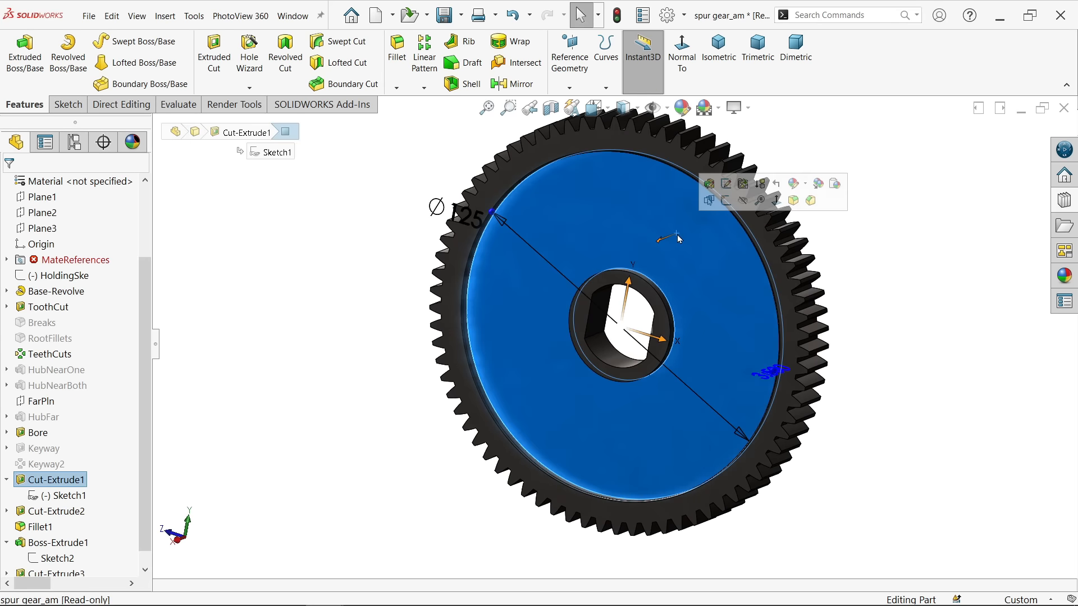
{"action": "left_click", "coordinate": [727, 203]}
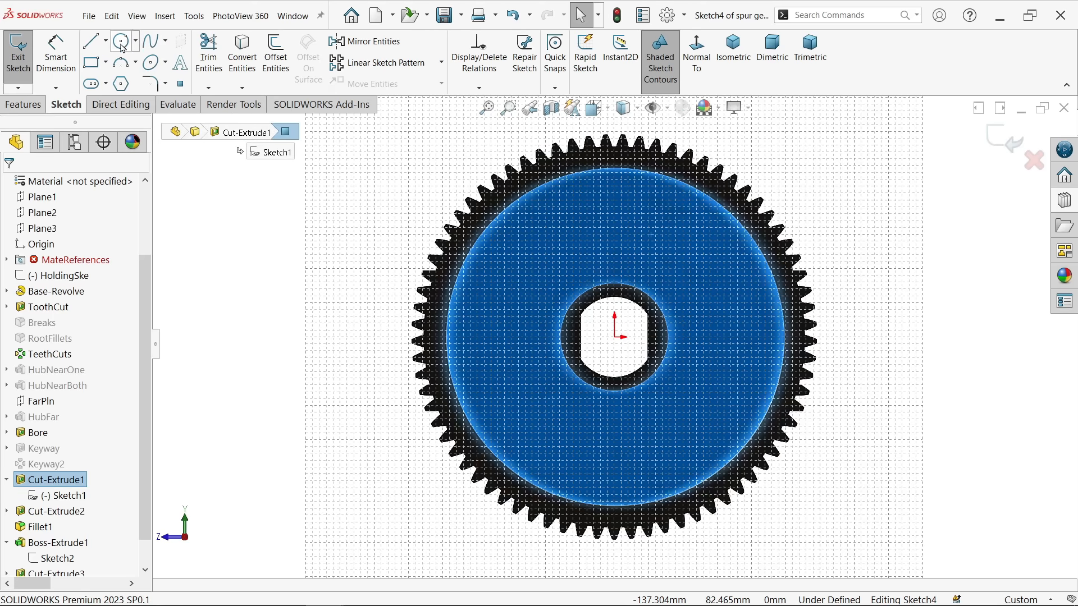
{"action": "left_click", "coordinate": [122, 45]}
{"action": "scroll", "coordinate": [641, 359], "scroll_direction": "down", "scroll_amount": 2}
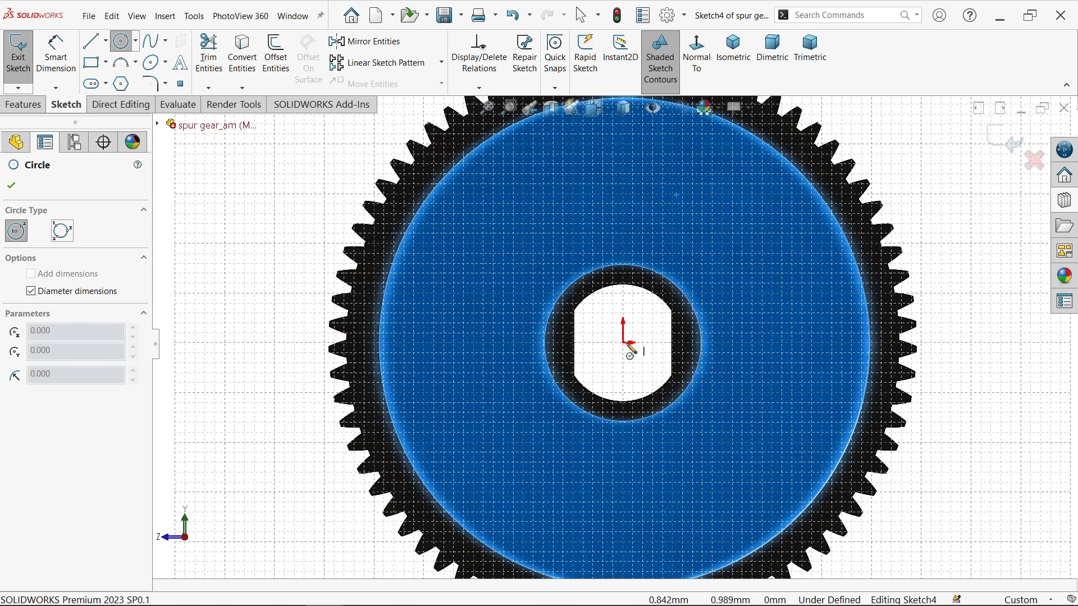
{"action": "left_click", "coordinate": [624, 343]}
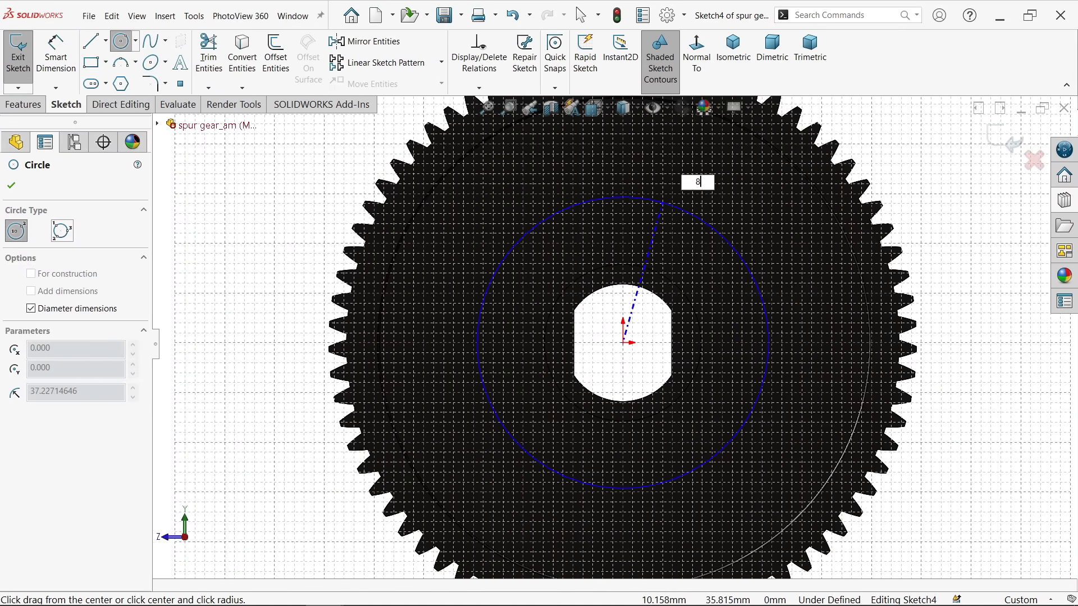
{"action": "type", "text": "82.5"}
{"action": "key", "text": "Return"}
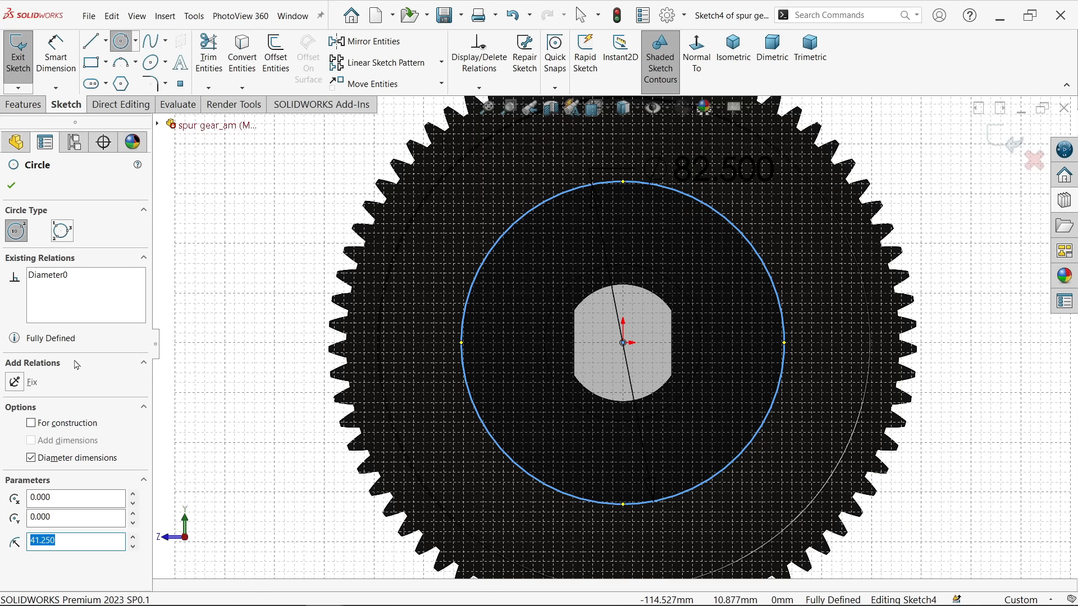
{"action": "left_click", "coordinate": [31, 423]}
{"action": "left_click", "coordinate": [11, 185]}
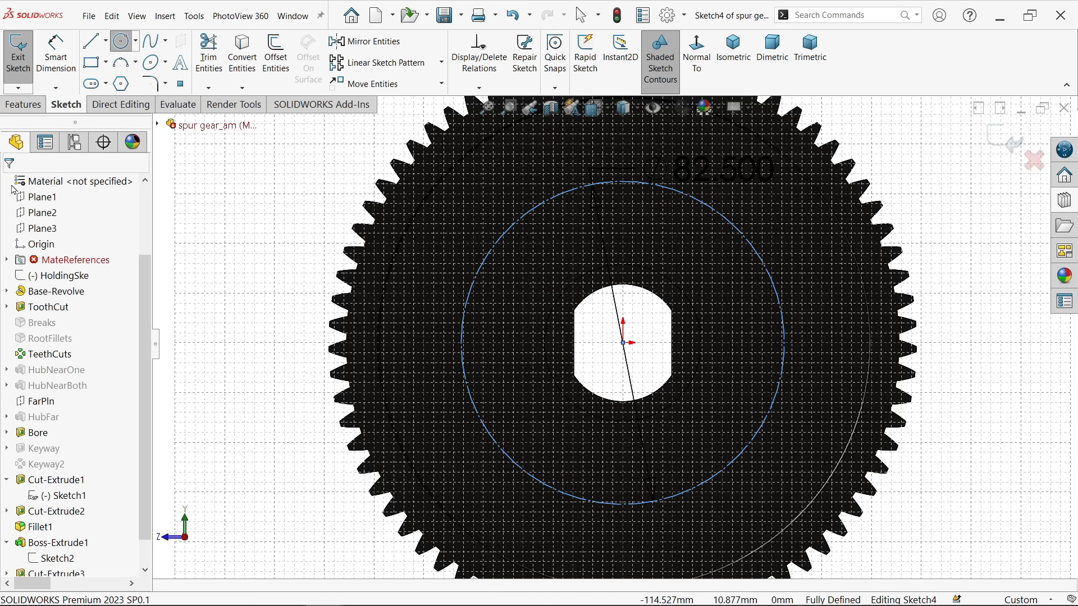
Draw a 30 mm diameter circle centred on the uppermost point of the 82.5 mm construction circle
{"action": "left_click", "coordinate": [130, 50]}
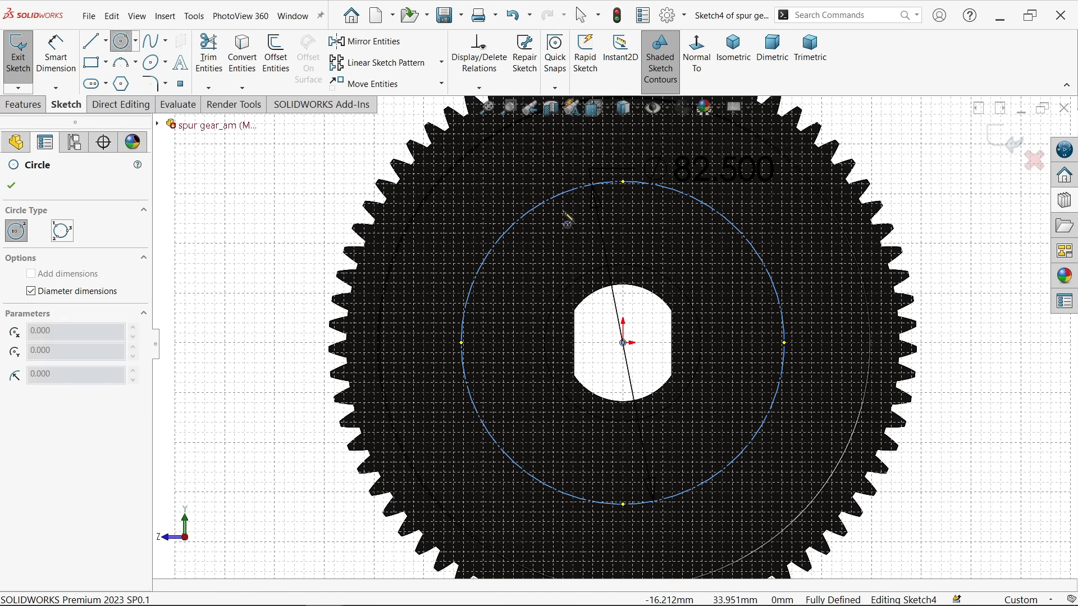
{"action": "scroll", "coordinate": [628, 213], "scroll_direction": "down", "scroll_amount": 5}
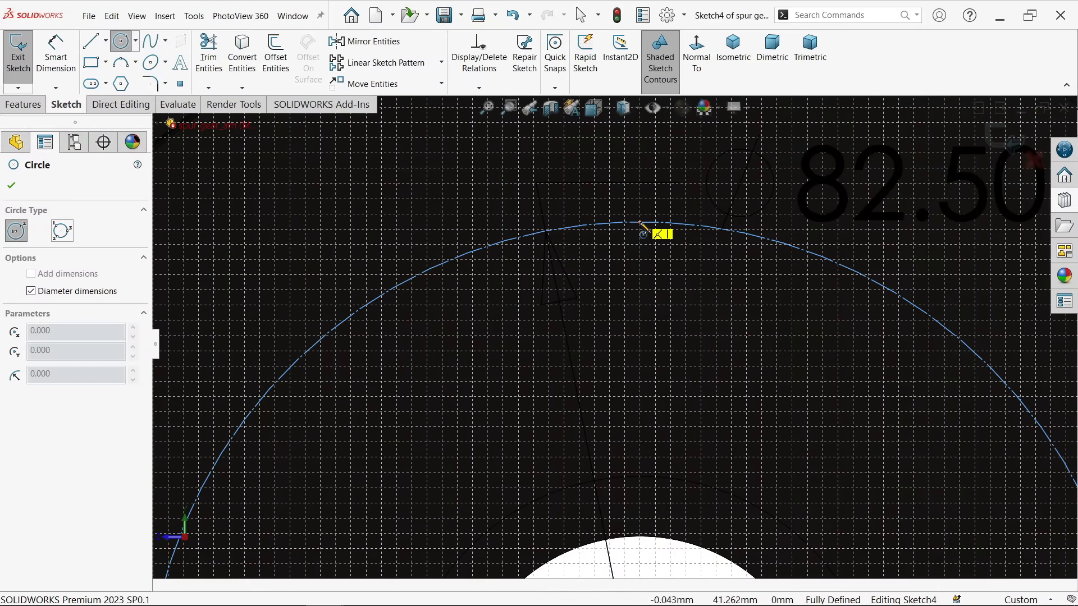
{"action": "left_click", "coordinate": [641, 223]}
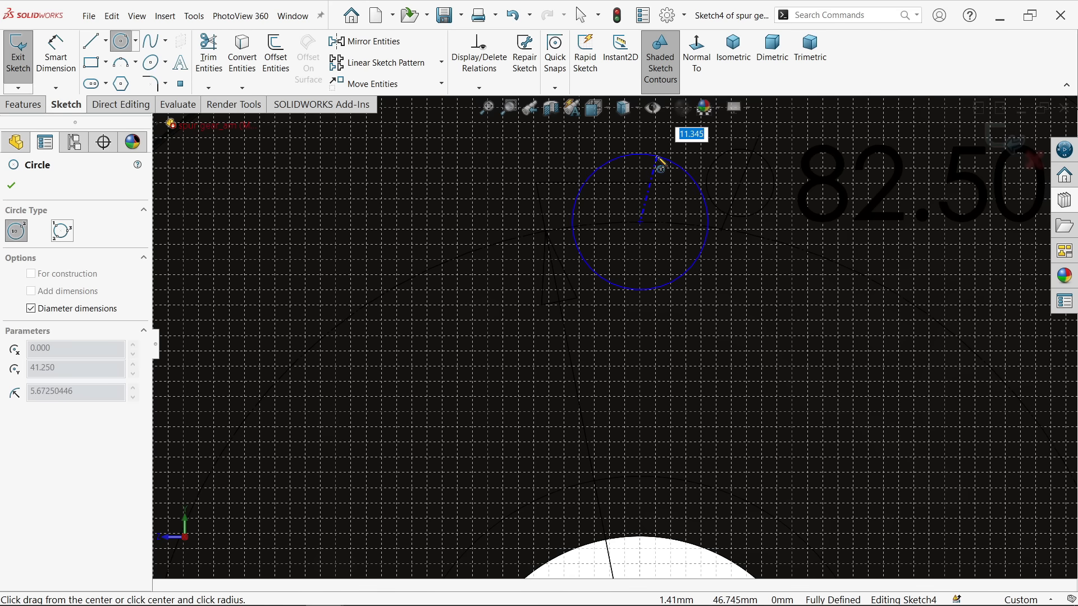
{"action": "type", "text": "30"}
{"action": "key", "text": "Return"}
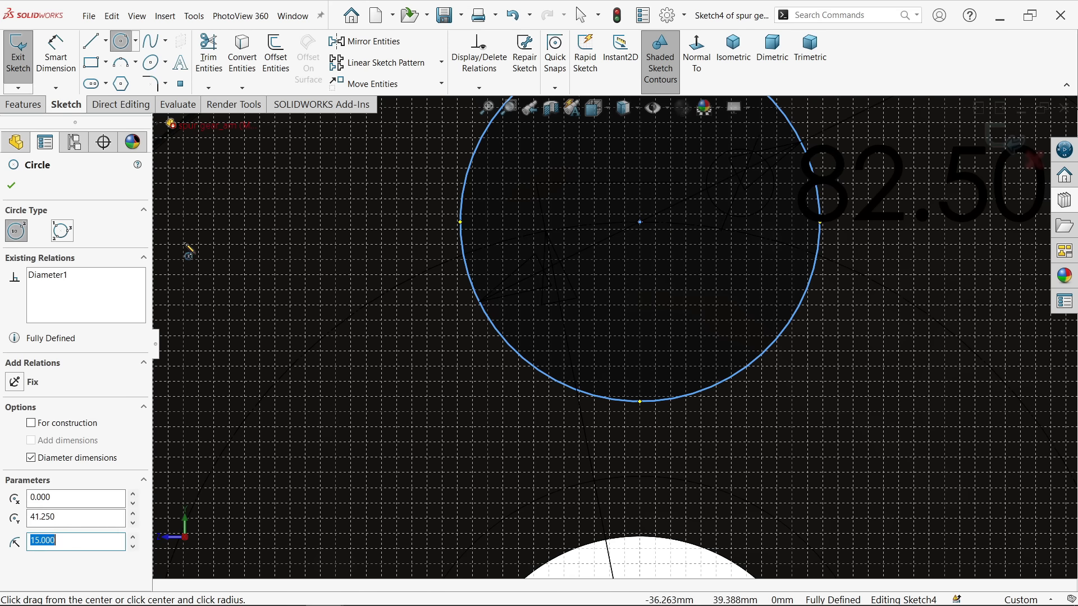
{"action": "key", "text": "Escape"}
{"action": "scroll", "coordinate": [490, 244], "scroll_direction": "up", "scroll_amount": 5}
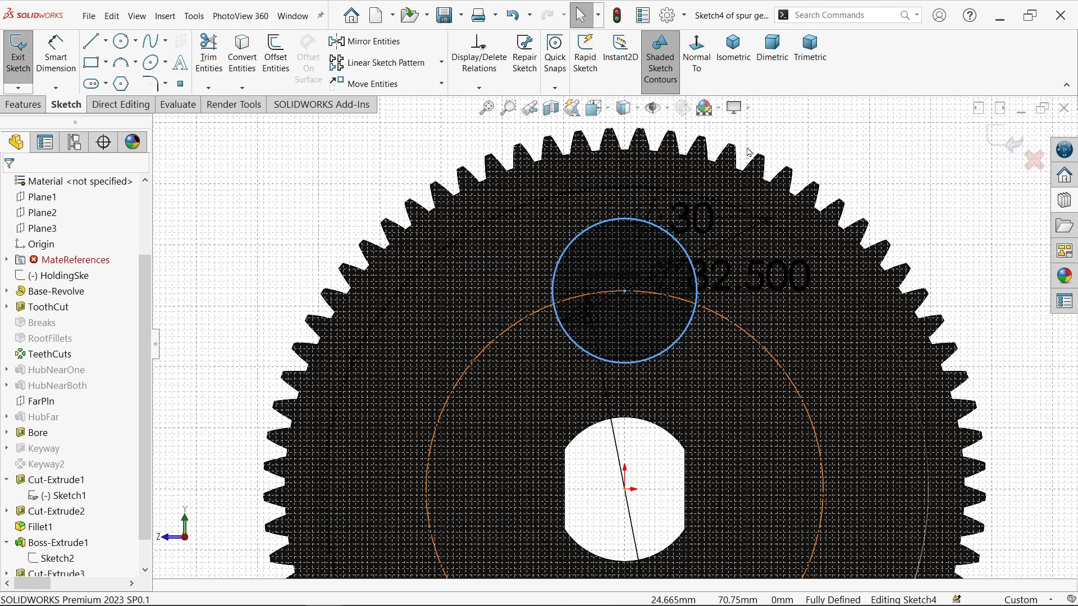
{"action": "left_click", "coordinate": [831, 148]}
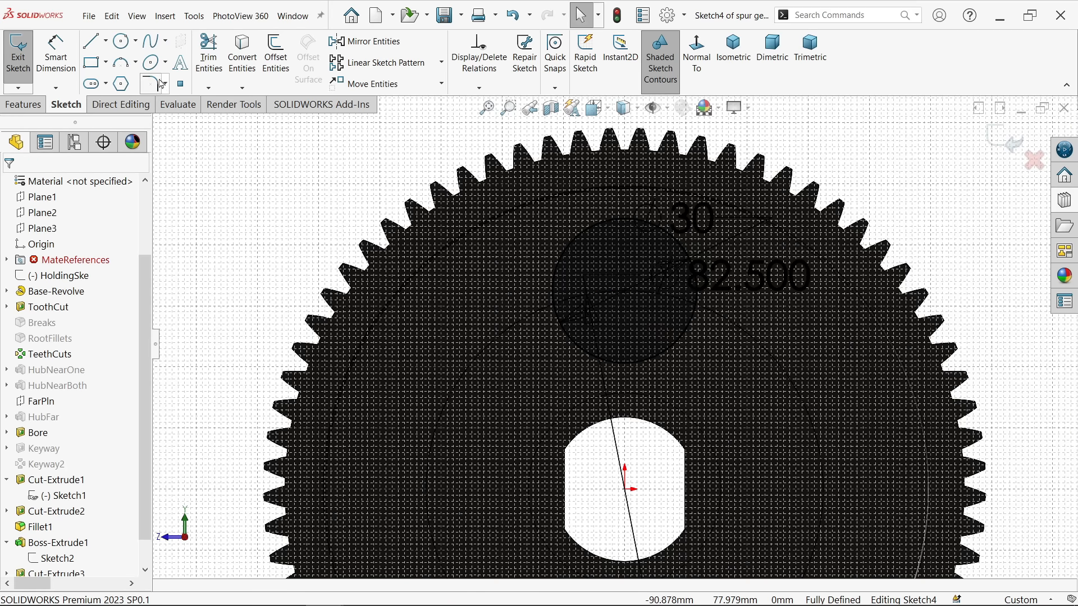
Draw a 108 mm diameter construction circle centred on the origin and a 10 mm circle centred on its upper-right arc
{"action": "left_click", "coordinate": [126, 49]}
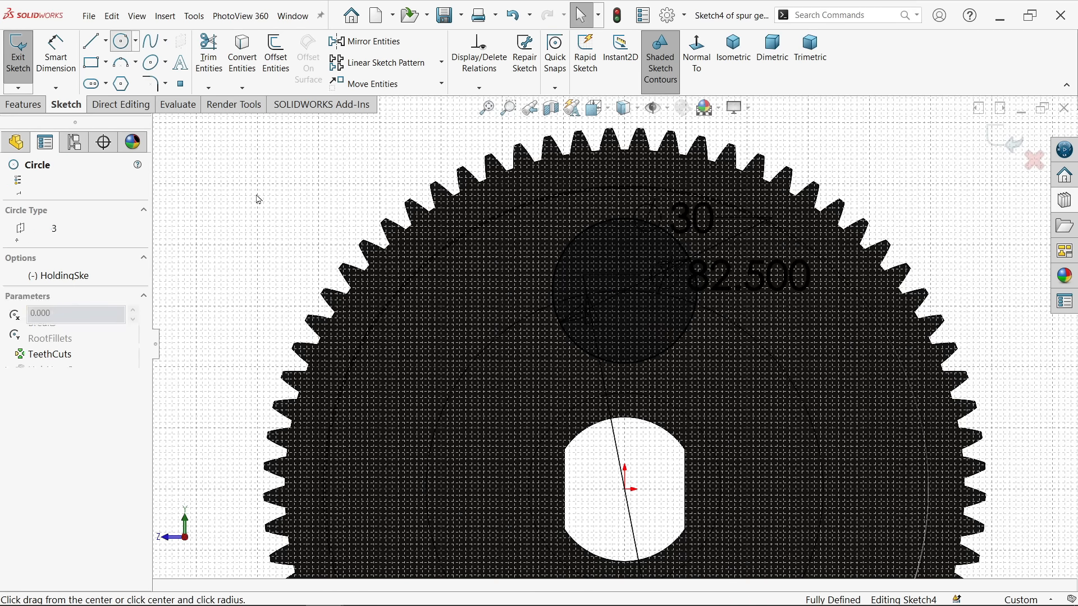
{"action": "left_click", "coordinate": [627, 490]}
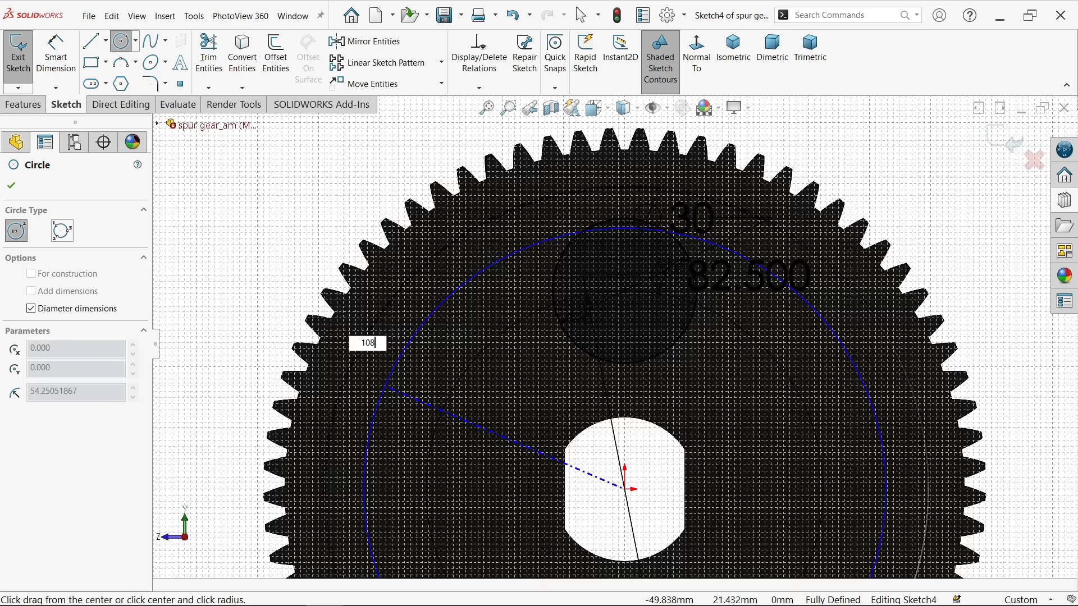
{"action": "key", "text": "Return"}
{"action": "left_click", "coordinate": [54, 424]}
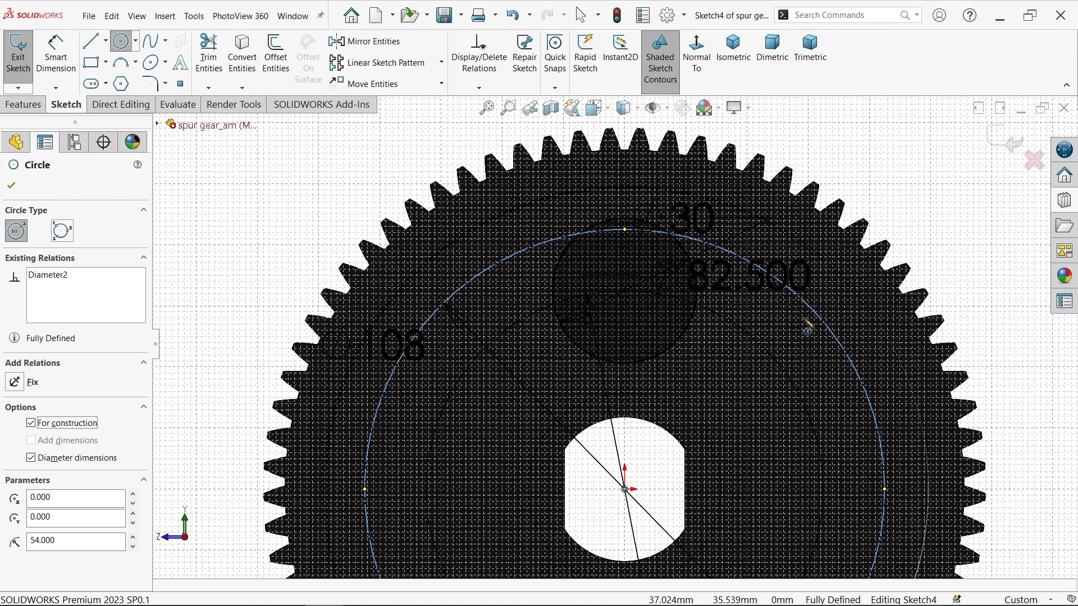
{"action": "left_click", "coordinate": [823, 327]}
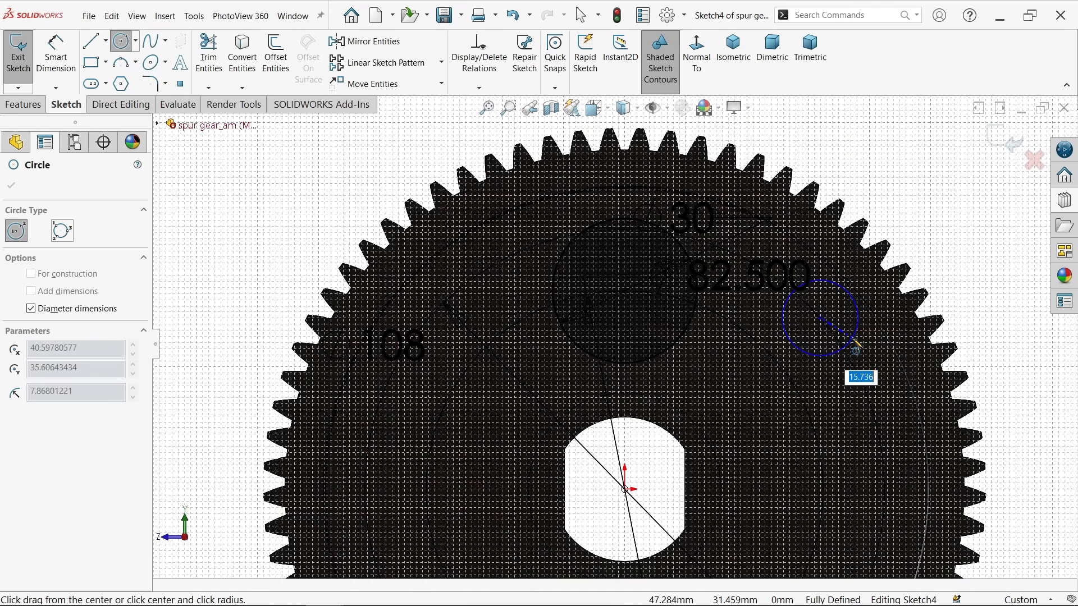
{"action": "key", "text": "Return"}
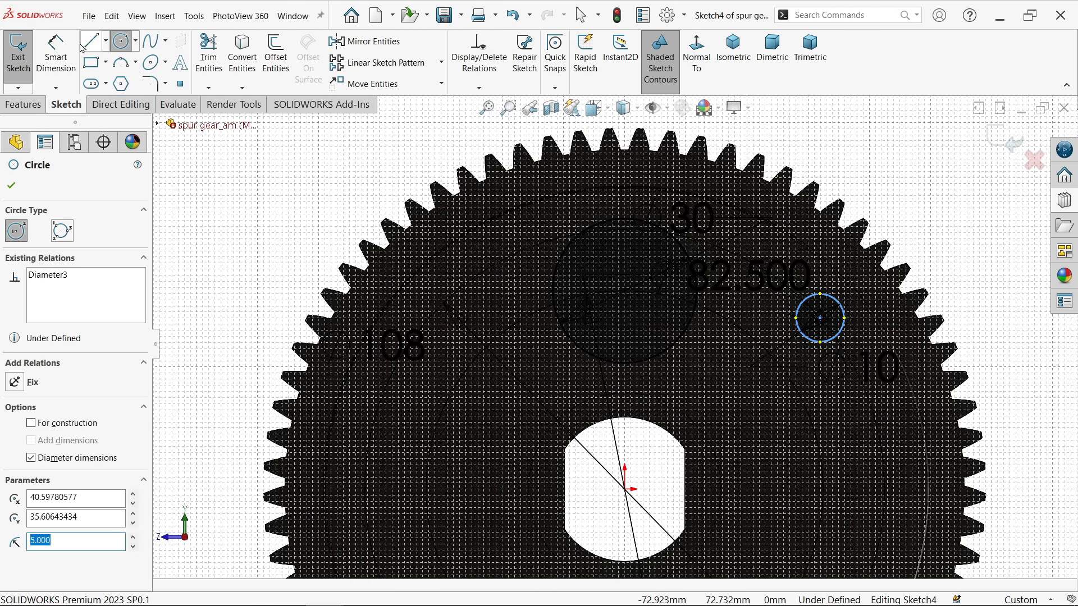
Draw a centerline from the 10 mm circle's centre to the origin and a horizontal one about 84 mm long from the origin rightward
{"action": "left_click", "coordinate": [108, 45]}
{"action": "left_click", "coordinate": [123, 76]}
{"action": "scroll", "coordinate": [618, 328], "scroll_direction": "up", "scroll_amount": 3}
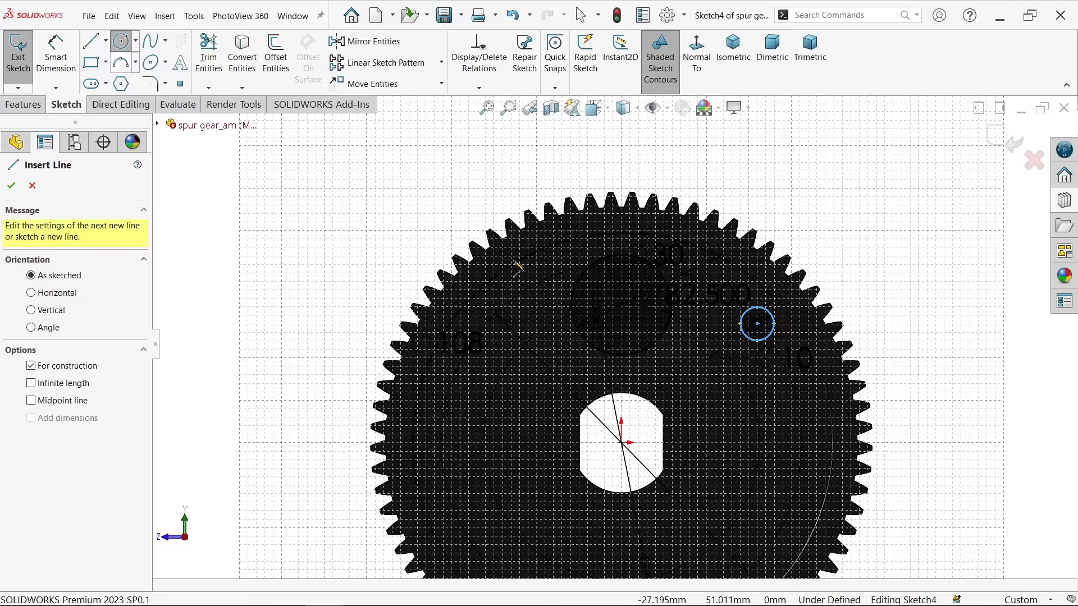
{"action": "scroll", "coordinate": [680, 446], "scroll_direction": "down", "scroll_amount": 3}
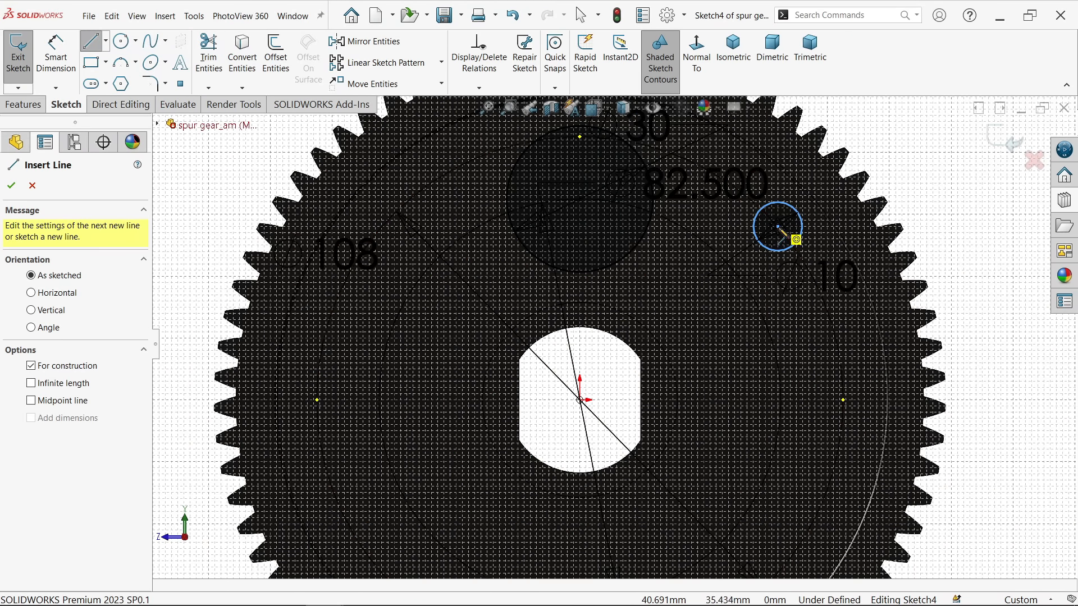
{"action": "left_click", "coordinate": [779, 227]}
{"action": "left_click", "coordinate": [580, 400]}
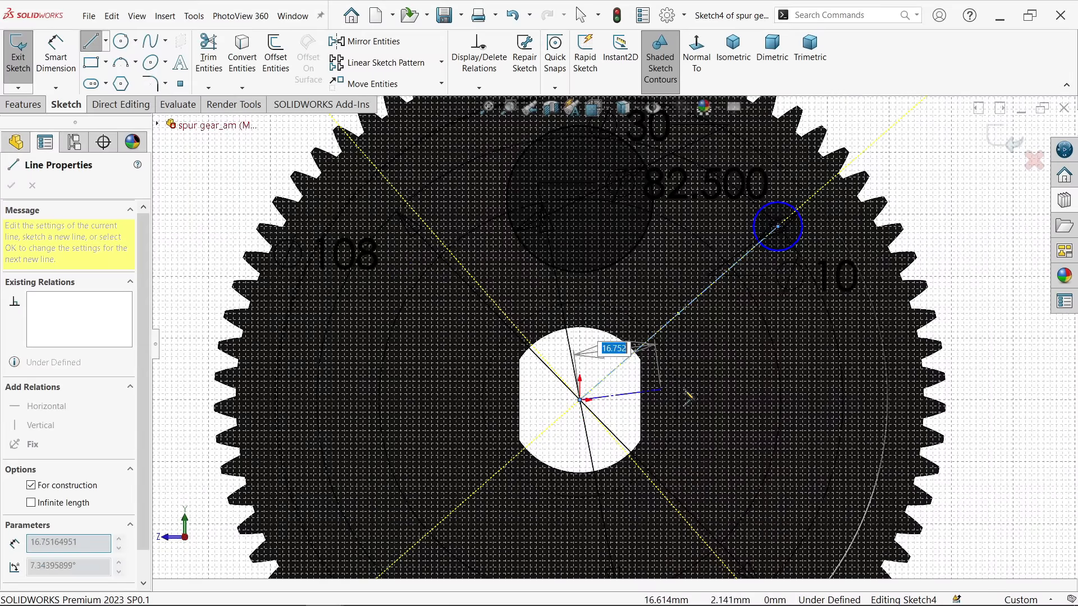
{"action": "right_click", "coordinate": [923, 353]}
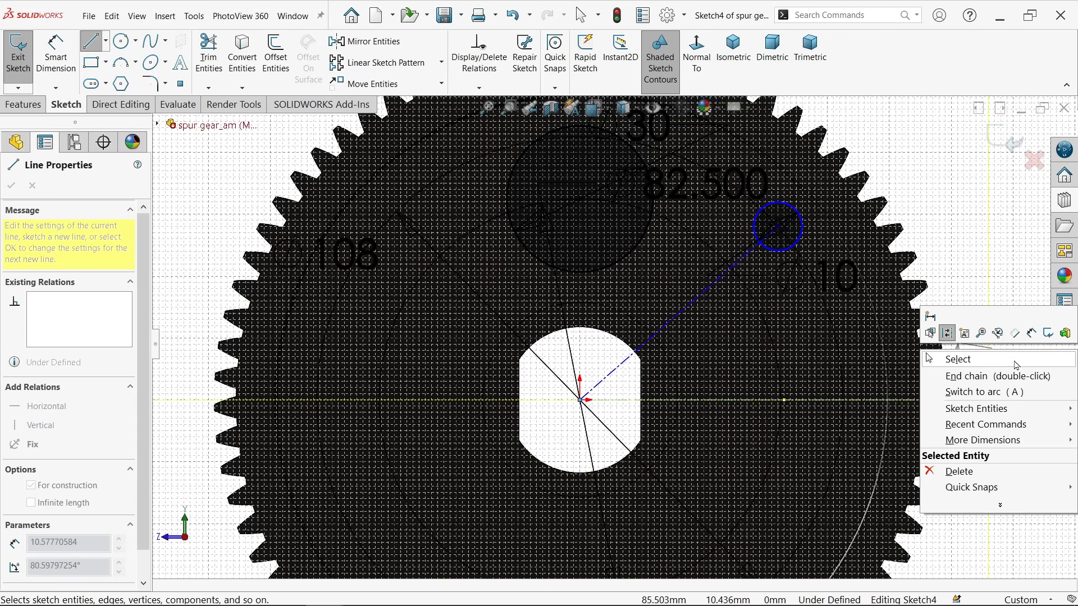
{"action": "left_click", "coordinate": [994, 361]}
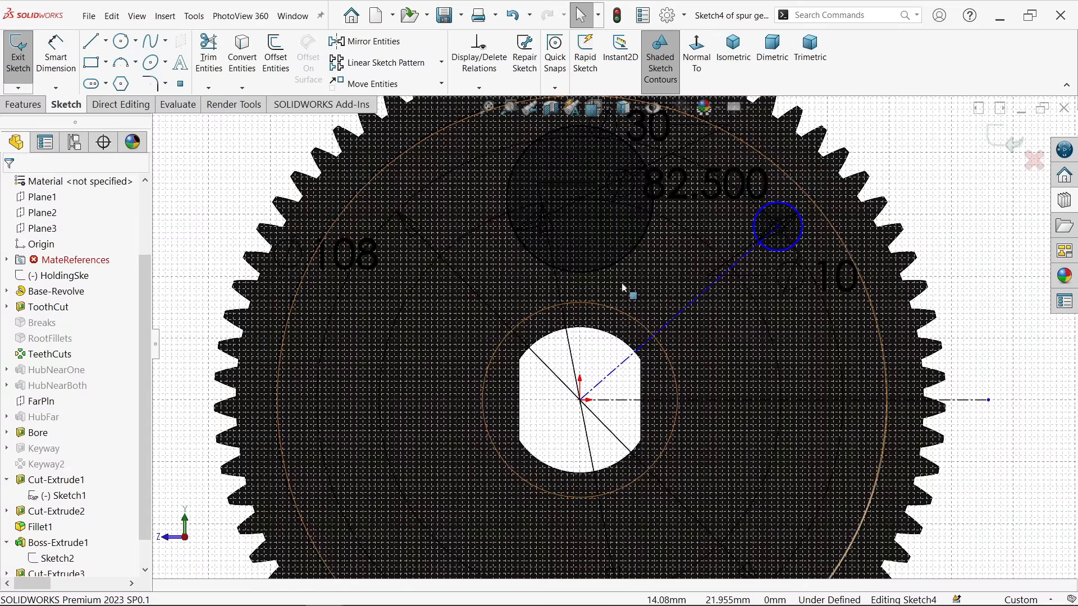
Dimension the angle between the sloping and horizontal centerlines and set it to 60°
{"action": "left_click", "coordinate": [67, 63]}
{"action": "left_click", "coordinate": [696, 313]}
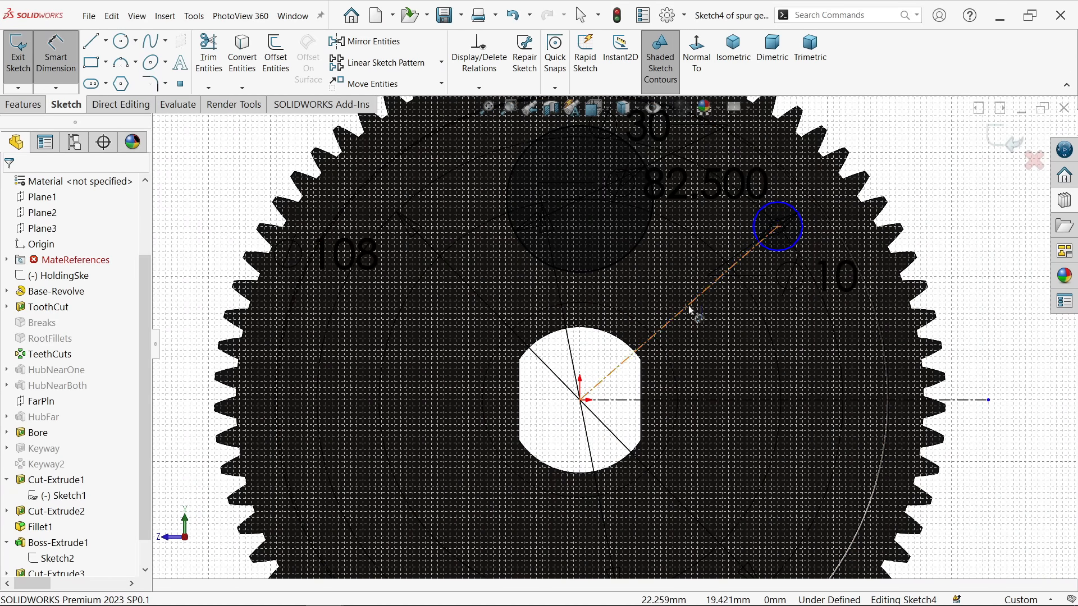
{"action": "left_click", "coordinate": [831, 400]}
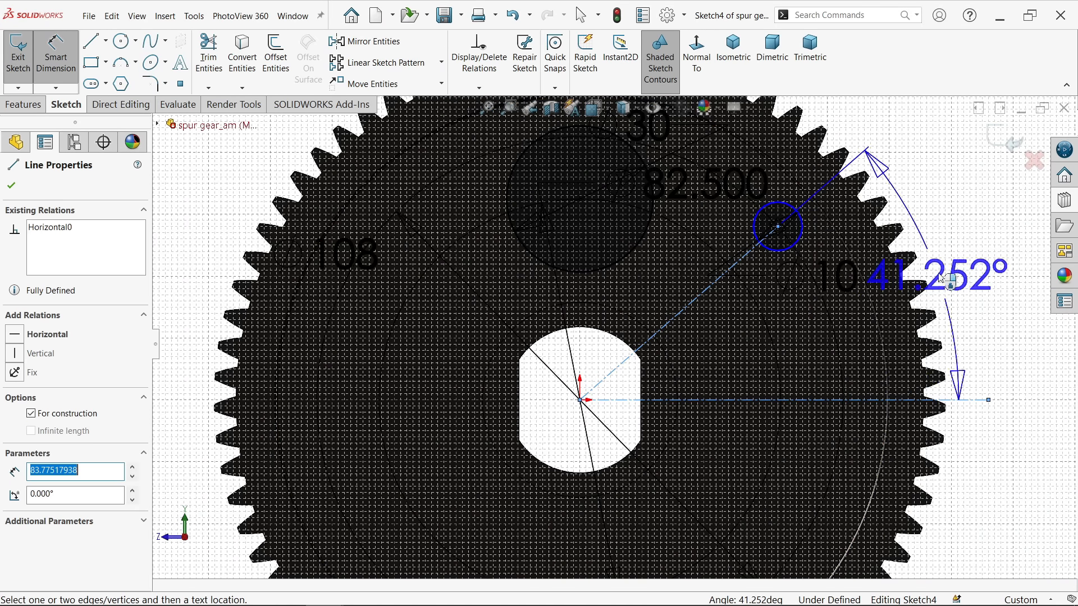
{"action": "left_click", "coordinate": [954, 259]}
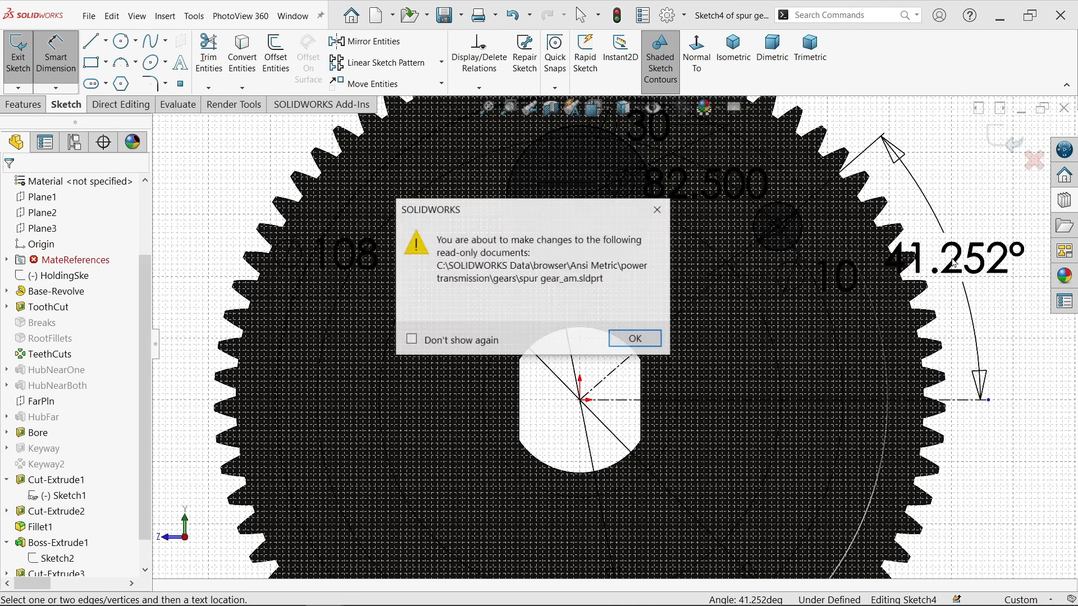
{"action": "left_click", "coordinate": [661, 341]}
{"action": "type", "text": "60"}
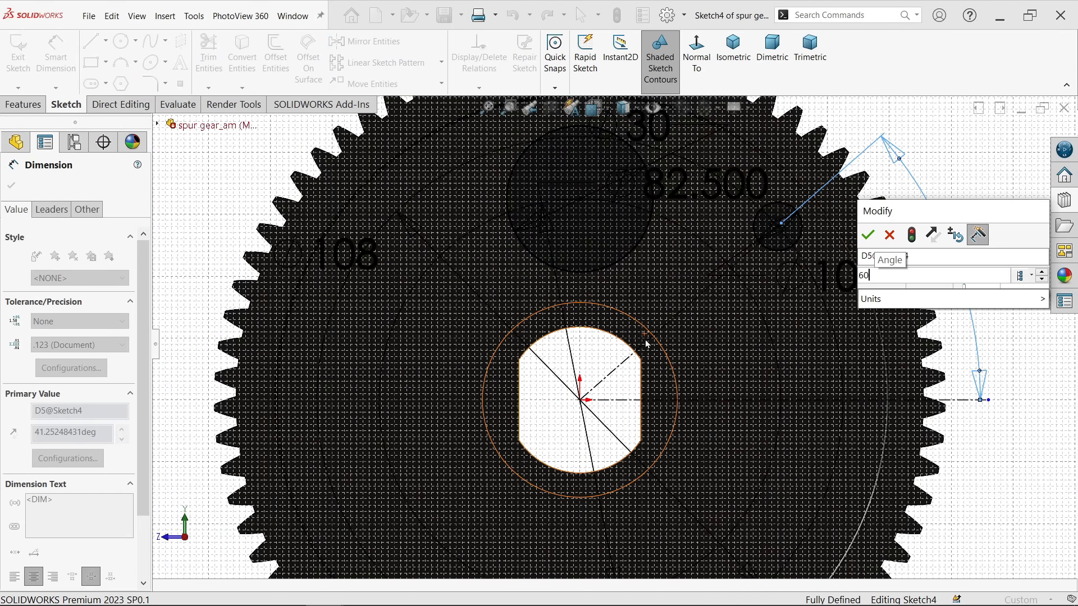
{"action": "left_click", "coordinate": [868, 235]}
{"action": "scroll", "coordinate": [709, 300], "scroll_direction": "up", "scroll_amount": 1}
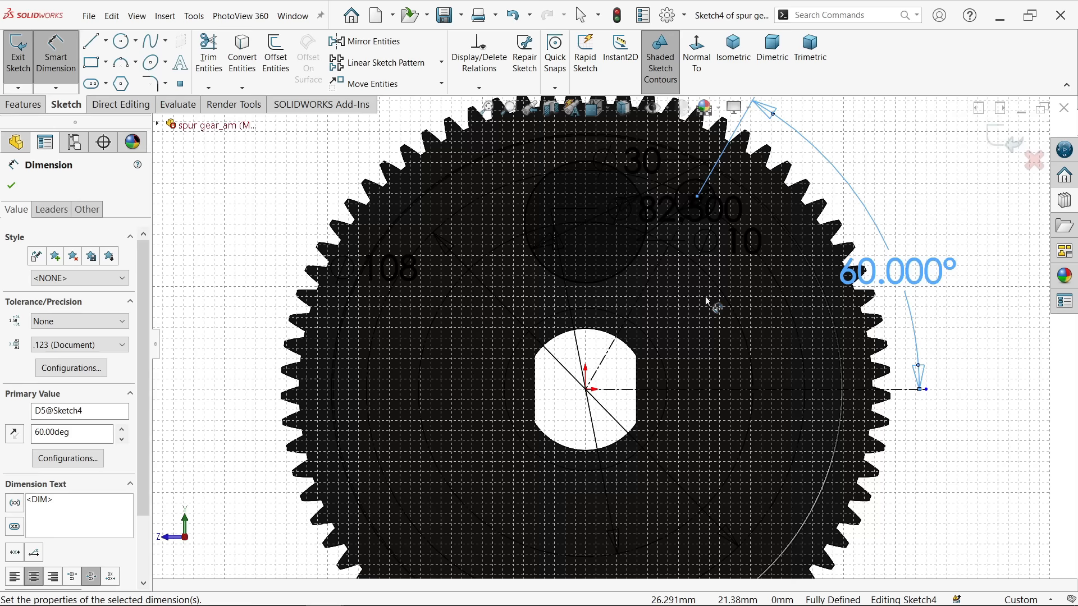
{"action": "left_click", "coordinate": [11, 186]}
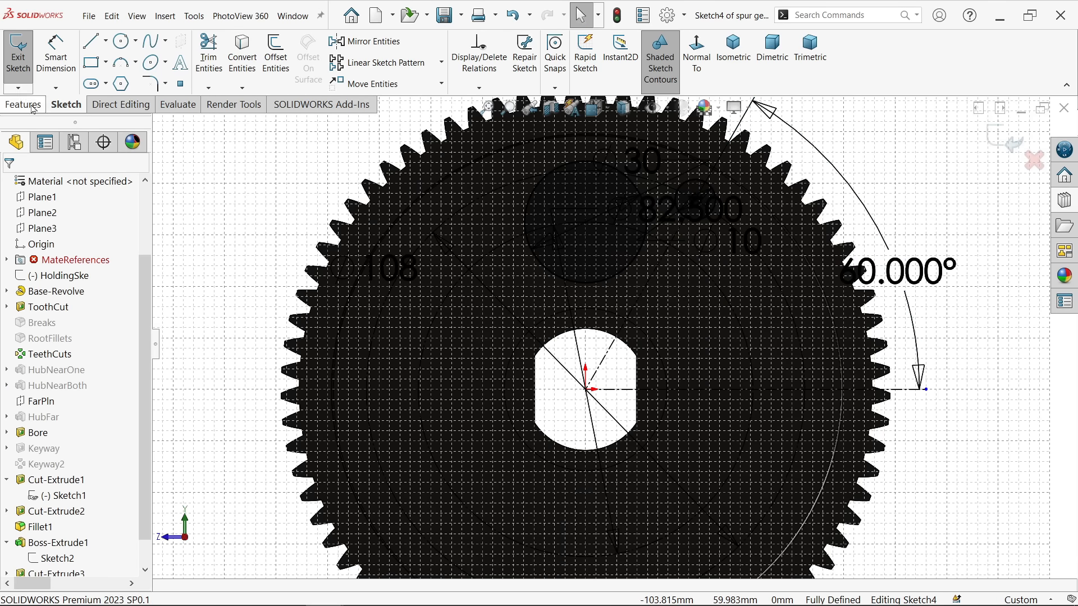
Cut the 30 mm and 10 mm circles through the gear web with an Extruded Cut using Up To Next
{"action": "left_click", "coordinate": [32, 108]}
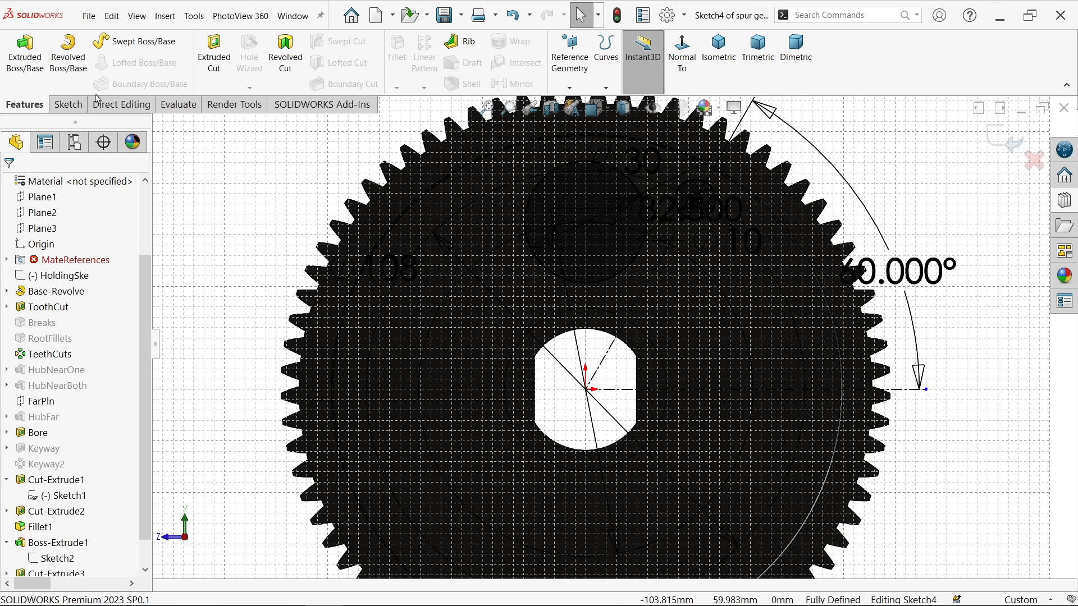
{"action": "left_click", "coordinate": [213, 66]}
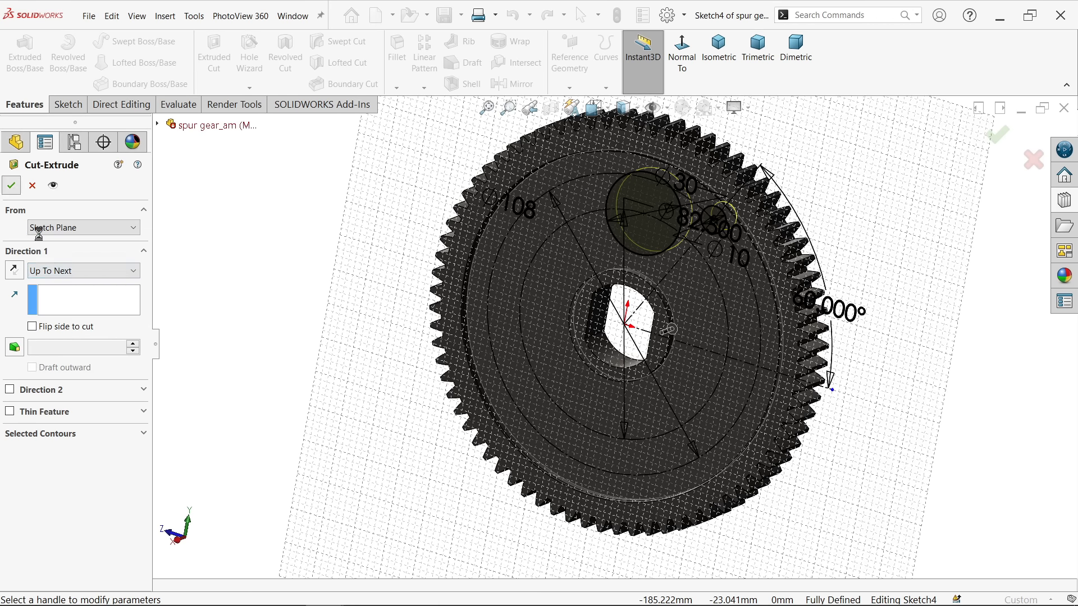
{"action": "key", "text": "Return"}
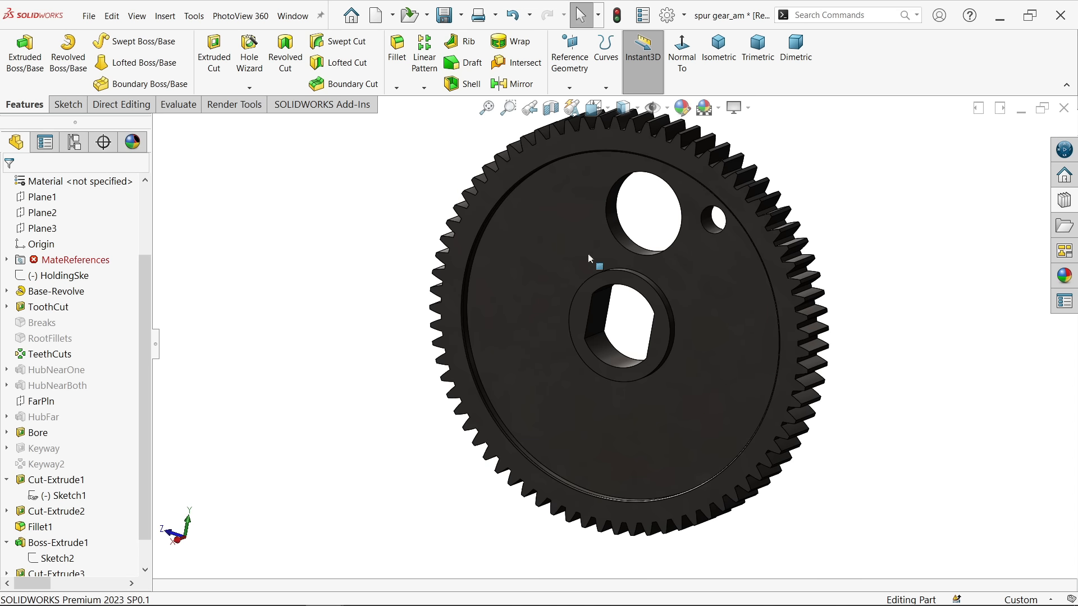
Circular-pattern the large and small web hole cut around the central hub with equal spacing, 6 instances over 360°
{"action": "left_click", "coordinate": [423, 87]}
{"action": "left_click", "coordinate": [441, 119]}
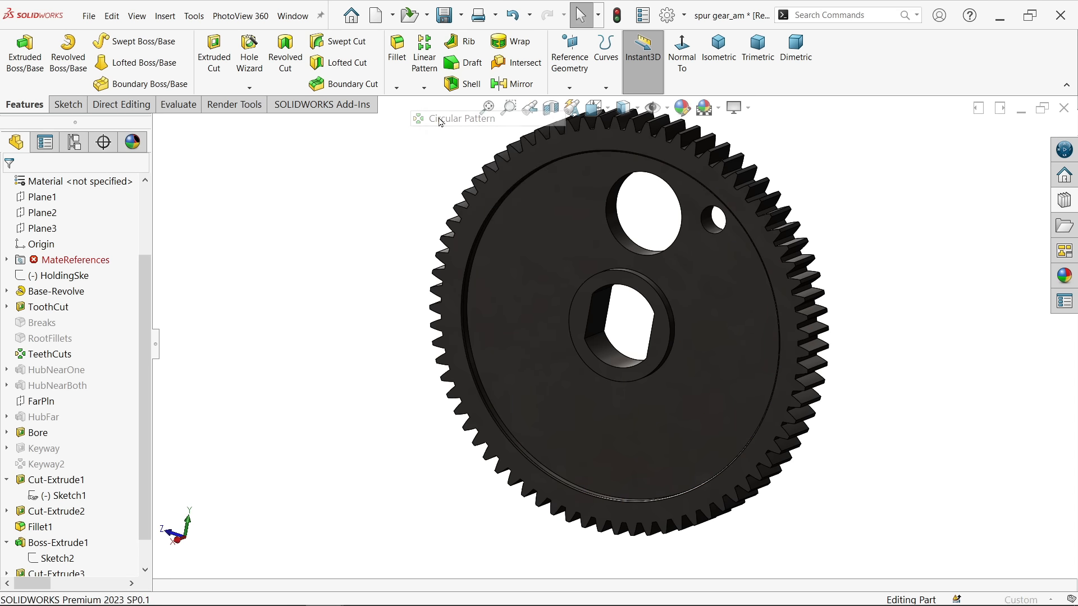
{"action": "left_click", "coordinate": [57, 234]}
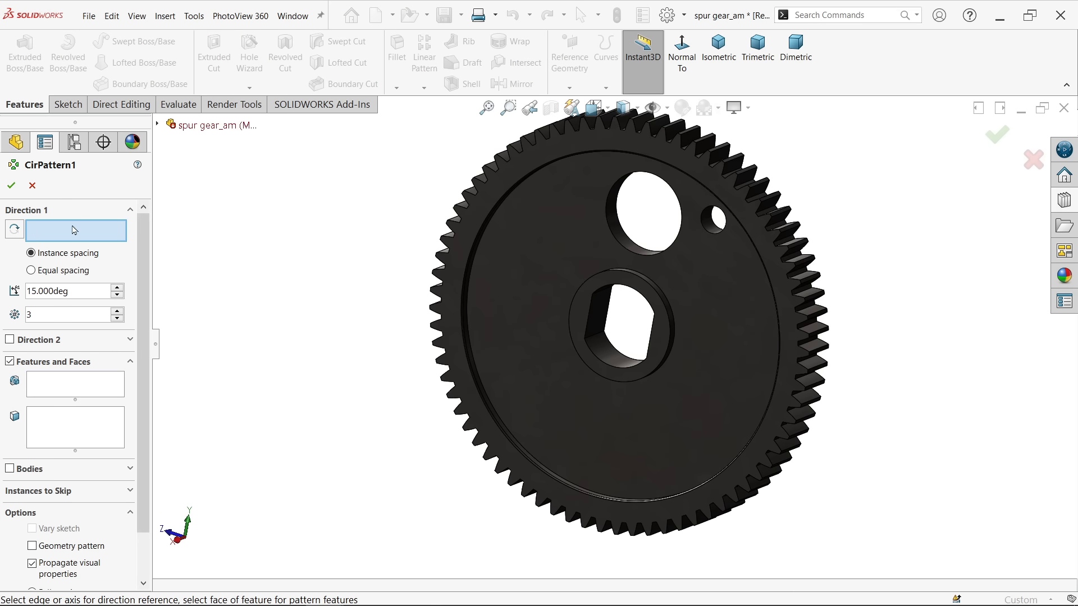
{"action": "scroll", "coordinate": [614, 332], "scroll_direction": "down", "scroll_amount": 3}
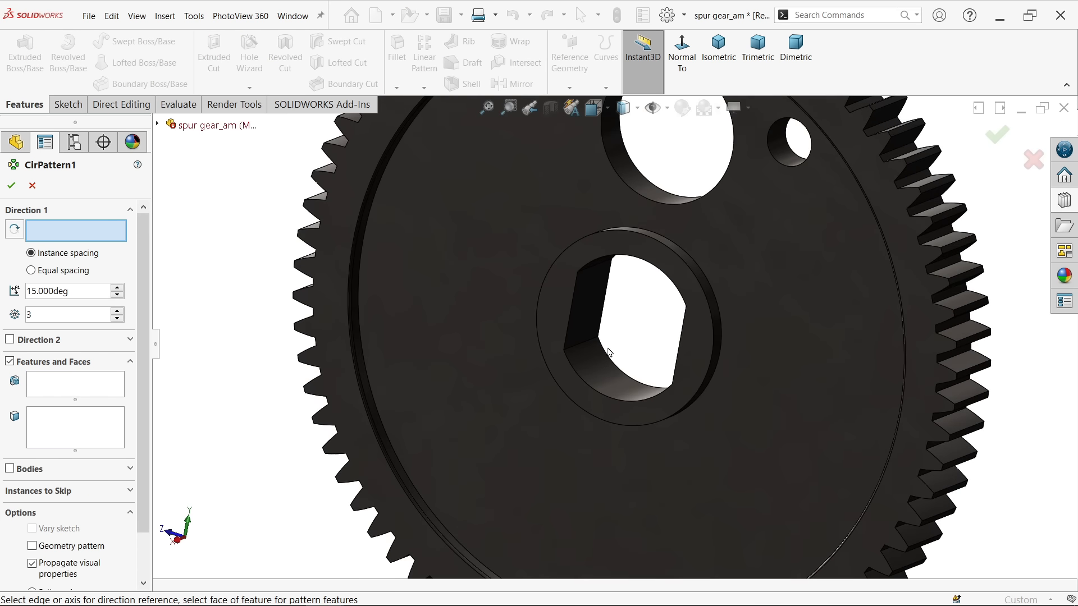
{"action": "left_click", "coordinate": [717, 307]}
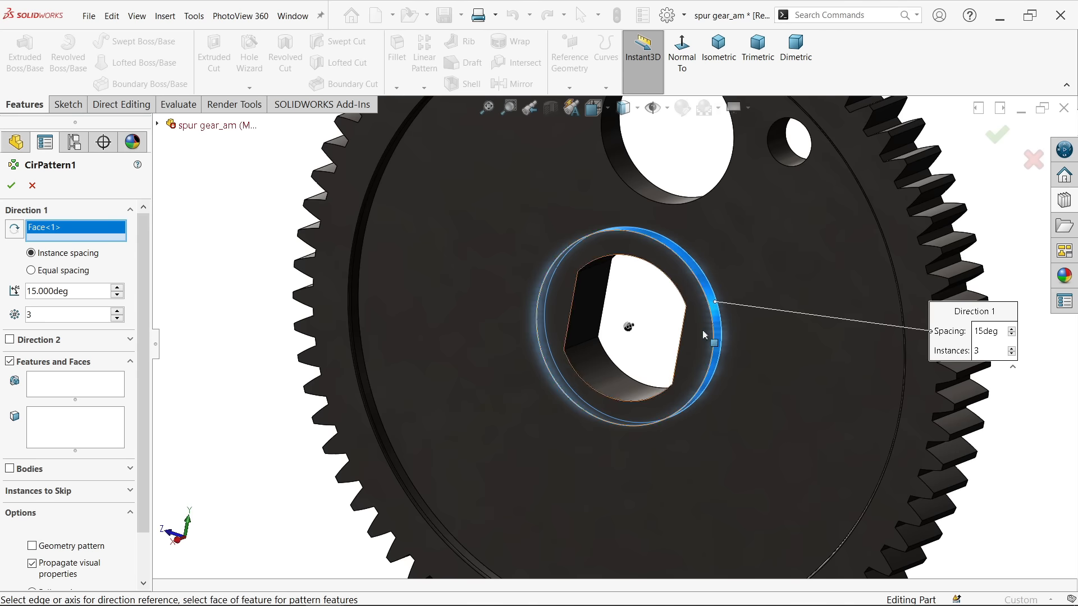
{"action": "scroll", "coordinate": [588, 332], "scroll_direction": "up", "scroll_amount": 1}
{"action": "left_click", "coordinate": [83, 386]}
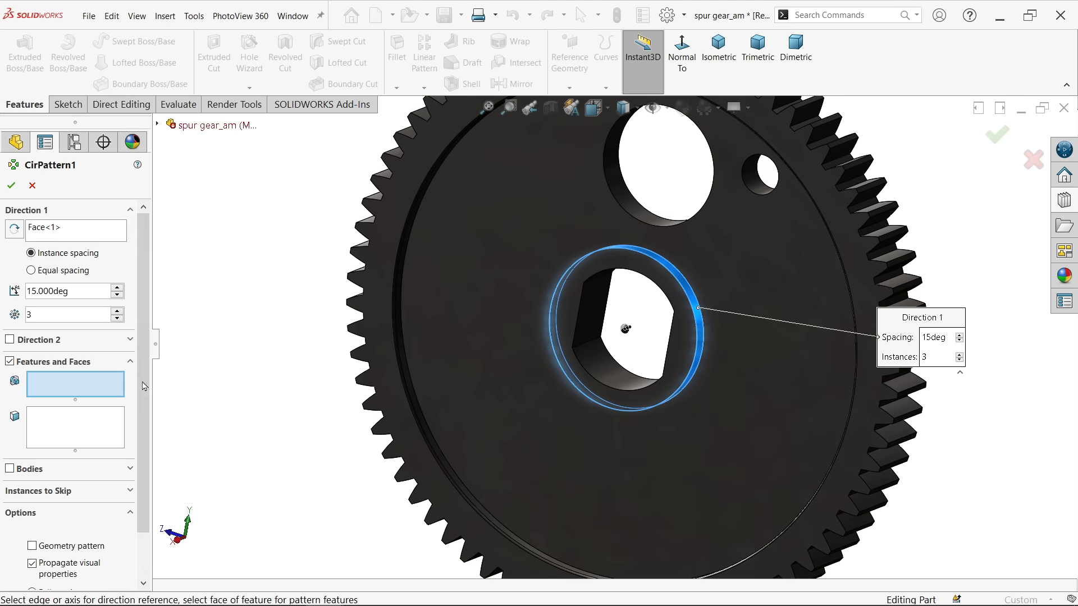
{"action": "scroll", "coordinate": [671, 220], "scroll_direction": "down", "scroll_amount": 3}
{"action": "left_click", "coordinate": [605, 228]}
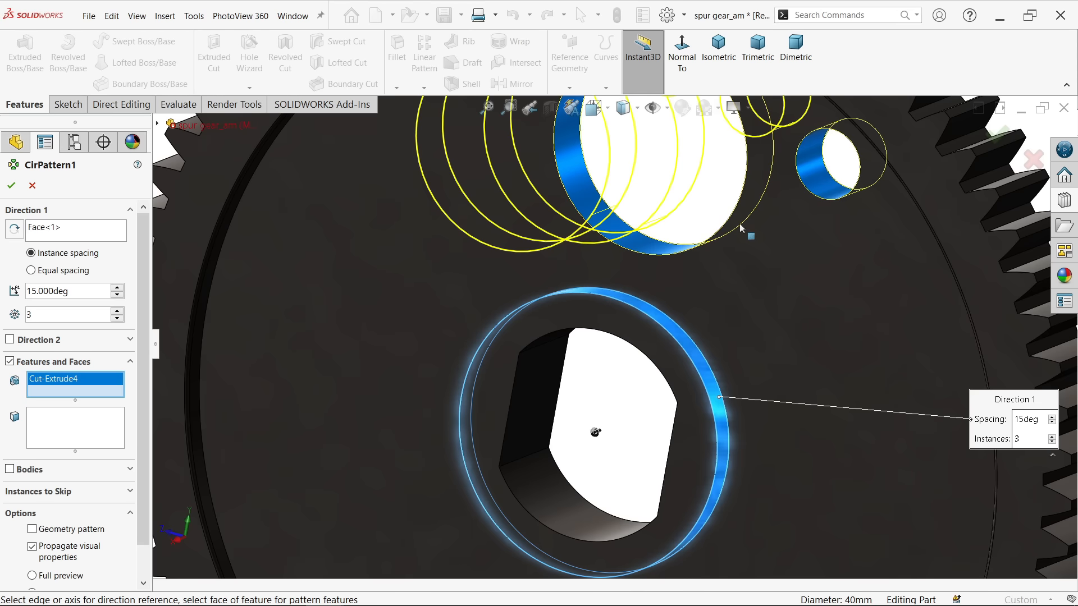
{"action": "scroll", "coordinate": [609, 337], "scroll_direction": "up", "scroll_amount": 3}
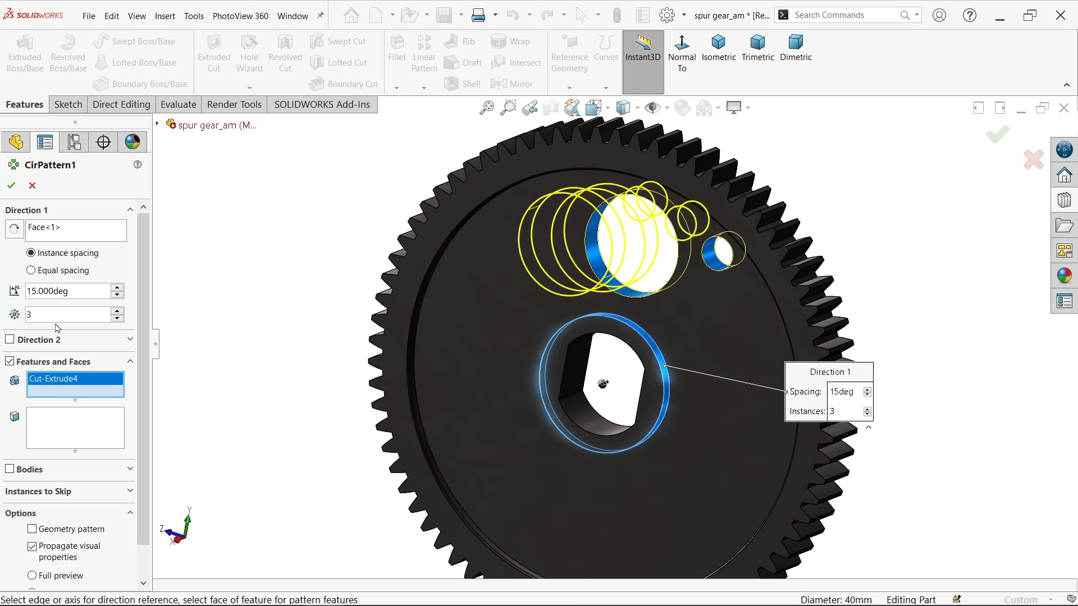
{"action": "left_click", "coordinate": [31, 270]}
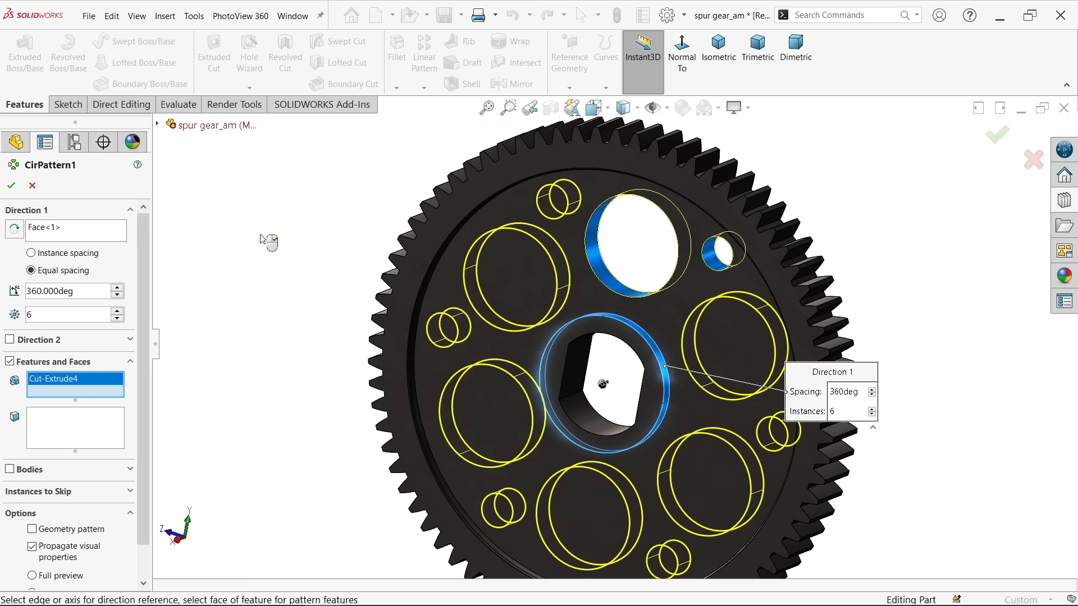
{"action": "left_click", "coordinate": [12, 187]}
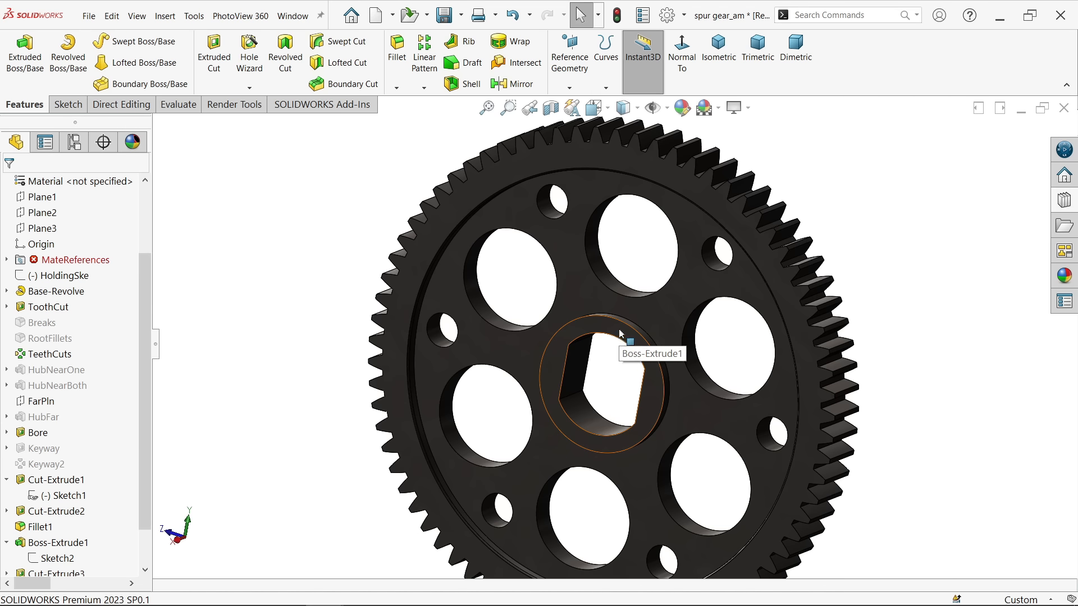
Close the finished gear part, saving it as Gear D in the Two Stage Reduction Gearbox folder so the assembly references the new file
{"action": "key", "text": "f"}
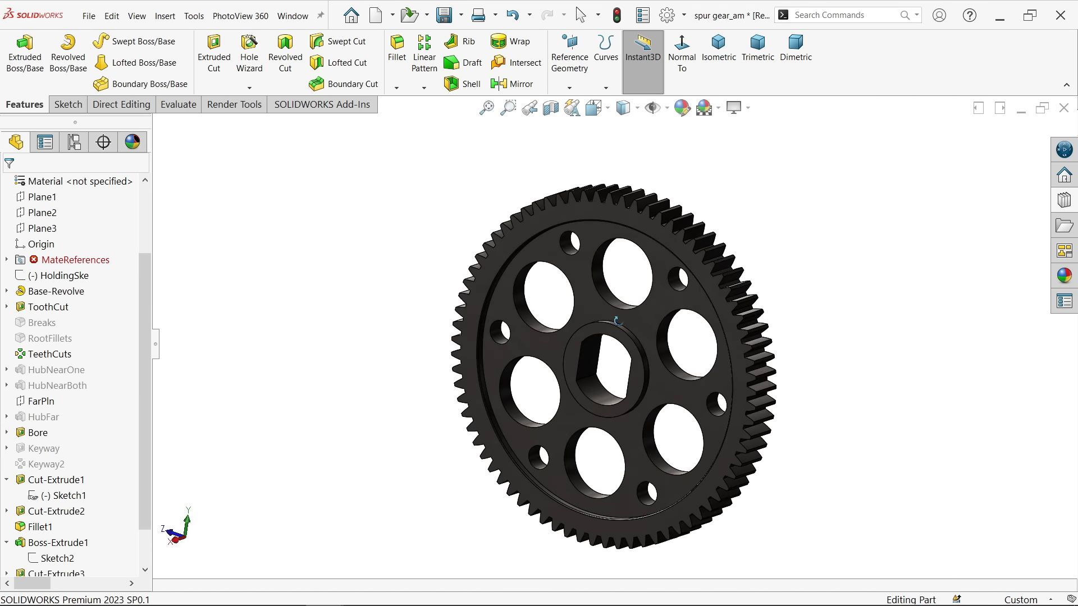
{"action": "left_click", "coordinate": [719, 50]}
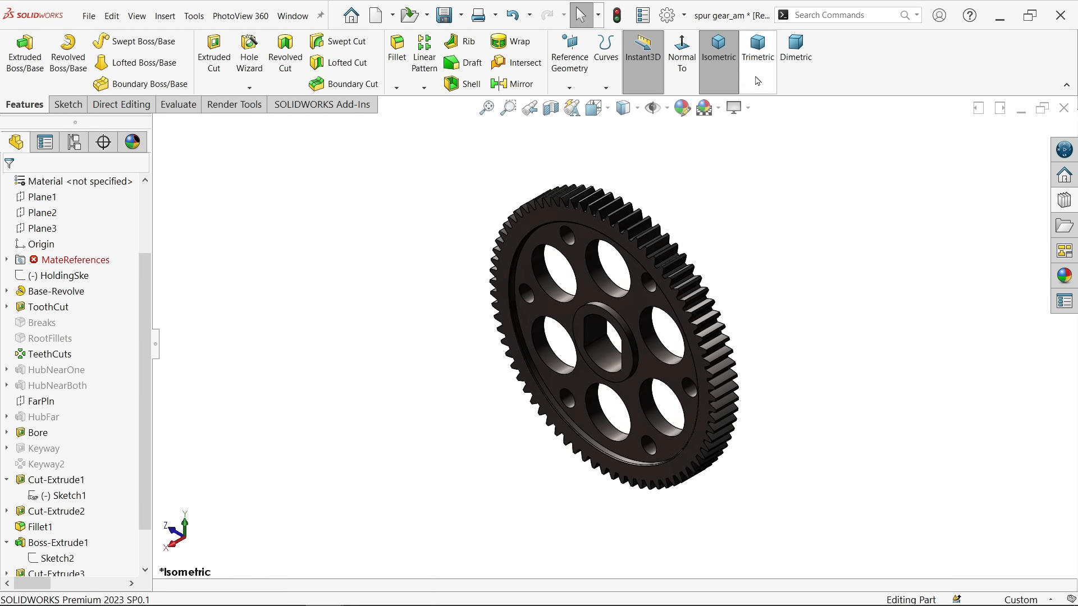
{"action": "left_click", "coordinate": [759, 72]}
{"action": "left_click", "coordinate": [796, 54]}
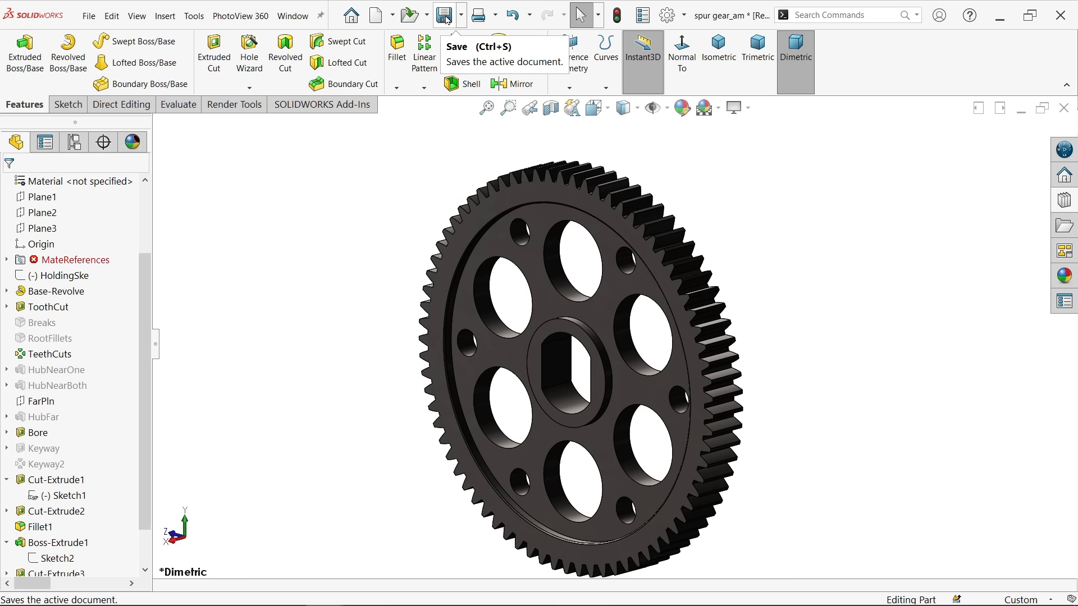
{"action": "left_click", "coordinate": [1063, 108]}
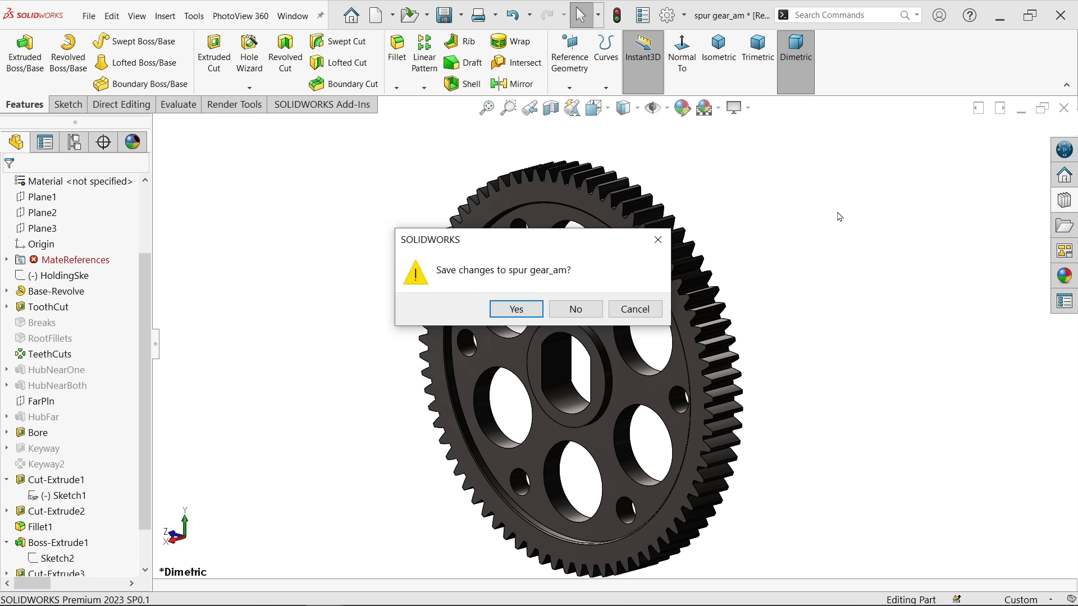
{"action": "left_click", "coordinate": [516, 310]}
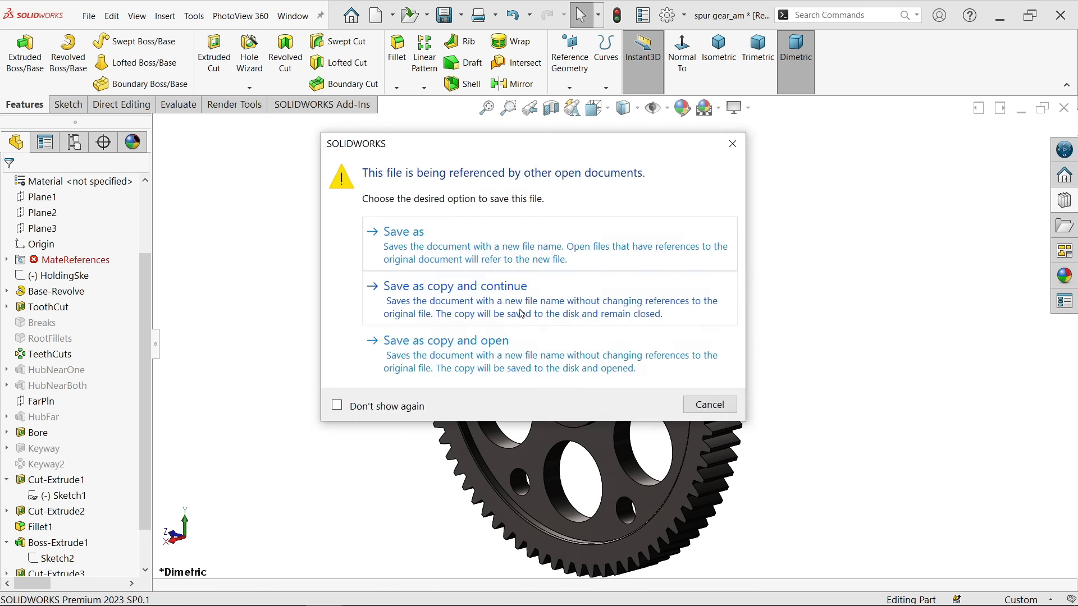
{"action": "left_click", "coordinate": [472, 249]}
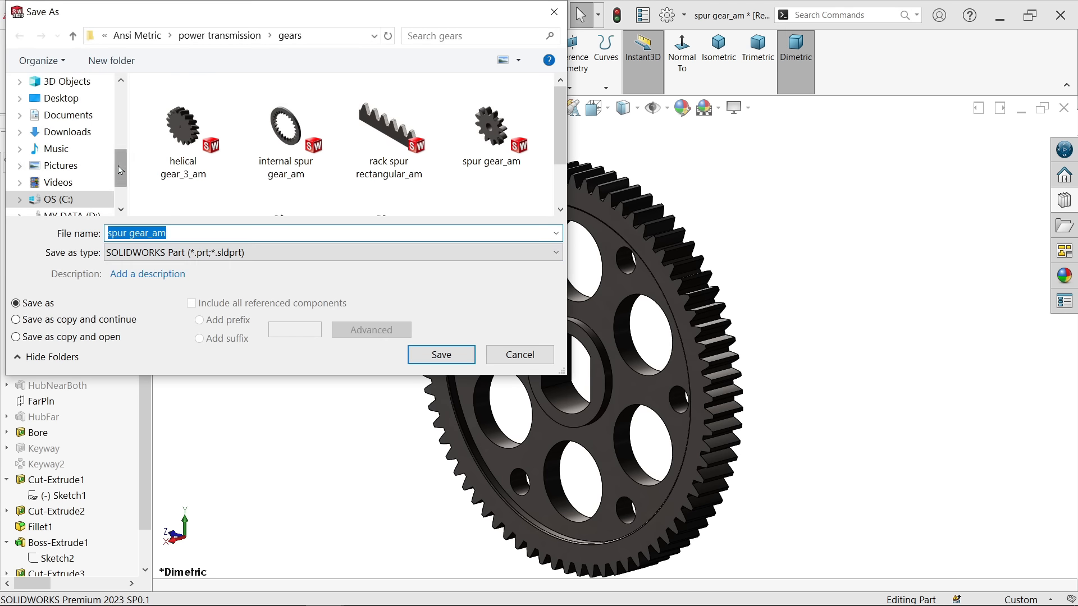
{"action": "left_click_drag", "start_coordinate": [121, 163], "coordinate": [121, 99]}
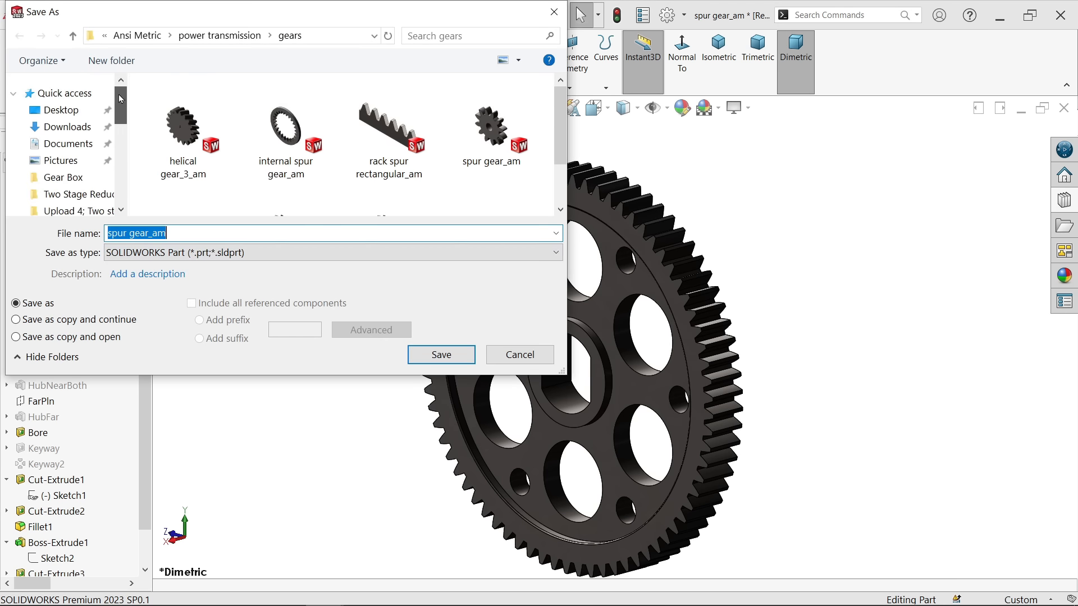
{"action": "left_click", "coordinate": [71, 194]}
{"action": "scroll", "coordinate": [337, 191], "scroll_direction": "down", "scroll_amount": 3}
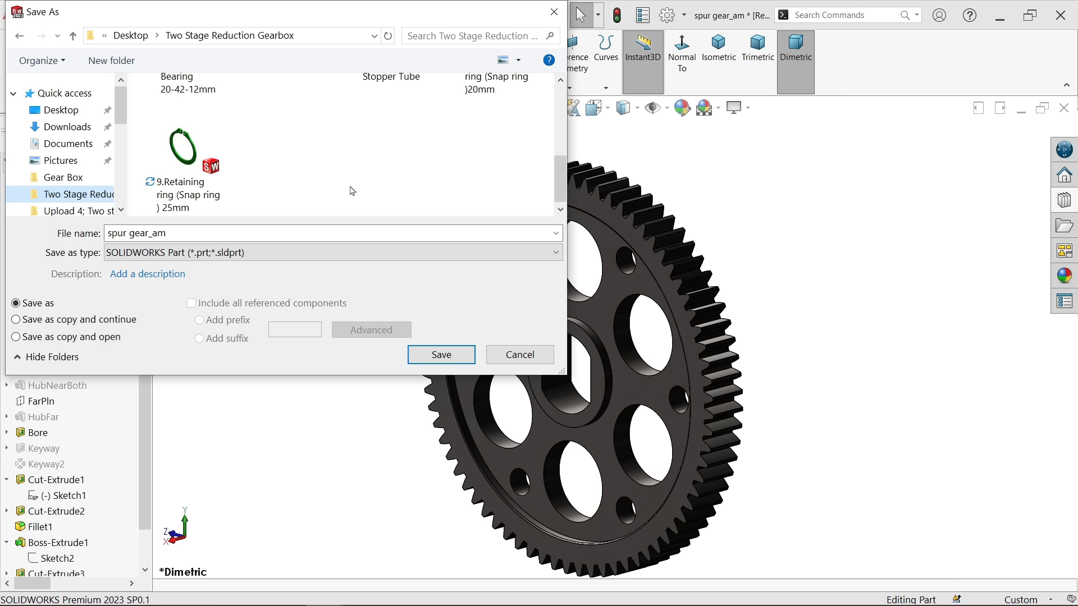
{"action": "left_click", "coordinate": [229, 232]}
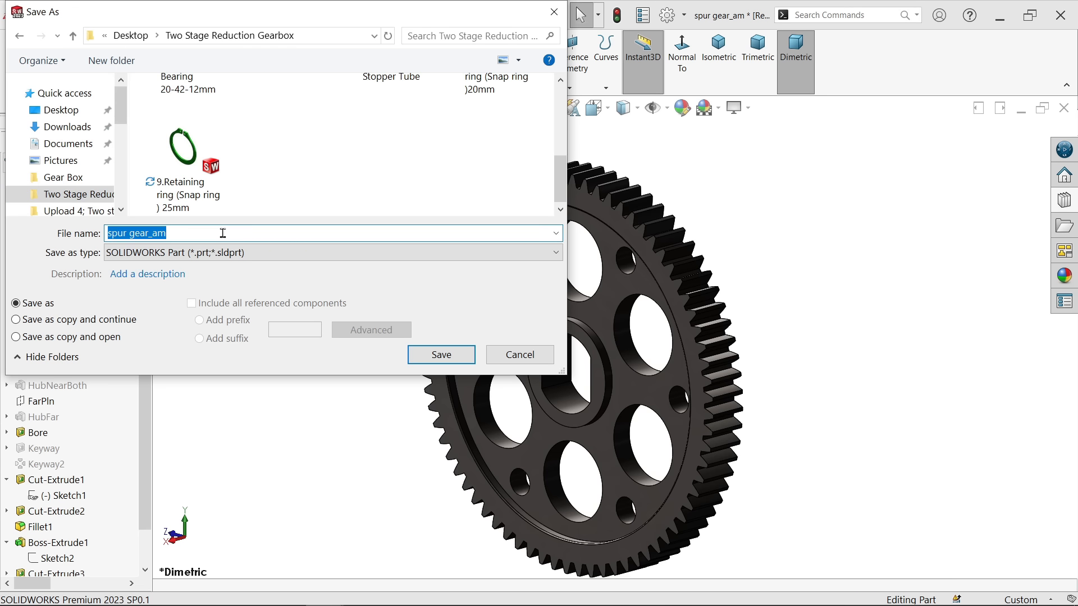
{"action": "type", "text": "Gear D"}
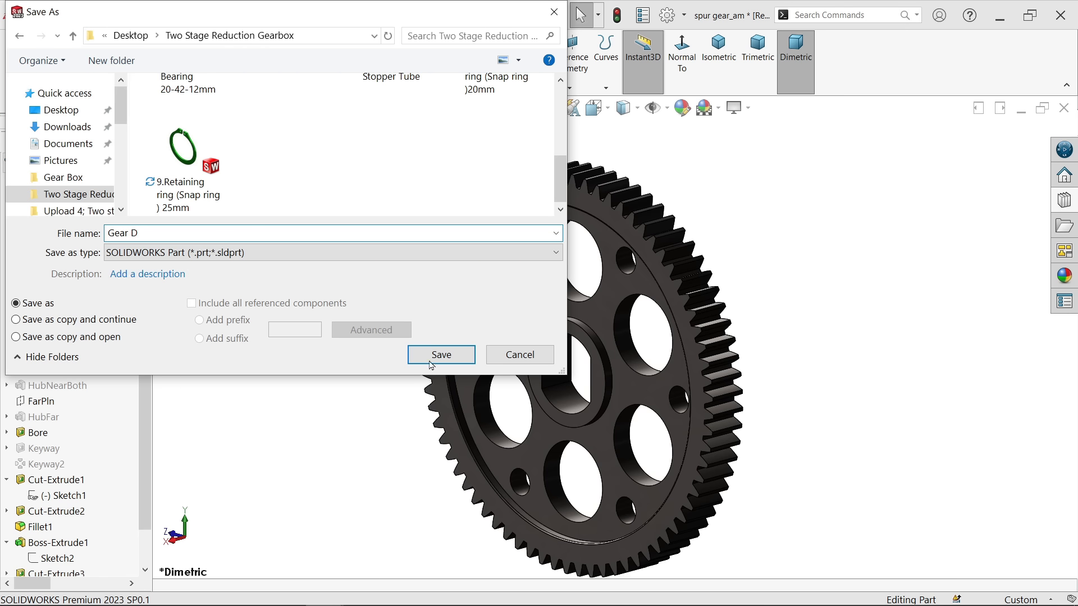
{"action": "left_click", "coordinate": [438, 356]}
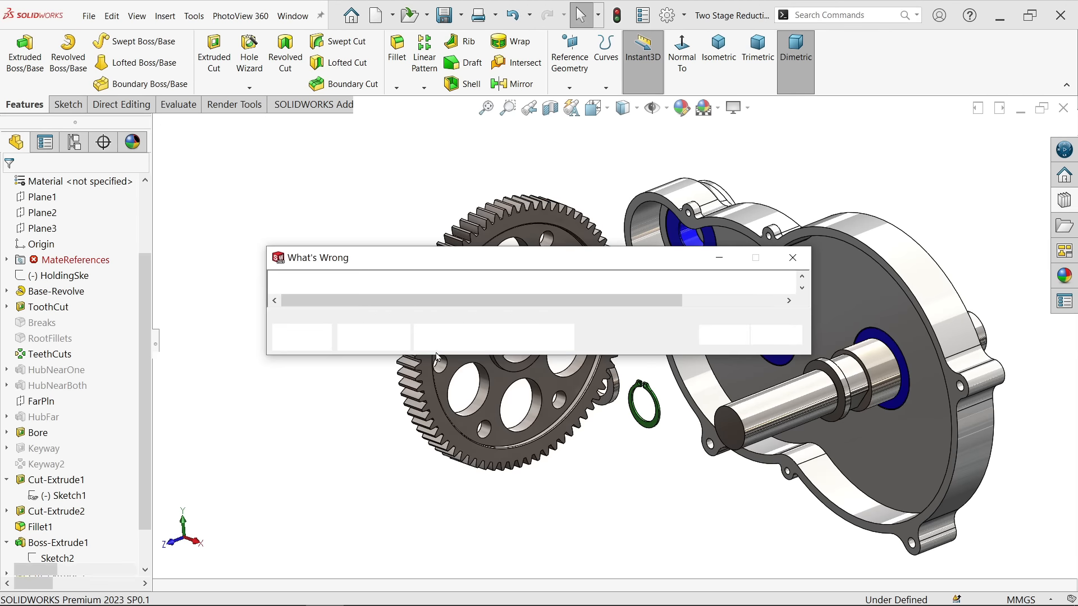
{"action": "left_click", "coordinate": [724, 336]}
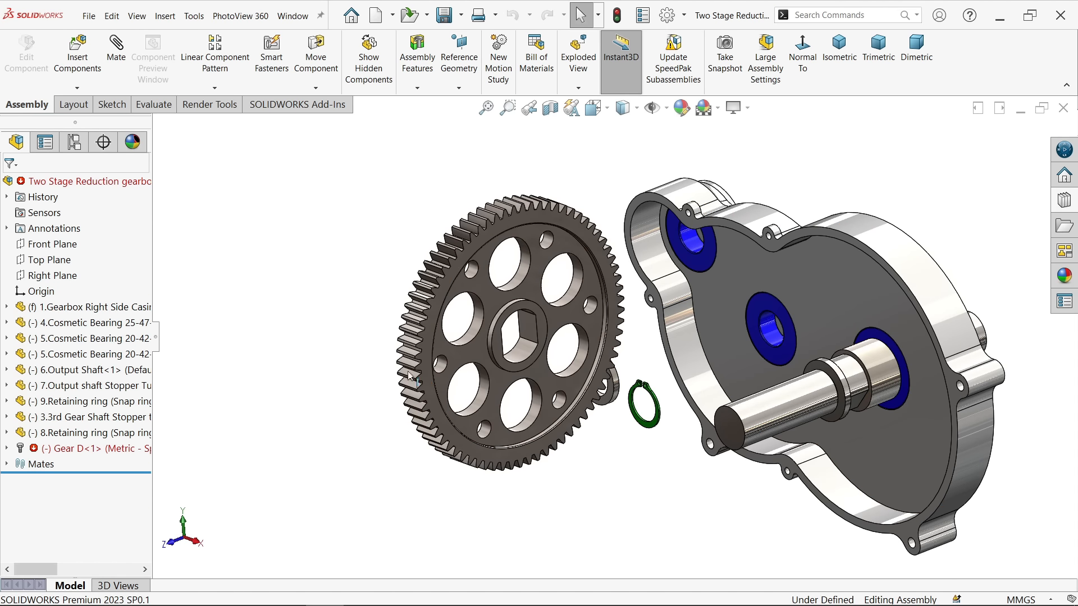
Delete the invalid MateReference from the Gear D component
{"action": "left_click", "coordinate": [315, 88]}
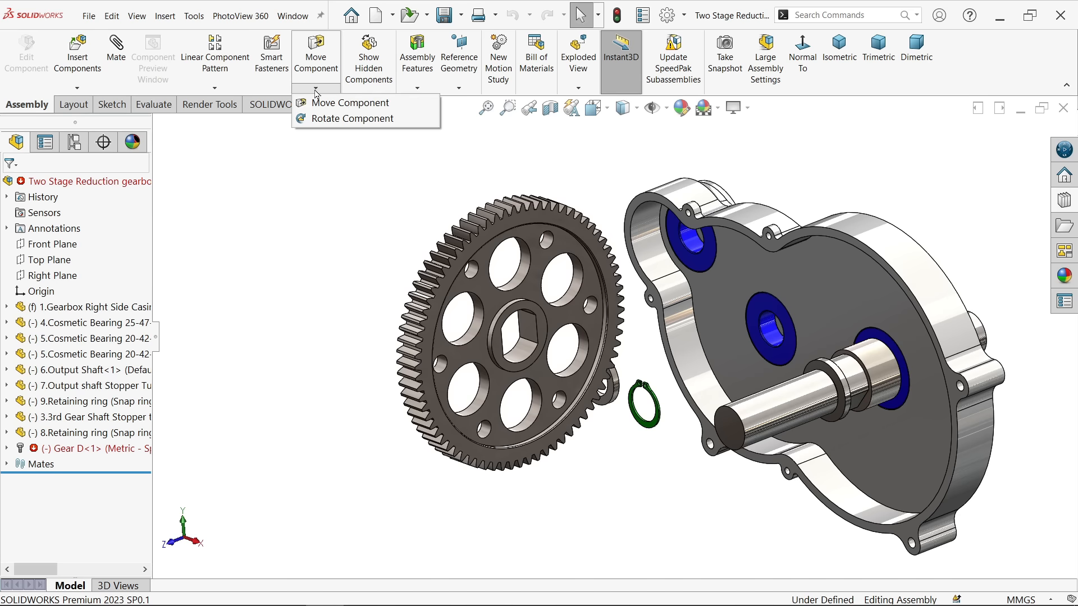
{"action": "left_click", "coordinate": [9, 448]}
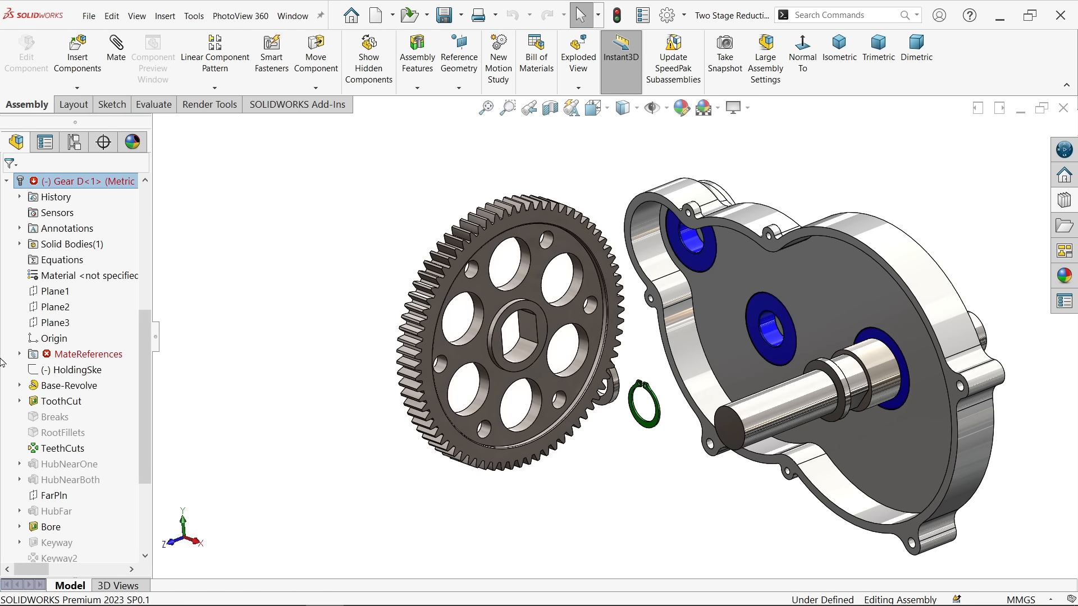
{"action": "left_click", "coordinate": [19, 354]}
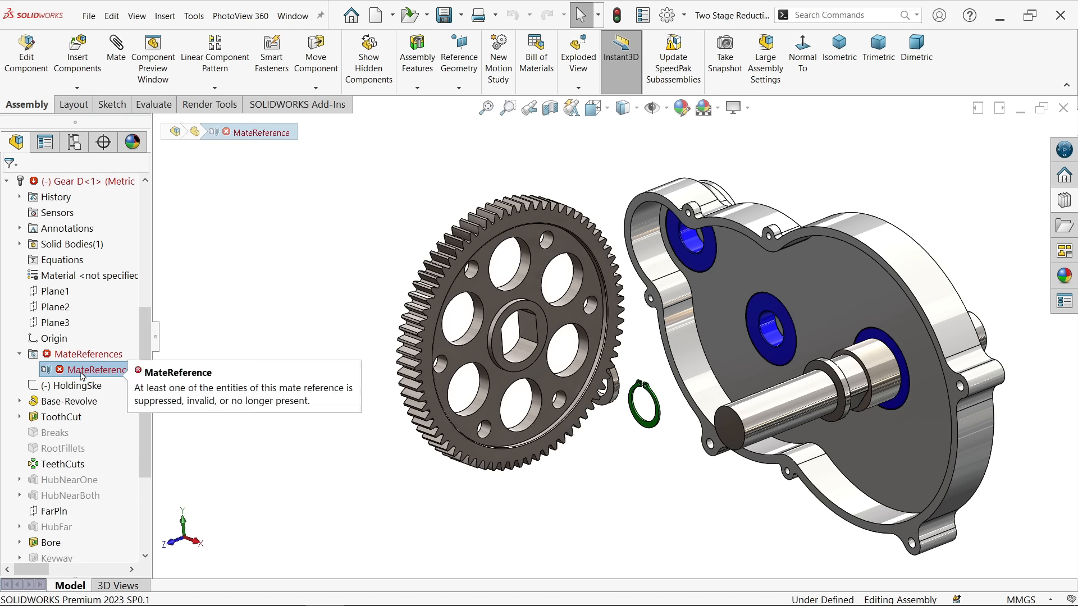
{"action": "right_click", "coordinate": [87, 370]}
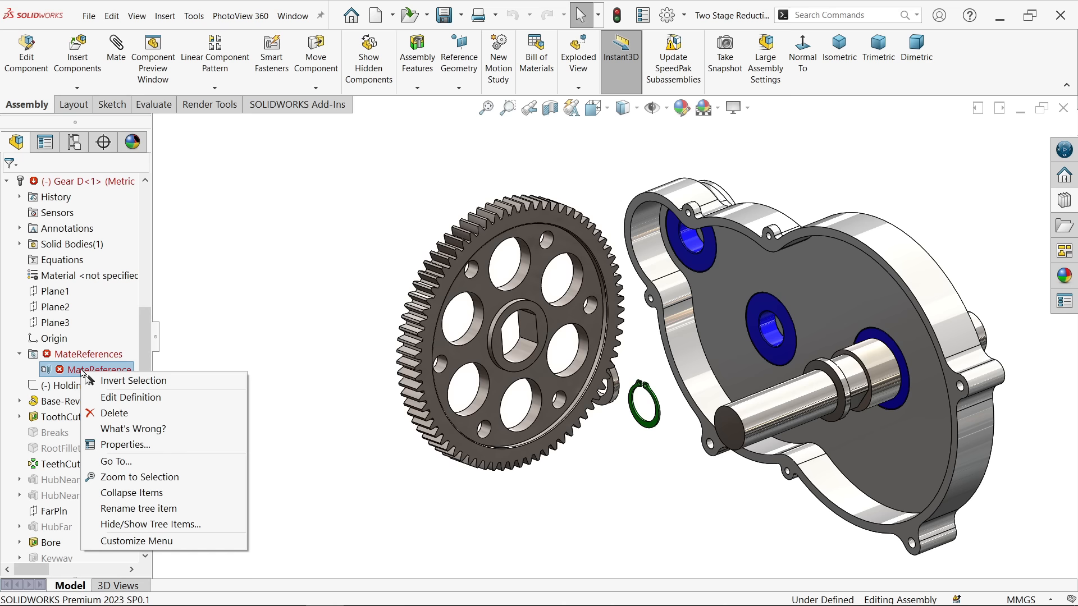
{"action": "left_click", "coordinate": [100, 414]}
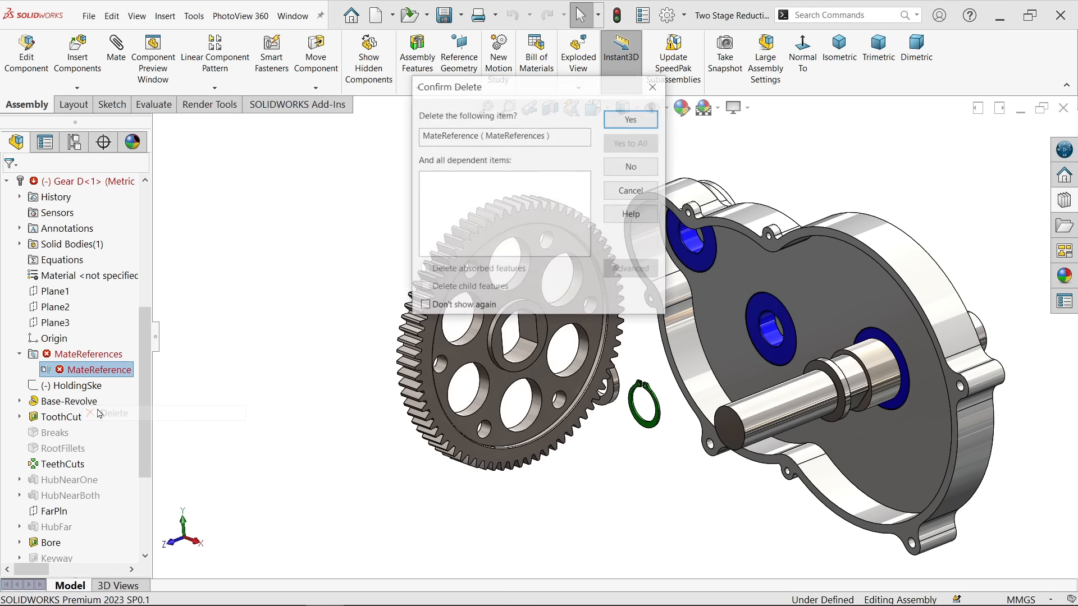
{"action": "left_click", "coordinate": [622, 115]}
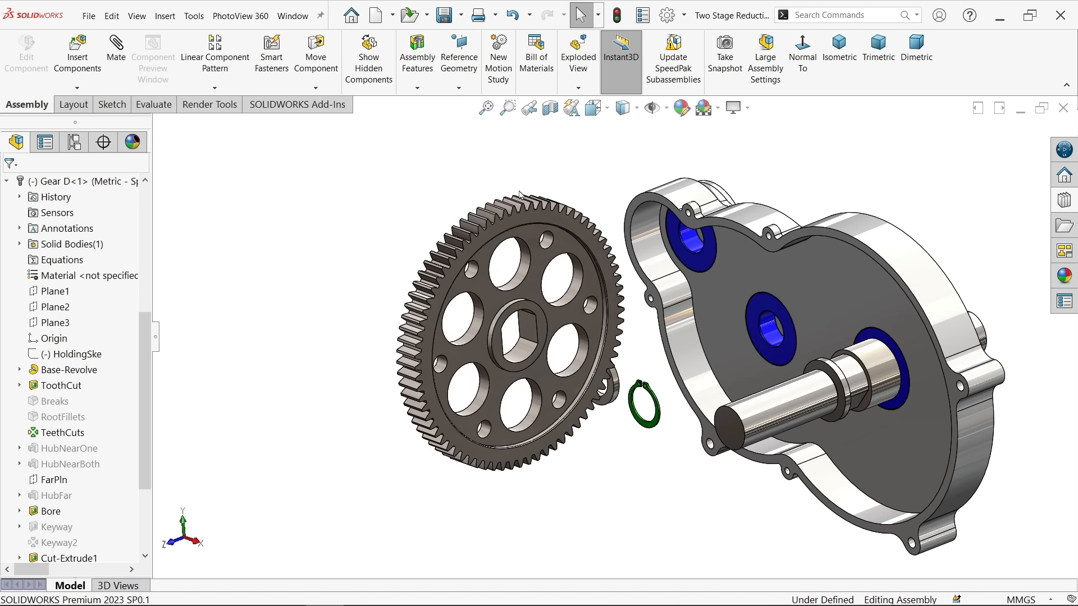
Rotate the Gear D component freely to turn its front face toward the casing side
{"action": "left_click", "coordinate": [433, 365]}
{"action": "left_click", "coordinate": [316, 88]}
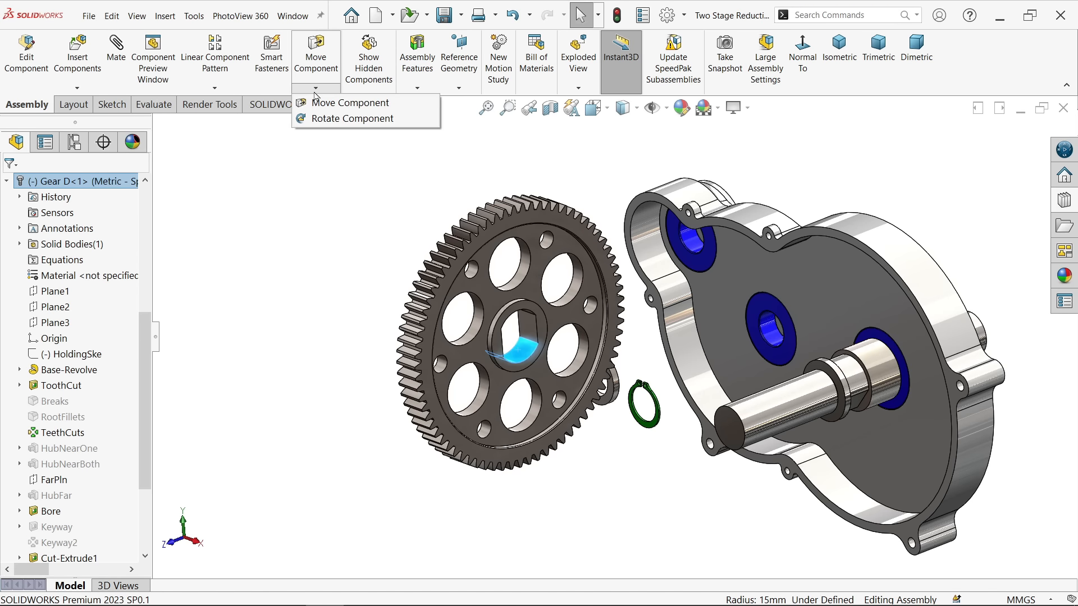
{"action": "left_click", "coordinate": [320, 121]}
{"action": "left_click_drag", "start_coordinate": [426, 313], "coordinate": [340, 275]}
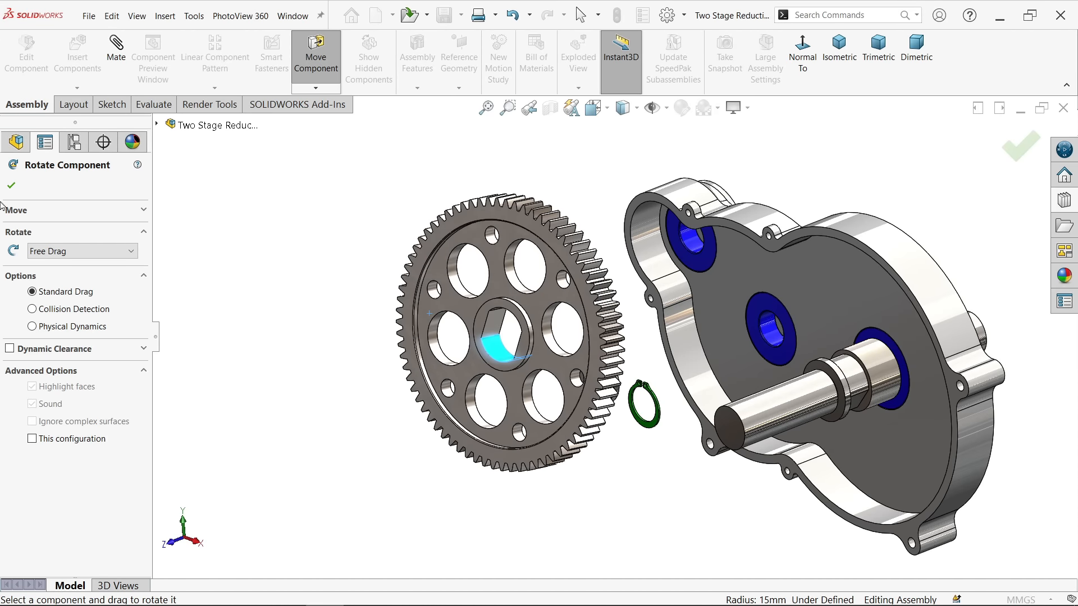
{"action": "left_click", "coordinate": [12, 186]}
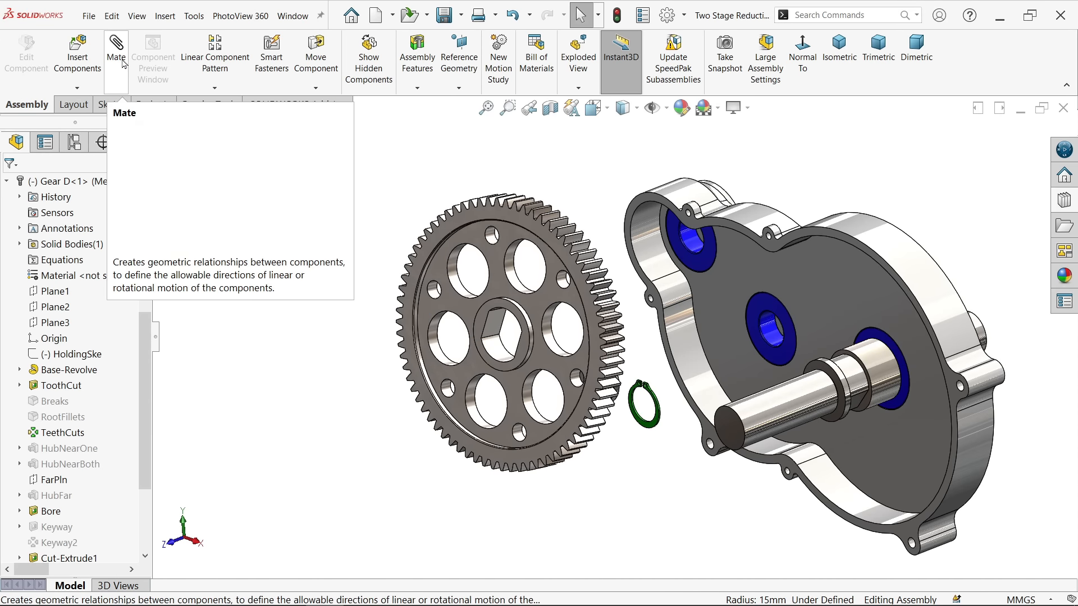
Add a Concentric mate between the output shaft's cylindrical gear seat and the round face of Gear D's bore
{"action": "scroll", "coordinate": [848, 390], "scroll_direction": "down", "scroll_amount": 4}
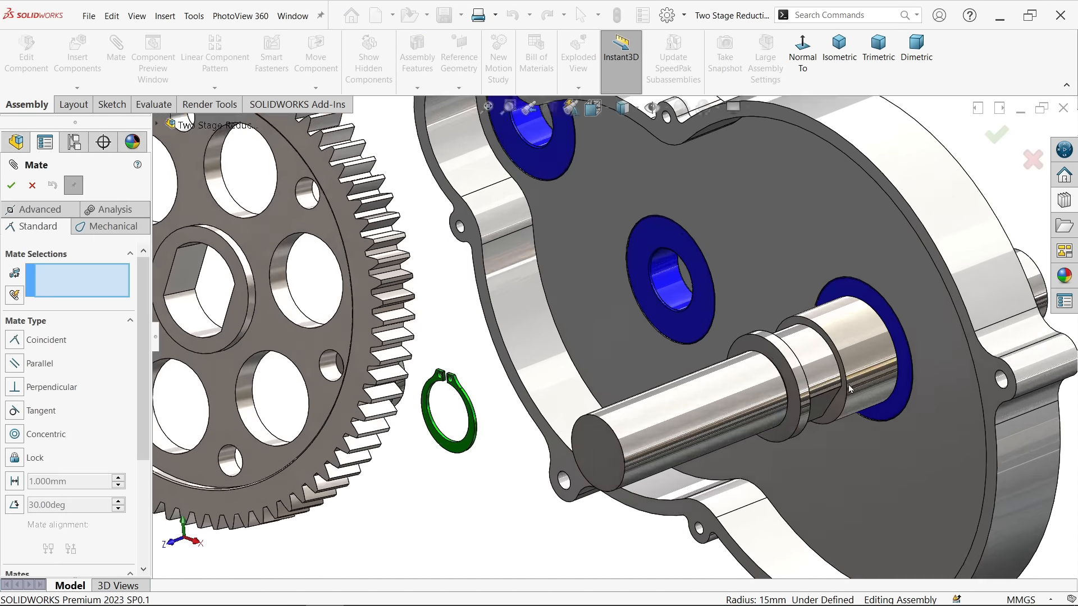
{"action": "left_click", "coordinate": [813, 371]}
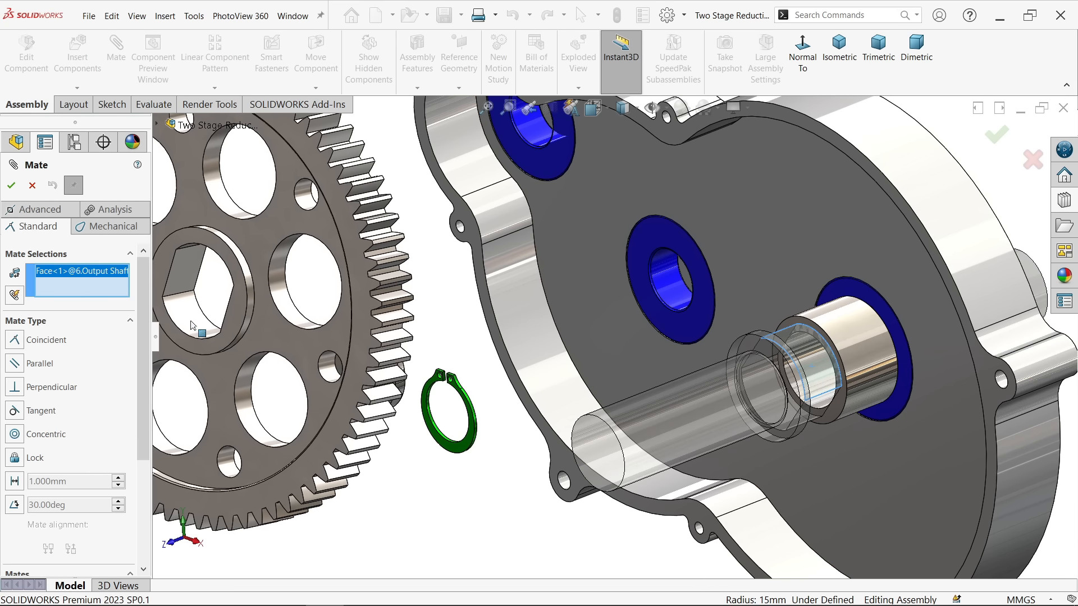
{"action": "left_click", "coordinate": [192, 323]}
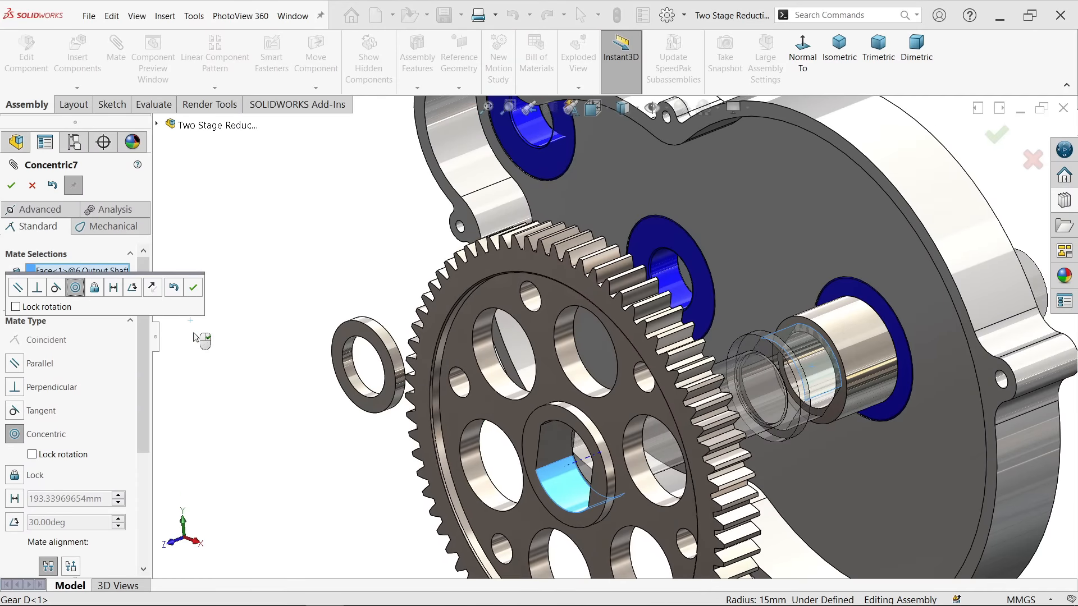
{"action": "left_click", "coordinate": [196, 288]}
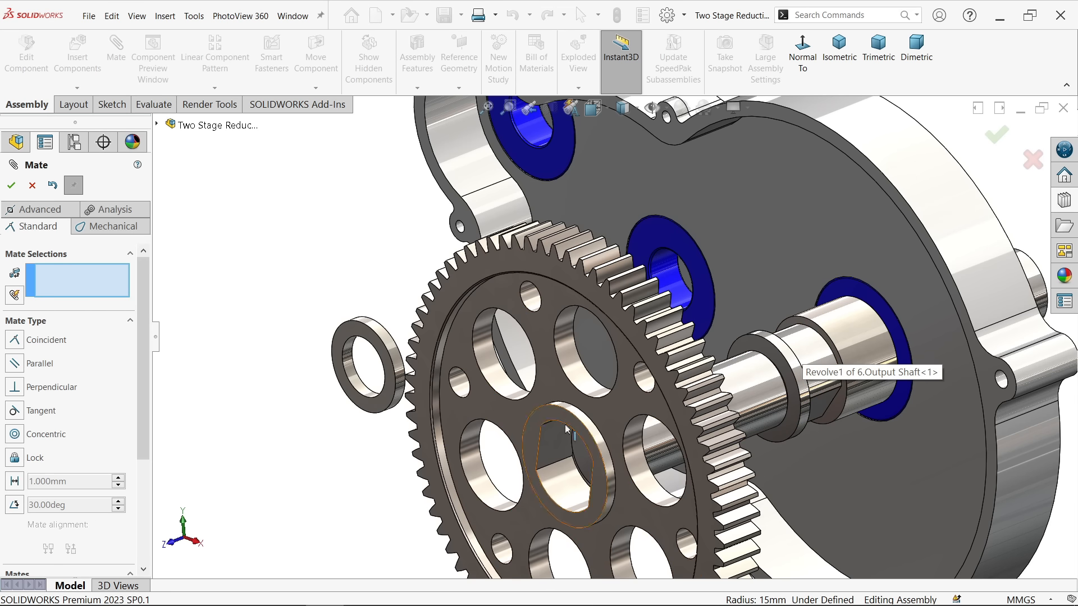
Add a Coincident mate between the flat face inside Gear D's bore and the matching flat face on the output shaft
{"action": "left_click", "coordinate": [555, 441]}
{"action": "scroll", "coordinate": [641, 331], "scroll_direction": "up", "scroll_amount": 2}
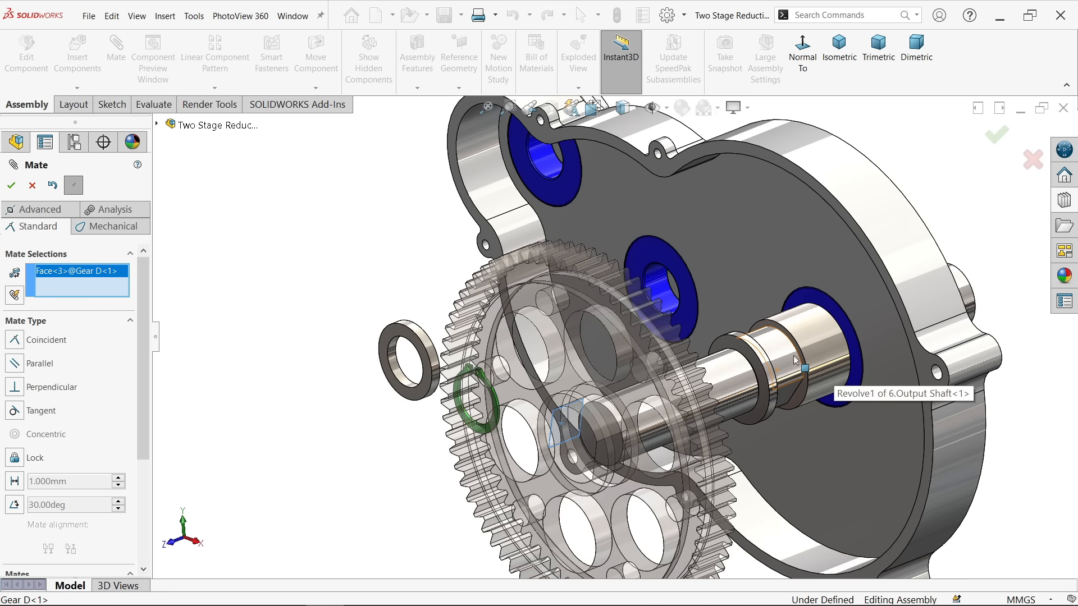
{"action": "left_click", "coordinate": [790, 396]}
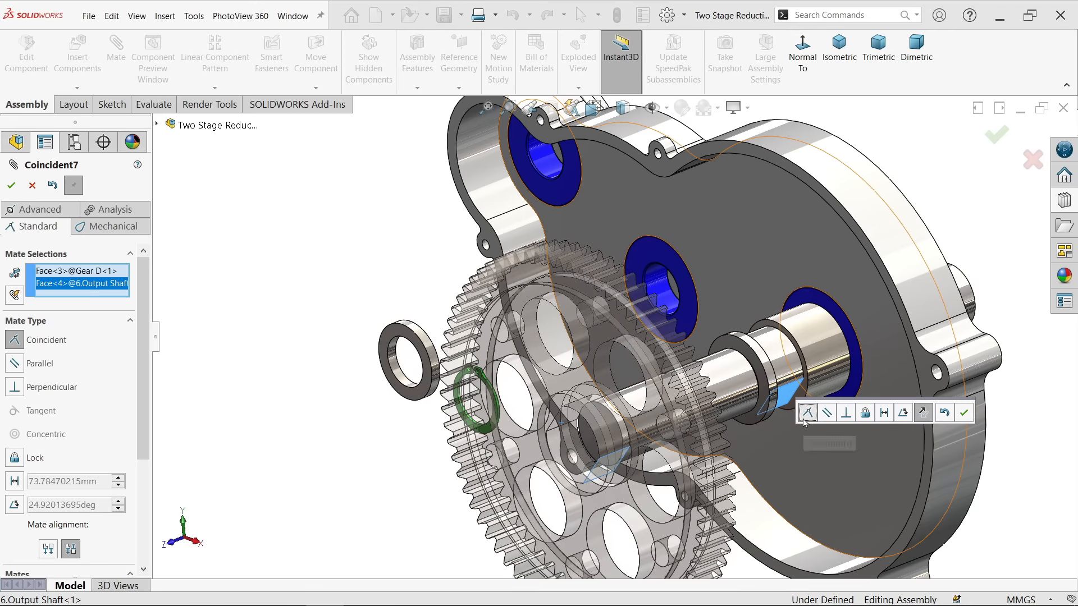
{"action": "left_click", "coordinate": [964, 414]}
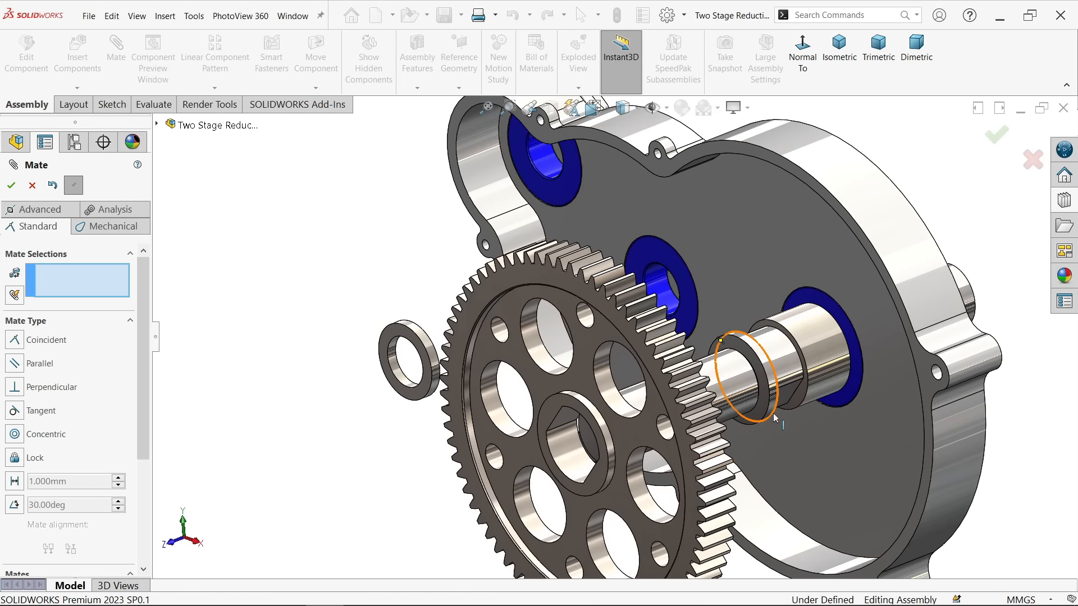
{"action": "mouse_move", "coordinate": [776, 415]}
{"action": "middle_mouse_down"}
{"action": "mouse_move", "coordinate": [703, 408]}
{"action": "mouse_move", "coordinate": [646, 427]}
{"action": "mouse_move", "coordinate": [719, 432]}
{"action": "mouse_move", "coordinate": [758, 417]}
{"action": "middle_mouse_up"}
{"action": "left_click", "coordinate": [616, 464]}
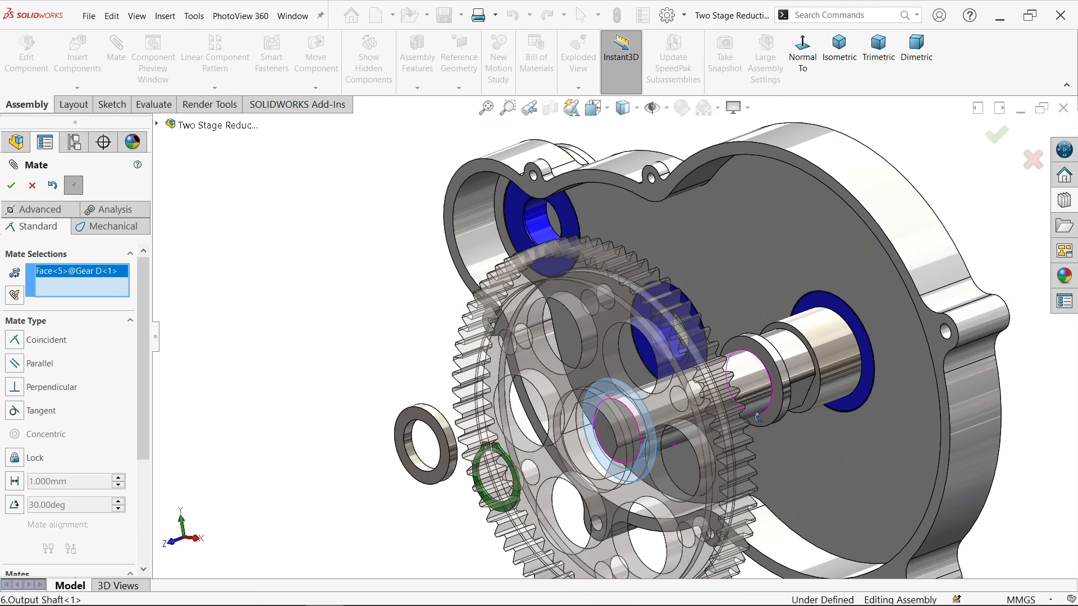
{"action": "right_click", "coordinate": [94, 287]}
{"action": "left_click", "coordinate": [120, 292]}
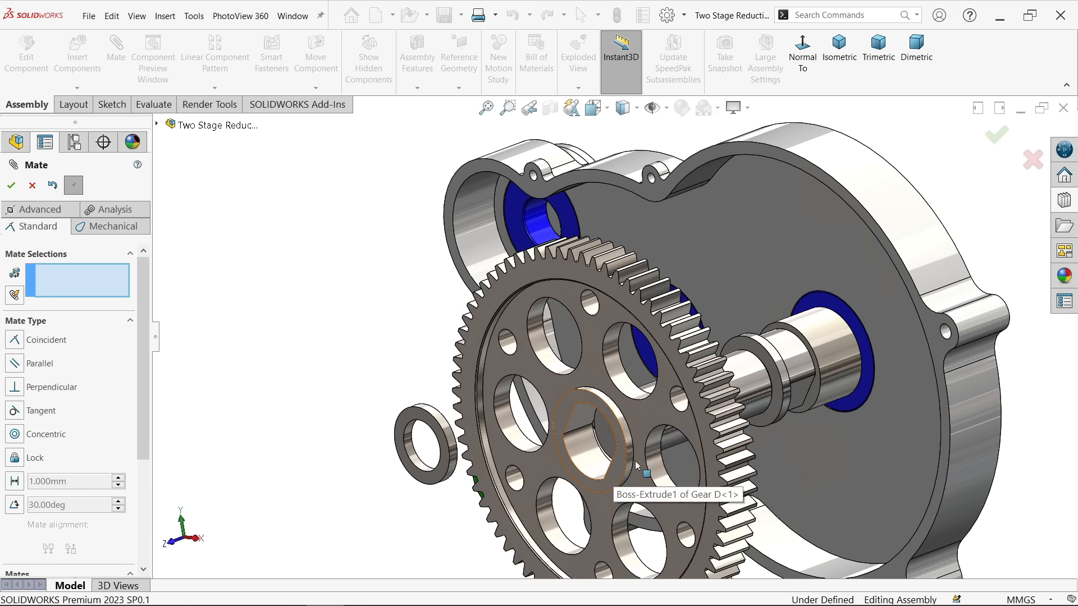
Add a Coincident mate between the output shaft collar's casing-side face and Gear D's front hub face, seating the gear in the casing
{"action": "middle_click_drag", "start_coordinate": [617, 466], "coordinate": [660, 407]}
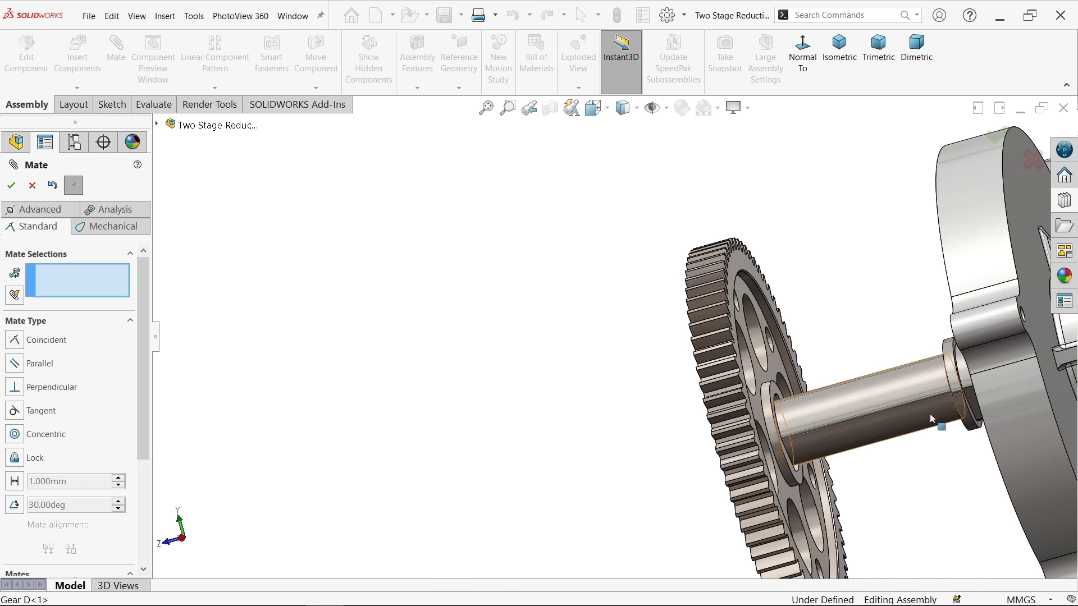
{"action": "scroll", "coordinate": [965, 391], "scroll_direction": "down", "scroll_amount": 6}
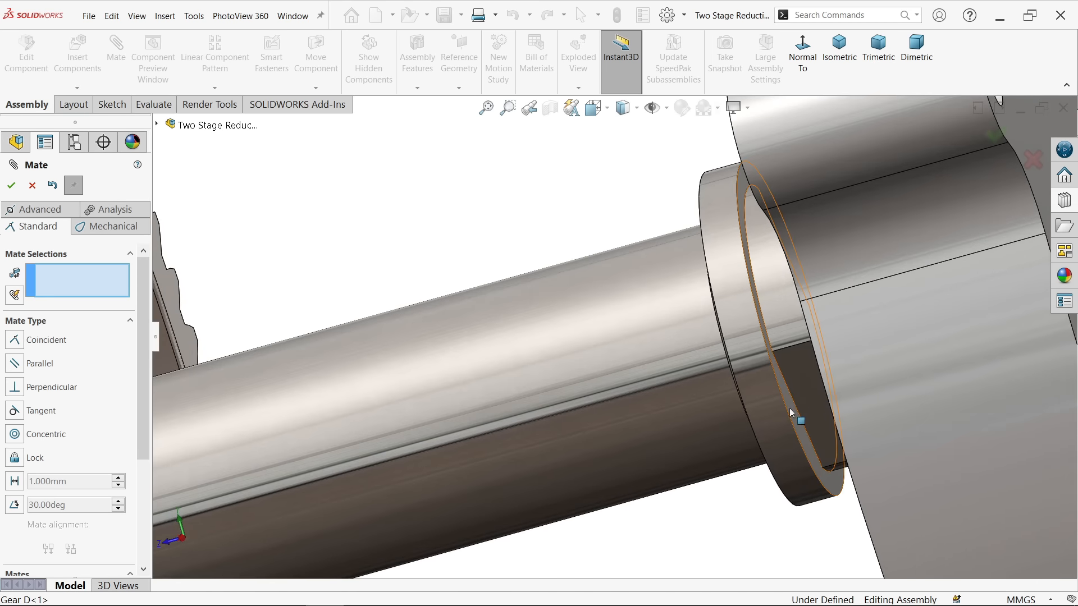
{"action": "left_click", "coordinate": [797, 403]}
{"action": "scroll", "coordinate": [728, 375], "scroll_direction": "up", "scroll_amount": 3}
{"action": "scroll", "coordinate": [729, 374], "scroll_direction": "up", "scroll_amount": 5}
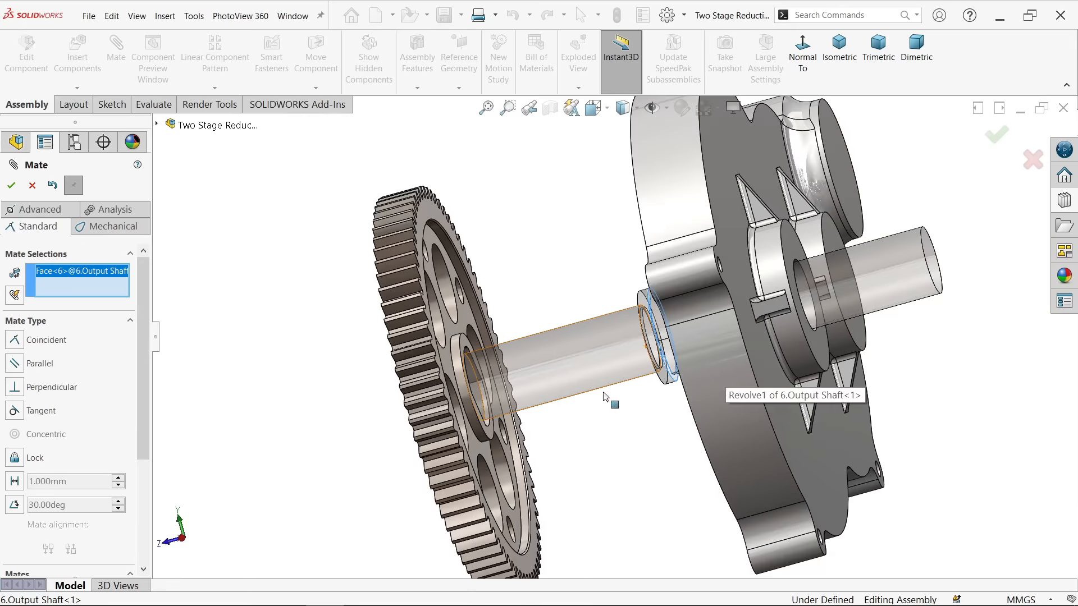
{"action": "middle_click_drag", "start_coordinate": [609, 397], "coordinate": [638, 397]}
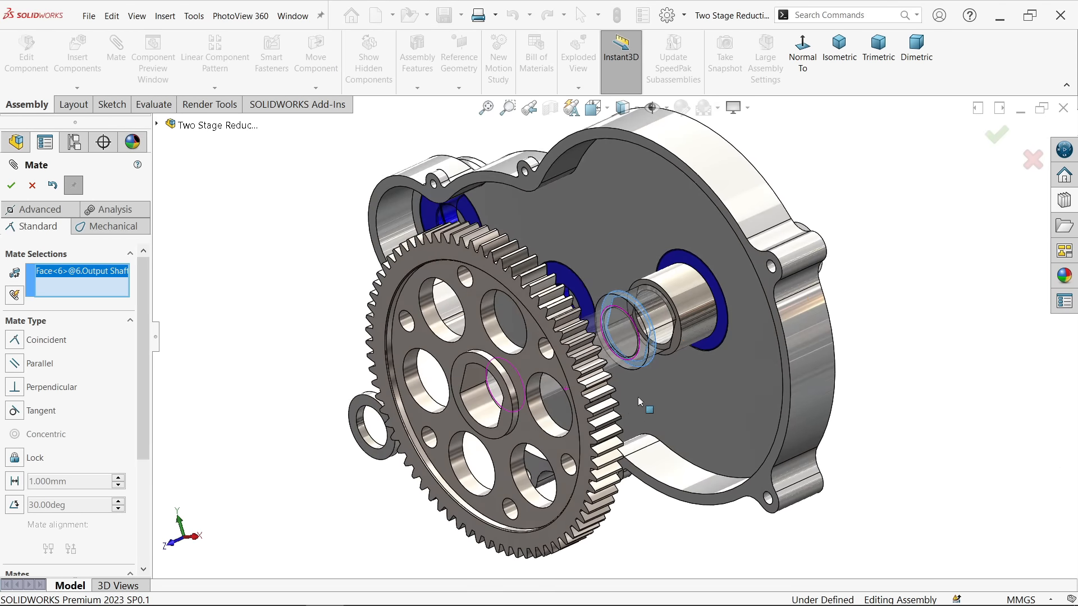
{"action": "scroll", "coordinate": [512, 426], "scroll_direction": "down", "scroll_amount": 2}
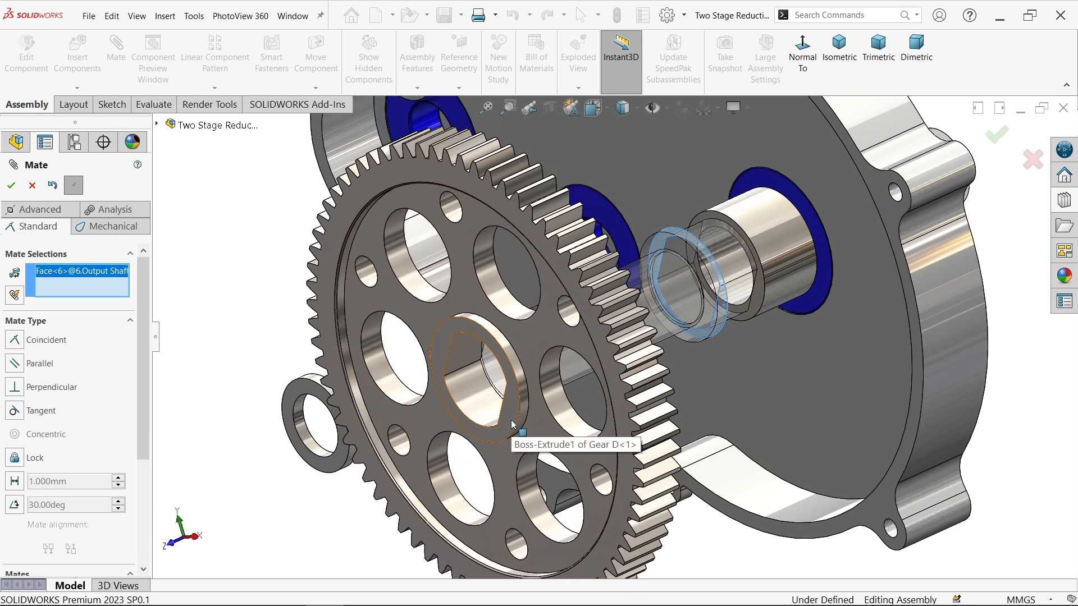
{"action": "left_click", "coordinate": [512, 425]}
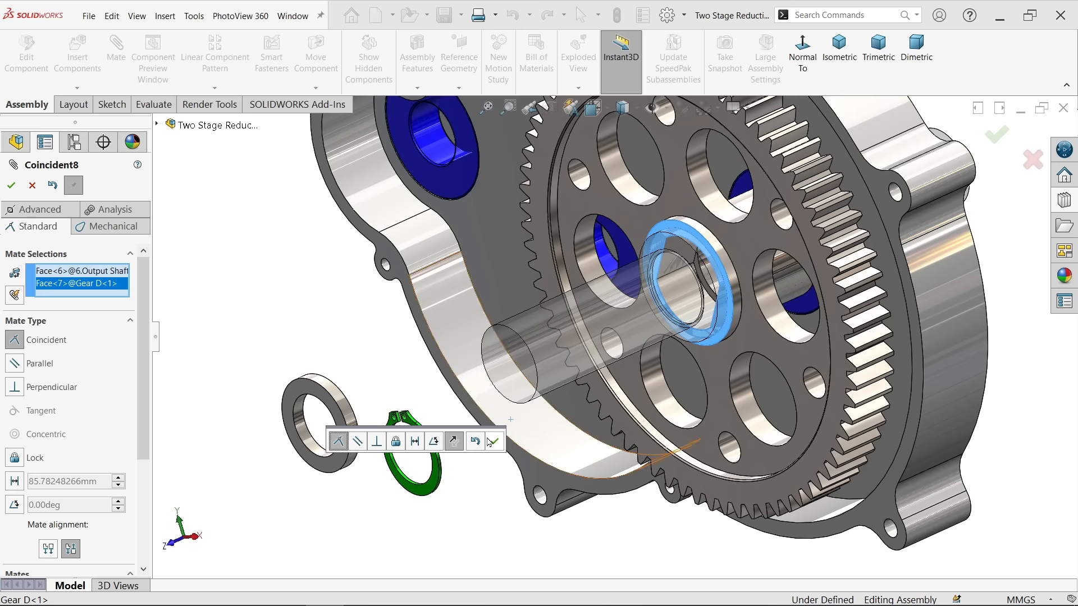
{"action": "left_click", "coordinate": [495, 442]}
{"action": "scroll", "coordinate": [771, 385], "scroll_direction": "up", "scroll_amount": 3}
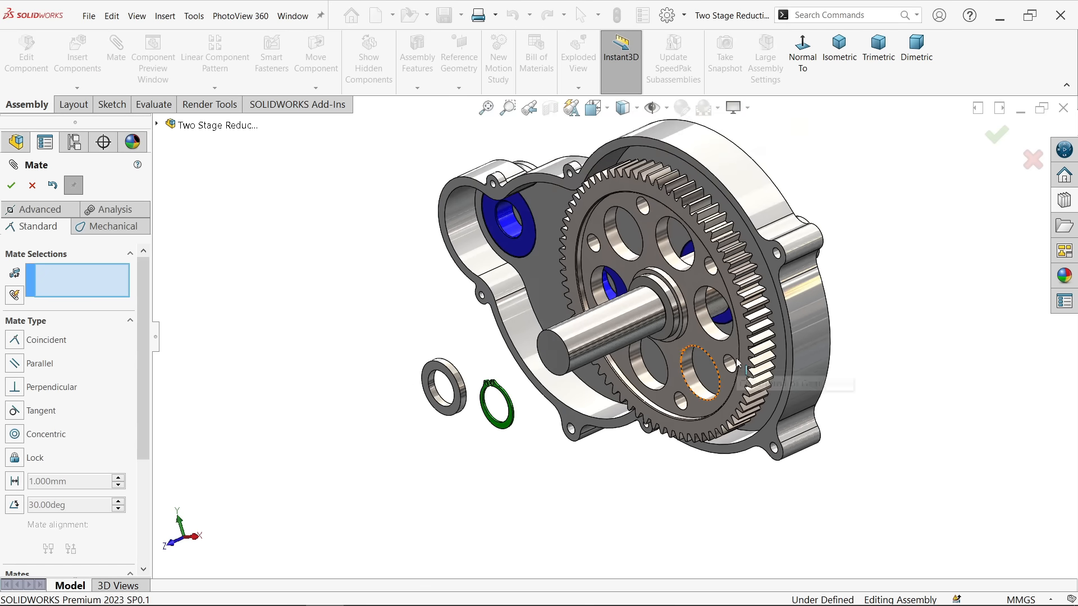
{"action": "middle_click_drag", "start_coordinate": [703, 261], "coordinate": [740, 309]}
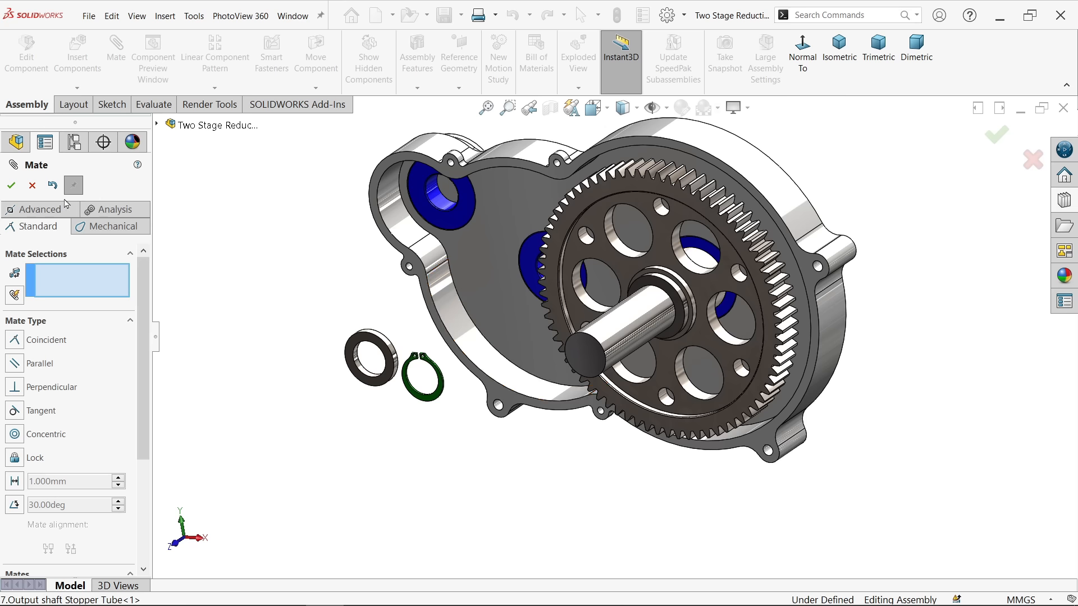
Finish the Mate command and save the gearbox assembly
{"action": "left_click", "coordinate": [11, 185]}
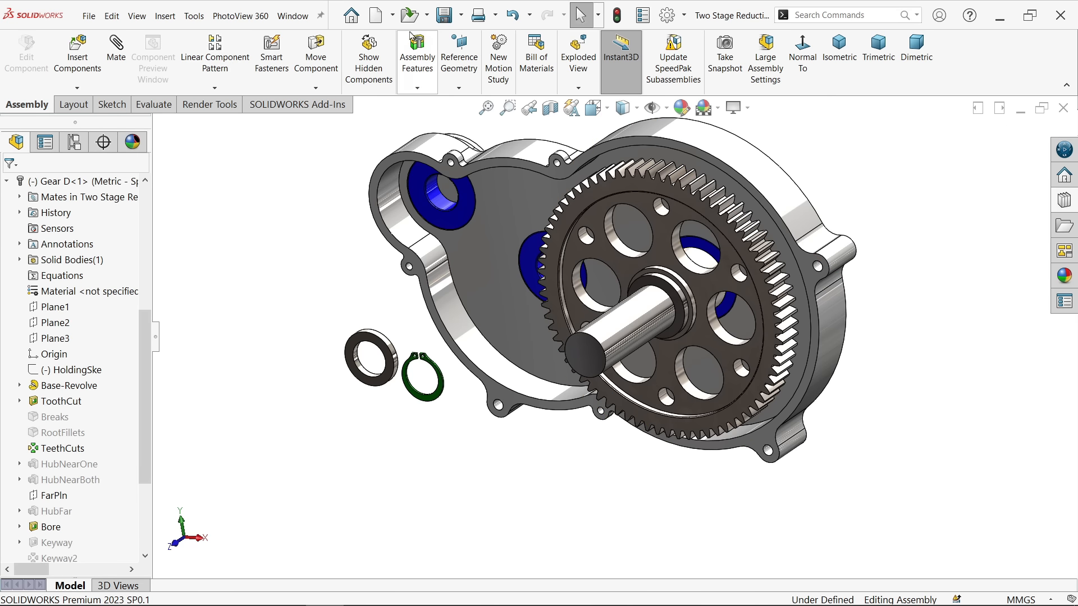
{"action": "left_click", "coordinate": [444, 15]}
{"action": "left_click", "coordinate": [301, 279]}
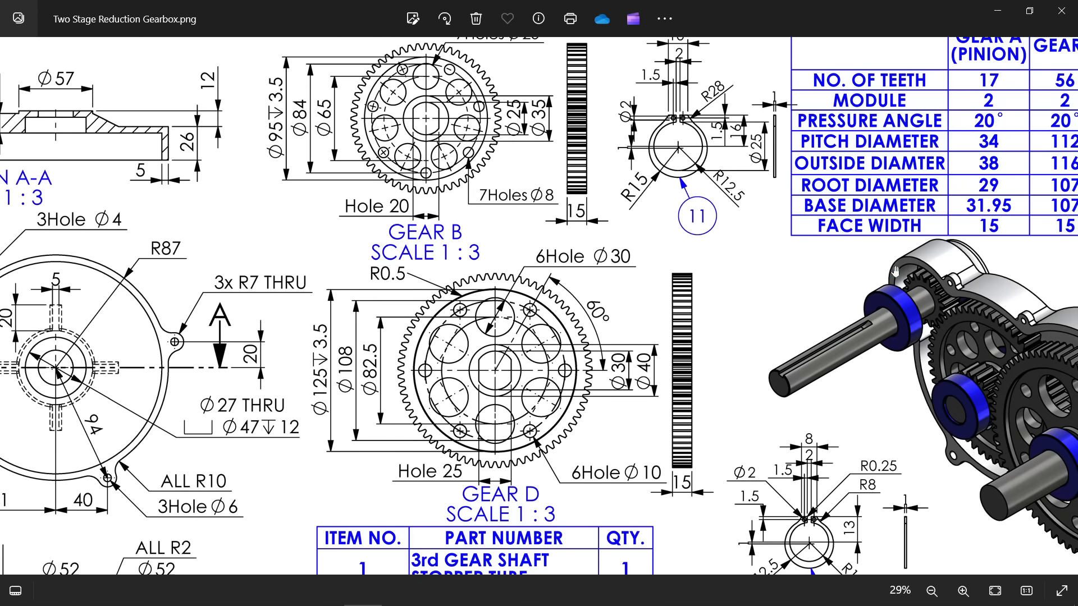
Consult the gear data table in the reference drawing, and place a Toolbox Spur Gear from Power Transmission beside the casing
{"action": "left_click_drag", "start_coordinate": [896, 272], "coordinate": [675, 332]}
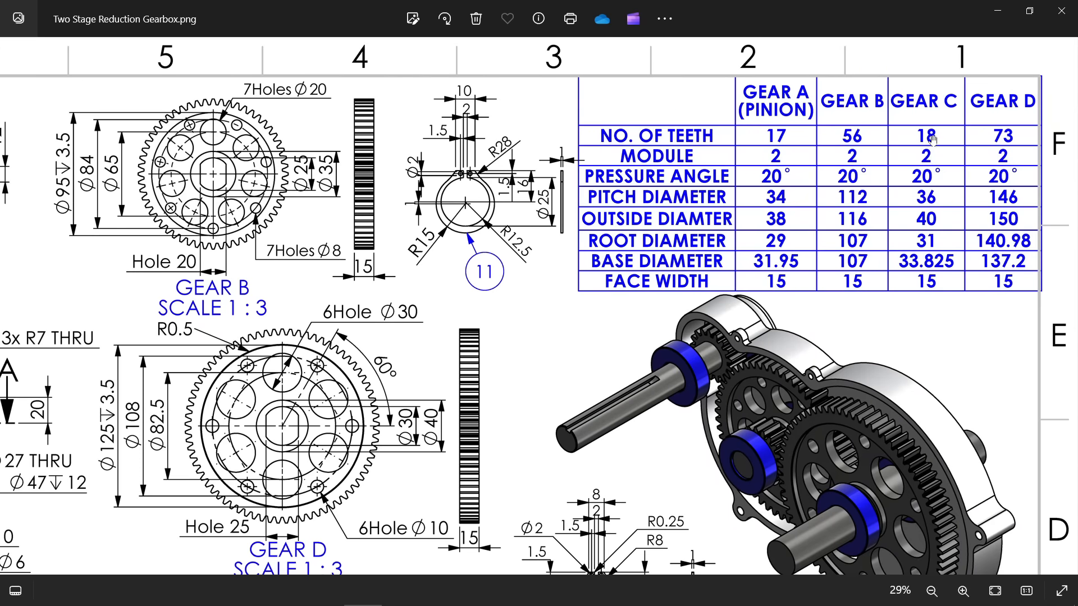
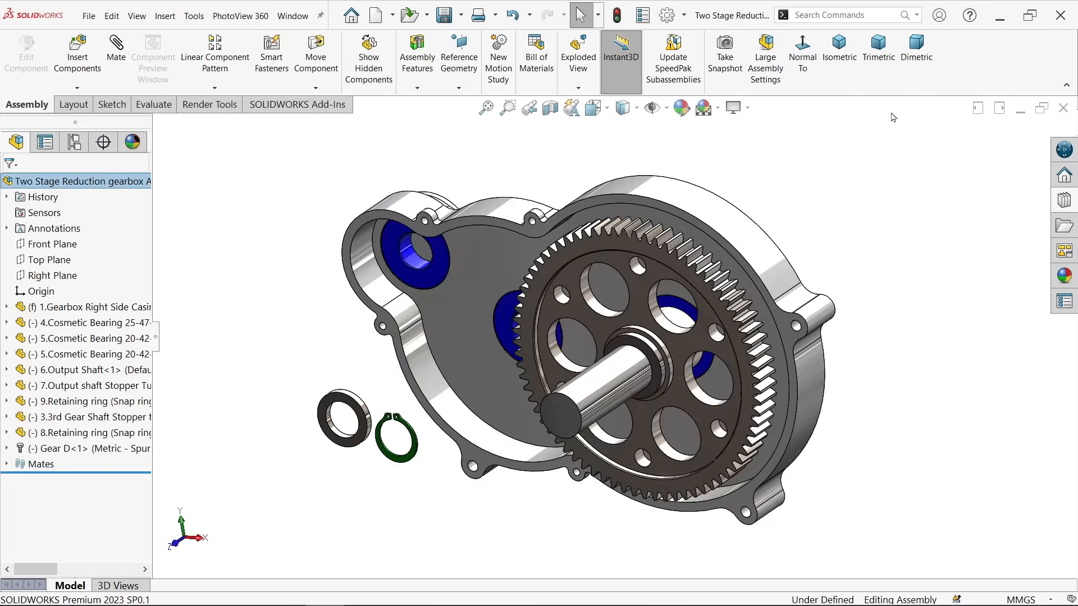
{"action": "left_click", "coordinate": [1068, 203]}
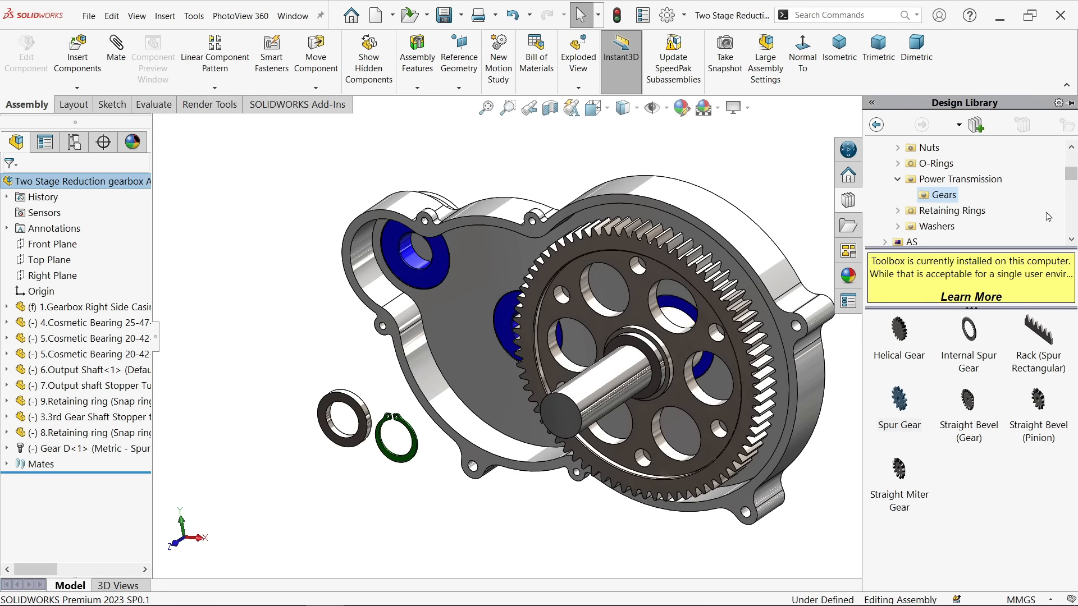
{"action": "left_click_drag", "start_coordinate": [905, 411], "coordinate": [287, 341]}
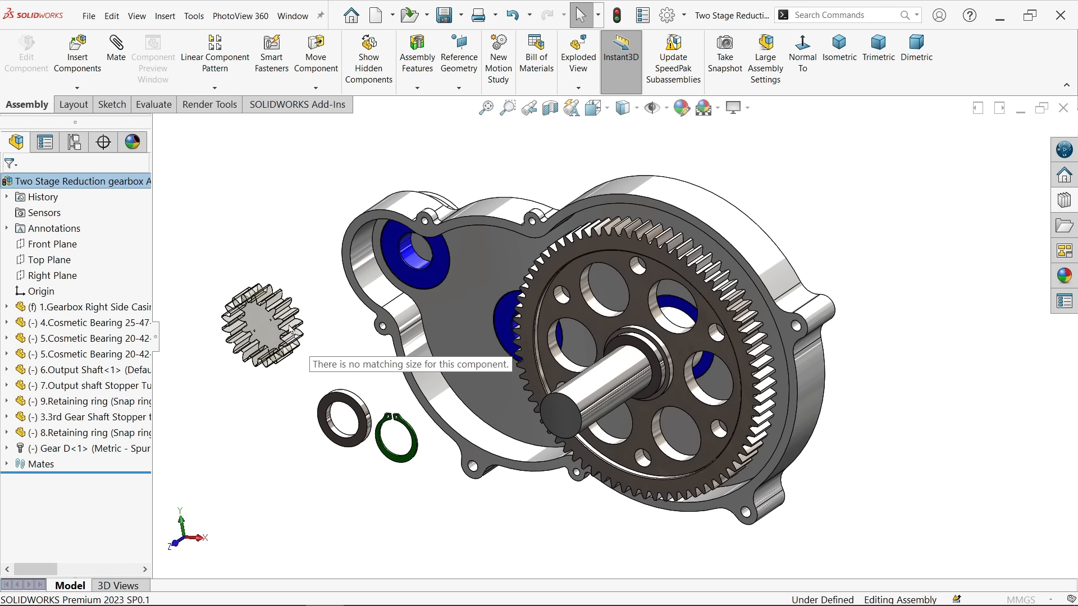
{"action": "left_click_drag", "start_coordinate": [289, 330], "coordinate": [288, 331]}
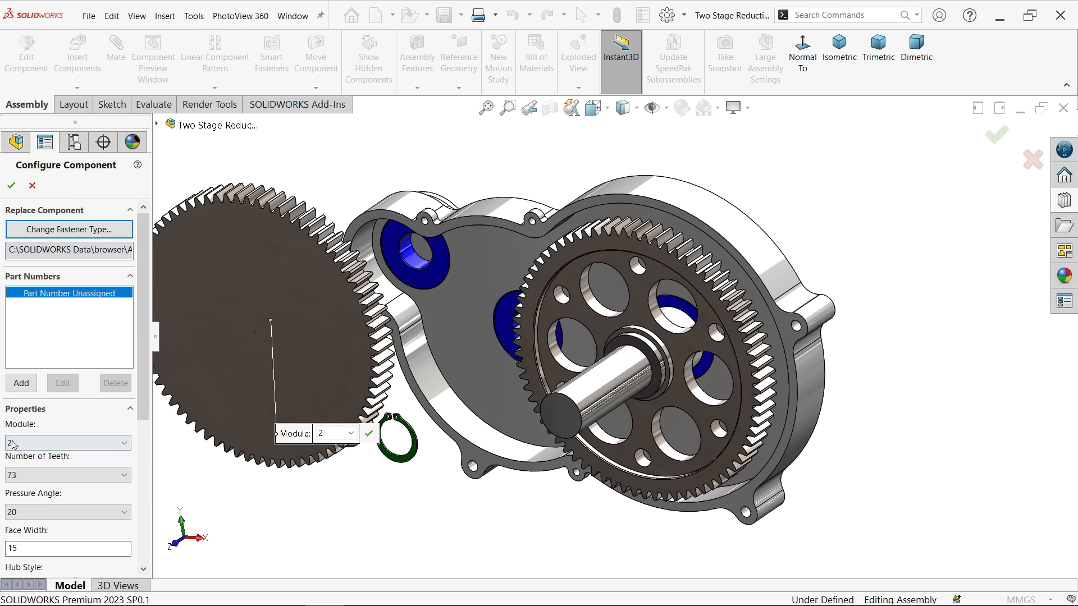
Configure the new spur gear with 18 teeth, keeping module 2, pressure angle 20 and face width 15, and insert only one copy
{"action": "left_click", "coordinate": [23, 475]}
{"action": "scroll", "coordinate": [62, 365], "scroll_direction": "up", "scroll_amount": 3}
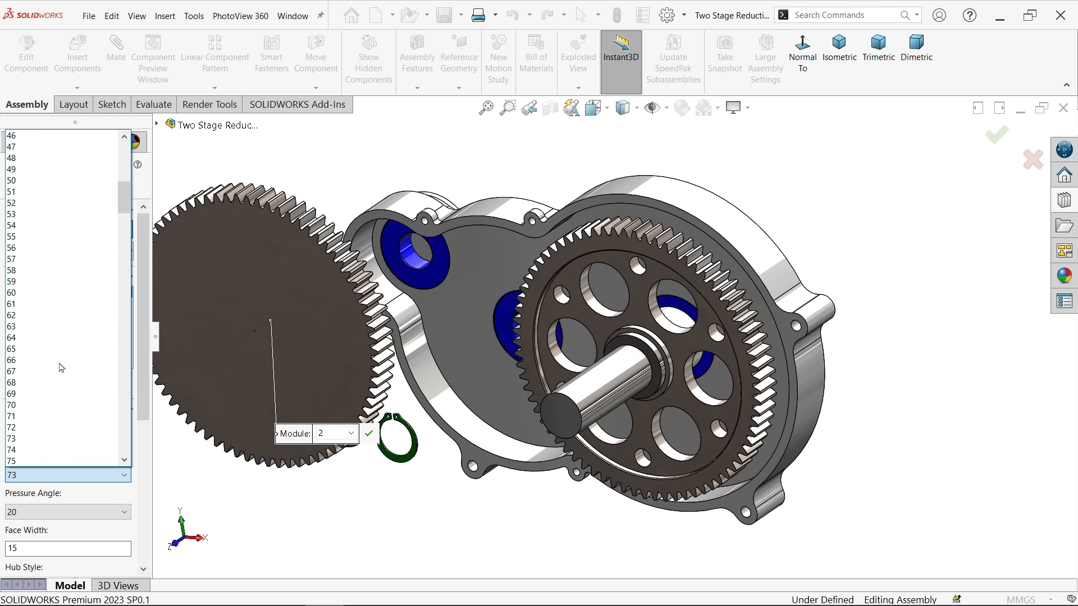
{"action": "scroll", "coordinate": [62, 368], "scroll_direction": "up", "scroll_amount": 12}
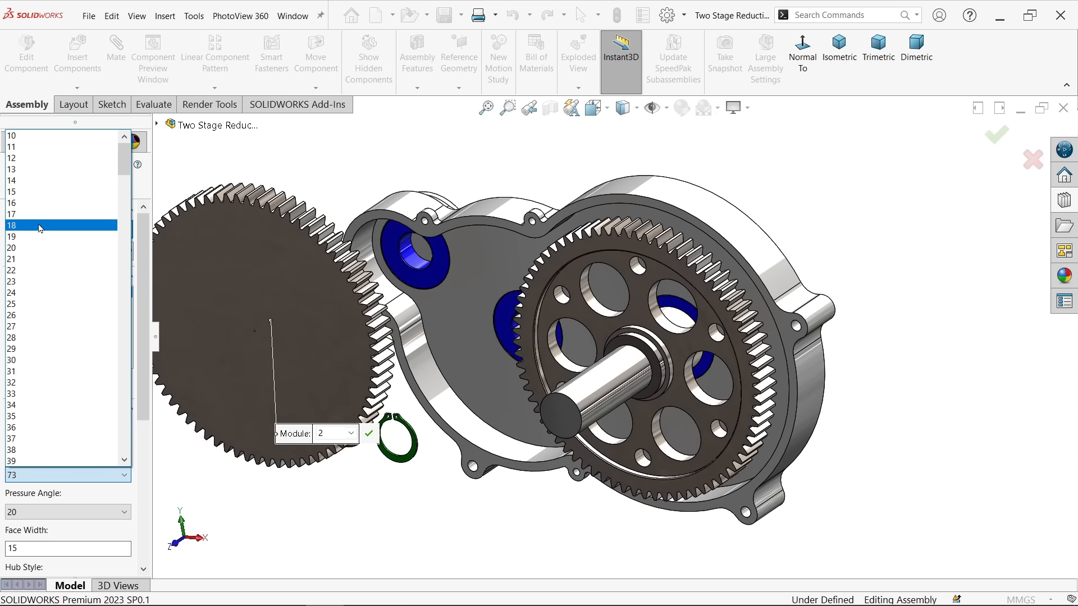
{"action": "left_click", "coordinate": [41, 226]}
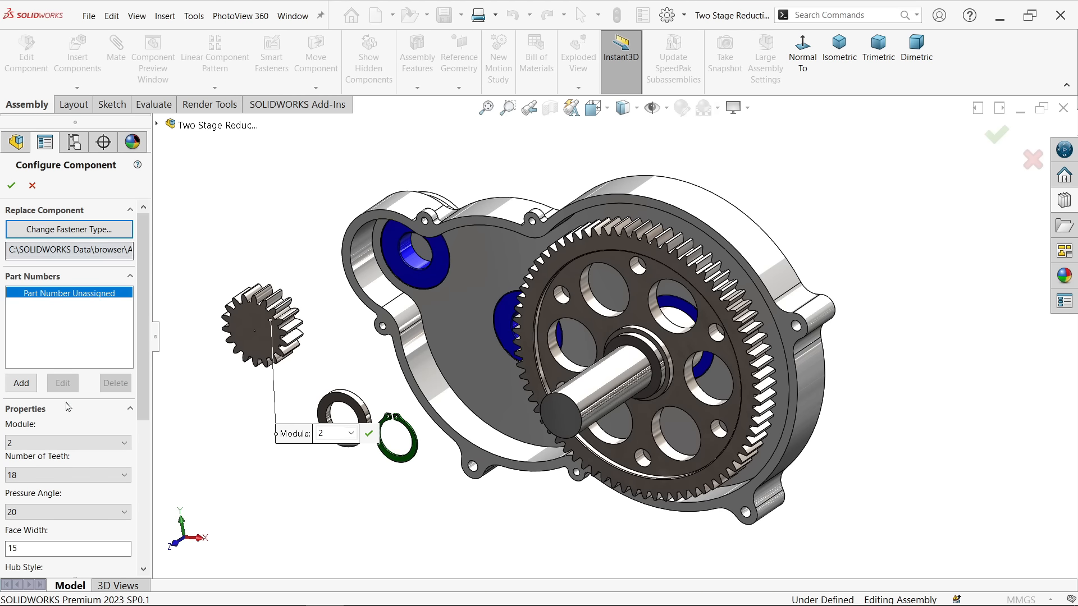
{"action": "scroll", "coordinate": [71, 366], "scroll_direction": "down", "scroll_amount": 5}
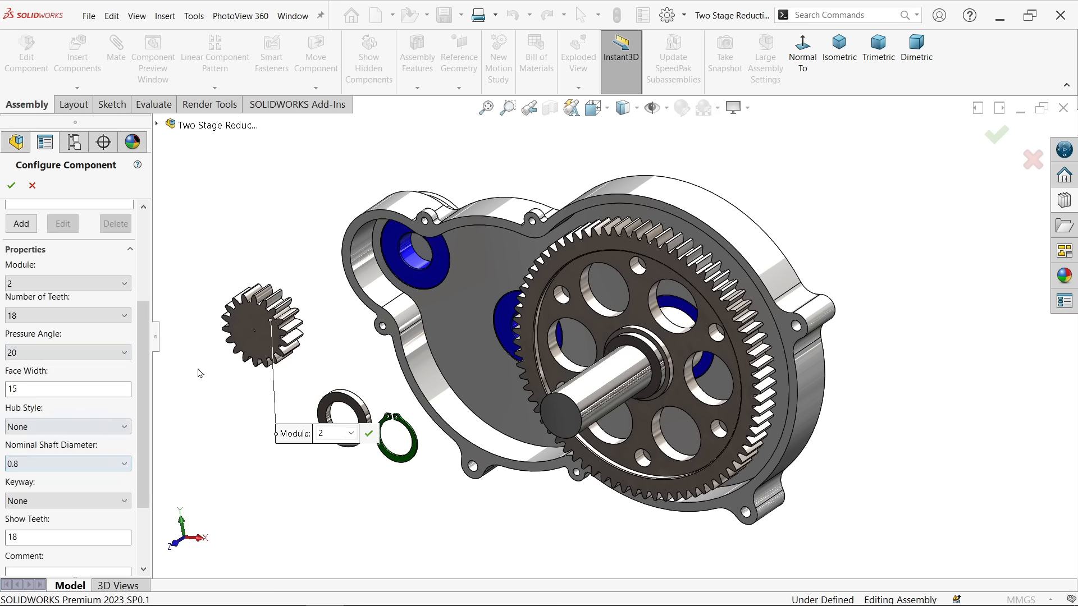
{"action": "left_click", "coordinate": [12, 187]}
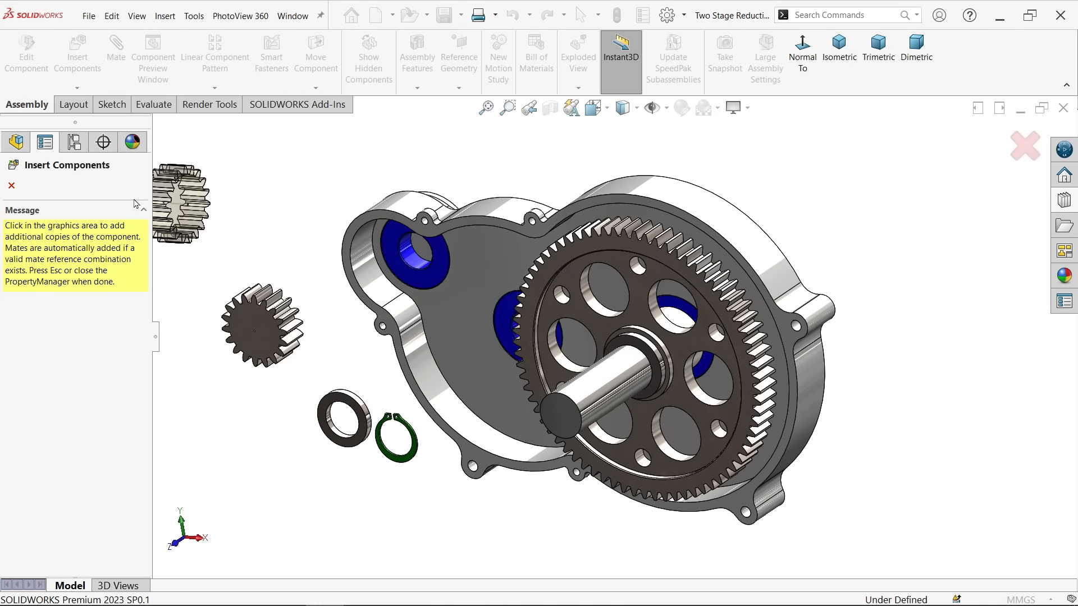
{"action": "left_click", "coordinate": [13, 185]}
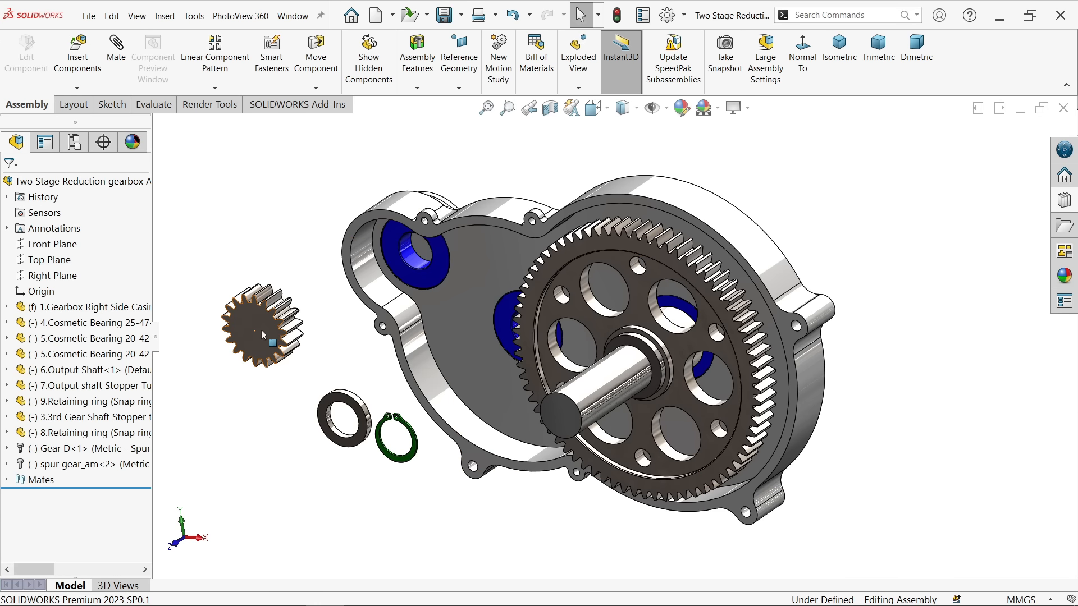
Open the 18-tooth spur gear component as its own part and apply the Plain White scene to it
{"action": "scroll", "coordinate": [225, 303], "scroll_direction": "down", "scroll_amount": 3}
{"action": "left_click", "coordinate": [317, 312]}
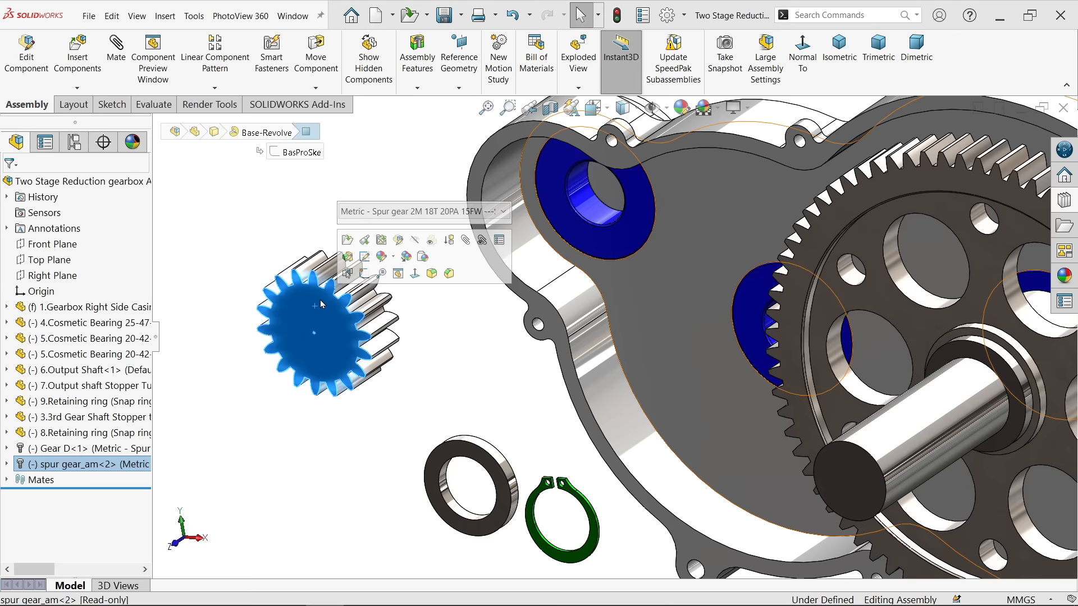
{"action": "left_click", "coordinate": [347, 242]}
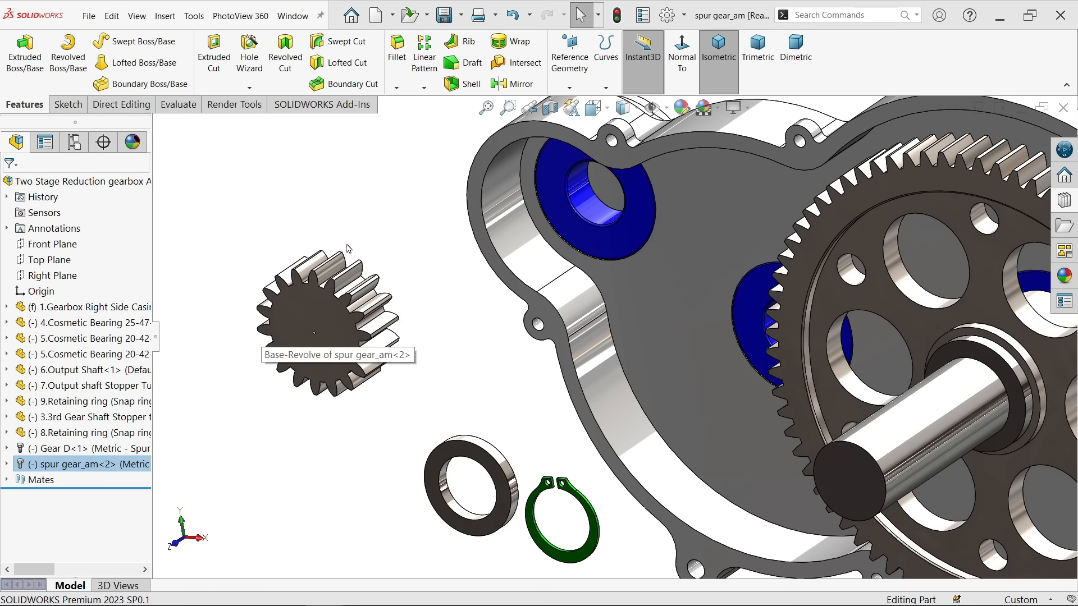
{"action": "left_click", "coordinate": [636, 339]}
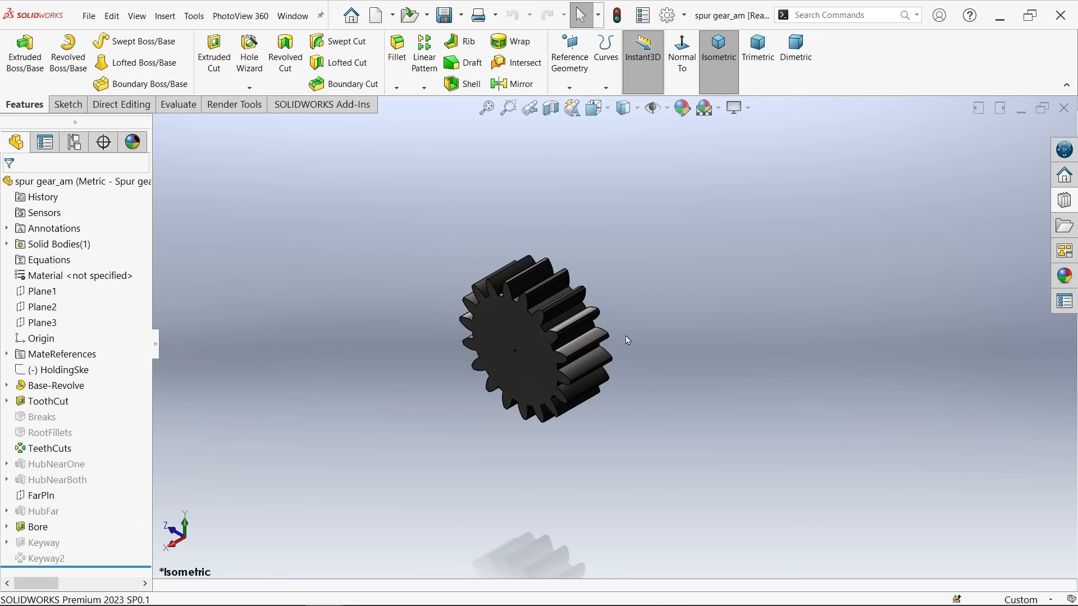
{"action": "left_click", "coordinate": [719, 108]}
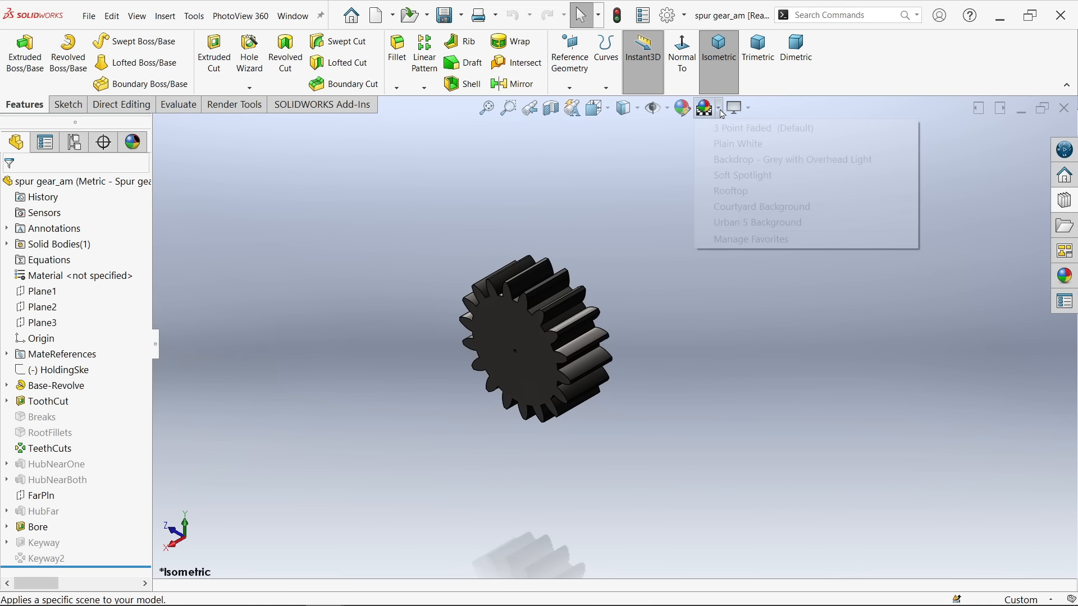
{"action": "left_click", "coordinate": [748, 145]}
Start a sketch on the gear's front face and draw a 25 mm diameter circle centred on the origin
{"action": "scroll", "coordinate": [542, 352], "scroll_direction": "down", "scroll_amount": 5}
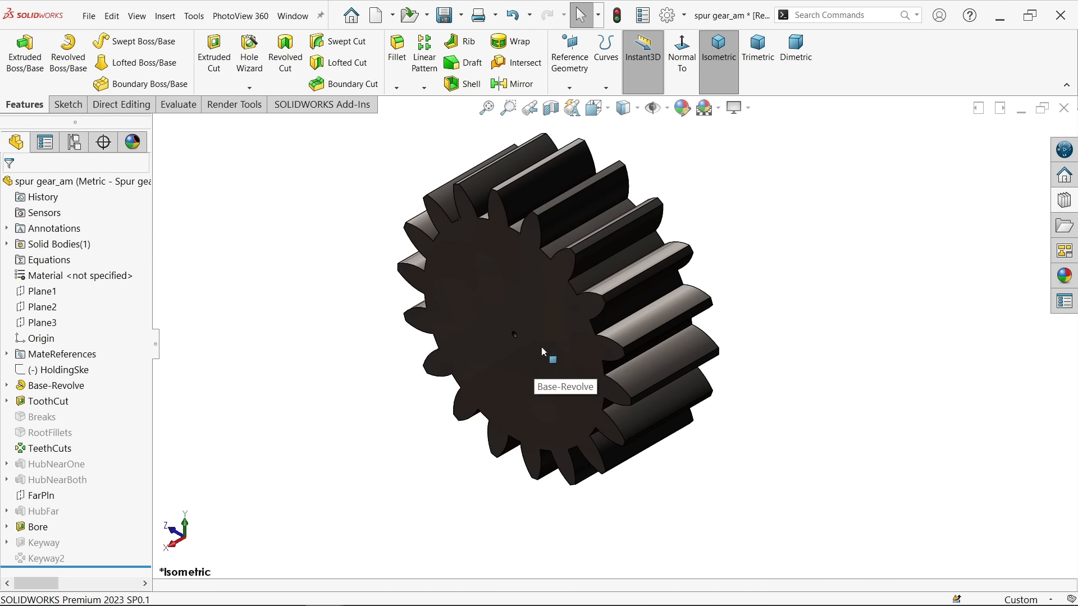
{"action": "left_click", "coordinate": [598, 366]}
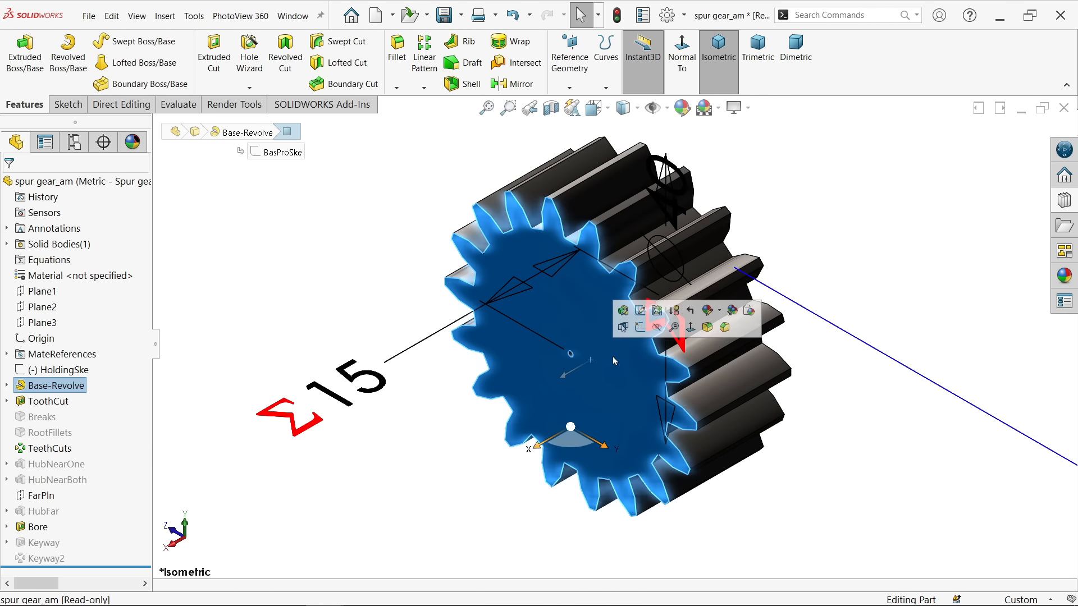
{"action": "left_click", "coordinate": [640, 328]}
{"action": "key", "text": "c"}
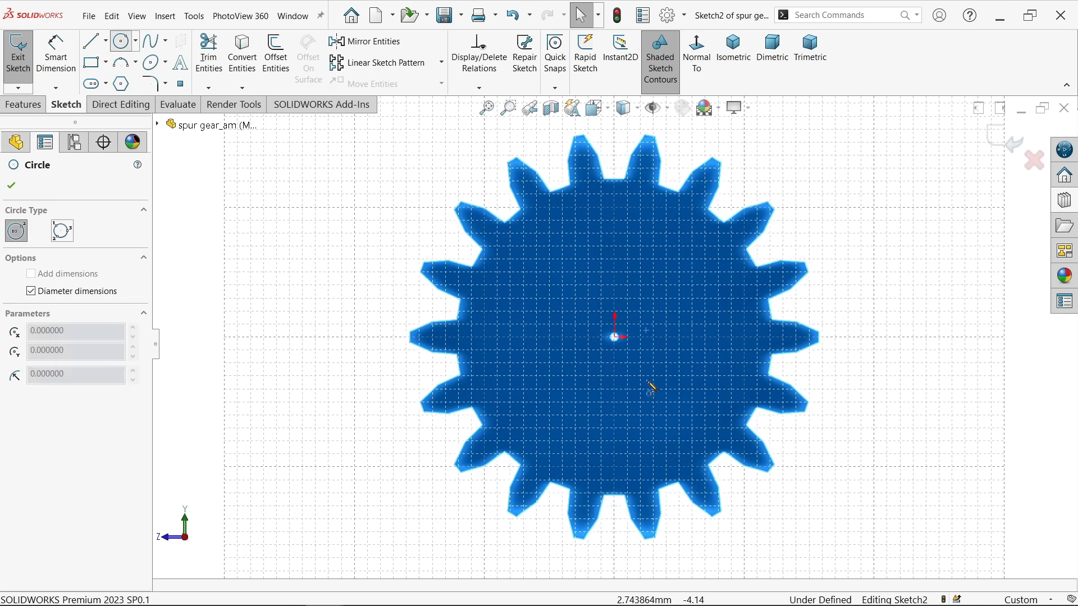
{"action": "scroll", "coordinate": [628, 338], "scroll_direction": "up", "scroll_amount": 6}
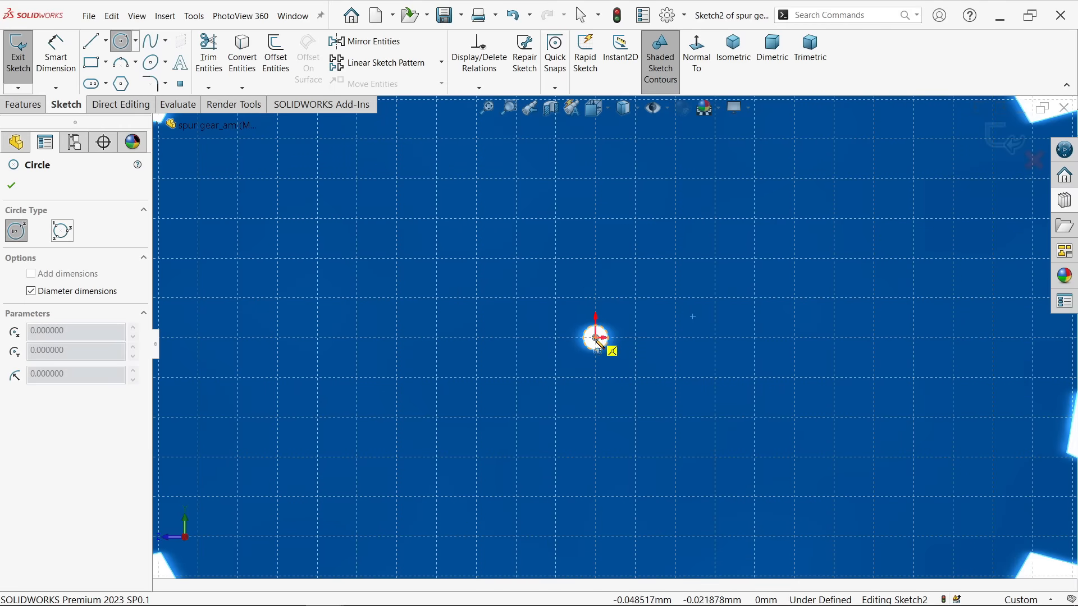
{"action": "left_click", "coordinate": [597, 338]}
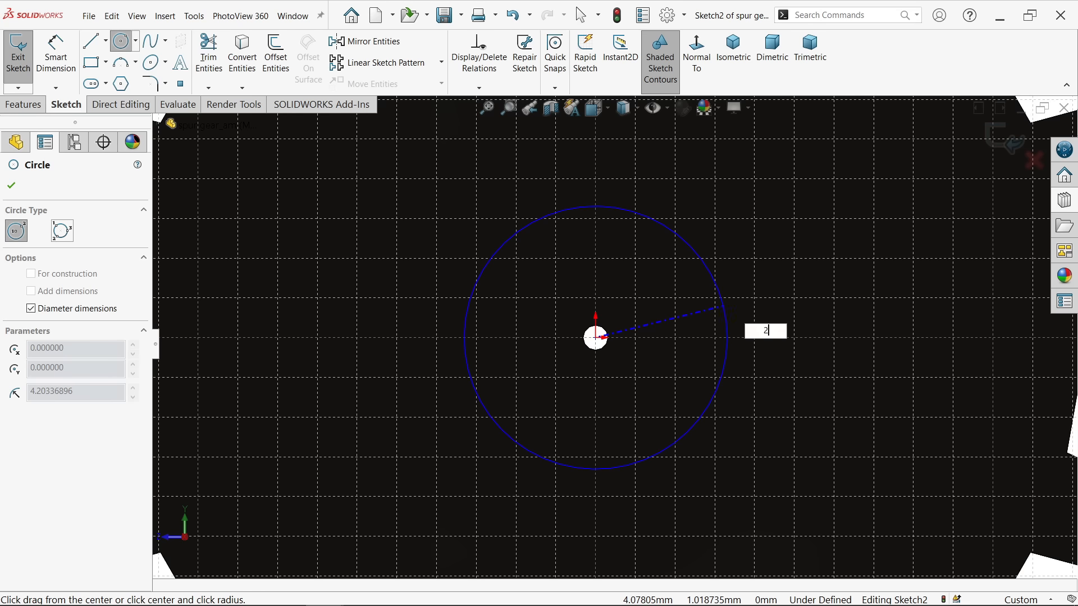
{"action": "type", "text": "25"}
{"action": "key", "text": "Return"}
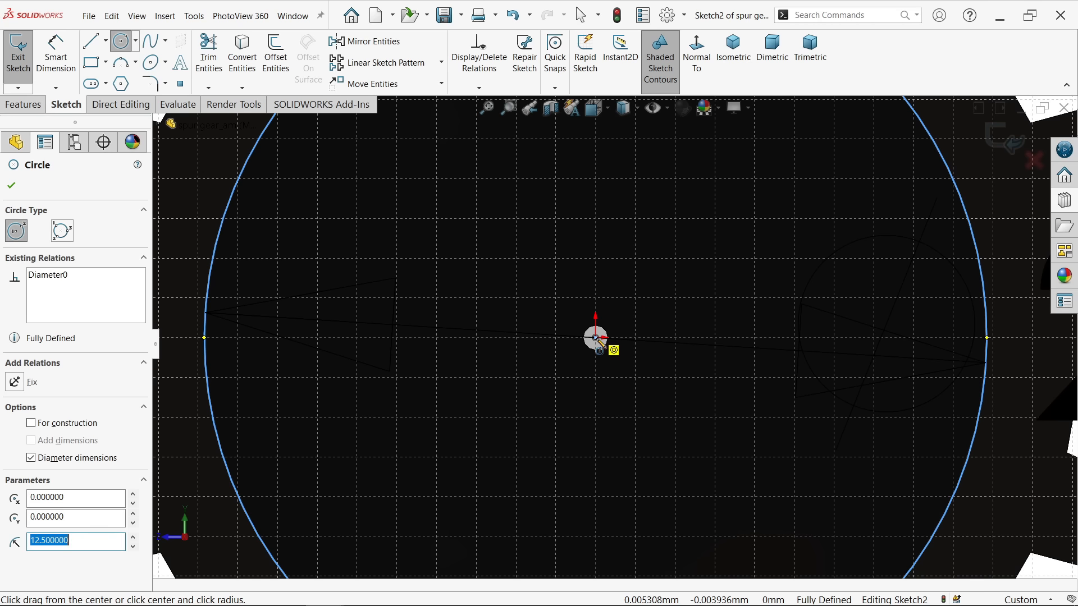
Add a concentric 20 mm diameter circle at the origin and finish the Circle command
{"action": "left_click", "coordinate": [597, 337]}
{"action": "type", "text": "20"}
{"action": "key", "text": "Return"}
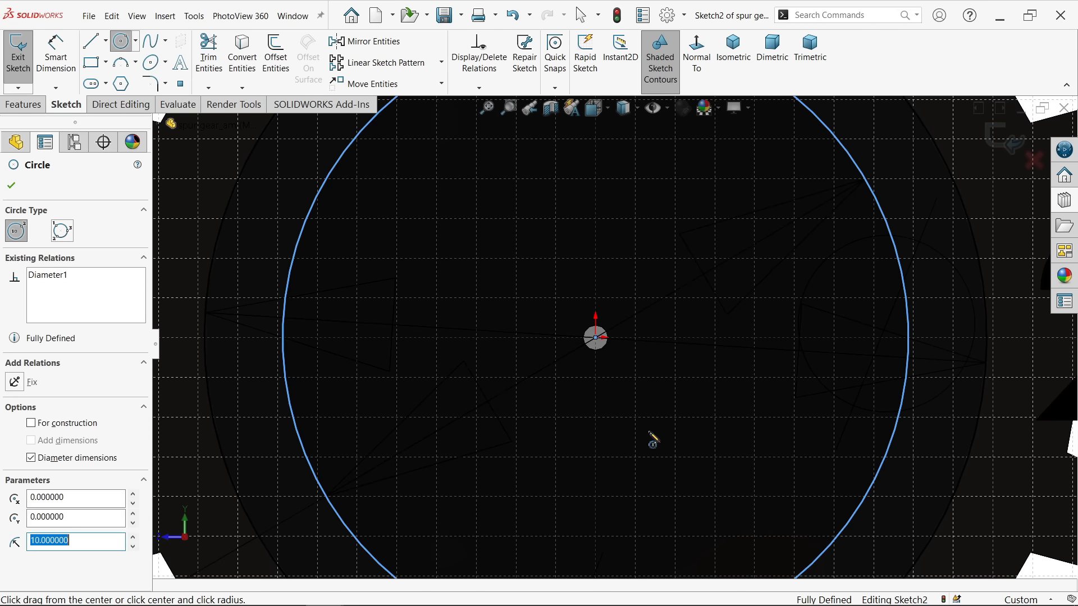
{"action": "key", "text": "f"}
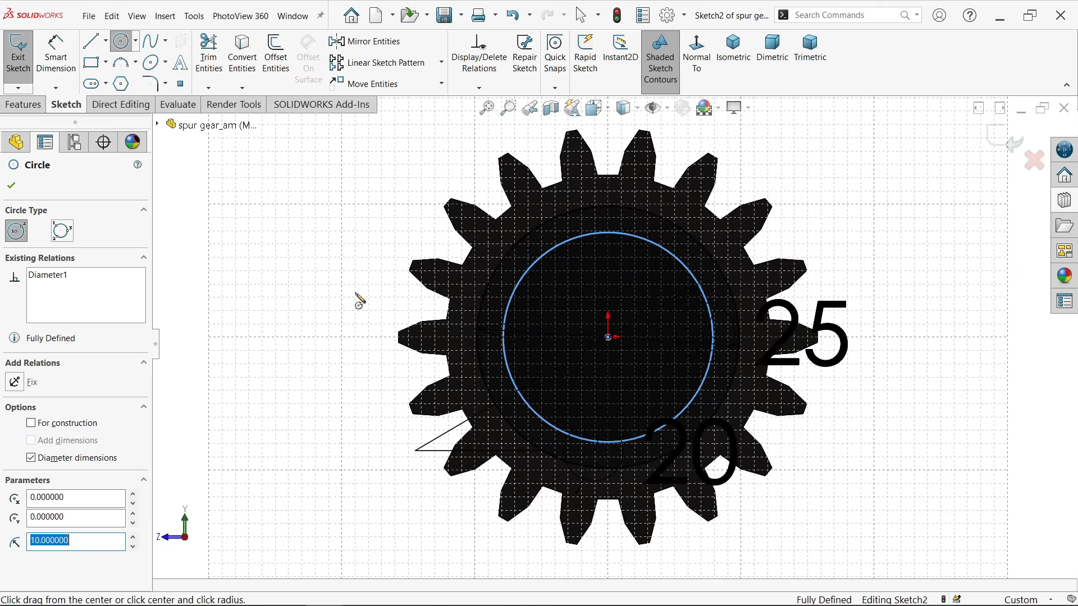
{"action": "left_click", "coordinate": [11, 186]}
Extrude the 25 mm circle contour outward from the gear face by 4 mm, merged with the gear body
{"action": "left_click", "coordinate": [23, 104]}
{"action": "left_click", "coordinate": [27, 55]}
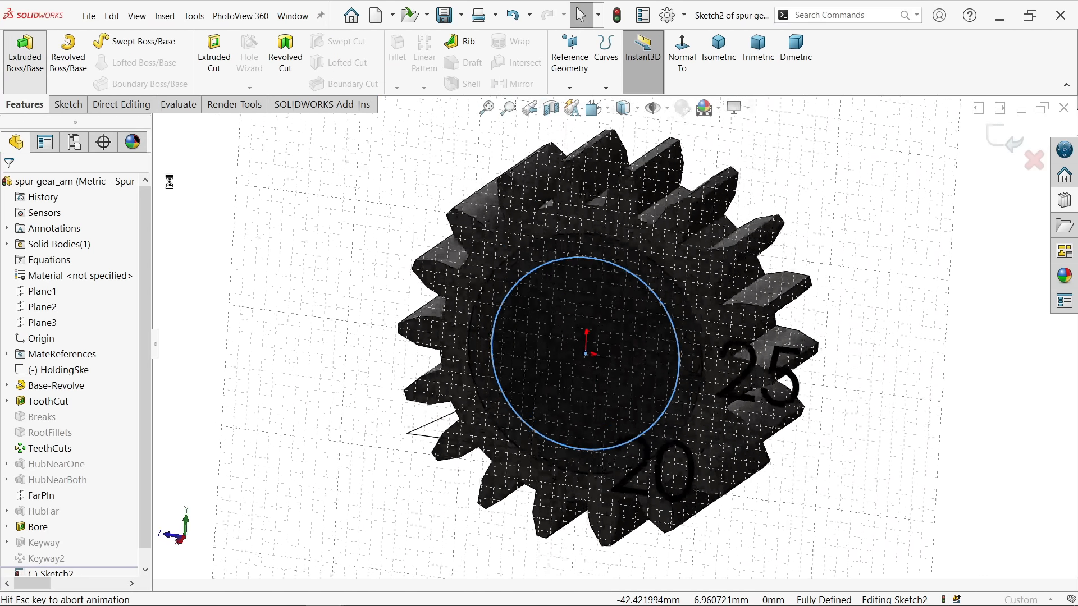
{"action": "left_click", "coordinate": [61, 464]}
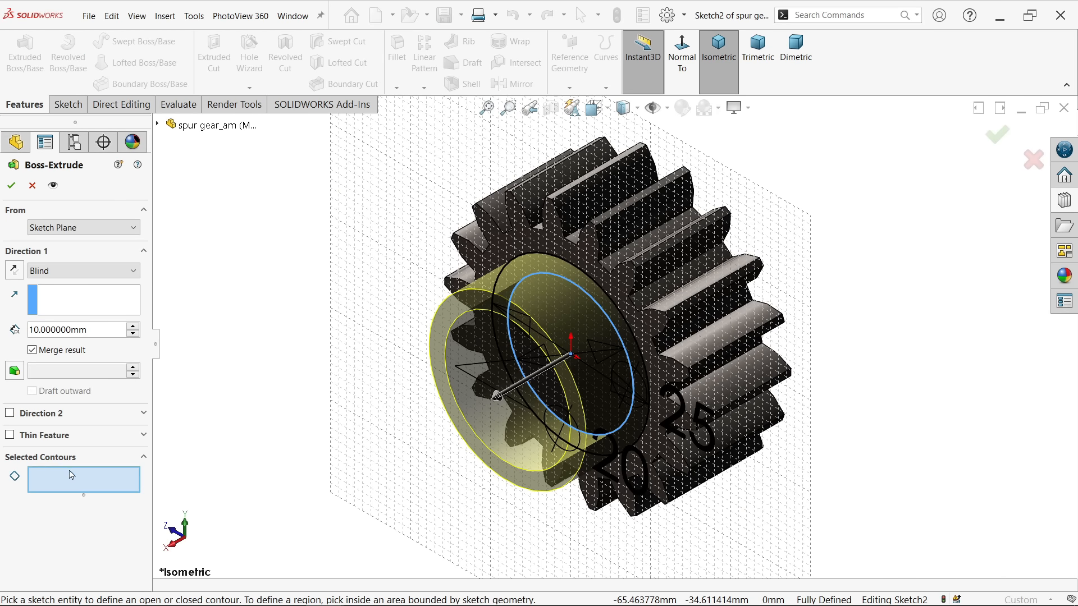
{"action": "left_click", "coordinate": [650, 381]}
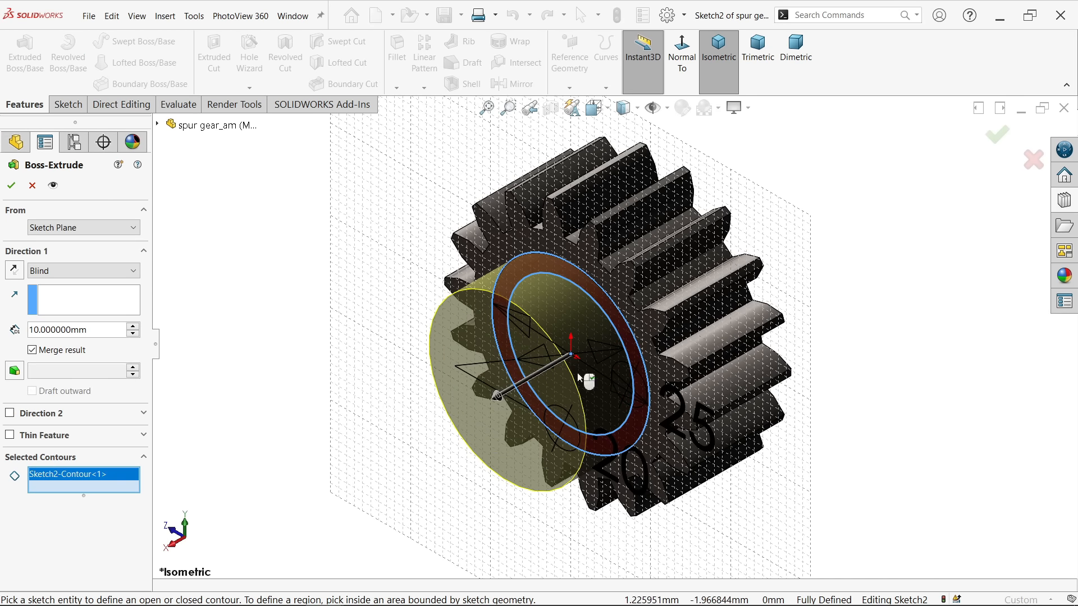
{"action": "left_click", "coordinate": [90, 332]}
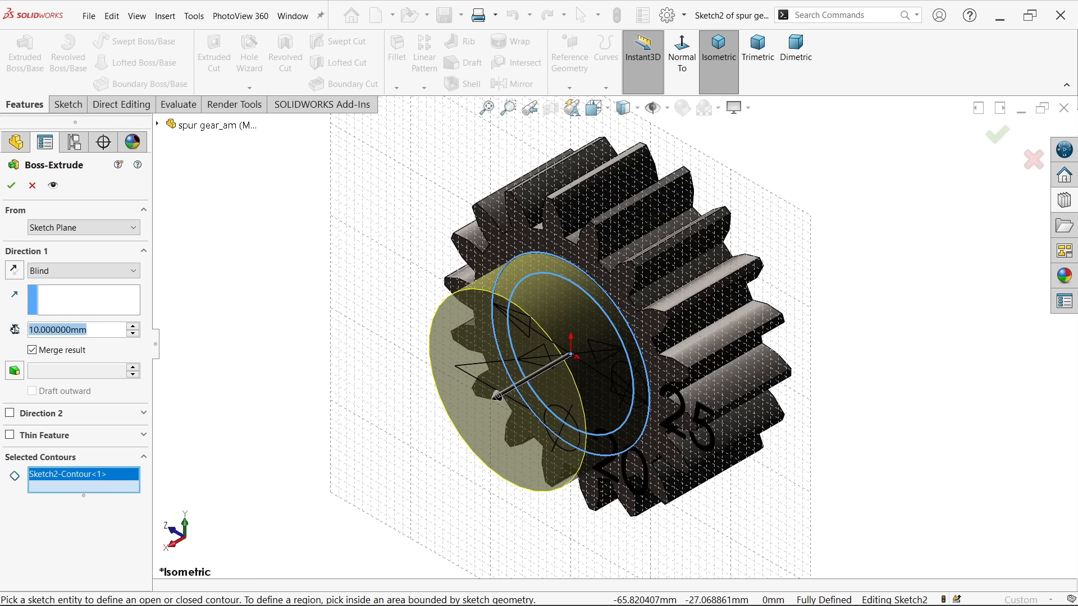
{"action": "type", "text": "4"}
{"action": "key", "text": "Return"}
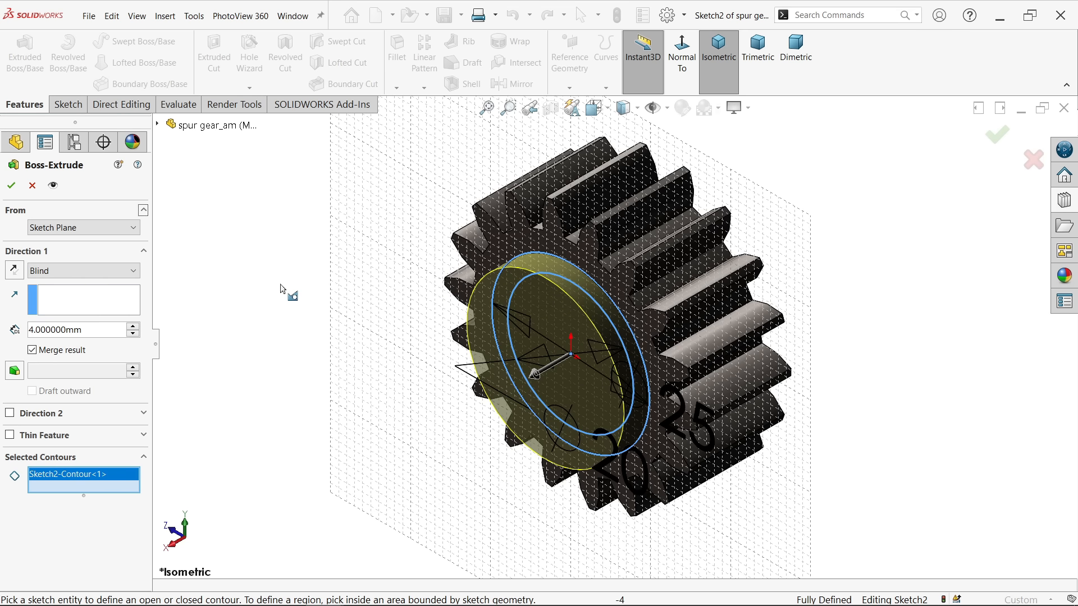
{"action": "left_click", "coordinate": [9, 193]}
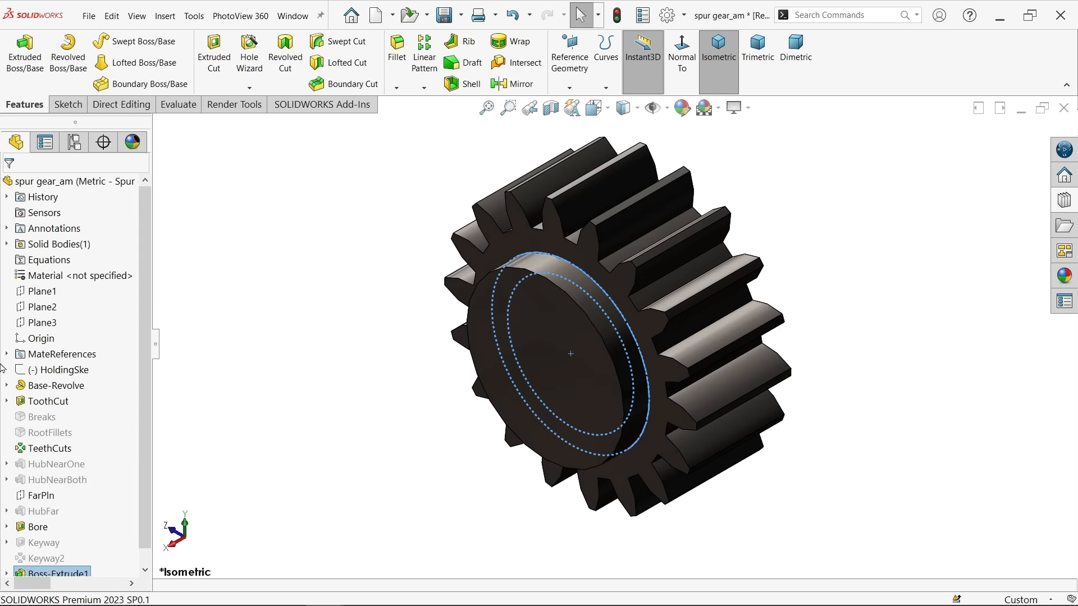
Reuse the first boss's sketch to extrude its 20 mm circle contour to a blind depth of 15 mm
{"action": "scroll", "coordinate": [121, 505], "scroll_direction": "down", "scroll_amount": 1}
{"action": "left_click", "coordinate": [7, 558]}
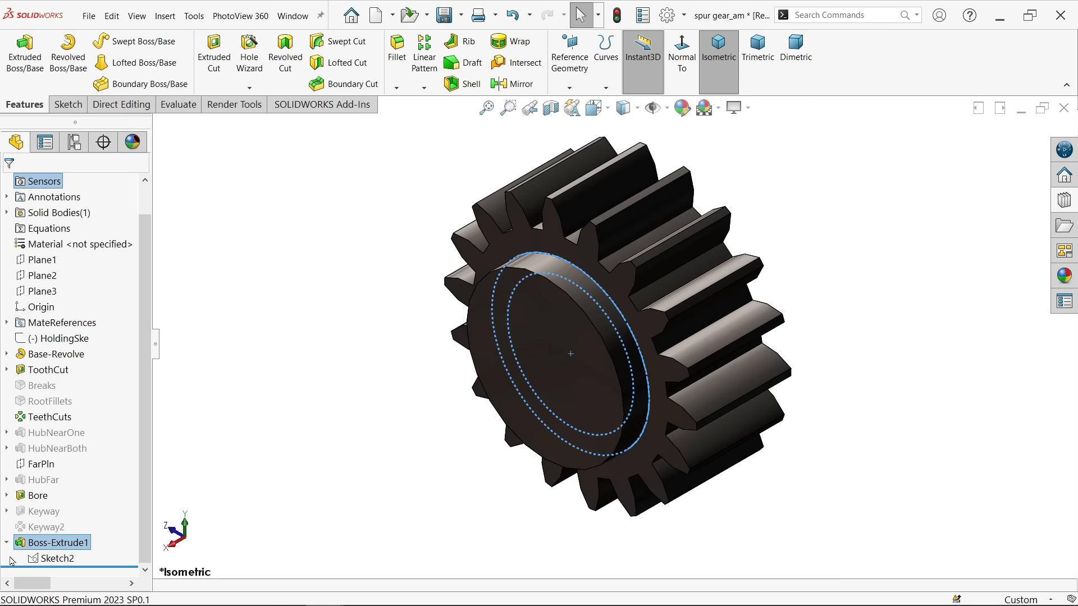
{"action": "left_click", "coordinate": [44, 561]}
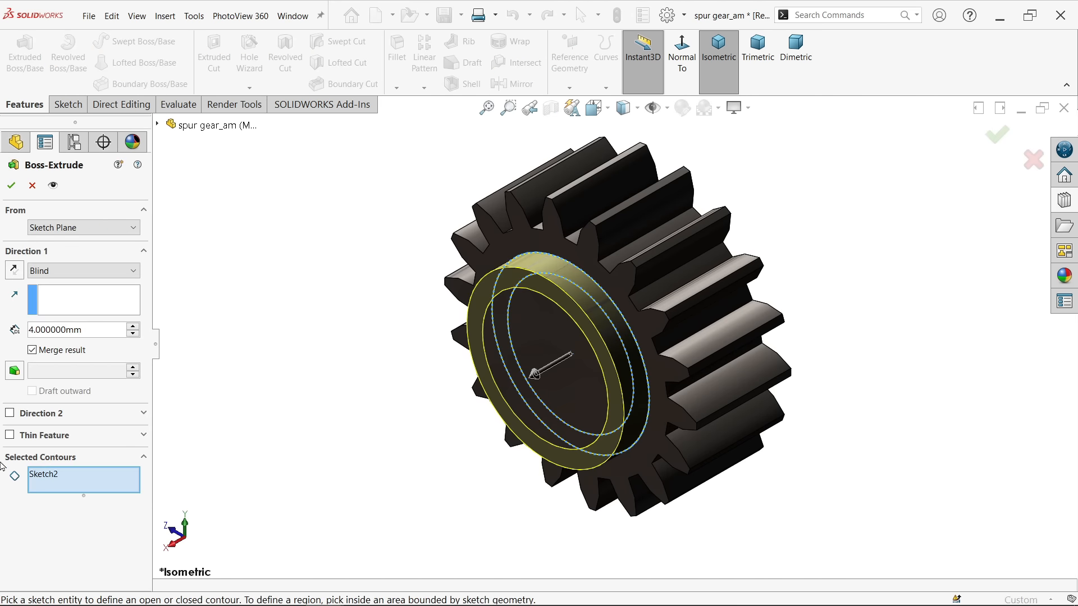
{"action": "left_click", "coordinate": [634, 399]}
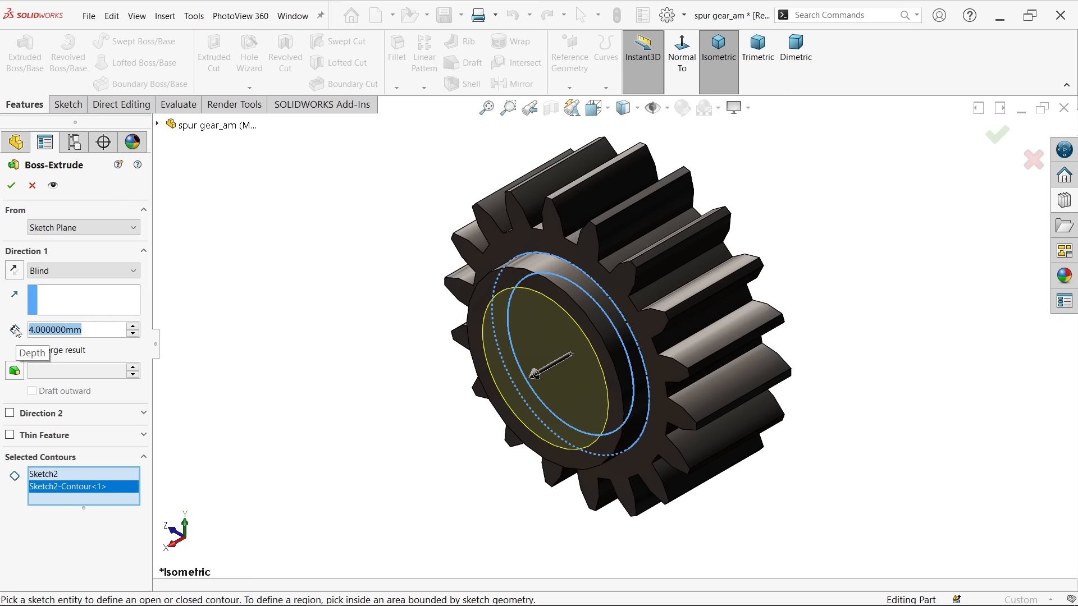
{"action": "type", "text": "15"}
{"action": "key", "text": "Return"}
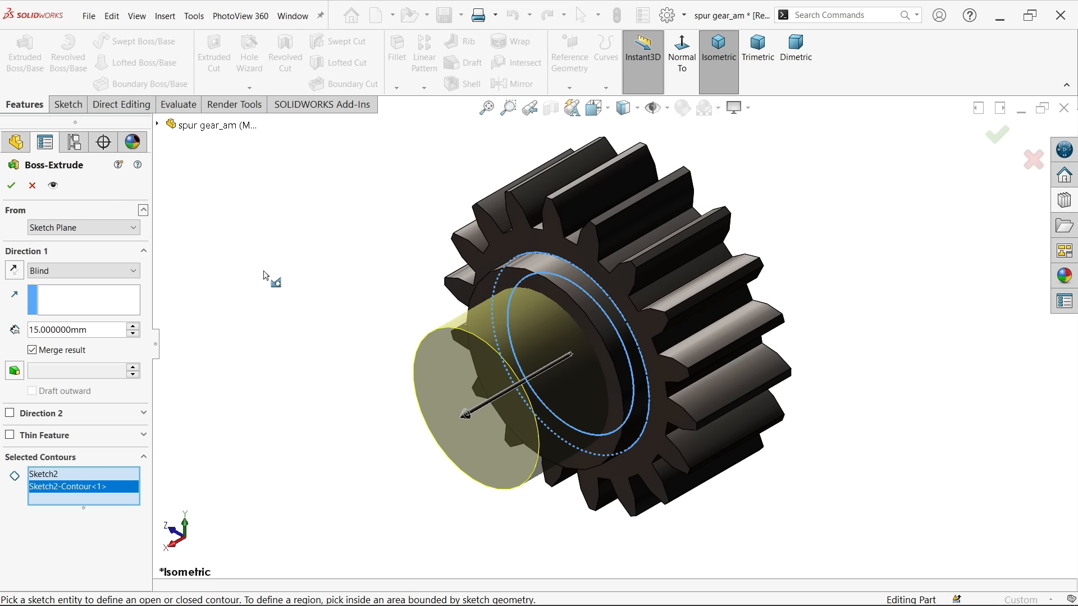
{"action": "left_click", "coordinate": [7, 185]}
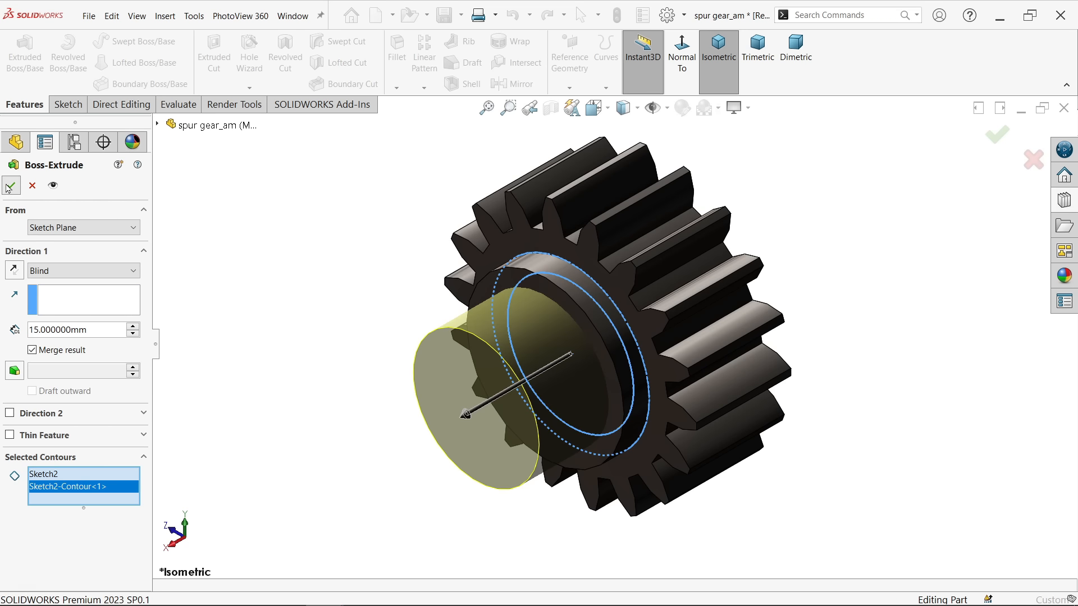
{"action": "left_click", "coordinate": [356, 315]}
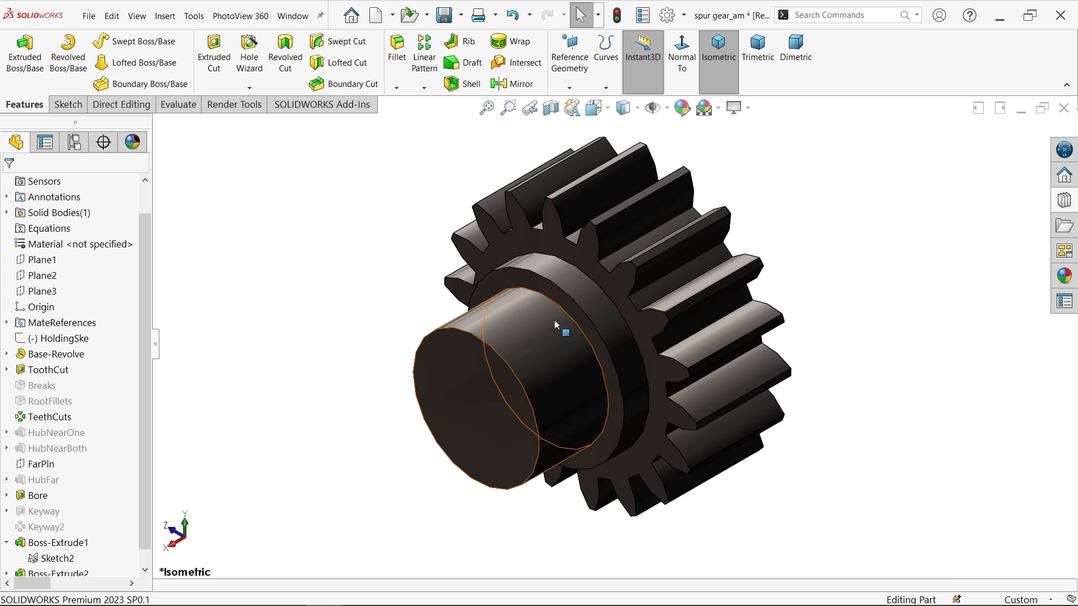
Start a sketch on Plane1 and draw a corner rectangle about 1.9 by 1.3 mm where the 20 mm hub meets the 25 mm shoulder
{"action": "scroll", "coordinate": [558, 325], "scroll_direction": "down", "scroll_amount": 5}
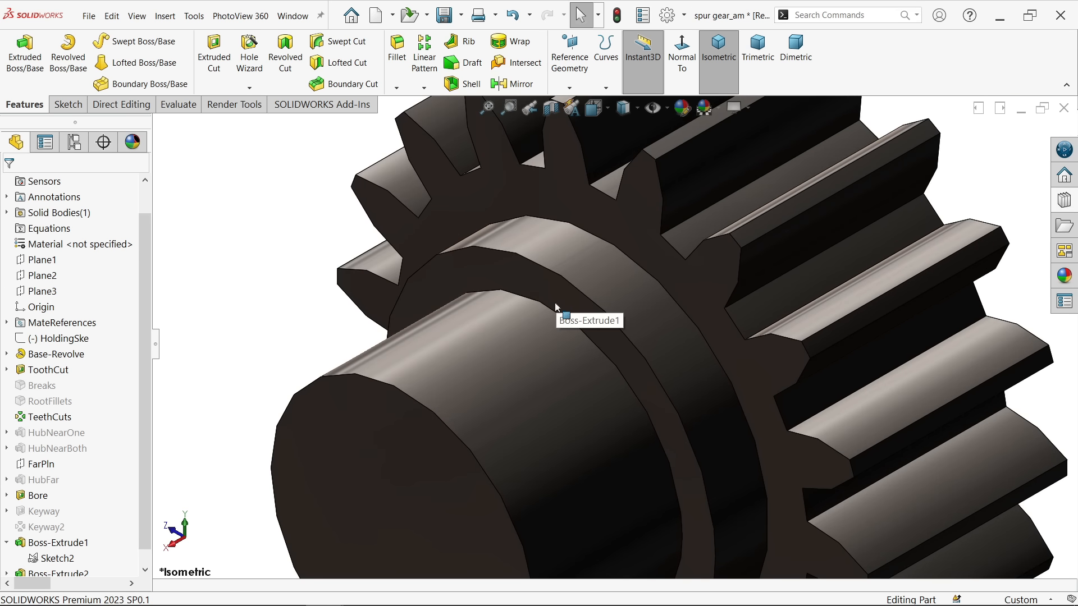
{"action": "scroll", "coordinate": [557, 308], "scroll_direction": "up", "scroll_amount": 2}
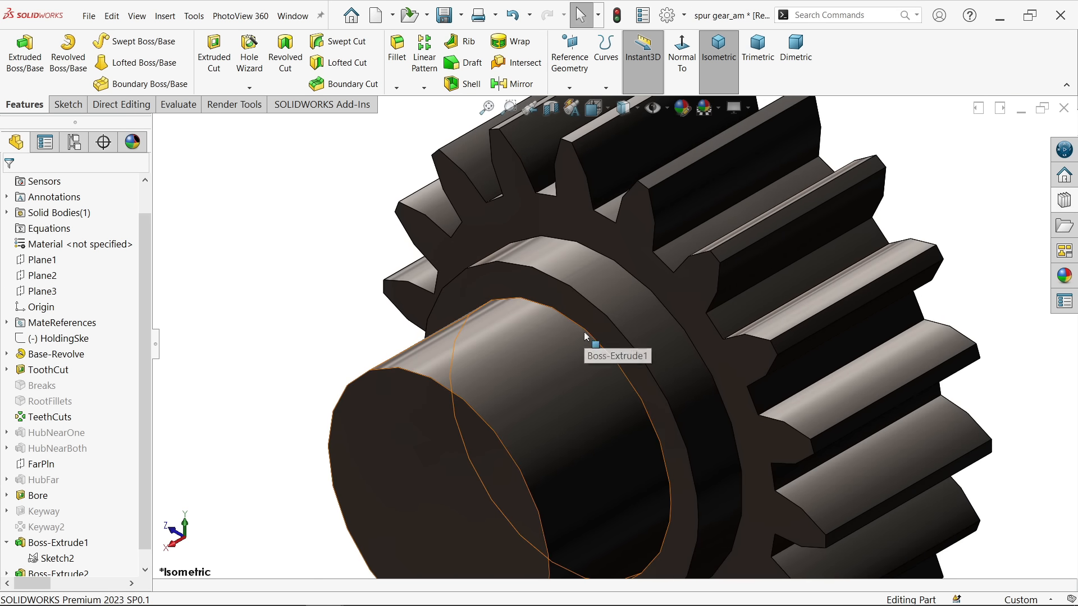
{"action": "left_click", "coordinate": [43, 260]}
{"action": "key", "text": "f"}
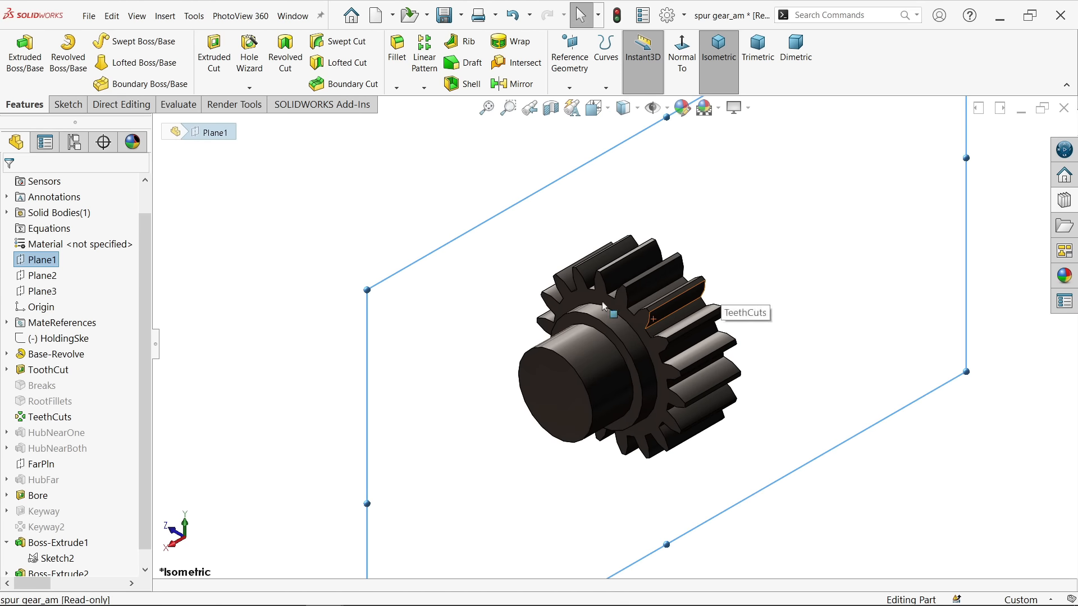
{"action": "left_click", "coordinate": [66, 104]}
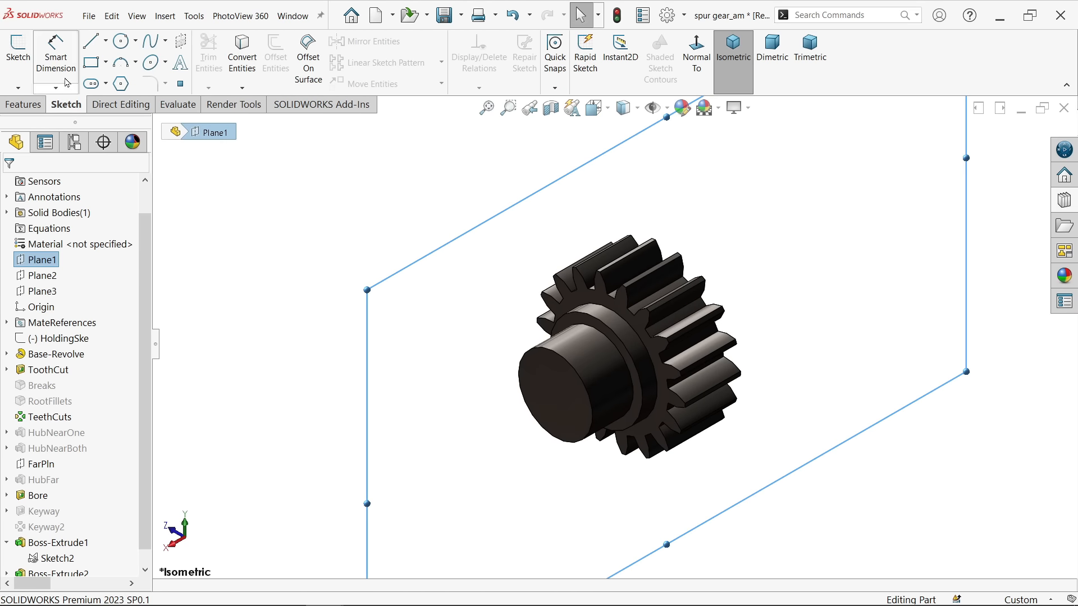
{"action": "left_click", "coordinate": [18, 50]}
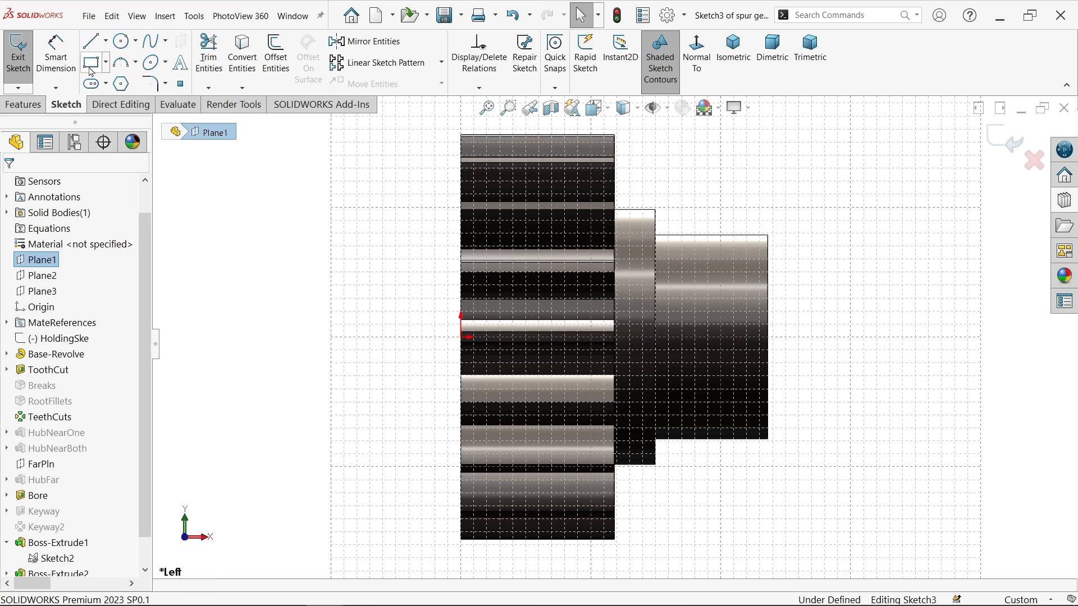
{"action": "left_click", "coordinate": [91, 71]}
{"action": "scroll", "coordinate": [662, 258], "scroll_direction": "down", "scroll_amount": 8}
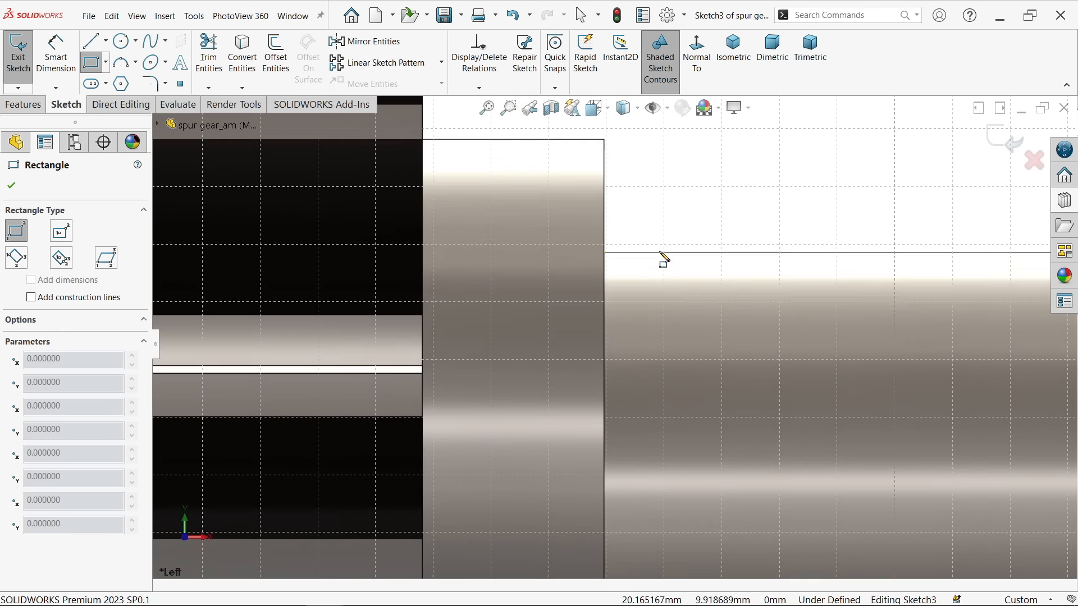
{"action": "left_click", "coordinate": [605, 253]}
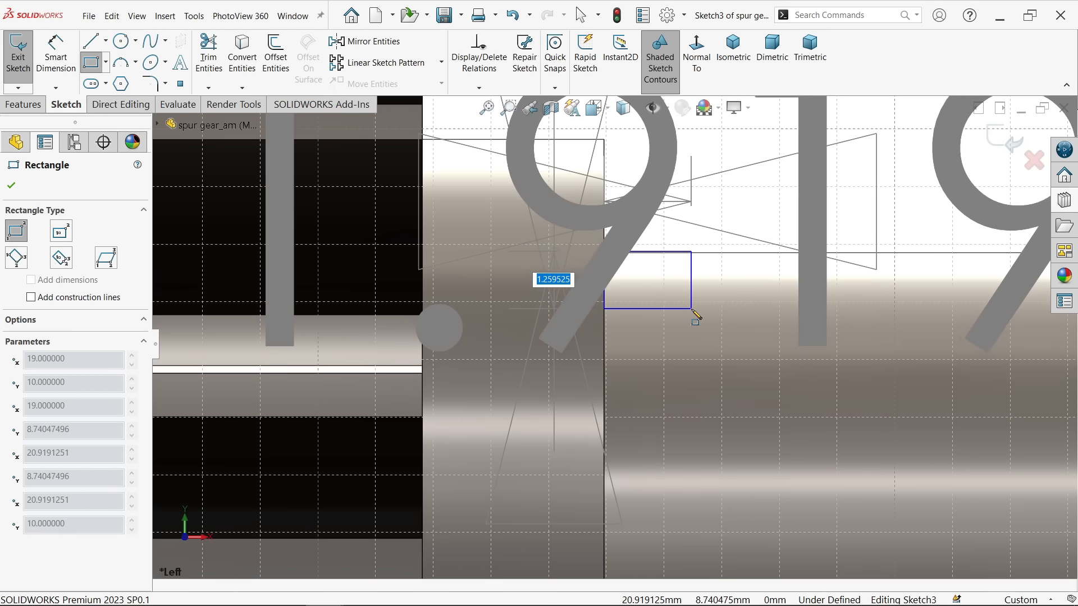
{"action": "left_click", "coordinate": [692, 309]}
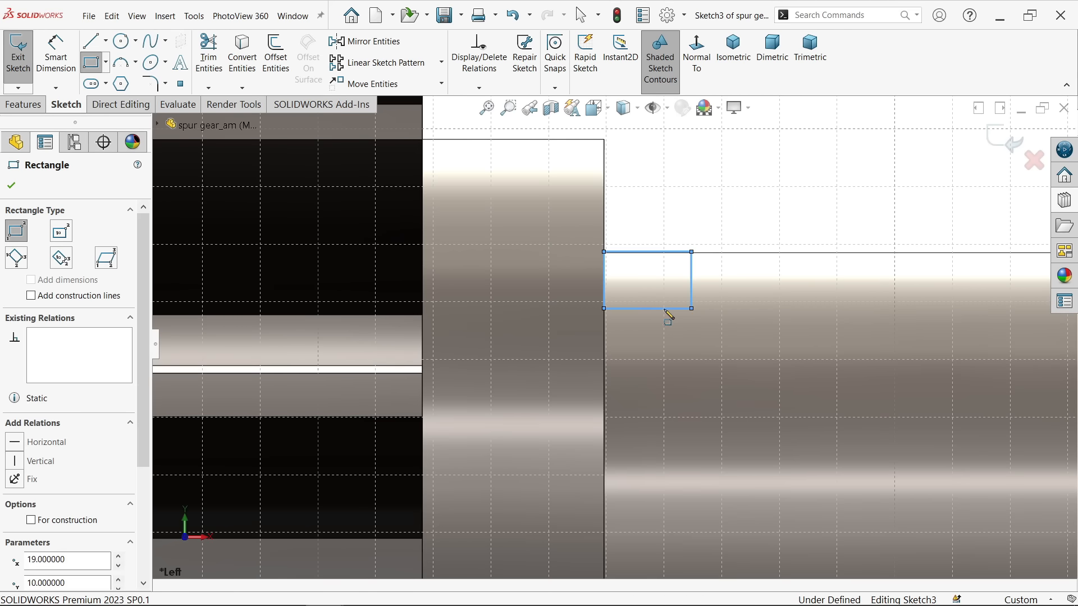
Dimension the small rectangle's horizontal width as 1 mm, accepting the change to the read-only part
{"action": "left_click", "coordinate": [59, 59]}
{"action": "scroll", "coordinate": [708, 286], "scroll_direction": "up", "scroll_amount": 3}
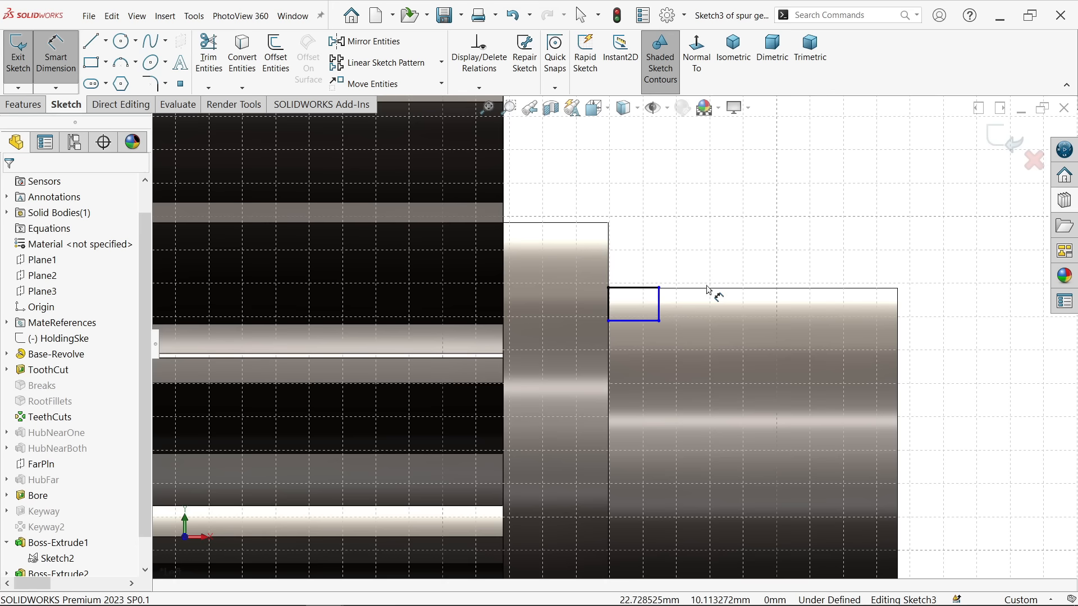
{"action": "left_click", "coordinate": [641, 288]}
{"action": "scroll", "coordinate": [637, 188], "scroll_direction": "up", "scroll_amount": 5}
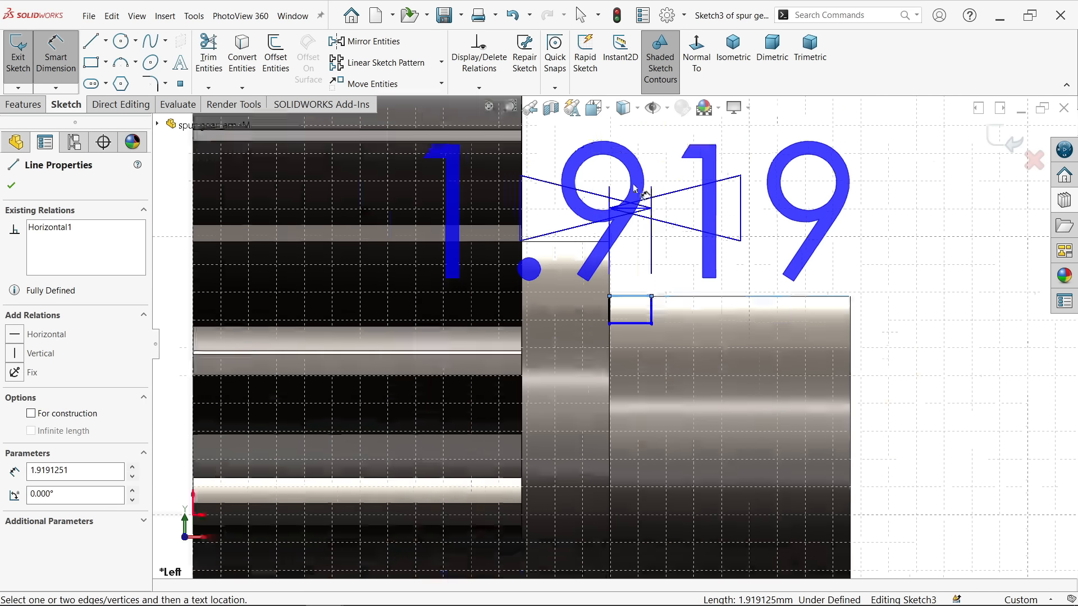
{"action": "left_click", "coordinate": [637, 168]}
{"action": "left_click", "coordinate": [643, 346]}
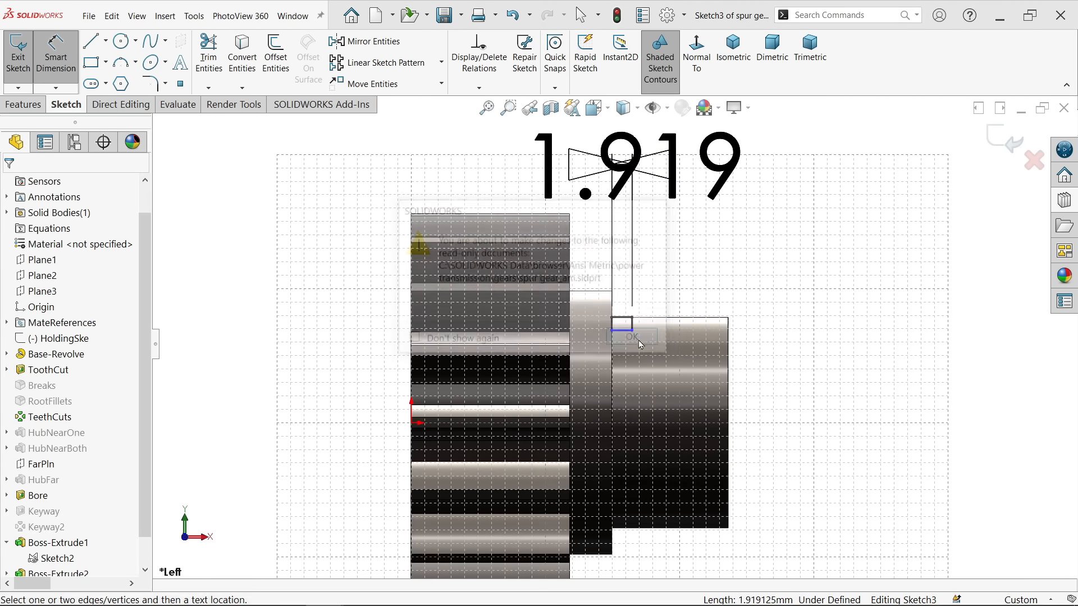
{"action": "type", "text": "1"}
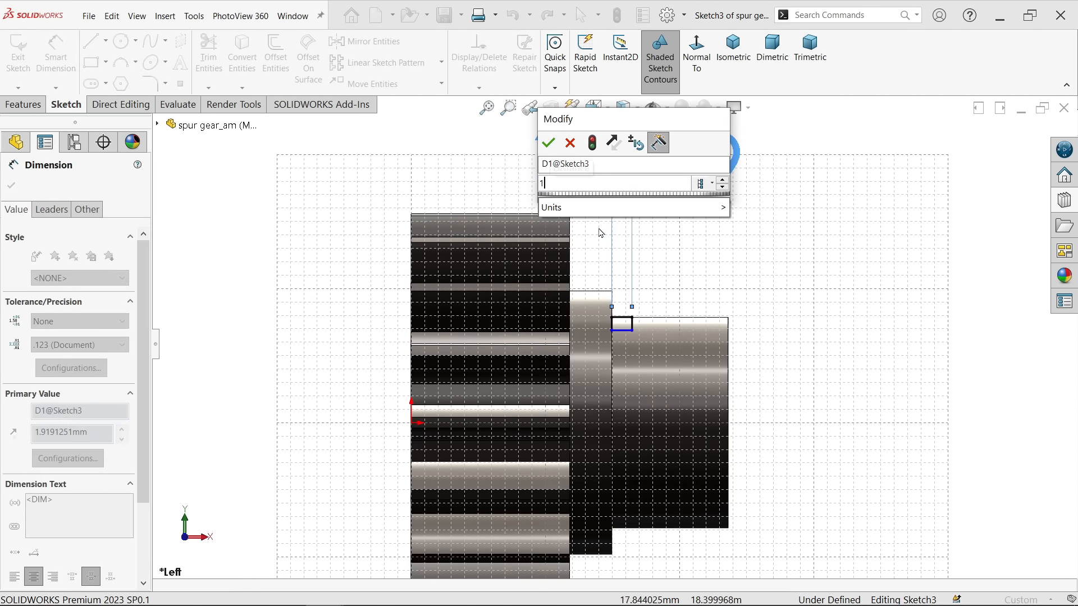
{"action": "key", "text": "Return"}
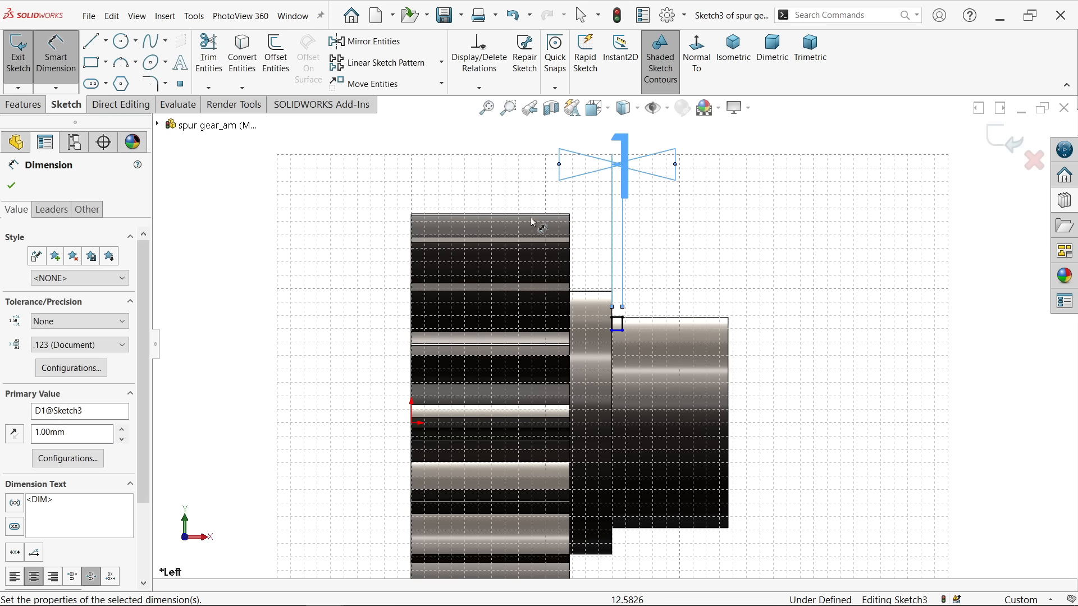
Draw a horizontal centerline about 3 mm long from the origin, extending away from the gear body along the gear axis
{"action": "left_click", "coordinate": [106, 41]}
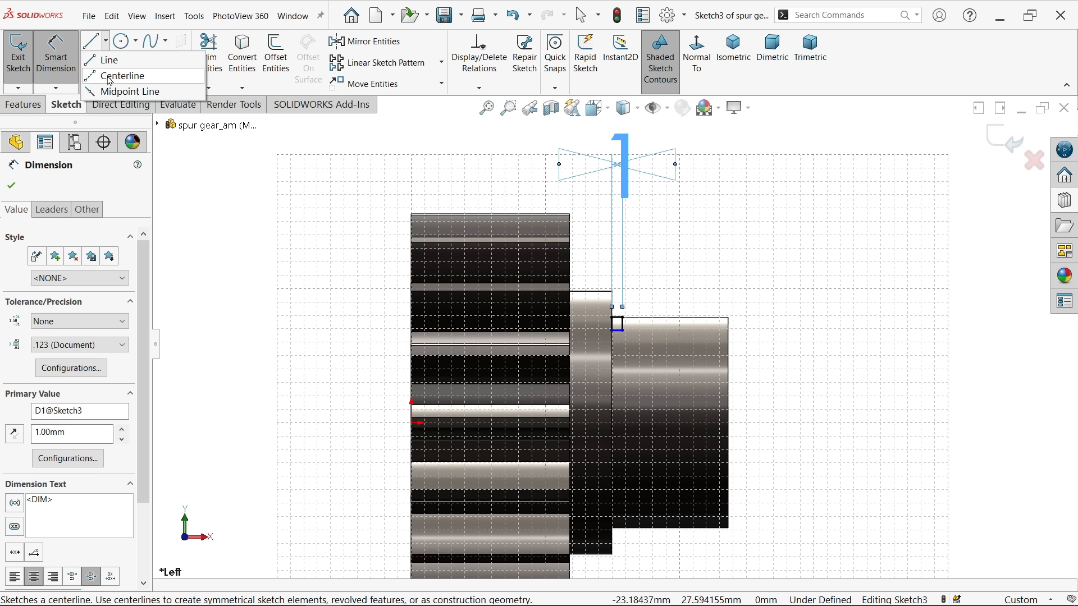
{"action": "left_click", "coordinate": [110, 77]}
{"action": "left_click", "coordinate": [412, 424]}
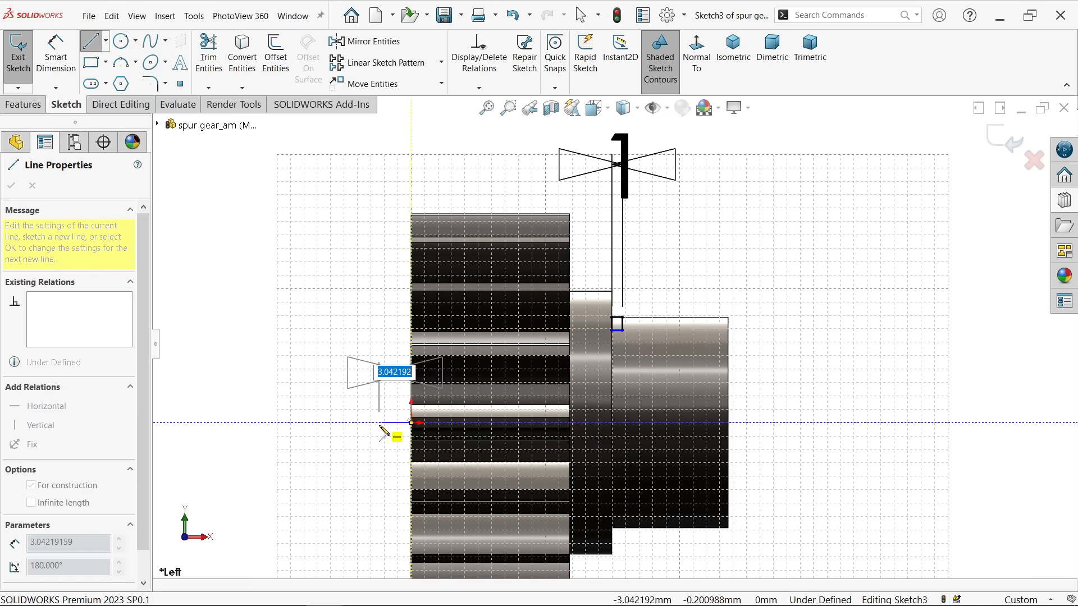
{"action": "right_click", "coordinate": [368, 346]}
{"action": "left_click", "coordinate": [402, 356]}
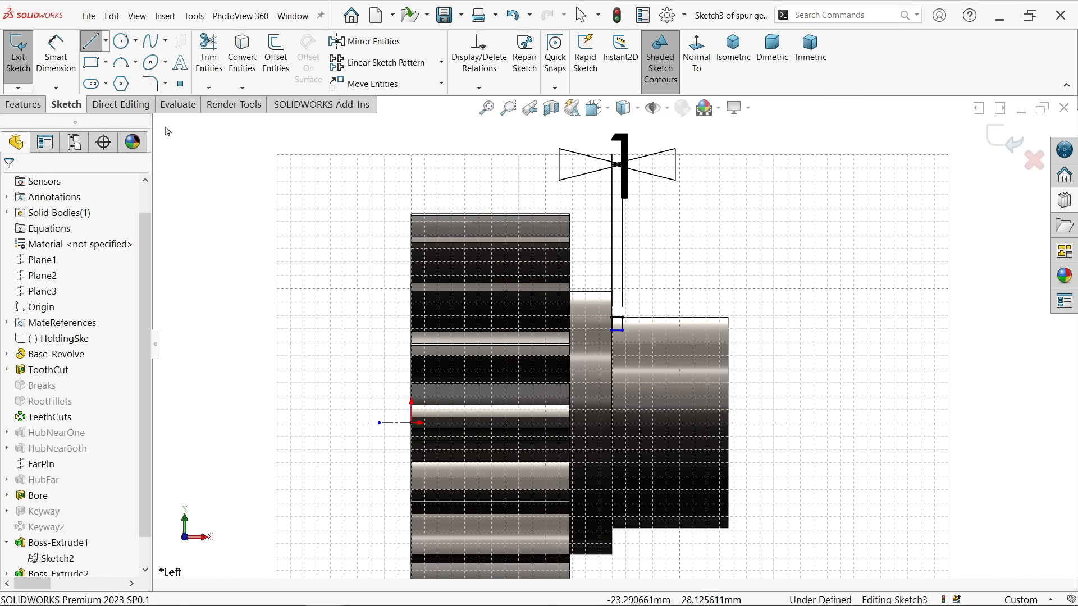
Dimension the small rectangle's inner horizontal edge about the centerline as a 23 mm diameter, accepting the change to the read-only part
{"action": "left_click", "coordinate": [56, 56]}
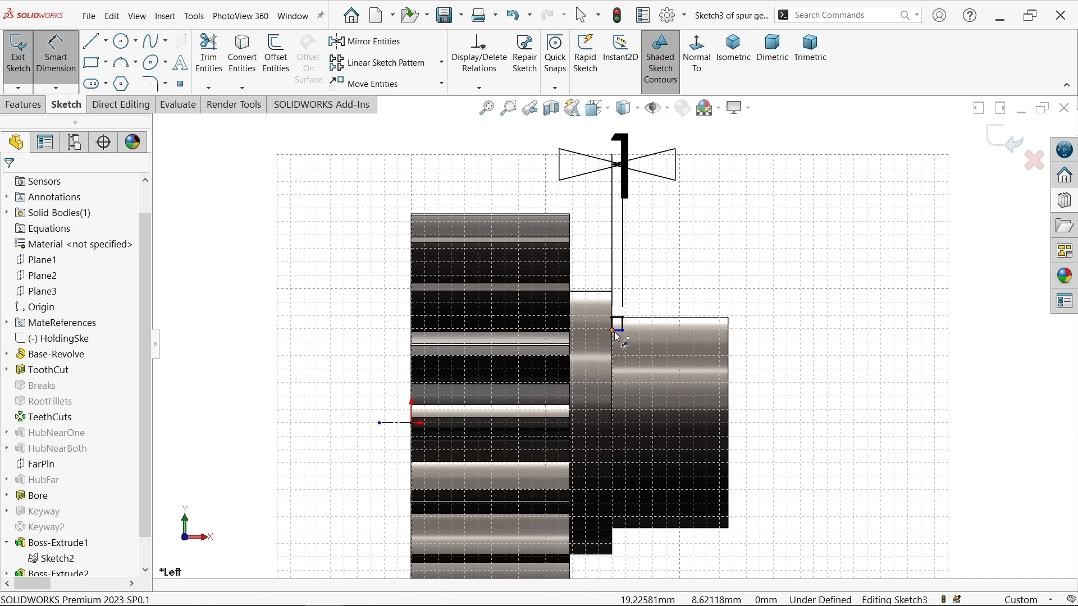
{"action": "scroll", "coordinate": [616, 337], "scroll_direction": "down", "scroll_amount": 3}
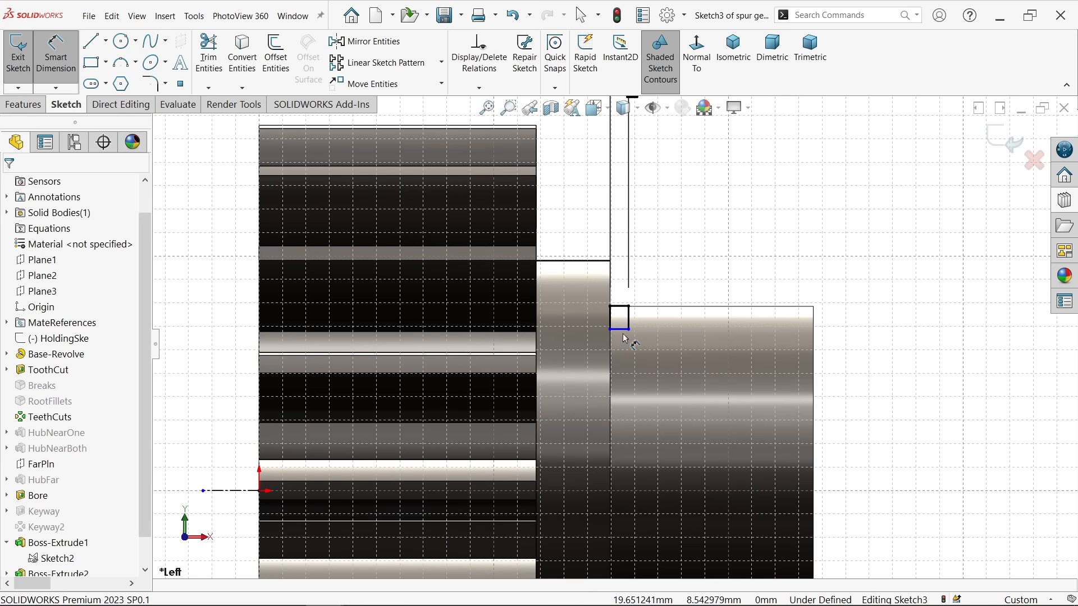
{"action": "left_click", "coordinate": [624, 332]}
{"action": "scroll", "coordinate": [615, 336], "scroll_direction": "up", "scroll_amount": 2}
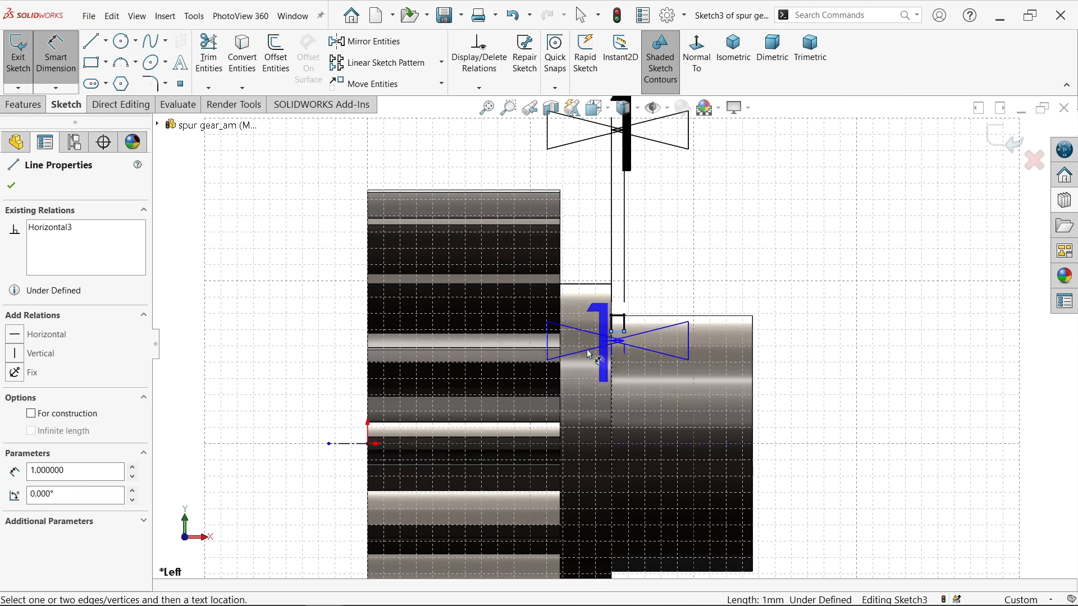
{"action": "left_click", "coordinate": [351, 444]}
{"action": "scroll", "coordinate": [612, 337], "scroll_direction": "up", "scroll_amount": 3}
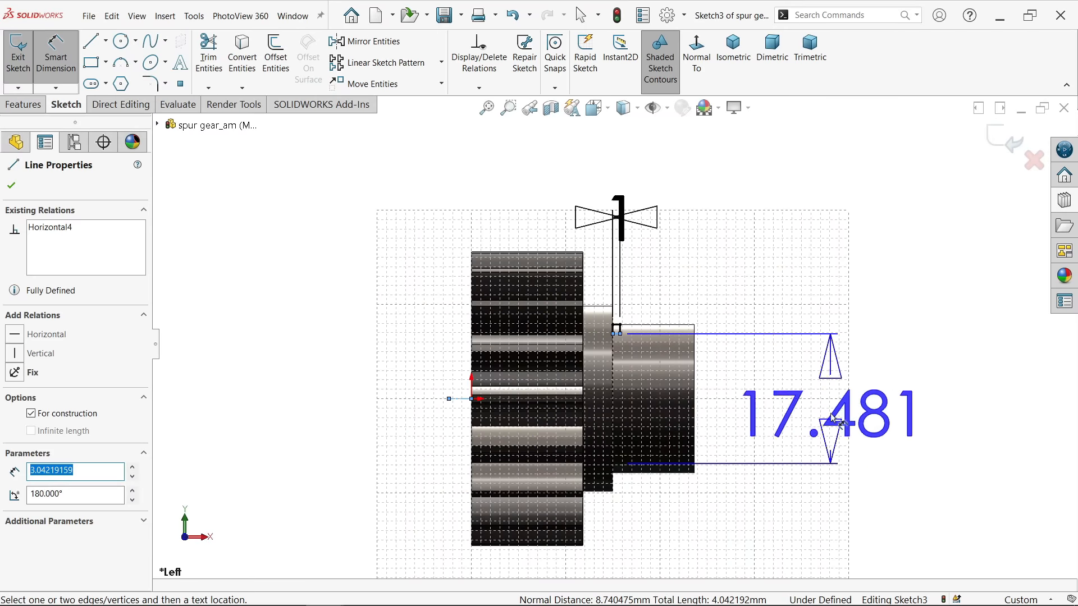
{"action": "left_click", "coordinate": [863, 419]}
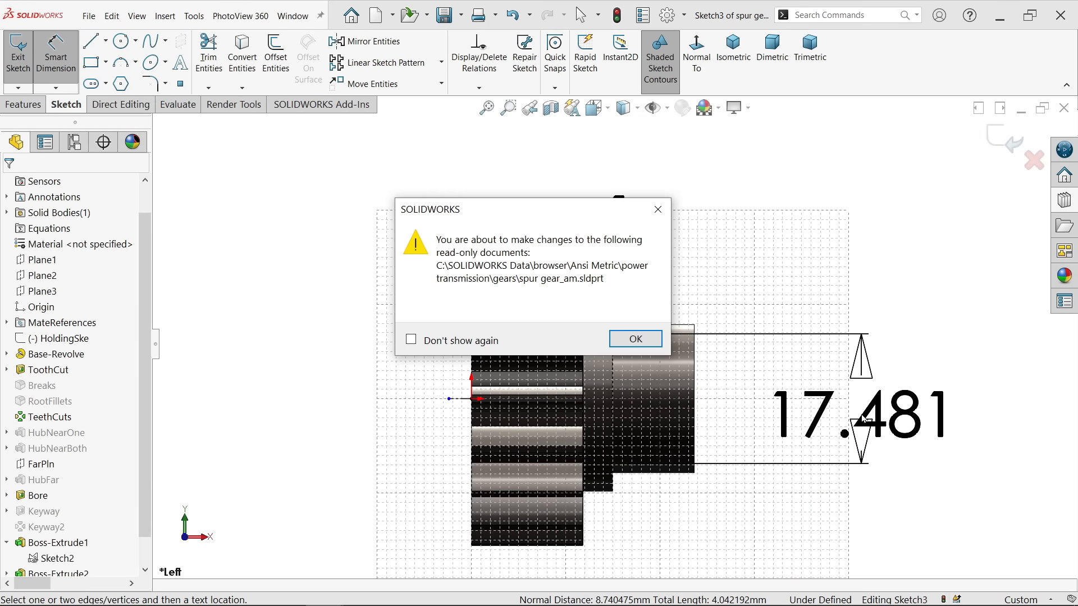
{"action": "left_click", "coordinate": [648, 342]}
{"action": "type", "text": "23"}
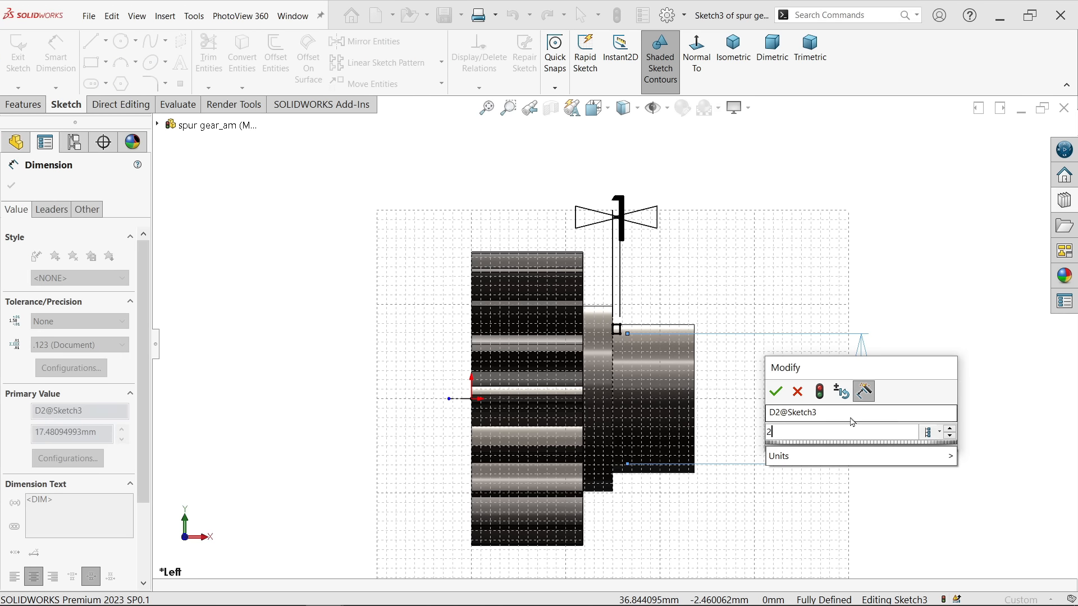
{"action": "left_click", "coordinate": [776, 391]}
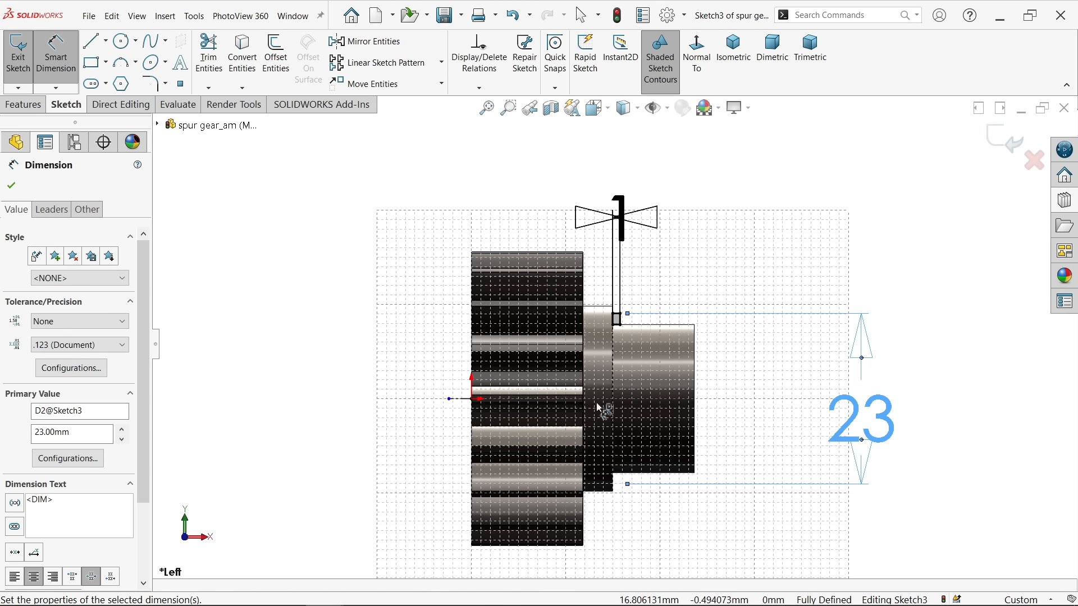
Set the rectangle's diameter dimension to 18 mm, accepting the change to the read-only part
{"action": "scroll", "coordinate": [600, 409], "scroll_direction": "down", "scroll_amount": 1}
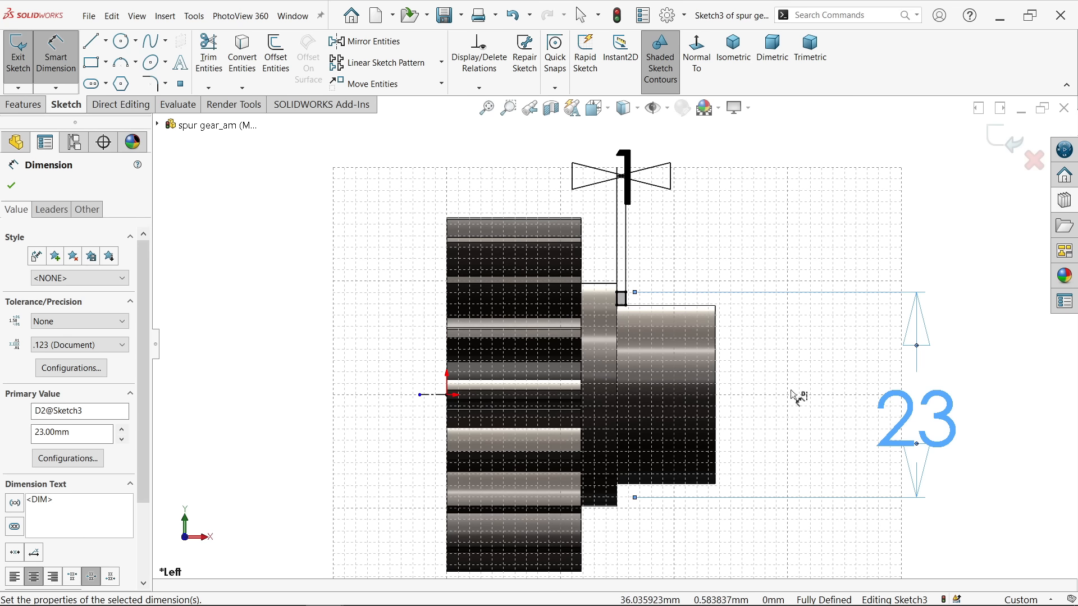
{"action": "double_click", "coordinate": [916, 413]}
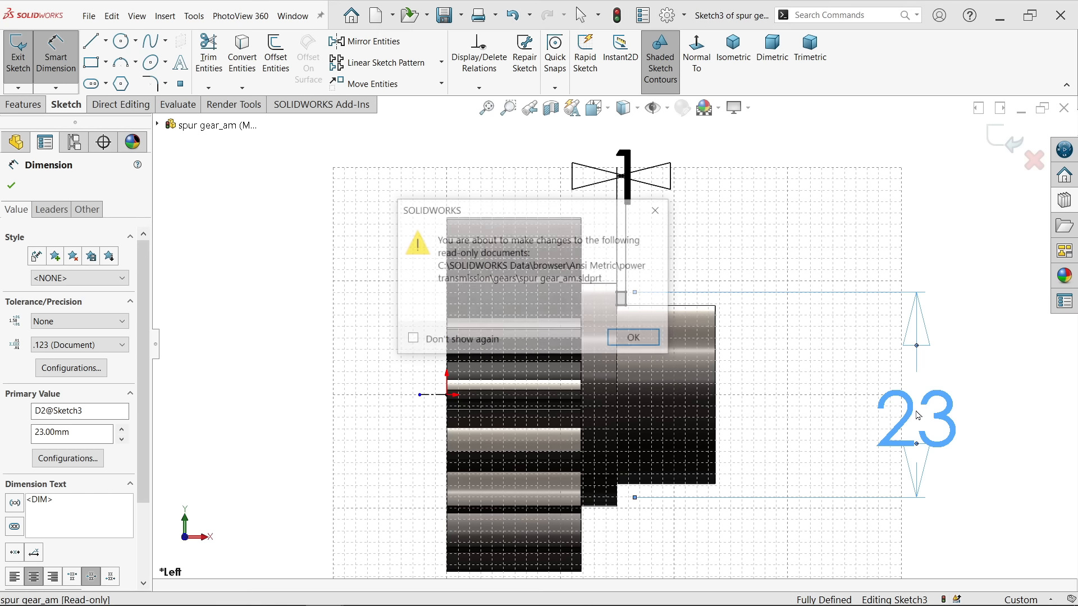
{"action": "left_click", "coordinate": [635, 339]}
{"action": "type", "text": "18"}
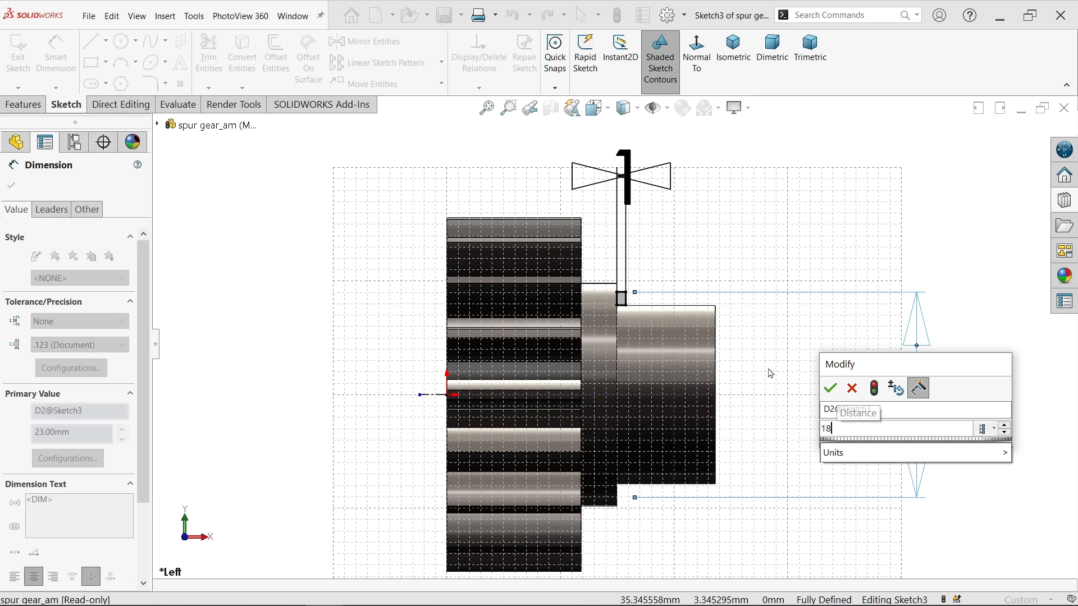
{"action": "left_click", "coordinate": [830, 388]}
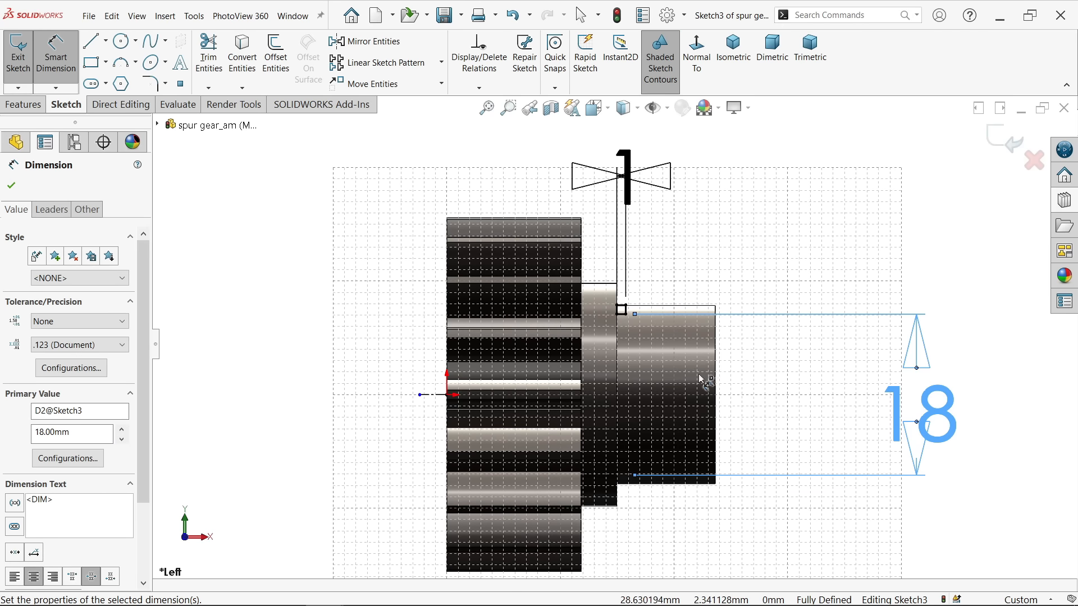
Cut the groove with a Revolved Cut of the rectangle through 360 degrees around the centerline
{"action": "left_click", "coordinate": [32, 105]}
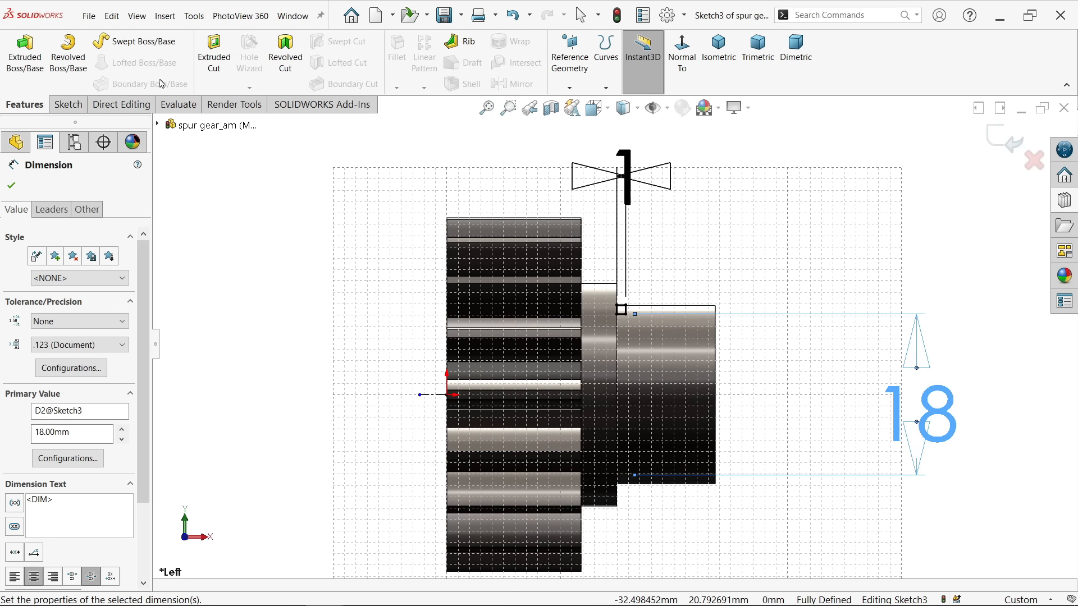
{"action": "left_click", "coordinate": [286, 63]}
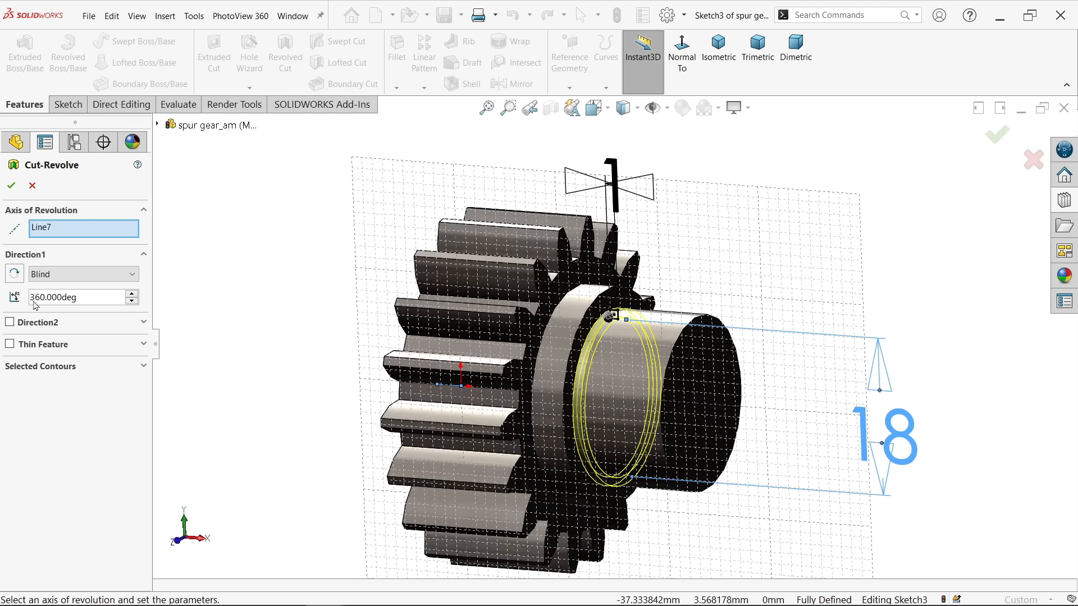
{"action": "key", "text": "Return"}
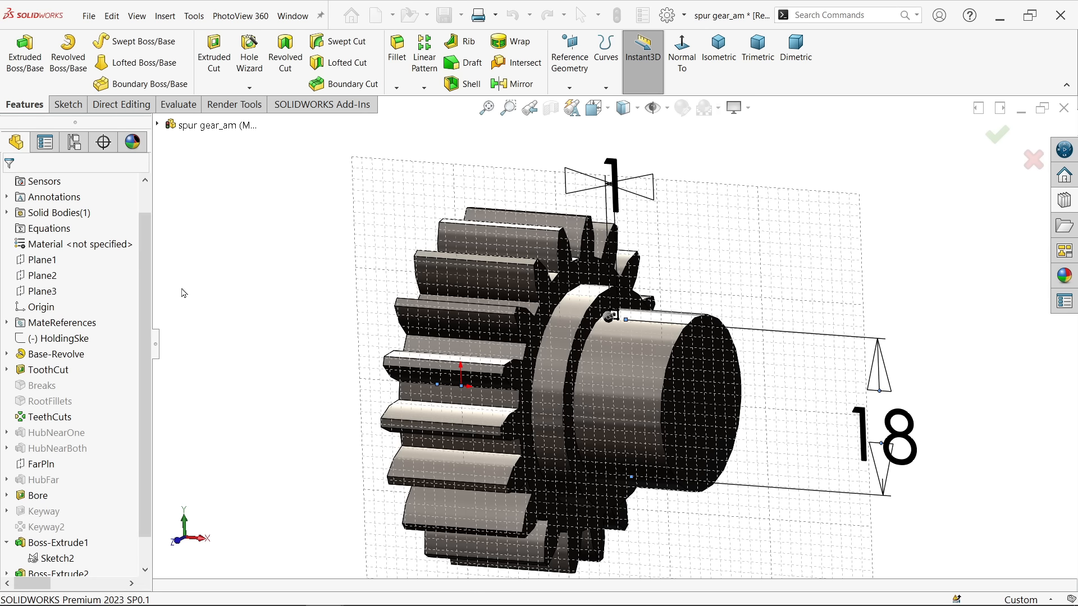
Start a sketch on the flat gear face opposite the hub and draw a 29 mm diameter circle centered on the origin
{"action": "middle_click_drag", "start_coordinate": [560, 345], "coordinate": [558, 414]}
{"action": "scroll", "coordinate": [688, 368], "scroll_direction": "up", "scroll_amount": 5}
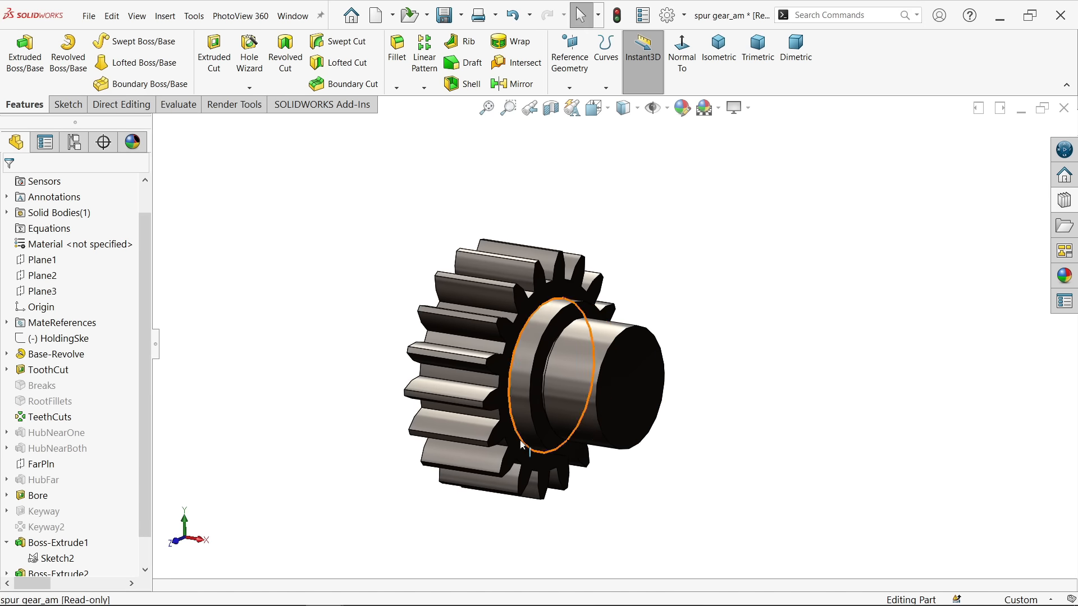
{"action": "middle_click_drag", "start_coordinate": [322, 360], "coordinate": [427, 380]}
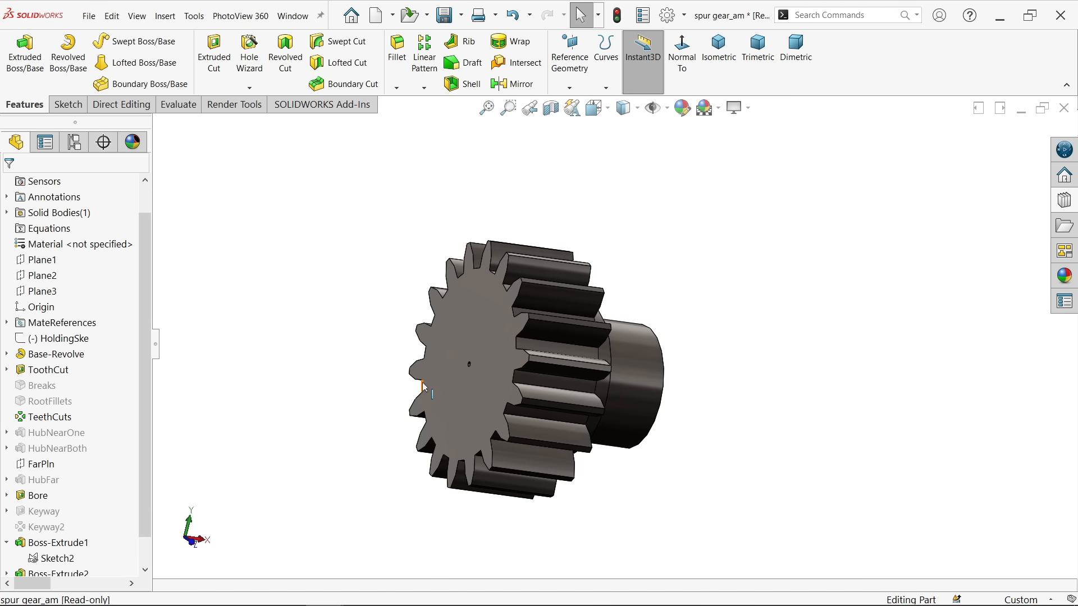
{"action": "left_click", "coordinate": [460, 387]}
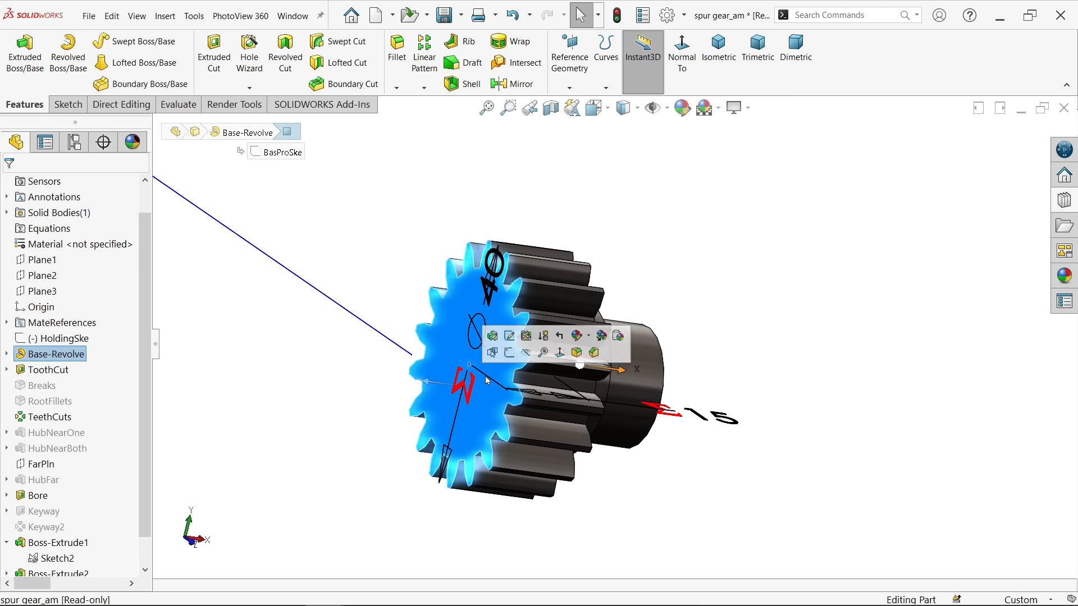
{"action": "left_click", "coordinate": [509, 354]}
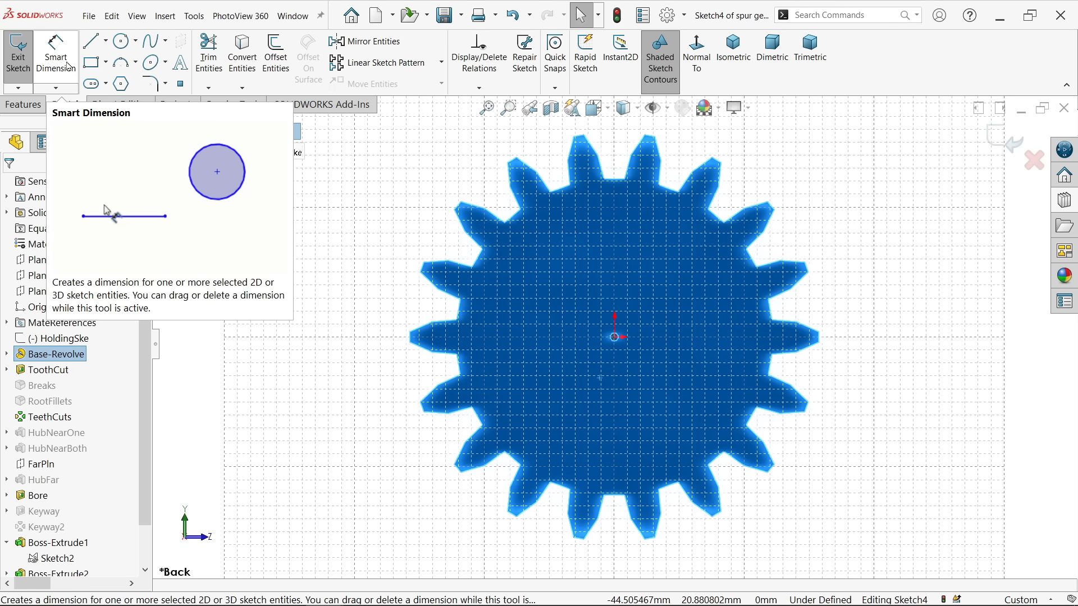
{"action": "left_click", "coordinate": [124, 40]}
{"action": "scroll", "coordinate": [618, 334], "scroll_direction": "down", "scroll_amount": 5}
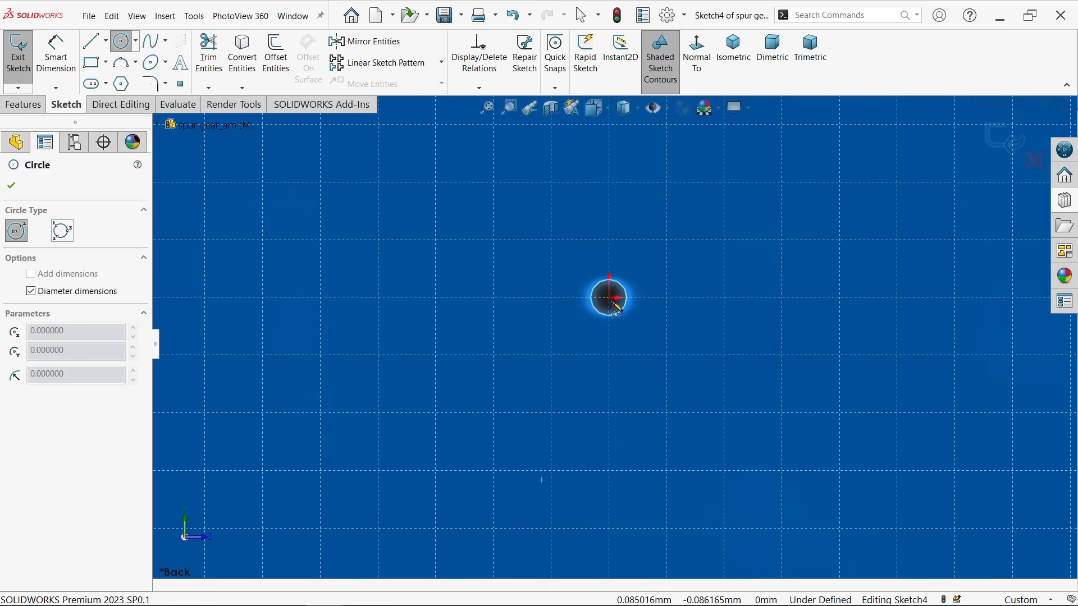
{"action": "left_click", "coordinate": [610, 298]}
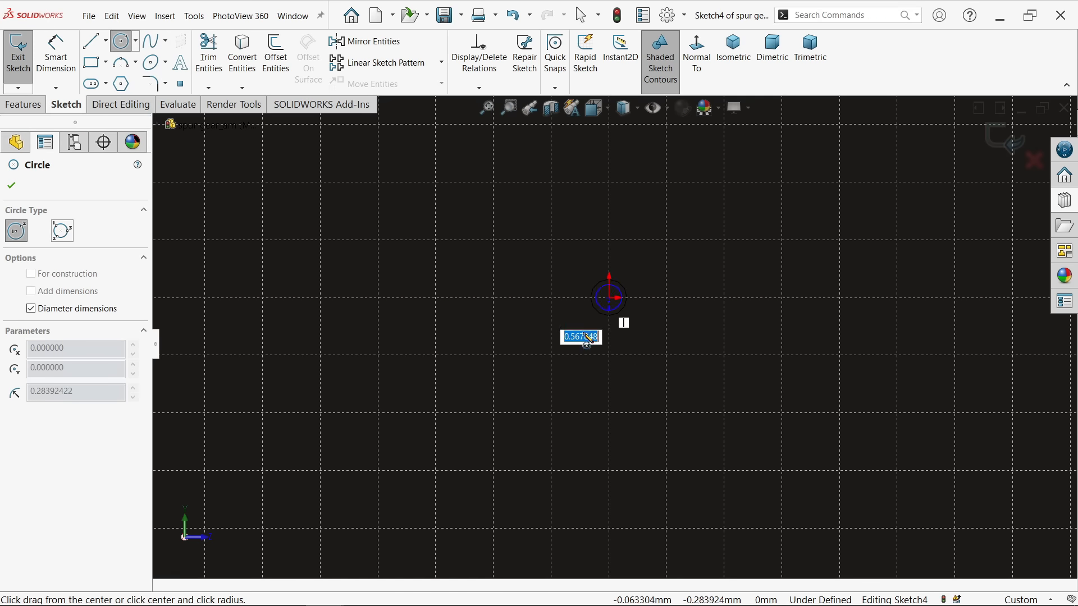
{"action": "scroll", "coordinate": [567, 359], "scroll_direction": "up", "scroll_amount": 4}
{"action": "type", "text": "29"}
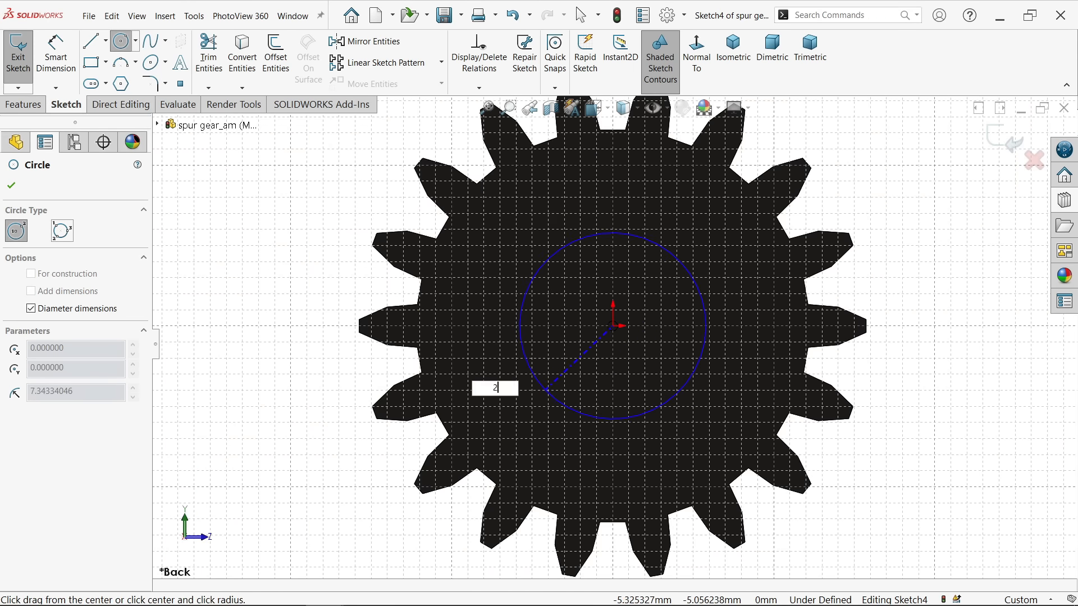
{"action": "key", "text": "Return"}
Add a concentric 25 mm diameter circle centered on the origin
{"action": "scroll", "coordinate": [622, 332], "scroll_direction": "down", "scroll_amount": 5}
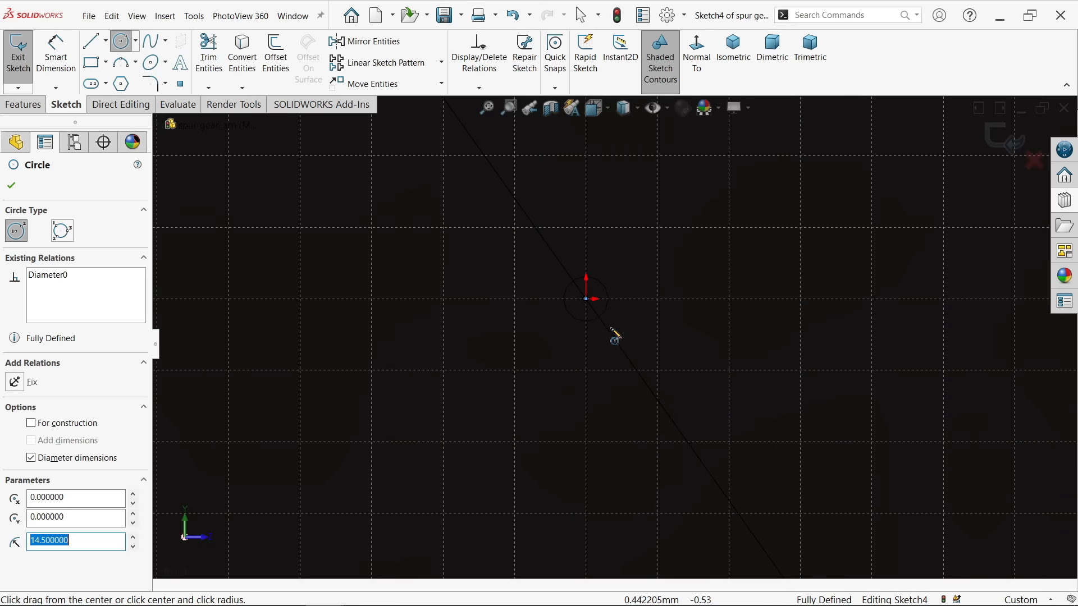
{"action": "left_click", "coordinate": [590, 304]}
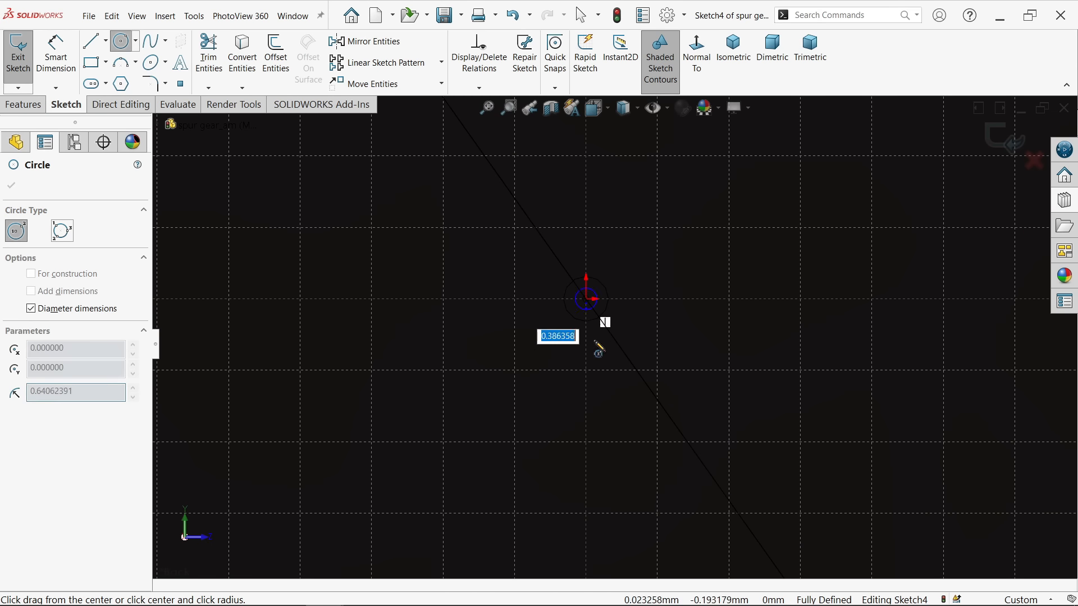
{"action": "type", "text": "2"}
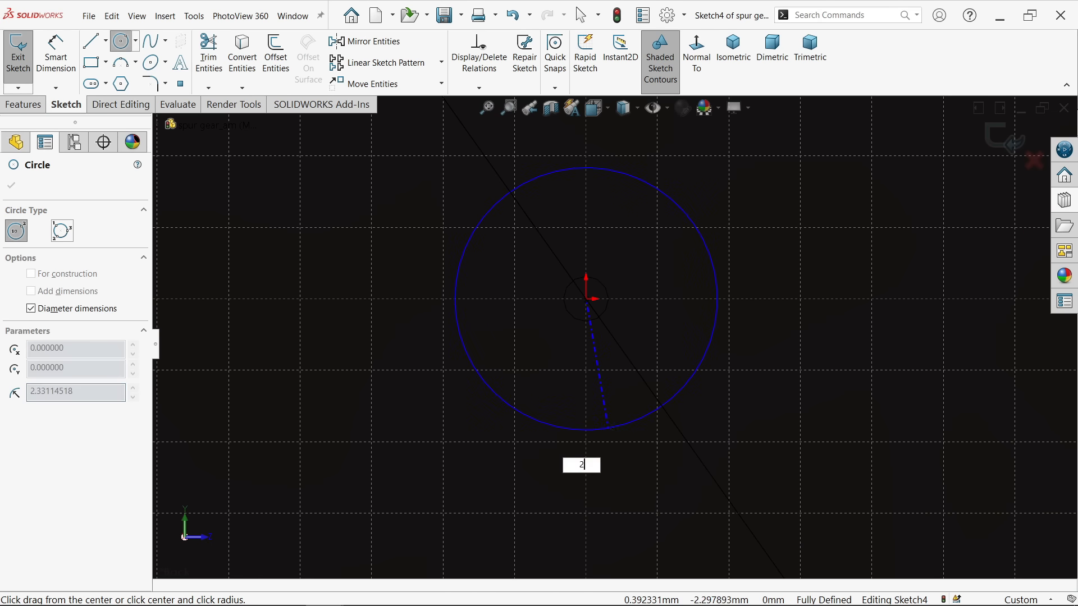
{"action": "type", "text": ".5"}
{"action": "key", "text": "Return"}
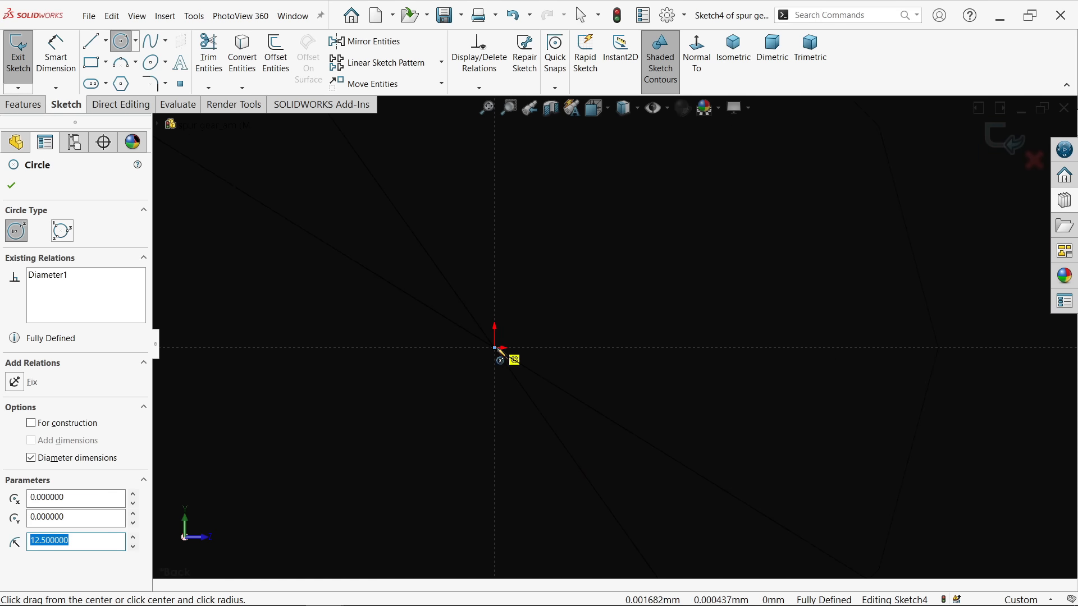
Add a concentric 20 mm diameter circle centered on the origin and finish the Circle command
{"action": "left_click", "coordinate": [497, 350]}
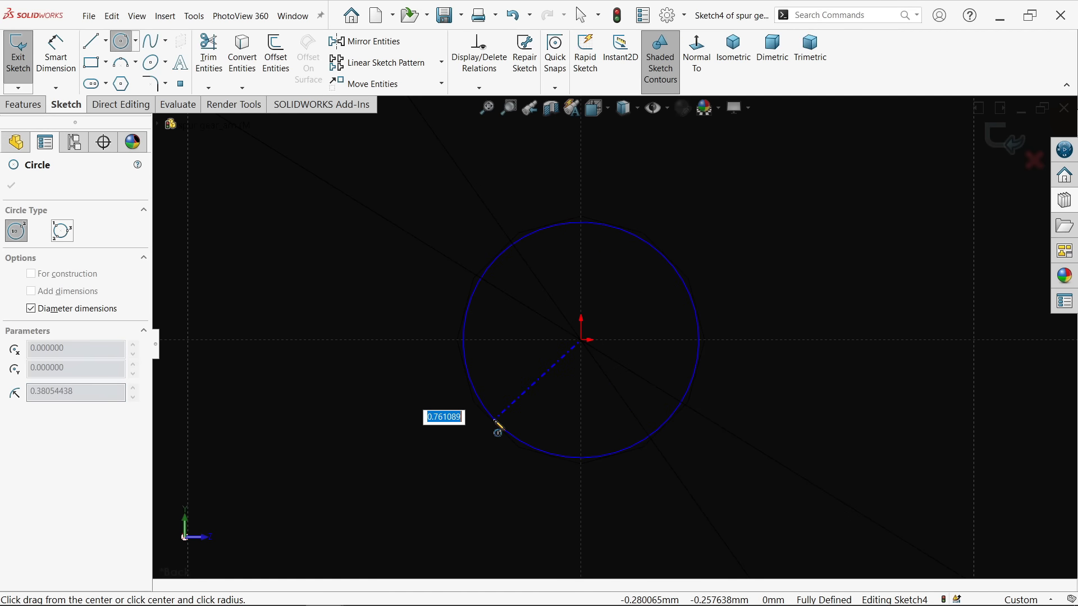
{"action": "type", "text": "20"}
{"action": "key", "text": "Return"}
{"action": "scroll", "coordinate": [611, 443], "scroll_direction": "up", "scroll_amount": 10}
{"action": "scroll", "coordinate": [610, 444], "scroll_direction": "up", "scroll_amount": 5}
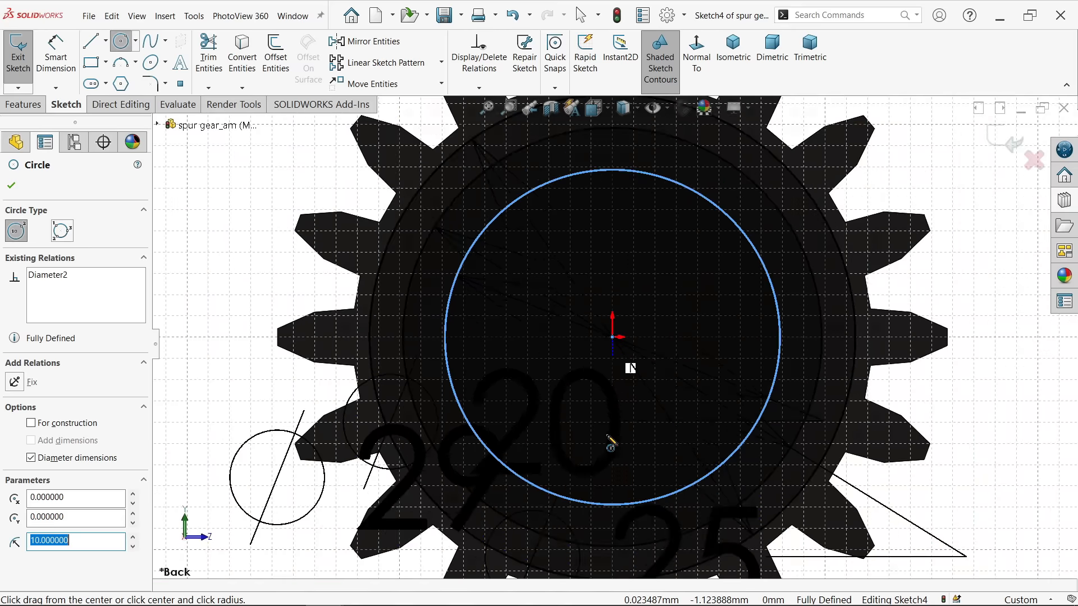
{"action": "left_click", "coordinate": [10, 187]}
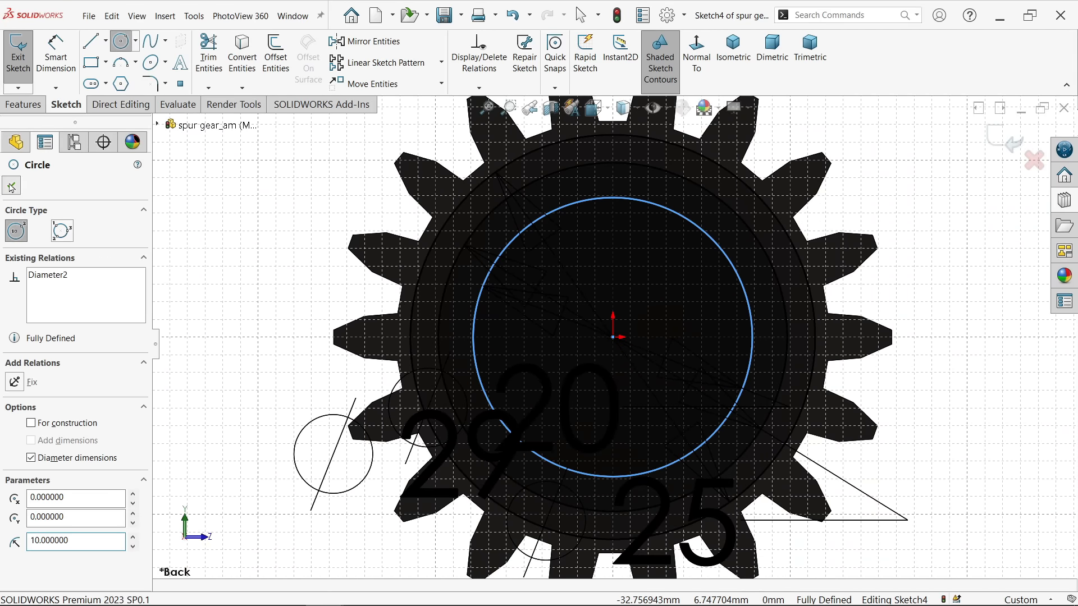
Extrude the 29 mm circle's contour 2 mm outward from the gear face as a merged boss
{"action": "left_click", "coordinate": [23, 105]}
{"action": "left_click", "coordinate": [32, 65]}
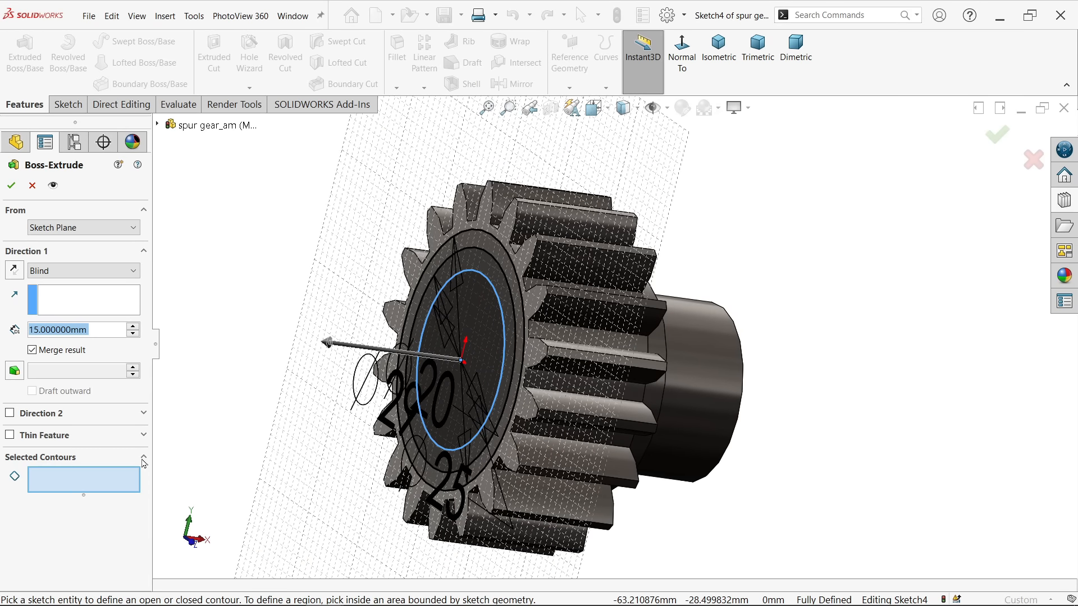
{"action": "left_click", "coordinate": [523, 369]}
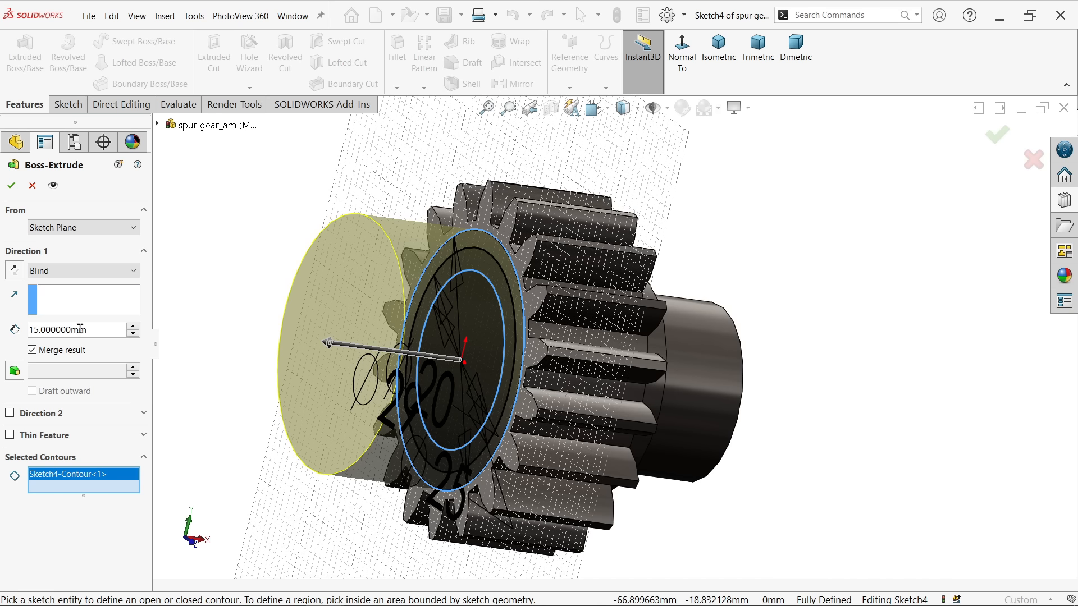
{"action": "left_click_drag", "start_coordinate": [60, 333], "coordinate": [15, 331]}
{"action": "type", "text": "2"}
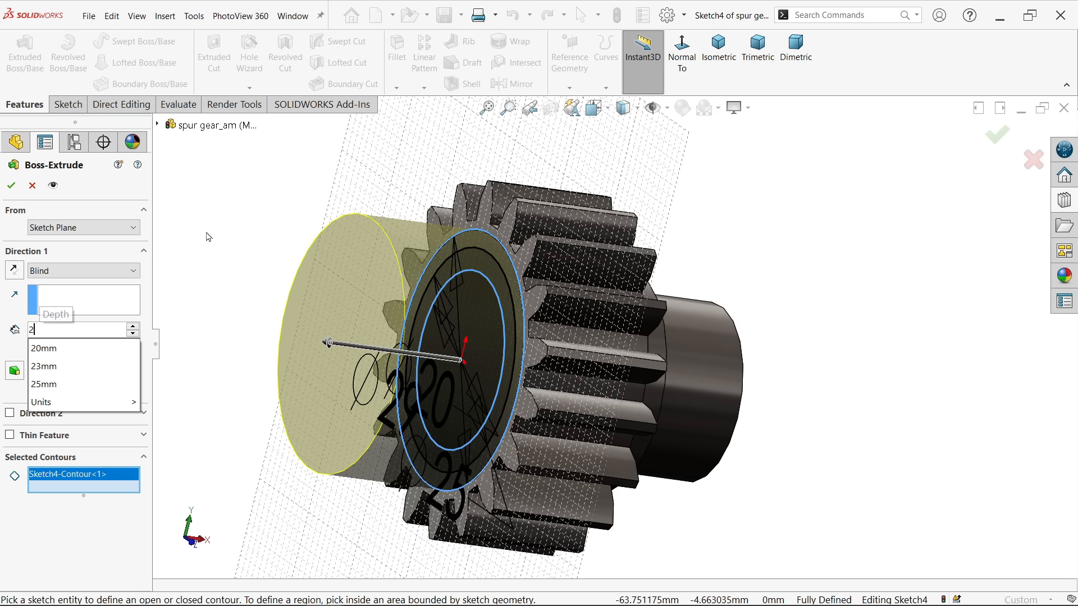
{"action": "key", "text": "Return"}
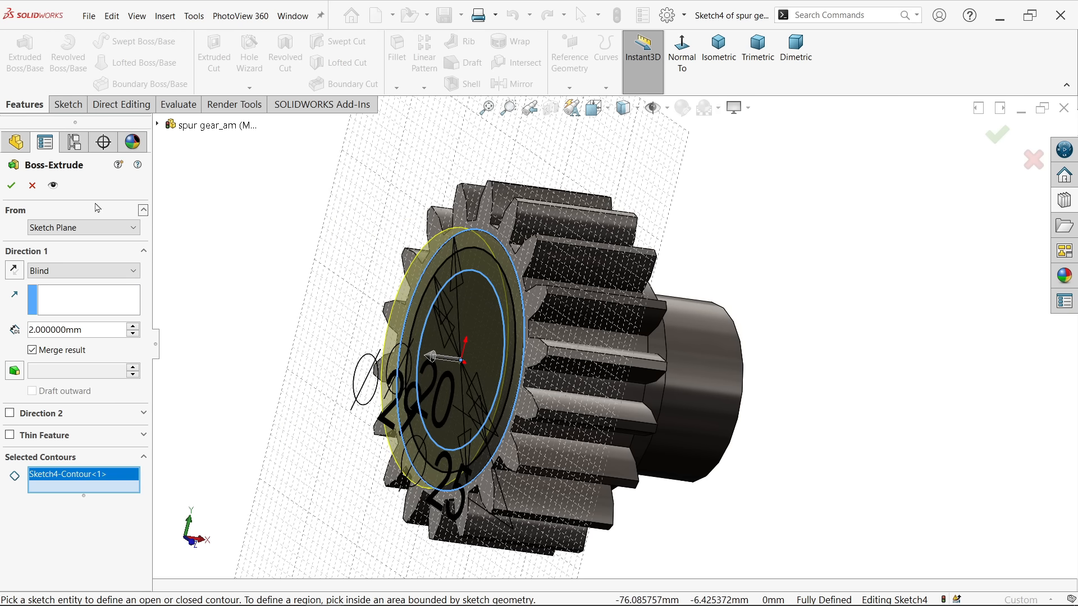
{"action": "mouse_move", "coordinate": [225, 219]}
{"action": "middle_mouse_down"}
{"action": "mouse_move", "coordinate": [258, 226]}
{"action": "mouse_move", "coordinate": [224, 217]}
{"action": "middle_mouse_up"}
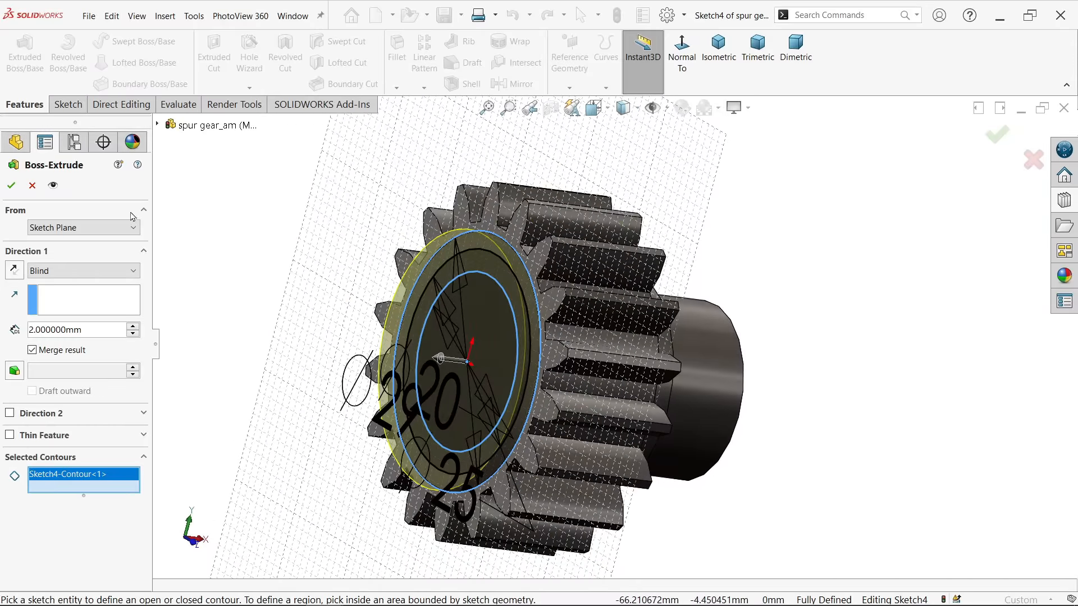
{"action": "left_click", "coordinate": [7, 185]}
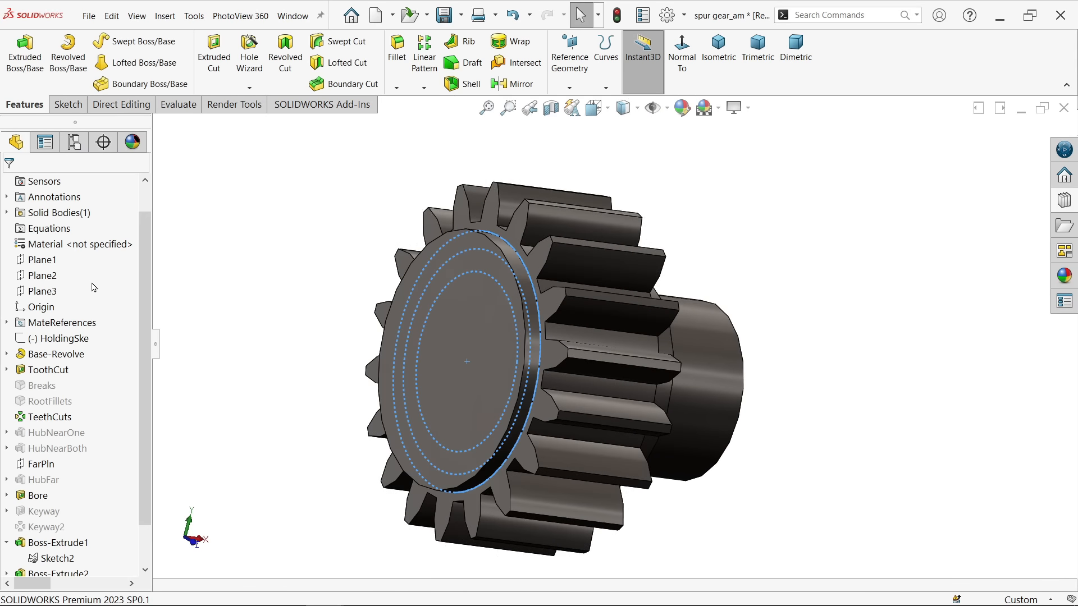
Reuse the three-circle sketch to extrude the 25 mm circle's contour by 2+15 mm (17 mm) as a merged boss
{"action": "left_click_drag", "start_coordinate": [141, 328], "coordinate": [141, 373]}
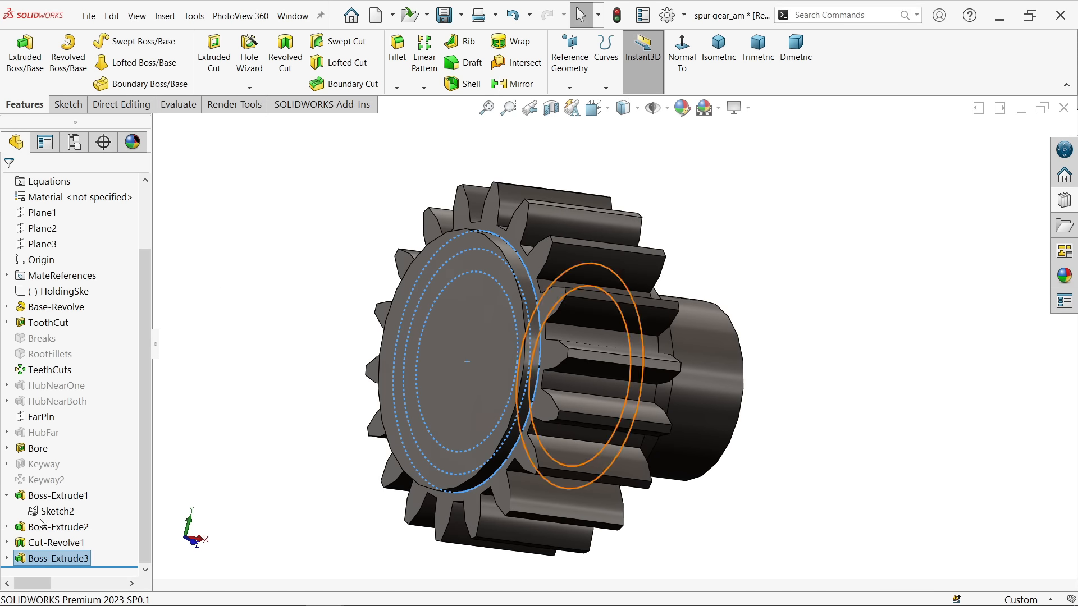
{"action": "left_click", "coordinate": [7, 558]}
{"action": "left_click", "coordinate": [48, 561]}
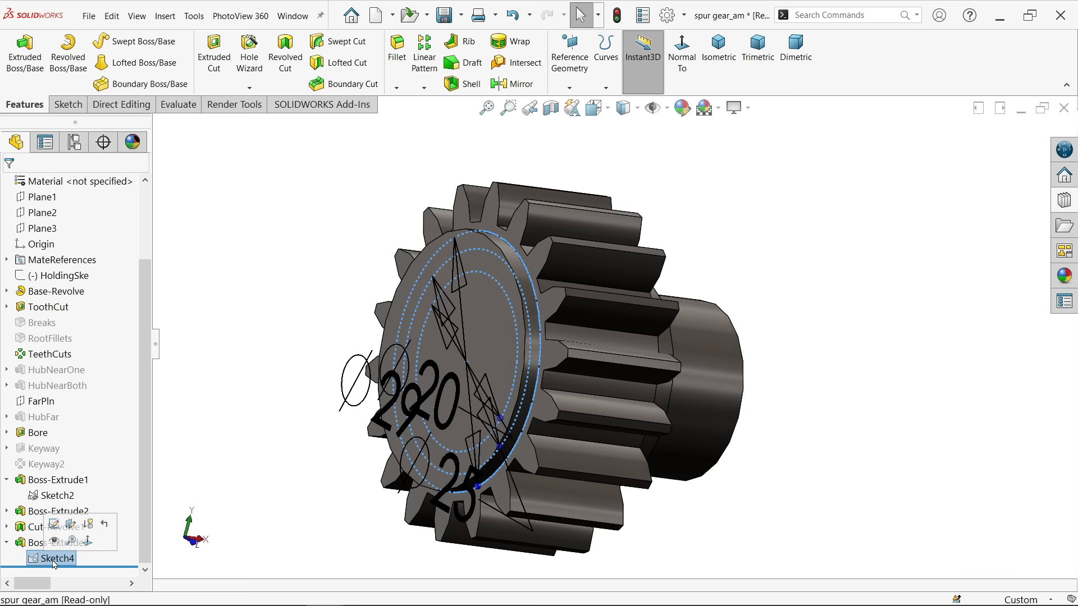
{"action": "left_click", "coordinate": [25, 56]}
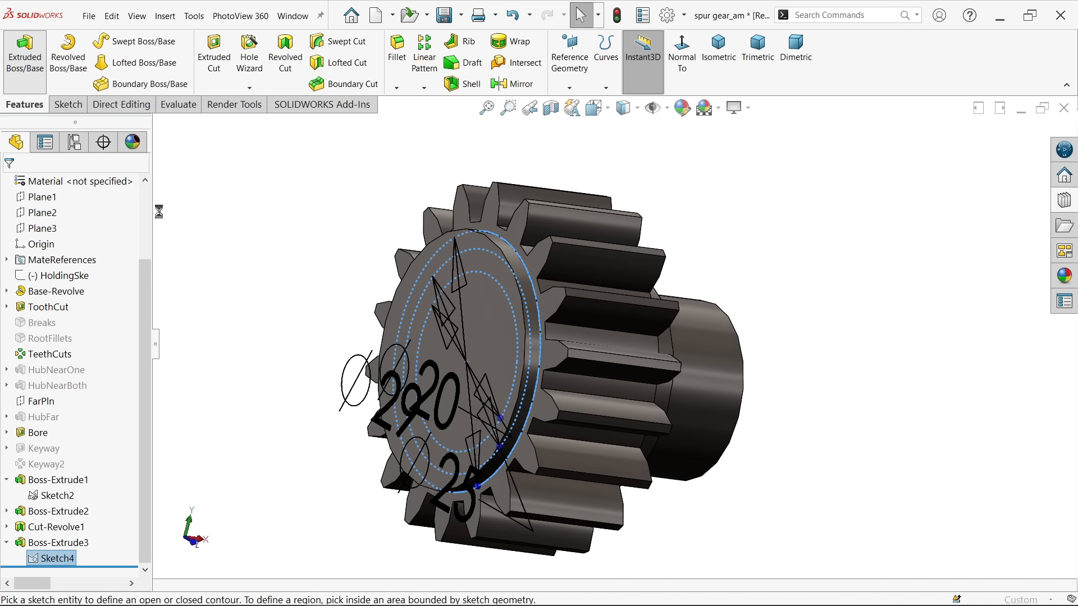
{"action": "left_click", "coordinate": [529, 389]}
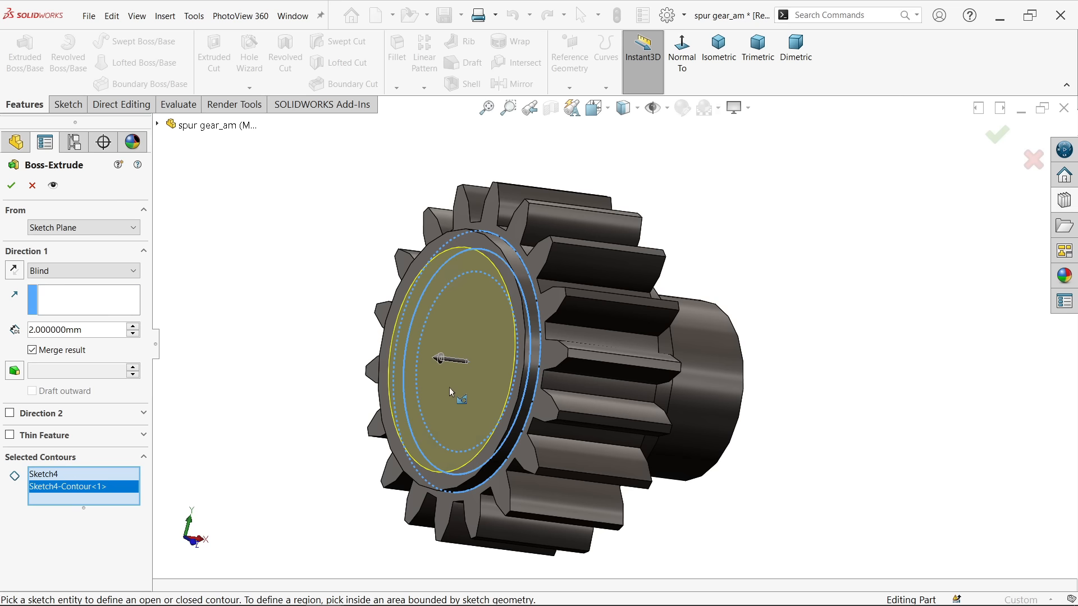
{"action": "double_click", "coordinate": [68, 330]}
{"action": "type", "text": "17"}
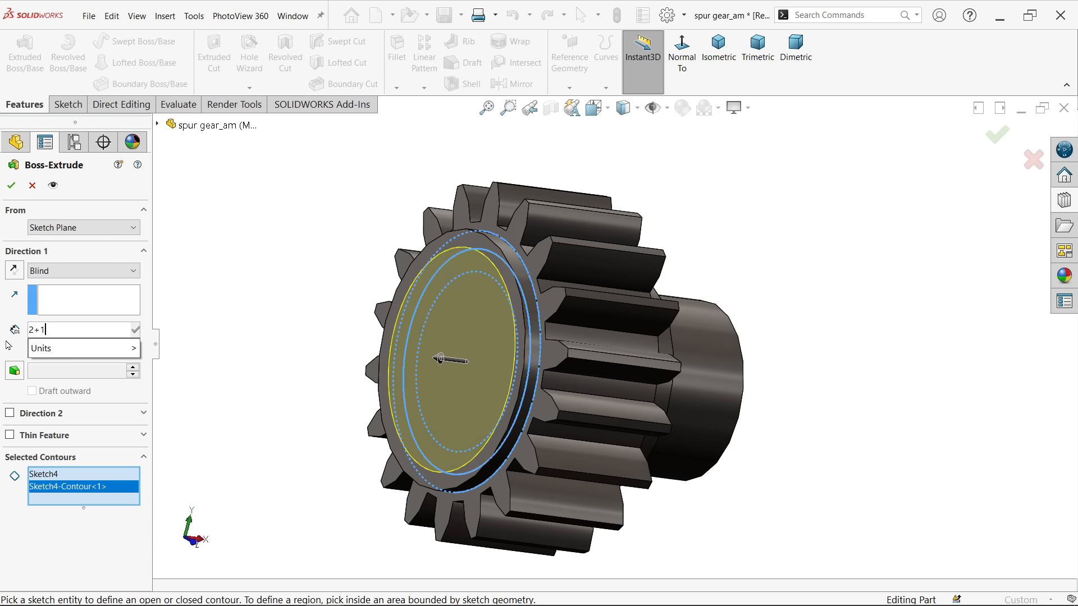
{"action": "key", "text": "Return"}
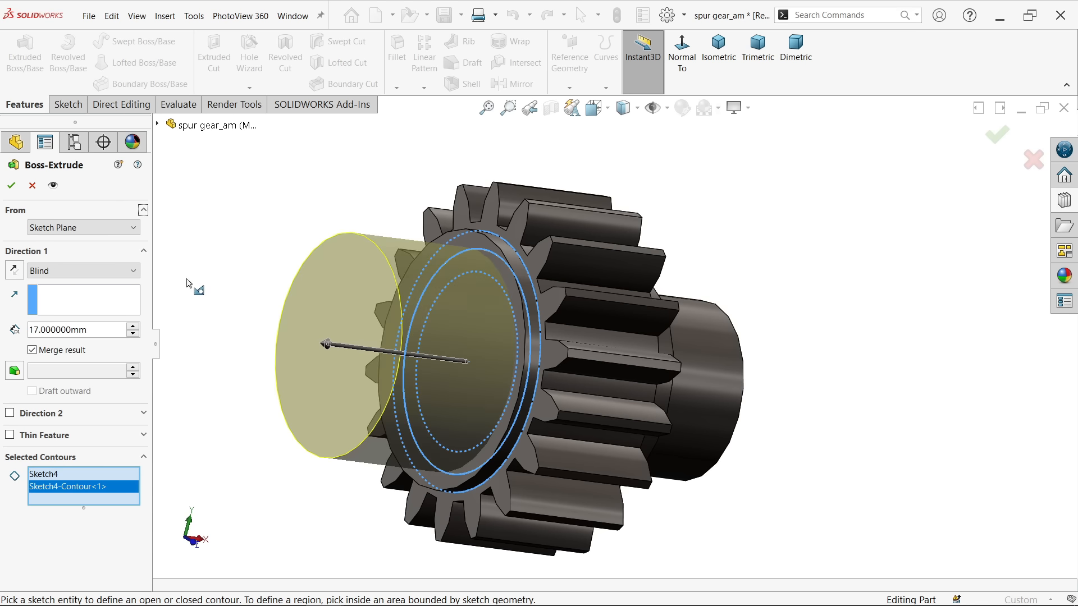
{"action": "left_click", "coordinate": [12, 188]}
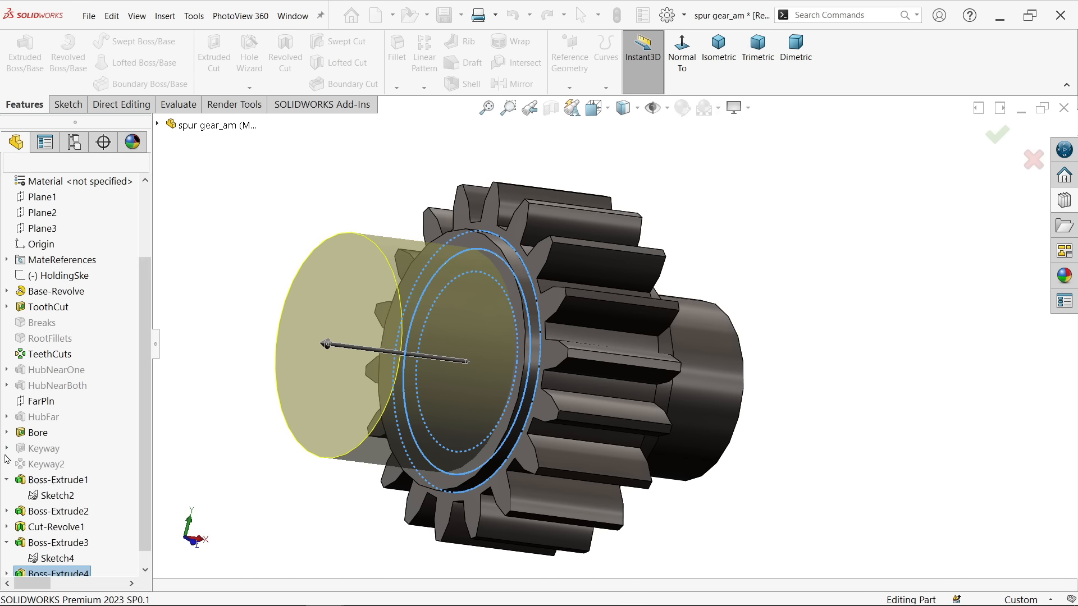
Reuse the same sketch to extrude the 20 mm circle's contour by 15+15+2 mm (32 mm) as a merged boss
{"action": "left_click_drag", "start_coordinate": [141, 473], "coordinate": [141, 484]}
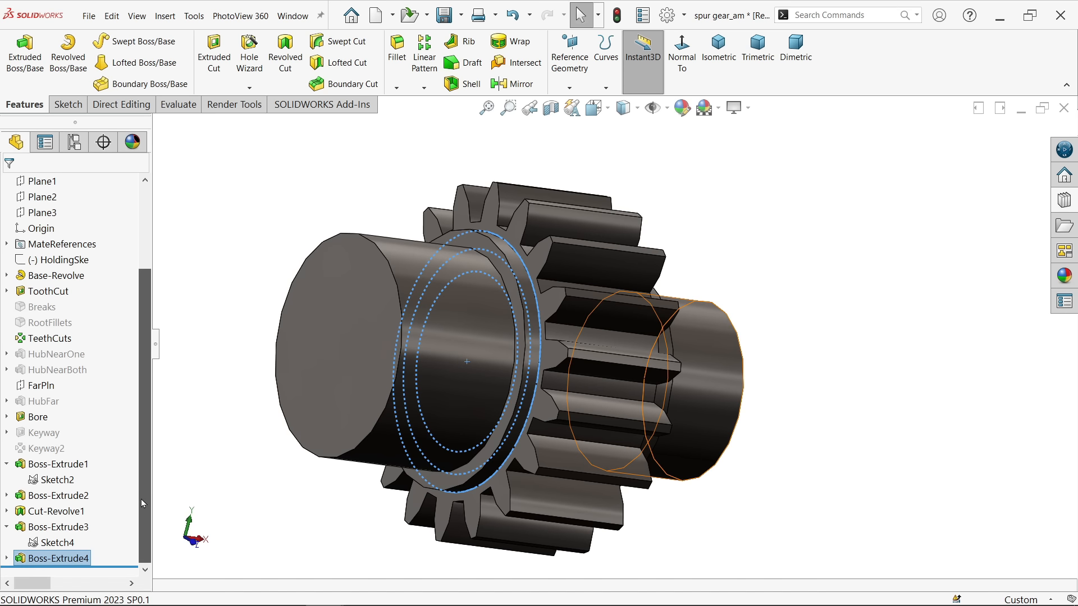
{"action": "left_click", "coordinate": [56, 542]}
{"action": "left_click", "coordinate": [25, 54]}
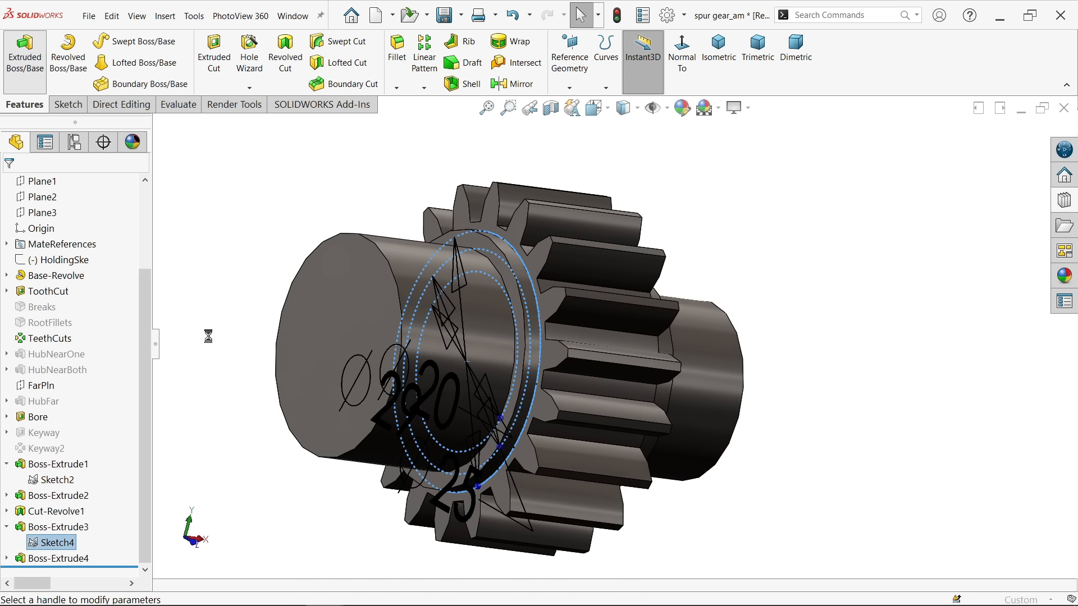
{"action": "left_click", "coordinate": [504, 421]}
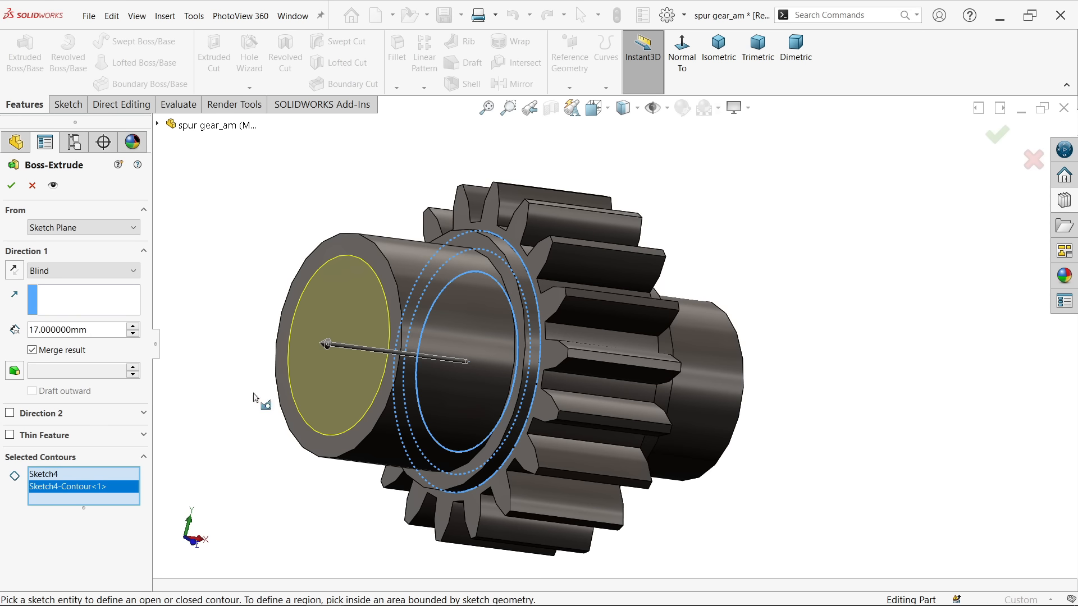
{"action": "mouse_move", "coordinate": [258, 266]}
{"action": "middle_mouse_down"}
{"action": "mouse_move", "coordinate": [228, 254]}
{"action": "mouse_move", "coordinate": [264, 283]}
{"action": "middle_mouse_up"}
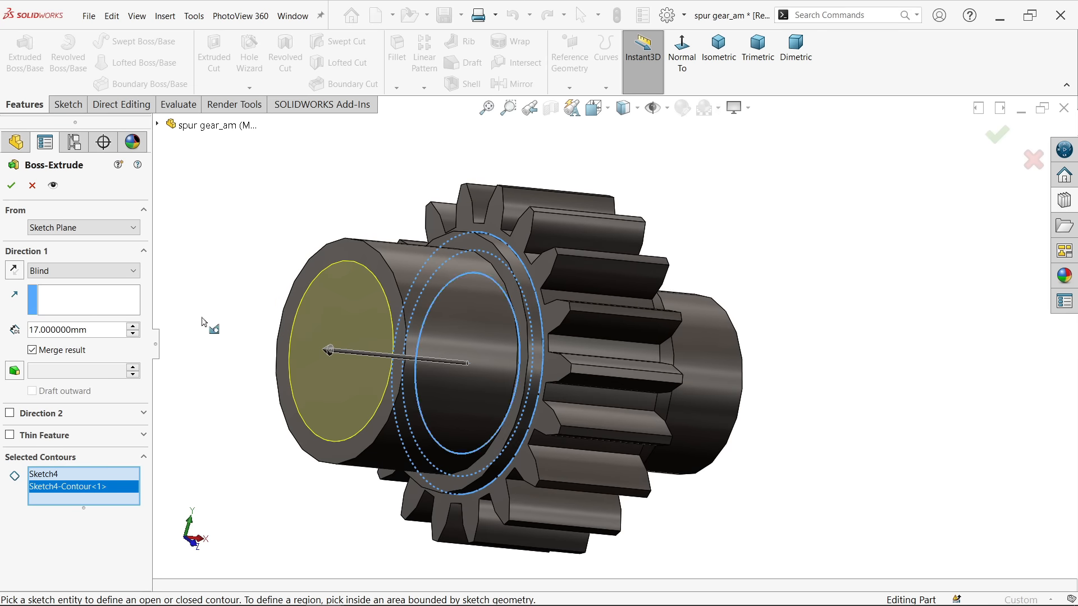
{"action": "left_click_drag", "start_coordinate": [92, 331], "coordinate": [42, 329]}
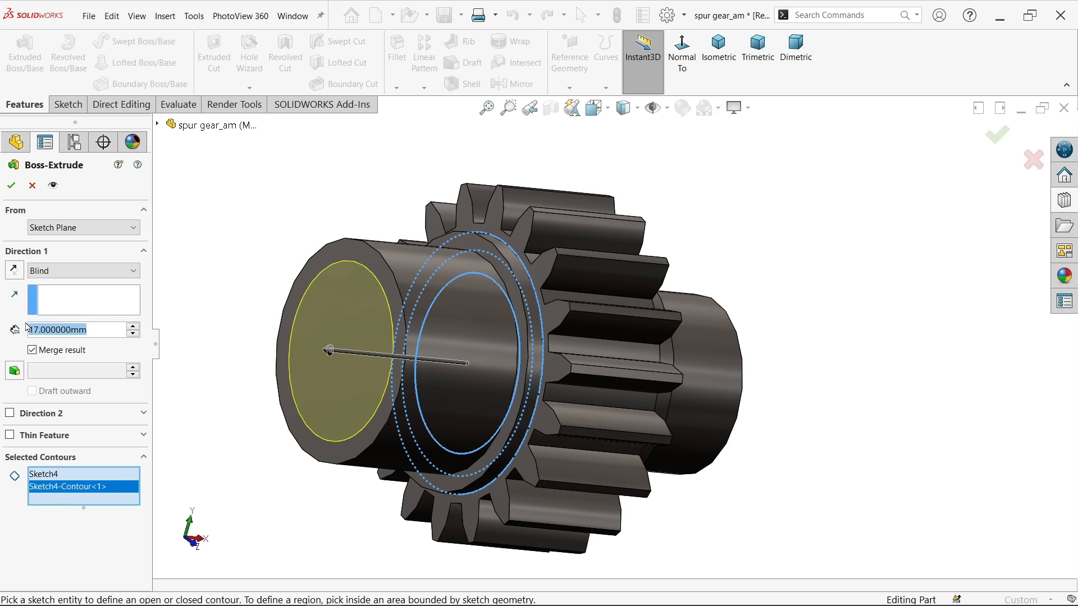
{"action": "type", "text": "1"}
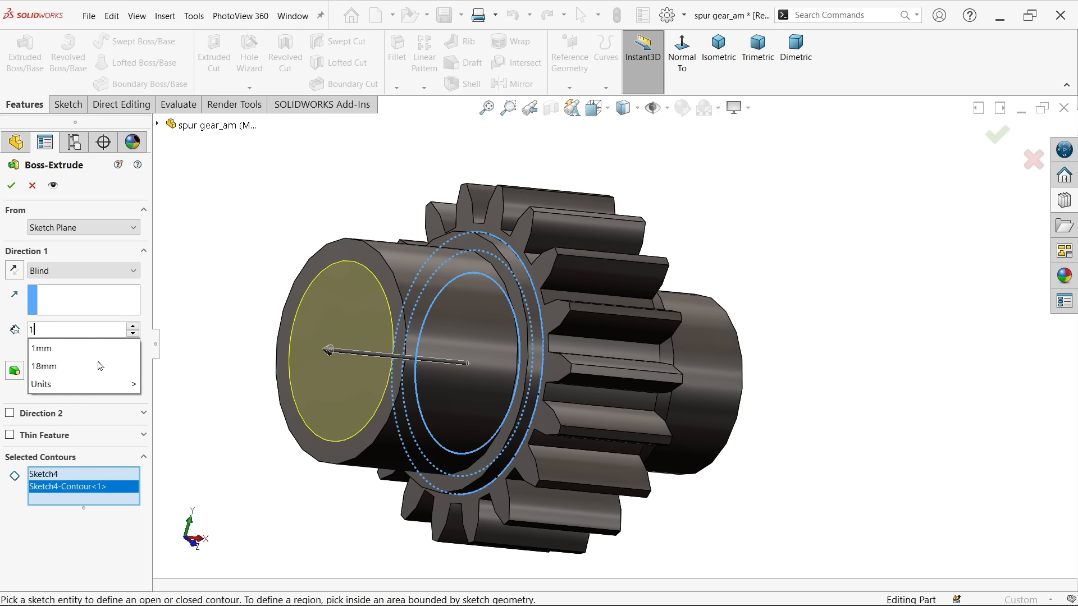
{"action": "type", "text": "5+15+2"}
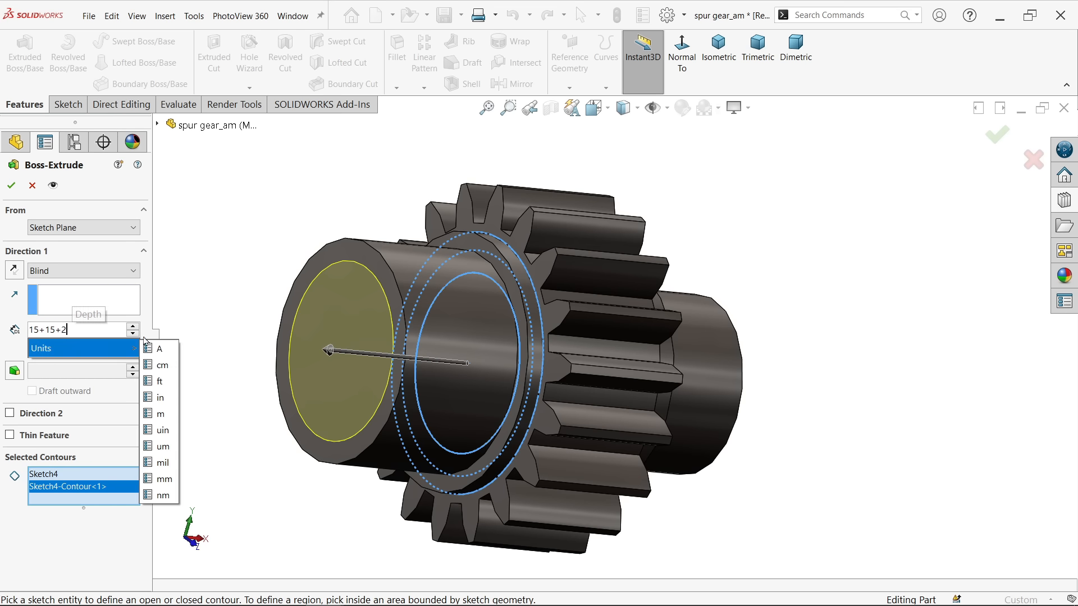
{"action": "key", "text": "Return"}
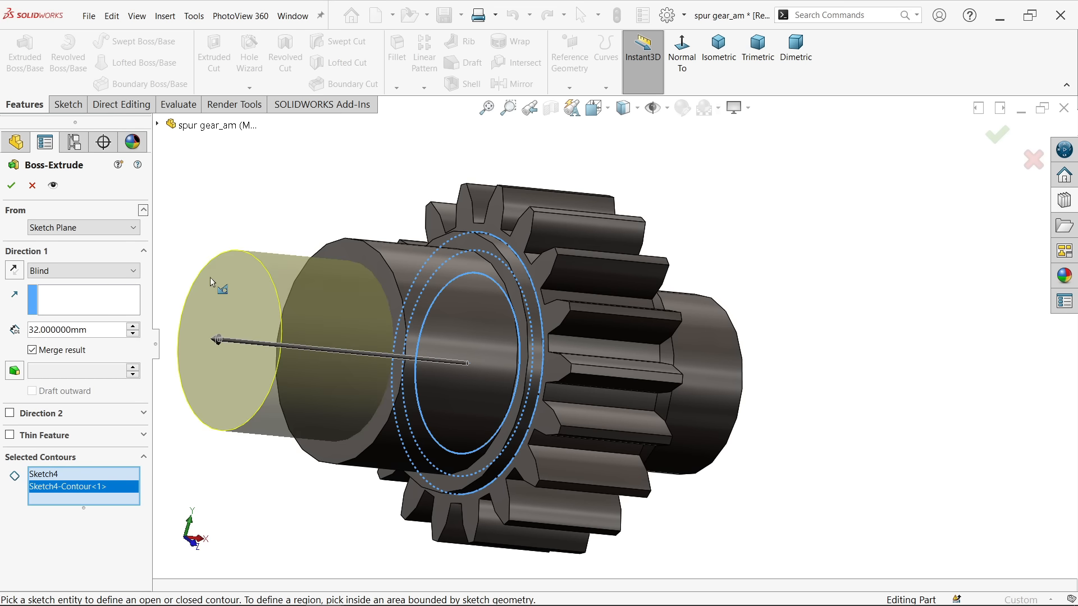
{"action": "left_click", "coordinate": [12, 186]}
{"action": "left_click", "coordinate": [302, 221]}
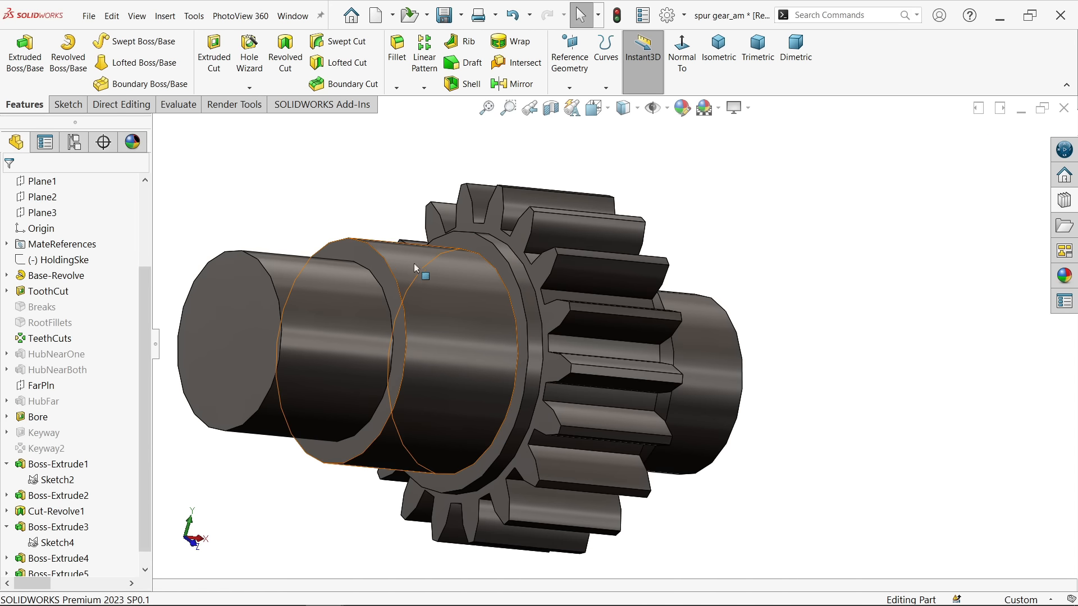
Start a sketch on Plane1 and draw a corner rectangle about 2.5 by 1.6 mm inward from the upper edge of the new 20 mm shaft end
{"action": "scroll", "coordinate": [425, 275], "scroll_direction": "down", "scroll_amount": 3}
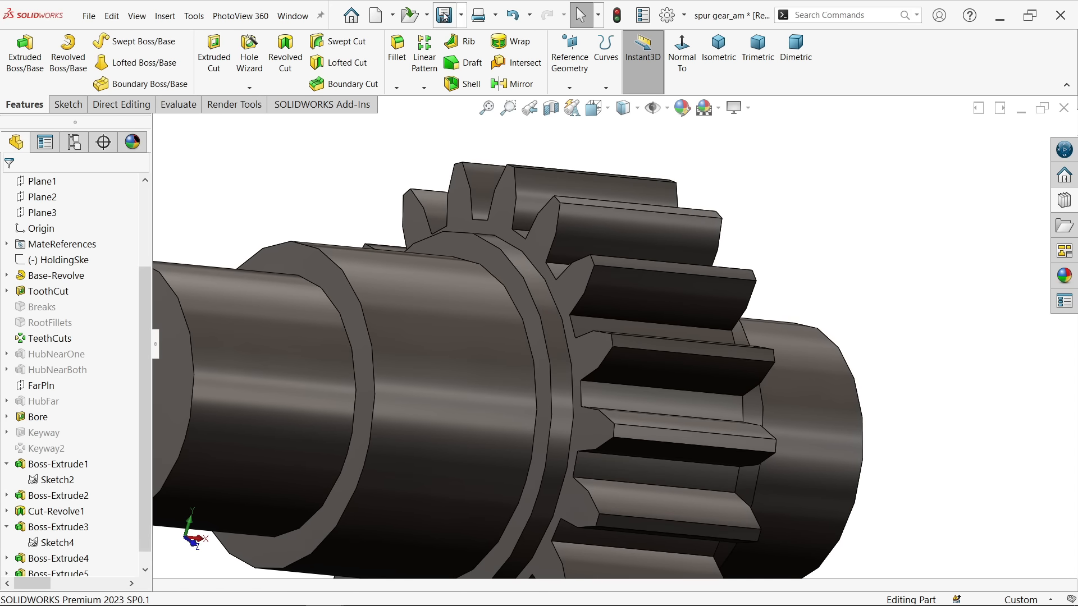
{"action": "scroll", "coordinate": [548, 235], "scroll_direction": "up", "scroll_amount": 2}
{"action": "middle_click_drag", "start_coordinate": [553, 248], "coordinate": [552, 355]}
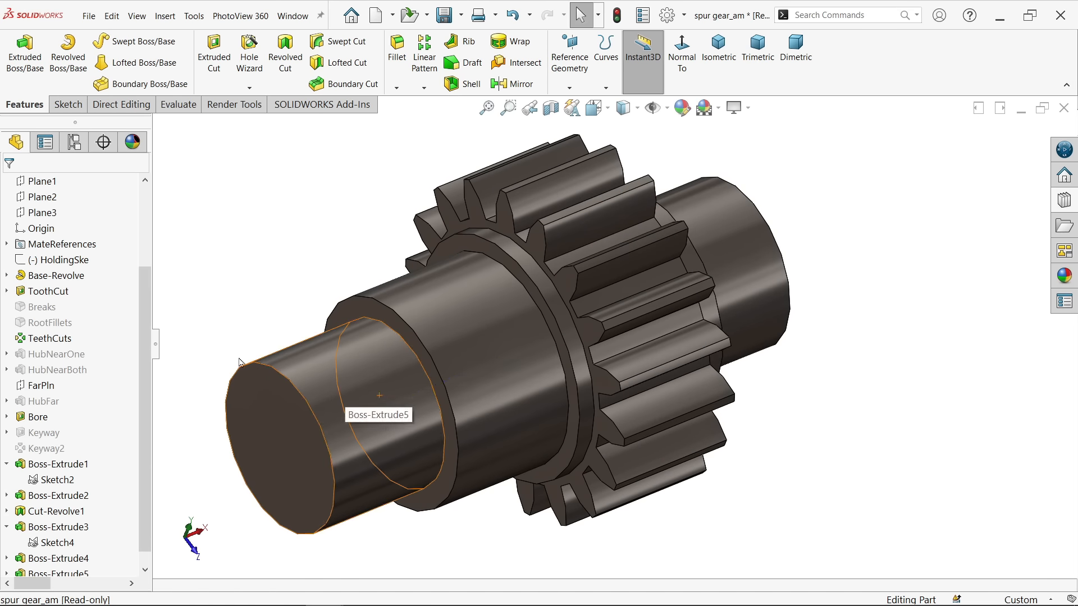
{"action": "left_click", "coordinate": [45, 180]}
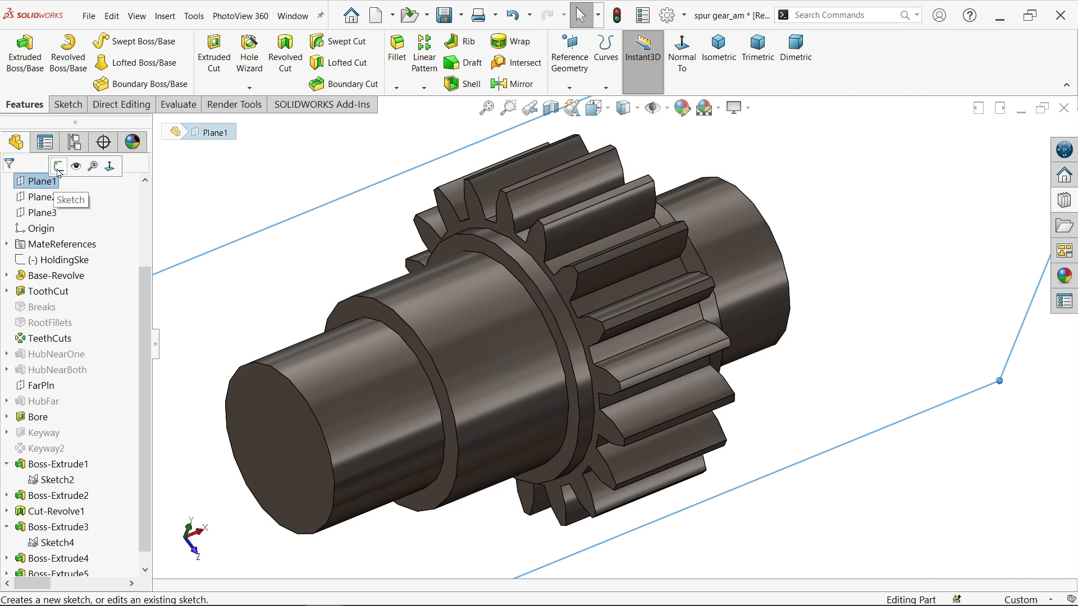
{"action": "left_click", "coordinate": [58, 166]}
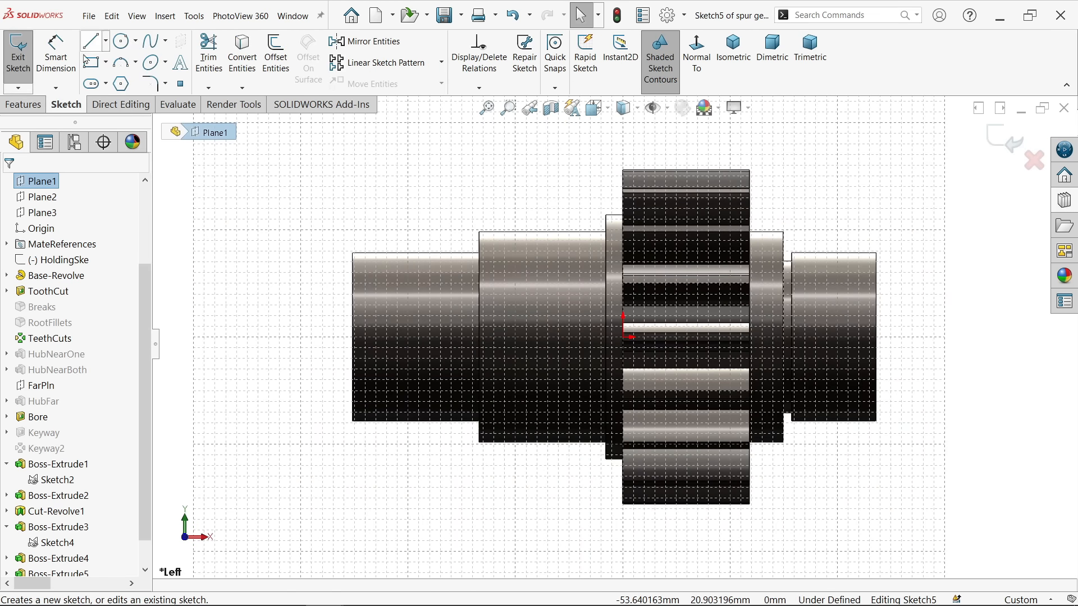
{"action": "left_click", "coordinate": [91, 62]}
{"action": "scroll", "coordinate": [431, 274], "scroll_direction": "down", "scroll_amount": 3}
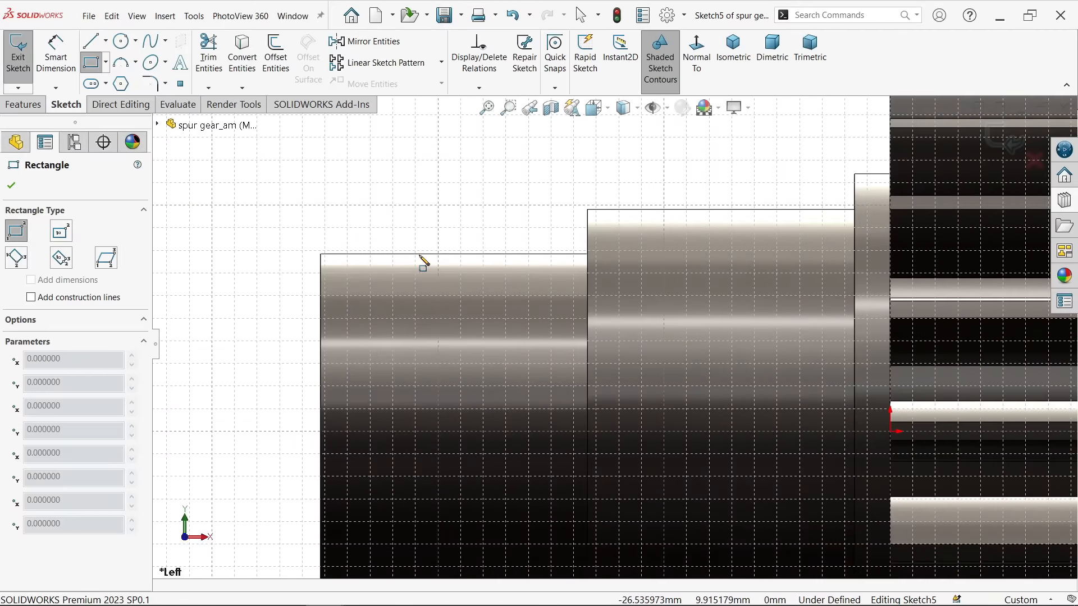
{"action": "left_click", "coordinate": [423, 253]}
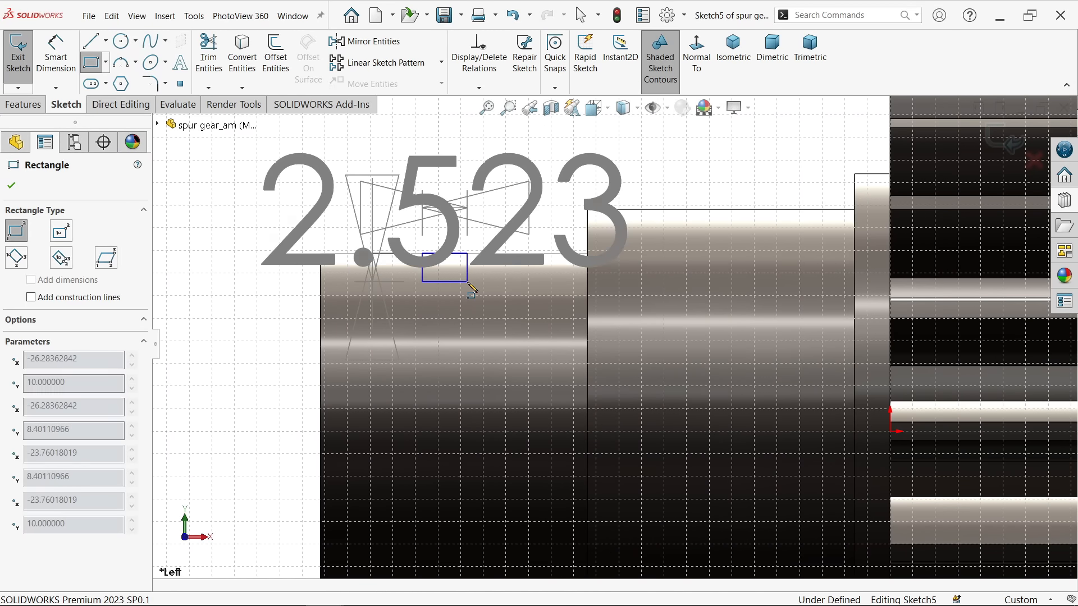
{"action": "left_click", "coordinate": [468, 282]}
Dimension the groove rectangle's width as 1 mm, accepting changes to the read-only part
{"action": "left_click", "coordinate": [55, 56]}
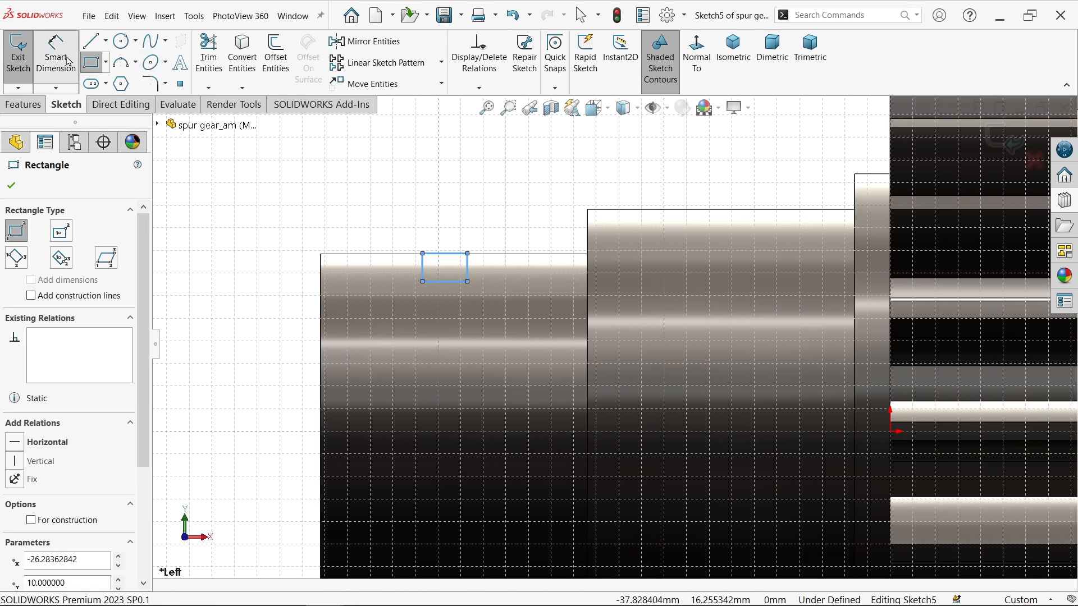
{"action": "left_click", "coordinate": [447, 258]}
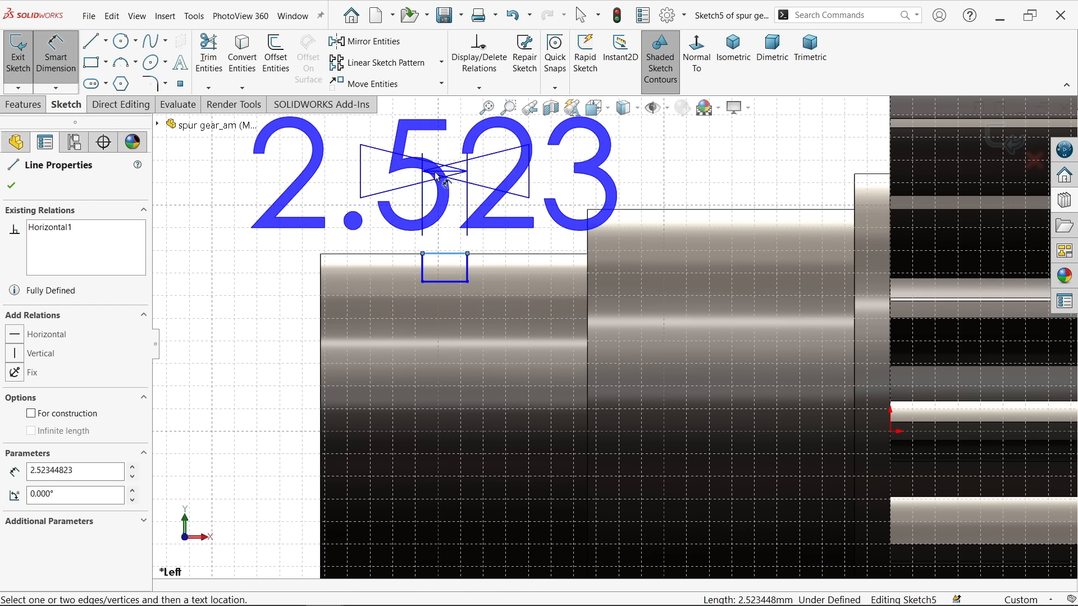
{"action": "key", "text": "z"}
{"action": "left_click", "coordinate": [433, 192]}
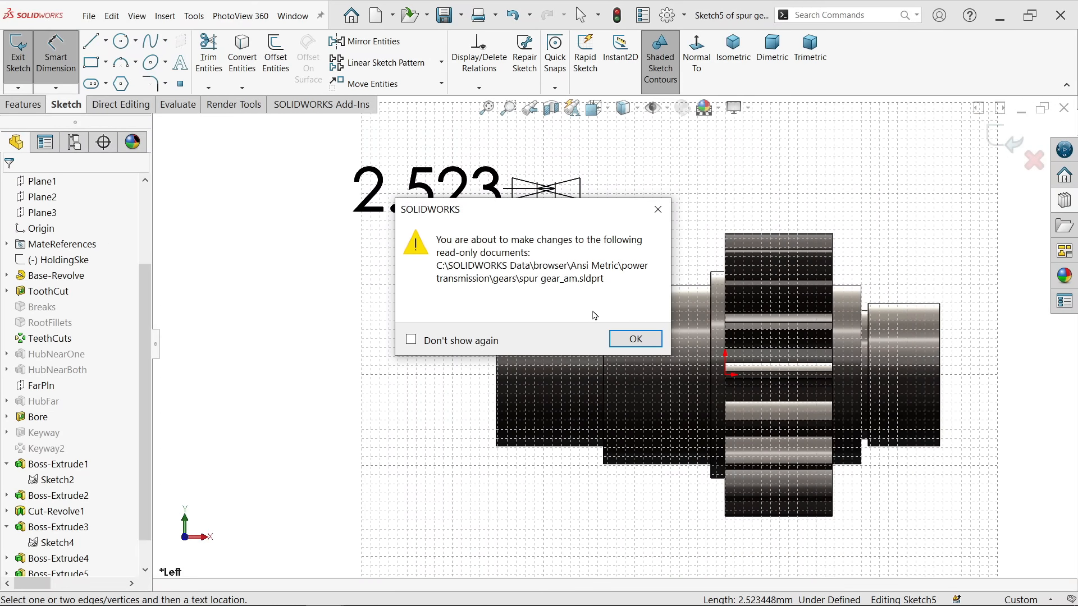
{"action": "left_click", "coordinate": [622, 345]}
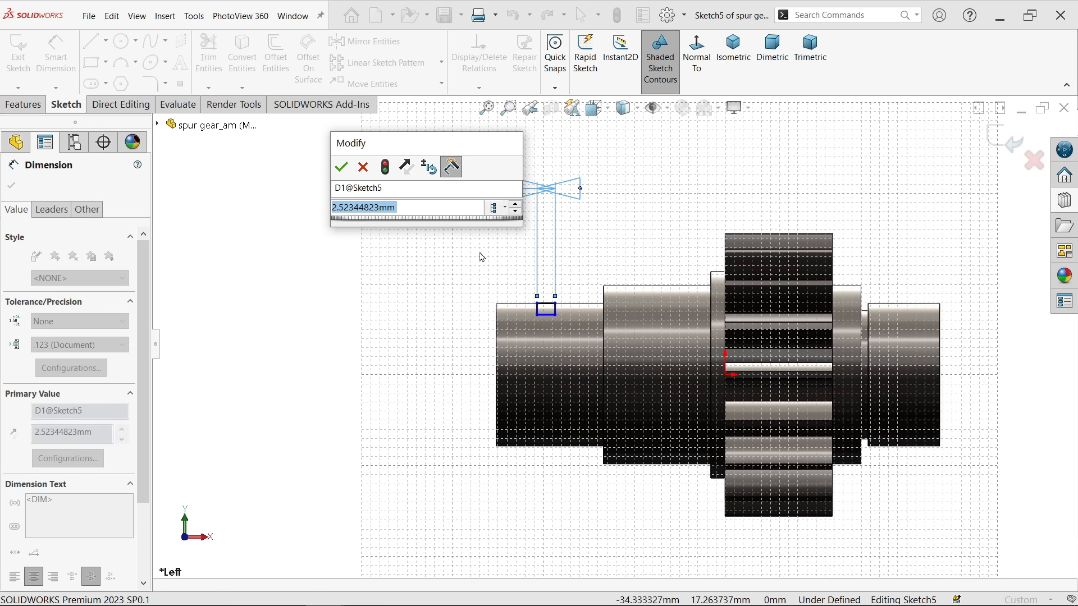
{"action": "type", "text": "1"}
{"action": "mouse_move", "coordinate": [427, 227]}
{"action": "left_click", "coordinate": [341, 166]}
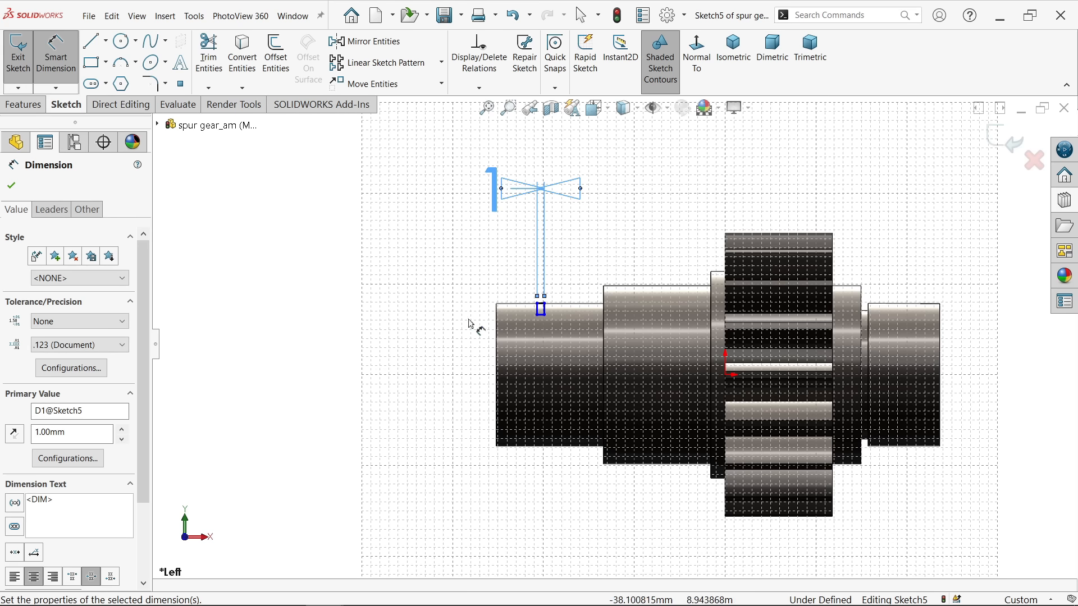
{"action": "scroll", "coordinate": [547, 315], "scroll_direction": "down", "scroll_amount": 6}
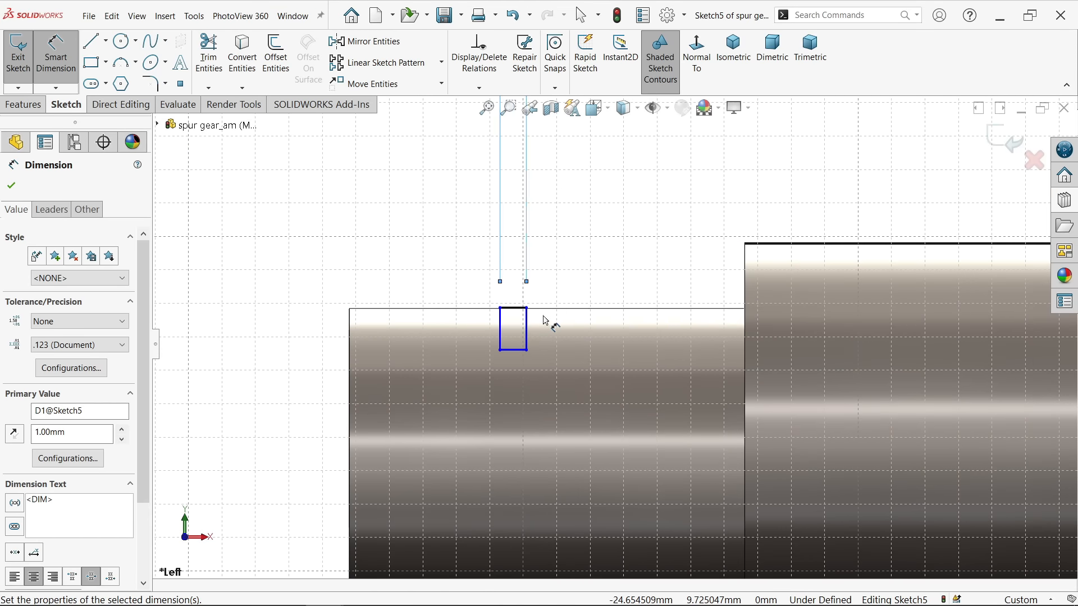
{"action": "scroll", "coordinate": [547, 323], "scroll_direction": "down", "scroll_amount": 1}
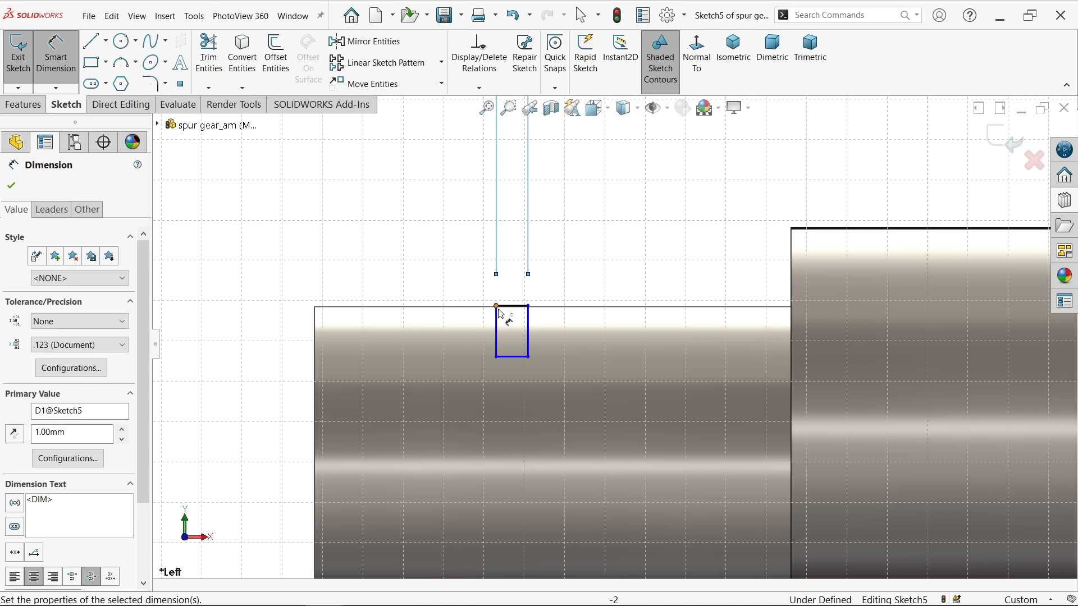
Dimension the groove rectangle 10 mm from the 20 mm shaft's end face, accepting changes to the read-only part
{"action": "left_click", "coordinate": [497, 328]}
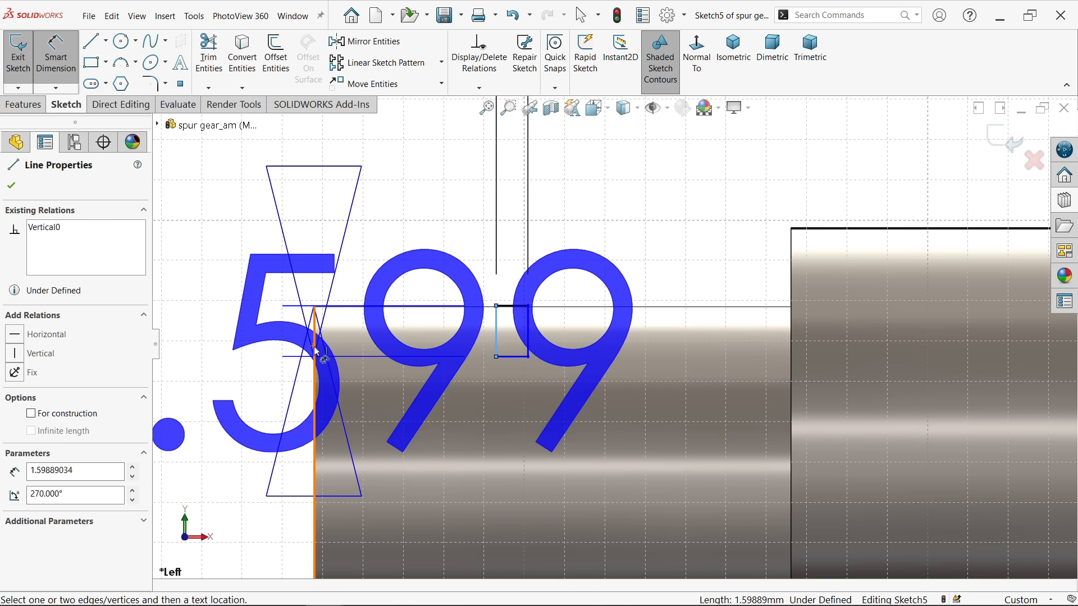
{"action": "left_click", "coordinate": [316, 334]}
{"action": "scroll", "coordinate": [325, 314], "scroll_direction": "up", "scroll_amount": 2}
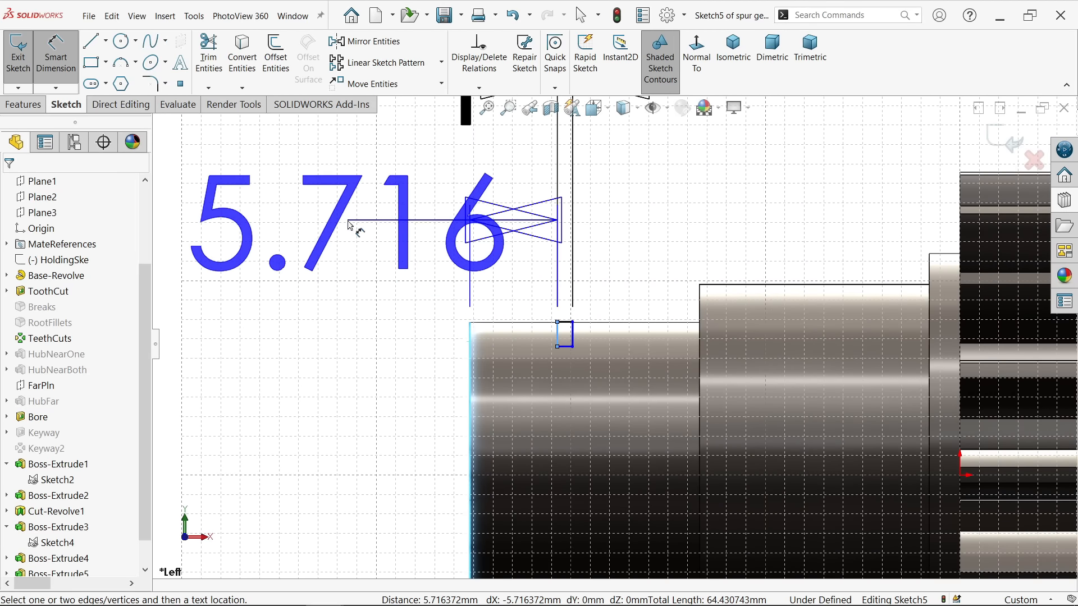
{"action": "scroll", "coordinate": [354, 229], "scroll_direction": "up", "scroll_amount": 2}
{"action": "left_click", "coordinate": [348, 218]}
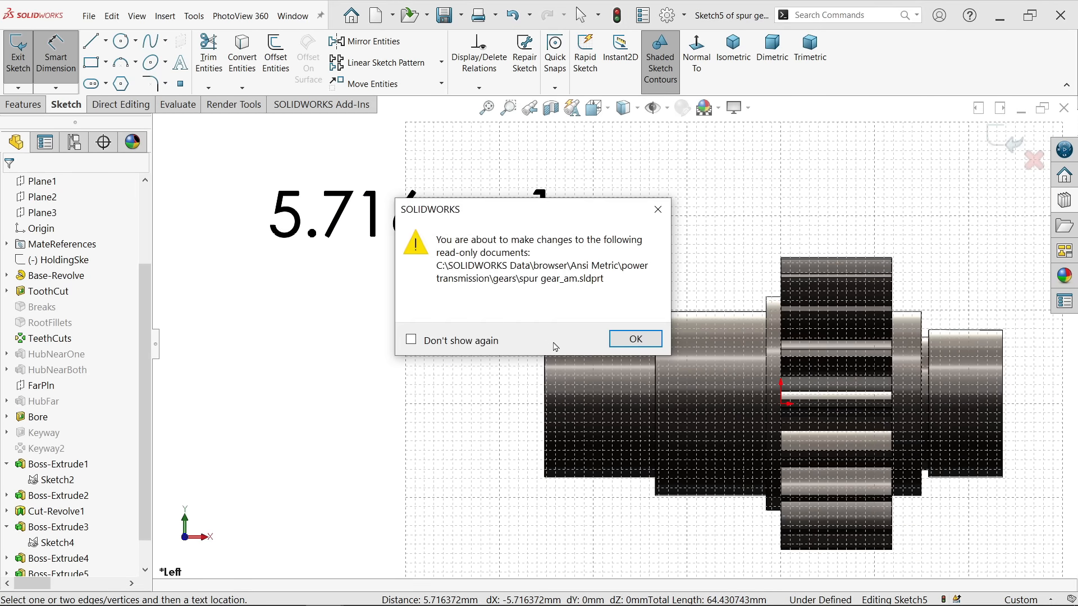
{"action": "left_click", "coordinate": [633, 338]}
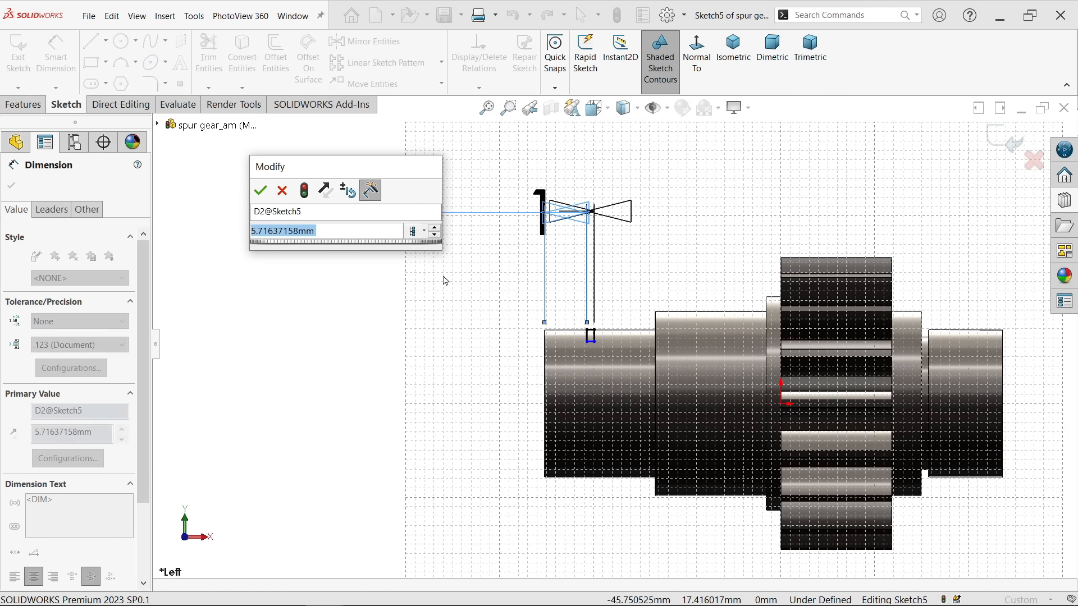
{"action": "type", "text": "10"}
{"action": "key", "text": "Return"}
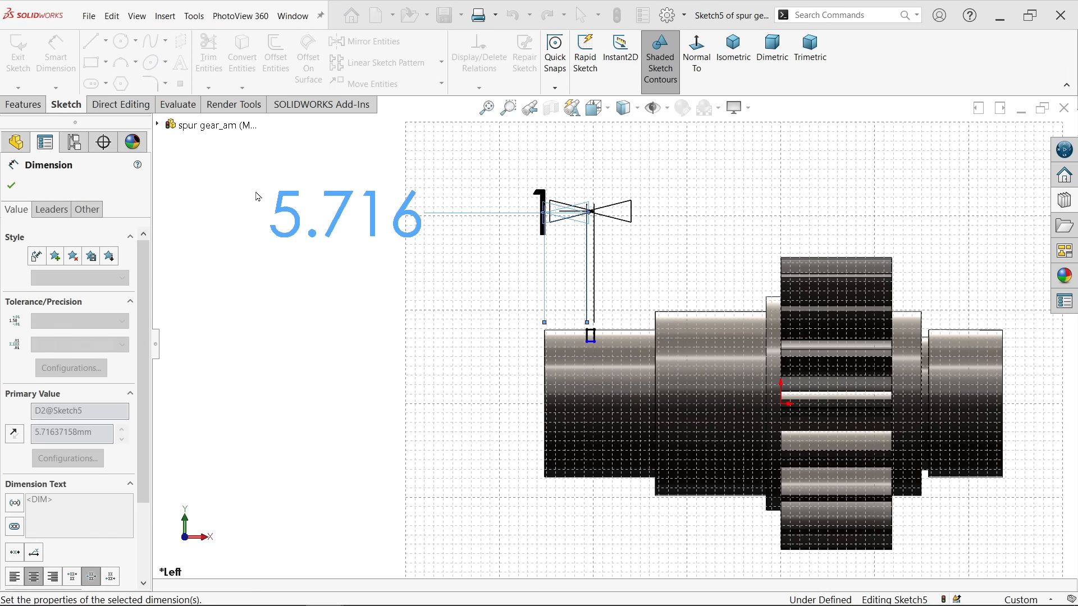
Draw a horizontal centerline about 37 mm long from the origin along the shaft axis, extending past the 20 mm shaft end
{"action": "scroll", "coordinate": [750, 417], "scroll_direction": "down", "scroll_amount": 2}
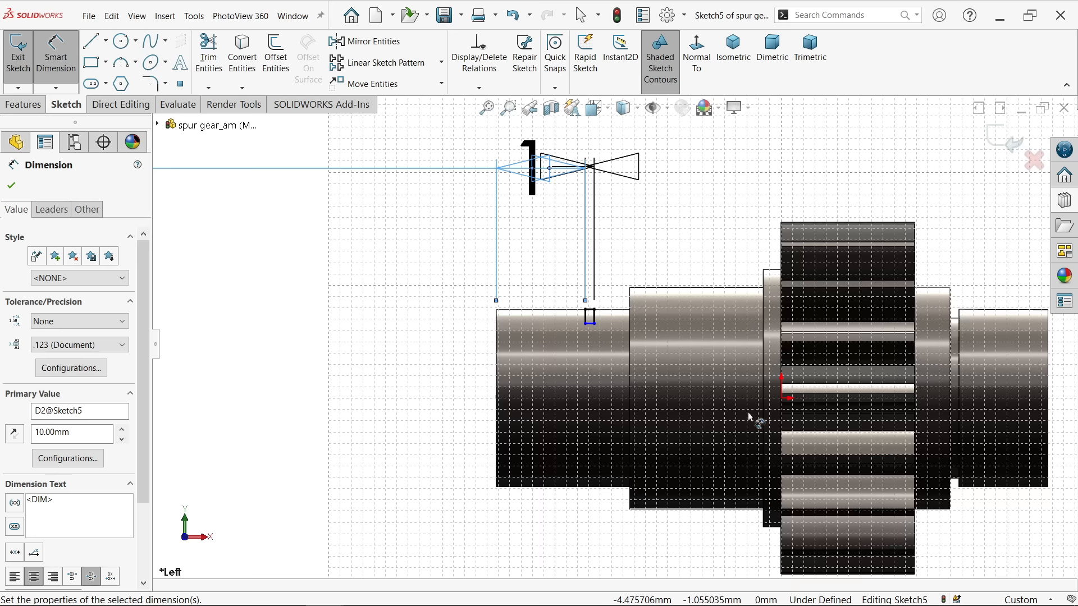
{"action": "left_click", "coordinate": [105, 40]}
{"action": "left_click", "coordinate": [120, 79]}
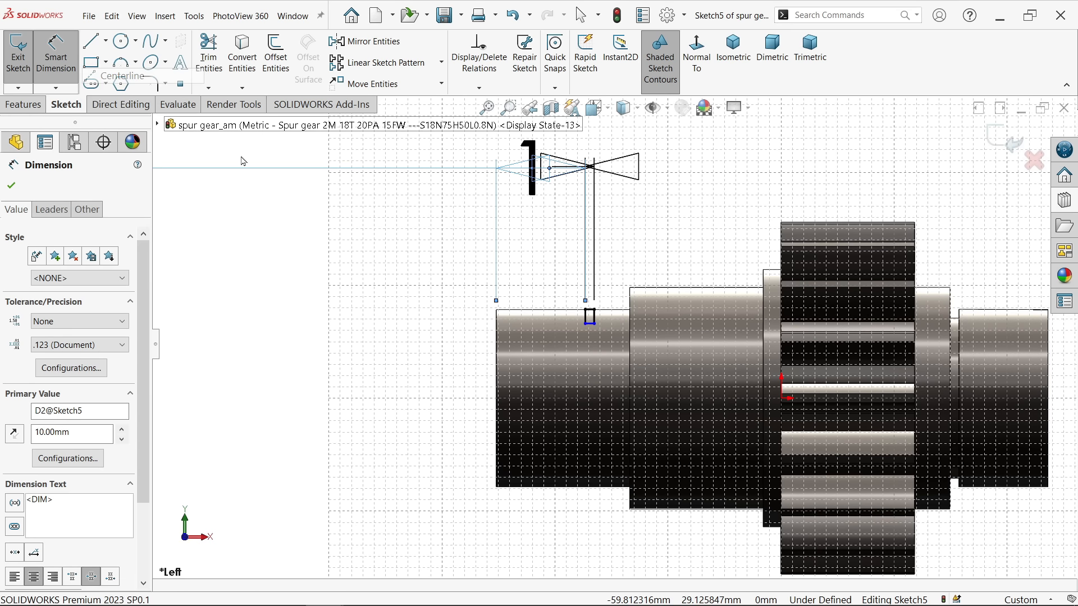
{"action": "left_click", "coordinate": [783, 399]}
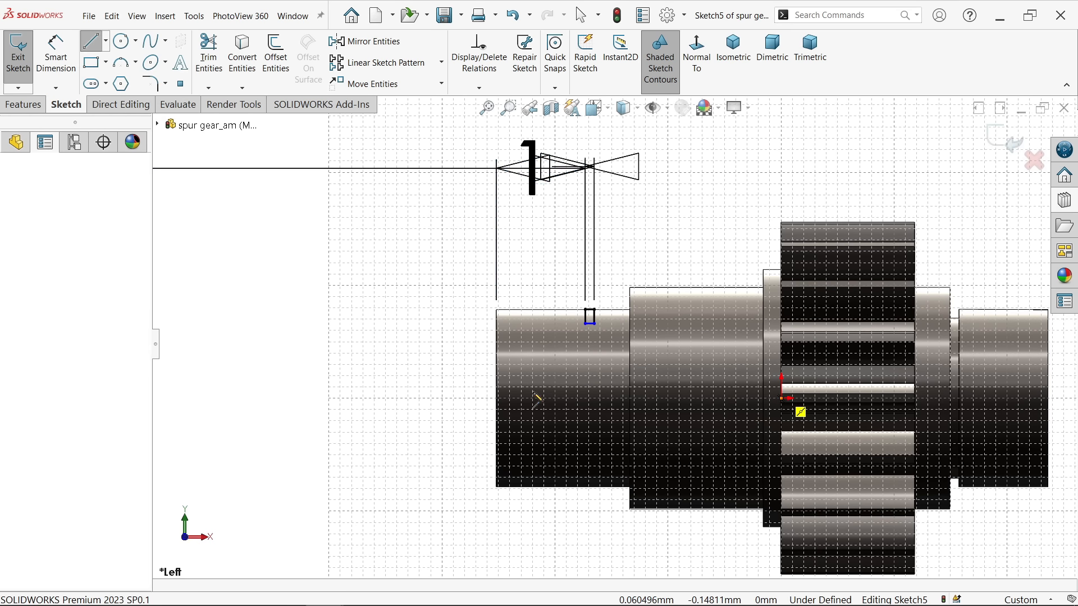
{"action": "left_click", "coordinate": [455, 398]}
{"action": "right_click", "coordinate": [443, 358]}
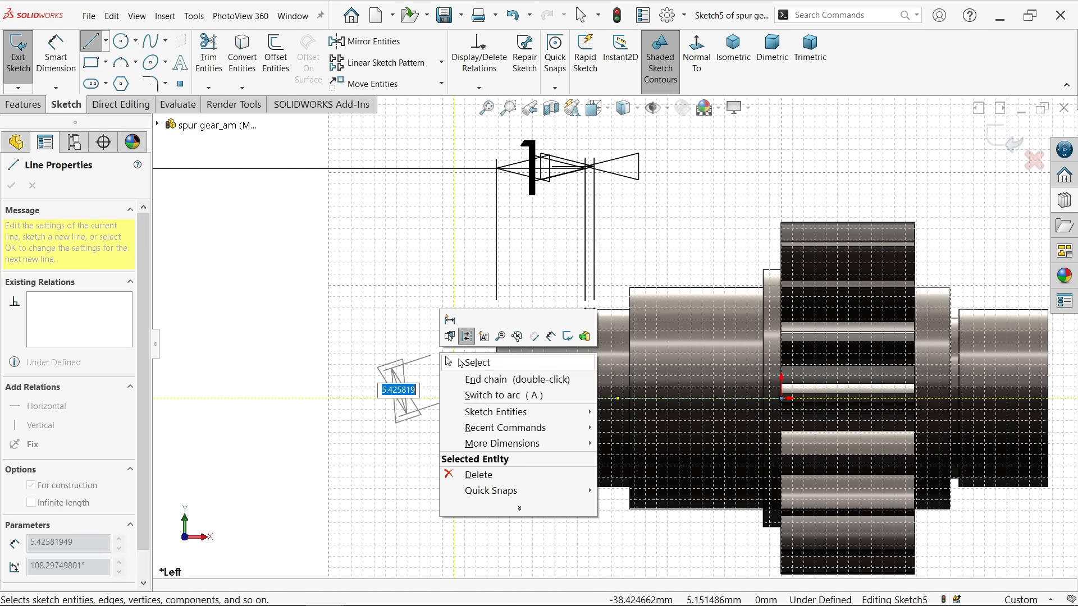
{"action": "left_click", "coordinate": [466, 364]}
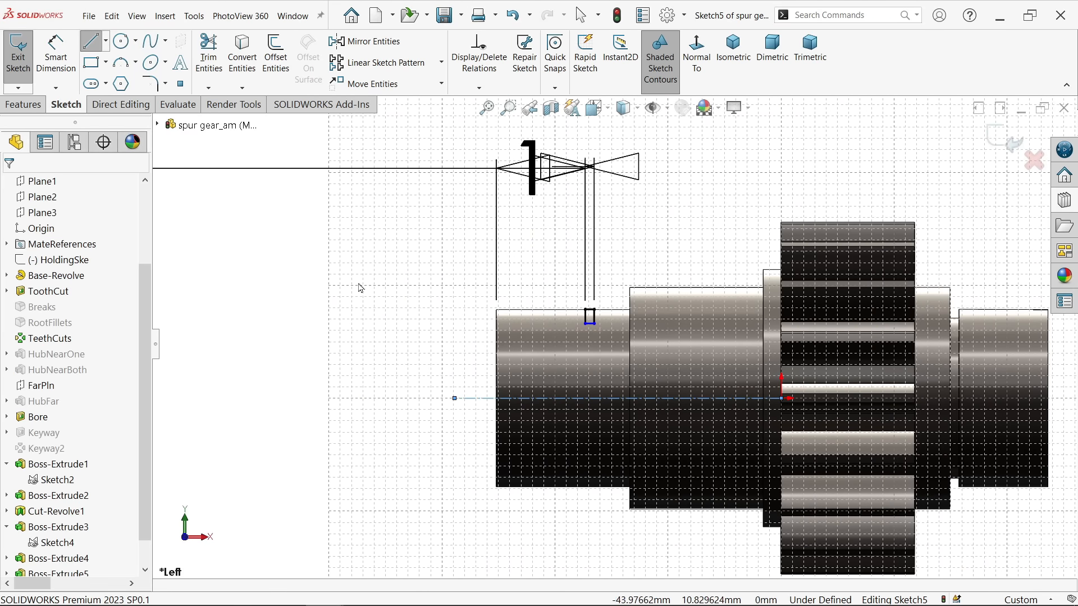
Dimension the groove's bottom edge about the centerline as an 18 mm diameter, accepting changes to the read-only part
{"action": "left_click", "coordinate": [56, 56]}
{"action": "scroll", "coordinate": [589, 334], "scroll_direction": "down", "scroll_amount": 3}
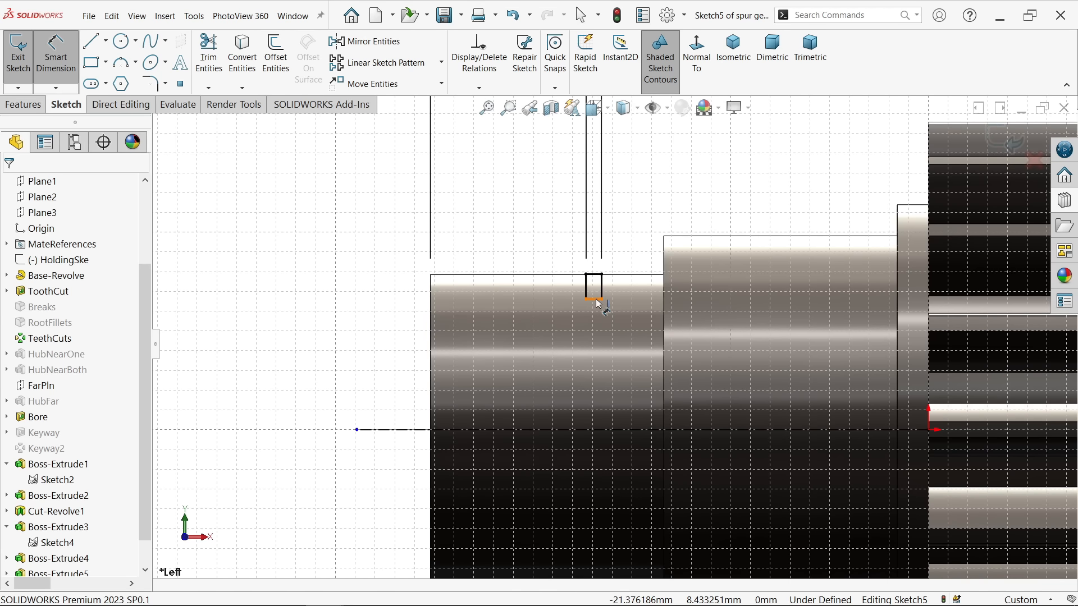
{"action": "left_click", "coordinate": [598, 300]}
{"action": "left_click", "coordinate": [582, 430]}
{"action": "scroll", "coordinate": [581, 432], "scroll_direction": "up", "scroll_amount": 3}
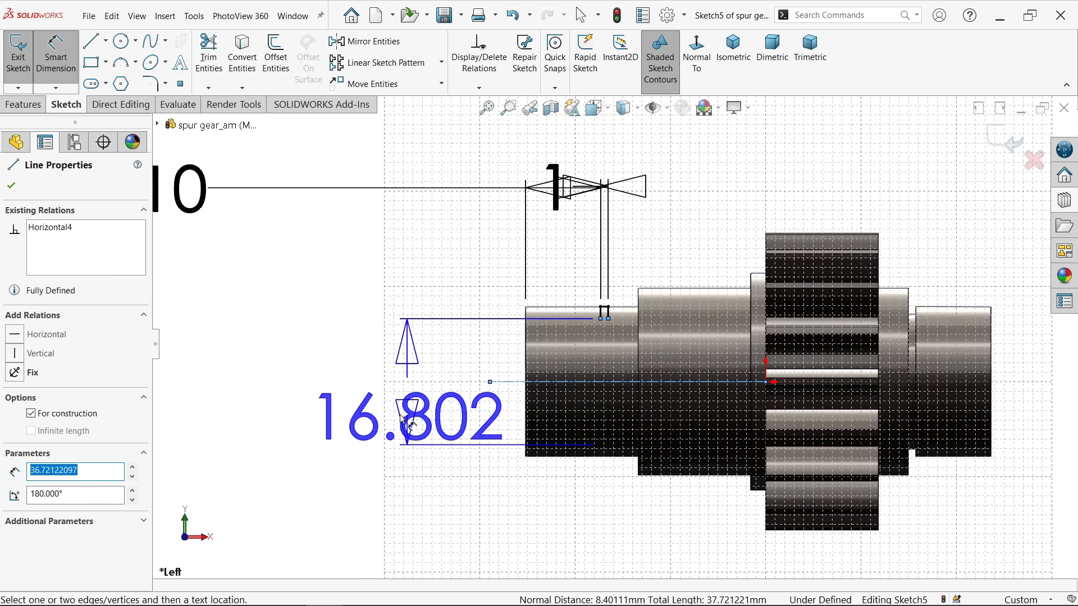
{"action": "left_click", "coordinate": [330, 392]}
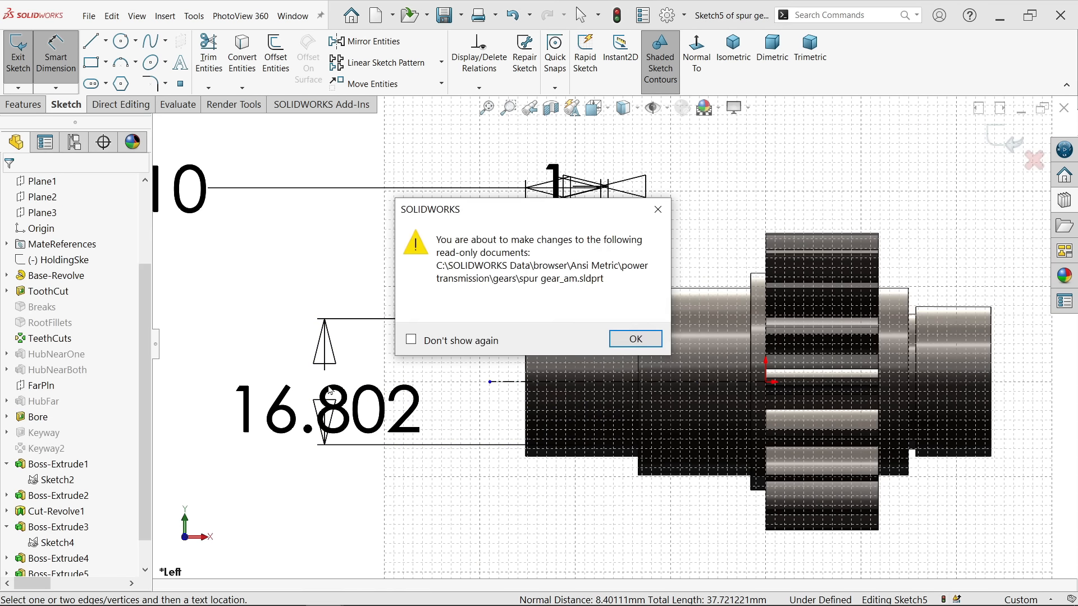
{"action": "left_click", "coordinate": [630, 338]}
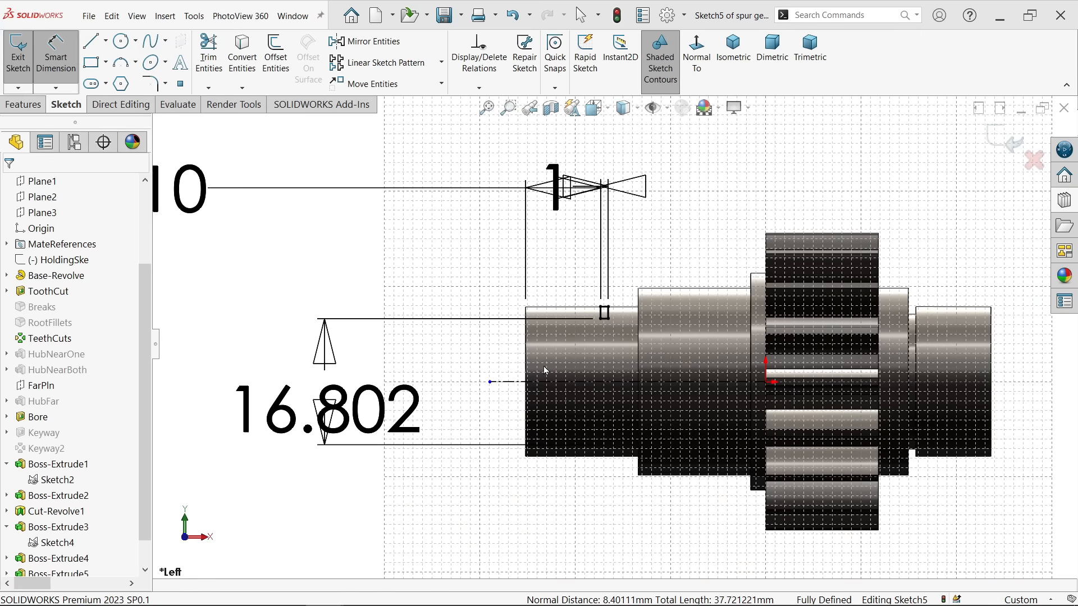
{"action": "type", "text": "18"}
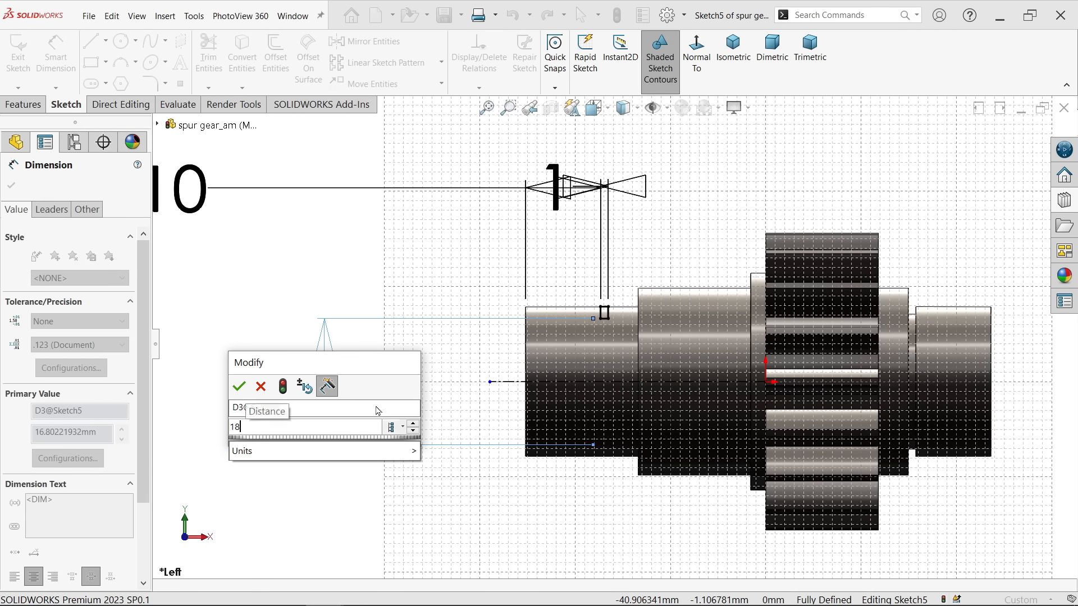
{"action": "left_click", "coordinate": [239, 386]}
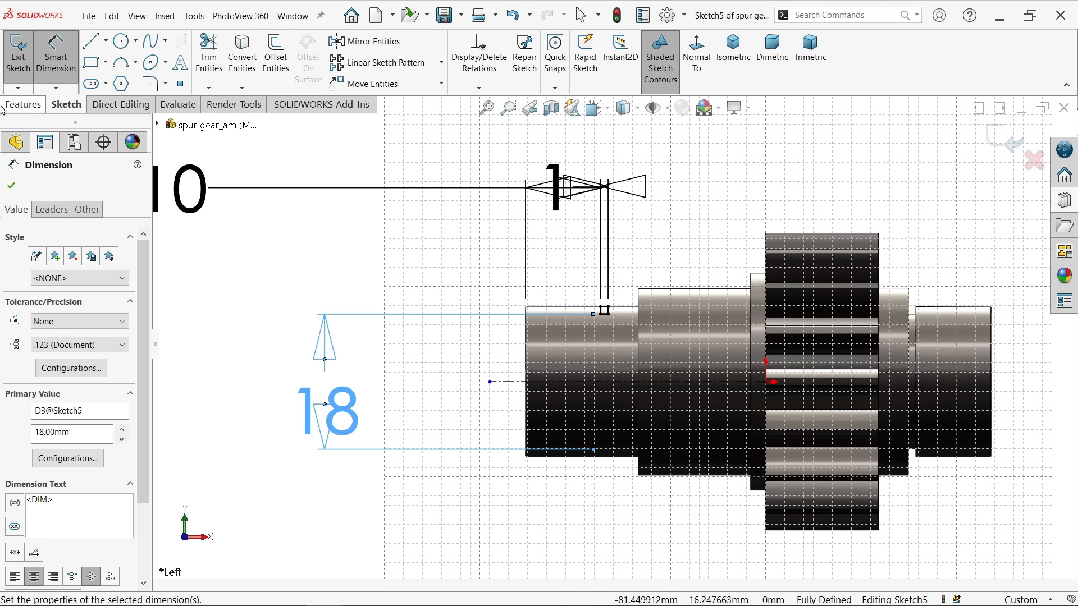
Revolve-cut the groove rectangle 360° about the centerline
{"action": "left_click", "coordinate": [23, 105]}
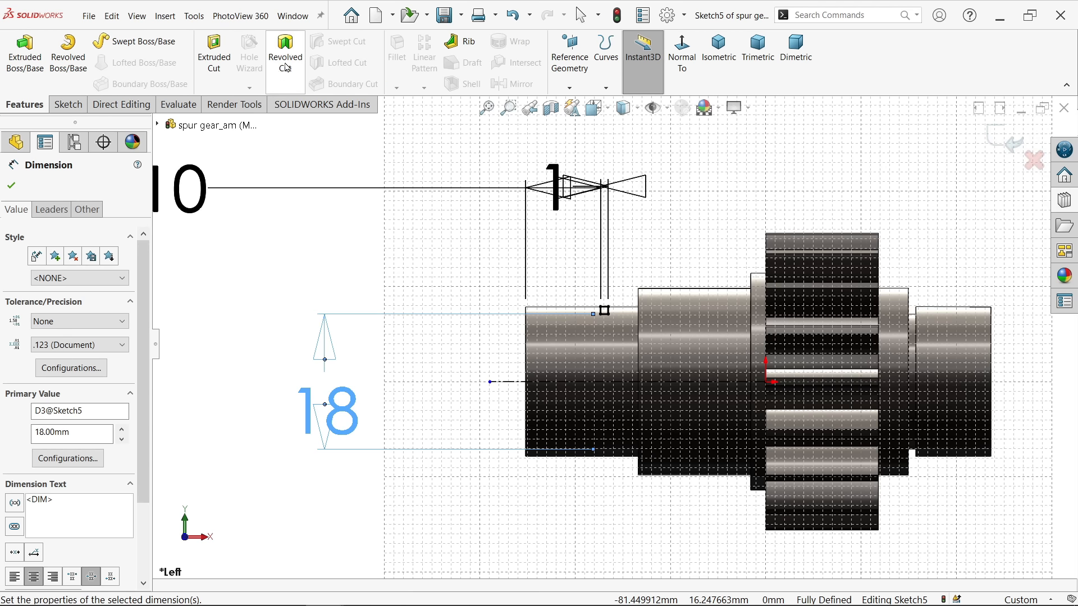
{"action": "left_click", "coordinate": [286, 85]}
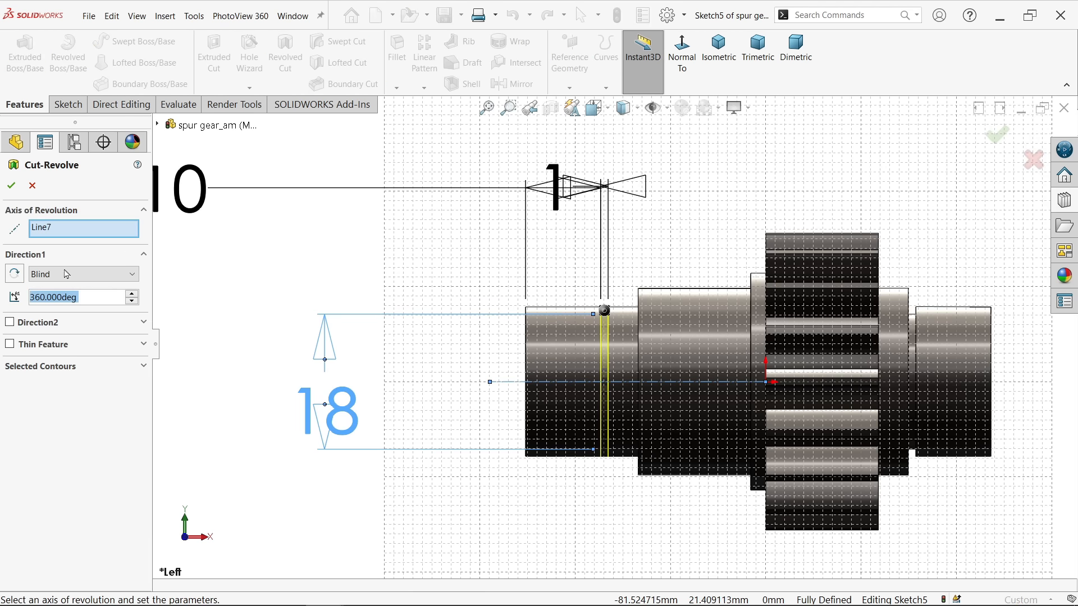
Complete the 360° revolved cut of the narrow groove profile around the shaft's centreline, near the shaft's free end
{"action": "scroll", "coordinate": [662, 344], "scroll_direction": "down", "scroll_amount": 3}
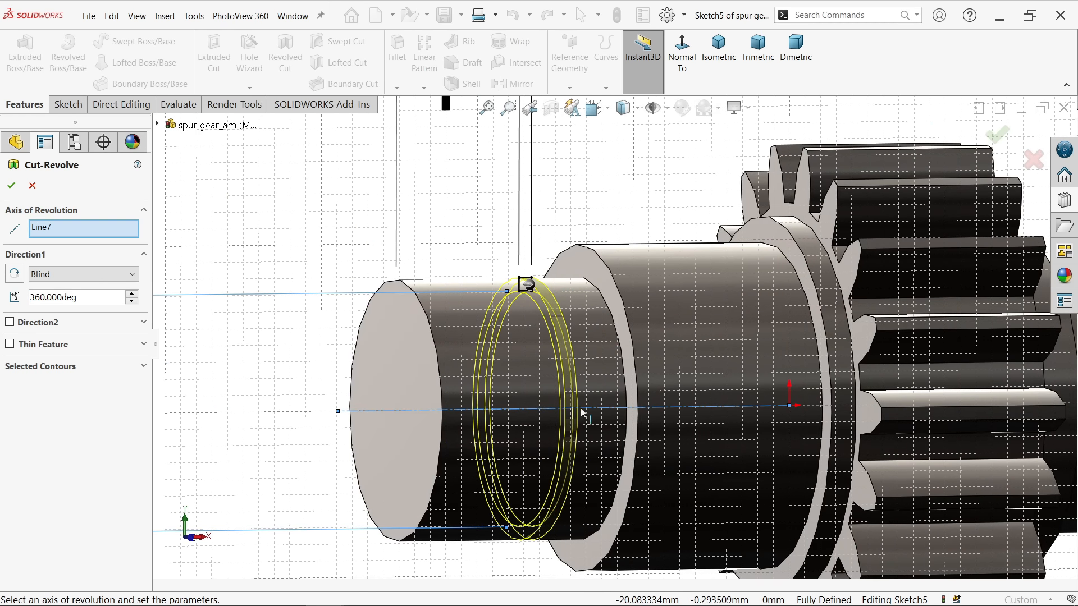
{"action": "left_click", "coordinate": [63, 281]}
{"action": "left_click", "coordinate": [63, 281]}
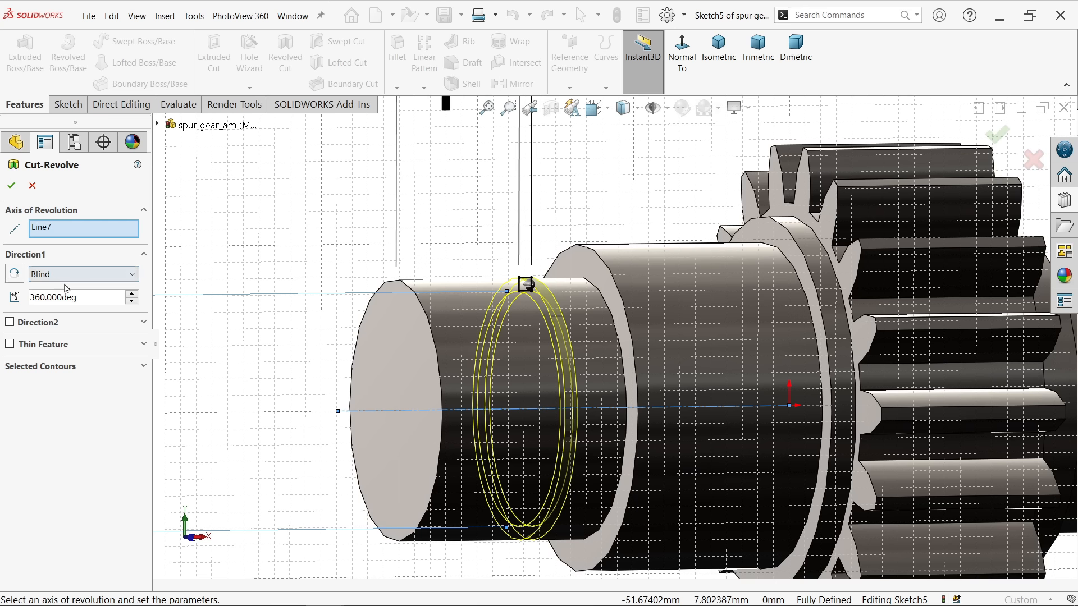
{"action": "left_click", "coordinate": [10, 187]}
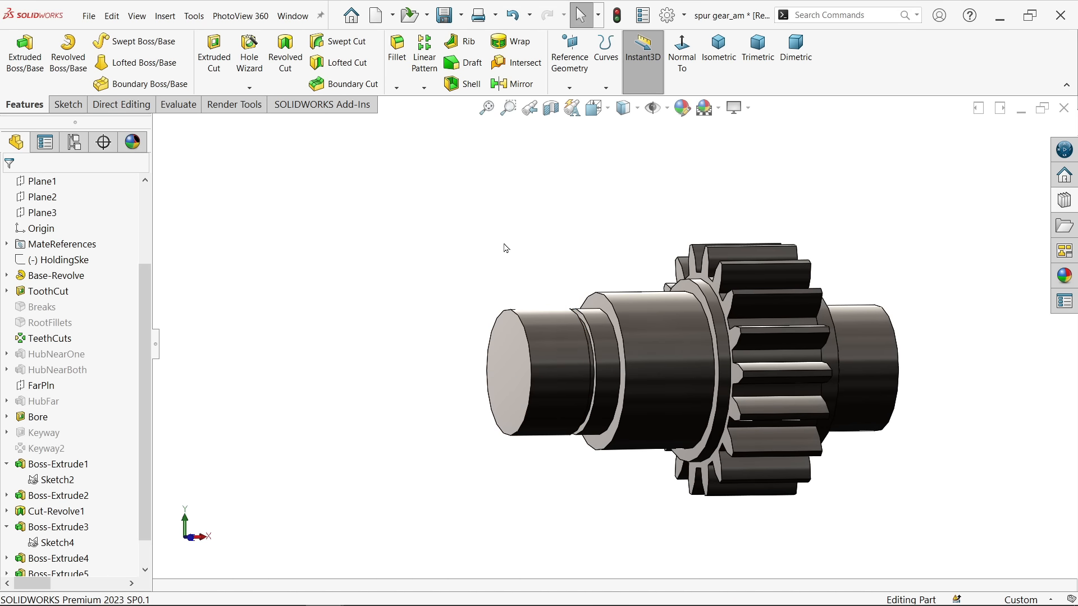
{"action": "mouse_move", "coordinate": [522, 257]}
{"action": "middle_mouse_down"}
{"action": "mouse_move", "coordinate": [485, 246]}
{"action": "mouse_move", "coordinate": [520, 242]}
{"action": "mouse_move", "coordinate": [507, 239]}
{"action": "middle_mouse_up"}
Switch to the drawing image Two Stage Reduction Gearbox.png and examine the Gear C end and side views, then return to SOLIDWORKS
{"action": "key", "text": "alt+Tab"}
{"action": "scroll", "coordinate": [626, 336], "scroll_direction": "up", "scroll_amount": 3}
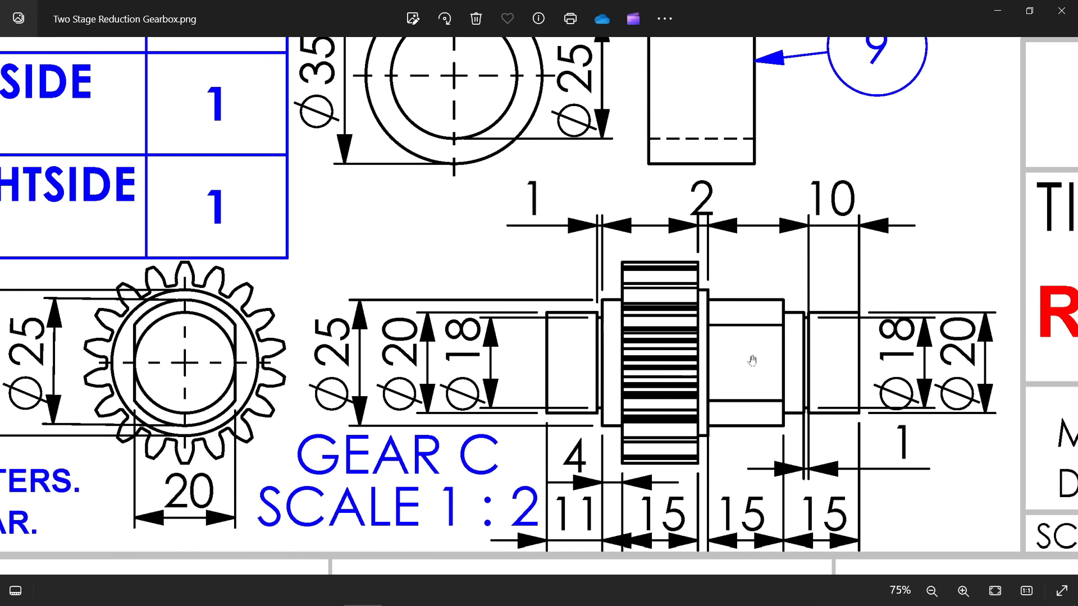
{"action": "scroll", "coordinate": [843, 349], "scroll_direction": "up", "scroll_amount": 1}
{"action": "scroll", "coordinate": [843, 348], "scroll_direction": "up", "scroll_amount": 1}
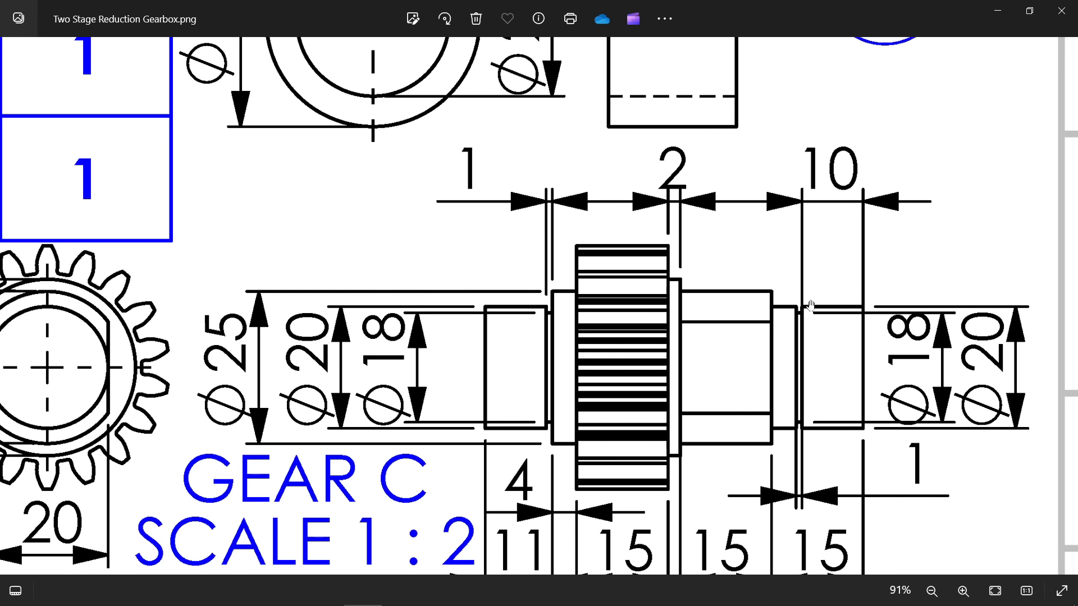
{"action": "scroll", "coordinate": [845, 324], "scroll_direction": "down", "scroll_amount": 5}
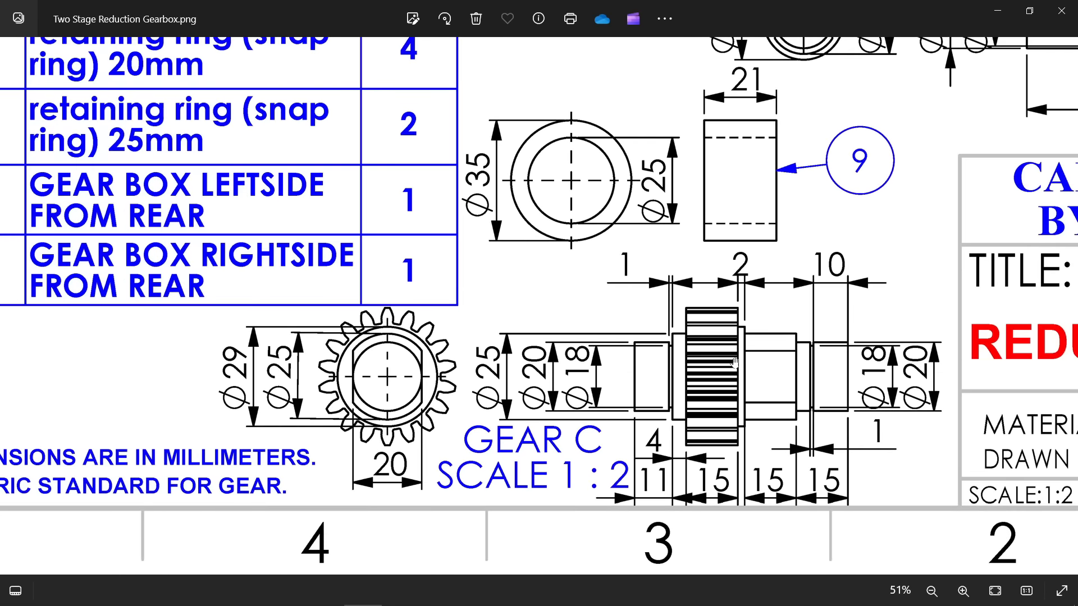
{"action": "scroll", "coordinate": [399, 390], "scroll_direction": "down", "scroll_amount": 1}
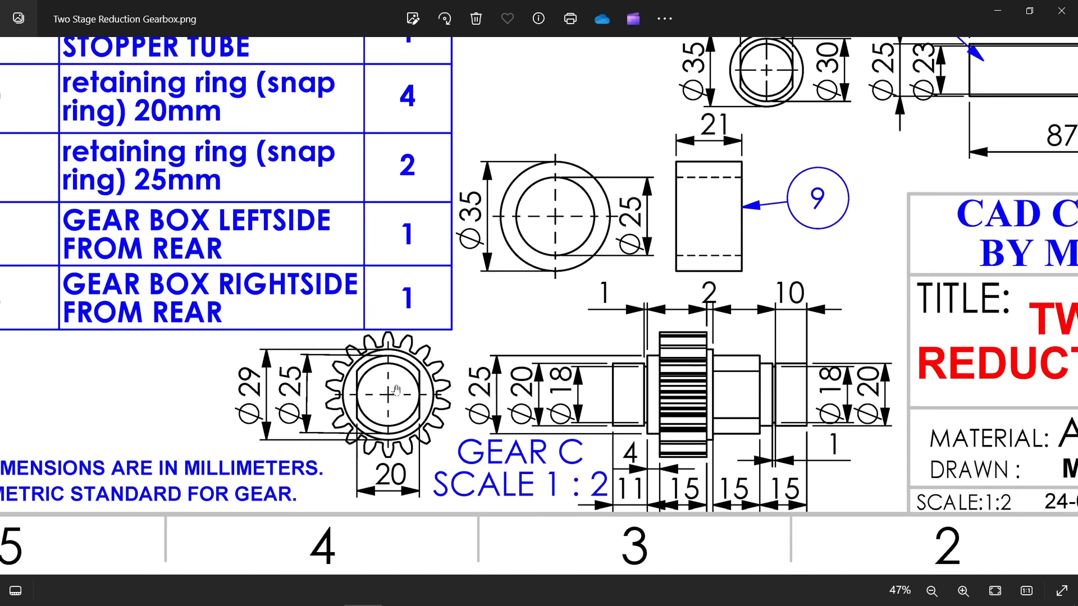
{"action": "scroll", "coordinate": [344, 386], "scroll_direction": "up", "scroll_amount": 2}
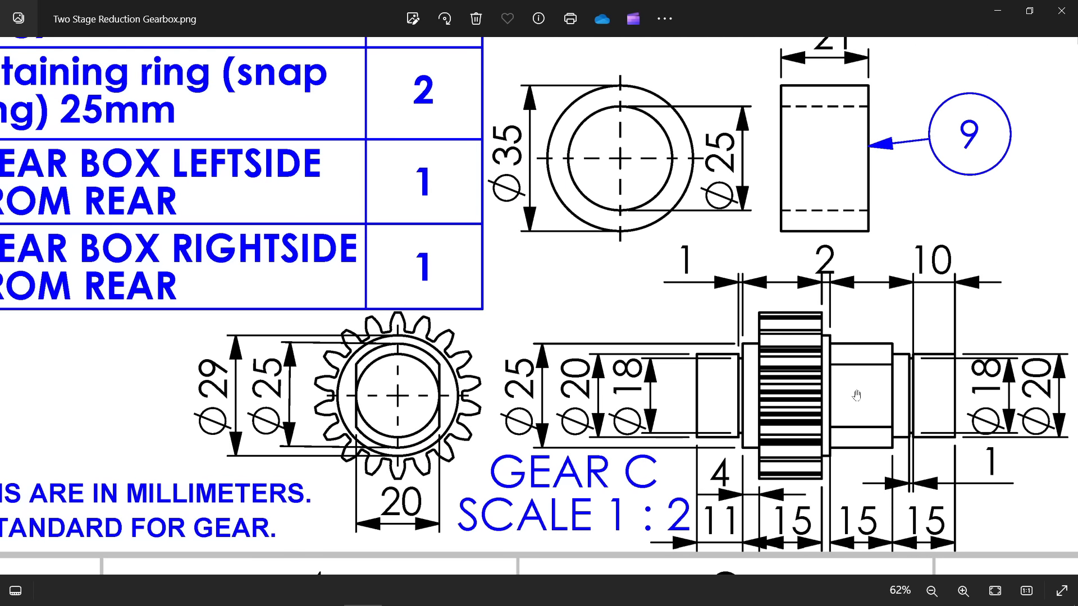
{"action": "left_click", "coordinate": [997, 14]}
Start a sketch on the annular shoulder face of the 25 mm diameter section and convert its outer circular edge into the sketch
{"action": "middle_click_drag", "start_coordinate": [638, 309], "coordinate": [661, 393]}
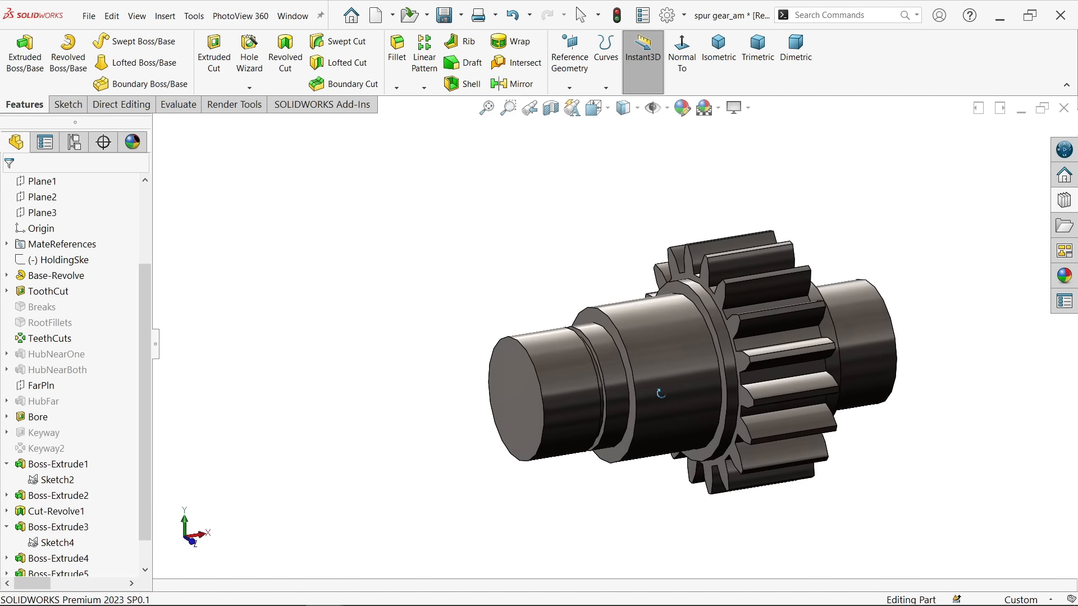
{"action": "left_click", "coordinate": [677, 343]}
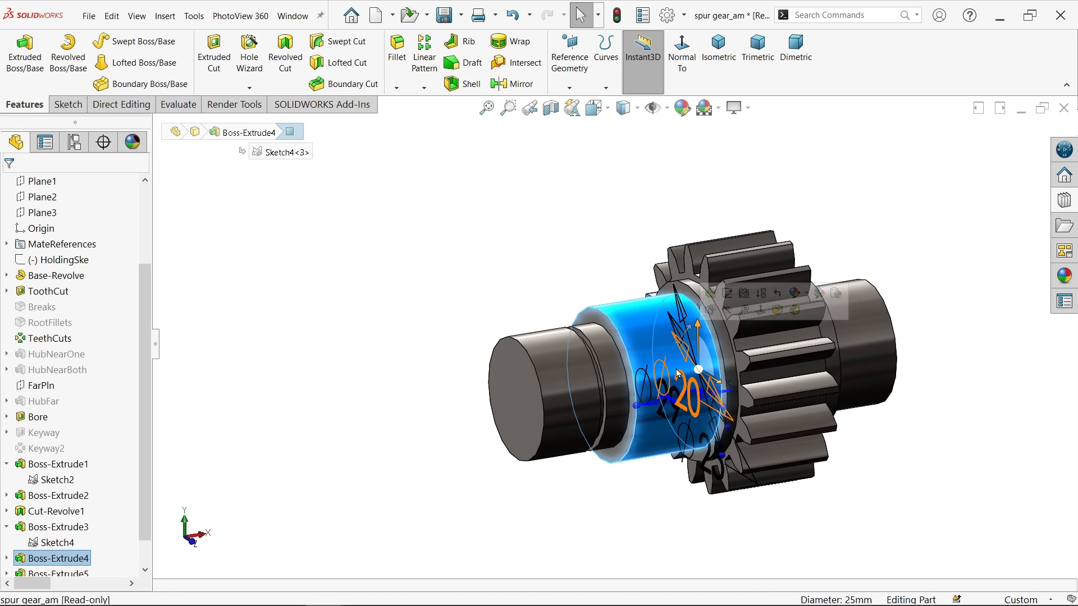
{"action": "left_click", "coordinate": [515, 257]}
{"action": "scroll", "coordinate": [614, 318], "scroll_direction": "down", "scroll_amount": 3}
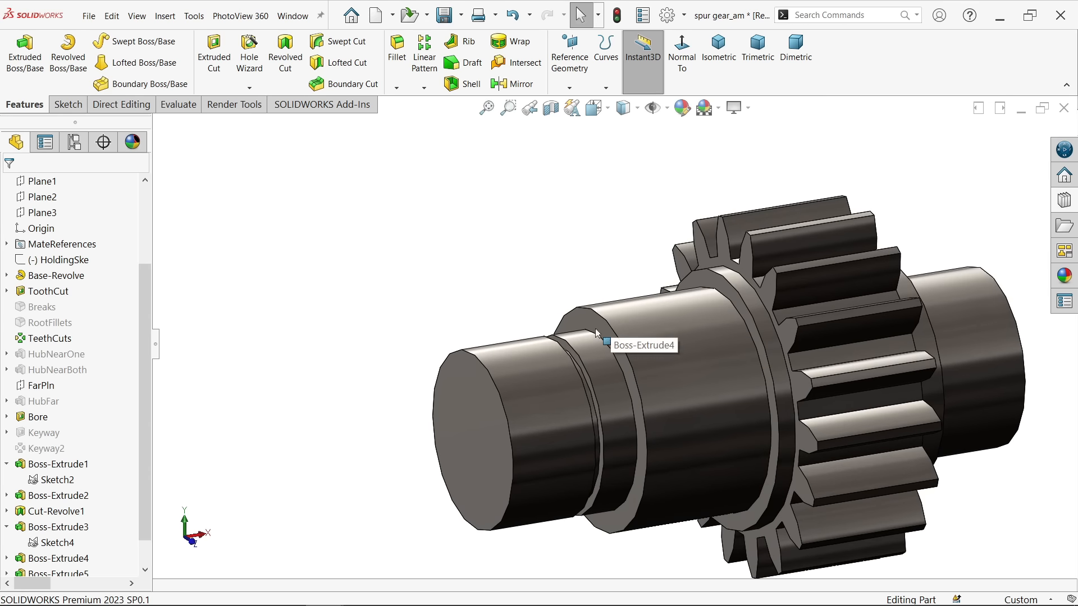
{"action": "left_click", "coordinate": [597, 333]}
{"action": "left_click", "coordinate": [645, 299]}
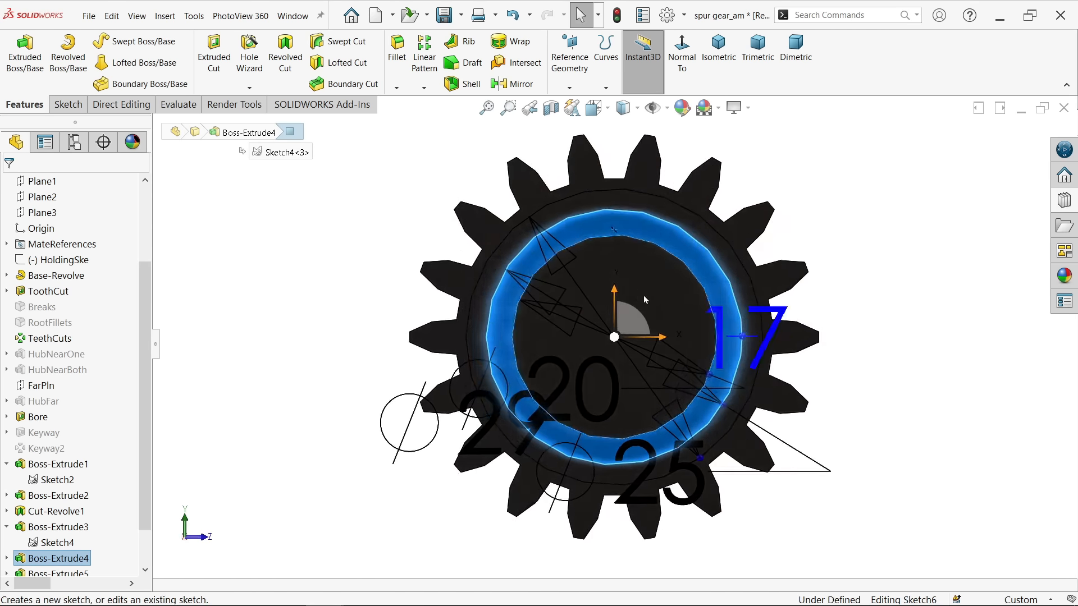
{"action": "left_click", "coordinate": [690, 236]}
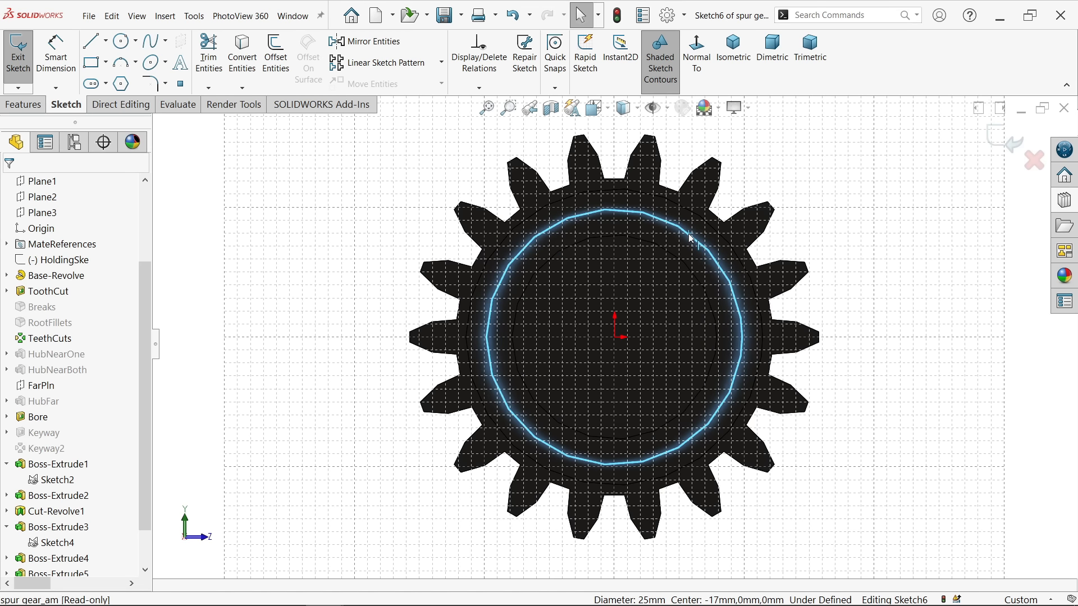
{"action": "left_click", "coordinate": [246, 67]}
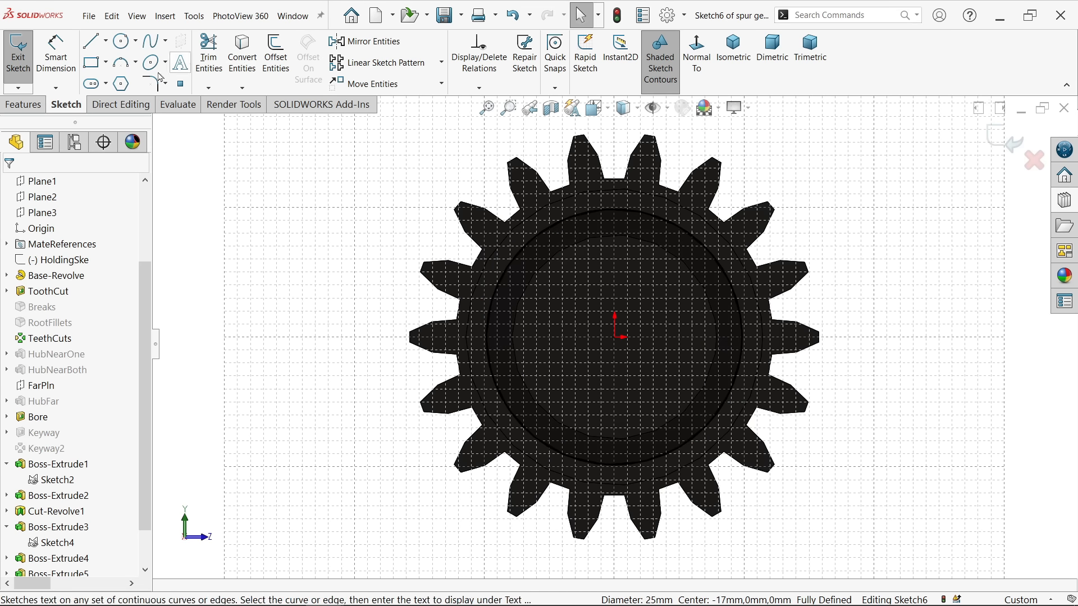
Sketch a vertical line about 6.3 mm long straight down from the origin
{"action": "left_click", "coordinate": [91, 41]}
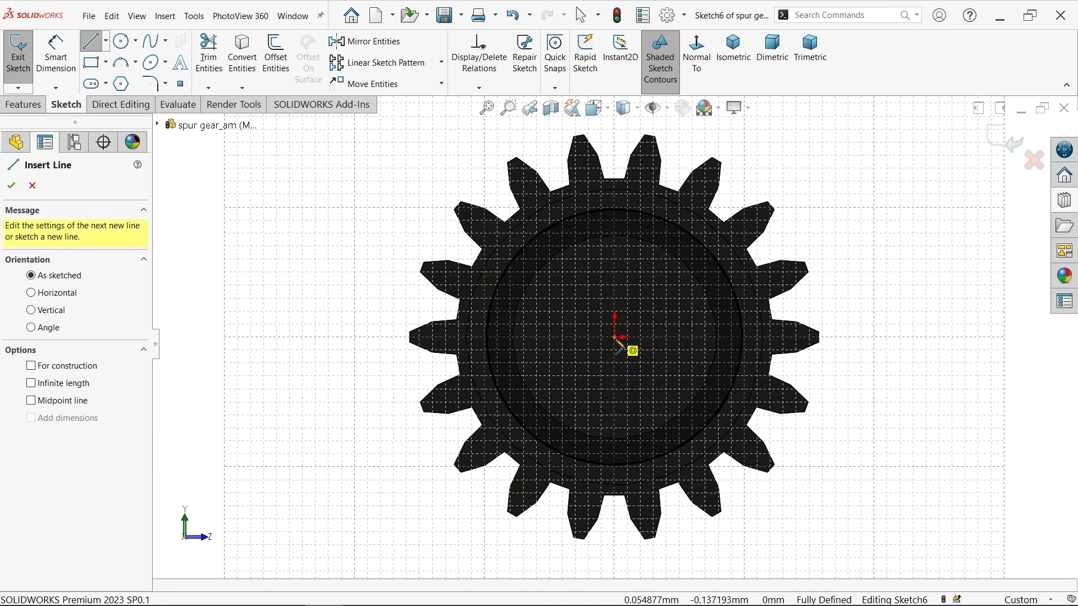
{"action": "left_click", "coordinate": [616, 341]}
{"action": "left_click", "coordinate": [615, 400]}
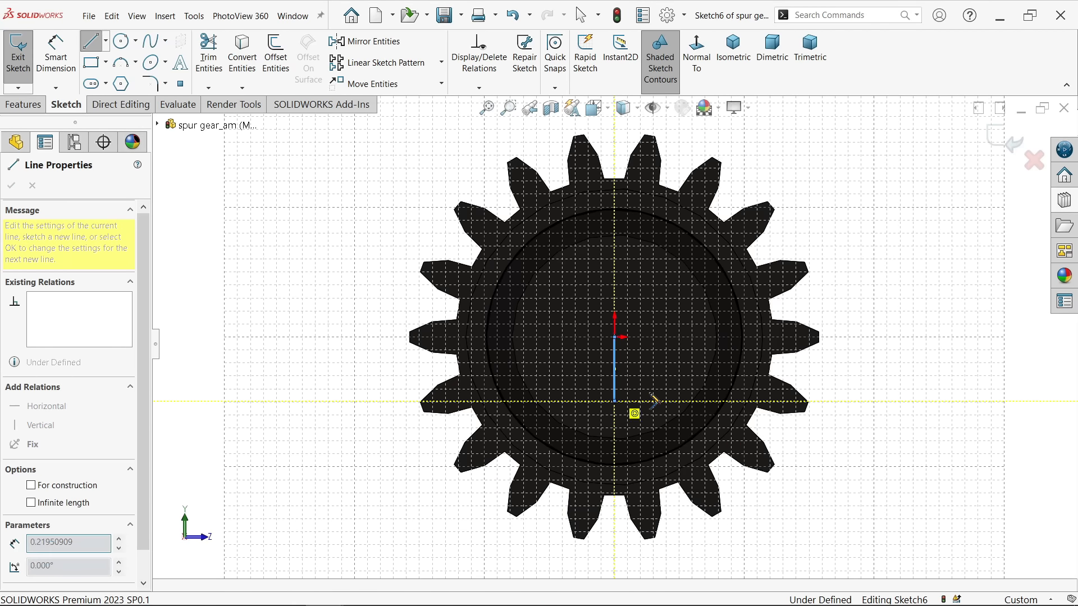
{"action": "key", "text": "Escape"}
Sketch a vertical line about 35 mm long left of the origin, crossing the whole converted circle
{"action": "key", "text": "l"}
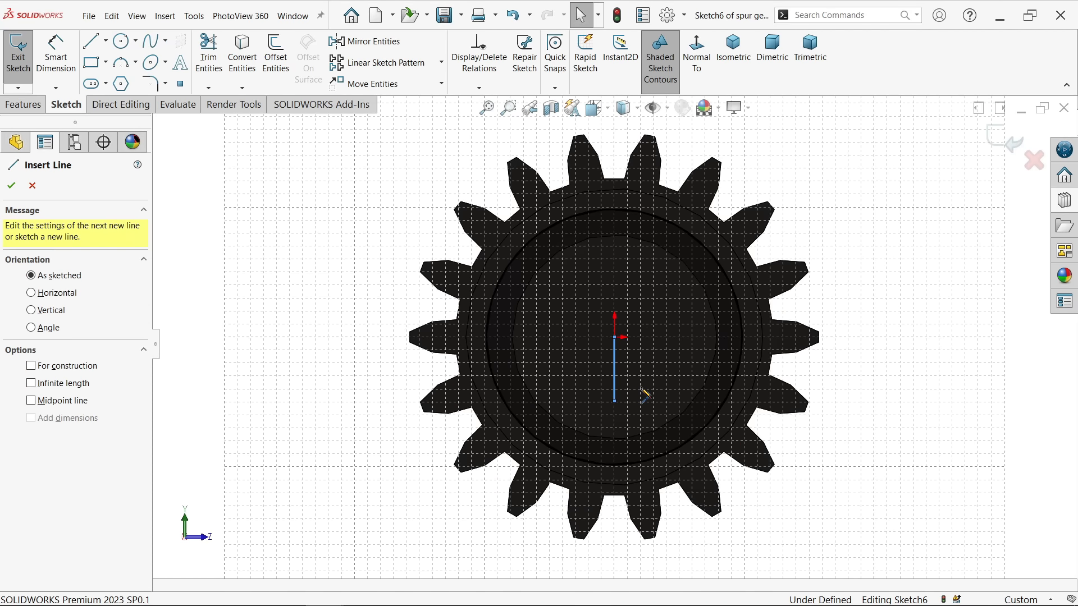
{"action": "left_click", "coordinate": [542, 161]}
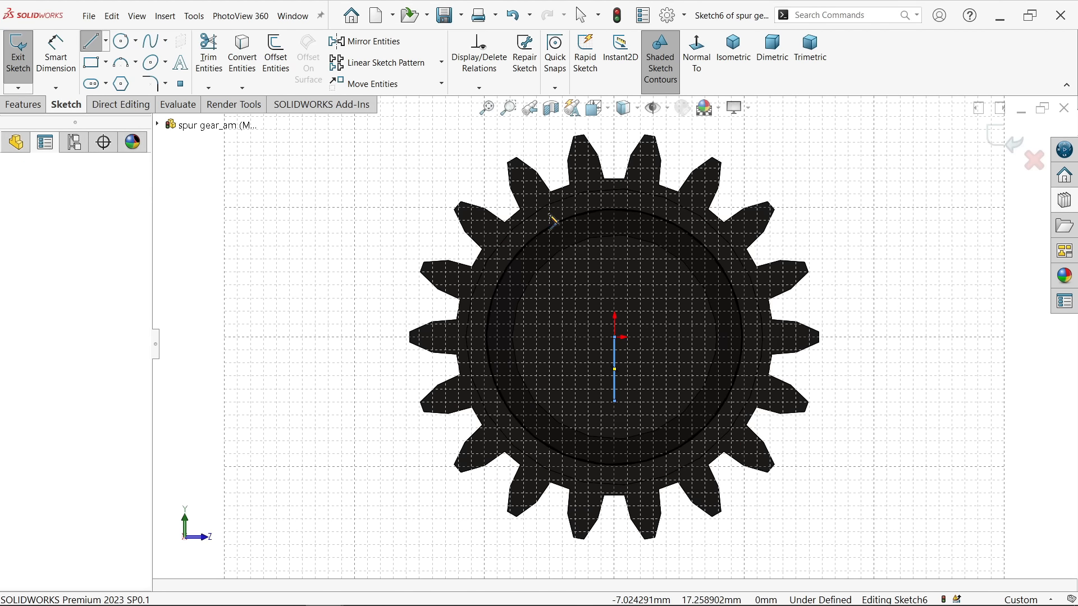
{"action": "left_click", "coordinate": [543, 522]}
{"action": "right_click", "coordinate": [455, 505]}
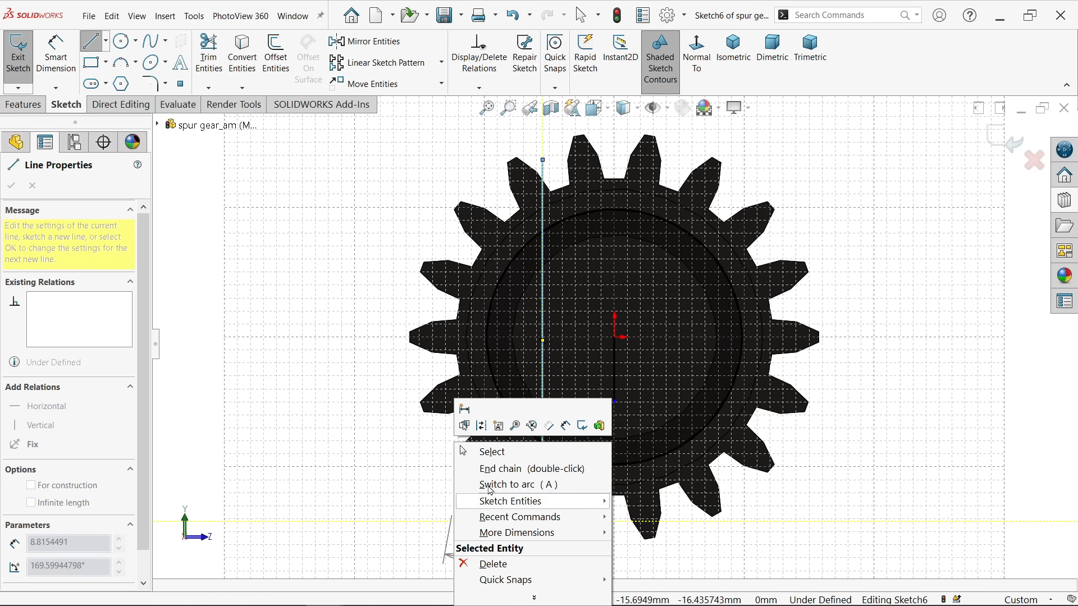
{"action": "left_click", "coordinate": [493, 453]}
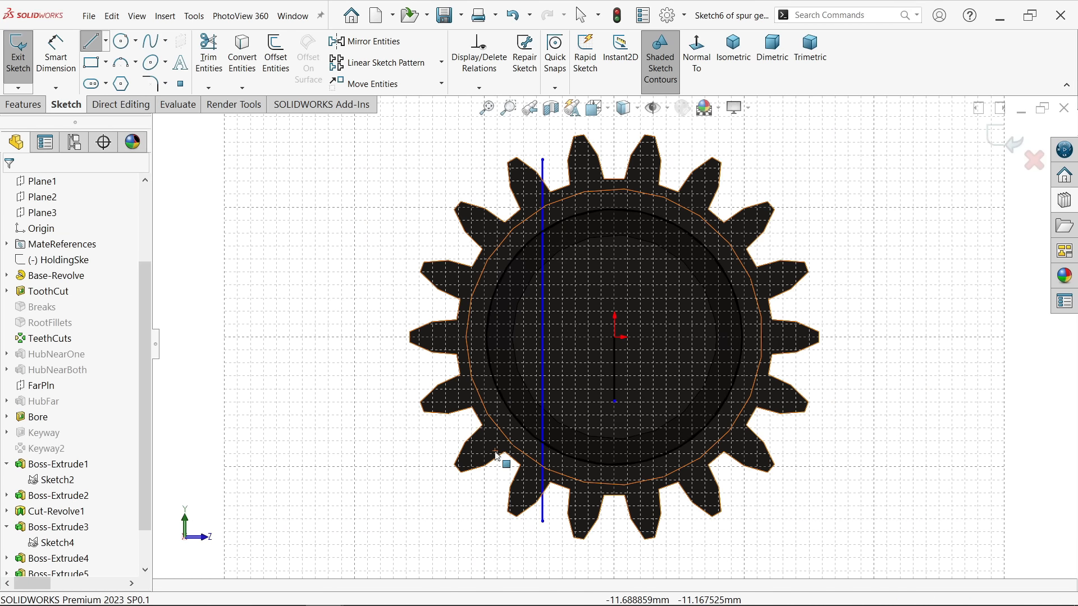
Mirror the long vertical line about the short line at the origin, and convert the short line to construction geometry
{"action": "left_click", "coordinate": [367, 44]}
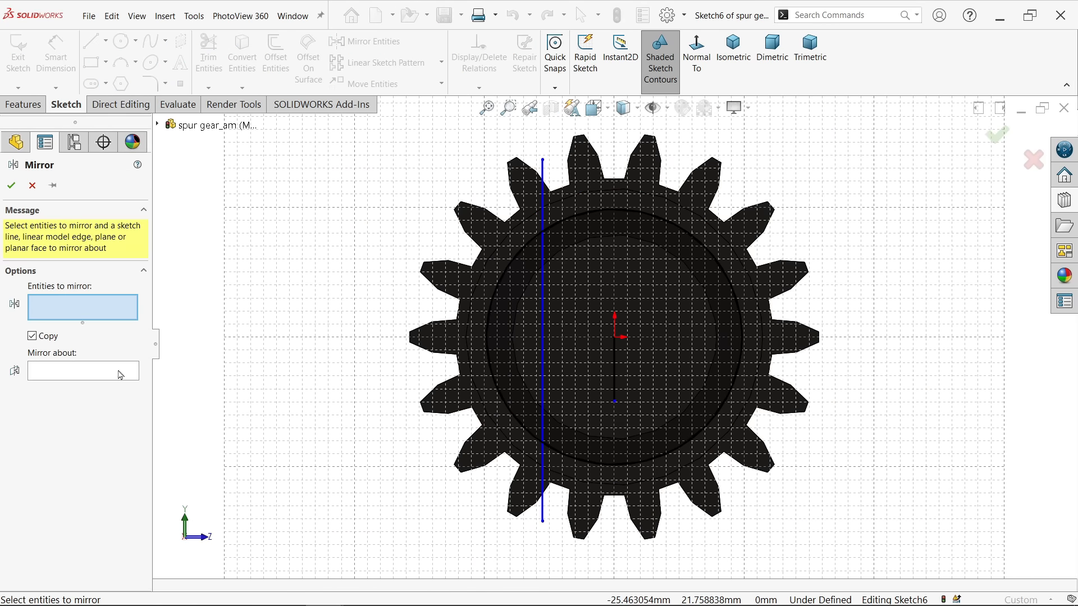
{"action": "left_click", "coordinate": [543, 300]}
{"action": "left_click", "coordinate": [70, 375]}
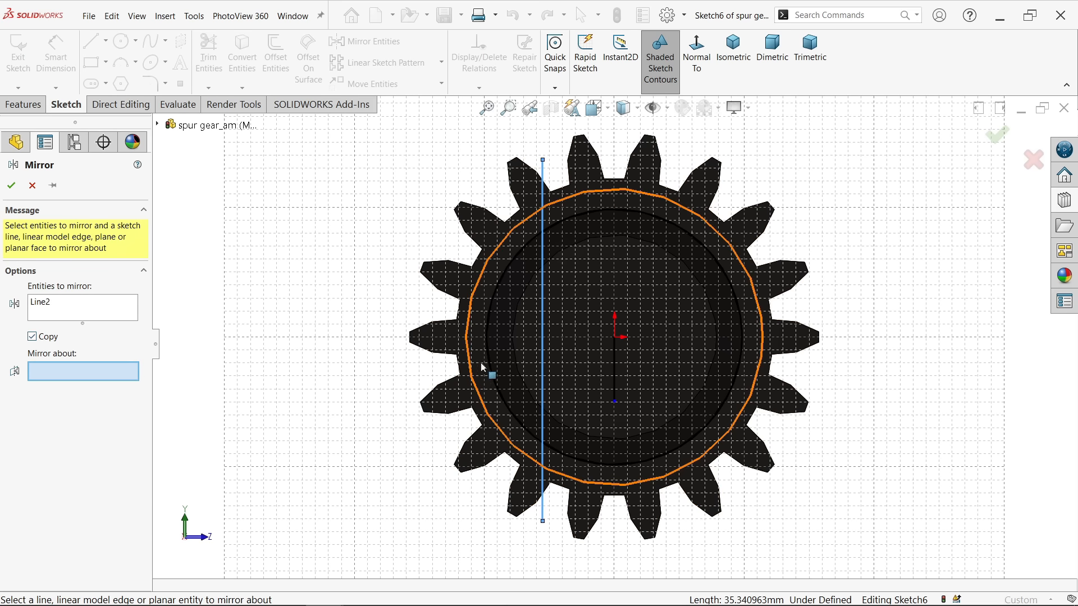
{"action": "left_click", "coordinate": [614, 376]}
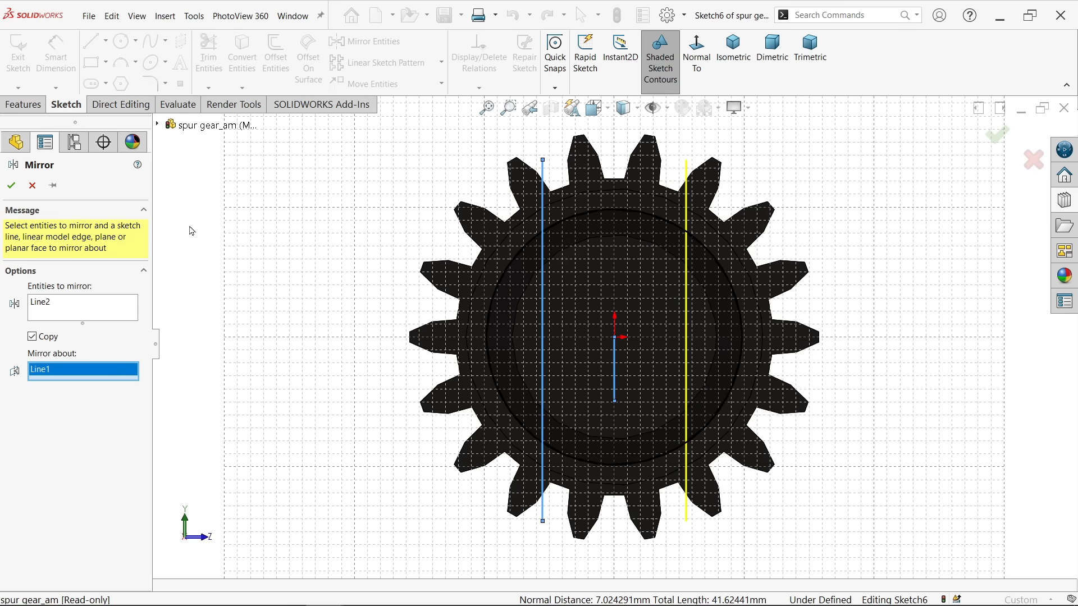
{"action": "left_click", "coordinate": [9, 187]}
{"action": "left_click", "coordinate": [615, 384]}
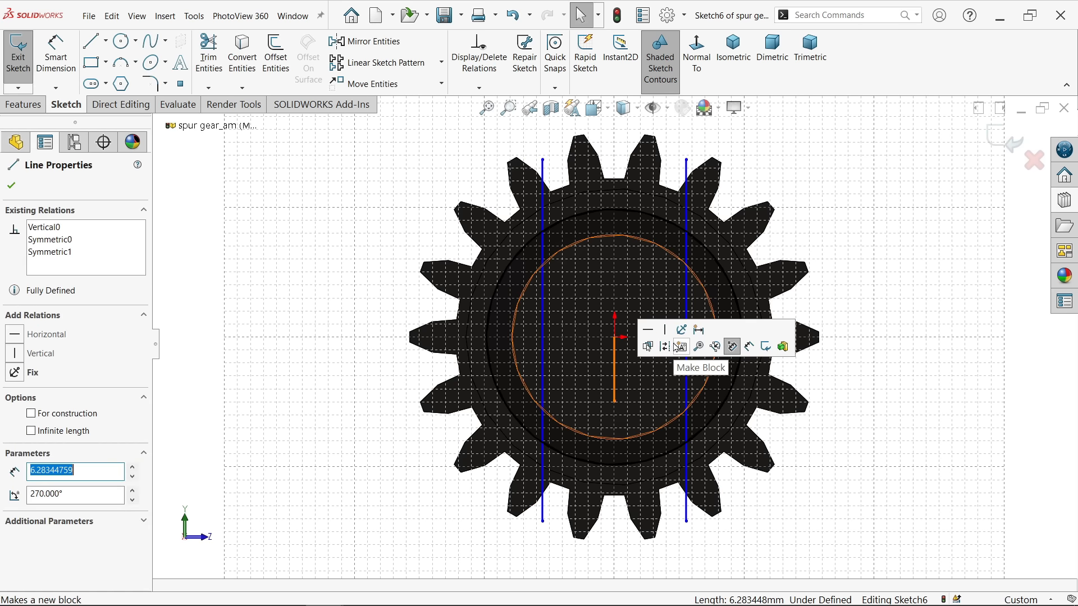
{"action": "left_click", "coordinate": [732, 346]}
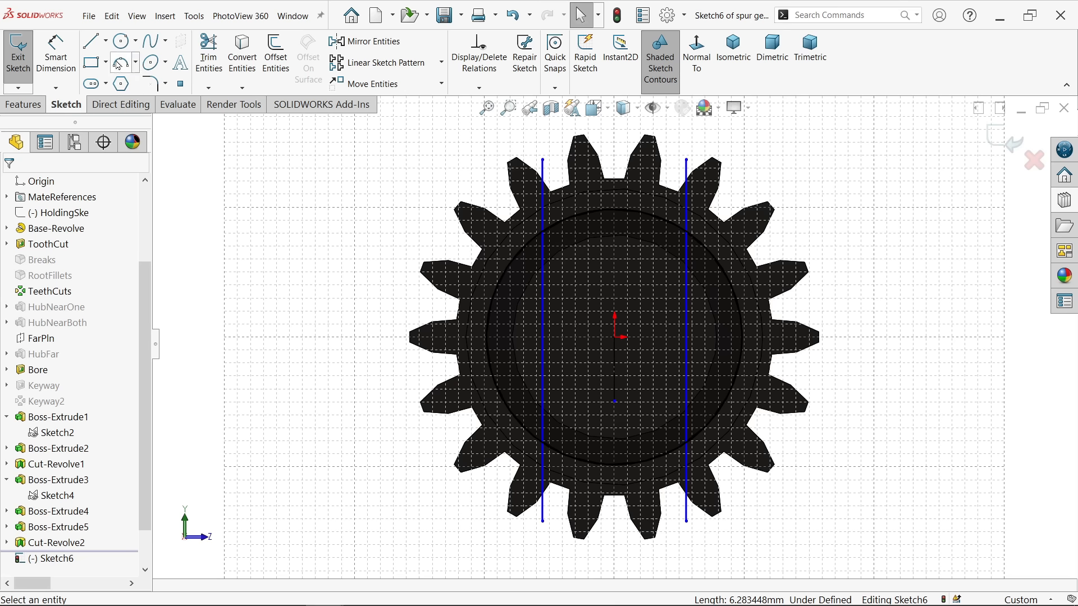
Dimension the distance between the two long vertical lines and set it to 20 mm
{"action": "left_click", "coordinate": [56, 56]}
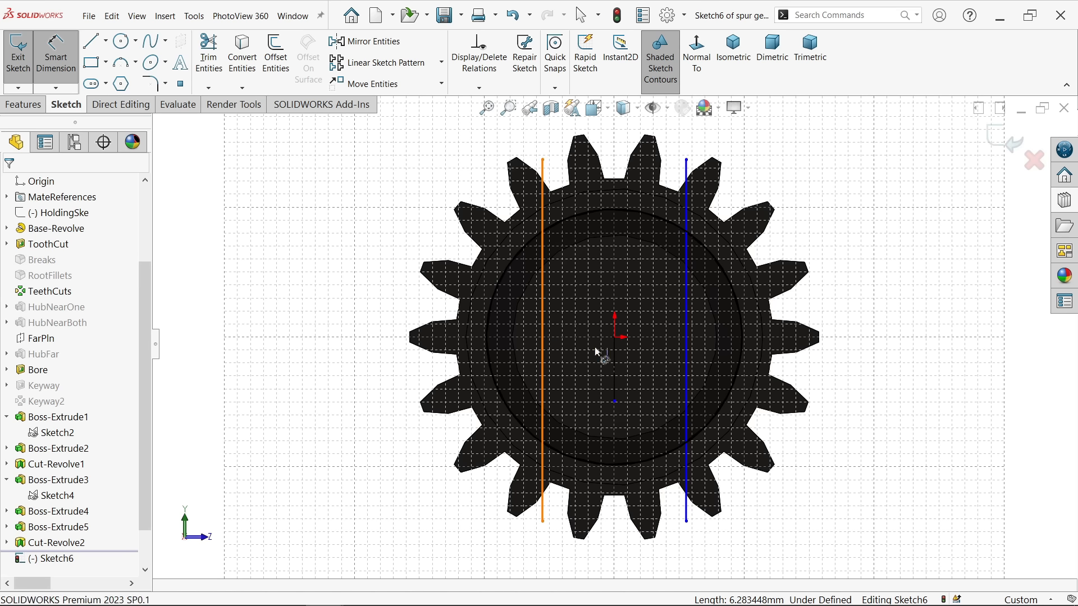
{"action": "left_click", "coordinate": [543, 349]}
{"action": "left_click", "coordinate": [686, 355]}
{"action": "scroll", "coordinate": [636, 354], "scroll_direction": "up", "scroll_amount": 4}
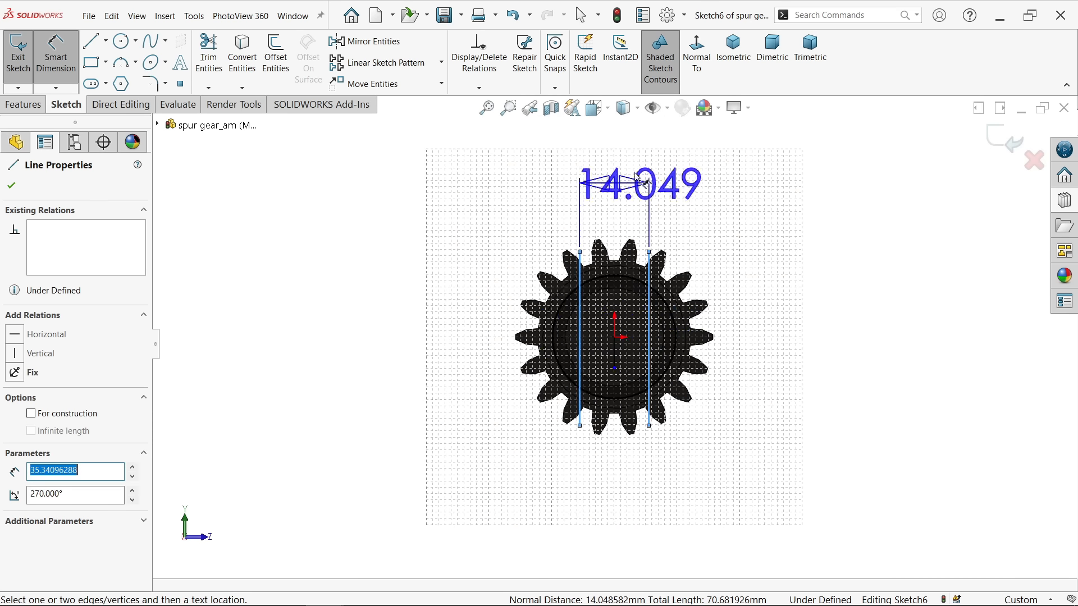
{"action": "left_click", "coordinate": [631, 167]}
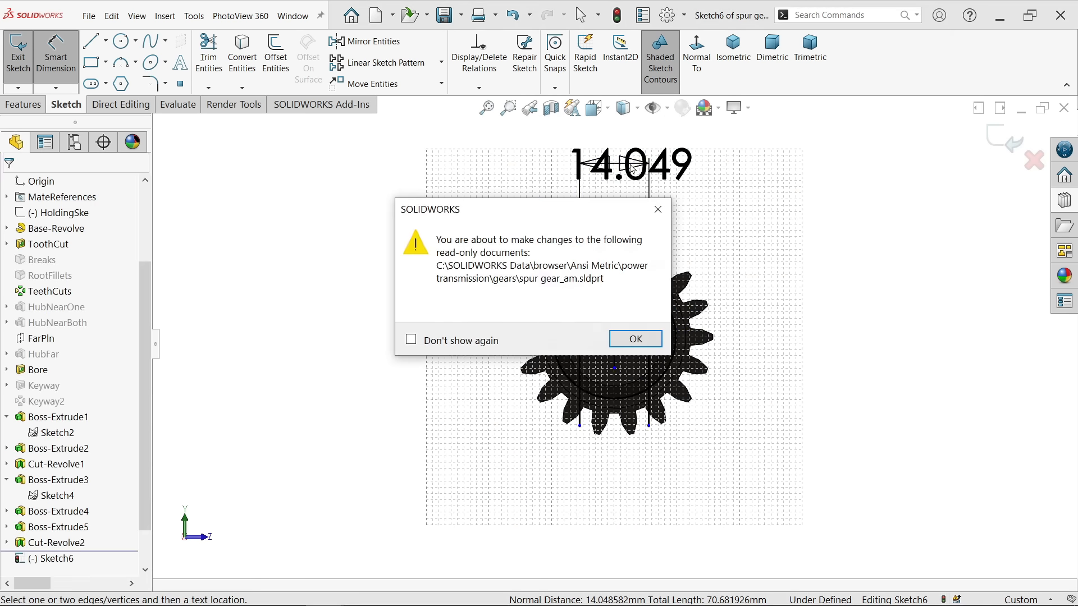
{"action": "left_click", "coordinate": [648, 335]}
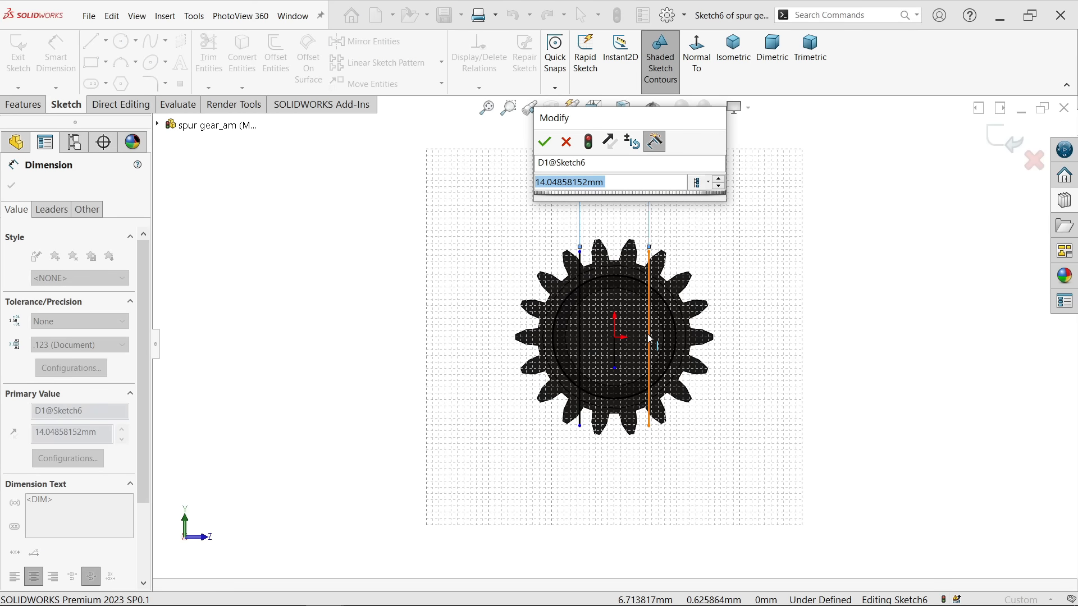
{"action": "type", "text": "="}
{"action": "key", "text": "Escape"}
{"action": "key", "text": "Escape"}
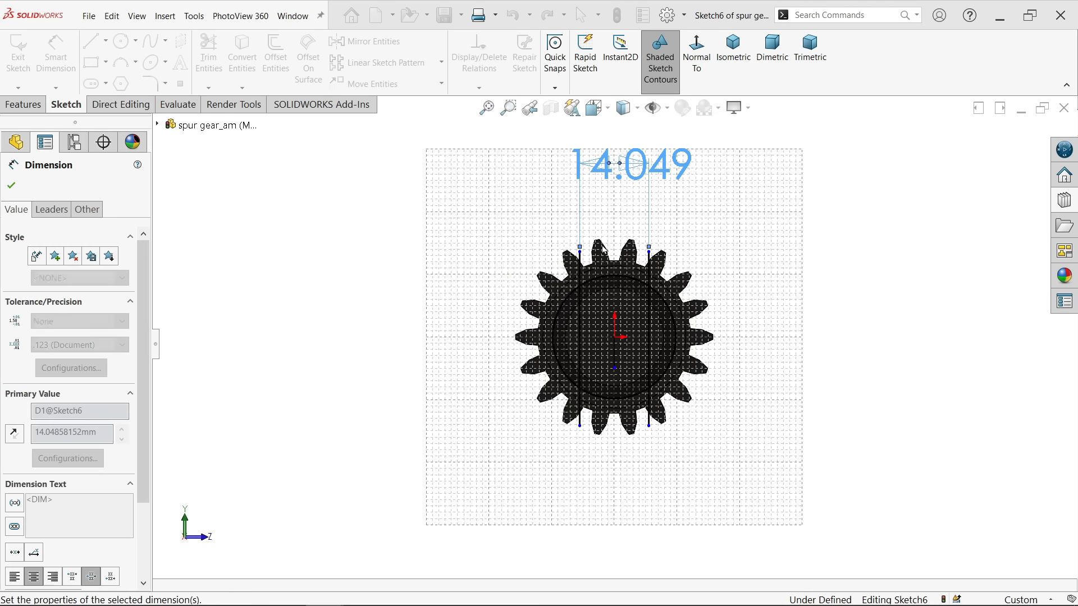
Power-trim the vertical lines' ends outside the circle and the circle's side arcs beyond the lines, leaving a closed double-flat profile
{"action": "left_click", "coordinate": [208, 56]}
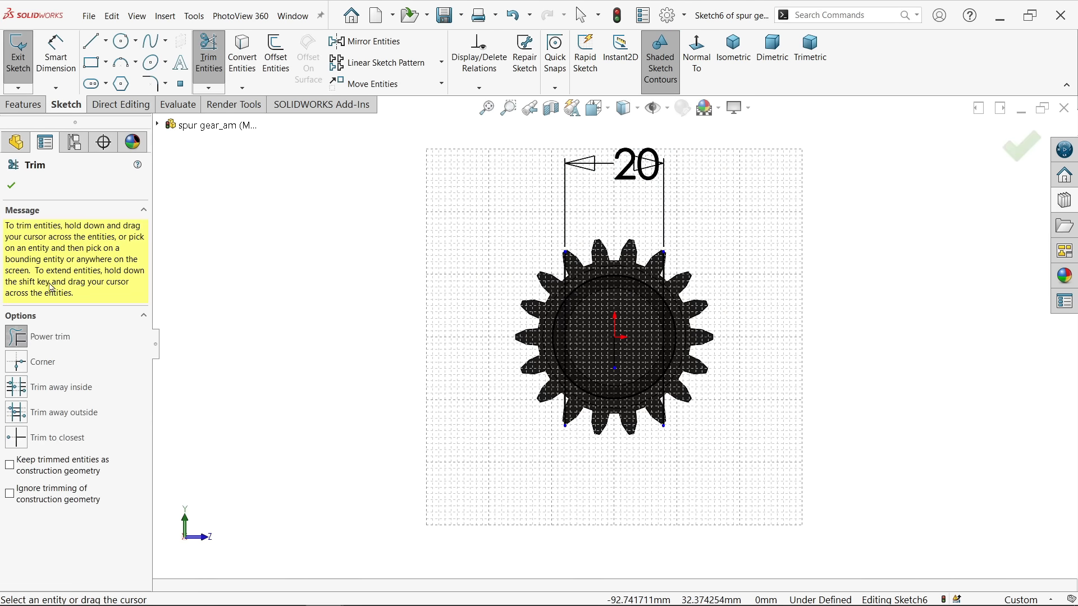
{"action": "scroll", "coordinate": [597, 302], "scroll_direction": "down", "scroll_amount": 5}
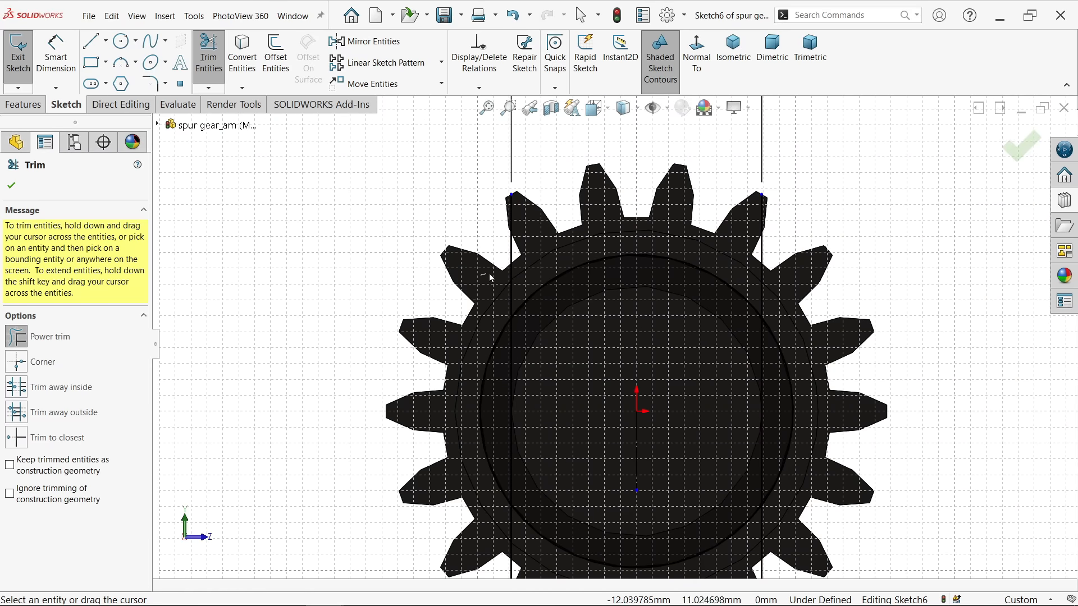
{"action": "mouse_move", "coordinate": [726, 238]}
{"action": "left_mouse_down"}
{"action": "mouse_move", "coordinate": [810, 294]}
{"action": "mouse_move", "coordinate": [779, 392]}
{"action": "left_mouse_up"}
{"action": "scroll", "coordinate": [778, 441], "scroll_direction": "up", "scroll_amount": 2}
{"action": "scroll", "coordinate": [658, 493], "scroll_direction": "down", "scroll_amount": 2}
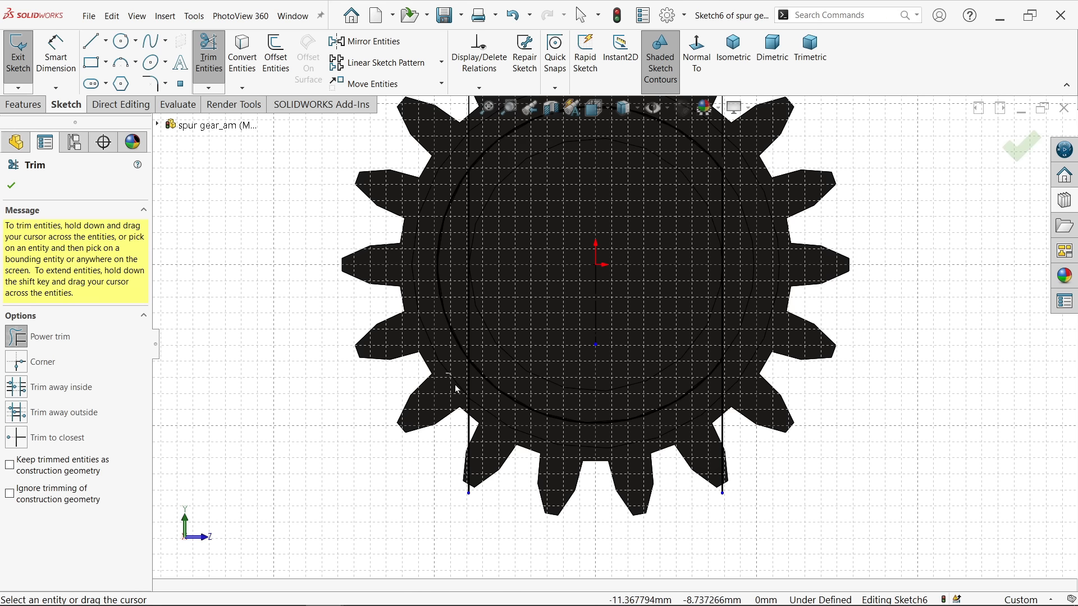
{"action": "left_click_drag", "start_coordinate": [478, 409], "coordinate": [477, 410]}
{"action": "left_click_drag", "start_coordinate": [437, 287], "coordinate": [443, 285]}
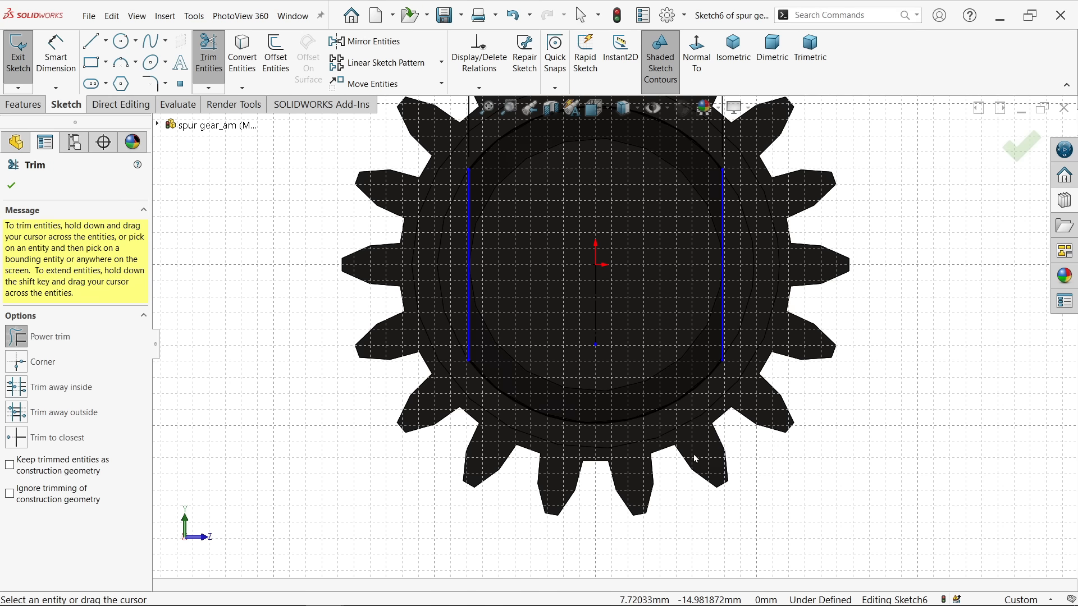
{"action": "scroll", "coordinate": [695, 460], "scroll_direction": "up", "scroll_amount": 2}
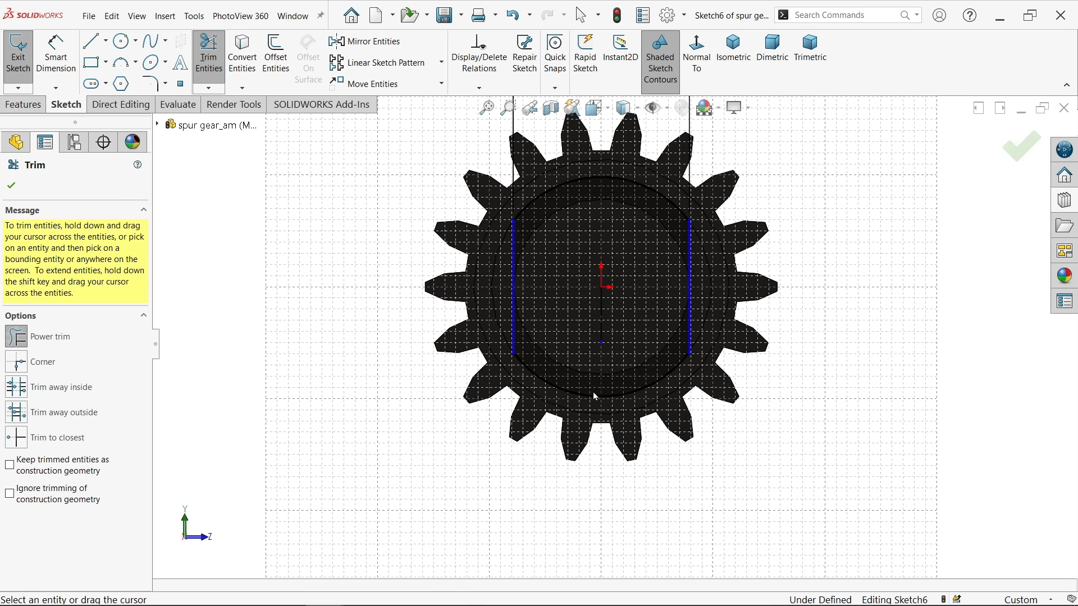
Finish trimming and add a driven dimension for the distance between the two vertical flat lines, below the gear
{"action": "left_click", "coordinate": [11, 186]}
{"action": "left_click", "coordinate": [56, 56]}
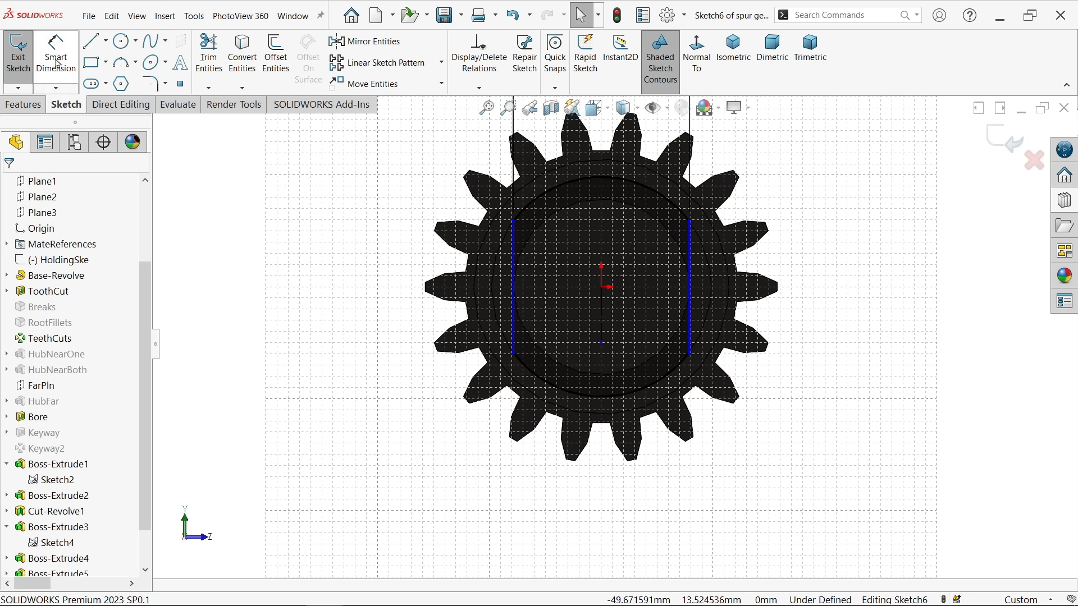
{"action": "left_click", "coordinate": [513, 308]}
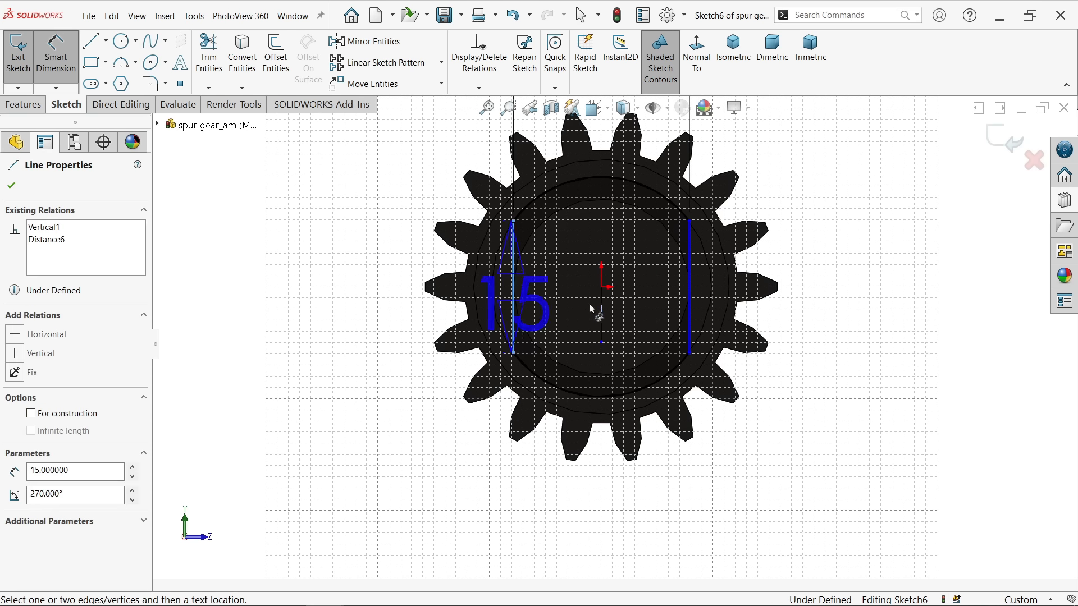
{"action": "left_click", "coordinate": [690, 330]}
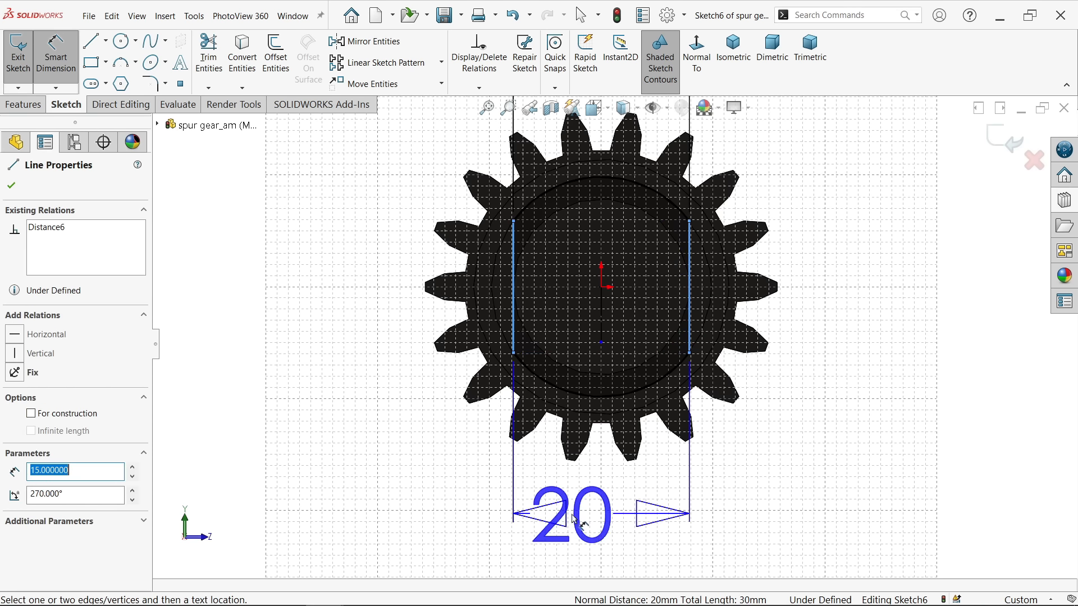
{"action": "left_click", "coordinate": [571, 513]}
{"action": "left_click", "coordinate": [580, 175]}
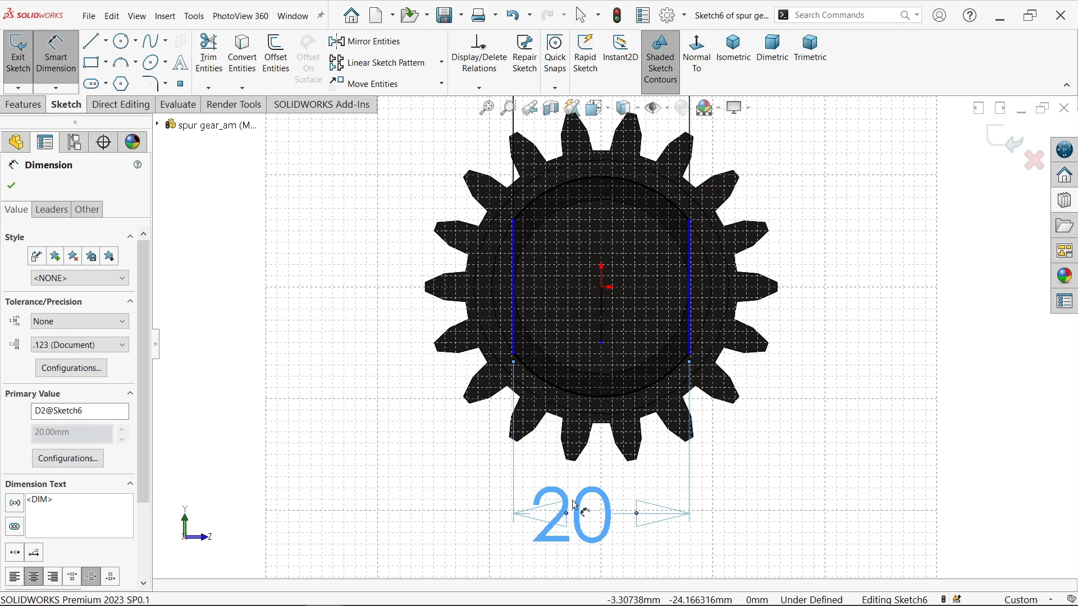
Dimension the distance from the central construction line to the left vertical flat line as 10 mm
{"action": "scroll", "coordinate": [569, 501], "scroll_direction": "up", "scroll_amount": 1}
{"action": "scroll", "coordinate": [602, 299], "scroll_direction": "up", "scroll_amount": 2}
{"action": "scroll", "coordinate": [602, 299], "scroll_direction": "down", "scroll_amount": 3}
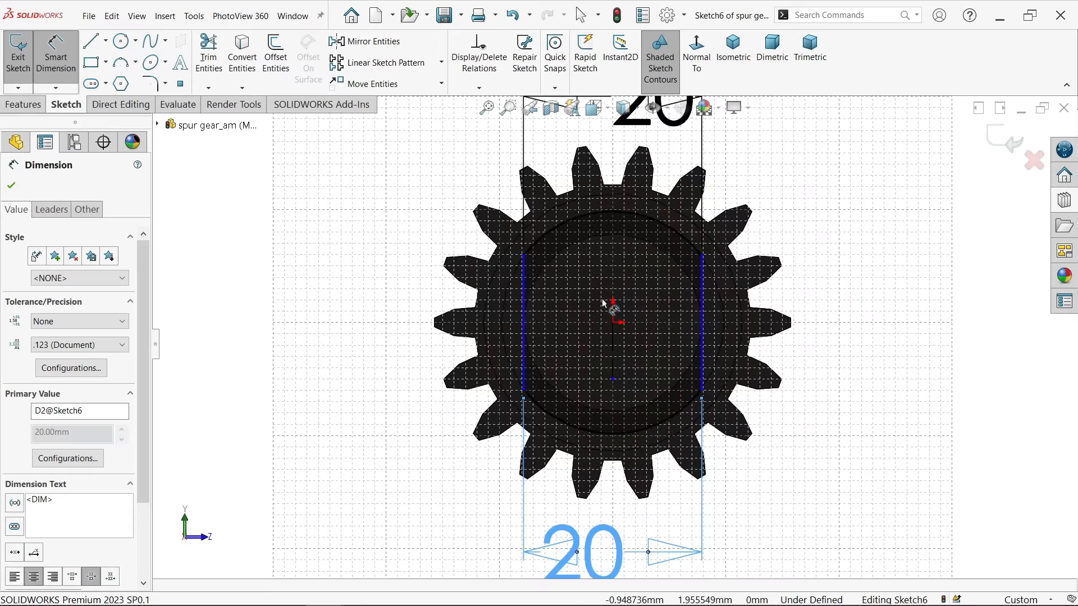
{"action": "scroll", "coordinate": [603, 303], "scroll_direction": "down", "scroll_amount": 1}
{"action": "left_click", "coordinate": [616, 386]}
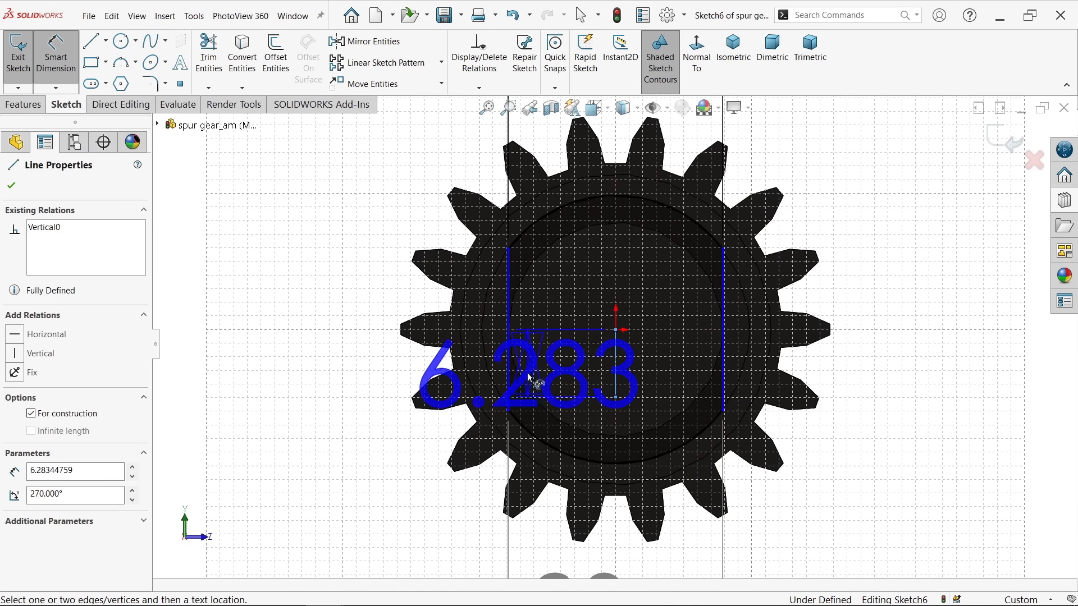
{"action": "left_click", "coordinate": [508, 371]}
{"action": "left_click", "coordinate": [272, 336]}
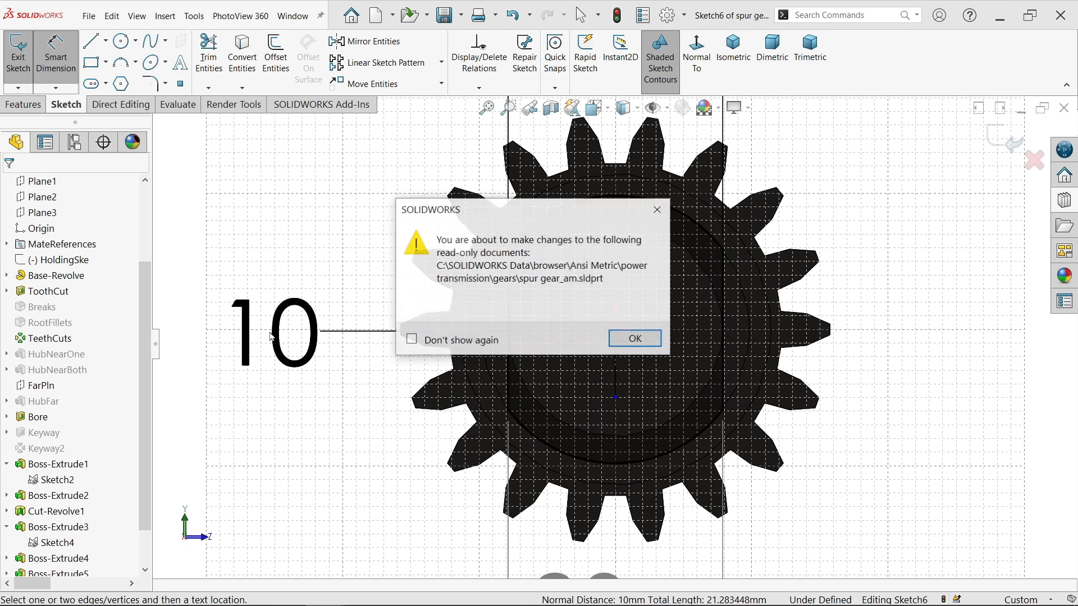
{"action": "left_click", "coordinate": [644, 340]}
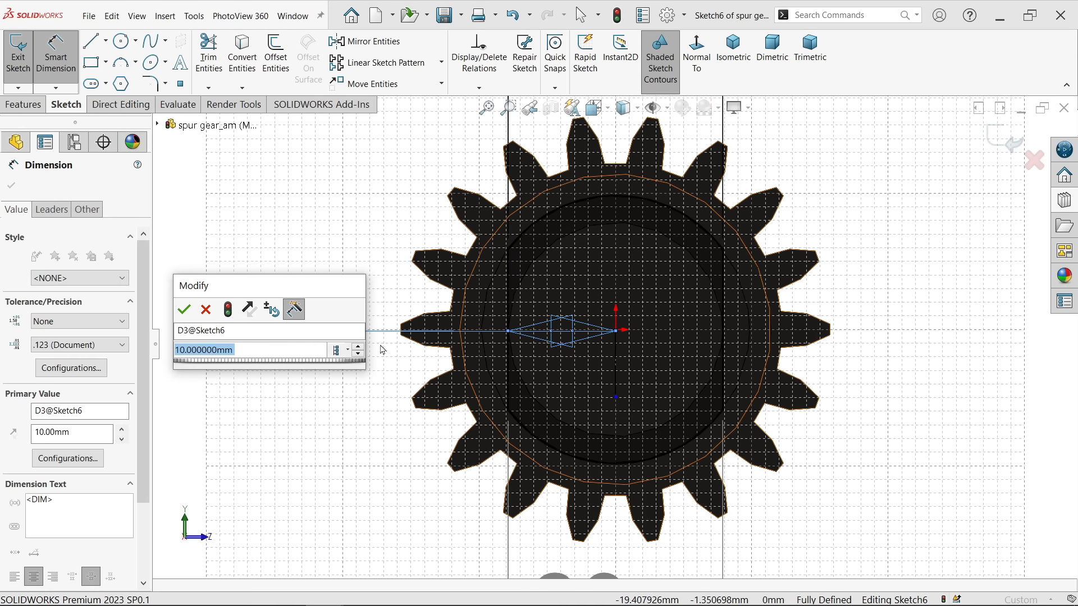
{"action": "left_click", "coordinate": [184, 309]}
{"action": "scroll", "coordinate": [646, 293], "scroll_direction": "down", "scroll_amount": 2}
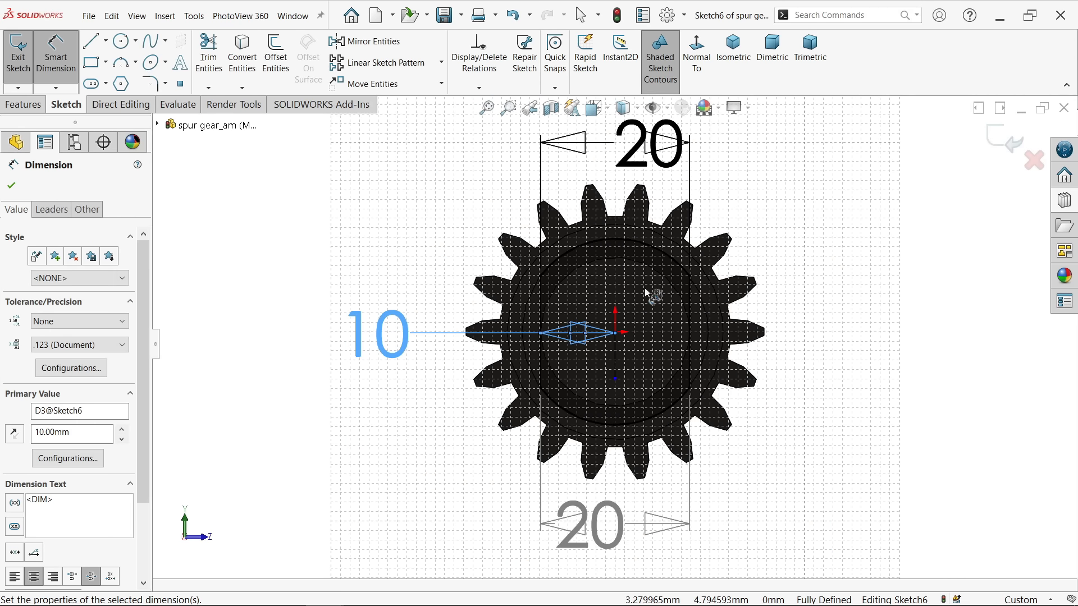
Start an Extruded Cut from the double-flat profile, ending Up To Surface at the collar face beside the gear teeth
{"action": "left_click", "coordinate": [22, 105]}
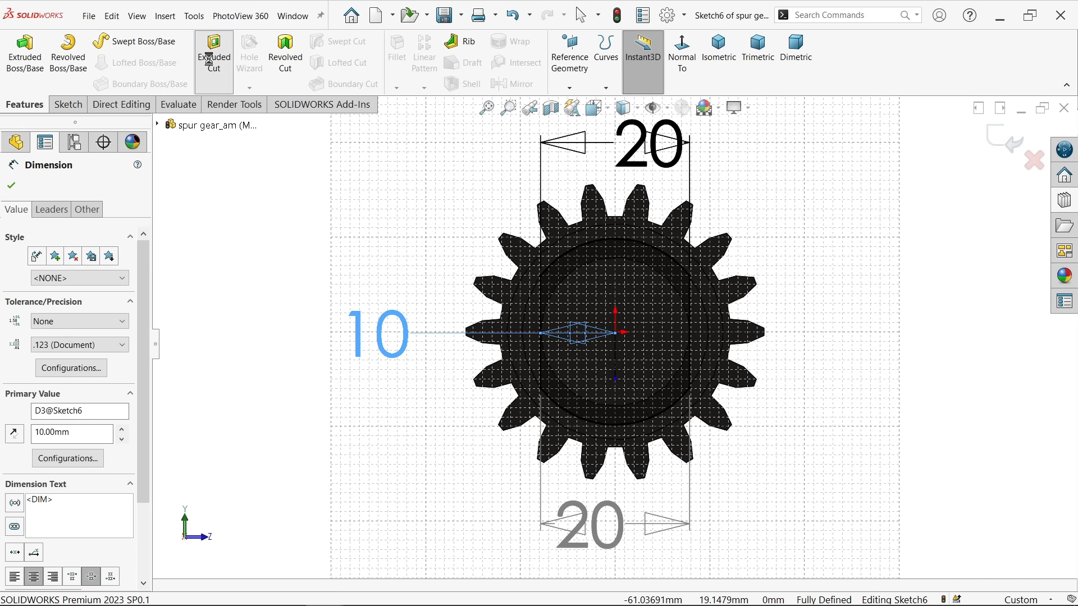
{"action": "left_click", "coordinate": [214, 57]}
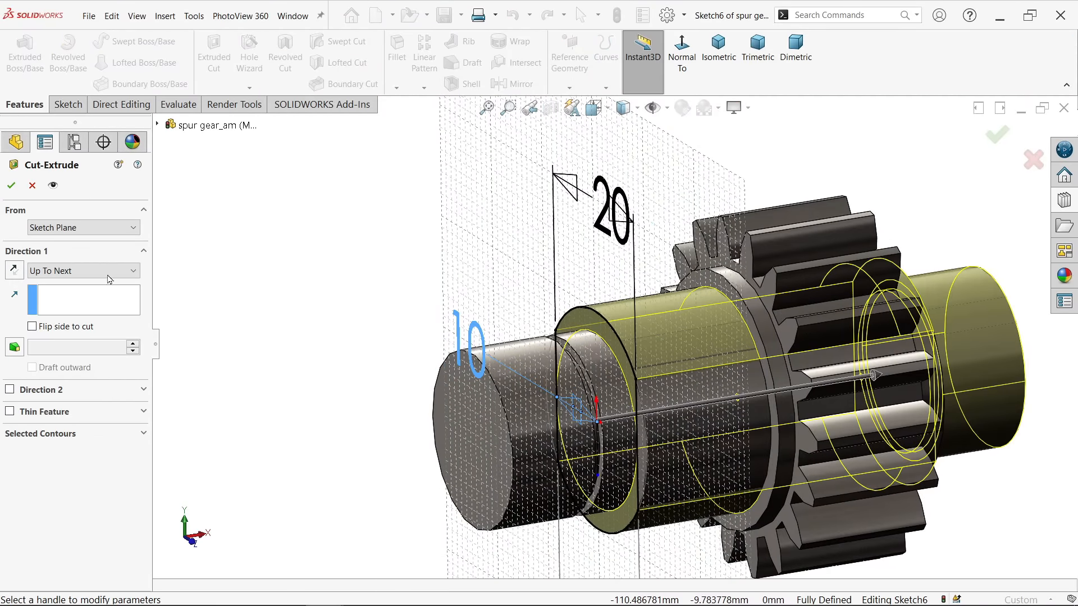
{"action": "left_click", "coordinate": [58, 271]}
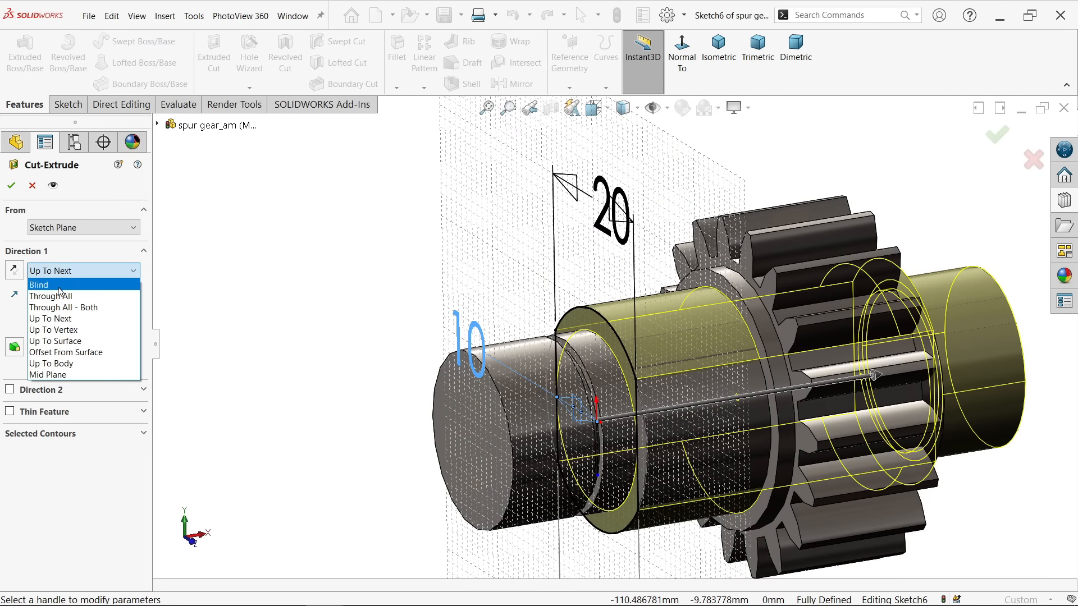
{"action": "left_click", "coordinate": [62, 343]}
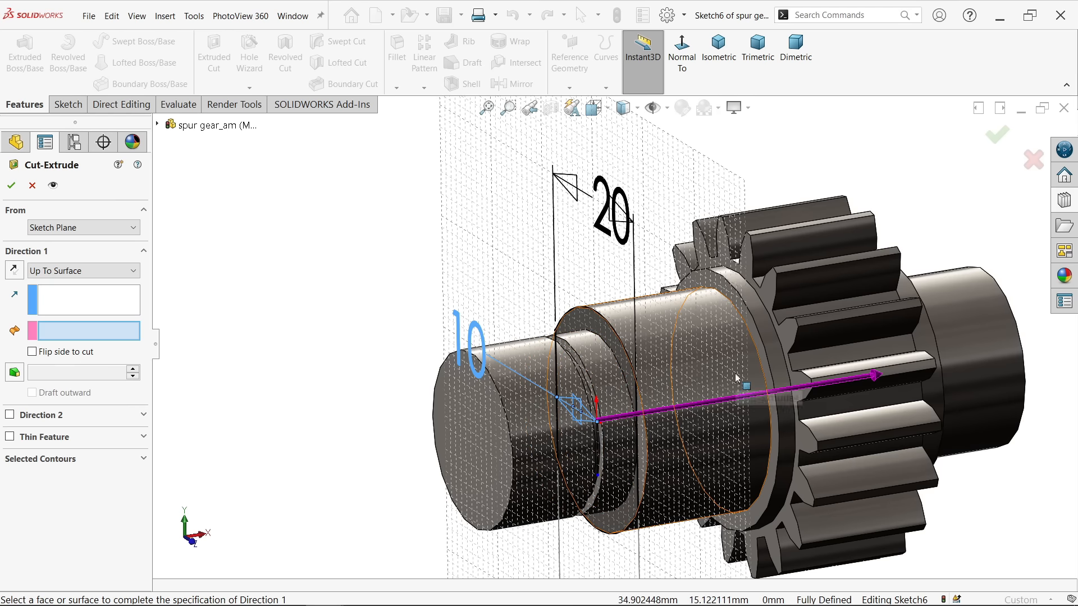
{"action": "scroll", "coordinate": [744, 370], "scroll_direction": "down", "scroll_amount": 4}
{"action": "left_click", "coordinate": [764, 341]}
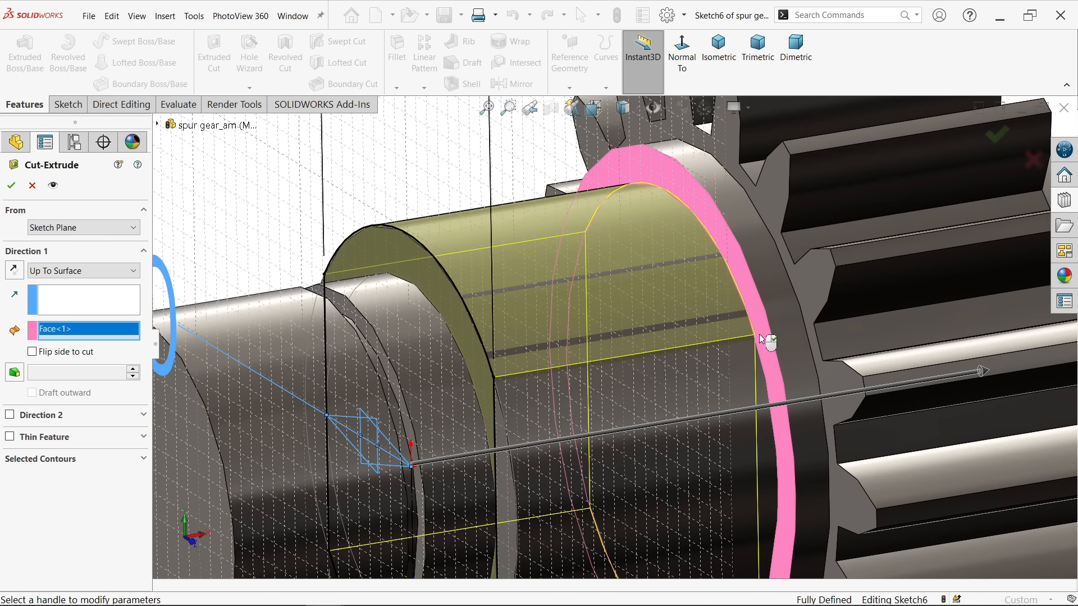
{"action": "key", "text": "f"}
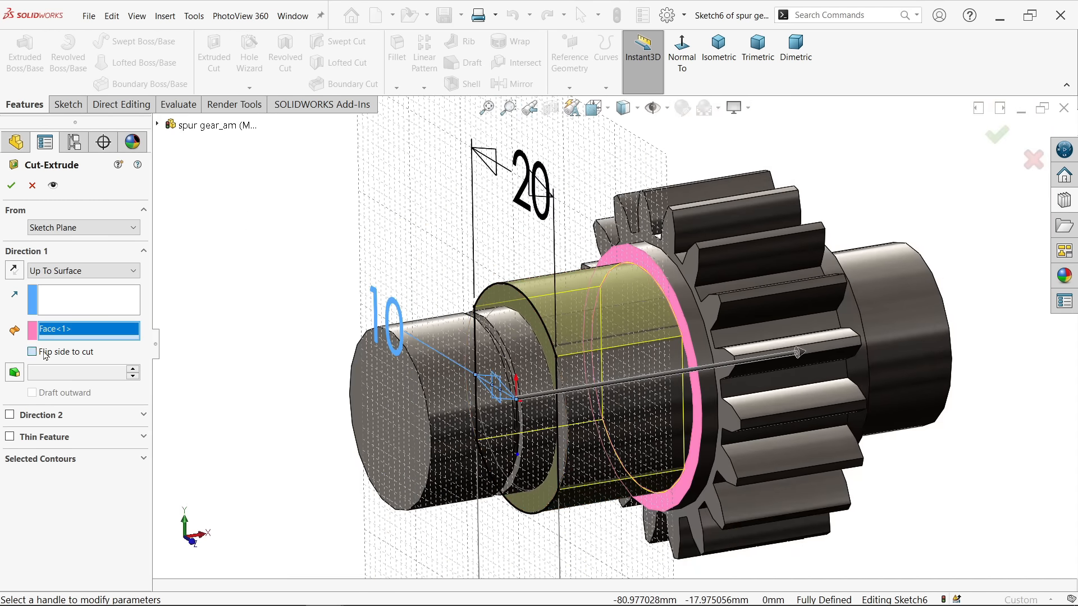
Flip the side to cut so the material outside the flats is removed, and complete the cut
{"action": "left_click", "coordinate": [32, 352]}
{"action": "middle_click_drag", "start_coordinate": [194, 348], "coordinate": [311, 344]}
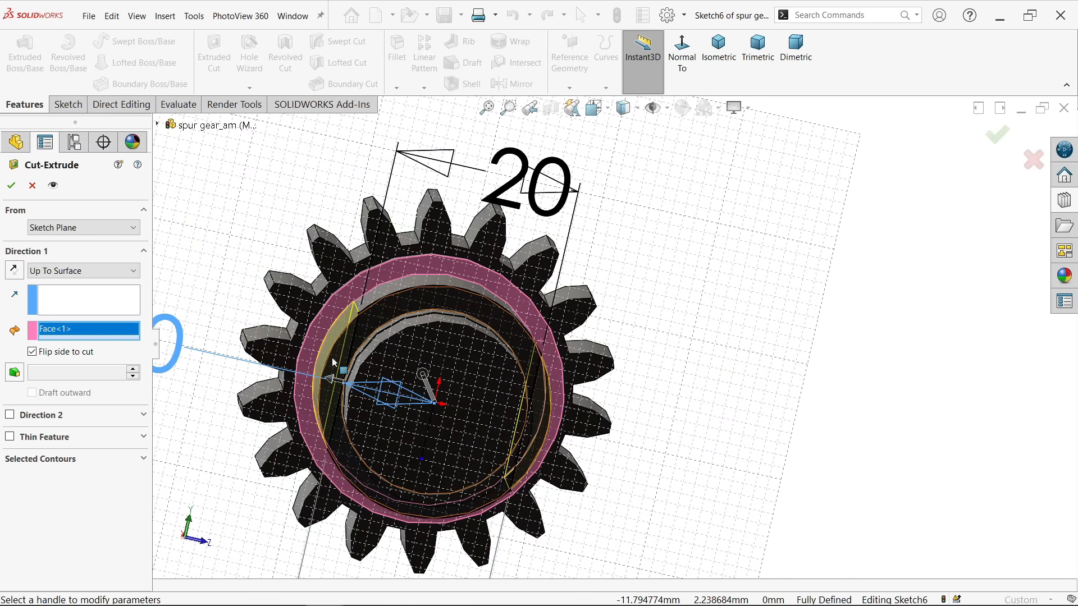
{"action": "left_click", "coordinate": [11, 185]}
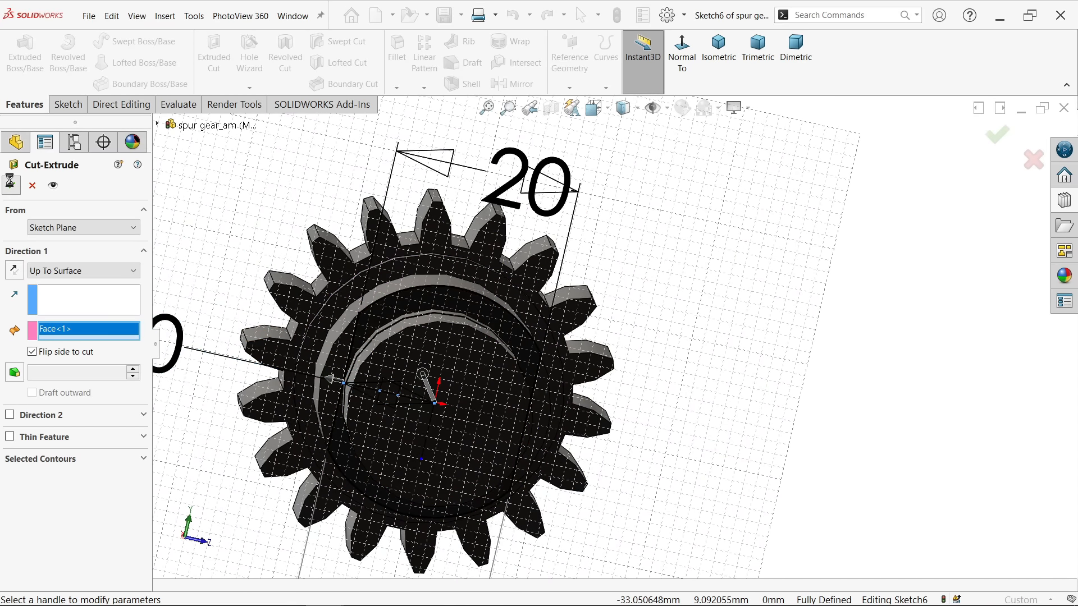
{"action": "middle_click_drag", "start_coordinate": [684, 278], "coordinate": [607, 315]}
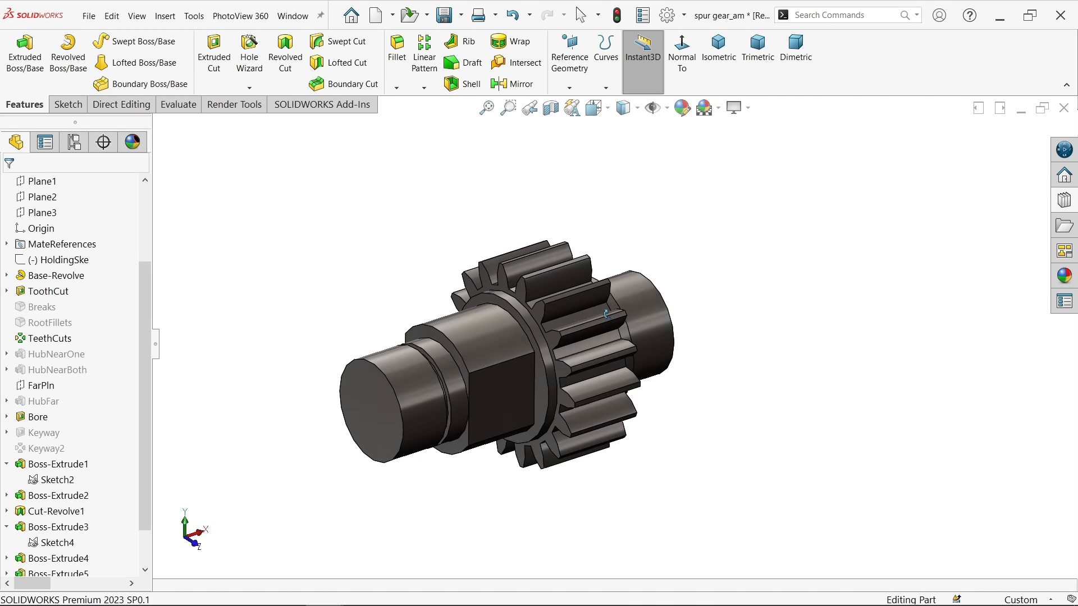
{"action": "middle_click_drag", "start_coordinate": [607, 315], "coordinate": [610, 320]}
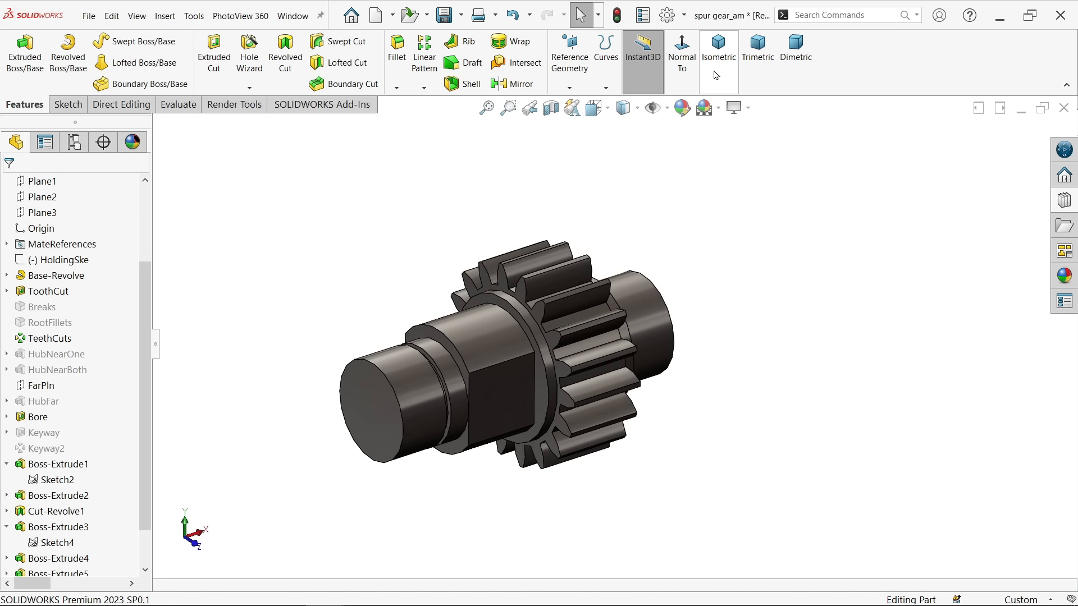
Show the part in isometric view and save it as Gear C in the Desktop folder Two Stage Reduction Gearbox
{"action": "left_click", "coordinate": [719, 50]}
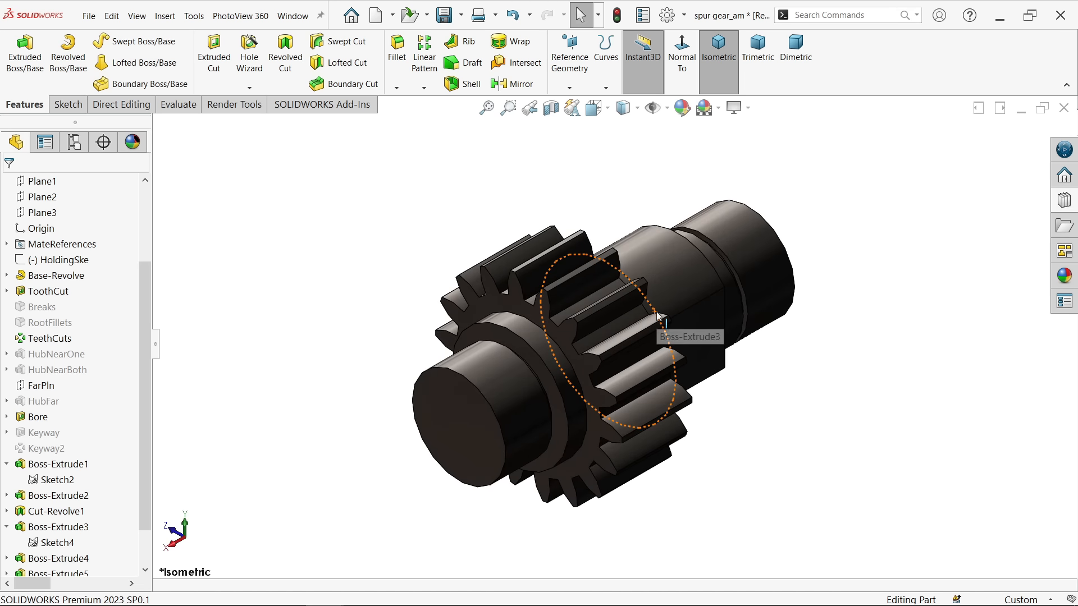
{"action": "left_click", "coordinate": [445, 17]}
{"action": "left_click", "coordinate": [437, 258]}
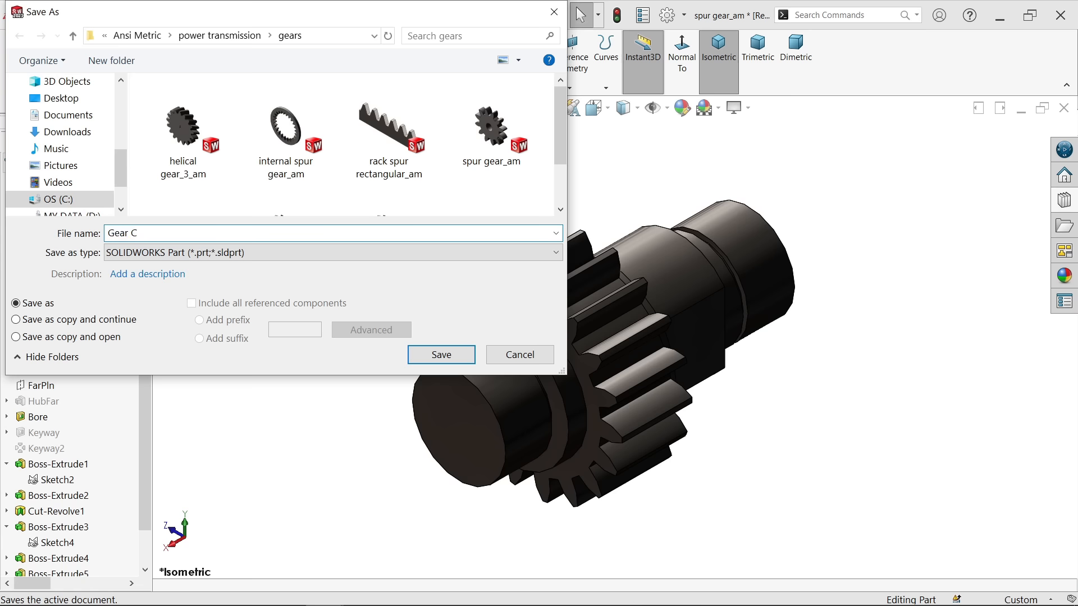
{"action": "type", "text": "Gear C"}
{"action": "left_click", "coordinate": [58, 99]}
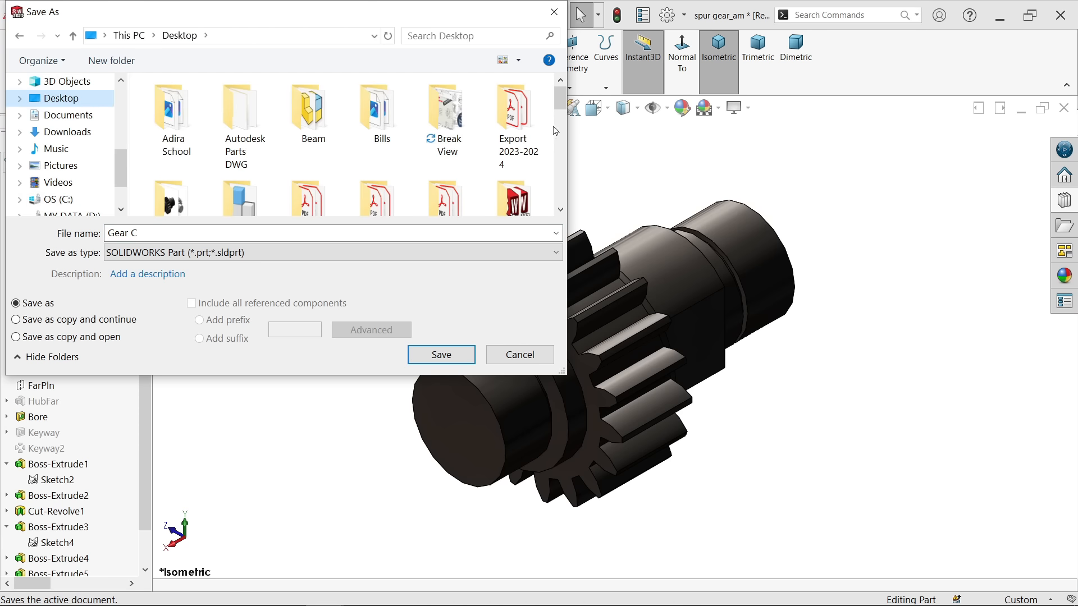
{"action": "left_click_drag", "start_coordinate": [562, 102], "coordinate": [562, 153]}
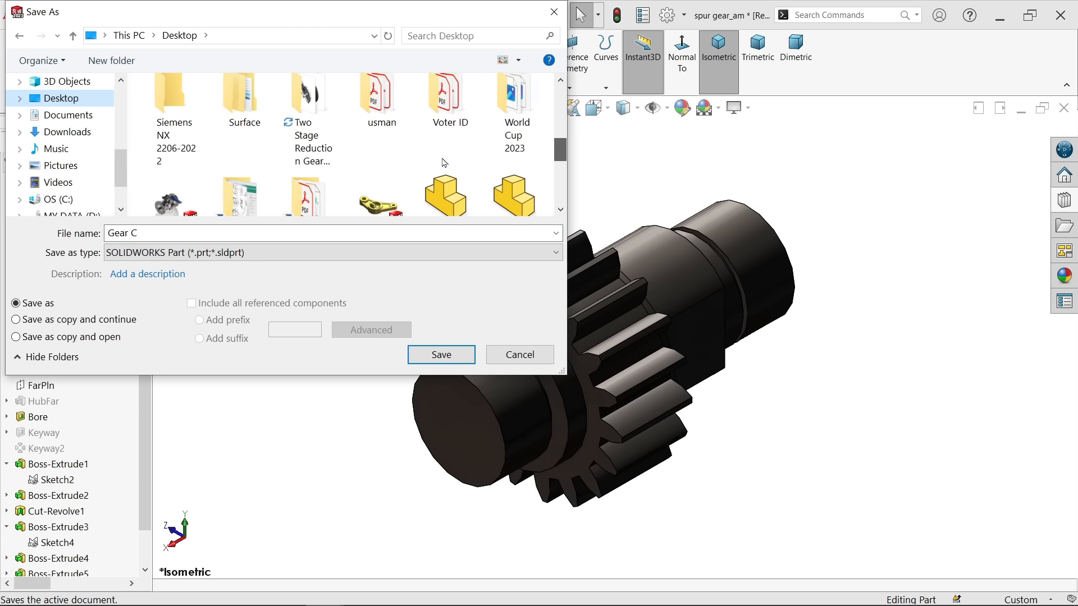
{"action": "double_click", "coordinate": [312, 126]}
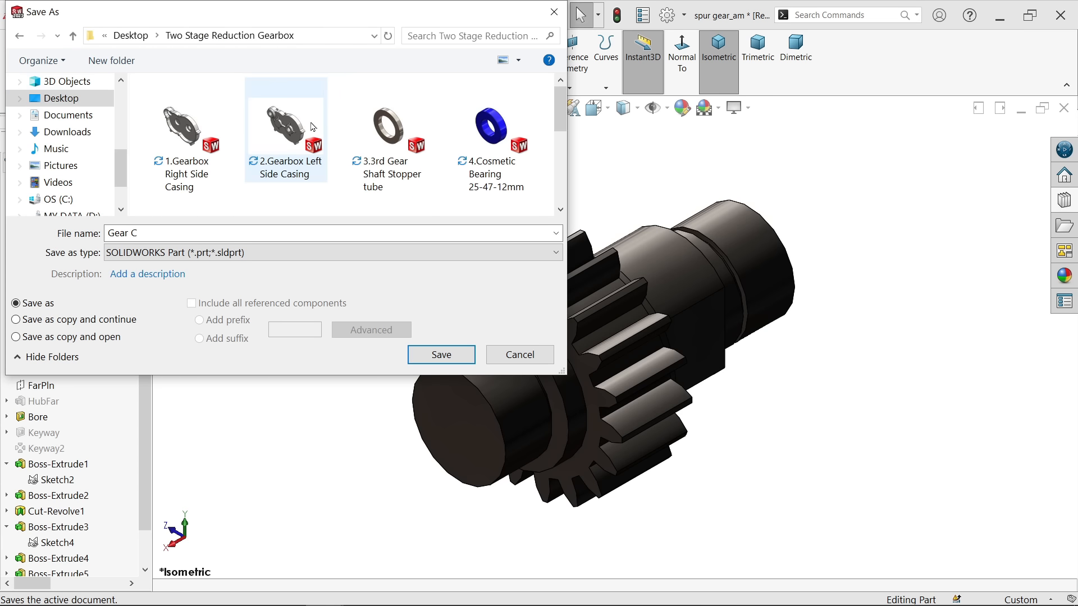
{"action": "scroll", "coordinate": [372, 150], "scroll_direction": "down", "scroll_amount": 3}
{"action": "scroll", "coordinate": [372, 150], "scroll_direction": "up", "scroll_amount": 5}
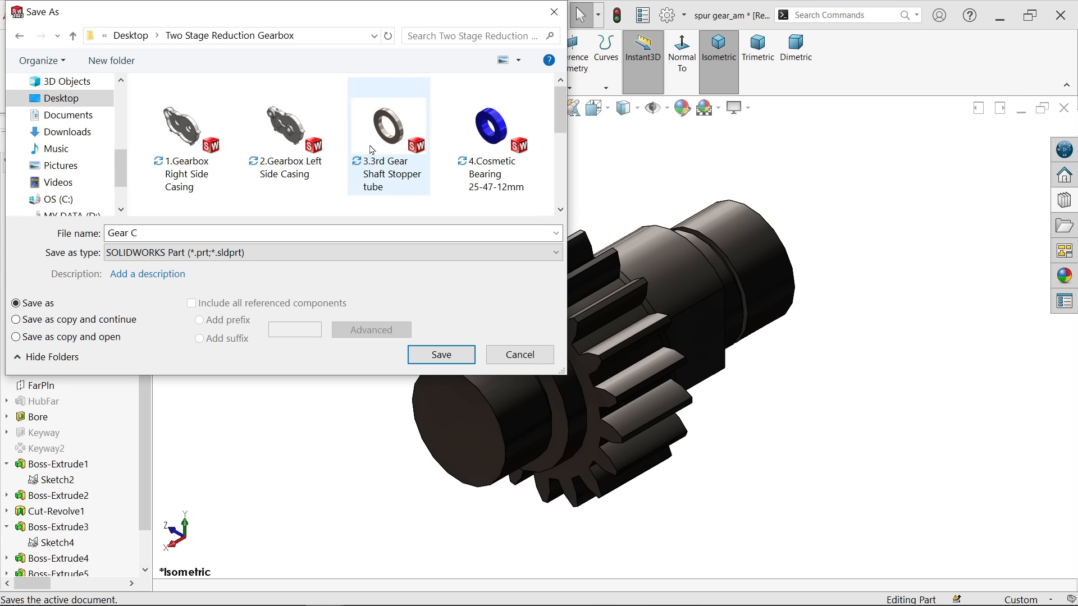
{"action": "left_click", "coordinate": [442, 355]}
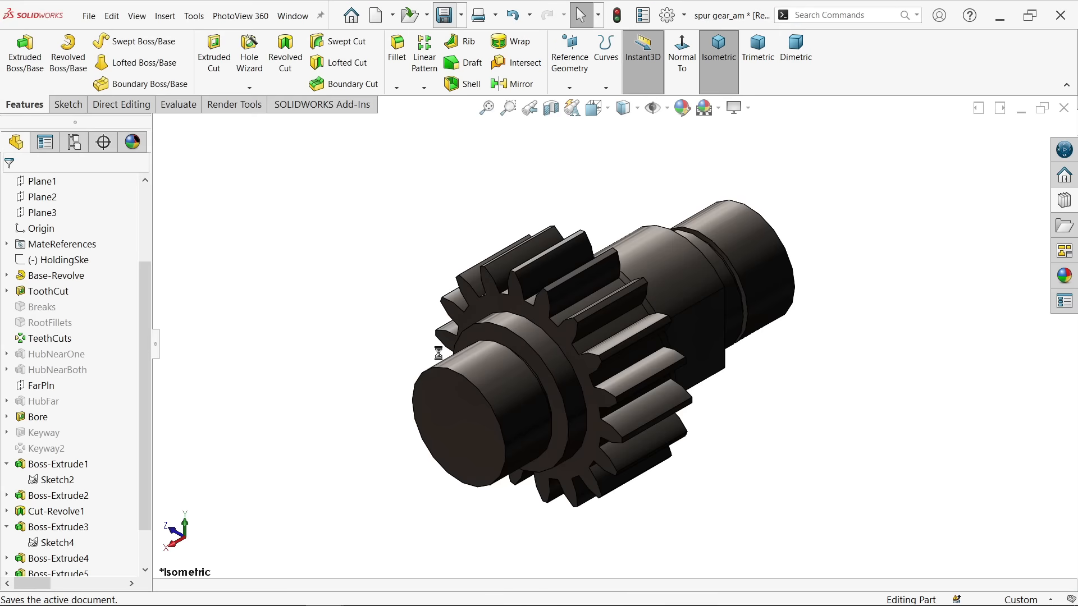
Close the Gear C part and return to the gearbox assembly to view the updated gear shaft
{"action": "left_click", "coordinate": [1065, 108]}
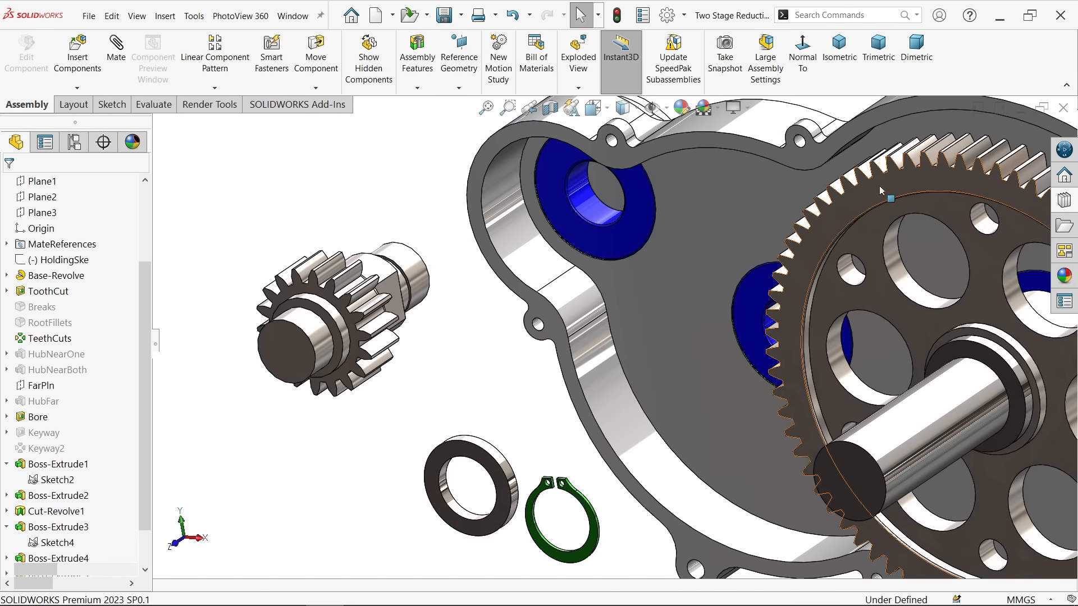
{"action": "scroll", "coordinate": [585, 283], "scroll_direction": "up", "scroll_amount": 3}
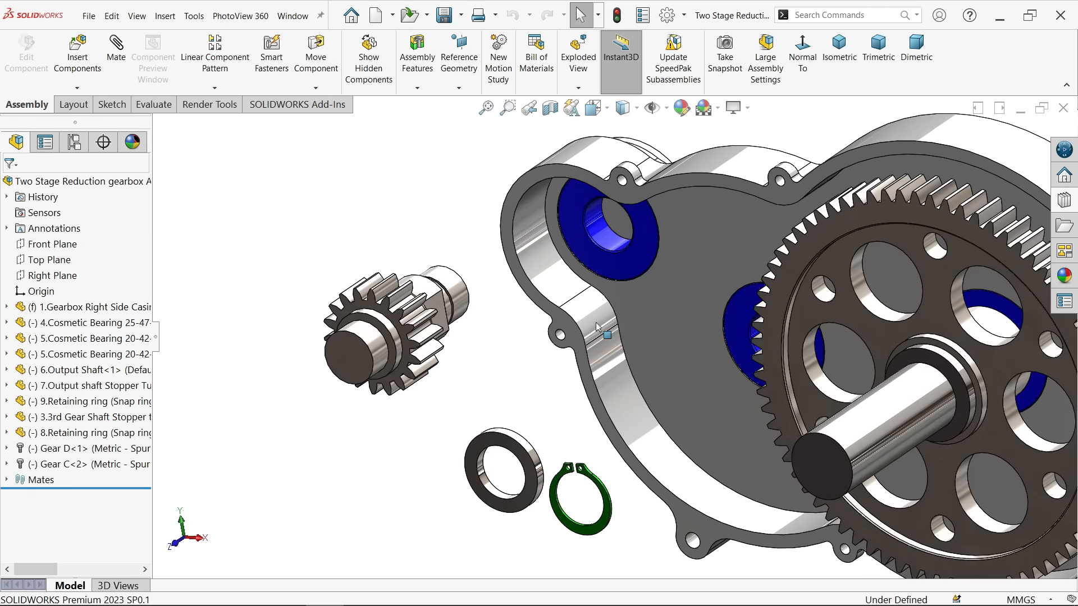
{"action": "scroll", "coordinate": [482, 323], "scroll_direction": "down", "scroll_amount": 2}
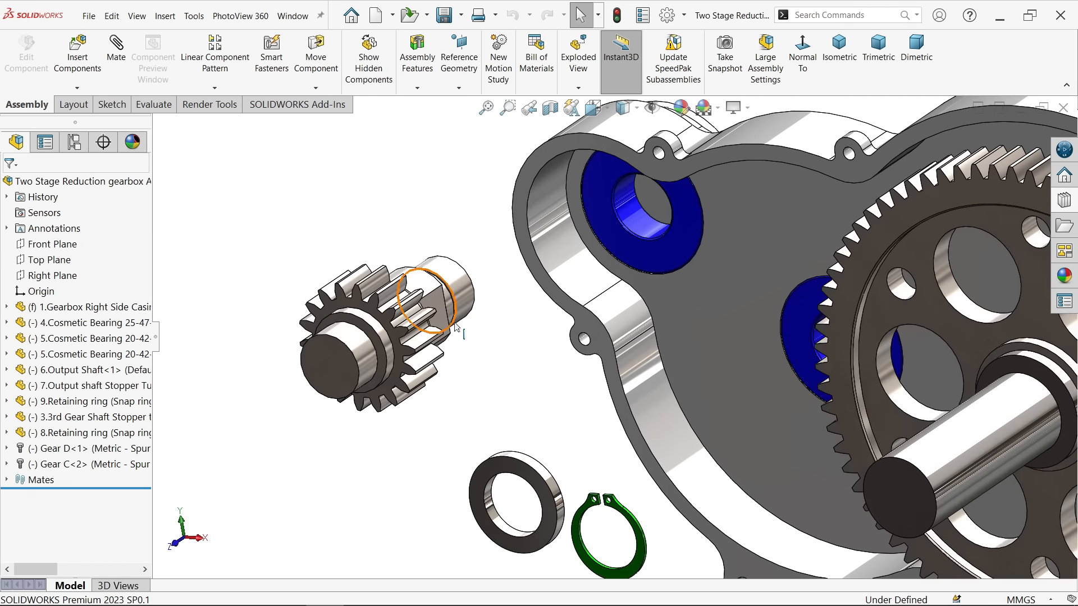
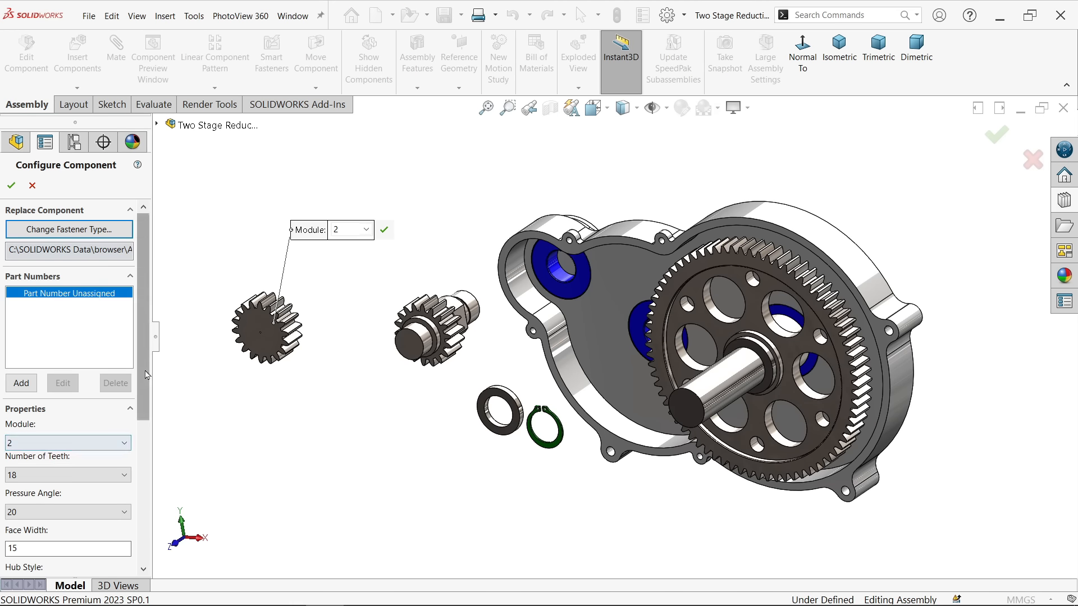
Set the newly inserted module 2 spur gear's number of teeth to 56 and accept the component configuration
{"action": "scroll", "coordinate": [104, 368], "scroll_direction": "down", "scroll_amount": 4}
{"action": "left_click", "coordinate": [104, 364]}
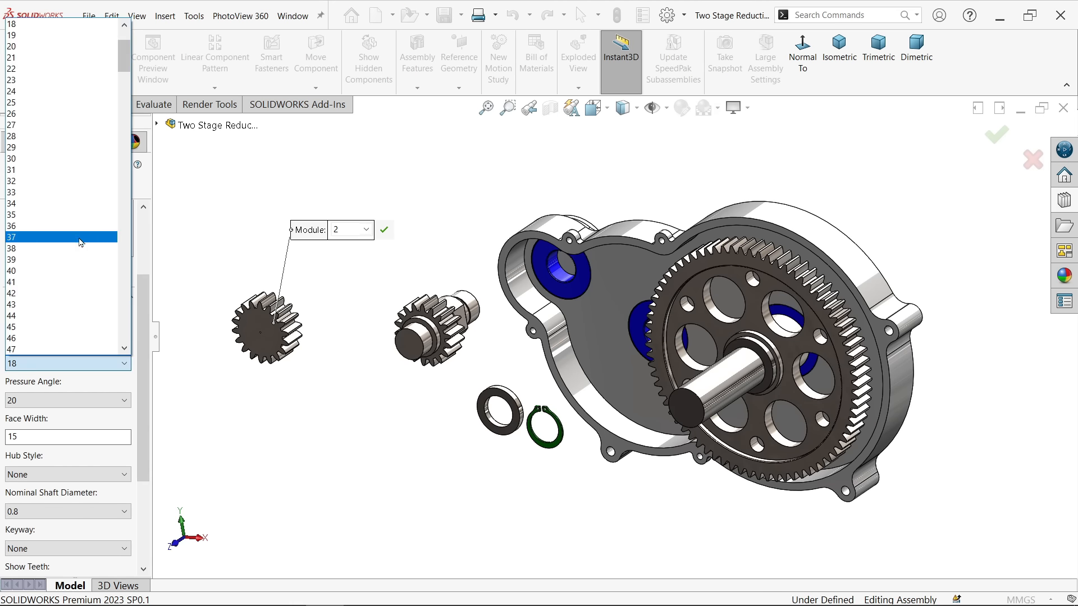
{"action": "scroll", "coordinate": [77, 241], "scroll_direction": "down", "scroll_amount": 5}
{"action": "scroll", "coordinate": [34, 309], "scroll_direction": "down", "scroll_amount": 1}
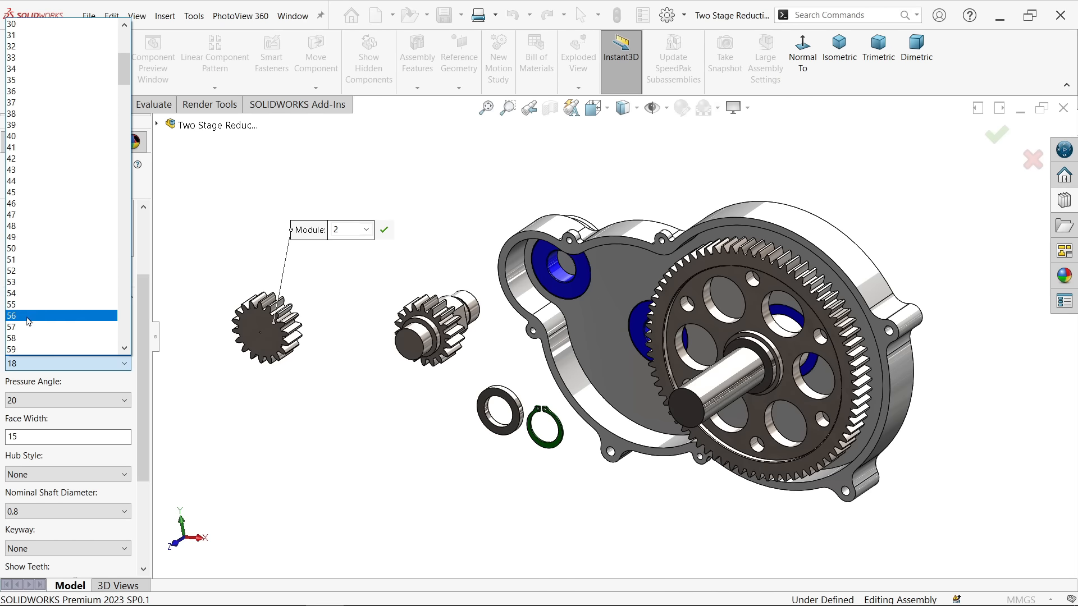
{"action": "left_click", "coordinate": [27, 319]}
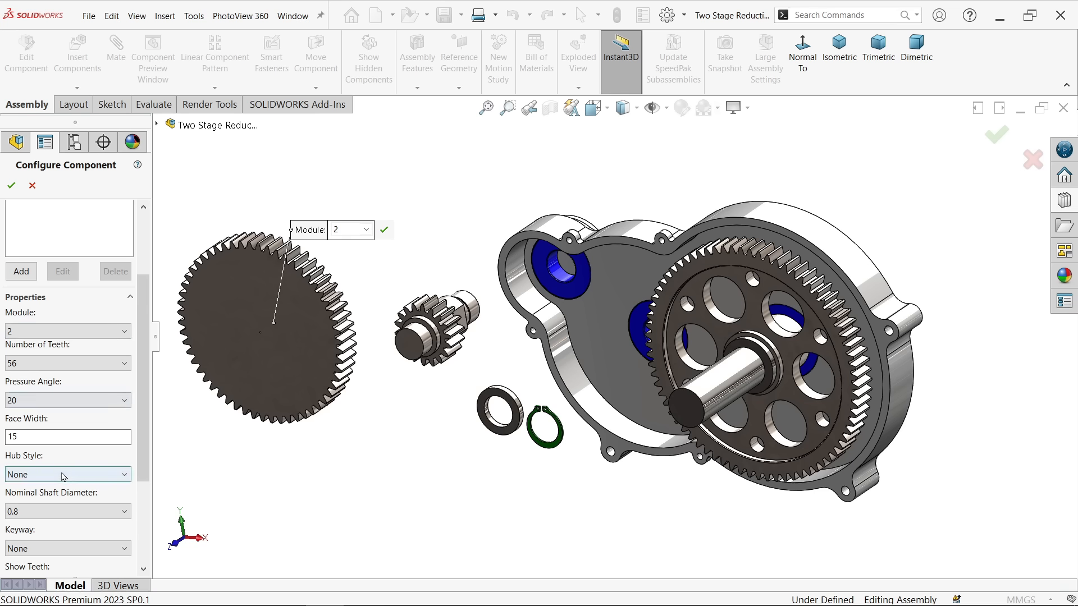
{"action": "left_click", "coordinate": [11, 185]}
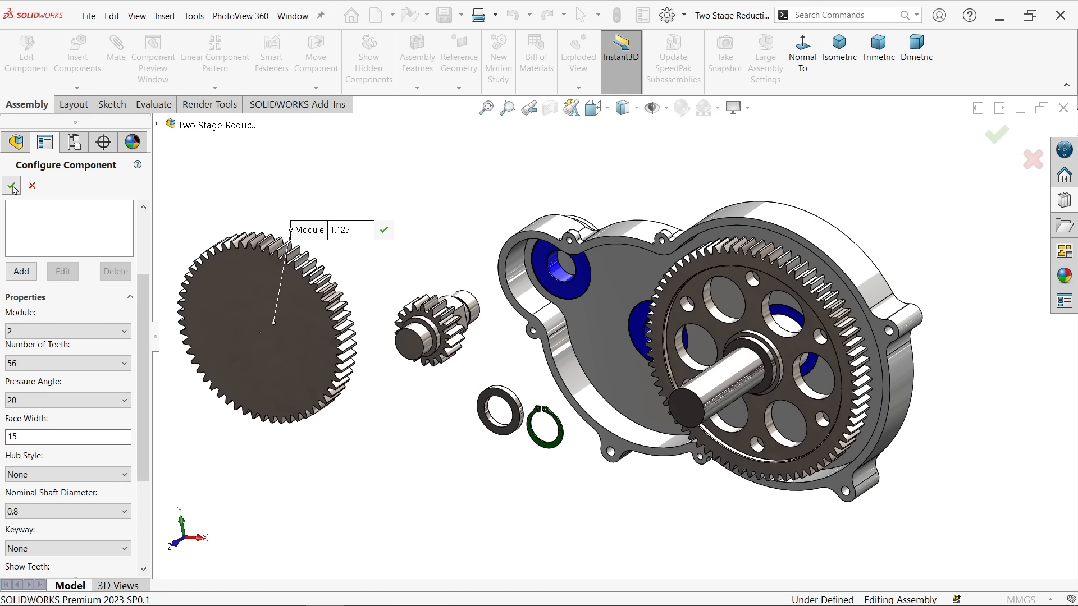
{"action": "left_click", "coordinate": [12, 186]}
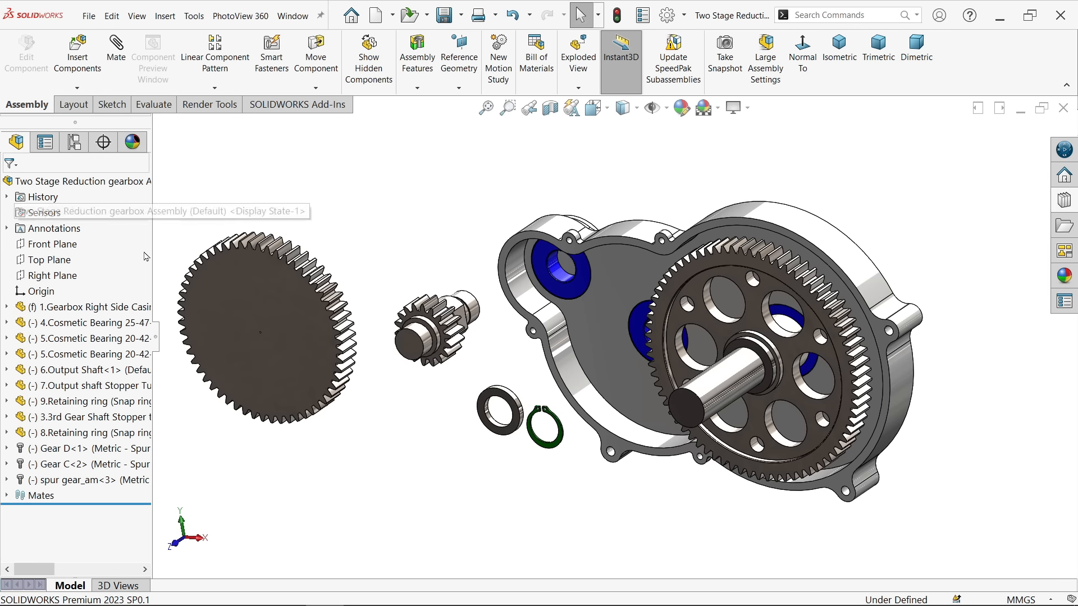
Open the inserted 56-tooth spur gear part for editing, accept the read-only notice, and apply the Plain White scene
{"action": "left_click", "coordinate": [294, 282]}
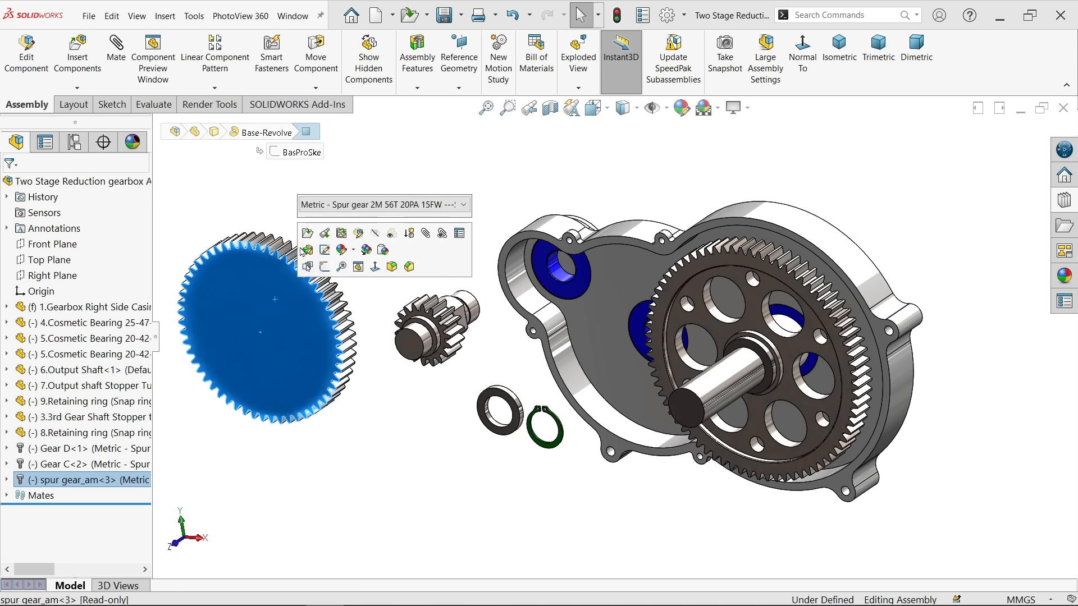
{"action": "left_click", "coordinate": [305, 231]}
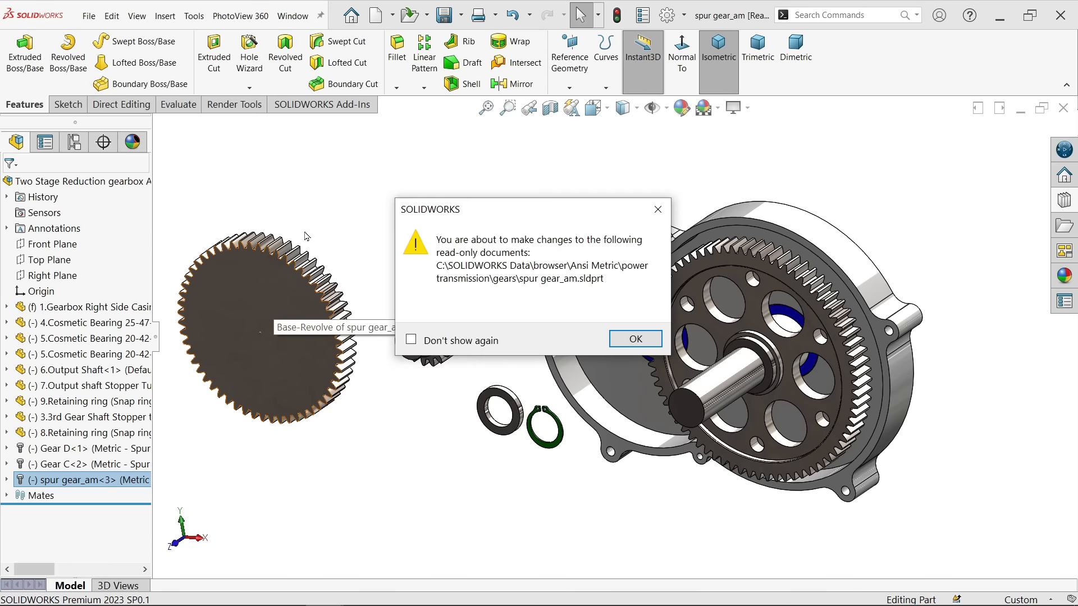
{"action": "left_click", "coordinate": [635, 338]}
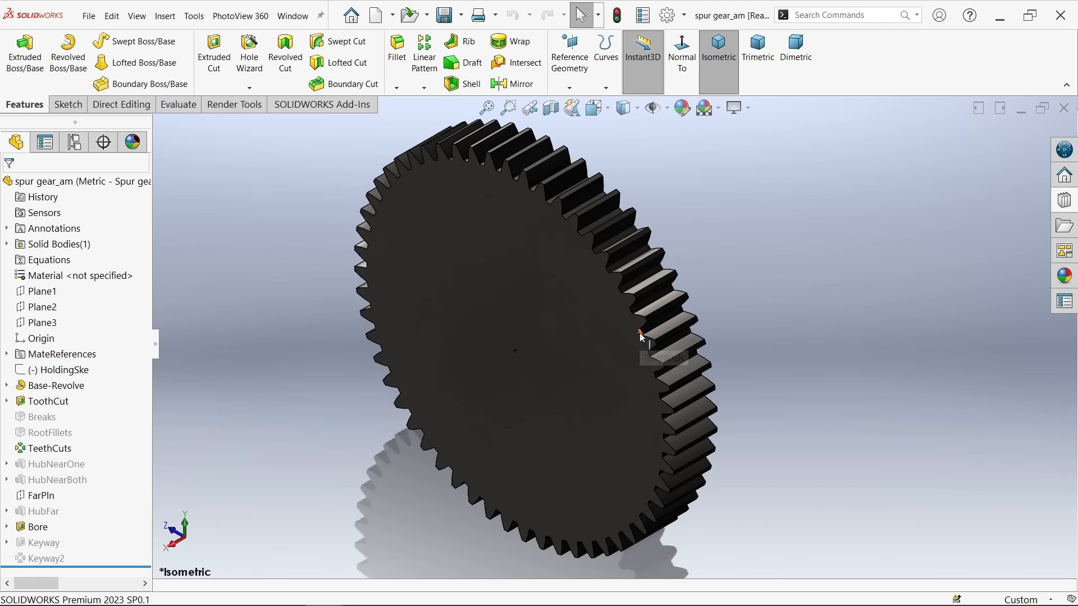
{"action": "left_click", "coordinate": [720, 112]}
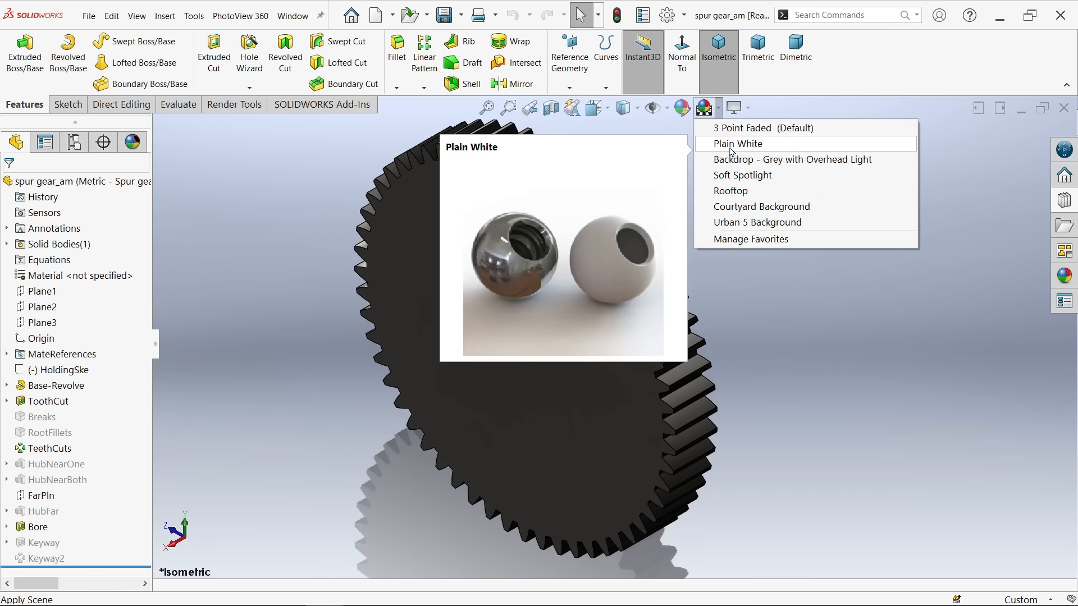
{"action": "left_click", "coordinate": [731, 145]}
Sketch a 95 mm diameter circle centred on the origin on the gear's front face
{"action": "left_click", "coordinate": [551, 322]}
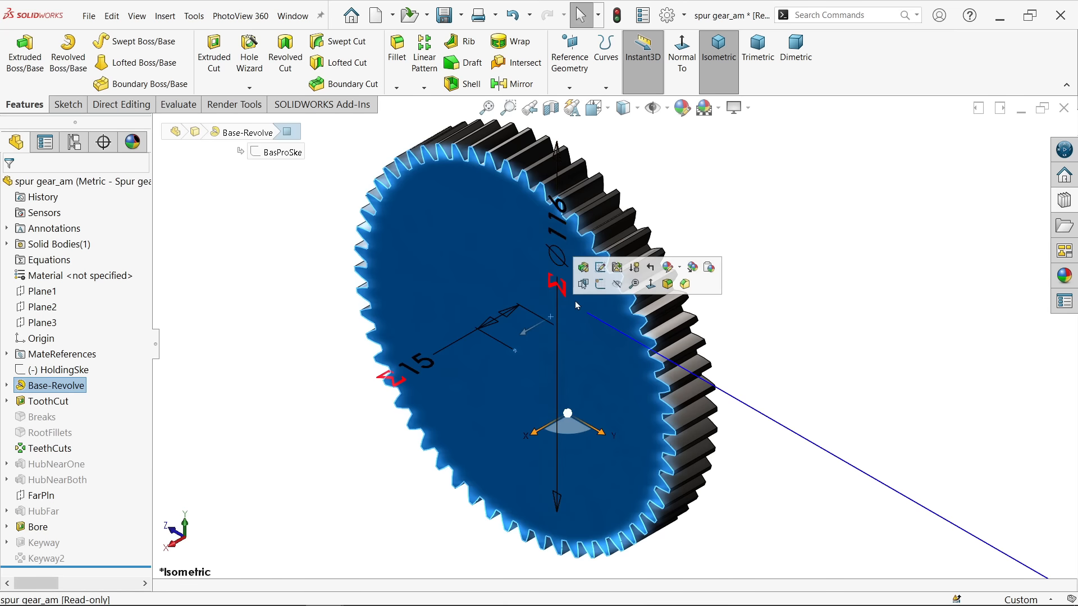
{"action": "left_click", "coordinate": [600, 285]}
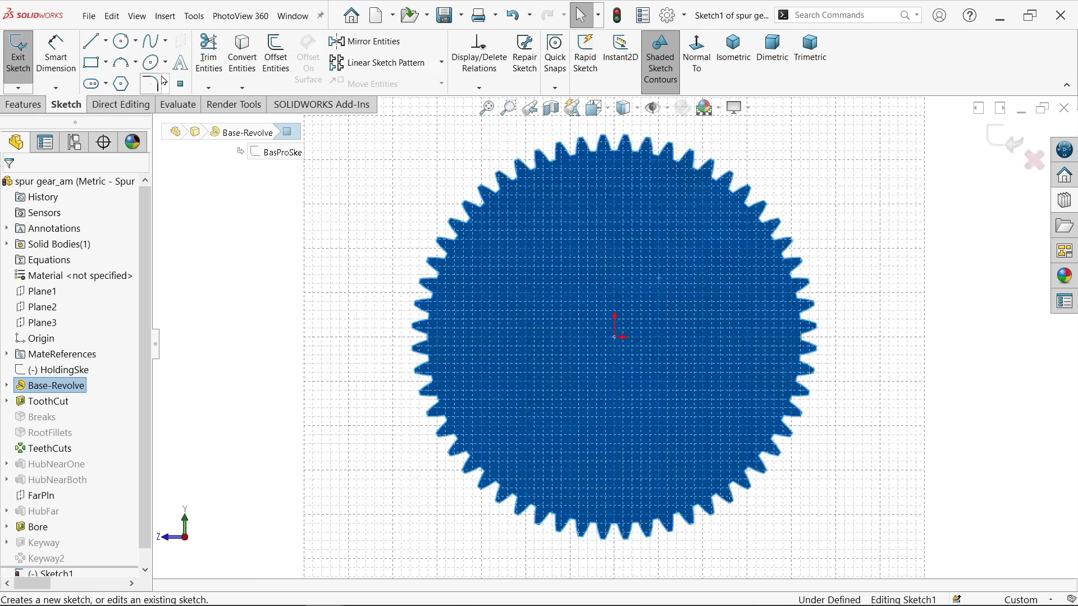
{"action": "key", "text": "c"}
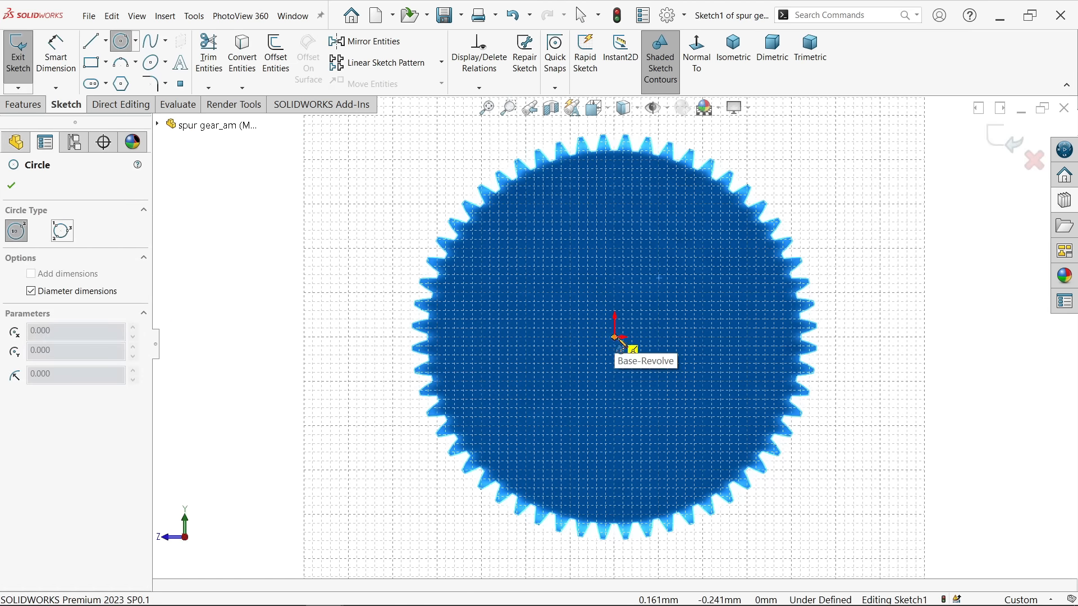
{"action": "scroll", "coordinate": [623, 337], "scroll_direction": "down", "scroll_amount": 10}
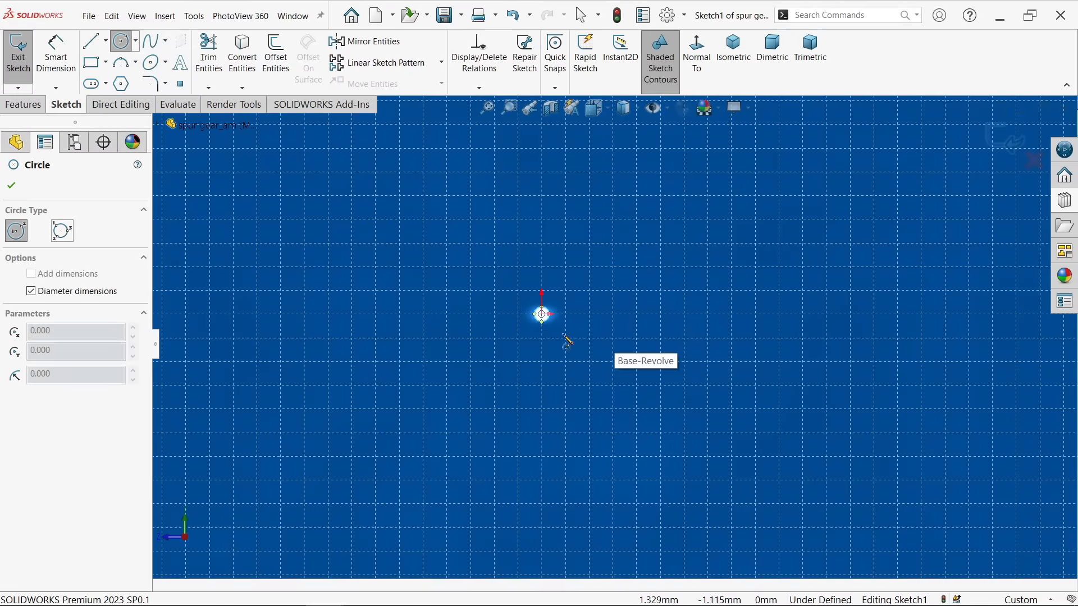
{"action": "left_click", "coordinate": [543, 314]}
{"action": "scroll", "coordinate": [629, 320], "scroll_direction": "up", "scroll_amount": 5}
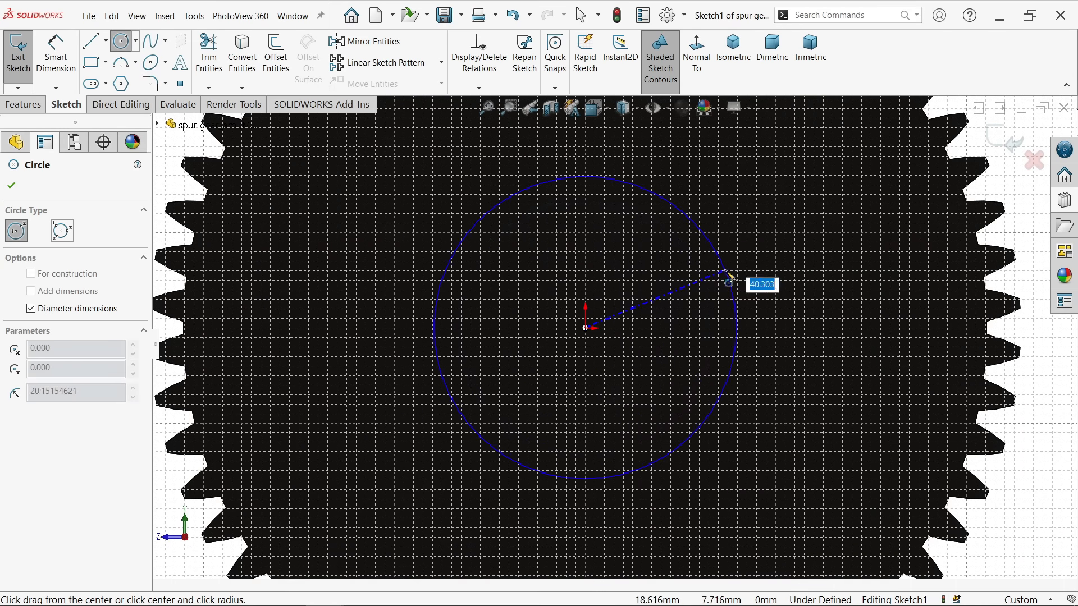
{"action": "type", "text": "5"}
{"action": "key", "text": "Return"}
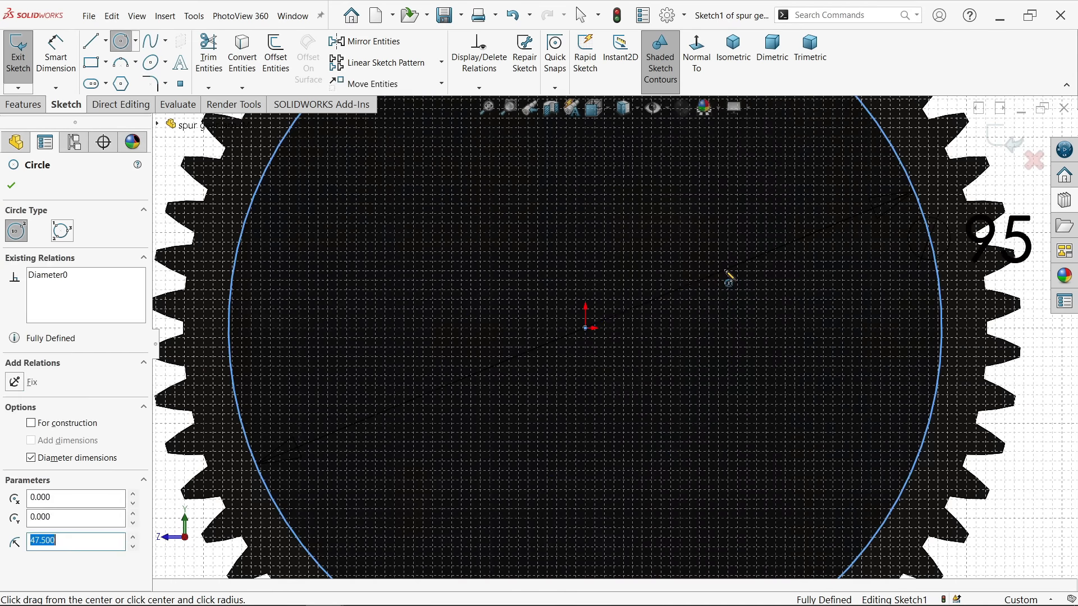
{"action": "scroll", "coordinate": [659, 301], "scroll_direction": "up", "scroll_amount": 3}
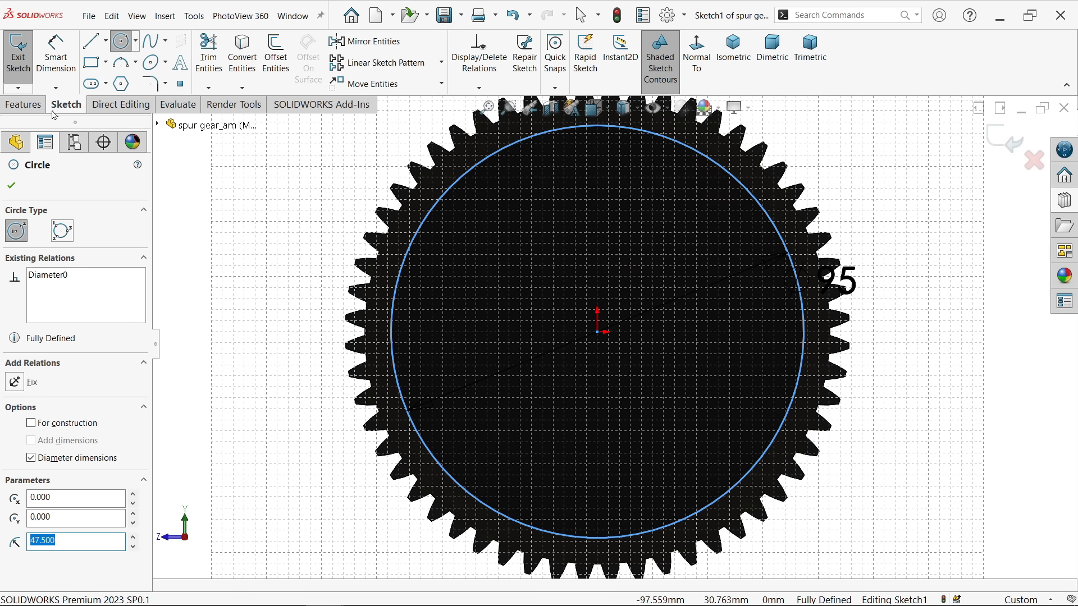
Cut-extrude the 95 mm circle as a blind recess 3.5 mm deep
{"action": "left_click", "coordinate": [23, 104]}
{"action": "left_click", "coordinate": [211, 66]}
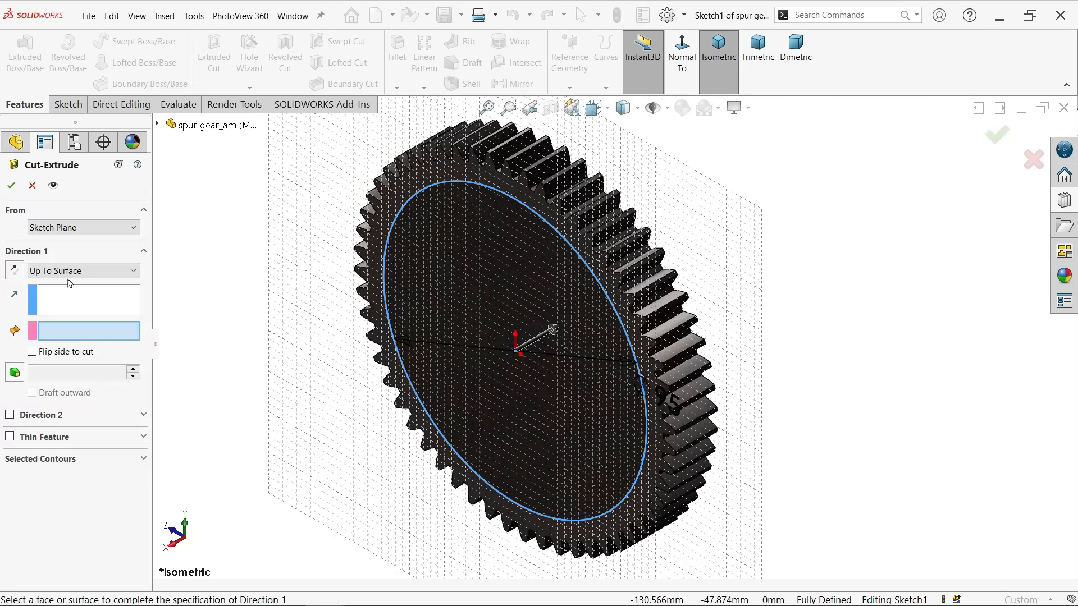
{"action": "left_click", "coordinate": [69, 272]}
{"action": "left_click", "coordinate": [61, 282]}
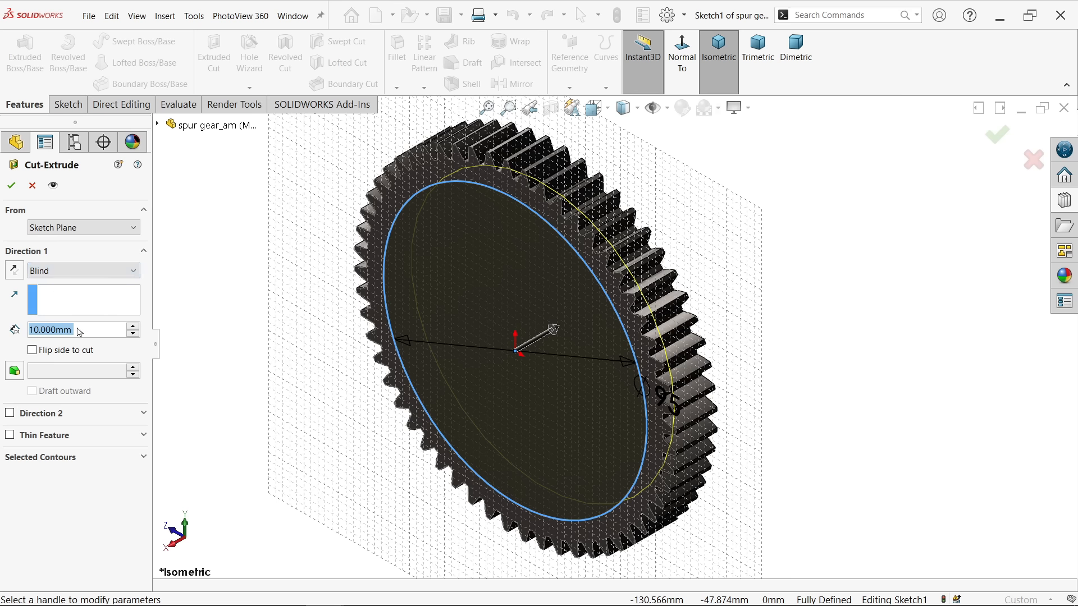
{"action": "type", "text": "3.5"}
{"action": "key", "text": "Return"}
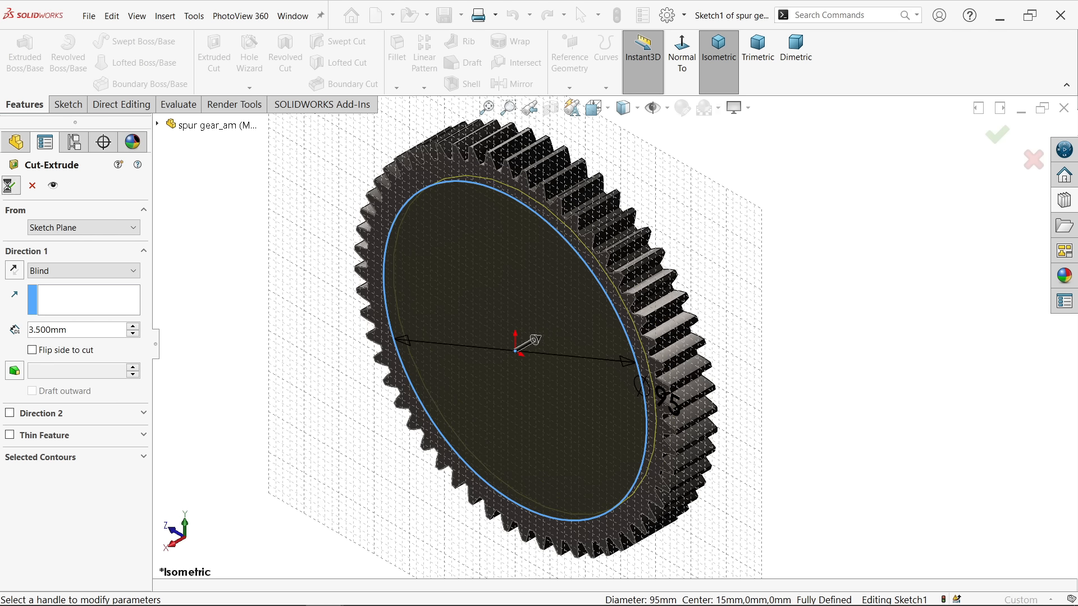
{"action": "key", "text": "Return"}
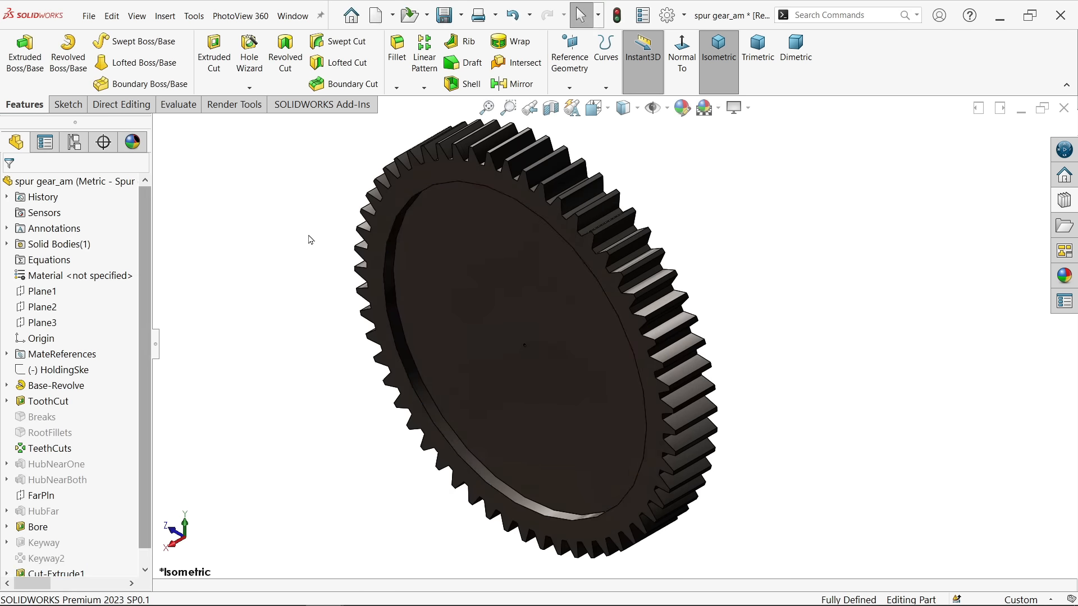
Reuse the recess sketch to cut 3.5 mm into the gear's opposite side, starting from that face with the direction reversed
{"action": "middle_click_drag", "start_coordinate": [310, 240], "coordinate": [233, 249]}
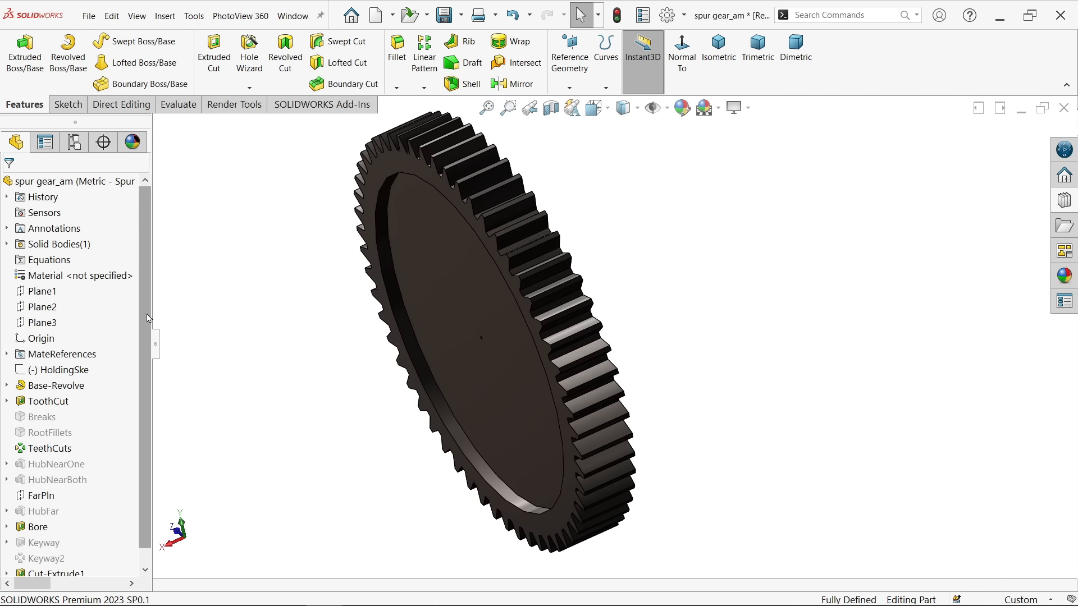
{"action": "scroll", "coordinate": [148, 318], "scroll_direction": "down", "scroll_amount": 1}
{"action": "left_click", "coordinate": [7, 560]}
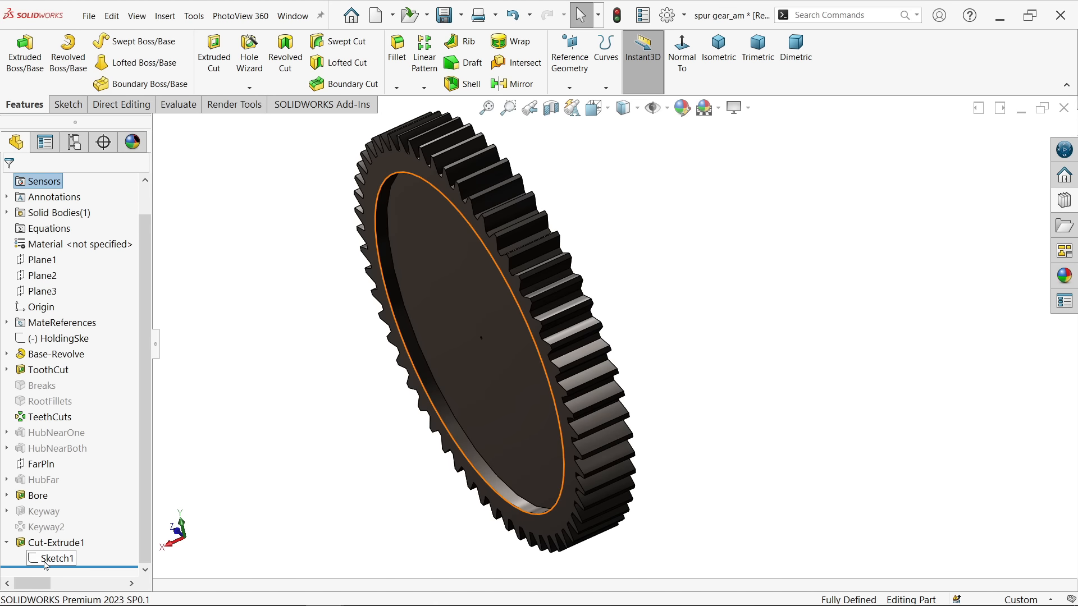
{"action": "left_click", "coordinate": [50, 559]}
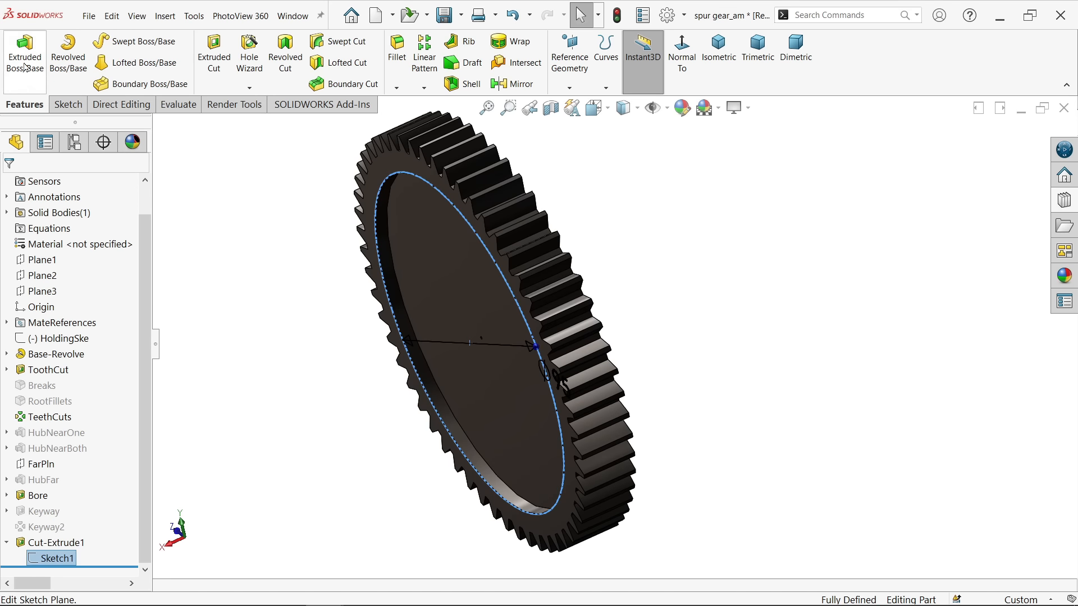
{"action": "left_click", "coordinate": [211, 78]}
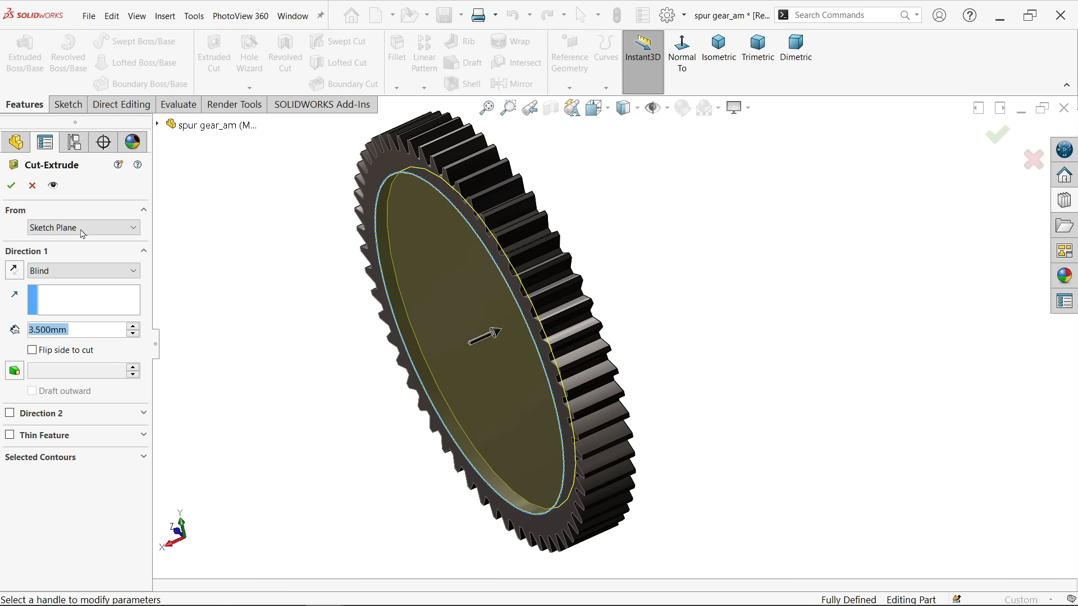
{"action": "left_click", "coordinate": [62, 228]}
{"action": "left_click", "coordinate": [76, 253]}
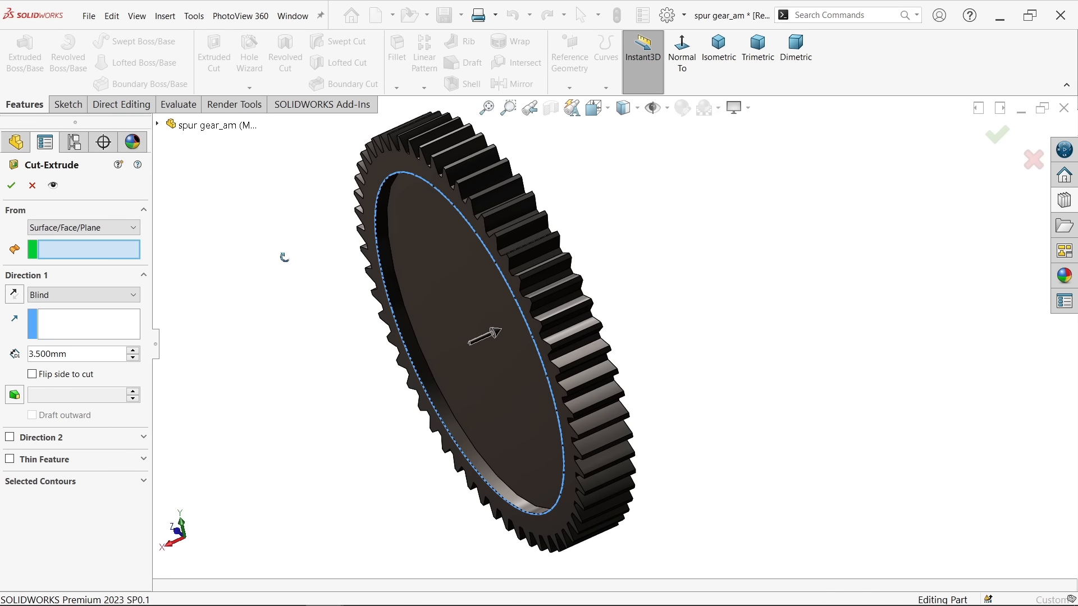
{"action": "middle_click_drag", "start_coordinate": [284, 254], "coordinate": [234, 256]}
{"action": "left_click", "coordinate": [321, 282]}
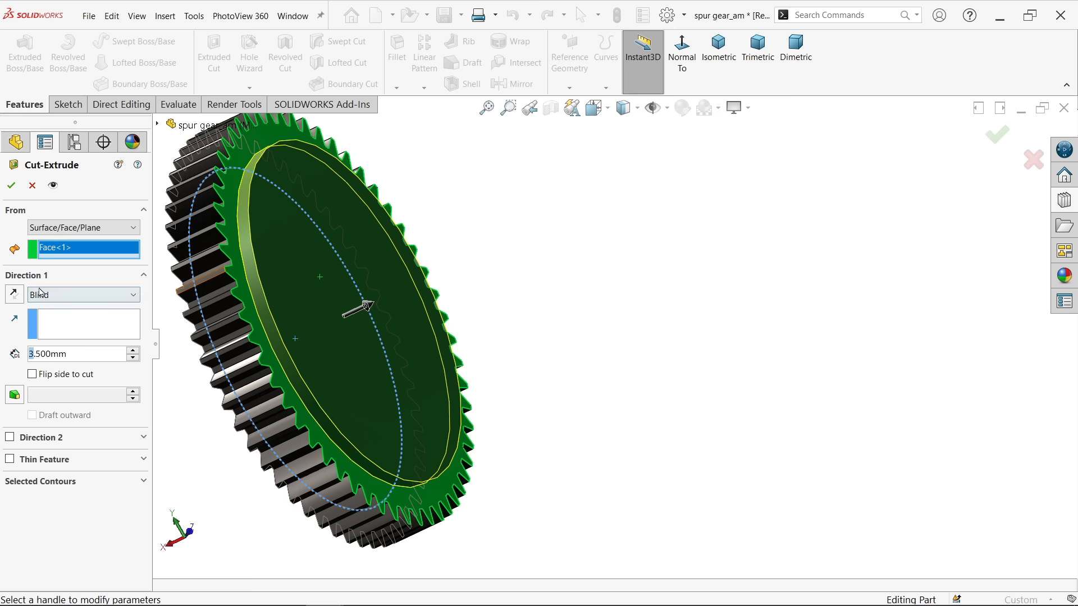
{"action": "middle_click_drag", "start_coordinate": [477, 264], "coordinate": [512, 259]}
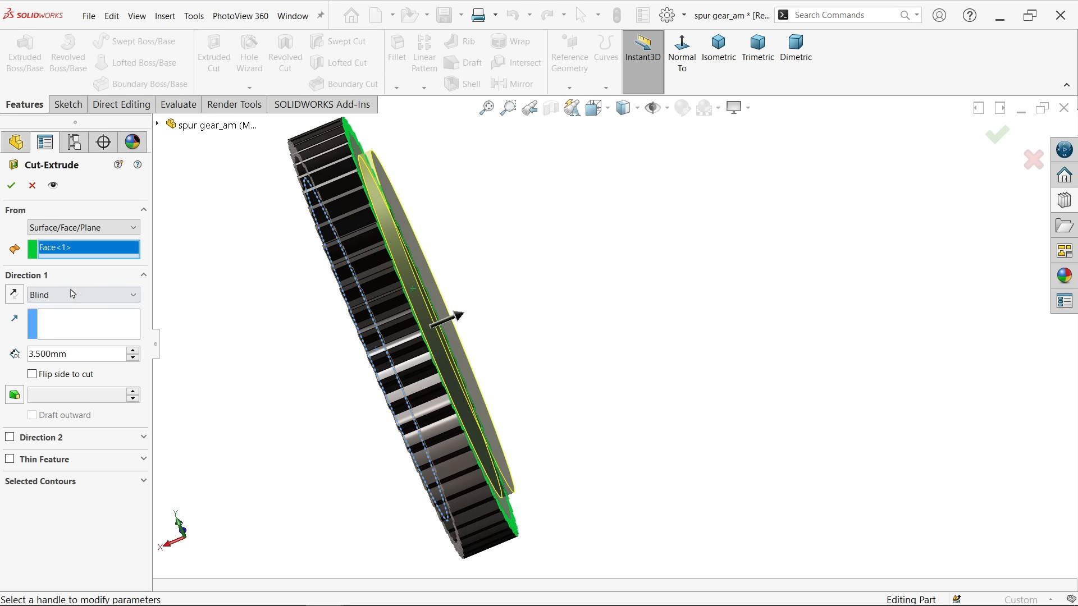
{"action": "left_click", "coordinate": [14, 293]}
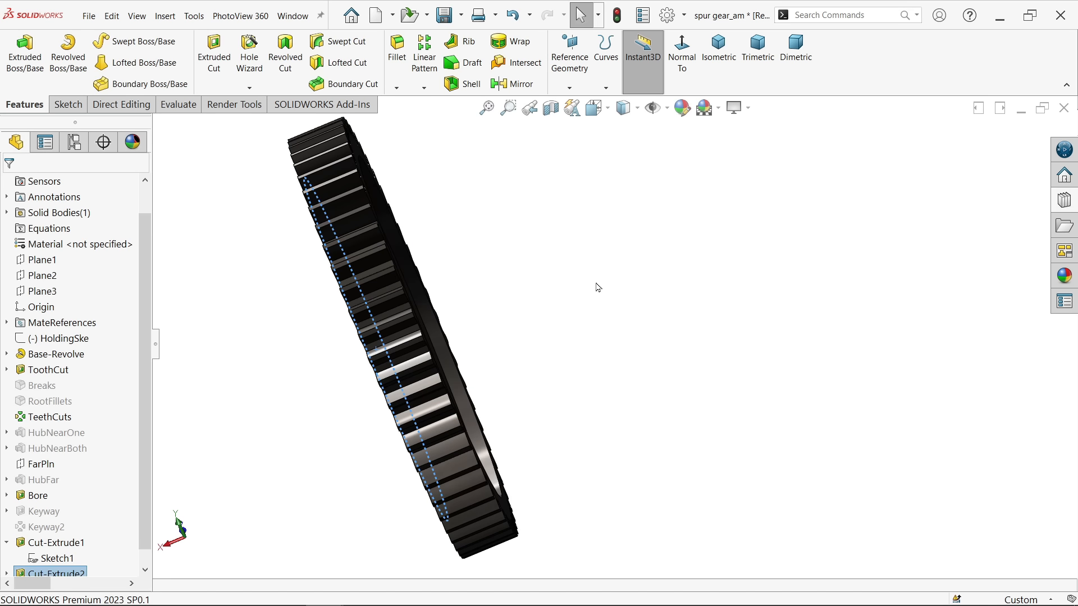
Sketch a 35 mm diameter circle centred on the origin on the recessed front face
{"action": "middle_click_drag", "start_coordinate": [597, 286], "coordinate": [654, 260]}
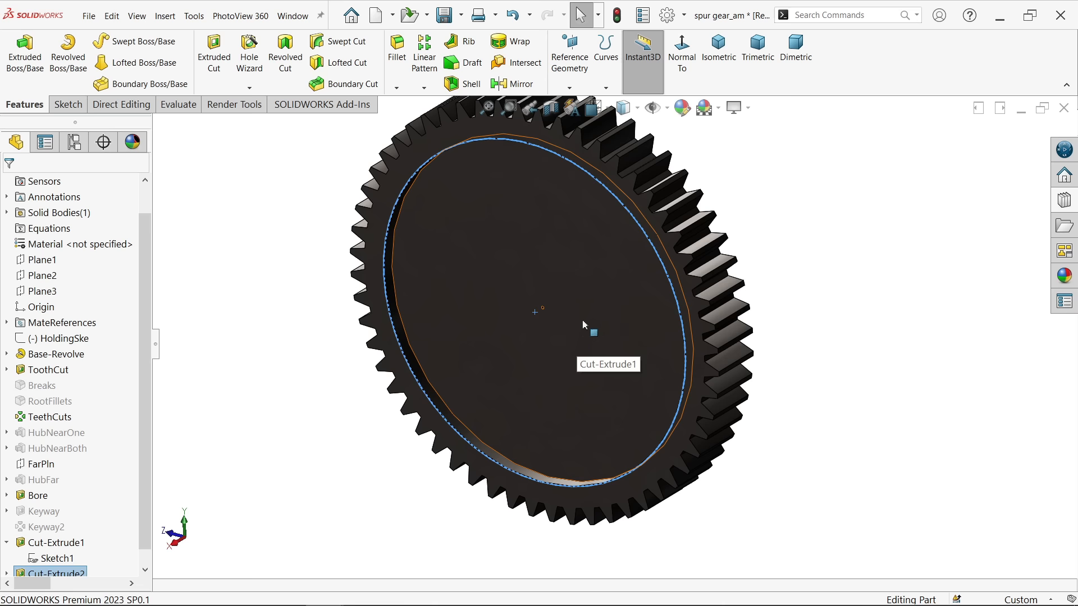
{"action": "left_click", "coordinate": [584, 325]}
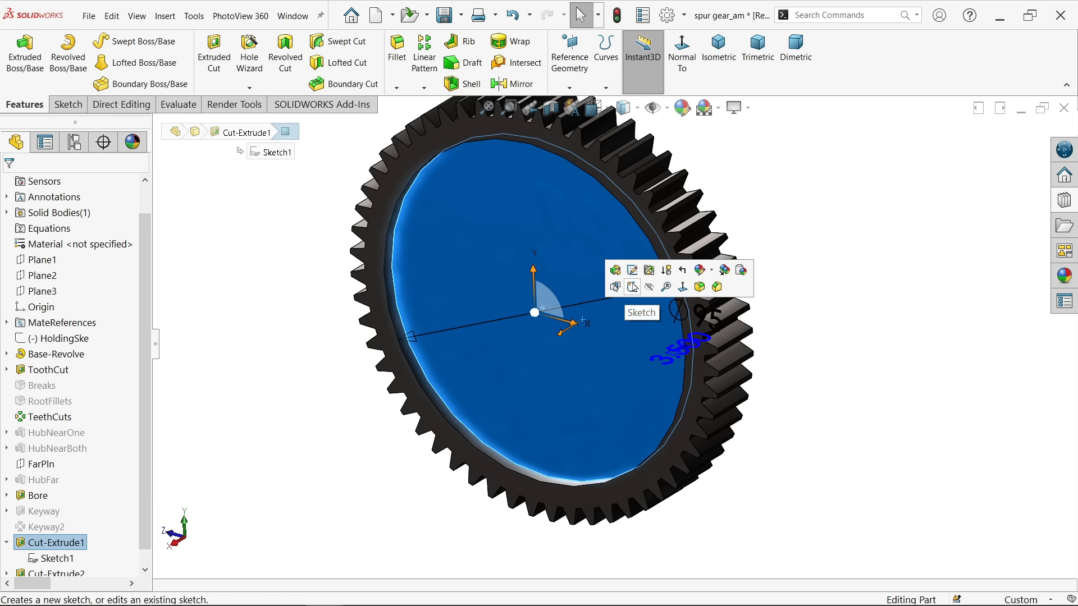
{"action": "left_click", "coordinate": [633, 287]}
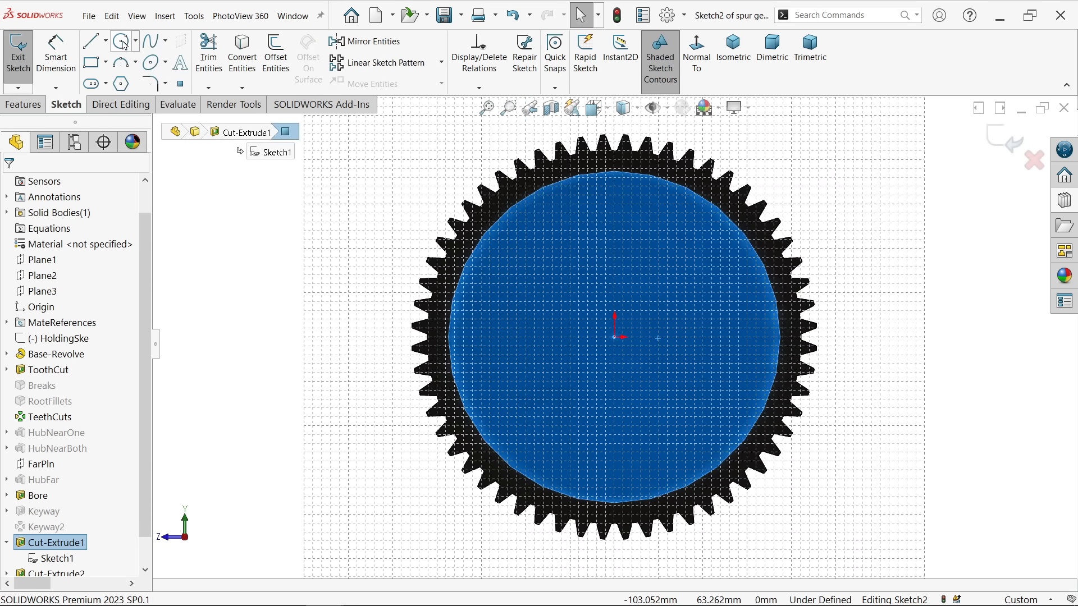
{"action": "left_click", "coordinate": [123, 42]}
{"action": "scroll", "coordinate": [613, 355], "scroll_direction": "down", "scroll_amount": 10}
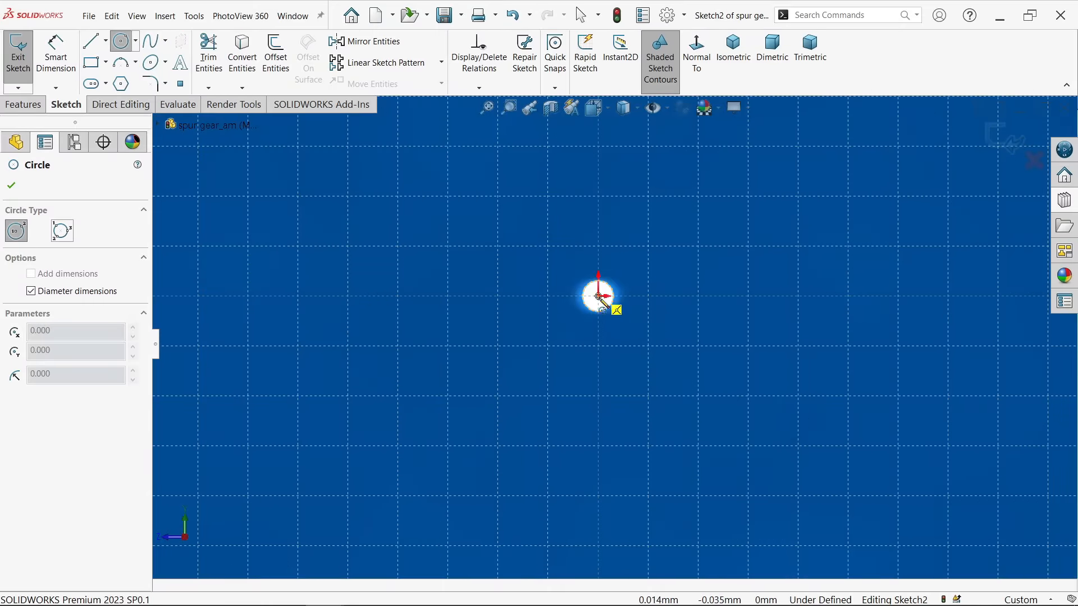
{"action": "left_click", "coordinate": [599, 296]}
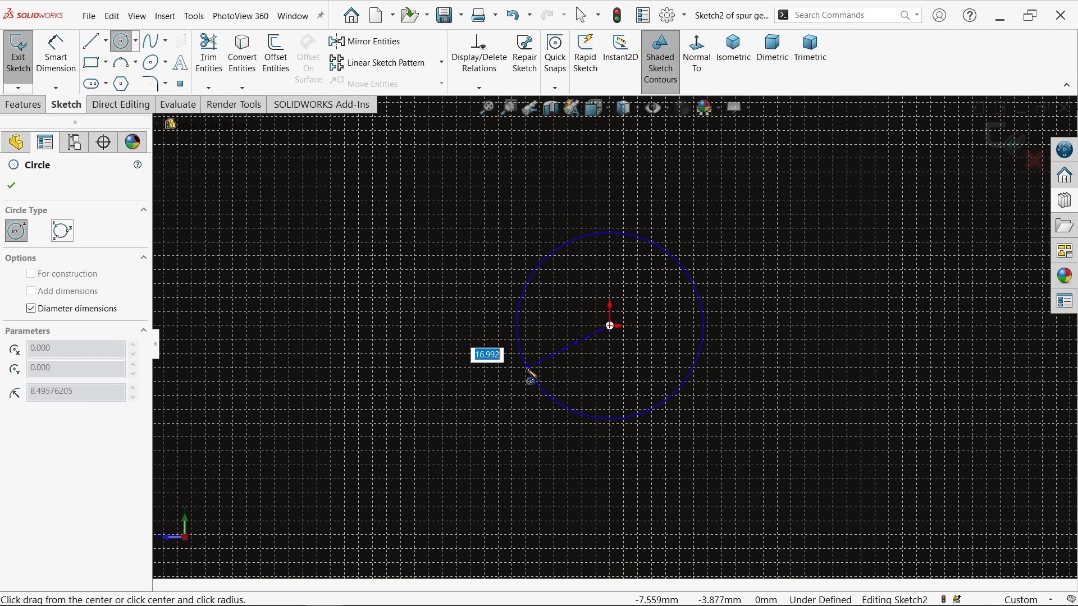
{"action": "type", "text": "35"}
{"action": "key", "text": "Return"}
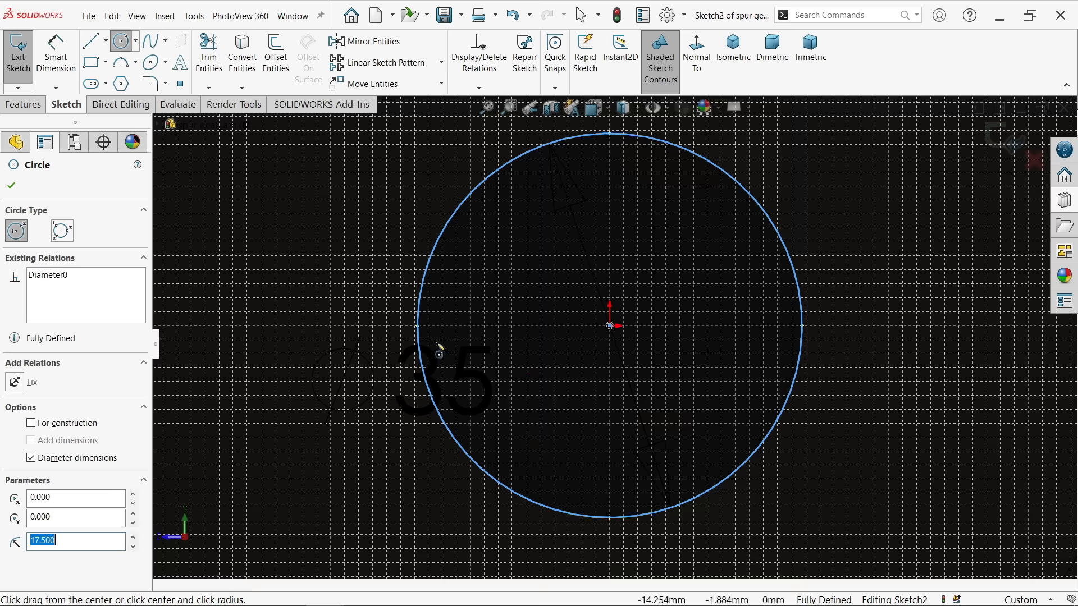
Extrude the 35 mm circle as a merged hub, 3.5 mm in Direction 1 and 15-3.5 mm in Direction 2
{"action": "left_click", "coordinate": [19, 107]}
{"action": "left_click", "coordinate": [25, 63]}
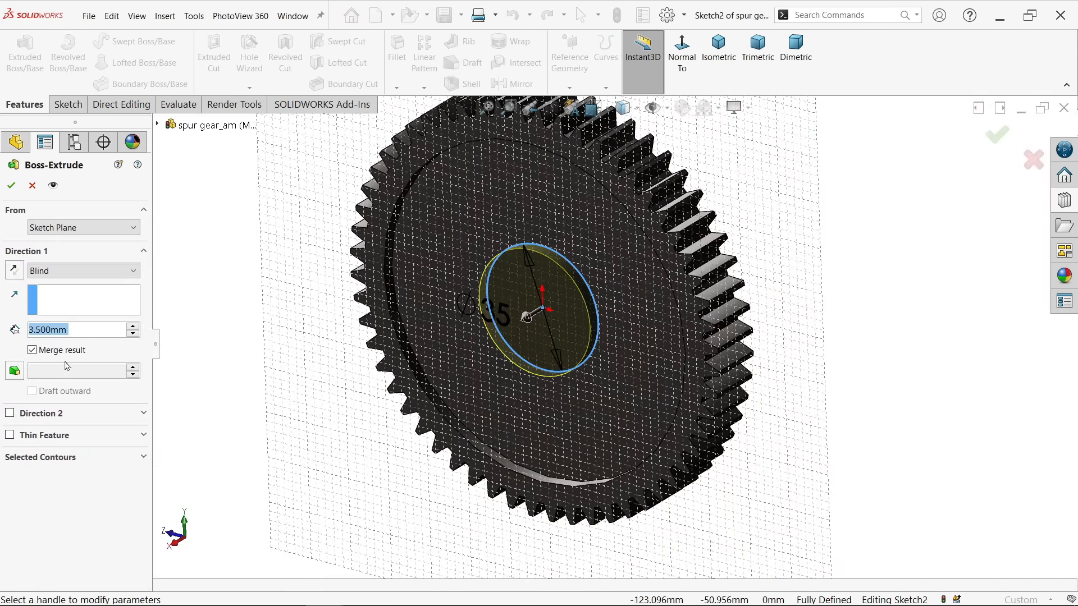
{"action": "left_click", "coordinate": [10, 414]}
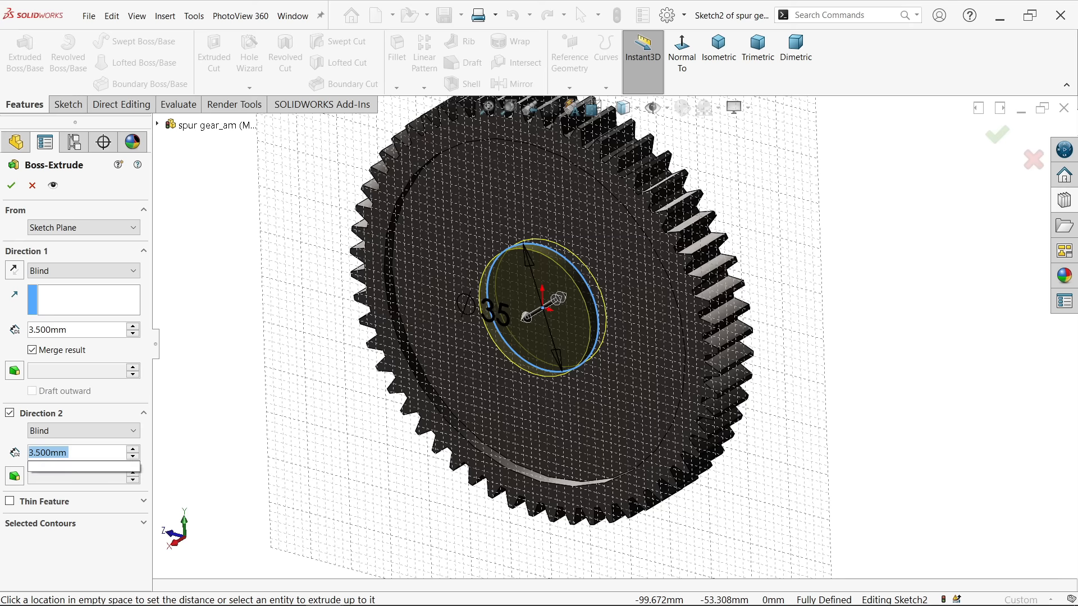
{"action": "type", "text": "15-3.5"}
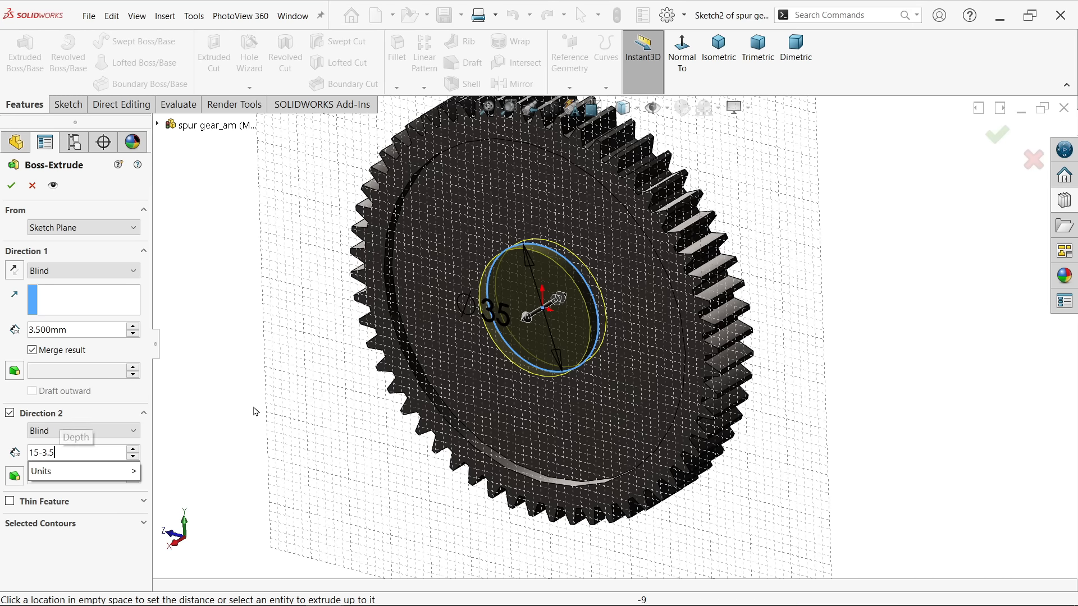
{"action": "key", "text": "Return"}
{"action": "middle_click_drag", "start_coordinate": [735, 301], "coordinate": [833, 272]}
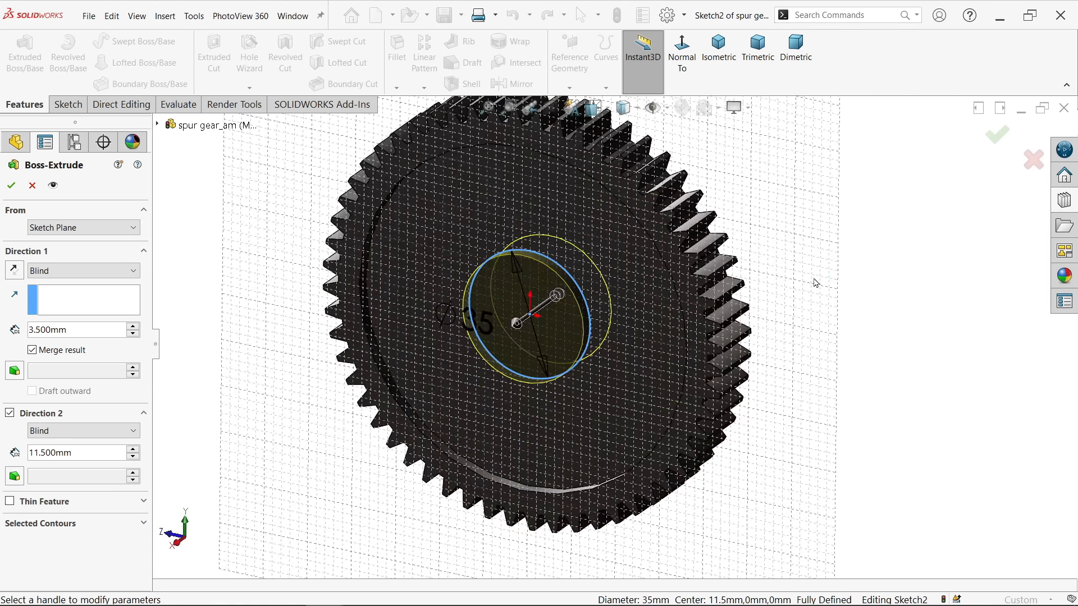
{"action": "key", "text": "Return"}
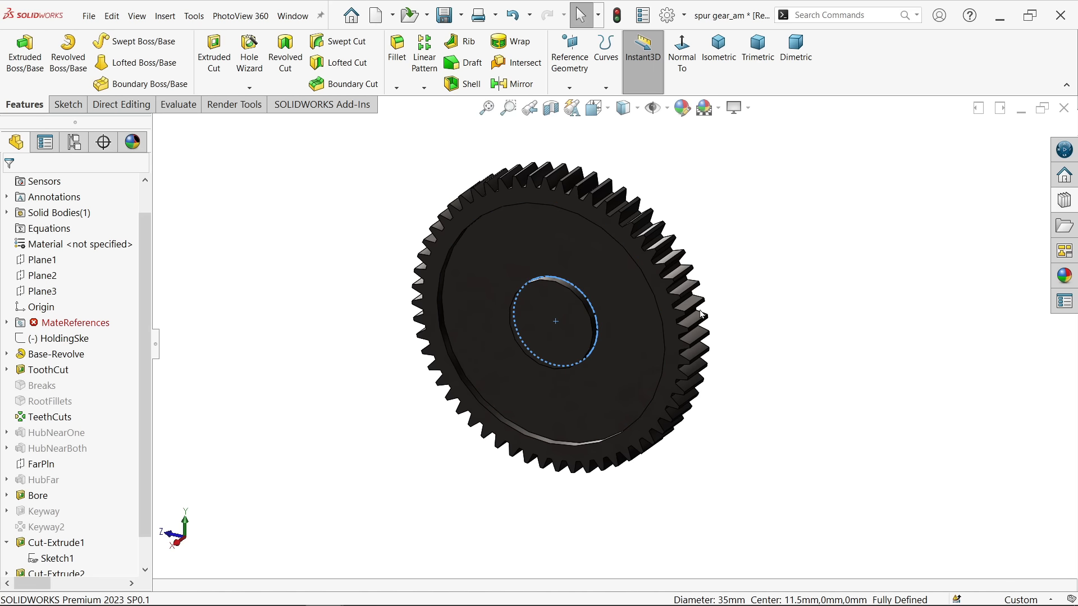
Start a sketch on the hub's front face and draw a 25 mm diameter circle centred on the origin
{"action": "scroll", "coordinate": [720, 308], "scroll_direction": "down", "scroll_amount": 5}
{"action": "left_click", "coordinate": [717, 301]}
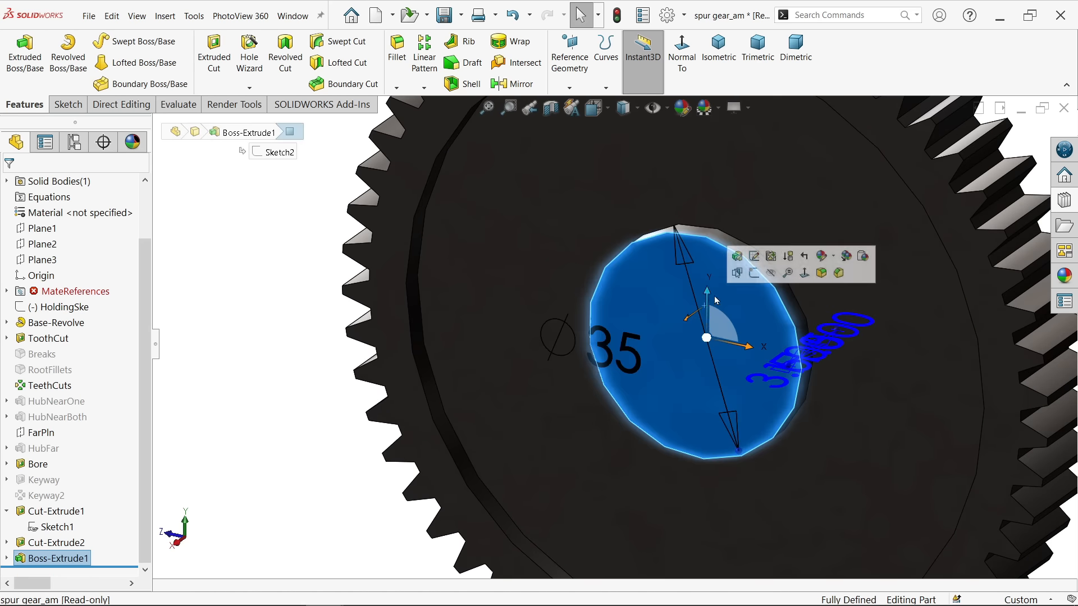
{"action": "left_click", "coordinate": [754, 272]}
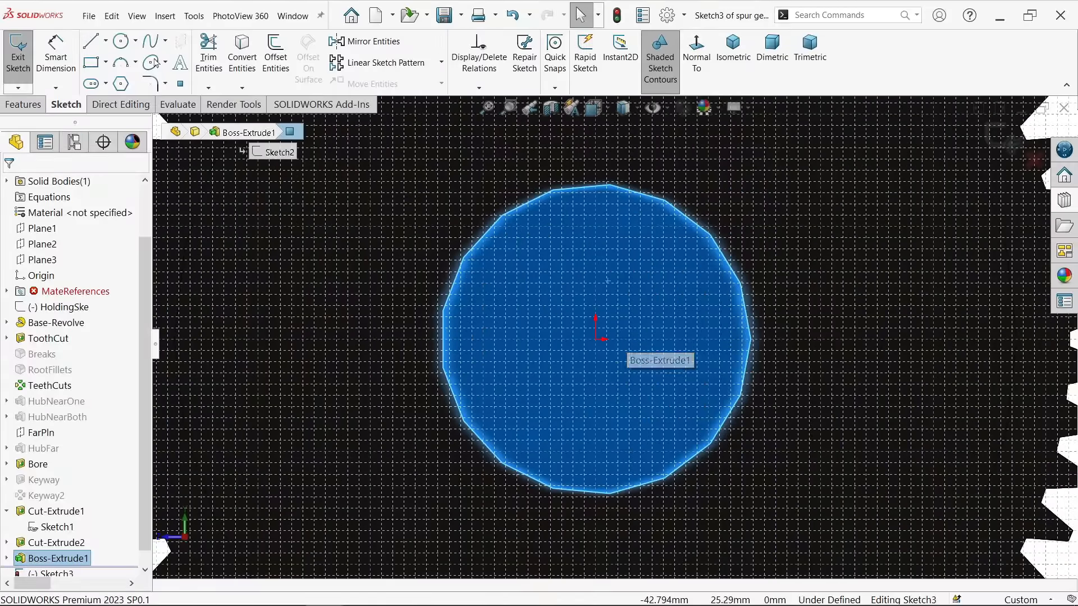
{"action": "left_click", "coordinate": [120, 42]}
{"action": "scroll", "coordinate": [582, 346], "scroll_direction": "down", "scroll_amount": 4}
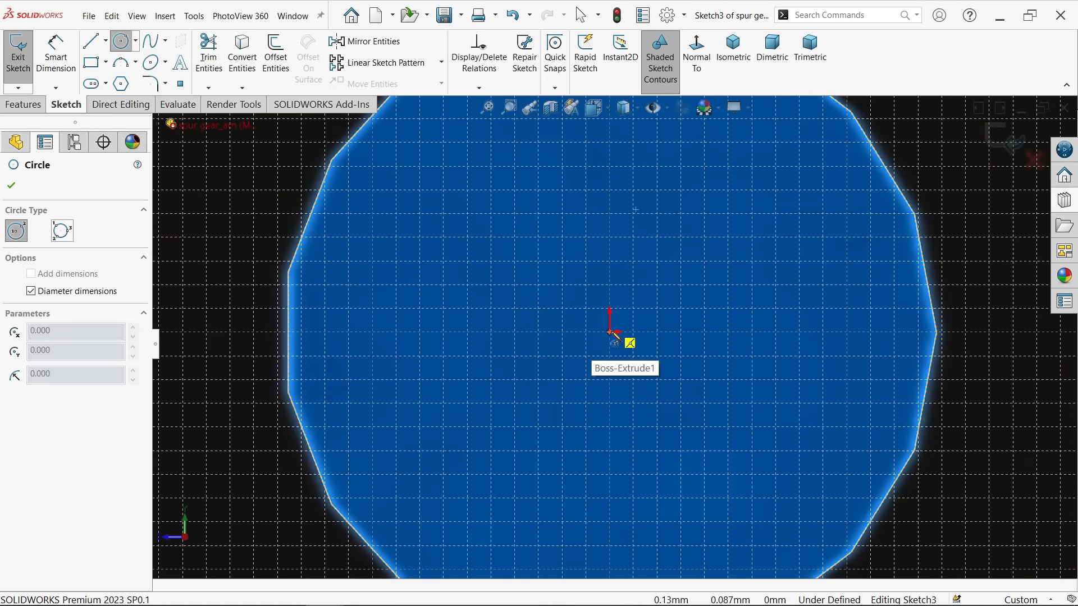
{"action": "left_click", "coordinate": [610, 332]}
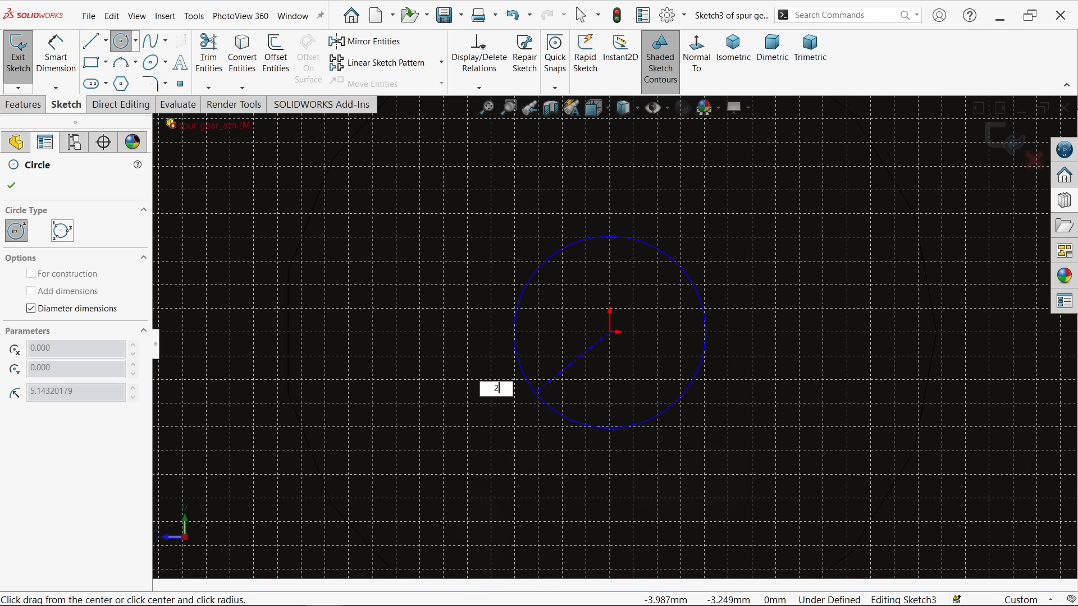
{"action": "type", "text": "25"}
{"action": "key", "text": "Return"}
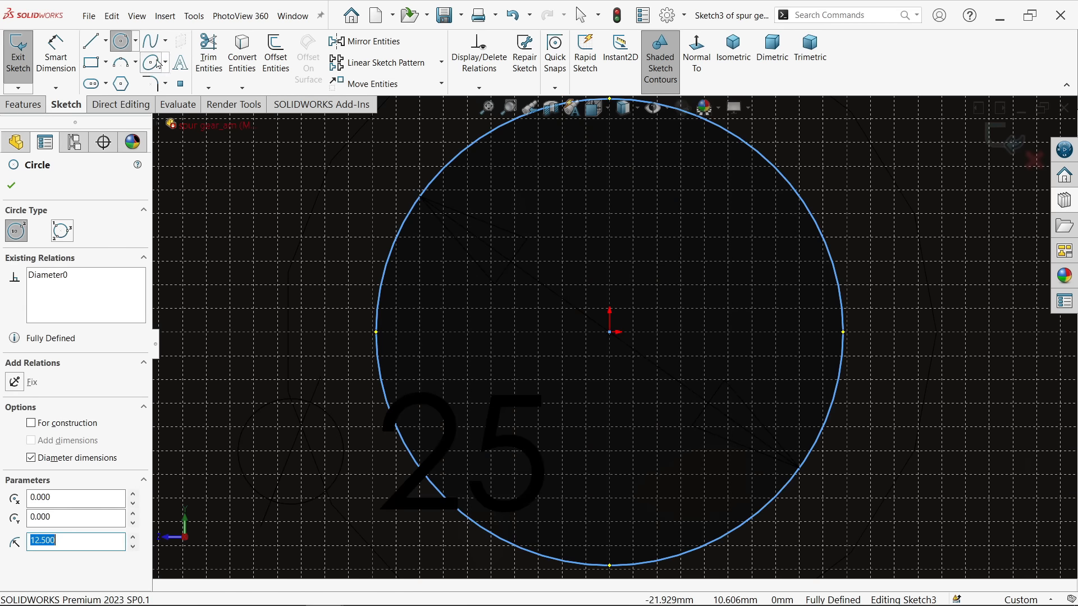
Sketch a line about 25 mm long across the circle to the left of the origin and make it vertical
{"action": "left_click", "coordinate": [91, 41]}
{"action": "key", "text": "z"}
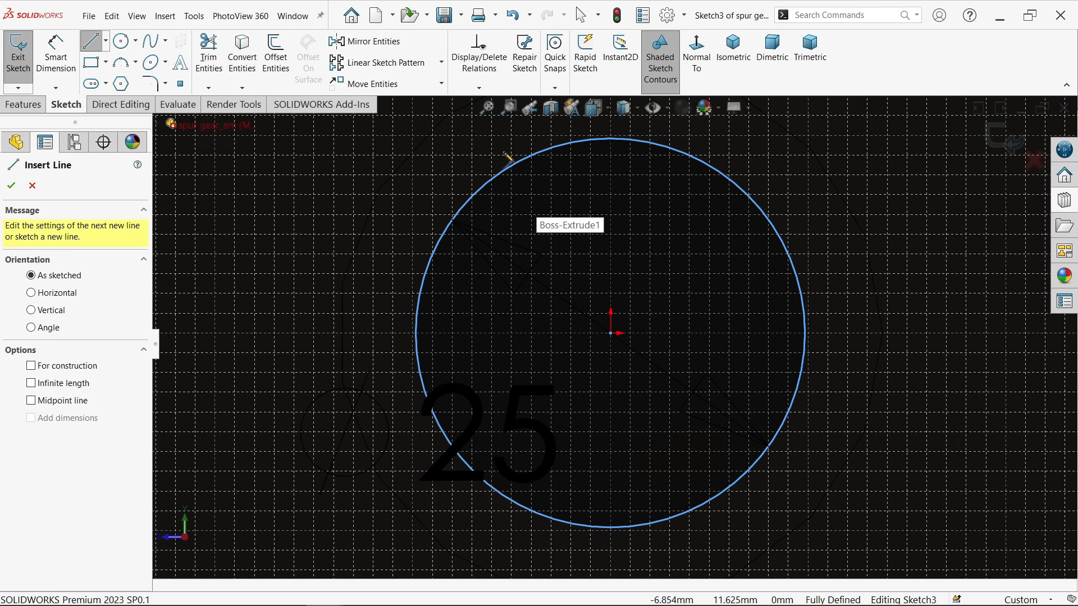
{"action": "left_click", "coordinate": [504, 151]}
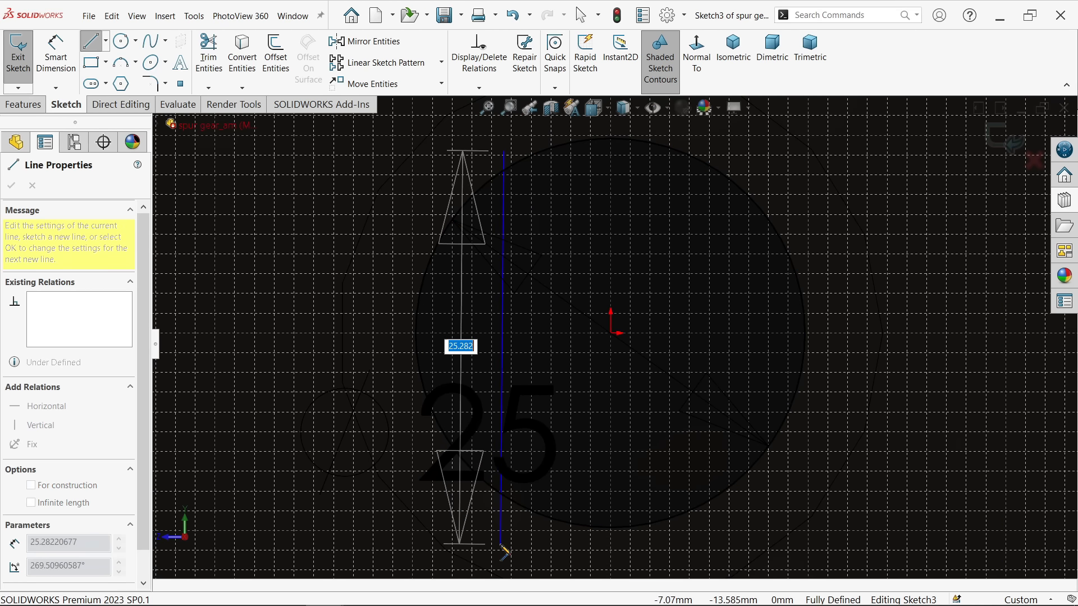
{"action": "left_click", "coordinate": [501, 547]}
{"action": "right_click", "coordinate": [385, 556]}
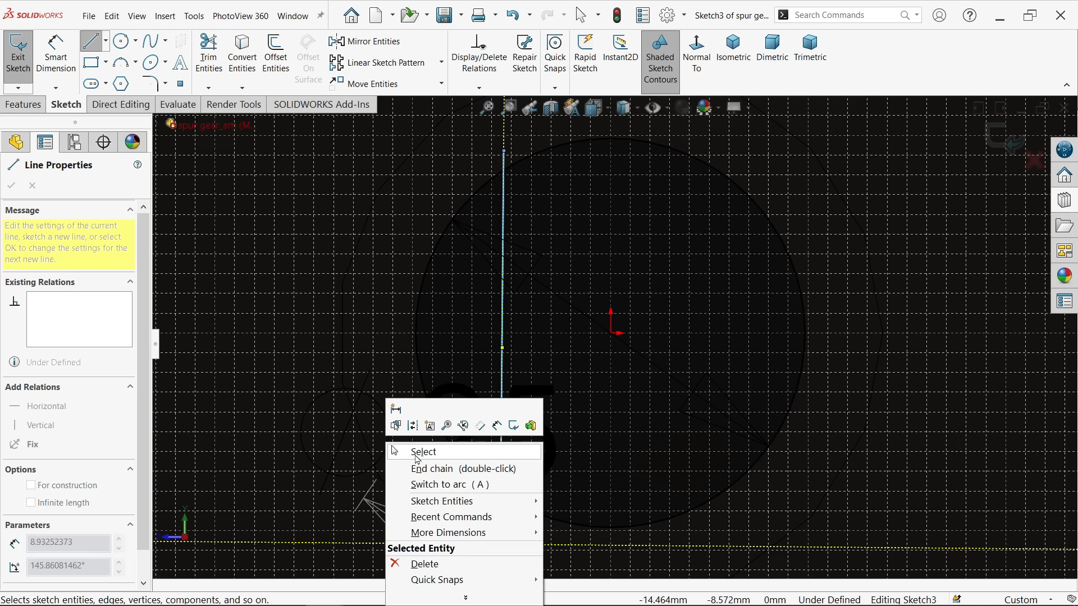
{"action": "left_click", "coordinate": [415, 451]}
{"action": "left_click", "coordinate": [501, 383]}
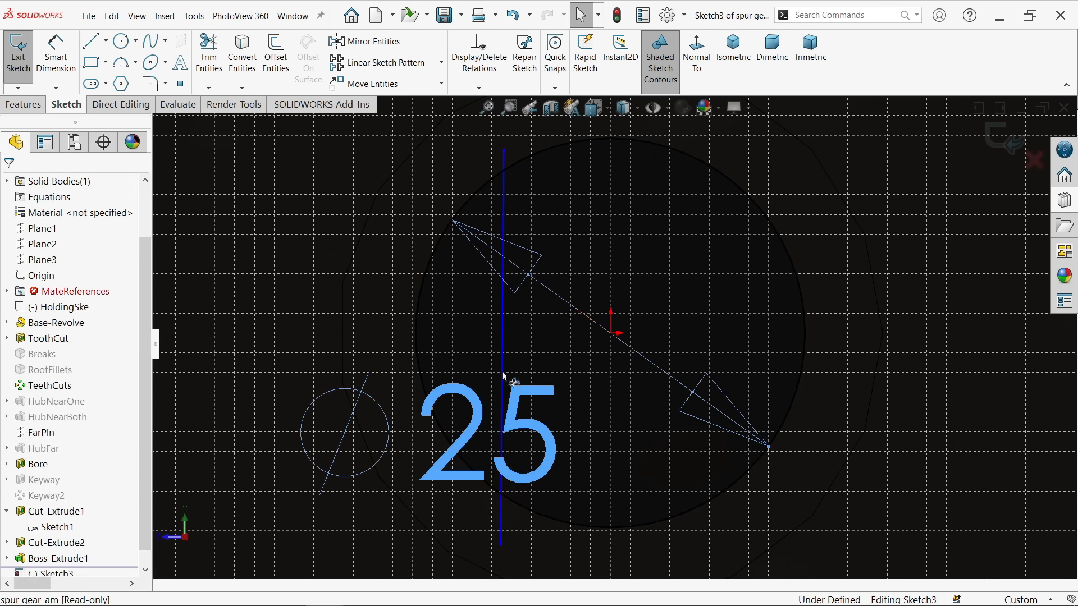
{"action": "left_click", "coordinate": [503, 343]}
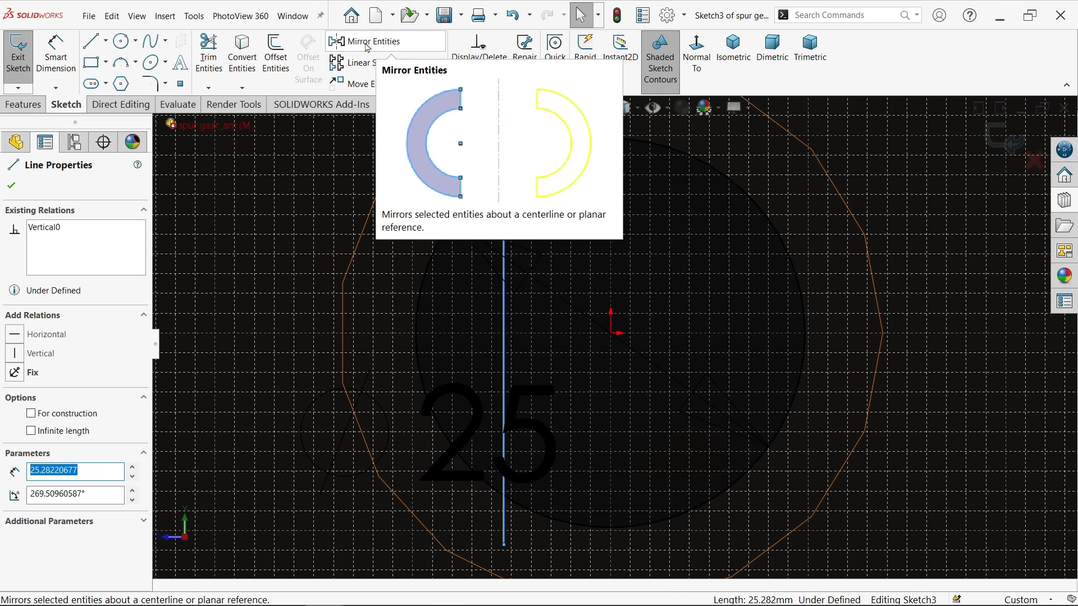
Draw a short vertical centerline upward from the origin
{"action": "left_click", "coordinate": [105, 40]}
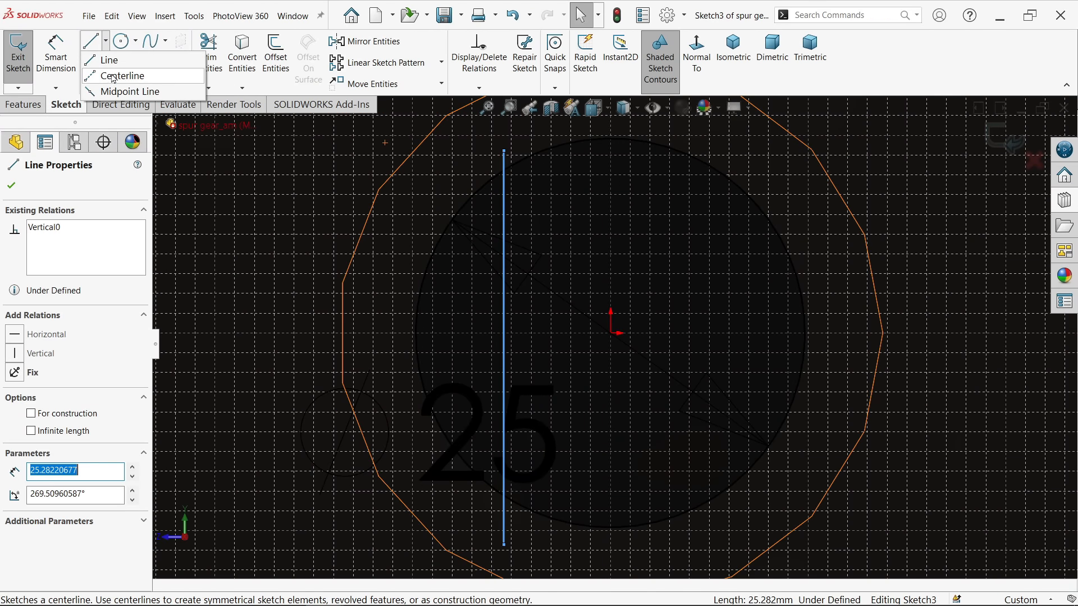
{"action": "left_click", "coordinate": [114, 77]}
{"action": "left_click", "coordinate": [612, 334]}
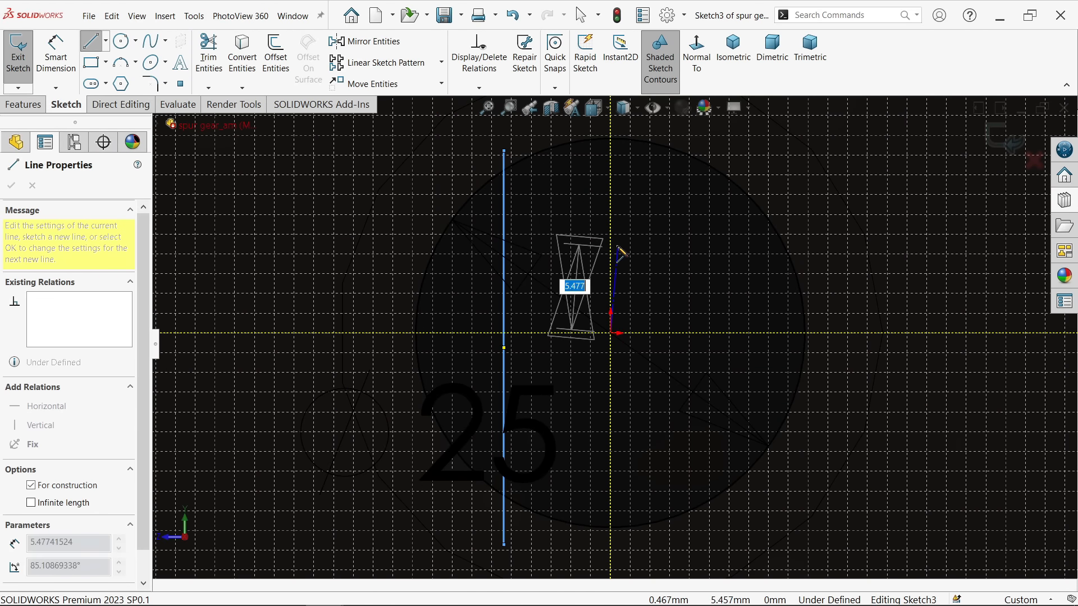
{"action": "left_click", "coordinate": [611, 233]}
{"action": "right_click", "coordinate": [660, 226]}
{"action": "left_click", "coordinate": [683, 236]}
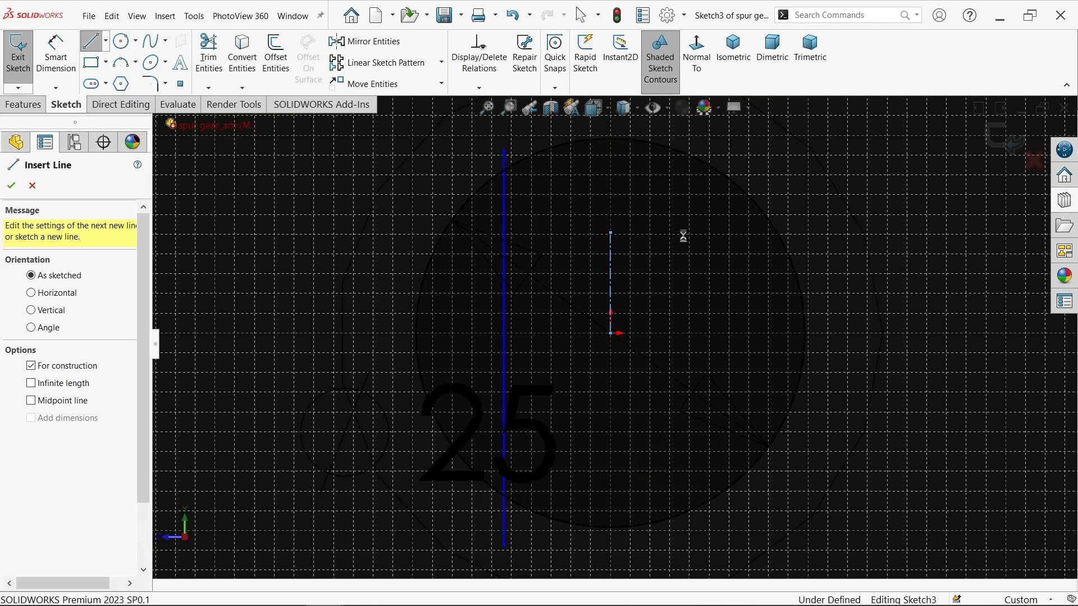
Mirror the vertical line about the centerline to the other side of the circle
{"action": "left_click", "coordinate": [367, 41]}
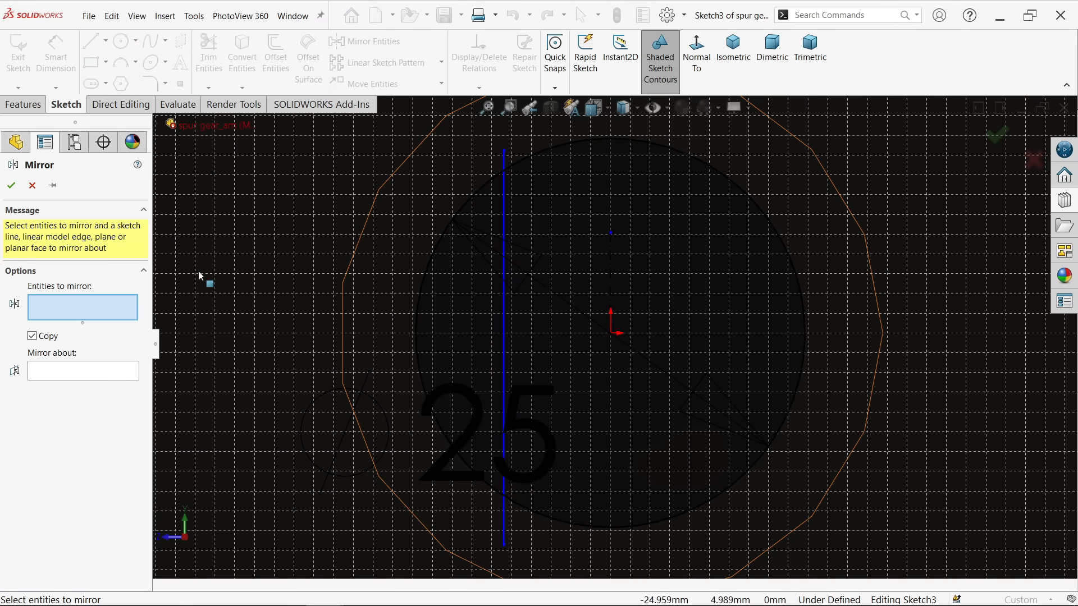
{"action": "left_click", "coordinate": [506, 267]}
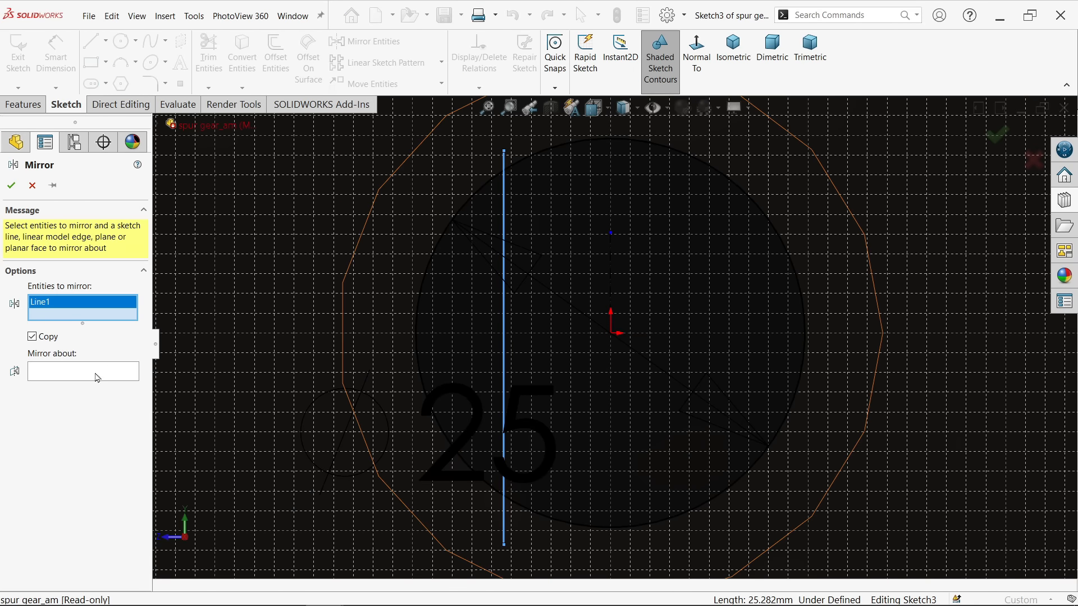
{"action": "left_click", "coordinate": [131, 375]}
{"action": "left_click", "coordinate": [611, 285]}
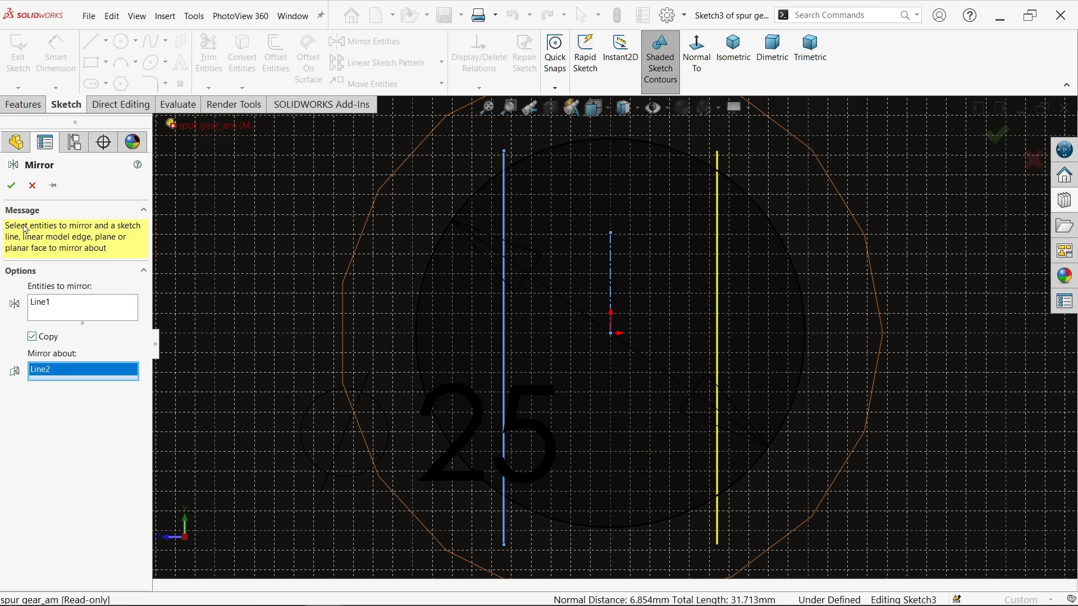
{"action": "left_click", "coordinate": [16, 194]}
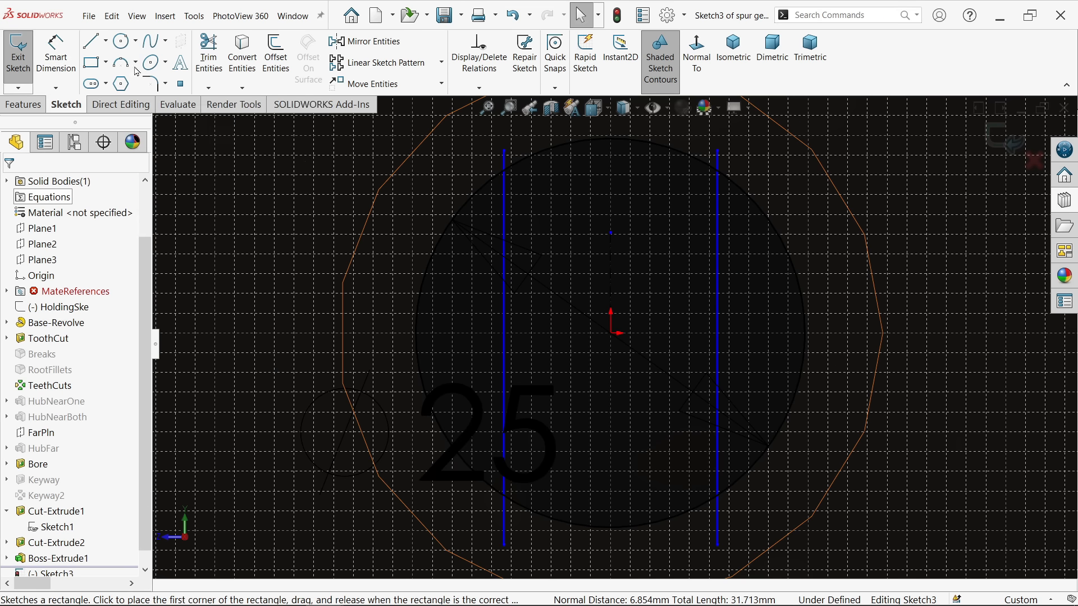
Power-trim the line ends outside the circle and the circle's two side arcs, leaving a closed double-D profile
{"action": "left_click", "coordinate": [209, 53]}
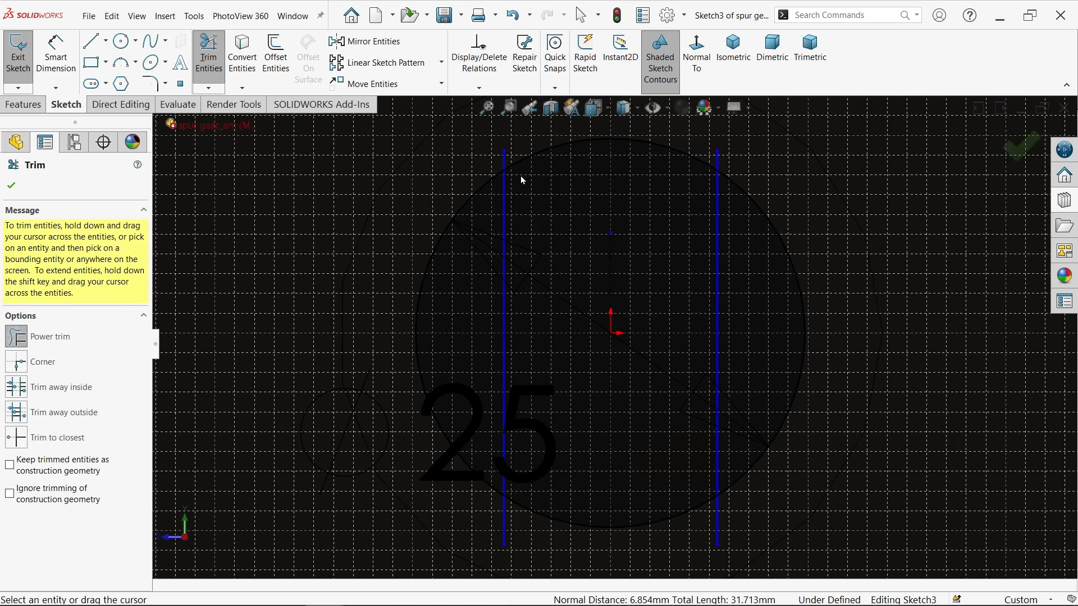
{"action": "scroll", "coordinate": [522, 181], "scroll_direction": "down", "scroll_amount": 3}
{"action": "left_click_drag", "start_coordinate": [496, 200], "coordinate": [482, 253]}
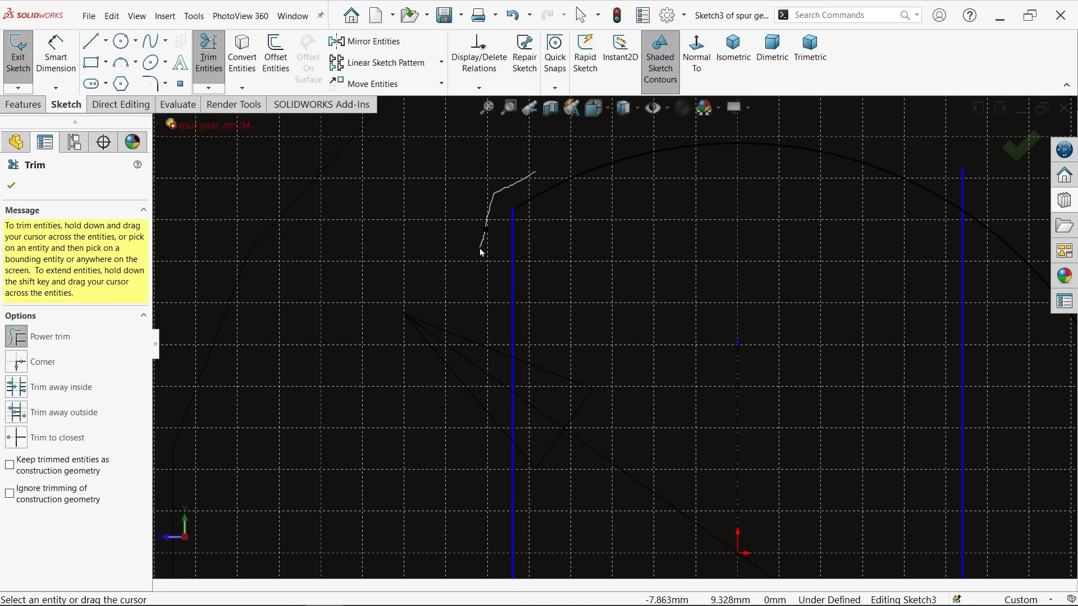
{"action": "left_click_drag", "start_coordinate": [983, 224], "coordinate": [985, 227]}
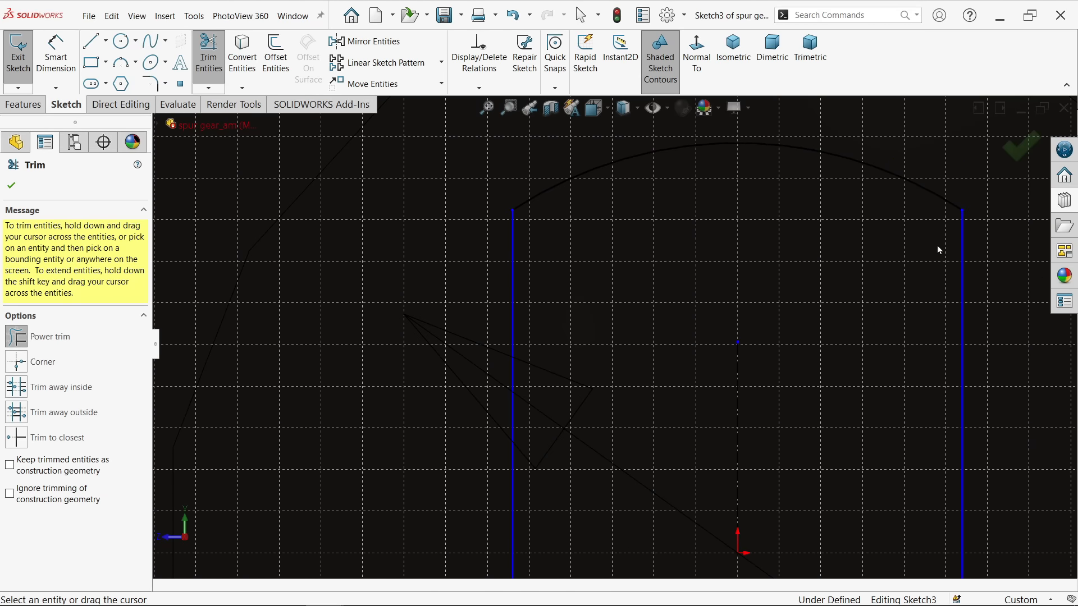
{"action": "scroll", "coordinate": [777, 264], "scroll_direction": "up", "scroll_amount": 10}
{"action": "scroll", "coordinate": [635, 455], "scroll_direction": "down", "scroll_amount": 10}
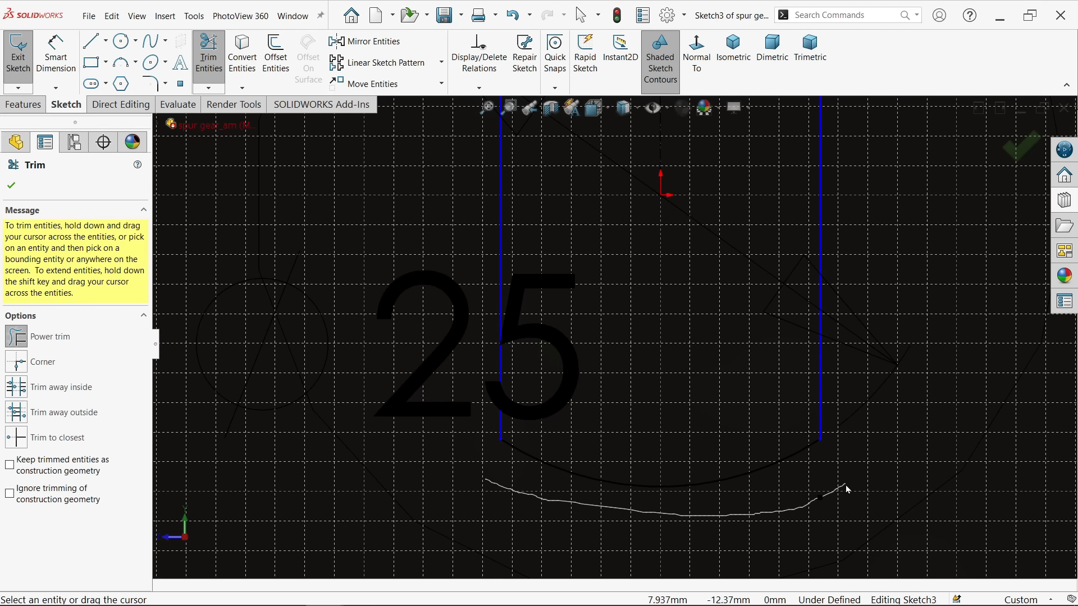
{"action": "left_click_drag", "start_coordinate": [846, 485], "coordinate": [846, 485]}
{"action": "left_click", "coordinate": [11, 185]}
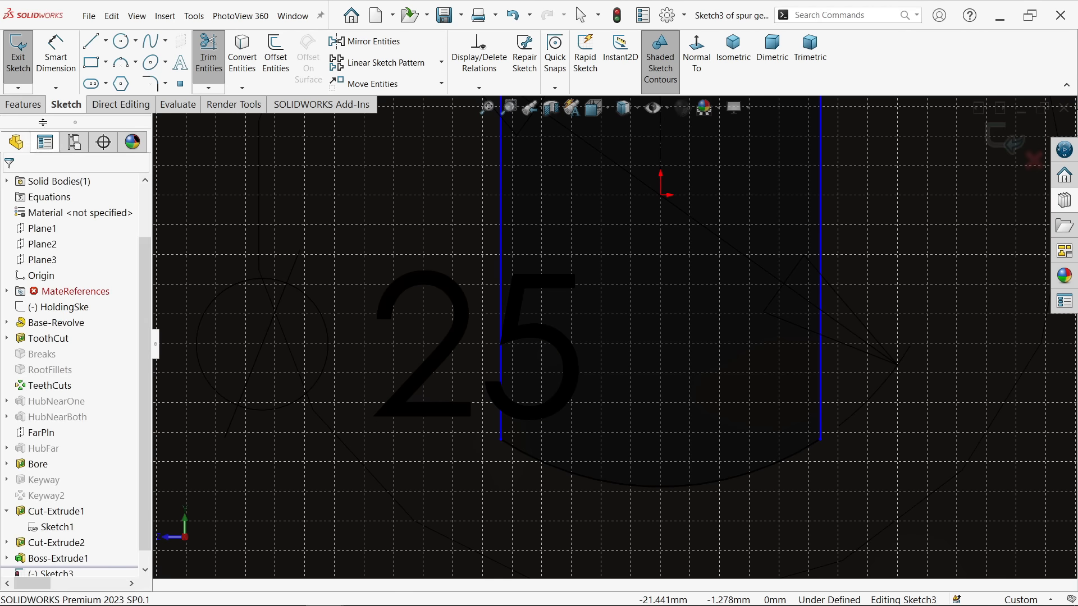
Dimension the distance between the two vertical flats as 20 mm, placing the dimension above the gear
{"action": "left_click", "coordinate": [55, 56]}
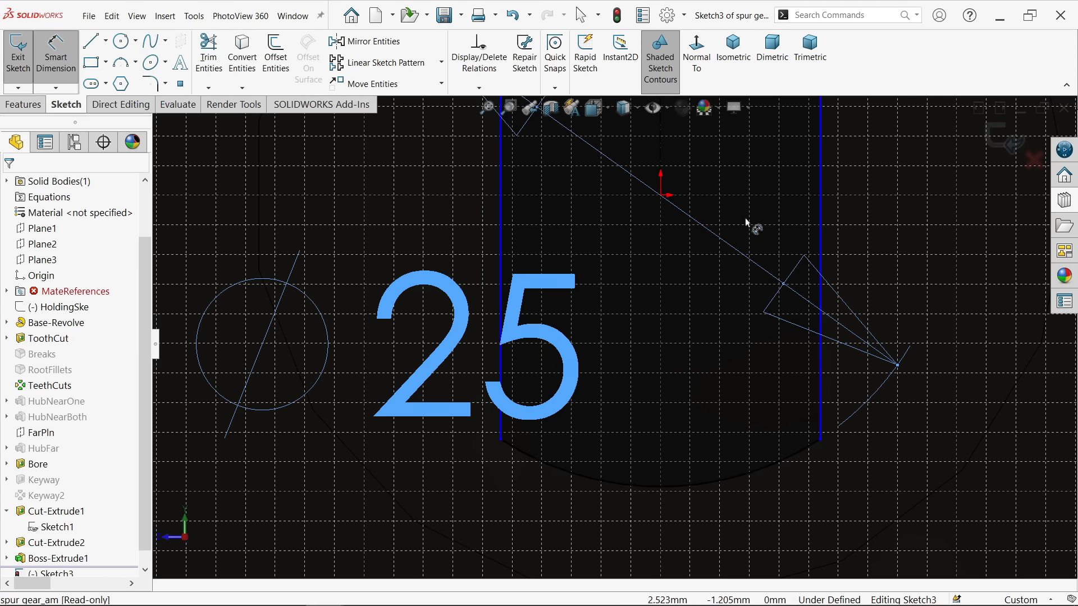
{"action": "left_click", "coordinate": [821, 220]}
{"action": "scroll", "coordinate": [568, 264], "scroll_direction": "up", "scroll_amount": 5}
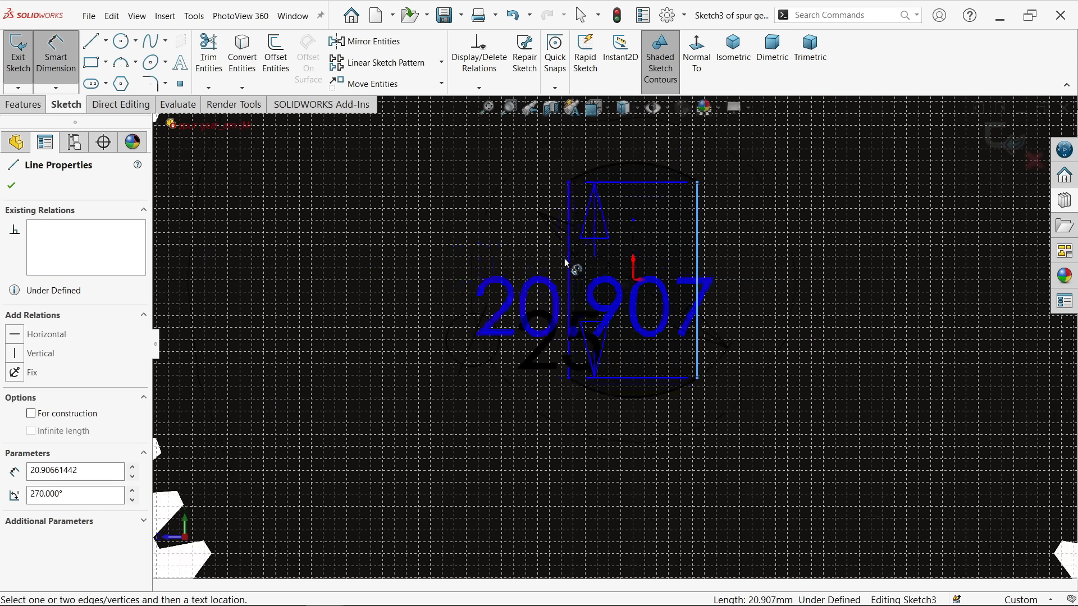
{"action": "scroll", "coordinate": [589, 248], "scroll_direction": "down", "scroll_amount": 5}
{"action": "left_click", "coordinate": [574, 255]}
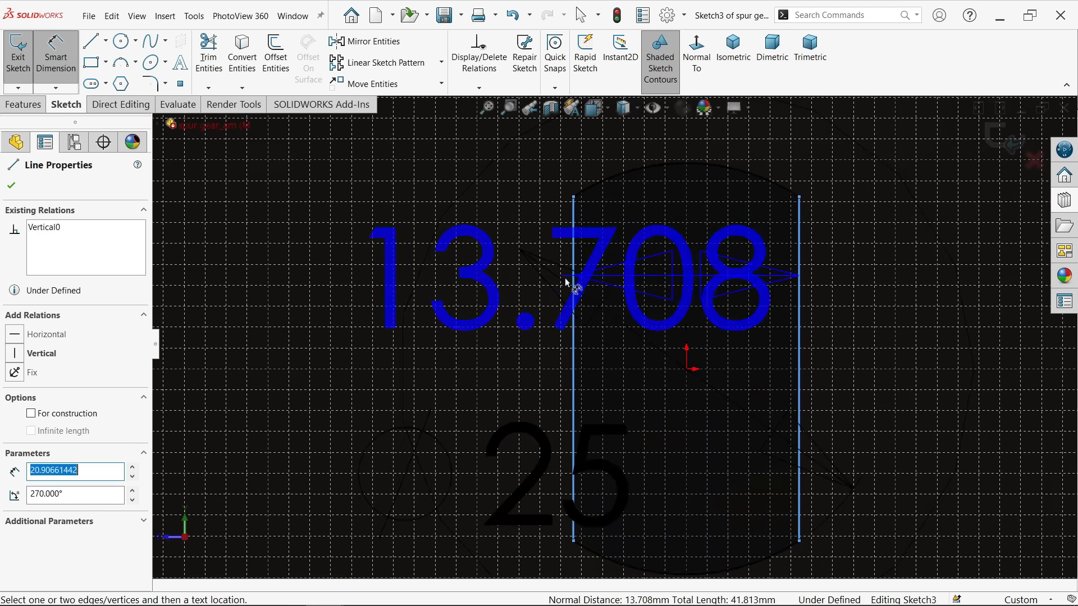
{"action": "scroll", "coordinate": [572, 269], "scroll_direction": "up", "scroll_amount": 5}
{"action": "left_click", "coordinate": [611, 186]}
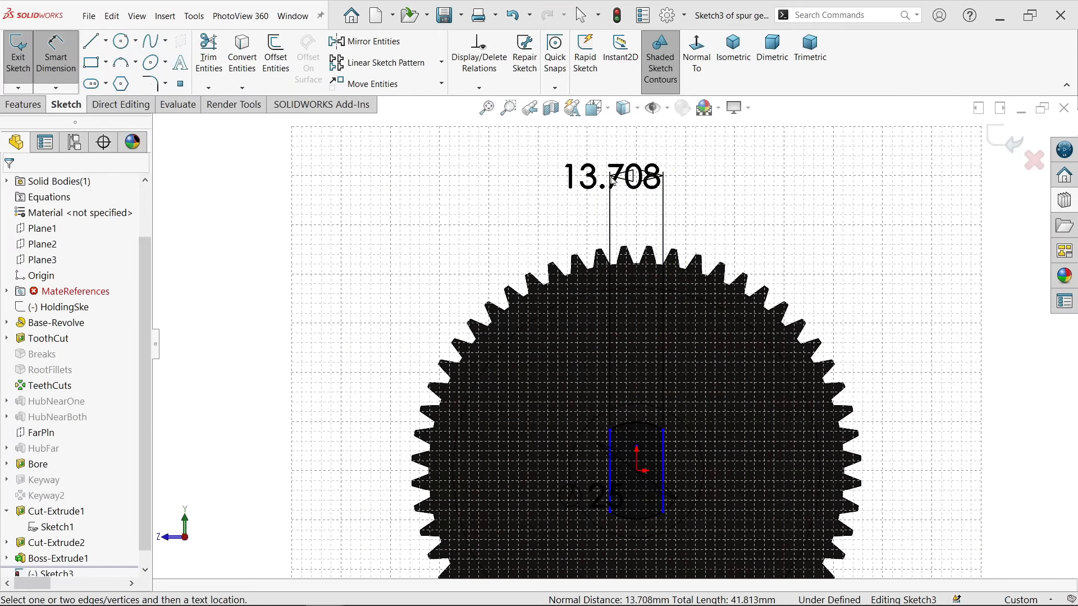
{"action": "left_click", "coordinate": [636, 338]}
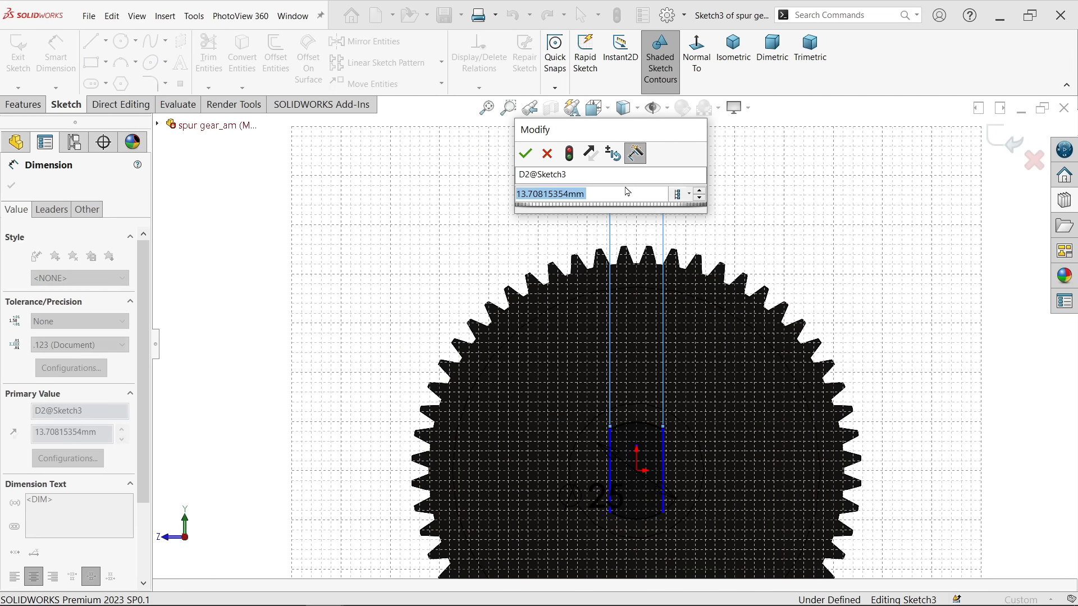
{"action": "type", "text": "25"}
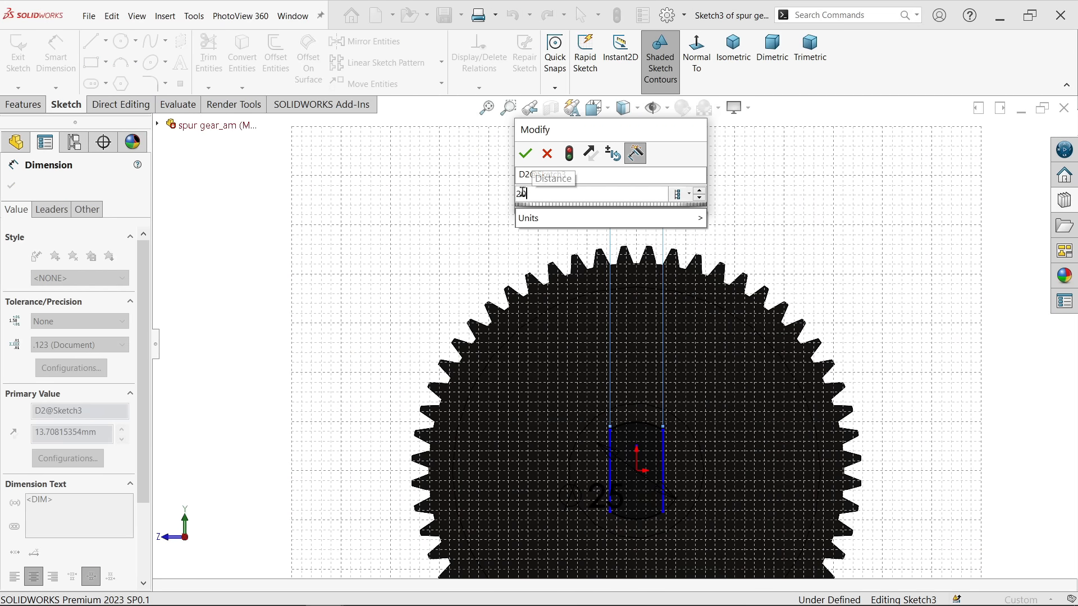
{"action": "left_click", "coordinate": [526, 154]}
Dimension the left flat 10 mm from the origin, accepting the change to the read-only part, and bring up the feature commands
{"action": "scroll", "coordinate": [628, 470], "scroll_direction": "down", "scroll_amount": 5}
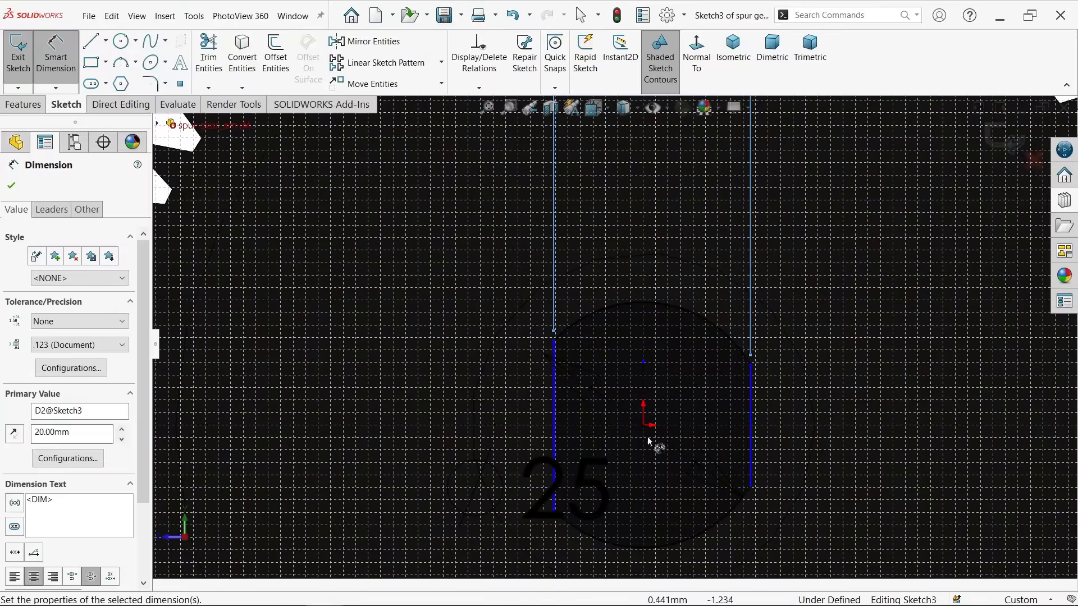
{"action": "left_click", "coordinate": [644, 428]}
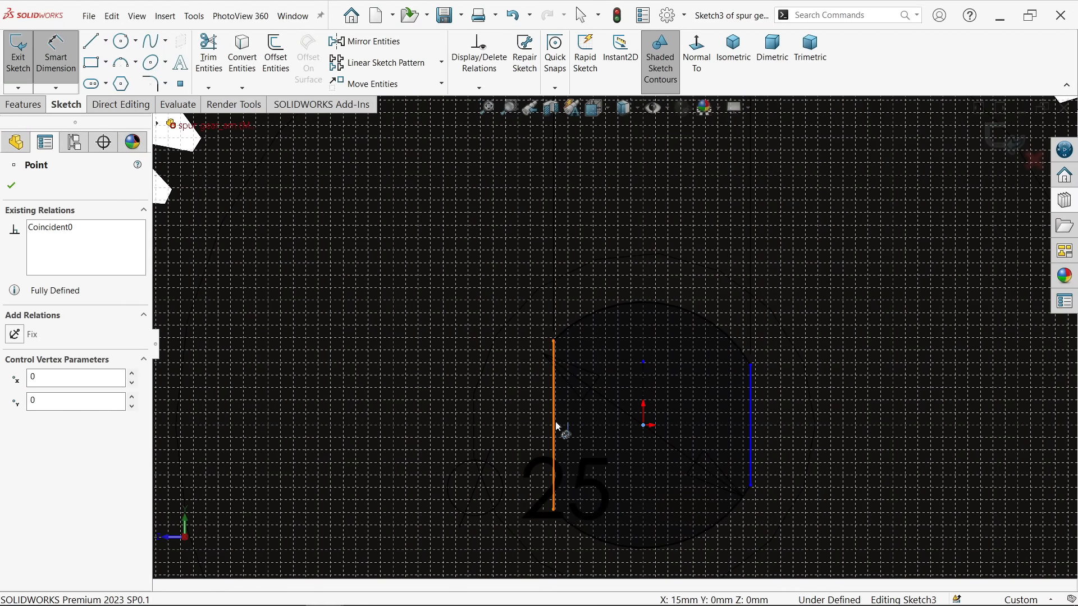
{"action": "left_click", "coordinate": [557, 426]}
{"action": "scroll", "coordinate": [515, 422], "scroll_direction": "up", "scroll_amount": 6}
{"action": "left_click", "coordinate": [368, 291]}
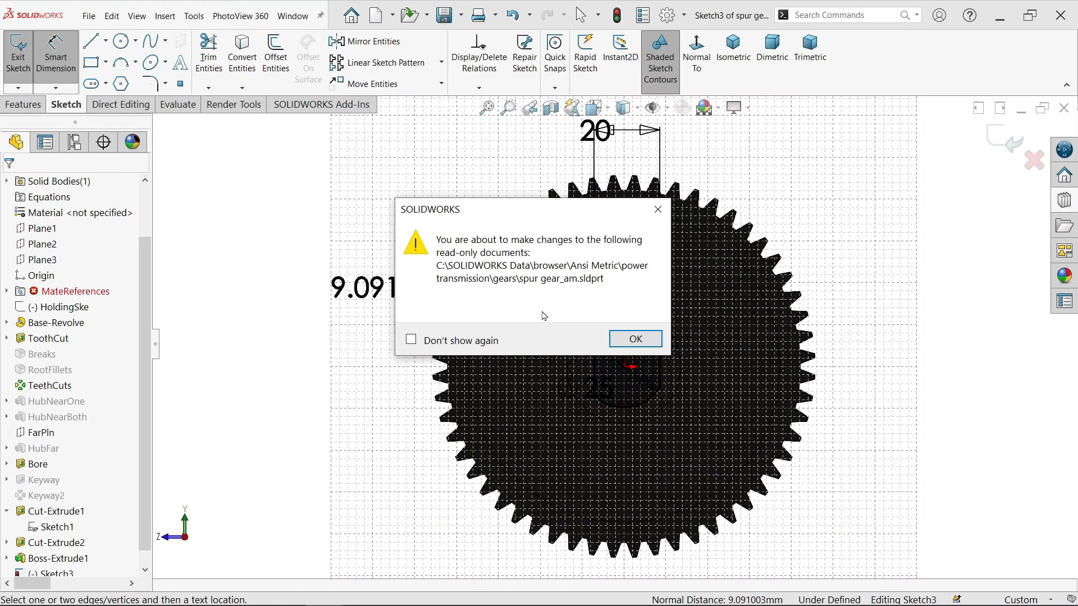
{"action": "left_click", "coordinate": [632, 338]}
{"action": "type", "text": "10"}
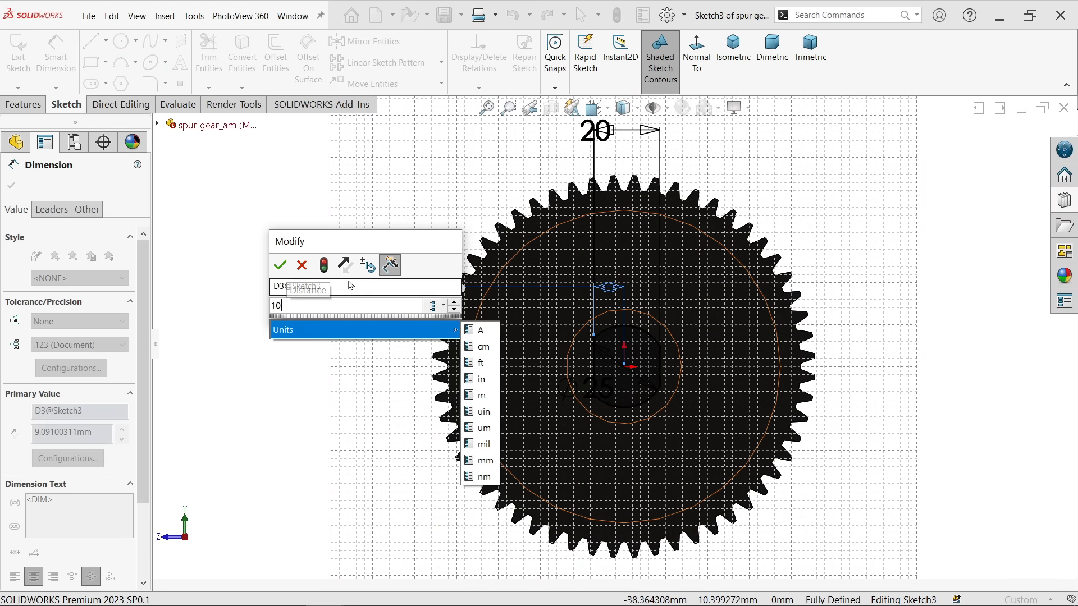
{"action": "left_click", "coordinate": [280, 265]}
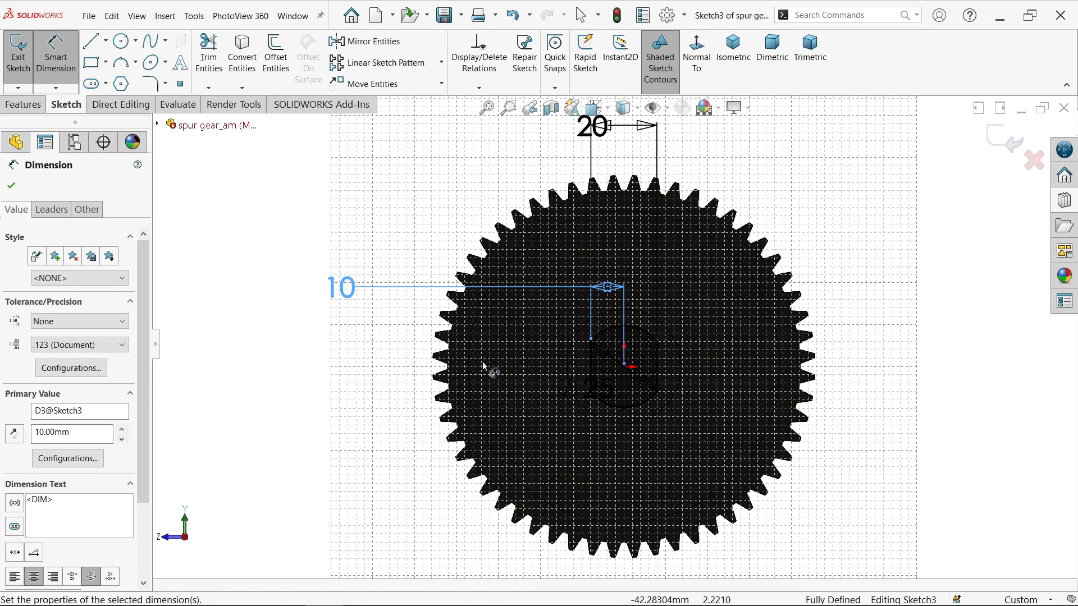
{"action": "scroll", "coordinate": [628, 387], "scroll_direction": "down", "scroll_amount": 3}
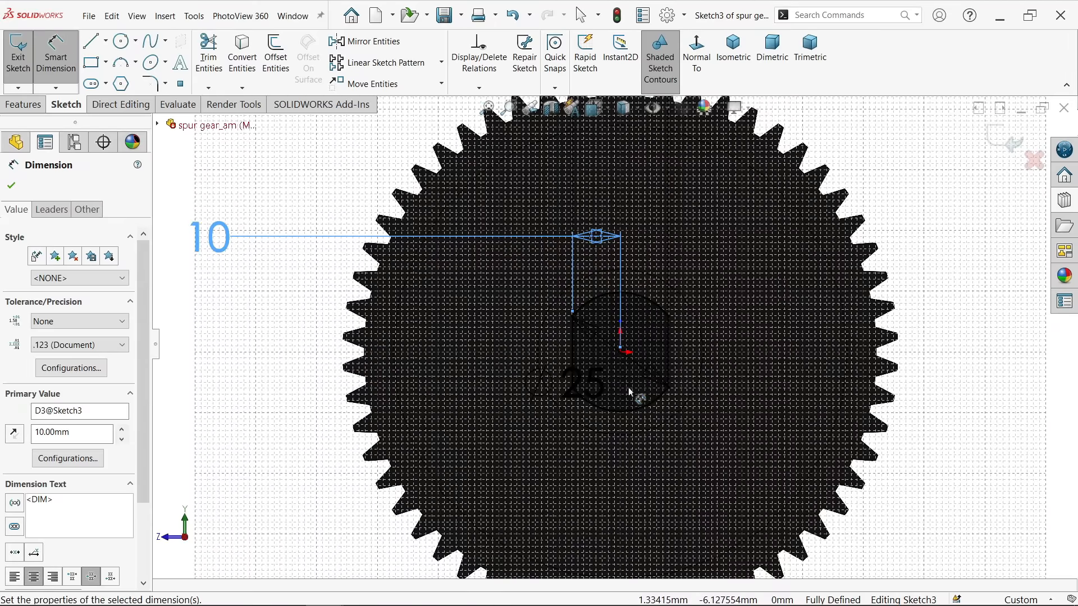
{"action": "left_click", "coordinate": [23, 104]}
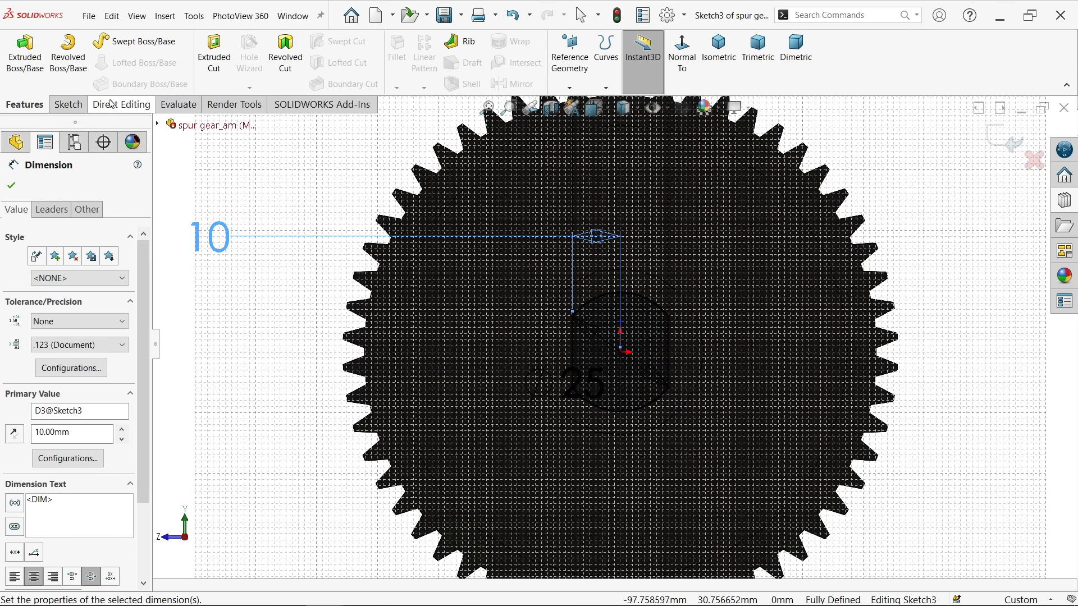
Extrude-cut the double-D profile through the gear hub with the Up To Next end condition
{"action": "left_click", "coordinate": [205, 83]}
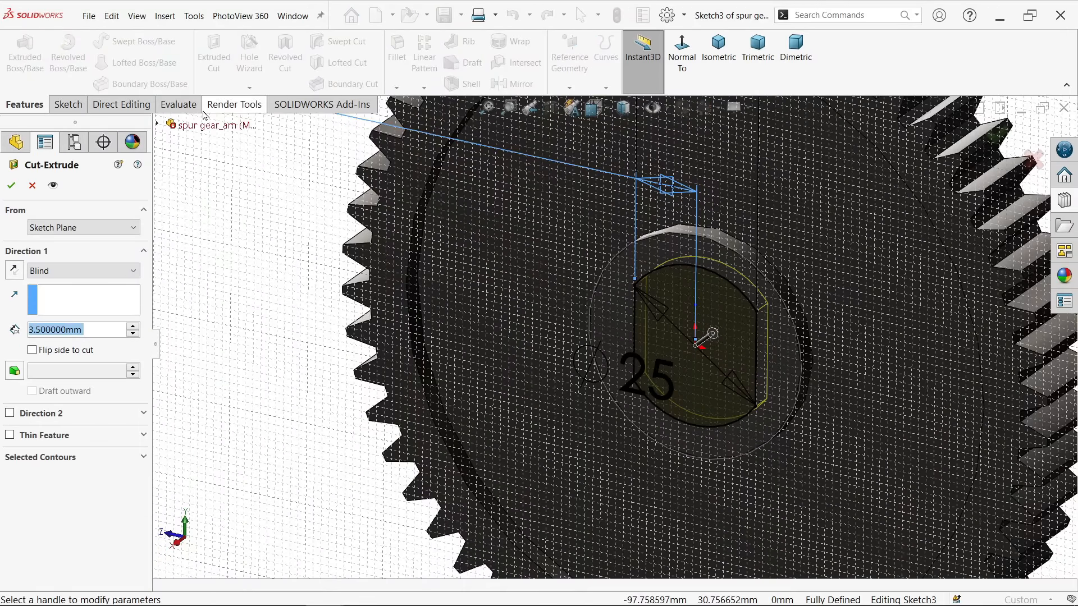
{"action": "left_click", "coordinate": [55, 272]}
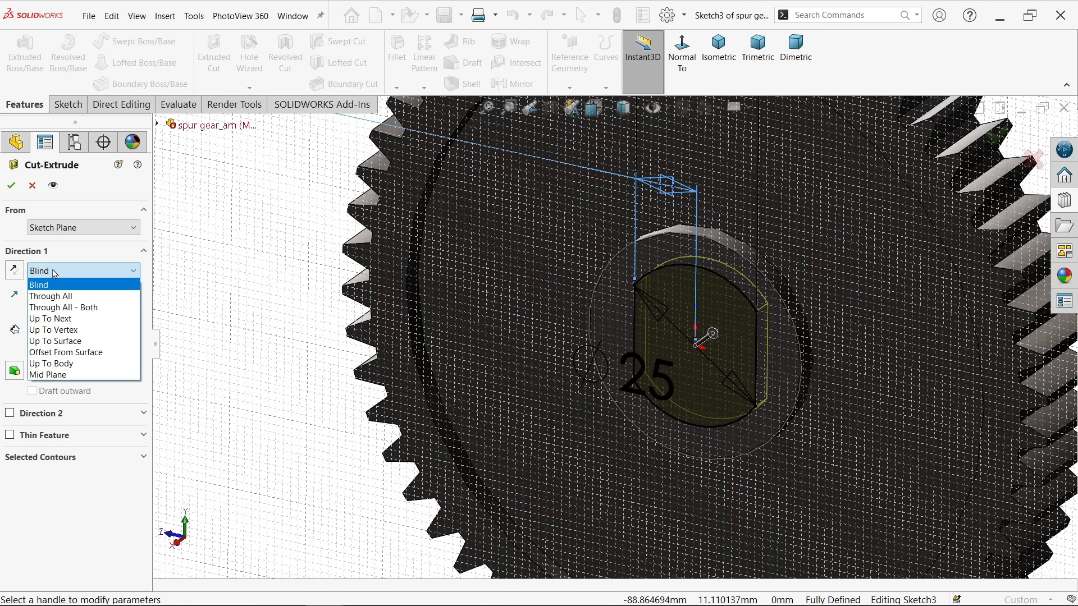
{"action": "left_click", "coordinate": [66, 320]}
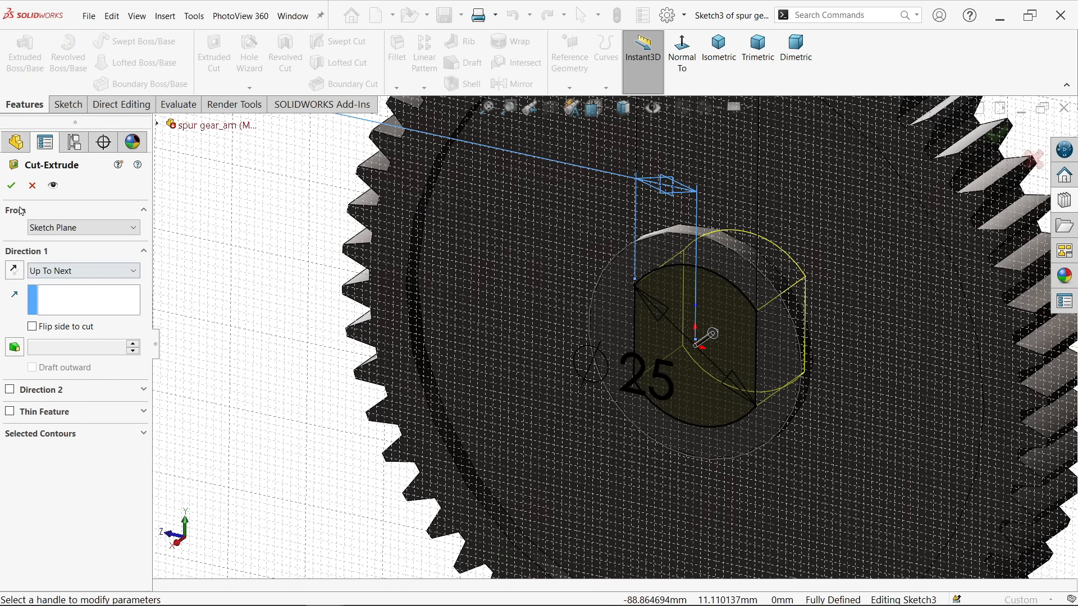
{"action": "left_click", "coordinate": [17, 189]}
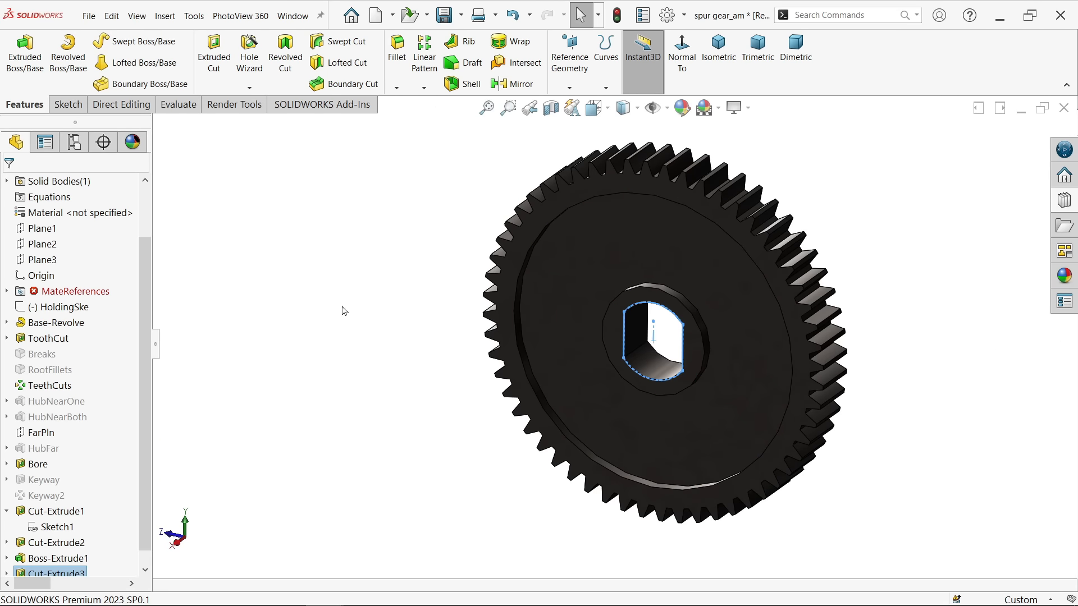
Raise both the shaded and the wireframe image quality of the document to the start of the red high-resolution zone
{"action": "mouse_move", "coordinate": [344, 309]}
{"action": "middle_mouse_down"}
{"action": "mouse_move", "coordinate": [224, 295]}
{"action": "mouse_move", "coordinate": [375, 284]}
{"action": "mouse_move", "coordinate": [361, 320]}
{"action": "middle_mouse_up"}
{"action": "left_click", "coordinate": [667, 15]}
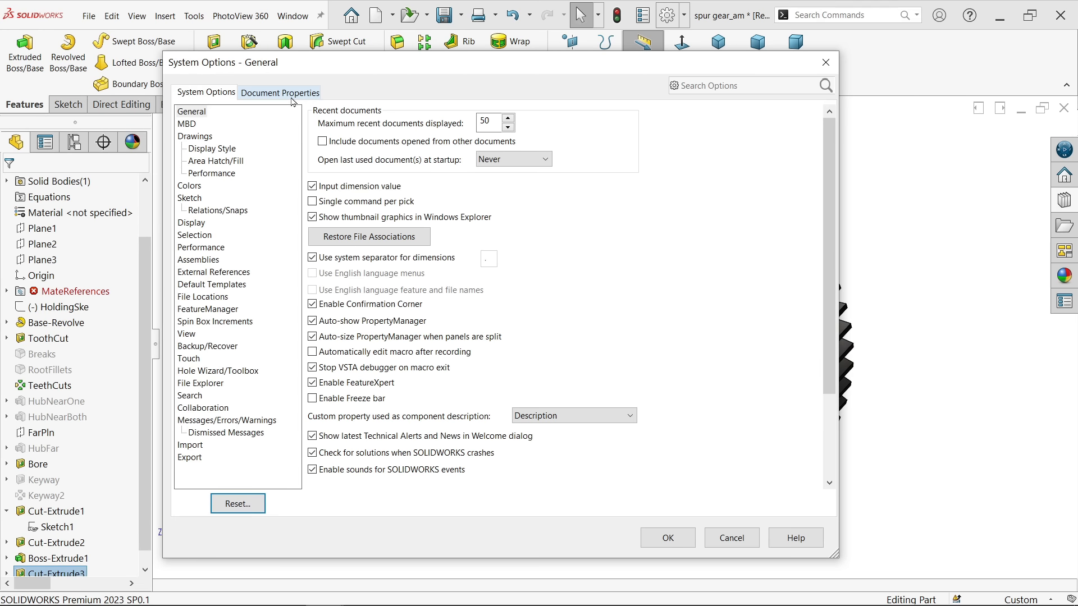
{"action": "left_click", "coordinate": [292, 100]}
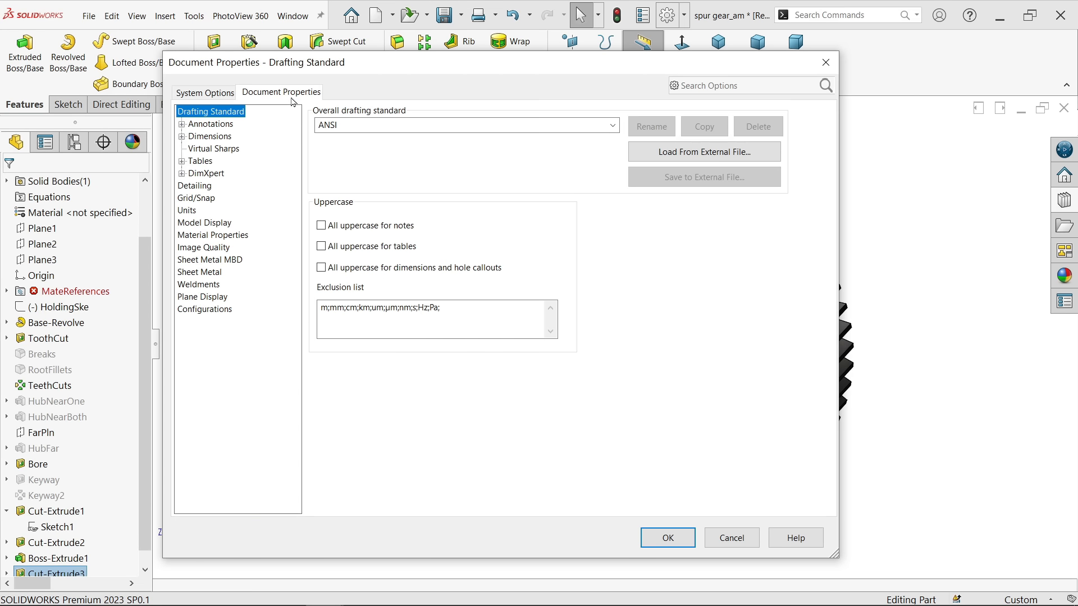
{"action": "left_click", "coordinate": [212, 248]}
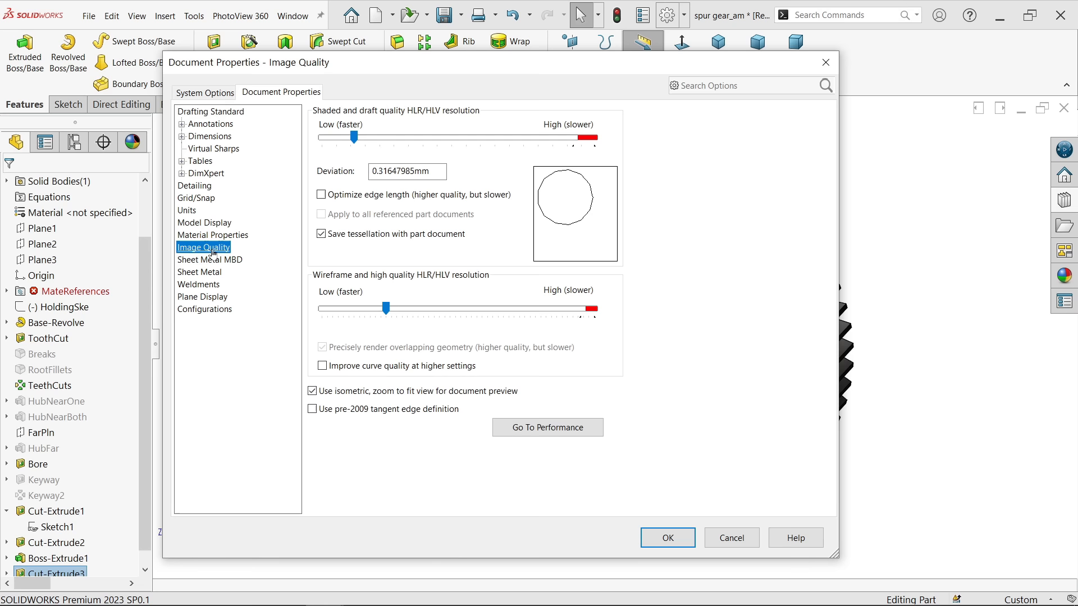
{"action": "left_click", "coordinate": [355, 137]}
{"action": "left_click_drag", "start_coordinate": [544, 168], "coordinate": [586, 171]}
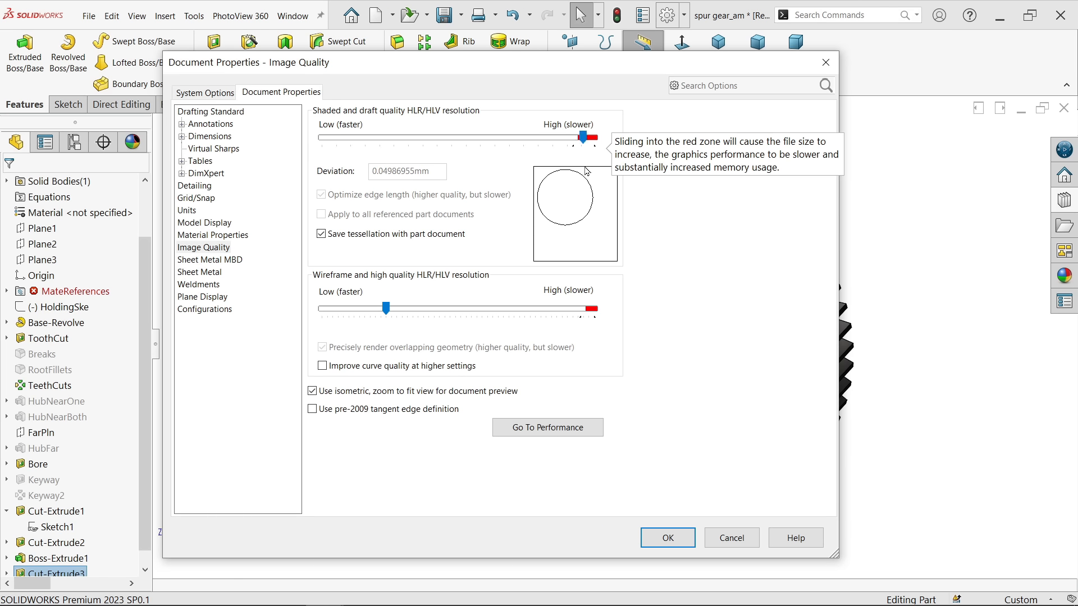
{"action": "left_click_drag", "start_coordinate": [387, 318], "coordinate": [593, 341]}
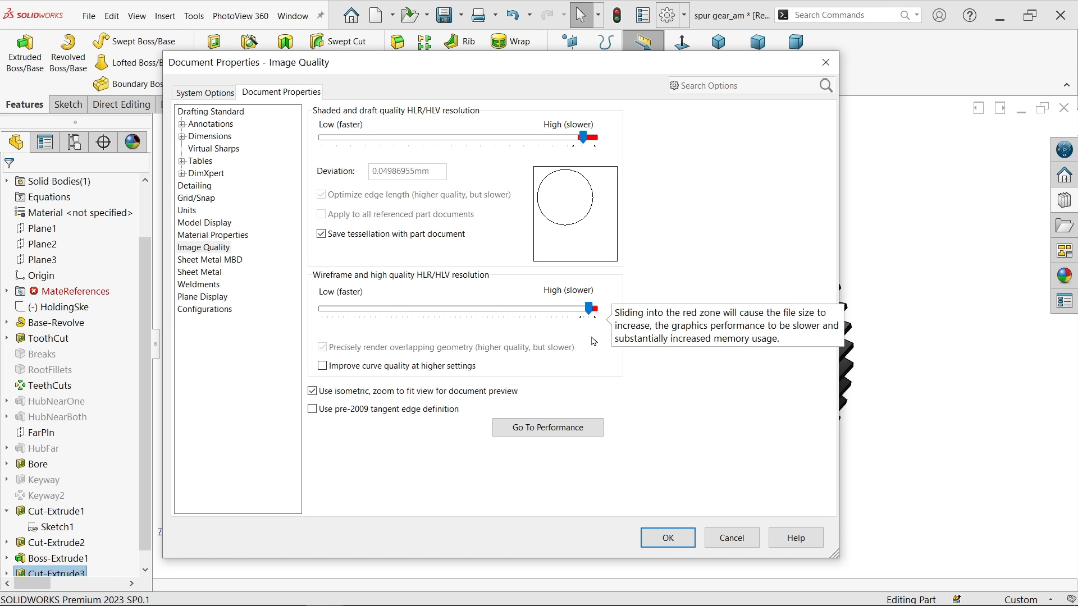
{"action": "left_click", "coordinate": [652, 545]}
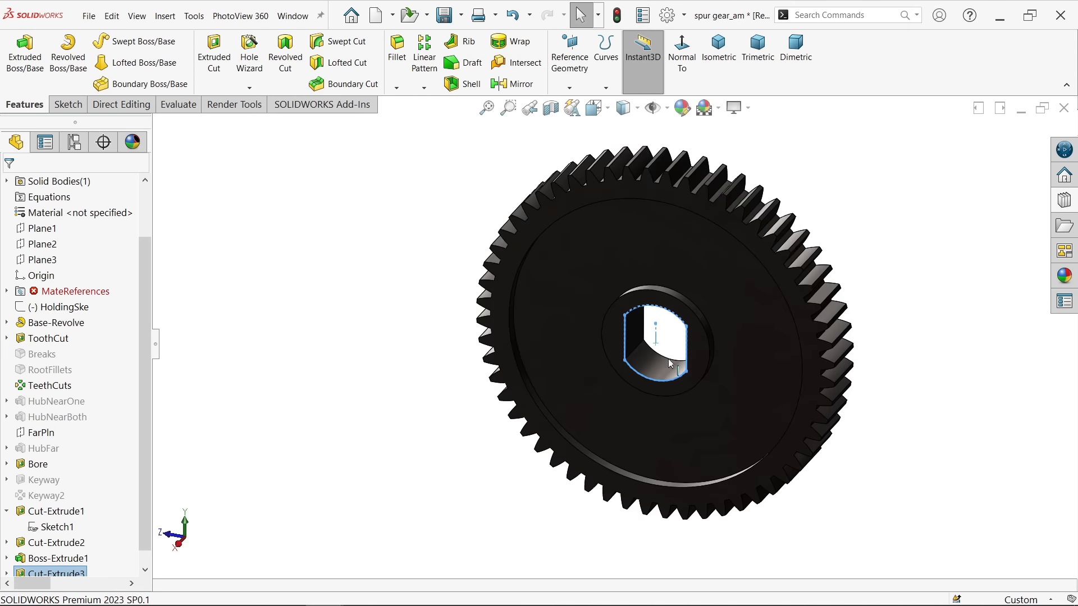
Start a sketch on the gear's recessed side face and draw a 65 mm diameter construction circle centred on the origin
{"action": "scroll", "coordinate": [686, 340], "scroll_direction": "down", "scroll_amount": 2}
{"action": "left_click", "coordinate": [735, 266]}
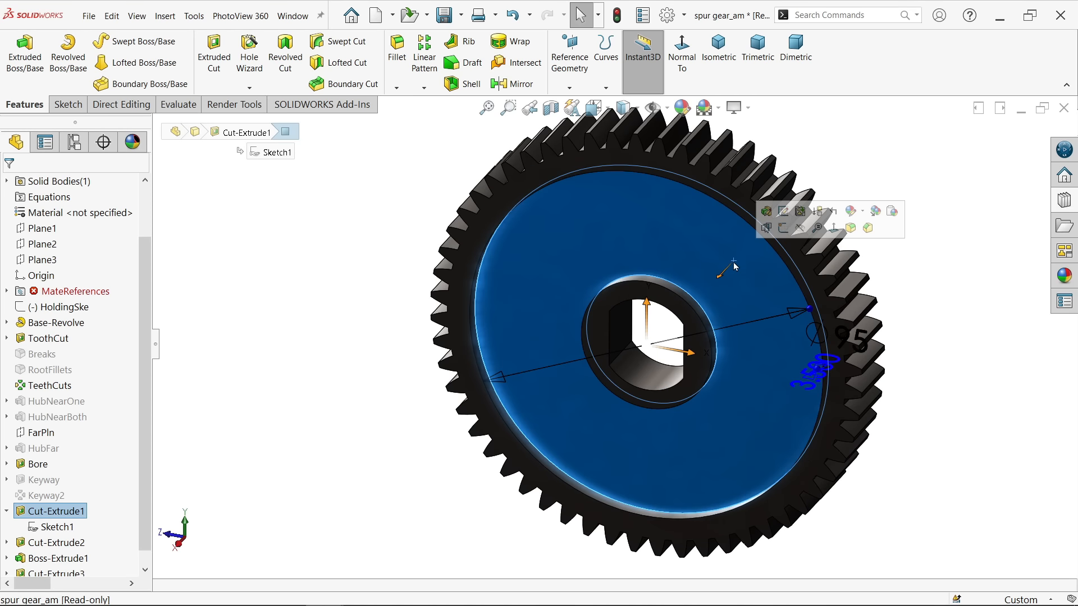
{"action": "left_click", "coordinate": [770, 227]}
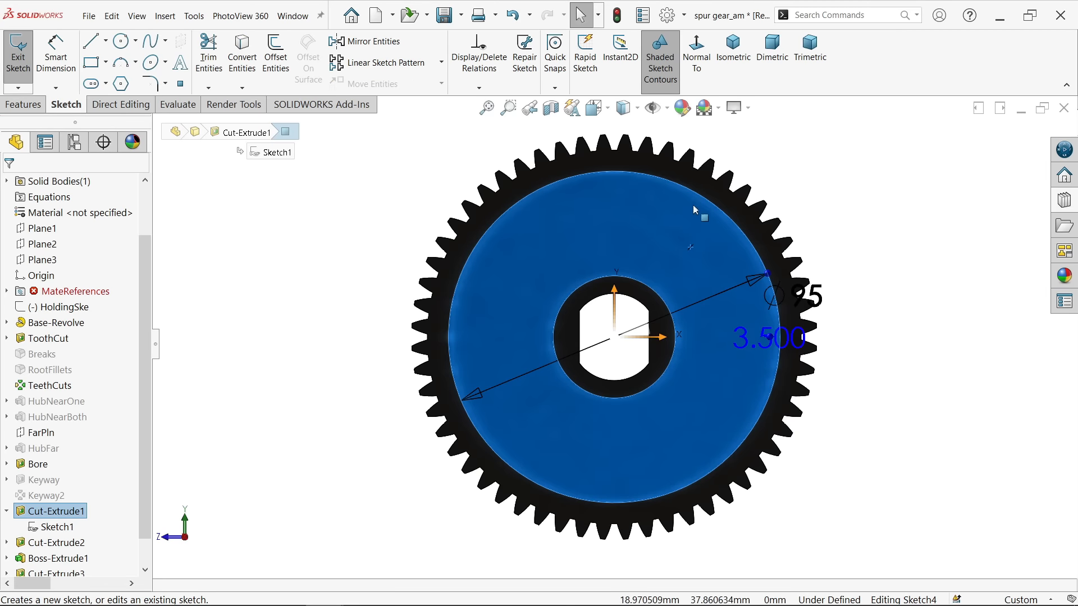
{"action": "left_click", "coordinate": [124, 49]}
{"action": "left_click", "coordinate": [616, 337]}
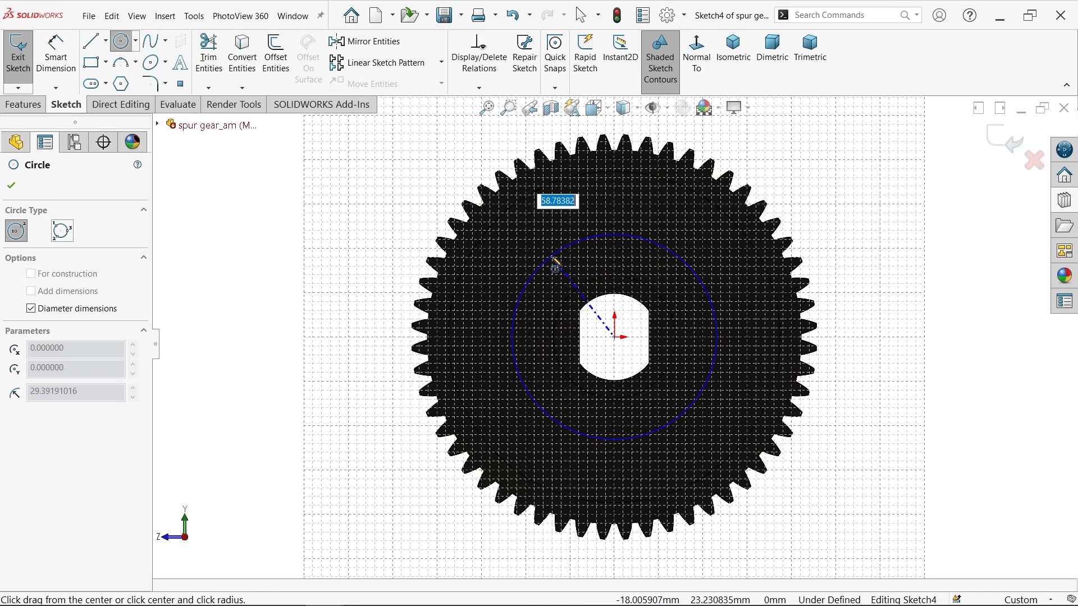
{"action": "type", "text": "65"}
{"action": "key", "text": "Return"}
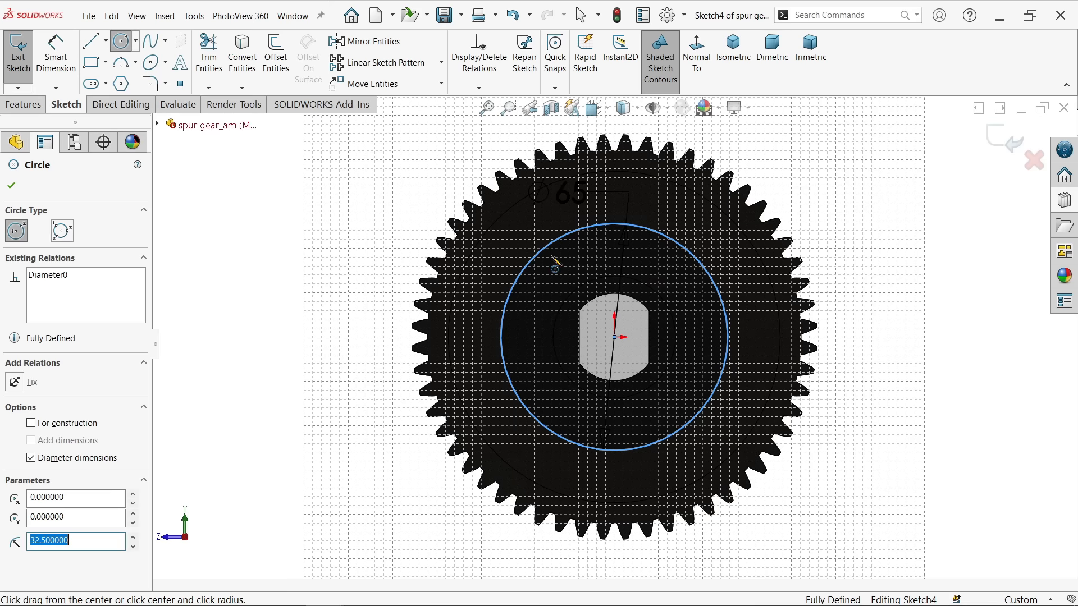
{"action": "left_click", "coordinate": [77, 425]}
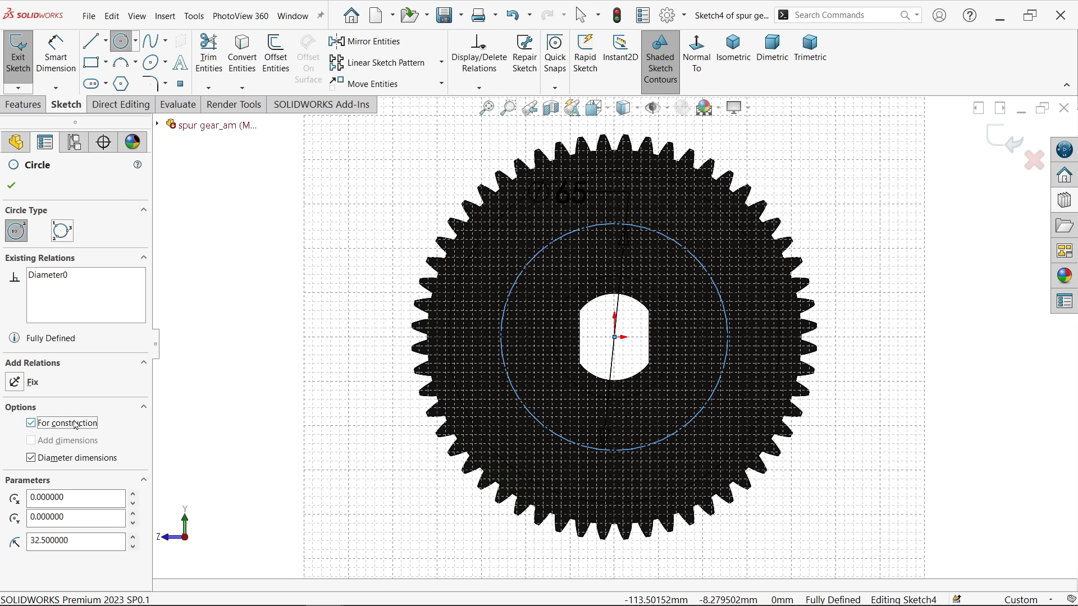
Draw a 20 mm diameter circle centred on the construction circle's top quadrant point and extrude-cut it through the gear
{"action": "scroll", "coordinate": [622, 354], "scroll_direction": "down", "scroll_amount": 2}
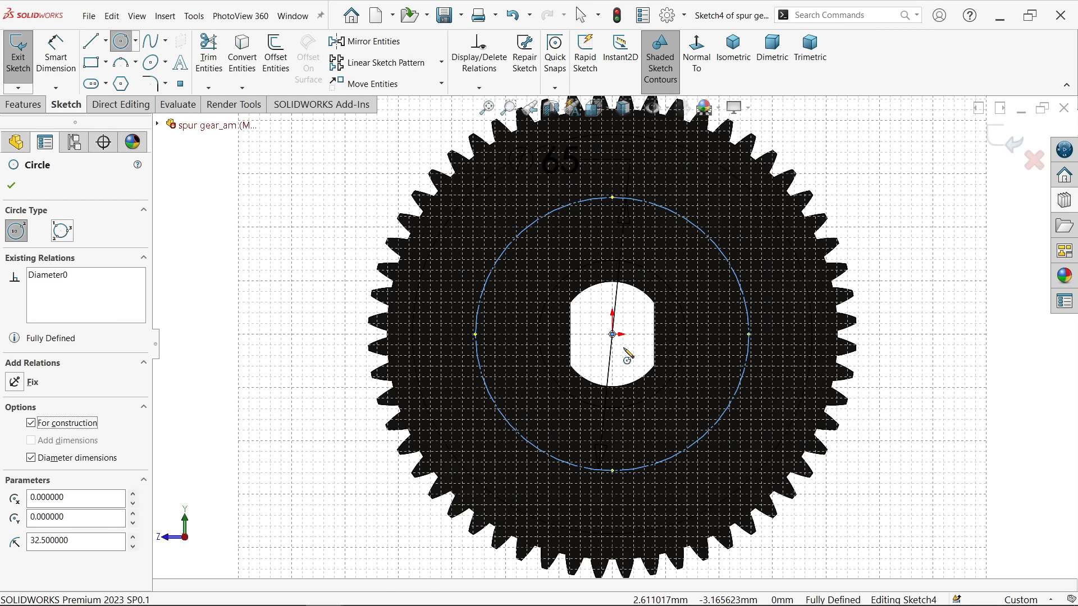
{"action": "scroll", "coordinate": [628, 344], "scroll_direction": "down", "scroll_amount": 2}
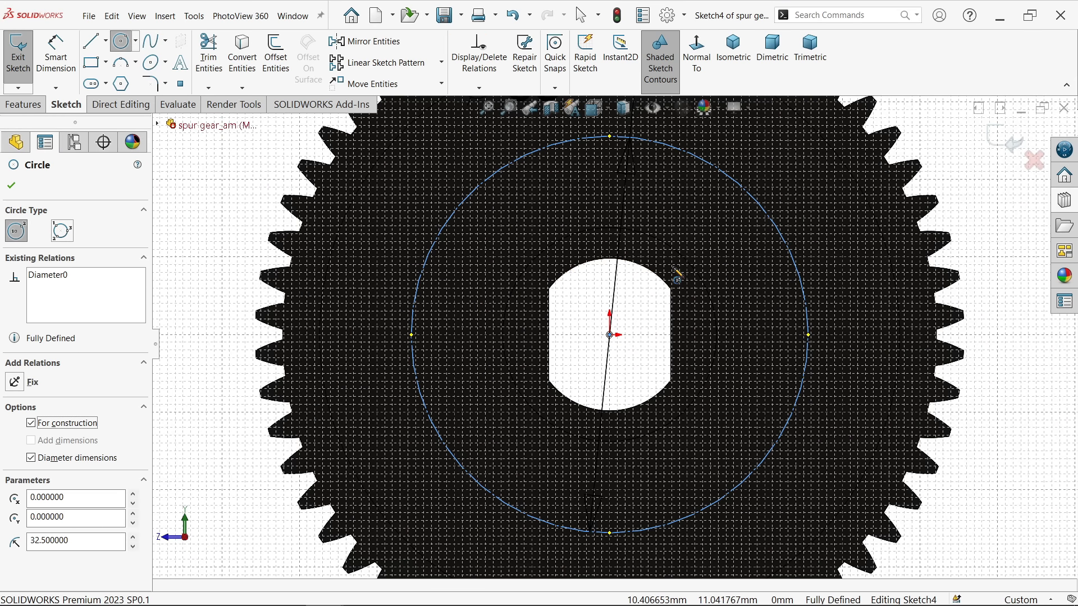
{"action": "scroll", "coordinate": [675, 275], "scroll_direction": "up", "scroll_amount": 2}
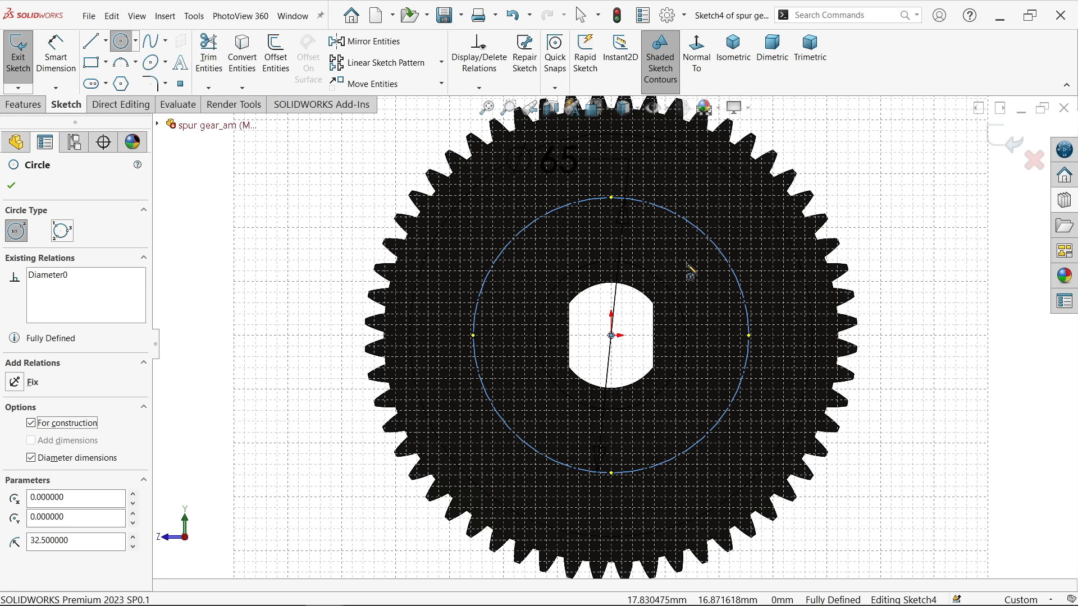
{"action": "scroll", "coordinate": [690, 273], "scroll_direction": "down", "scroll_amount": 2}
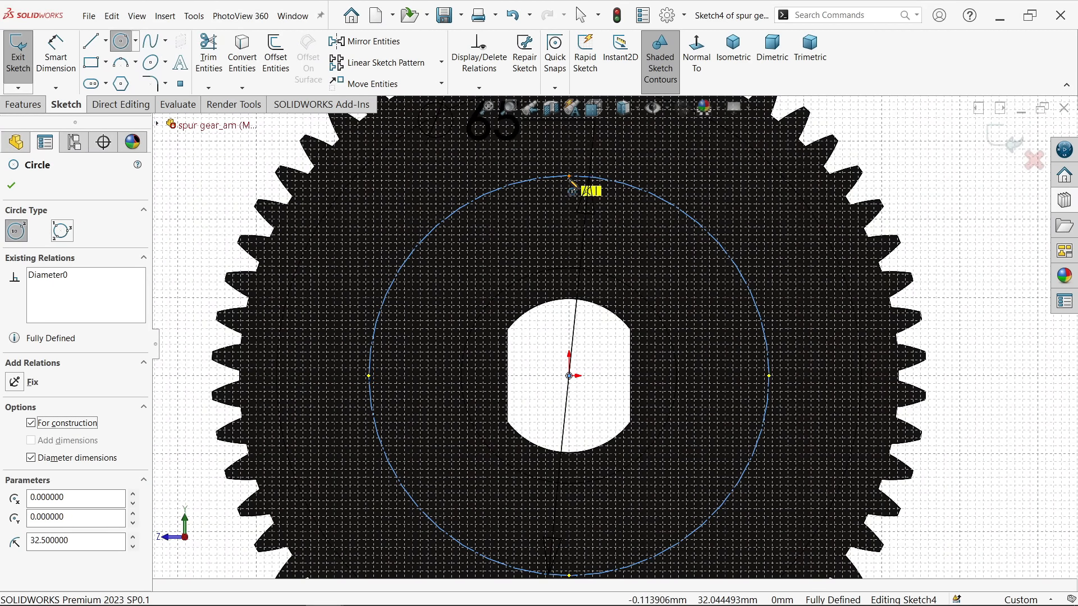
{"action": "left_click", "coordinate": [568, 178]}
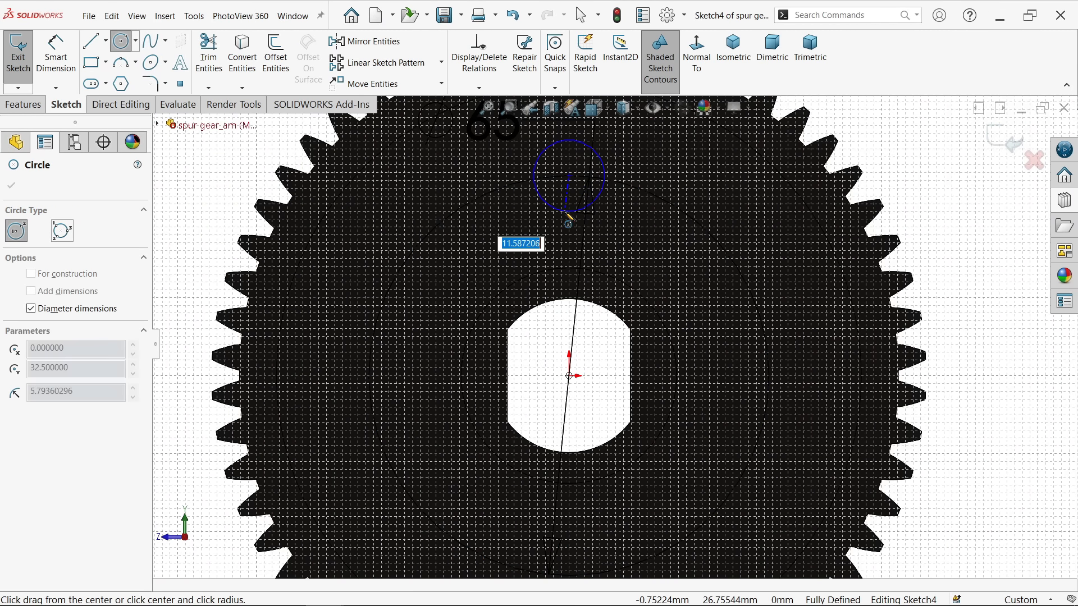
{"action": "type", "text": "20"}
{"action": "key", "text": "Return"}
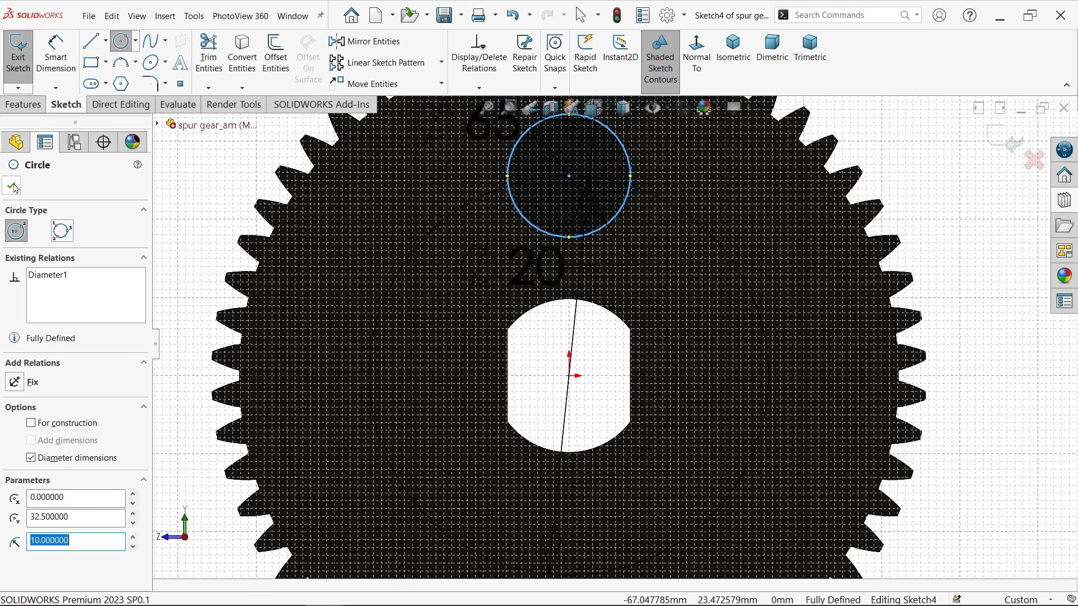
{"action": "left_click", "coordinate": [12, 187]}
{"action": "left_click", "coordinate": [31, 106]}
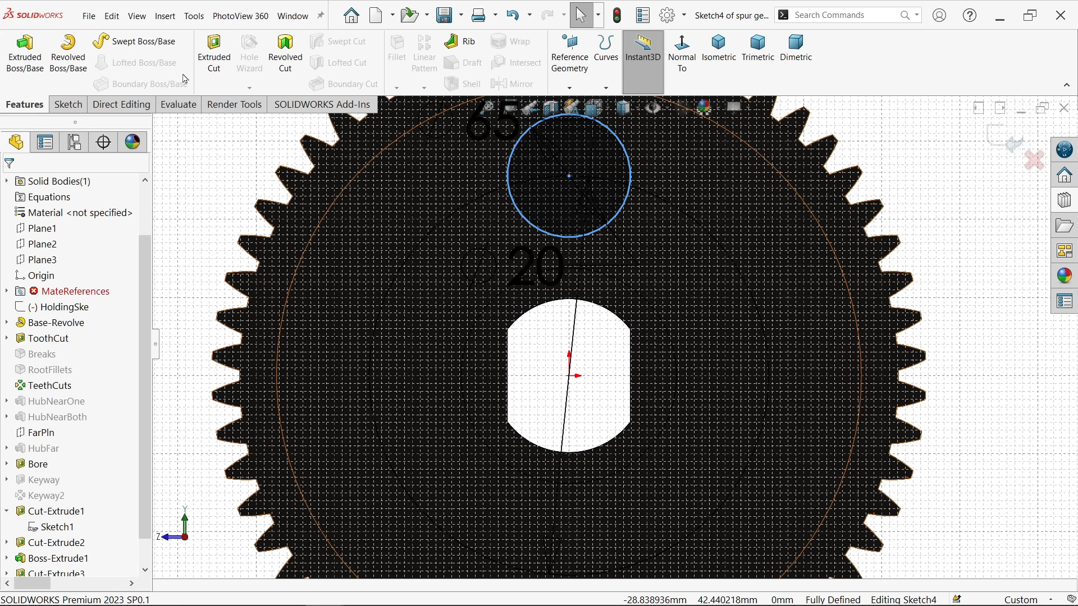
{"action": "left_click", "coordinate": [214, 54]}
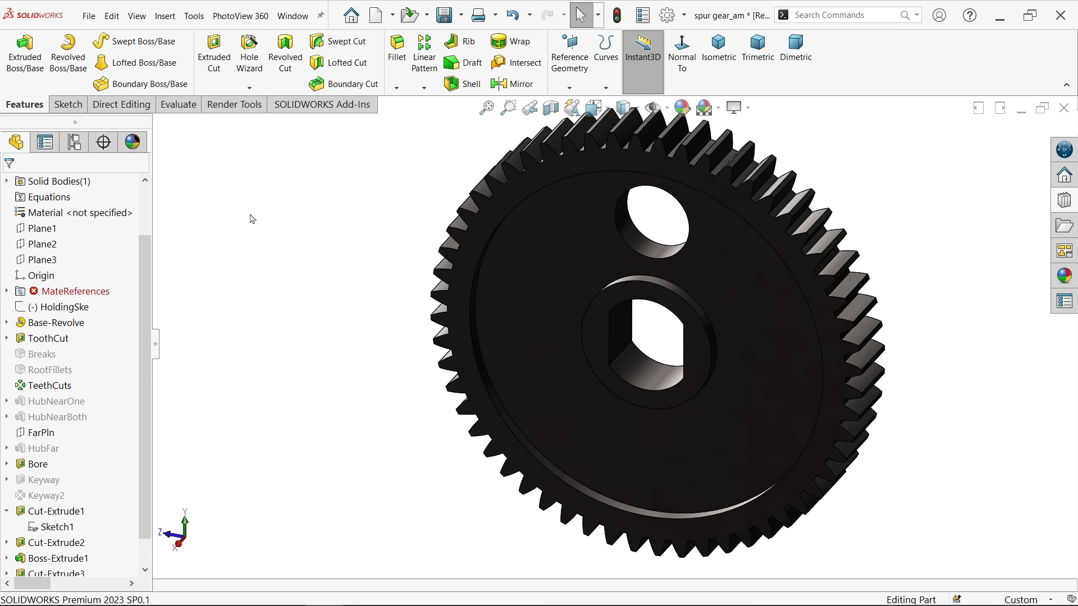
Circular-pattern the 20 mm hole around the hub's cylindrical face with 7 equally spaced instances over 360 degrees
{"action": "left_click", "coordinate": [424, 88]}
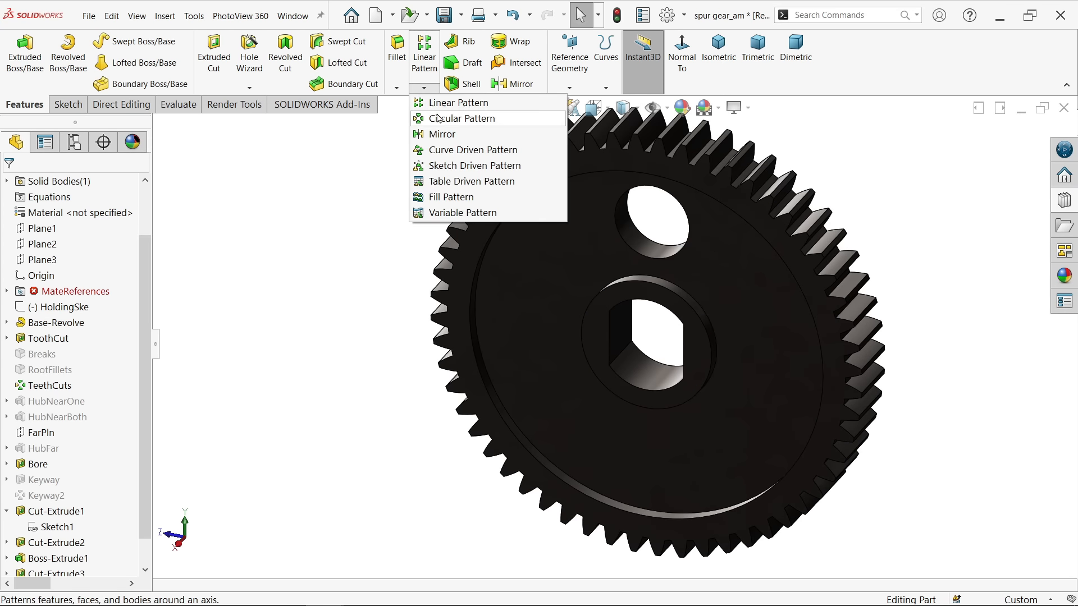
{"action": "left_click", "coordinate": [441, 120]}
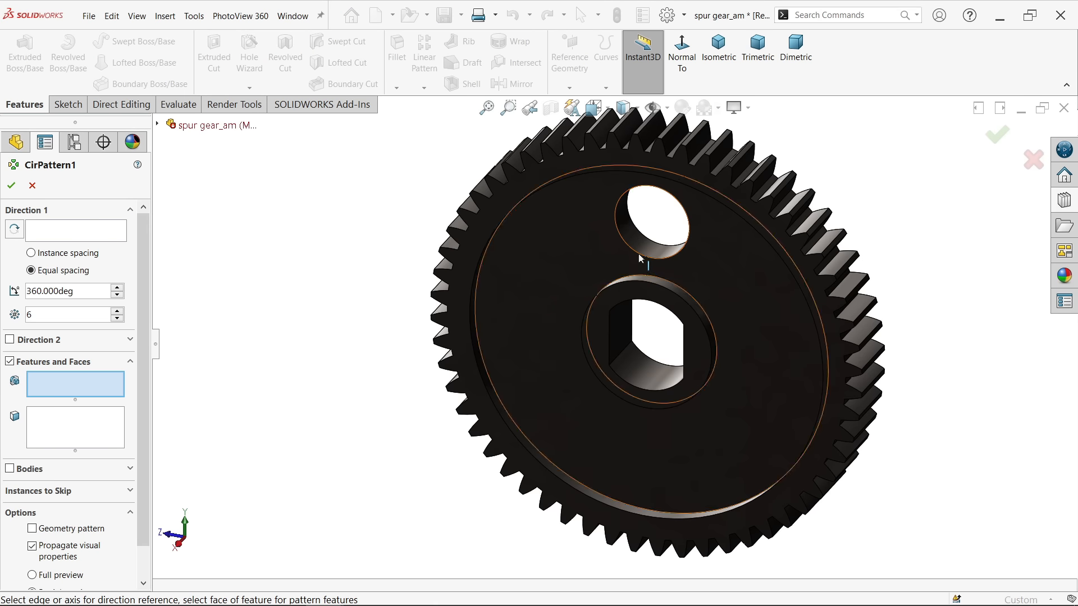
{"action": "left_click", "coordinate": [655, 250]}
{"action": "left_click", "coordinate": [81, 232]}
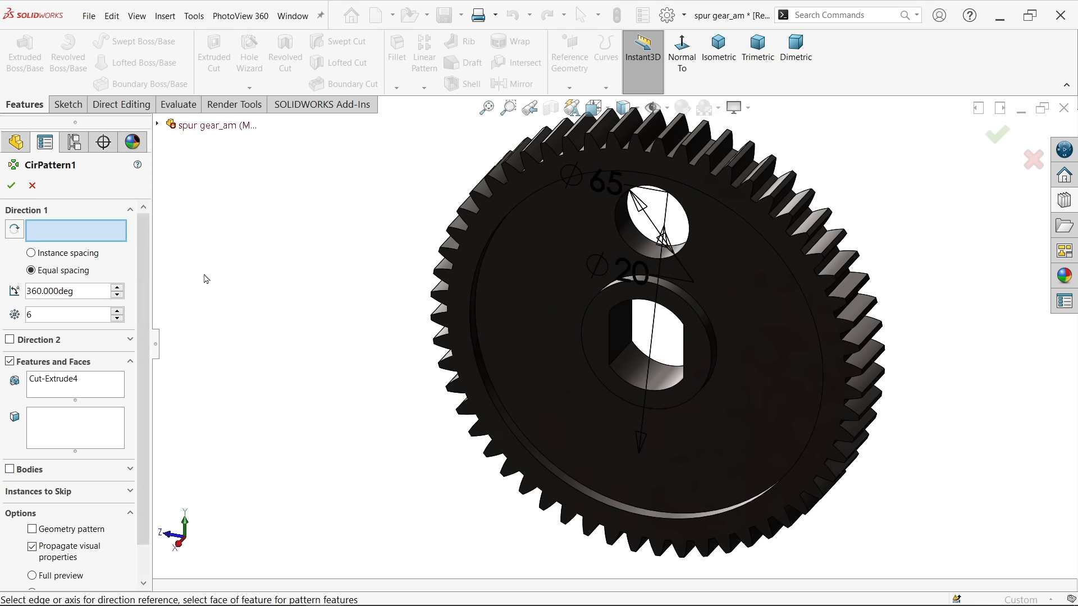
{"action": "scroll", "coordinate": [733, 356], "scroll_direction": "down", "scroll_amount": 4}
{"action": "left_click", "coordinate": [669, 325]}
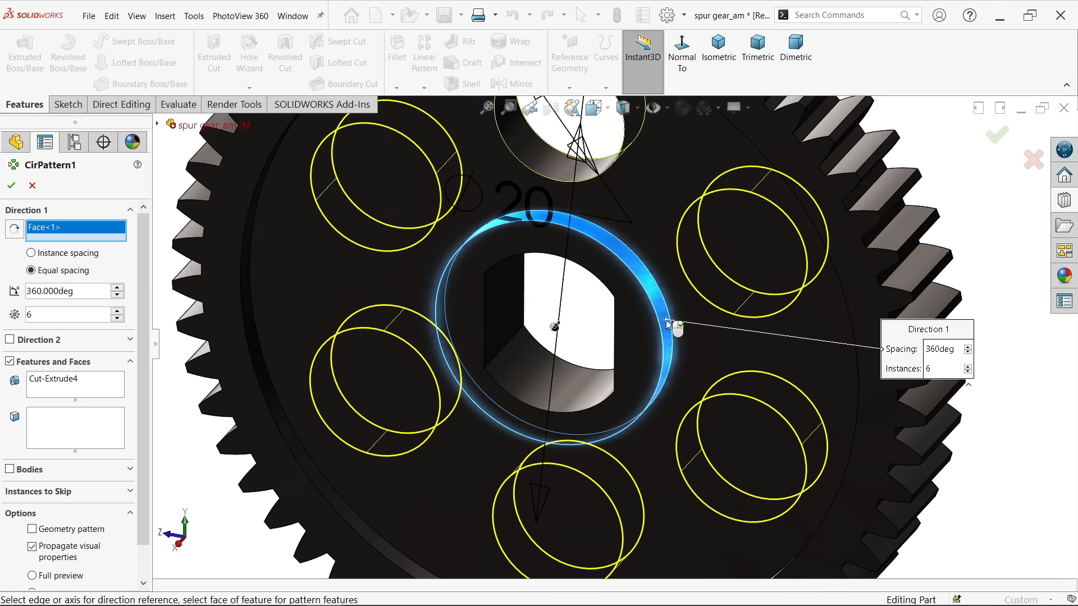
{"action": "scroll", "coordinate": [650, 355], "scroll_direction": "up", "scroll_amount": 4}
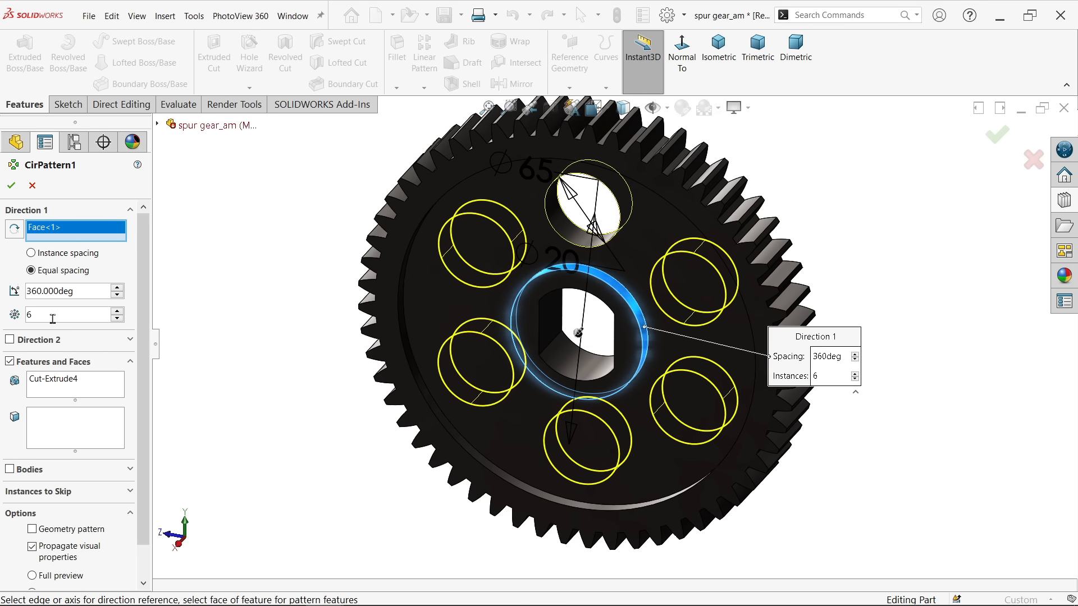
{"action": "left_click", "coordinate": [209, 302]}
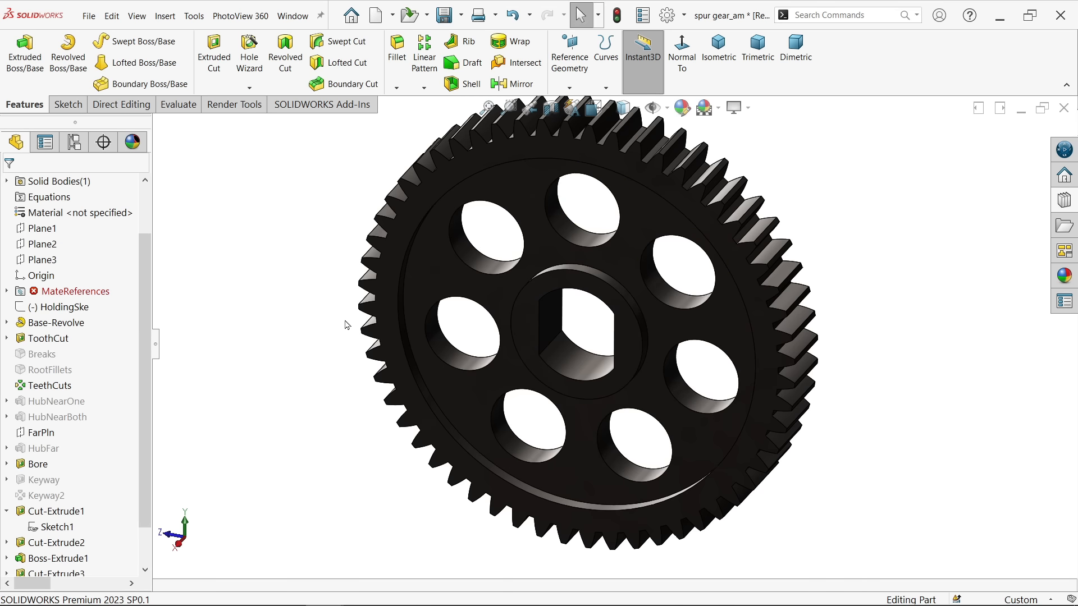
Start a new sketch on the recessed side face and draw an 84 mm diameter construction circle centred on the origin
{"action": "left_click", "coordinate": [621, 272]}
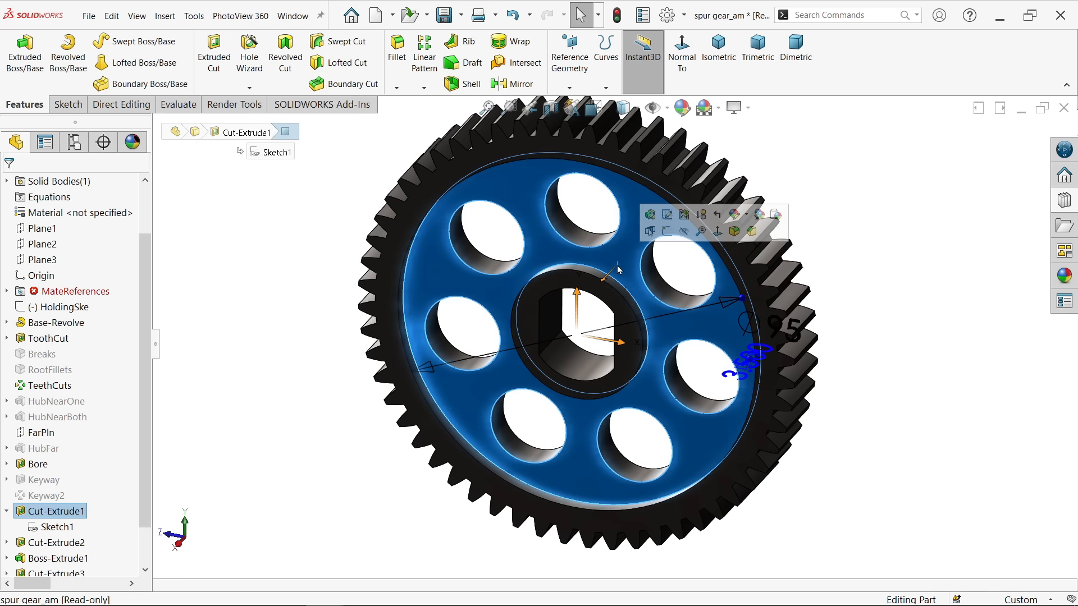
{"action": "left_click", "coordinate": [667, 232]}
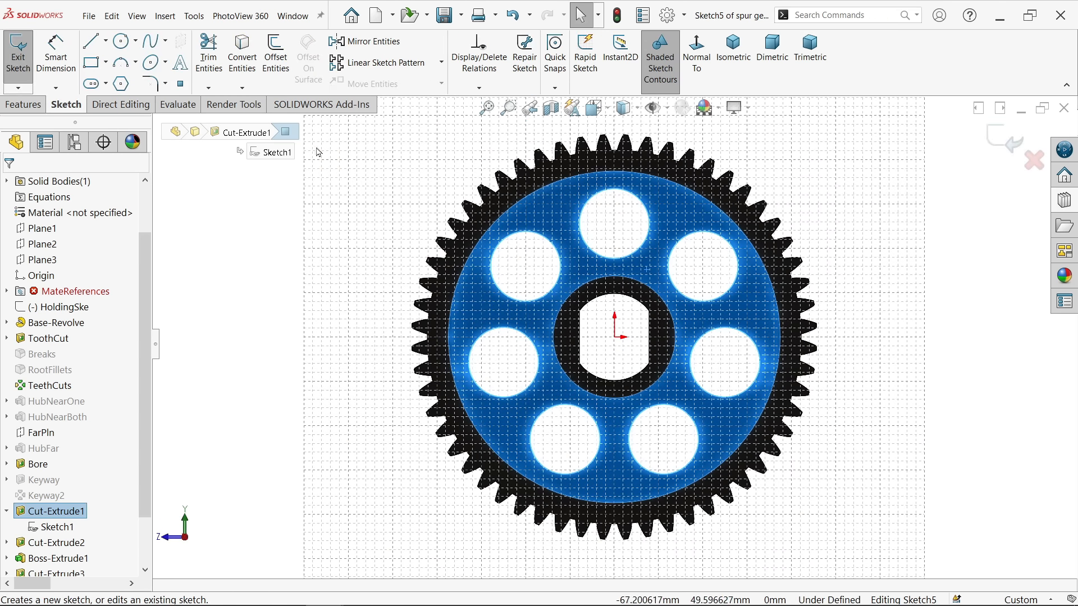
{"action": "left_click", "coordinate": [122, 42]}
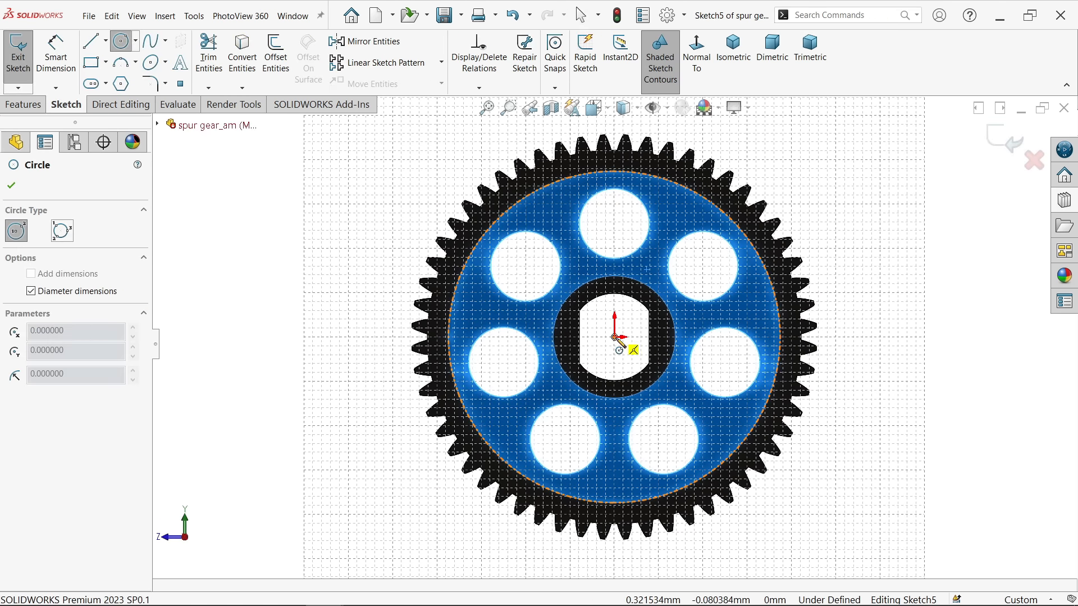
{"action": "left_click_drag", "start_coordinate": [615, 336], "coordinate": [507, 330]}
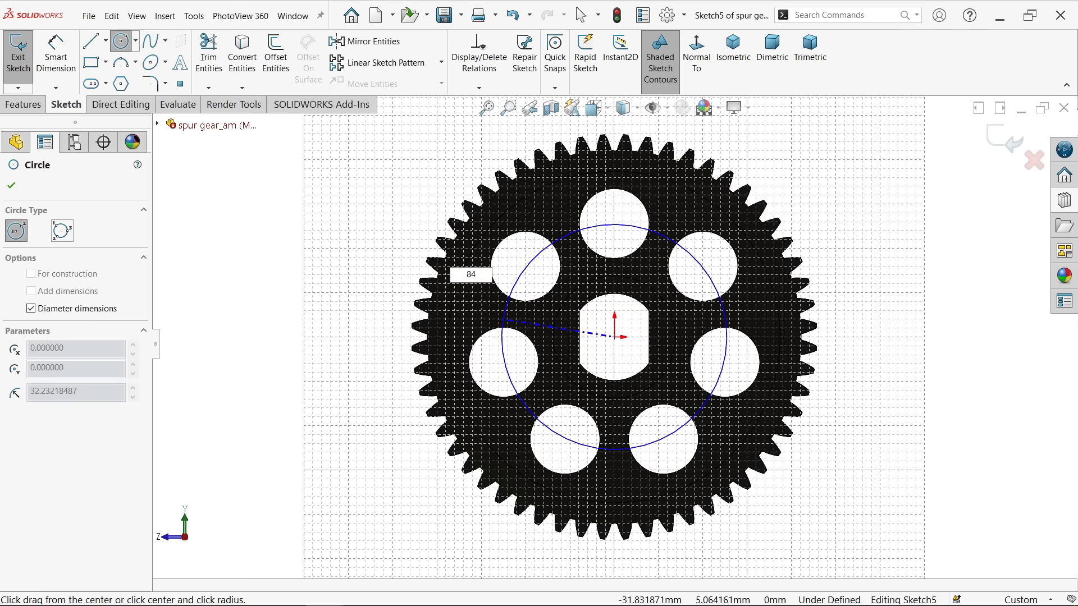
{"action": "key", "text": "Return"}
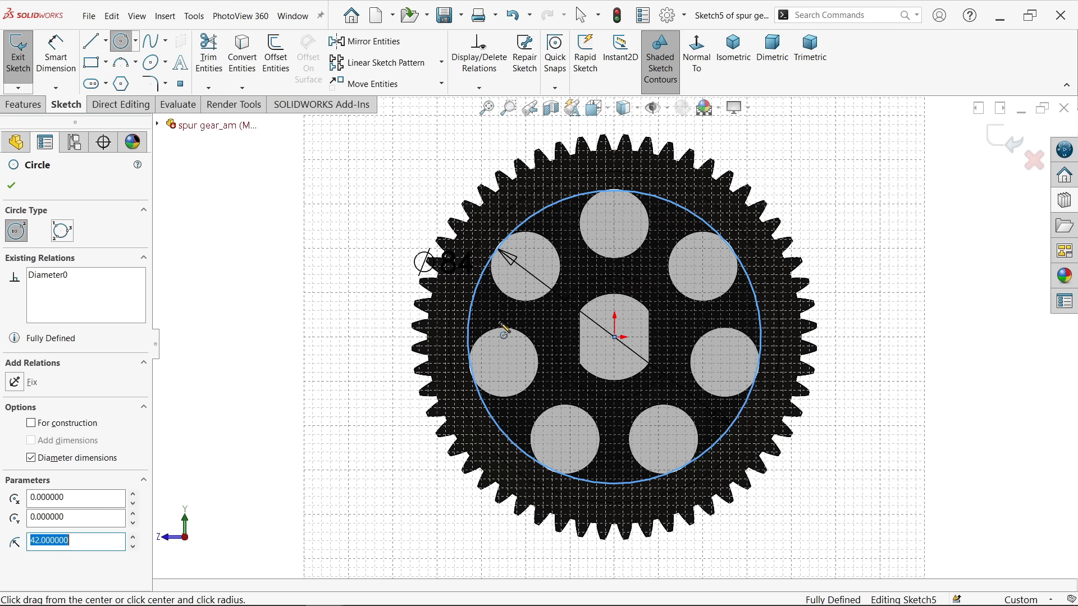
{"action": "left_click", "coordinate": [63, 424]}
{"action": "scroll", "coordinate": [665, 236], "scroll_direction": "down", "scroll_amount": 4}
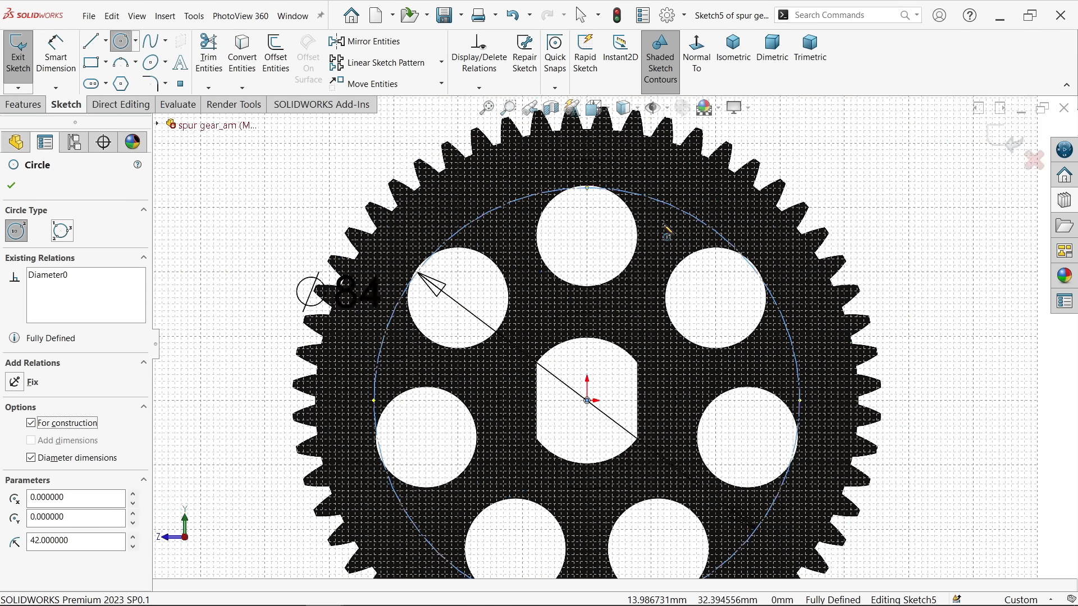
Draw a construction line about 29 mm long from the top 20 mm hole to the neighbouring upper-right 20 mm hole, near their outer edges
{"action": "key", "text": "l"}
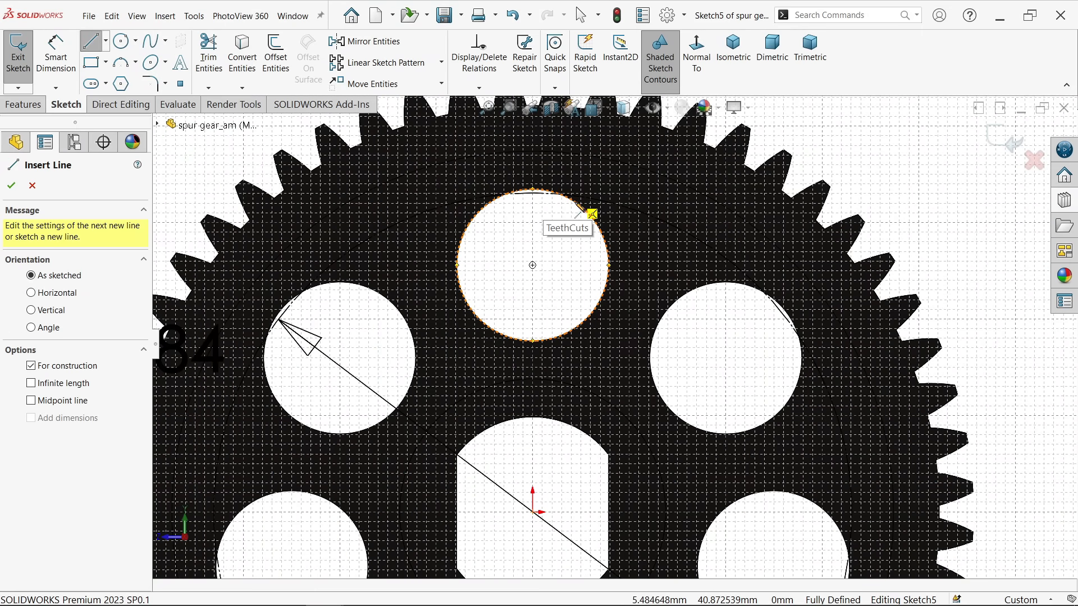
{"action": "left_click", "coordinate": [589, 212]}
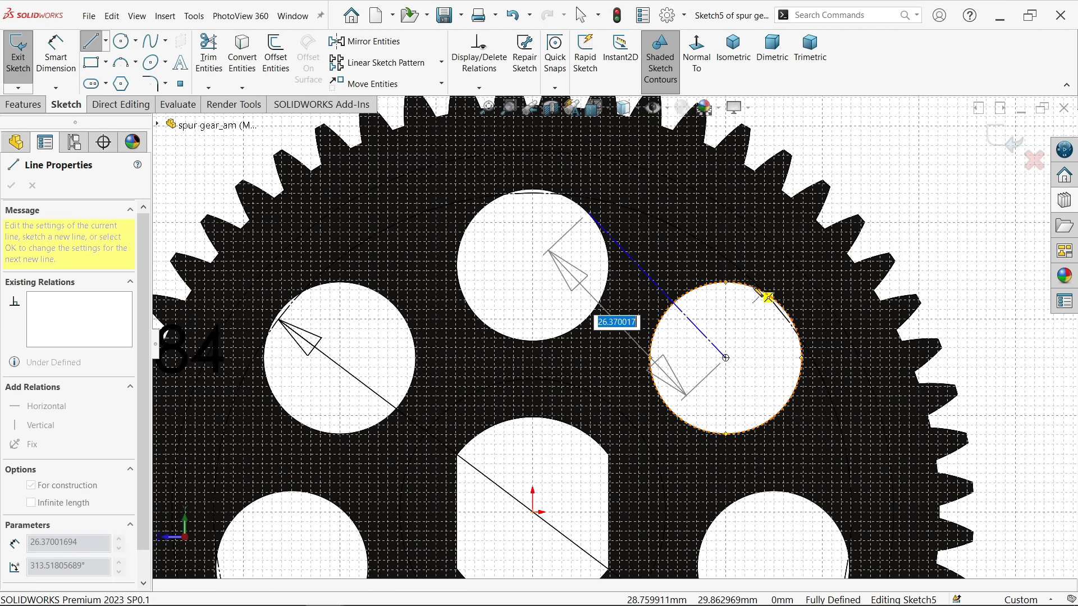
{"action": "left_click", "coordinate": [780, 303]}
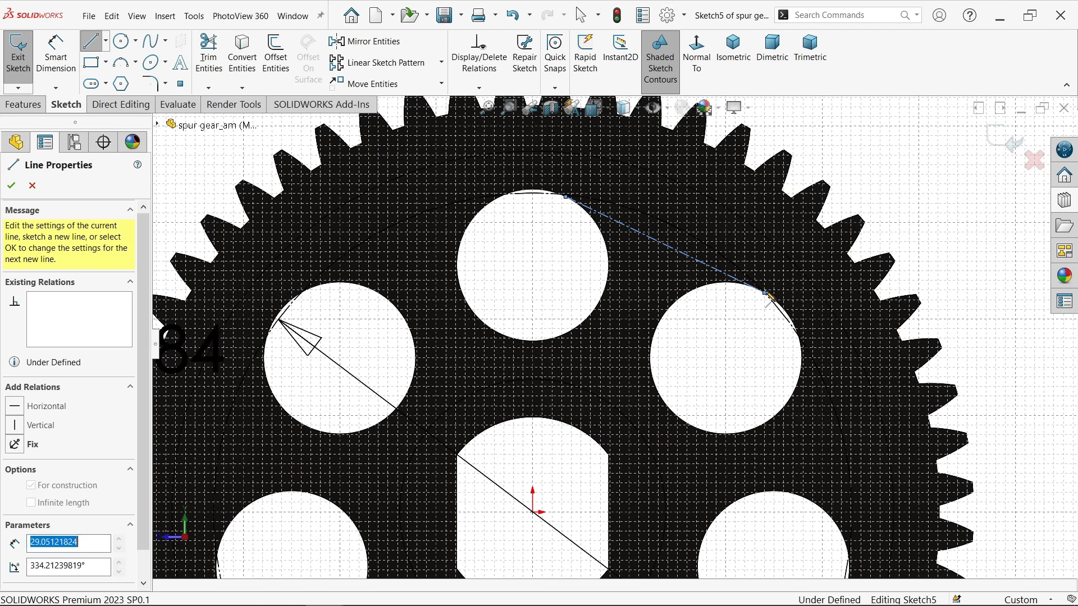
{"action": "right_click", "coordinate": [794, 241]}
{"action": "left_click", "coordinate": [828, 247]}
Make the construction line between the two 20 mm holes tangent to the top hole's edge
{"action": "scroll", "coordinate": [585, 202], "scroll_direction": "down", "scroll_amount": 6}
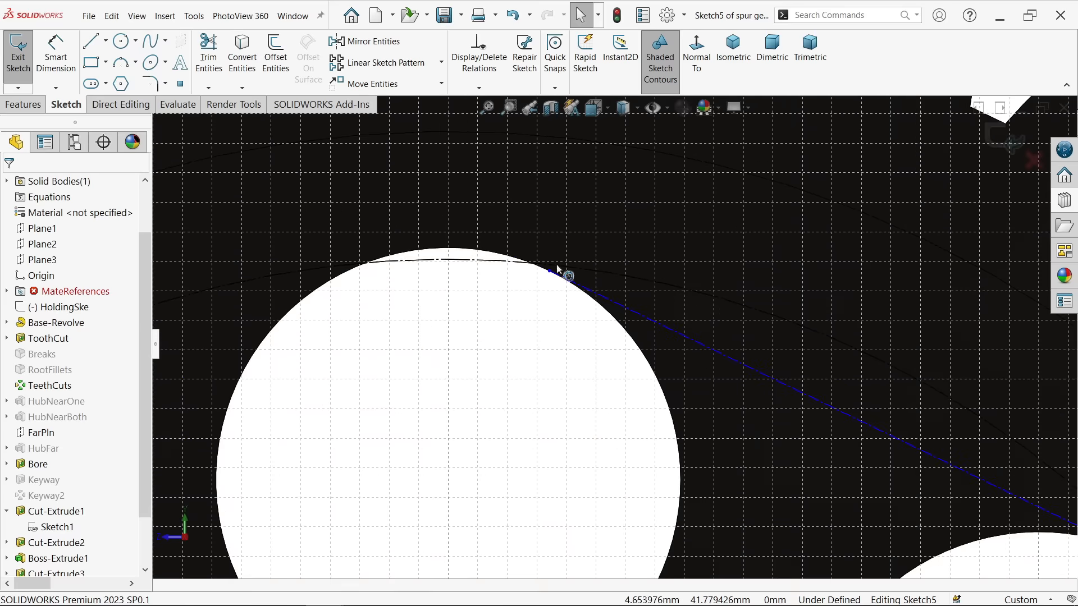
{"action": "left_click", "coordinate": [567, 280]}
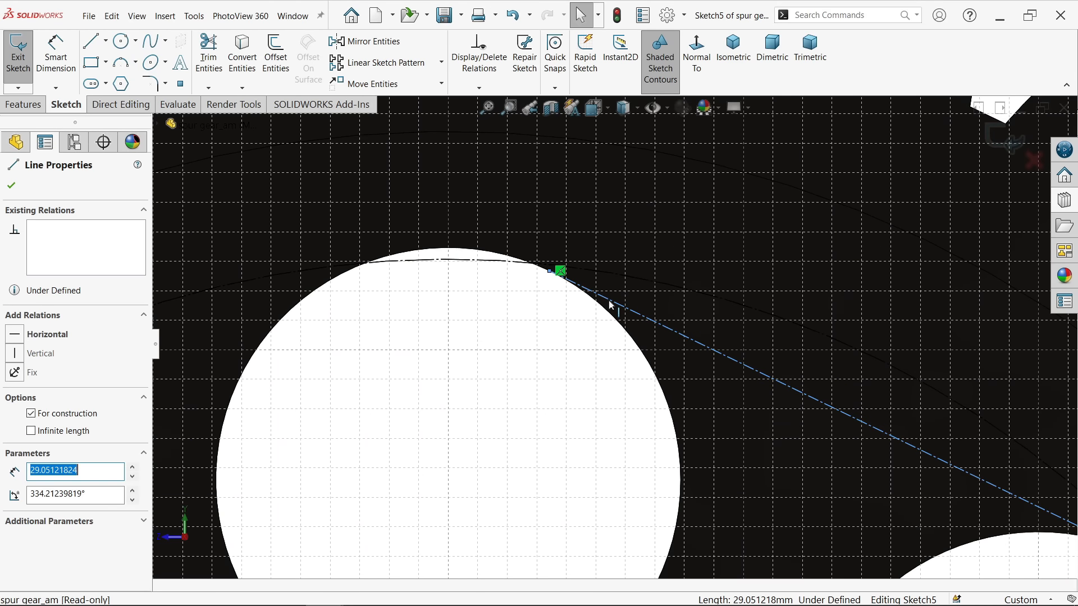
{"action": "left_click", "coordinate": [602, 307], "text": "ctrl"}
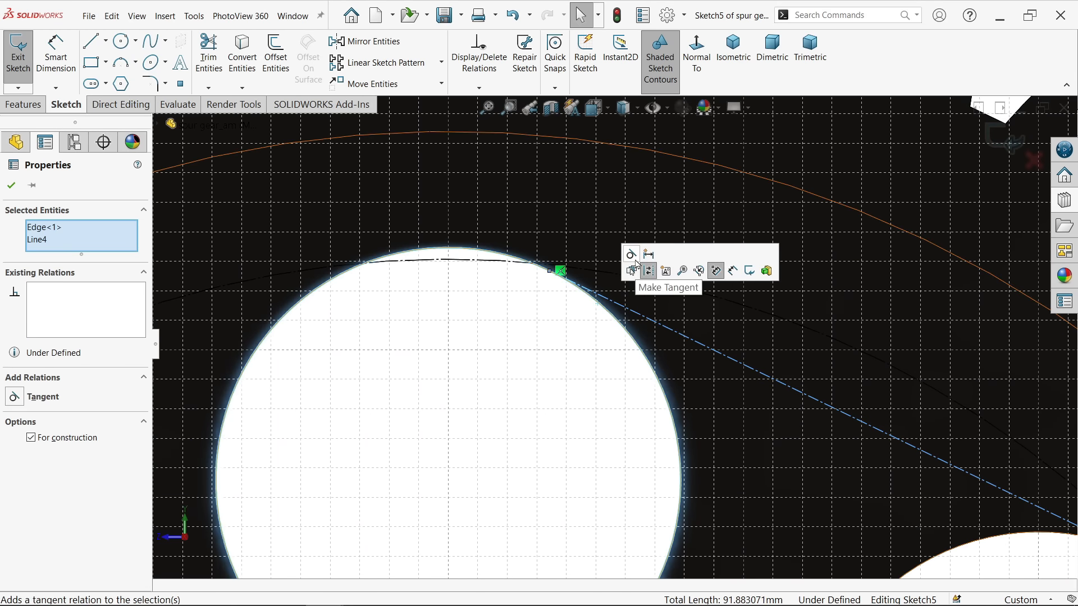
{"action": "left_click", "coordinate": [643, 275]}
{"action": "scroll", "coordinate": [615, 341], "scroll_direction": "up", "scroll_amount": 6}
{"action": "left_click", "coordinate": [860, 235]}
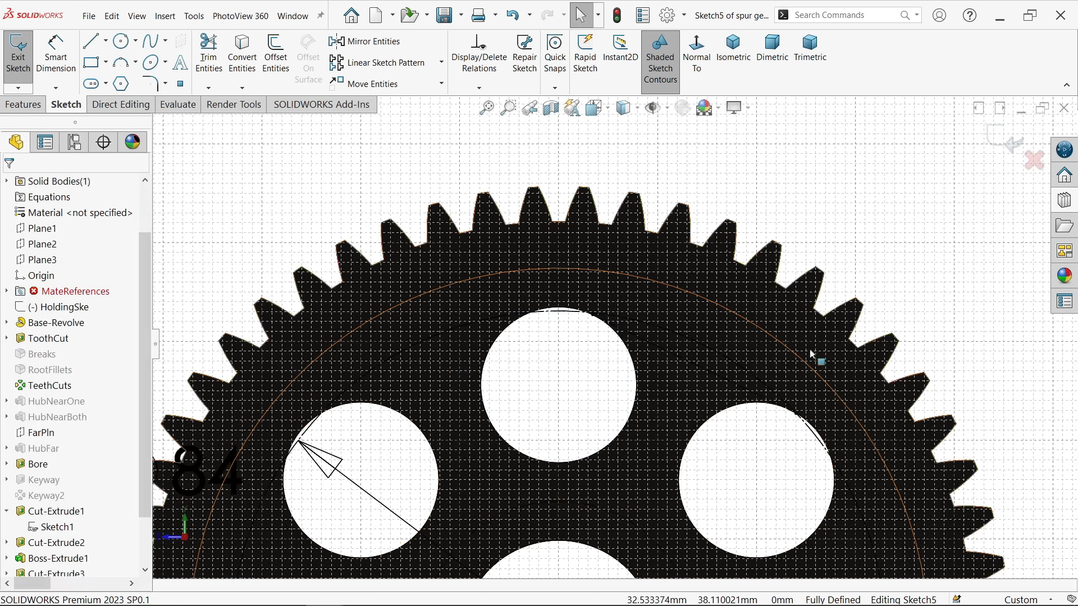
{"action": "scroll", "coordinate": [792, 415], "scroll_direction": "up", "scroll_amount": 4}
Draw a centerline from the origin perpendicular to the tangent construction line and extend it in the same direction to the 84 mm construction circle
{"action": "left_click", "coordinate": [121, 42]}
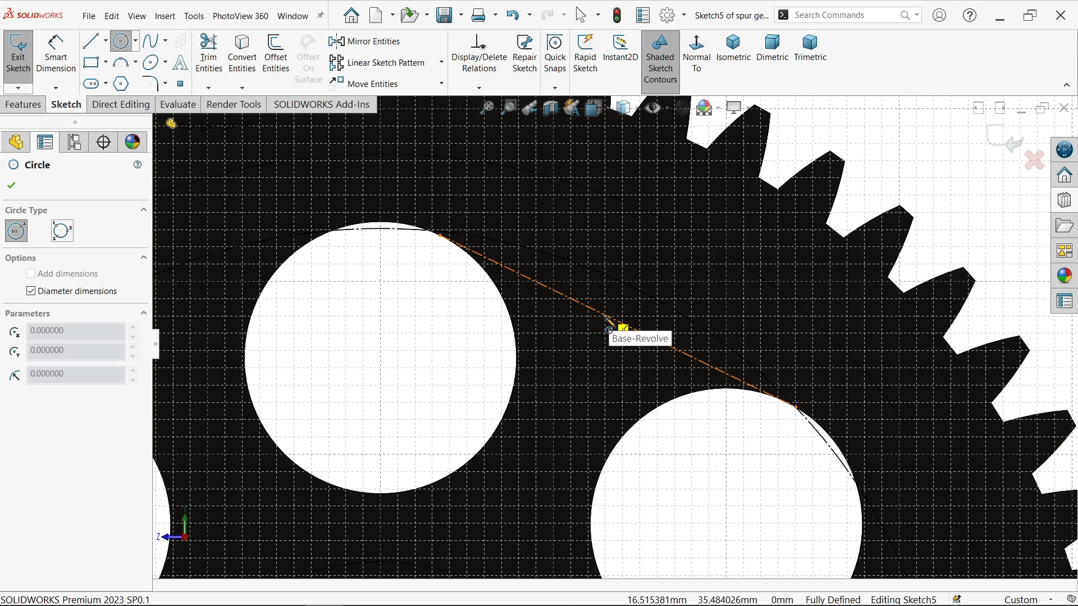
{"action": "left_click", "coordinate": [105, 40]}
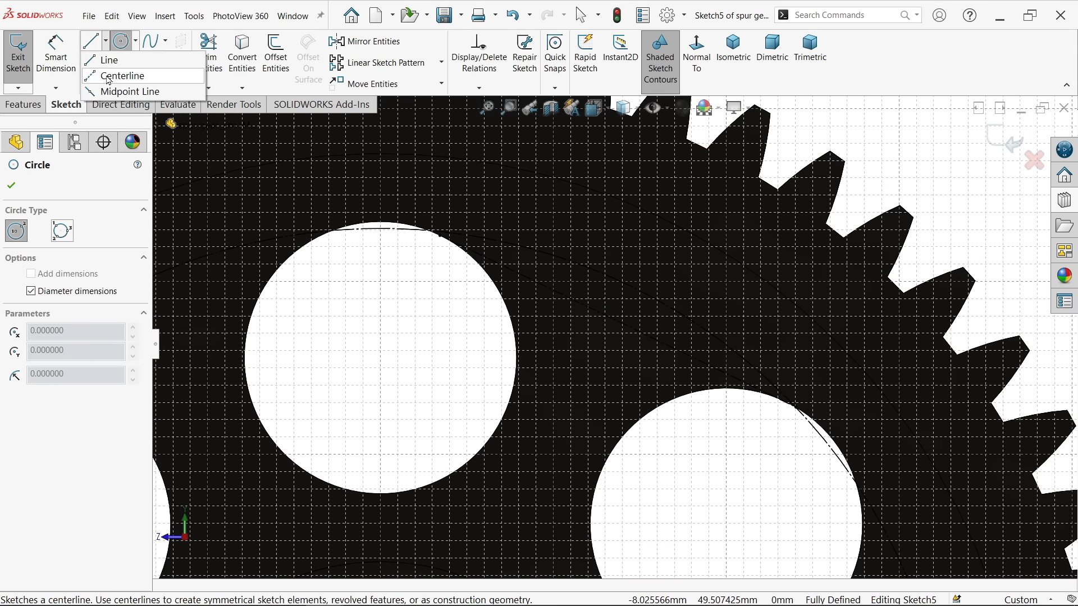
{"action": "left_click", "coordinate": [115, 76]}
{"action": "scroll", "coordinate": [612, 336], "scroll_direction": "down", "scroll_amount": 5}
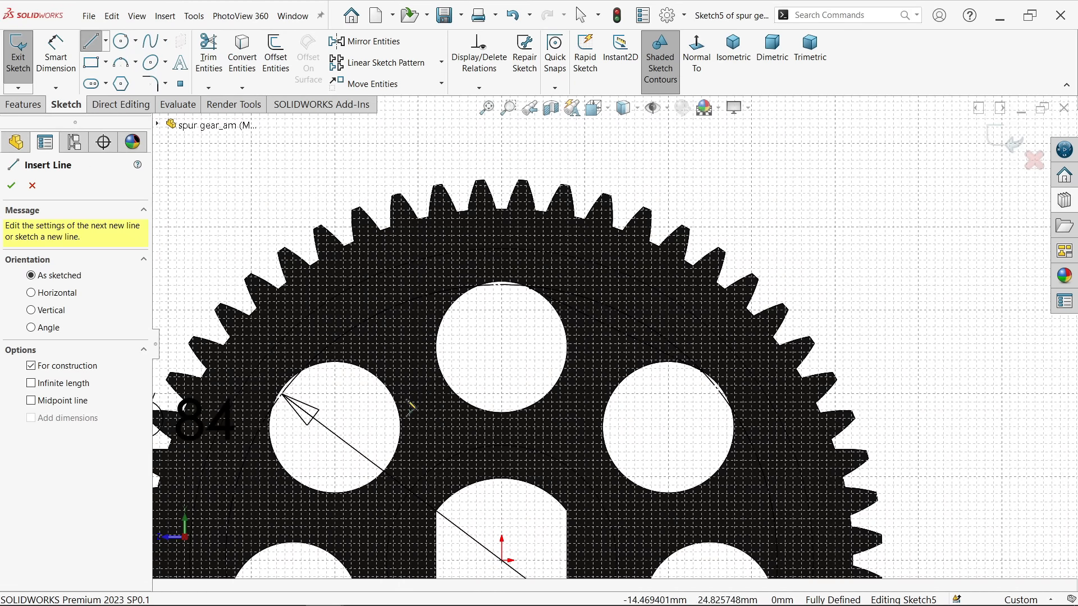
{"action": "left_click", "coordinate": [504, 560]}
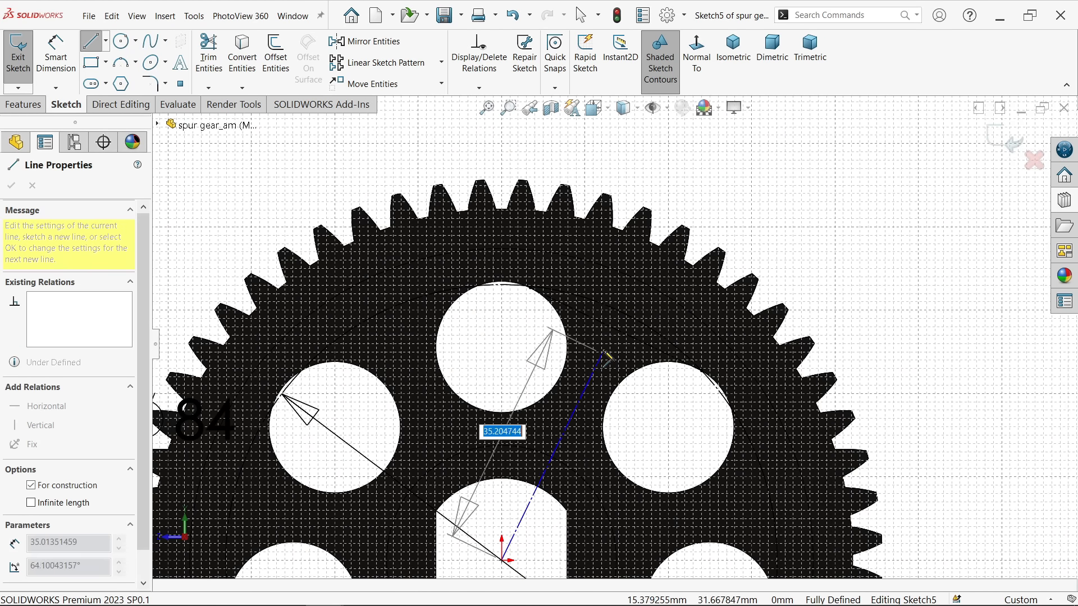
{"action": "scroll", "coordinate": [612, 332], "scroll_direction": "up", "scroll_amount": 2}
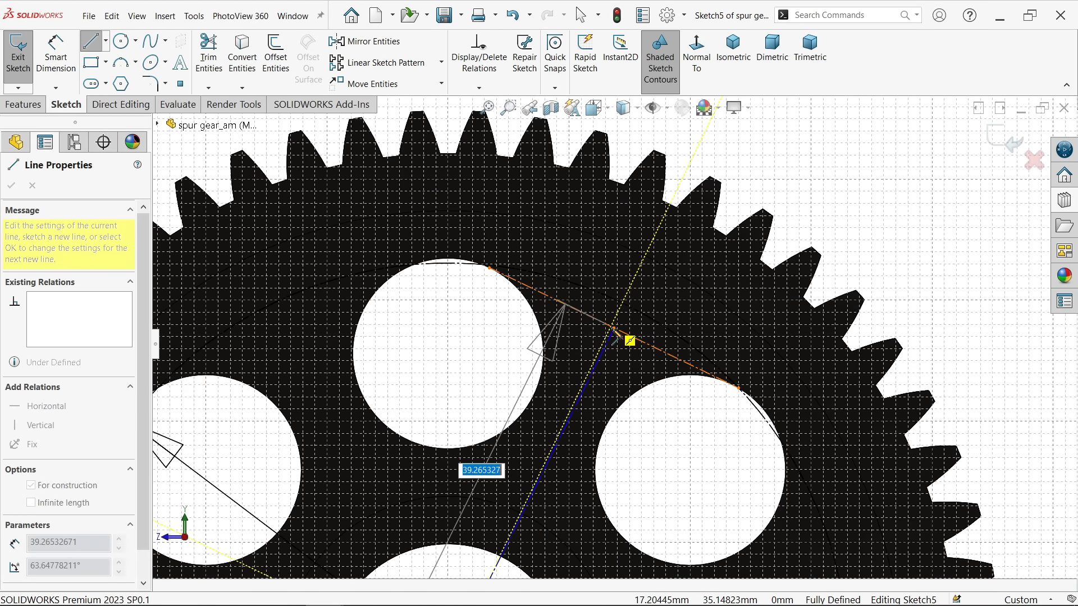
{"action": "left_click", "coordinate": [615, 329]}
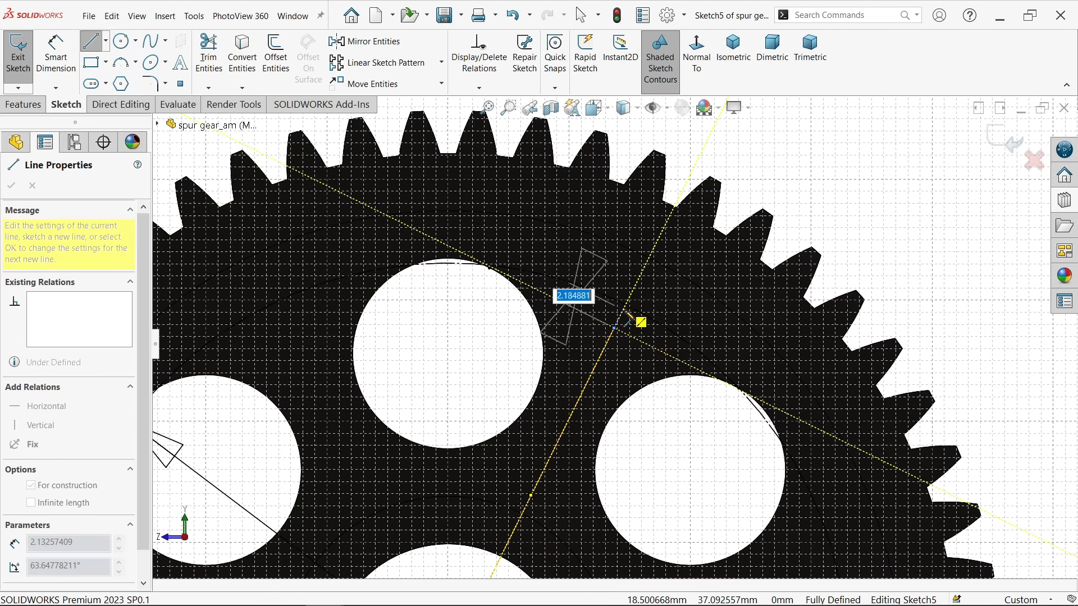
{"action": "left_click", "coordinate": [626, 306]}
{"action": "right_click", "coordinate": [670, 231]}
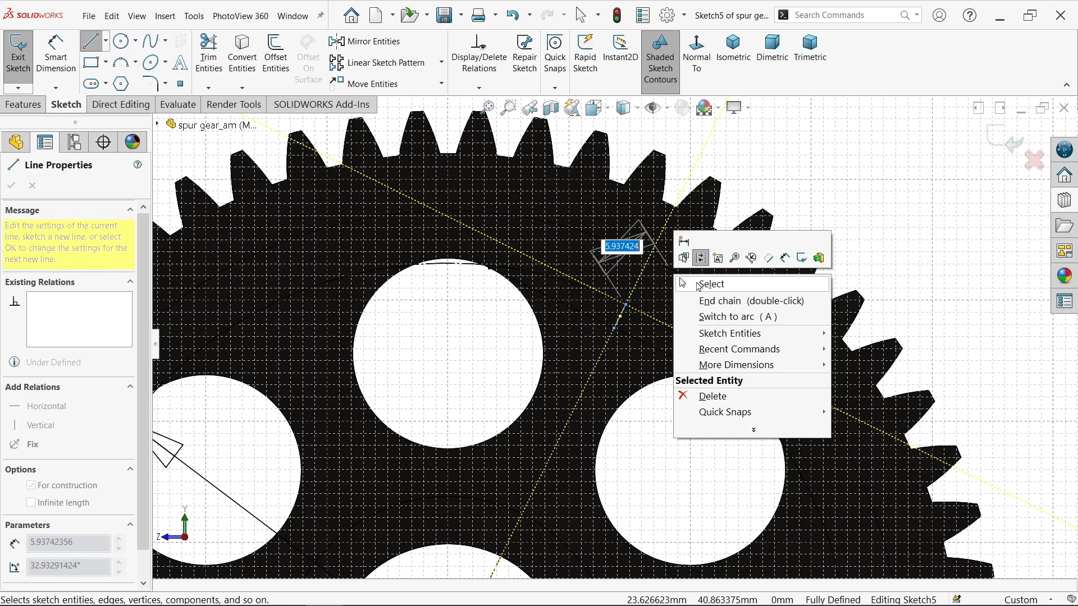
{"action": "left_click", "coordinate": [697, 281]}
Draw an 8 mm diameter circle centred on the centerline's outer end on the 84 mm construction circle
{"action": "left_click", "coordinate": [121, 45]}
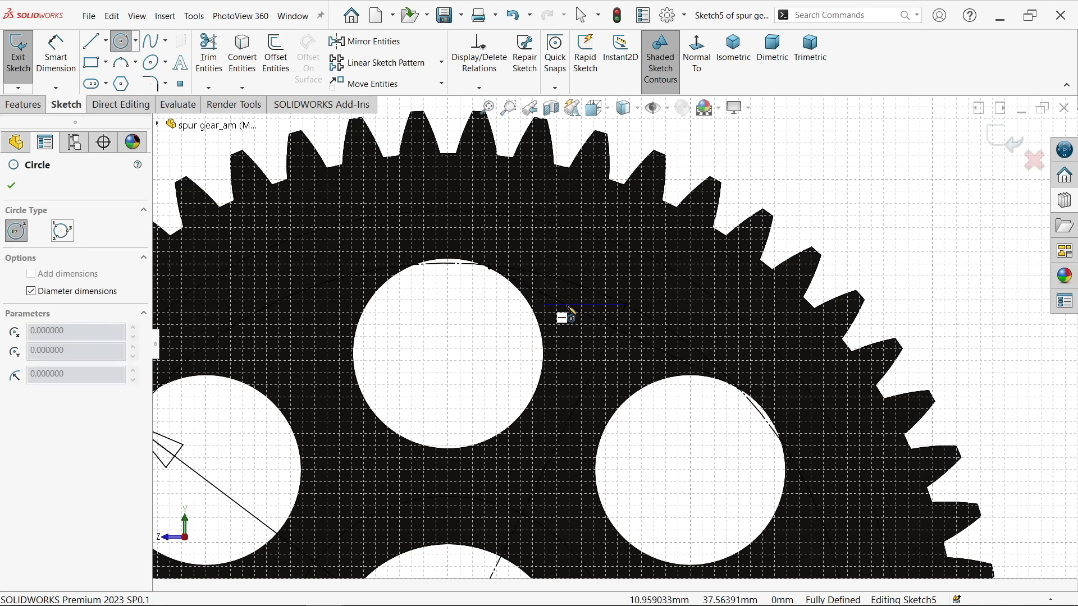
{"action": "scroll", "coordinate": [618, 313], "scroll_direction": "down", "scroll_amount": 3}
{"action": "left_click", "coordinate": [637, 305]}
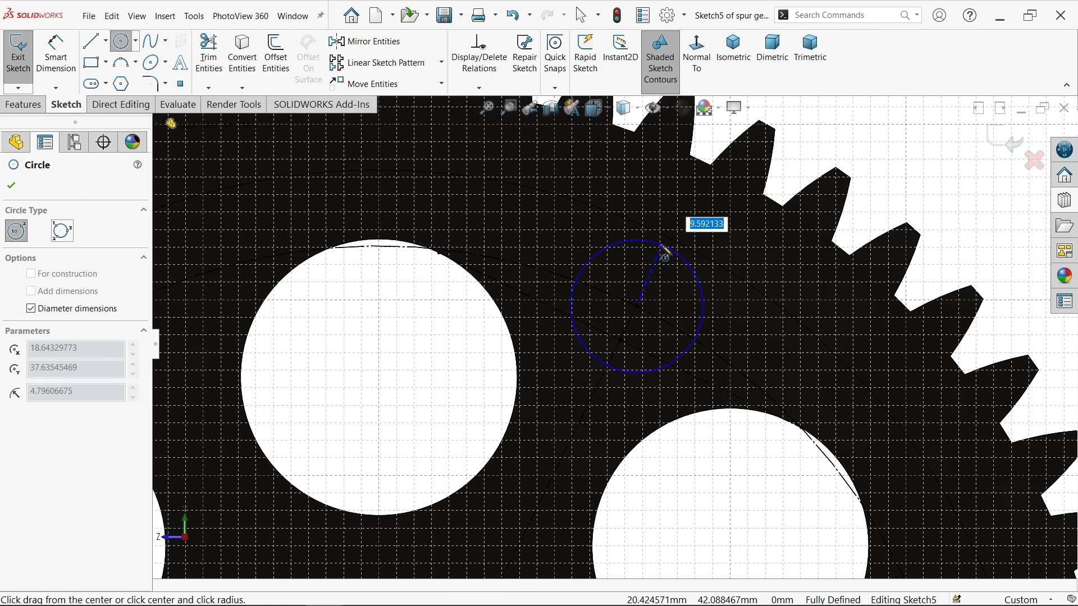
{"action": "type", "text": "8"}
{"action": "key", "text": "Return"}
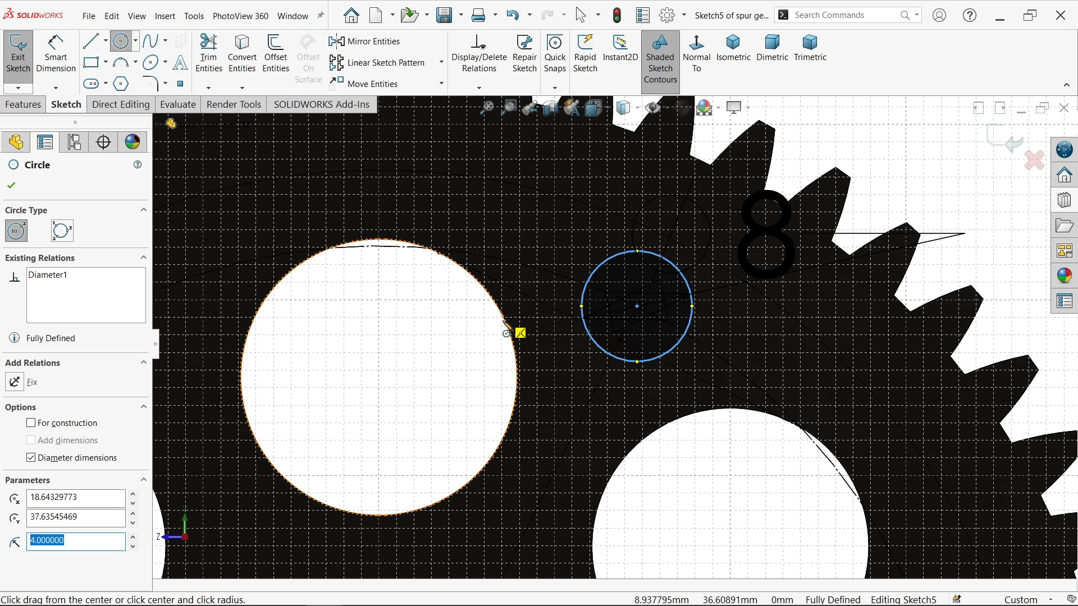
{"action": "scroll", "coordinate": [506, 333], "scroll_direction": "up", "scroll_amount": 3}
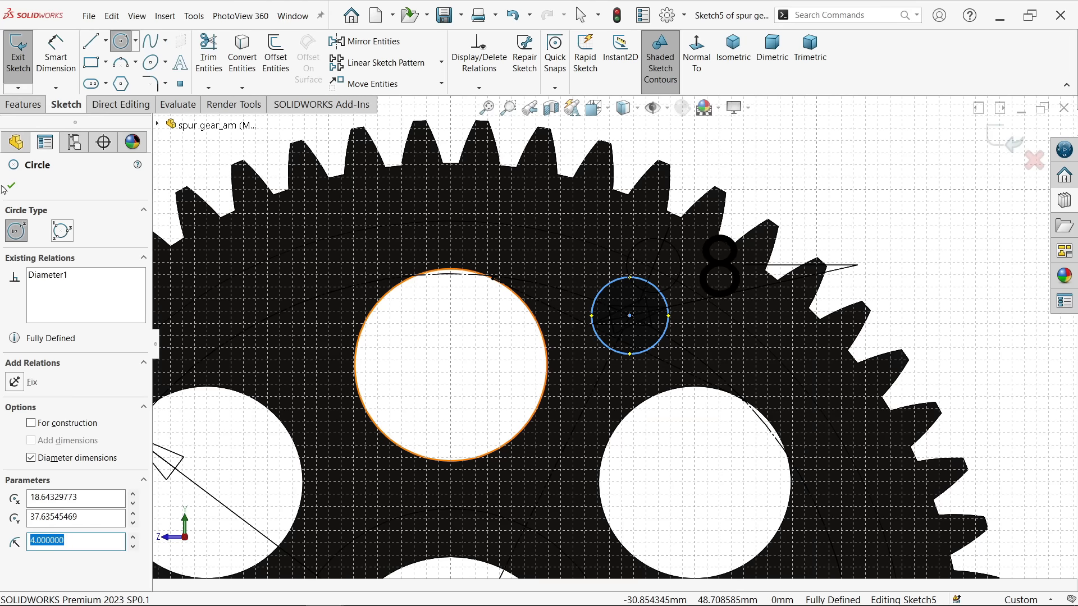
{"action": "left_click", "coordinate": [9, 187]}
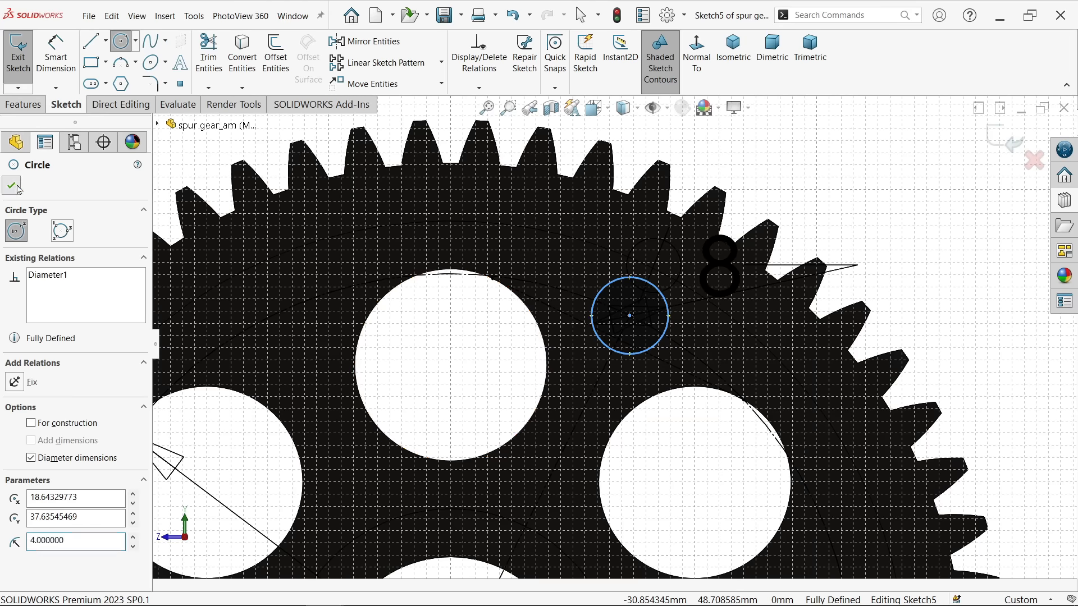
Extrude-cut the 8 mm circle through the gear
{"action": "left_click", "coordinate": [25, 105]}
{"action": "left_click", "coordinate": [214, 57]}
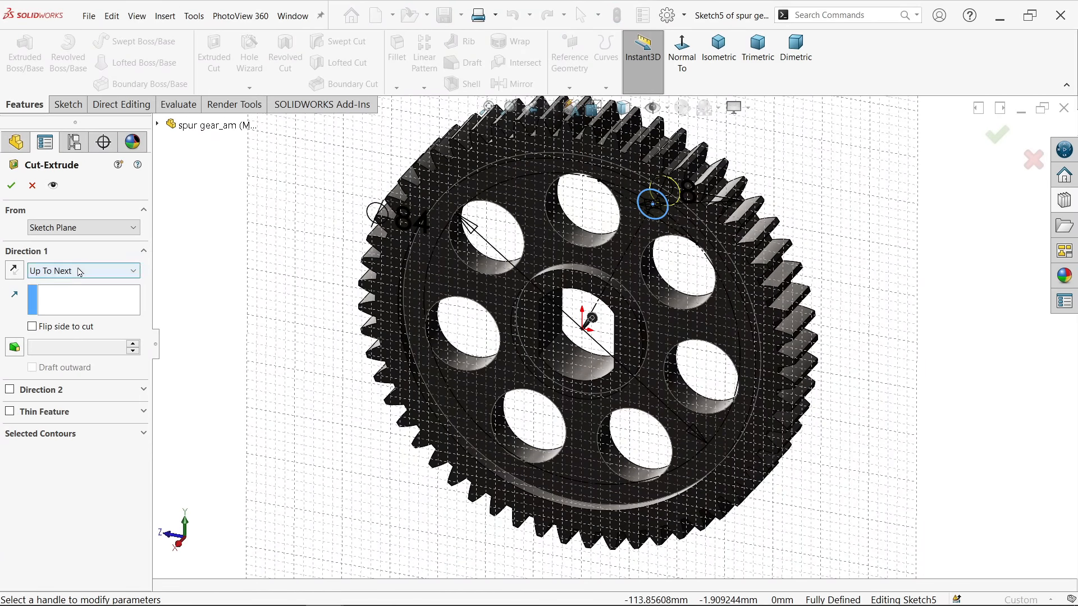
{"action": "left_click", "coordinate": [80, 271]}
{"action": "left_click", "coordinate": [87, 302]}
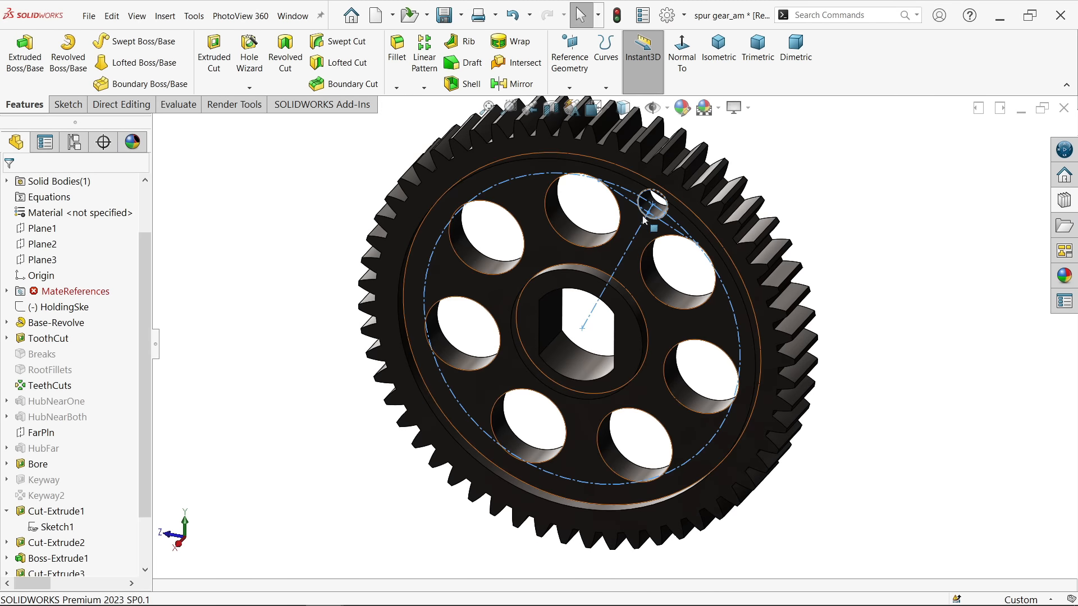
Circular-pattern the 8 mm hole around the hub's cylindrical face with 7 equally spaced instances over 360 degrees
{"action": "left_click", "coordinate": [424, 87]}
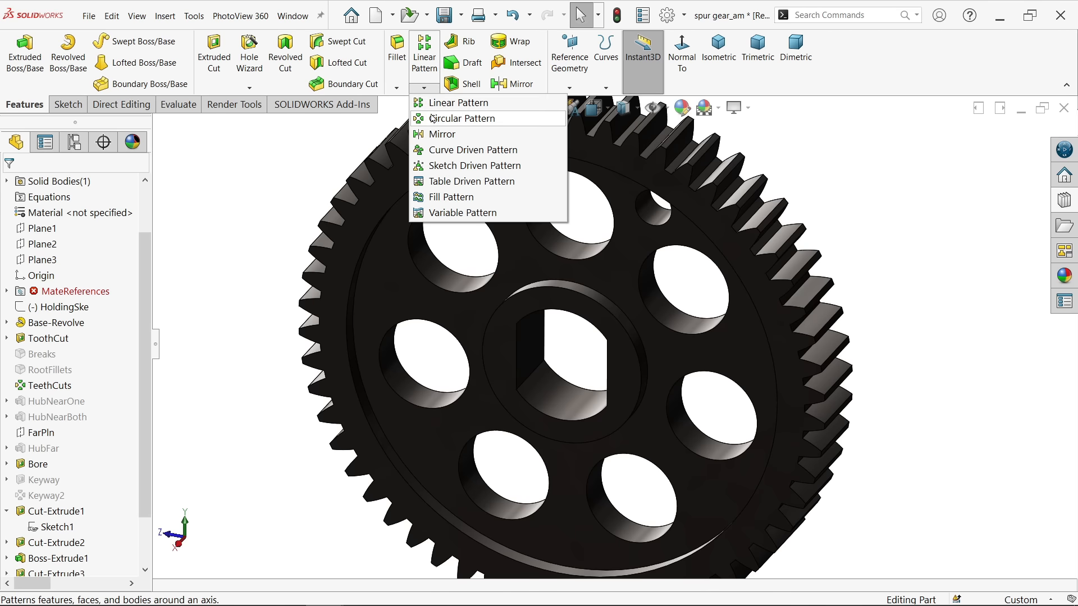
{"action": "left_click", "coordinate": [437, 118]}
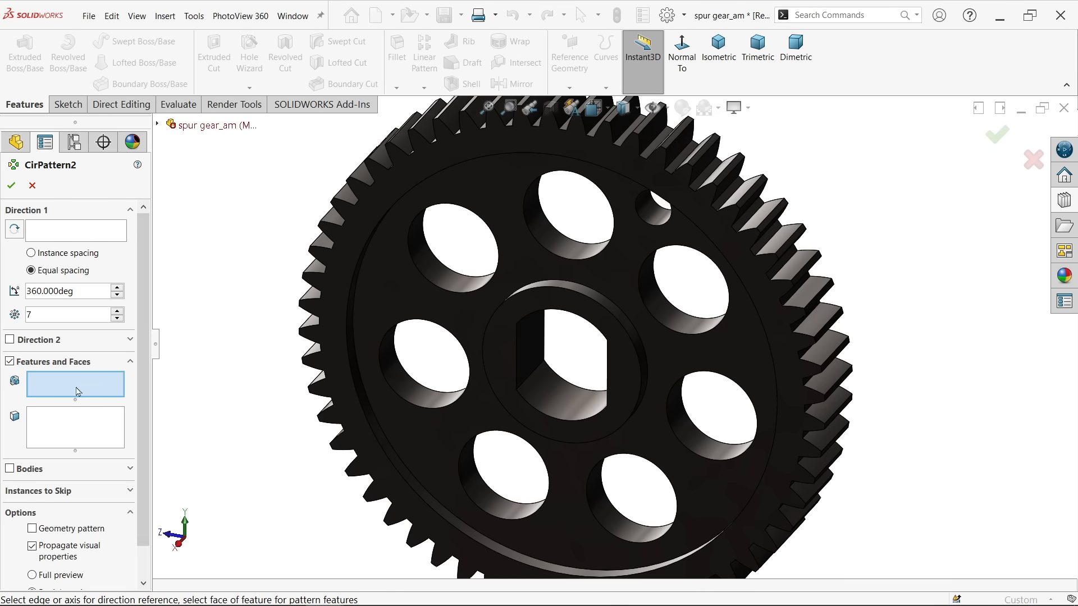
{"action": "left_click", "coordinate": [658, 218]}
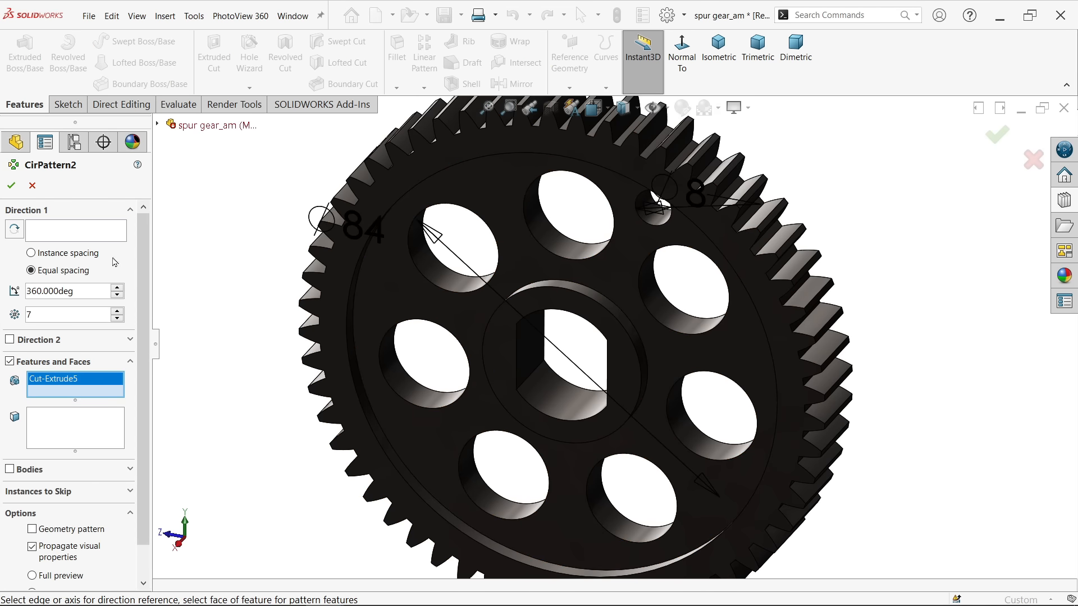
{"action": "left_click", "coordinate": [76, 230]}
{"action": "scroll", "coordinate": [707, 416], "scroll_direction": "down", "scroll_amount": 3}
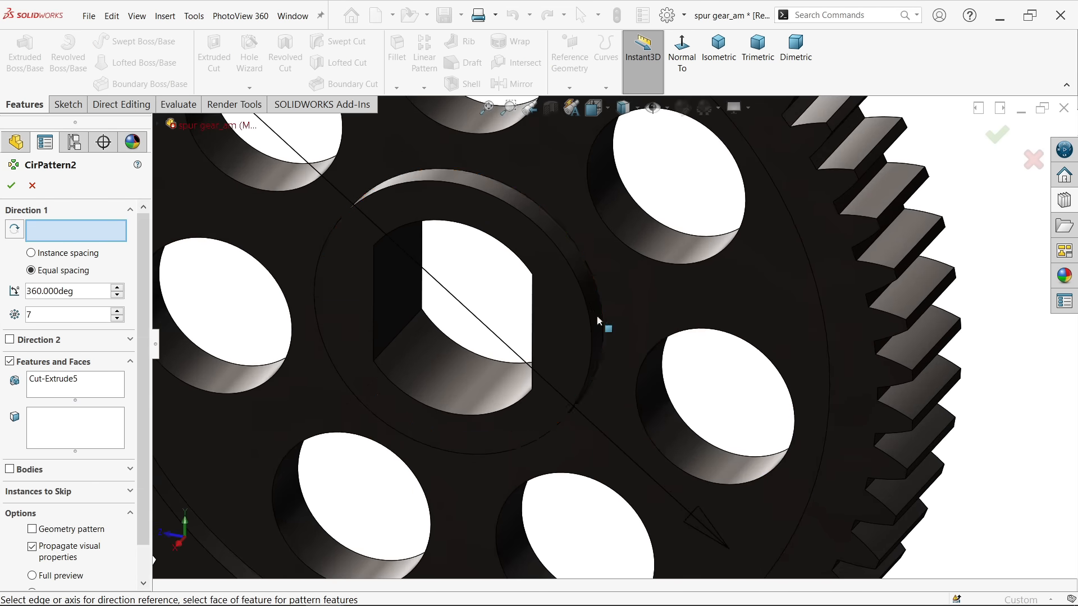
{"action": "left_click", "coordinate": [598, 321]}
{"action": "scroll", "coordinate": [578, 358], "scroll_direction": "up", "scroll_amount": 3}
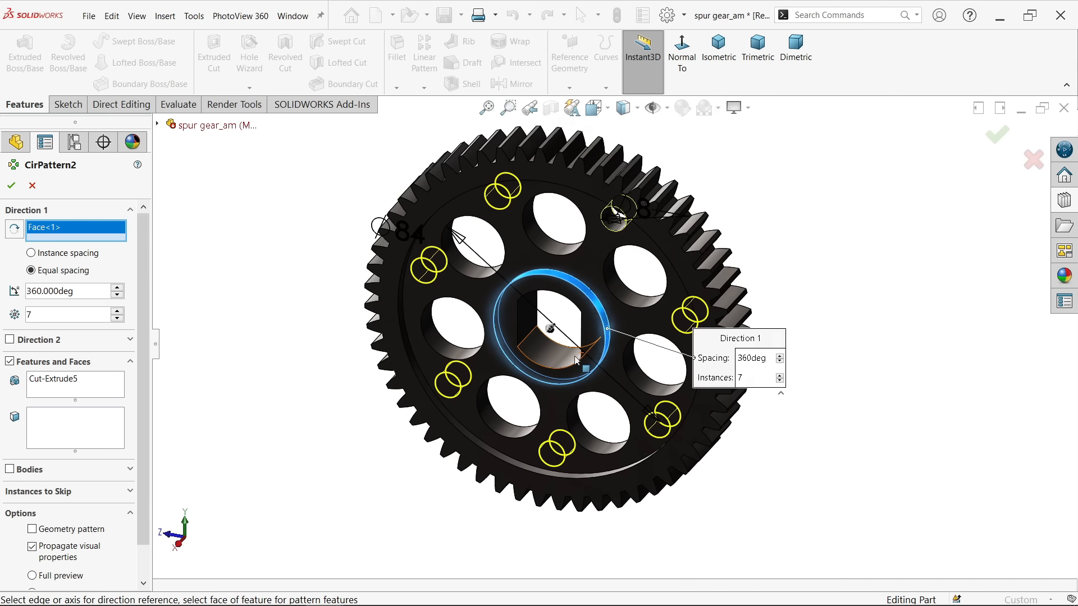
{"action": "scroll", "coordinate": [598, 281], "scroll_direction": "down", "scroll_amount": 2}
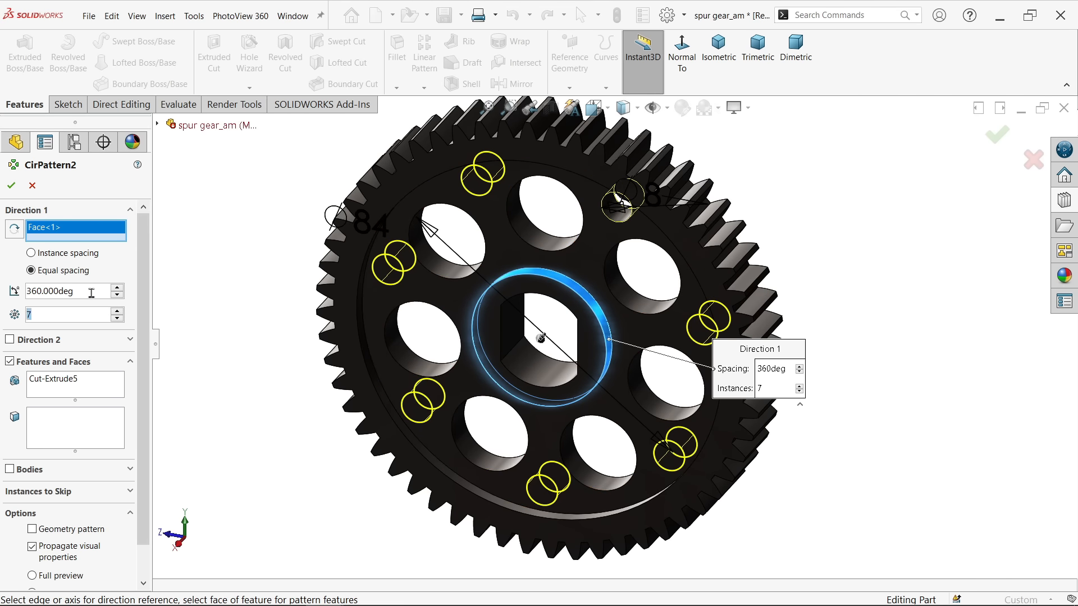
{"action": "left_click_drag", "start_coordinate": [91, 292], "coordinate": [2, 292]}
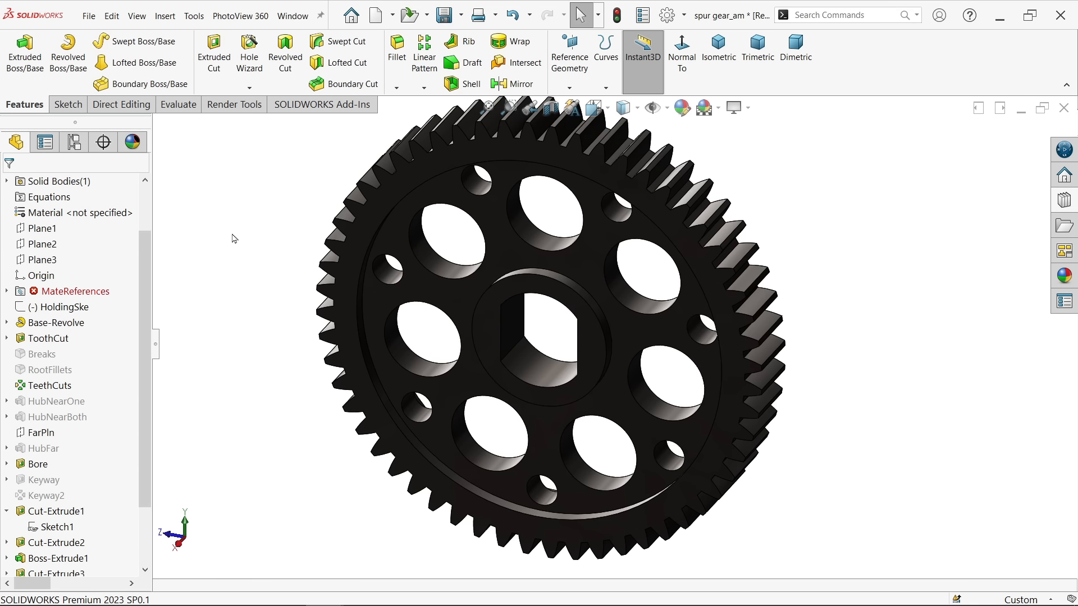
Save the gear part as 10.GEAR B in the Two Stage Reduction Gearbox folder on the Desktop, using the plain Save as option
{"action": "scroll", "coordinate": [336, 302], "scroll_direction": "up", "scroll_amount": 2}
{"action": "scroll", "coordinate": [555, 289], "scroll_direction": "down", "scroll_amount": 1}
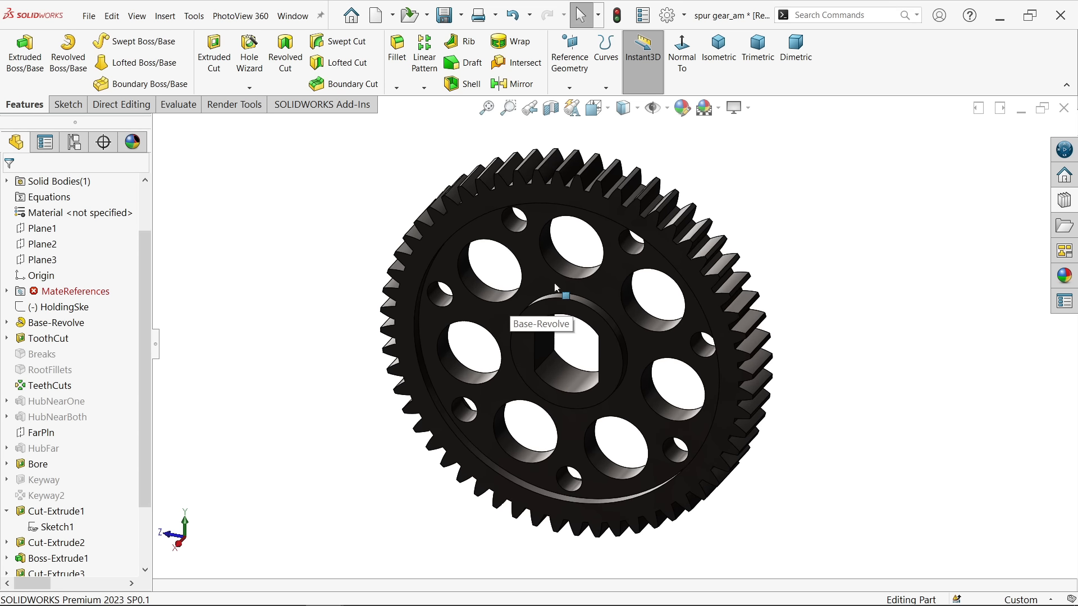
{"action": "left_click", "coordinate": [442, 12]}
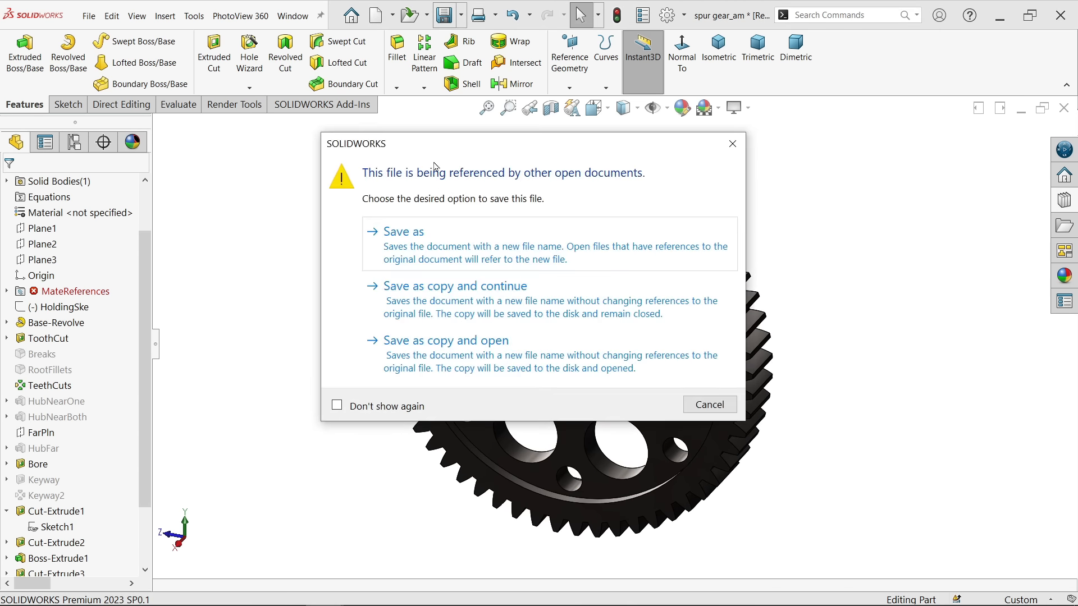
{"action": "left_click", "coordinate": [437, 240]}
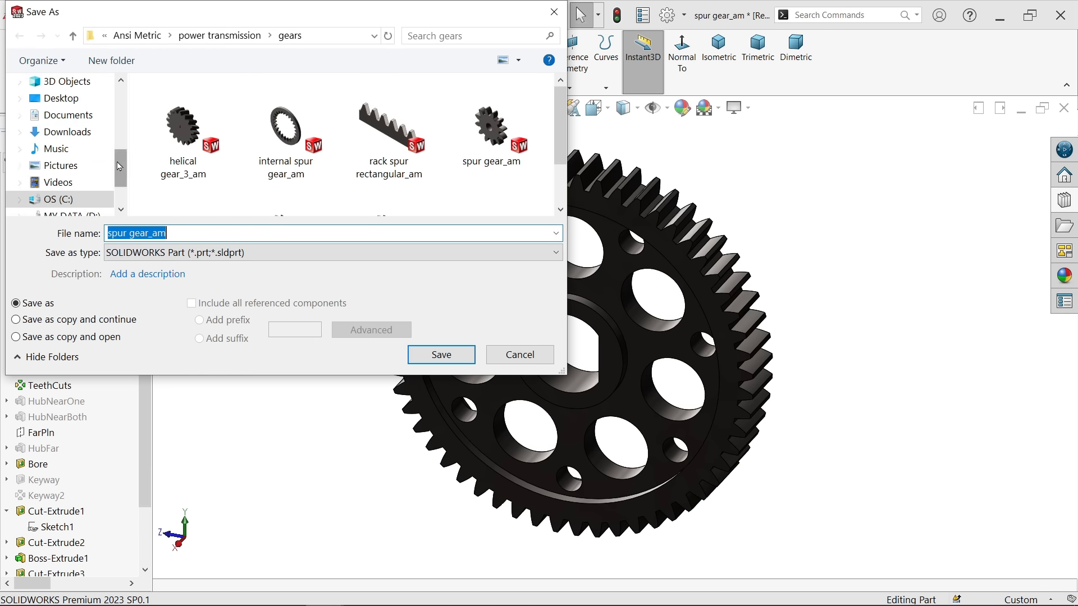
{"action": "left_click", "coordinate": [59, 98]}
{"action": "scroll", "coordinate": [313, 143], "scroll_direction": "down", "scroll_amount": 3}
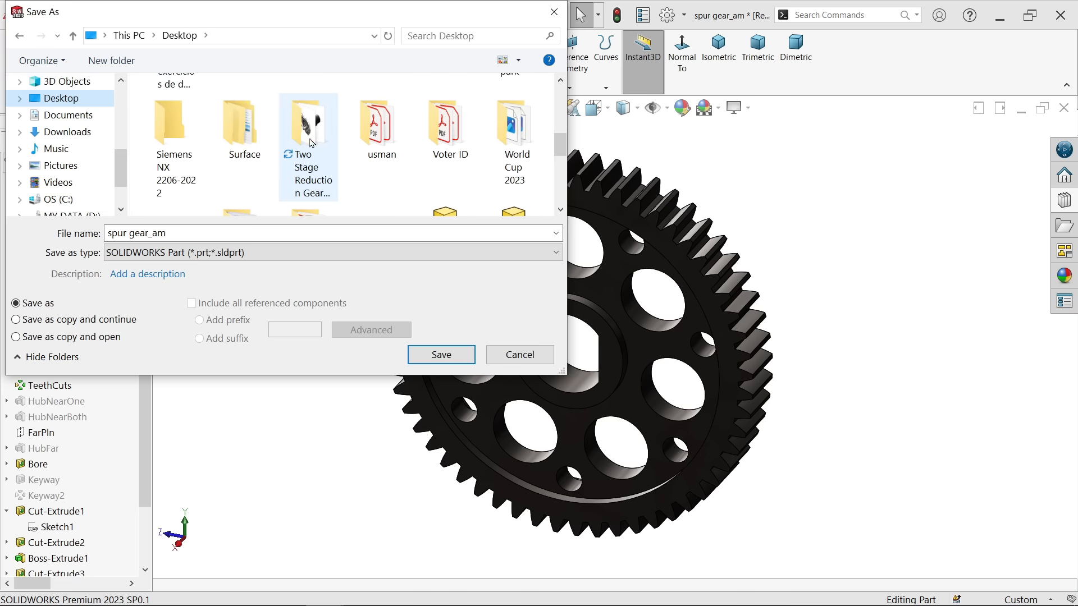
{"action": "double_click", "coordinate": [312, 144]}
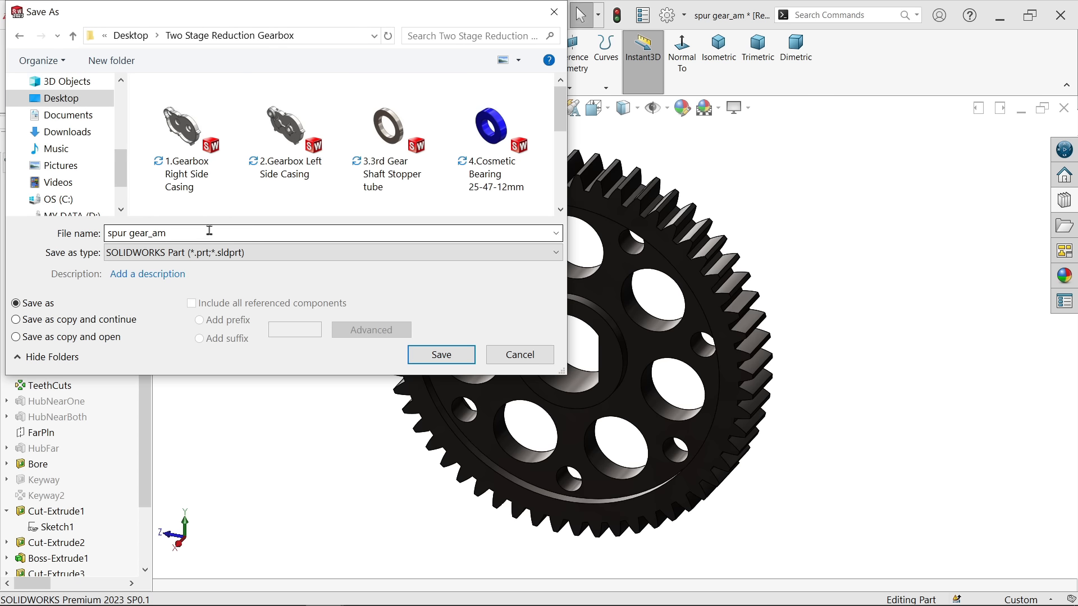
{"action": "scroll", "coordinate": [360, 168], "scroll_direction": "down", "scroll_amount": 5}
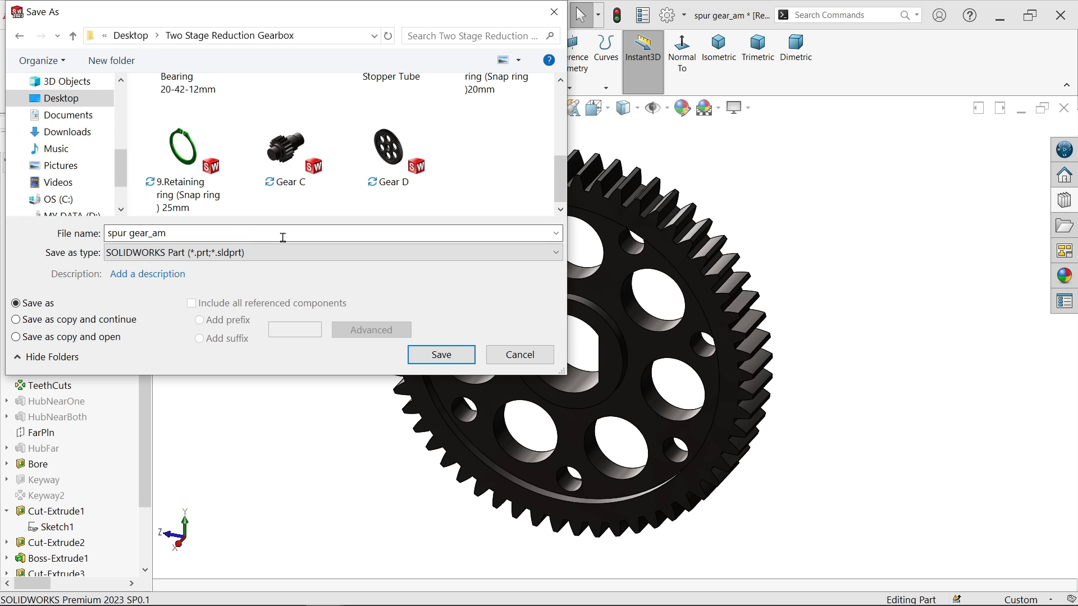
{"action": "left_click_drag", "start_coordinate": [210, 232], "coordinate": [108, 234]}
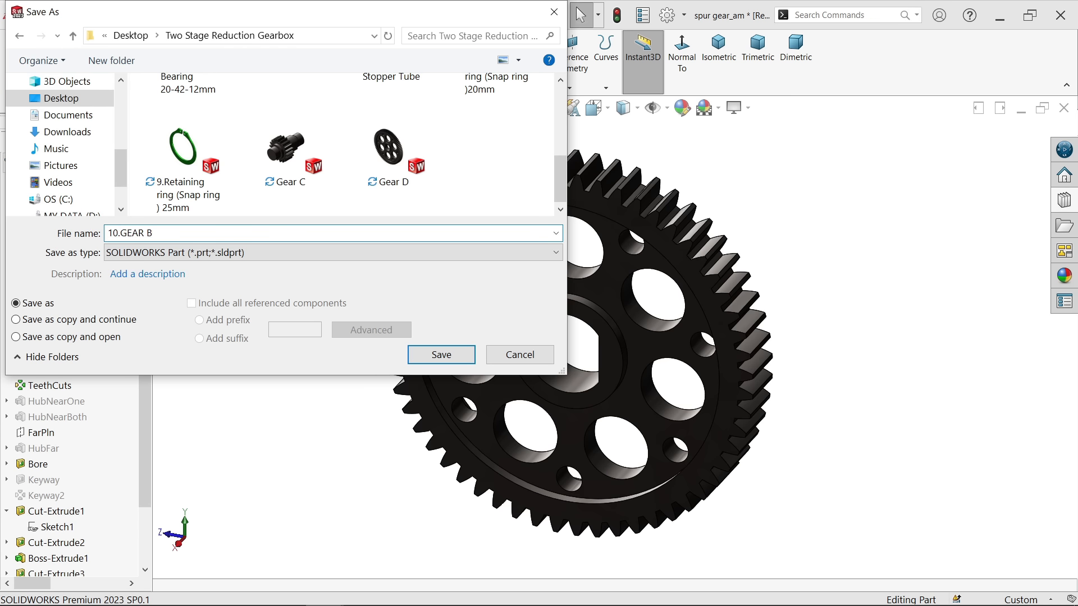
{"action": "left_click", "coordinate": [442, 355]}
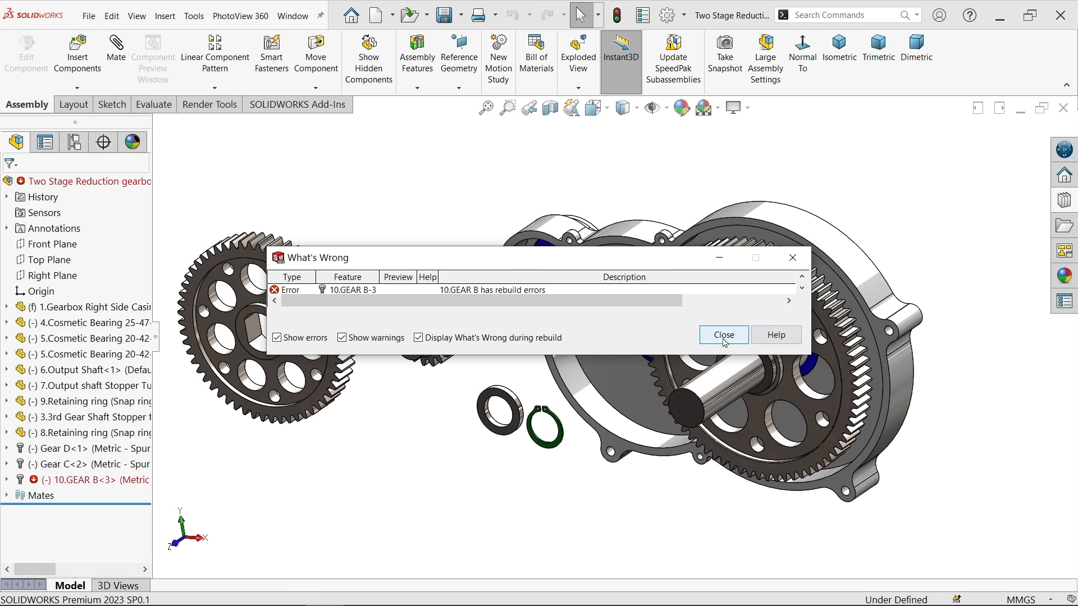
Dismiss the rebuild error report and delete the broken mate reference from the 10.GEAR B component
{"action": "left_click", "coordinate": [724, 341]}
{"action": "left_click", "coordinate": [7, 479]}
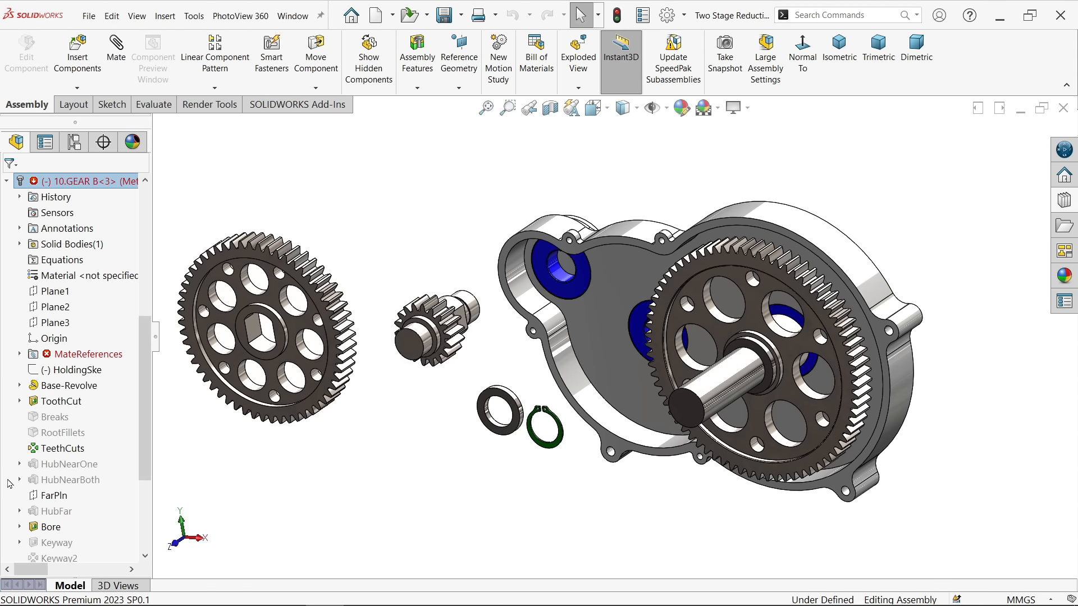
{"action": "left_click", "coordinate": [20, 355]}
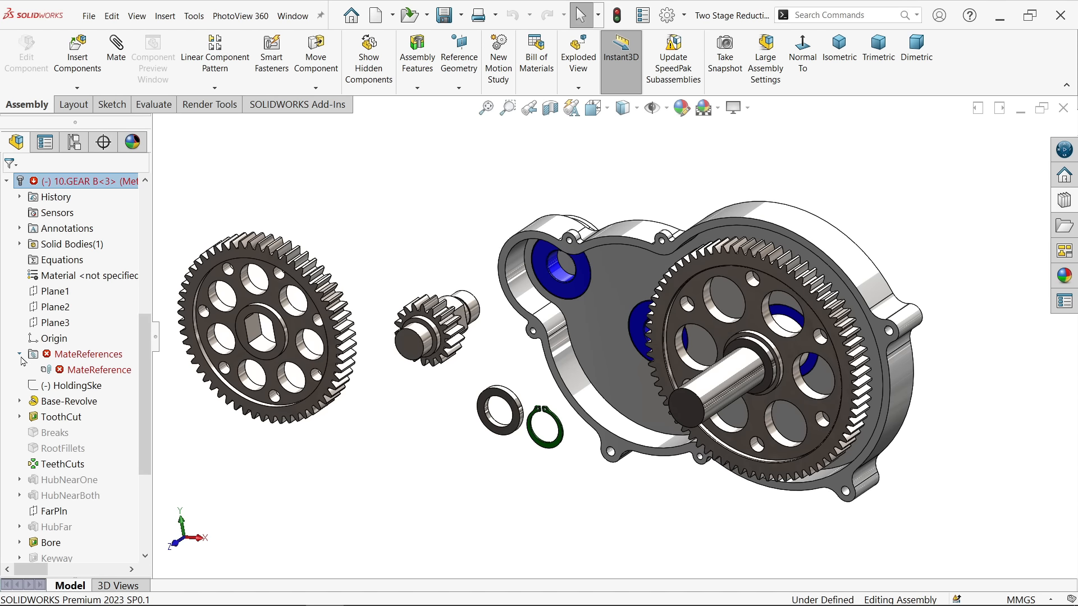
{"action": "right_click", "coordinate": [67, 372]}
{"action": "left_click", "coordinate": [56, 355]}
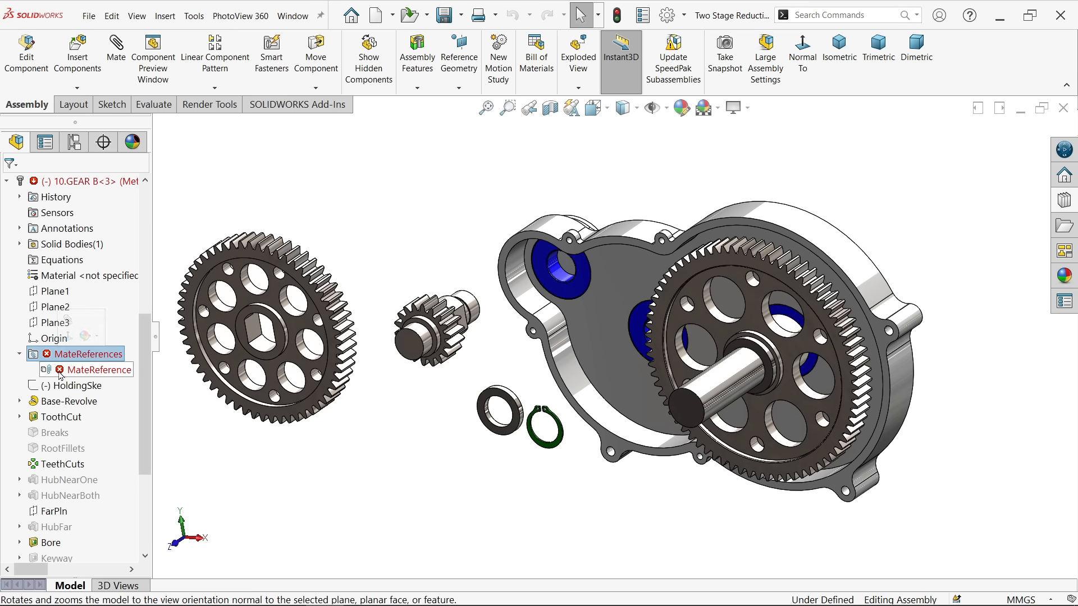
{"action": "left_click", "coordinate": [60, 371]}
{"action": "right_click", "coordinate": [61, 373]}
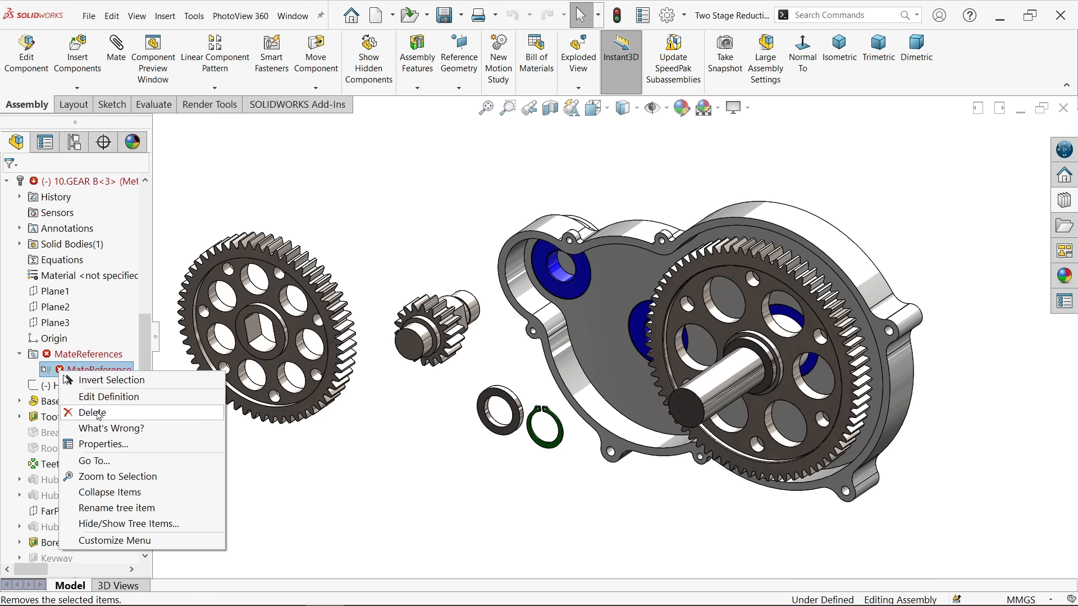
{"action": "left_click", "coordinate": [100, 413]}
{"action": "left_click", "coordinate": [632, 119]}
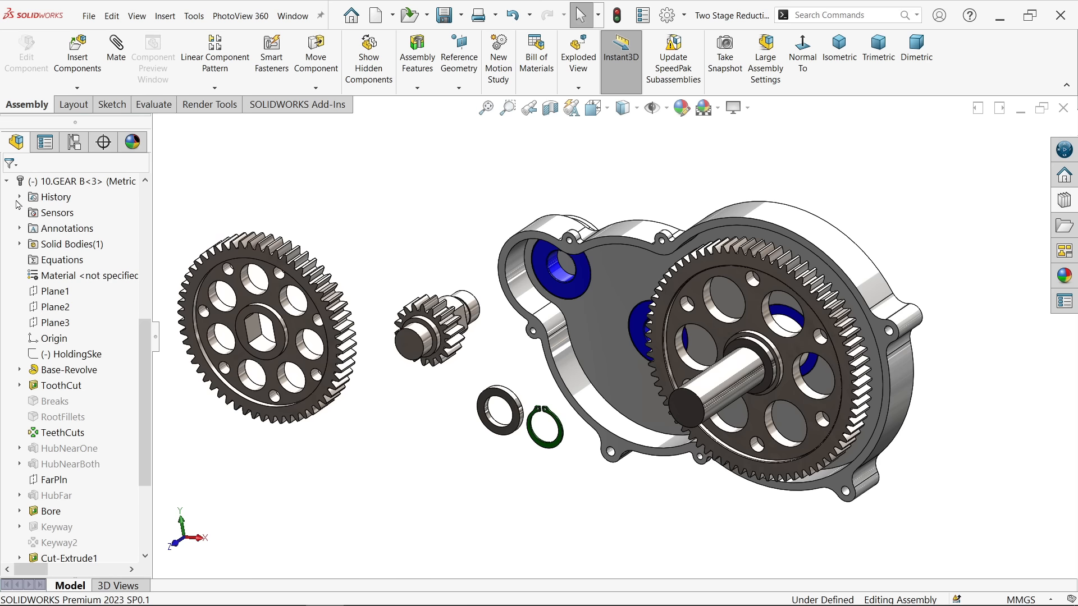
{"action": "left_click", "coordinate": [8, 182]}
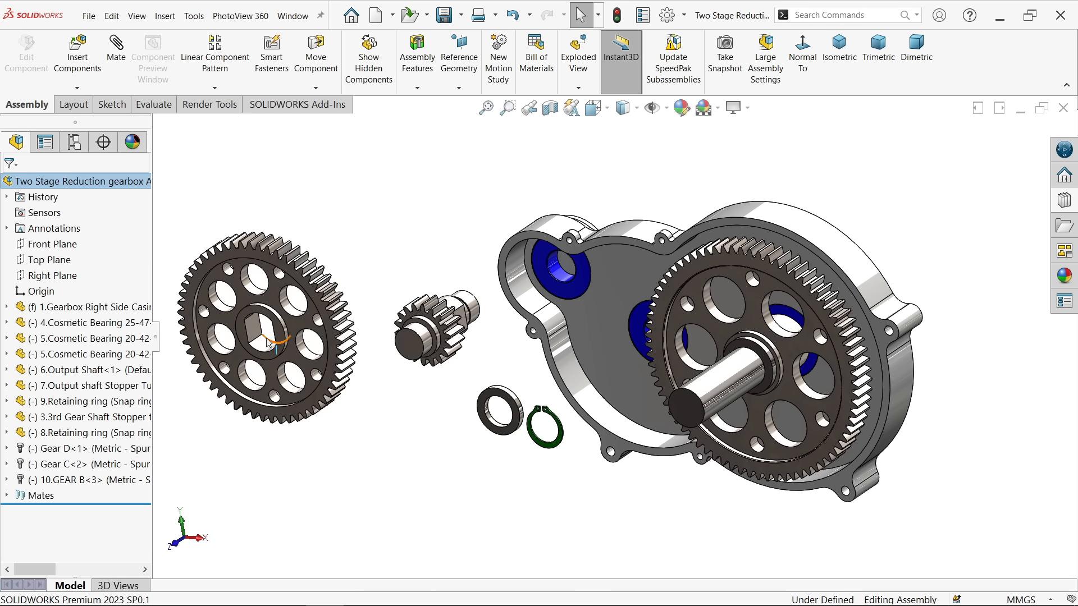
Move 10.GEAR B slightly closer to Gear C, then save all modified documents with a rebuild
{"action": "left_click_drag", "start_coordinate": [263, 344], "coordinate": [317, 413]}
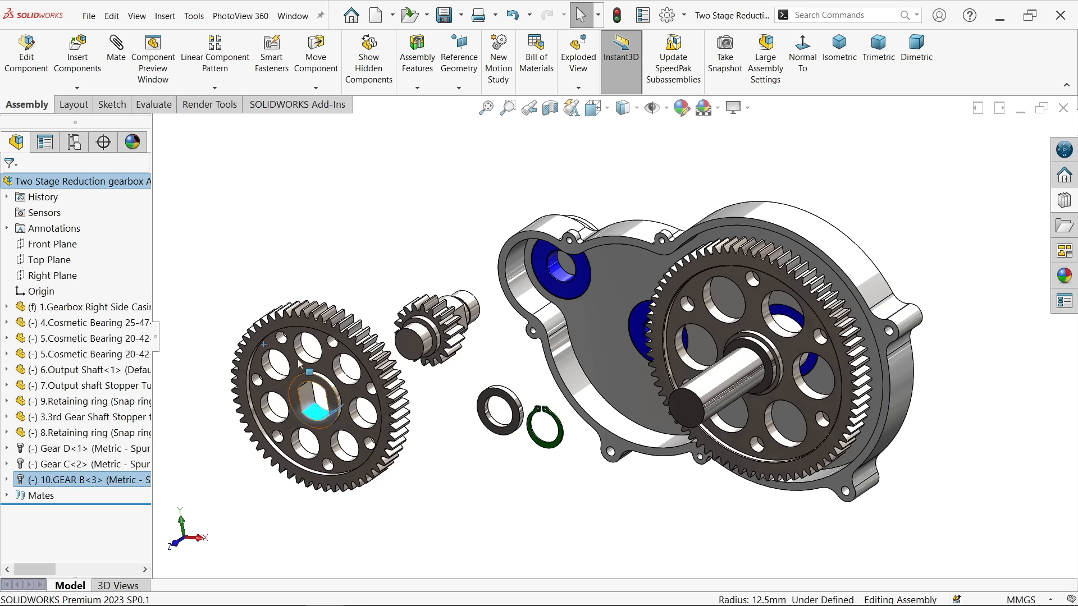
{"action": "left_click", "coordinate": [444, 16]}
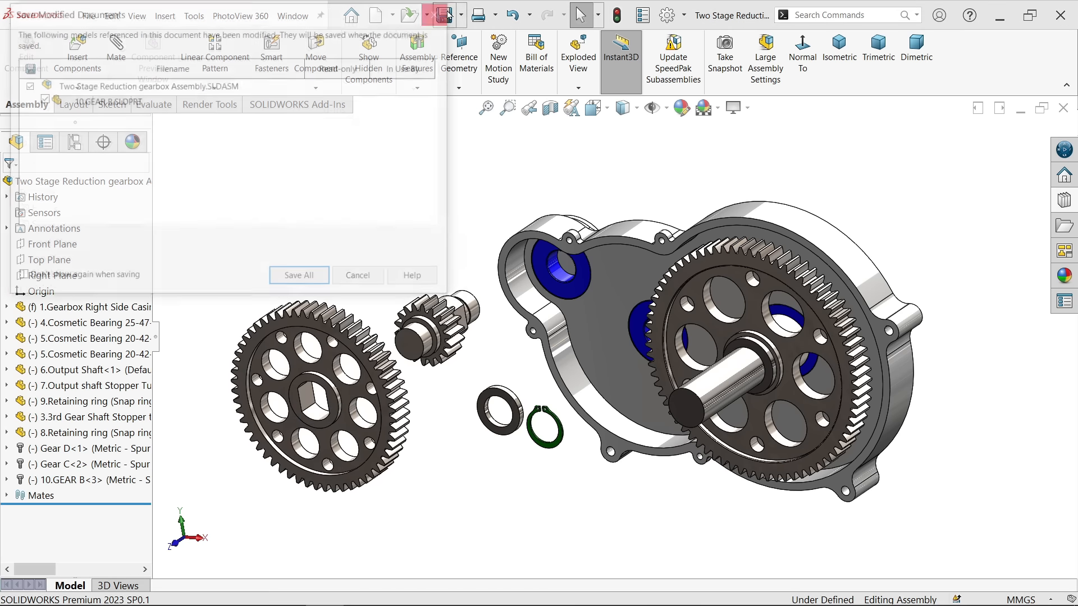
{"action": "left_click", "coordinate": [301, 279]}
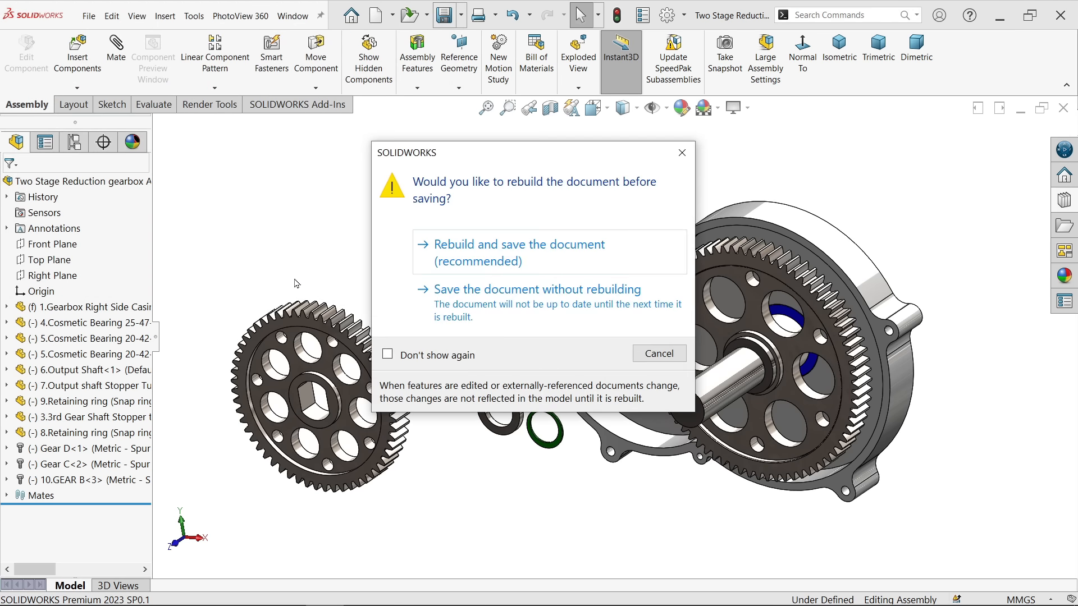
{"action": "left_click", "coordinate": [478, 253]}
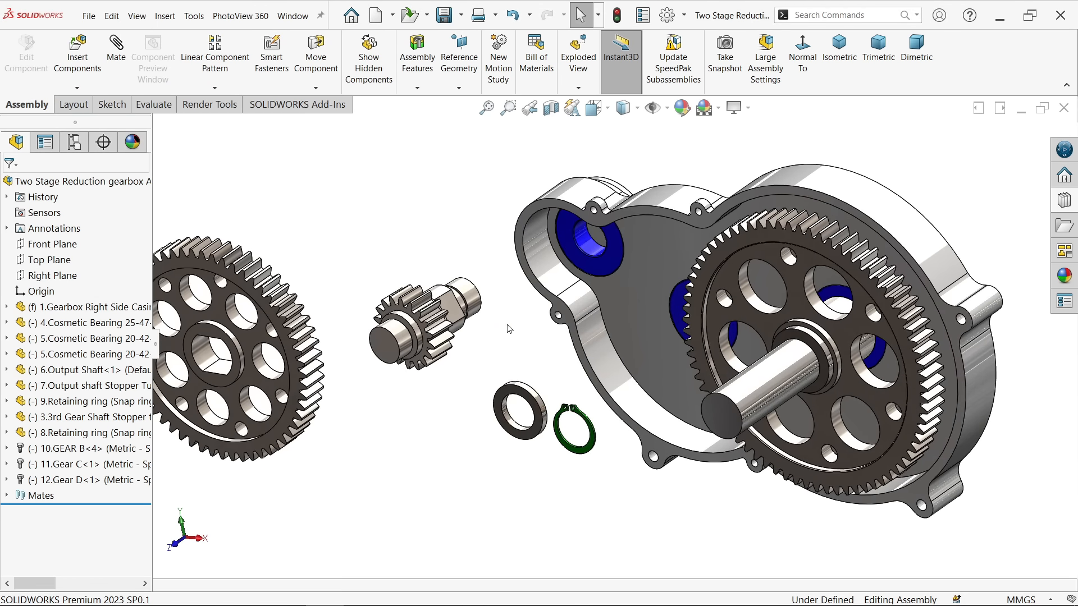
{"action": "mouse_move", "coordinate": [726, 345]}
{"action": "middle_mouse_down"}
{"action": "mouse_move", "coordinate": [755, 341]}
{"action": "mouse_move", "coordinate": [745, 350]}
{"action": "middle_mouse_up"}
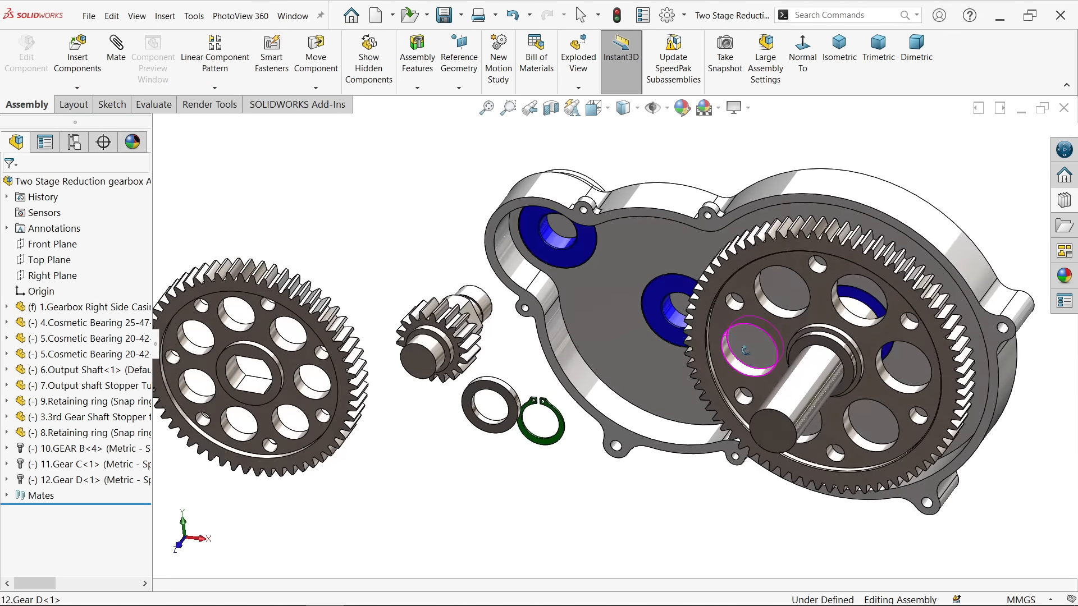
{"action": "scroll", "coordinate": [675, 296], "scroll_direction": "down", "scroll_amount": 3}
{"action": "left_click", "coordinate": [114, 57]}
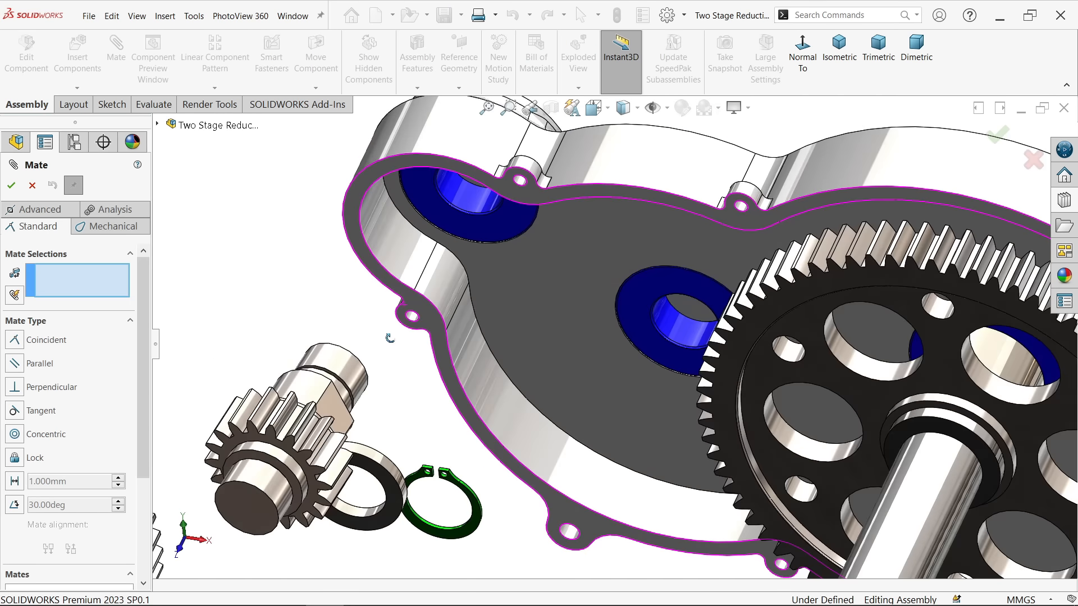
{"action": "scroll", "coordinate": [360, 337], "scroll_direction": "down", "scroll_amount": 5}
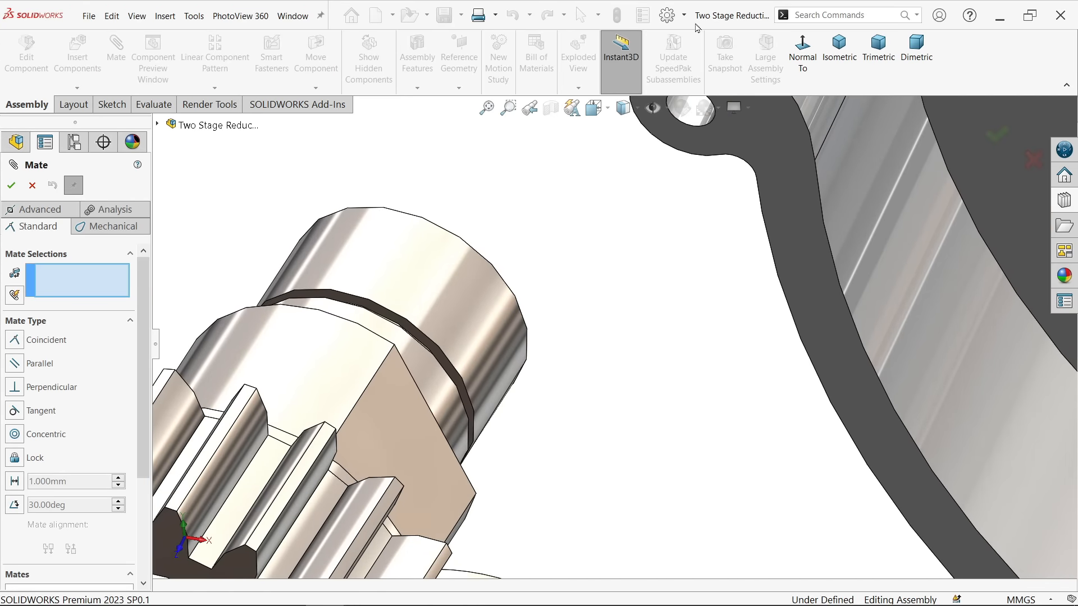
{"action": "left_click", "coordinate": [32, 186]}
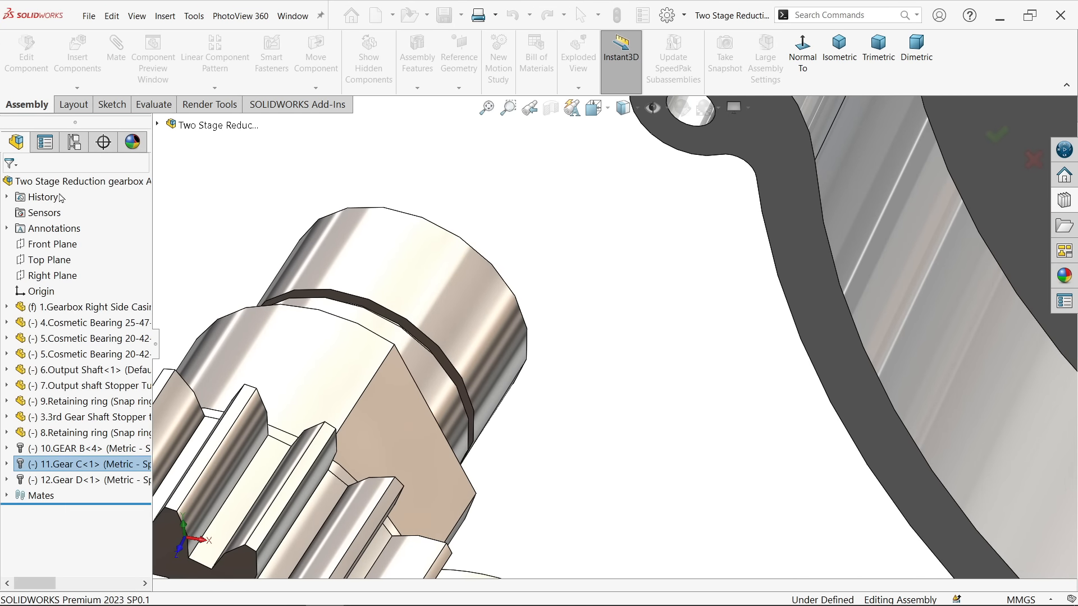
Check the assembly's image quality settings in the document properties and close the options
{"action": "left_click", "coordinate": [667, 17]}
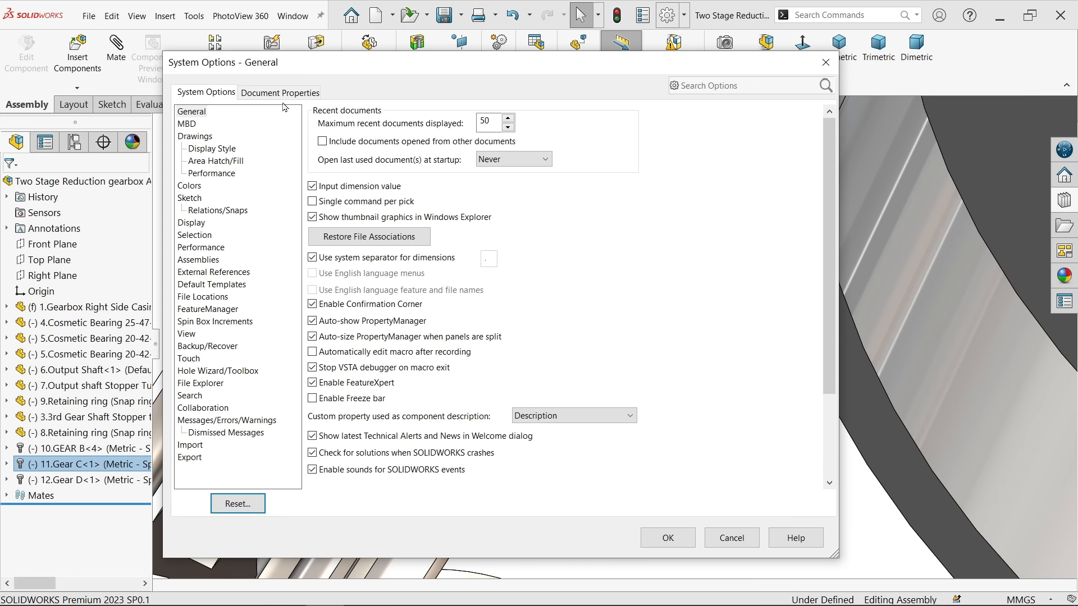
{"action": "left_click", "coordinate": [282, 92]}
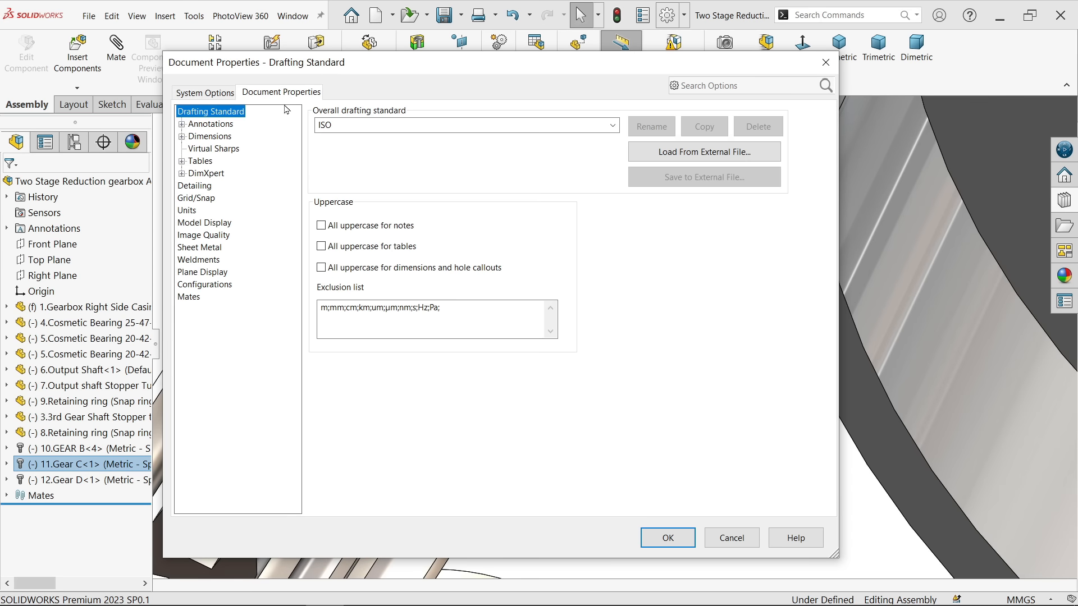
{"action": "left_click", "coordinate": [207, 236]}
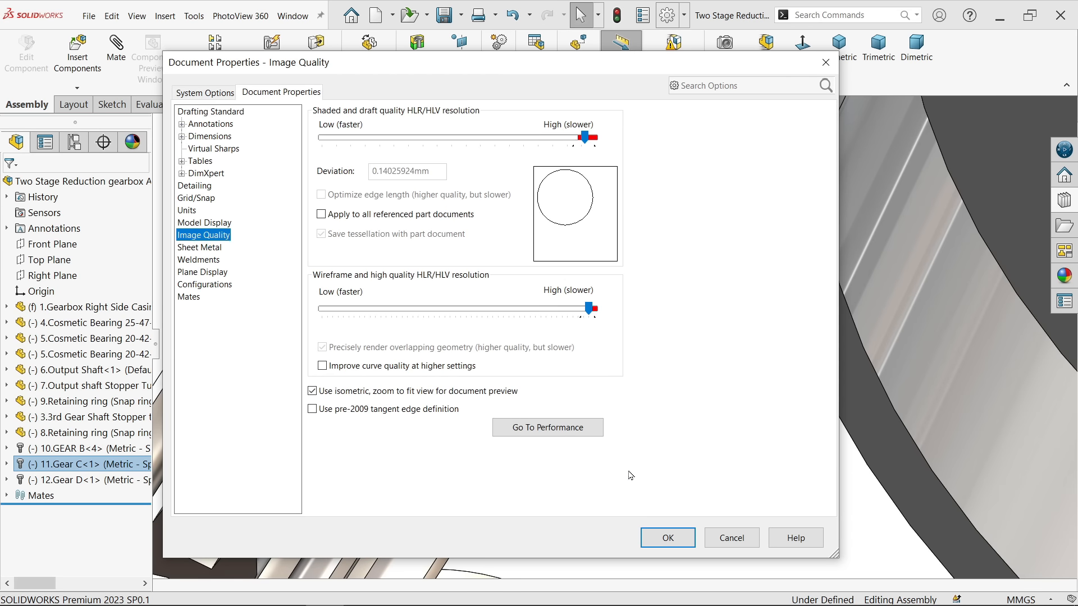
{"action": "left_click", "coordinate": [665, 539]}
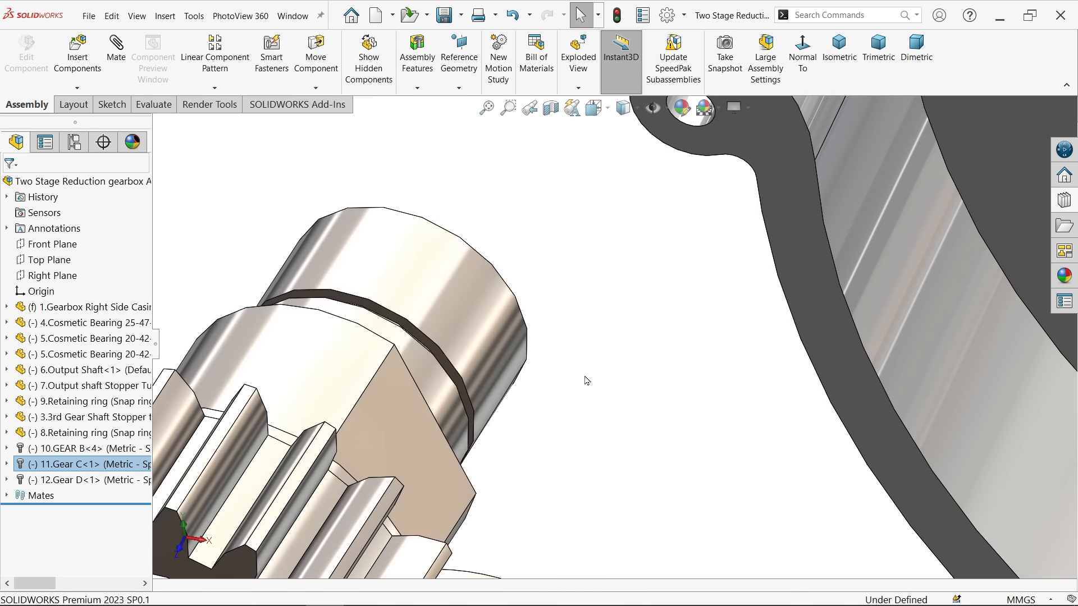
Add a concentric mate between the middle 20-42 cosmetic bearing's bore and the 20 mm shaft end of 11.Gear C
{"action": "scroll", "coordinate": [587, 381], "scroll_direction": "up", "scroll_amount": 5}
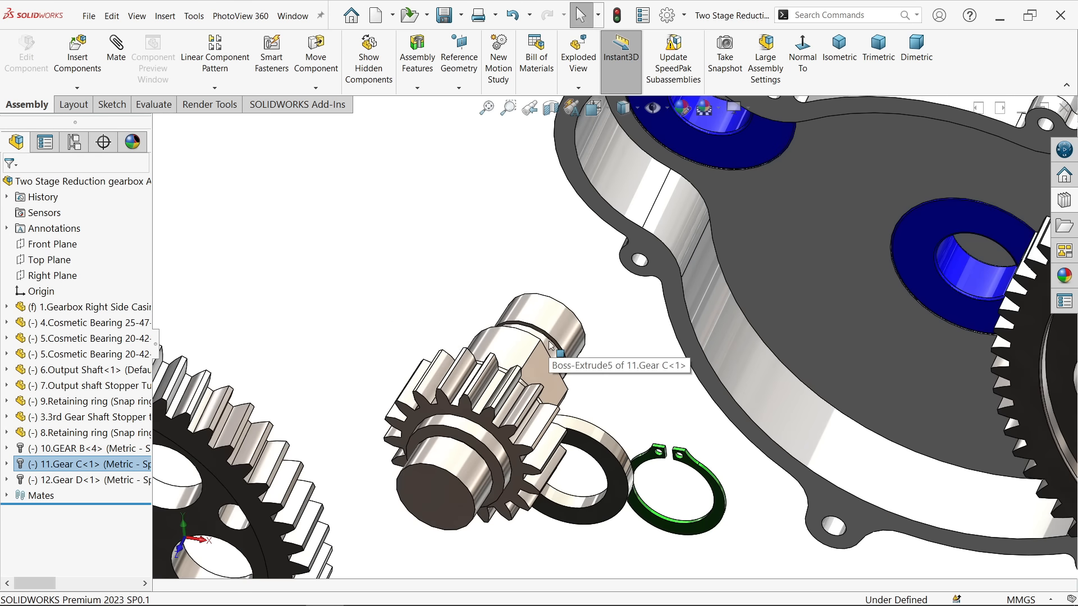
{"action": "left_click", "coordinate": [117, 61]}
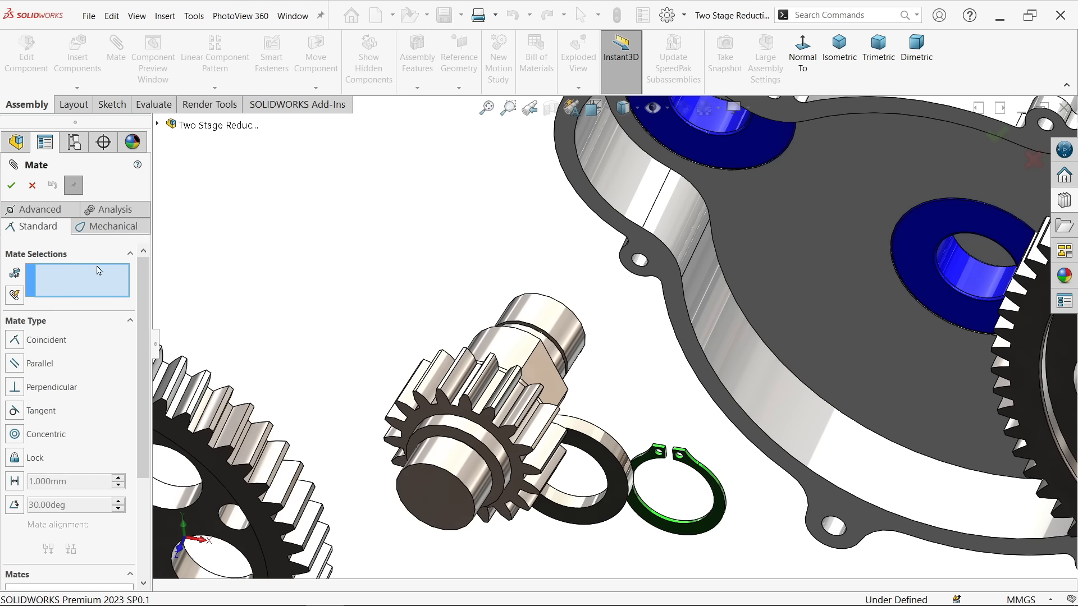
{"action": "left_click", "coordinate": [958, 271]}
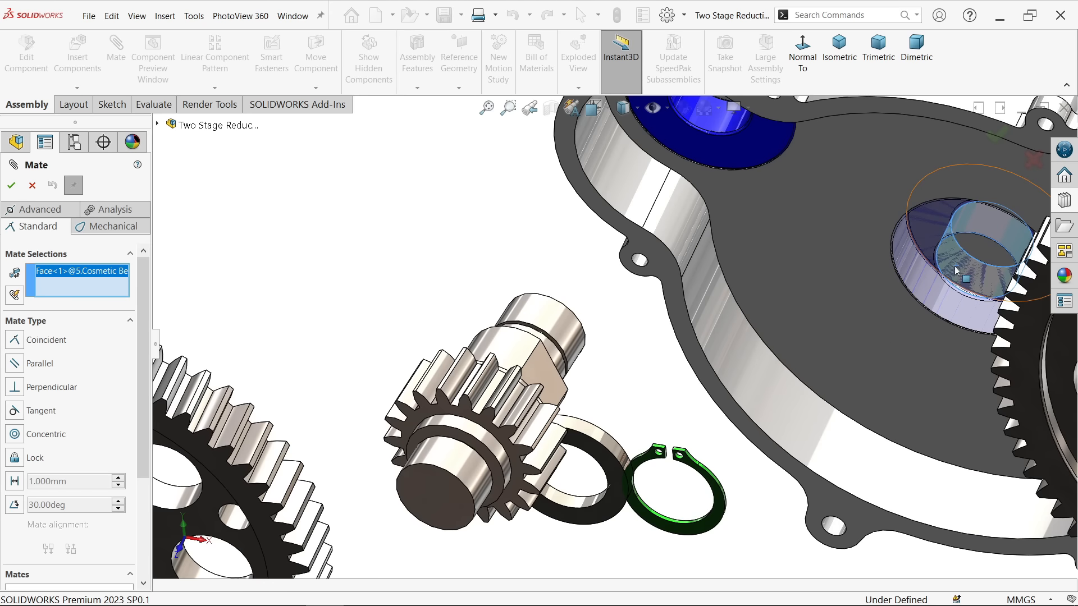
{"action": "left_click", "coordinate": [571, 339]}
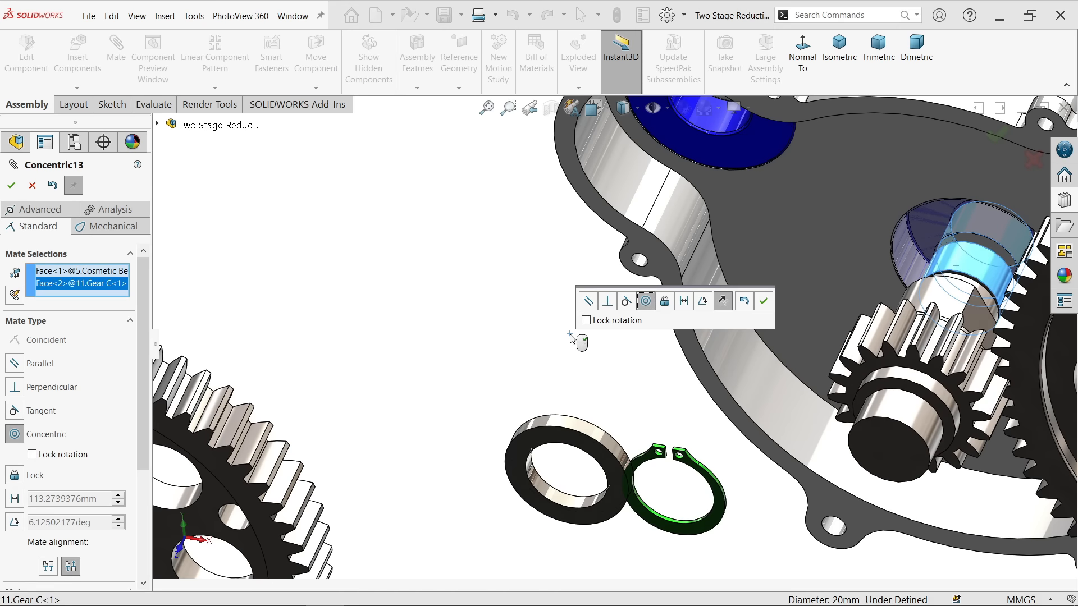
{"action": "left_click", "coordinate": [762, 307]}
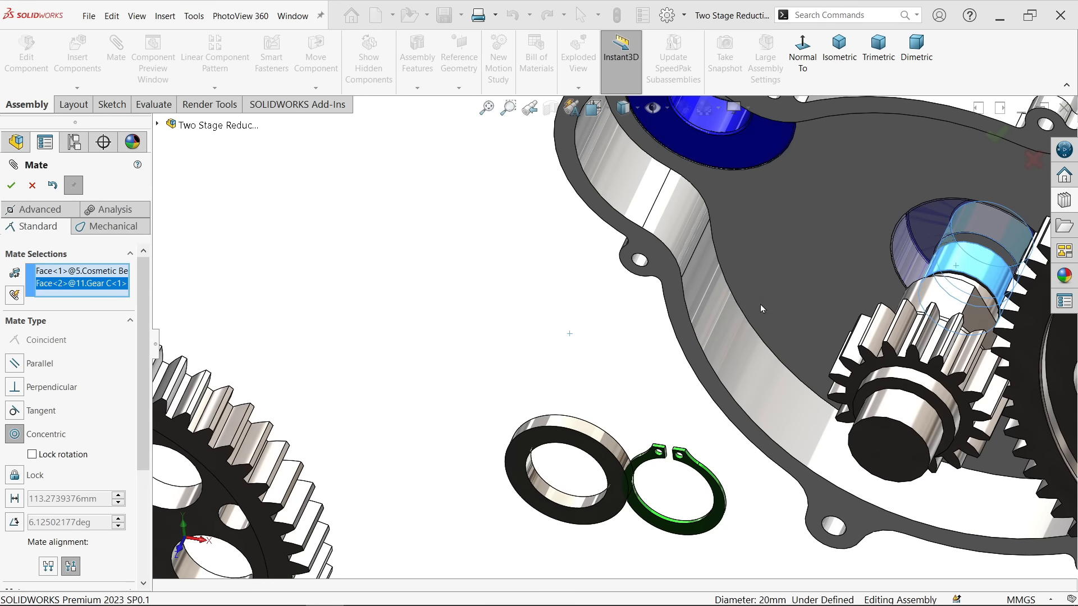
Move the retaining ring away from the stopper tube and mate its inner edge face concentric with the ring groove on Gear C's shaft
{"action": "scroll", "coordinate": [592, 515], "scroll_direction": "up", "scroll_amount": 3}
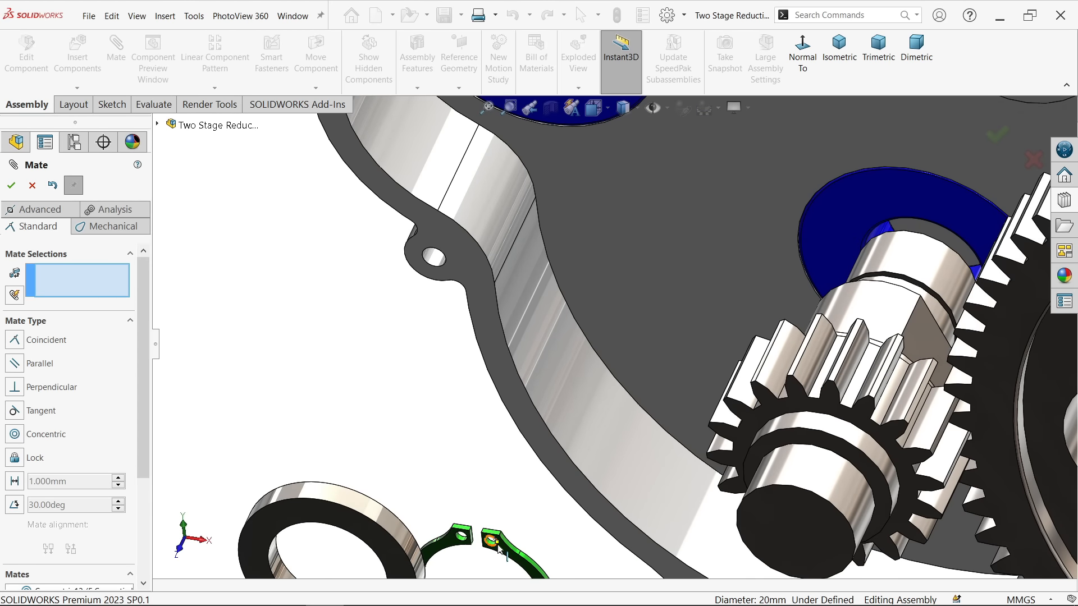
{"action": "left_click_drag", "start_coordinate": [500, 547], "coordinate": [409, 306]}
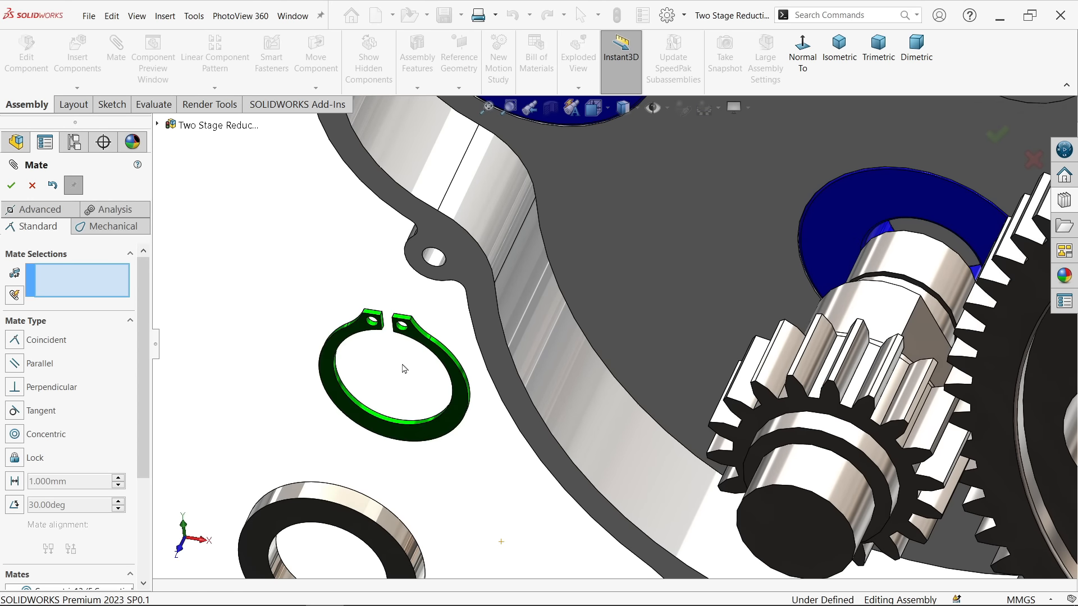
{"action": "scroll", "coordinate": [409, 367], "scroll_direction": "down", "scroll_amount": 2}
{"action": "scroll", "coordinate": [634, 335], "scroll_direction": "up", "scroll_amount": 2}
{"action": "scroll", "coordinate": [1014, 276], "scroll_direction": "down", "scroll_amount": 2}
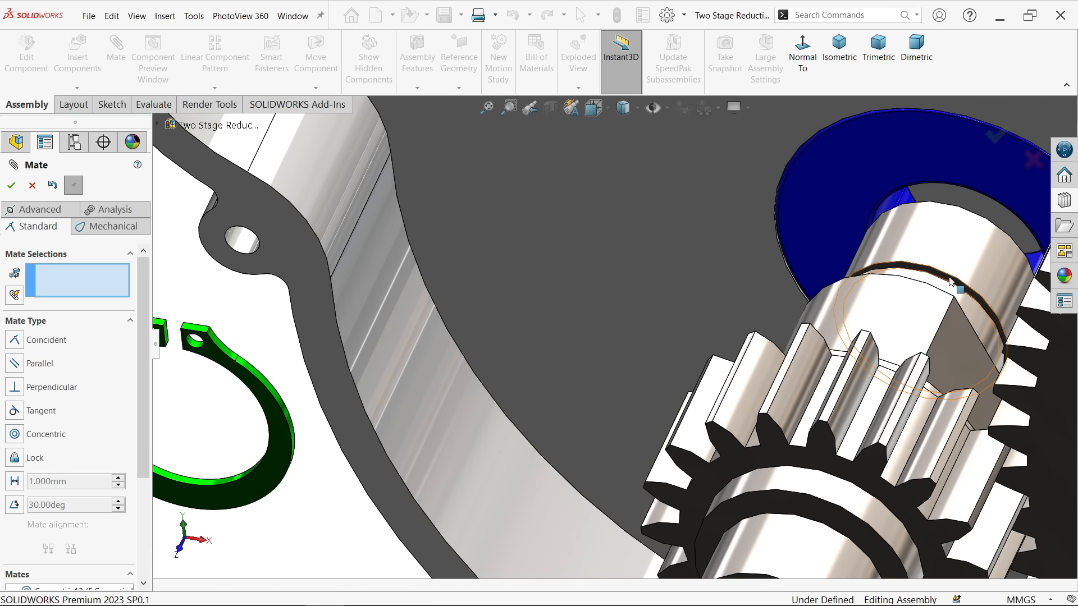
{"action": "scroll", "coordinate": [207, 456], "scroll_direction": "down", "scroll_amount": 2}
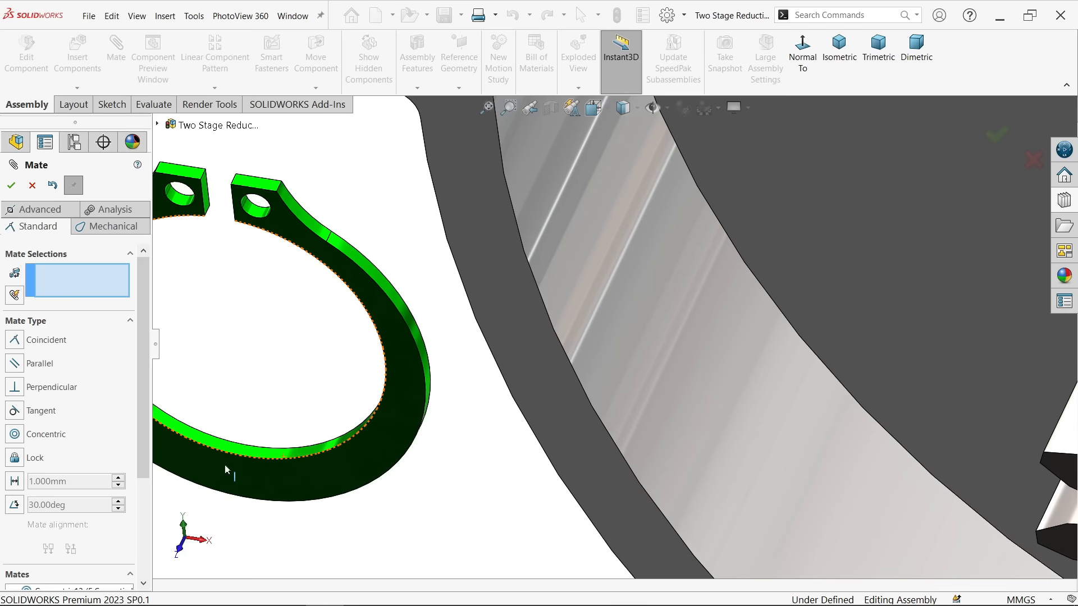
{"action": "left_click", "coordinate": [254, 456]}
{"action": "scroll", "coordinate": [517, 422], "scroll_direction": "up", "scroll_amount": 3}
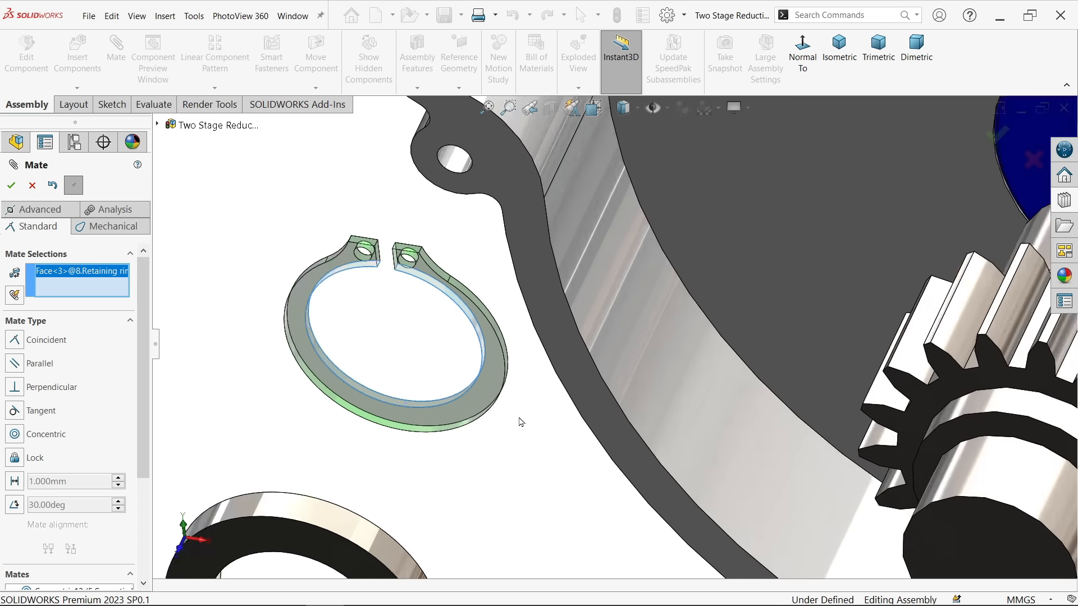
{"action": "scroll", "coordinate": [998, 256], "scroll_direction": "down", "scroll_amount": 3}
{"action": "middle_click_drag", "start_coordinate": [998, 256], "coordinate": [985, 320]}
{"action": "scroll", "coordinate": [938, 272], "scroll_direction": "down", "scroll_amount": 2}
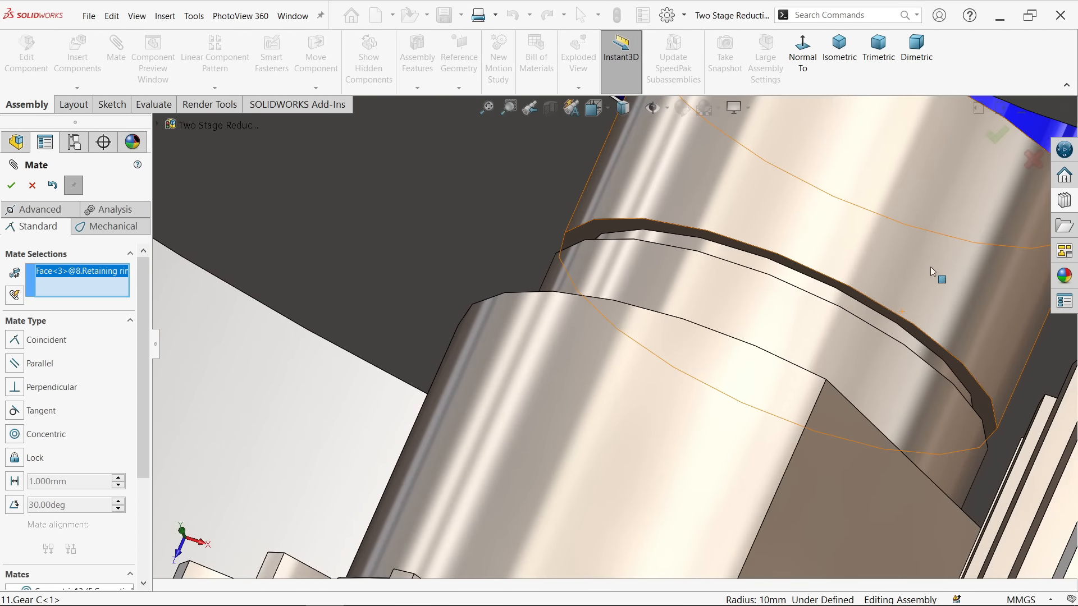
{"action": "left_click", "coordinate": [835, 298]}
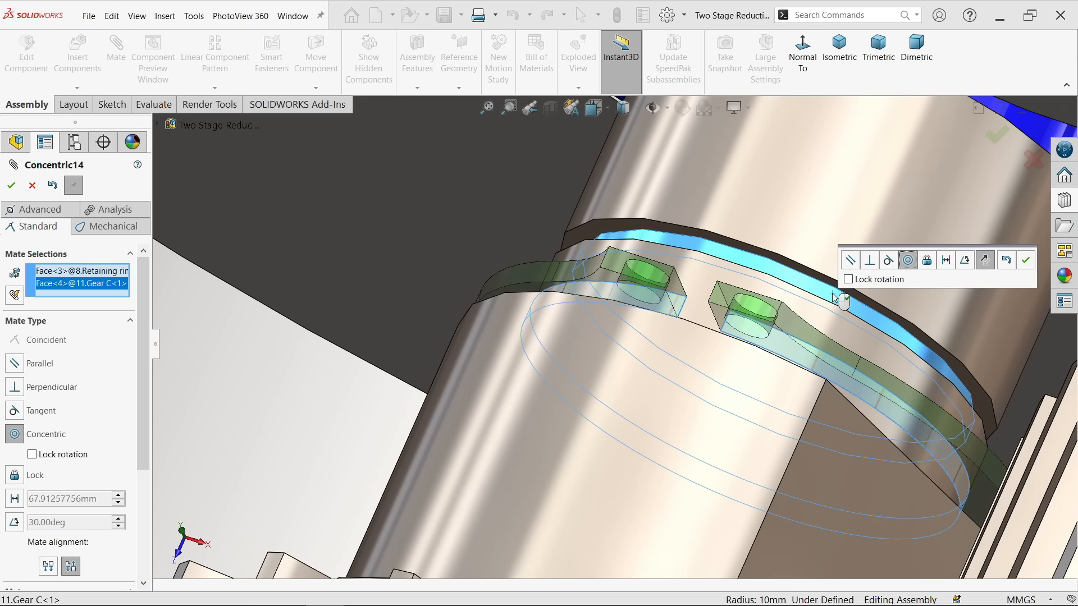
{"action": "left_click", "coordinate": [1026, 261]}
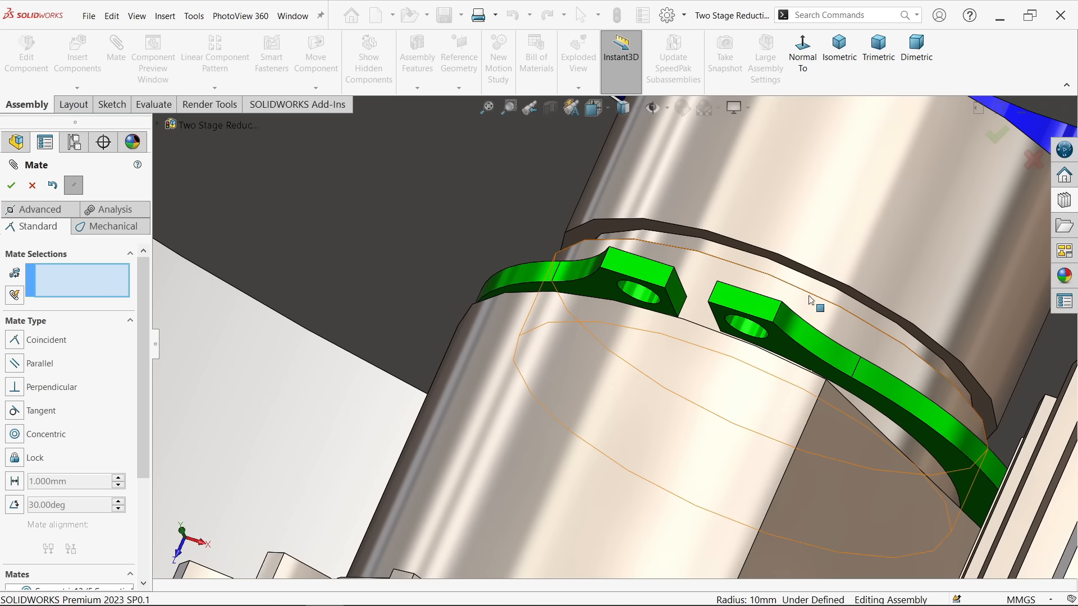
Slide the retaining ring along Gear C's shaft to the far side of the pinion, leaving the groove exposed
{"action": "middle_click_drag", "start_coordinate": [809, 296], "coordinate": [730, 286]}
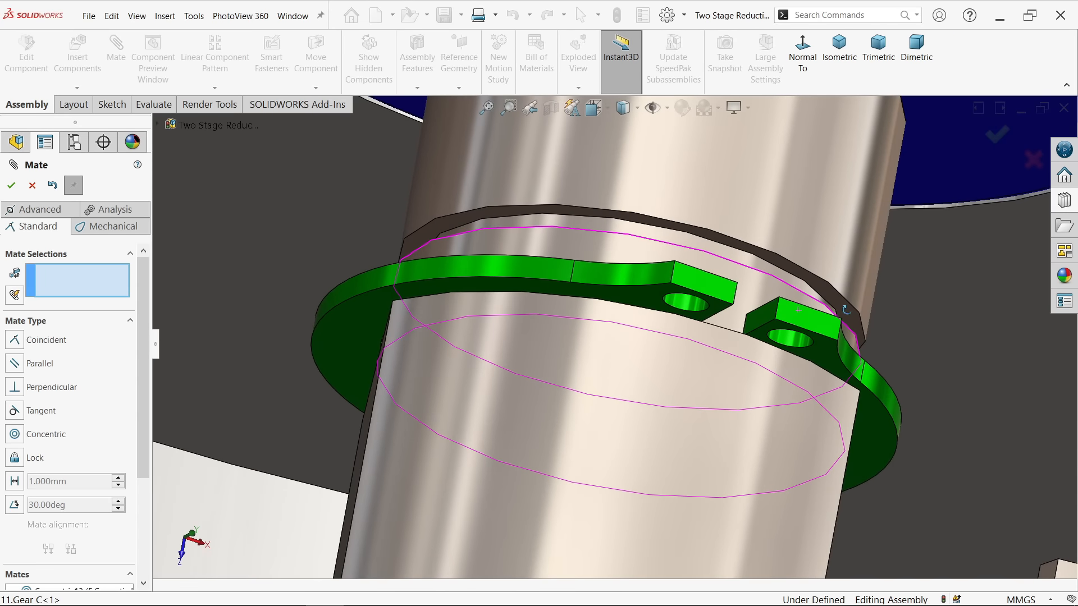
{"action": "scroll", "coordinate": [702, 280], "scroll_direction": "down", "scroll_amount": 2}
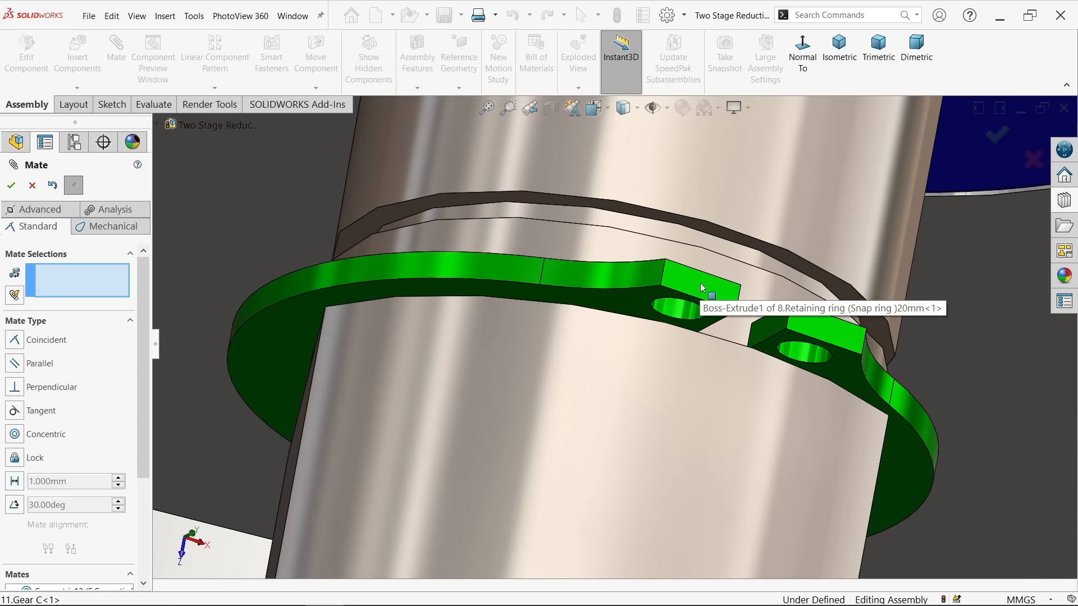
{"action": "middle_click_drag", "start_coordinate": [699, 292], "coordinate": [672, 321]}
{"action": "scroll", "coordinate": [674, 320], "scroll_direction": "up", "scroll_amount": 10}
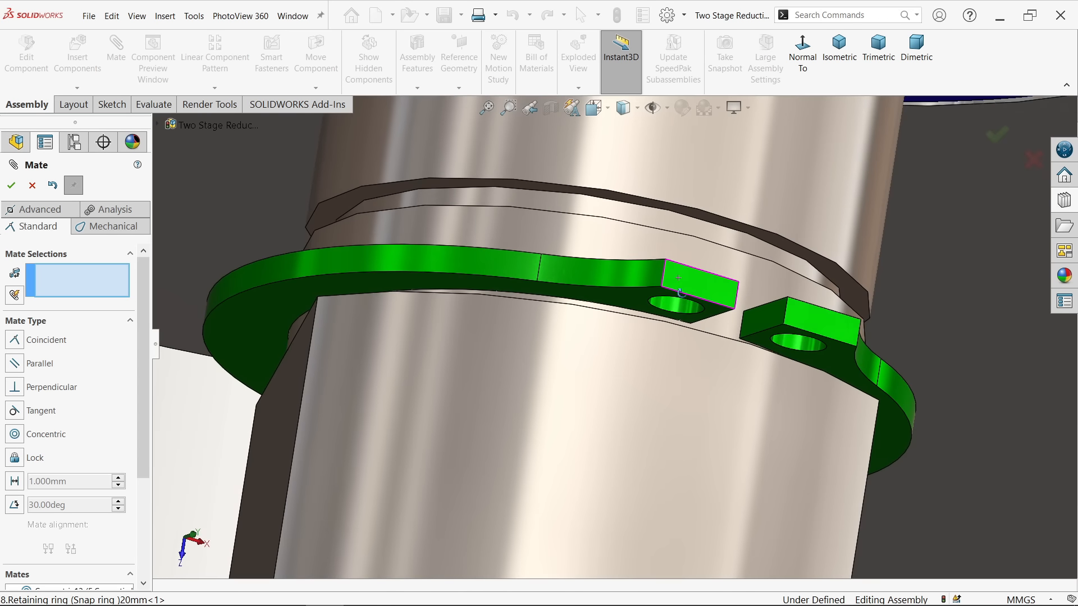
{"action": "scroll", "coordinate": [684, 319], "scroll_direction": "down", "scroll_amount": 4}
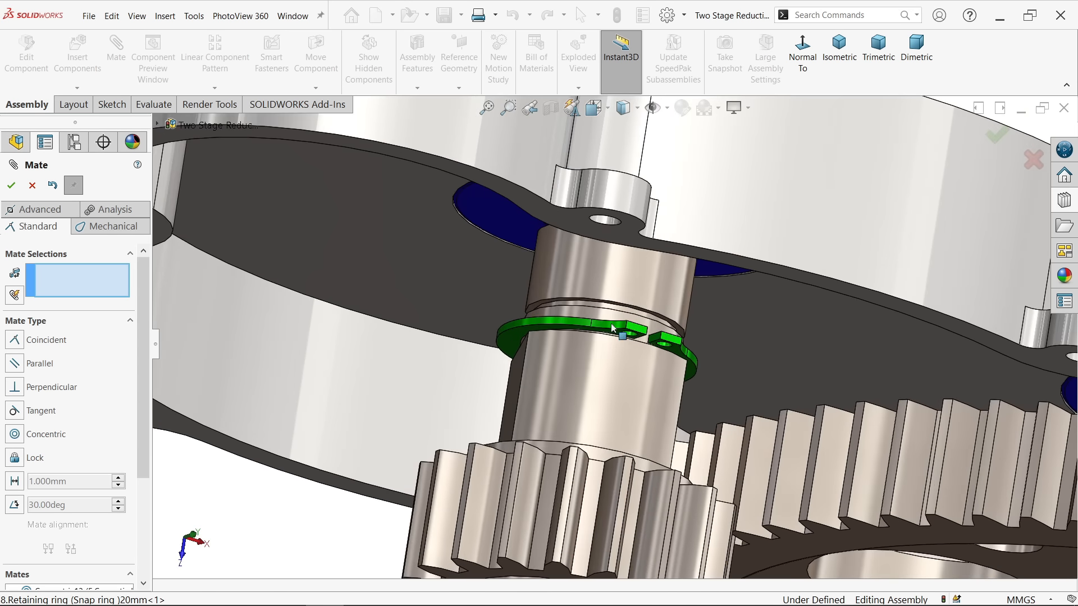
{"action": "scroll", "coordinate": [505, 385], "scroll_direction": "up", "scroll_amount": 8}
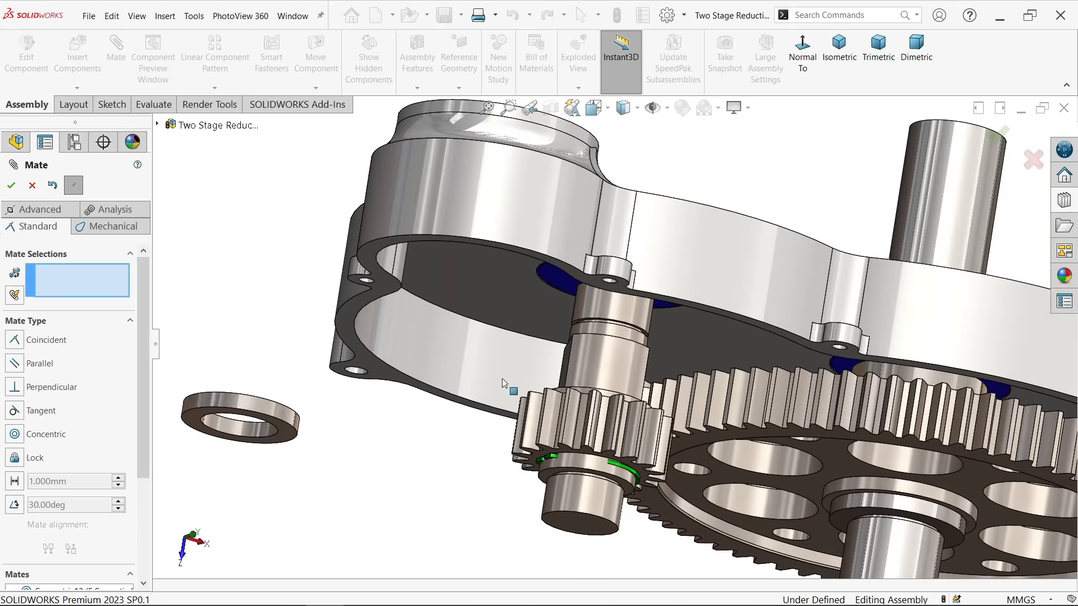
{"action": "scroll", "coordinate": [539, 449], "scroll_direction": "down", "scroll_amount": 10}
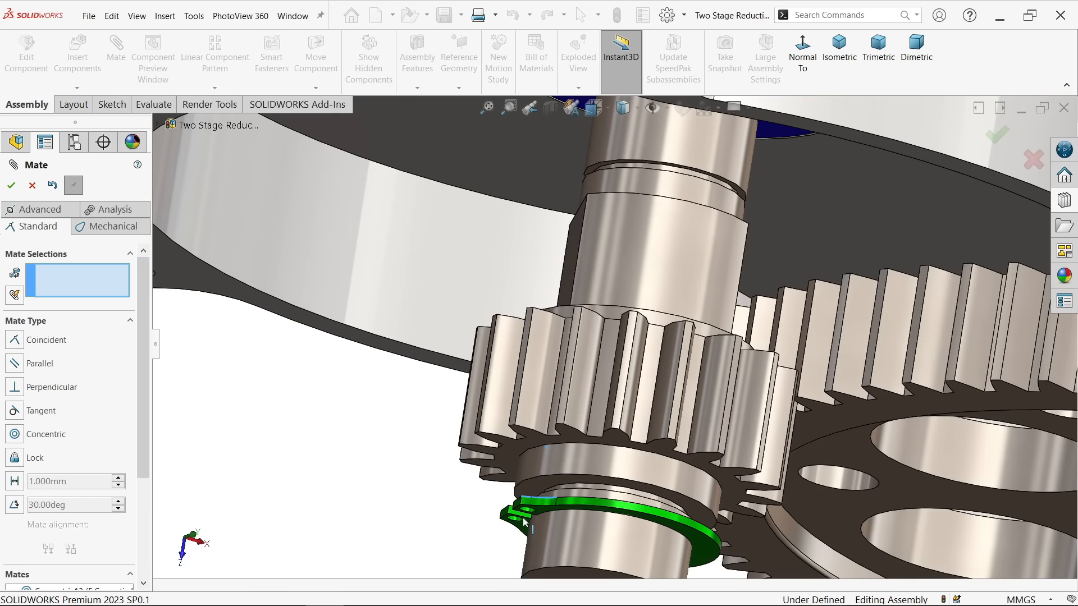
Add a coincident mate between the bearing-side wall of Gear C's groove and the retaining ring's flat face
{"action": "scroll", "coordinate": [673, 225], "scroll_direction": "down", "scroll_amount": 5}
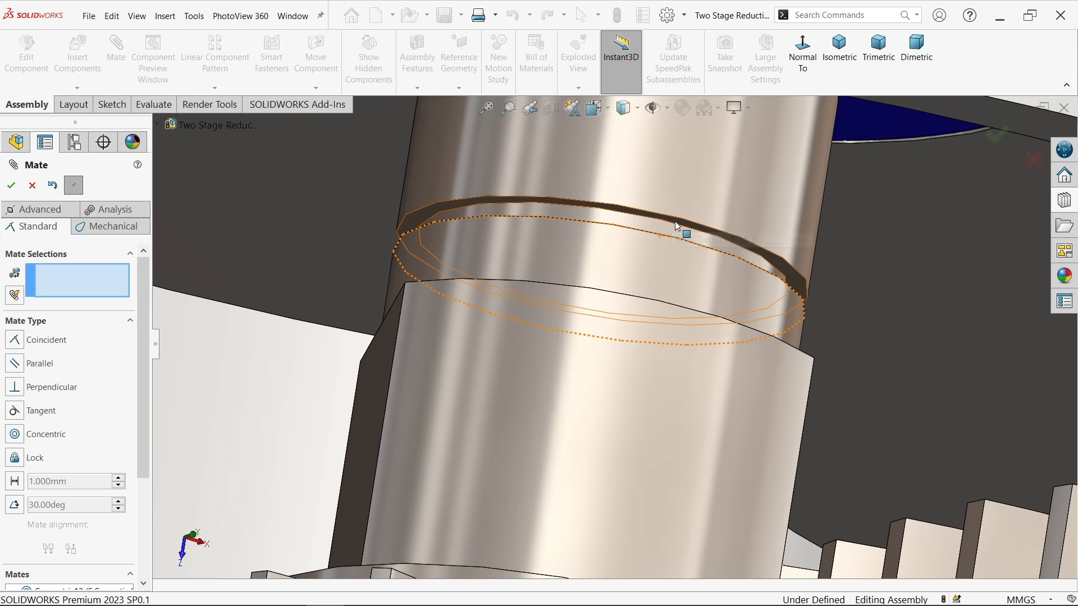
{"action": "left_click", "coordinate": [685, 233]}
{"action": "scroll", "coordinate": [684, 239], "scroll_direction": "up", "scroll_amount": 5}
{"action": "middle_click_drag", "start_coordinate": [636, 315], "coordinate": [540, 318]}
{"action": "scroll", "coordinate": [242, 487], "scroll_direction": "down", "scroll_amount": 3}
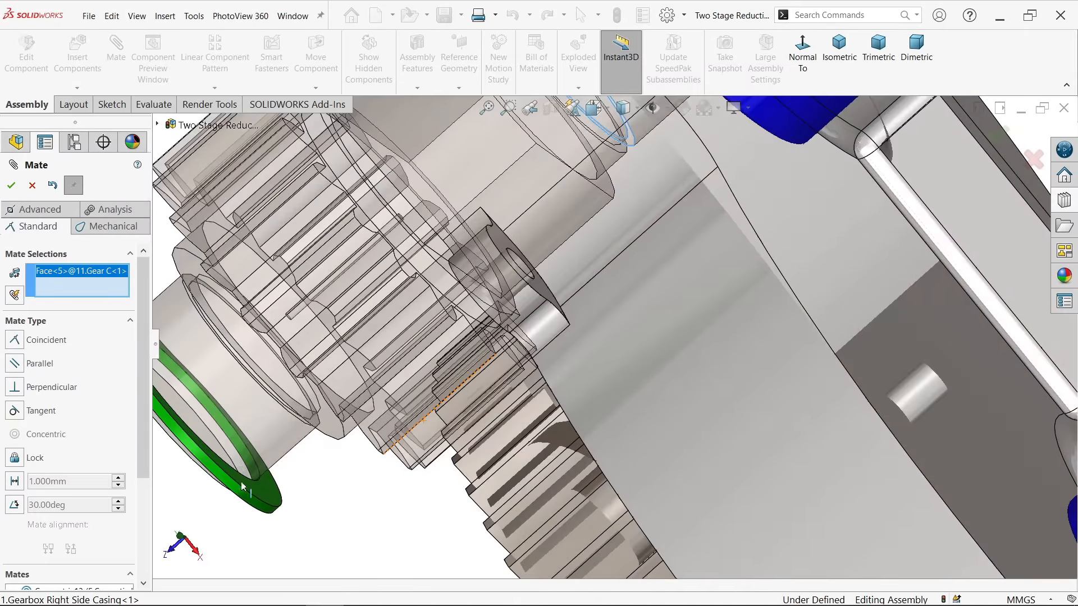
{"action": "left_click", "coordinate": [271, 487]}
{"action": "scroll", "coordinate": [682, 281], "scroll_direction": "up", "scroll_amount": 4}
{"action": "middle_click_drag", "start_coordinate": [681, 281], "coordinate": [743, 253]}
{"action": "left_click", "coordinate": [297, 489]}
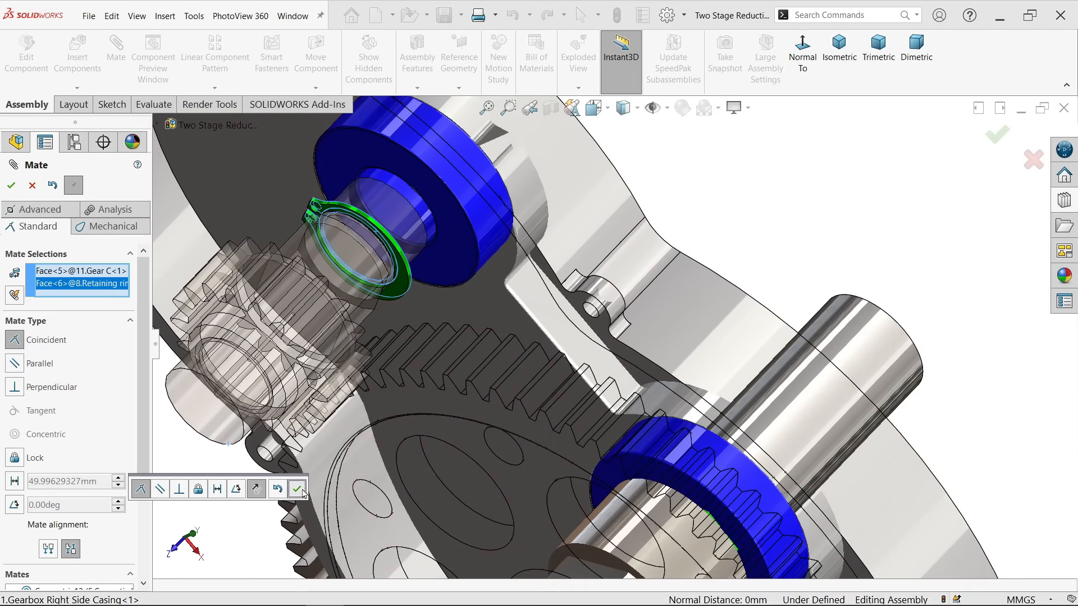
Turn the retaining ring about Gear C's shaft within its groove
{"action": "scroll", "coordinate": [386, 229], "scroll_direction": "up", "scroll_amount": 5}
{"action": "left_click_drag", "start_coordinate": [384, 229], "coordinate": [545, 283]}
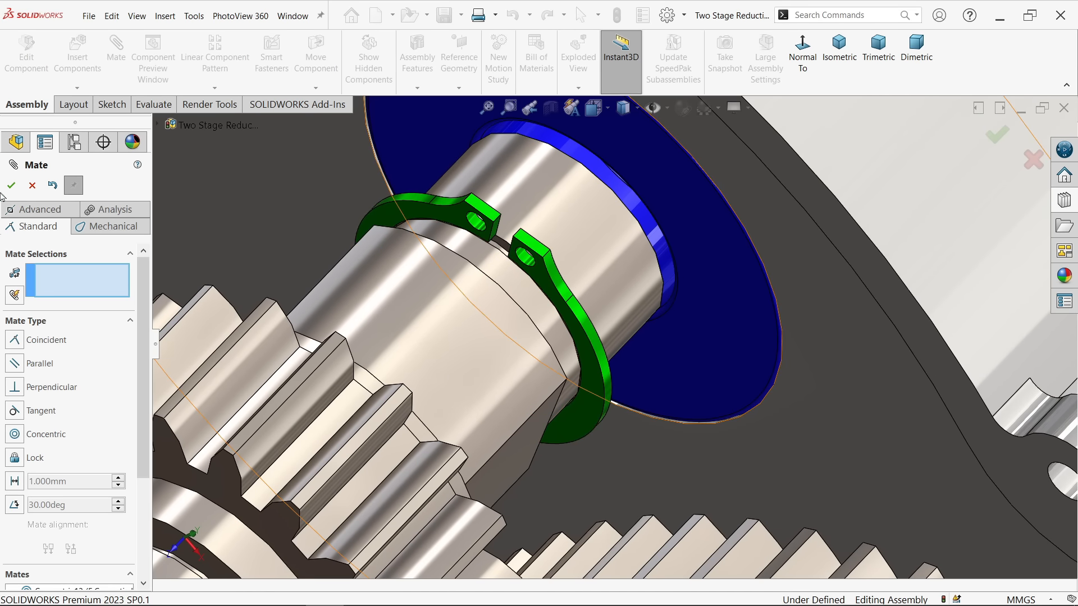
{"action": "scroll", "coordinate": [613, 346], "scroll_direction": "up", "scroll_amount": 5}
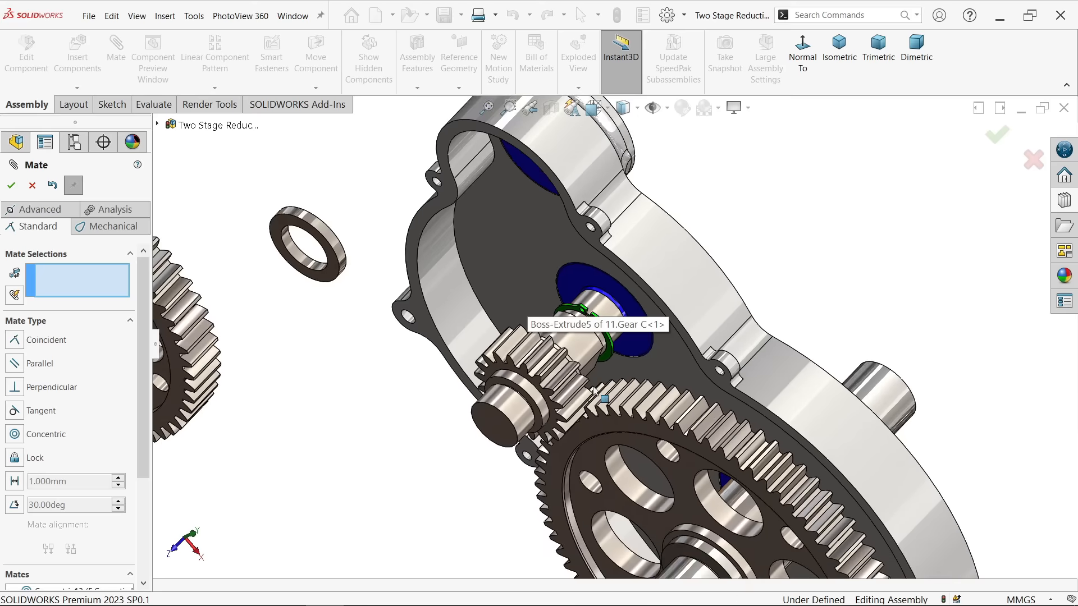
{"action": "middle_click_drag", "start_coordinate": [613, 346], "coordinate": [602, 386]}
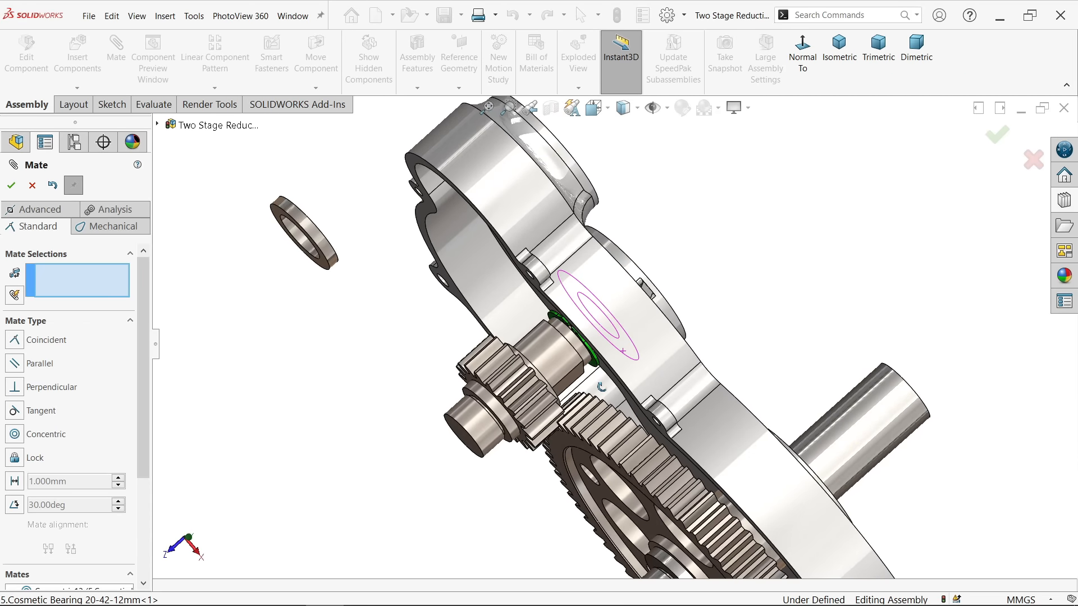
{"action": "scroll", "coordinate": [588, 375], "scroll_direction": "down", "scroll_amount": 1}
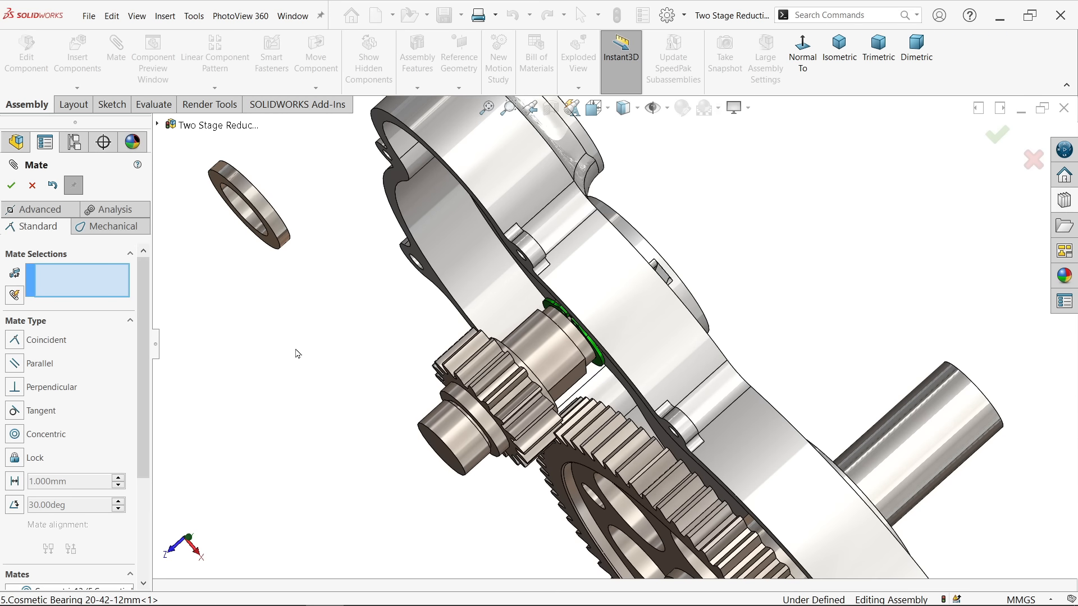
Add a concentric mate between the round bore face of 10.GEAR B and the 12.5 mm radius seat on 11.Gear C
{"action": "scroll", "coordinate": [298, 355], "scroll_direction": "up", "scroll_amount": 3}
{"action": "scroll", "coordinate": [241, 377], "scroll_direction": "up", "scroll_amount": 2}
{"action": "middle_click_drag", "start_coordinate": [291, 353], "coordinate": [318, 298]}
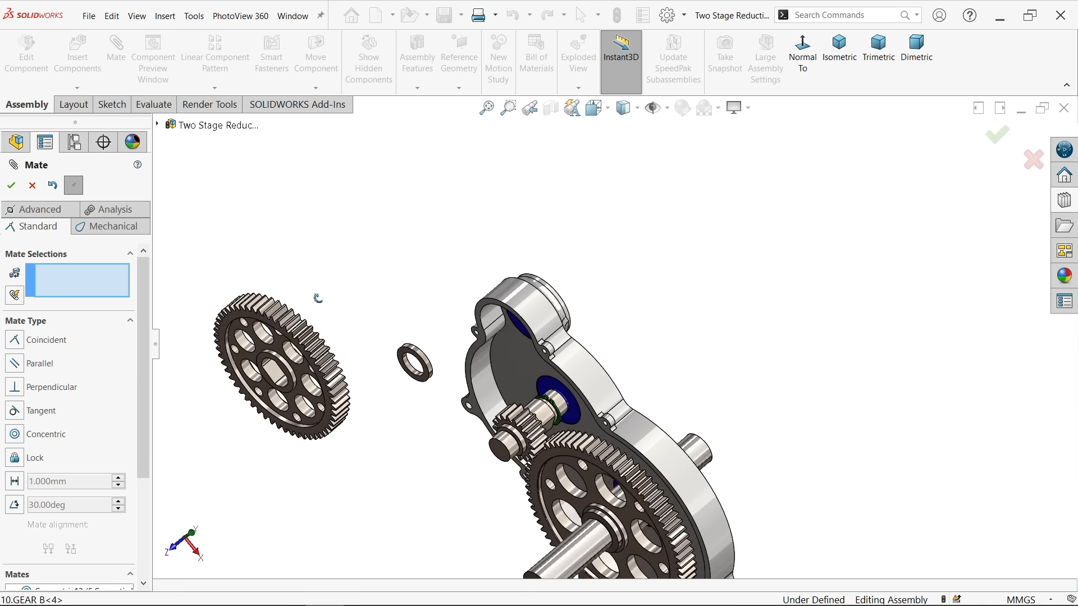
{"action": "scroll", "coordinate": [281, 404], "scroll_direction": "down", "scroll_amount": 3}
{"action": "scroll", "coordinate": [282, 409], "scroll_direction": "down", "scroll_amount": 1}
{"action": "left_click", "coordinate": [385, 353]}
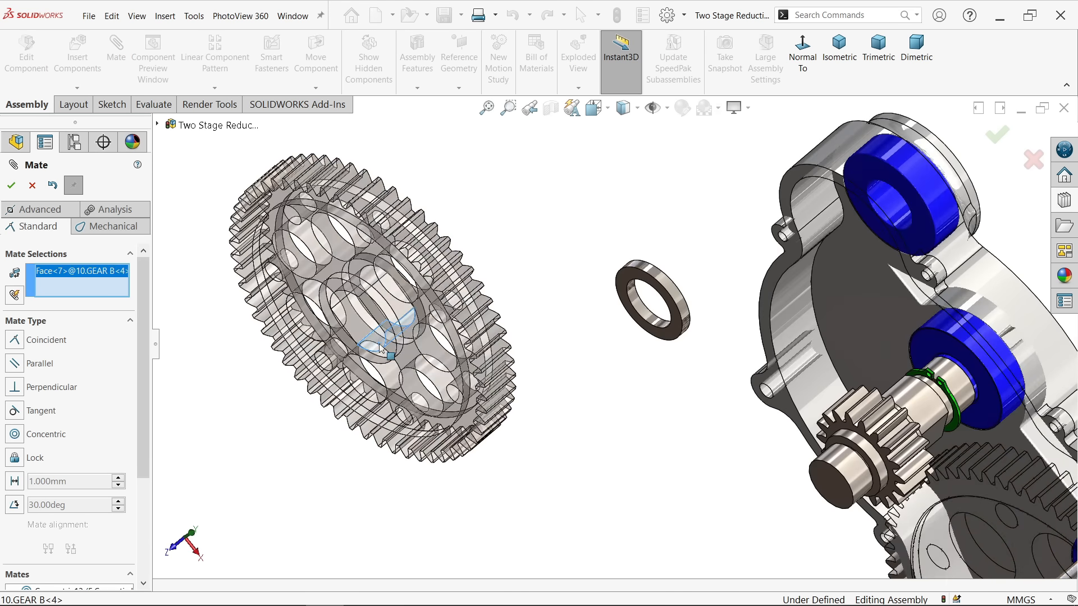
{"action": "scroll", "coordinate": [848, 375], "scroll_direction": "down", "scroll_amount": 3}
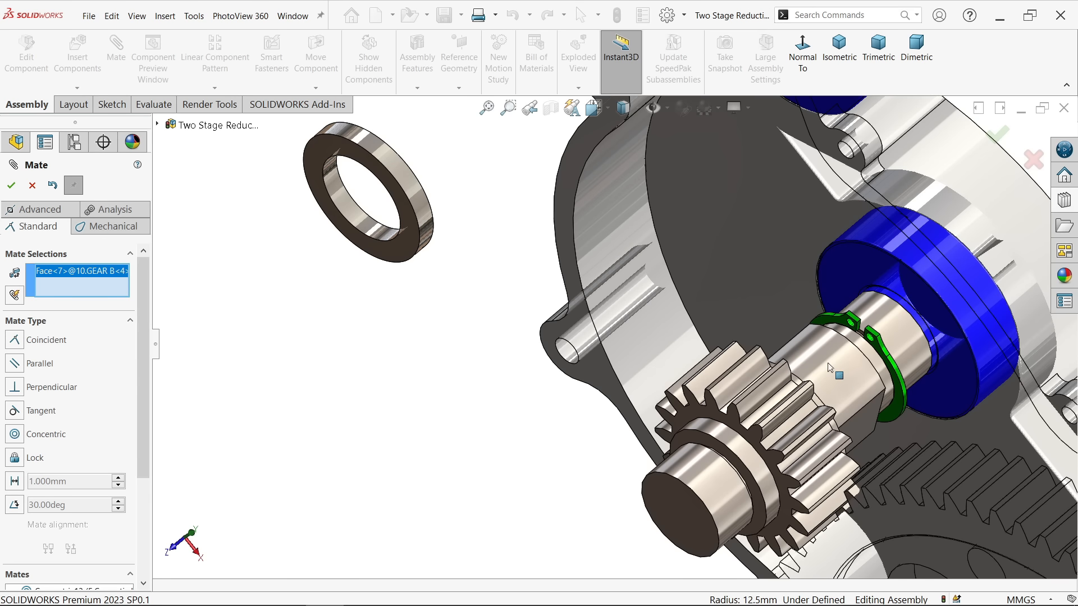
{"action": "scroll", "coordinate": [480, 387], "scroll_direction": "up", "scroll_amount": 3}
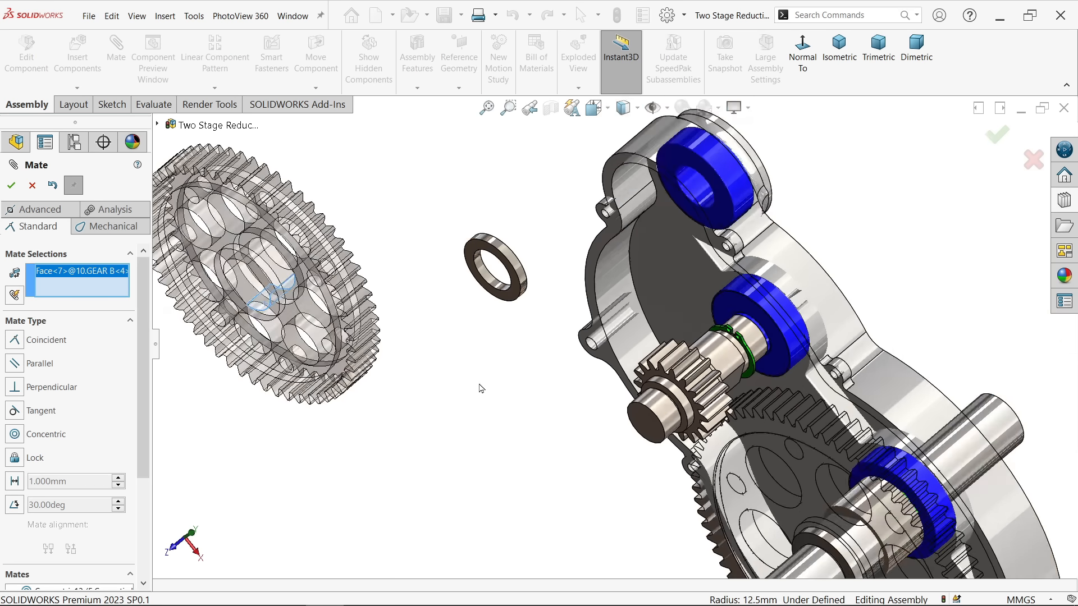
{"action": "scroll", "coordinate": [481, 388], "scroll_direction": "up", "scroll_amount": 2}
{"action": "scroll", "coordinate": [707, 348], "scroll_direction": "down", "scroll_amount": 3}
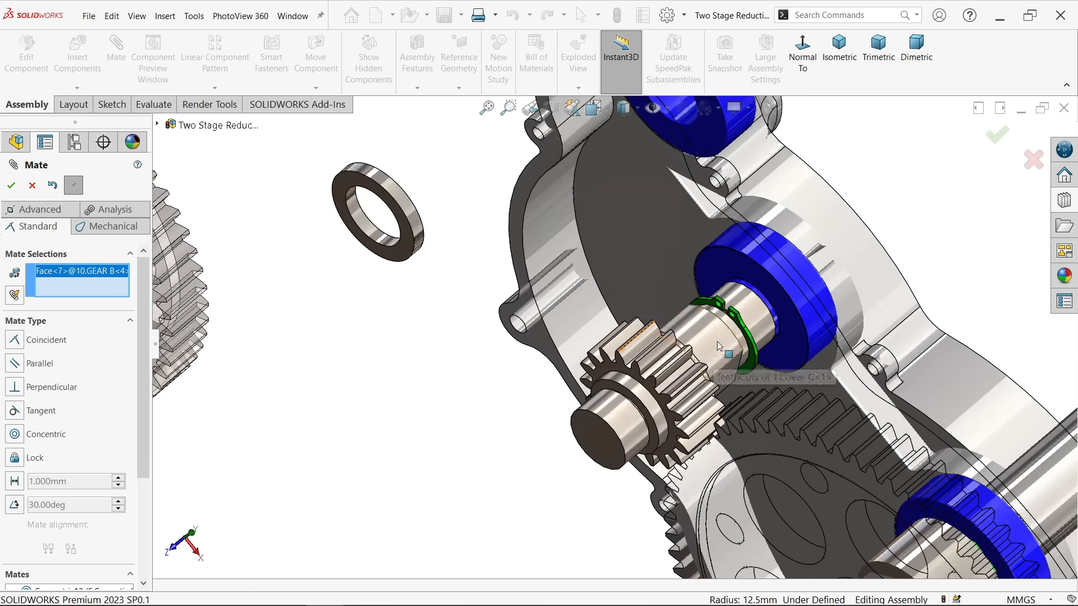
{"action": "left_click", "coordinate": [721, 345]}
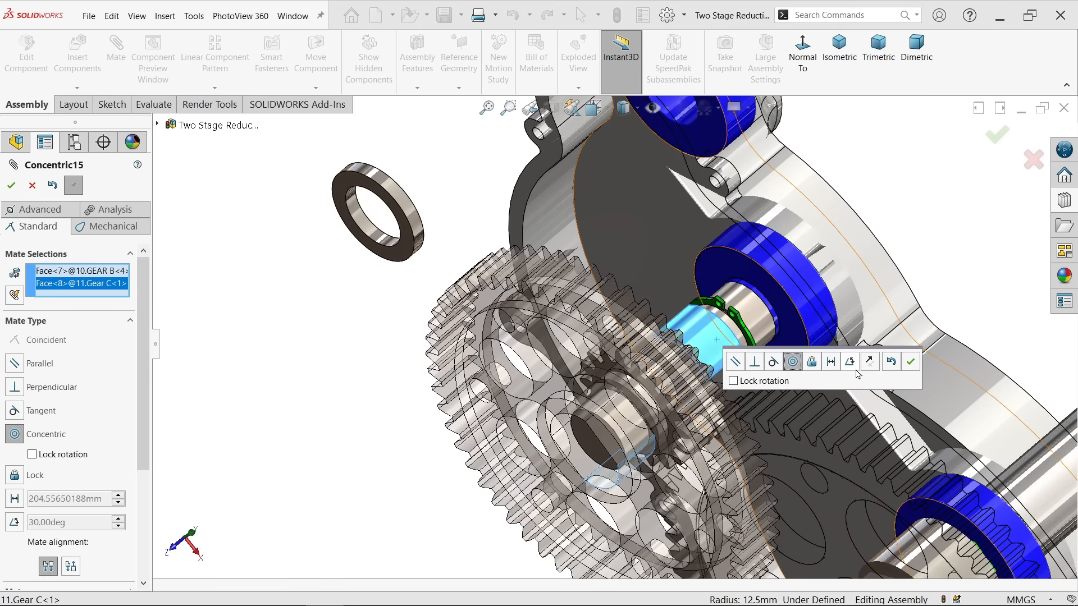
{"action": "left_click", "coordinate": [911, 363]}
Add a coincident mate between the flat on Gear C's shaft seat and the matching flat inside Gear B's bore
{"action": "scroll", "coordinate": [870, 370], "scroll_direction": "down", "scroll_amount": 3}
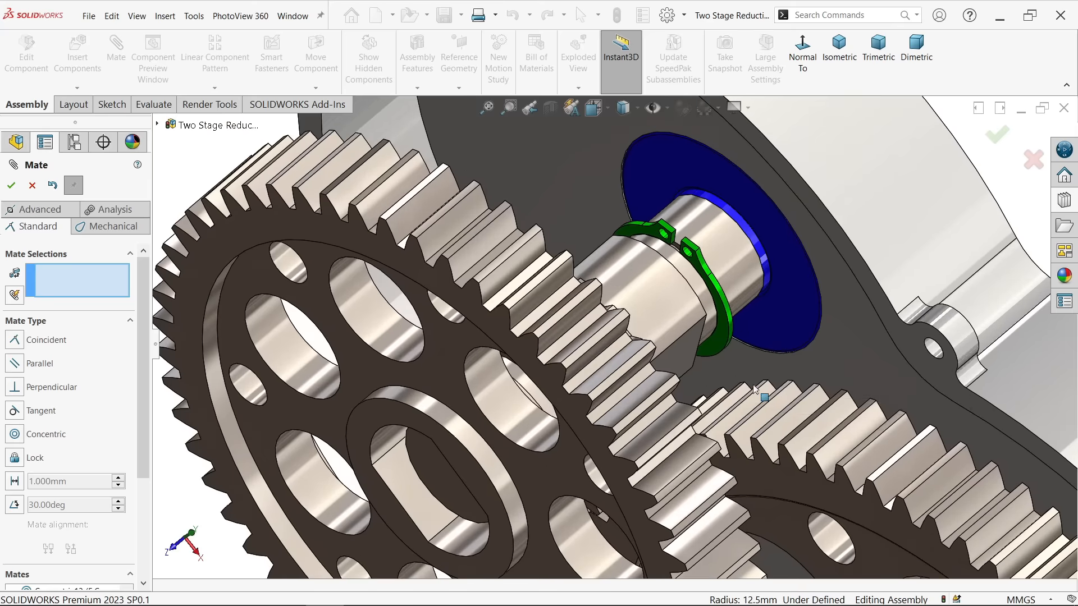
{"action": "left_click", "coordinate": [681, 358]}
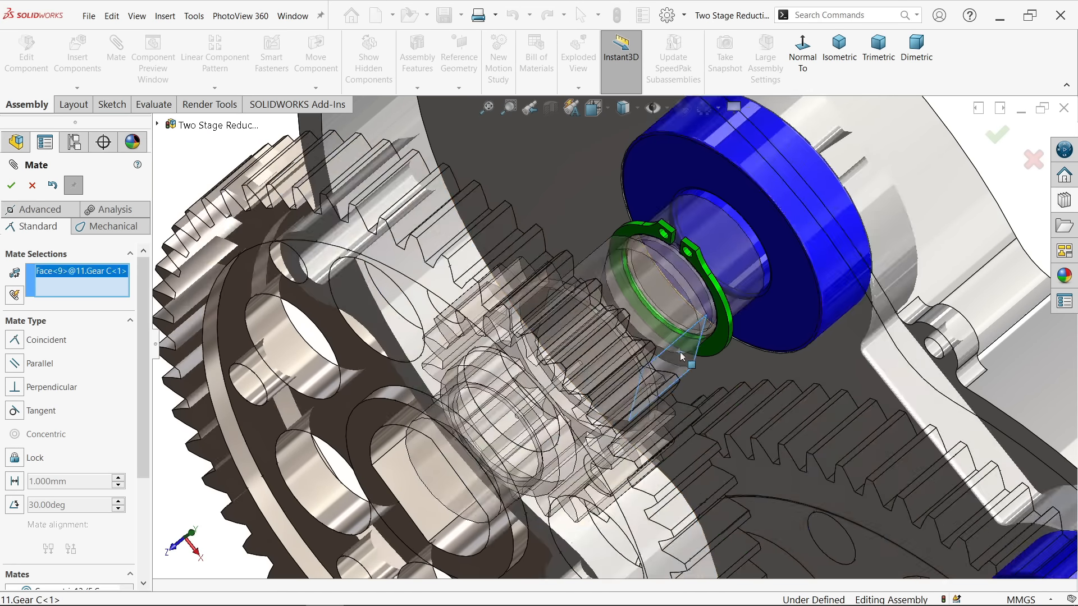
{"action": "scroll", "coordinate": [604, 369], "scroll_direction": "up", "scroll_amount": 3}
{"action": "scroll", "coordinate": [561, 487], "scroll_direction": "down", "scroll_amount": 4}
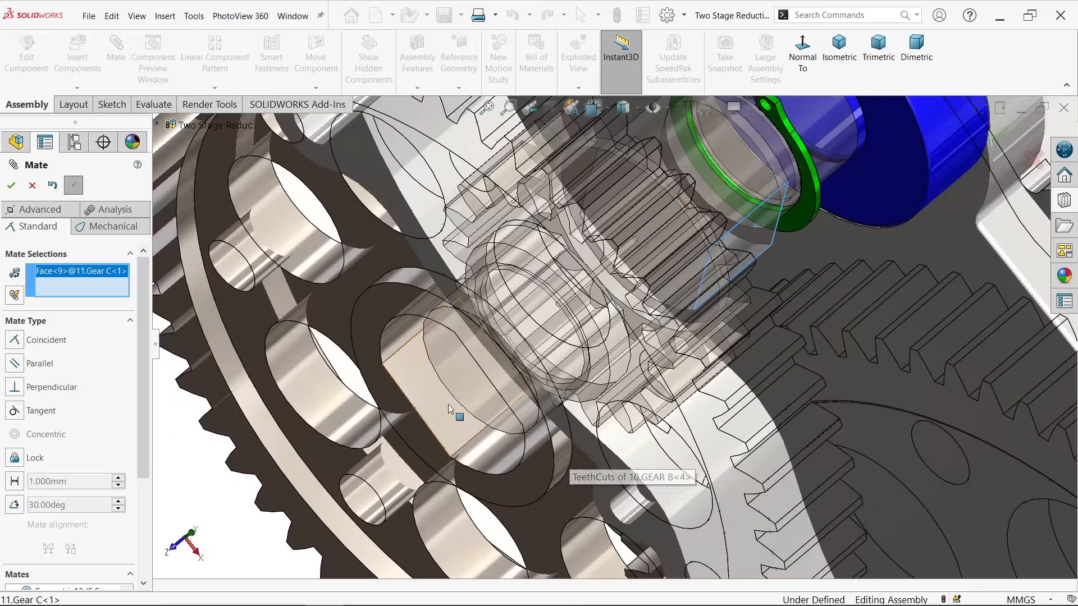
{"action": "scroll", "coordinate": [556, 400], "scroll_direction": "up", "scroll_amount": 8}
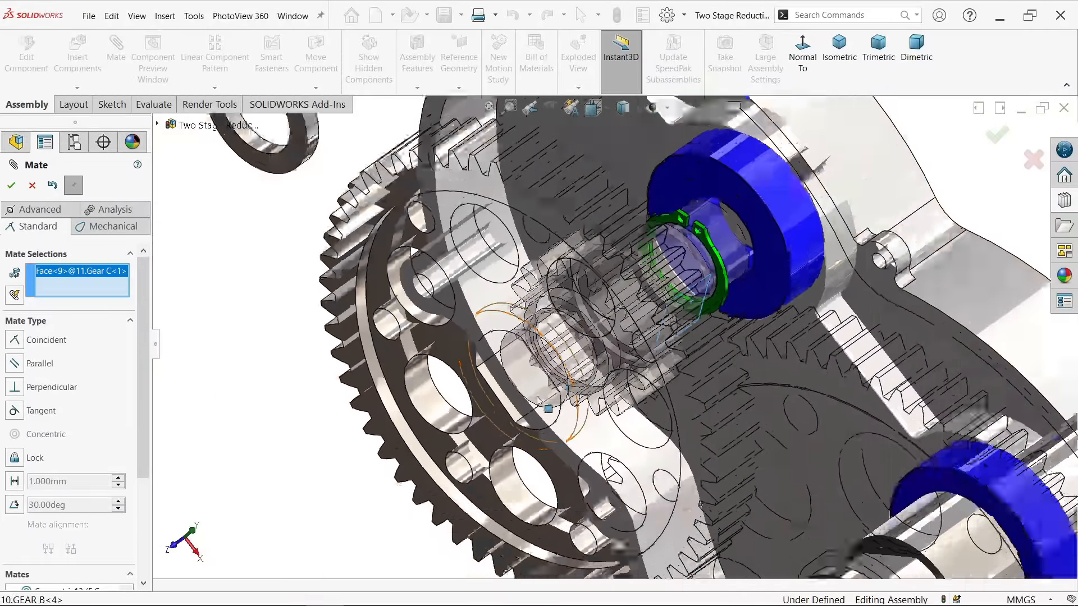
{"action": "scroll", "coordinate": [577, 397], "scroll_direction": "down", "scroll_amount": 5}
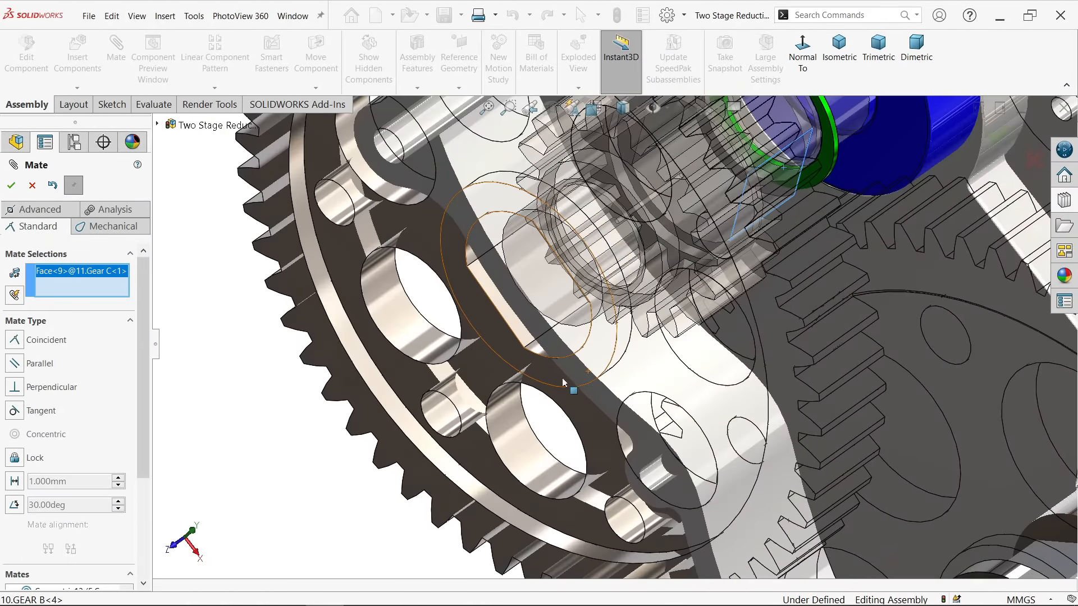
{"action": "scroll", "coordinate": [572, 383], "scroll_direction": "up", "scroll_amount": 3}
{"action": "scroll", "coordinate": [442, 431], "scroll_direction": "down", "scroll_amount": 3}
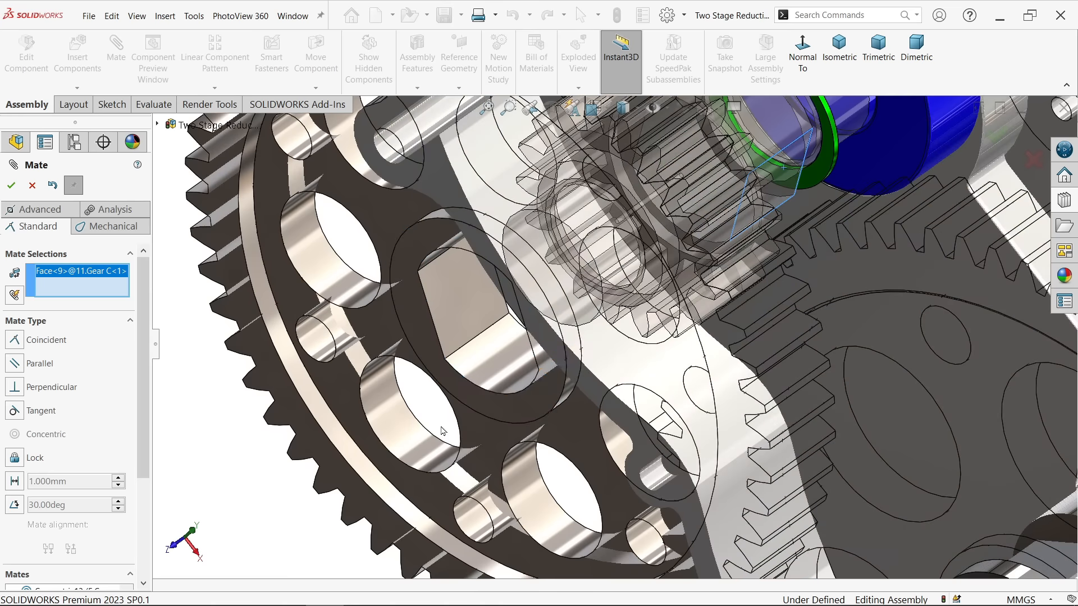
{"action": "left_click", "coordinate": [471, 305]}
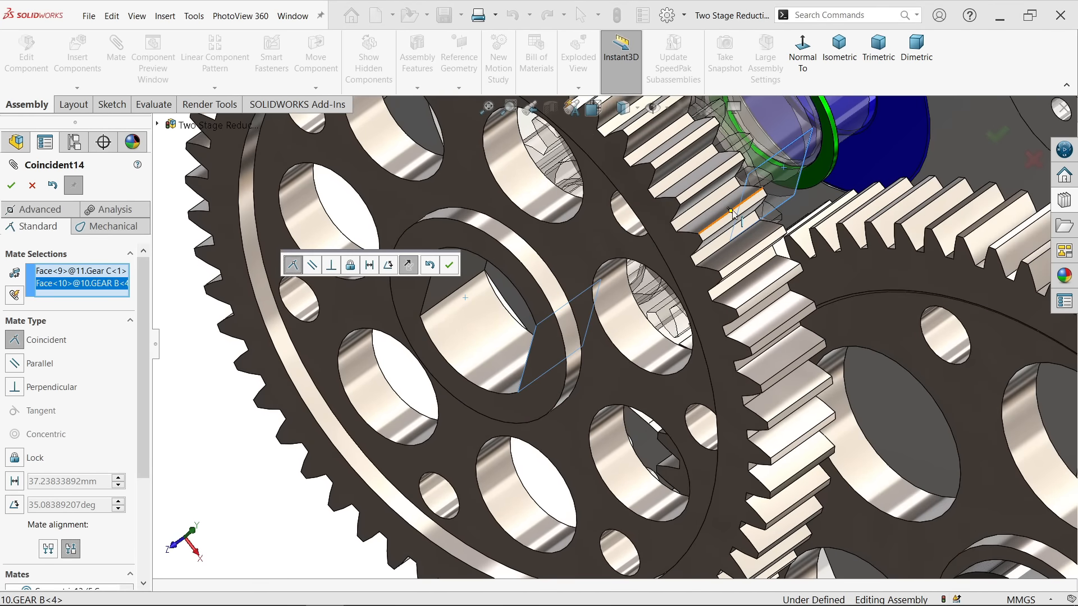
{"action": "left_click", "coordinate": [450, 266]}
{"action": "scroll", "coordinate": [654, 264], "scroll_direction": "up", "scroll_amount": 5}
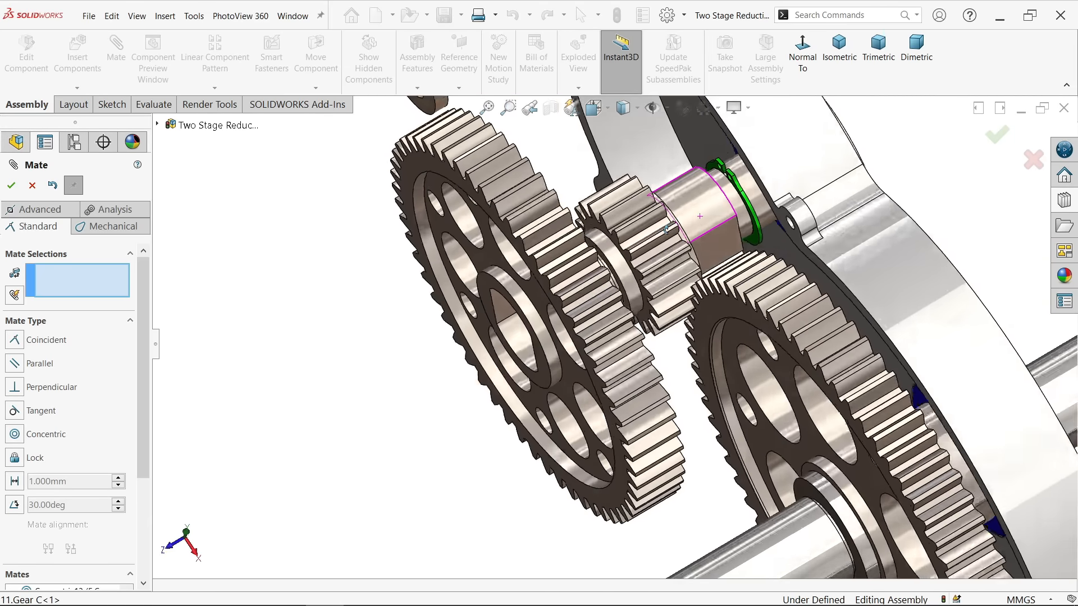
Add a concentric mate between the bore of the 3rd Gear Shaft Stopper tube and Gear C's 20 mm diameter shaft section
{"action": "mouse_move", "coordinate": [667, 229]}
{"action": "middle_mouse_down"}
{"action": "mouse_move", "coordinate": [655, 247]}
{"action": "mouse_move", "coordinate": [664, 247]}
{"action": "middle_mouse_up"}
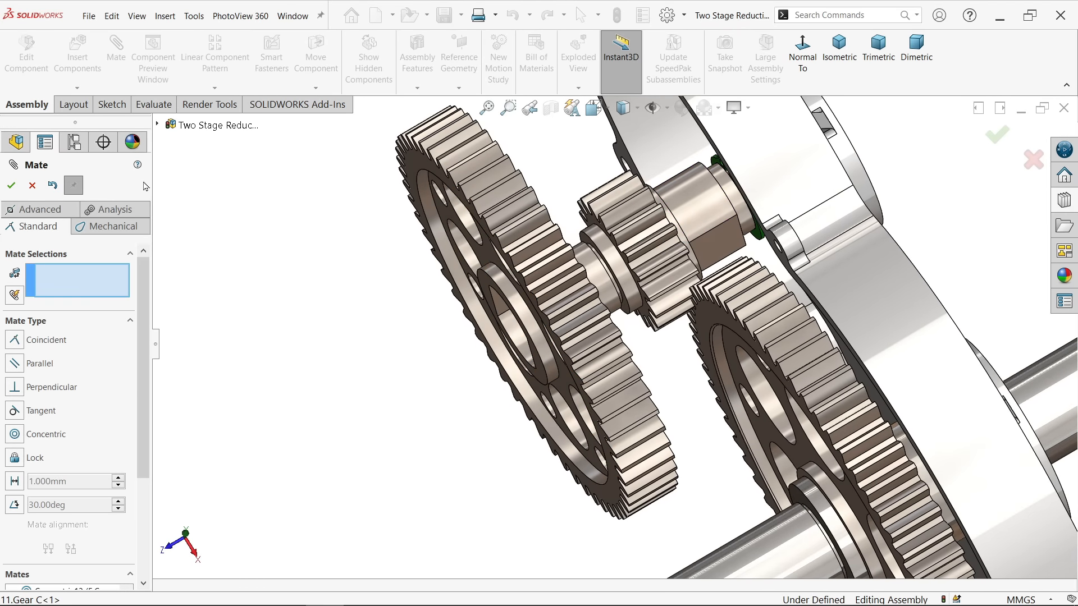
{"action": "left_click", "coordinate": [34, 189]}
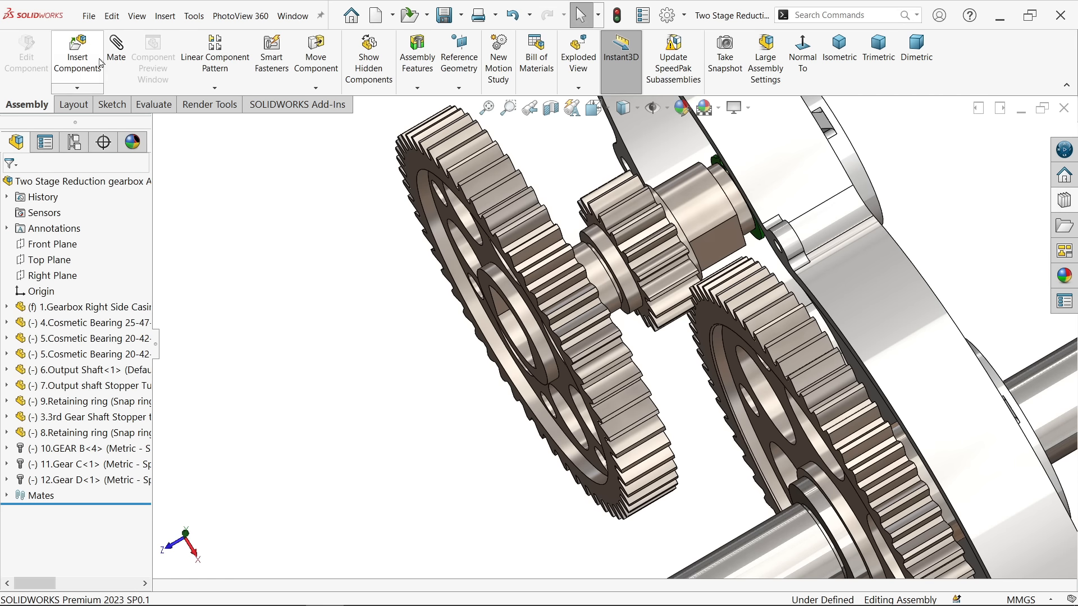
{"action": "left_click", "coordinate": [87, 61]}
{"action": "scroll", "coordinate": [494, 298], "scroll_direction": "up", "scroll_amount": 4}
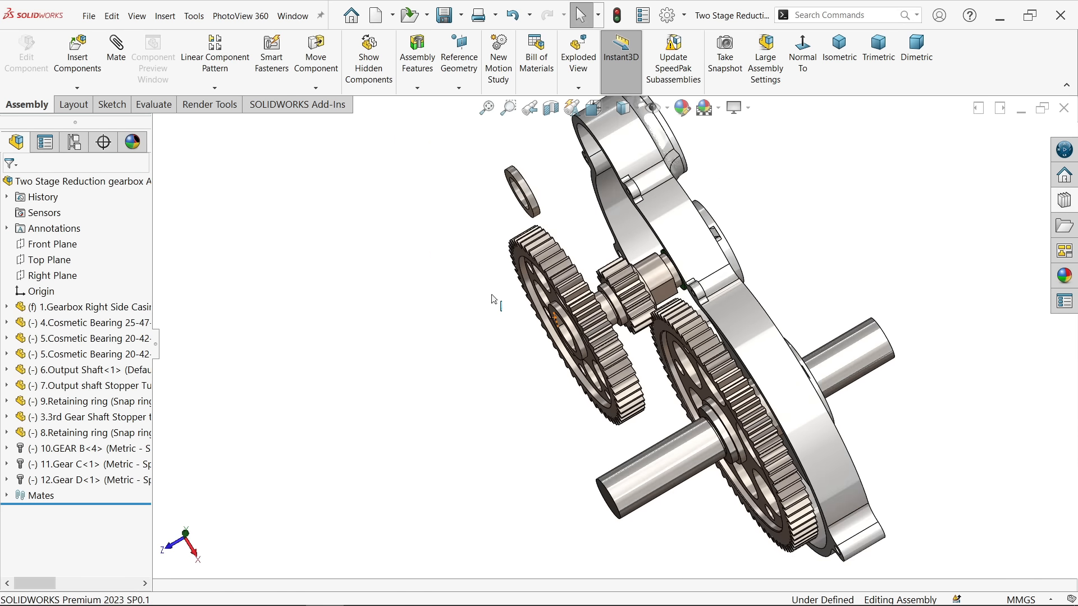
{"action": "scroll", "coordinate": [519, 353], "scroll_direction": "down", "scroll_amount": 2}
{"action": "scroll", "coordinate": [570, 240], "scroll_direction": "down", "scroll_amount": 2}
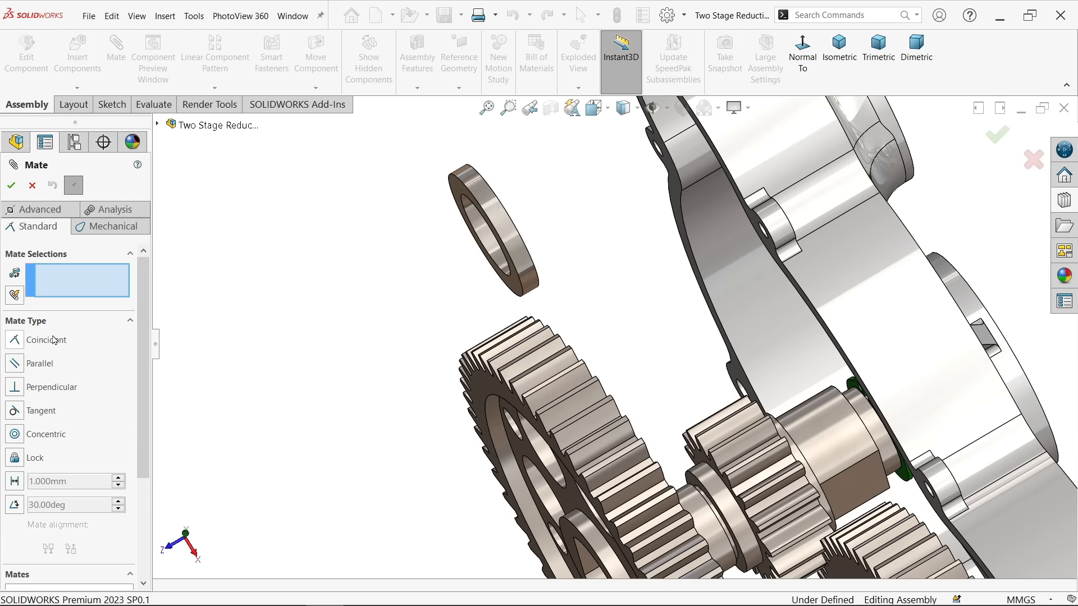
{"action": "scroll", "coordinate": [504, 256], "scroll_direction": "down", "scroll_amount": 2}
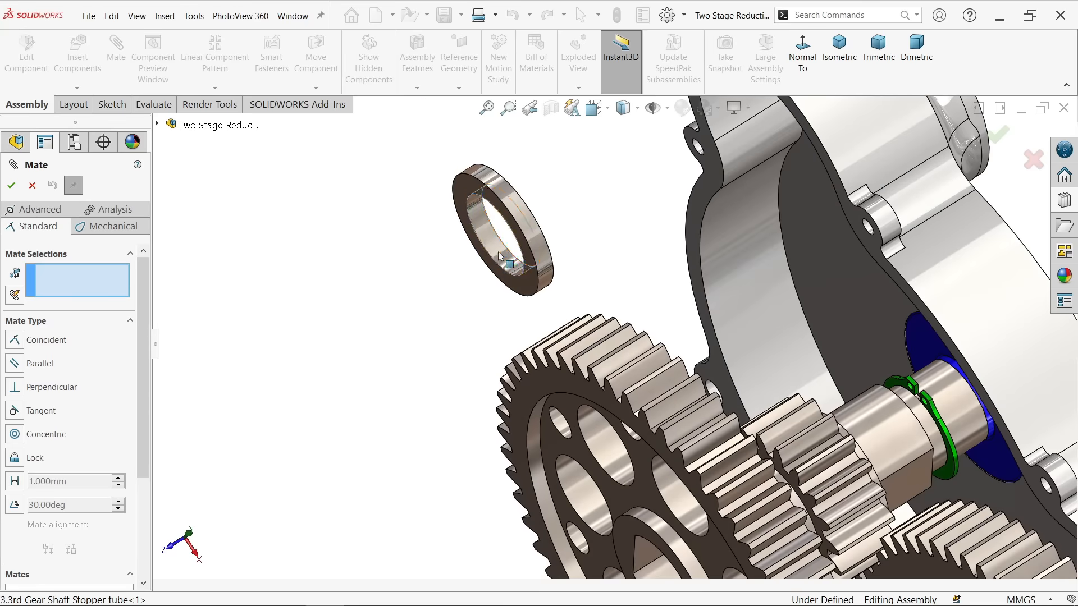
{"action": "left_click", "coordinate": [501, 257]}
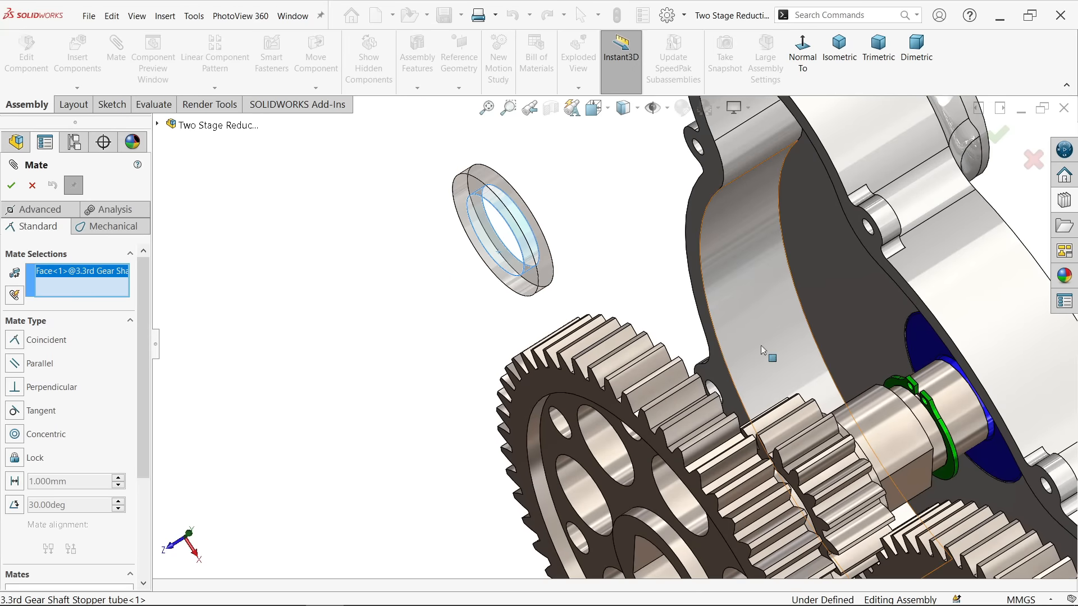
{"action": "scroll", "coordinate": [762, 350], "scroll_direction": "down", "scroll_amount": 3}
{"action": "left_click", "coordinate": [812, 406]}
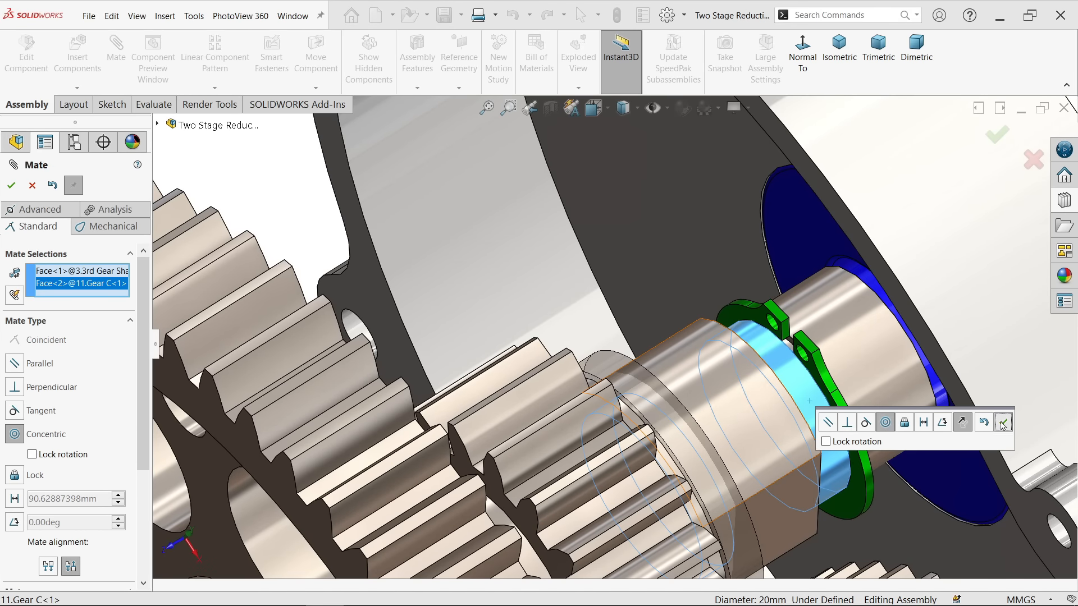
{"action": "left_click", "coordinate": [1002, 425]}
Add a coincident mate between the end face of Gear C's flatted seat and the stopper tube's flat face
{"action": "scroll", "coordinate": [753, 440], "scroll_direction": "down", "scroll_amount": 3}
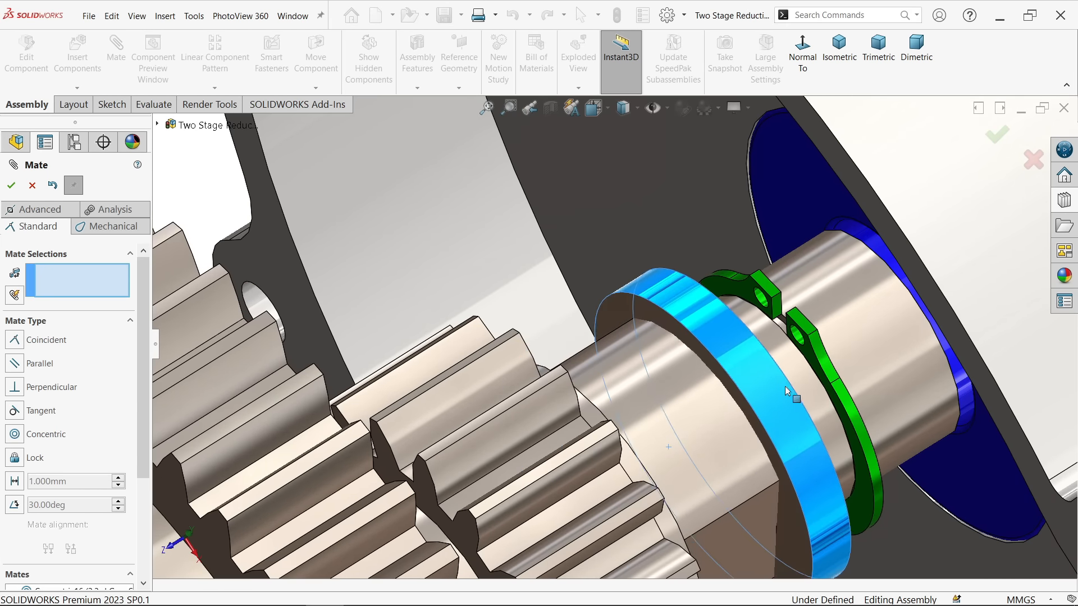
{"action": "scroll", "coordinate": [788, 389], "scroll_direction": "down", "scroll_amount": 5}
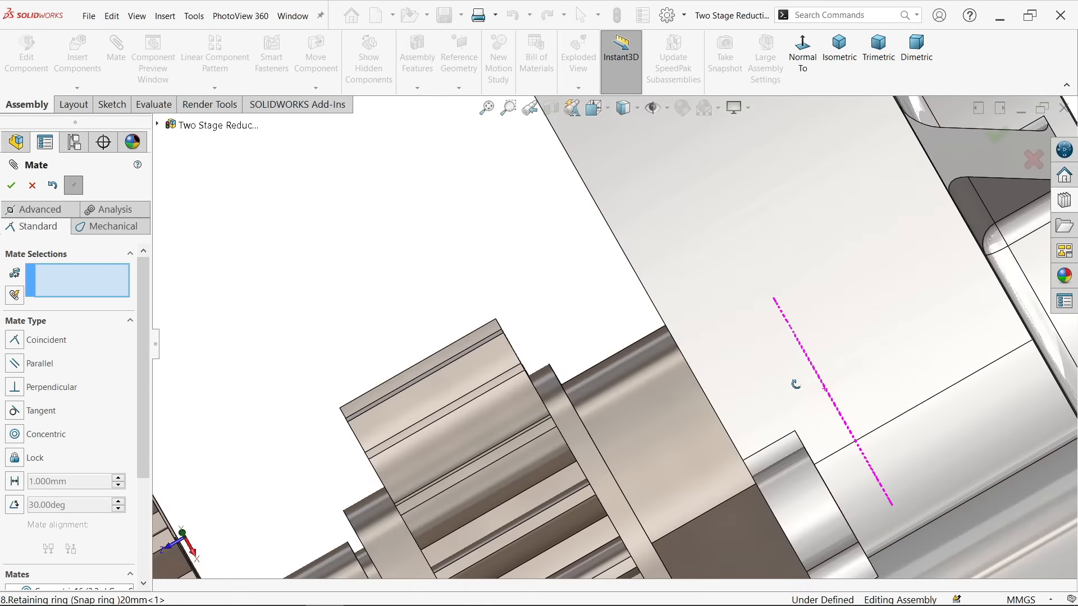
{"action": "scroll", "coordinate": [796, 385], "scroll_direction": "up", "scroll_amount": 5}
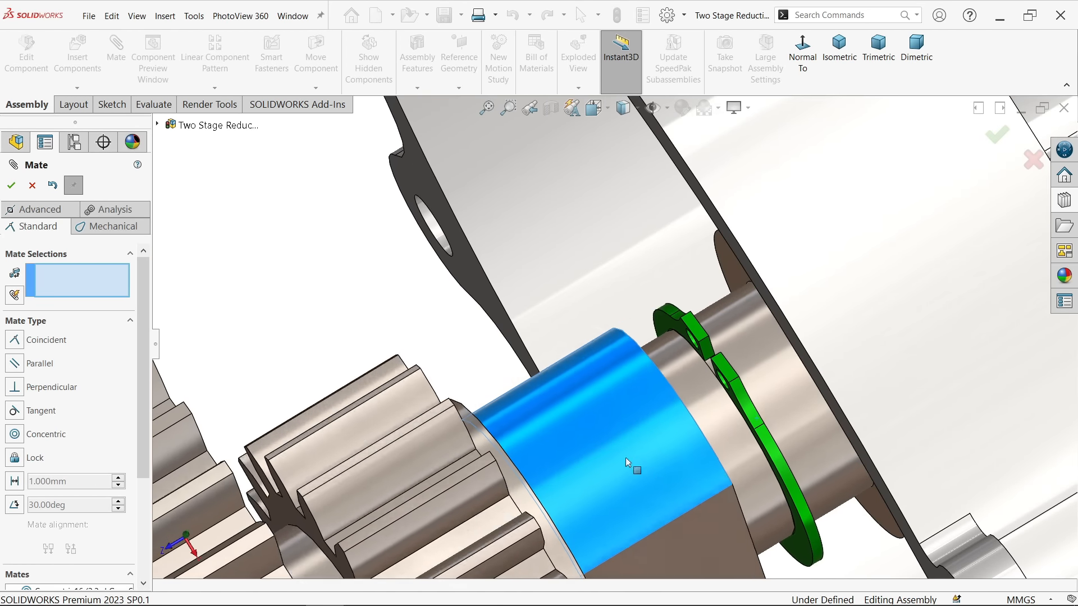
{"action": "scroll", "coordinate": [628, 462], "scroll_direction": "up", "scroll_amount": 5}
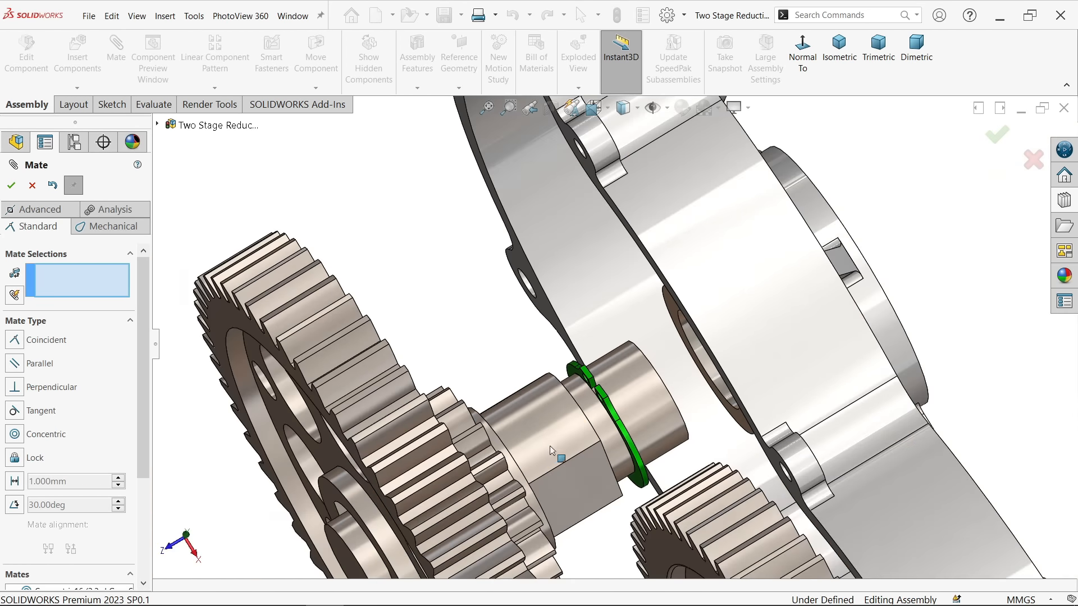
{"action": "middle_click_drag", "start_coordinate": [552, 452], "coordinate": [533, 464]}
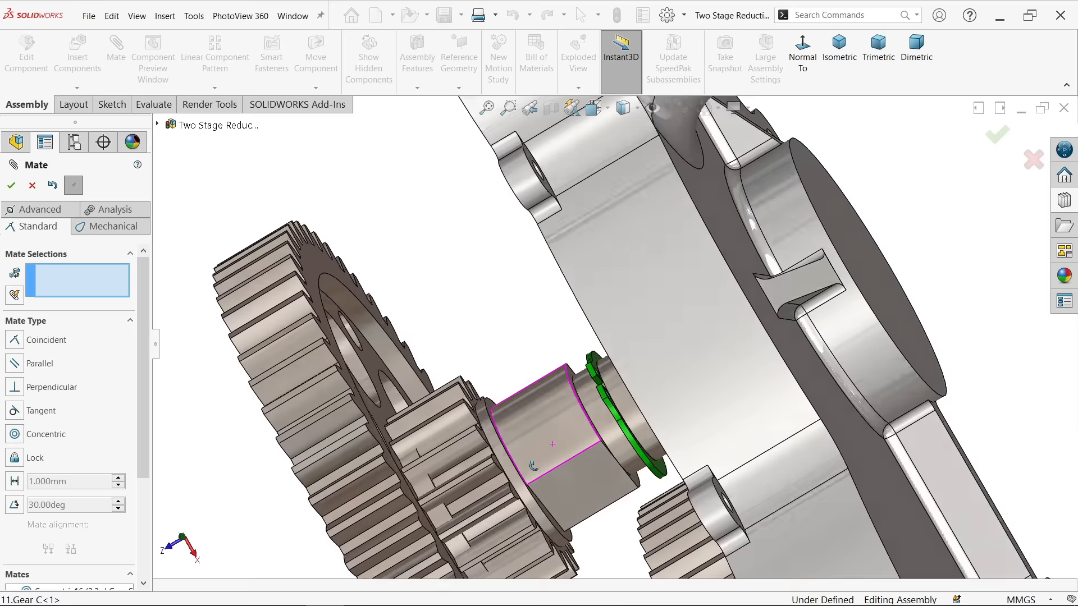
{"action": "scroll", "coordinate": [573, 449], "scroll_direction": "down", "scroll_amount": 4}
{"action": "left_click", "coordinate": [558, 318]}
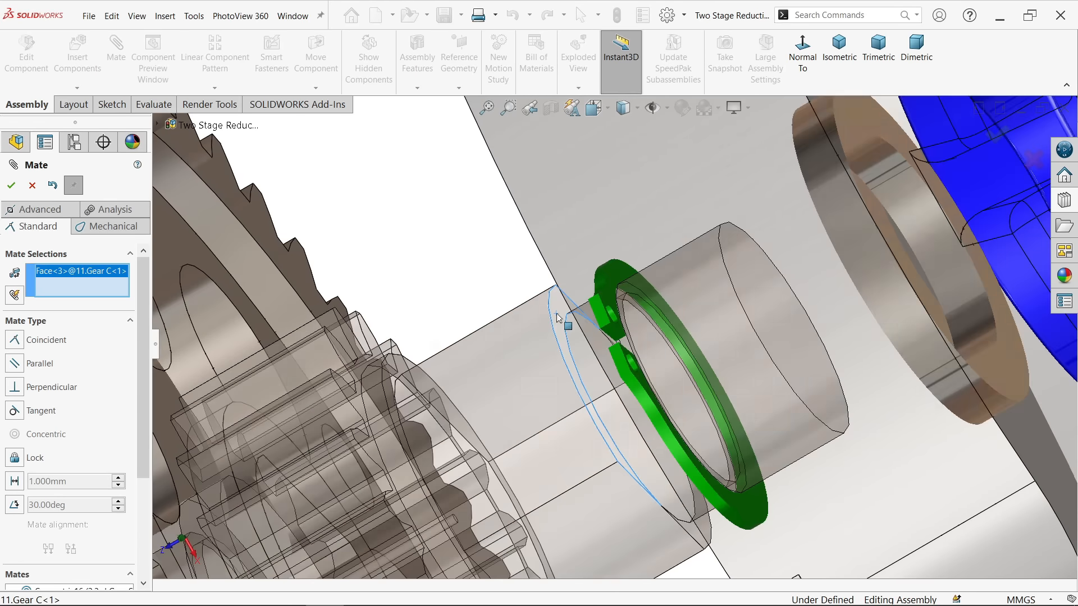
{"action": "scroll", "coordinate": [558, 318], "scroll_direction": "up", "scroll_amount": 5}
{"action": "middle_click_drag", "start_coordinate": [511, 297], "coordinate": [609, 288]}
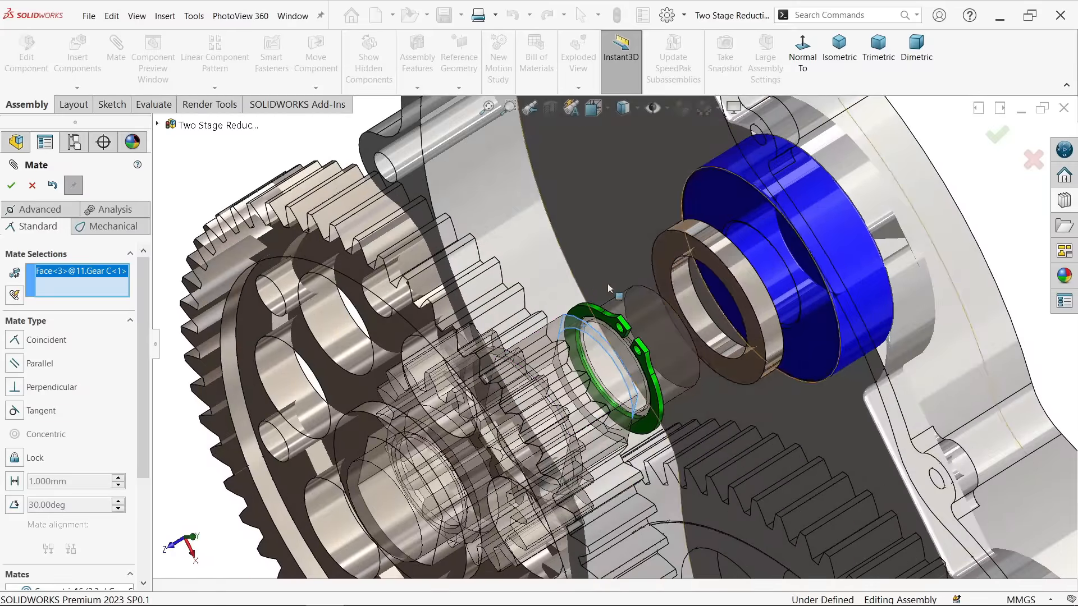
{"action": "left_click", "coordinate": [671, 268]}
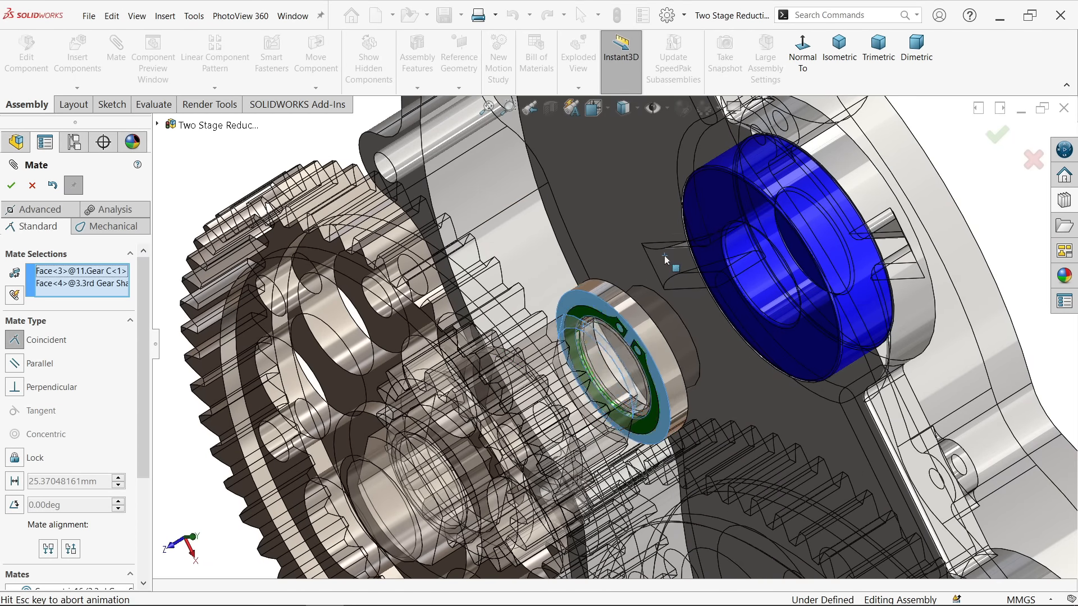
{"action": "left_click", "coordinate": [840, 221]}
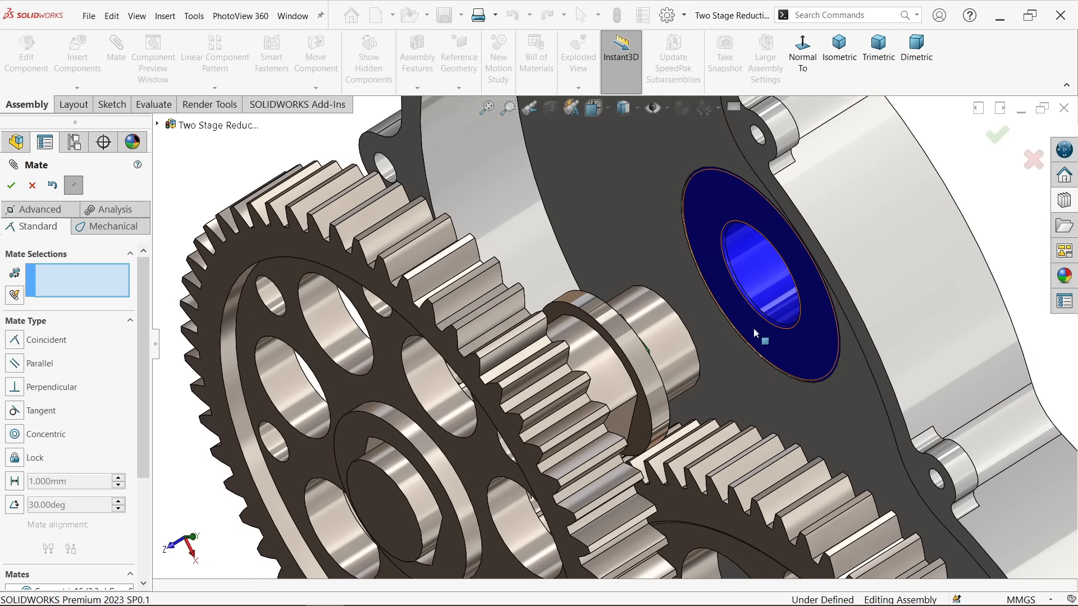
Add a coincident mate between the retaining ring's outer flat face and the face of the 20-42-12mm cosmetic bearing, and finish mating
{"action": "middle_click_drag", "start_coordinate": [707, 415], "coordinate": [650, 357]}
{"action": "scroll", "coordinate": [650, 357], "scroll_direction": "down", "scroll_amount": 10}
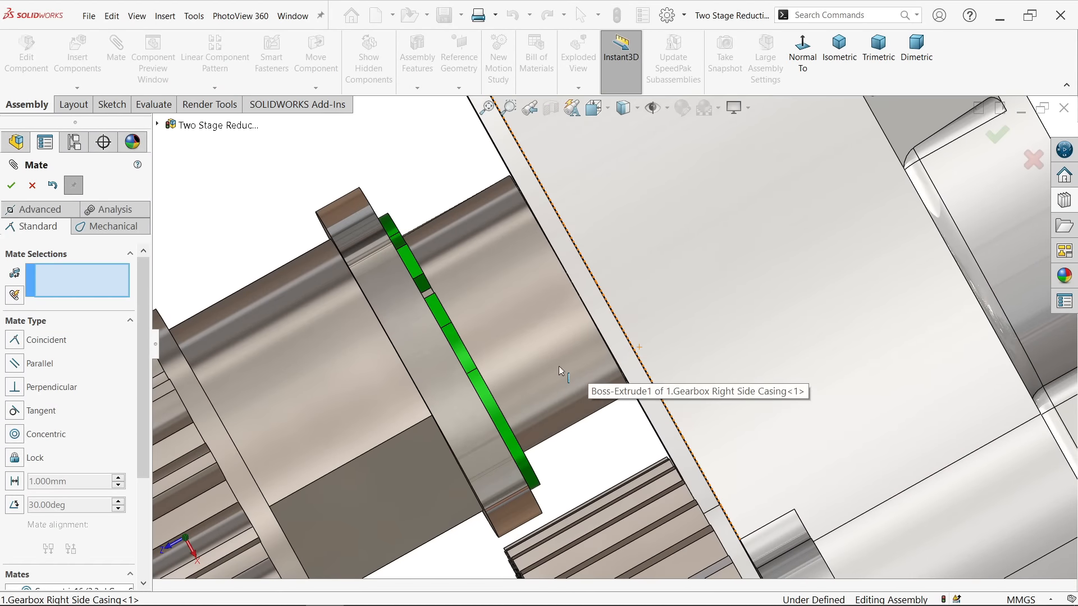
{"action": "scroll", "coordinate": [465, 281], "scroll_direction": "down", "scroll_amount": 3}
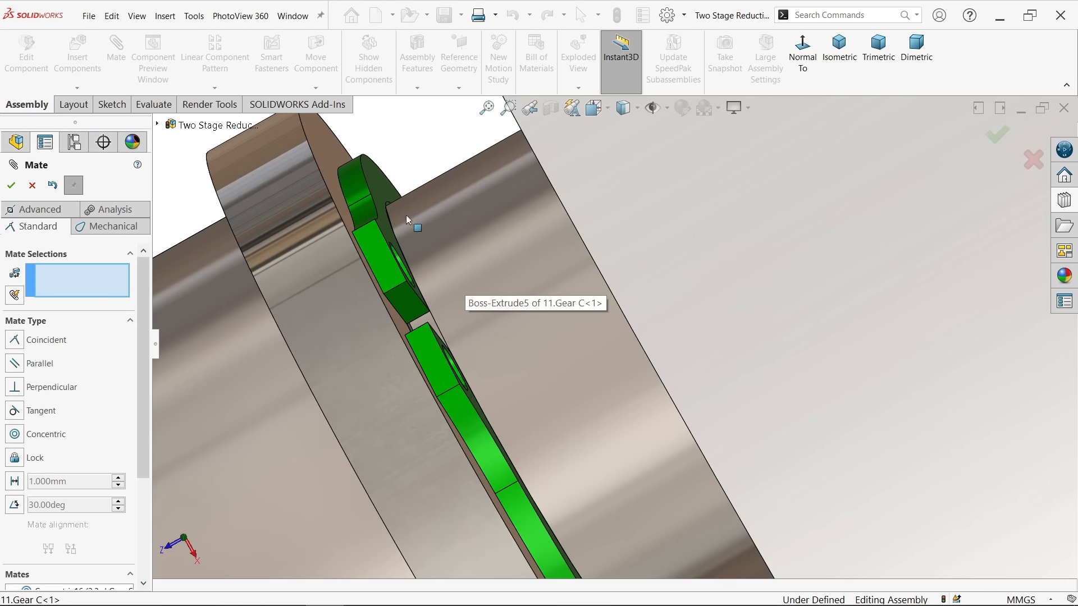
{"action": "scroll", "coordinate": [407, 220], "scroll_direction": "up", "scroll_amount": 3}
{"action": "left_click", "coordinate": [456, 244]}
{"action": "scroll", "coordinate": [458, 249], "scroll_direction": "up", "scroll_amount": 3}
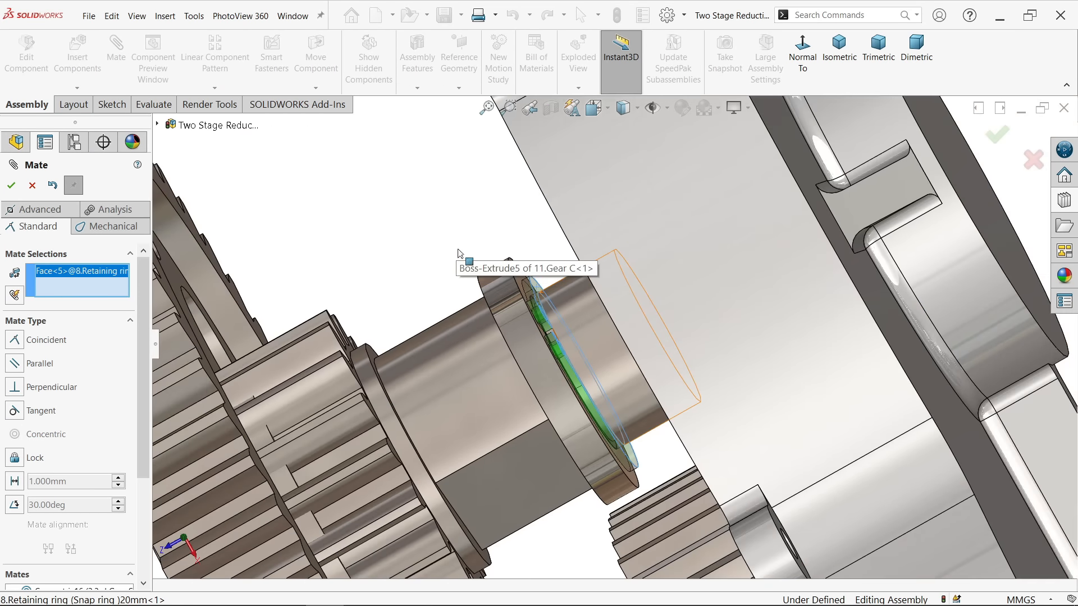
{"action": "scroll", "coordinate": [492, 273], "scroll_direction": "up", "scroll_amount": 3}
{"action": "middle_click_drag", "start_coordinate": [491, 248], "coordinate": [557, 254]}
{"action": "scroll", "coordinate": [626, 261], "scroll_direction": "down", "scroll_amount": 2}
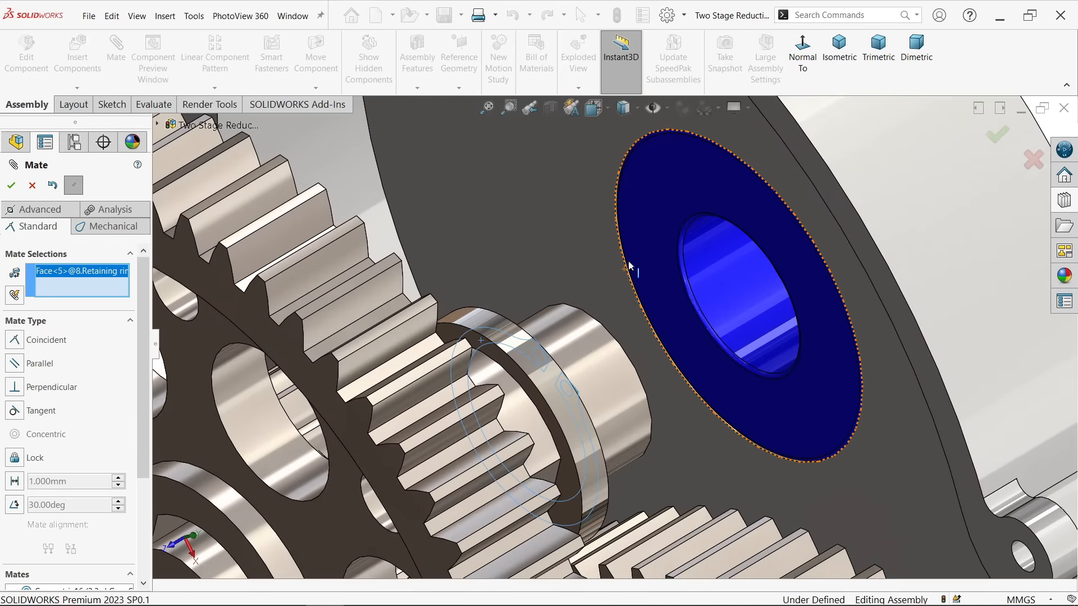
{"action": "left_click", "coordinate": [663, 230]}
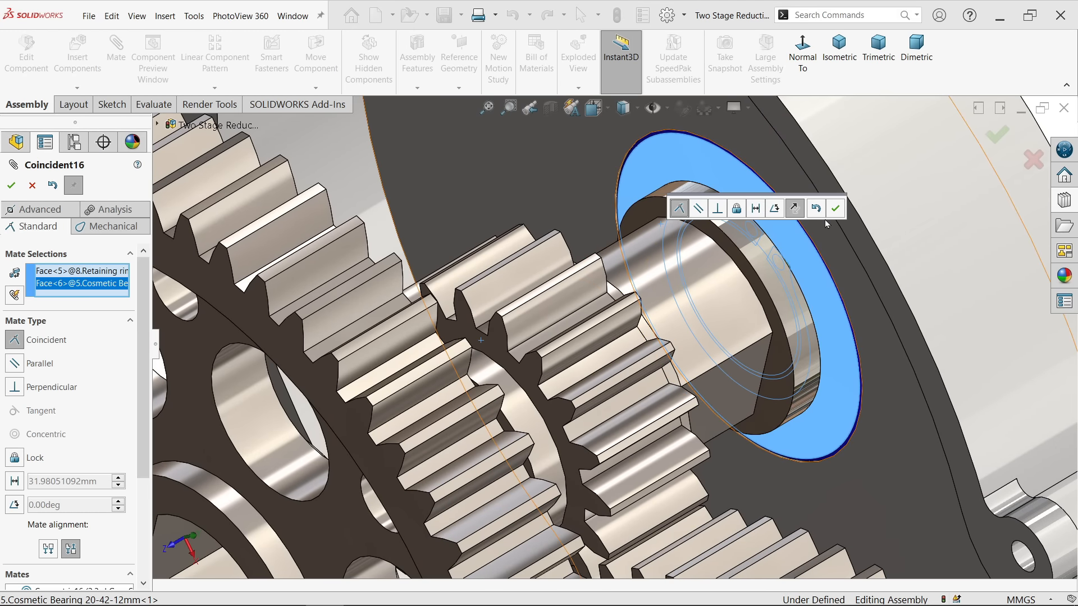
{"action": "left_click", "coordinate": [837, 209]}
{"action": "middle_click_drag", "start_coordinate": [760, 315], "coordinate": [704, 318]}
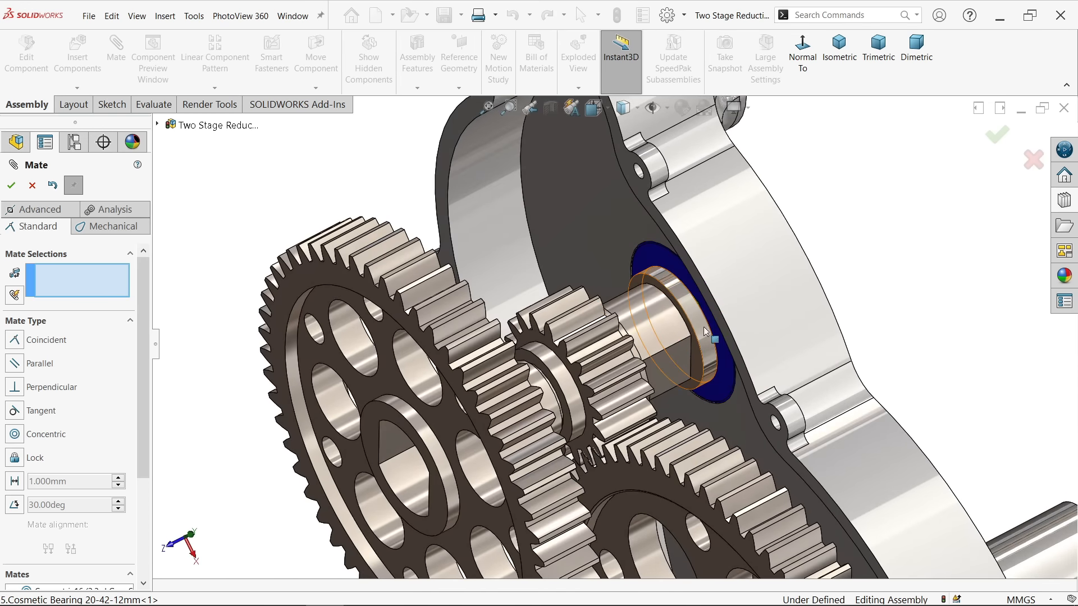
{"action": "scroll", "coordinate": [705, 332], "scroll_direction": "up", "scroll_amount": 5}
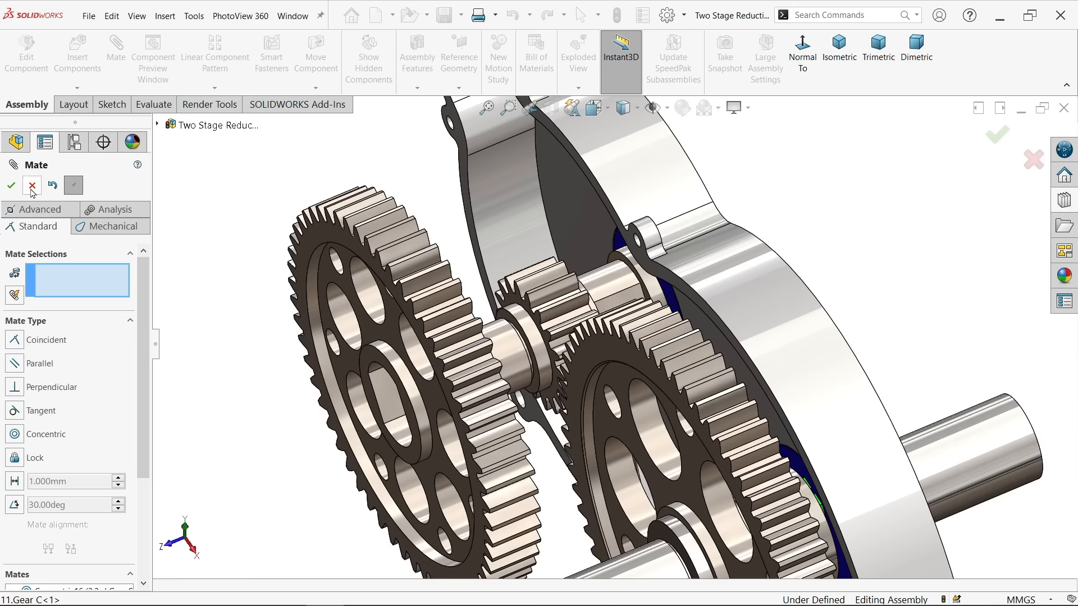
{"action": "left_click", "coordinate": [31, 189]}
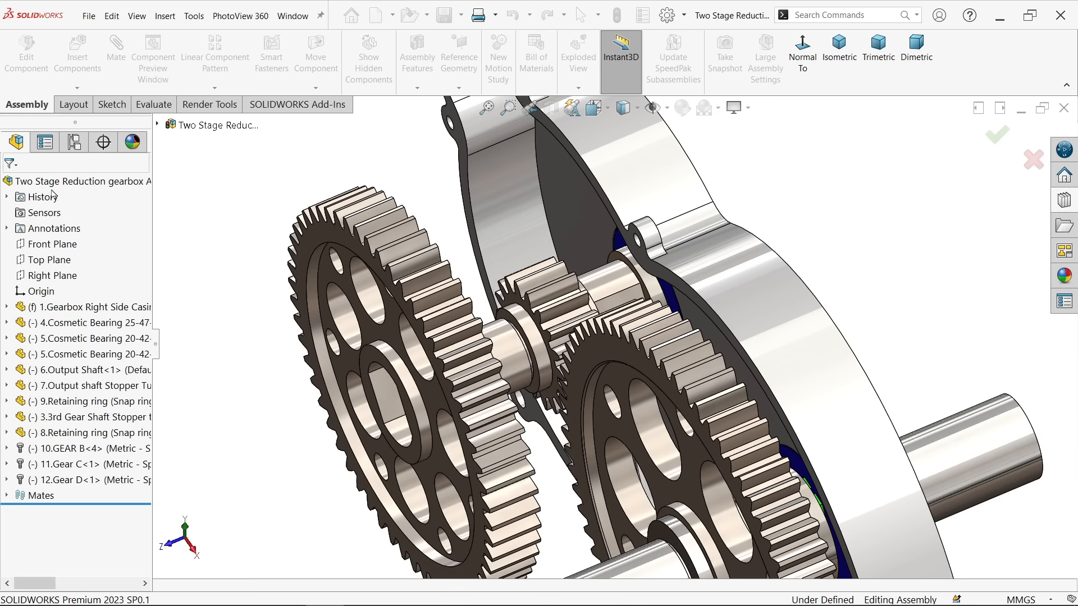
Rebuild and save the gearbox assembly
{"action": "left_click", "coordinate": [444, 17]}
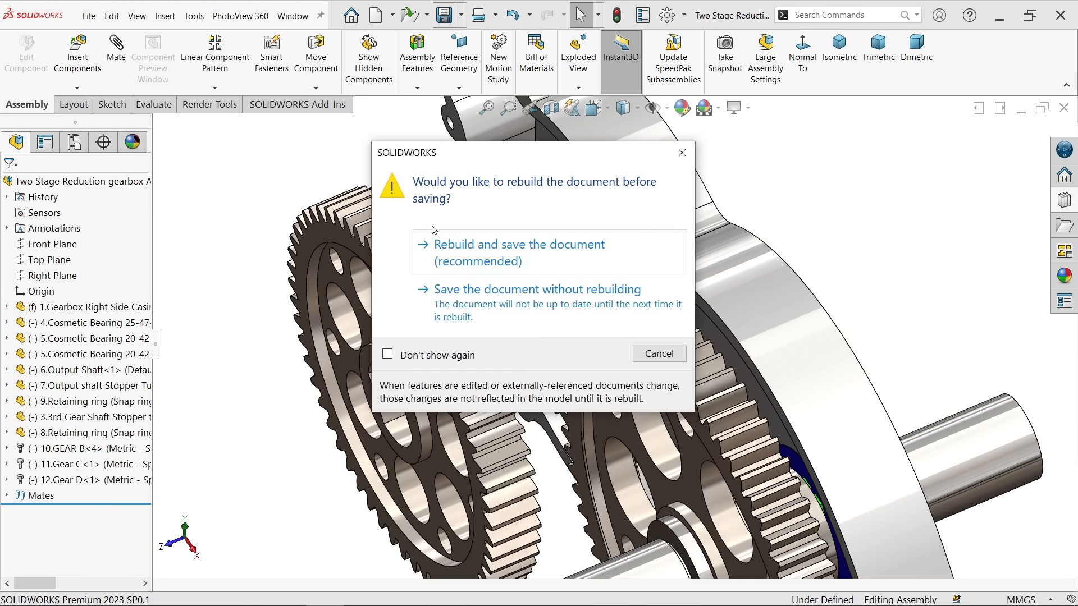
{"action": "left_click", "coordinate": [433, 254]}
{"action": "middle_click_drag", "start_coordinate": [542, 278], "coordinate": [575, 368]}
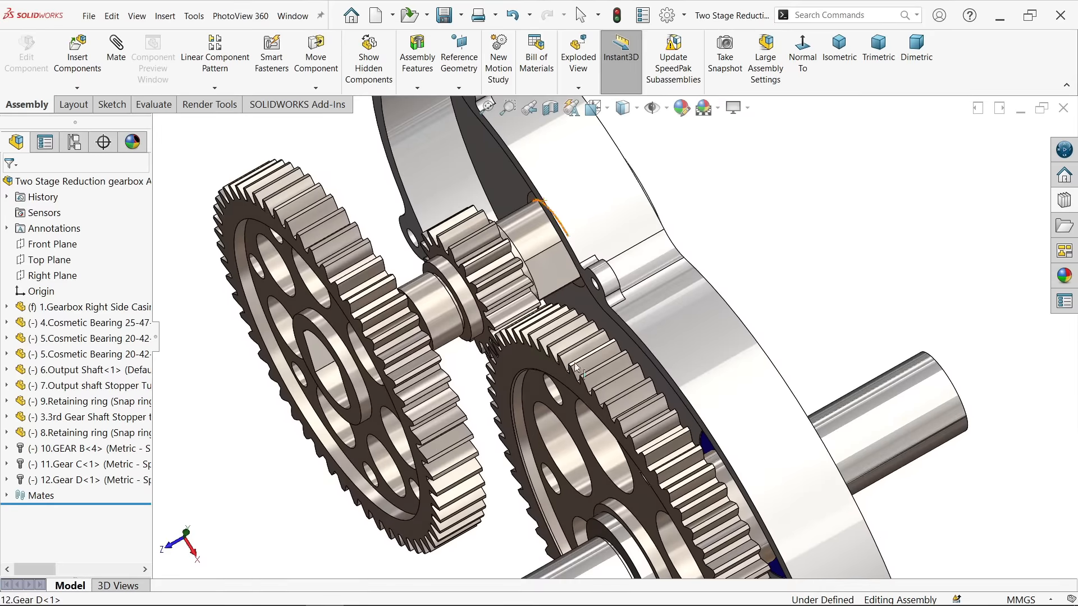
Examine how Gear B, Gear C and the stopper tube are positioned along the shaft beside the bearing
{"action": "left_click", "coordinate": [406, 367]}
{"action": "left_click", "coordinate": [265, 466]}
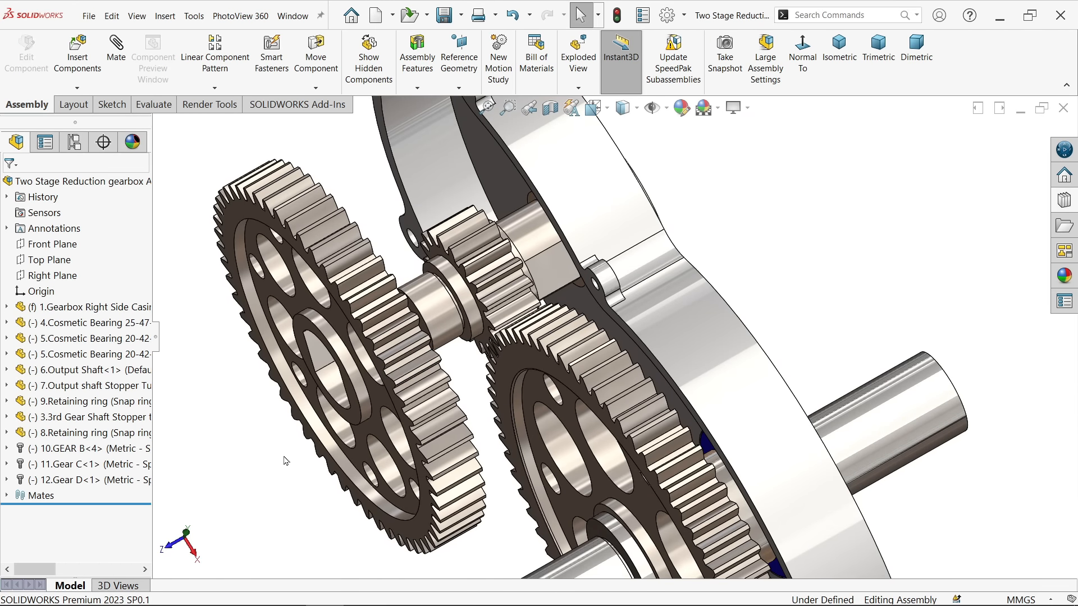
{"action": "middle_click_drag", "start_coordinate": [299, 451], "coordinate": [303, 451]}
{"action": "left_click_drag", "start_coordinate": [391, 370], "coordinate": [435, 367]}
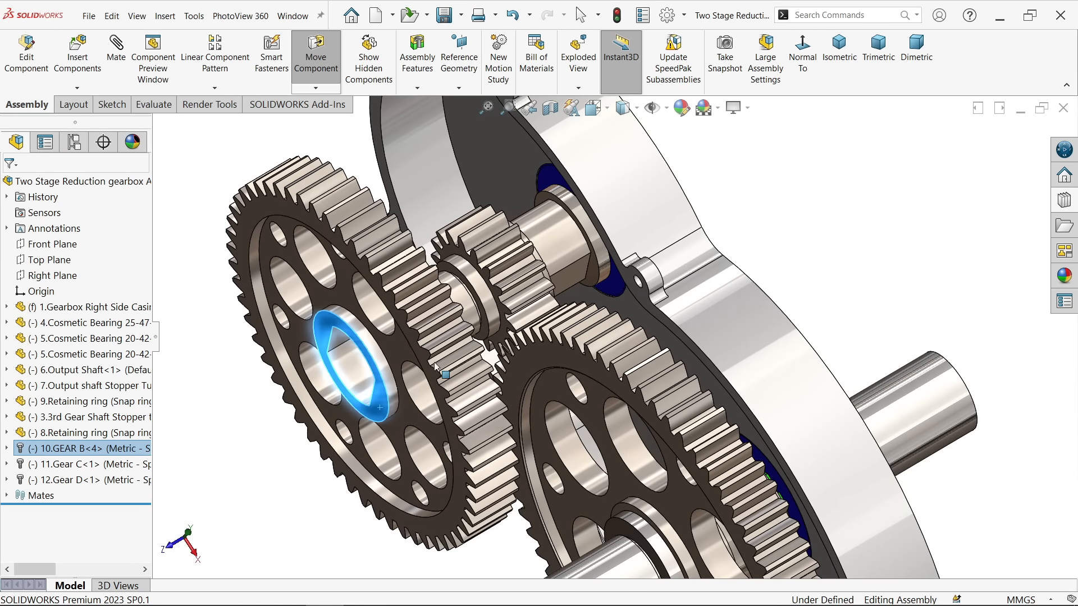
{"action": "key", "text": "Escape"}
{"action": "left_click", "coordinate": [260, 443]}
{"action": "scroll", "coordinate": [555, 290], "scroll_direction": "down", "scroll_amount": 5}
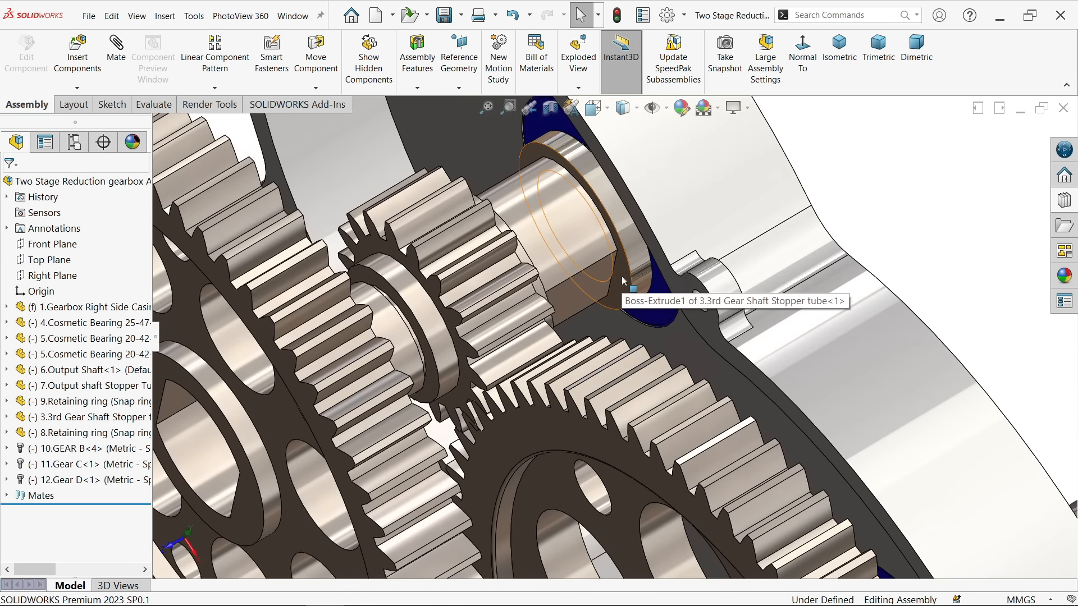
{"action": "mouse_move", "coordinate": [622, 281]}
{"action": "middle_mouse_down"}
{"action": "mouse_move", "coordinate": [585, 279]}
{"action": "mouse_move", "coordinate": [613, 279]}
{"action": "middle_mouse_up"}
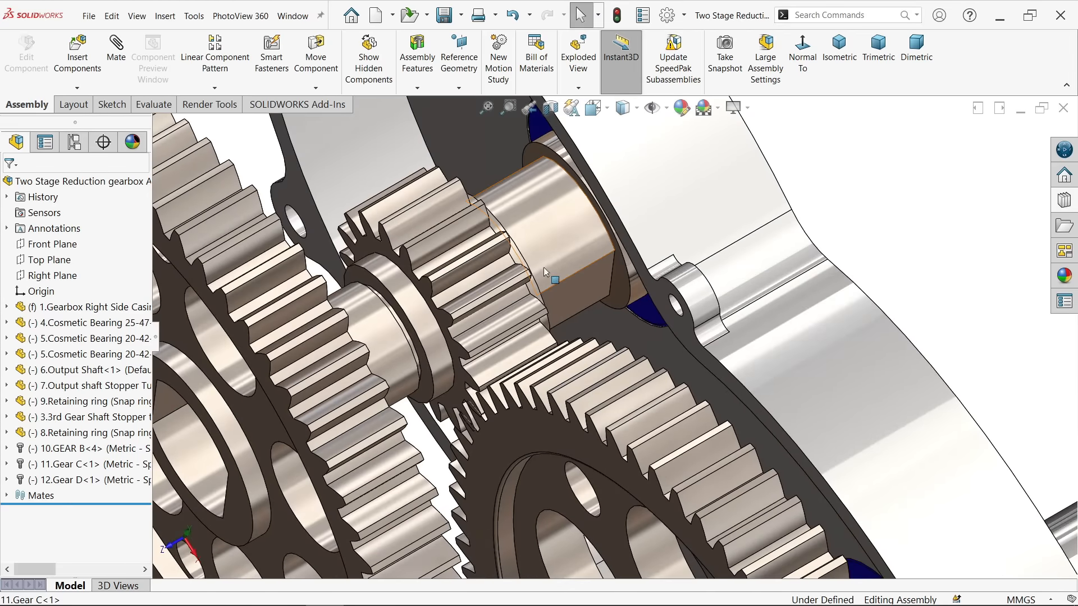
{"action": "left_click", "coordinate": [527, 287]}
{"action": "left_click", "coordinate": [803, 176]}
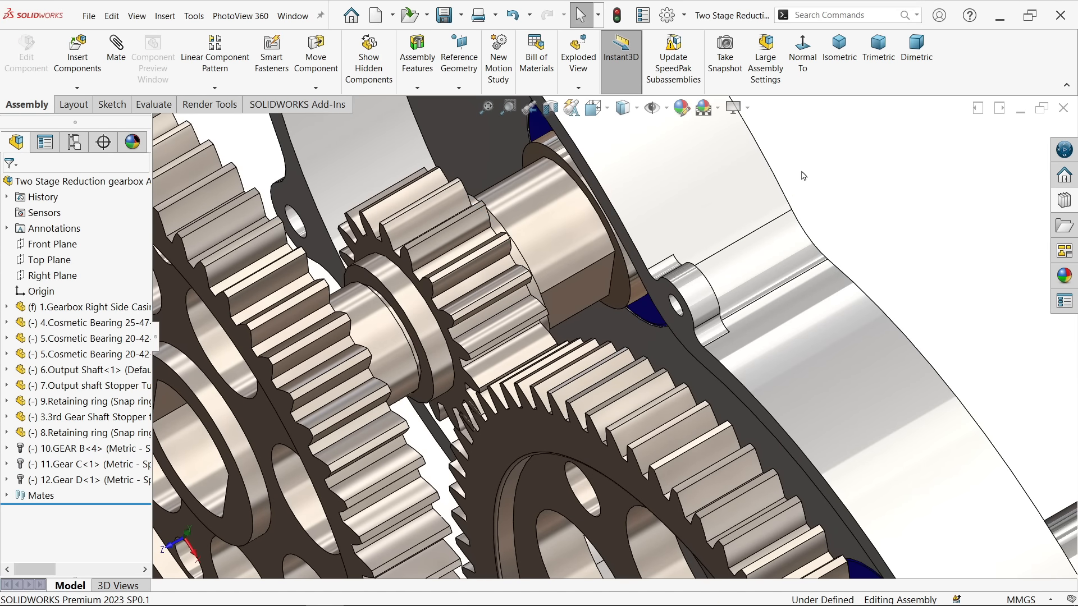
Hide the Gearbox Right Side Casing component
{"action": "left_click", "coordinate": [714, 201]}
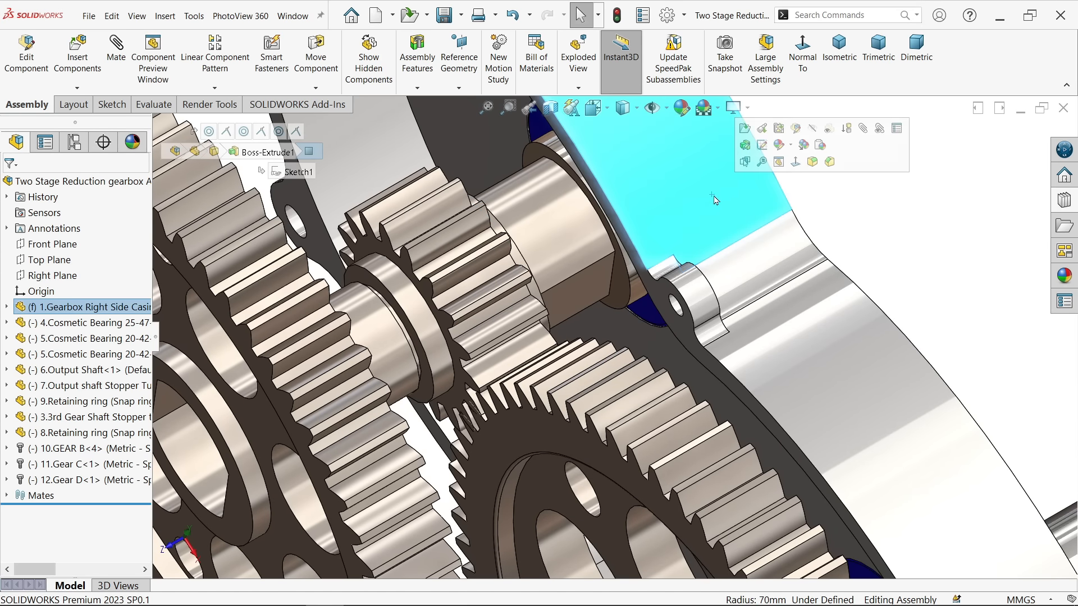
{"action": "left_click", "coordinate": [812, 130]}
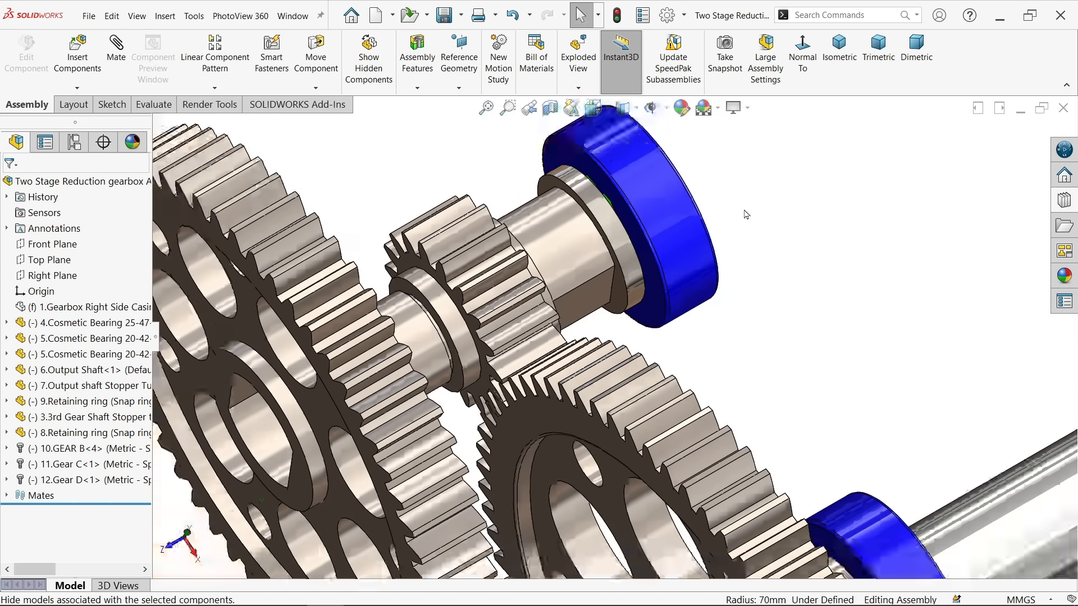
Add a coincident mate between Gear C's flat shoulder face and Gear B's hub face, and finish mating
{"action": "scroll", "coordinate": [573, 253], "scroll_direction": "down", "scroll_amount": 4}
{"action": "middle_click_drag", "start_coordinate": [685, 252], "coordinate": [604, 246]}
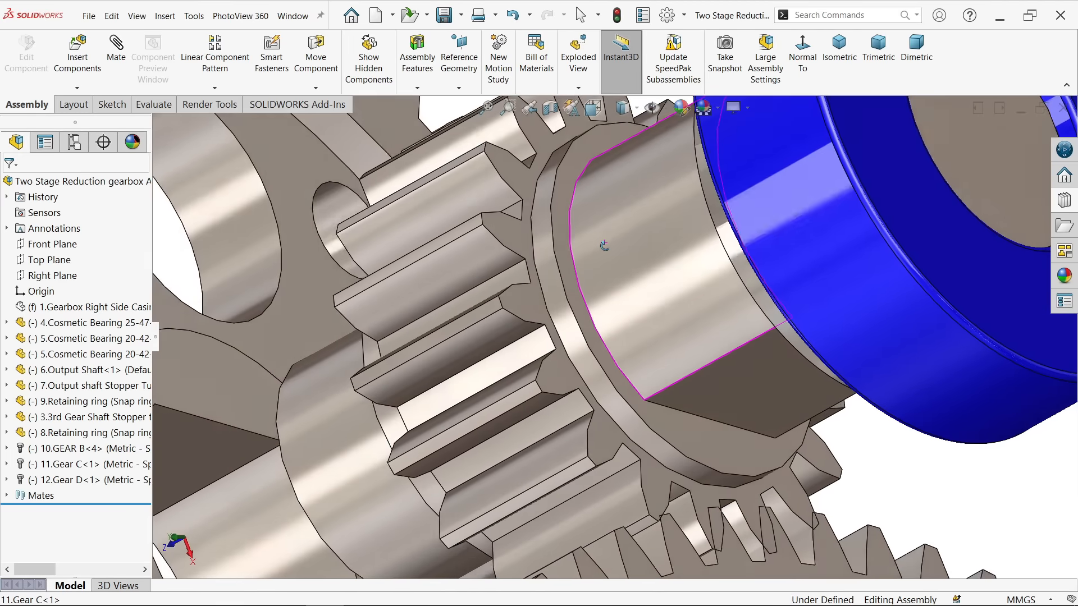
{"action": "left_click", "coordinate": [563, 257]}
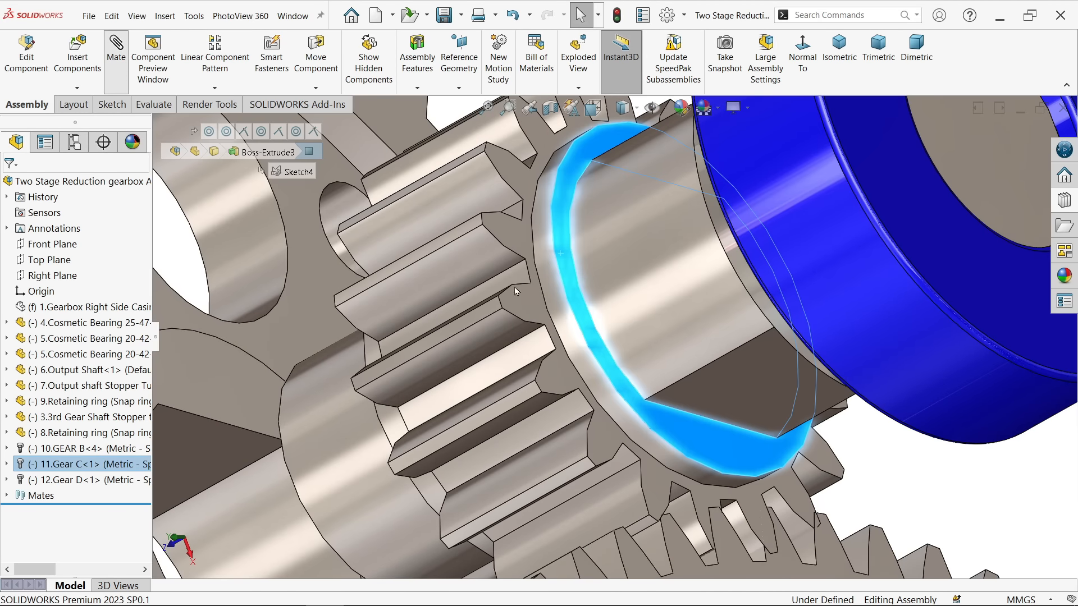
{"action": "scroll", "coordinate": [553, 295], "scroll_direction": "up", "scroll_amount": 5}
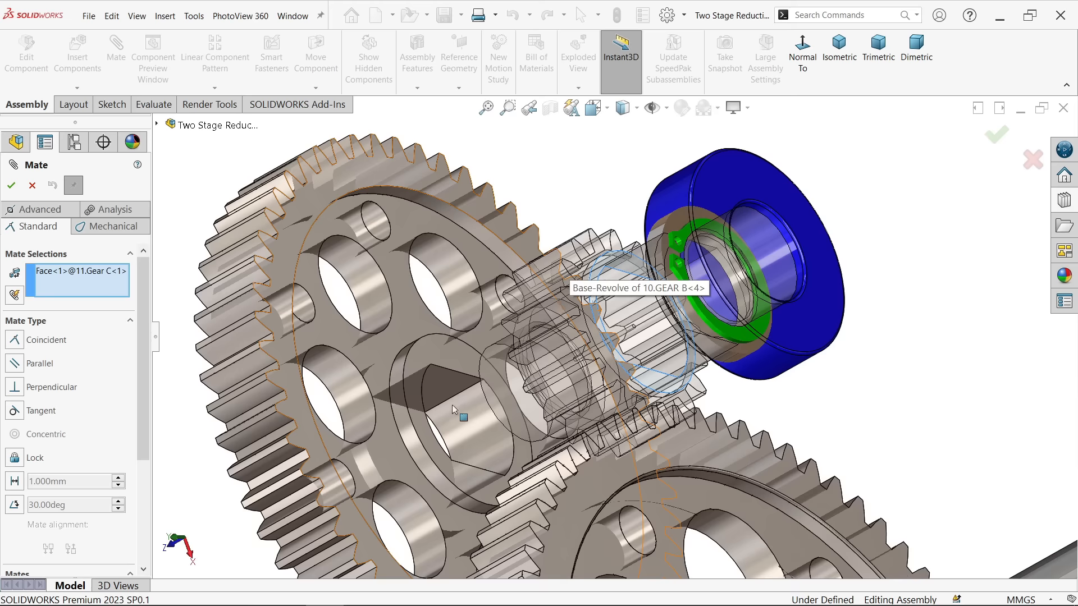
{"action": "scroll", "coordinate": [453, 410], "scroll_direction": "down", "scroll_amount": 2}
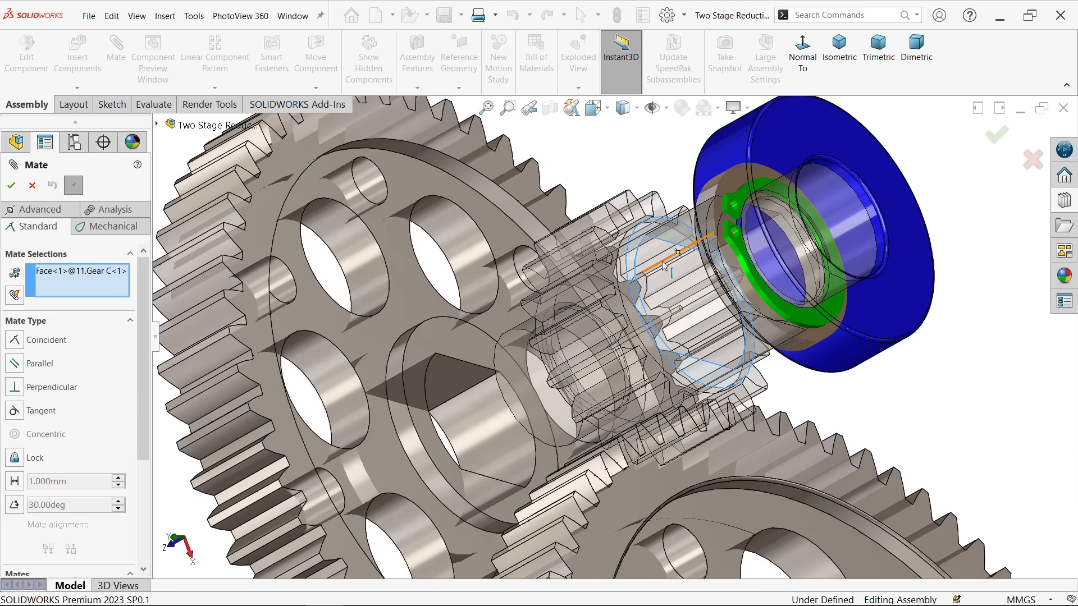
{"action": "scroll", "coordinate": [664, 266], "scroll_direction": "up", "scroll_amount": 4}
{"action": "middle_click_drag", "start_coordinate": [455, 344], "coordinate": [525, 291]}
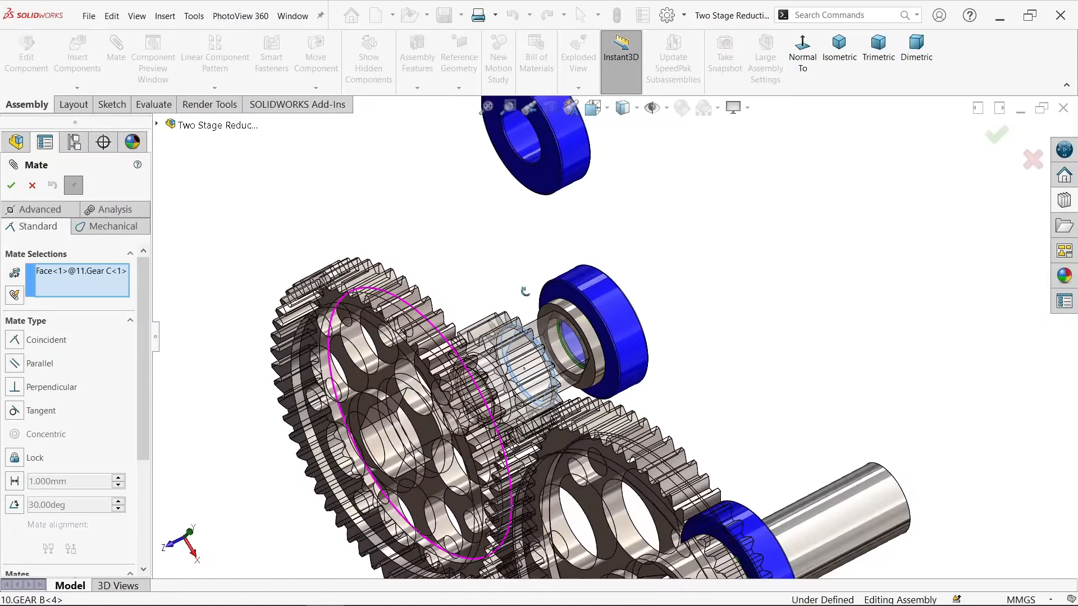
{"action": "scroll", "coordinate": [401, 456], "scroll_direction": "down", "scroll_amount": 5}
{"action": "left_click", "coordinate": [478, 478]}
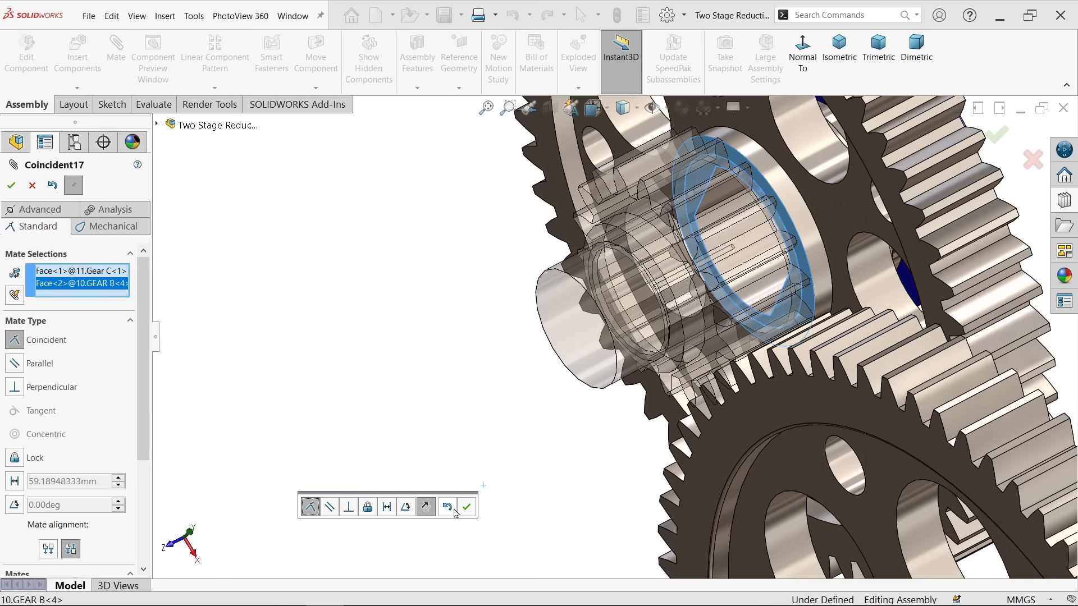
{"action": "left_click", "coordinate": [466, 508]}
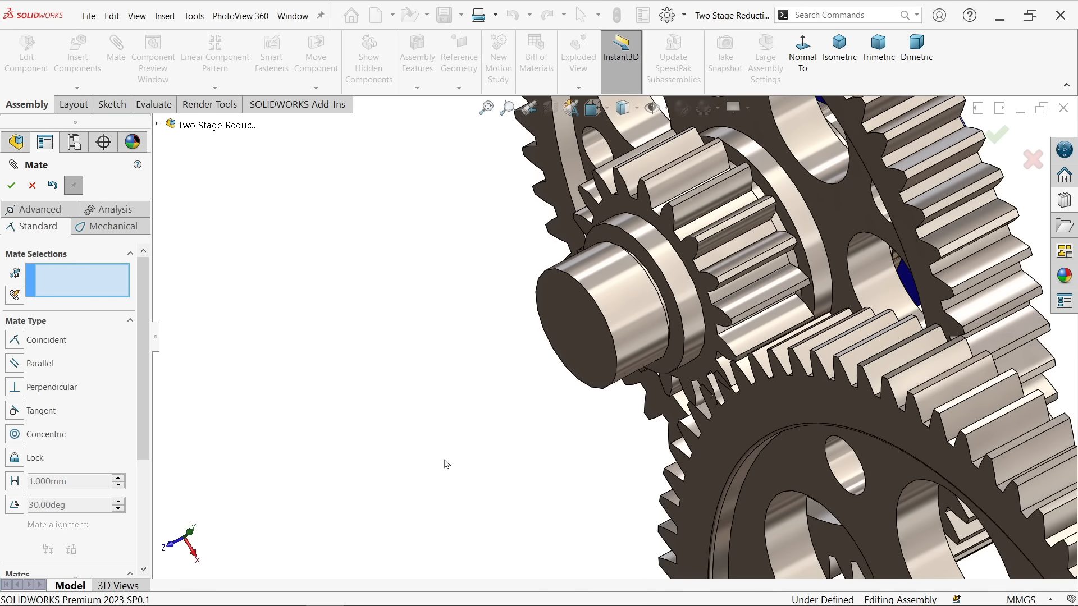
{"action": "left_click", "coordinate": [12, 186]}
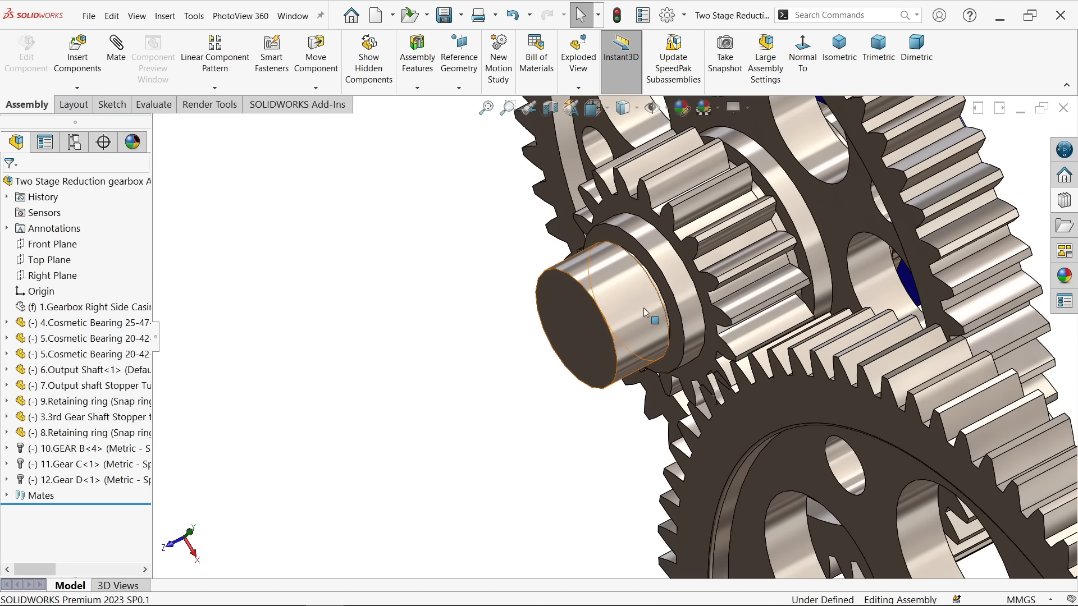
Turn Gear C by hand in the dimetric view and examine how it sits with Gear B and Gear D
{"action": "scroll", "coordinate": [645, 313], "scroll_direction": "up", "scroll_amount": 4}
{"action": "middle_click_drag", "start_coordinate": [700, 295], "coordinate": [675, 283]}
{"action": "mouse_move", "coordinate": [683, 298]}
{"action": "left_mouse_down"}
{"action": "mouse_move", "coordinate": [682, 277]}
{"action": "mouse_move", "coordinate": [694, 316]}
{"action": "left_mouse_up"}
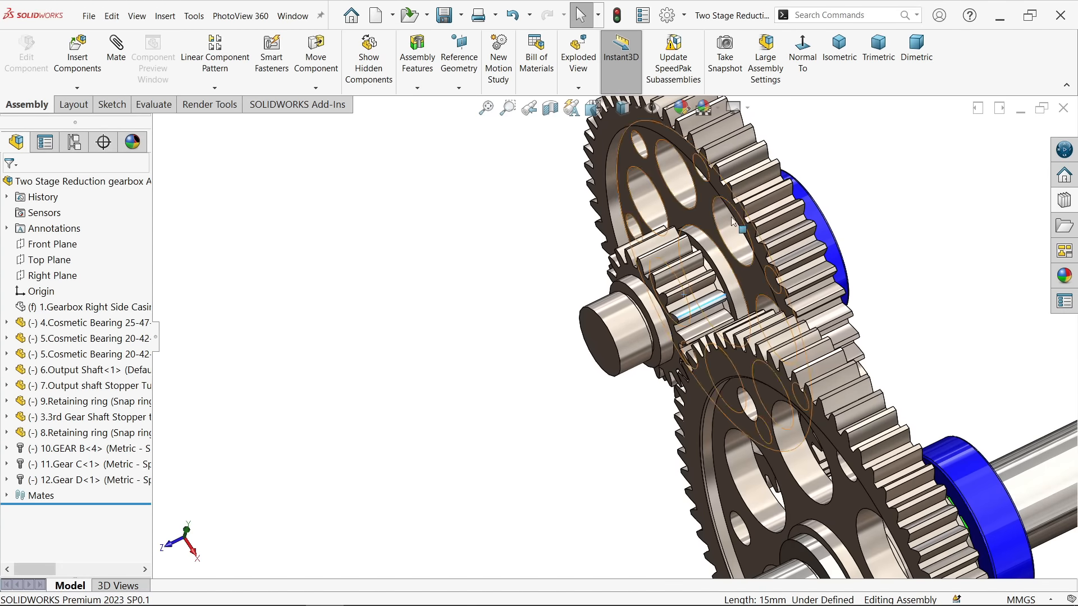
{"action": "left_click", "coordinate": [839, 48]}
{"action": "left_click", "coordinate": [923, 57]}
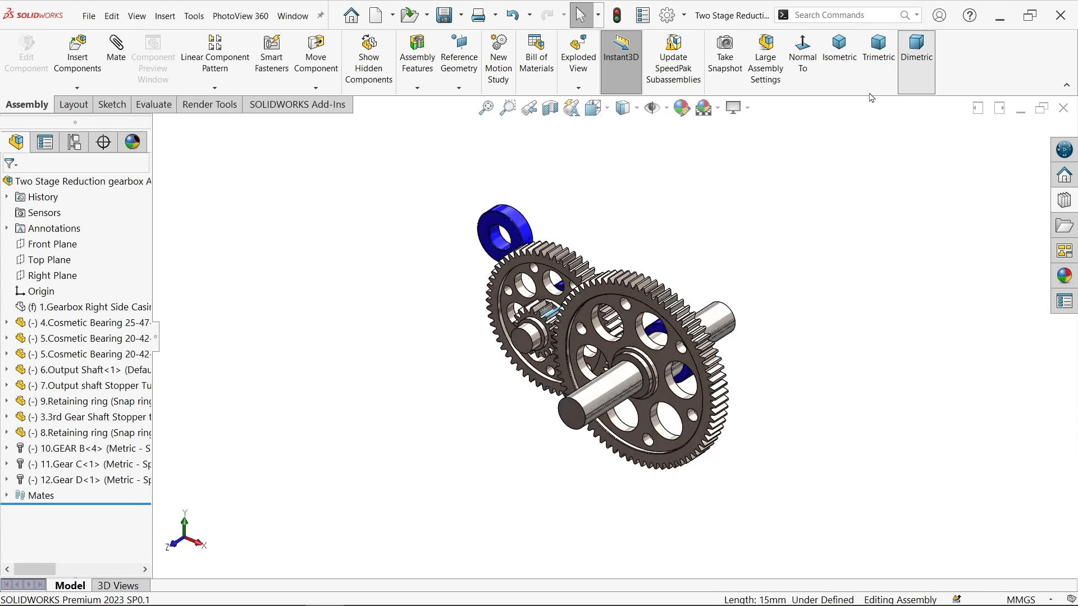
{"action": "scroll", "coordinate": [517, 340], "scroll_direction": "down", "scroll_amount": 5}
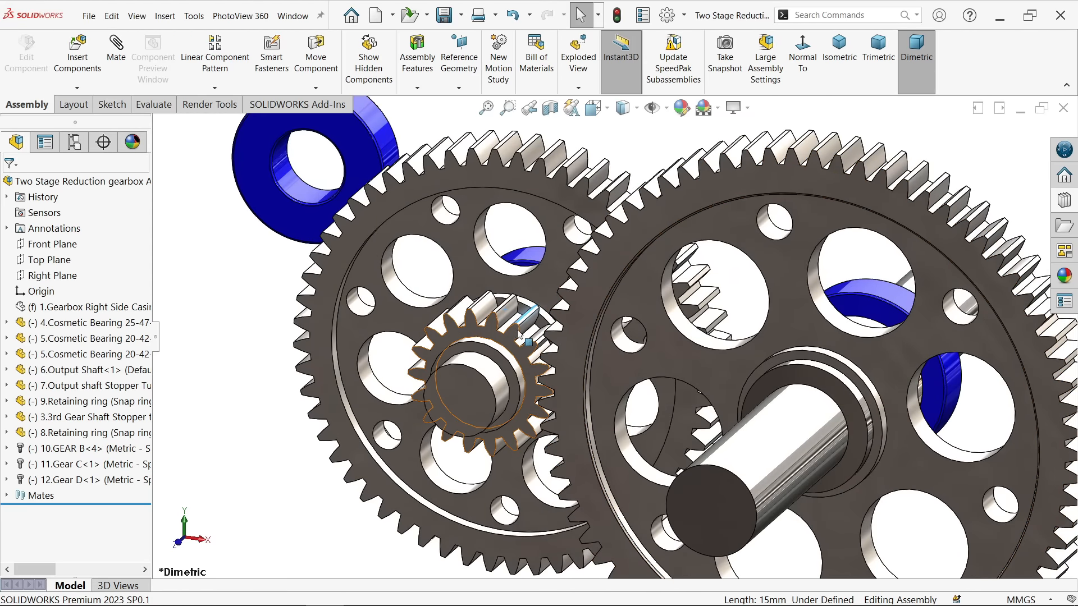
{"action": "left_click_drag", "start_coordinate": [524, 320], "coordinate": [532, 352]}
{"action": "scroll", "coordinate": [461, 321], "scroll_direction": "up", "scroll_amount": 3}
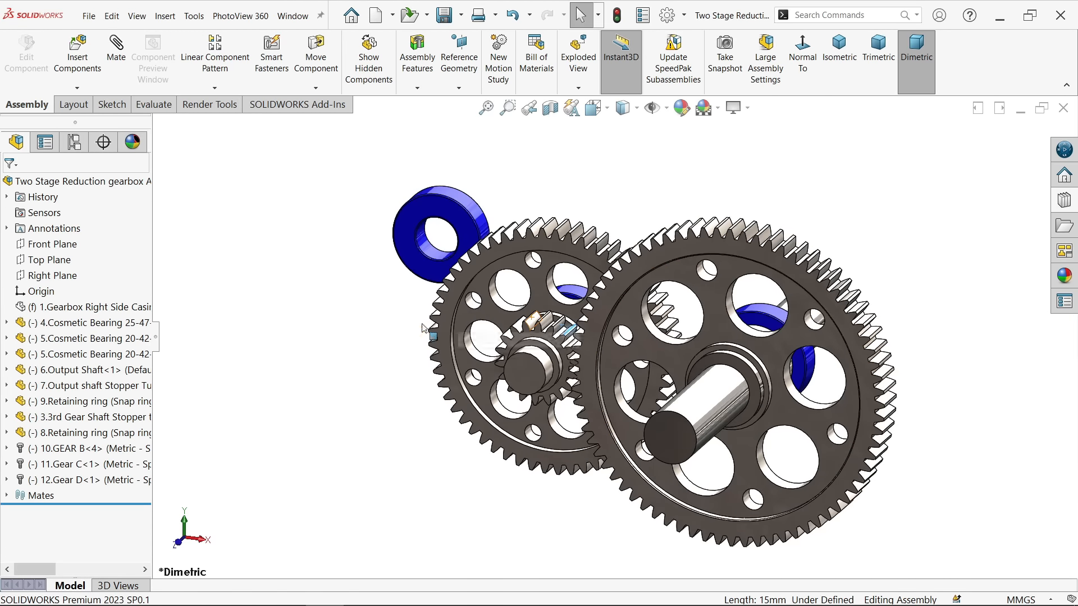
{"action": "middle_click_drag", "start_coordinate": [368, 328], "coordinate": [357, 336]}
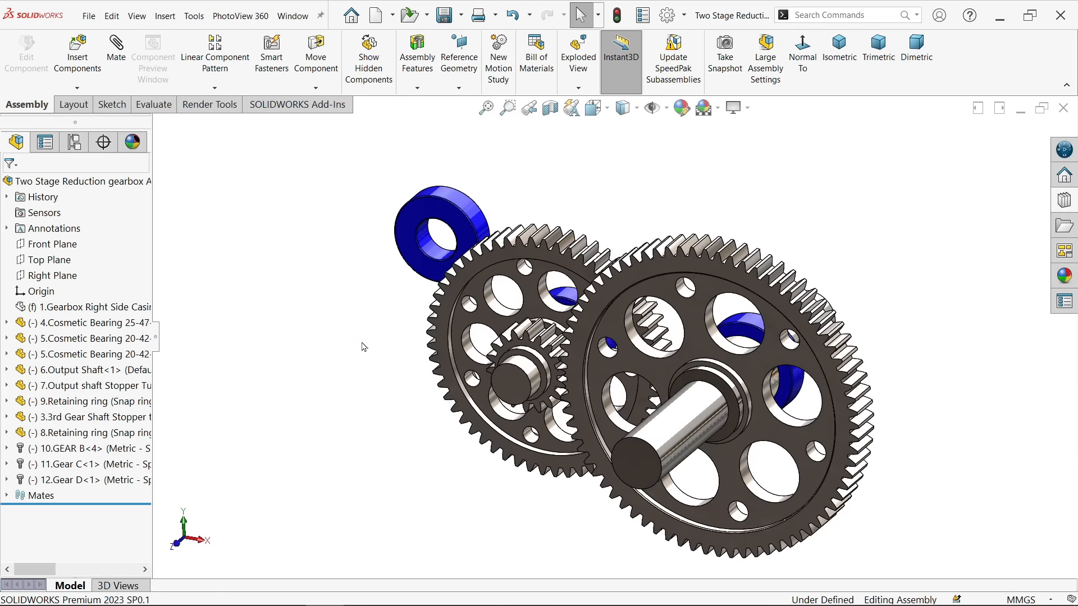
{"action": "scroll", "coordinate": [474, 371], "scroll_direction": "down", "scroll_amount": 2}
{"action": "scroll", "coordinate": [573, 393], "scroll_direction": "down", "scroll_amount": 4}
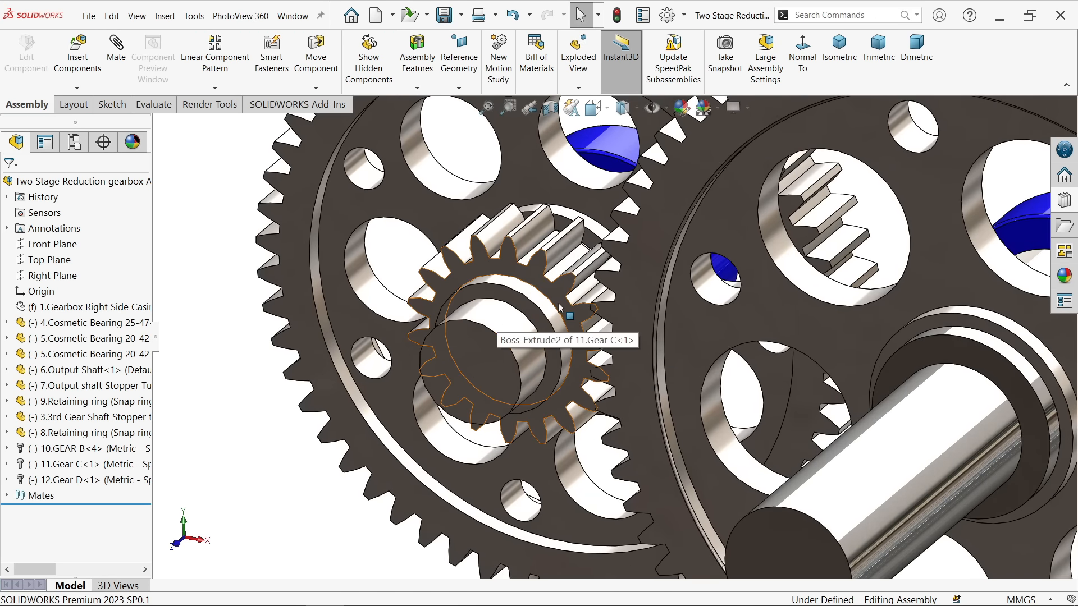
Save the gearbox assembly and turn Gear C slightly about its axis
{"action": "left_click", "coordinate": [445, 15]}
{"action": "left_click", "coordinate": [466, 256]}
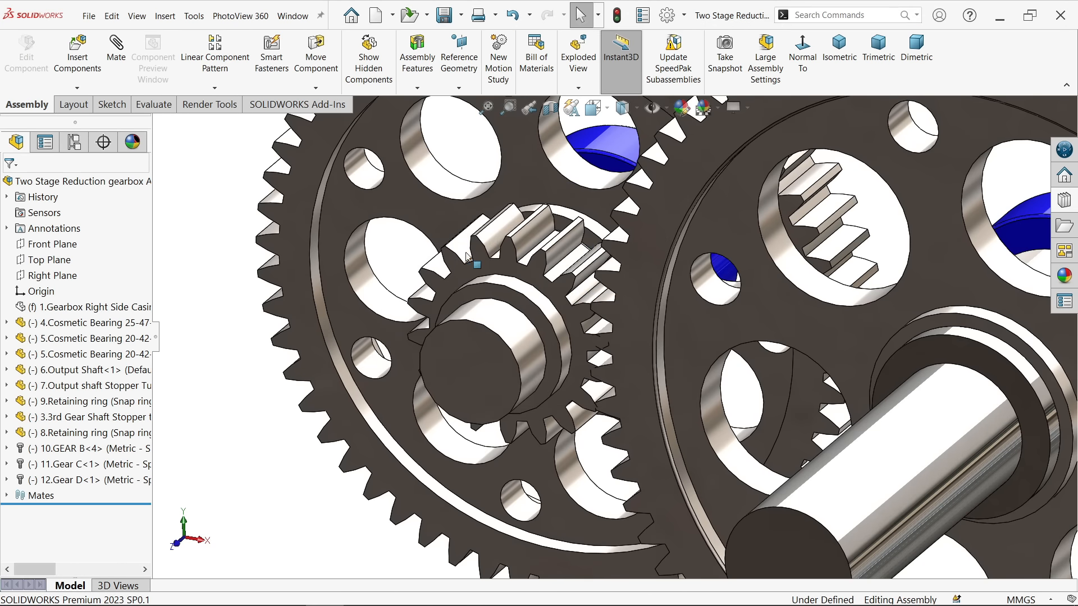
{"action": "middle_click_drag", "start_coordinate": [520, 330], "coordinate": [517, 340]}
{"action": "scroll", "coordinate": [576, 303], "scroll_direction": "up", "scroll_amount": 5}
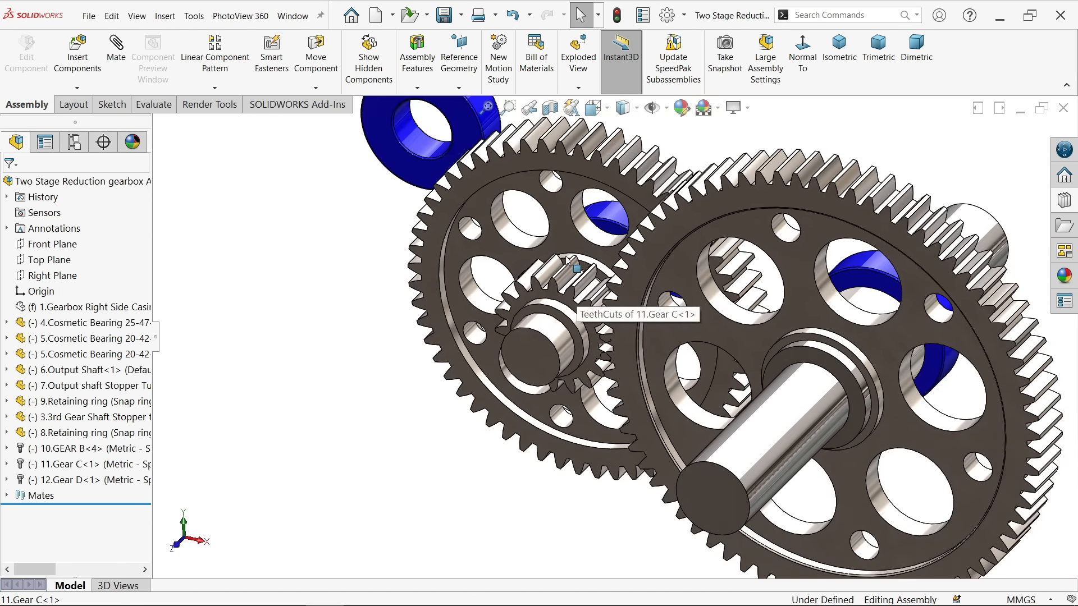
{"action": "scroll", "coordinate": [567, 259], "scroll_direction": "up", "scroll_amount": 2}
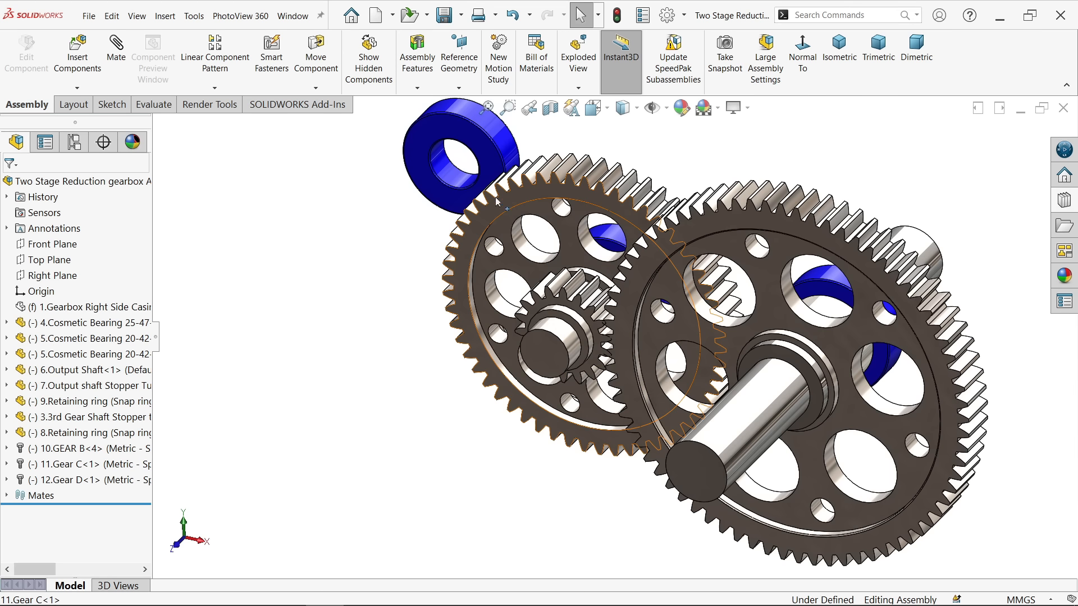
Place a copy of the loose 20-42-12mm cosmetic bearing in front of Gear C's free shaft end
{"action": "left_click_drag", "start_coordinate": [496, 161], "coordinate": [380, 397]}
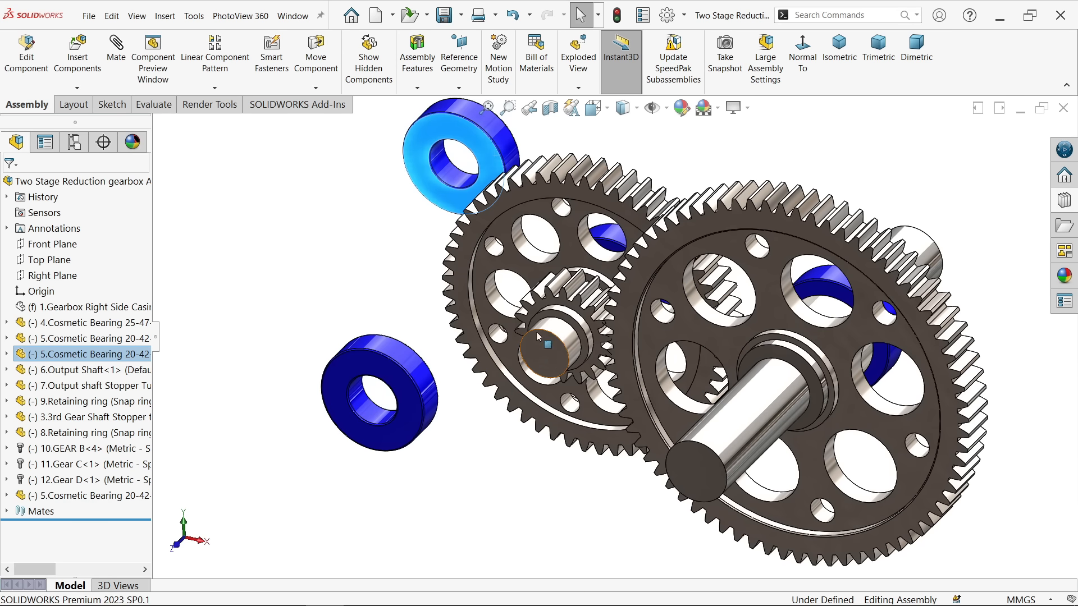
{"action": "left_click", "coordinate": [275, 247]}
{"action": "middle_click_drag", "start_coordinate": [561, 359], "coordinate": [574, 408]}
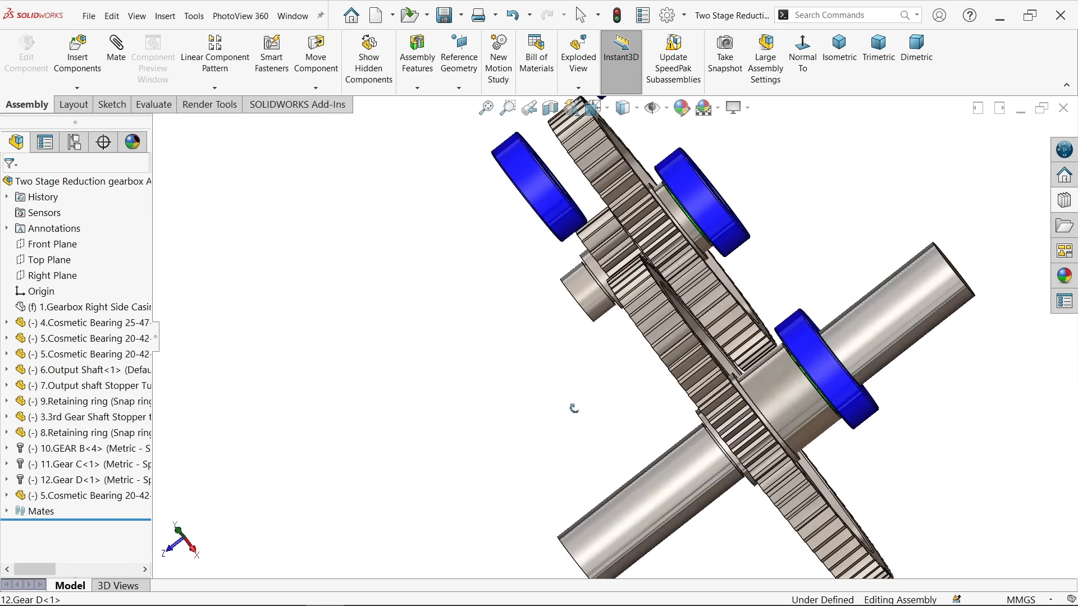
{"action": "scroll", "coordinate": [660, 277], "scroll_direction": "down", "scroll_amount": 5}
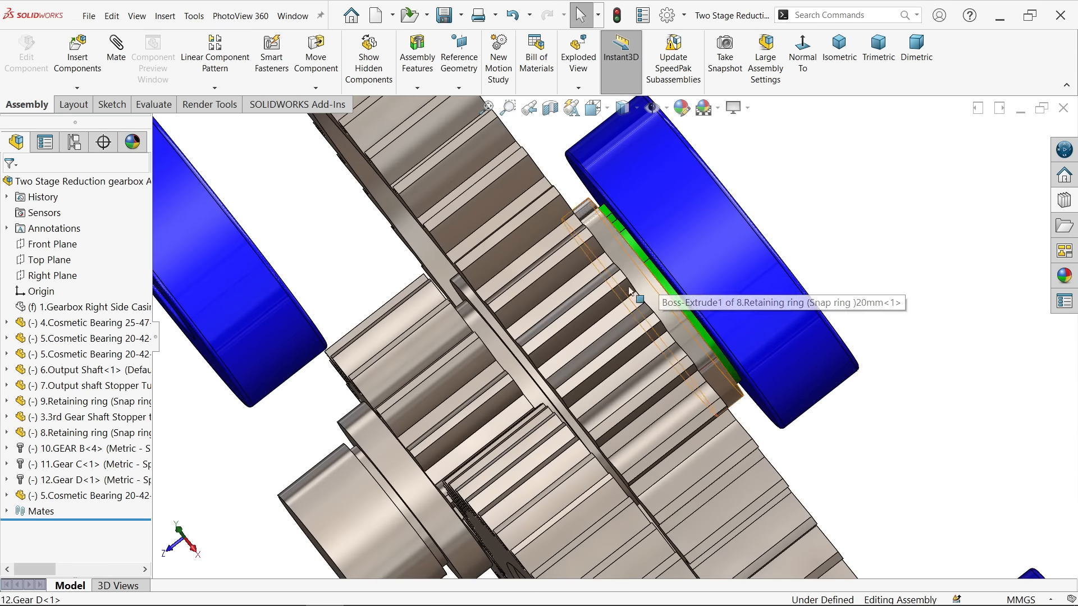
{"action": "scroll", "coordinate": [451, 261], "scroll_direction": "up", "scroll_amount": 1}
Insert the part "retaining ring (snap ring) 20mm" into the assembly beside the copied bearing
{"action": "left_click", "coordinate": [82, 58]}
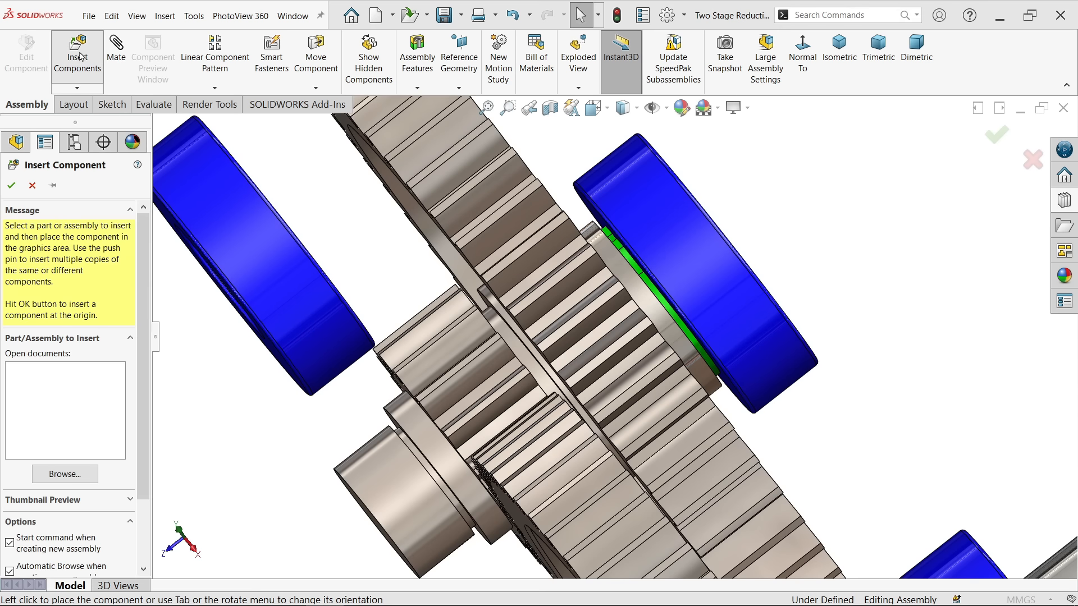
{"action": "left_click_drag", "start_coordinate": [652, 313], "coordinate": [652, 402]}
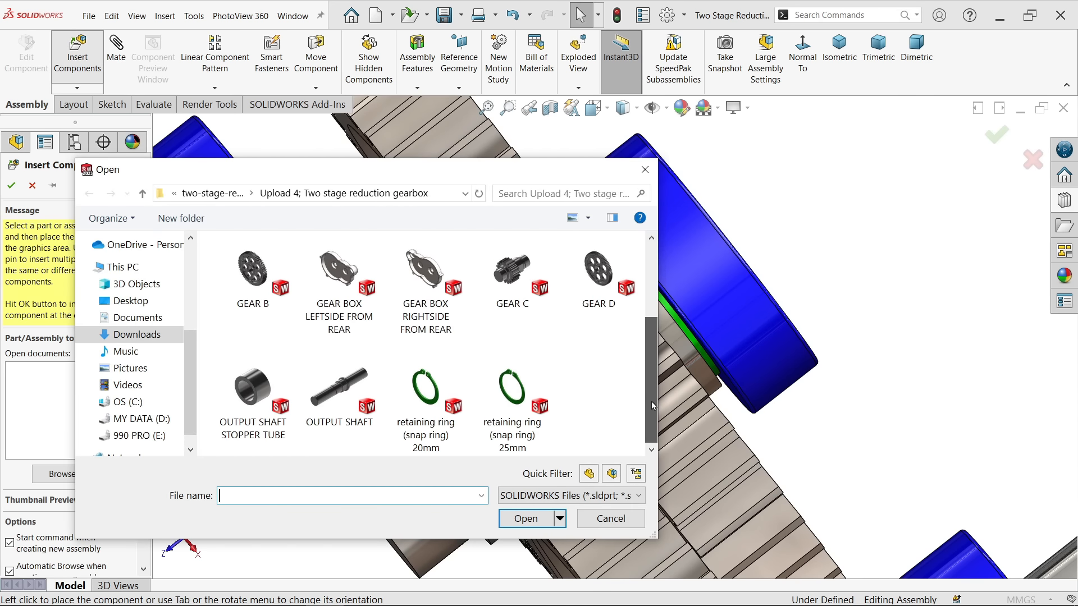
{"action": "left_click", "coordinate": [436, 395]}
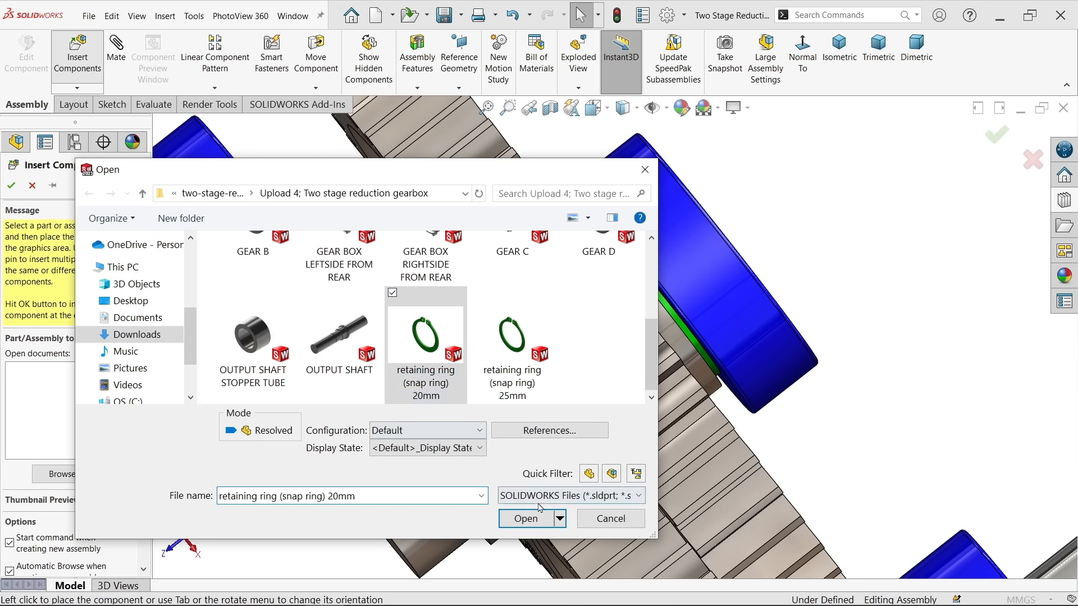
{"action": "left_click", "coordinate": [537, 521]}
{"action": "scroll", "coordinate": [291, 410], "scroll_direction": "down", "scroll_amount": 4}
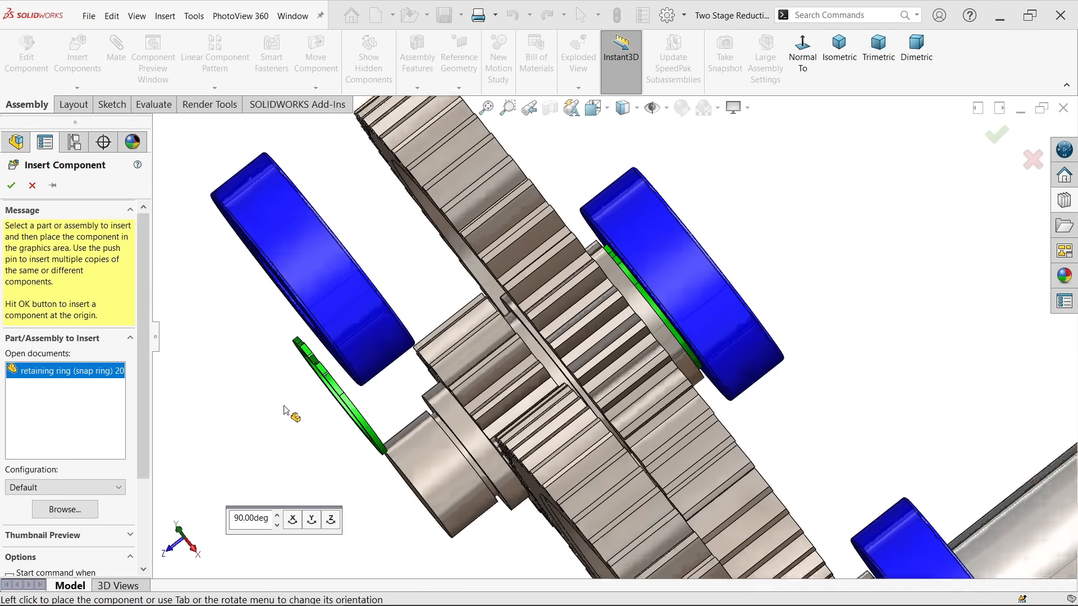
{"action": "left_click", "coordinate": [314, 383]}
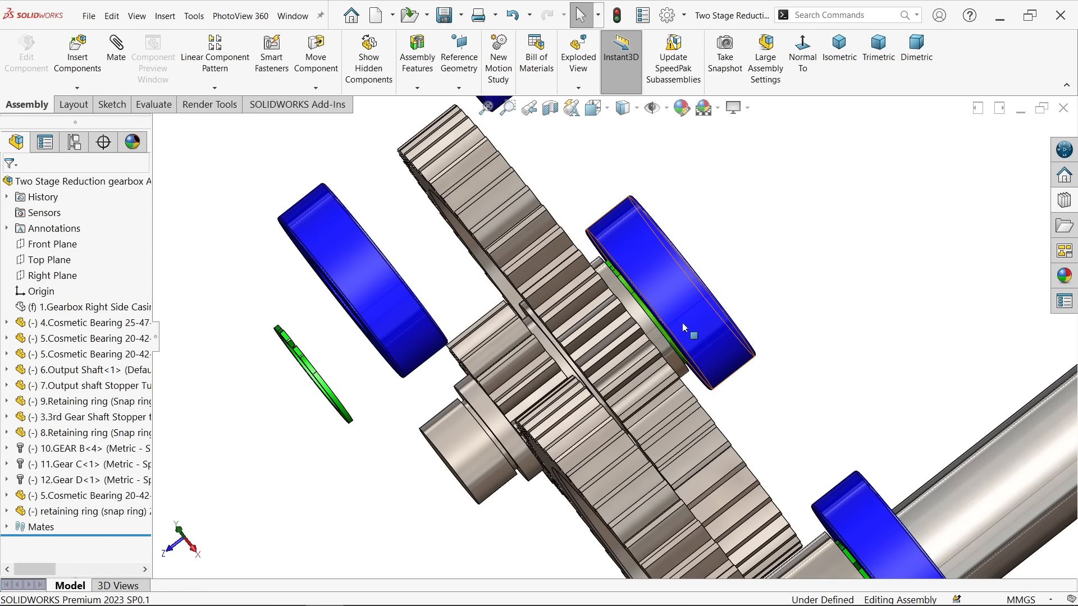
Add a concentric mate between the new retaining ring's inner cylindrical face and the snap-ring groove face on Gear C's shaft
{"action": "scroll", "coordinate": [745, 344], "scroll_direction": "up", "scroll_amount": 2}
{"action": "scroll", "coordinate": [745, 343], "scroll_direction": "up", "scroll_amount": 1}
{"action": "middle_click_drag", "start_coordinate": [744, 343], "coordinate": [776, 273]}
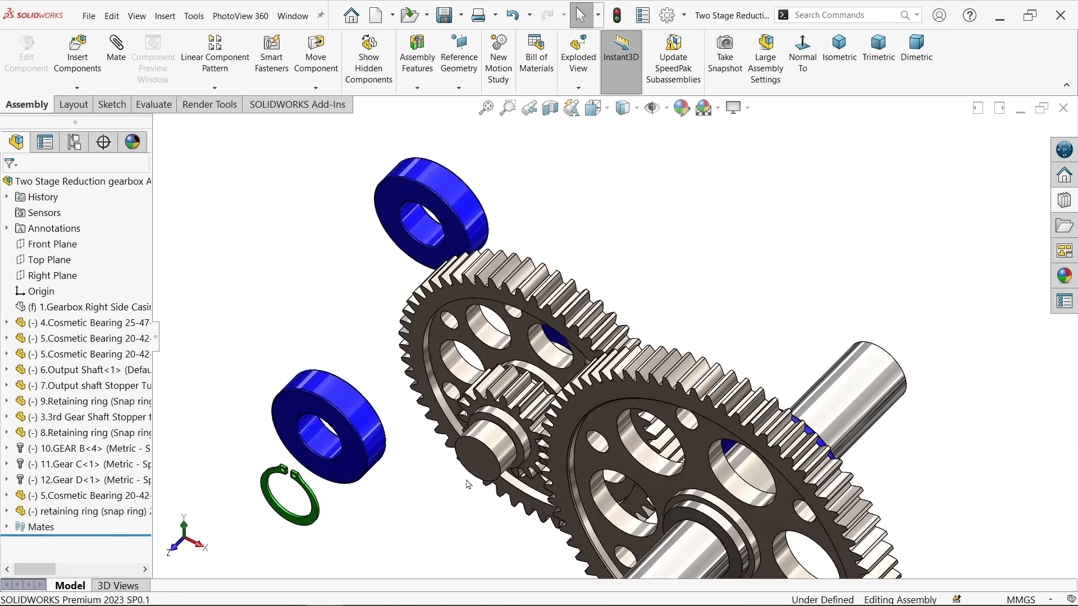
{"action": "scroll", "coordinate": [434, 477], "scroll_direction": "down", "scroll_amount": 2}
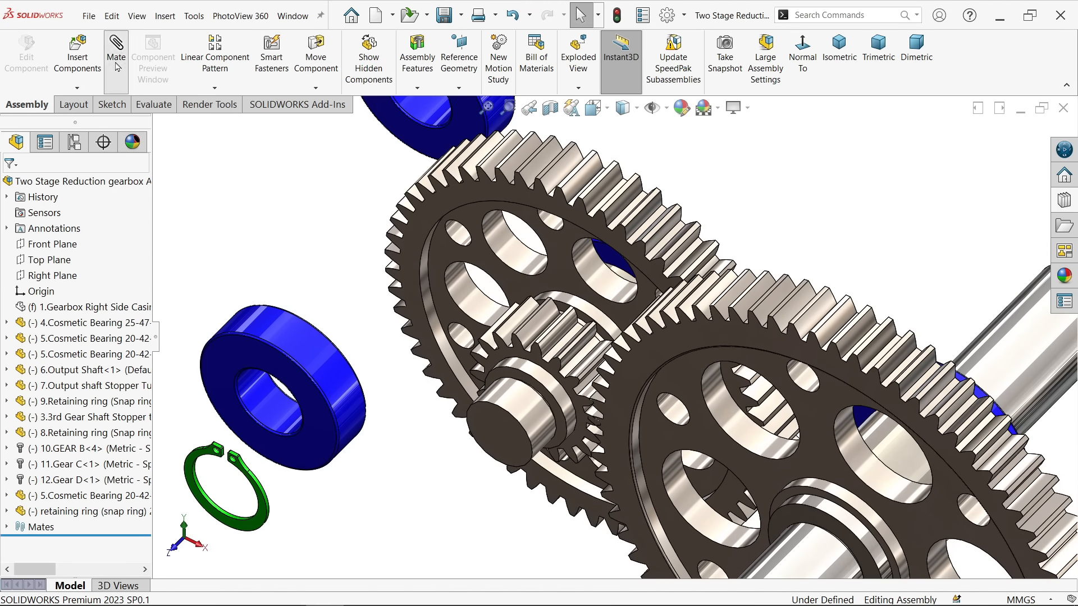
{"action": "scroll", "coordinate": [256, 506], "scroll_direction": "down", "scroll_amount": 4}
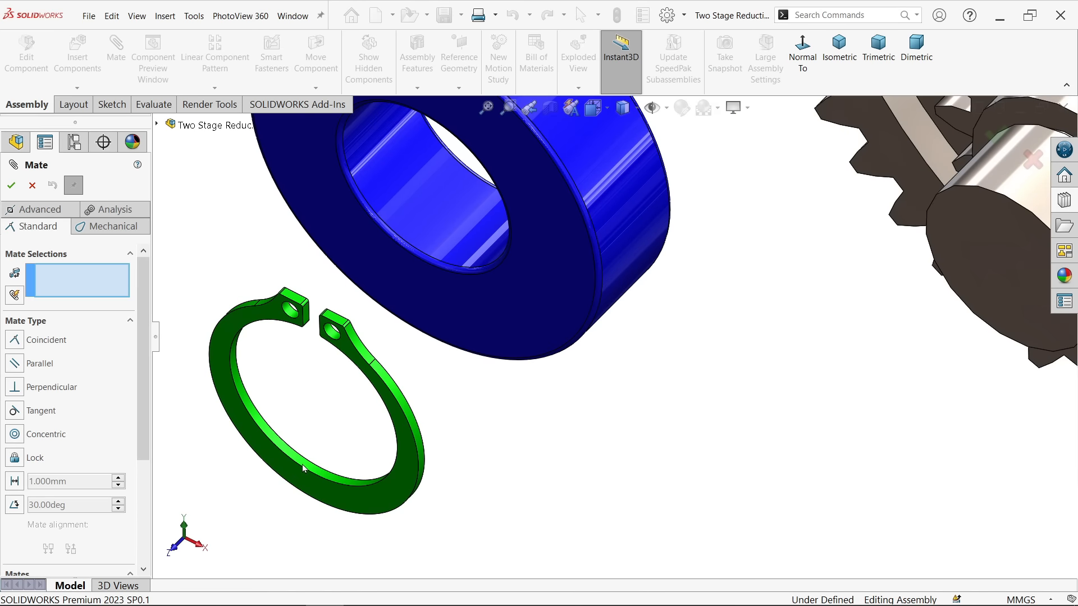
{"action": "left_click", "coordinate": [308, 470]}
{"action": "scroll", "coordinate": [683, 429], "scroll_direction": "up", "scroll_amount": 3}
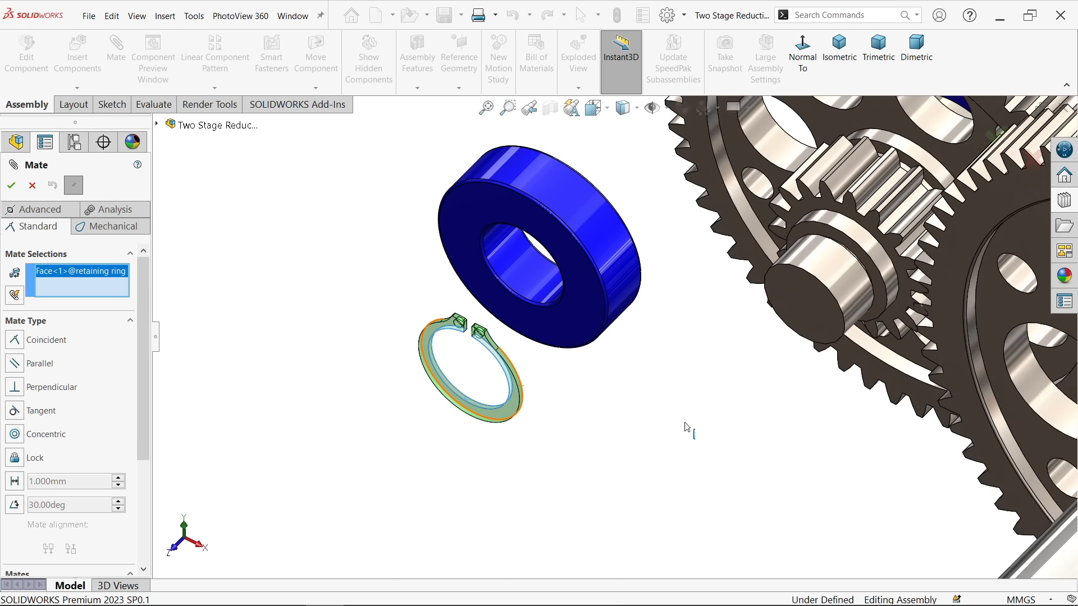
{"action": "scroll", "coordinate": [836, 288], "scroll_direction": "down", "scroll_amount": 2}
{"action": "scroll", "coordinate": [836, 288], "scroll_direction": "down", "scroll_amount": 3}
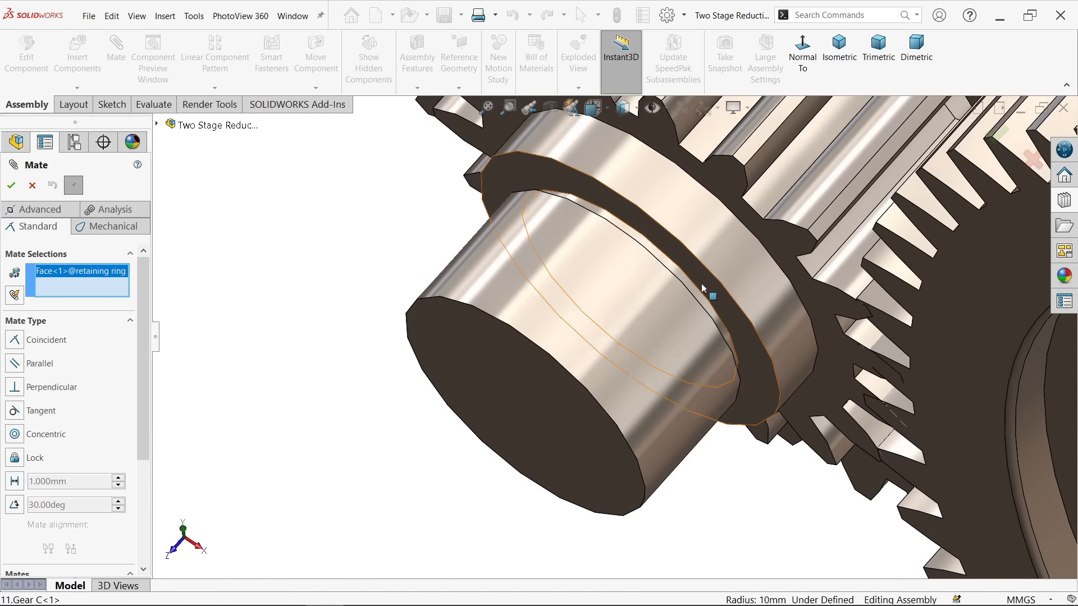
{"action": "scroll", "coordinate": [652, 289], "scroll_direction": "down", "scroll_amount": 2}
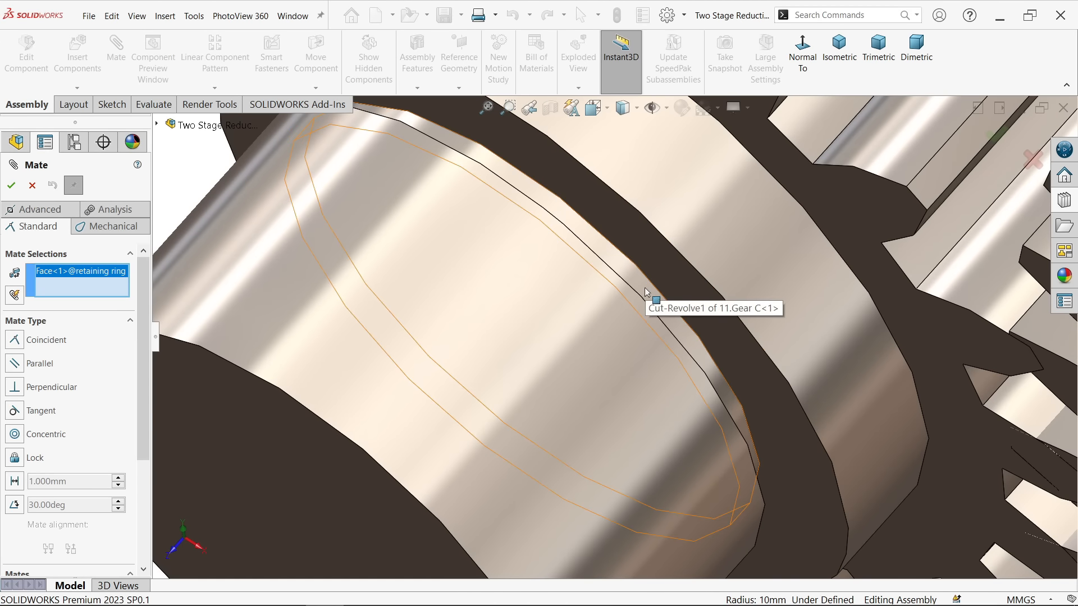
{"action": "left_click", "coordinate": [646, 294]}
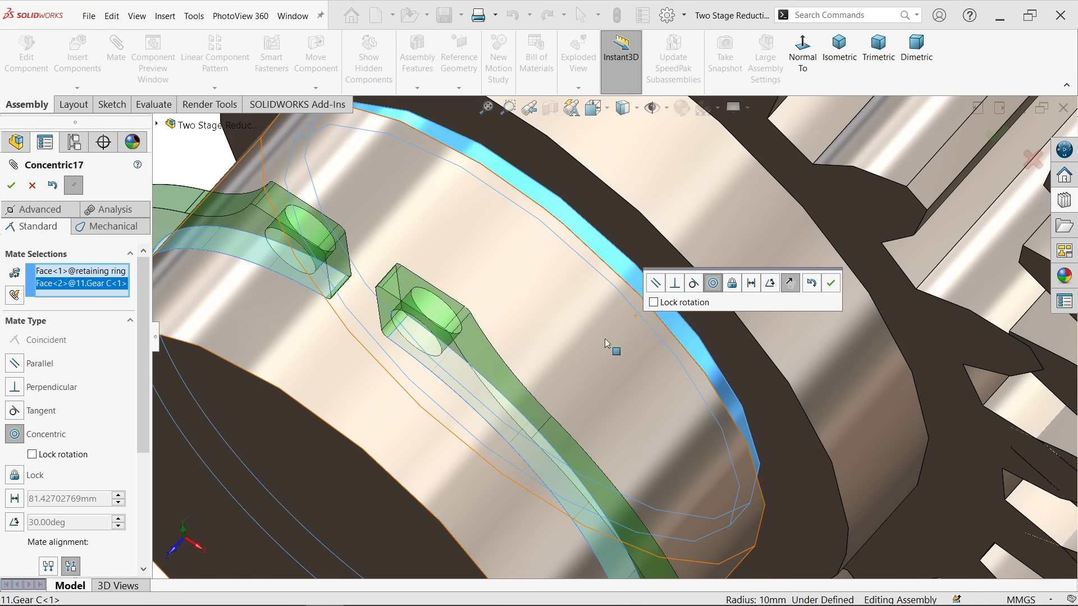
{"action": "left_click", "coordinate": [831, 285]}
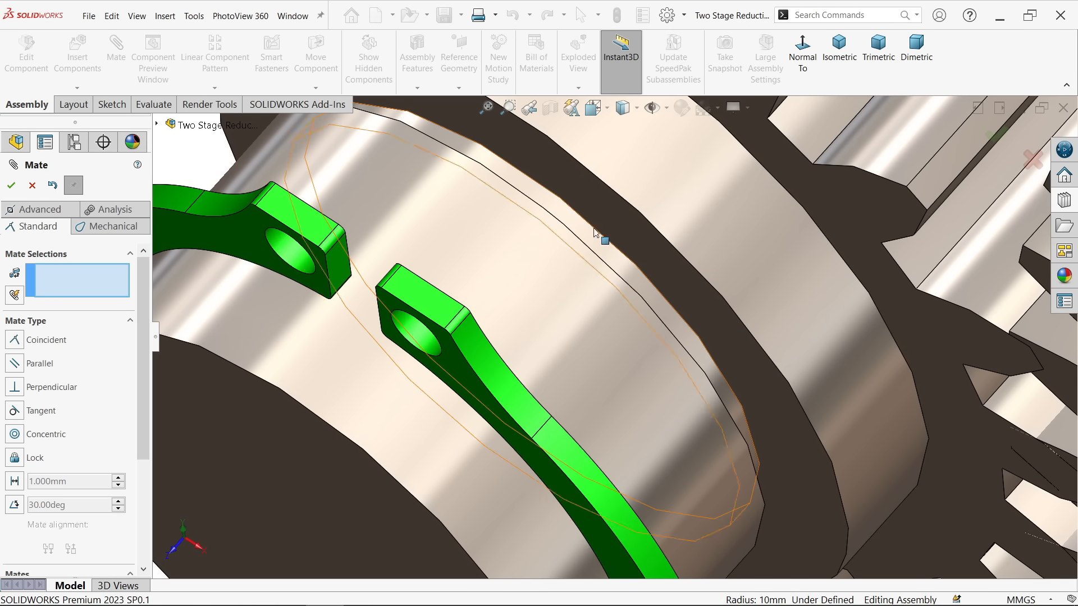
Add a coincident mate between the flat face at Gear C's snap-ring groove and the gear-side flat face of the new retaining ring
{"action": "left_click", "coordinate": [612, 225]}
{"action": "scroll", "coordinate": [609, 241], "scroll_direction": "up", "scroll_amount": 5}
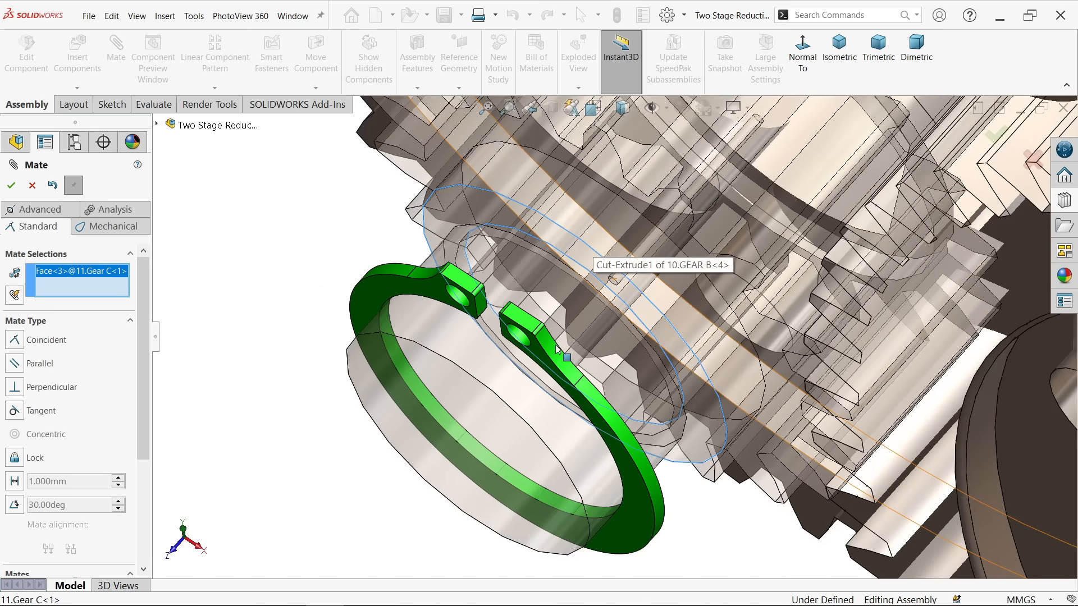
{"action": "scroll", "coordinate": [452, 422], "scroll_direction": "down", "scroll_amount": 2}
{"action": "middle_click_drag", "start_coordinate": [572, 409], "coordinate": [519, 435]}
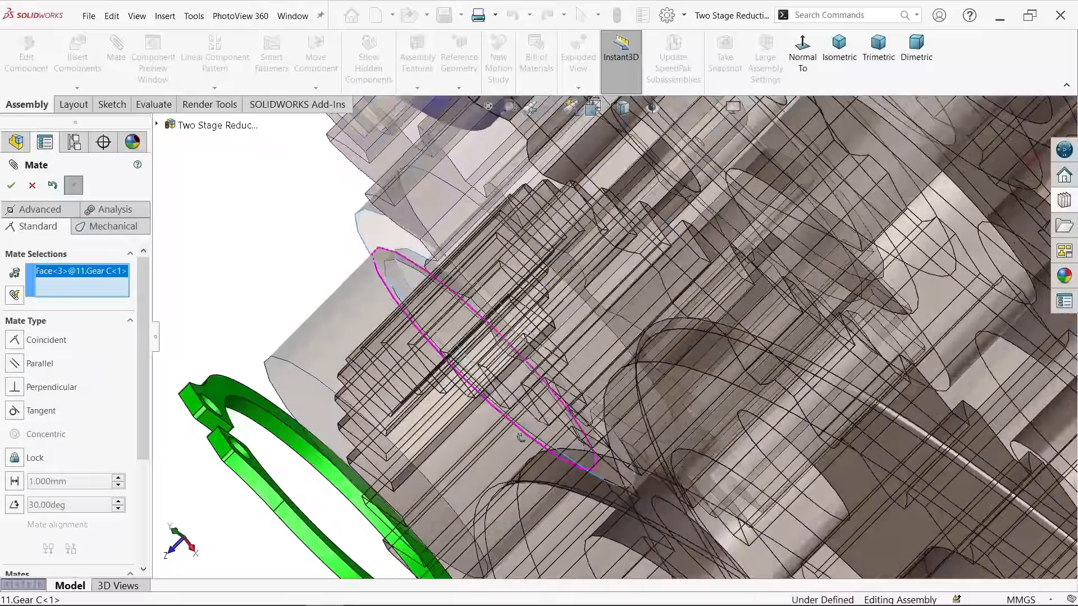
{"action": "left_click", "coordinate": [231, 394]}
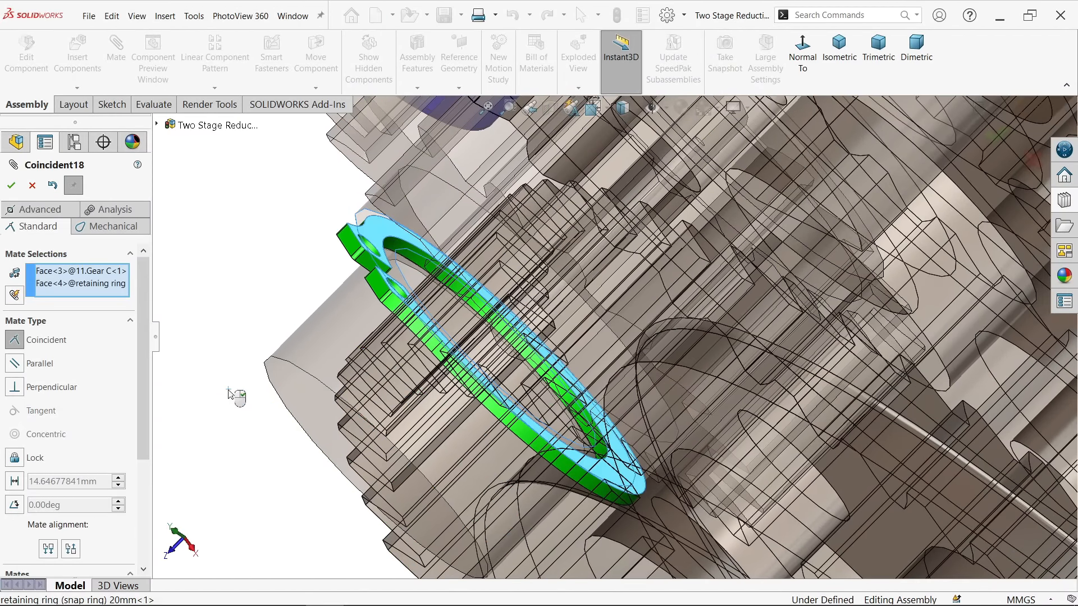
{"action": "left_click", "coordinate": [211, 418]}
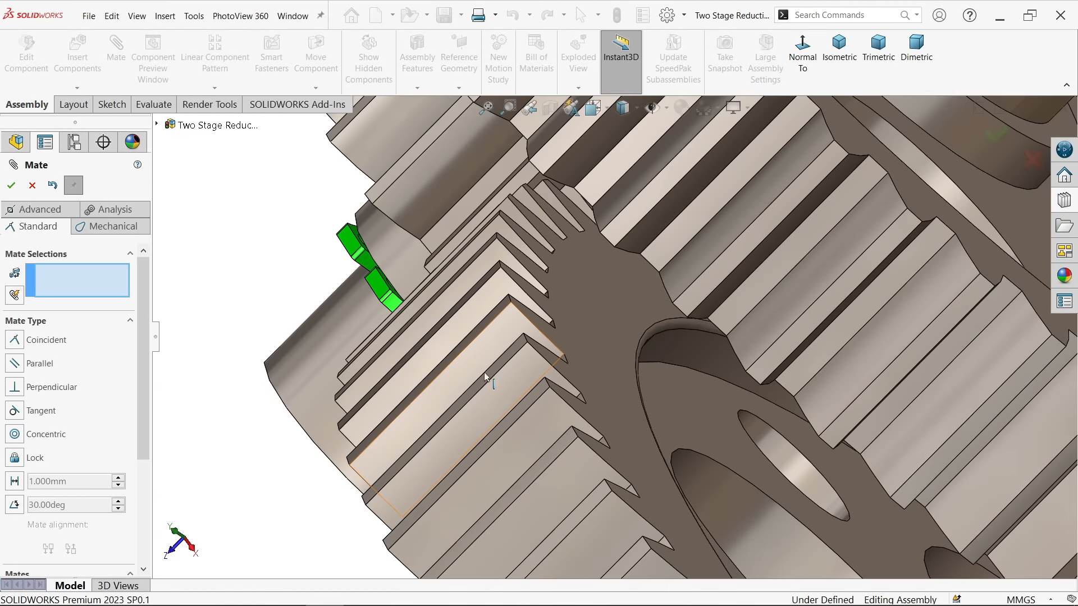
Add a concentric mate between the bore of the loose 20-42-12mm bearing and the 20 mm shaft end of Gear C
{"action": "scroll", "coordinate": [520, 358], "scroll_direction": "up", "scroll_amount": 3}
{"action": "middle_click_drag", "start_coordinate": [520, 356], "coordinate": [581, 323]}
{"action": "scroll", "coordinate": [561, 344], "scroll_direction": "up", "scroll_amount": 5}
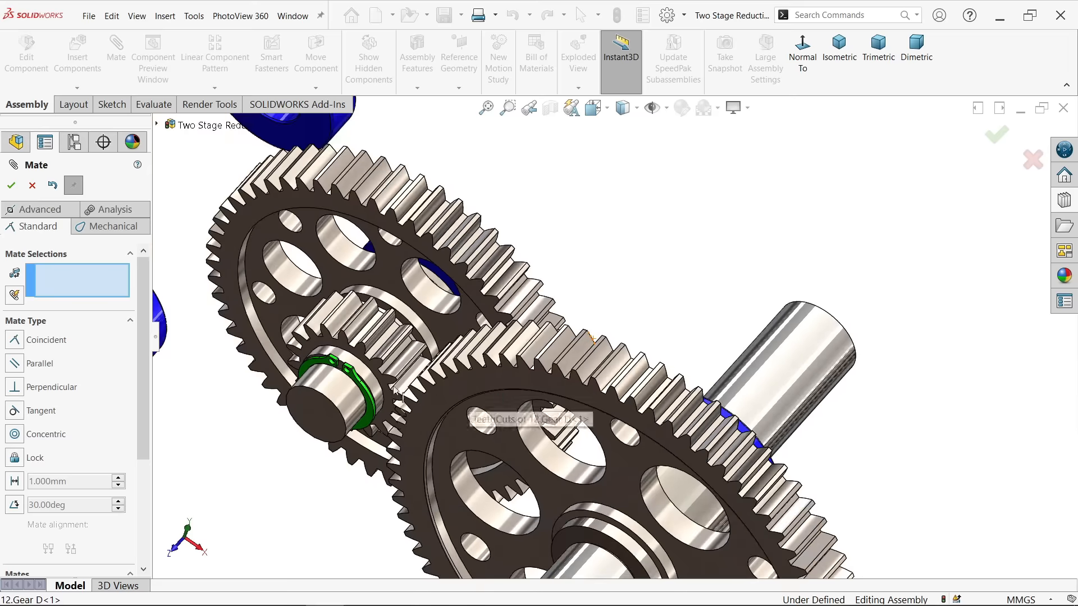
{"action": "scroll", "coordinate": [395, 387], "scroll_direction": "down", "scroll_amount": 3}
{"action": "scroll", "coordinate": [472, 365], "scroll_direction": "up", "scroll_amount": 2}
{"action": "scroll", "coordinate": [351, 298], "scroll_direction": "down", "scroll_amount": 2}
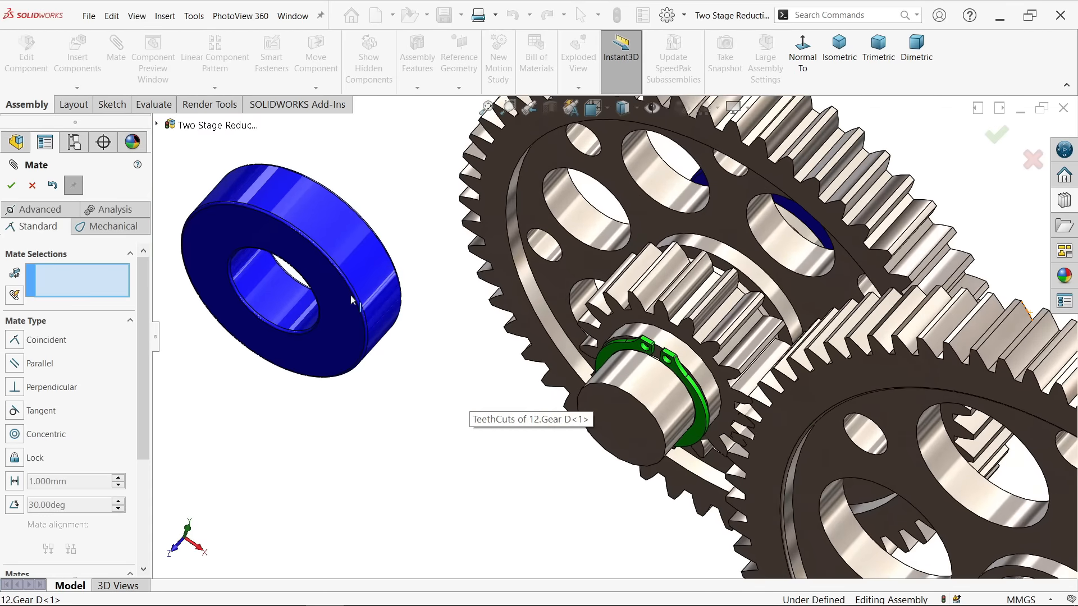
{"action": "left_click", "coordinate": [278, 300]}
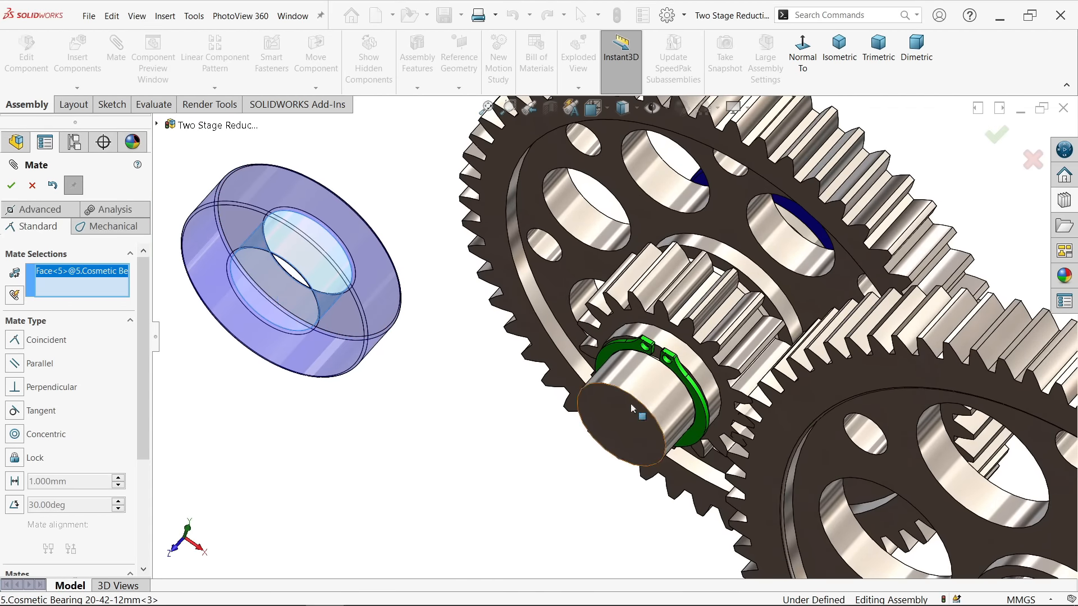
{"action": "left_click", "coordinate": [664, 398]}
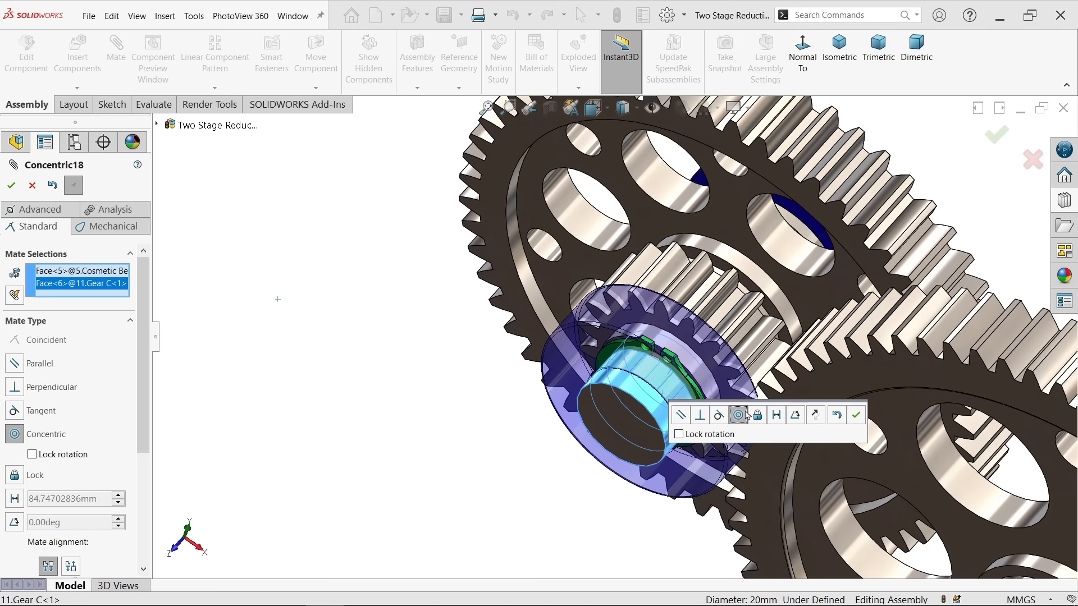
{"action": "left_click", "coordinate": [856, 415]}
Add a coincident mate between the retaining ring's outer flat face and the gear-side flat face of the 20-42-12mm bearing
{"action": "scroll", "coordinate": [715, 378], "scroll_direction": "down", "scroll_amount": 4}
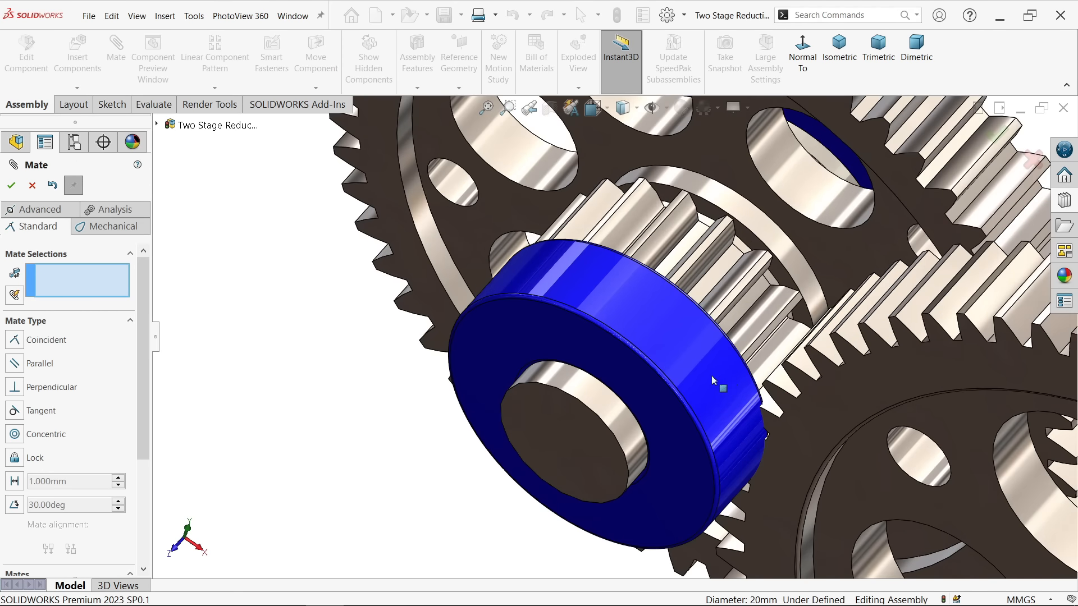
{"action": "scroll", "coordinate": [631, 400], "scroll_direction": "down", "scroll_amount": 4}
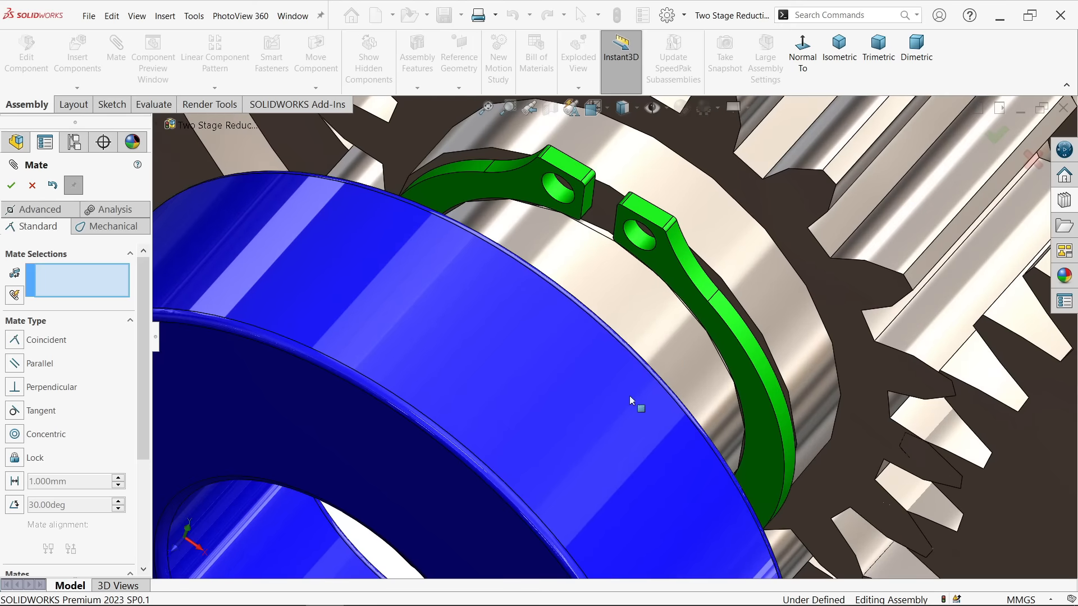
{"action": "left_click", "coordinate": [672, 262]}
{"action": "scroll", "coordinate": [667, 323], "scroll_direction": "up", "scroll_amount": 3}
{"action": "middle_click_drag", "start_coordinate": [664, 330], "coordinate": [605, 406]}
{"action": "left_click", "coordinate": [534, 396]}
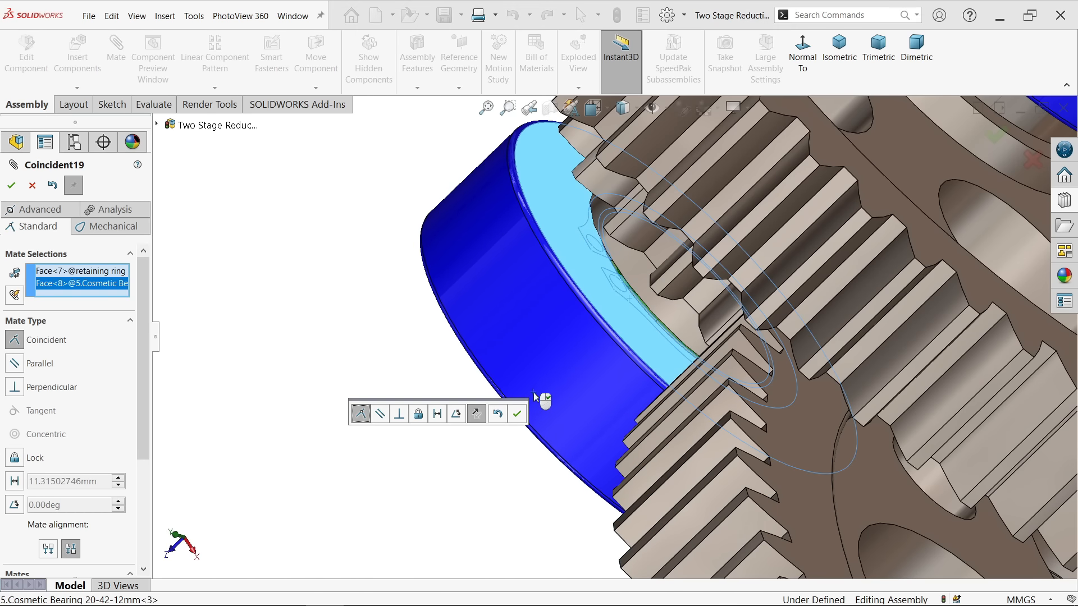
{"action": "left_click", "coordinate": [517, 415]}
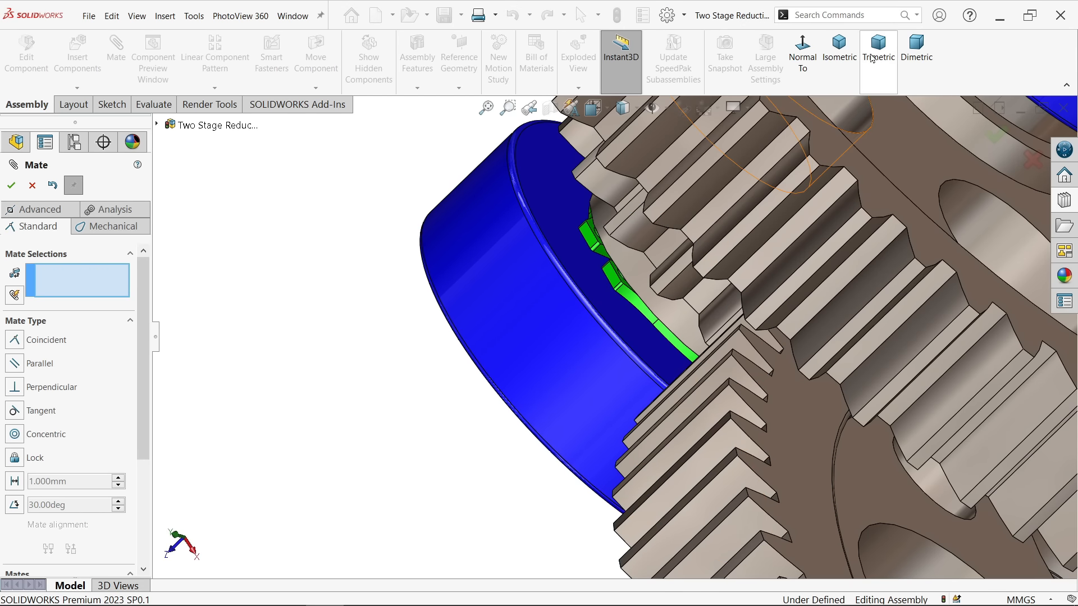
Finish mating in the trimetric view and show the hidden gearbox right side casing again
{"action": "left_click", "coordinate": [888, 64]}
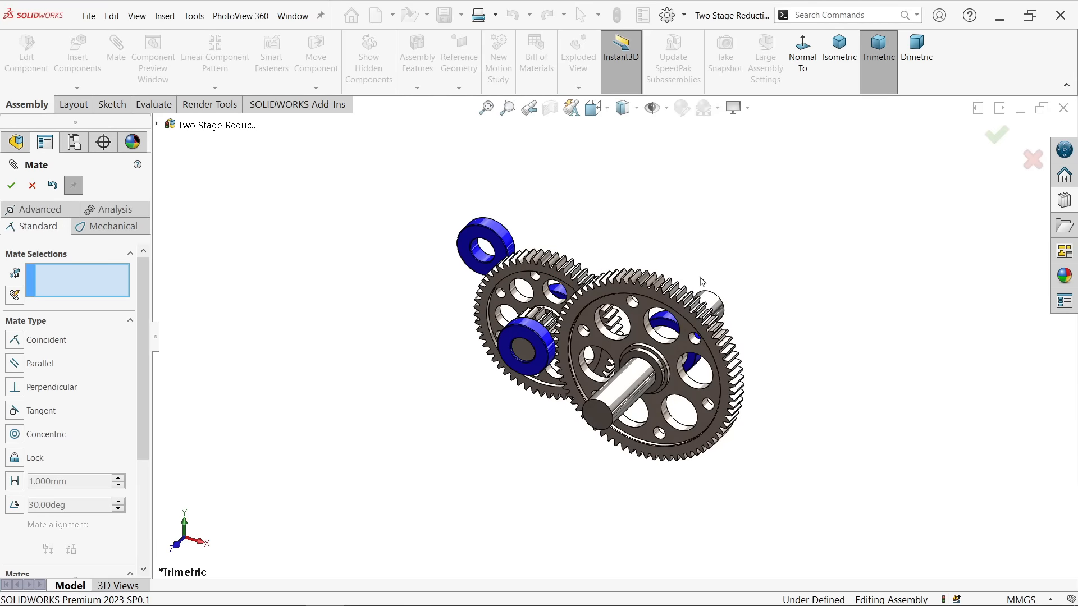
{"action": "left_click", "coordinate": [10, 185]}
{"action": "left_click", "coordinate": [52, 310]}
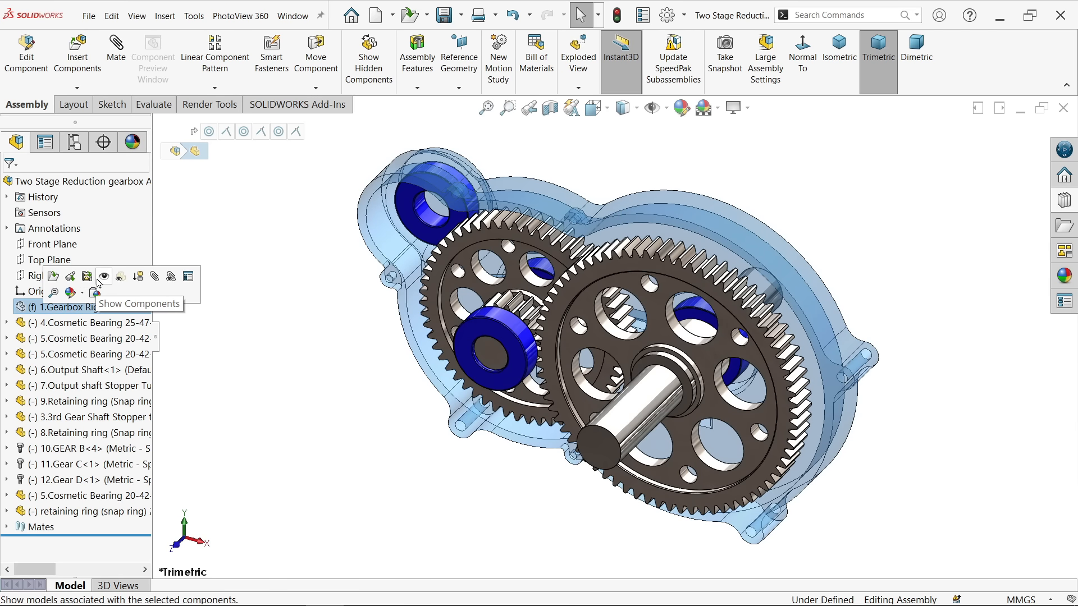
{"action": "left_click", "coordinate": [104, 277]}
{"action": "left_click", "coordinate": [240, 266]}
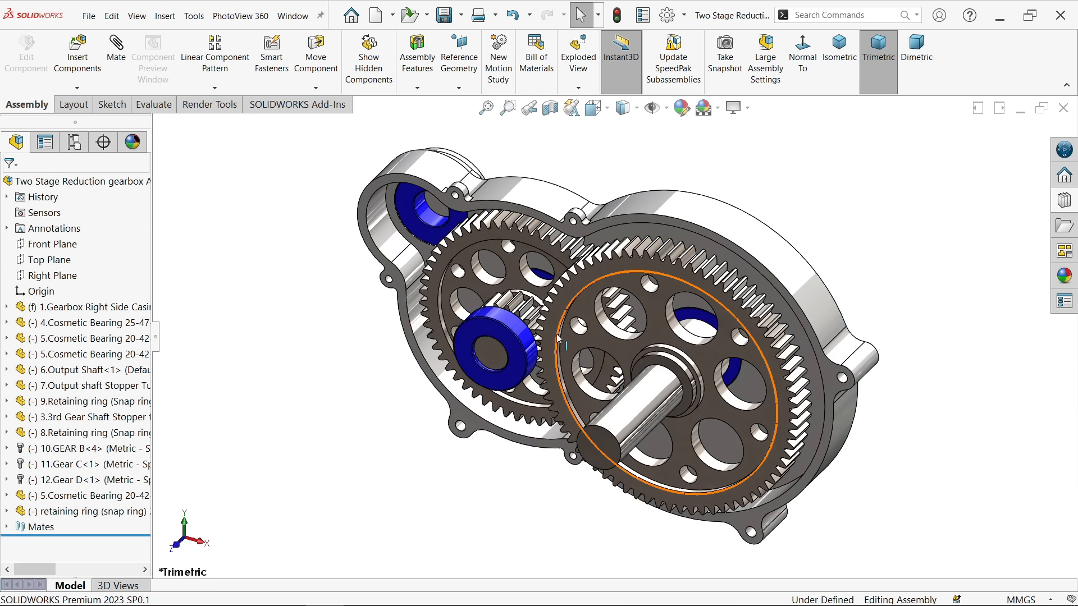
Switch to the Two Stage Reduction Gearbox.png drawing and examine the assembly view and the gear data table, focusing on Gear A (pinion)
{"action": "scroll", "coordinate": [573, 298], "scroll_direction": "down", "scroll_amount": 2}
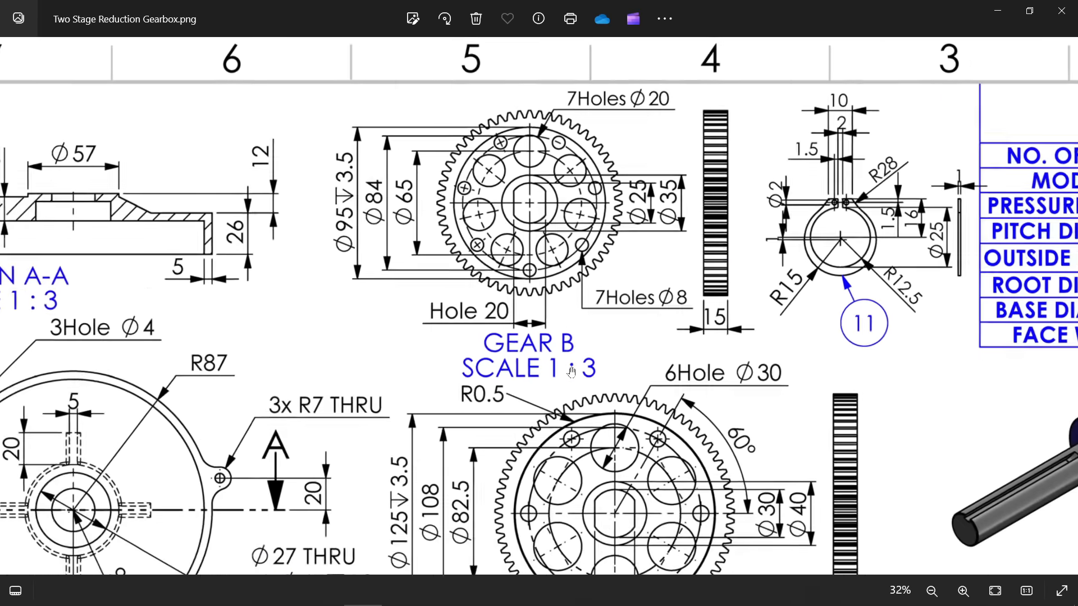
{"action": "scroll", "coordinate": [690, 380], "scroll_direction": "down", "scroll_amount": 3}
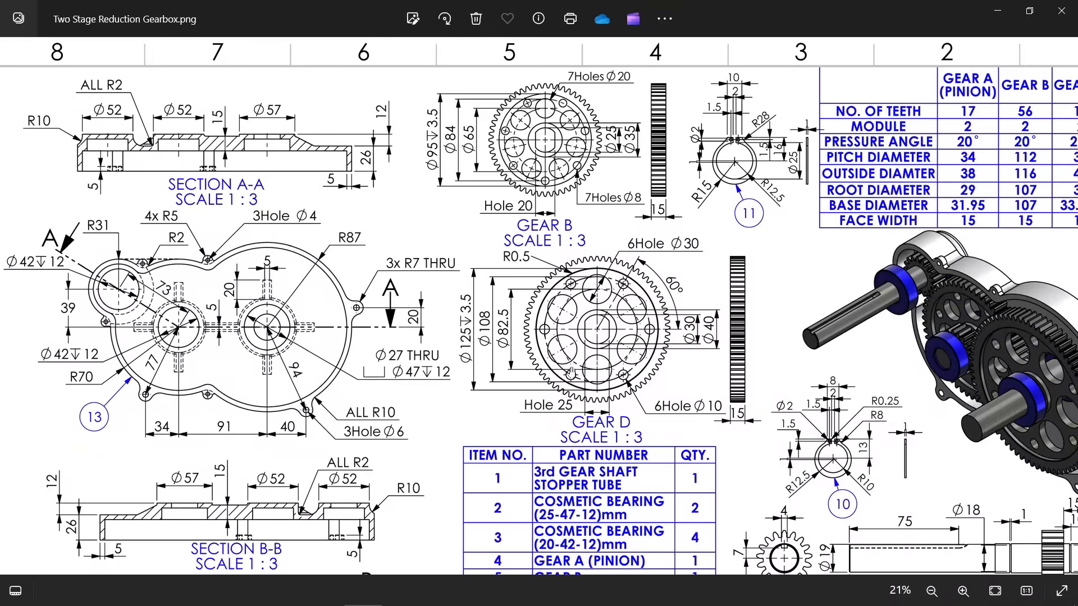
{"action": "scroll", "coordinate": [690, 380], "scroll_direction": "down", "scroll_amount": 2}
{"action": "scroll", "coordinate": [699, 337], "scroll_direction": "up", "scroll_amount": 3}
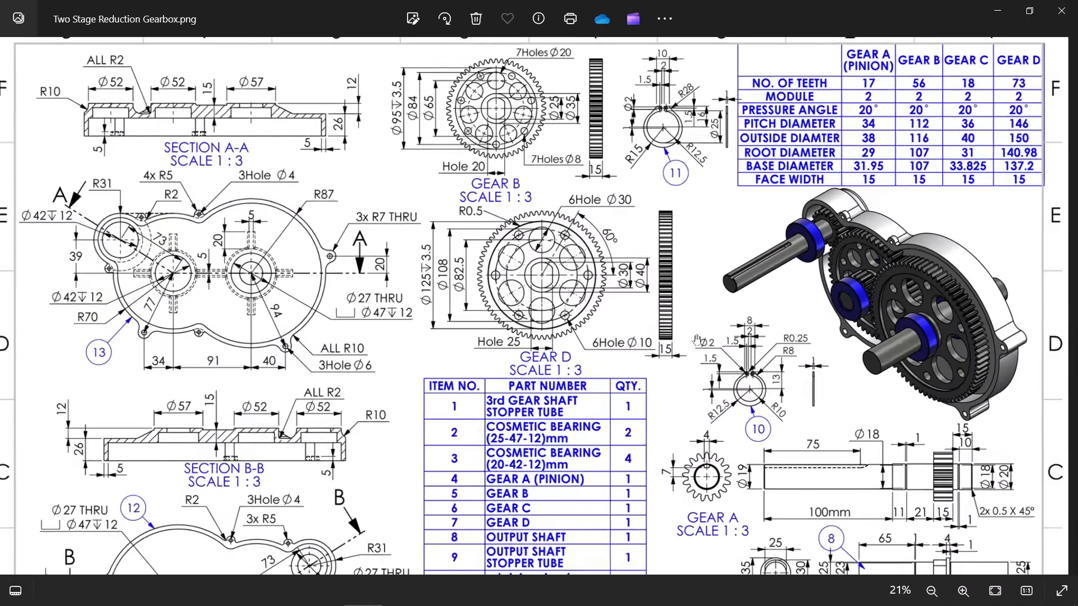
{"action": "mouse_move", "coordinate": [750, 257]}
{"action": "left_mouse_down"}
{"action": "mouse_move", "coordinate": [742, 362]}
{"action": "mouse_move", "coordinate": [671, 349]}
{"action": "left_mouse_up"}
{"action": "scroll", "coordinate": [872, 107], "scroll_direction": "up", "scroll_amount": 2}
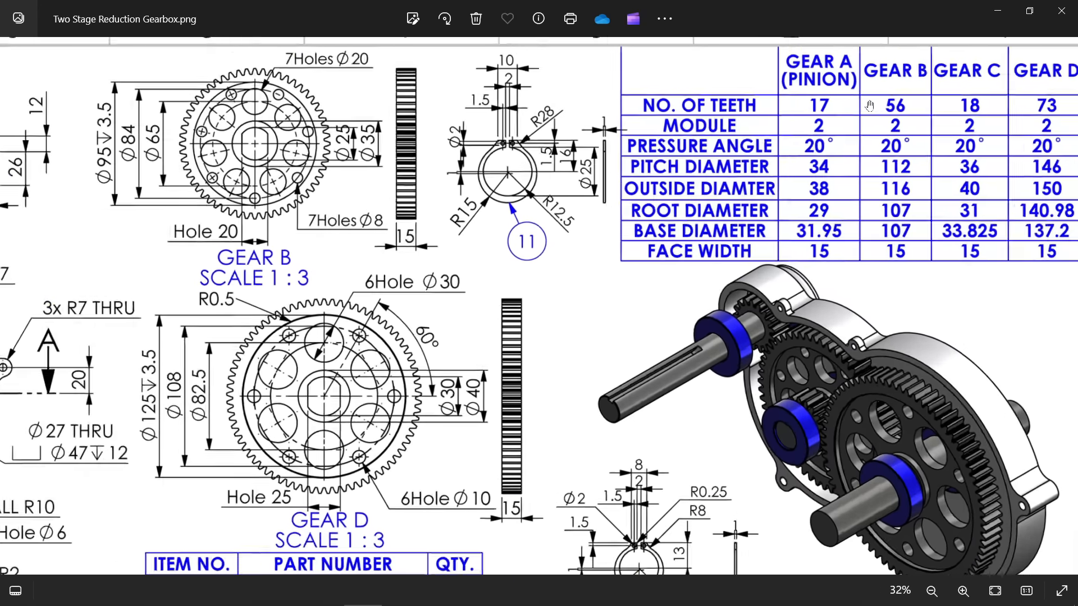
{"action": "left_click_drag", "start_coordinate": [841, 114], "coordinate": [805, 155]}
{"action": "scroll", "coordinate": [808, 157], "scroll_direction": "up", "scroll_amount": 2}
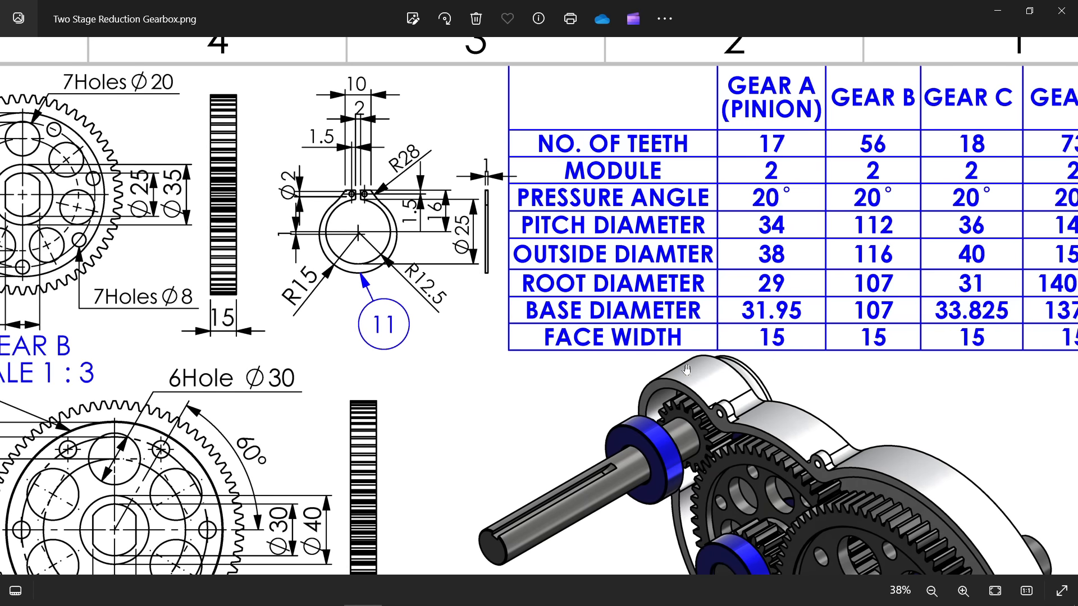
Examine the Gear A pinion shaft drawing for its segment lengths, diameters, keyway and chamfer dimensions
{"action": "mouse_move", "coordinate": [655, 374]}
{"action": "left_mouse_down"}
{"action": "mouse_move", "coordinate": [624, 158]}
{"action": "mouse_move", "coordinate": [660, 162]}
{"action": "left_mouse_up"}
{"action": "left_click_drag", "start_coordinate": [671, 355], "coordinate": [614, 243]}
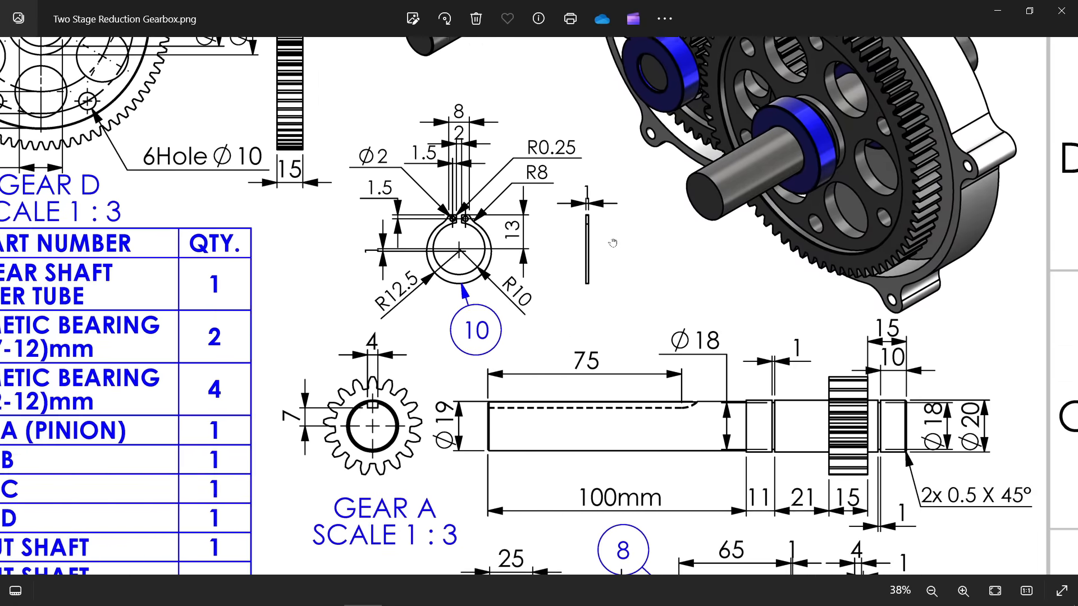
{"action": "scroll", "coordinate": [595, 168], "scroll_direction": "down", "scroll_amount": 3}
{"action": "scroll", "coordinate": [786, 448], "scroll_direction": "up", "scroll_amount": 4}
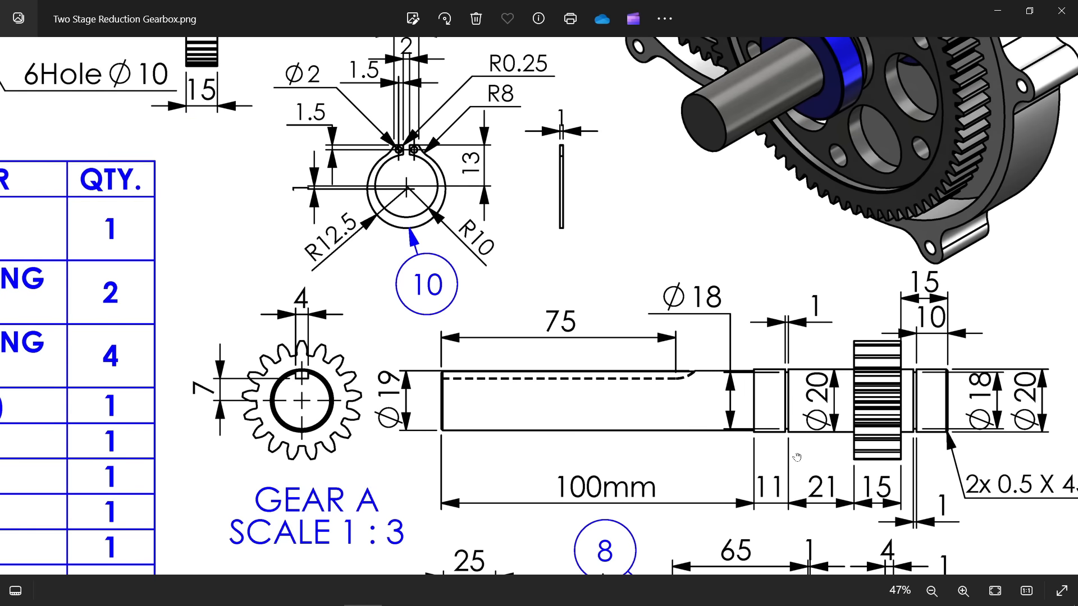
{"action": "left_click_drag", "start_coordinate": [797, 458], "coordinate": [723, 404]}
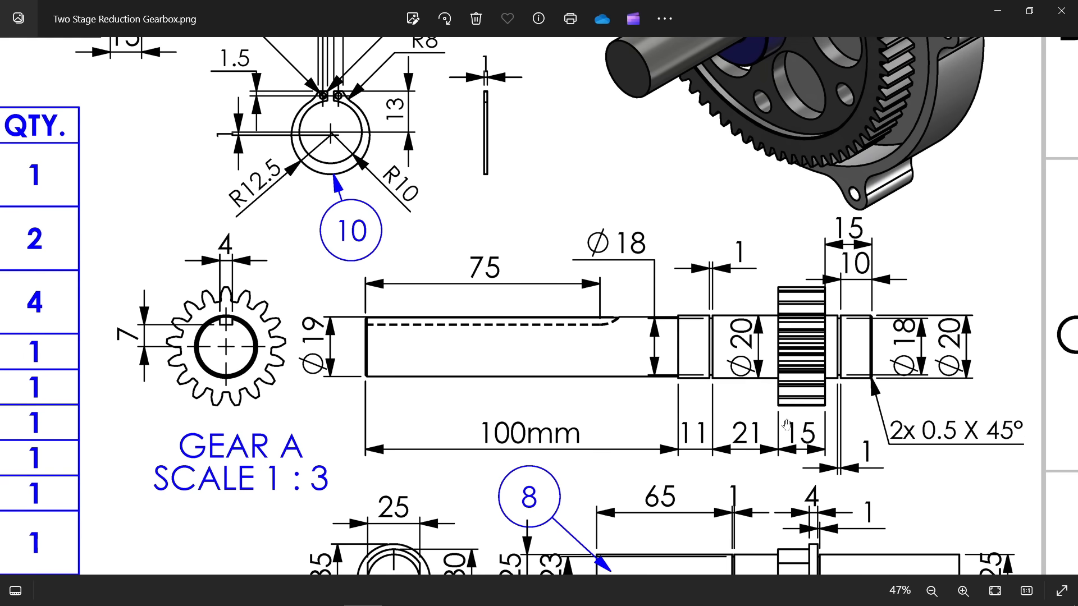
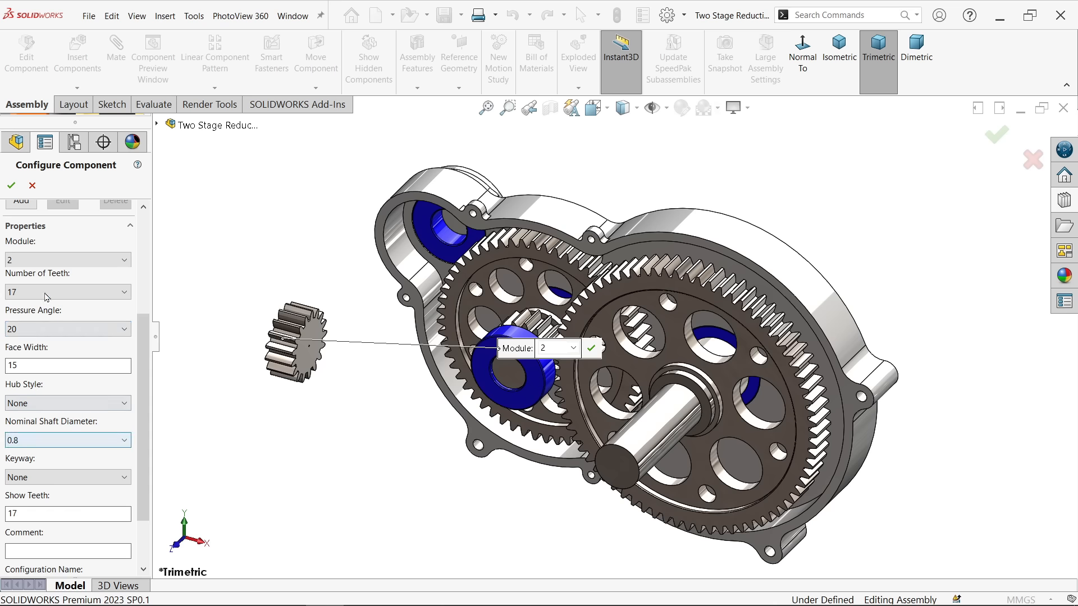
Insert one spur gear with module 2, 17 teeth, 20° pressure angle and 15 mm face width, and rotate its flat face toward the viewer
{"action": "left_click", "coordinate": [9, 185]}
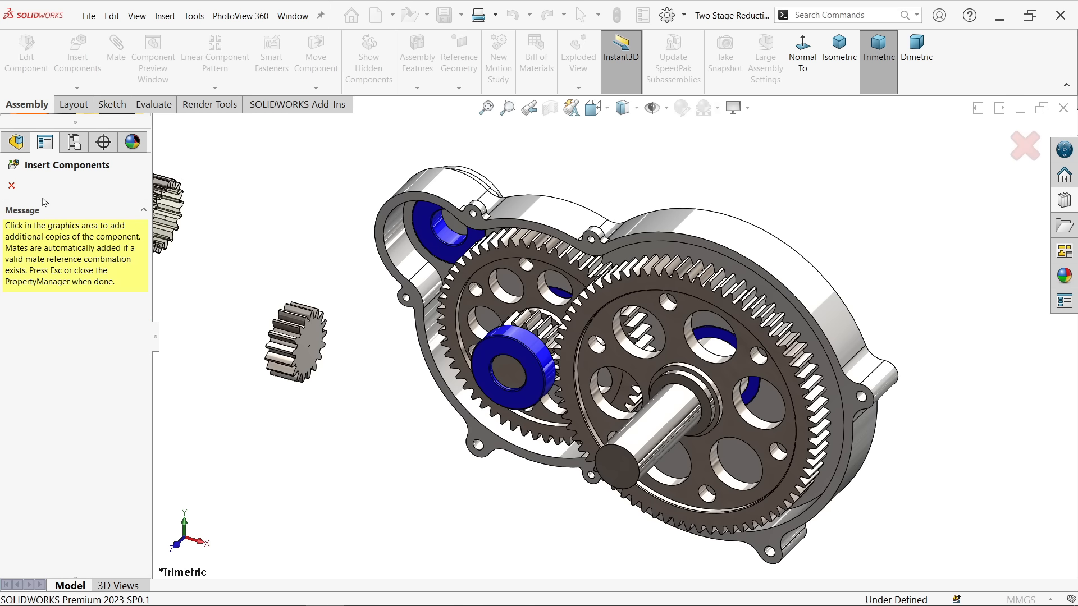
{"action": "left_click", "coordinate": [12, 186]}
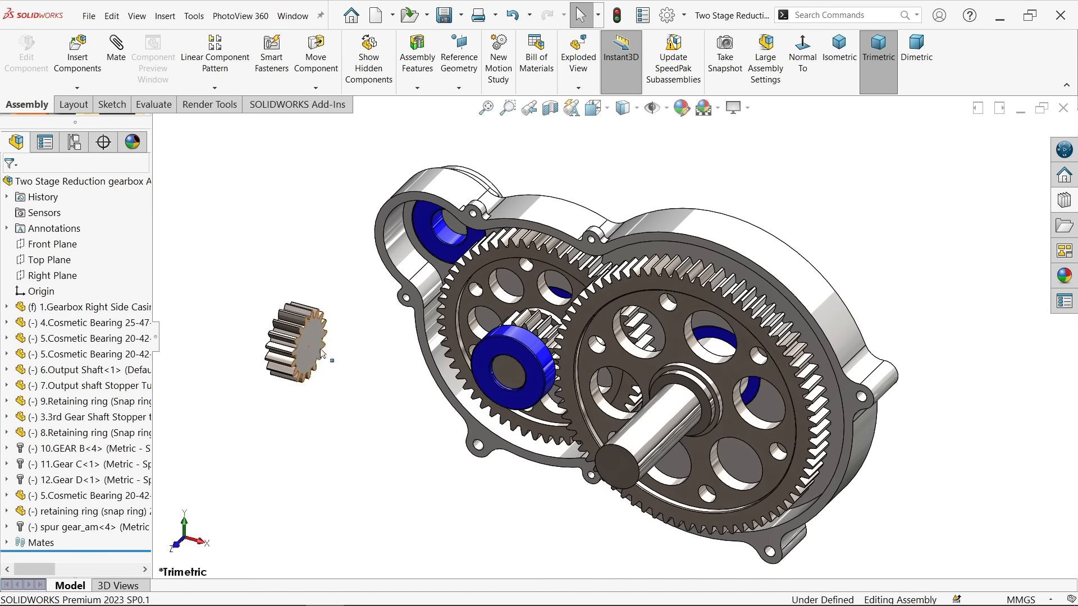
{"action": "left_click", "coordinate": [315, 88]}
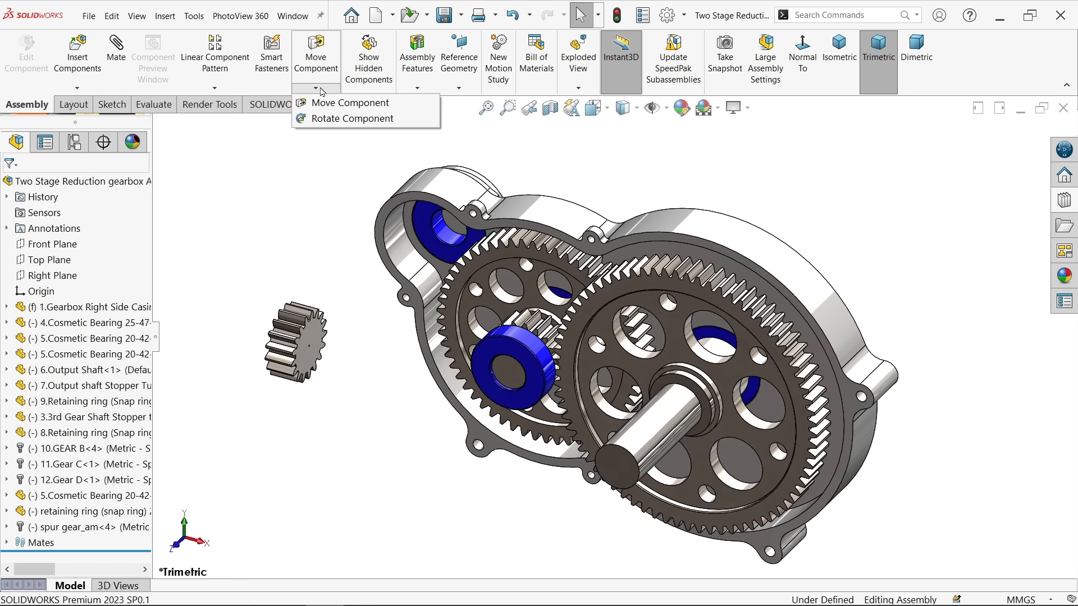
{"action": "left_click", "coordinate": [359, 118]}
{"action": "left_click_drag", "start_coordinate": [301, 365], "coordinate": [188, 352]}
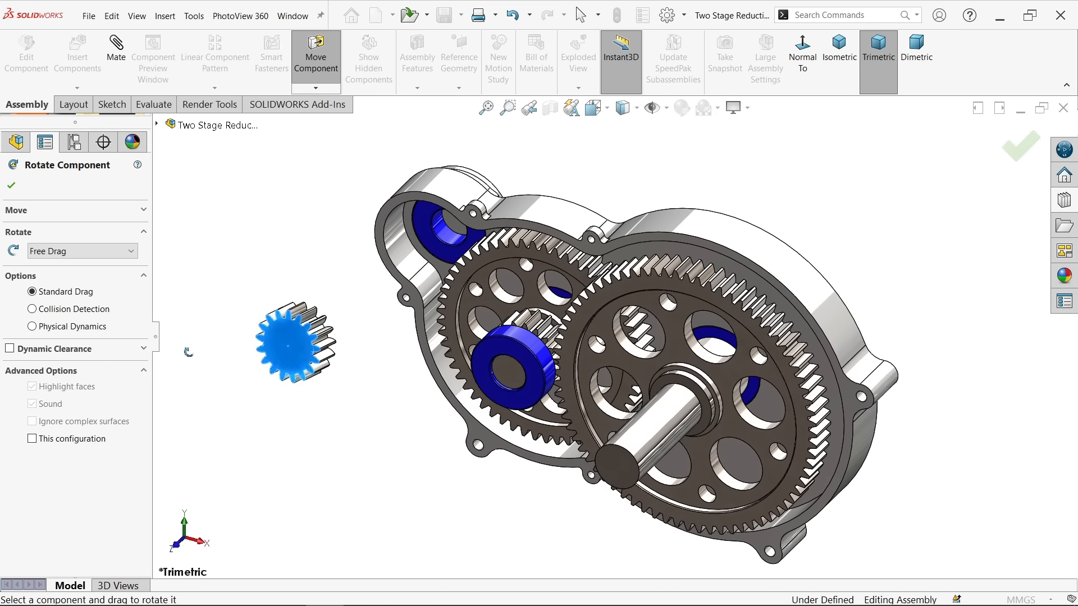
{"action": "left_click", "coordinate": [8, 188]}
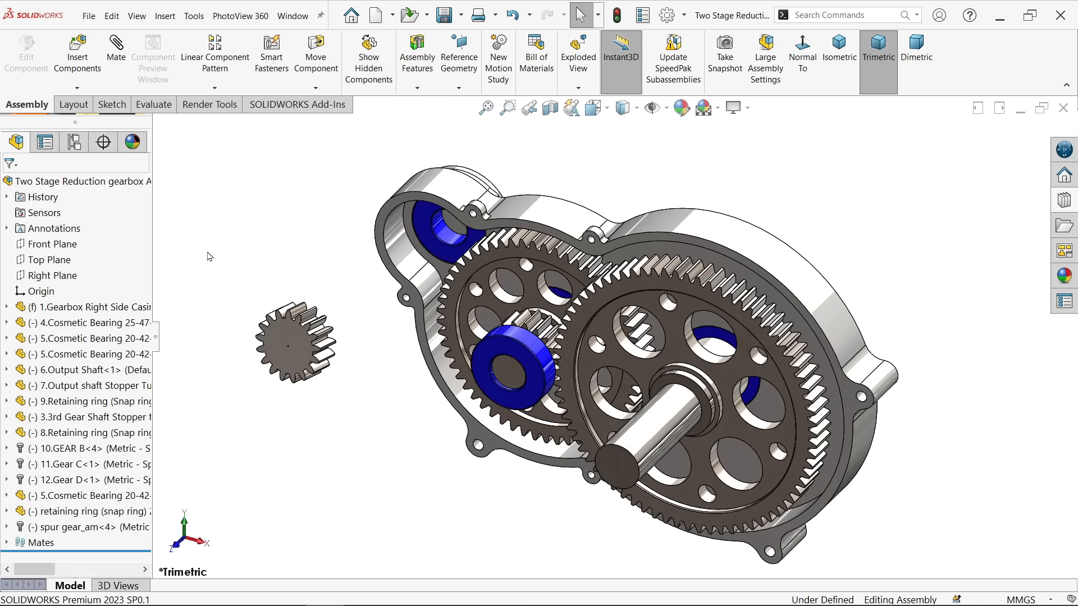
Open the inserted 17-tooth spur gear as a separate part and apply a white background scene
{"action": "left_click", "coordinate": [281, 336]}
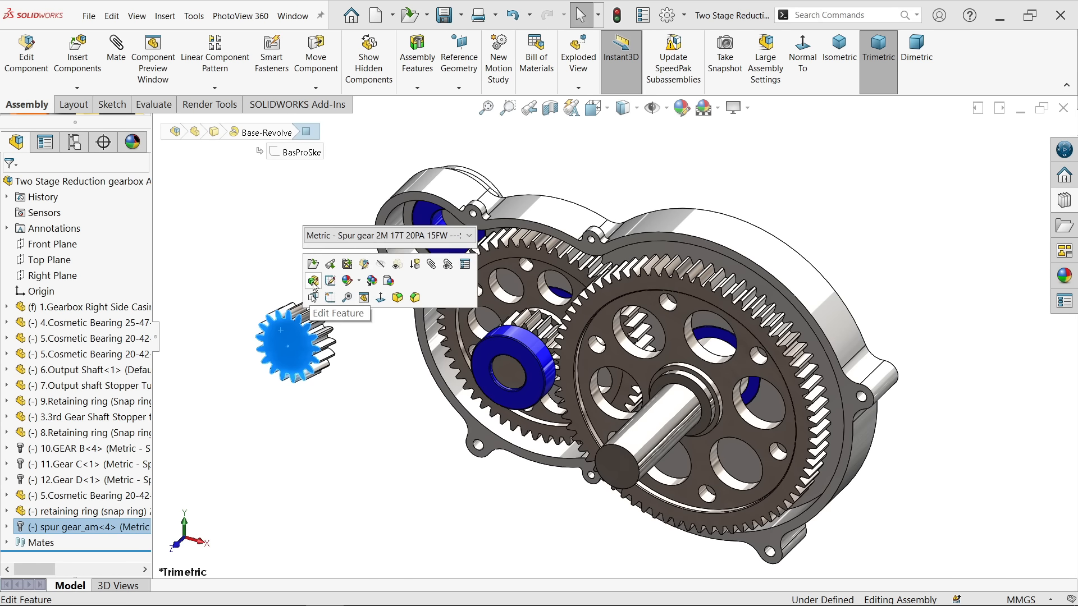
{"action": "left_click", "coordinate": [316, 263]}
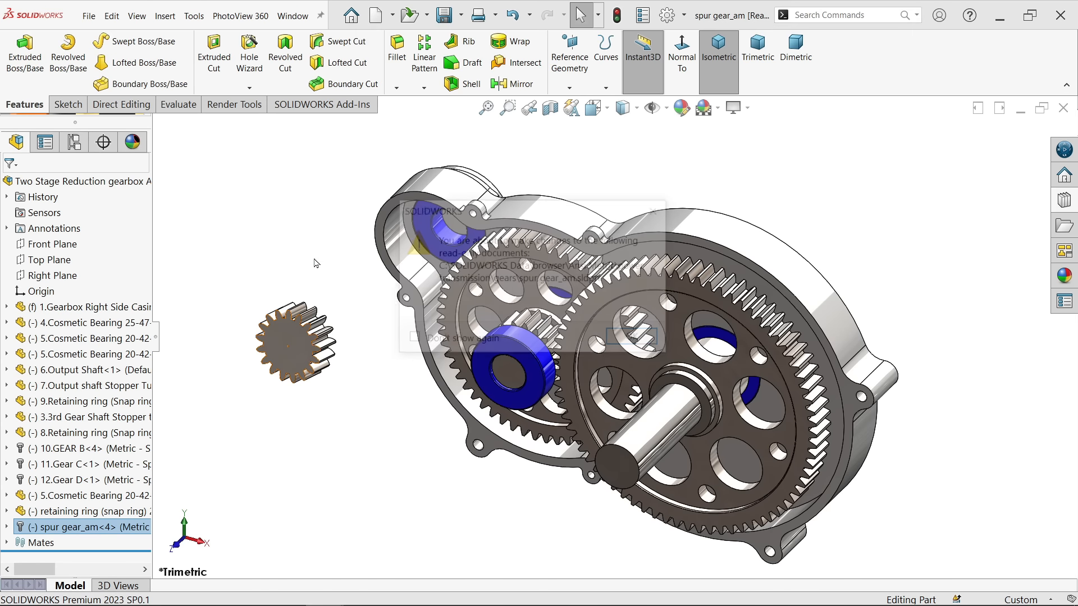
{"action": "left_click", "coordinate": [627, 347]}
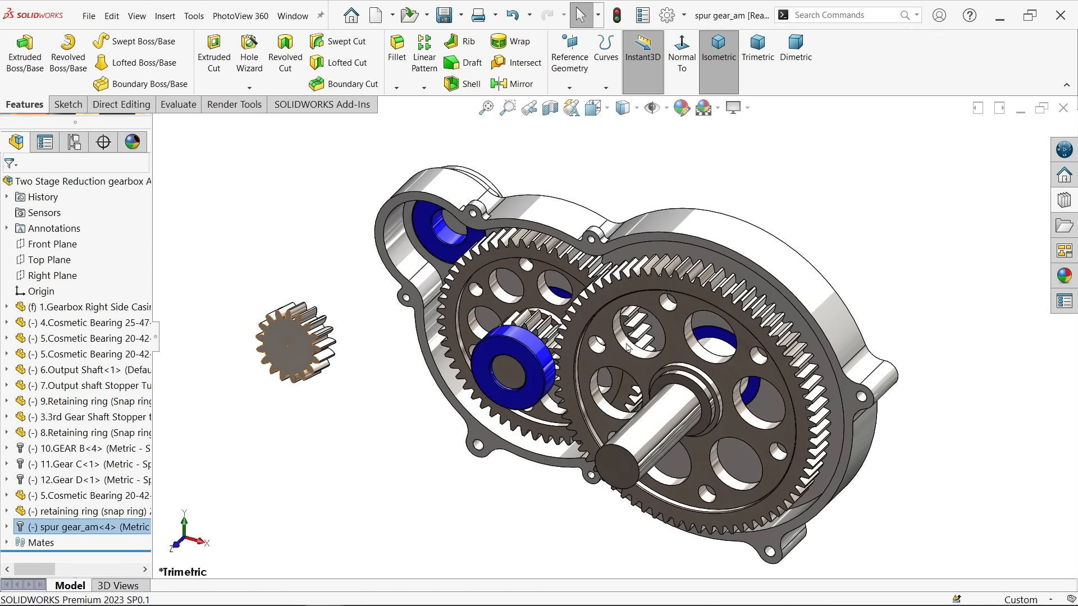
{"action": "left_click", "coordinate": [718, 108]}
{"action": "left_click", "coordinate": [715, 144]}
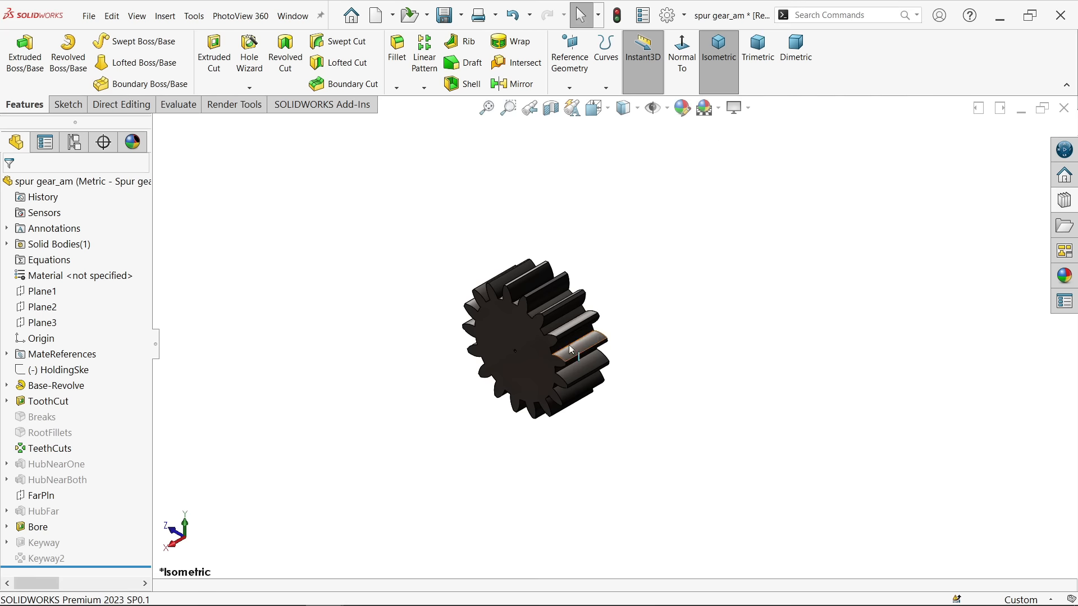
Sketch a 20 mm diameter circle centred on the origin on one flat face of the gear
{"action": "scroll", "coordinate": [559, 347], "scroll_direction": "down", "scroll_amount": 3}
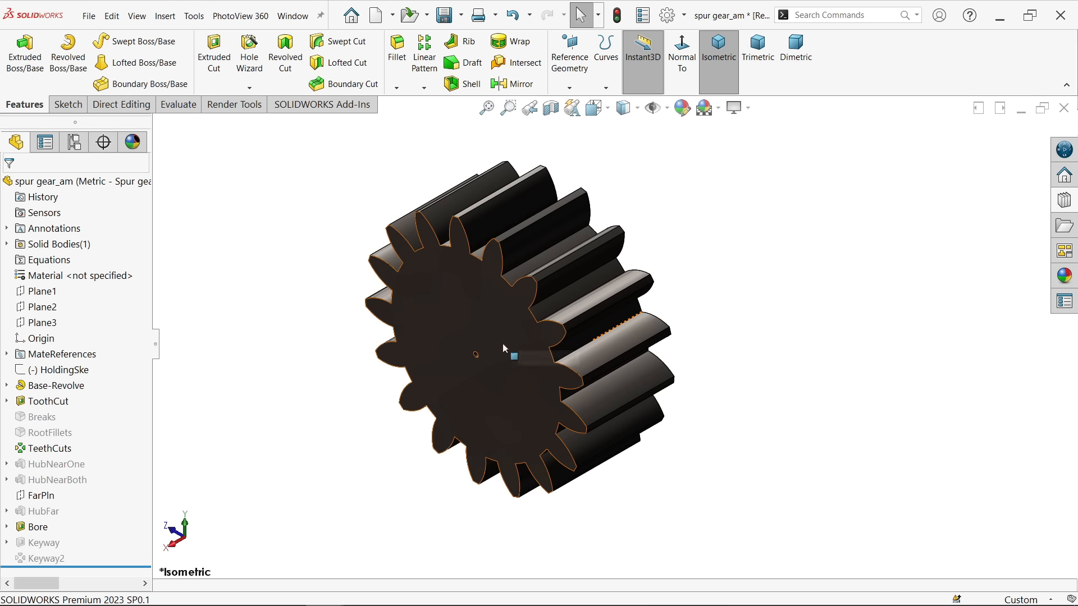
{"action": "left_click", "coordinate": [723, 75]}
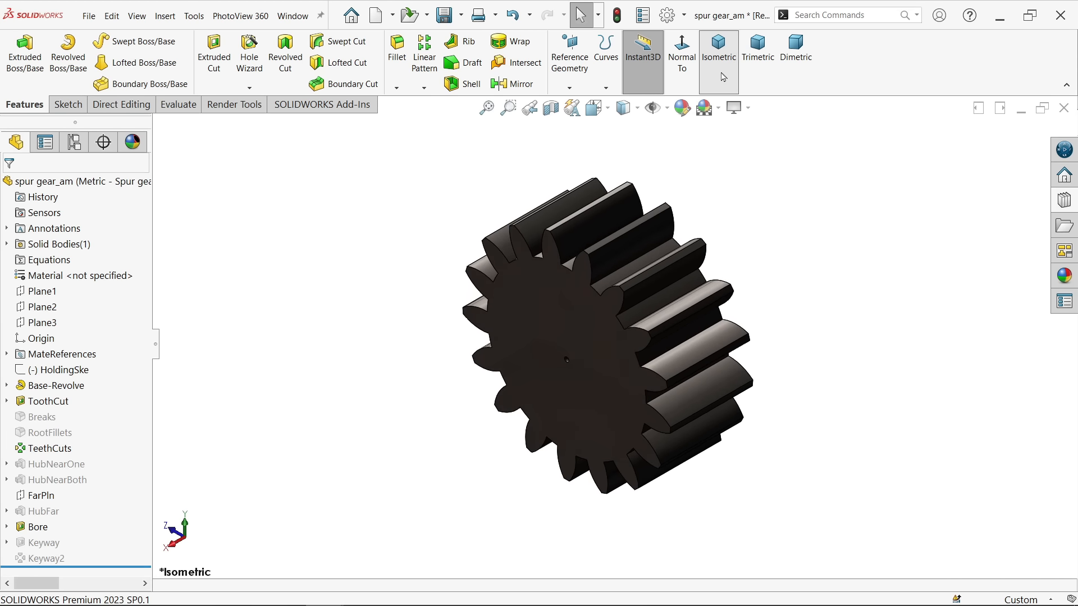
{"action": "middle_click_drag", "start_coordinate": [738, 289], "coordinate": [618, 301]}
{"action": "left_click", "coordinate": [619, 302]}
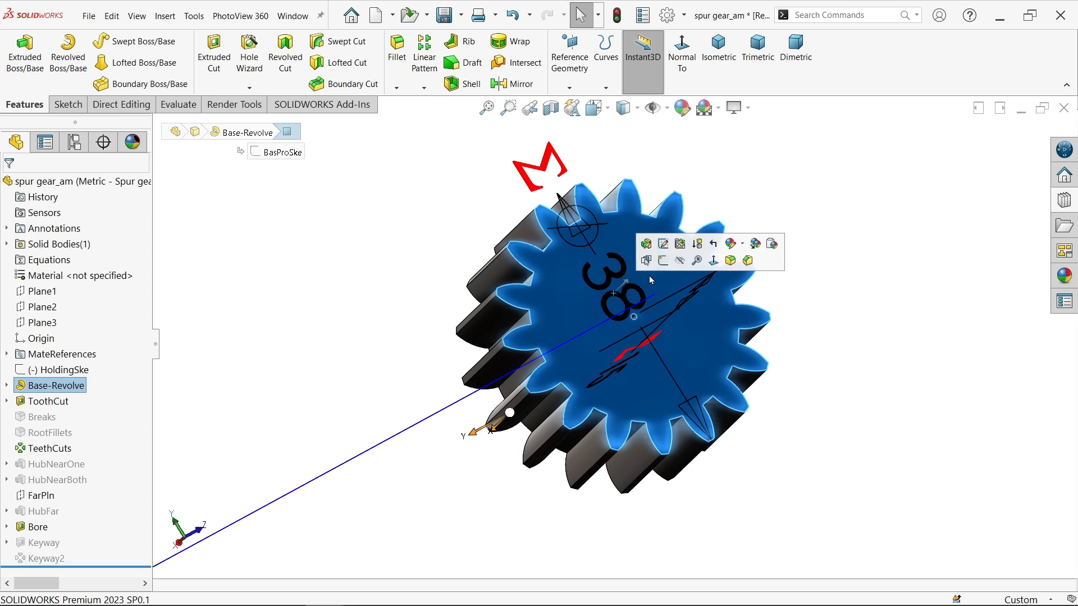
{"action": "left_click", "coordinate": [663, 243]}
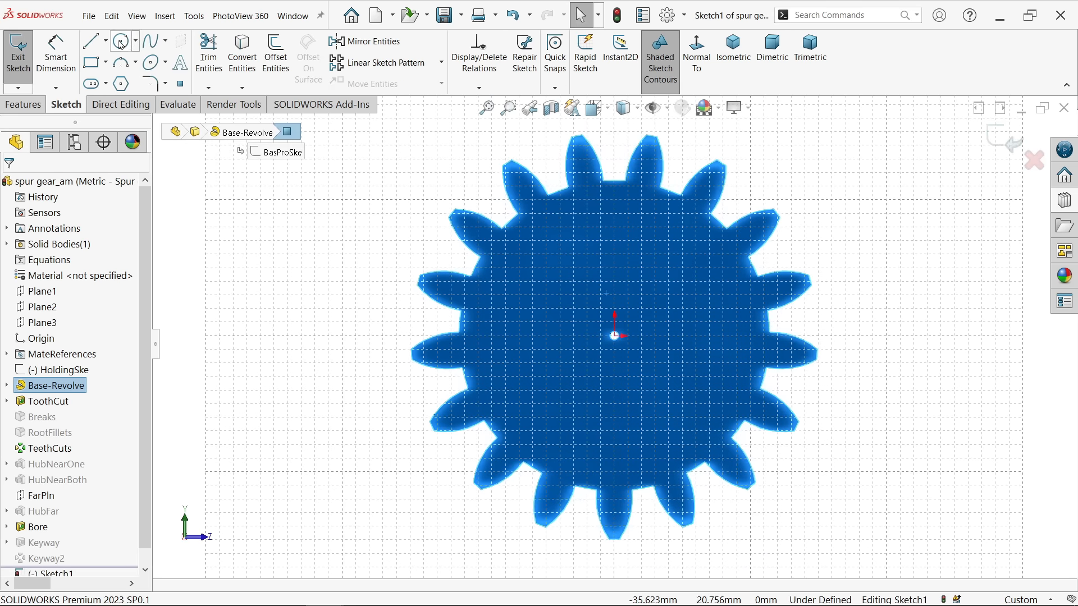
{"action": "left_click", "coordinate": [121, 41]}
{"action": "scroll", "coordinate": [615, 337], "scroll_direction": "down", "scroll_amount": 5}
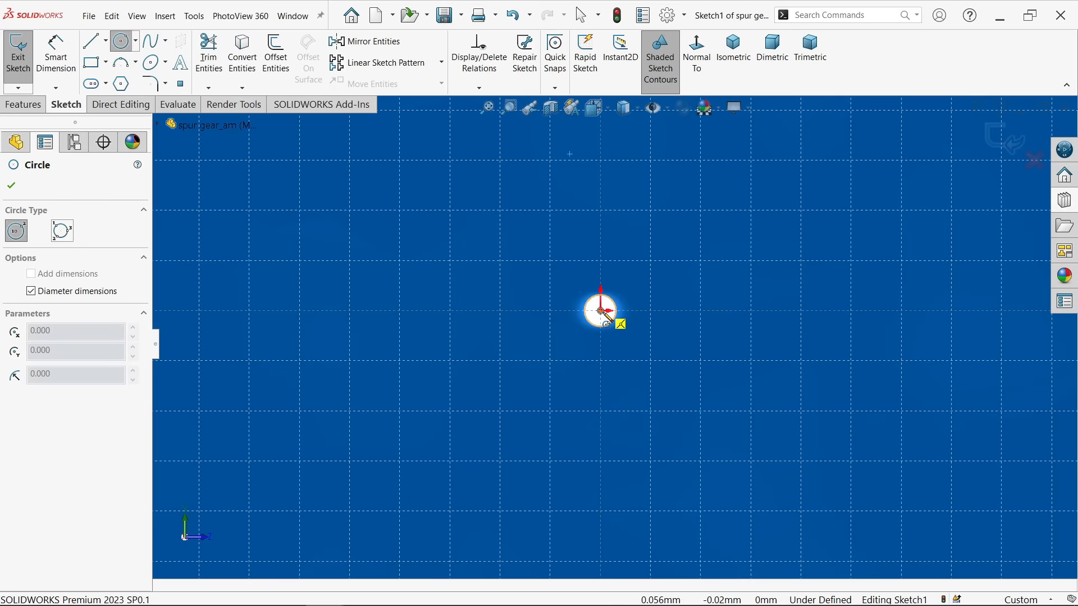
{"action": "left_click", "coordinate": [600, 310]}
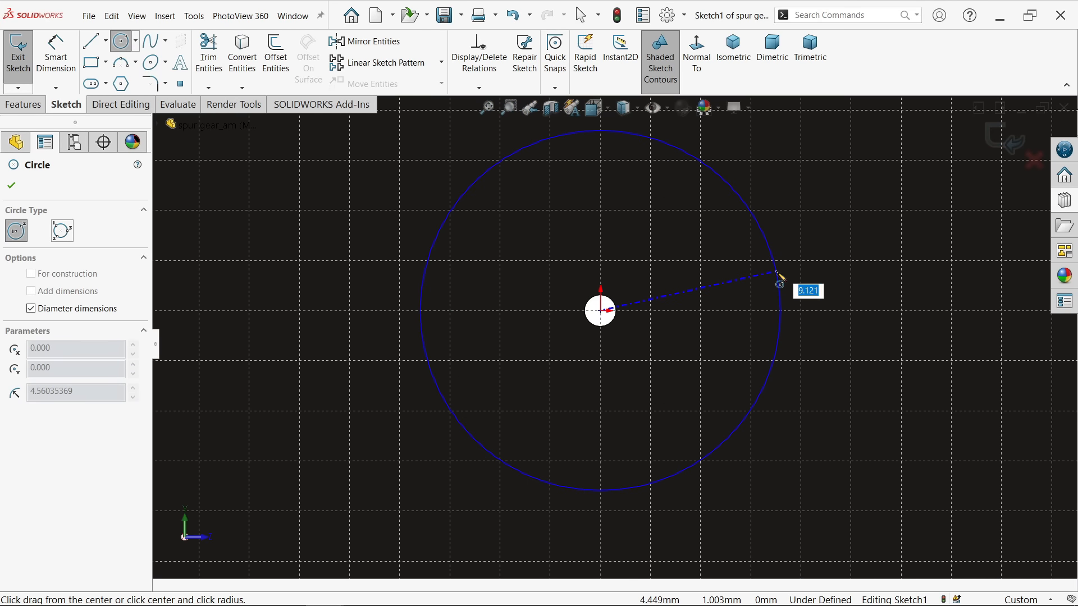
{"action": "key", "text": "Return"}
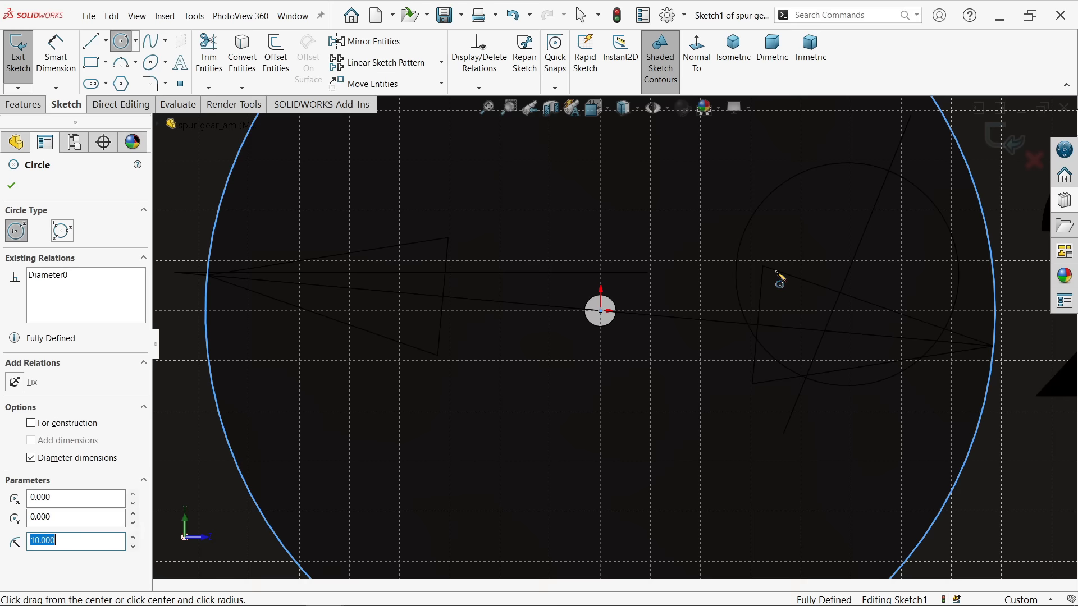
{"action": "key", "text": "f"}
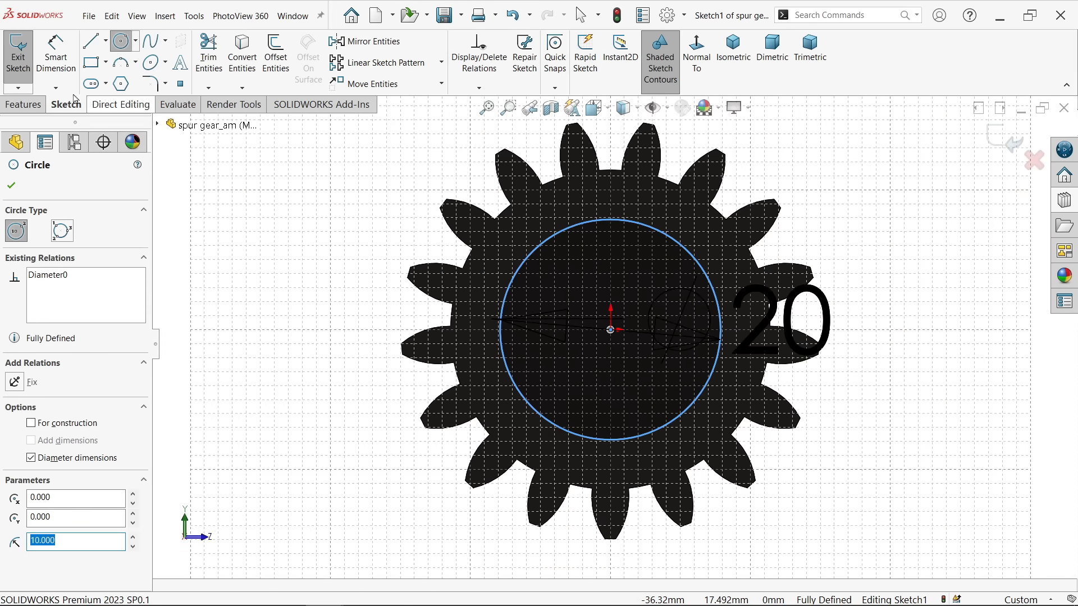
Extrude the 20 mm circle as a blind boss 15 mm deep, merged with the gear
{"action": "left_click", "coordinate": [23, 105]}
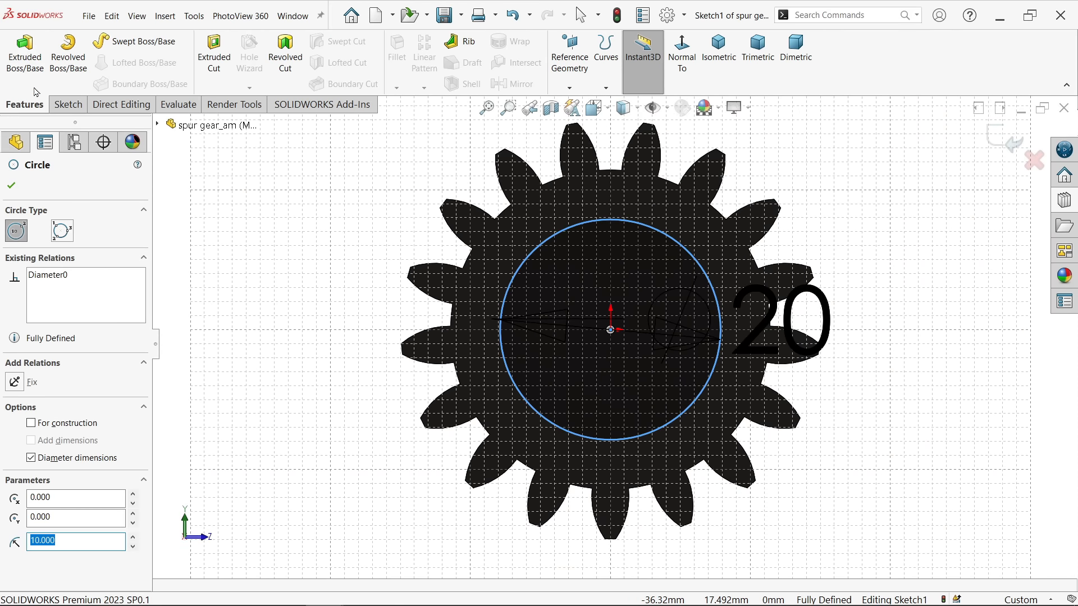
{"action": "left_click", "coordinate": [27, 59]}
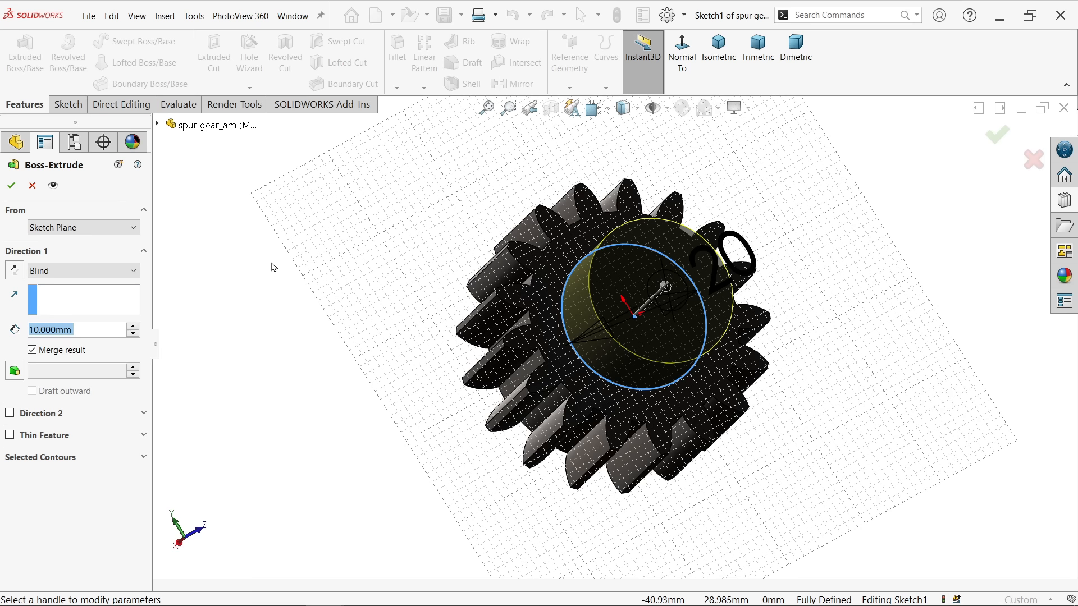
{"action": "type", "text": "15"}
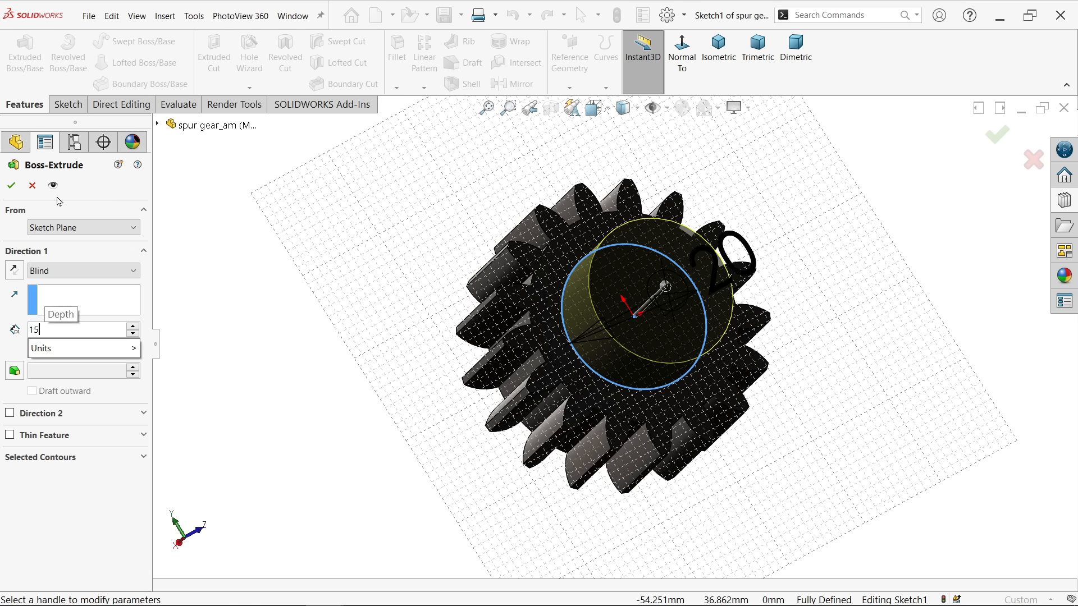
{"action": "left_click", "coordinate": [13, 187]}
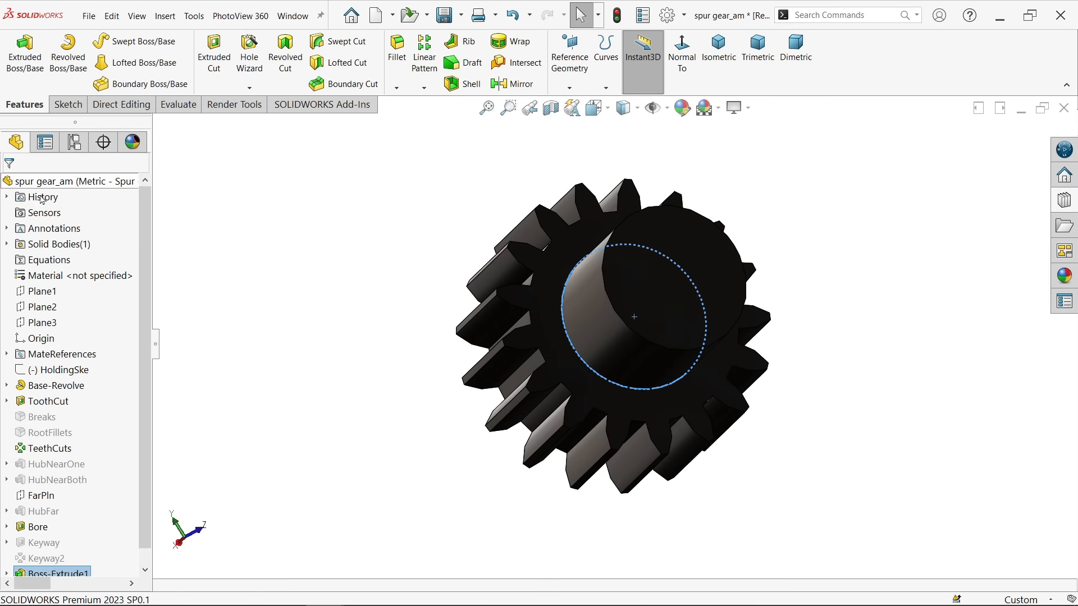
Sketch a 20 mm diameter circle centred on the origin on the gear face opposite the new boss
{"action": "middle_click_drag", "start_coordinate": [287, 278], "coordinate": [352, 277]}
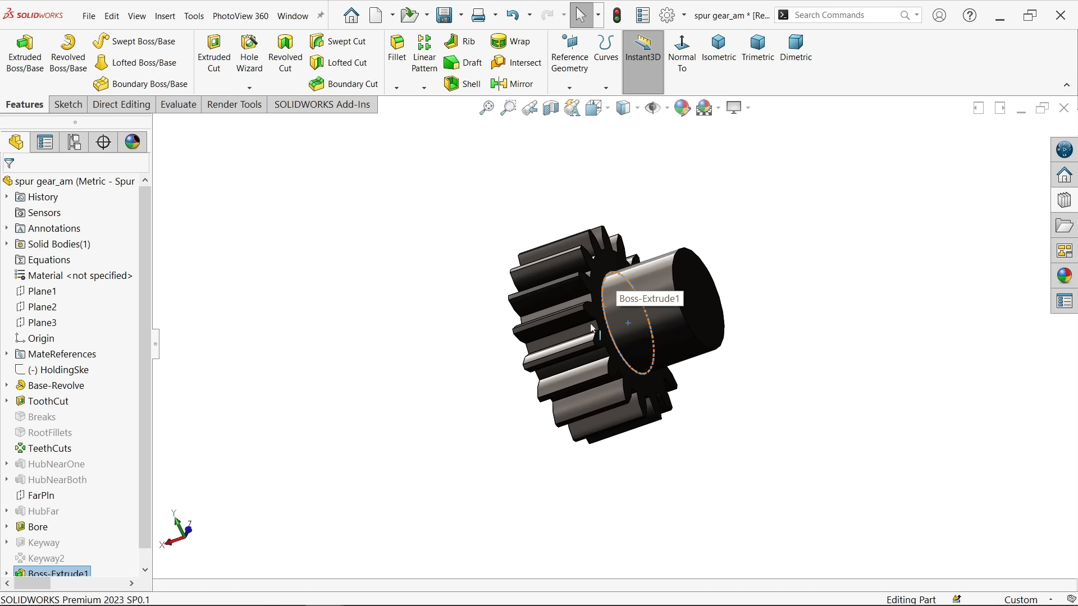
{"action": "middle_click_drag", "start_coordinate": [599, 301], "coordinate": [582, 366]}
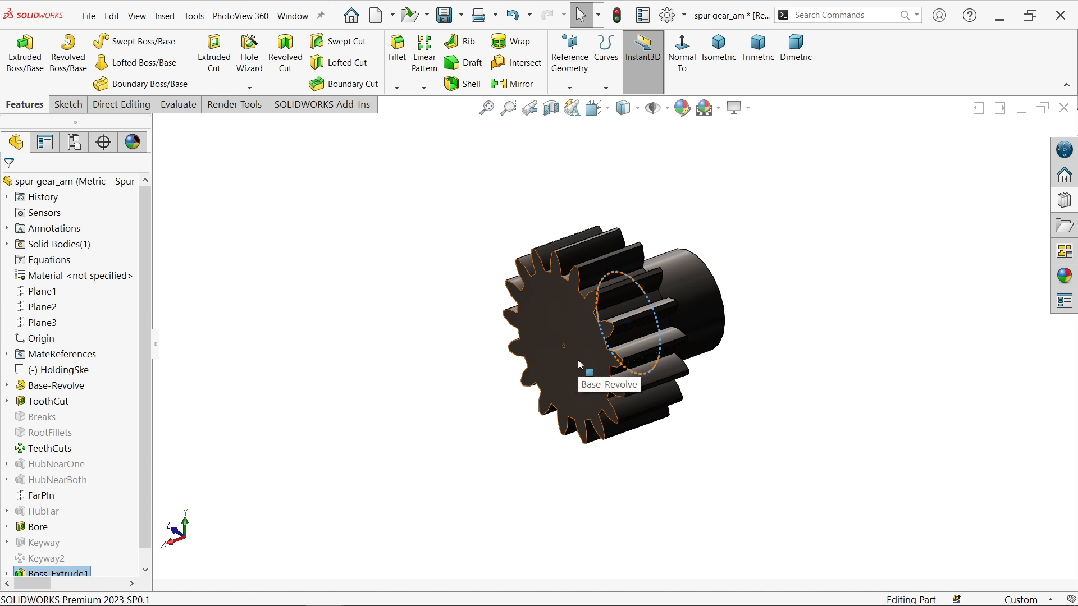
{"action": "left_click", "coordinate": [578, 362]}
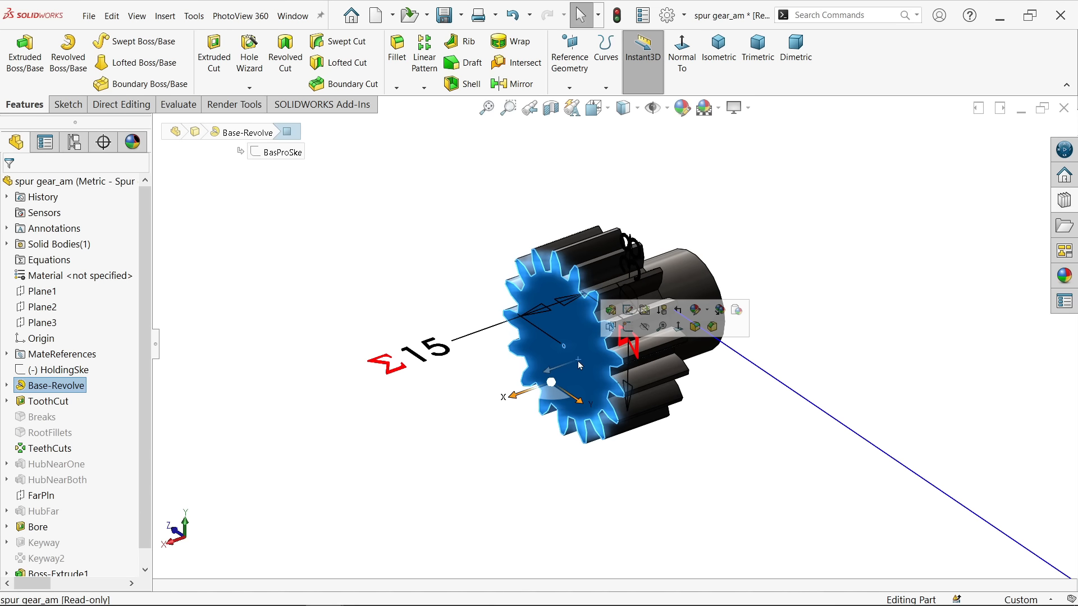
{"action": "left_click", "coordinate": [627, 327]}
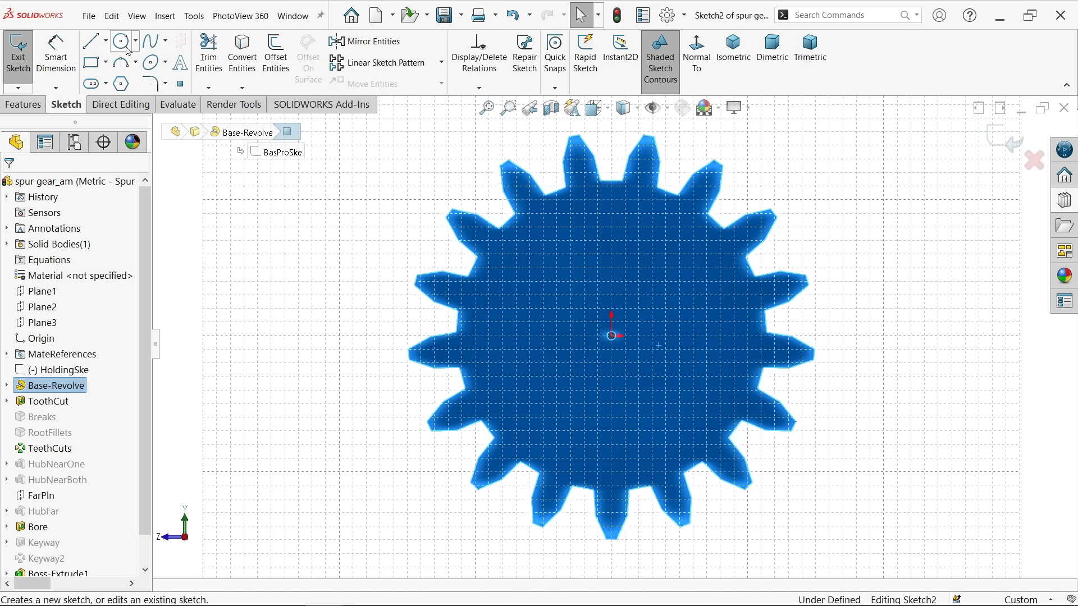
{"action": "left_click", "coordinate": [129, 41]}
{"action": "scroll", "coordinate": [639, 341], "scroll_direction": "down", "scroll_amount": 5}
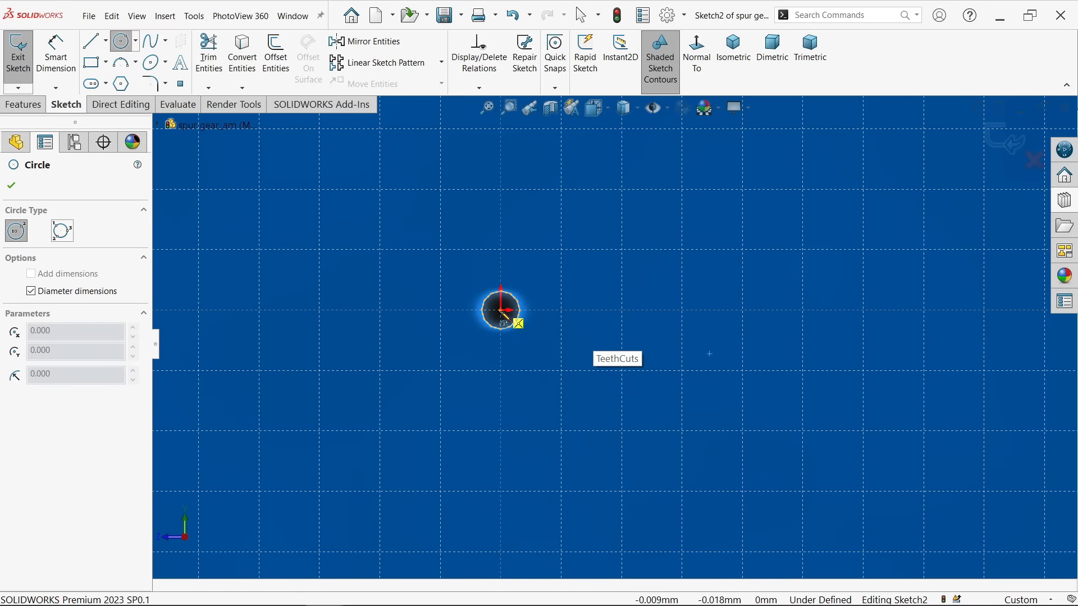
{"action": "left_click", "coordinate": [502, 310]}
{"action": "scroll", "coordinate": [517, 365], "scroll_direction": "up", "scroll_amount": 5}
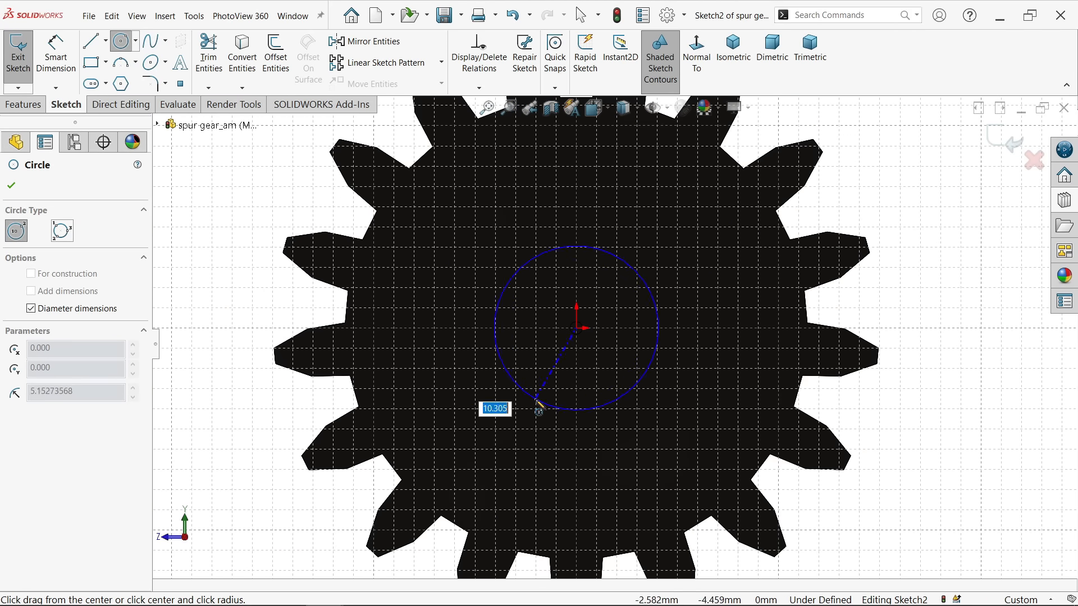
{"action": "type", "text": "20"}
{"action": "key", "text": "Return"}
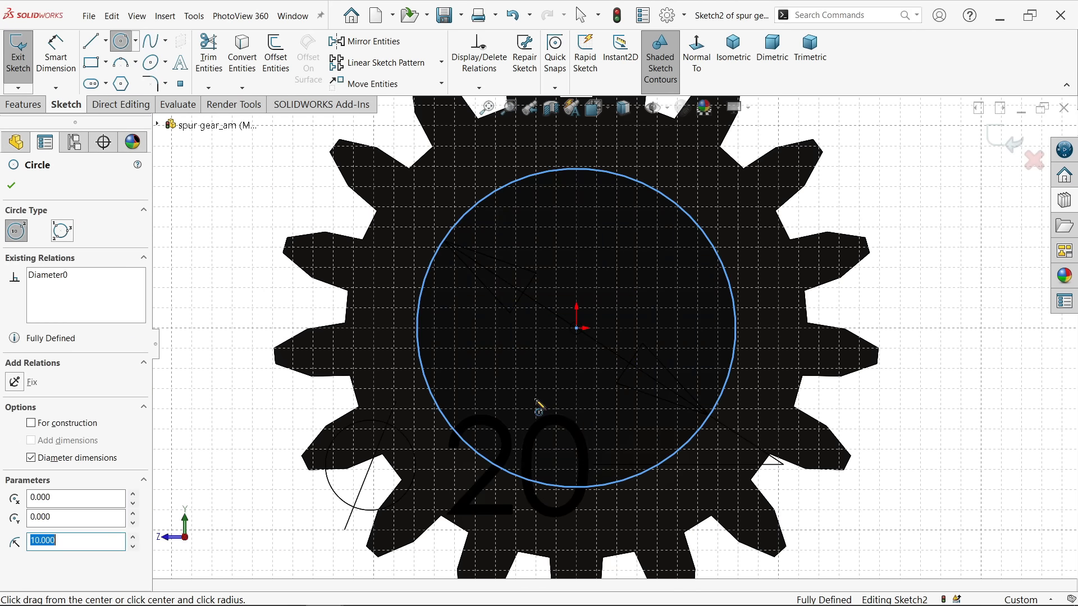
Add a concentric 19 mm diameter circle inside the 20 mm circle in the same sketch
{"action": "scroll", "coordinate": [578, 317], "scroll_direction": "down", "scroll_amount": 5}
{"action": "scroll", "coordinate": [587, 303], "scroll_direction": "down", "scroll_amount": 3}
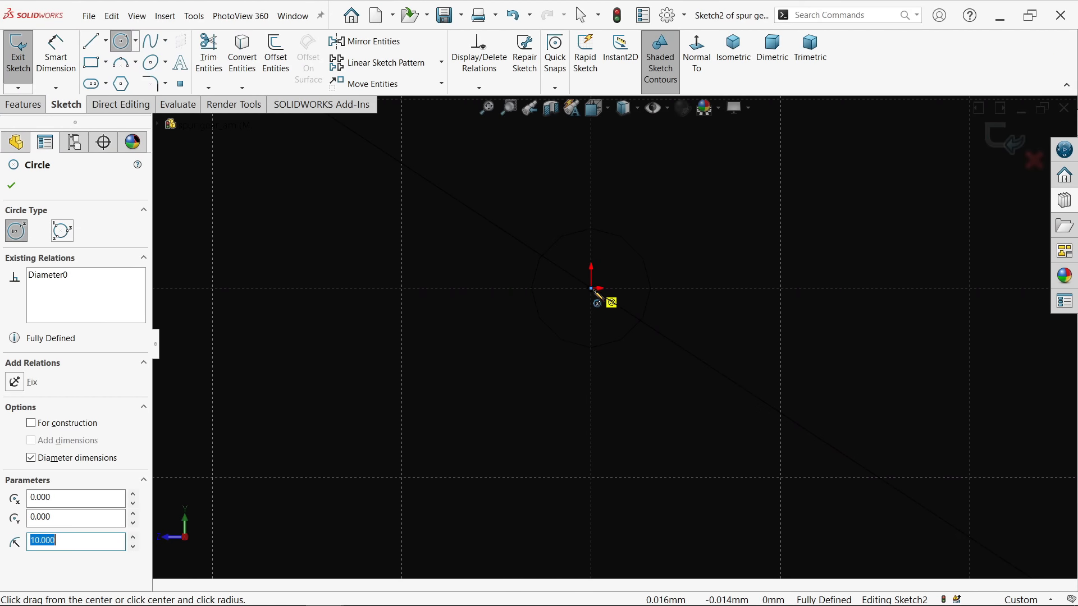
{"action": "left_click", "coordinate": [593, 290]}
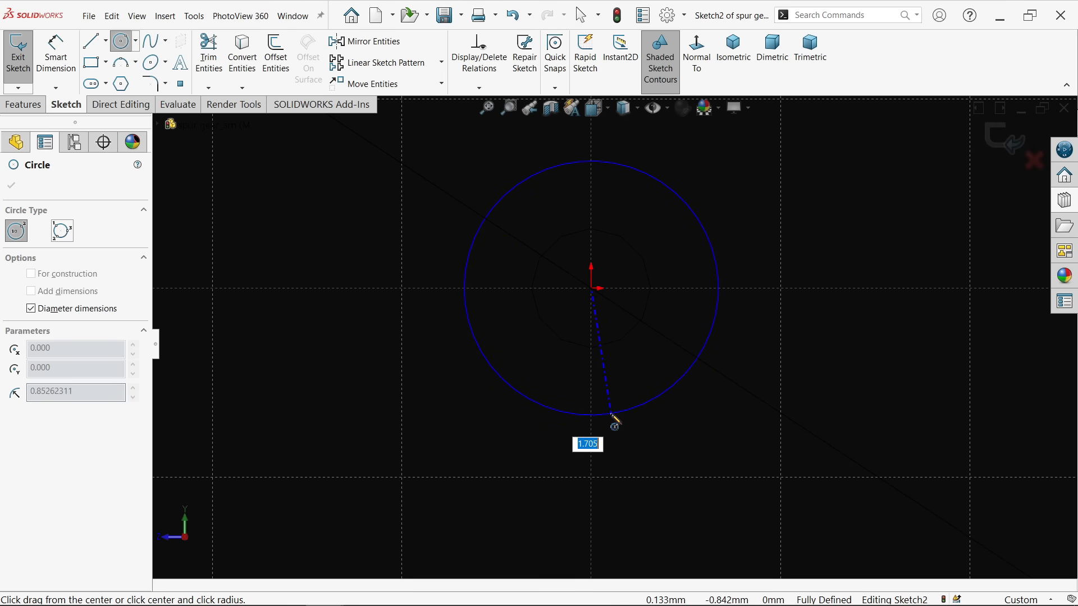
{"action": "type", "text": "19"}
{"action": "key", "text": "Return"}
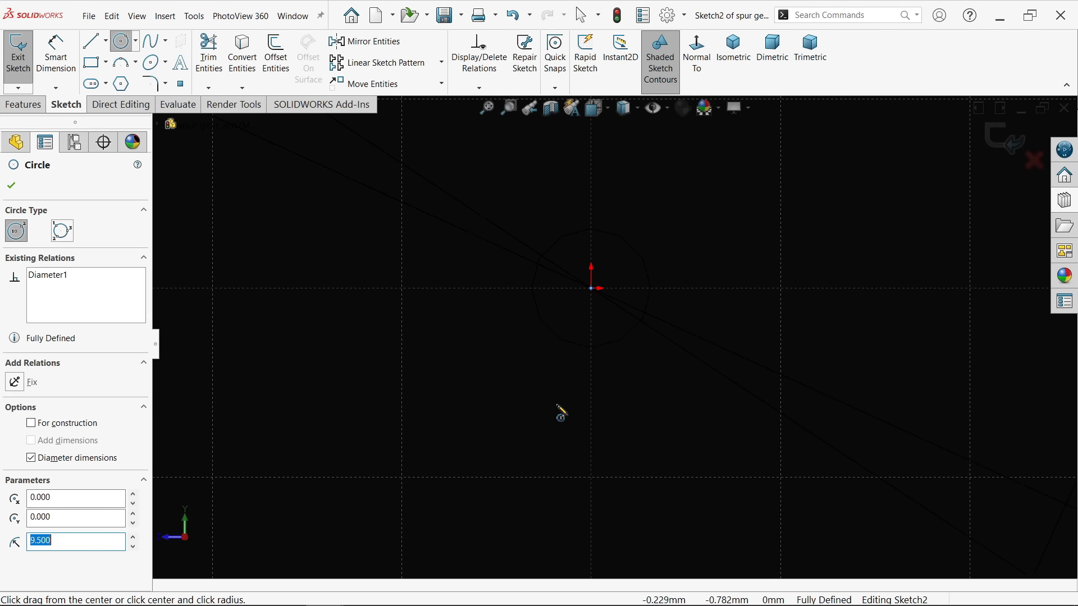
Extrude the full 20 mm circle contour as a blind boss 21+11 mm deep, merged with the gear
{"action": "scroll", "coordinate": [556, 411], "scroll_direction": "up", "scroll_amount": 5}
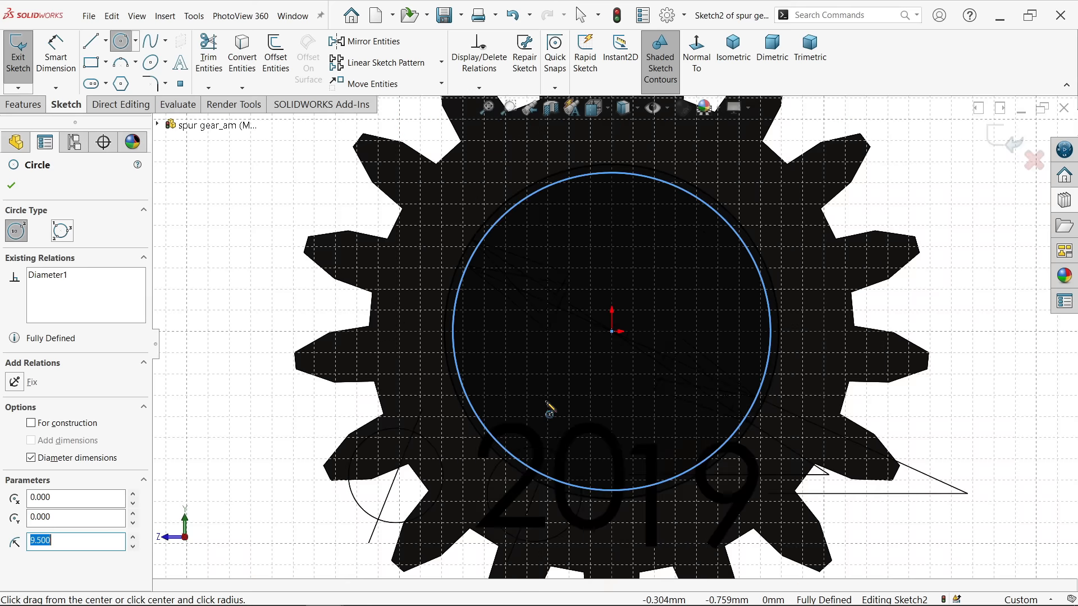
{"action": "left_click", "coordinate": [11, 185]}
{"action": "left_click", "coordinate": [23, 109]}
{"action": "left_click", "coordinate": [25, 56]}
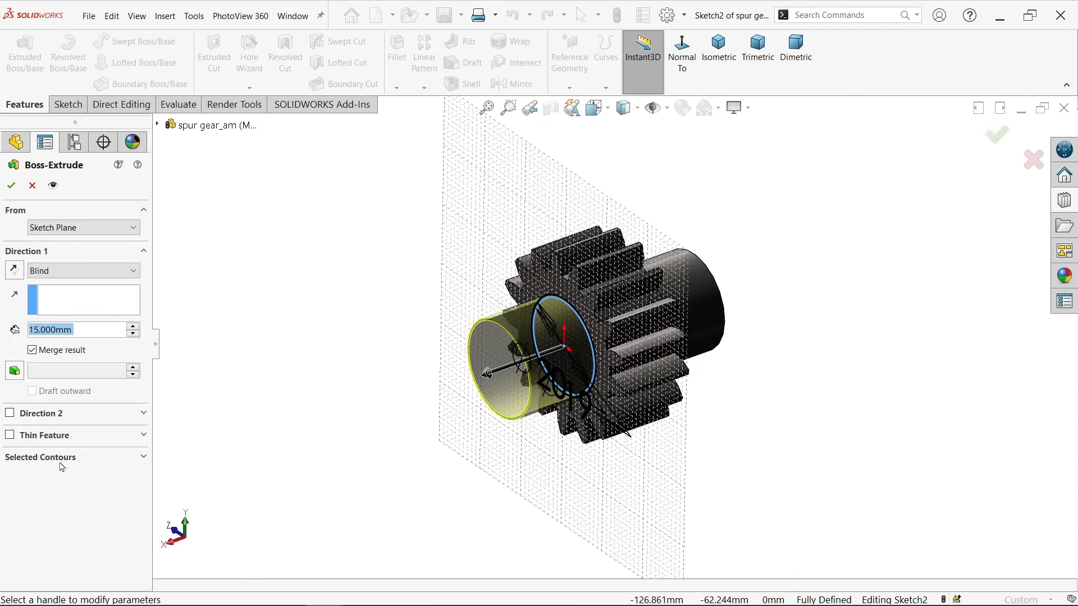
{"action": "left_click", "coordinate": [61, 467]}
{"action": "scroll", "coordinate": [576, 388], "scroll_direction": "down", "scroll_amount": 5}
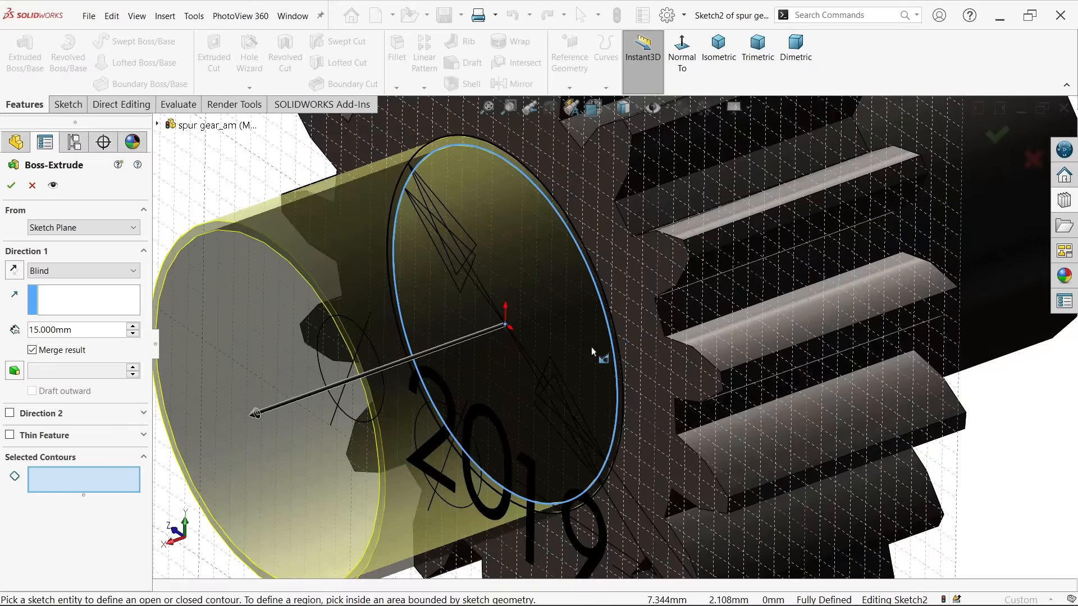
{"action": "left_click", "coordinate": [617, 324]}
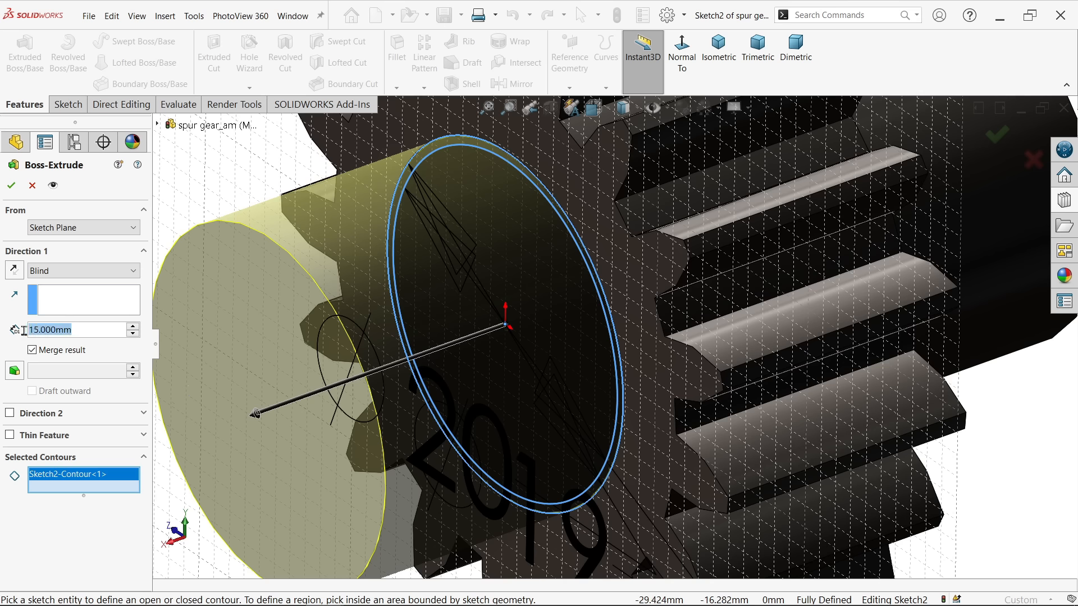
{"action": "type", "text": "21+11"}
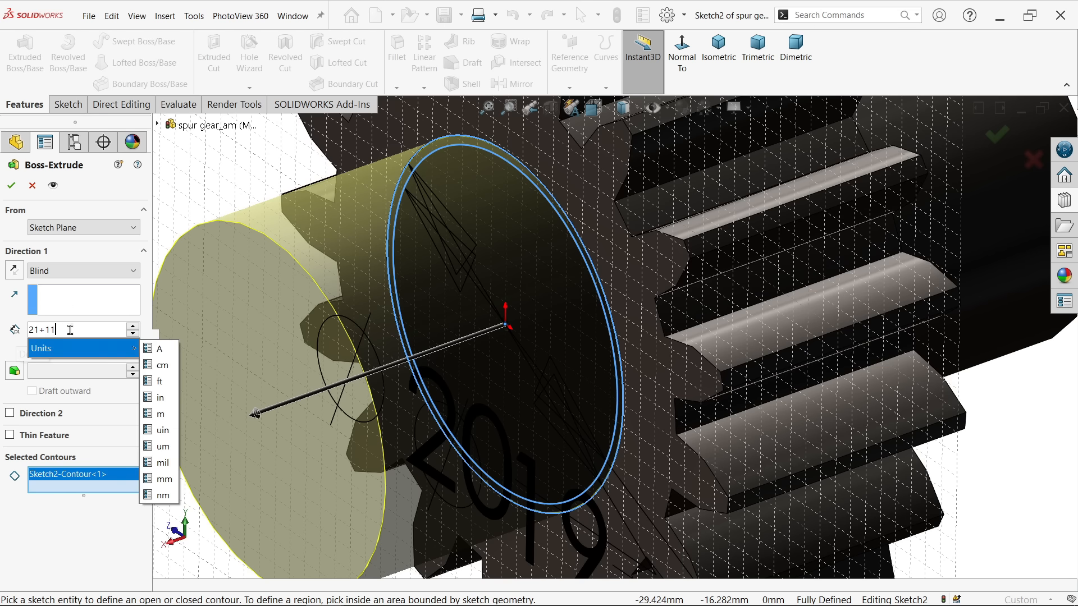
{"action": "key", "text": "Return"}
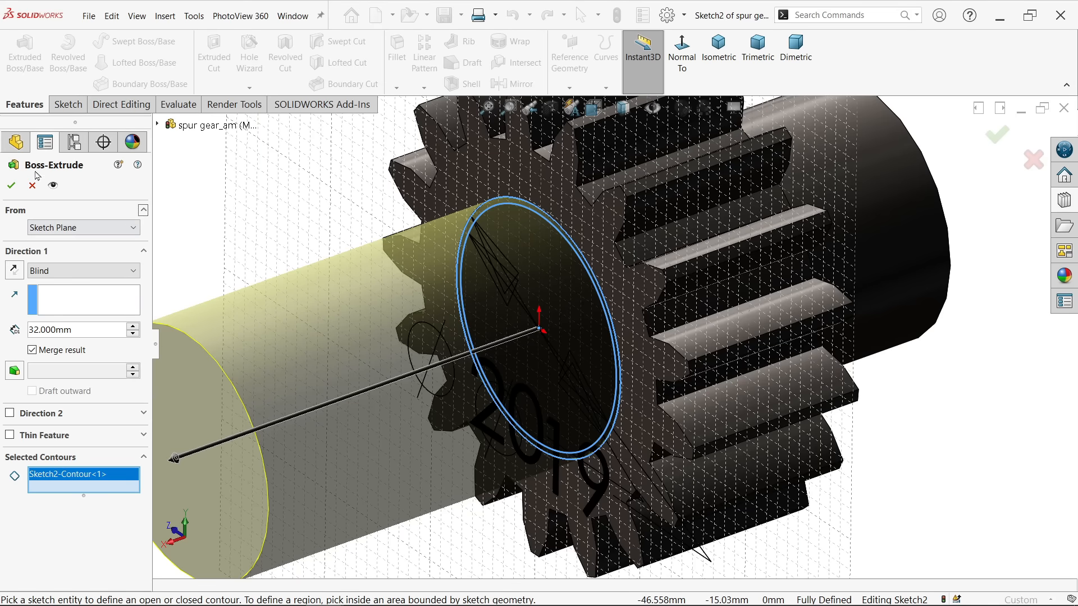
{"action": "key", "text": "Return"}
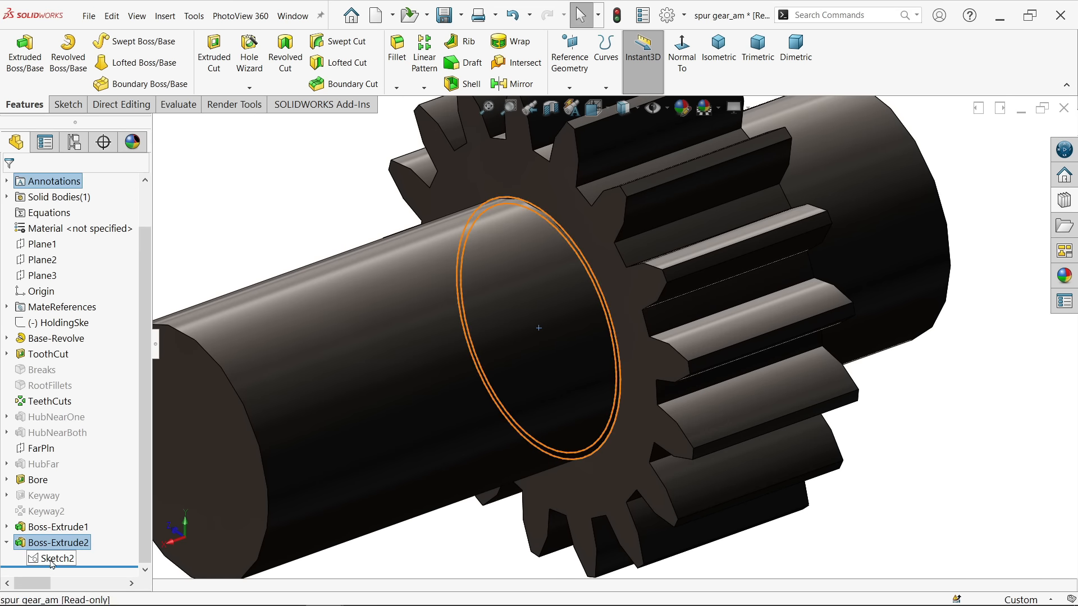
Reuse the same sketch to extrude its inner 19 mm circle 100 mm outward, starting from the long boss's end face and merging the result
{"action": "left_click", "coordinate": [51, 560]}
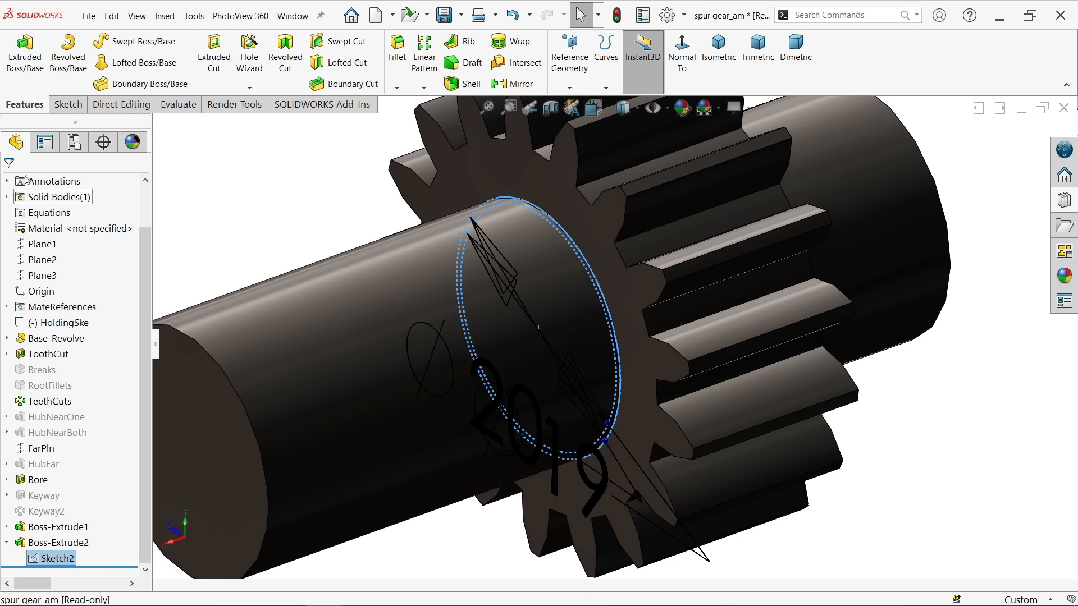
{"action": "left_click", "coordinate": [25, 57]}
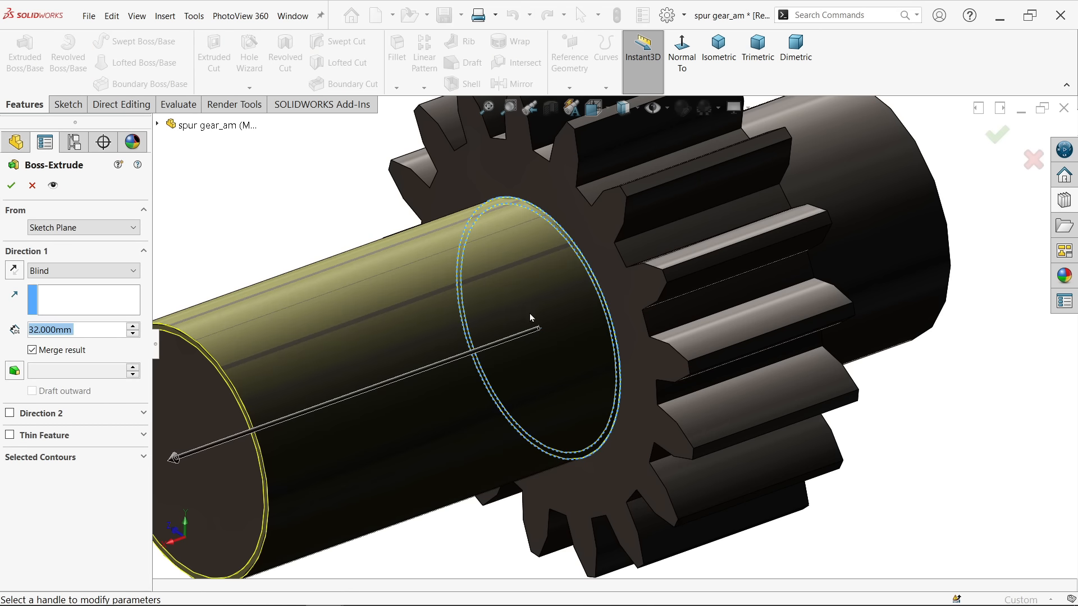
{"action": "left_click", "coordinate": [51, 463]}
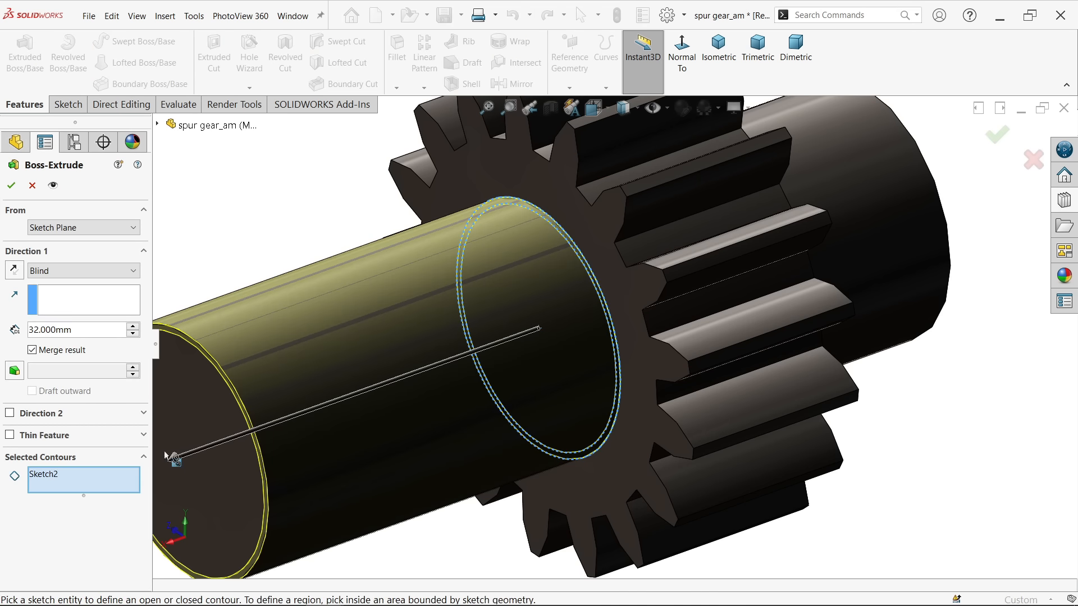
{"action": "left_click", "coordinate": [618, 372]}
{"action": "scroll", "coordinate": [367, 388], "scroll_direction": "up", "scroll_amount": 3}
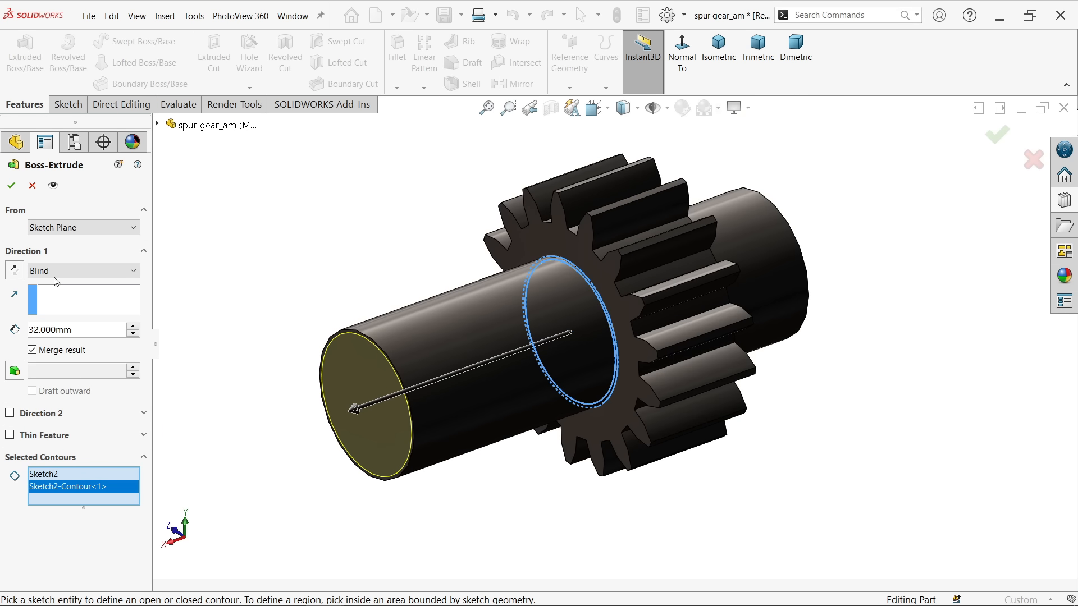
{"action": "left_click", "coordinate": [58, 229]}
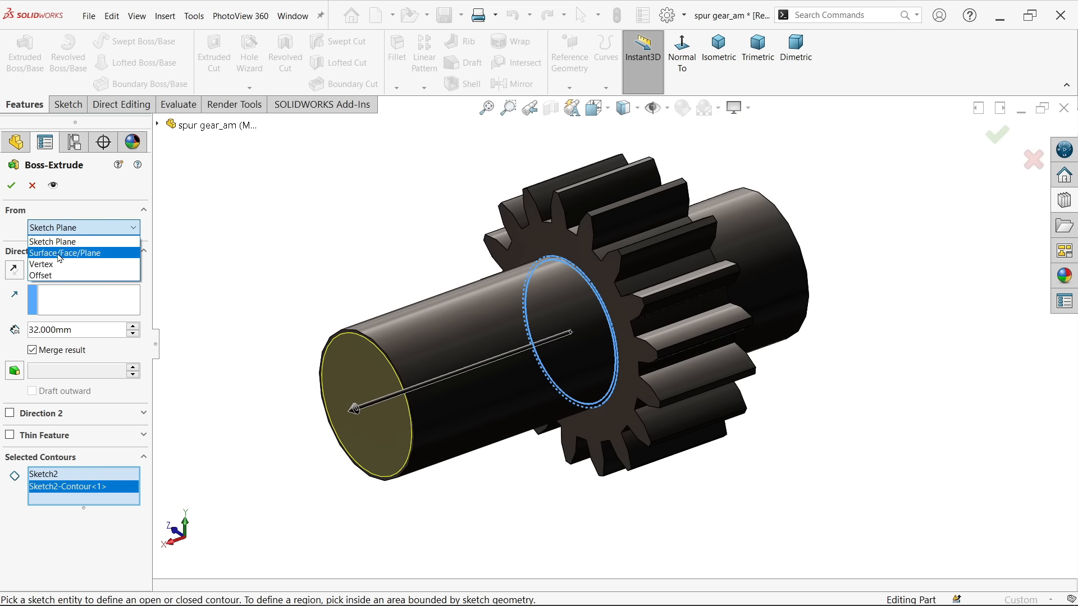
{"action": "left_click", "coordinate": [60, 252]}
{"action": "left_click", "coordinate": [370, 369]}
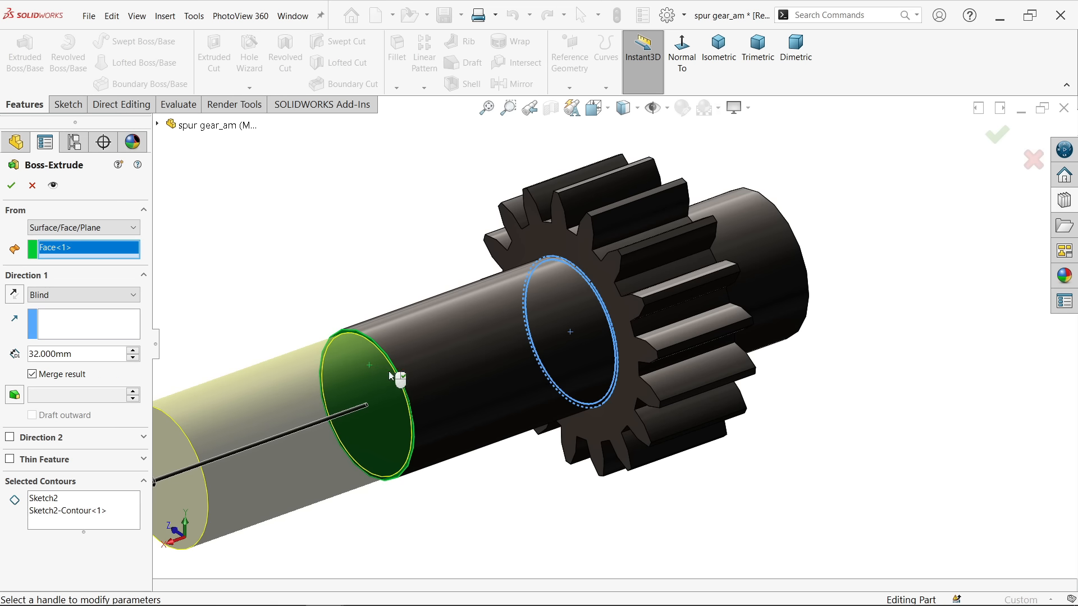
{"action": "scroll", "coordinate": [392, 376], "scroll_direction": "up", "scroll_amount": 3}
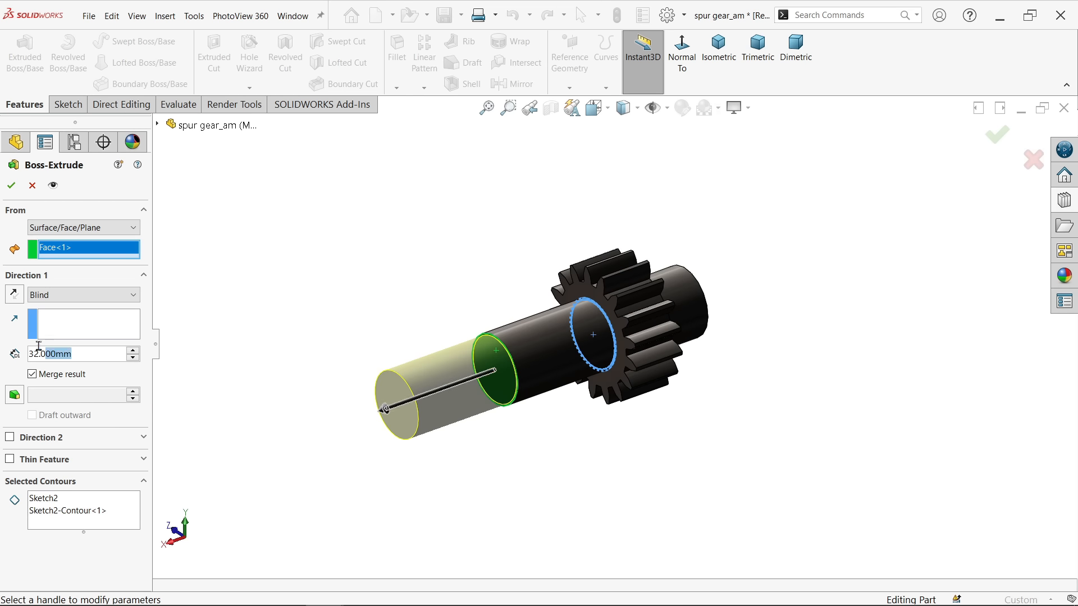
{"action": "type", "text": "100"}
{"action": "key", "text": "Return"}
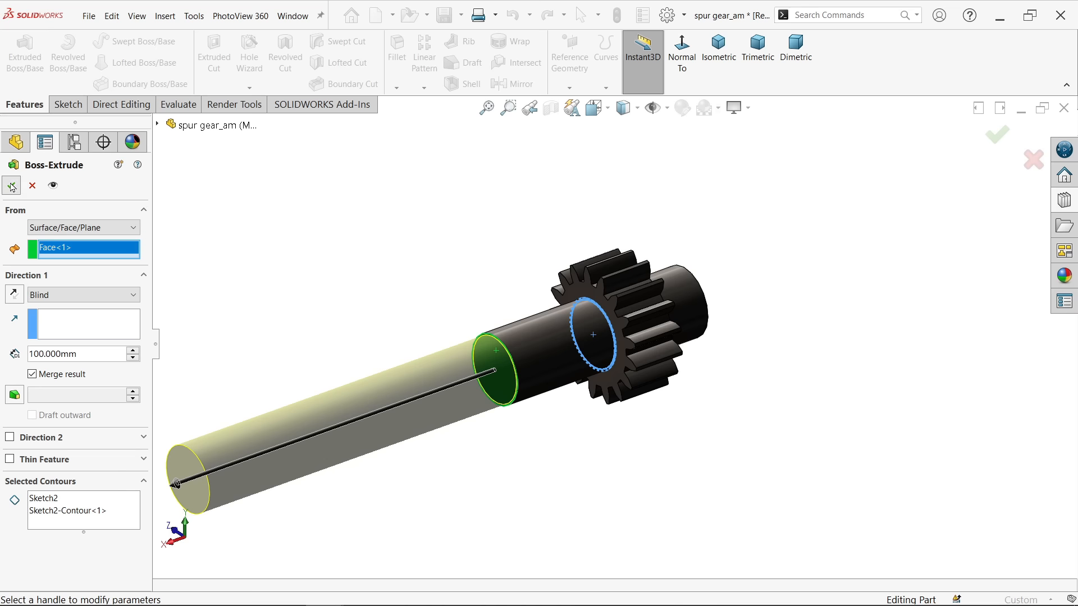
{"action": "left_click", "coordinate": [316, 300]}
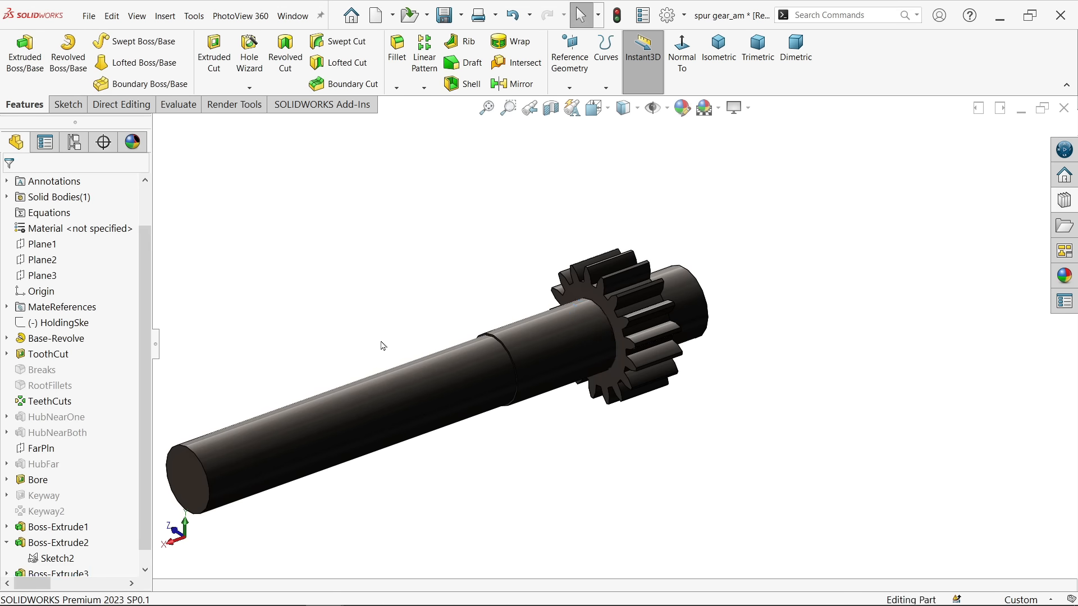
On Plane1, sketch a closed keyway profile at the shaft's free end, with a lower line about 65 mm long and a tangent run-out arc about 12 mm in radius
{"action": "scroll", "coordinate": [382, 342], "scroll_direction": "up", "scroll_amount": 1}
{"action": "scroll", "coordinate": [320, 424], "scroll_direction": "down", "scroll_amount": 1}
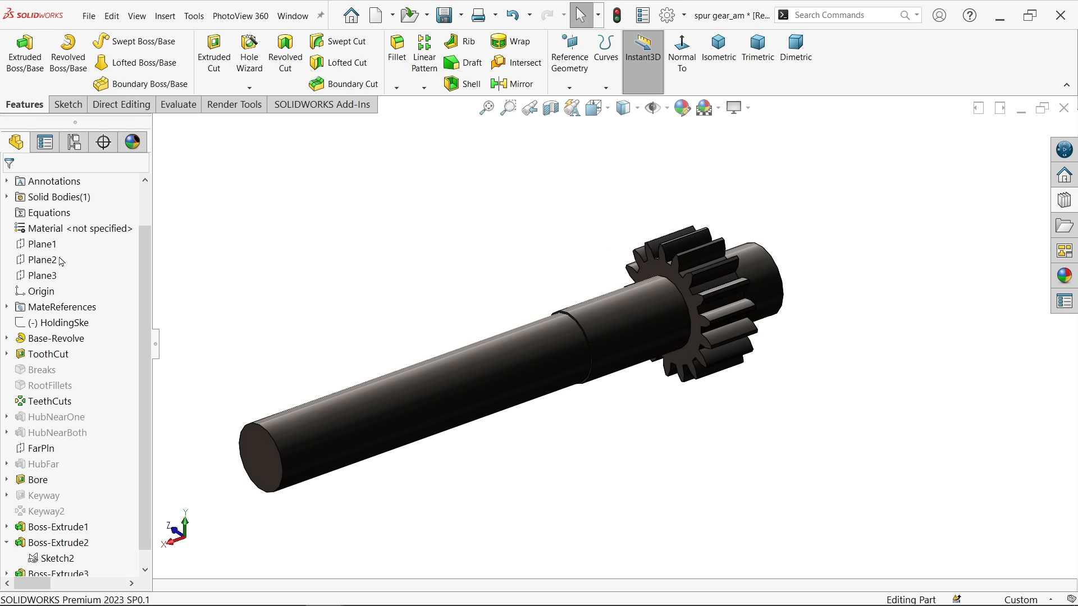
{"action": "left_click", "coordinate": [42, 244]}
{"action": "middle_click_drag", "start_coordinate": [331, 283], "coordinate": [309, 266]}
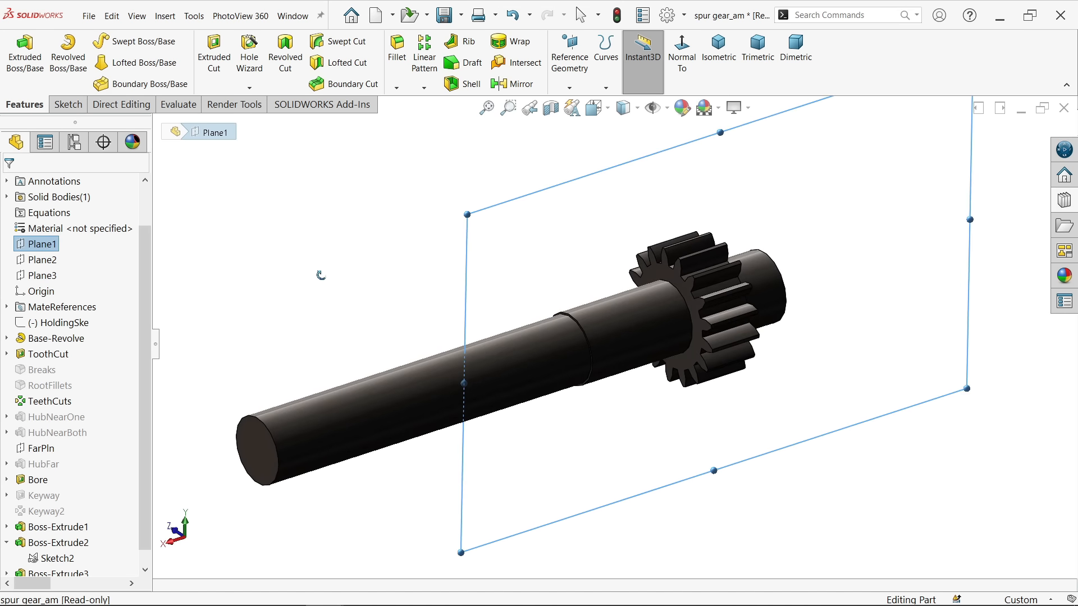
{"action": "left_click", "coordinate": [68, 106]}
{"action": "left_click", "coordinate": [31, 68]}
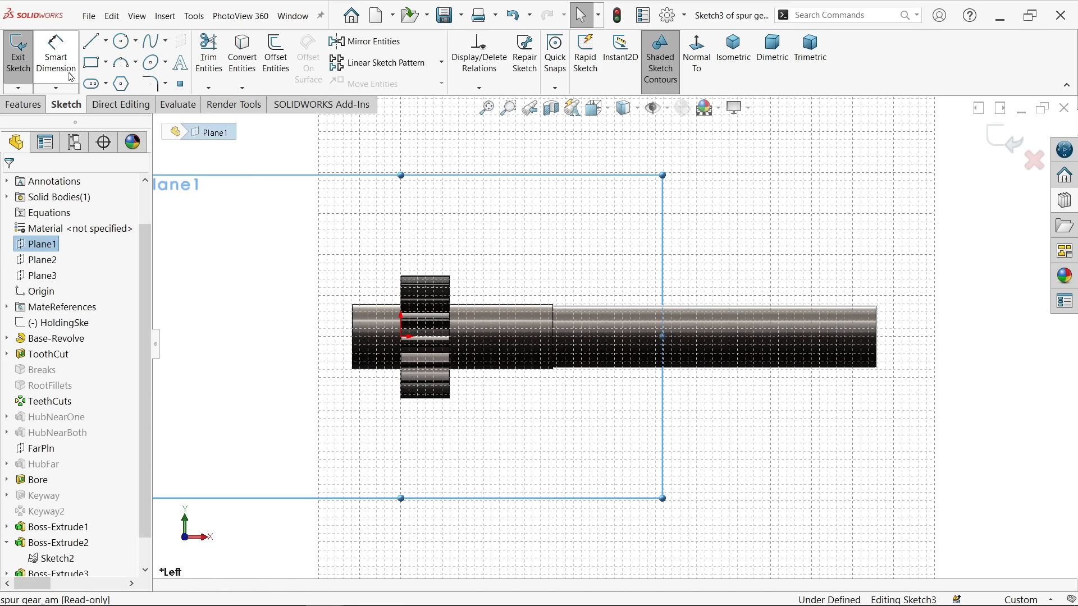
{"action": "left_click", "coordinate": [93, 45]}
{"action": "scroll", "coordinate": [786, 312], "scroll_direction": "down", "scroll_amount": 5}
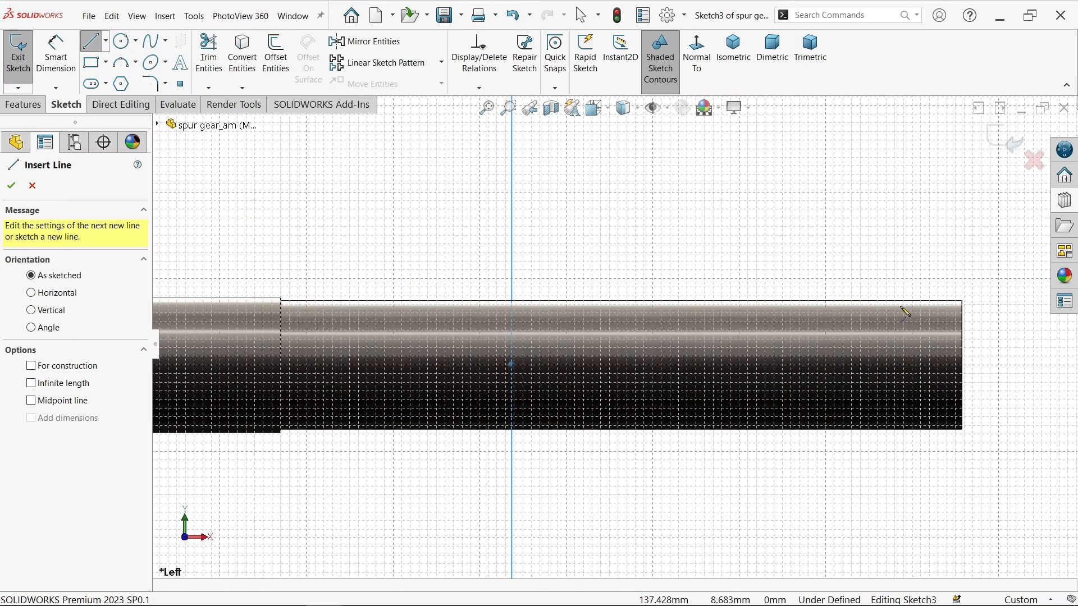
{"action": "left_click", "coordinate": [963, 319]}
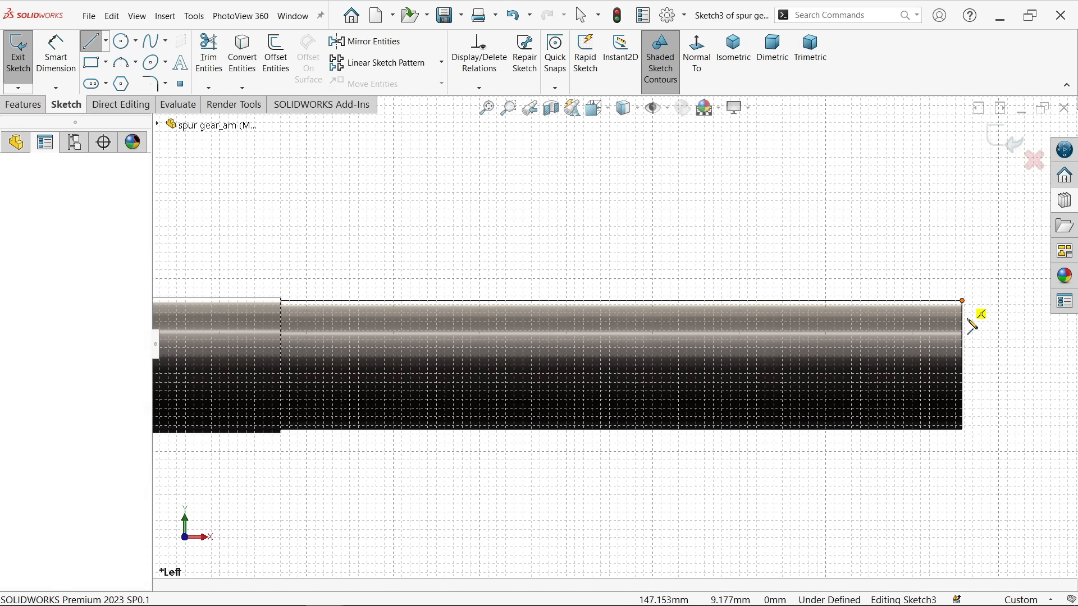
{"action": "left_click", "coordinate": [536, 321]}
{"action": "scroll", "coordinate": [536, 322], "scroll_direction": "down", "scroll_amount": 3}
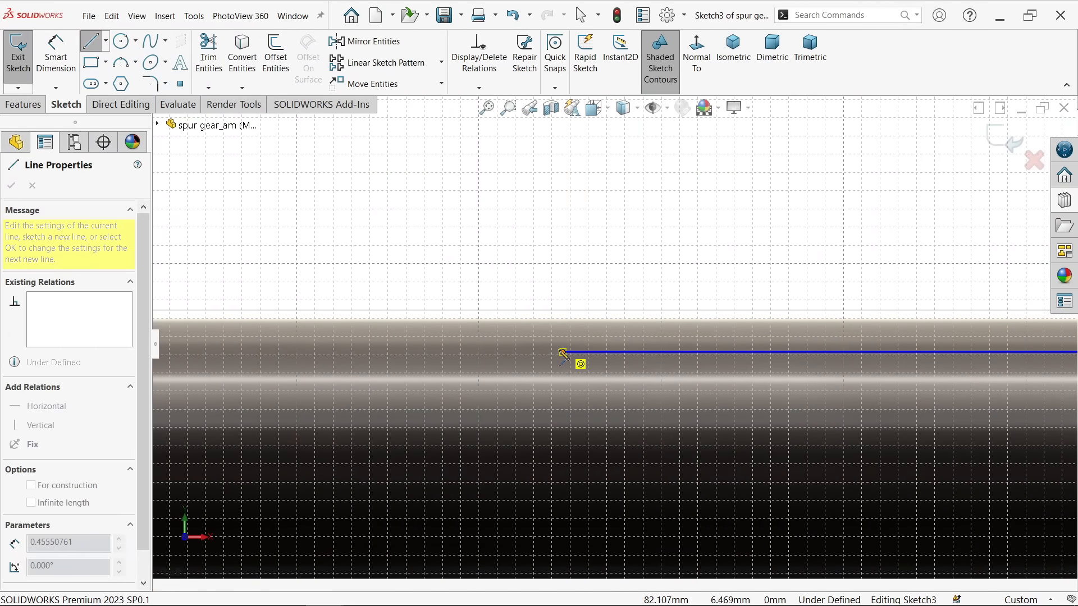
{"action": "left_click", "coordinate": [456, 319]}
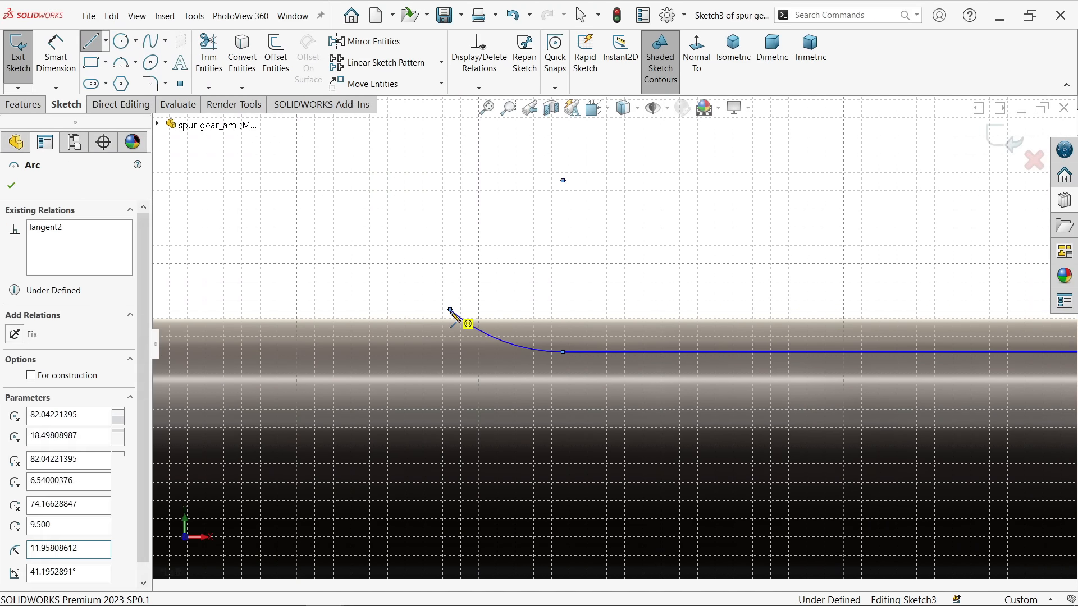
{"action": "scroll", "coordinate": [617, 331], "scroll_direction": "up", "scroll_amount": 4}
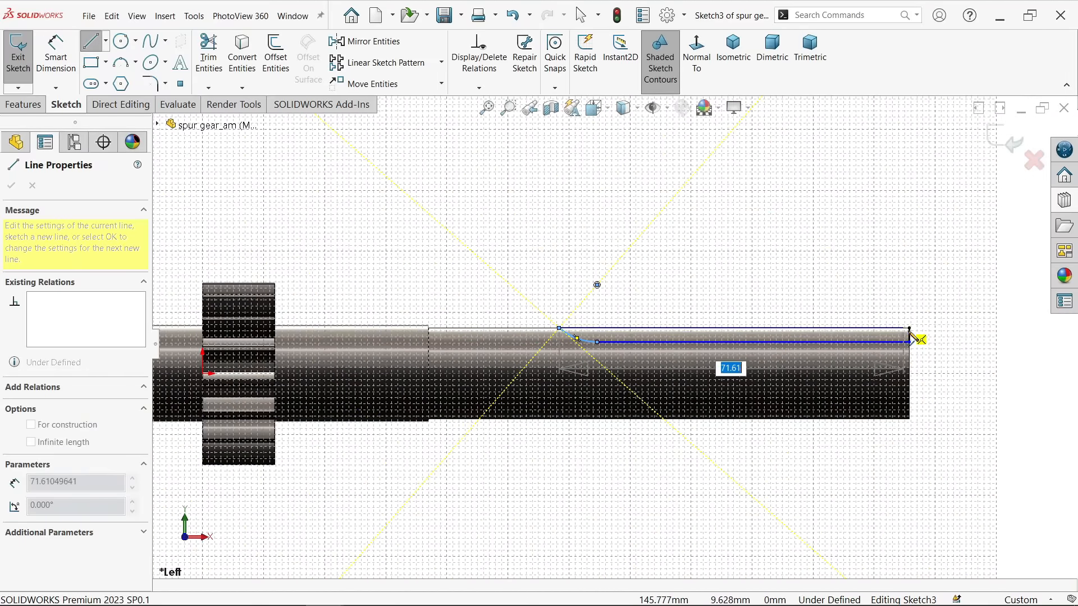
{"action": "double_click", "coordinate": [910, 328]}
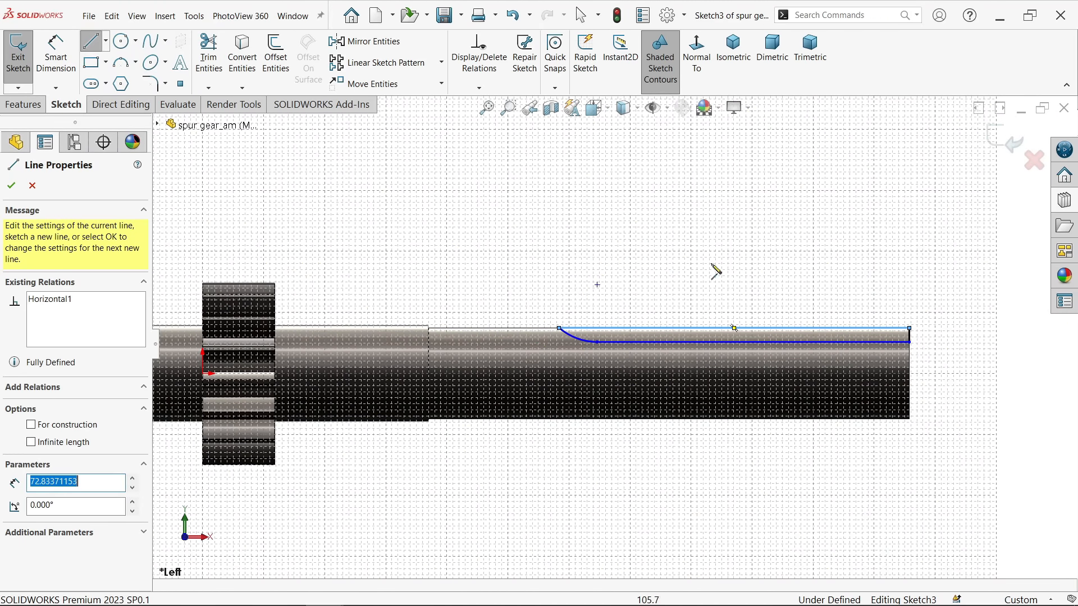
Dimension the keyway profile's lower line from the origin and set its height above the shaft axis to 7 mm
{"action": "left_click", "coordinate": [56, 53]}
{"action": "scroll", "coordinate": [875, 341], "scroll_direction": "down", "scroll_amount": 5}
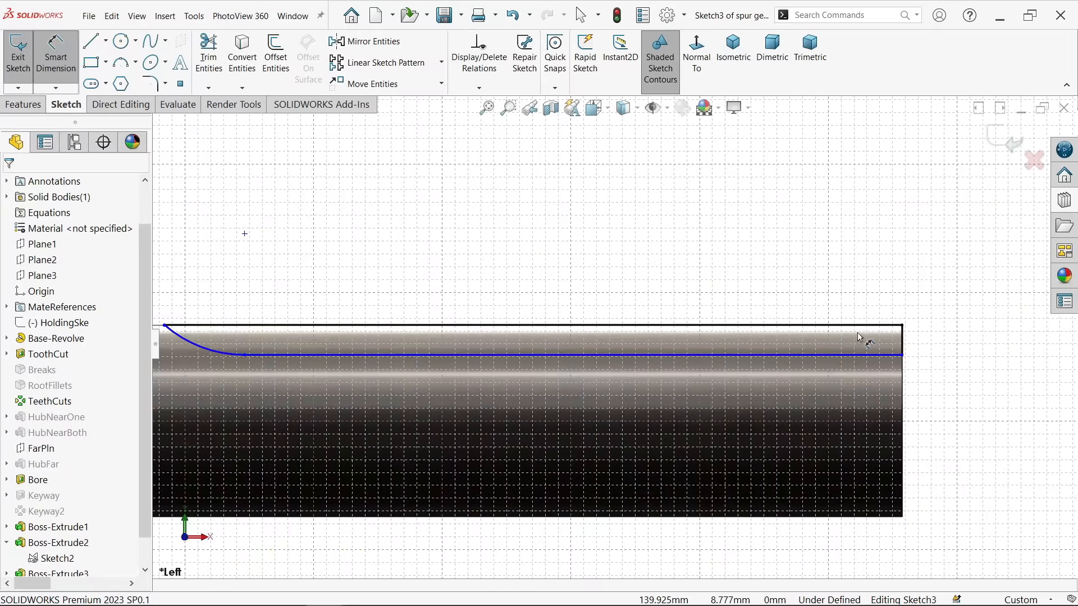
{"action": "scroll", "coordinate": [882, 366], "scroll_direction": "up", "scroll_amount": 3}
{"action": "scroll", "coordinate": [592, 366], "scroll_direction": "up", "scroll_amount": 2}
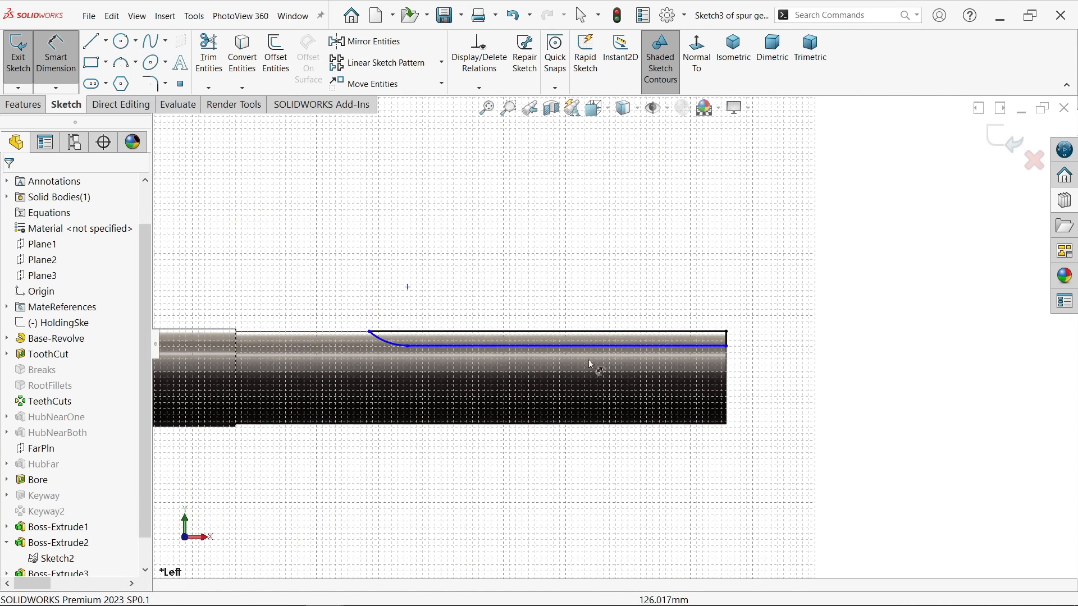
{"action": "scroll", "coordinate": [347, 351], "scroll_direction": "up", "scroll_amount": 2}
{"action": "scroll", "coordinate": [236, 352], "scroll_direction": "up", "scroll_amount": 2}
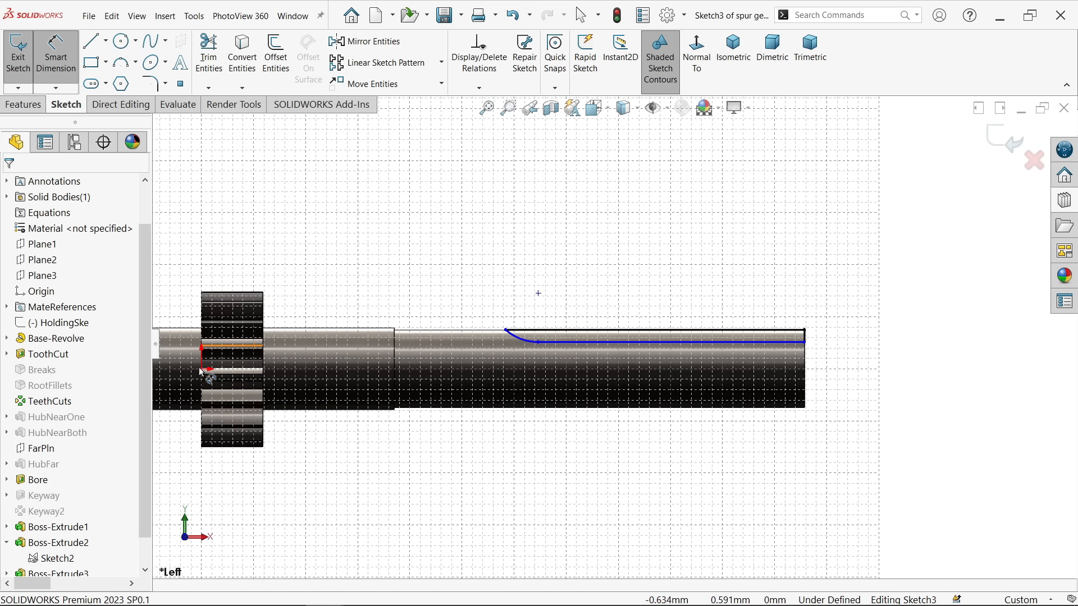
{"action": "left_click", "coordinate": [661, 342]}
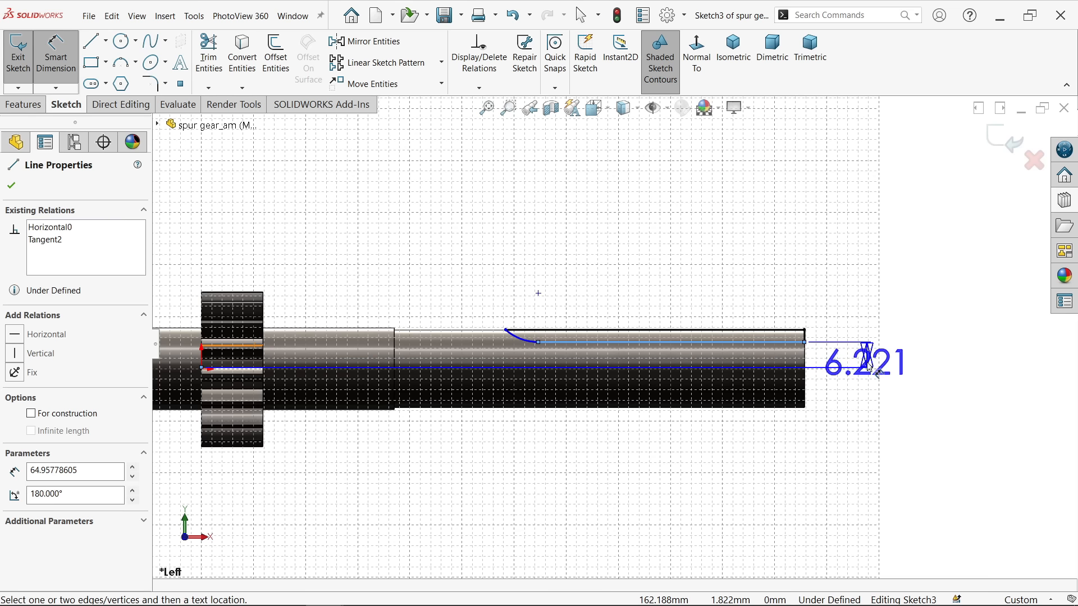
{"action": "left_click", "coordinate": [869, 365]}
{"action": "left_click", "coordinate": [636, 339]}
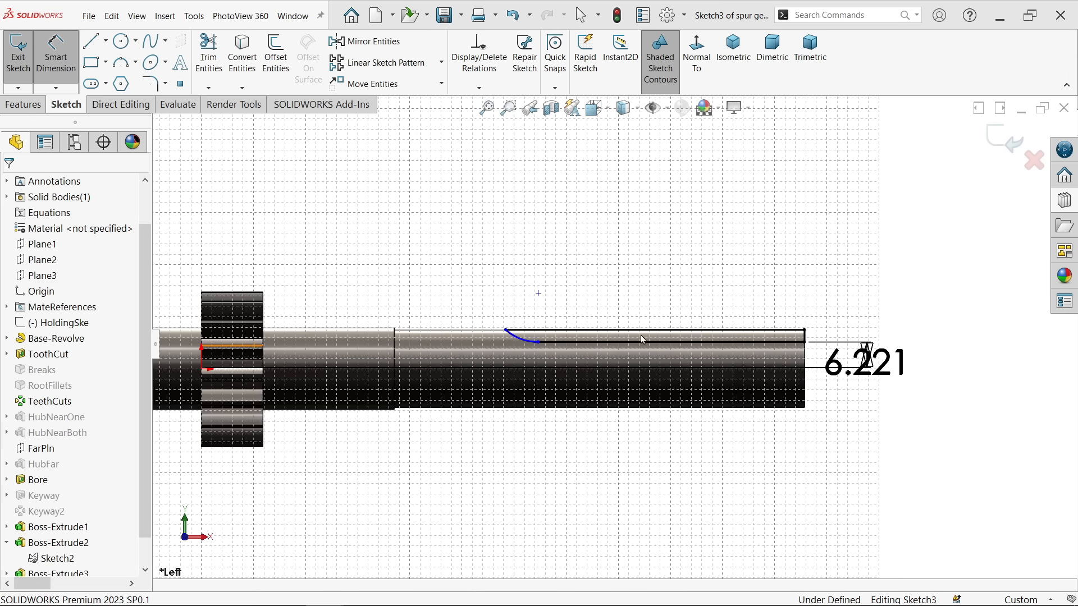
{"action": "type", "text": "7"}
{"action": "left_click", "coordinate": [783, 341]}
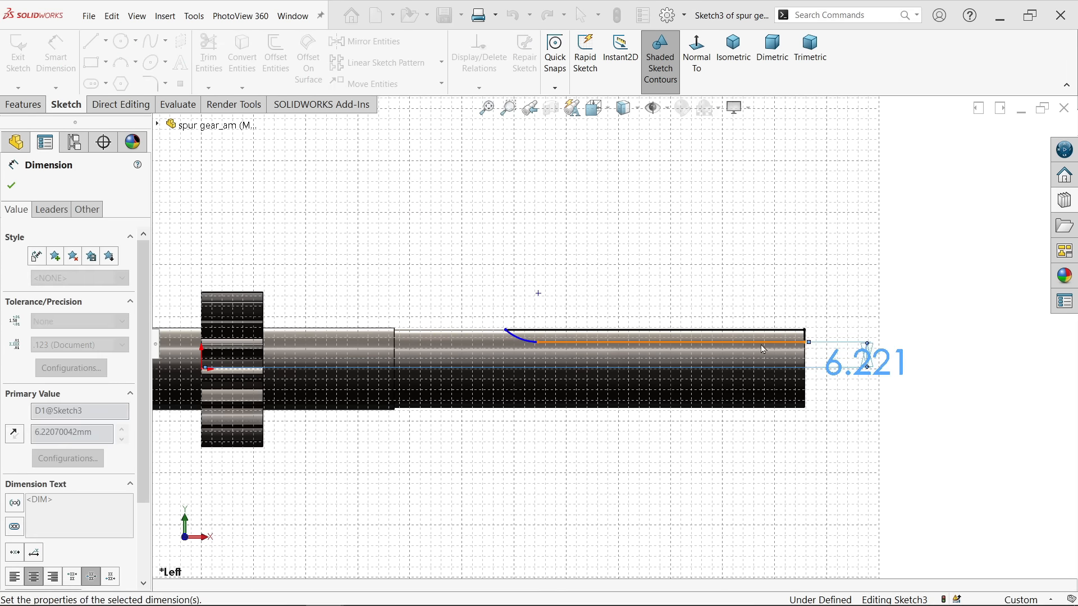
{"action": "scroll", "coordinate": [651, 311], "scroll_direction": "down", "scroll_amount": 3}
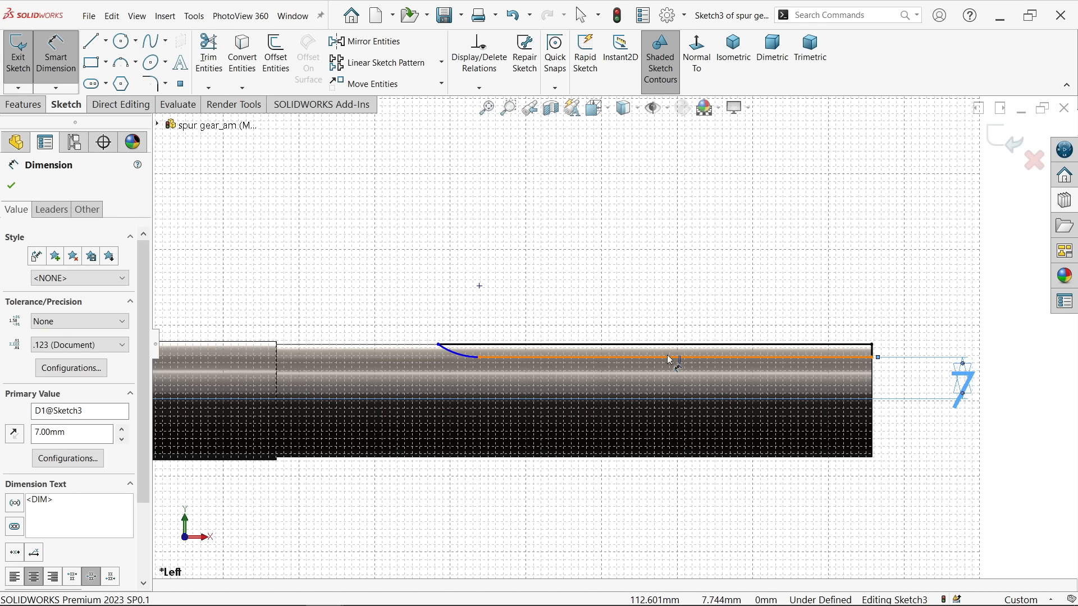
Dimension the length of the keyway profile's lower line and set it to 75 mm
{"action": "left_click", "coordinate": [671, 361]}
{"action": "left_click", "coordinate": [669, 284]}
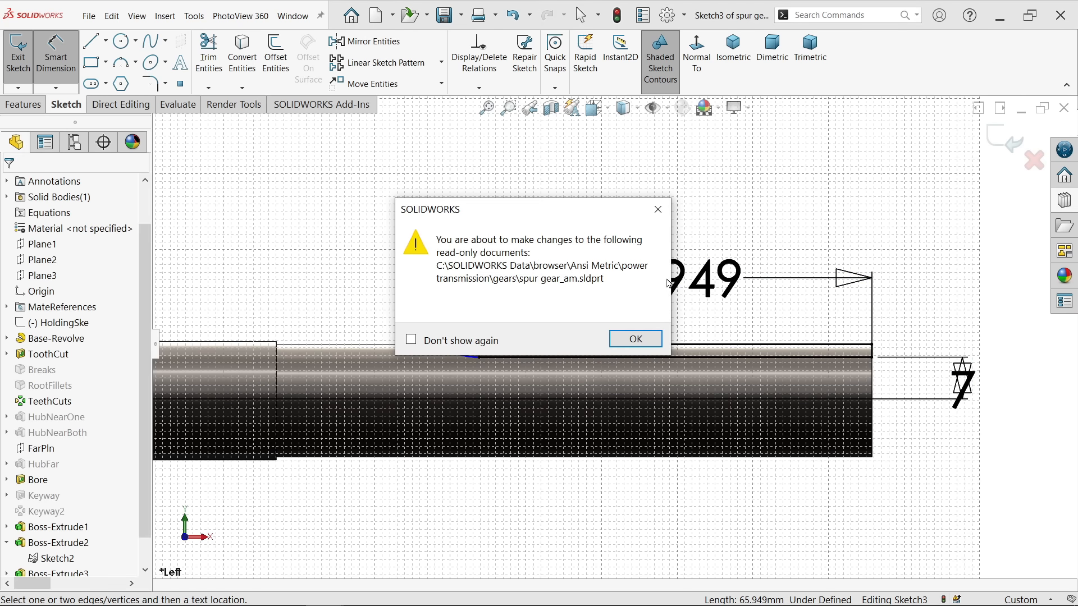
{"action": "left_click", "coordinate": [635, 338]}
{"action": "type", "text": "70"}
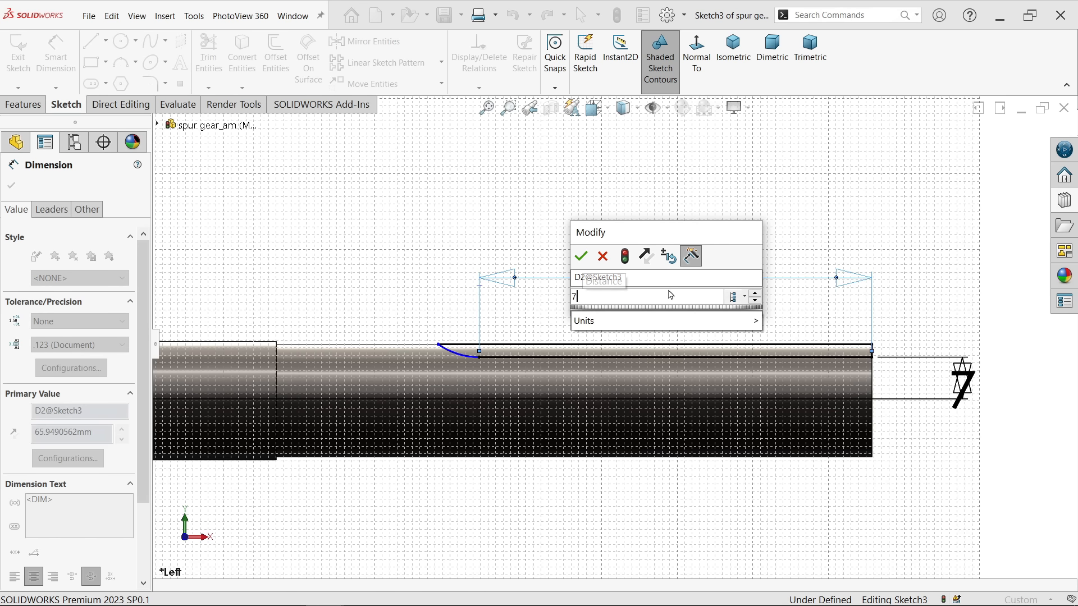
{"action": "left_click", "coordinate": [582, 257]}
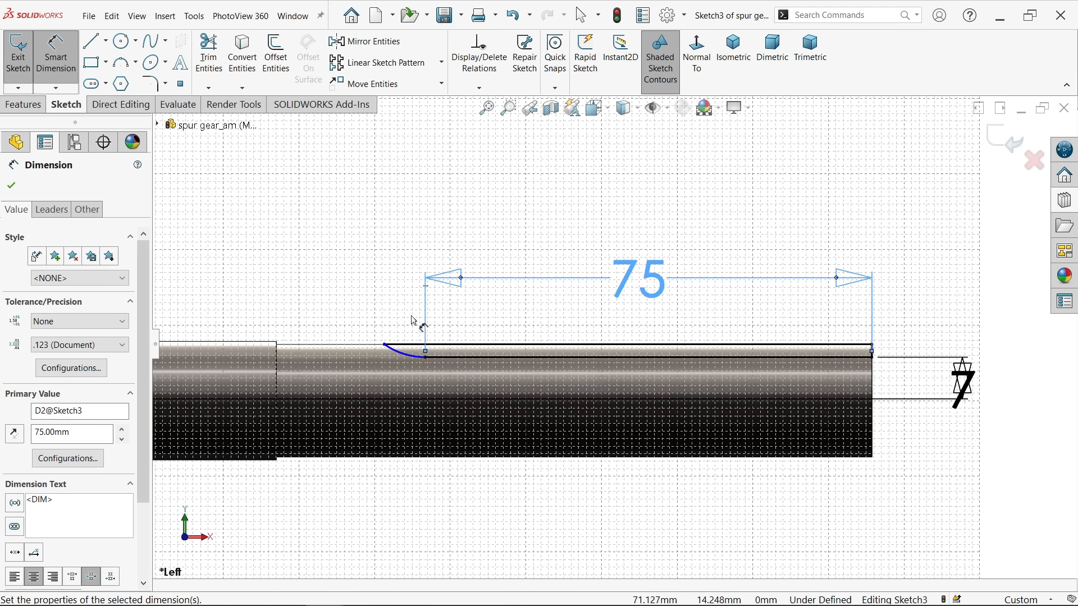
Dimension the run-out arc at the inner end of the keyway profile and set its radius to 12 mm
{"action": "left_click", "coordinate": [12, 186]}
{"action": "scroll", "coordinate": [345, 346], "scroll_direction": "down", "scroll_amount": 6}
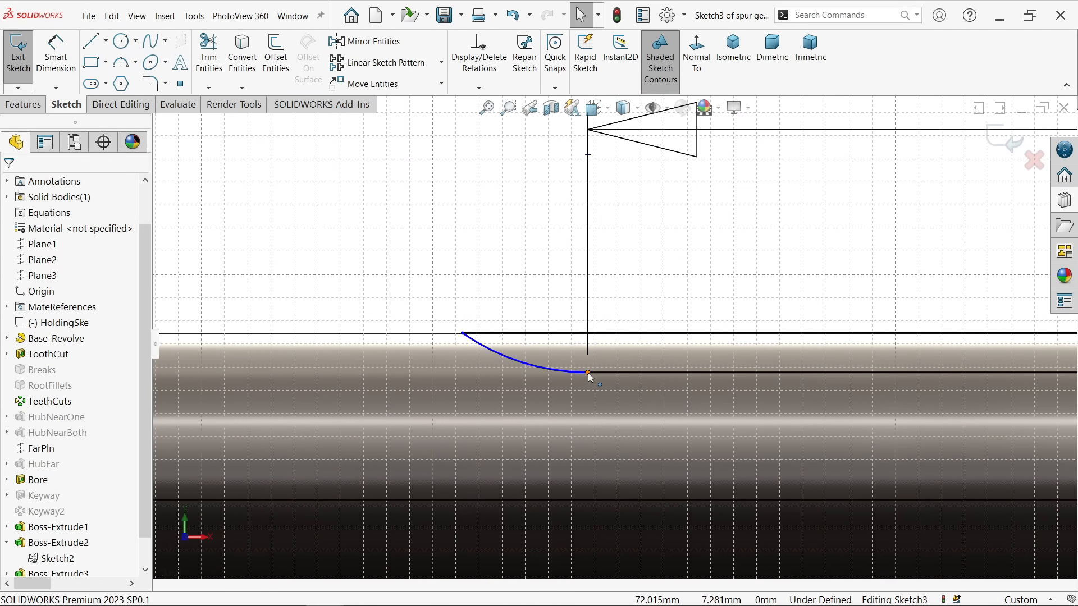
{"action": "left_click", "coordinate": [588, 374]}
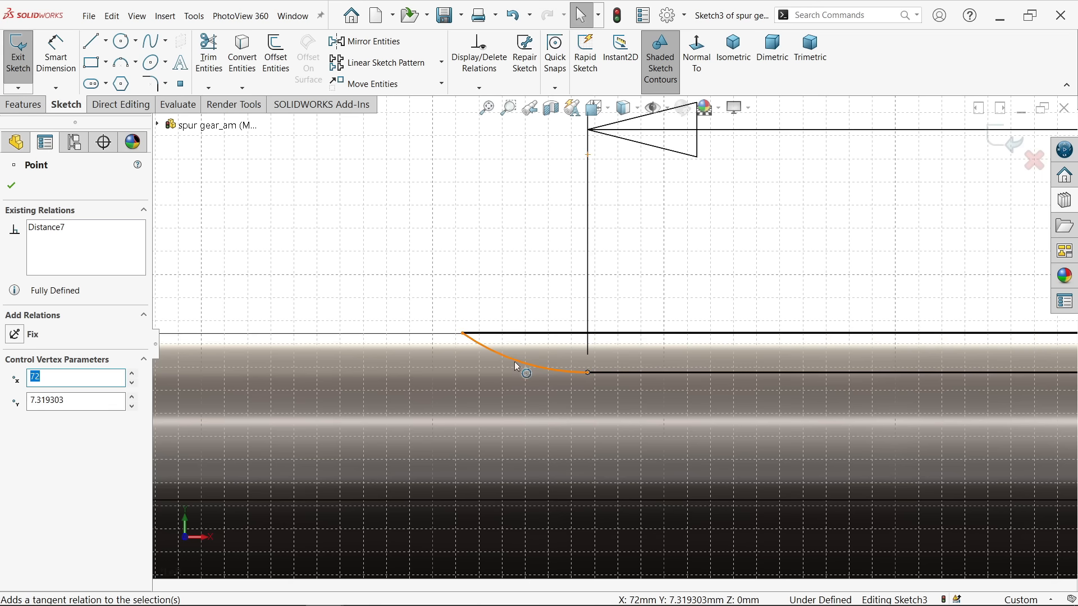
{"action": "right_click_drag", "start_coordinate": [514, 362], "coordinate": [433, 313]}
{"action": "left_click", "coordinate": [492, 354]}
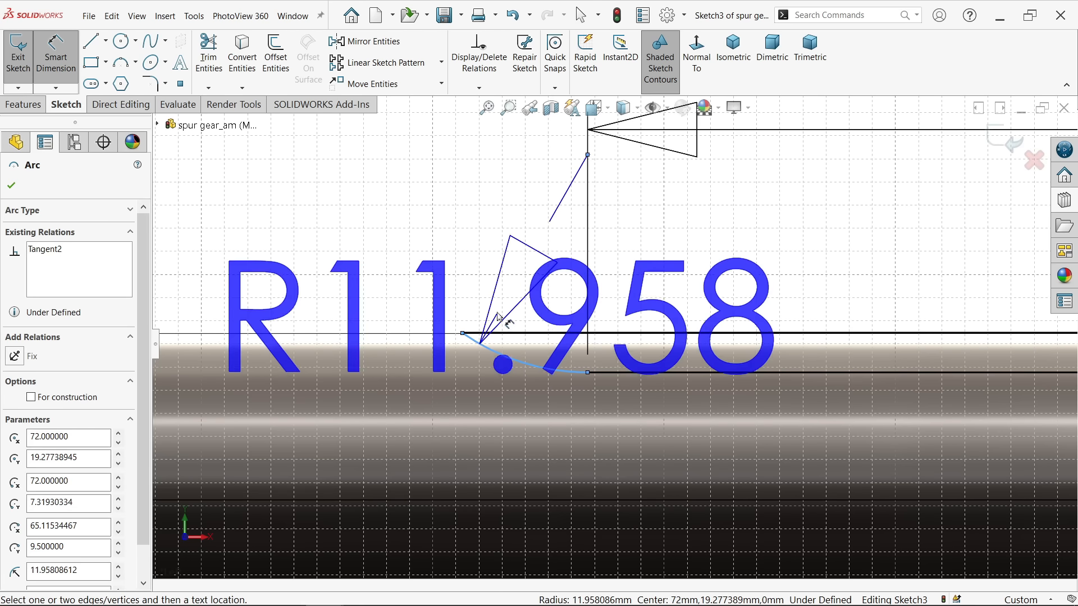
{"action": "scroll", "coordinate": [494, 303], "scroll_direction": "up", "scroll_amount": 5}
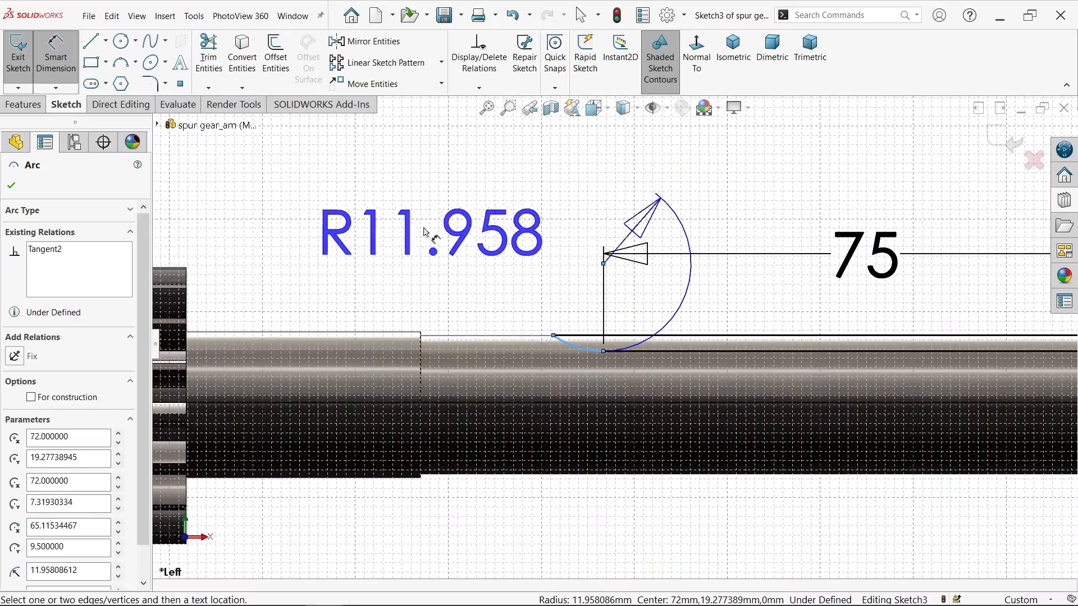
{"action": "left_click", "coordinate": [377, 204]}
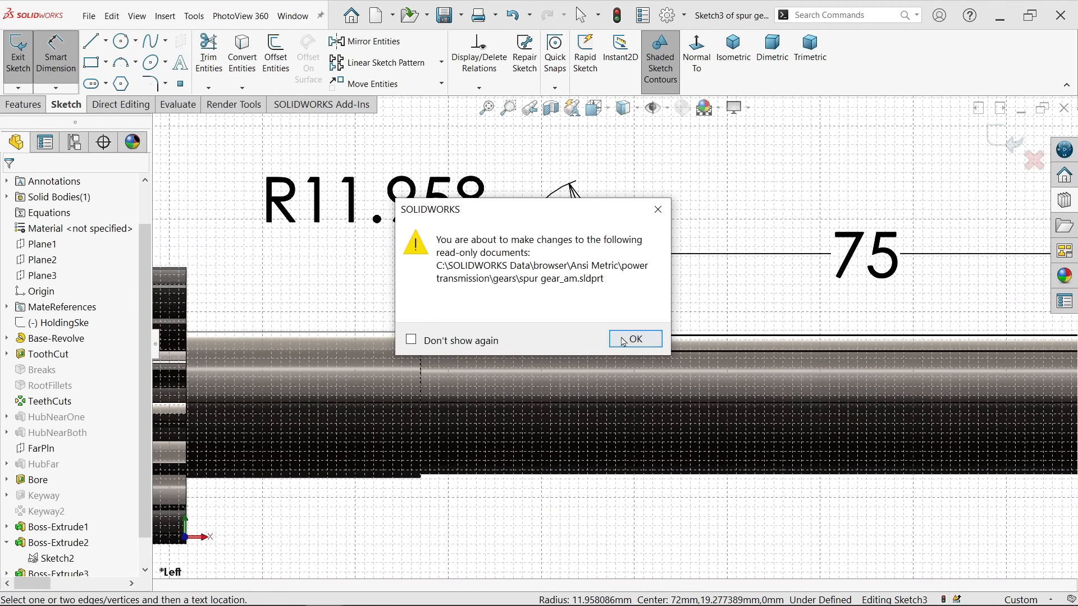
{"action": "left_click", "coordinate": [623, 339]}
{"action": "type", "text": "12"}
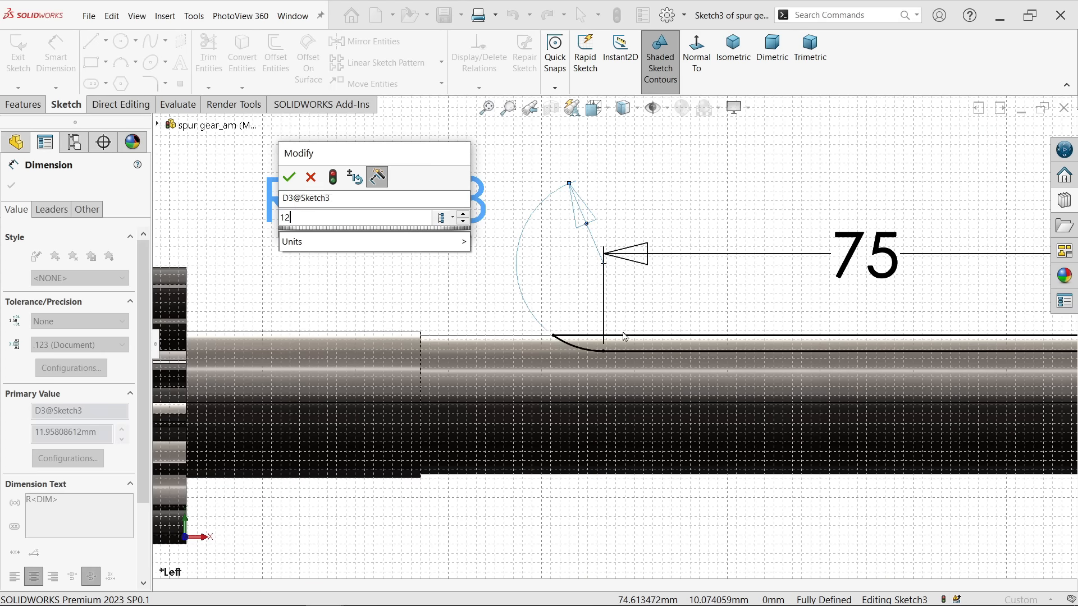
{"action": "key", "text": "Return"}
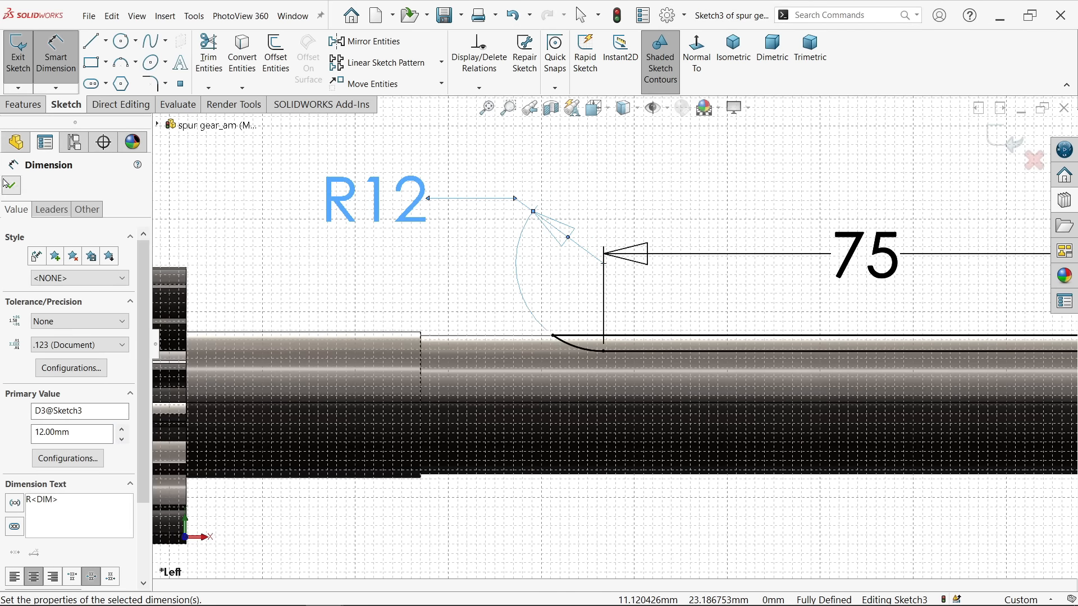
{"action": "left_click", "coordinate": [7, 183]}
{"action": "scroll", "coordinate": [625, 333], "scroll_direction": "up", "scroll_amount": 3}
{"action": "scroll", "coordinate": [730, 314], "scroll_direction": "down", "scroll_amount": 2}
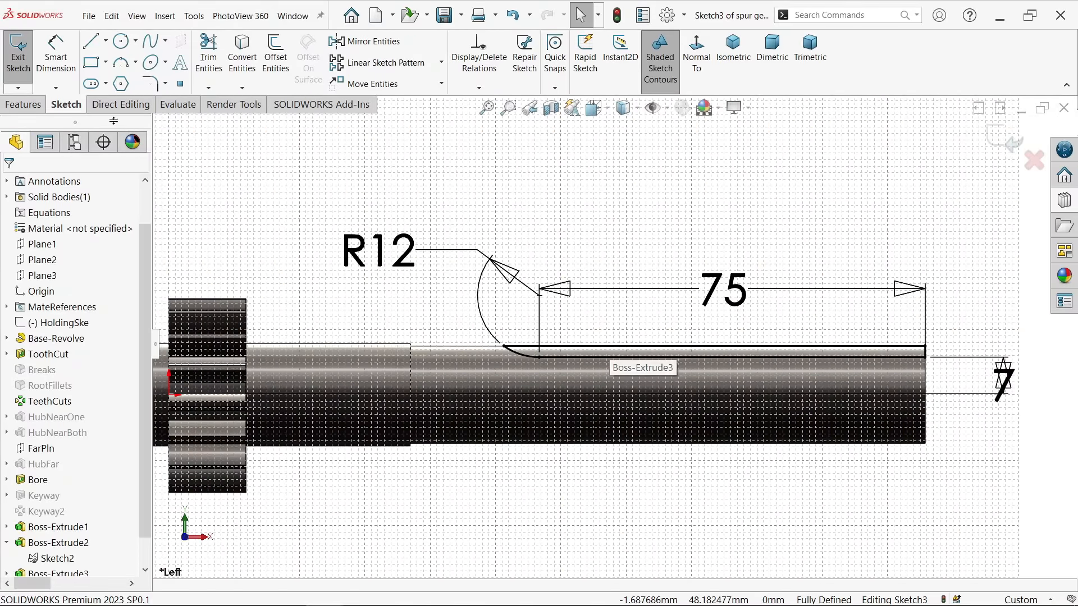
Cut the keyway into the shaft with a mid-plane extruded cut of the profile, 4 mm wide
{"action": "left_click", "coordinate": [23, 105]}
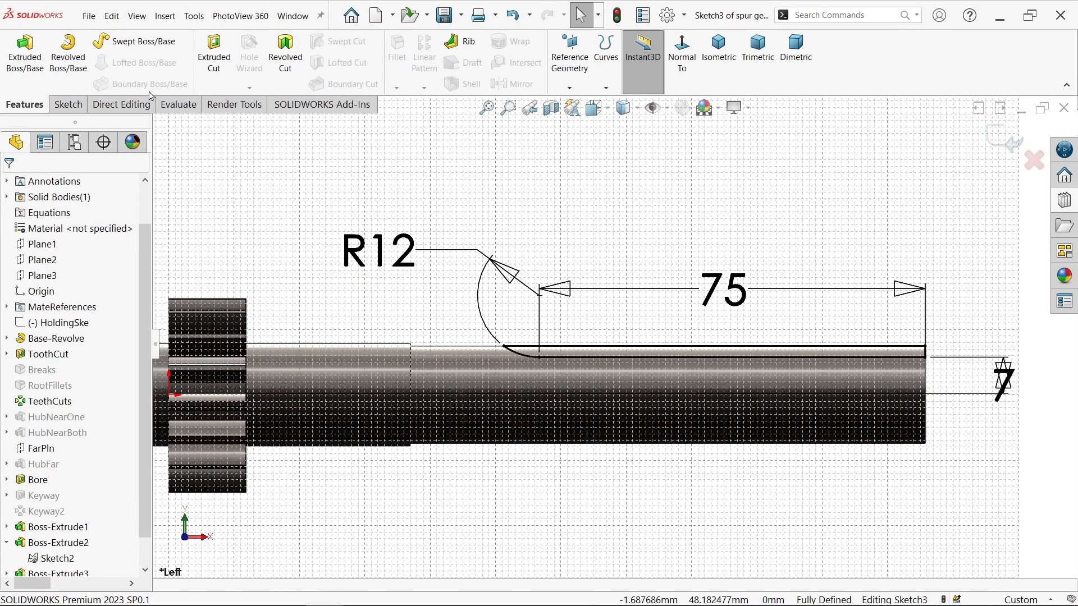
{"action": "left_click", "coordinate": [215, 57]}
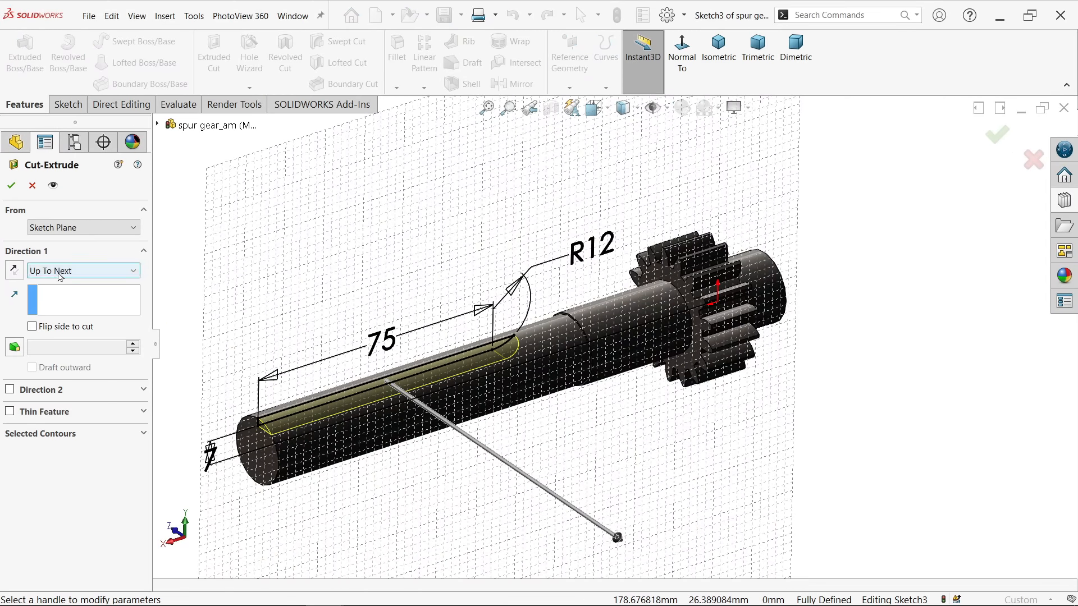
{"action": "left_click", "coordinate": [61, 271]}
{"action": "left_click", "coordinate": [52, 375]}
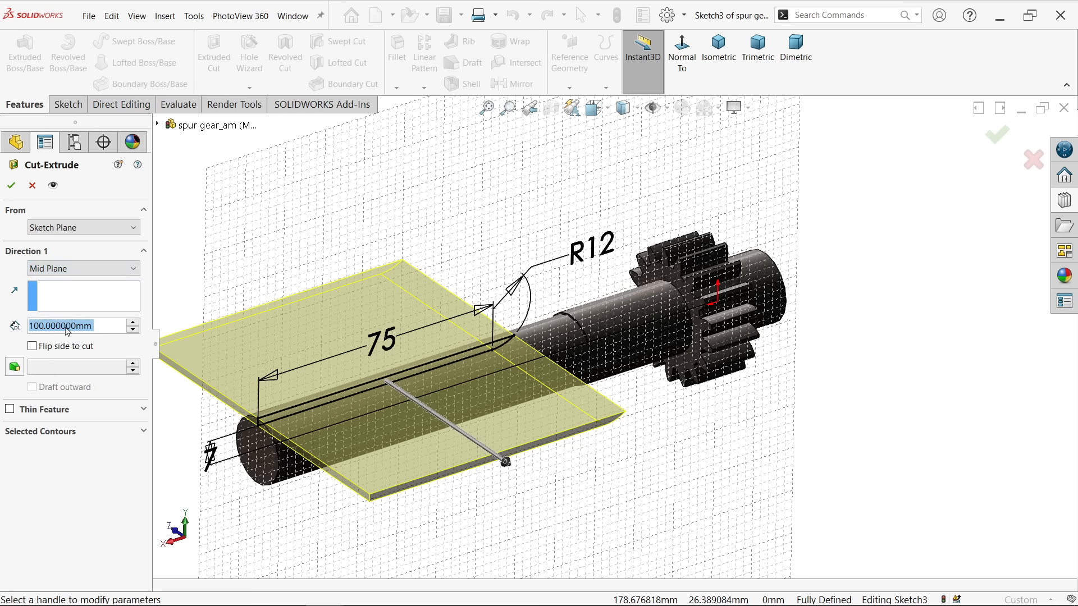
{"action": "type", "text": "4"}
{"action": "key", "text": "Return"}
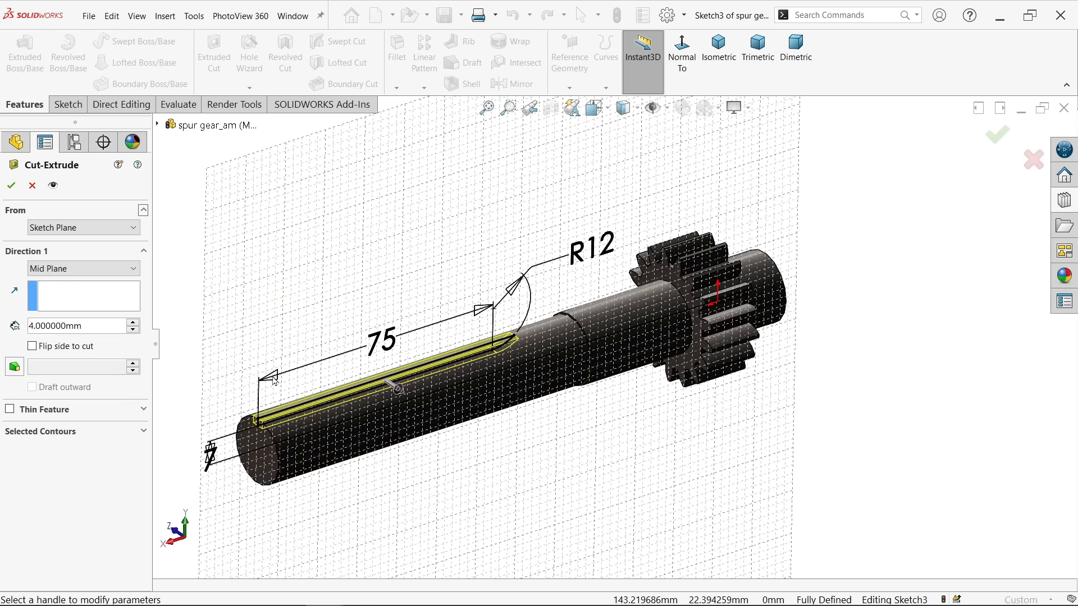
{"action": "scroll", "coordinate": [275, 381], "scroll_direction": "down", "scroll_amount": 5}
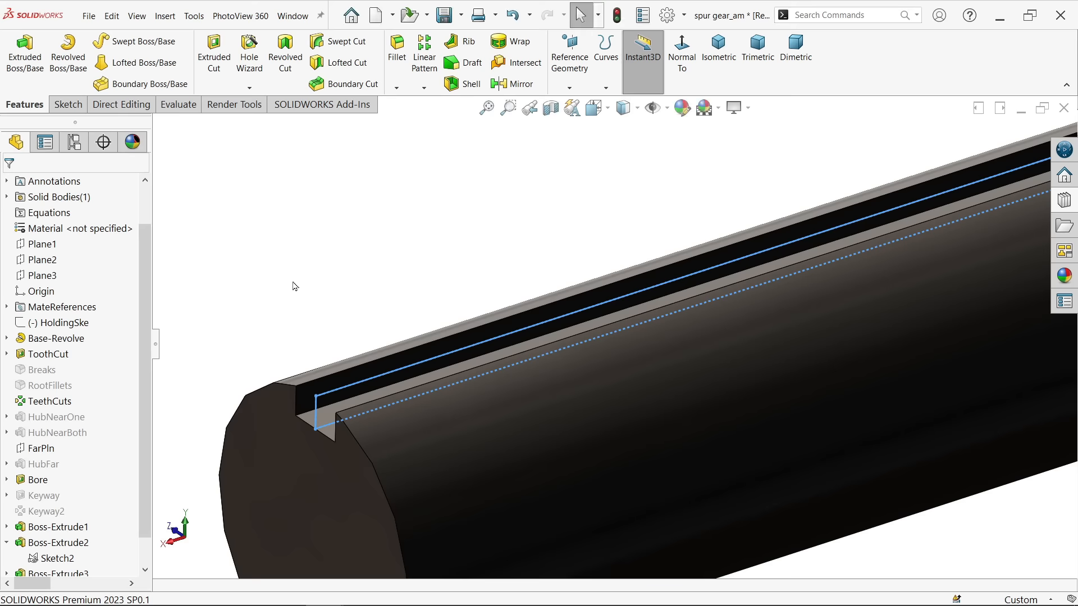
{"action": "scroll", "coordinate": [299, 282], "scroll_direction": "up", "scroll_amount": 6}
{"action": "scroll", "coordinate": [352, 263], "scroll_direction": "up", "scroll_amount": 3}
{"action": "scroll", "coordinate": [746, 264], "scroll_direction": "down", "scroll_amount": 3}
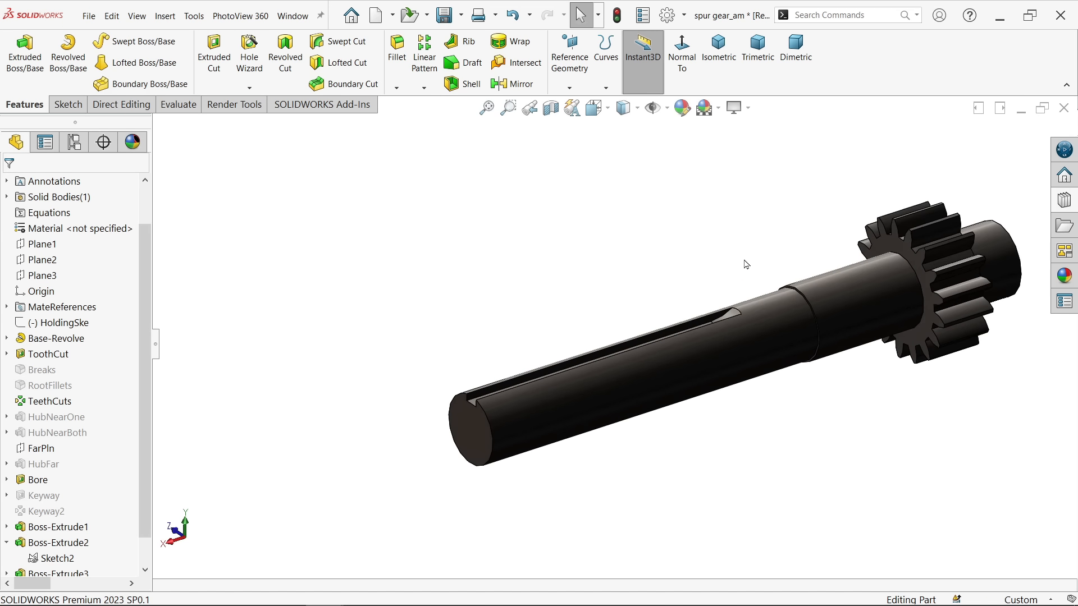
Raise both image quality resolutions, shaded/draft and wireframe, into the red high-quality zone in the document properties
{"action": "left_click", "coordinate": [668, 16]}
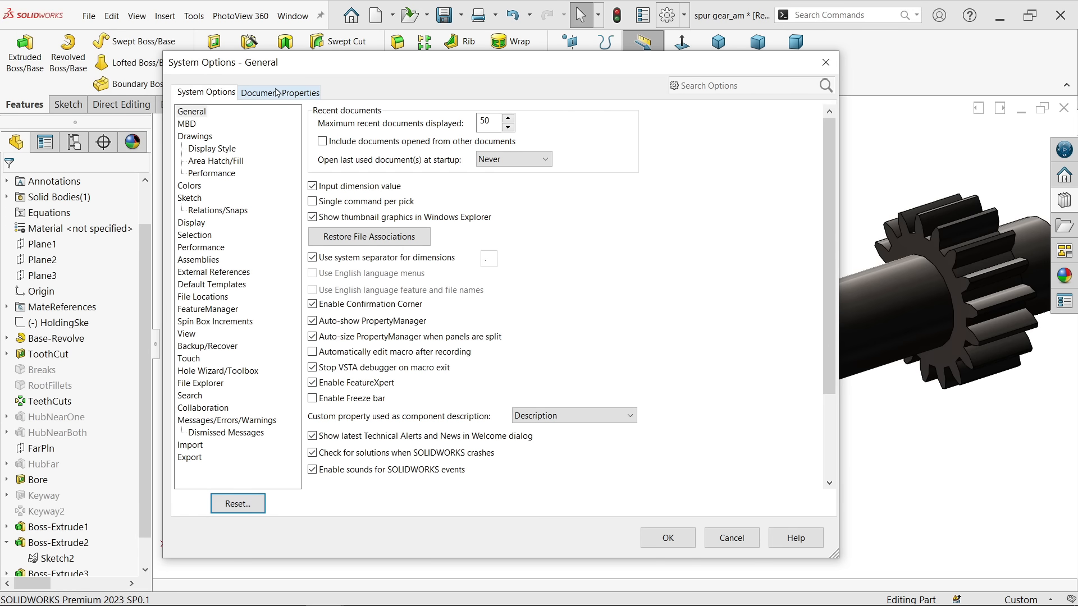
{"action": "left_click", "coordinate": [272, 91]}
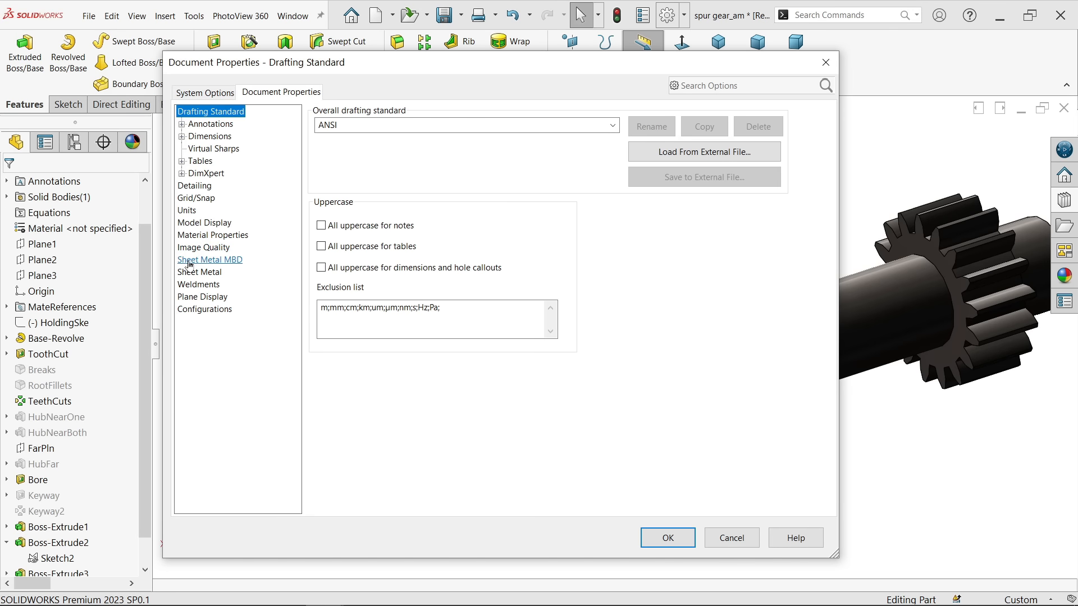
{"action": "left_click", "coordinate": [203, 248]}
{"action": "left_click_drag", "start_coordinate": [357, 147], "coordinate": [397, 160]}
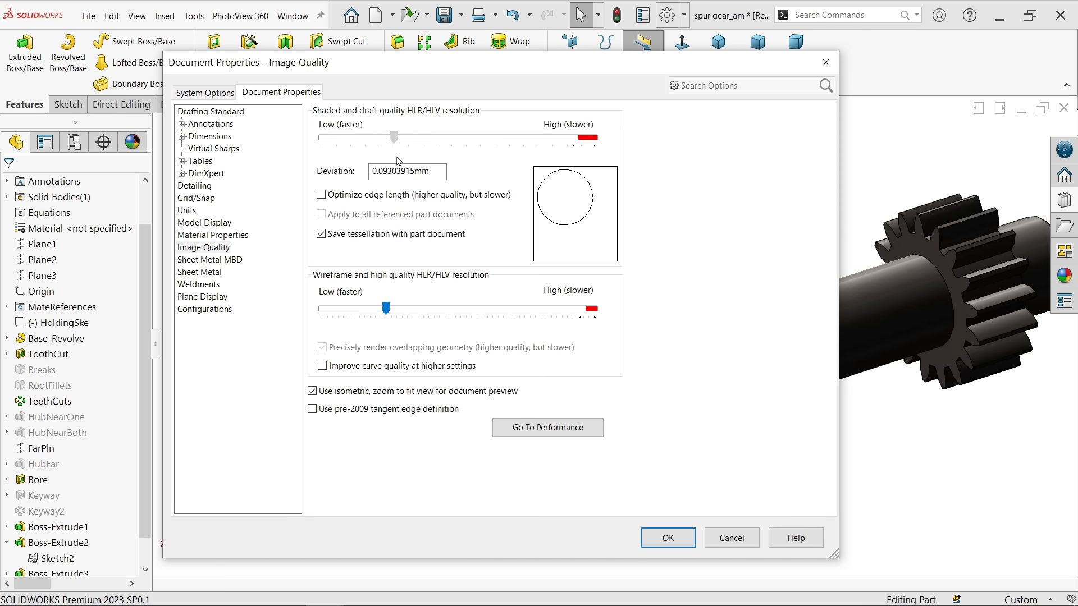
{"action": "left_click_drag", "start_coordinate": [574, 188], "coordinate": [587, 191]}
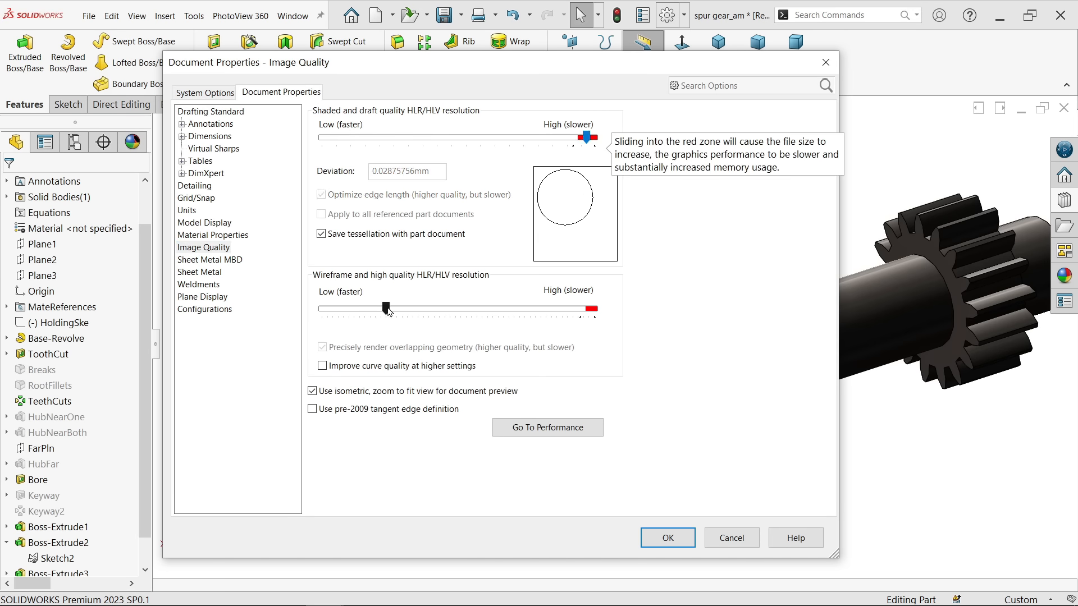
{"action": "left_click_drag", "start_coordinate": [387, 310], "coordinate": [591, 337]}
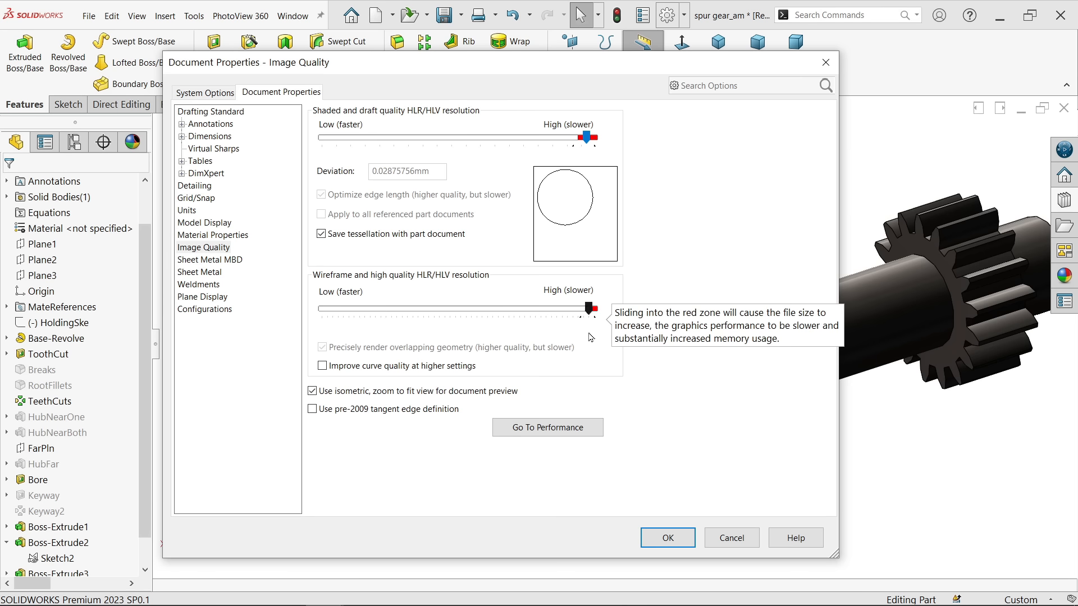
{"action": "left_click", "coordinate": [653, 539]}
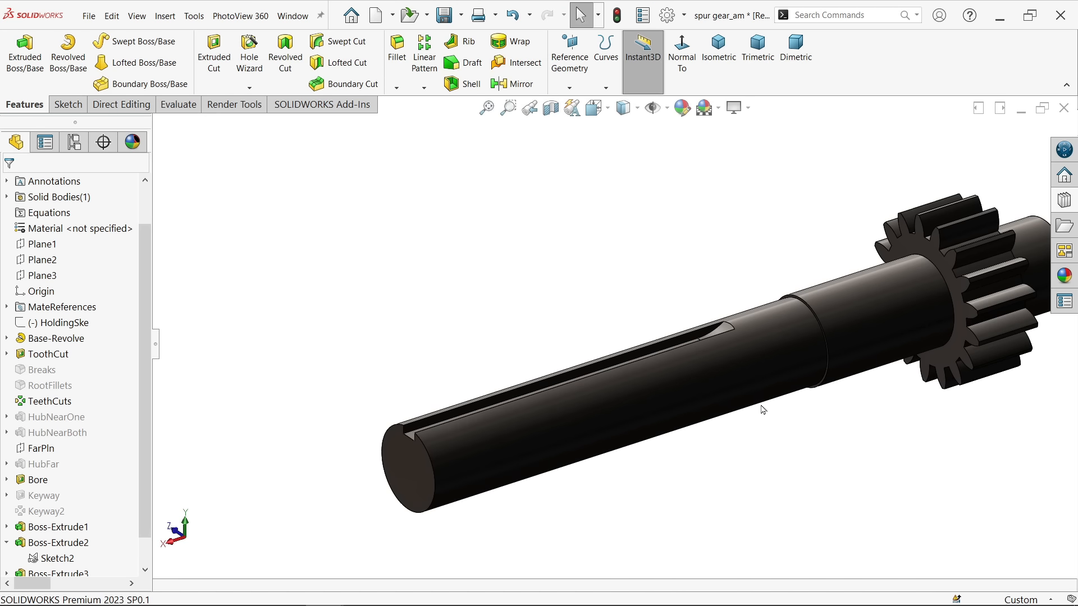
Start a sketch on Plane1 and draw a small corner rectangle with its upper edge on the short boss's outline
{"action": "scroll", "coordinate": [831, 337], "scroll_direction": "down", "scroll_amount": 4}
{"action": "scroll", "coordinate": [834, 331], "scroll_direction": "up", "scroll_amount": 5}
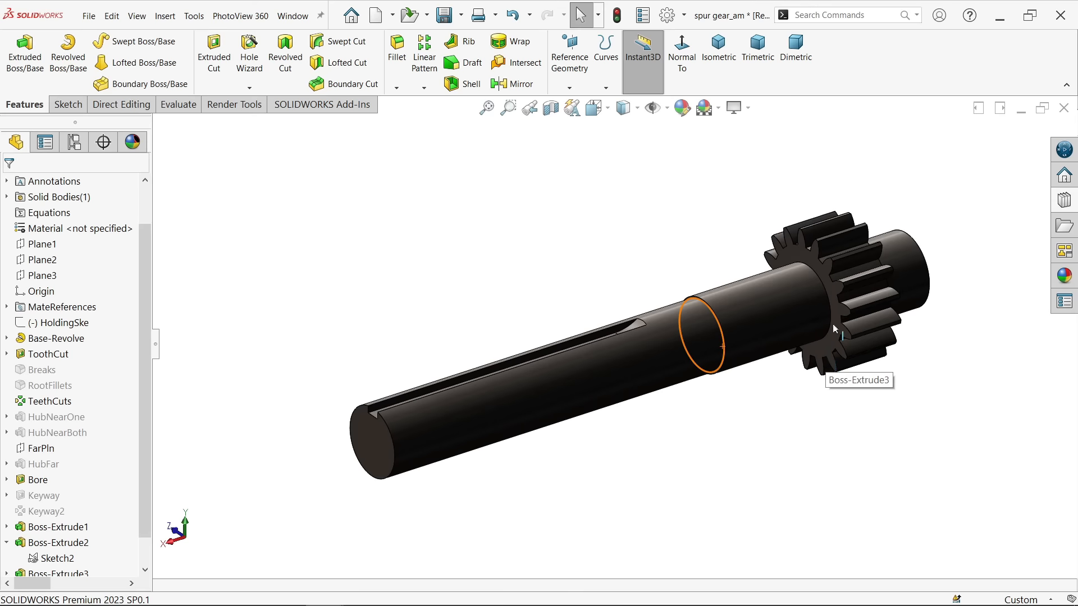
{"action": "scroll", "coordinate": [835, 330], "scroll_direction": "down", "scroll_amount": 3}
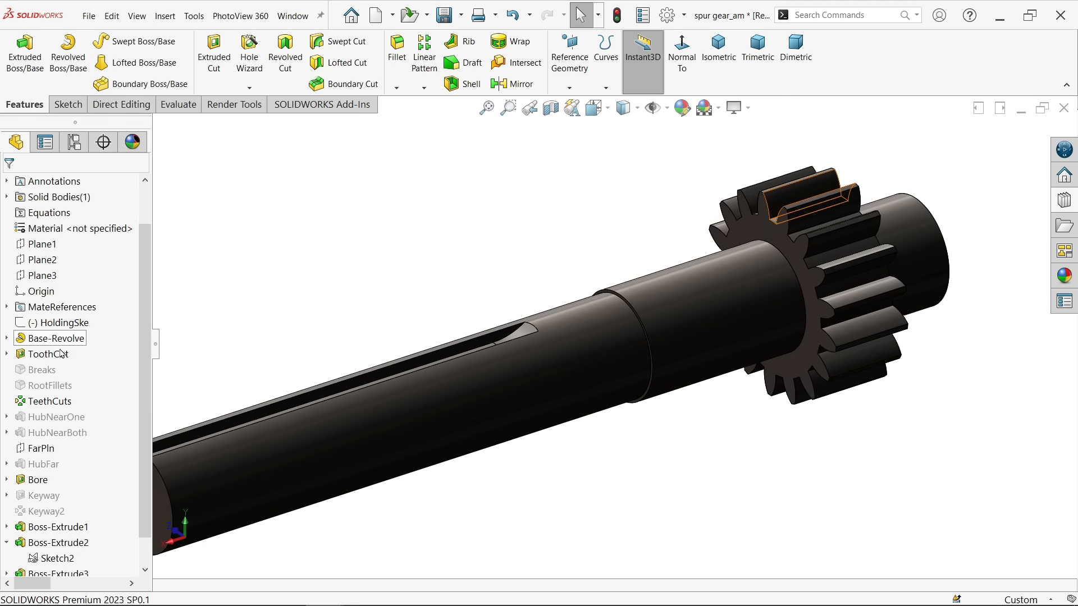
{"action": "left_click", "coordinate": [42, 244]}
{"action": "left_click", "coordinate": [58, 229]}
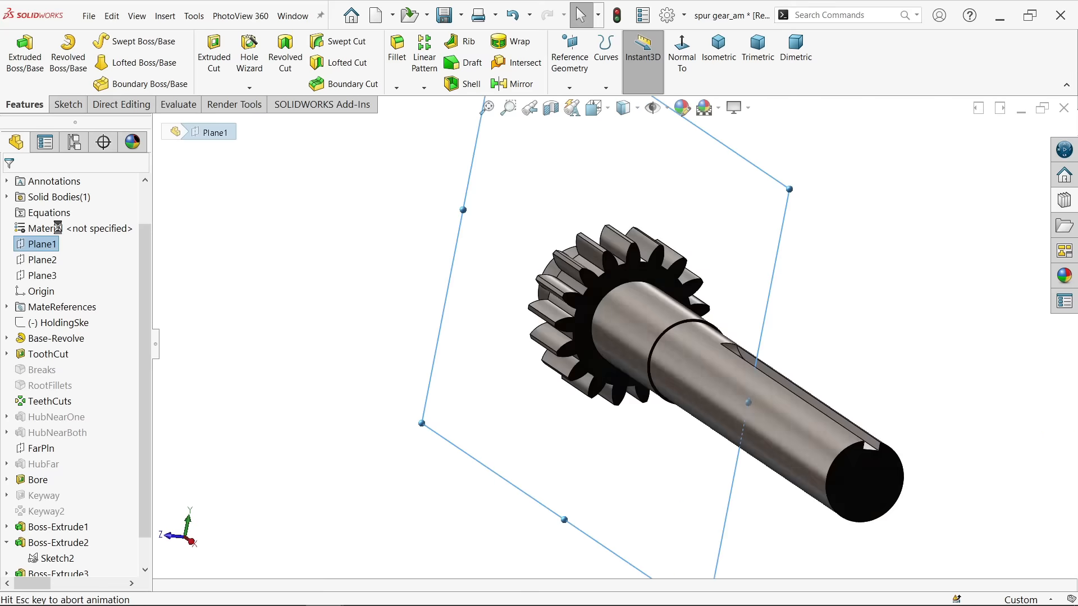
{"action": "left_click", "coordinate": [92, 65]}
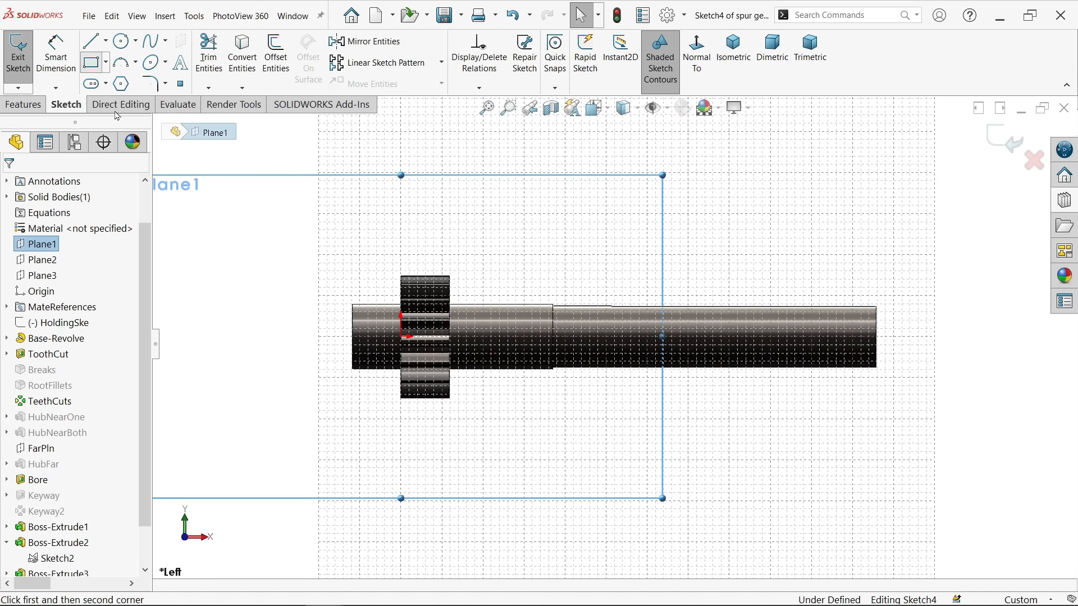
{"action": "scroll", "coordinate": [418, 320], "scroll_direction": "down", "scroll_amount": 5}
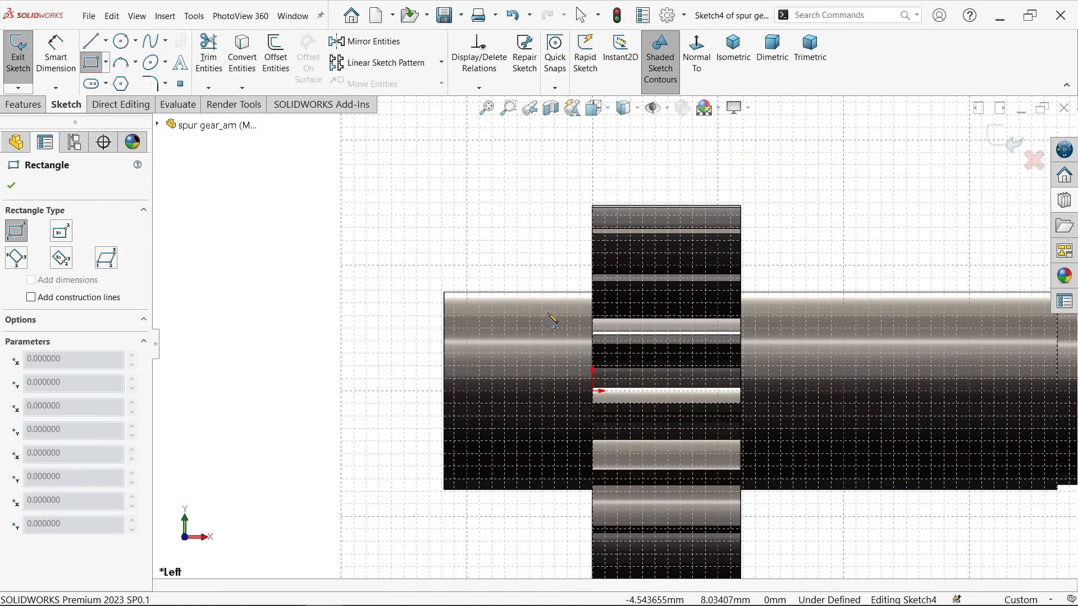
{"action": "scroll", "coordinate": [551, 317], "scroll_direction": "down", "scroll_amount": 4}
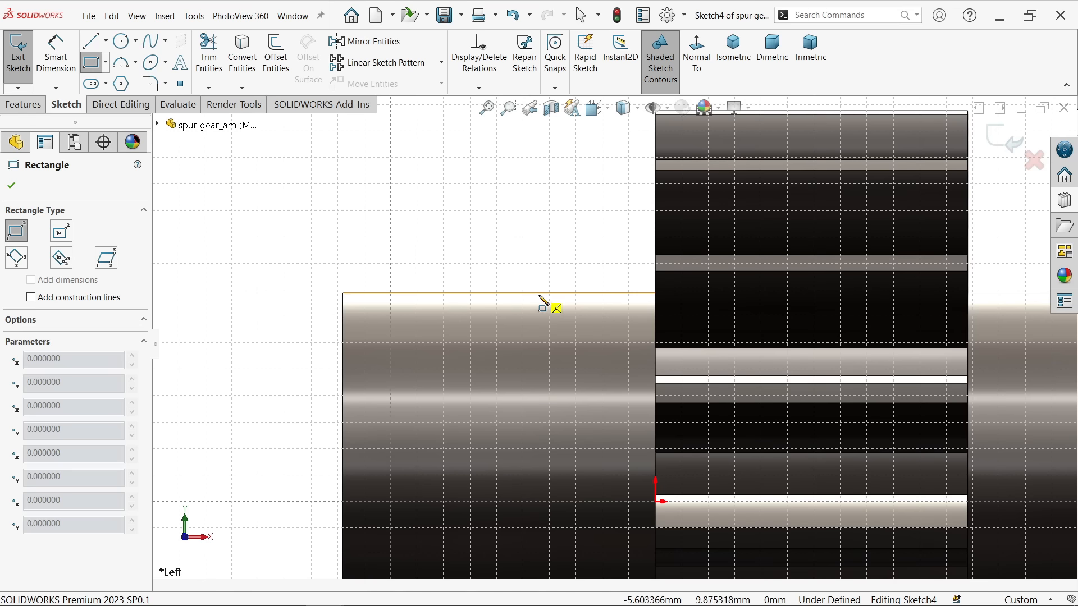
{"action": "left_click", "coordinate": [537, 294]}
{"action": "left_click", "coordinate": [571, 324]}
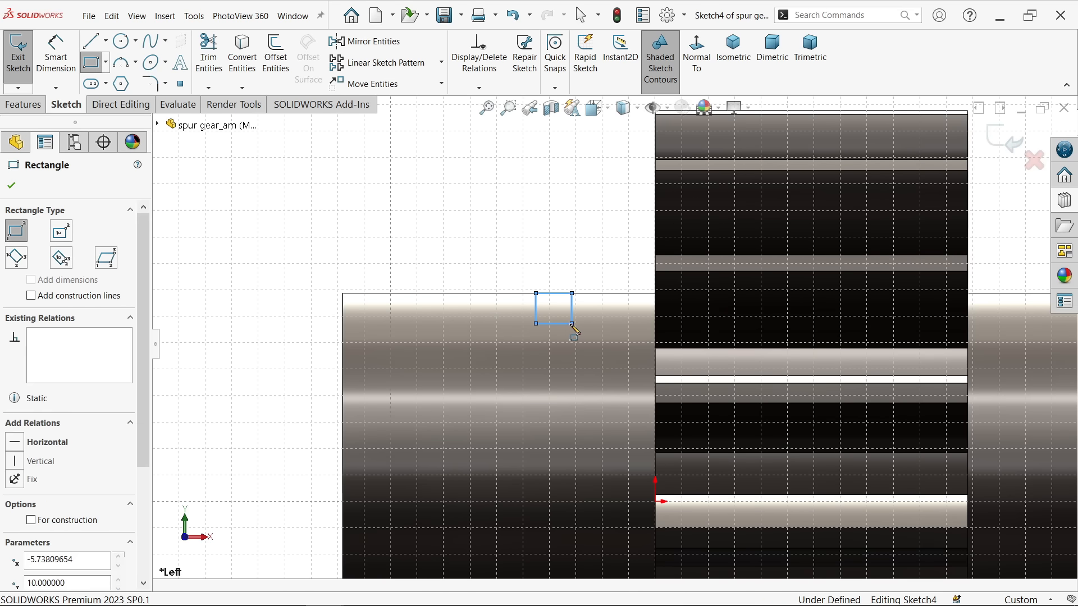
Draw a second small corner rectangle inward from the long boss's upper outline, between the gear and the shaft step
{"action": "scroll", "coordinate": [772, 370], "scroll_direction": "up", "scroll_amount": 5}
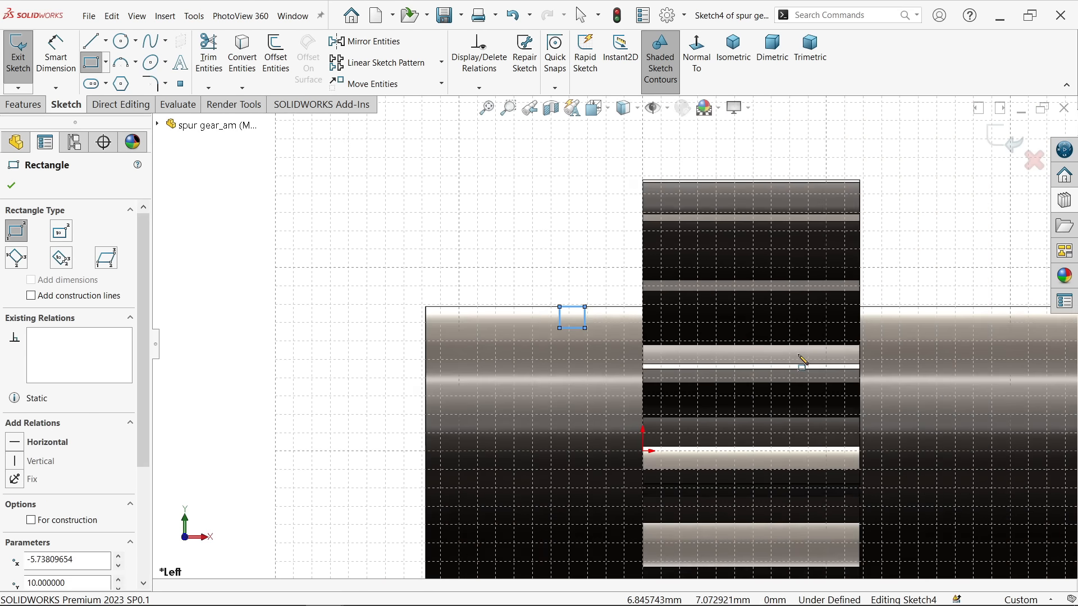
{"action": "scroll", "coordinate": [797, 343], "scroll_direction": "down", "scroll_amount": 5}
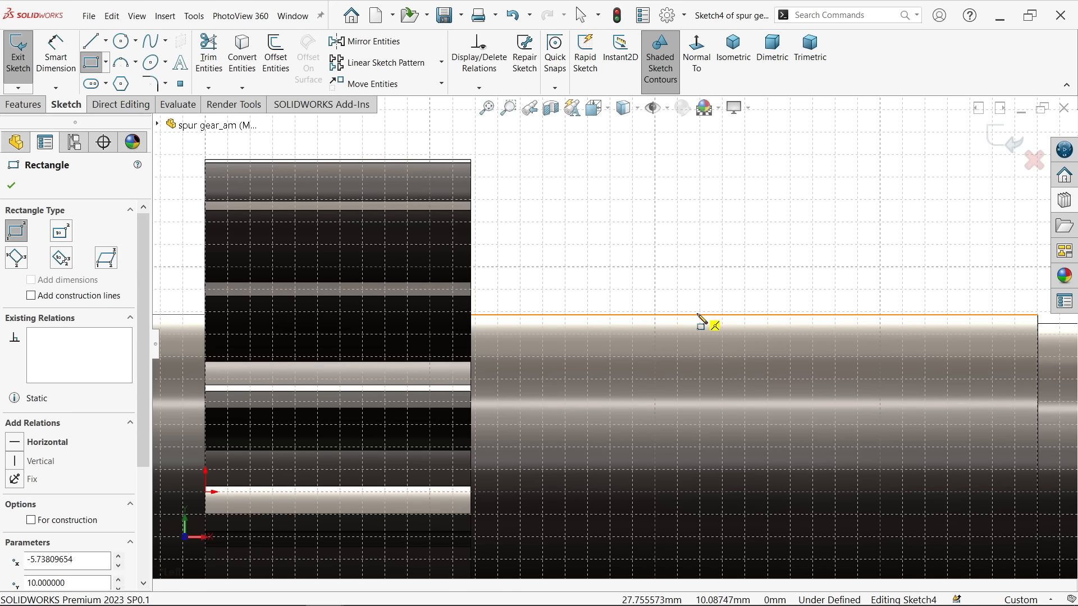
{"action": "left_click", "coordinate": [702, 321]}
{"action": "left_click", "coordinate": [735, 353]}
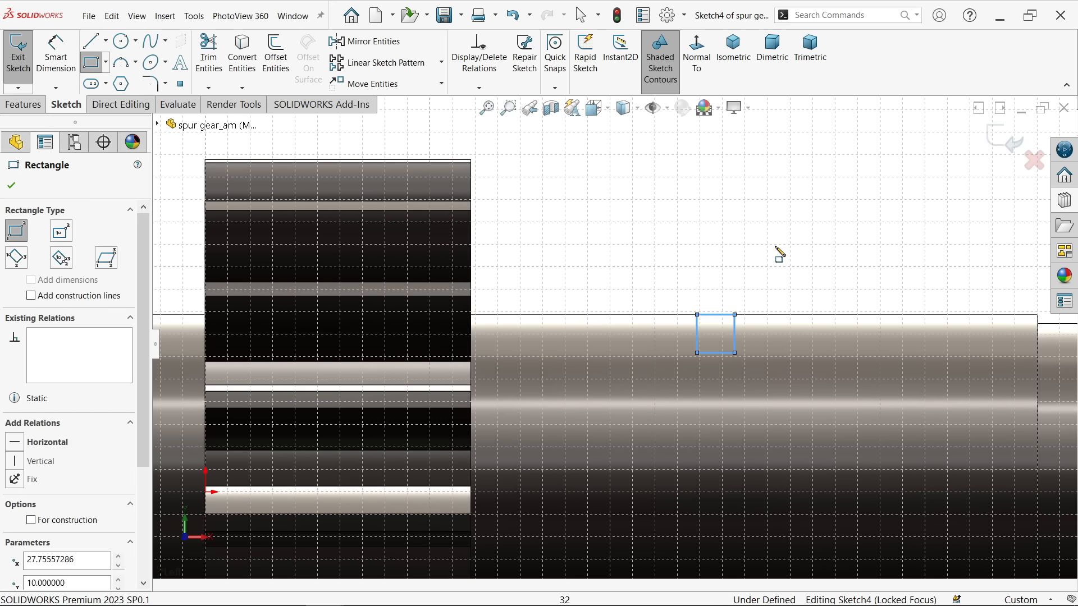
{"action": "right_click", "coordinate": [777, 250]}
{"action": "left_click", "coordinate": [808, 257]}
Draw a horizontal centerline about 50 mm long on the shaft axis, from the short boss's outer end through the origin into the long boss
{"action": "left_click", "coordinate": [105, 40]}
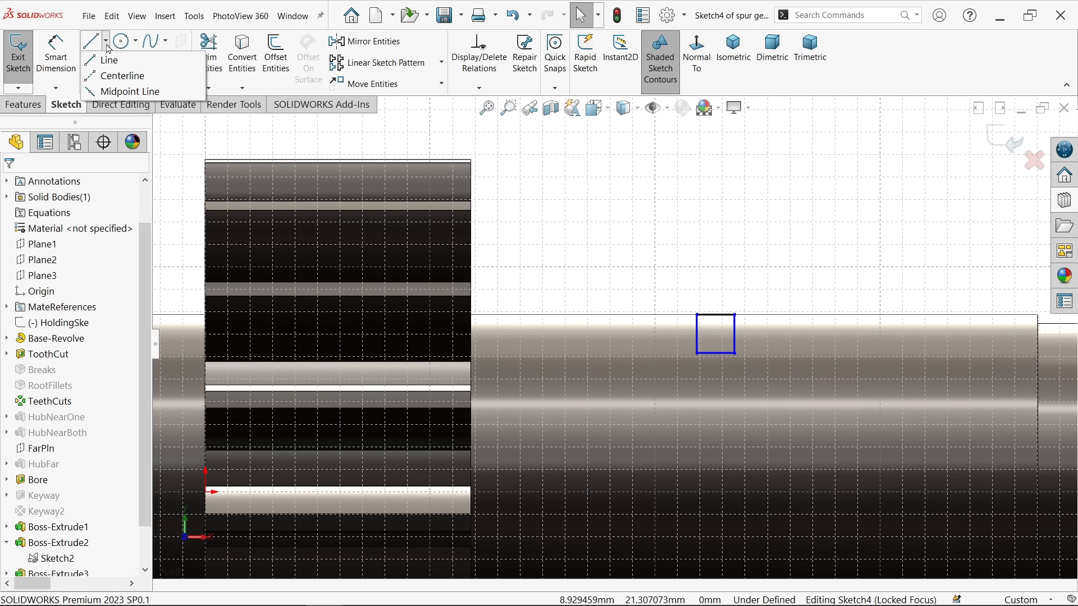
{"action": "left_click", "coordinate": [118, 74]}
{"action": "scroll", "coordinate": [614, 337], "scroll_direction": "up", "scroll_amount": 4}
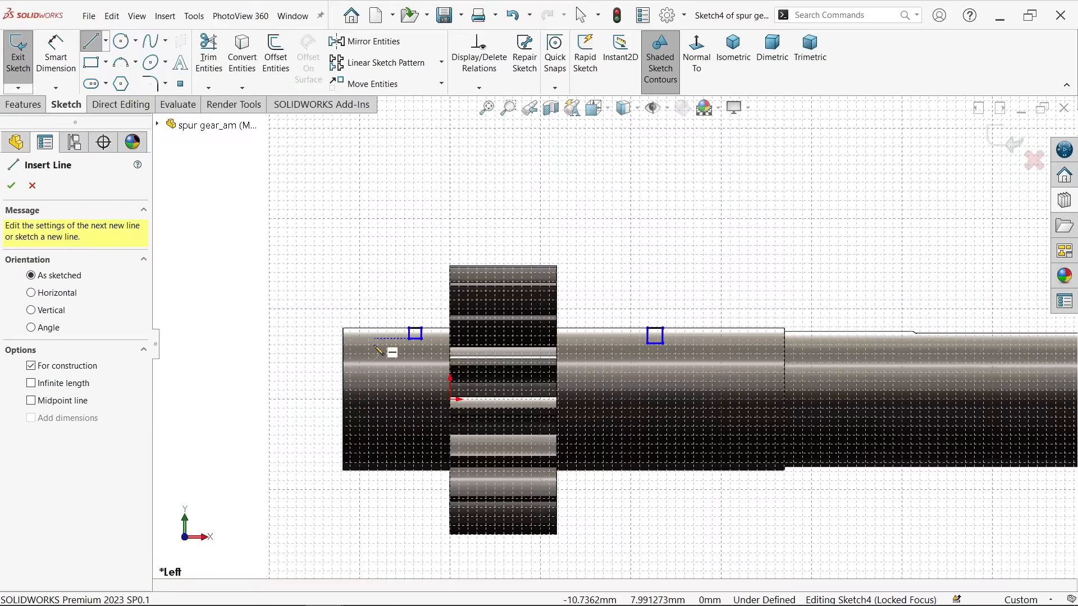
{"action": "left_click", "coordinate": [450, 402]}
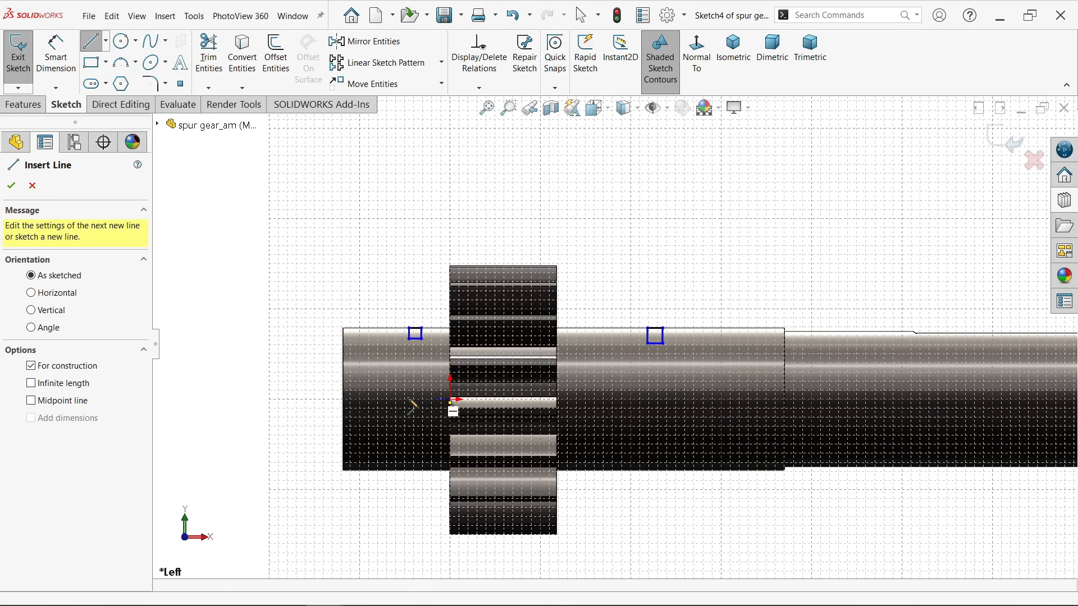
{"action": "left_click", "coordinate": [343, 399]}
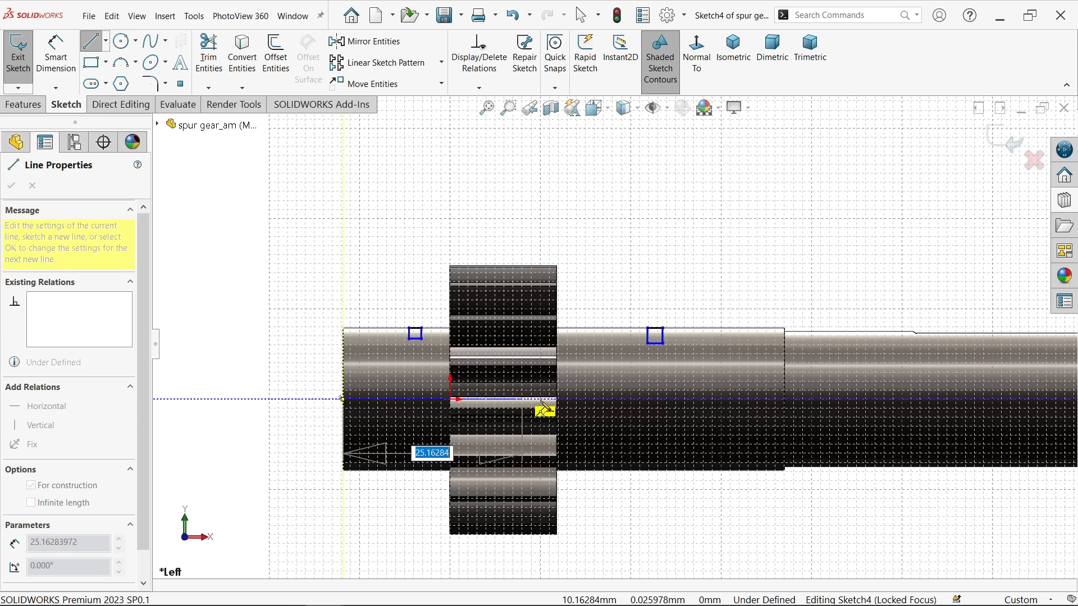
{"action": "left_click", "coordinate": [699, 402]}
{"action": "right_click", "coordinate": [719, 275]}
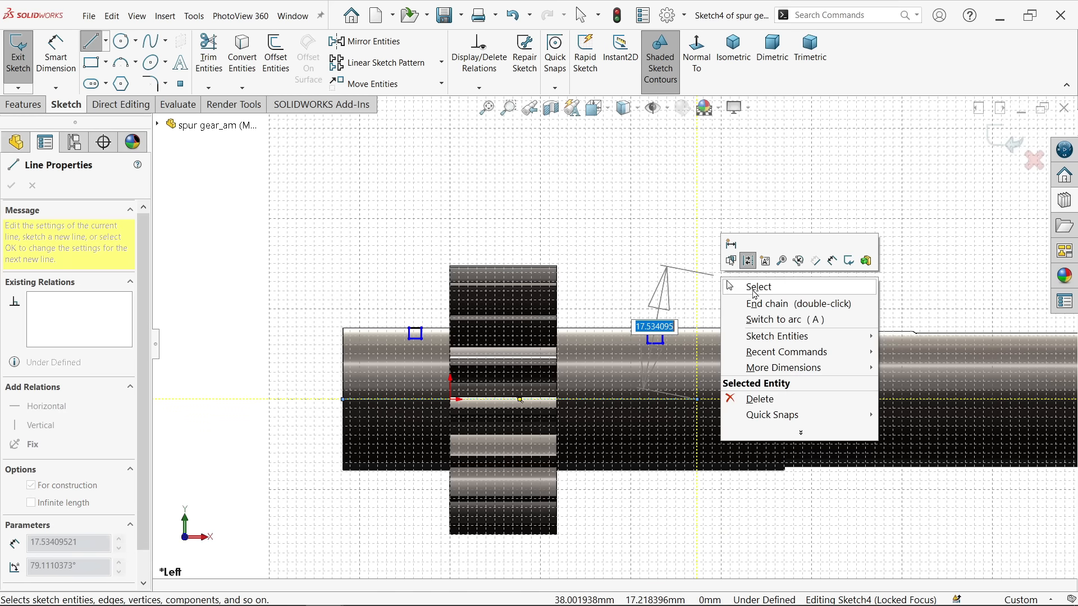
{"action": "left_click", "coordinate": [755, 288]}
Dimension the width of the groove rectangle on the long boss as 1 mm
{"action": "left_click", "coordinate": [56, 52]}
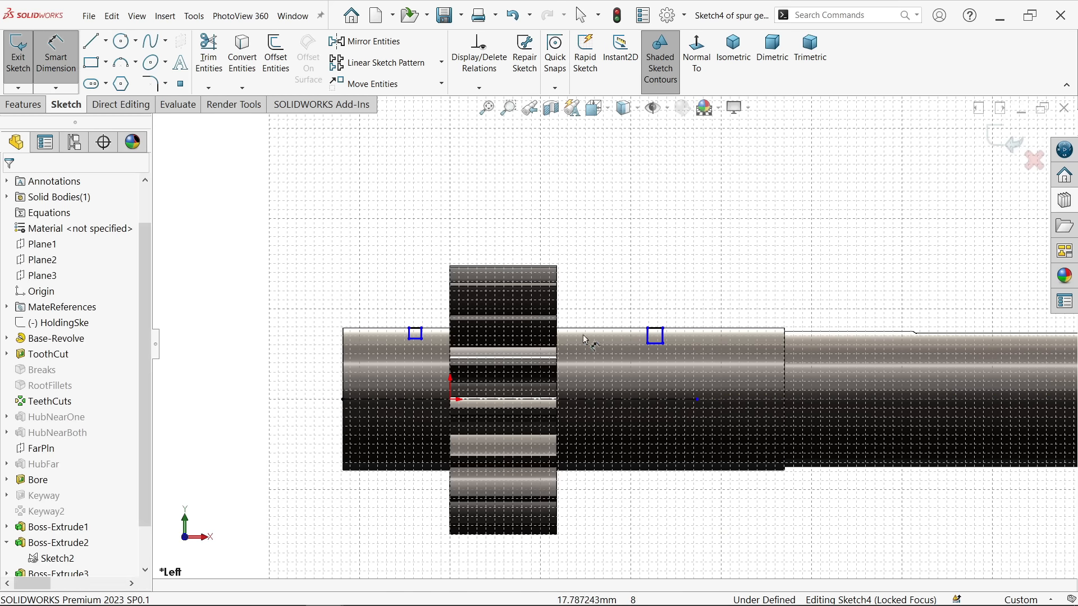
{"action": "scroll", "coordinate": [584, 339], "scroll_direction": "down", "scroll_amount": 2}
{"action": "left_click", "coordinate": [714, 327]}
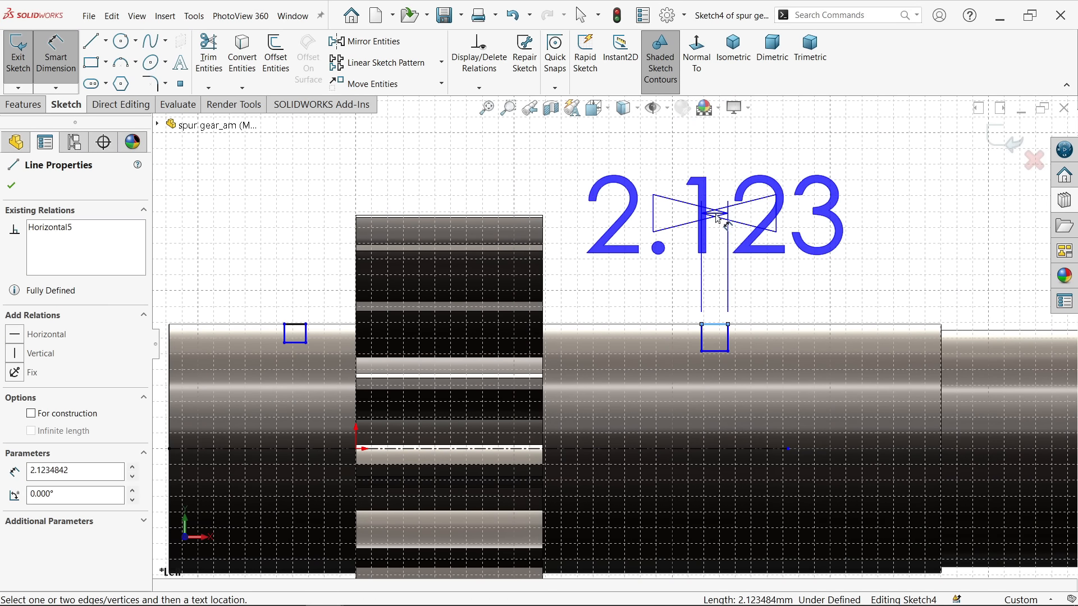
{"action": "left_click", "coordinate": [713, 219]}
{"action": "left_click", "coordinate": [635, 339]}
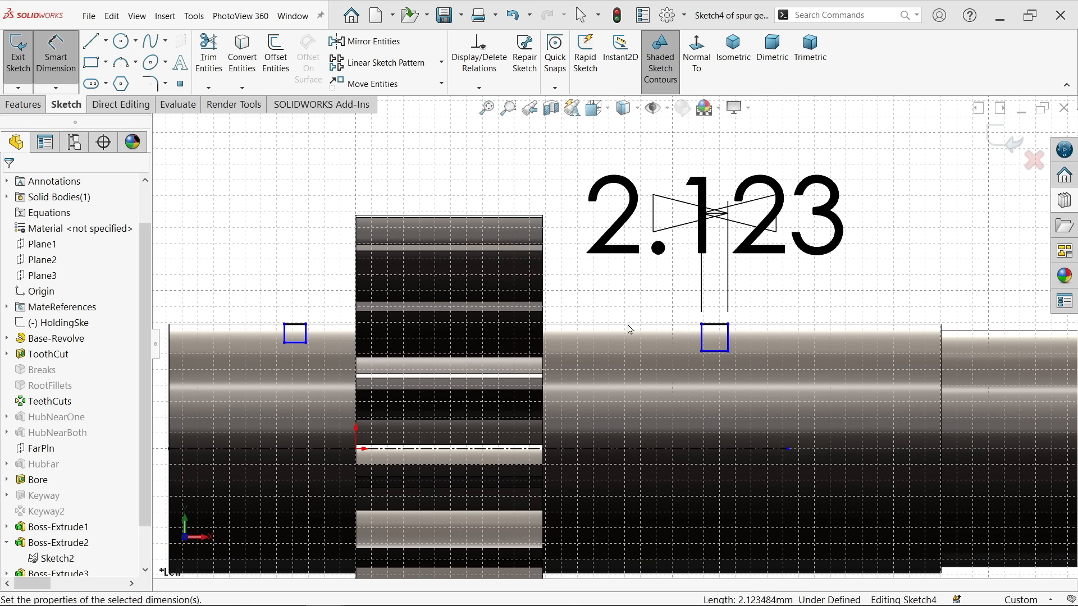
{"action": "type", "text": "1"}
{"action": "key", "text": "Return"}
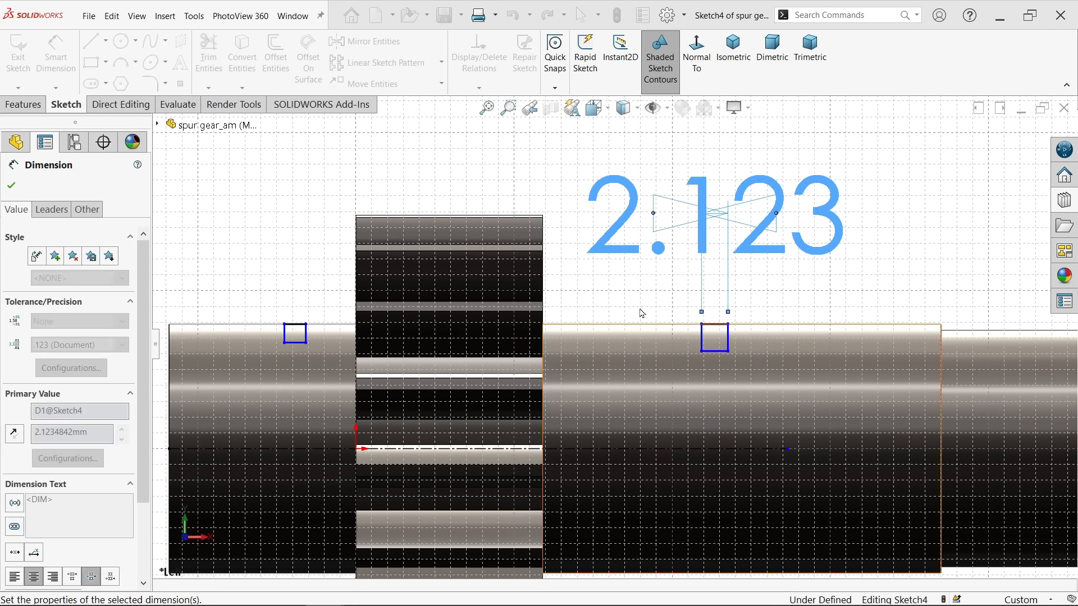
Add a diameter dimension of 18 mm between the long boss rectangle's lower edge and the centerline
{"action": "left_click", "coordinate": [708, 351]}
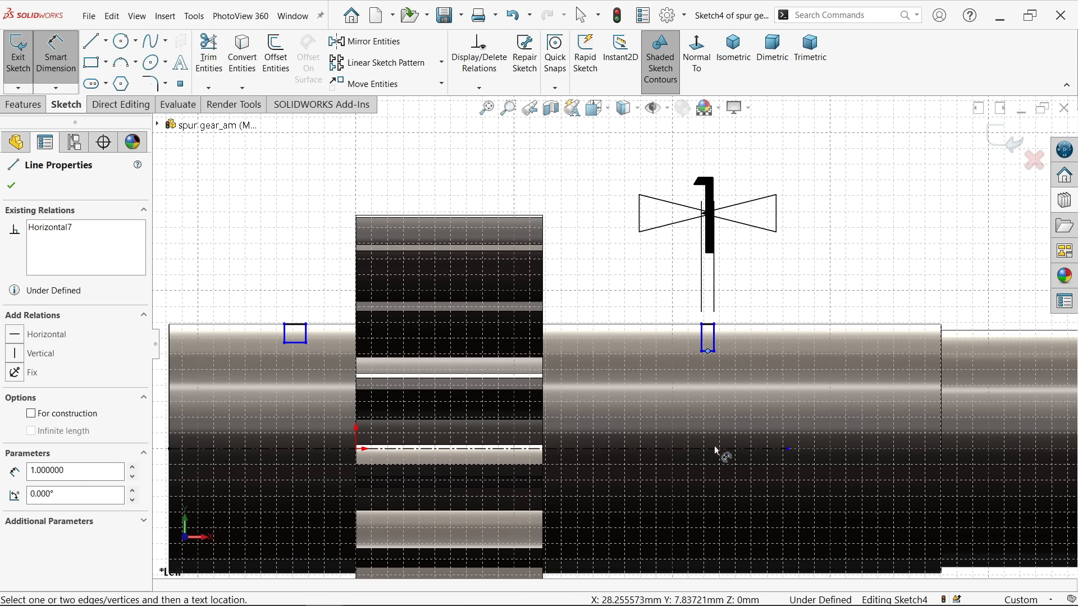
{"action": "left_click", "coordinate": [716, 449]}
{"action": "scroll", "coordinate": [810, 470], "scroll_direction": "up", "scroll_amount": 3}
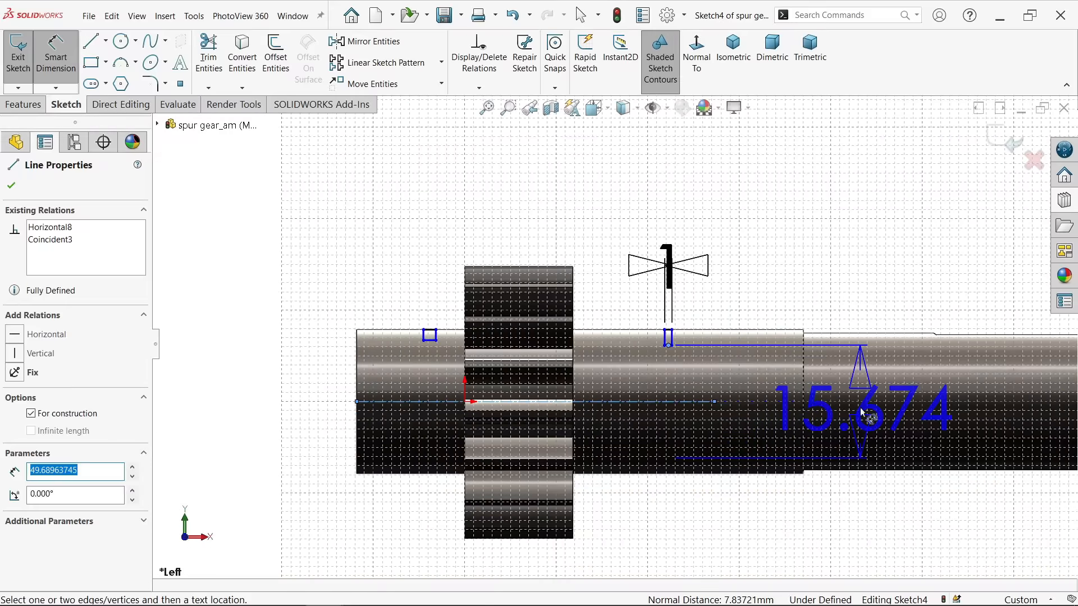
{"action": "left_click", "coordinate": [238, 408]}
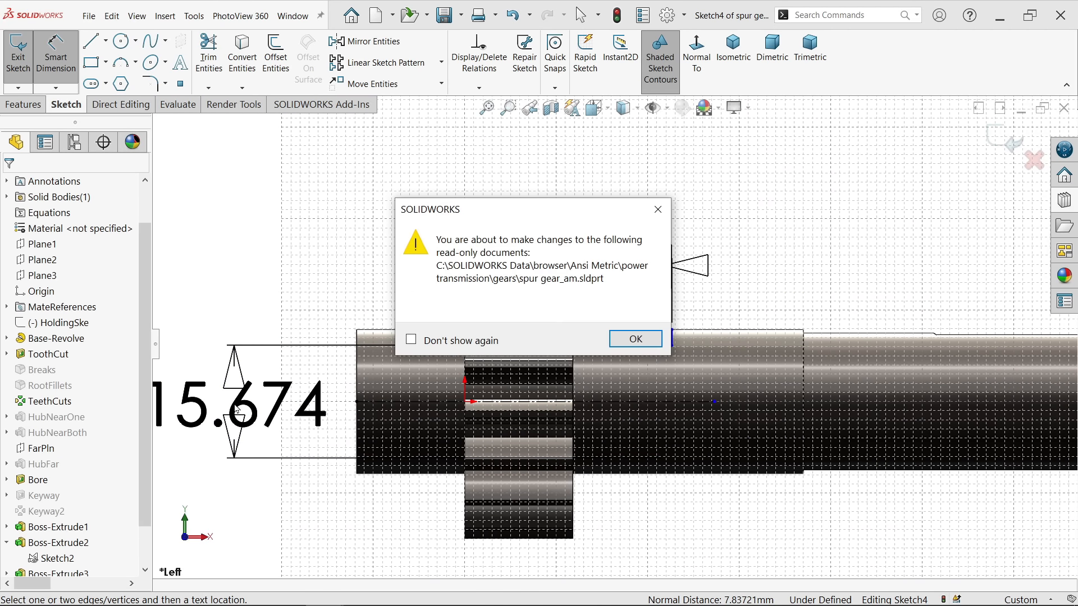
{"action": "left_click", "coordinate": [635, 339]}
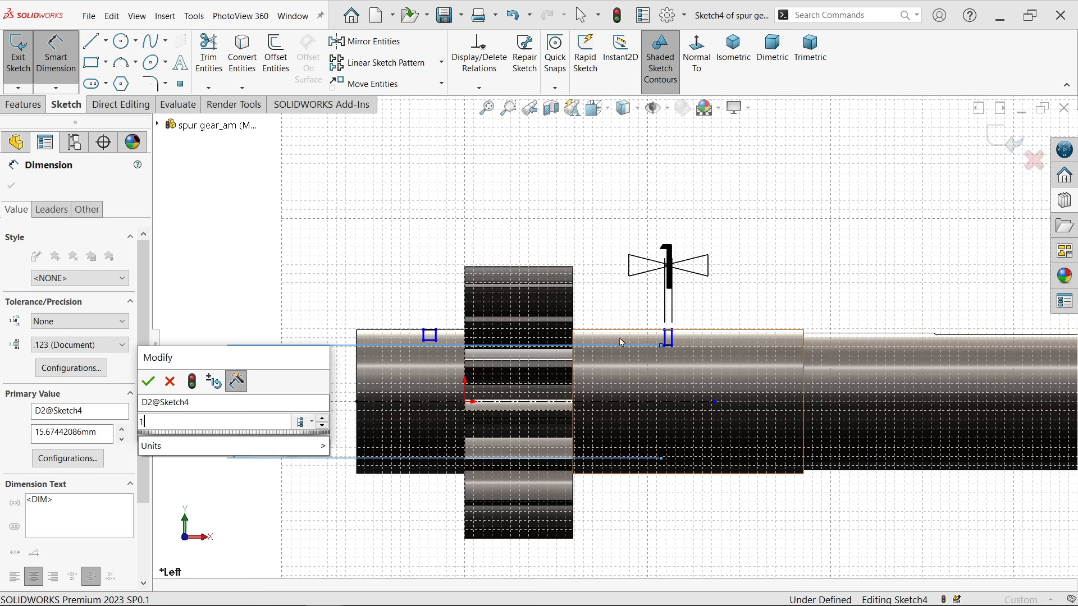
{"action": "type", "text": "18"}
{"action": "left_click", "coordinate": [148, 381]}
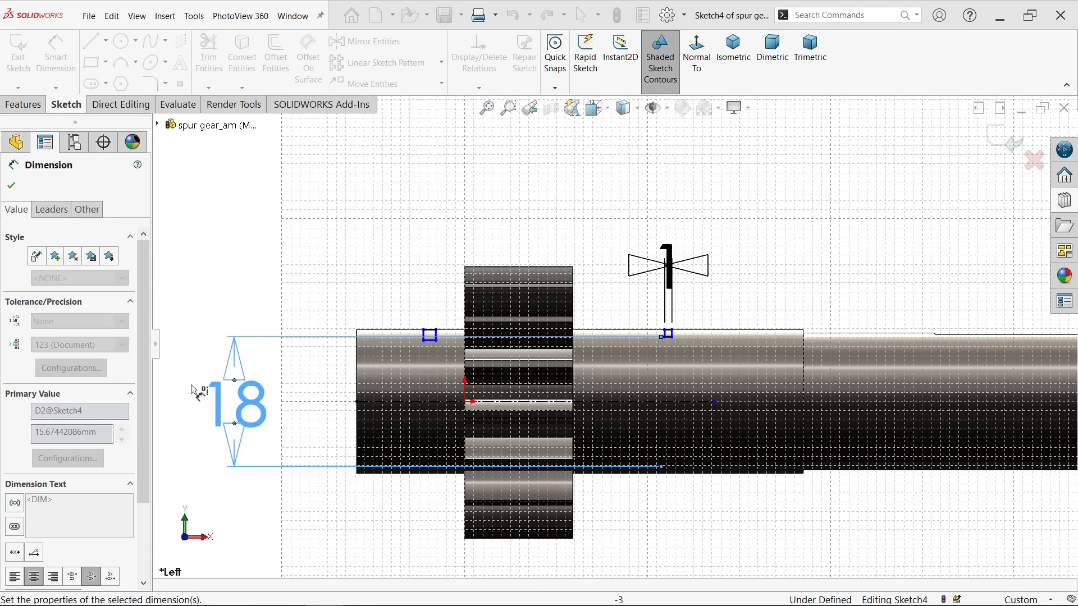
Add a diameter dimension of 18 mm between the short boss rectangle's lower edge and the centerline
{"action": "scroll", "coordinate": [440, 349], "scroll_direction": "down", "scroll_amount": 4}
{"action": "left_click", "coordinate": [464, 336]}
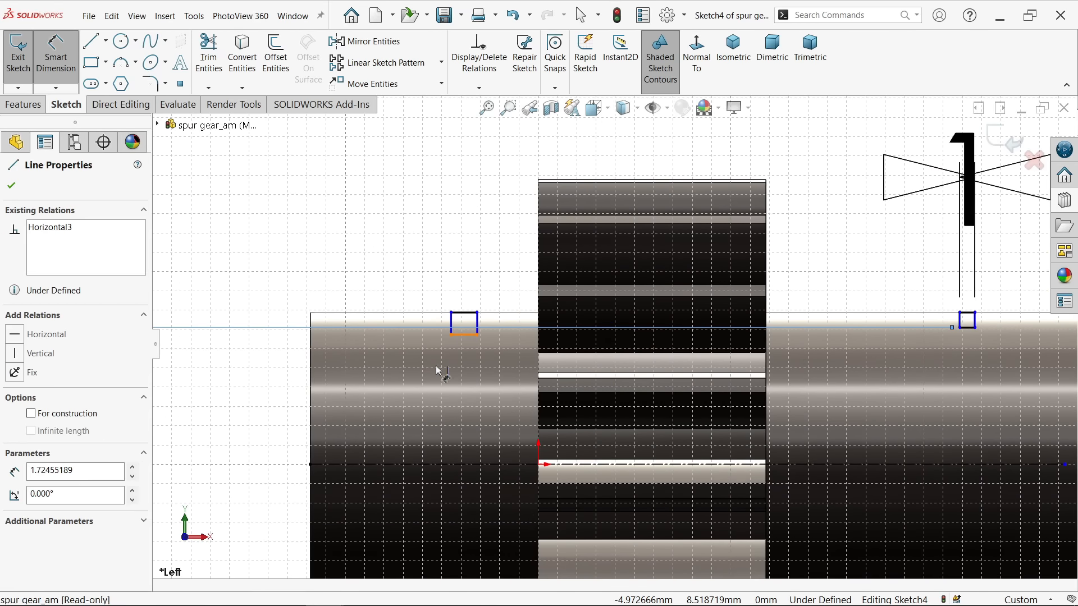
{"action": "left_click", "coordinate": [421, 464]}
{"action": "scroll", "coordinate": [400, 386], "scroll_direction": "up", "scroll_amount": 4}
{"action": "left_click", "coordinate": [238, 382]}
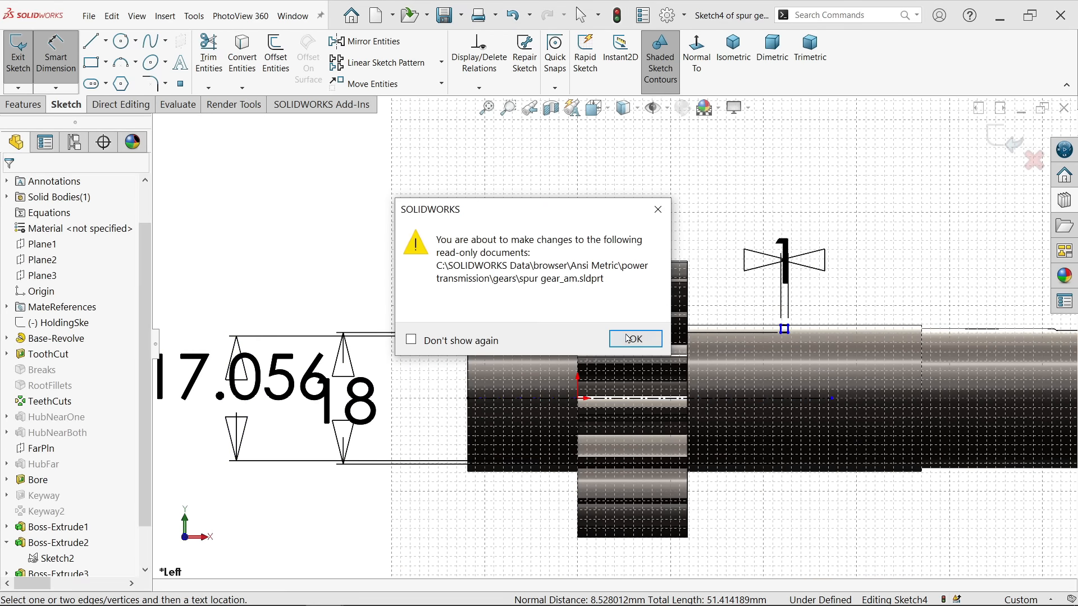
{"action": "left_click", "coordinate": [634, 338]}
{"action": "type", "text": "18"}
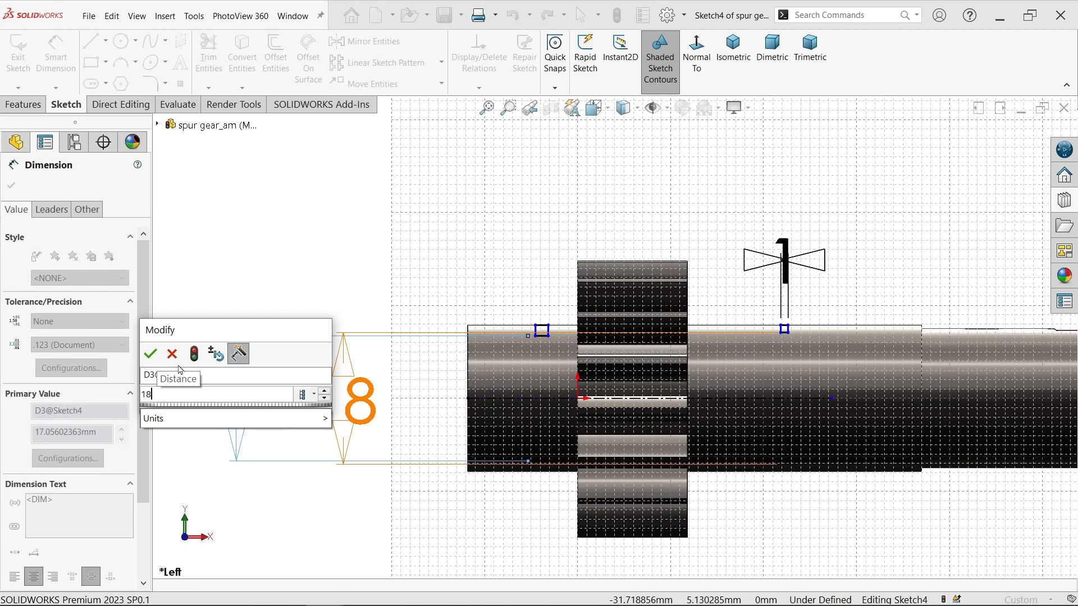
{"action": "left_click", "coordinate": [150, 355]}
Dimension the width of the groove rectangle on the short boss as 1 mm
{"action": "scroll", "coordinate": [539, 337], "scroll_direction": "down", "scroll_amount": 3}
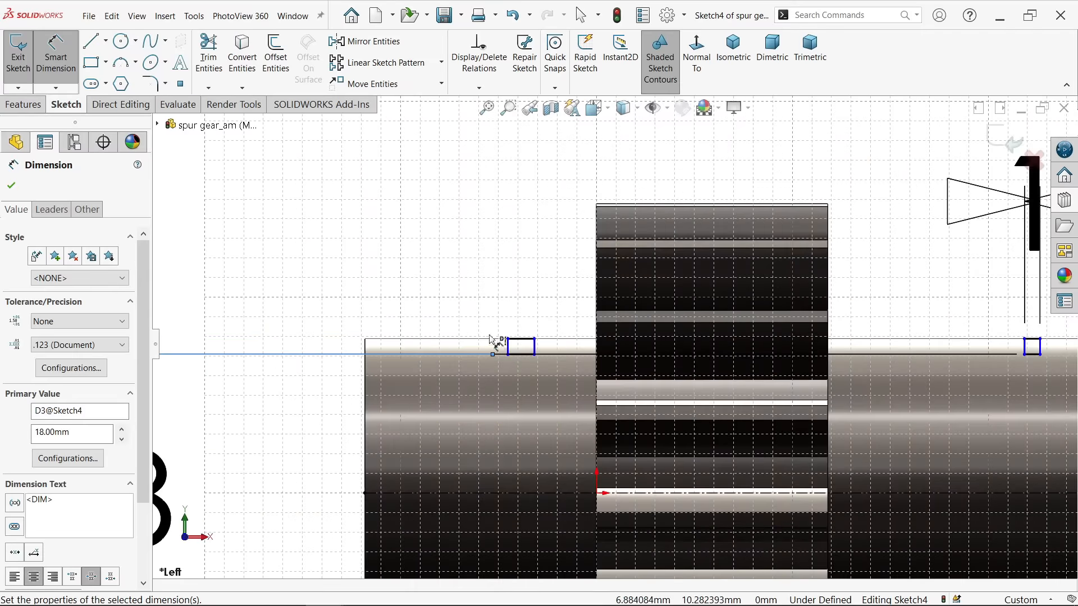
{"action": "left_click", "coordinate": [528, 340]}
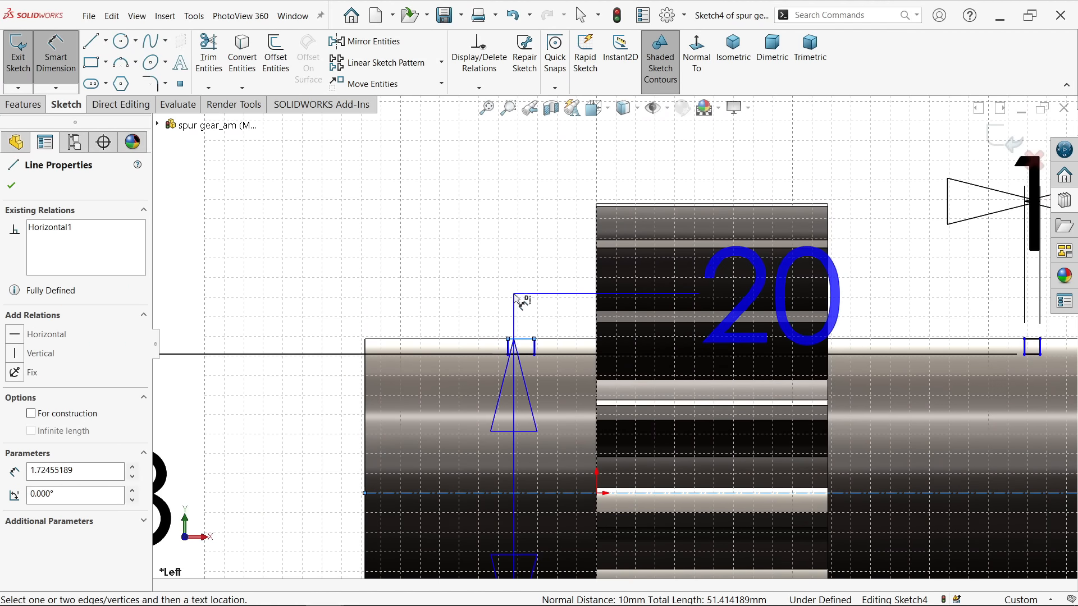
{"action": "left_click", "coordinate": [528, 339]}
{"action": "left_click", "coordinate": [476, 203]}
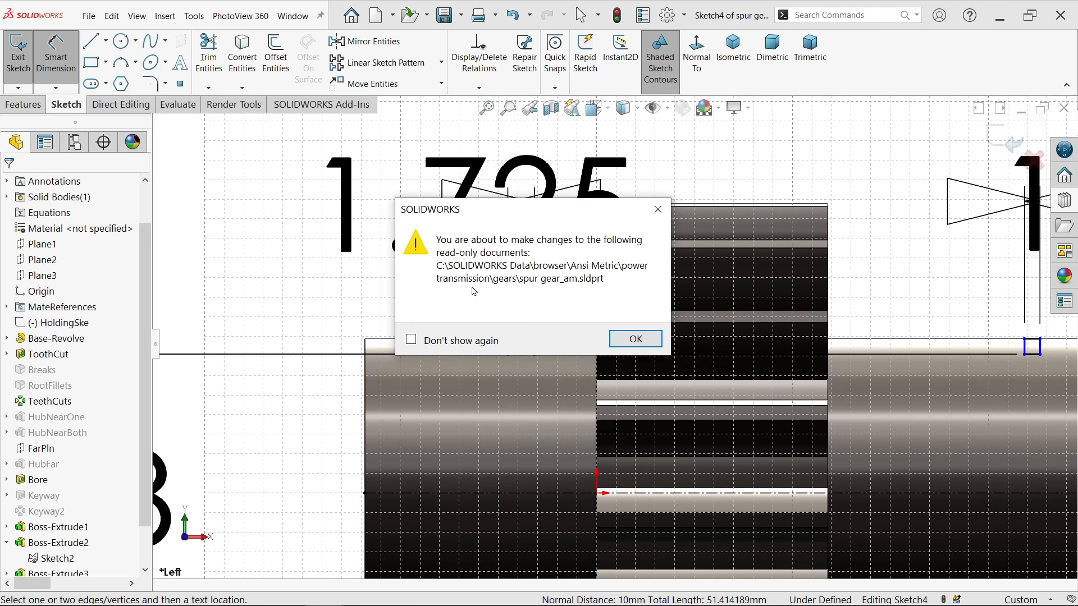
{"action": "left_click", "coordinate": [639, 346]}
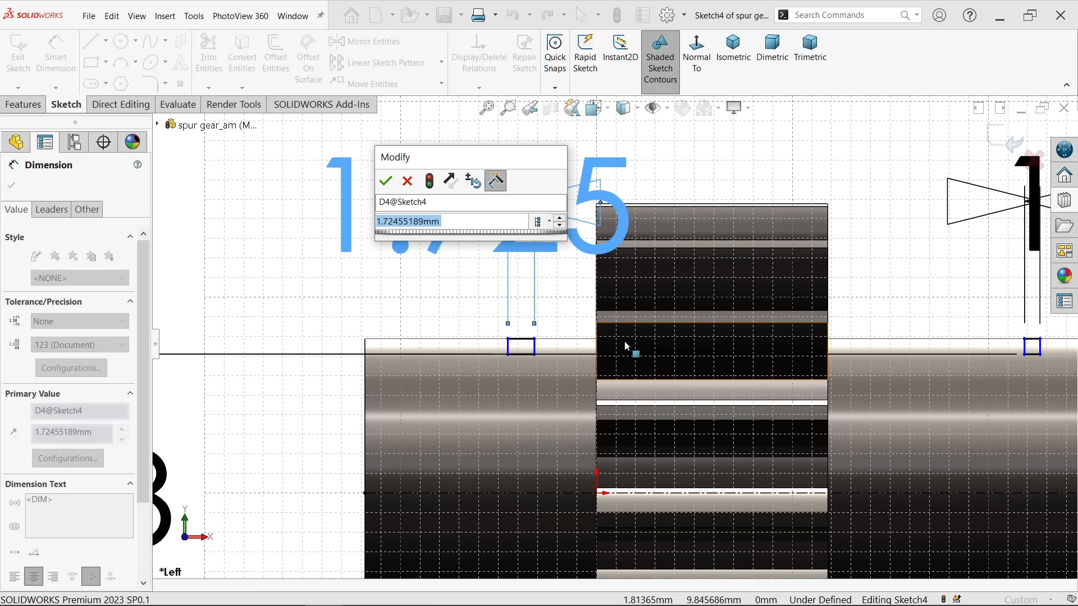
{"action": "type", "text": "1"}
{"action": "key", "text": "Return"}
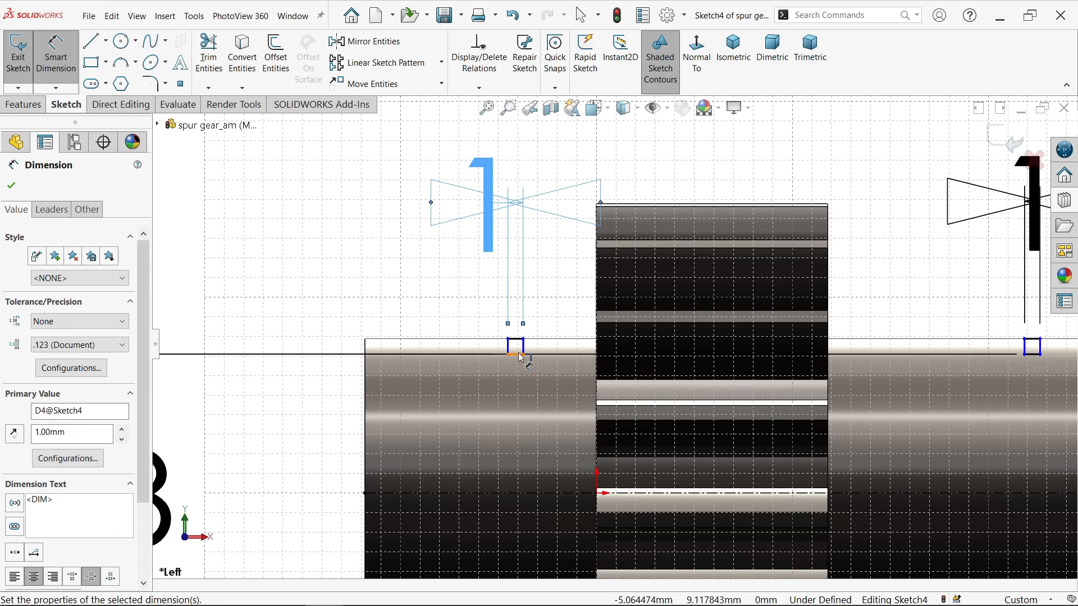
Set the distance from the short boss's outer end to the near side of its groove rectangle to 10 mm
{"action": "scroll", "coordinate": [522, 359], "scroll_direction": "down", "scroll_amount": 2}
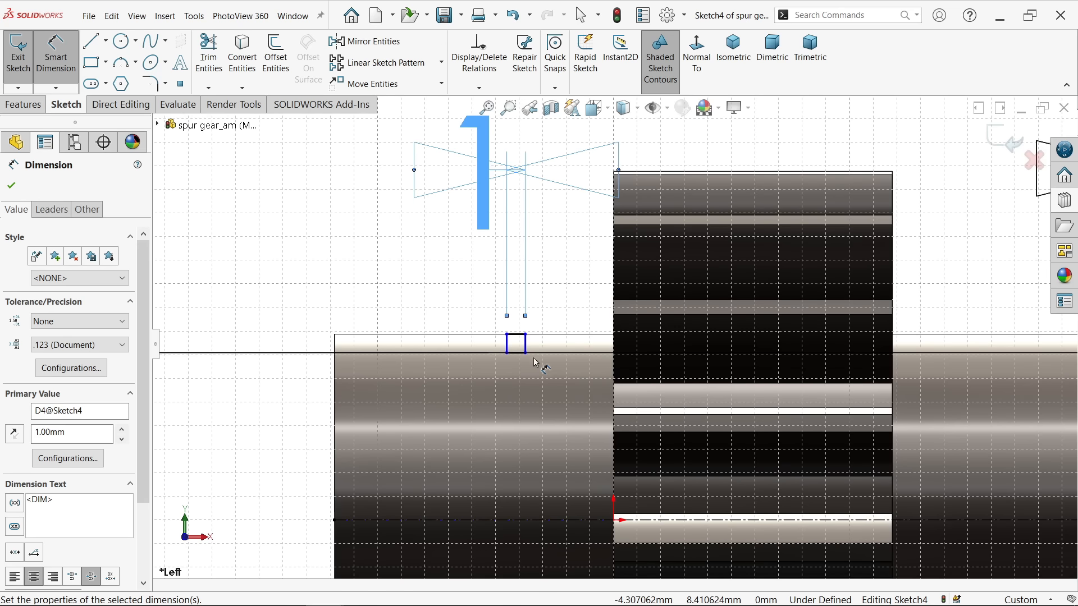
{"action": "scroll", "coordinate": [477, 344], "scroll_direction": "down", "scroll_amount": 2}
{"action": "left_click", "coordinate": [528, 345]}
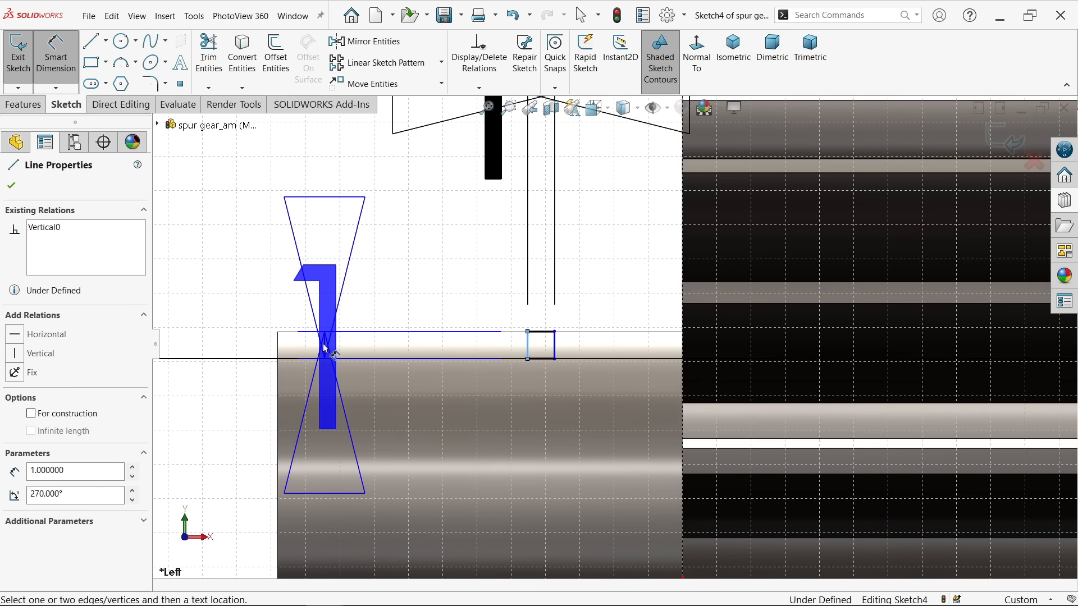
{"action": "left_click", "coordinate": [277, 351]}
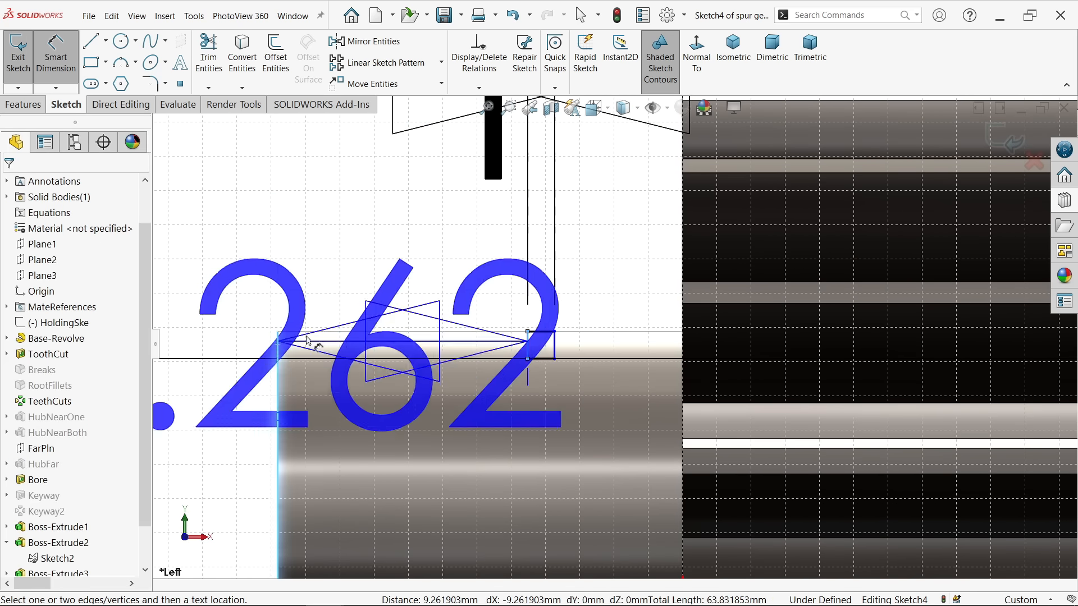
{"action": "scroll", "coordinate": [449, 269], "scroll_direction": "up", "scroll_amount": 3}
{"action": "left_click", "coordinate": [308, 238]}
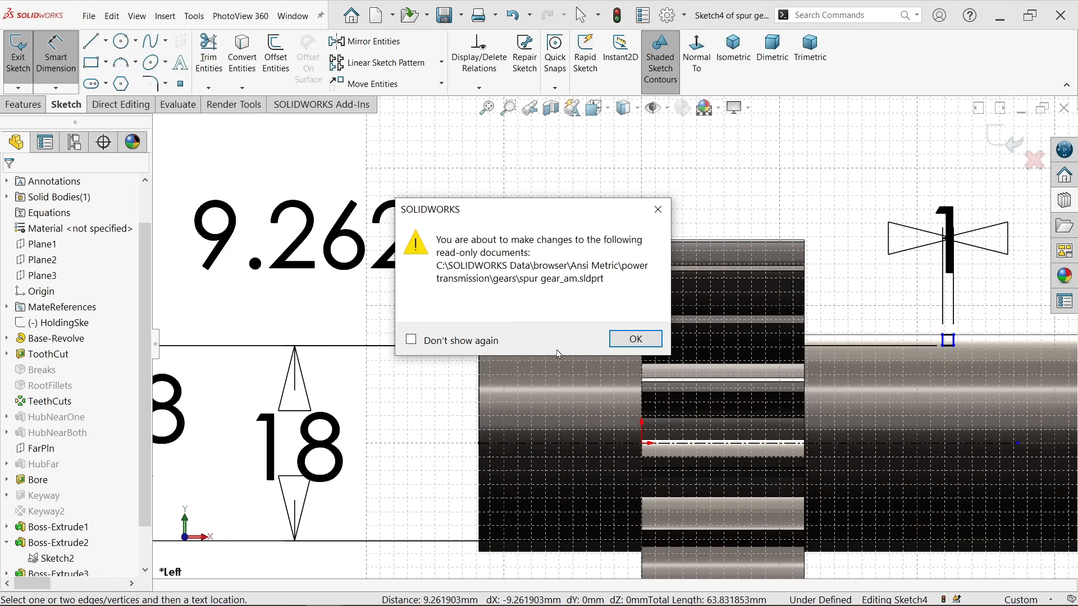
{"action": "left_click", "coordinate": [636, 340]}
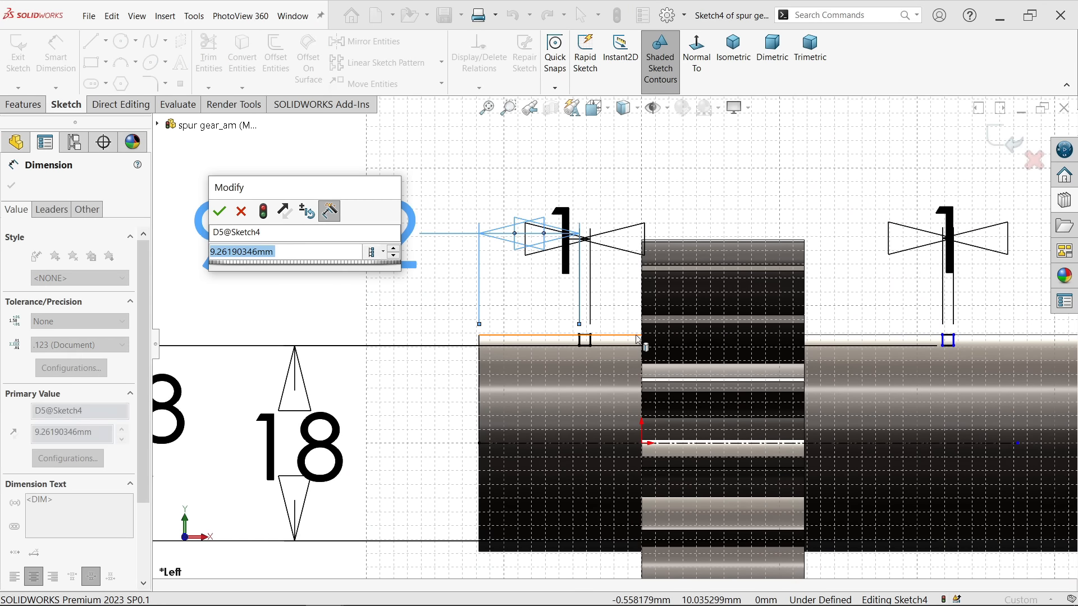
{"action": "type", "text": "10"}
{"action": "key", "text": "Return"}
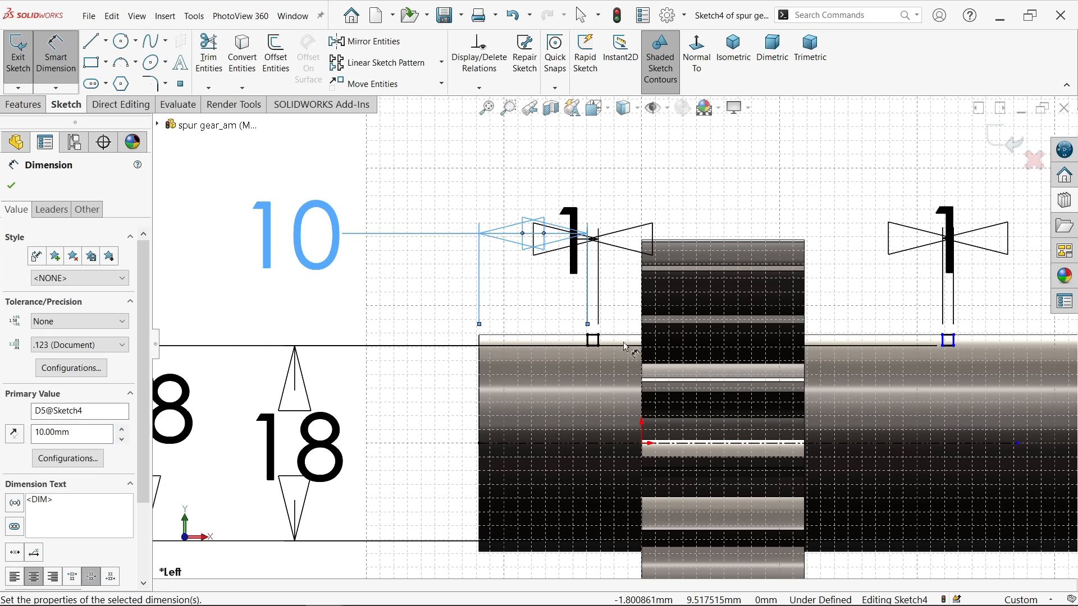
Set the distance from the gear face to the near side of the long boss's groove rectangle to 21 mm
{"action": "scroll", "coordinate": [618, 339], "scroll_direction": "up", "scroll_amount": 3}
{"action": "scroll", "coordinate": [872, 343], "scroll_direction": "down", "scroll_amount": 2}
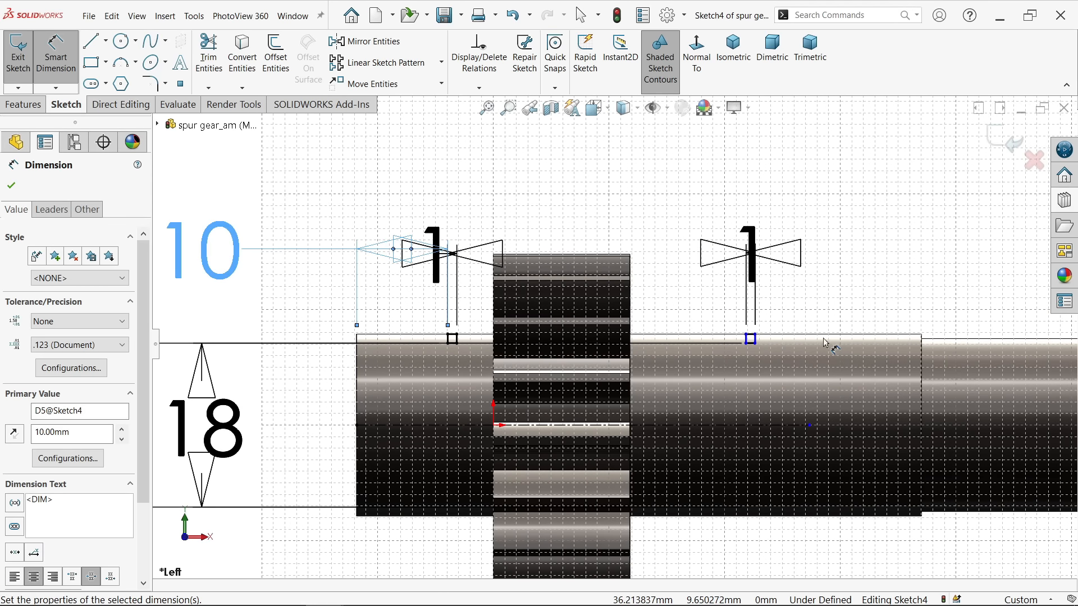
{"action": "scroll", "coordinate": [809, 340], "scroll_direction": "down", "scroll_amount": 3}
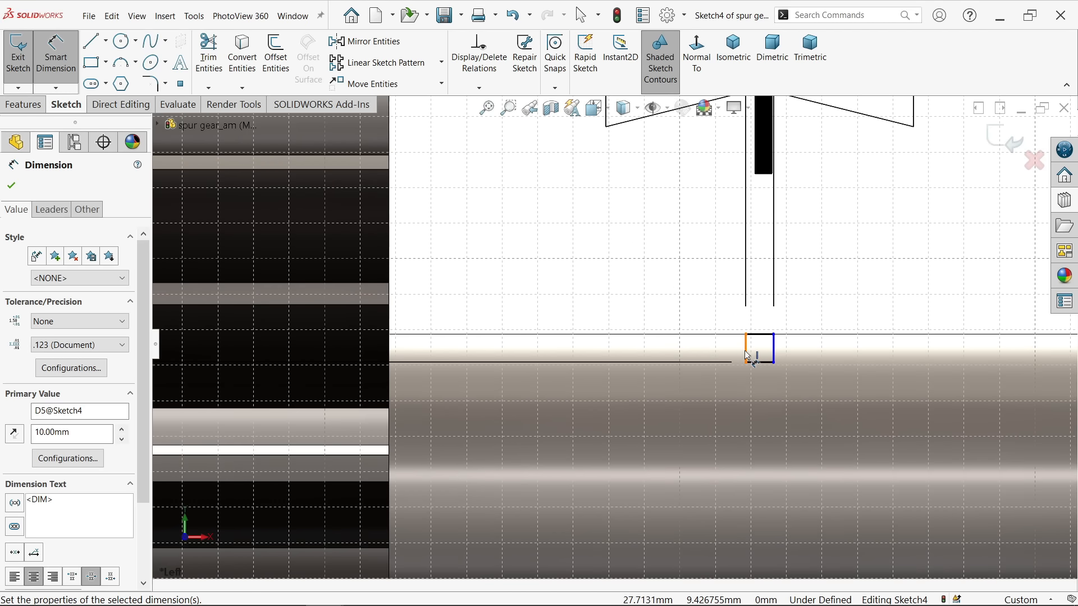
{"action": "left_click", "coordinate": [749, 357]}
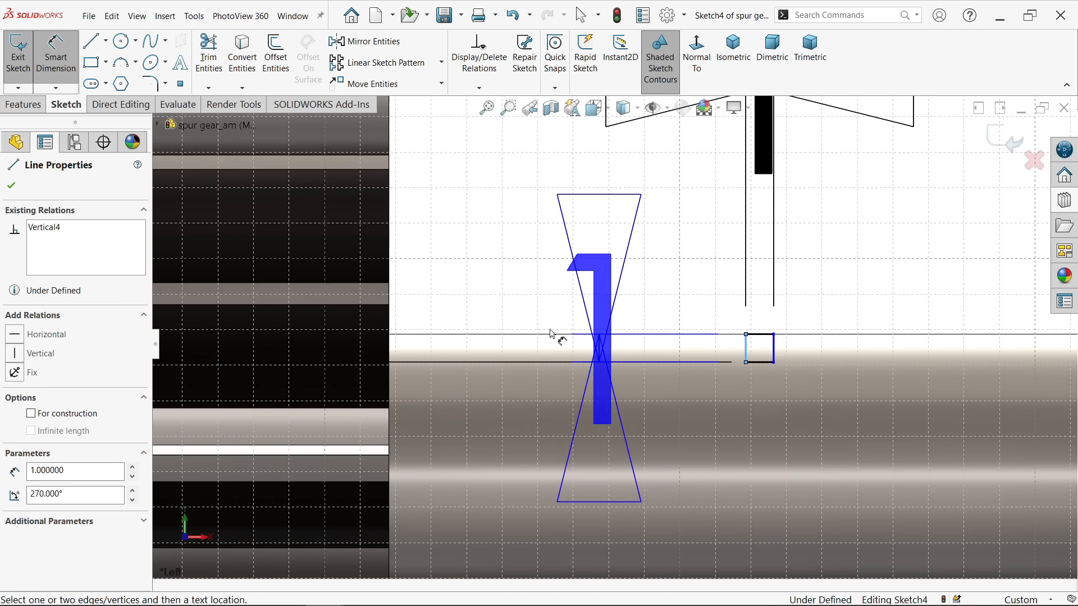
{"action": "left_click", "coordinate": [542, 268]}
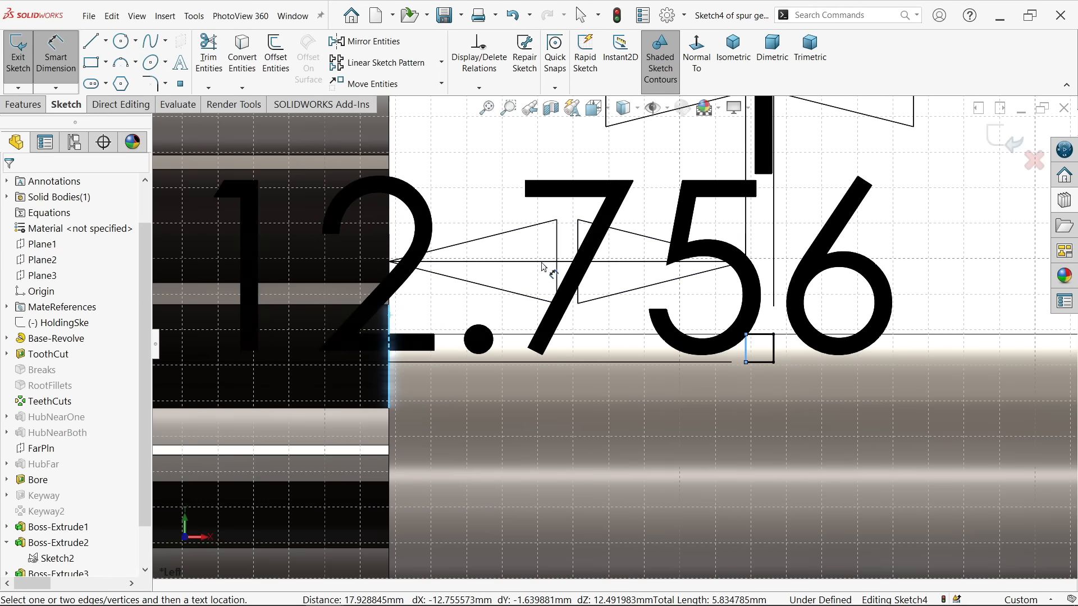
{"action": "key", "text": "Return"}
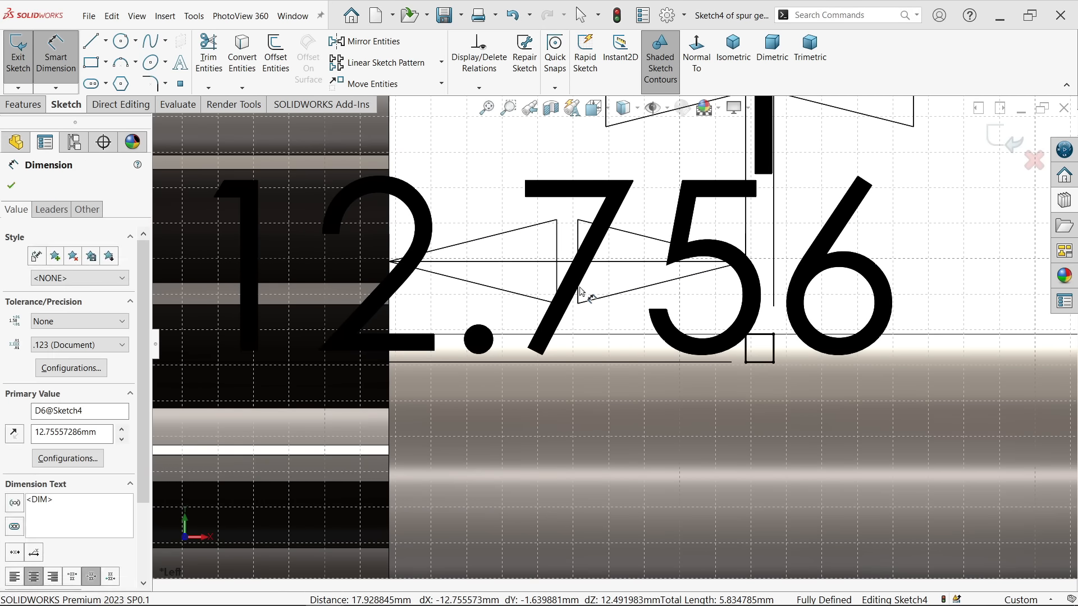
{"action": "type", "text": "21"}
{"action": "key", "text": "Return"}
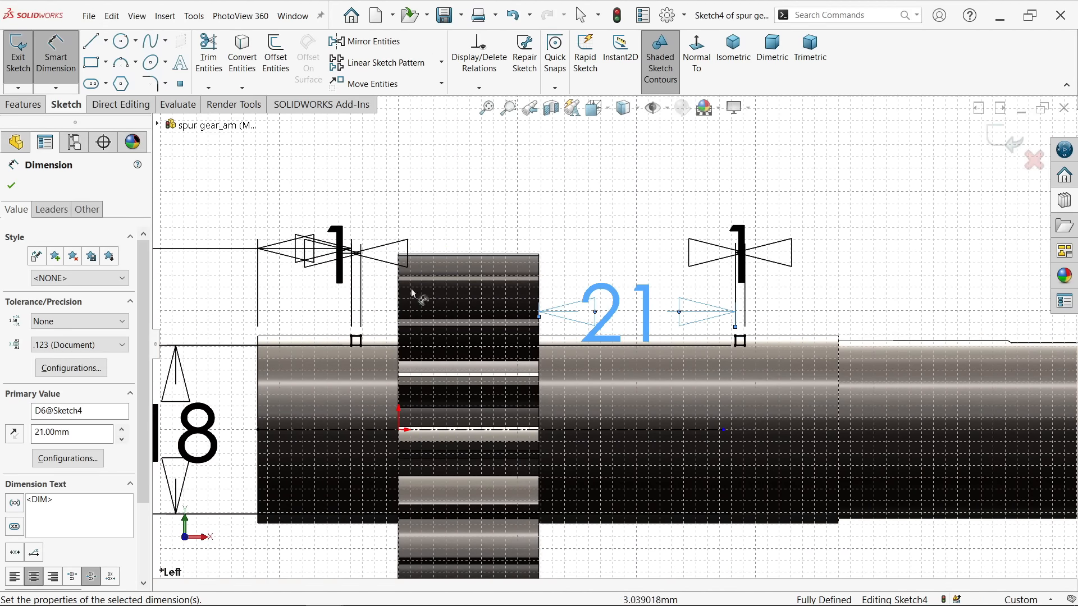
Revolve-cut both groove rectangles 360° about the centerline to form the grooves on the short and long bosses
{"action": "left_click", "coordinate": [35, 110]}
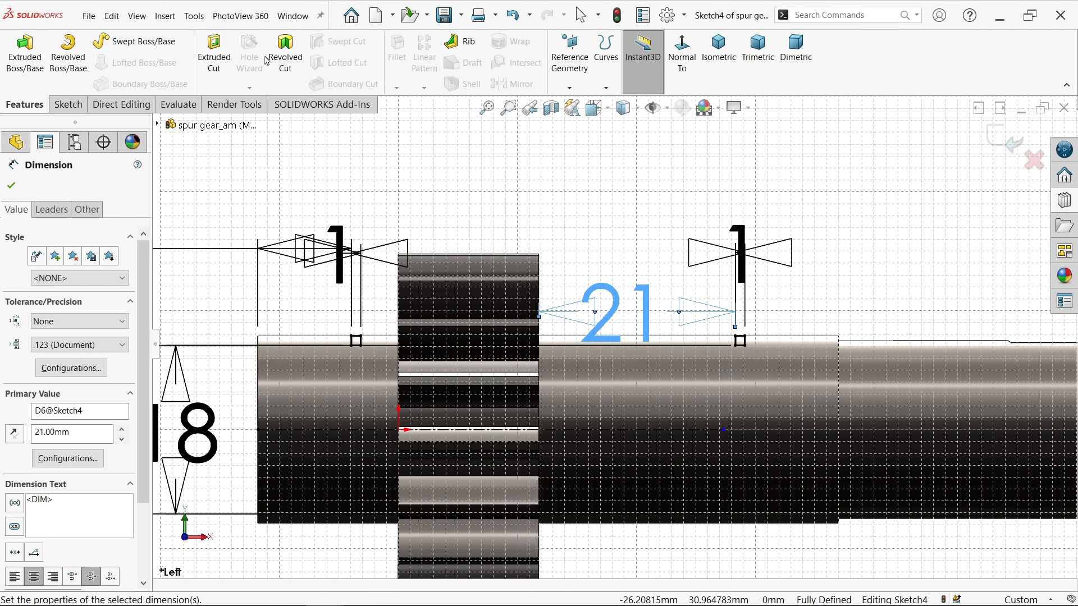
{"action": "left_click", "coordinate": [281, 56]}
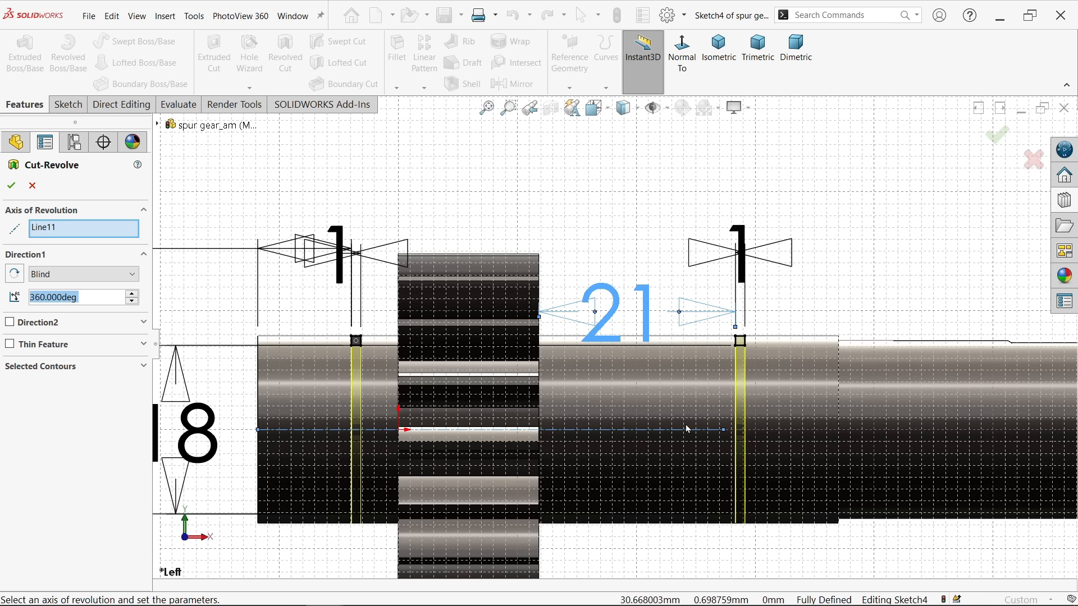
{"action": "left_click", "coordinate": [62, 232]}
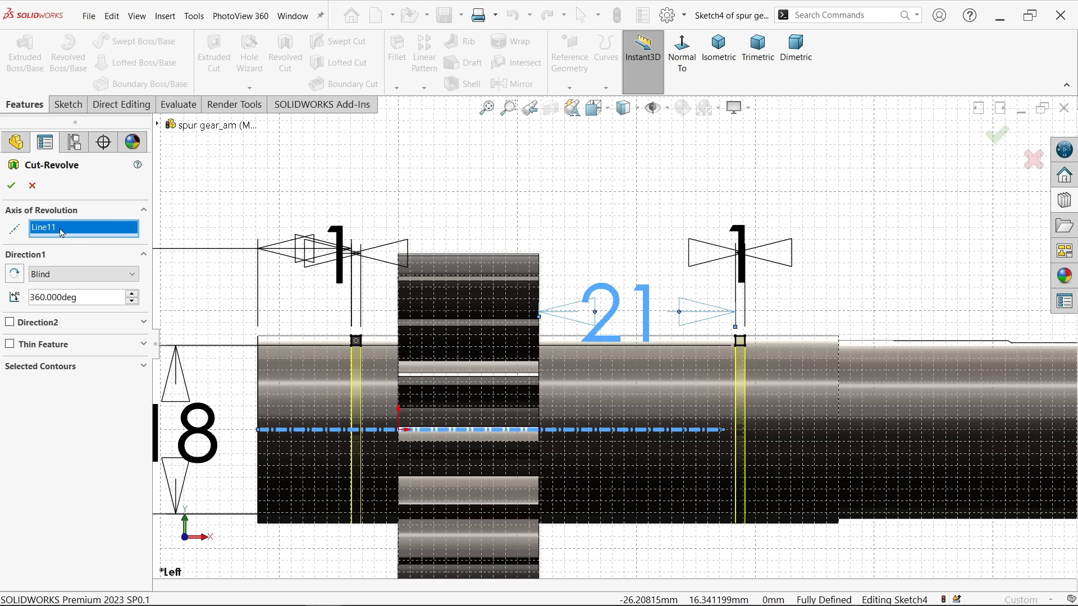
{"action": "middle_click_drag", "start_coordinate": [507, 300], "coordinate": [549, 324]}
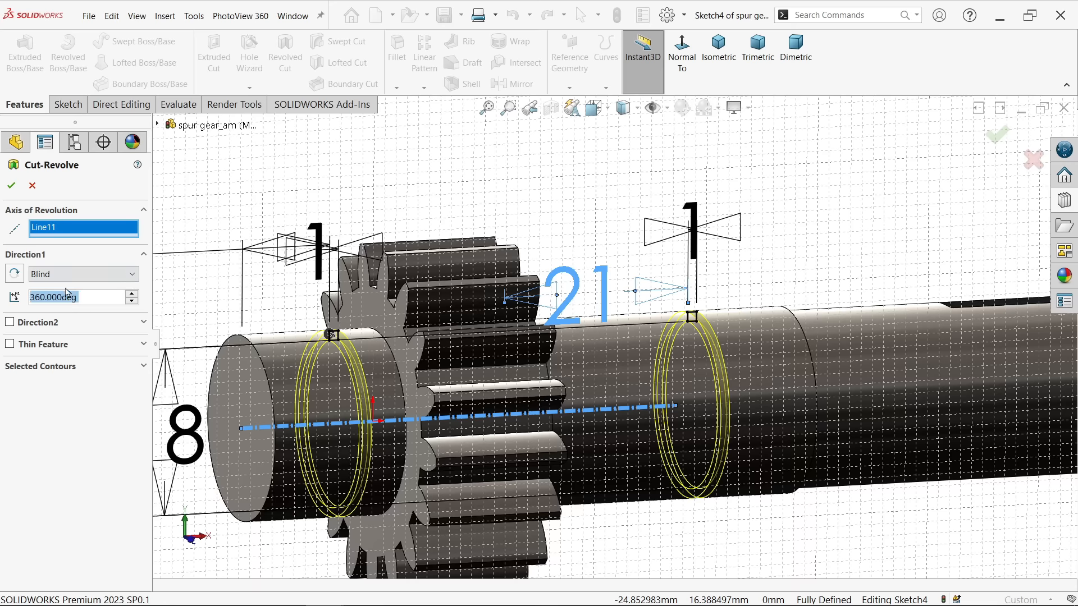
{"action": "left_click", "coordinate": [17, 189]}
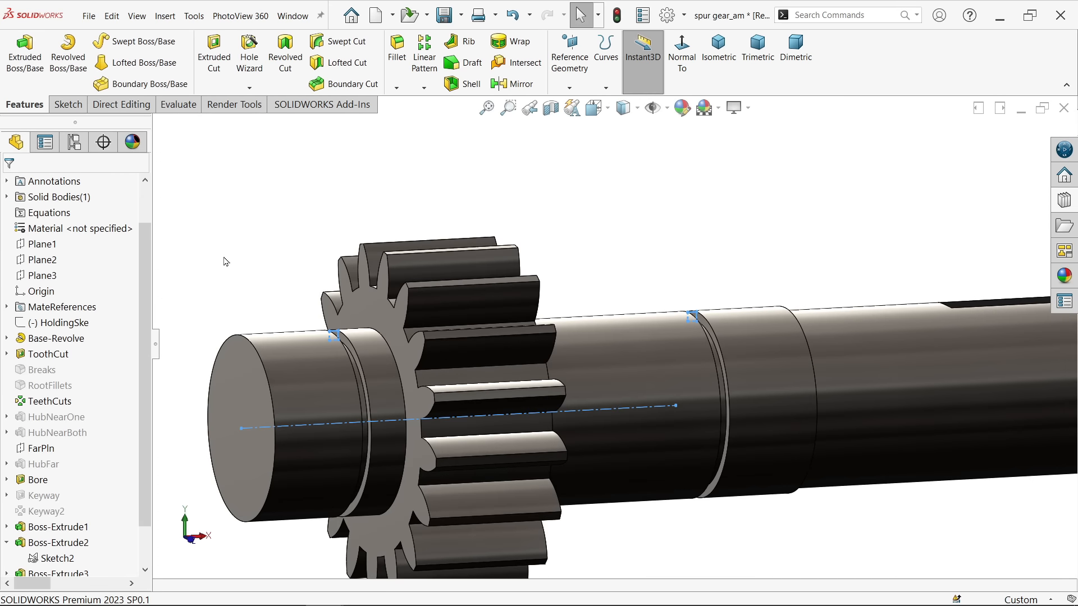
Chamfer the outer end edges of the short boss and the long shaft by 0.5 mm at 45°
{"action": "left_click", "coordinate": [397, 88]}
{"action": "left_click", "coordinate": [416, 119]}
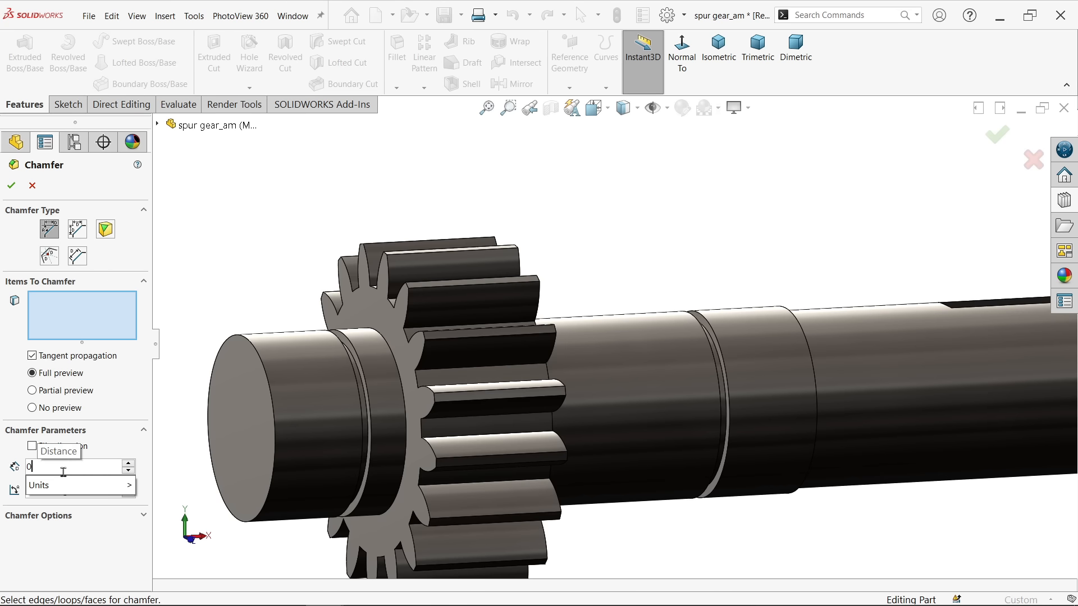
{"action": "type", "text": "0."}
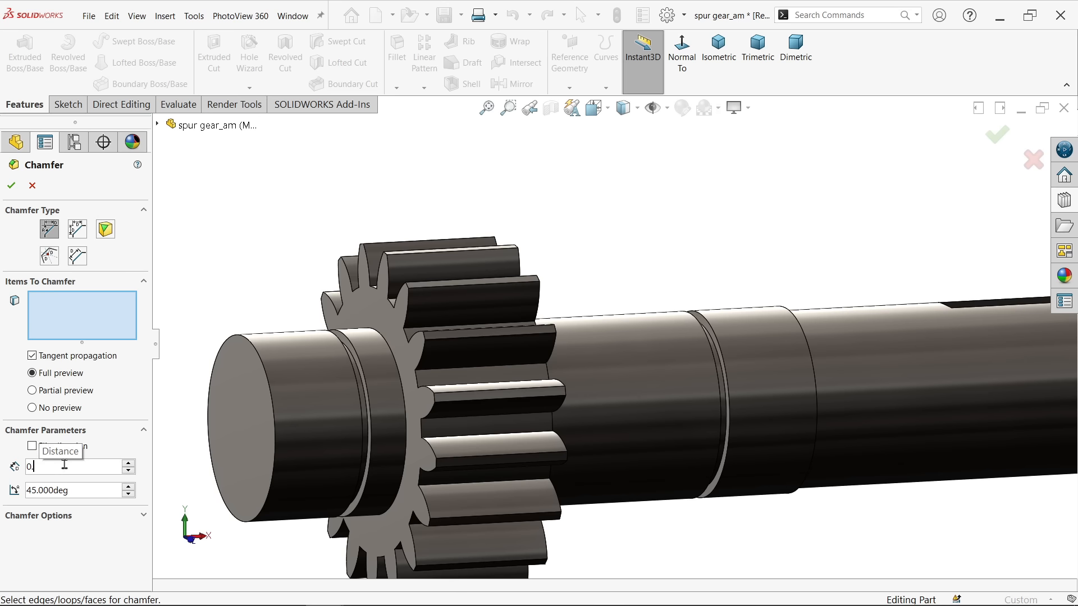
{"action": "type", "text": "5"}
{"action": "key", "text": "Return"}
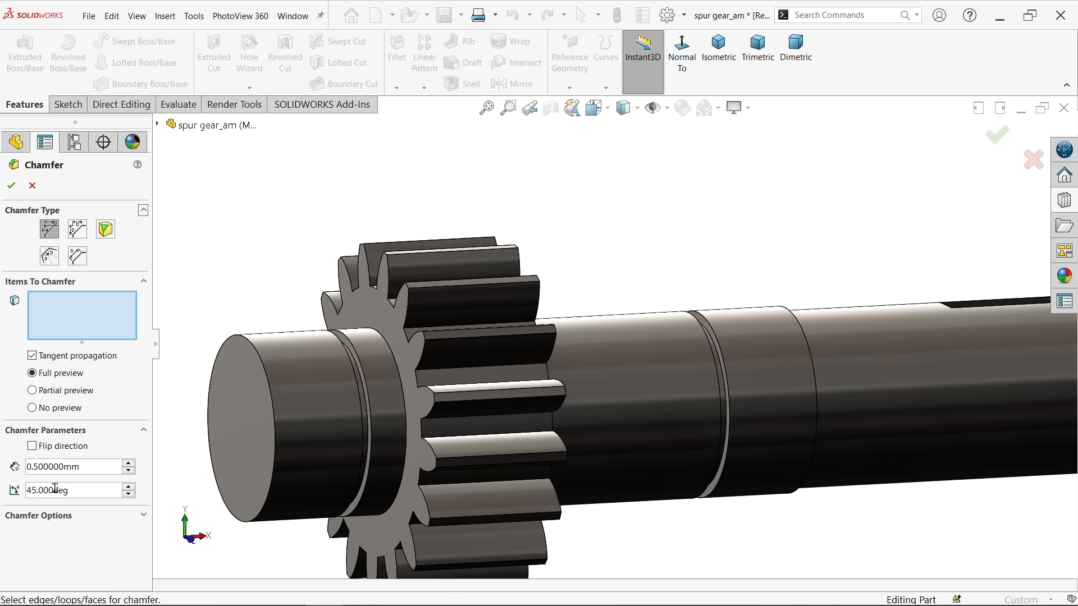
{"action": "left_click", "coordinate": [259, 415]}
{"action": "scroll", "coordinate": [512, 399], "scroll_direction": "down", "scroll_amount": 3}
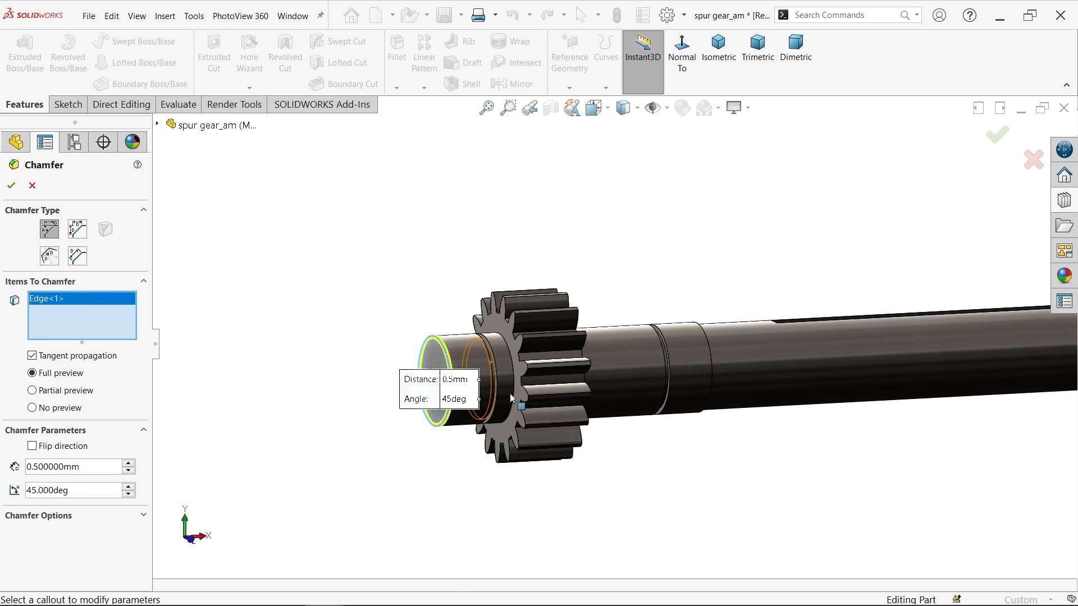
{"action": "scroll", "coordinate": [688, 402], "scroll_direction": "down", "scroll_amount": 3}
{"action": "scroll", "coordinate": [863, 332], "scroll_direction": "up", "scroll_amount": 4}
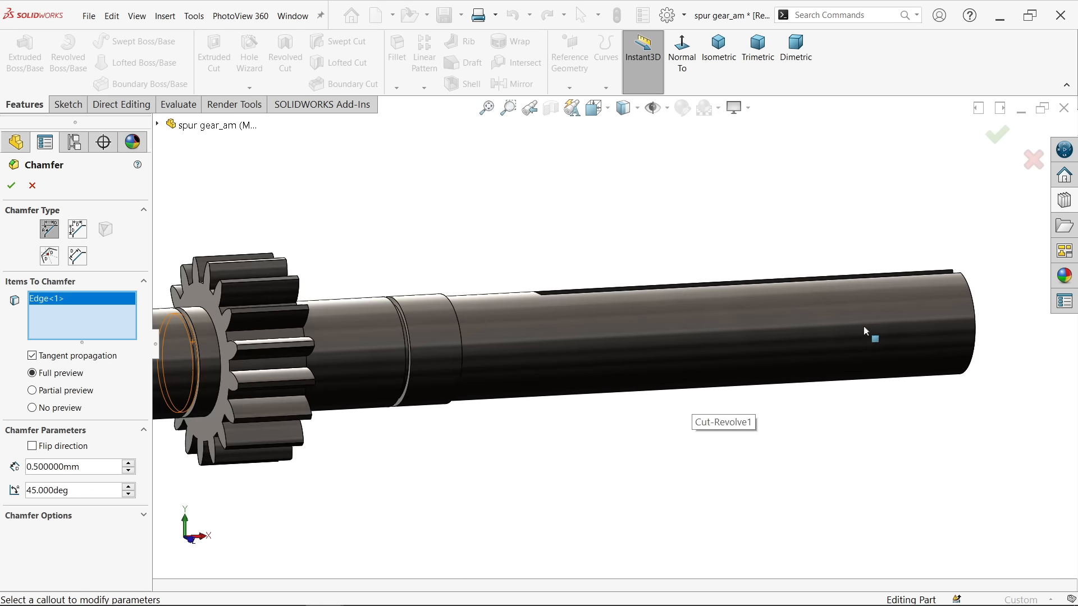
{"action": "left_click", "coordinate": [977, 347]}
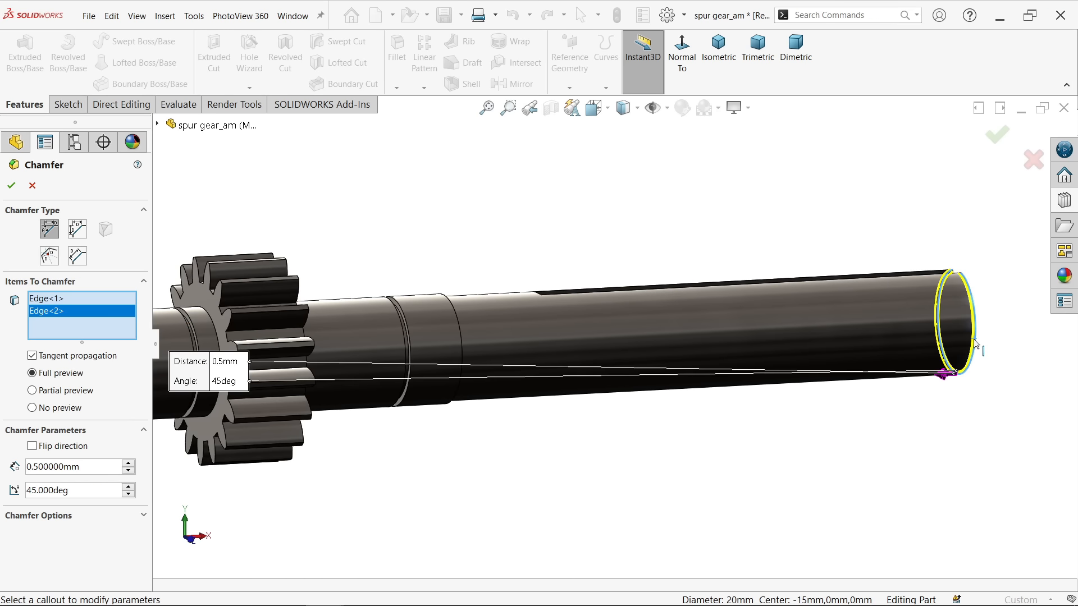
{"action": "left_click", "coordinate": [6, 181]}
Save the part as "13.Gear A (Pinion)" in the Desktop folder Two Stage Reduction Gearbox and close it
{"action": "left_click", "coordinate": [715, 66]}
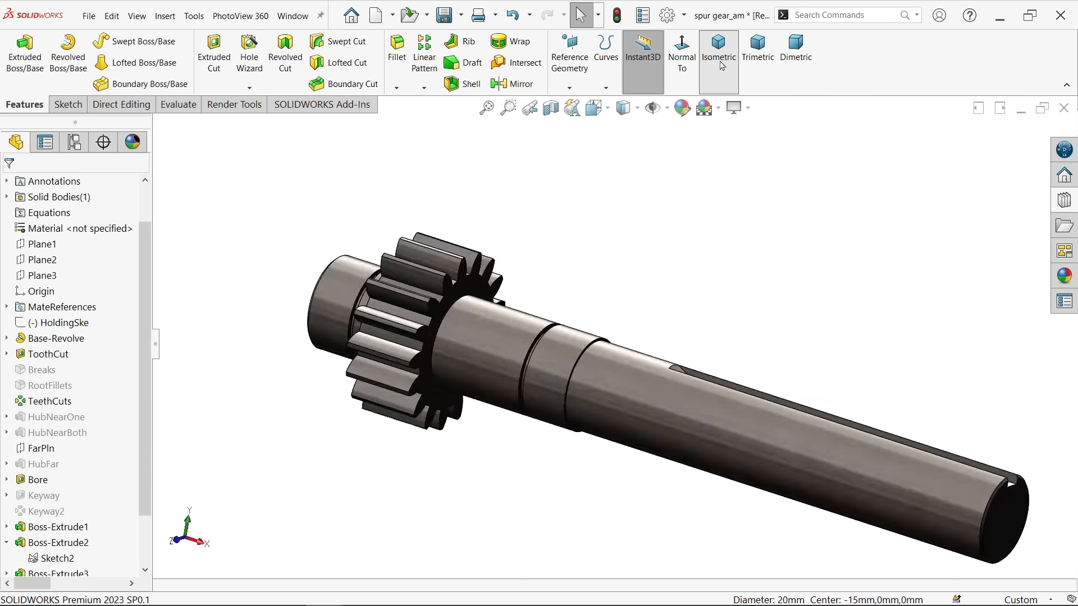
{"action": "scroll", "coordinate": [757, 320], "scroll_direction": "up", "scroll_amount": 2}
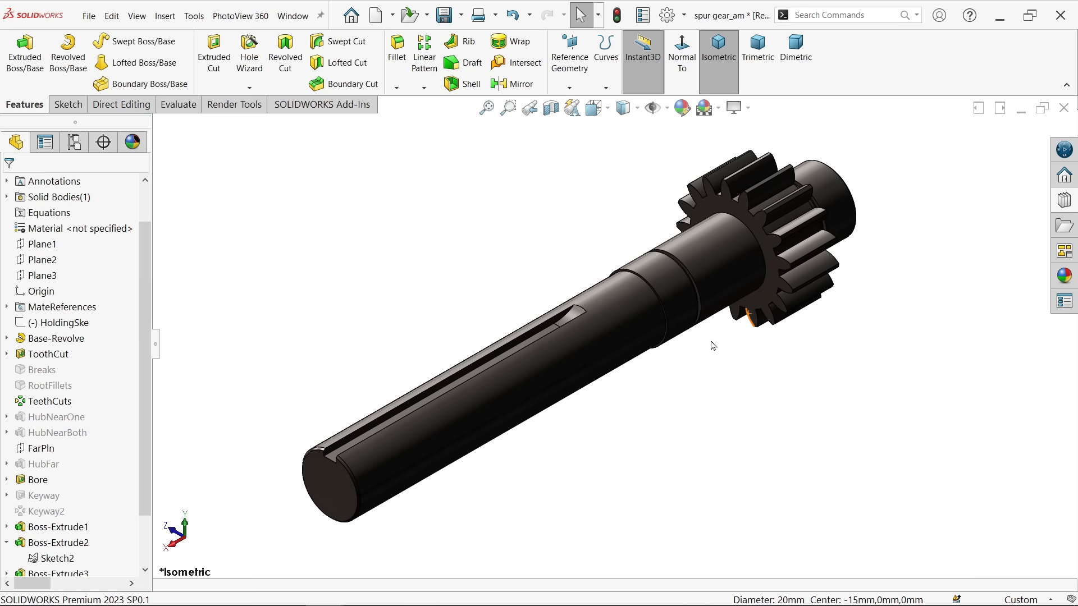
{"action": "scroll", "coordinate": [739, 247], "scroll_direction": "up", "scroll_amount": 2}
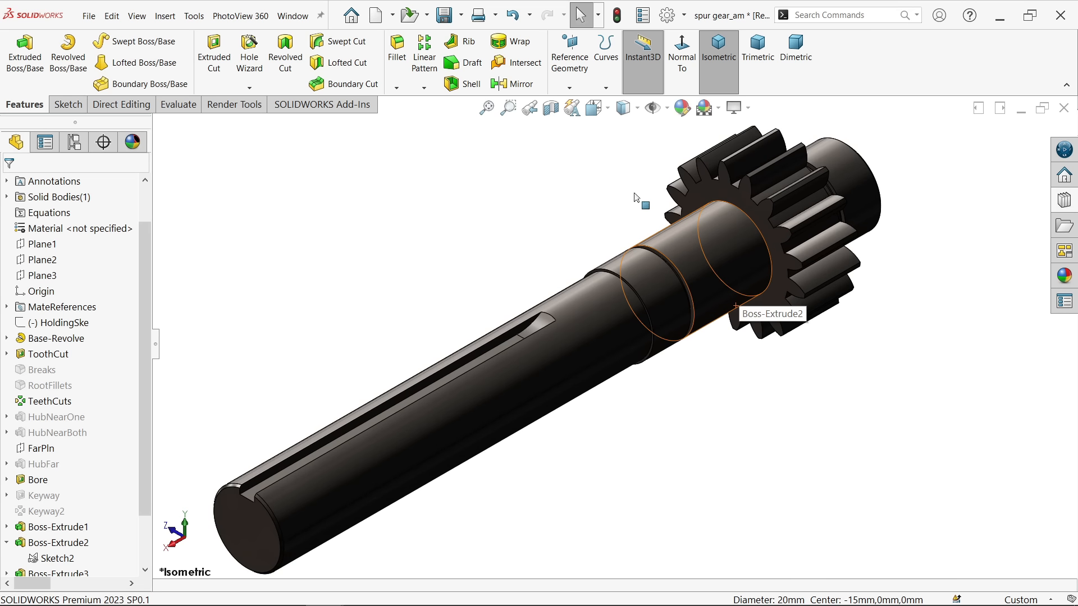
{"action": "left_click", "coordinate": [443, 16]}
{"action": "left_click", "coordinate": [440, 241]}
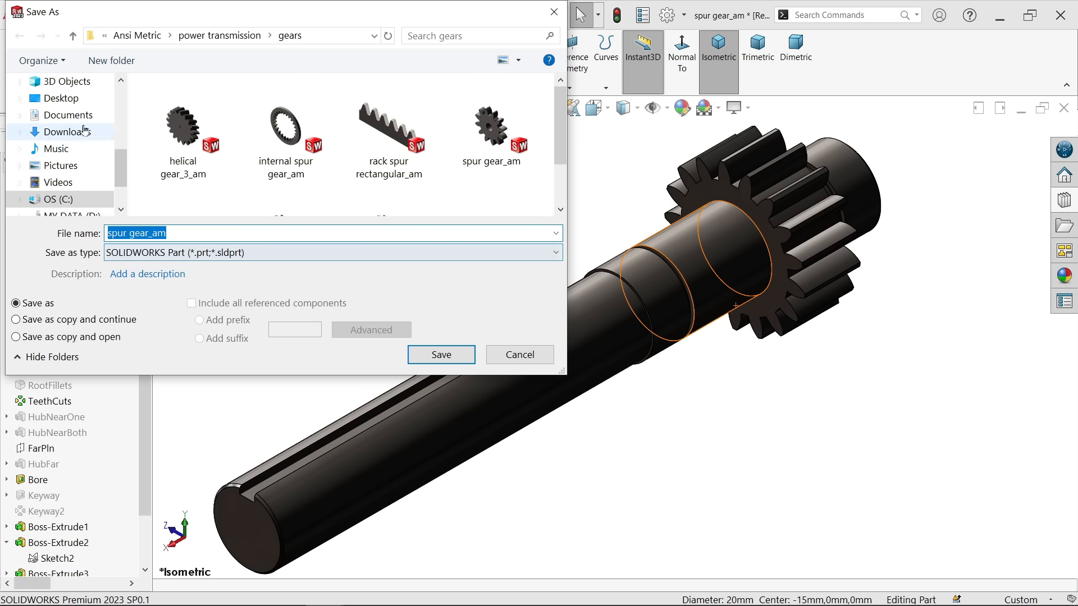
{"action": "left_click", "coordinate": [56, 98]}
{"action": "double_click", "coordinate": [250, 131]}
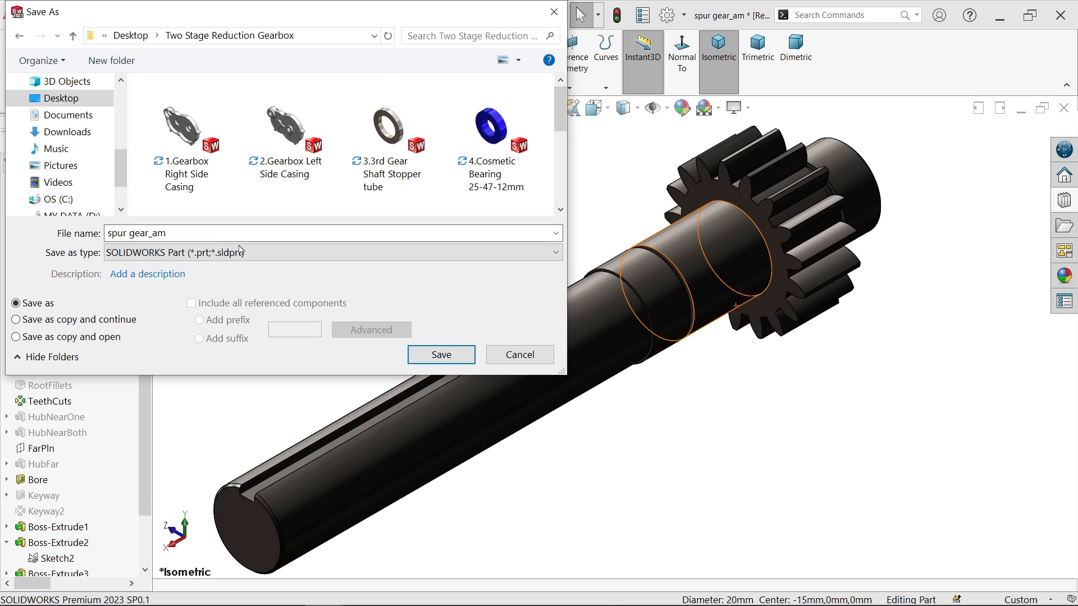
{"action": "left_click", "coordinate": [563, 165]}
{"action": "scroll", "coordinate": [562, 165], "scroll_direction": "down", "scroll_amount": 1}
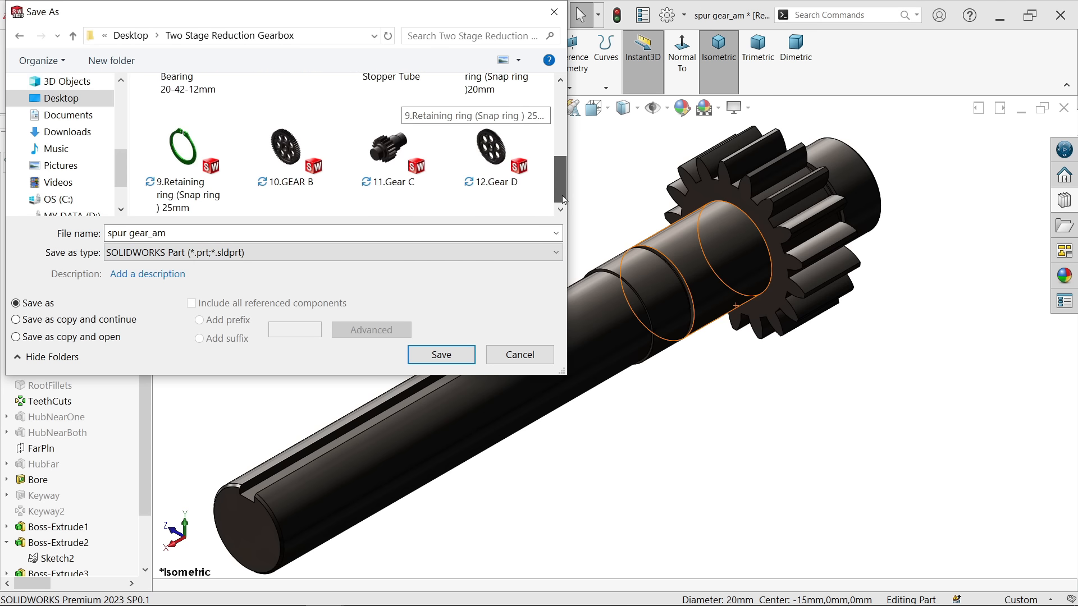
{"action": "left_click", "coordinate": [184, 232]}
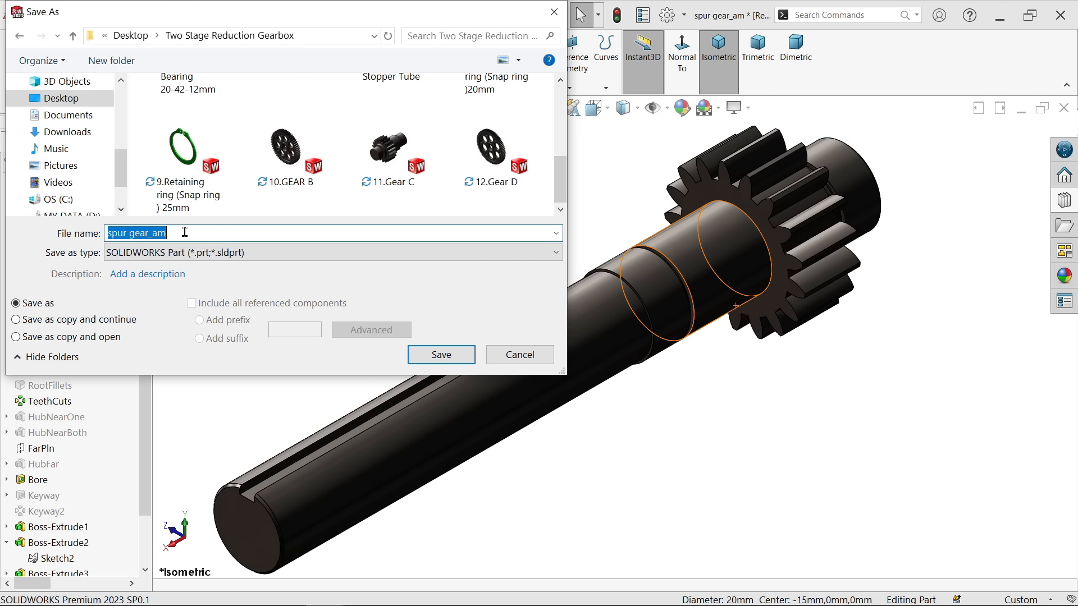
{"action": "type", "text": "13.Gear A (Pinion"}
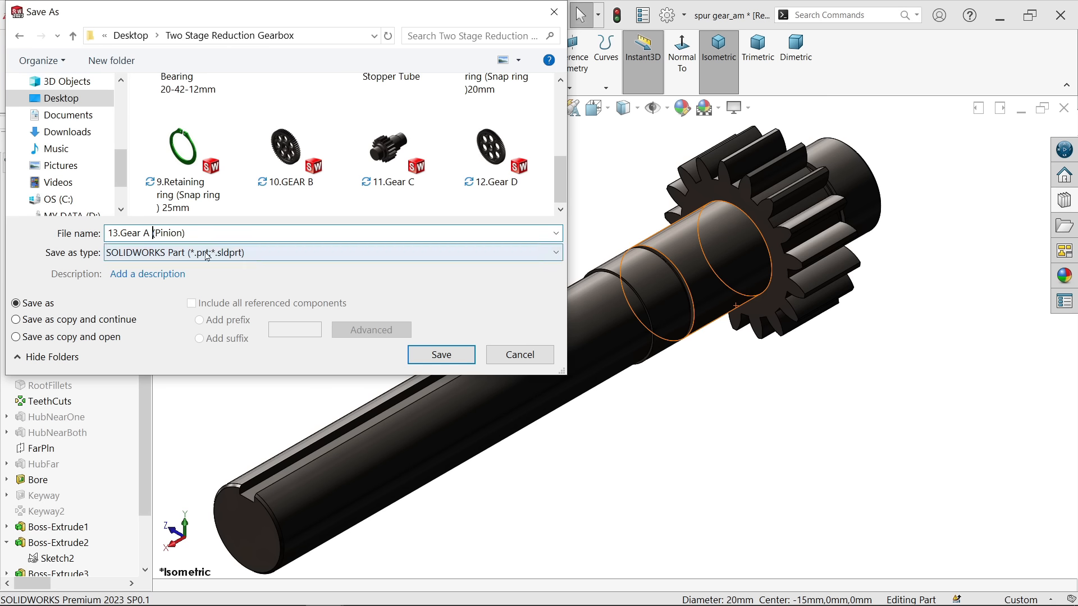
{"action": "left_click", "coordinate": [442, 355]}
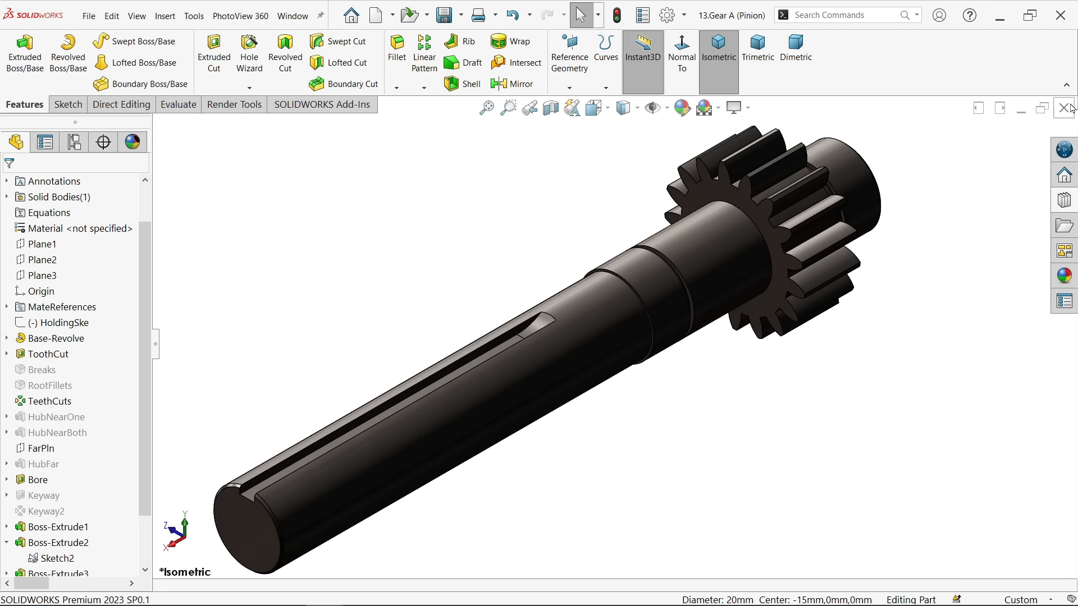
{"action": "left_click", "coordinate": [1070, 109]}
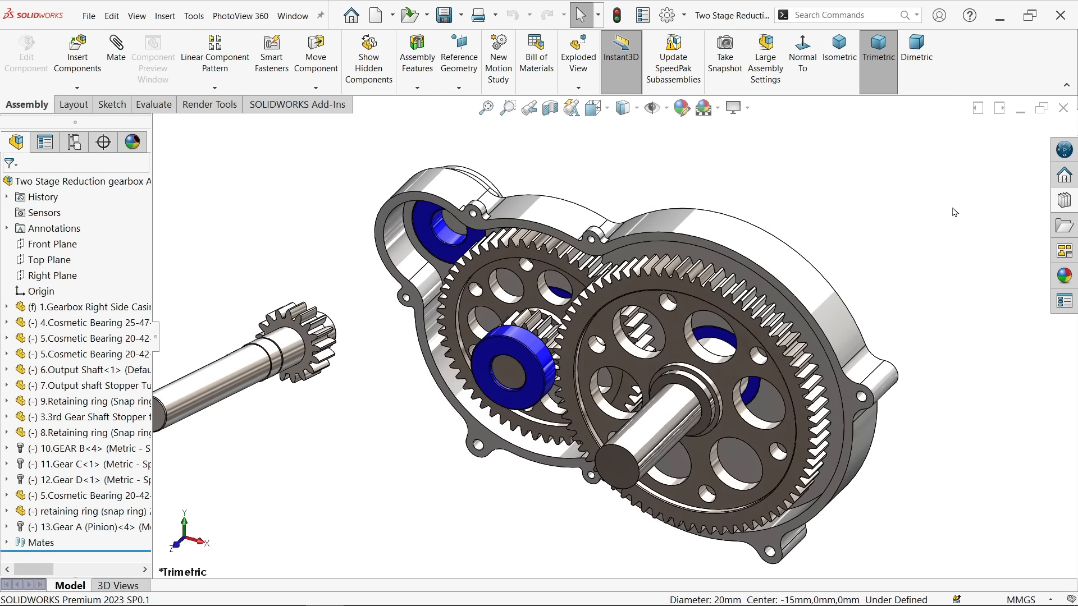
Insert the component "8.Retaining ring (Snap ring )20mm" into the assembly above the pinion shaft
{"action": "scroll", "coordinate": [451, 343], "scroll_direction": "up", "scroll_amount": 2}
{"action": "scroll", "coordinate": [507, 371], "scroll_direction": "down", "scroll_amount": 2}
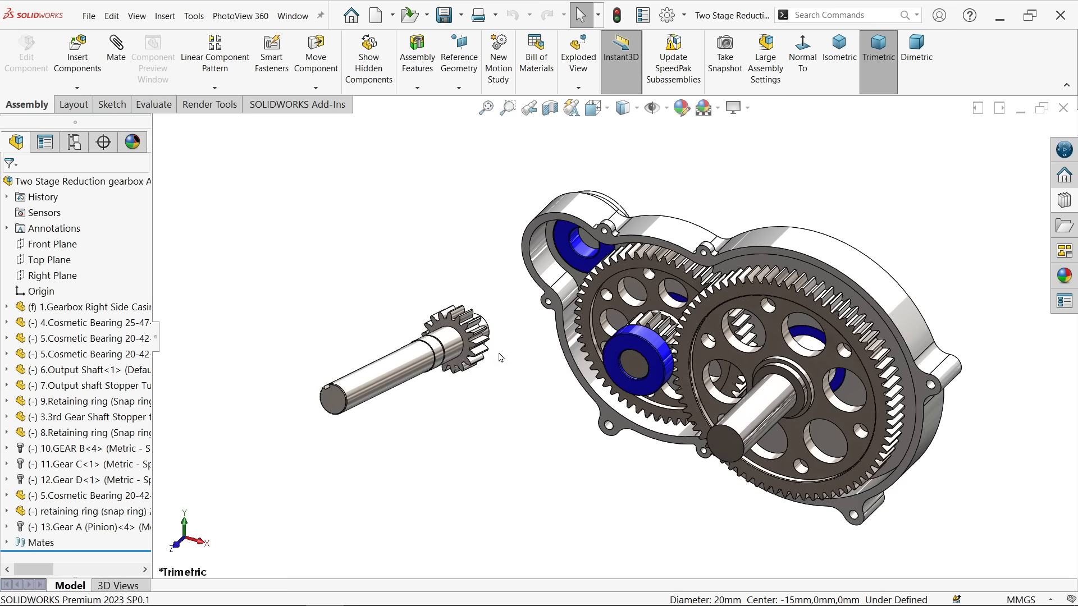
{"action": "middle_click_drag", "start_coordinate": [501, 358], "coordinate": [277, 388]}
{"action": "left_click", "coordinate": [77, 53]}
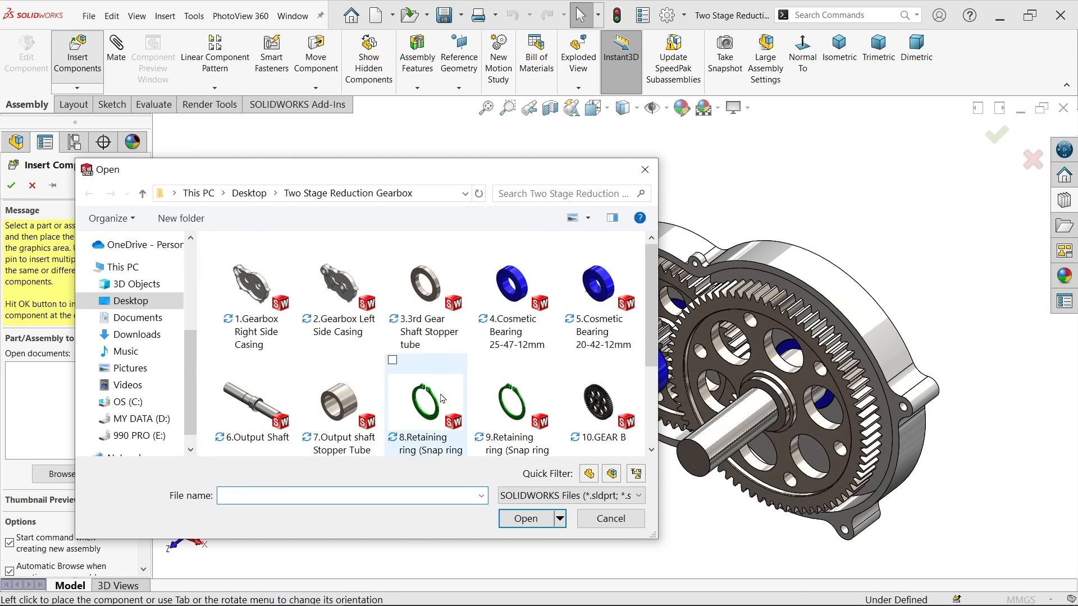
{"action": "scroll", "coordinate": [442, 415], "scroll_direction": "down", "scroll_amount": 1}
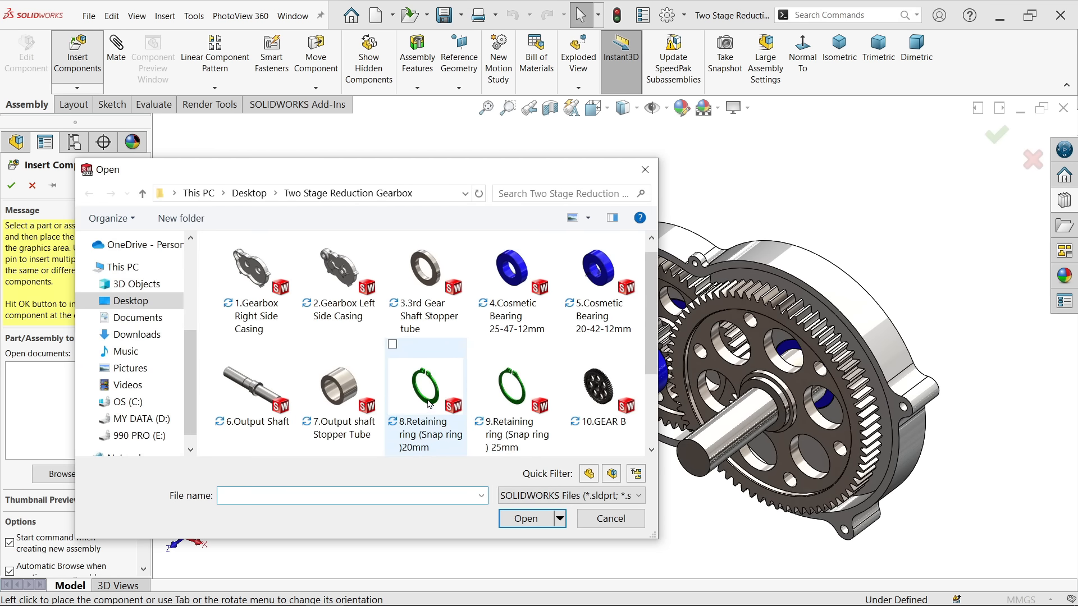
{"action": "left_click", "coordinate": [430, 405]}
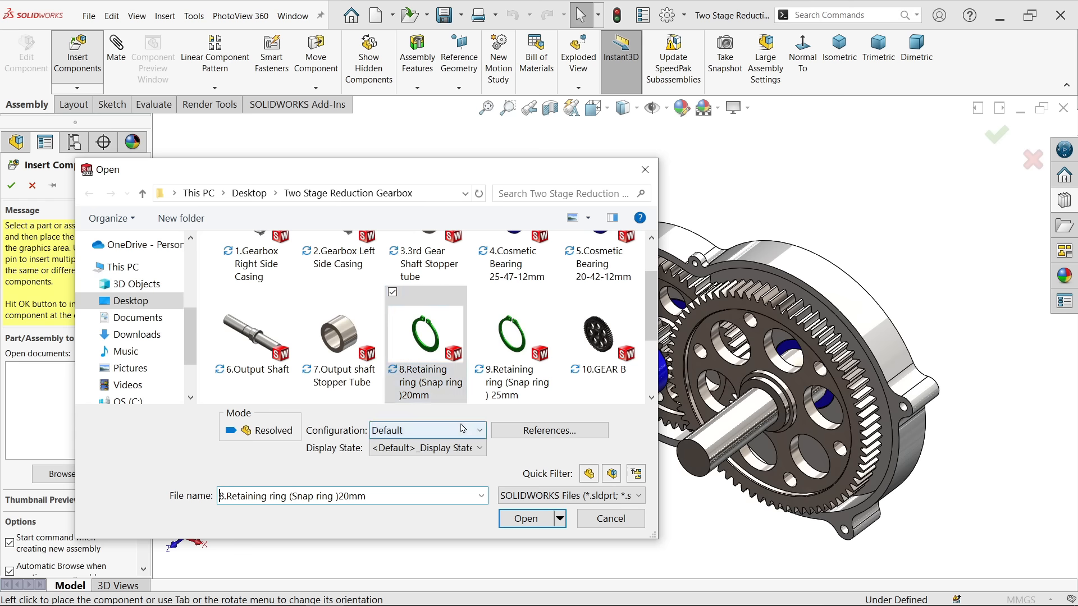
{"action": "left_click", "coordinate": [525, 519]}
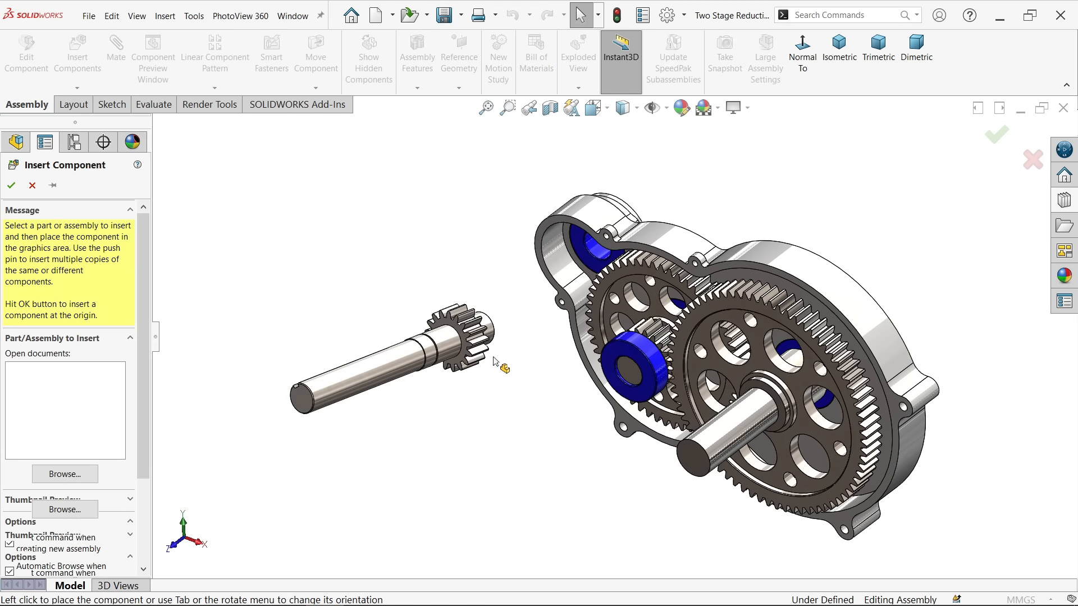
{"action": "left_click", "coordinate": [436, 240]}
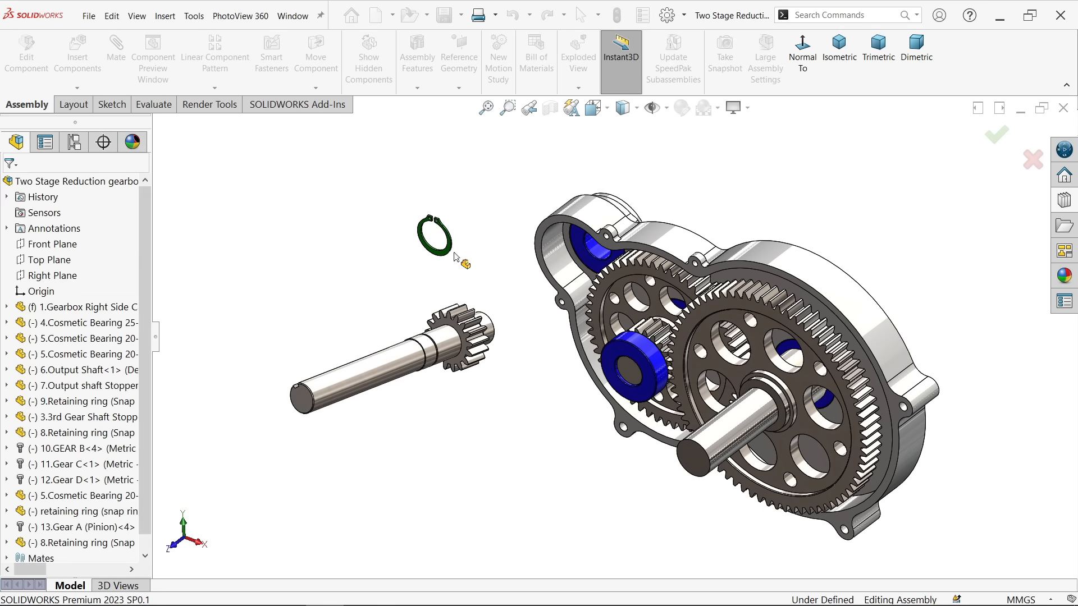
Create a second copy of the 20 mm retaining ring beside the first one
{"action": "scroll", "coordinate": [464, 251], "scroll_direction": "down", "scroll_amount": 2}
{"action": "scroll", "coordinate": [464, 251], "scroll_direction": "down", "scroll_amount": 2}
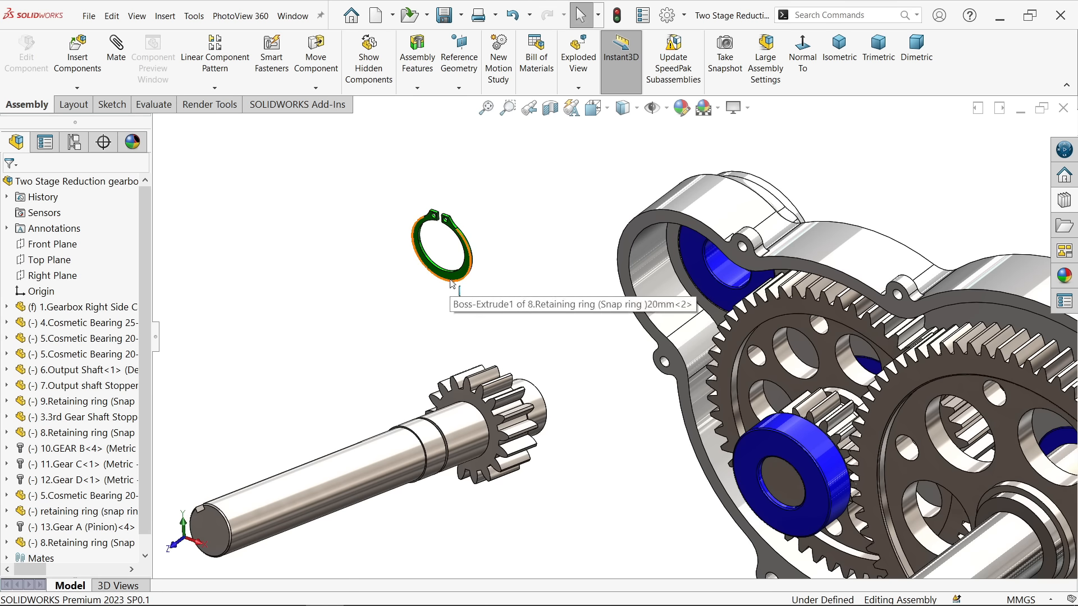
{"action": "left_click_drag", "start_coordinate": [460, 278], "coordinate": [420, 328], "text": "ctrl"}
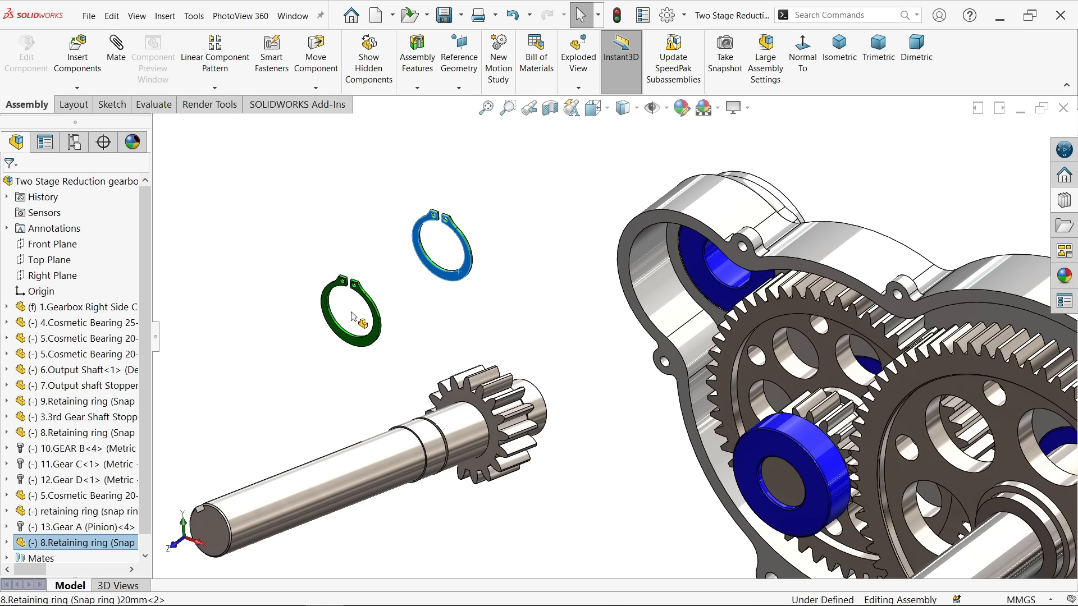
{"action": "scroll", "coordinate": [522, 324], "scroll_direction": "up", "scroll_amount": 3}
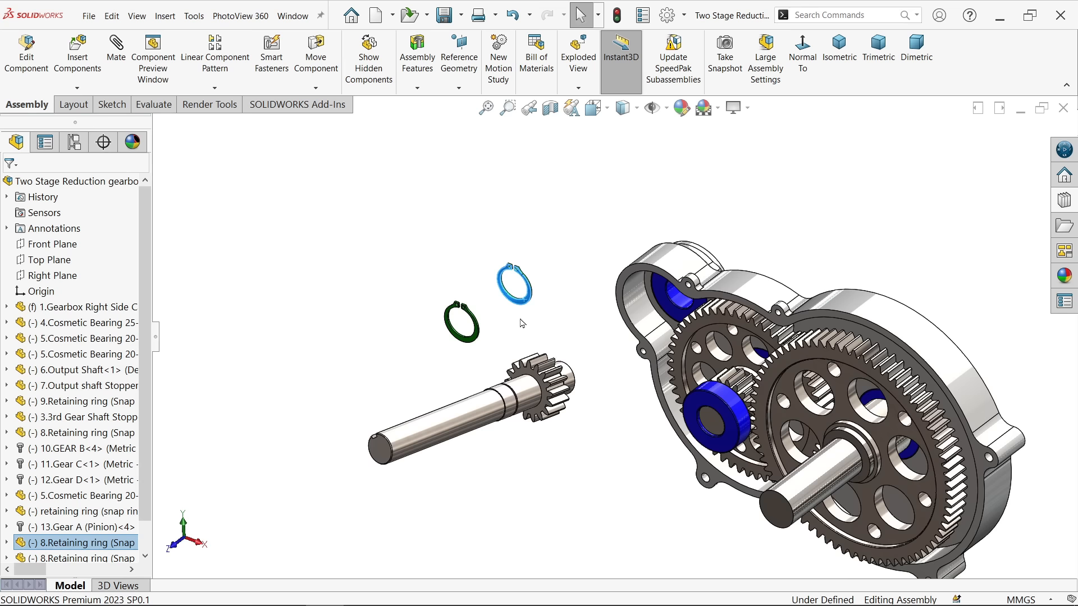
{"action": "scroll", "coordinate": [527, 348], "scroll_direction": "down", "scroll_amount": 2}
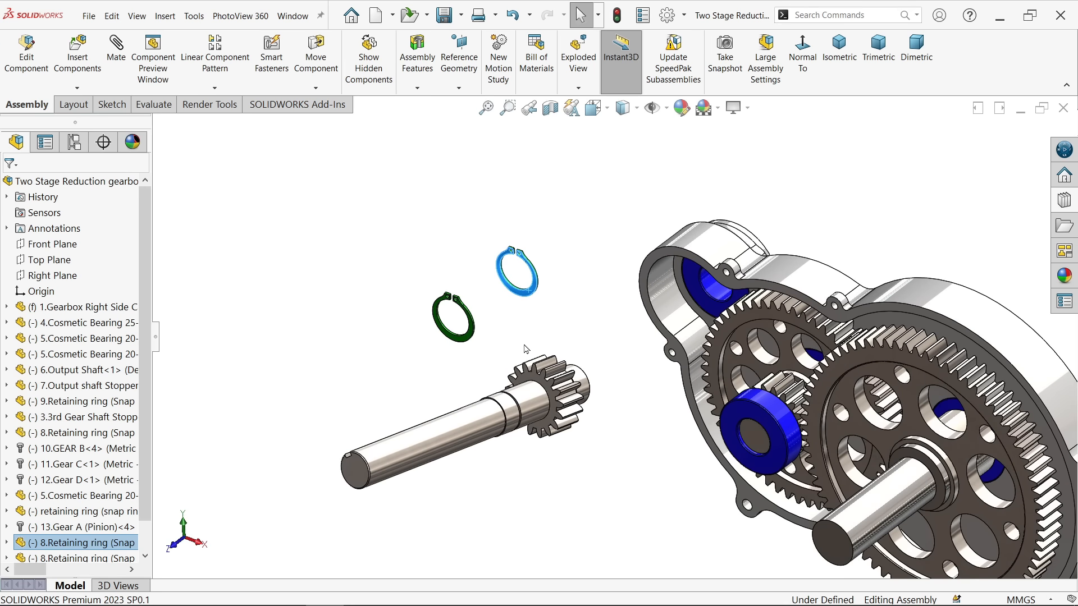
{"action": "left_click", "coordinate": [441, 244]}
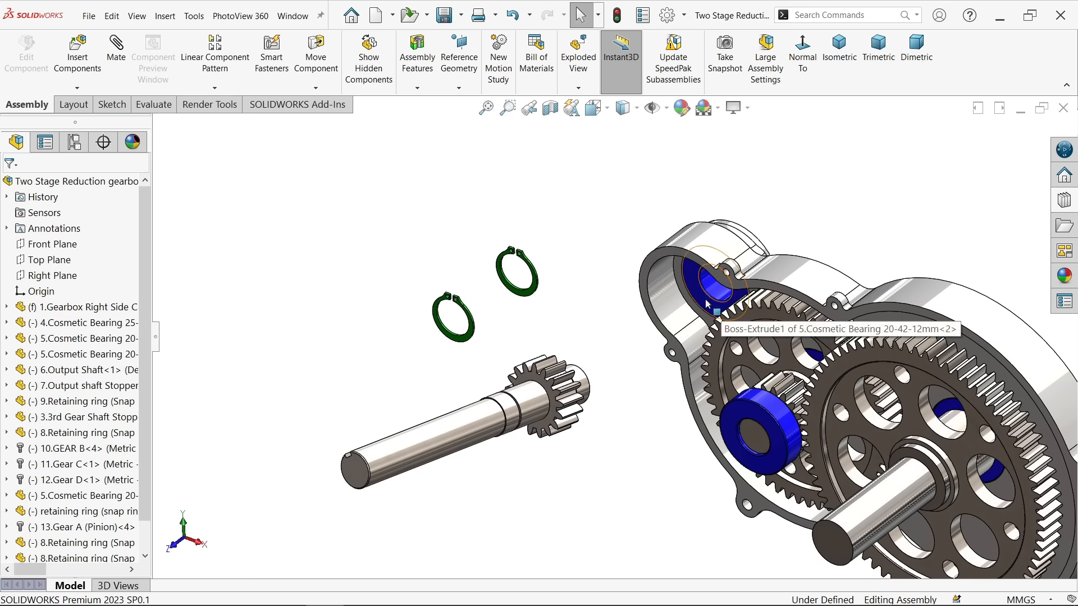
Copy the 20-42-12mm cosmetic bearing from the casing's small bore to the free space beside the retaining rings
{"action": "left_click_drag", "start_coordinate": [708, 304], "coordinate": [367, 290]}
{"action": "left_click", "coordinate": [456, 215]}
{"action": "scroll", "coordinate": [602, 364], "scroll_direction": "down", "scroll_amount": 1}
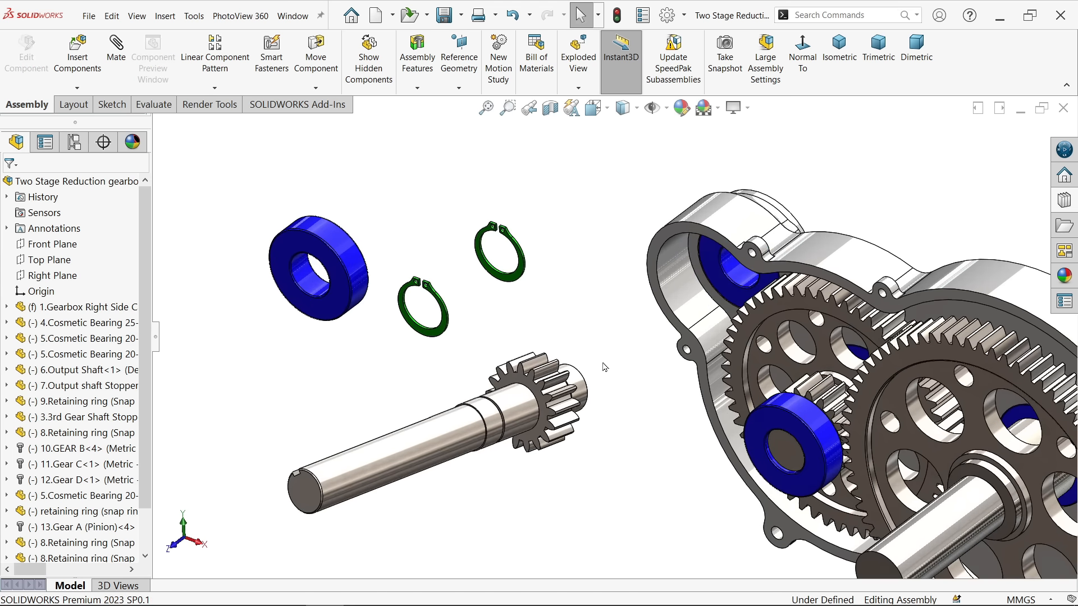
Move the Gear A pinion shaft closer to the two retaining rings, with its short boss in view
{"action": "middle_click_drag", "start_coordinate": [578, 368], "coordinate": [564, 392]}
{"action": "scroll", "coordinate": [563, 392], "scroll_direction": "down", "scroll_amount": 2}
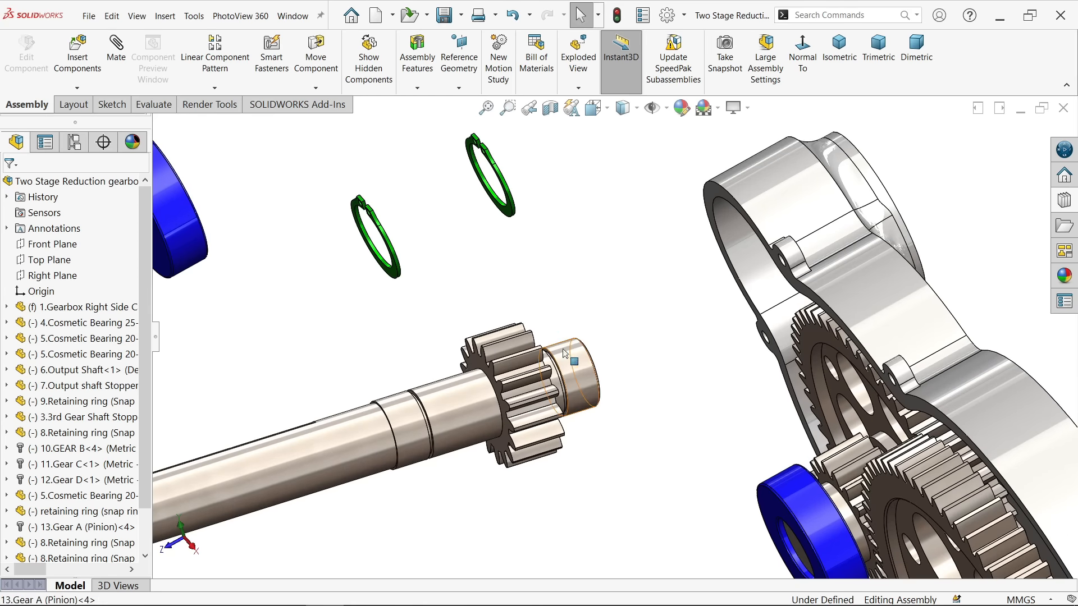
{"action": "left_click_drag", "start_coordinate": [577, 369], "coordinate": [524, 292]}
{"action": "left_click", "coordinate": [599, 243]}
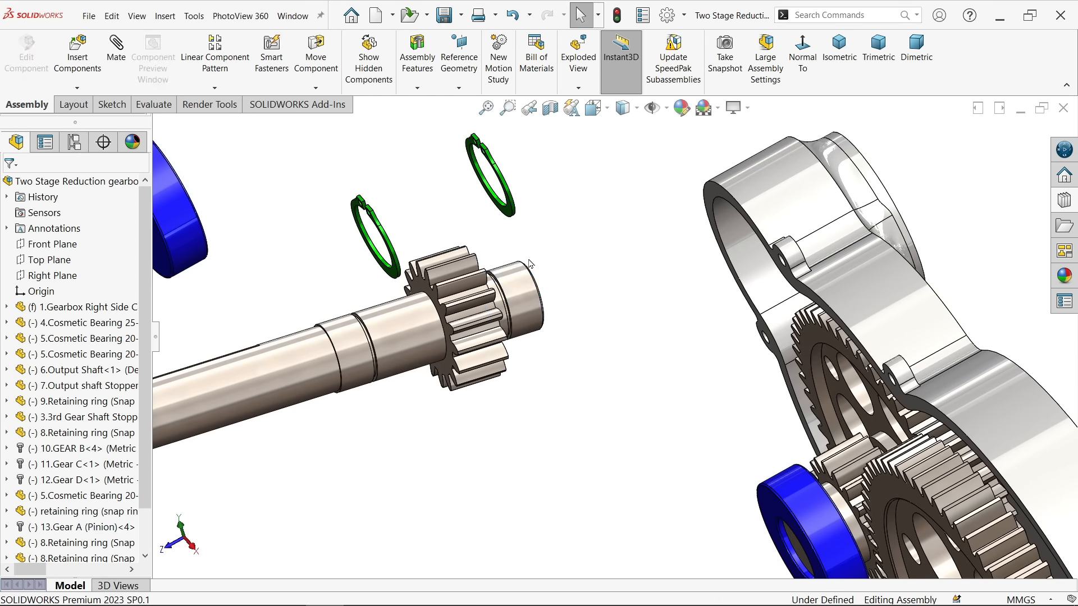
Add a concentric mate between one 20 mm retaining ring's inner face and the groove on the pinion shaft's short boss
{"action": "scroll", "coordinate": [542, 239], "scroll_direction": "down", "scroll_amount": 2}
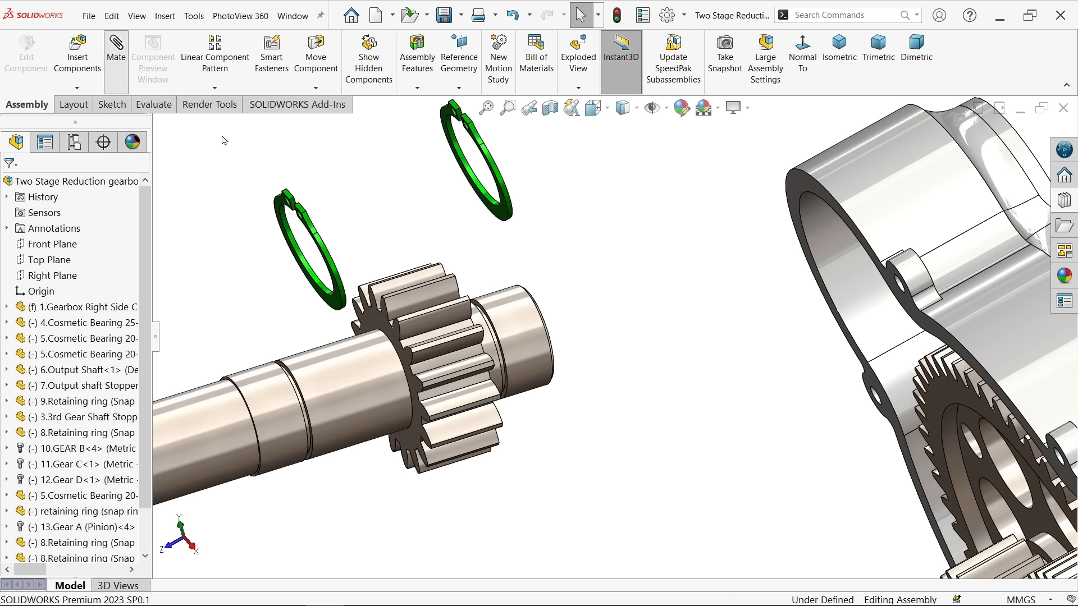
{"action": "scroll", "coordinate": [448, 207], "scroll_direction": "down", "scroll_amount": 3}
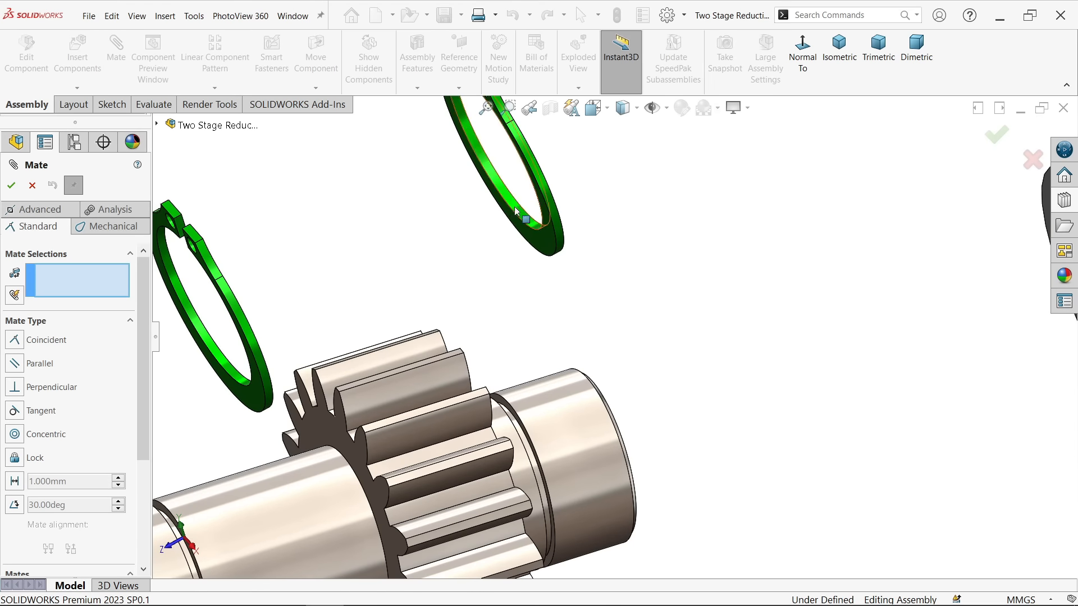
{"action": "left_click", "coordinate": [517, 211]}
{"action": "scroll", "coordinate": [505, 199], "scroll_direction": "up", "scroll_amount": 1}
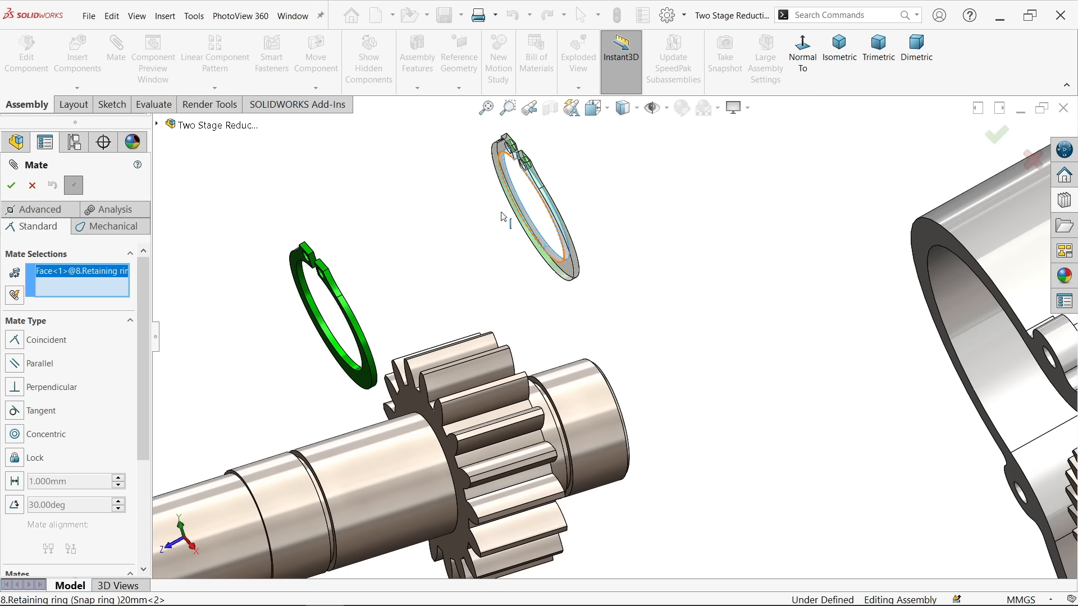
{"action": "scroll", "coordinate": [508, 213], "scroll_direction": "down", "scroll_amount": 4}
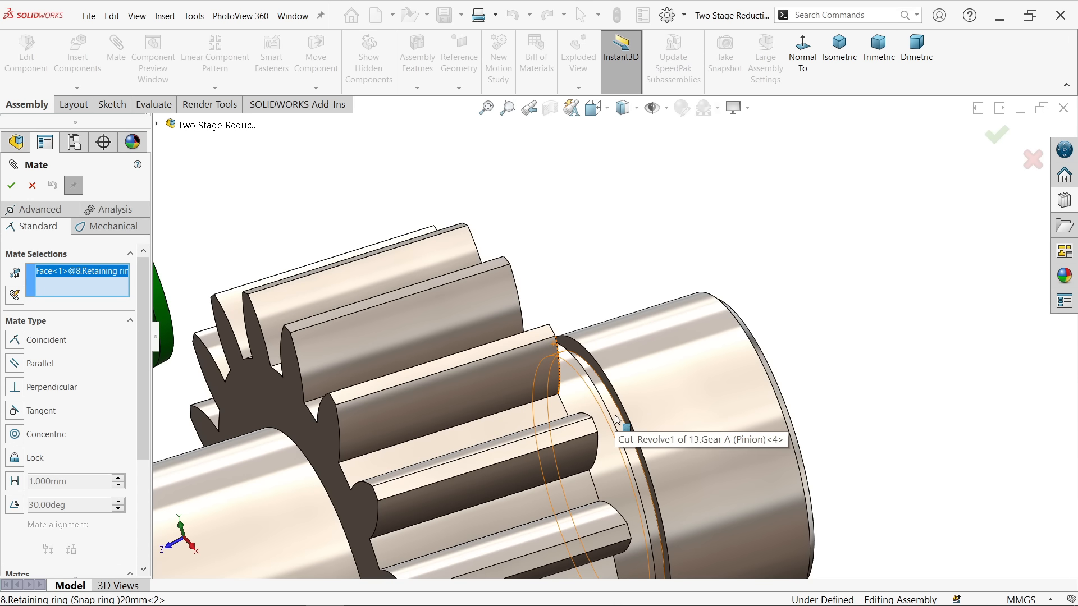
{"action": "left_click", "coordinate": [616, 420]}
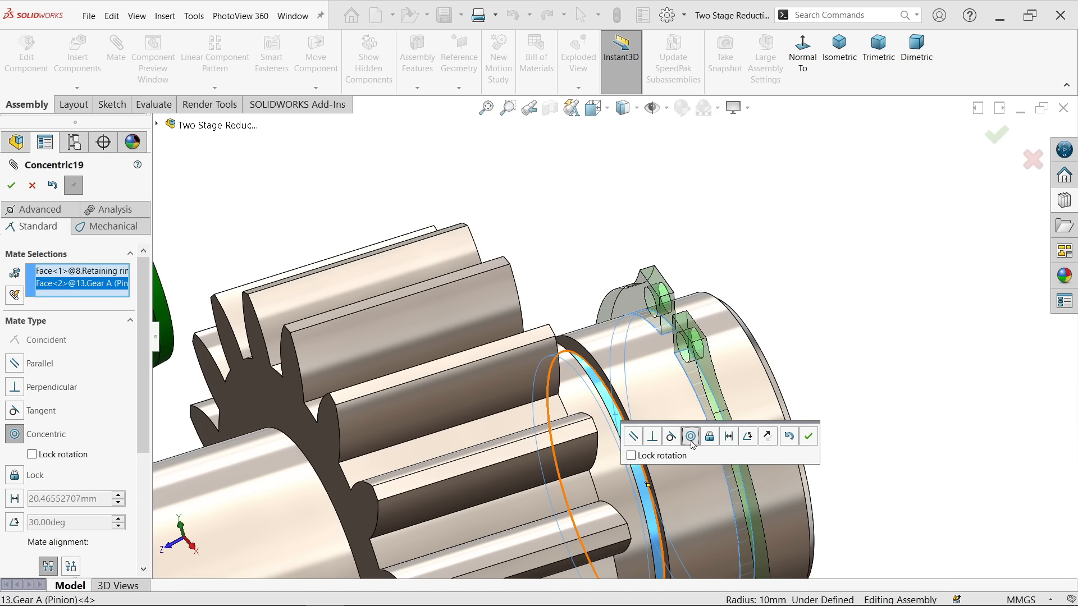
{"action": "left_click", "coordinate": [809, 436]}
Mate that ring's gear-facing side coincident with the wall of the short boss groove nearest the gear
{"action": "scroll", "coordinate": [668, 382], "scroll_direction": "down", "scroll_amount": 2}
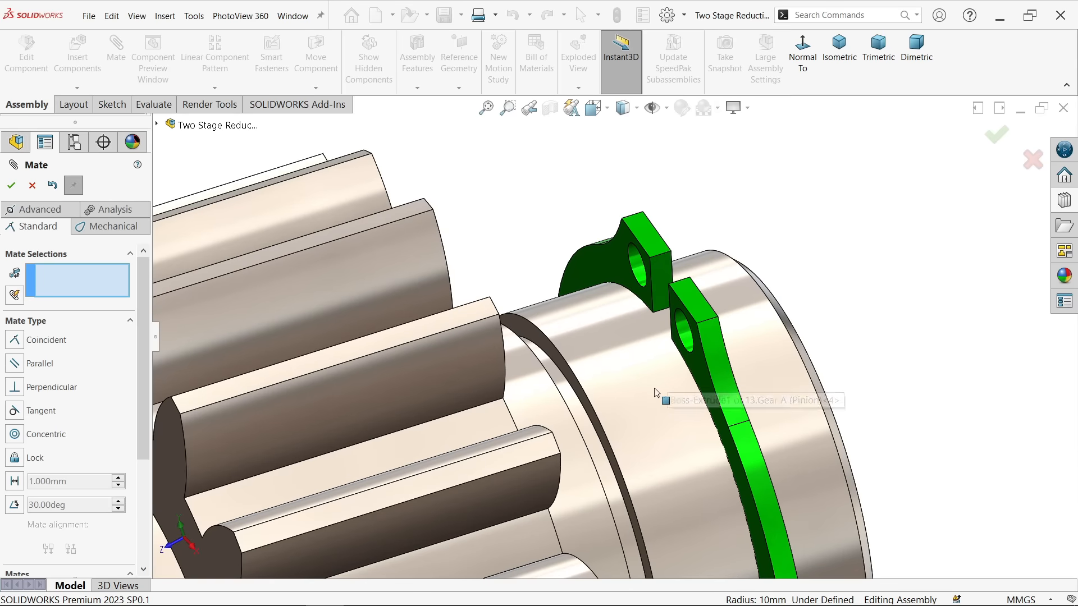
{"action": "middle_click_drag", "start_coordinate": [631, 354], "coordinate": [719, 374]}
{"action": "left_click", "coordinate": [563, 348]}
{"action": "left_click", "coordinate": [718, 372]}
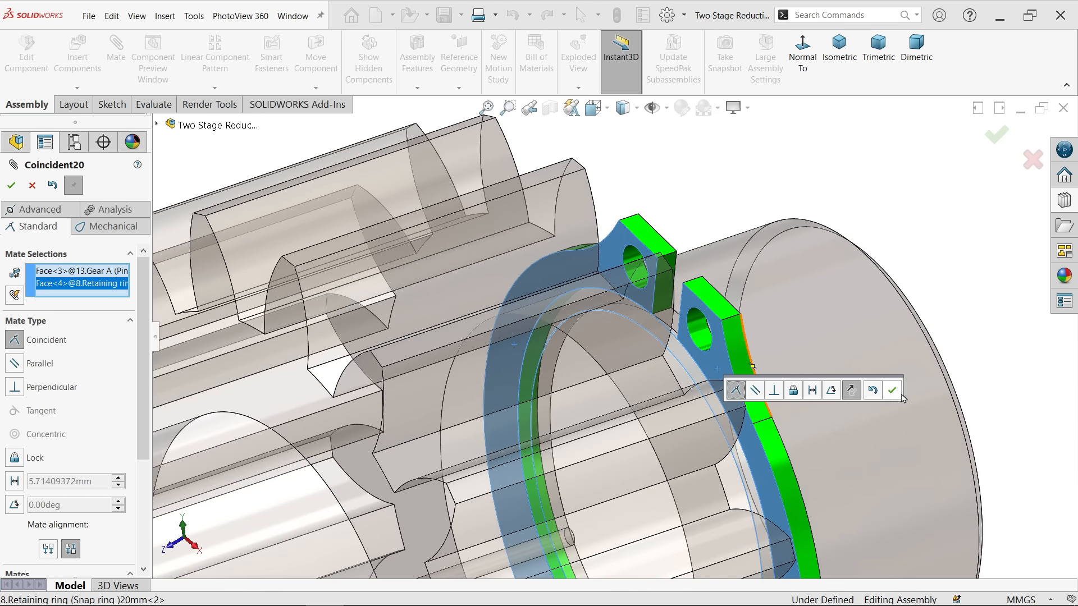
{"action": "left_click", "coordinate": [893, 391]}
Add a concentric mate between the second 20 mm retaining ring's inner face and the shaft groove on the gear's other side
{"action": "middle_click_drag", "start_coordinate": [852, 389], "coordinate": [758, 358]}
{"action": "scroll", "coordinate": [758, 357], "scroll_direction": "up", "scroll_amount": 3}
{"action": "scroll", "coordinate": [577, 423], "scroll_direction": "up", "scroll_amount": 3}
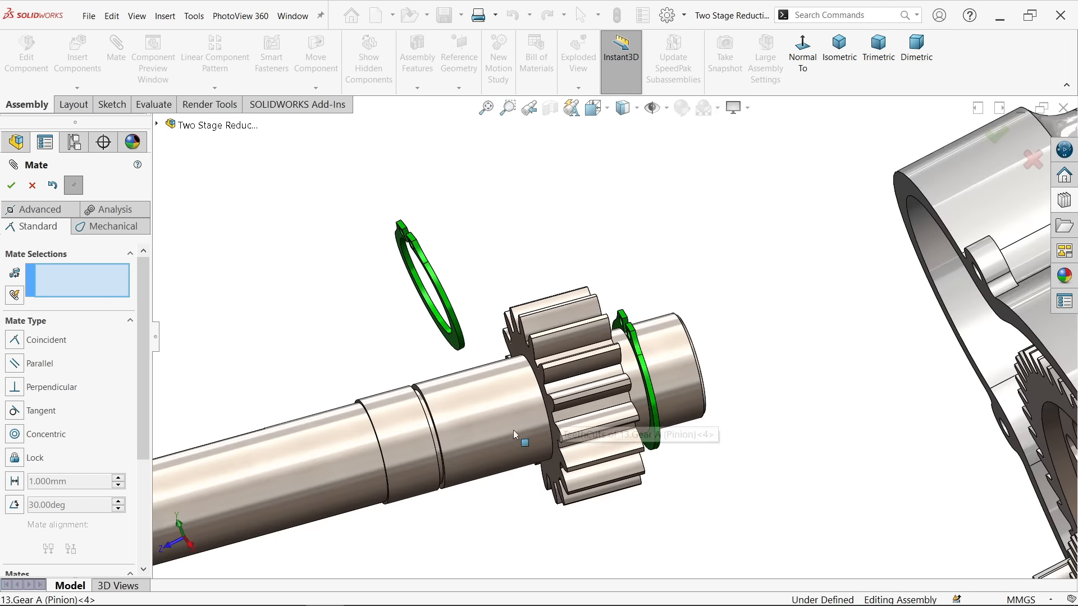
{"action": "scroll", "coordinate": [459, 405], "scroll_direction": "down", "scroll_amount": 2}
{"action": "scroll", "coordinate": [499, 334], "scroll_direction": "down", "scroll_amount": 2}
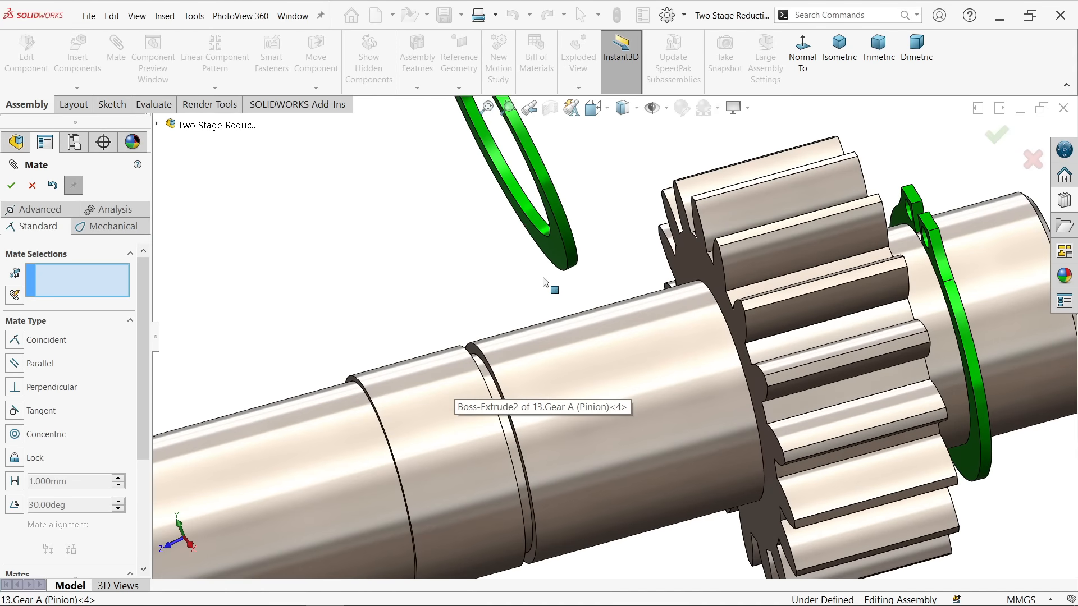
{"action": "left_click", "coordinate": [537, 226]}
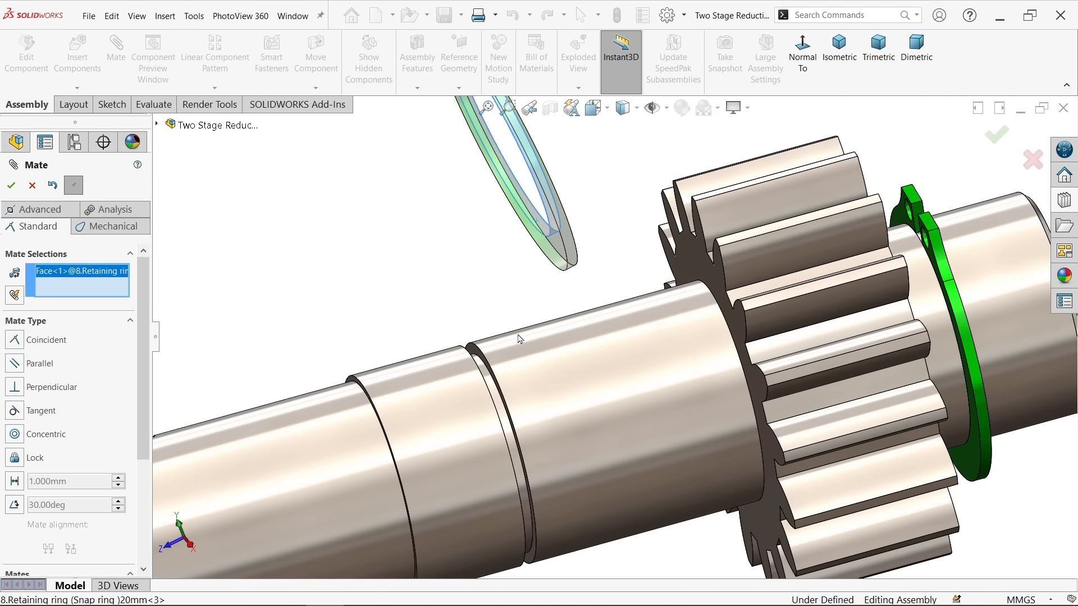
{"action": "left_click", "coordinate": [499, 399]}
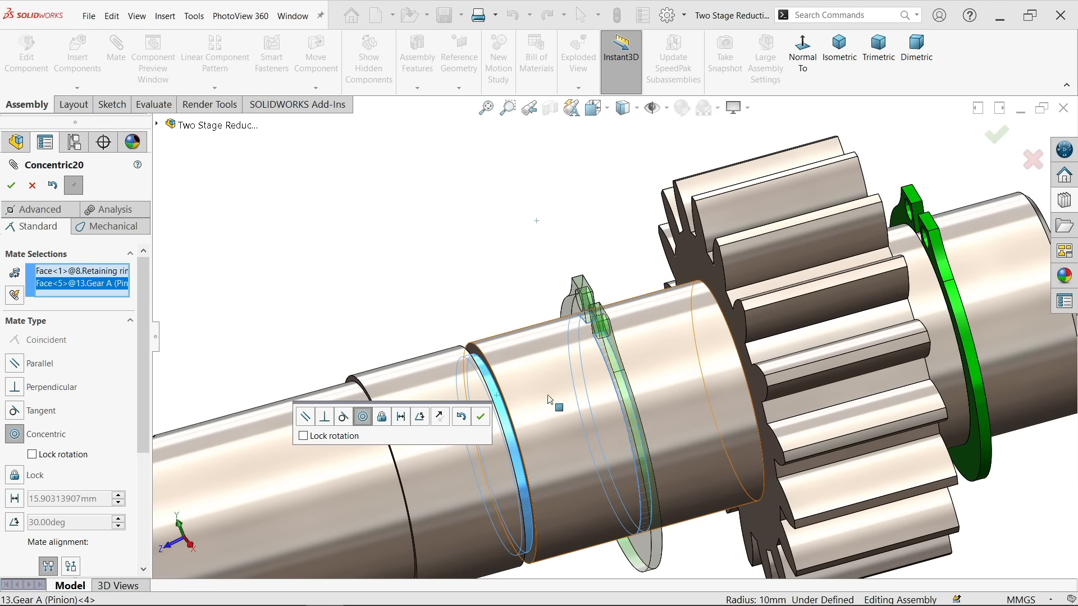
{"action": "left_click", "coordinate": [482, 417]}
Mate the second ring's side facing the long shaft end coincident with the adjoining wall of its groove
{"action": "scroll", "coordinate": [506, 373], "scroll_direction": "down", "scroll_amount": 4}
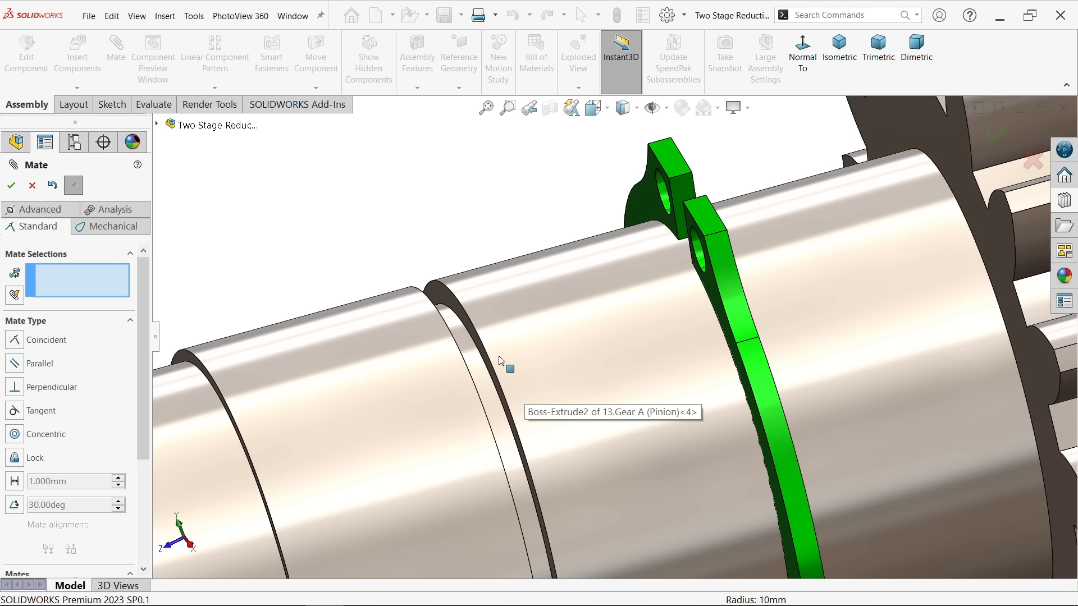
{"action": "middle_click_drag", "start_coordinate": [498, 360], "coordinate": [472, 357]}
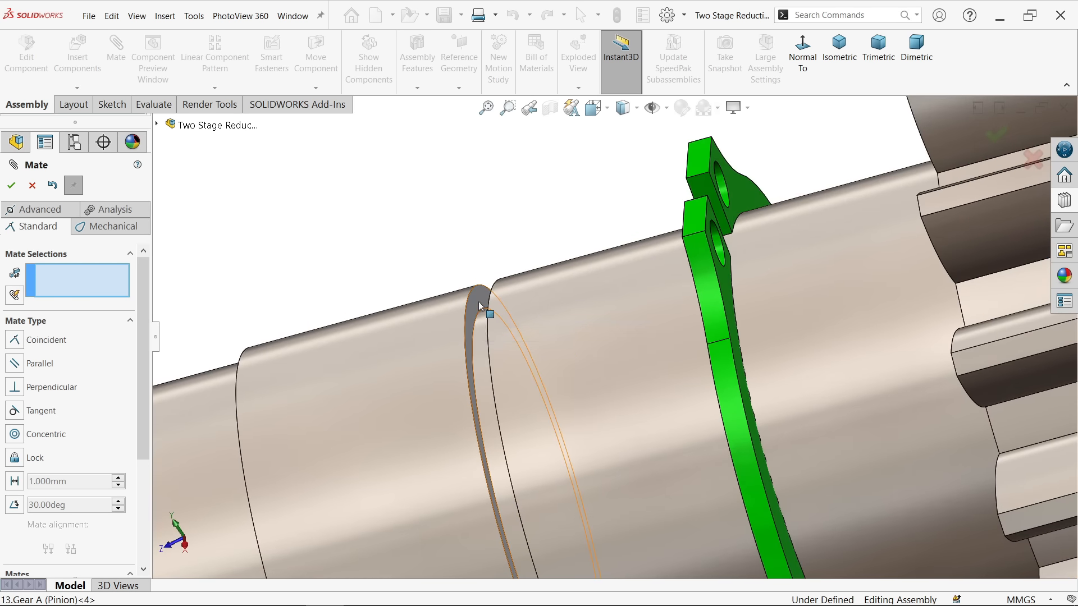
{"action": "left_click", "coordinate": [479, 302]}
{"action": "middle_click_drag", "start_coordinate": [478, 302], "coordinate": [752, 237]}
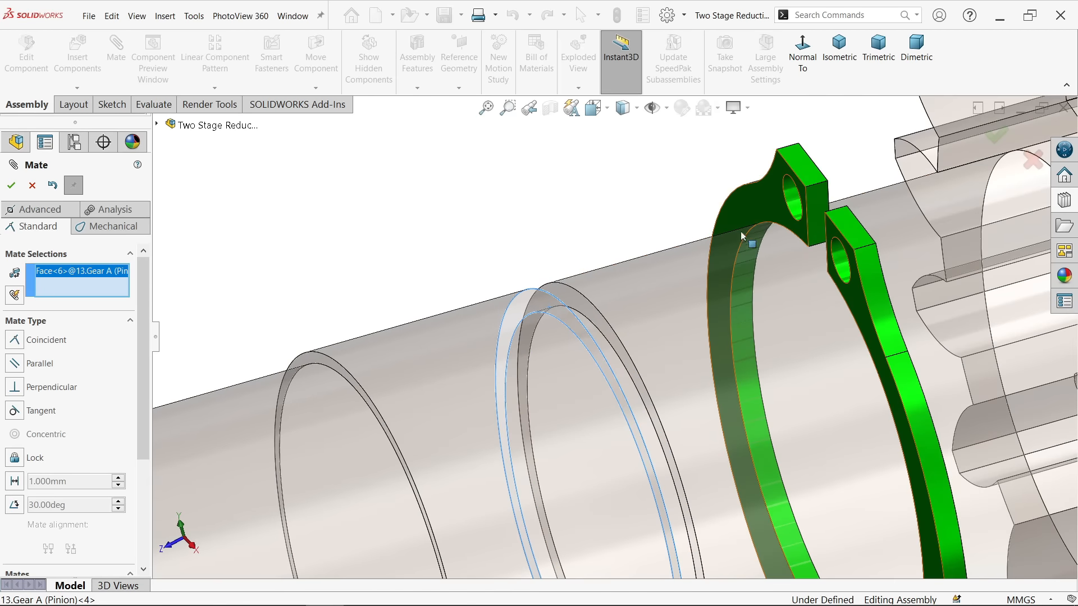
{"action": "left_click", "coordinate": [768, 210]}
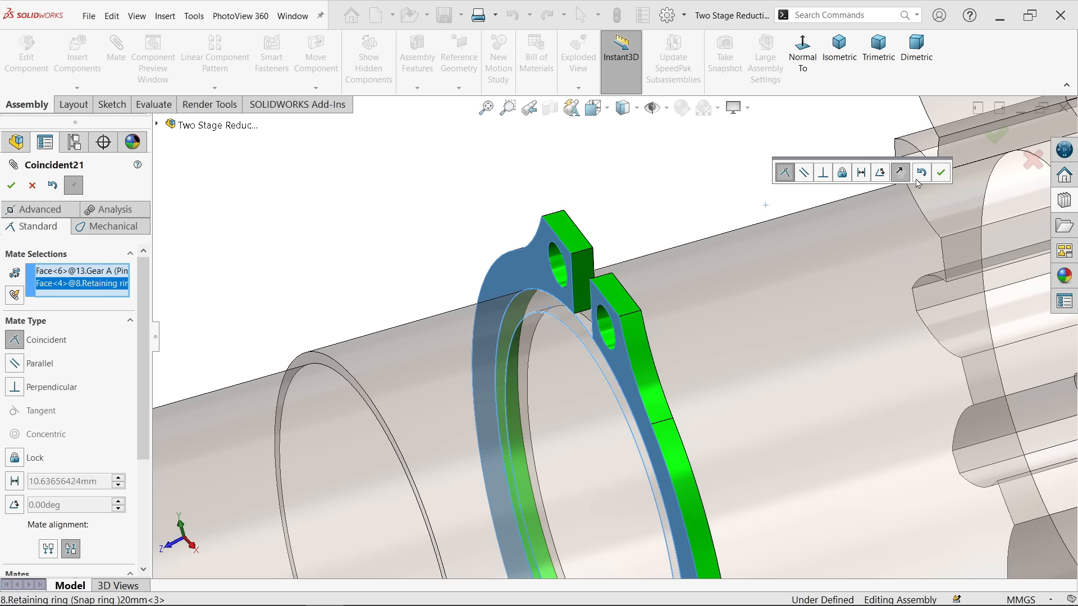
{"action": "left_click", "coordinate": [941, 172]}
Add a concentric mate between the free 20-42-12mm bearing's bore and the 20 mm shaft seat beside the second retaining ring
{"action": "scroll", "coordinate": [922, 188], "scroll_direction": "up", "scroll_amount": 5}
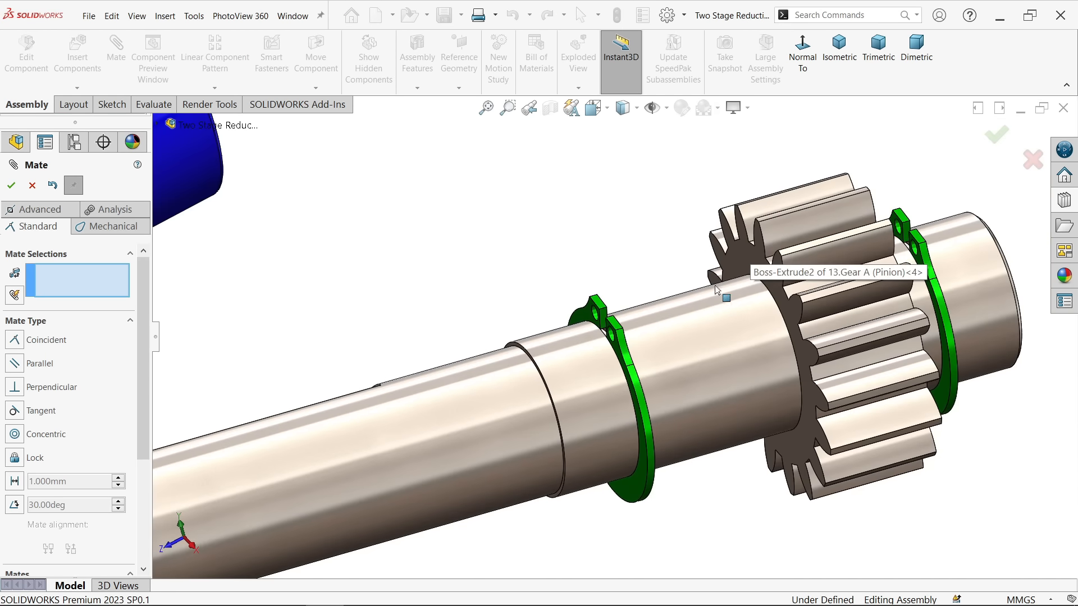
{"action": "scroll", "coordinate": [626, 315], "scroll_direction": "up", "scroll_amount": 3}
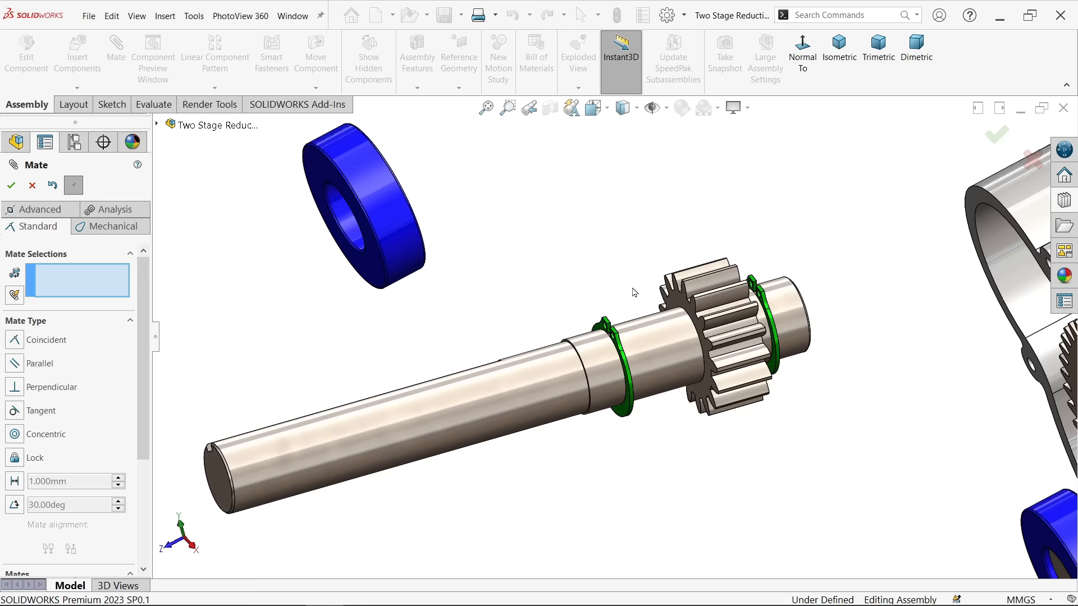
{"action": "scroll", "coordinate": [632, 304], "scroll_direction": "up", "scroll_amount": 2}
{"action": "mouse_move", "coordinate": [867, 303]}
{"action": "middle_mouse_down"}
{"action": "mouse_move", "coordinate": [898, 256]}
{"action": "mouse_move", "coordinate": [871, 302]}
{"action": "middle_mouse_up"}
{"action": "scroll", "coordinate": [536, 281], "scroll_direction": "down", "scroll_amount": 3}
{"action": "scroll", "coordinate": [535, 285], "scroll_direction": "down", "scroll_amount": 1}
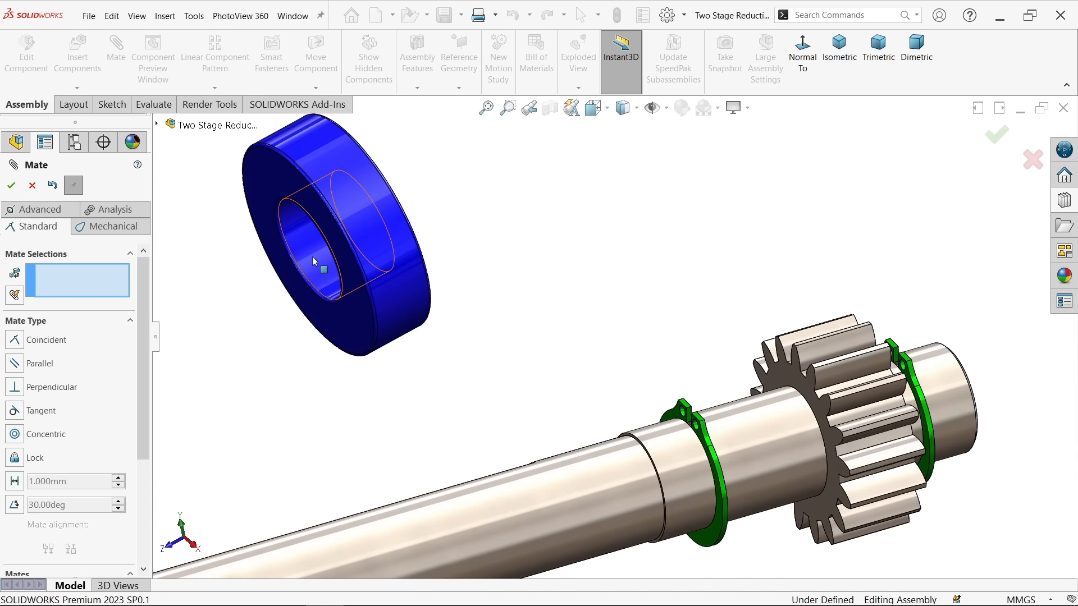
{"action": "left_click", "coordinate": [313, 261]}
{"action": "left_click", "coordinate": [676, 465]}
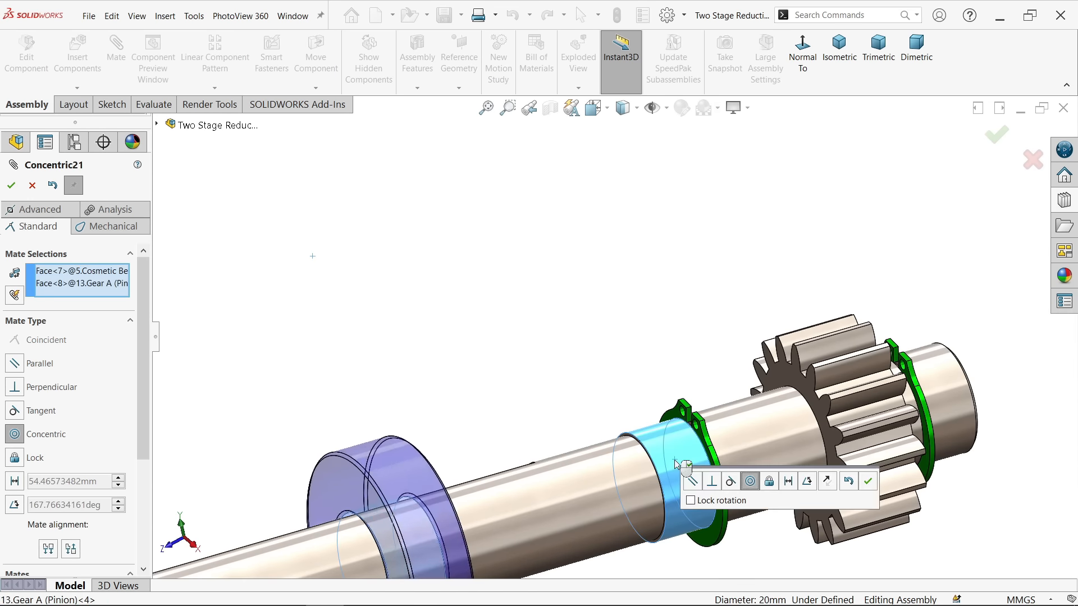
{"action": "left_click", "coordinate": [868, 482]}
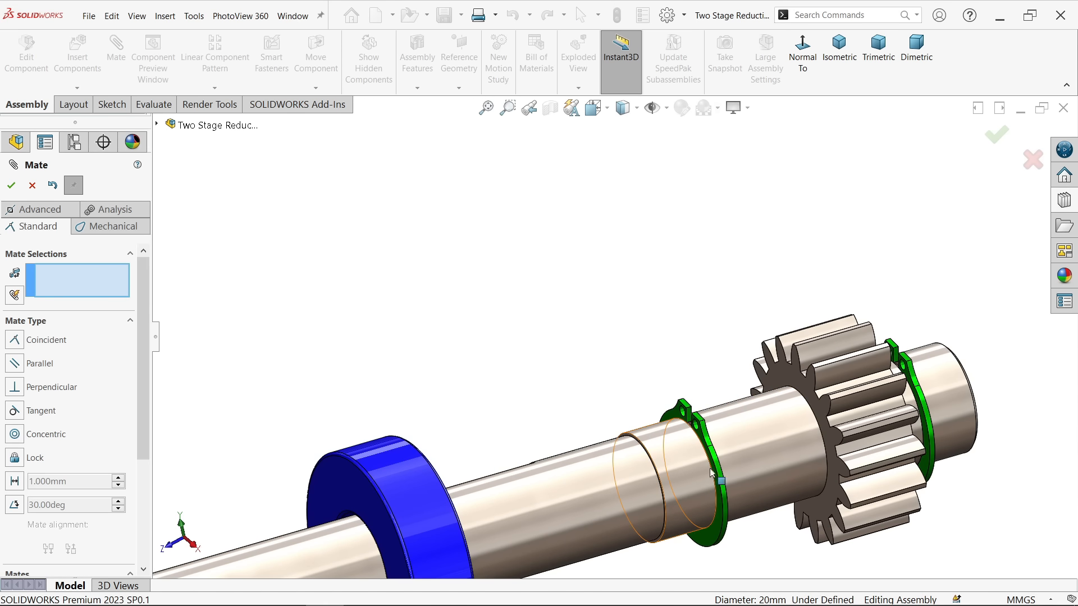
Try to mate the bearing's side facing the long shaft end coincident with the shaft's step face
{"action": "scroll", "coordinate": [681, 383], "scroll_direction": "down", "scroll_amount": 5}
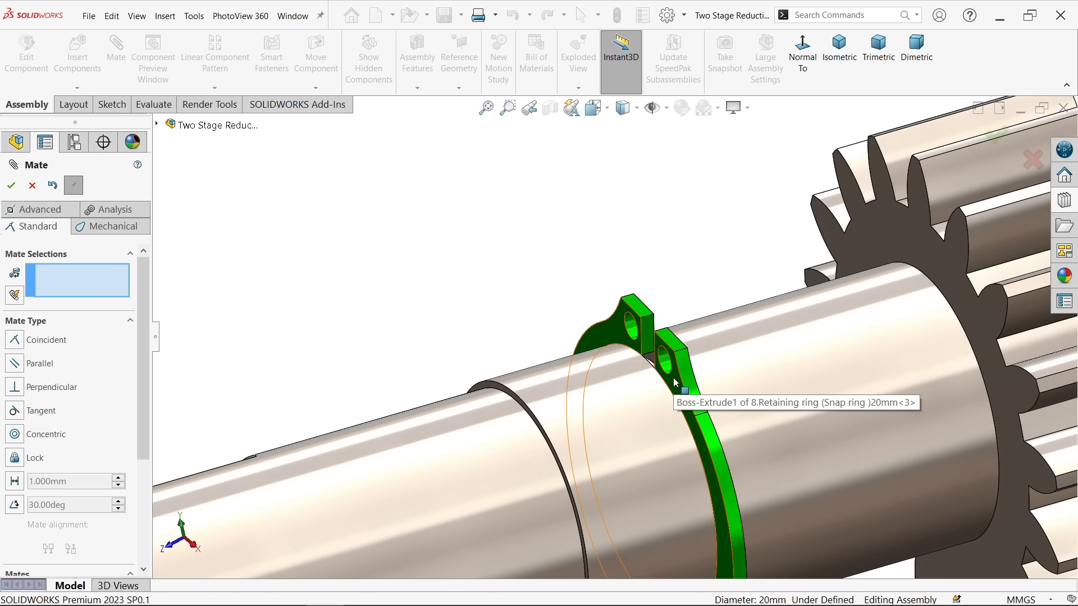
{"action": "scroll", "coordinate": [623, 433], "scroll_direction": "up", "scroll_amount": 4}
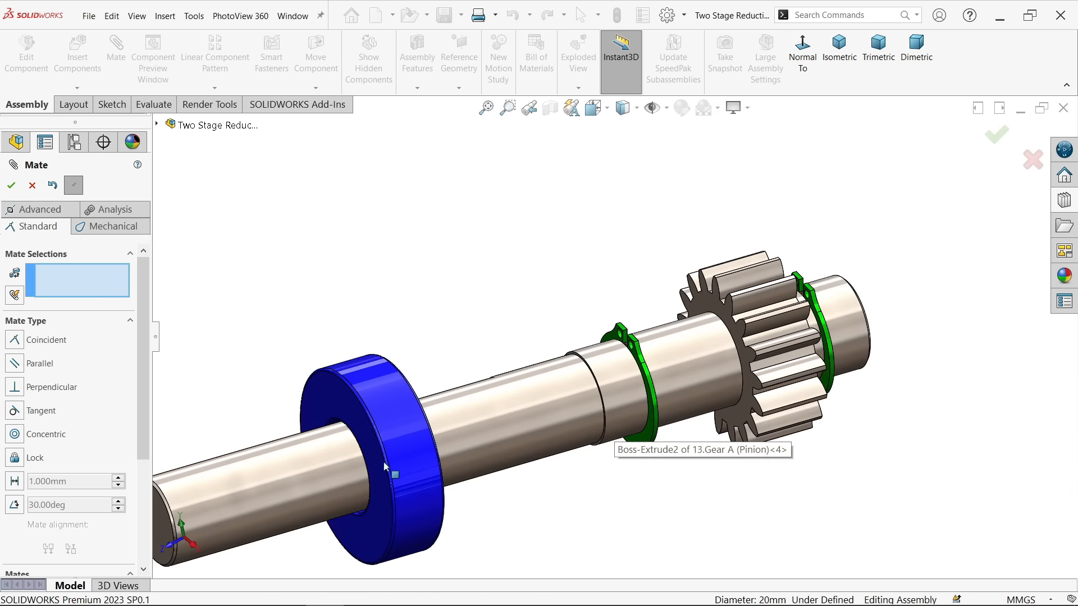
{"action": "scroll", "coordinate": [539, 443], "scroll_direction": "up", "scroll_amount": 2}
{"action": "scroll", "coordinate": [526, 419], "scroll_direction": "down", "scroll_amount": 2}
{"action": "scroll", "coordinate": [681, 365], "scroll_direction": "down", "scroll_amount": 2}
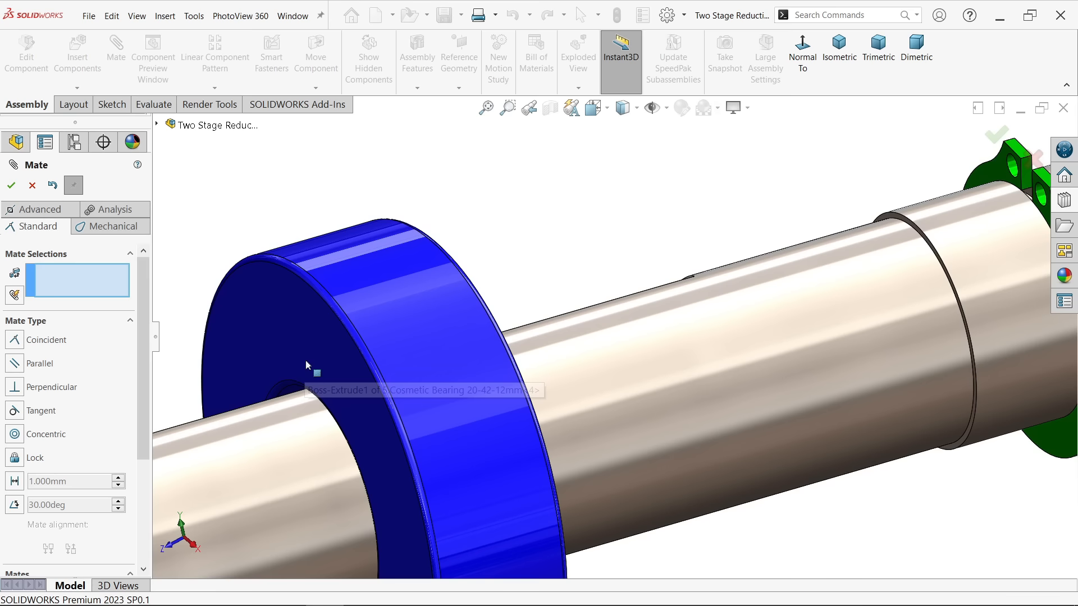
{"action": "left_click", "coordinate": [301, 323]}
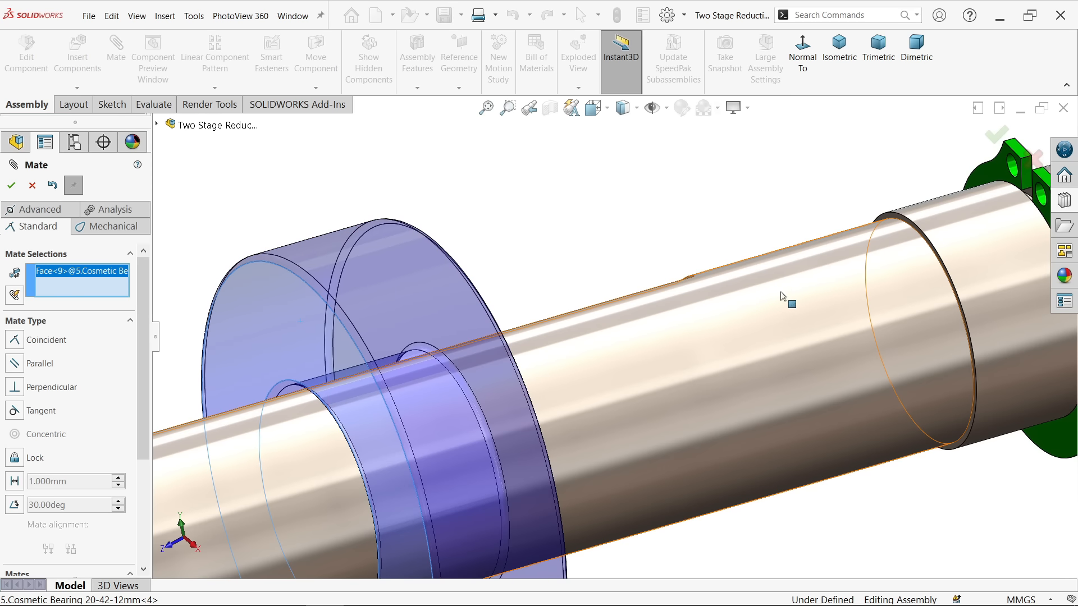
{"action": "scroll", "coordinate": [880, 242], "scroll_direction": "down", "scroll_amount": 3}
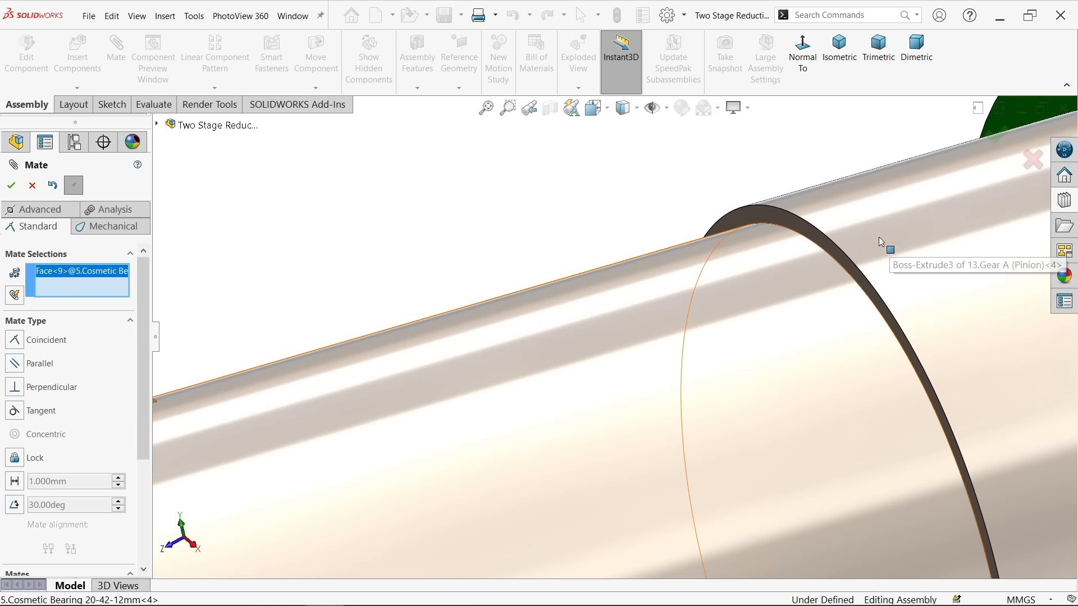
{"action": "left_click", "coordinate": [767, 224]}
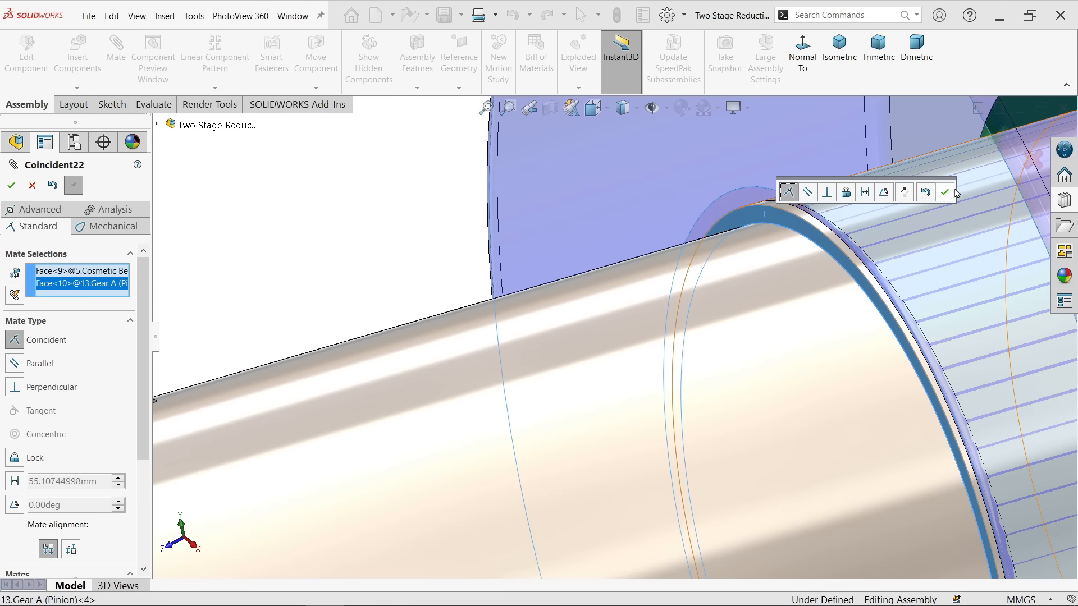
{"action": "left_click", "coordinate": [946, 193]}
Undo the coincident mate between the bearing and the shaft's step face
{"action": "scroll", "coordinate": [791, 274], "scroll_direction": "up", "scroll_amount": 5}
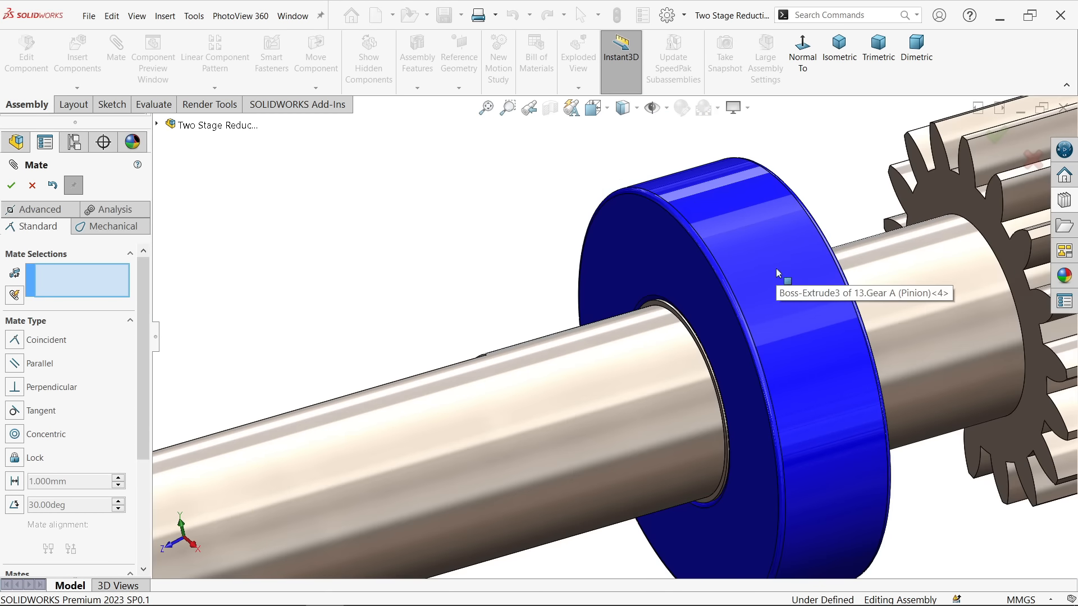
{"action": "middle_click_drag", "start_coordinate": [743, 302], "coordinate": [315, 328]}
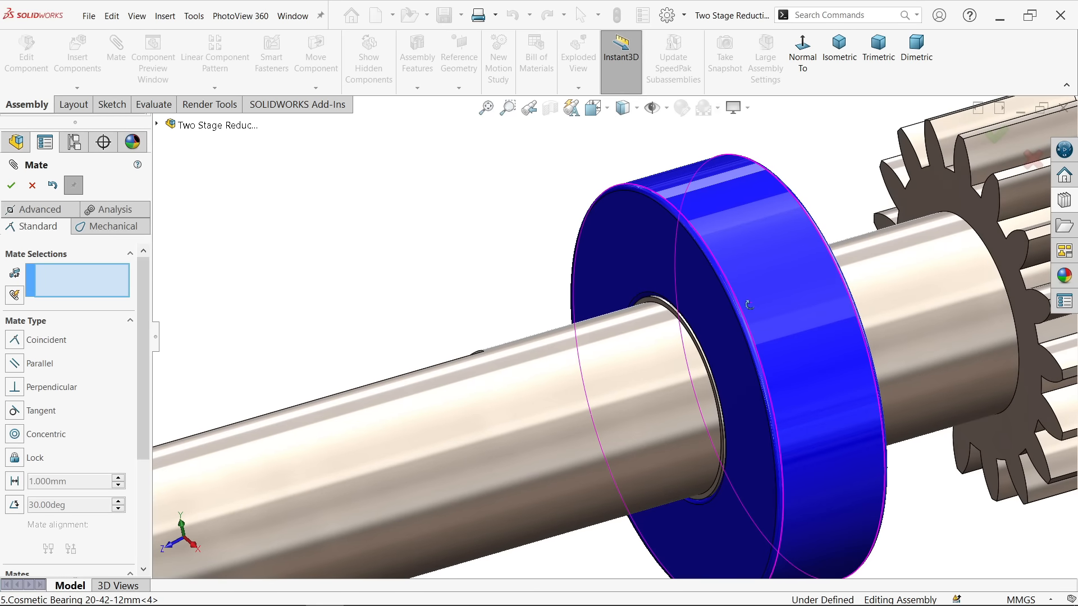
{"action": "scroll", "coordinate": [138, 497], "scroll_direction": "down", "scroll_amount": 5}
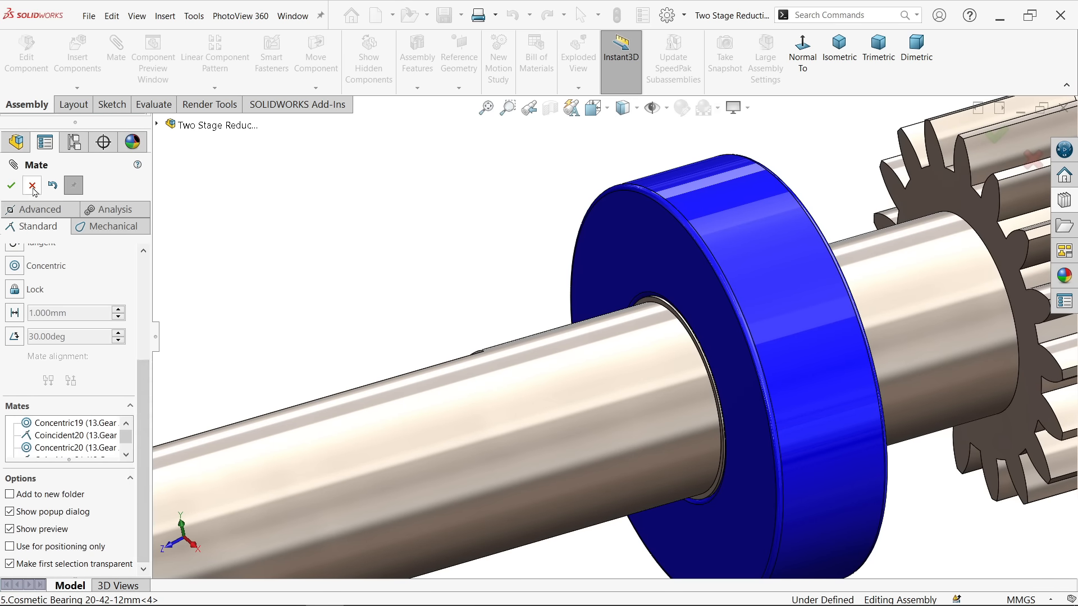
{"action": "left_click", "coordinate": [58, 185]}
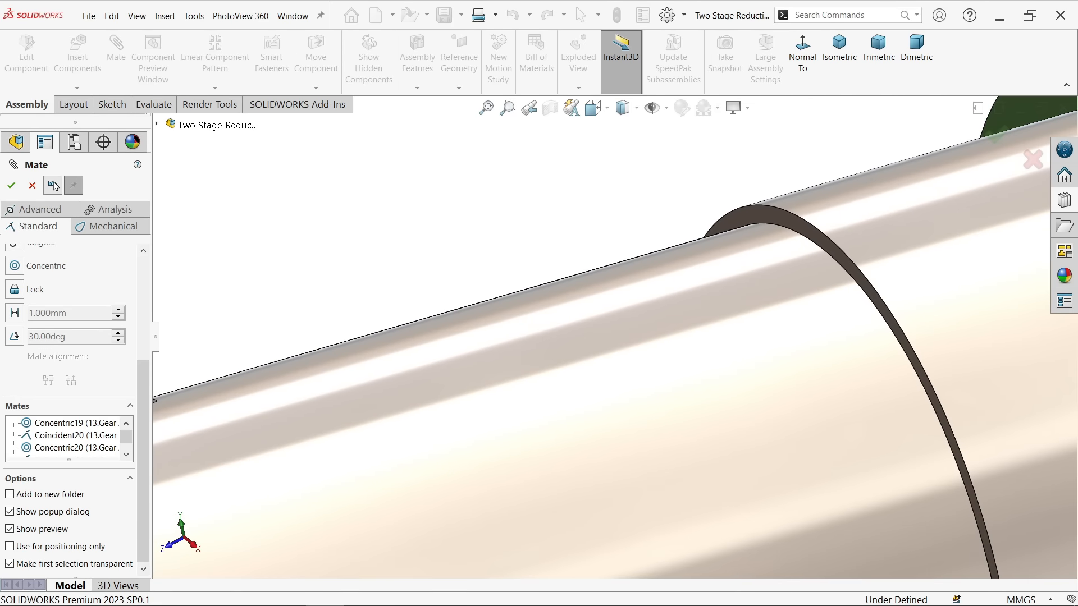
Mate the 20-42-12mm bearing's gear-facing side coincident with the second retaining ring's side facing the long shaft end
{"action": "scroll", "coordinate": [554, 287], "scroll_direction": "up", "scroll_amount": 7}
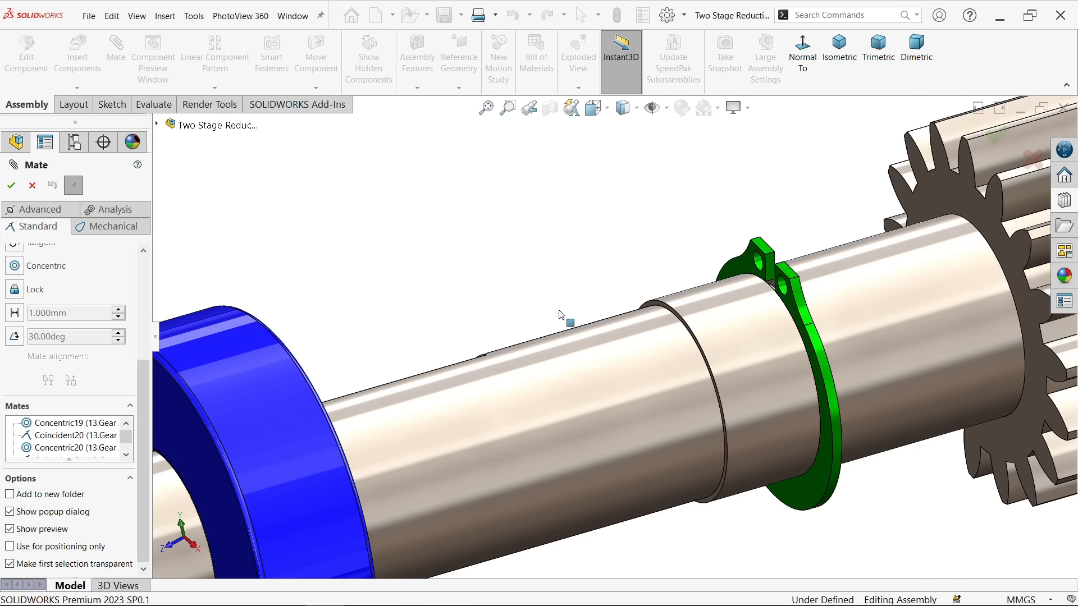
{"action": "scroll", "coordinate": [561, 312], "scroll_direction": "up", "scroll_amount": 1}
{"action": "scroll", "coordinate": [411, 389], "scroll_direction": "up", "scroll_amount": 2}
{"action": "scroll", "coordinate": [90, 323], "scroll_direction": "up", "scroll_amount": 4}
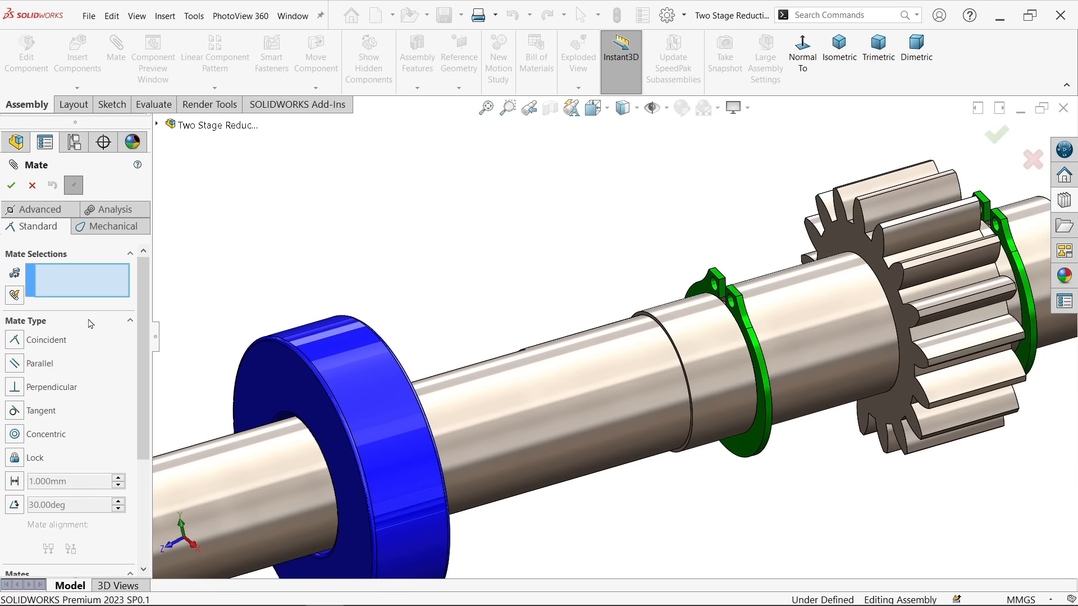
{"action": "scroll", "coordinate": [712, 331], "scroll_direction": "down", "scroll_amount": 3}
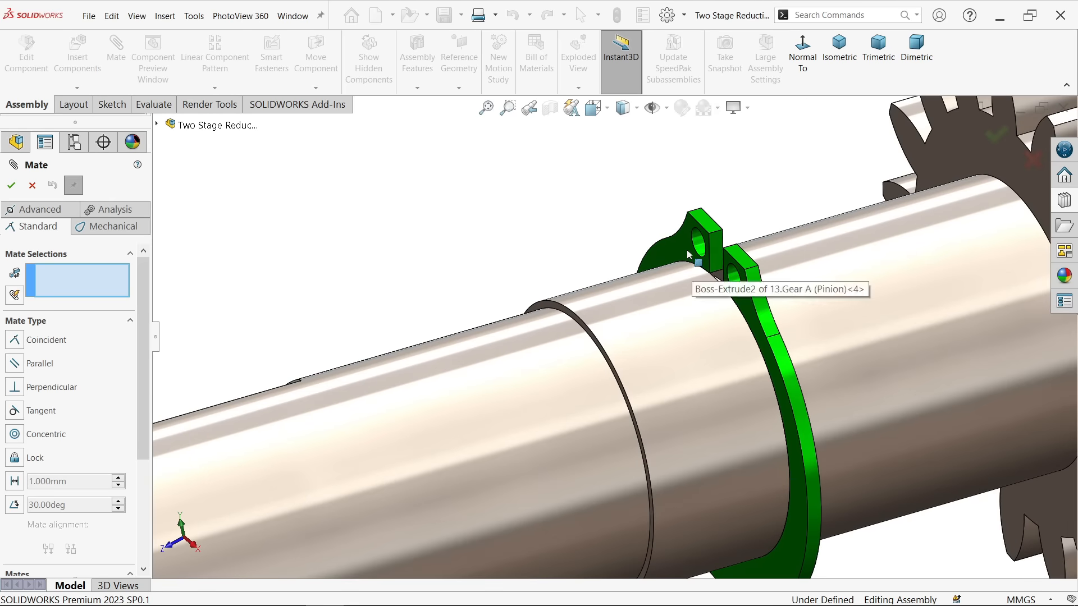
{"action": "left_click", "coordinate": [686, 254]}
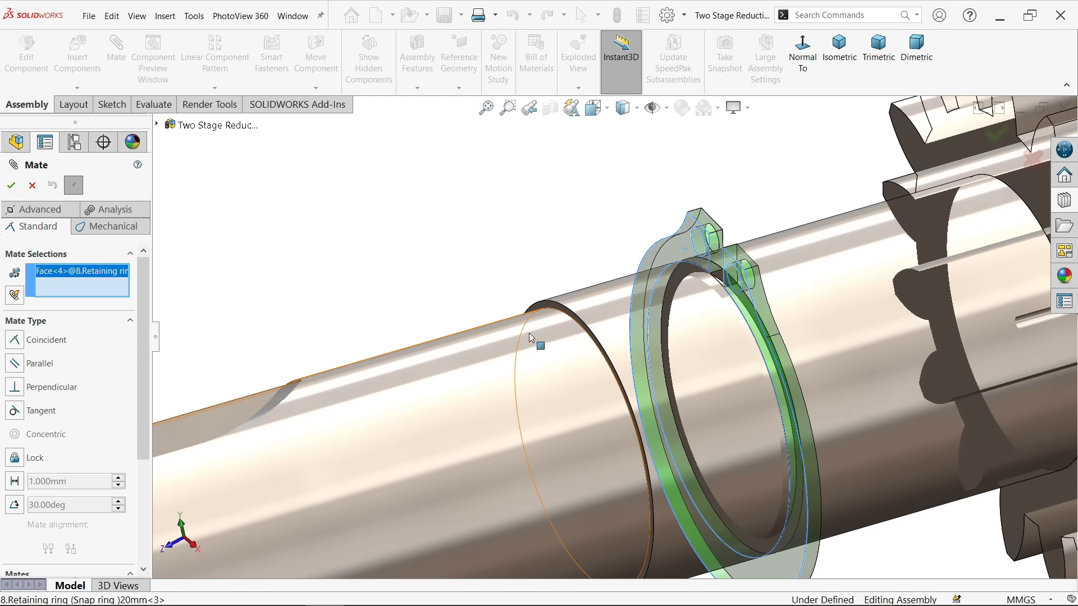
{"action": "scroll", "coordinate": [529, 337], "scroll_direction": "up", "scroll_amount": 4}
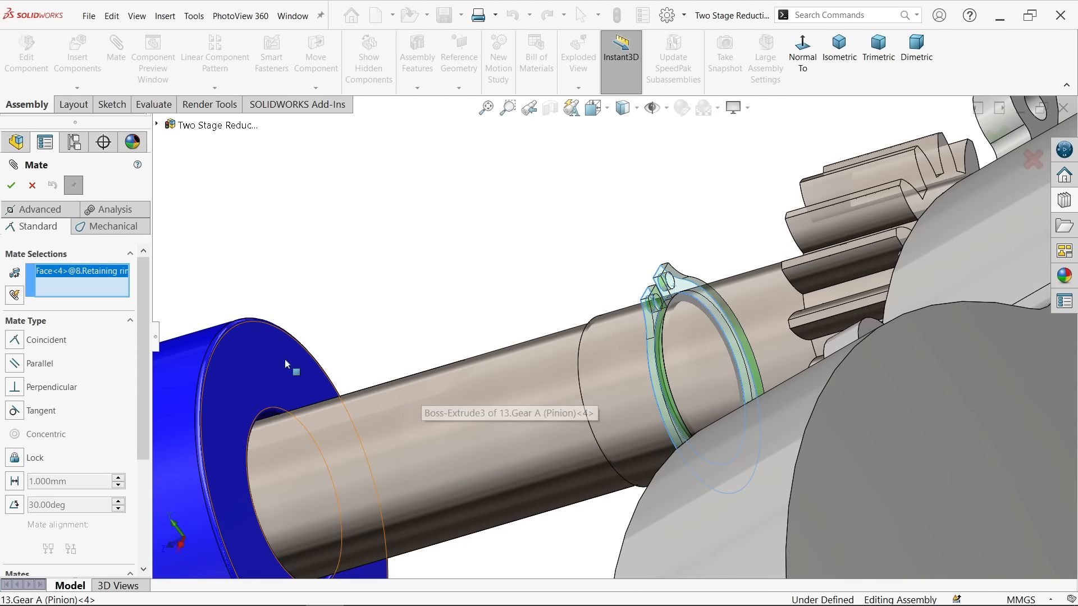
{"action": "left_click", "coordinate": [285, 363]}
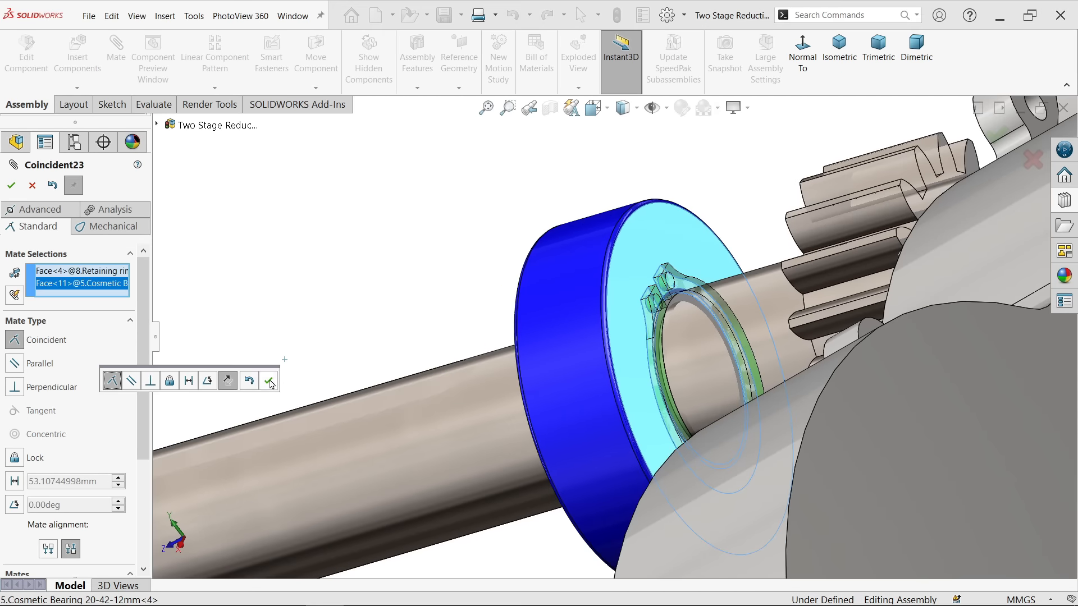
{"action": "left_click", "coordinate": [270, 382]}
{"action": "scroll", "coordinate": [561, 356], "scroll_direction": "up", "scroll_amount": 3}
{"action": "middle_click_drag", "start_coordinate": [621, 356], "coordinate": [693, 356]}
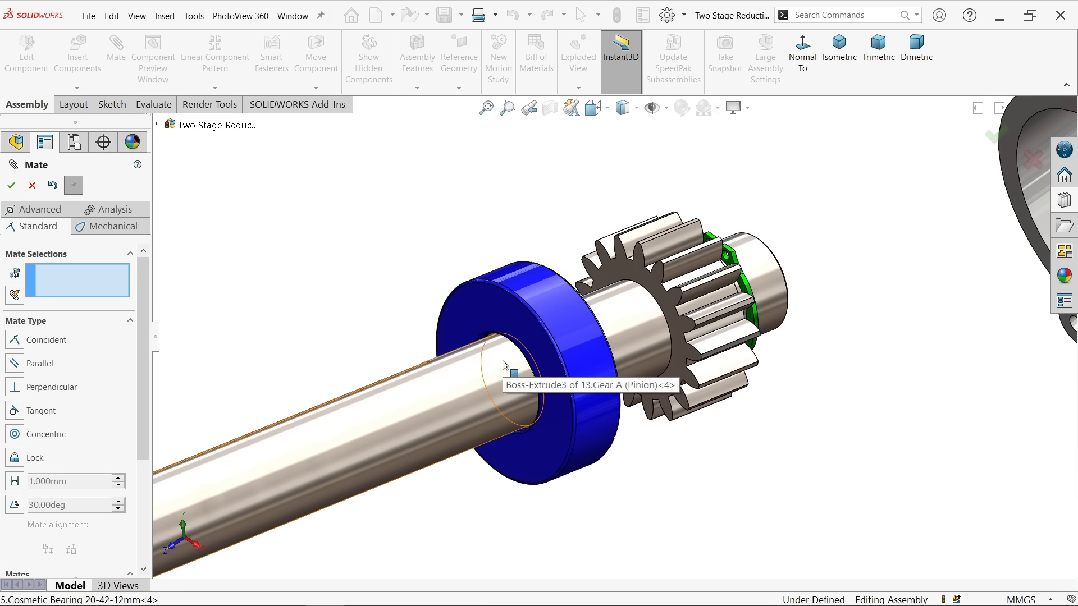
{"action": "scroll", "coordinate": [447, 359], "scroll_direction": "up", "scroll_amount": 5}
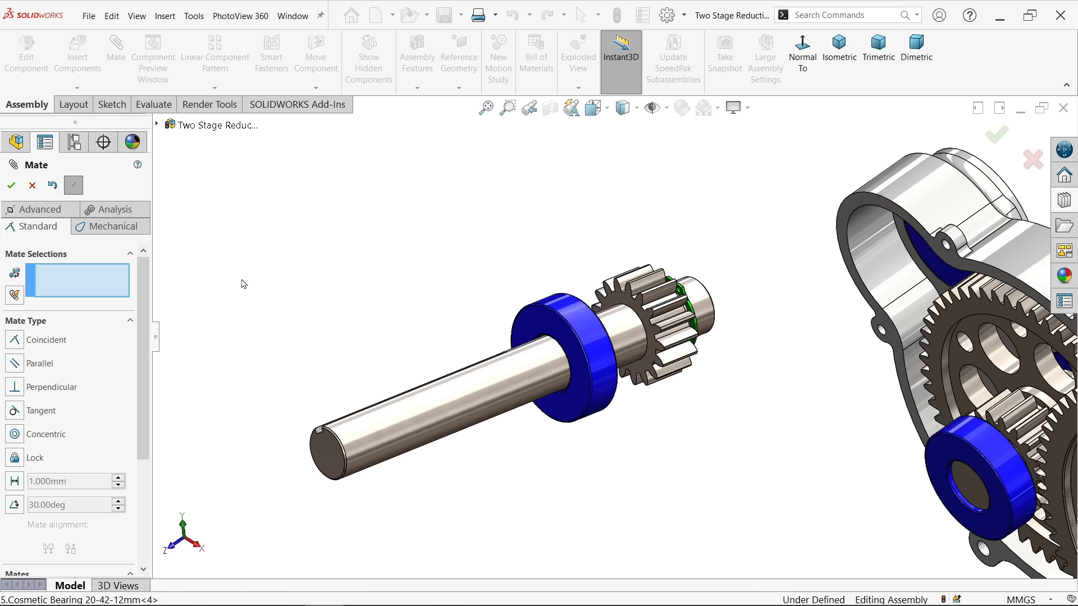
{"action": "left_click", "coordinate": [32, 186]}
Add a concentric mate between the Gear A pinion's short shaft end and the bore of the upper 20-42-12mm bearing in the casing
{"action": "scroll", "coordinate": [905, 241], "scroll_direction": "down", "scroll_amount": 4}
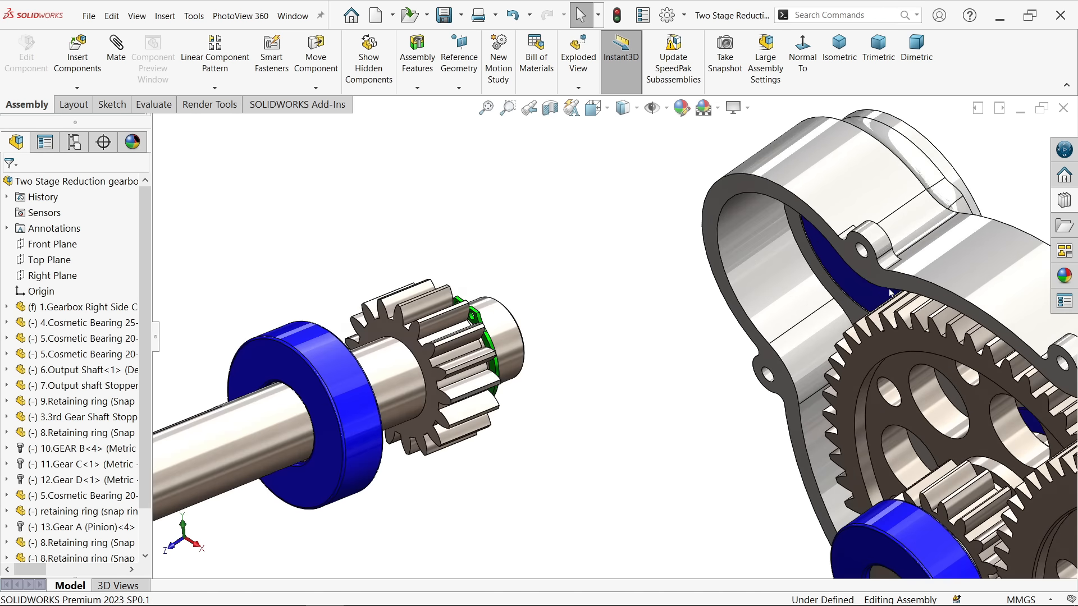
{"action": "middle_click_drag", "start_coordinate": [905, 240], "coordinate": [871, 264]}
{"action": "scroll", "coordinate": [660, 347], "scroll_direction": "down", "scroll_amount": 1}
{"action": "left_click", "coordinate": [117, 48]}
{"action": "left_click", "coordinate": [471, 365]}
{"action": "scroll", "coordinate": [870, 298], "scroll_direction": "down", "scroll_amount": 1}
{"action": "middle_click_drag", "start_coordinate": [876, 305], "coordinate": [885, 265]}
{"action": "scroll", "coordinate": [814, 285], "scroll_direction": "down", "scroll_amount": 1}
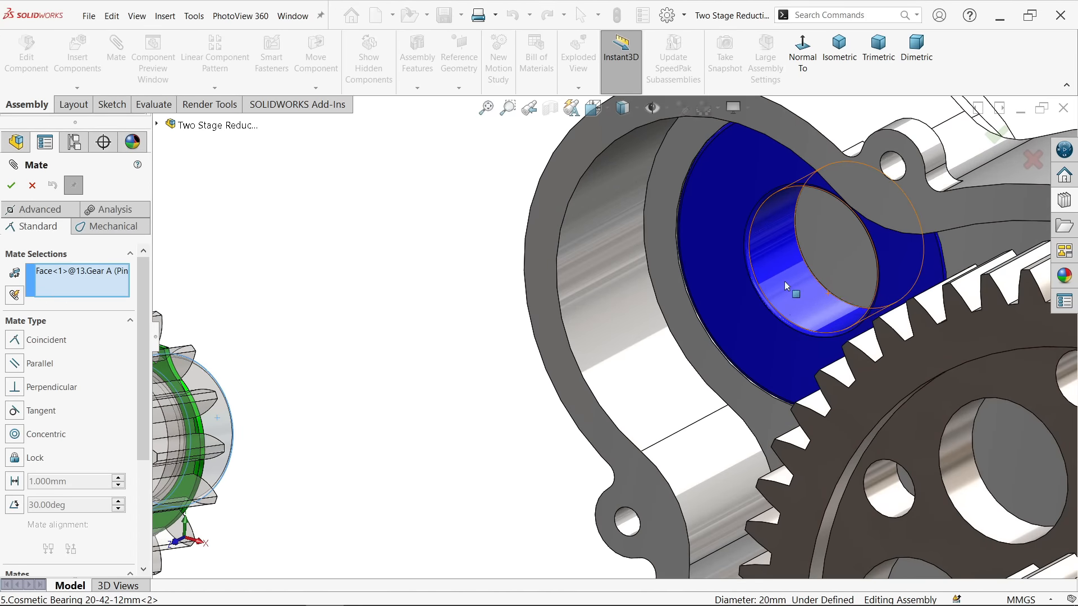
{"action": "left_click", "coordinate": [786, 286]}
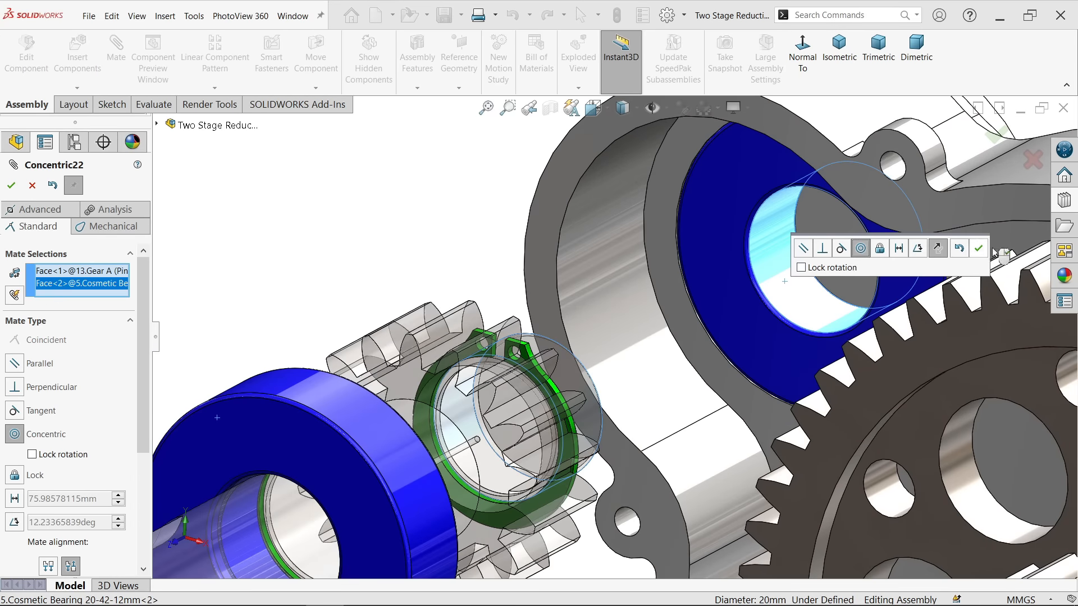
{"action": "left_click", "coordinate": [979, 249]}
Mate the outer side of the retaining ring at the pinion's short end coincident with the inner face of the casing's upper bearing
{"action": "middle_click_drag", "start_coordinate": [892, 295], "coordinate": [686, 402]}
{"action": "scroll", "coordinate": [257, 400], "scroll_direction": "down", "scroll_amount": 2}
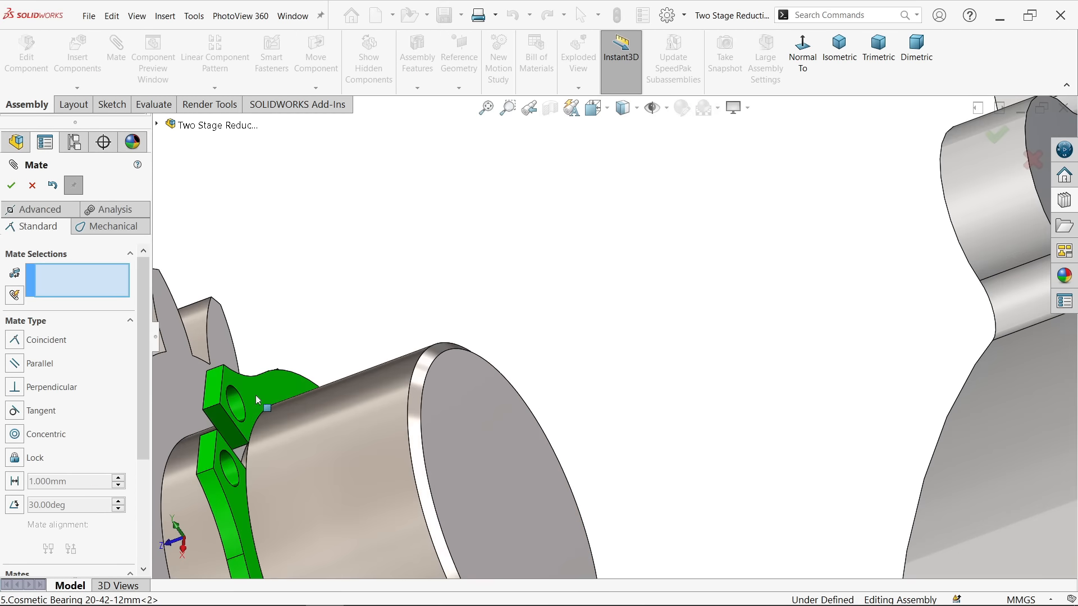
{"action": "scroll", "coordinate": [258, 400], "scroll_direction": "down", "scroll_amount": 3}
{"action": "left_click", "coordinate": [320, 378]}
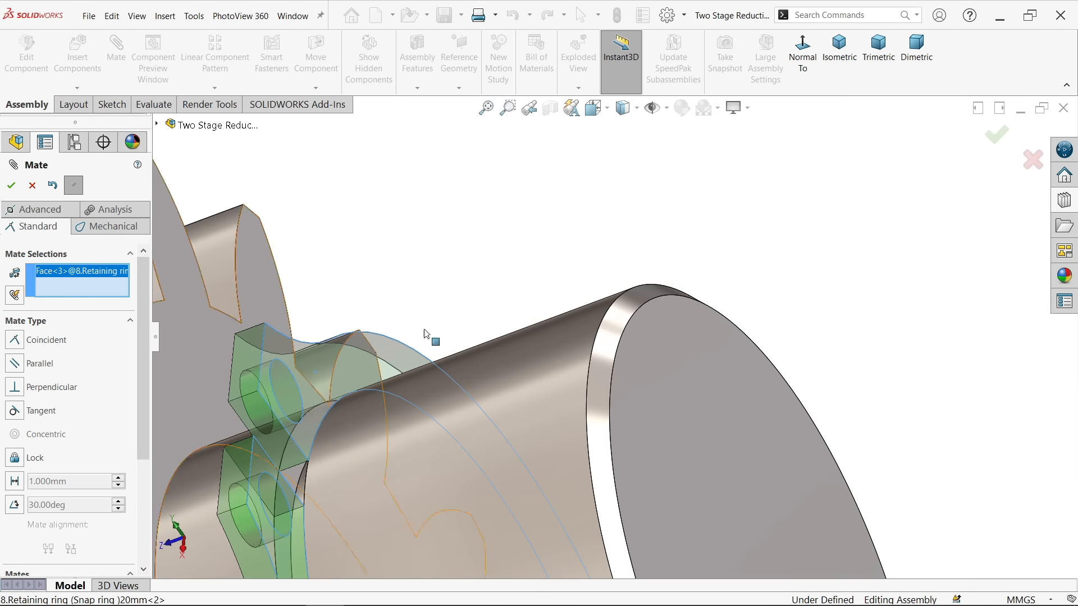
{"action": "scroll", "coordinate": [501, 296], "scroll_direction": "up", "scroll_amount": 4}
{"action": "scroll", "coordinate": [585, 333], "scroll_direction": "up", "scroll_amount": 4}
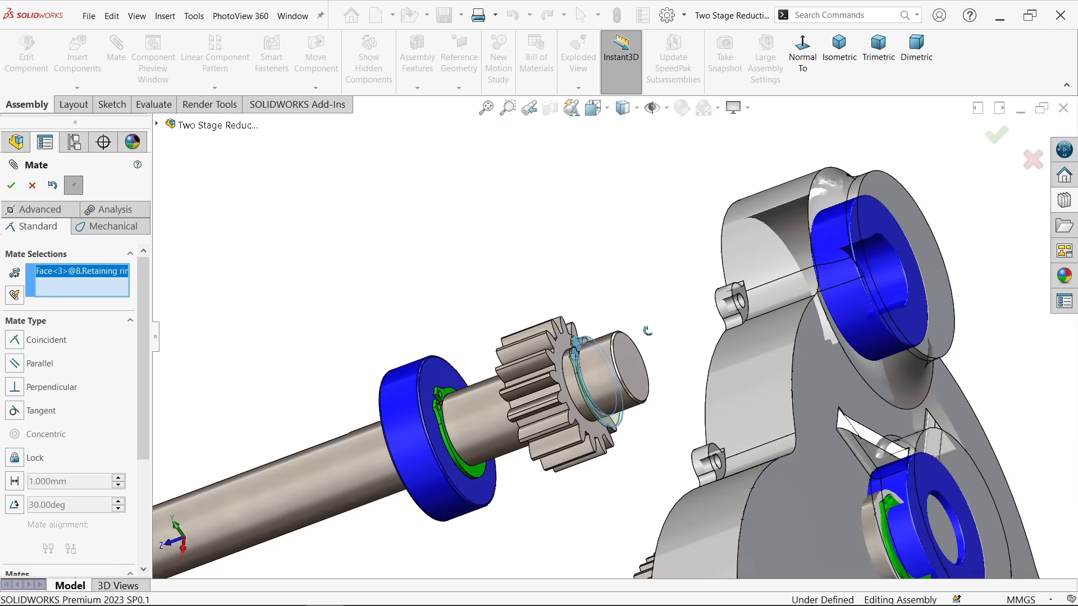
{"action": "middle_click_drag", "start_coordinate": [647, 330], "coordinate": [766, 294]}
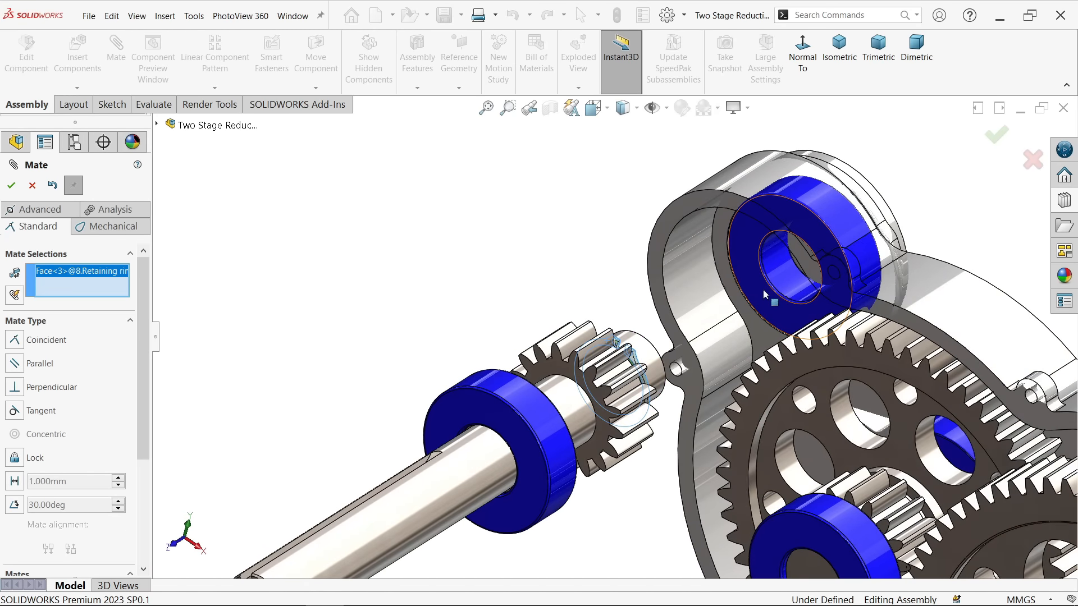
{"action": "left_click", "coordinate": [766, 295]}
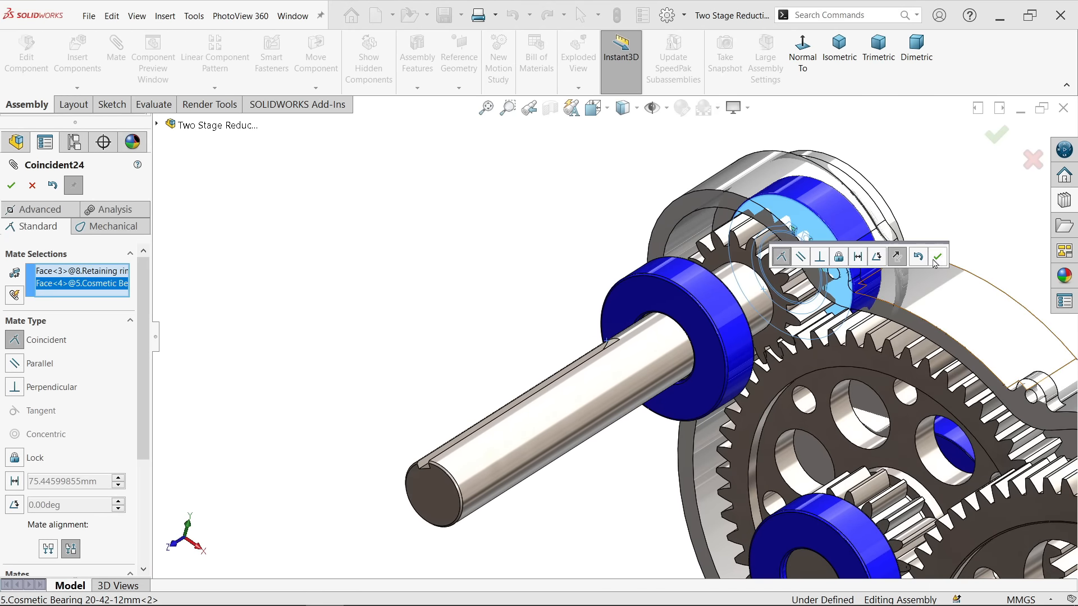
{"action": "left_click", "coordinate": [938, 257]}
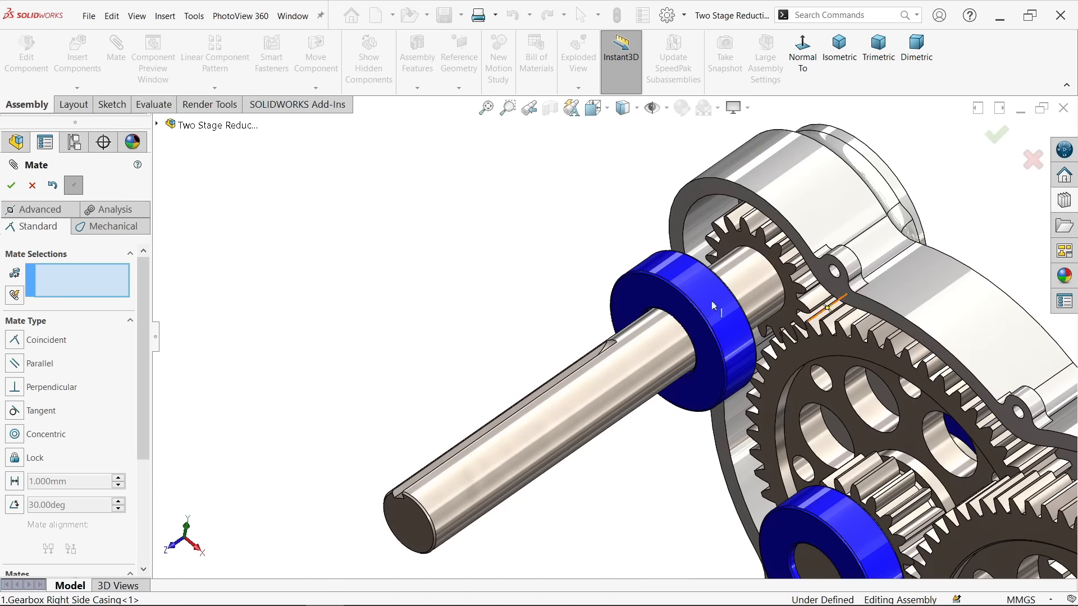
{"action": "left_click", "coordinate": [32, 186]}
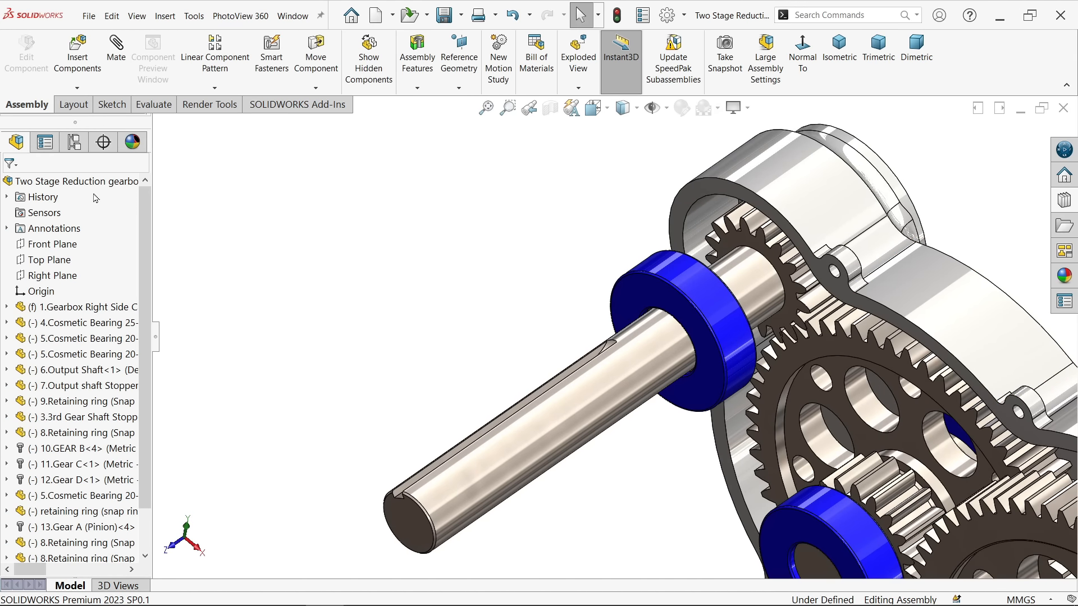
Hide the Gearbox Right Side Casing to expose the gear train
{"action": "left_click", "coordinate": [768, 195]}
{"action": "left_click", "coordinate": [913, 128]}
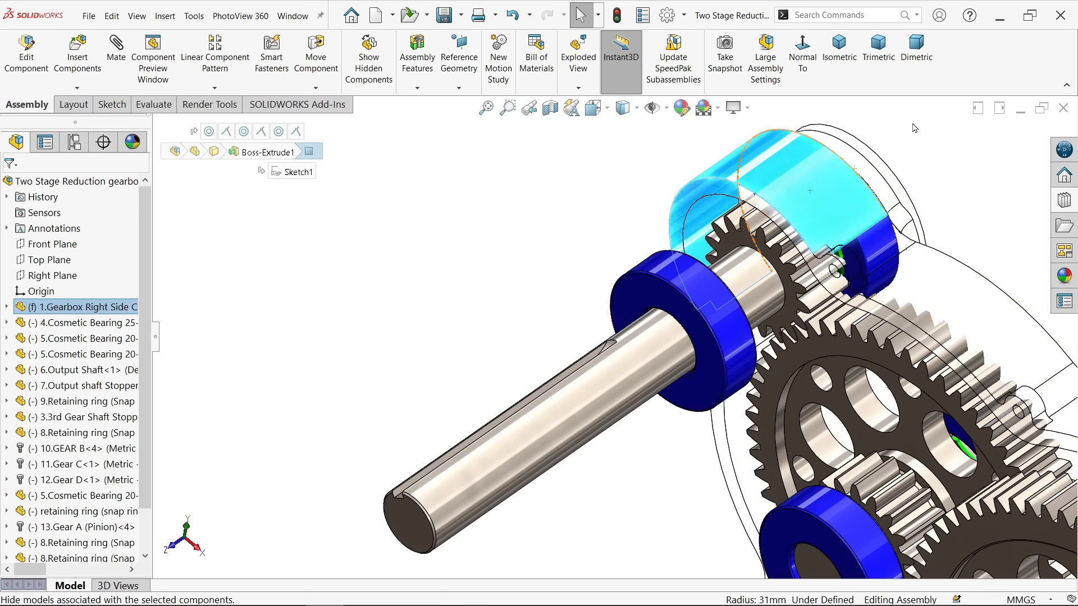
{"action": "middle_click_drag", "start_coordinate": [891, 184], "coordinate": [862, 256]}
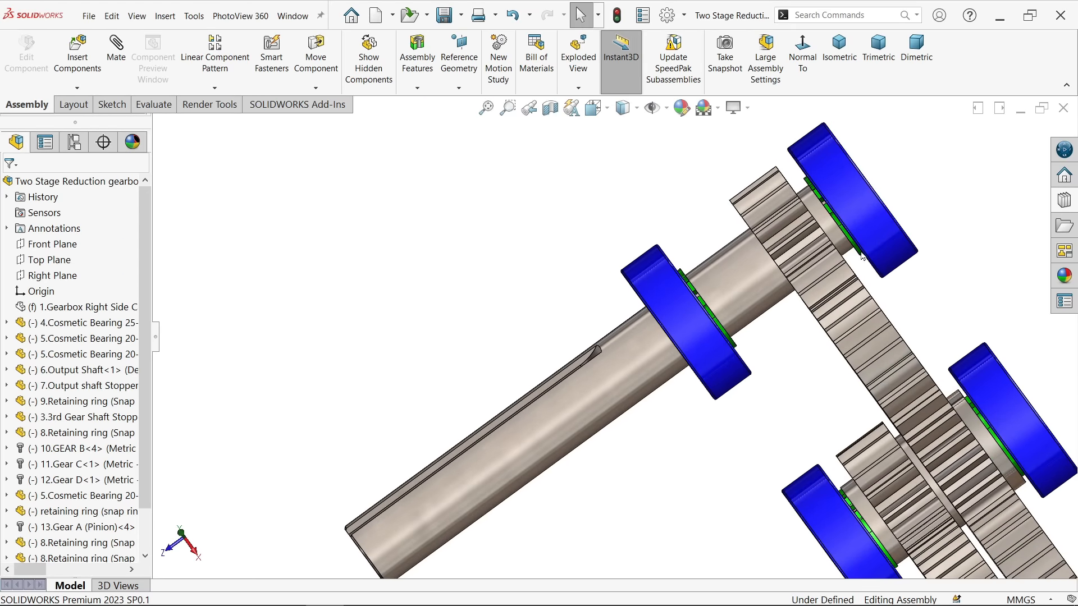
Examine how the gears, shafts and bearings line up, from the edge and in isometric view
{"action": "scroll", "coordinate": [862, 257], "scroll_direction": "down", "scroll_amount": 5}
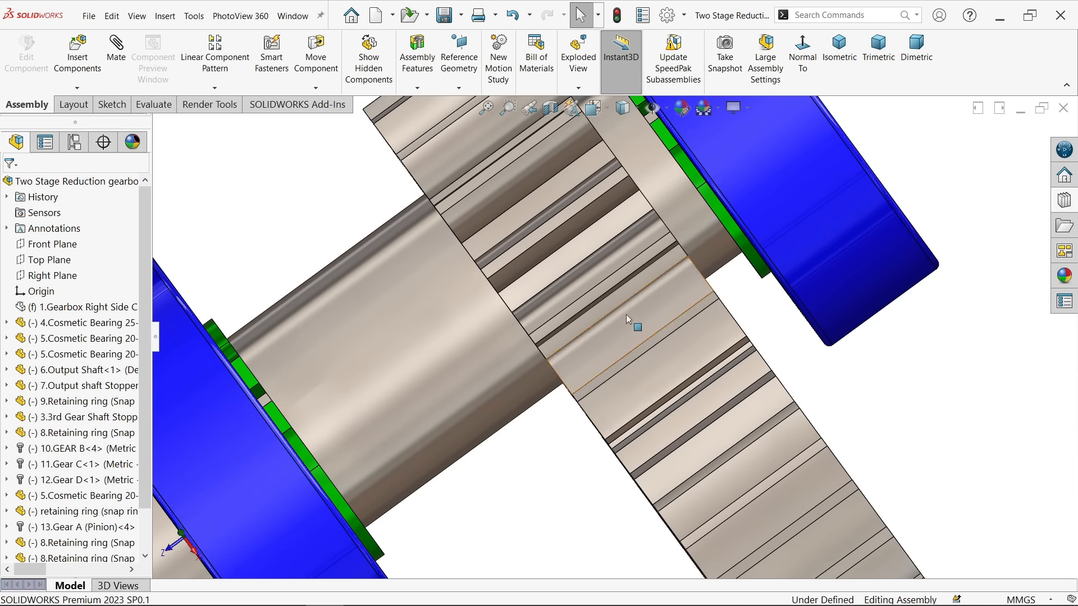
{"action": "scroll", "coordinate": [628, 319], "scroll_direction": "up", "scroll_amount": 3}
{"action": "scroll", "coordinate": [674, 433], "scroll_direction": "up", "scroll_amount": 1}
{"action": "scroll", "coordinate": [693, 485], "scroll_direction": "up", "scroll_amount": 1}
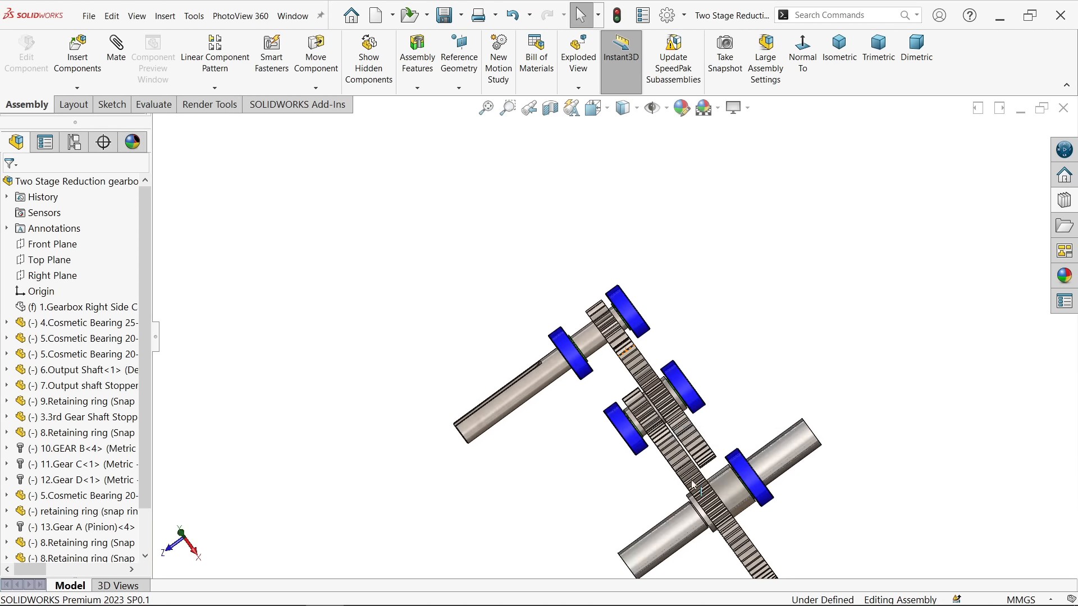
{"action": "scroll", "coordinate": [694, 486], "scroll_direction": "down", "scroll_amount": 3}
{"action": "scroll", "coordinate": [588, 303], "scroll_direction": "down", "scroll_amount": 2}
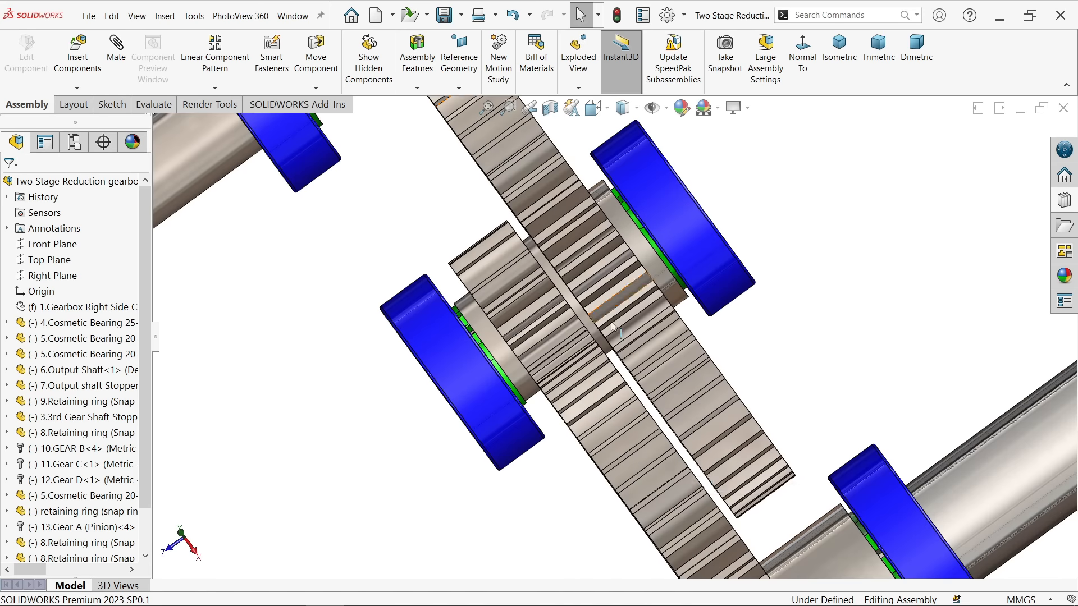
{"action": "scroll", "coordinate": [617, 341], "scroll_direction": "up", "scroll_amount": 5}
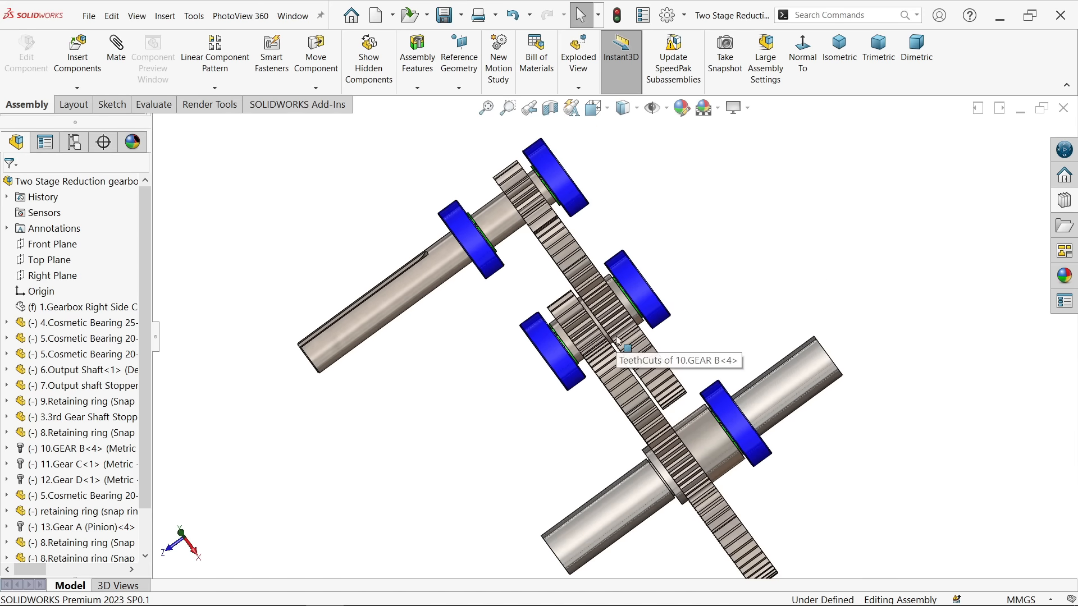
{"action": "left_click", "coordinate": [839, 49]}
{"action": "scroll", "coordinate": [624, 296], "scroll_direction": "down", "scroll_amount": 3}
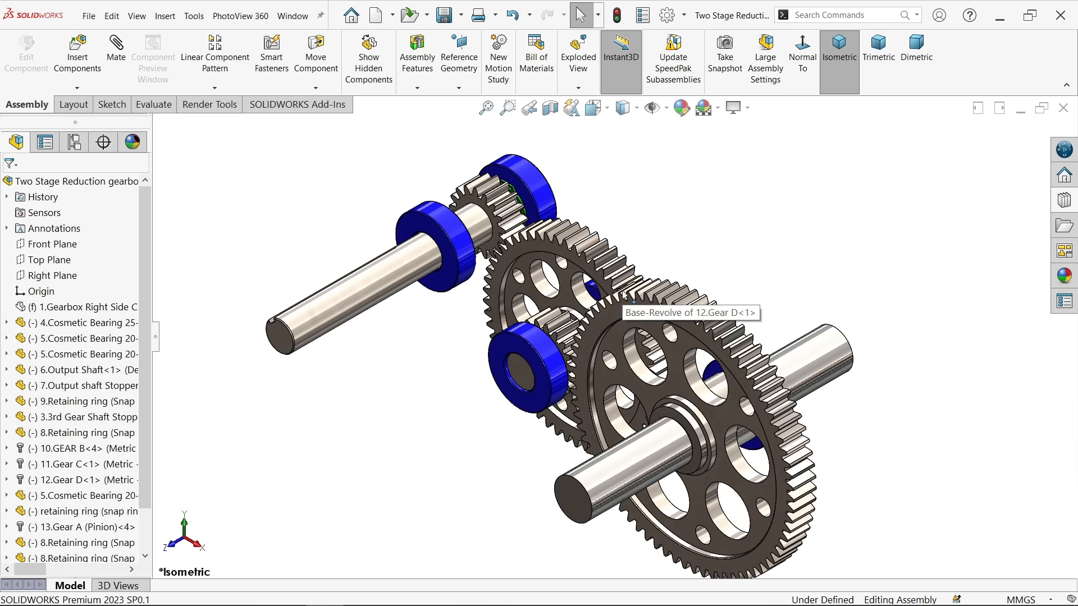
Place a copy of the 25-47-12mm bearing in free space near the output shaft's gear-side end
{"action": "middle_click_drag", "start_coordinate": [825, 337], "coordinate": [776, 352]}
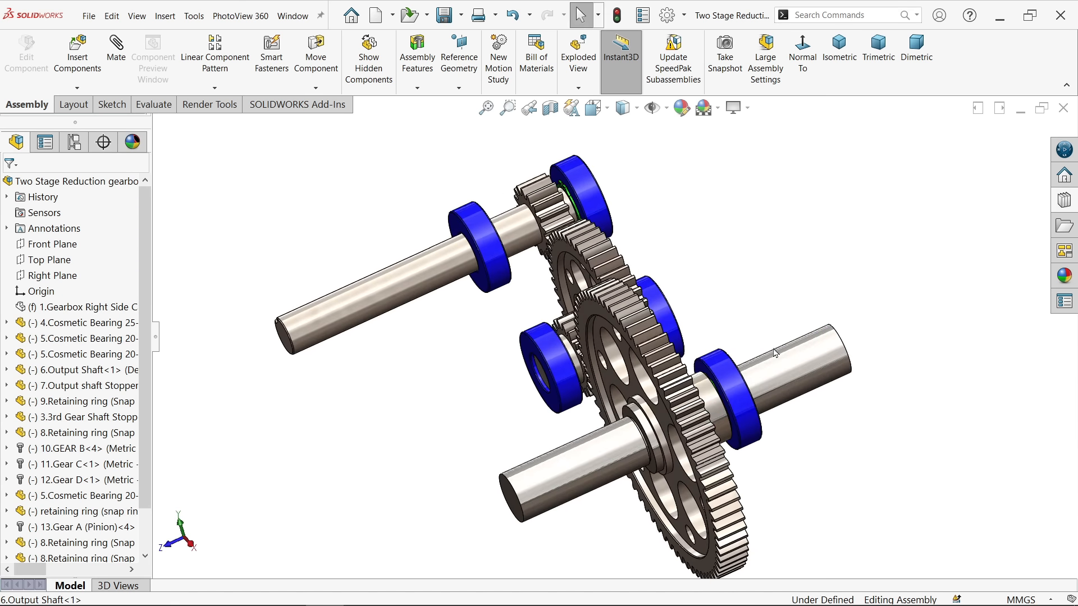
{"action": "left_click_drag", "start_coordinate": [748, 404], "coordinate": [395, 455], "text": "ctrl"}
{"action": "middle_click_drag", "start_coordinate": [584, 449], "coordinate": [604, 445]}
{"action": "left_click", "coordinate": [484, 455]}
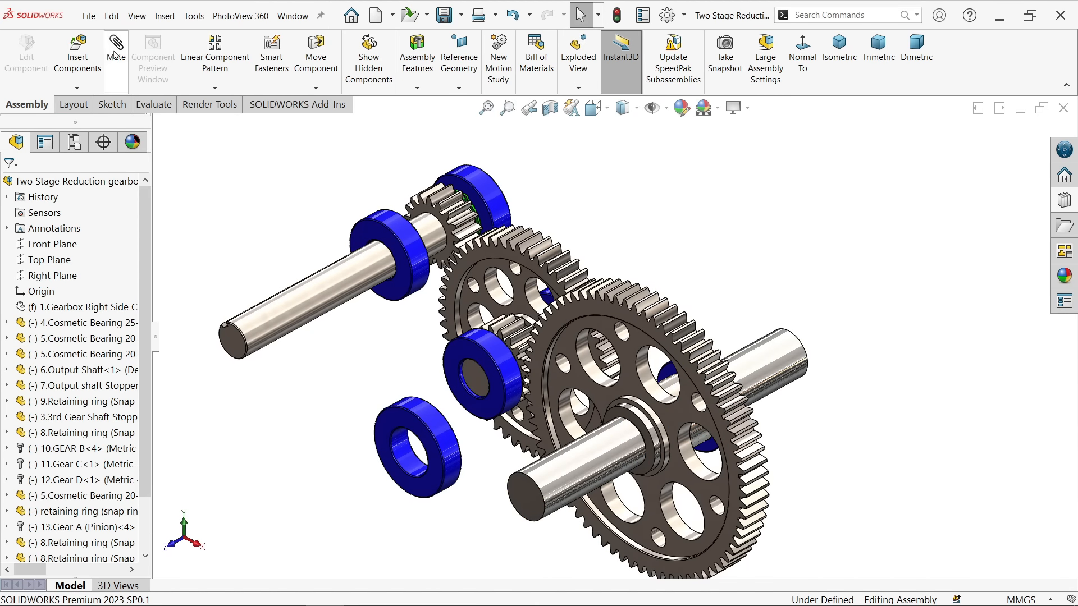
Add a concentric mate between the copied 25-47-12mm bearing's bore and the output shaft's 25 mm cylindrical face
{"action": "left_click", "coordinate": [413, 469]}
{"action": "left_click", "coordinate": [556, 486]}
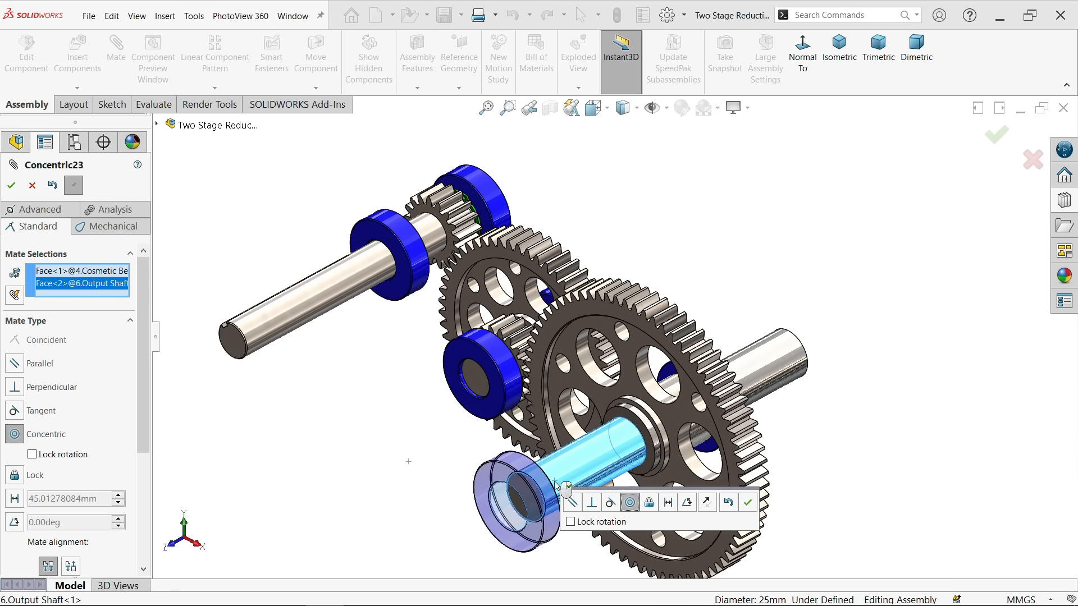
{"action": "left_click", "coordinate": [747, 503]}
Mate the copied 25-47-12mm bearing's outer face coincident with the outer face of the adjacent 20-42-12mm bearing on the intermediate shaft
{"action": "middle_click_drag", "start_coordinate": [748, 503], "coordinate": [548, 477]}
{"action": "left_click", "coordinate": [502, 476]}
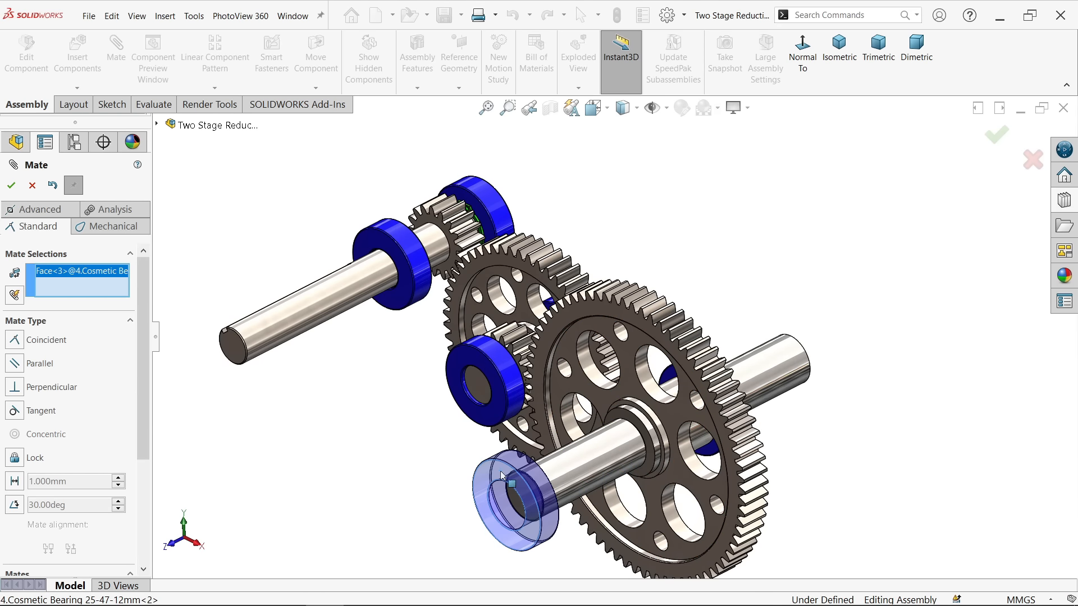
{"action": "left_click", "coordinate": [503, 408]}
{"action": "middle_click_drag", "start_coordinate": [500, 445], "coordinate": [461, 451]}
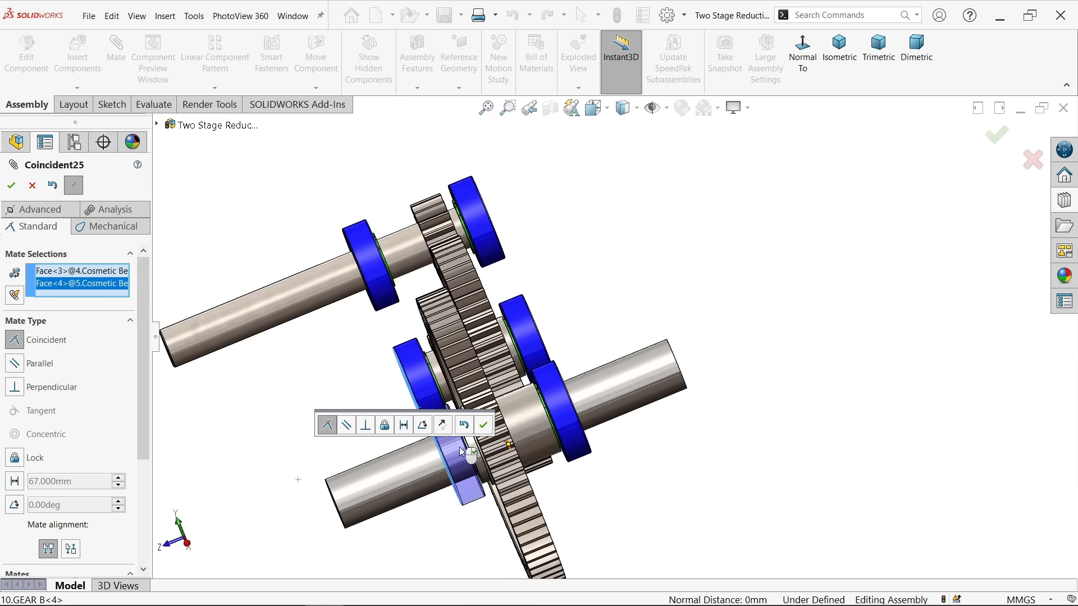
{"action": "left_click", "coordinate": [486, 427]}
{"action": "scroll", "coordinate": [516, 415], "scroll_direction": "up", "scroll_amount": 8}
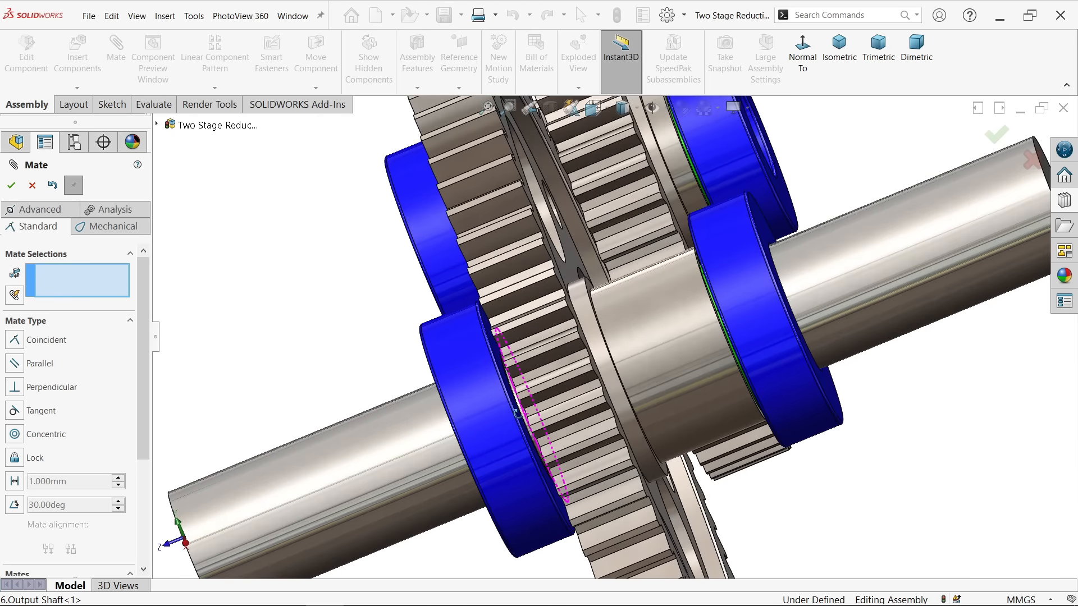
{"action": "middle_click_drag", "start_coordinate": [516, 413], "coordinate": [647, 353]}
{"action": "scroll", "coordinate": [565, 412], "scroll_direction": "down", "scroll_amount": 6}
{"action": "scroll", "coordinate": [648, 349], "scroll_direction": "up", "scroll_amount": 5}
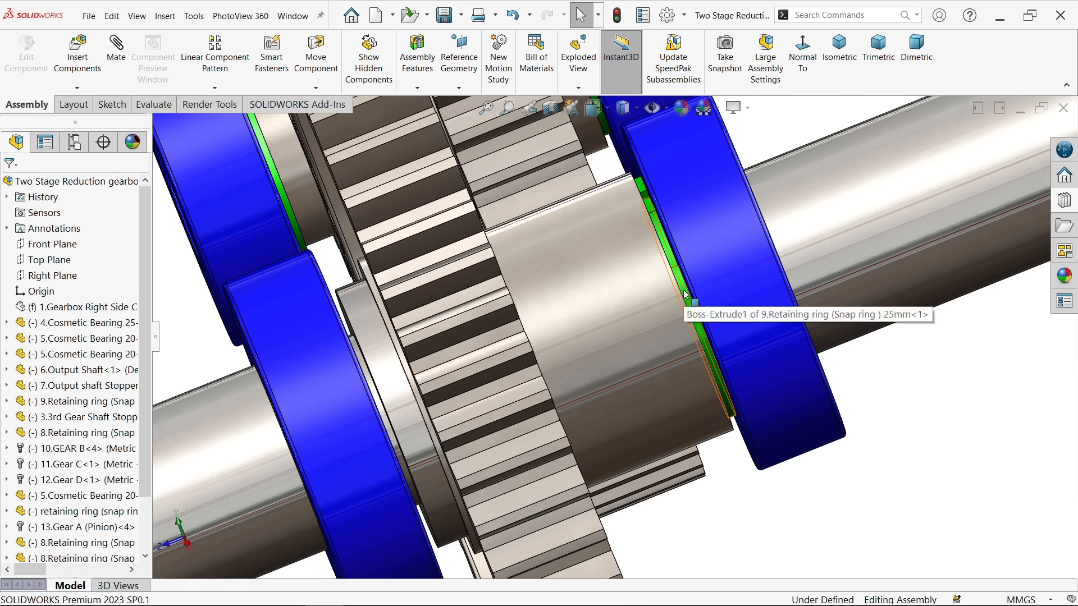
Place a copy of the 25mm retaining ring beside the copied bearing, above the output shaft's free end
{"action": "left_click_drag", "start_coordinate": [685, 294], "coordinate": [230, 368]}
{"action": "scroll", "coordinate": [265, 375], "scroll_direction": "up", "scroll_amount": 5}
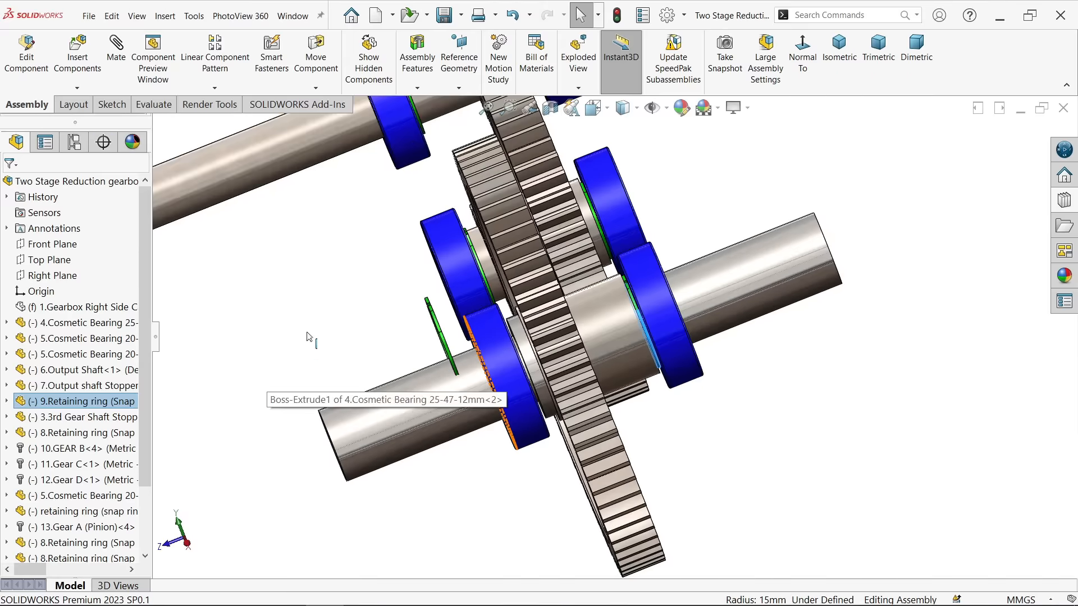
{"action": "left_click", "coordinate": [307, 333]}
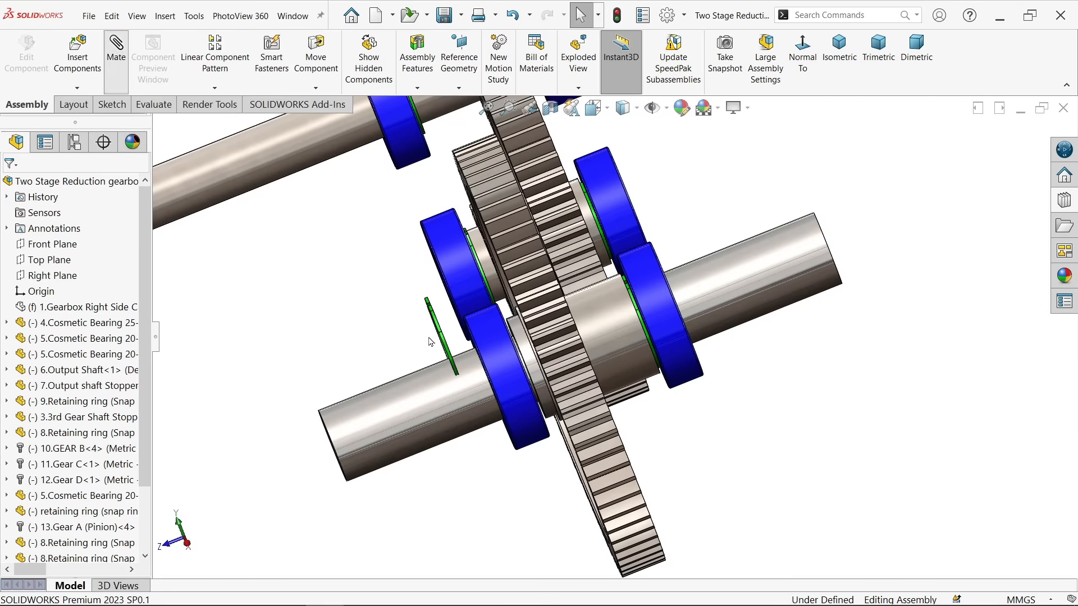
{"action": "scroll", "coordinate": [430, 341], "scroll_direction": "down", "scroll_amount": 5}
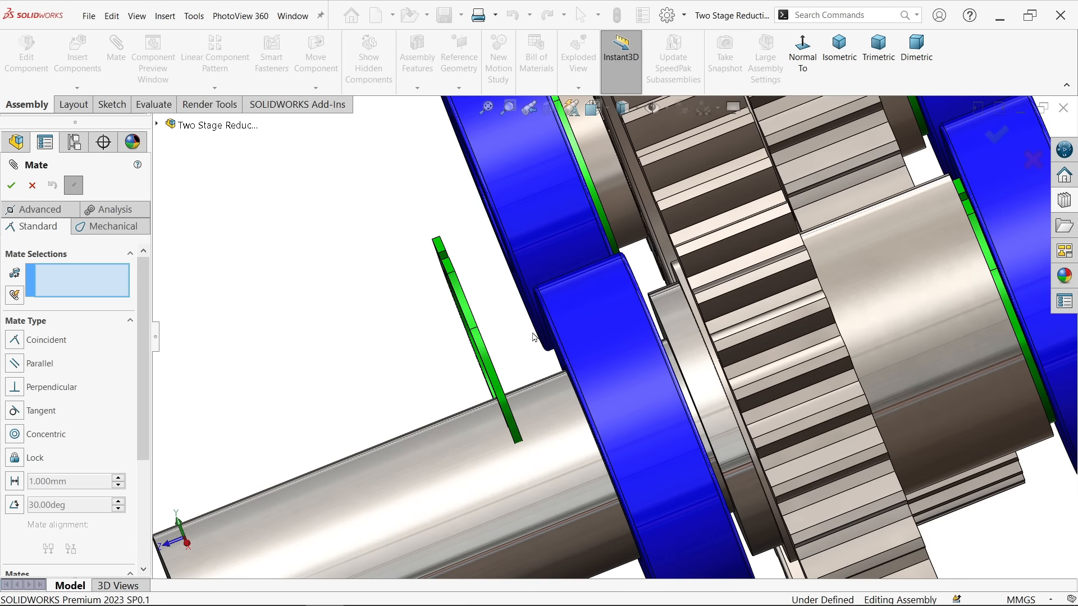
Add a concentric mate between the copied 25mm retaining ring's inner face and the output shaft's groove beside the bearing
{"action": "middle_click_drag", "start_coordinate": [532, 337], "coordinate": [560, 330]}
{"action": "scroll", "coordinate": [668, 368], "scroll_direction": "down", "scroll_amount": 4}
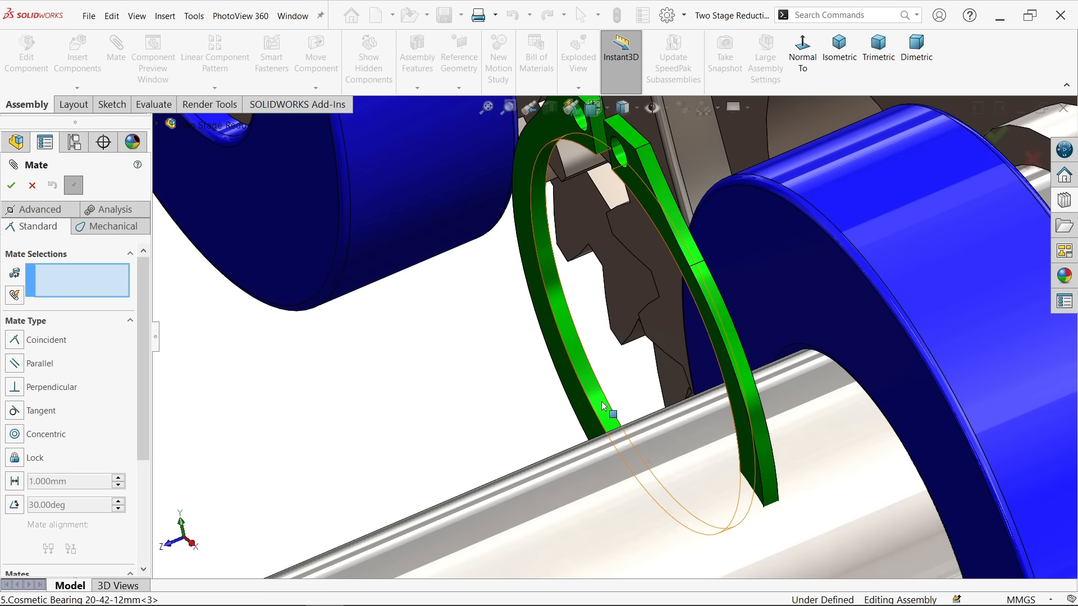
{"action": "left_click", "coordinate": [603, 406]}
{"action": "scroll", "coordinate": [536, 424], "scroll_direction": "up", "scroll_amount": 8}
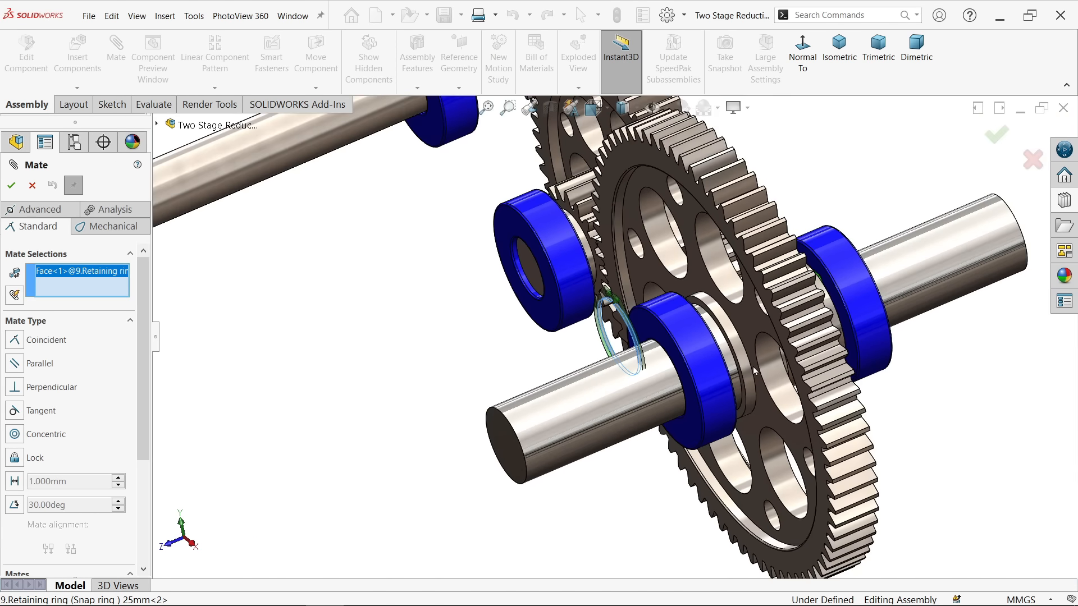
{"action": "middle_click_drag", "start_coordinate": [743, 370], "coordinate": [629, 345]}
{"action": "scroll", "coordinate": [623, 345], "scroll_direction": "down", "scroll_amount": 8}
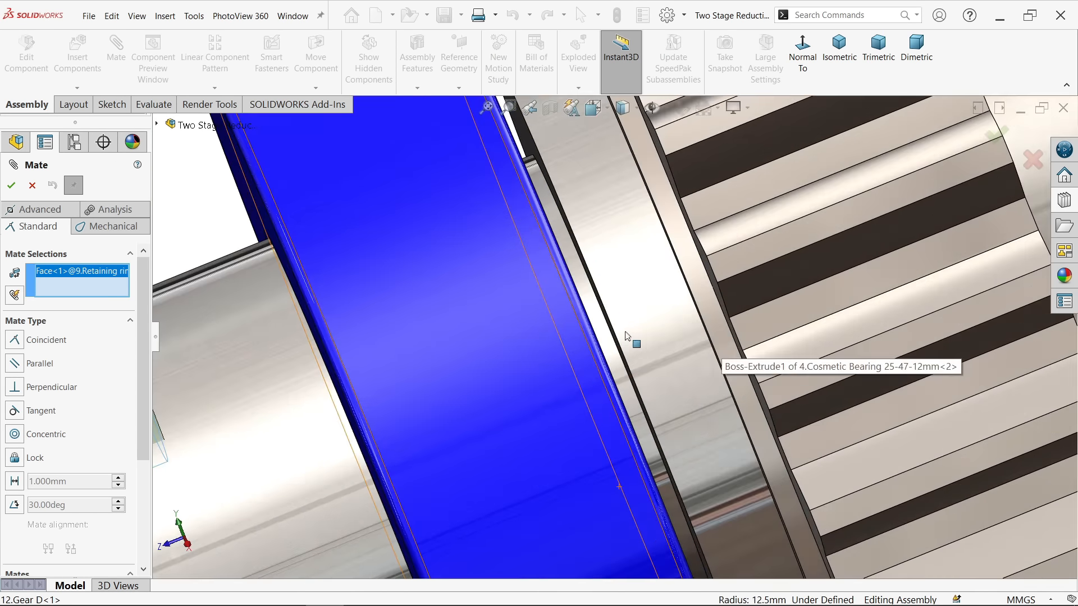
{"action": "left_click", "coordinate": [611, 348]}
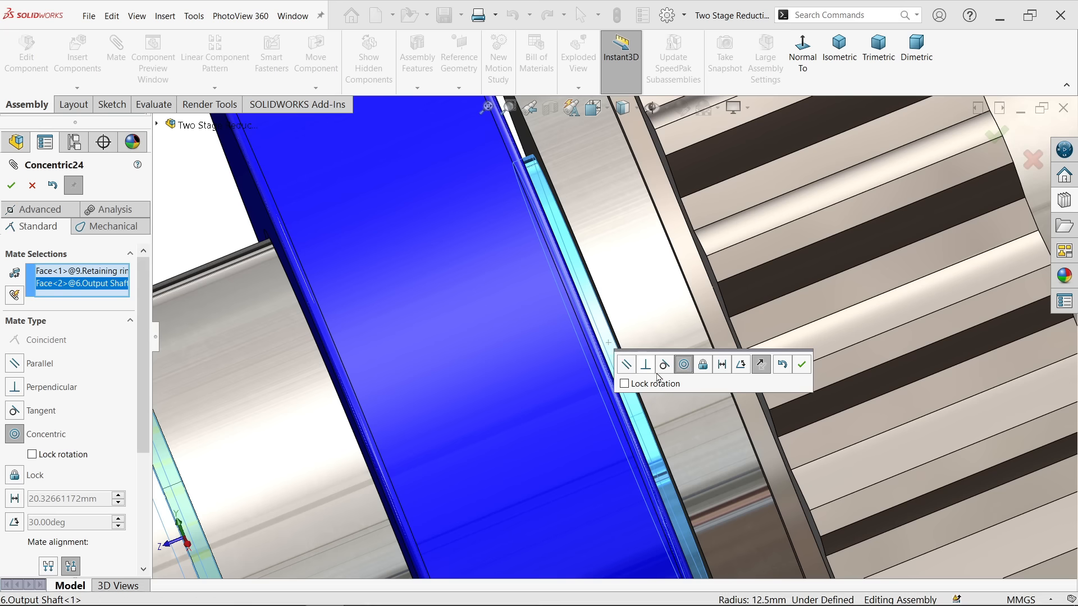
{"action": "left_click", "coordinate": [809, 365]}
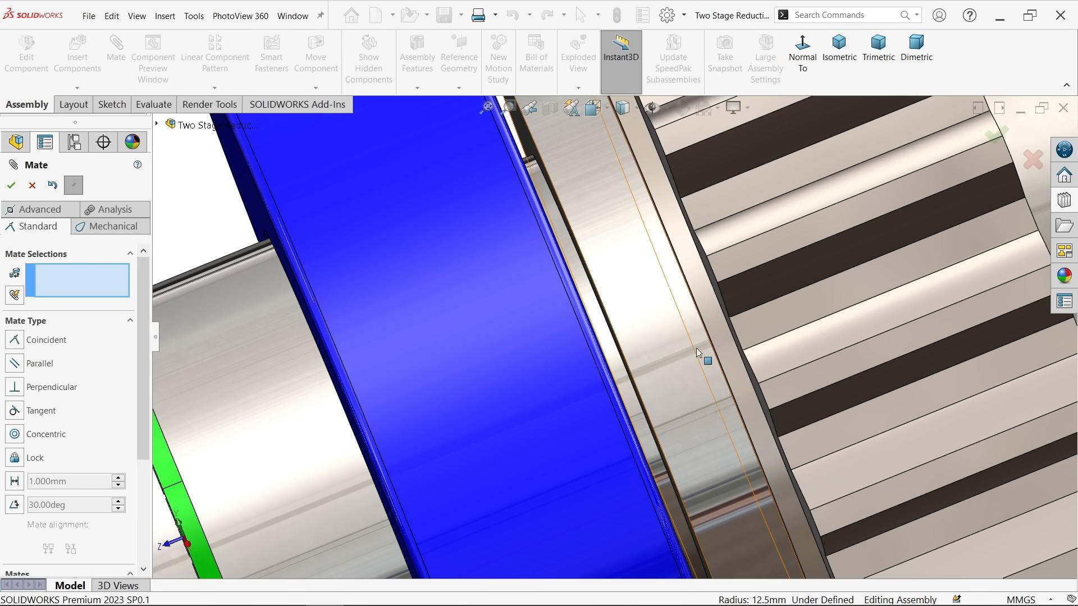
Mate the copied 25mm retaining ring's side face coincident with the side wall of the output shaft's groove
{"action": "middle_click_drag", "start_coordinate": [636, 333], "coordinate": [641, 332]}
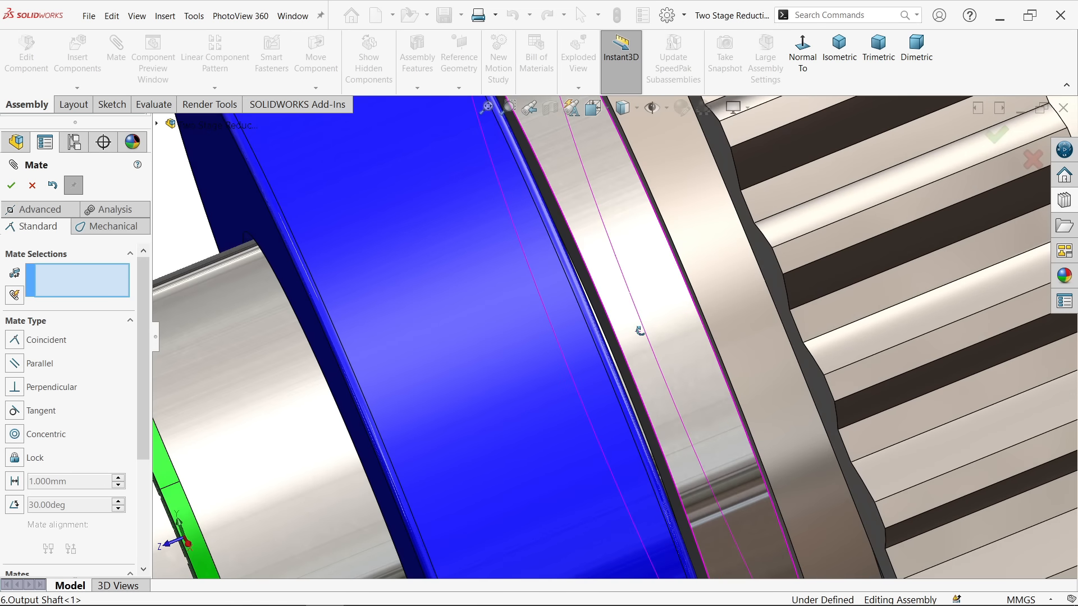
{"action": "left_click", "coordinate": [583, 273]}
{"action": "scroll", "coordinate": [584, 273], "scroll_direction": "up", "scroll_amount": 5}
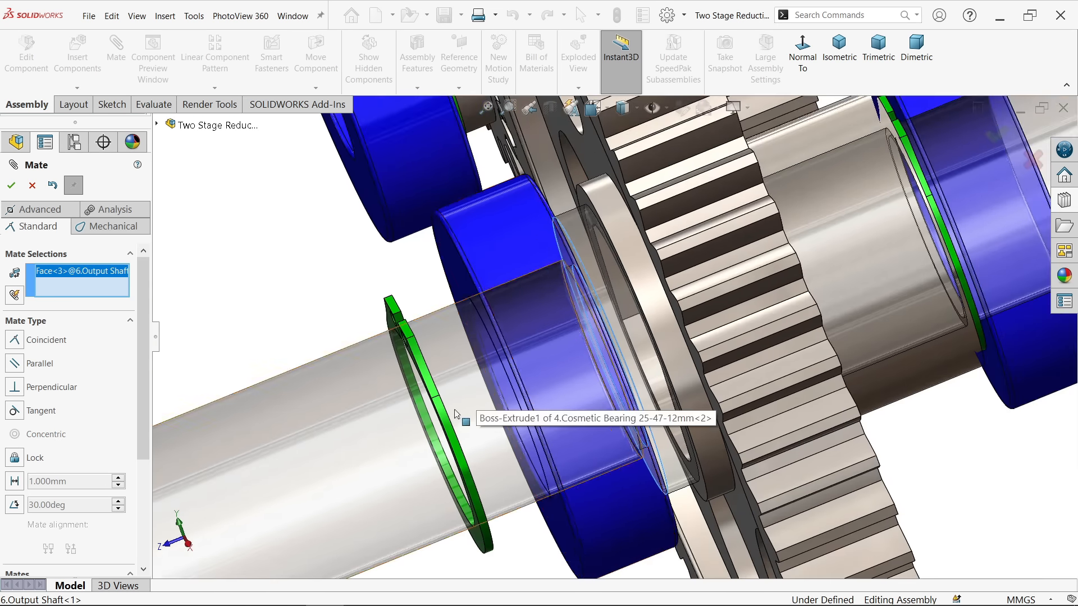
{"action": "scroll", "coordinate": [440, 407], "scroll_direction": "down", "scroll_amount": 2}
{"action": "left_click", "coordinate": [438, 409]}
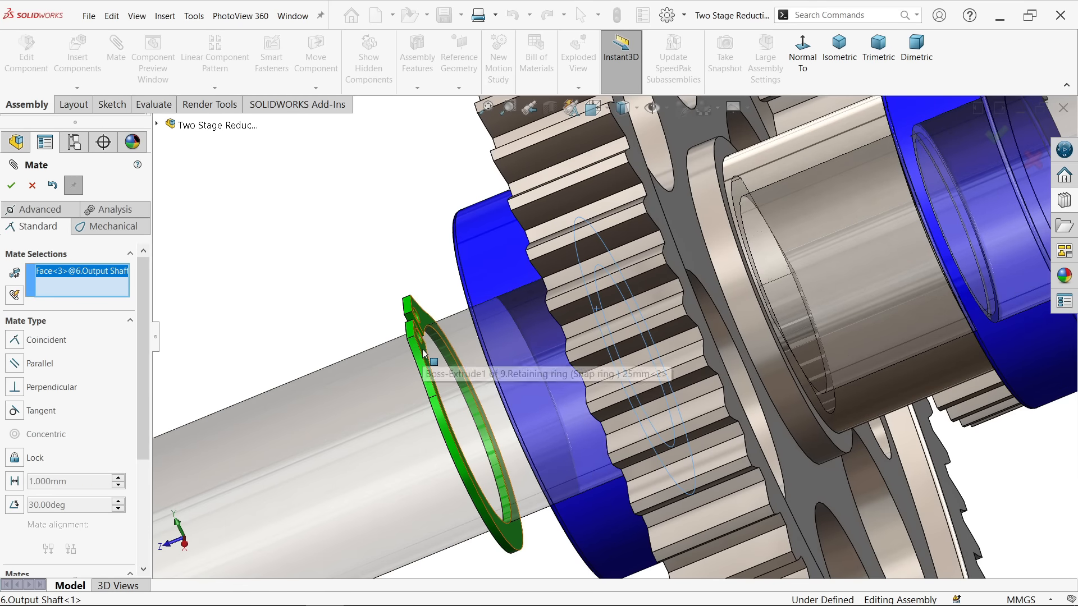
{"action": "left_click", "coordinate": [406, 372]}
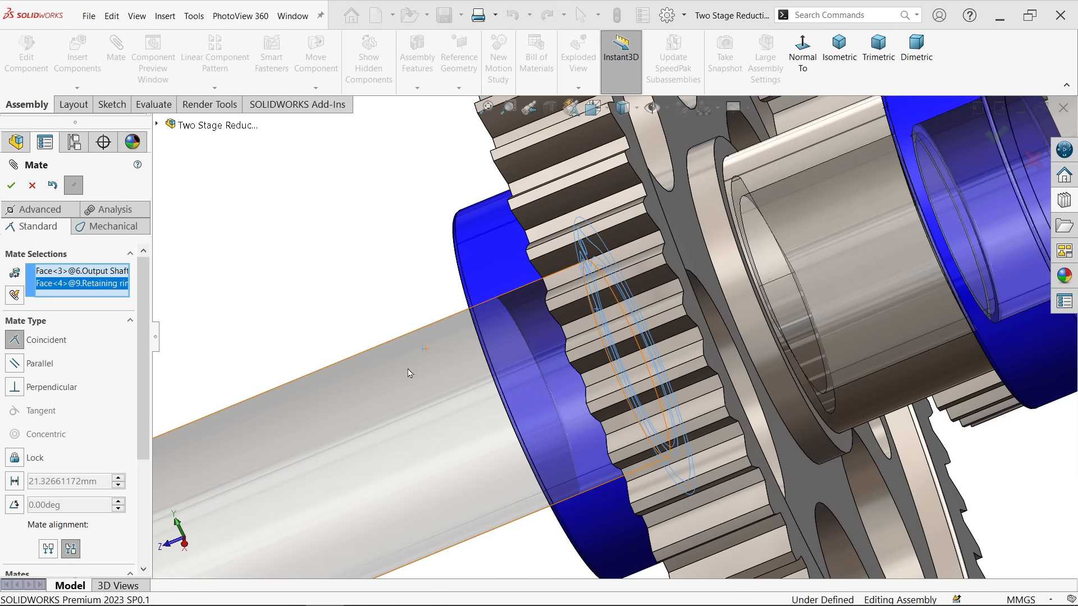
{"action": "middle_click_drag", "start_coordinate": [407, 296], "coordinate": [457, 298]}
{"action": "scroll", "coordinate": [503, 349], "scroll_direction": "up", "scroll_amount": 6}
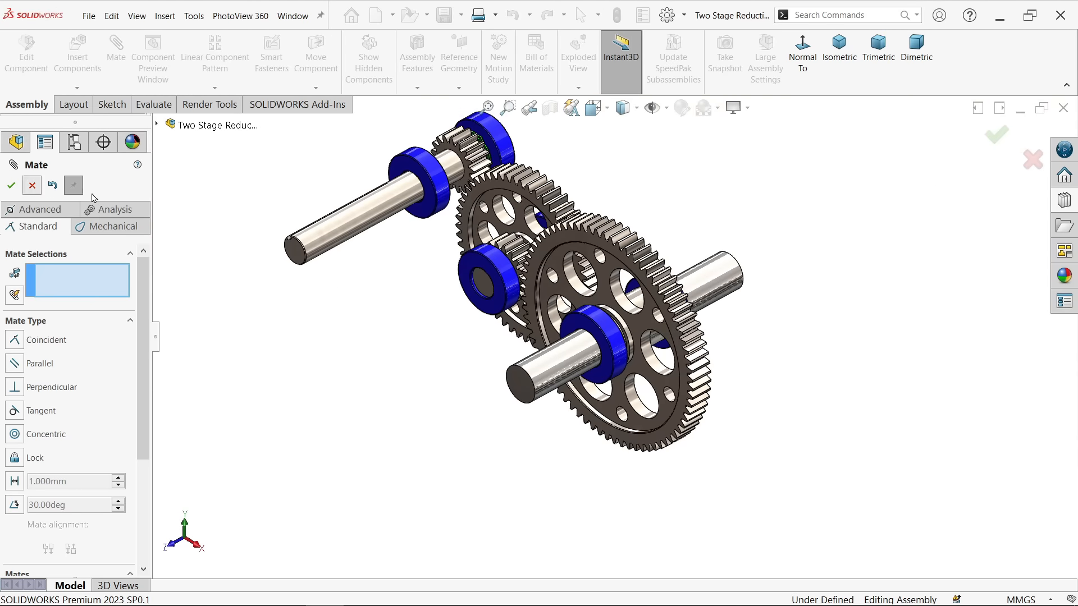
{"action": "key", "text": "Escape"}
Rotate Gear B slightly so its teeth sit between the Gear A pinion's teeth without overlapping
{"action": "scroll", "coordinate": [557, 211], "scroll_direction": "down", "scroll_amount": 3}
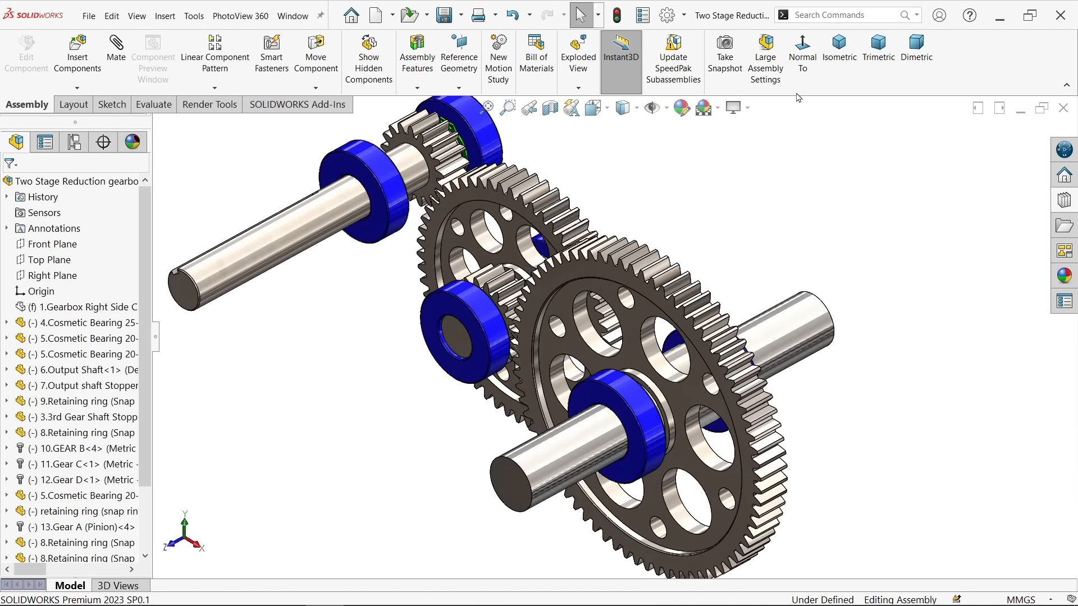
{"action": "left_click", "coordinate": [840, 47]}
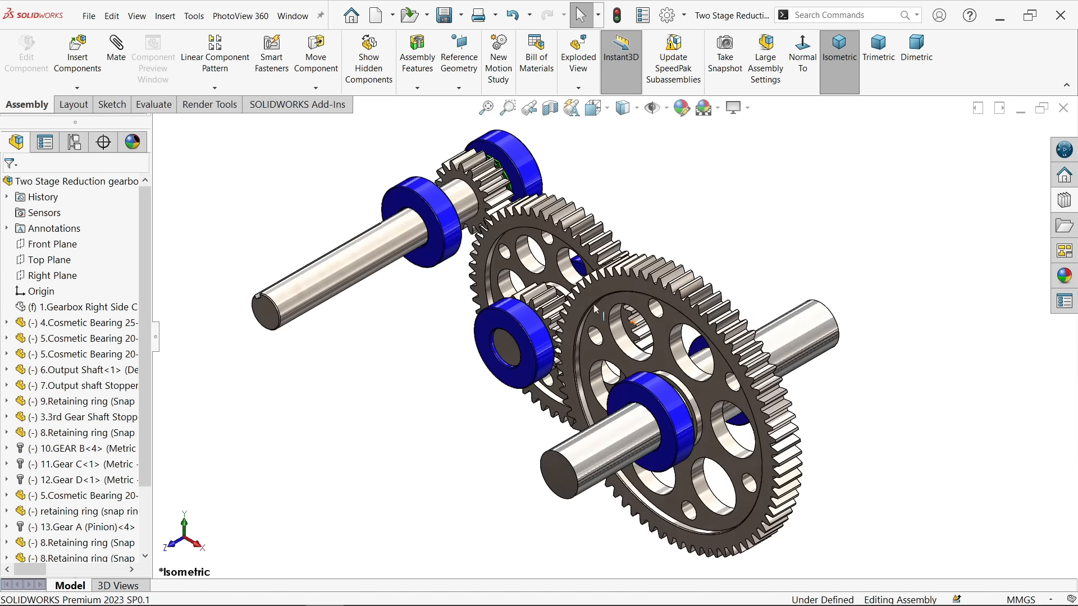
{"action": "scroll", "coordinate": [528, 263], "scroll_direction": "down", "scroll_amount": 5}
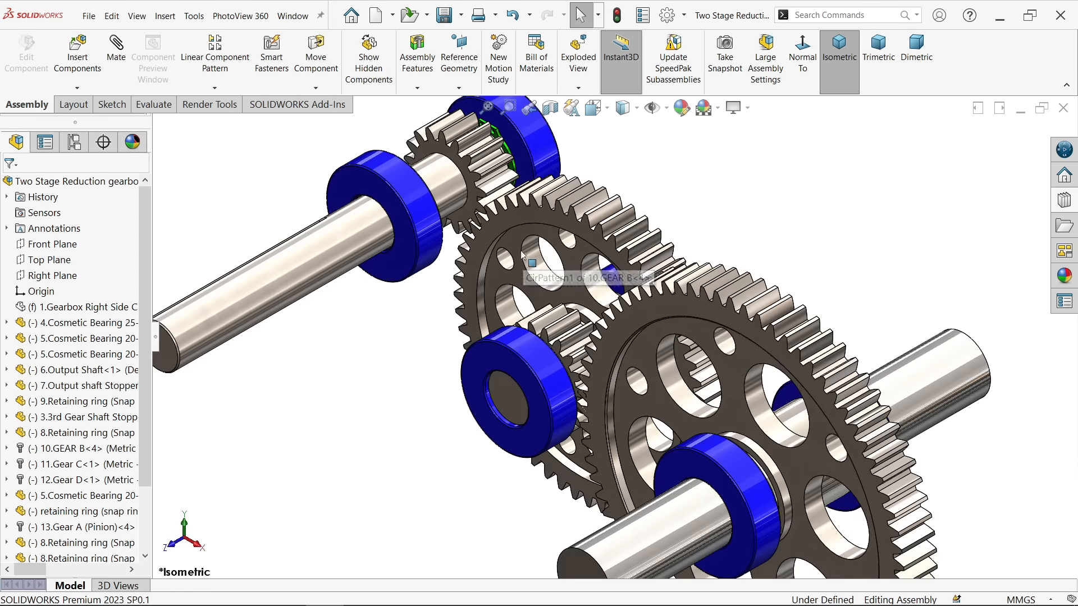
{"action": "scroll", "coordinate": [507, 269], "scroll_direction": "down", "scroll_amount": 2}
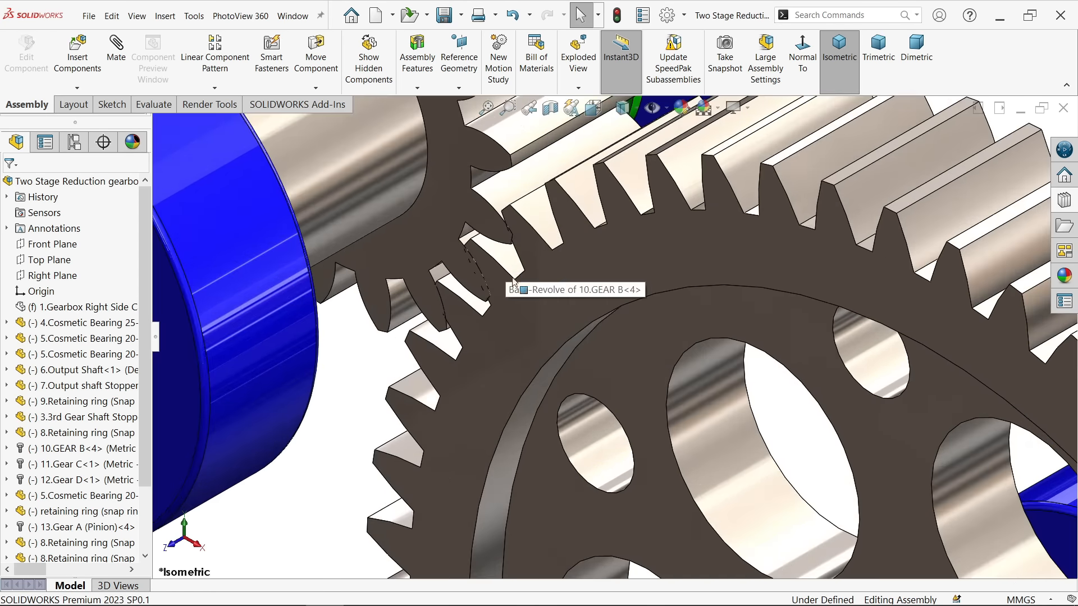
{"action": "left_click", "coordinate": [533, 287]}
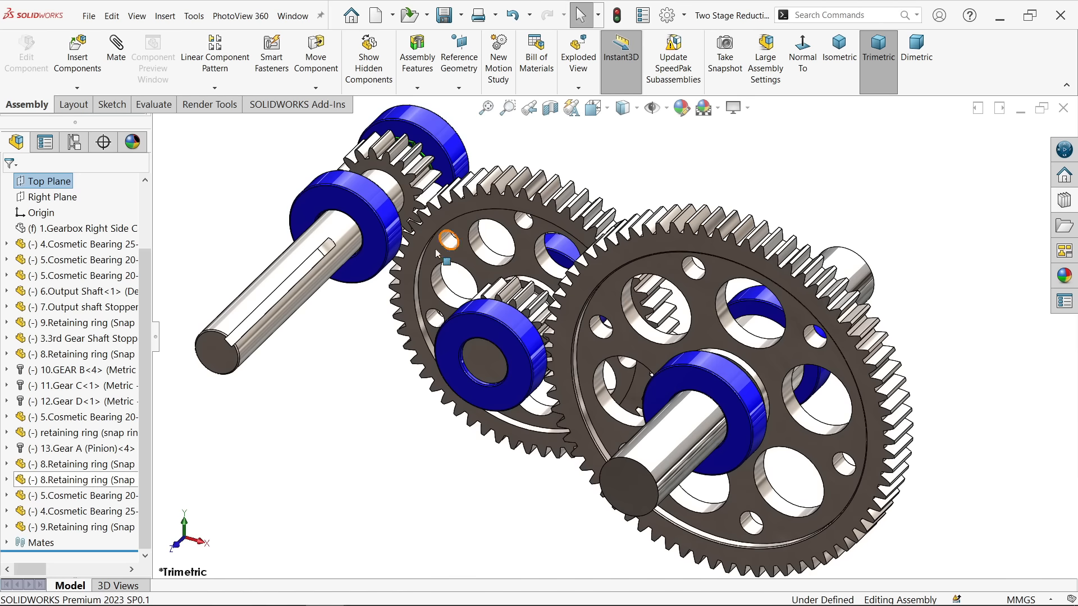
{"action": "scroll", "coordinate": [403, 259], "scroll_direction": "down", "scroll_amount": 8}
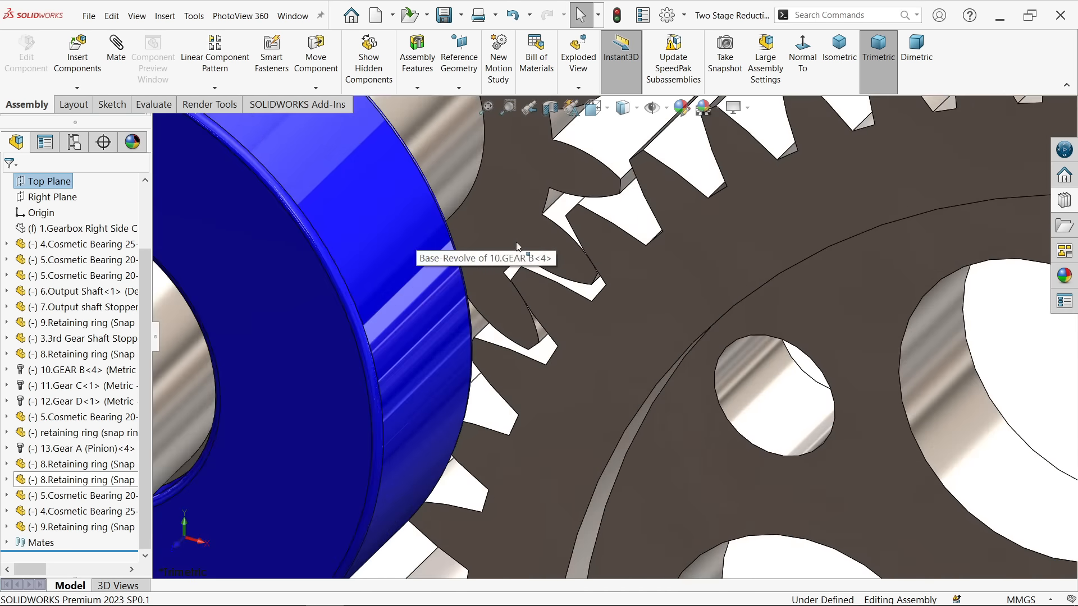
{"action": "scroll", "coordinate": [533, 298], "scroll_direction": "down", "scroll_amount": 4}
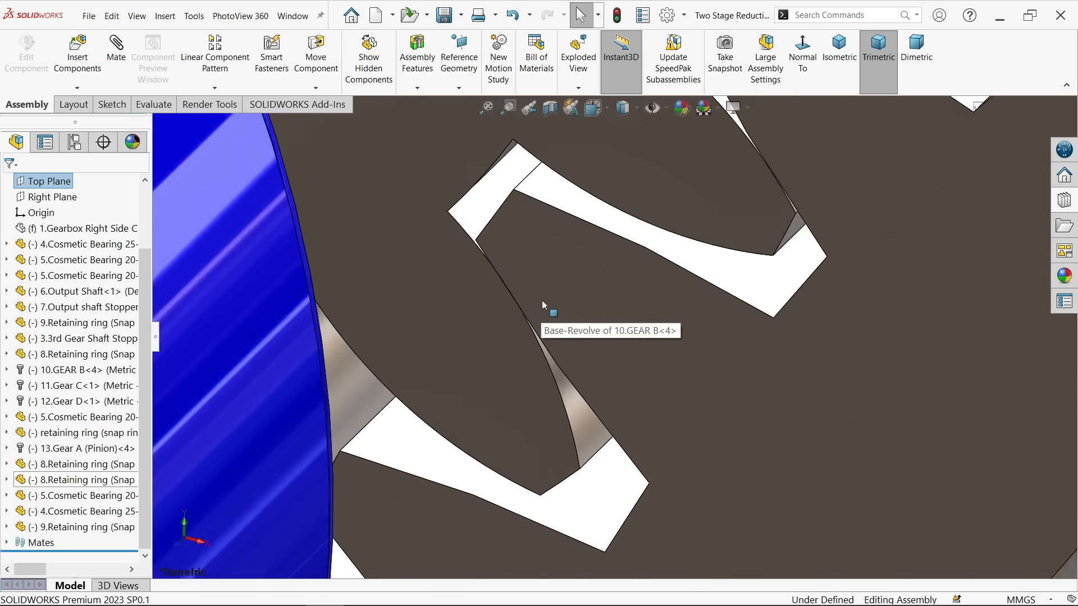
{"action": "left_click", "coordinate": [597, 263]}
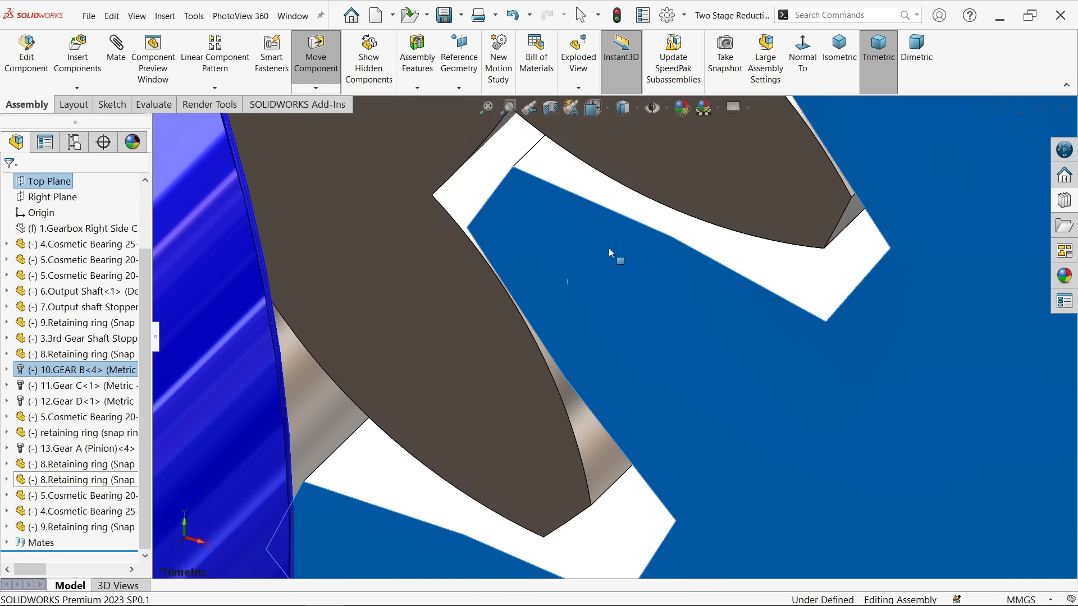
{"action": "scroll", "coordinate": [504, 307], "scroll_direction": "down", "scroll_amount": 4}
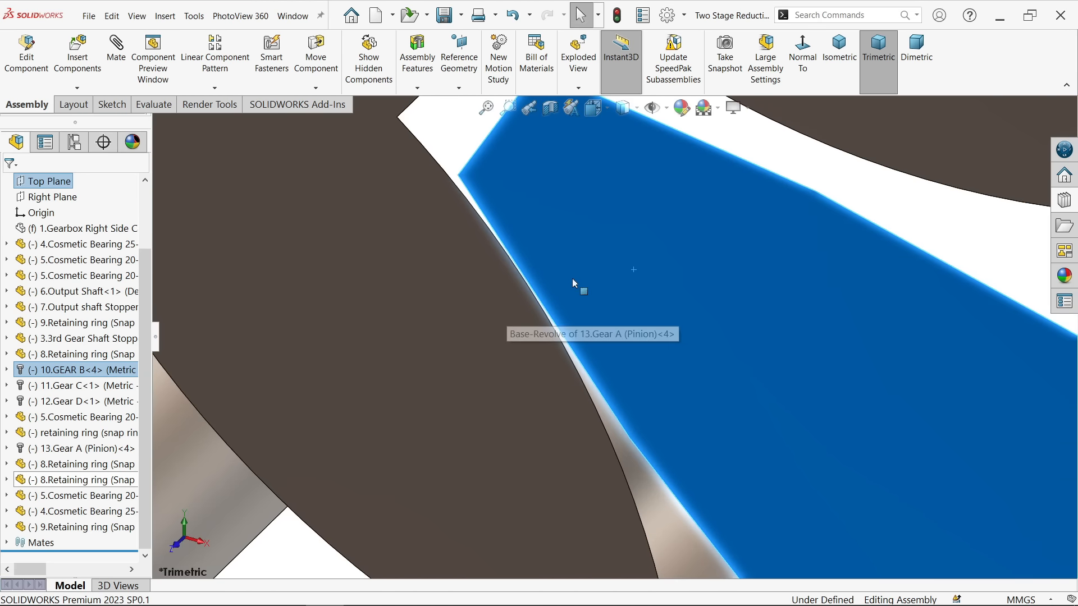
{"action": "middle_click_drag", "start_coordinate": [572, 278], "coordinate": [566, 264]}
{"action": "scroll", "coordinate": [566, 265], "scroll_direction": "up", "scroll_amount": 6}
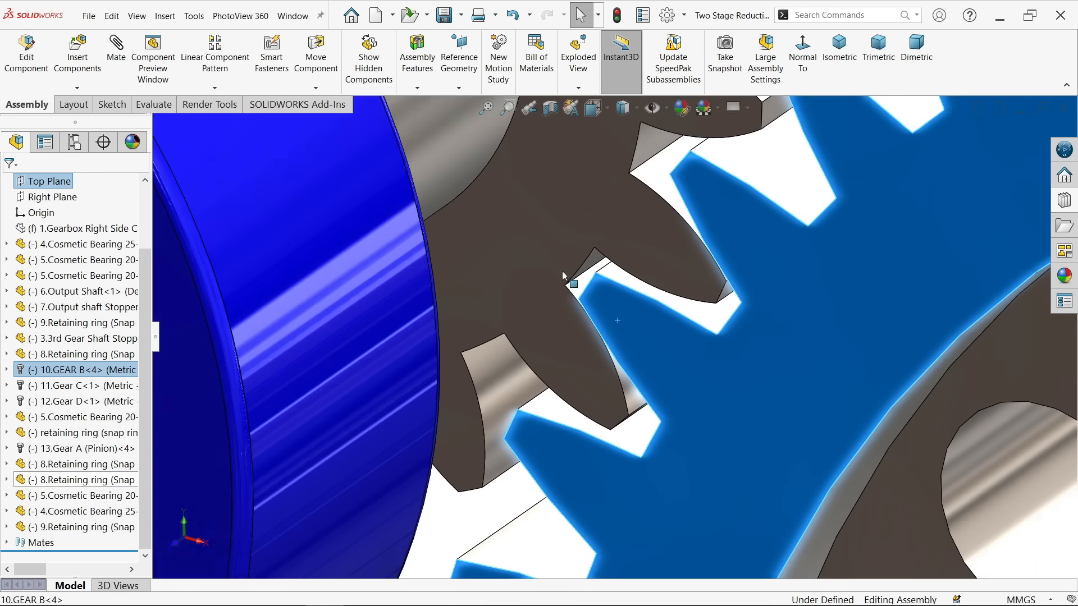
{"action": "scroll", "coordinate": [550, 296], "scroll_direction": "up", "scroll_amount": 5}
Start a mechanical gear mate between a tooth tip face of the Gear A pinion and a tooth root face of Gear B
{"action": "left_click", "coordinate": [374, 251]}
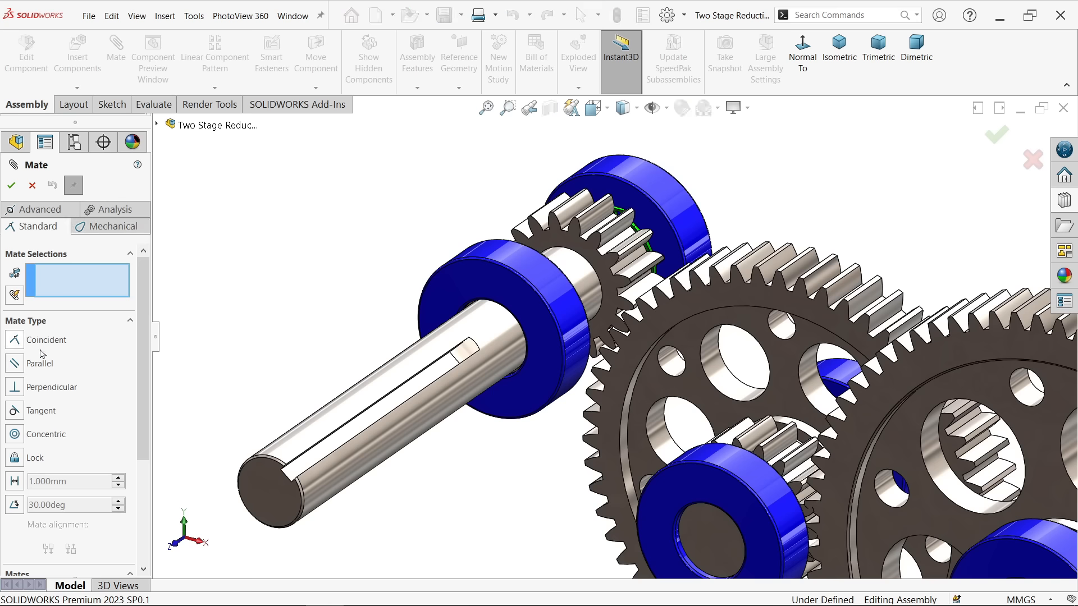
{"action": "left_click", "coordinate": [106, 227]}
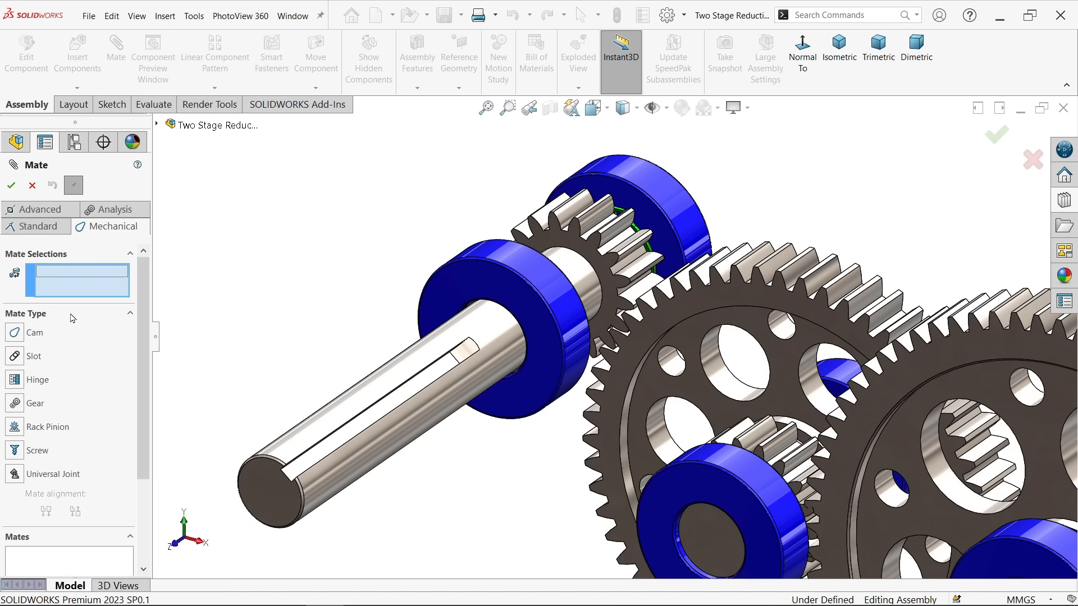
{"action": "left_click", "coordinate": [17, 404]}
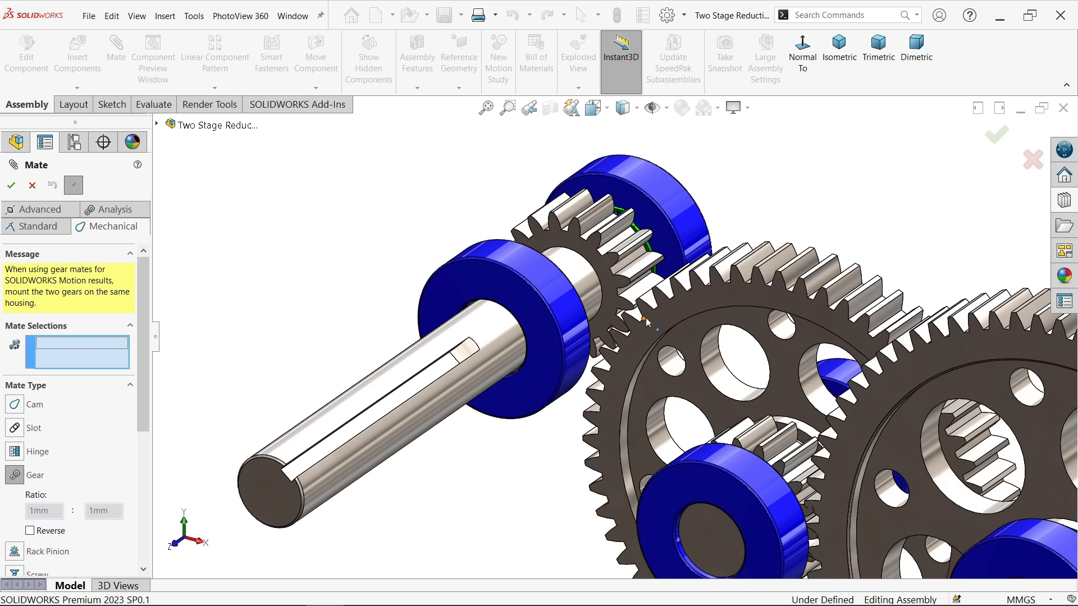
{"action": "scroll", "coordinate": [646, 321], "scroll_direction": "down", "scroll_amount": 10}
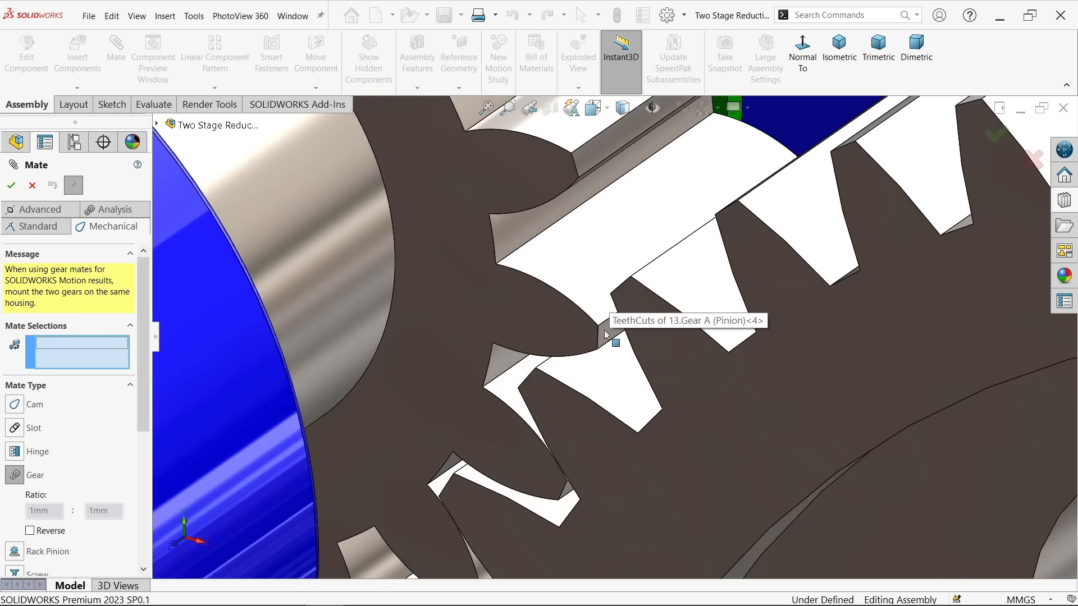
{"action": "scroll", "coordinate": [606, 337], "scroll_direction": "down", "scroll_amount": 2}
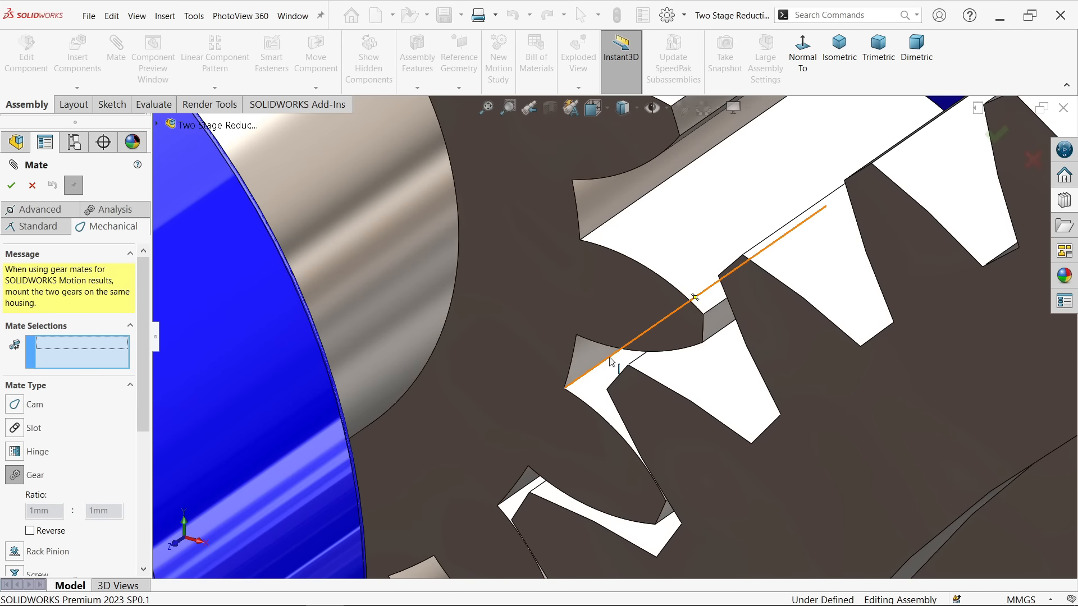
{"action": "left_click", "coordinate": [726, 329]}
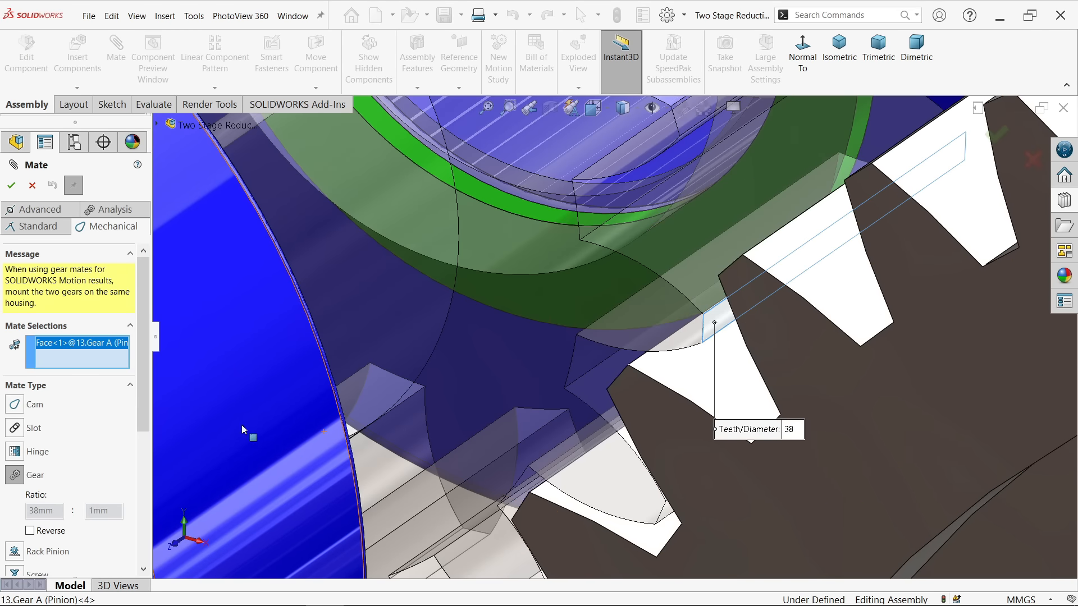
{"action": "scroll", "coordinate": [728, 417], "scroll_direction": "up", "scroll_amount": 3}
{"action": "middle_click_drag", "start_coordinate": [799, 392], "coordinate": [821, 400]}
{"action": "scroll", "coordinate": [679, 379], "scroll_direction": "down", "scroll_amount": 3}
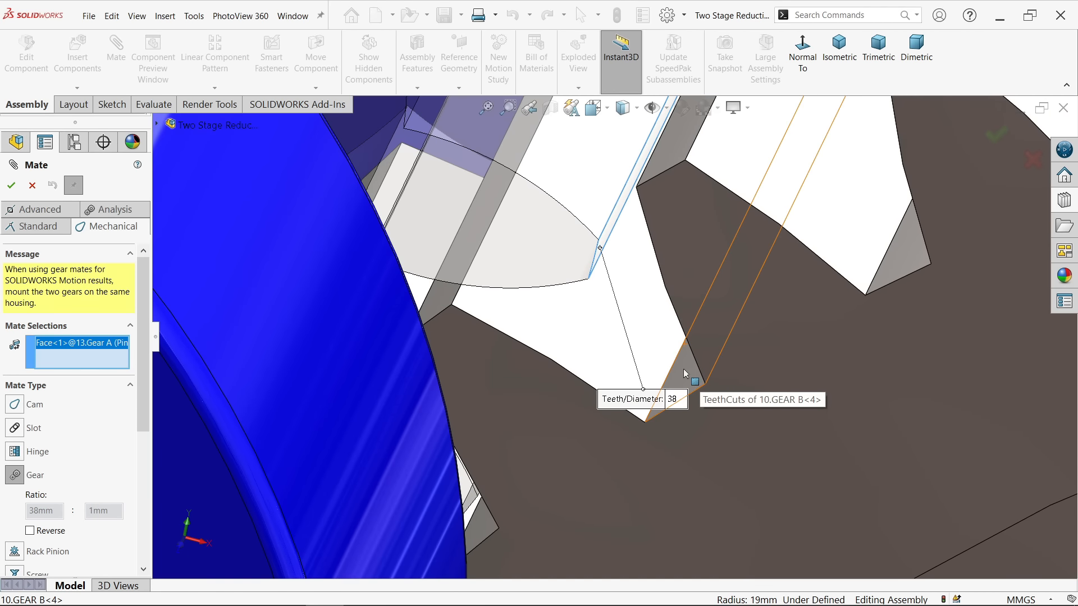
{"action": "left_click", "coordinate": [682, 369]}
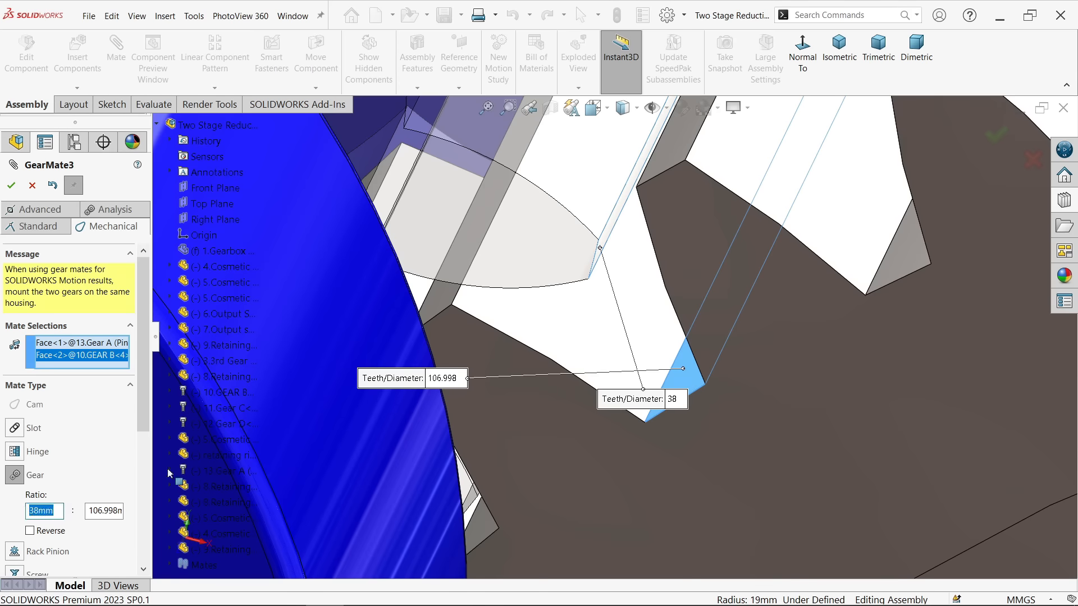
Set the gear mate's ratio to 17mm : 56mm and accept the mate
{"action": "type", "text": "1"}
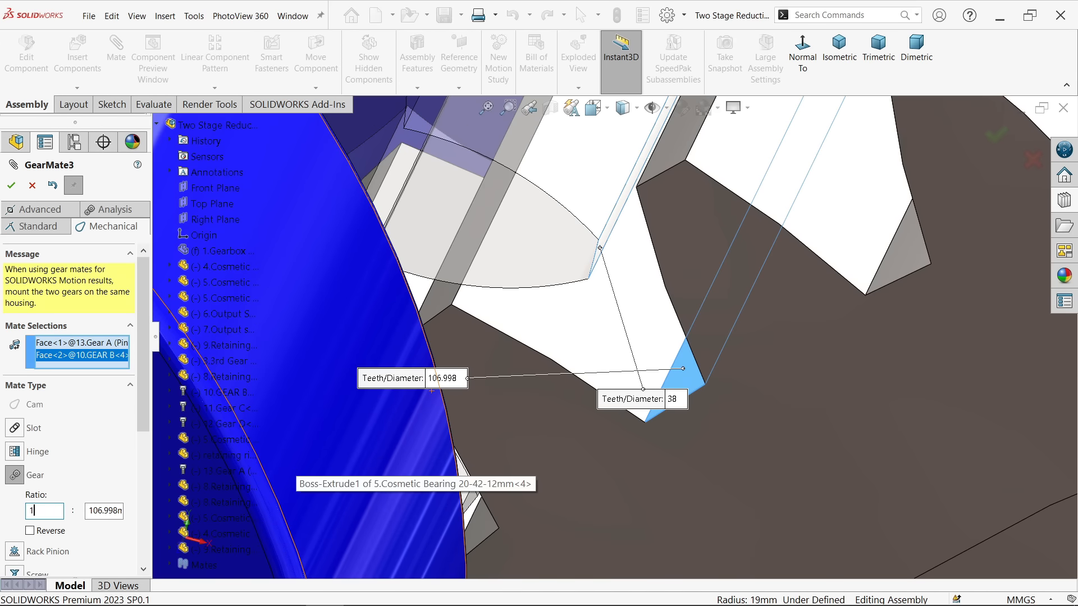
{"action": "type", "text": "7mm"}
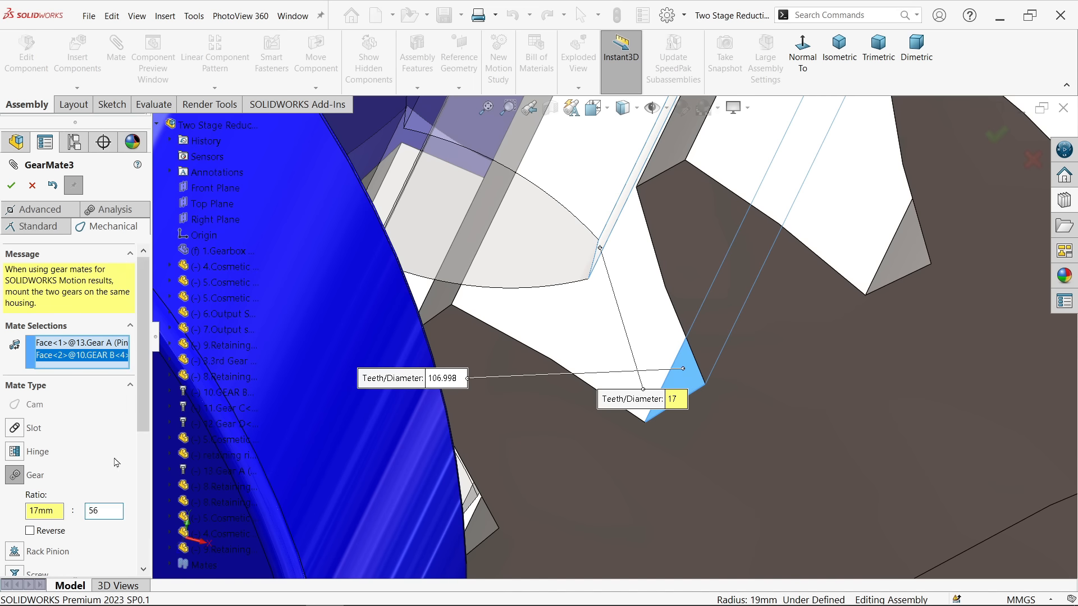
{"action": "key", "text": "Return"}
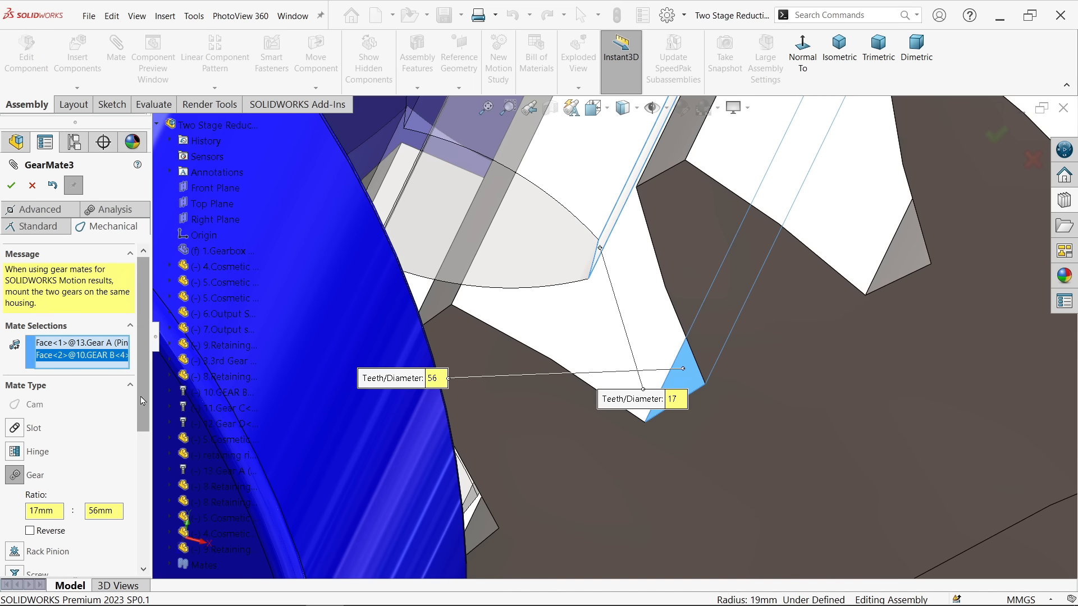
{"action": "left_click", "coordinate": [11, 186]}
{"action": "left_click", "coordinate": [32, 185]}
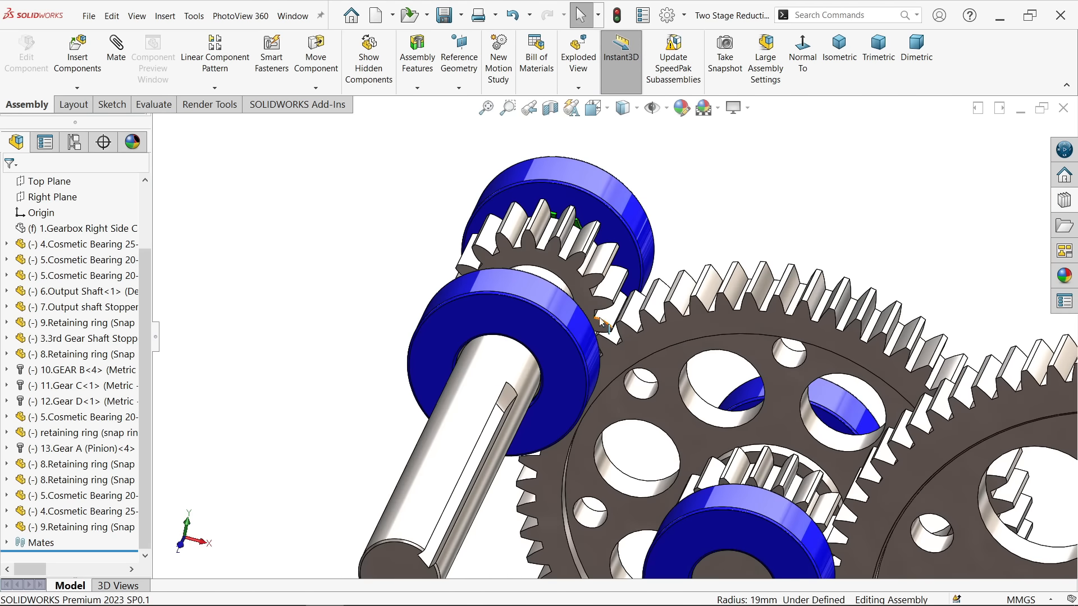
Examine the meshing gear train in the Dimetric view
{"action": "left_click", "coordinate": [841, 85]}
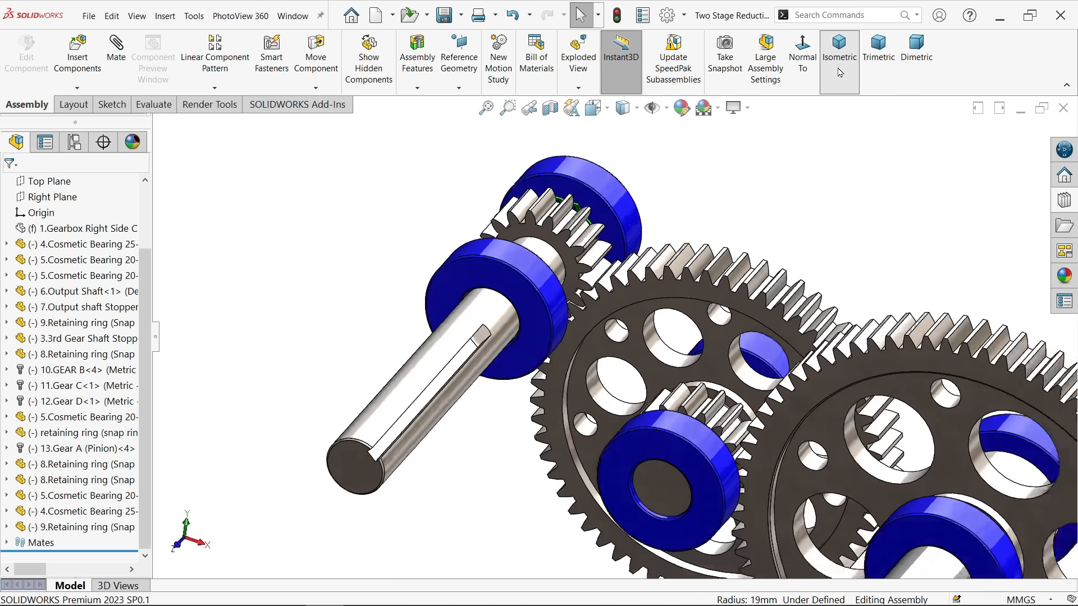
{"action": "left_click", "coordinate": [916, 57]}
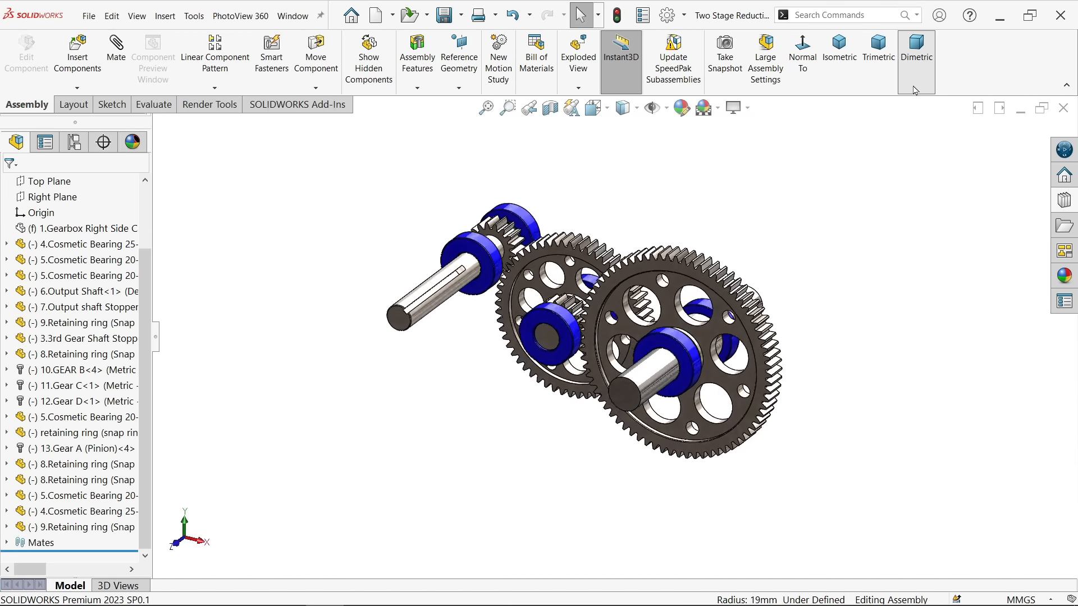
{"action": "scroll", "coordinate": [484, 258], "scroll_direction": "down", "scroll_amount": 5}
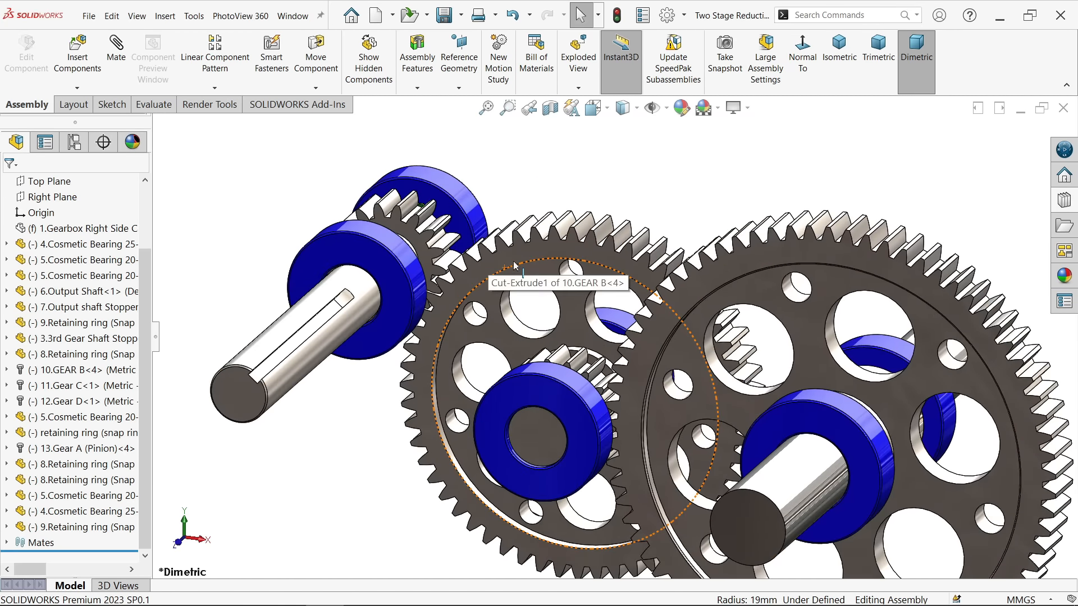
Rotate Gear B to check that its gear mate drives the Gear A pinion
{"action": "left_click_drag", "start_coordinate": [477, 284], "coordinate": [482, 404]}
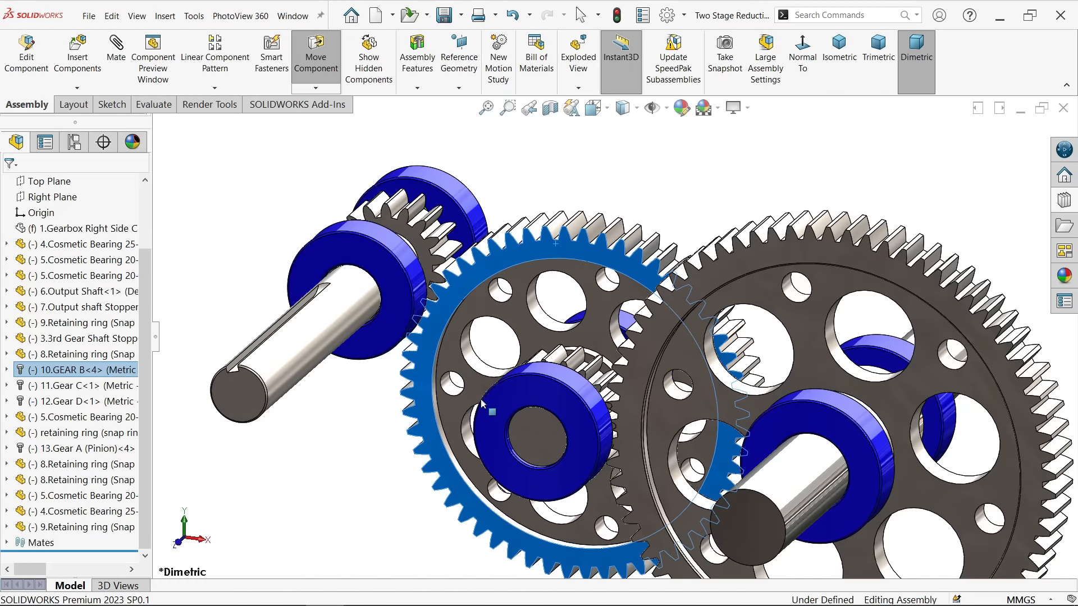
{"action": "left_click", "coordinate": [732, 165]}
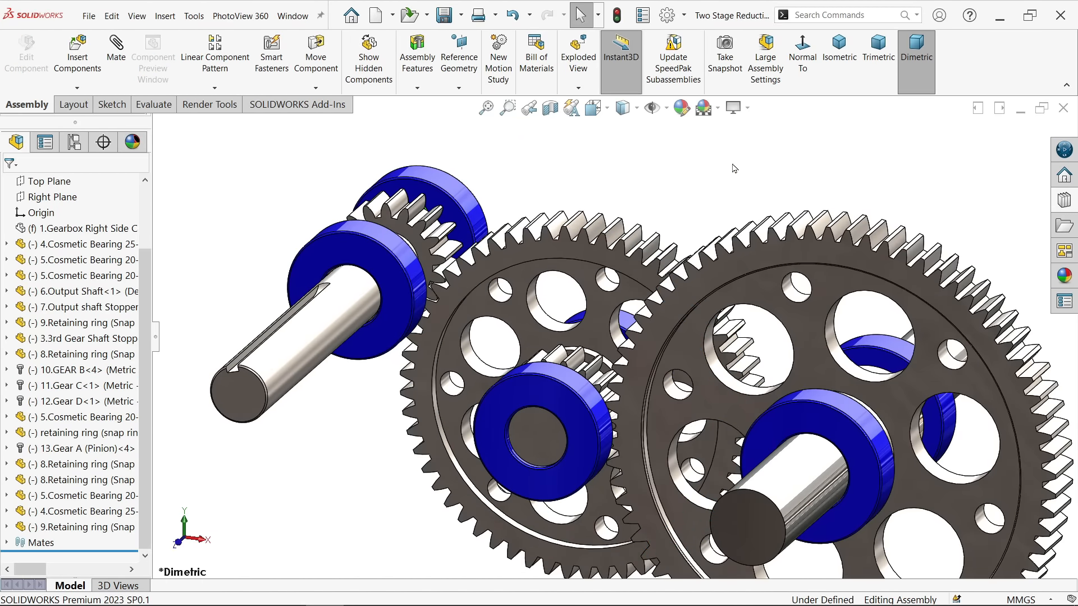
Hide the 20-42-12mm cosmetic bearing in front of Gear C to expose its teeth
{"action": "middle_click_drag", "start_coordinate": [722, 173], "coordinate": [695, 187]}
{"action": "left_click", "coordinate": [580, 16]}
{"action": "scroll", "coordinate": [558, 414], "scroll_direction": "down", "scroll_amount": 6}
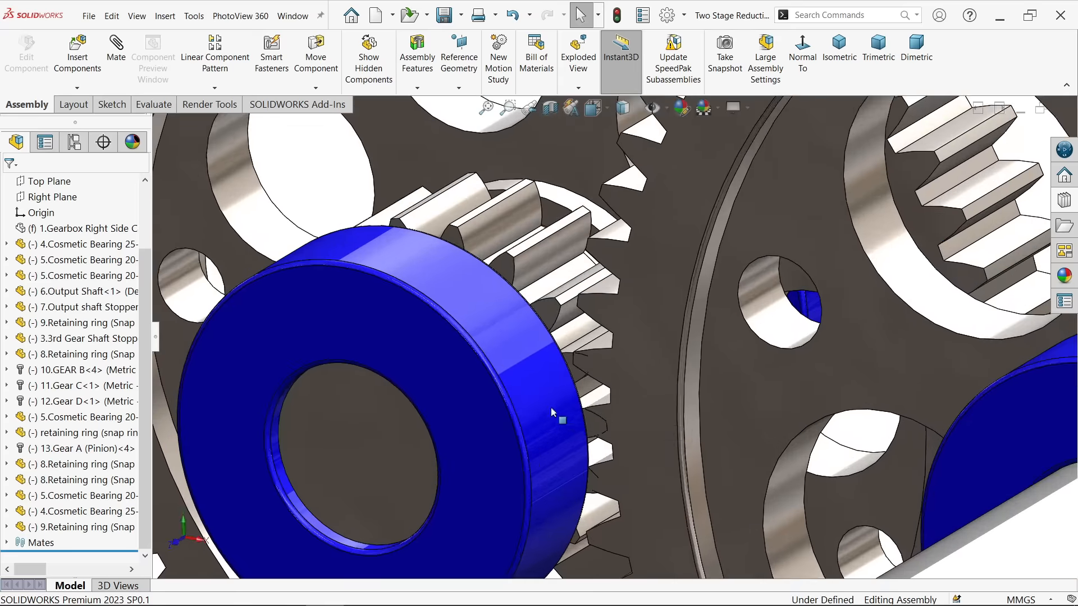
{"action": "left_click", "coordinate": [547, 412]}
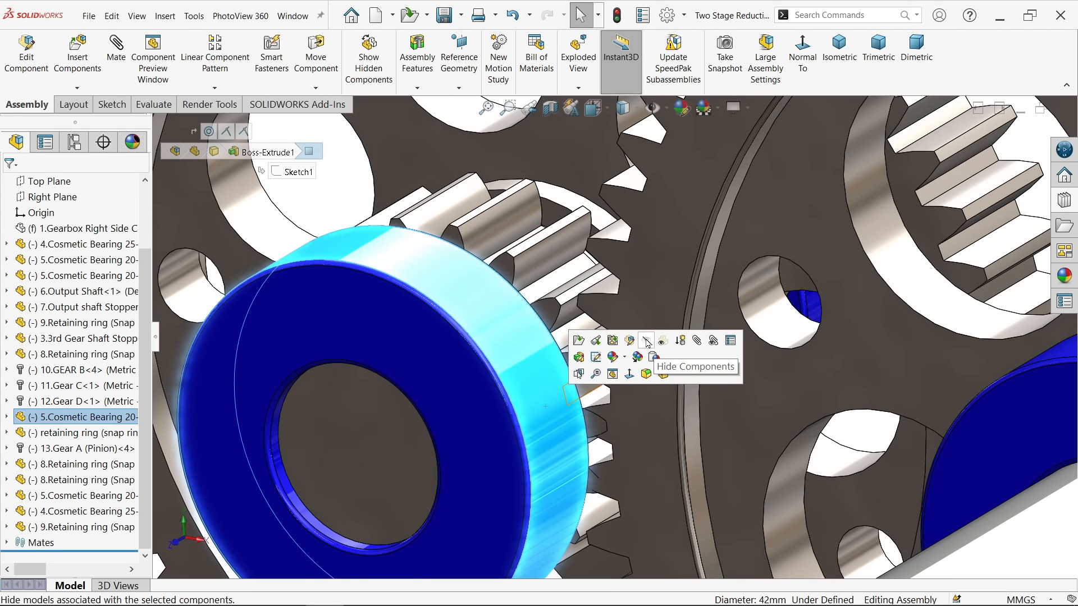
{"action": "left_click", "coordinate": [647, 341]}
Rotate Gear D slightly until its teeth sit between Gear C's teeth without overlapping
{"action": "scroll", "coordinate": [606, 366], "scroll_direction": "down", "scroll_amount": 4}
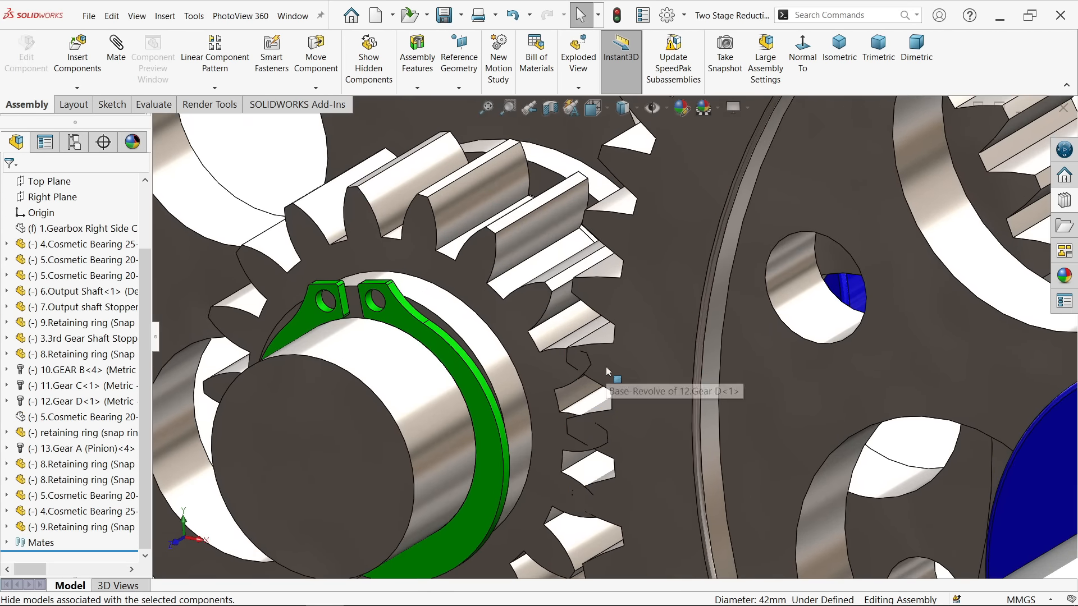
{"action": "left_click_drag", "start_coordinate": [611, 420], "coordinate": [600, 491]}
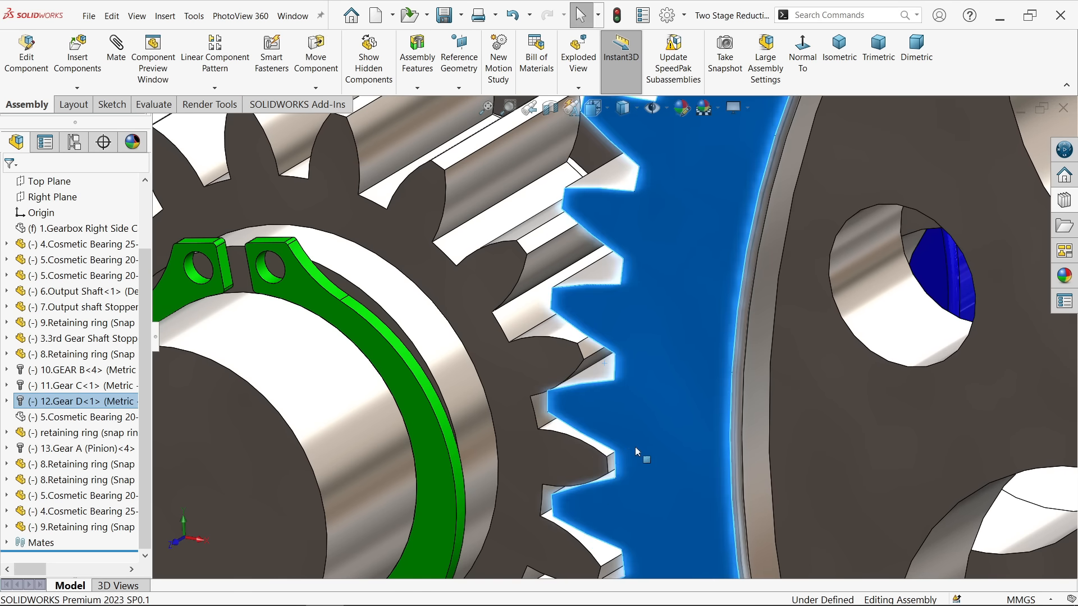
{"action": "middle_click_drag", "start_coordinate": [637, 451], "coordinate": [635, 400]}
{"action": "scroll", "coordinate": [560, 437], "scroll_direction": "down", "scroll_amount": 8}
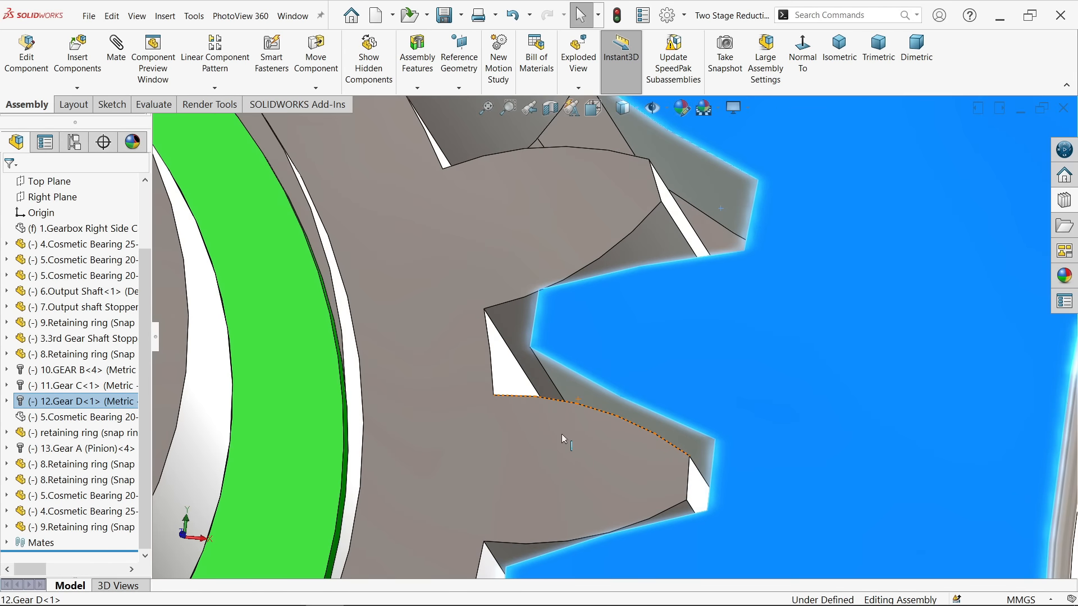
{"action": "left_click_drag", "start_coordinate": [691, 339], "coordinate": [636, 414]}
{"action": "key", "text": "Escape"}
{"action": "scroll", "coordinate": [618, 388], "scroll_direction": "up", "scroll_amount": 5}
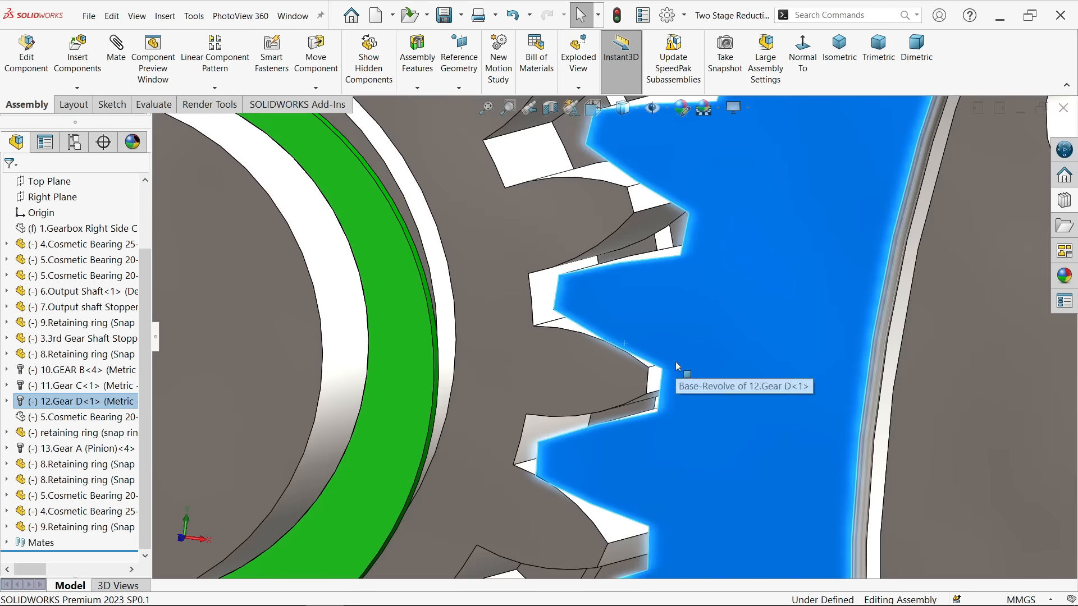
{"action": "scroll", "coordinate": [611, 382], "scroll_direction": "down", "scroll_amount": 8}
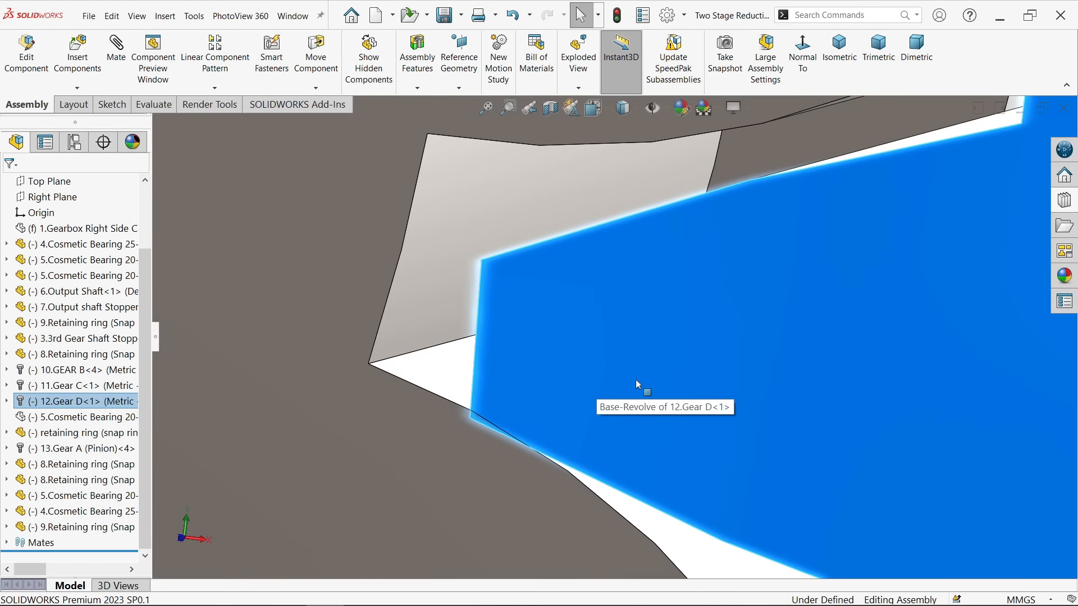
{"action": "left_click_drag", "start_coordinate": [647, 371], "coordinate": [649, 352]}
{"action": "key", "text": "Escape"}
{"action": "scroll", "coordinate": [640, 365], "scroll_direction": "up", "scroll_amount": 6}
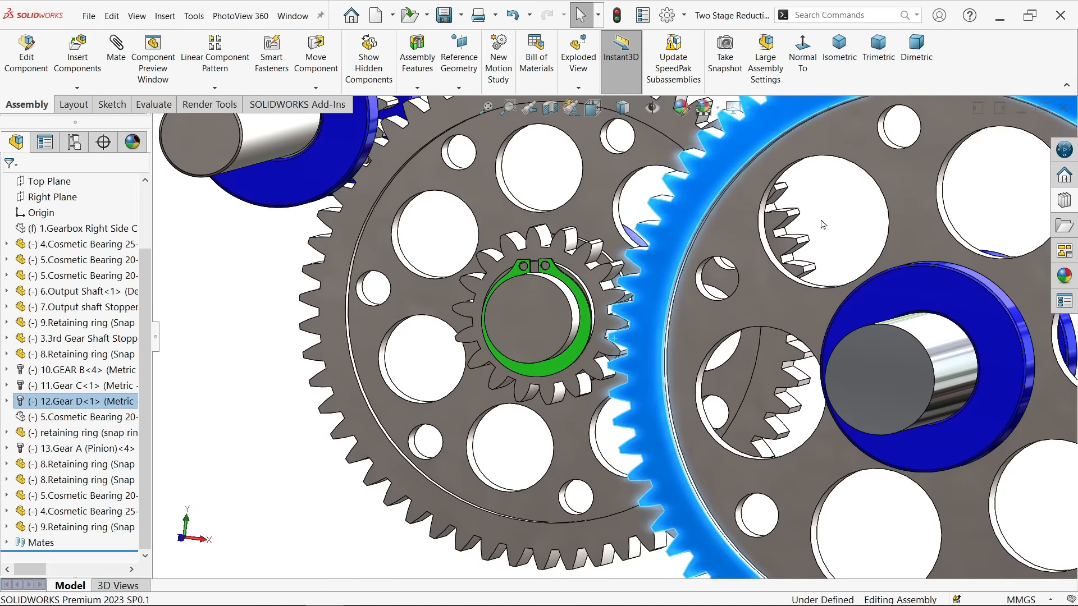
{"action": "left_click", "coordinate": [835, 215]}
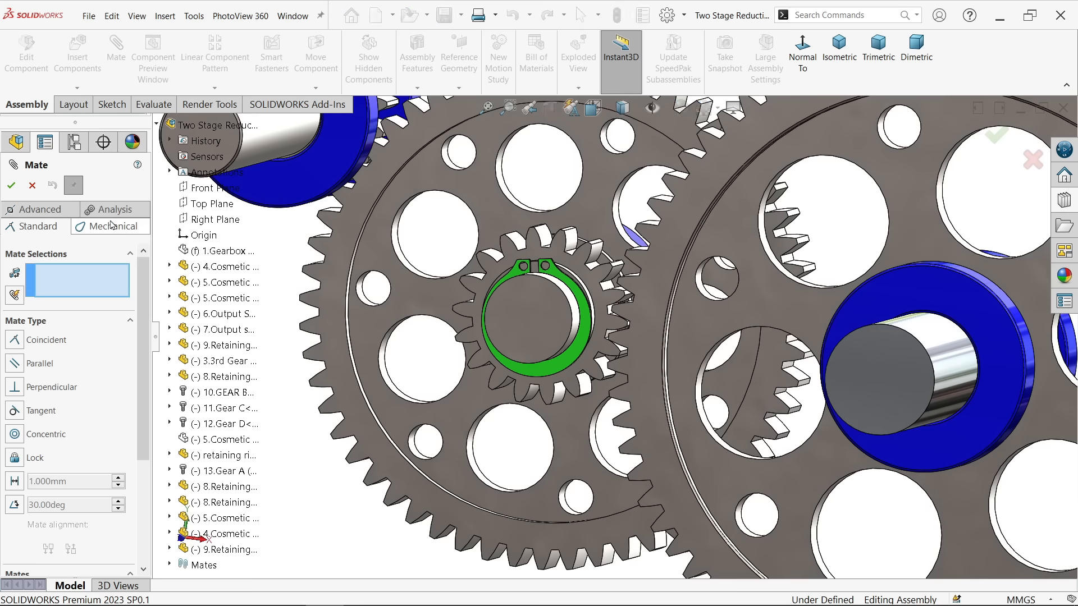
Start a mechanical gear mate between a tooth tip face of Gear C and a tooth root face of Gear D
{"action": "left_click", "coordinate": [112, 225]}
{"action": "left_click", "coordinate": [15, 403]}
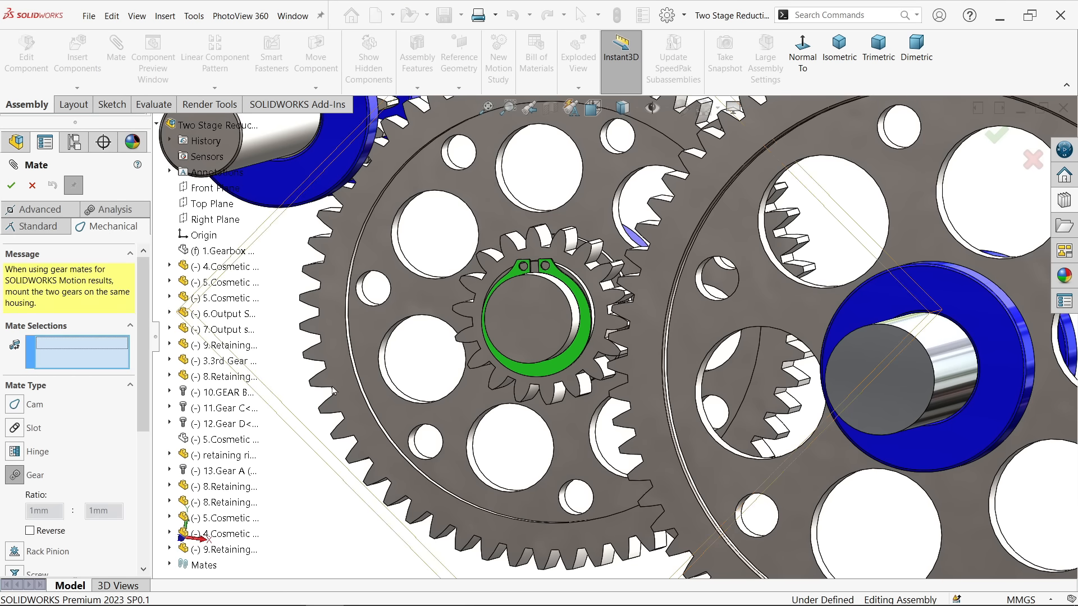
{"action": "scroll", "coordinate": [562, 326], "scroll_direction": "down", "scroll_amount": 6}
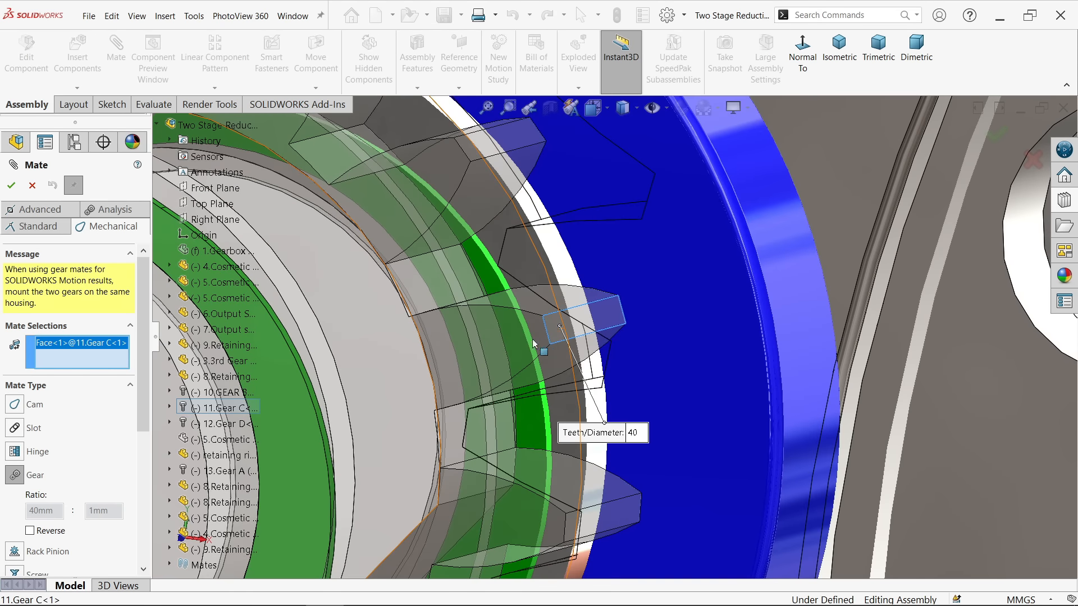
{"action": "scroll", "coordinate": [635, 315], "scroll_direction": "up", "scroll_amount": 5}
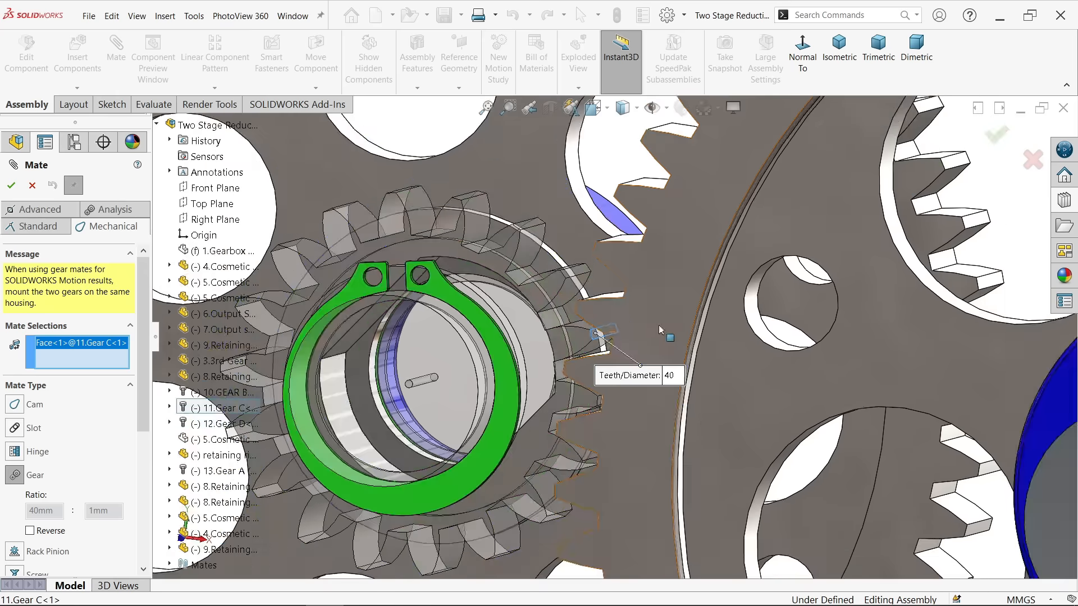
{"action": "scroll", "coordinate": [672, 265], "scroll_direction": "down", "scroll_amount": 6}
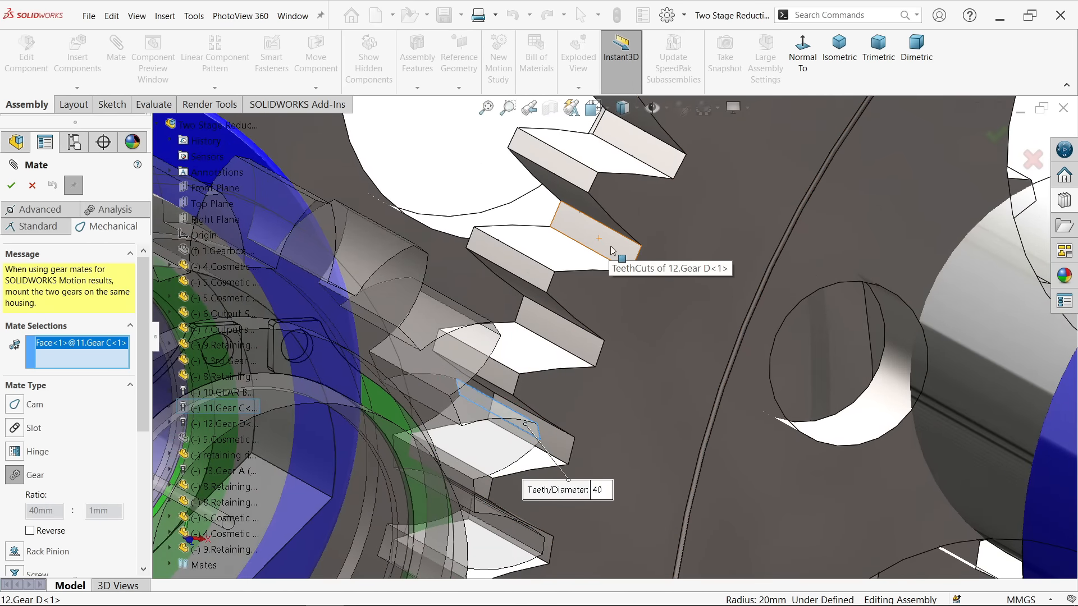
{"action": "left_click", "coordinate": [613, 251]}
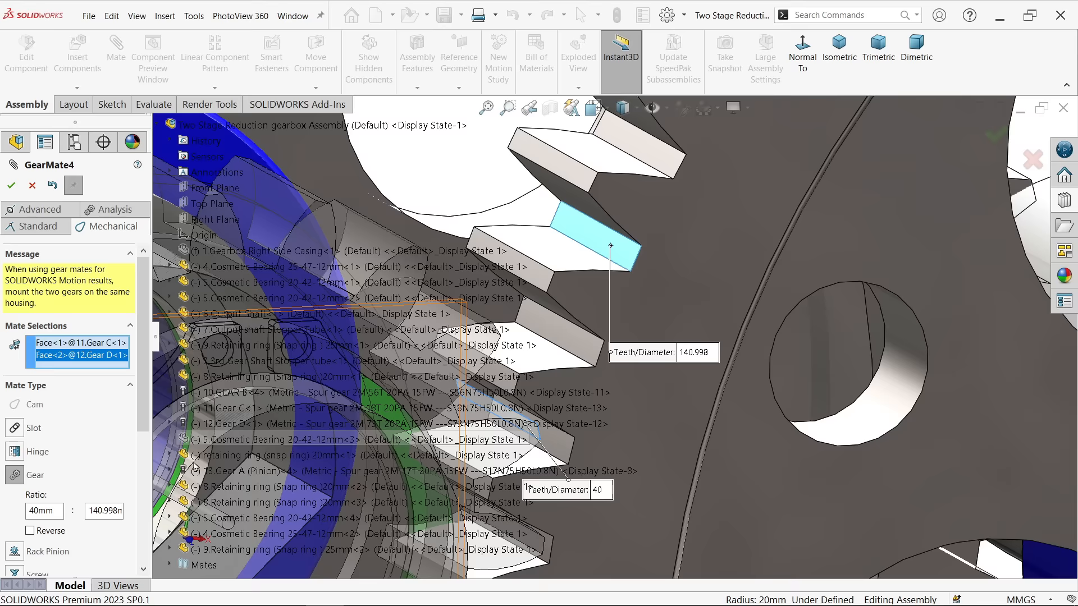
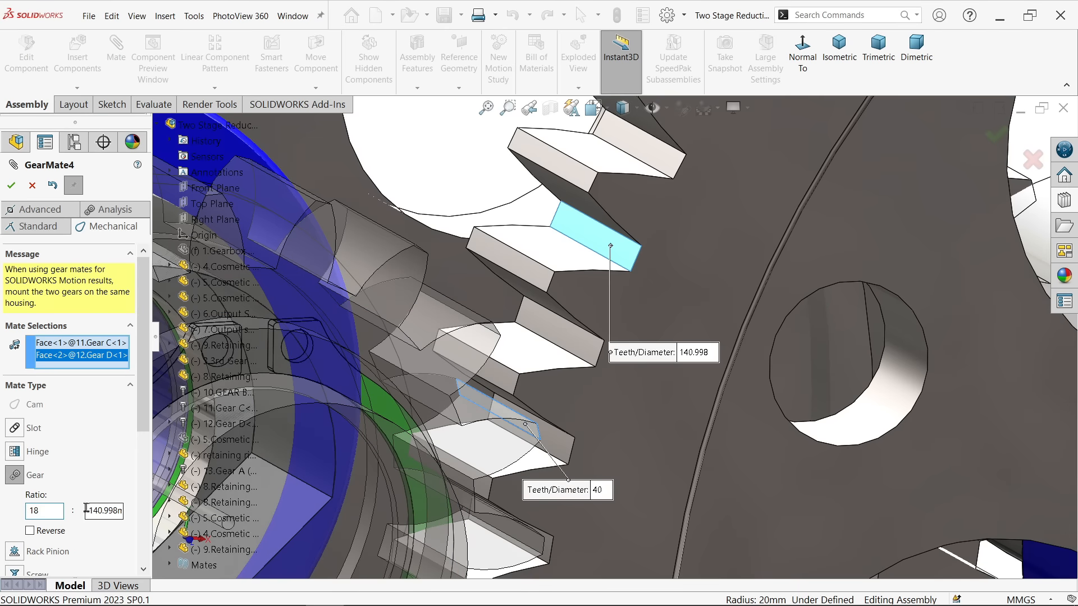
Set the Gear C to Gear D mate ratio to 18mm : 73mm, accept it and close the Mate command
{"action": "left_click", "coordinate": [120, 511]}
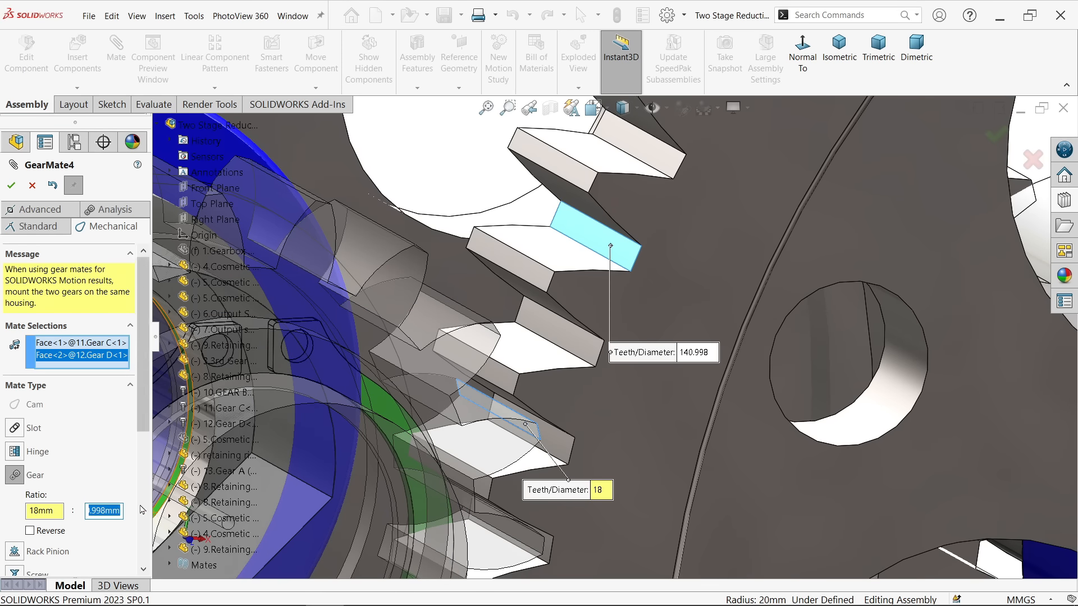
{"action": "type", "text": "73"}
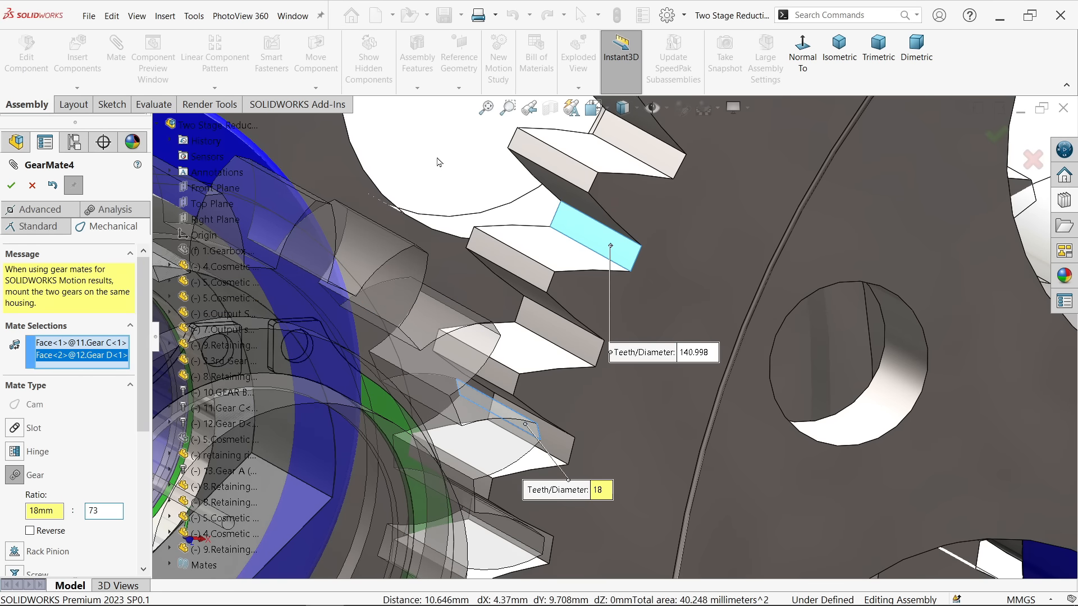
{"action": "left_click", "coordinate": [12, 187]}
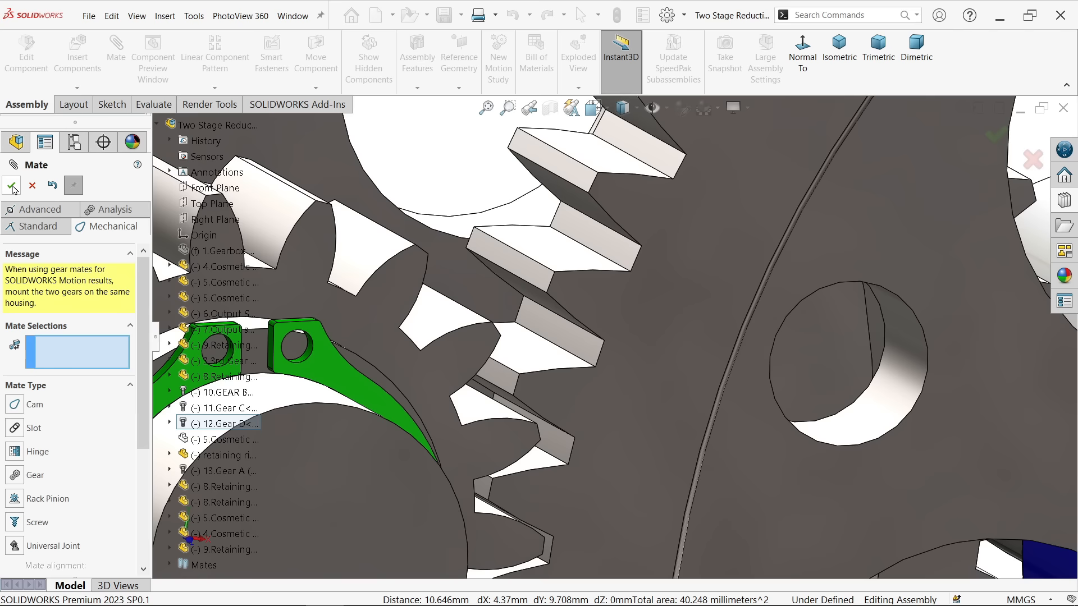
{"action": "left_click", "coordinate": [31, 189]}
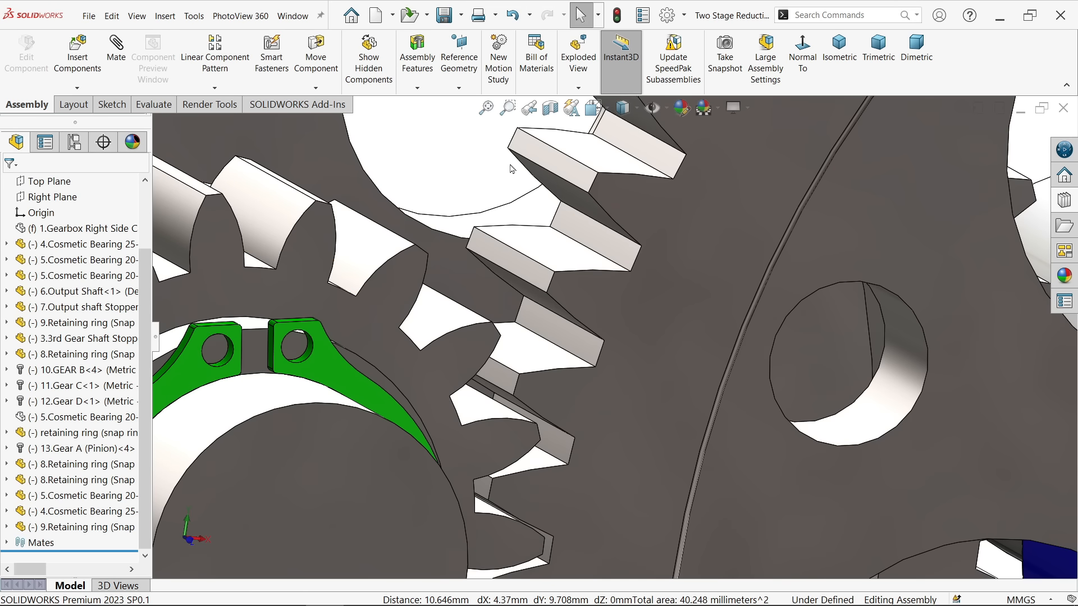
Switch to the Trimetric view and rotate Gear B to check the motion of the whole gear train
{"action": "left_click", "coordinate": [842, 69]}
{"action": "left_click", "coordinate": [879, 51]}
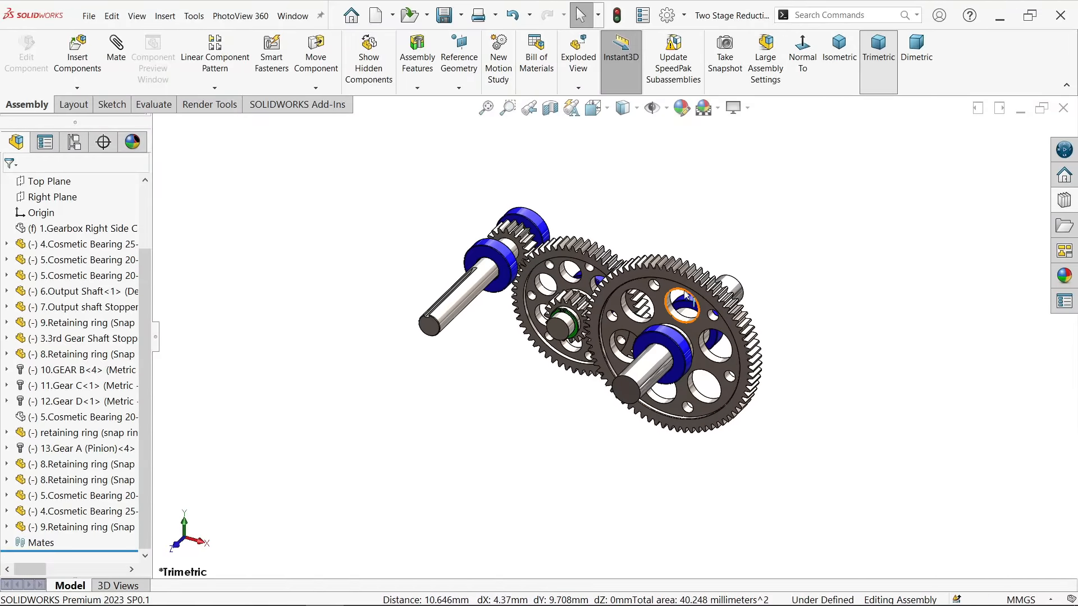
{"action": "scroll", "coordinate": [629, 313], "scroll_direction": "down", "scroll_amount": 2}
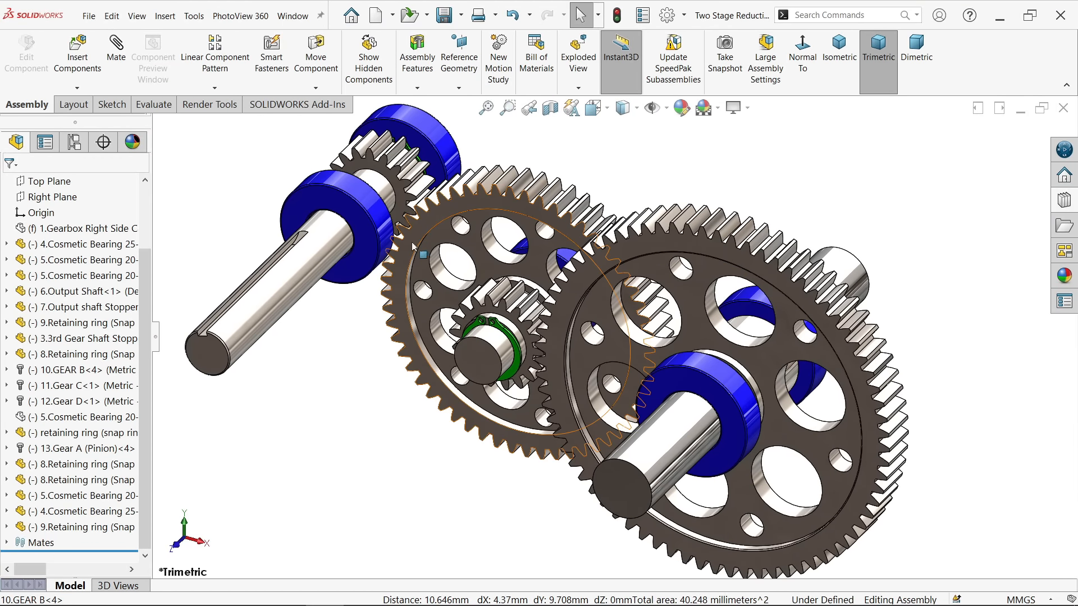
{"action": "left_click_drag", "start_coordinate": [413, 247], "coordinate": [365, 361]}
{"action": "left_click", "coordinate": [345, 367]}
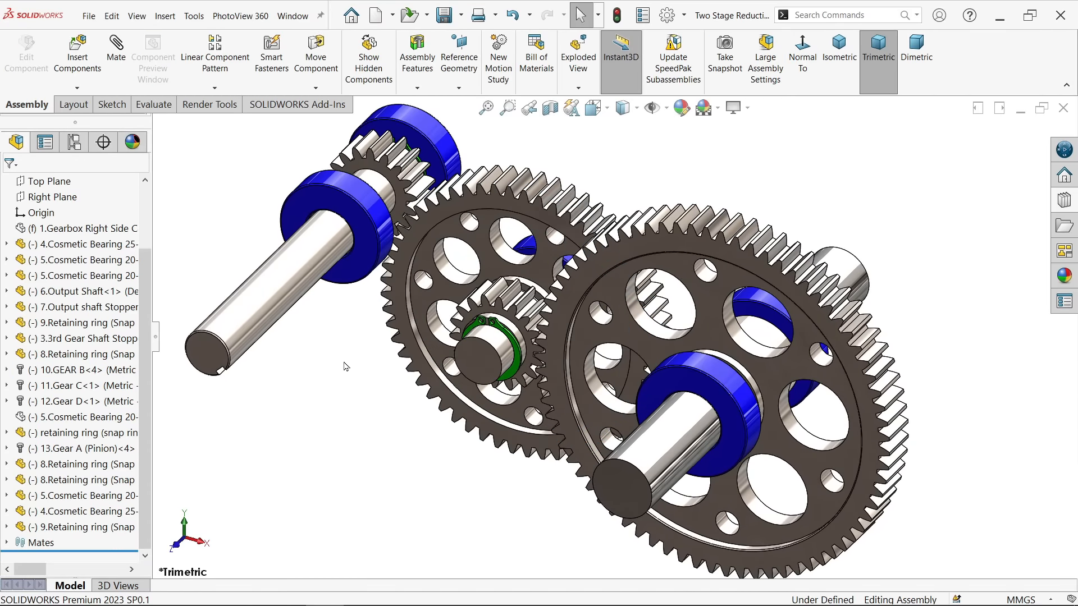
Show the hidden 20-42-12mm bearing in front of Gear C and the Gearbox Right Side Casing again
{"action": "left_click", "coordinate": [43, 420]}
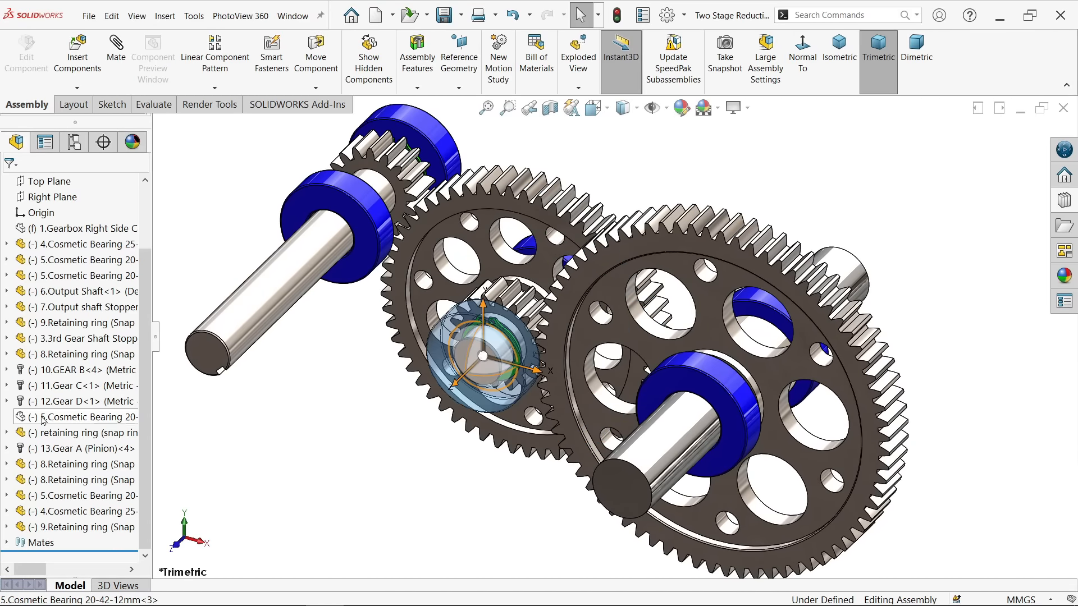
{"action": "left_click", "coordinate": [106, 383]}
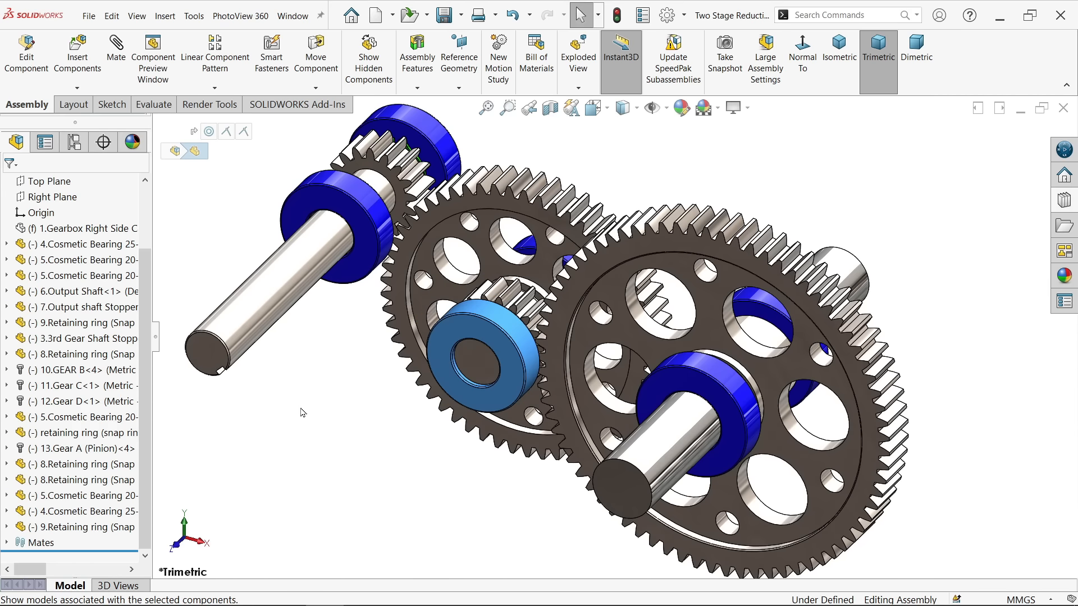
{"action": "mouse_move", "coordinate": [330, 417]}
{"action": "middle_mouse_down"}
{"action": "mouse_move", "coordinate": [252, 443]}
{"action": "mouse_move", "coordinate": [265, 443]}
{"action": "mouse_move", "coordinate": [277, 412]}
{"action": "mouse_move", "coordinate": [317, 426]}
{"action": "middle_mouse_up"}
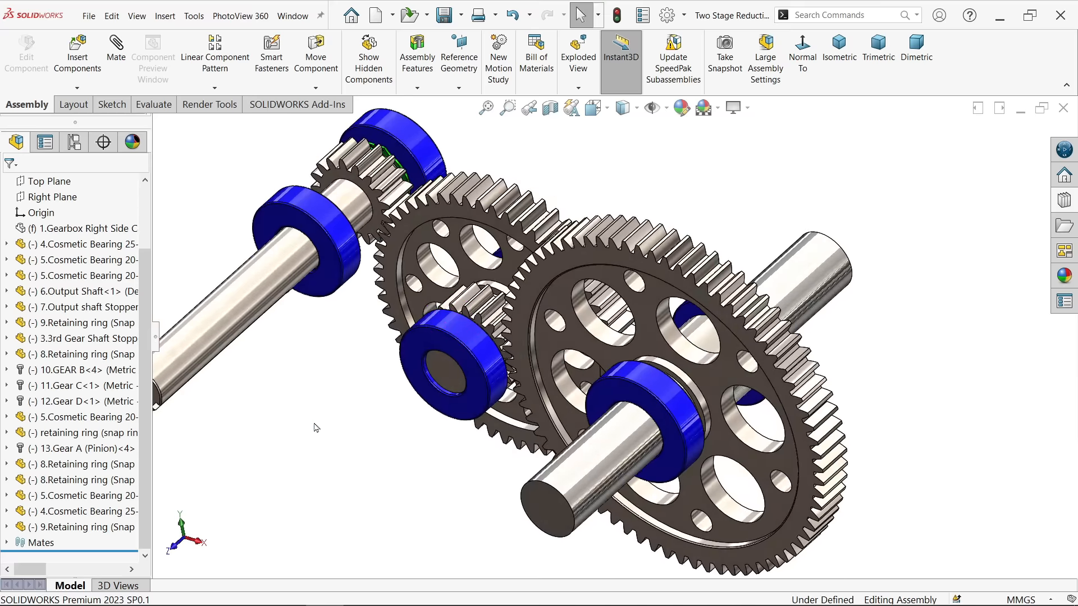
{"action": "left_click", "coordinate": [90, 228]}
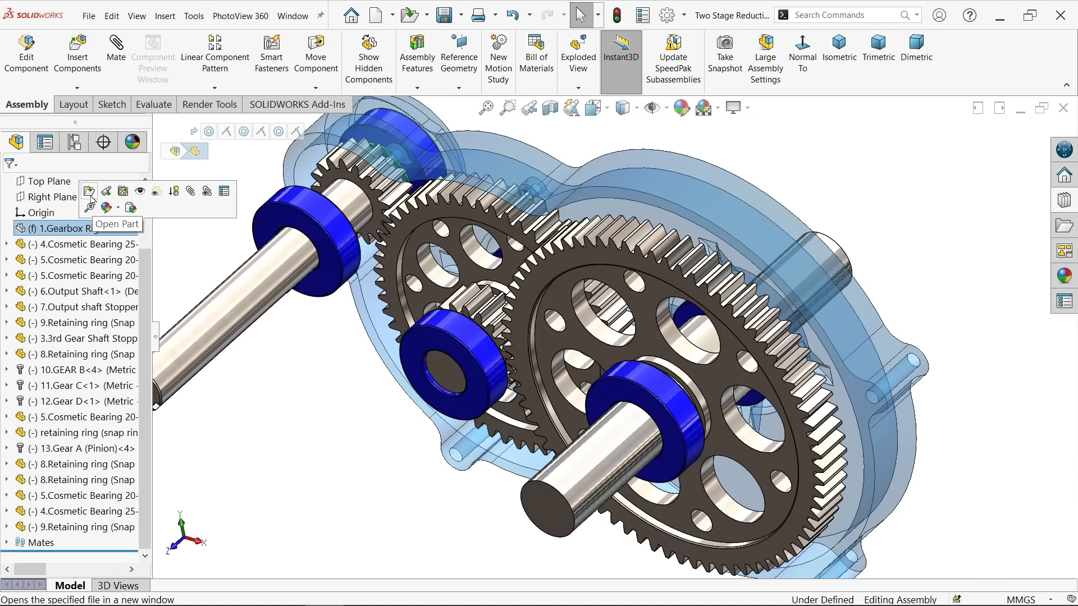
{"action": "left_click", "coordinate": [140, 191]}
{"action": "left_click", "coordinate": [300, 383]}
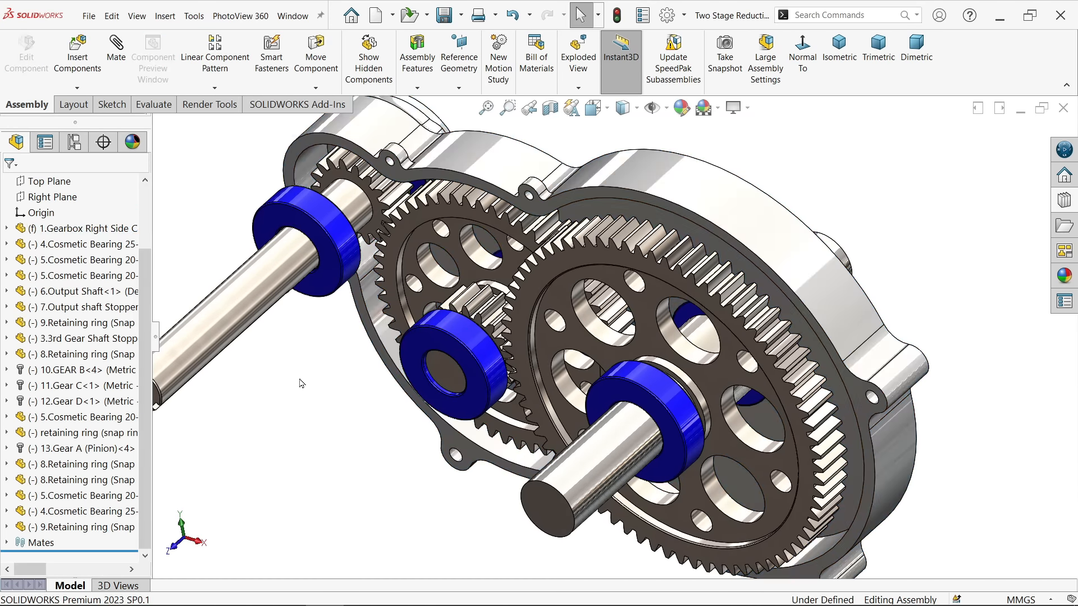
Rotate Gear B back and forth to check how the gear train runs inside the casing
{"action": "middle_click_drag", "start_coordinate": [301, 384], "coordinate": [304, 355]}
{"action": "left_click_drag", "start_coordinate": [381, 301], "coordinate": [380, 270]}
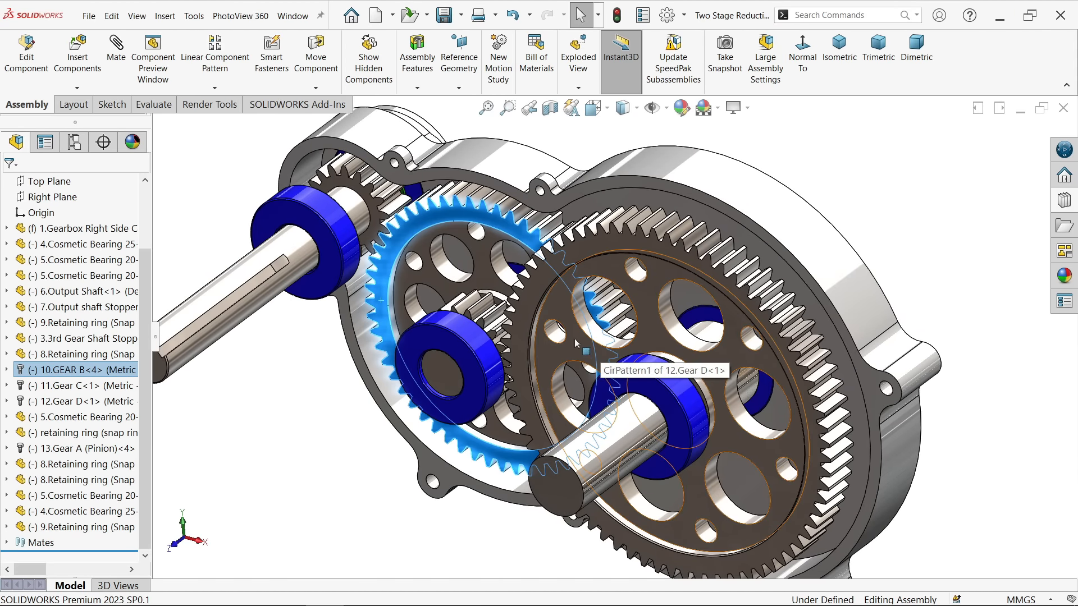
{"action": "key", "text": "Escape"}
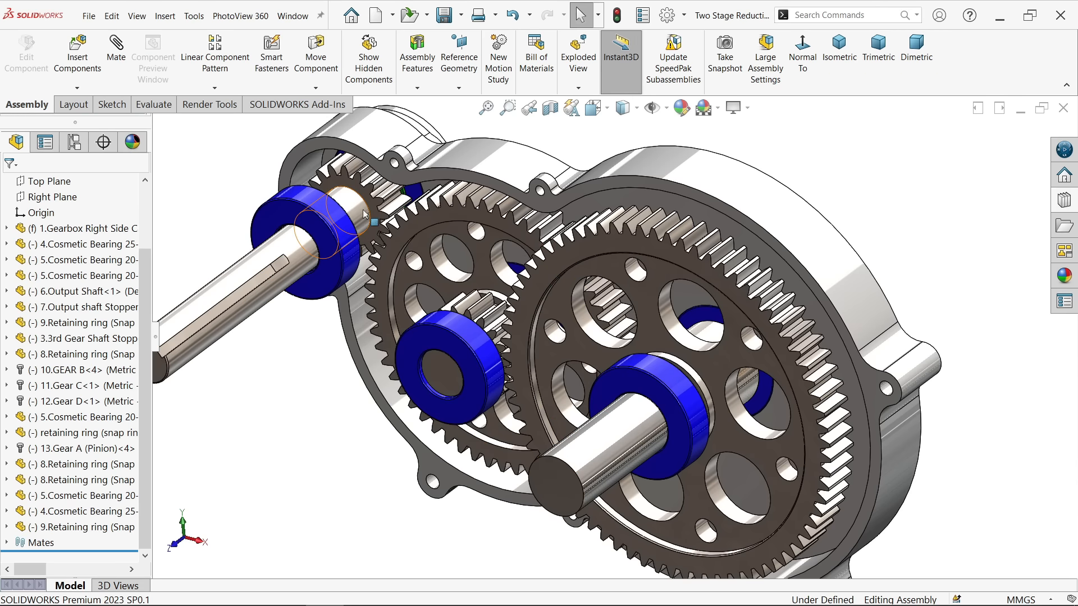
{"action": "left_click_drag", "start_coordinate": [373, 296], "coordinate": [381, 359]}
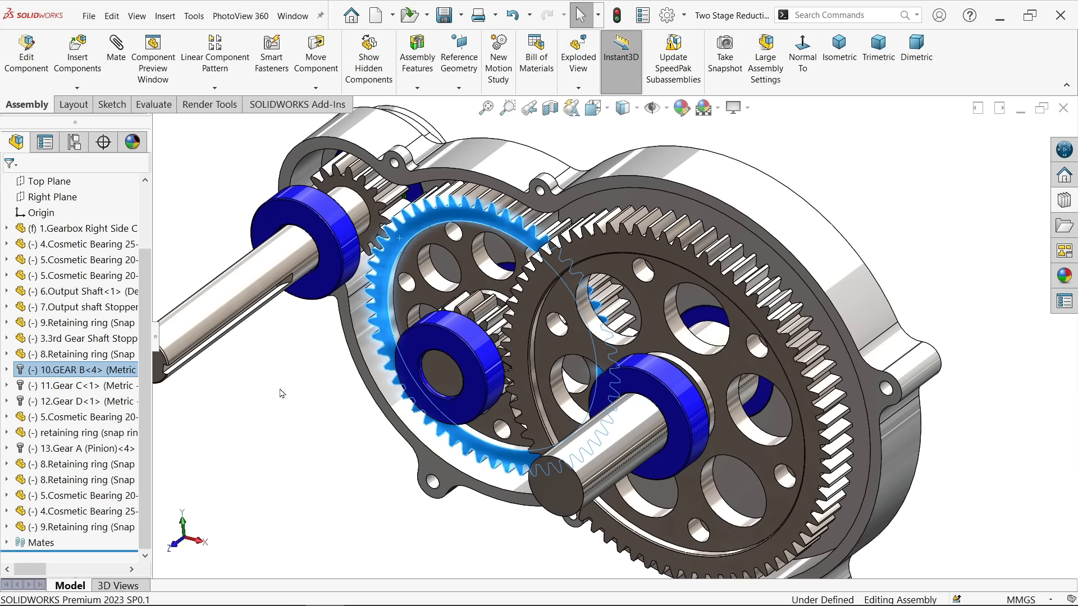
{"action": "left_click", "coordinate": [282, 393]}
Insert the 2.Gearbox Left Side Casing part and place it in front of the gear train
{"action": "scroll", "coordinate": [34, 432], "scroll_direction": "up", "scroll_amount": 3}
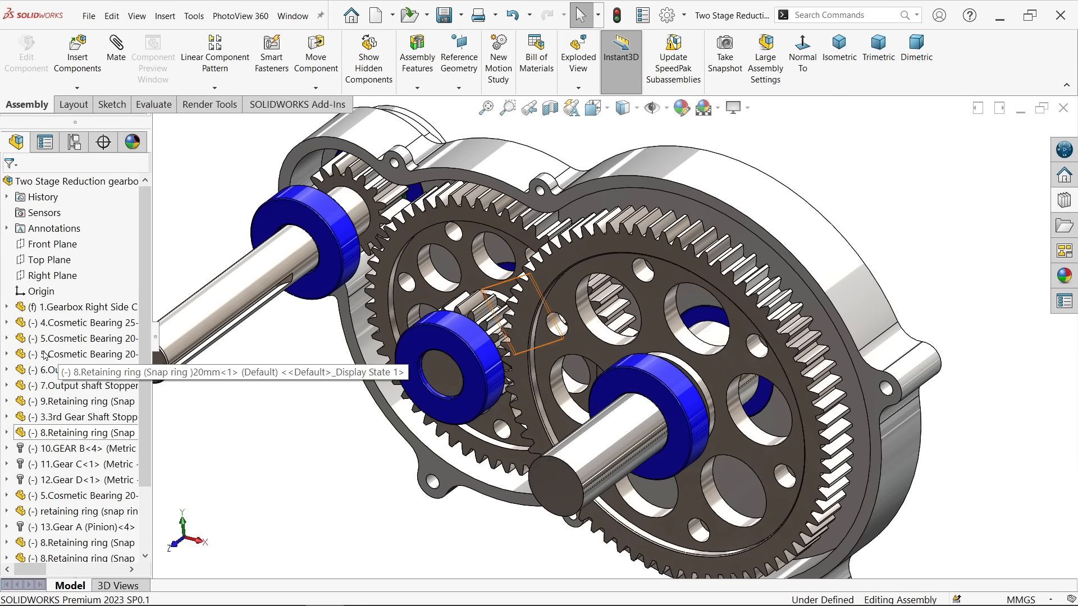
{"action": "key", "text": "f"}
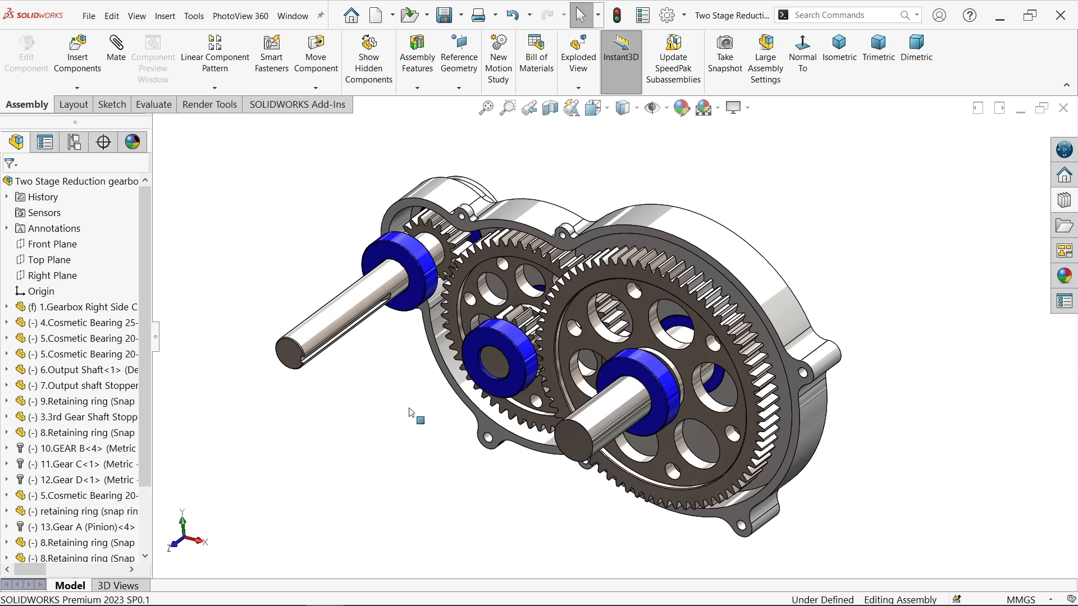
{"action": "left_click", "coordinate": [78, 57]}
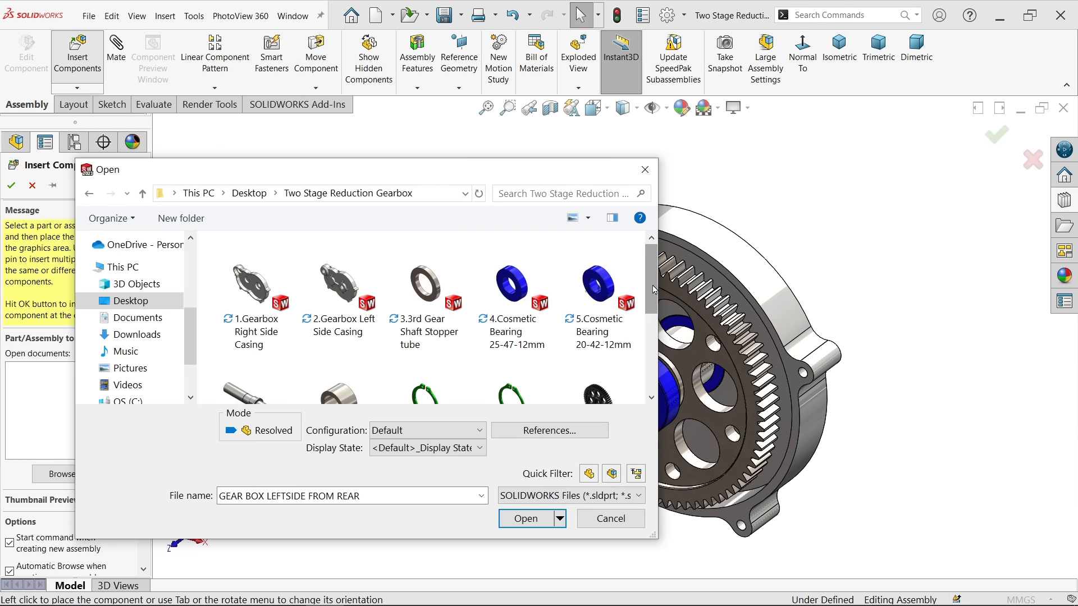
{"action": "mouse_move", "coordinate": [650, 285]}
{"action": "left_mouse_down"}
{"action": "mouse_move", "coordinate": [649, 351]}
{"action": "mouse_move", "coordinate": [649, 288]}
{"action": "left_mouse_up"}
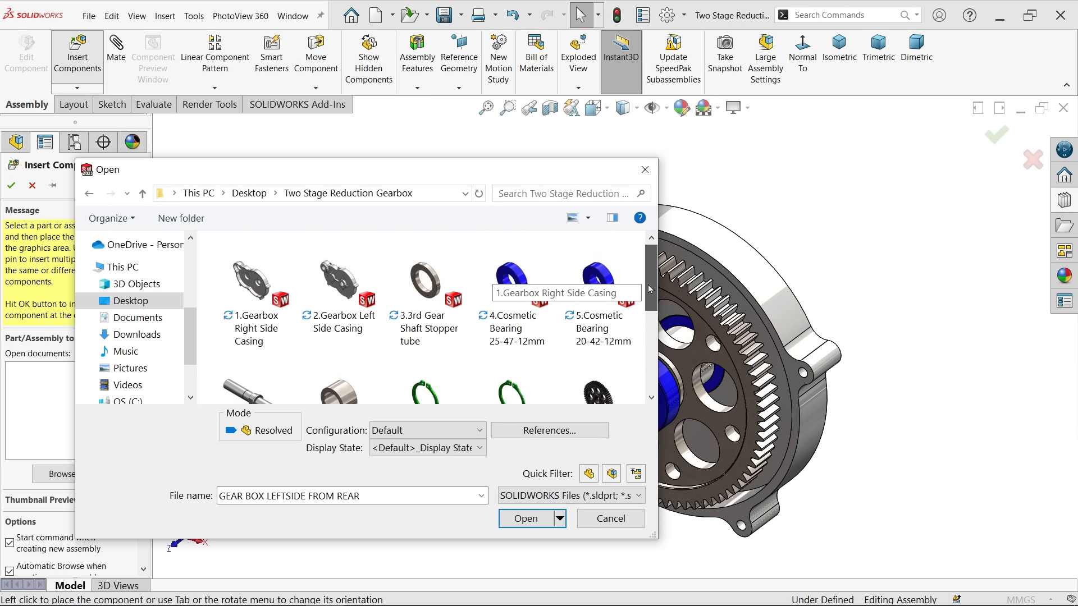
{"action": "left_click", "coordinate": [333, 296]}
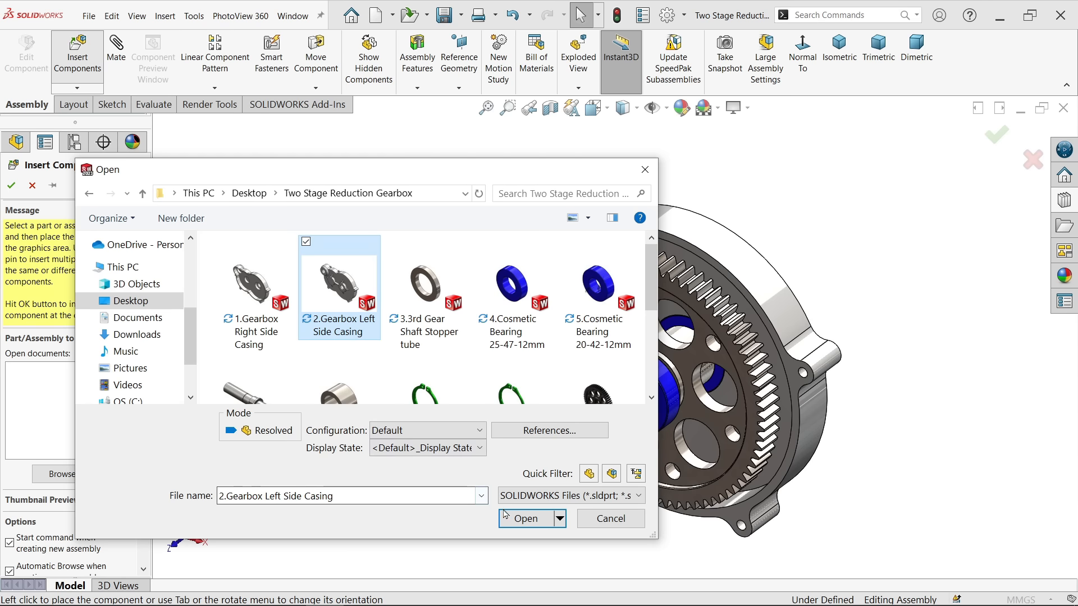
{"action": "left_click", "coordinate": [524, 519]}
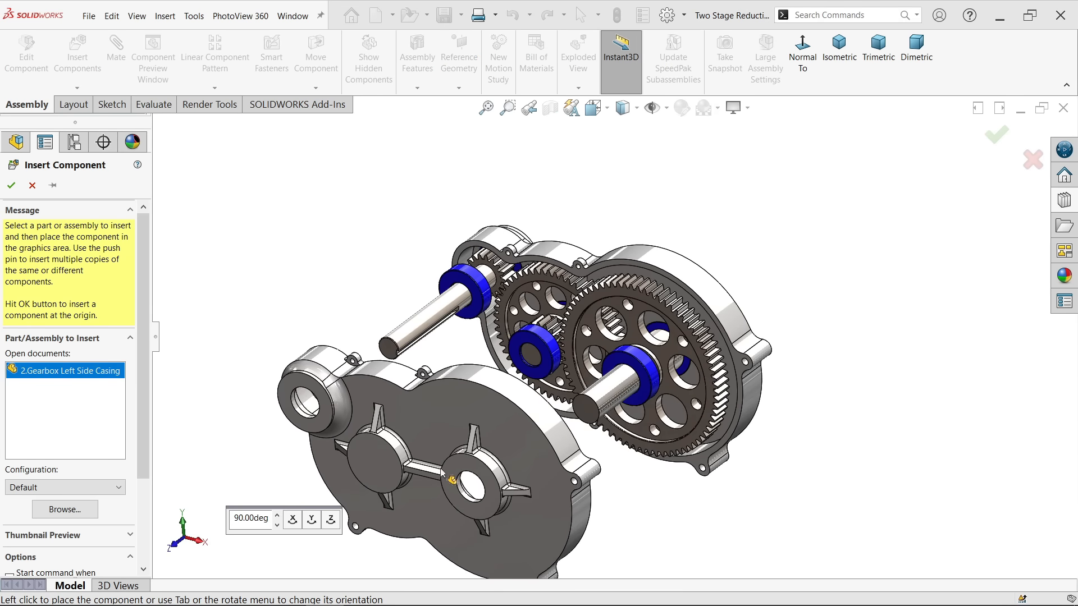
{"action": "left_click", "coordinate": [442, 473]}
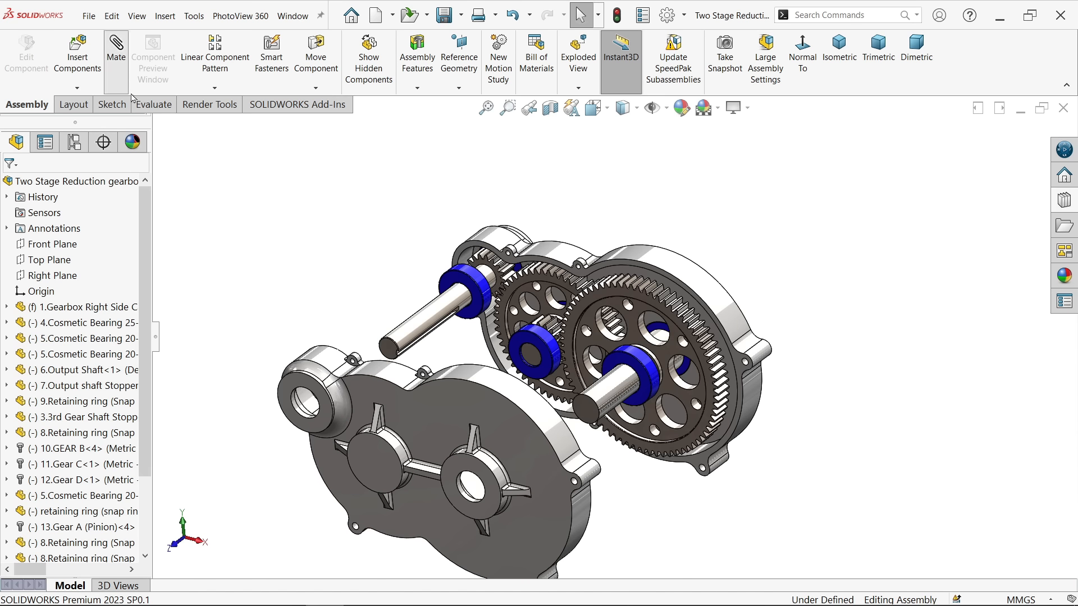
Mate the outer face of the 25-47-12mm bearing in front of Gear D concentric with its bore in the Gearbox Left Side Casing
{"action": "scroll", "coordinate": [664, 389], "scroll_direction": "down", "scroll_amount": 5}
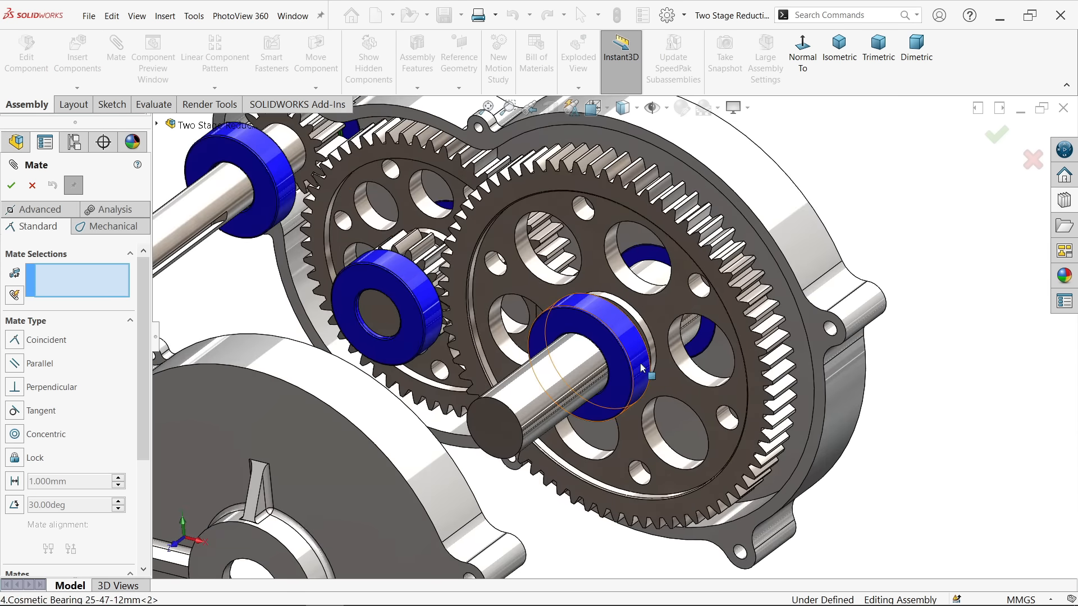
{"action": "left_click", "coordinate": [643, 368]}
{"action": "scroll", "coordinate": [640, 370], "scroll_direction": "up", "scroll_amount": 5}
{"action": "middle_click_drag", "start_coordinate": [573, 429], "coordinate": [440, 423]}
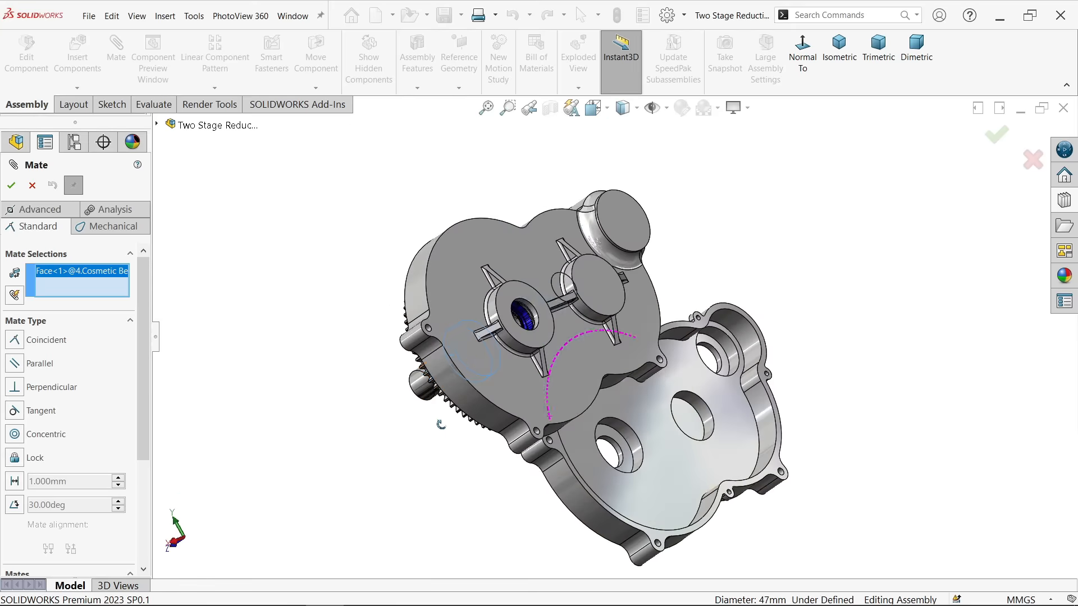
{"action": "scroll", "coordinate": [440, 424], "scroll_direction": "down", "scroll_amount": 6}
{"action": "left_click", "coordinate": [699, 406]}
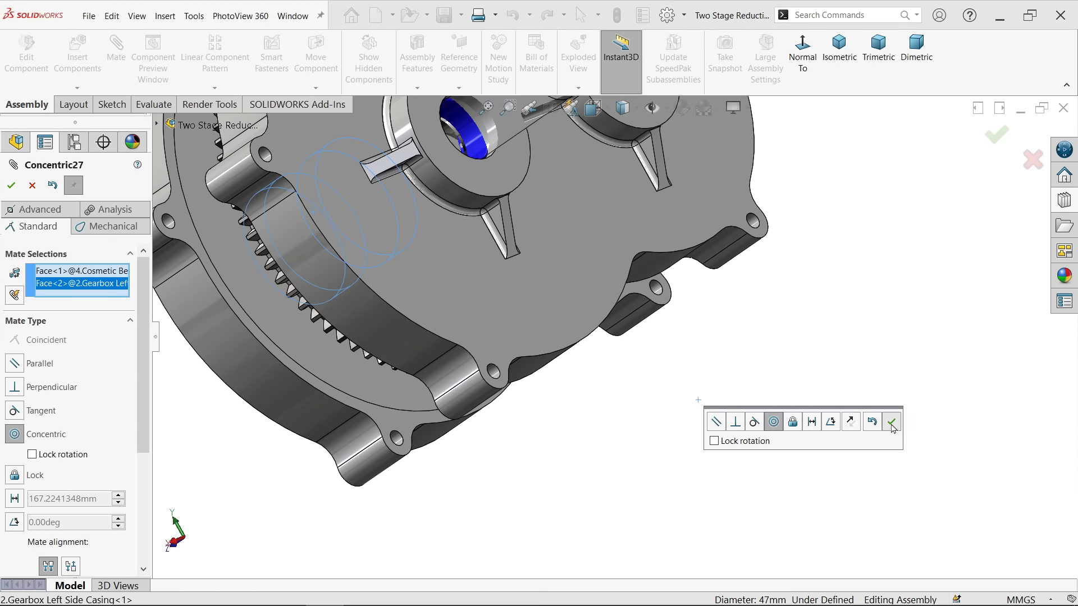
{"action": "left_click", "coordinate": [892, 423]}
Move the left casing clear and mate the 20-42-12mm bearing in front of Gear C concentric with the casing's middle bore
{"action": "scroll", "coordinate": [748, 402], "scroll_direction": "up", "scroll_amount": 5}
{"action": "middle_click_drag", "start_coordinate": [676, 371], "coordinate": [800, 397]}
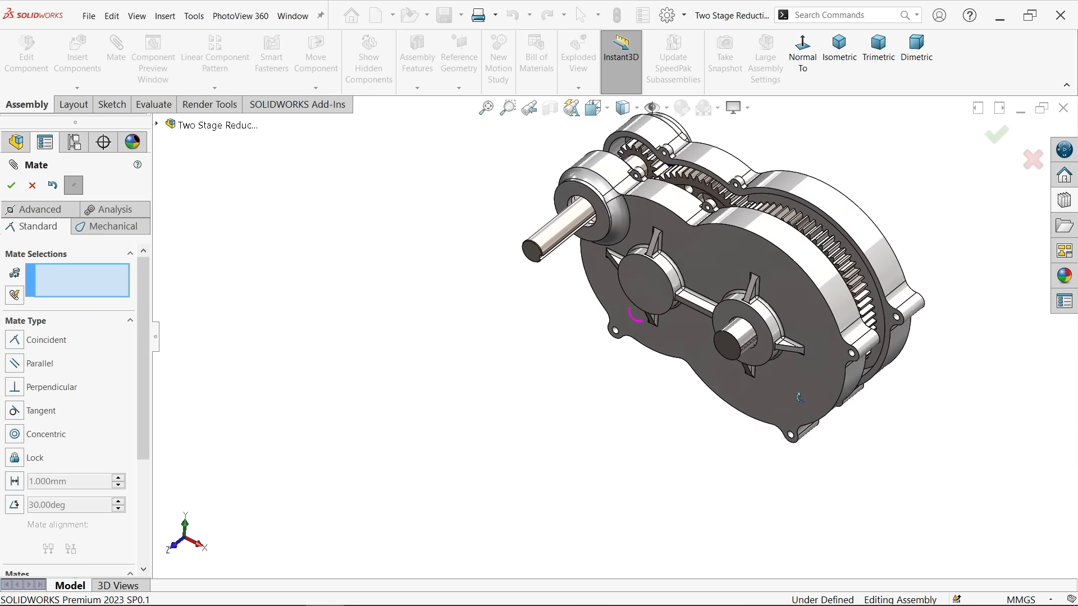
{"action": "middle_click_drag", "start_coordinate": [716, 251], "coordinate": [608, 341]}
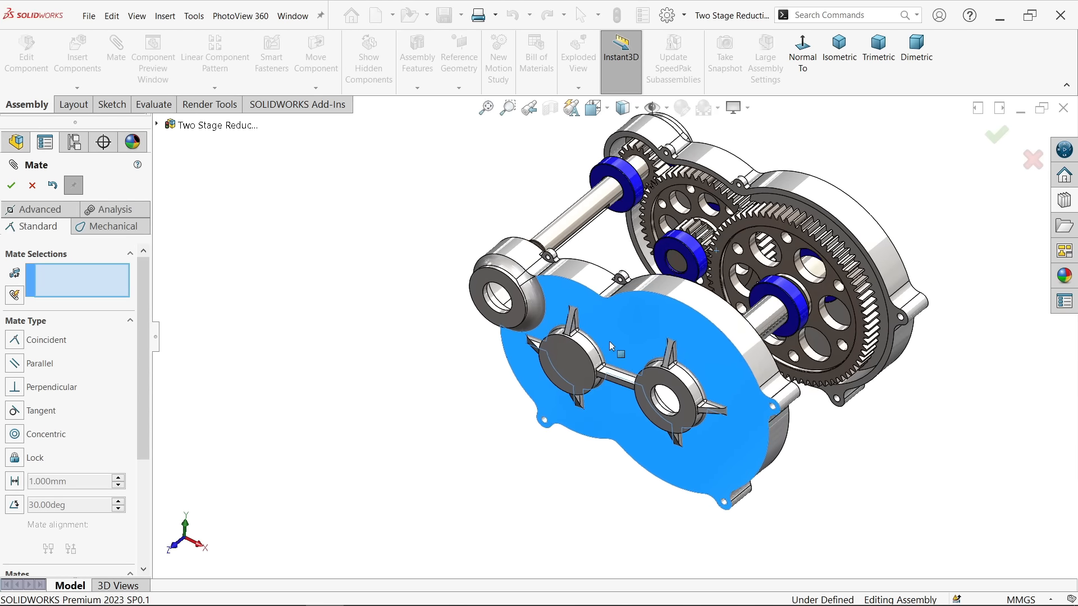
{"action": "scroll", "coordinate": [701, 252], "scroll_direction": "down", "scroll_amount": 5}
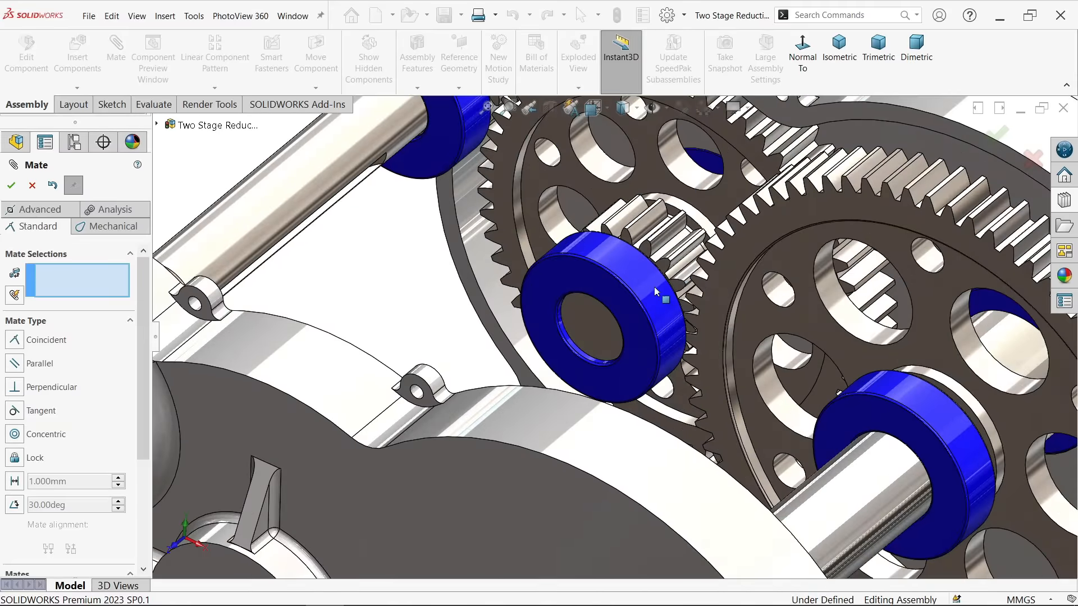
{"action": "left_click", "coordinate": [655, 292]}
{"action": "scroll", "coordinate": [618, 314], "scroll_direction": "up", "scroll_amount": 4}
{"action": "middle_click_drag", "start_coordinate": [618, 314], "coordinate": [382, 450]}
{"action": "scroll", "coordinate": [382, 450], "scroll_direction": "up", "scroll_amount": 3}
{"action": "scroll", "coordinate": [360, 493], "scroll_direction": "down", "scroll_amount": 5}
{"action": "left_click", "coordinate": [406, 494]}
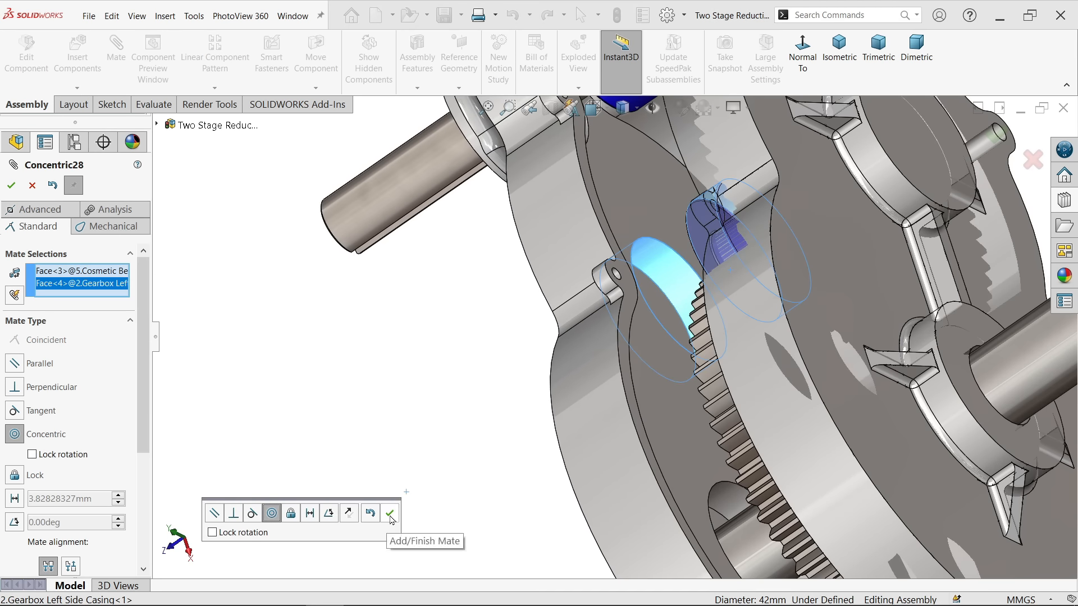
{"action": "left_click", "coordinate": [390, 513]}
Mate the front face of the 25-47-12mm bearing in front of Gear D coincident with the seat face inside the Gearbox Left Side Casing
{"action": "scroll", "coordinate": [625, 440], "scroll_direction": "up", "scroll_amount": 5}
{"action": "middle_click_drag", "start_coordinate": [739, 410], "coordinate": [774, 375]}
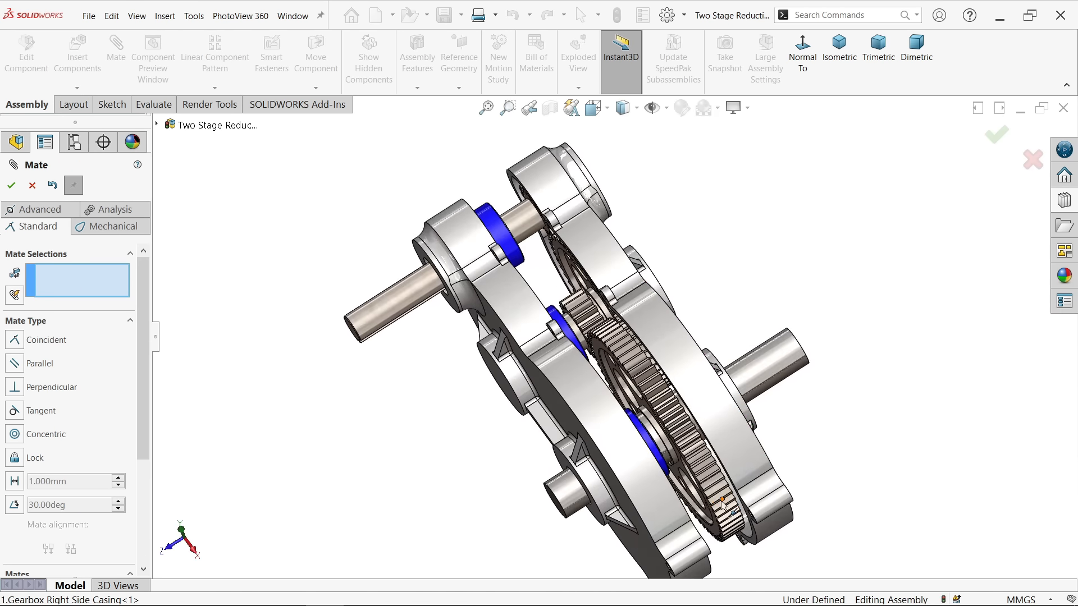
{"action": "scroll", "coordinate": [722, 504], "scroll_direction": "down", "scroll_amount": 3}
{"action": "middle_click", "coordinate": [689, 474]}
{"action": "middle_click_drag", "start_coordinate": [689, 473], "coordinate": [684, 435]}
{"action": "scroll", "coordinate": [643, 425], "scroll_direction": "down", "scroll_amount": 4}
{"action": "scroll", "coordinate": [643, 425], "scroll_direction": "down", "scroll_amount": 1}
{"action": "middle_click", "coordinate": [667, 433]}
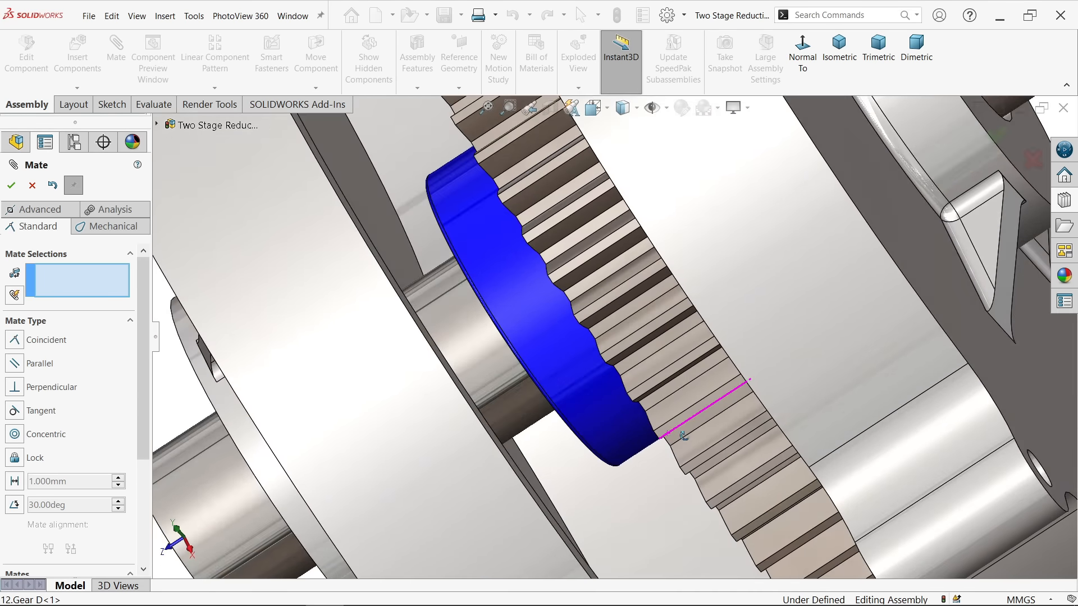
{"action": "scroll", "coordinate": [682, 438], "scroll_direction": "up", "scroll_amount": 6}
{"action": "scroll", "coordinate": [350, 502], "scroll_direction": "down", "scroll_amount": 3}
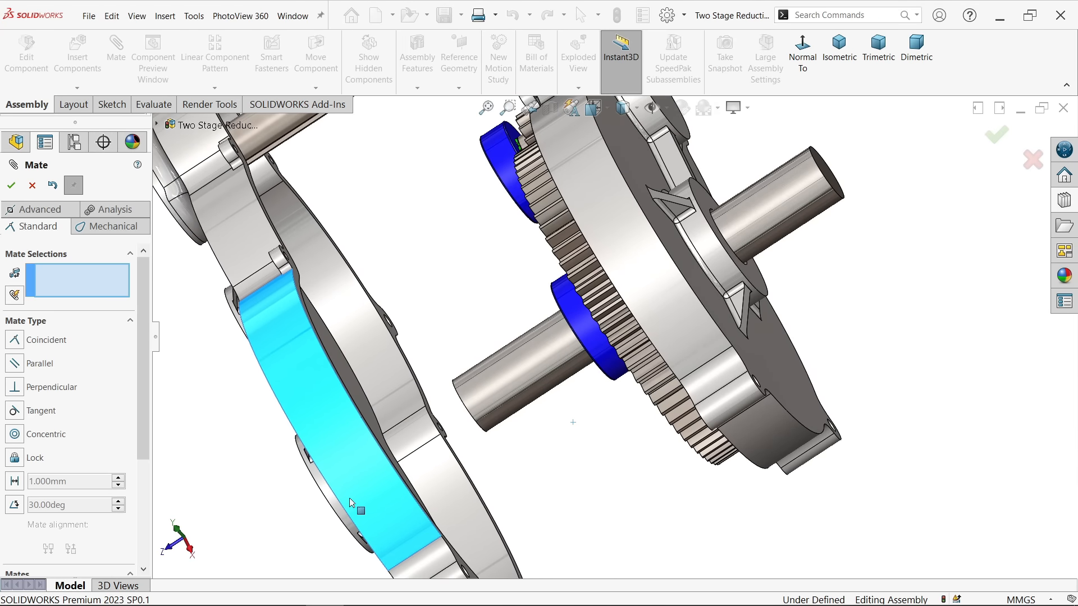
{"action": "middle_click_drag", "start_coordinate": [543, 439], "coordinate": [578, 424]}
{"action": "scroll", "coordinate": [551, 395], "scroll_direction": "down", "scroll_amount": 4}
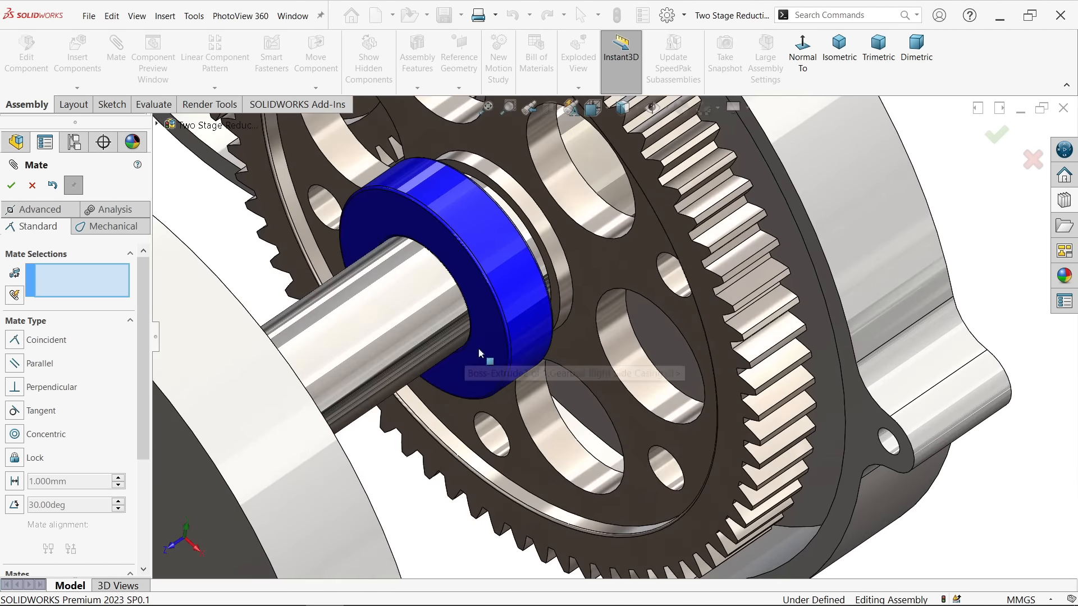
{"action": "left_click", "coordinate": [479, 353]}
{"action": "scroll", "coordinate": [500, 393], "scroll_direction": "up", "scroll_amount": 3}
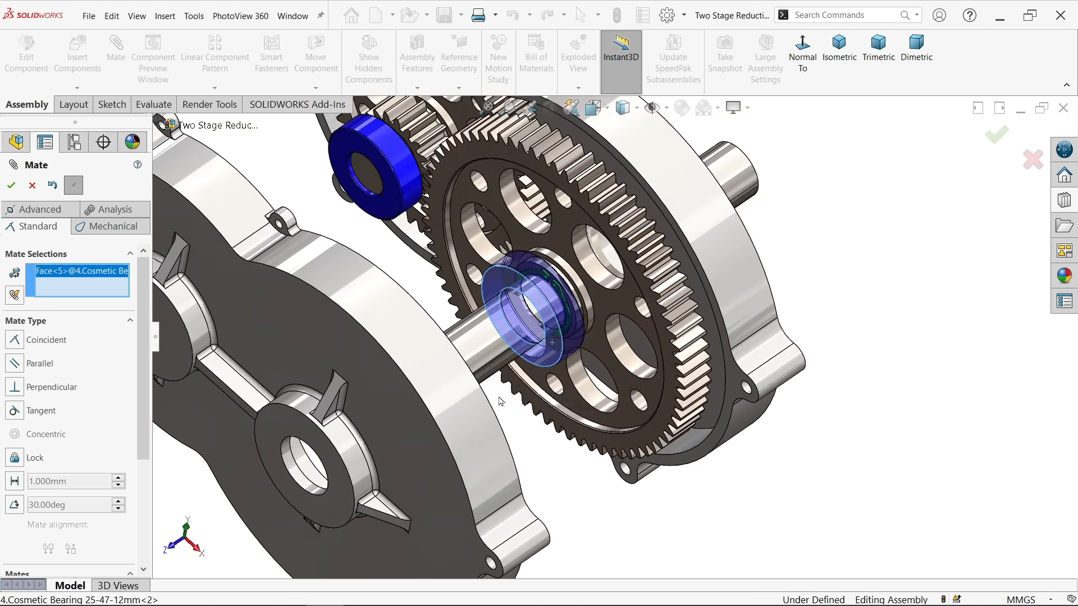
{"action": "middle_click_drag", "start_coordinate": [501, 401], "coordinate": [430, 427]}
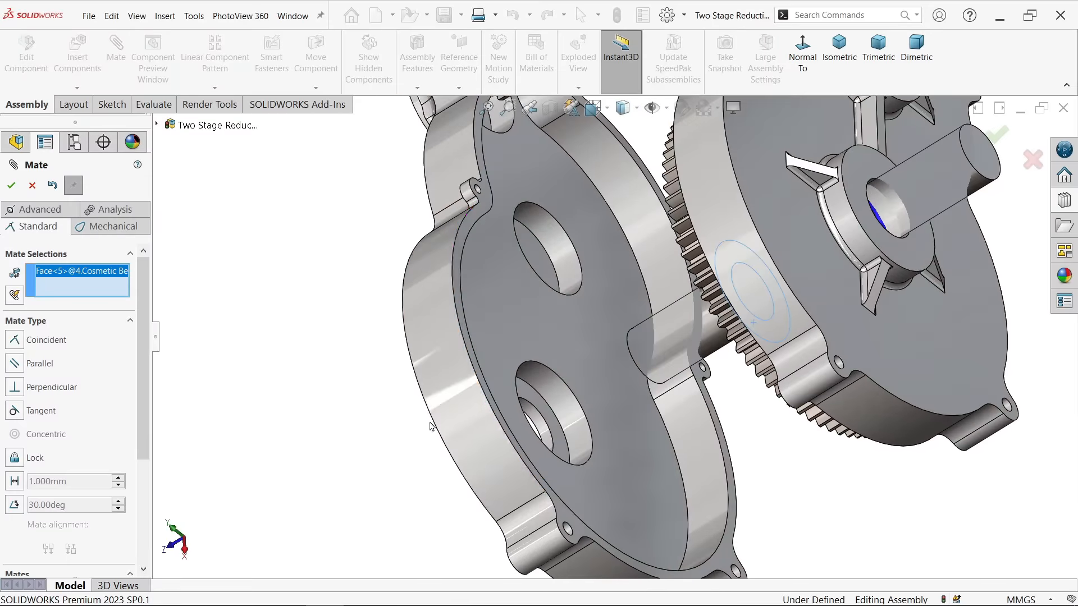
{"action": "left_click", "coordinate": [567, 441]}
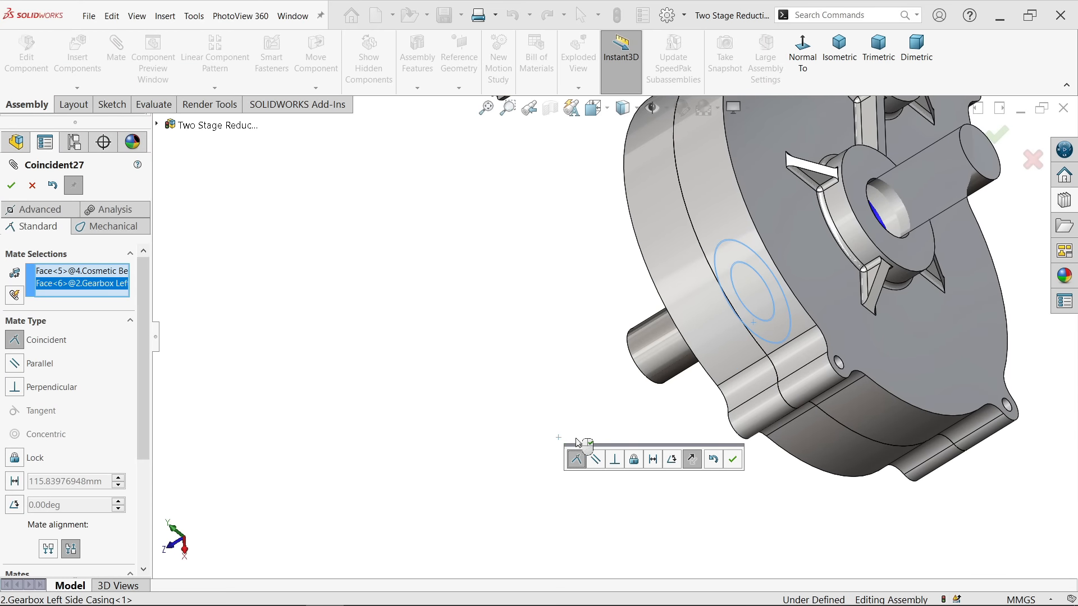
{"action": "left_click", "coordinate": [732, 460]}
Switch to the Isometric view and close the Mate command
{"action": "middle_click_drag", "start_coordinate": [732, 460], "coordinate": [821, 328]}
{"action": "left_click", "coordinate": [840, 50]}
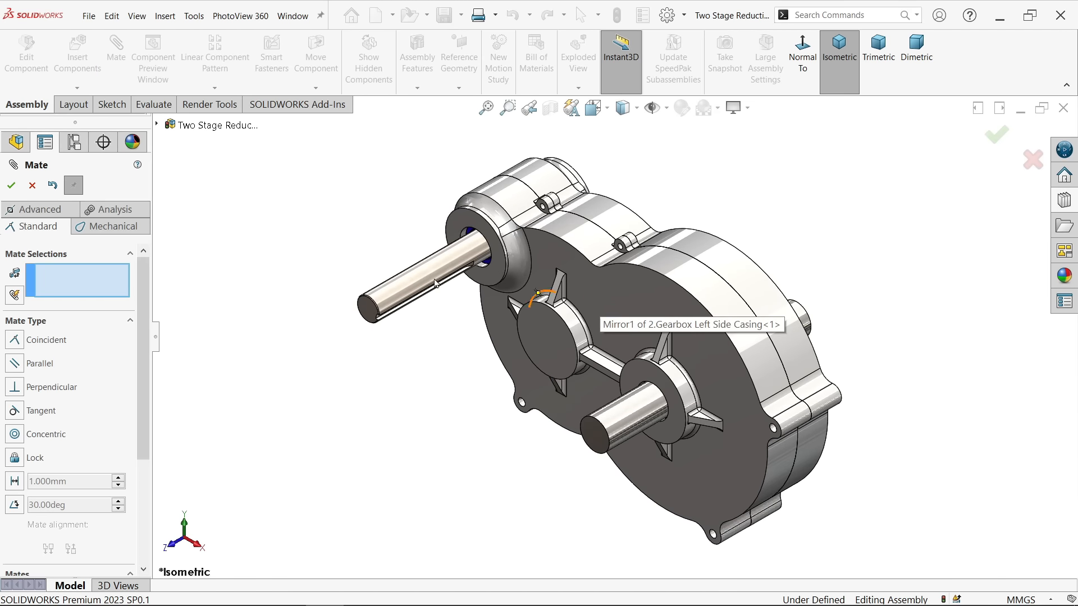
{"action": "left_click", "coordinate": [32, 186]}
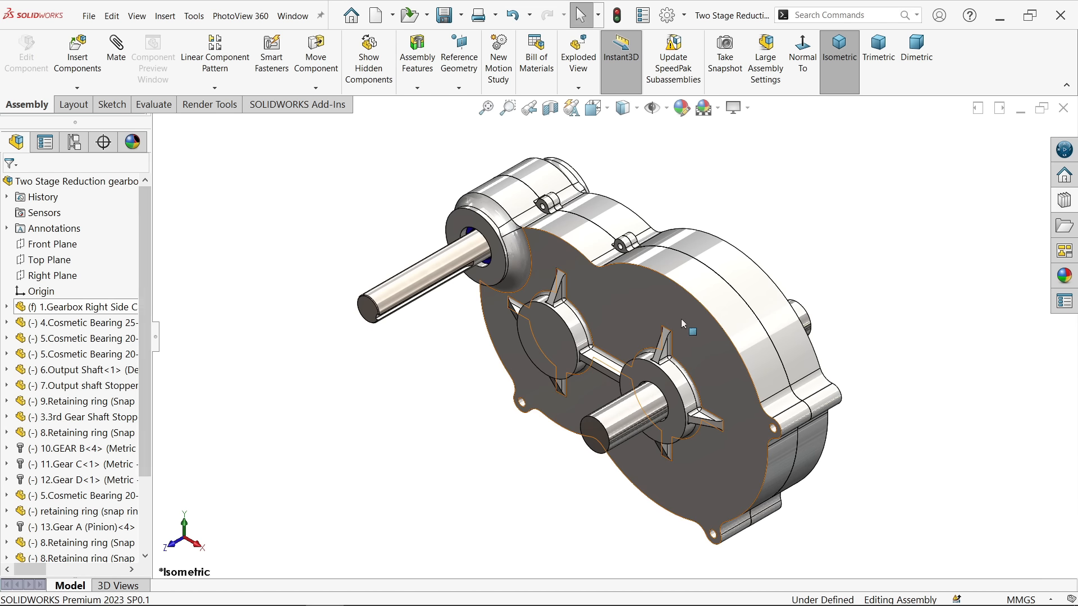
Make the Gearbox Left Side Casing transparent
{"action": "left_click", "coordinate": [664, 318]}
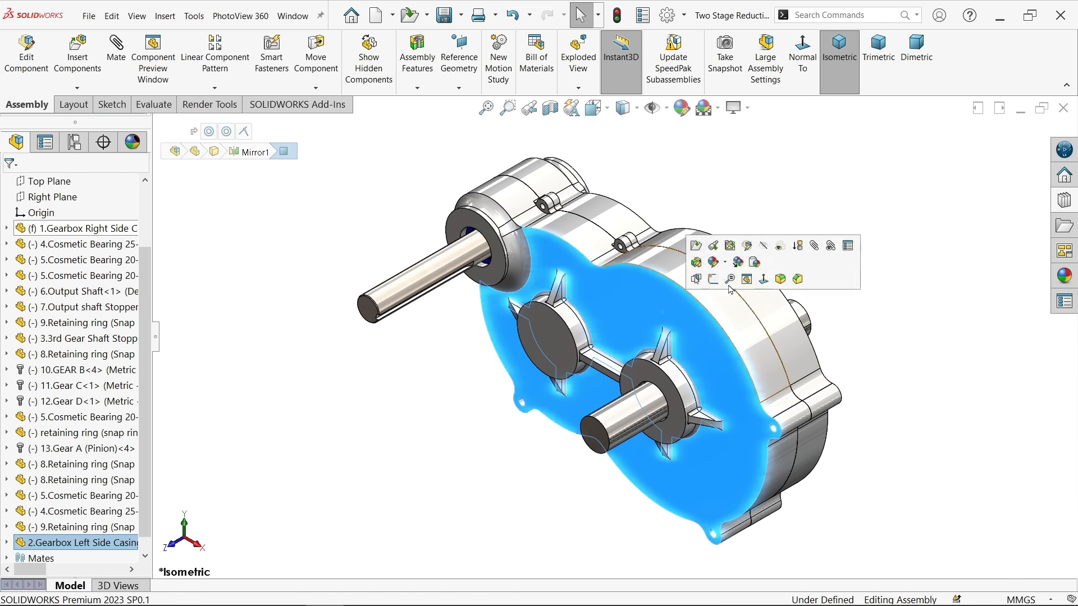
{"action": "left_click", "coordinate": [779, 251]}
{"action": "left_click", "coordinate": [775, 204]}
{"action": "scroll", "coordinate": [657, 325], "scroll_direction": "down", "scroll_amount": 1}
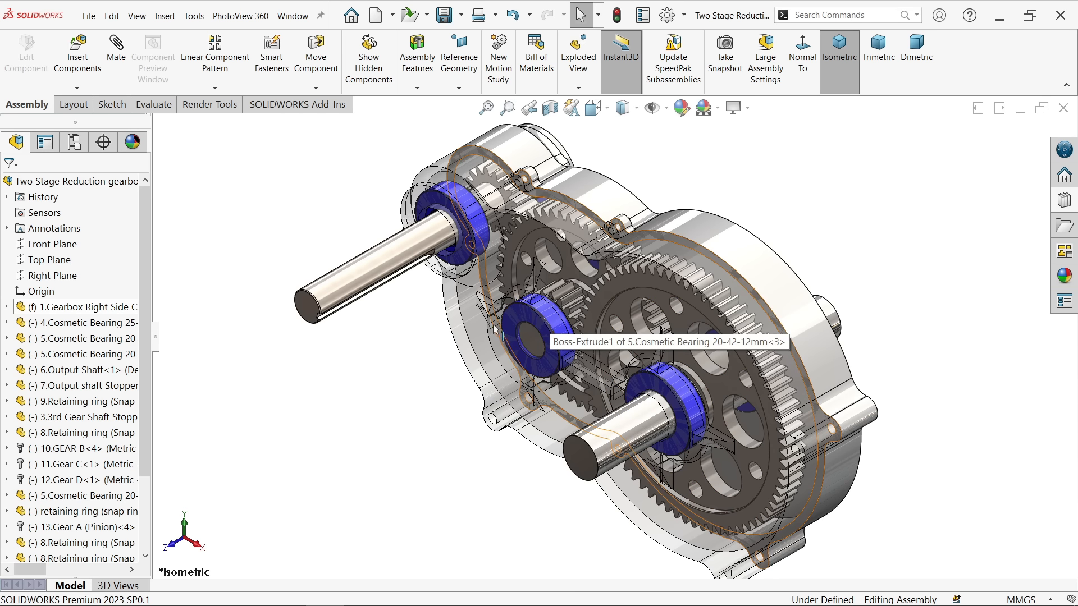
Hide the Gearbox Left Side Casing and rotate Gear D to check the motion of the gear train
{"action": "left_click", "coordinate": [522, 343]}
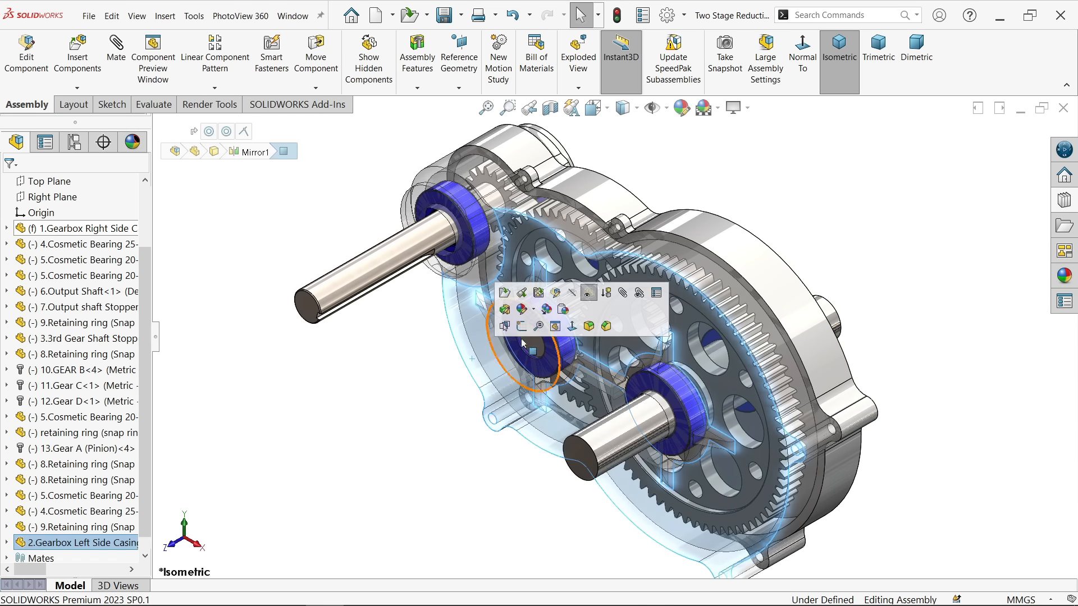
{"action": "left_click", "coordinate": [587, 293]}
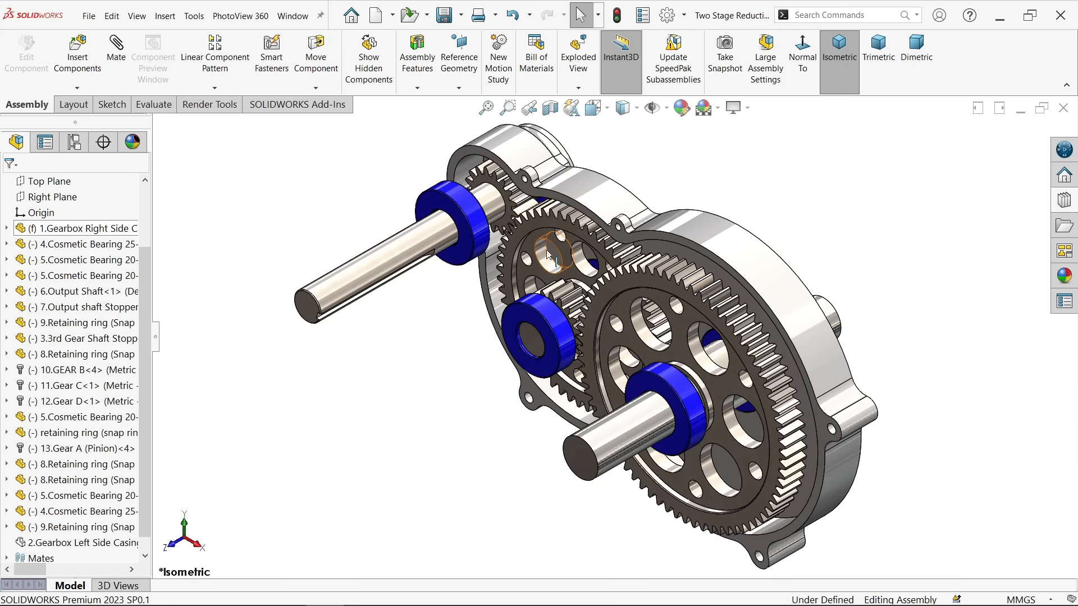
{"action": "left_click_drag", "start_coordinate": [600, 309], "coordinate": [604, 363]}
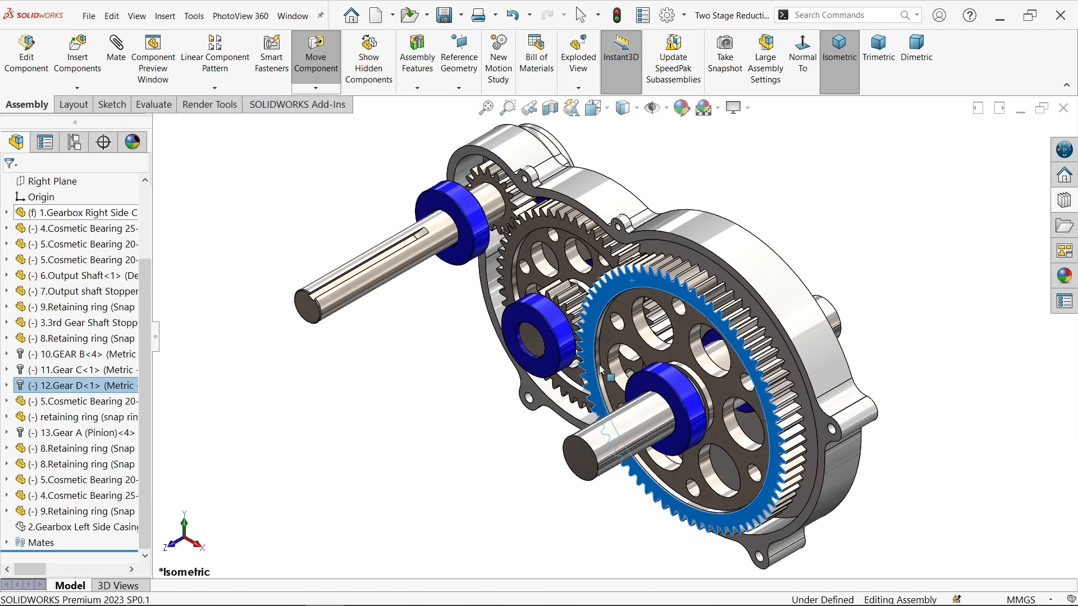
{"action": "left_click", "coordinate": [872, 150]}
Show the Gearbox Left Side Casing again in the Trimetric view, and rebuild and save the assembly
{"action": "left_click", "coordinate": [878, 58]}
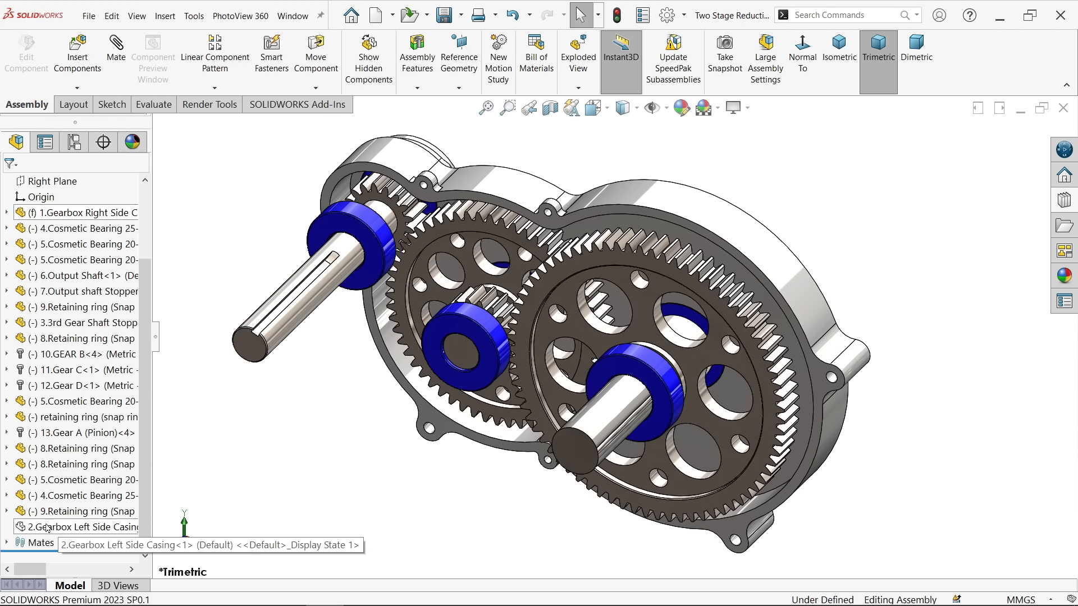
{"action": "left_click", "coordinate": [47, 528]}
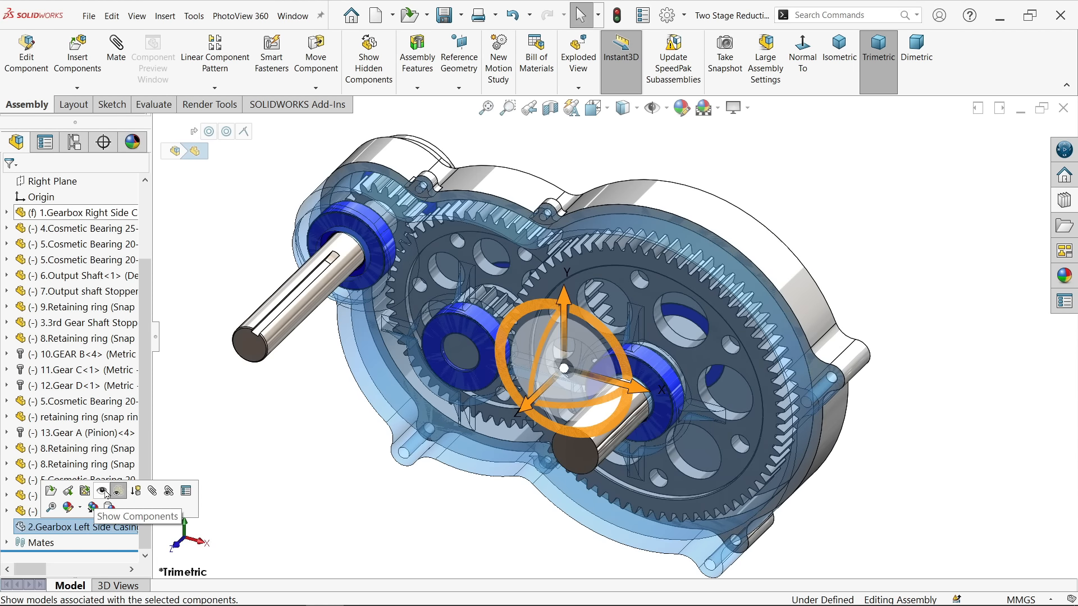
{"action": "left_click", "coordinate": [106, 492]}
{"action": "left_click", "coordinate": [223, 463]}
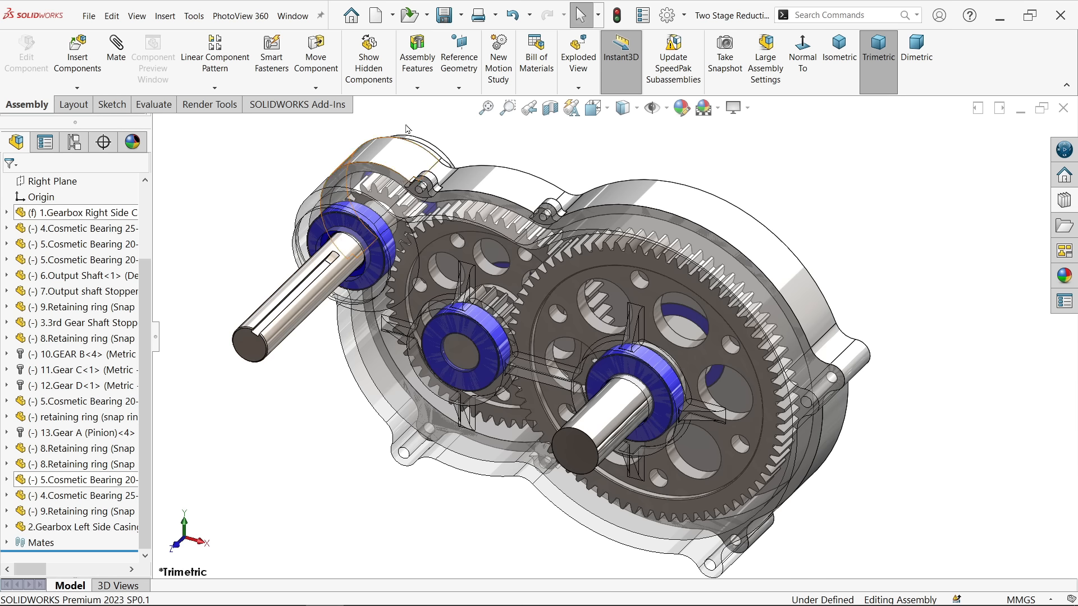
{"action": "left_click", "coordinate": [445, 23]}
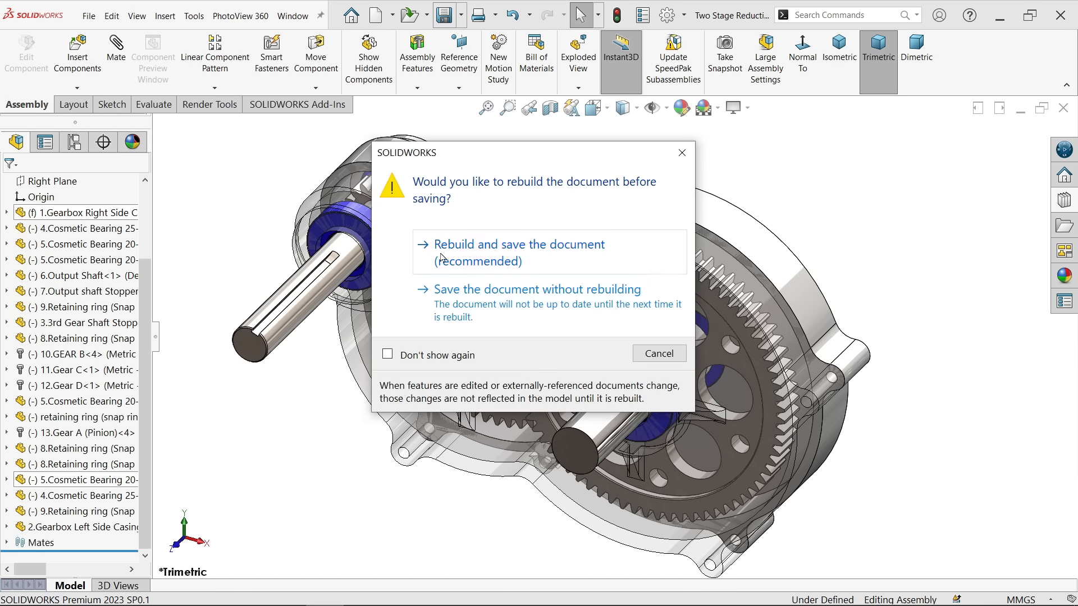
{"action": "left_click", "coordinate": [442, 257]}
Enable the MotionManager and open Motion Study 1
{"action": "right_click", "coordinate": [895, 71]}
{"action": "mouse_move", "coordinate": [932, 126]}
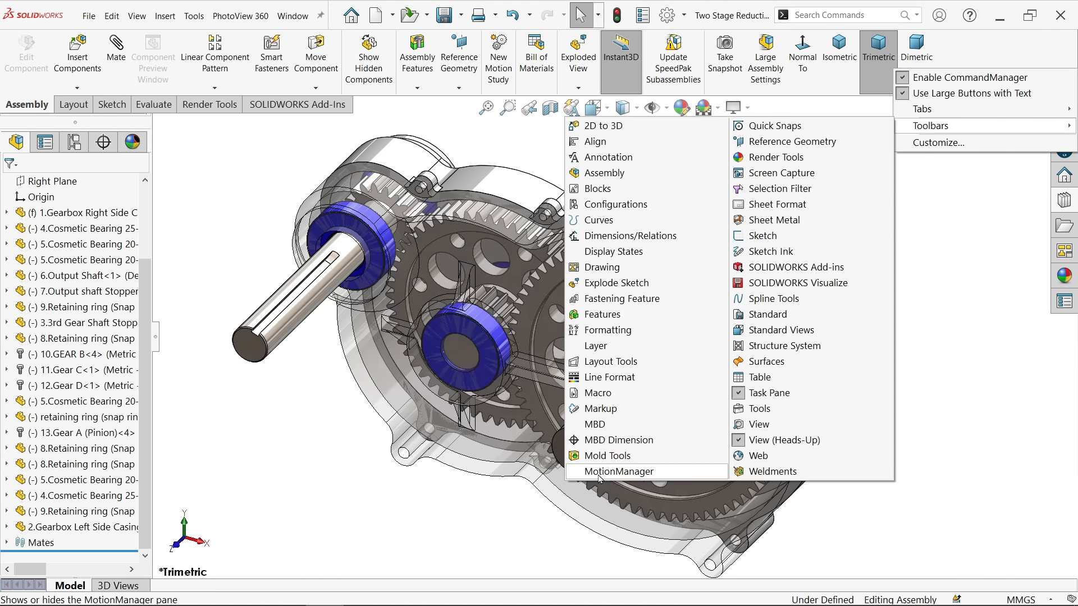
{"action": "left_click", "coordinate": [600, 474]}
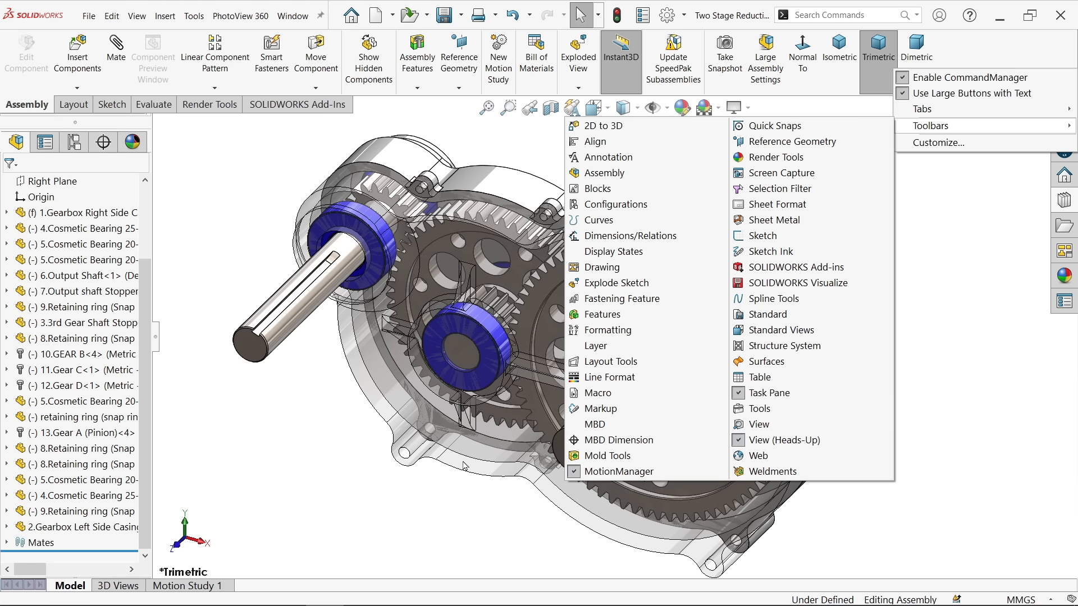
{"action": "left_click", "coordinate": [207, 586]}
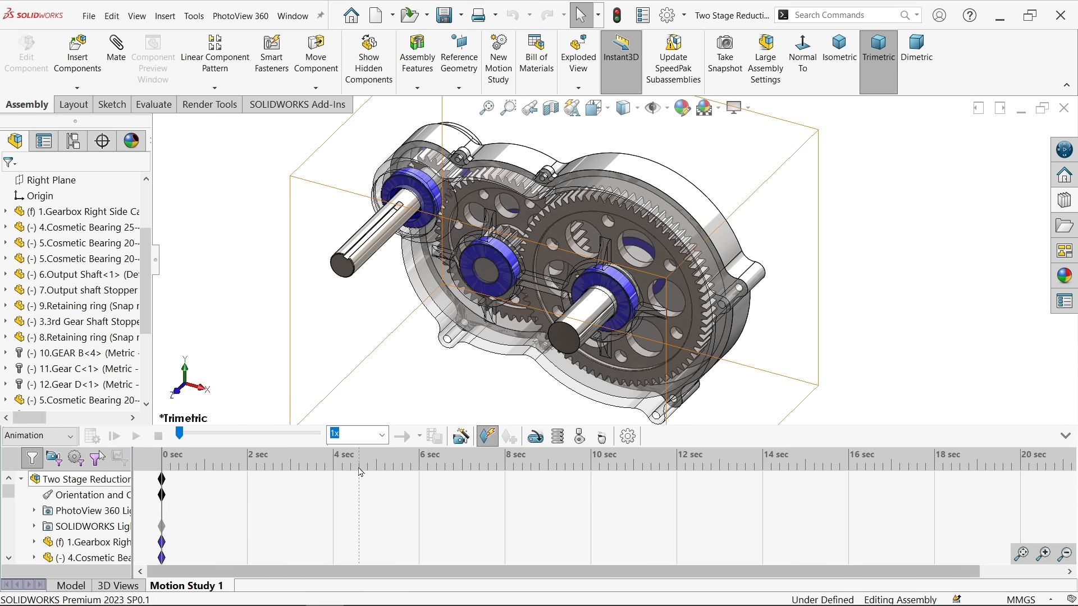
Configure the motion study's animation properties with a frame rate of 50 frames per second
{"action": "left_click_drag", "start_coordinate": [210, 467], "coordinate": [169, 466]}
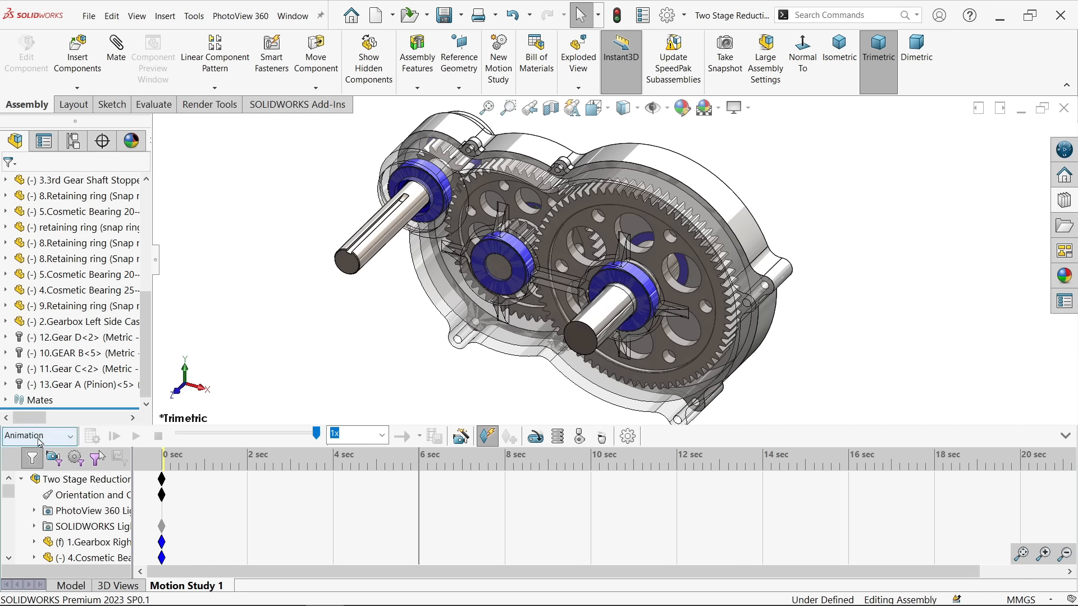
{"action": "left_click", "coordinate": [627, 437]}
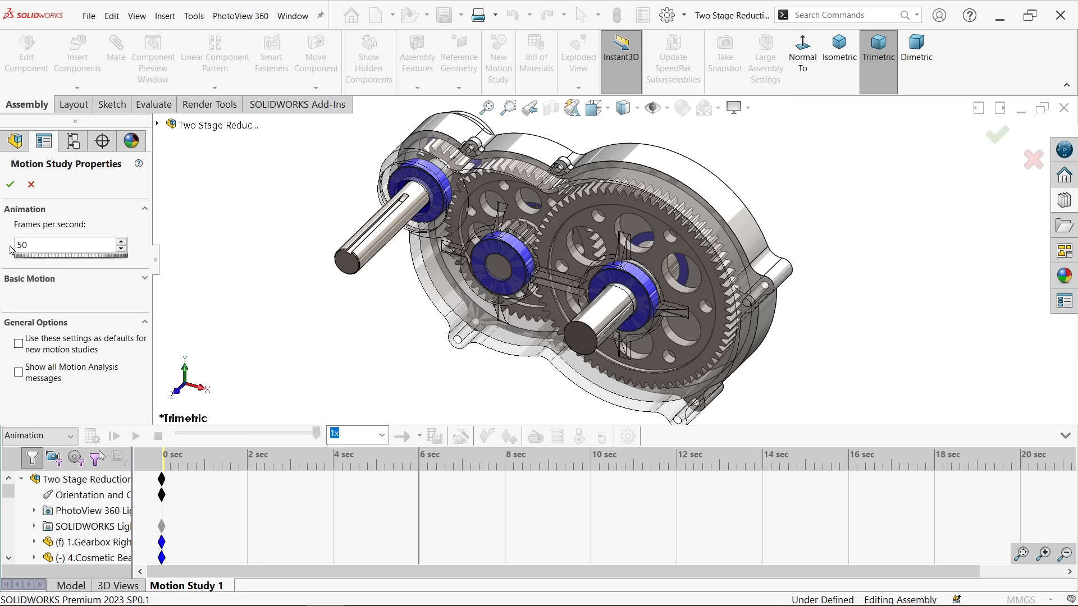
{"action": "left_click", "coordinate": [13, 188]}
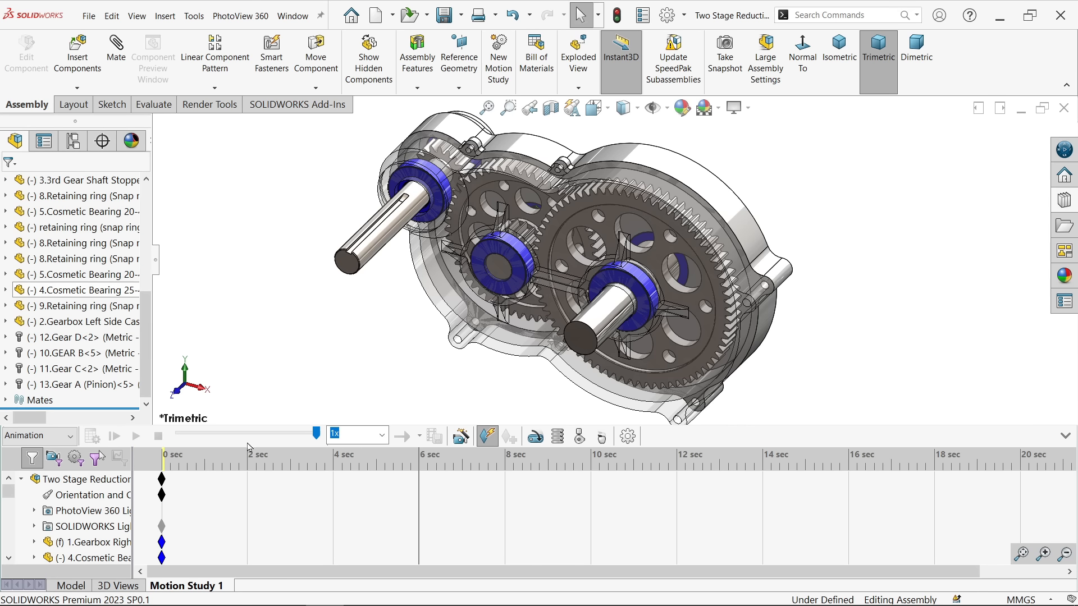
Add a rotary motor to the cylindrical shaft face of Gear A (Pinion) with a constant speed of 100 RPM
{"action": "left_click", "coordinate": [538, 442]}
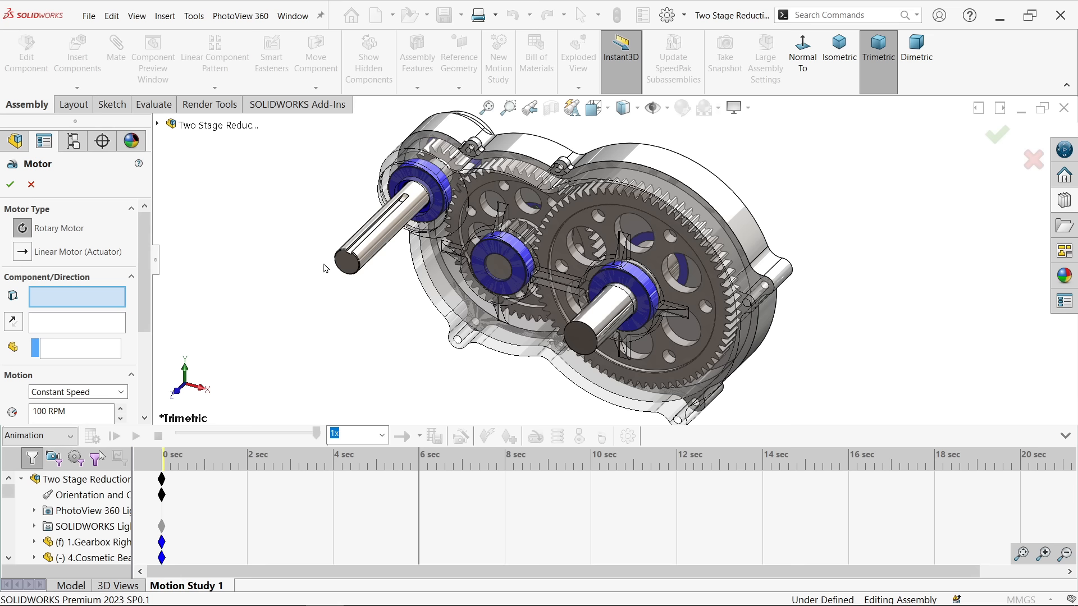
{"action": "left_click", "coordinate": [380, 246]}
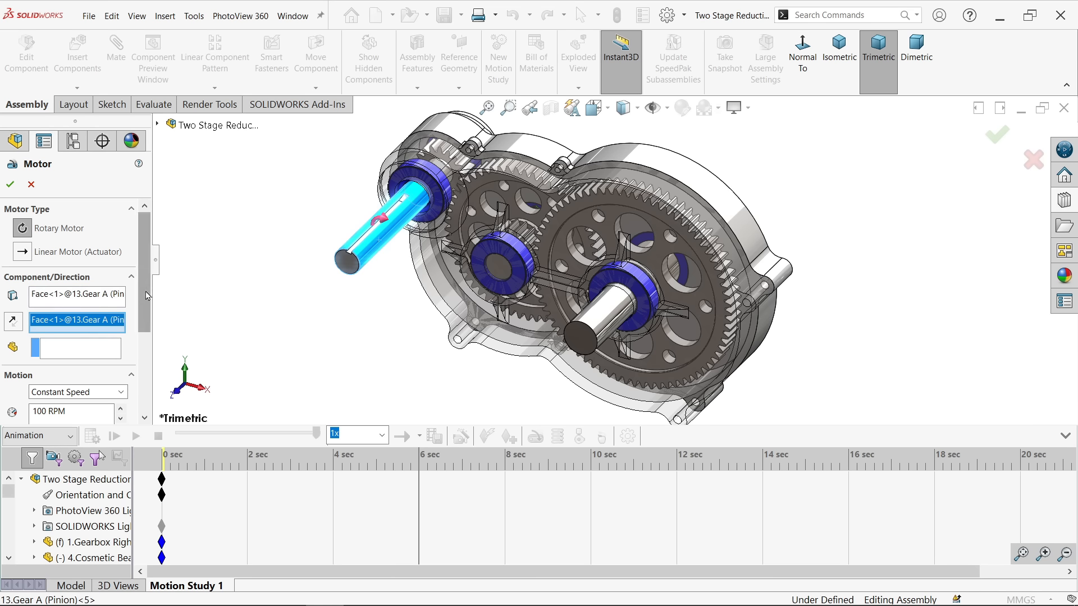
{"action": "scroll", "coordinate": [106, 283], "scroll_direction": "down", "scroll_amount": 5}
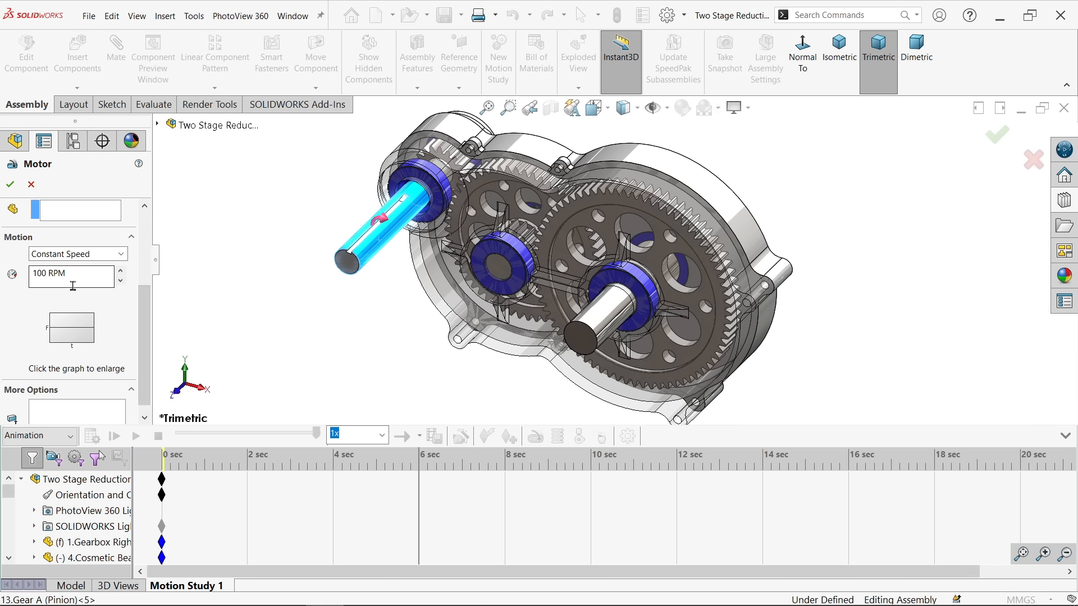
{"action": "left_click", "coordinate": [10, 185]}
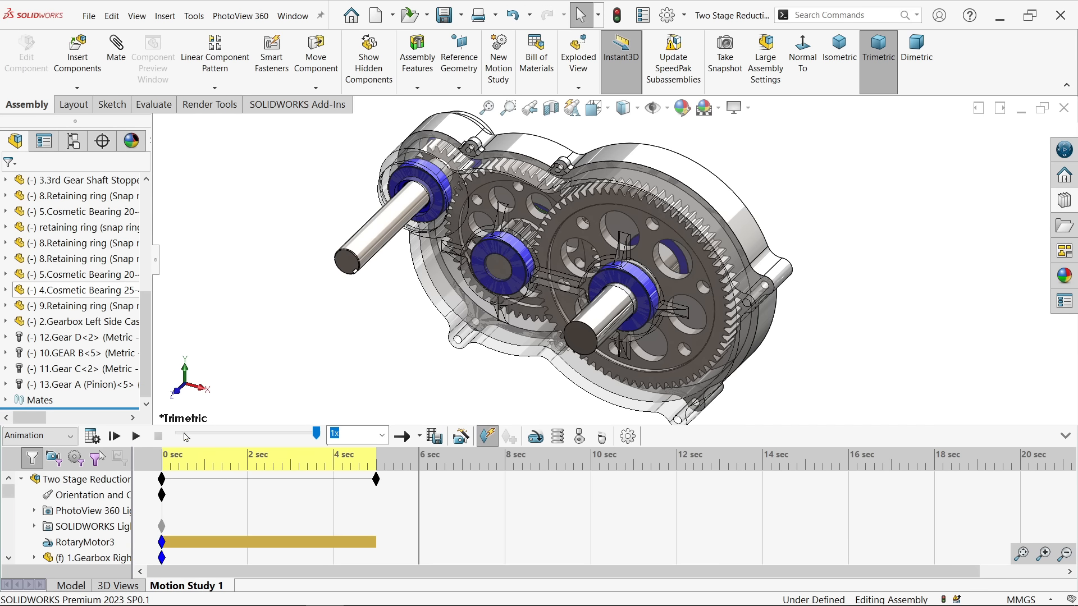
Calculate the motion study and play the gear train animation with the timeline collapsed
{"action": "left_click", "coordinate": [93, 437]}
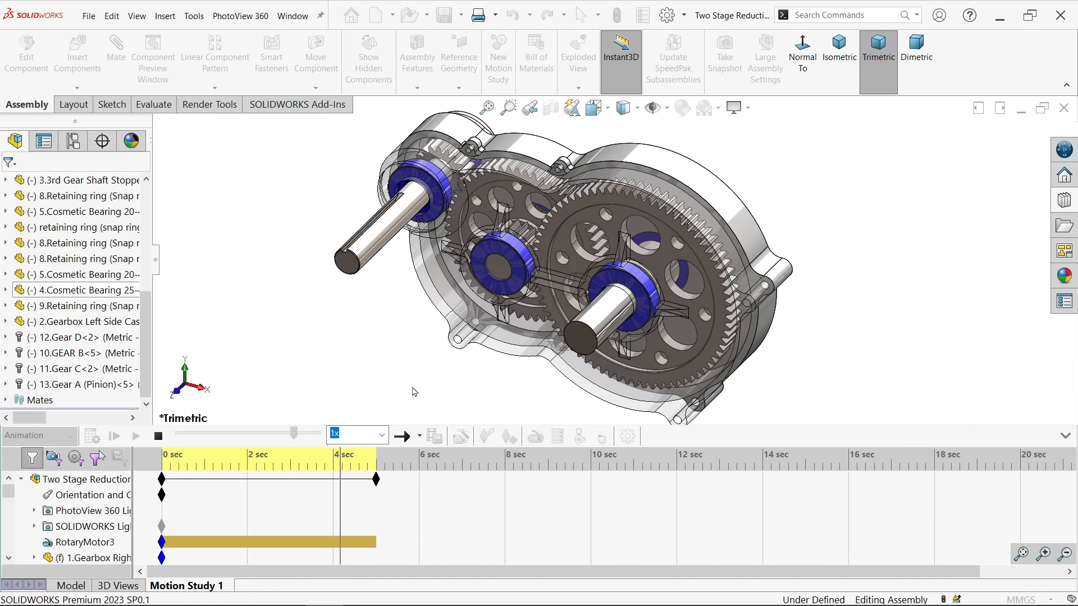
{"action": "left_click", "coordinate": [1066, 437]}
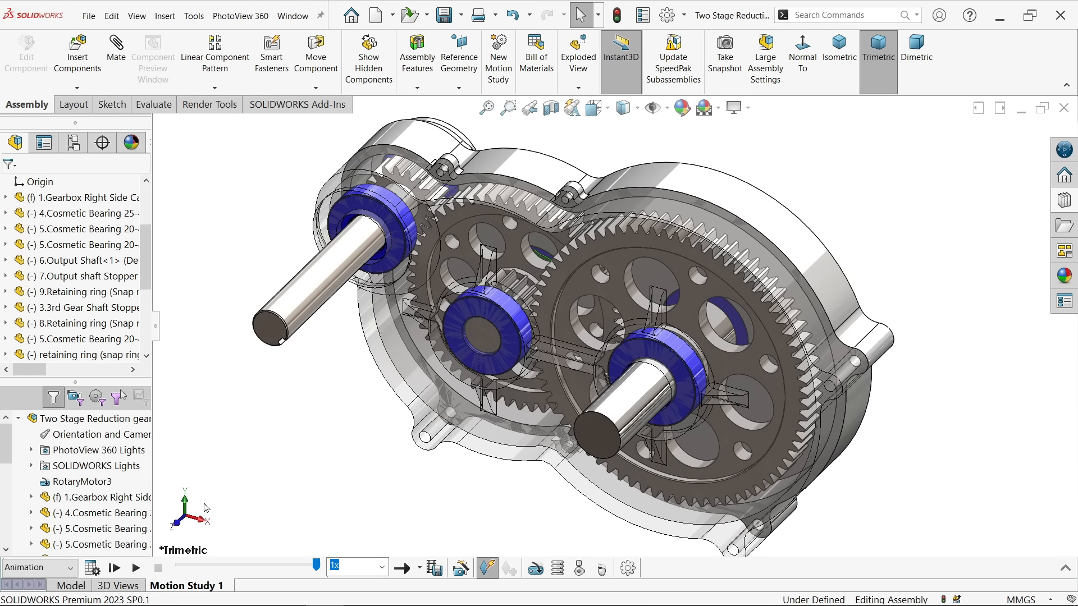
{"action": "left_click", "coordinate": [135, 568]}
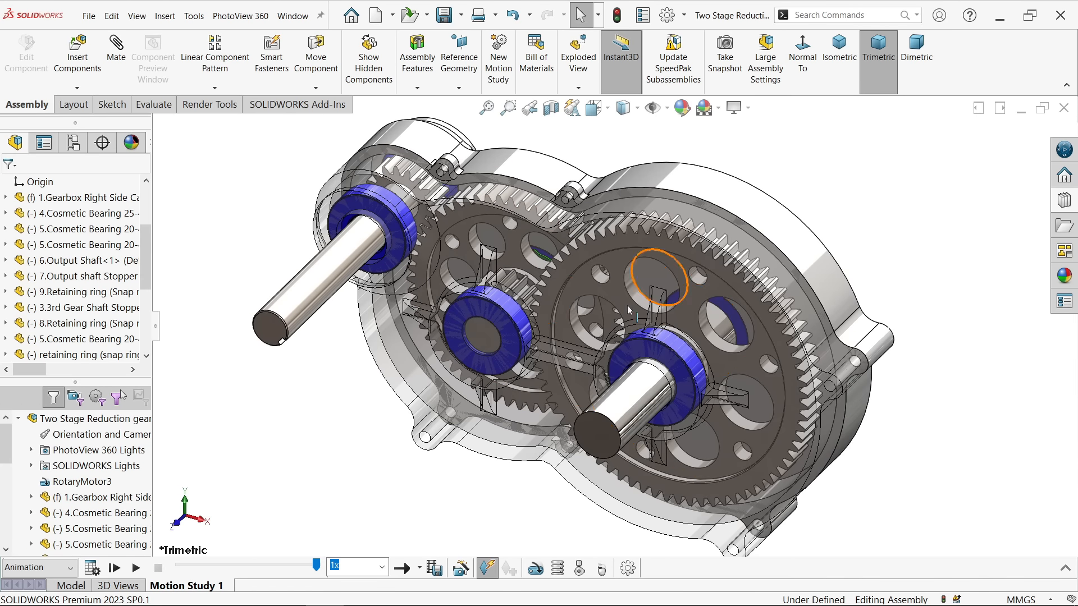
Return the study's timeline to 0 seconds and set the rotary motor's constant speed to 50 RPM
{"action": "left_click", "coordinate": [1066, 569]}
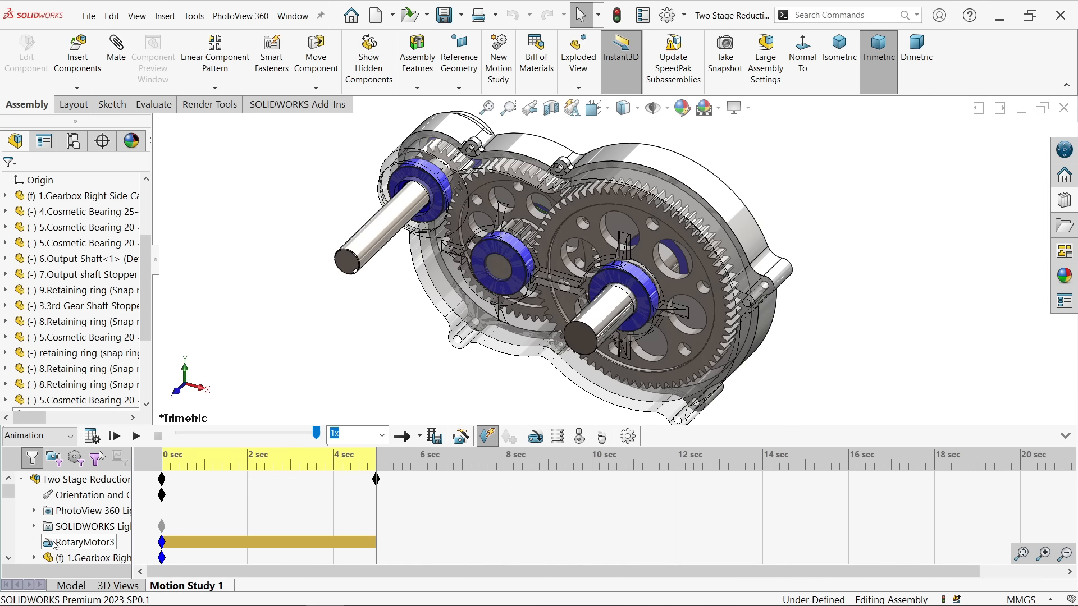
{"action": "right_click", "coordinate": [55, 546]}
{"action": "key", "text": "Escape"}
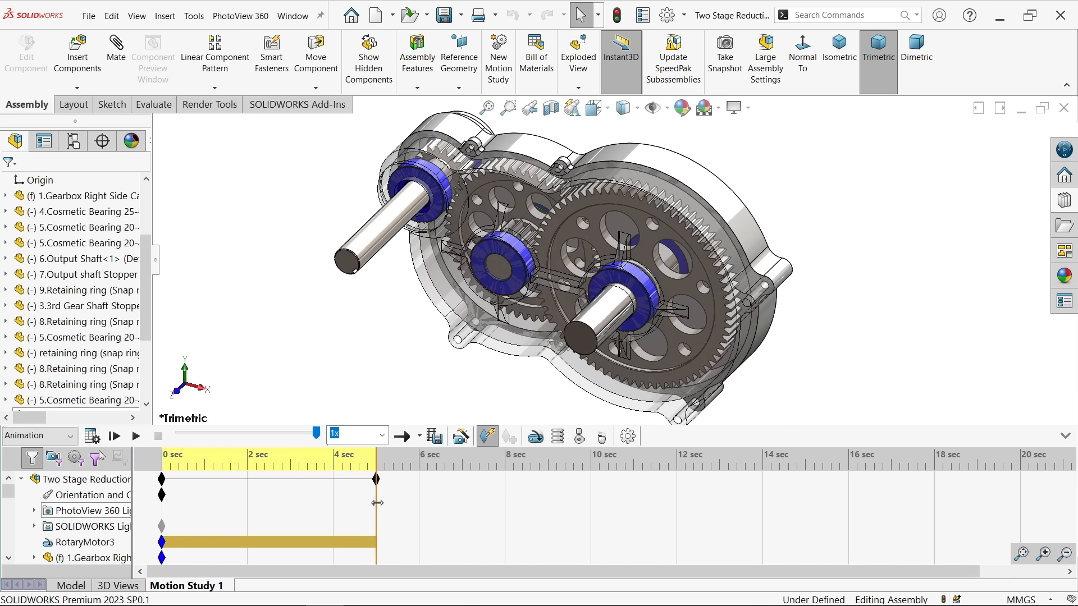
{"action": "left_click_drag", "start_coordinate": [376, 503], "coordinate": [163, 503]}
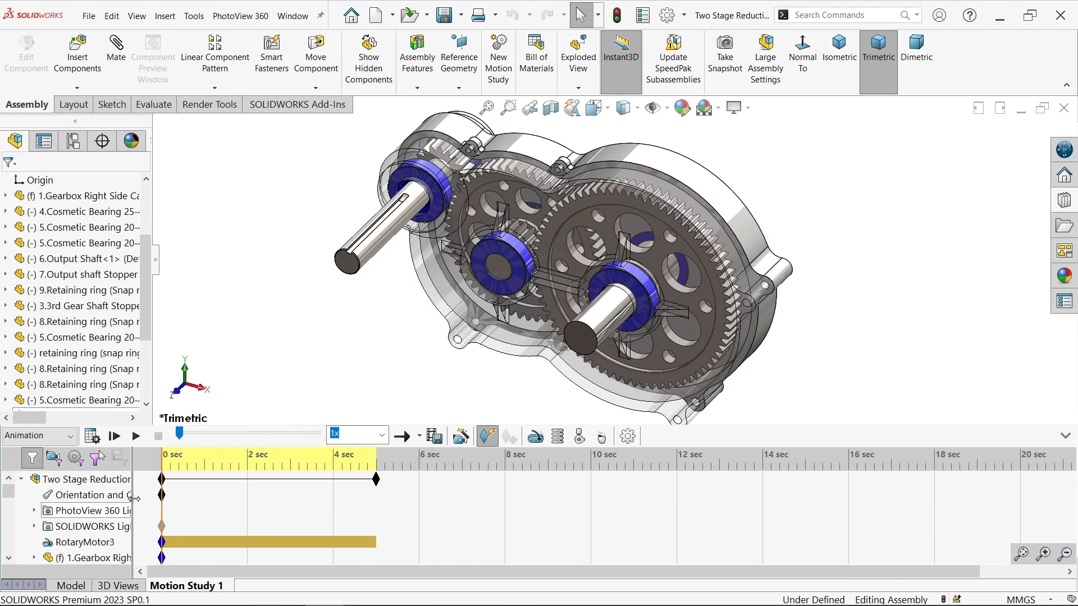
{"action": "right_click", "coordinate": [50, 546]}
{"action": "left_click", "coordinate": [79, 388]}
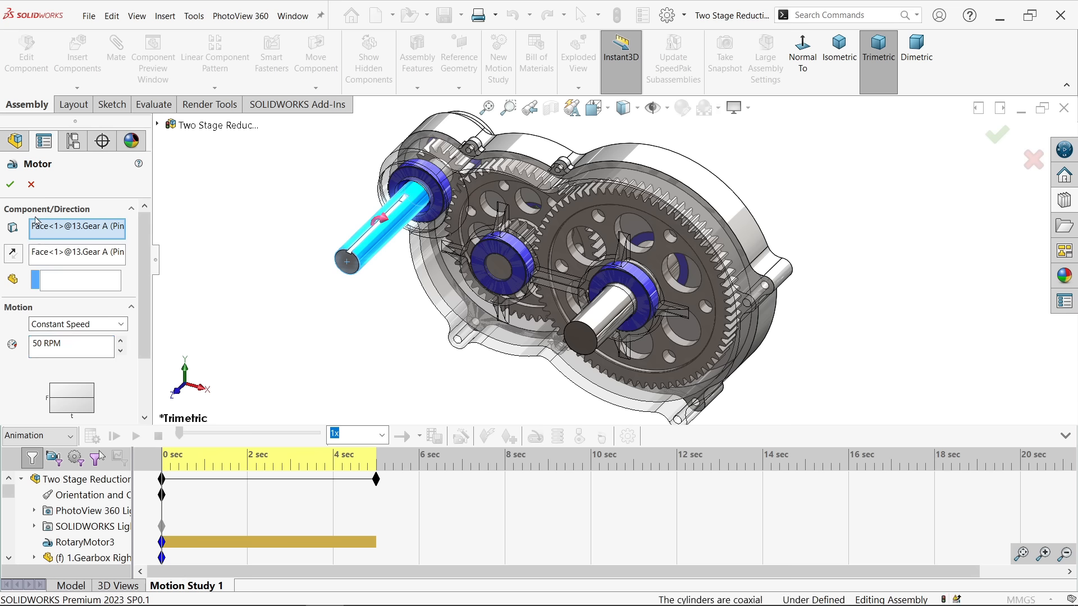
{"action": "left_click", "coordinate": [10, 189]}
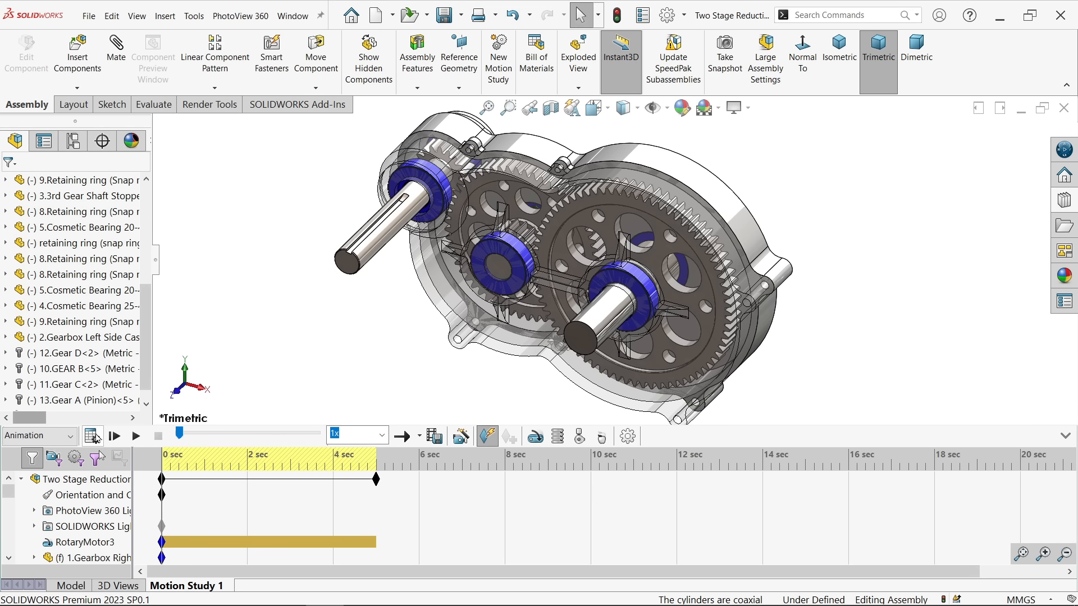
Recalculate the motion study for the edited motor, collapse the timeline and replay the gear train animation
{"action": "left_click", "coordinate": [94, 437]}
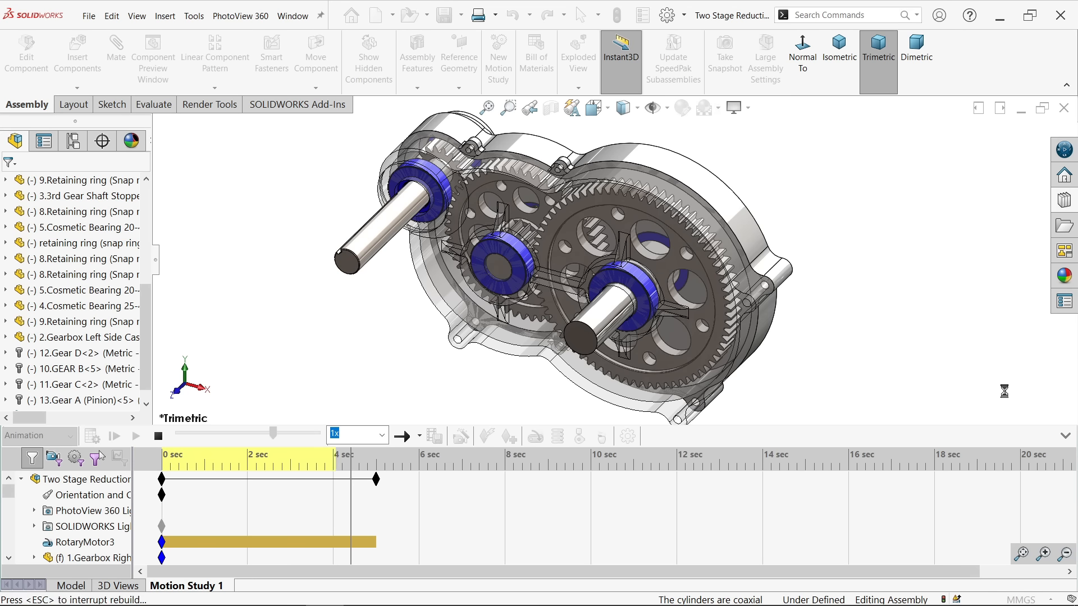
{"action": "left_click", "coordinate": [1065, 435]}
{"action": "left_click", "coordinate": [135, 569]}
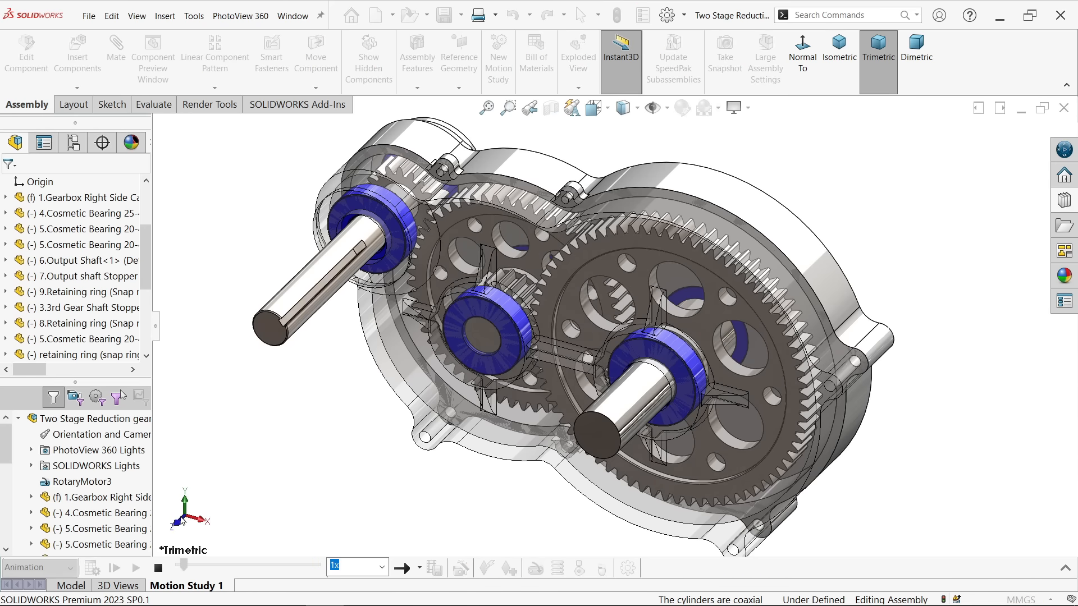